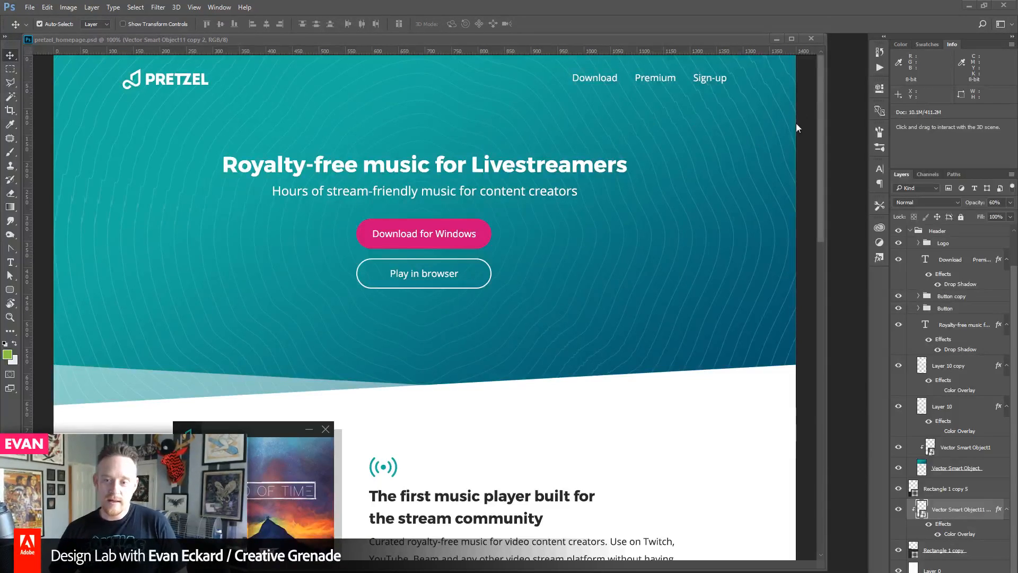
- Reposition the pretzel_homepage.psd window and look through the homepage mockup from the header to the music catalog section
{"action": "left_click_drag", "start_coordinate": [745, 39], "coordinate": [776, 43]}
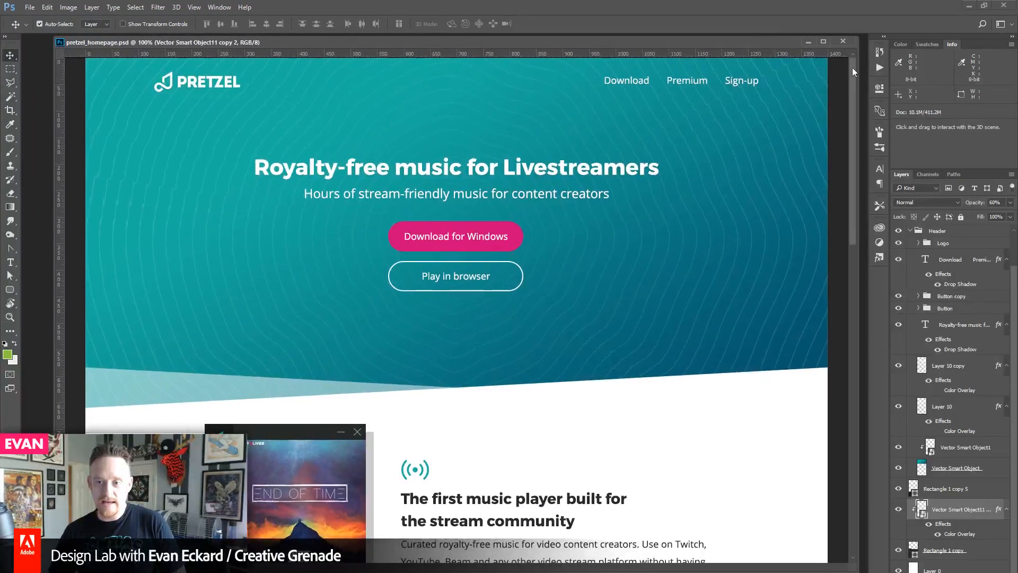
{"action": "left_click_drag", "start_coordinate": [852, 68], "coordinate": [857, 260]}
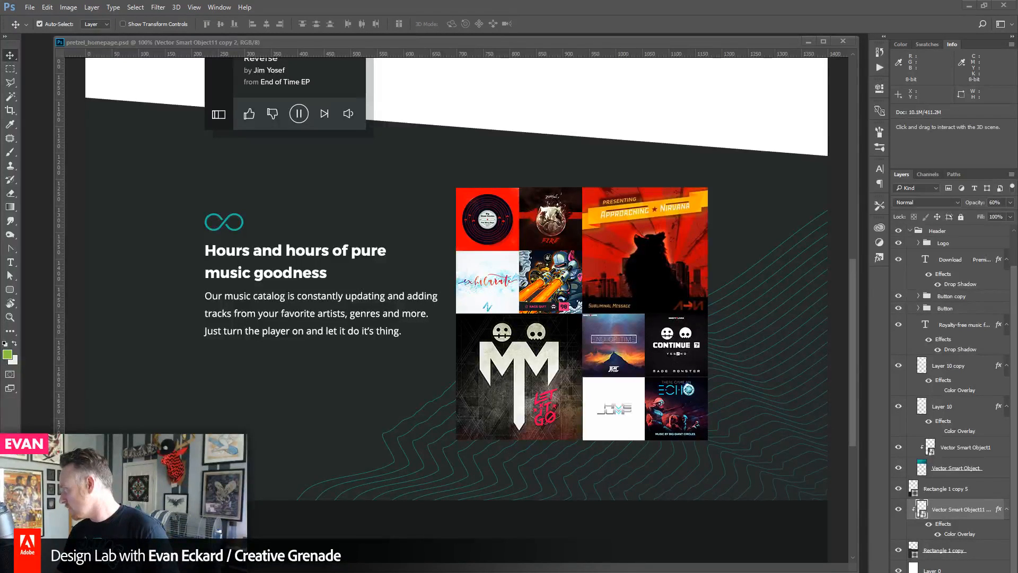
- Bring the Pretzel desktop player over the homepage mockup to inspect it, and move it back off the screen
{"action": "left_click_drag", "start_coordinate": [1017, 181], "coordinate": [445, 141]}
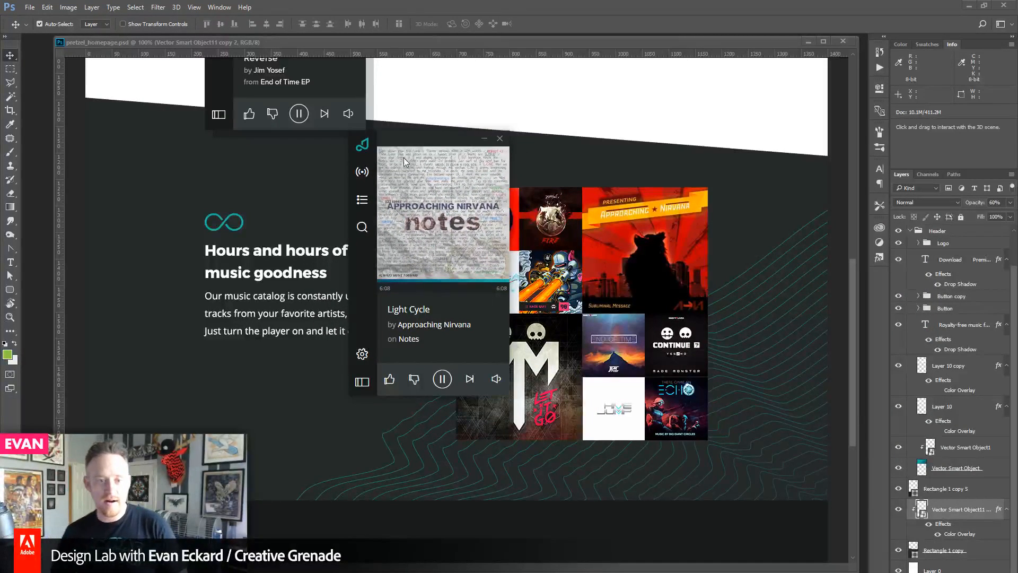
{"action": "left_click_drag", "start_coordinate": [409, 139], "coordinate": [587, 89]}
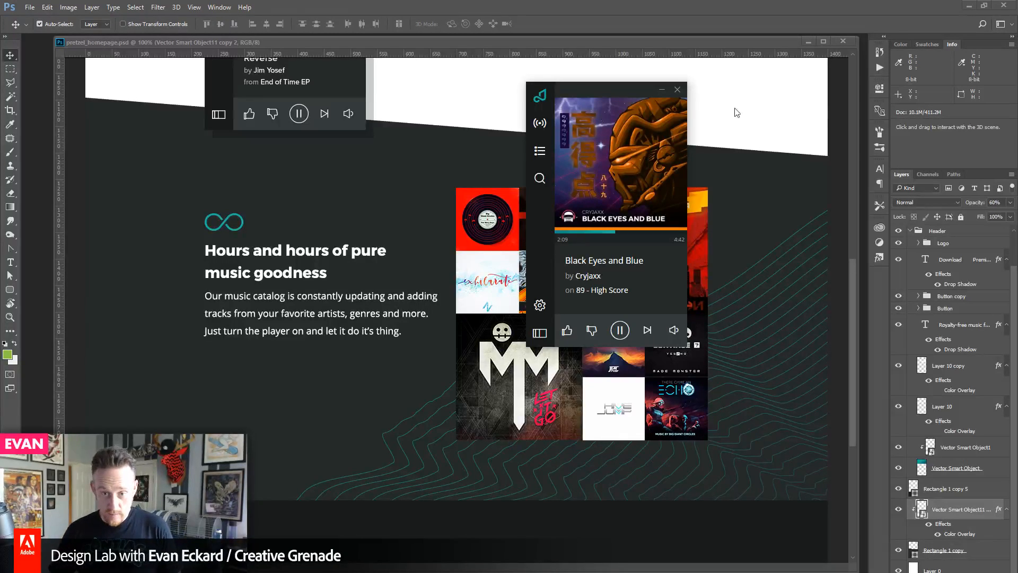
{"action": "left_click_drag", "start_coordinate": [578, 87], "coordinate": [1017, 223]}
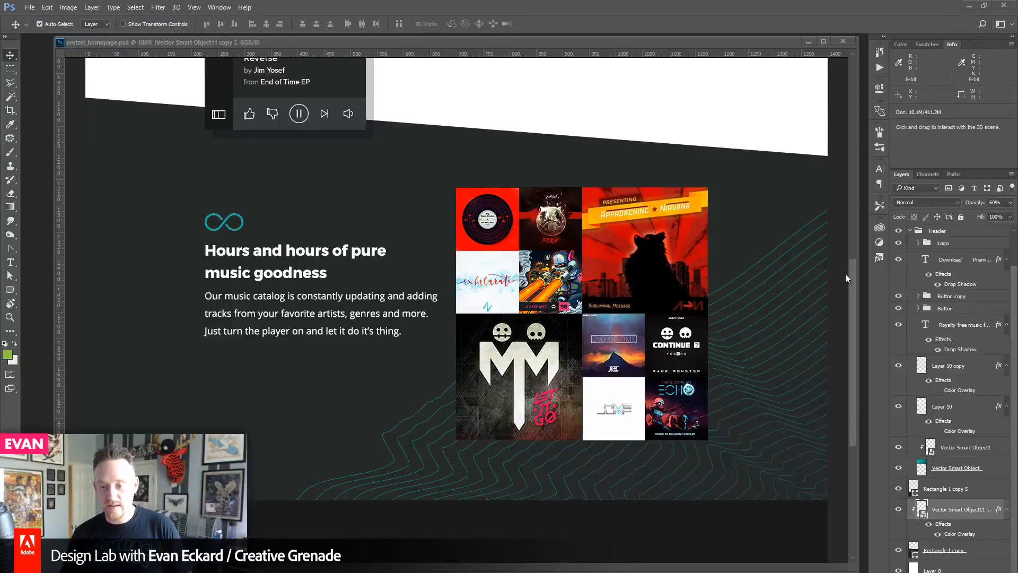
- Review the homepage mockup's music catalog section and album grid, comparing them with the header at the page's start
{"action": "scroll", "coordinate": [853, 325], "scroll_direction": "down", "scroll_amount": 3}
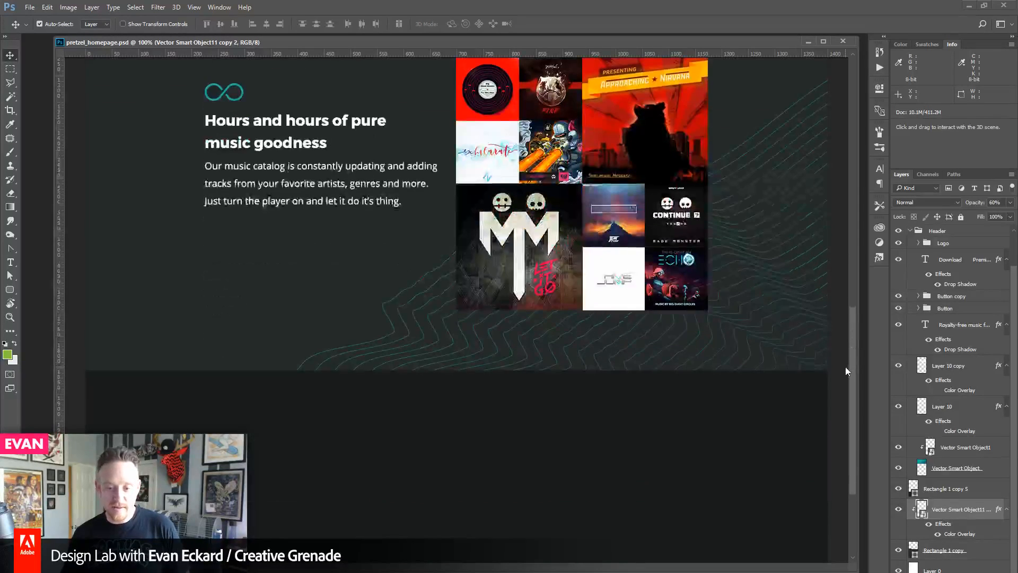
{"action": "scroll", "coordinate": [846, 349], "scroll_direction": "up", "scroll_amount": 2}
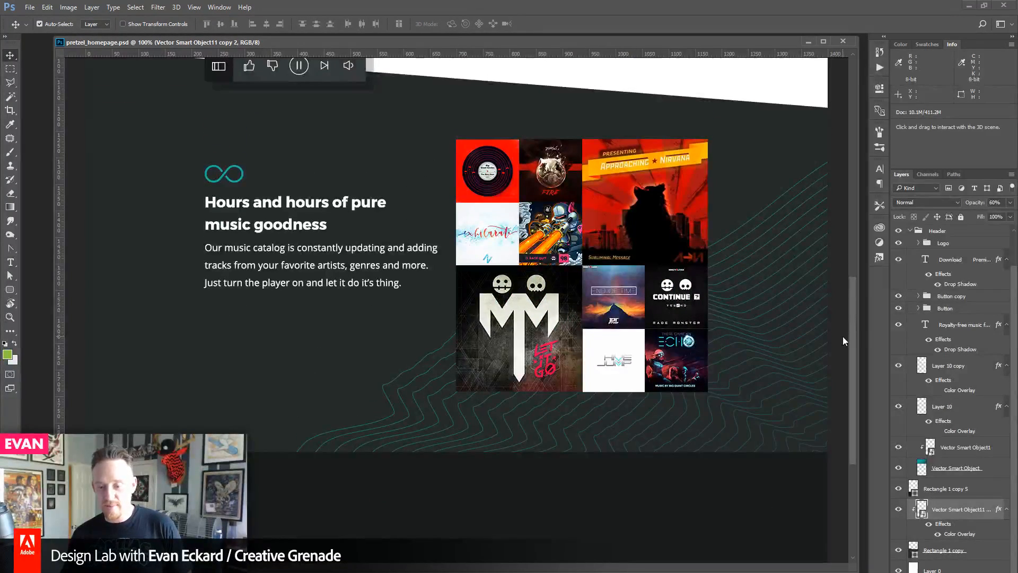
{"action": "scroll", "coordinate": [843, 339], "scroll_direction": "up", "scroll_amount": 1}
{"action": "scroll", "coordinate": [841, 320], "scroll_direction": "down", "scroll_amount": 2}
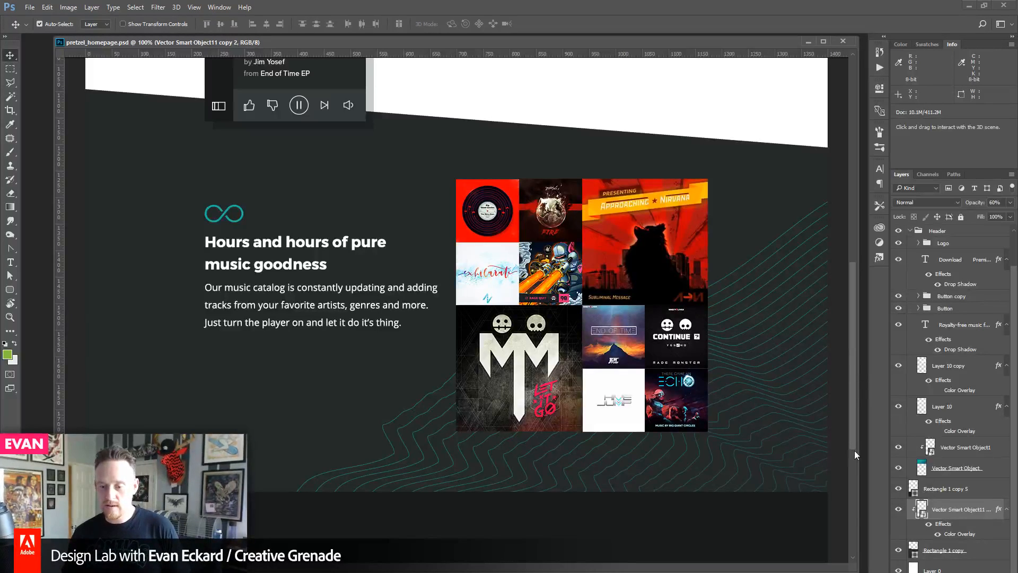
{"action": "left_click_drag", "start_coordinate": [855, 451], "coordinate": [848, 221]}
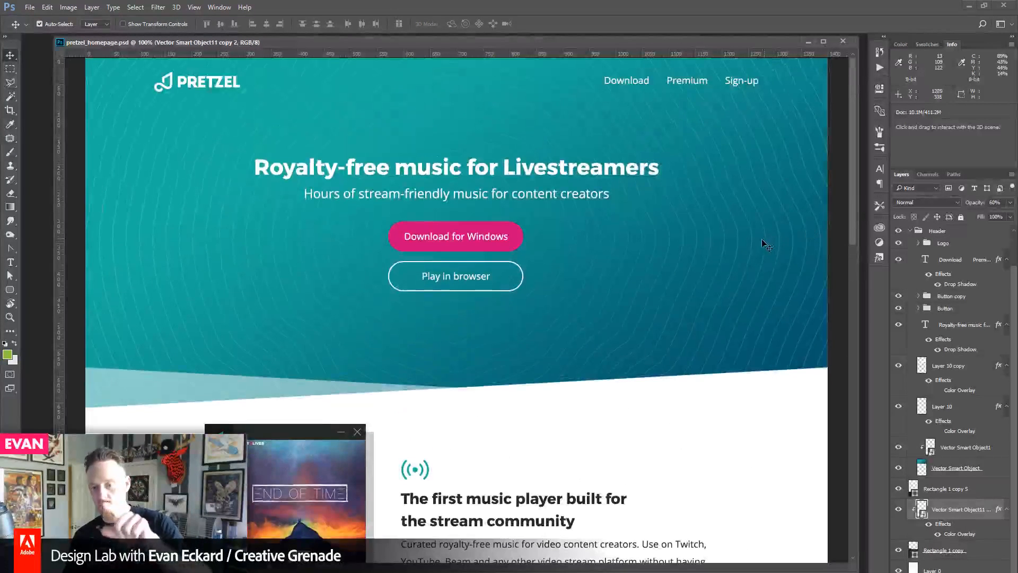
{"action": "left_click_drag", "start_coordinate": [849, 186], "coordinate": [850, 380]}
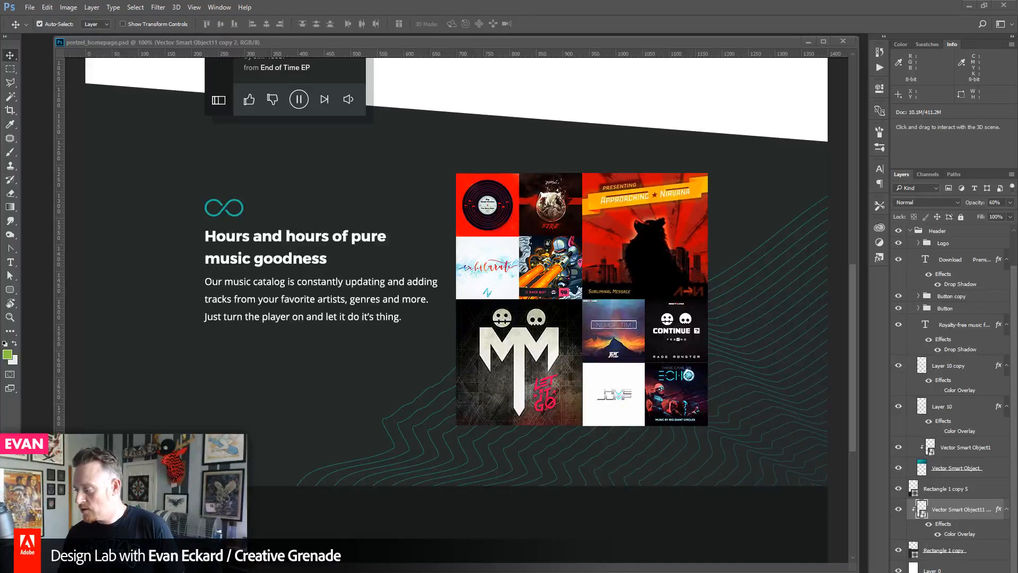
- Bring the browser showing the Pretzel web player over the mockup, resize its window to view the player, and move it off the screen
{"action": "left_click_drag", "start_coordinate": [1017, 62], "coordinate": [537, 50]}
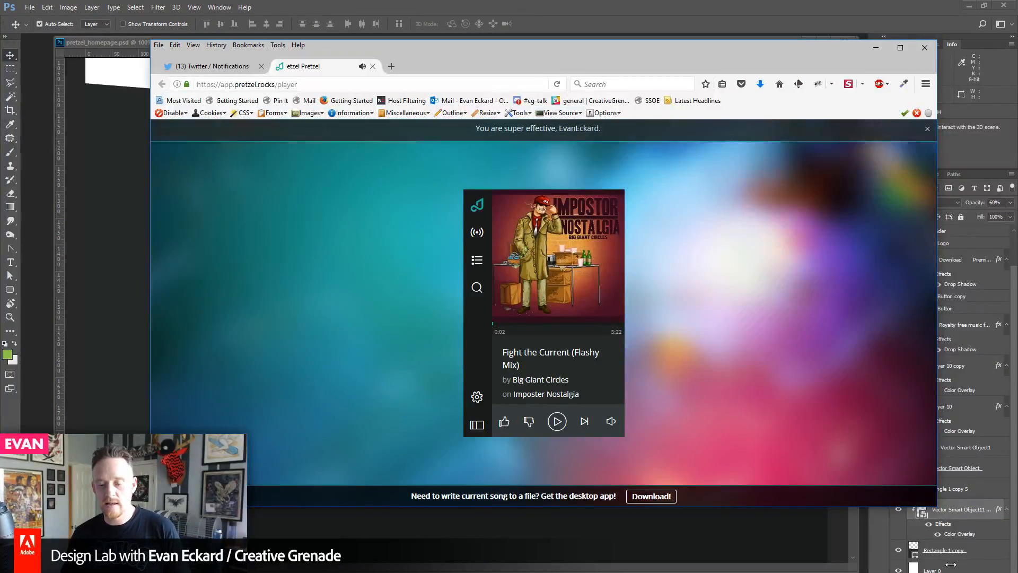
{"action": "left_click_drag", "start_coordinate": [935, 507], "coordinate": [862, 572]}
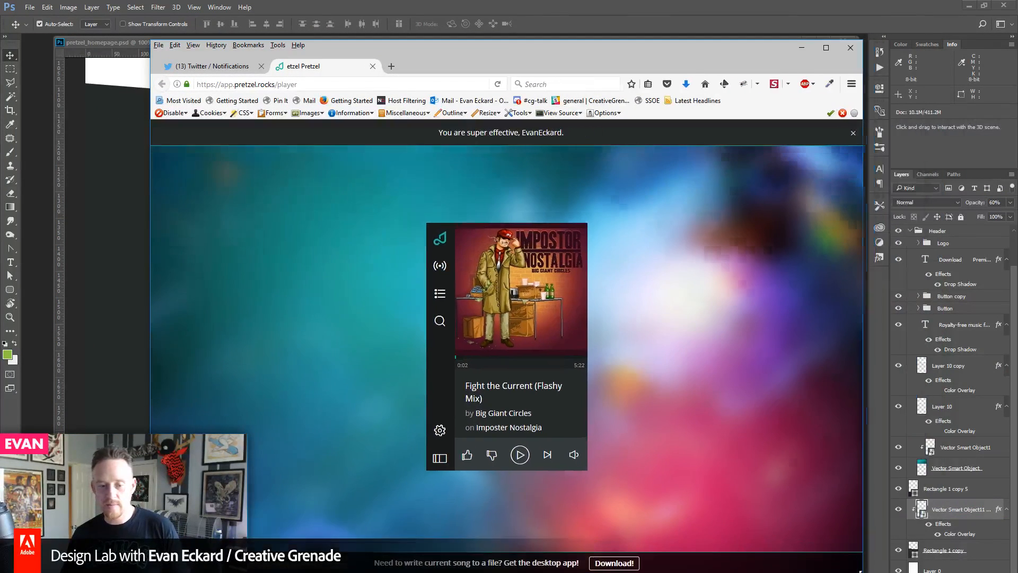
{"action": "left_click_drag", "start_coordinate": [515, 49], "coordinate": [1017, 51]}
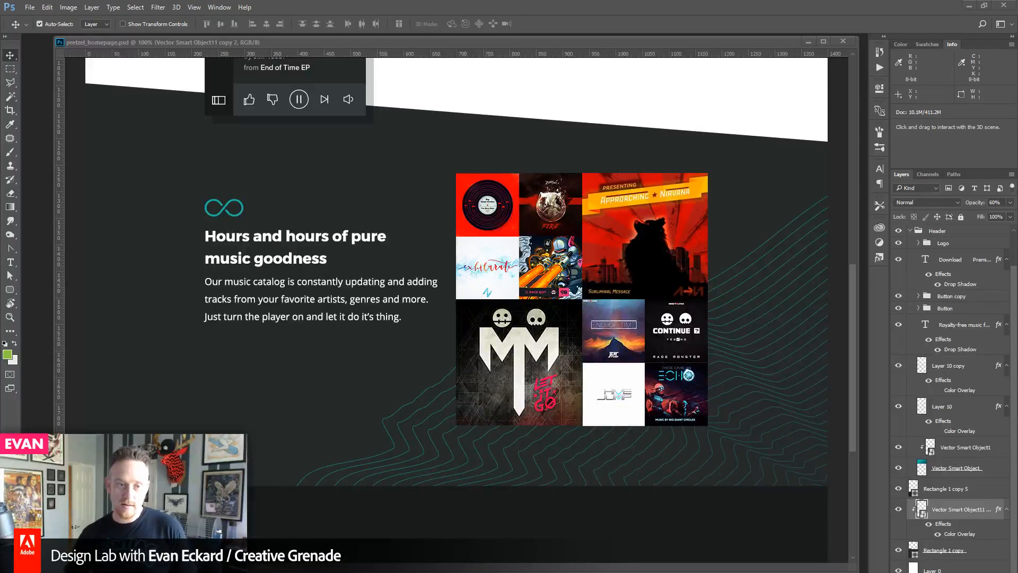
- Examine the homepage mockup again from the header through the first music player section to the music catalog
{"action": "scroll", "coordinate": [511, 211], "scroll_direction": "up", "scroll_amount": 5}
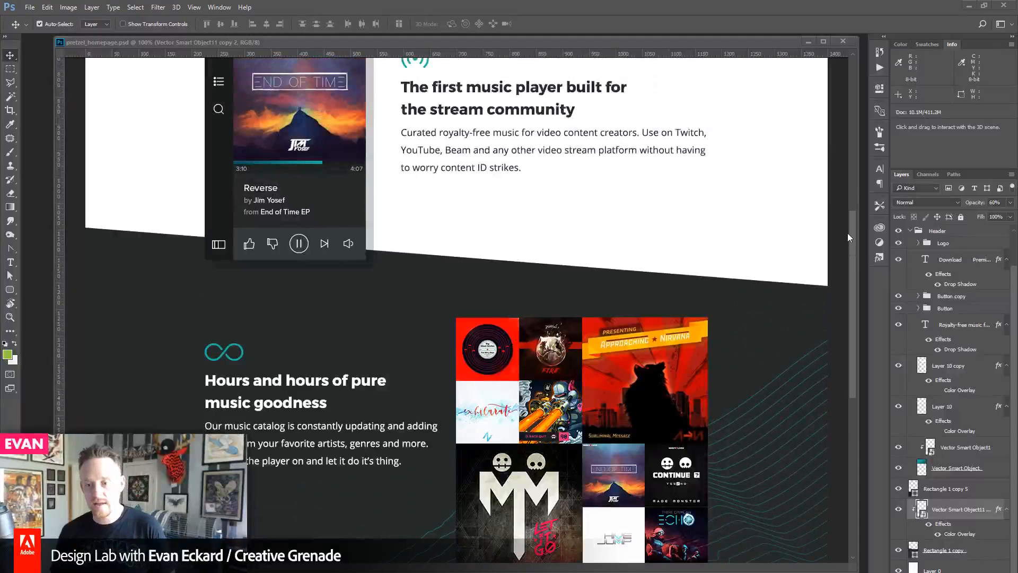
{"action": "left_click", "coordinate": [853, 75]}
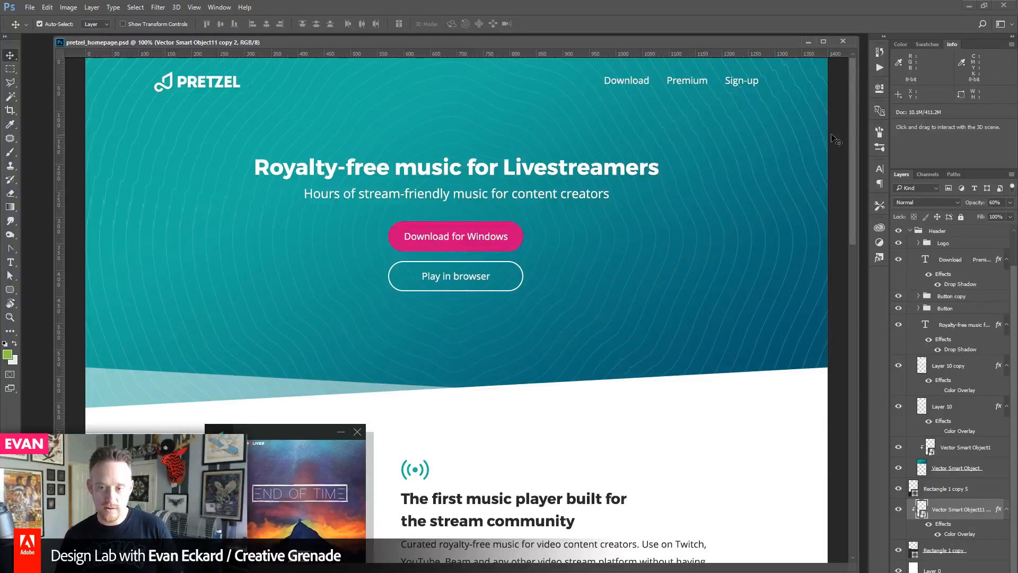
{"action": "scroll", "coordinate": [812, 226], "scroll_direction": "down", "scroll_amount": 5}
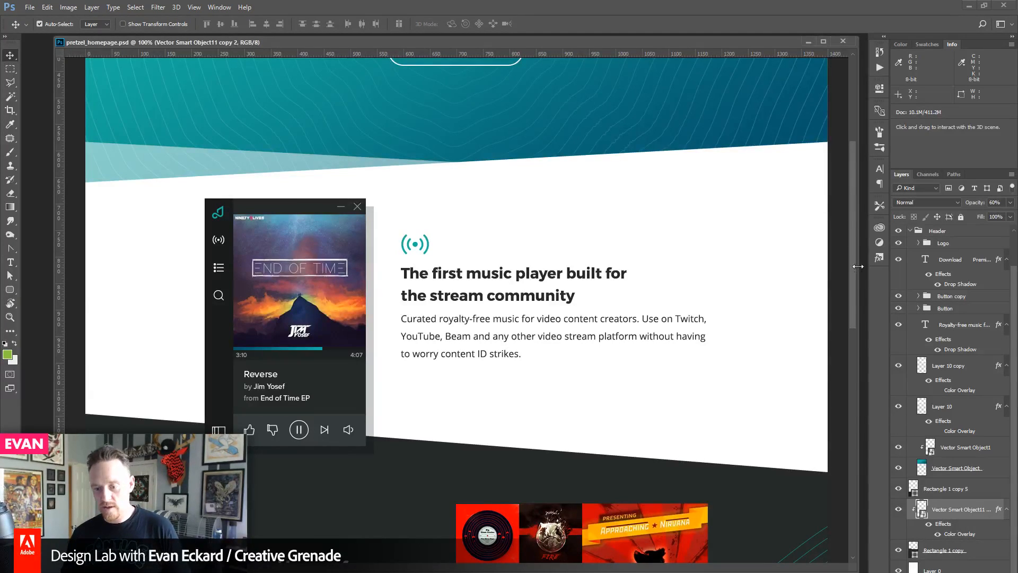
{"action": "scroll", "coordinate": [853, 295], "scroll_direction": "down", "scroll_amount": 3}
{"action": "left_click_drag", "start_coordinate": [854, 295], "coordinate": [854, 365]}
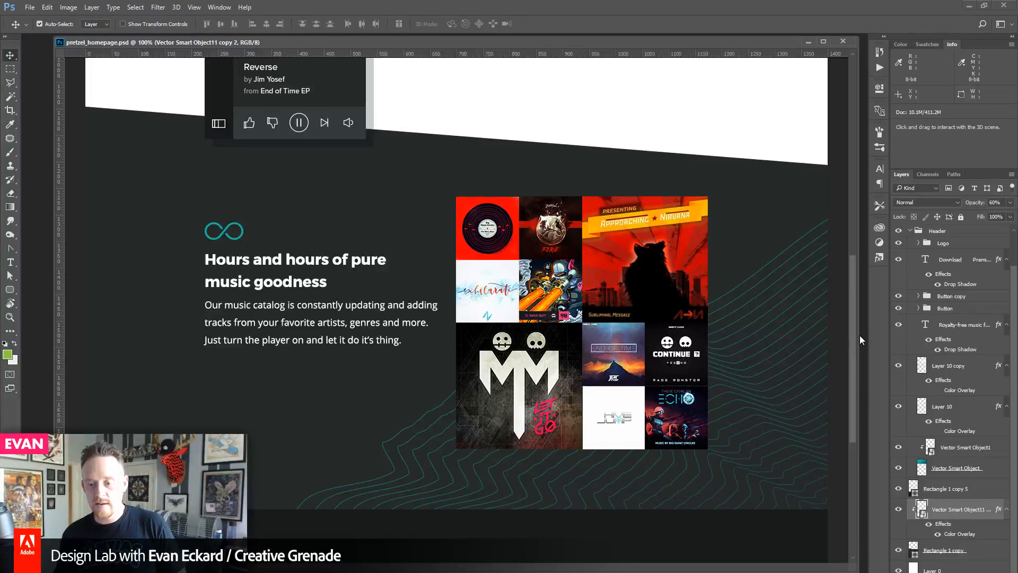
- Reposition the homepage document window and inspect the catalog section's wavy line pattern and the empty dark area below it
{"action": "left_click_drag", "start_coordinate": [858, 335], "coordinate": [842, 336]}
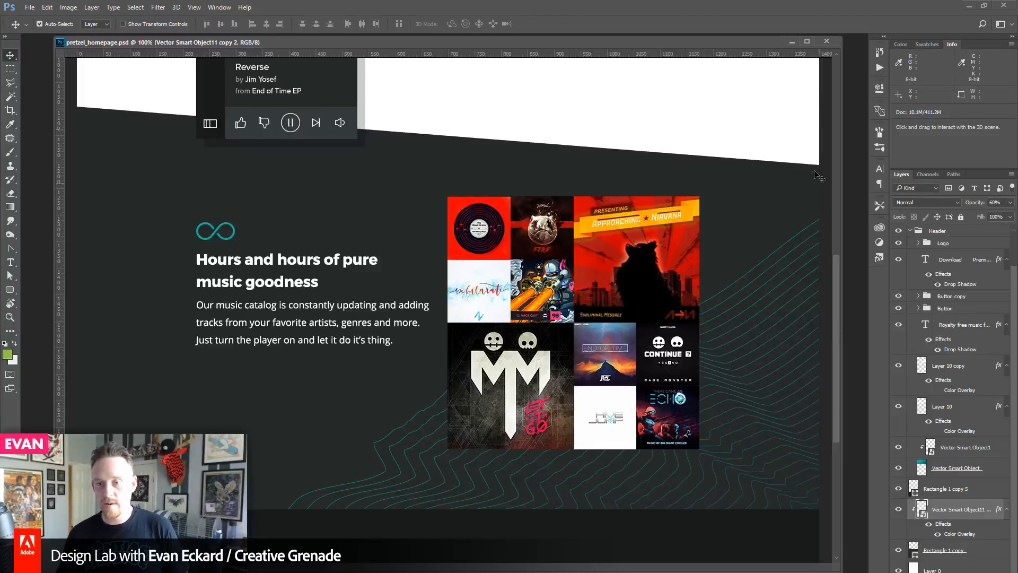
{"action": "left_click_drag", "start_coordinate": [725, 45], "coordinate": [709, 62]}
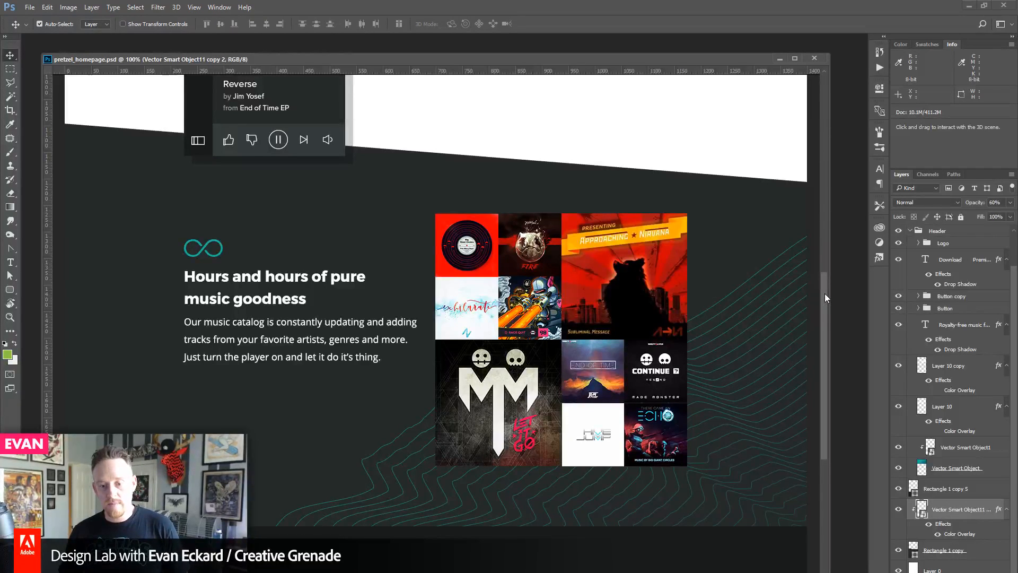
{"action": "left_click_drag", "start_coordinate": [826, 294], "coordinate": [825, 306]}
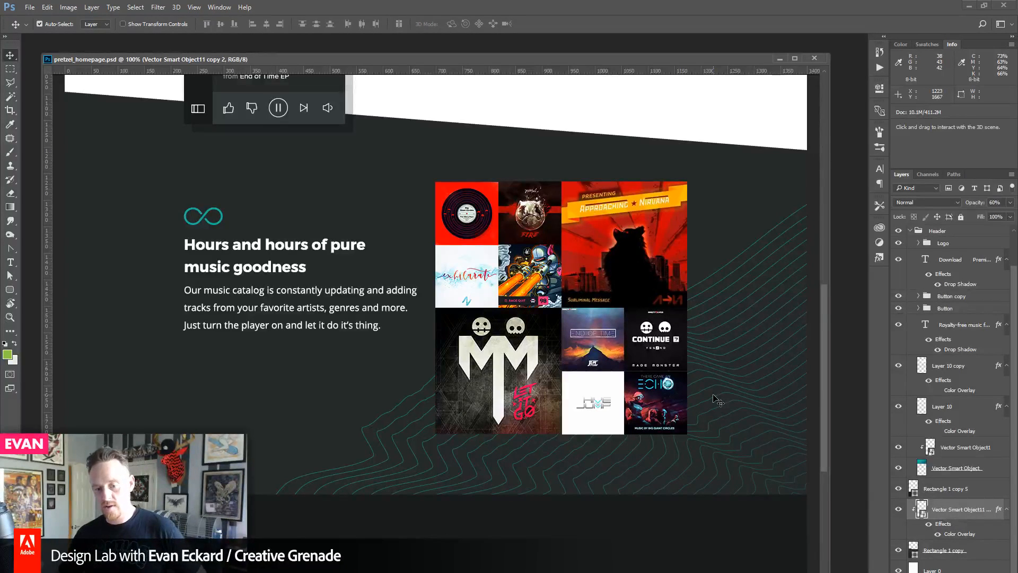
{"action": "scroll", "coordinate": [747, 393], "scroll_direction": "down", "scroll_amount": 2}
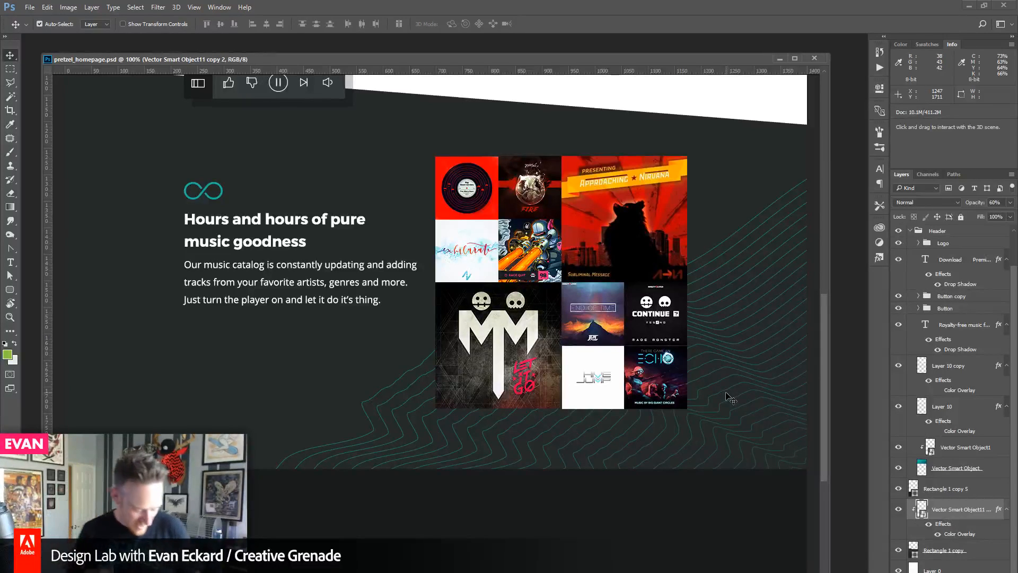
{"action": "left_click_drag", "start_coordinate": [825, 298], "coordinate": [823, 387]}
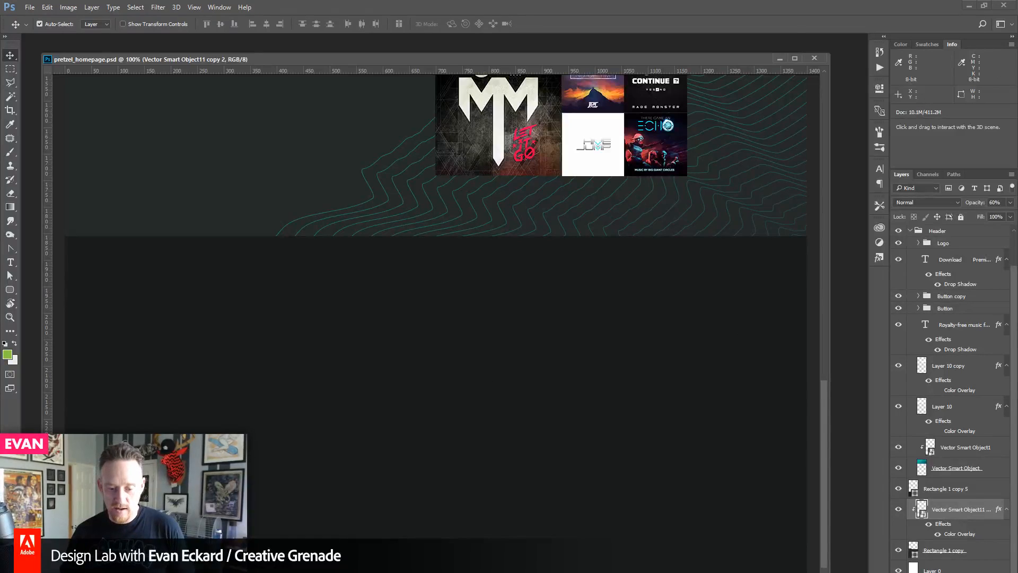
- Bring up what-played-streaming-old.psd, widen its window, and show the beginning of its page at 100% zoom
{"action": "left_click", "coordinate": [559, 572]}
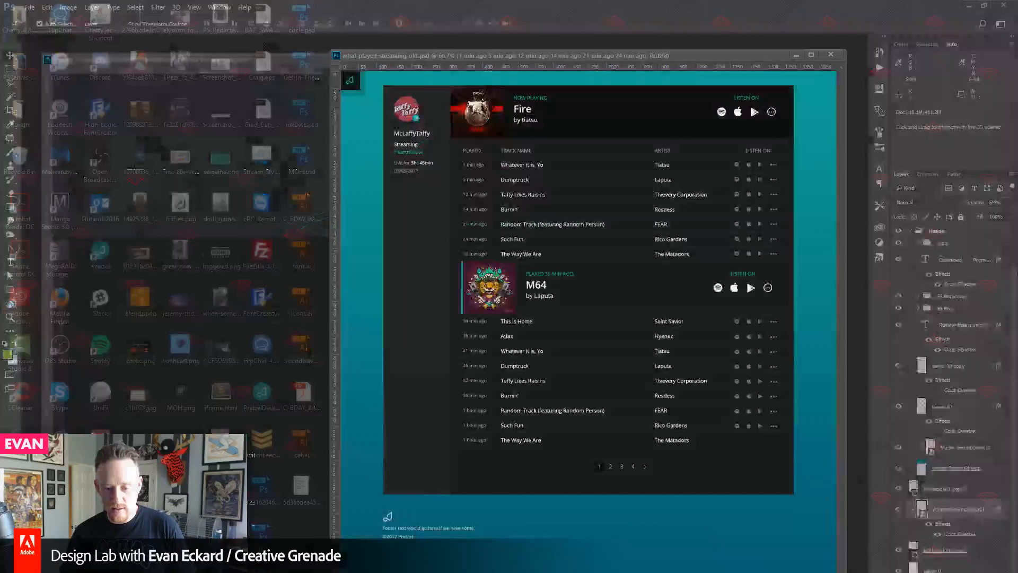
{"action": "left_click", "coordinate": [667, 557]}
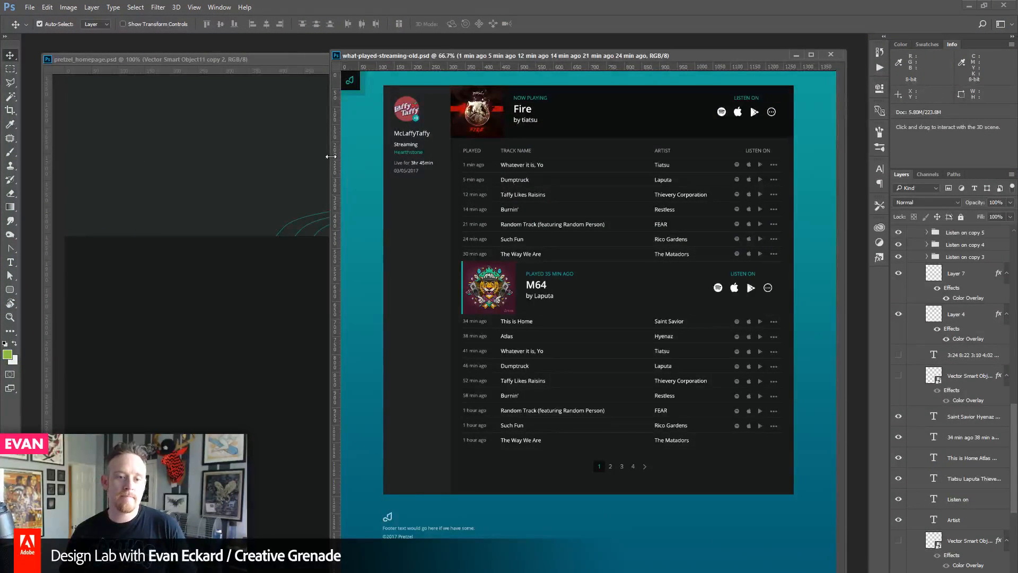
{"action": "left_click_drag", "start_coordinate": [330, 159], "coordinate": [94, 168]}
{"action": "left_click", "coordinate": [10, 317]}
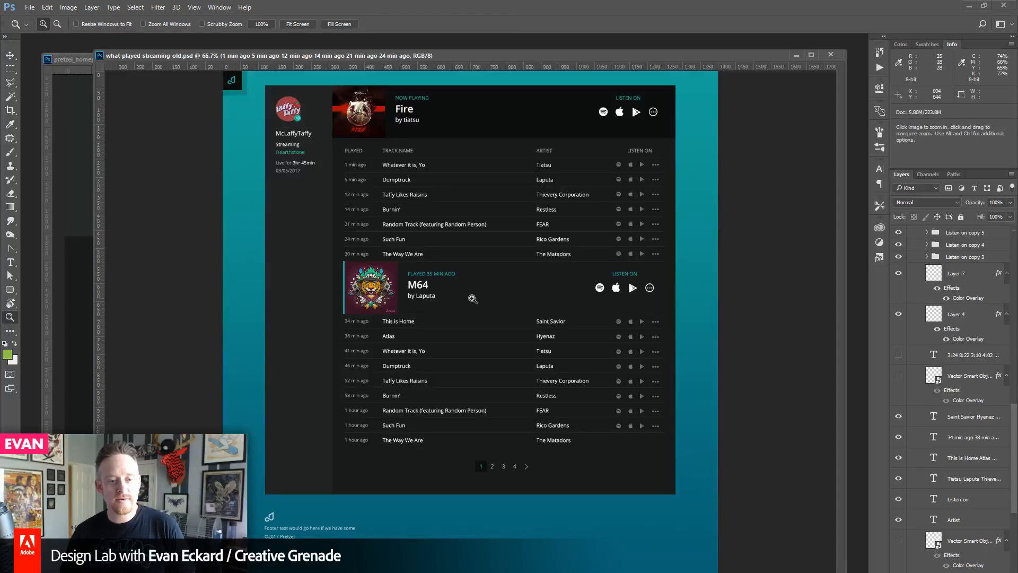
{"action": "left_click", "coordinate": [459, 262]}
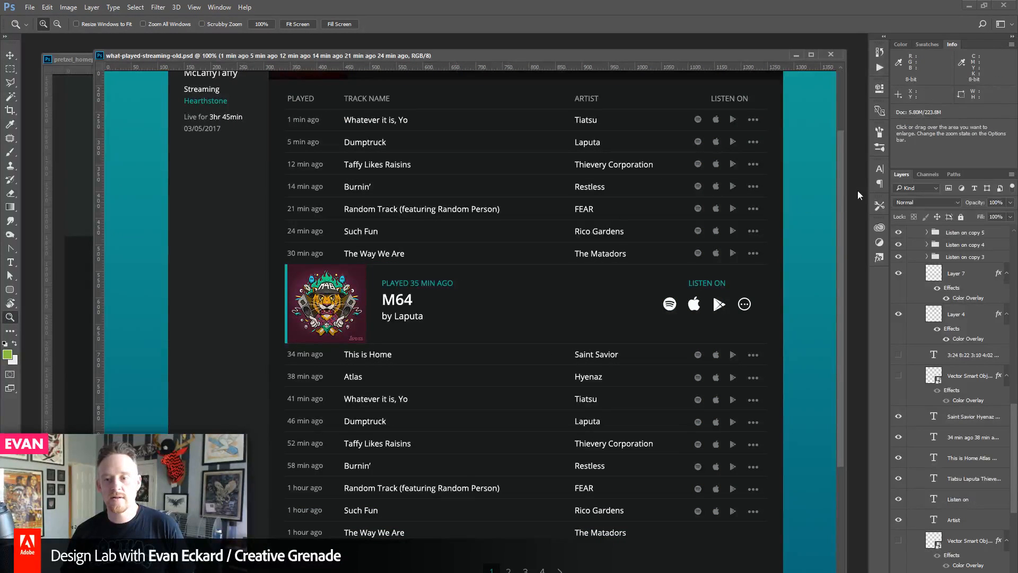
{"action": "left_click_drag", "start_coordinate": [839, 173], "coordinate": [843, 103]}
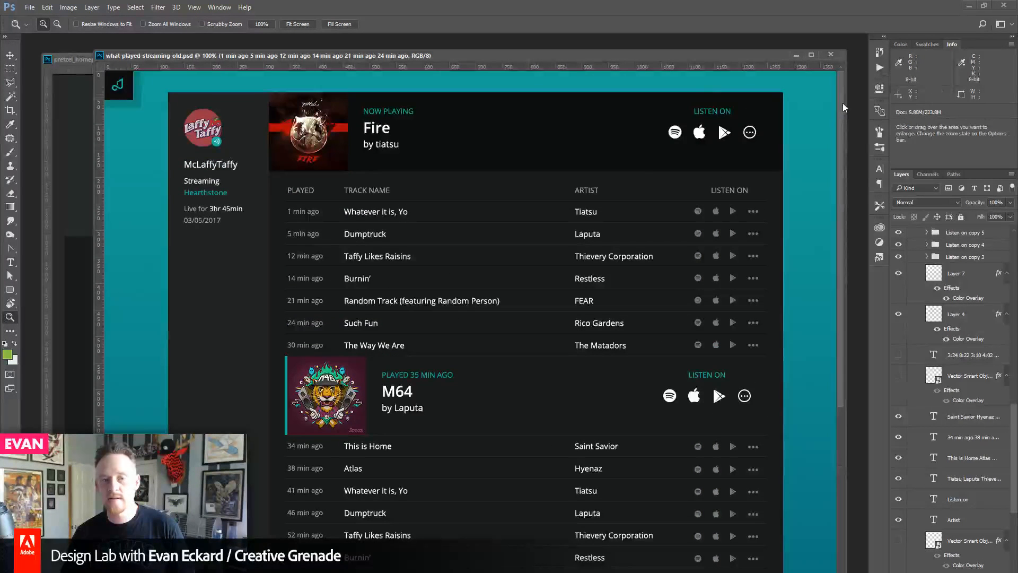
{"action": "left_click", "coordinate": [12, 56]}
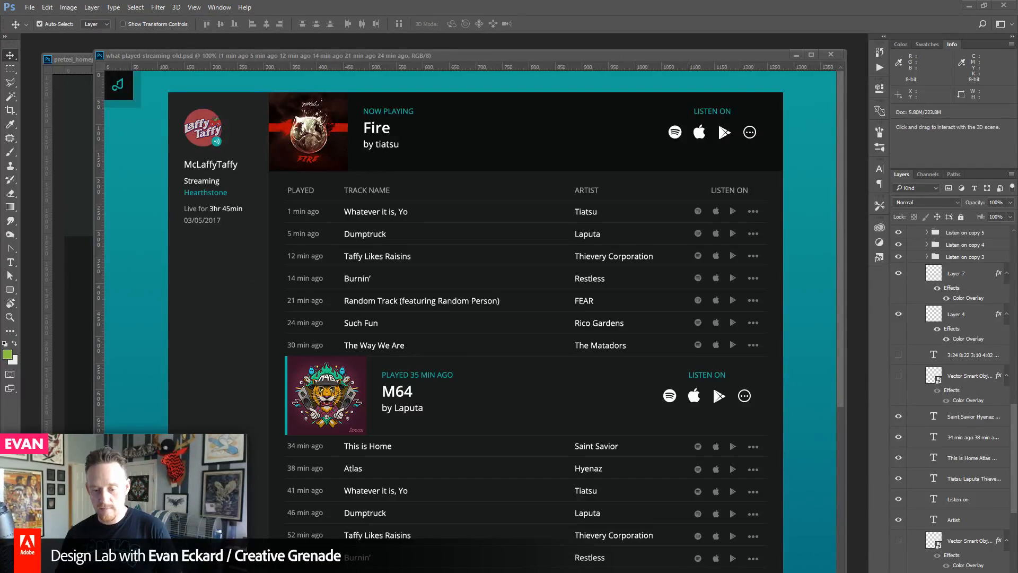
- Bring in the Pretzel desktop player, view its Quick Settings, and place the player beside the played-tracks mockup
{"action": "left_click_drag", "start_coordinate": [1017, 223], "coordinate": [778, 141]}
{"action": "left_click", "coordinate": [741, 355]}
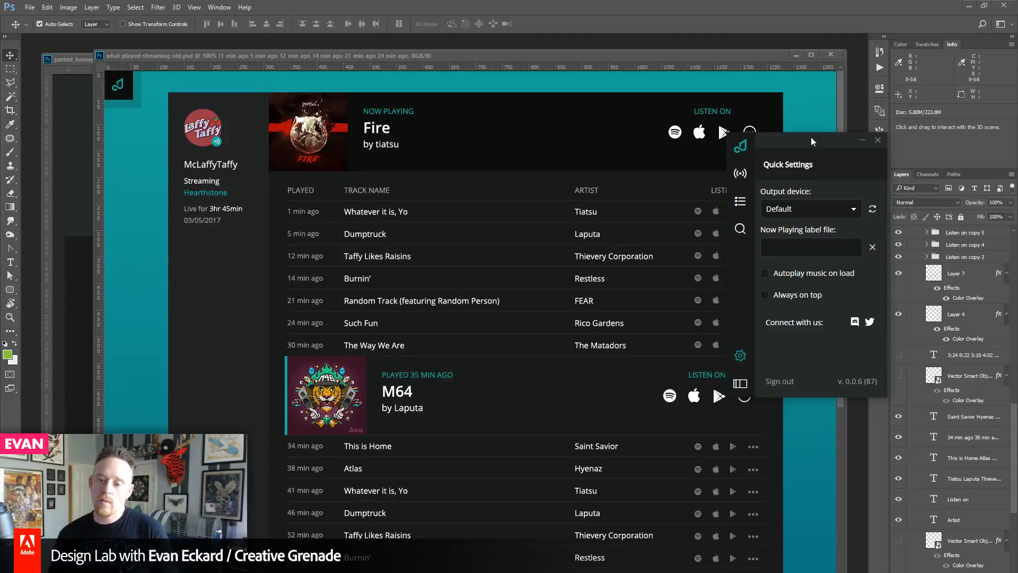
{"action": "left_click_drag", "start_coordinate": [810, 137], "coordinate": [871, 155]}
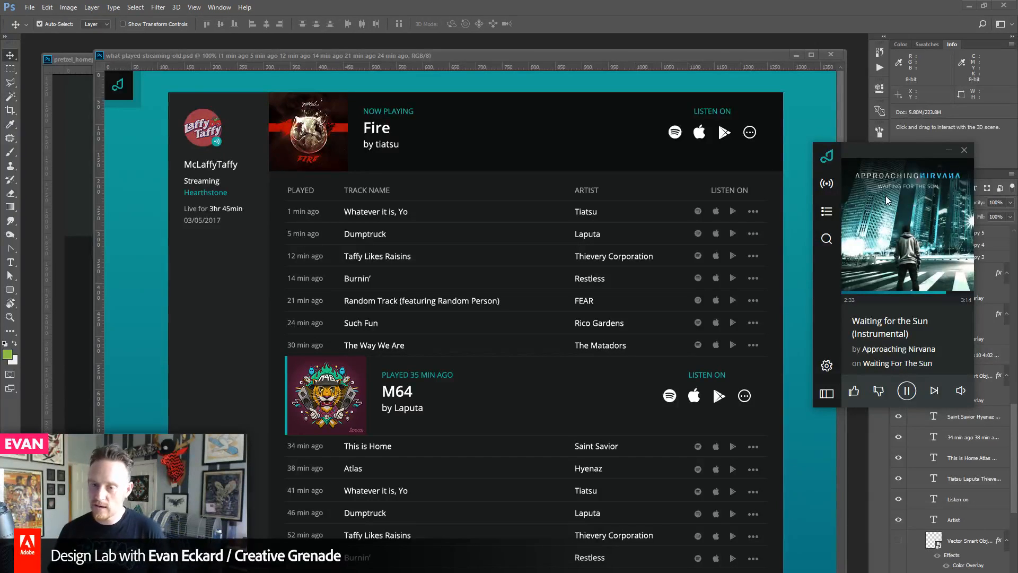
{"action": "left_click", "coordinate": [553, 56]}
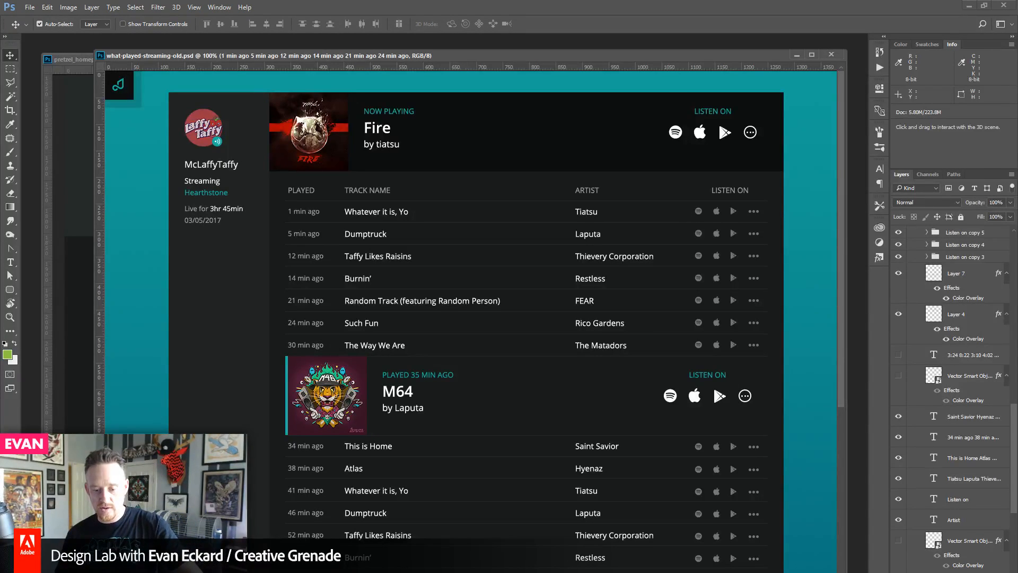
{"action": "key", "text": "alt+Tab"}
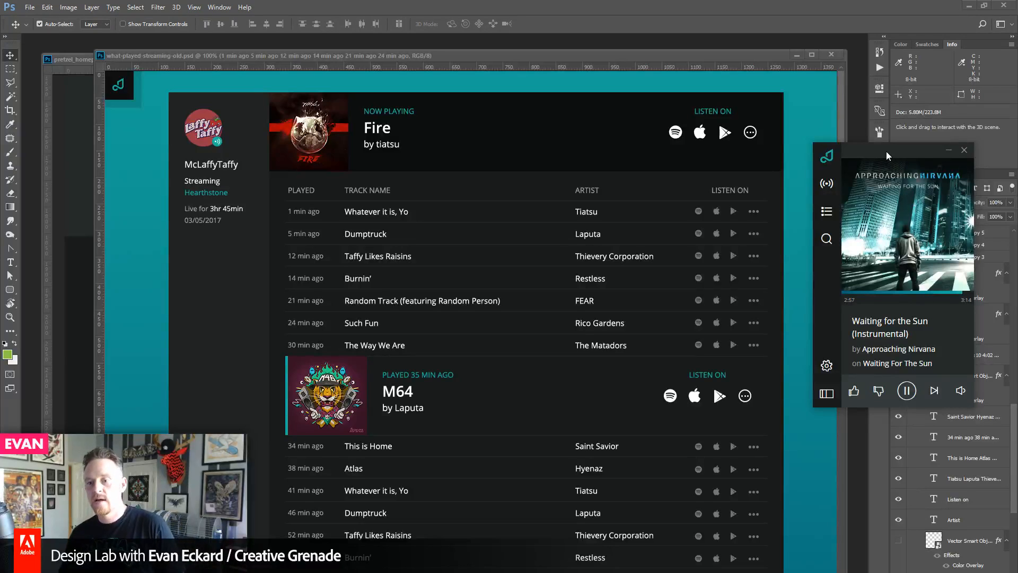
{"action": "left_click_drag", "start_coordinate": [886, 151], "coordinate": [893, 158]}
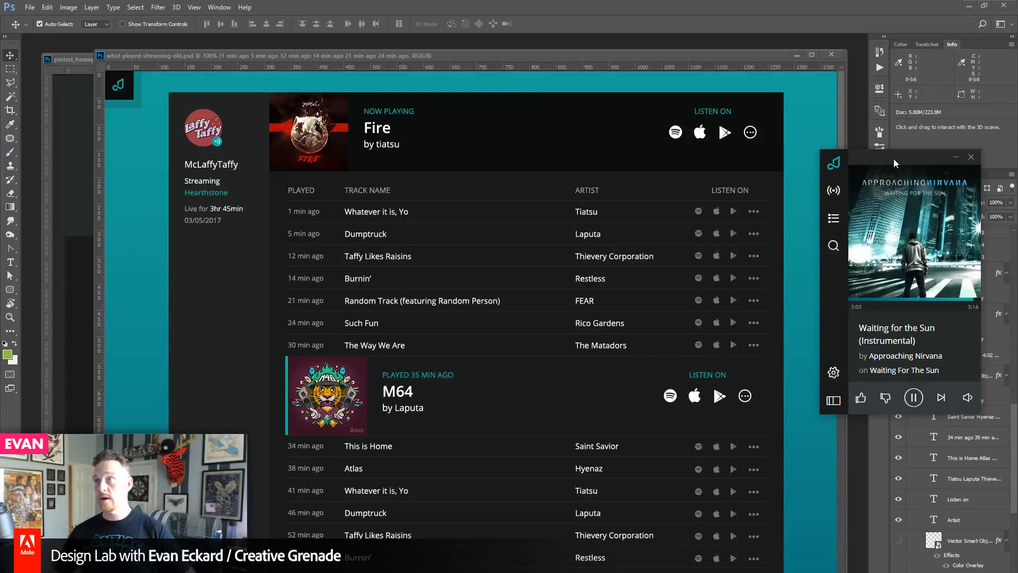
- Return to what-played-streaming-old.psd and look over the played-tracks list around the M64 entry
{"action": "left_click", "coordinate": [659, 56]}
{"action": "scroll", "coordinate": [339, 229], "scroll_direction": "down", "scroll_amount": 1}
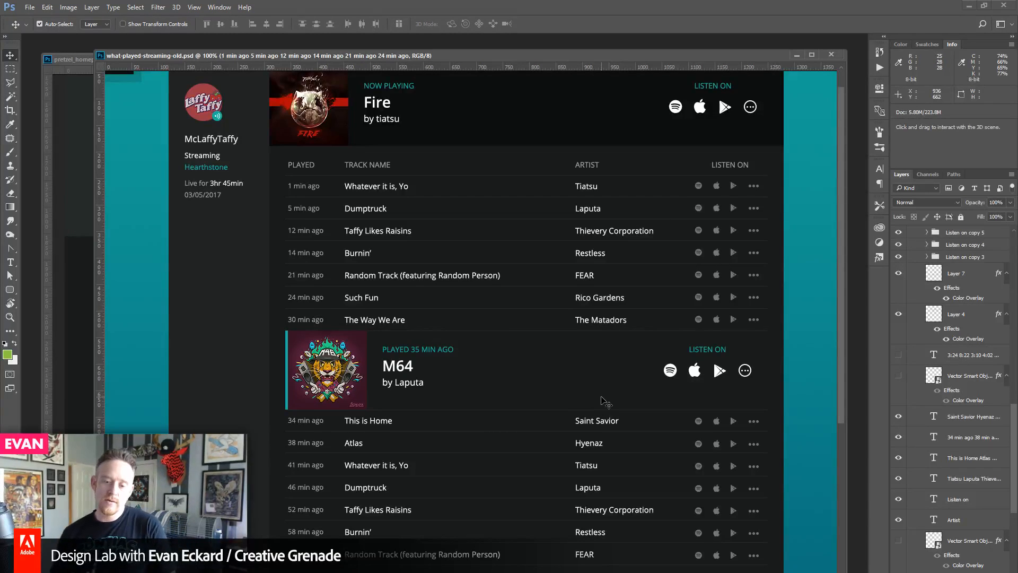
{"action": "scroll", "coordinate": [626, 432], "scroll_direction": "up", "scroll_amount": 2}
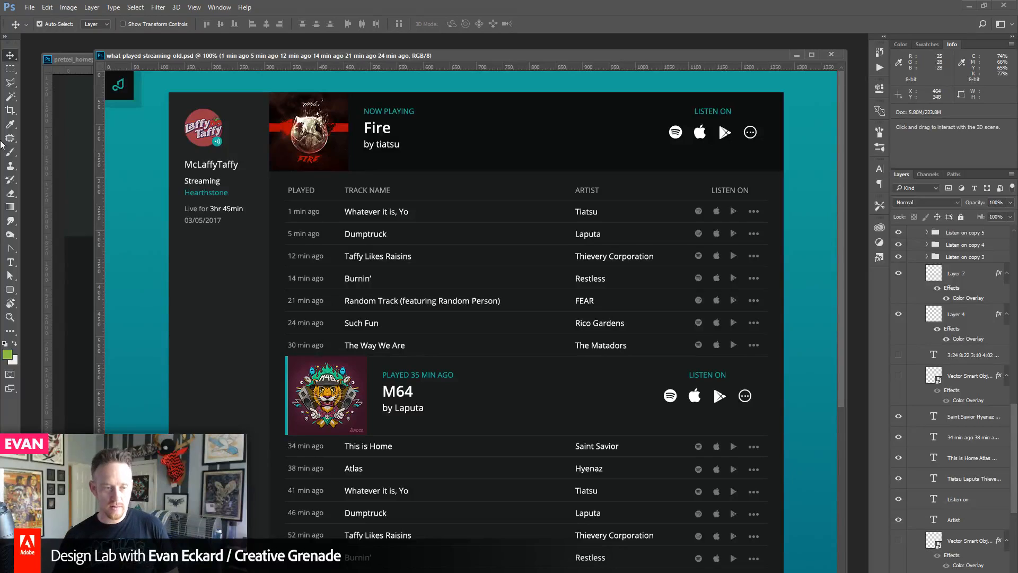
- Return to pretzel_homepage.psd and look over the music catalog section and the dark area below it
{"action": "left_click", "coordinate": [59, 58]}
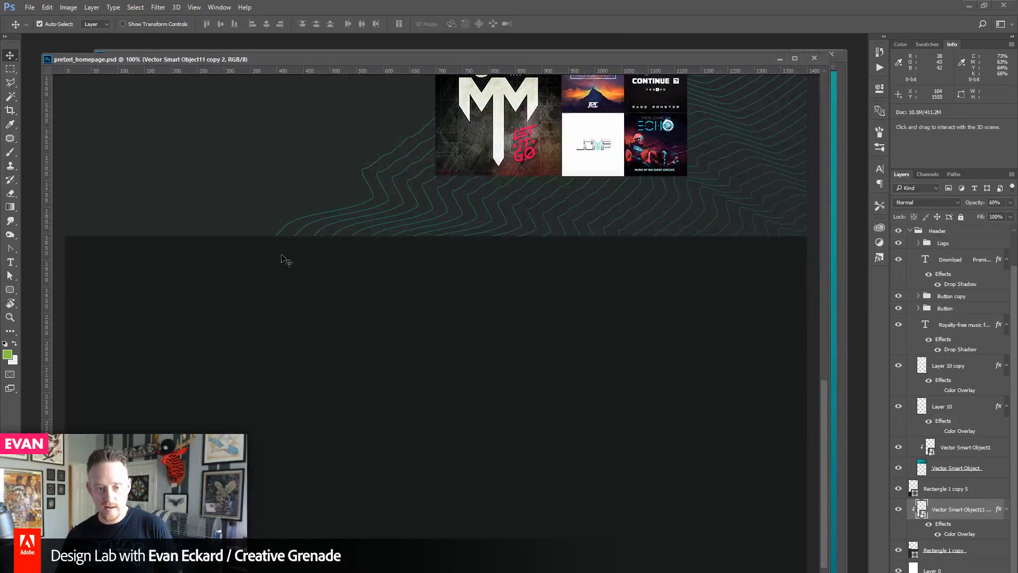
{"action": "scroll", "coordinate": [503, 409], "scroll_direction": "up", "scroll_amount": 3}
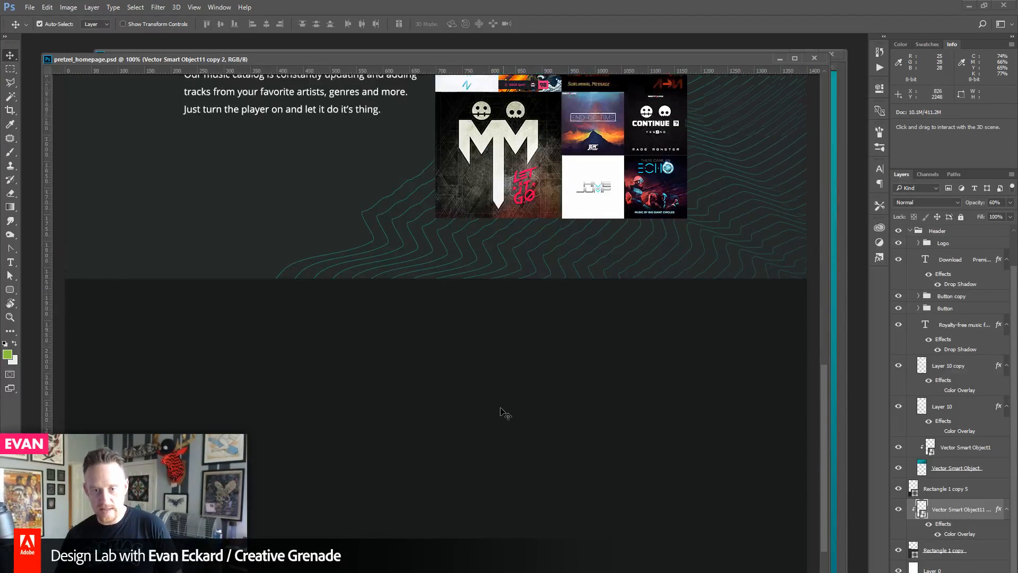
{"action": "scroll", "coordinate": [504, 409], "scroll_direction": "down", "scroll_amount": 4}
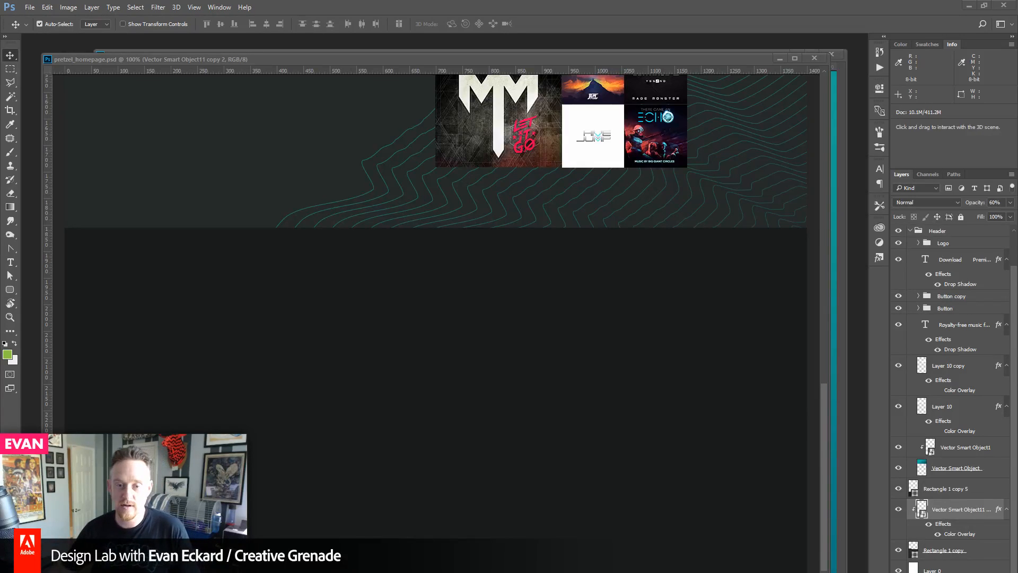
{"action": "left_click", "coordinate": [288, 62]}
{"action": "key", "text": "space"}
{"action": "left_click_drag", "start_coordinate": [668, 170], "coordinate": [689, 416]}
{"action": "left_click_drag", "start_coordinate": [702, 407], "coordinate": [701, 411]}
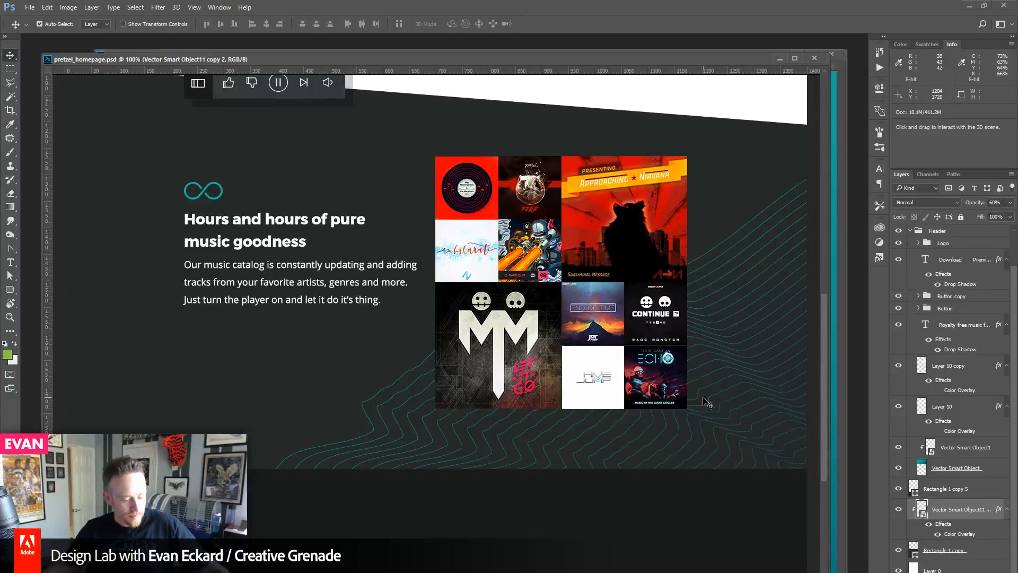
- Check which layer holds the catalog section's wavy lines and copy its Color Overlay hex value, 1bb3a4
{"action": "left_click", "coordinate": [898, 510]}
{"action": "left_click", "coordinate": [898, 510]}
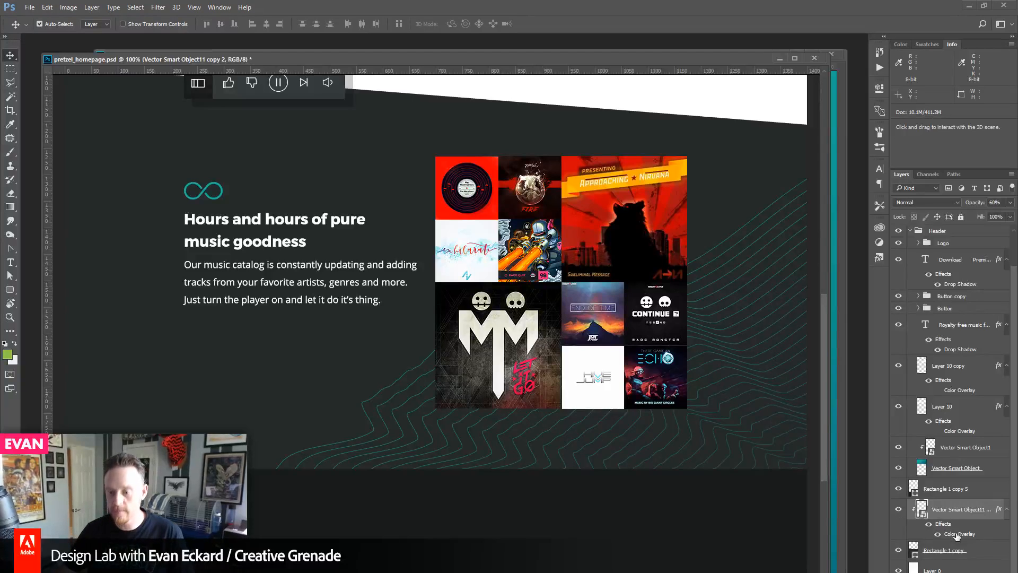
{"action": "double_click", "coordinate": [956, 534]}
{"action": "left_click_drag", "start_coordinate": [716, 190], "coordinate": [751, 126]}
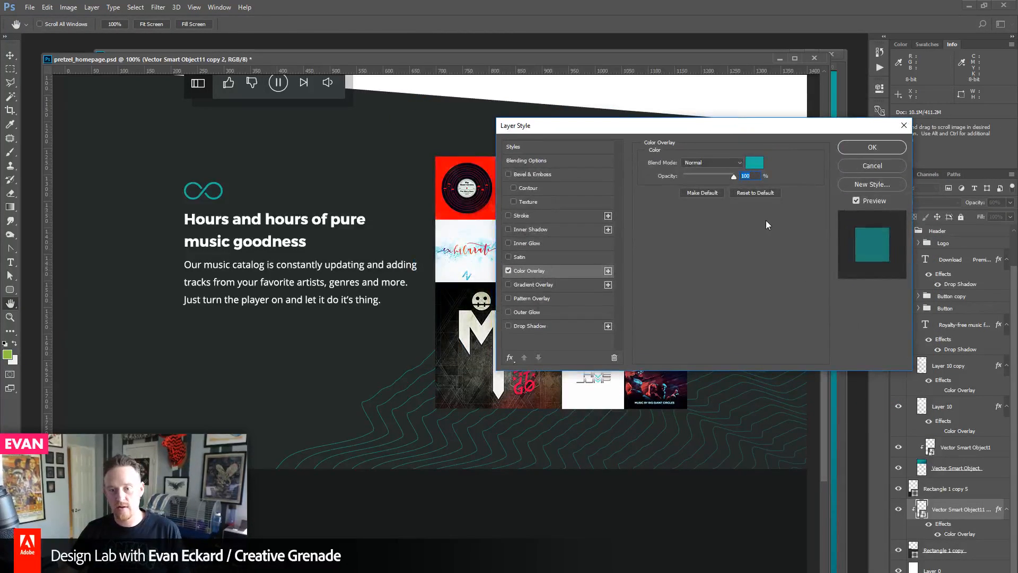
{"action": "left_click", "coordinate": [754, 163]}
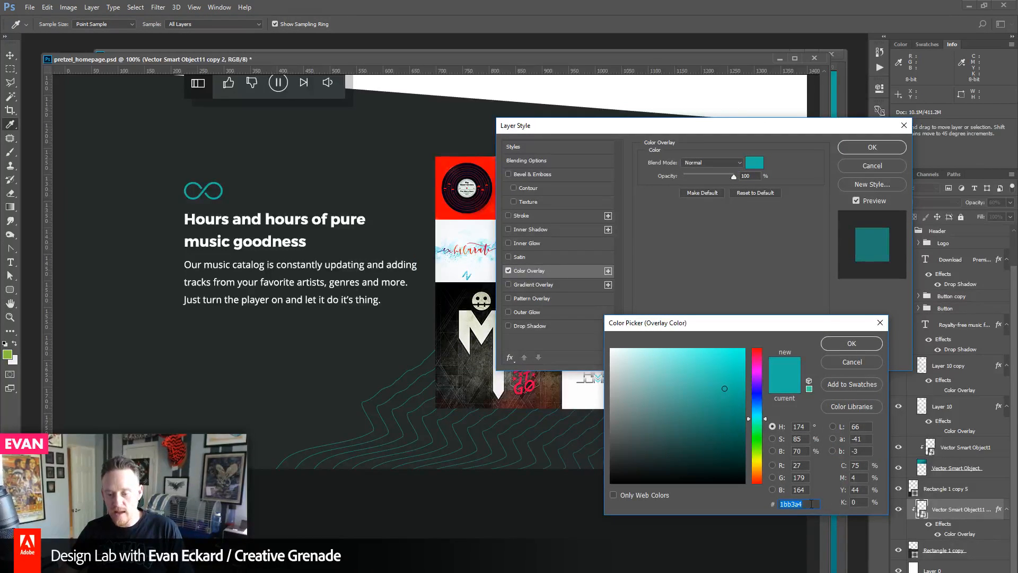
{"action": "left_click_drag", "start_coordinate": [720, 337], "coordinate": [654, 251]}
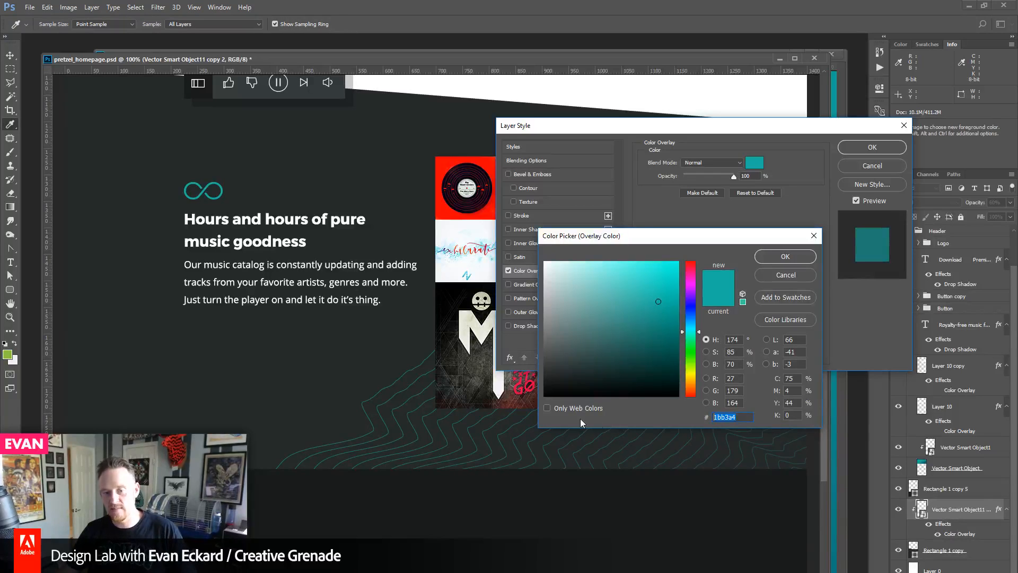
{"action": "left_click", "coordinate": [785, 257]}
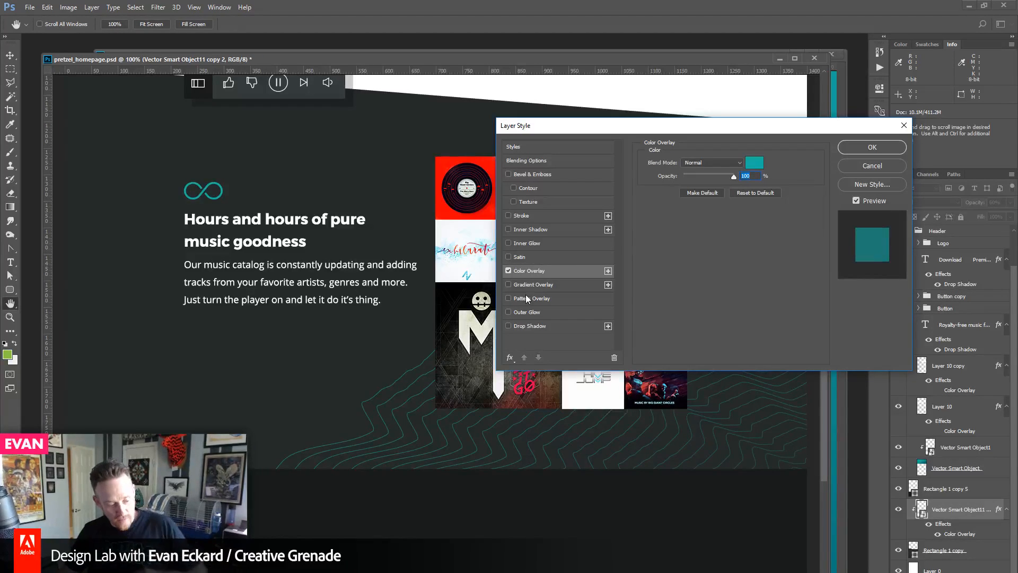
- Replace the wavy line layer's Color Overlay with a Gradient Overlay, keeping the artwork in view
{"action": "left_click_drag", "start_coordinate": [593, 132], "coordinate": [641, 146]}
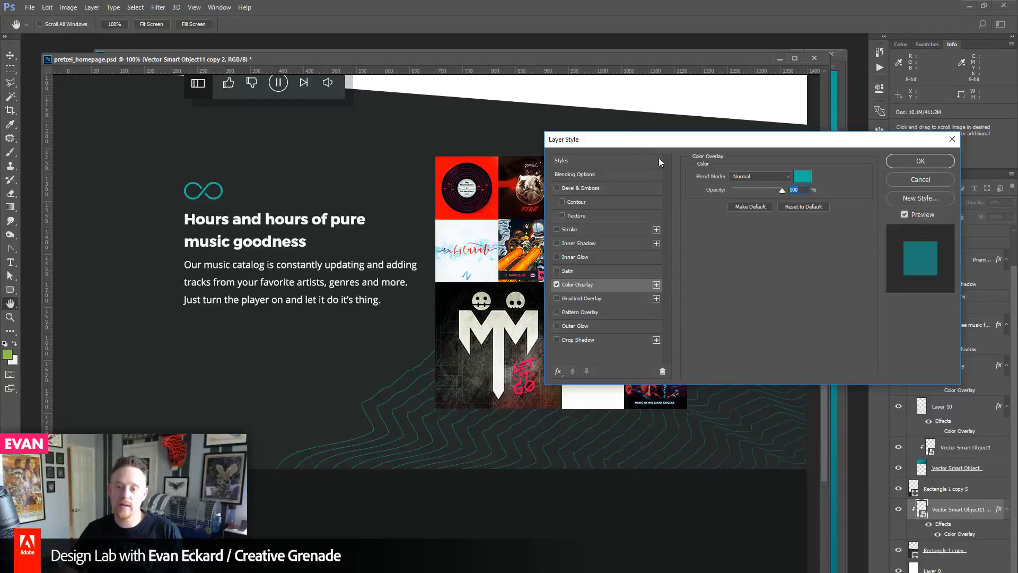
{"action": "left_click", "coordinate": [557, 285]}
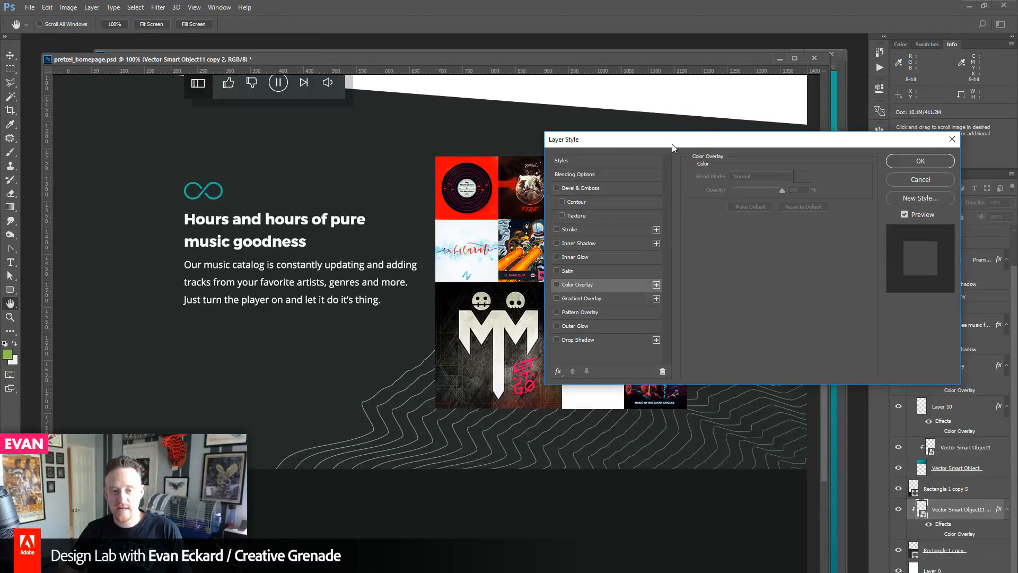
{"action": "left_click_drag", "start_coordinate": [710, 142], "coordinate": [296, 98]}
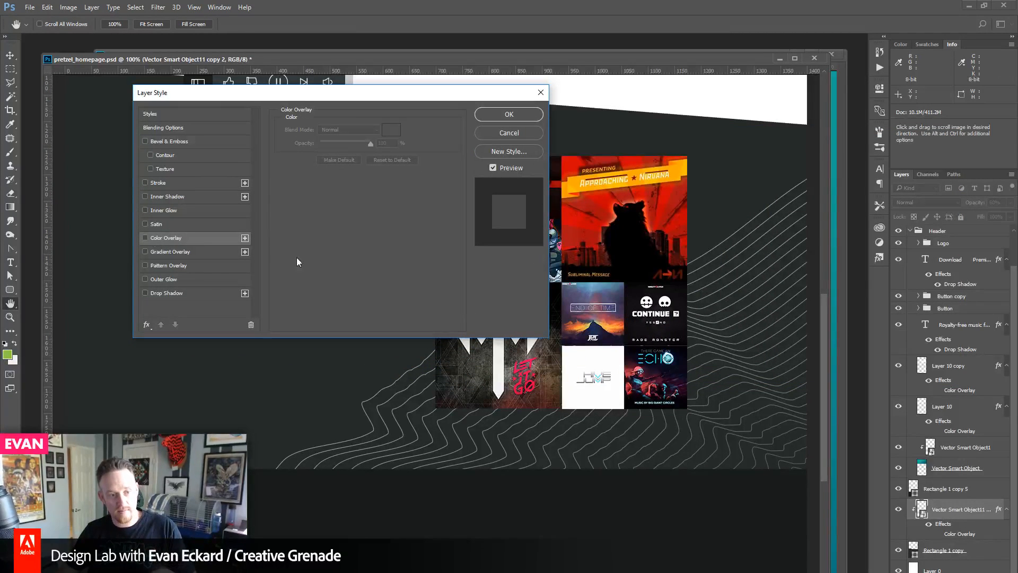
{"action": "left_click", "coordinate": [162, 252]}
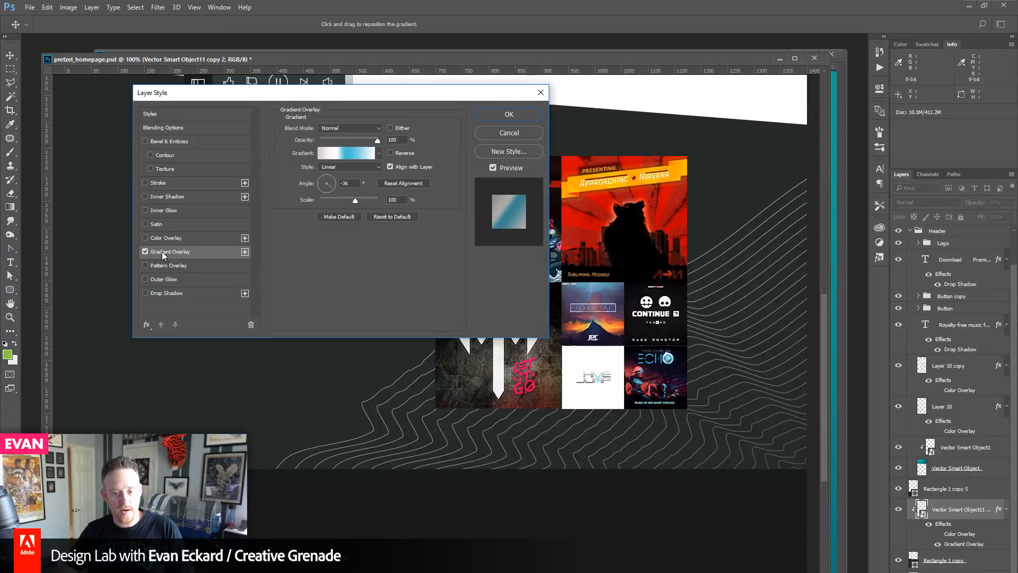
- Remove the overlay gradient's second colour stop and set the blue middle stop to 1bb3a4
{"action": "left_click", "coordinate": [349, 152]}
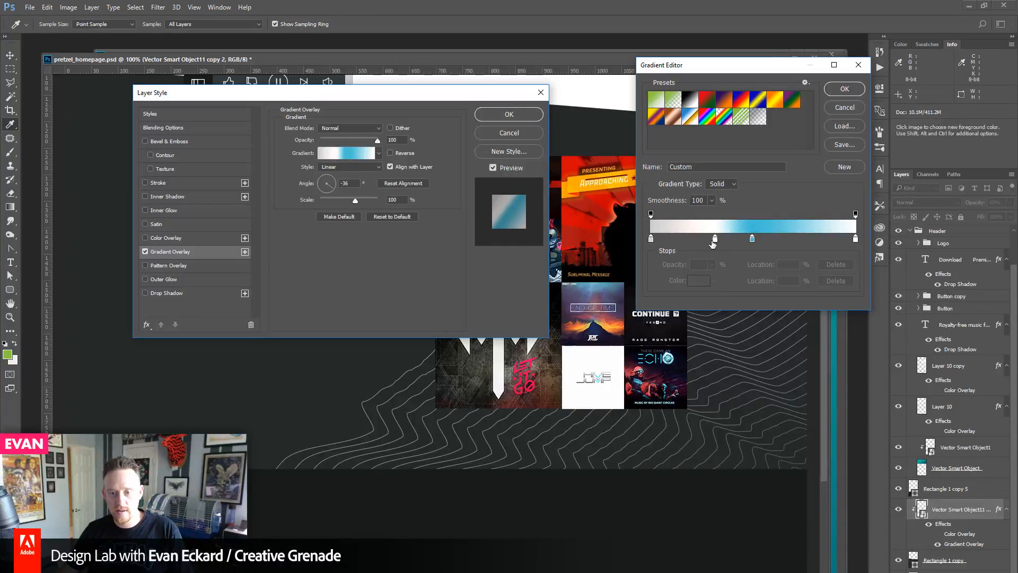
{"action": "left_click_drag", "start_coordinate": [714, 242], "coordinate": [745, 250]}
{"action": "left_click", "coordinate": [752, 237]}
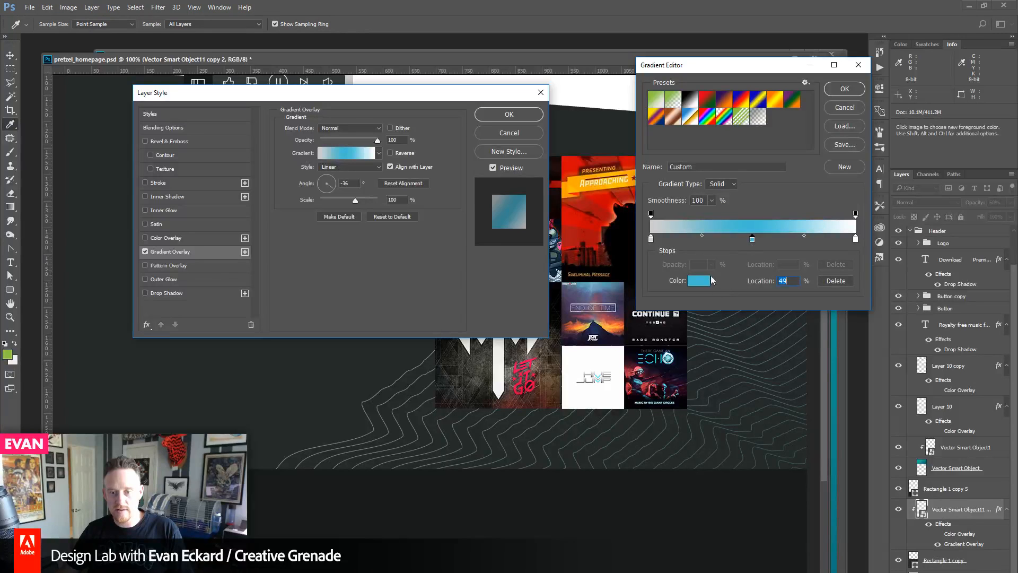
{"action": "left_click", "coordinate": [699, 281]}
{"action": "type", "text": "1bb3a4"}
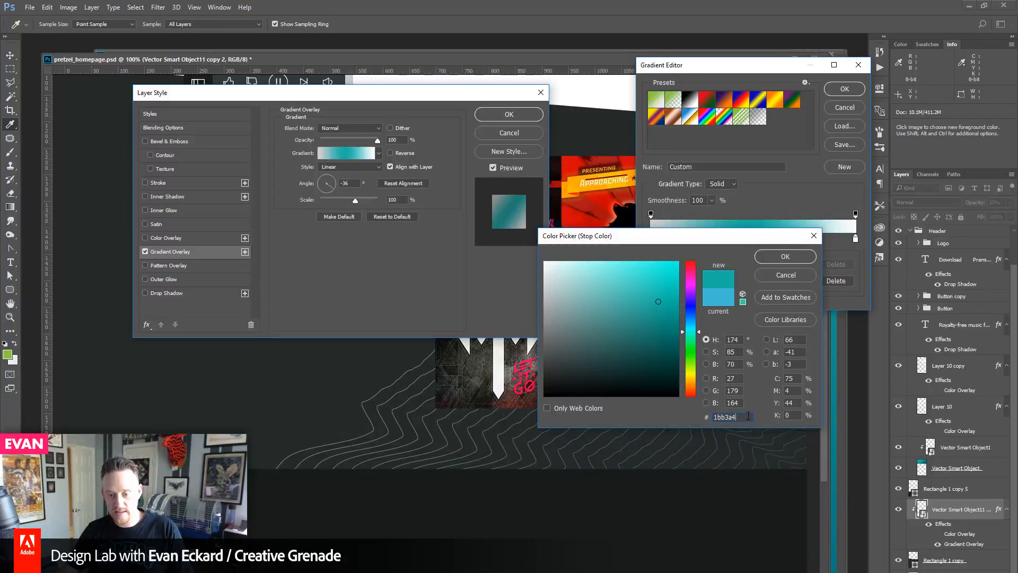
{"action": "double_click", "coordinate": [724, 417]}
{"action": "key", "text": "ctrl+c"}
{"action": "left_click_drag", "start_coordinate": [663, 236], "coordinate": [554, 170]}
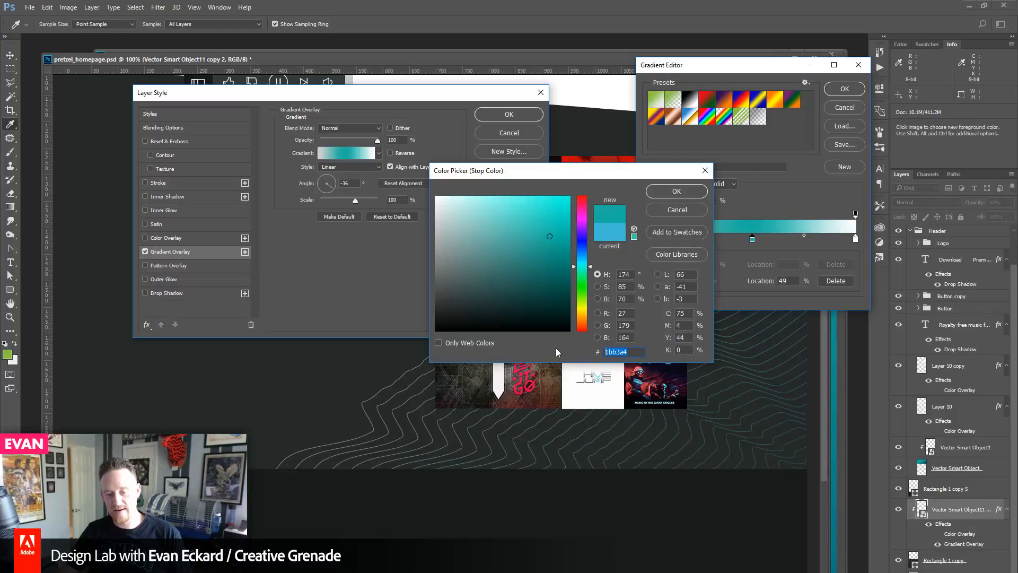
{"action": "key", "text": "ctrl+v"}
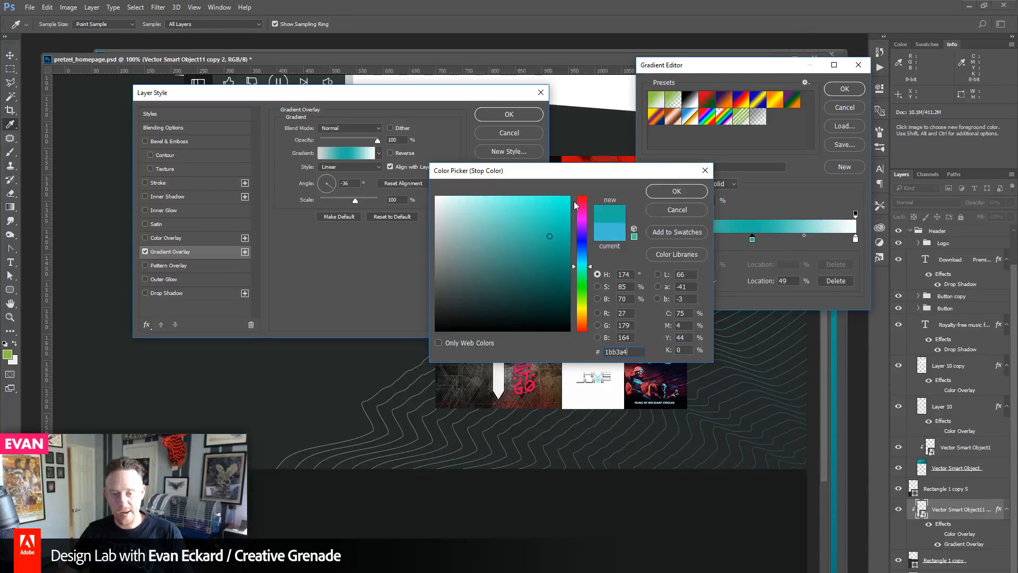
{"action": "left_click", "coordinate": [664, 191]}
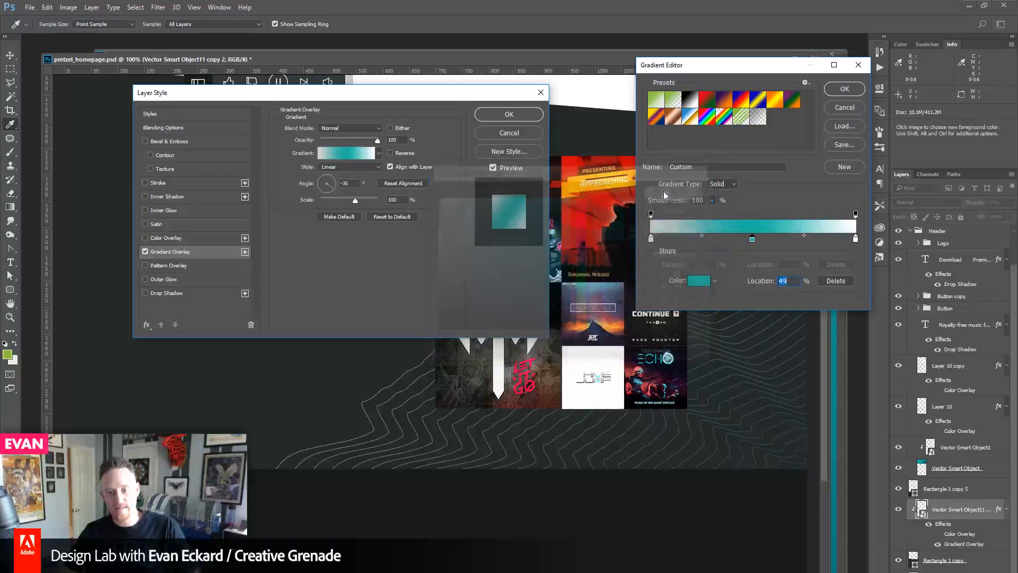
- Make both end stops of the gradient white and accept the edited white-teal-white gradient
{"action": "left_click", "coordinate": [856, 239]}
{"action": "left_click", "coordinate": [699, 282]}
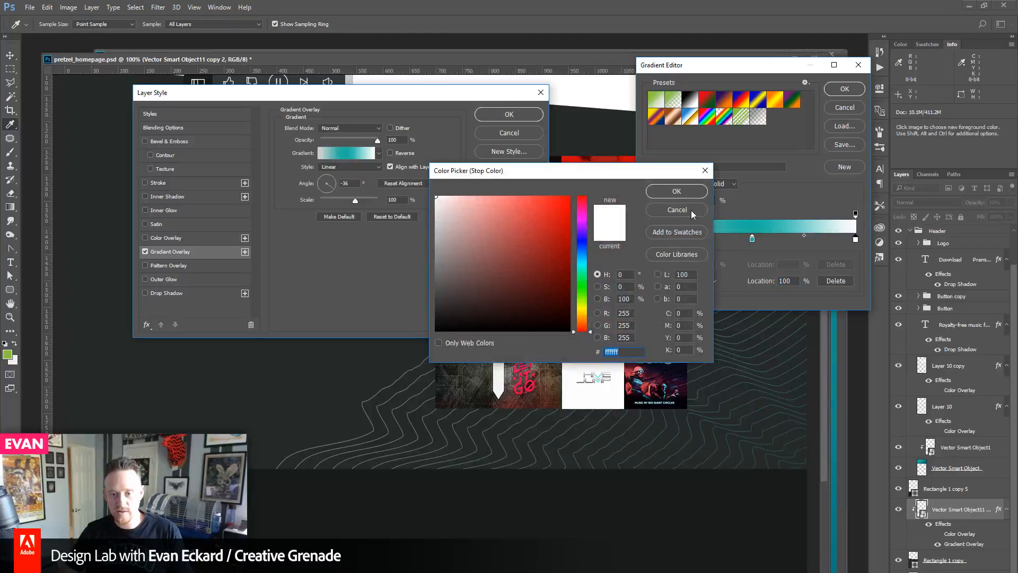
{"action": "left_click", "coordinate": [676, 191]}
{"action": "left_click", "coordinate": [651, 239]}
{"action": "left_click", "coordinate": [699, 283]}
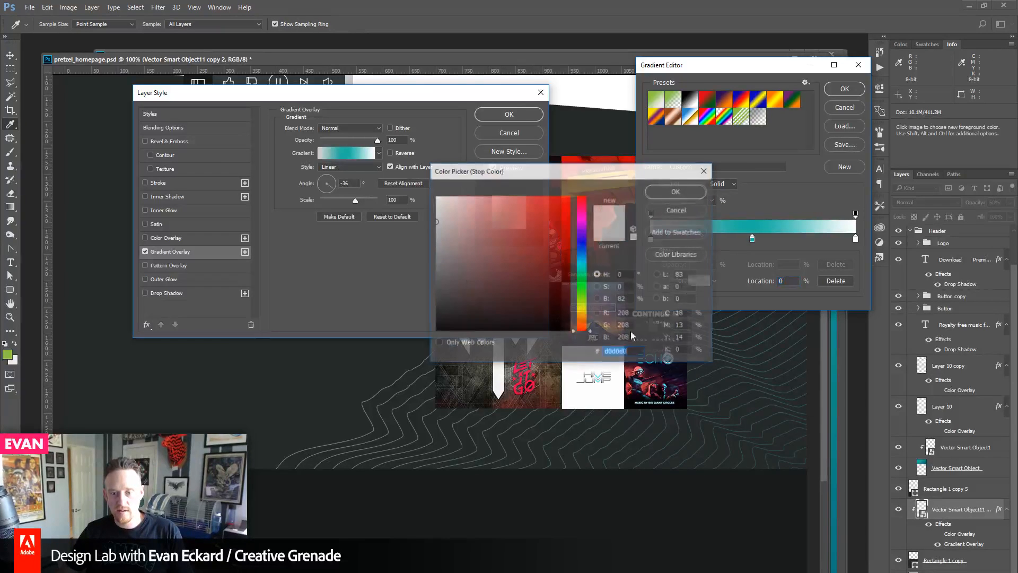
{"action": "left_click_drag", "start_coordinate": [466, 233], "coordinate": [431, 192]}
{"action": "left_click", "coordinate": [690, 194]}
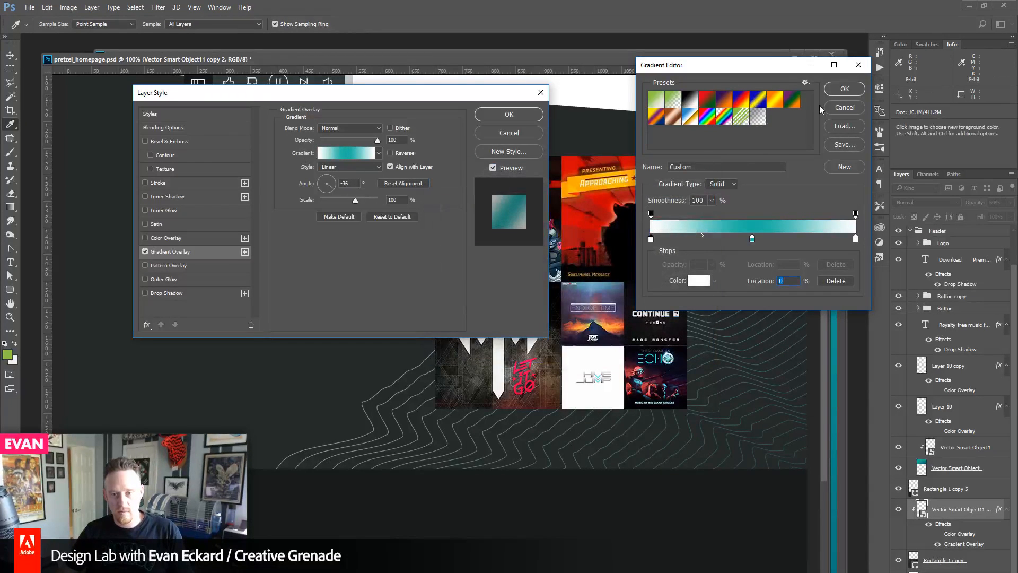
{"action": "left_click_drag", "start_coordinate": [767, 69], "coordinate": [210, 156]}
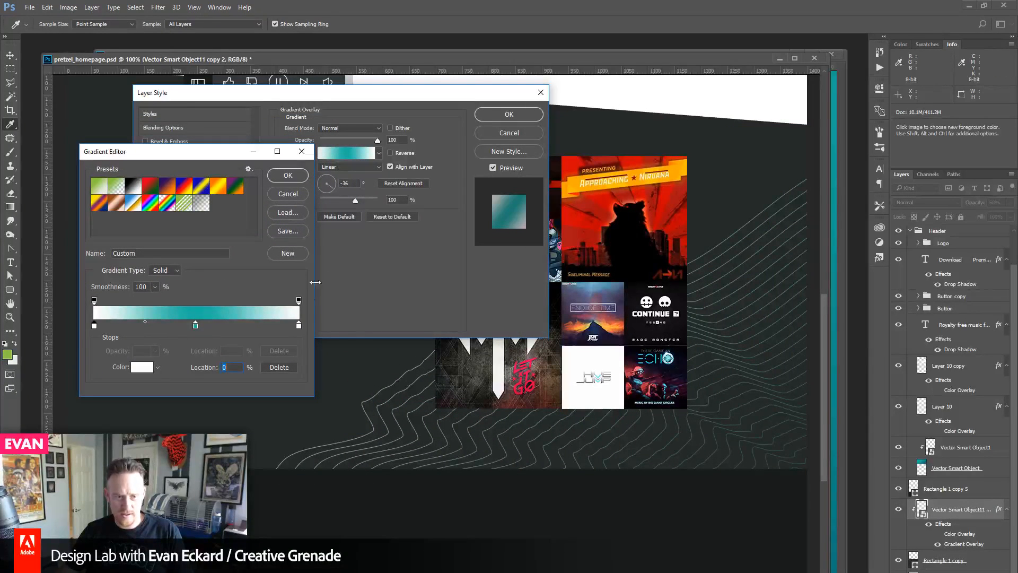
{"action": "left_click", "coordinate": [285, 176]}
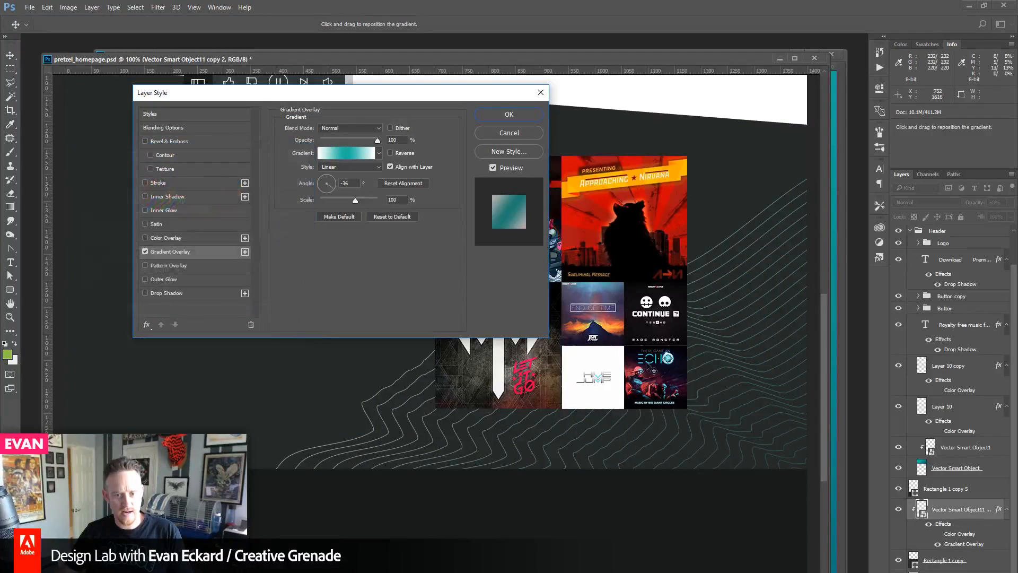
- Set the Gradient Overlay to a 40° angle and 72% scale, with its white stops at about 26% and 81%, and apply it
{"action": "left_click", "coordinate": [336, 176]}
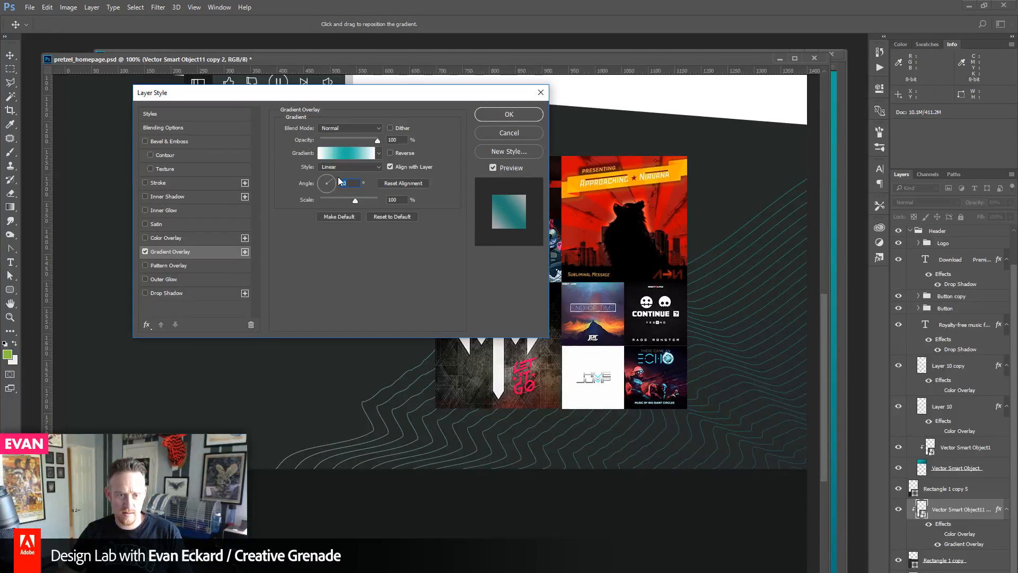
{"action": "mouse_move", "coordinate": [355, 202]}
{"action": "left_mouse_down"}
{"action": "mouse_move", "coordinate": [330, 202]}
{"action": "mouse_move", "coordinate": [342, 202]}
{"action": "left_mouse_up"}
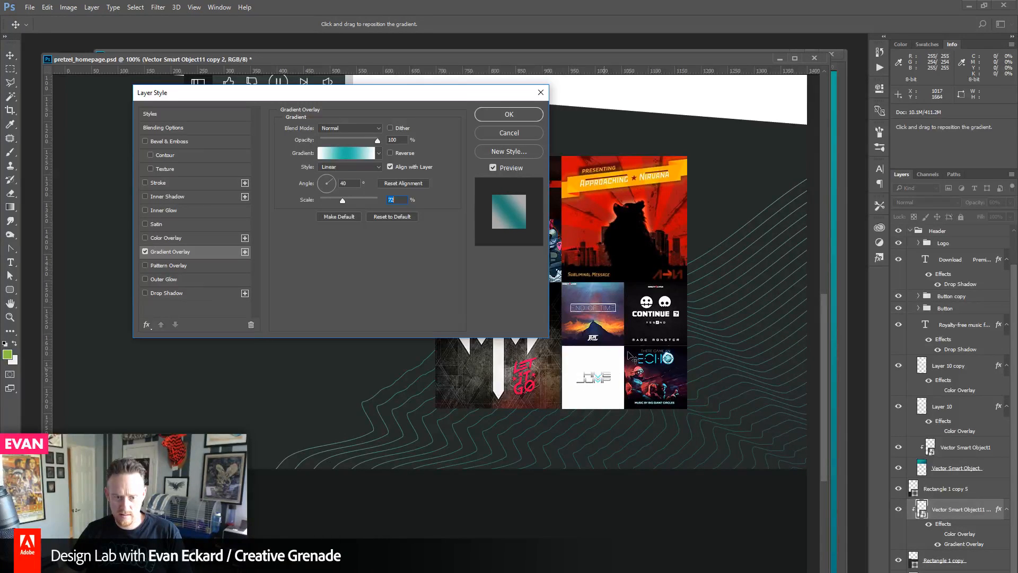
{"action": "left_click", "coordinate": [353, 154]}
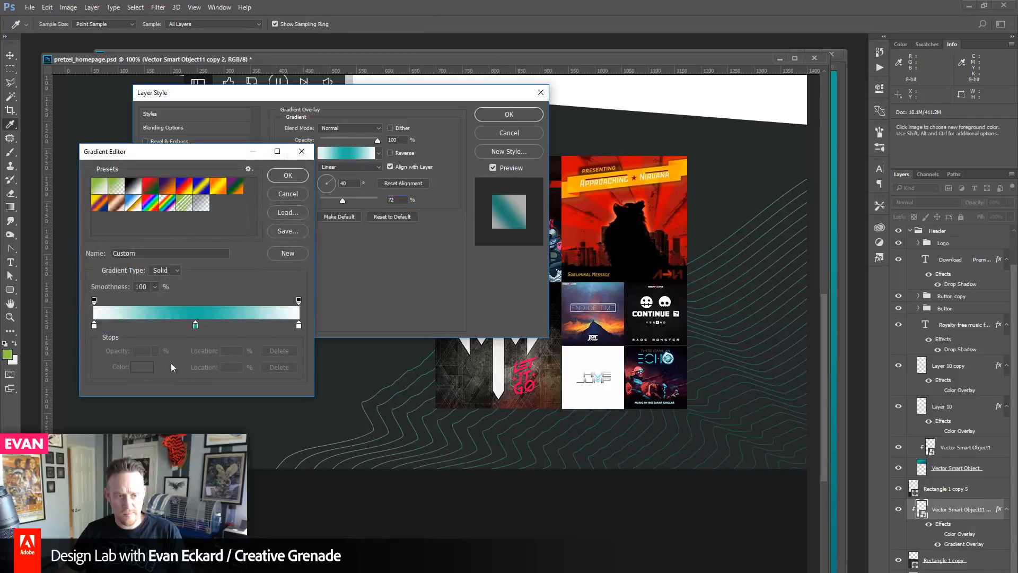
{"action": "left_click_drag", "start_coordinate": [94, 325], "coordinate": [132, 326]}
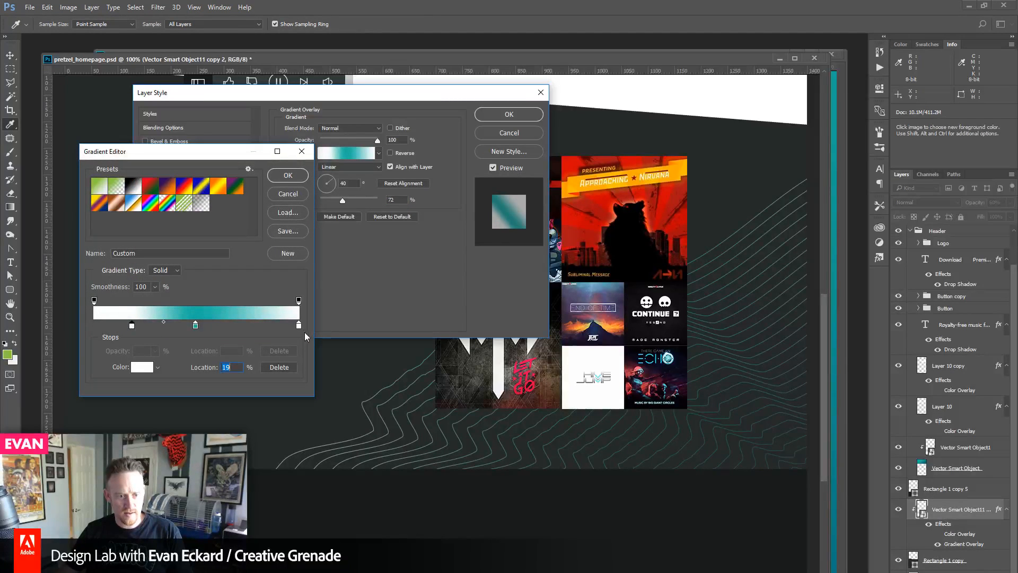
{"action": "left_click_drag", "start_coordinate": [299, 326], "coordinate": [261, 326]}
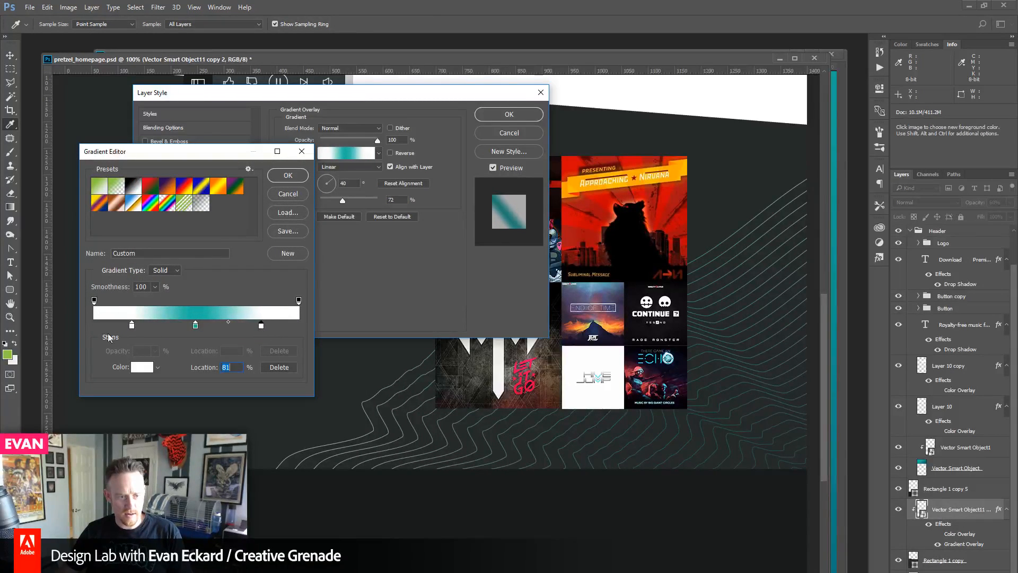
{"action": "left_click_drag", "start_coordinate": [132, 325], "coordinate": [149, 328]}
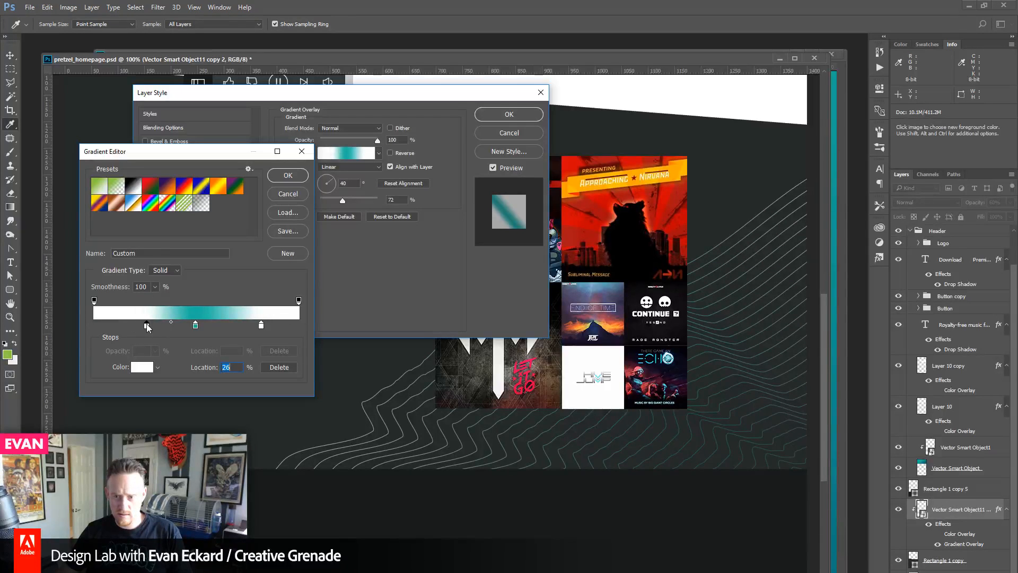
{"action": "left_click", "coordinate": [288, 175]}
{"action": "left_click", "coordinate": [509, 115]}
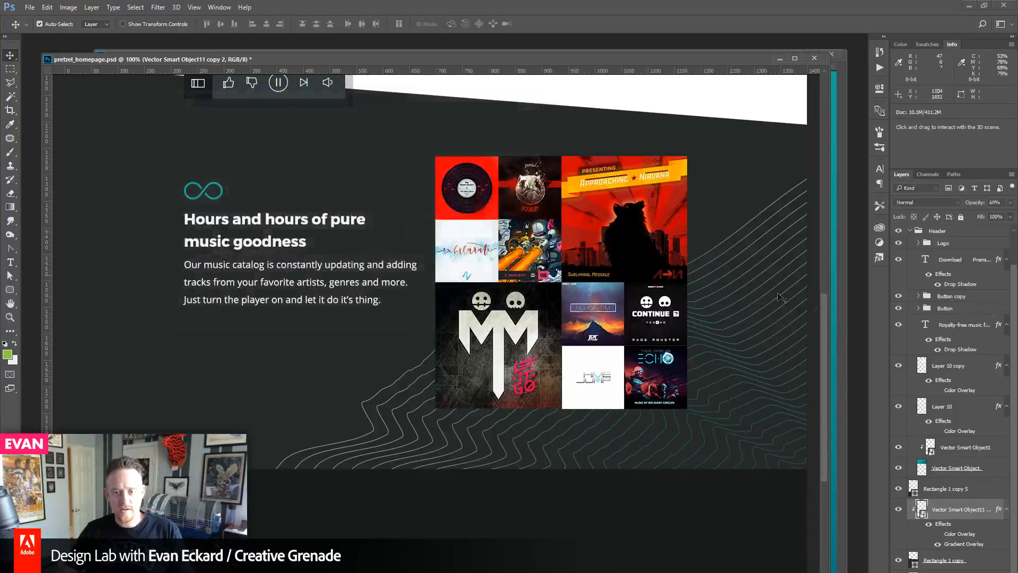
- Review the gradient-coloured lines within the page and hide the Rectangle 1 copy layer to check the section's background
{"action": "scroll", "coordinate": [822, 323], "scroll_direction": "up", "scroll_amount": 5}
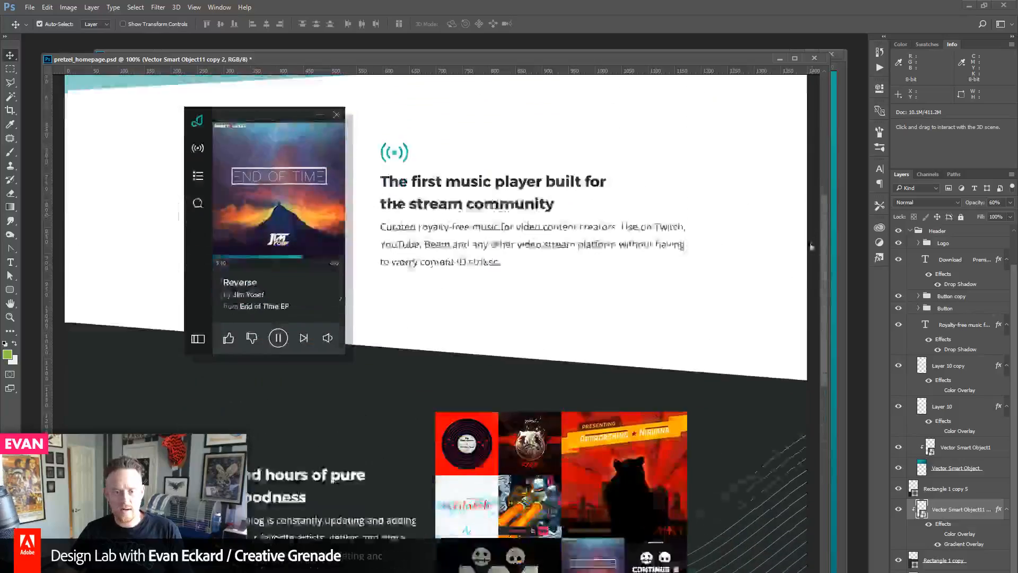
{"action": "scroll", "coordinate": [811, 247], "scroll_direction": "down", "scroll_amount": 3}
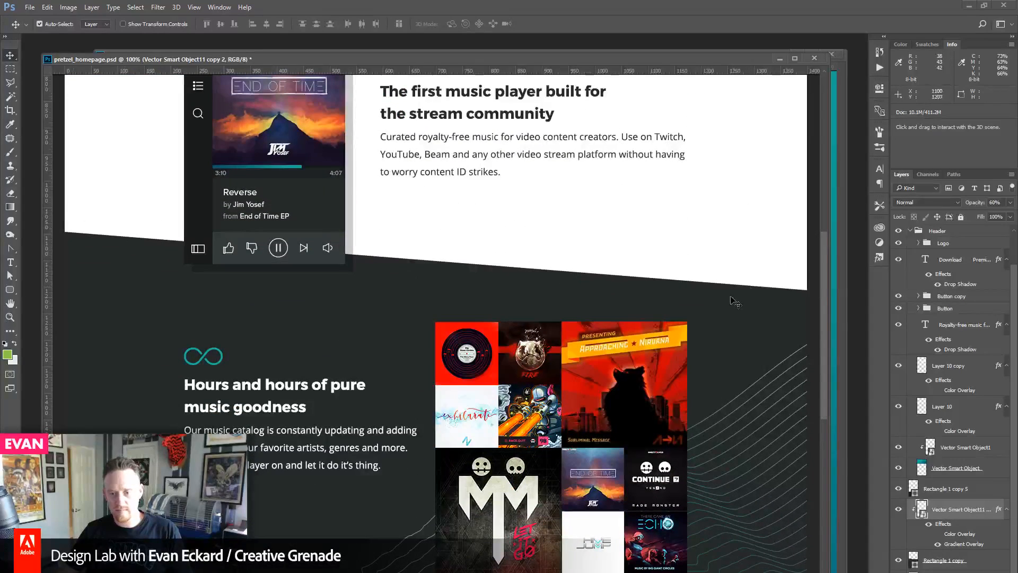
{"action": "left_click_drag", "start_coordinate": [827, 290], "coordinate": [842, 389]}
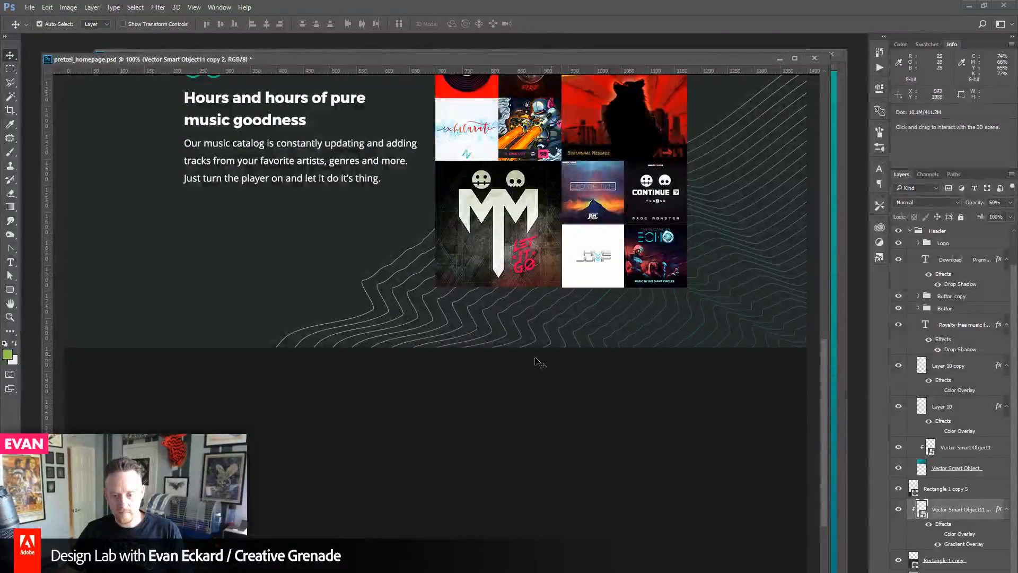
{"action": "left_click", "coordinate": [897, 561]}
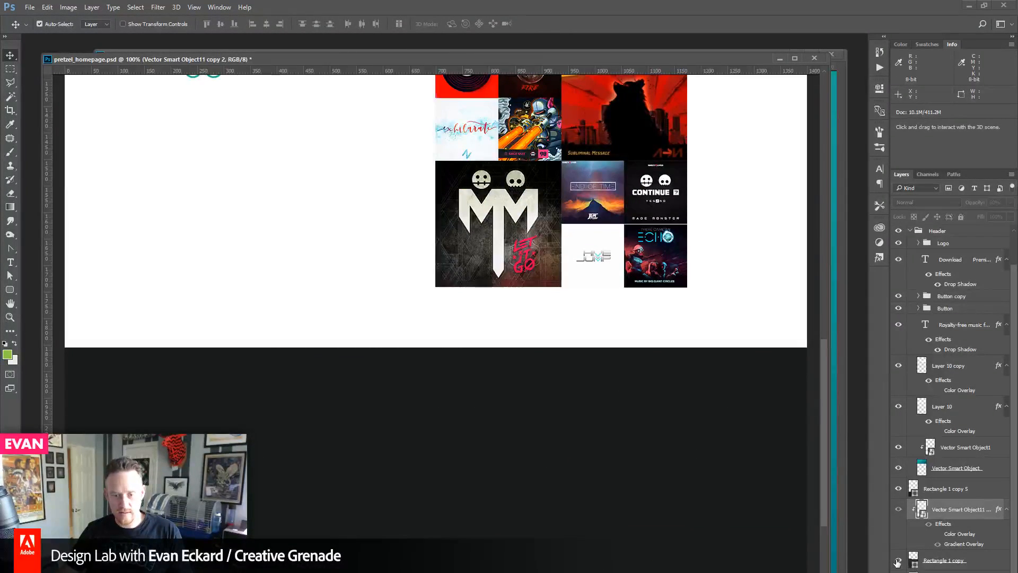
- Show the Rectangle 1 copy layer again, toggle Rectangle 1 copy 5 to check which area it covers, and select it
{"action": "left_click", "coordinate": [898, 561]}
{"action": "scroll", "coordinate": [914, 546], "scroll_direction": "down", "scroll_amount": 1}
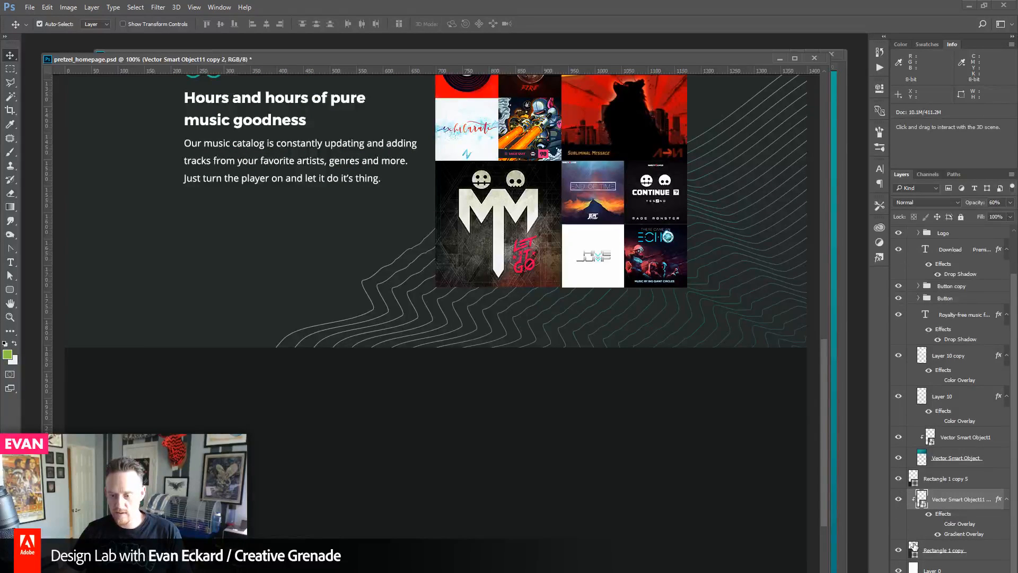
{"action": "left_click", "coordinate": [899, 480]}
{"action": "left_click", "coordinate": [899, 481]}
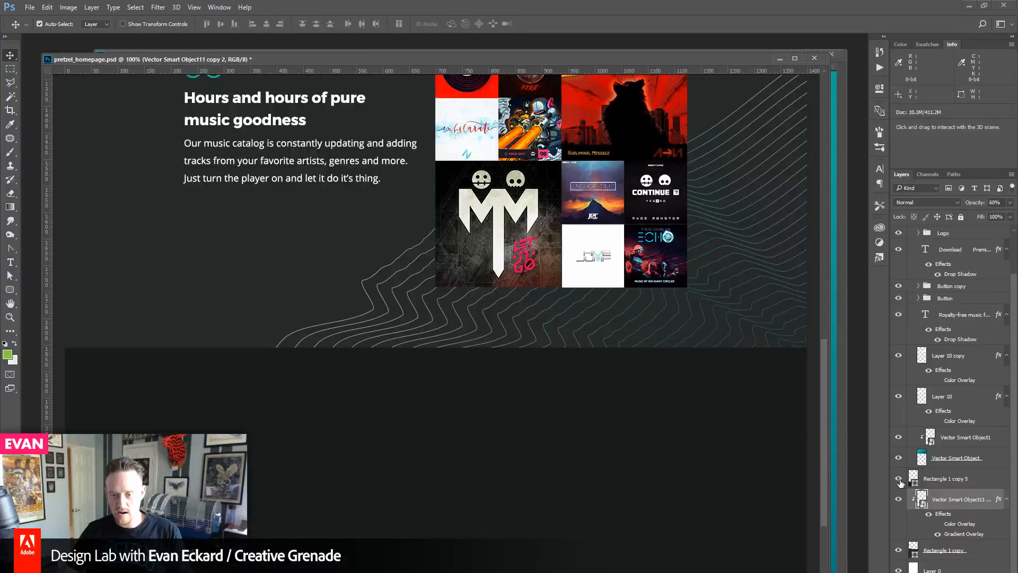
{"action": "left_click", "coordinate": [899, 479]}
{"action": "left_click", "coordinate": [899, 479]}
{"action": "left_click", "coordinate": [955, 480]}
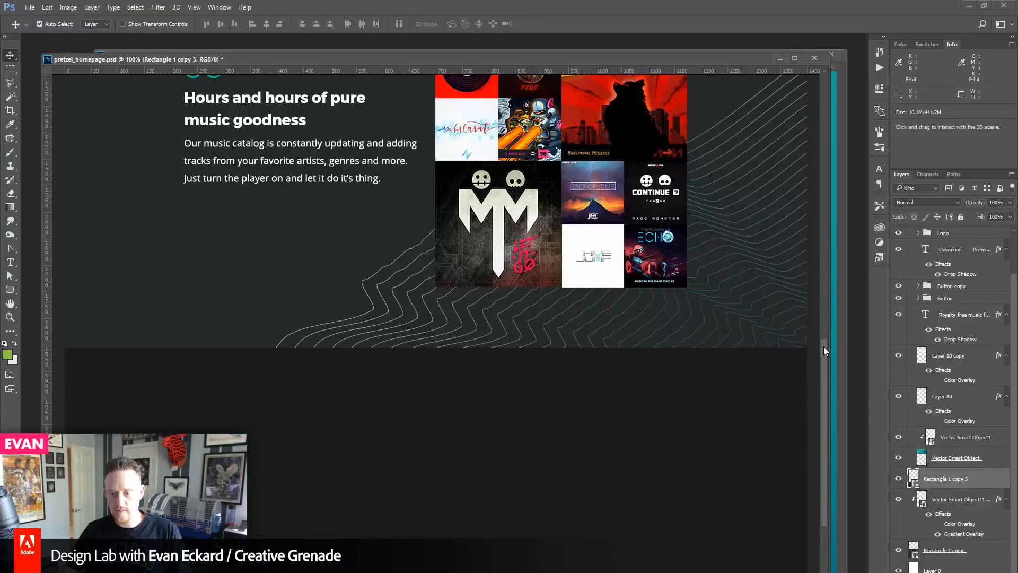
{"action": "left_click_drag", "start_coordinate": [823, 346], "coordinate": [832, 308]}
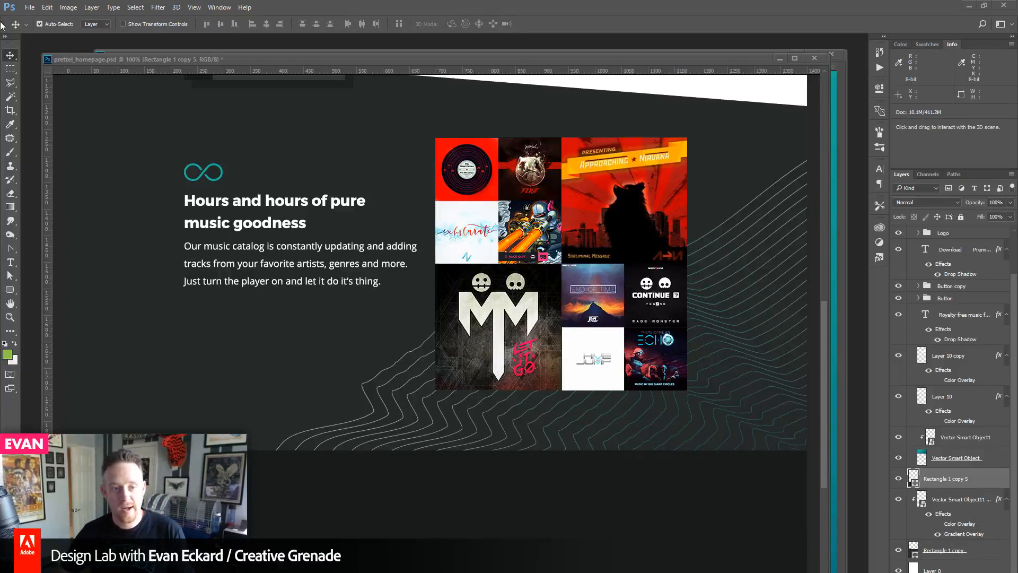
- Select the large red Approaching Nirvana cover and toggle its layer's visibility to check the pattern behind it
{"action": "left_click", "coordinate": [634, 199]}
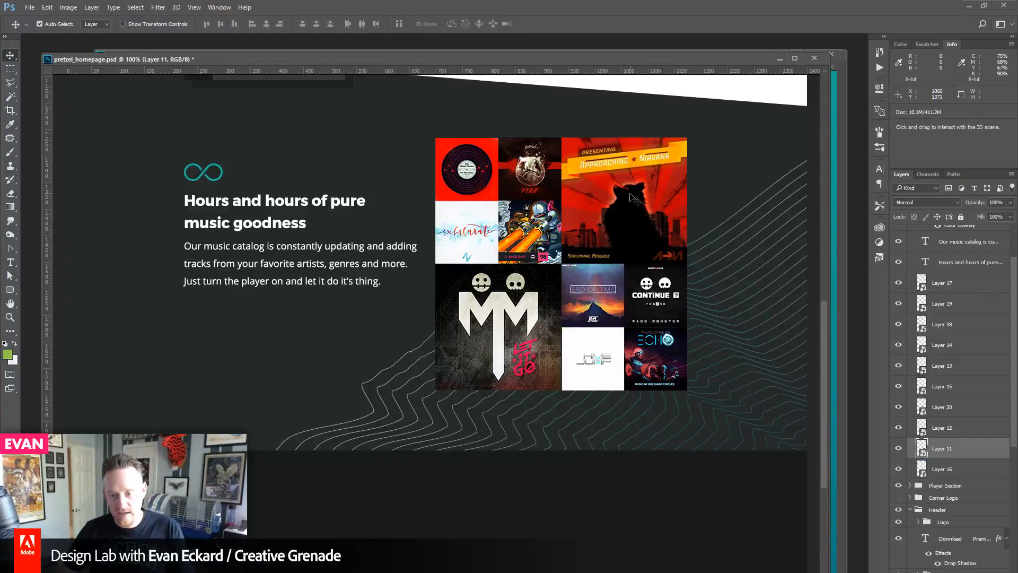
{"action": "left_click", "coordinate": [899, 449]}
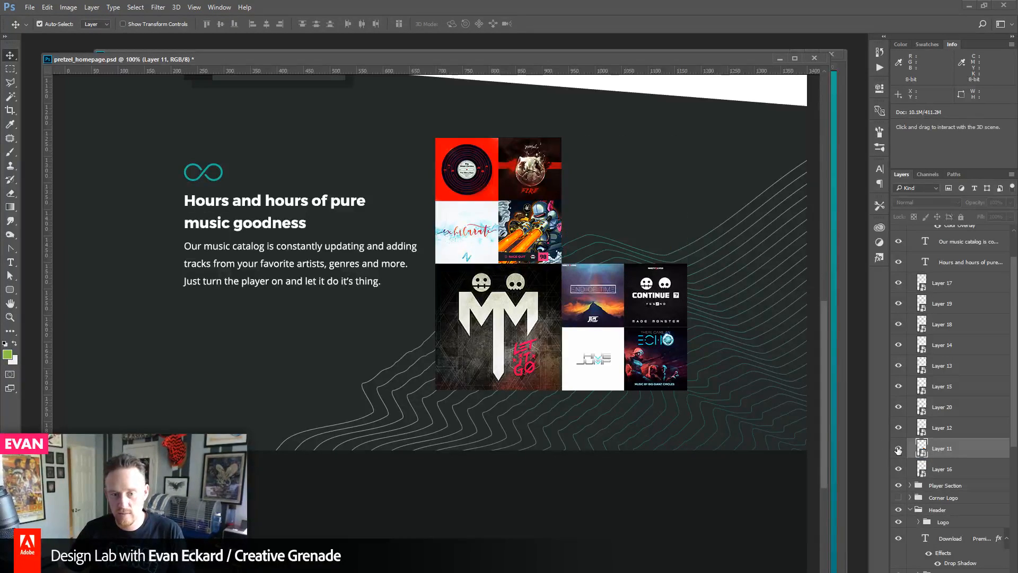
{"action": "left_click", "coordinate": [898, 448]}
- Move the red vinyl record cover from the grid's upper-left corner to sit diagonally off its upper-right corner, nudging it flush
{"action": "scroll", "coordinate": [510, 317], "scroll_direction": "up", "scroll_amount": 3}
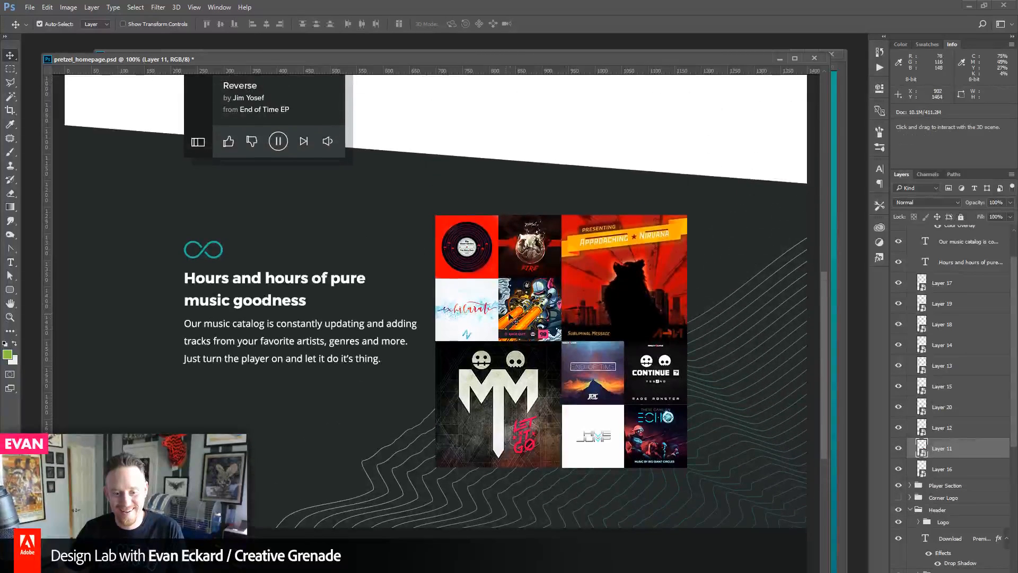
{"action": "left_click", "coordinate": [481, 259]}
{"action": "left_click_drag", "start_coordinate": [481, 258], "coordinate": [733, 200]}
{"action": "key", "text": "shift+Up"}
{"action": "key", "text": "shift+Up"}
{"action": "key", "text": "shift+Down"}
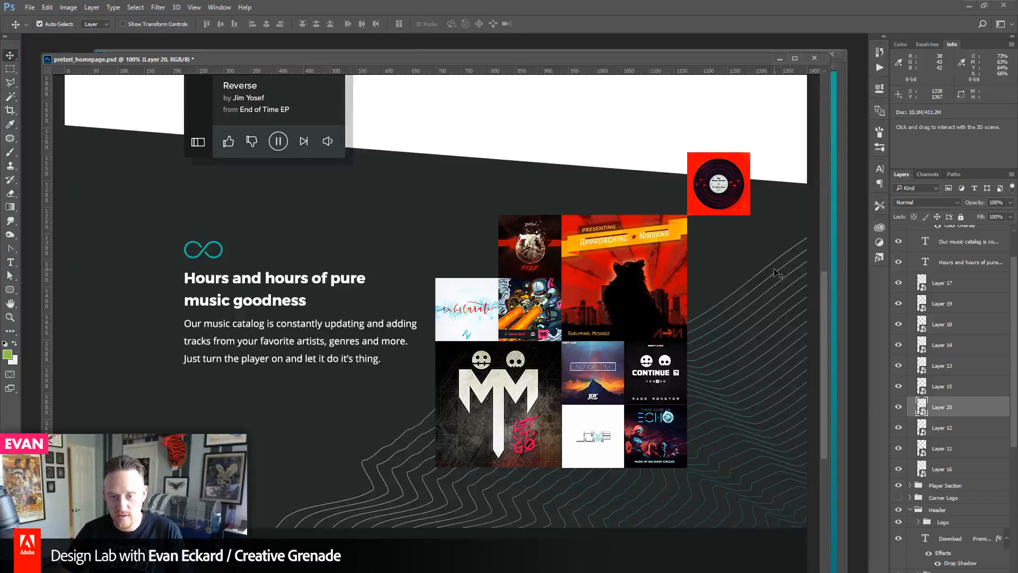
{"action": "key", "text": "Right"}
{"action": "key", "text": "Left"}
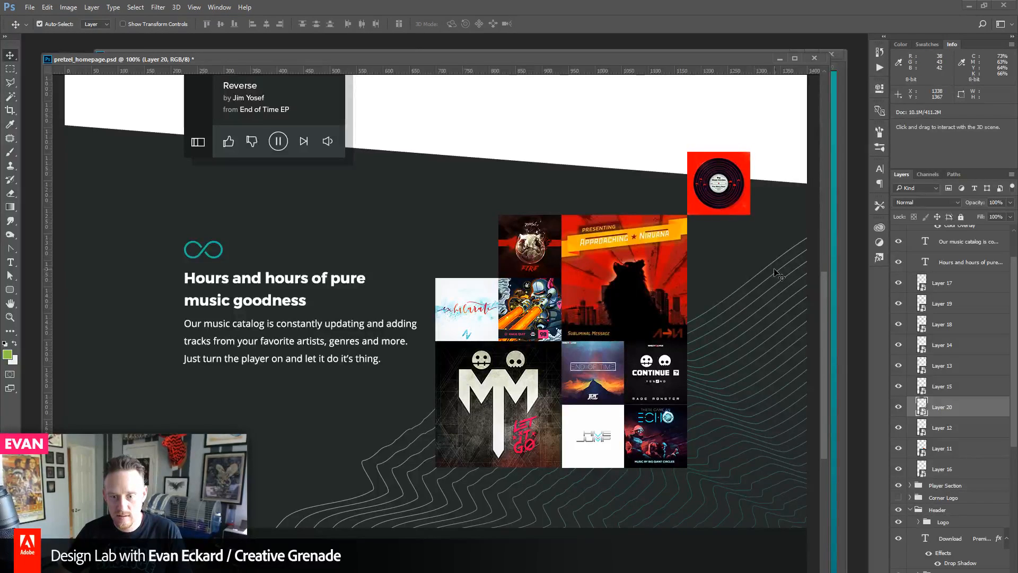
{"action": "key", "text": "Down"}
{"action": "key", "text": "Up"}
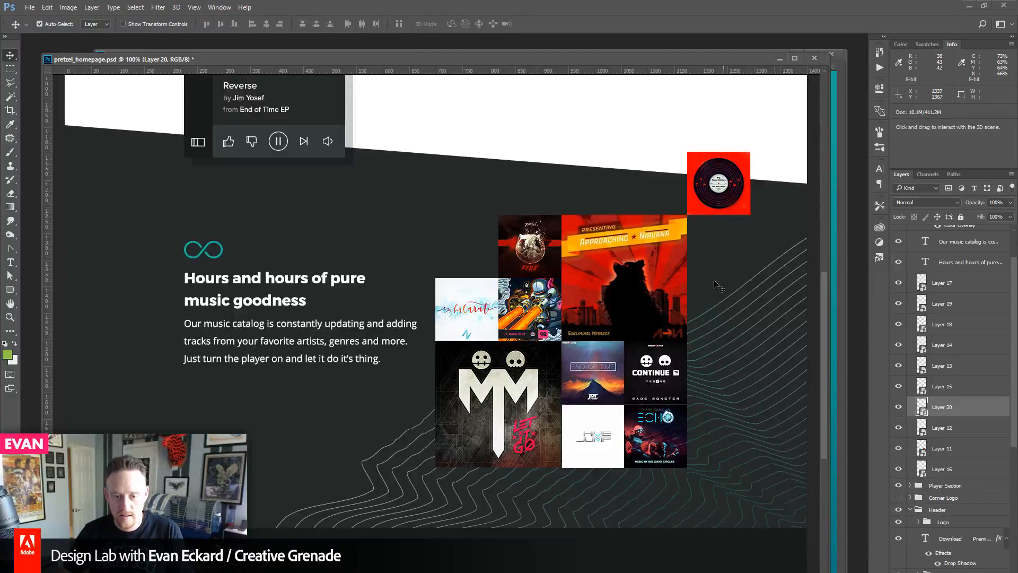
- Move the Echo cover from the grid's lower-right corner to sit diagonally off its lower-left corner
{"action": "left_click_drag", "start_coordinate": [652, 452], "coordinate": [398, 515]}
{"action": "key", "text": "Right"}
{"action": "key", "text": "Right"}
{"action": "key", "text": "Right"}
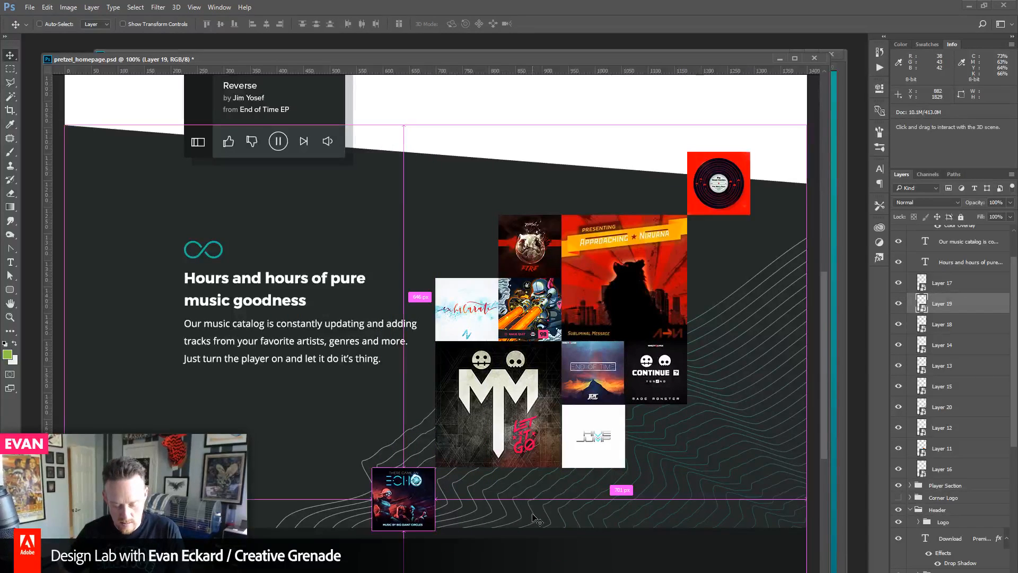
- Align the Echo cover's upper-right corner exactly with the large MM cover's lower-left corner at pixel level
{"action": "left_click", "coordinate": [10, 317]}
{"action": "left_click_drag", "start_coordinate": [398, 445], "coordinate": [512, 520]}
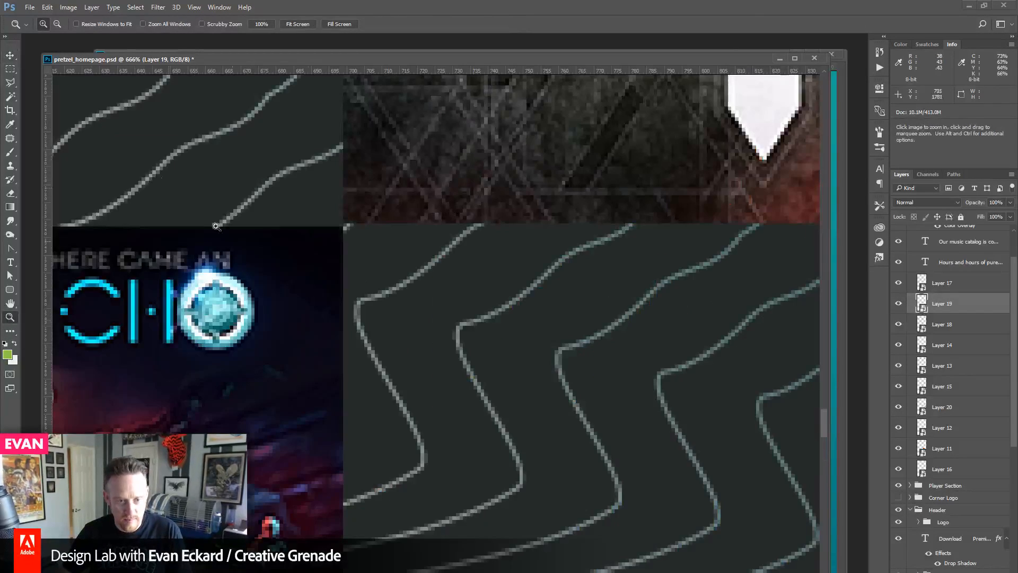
{"action": "left_click", "coordinate": [11, 55]}
{"action": "left_click_drag", "start_coordinate": [343, 198], "coordinate": [446, 184]}
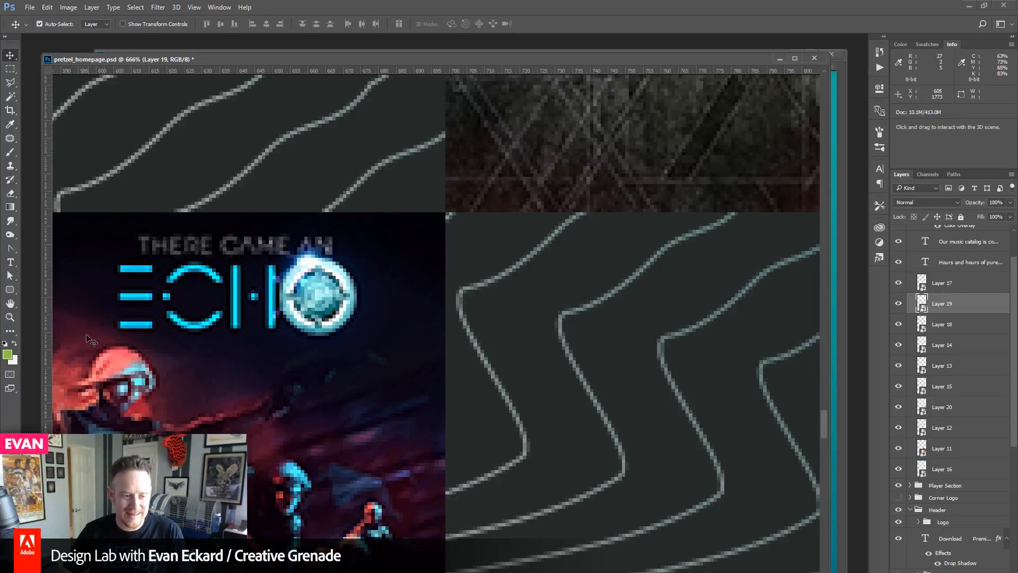
{"action": "key", "text": "z"}
{"action": "left_click", "coordinate": [555, 314], "text": "alt"}
{"action": "left_click", "coordinate": [555, 313], "text": "alt"}
{"action": "left_click", "coordinate": [553, 282], "text": "alt"}
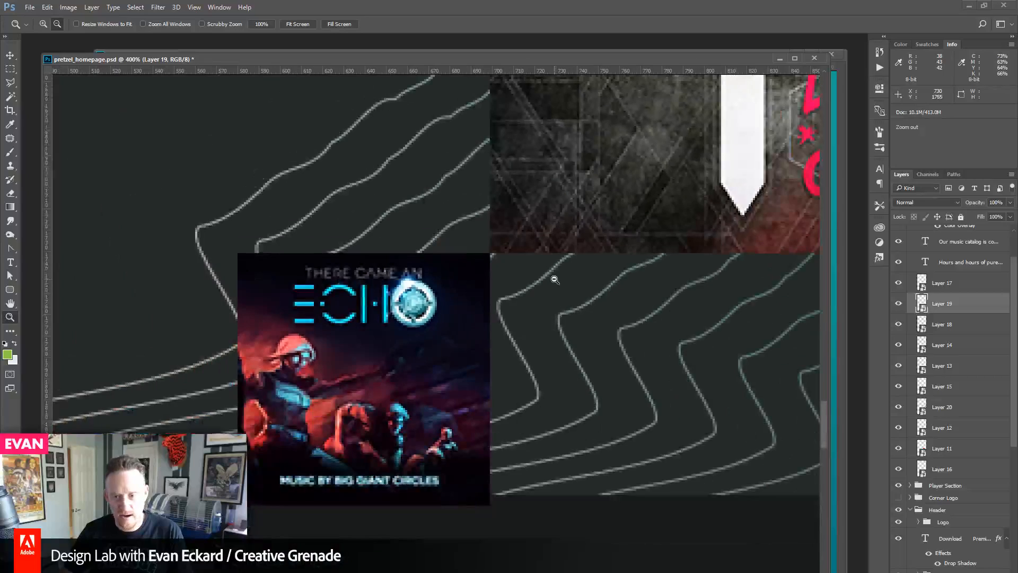
{"action": "left_click", "coordinate": [555, 279], "text": "alt"}
{"action": "left_click", "coordinate": [554, 279], "text": "alt"}
{"action": "left_click", "coordinate": [555, 279], "text": "alt"}
{"action": "scroll", "coordinate": [52, 95], "scroll_direction": "up", "scroll_amount": 5}
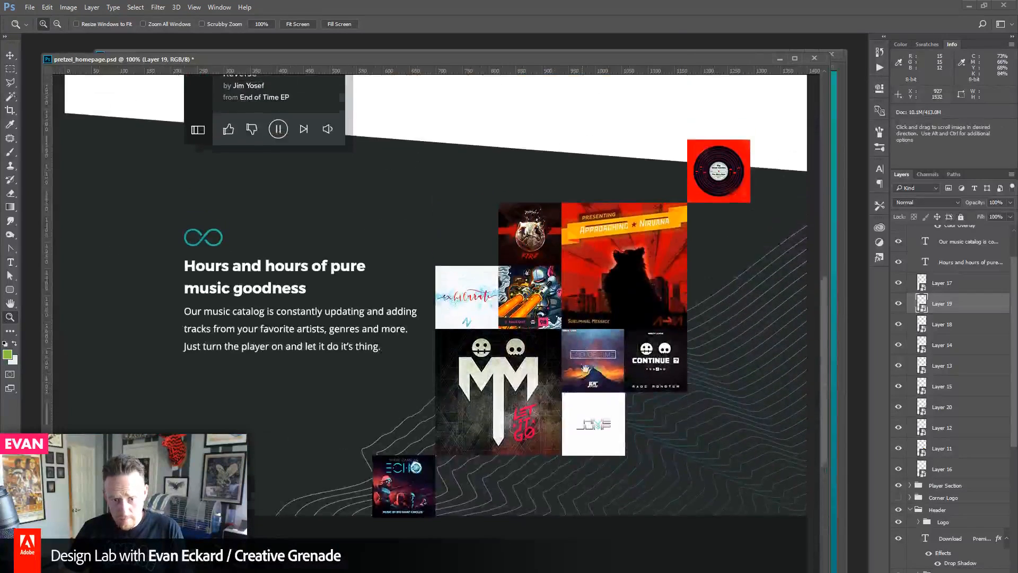
{"action": "key", "text": "v"}
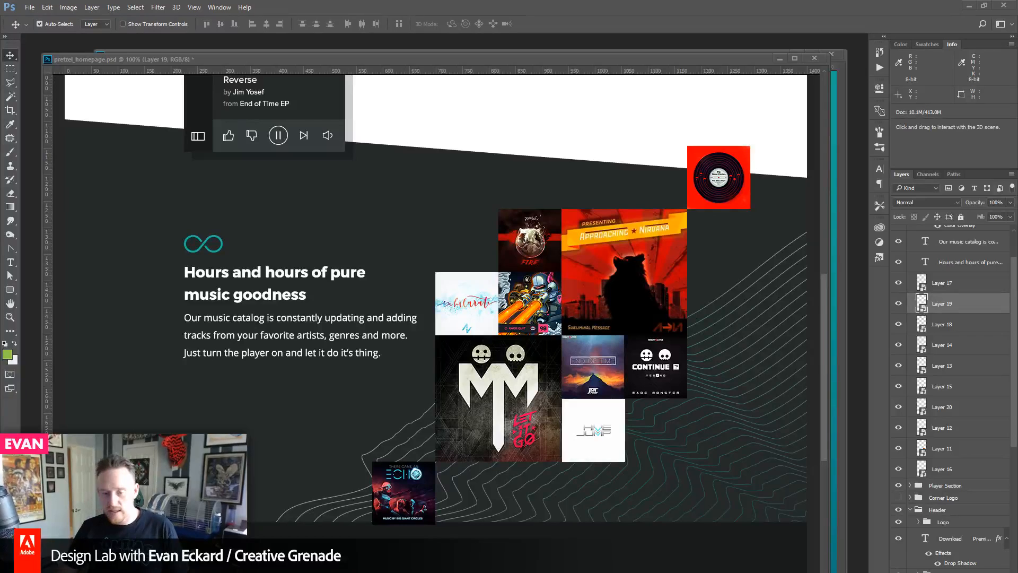
- Switch to the Pretzel music player, bring it over the mockup and skip tracks to Heartbeat with the star cover
{"action": "key", "text": "alt+Tab"}
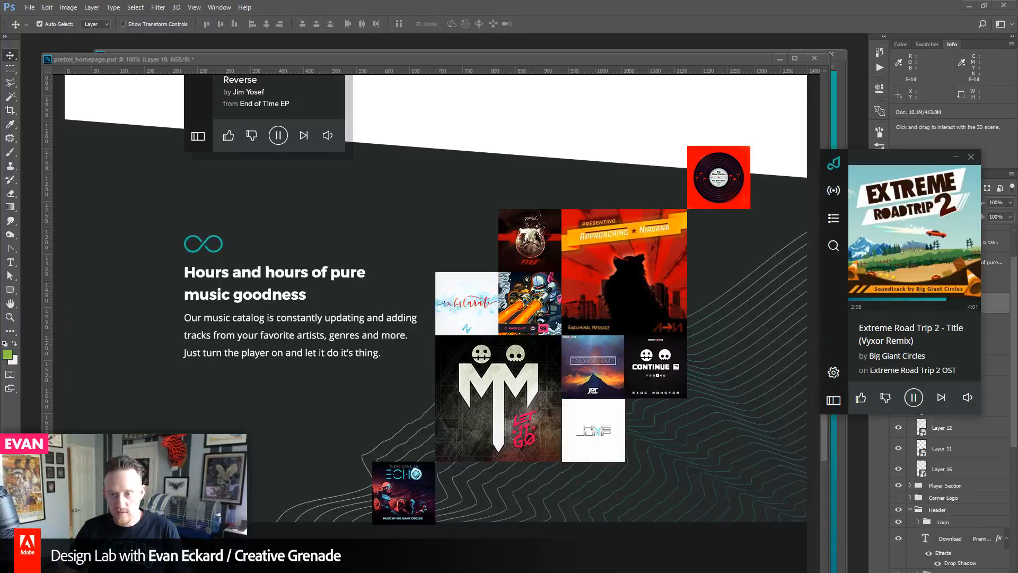
{"action": "left_click_drag", "start_coordinate": [902, 156], "coordinate": [529, 161]}
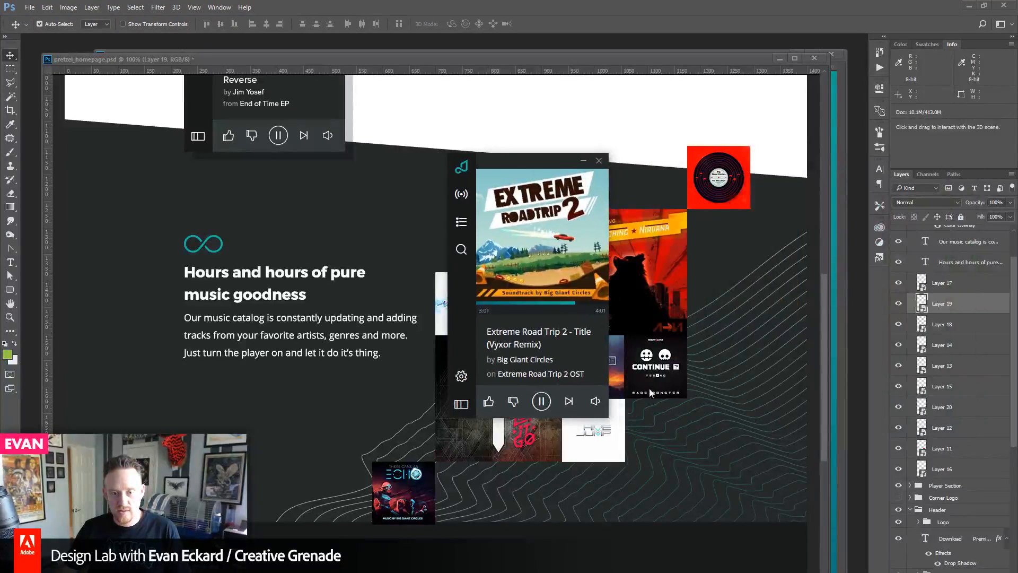
{"action": "left_click", "coordinate": [568, 401]}
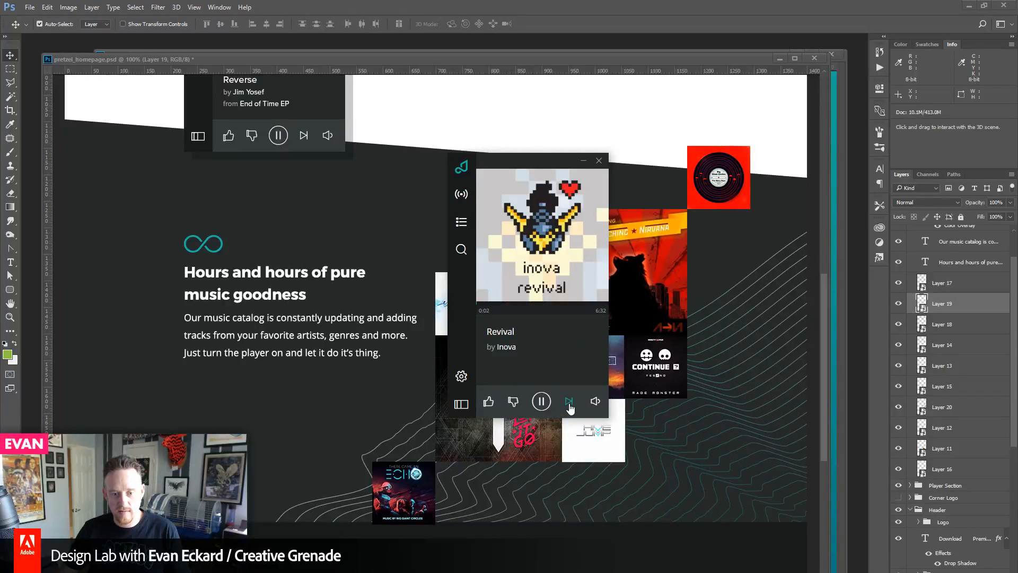
{"action": "left_click", "coordinate": [570, 406]}
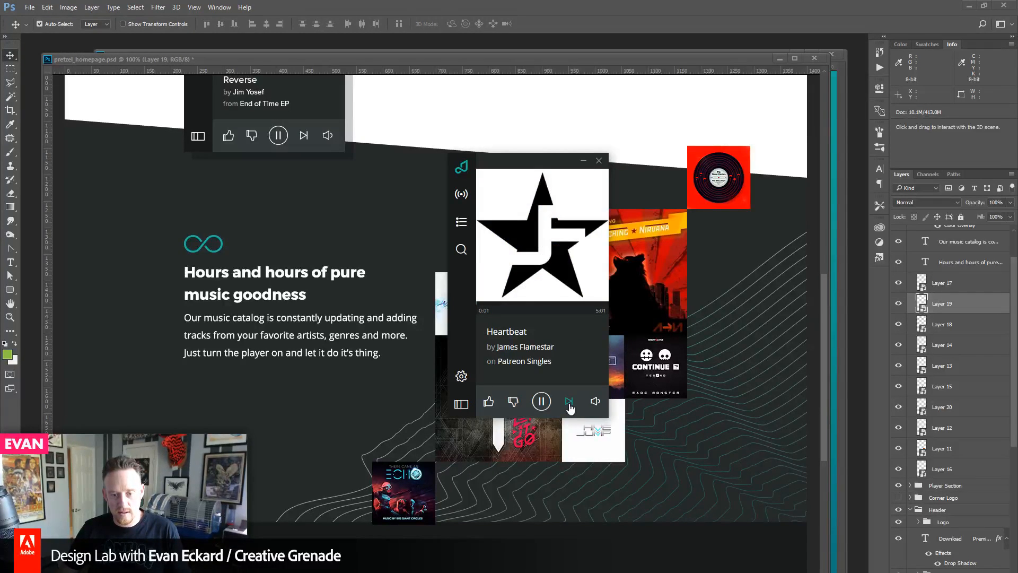
- Take a screen capture of about 269 × 274 px around the player's star album art and copy it
{"action": "left_click_drag", "start_coordinate": [519, 164], "coordinate": [514, 196]}
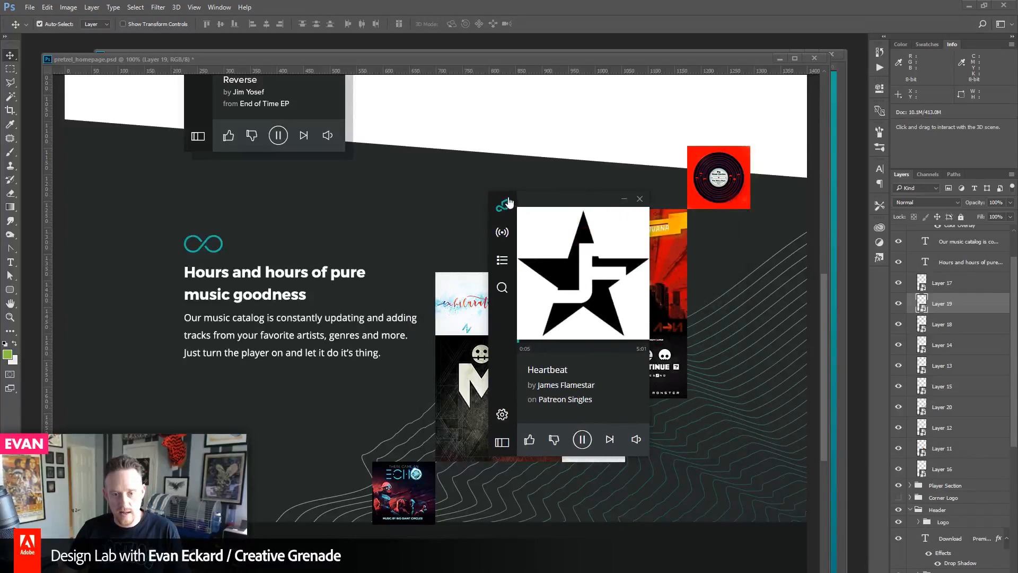
{"action": "key", "text": "Print"}
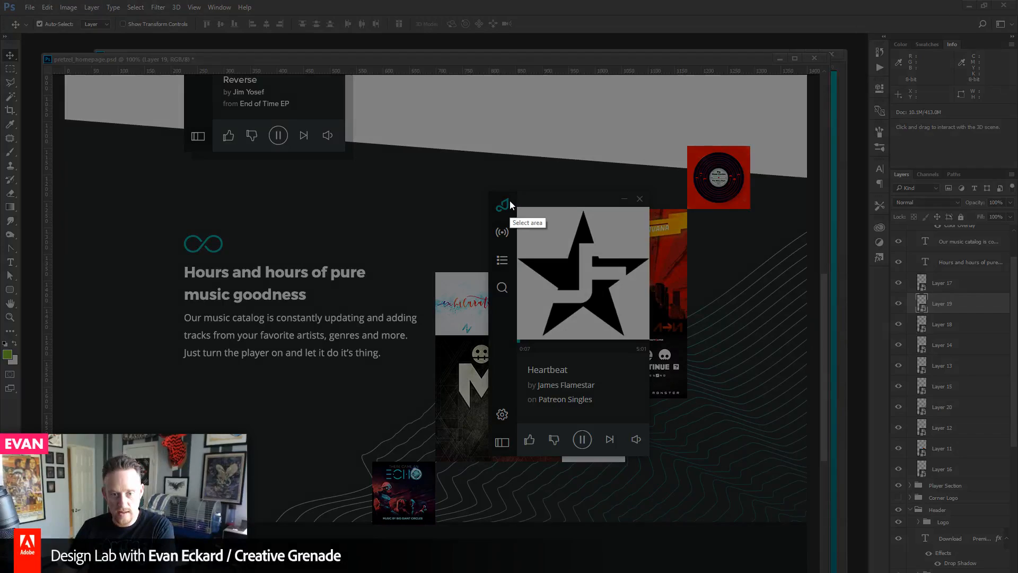
{"action": "left_click_drag", "start_coordinate": [511, 201], "coordinate": [652, 345]}
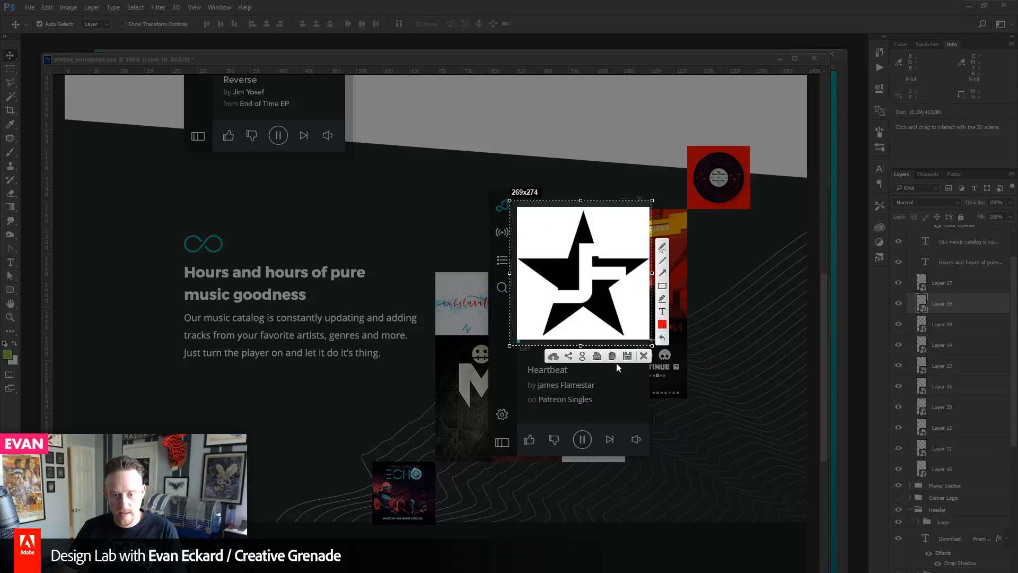
{"action": "left_click", "coordinate": [616, 358]}
- Return to Photoshop, paste the captured star cover as a new layer and move it up into the space above the cover grid
{"action": "left_click", "coordinate": [560, 57]}
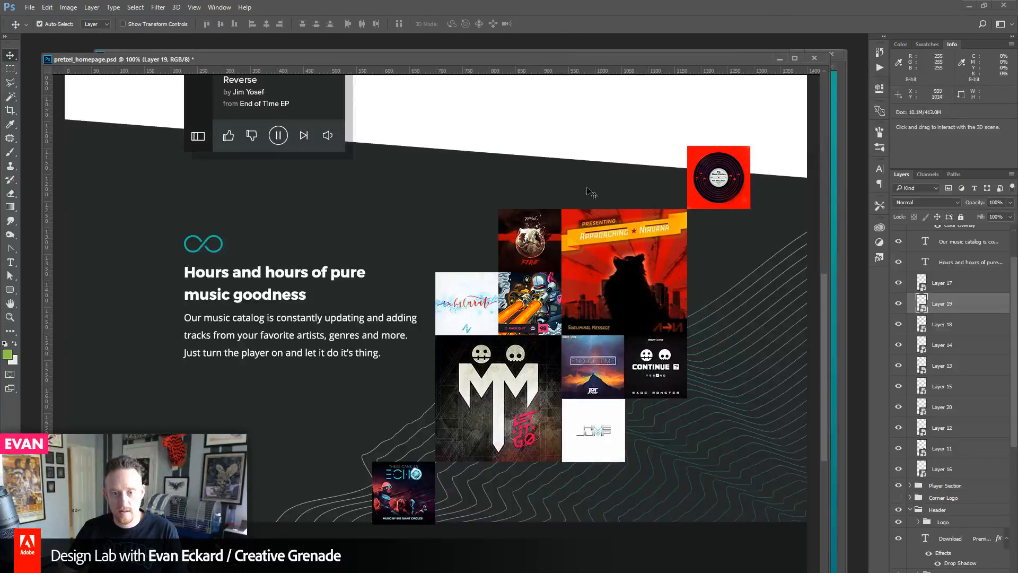
{"action": "key", "text": "ctrl+v"}
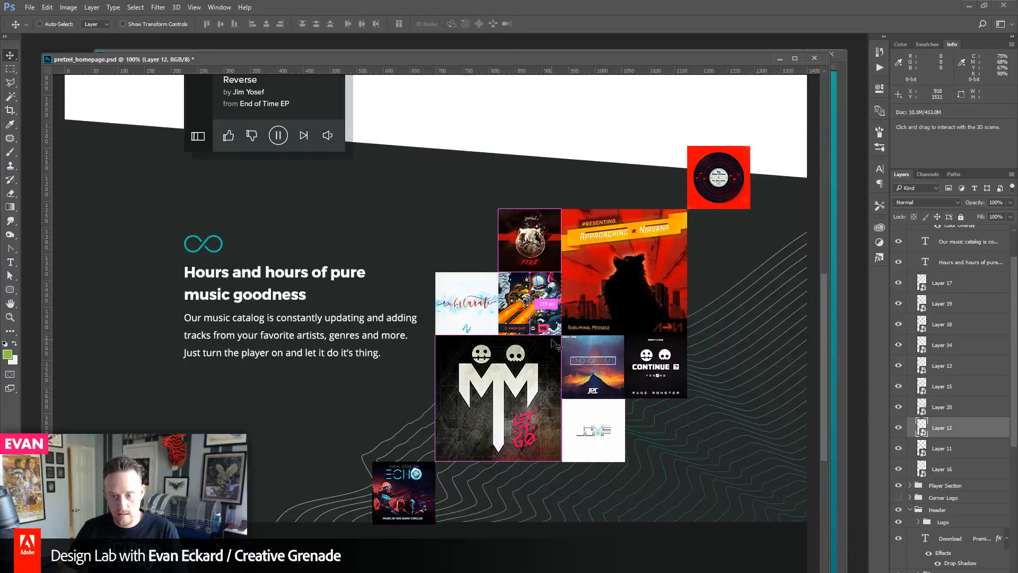
{"action": "left_click", "coordinate": [10, 317]}
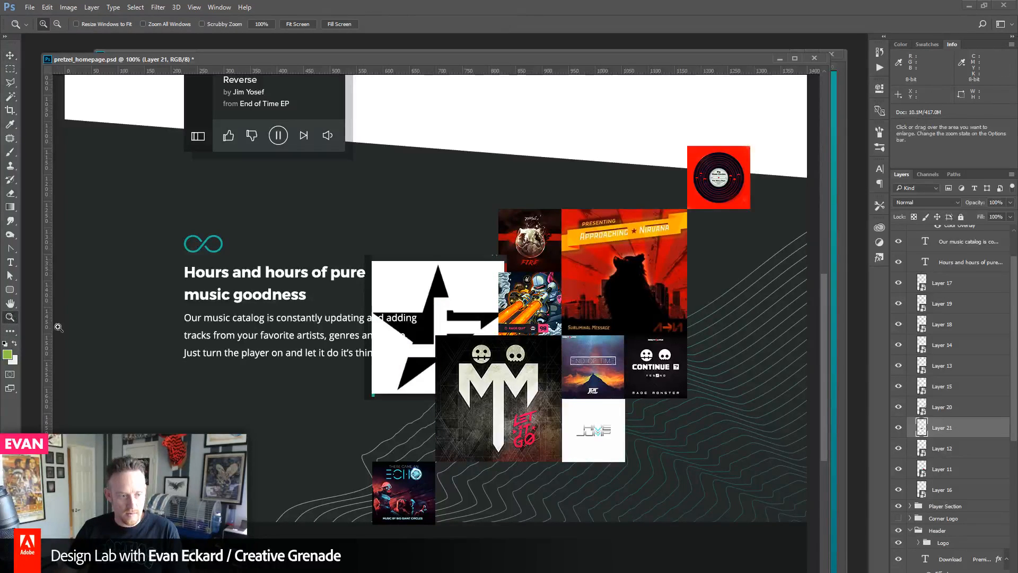
{"action": "left_click_drag", "start_coordinate": [287, 226], "coordinate": [601, 447]}
{"action": "left_click", "coordinate": [10, 56]}
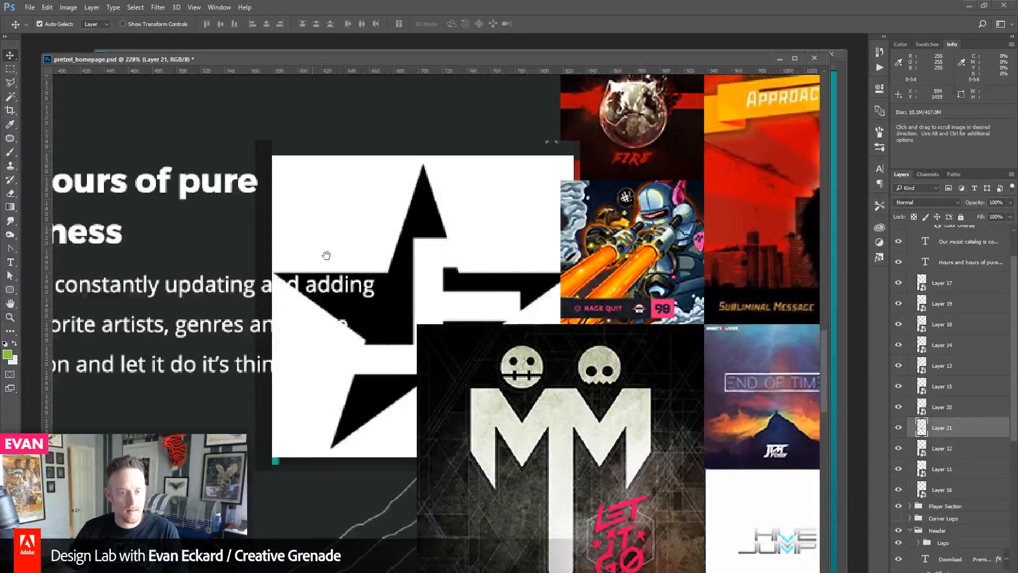
{"action": "left_click_drag", "start_coordinate": [326, 254], "coordinate": [365, 324]}
{"action": "left_click_drag", "start_coordinate": [434, 286], "coordinate": [426, 336]}
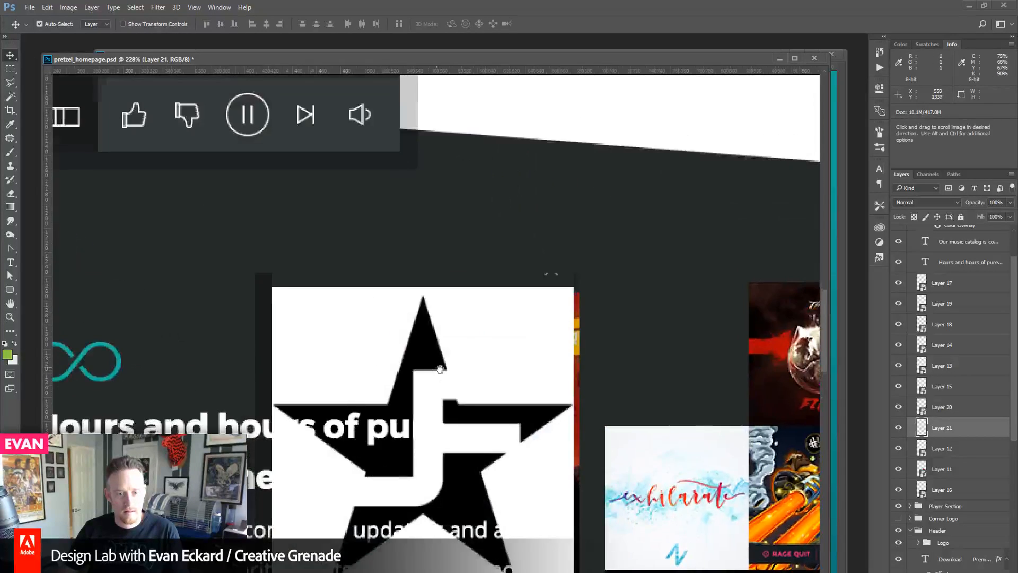
{"action": "left_click_drag", "start_coordinate": [499, 316], "coordinate": [664, 132]}
{"action": "left_click_drag", "start_coordinate": [652, 169], "coordinate": [528, 244]}
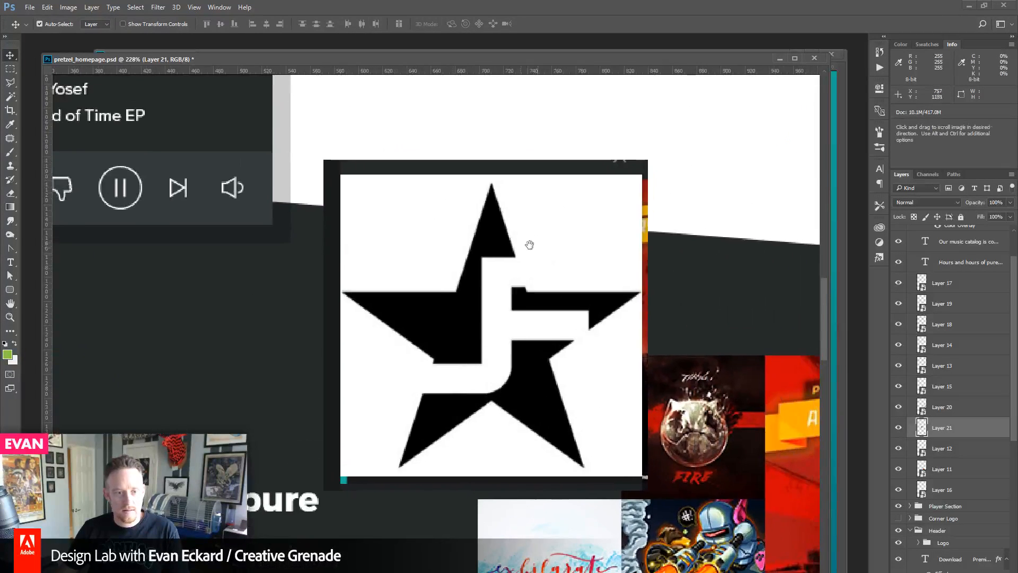
- Select the 250 × 250 px star artwork, cut it onto its own layer and delete the leftover capture layer
{"action": "left_click", "coordinate": [10, 69]}
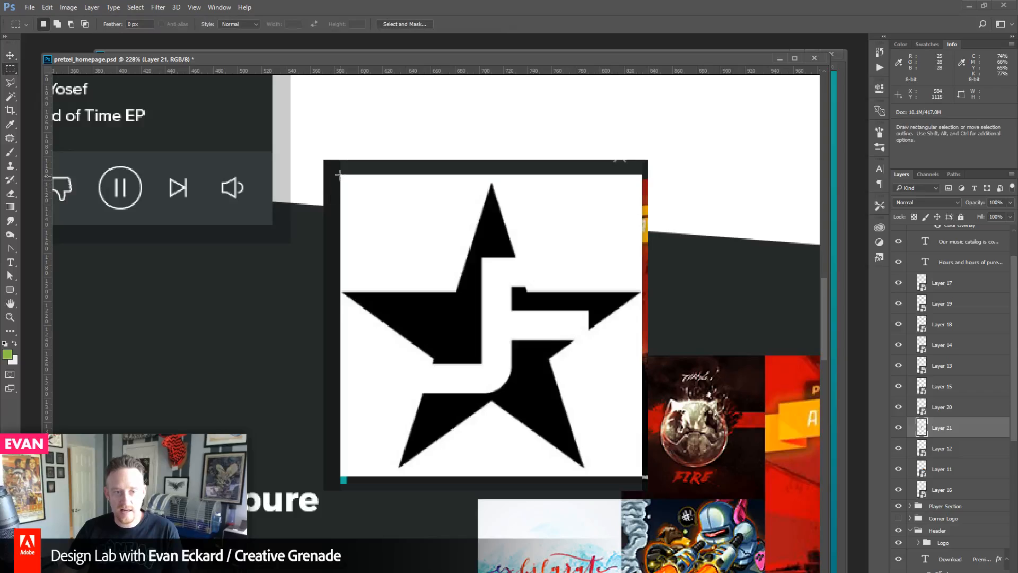
{"action": "left_click_drag", "start_coordinate": [341, 174], "coordinate": [655, 474]}
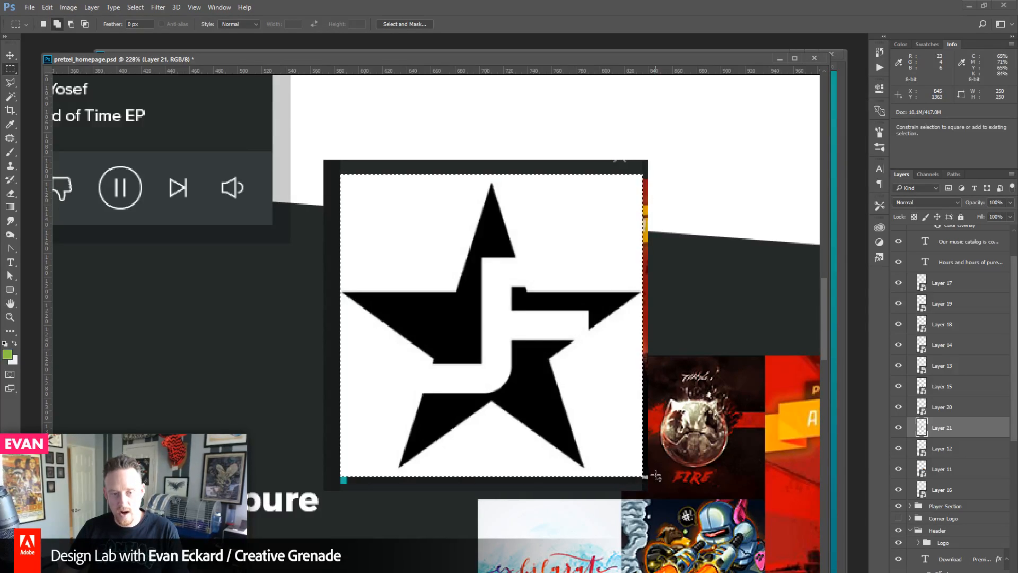
{"action": "left_click_drag", "start_coordinate": [493, 384], "coordinate": [533, 348]}
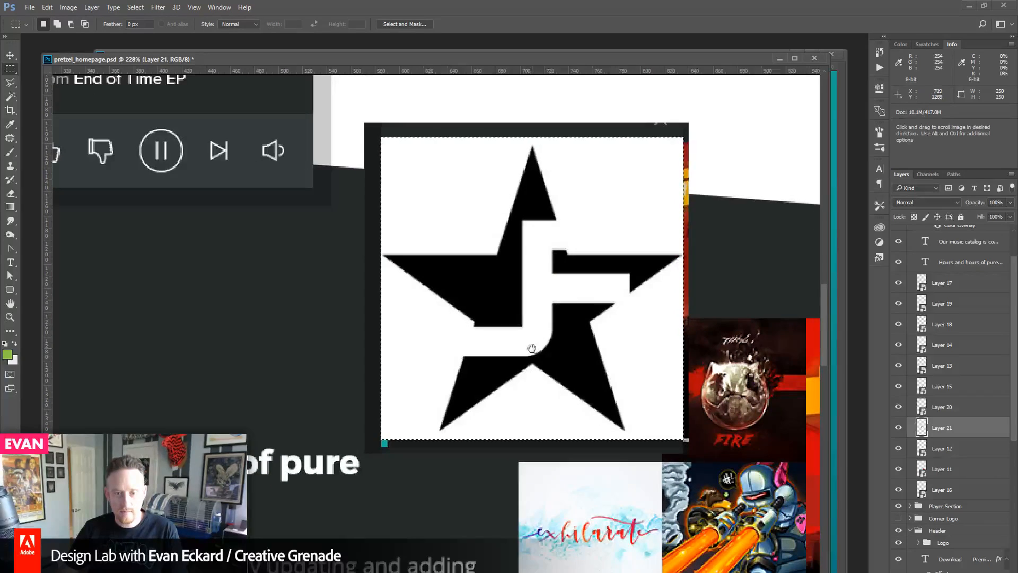
{"action": "right_click", "coordinate": [528, 249]}
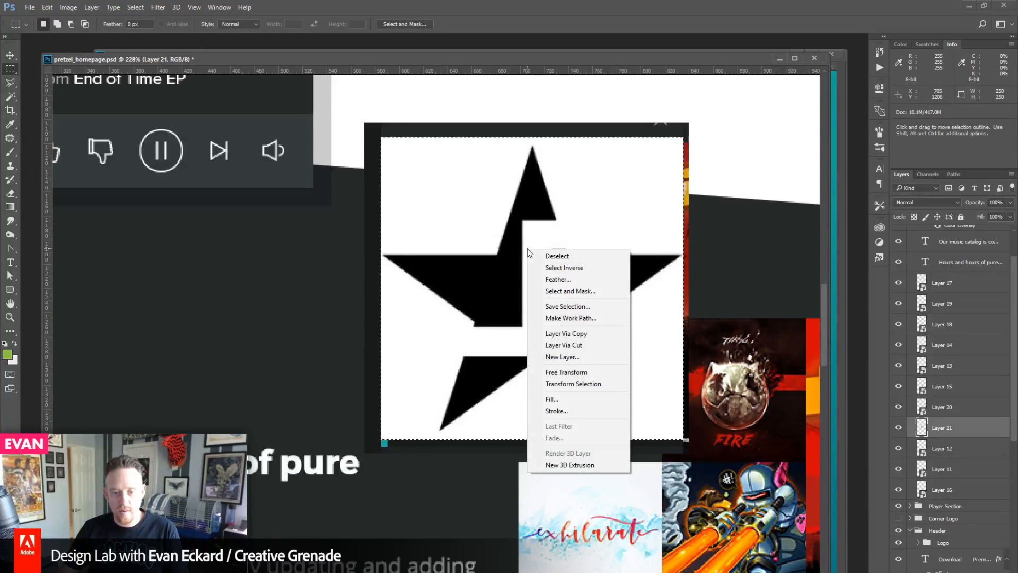
{"action": "left_click", "coordinate": [564, 345]}
{"action": "left_click", "coordinate": [929, 451]}
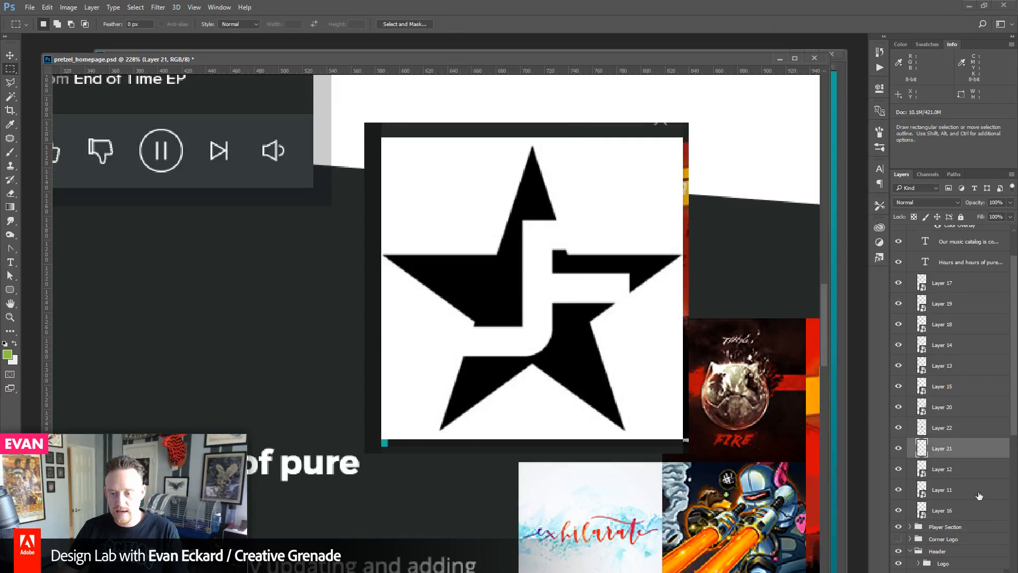
{"action": "key", "text": "Delete"}
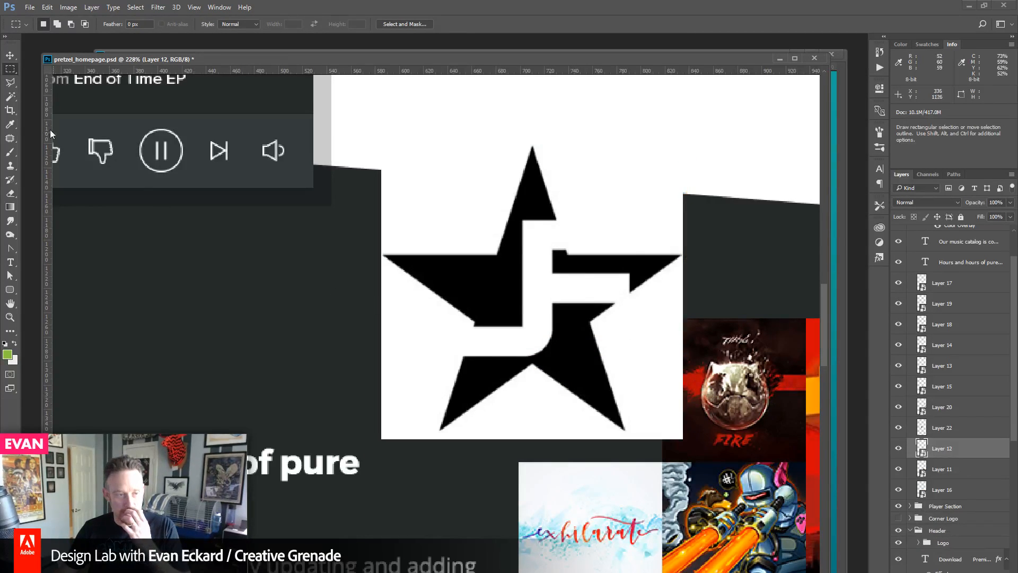
- Move the star cover to sit on top of the Fire cover with right edges aligned, and convert its layer to a smart object
{"action": "left_click", "coordinate": [11, 56]}
{"action": "left_click_drag", "start_coordinate": [584, 310], "coordinate": [493, 351]}
{"action": "right_click", "coordinate": [956, 428]}
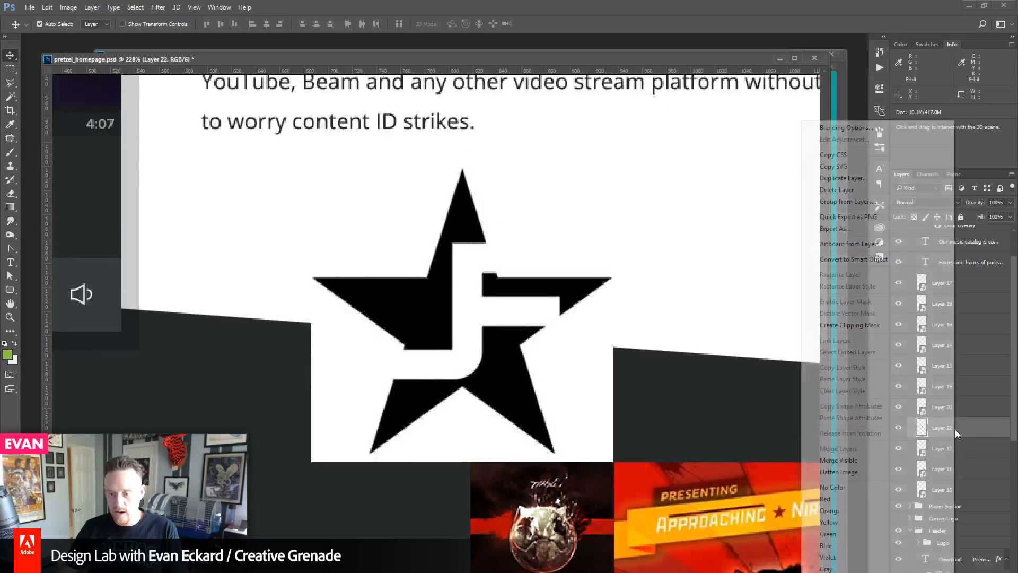
{"action": "left_click", "coordinate": [890, 260]}
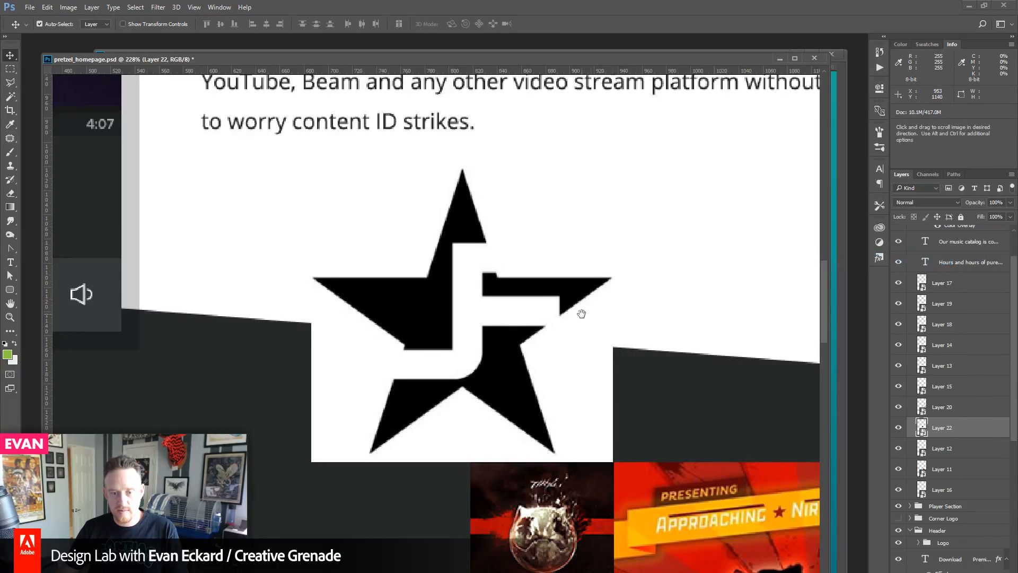
{"action": "left_click_drag", "start_coordinate": [584, 313], "coordinate": [536, 230]}
- Check the Fire cover's size with Free Transform, cancel without changes and reselect the star cover
{"action": "left_click", "coordinate": [525, 370]}
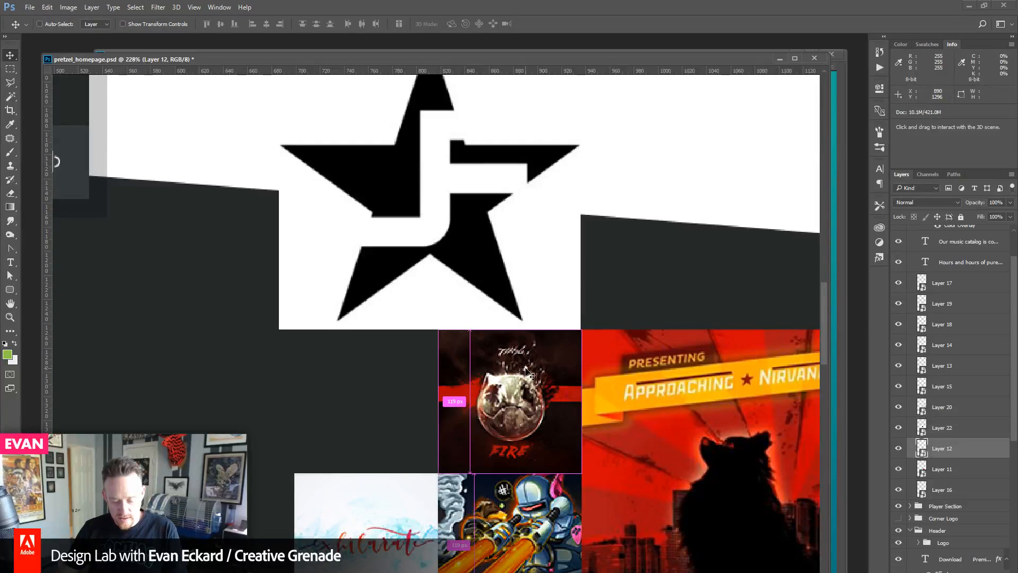
{"action": "key", "text": "ctrl+t"}
{"action": "key", "text": "Escape"}
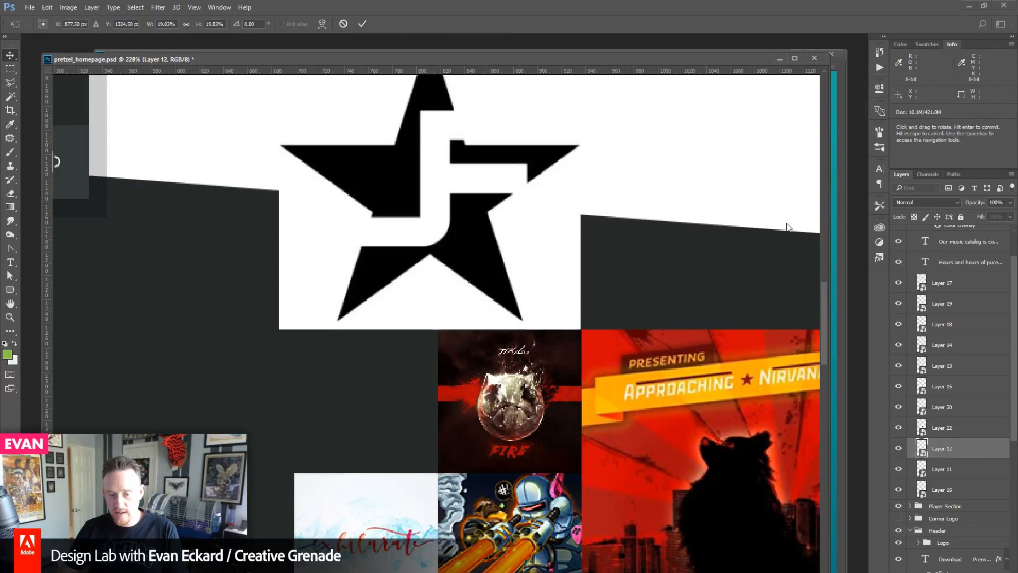
{"action": "left_click", "coordinate": [484, 268]}
{"action": "left_click_drag", "start_coordinate": [484, 268], "coordinate": [491, 306]}
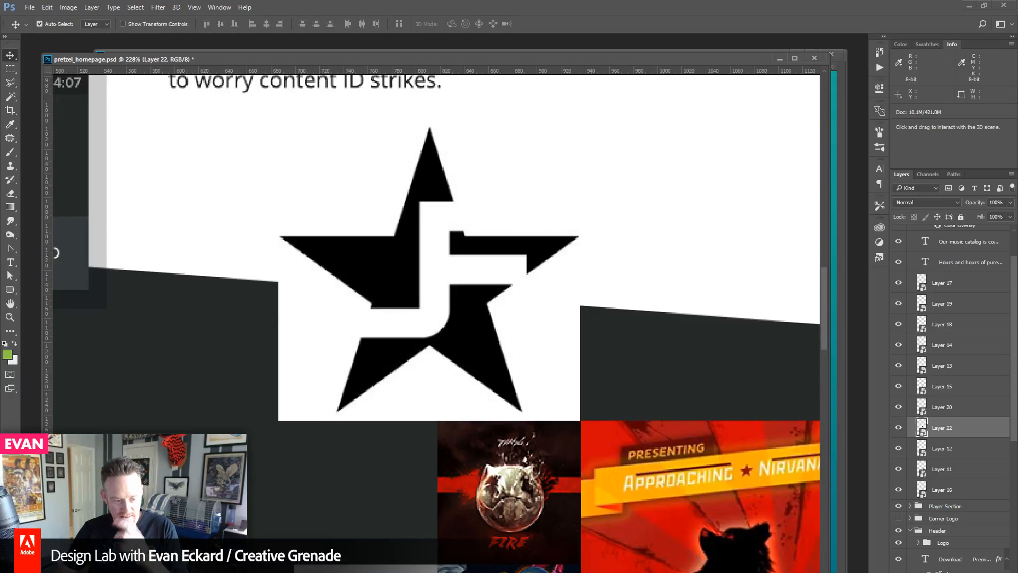
- Switch to Calculator, divide 119 by 2 for the half-size cover width, and return to Photoshop
{"action": "key", "text": "super"}
{"action": "scroll", "coordinate": [95, 366], "scroll_direction": "down", "scroll_amount": 3}
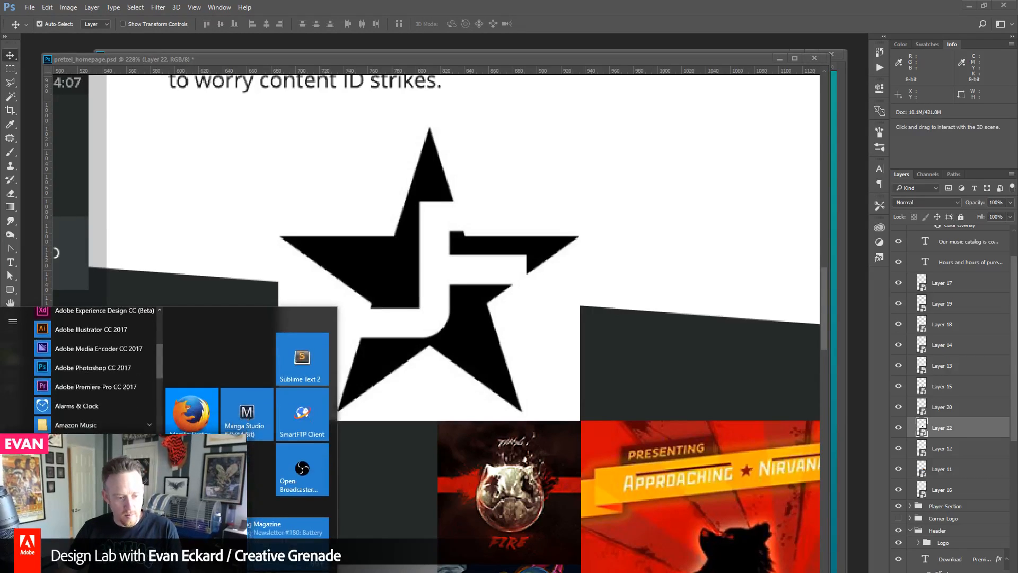
{"action": "left_click", "coordinate": [69, 481]}
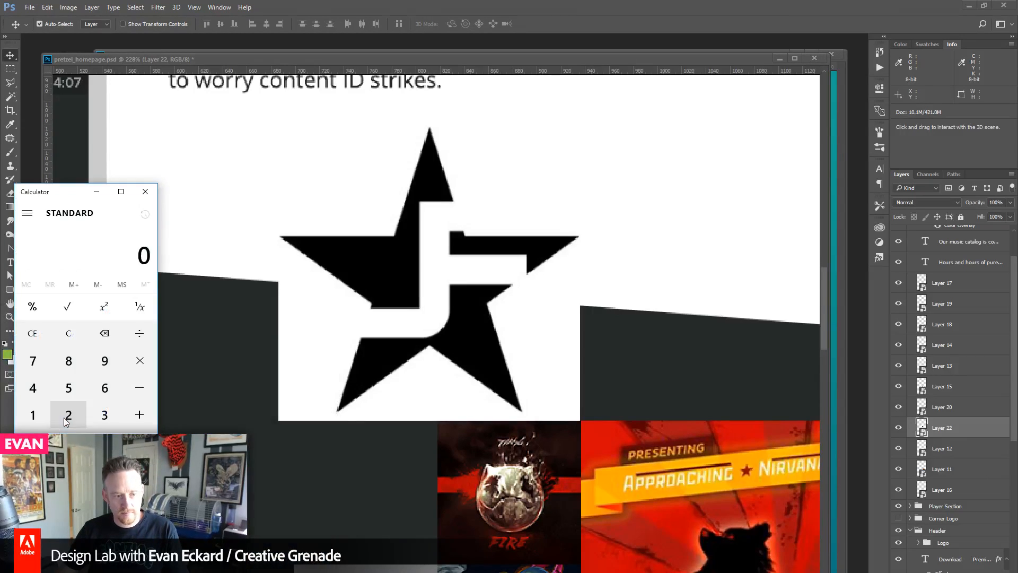
{"action": "type", "text": "119/2"}
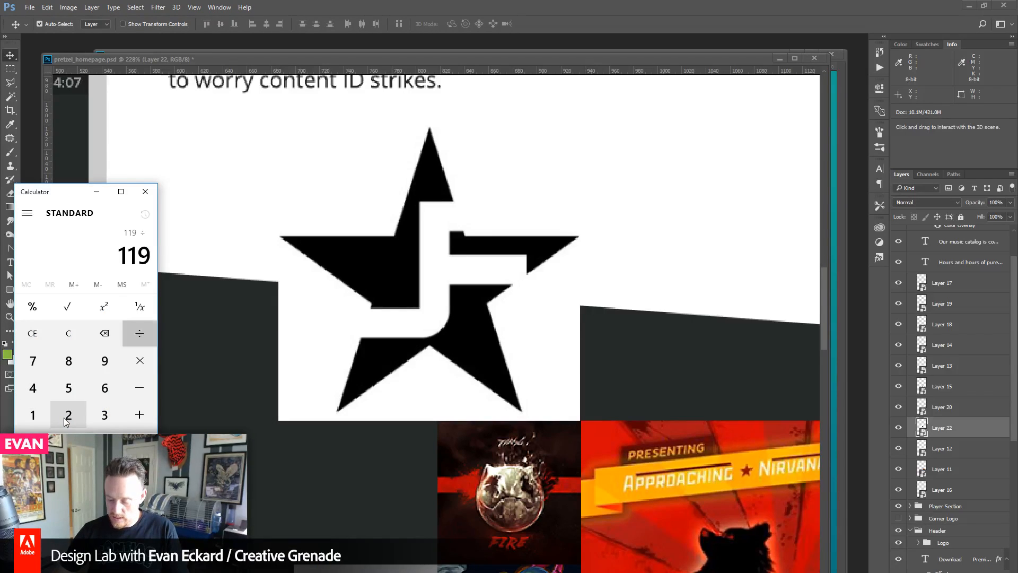
{"action": "key", "text": "Return"}
{"action": "left_click", "coordinate": [364, 3]}
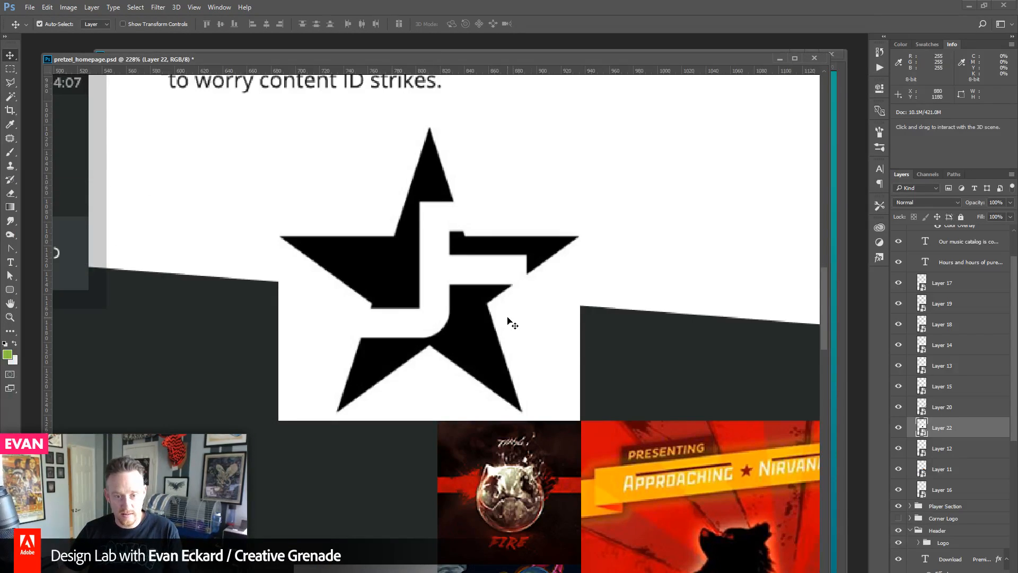
- Scale the star cover down to about 59 px square, keeping its lower-right corner on the Fire cover's upper-right corner
{"action": "key", "text": "ctrl"}
{"action": "key", "text": "ctrl+t"}
{"action": "left_click_drag", "start_coordinate": [283, 126], "coordinate": [534, 321]}
{"action": "key", "text": "Return"}
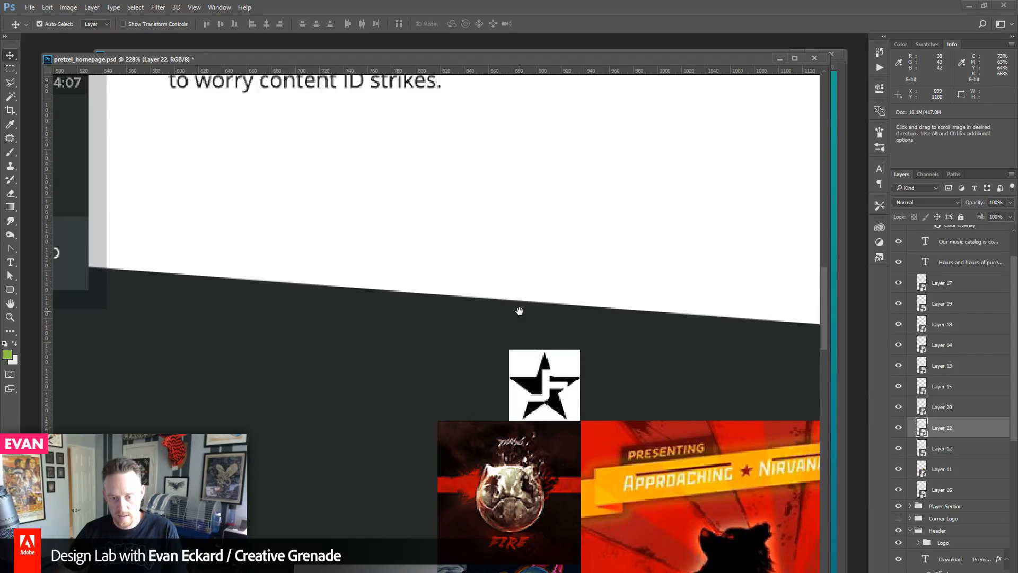
{"action": "left_click_drag", "start_coordinate": [573, 420], "coordinate": [558, 382]}
{"action": "key", "text": "Right"}
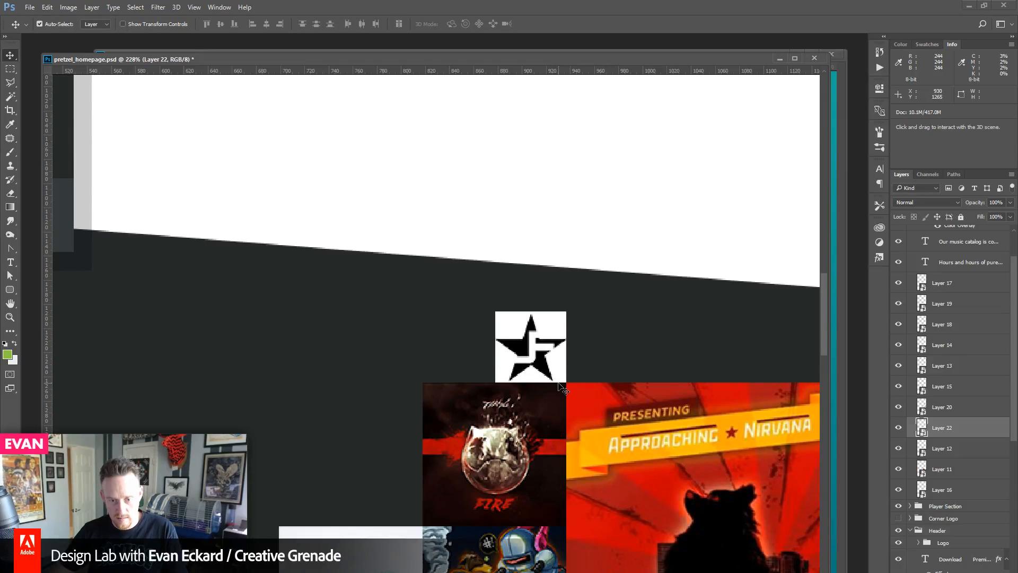
- Examine the star cover's pixel alignment with the Fire cover up close, then review the whole grid at 100%
{"action": "left_click", "coordinate": [10, 317]}
{"action": "left_click_drag", "start_coordinate": [498, 365], "coordinate": [667, 445]}
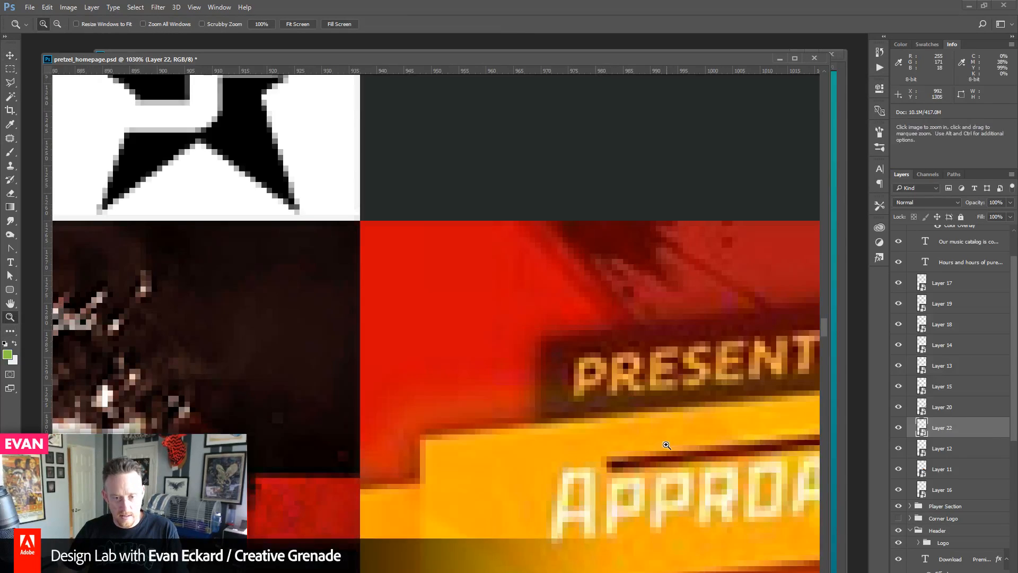
{"action": "left_click", "coordinate": [337, 431], "text": "alt"}
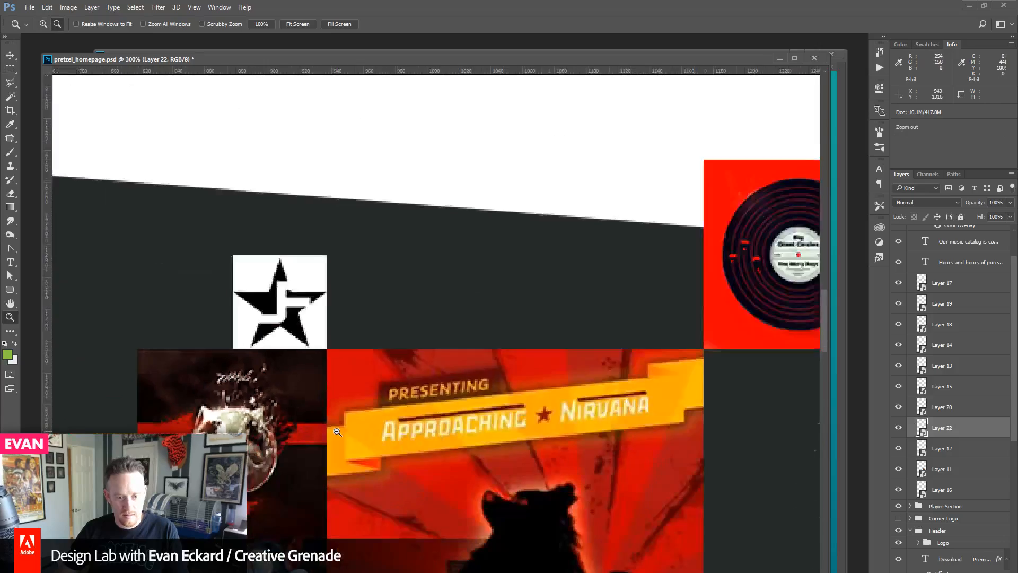
{"action": "left_click", "coordinate": [338, 432], "text": "alt"}
{"action": "left_click_drag", "start_coordinate": [337, 432], "coordinate": [447, 221]}
{"action": "left_click", "coordinate": [423, 334], "text": "alt"}
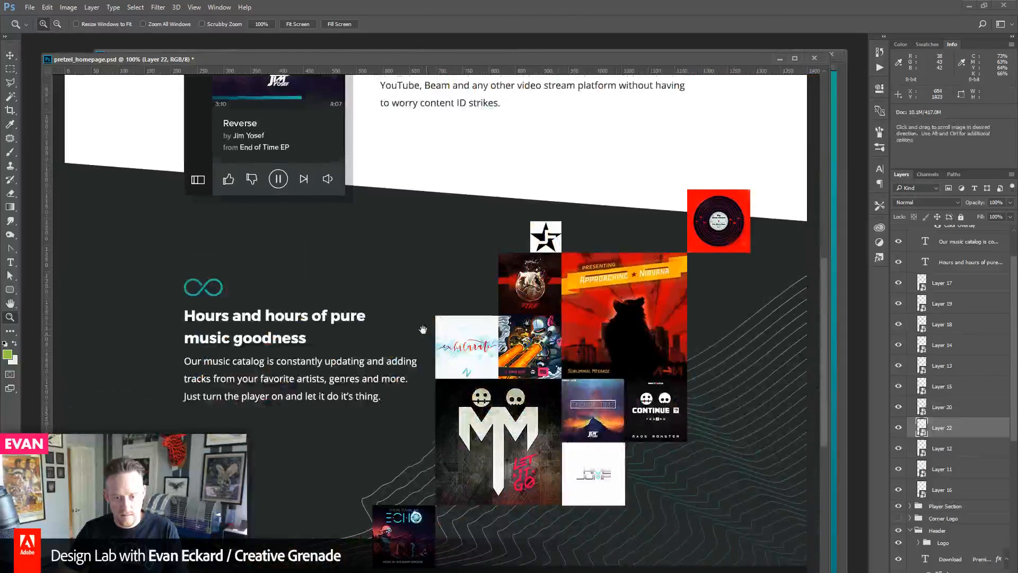
{"action": "left_click_drag", "start_coordinate": [422, 334], "coordinate": [367, 316]}
{"action": "left_click_drag", "start_coordinate": [412, 286], "coordinate": [412, 291]}
- Select all album cover layers from Layer 17 to Layer 16 and nudge them 20 px down and 20 px right
{"action": "key", "text": "v"}
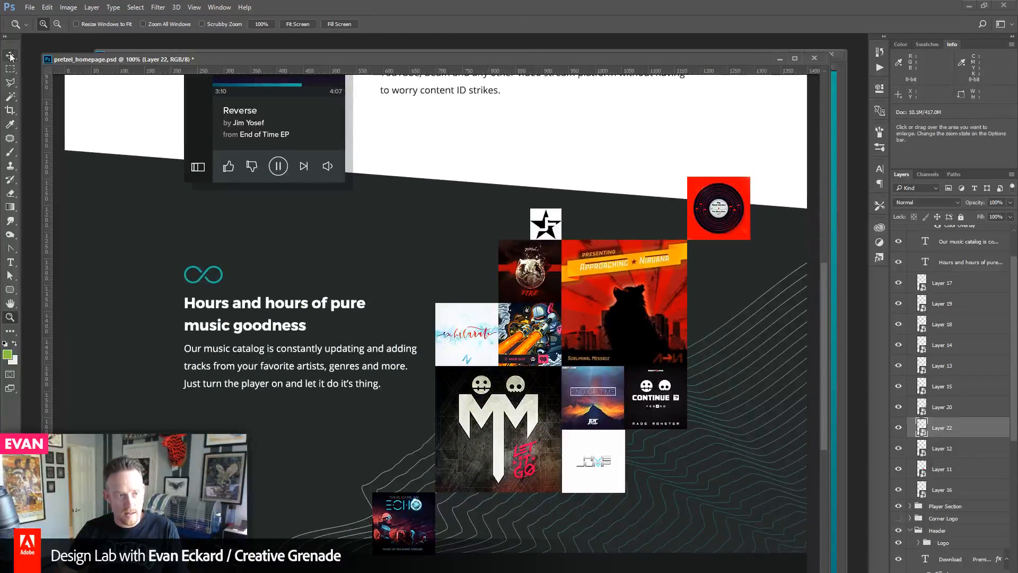
{"action": "left_click", "coordinate": [952, 282]}
{"action": "left_click", "coordinate": [952, 491], "text": "shift"}
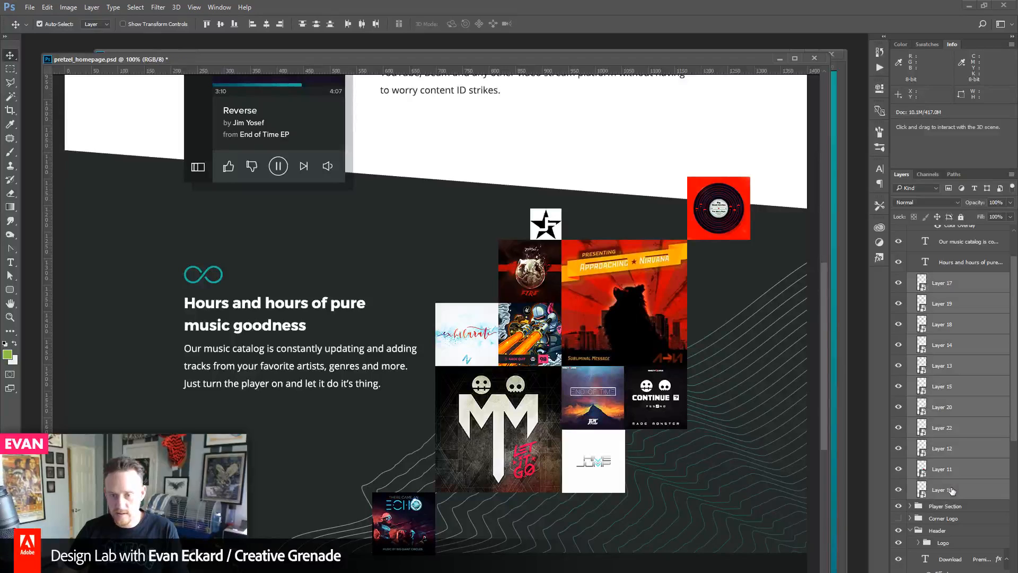
{"action": "key", "text": "shift+Down"}
{"action": "key", "text": "shift+Down"}
{"action": "key", "text": "shift+Right"}
{"action": "key", "text": "shift+Right"}
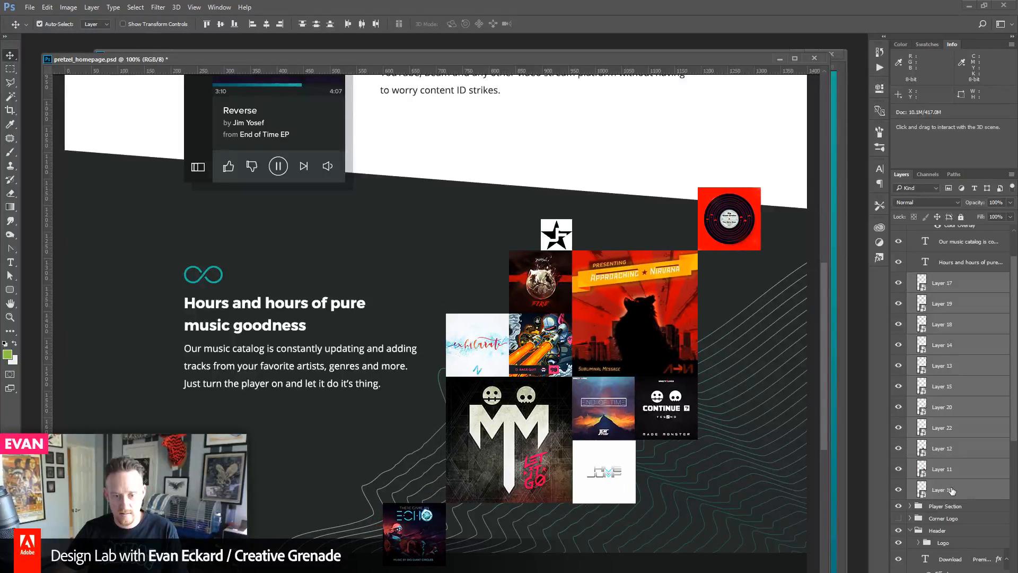
- Show the column guides and nudge the selected covers horizontally until the main grid's left edge lines up with a guide
{"action": "key", "text": "ctrl+semicolon"}
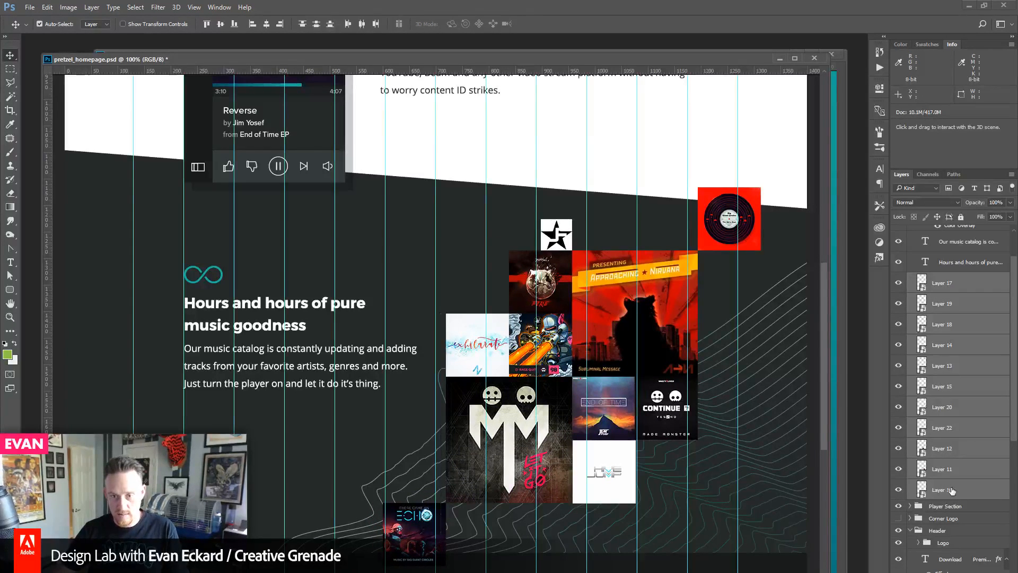
{"action": "key", "text": "shift+Left"}
{"action": "key", "text": "shift+Left"}
{"action": "key", "text": "shift+Left"}
{"action": "key", "text": "shift+Left"}
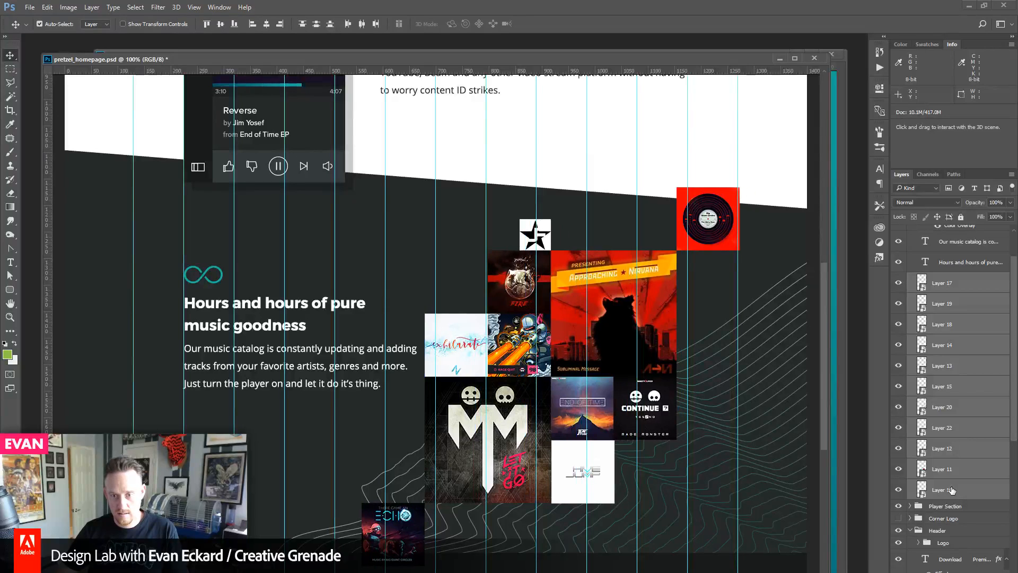
{"action": "key", "text": "Left"}
{"action": "key", "text": "Left"}
{"action": "key", "text": "Left"}
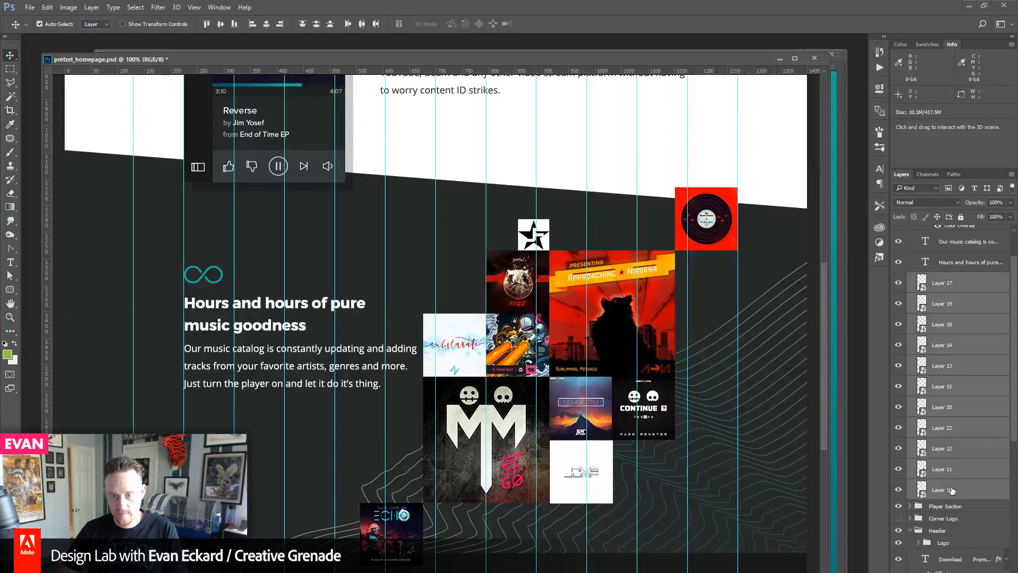
{"action": "key", "text": "shift+Right"}
{"action": "key", "text": "shift+Right"}
{"action": "key", "text": "shift+Right"}
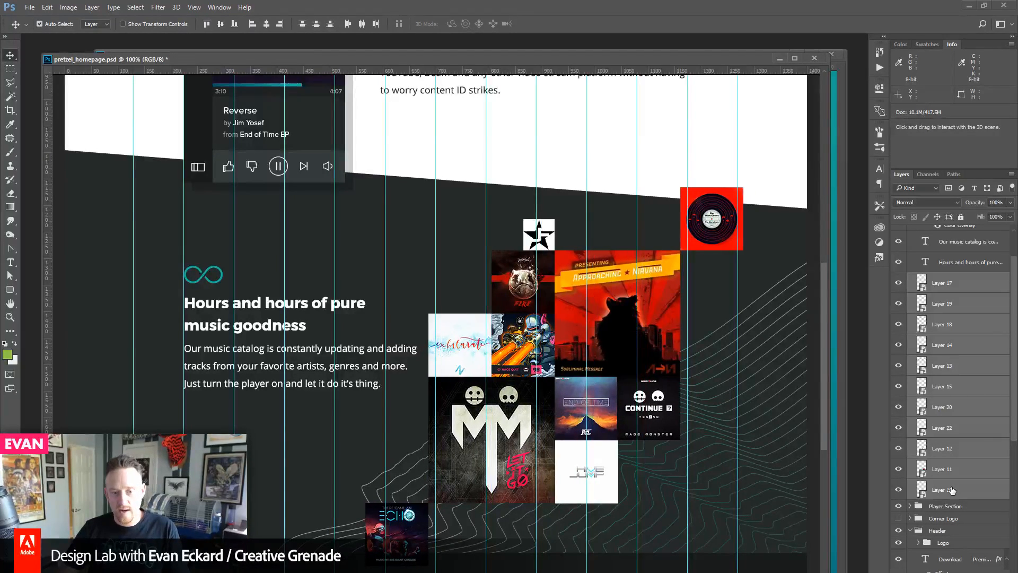
{"action": "key", "text": "shift+Right"}
{"action": "key", "text": "shift+Left"}
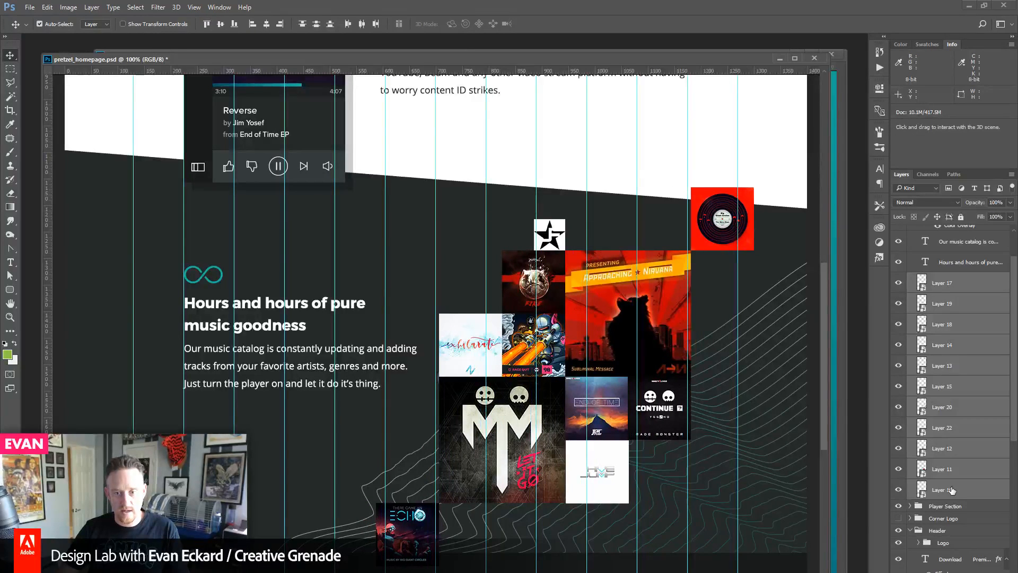
{"action": "key", "text": "Left"}
{"action": "key", "text": "Left"}
{"action": "key", "text": "Left"}
{"action": "key", "text": "Left"}
{"action": "key", "text": "Left"}
{"action": "key", "text": "Left"}
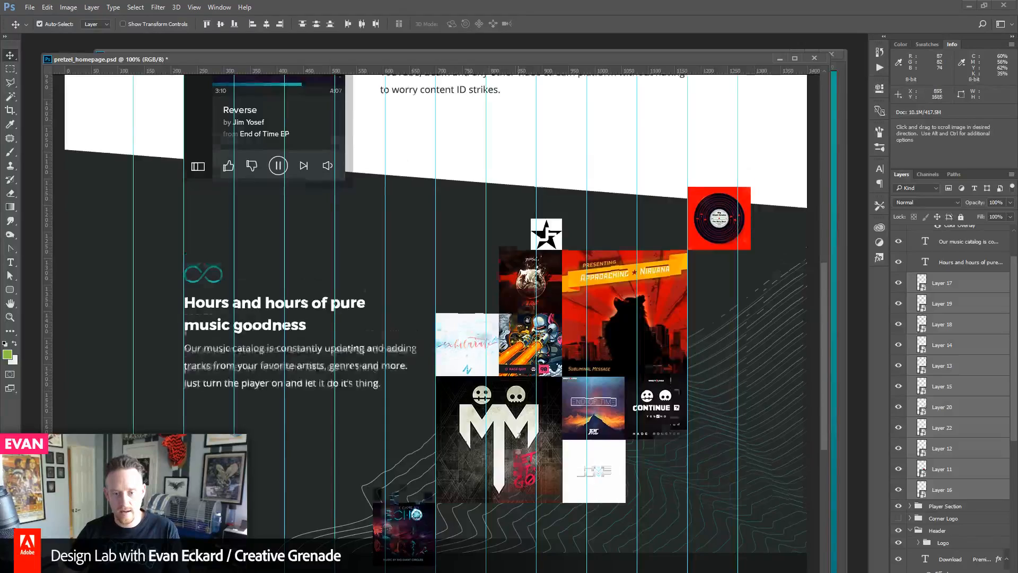
- Select only the star cover and move it 120 px left to meet the Fire cover's upper-left corner diagonally
{"action": "scroll", "coordinate": [515, 454], "scroll_direction": "down", "scroll_amount": 3}
{"action": "scroll", "coordinate": [517, 459], "scroll_direction": "up", "scroll_amount": 2}
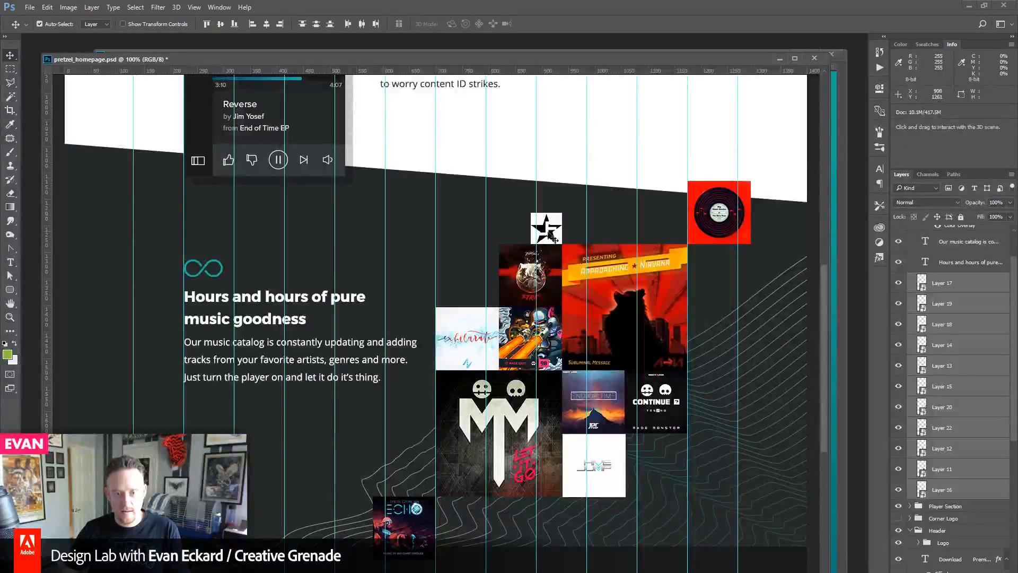
{"action": "left_click", "coordinate": [607, 159]}
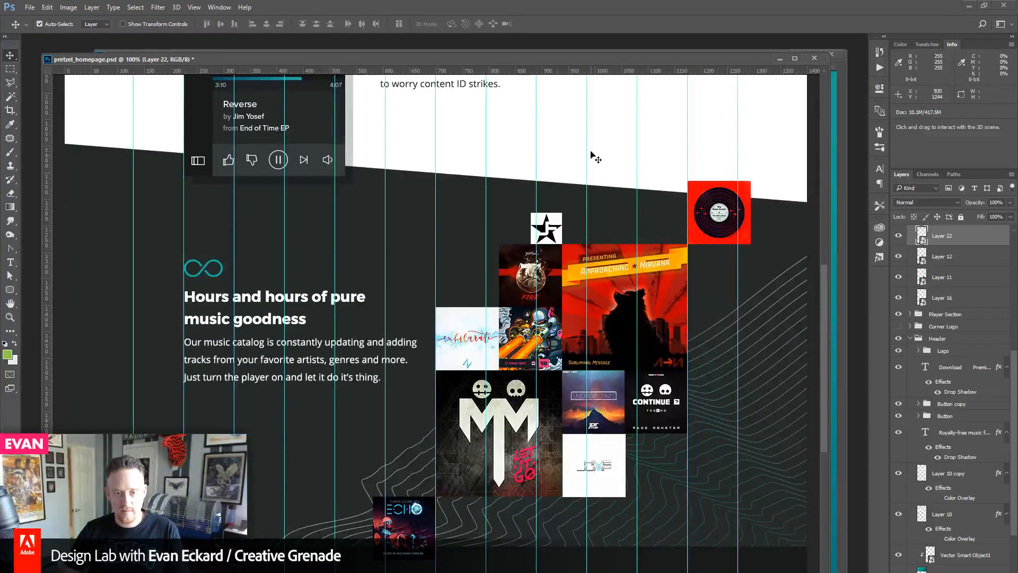
{"action": "key", "text": "shift+Left"}
{"action": "key", "text": "shift+Left"}
{"action": "key", "text": "shift+Left"}
{"action": "key", "text": "shift+Left"}
{"action": "key", "text": "shift+Left"}
{"action": "key", "text": "shift+Left"}
{"action": "key", "text": "shift+Left"}
{"action": "key", "text": "shift+Left"}
{"action": "key", "text": "shift+Left"}
{"action": "key", "text": "shift+Left"}
{"action": "key", "text": "shift+Left"}
{"action": "key", "text": "shift+Left"}
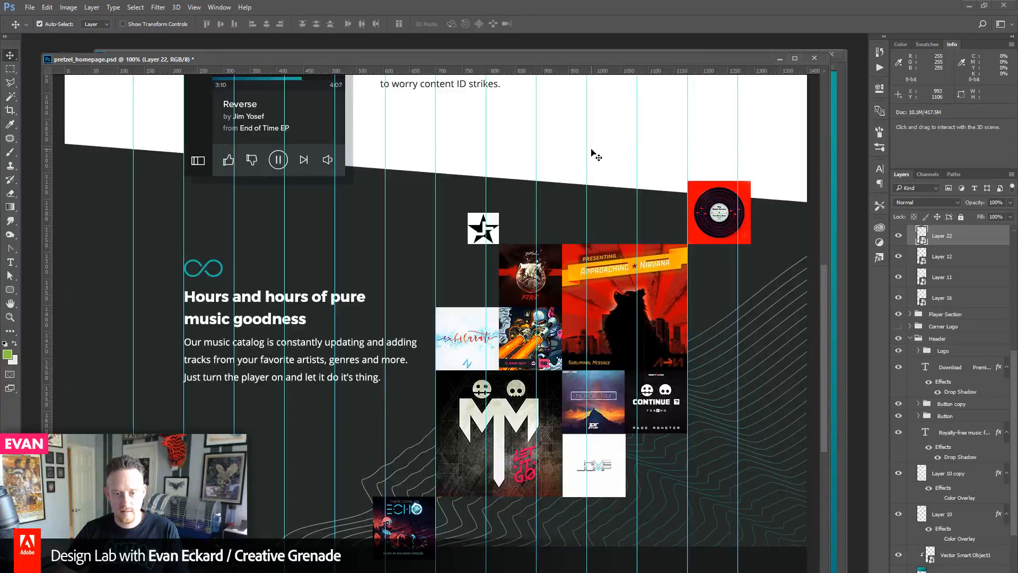
{"action": "key", "text": "space"}
{"action": "key", "text": "space"}
{"action": "mouse_move", "coordinate": [502, 445]}
{"action": "left_mouse_down"}
{"action": "mouse_move", "coordinate": [498, 333]}
{"action": "mouse_move", "coordinate": [501, 537]}
{"action": "mouse_move", "coordinate": [495, 396]}
{"action": "mouse_move", "coordinate": [504, 434]}
{"action": "left_mouse_up"}
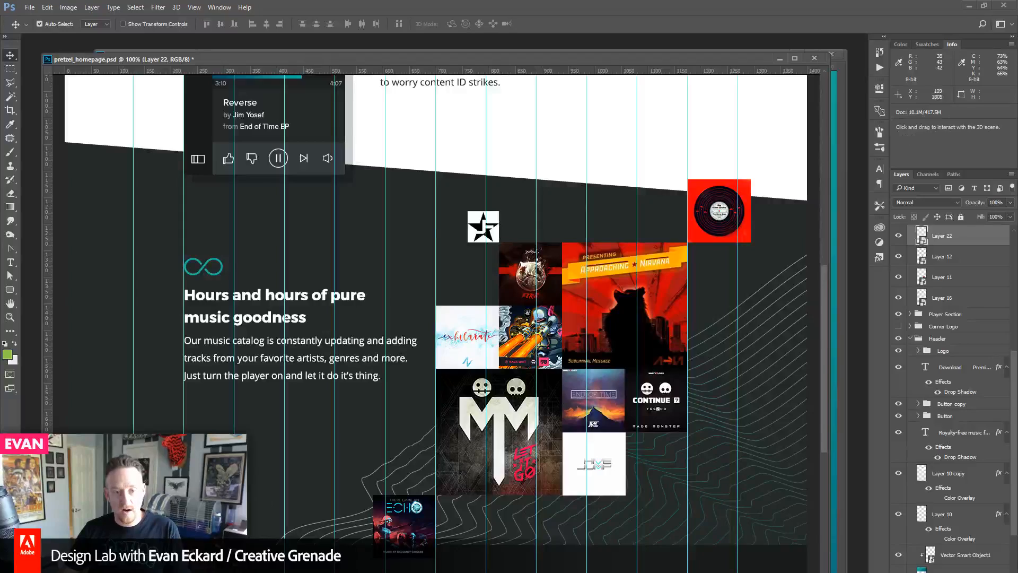
{"action": "left_click_drag", "start_coordinate": [436, 257], "coordinate": [449, 238]}
{"action": "left_click_drag", "start_coordinate": [461, 433], "coordinate": [462, 398]}
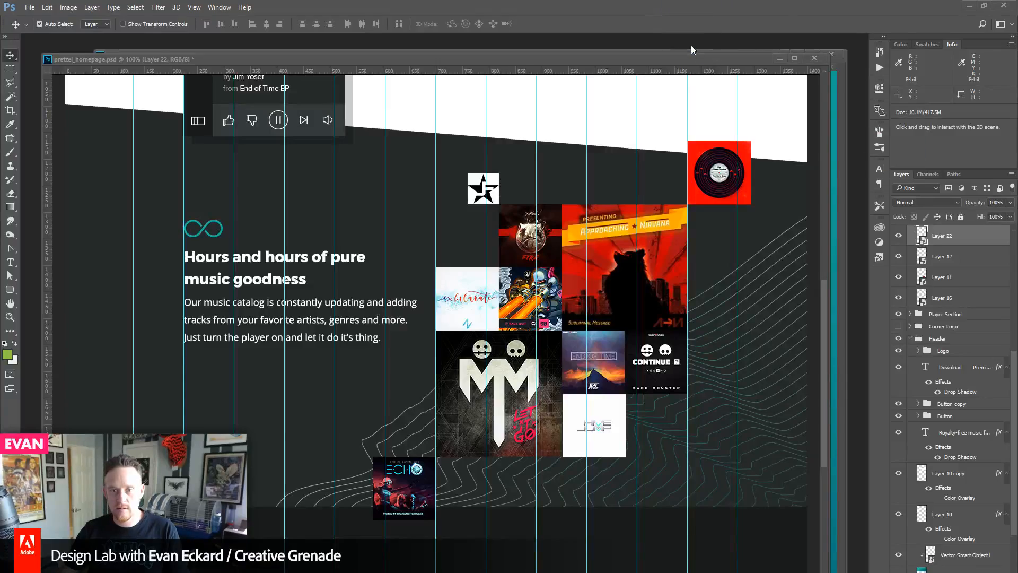
- Copy the entire 99L_Release_97.png artwork, close its document and paste it into the homepage mockup as a new layer
{"action": "key", "text": "ctrl+a"}
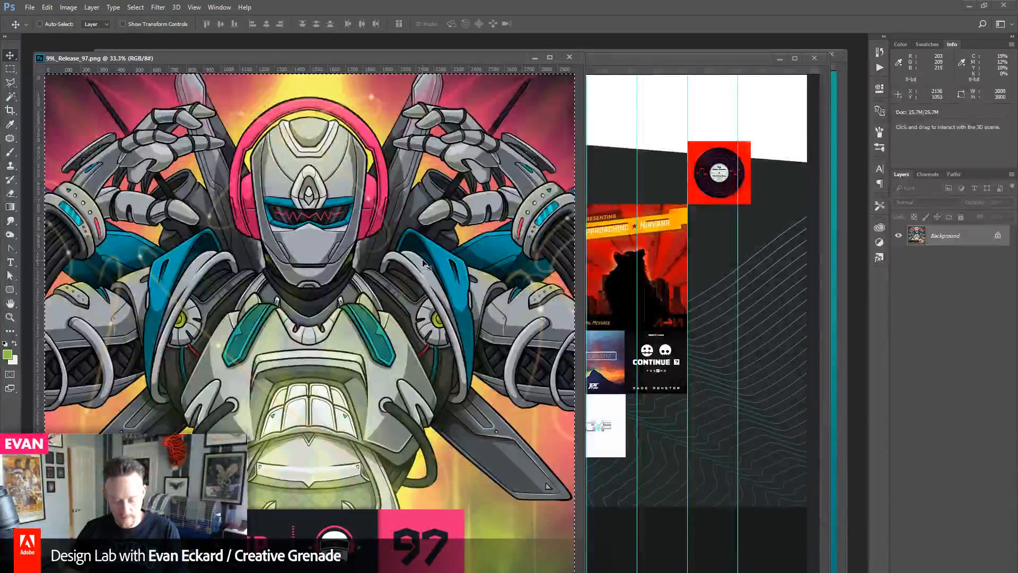
{"action": "left_click", "coordinate": [569, 56]}
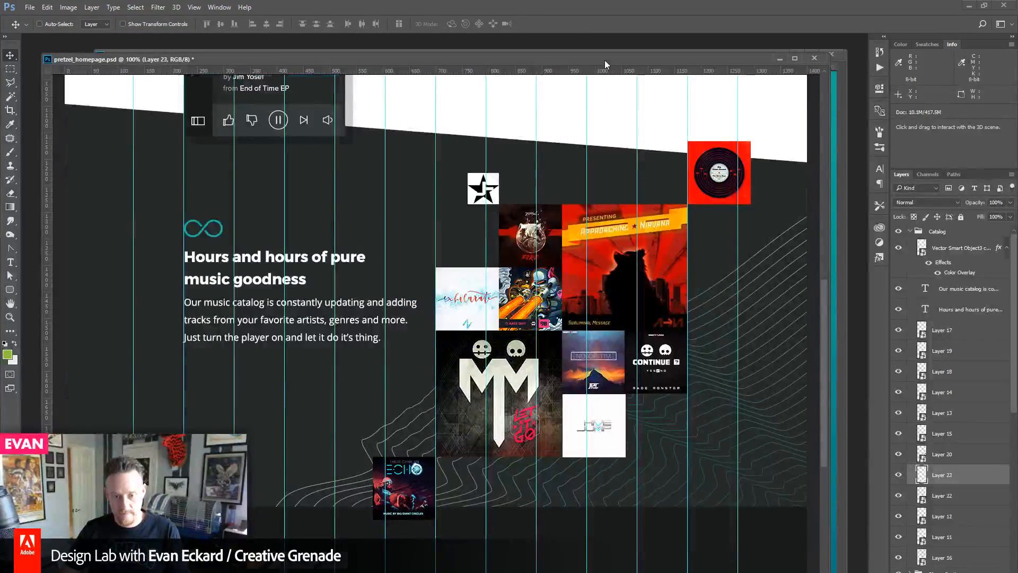
{"action": "key", "text": "ctrl+v"}
- Convert the pasted robot artwork to a smart object and scale it down to about 60 px square, placed below the cover grid
{"action": "right_click", "coordinate": [960, 470]}
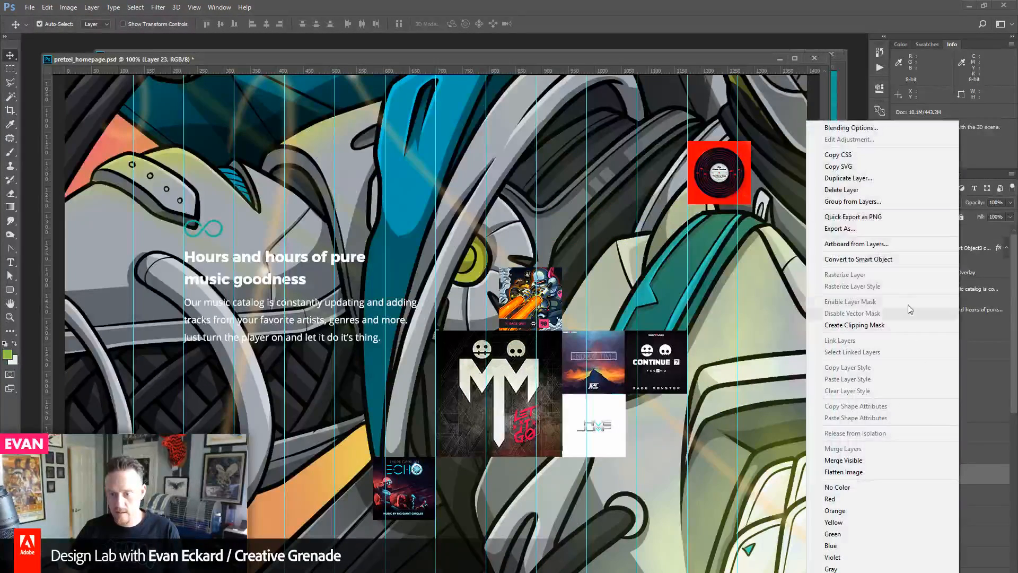
{"action": "left_click", "coordinate": [897, 260]}
{"action": "key", "text": "ctrl+t"}
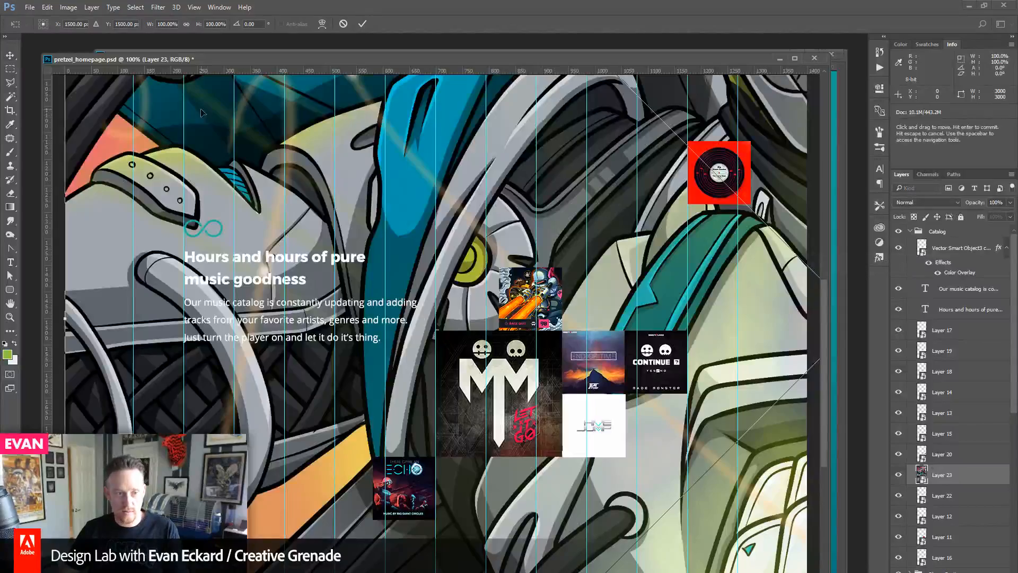
{"action": "left_click_drag", "start_coordinate": [201, 113], "coordinate": [313, 572]}
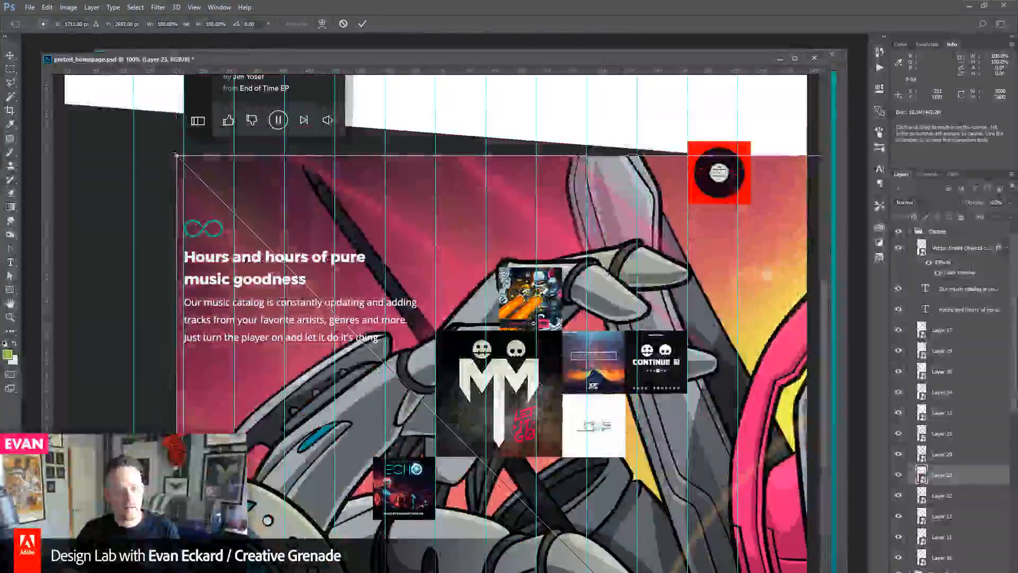
{"action": "left_click_drag", "start_coordinate": [177, 154], "coordinate": [618, 480]}
{"action": "left_click_drag", "start_coordinate": [728, 571], "coordinate": [479, 169]}
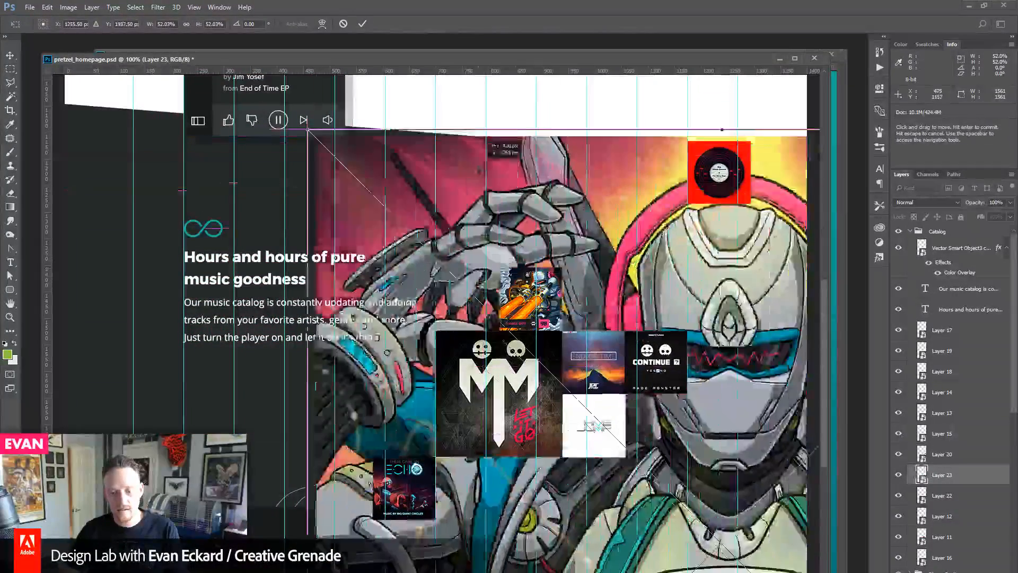
{"action": "left_click_drag", "start_coordinate": [307, 129], "coordinate": [725, 510]}
{"action": "key", "text": "Return"}
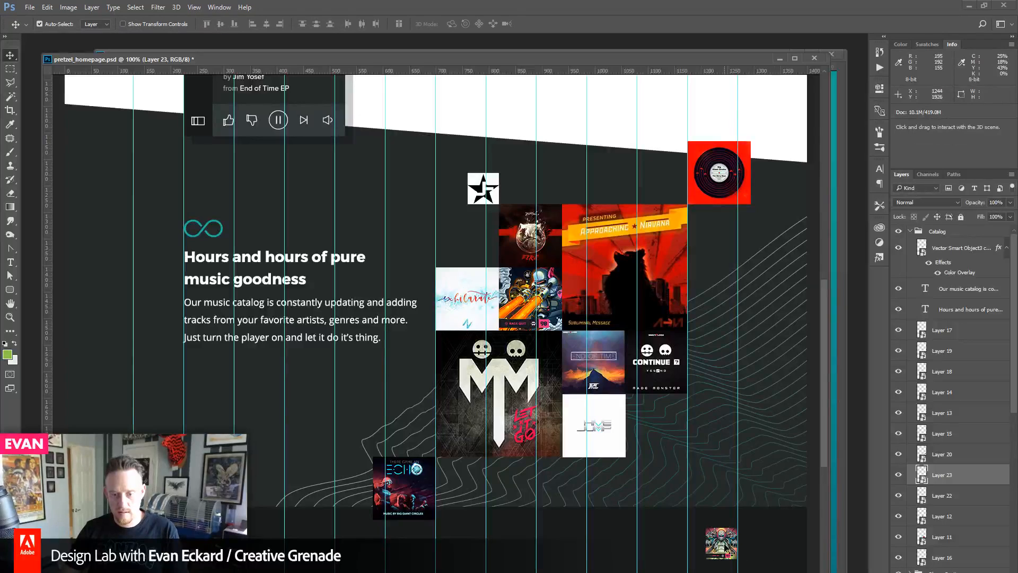
- Move the robot cover up beside the grid, hide the guides, and shift it 120 px left beneath the Continue cover, against the Jump cover
{"action": "left_click_drag", "start_coordinate": [731, 553], "coordinate": [711, 416]}
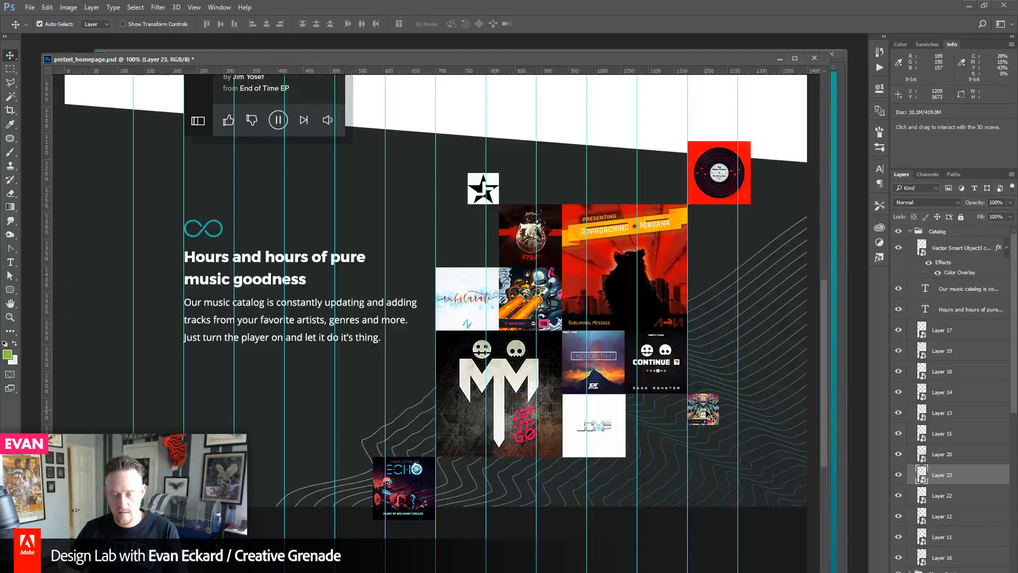
{"action": "key", "text": "ctrl+semicolon"}
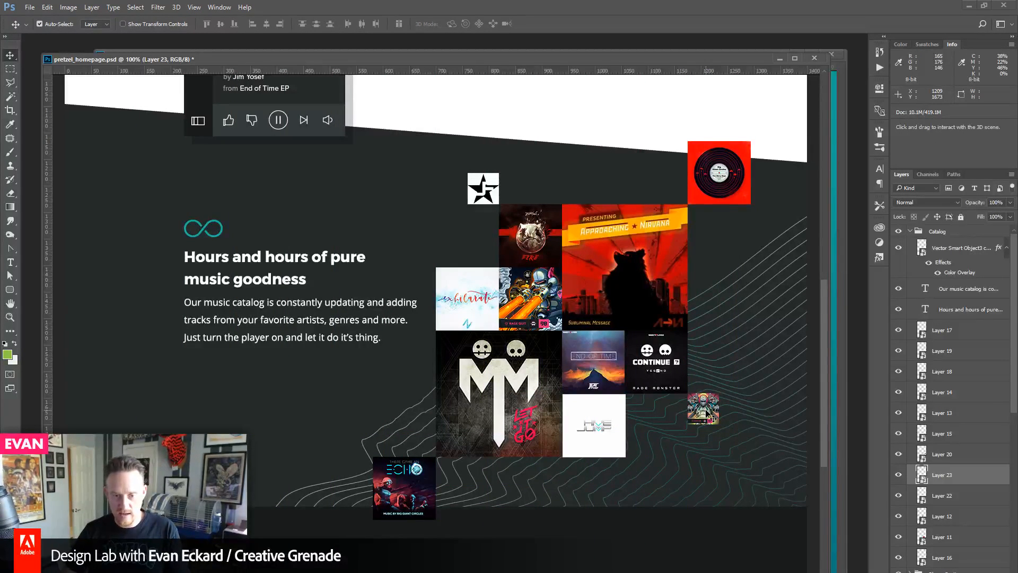
{"action": "key", "text": "shift+Left"}
{"action": "key", "text": "shift+Left"}
{"action": "key", "text": "shift+Left"}
{"action": "key", "text": "shift+Left"}
{"action": "key", "text": "shift+Left"}
{"action": "key", "text": "shift+Left"}
{"action": "key", "text": "shift+Left"}
{"action": "key", "text": "shift+Left"}
{"action": "key", "text": "shift+Left"}
{"action": "key", "text": "shift+Left"}
{"action": "key", "text": "shift+Left"}
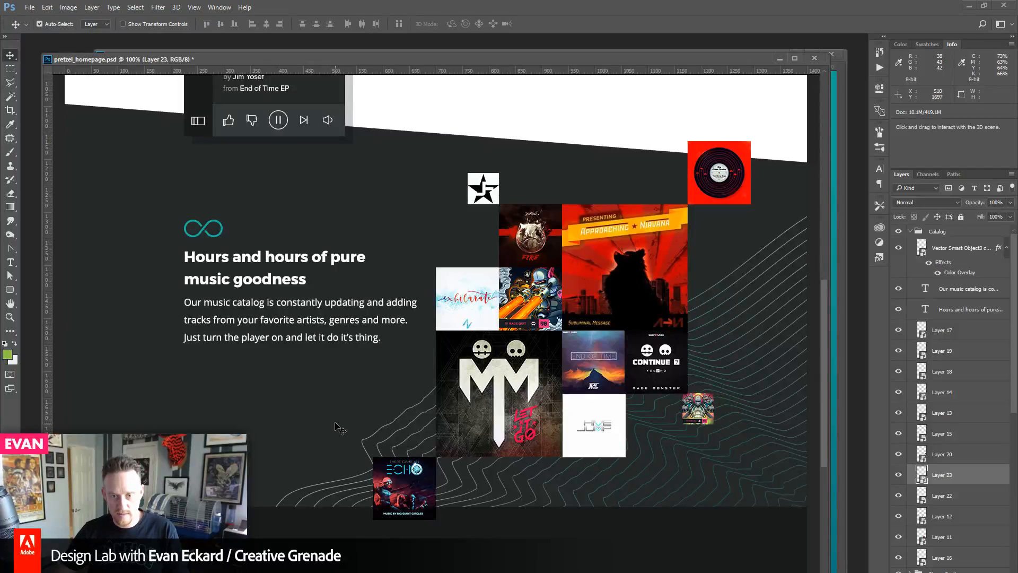
{"action": "key", "text": "shift+Left"}
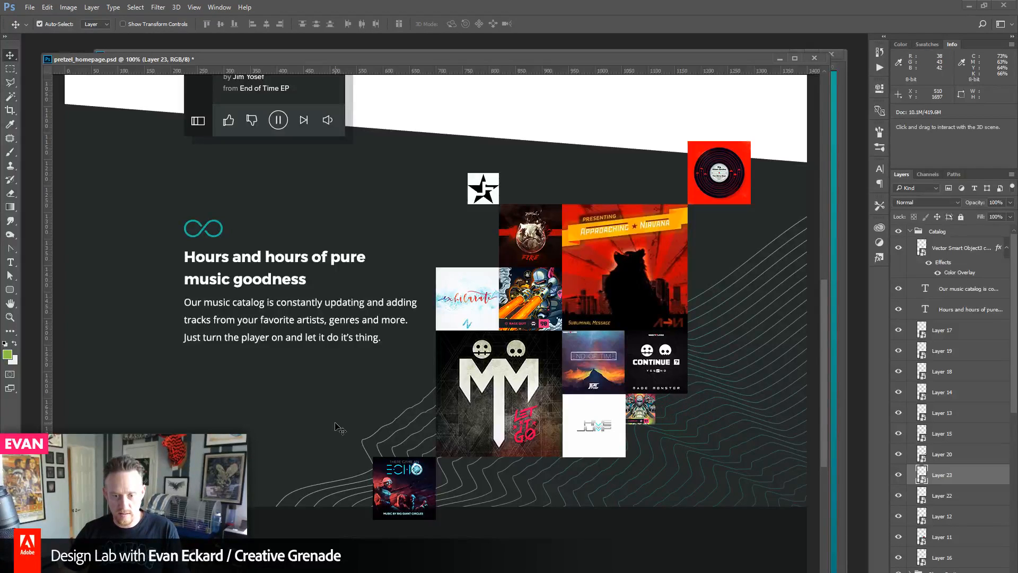
- Nudge the robot cover pixel by pixel until it sits flush against the edges of the Jump and Continue covers
{"action": "left_click", "coordinate": [9, 317]}
{"action": "left_click_drag", "start_coordinate": [615, 373], "coordinate": [704, 472]}
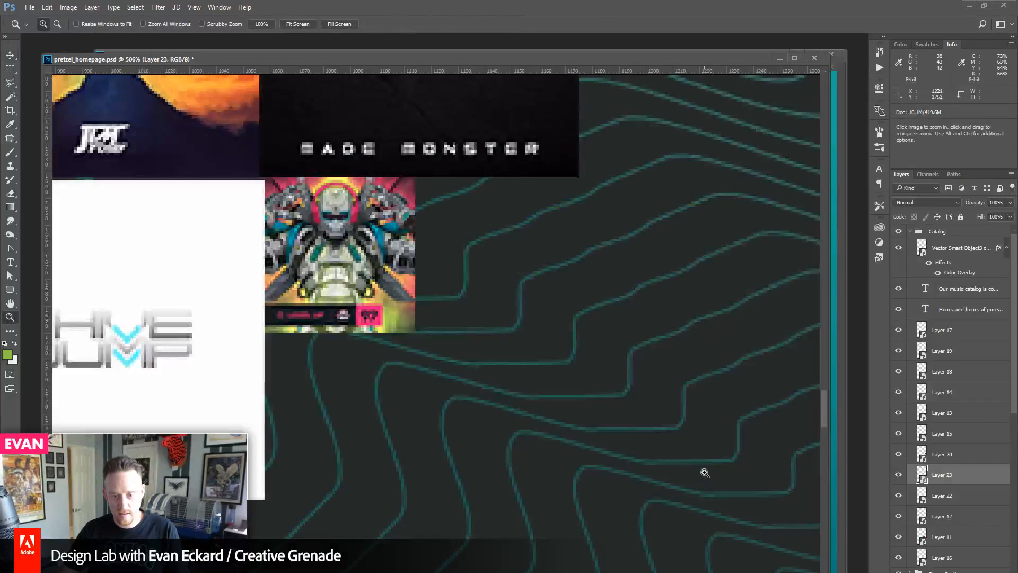
{"action": "left_click", "coordinate": [9, 57]}
{"action": "left_click_drag", "start_coordinate": [223, 226], "coordinate": [359, 328]}
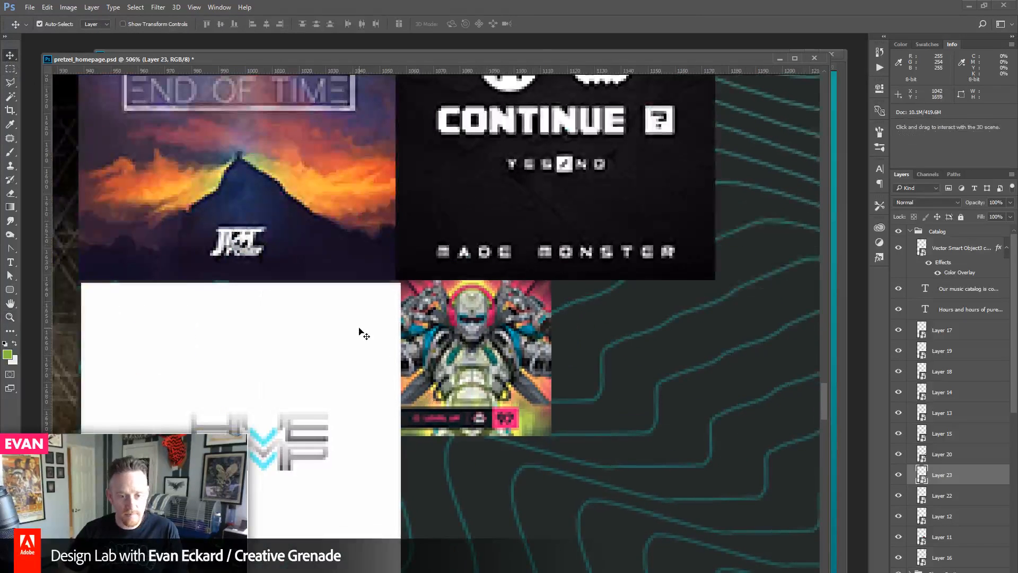
{"action": "key", "text": "Down"}
{"action": "key", "text": "Down"}
{"action": "key", "text": "Down"}
{"action": "key", "text": "Up"}
{"action": "key", "text": "Up"}
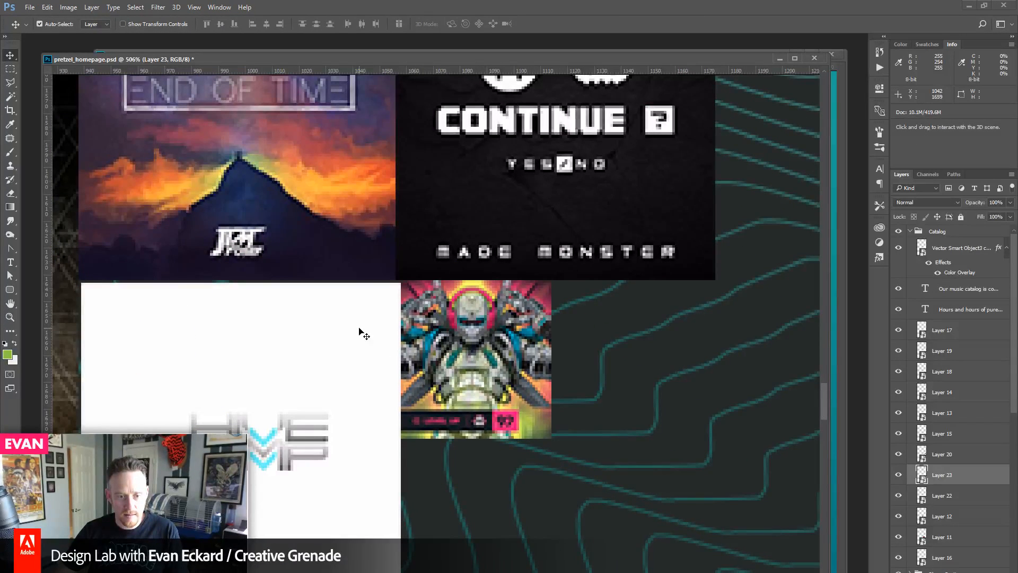
{"action": "key", "text": "Right"}
{"action": "key", "text": "Right"}
{"action": "key", "text": "Right"}
{"action": "key", "text": "Right"}
{"action": "key", "text": "Right"}
{"action": "key", "text": "Right"}
{"action": "key", "text": "Left"}
{"action": "key", "text": "Left"}
{"action": "key", "text": "Left"}
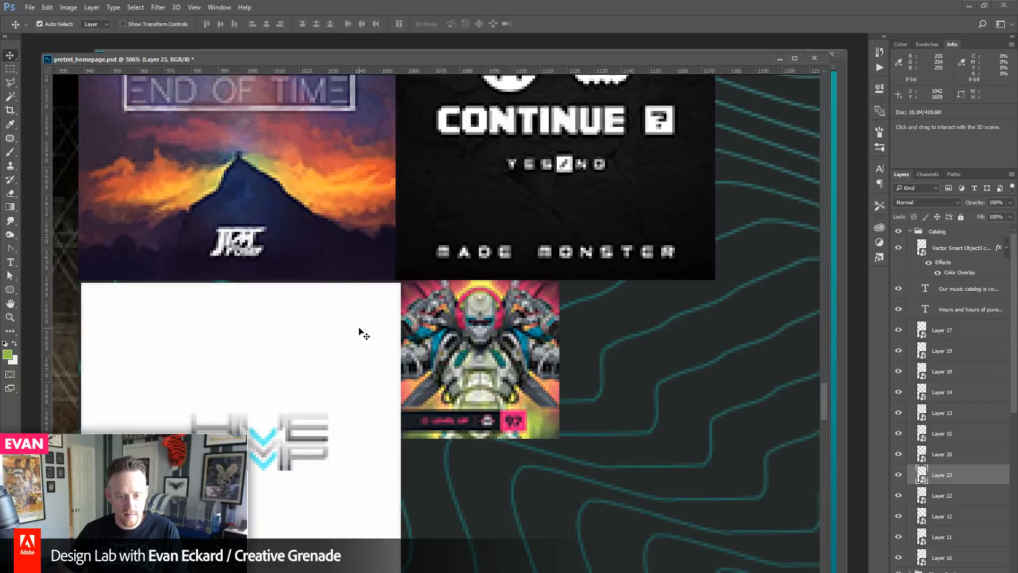
- Move the star cover down about 119 px into the corner between the Fire and Exhilarate covers, flush with both
{"action": "left_click_drag", "start_coordinate": [346, 171], "coordinate": [510, 474]}
{"action": "left_click_drag", "start_coordinate": [385, 159], "coordinate": [636, 465]}
{"action": "left_click_drag", "start_coordinate": [520, 176], "coordinate": [604, 486]}
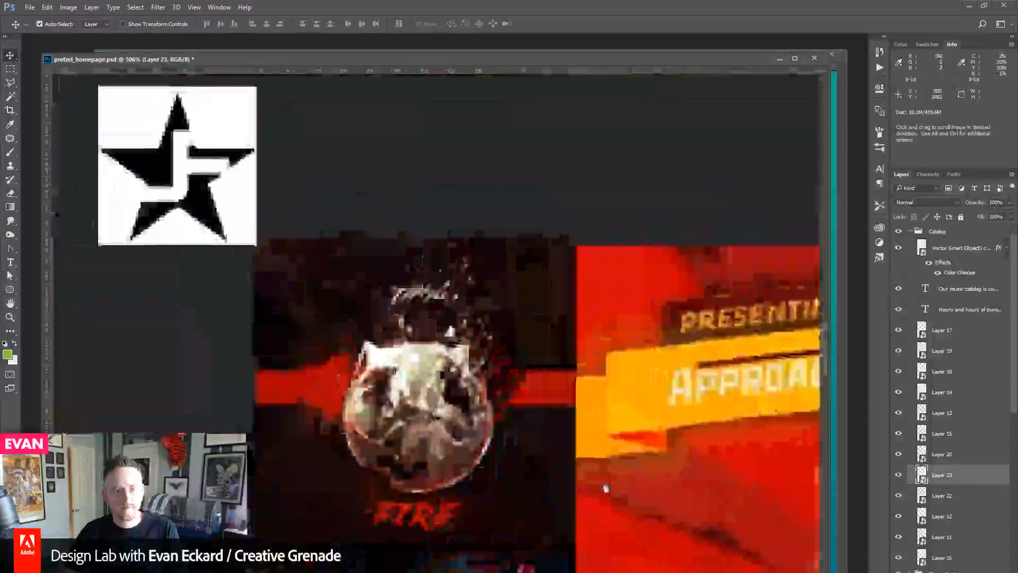
{"action": "left_click_drag", "start_coordinate": [399, 441], "coordinate": [627, 356]}
{"action": "left_click_drag", "start_coordinate": [450, 131], "coordinate": [452, 431]}
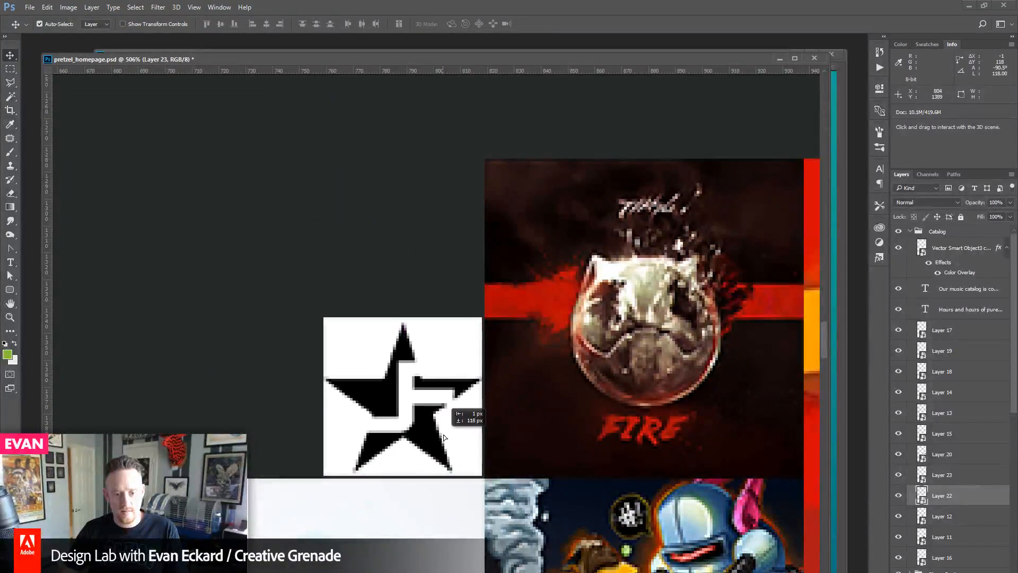
{"action": "key", "text": "Right"}
{"action": "key", "text": "Down"}
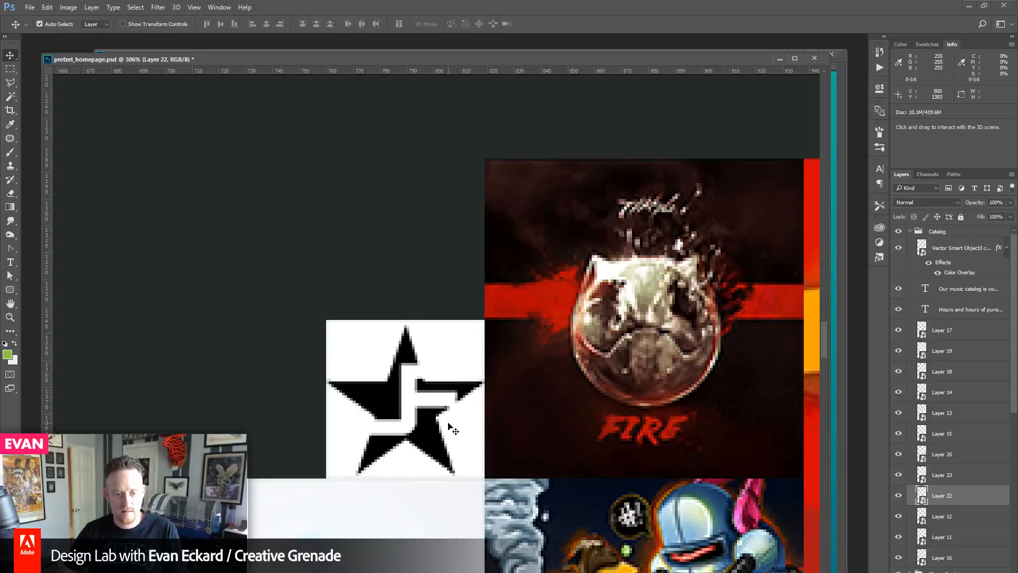
- Move the Echo cover directly beneath the MM cover's right half and the record cover directly above the Approaching Nirvana cover's left half
{"action": "left_click", "coordinate": [10, 317]}
{"action": "left_click", "coordinate": [612, 412], "text": "alt"}
{"action": "left_click", "coordinate": [613, 412], "text": "alt"}
{"action": "left_click", "coordinate": [613, 412], "text": "alt"}
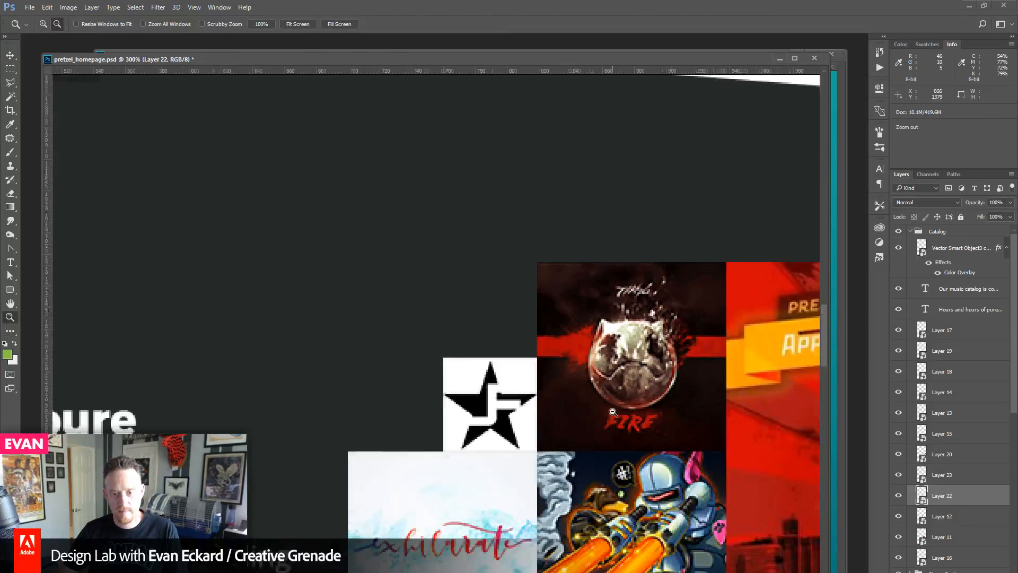
{"action": "left_click", "coordinate": [612, 412], "text": "alt"}
{"action": "left_click", "coordinate": [613, 412], "text": "alt"}
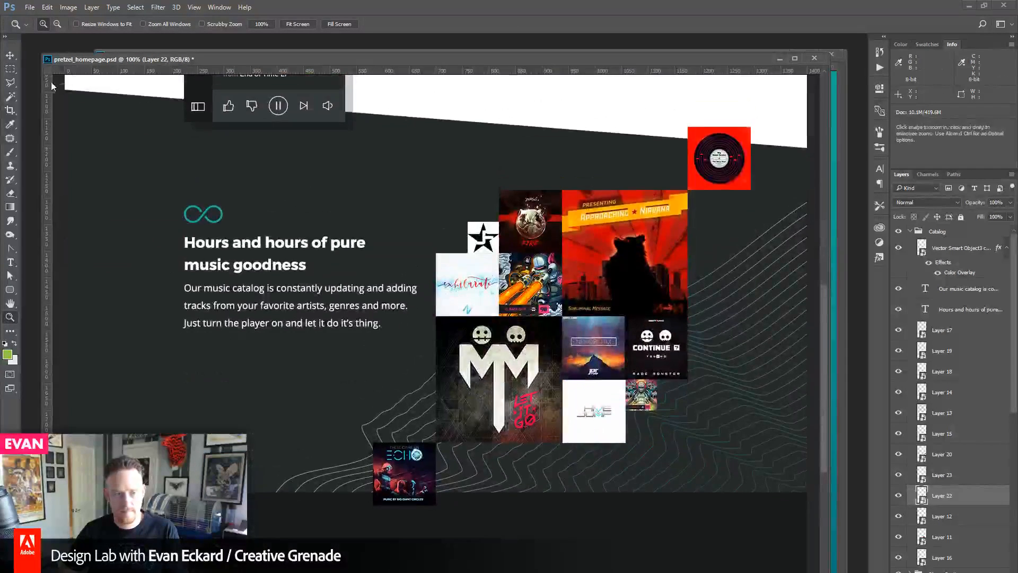
{"action": "left_click", "coordinate": [10, 55]}
{"action": "left_click_drag", "start_coordinate": [434, 480], "coordinate": [561, 480]}
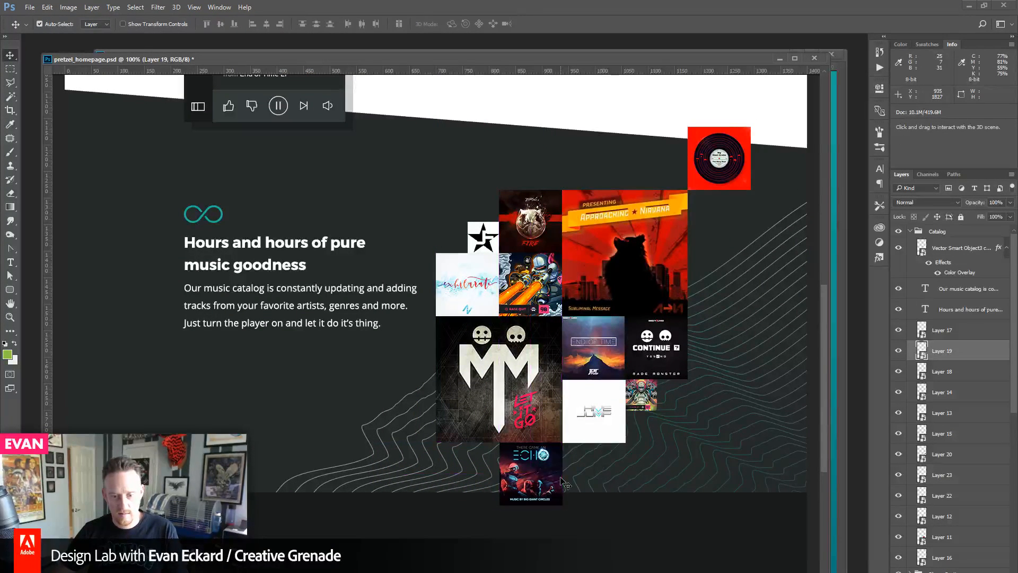
{"action": "left_click_drag", "start_coordinate": [721, 161], "coordinate": [595, 160]}
- Move the record cover diagonally off the Approaching Nirvana cover's upper-right corner and place the star cover against the record cover's left side
{"action": "scroll", "coordinate": [718, 430], "scroll_direction": "up", "scroll_amount": 2}
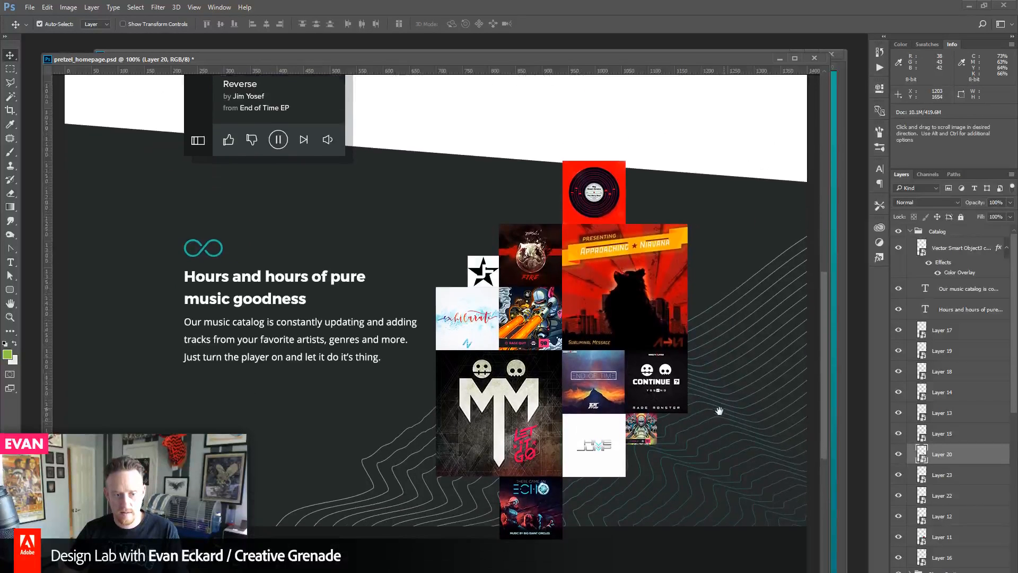
{"action": "left_click_drag", "start_coordinate": [723, 417], "coordinate": [720, 389]}
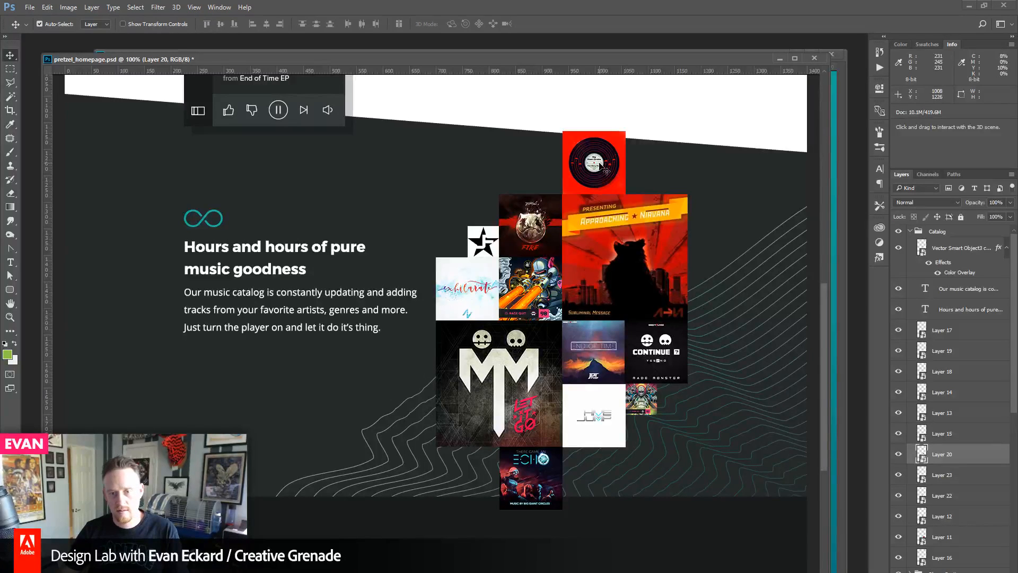
{"action": "left_click_drag", "start_coordinate": [607, 170], "coordinate": [727, 174]}
{"action": "left_click_drag", "start_coordinate": [481, 248], "coordinate": [670, 185]}
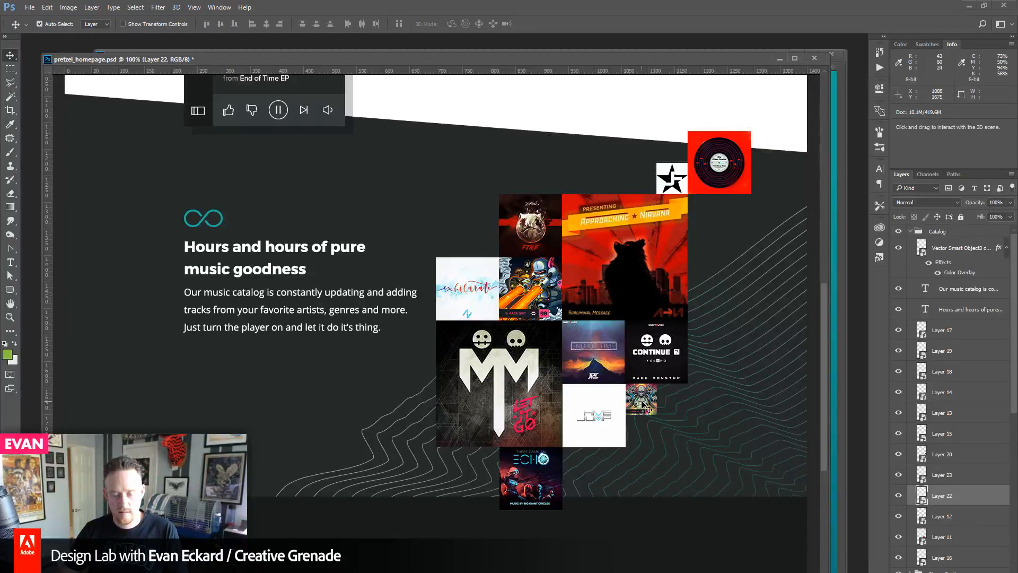
- Move the robot cover beneath the MM cover and nudge it flush against the Echo cover's left edge
{"action": "left_click_drag", "start_coordinate": [643, 406], "coordinate": [480, 469]}
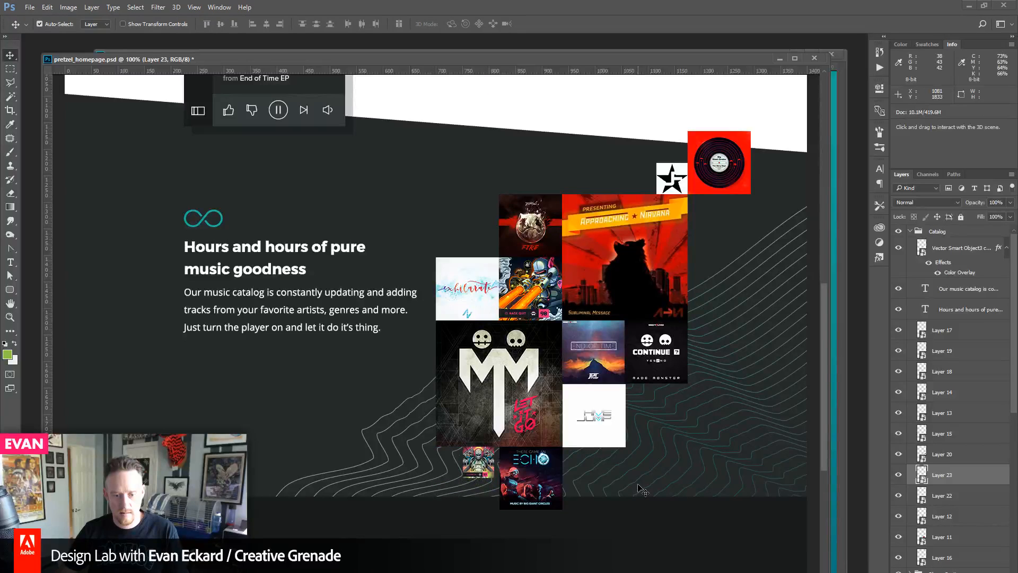
{"action": "key", "text": "Down"}
{"action": "key", "text": "Down"}
{"action": "key", "text": "Up"}
{"action": "key", "text": "Right"}
{"action": "key", "text": "Right"}
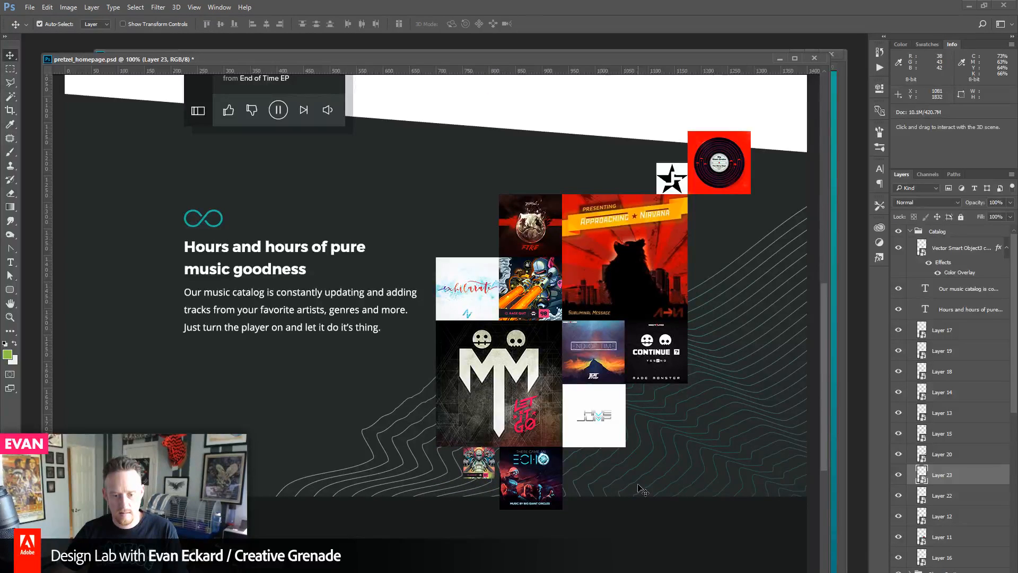
{"action": "key", "text": "Right"}
{"action": "key", "text": "Right"}
{"action": "key", "text": "Right"}
{"action": "key", "text": "Right"}
{"action": "key", "text": "Right"}
{"action": "key", "text": "Right"}
{"action": "key", "text": "Right"}
{"action": "key", "text": "Right"}
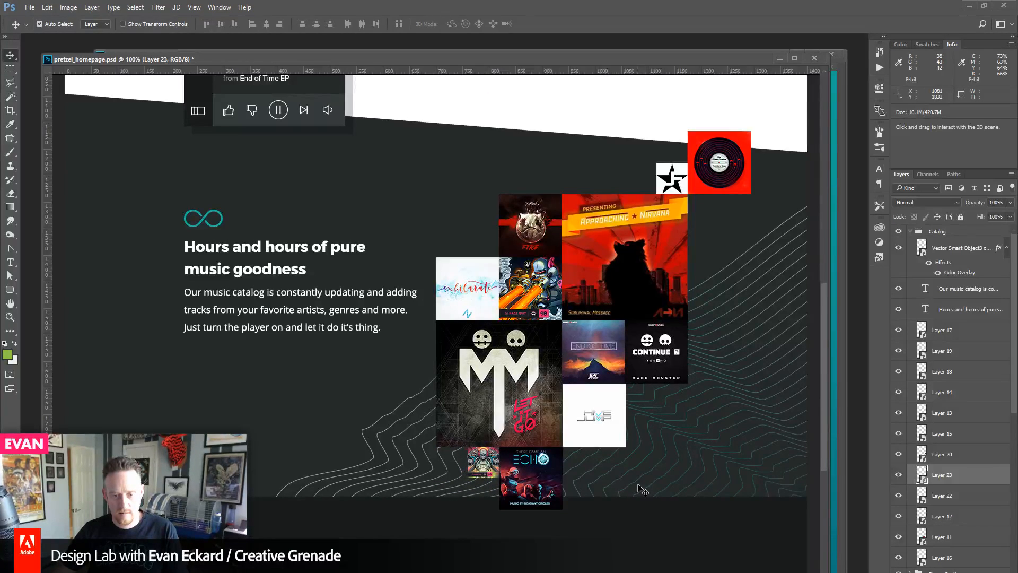
{"action": "key", "text": "Right"}
{"action": "key", "text": "Right"}
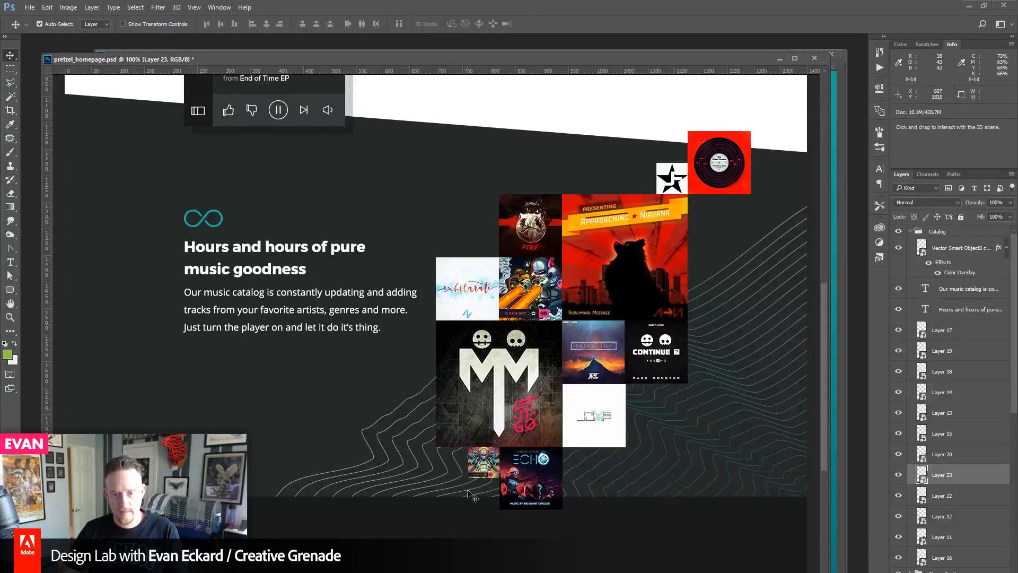
- Select the Echo cover along with the robot cover and shift both left so Echo sits beneath the MM cover's left half
{"action": "left_click", "coordinate": [524, 469], "text": "shift"}
{"action": "left_click_drag", "start_coordinate": [524, 470], "coordinate": [474, 467]}
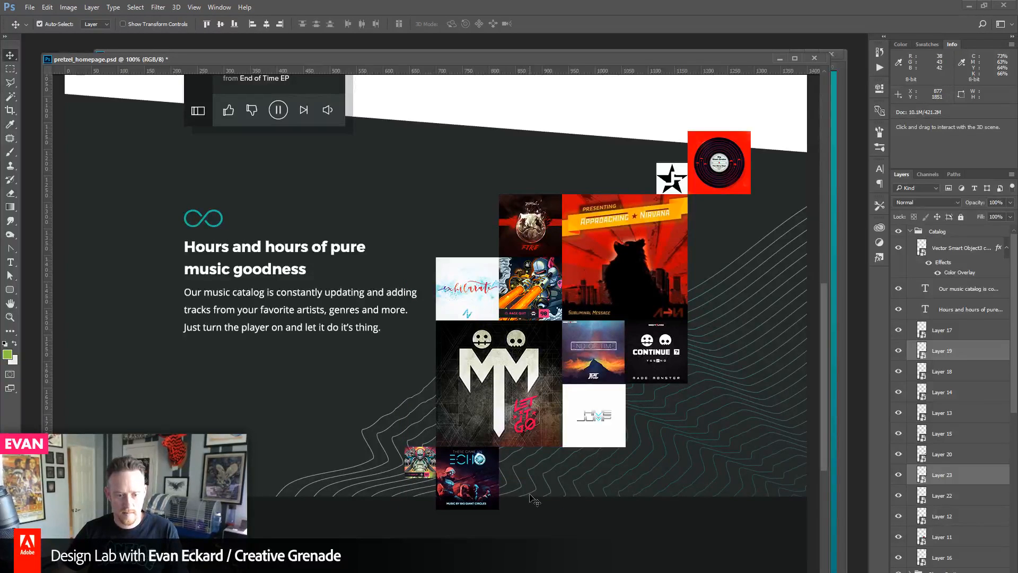
- Scale the Jump cover down to about 59 px square, keeping its upper-left corner in place
{"action": "scroll", "coordinate": [629, 349], "scroll_direction": "up", "scroll_amount": 1}
{"action": "left_click_drag", "start_coordinate": [629, 349], "coordinate": [628, 307]}
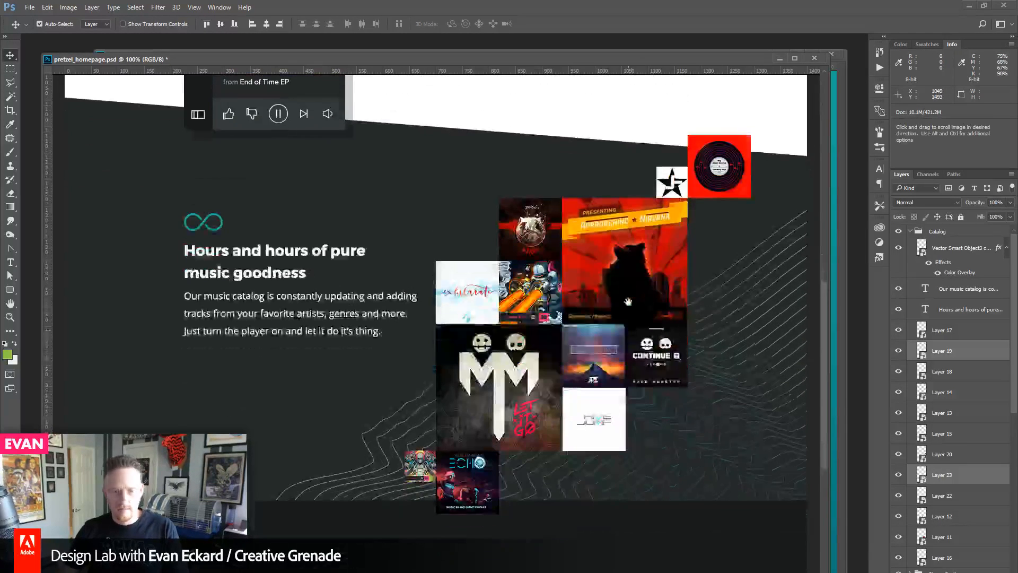
{"action": "mouse_move", "coordinate": [585, 410]}
{"action": "left_mouse_down"}
{"action": "mouse_move", "coordinate": [597, 453]}
{"action": "mouse_move", "coordinate": [597, 400]}
{"action": "left_mouse_up"}
{"action": "left_click", "coordinate": [595, 399]}
{"action": "key", "text": "ctrl+t"}
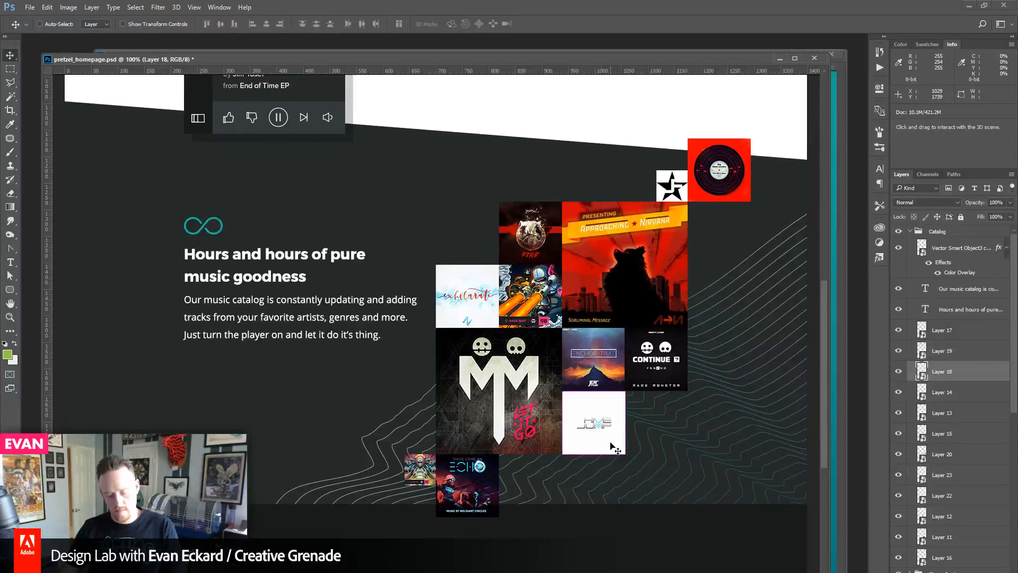
{"action": "left_click_drag", "start_coordinate": [629, 459], "coordinate": [593, 425]}
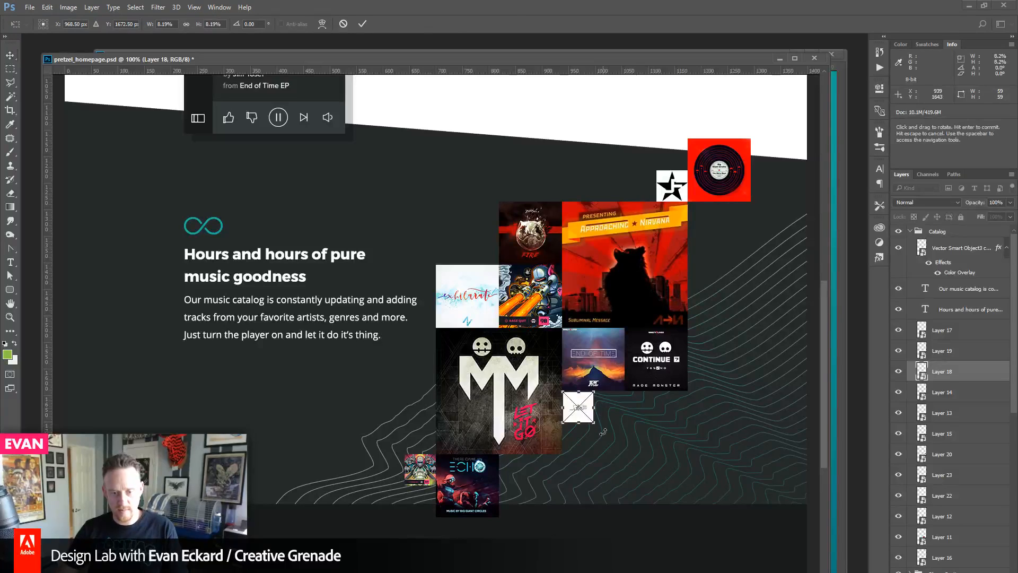
{"action": "key", "text": "Return"}
- Swap the record and star covers so the record sits above the Approaching Nirvana cover's right half with the star on its right
{"action": "left_click_drag", "start_coordinate": [601, 351], "coordinate": [601, 377]}
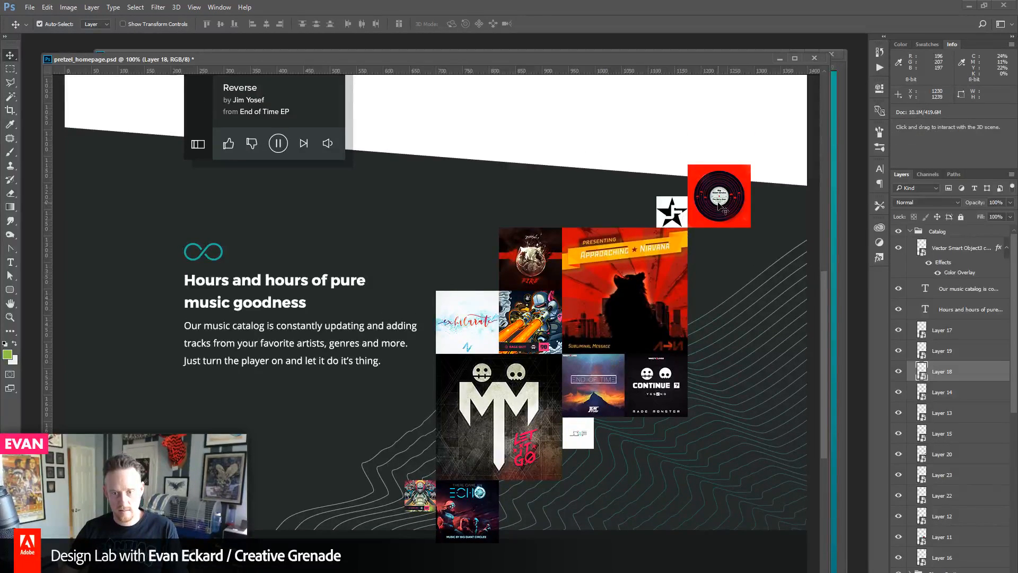
{"action": "mouse_move", "coordinate": [720, 206]}
{"action": "left_mouse_down"}
{"action": "mouse_move", "coordinate": [625, 207]}
{"action": "mouse_move", "coordinate": [709, 219]}
{"action": "left_mouse_up"}
{"action": "left_click", "coordinate": [658, 228]}
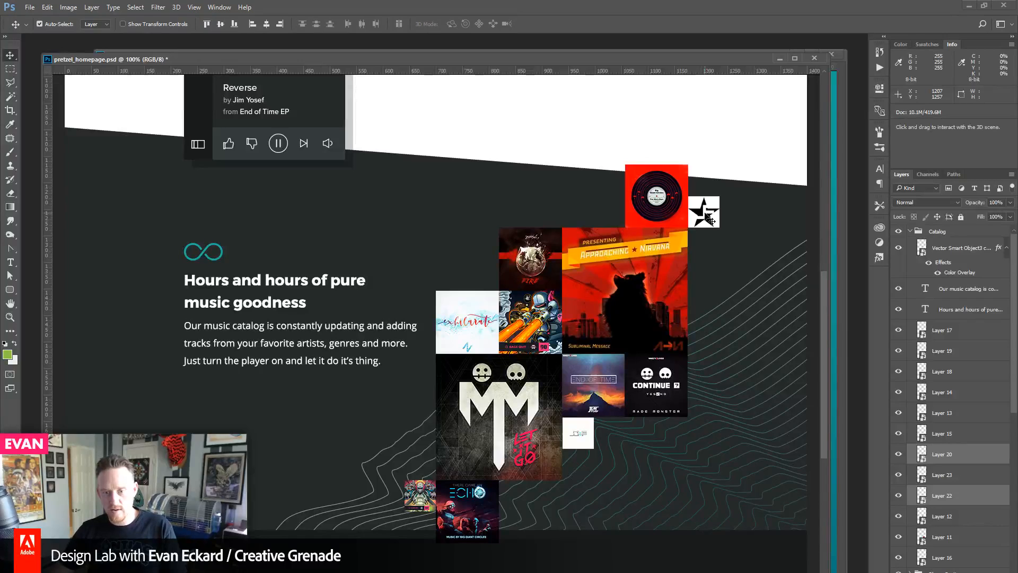
- Switch the Move tool's Auto-Select target to Group and back to Layer, and temporarily toggle Auto-Select several times
{"action": "mouse_move", "coordinate": [823, 329]}
{"action": "left_mouse_down"}
{"action": "mouse_move", "coordinate": [824, 365]}
{"action": "mouse_move", "coordinate": [823, 321]}
{"action": "left_mouse_up"}
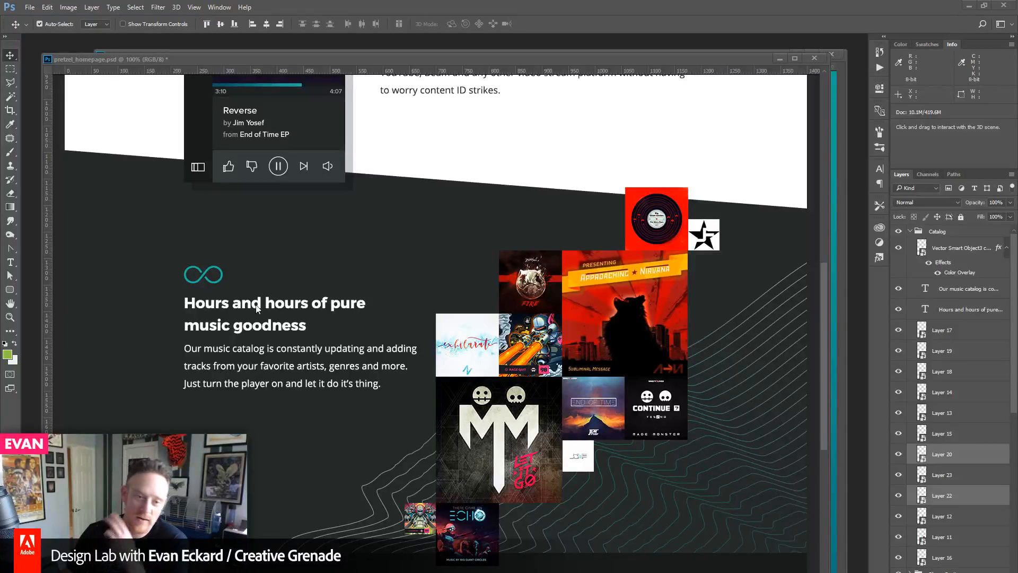
{"action": "left_click", "coordinate": [95, 24]}
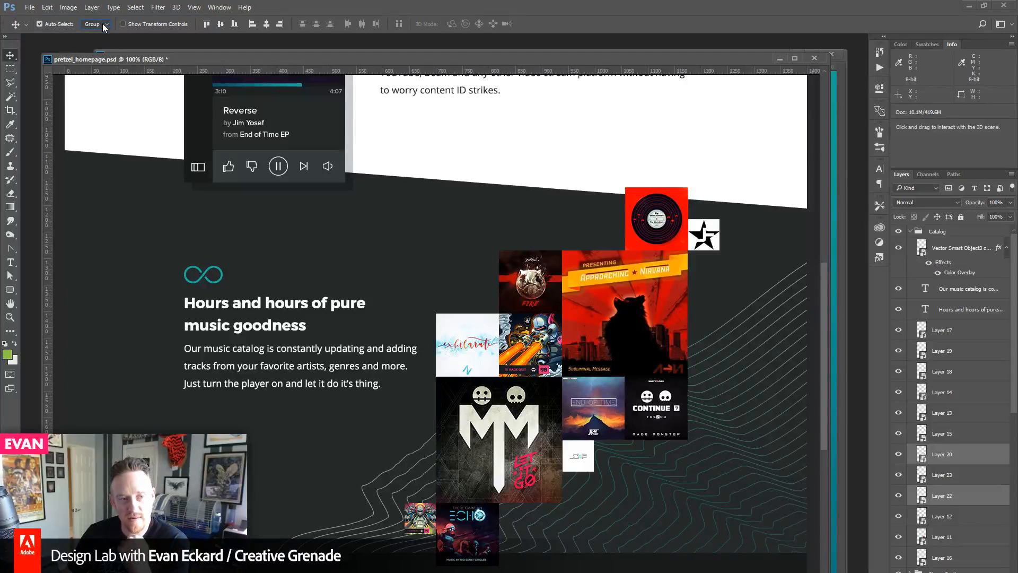
{"action": "left_click", "coordinate": [103, 23]}
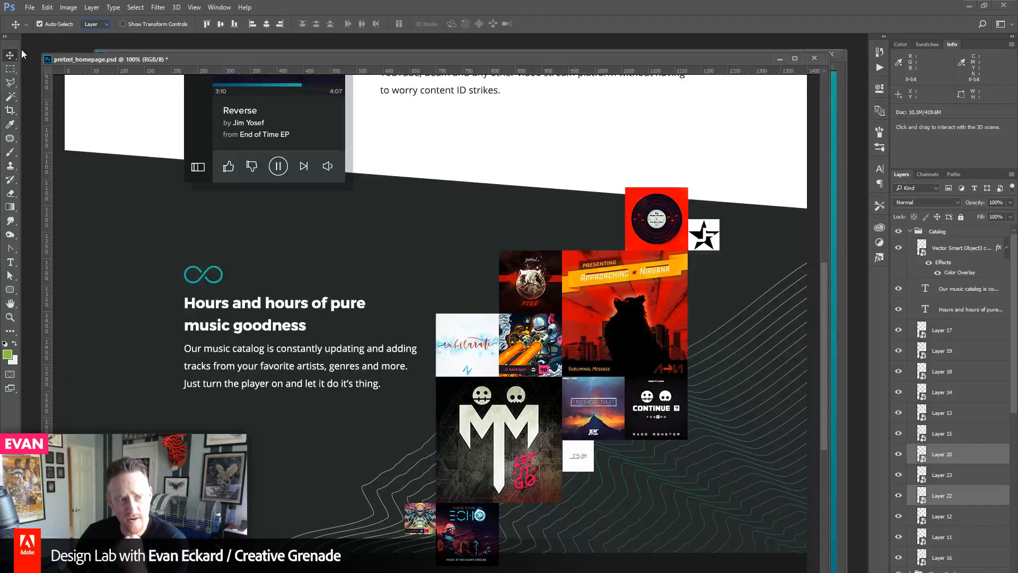
{"action": "key", "text": "ctrl"}
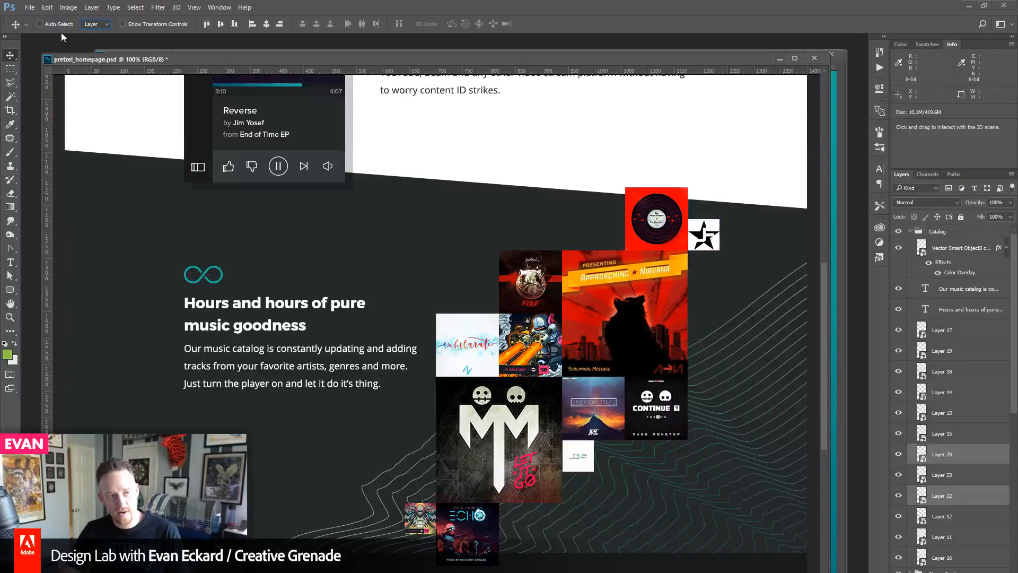
{"action": "key", "text": "ctrl"}
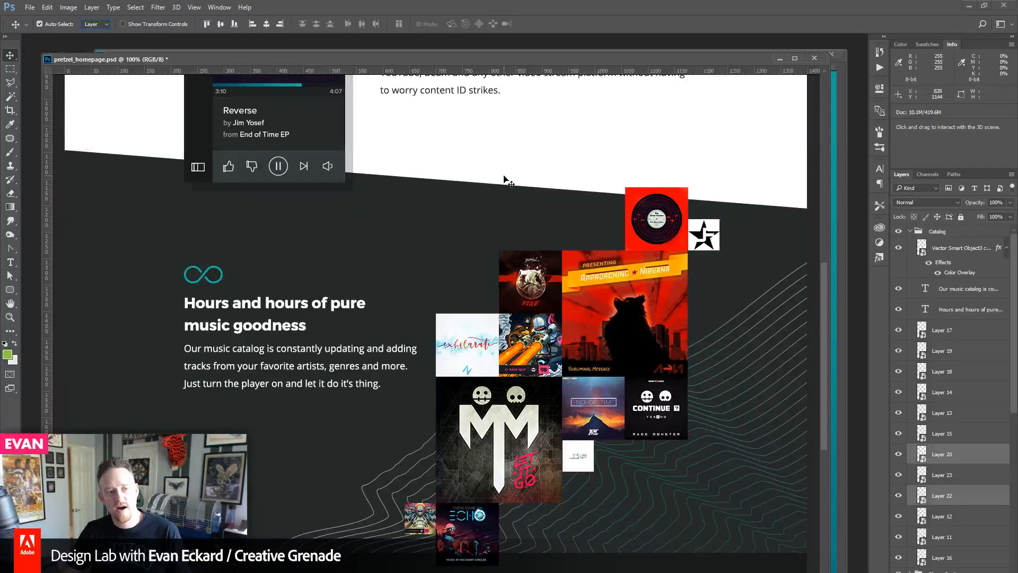
{"action": "key", "text": "ctrl"}
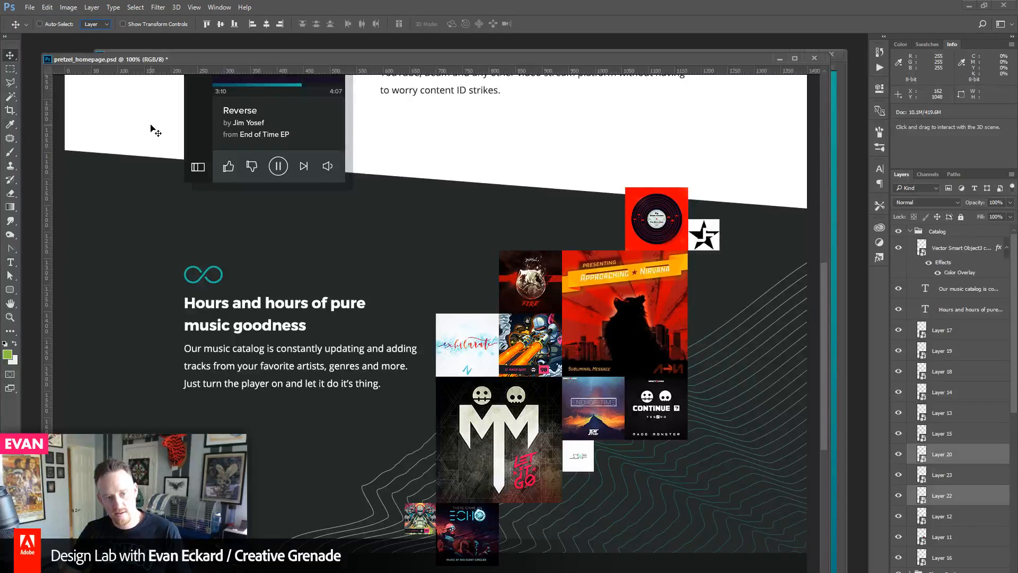
{"action": "key", "text": "ctrl"}
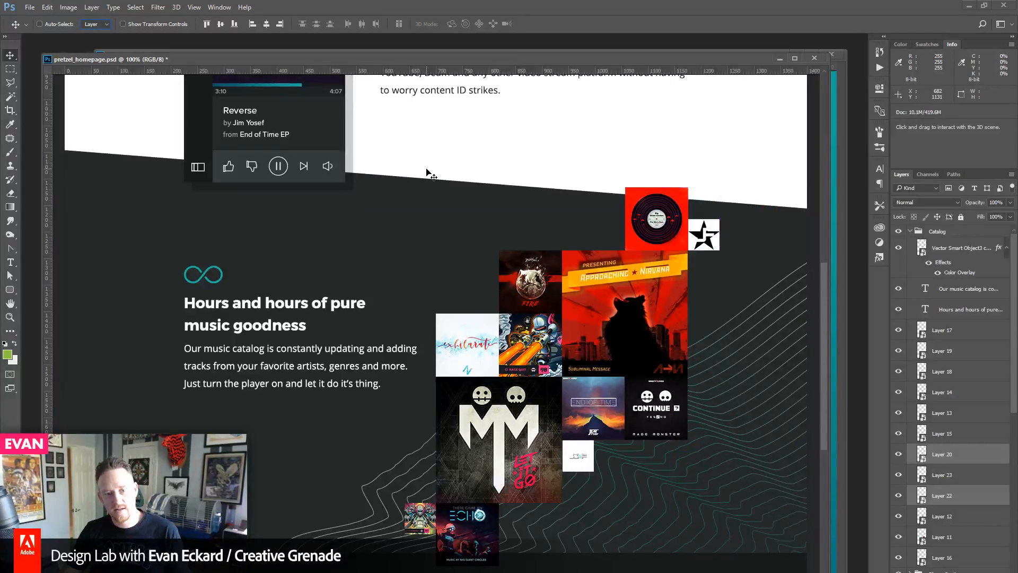
{"action": "key", "text": "ctrl"}
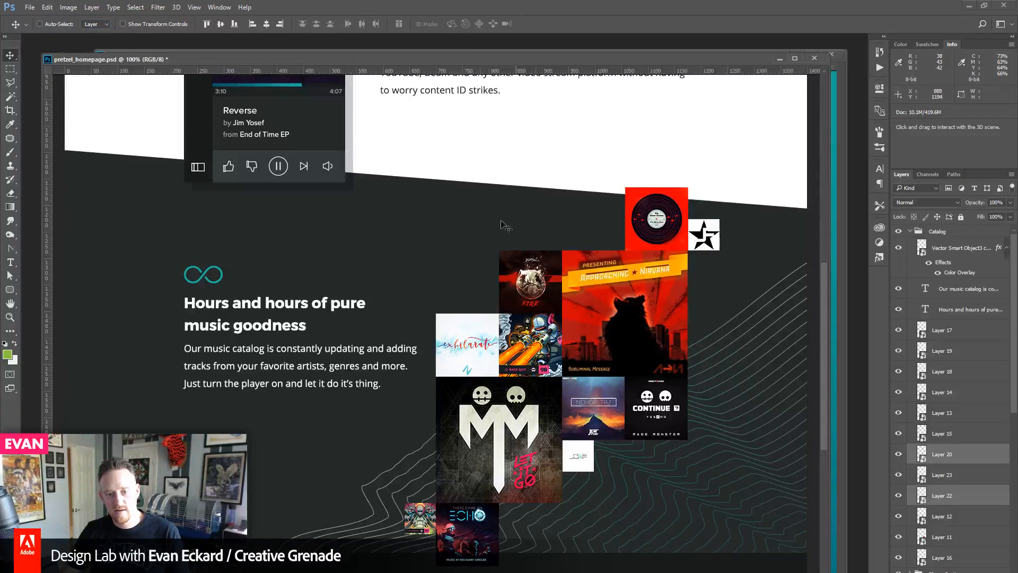
- Try moving the record and star covers together to different spots above the album grid
{"action": "left_click_drag", "start_coordinate": [650, 212], "coordinate": [513, 157]}
{"action": "key", "text": "ctrl+alt+z"}
{"action": "key", "text": "ctrl+alt+z"}
{"action": "key", "text": "ctrl+alt+z"}
{"action": "key", "text": "ctrl+alt+z"}
{"action": "key", "text": "ctrl+alt+z"}
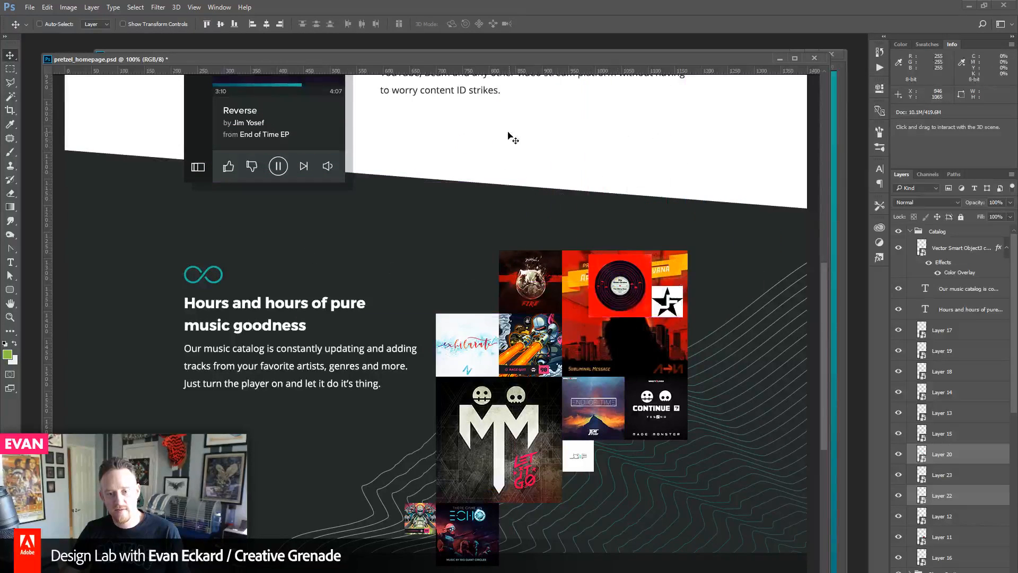
{"action": "left_click_drag", "start_coordinate": [528, 232], "coordinate": [588, 166]}
- Undo the dark background's shift and step back through the history until the star sits left of the record above the grid
{"action": "left_click", "coordinate": [478, 231], "text": "ctrl"}
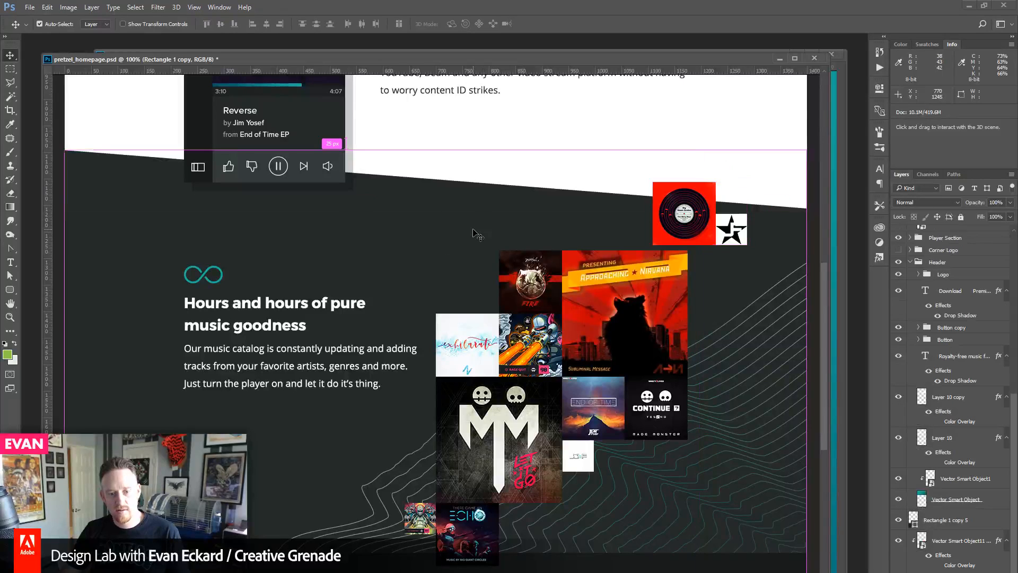
{"action": "left_click_drag", "start_coordinate": [501, 218], "coordinate": [400, 246]}
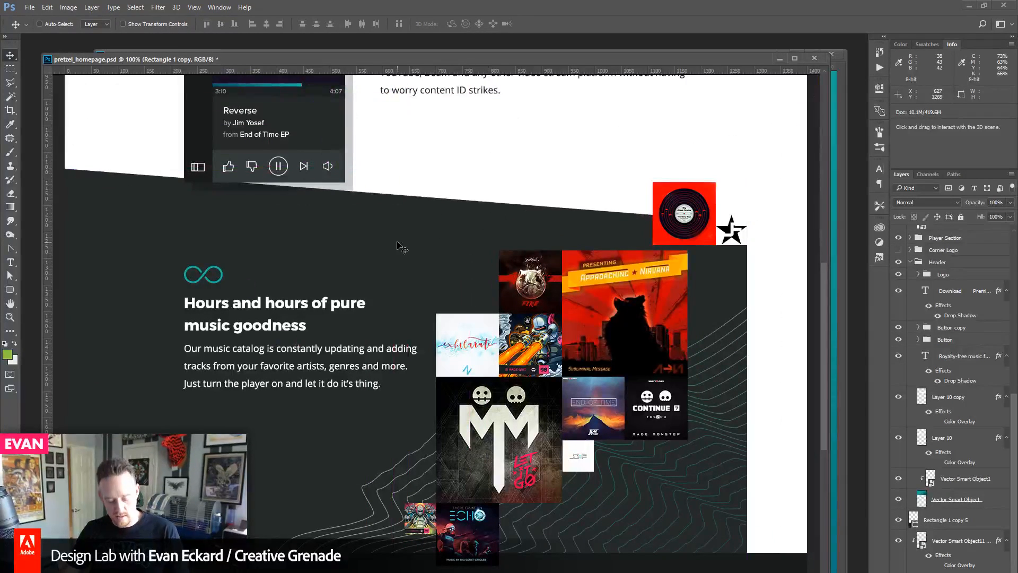
{"action": "key", "text": "ctrl+z"}
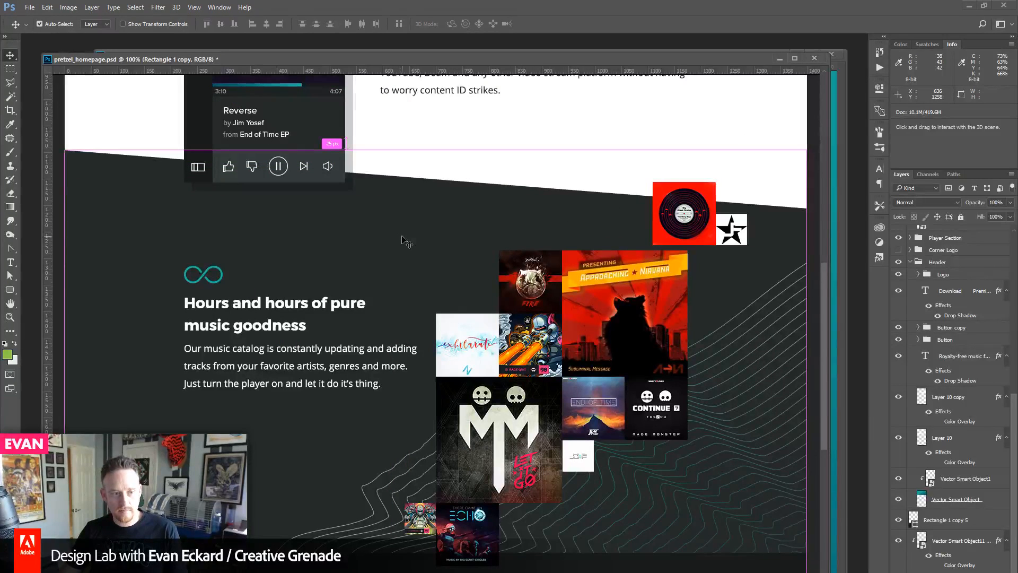
{"action": "key", "text": "ctrl+alt+z"}
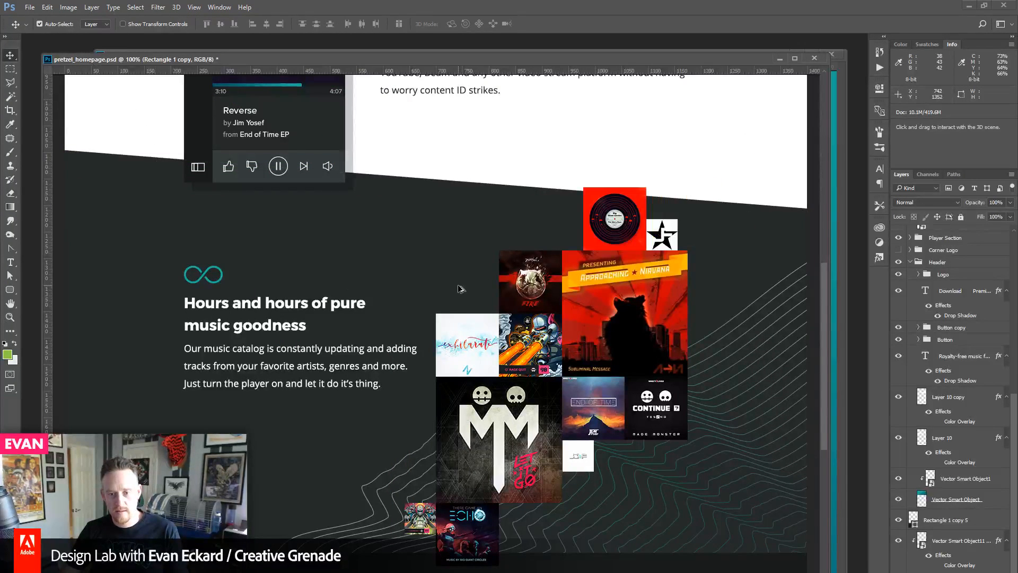
{"action": "key", "text": "ctrl+shift+z"}
{"action": "key", "text": "ctrl+shift+z"}
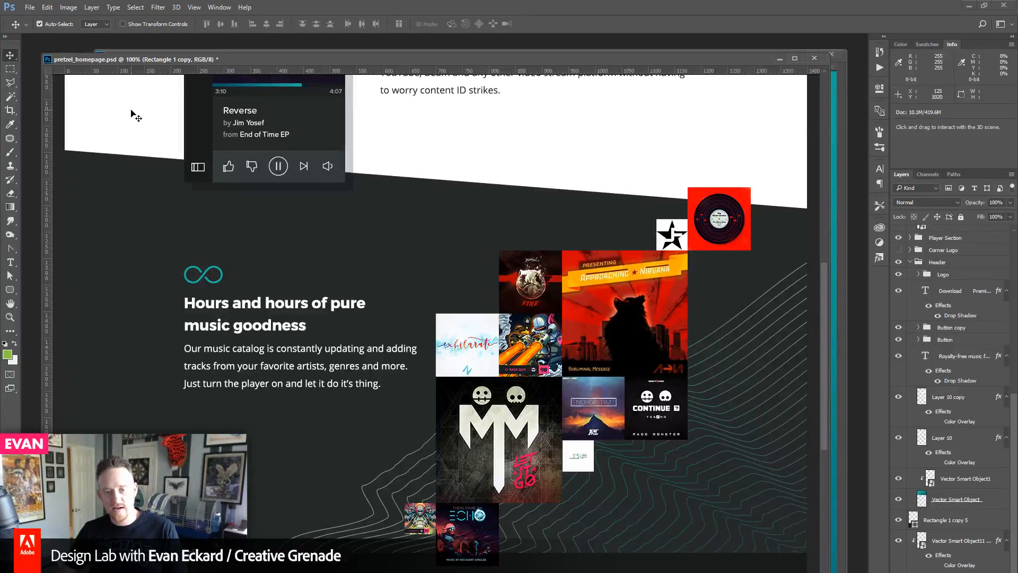
- Try to move the Continue cover up beside the star cover
{"action": "left_click_drag", "start_coordinate": [560, 250], "coordinate": [548, 198]}
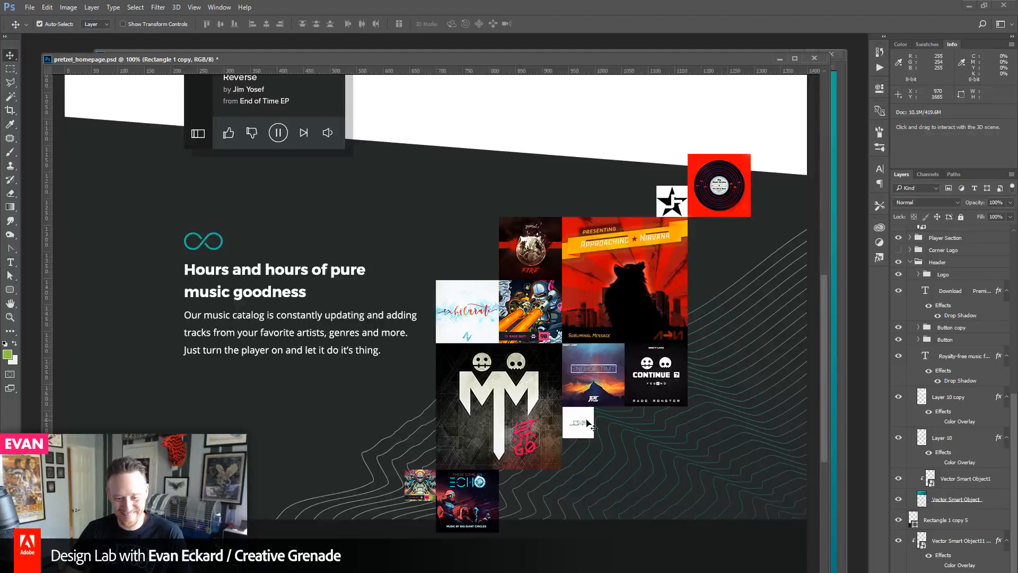
{"action": "left_click", "coordinate": [665, 382]}
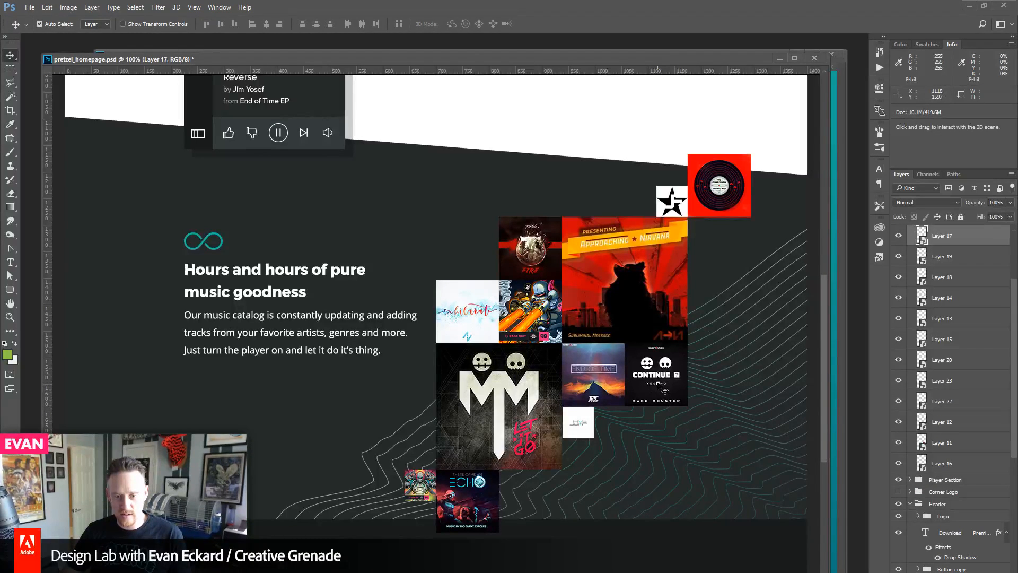
{"action": "left_click_drag", "start_coordinate": [658, 386], "coordinate": [627, 197]}
{"action": "key", "text": "ctrl+z"}
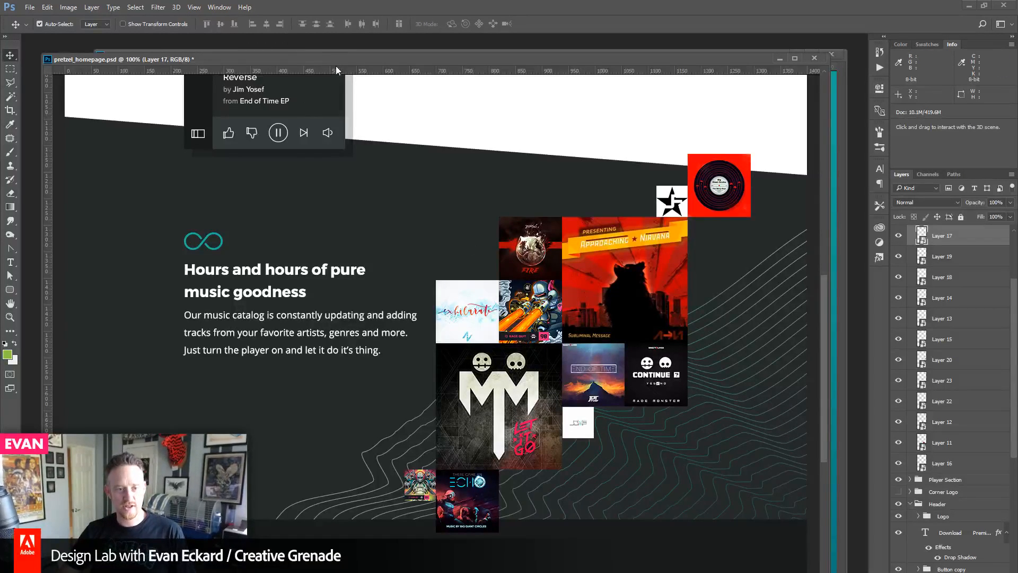
- Save pretzel_homepage.psd and move the zip extraction dialog for the albums folder out of the way
{"action": "left_click_drag", "start_coordinate": [334, 57], "coordinate": [336, 62]}
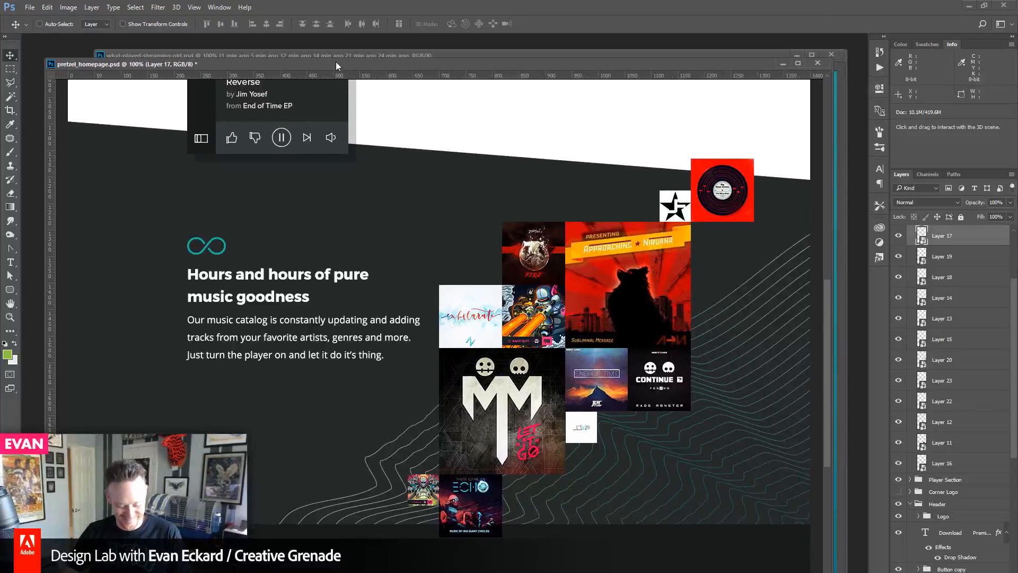
{"action": "key", "text": "ctrl+s"}
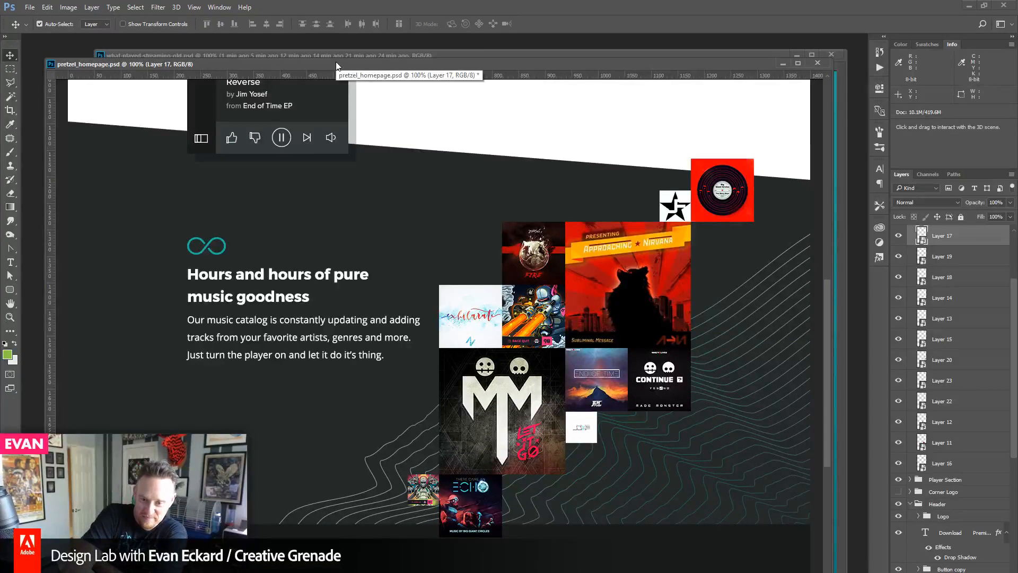
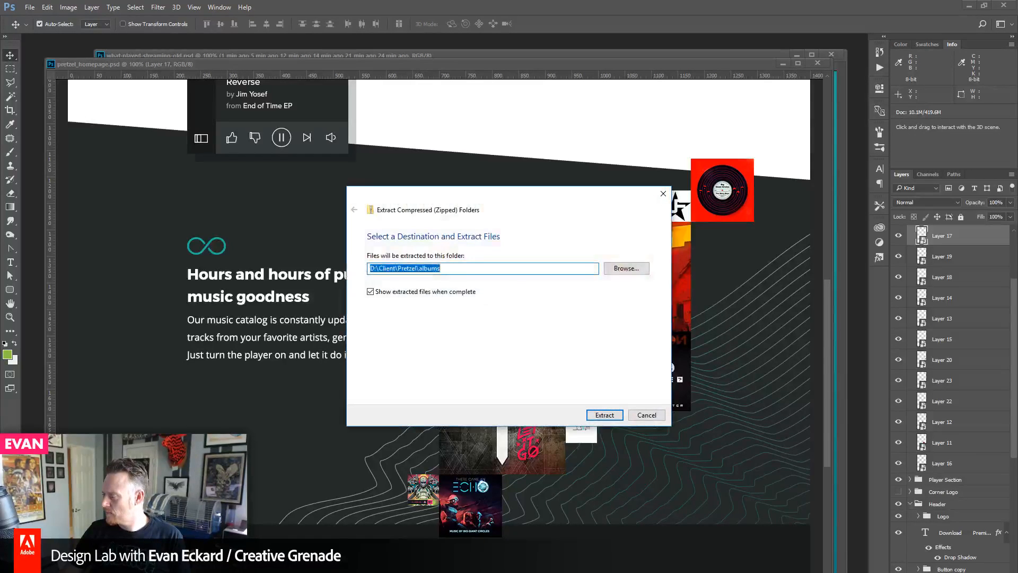
{"action": "left_click_drag", "start_coordinate": [540, 200], "coordinate": [1017, 218]}
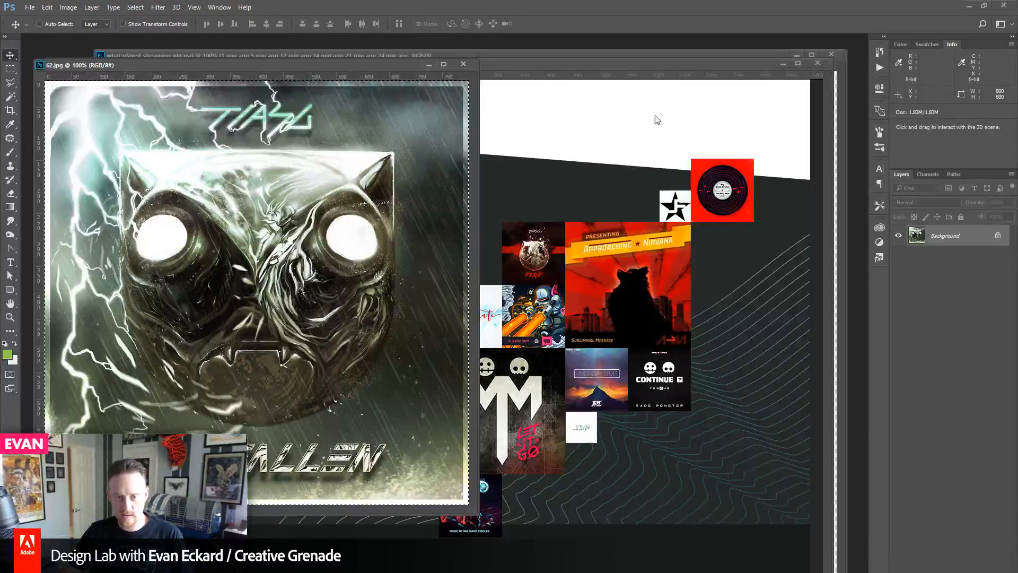
- Paste The Fallen cover from 62.jpg into the homepage document's Catalog group and convert its layer to a smart object
{"action": "left_click", "coordinate": [616, 67]}
{"action": "key", "text": "ctrl+v"}
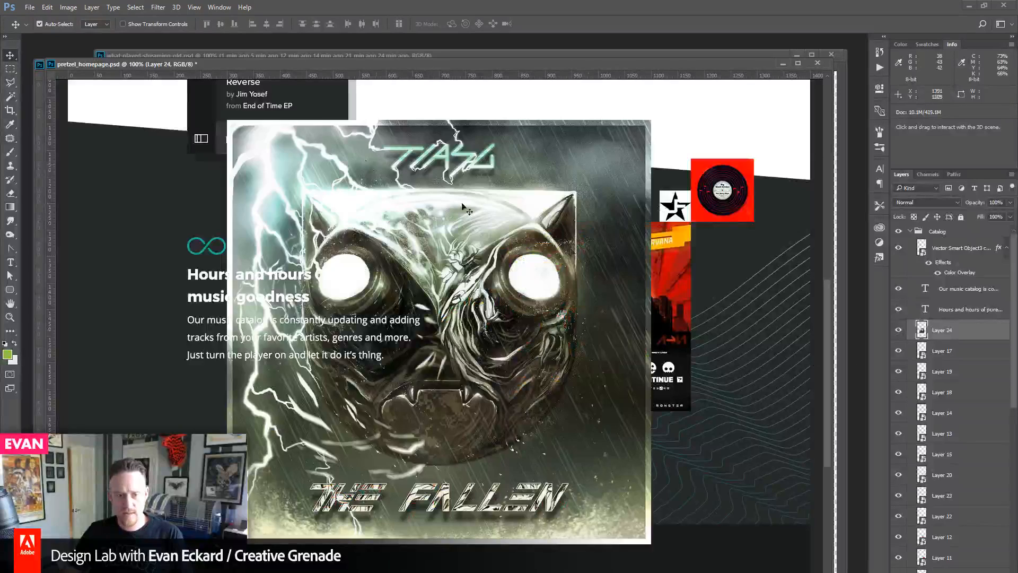
{"action": "right_click", "coordinate": [923, 323]}
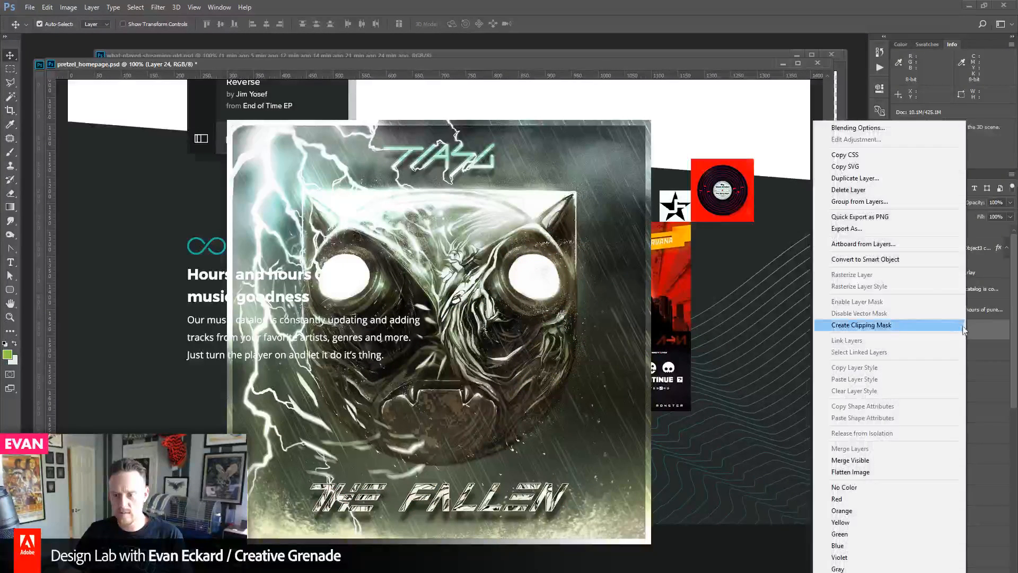
{"action": "left_click", "coordinate": [908, 260]}
{"action": "key", "text": "ctrl"}
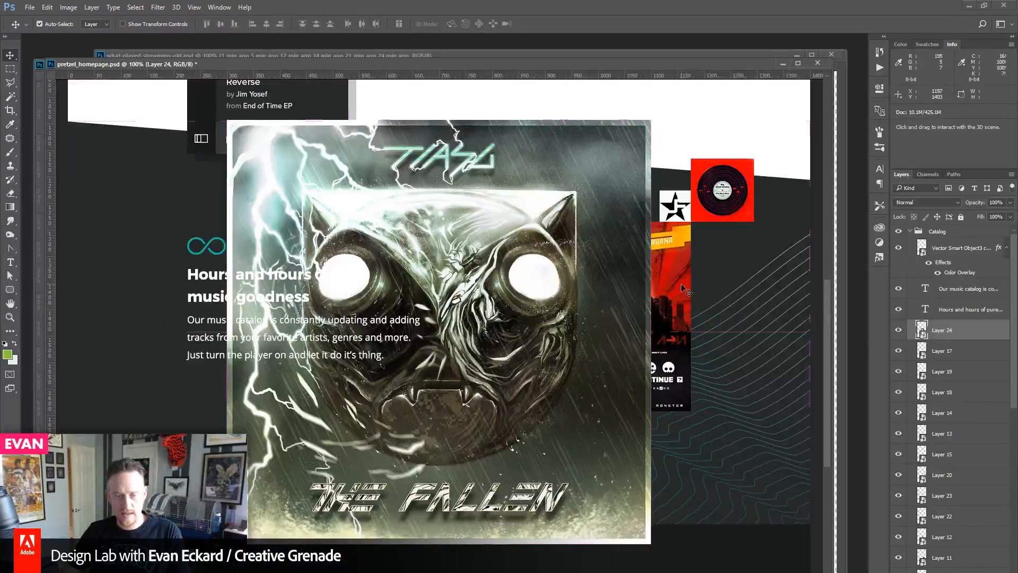
{"action": "right_click", "coordinate": [966, 333]}
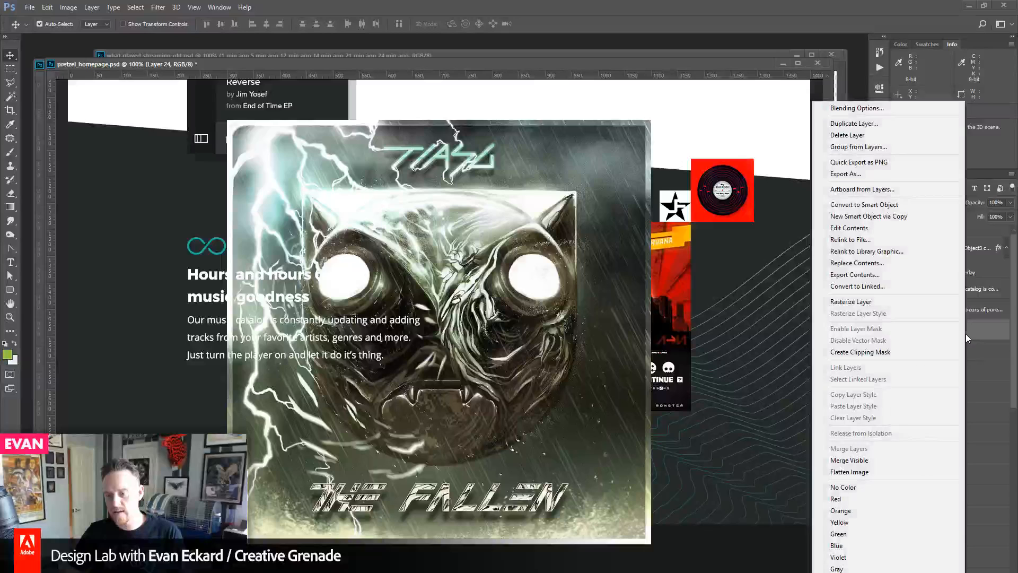
{"action": "left_click", "coordinate": [876, 206]}
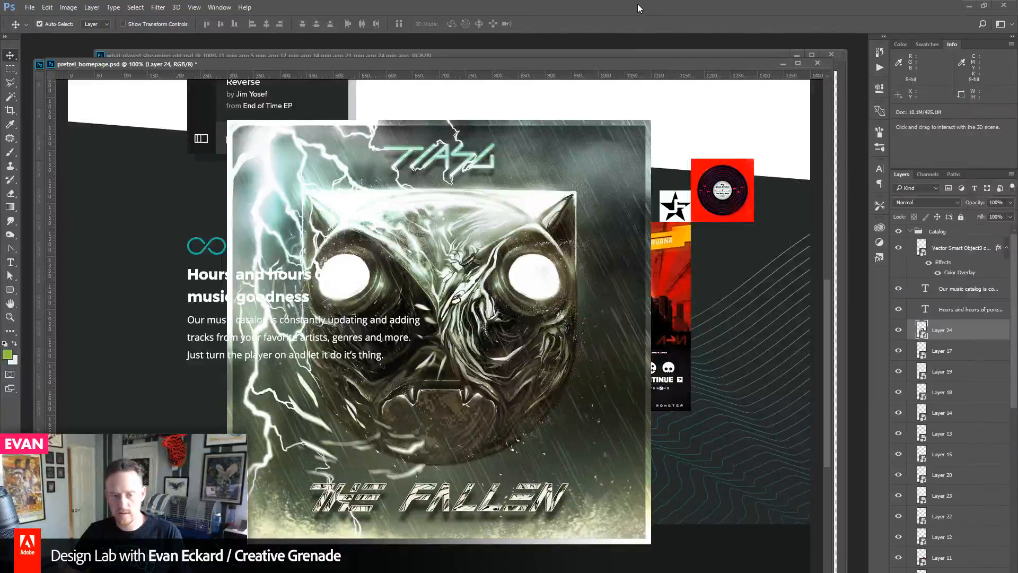
- Scale The Fallen cover to about 59 px square and place it diagonally off the Fire cover's upper-left corner
{"action": "key", "text": "ctrl+t"}
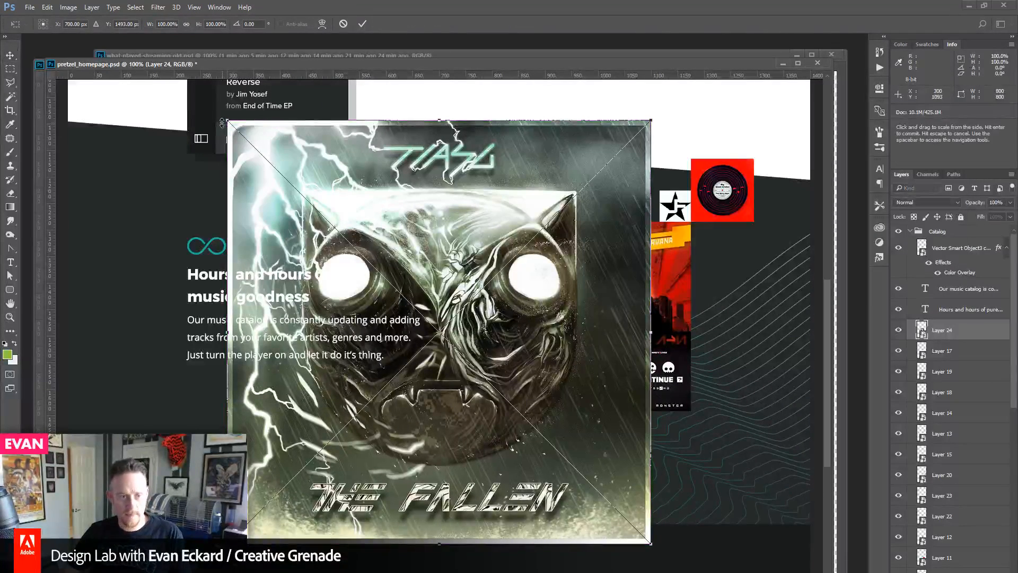
{"action": "left_click_drag", "start_coordinate": [228, 121], "coordinate": [650, 486]}
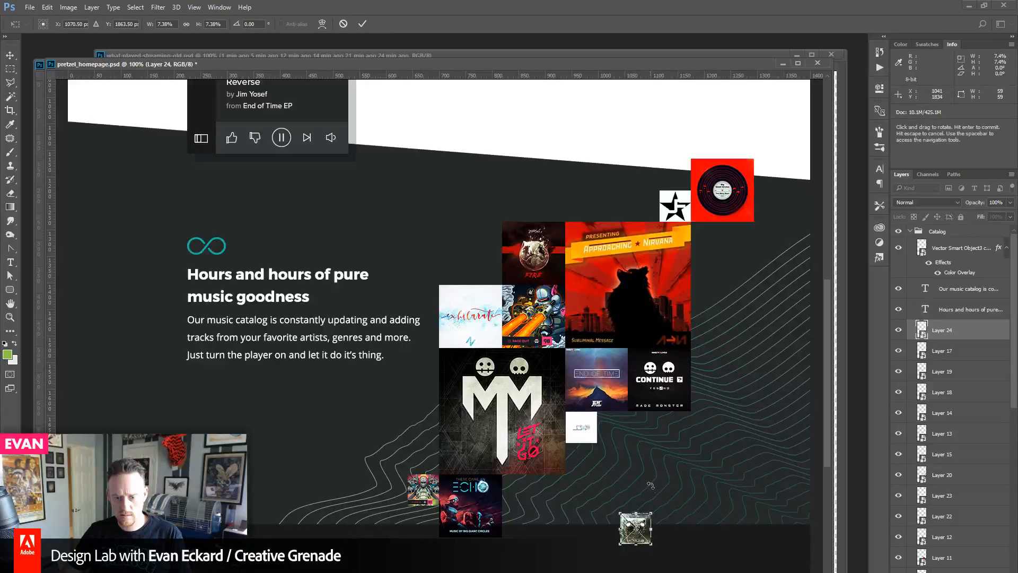
{"action": "left_click_drag", "start_coordinate": [638, 535], "coordinate": [488, 218]}
{"action": "key", "text": "Return"}
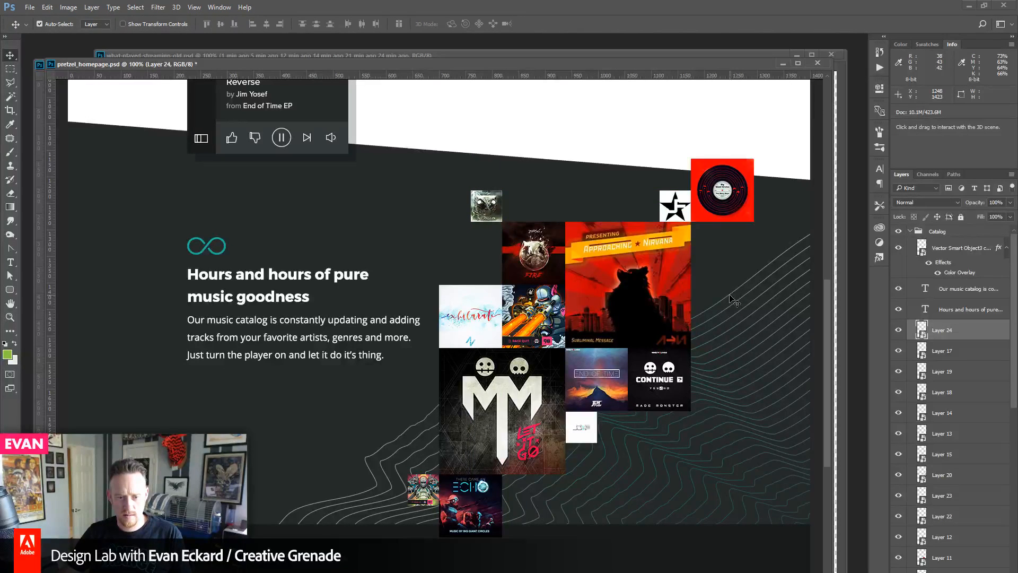
- Nudge The Fallen cover right so it sits flush above the left half of the Fire cover
{"action": "key", "text": "shift+Right"}
{"action": "key", "text": "shift+Right"}
{"action": "key", "text": "shift+Right"}
{"action": "key", "text": "shift+Right"}
{"action": "key", "text": "shift+Right"}
{"action": "key", "text": "shift+Right"}
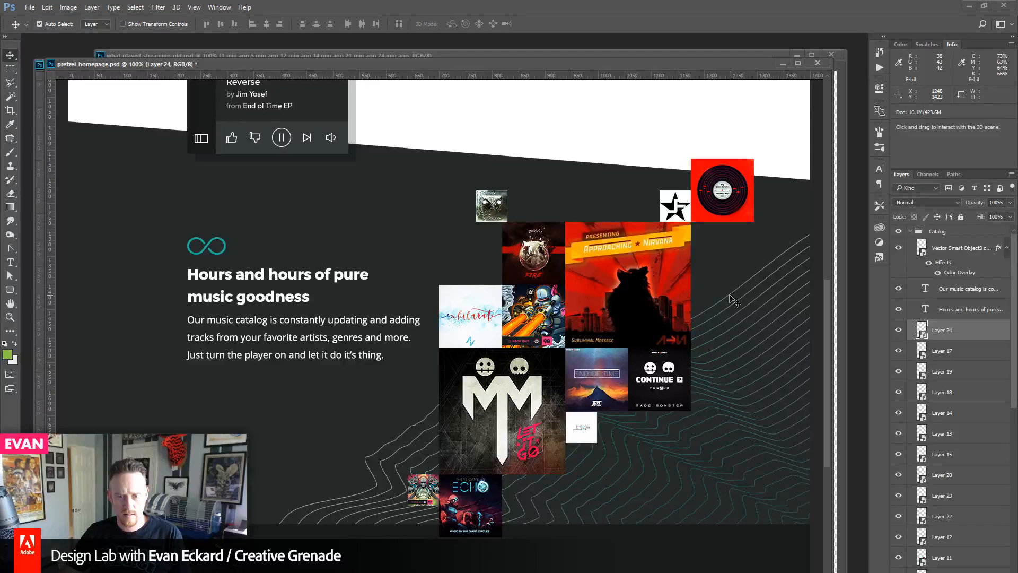
{"action": "key", "text": "shift+Down"}
{"action": "key", "text": "shift+Down"}
{"action": "key", "text": "shift+Down"}
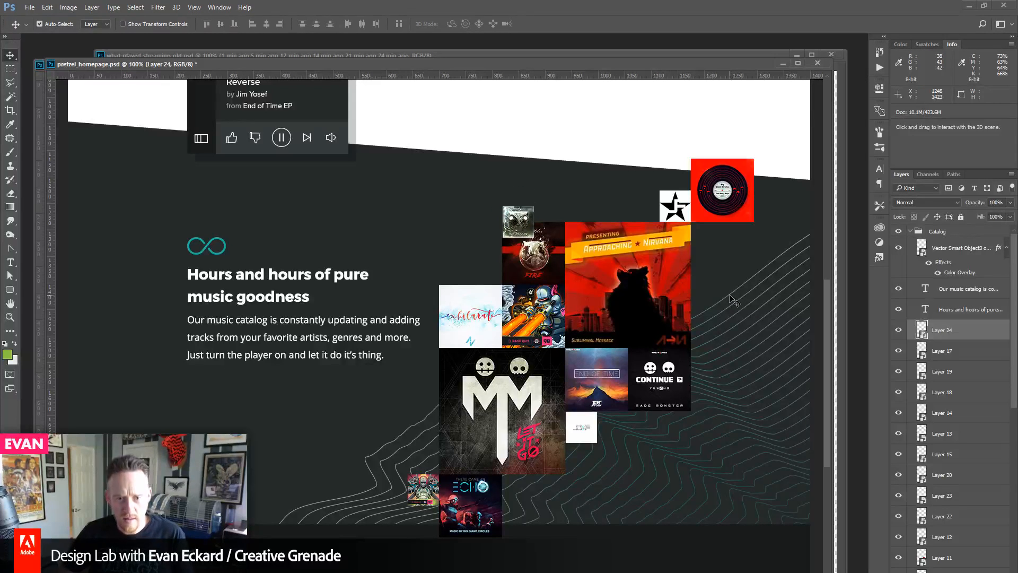
{"action": "key", "text": "shift+Up"}
{"action": "key", "text": "Left"}
{"action": "key", "text": "shift+Up"}
{"action": "key", "text": "shift+Up"}
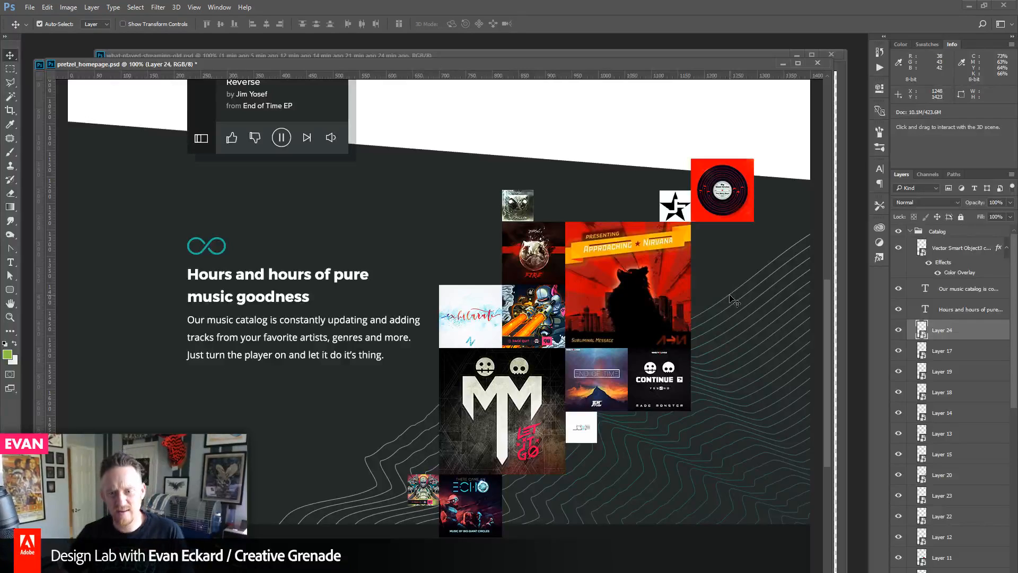
- Shift the Approaching Nirvana cover left behind the Fire and robot gun covers, and the MM cover right by its full width
{"action": "key", "text": "space"}
{"action": "left_click_drag", "start_coordinate": [671, 363], "coordinate": [691, 348]}
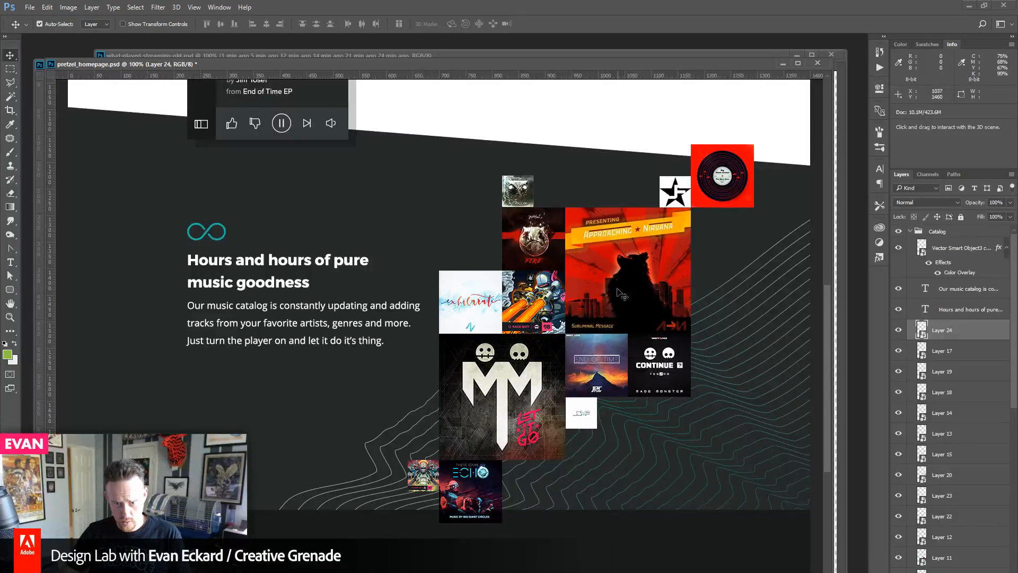
{"action": "left_click_drag", "start_coordinate": [629, 268], "coordinate": [506, 270]}
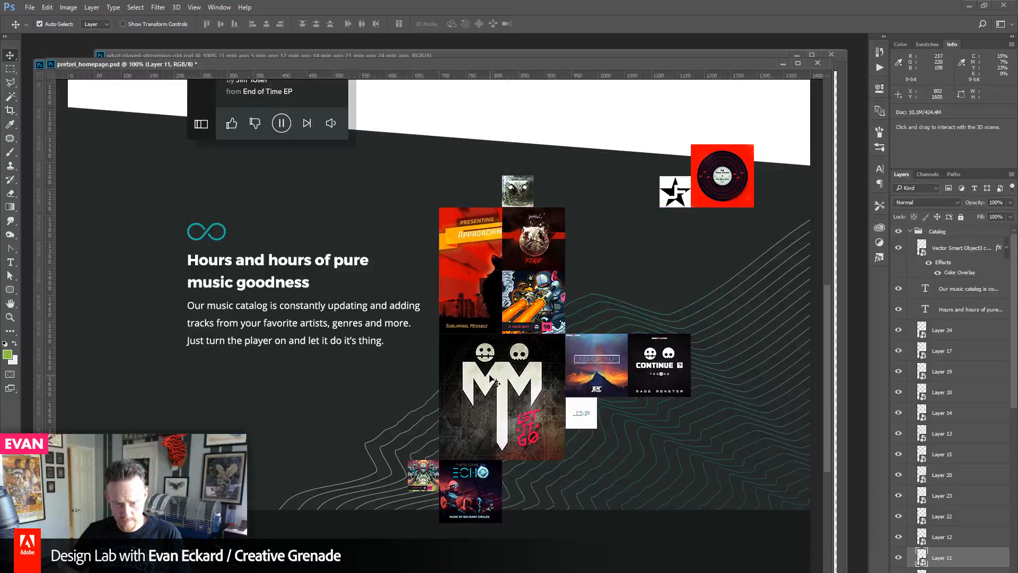
{"action": "left_click_drag", "start_coordinate": [490, 387], "coordinate": [617, 388]}
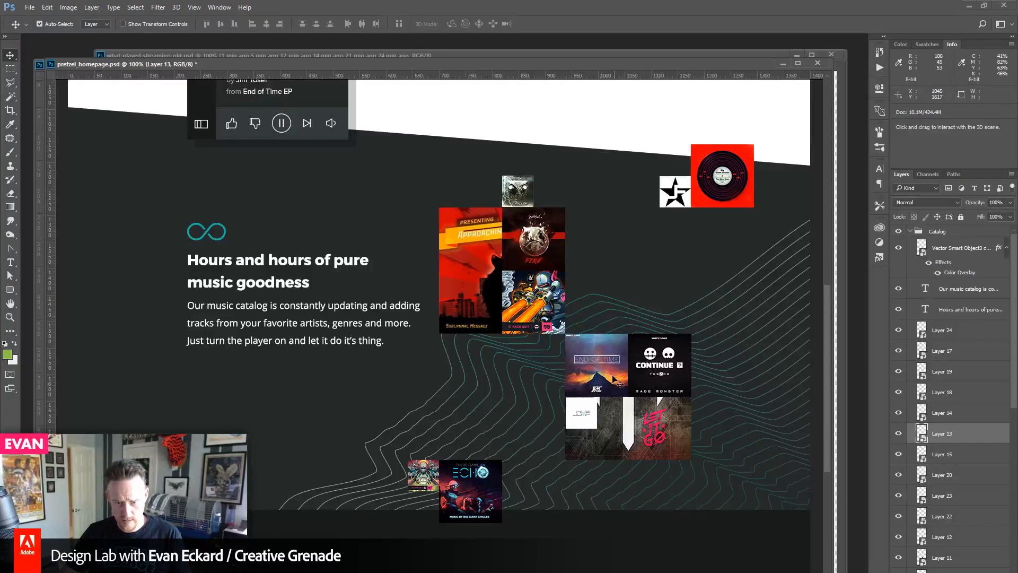
- Move the End of Time and Continue covers together into the row beneath the Approaching Nirvana and Rage Quit covers
{"action": "left_click", "coordinate": [624, 382]}
{"action": "left_click", "coordinate": [672, 395], "text": "shift"}
{"action": "left_click_drag", "start_coordinate": [667, 377], "coordinate": [539, 374]}
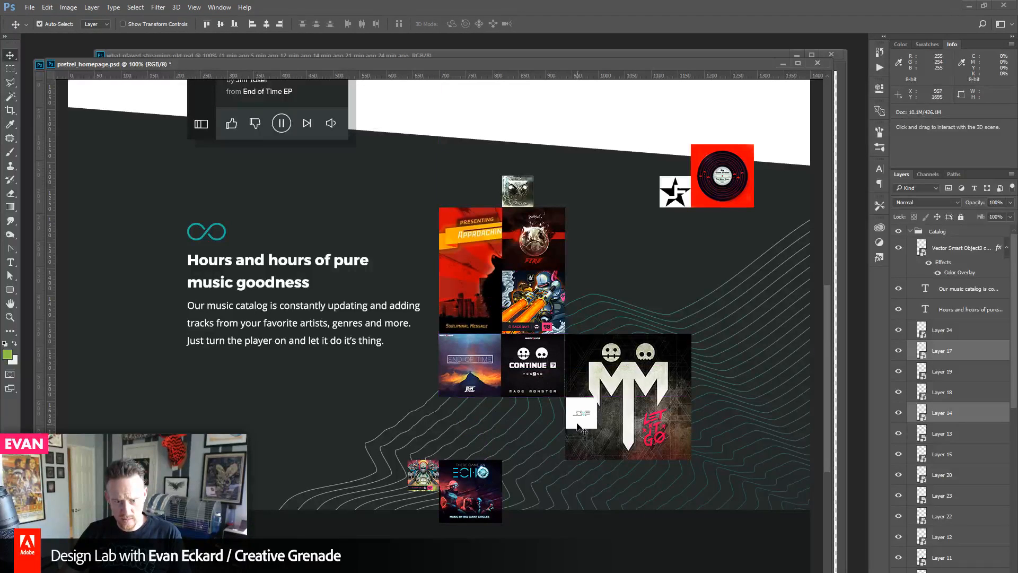
- Nudge the End of Time and Continue covers 1 px right to align with the covers above, checking the edges up close
{"action": "left_click", "coordinate": [10, 316]}
{"action": "left_click_drag", "start_coordinate": [433, 295], "coordinate": [539, 407]}
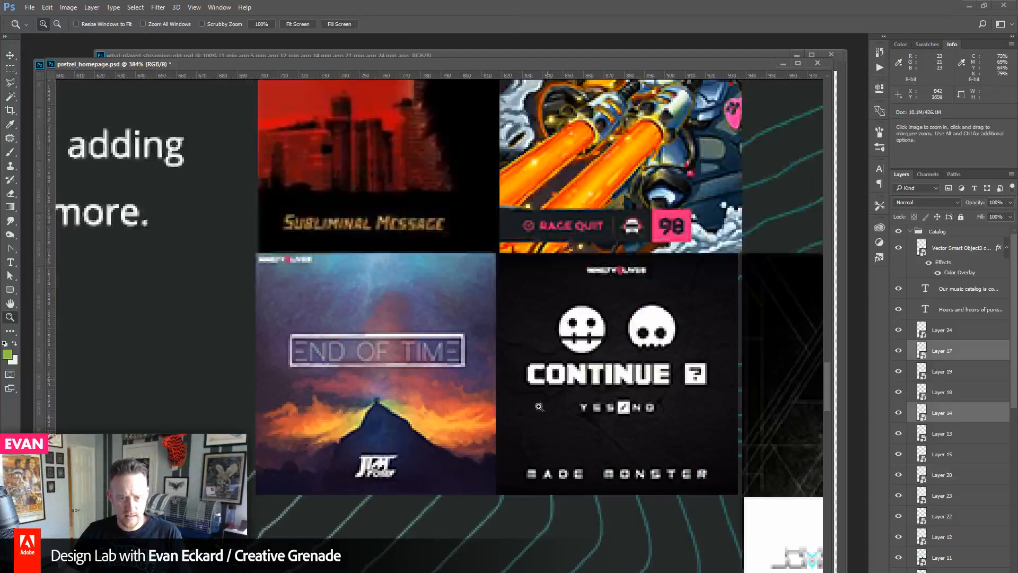
{"action": "left_click", "coordinate": [11, 55]}
{"action": "key", "text": "Right"}
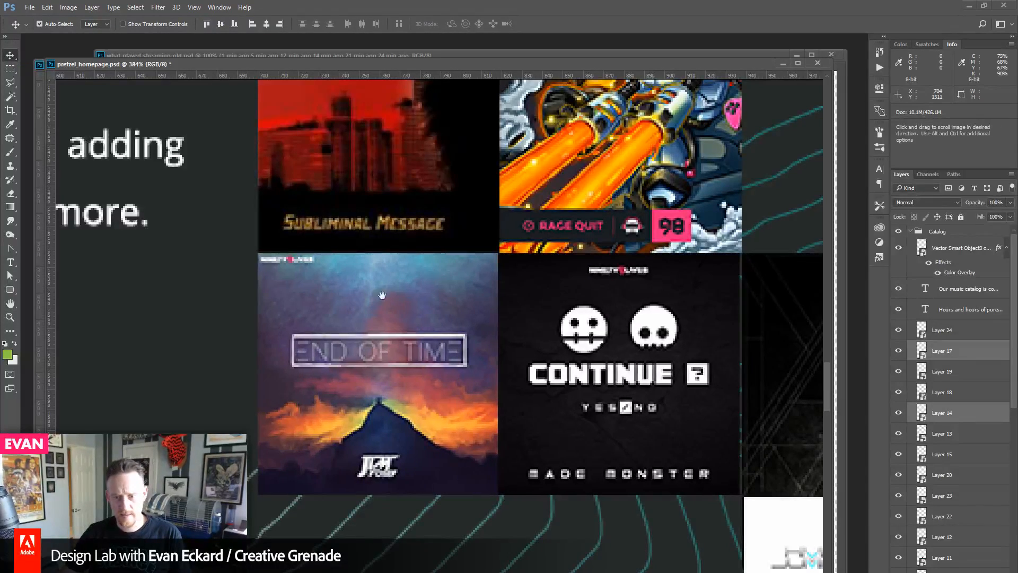
{"action": "left_click_drag", "start_coordinate": [381, 295], "coordinate": [116, 337]}
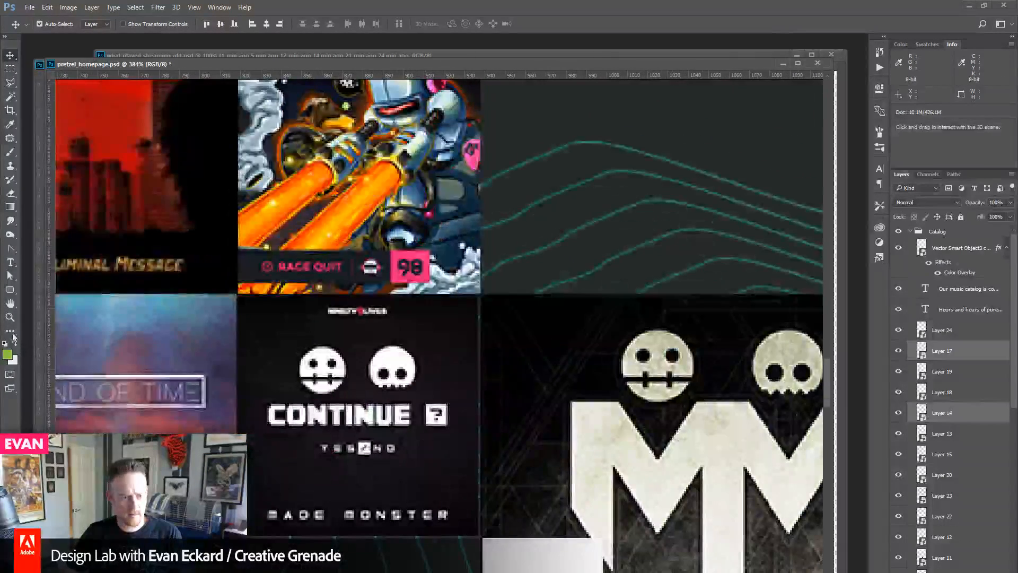
{"action": "left_click", "coordinate": [10, 317]}
{"action": "left_click", "coordinate": [481, 293], "text": "alt"}
{"action": "left_click", "coordinate": [481, 293], "text": "alt"}
{"action": "left_click", "coordinate": [481, 293], "text": "alt"}
{"action": "left_click", "coordinate": [481, 293], "text": "alt"}
{"action": "left_click_drag", "start_coordinate": [503, 280], "coordinate": [521, 307]}
{"action": "left_click", "coordinate": [504, 343]}
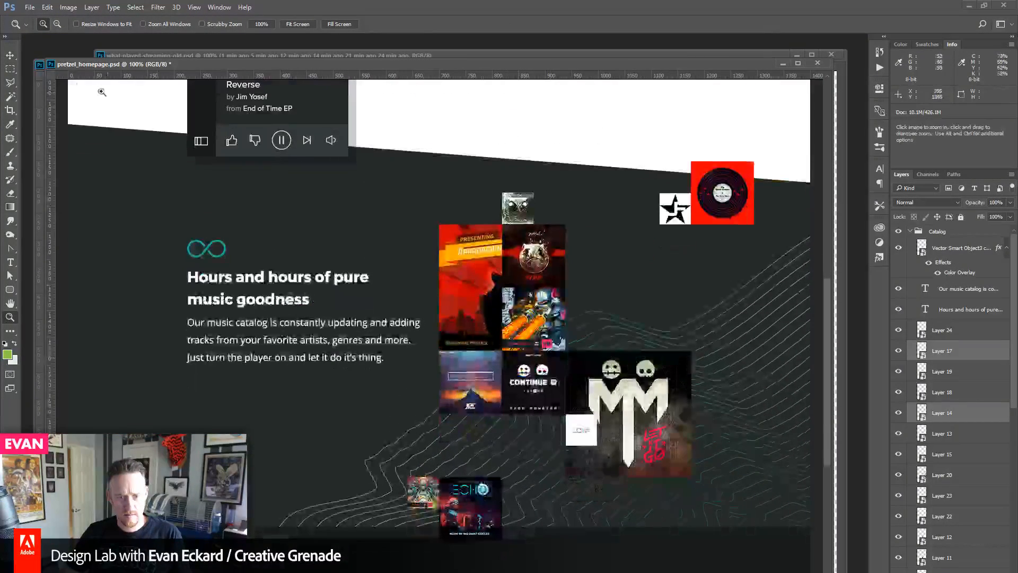
- Move The Fallen cover above the Fire cover's right half and bring the star and record covers left, flush against it
{"action": "left_click", "coordinate": [11, 56]}
{"action": "left_click_drag", "start_coordinate": [523, 208], "coordinate": [554, 206]}
{"action": "left_click", "coordinate": [675, 208]}
{"action": "left_click", "coordinate": [717, 213], "text": "shift"}
{"action": "left_click_drag", "start_coordinate": [717, 212], "coordinate": [624, 212]}
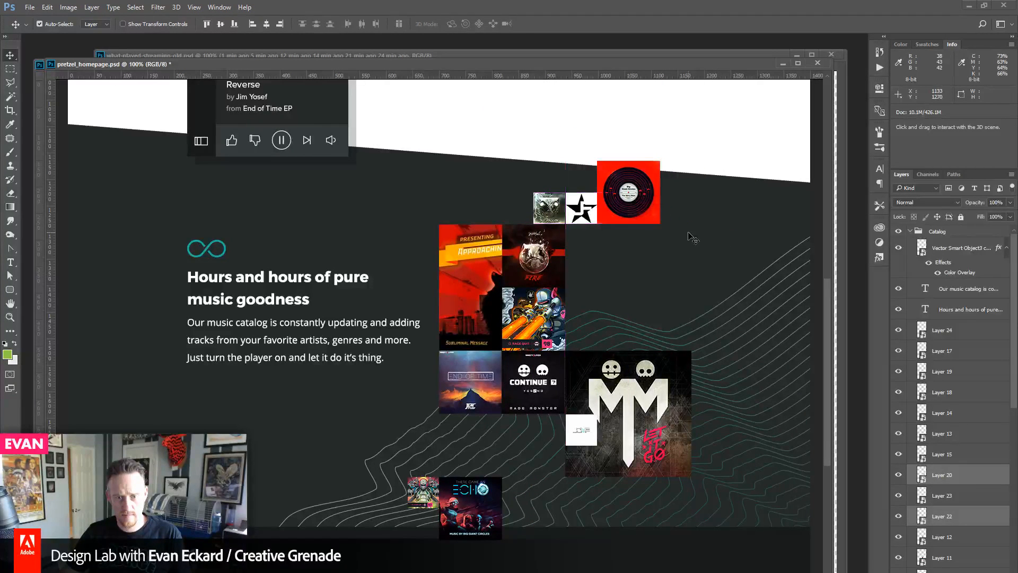
{"action": "key", "text": "Left"}
{"action": "key", "text": "Left"}
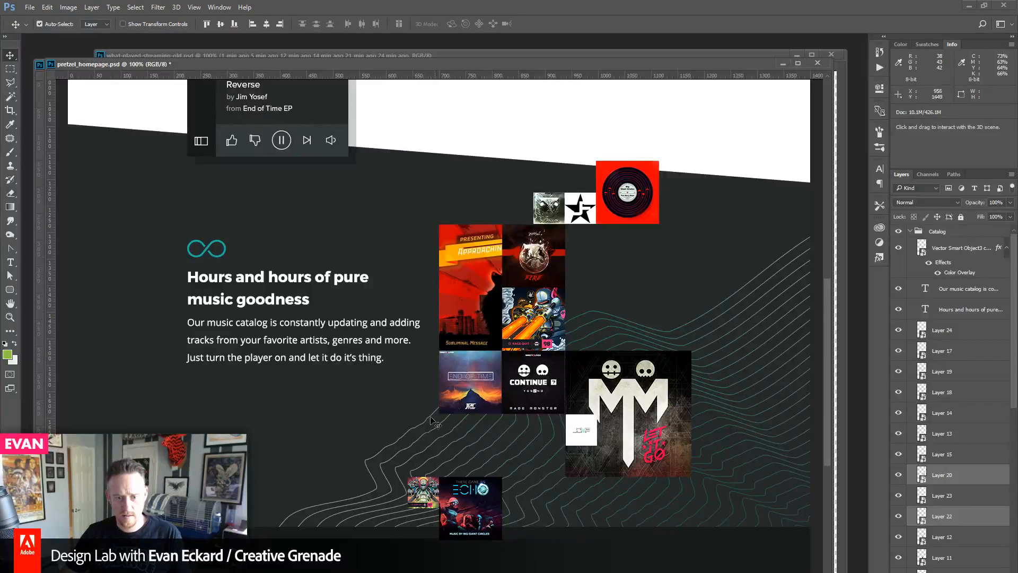
- Place the Jump cover beneath the Continue cover's right half and the small robot cover beneath its left half
{"action": "left_click_drag", "start_coordinate": [583, 433], "coordinate": [552, 433]}
{"action": "left_click_drag", "start_coordinate": [417, 487], "coordinate": [511, 422]}
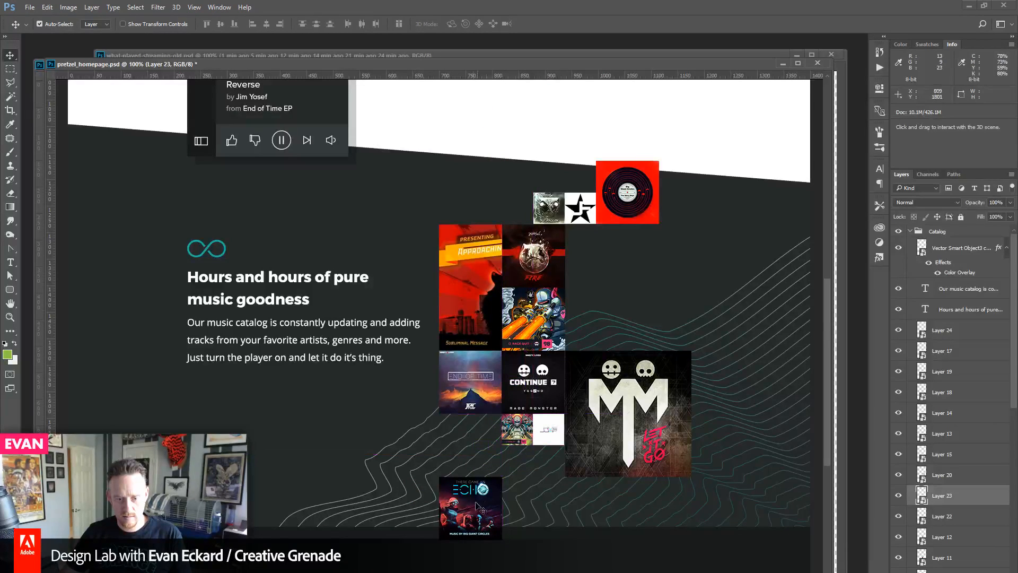
- Move the Echo cover up to half a cover below End of Time, and toggle Layers 14, 13 and 15 to identify their covers
{"action": "left_click_drag", "start_coordinate": [472, 507], "coordinate": [472, 475]}
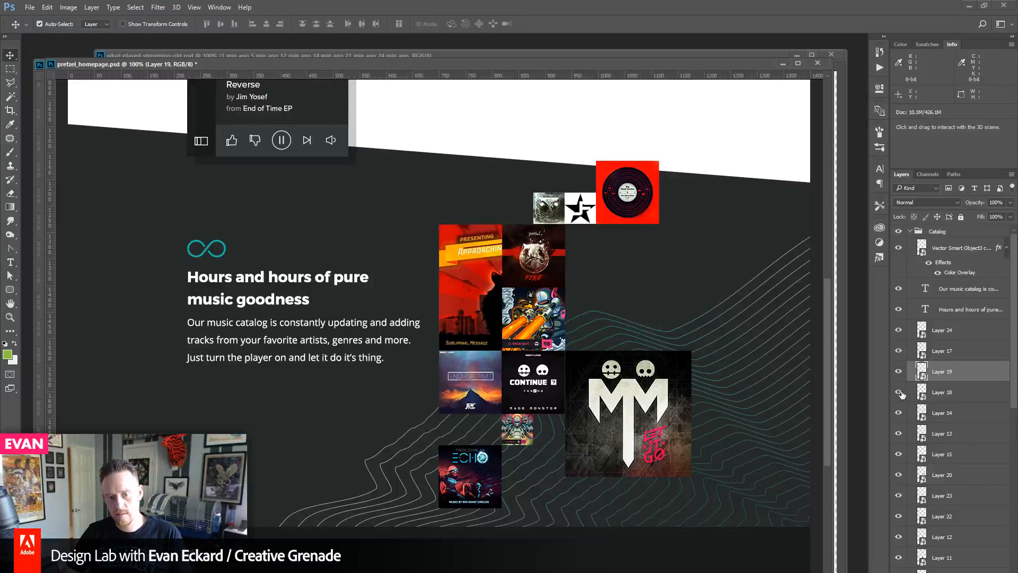
{"action": "left_click", "coordinate": [896, 416]}
{"action": "left_click", "coordinate": [896, 414]}
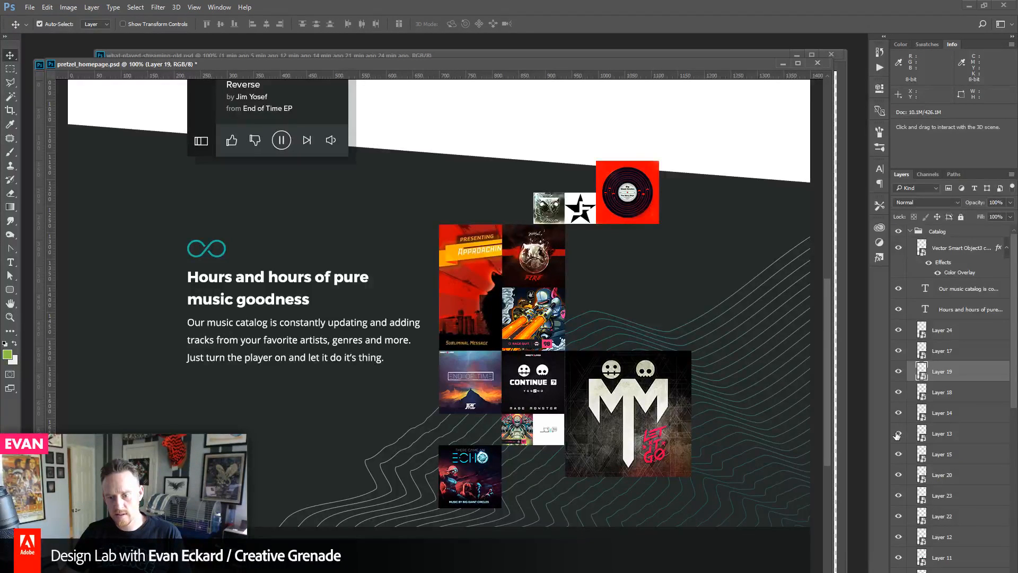
{"action": "left_click", "coordinate": [898, 435]}
{"action": "left_click", "coordinate": [897, 435]}
{"action": "left_click", "coordinate": [899, 455]}
{"action": "left_click", "coordinate": [899, 455]}
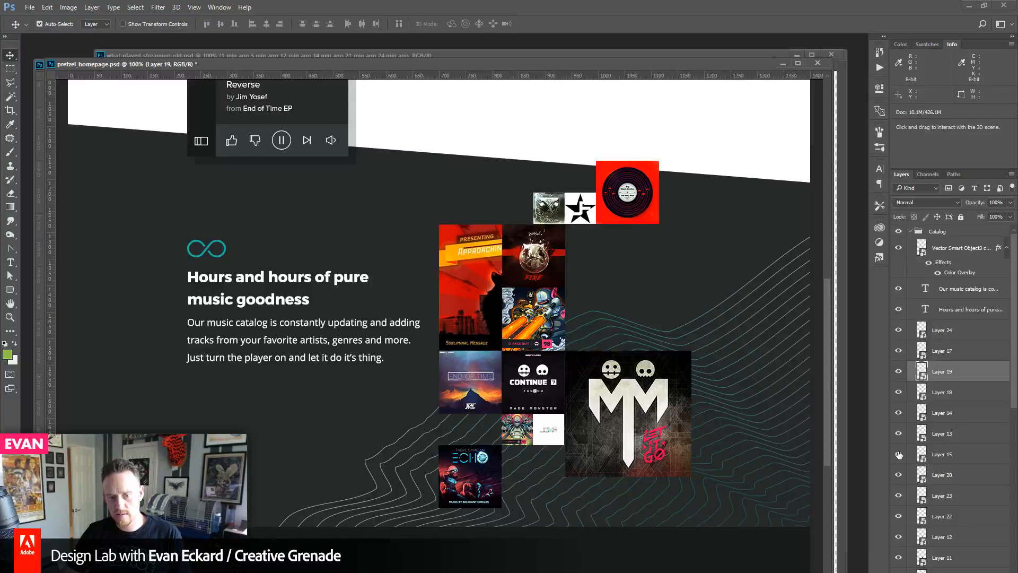
- Move the Fire and Rage Quit covers right together so they sit beside the full Approaching Nirvana cover
{"action": "left_click", "coordinate": [550, 311]}
{"action": "left_click", "coordinate": [555, 282], "text": "shift"}
{"action": "left_click_drag", "start_coordinate": [544, 257], "coordinate": [608, 256]}
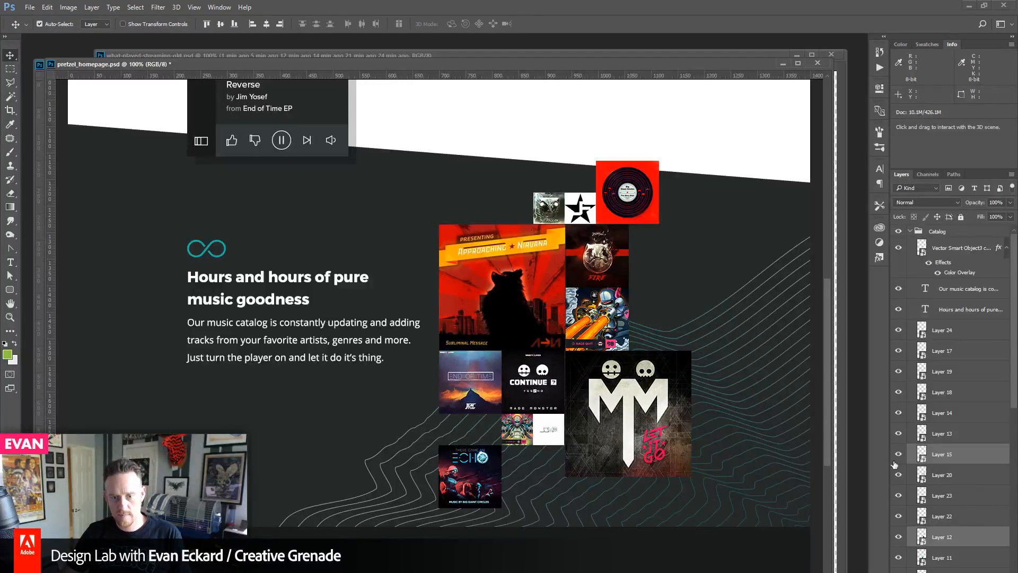
- Nudge The Fallen, star and record covers 2 px right together above the Approaching Nirvana and Fire covers
{"action": "left_click", "coordinate": [550, 216]}
{"action": "left_click", "coordinate": [580, 211], "text": "shift"}
{"action": "left_click", "coordinate": [627, 205], "text": "shift"}
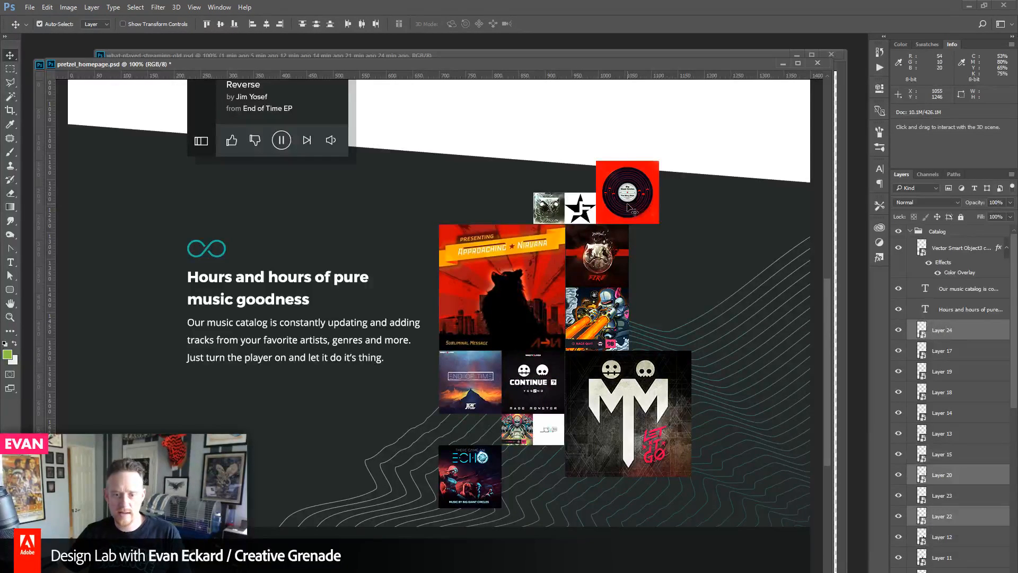
{"action": "key", "text": "Right"}
{"action": "key", "text": "Right"}
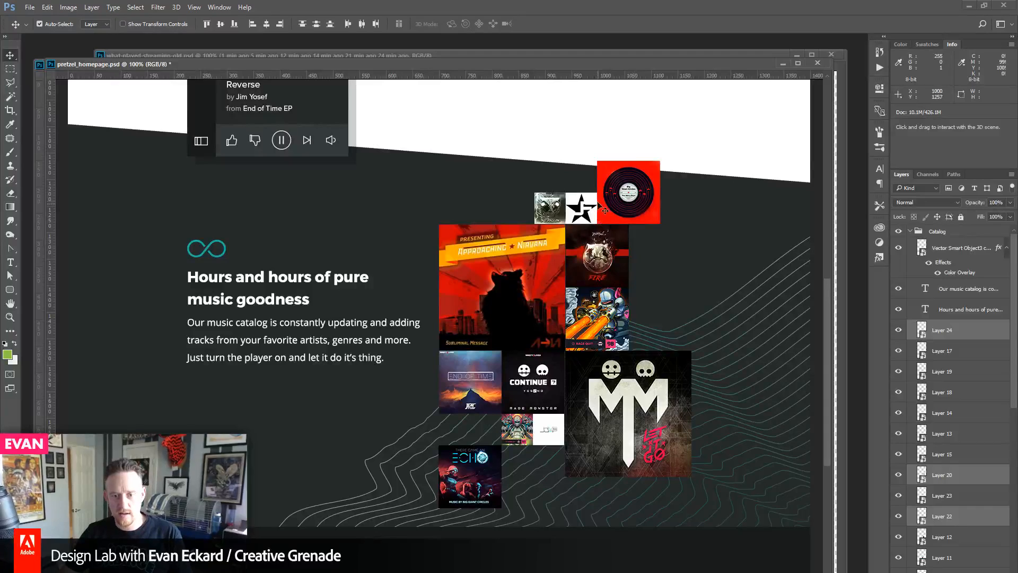
- Move the Echo cover up beside the Jump cover, and place the small robot cover beneath the End of Time cover's left half
{"action": "scroll", "coordinate": [649, 386], "scroll_direction": "down", "scroll_amount": 2}
{"action": "scroll", "coordinate": [650, 386], "scroll_direction": "up", "scroll_amount": 1}
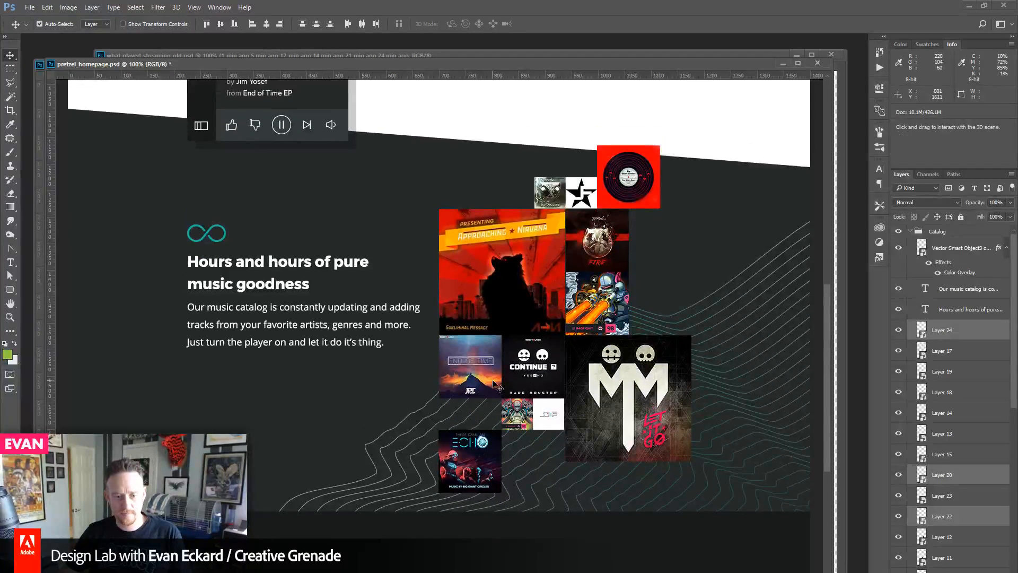
{"action": "left_click_drag", "start_coordinate": [518, 411], "coordinate": [528, 476]}
{"action": "left_click_drag", "start_coordinate": [474, 457], "coordinate": [501, 427]}
{"action": "key", "text": "Right"}
{"action": "key", "text": "Right"}
{"action": "key", "text": "Right"}
{"action": "key", "text": "Right"}
{"action": "key", "text": "Right"}
{"action": "key", "text": "Right"}
{"action": "key", "text": "Right"}
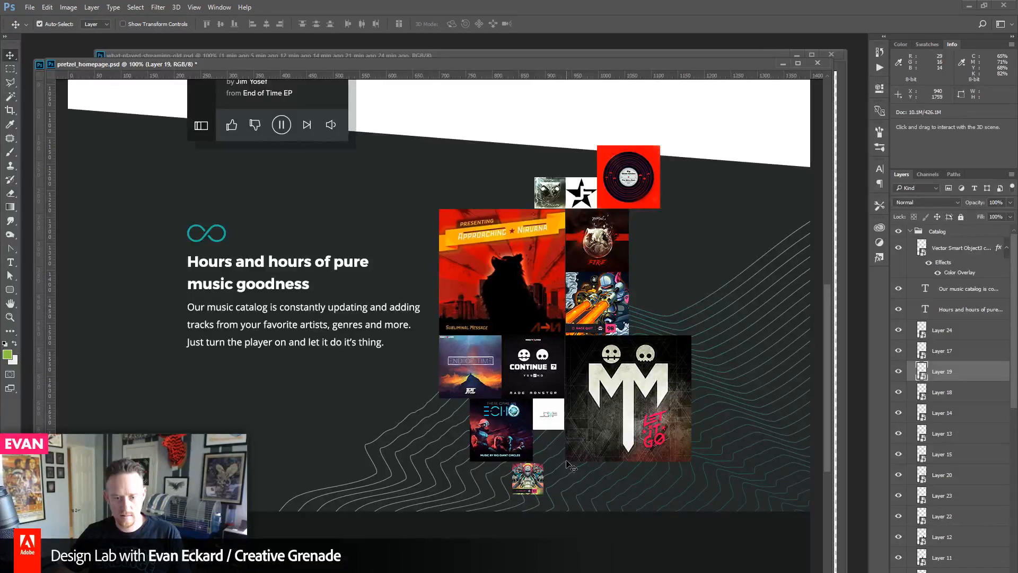
{"action": "left_click_drag", "start_coordinate": [536, 481], "coordinate": [458, 414]}
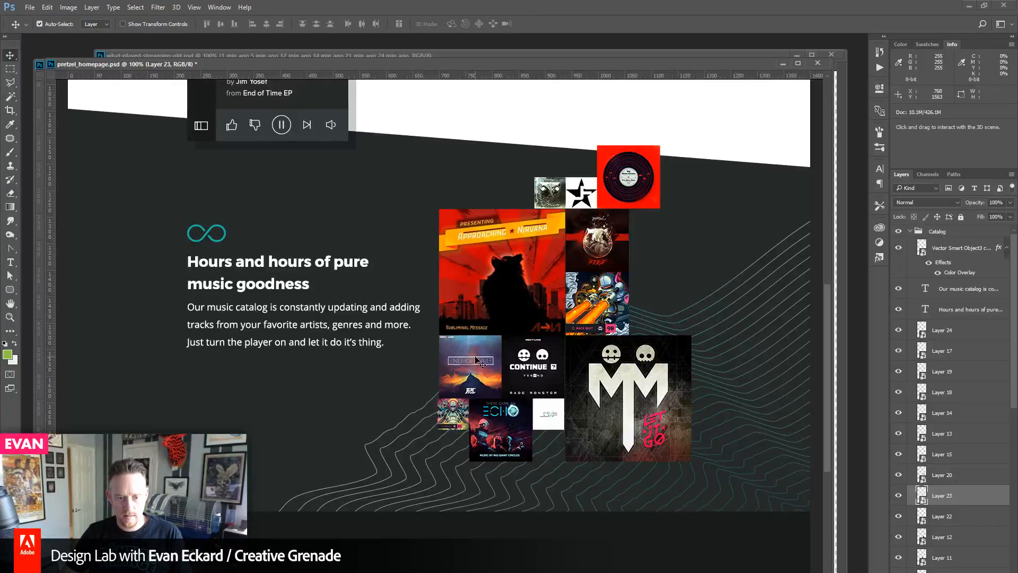
- Shift the End of Time cover left by half a cover and fit the small robot cover into the upper gap beside Continue
{"action": "mouse_move", "coordinate": [476, 361]}
{"action": "left_mouse_down"}
{"action": "mouse_move", "coordinate": [446, 366]}
{"action": "mouse_move", "coordinate": [484, 401]}
{"action": "mouse_move", "coordinate": [493, 362]}
{"action": "left_mouse_up"}
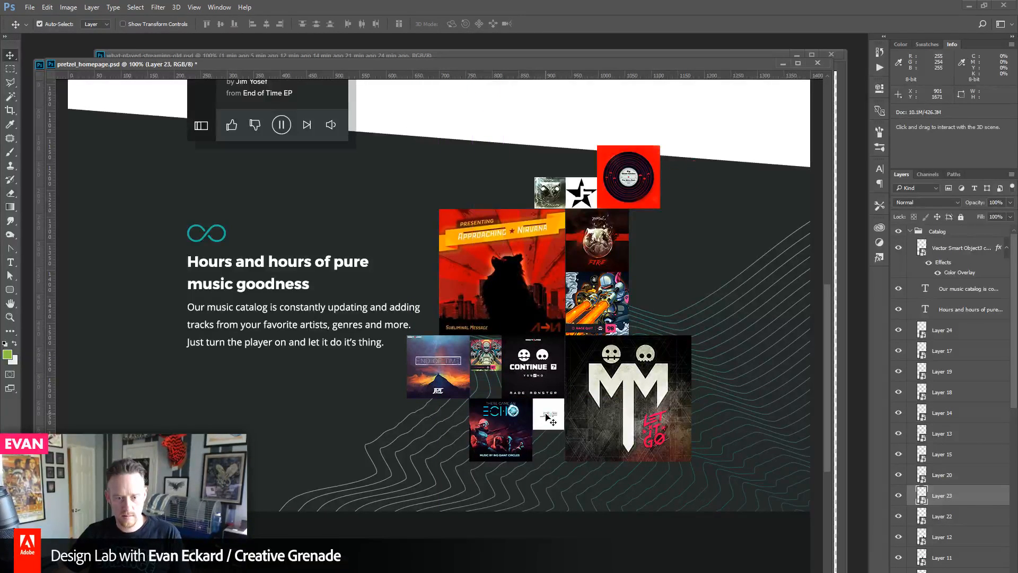
{"action": "key", "text": "Left"}
{"action": "key", "text": "Left"}
{"action": "key", "text": "Right"}
{"action": "key", "text": "Right"}
{"action": "key", "text": "Up"}
{"action": "key", "text": "Up"}
{"action": "key", "text": "Up"}
{"action": "key", "text": "Up"}
{"action": "key", "text": "Up"}
{"action": "key", "text": "Up"}
{"action": "key", "text": "Up"}
{"action": "key", "text": "Up"}
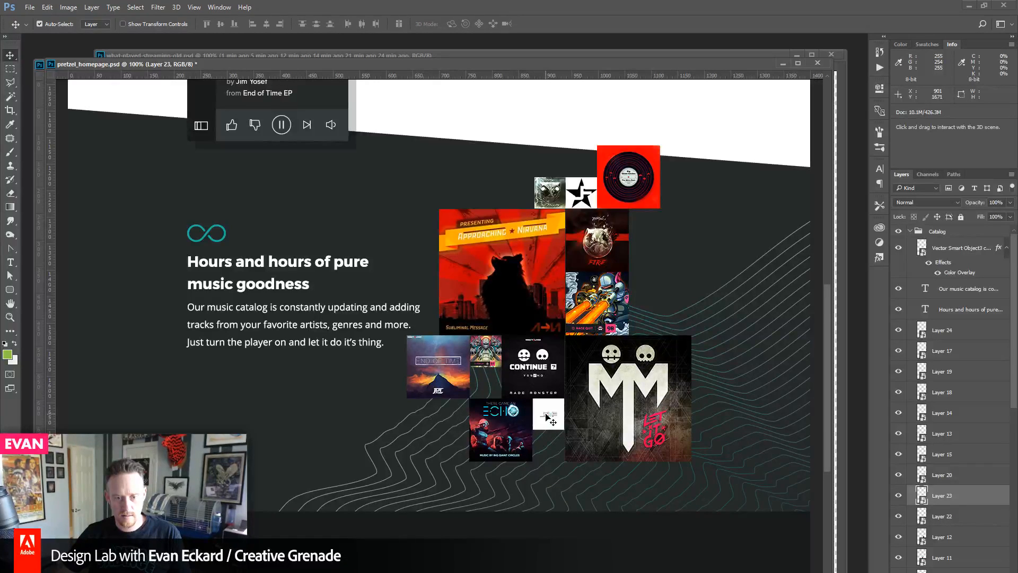
{"action": "left_click", "coordinate": [439, 375]}
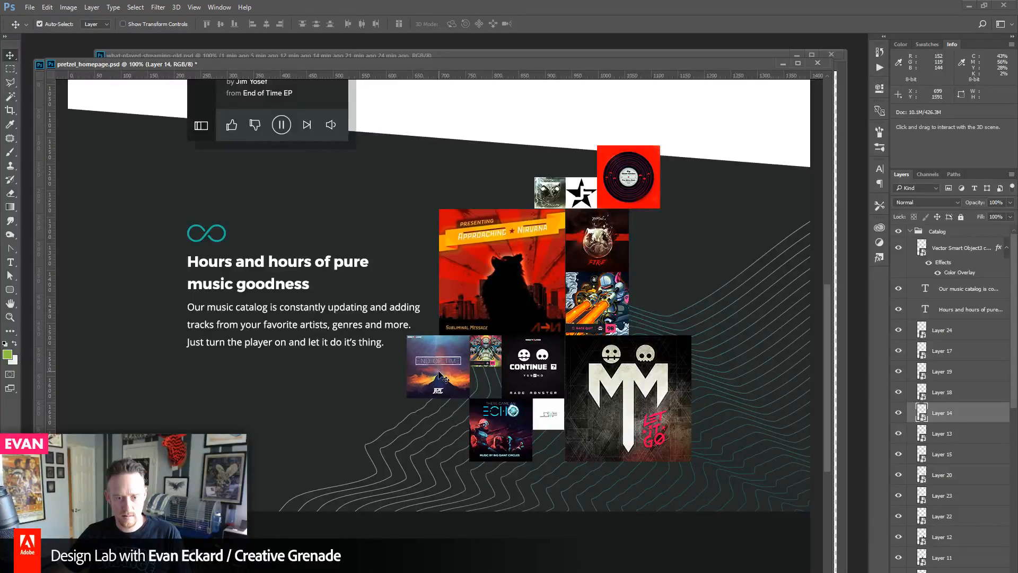
{"action": "left_click", "coordinate": [510, 427], "text": "ctrl"}
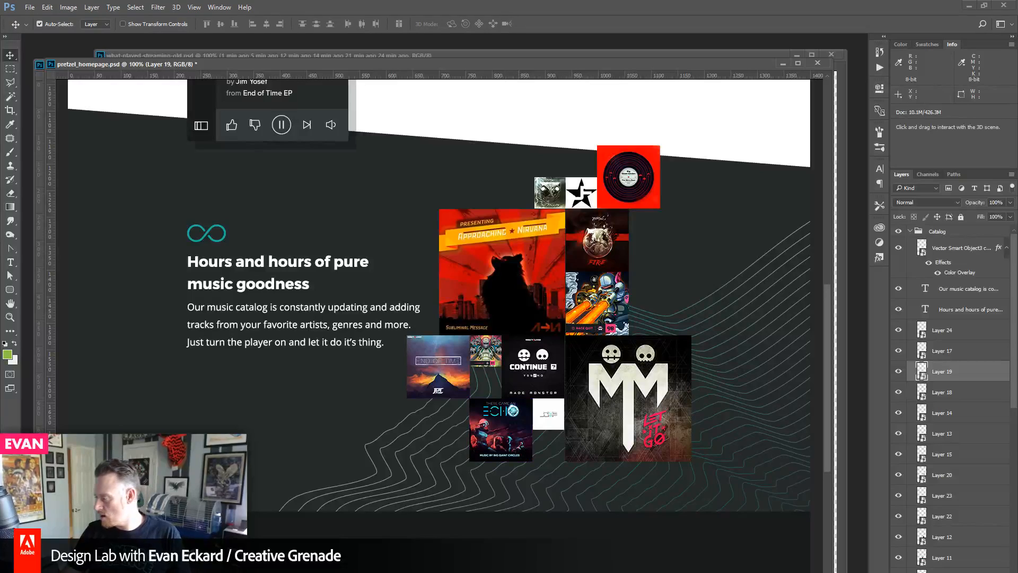
- Copy the entire The Pieces EP cover from 49.jpg into pretzel_homepage.psd and convert the new layer to a smart object
{"action": "left_click_drag", "start_coordinate": [842, 235], "coordinate": [860, 224]}
{"action": "key", "text": "ctrl+a"}
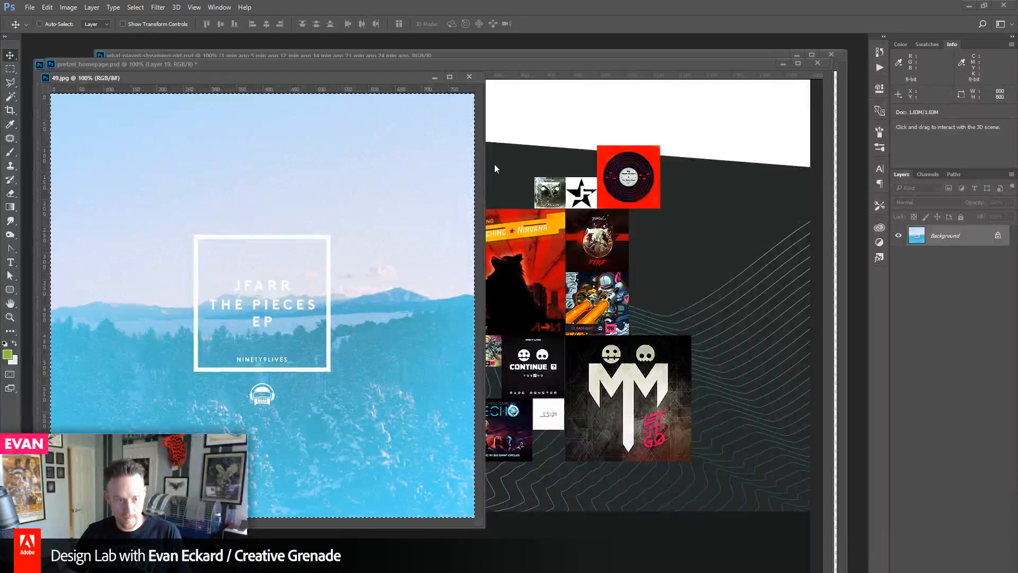
{"action": "left_click", "coordinate": [543, 69]}
{"action": "key", "text": "ctrl+v"}
{"action": "right_click", "coordinate": [956, 378]}
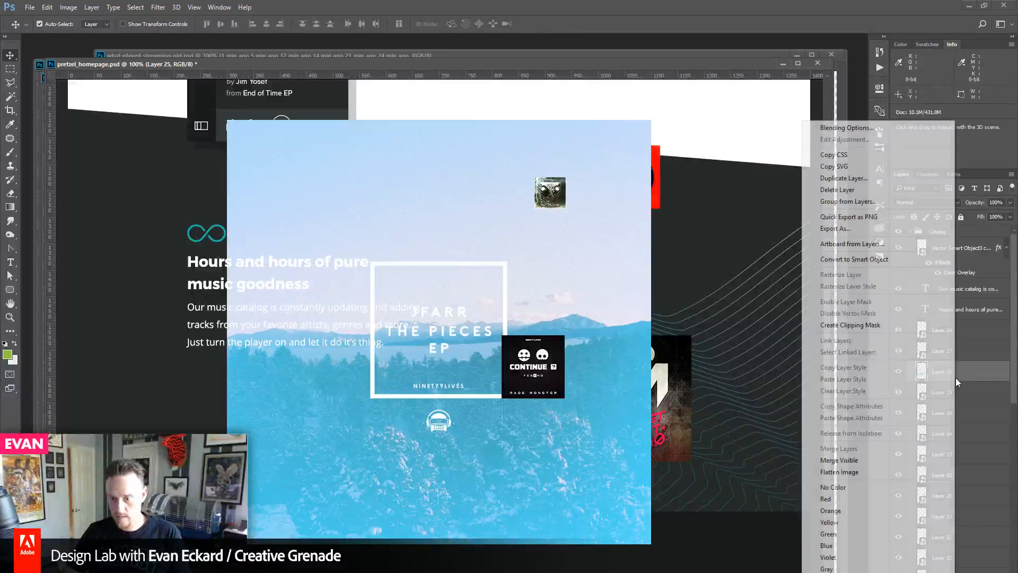
{"action": "left_click", "coordinate": [858, 261]}
- Scale The Pieces EP cover down to about 60 px square with Free Transform
{"action": "key", "text": "ctrl+t"}
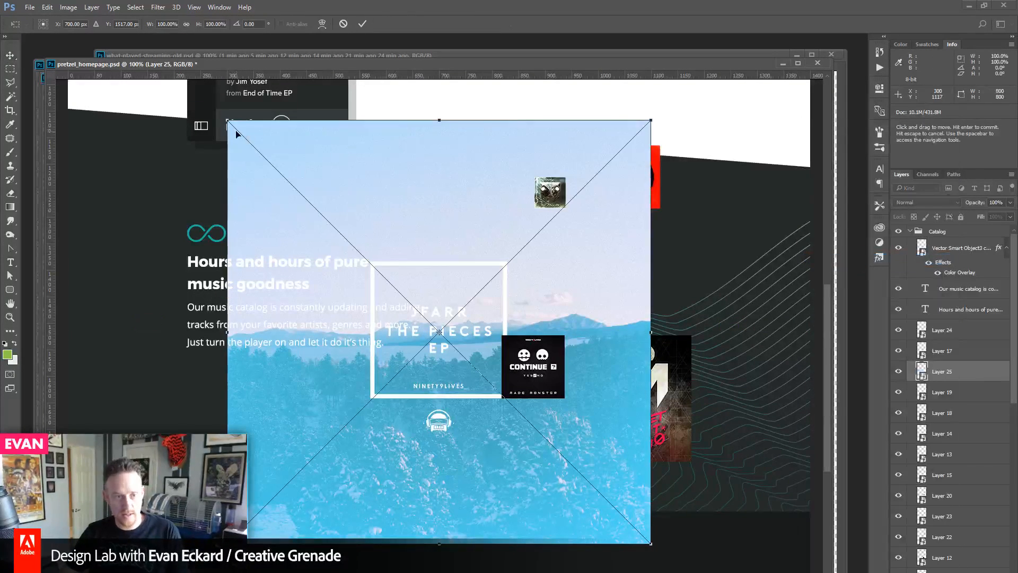
{"action": "left_click_drag", "start_coordinate": [226, 123], "coordinate": [620, 512]}
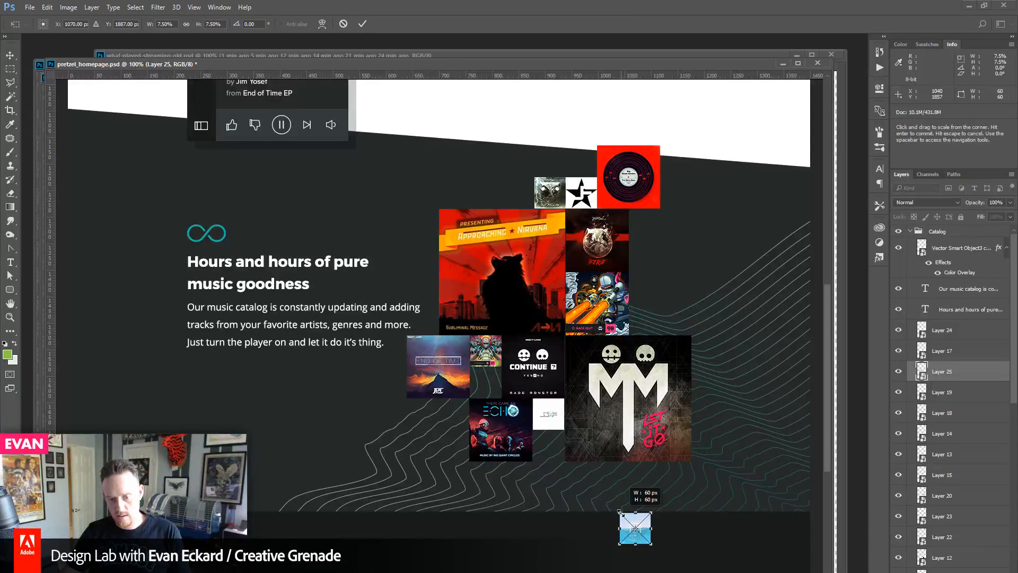
{"action": "left_click_drag", "start_coordinate": [619, 511], "coordinate": [620, 513]}
{"action": "key", "text": "Return"}
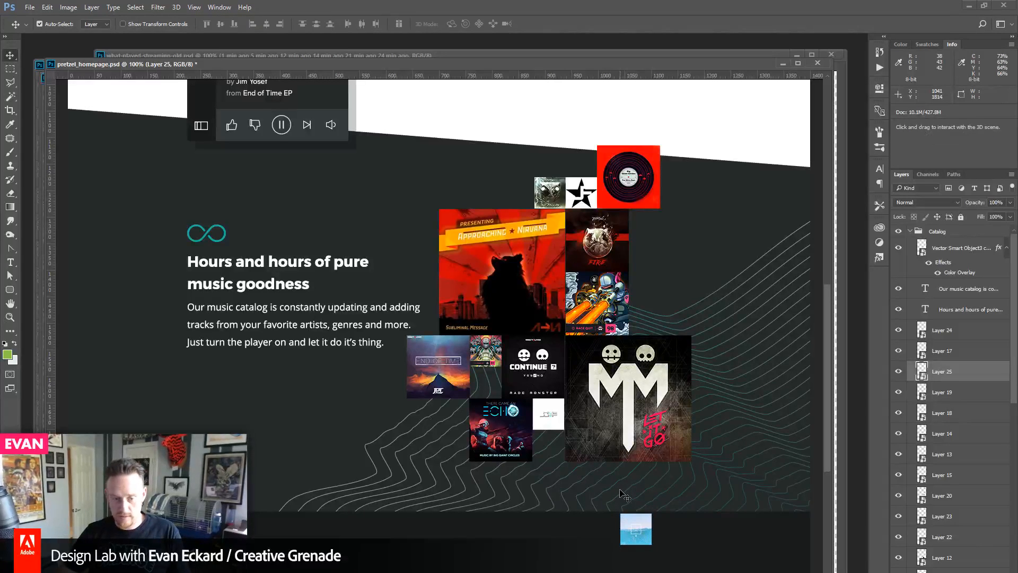
- Move The Pieces EP cover into the gap beneath the small robot cover, between the End of Time and Continue covers
{"action": "key", "text": "shift+Up"}
{"action": "key", "text": "shift+Up"}
{"action": "key", "text": "shift+Up"}
{"action": "key", "text": "shift+Up"}
{"action": "key", "text": "shift+Up"}
{"action": "key", "text": "shift+Up"}
{"action": "key", "text": "shift+Up"}
{"action": "key", "text": "shift+Up"}
{"action": "key", "text": "shift+Up"}
{"action": "key", "text": "shift+Up"}
{"action": "key", "text": "shift+Up"}
{"action": "key", "text": "shift+Up"}
{"action": "key", "text": "shift+Up"}
{"action": "key", "text": "shift+Up"}
{"action": "key", "text": "shift+Up"}
{"action": "key", "text": "shift+Up"}
{"action": "key", "text": "shift+Up"}
{"action": "key", "text": "shift+Up"}
{"action": "key", "text": "shift+Left"}
{"action": "key", "text": "shift+Left"}
{"action": "key", "text": "shift+Left"}
{"action": "key", "text": "shift+Left"}
{"action": "key", "text": "shift+Left"}
{"action": "key", "text": "shift+Left"}
{"action": "key", "text": "shift+Left"}
{"action": "key", "text": "shift+Left"}
{"action": "key", "text": "shift+Left"}
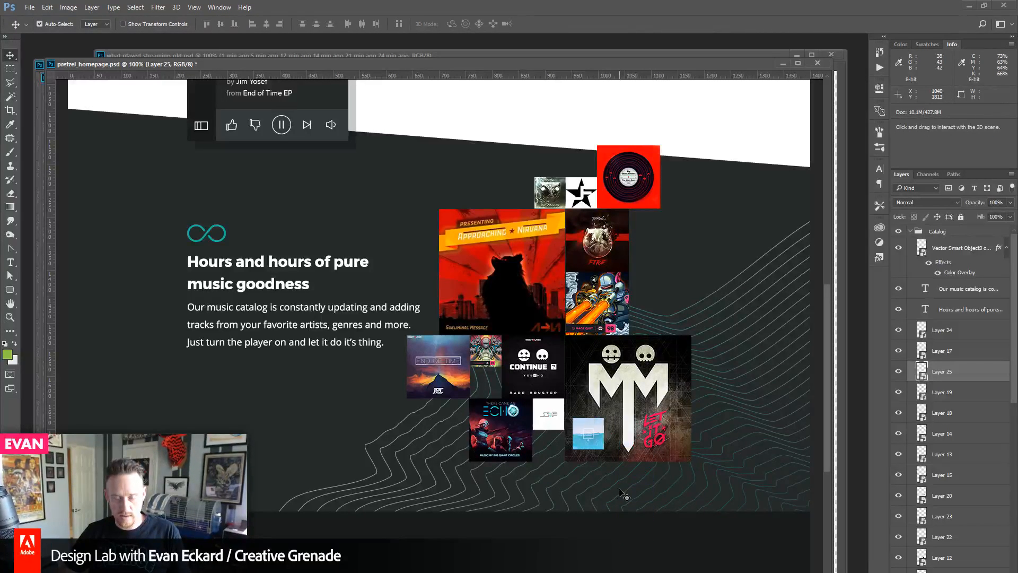
{"action": "key", "text": "shift+Left"}
{"action": "key", "text": "shift+Left"}
{"action": "key", "text": "shift+Left"}
{"action": "key", "text": "shift+Left"}
{"action": "key", "text": "shift+Left"}
{"action": "key", "text": "shift+Left"}
{"action": "key", "text": "shift+Left"}
{"action": "key", "text": "shift+Left"}
{"action": "key", "text": "shift+Left"}
{"action": "key", "text": "shift+Left"}
{"action": "key", "text": "shift+Left"}
{"action": "key", "text": "shift+Left"}
{"action": "key", "text": "shift+Left"}
{"action": "key", "text": "shift+Left"}
{"action": "key", "text": "shift+Left"}
{"action": "key", "text": "shift+Left"}
{"action": "key", "text": "shift+Left"}
{"action": "key", "text": "shift+Left"}
{"action": "key", "text": "shift+Left"}
{"action": "key", "text": "shift+Up"}
{"action": "key", "text": "shift+Up"}
{"action": "key", "text": "shift+Up"}
{"action": "key", "text": "shift+Up"}
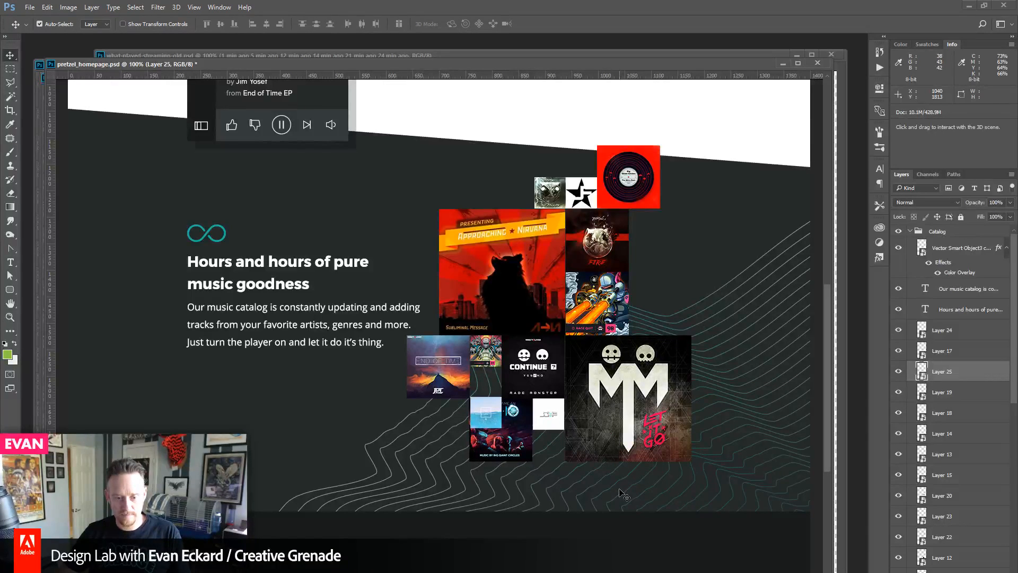
{"action": "key", "text": "shift+Up"}
{"action": "key", "text": "shift+Up"}
{"action": "key", "text": "shift+Up"}
{"action": "key", "text": "shift+Up"}
{"action": "key", "text": "shift+Up"}
{"action": "key", "text": "shift+Up"}
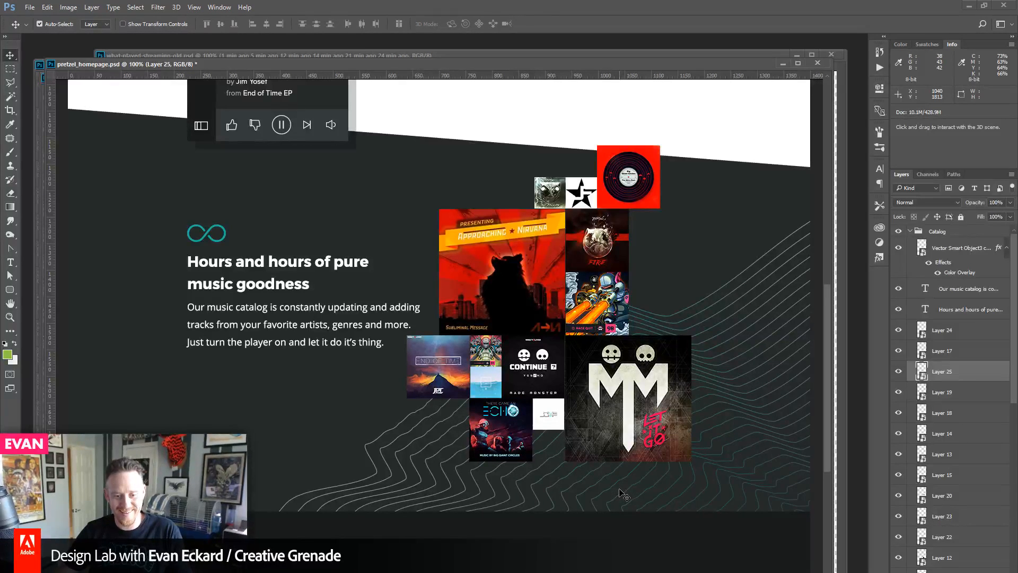
- Nudge the Fire cover 1 px left toward the Approaching Nirvana cover, working at 300% zoom
{"action": "left_click", "coordinate": [12, 317]}
{"action": "left_click_drag", "start_coordinate": [398, 295], "coordinate": [672, 520]}
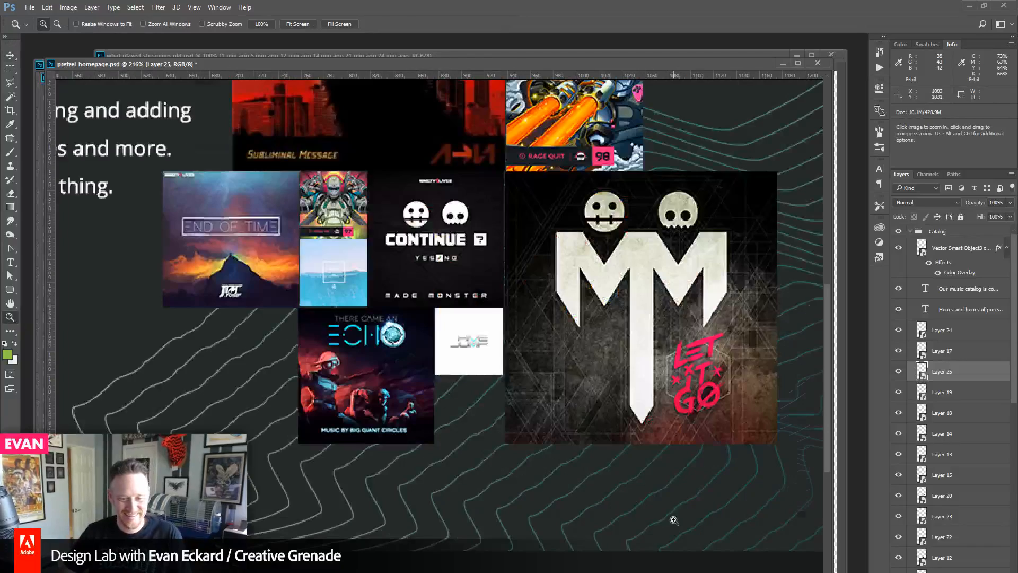
{"action": "key", "text": "space"}
{"action": "left_click_drag", "start_coordinate": [539, 318], "coordinate": [626, 450]}
{"action": "left_click", "coordinate": [529, 389]}
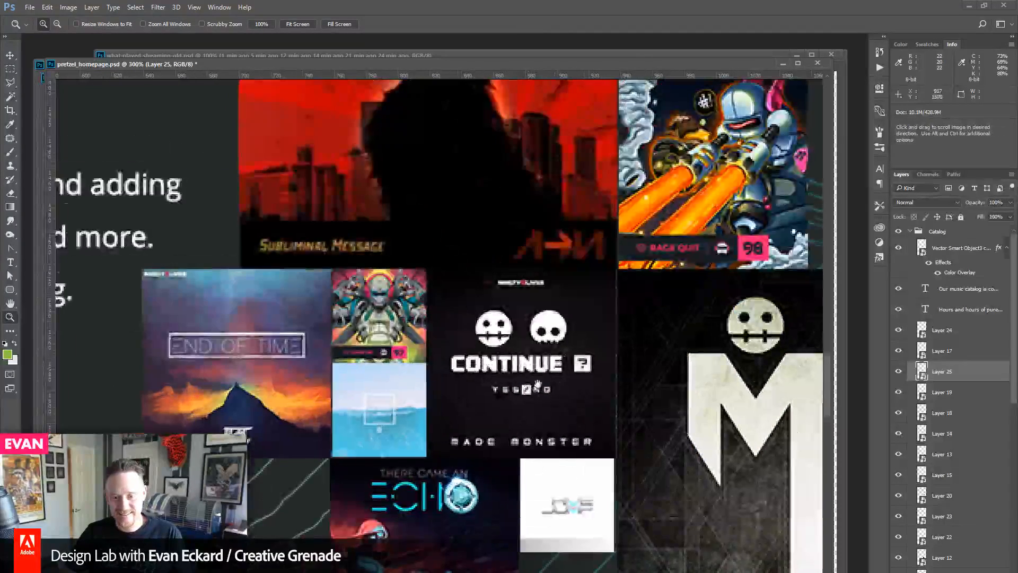
{"action": "left_click_drag", "start_coordinate": [584, 343], "coordinate": [455, 480]}
{"action": "left_click", "coordinate": [10, 55]}
{"action": "left_click_drag", "start_coordinate": [435, 210], "coordinate": [422, 311]}
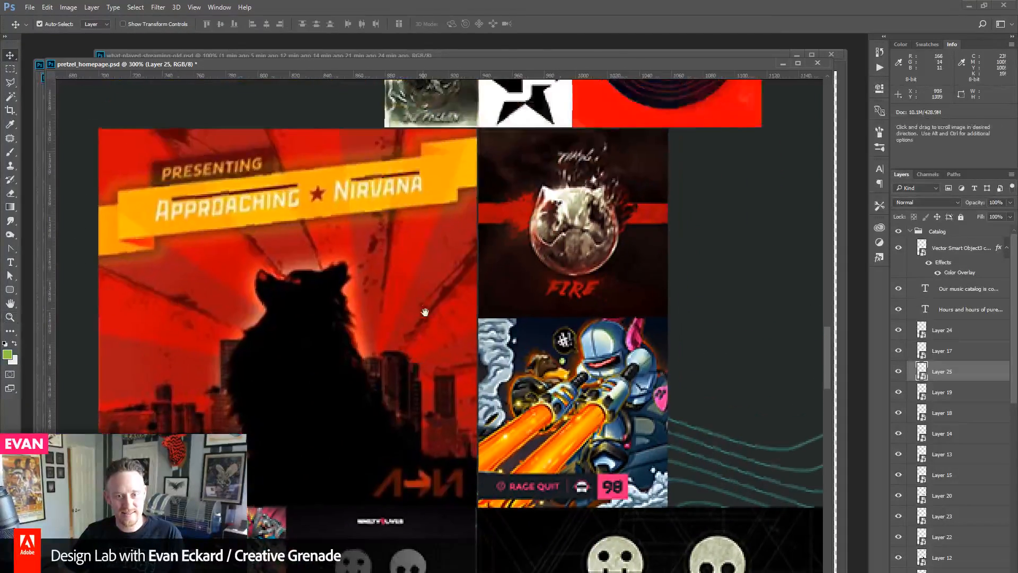
{"action": "left_click", "coordinate": [544, 246]}
{"action": "key", "text": "Left"}
{"action": "scroll", "coordinate": [543, 247], "scroll_direction": "up", "scroll_amount": 1}
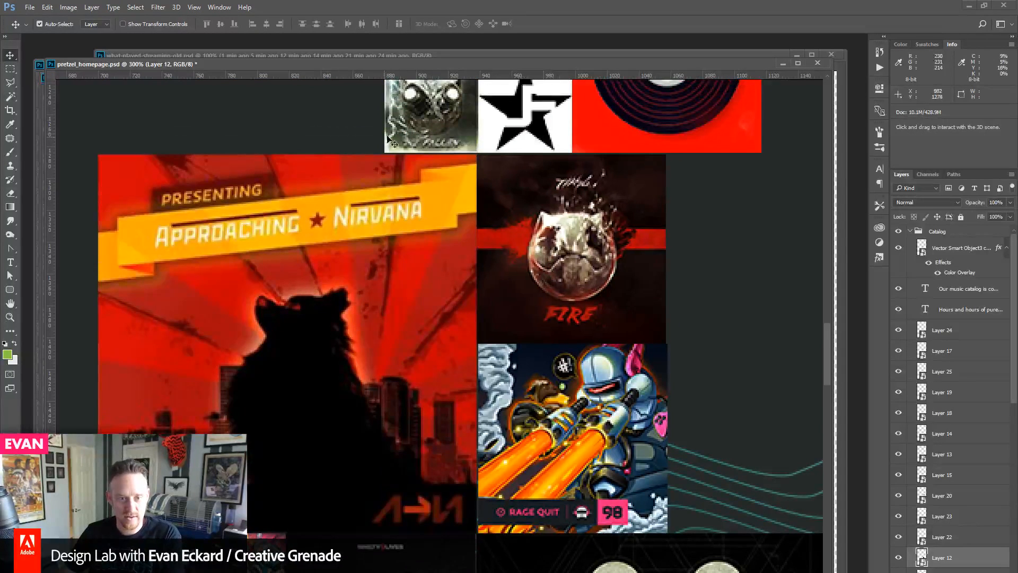
{"action": "left_click", "coordinate": [387, 137]}
{"action": "key", "text": "Down"}
{"action": "scroll", "coordinate": [530, 141], "scroll_direction": "up", "scroll_amount": 1}
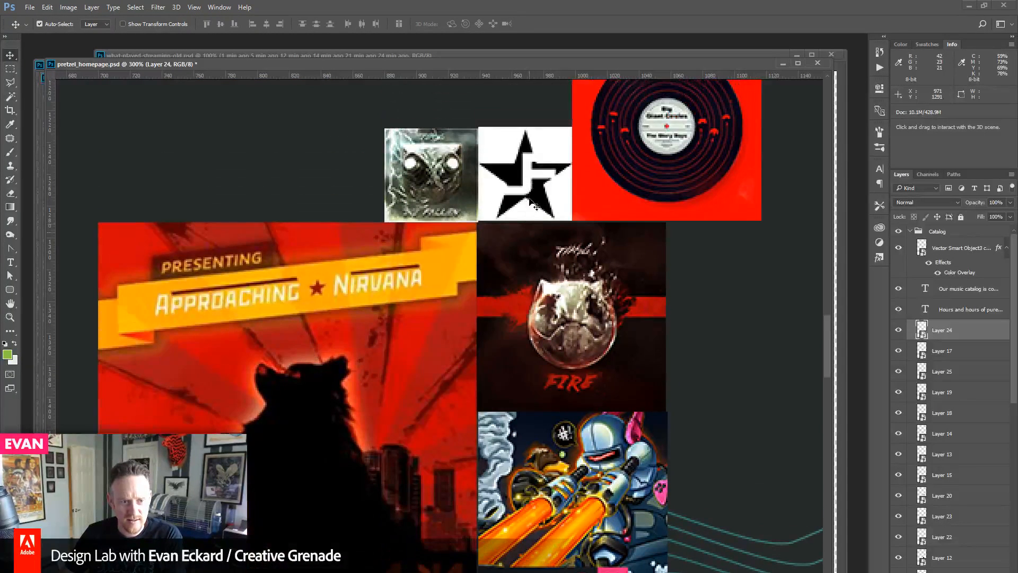
{"action": "key", "text": "Up"}
{"action": "left_click", "coordinate": [519, 211]}
{"action": "scroll", "coordinate": [546, 260], "scroll_direction": "down", "scroll_amount": 3}
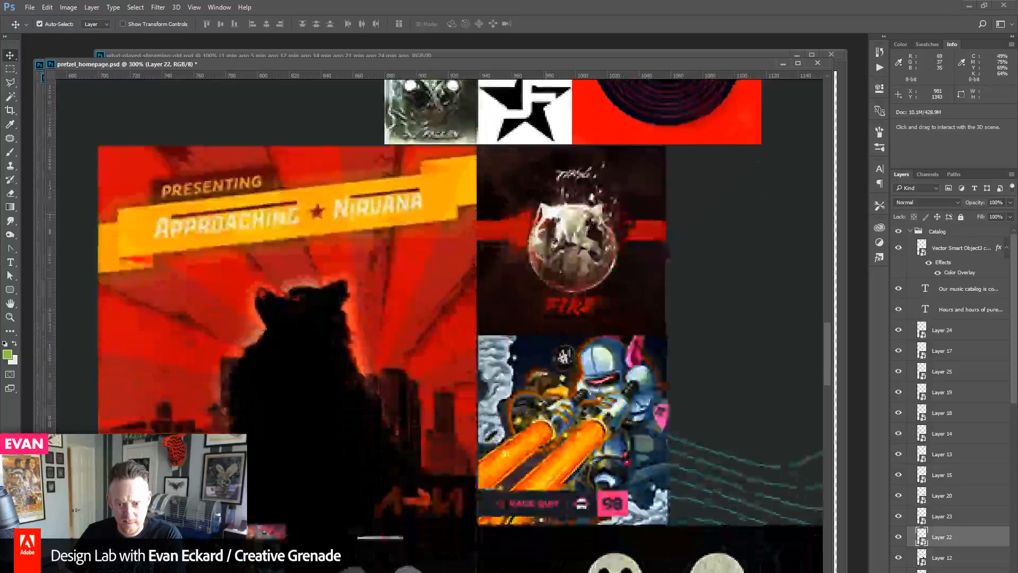
- Nudge the Approaching Nirvana, Let It Go and Fire covers 1 px left and the Rage Quit cover 2 px left
{"action": "left_click", "coordinate": [565, 469]}
{"action": "left_click", "coordinate": [417, 362]}
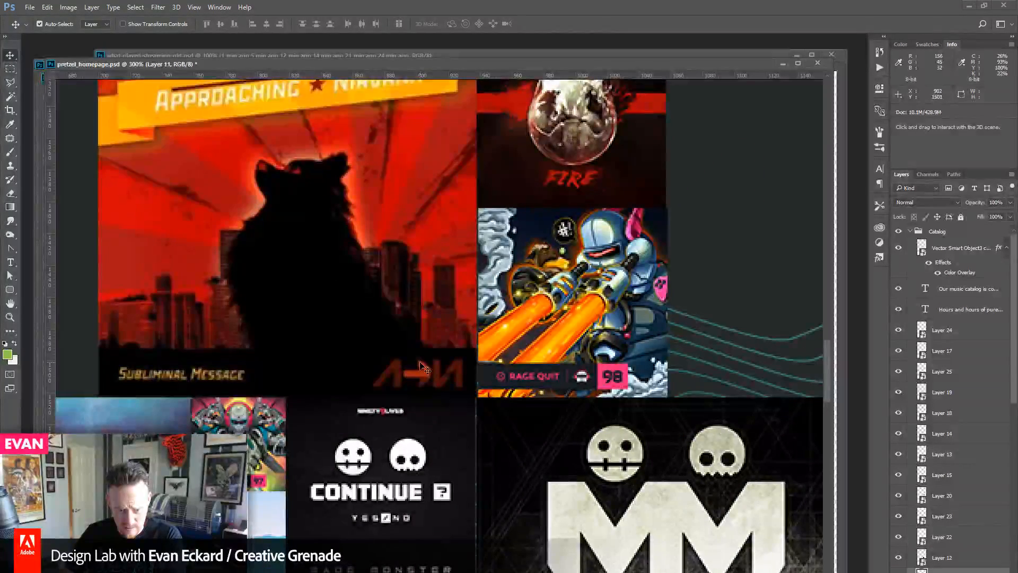
{"action": "key", "text": "Left"}
{"action": "left_click", "coordinate": [573, 342]}
{"action": "key", "text": "Left"}
{"action": "left_click", "coordinate": [565, 433]}
{"action": "left_click", "coordinate": [547, 344]}
{"action": "key", "text": "Left"}
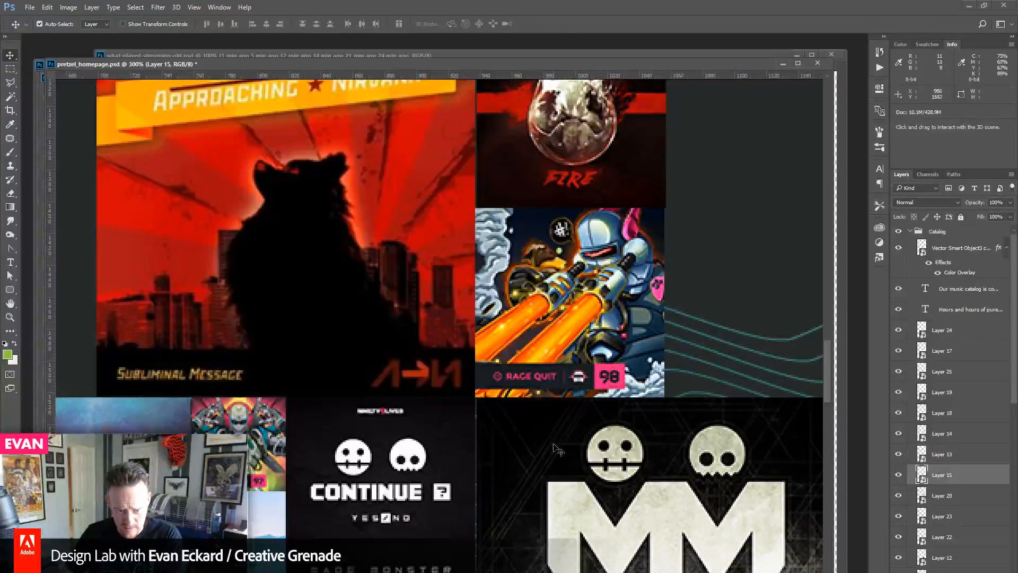
{"action": "left_click", "coordinate": [555, 446]}
{"action": "key", "text": "Left"}
{"action": "scroll", "coordinate": [543, 337], "scroll_direction": "up", "scroll_amount": 3}
{"action": "scroll", "coordinate": [546, 318], "scroll_direction": "up", "scroll_amount": 2}
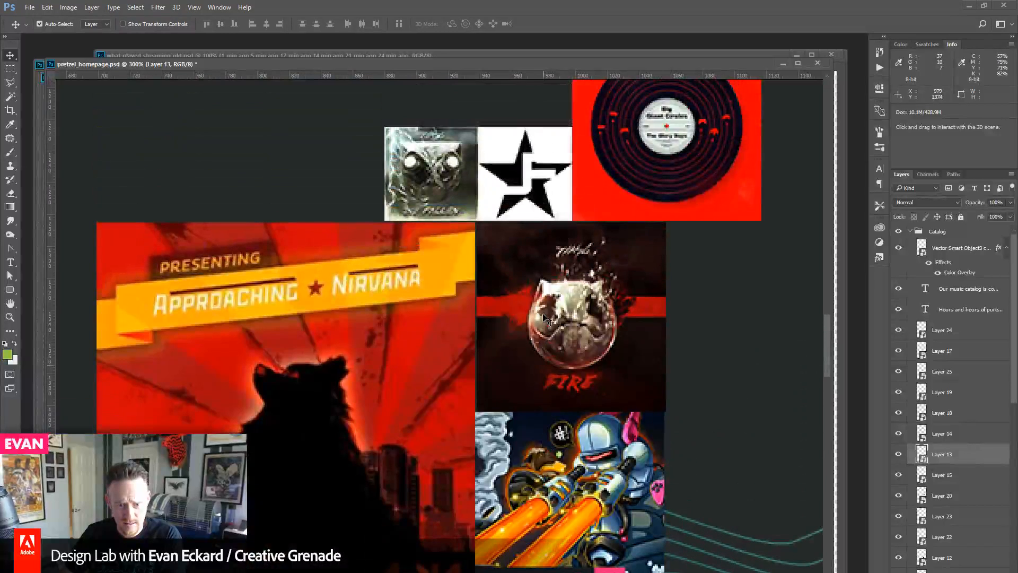
{"action": "left_click", "coordinate": [542, 378]}
{"action": "scroll", "coordinate": [545, 378], "scroll_direction": "up", "scroll_amount": 1}
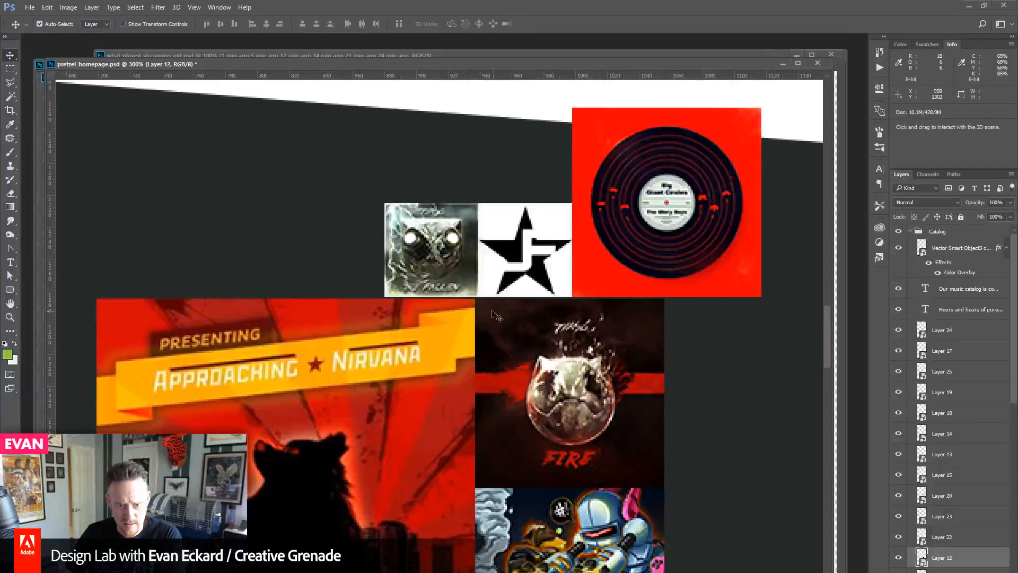
- Nudge The Fallen, star and record covers 2 px left each, keeping their edges flush with one another
{"action": "left_click", "coordinate": [454, 275]}
{"action": "key", "text": "Left"}
{"action": "key", "text": "Left"}
{"action": "left_click", "coordinate": [508, 285]}
{"action": "key", "text": "Left"}
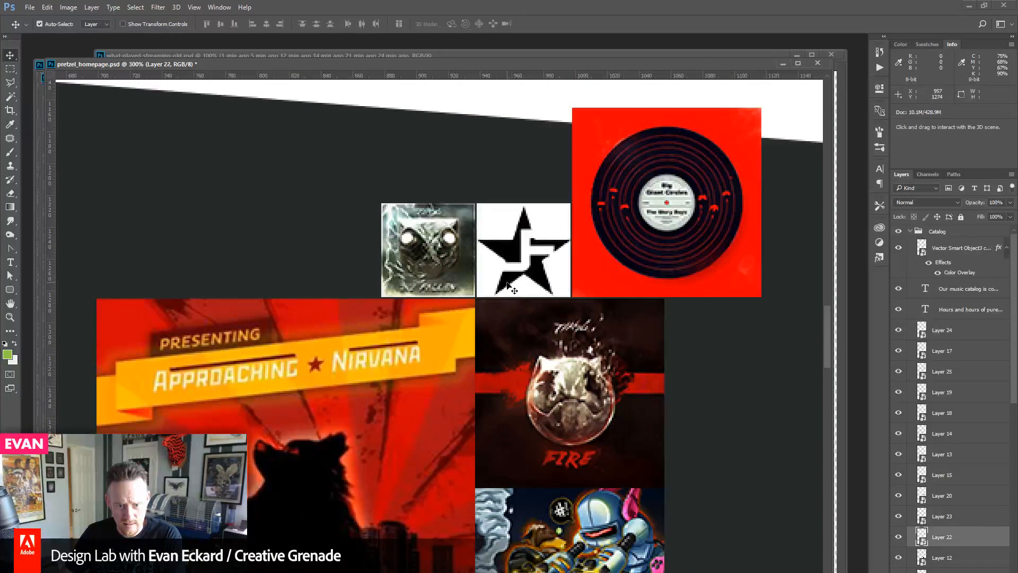
{"action": "key", "text": "Left"}
{"action": "left_click", "coordinate": [610, 266]}
{"action": "key", "text": "Left"}
{"action": "key", "text": "Left"}
{"action": "key", "text": "Right"}
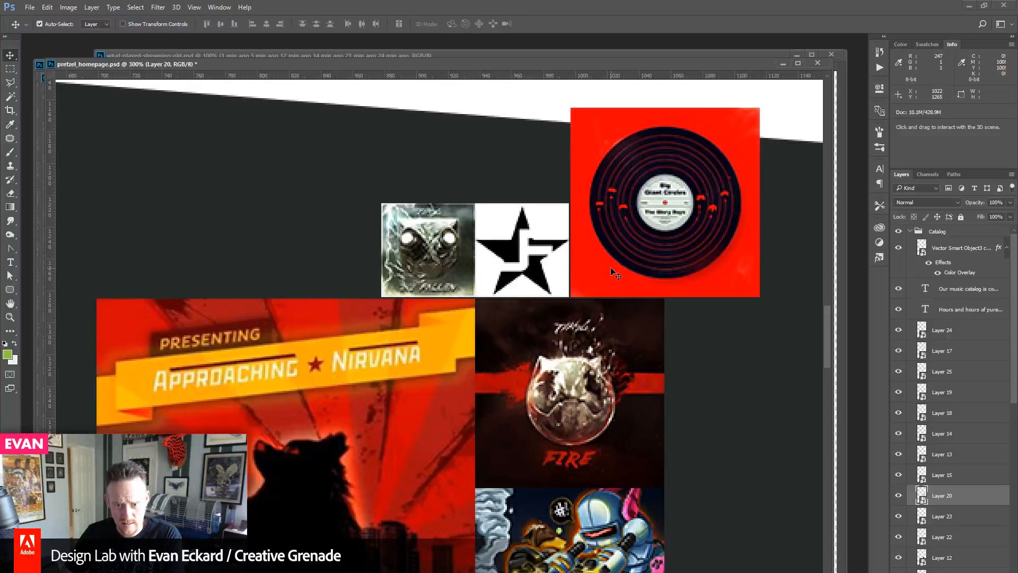
{"action": "key", "text": "Left"}
- Nudge the record, star and The Fallen covers 1 px down each to meet the covers beneath
{"action": "key", "text": "Down"}
{"action": "left_click", "coordinate": [541, 283]}
{"action": "key", "text": "Down"}
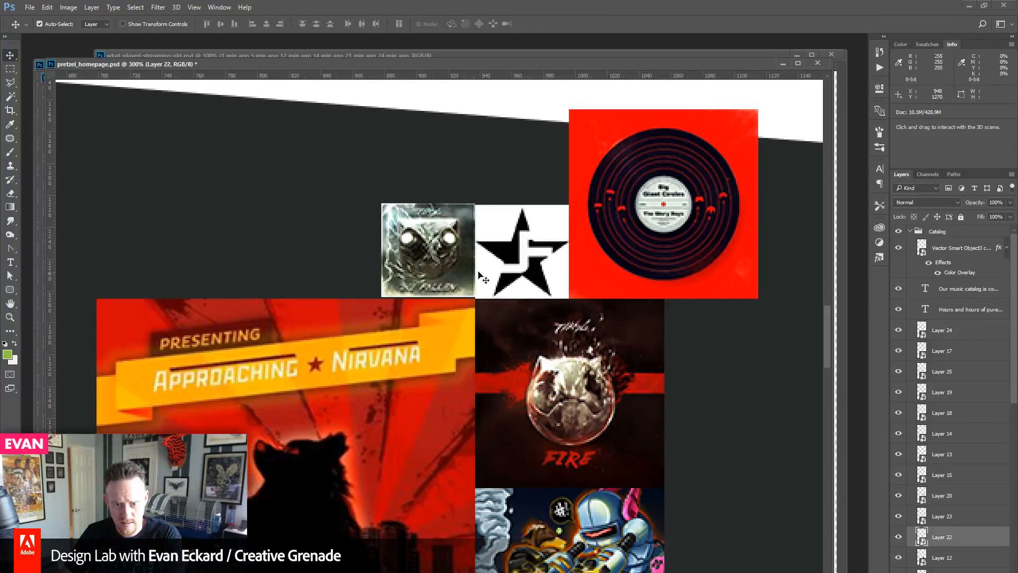
{"action": "left_click", "coordinate": [460, 263]}
{"action": "key", "text": "Down"}
- Nudge the There Came an Echo cover 1 px right to close up its edge with the neighbouring cover
{"action": "left_click_drag", "start_coordinate": [827, 343], "coordinate": [822, 378]}
{"action": "left_click", "coordinate": [318, 387]}
{"action": "key", "text": "Right"}
{"action": "scroll", "coordinate": [217, 355], "scroll_direction": "up", "scroll_amount": 2}
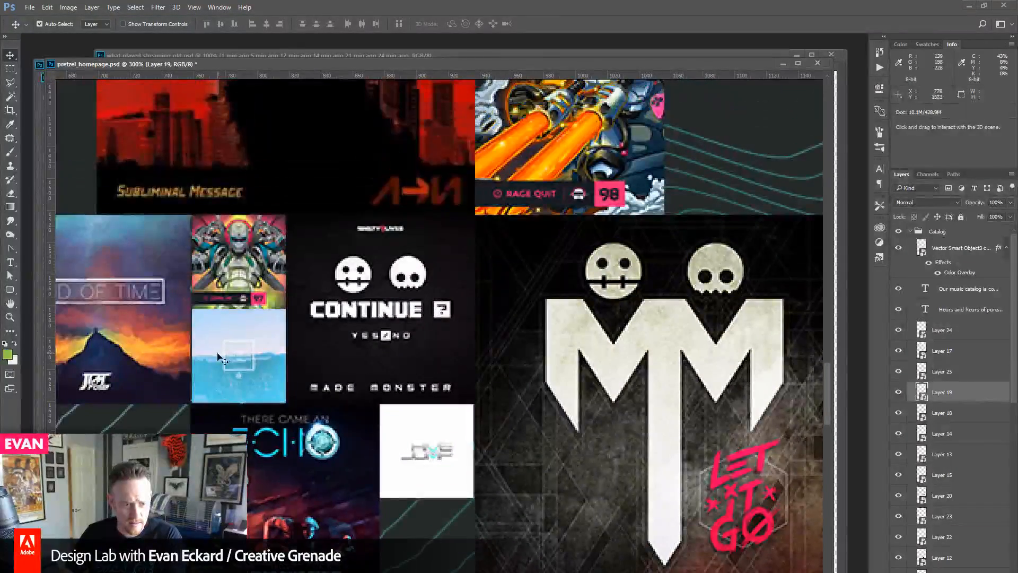
- Inspect the edges of the covers below Approaching Nirvana at 300% zoom, and review the whole cover cluster at 100%
{"action": "scroll", "coordinate": [303, 416], "scroll_direction": "up", "scroll_amount": 3}
{"action": "left_click", "coordinate": [247, 433]}
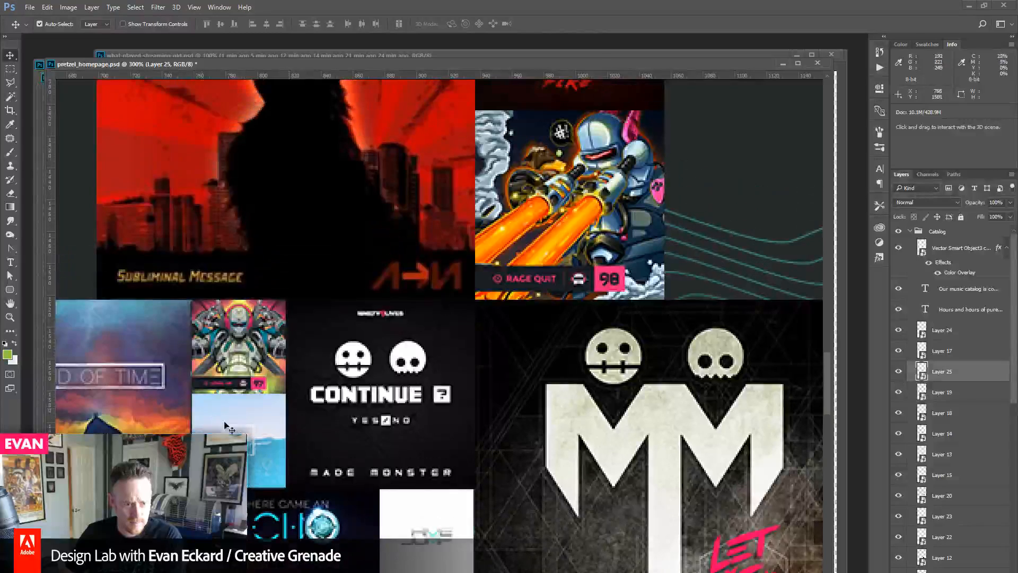
{"action": "left_click_drag", "start_coordinate": [210, 391], "coordinate": [375, 397]}
{"action": "left_click", "coordinate": [290, 387]}
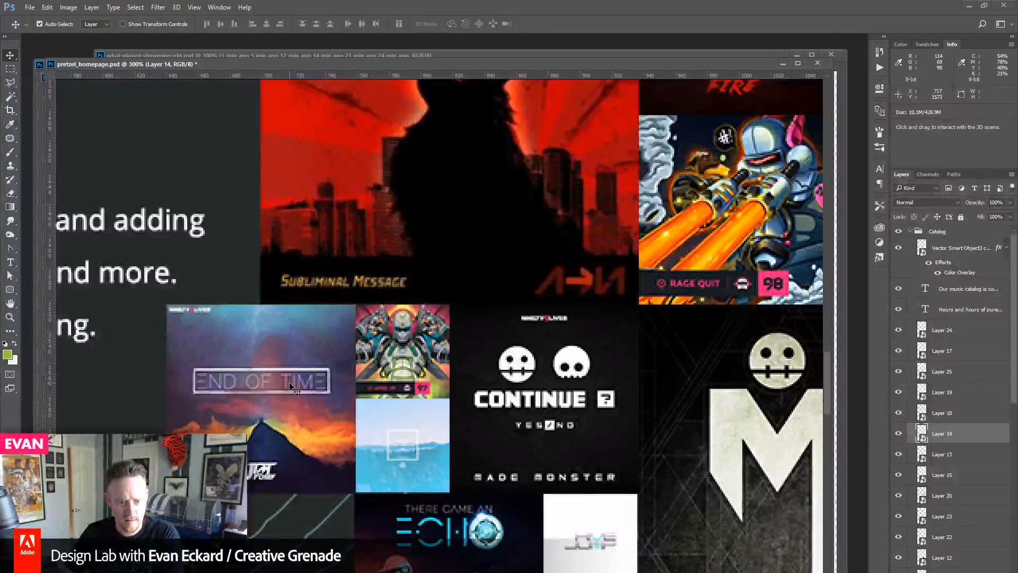
{"action": "left_click", "coordinate": [371, 491]}
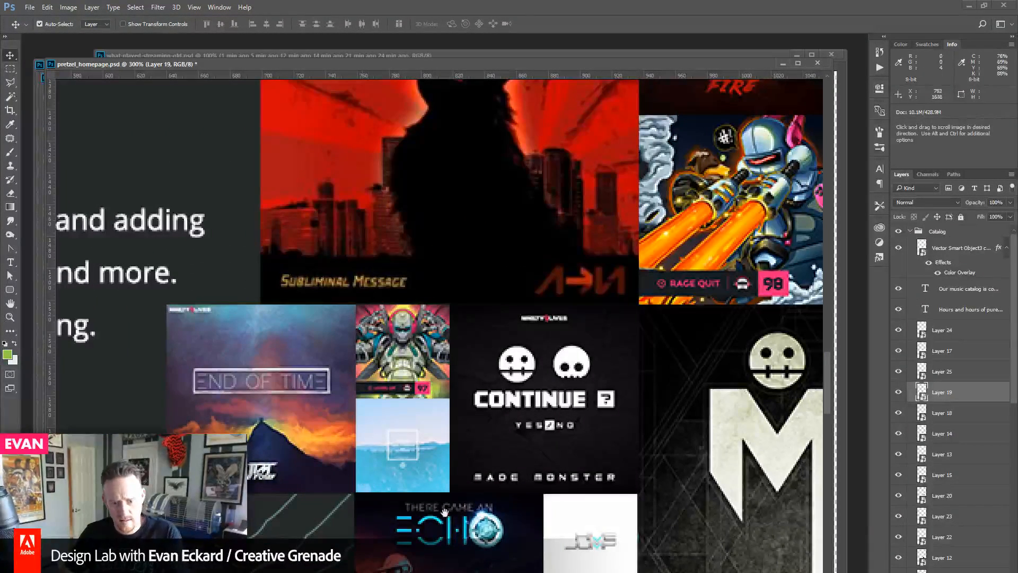
{"action": "left_click_drag", "start_coordinate": [414, 350], "coordinate": [435, 463]}
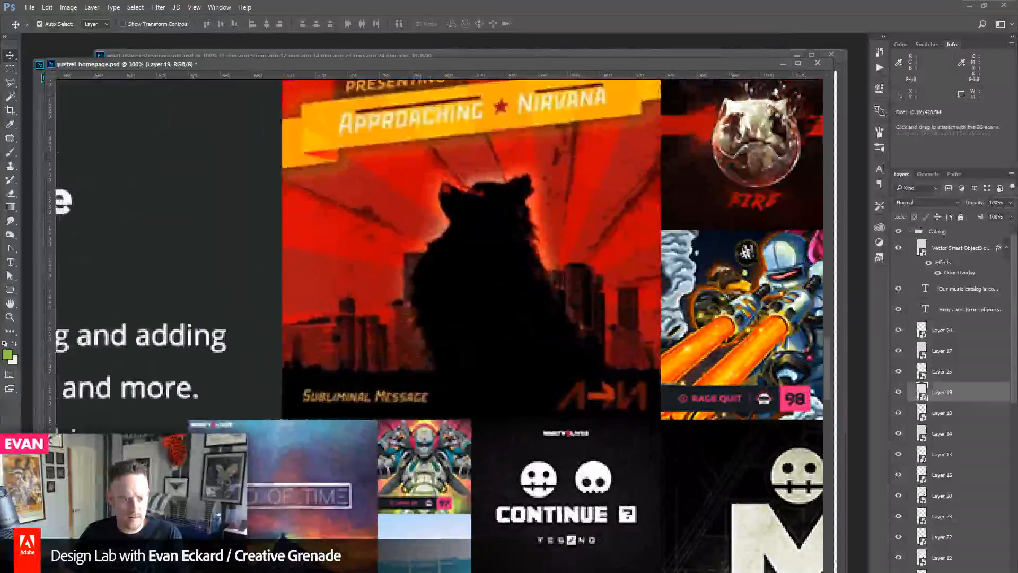
{"action": "left_click", "coordinate": [10, 318]}
{"action": "left_click", "coordinate": [331, 371], "text": "alt"}
{"action": "left_click", "coordinate": [330, 371], "text": "alt"}
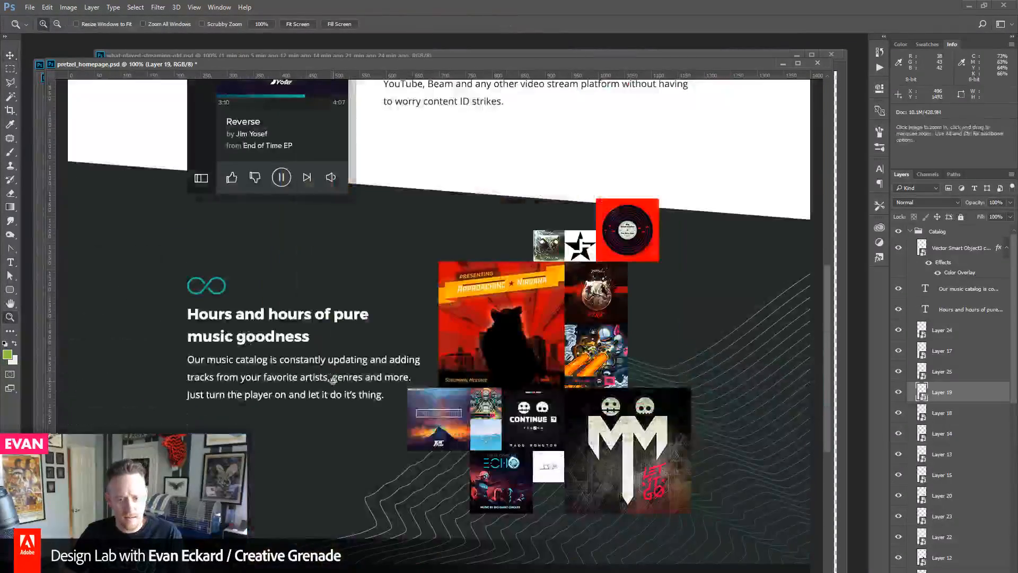
{"action": "left_click_drag", "start_coordinate": [331, 371], "coordinate": [330, 334]}
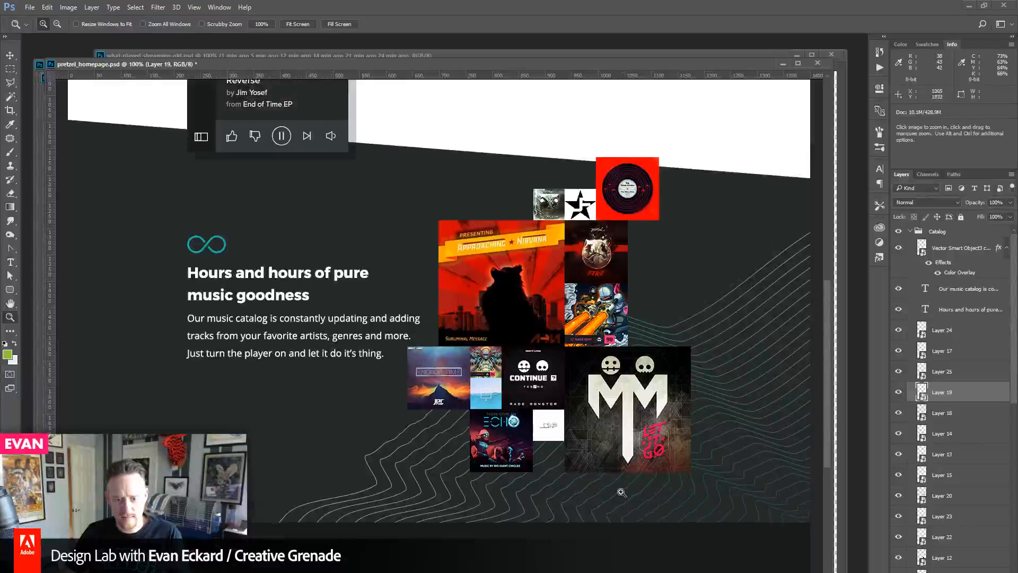
{"action": "key", "text": "v"}
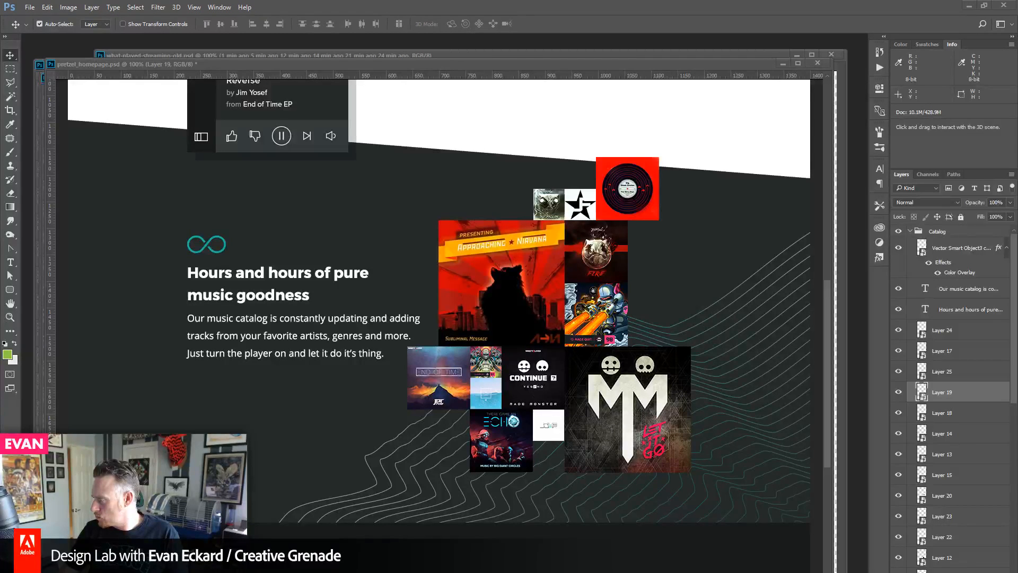
- Open 9.jpg, copy the entire Legacy cover into the homepage mockup and convert its layer to a smart object
{"action": "left_click_drag", "start_coordinate": [995, 236], "coordinate": [576, 44]}
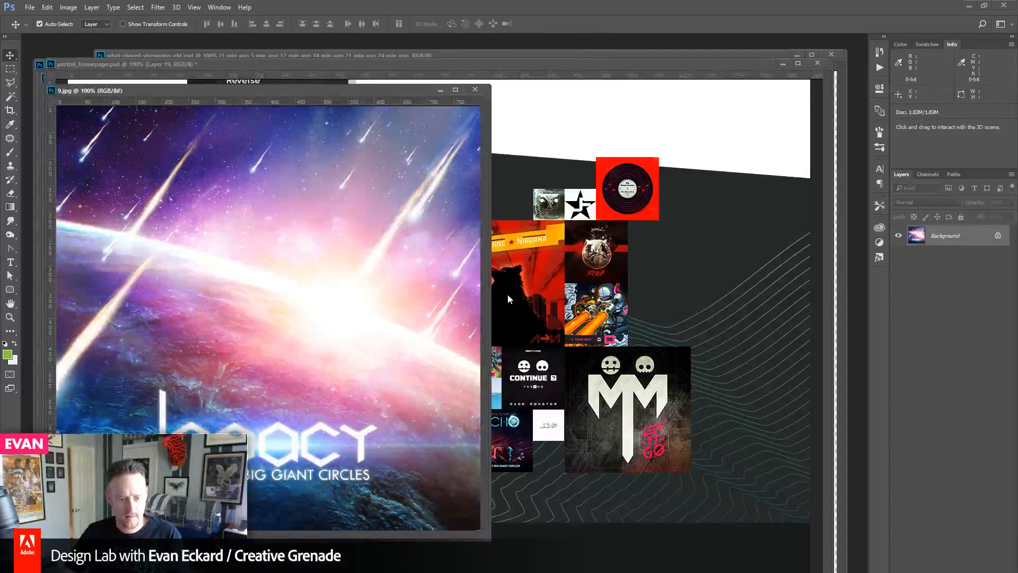
{"action": "key", "text": "ctrl+a"}
{"action": "left_click", "coordinate": [593, 66]}
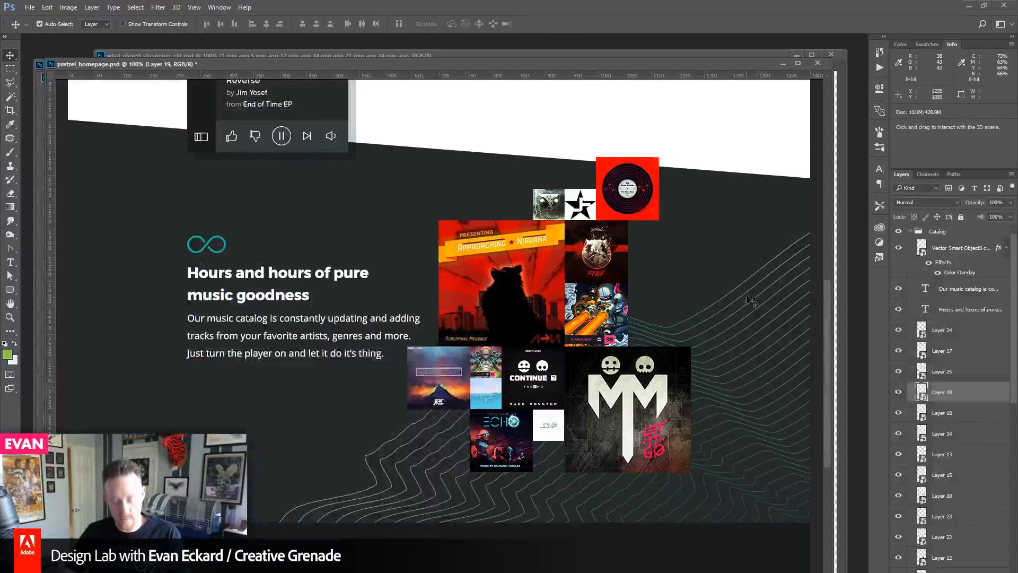
{"action": "key", "text": "ctrl+v"}
{"action": "right_click", "coordinate": [978, 387]}
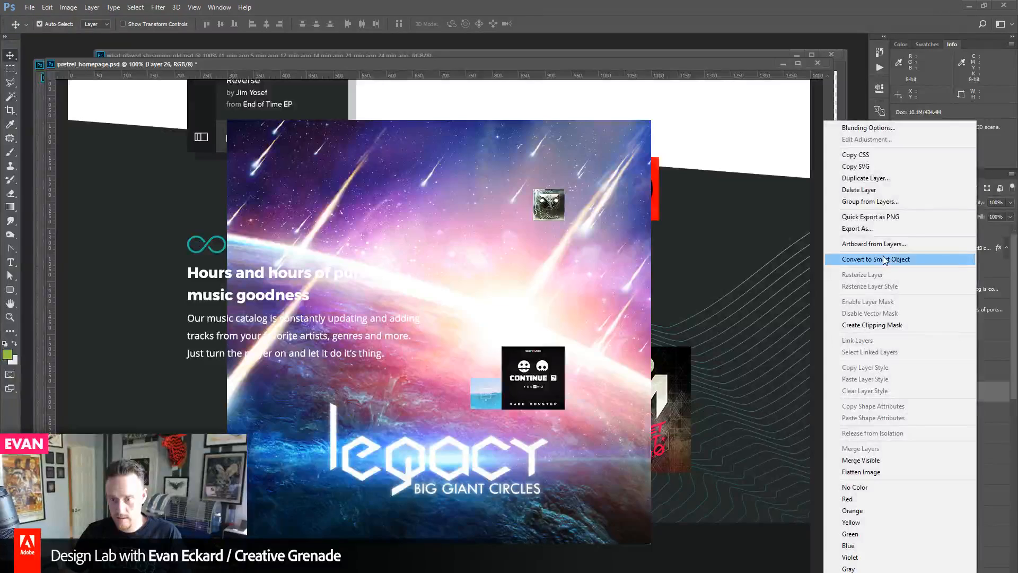
{"action": "left_click", "coordinate": [885, 260]}
- Scale the Legacy cover proportionally to 14.88% towards its lower-right corner, matching the regular small covers
{"action": "key", "text": "ctrl+t"}
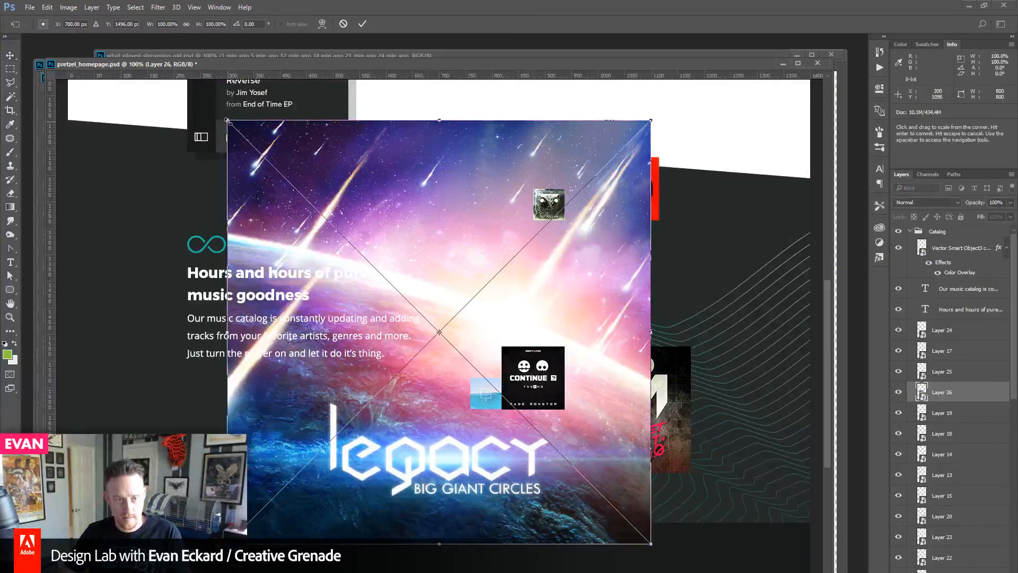
{"action": "left_click_drag", "start_coordinate": [229, 123], "coordinate": [587, 485]}
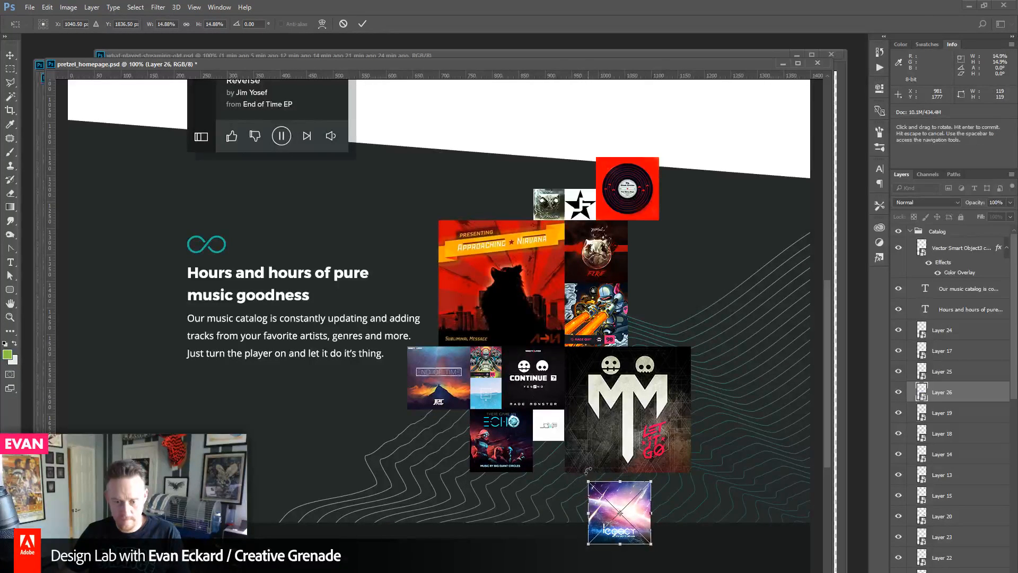
{"action": "key", "text": "Return"}
- Nudge the Legacy cover 16 px up and 44 px left, flush beneath the Let It Go cover's left edge
{"action": "key", "text": "shift+Up"}
{"action": "key", "text": "shift+Up"}
{"action": "key", "text": "Down"}
{"action": "key", "text": "Down"}
{"action": "key", "text": "Down"}
{"action": "key", "text": "Down"}
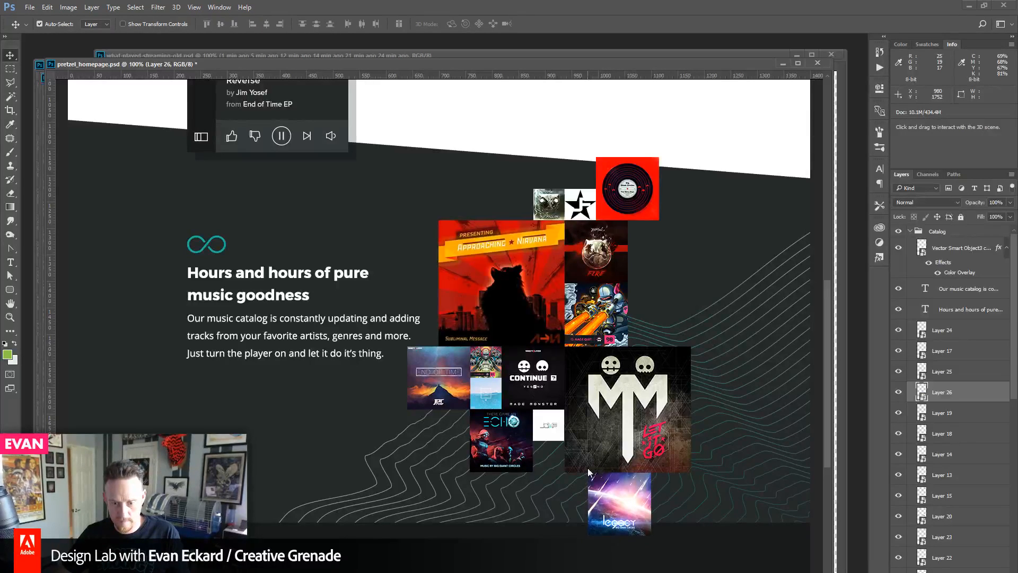
{"action": "key", "text": "shift+Left"}
{"action": "key", "text": "shift+Left"}
{"action": "key", "text": "shift+Left"}
{"action": "key", "text": "shift+Left"}
{"action": "key", "text": "Left"}
{"action": "key", "text": "Left"}
{"action": "key", "text": "Left"}
{"action": "key", "text": "Left"}
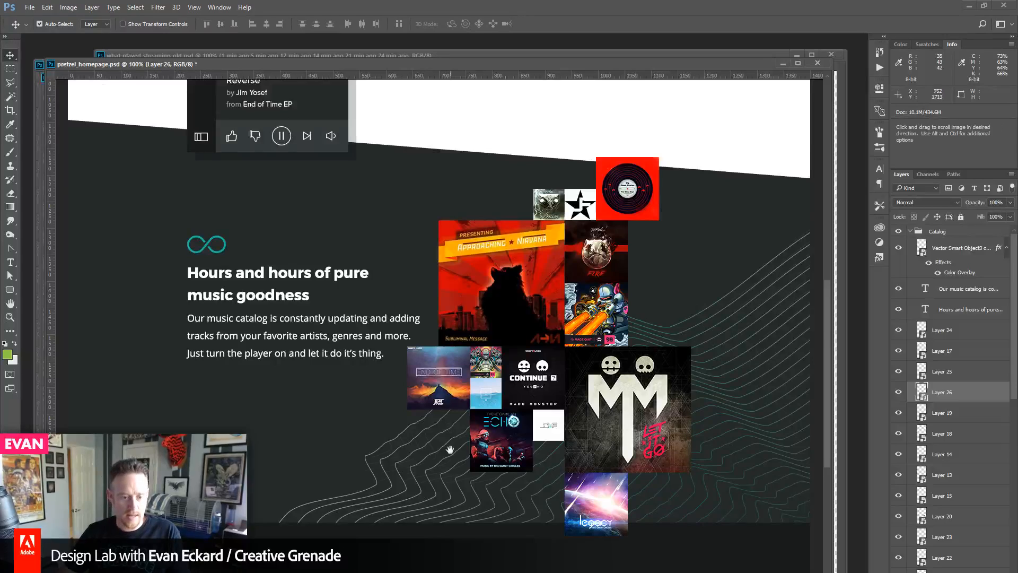
- Raise the upper-right anchor point of the dark rectangle below the catalog by 90 px to slant its top edge
{"action": "scroll", "coordinate": [591, 474], "scroll_direction": "down", "scroll_amount": 5}
{"action": "left_click", "coordinate": [393, 453]}
{"action": "key", "text": "z"}
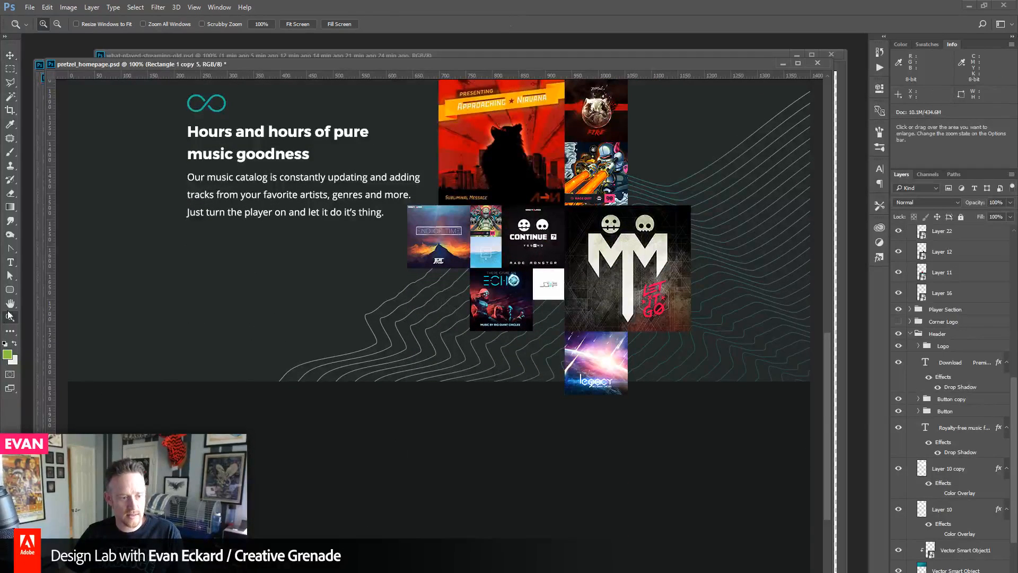
{"action": "key", "text": "ctrl+minus"}
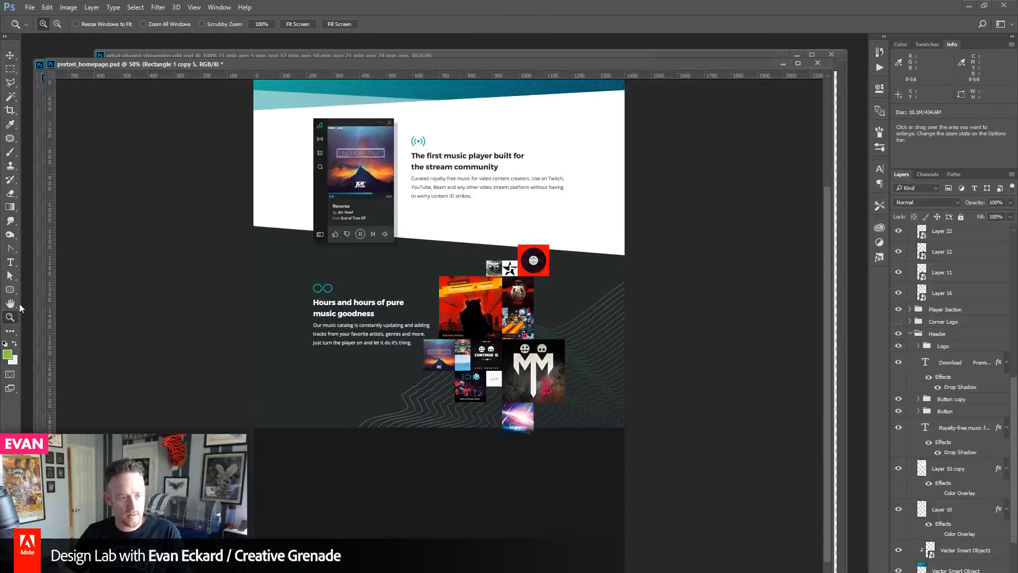
{"action": "left_click", "coordinate": [10, 277]}
{"action": "scroll", "coordinate": [664, 456], "scroll_direction": "down", "scroll_amount": 1}
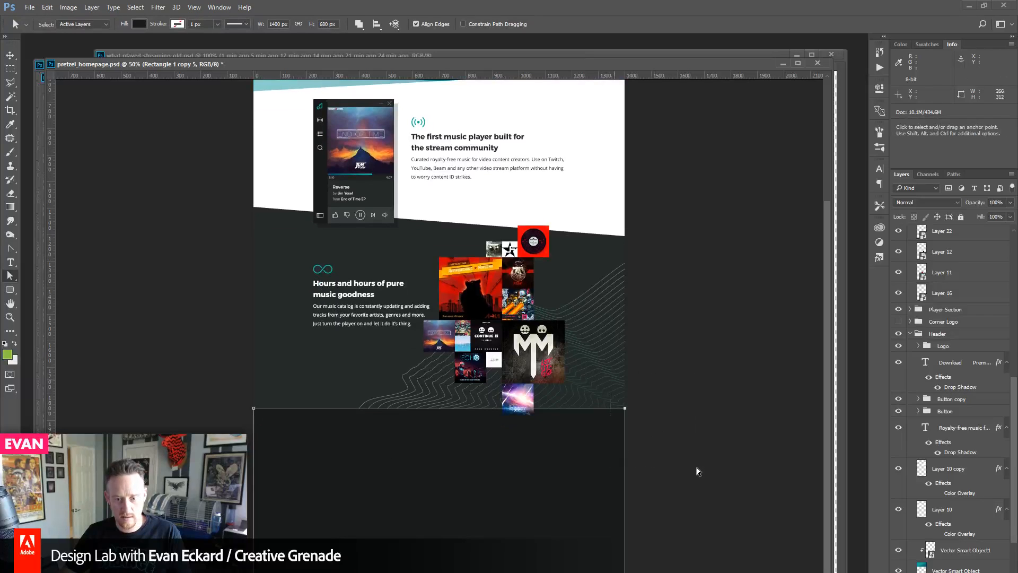
{"action": "key", "text": "shift+Up"}
{"action": "key", "text": "shift+Up"}
{"action": "key", "text": "shift+Up"}
{"action": "key", "text": "shift+Up"}
{"action": "key", "text": "shift+Up"}
{"action": "key", "text": "shift+Up"}
{"action": "key", "text": "shift+Up"}
{"action": "key", "text": "shift+Up"}
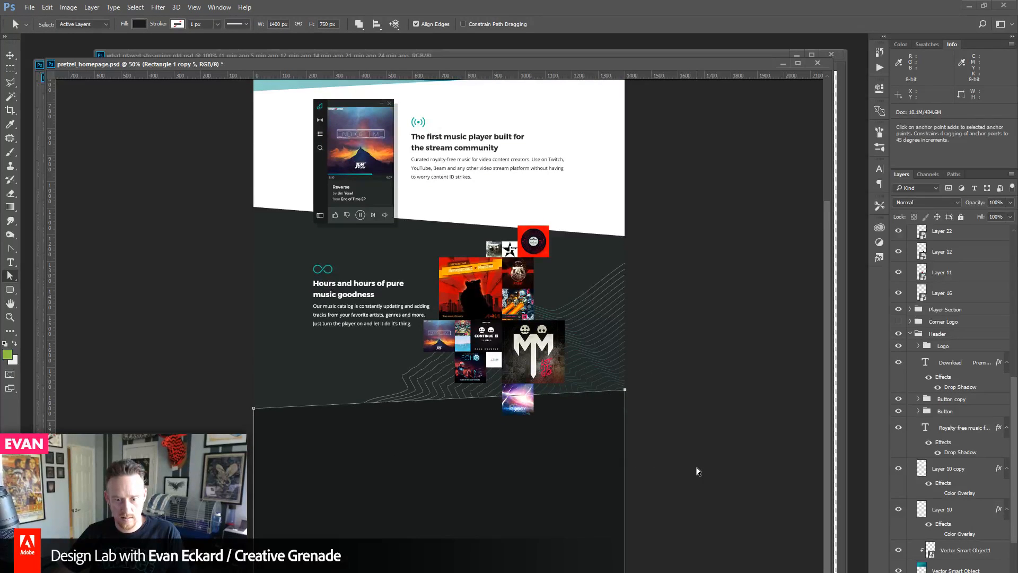
{"action": "key", "text": "shift+Up"}
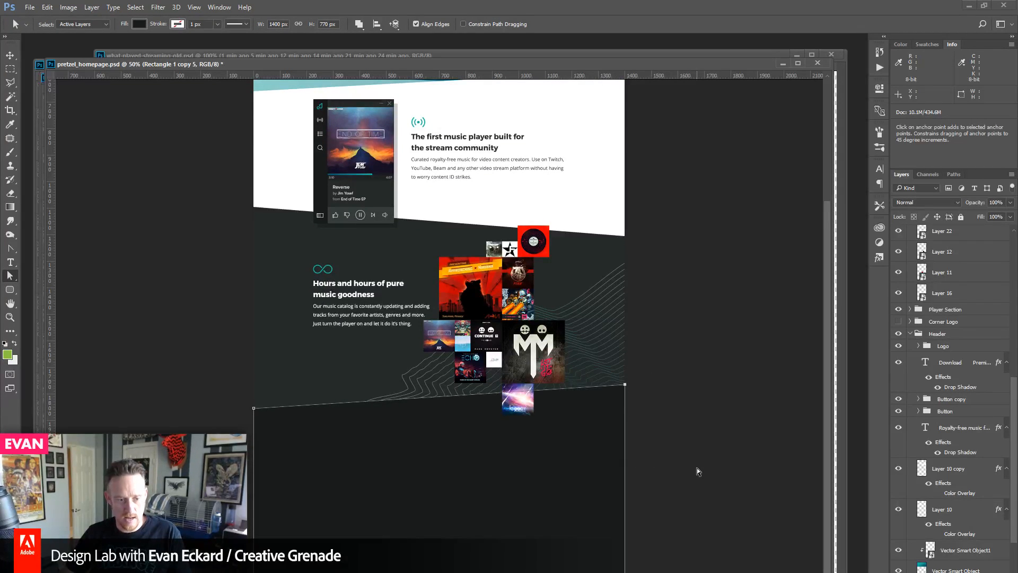
- Move the whole slanted dark rectangle 30 px down
{"action": "key", "text": "v"}
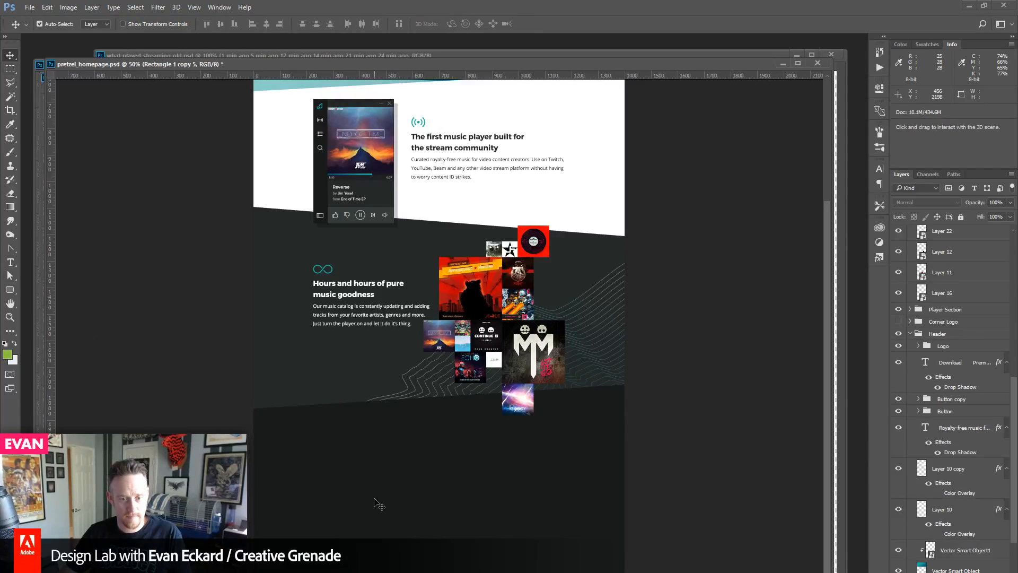
{"action": "key", "text": "shift+Down"}
{"action": "key", "text": "shift+Down"}
{"action": "key", "text": "shift+Down"}
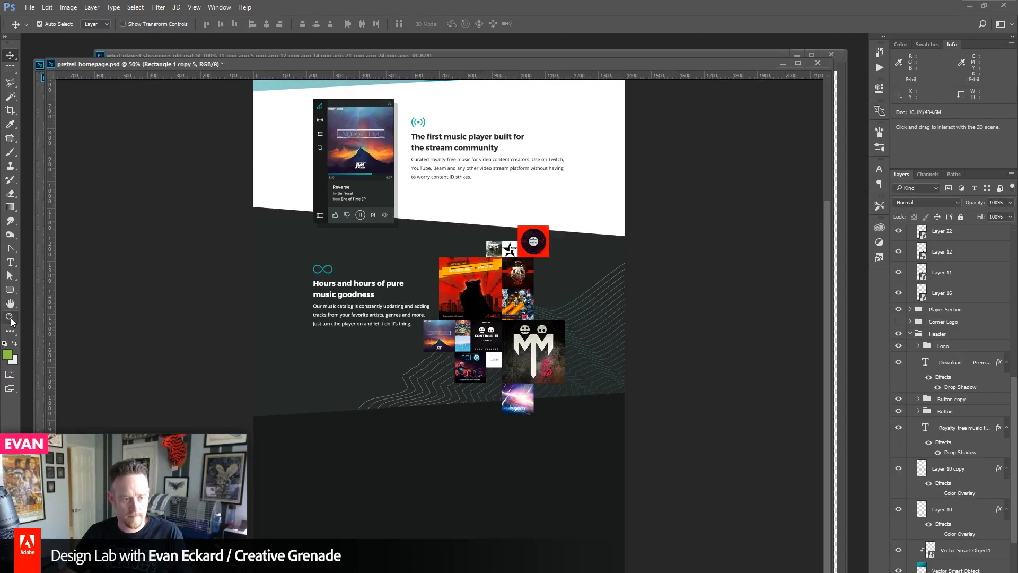
- Narrow the catalog paragraph's text box from its right edge so the copy wraps onto four lines clear of the covers
{"action": "key", "text": "z"}
{"action": "left_click", "coordinate": [479, 420]}
{"action": "left_click", "coordinate": [487, 354]}
{"action": "scroll", "coordinate": [487, 354], "scroll_direction": "up", "scroll_amount": 3}
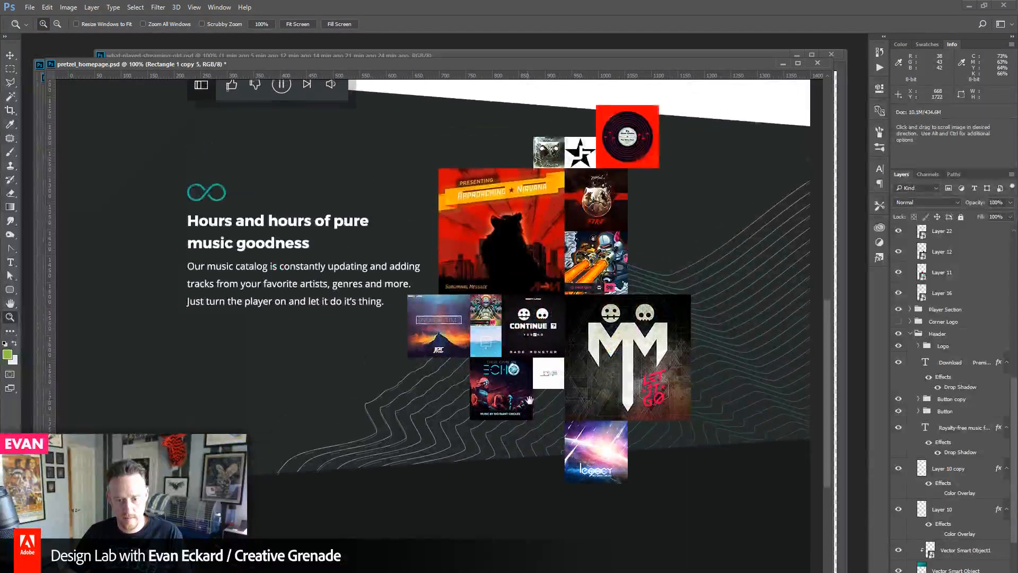
{"action": "left_click", "coordinate": [10, 262]}
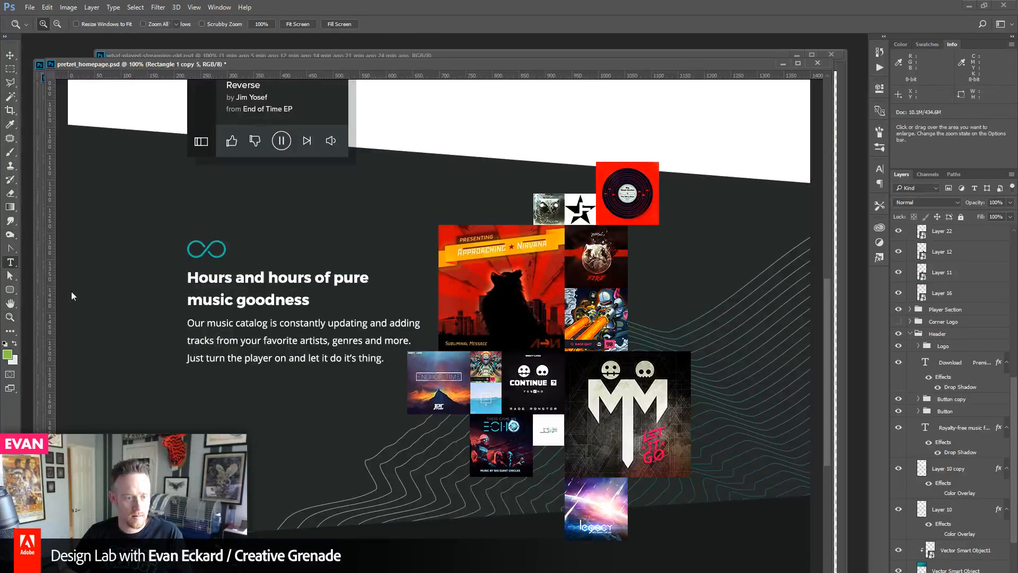
{"action": "left_click", "coordinate": [371, 357]}
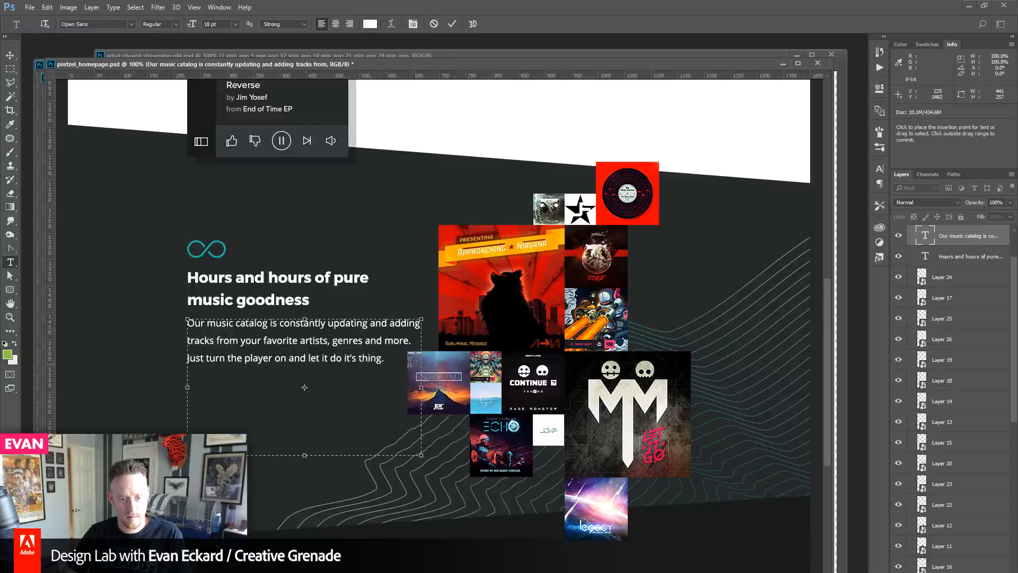
{"action": "left_click_drag", "start_coordinate": [424, 388], "coordinate": [389, 389]}
{"action": "left_click", "coordinate": [10, 68]}
{"action": "left_click", "coordinate": [10, 57]}
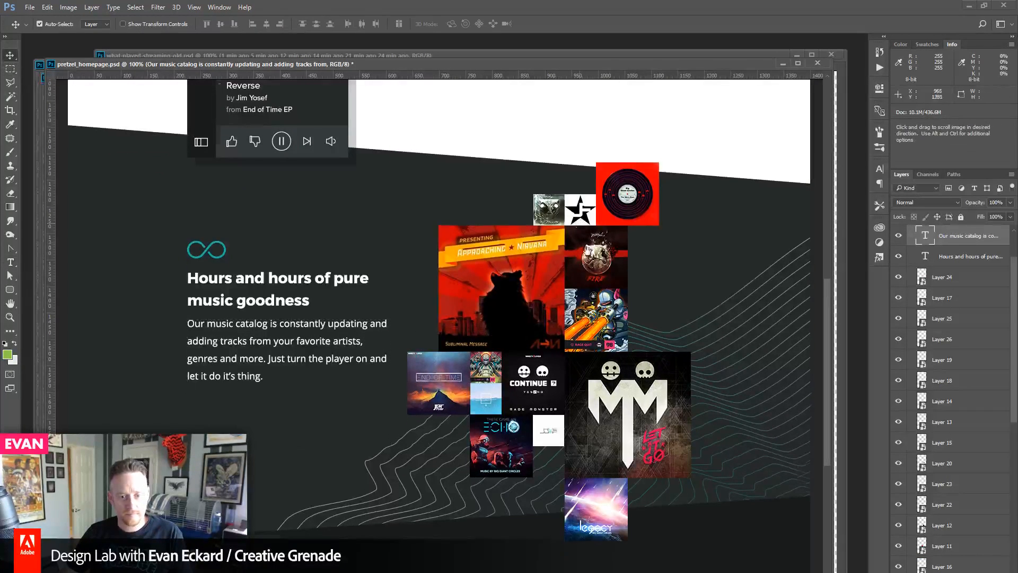
- Open 24.jpg, copy the entire Mothership cover into the homepage mockup and convert its layer to a smart object
{"action": "left_click_drag", "start_coordinate": [597, 390], "coordinate": [597, 344]}
{"action": "left_click_drag", "start_coordinate": [488, 404], "coordinate": [488, 437]}
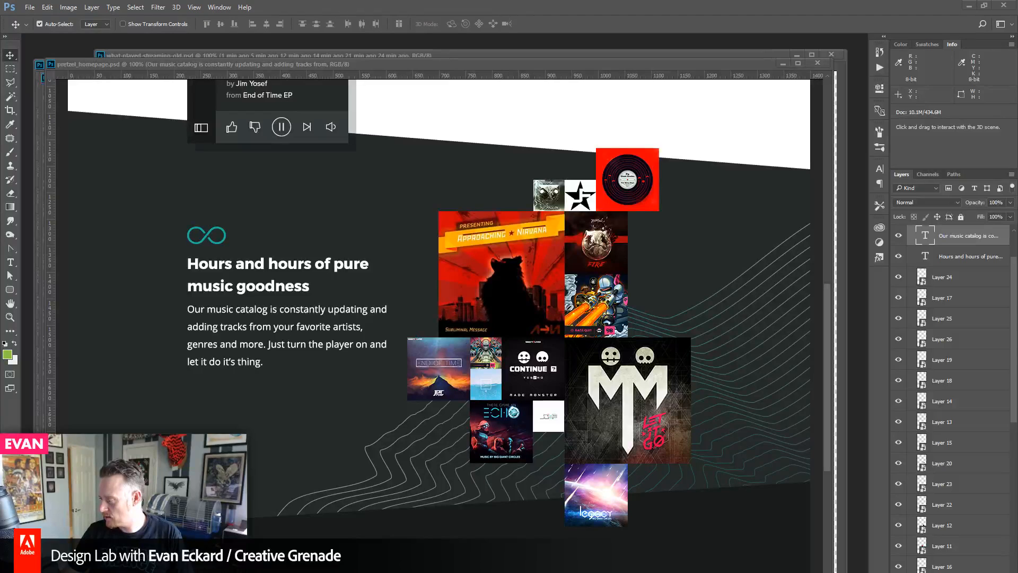
{"action": "left_click_drag", "start_coordinate": [436, 109], "coordinate": [444, 40]}
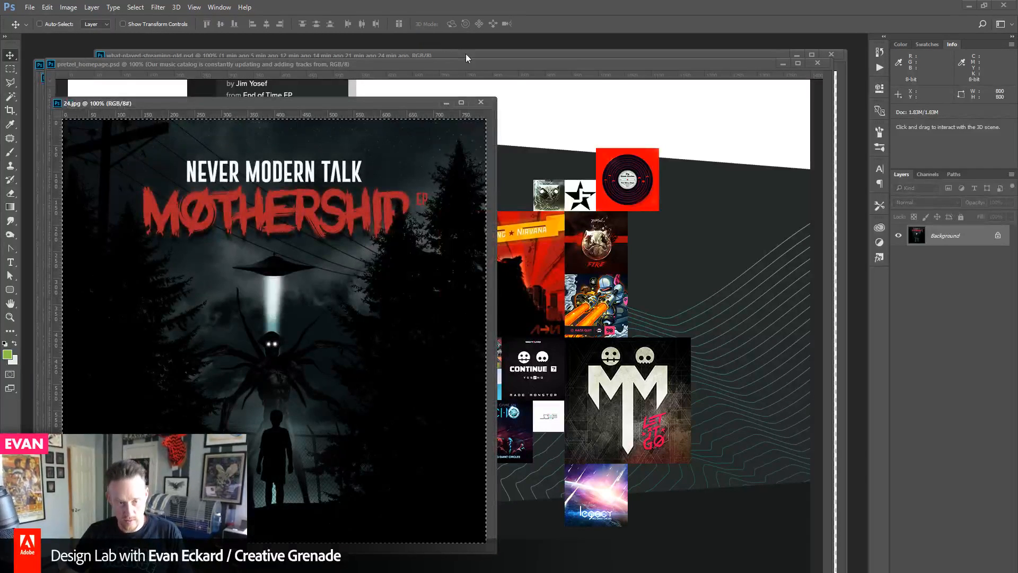
{"action": "key", "text": "ctrl+w"}
{"action": "key", "text": "ctrl+v"}
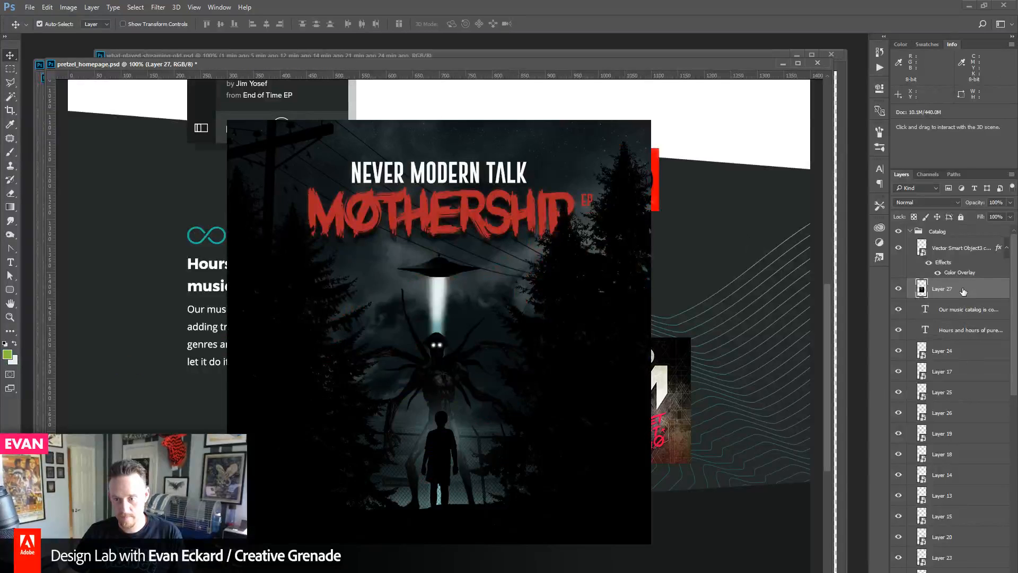
{"action": "right_click", "coordinate": [934, 302]}
{"action": "left_click", "coordinate": [880, 260]}
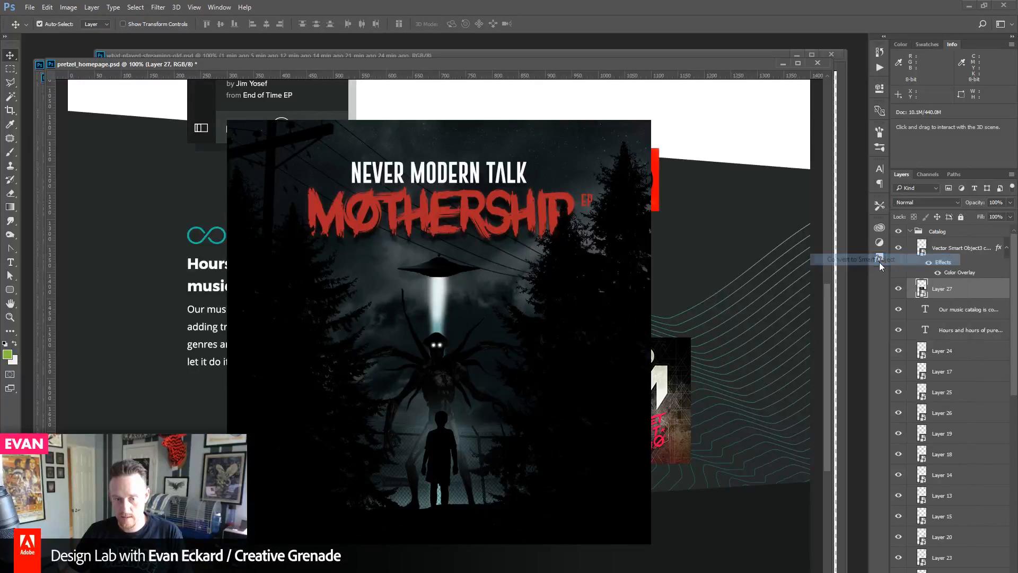
- Scale the Mothership cover to half-size and place it beside the Legacy cover, directly beneath the Let It Go cover
{"action": "key", "text": "ctrl+t"}
{"action": "left_click_drag", "start_coordinate": [228, 121], "coordinate": [643, 491]}
{"action": "left_click_drag", "start_coordinate": [637, 529], "coordinate": [644, 481]}
{"action": "key", "text": "Return"}
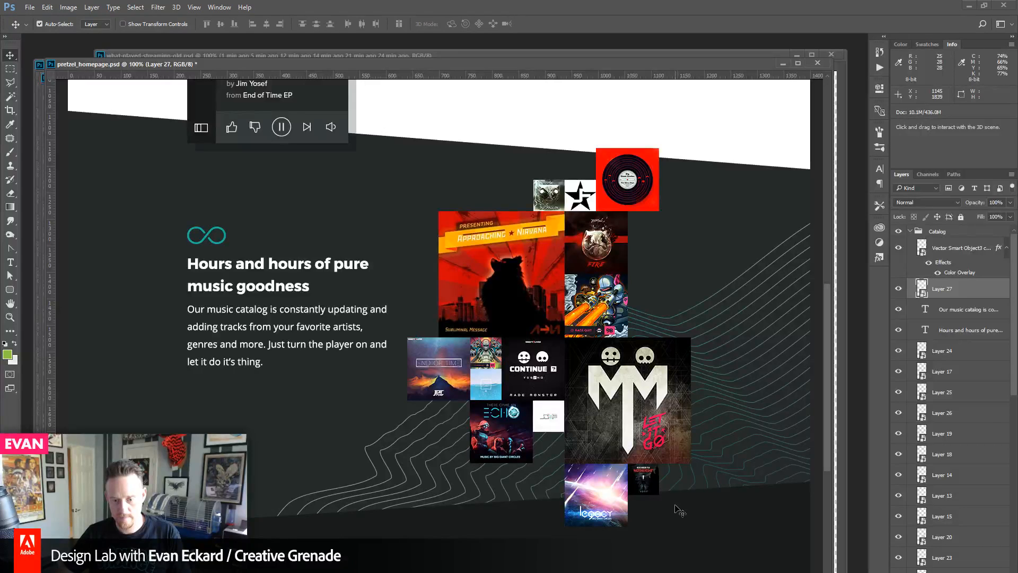
- Raise the right-hand top anchor point of the dark slanted rectangle below the catalog section by 20 px and save the mockup
{"action": "left_click", "coordinate": [704, 516]}
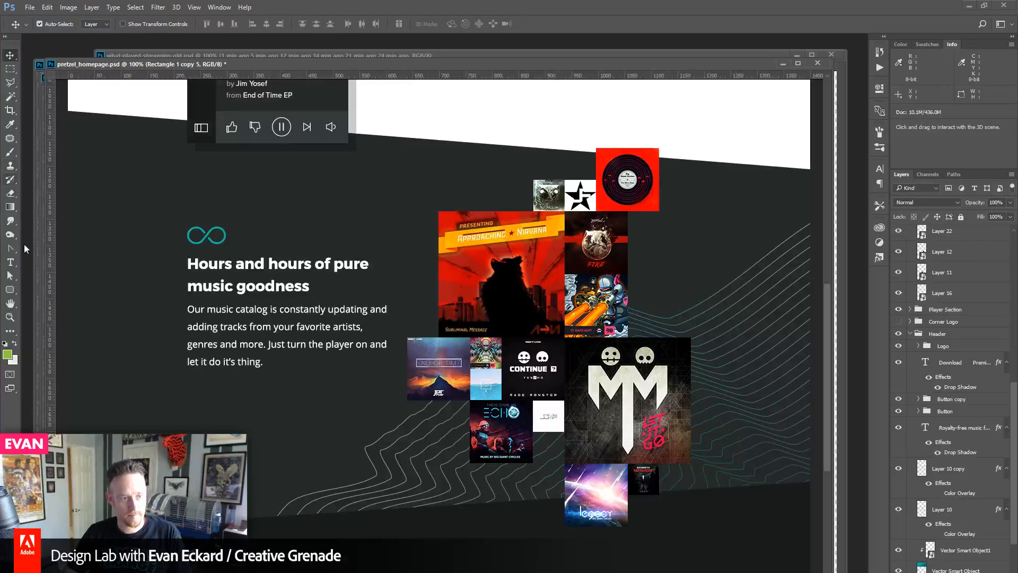
{"action": "left_click", "coordinate": [10, 248]}
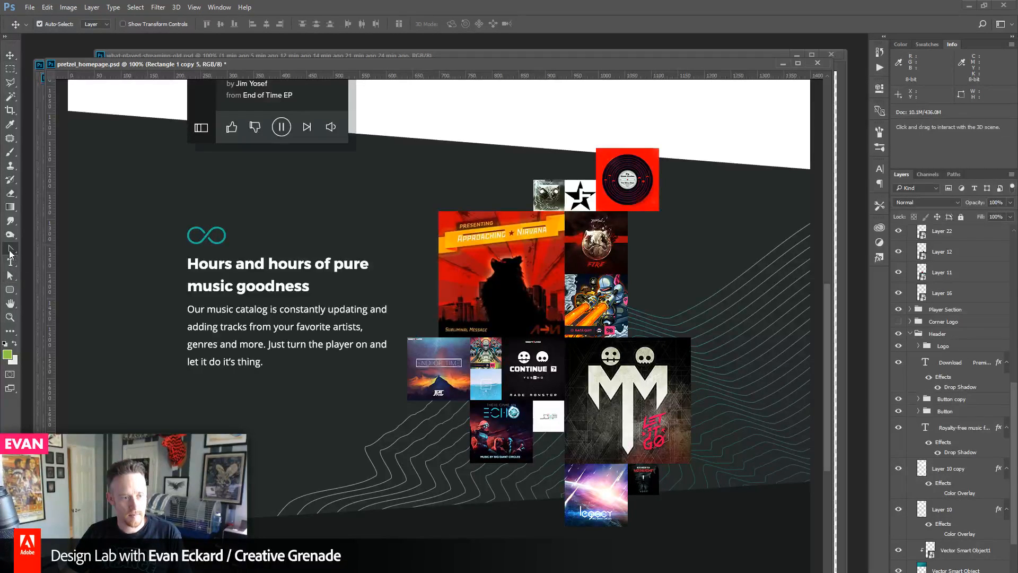
{"action": "left_click", "coordinate": [10, 275]}
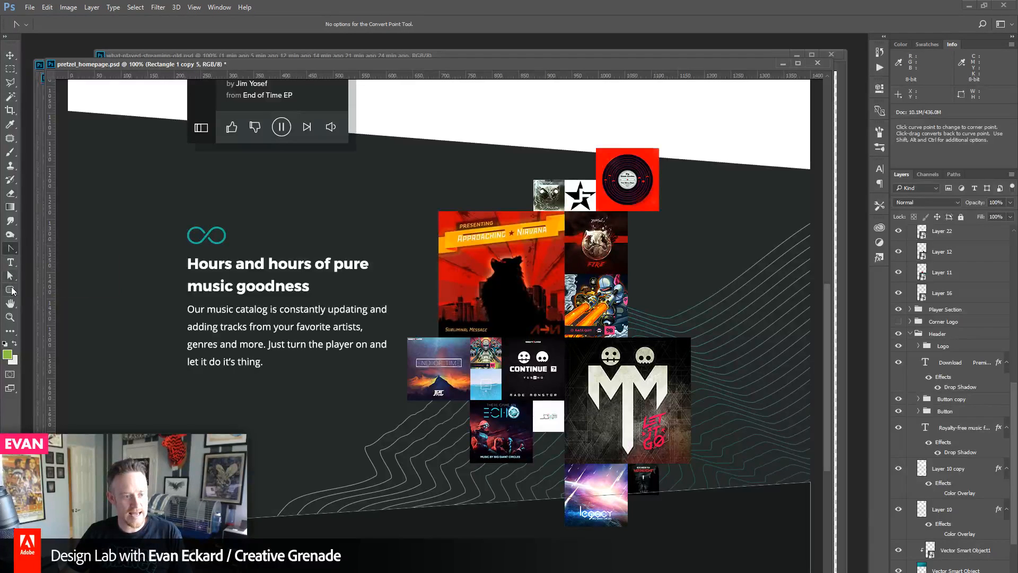
{"action": "left_click_drag", "start_coordinate": [813, 472], "coordinate": [791, 502]}
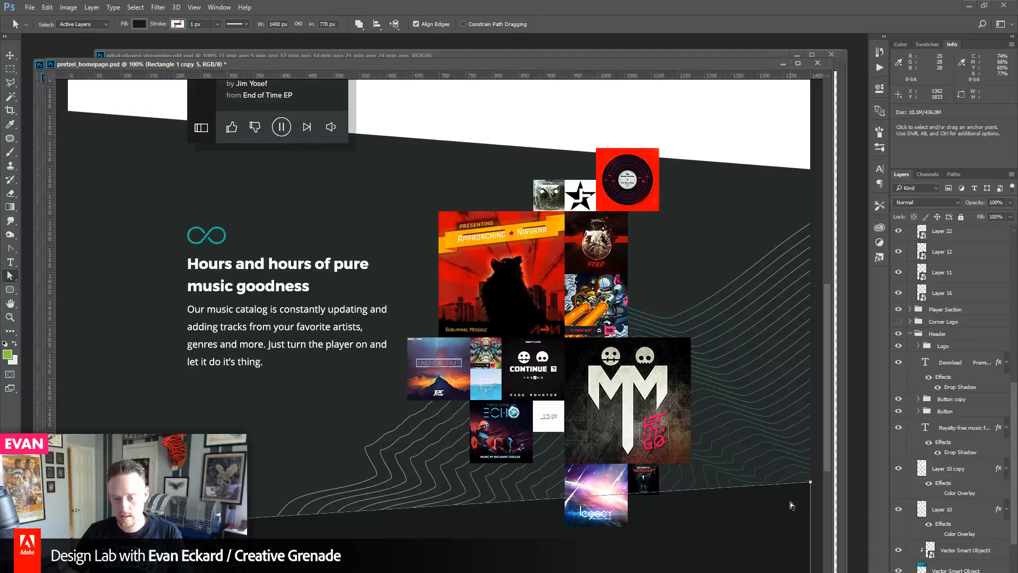
{"action": "key", "text": "shift+Up"}
{"action": "key", "text": "shift+Up"}
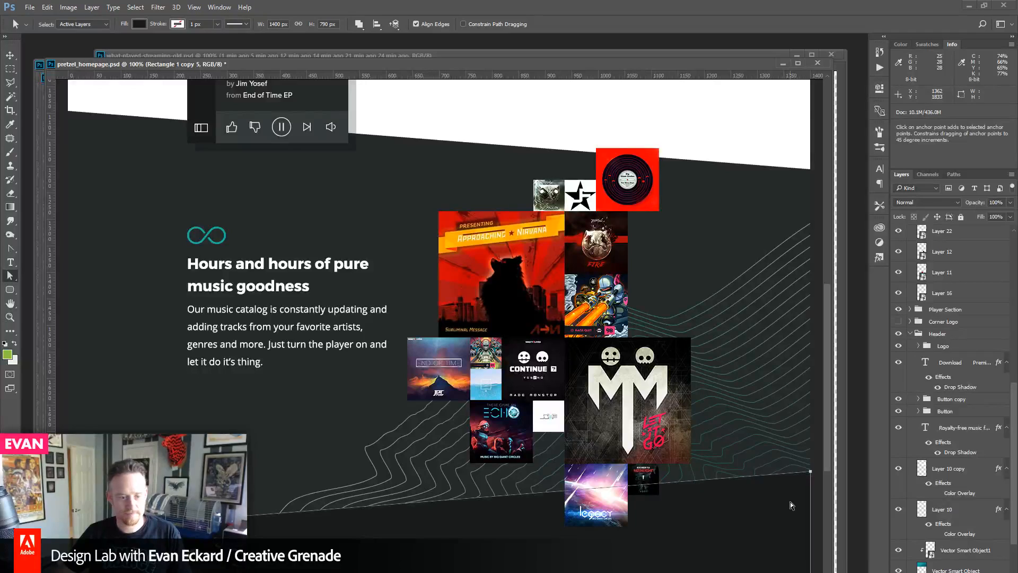
{"action": "left_click_drag", "start_coordinate": [373, 538], "coordinate": [370, 536]}
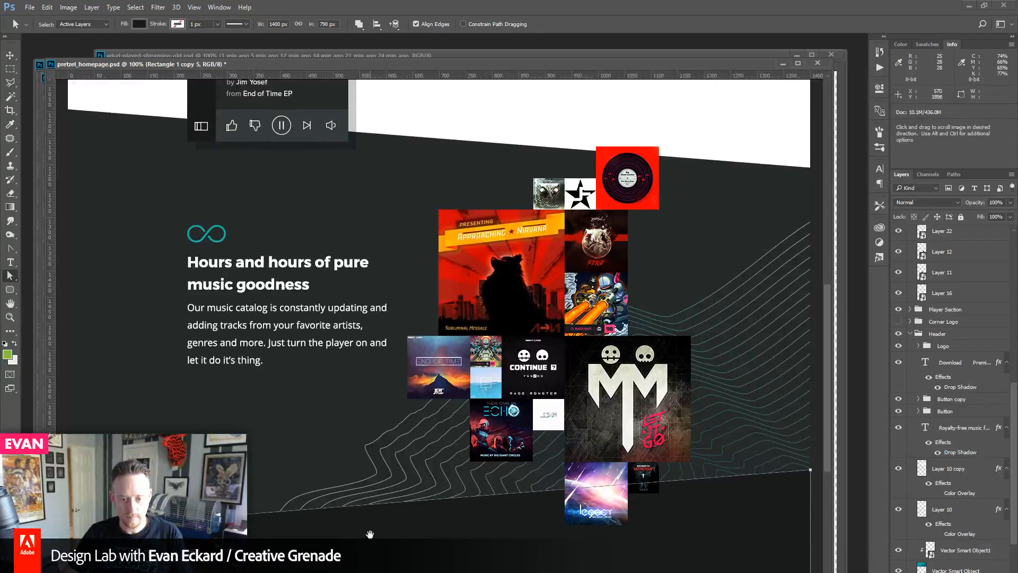
{"action": "left_click", "coordinate": [9, 55]}
{"action": "left_click_drag", "start_coordinate": [404, 270], "coordinate": [443, 289]}
{"action": "key", "text": "ctrl+s"}
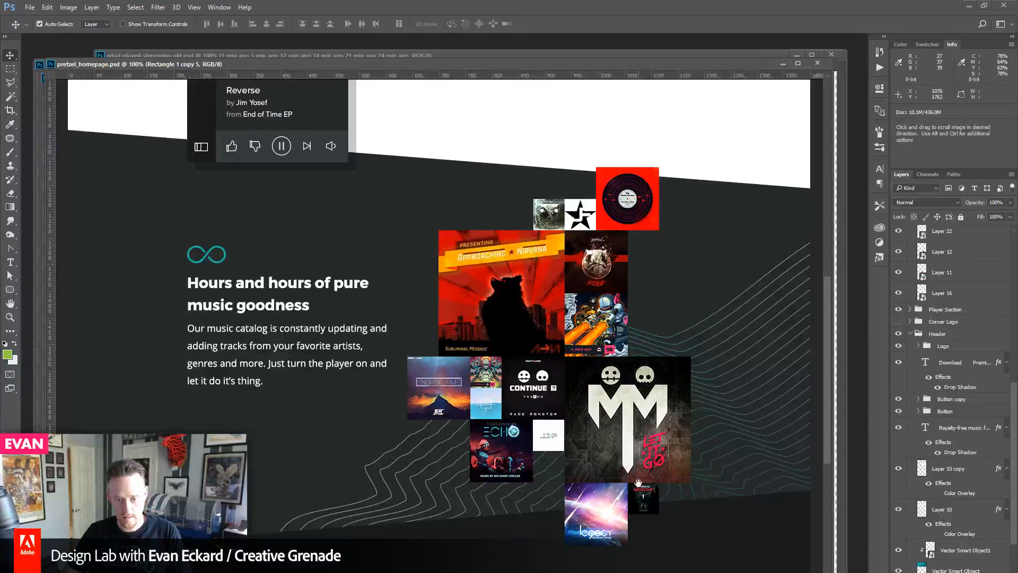
{"action": "left_click_drag", "start_coordinate": [643, 486], "coordinate": [664, 454]}
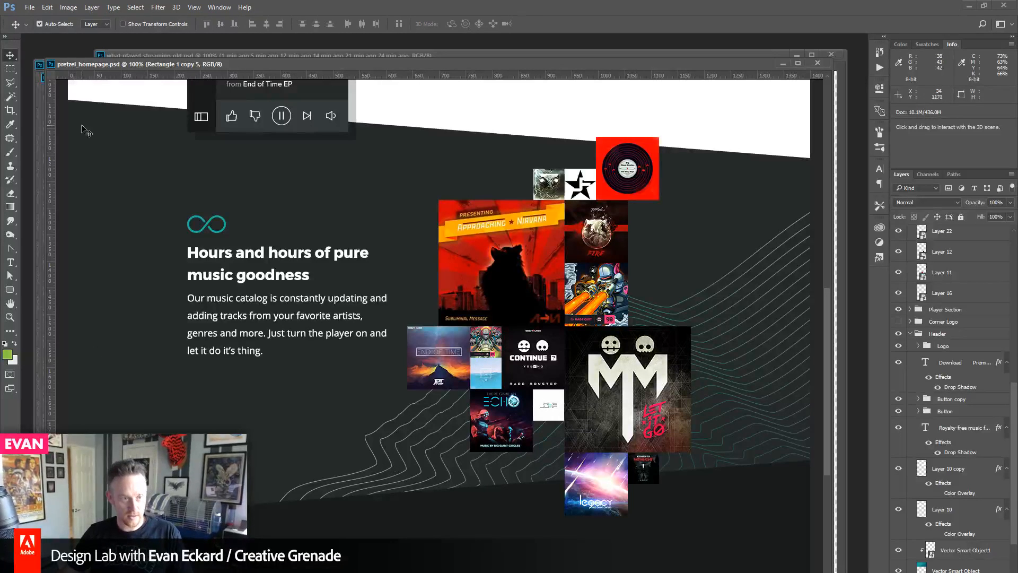
- Close the four album cover image files, minimize what-played-streaming-old.psd and move the homepage window back up in the workspace
{"action": "left_click_drag", "start_coordinate": [165, 66], "coordinate": [183, 117]}
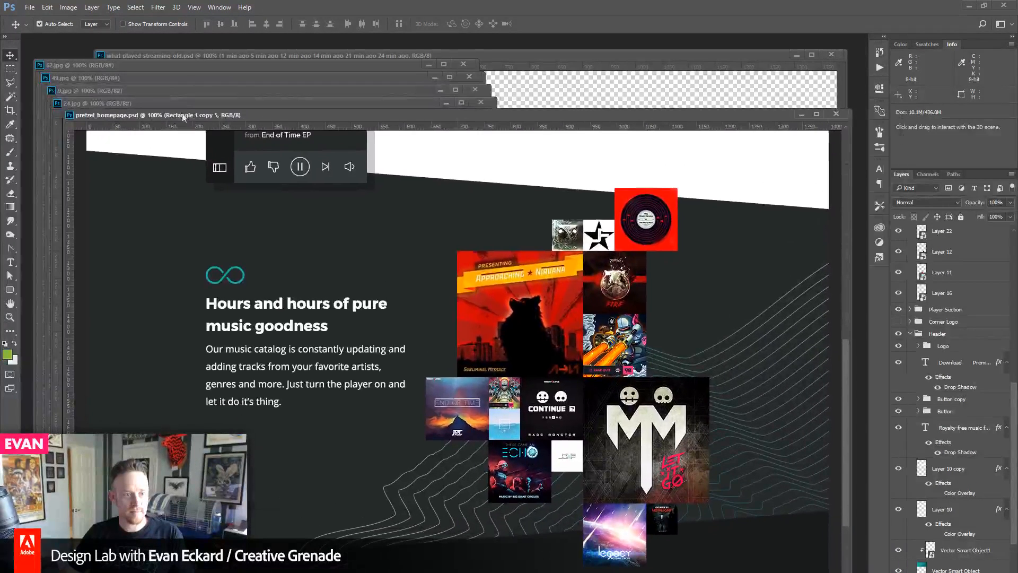
{"action": "left_click", "coordinate": [146, 104]}
{"action": "left_click", "coordinate": [480, 103]}
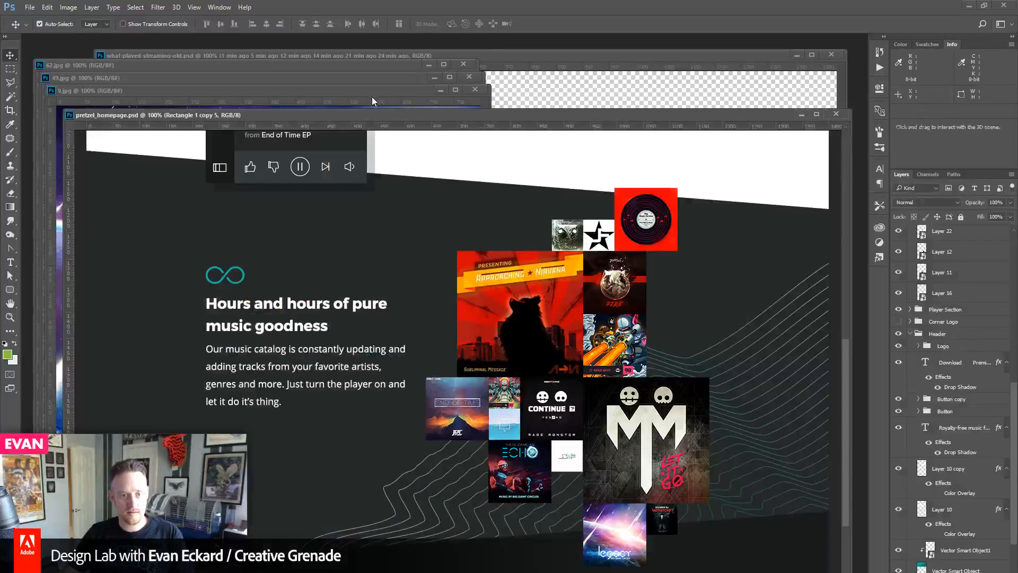
{"action": "left_click", "coordinate": [370, 93]}
{"action": "left_click", "coordinate": [475, 89]}
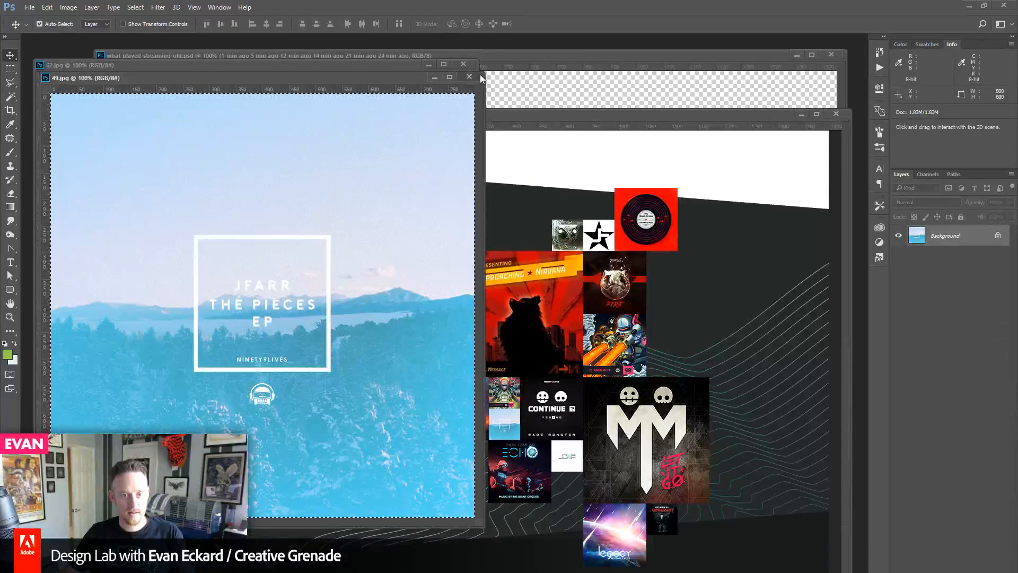
{"action": "left_click", "coordinate": [470, 77]}
{"action": "left_click", "coordinate": [298, 63]}
{"action": "left_click", "coordinate": [462, 63]}
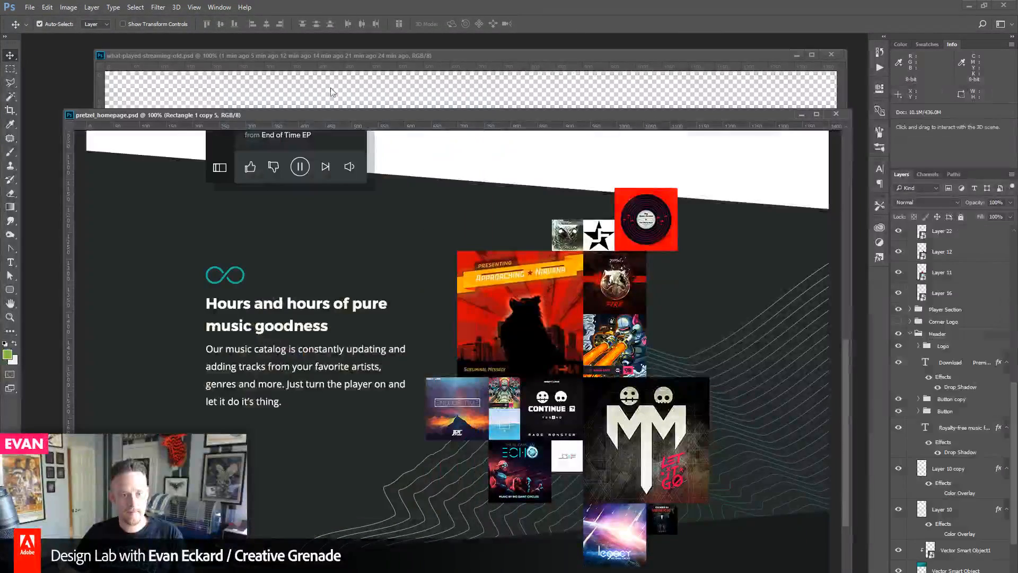
{"action": "left_click", "coordinate": [317, 56]}
{"action": "left_click", "coordinate": [797, 55]}
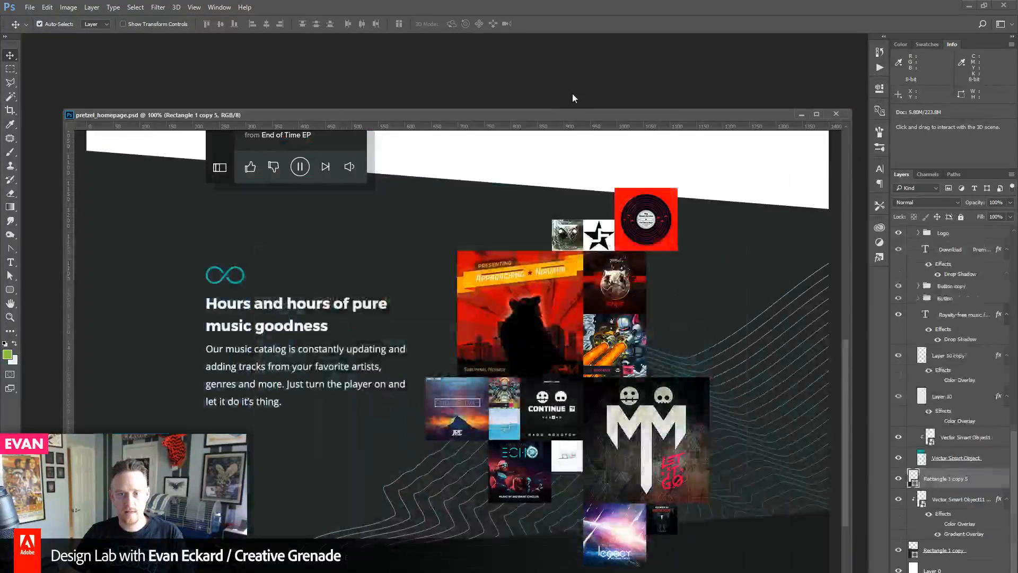
{"action": "left_click_drag", "start_coordinate": [504, 115], "coordinate": [487, 55]}
- Collapse the Header and Catalog layer groups, keeping both visible in the mockup
{"action": "left_click", "coordinate": [10, 318]}
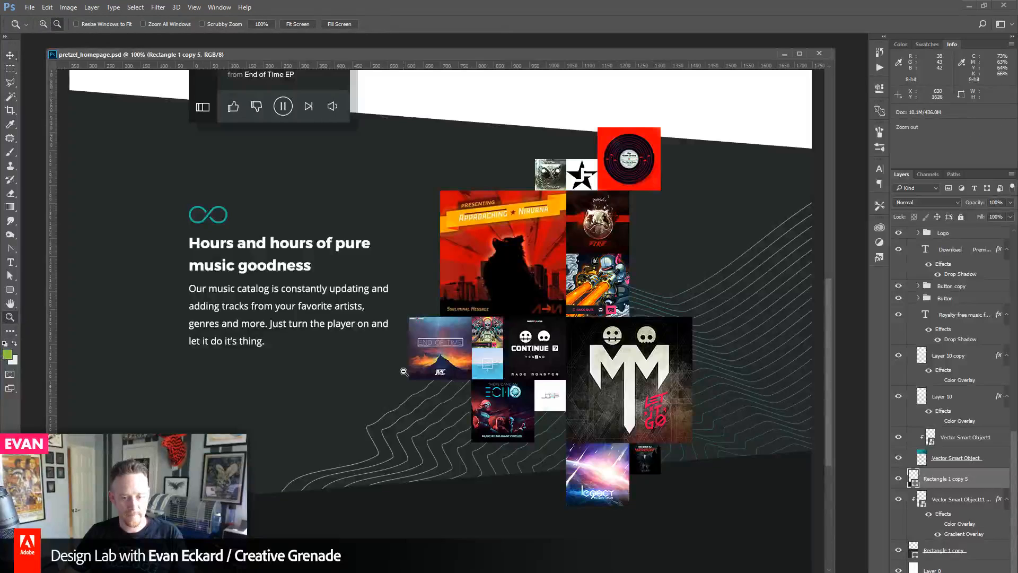
{"action": "left_click", "coordinate": [403, 371], "text": "alt"}
{"action": "left_click_drag", "start_coordinate": [402, 371], "coordinate": [402, 313]}
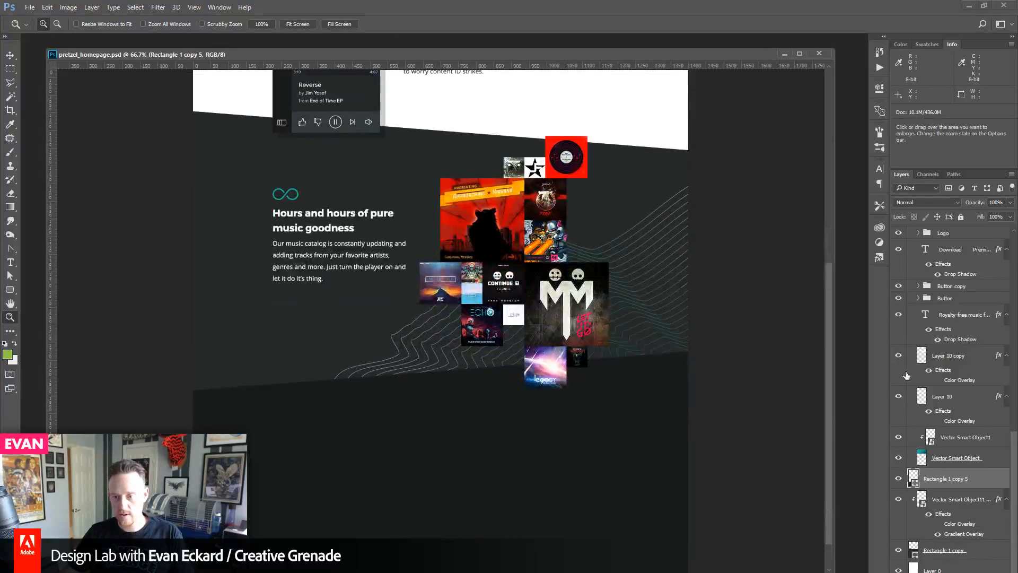
{"action": "scroll", "coordinate": [929, 361], "scroll_direction": "up", "scroll_amount": 4}
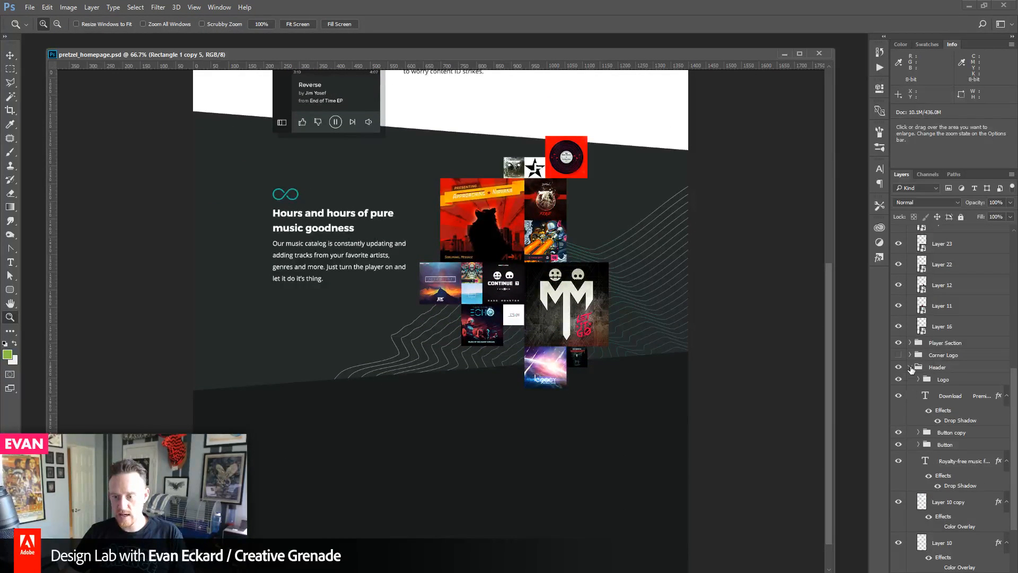
{"action": "scroll", "coordinate": [928, 486], "scroll_direction": "down", "scroll_amount": 5}
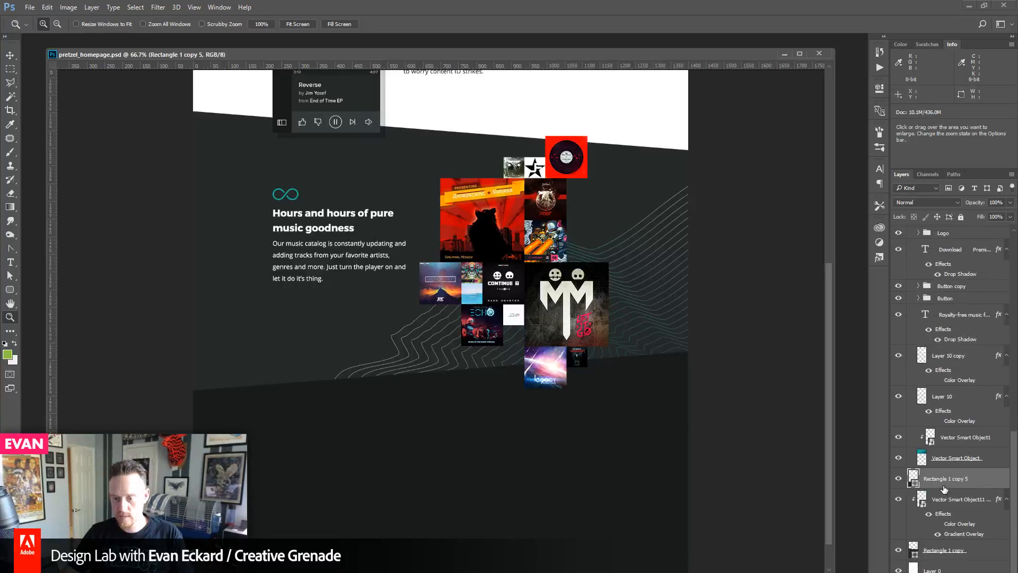
{"action": "scroll", "coordinate": [944, 488], "scroll_direction": "up", "scroll_amount": 3}
{"action": "left_click", "coordinate": [898, 307]}
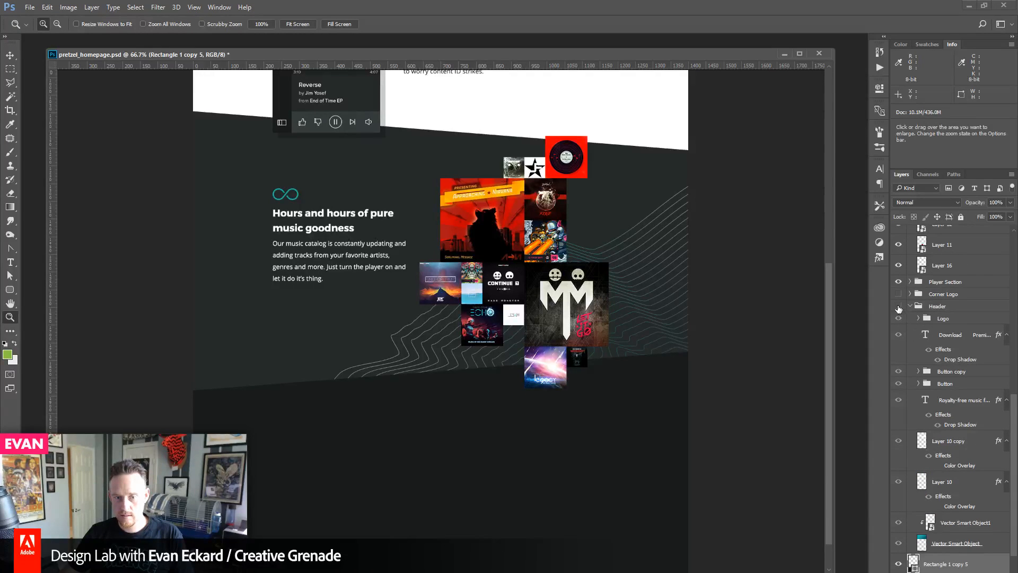
{"action": "scroll", "coordinate": [910, 311], "scroll_direction": "up", "scroll_amount": 10}
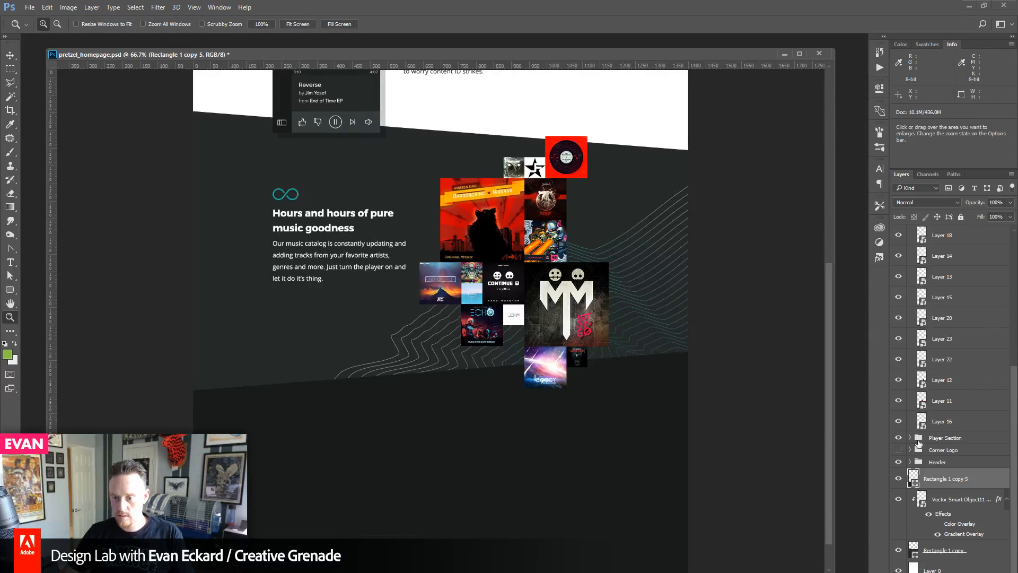
{"action": "scroll", "coordinate": [928, 444], "scroll_direction": "up", "scroll_amount": 3}
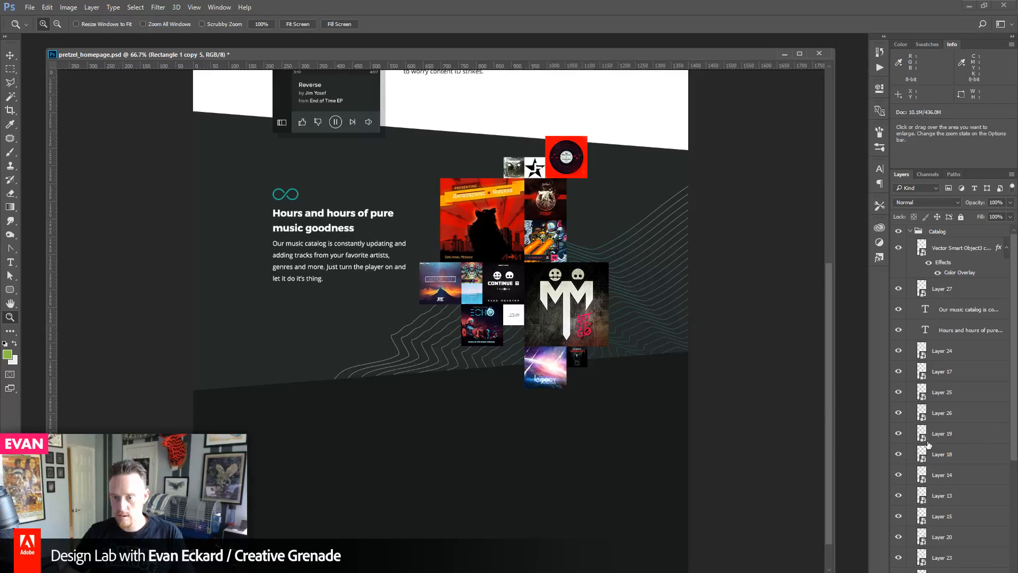
{"action": "left_click", "coordinate": [899, 232]}
{"action": "left_click", "coordinate": [899, 232]}
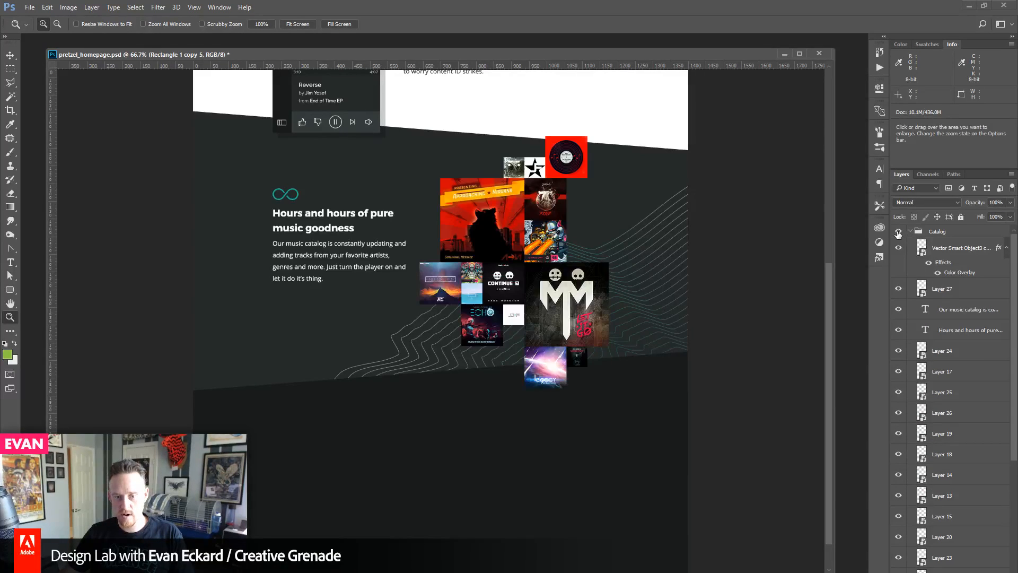
{"action": "left_click", "coordinate": [910, 231]}
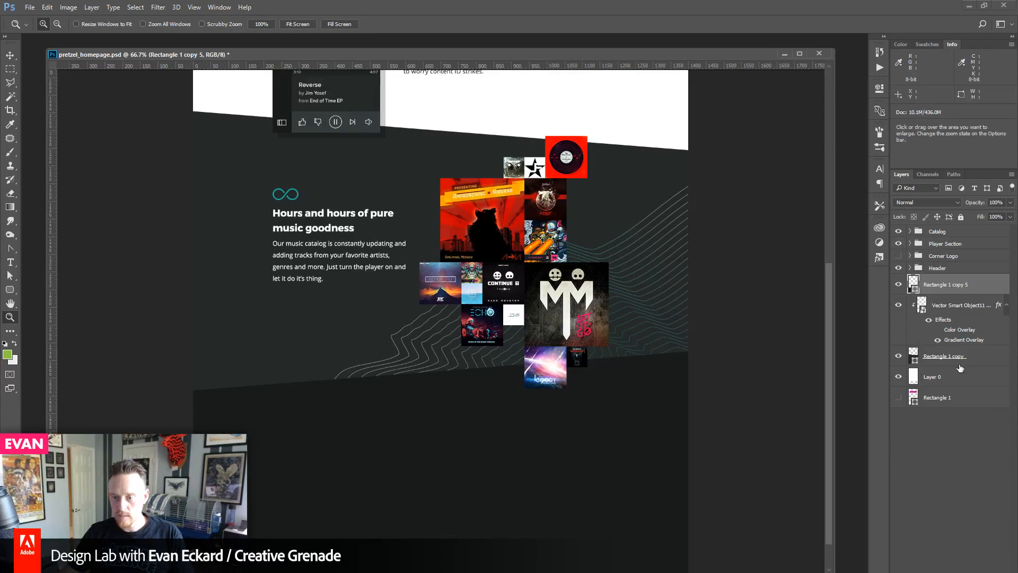
{"action": "left_click", "coordinate": [898, 399]}
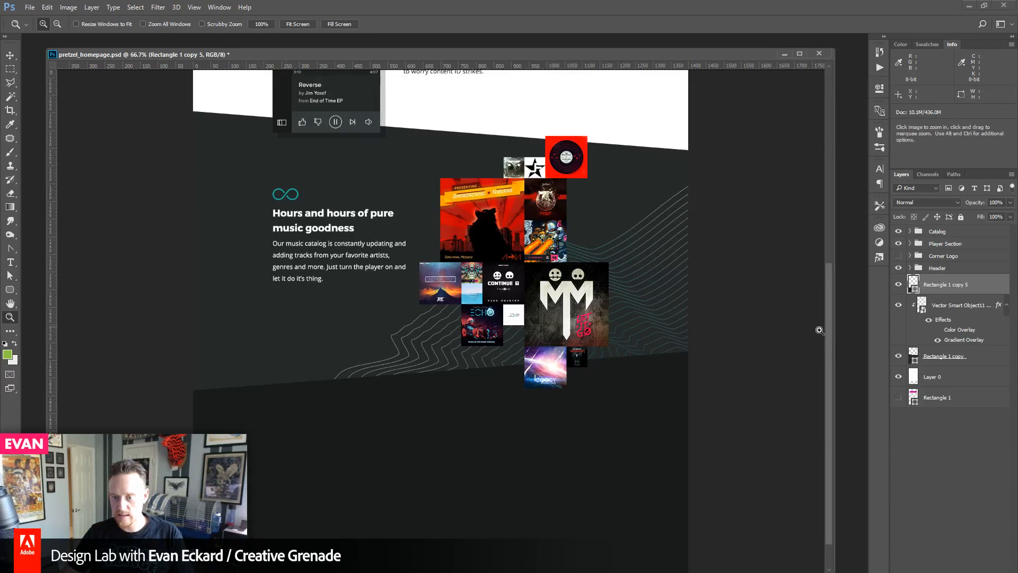
- Lower the right-hand top anchor point of the dark slanted rectangle by 10 px, deselect it and save the mockup
{"action": "left_click", "coordinate": [320, 475]}
{"action": "left_click", "coordinate": [457, 382], "text": "alt"}
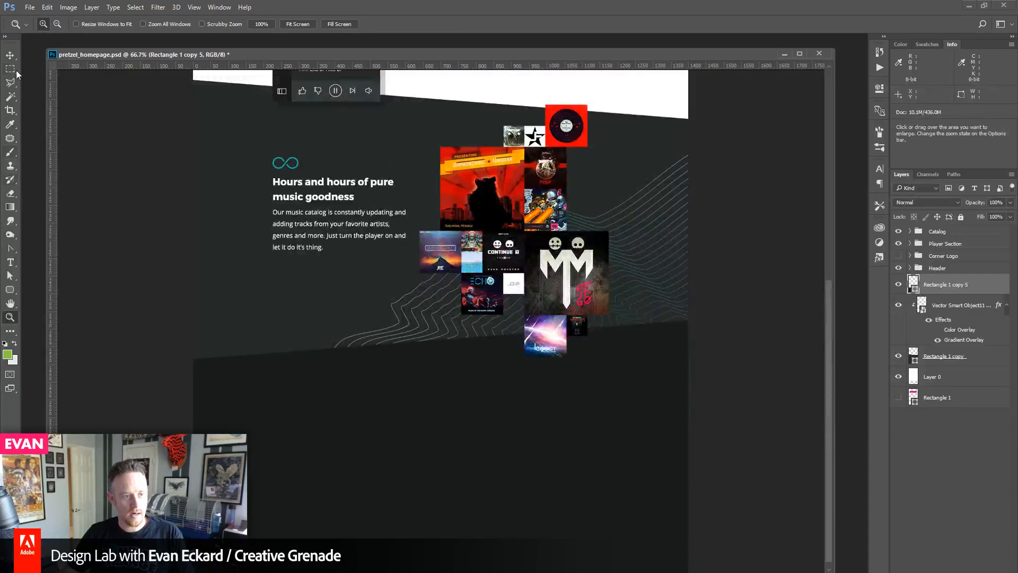
{"action": "left_click", "coordinate": [10, 276]}
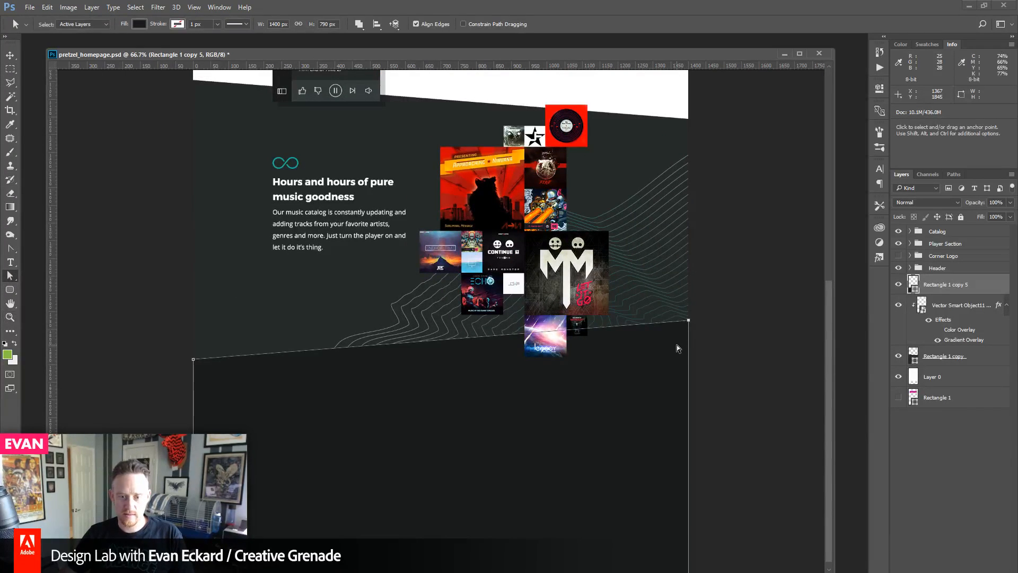
{"action": "key", "text": "shift+Down"}
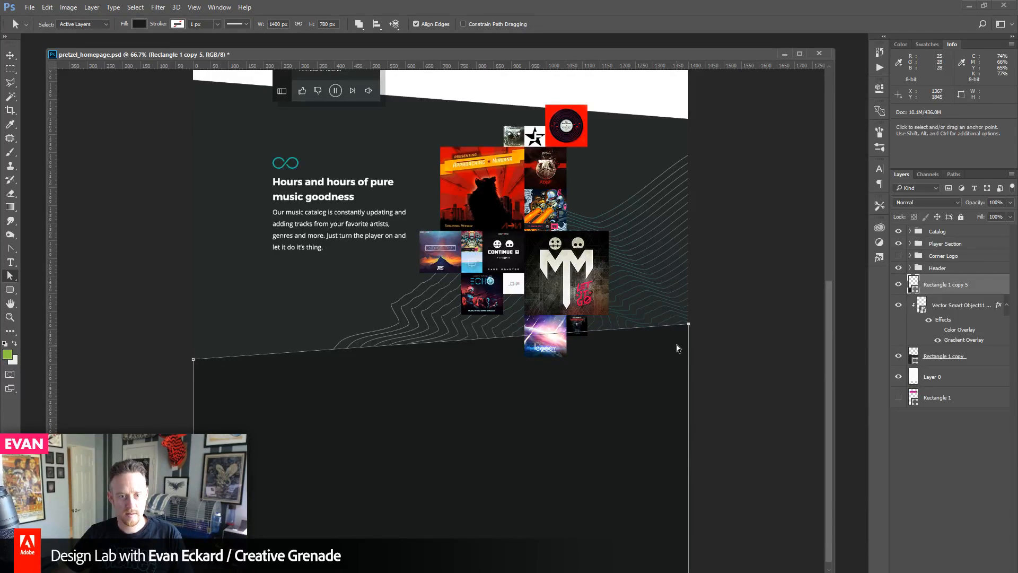
{"action": "left_click", "coordinate": [10, 56]}
{"action": "left_click", "coordinate": [115, 225], "text": "ctrl"}
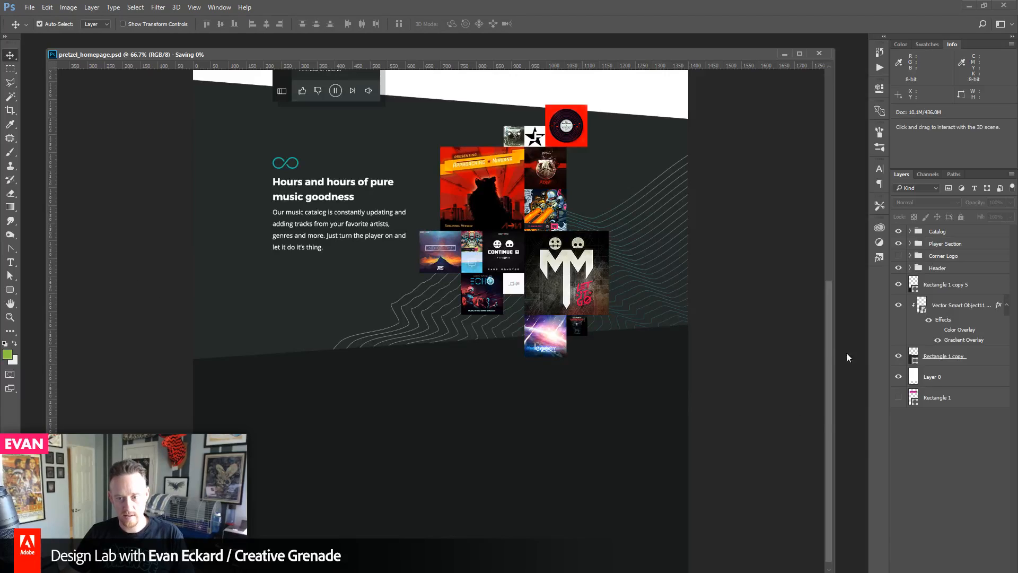
{"action": "left_click_drag", "start_coordinate": [830, 344], "coordinate": [807, 97]}
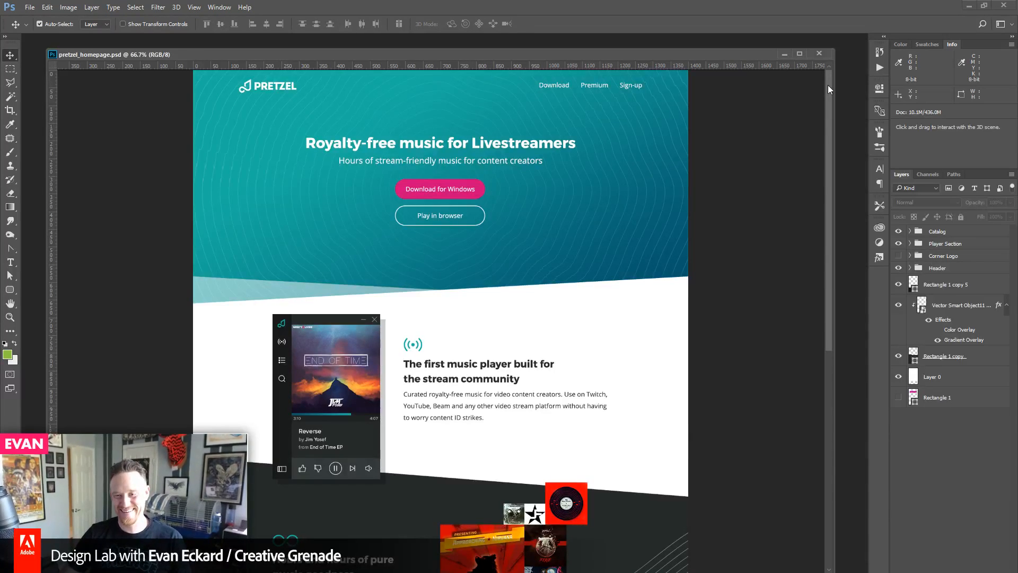
{"action": "left_click_drag", "start_coordinate": [829, 85], "coordinate": [817, 44]}
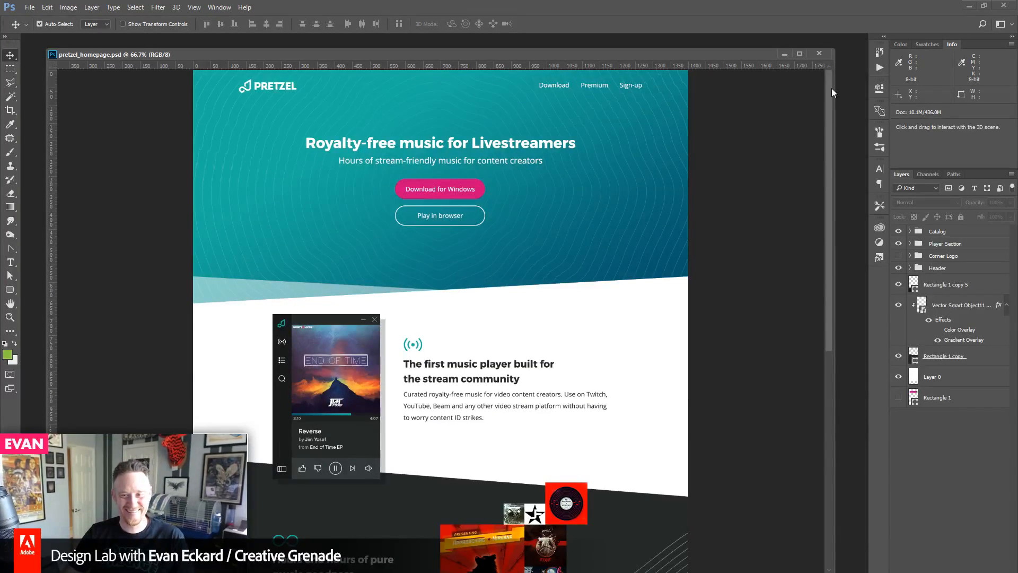
{"action": "left_click_drag", "start_coordinate": [831, 88], "coordinate": [854, 253]}
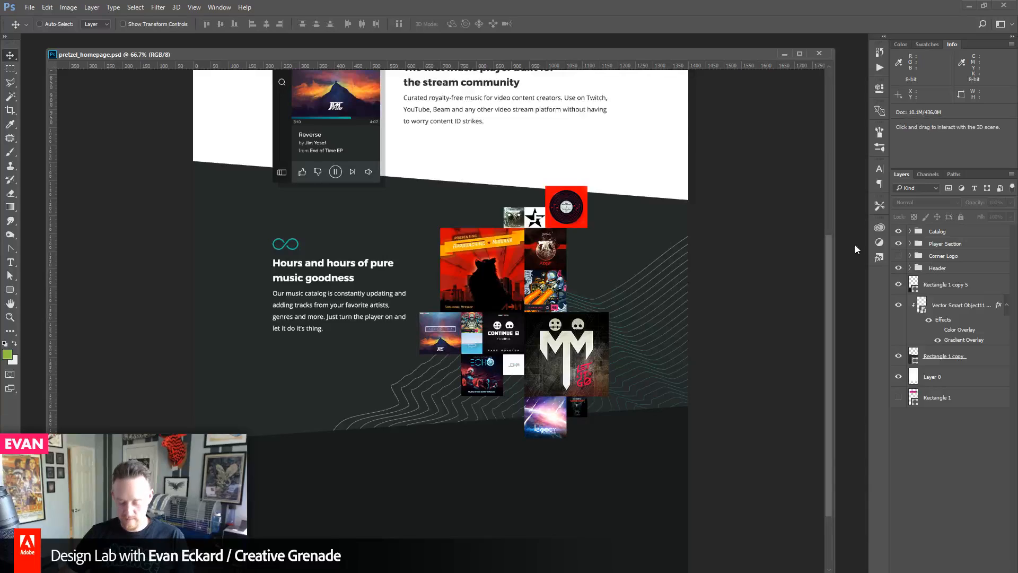
- Show the column guides and move the album cover layers from Layer 24 through Layer 16 in the Catalog group 60 px to the right
{"action": "key", "text": "ctrl+semicolon"}
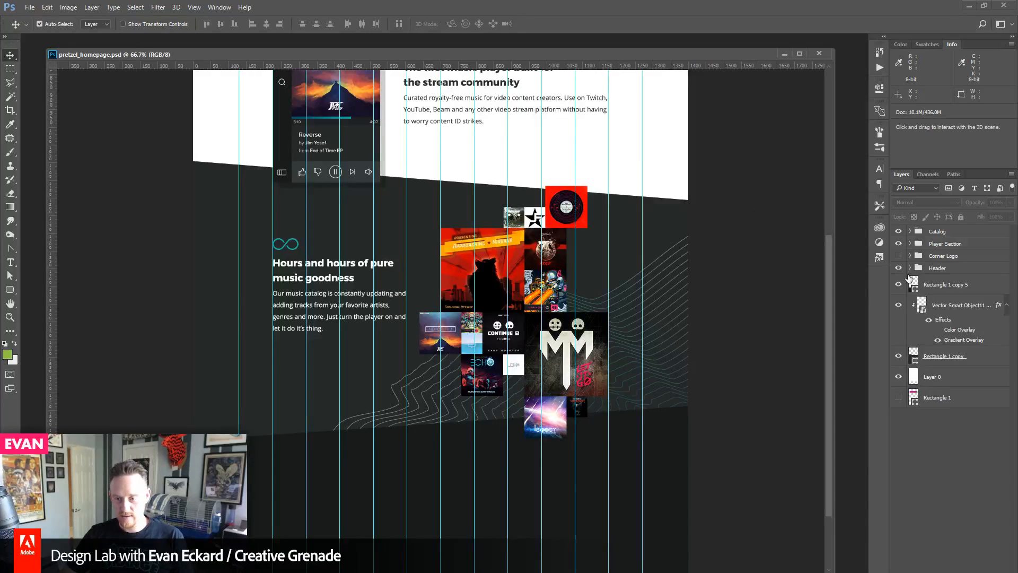
{"action": "left_click", "coordinate": [910, 232]}
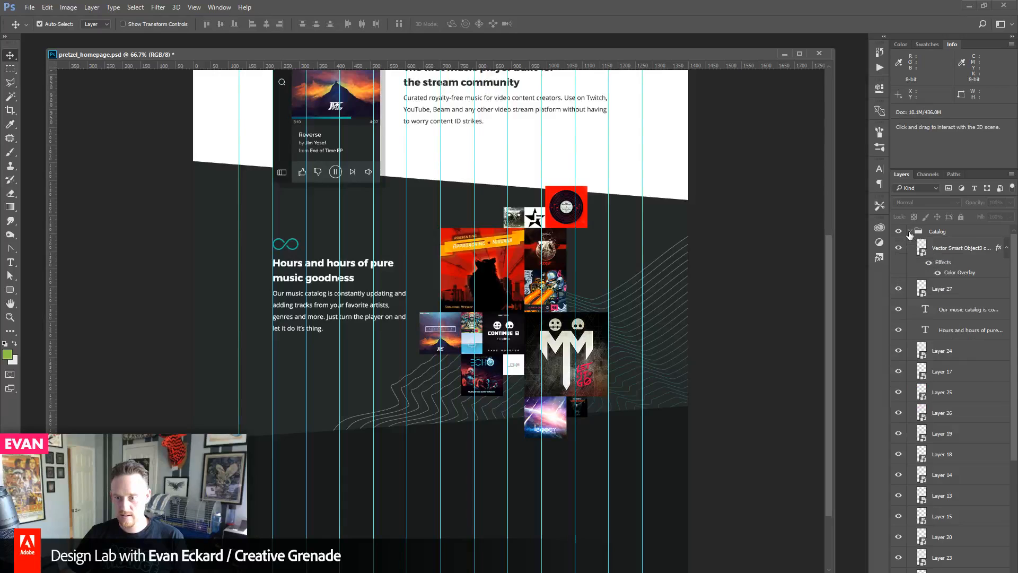
{"action": "left_click", "coordinate": [961, 352]}
{"action": "scroll", "coordinate": [963, 360], "scroll_direction": "down", "scroll_amount": 2}
{"action": "left_click", "coordinate": [961, 546], "text": "shift"}
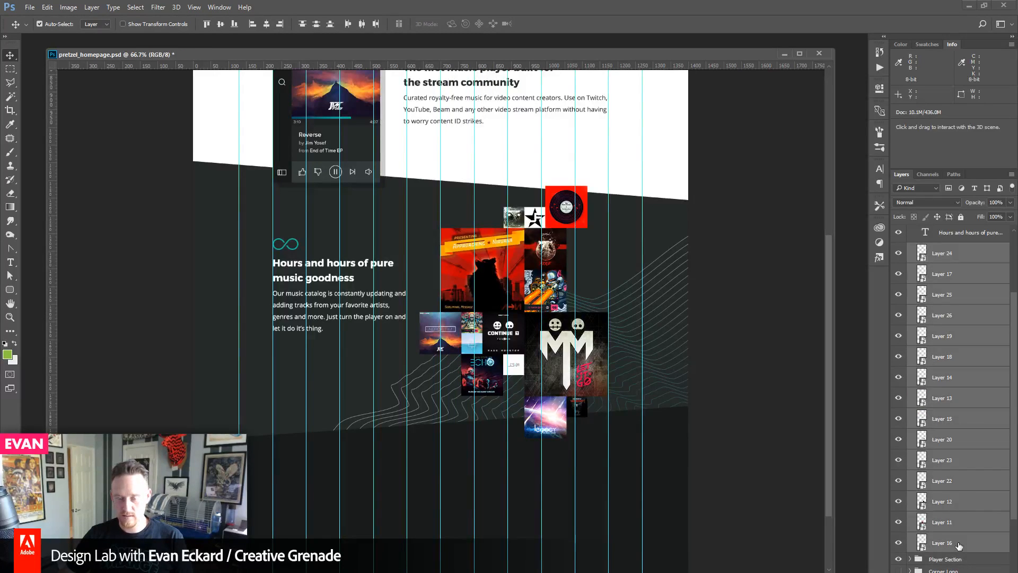
{"action": "key", "text": "shift+Right"}
{"action": "key", "text": "shift+Right"}
{"action": "key", "text": "shift+Right"}
{"action": "key", "text": "shift+Right"}
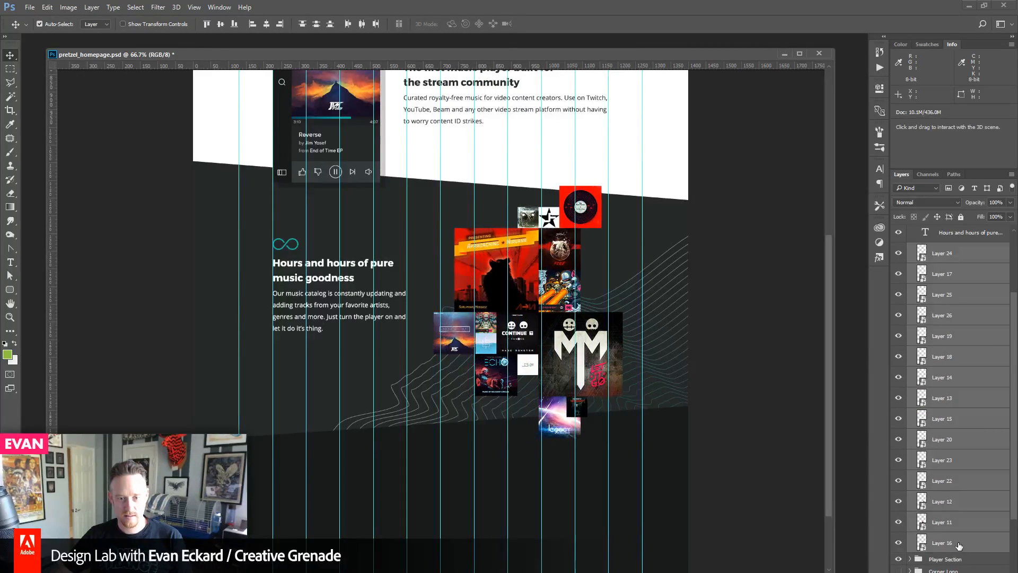
{"action": "key", "text": "shift+Right"}
{"action": "key", "text": "shift+Right"}
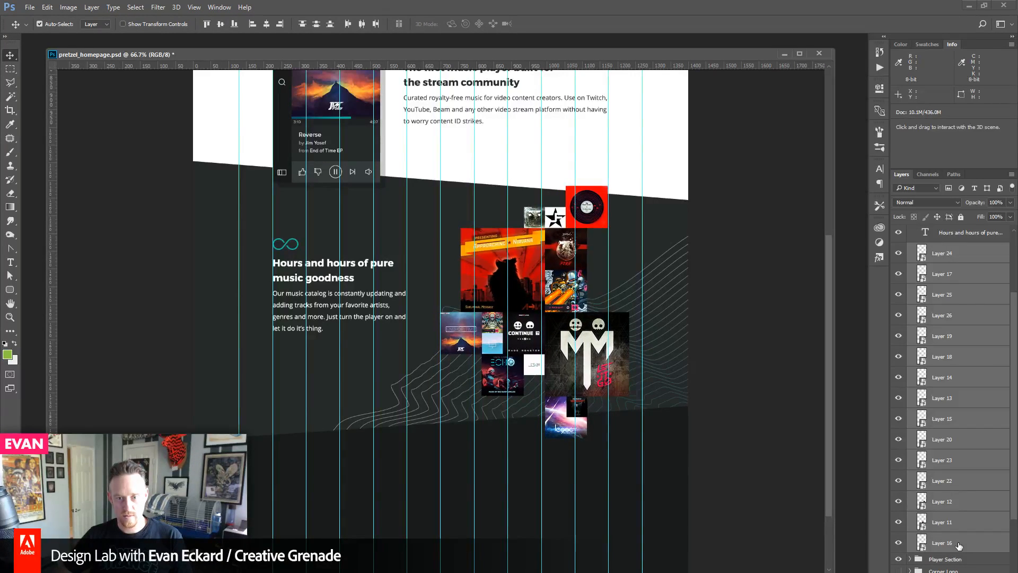
- Nudge the selected album cover layers 1 px to the right and hide the column guides to judge the alignment
{"action": "key", "text": "Right"}
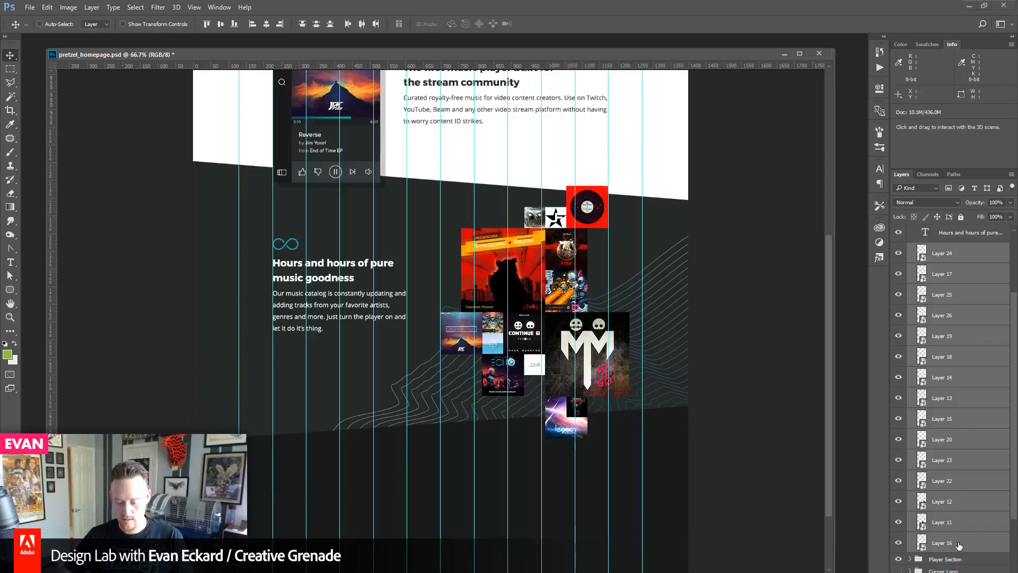
{"action": "key", "text": "ctrl+semicolon"}
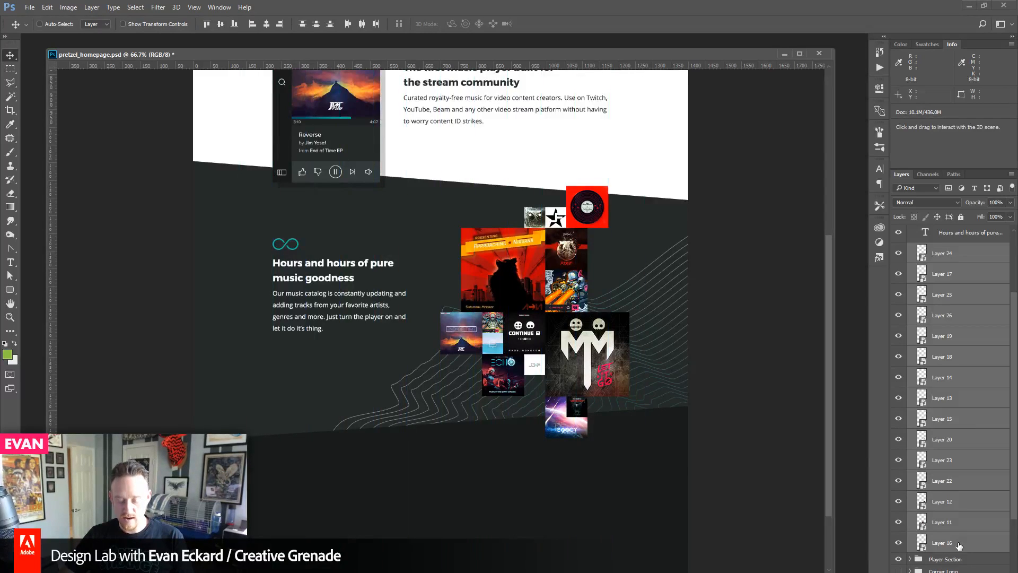
{"action": "key", "text": "ctrl+semicolon"}
{"action": "key", "text": "ctrl+semicolon"}
{"action": "key", "text": "ctrl+semicolon"}
{"action": "key", "text": "ctrl+semicolon"}
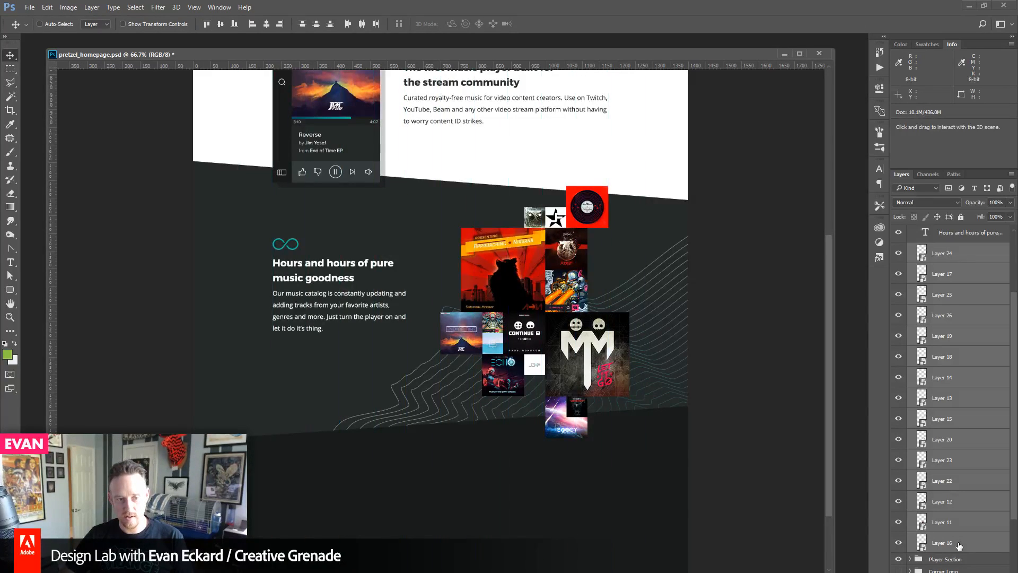
{"action": "key", "text": "ctrl+semicolon"}
{"action": "key", "text": "ctrl+semicolon"}
{"action": "key", "text": "ctrl+semicolon"}
{"action": "key", "text": "ctrl+semicolon"}
{"action": "key", "text": "ctrl+semicolon"}
{"action": "key", "text": "ctrl+semicolon"}
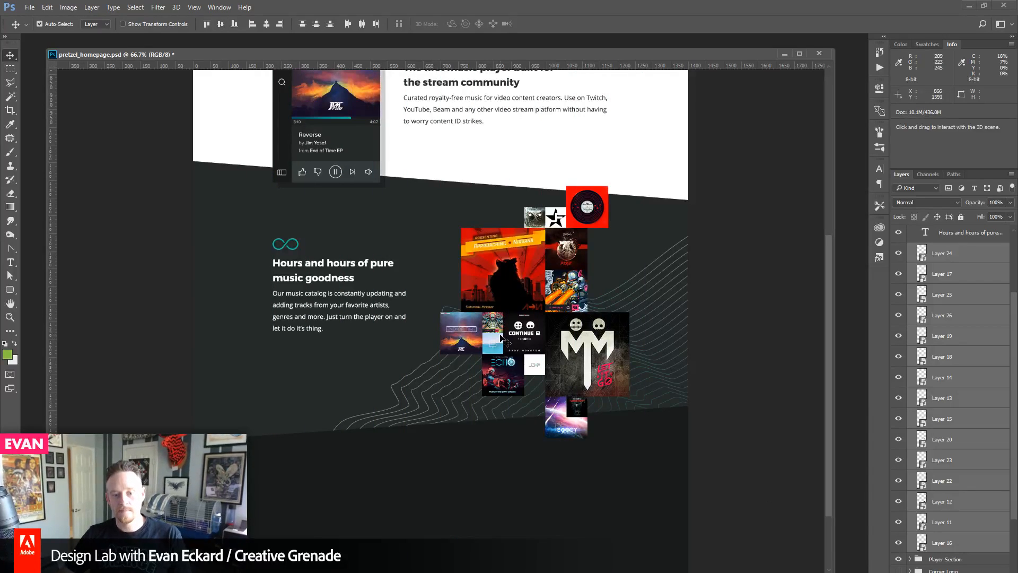
- Extend the canvas downward below the dark section with the Crop tool and save the mockup
{"action": "left_click_drag", "start_coordinate": [495, 216], "coordinate": [494, 264]}
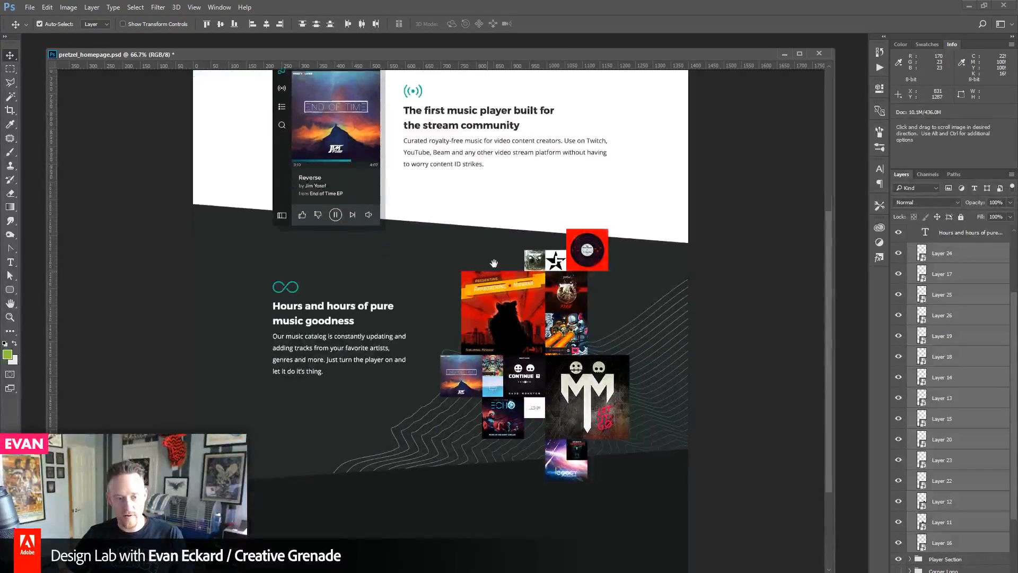
{"action": "left_click_drag", "start_coordinate": [517, 205], "coordinate": [528, 279]}
{"action": "left_click_drag", "start_coordinate": [519, 233], "coordinate": [568, 97]}
{"action": "left_click_drag", "start_coordinate": [596, 345], "coordinate": [598, 263]}
{"action": "left_click_drag", "start_coordinate": [600, 218], "coordinate": [601, 213]}
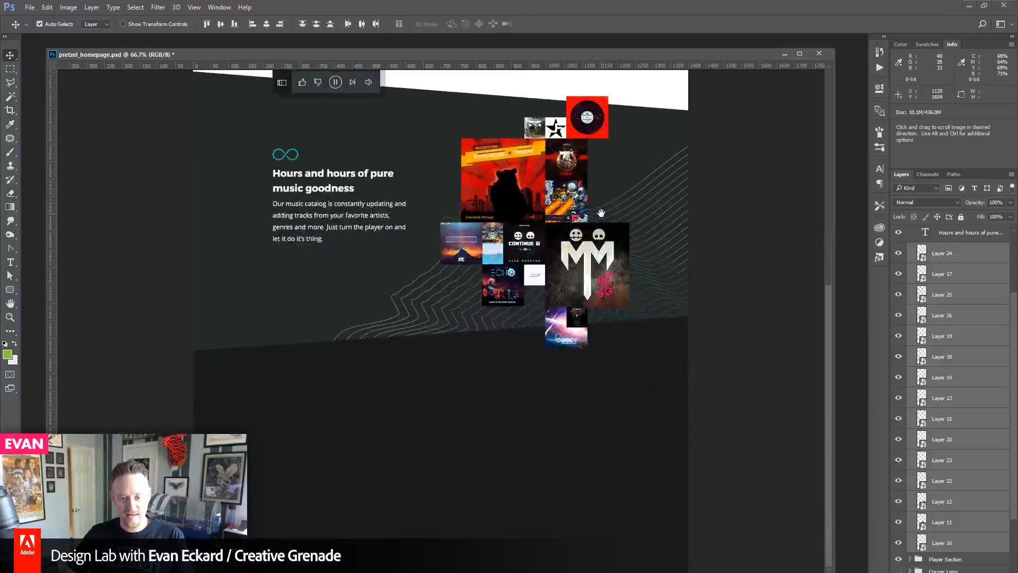
{"action": "left_click", "coordinate": [10, 109]}
{"action": "left_click_drag", "start_coordinate": [440, 570], "coordinate": [448, 568]}
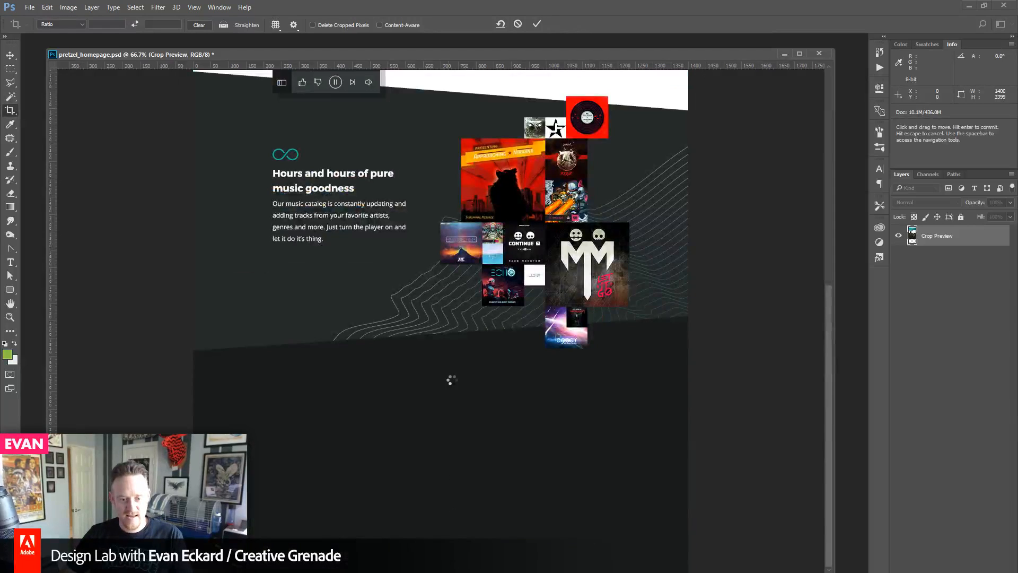
{"action": "key", "text": "Return"}
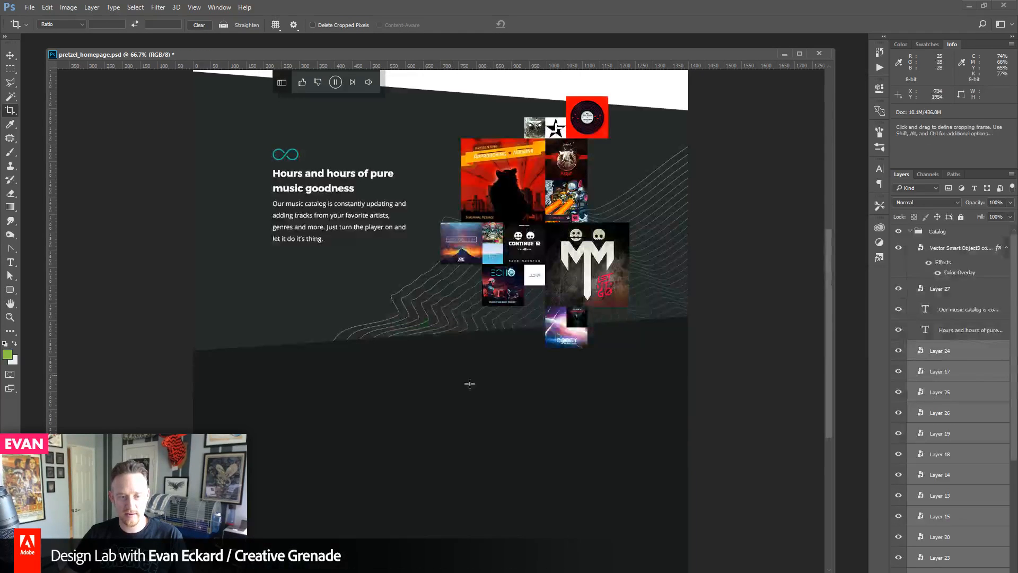
{"action": "left_click", "coordinate": [10, 55]}
{"action": "mouse_move", "coordinate": [217, 55]}
{"action": "left_mouse_down"}
{"action": "mouse_move", "coordinate": [230, 88]}
{"action": "mouse_move", "coordinate": [224, 60]}
{"action": "left_mouse_up"}
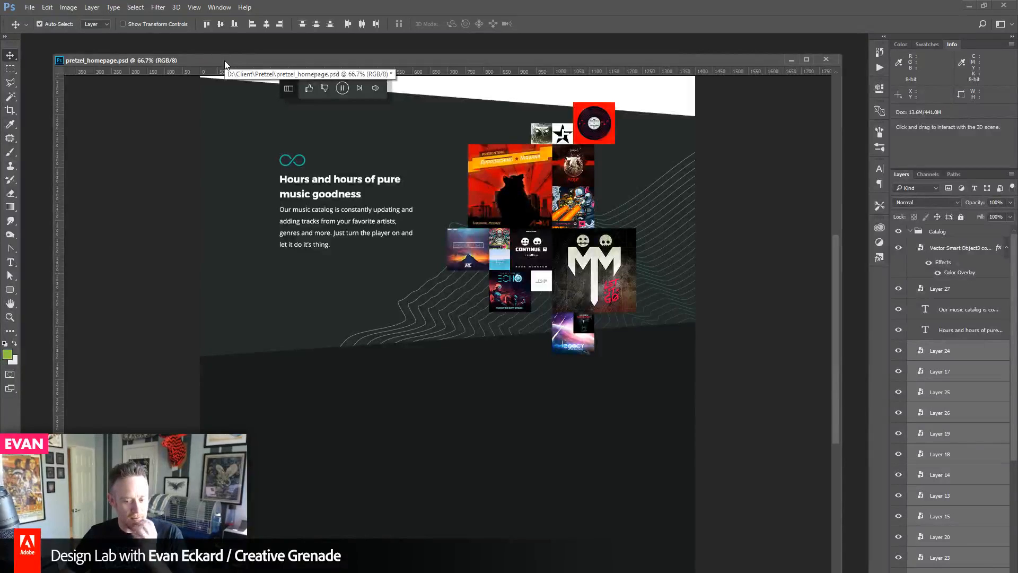
- Restore what-played-streaming-old.psd, move its window lower in the workspace and return to the homepage mockup
{"action": "left_click", "coordinate": [558, 572]}
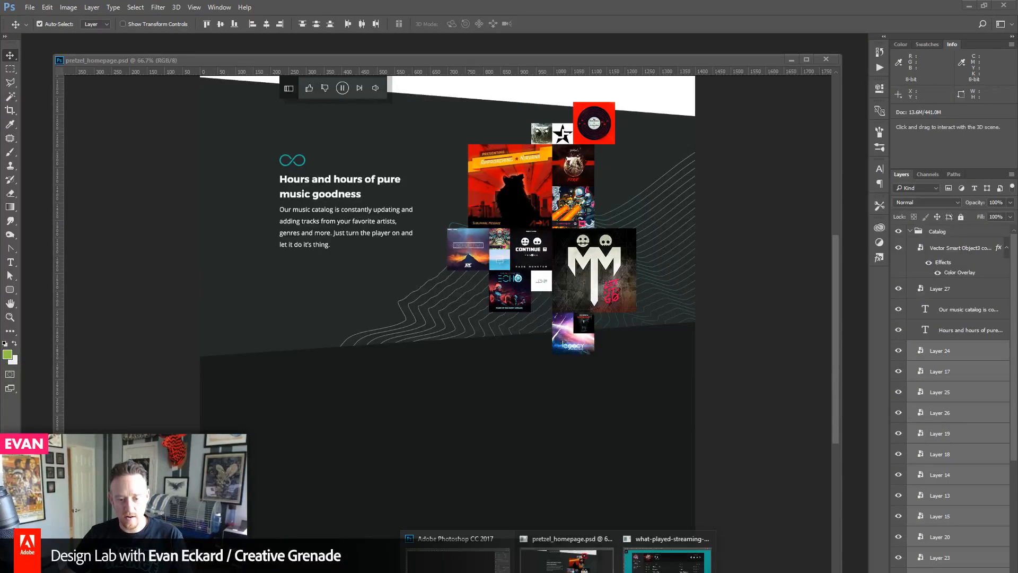
{"action": "left_click", "coordinate": [667, 552]}
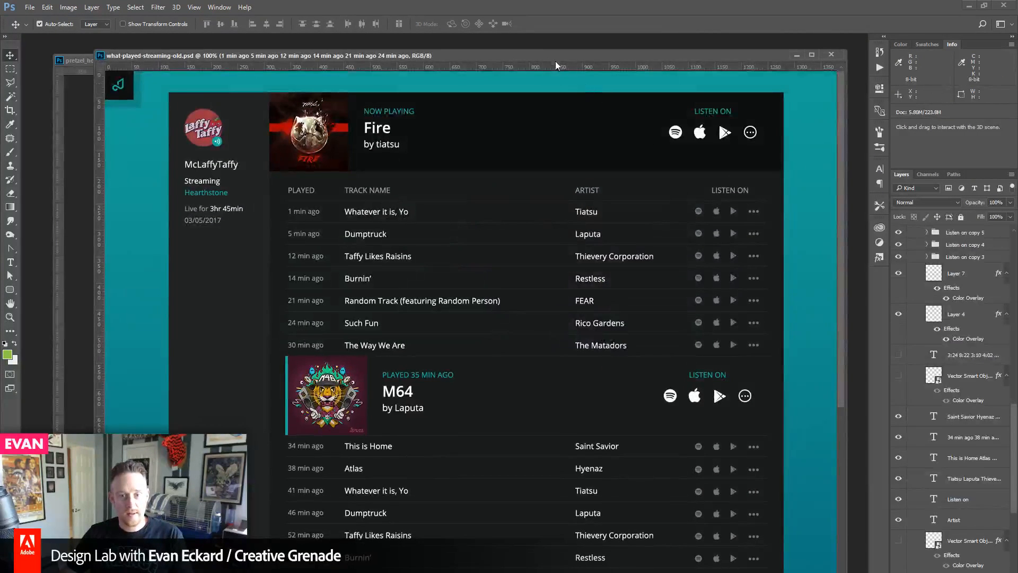
{"action": "left_click_drag", "start_coordinate": [556, 65], "coordinate": [549, 278]}
{"action": "left_click", "coordinate": [503, 58]}
- Duplicate the dark slanted rectangle, flip the copy horizontally and move it down to form the next section
{"action": "left_click_drag", "start_coordinate": [599, 444], "coordinate": [599, 233]}
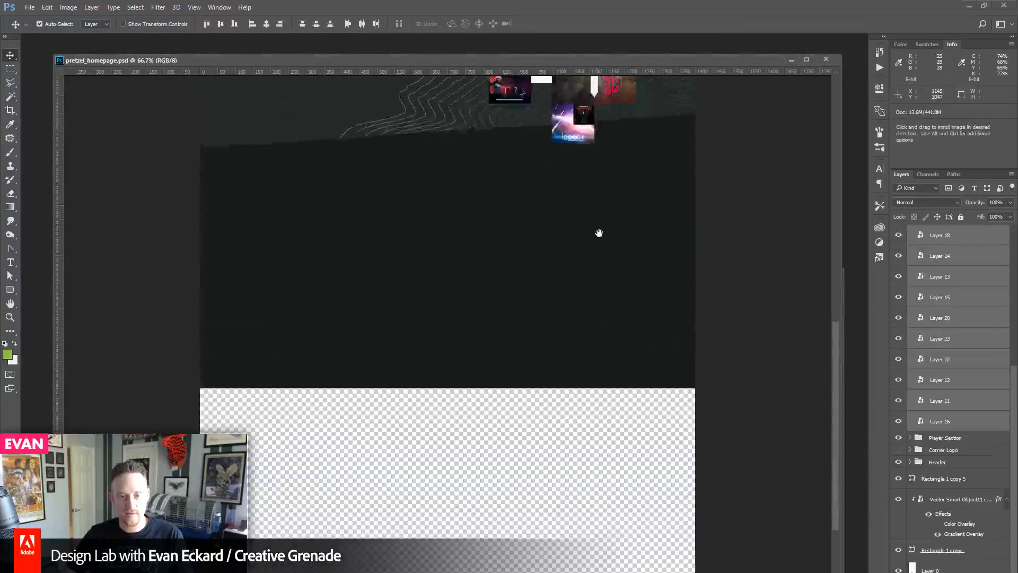
{"action": "left_click", "coordinate": [523, 246]}
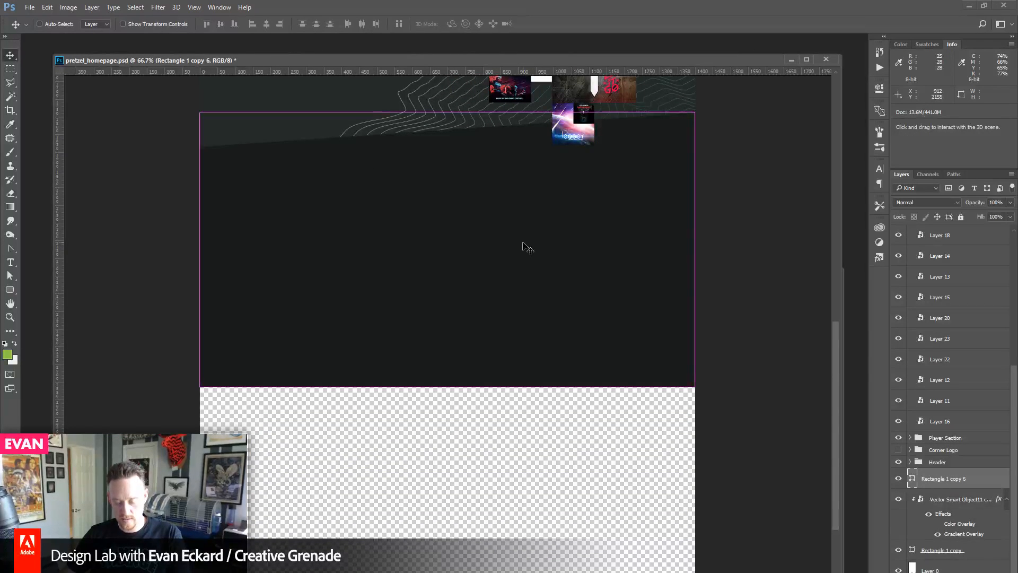
{"action": "key", "text": "ctrl+j"}
{"action": "left_click", "coordinate": [48, 7]}
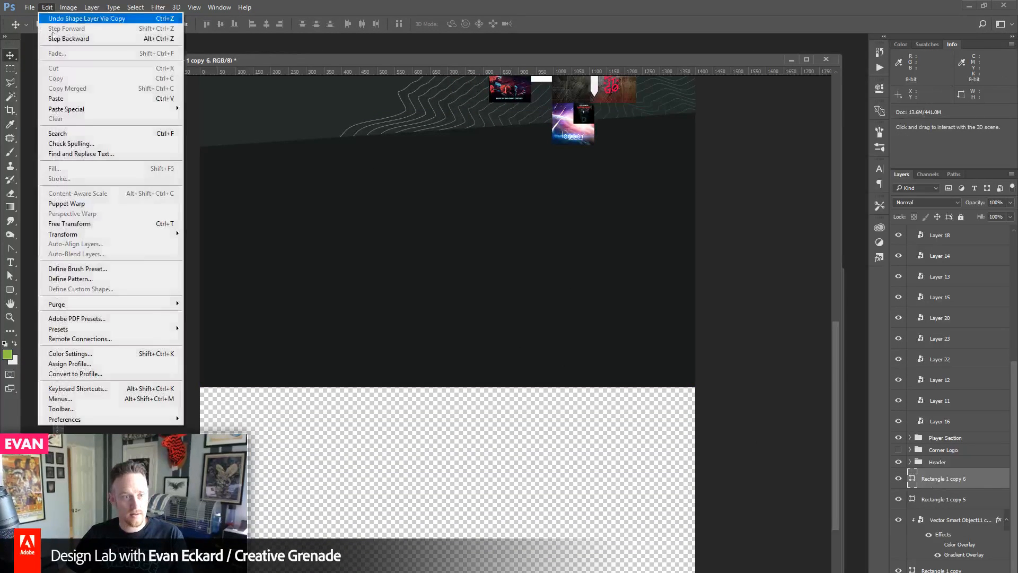
{"action": "mouse_move", "coordinate": [69, 234]}
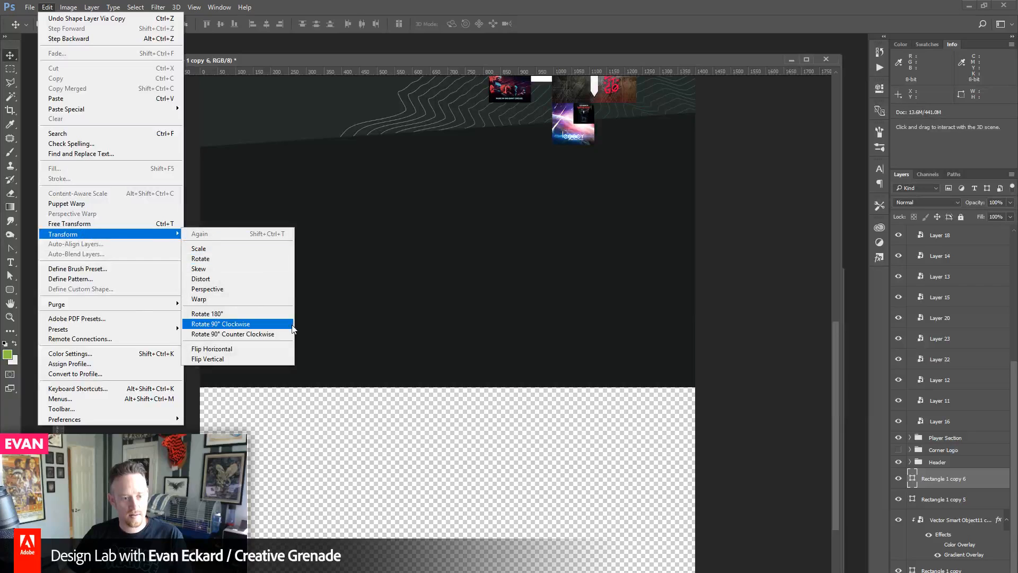
{"action": "left_click", "coordinate": [262, 348]}
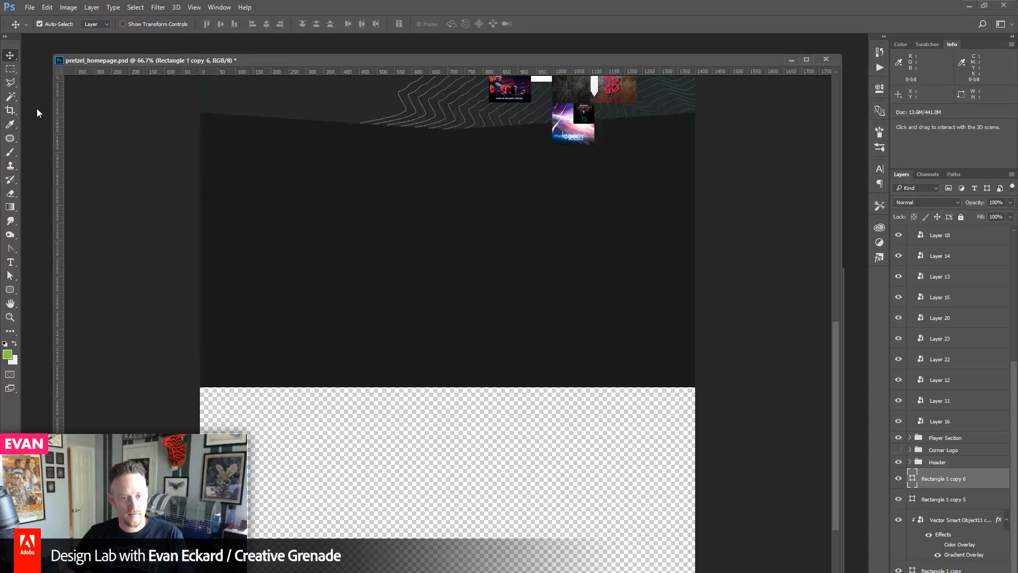
{"action": "left_click", "coordinate": [40, 24]}
{"action": "left_click_drag", "start_coordinate": [446, 252], "coordinate": [461, 502]}
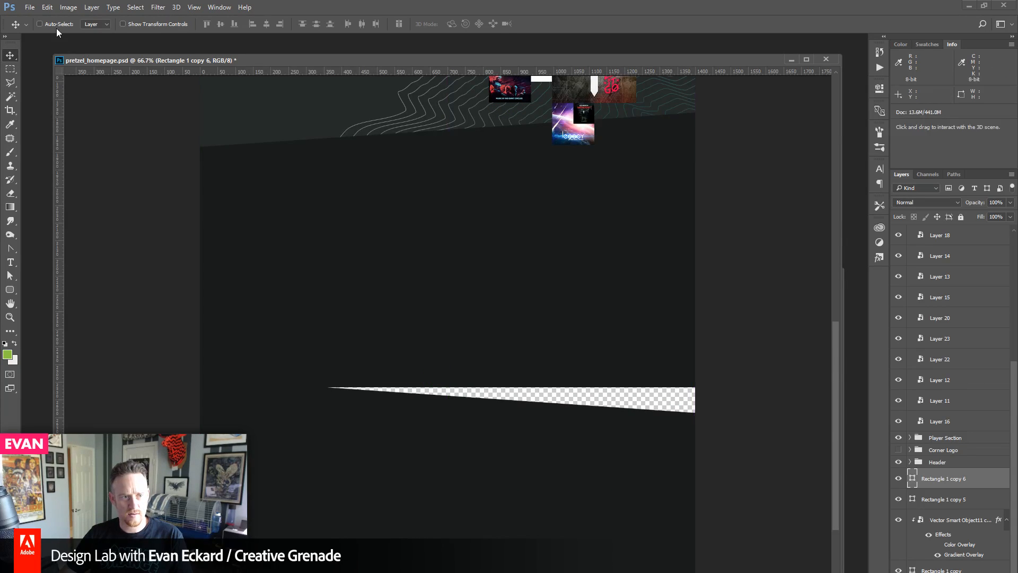
- Pull the original dark rectangle's lower-right anchor point down to close the gap, making the shape about 997 px high
{"action": "left_click", "coordinate": [555, 331]}
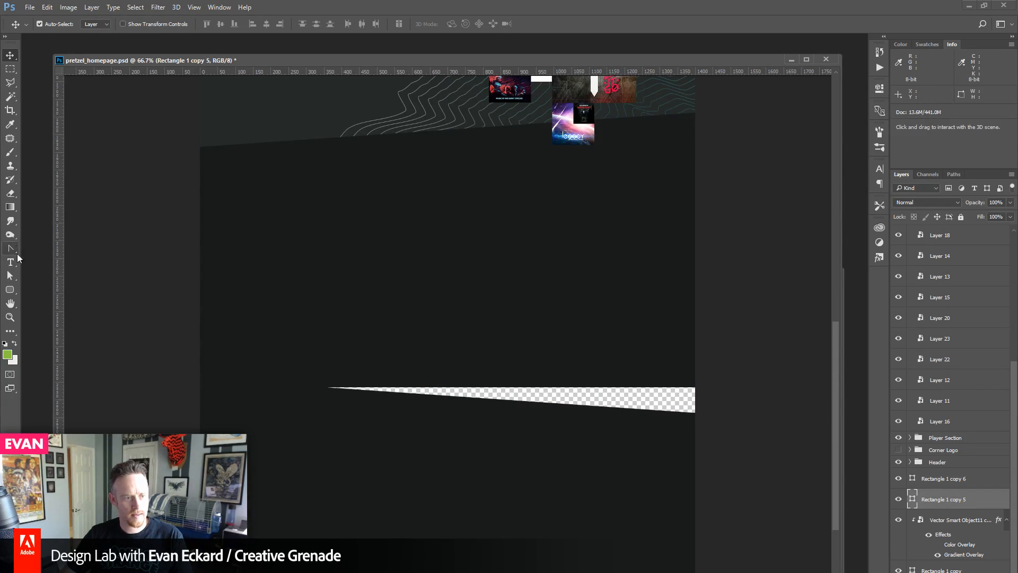
{"action": "left_click", "coordinate": [10, 276]}
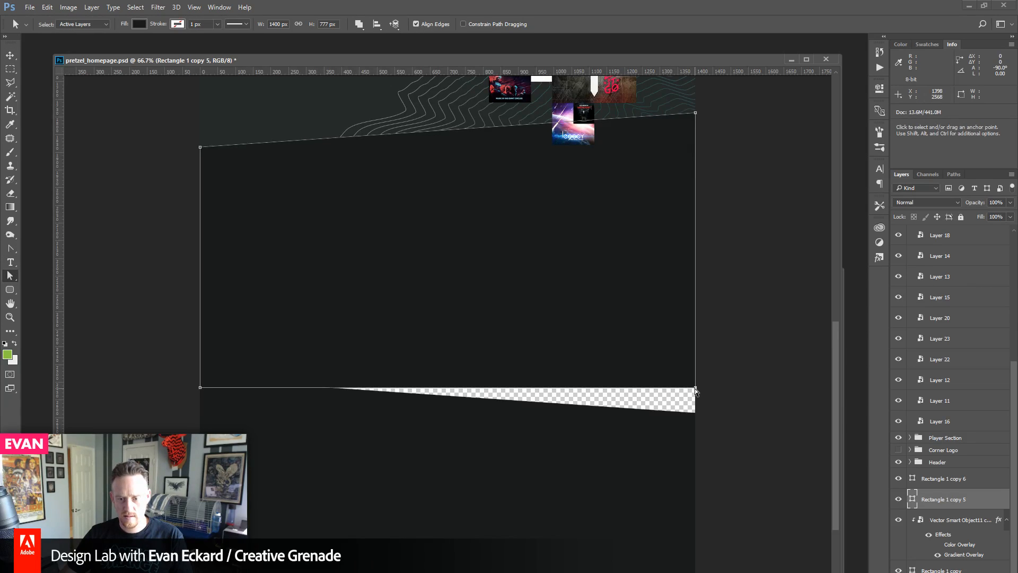
{"action": "left_click_drag", "start_coordinate": [695, 389], "coordinate": [695, 465]}
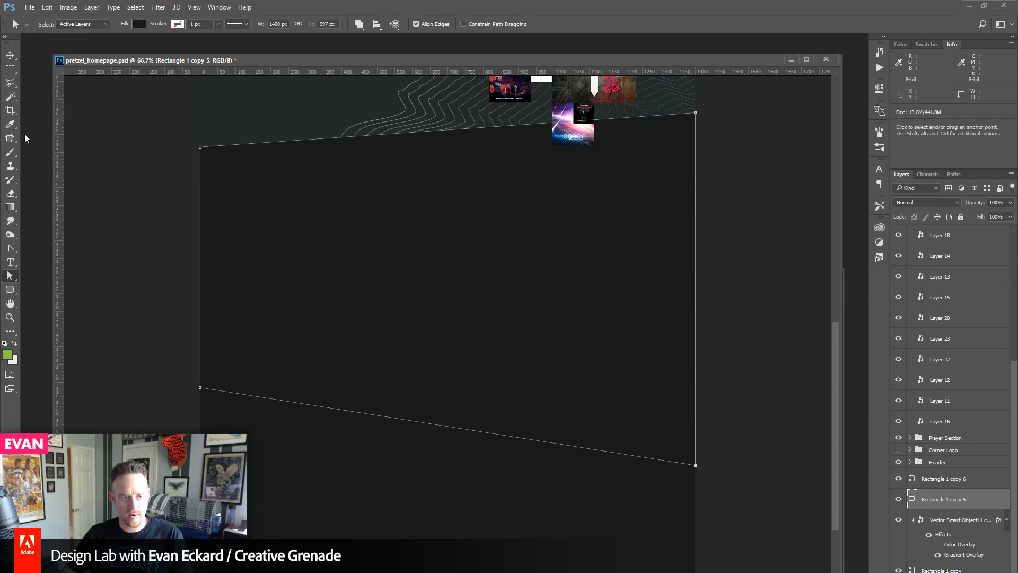
{"action": "left_click", "coordinate": [11, 55]}
{"action": "left_click_drag", "start_coordinate": [148, 225], "coordinate": [154, 190]}
{"action": "left_click", "coordinate": [136, 304]}
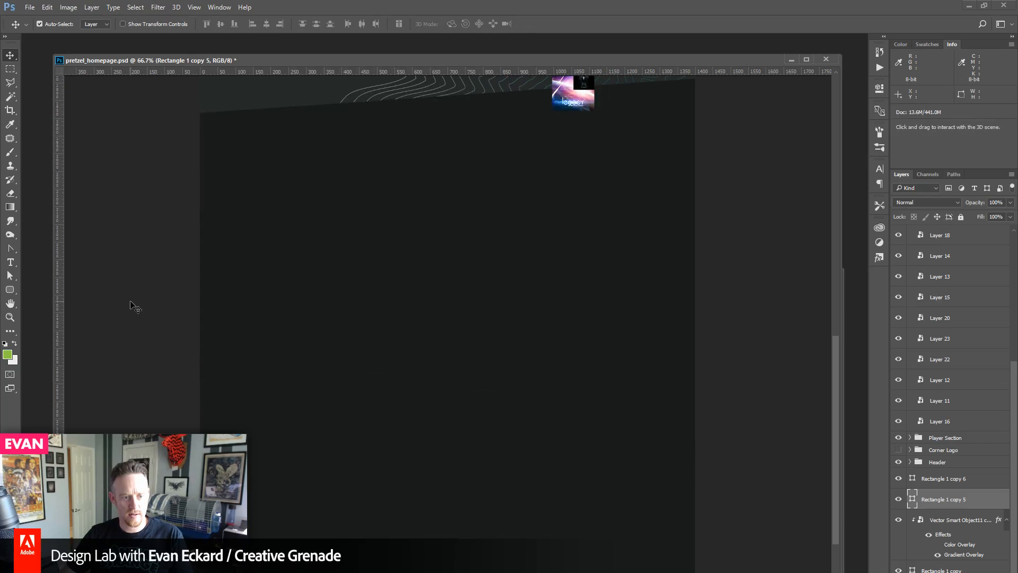
- Fill the flipped rectangle, Rectangle 1 copy 6, with light gray e2e2e2
{"action": "left_click", "coordinate": [351, 269]}
{"action": "left_click_drag", "start_coordinate": [384, 189], "coordinate": [412, 463]}
{"action": "left_click_drag", "start_coordinate": [401, 258], "coordinate": [409, 152]}
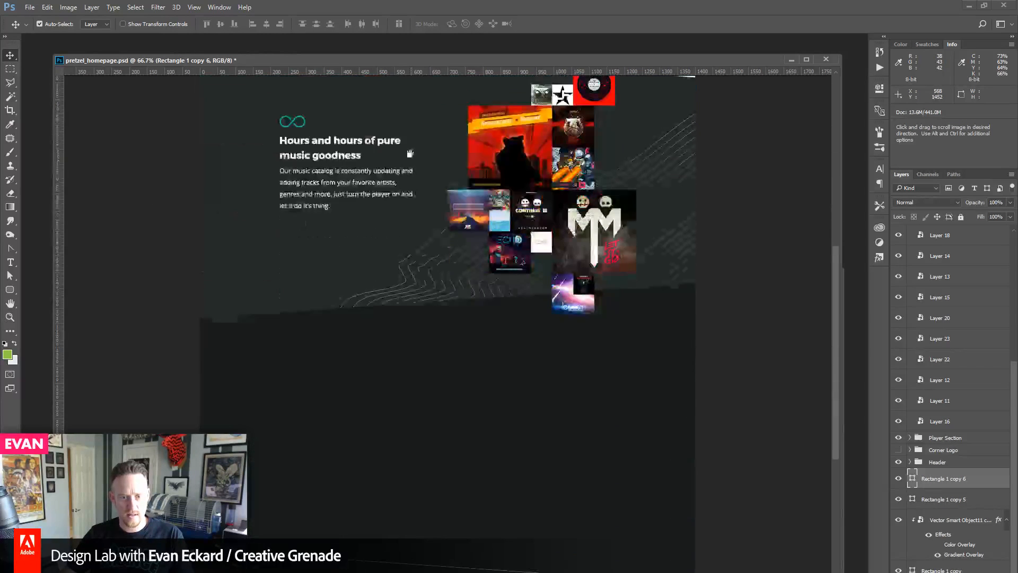
{"action": "left_click_drag", "start_coordinate": [423, 347], "coordinate": [423, 189]}
{"action": "left_click_drag", "start_coordinate": [454, 454], "coordinate": [457, 351]}
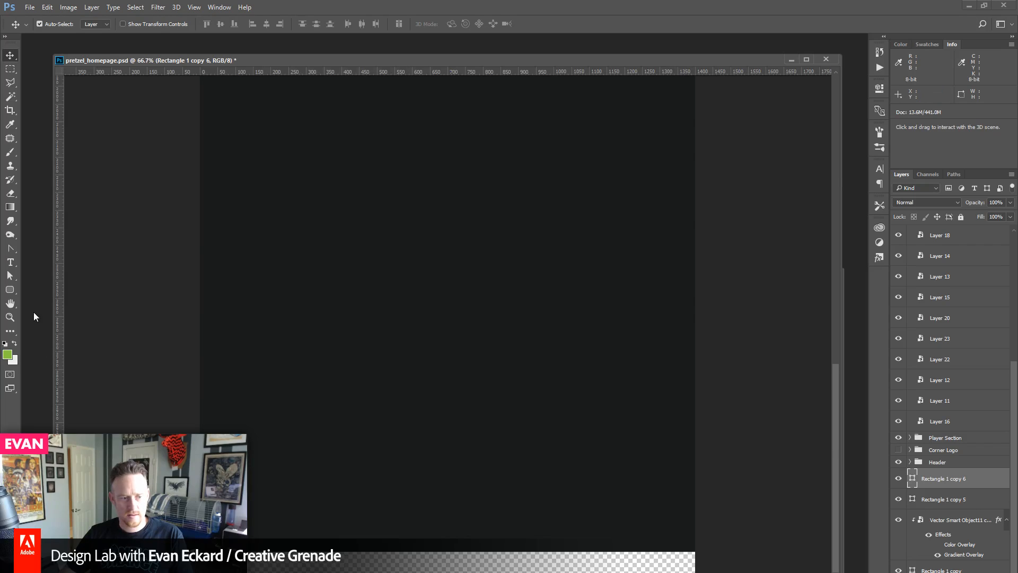
{"action": "key", "text": "u"}
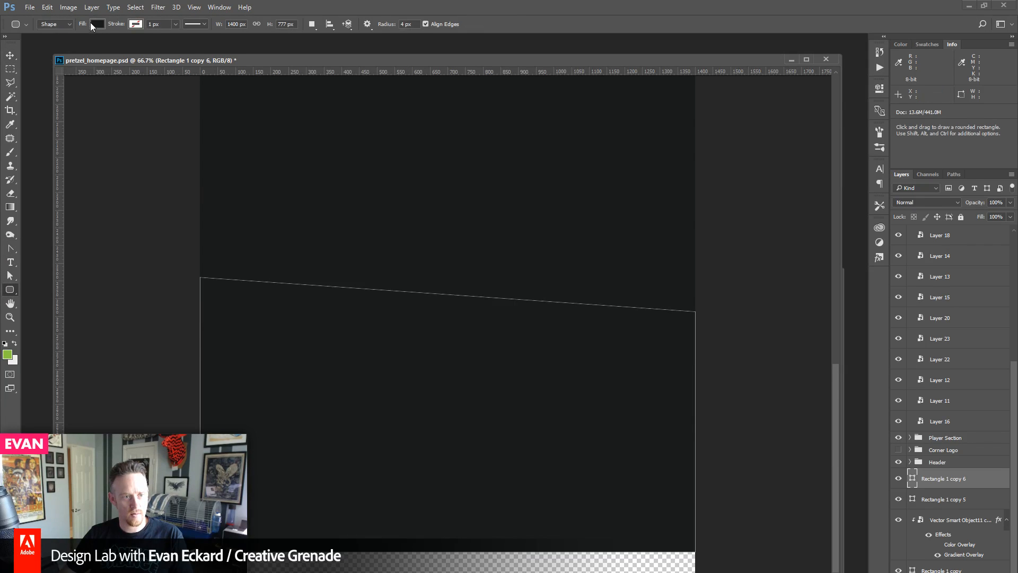
{"action": "left_click", "coordinate": [91, 23]}
{"action": "left_click", "coordinate": [147, 45]}
{"action": "left_click_drag", "start_coordinate": [439, 229], "coordinate": [421, 211]}
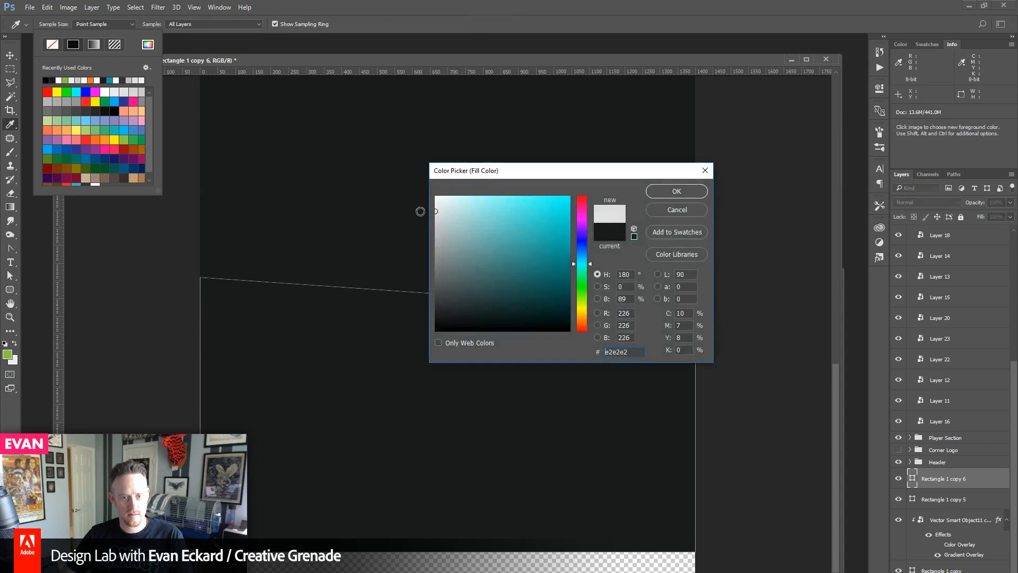
{"action": "left_click", "coordinate": [656, 190]}
{"action": "key", "text": "v"}
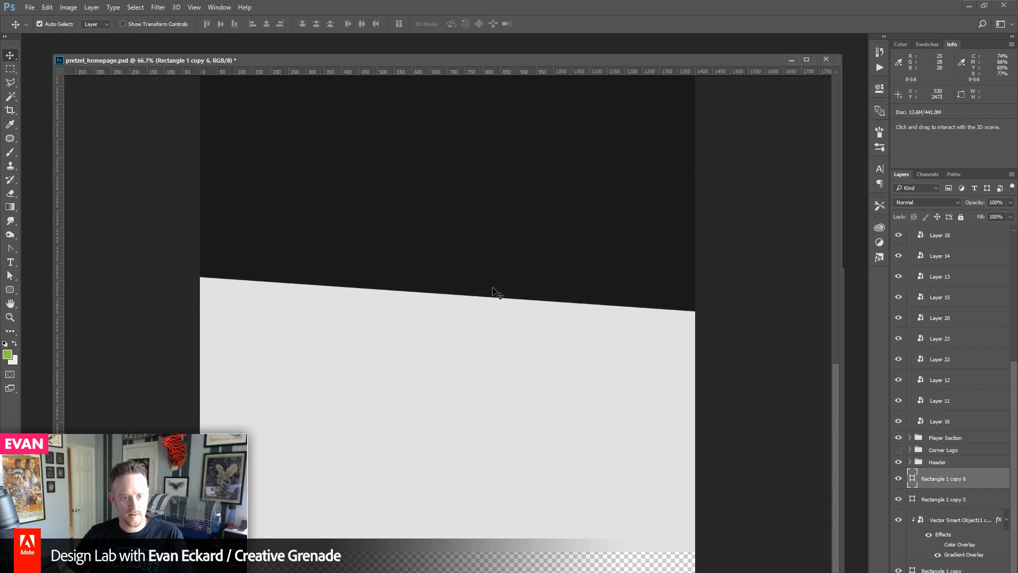
- Bring what-played-streaming-old.psd to the front and collapse its Tracks and Profile layer groups, keeping both visible
{"action": "left_click_drag", "start_coordinate": [498, 175], "coordinate": [424, 22]}
{"action": "key", "text": "ctrl+Tab"}
{"action": "scroll", "coordinate": [951, 268], "scroll_direction": "up", "scroll_amount": 3}
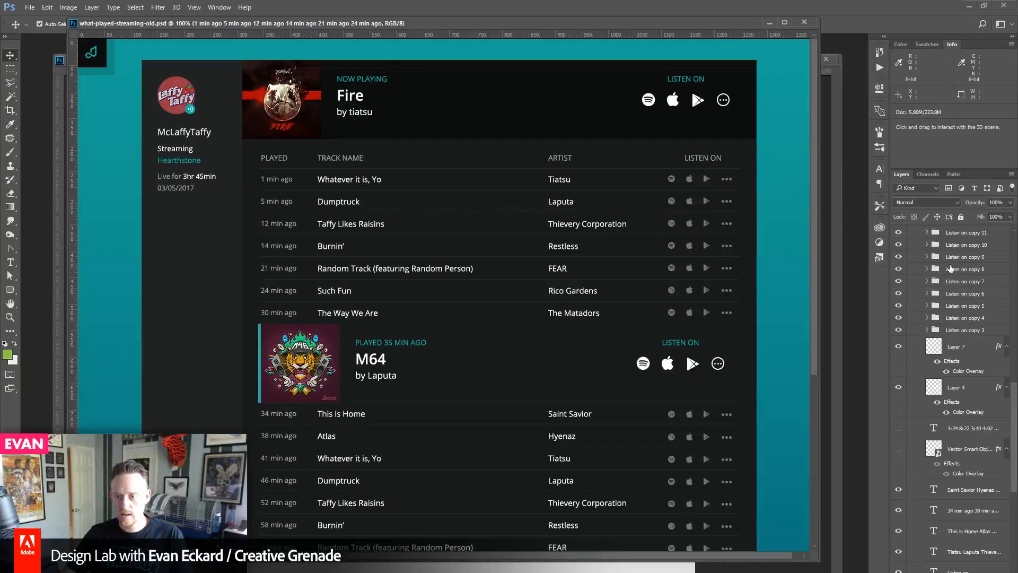
{"action": "scroll", "coordinate": [951, 268], "scroll_direction": "up", "scroll_amount": 10}
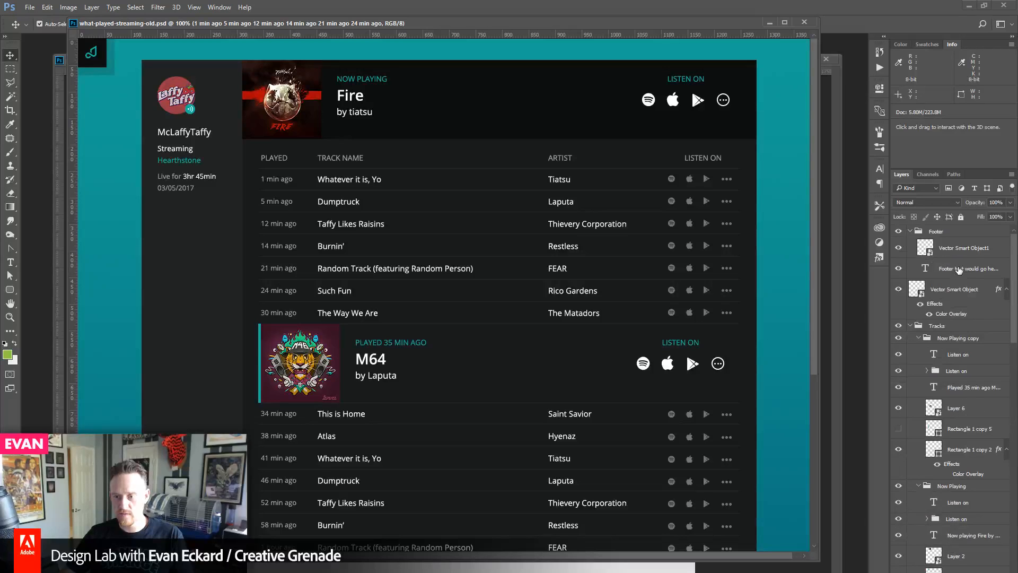
{"action": "left_click", "coordinate": [913, 327]}
{"action": "left_click", "coordinate": [910, 326]}
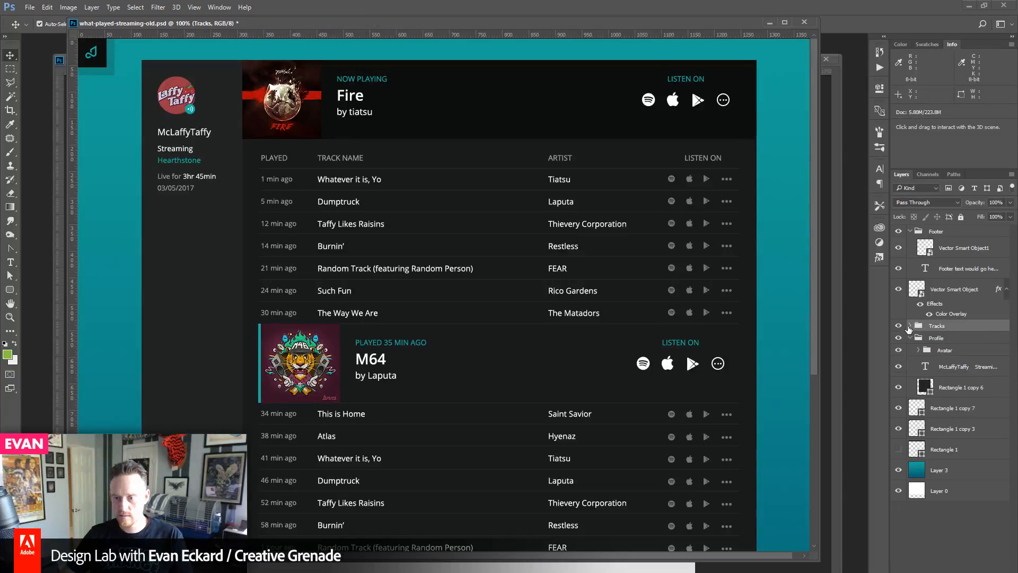
{"action": "left_click", "coordinate": [898, 325]}
{"action": "left_click", "coordinate": [899, 326]}
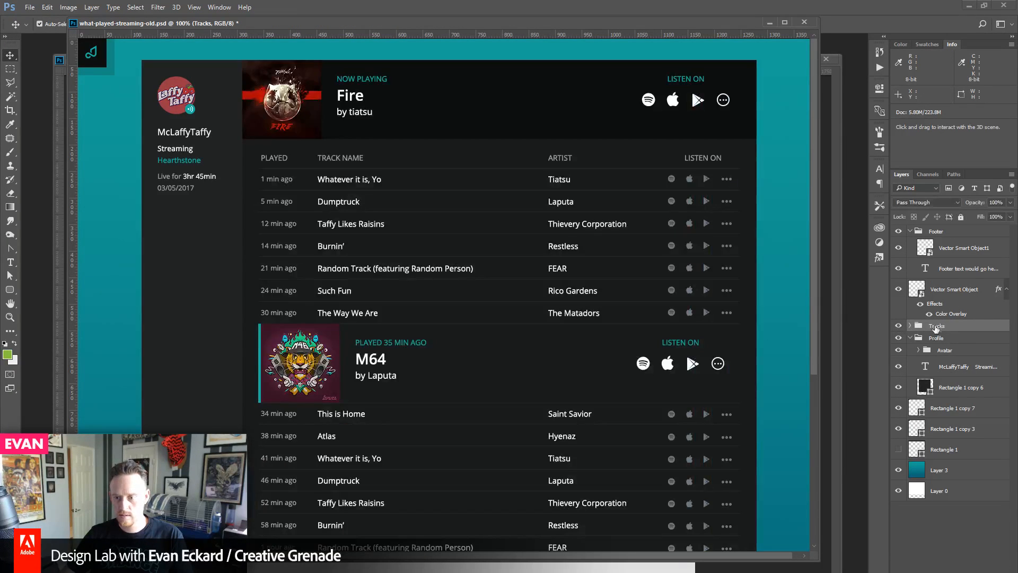
{"action": "left_click", "coordinate": [911, 338]}
{"action": "left_click", "coordinate": [899, 338]}
{"action": "left_click", "coordinate": [899, 338]}
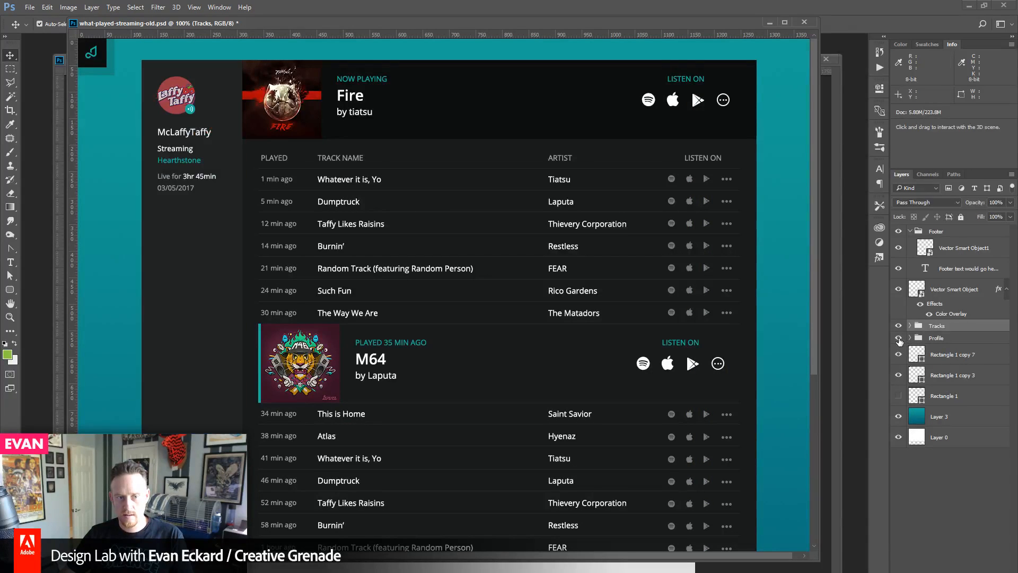
- Combine the Tracks and Profile groups into one visible group and shorten the file's window to expose the homepage mockup
{"action": "left_click", "coordinate": [942, 341], "text": "shift"}
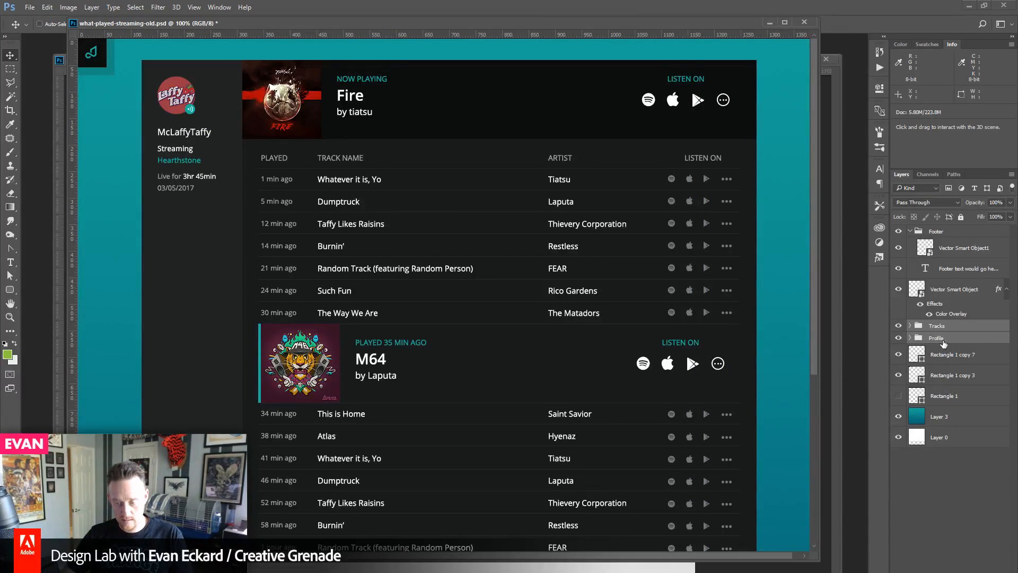
{"action": "left_click", "coordinate": [899, 355]}
{"action": "left_click", "coordinate": [899, 355]}
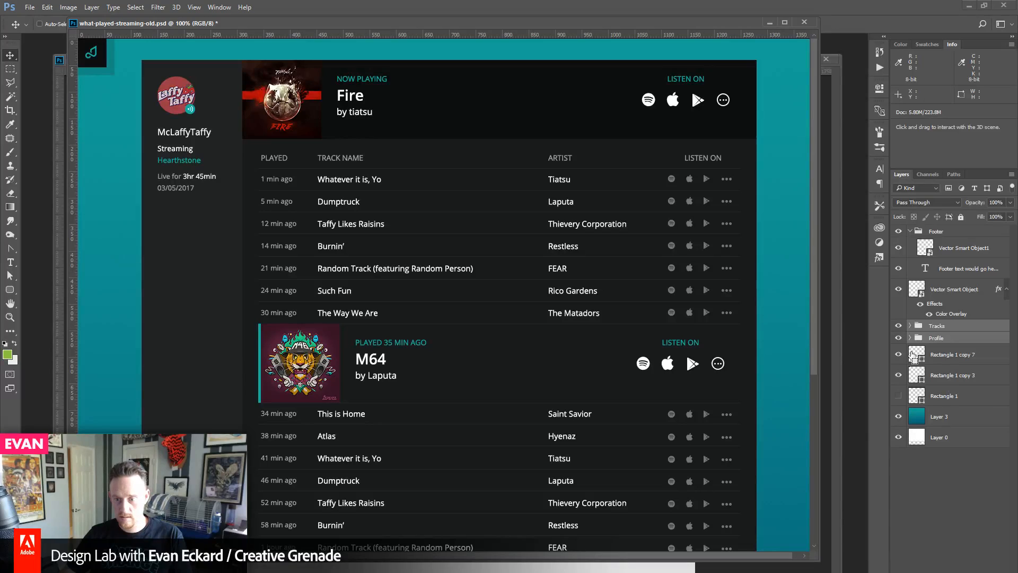
{"action": "key", "text": "ctrl+g"}
{"action": "left_click", "coordinate": [899, 326]}
{"action": "left_click", "coordinate": [899, 326]}
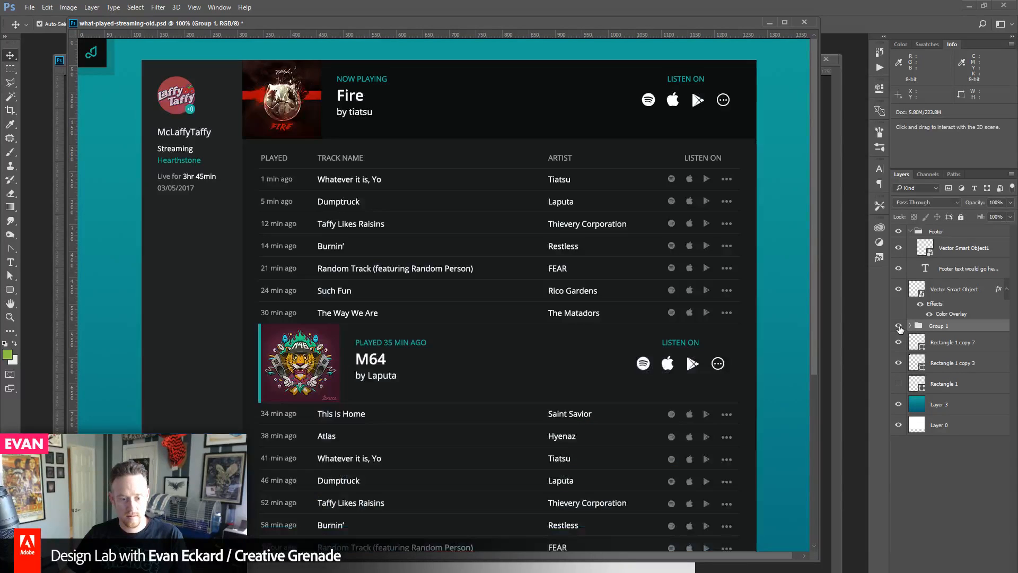
{"action": "left_click_drag", "start_coordinate": [819, 557], "coordinate": [850, 248]}
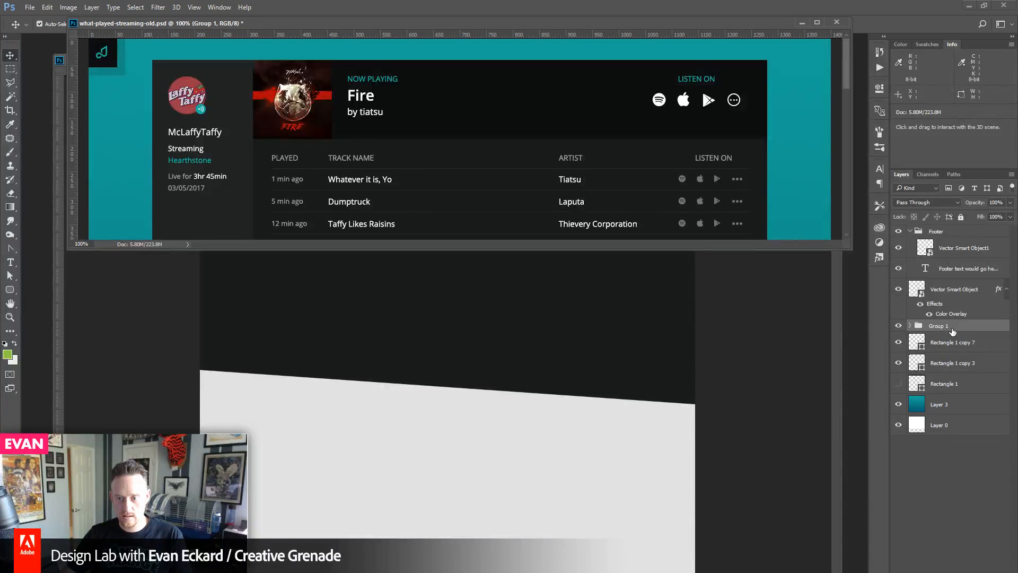
- Rename the combined Group 1 in what-played-streaming-old.psd as What's Playing
{"action": "double_click", "coordinate": [938, 325]}
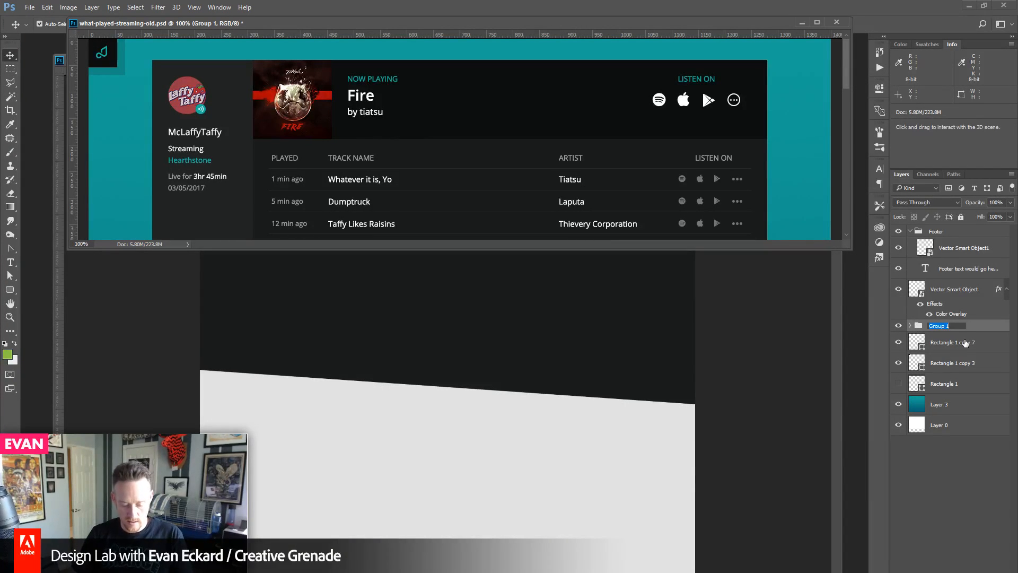
{"action": "type", "text": "What's Play"}
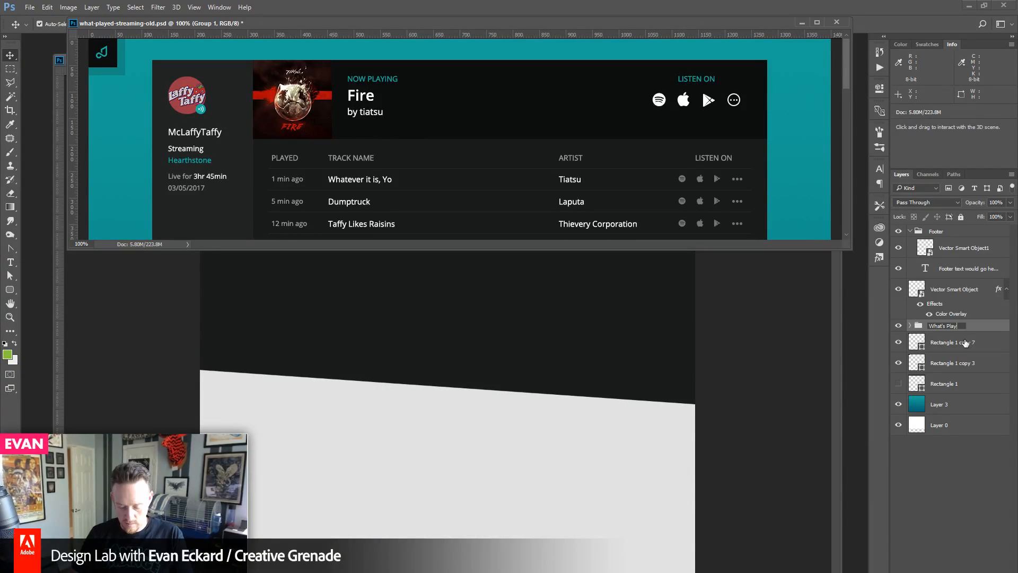
{"action": "type", "text": "ing"}
{"action": "key", "text": "Return"}
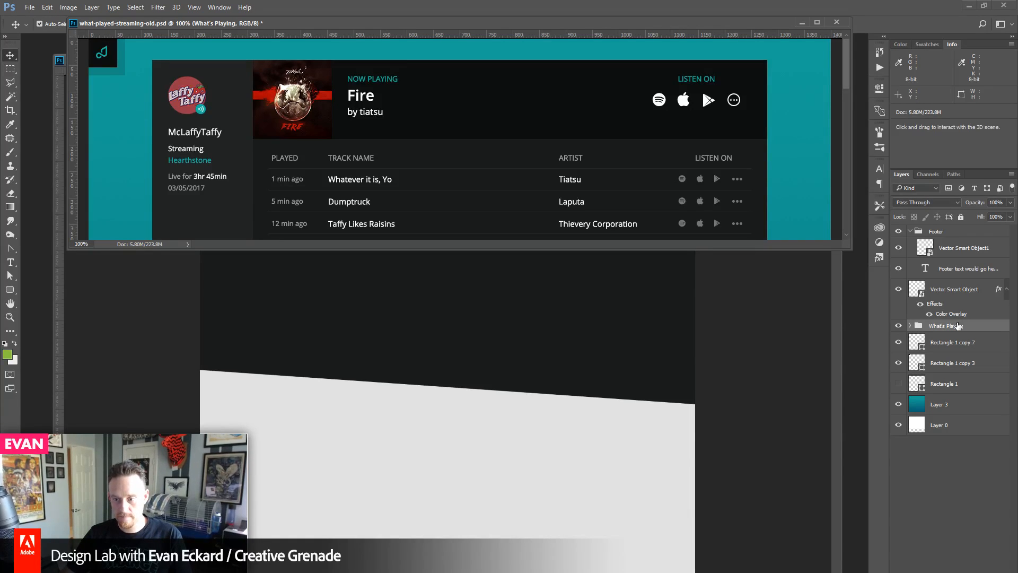
- Copy the What's Playing group into pretzel_homepage.psd, turn off Auto-Select, and position the group over the dark slanted section below the catalog
{"action": "left_click", "coordinate": [555, 343]}
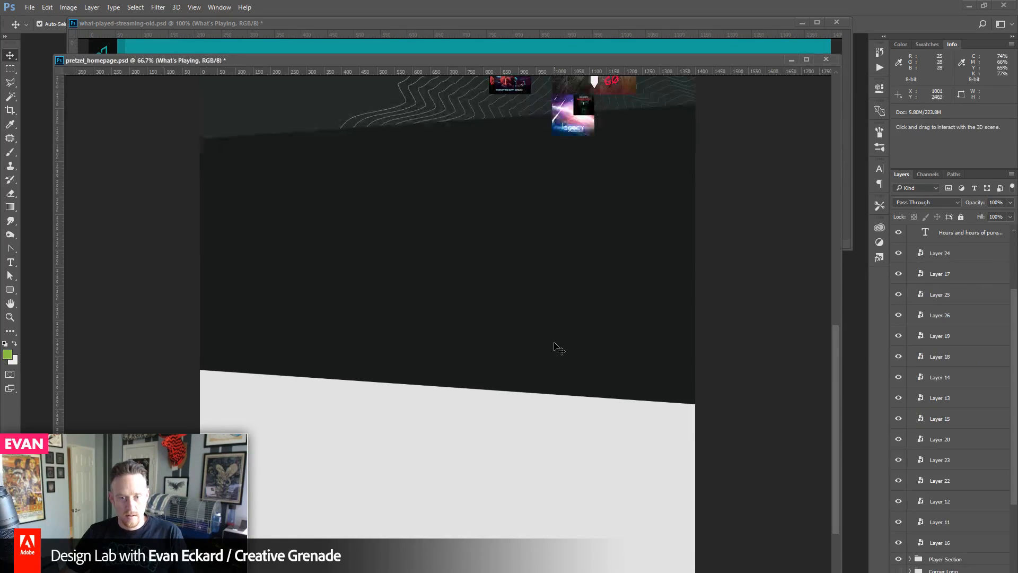
{"action": "left_click_drag", "start_coordinate": [554, 343], "coordinate": [555, 343]}
{"action": "scroll", "coordinate": [632, 363], "scroll_direction": "up", "scroll_amount": 3}
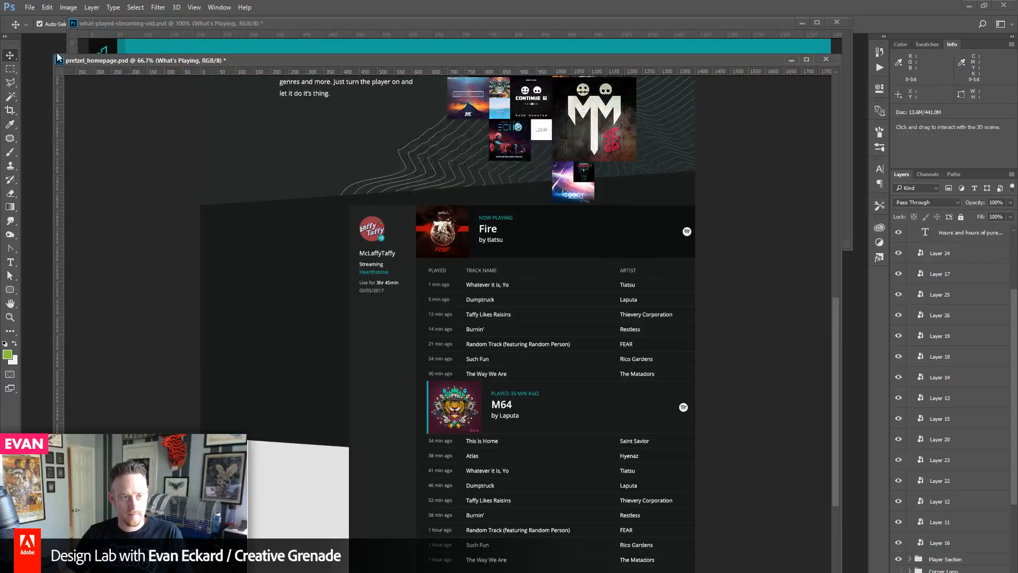
{"action": "left_click", "coordinate": [56, 25]}
{"action": "left_click_drag", "start_coordinate": [523, 319], "coordinate": [396, 339]}
- Convert the What's Playing group in the homepage file to a smart object and collapse the Catalog layer group
{"action": "scroll", "coordinate": [994, 570], "scroll_direction": "down", "scroll_amount": 3}
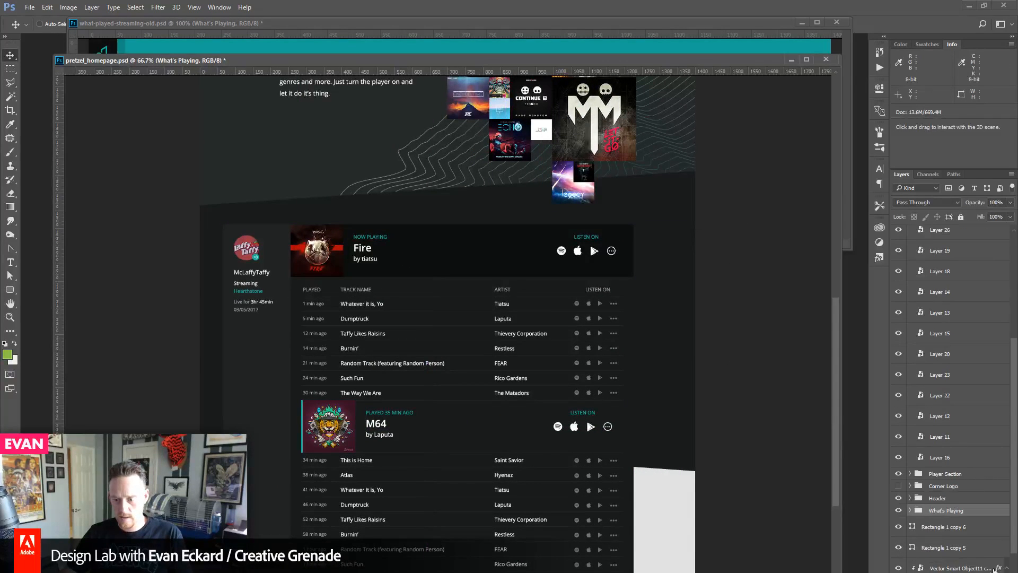
{"action": "right_click", "coordinate": [958, 511]}
{"action": "left_click", "coordinate": [935, 284]}
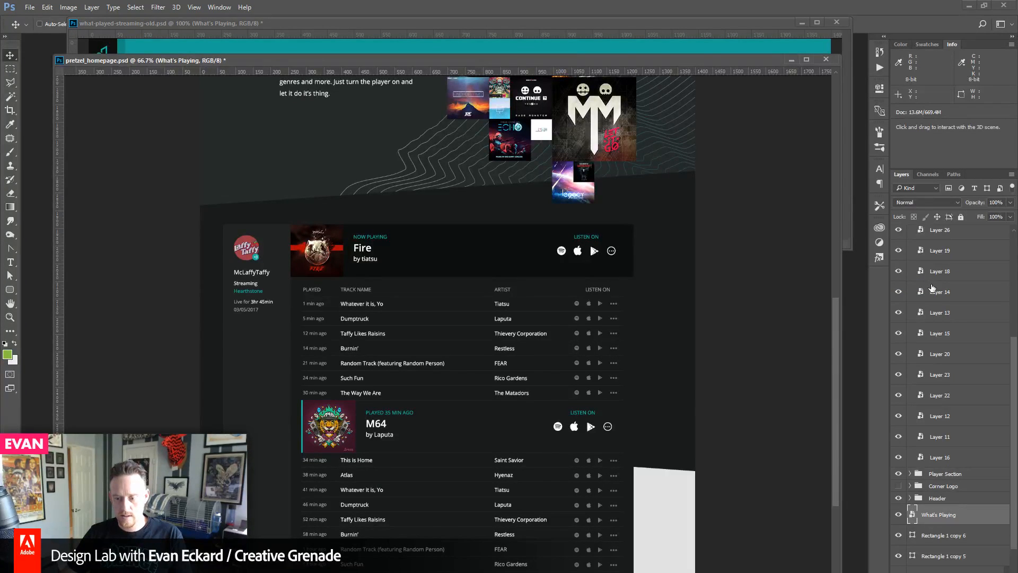
{"action": "scroll", "coordinate": [969, 502], "scroll_direction": "up", "scroll_amount": 4}
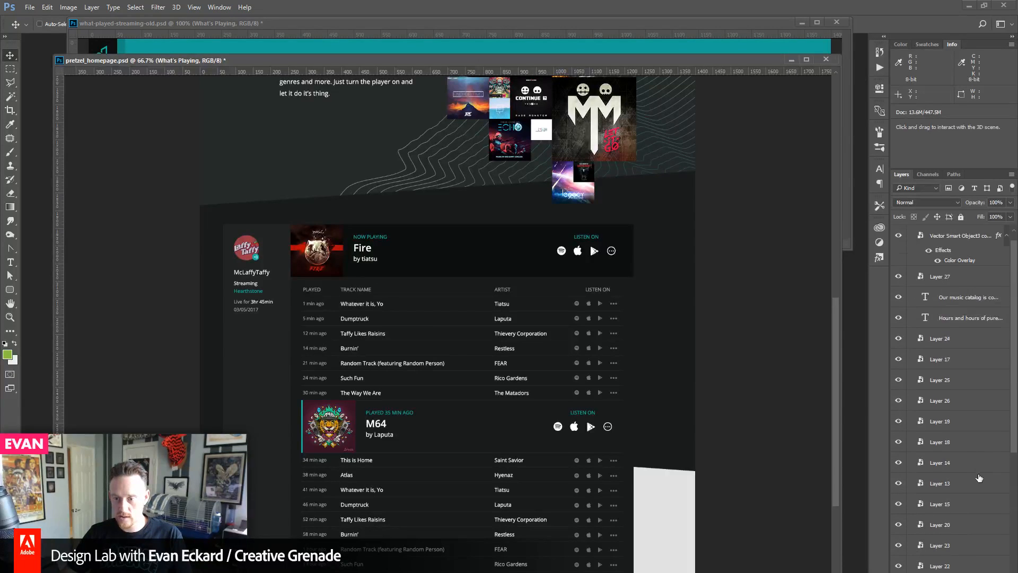
{"action": "left_click", "coordinate": [910, 232]}
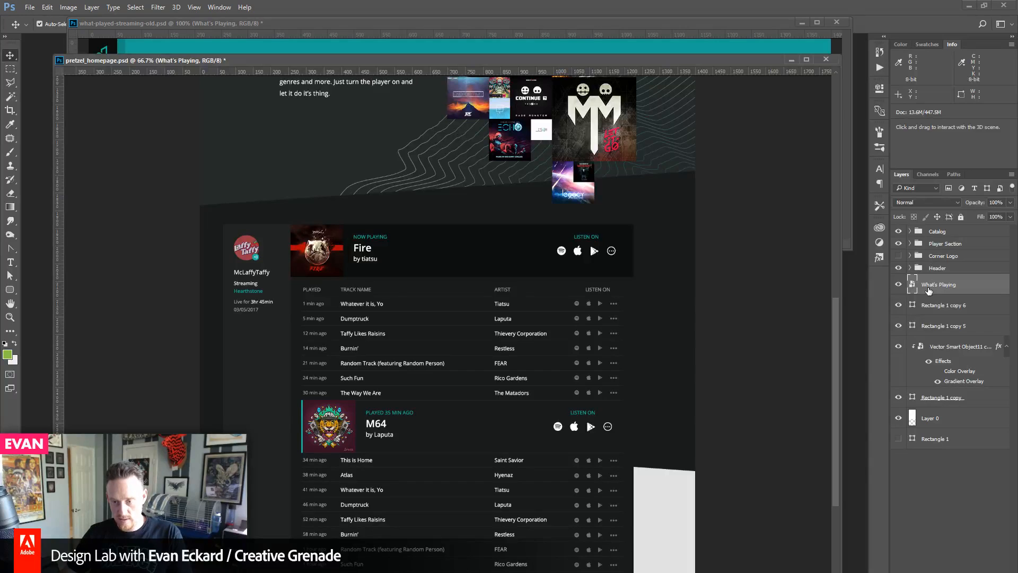
- Group the What's Playing layer and name the group "Streaming Features"
{"action": "key", "text": "ctrl+g"}
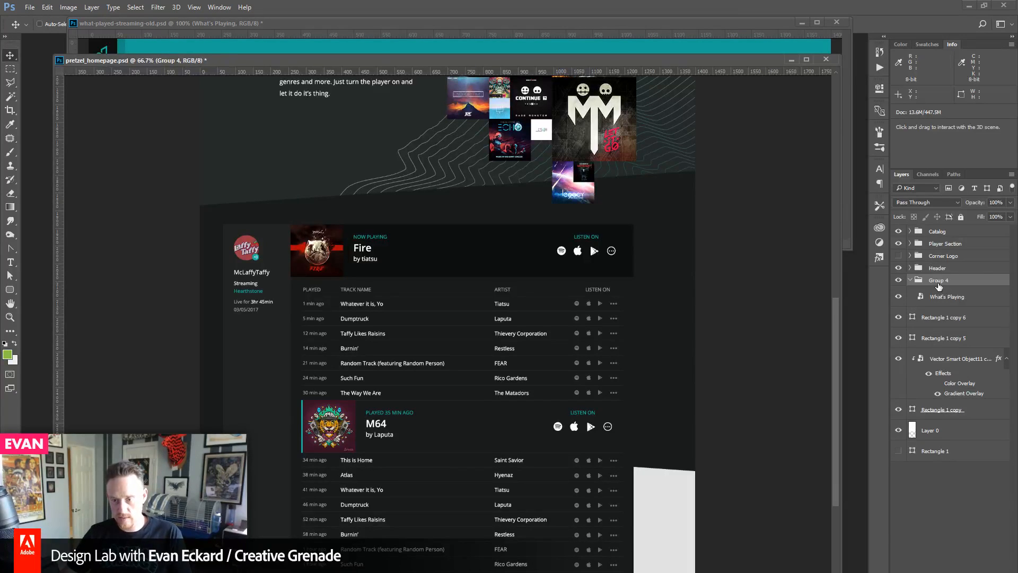
{"action": "double_click", "coordinate": [939, 282]}
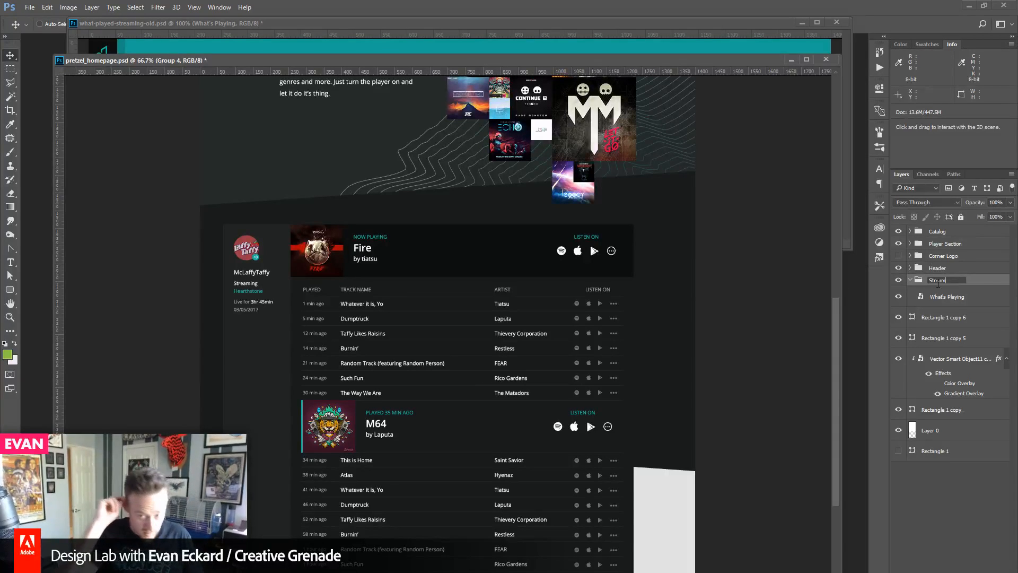
{"action": "type", "text": "ing"}
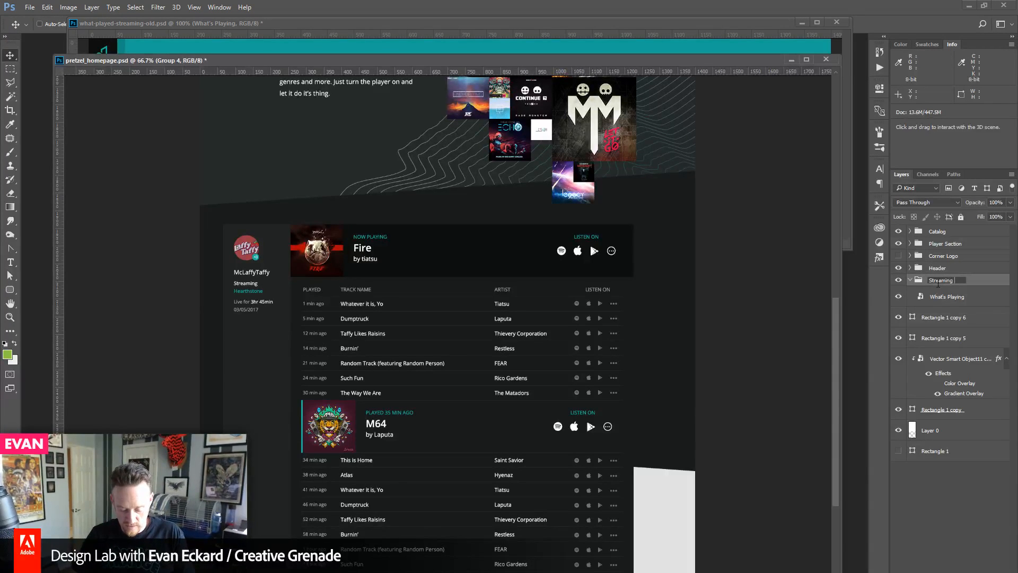
{"action": "type", "text": " Feature"}
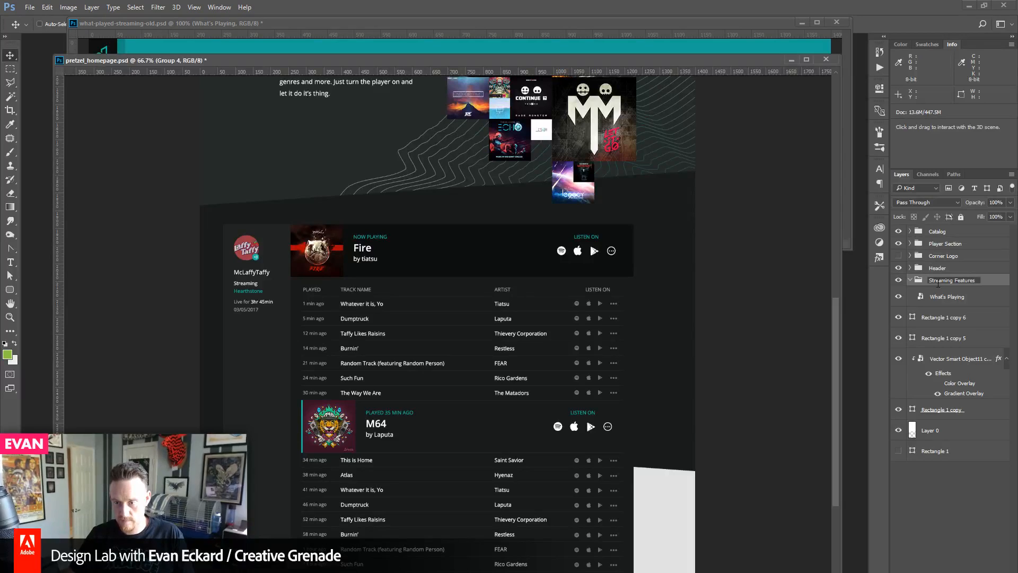
{"action": "type", "text": "s"}
{"action": "key", "text": "Return"}
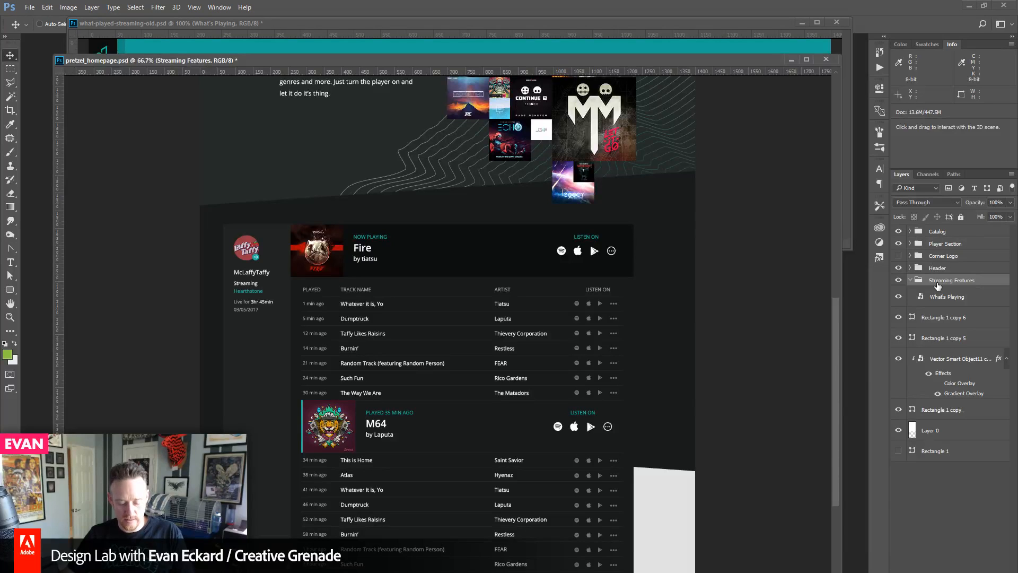
- Reposition the Streaming Features group slightly lower in the dark section beneath the album covers
{"action": "key", "text": "ctrl+t"}
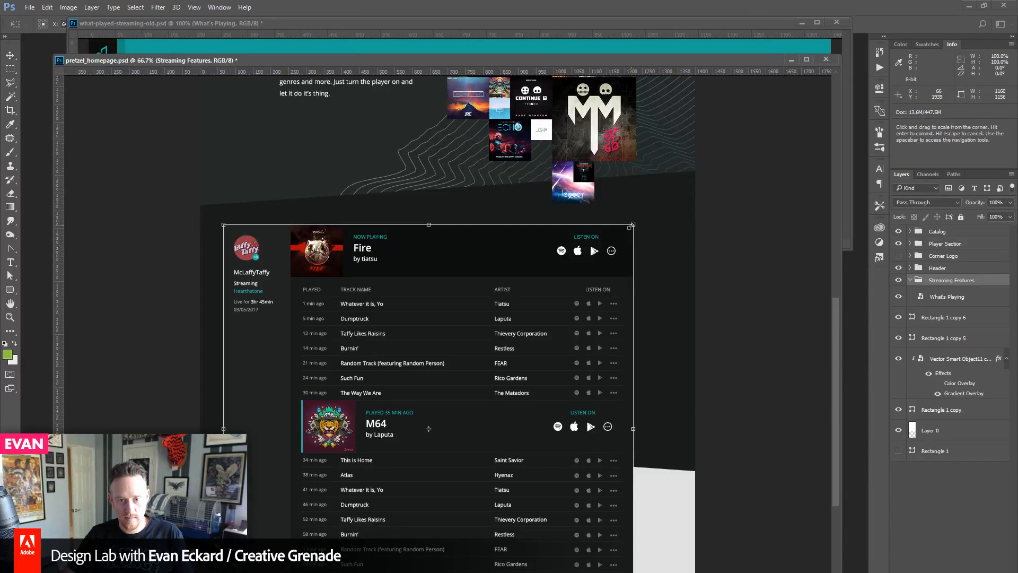
{"action": "key", "text": "Return"}
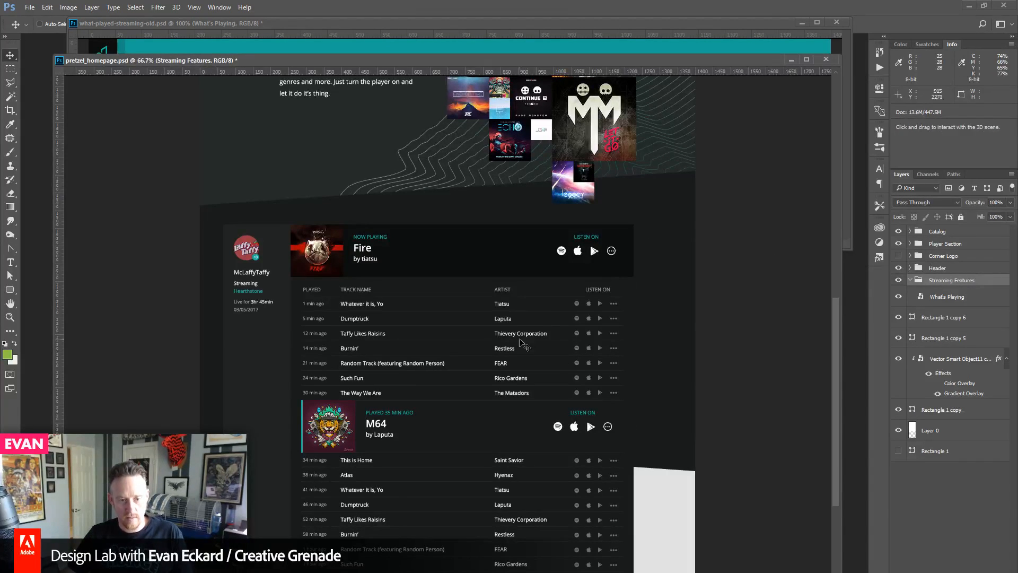
{"action": "left_click_drag", "start_coordinate": [523, 341], "coordinate": [544, 412]}
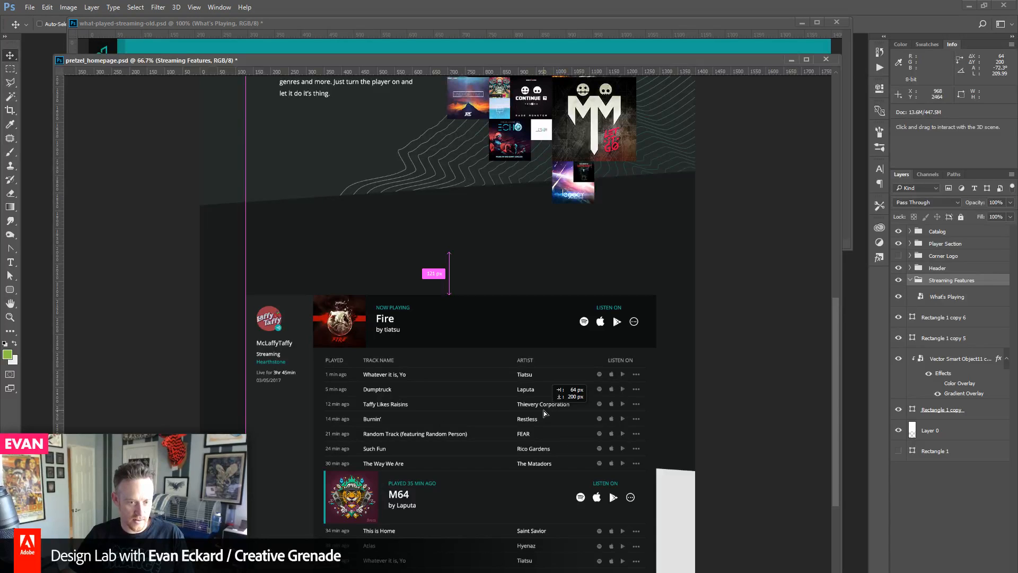
{"action": "left_click_drag", "start_coordinate": [543, 412], "coordinate": [522, 347]}
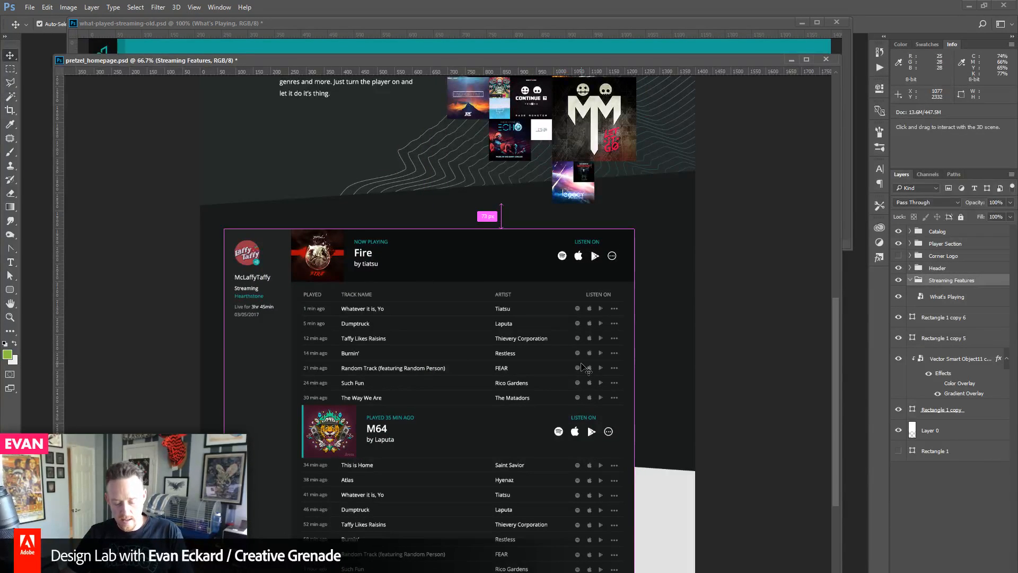
- Scale the What's Playing layer down proportionally to about 65%, roughly 752 by 750 px
{"action": "left_click", "coordinate": [900, 297]}
{"action": "left_click", "coordinate": [900, 298]}
{"action": "left_click", "coordinate": [955, 298]}
{"action": "key", "text": "ctrl+t"}
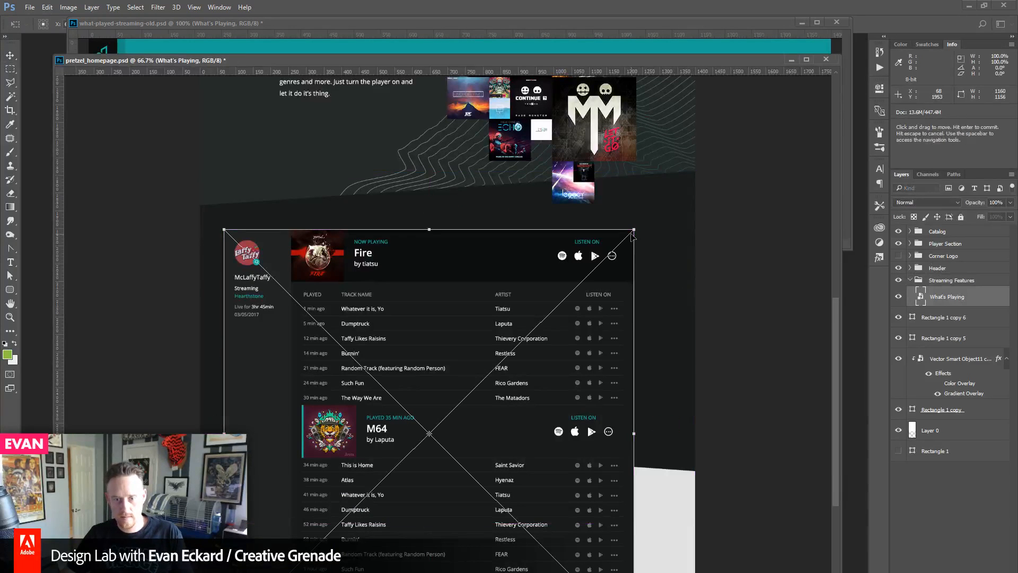
{"action": "left_click_drag", "start_coordinate": [634, 227], "coordinate": [493, 374]}
{"action": "left_click_drag", "start_coordinate": [431, 524], "coordinate": [430, 393]}
- Show the guides and shift the scaled What's Playing layer right to X 130 px, aligned with the first column guide
{"action": "key", "text": "ctrl+semicolon"}
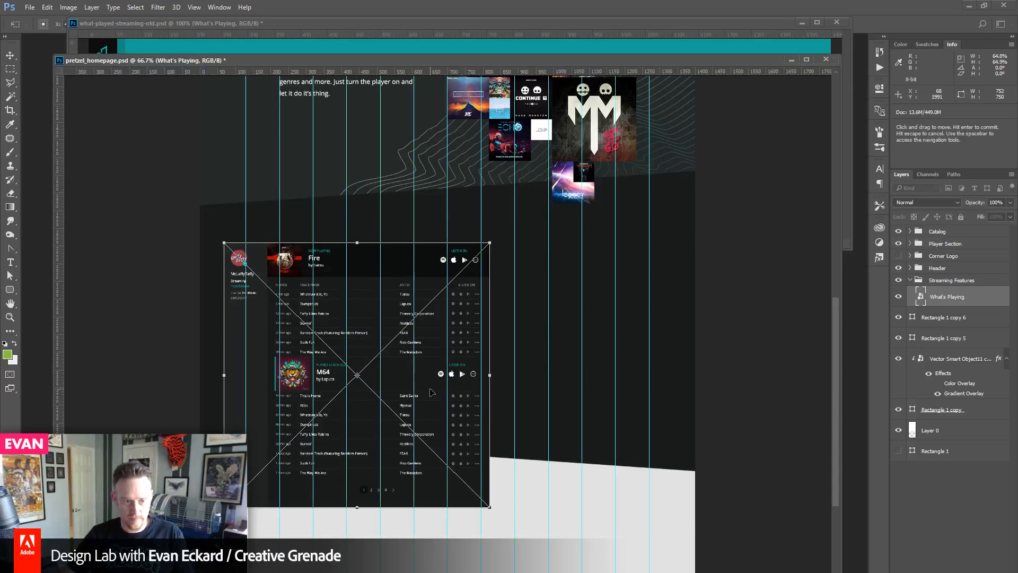
{"action": "key", "text": "shift+Right"}
{"action": "key", "text": "shift+Right"}
{"action": "key", "text": "shift+Right"}
{"action": "key", "text": "shift+Right"}
{"action": "key", "text": "shift+Right"}
{"action": "key", "text": "shift+Right"}
{"action": "key", "text": "Right"}
{"action": "key", "text": "Right"}
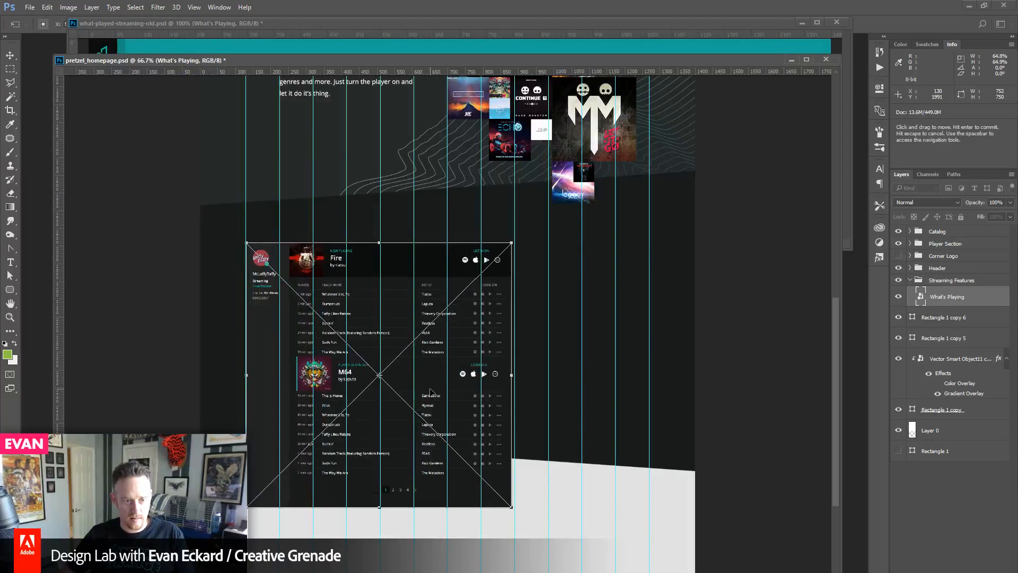
{"action": "key", "text": "Return"}
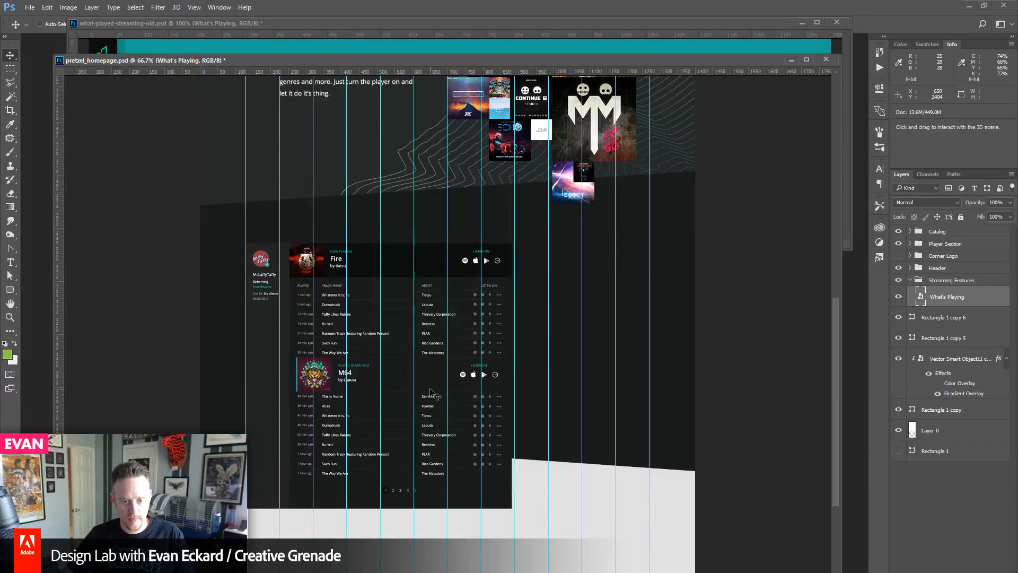
- Collapse the Streaming Features group and hide the guides
{"action": "left_click", "coordinate": [911, 281]}
{"action": "left_click", "coordinate": [899, 297]}
{"action": "left_click", "coordinate": [899, 297]}
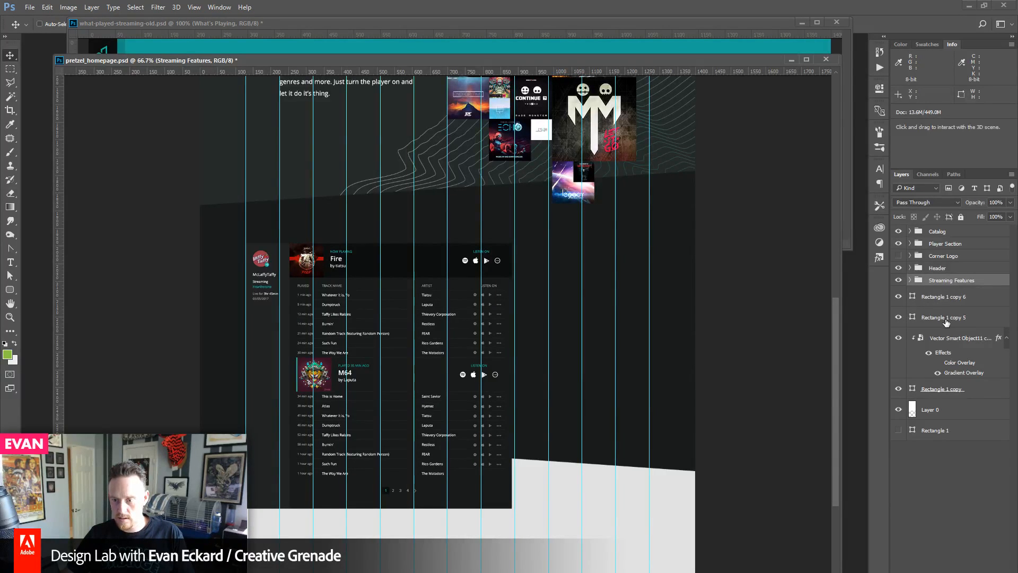
{"action": "left_click", "coordinate": [899, 297]}
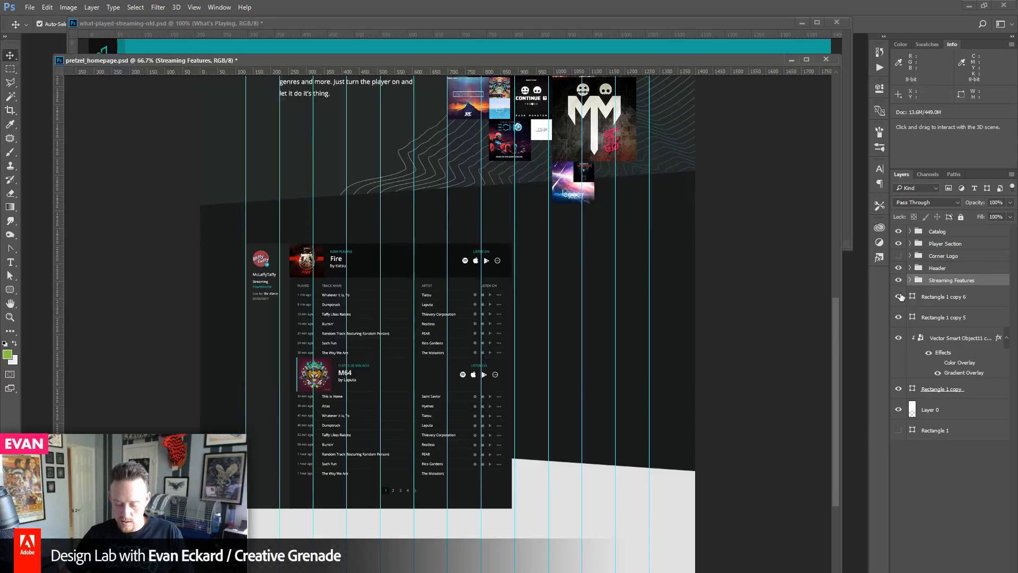
{"action": "key", "text": "ctrl+semicolon"}
- Pick the header's teal-to-blue gradient background on the canvas using auto-select and duplicate its layer
{"action": "double_click", "coordinate": [10, 317]}
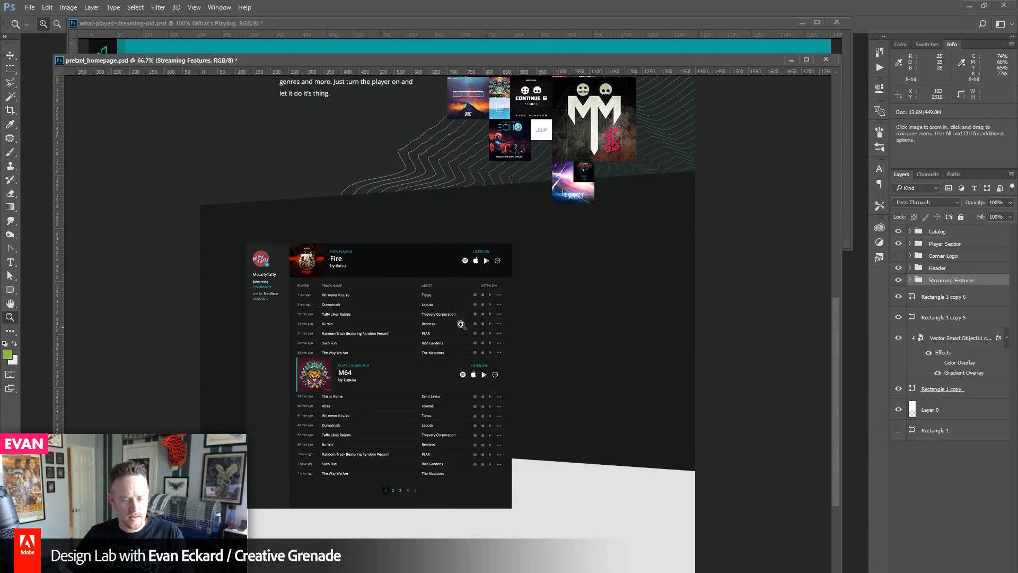
{"action": "left_click", "coordinate": [9, 55]}
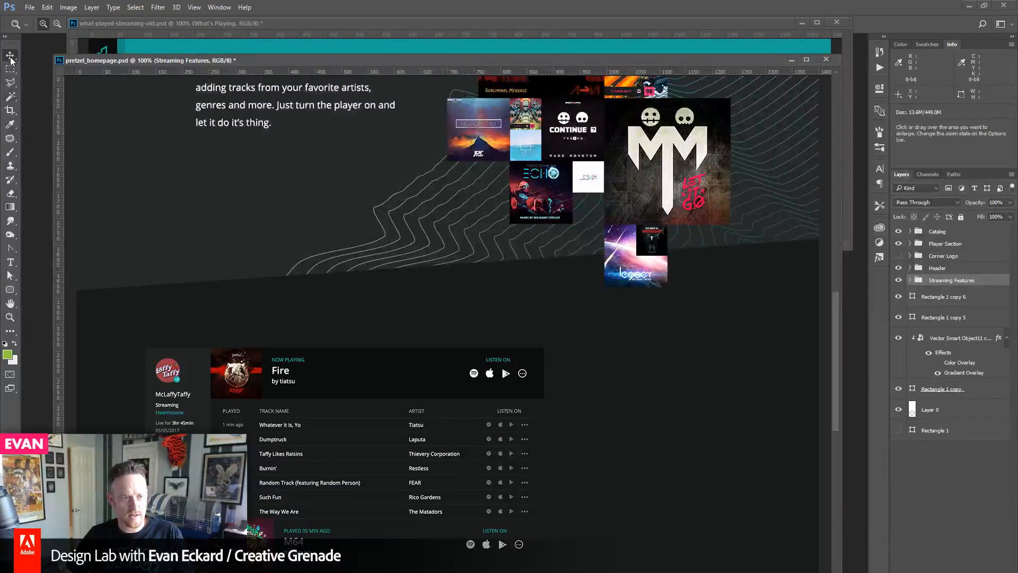
{"action": "scroll", "coordinate": [540, 299], "scroll_direction": "down", "scroll_amount": 5}
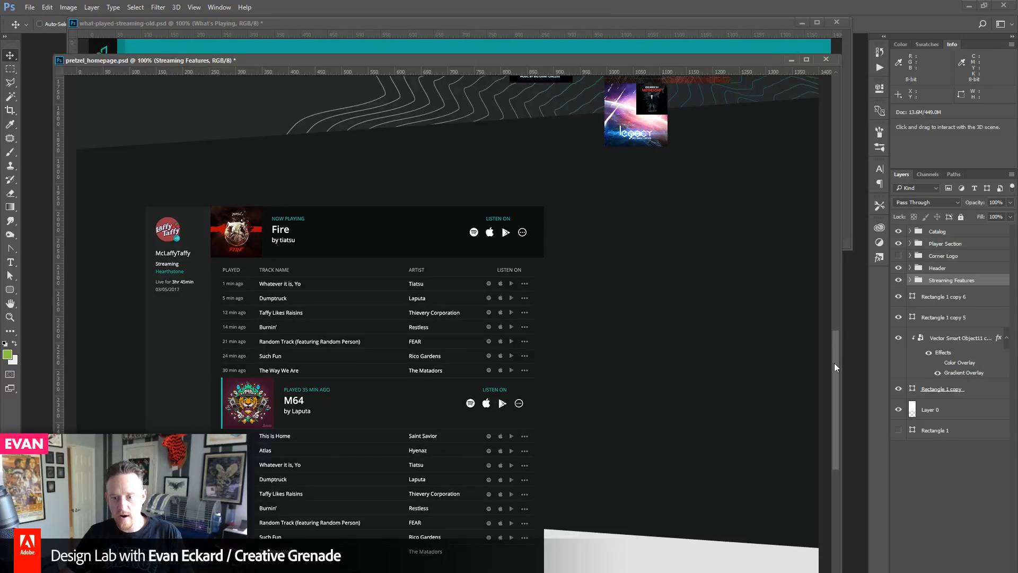
{"action": "left_click_drag", "start_coordinate": [835, 362], "coordinate": [822, 101]}
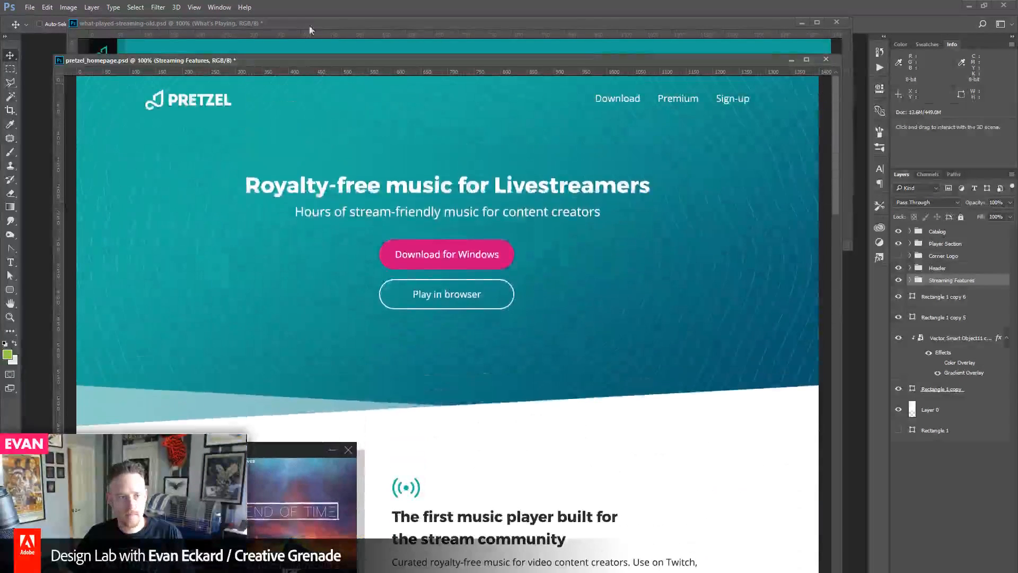
{"action": "left_click", "coordinate": [39, 23]}
{"action": "left_click", "coordinate": [429, 159]}
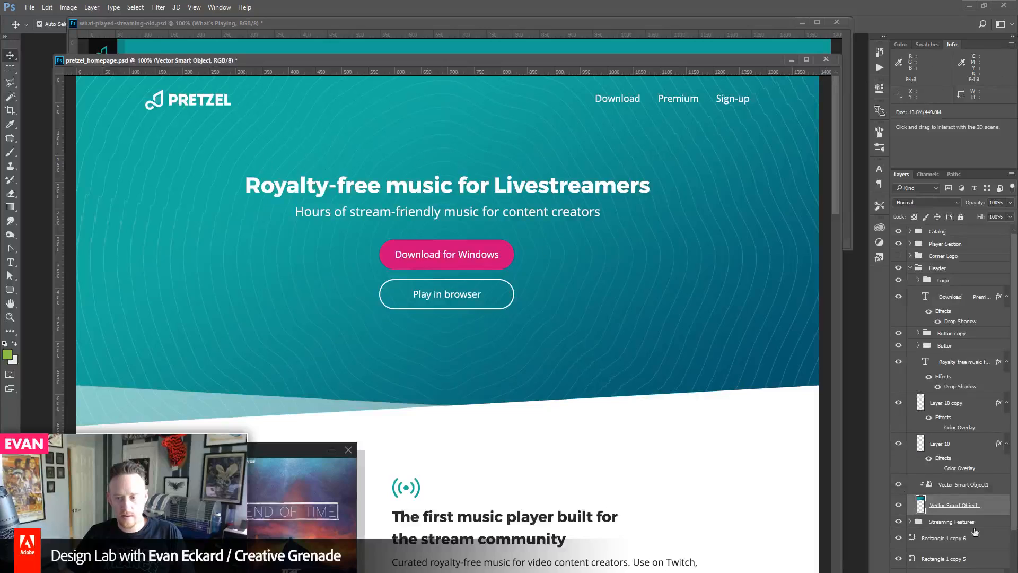
{"action": "scroll", "coordinate": [976, 533], "scroll_direction": "down", "scroll_amount": 1}
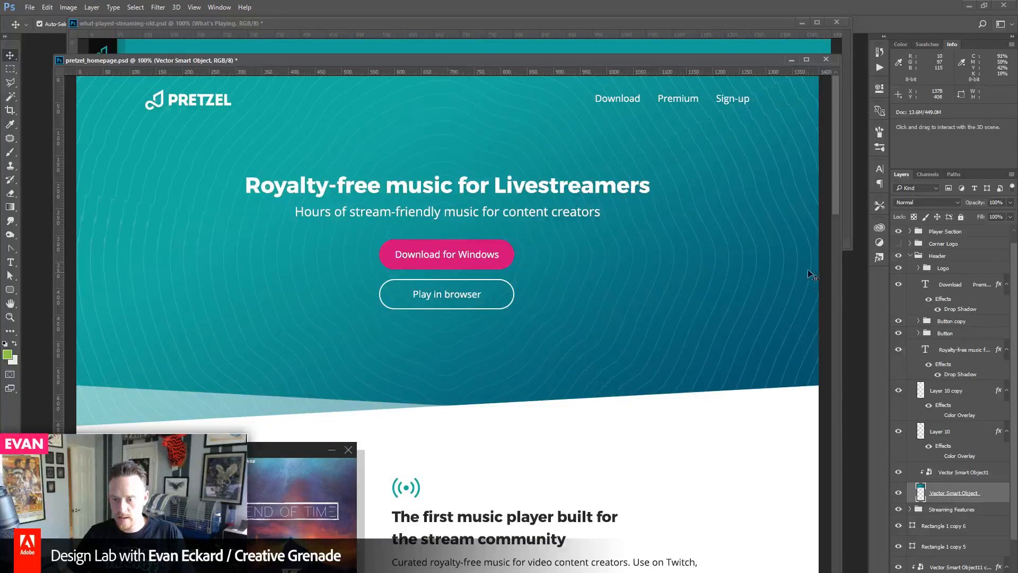
{"action": "left_click_drag", "start_coordinate": [834, 187], "coordinate": [851, 359]}
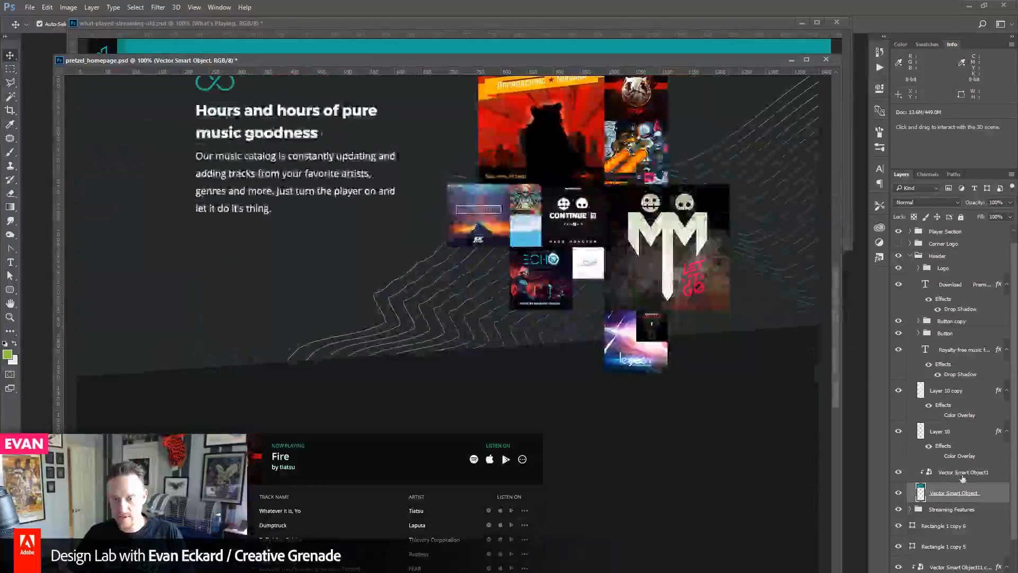
{"action": "key", "text": "ctrl+j"}
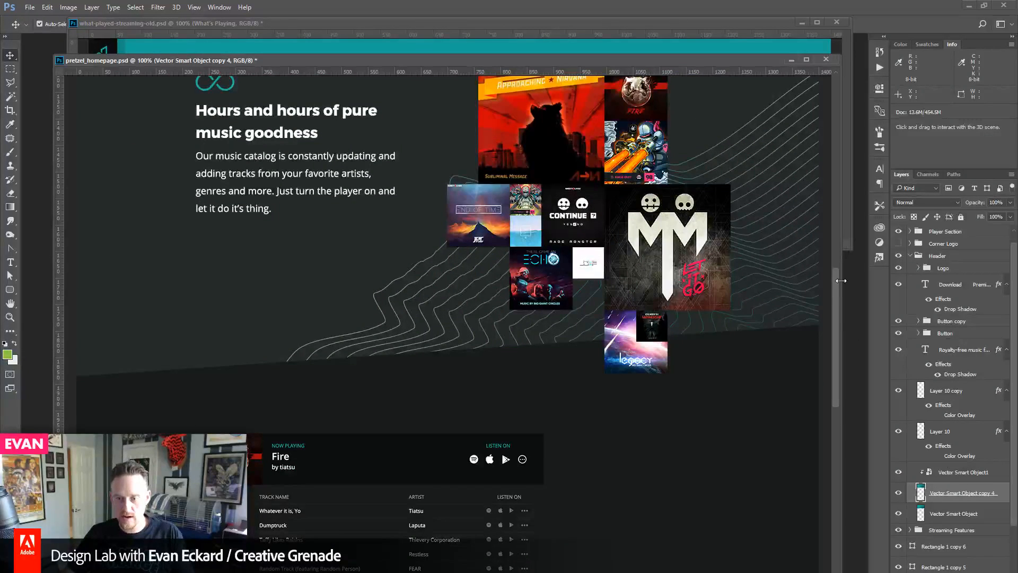
- Toggle Rectangle 1 copy, its clipped line pattern and Rectangle 1 copy 5 off and on to identify the streaming section's background shape
{"action": "left_click_drag", "start_coordinate": [842, 281], "coordinate": [848, 348]}
{"action": "scroll", "coordinate": [976, 529], "scroll_direction": "down", "scroll_amount": 4}
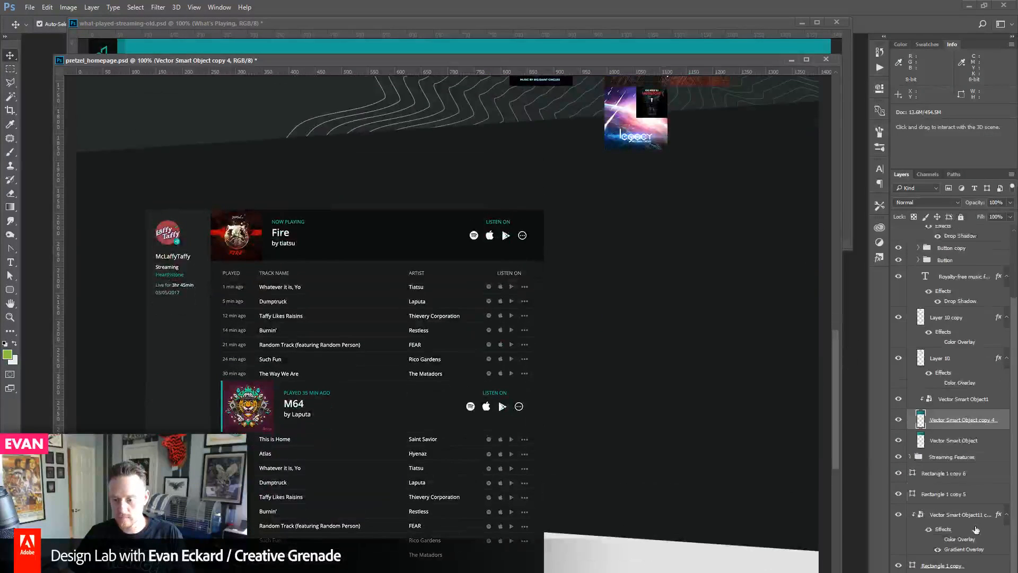
{"action": "scroll", "coordinate": [976, 529], "scroll_direction": "down", "scroll_amount": 1}
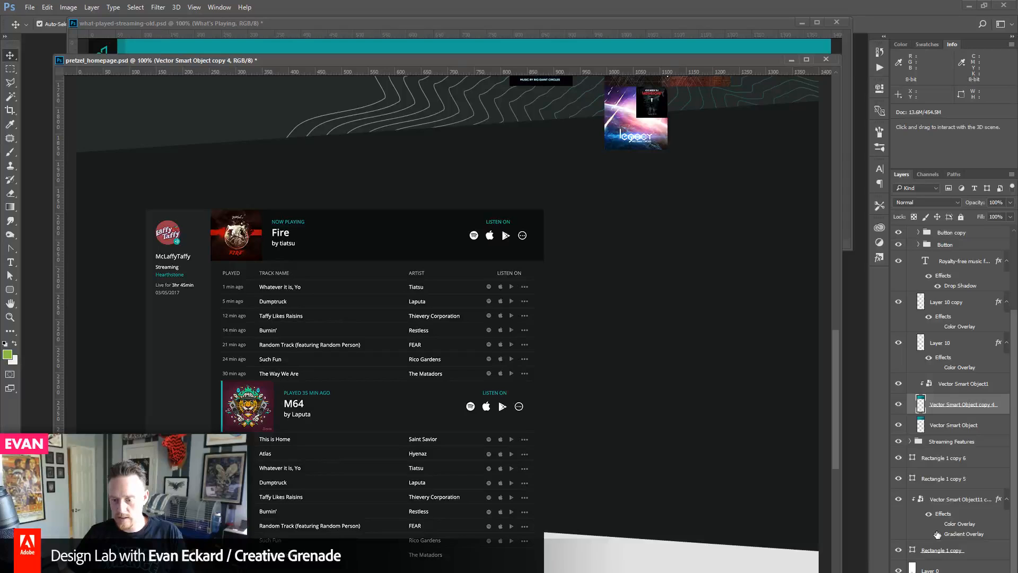
{"action": "left_click", "coordinate": [900, 551]}
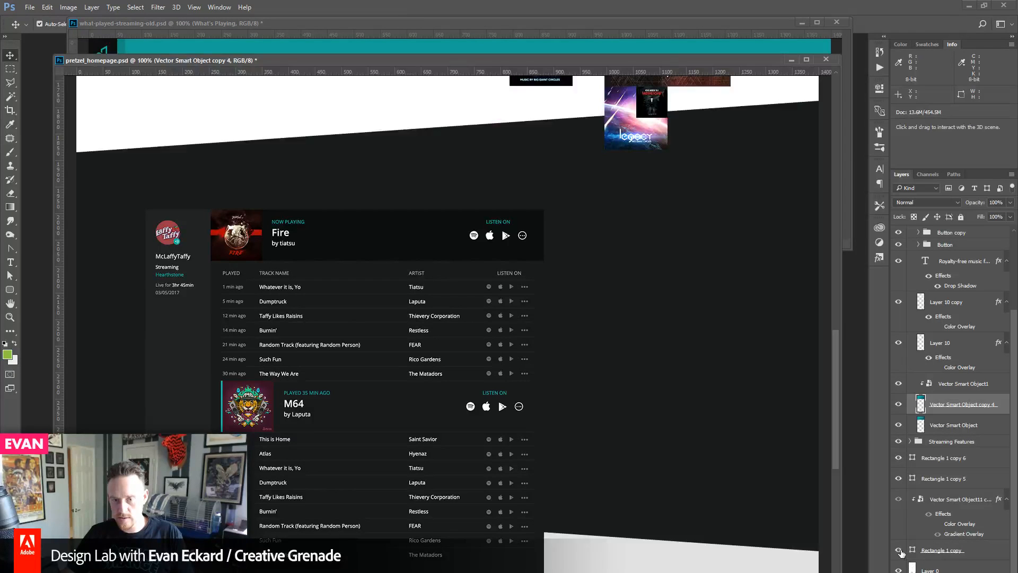
{"action": "left_click", "coordinate": [901, 551]}
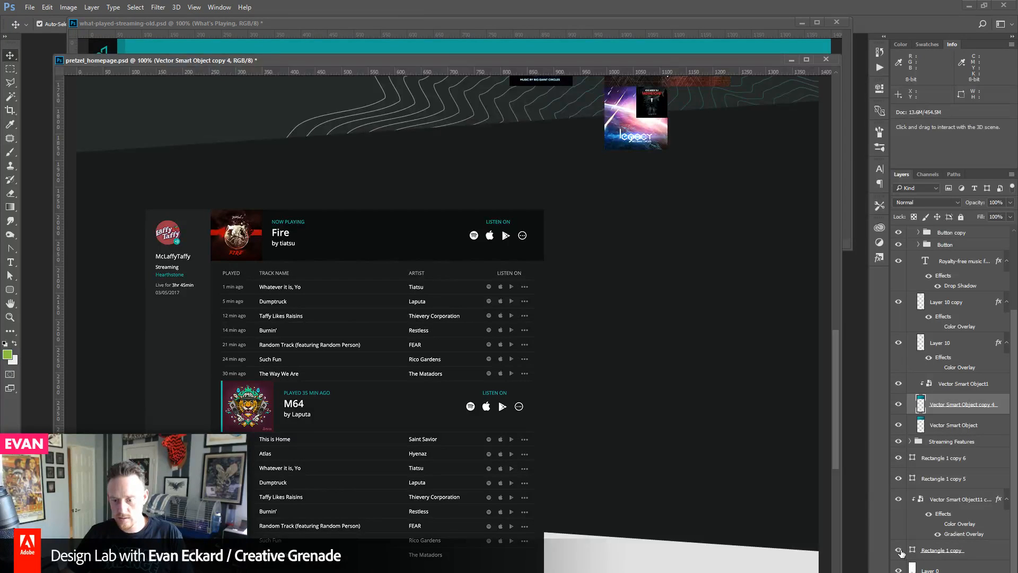
{"action": "left_click", "coordinate": [898, 502]}
{"action": "left_click", "coordinate": [898, 502]}
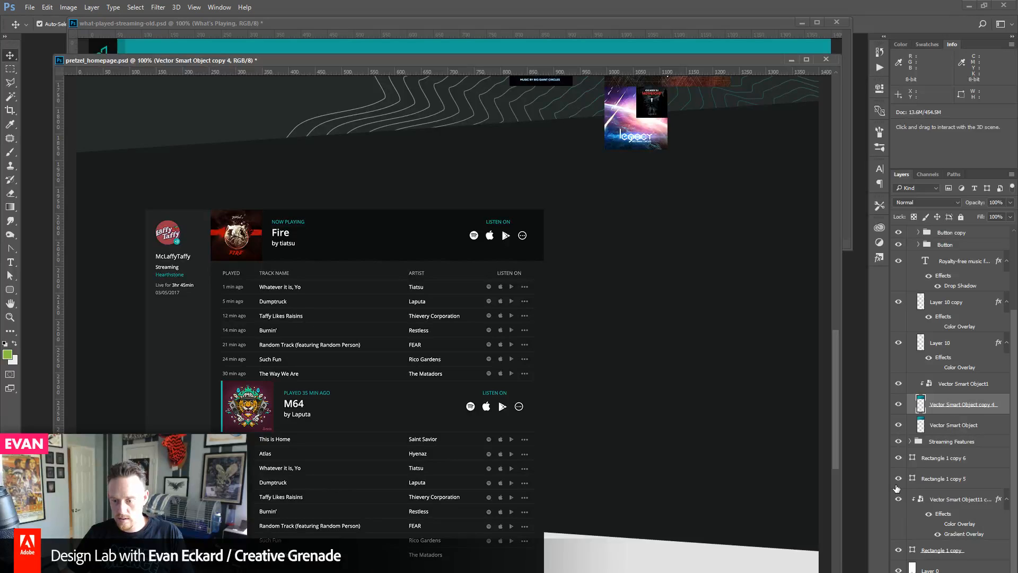
{"action": "left_click", "coordinate": [898, 478]}
{"action": "left_click", "coordinate": [899, 478]}
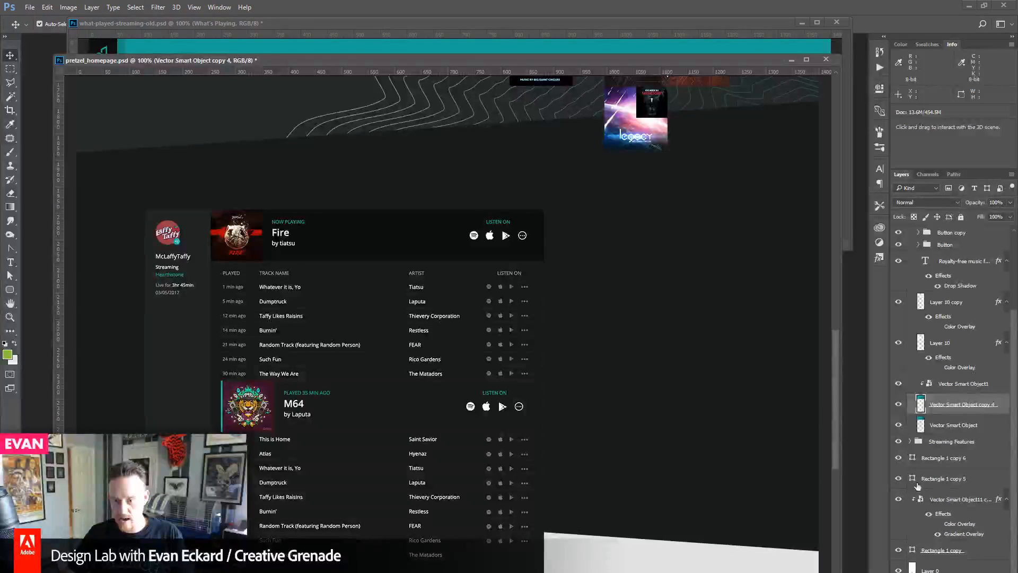
- Move the duplicated gradient layer directly above Rectangle 1 copy 5 and clip it to that shape
{"action": "left_click", "coordinate": [944, 483]}
{"action": "left_click_drag", "start_coordinate": [967, 404], "coordinate": [959, 467]}
{"action": "left_click", "coordinate": [955, 468], "text": "alt"}
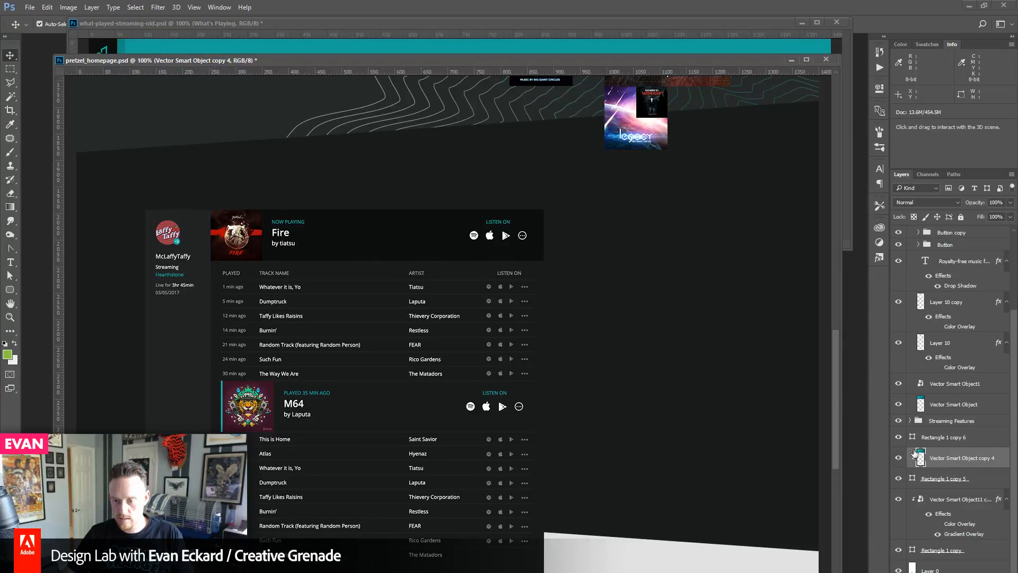
- Turn off auto-select, move the clipped gradient down into the streaming section and stretch its top edge upward to fill the slanted shape
{"action": "left_click", "coordinate": [40, 24]}
{"action": "left_click_drag", "start_coordinate": [580, 198], "coordinate": [637, 316]}
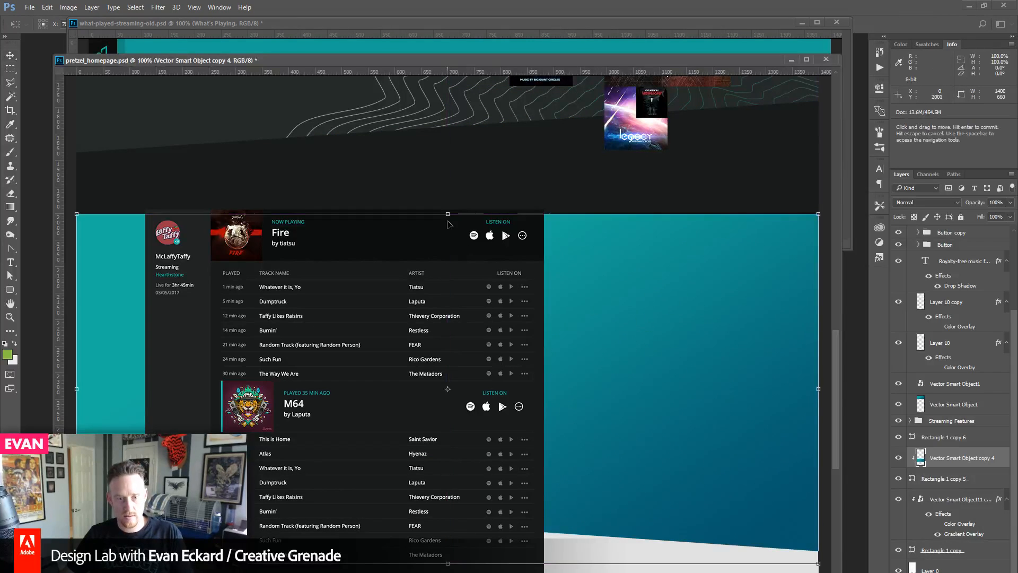
{"action": "key", "text": "ctrl+t"}
{"action": "left_click_drag", "start_coordinate": [449, 213], "coordinate": [454, 94]}
{"action": "key", "text": "Return"}
- Look over the streaming section's new gradient background and collapse the Header layer group
{"action": "left_click_drag", "start_coordinate": [562, 245], "coordinate": [565, 158]}
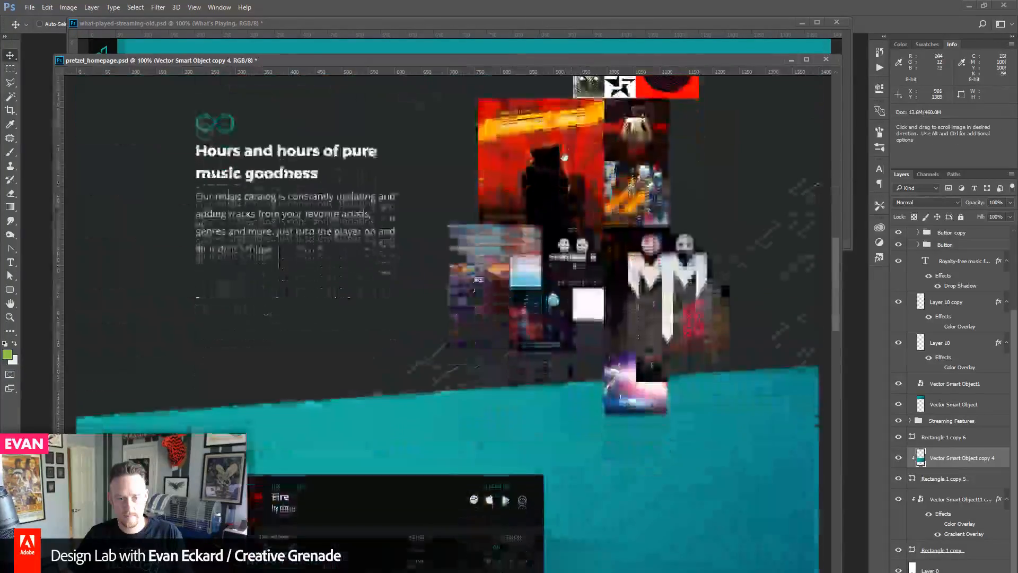
{"action": "left_click_drag", "start_coordinate": [575, 513], "coordinate": [561, 205]}
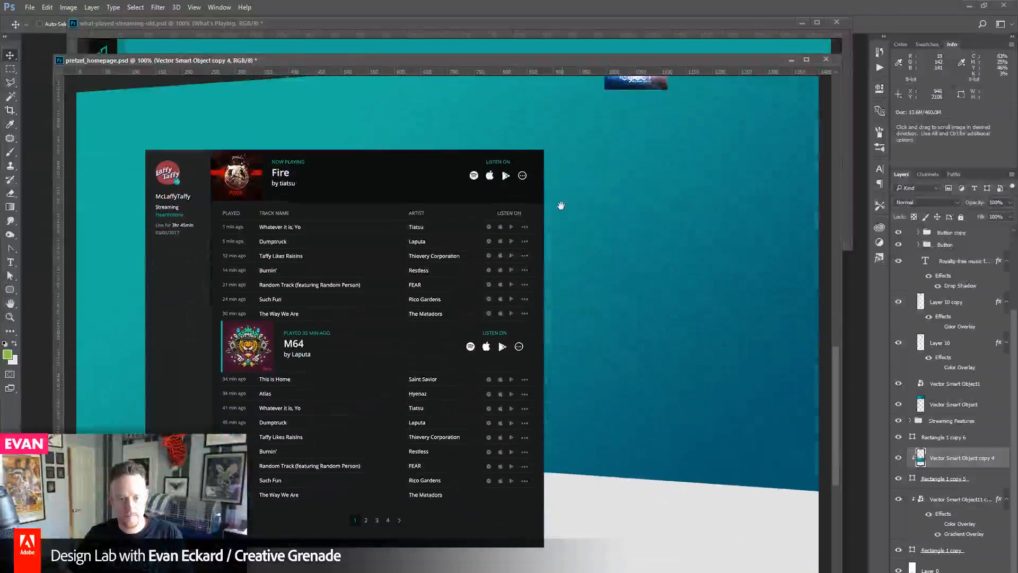
{"action": "scroll", "coordinate": [924, 294], "scroll_direction": "up", "scroll_amount": 5}
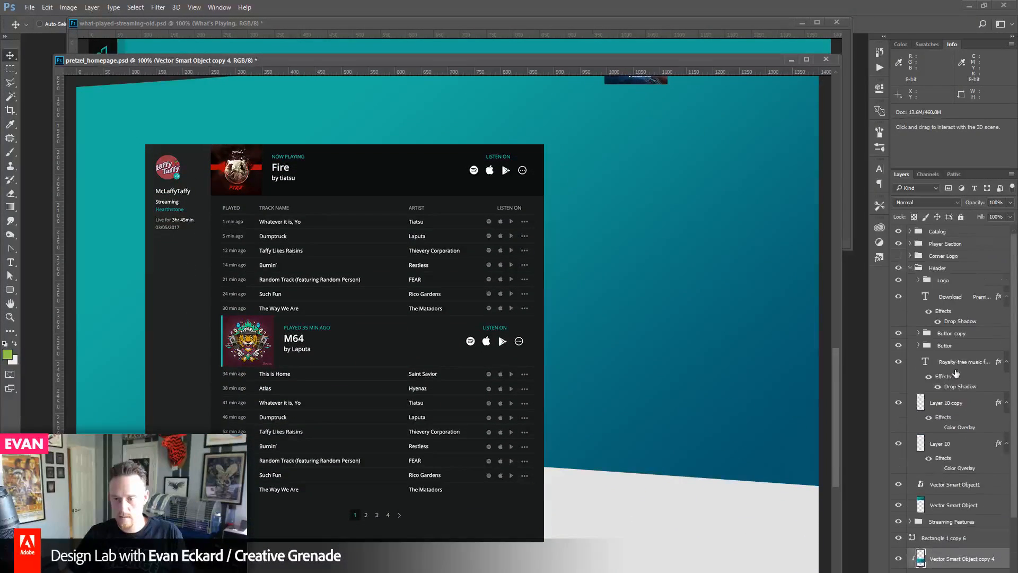
{"action": "left_click", "coordinate": [911, 268]}
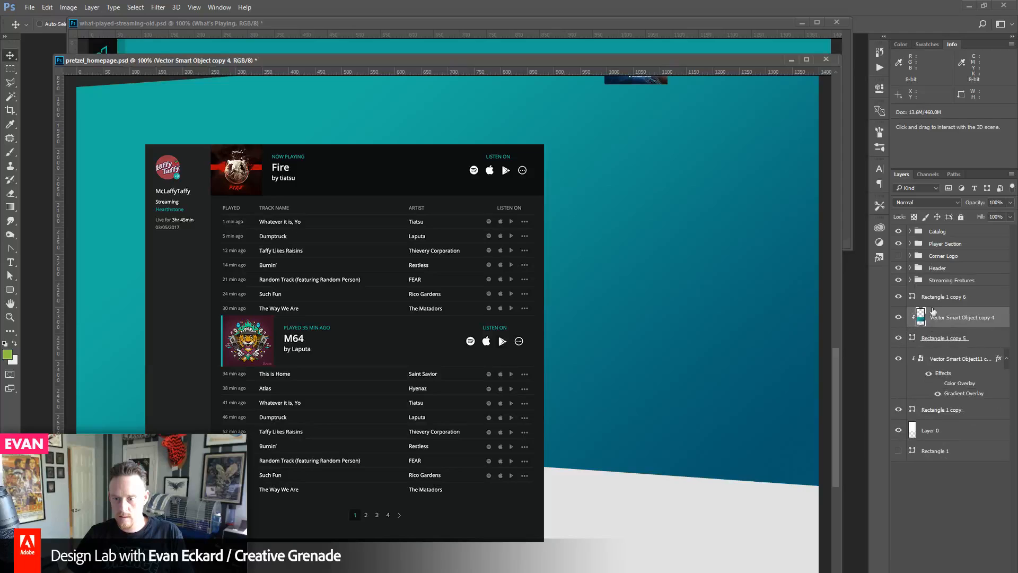
- Move the Streaming Features group below Rectangle 1 copy 6, directly above the clipped gradient layer
{"action": "left_click", "coordinate": [949, 282]}
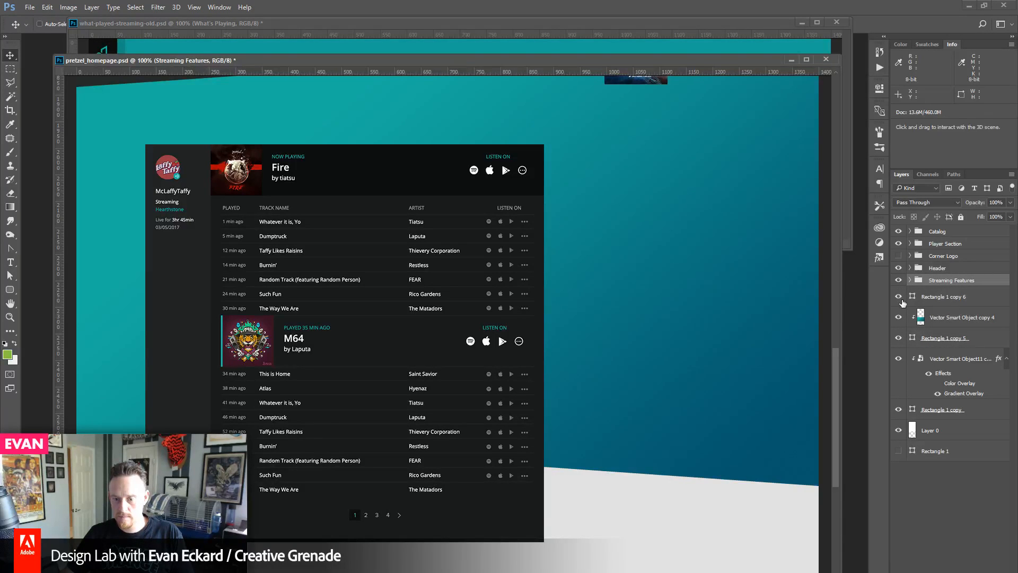
{"action": "left_click_drag", "start_coordinate": [955, 281], "coordinate": [955, 311]}
- Scale the Streaming Features panel down to about 82.5% from its lower-left corner and move it up within the gradient section
{"action": "scroll", "coordinate": [733, 360], "scroll_direction": "up", "scroll_amount": 5}
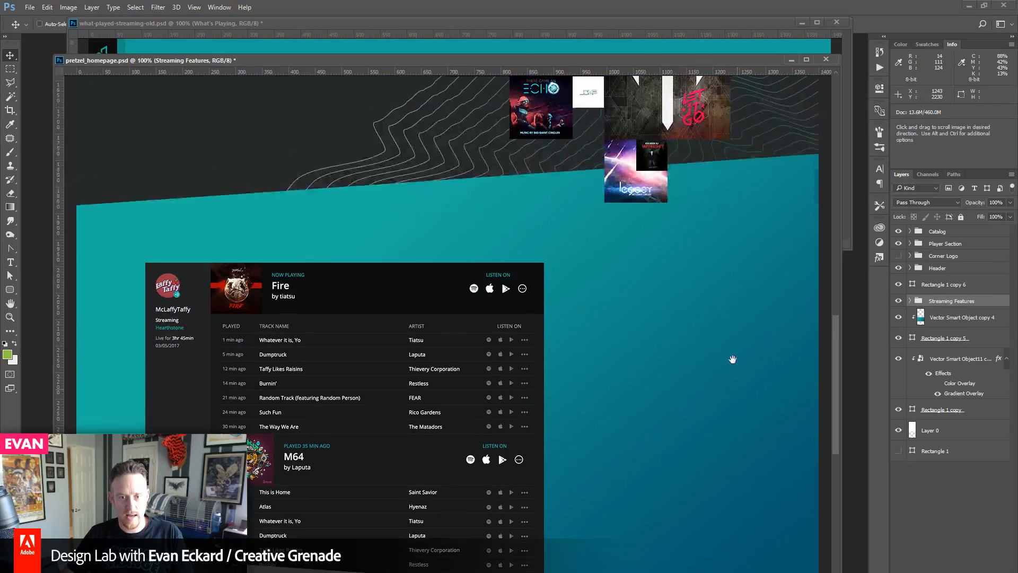
{"action": "left_click_drag", "start_coordinate": [732, 359], "coordinate": [730, 340]}
{"action": "key", "text": "ctrl+;"}
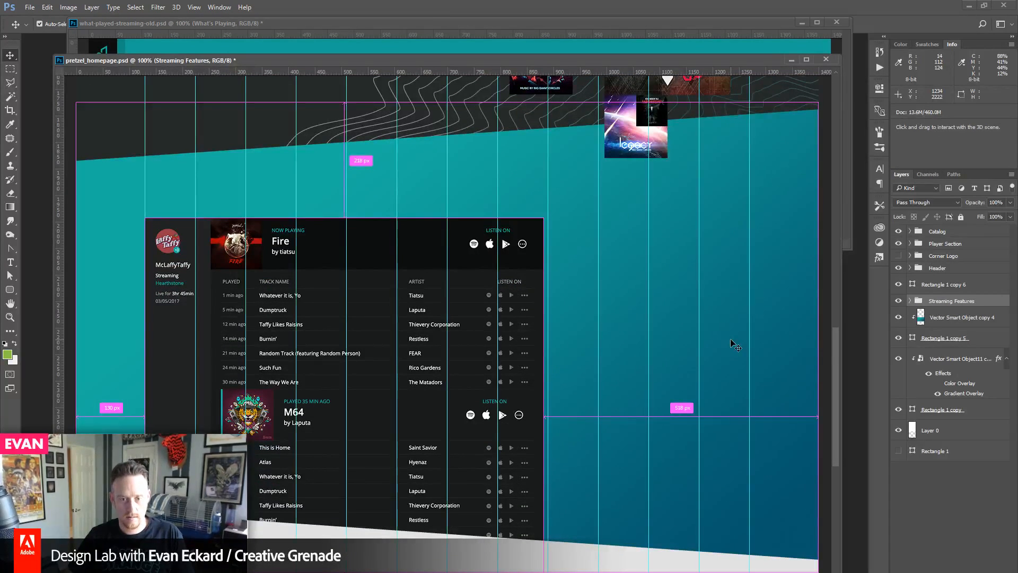
{"action": "key", "text": "ctrl+;"}
{"action": "key", "text": "ctrl+t"}
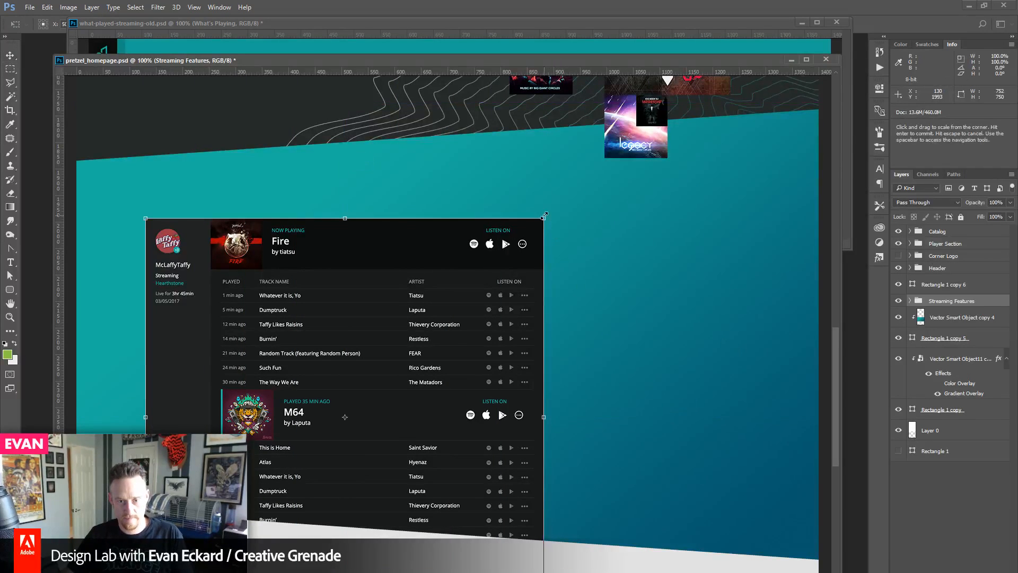
{"action": "left_click_drag", "start_coordinate": [544, 216], "coordinate": [479, 290]}
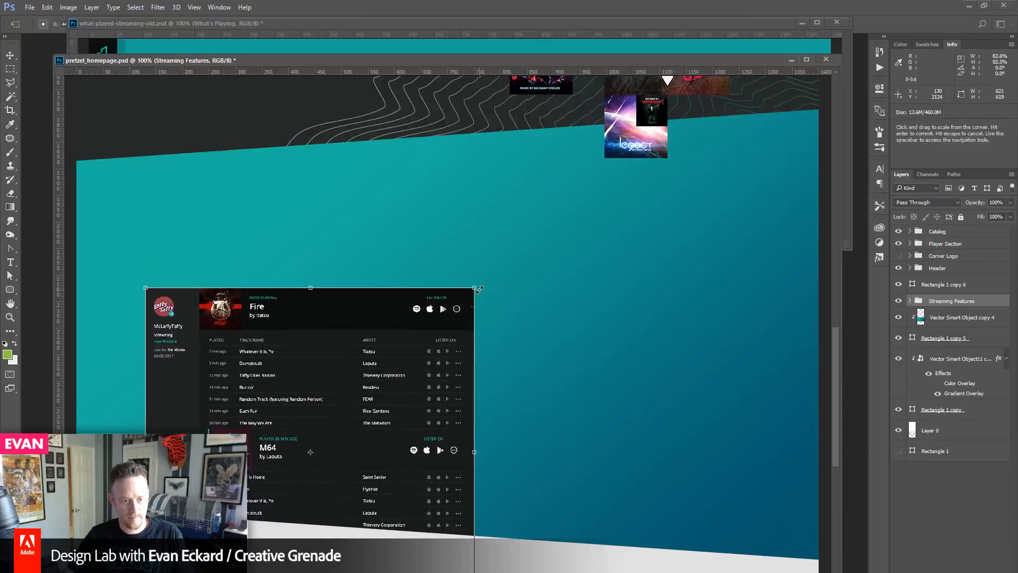
{"action": "left_click_drag", "start_coordinate": [363, 418], "coordinate": [364, 357]}
{"action": "key", "text": "Return"}
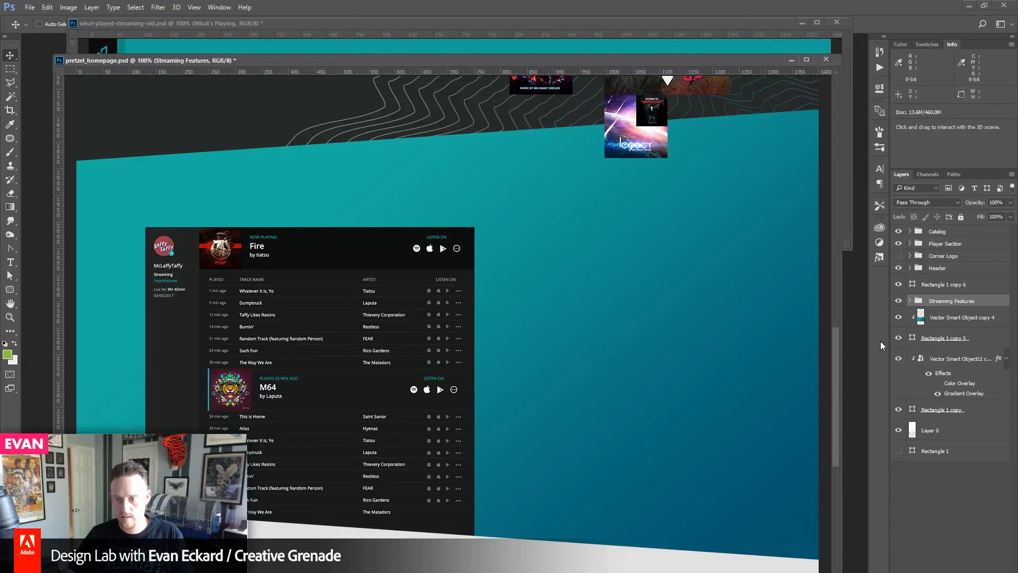
- Select the layers from Rectangle 1 copy 6 through Rectangle 1 copy 5 and nudge the whole streaming section 10 px down
{"action": "left_click", "coordinate": [975, 338], "text": "shift"}
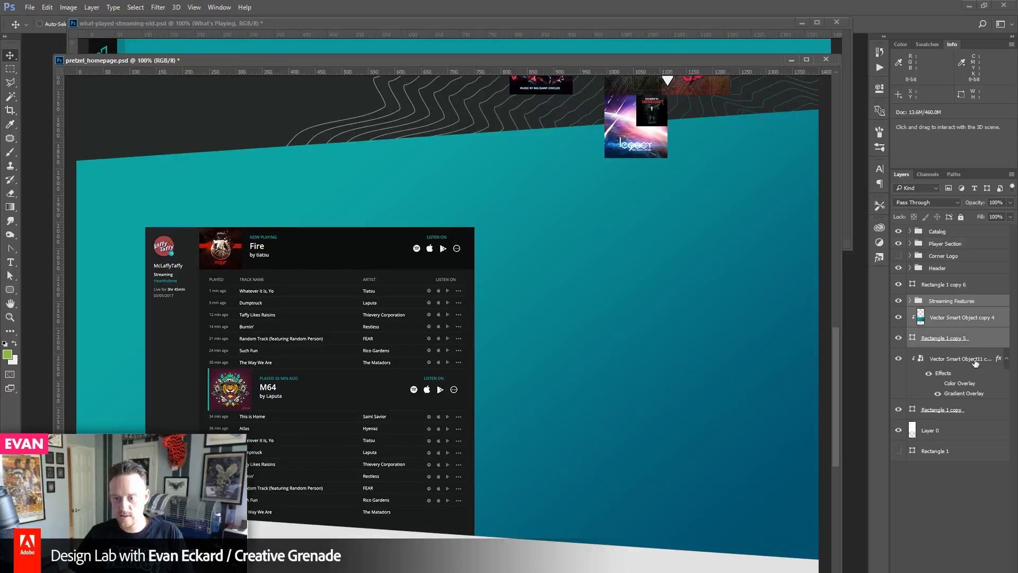
{"action": "left_click", "coordinate": [946, 286]}
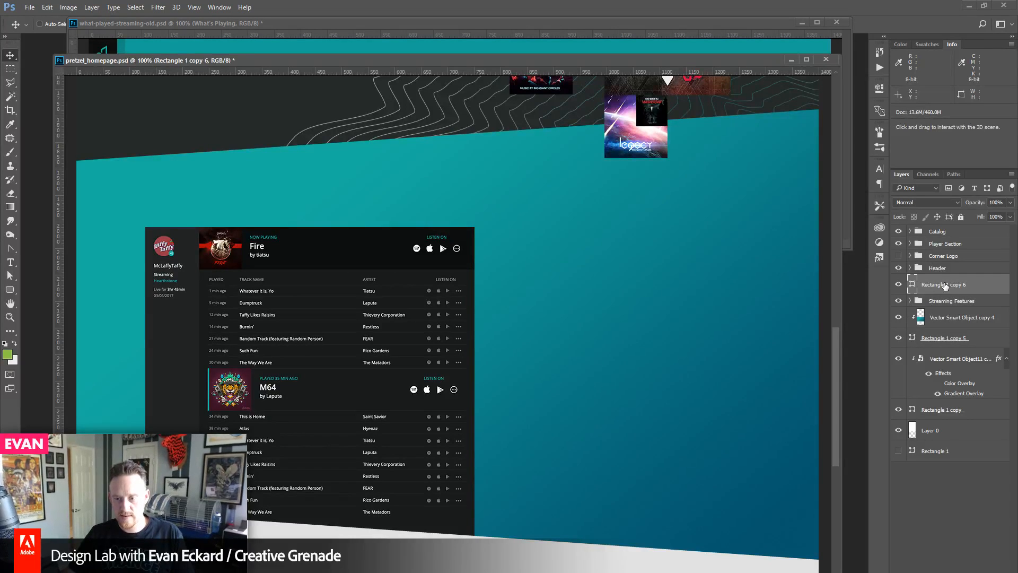
{"action": "left_click", "coordinate": [992, 341], "text": "shift"}
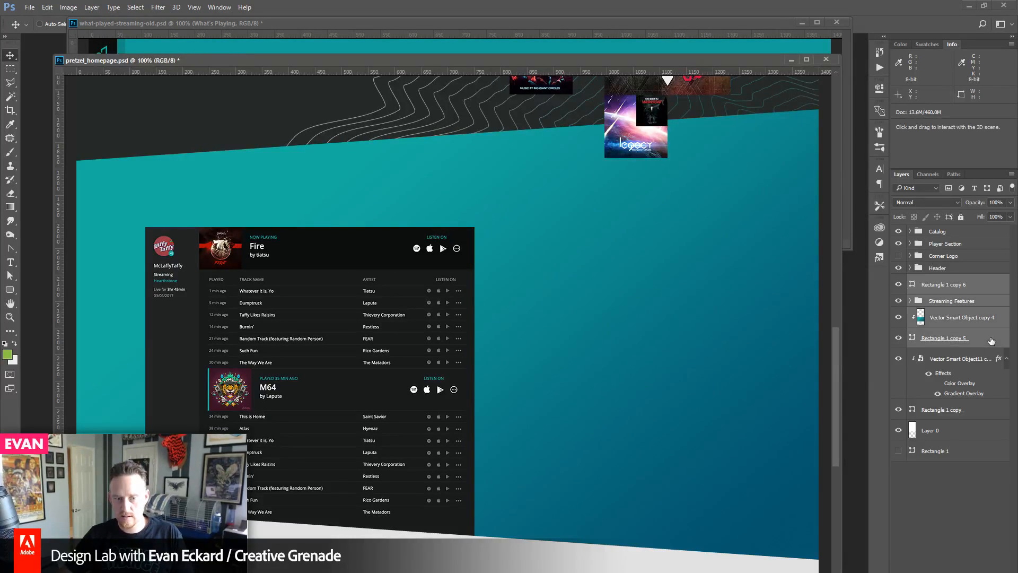
{"action": "key", "text": "shift+Up"}
{"action": "key", "text": "shift+Up"}
{"action": "key", "text": "shift+Down"}
{"action": "key", "text": "shift+Down"}
{"action": "key", "text": "shift+Down"}
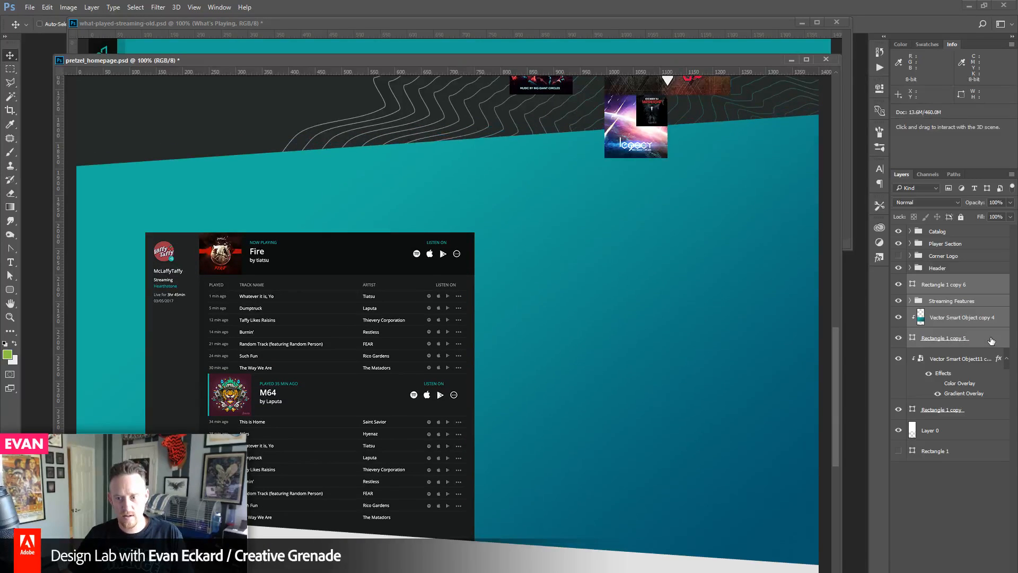
- Move Rectangle 1 copy 6, the Streaming Features group and the clipped gradient up 70 px together, and save the file
{"action": "left_click", "coordinate": [962, 322]}
{"action": "left_click", "coordinate": [951, 301], "text": "shift"}
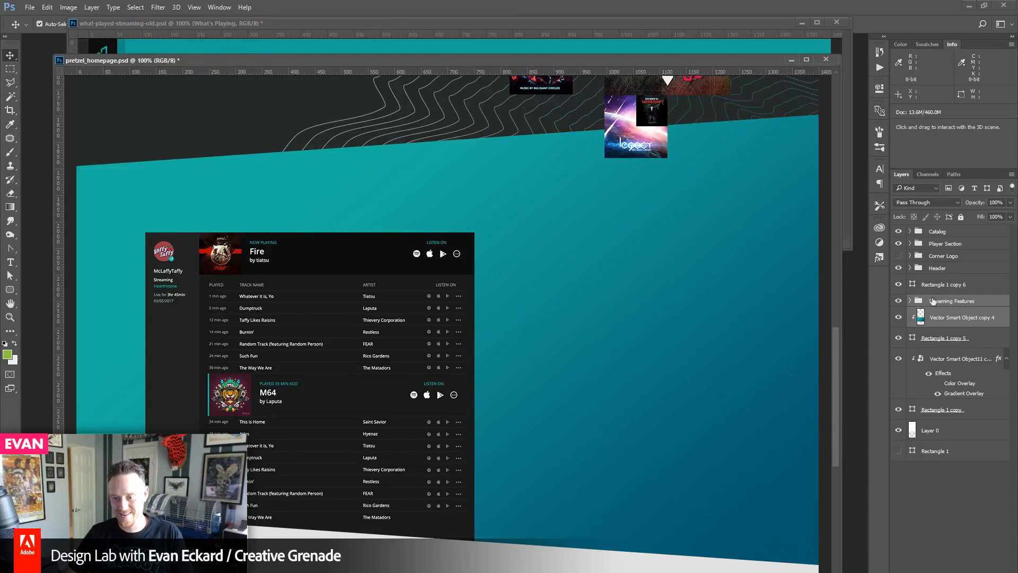
{"action": "left_click", "coordinate": [941, 317]}
{"action": "left_click", "coordinate": [939, 302], "text": "shift"}
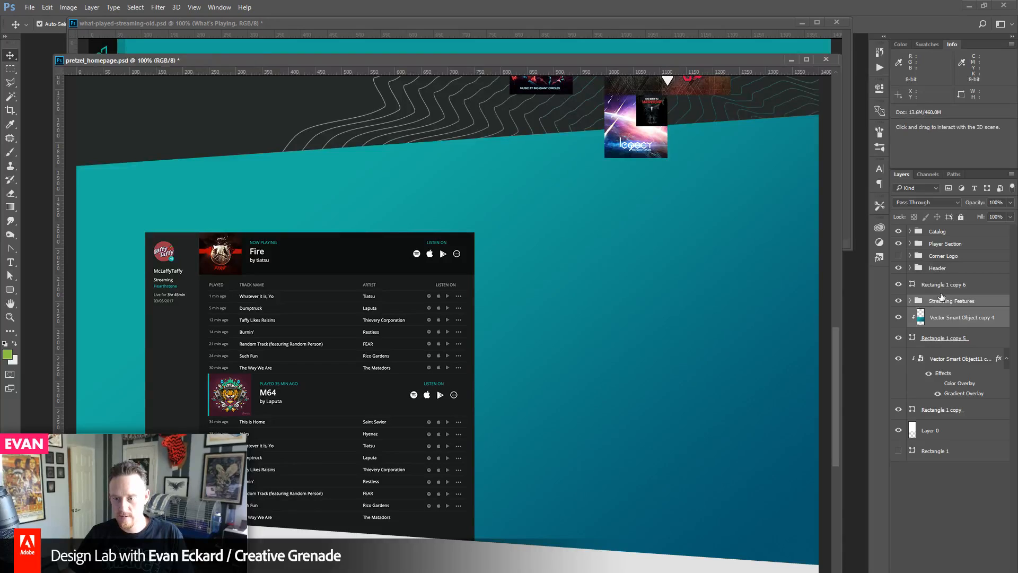
{"action": "left_click", "coordinate": [940, 285], "text": "shift"}
{"action": "key", "text": "shift+Up"}
{"action": "key", "text": "shift+Up"}
{"action": "key", "text": "shift+Up"}
{"action": "key", "text": "shift+Up"}
{"action": "key", "text": "shift+Up"}
{"action": "key", "text": "shift+Up"}
{"action": "key", "text": "shift+Up"}
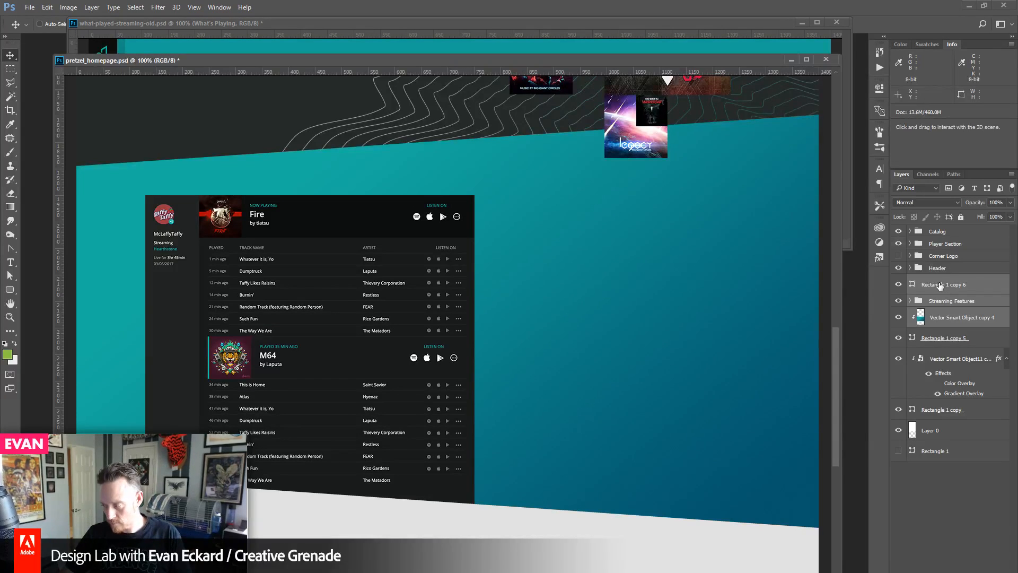
{"action": "key", "text": "ctrl+s"}
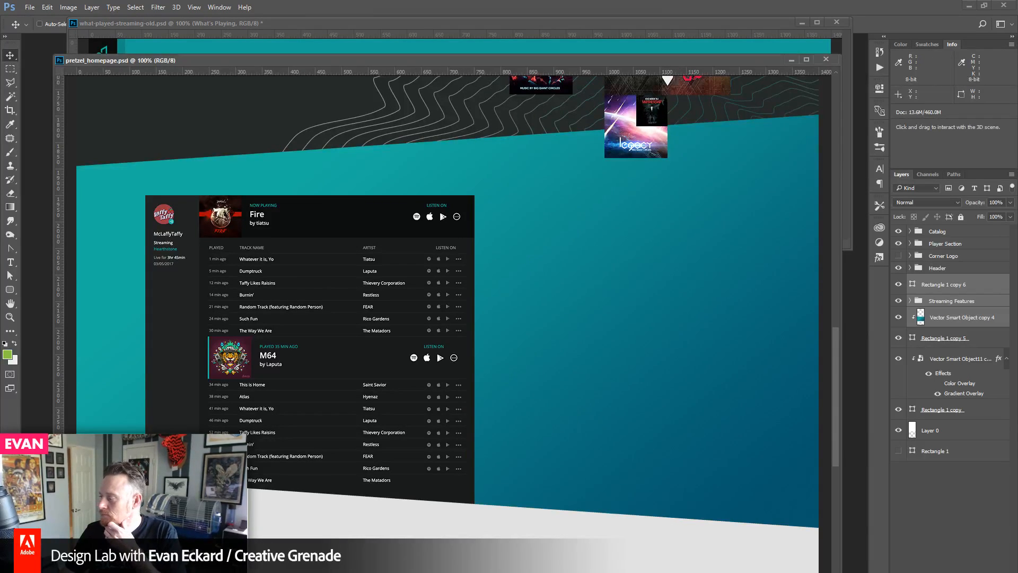
- Look through the Player Section and Catalog groups to locate the layer of the teal infinity icon above the catalog heading
{"action": "left_click", "coordinate": [936, 283]}
{"action": "left_click", "coordinate": [963, 322]}
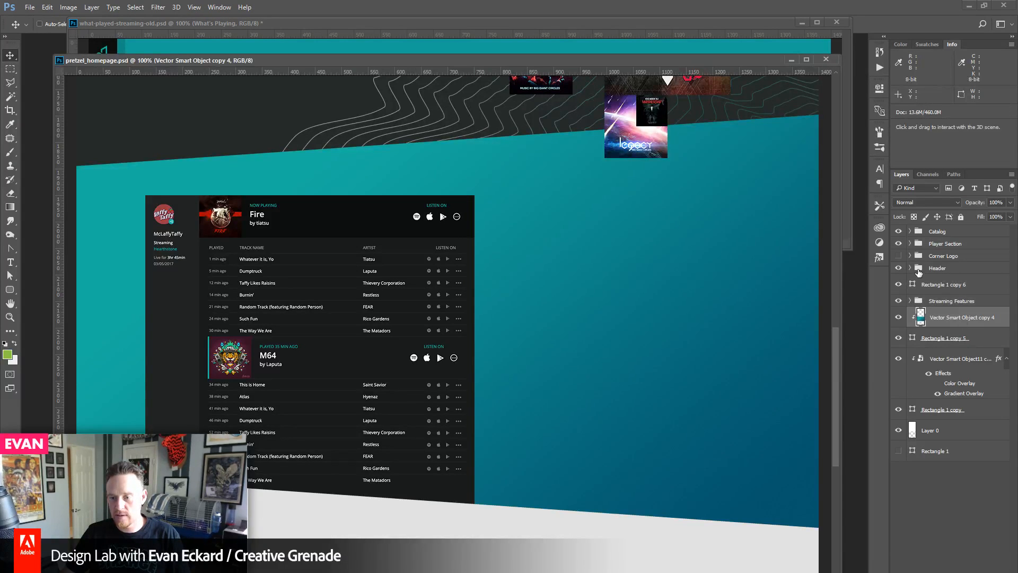
{"action": "left_click", "coordinate": [898, 257]}
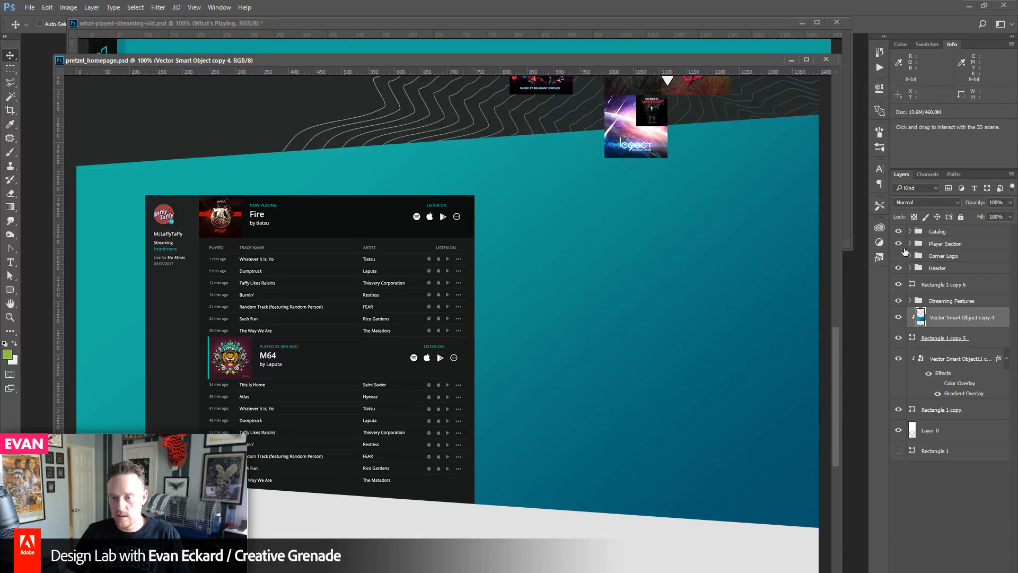
{"action": "left_click", "coordinate": [910, 243]}
{"action": "left_click", "coordinate": [910, 243]}
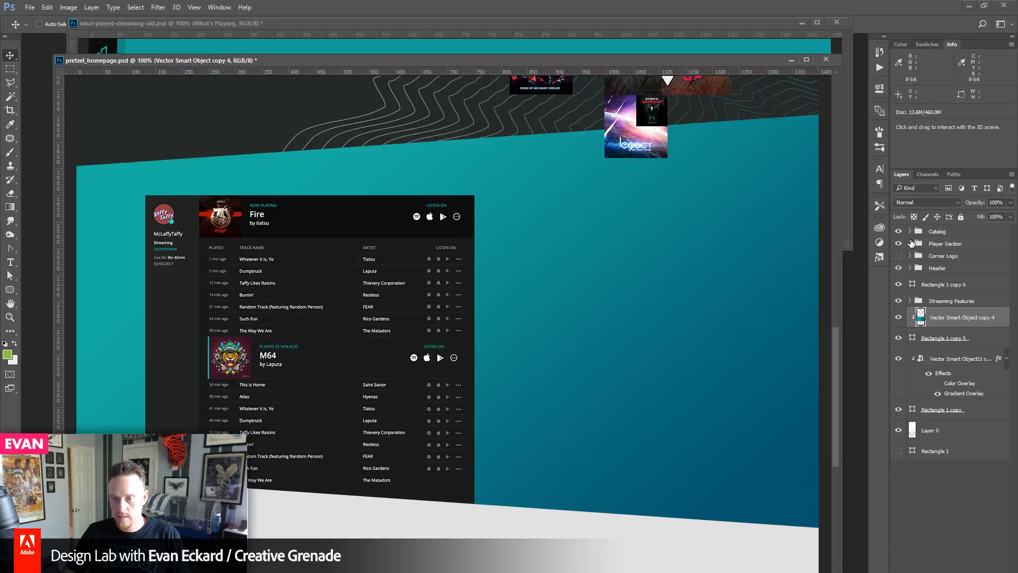
{"action": "left_click", "coordinate": [910, 232]}
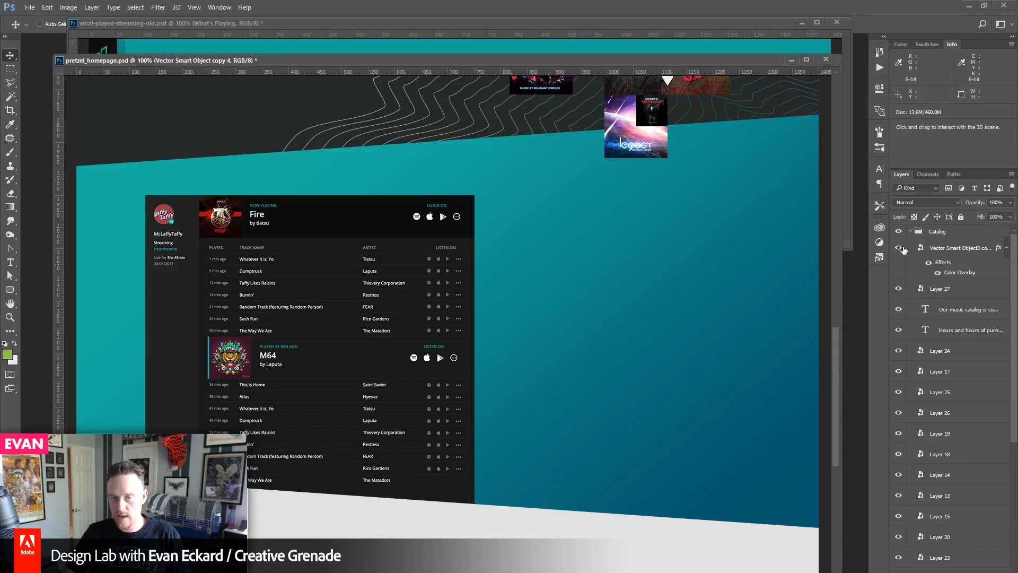
{"action": "left_click_drag", "start_coordinate": [835, 330], "coordinate": [834, 227]}
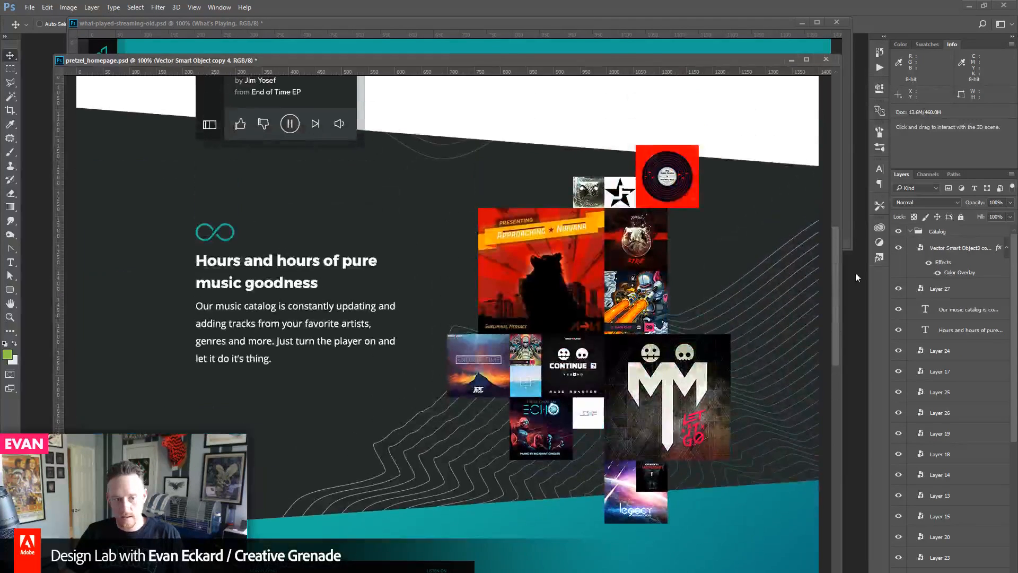
{"action": "left_click", "coordinate": [898, 248]}
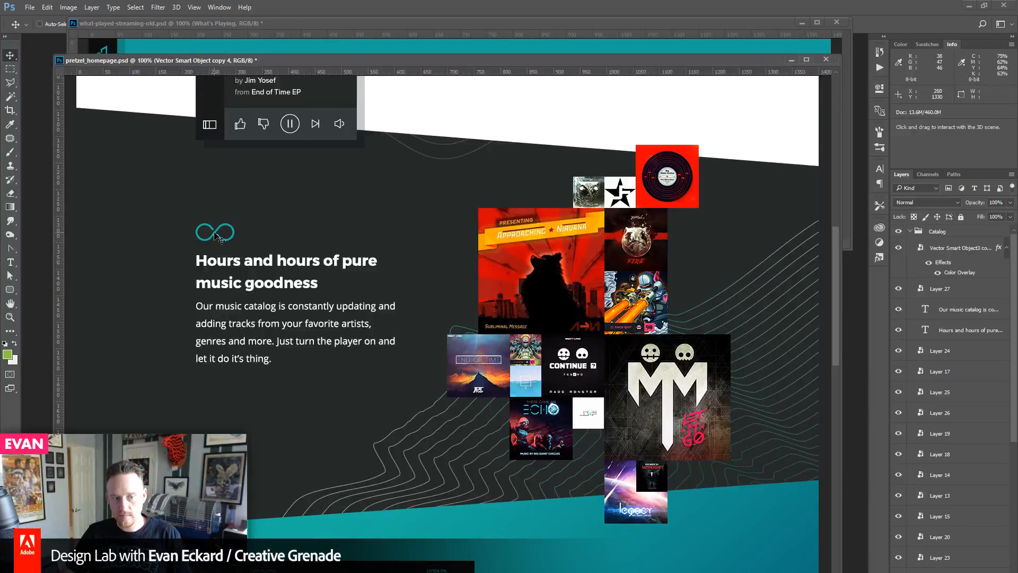
- Close the what-played-streaming-old.psd document and save pretzel_homepage.psd
{"action": "left_click", "coordinate": [40, 24]}
{"action": "left_click", "coordinate": [314, 26]}
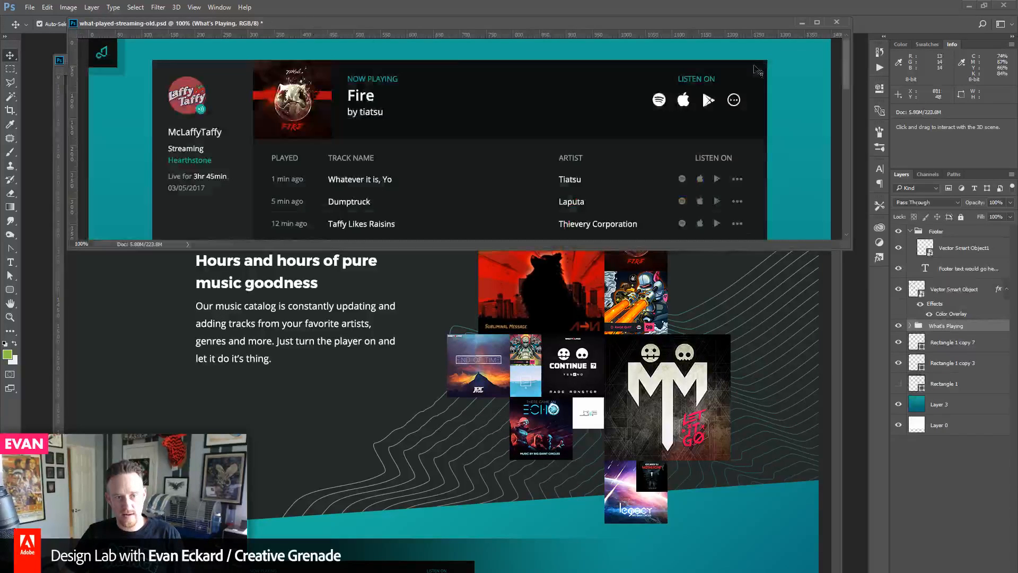
{"action": "left_click", "coordinate": [837, 22]}
{"action": "left_click", "coordinate": [513, 229]}
{"action": "left_click_drag", "start_coordinate": [412, 60], "coordinate": [409, 48]}
{"action": "key", "text": "ctrl+s"}
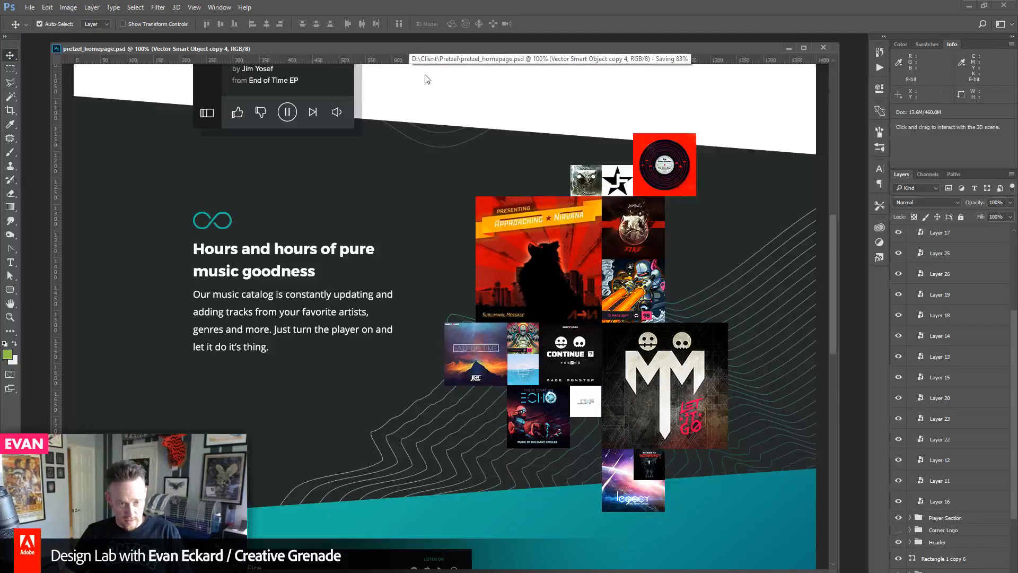
- Duplicate the teal infinity icon above the "Hours and hours of pure music goodness" heading and move the copy up 60 px
{"action": "left_click", "coordinate": [215, 222]}
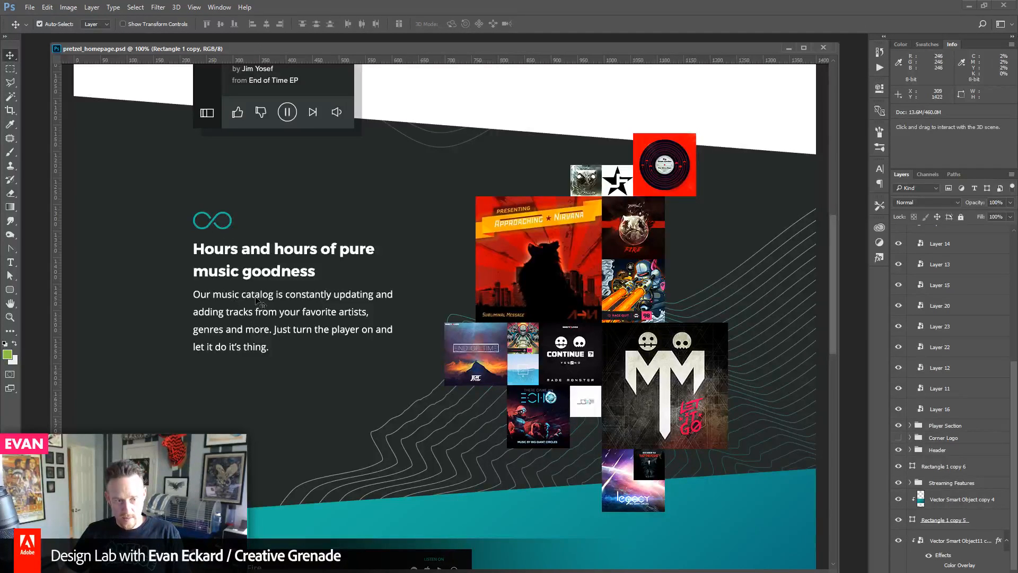
{"action": "left_click_drag", "start_coordinate": [308, 427], "coordinate": [304, 386]}
{"action": "left_click_drag", "start_coordinate": [362, 440], "coordinate": [372, 424]}
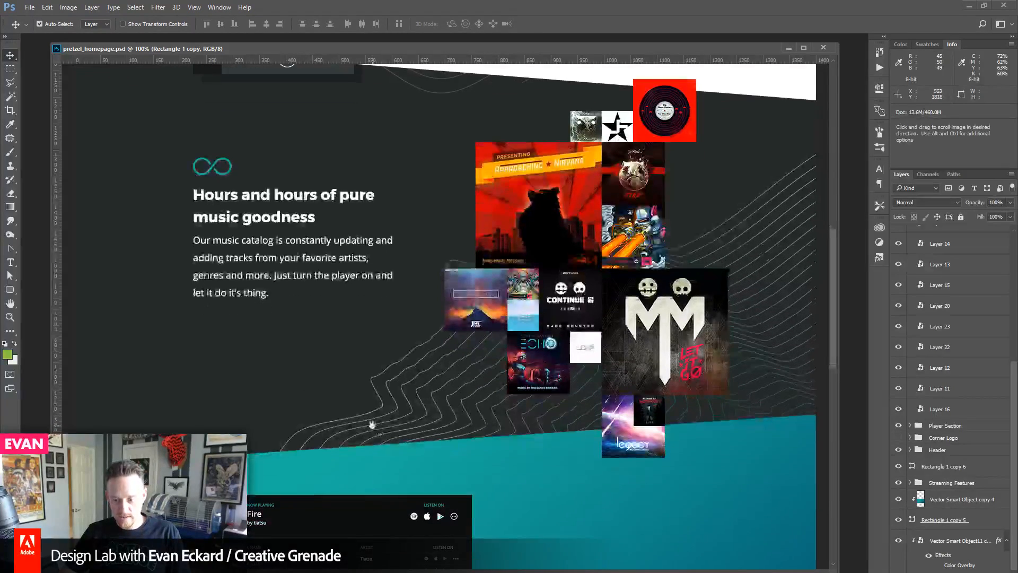
{"action": "scroll", "coordinate": [301, 258], "scroll_direction": "up", "scroll_amount": 2}
{"action": "left_click", "coordinate": [214, 203]}
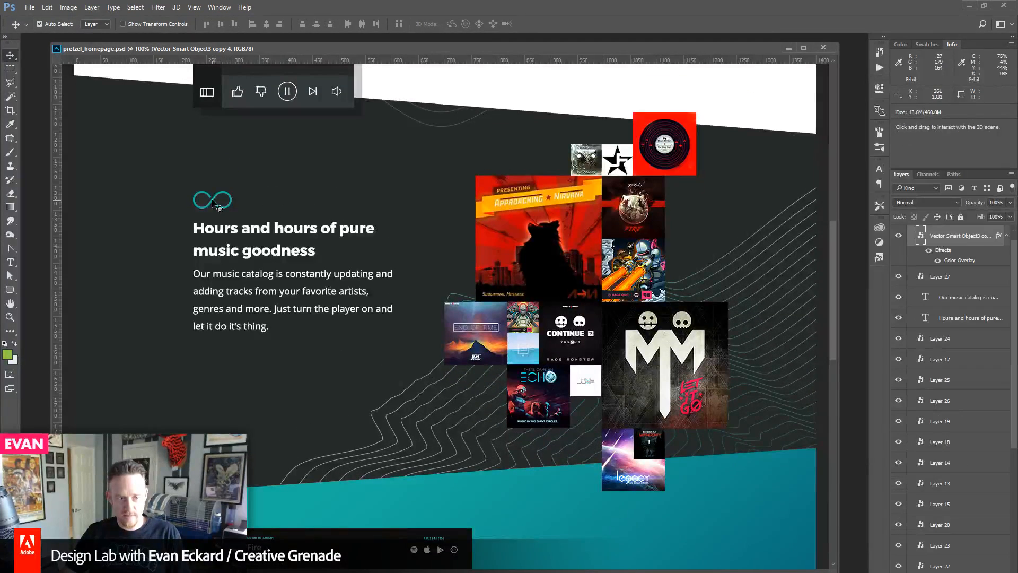
{"action": "scroll", "coordinate": [961, 277], "scroll_direction": "up", "scroll_amount": 1}
{"action": "right_click", "coordinate": [948, 256]}
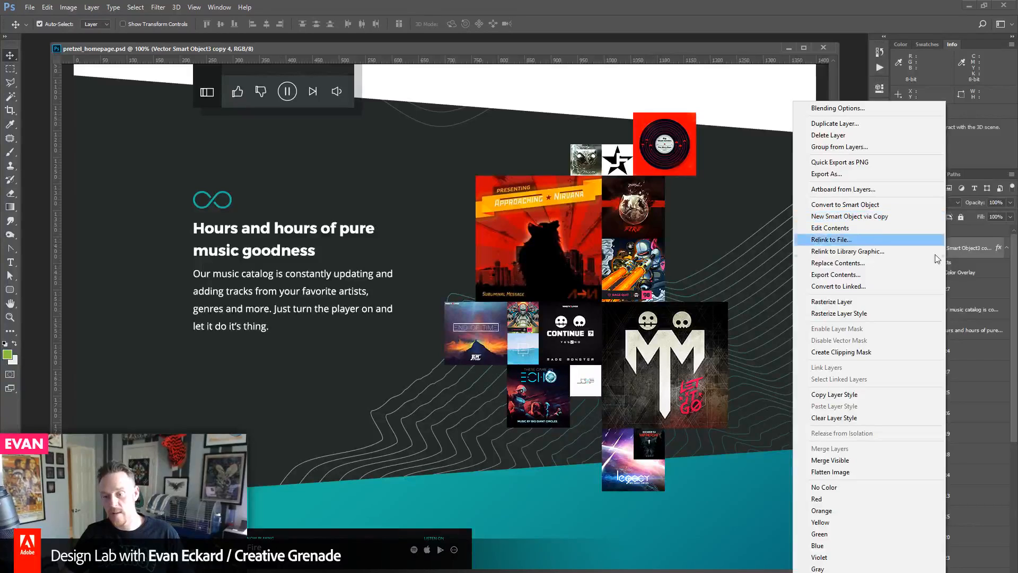
{"action": "left_click", "coordinate": [969, 255]}
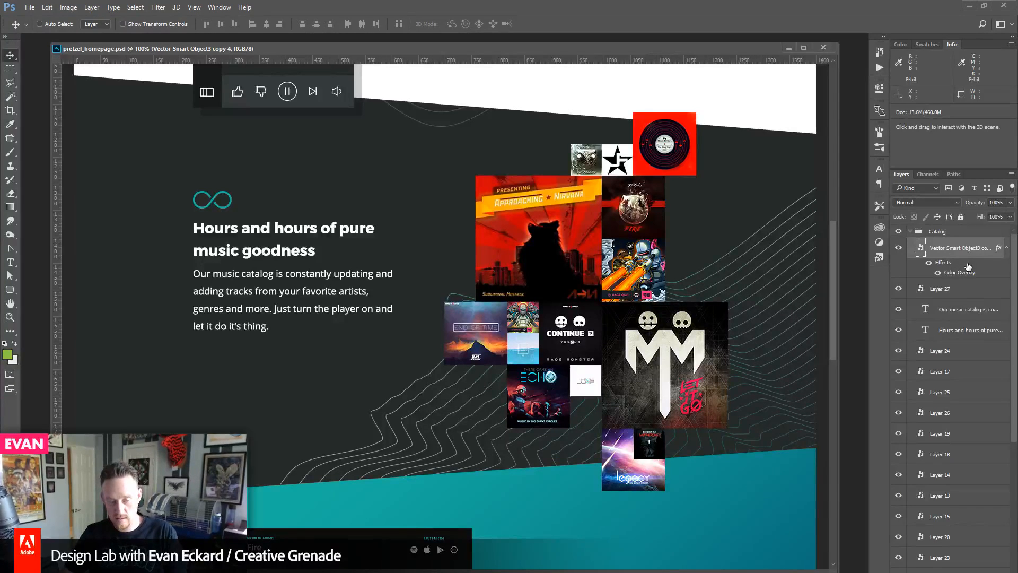
{"action": "key", "text": "ctrl+j"}
{"action": "key", "text": "shift+Up"}
{"action": "key", "text": "shift+Up"}
{"action": "key", "text": "shift+Up"}
{"action": "key", "text": "shift+Up"}
{"action": "key", "text": "shift+Up"}
{"action": "key", "text": "shift+Up"}
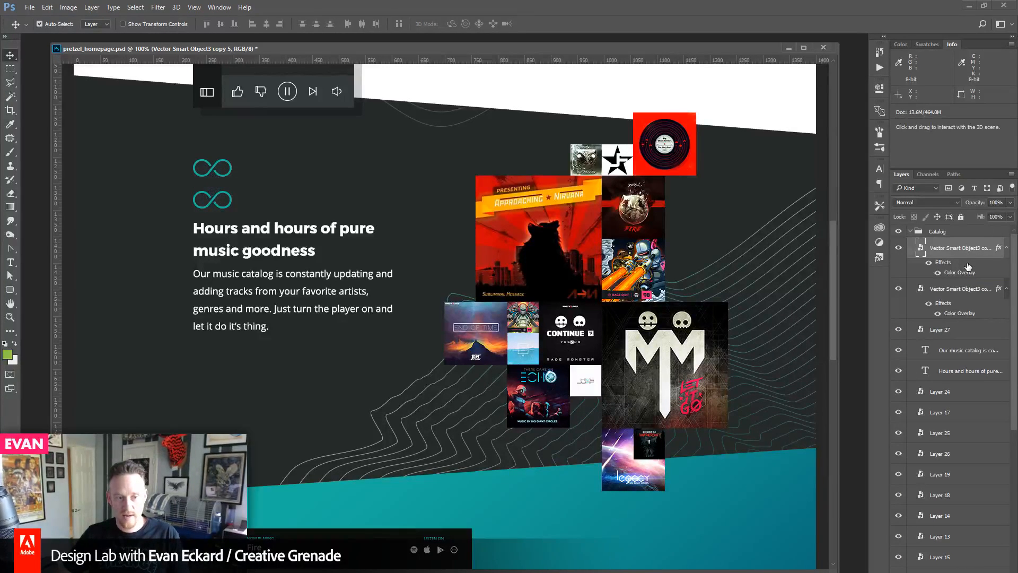
- Open the duplicated infinity icon's smart object contents in Illustrator and show the rulers
{"action": "double_click", "coordinate": [919, 250]}
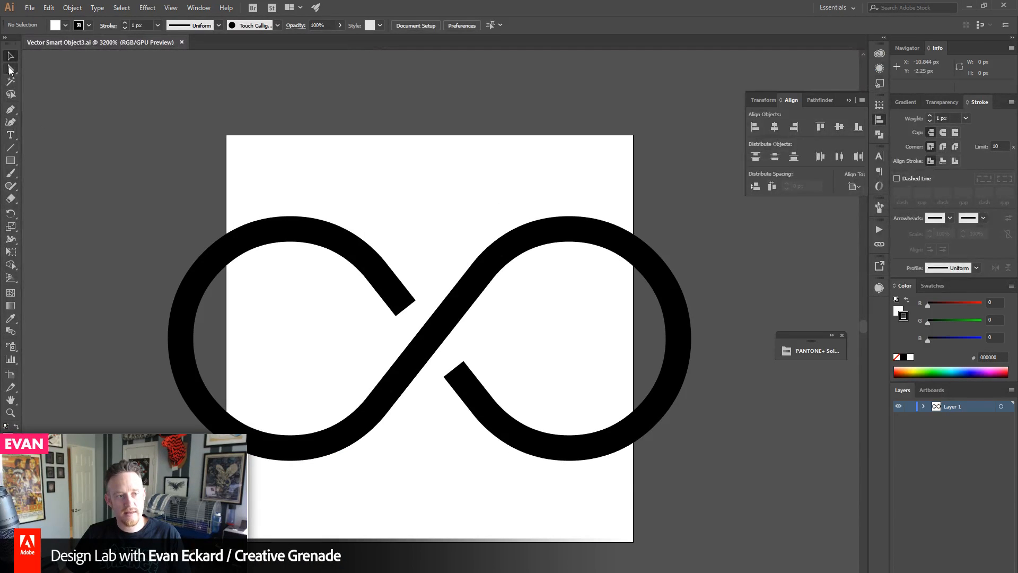
{"action": "left_click", "coordinate": [11, 69]}
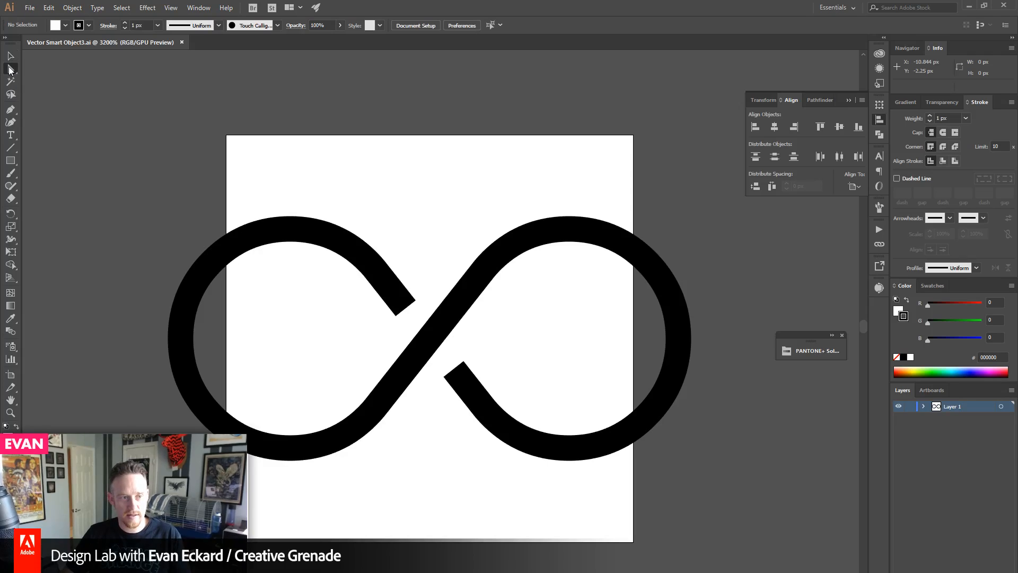
{"action": "key", "text": "ctrl+r"}
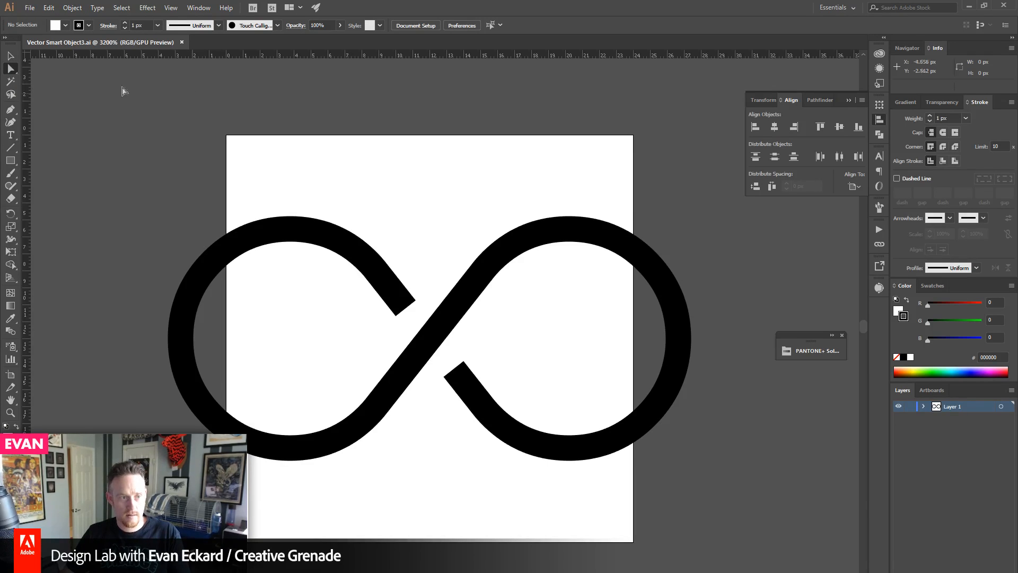
- Select the anchor points of the infinity path's left loop and shift them 2 px left and 6 px up
{"action": "left_click_drag", "start_coordinate": [140, 168], "coordinate": [321, 535]}
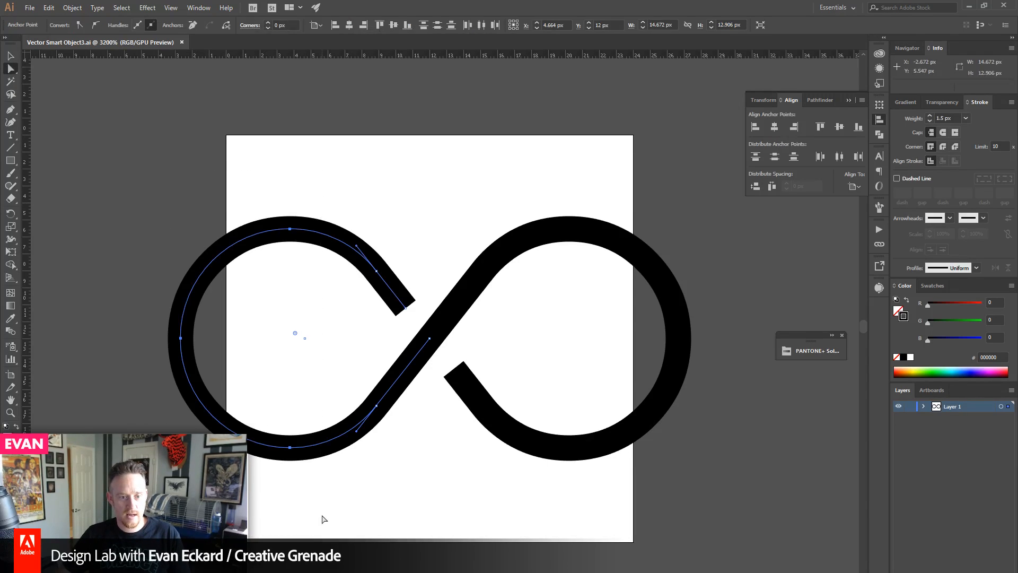
{"action": "key", "text": "shift+Up"}
{"action": "key", "text": "shift+Up"}
{"action": "key", "text": "shift+Up"}
{"action": "key", "text": "shift+Down"}
{"action": "key", "text": "shift+Down"}
{"action": "key", "text": "shift+Down"}
{"action": "key", "text": "shift+Up"}
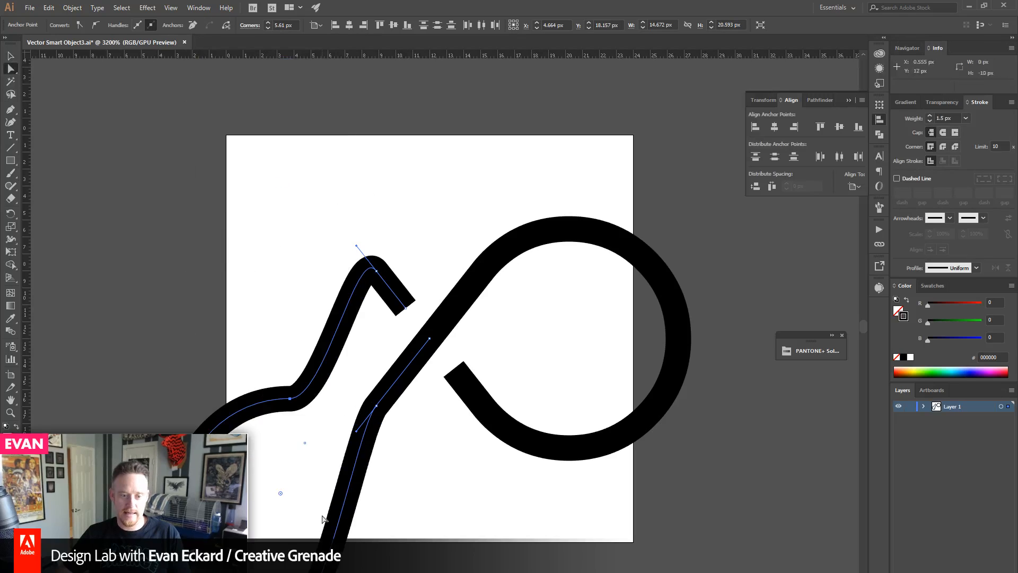
{"action": "key", "text": "shift+Down"}
{"action": "key", "text": "Left"}
{"action": "key", "text": "Left"}
{"action": "key", "text": "Left"}
{"action": "key", "text": "Left"}
{"action": "key", "text": "Up"}
{"action": "key", "text": "Up"}
{"action": "key", "text": "Up"}
{"action": "key", "text": "Up"}
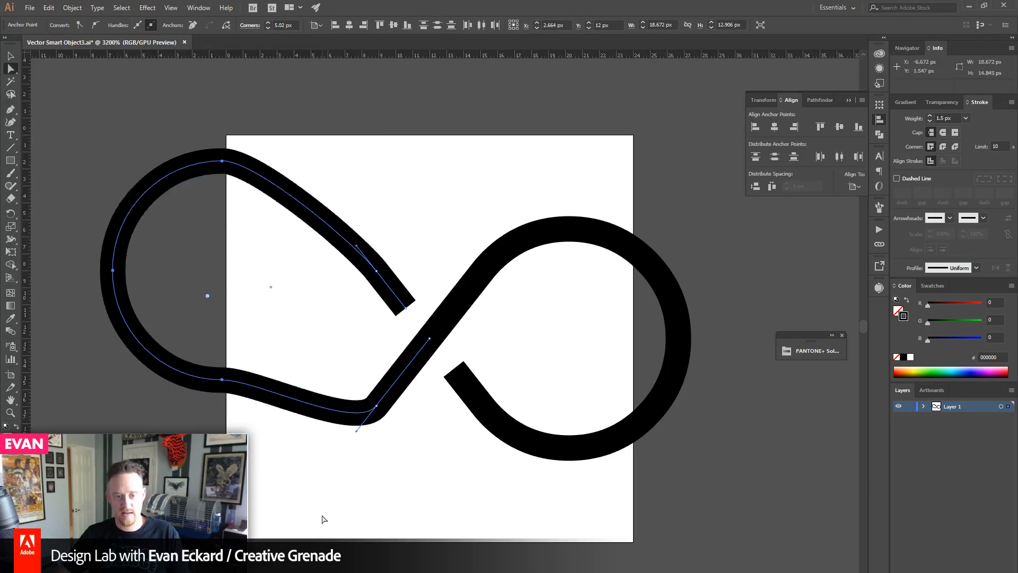
{"action": "key", "text": "Right"}
{"action": "key", "text": "Right"}
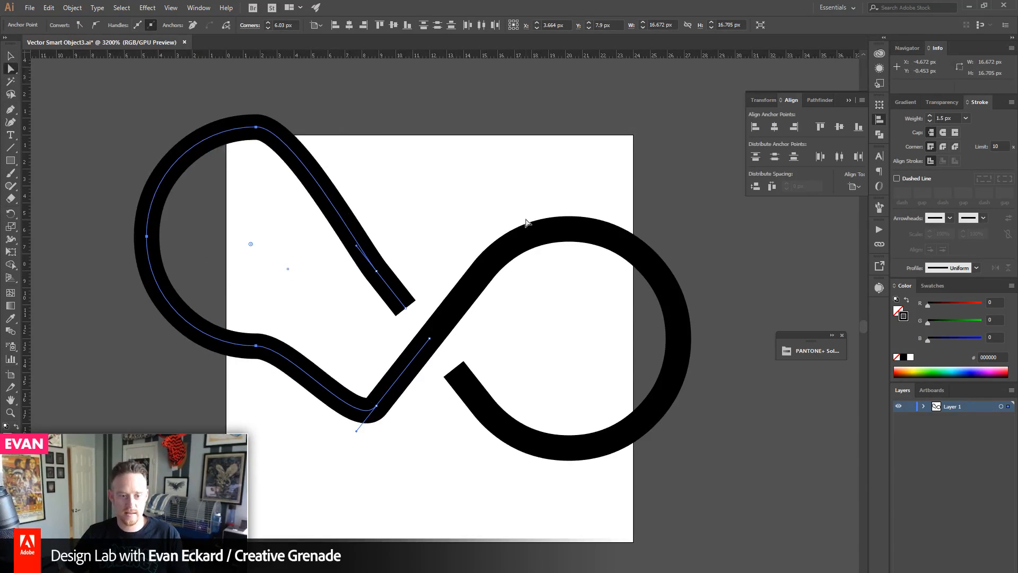
- Select the anchor points of the infinity path's right loop and shift them 2 px right and 6 px up
{"action": "left_click_drag", "start_coordinate": [528, 225], "coordinate": [737, 508]}
{"action": "key", "text": "shift+Up"}
{"action": "key", "text": "ctrl+z"}
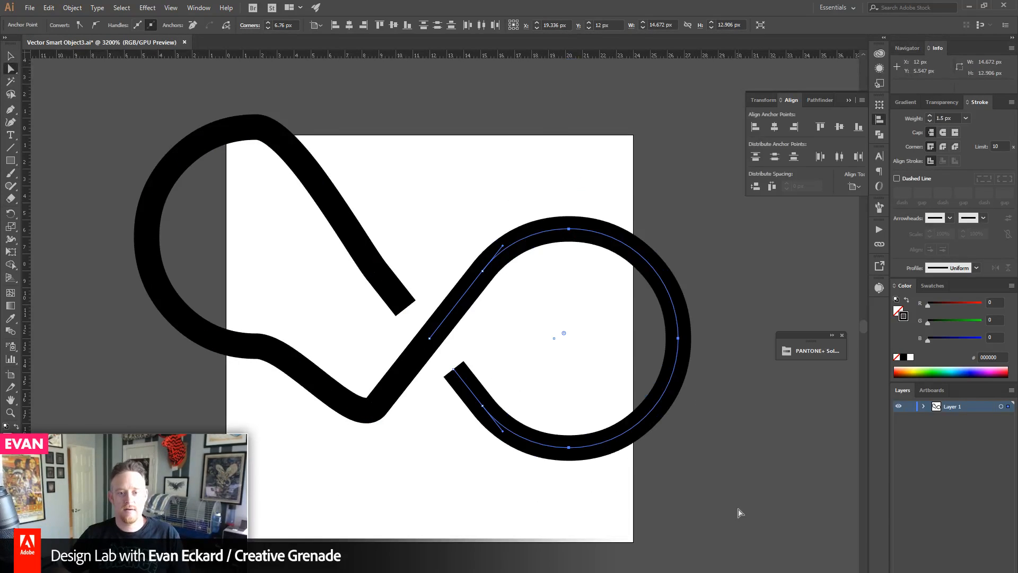
{"action": "key", "text": "Up"}
{"action": "key", "text": "Up"}
{"action": "key", "text": "Up"}
{"action": "key", "text": "Up"}
{"action": "key", "text": "Up"}
{"action": "key", "text": "Up"}
{"action": "key", "text": "Right"}
{"action": "key", "text": "Right"}
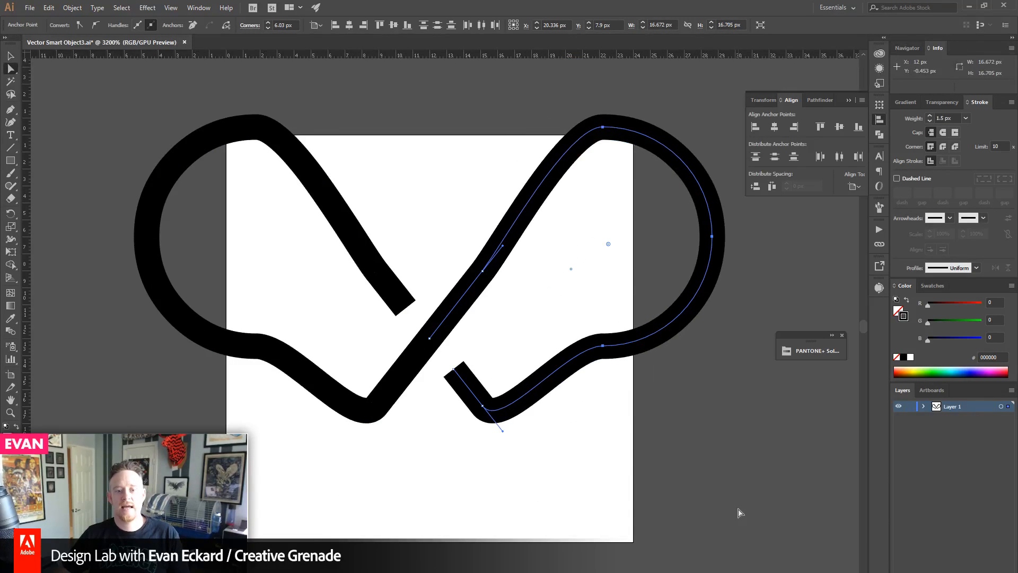
- Save the reshaped infinity icon and check it on the homepage in Photoshop before returning to Illustrator
{"action": "key", "text": "ctrl"}
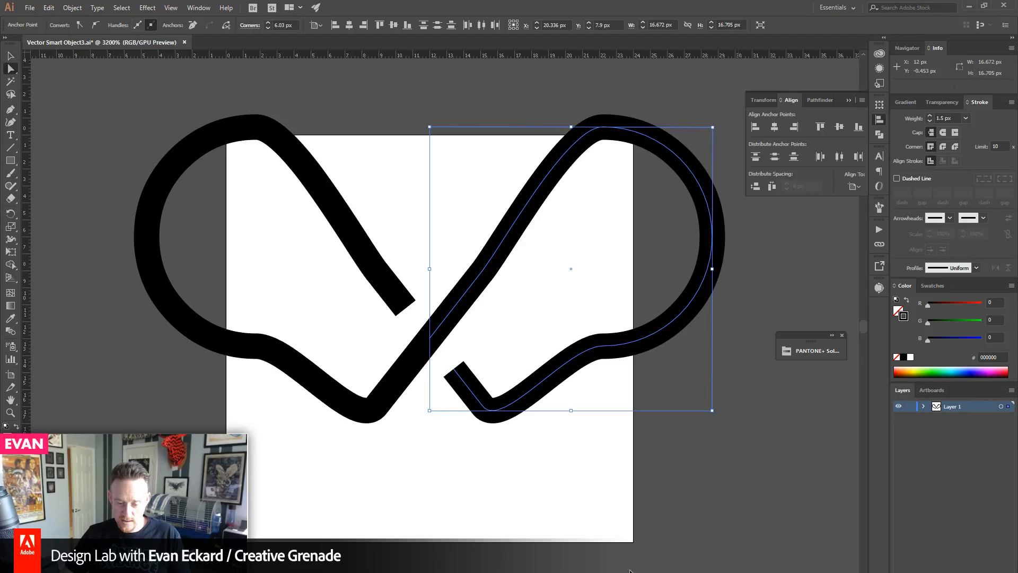
{"action": "mouse_move", "coordinate": [558, 571]}
{"action": "key", "text": "ctrl+s"}
{"action": "left_click", "coordinate": [615, 554]}
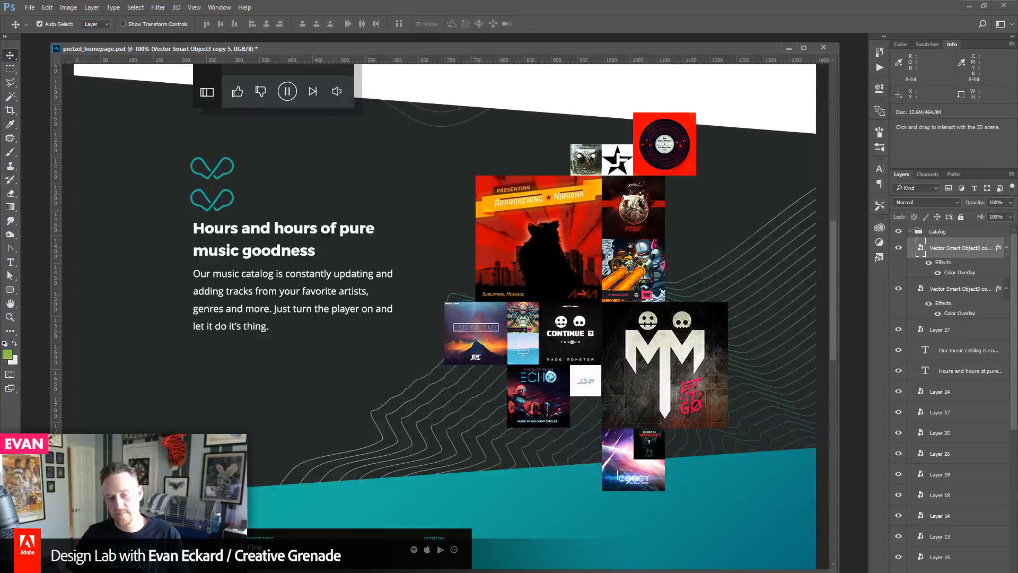
{"action": "key", "text": "alt+Tab"}
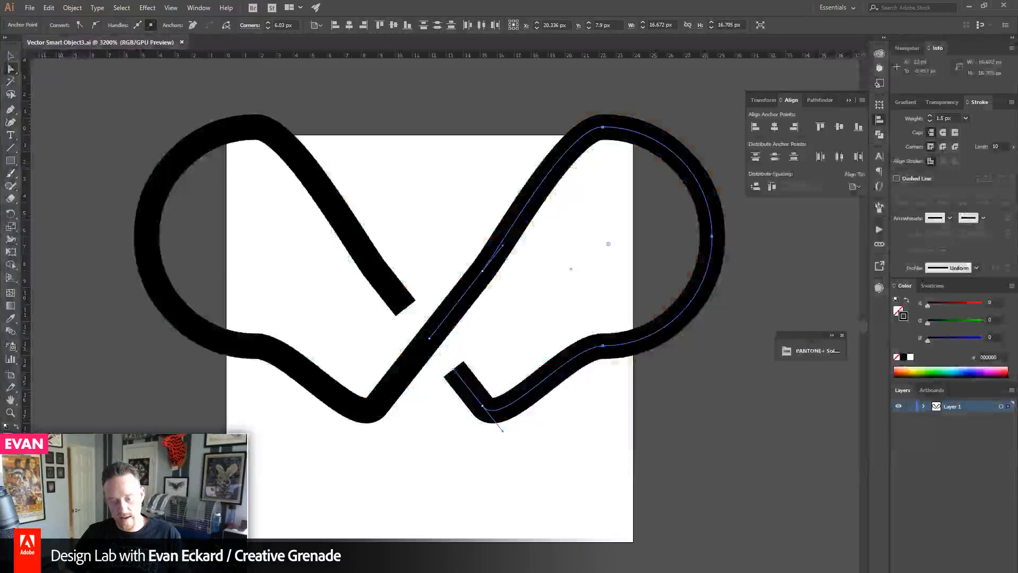
- Shift the right loop's anchor points back 2 px left and 6 px down
{"action": "key", "text": "Left"}
{"action": "key", "text": "Left"}
{"action": "key", "text": "Down"}
{"action": "key", "text": "Down"}
{"action": "key", "text": "Down"}
{"action": "key", "text": "Down"}
{"action": "key", "text": "Down"}
{"action": "key", "text": "Down"}
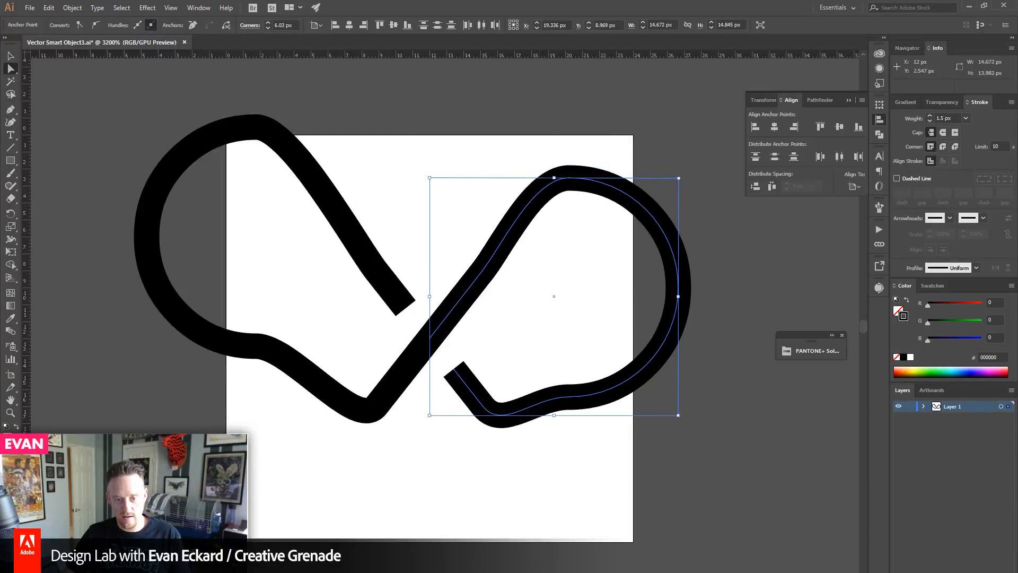
{"action": "key", "text": "shift+Up"}
{"action": "key", "text": "shift+Down"}
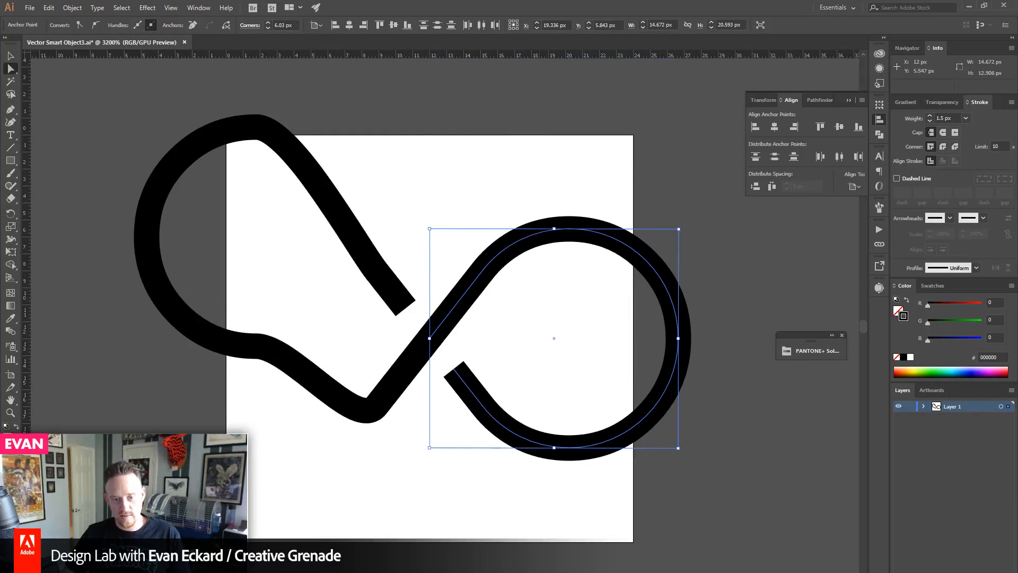
- Undo the recent anchor edits and nudge the left loop down and right until it mirrors the right loop
{"action": "key", "text": "ctrl+z"}
{"action": "key", "text": "ctrl+z"}
{"action": "key", "text": "ctrl+z"}
{"action": "key", "text": "ctrl+z"}
{"action": "key", "text": "ctrl+z"}
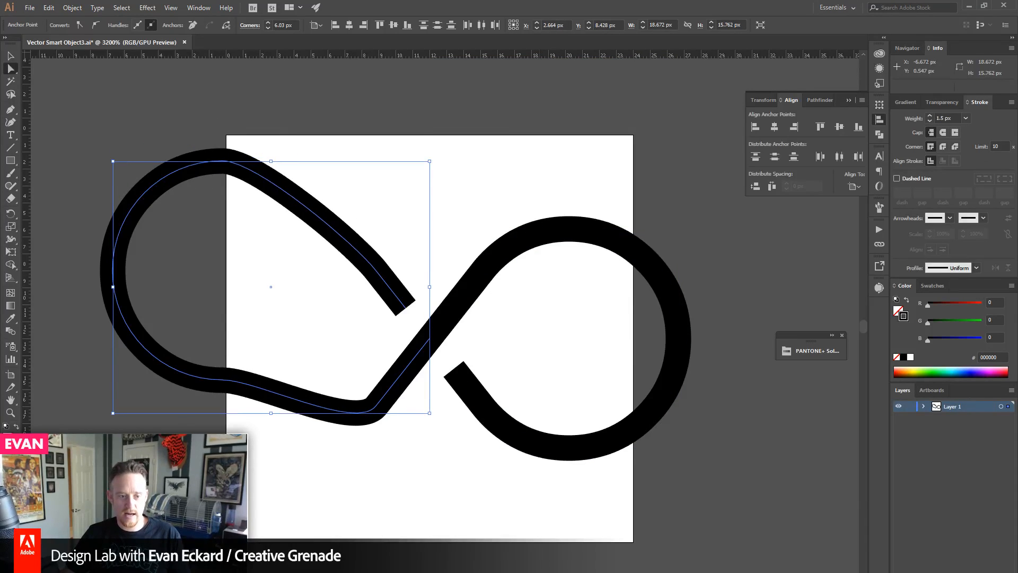
{"action": "key", "text": "Down"}
{"action": "key", "text": "Down"}
{"action": "key", "text": "Down"}
{"action": "key", "text": "Right"}
{"action": "key", "text": "Right"}
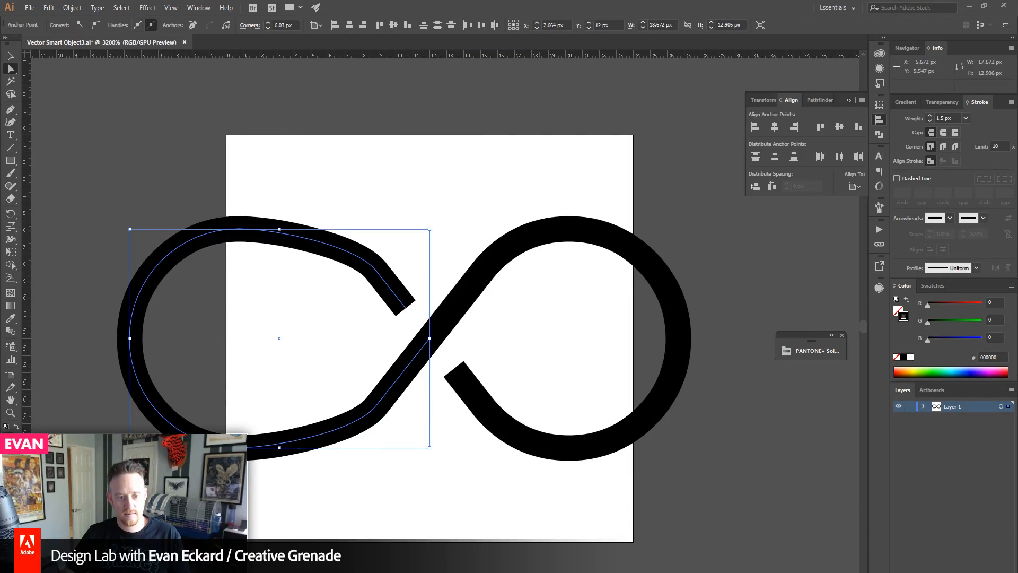
{"action": "key", "text": "Right"}
{"action": "key", "text": "Right"}
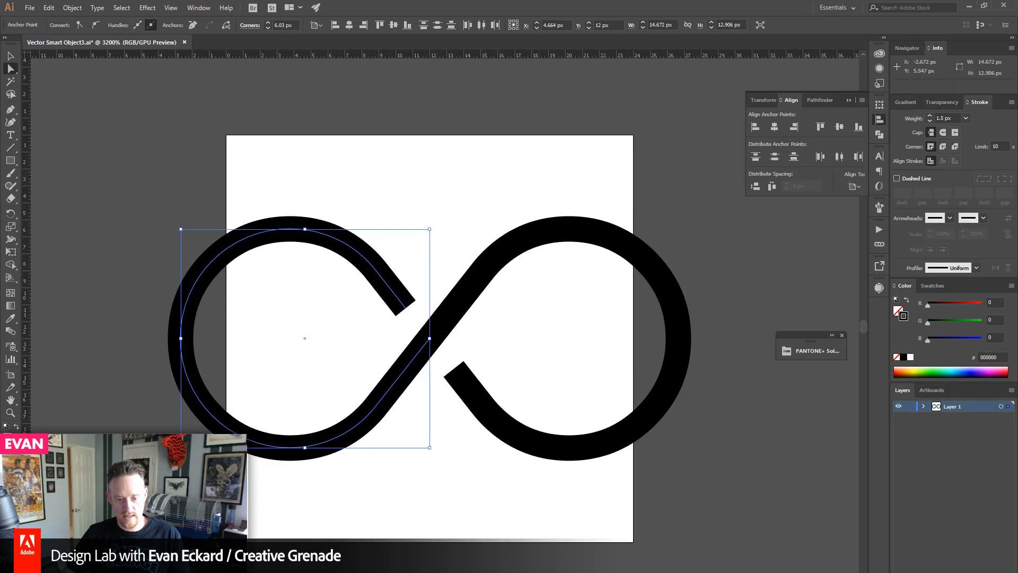
- Save the restored infinity icon and switch back to the homepage mockup in Photoshop
{"action": "key", "text": "ctrl+s"}
{"action": "mouse_move", "coordinate": [559, 572]}
{"action": "left_click", "coordinate": [616, 551]}
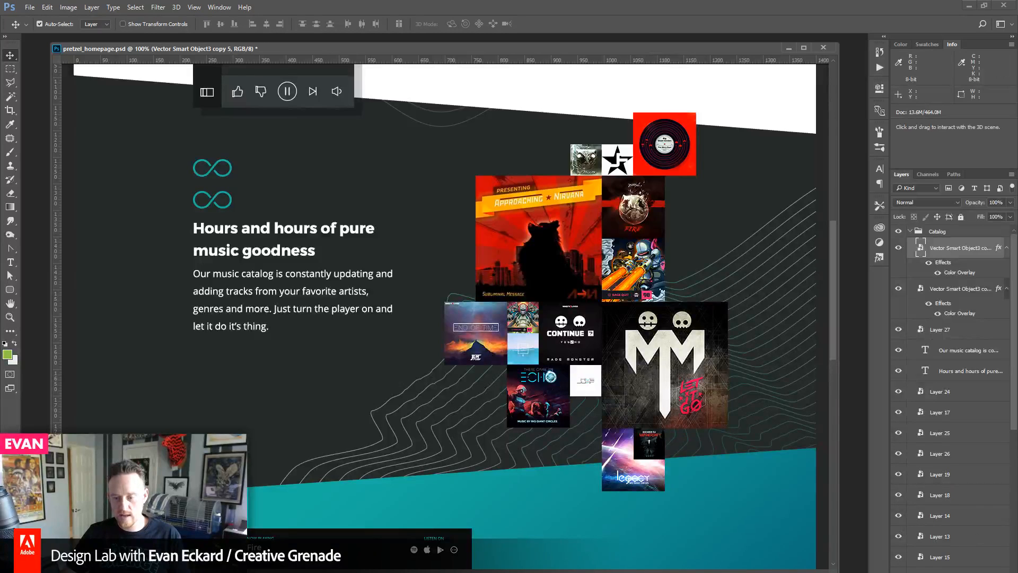
- Delete the linked icon duplicate, create an independent smart object copy of the remaining infinity icon, and move the copy up 60 px
{"action": "key", "text": "Delete"}
{"action": "right_click", "coordinate": [952, 250]}
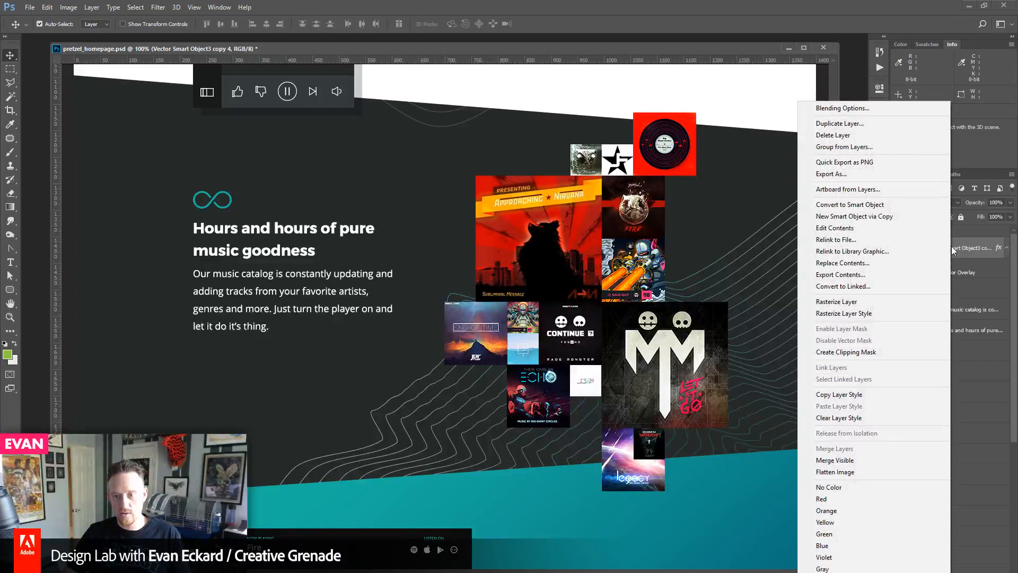
{"action": "left_click", "coordinate": [902, 215]}
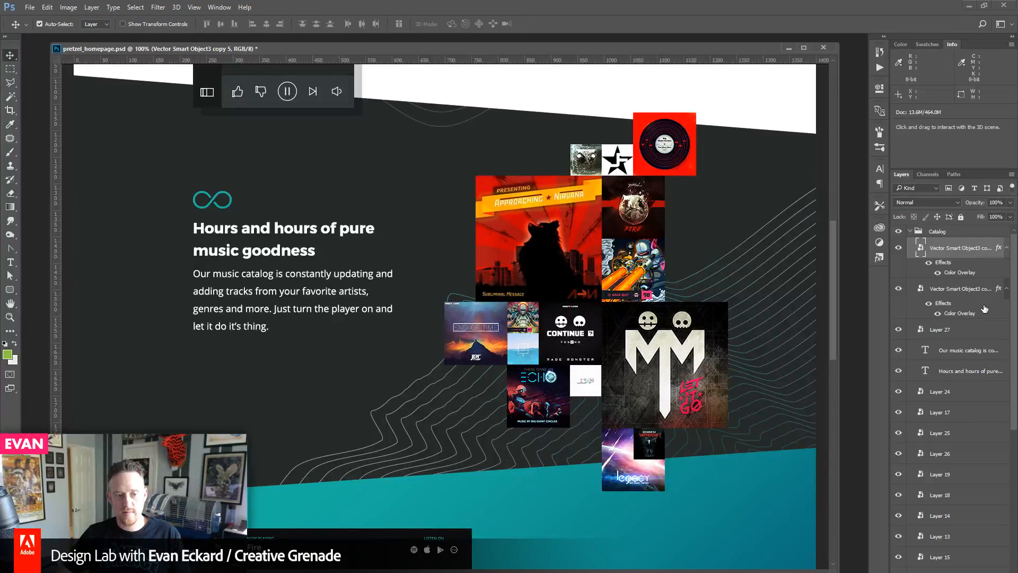
{"action": "key", "text": "shift+Up"}
{"action": "key", "text": "shift+Up"}
{"action": "key", "text": "shift+Up"}
{"action": "key", "text": "shift+Up"}
{"action": "key", "text": "shift+Up"}
{"action": "key", "text": "shift+Up"}
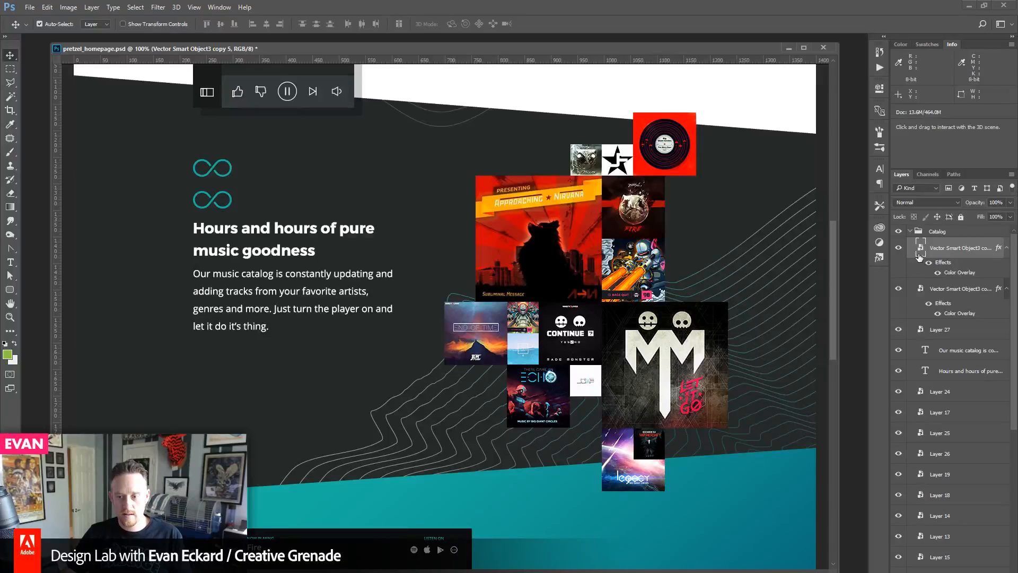
- Open the independent icon copy's smart object contents in Illustrator and rotate the infinity shape 90 degrees
{"action": "double_click", "coordinate": [917, 246]}
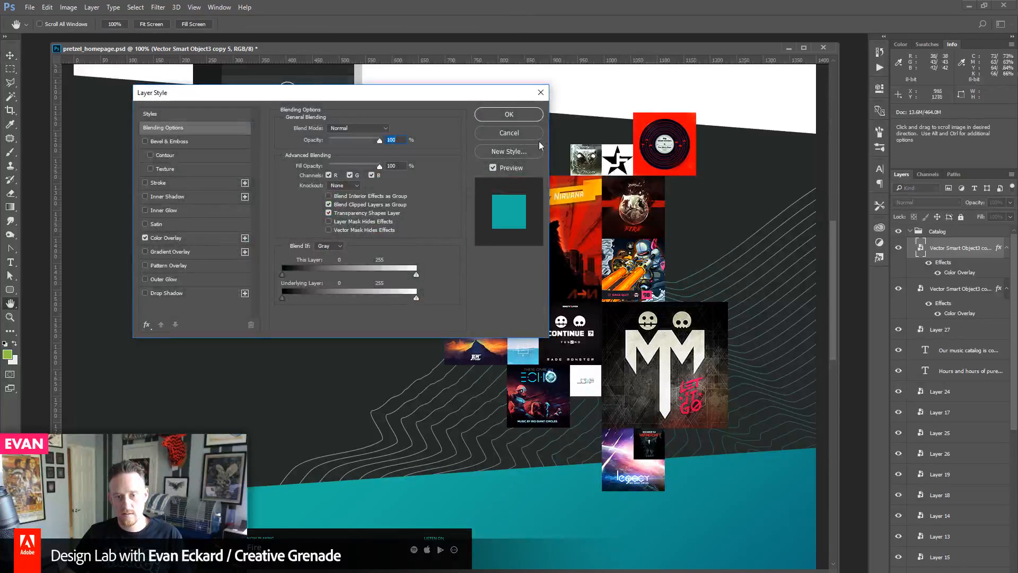
{"action": "left_click", "coordinate": [527, 133]}
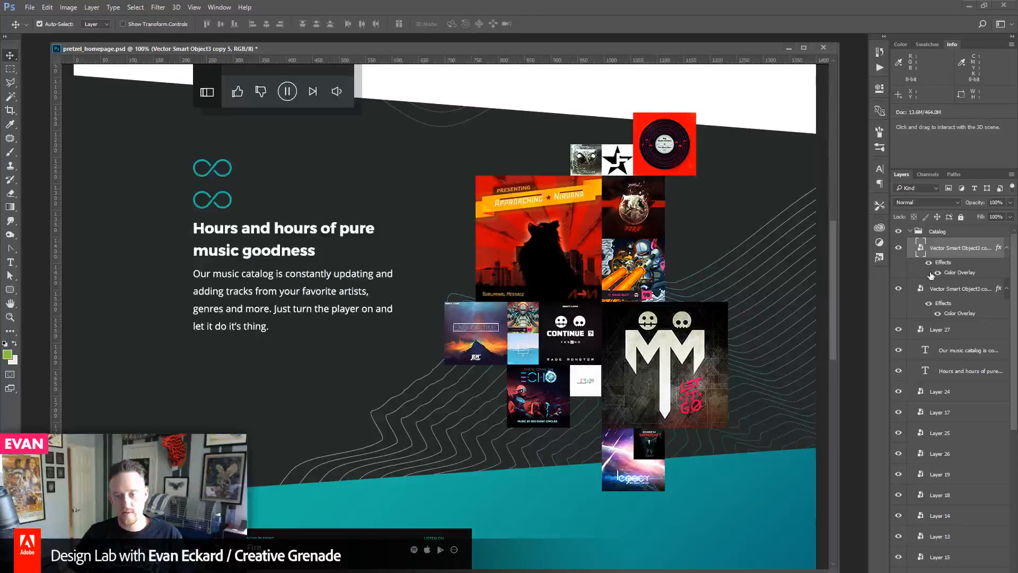
{"action": "double_click", "coordinate": [921, 248]}
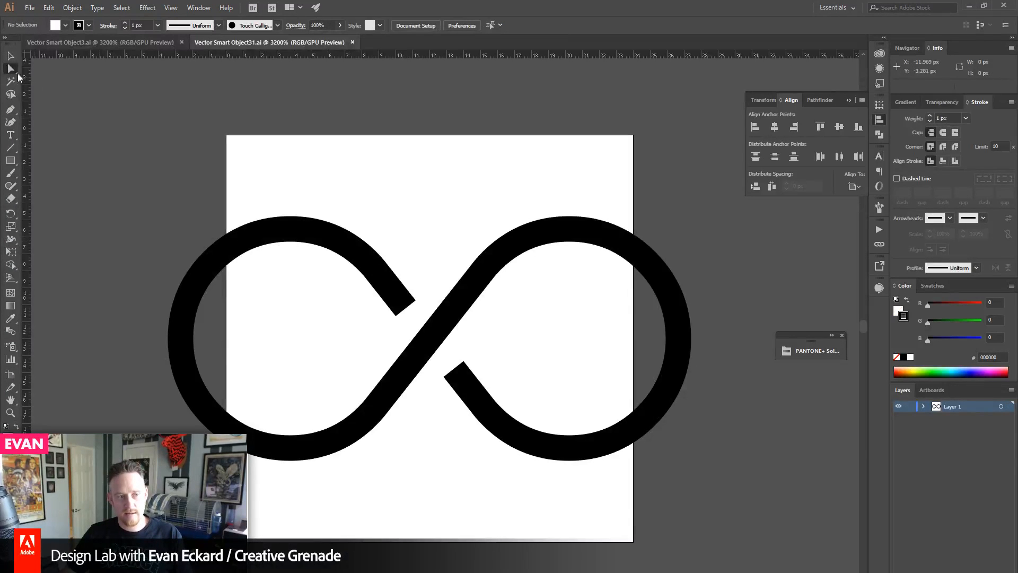
{"action": "left_click", "coordinate": [11, 55]}
{"action": "left_click_drag", "start_coordinate": [139, 94], "coordinate": [690, 506]}
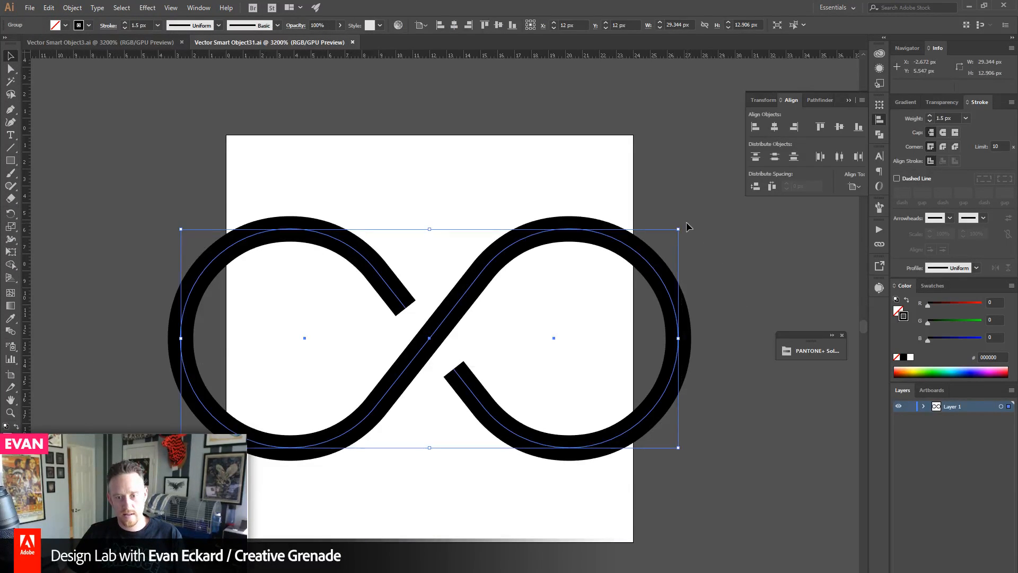
{"action": "left_click_drag", "start_coordinate": [684, 225], "coordinate": [655, 569]}
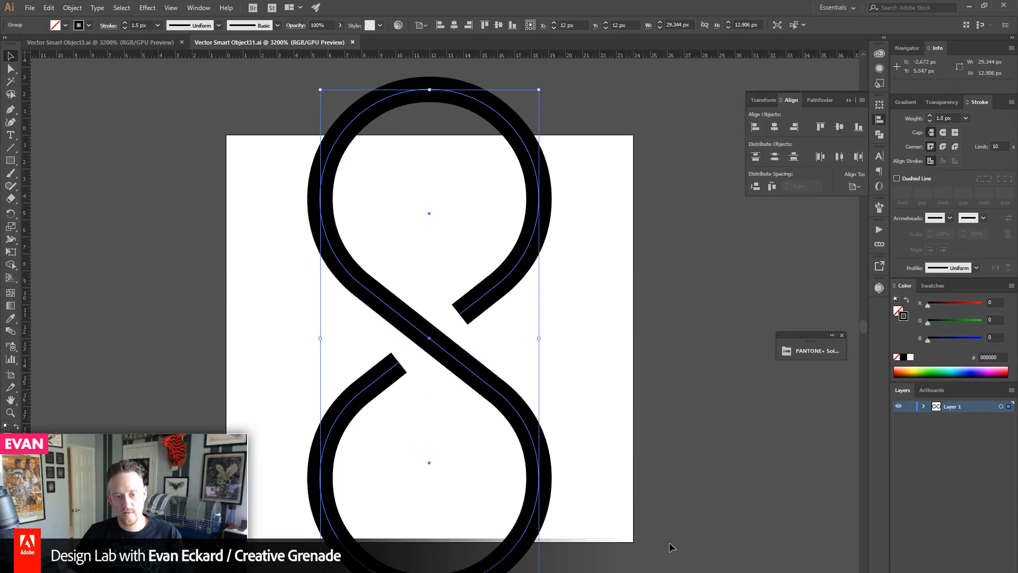
{"action": "left_click", "coordinate": [684, 393]}
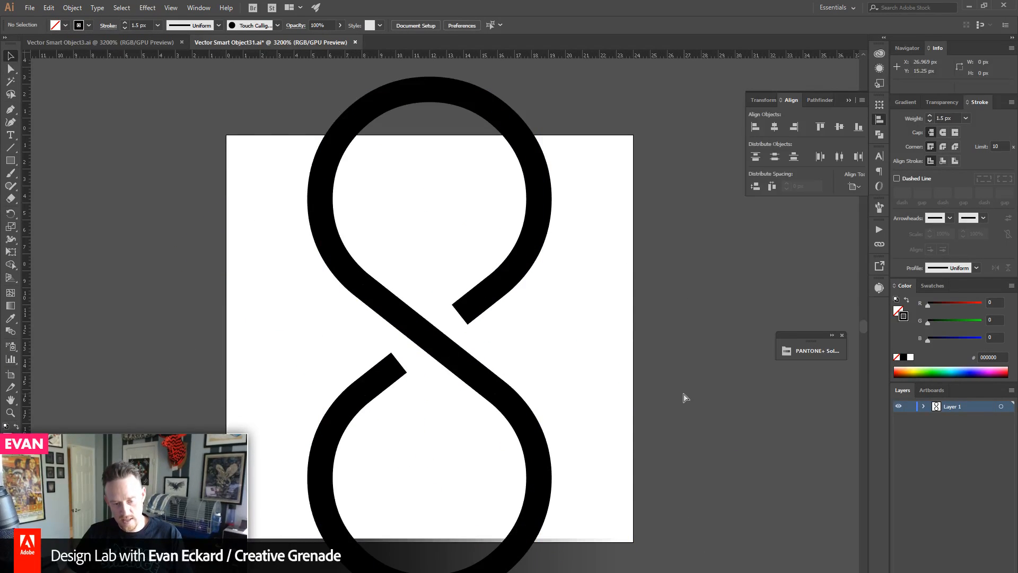
- Save the rotated icon contents and switch to Photoshop to compare the copy with the original icon
{"action": "key", "text": "ctrl+s"}
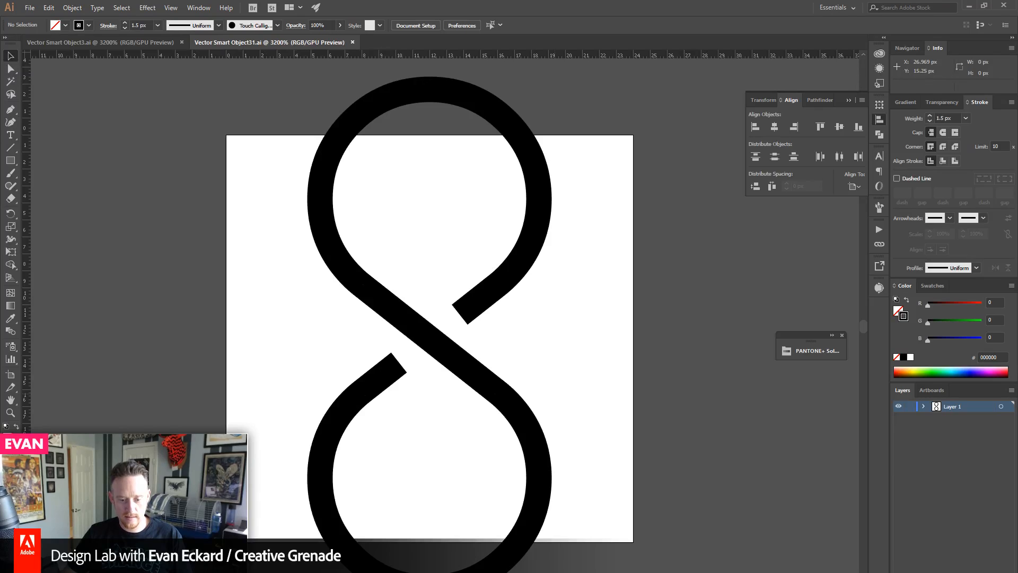
{"action": "left_click", "coordinate": [558, 571]}
{"action": "left_click", "coordinate": [615, 553]}
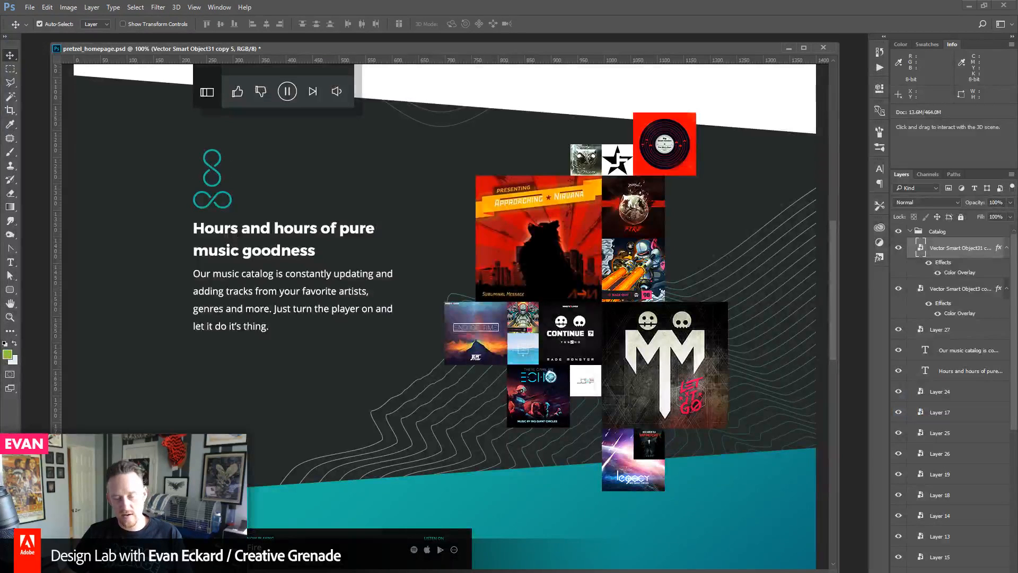
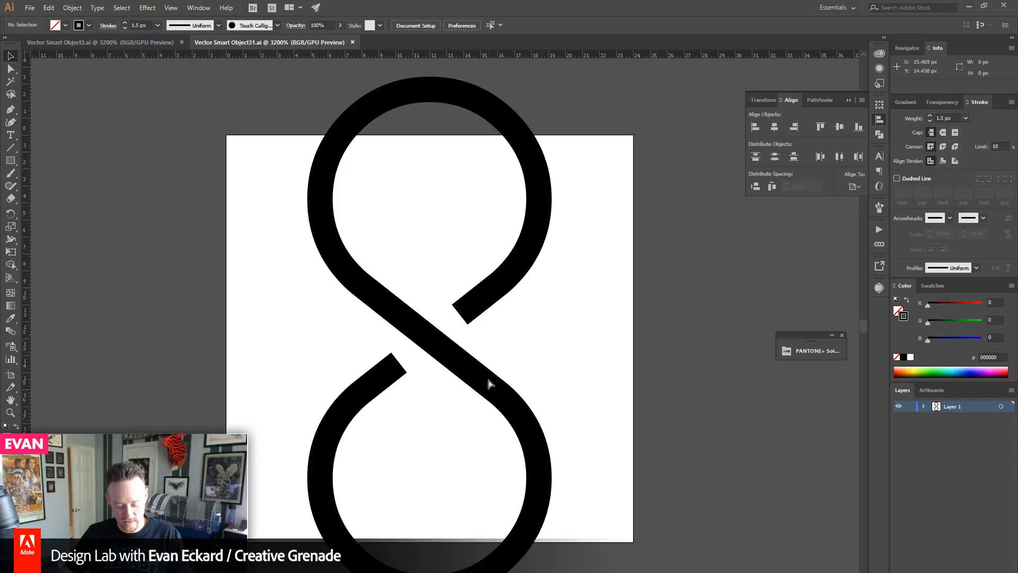
- Undo the infinity icon's rotation in Illustrator, save the contents, and return to Photoshop
{"action": "key", "text": "ctrl+z"}
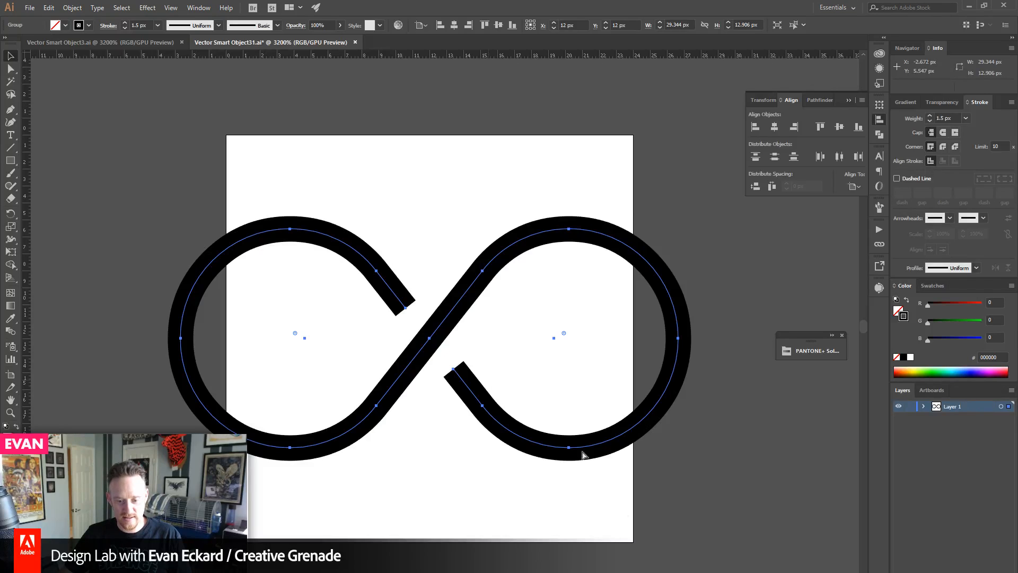
{"action": "key", "text": "ctrl+z"}
{"action": "mouse_move", "coordinate": [557, 571]}
{"action": "left_click", "coordinate": [616, 551]}
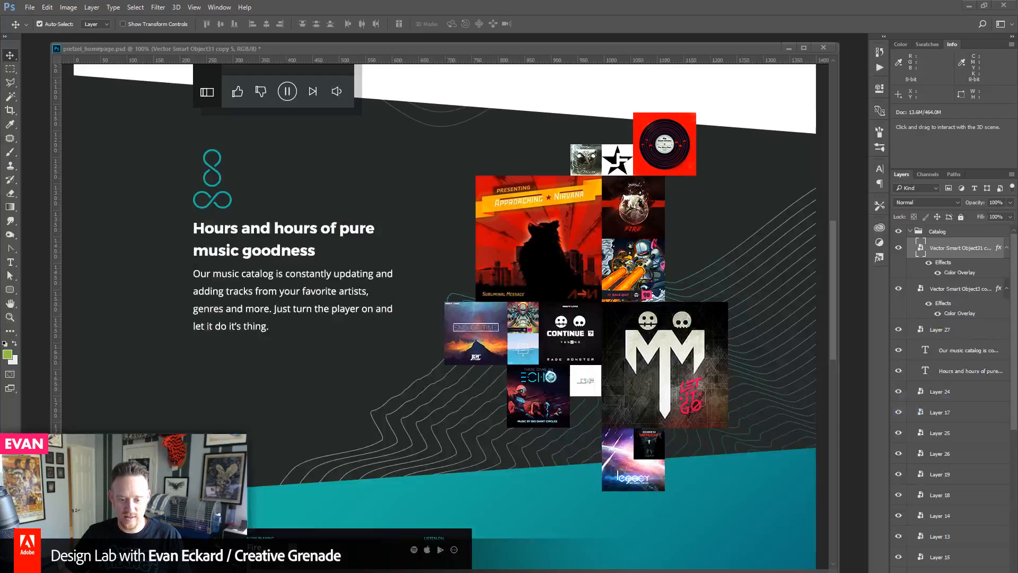
- Move the infinity icon copy down 60 px onto the original above the heading
{"action": "key", "text": "shift+Down"}
{"action": "key", "text": "shift+Down"}
{"action": "key", "text": "shift+Down"}
{"action": "key", "text": "shift+Down"}
{"action": "key", "text": "shift+Down"}
{"action": "key", "text": "shift+Down"}
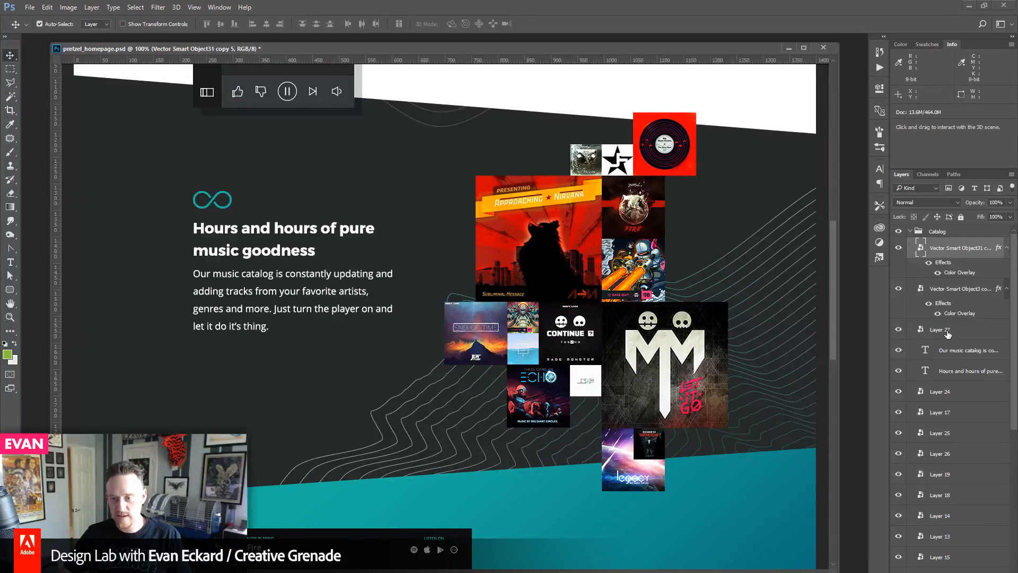
- Identify the "Hours and hours of pure music goodness" heading and its paragraph by toggling their visibility, and duplicate both text layers
{"action": "left_click", "coordinate": [898, 351]}
{"action": "left_click", "coordinate": [898, 351]}
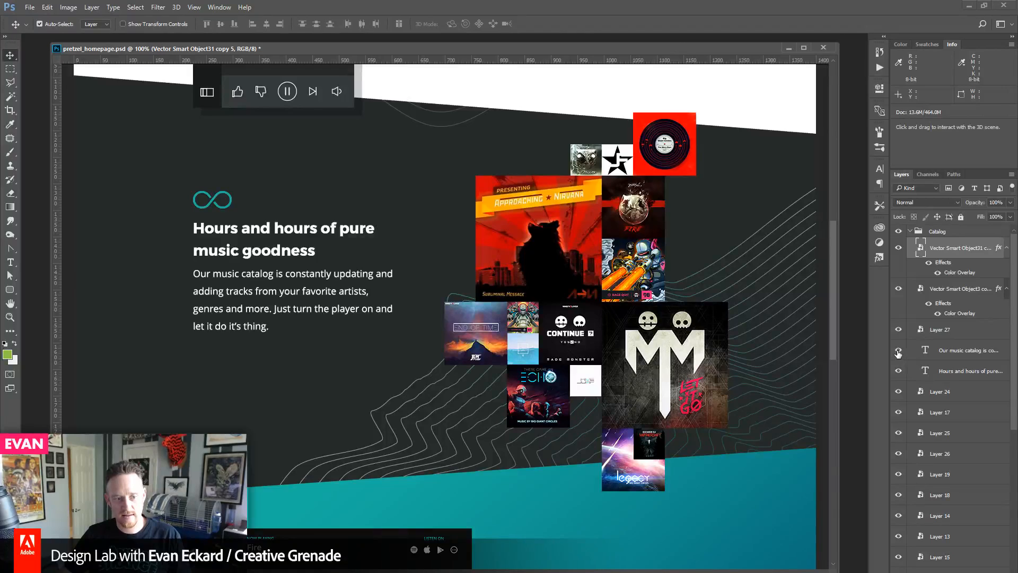
{"action": "left_click", "coordinate": [897, 373]}
{"action": "left_click", "coordinate": [897, 373]}
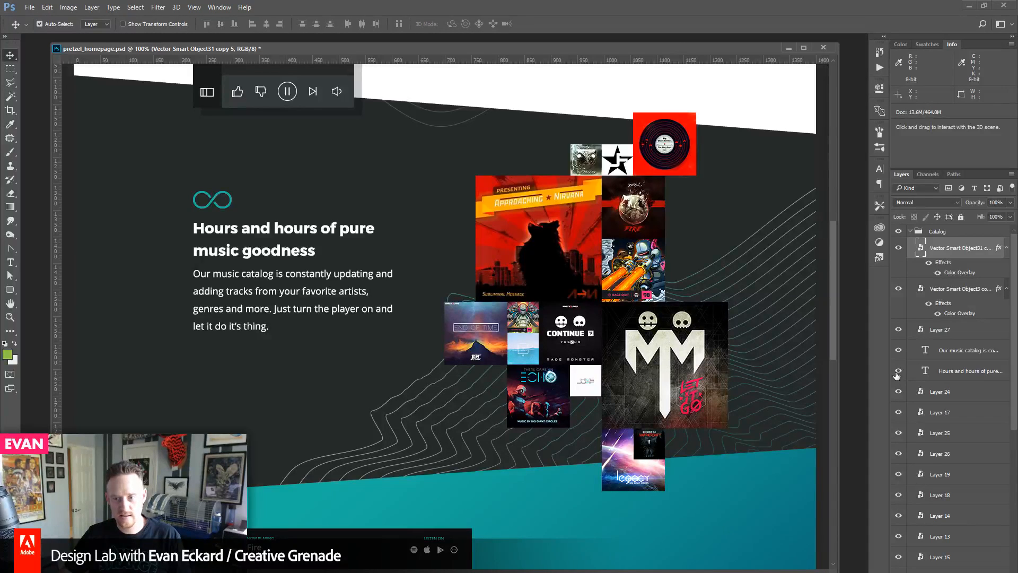
{"action": "left_click", "coordinate": [943, 370]}
{"action": "left_click", "coordinate": [948, 353], "text": "ctrl"}
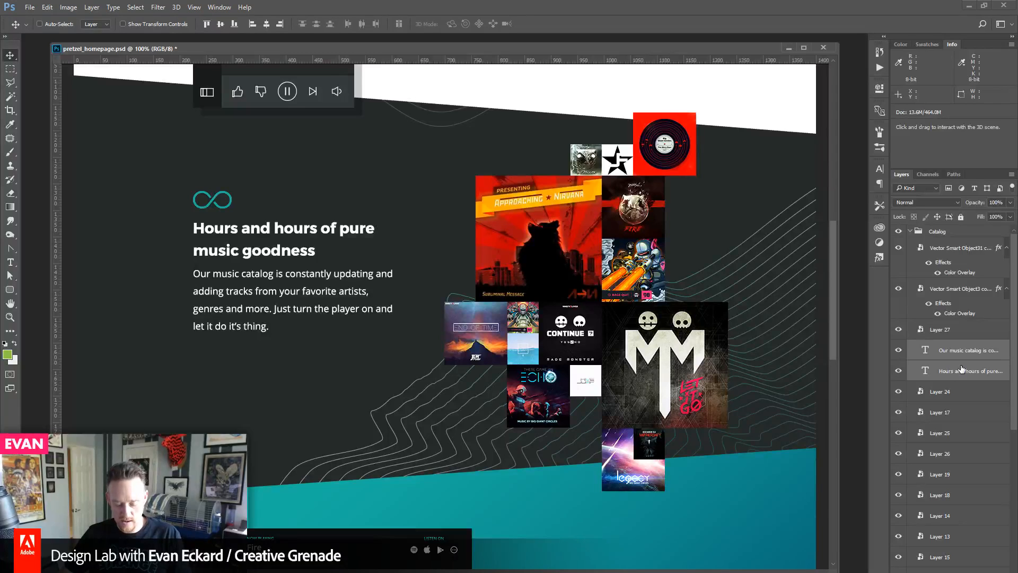
{"action": "key", "text": "ctrl+j"}
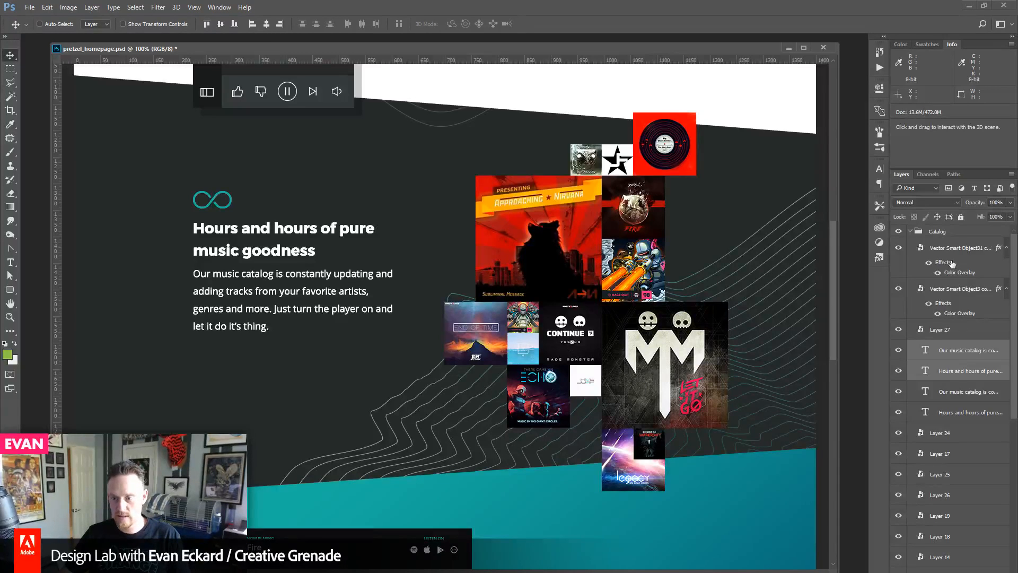
- Move the copied heading, paragraph and infinity icon together onto the teal section beside the track list panel, and show the guides
{"action": "left_click", "coordinate": [949, 250], "text": "ctrl"}
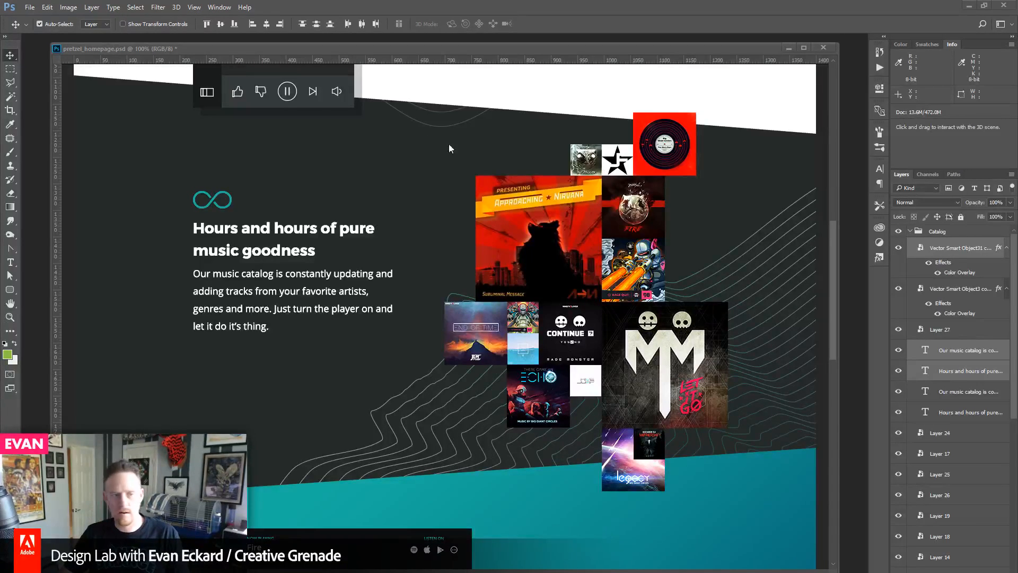
{"action": "left_click", "coordinate": [46, 27]}
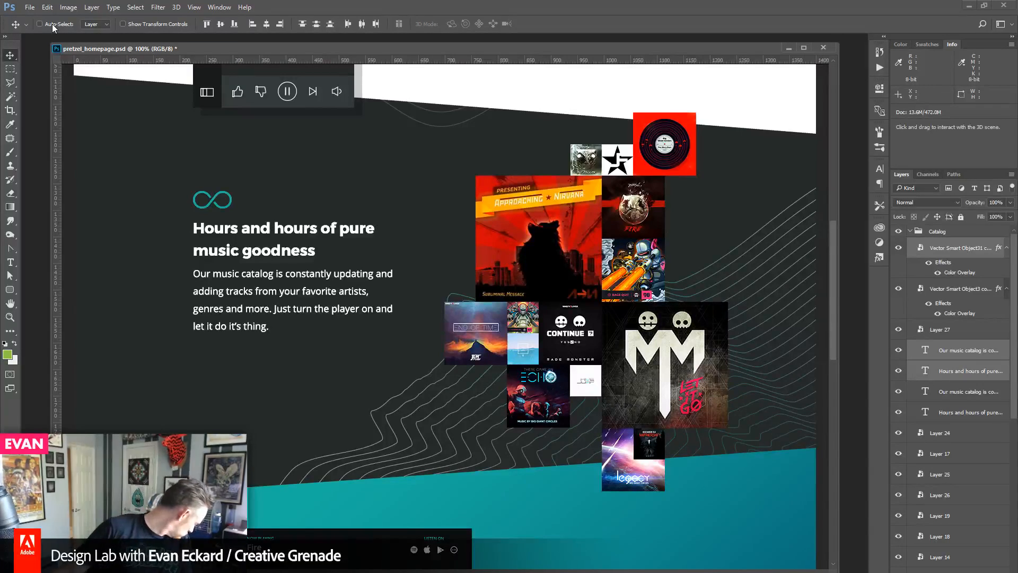
{"action": "left_click_drag", "start_coordinate": [277, 259], "coordinate": [605, 387]}
{"action": "key", "text": "ctrl+semicolon"}
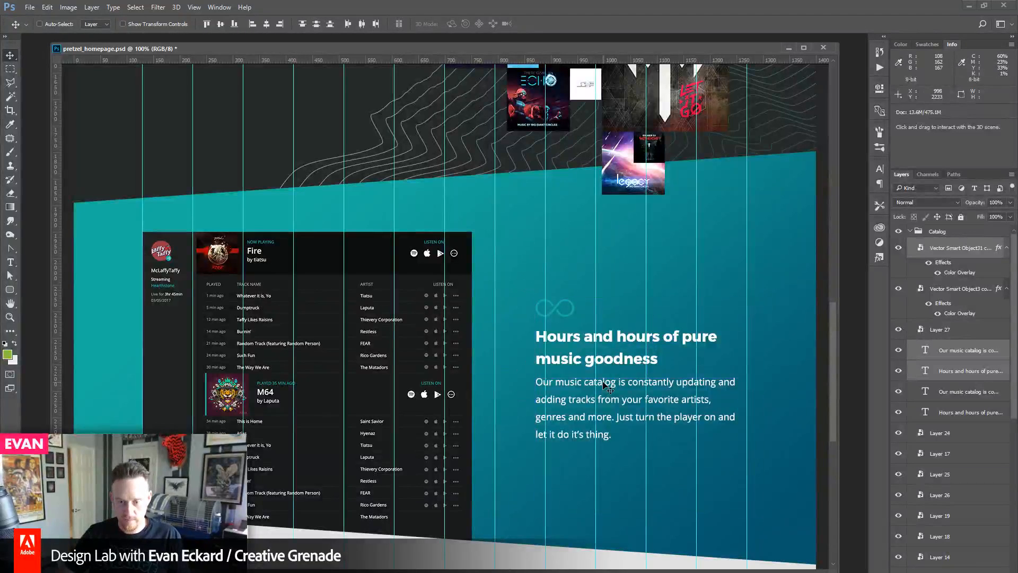
- Nudge the copied icon and text block left to align its left edge with the column guide beside the track list panel
{"action": "key", "text": "shift+Left"}
{"action": "key", "text": "shift+Left"}
{"action": "key", "text": "shift+Left"}
{"action": "key", "text": "shift+Left"}
{"action": "key", "text": "shift+Left"}
{"action": "key", "text": "shift+Left"}
{"action": "key", "text": "shift+Left"}
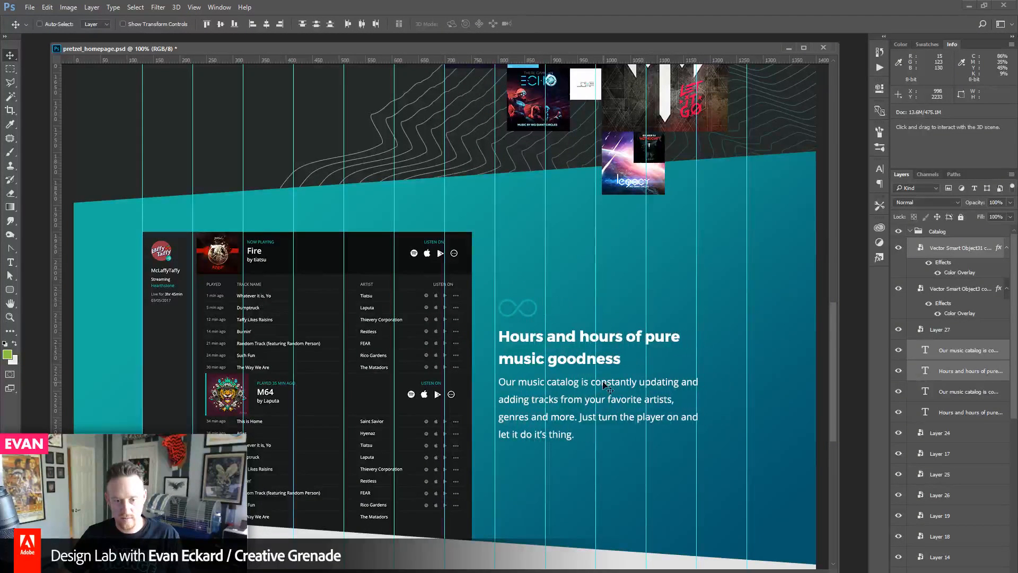
{"action": "key", "text": "shift+Right"}
{"action": "key", "text": "shift+Right"}
{"action": "key", "text": "shift+Right"}
{"action": "key", "text": "shift+Right"}
{"action": "key", "text": "shift+Left"}
{"action": "key", "text": "shift+Left"}
{"action": "key", "text": "shift+Left"}
{"action": "key", "text": "shift+Left"}
{"action": "key", "text": "Right"}
{"action": "key", "text": "Right"}
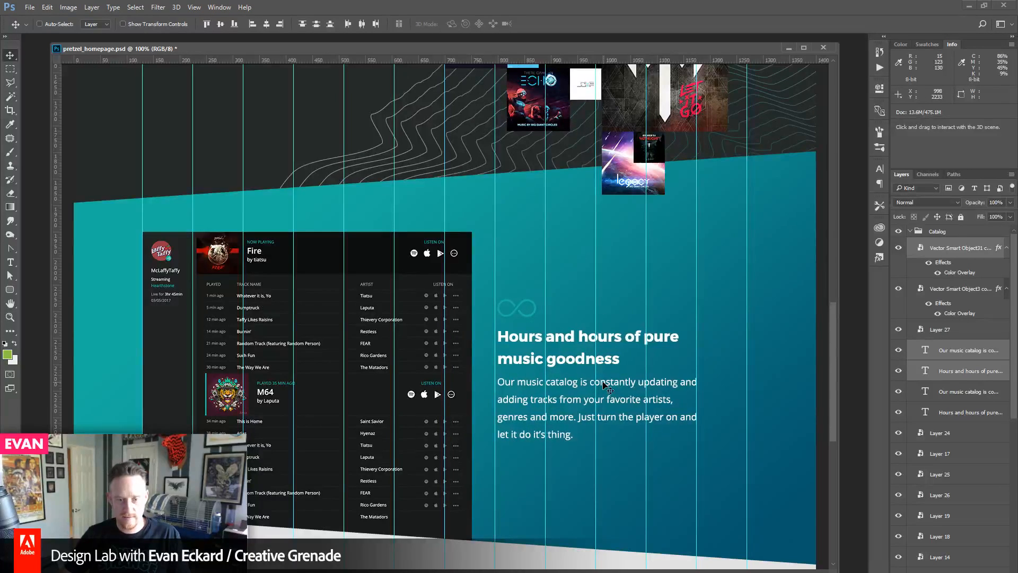
- Shift the copied icon, heading and paragraph 6 px further left, exactly onto the column guide
{"action": "key", "text": "Left"}
{"action": "key", "text": "Left"}
{"action": "key", "text": "Left"}
{"action": "key", "text": "Left"}
{"action": "key", "text": "Left"}
{"action": "key", "text": "Left"}
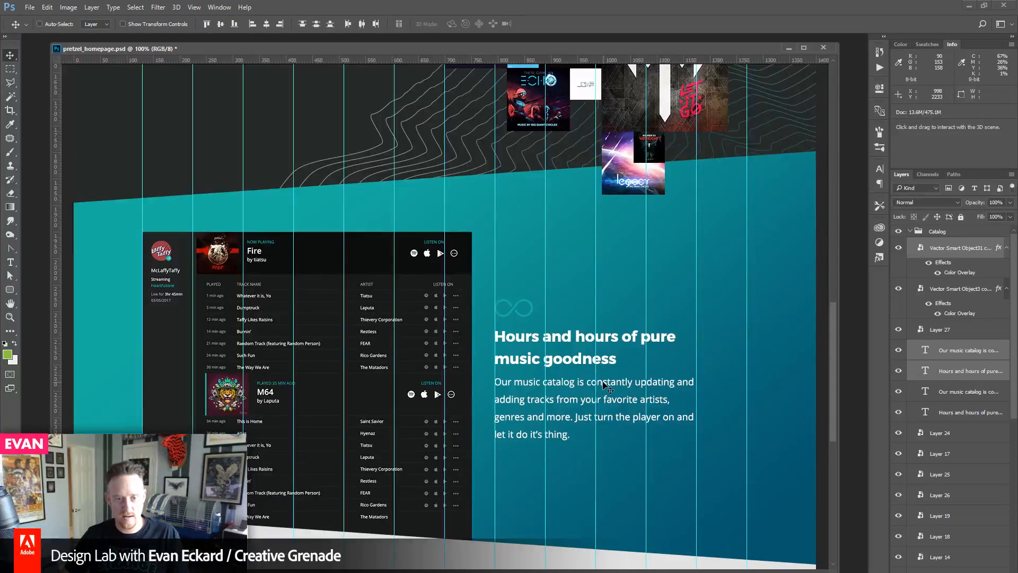
- Enlarge the track list panel to about 64.7% so it reaches the page's left edge, and move it down about 143 px
{"action": "left_click_drag", "start_coordinate": [397, 117], "coordinate": [399, 330]}
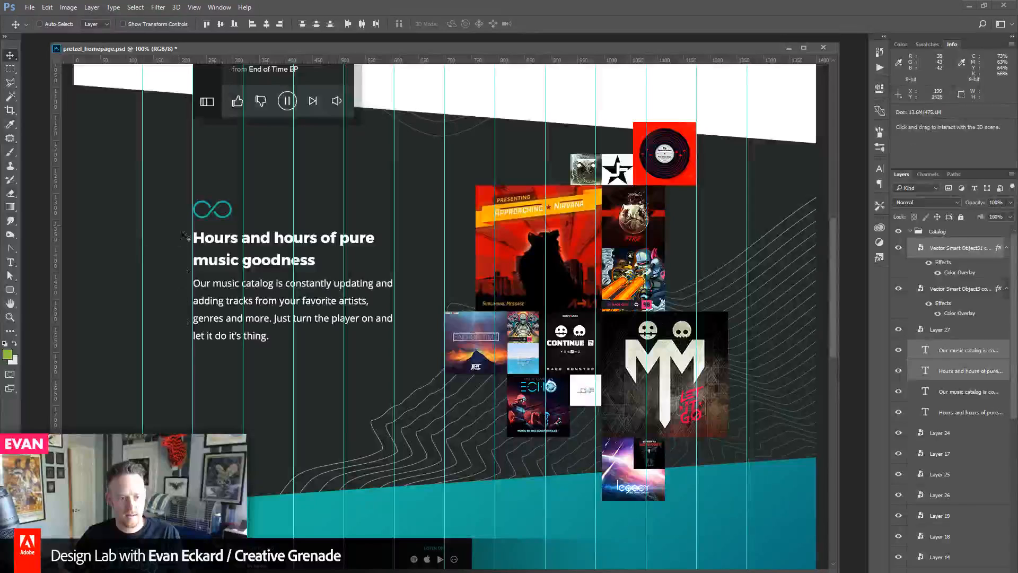
{"action": "left_click_drag", "start_coordinate": [506, 508], "coordinate": [433, 307]}
{"action": "left_click", "coordinate": [39, 24]}
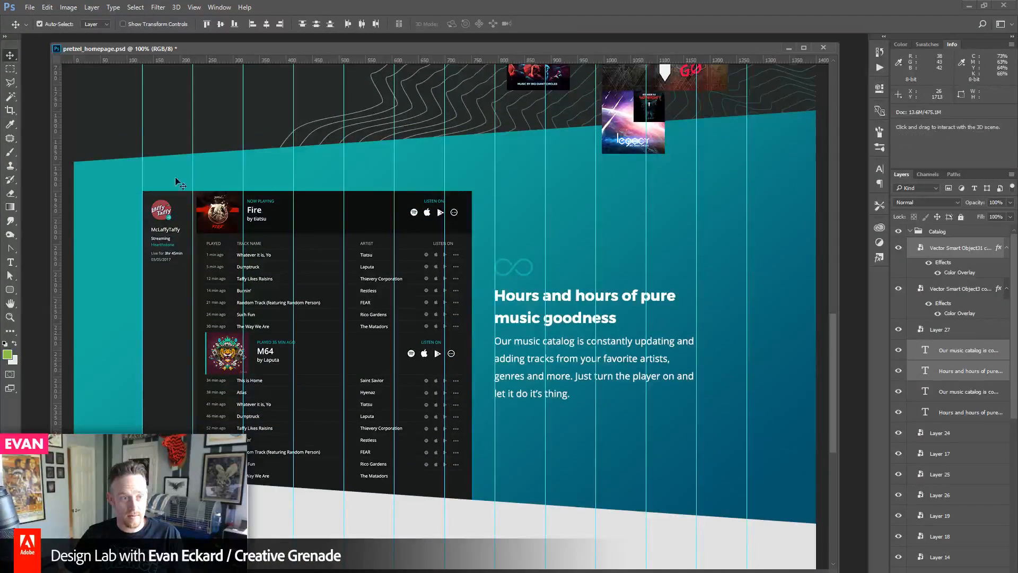
{"action": "left_click", "coordinate": [222, 249]}
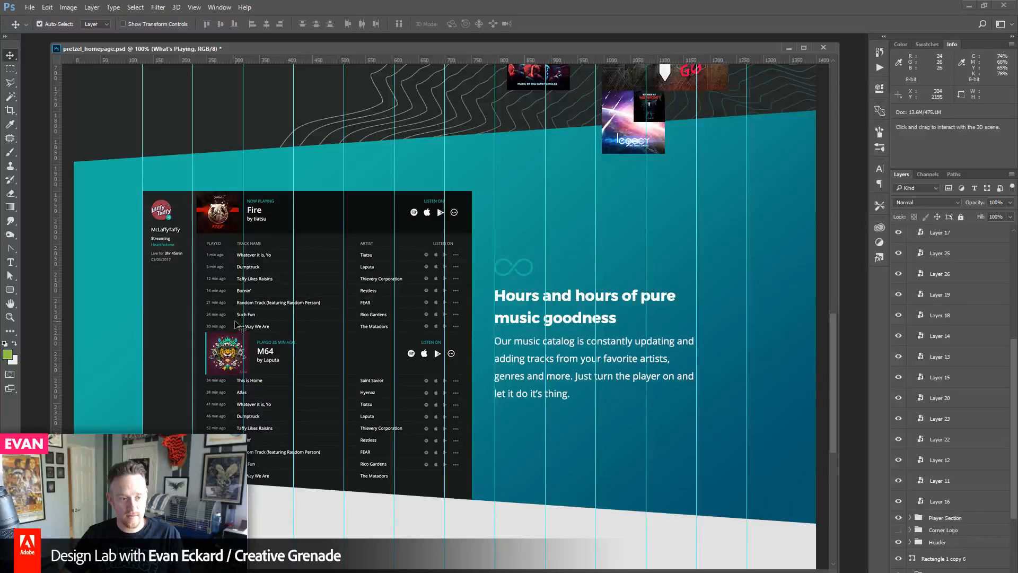
{"action": "key", "text": "ctrl+t"}
{"action": "left_click_drag", "start_coordinate": [141, 191], "coordinate": [60, 125]}
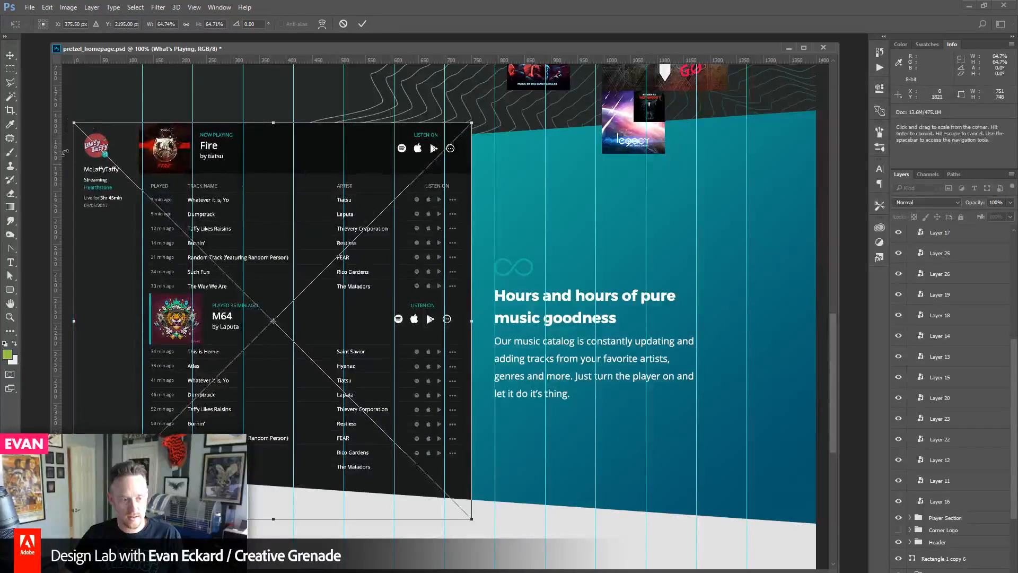
{"action": "left_click_drag", "start_coordinate": [119, 213], "coordinate": [120, 290]}
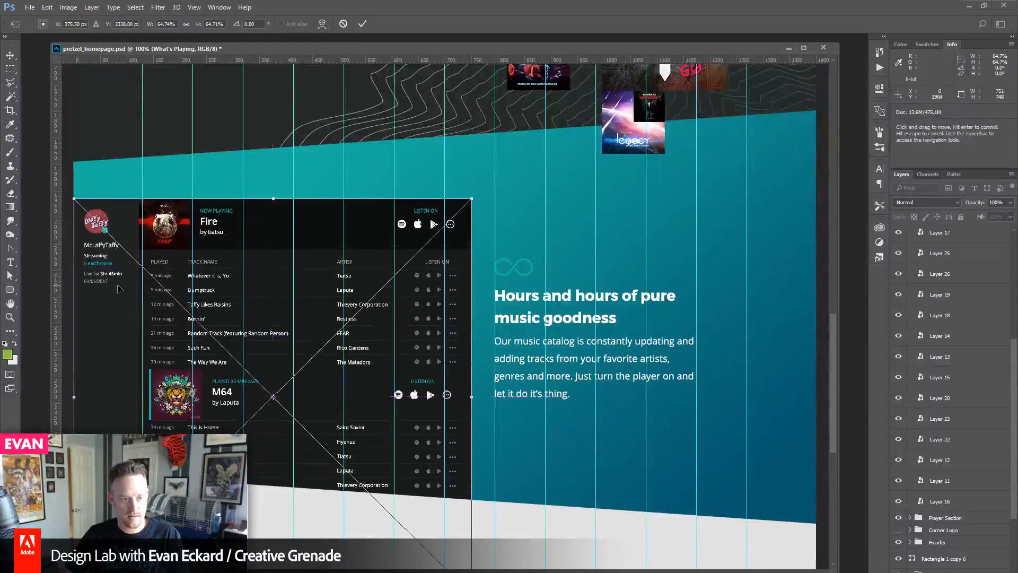
{"action": "key", "text": "Return"}
{"action": "key", "text": "ctrl"}
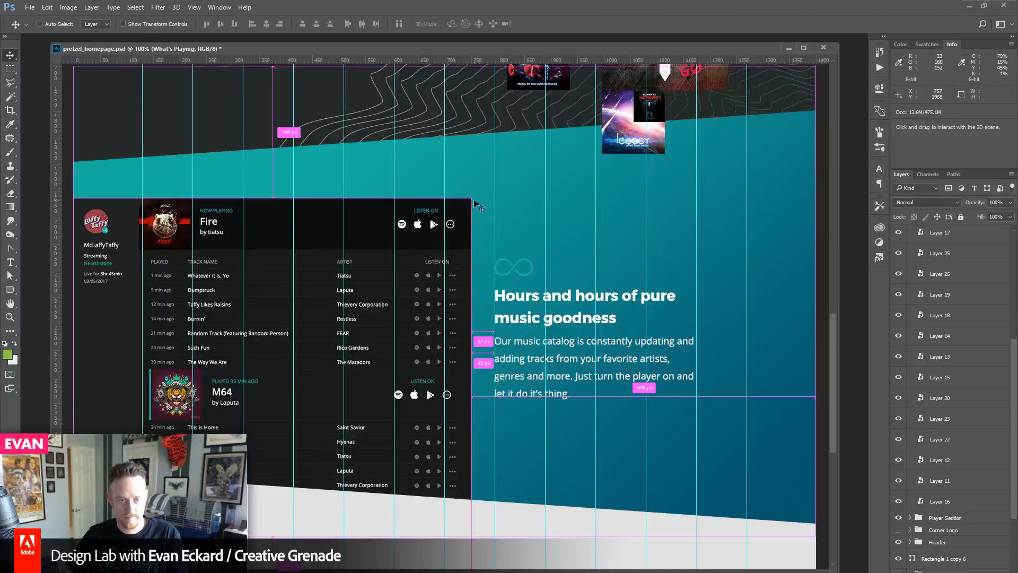
- Scale the track list panel to about 60.4% with its left side on the page edge, and move it up about 58 px
{"action": "key", "text": "ctrl+t"}
{"action": "left_click_drag", "start_coordinate": [472, 198], "coordinate": [447, 226]}
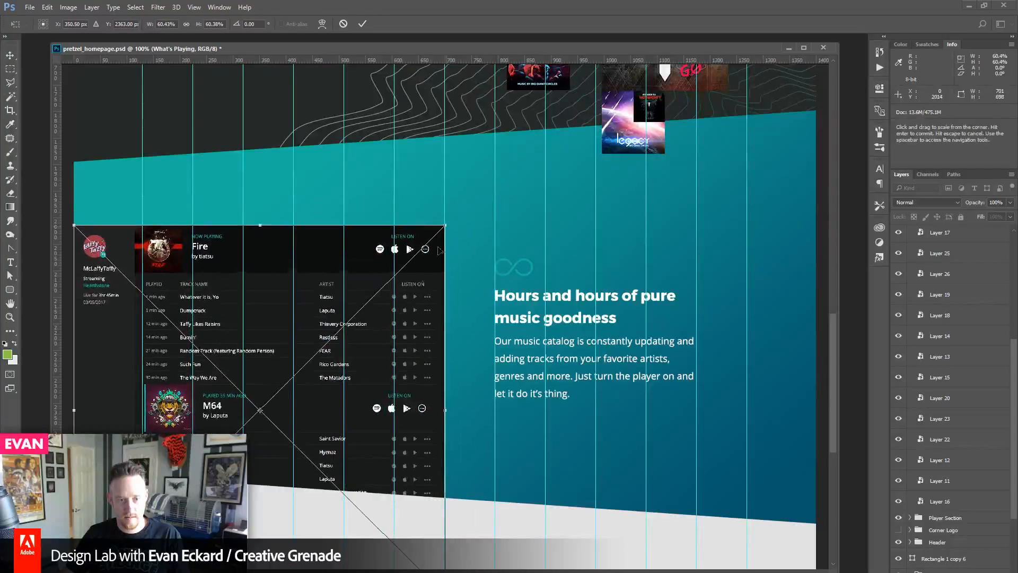
{"action": "left_click_drag", "start_coordinate": [398, 321], "coordinate": [399, 290]}
{"action": "key", "text": "Return"}
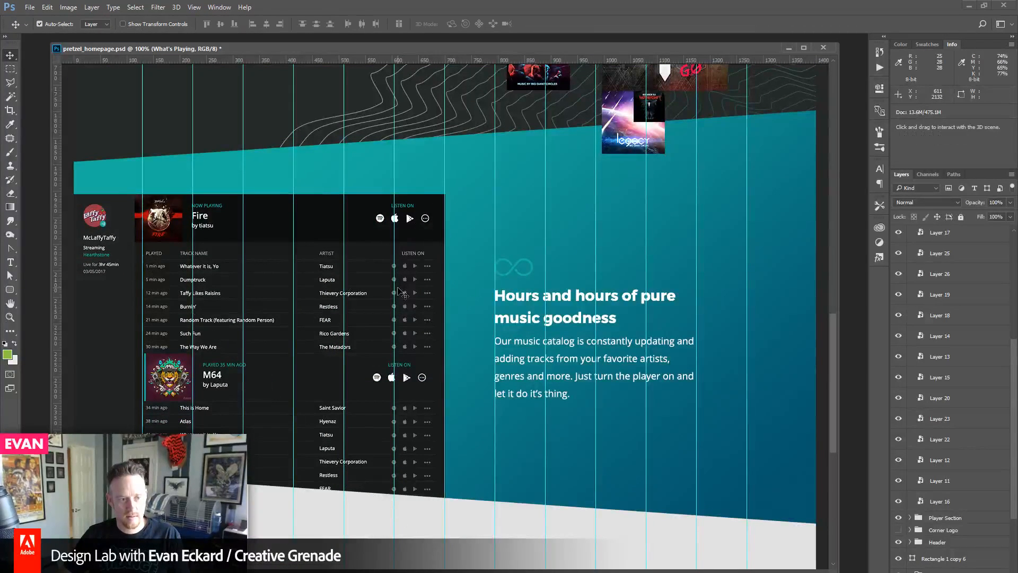
- Shift the track list panel horizontally, ending 90 px further right with its right edge on the text block's column guide
{"action": "key", "text": "shift+Left"}
{"action": "key", "text": "shift+Left"}
{"action": "key", "text": "shift+Left"}
{"action": "key", "text": "shift+Left"}
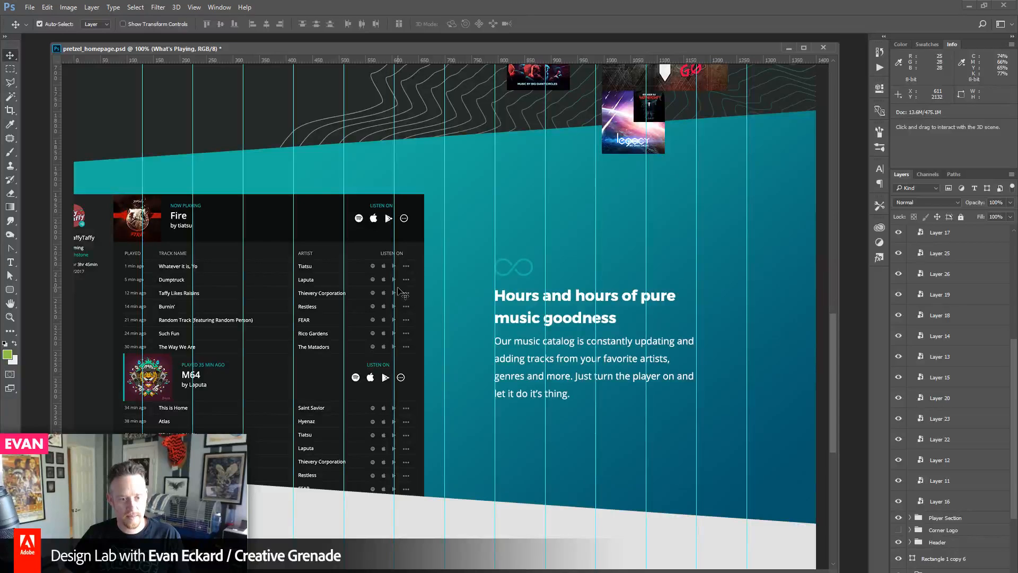
{"action": "key", "text": "shift+Right"}
{"action": "key", "text": "shift+Right"}
{"action": "key", "text": "shift+Right"}
{"action": "key", "text": "shift+Right"}
{"action": "key", "text": "shift+Right"}
{"action": "key", "text": "shift+Right"}
{"action": "key", "text": "shift+Right"}
{"action": "key", "text": "shift+Right"}
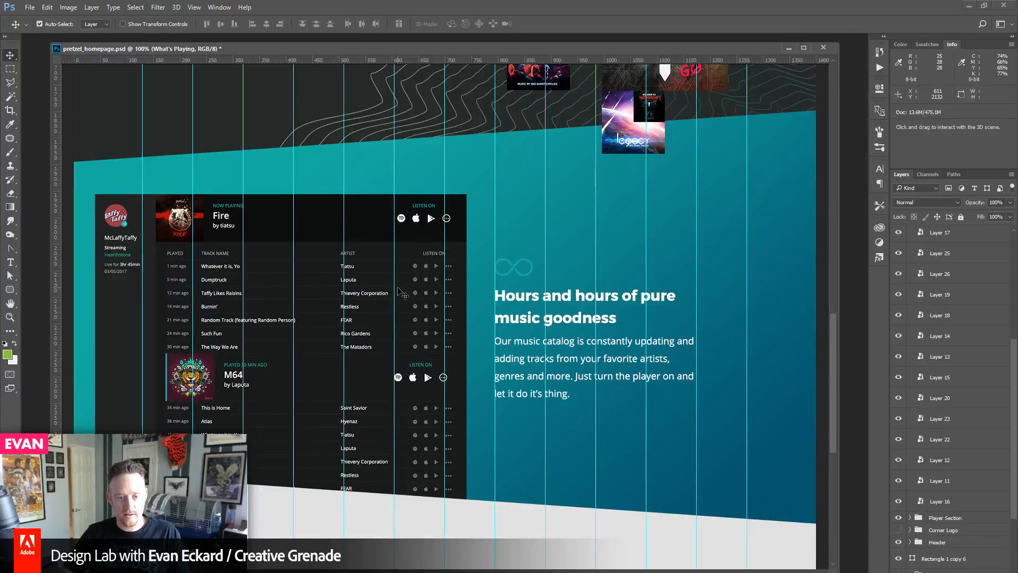
{"action": "key", "text": "shift+Right"}
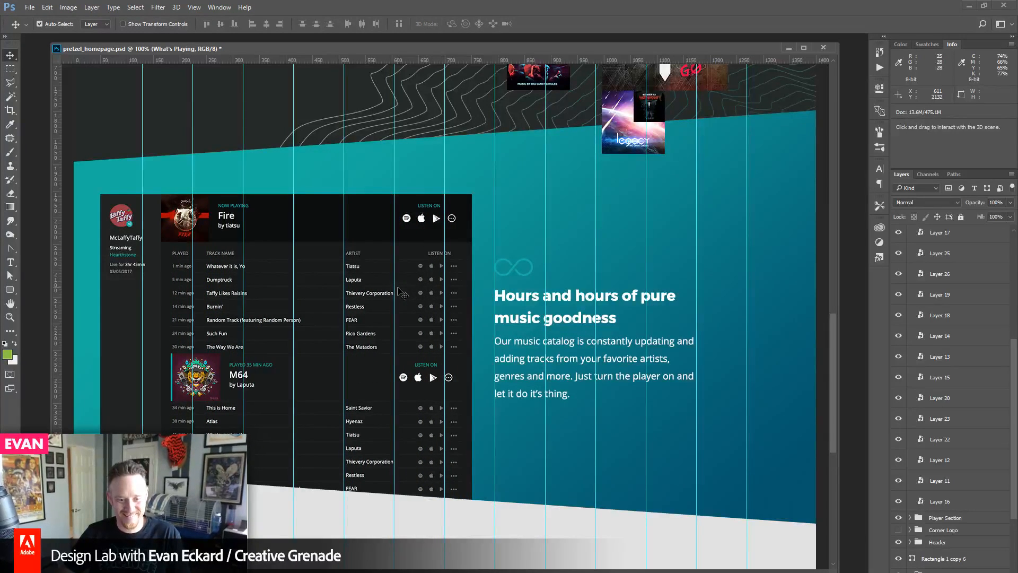
{"action": "key", "text": "shift+Right"}
{"action": "key", "text": "shift+Right"}
{"action": "key", "text": "shift+Right"}
{"action": "key", "text": "shift+Right"}
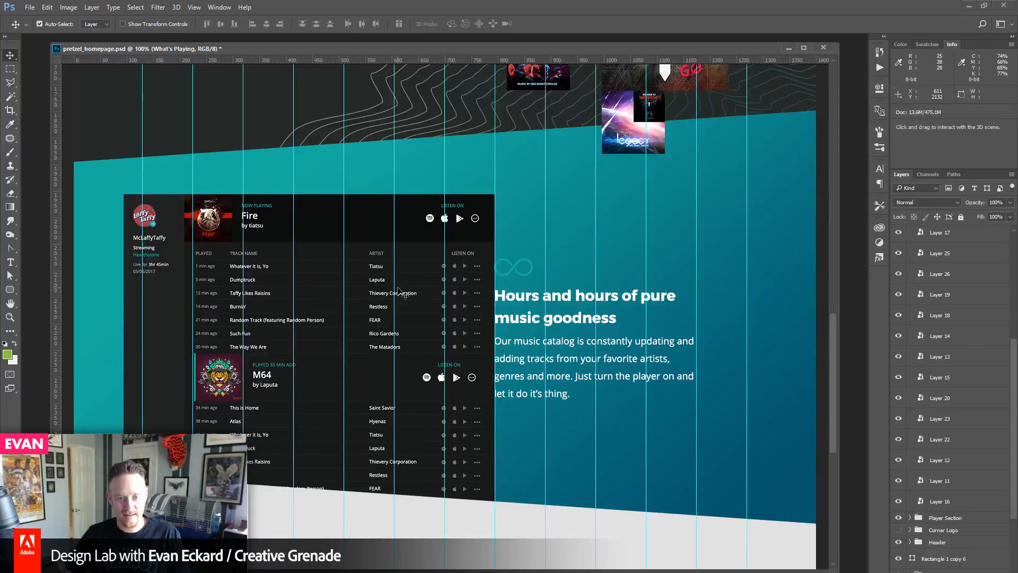
- Measure the gap between the player window and the text beside it in the white section, and clear the selection
{"action": "scroll", "coordinate": [382, 229], "scroll_direction": "up", "scroll_amount": 10}
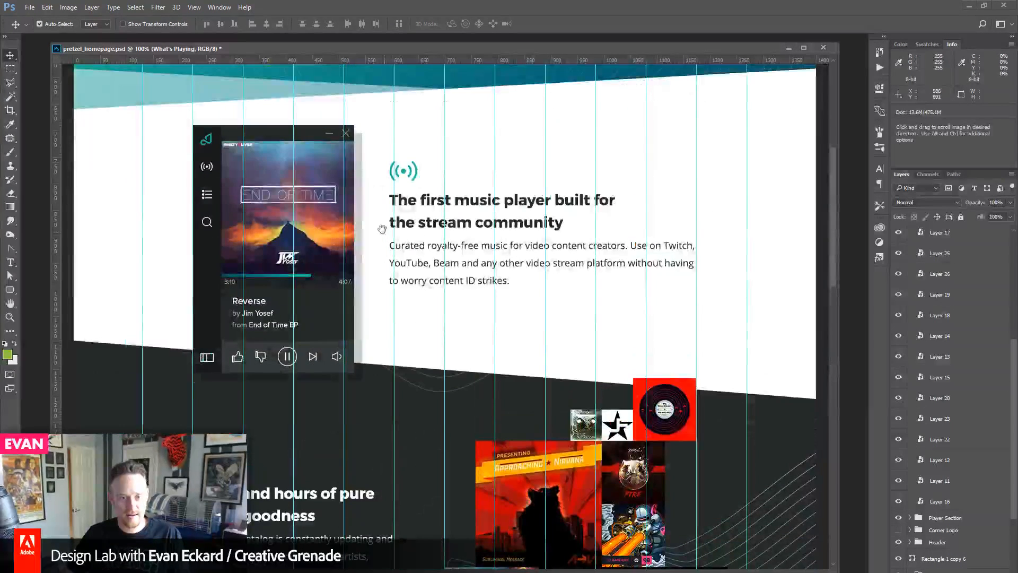
{"action": "key", "text": "m"}
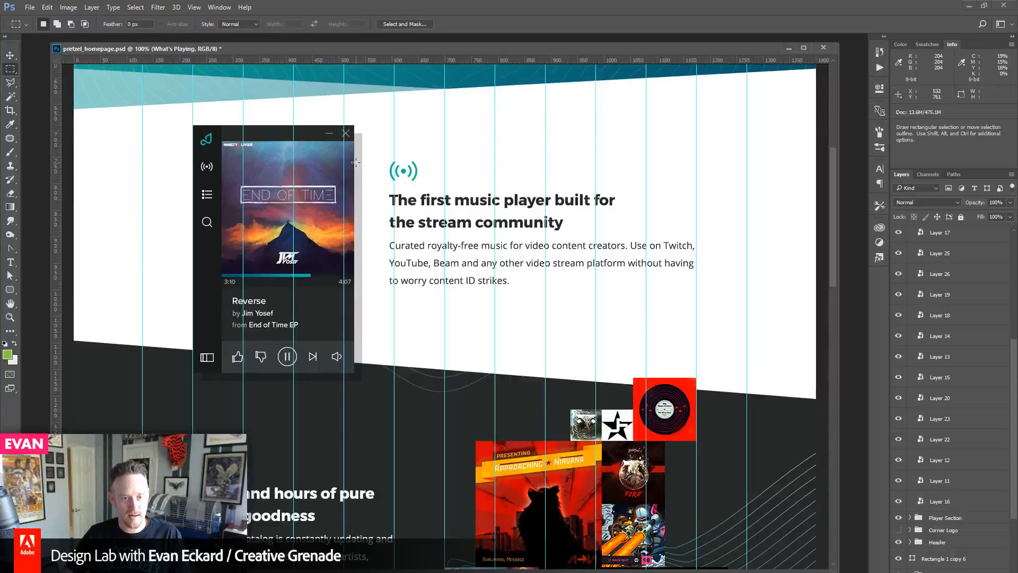
{"action": "left_click_drag", "start_coordinate": [355, 155], "coordinate": [389, 306]}
{"action": "key", "text": "ctrl+d"}
- Move the track list panel 60 px left to leave a gap between it and the text block
{"action": "key", "text": "space"}
{"action": "left_click_drag", "start_coordinate": [456, 407], "coordinate": [478, 106]}
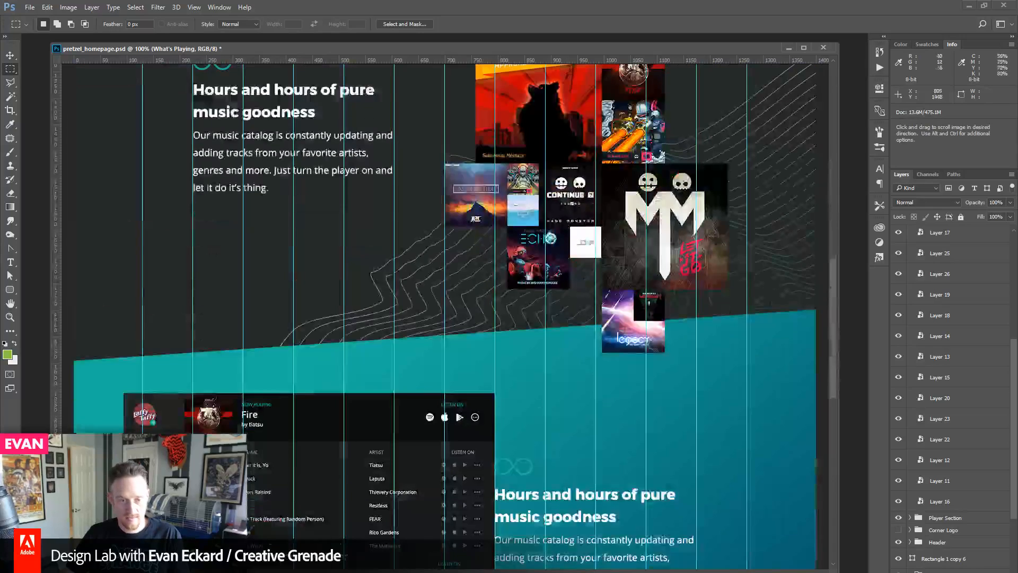
{"action": "left_click_drag", "start_coordinate": [547, 339], "coordinate": [549, 380]}
{"action": "left_click", "coordinate": [10, 55]}
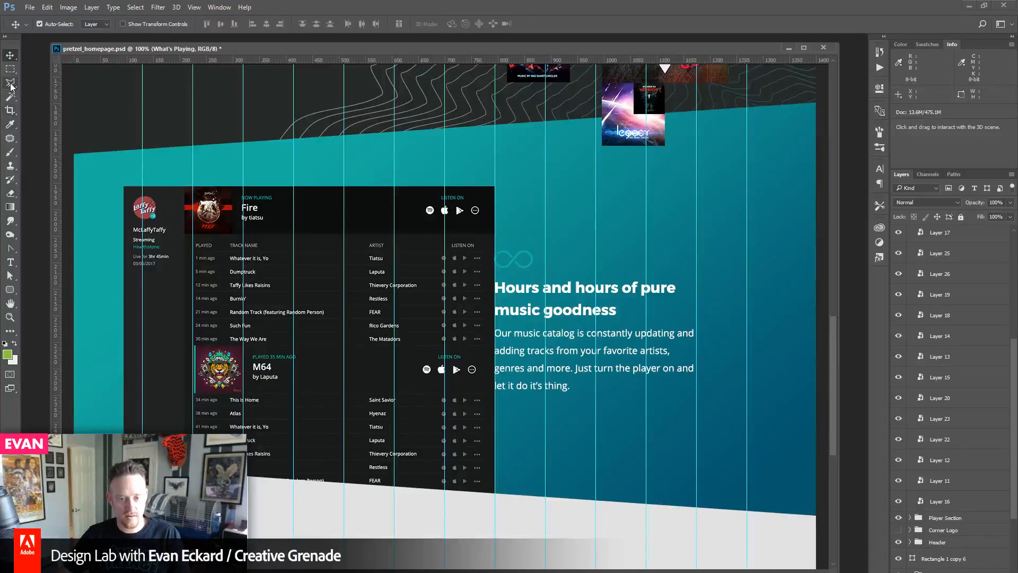
{"action": "key", "text": "shift+Left"}
{"action": "key", "text": "shift+Left"}
{"action": "key", "text": "shift+Left"}
{"action": "key", "text": "shift+Left"}
{"action": "key", "text": "shift+Left"}
{"action": "key", "text": "shift+Left"}
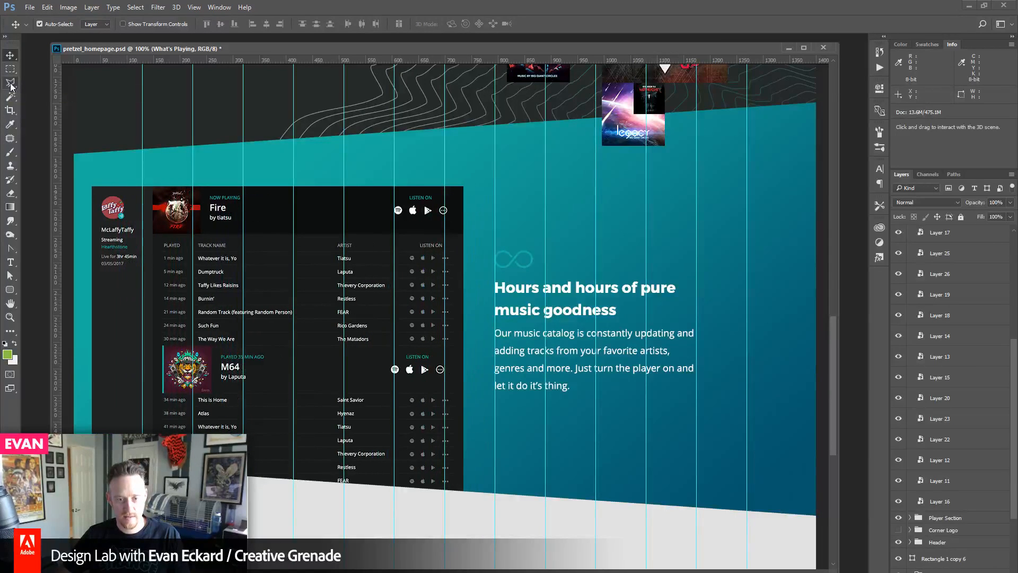
- Scale the track list panel to about 57.5% from its top-left corner and move it up 50 px
{"action": "key", "text": "ctrl+t"}
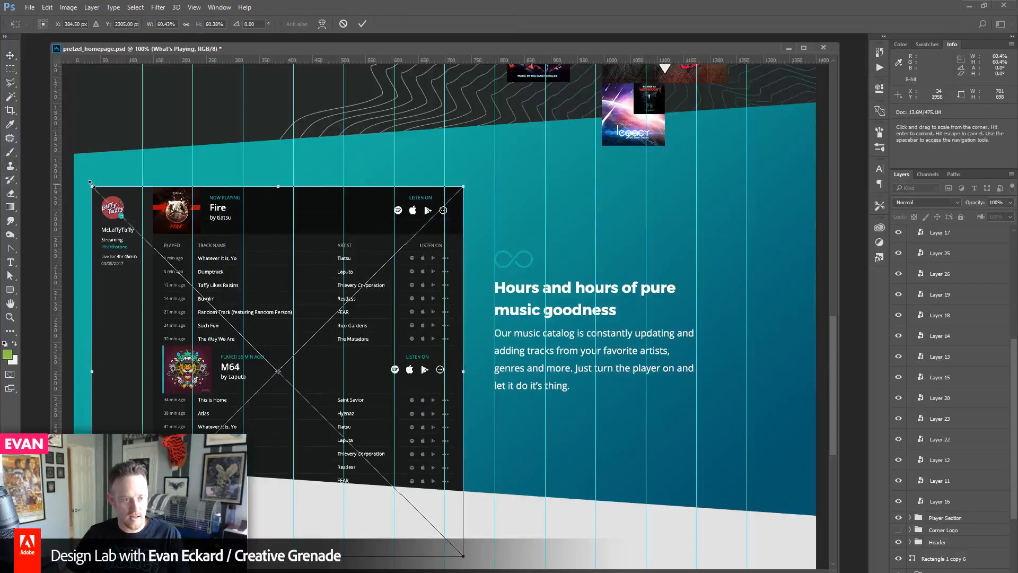
{"action": "left_click_drag", "start_coordinate": [91, 187], "coordinate": [105, 207]}
{"action": "key", "text": "shift+Up"}
{"action": "key", "text": "shift+Up"}
{"action": "key", "text": "shift+Up"}
{"action": "key", "text": "shift+Up"}
{"action": "key", "text": "shift+Up"}
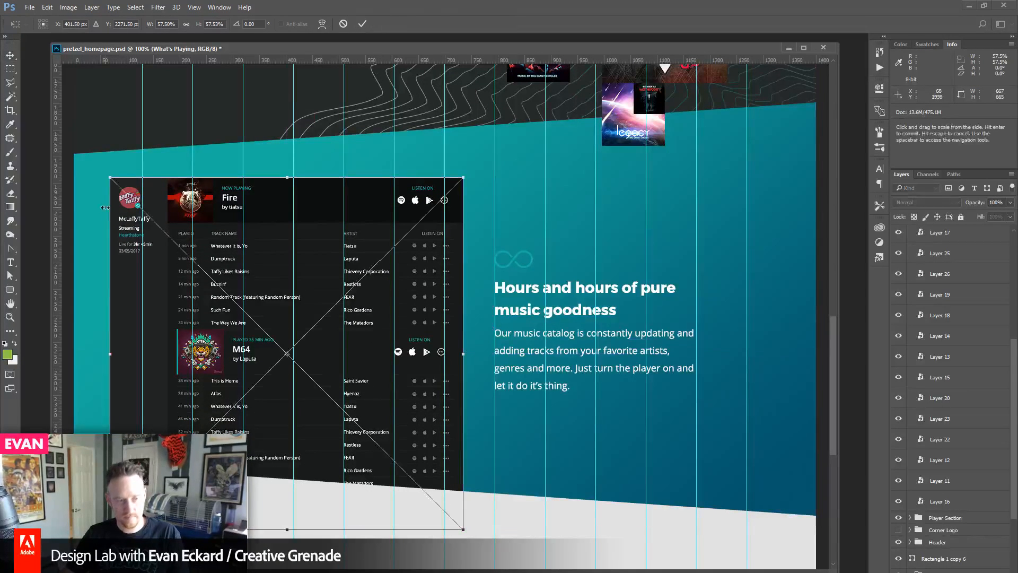
- Scale the track list panel to about 52.2% so its left edge meets the first column guide, and move it up 60 px
{"action": "left_click_drag", "start_coordinate": [110, 177], "coordinate": [142, 211]}
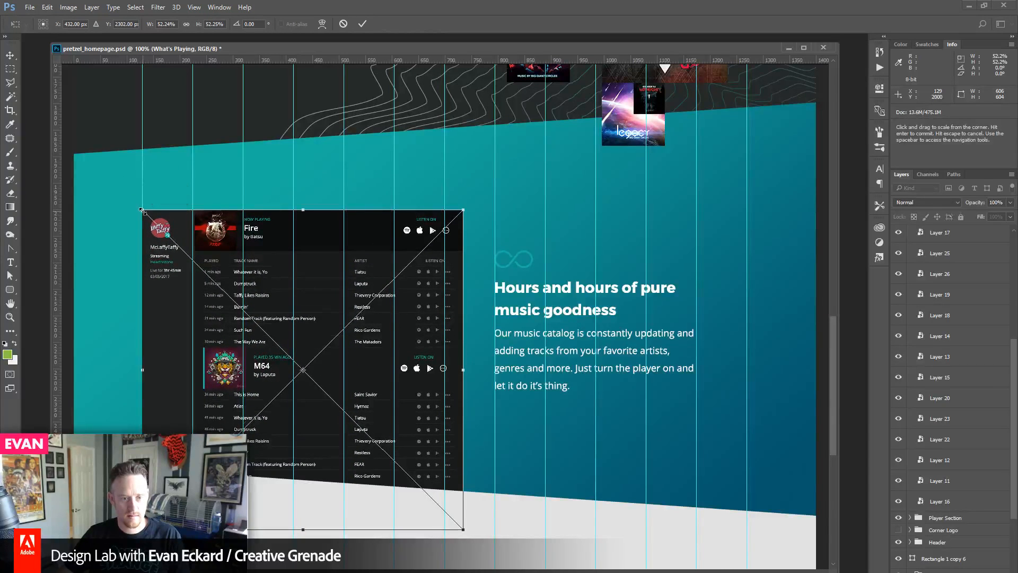
{"action": "key", "text": "shift+Up"}
{"action": "key", "text": "shift+Up"}
{"action": "key", "text": "shift+Up"}
{"action": "key", "text": "shift+Up"}
{"action": "key", "text": "shift+Up"}
{"action": "key", "text": "shift+Up"}
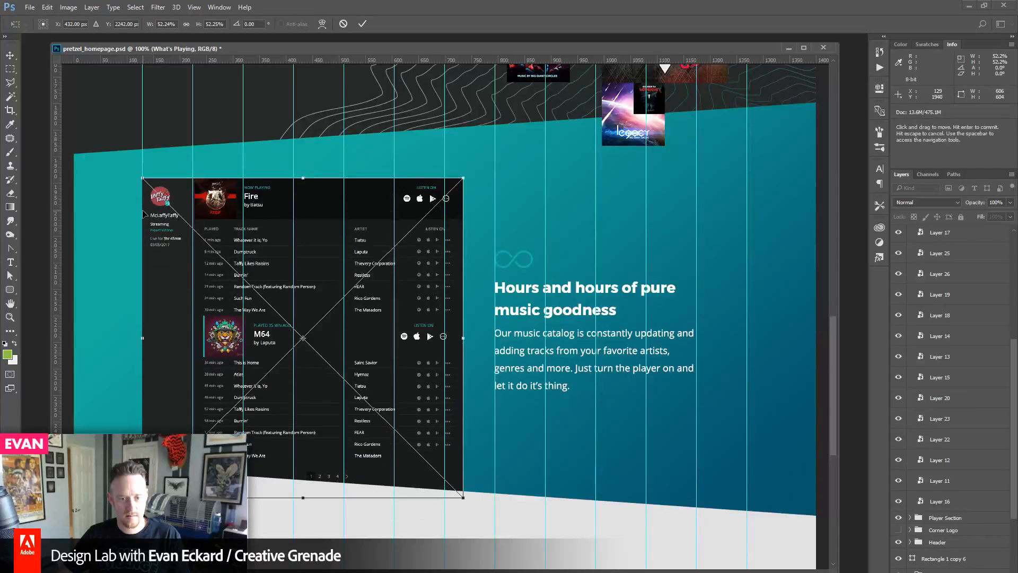
{"action": "key", "text": "Return"}
- Group the copied infinity icon, heading and paragraph layers, toggling the text layers' visibility to identify the copies
{"action": "left_click", "coordinate": [522, 270]}
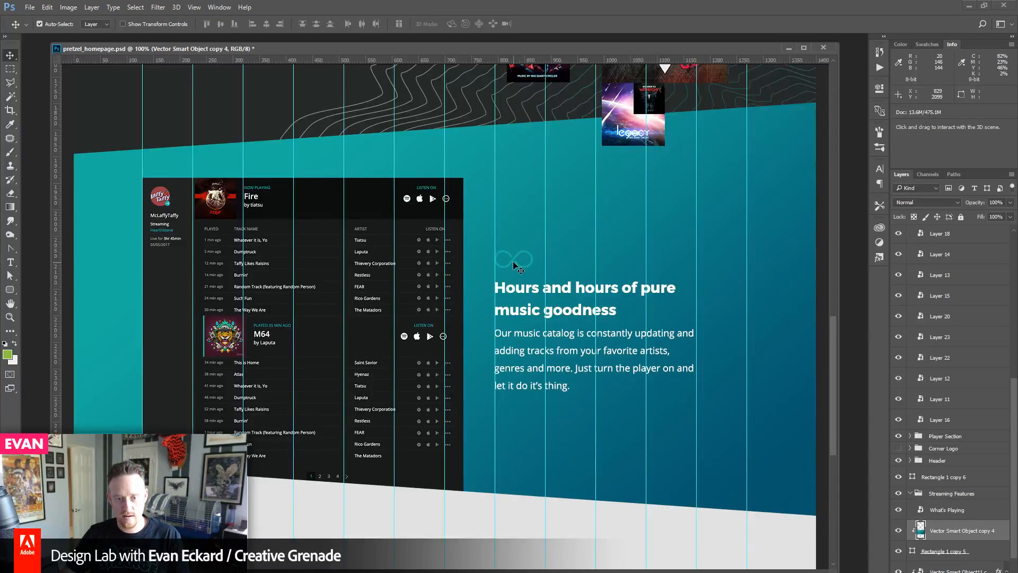
{"action": "scroll", "coordinate": [960, 312], "scroll_direction": "up", "scroll_amount": 1}
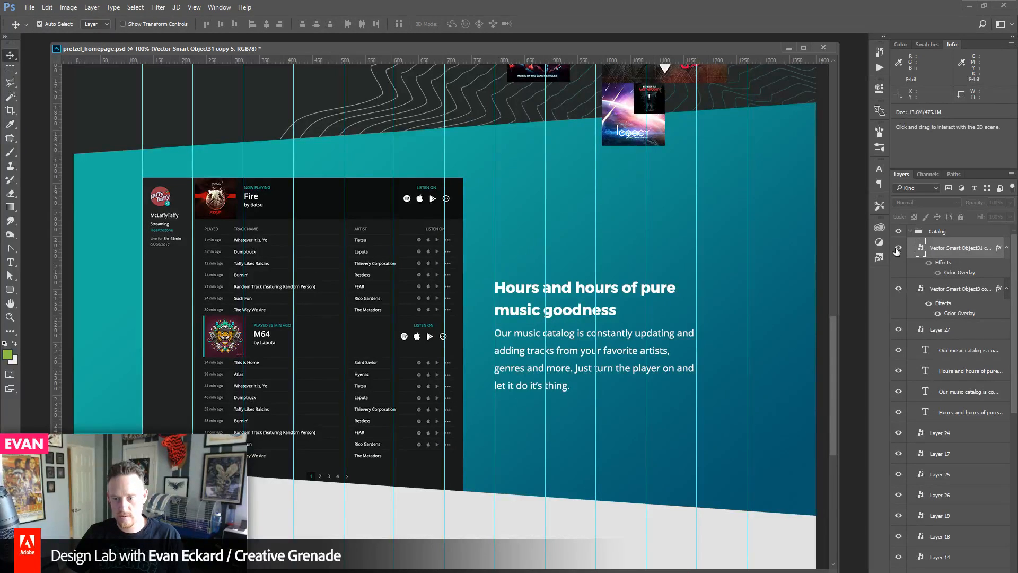
{"action": "left_click", "coordinate": [903, 374]}
{"action": "left_click", "coordinate": [903, 374]}
{"action": "left_click", "coordinate": [943, 372], "text": "ctrl"}
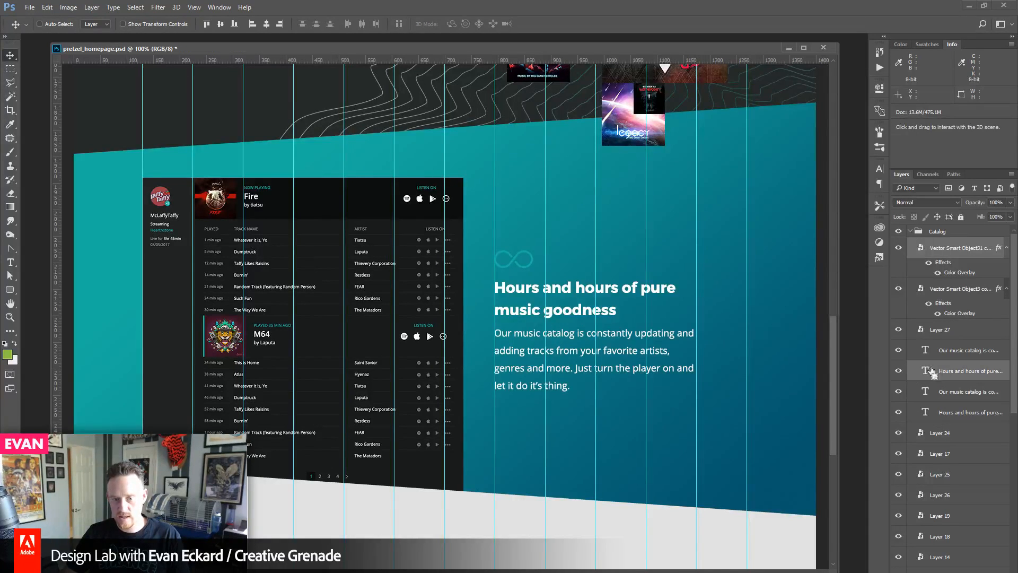
{"action": "left_click", "coordinate": [899, 350]}
{"action": "left_click", "coordinate": [899, 350]}
{"action": "left_click", "coordinate": [957, 353], "text": "ctrl"}
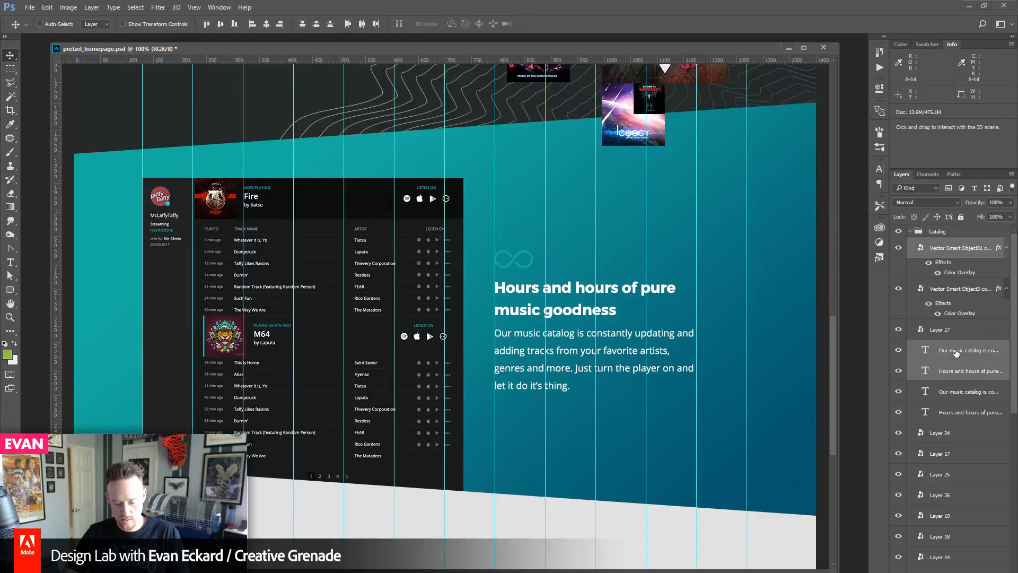
{"action": "key", "text": "ctrl+g"}
- Rename the new group Copy and move it into the Streaming Features group above the What's Playing layer
{"action": "double_click", "coordinate": [943, 243]}
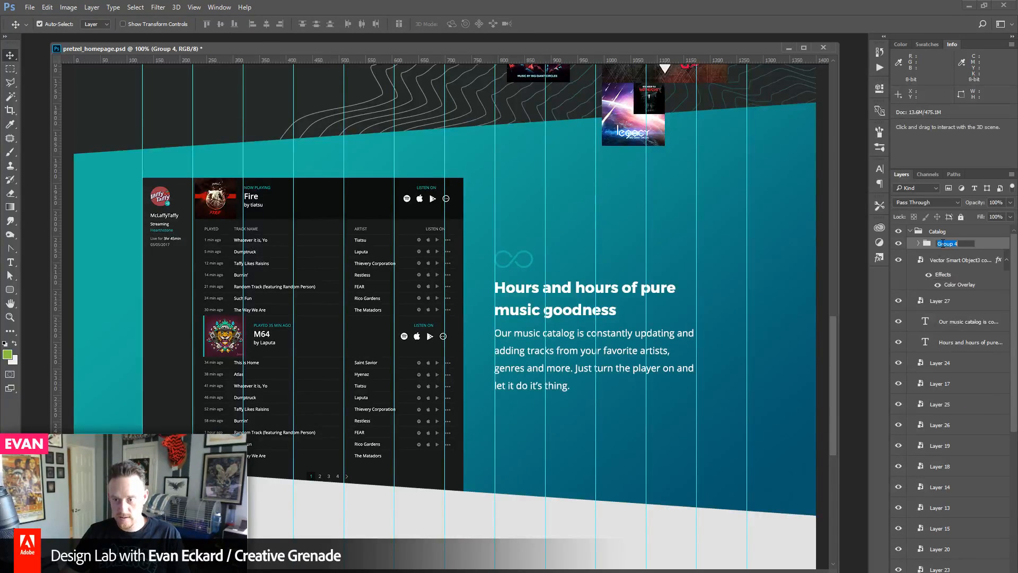
{"action": "type", "text": "Copy"}
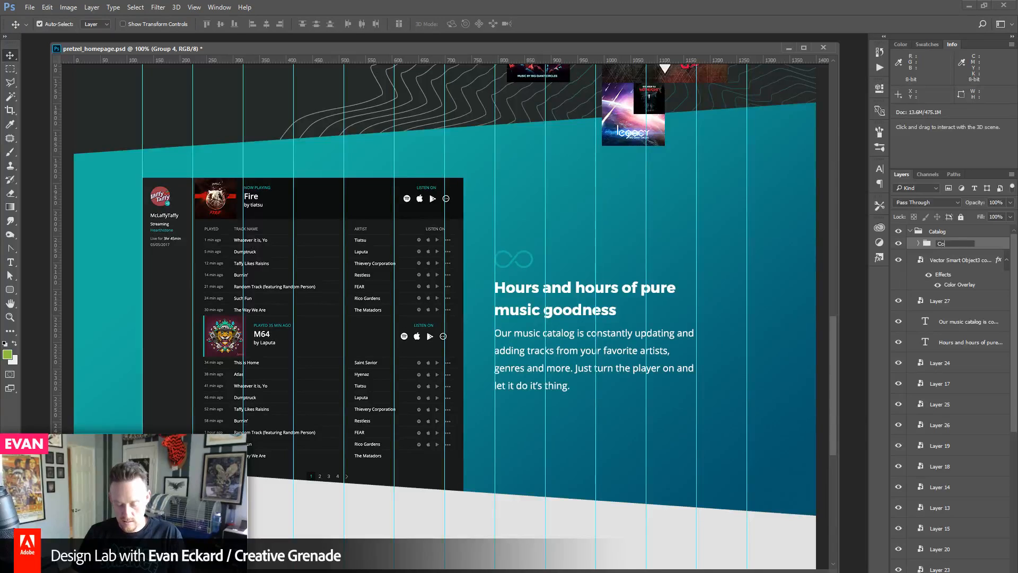
{"action": "key", "text": "Return"}
{"action": "scroll", "coordinate": [943, 245], "scroll_direction": "down", "scroll_amount": 5}
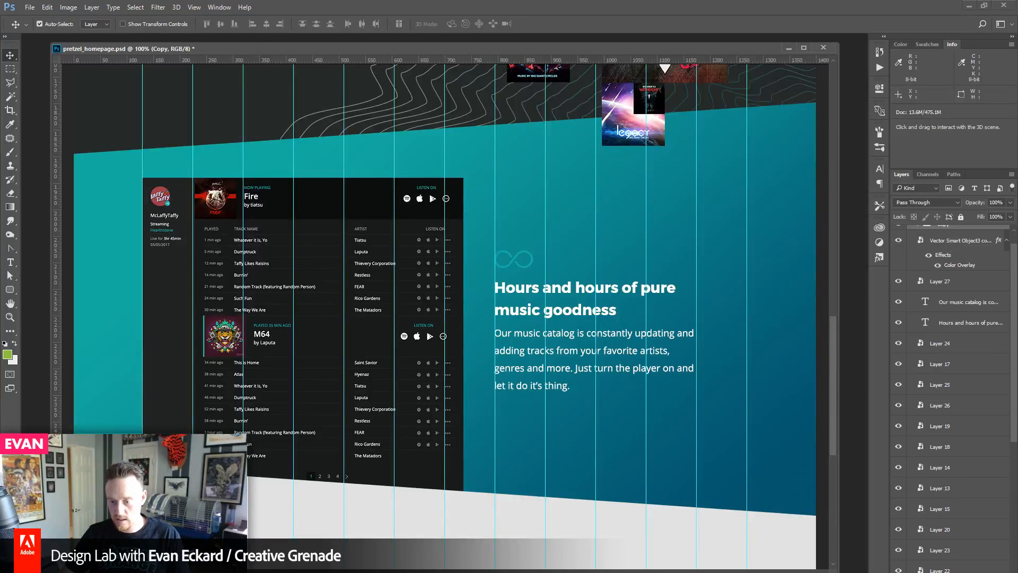
{"action": "scroll", "coordinate": [949, 371], "scroll_direction": "down", "scroll_amount": 3}
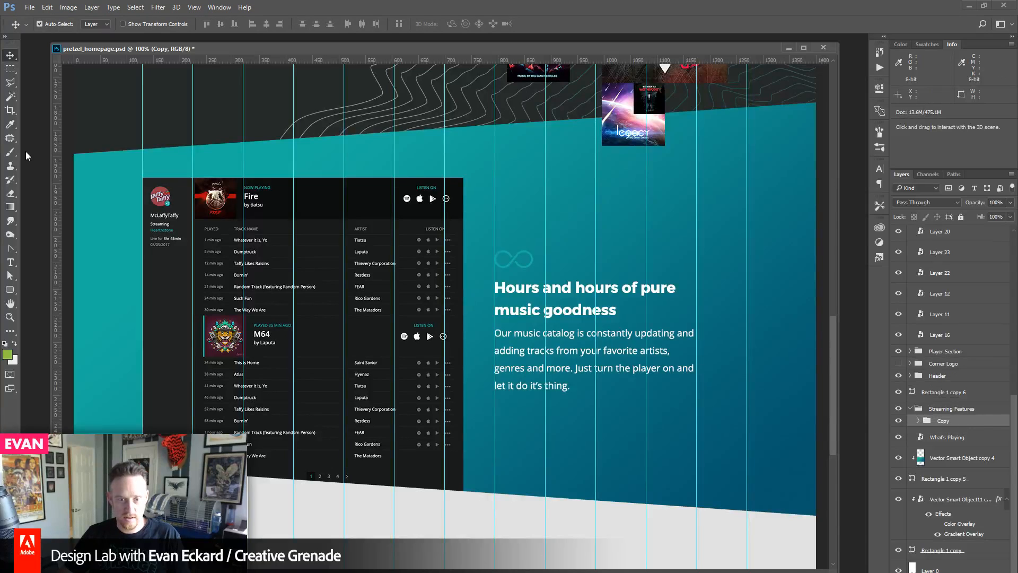
- Adjust the Copy group's vertical position beside the track list panel, ending 90 px higher
{"action": "key", "text": "shift+Up"}
{"action": "key", "text": "shift+Up"}
{"action": "key", "text": "shift+Up"}
{"action": "key", "text": "shift+Up"}
{"action": "key", "text": "shift+Up"}
{"action": "key", "text": "shift+Up"}
{"action": "key", "text": "shift+Up"}
{"action": "key", "text": "shift+Up"}
{"action": "key", "text": "shift+Up"}
{"action": "key", "text": "shift+Up"}
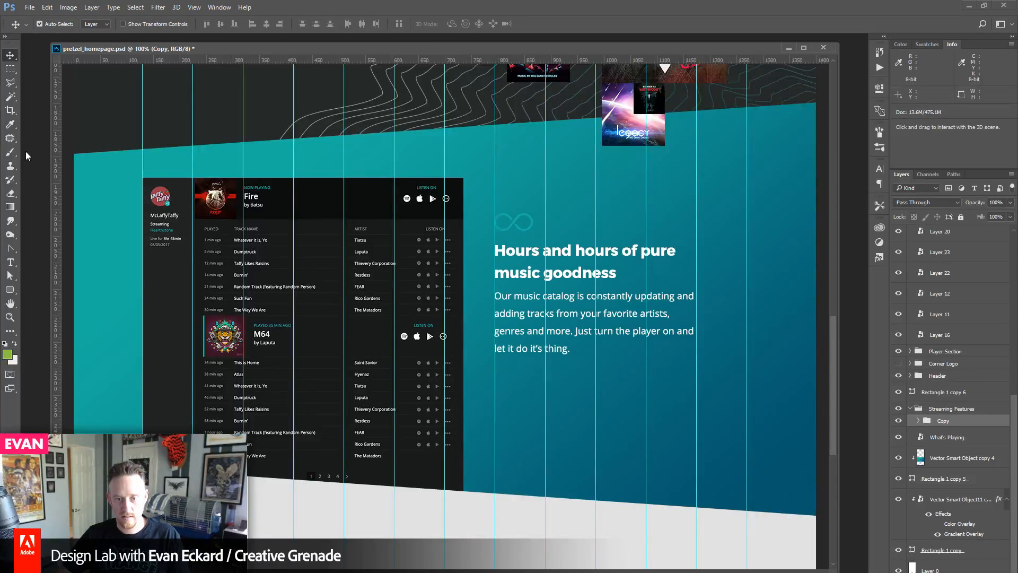
{"action": "key", "text": "shift+Down"}
{"action": "key", "text": "shift+Down"}
{"action": "key", "text": "shift+Down"}
{"action": "key", "text": "shift+Up"}
{"action": "key", "text": "shift+Up"}
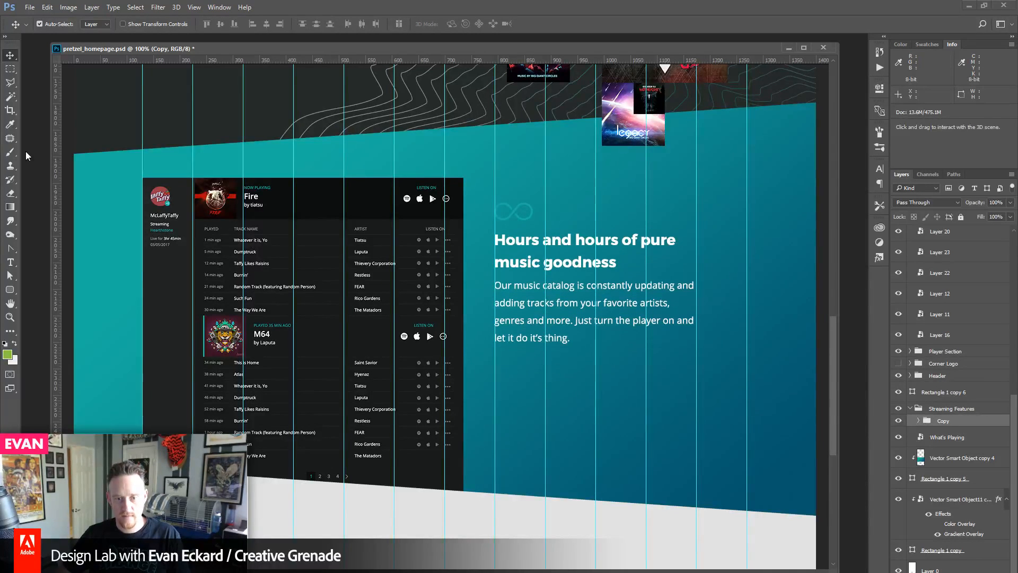
- Select the copied heading's text for editing and narrow its text box to about 381 px, up to the column guide
{"action": "left_click", "coordinate": [10, 262]}
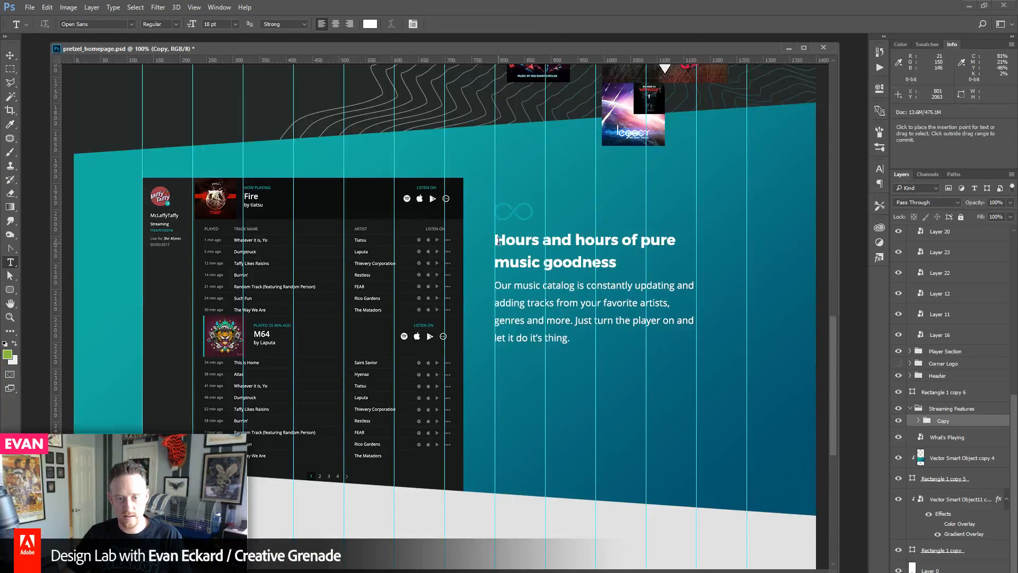
{"action": "left_click_drag", "start_coordinate": [496, 242], "coordinate": [630, 274]}
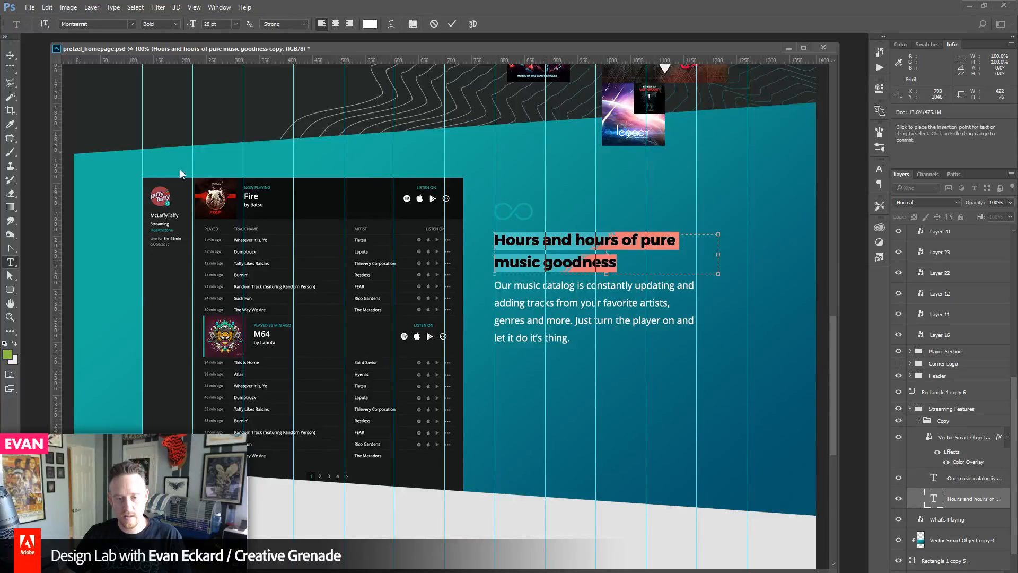
{"action": "left_click_drag", "start_coordinate": [718, 254], "coordinate": [697, 256]}
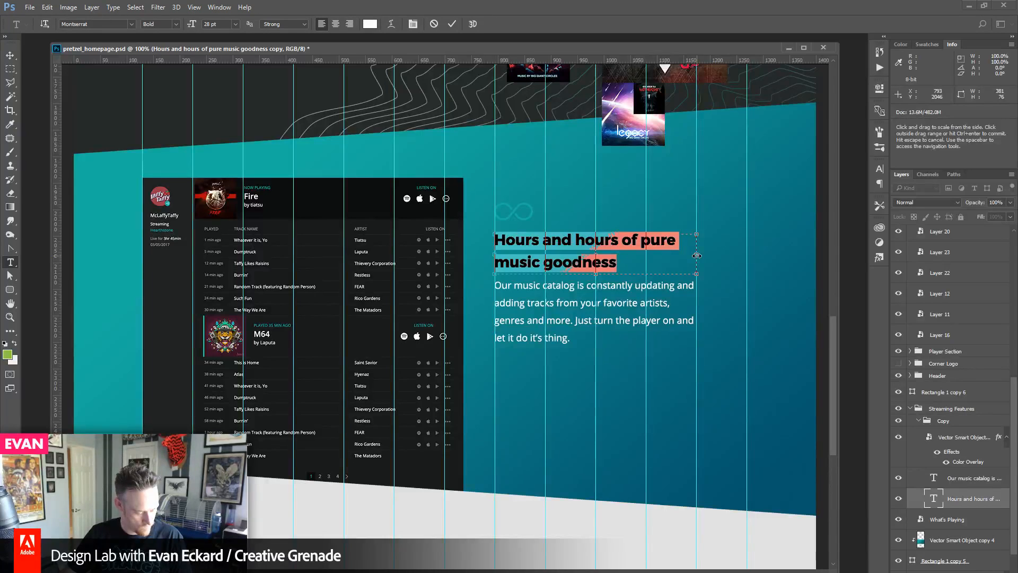
- Replace the copied heading's text with "Built-in livestream-ready" and commit the edit, checking the page's other section headings for reference
{"action": "left_click_drag", "start_coordinate": [833, 343], "coordinate": [836, 158]}
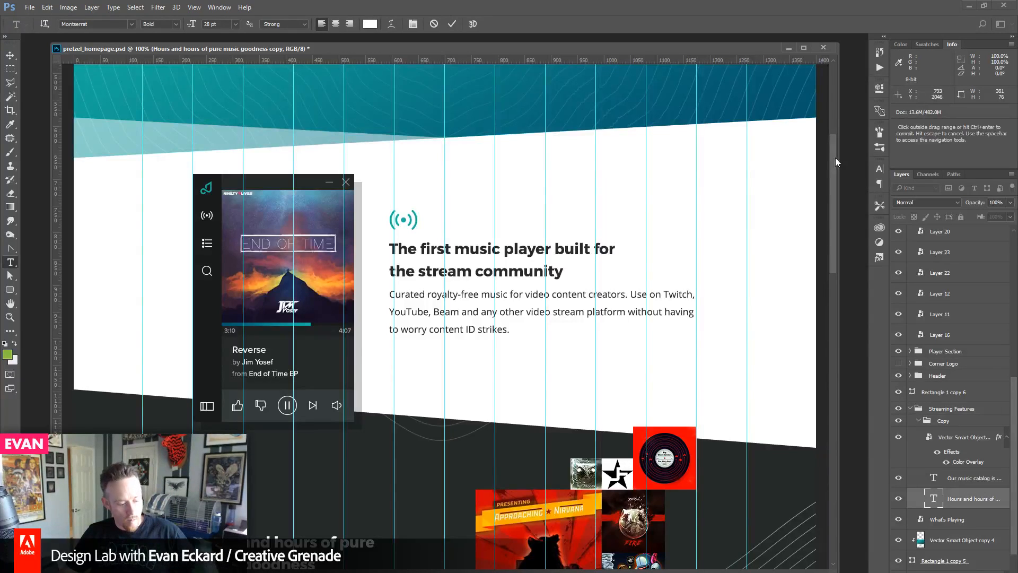
{"action": "left_click_drag", "start_coordinate": [835, 158], "coordinate": [882, 330]}
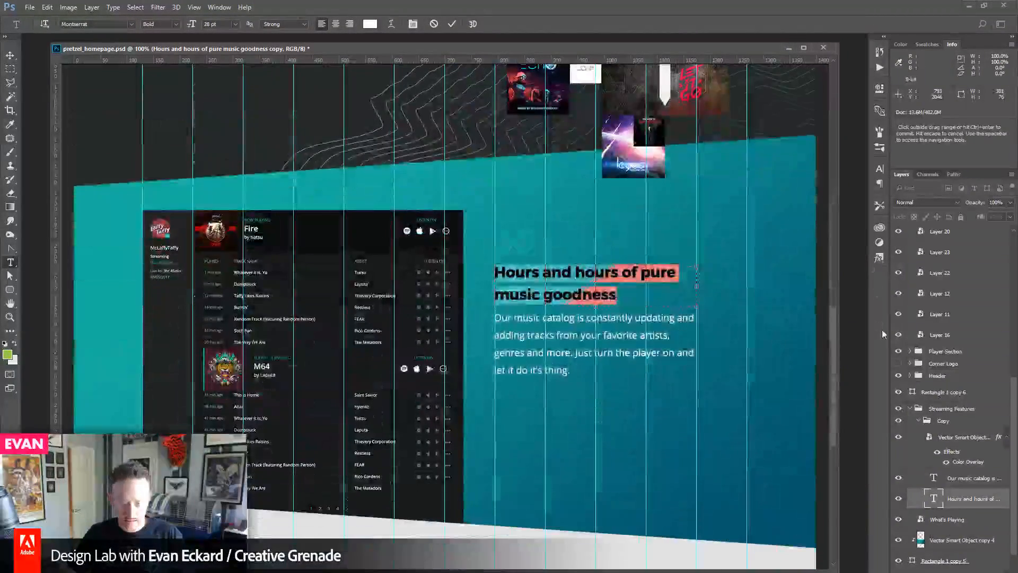
{"action": "type", "text": "Built-"}
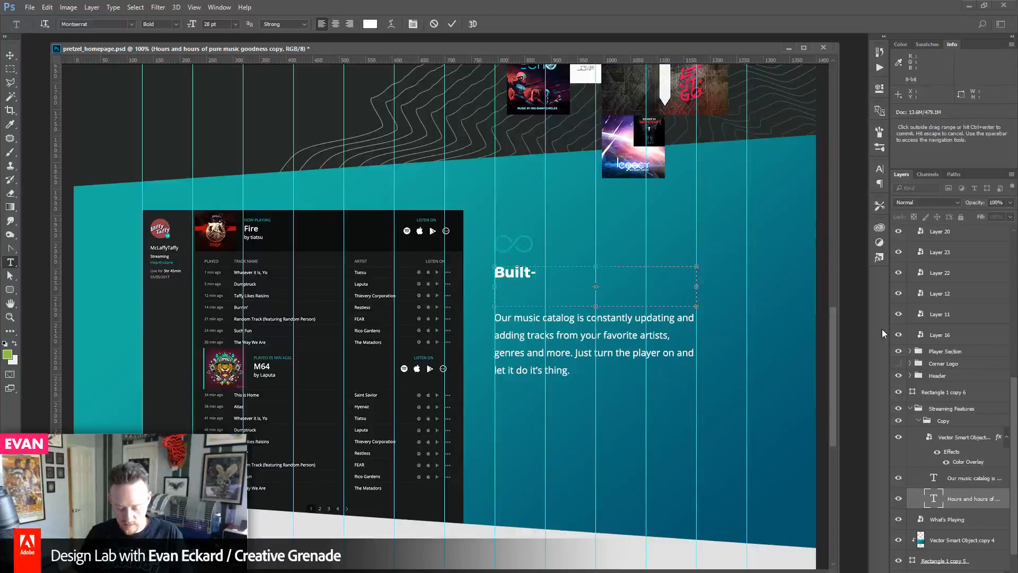
{"action": "type", "text": "in l"}
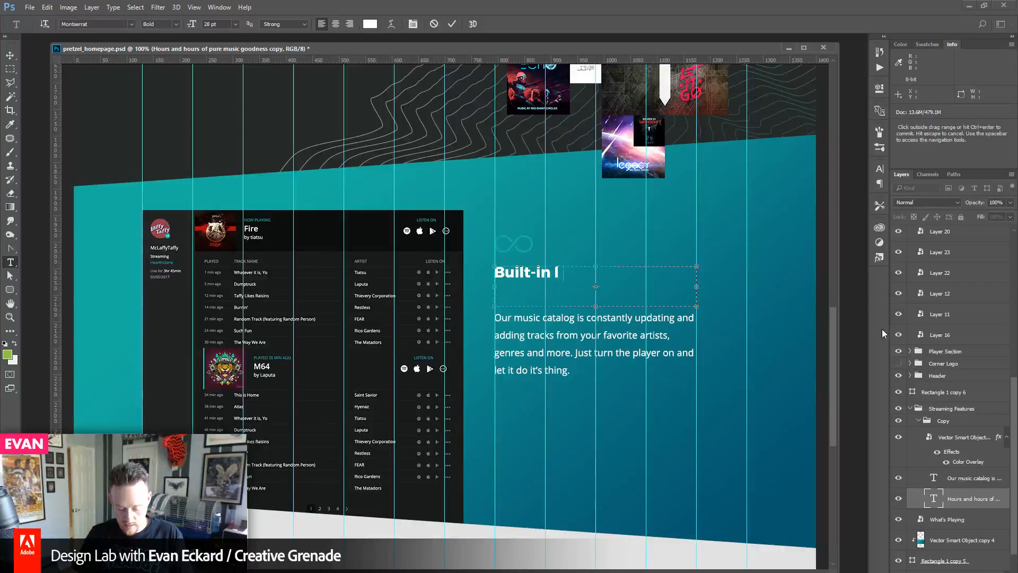
{"action": "type", "text": "ivest"}
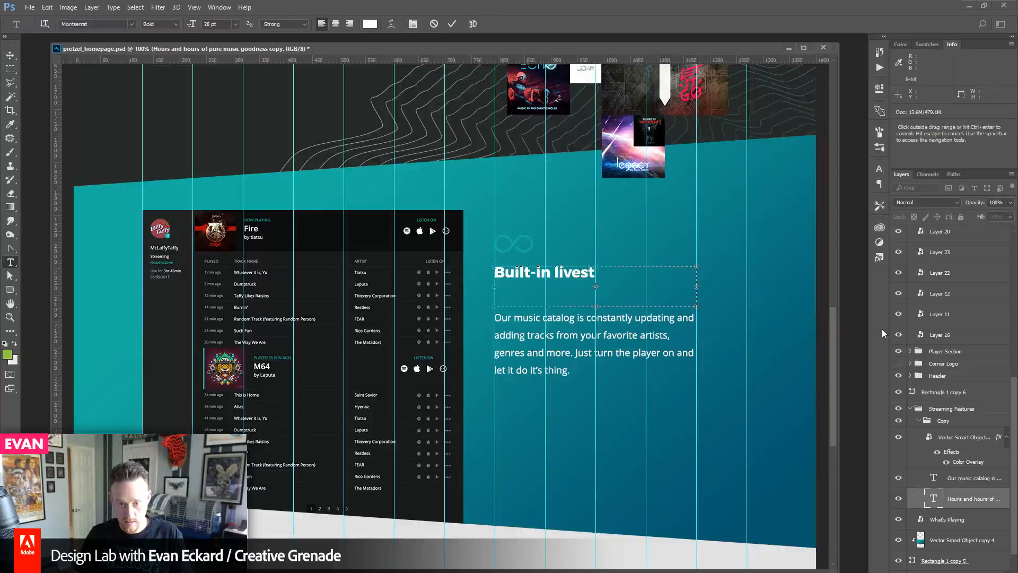
{"action": "type", "text": "ream"}
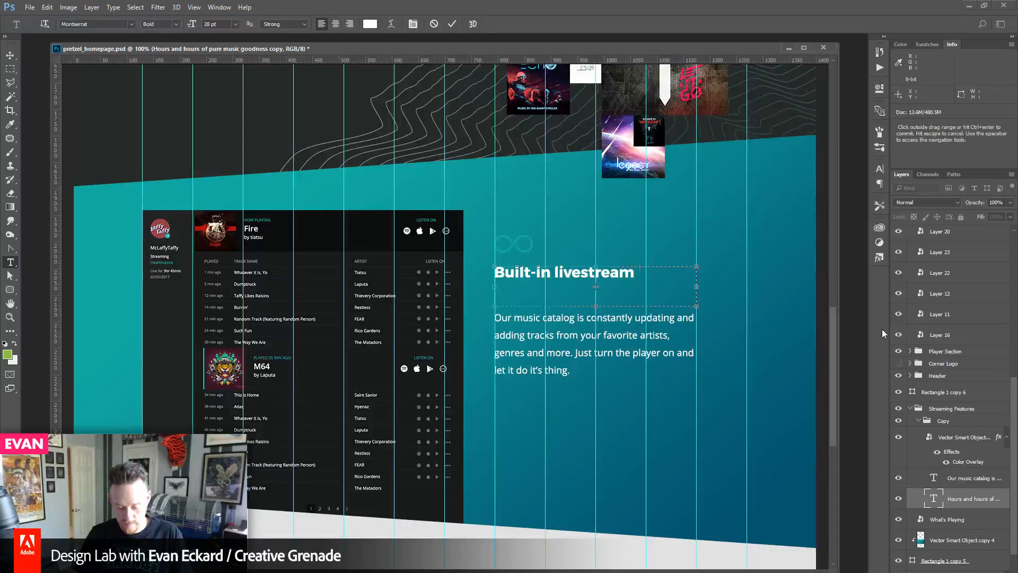
{"action": "type", "text": "-ready"}
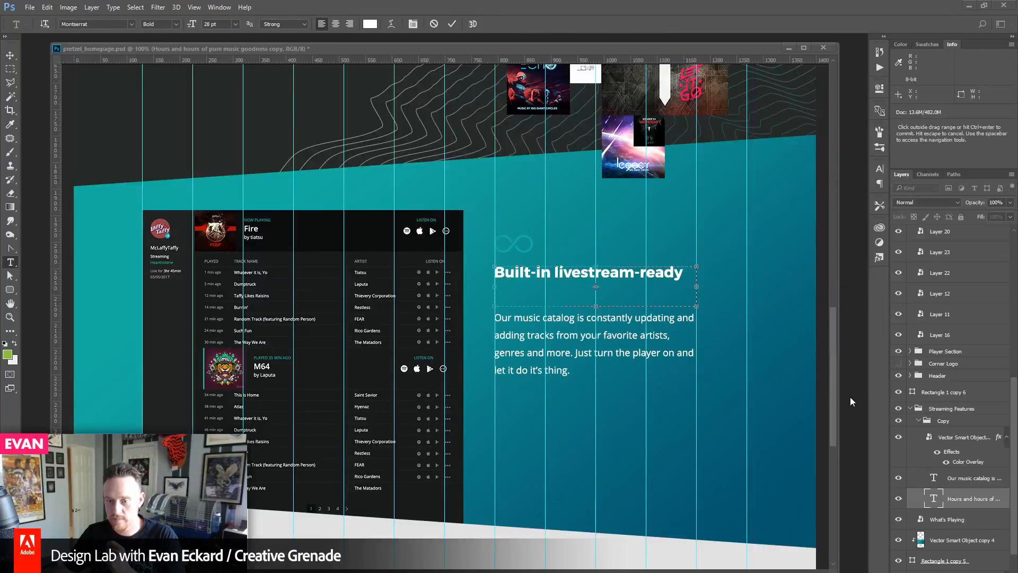
{"action": "left_click", "coordinate": [10, 55]}
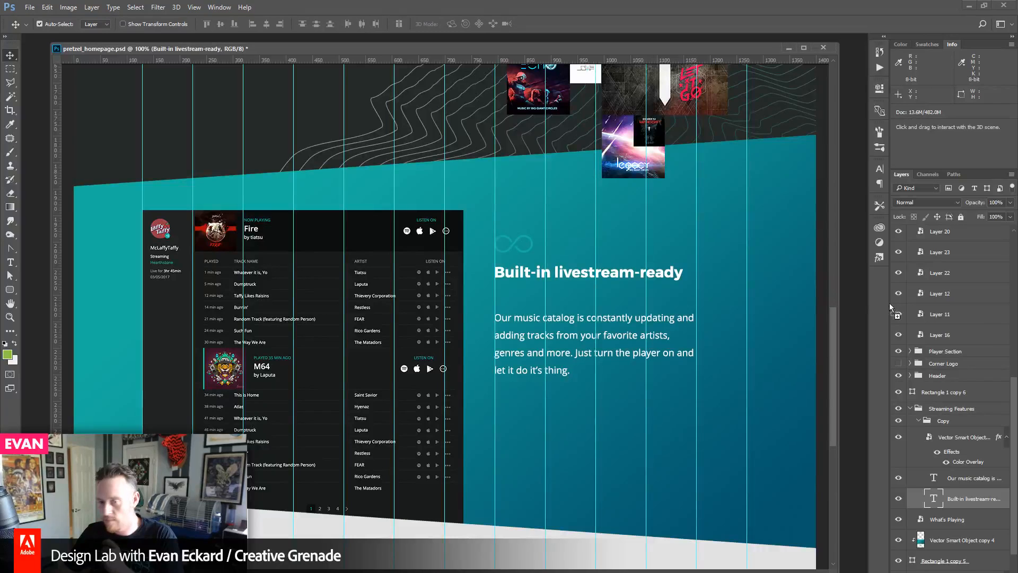
- Open the pasted Now Playing image as its own document, enlarge its window and copy the entire canvas
{"action": "left_click_drag", "start_coordinate": [890, 303], "coordinate": [854, 289]}
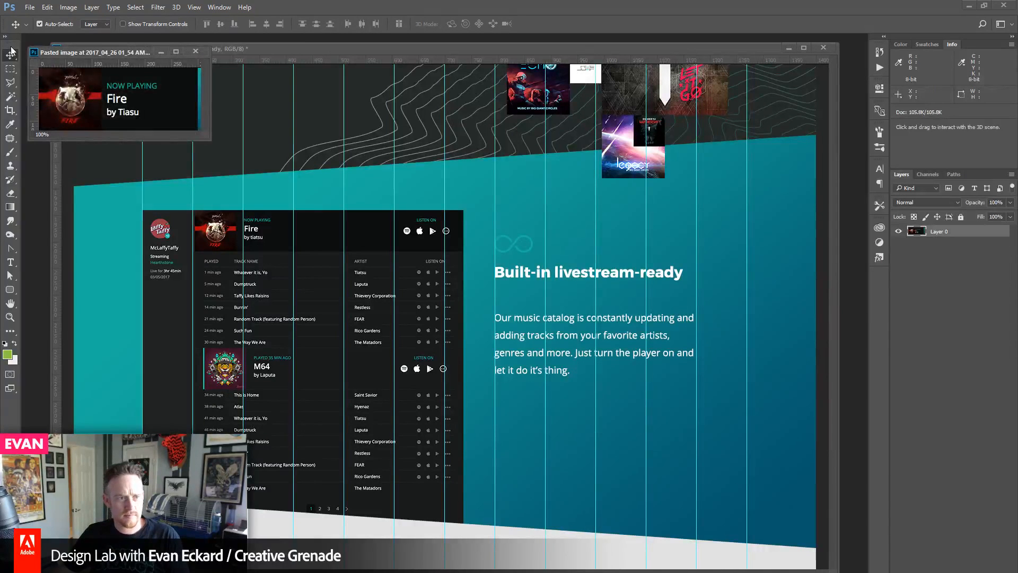
{"action": "left_click_drag", "start_coordinate": [72, 56], "coordinate": [325, 357]}
{"action": "left_click_drag", "start_coordinate": [461, 438], "coordinate": [552, 500]}
{"action": "left_click_drag", "start_coordinate": [428, 352], "coordinate": [554, 328]}
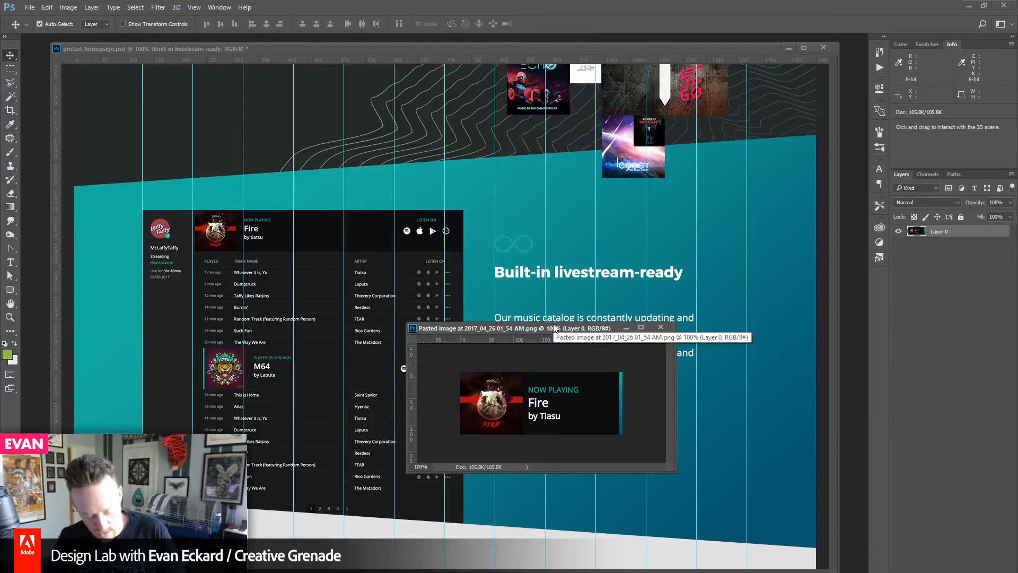
{"action": "key", "text": "ctrl+a"}
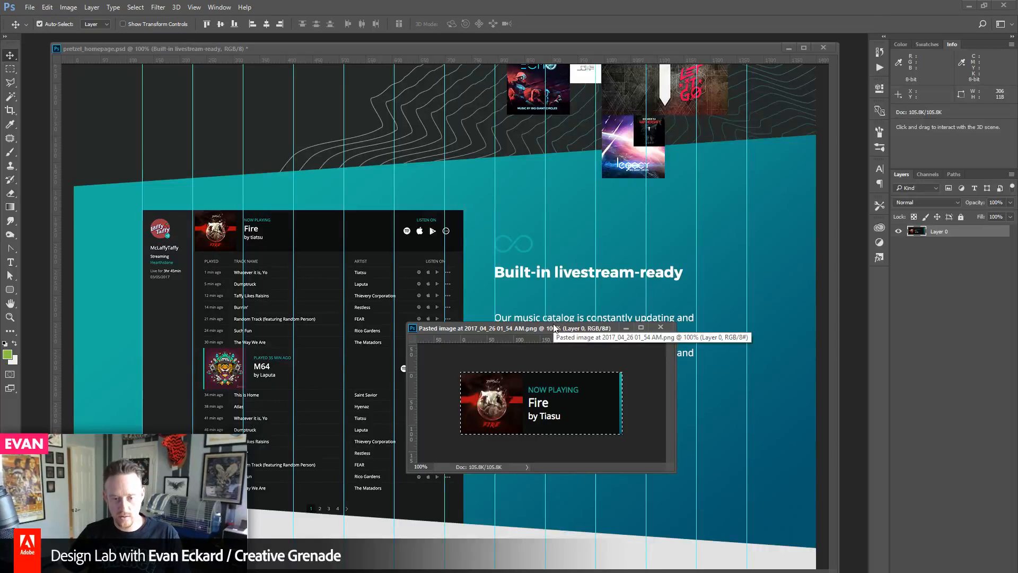
- Paste the Now Playing card above the collapsed Copy group in Streaming Features and place it over the track list panel's lower left edge
{"action": "left_click", "coordinate": [550, 47]}
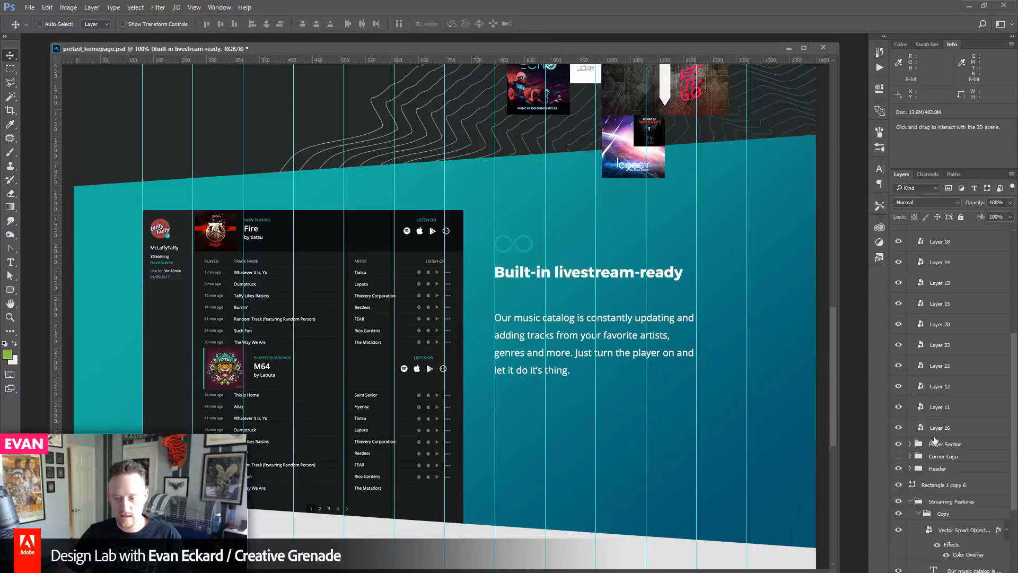
{"action": "scroll", "coordinate": [949, 459], "scroll_direction": "down", "scroll_amount": 2}
{"action": "left_click", "coordinate": [919, 467]}
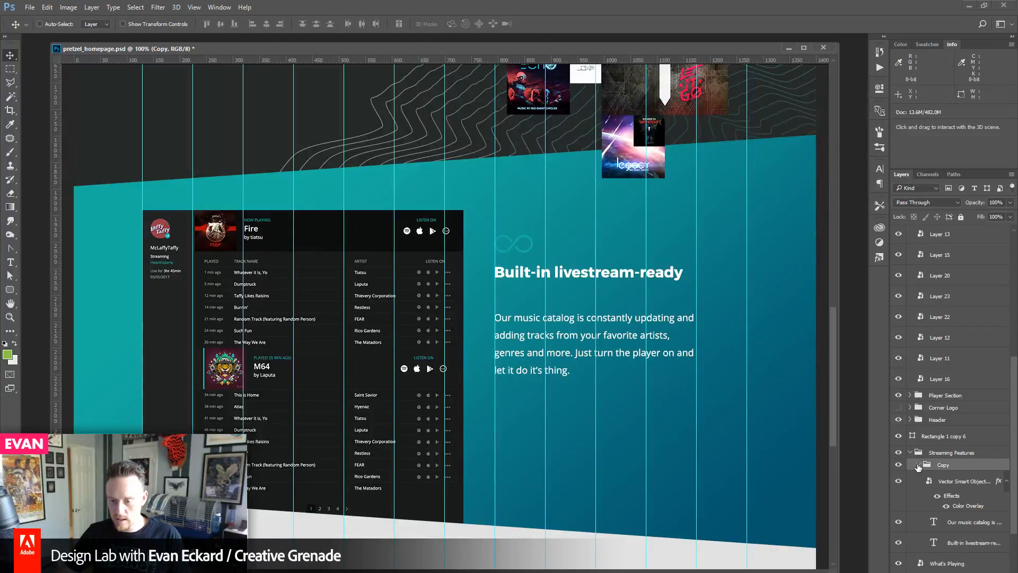
{"action": "left_click", "coordinate": [917, 465]}
{"action": "key", "text": "ctrl+v"}
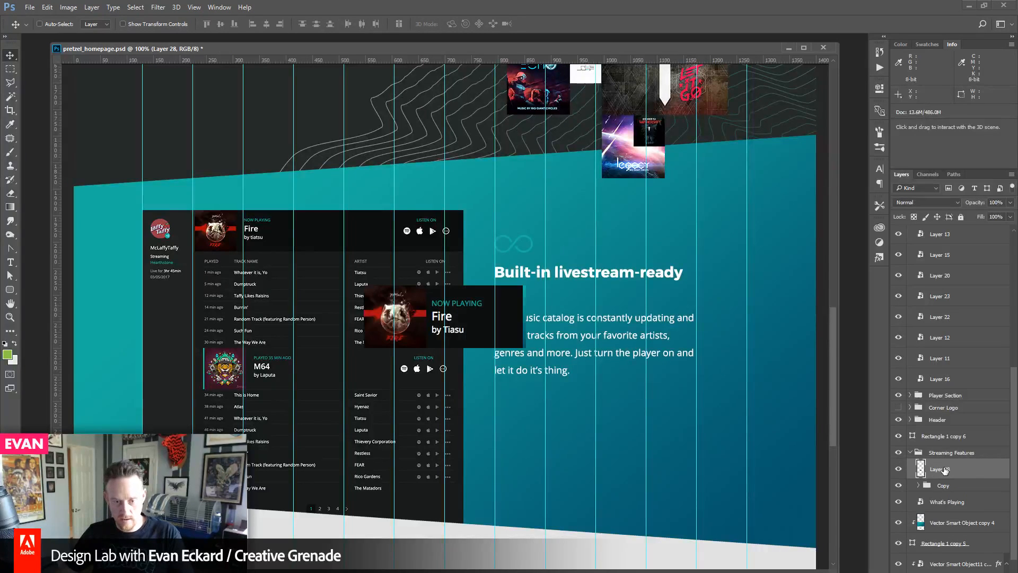
{"action": "left_click_drag", "start_coordinate": [464, 334], "coordinate": [214, 375]}
{"action": "left_click_drag", "start_coordinate": [730, 496], "coordinate": [658, 508]}
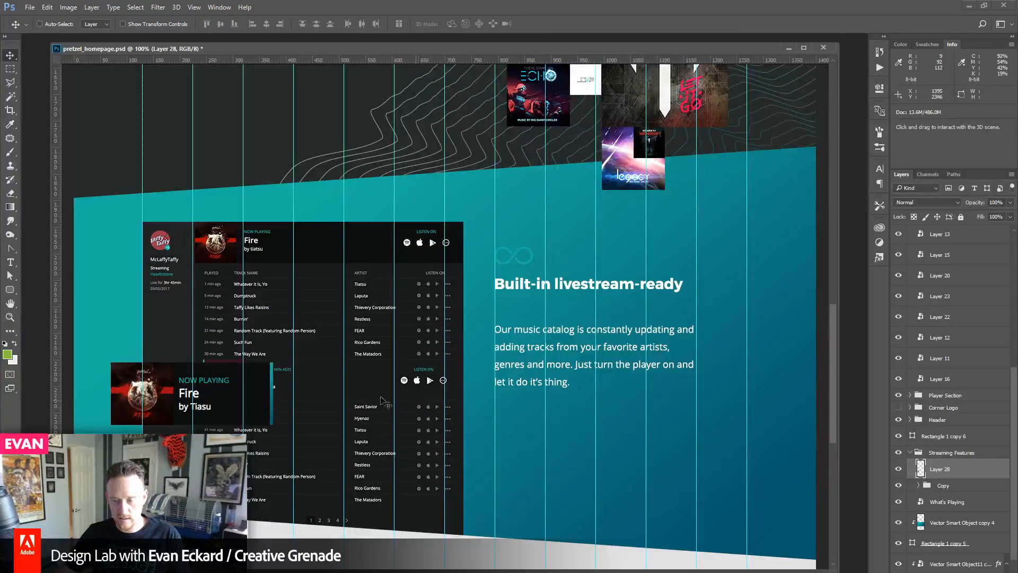
- Edit the heading beside the track list panel to read "Built-in, livestream-ready features"
{"action": "left_click", "coordinate": [11, 262]}
{"action": "left_click", "coordinate": [554, 285]}
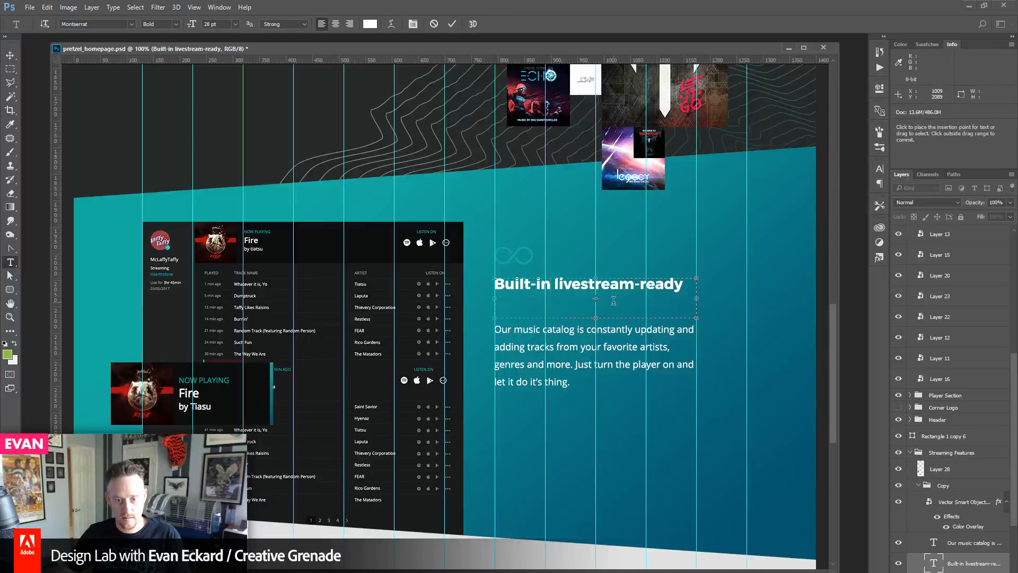
{"action": "type", "text": ","}
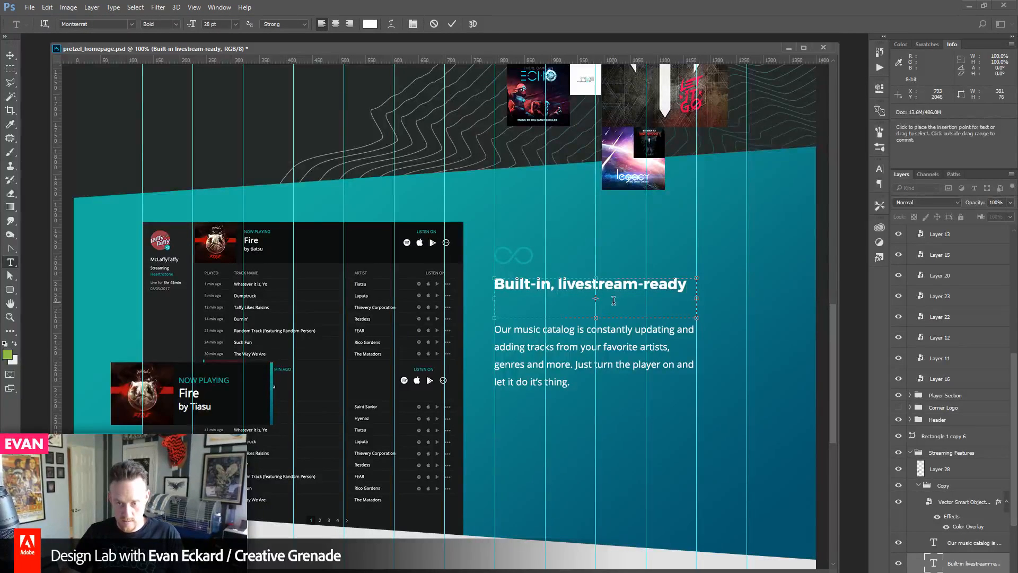
{"action": "key", "text": "End"}
{"action": "type", "text": "features"}
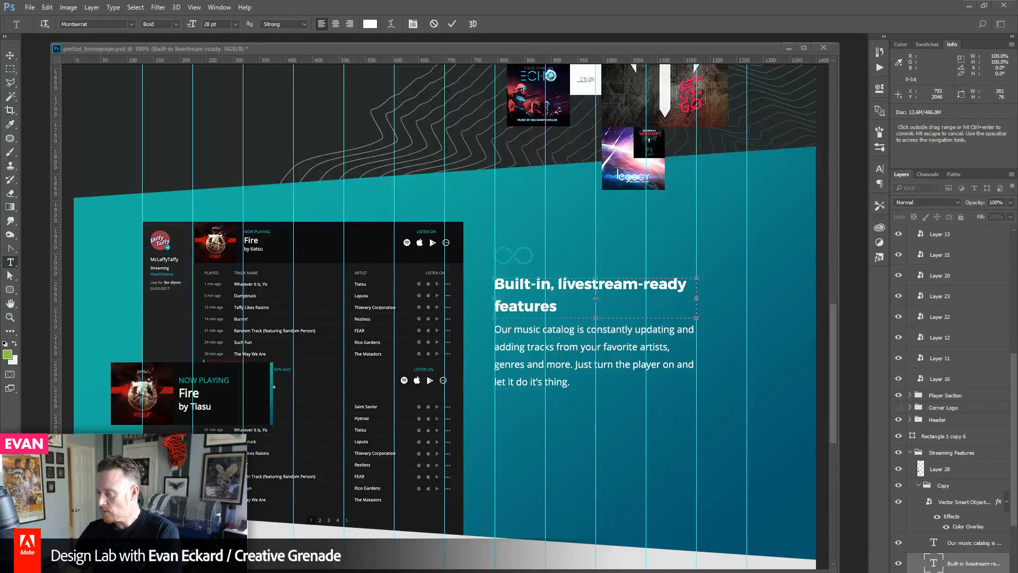
- Switch to the browser, enlarge its window and examine the landing and contact pages of the Calgary Fringe web design on Behance
{"action": "left_click_drag", "start_coordinate": [0, 64], "coordinate": [428, 36]}
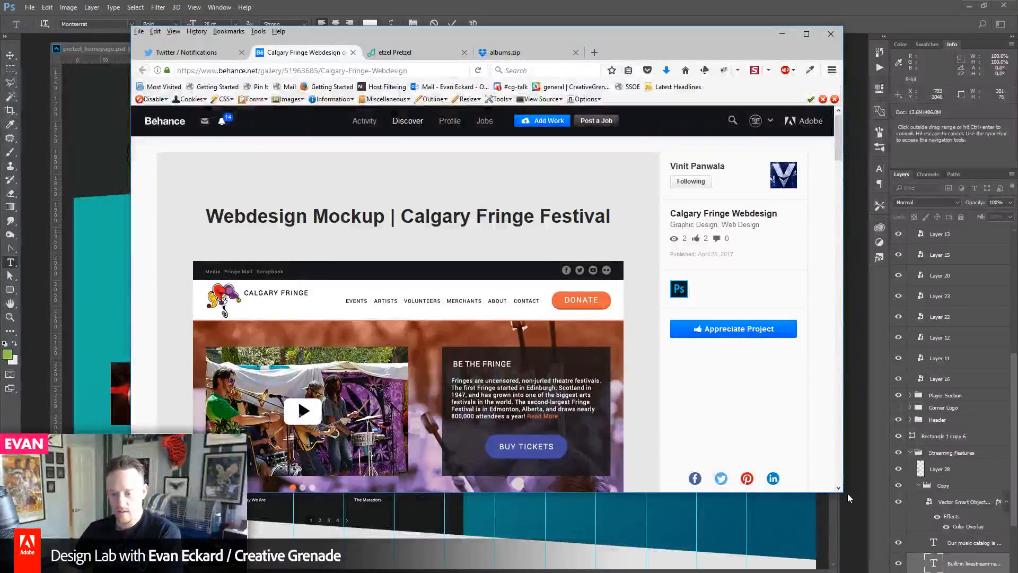
{"action": "left_click_drag", "start_coordinate": [843, 492], "coordinate": [988, 570]}
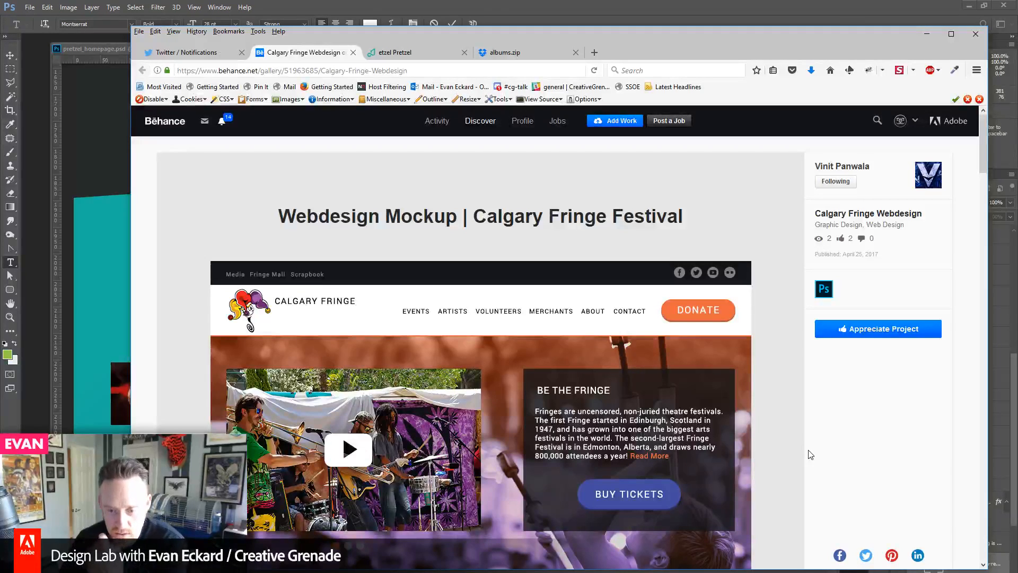
{"action": "scroll", "coordinate": [807, 422], "scroll_direction": "down", "scroll_amount": 2}
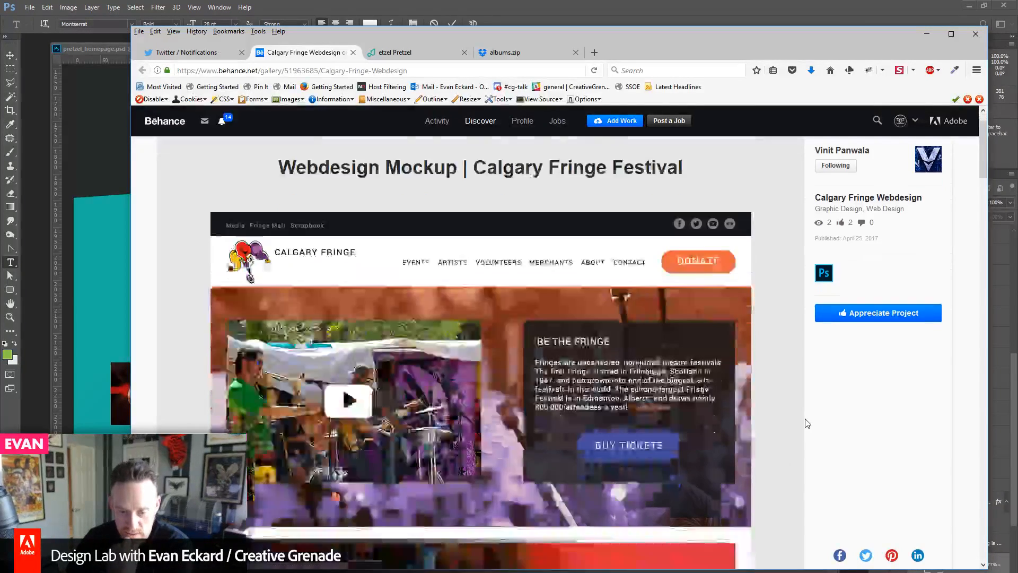
{"action": "scroll", "coordinate": [807, 423], "scroll_direction": "down", "scroll_amount": 3}
{"action": "scroll", "coordinate": [807, 423], "scroll_direction": "up", "scroll_amount": 1}
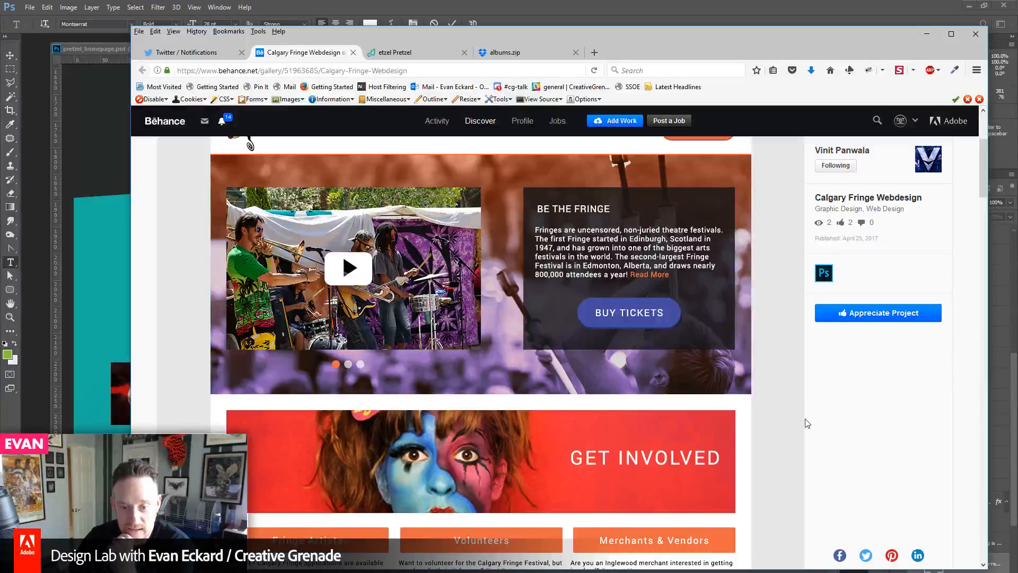
{"action": "scroll", "coordinate": [807, 422], "scroll_direction": "down", "scroll_amount": 5}
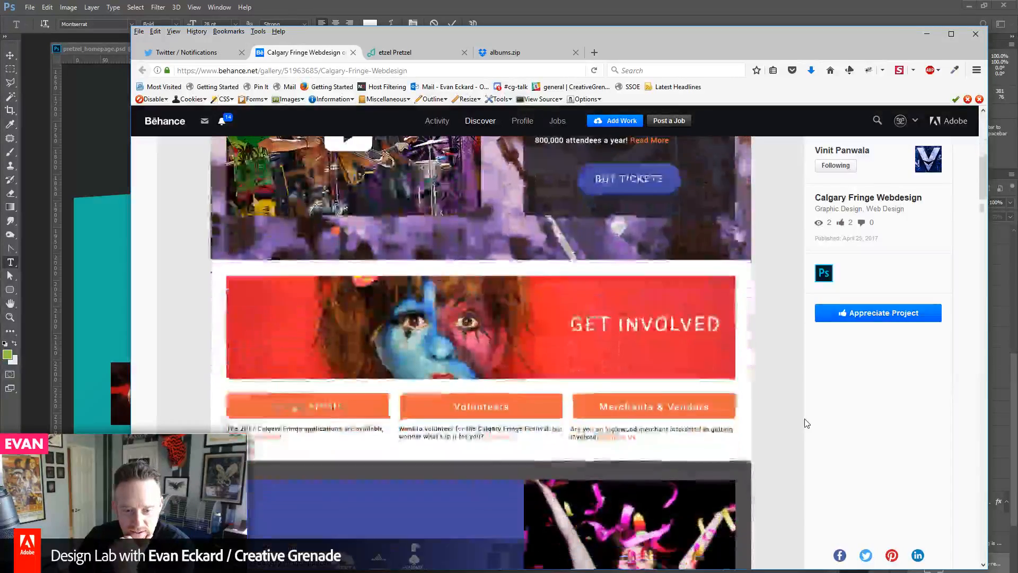
{"action": "scroll", "coordinate": [807, 423], "scroll_direction": "down", "scroll_amount": 3}
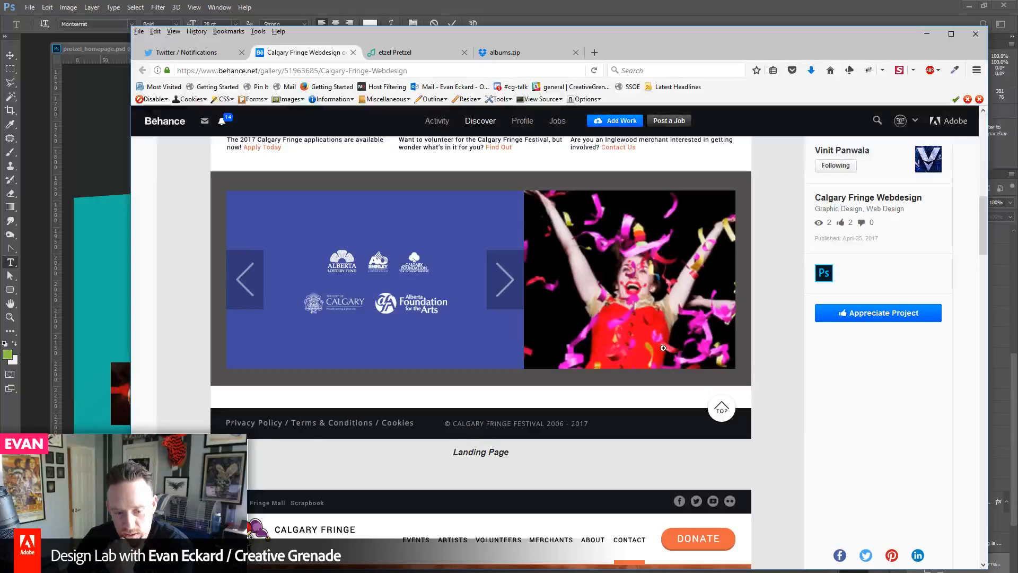
{"action": "scroll", "coordinate": [775, 367], "scroll_direction": "down", "scroll_amount": 6}
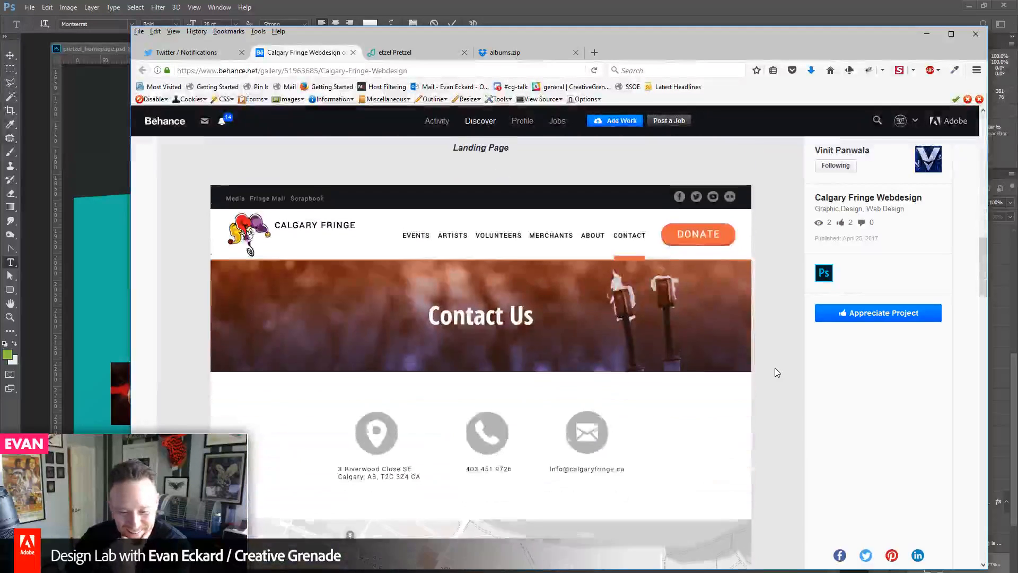
{"action": "scroll", "coordinate": [775, 368], "scroll_direction": "down", "scroll_amount": 3}
{"action": "scroll", "coordinate": [778, 377], "scroll_direction": "down", "scroll_amount": 2}
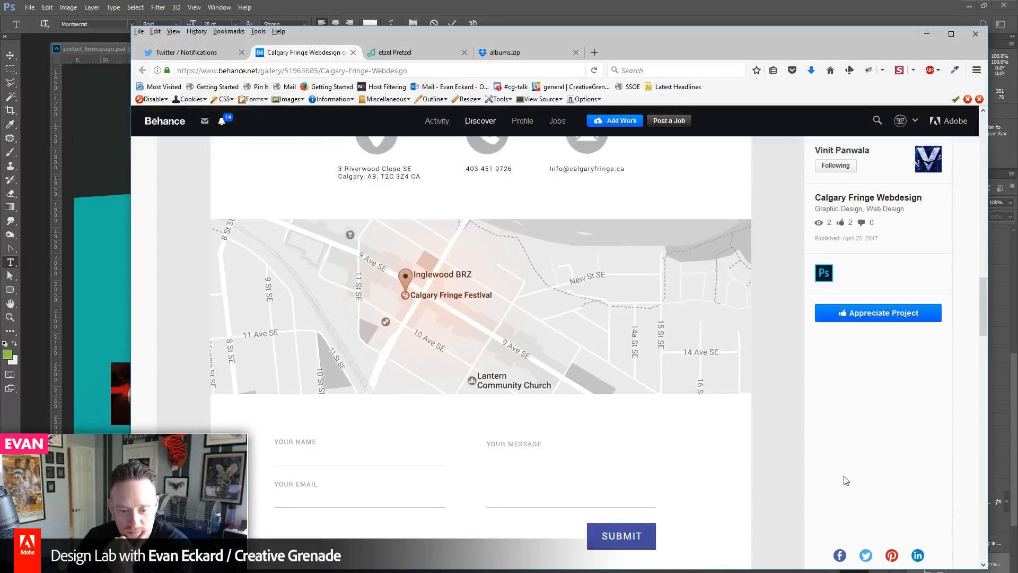
- Examine the contact form, footer and Scrapbook gallery page of the Calgary Fringe web design
{"action": "scroll", "coordinate": [784, 444], "scroll_direction": "down", "scroll_amount": 5}
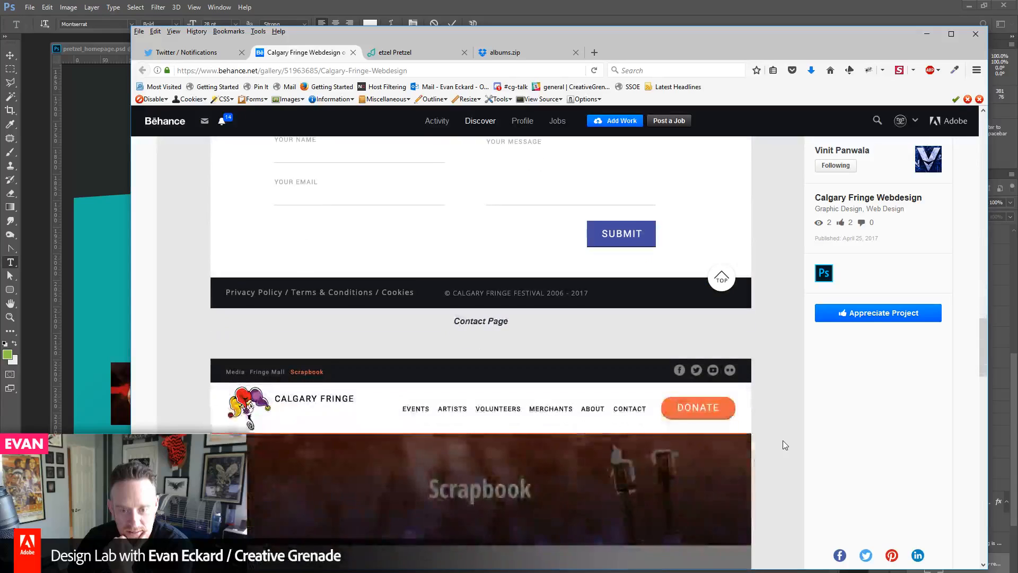
{"action": "scroll", "coordinate": [784, 444], "scroll_direction": "down", "scroll_amount": 2}
{"action": "scroll", "coordinate": [784, 445], "scroll_direction": "down", "scroll_amount": 3}
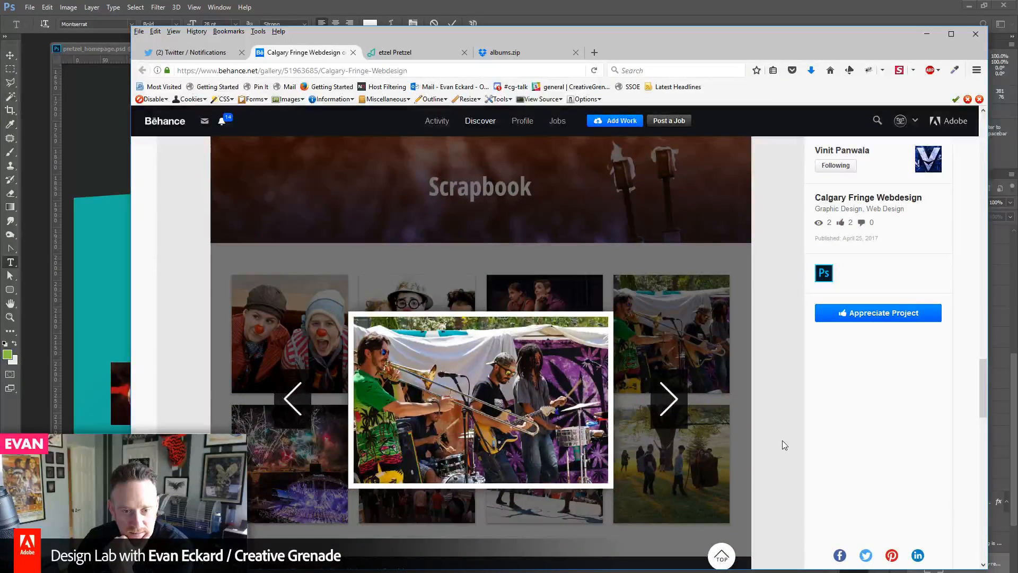
{"action": "scroll", "coordinate": [783, 444], "scroll_direction": "up", "scroll_amount": 4}
{"action": "scroll", "coordinate": [783, 444], "scroll_direction": "down", "scroll_amount": 2}
{"action": "scroll", "coordinate": [784, 445], "scroll_direction": "up", "scroll_amount": 2}
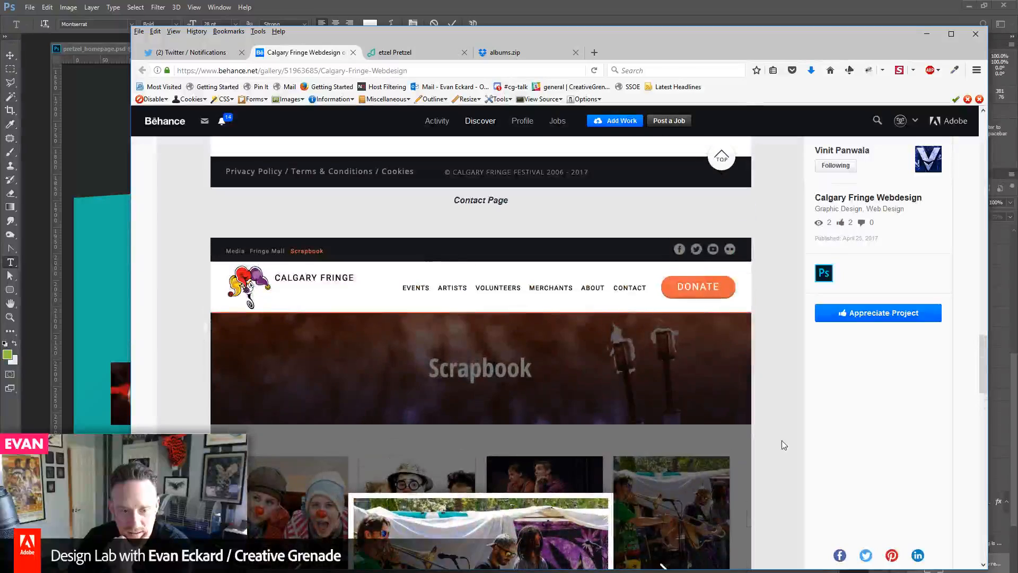
{"action": "scroll", "coordinate": [783, 445], "scroll_direction": "down", "scroll_amount": 1}
{"action": "scroll", "coordinate": [784, 445], "scroll_direction": "down", "scroll_amount": 5}
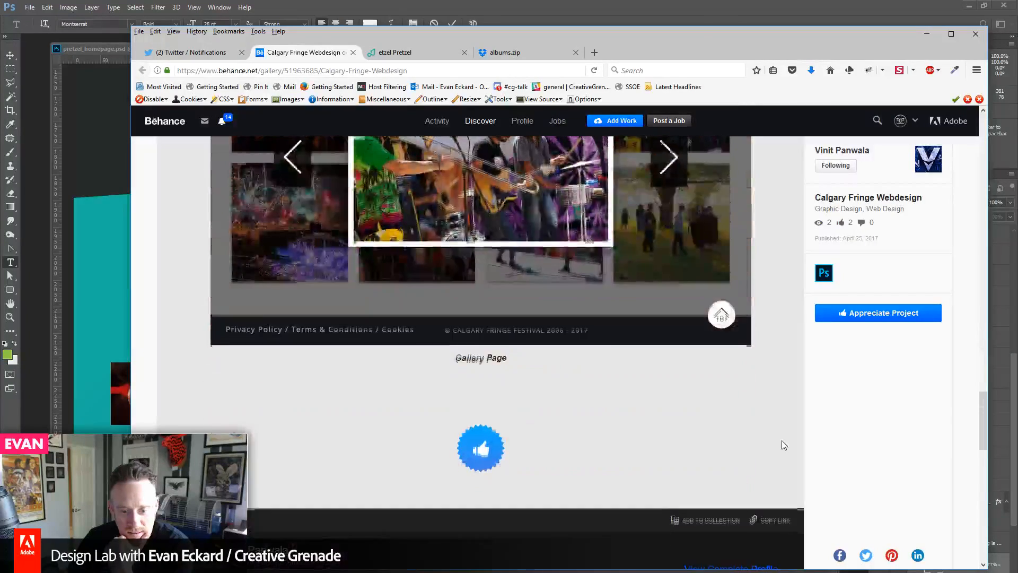
{"action": "scroll", "coordinate": [784, 445], "scroll_direction": "up", "scroll_amount": 6}
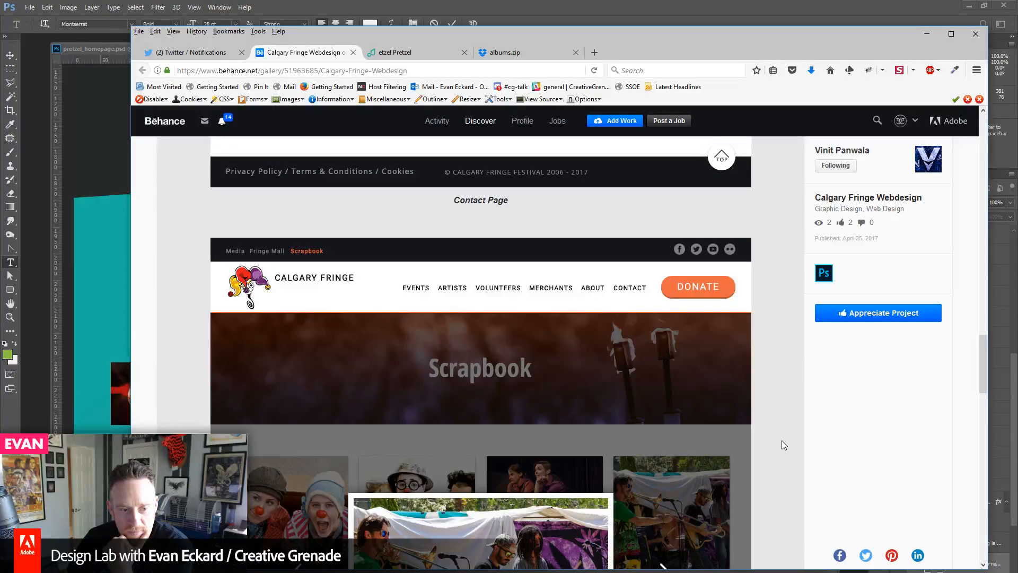
{"action": "scroll", "coordinate": [781, 440], "scroll_direction": "down", "scroll_amount": 8}
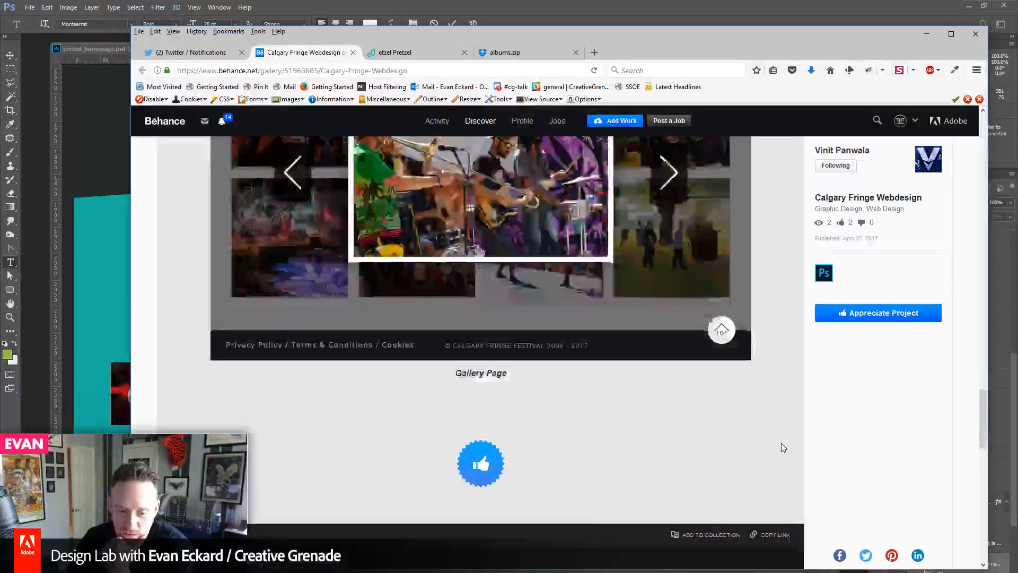
{"action": "scroll", "coordinate": [781, 443], "scroll_direction": "down", "scroll_amount": 2}
{"action": "scroll", "coordinate": [777, 454], "scroll_direction": "up", "scroll_amount": 10}
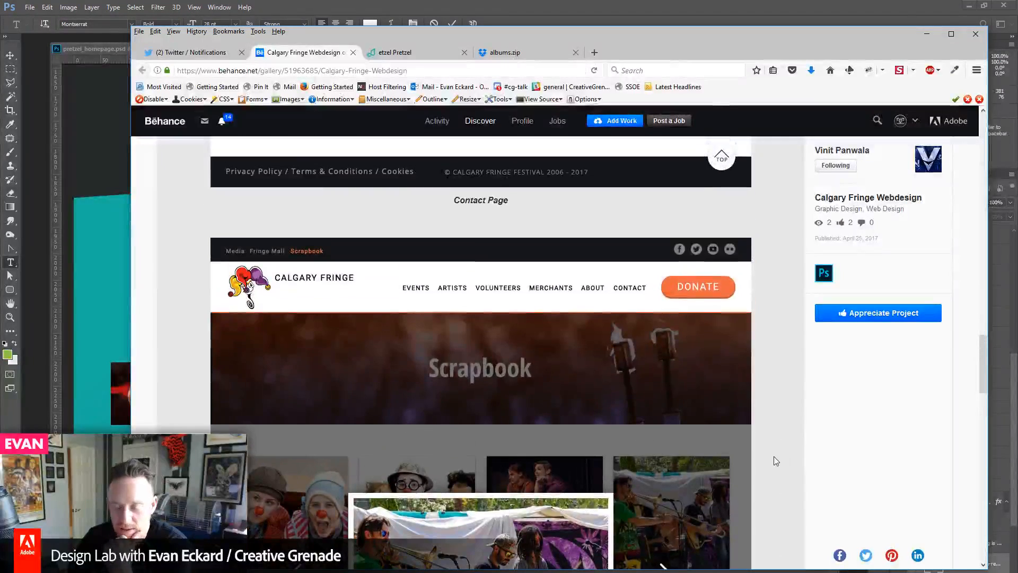
- Review the Contact Us page again, from its banner and contact icons through the map and message form
{"action": "scroll", "coordinate": [773, 457], "scroll_direction": "up", "scroll_amount": 10}
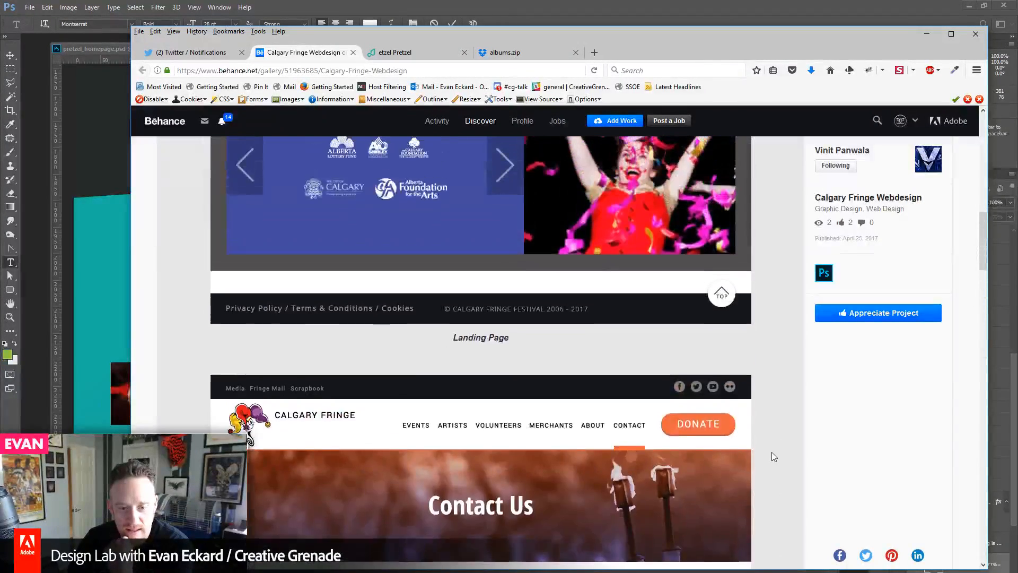
{"action": "scroll", "coordinate": [772, 457], "scroll_direction": "up", "scroll_amount": 3}
{"action": "scroll", "coordinate": [772, 456], "scroll_direction": "down", "scroll_amount": 12}
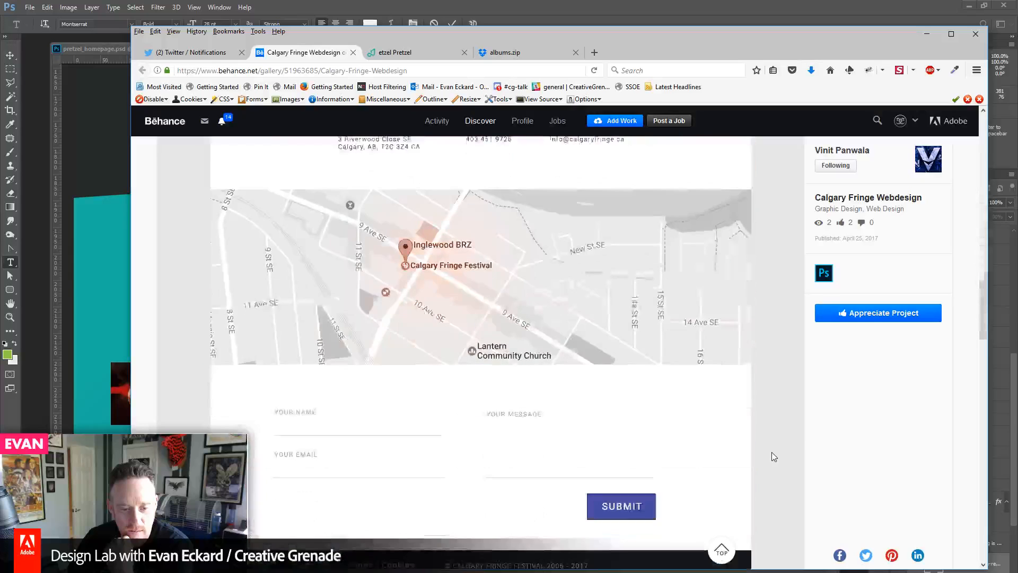
{"action": "scroll", "coordinate": [772, 452], "scroll_direction": "up", "scroll_amount": 7}
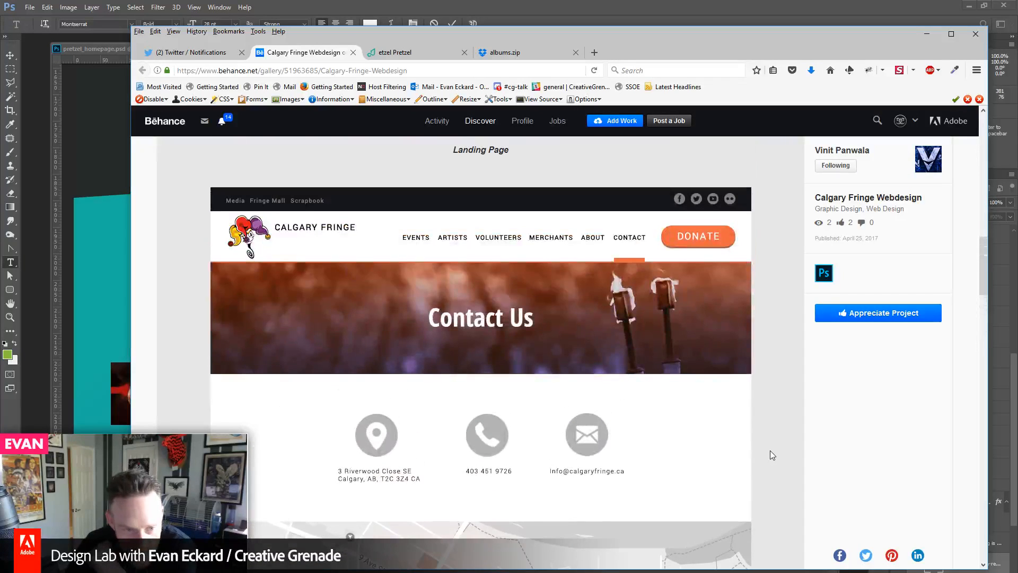
{"action": "scroll", "coordinate": [764, 444], "scroll_direction": "up", "scroll_amount": 1}
{"action": "scroll", "coordinate": [765, 444], "scroll_direction": "down", "scroll_amount": 4}
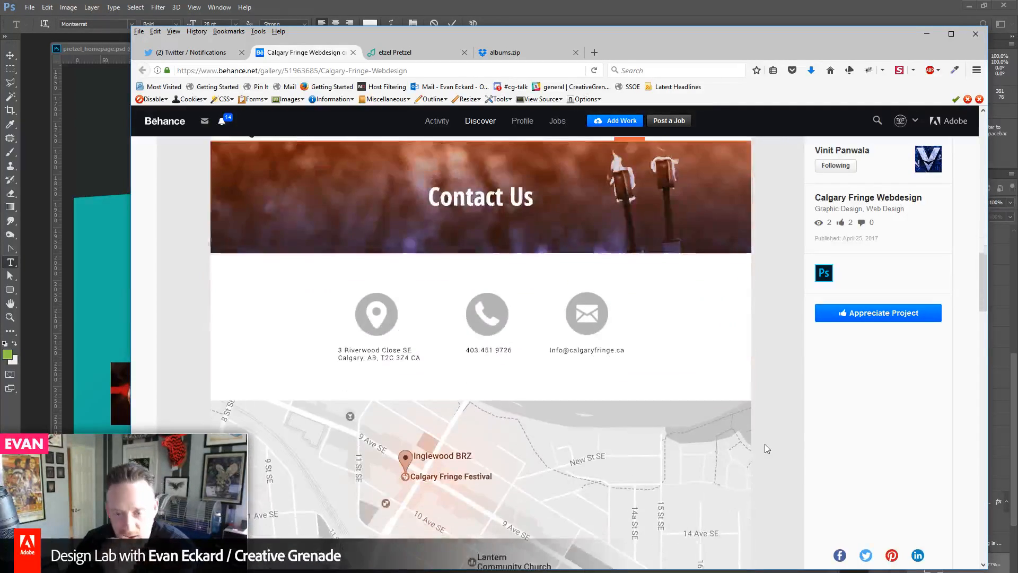
{"action": "scroll", "coordinate": [770, 441], "scroll_direction": "up", "scroll_amount": 2}
{"action": "scroll", "coordinate": [771, 442], "scroll_direction": "down", "scroll_amount": 5}
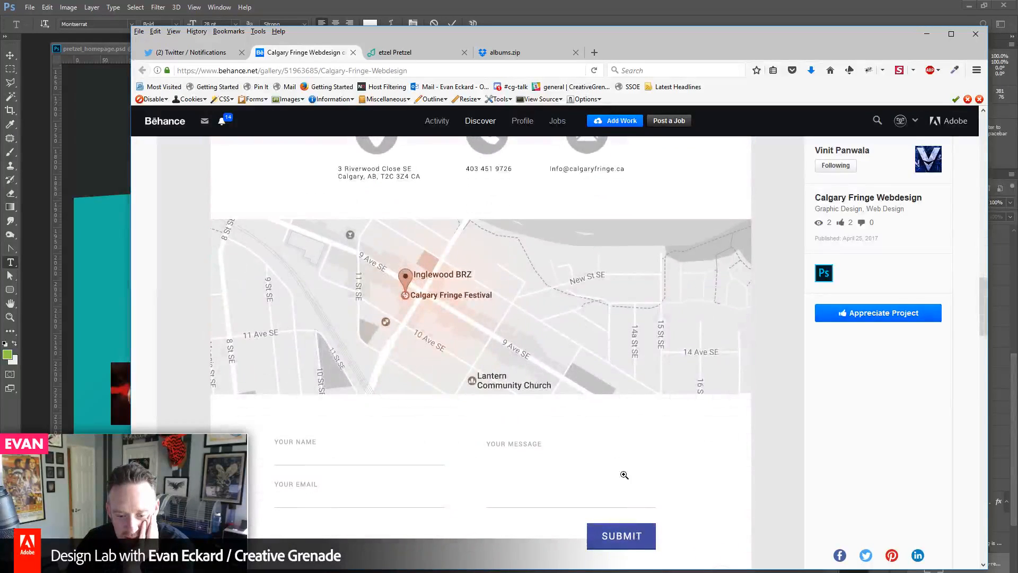
{"action": "scroll", "coordinate": [624, 475], "scroll_direction": "up", "scroll_amount": 5}
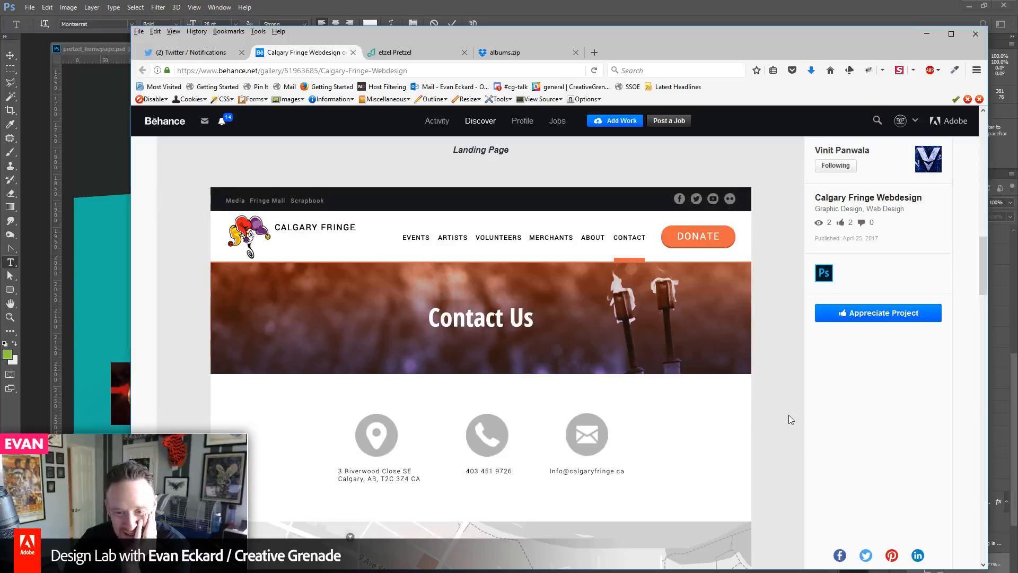
- Look over the Calgary Fringe landing page, covering its hero area, Get Involved banner, call-to-action columns and sponsor carousel
{"action": "scroll", "coordinate": [787, 413], "scroll_direction": "up", "scroll_amount": 5}
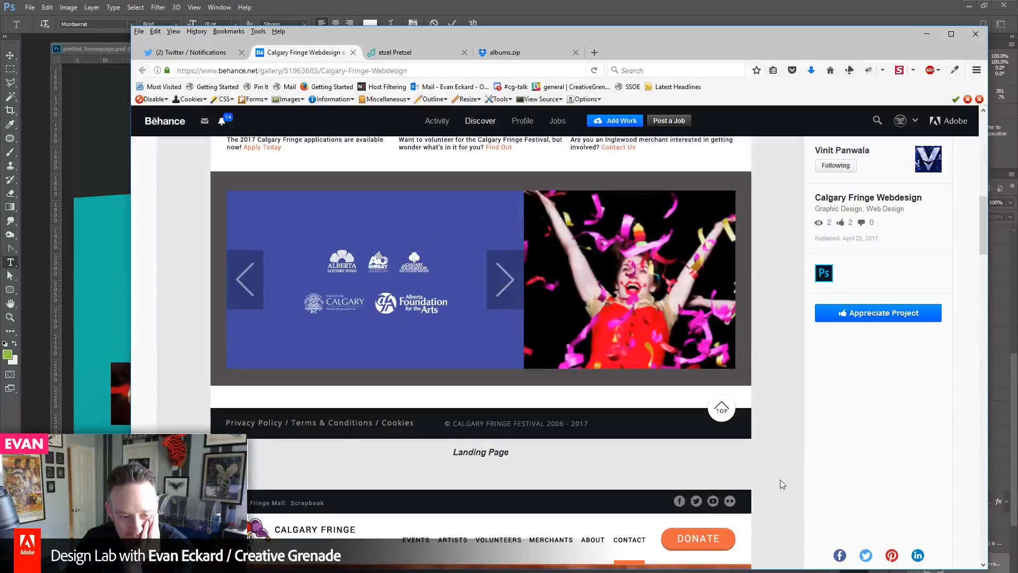
{"action": "scroll", "coordinate": [779, 479], "scroll_direction": "up", "scroll_amount": 8}
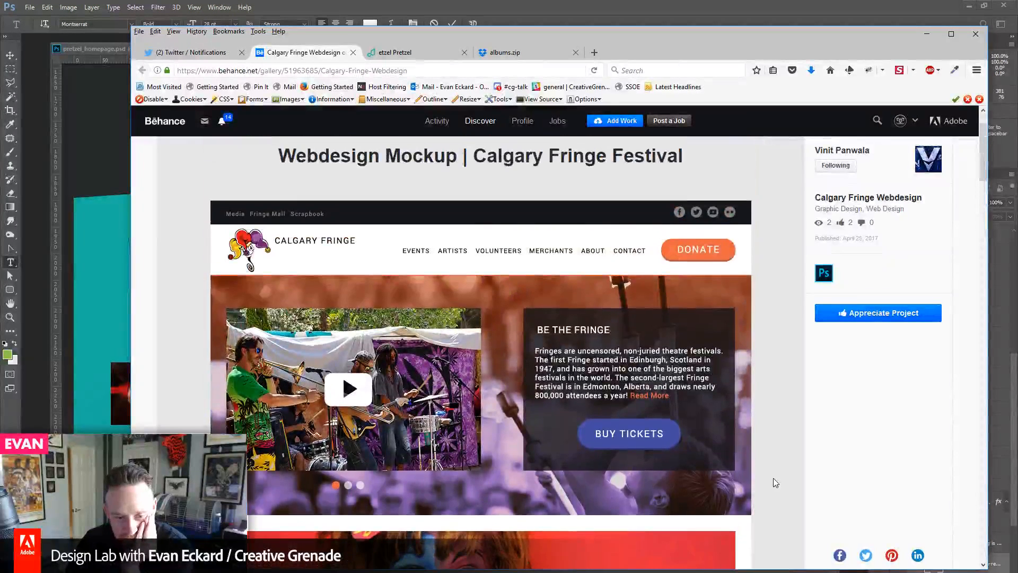
{"action": "scroll", "coordinate": [774, 479], "scroll_direction": "down", "scroll_amount": 1}
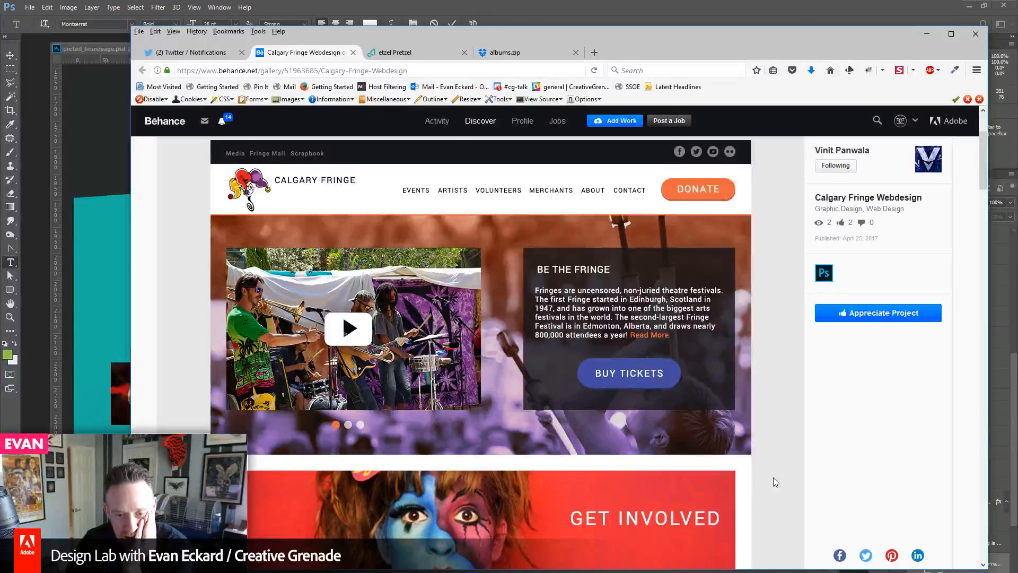
{"action": "scroll", "coordinate": [774, 478], "scroll_direction": "down", "scroll_amount": 2}
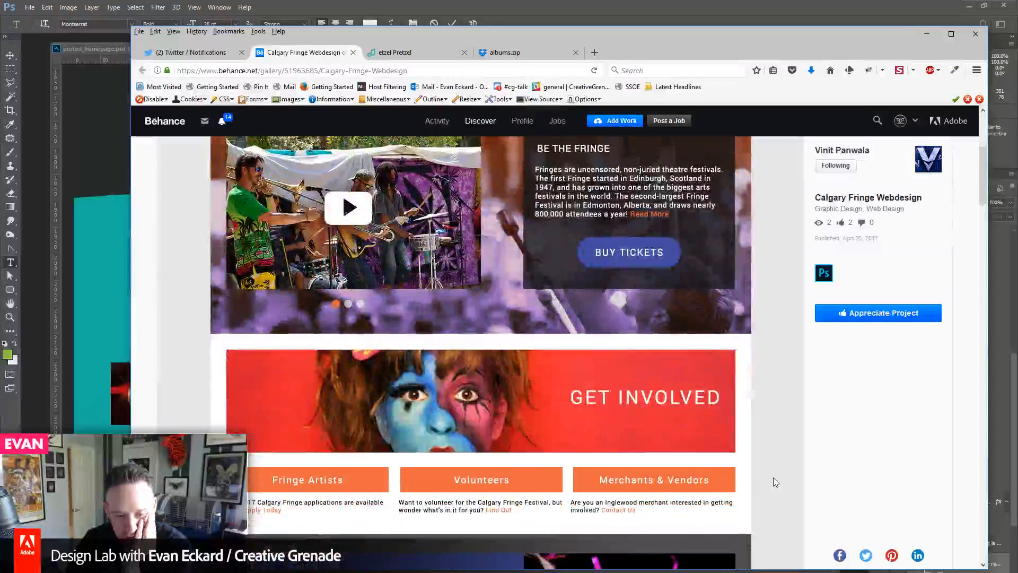
{"action": "scroll", "coordinate": [774, 479], "scroll_direction": "down", "scroll_amount": 2}
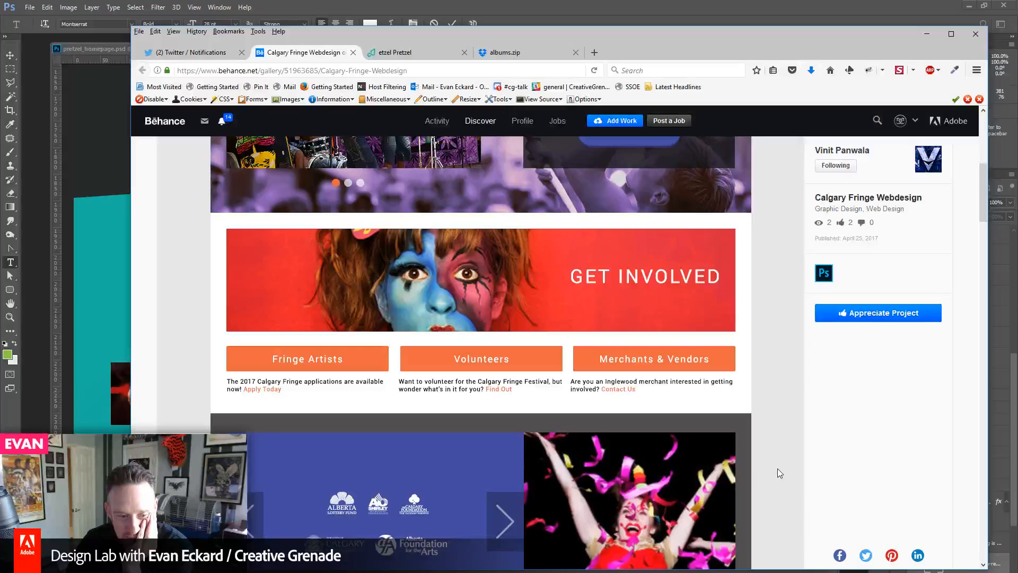
{"action": "scroll", "coordinate": [777, 469], "scroll_direction": "down", "scroll_amount": 6}
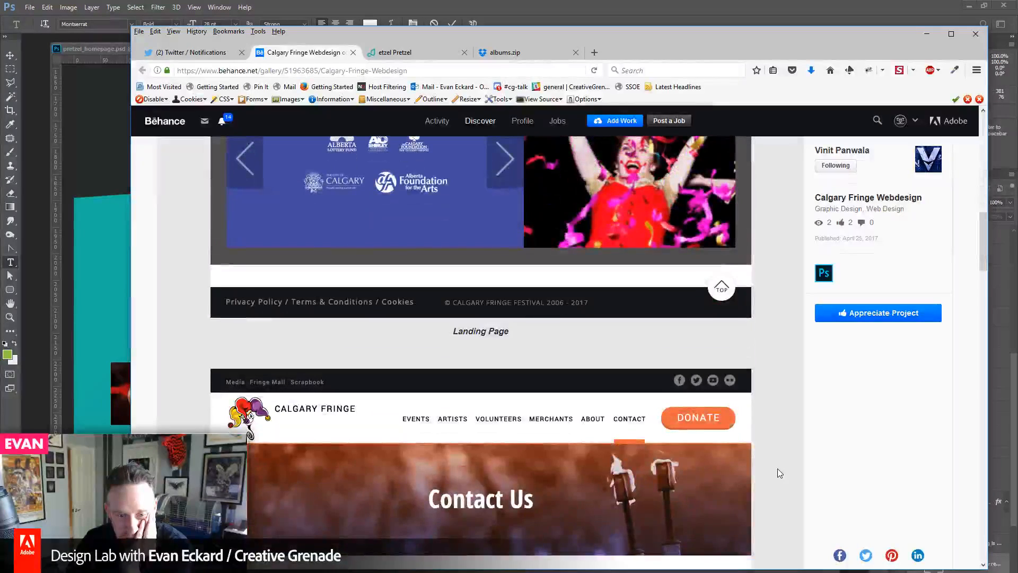
{"action": "scroll", "coordinate": [778, 469], "scroll_direction": "up", "scroll_amount": 7}
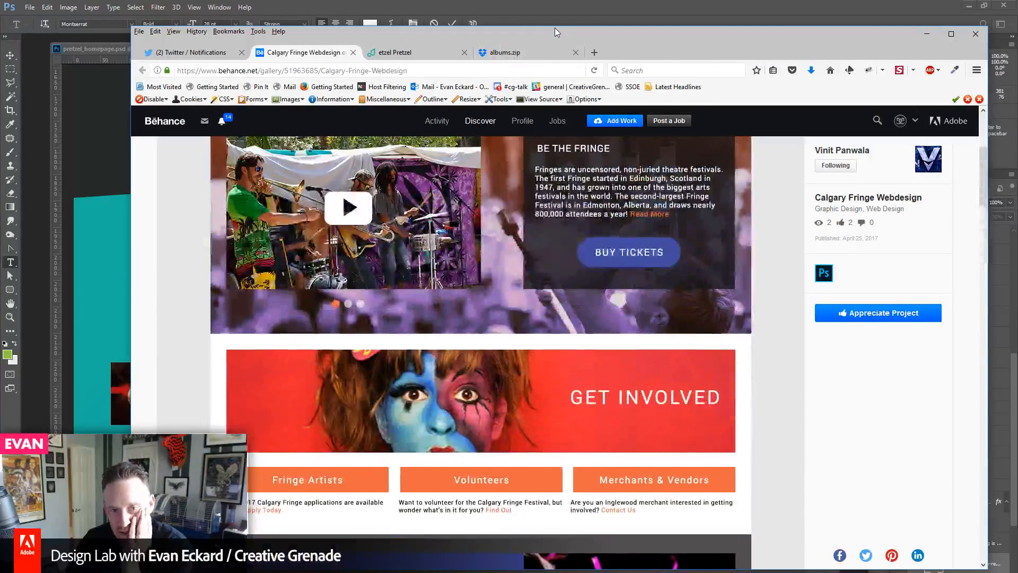
- Leave the Behance project, view the chipmunk sketch and beer label photo in the Twitter notifications, and return to Photoshop
{"action": "key", "text": "alt+Tab"}
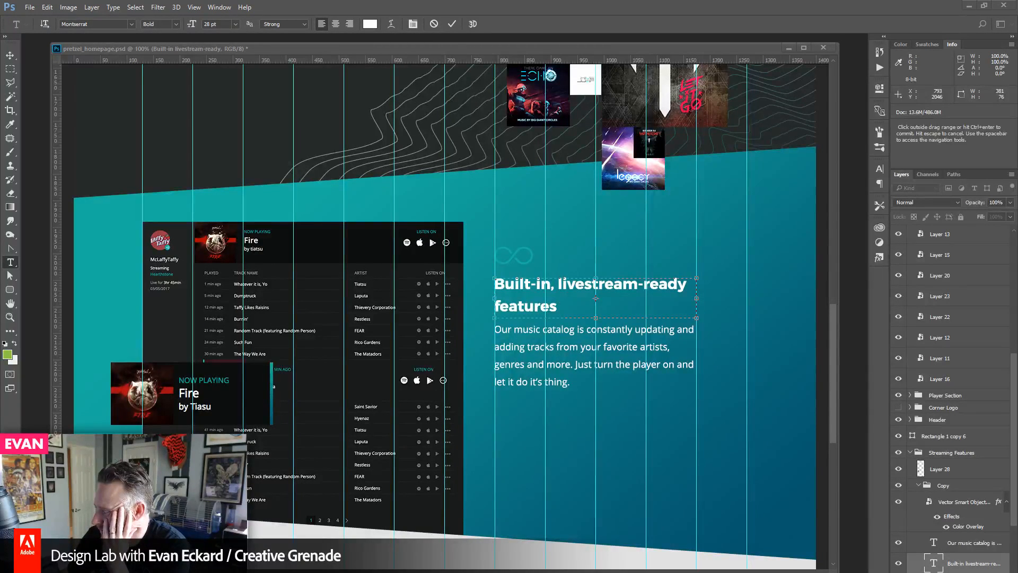
{"action": "left_click_drag", "start_coordinate": [1017, 29], "coordinate": [580, 66]}
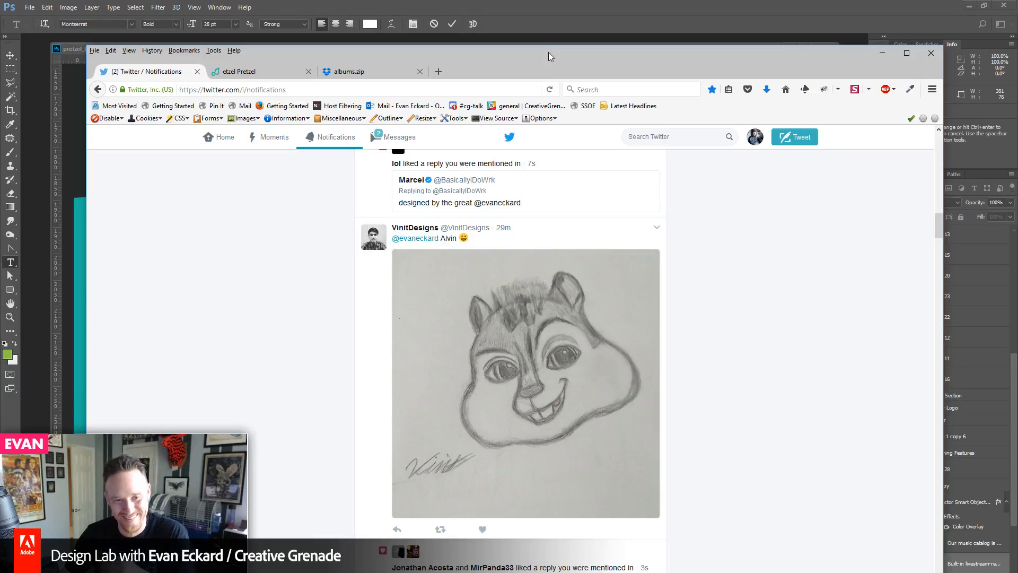
{"action": "left_click_drag", "start_coordinate": [548, 52], "coordinate": [1017, 55]}
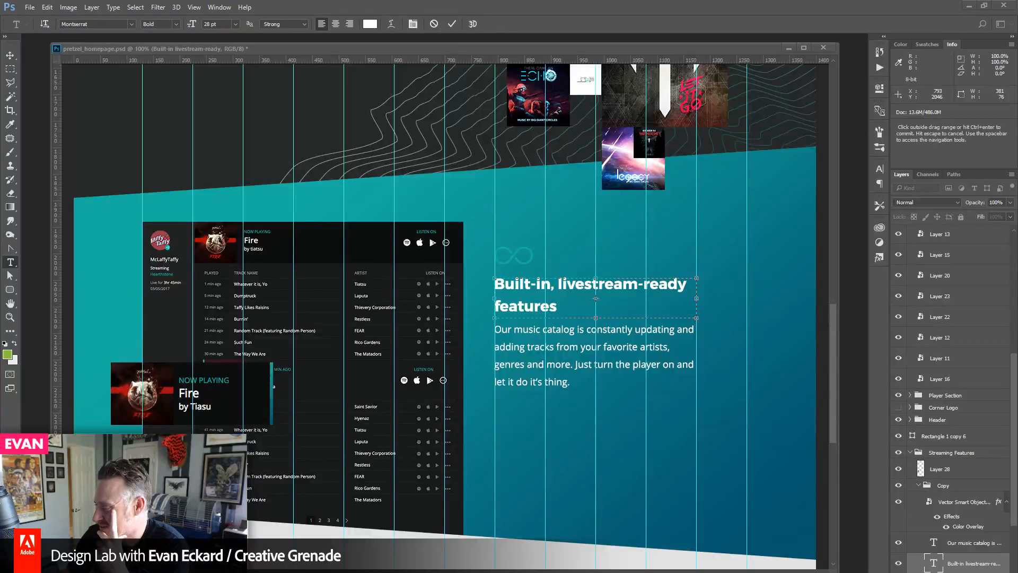
{"action": "left_click_drag", "start_coordinate": [1017, 59], "coordinate": [571, 45]}
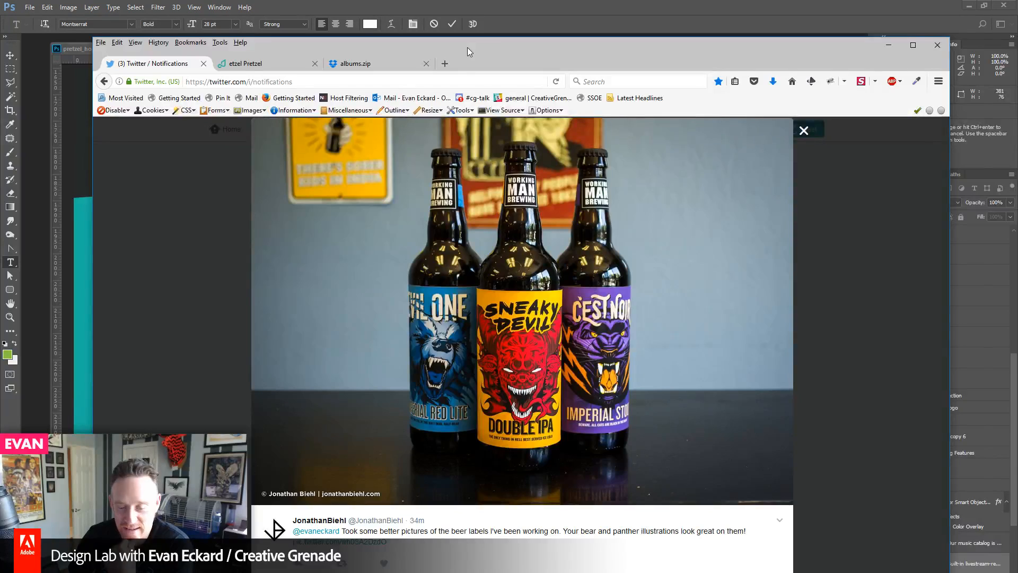
{"action": "key", "text": "alt+Tab"}
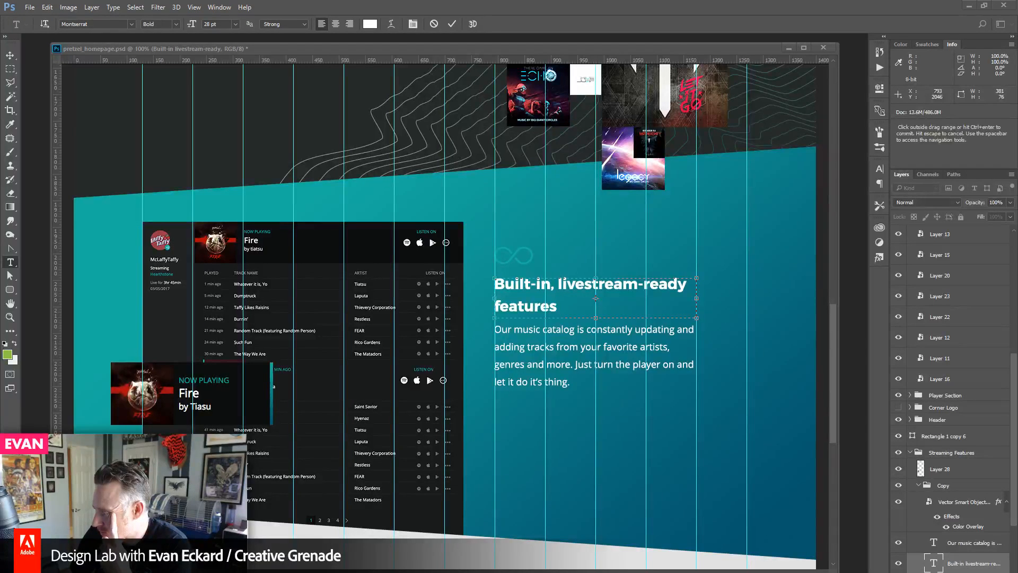
- Bring up the browser with the TRS Interactive homepage image, show it at full size and skim the whole page
{"action": "left_click_drag", "start_coordinate": [1017, 53], "coordinate": [512, 46]}
{"action": "left_click", "coordinate": [353, 244]}
{"action": "scroll", "coordinate": [563, 329], "scroll_direction": "up", "scroll_amount": 5}
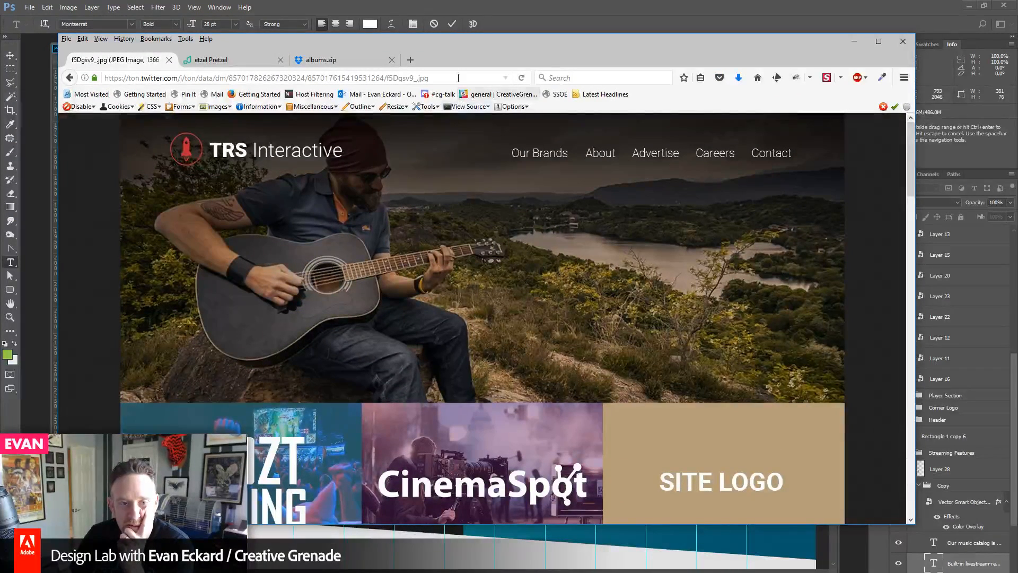
{"action": "mouse_move", "coordinate": [446, 49]}
{"action": "left_mouse_down"}
{"action": "mouse_move", "coordinate": [448, 303]}
{"action": "mouse_move", "coordinate": [454, 40]}
{"action": "left_mouse_up"}
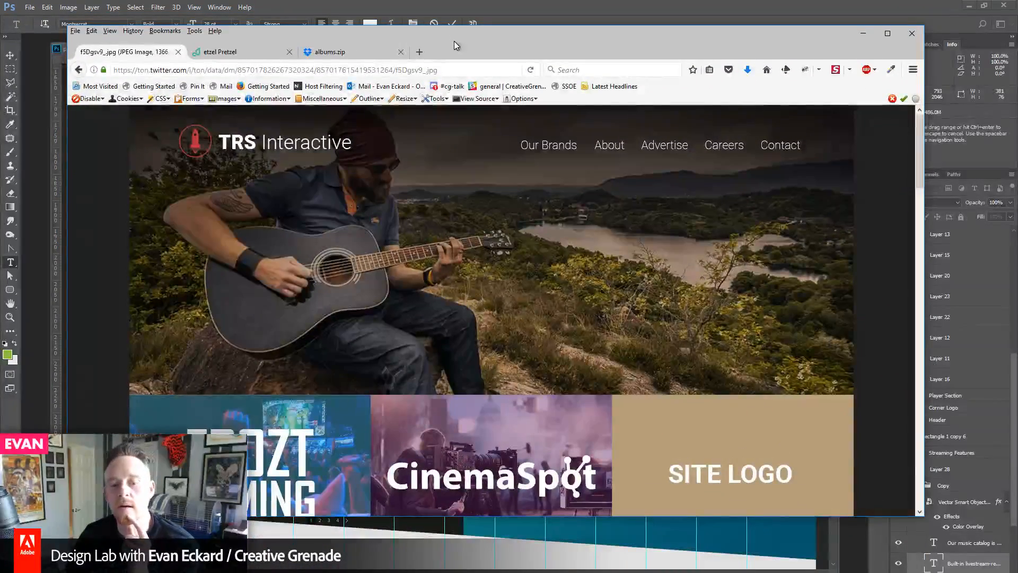
{"action": "scroll", "coordinate": [484, 146], "scroll_direction": "down", "scroll_amount": 2}
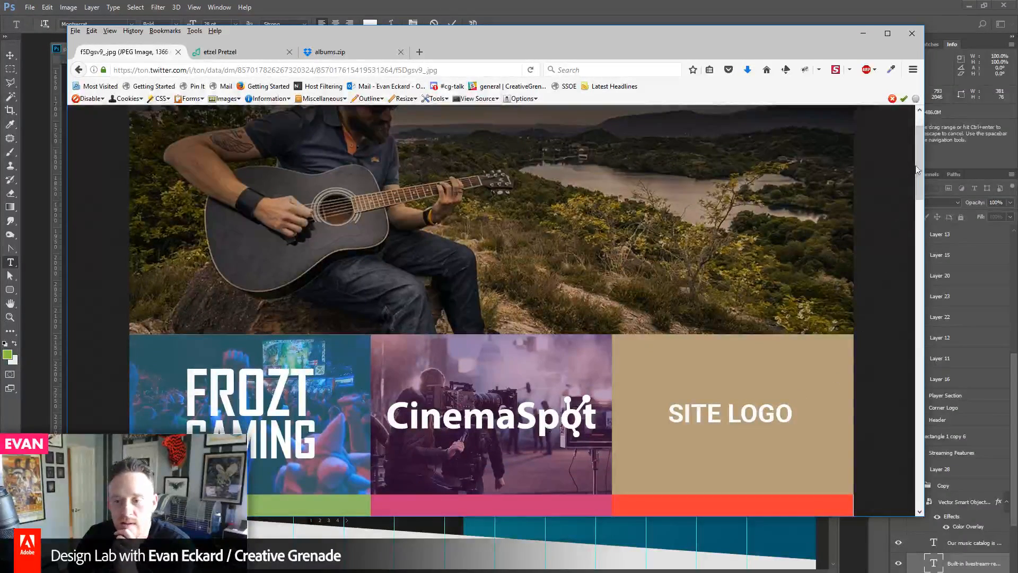
{"action": "left_click_drag", "start_coordinate": [917, 166], "coordinate": [962, 482]}
{"action": "left_click_drag", "start_coordinate": [963, 484], "coordinate": [920, 221]}
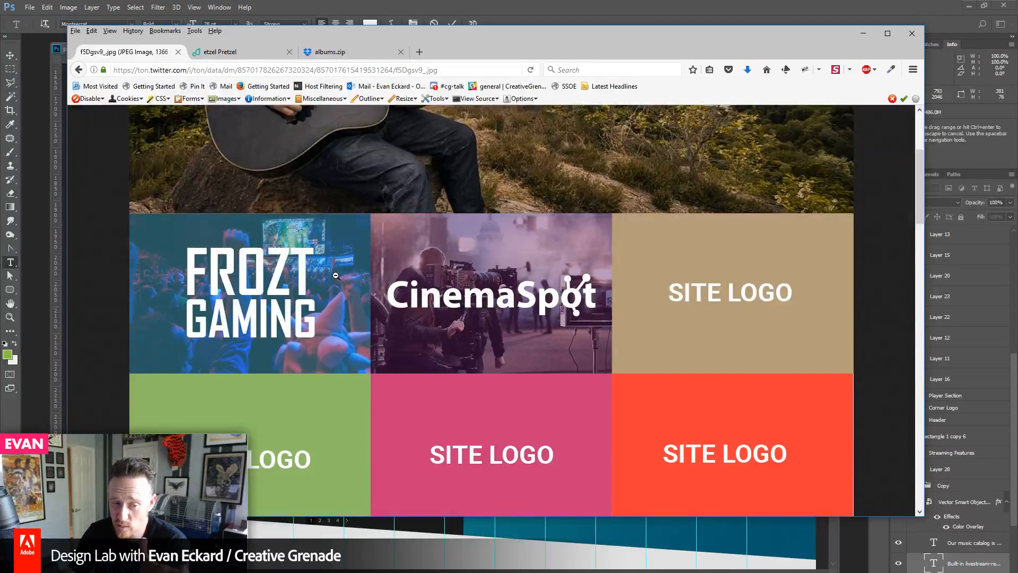
- Examine the TRS Interactive header, guitarist hero image and brand logo grid, comparing them with the rest of the page
{"action": "scroll", "coordinate": [337, 279], "scroll_direction": "up", "scroll_amount": 4}
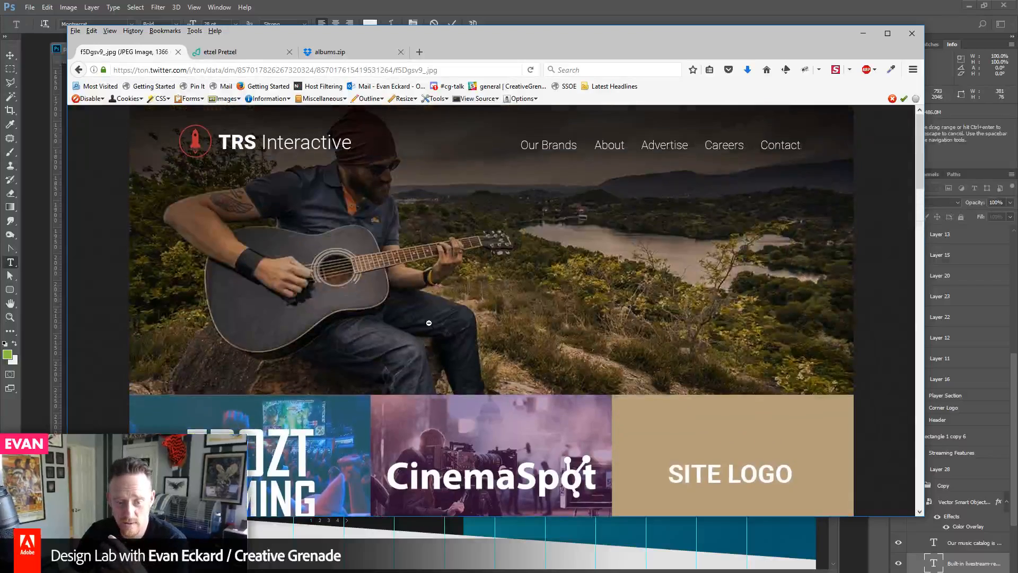
{"action": "scroll", "coordinate": [403, 311], "scroll_direction": "down", "scroll_amount": 6}
{"action": "scroll", "coordinate": [429, 323], "scroll_direction": "up", "scroll_amount": 2}
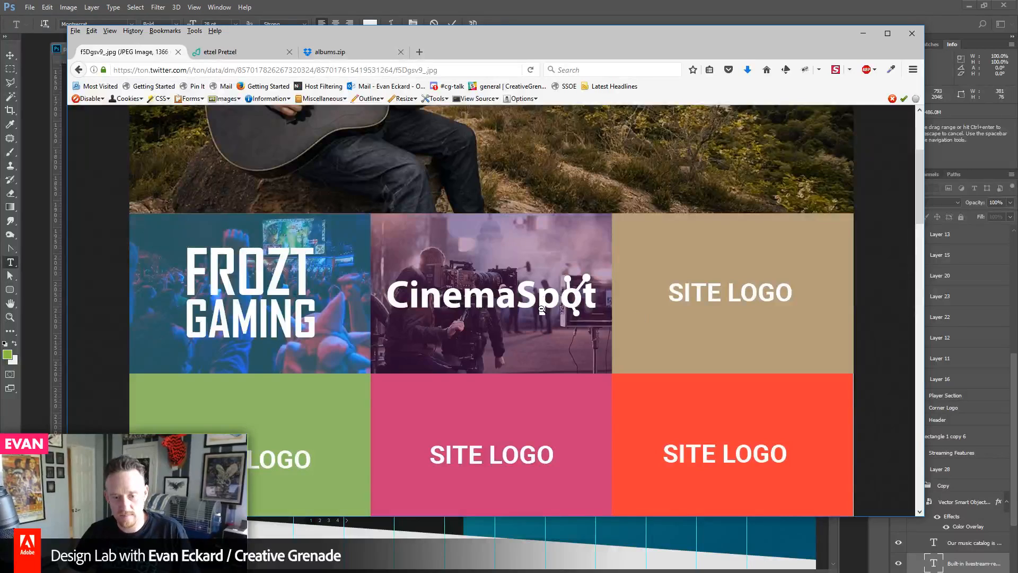
{"action": "scroll", "coordinate": [638, 319], "scroll_direction": "up", "scroll_amount": 3}
{"action": "scroll", "coordinate": [539, 313], "scroll_direction": "down", "scroll_amount": 3}
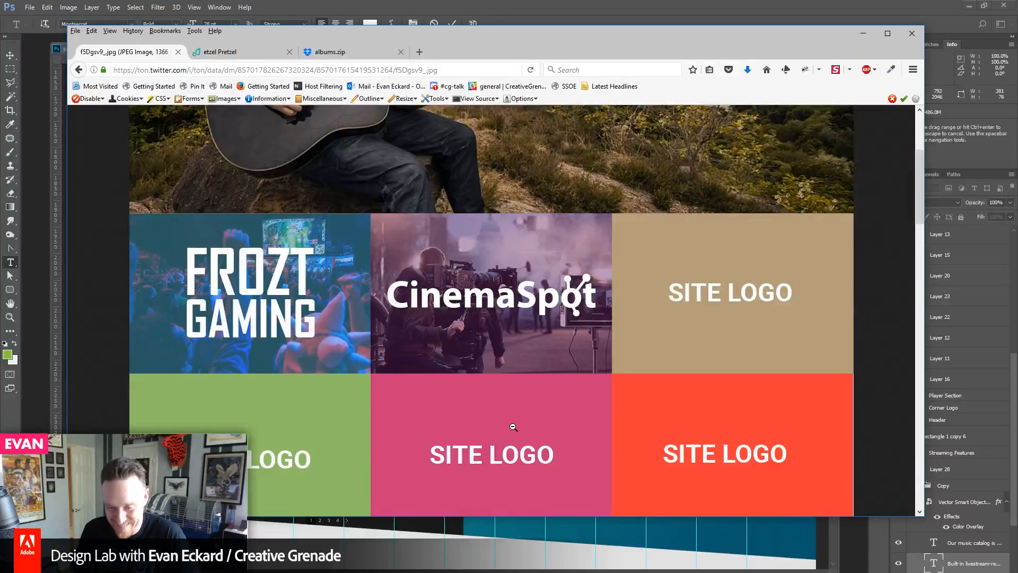
{"action": "scroll", "coordinate": [545, 371], "scroll_direction": "up", "scroll_amount": 3}
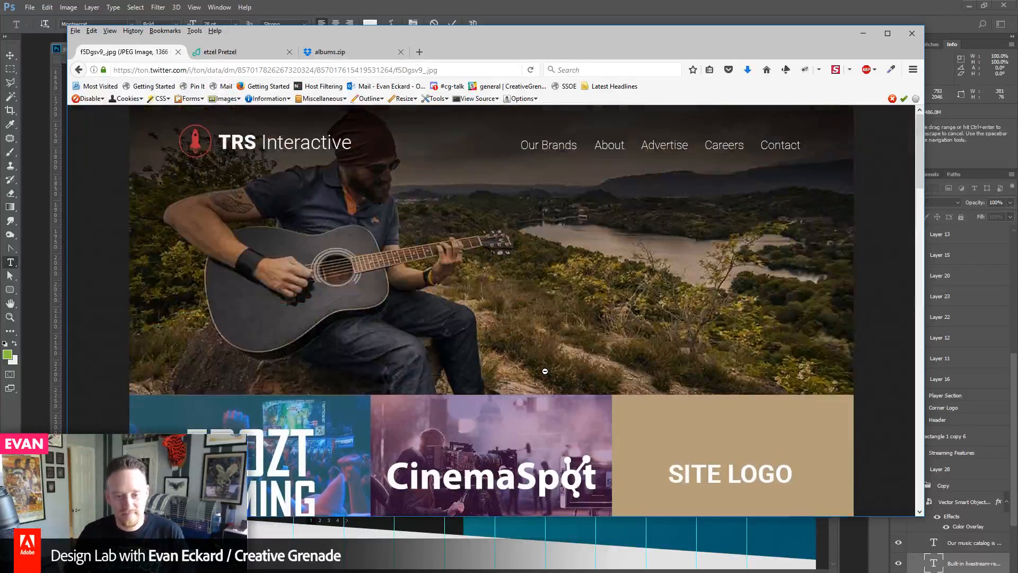
{"action": "scroll", "coordinate": [276, 339], "scroll_direction": "down", "scroll_amount": 6}
{"action": "scroll", "coordinate": [284, 336], "scroll_direction": "up", "scroll_amount": 6}
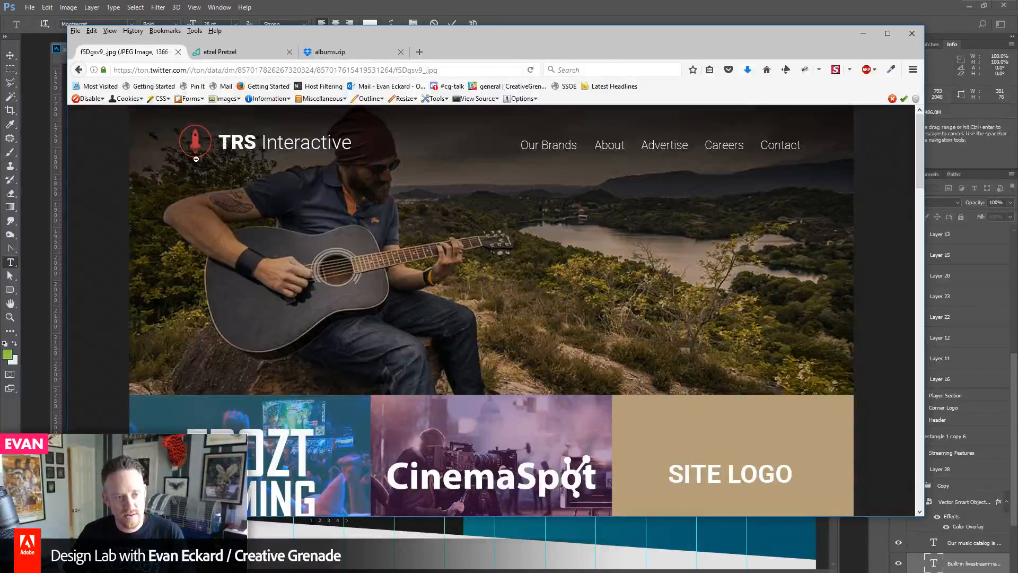
{"action": "scroll", "coordinate": [552, 257], "scroll_direction": "down", "scroll_amount": 10}
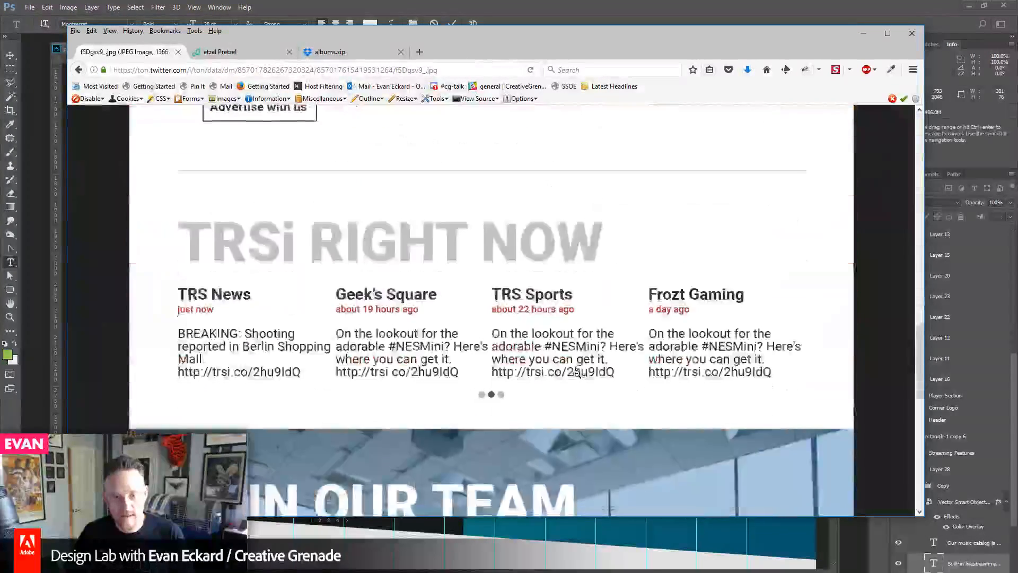
{"action": "scroll", "coordinate": [567, 374], "scroll_direction": "up", "scroll_amount": 4}
{"action": "scroll", "coordinate": [546, 336], "scroll_direction": "up", "scroll_amount": 6}
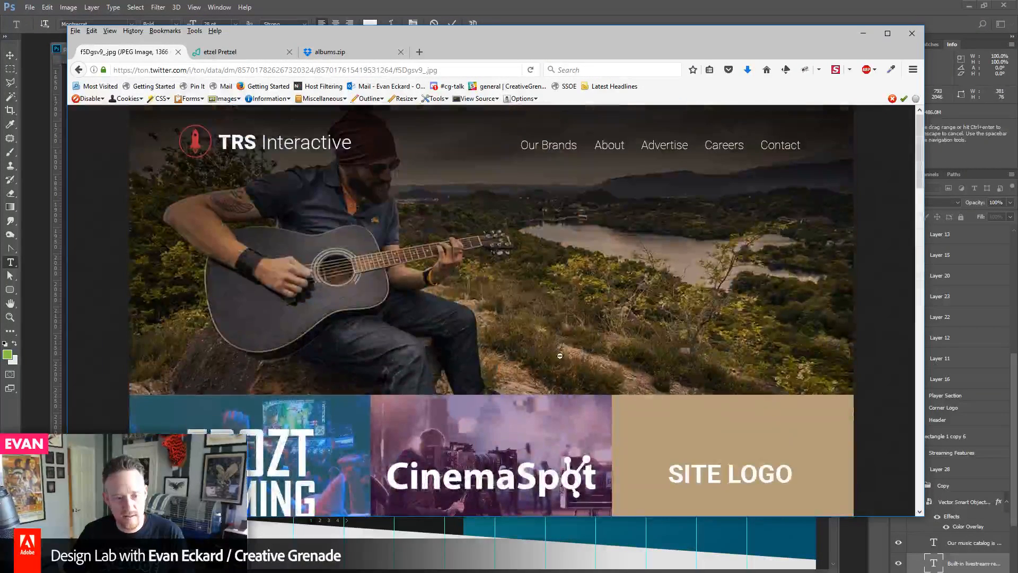
{"action": "scroll", "coordinate": [448, 332], "scroll_direction": "down", "scroll_amount": 9}
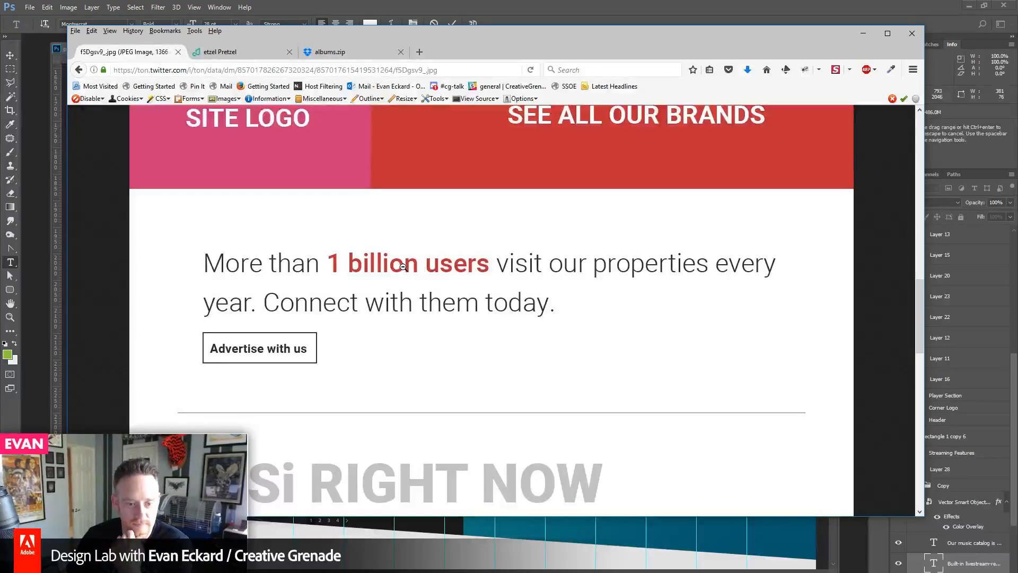
- Look over the "1 billion users" callout and TRSi Right Now section, clear the web address and extend the browser window to full screen height
{"action": "left_click", "coordinate": [484, 68]}
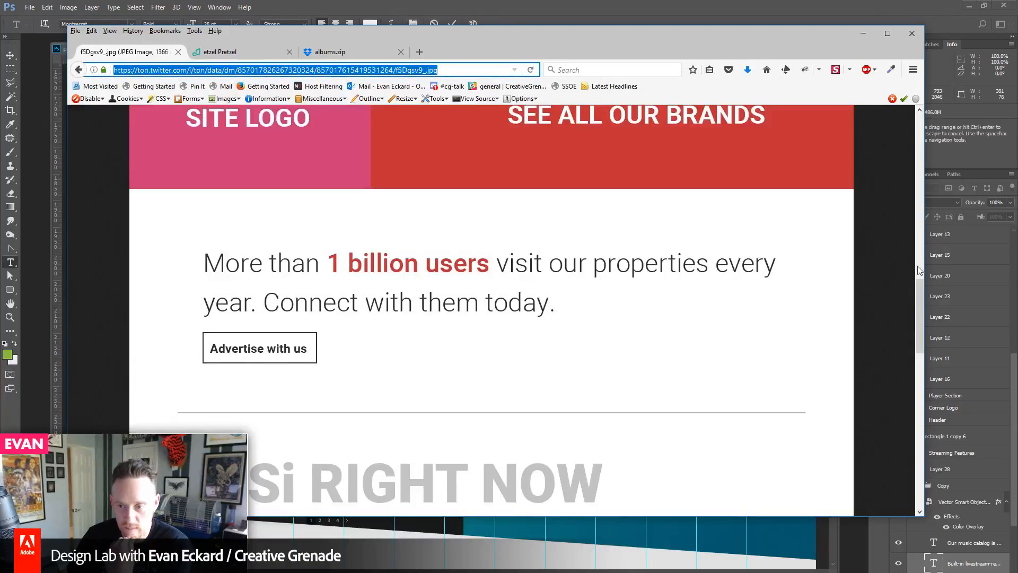
{"action": "left_click_drag", "start_coordinate": [922, 297], "coordinate": [899, 346]}
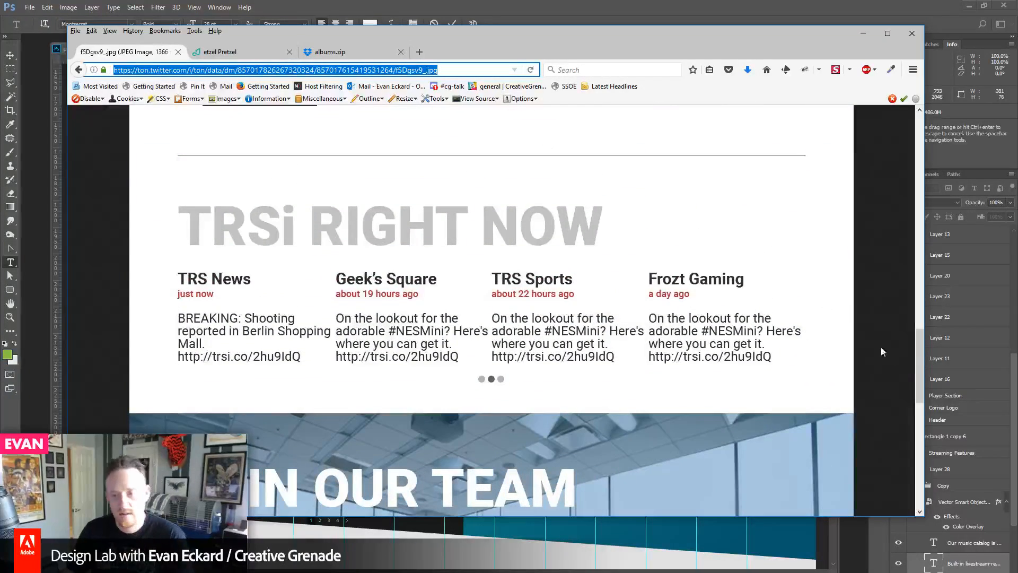
{"action": "left_click_drag", "start_coordinate": [917, 347], "coordinate": [916, 326]}
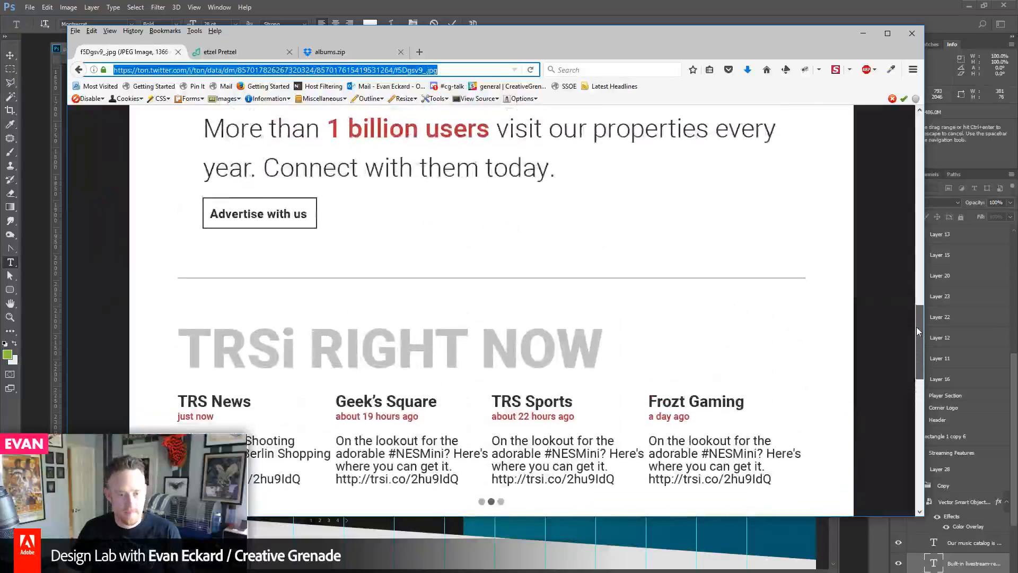
{"action": "double_click", "coordinate": [642, 517]}
{"action": "key", "text": "BackSpace"}
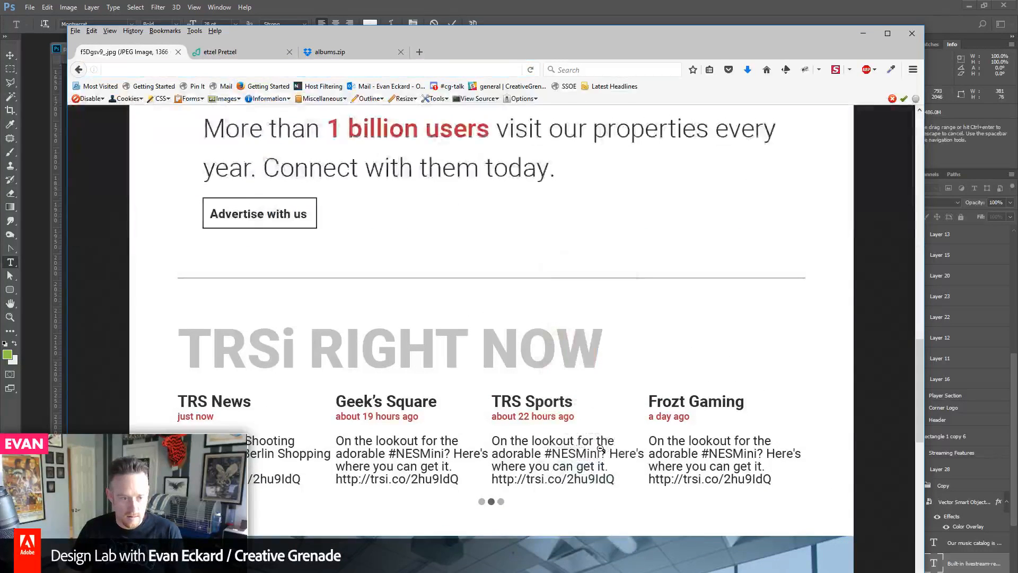
- Review the lower TRS Interactive page, from the advertising callout and news columns through the Join Our Team banner to the footer
{"action": "scroll", "coordinate": [491, 218], "scroll_direction": "up", "scroll_amount": 5}
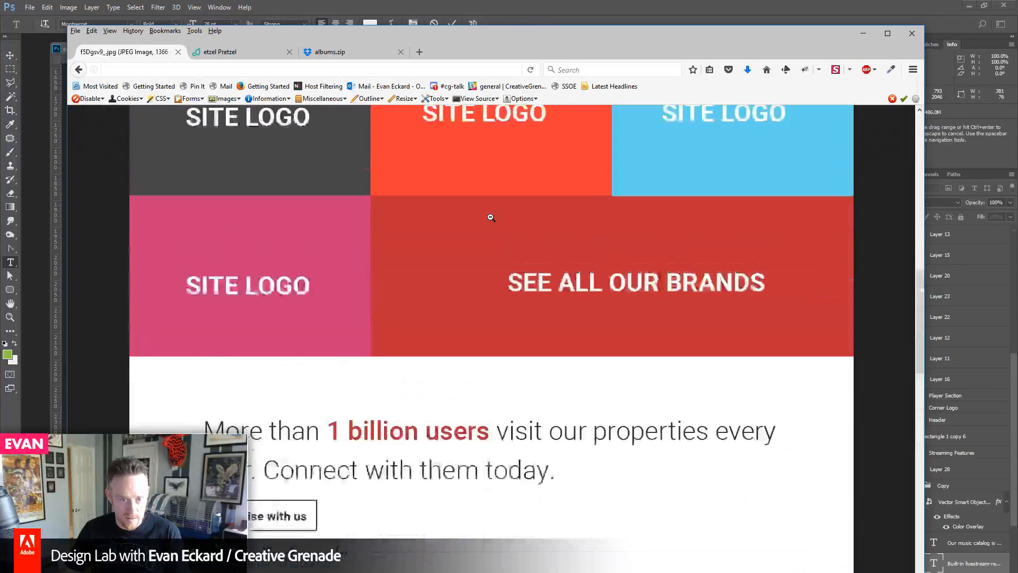
{"action": "scroll", "coordinate": [491, 217], "scroll_direction": "down", "scroll_amount": 5}
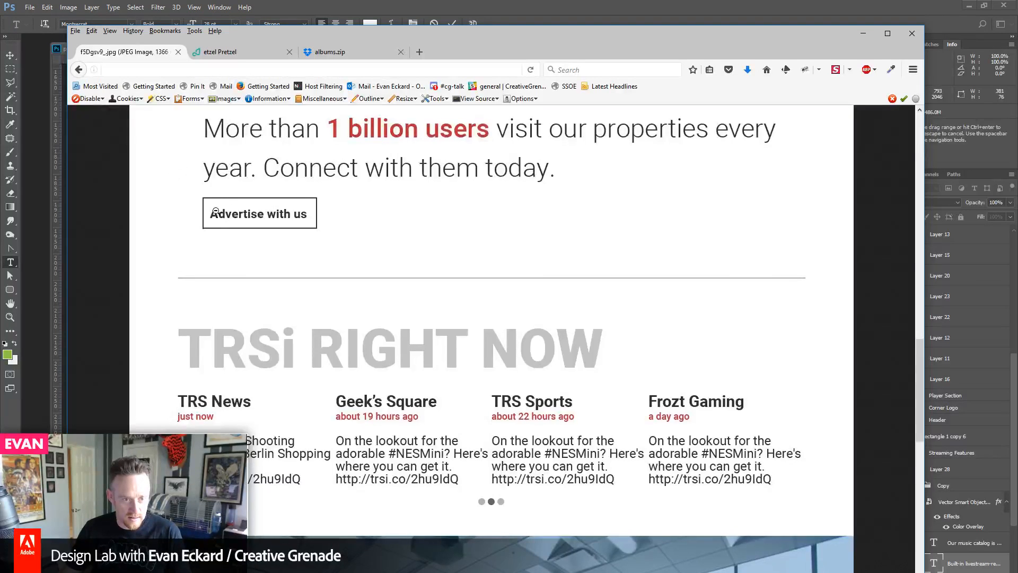
{"action": "scroll", "coordinate": [215, 212], "scroll_direction": "up", "scroll_amount": 3}
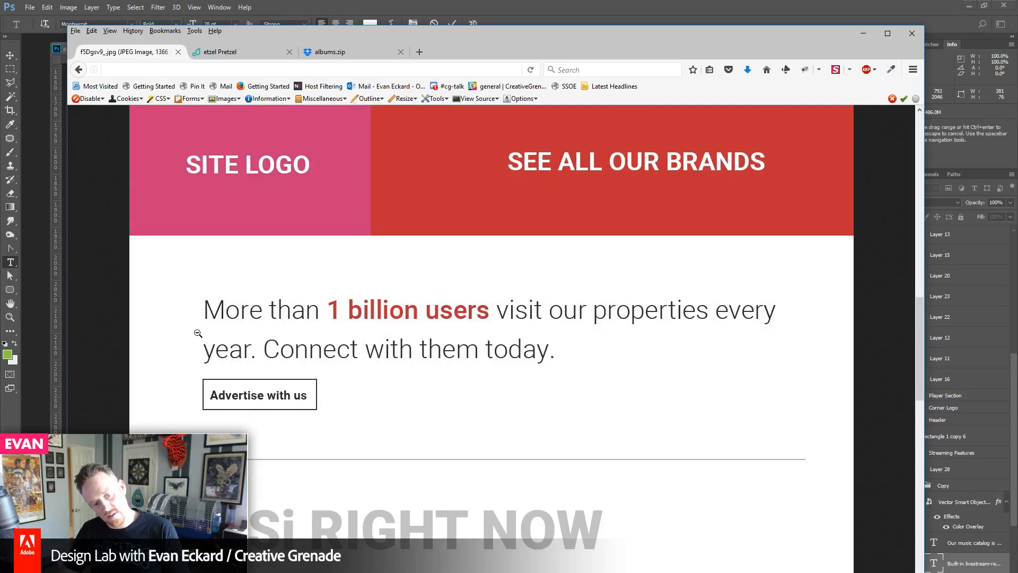
{"action": "scroll", "coordinate": [197, 332], "scroll_direction": "down", "scroll_amount": 4}
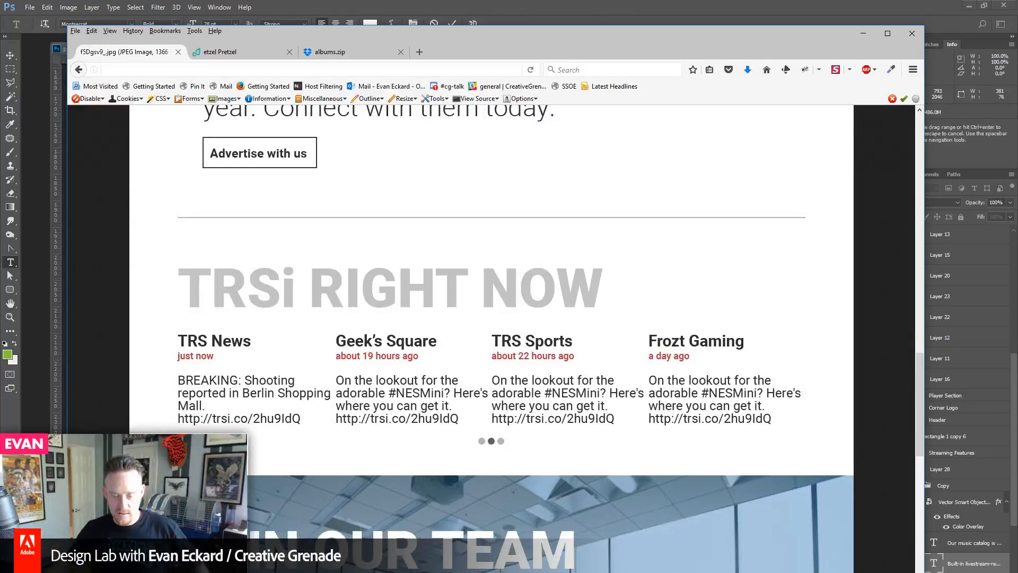
{"action": "scroll", "coordinate": [294, 358], "scroll_direction": "down", "scroll_amount": 1}
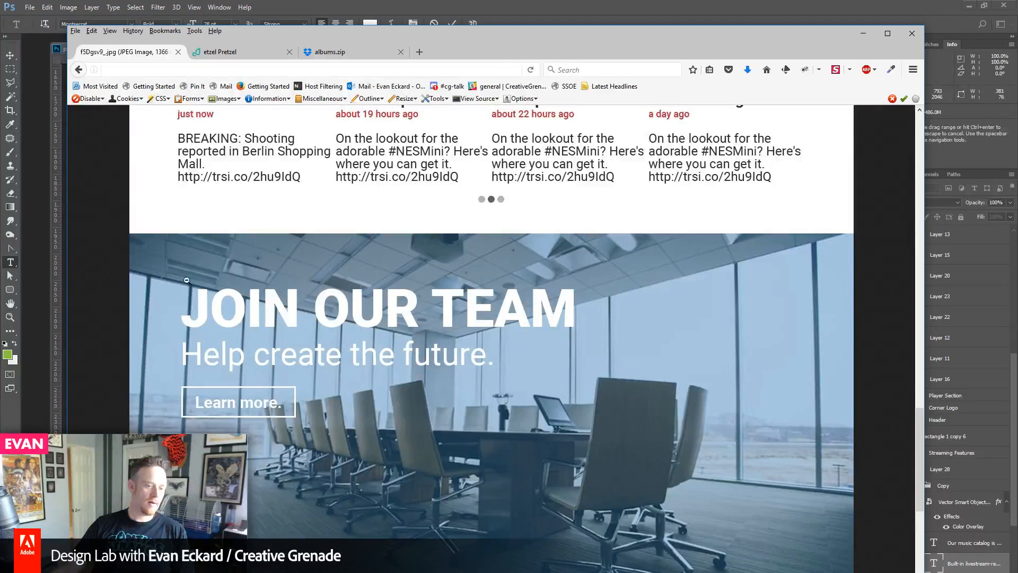
{"action": "scroll", "coordinate": [180, 194], "scroll_direction": "down", "scroll_amount": 5}
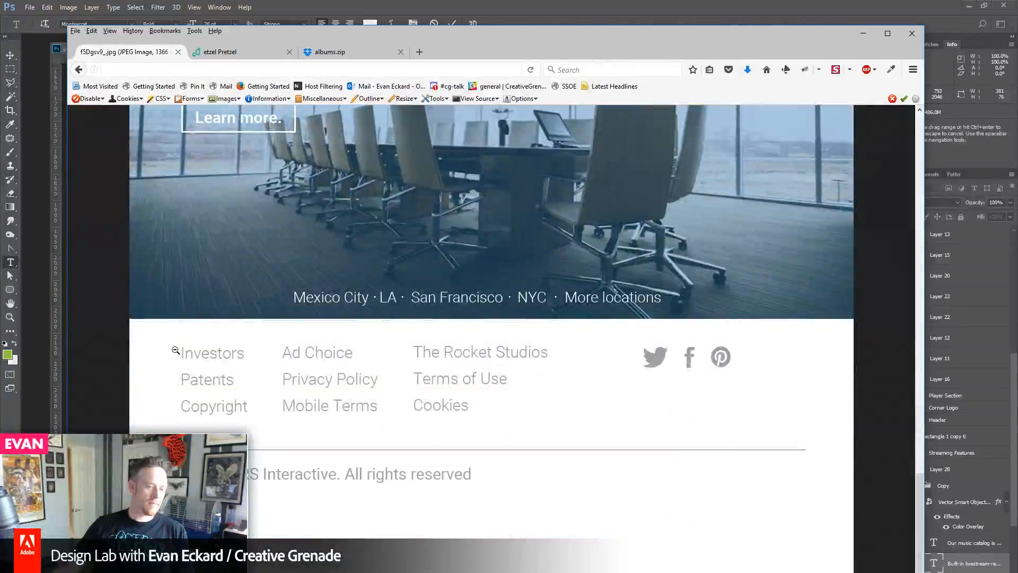
{"action": "scroll", "coordinate": [223, 408], "scroll_direction": "up", "scroll_amount": 10}
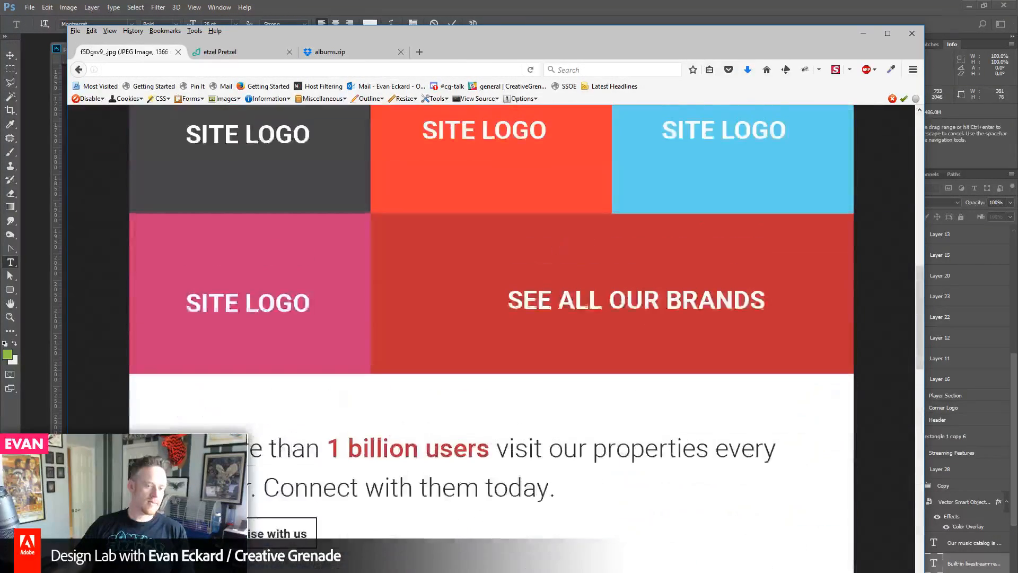
{"action": "scroll", "coordinate": [392, 413], "scroll_direction": "up", "scroll_amount": 5}
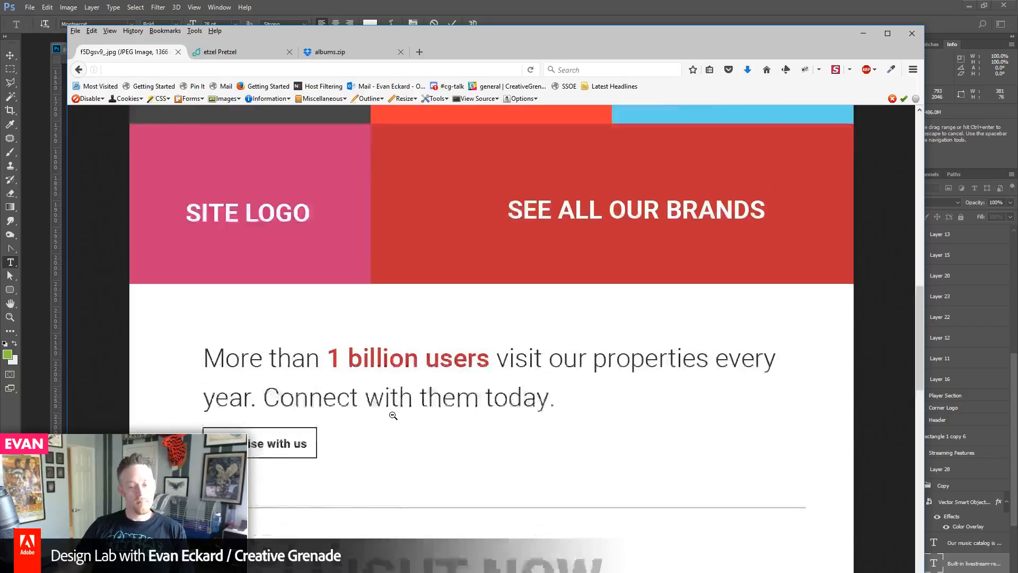
{"action": "scroll", "coordinate": [394, 411], "scroll_direction": "up", "scroll_amount": 3}
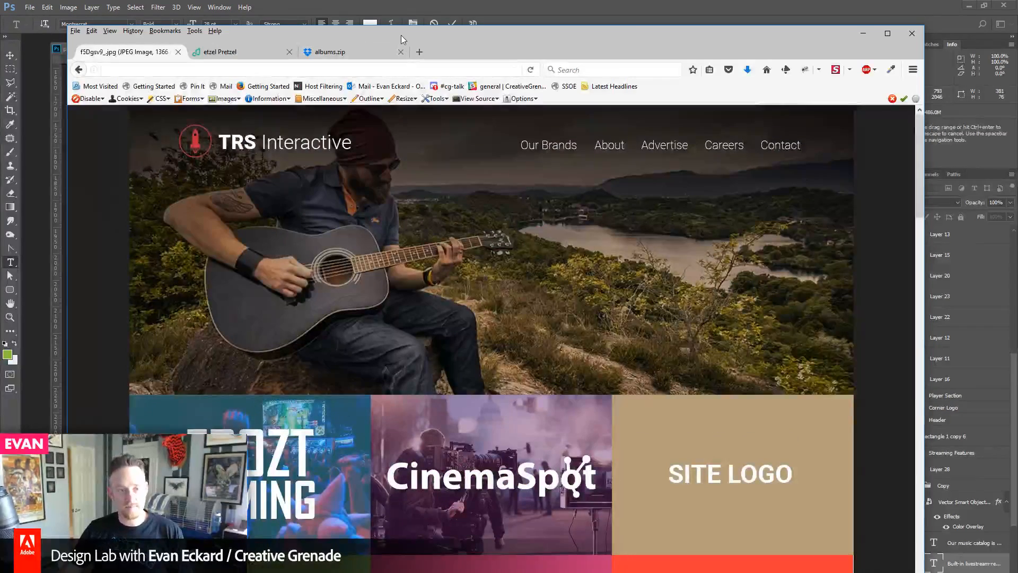
- Move the TRS Interactive browser window off screen and bring in the window showing the ACME Passive Homes design on Imgur
{"action": "left_click_drag", "start_coordinate": [401, 35], "coordinate": [1017, 1]}
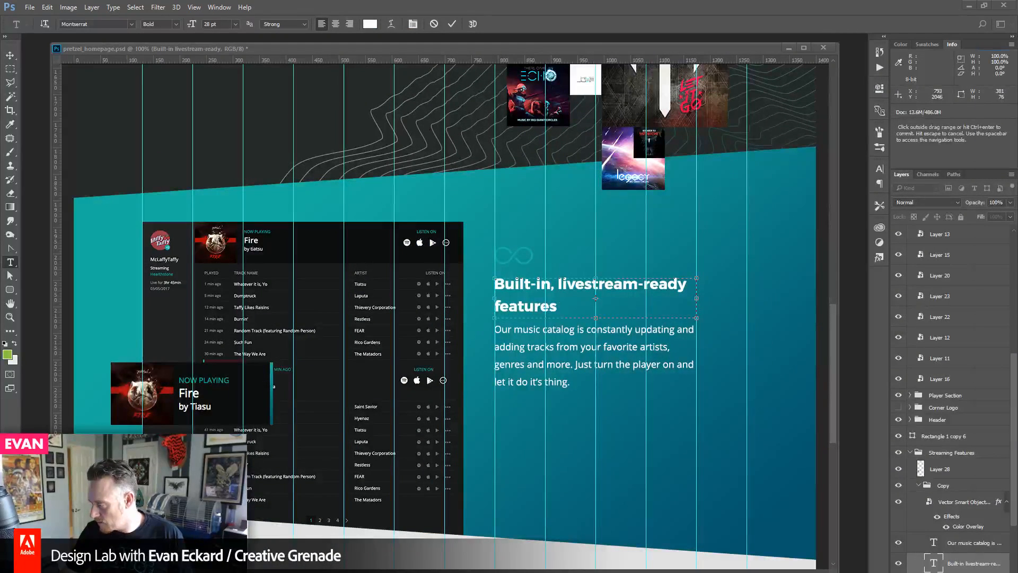
{"action": "left_click_drag", "start_coordinate": [1017, 70], "coordinate": [460, 53]}
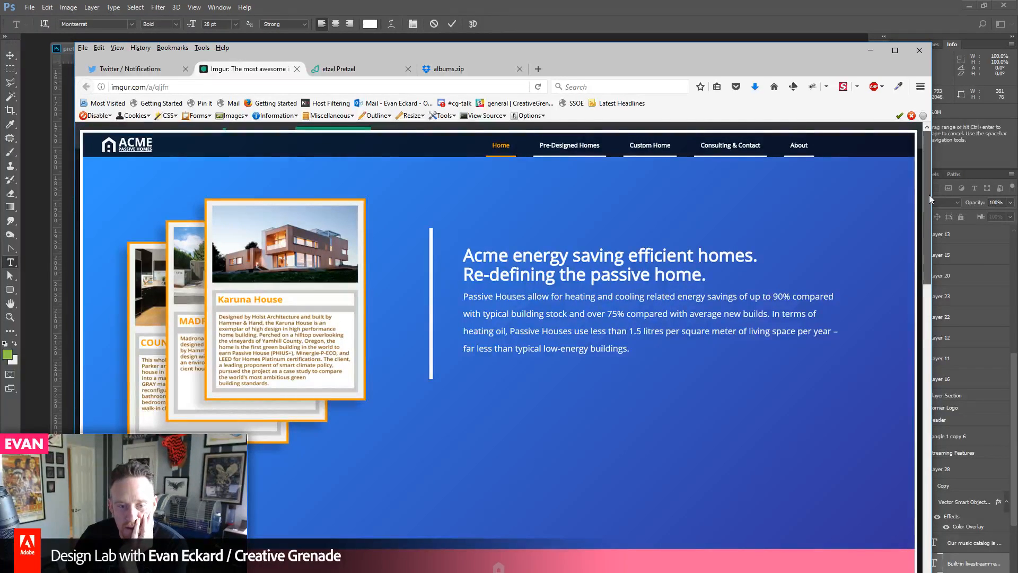
{"action": "left_click_drag", "start_coordinate": [929, 195], "coordinate": [934, 475]}
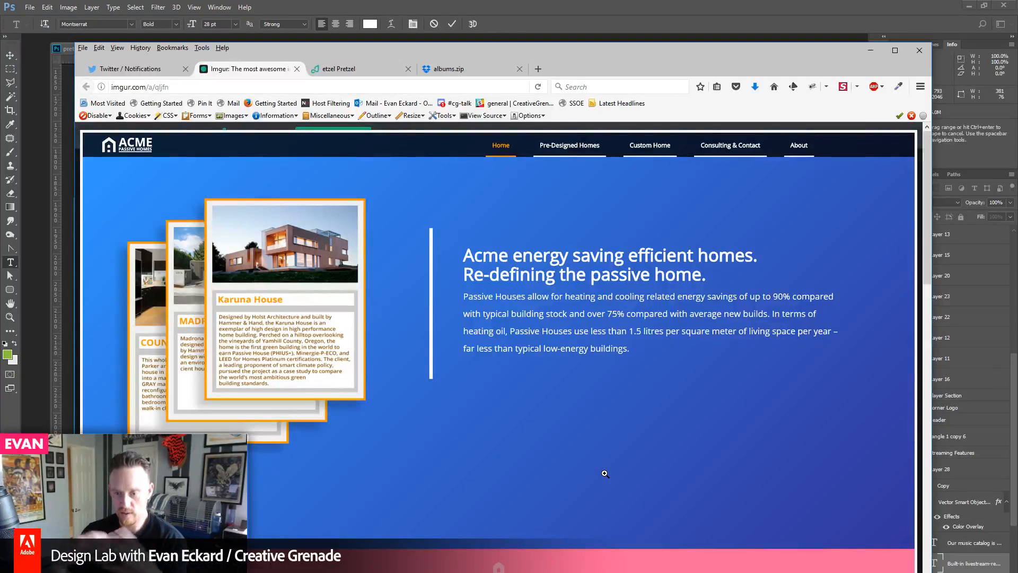
- Examine the ACME Passive Homes hero, the pink What is a Passive Home? band and the Highest Rated Pre-Built Homes cards
{"action": "scroll", "coordinate": [427, 340], "scroll_direction": "down", "scroll_amount": 8}
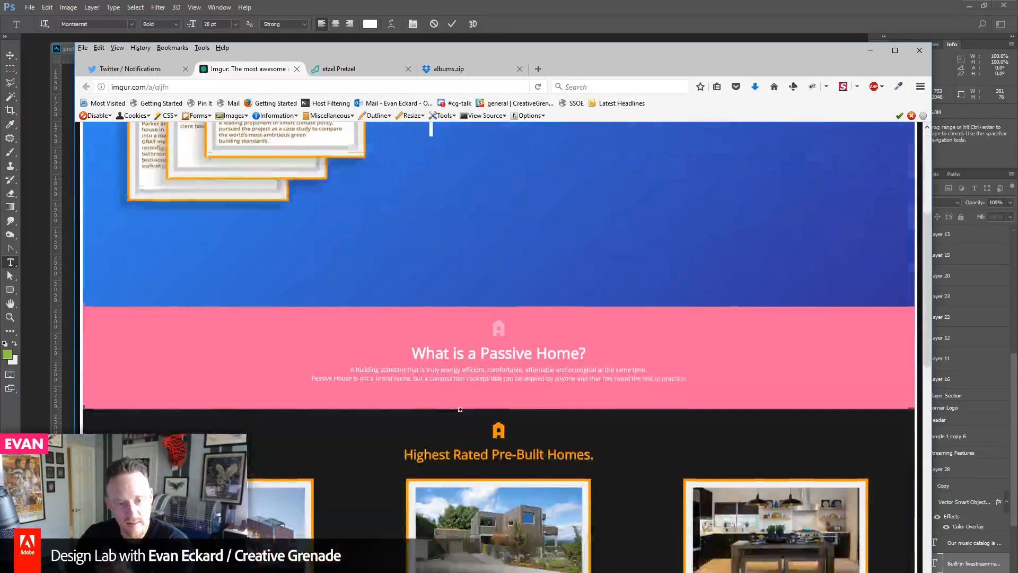
{"action": "scroll", "coordinate": [600, 428], "scroll_direction": "down", "scroll_amount": 2}
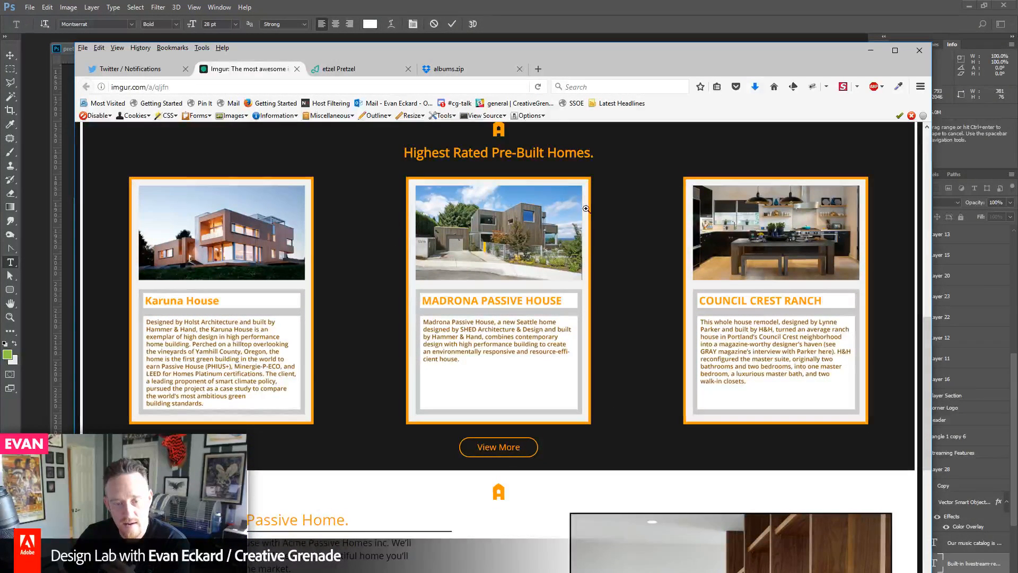
{"action": "scroll", "coordinate": [641, 382], "scroll_direction": "up", "scroll_amount": 1}
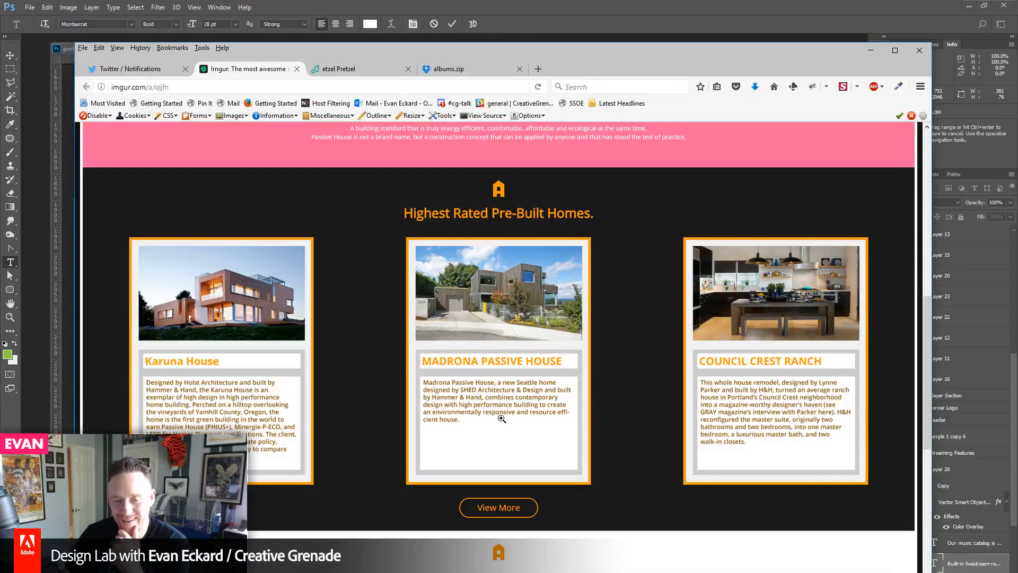
{"action": "scroll", "coordinate": [502, 419], "scroll_direction": "up", "scroll_amount": 8}
{"action": "scroll", "coordinate": [531, 382], "scroll_direction": "down", "scroll_amount": 3}
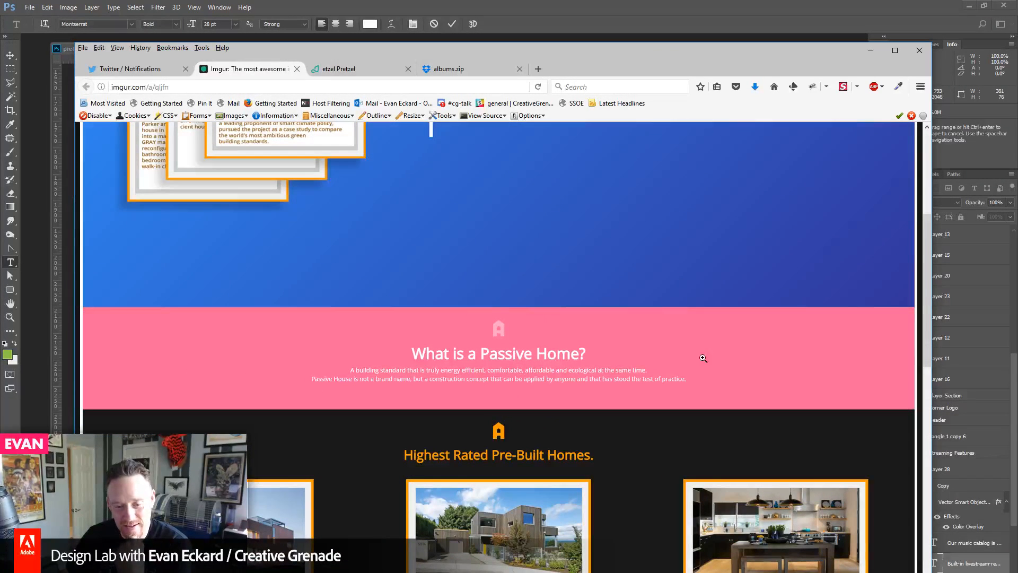
{"action": "scroll", "coordinate": [713, 379], "scroll_direction": "up", "scroll_amount": 1}
{"action": "scroll", "coordinate": [716, 387], "scroll_direction": "down", "scroll_amount": 2}
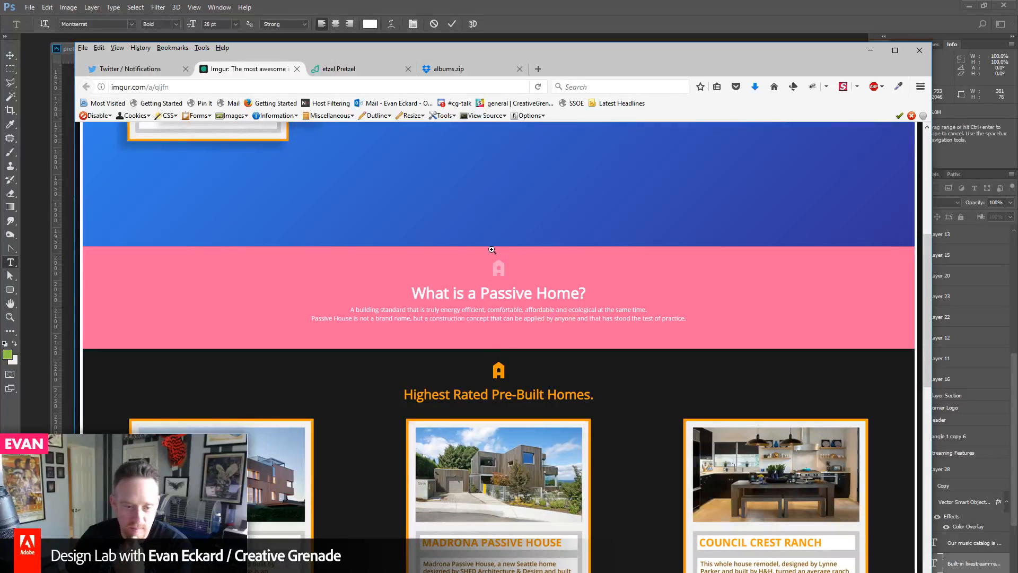
- Review the ACME page from the home cards through the Make Your Own Passive Home and Get a Private Consult sections, and return to the pink band
{"action": "scroll", "coordinate": [494, 298], "scroll_direction": "down", "scroll_amount": 2}
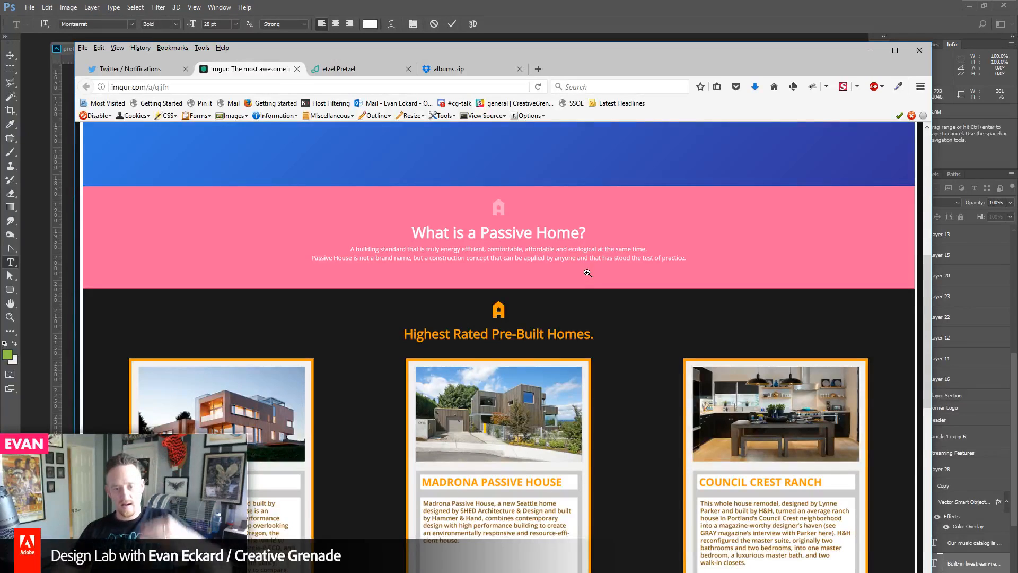
{"action": "scroll", "coordinate": [539, 503], "scroll_direction": "down", "scroll_amount": 2}
{"action": "scroll", "coordinate": [539, 504], "scroll_direction": "down", "scroll_amount": 5}
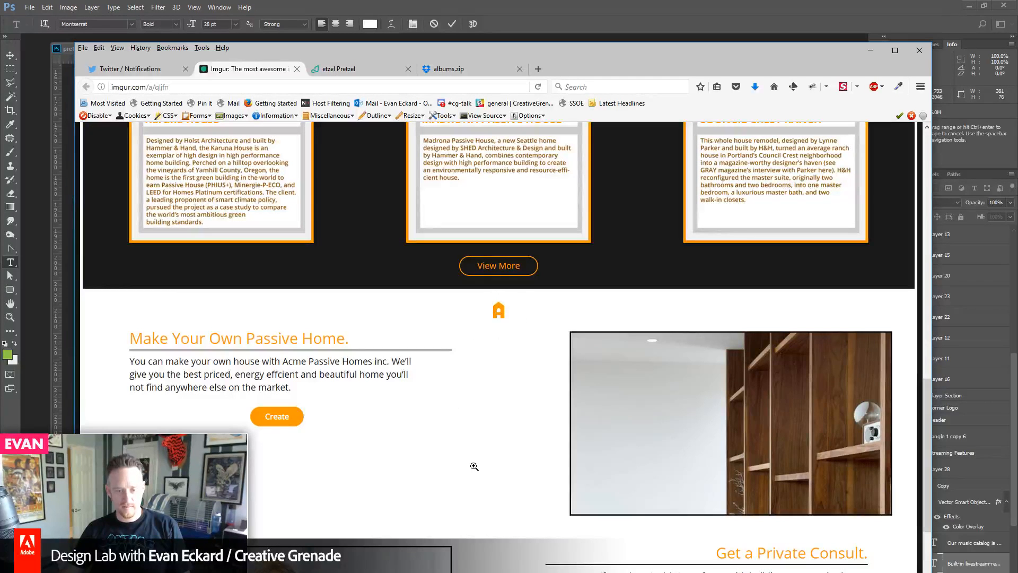
{"action": "scroll", "coordinate": [481, 456], "scroll_direction": "down", "scroll_amount": 3}
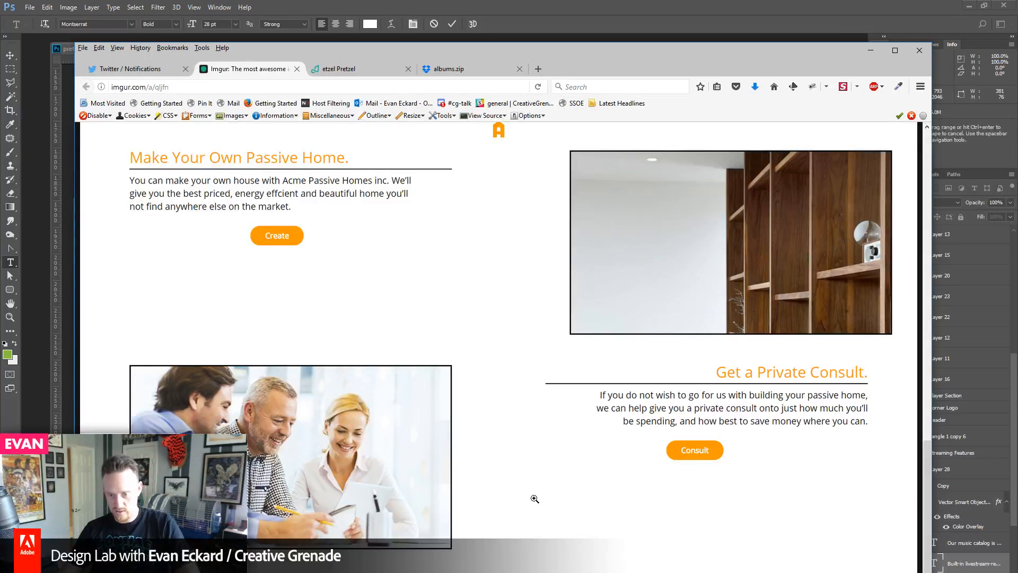
{"action": "scroll", "coordinate": [485, 495], "scroll_direction": "up", "scroll_amount": 3}
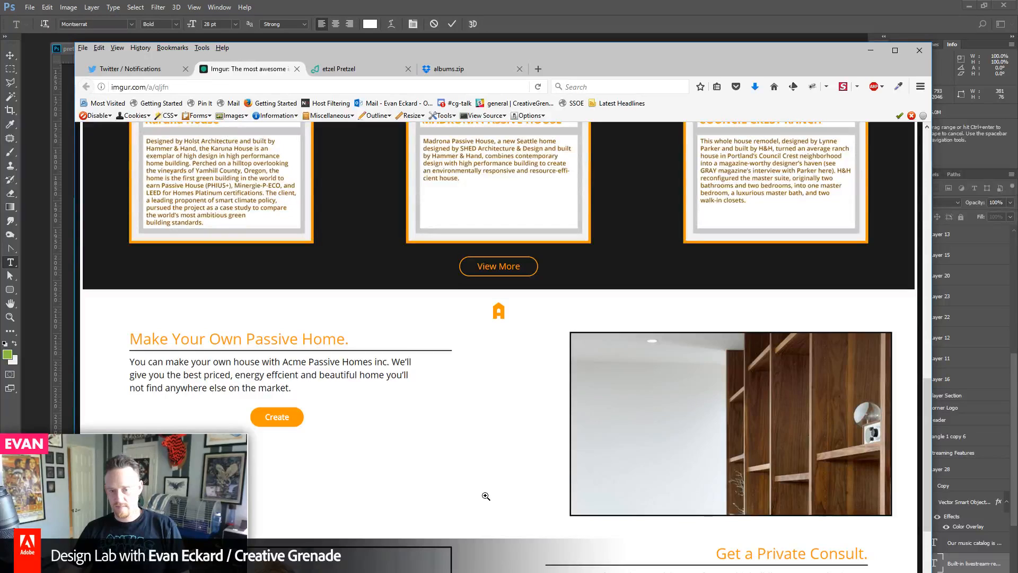
{"action": "scroll", "coordinate": [485, 496], "scroll_direction": "up", "scroll_amount": 2}
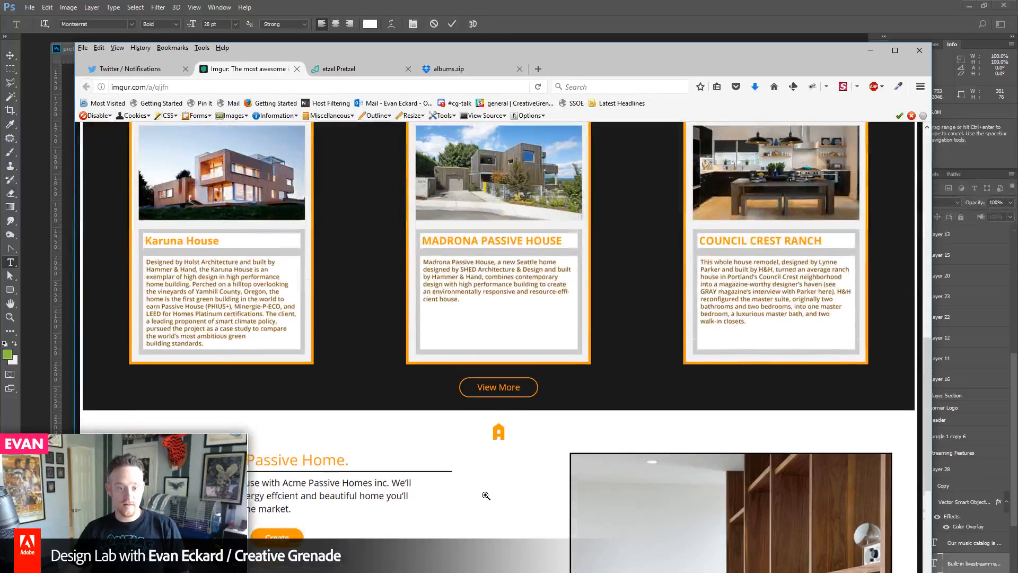
{"action": "scroll", "coordinate": [517, 529], "scroll_direction": "up", "scroll_amount": 6}
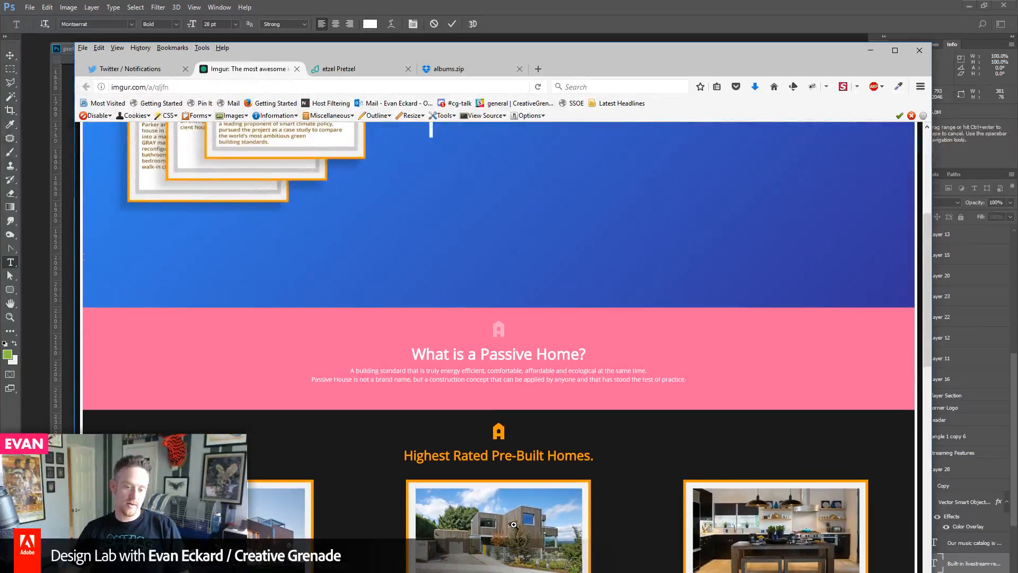
- Finish viewing the ACME hero section and move the browser window off screen to return to the Pretzel mockup in Photoshop
{"action": "scroll", "coordinate": [514, 524], "scroll_direction": "up", "scroll_amount": 4}
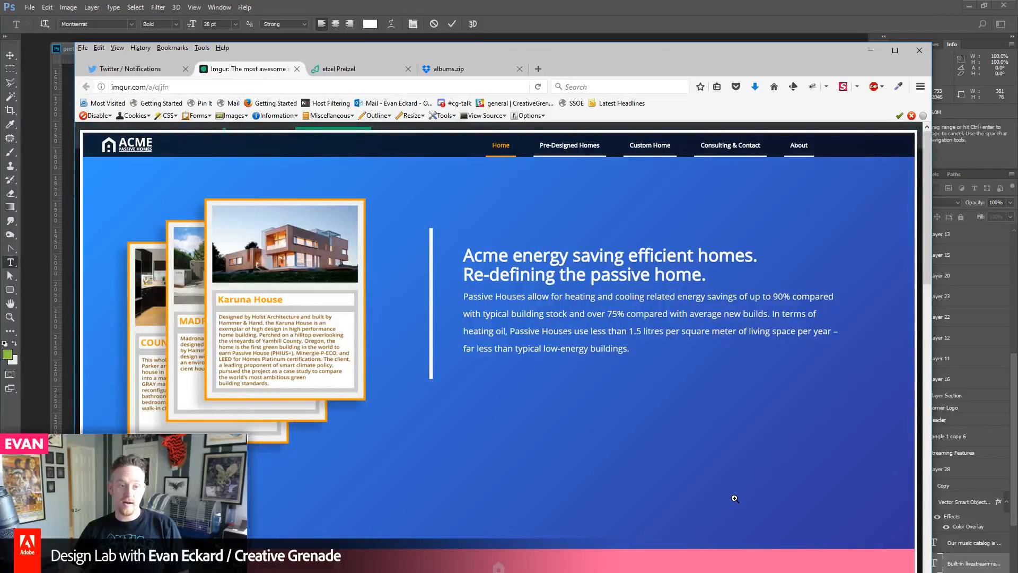
{"action": "left_click_drag", "start_coordinate": [387, 57], "coordinate": [1017, 5]}
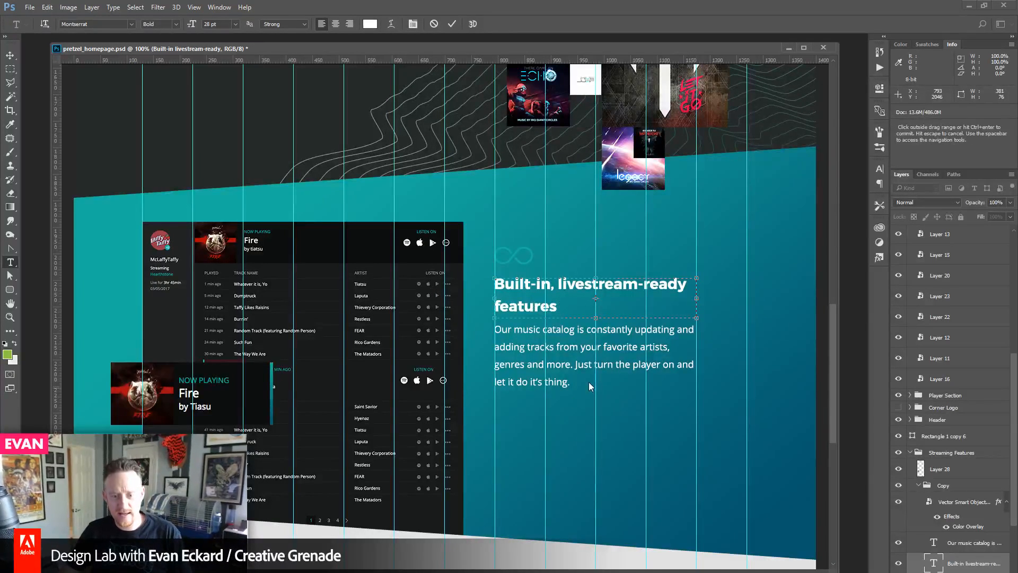
- Extend the Streaming Features heading to read "Built-in, livestream-ready features that rock"
{"action": "left_click", "coordinate": [10, 55]}
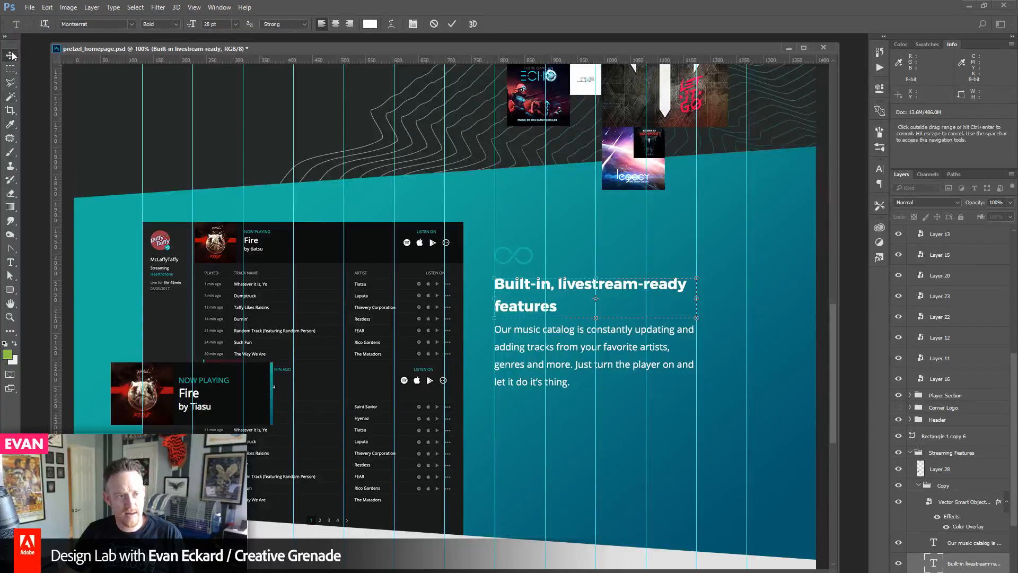
{"action": "double_click", "coordinate": [593, 295]}
{"action": "left_click", "coordinate": [589, 307]}
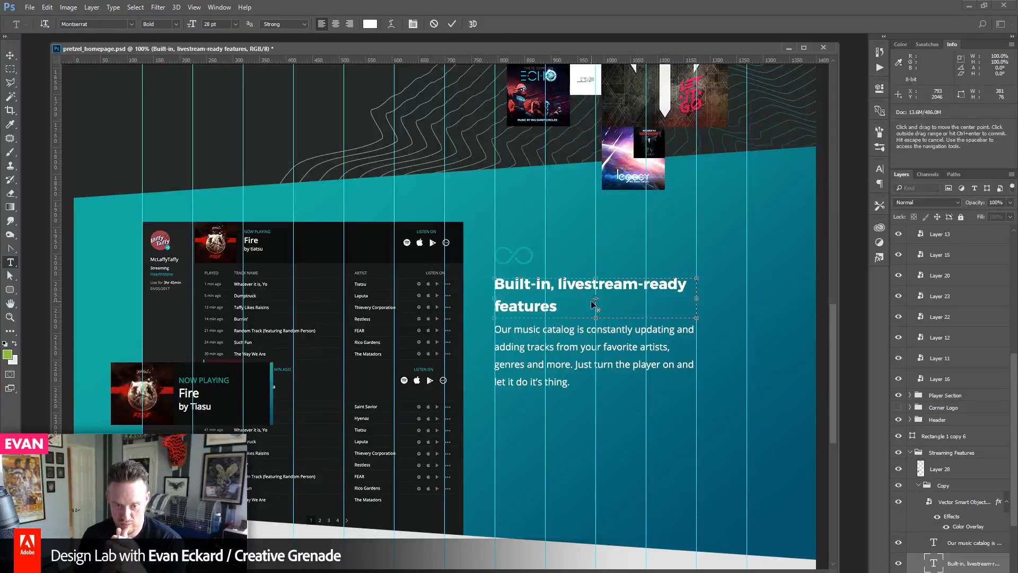
{"action": "type", "text": "that"}
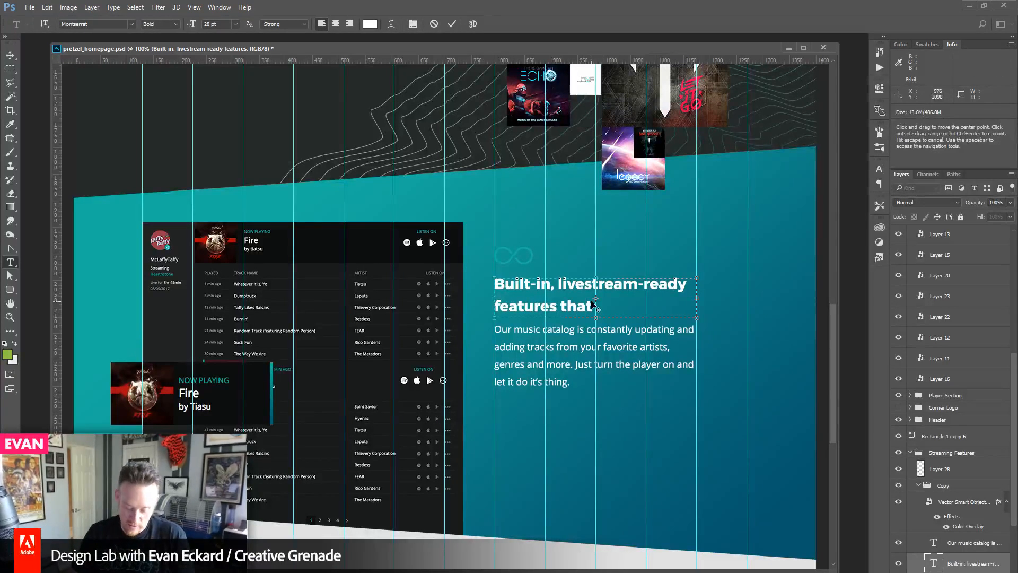
{"action": "type", "text": " rock"}
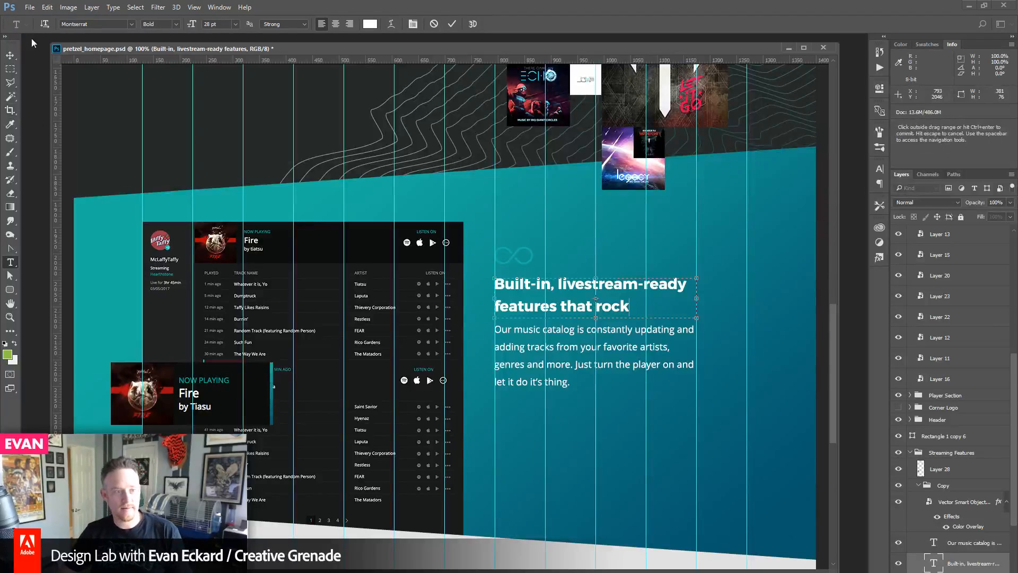
{"action": "key", "text": "ctrl+Return"}
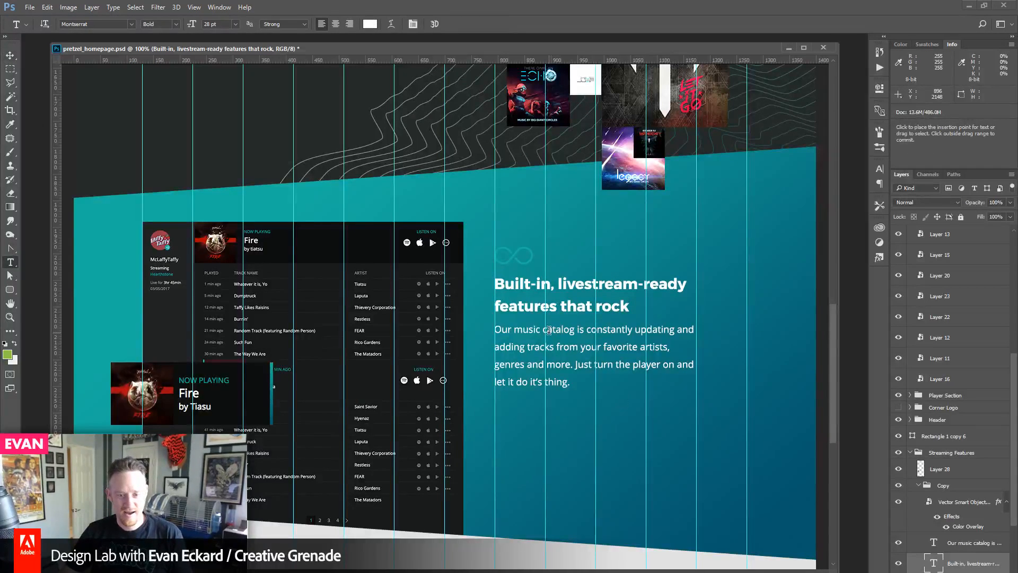
- Replace the music catalog paragraph below the heading with the text "in-chat What's playing"
{"action": "left_click", "coordinate": [549, 330]}
{"action": "key", "text": "ctrl+a"}
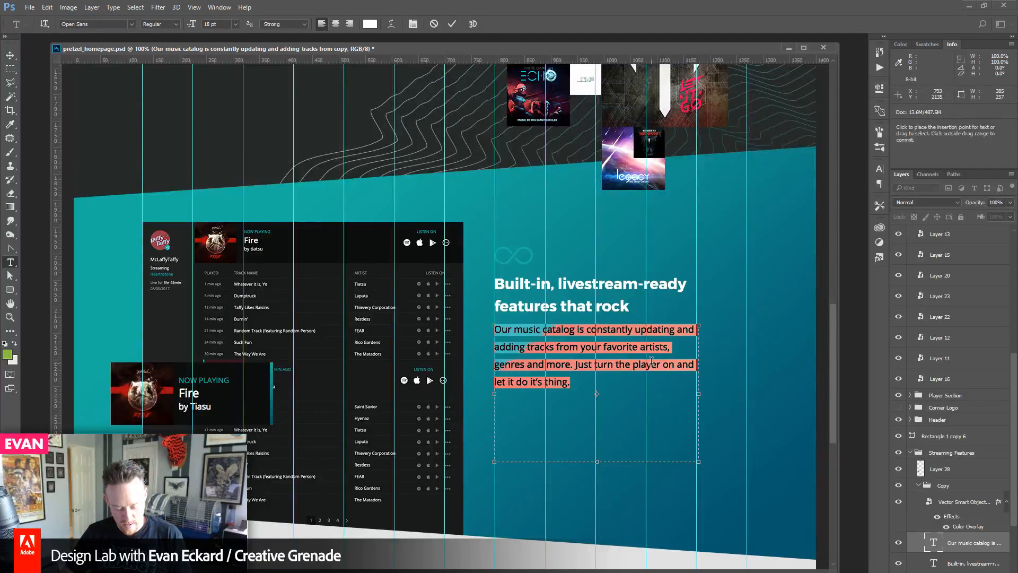
{"action": "type", "text": "in0"}
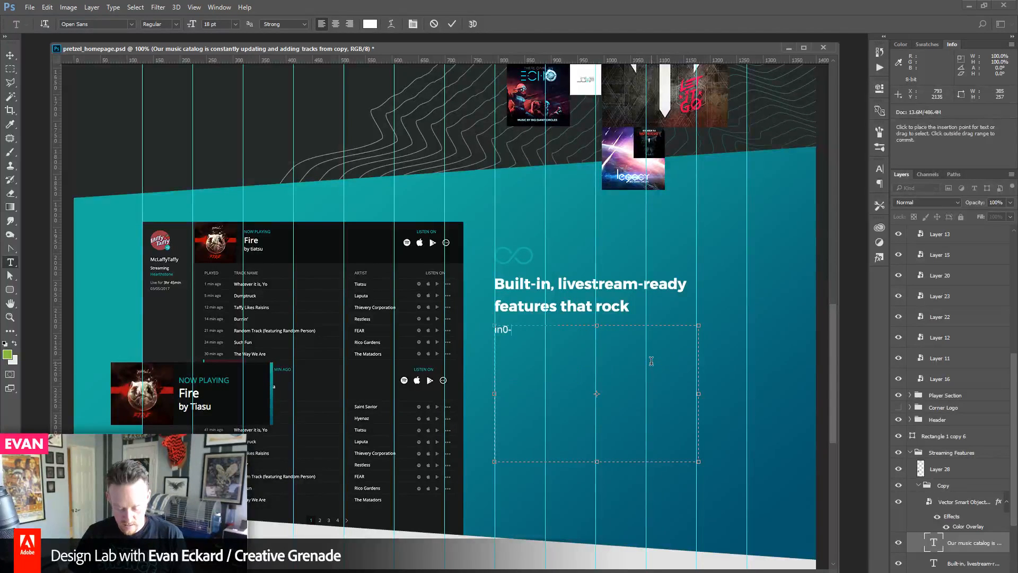
{"action": "key", "text": "BackSpace"}
{"action": "type", "text": "-"}
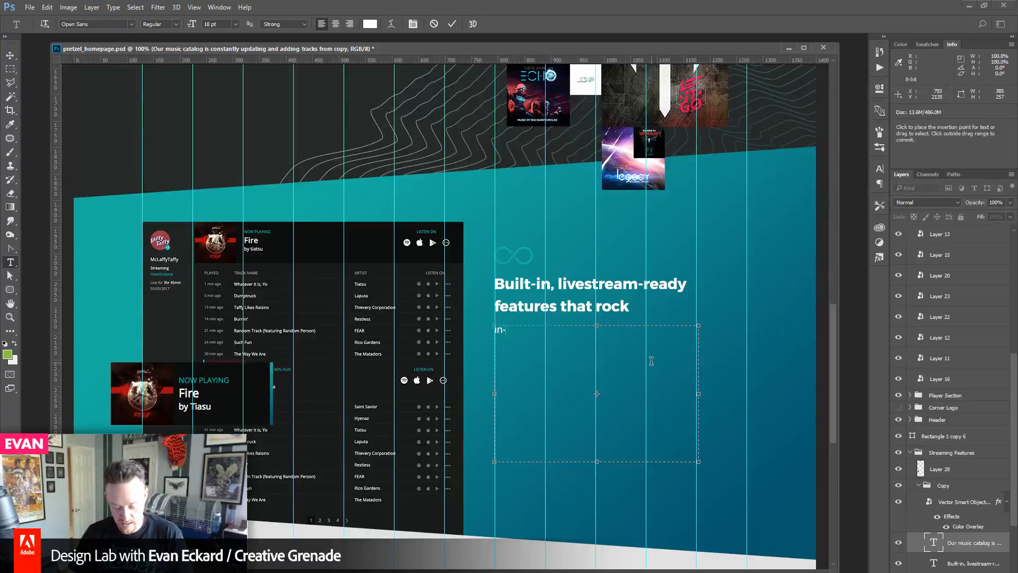
{"action": "type", "text": "chat Waht's"}
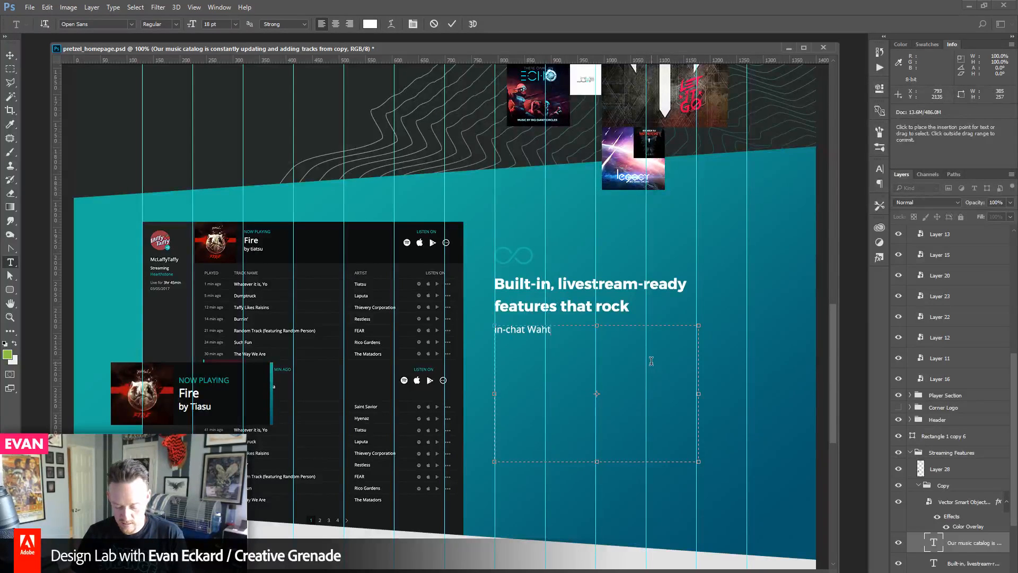
{"action": "key", "text": "BackSpace"}
{"action": "key", "text": "BackSpace"}
{"action": "key", "text": "BackSpace"}
{"action": "key", "text": "BackSpace"}
{"action": "key", "text": "BackSpace"}
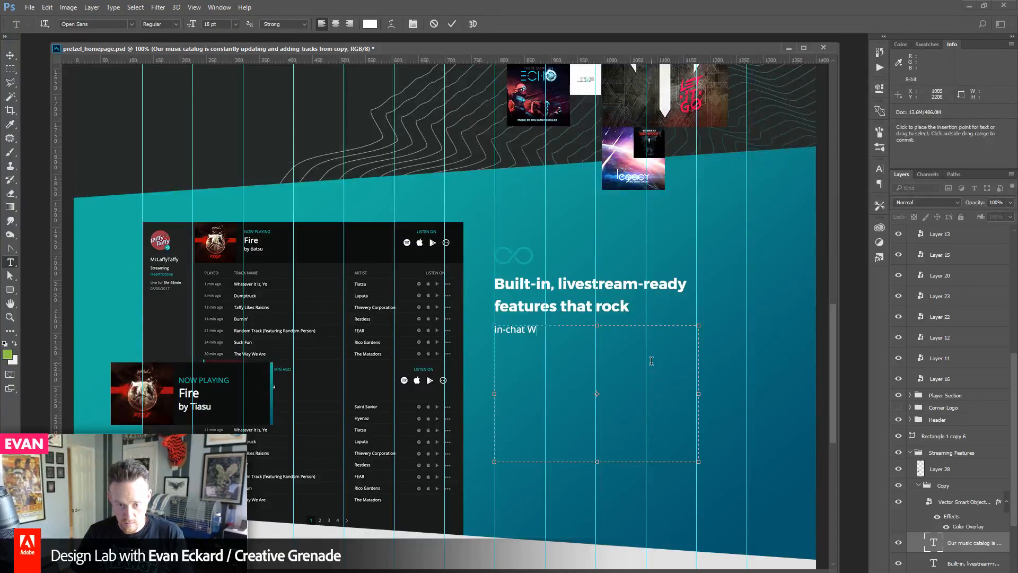
{"action": "type", "text": "hat's"}
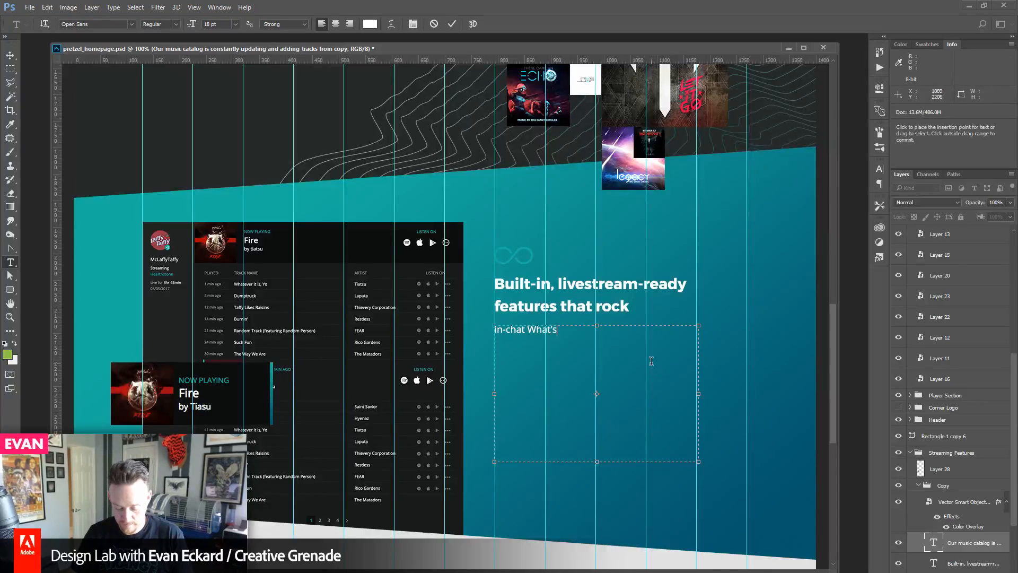
{"action": "type", "text": " playing"}
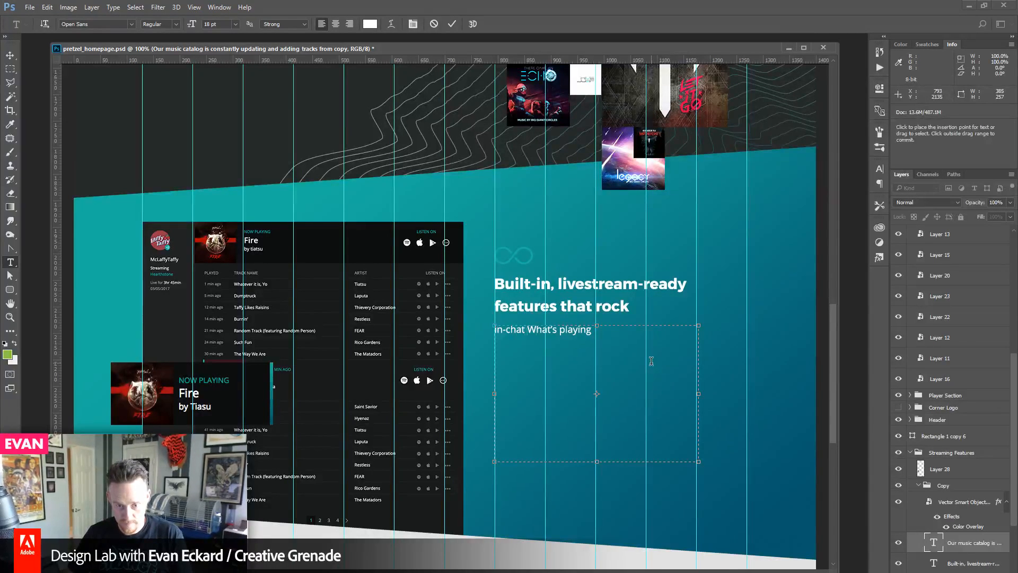
- Lowercase "what's" and complete the first feature line as "in-chat what's playing call-outs"
{"action": "key", "text": "Delete"}
{"action": "type", "text": "w"}
{"action": "key", "text": "End"}
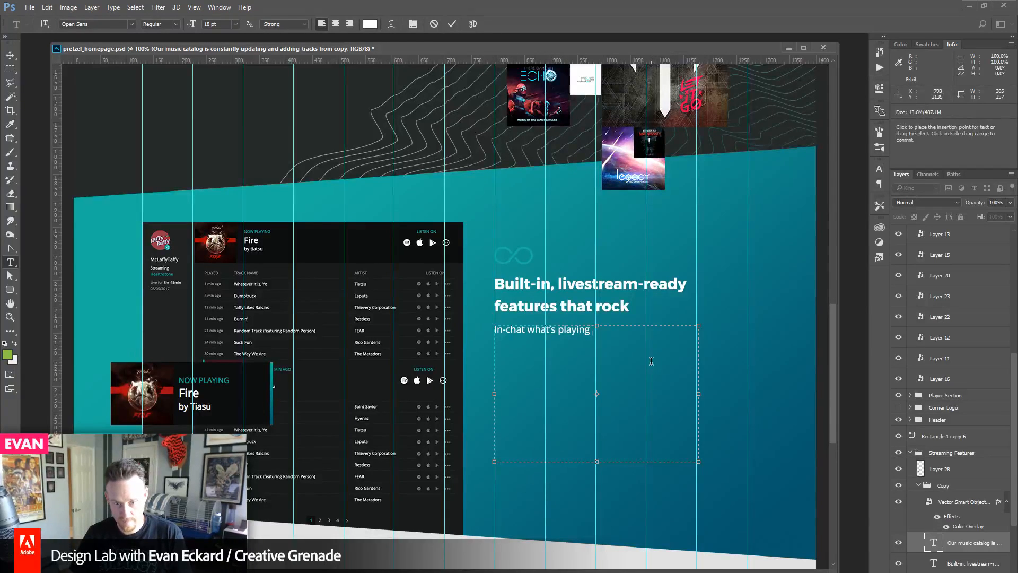
{"action": "type", "text": "call"}
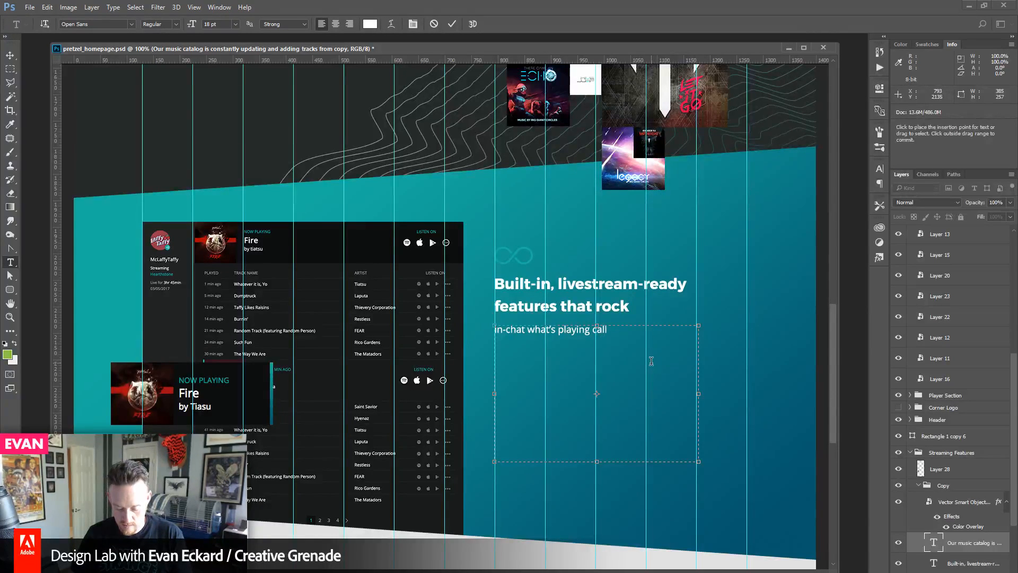
{"action": "type", "text": "-outs"}
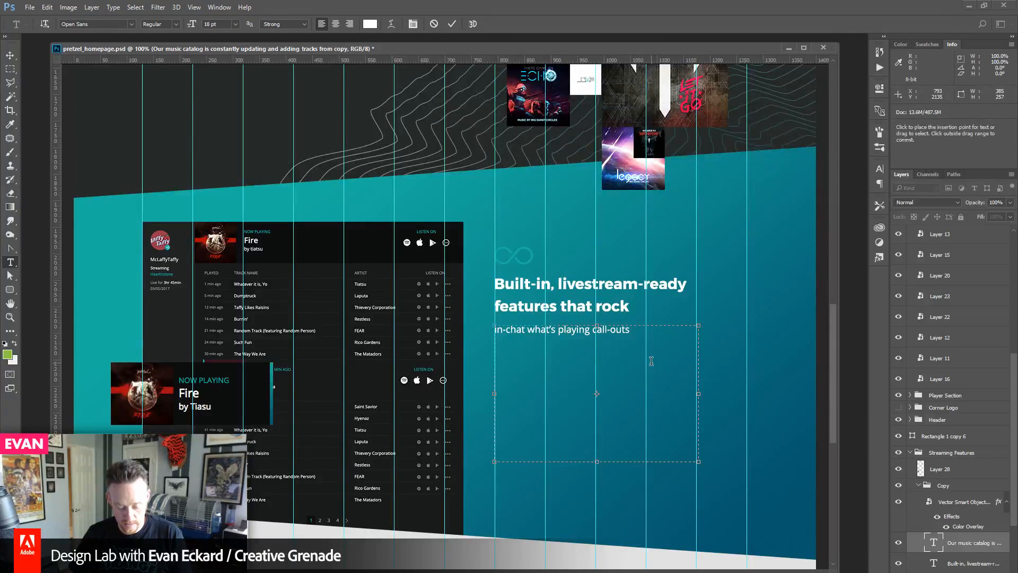
- Add a second feature line reading "Livestreamer music history"
{"action": "key", "text": "Return"}
{"action": "type", "text": "Streamer"}
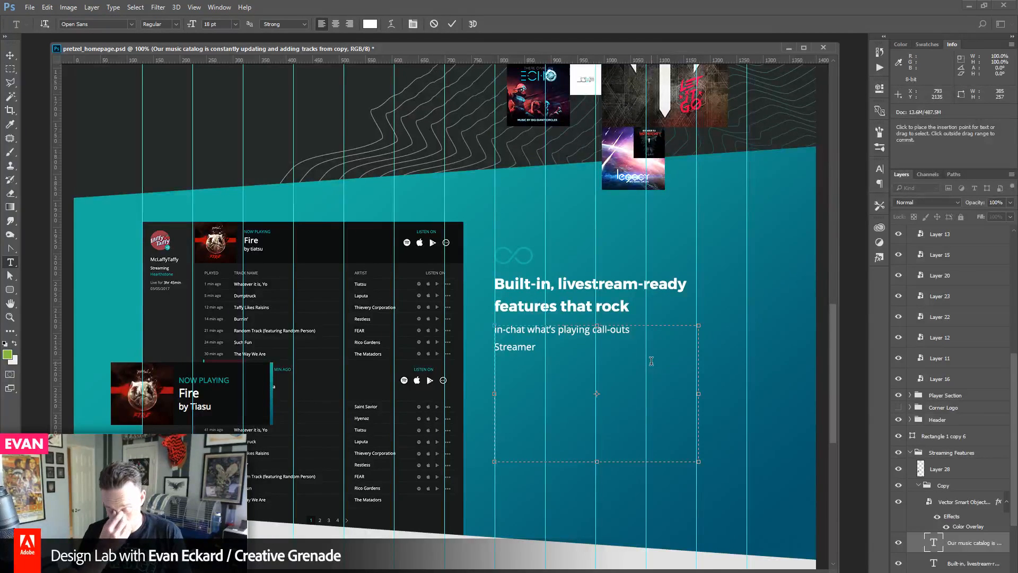
{"action": "key", "text": "Home"}
{"action": "type", "text": "Live"}
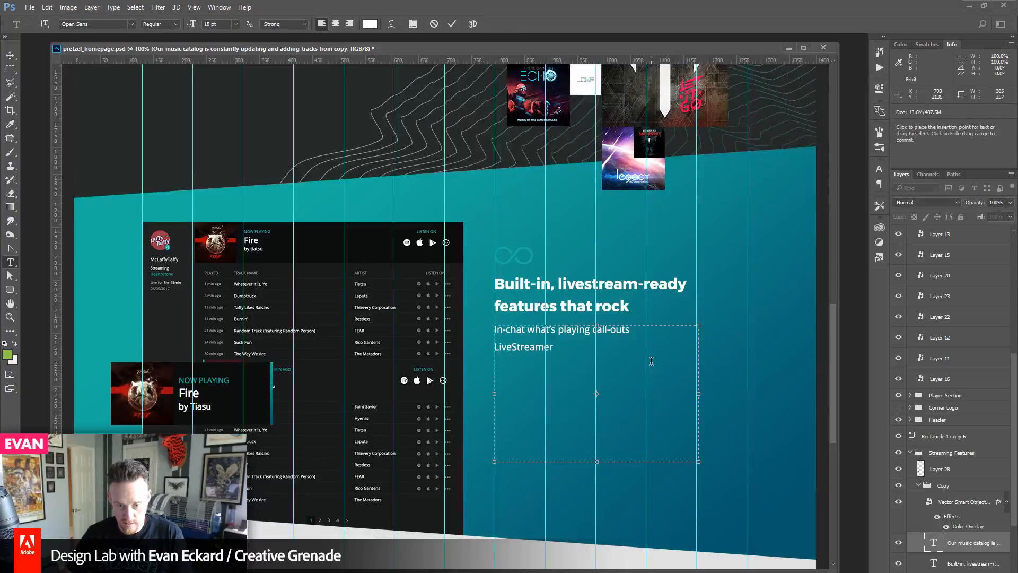
{"action": "key", "text": "Delete"}
{"action": "type", "text": "s"}
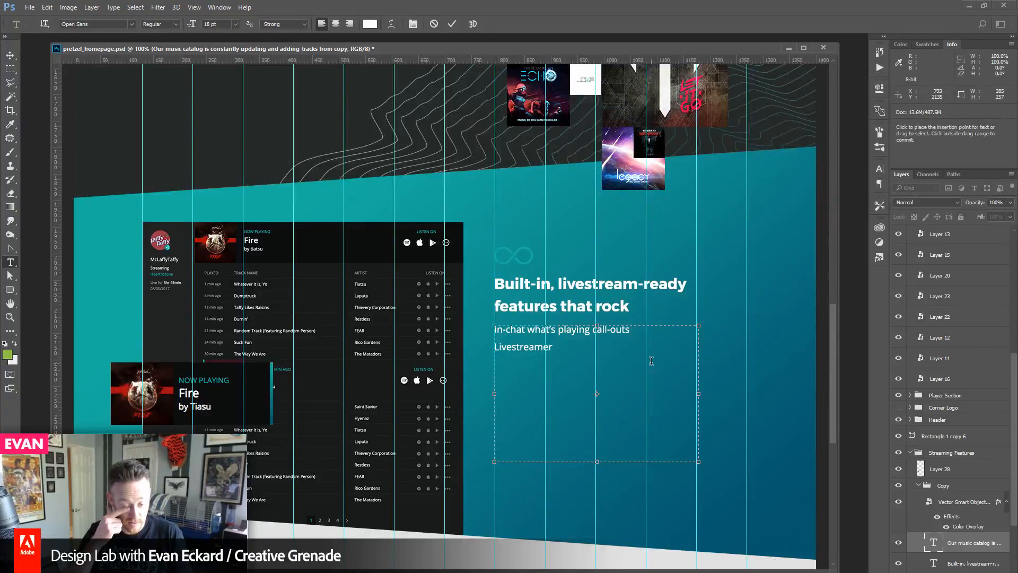
{"action": "key", "text": "End"}
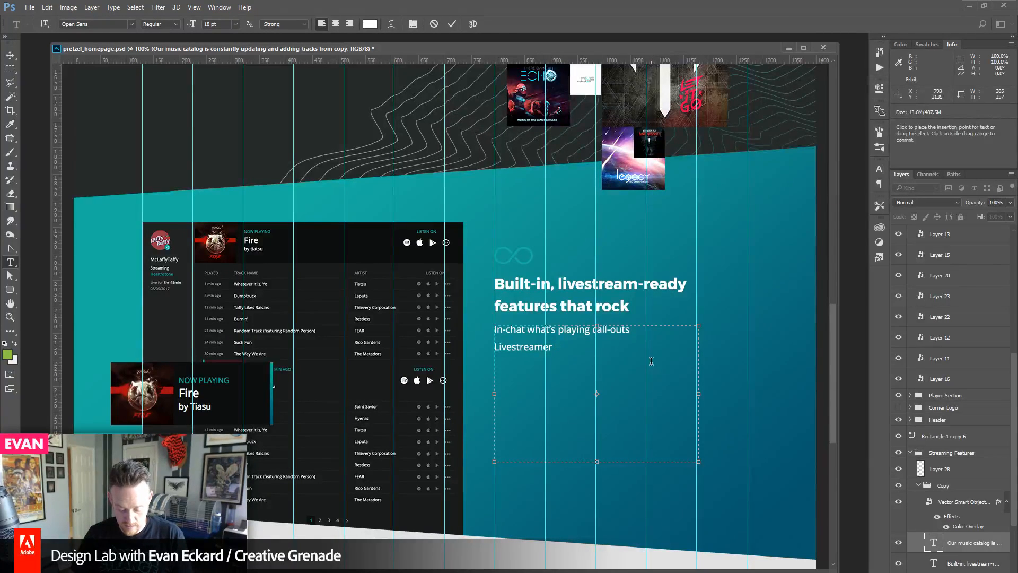
{"action": "type", "text": "h"}
{"action": "key", "text": "BackSpace"}
{"action": "key", "text": "BackSpace"}
{"action": "key", "text": "BackSpace"}
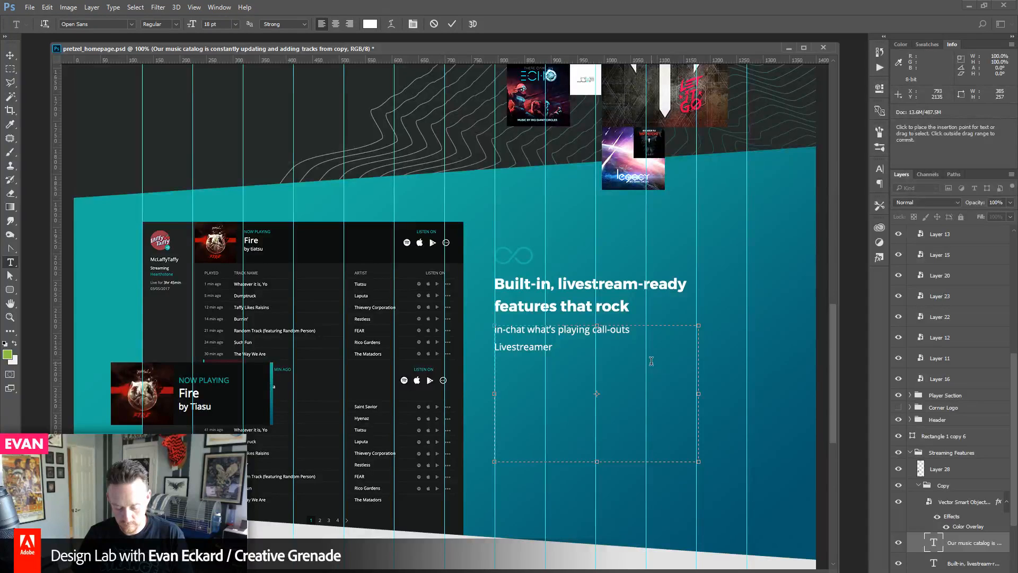
{"action": "type", "text": "music h"}
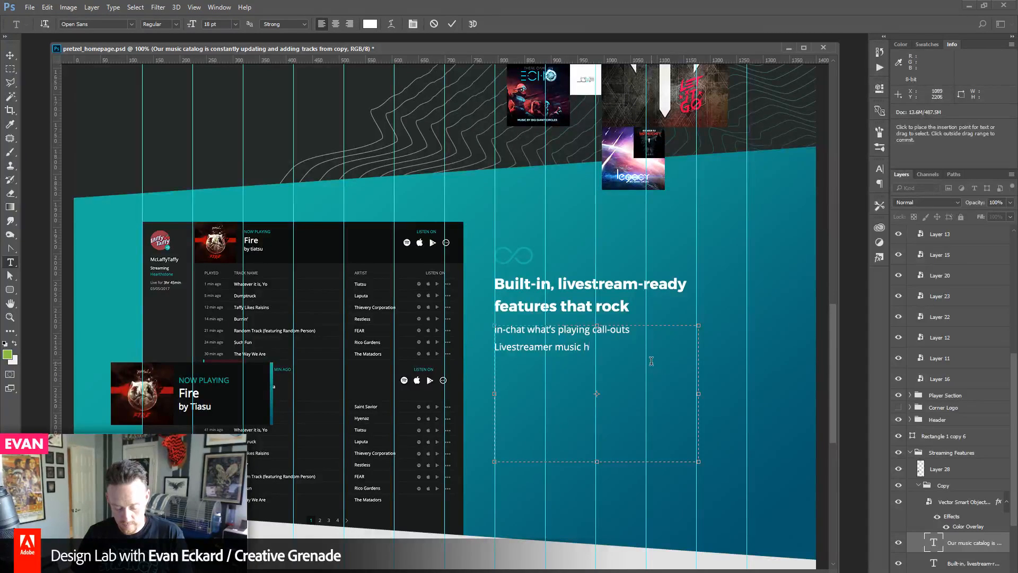
{"action": "type", "text": "istory"}
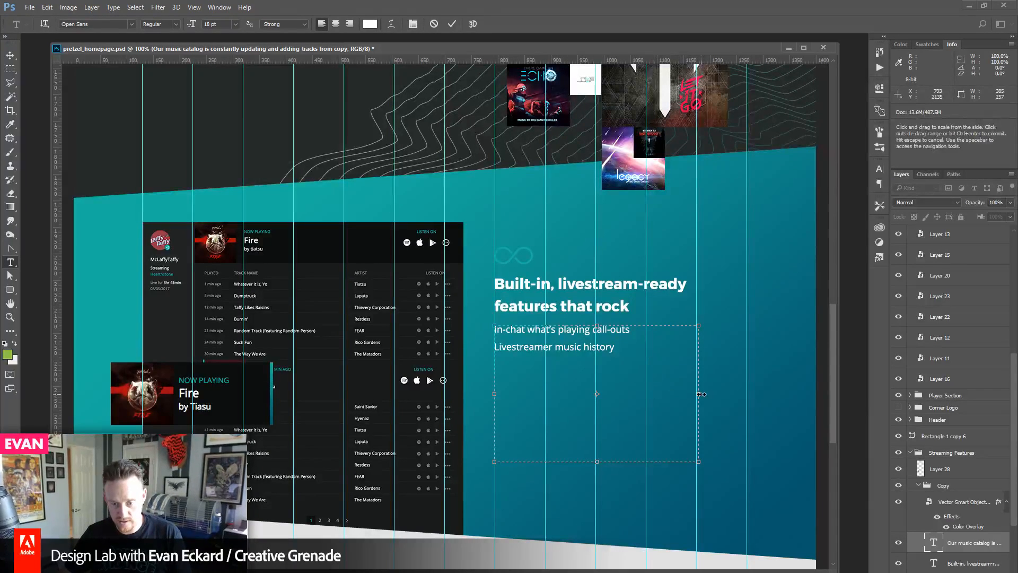
- Narrow the feature list's text box to about 381 px and add the line "Ready to go overlays"
{"action": "left_click_drag", "start_coordinate": [701, 394], "coordinate": [699, 396]}
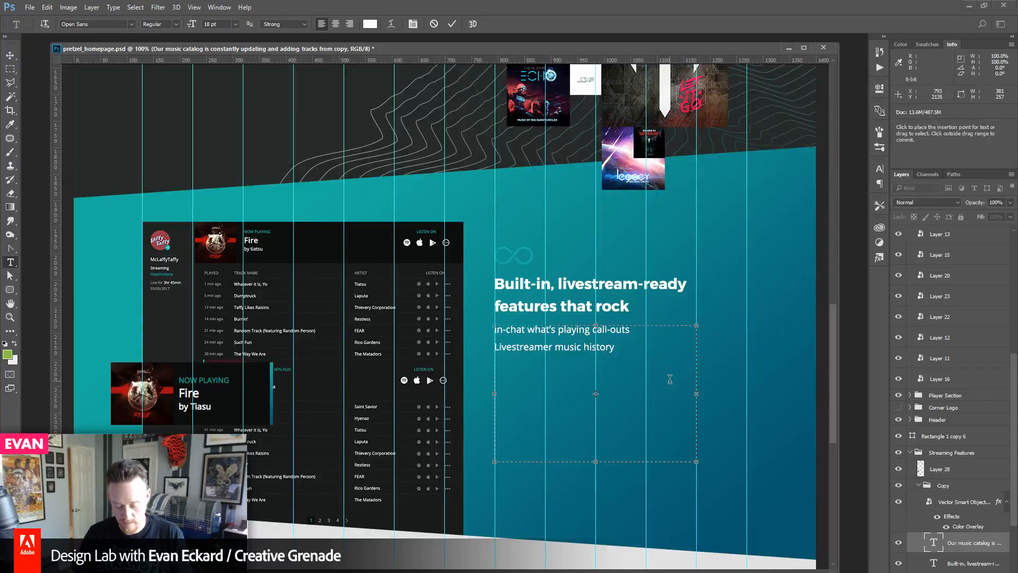
{"action": "key", "text": "Return"}
{"action": "type", "text": "Ready"}
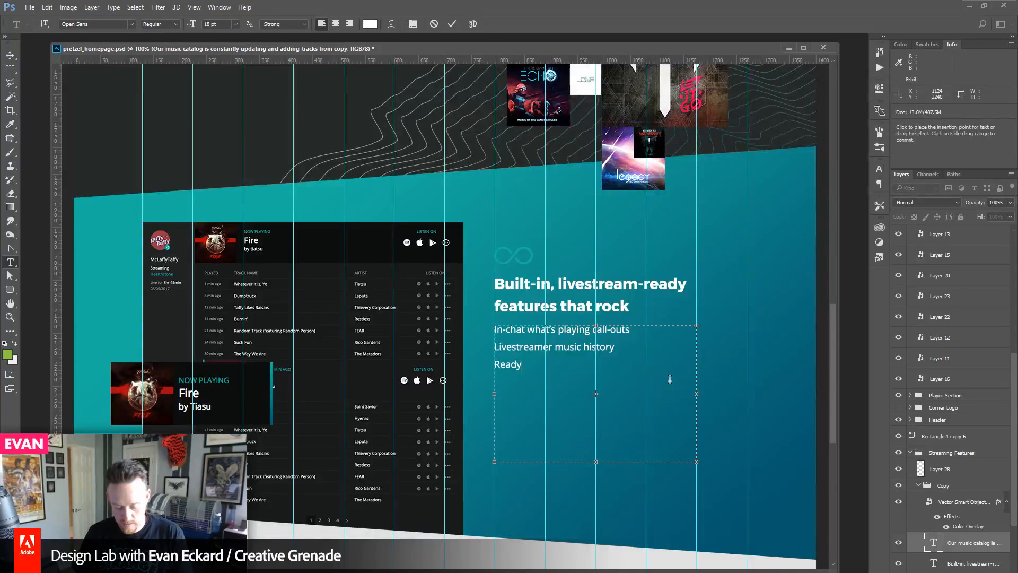
{"action": "type", "text": " to go overlays"}
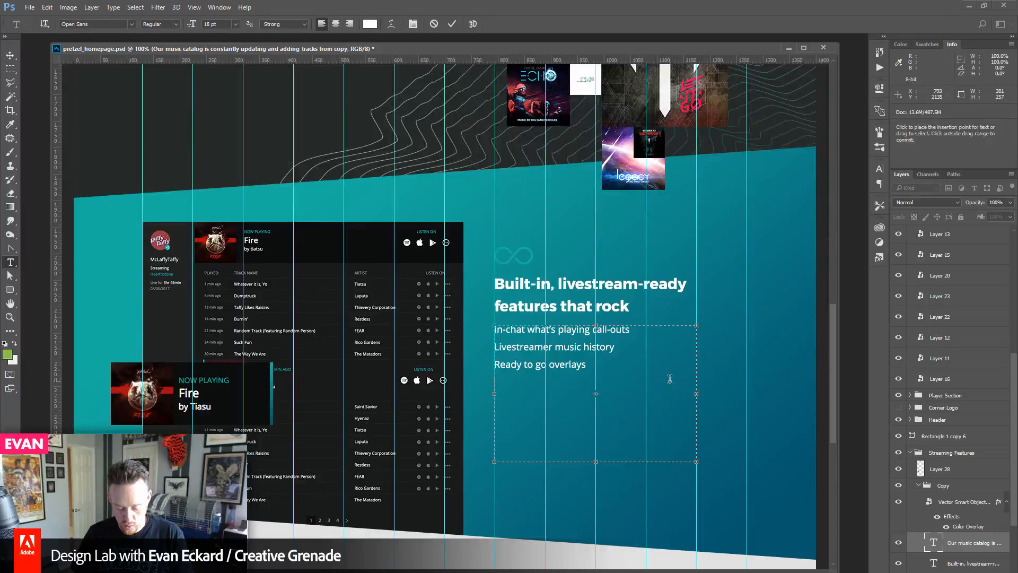
- Add the feature lines "Branded URL" and "Full control settings" to the list
{"action": "type", "text": "Branded"}
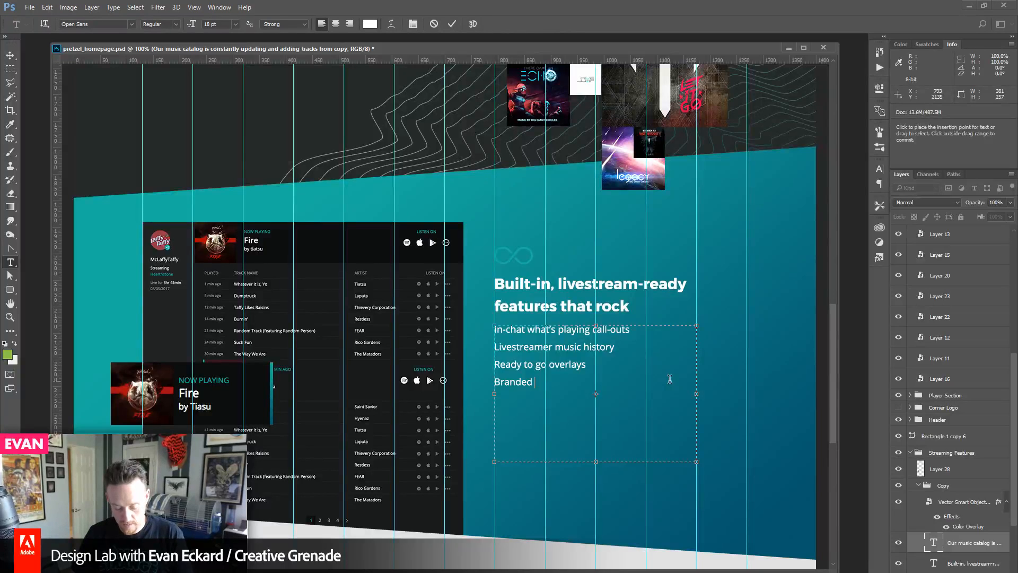
{"action": "type", "text": " URL"}
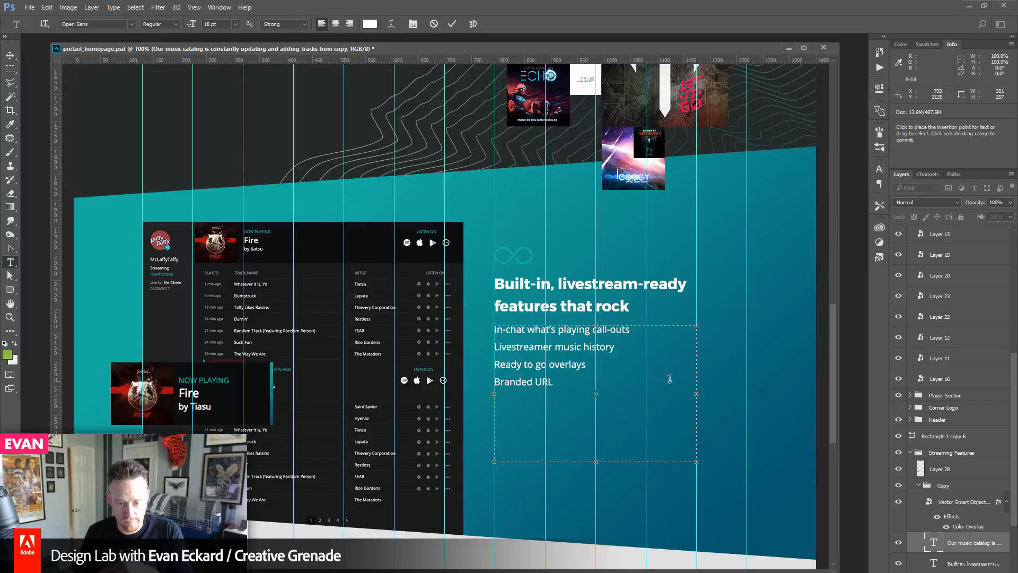
{"action": "key", "text": "Return"}
{"action": "type", "text": "Fu"}
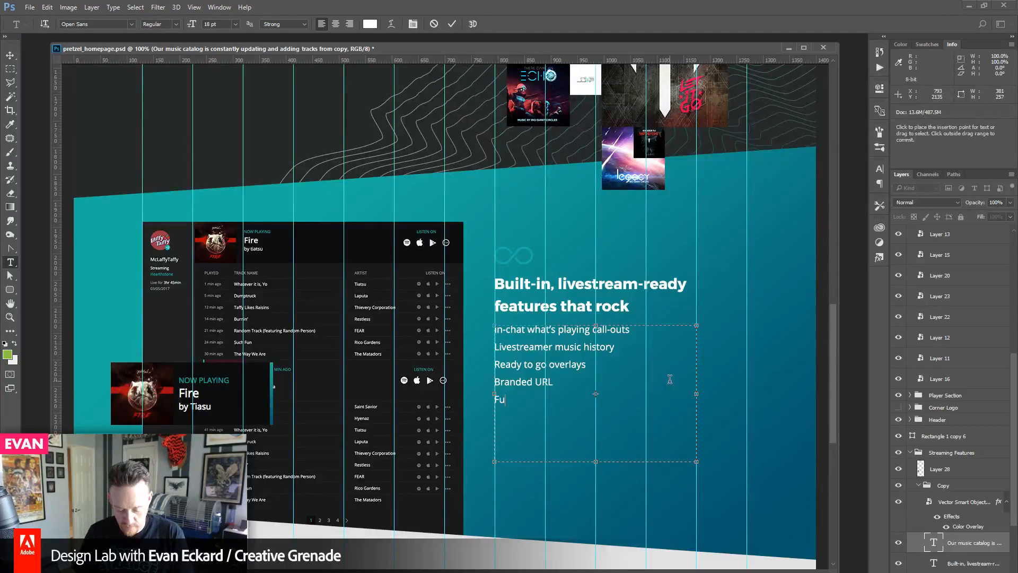
{"action": "type", "text": "ll control settings"}
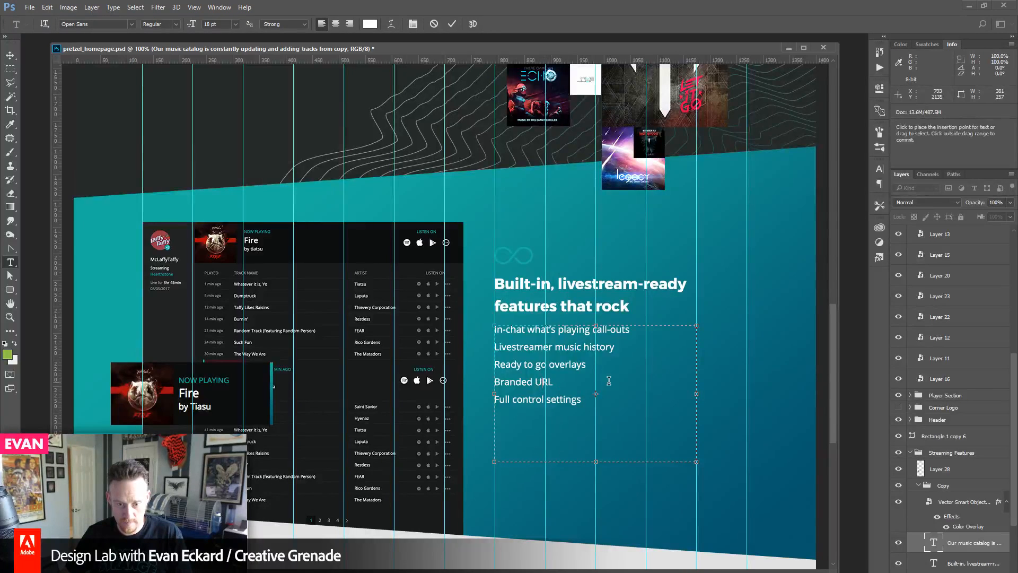
- Revise the feature lines to read "In-chat what's playing call-outs", "Ready-to-go overlays" and "Branded web address"
{"action": "key", "text": "shift+End"}
{"action": "type", "text": "web address"}
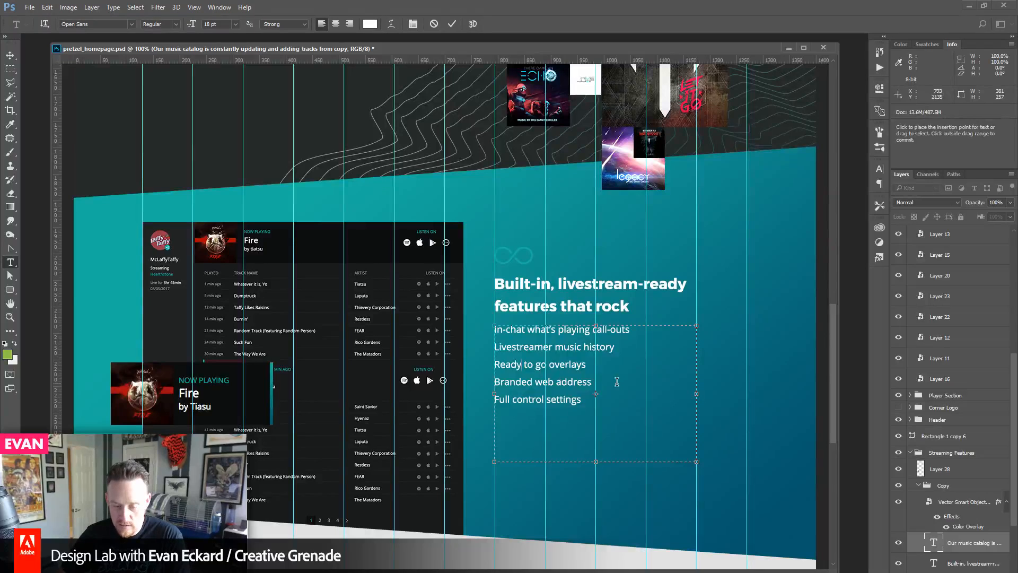
{"action": "key", "text": "Delete"}
{"action": "type", "text": "-"}
{"action": "key", "text": "Right"}
{"action": "key", "text": "Right"}
{"action": "key", "text": "Delete"}
{"action": "type", "text": "-"}
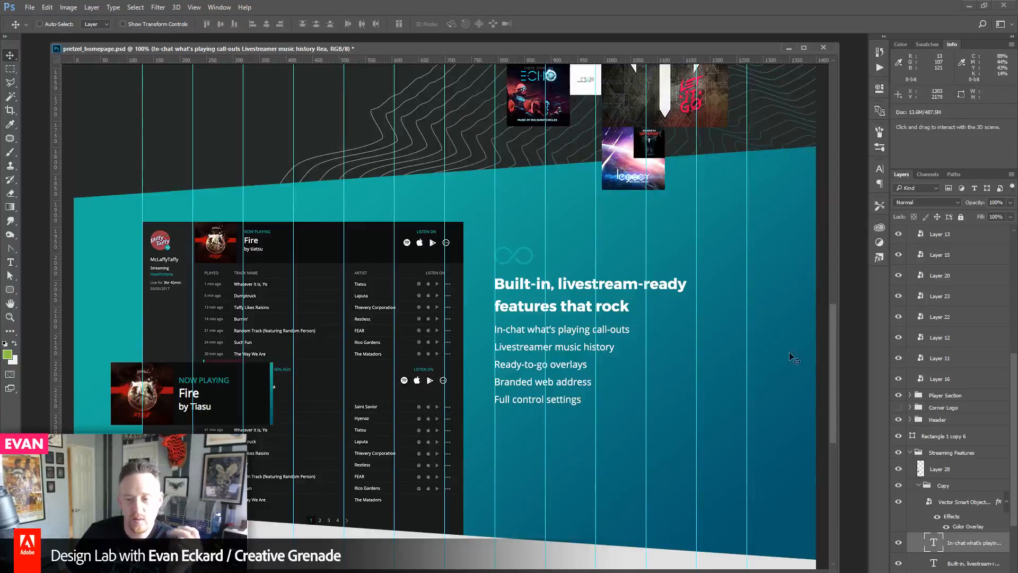
- Insert a "Features" item between Download and Premium in the header navigation and shift the navigation text back toward the last column guide
{"action": "left_click_drag", "start_coordinate": [832, 371], "coordinate": [831, 120]}
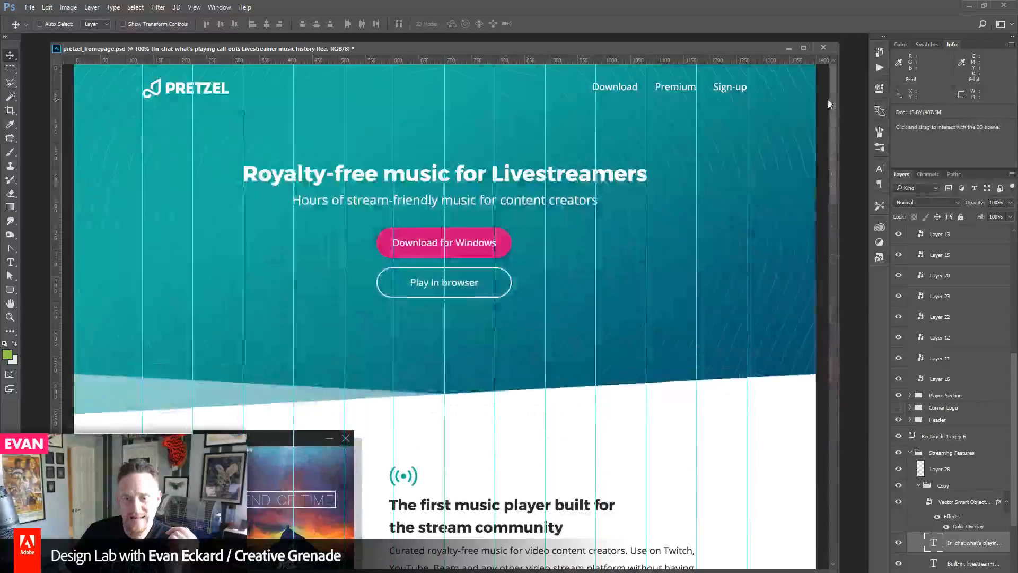
{"action": "left_click", "coordinate": [10, 263]}
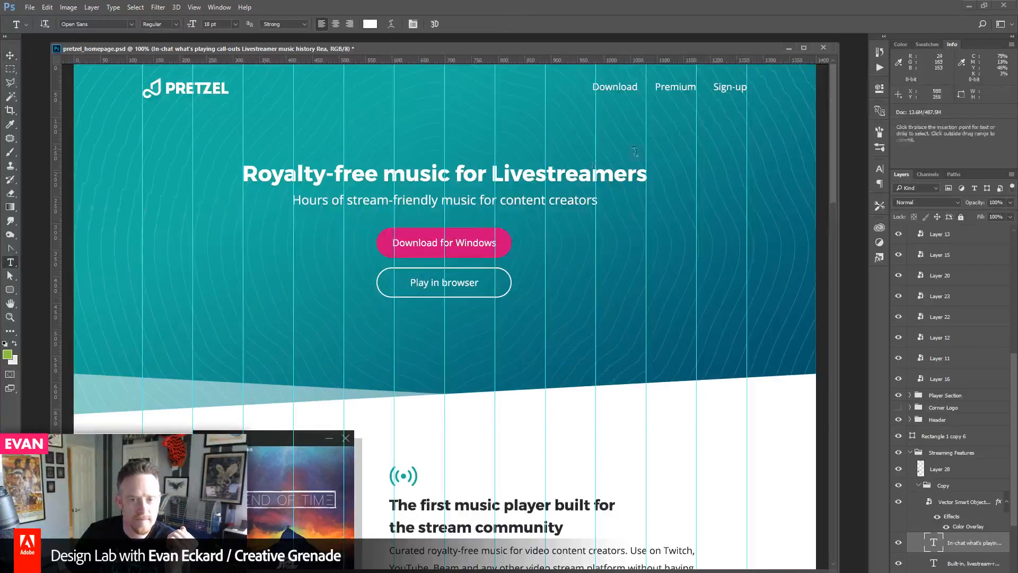
{"action": "left_click", "coordinate": [638, 87]}
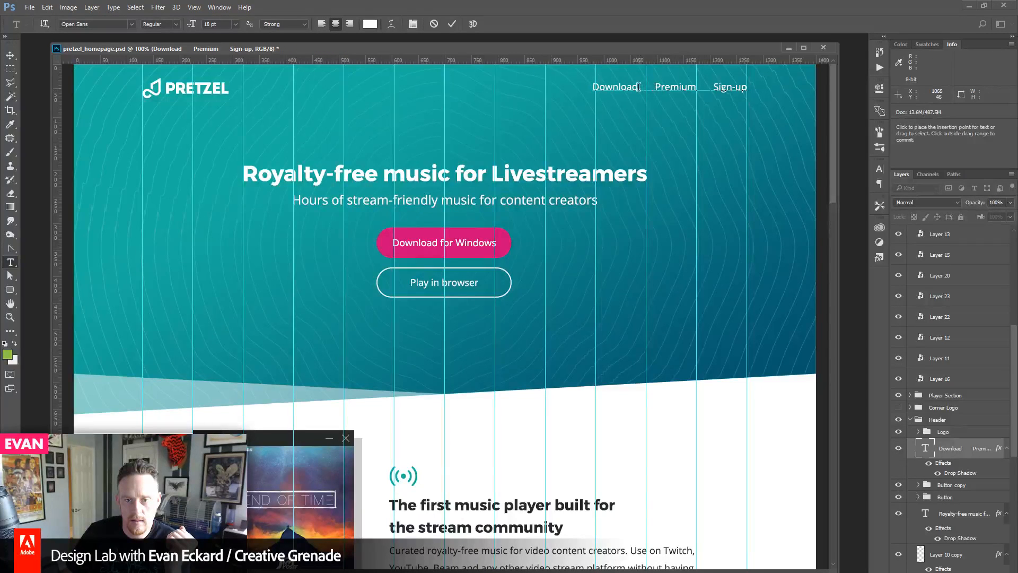
{"action": "left_click_drag", "start_coordinate": [639, 86], "coordinate": [691, 89]}
{"action": "key", "text": "ctrl+h"}
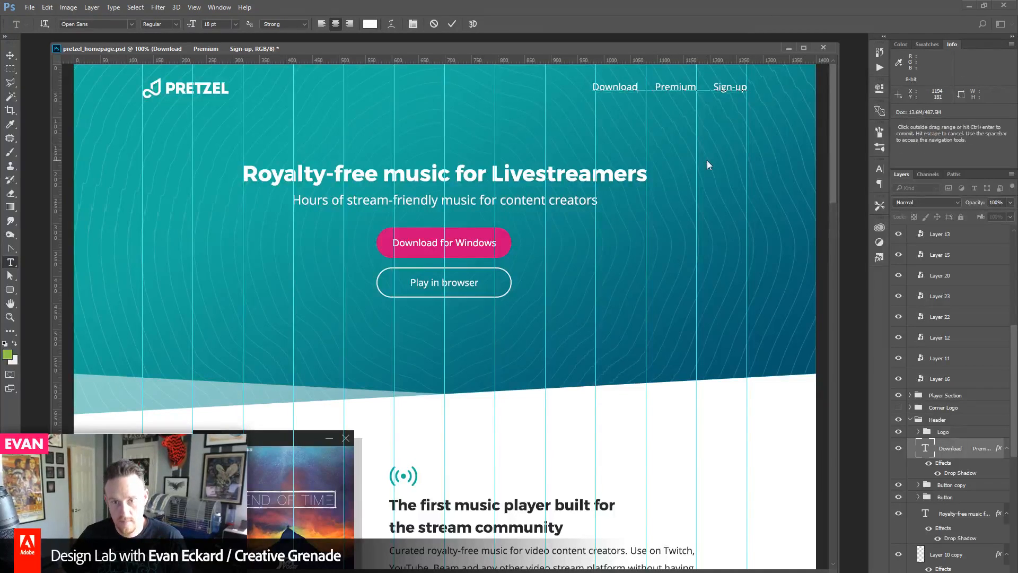
{"action": "type", "text": "Premium"}
{"action": "key", "text": "shift+Left"}
{"action": "key", "text": "shift+Left"}
{"action": "key", "text": "shift+Left"}
{"action": "key", "text": "shift+Left"}
{"action": "key", "text": "shift+Left"}
{"action": "key", "text": "shift+Left"}
{"action": "key", "text": "shift+Left"}
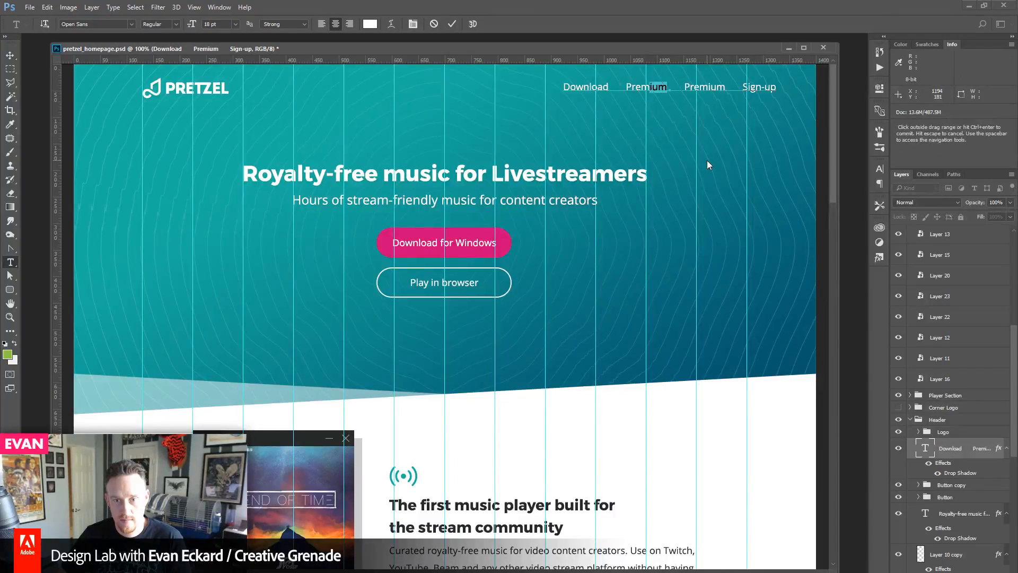
{"action": "type", "text": "Feature"}
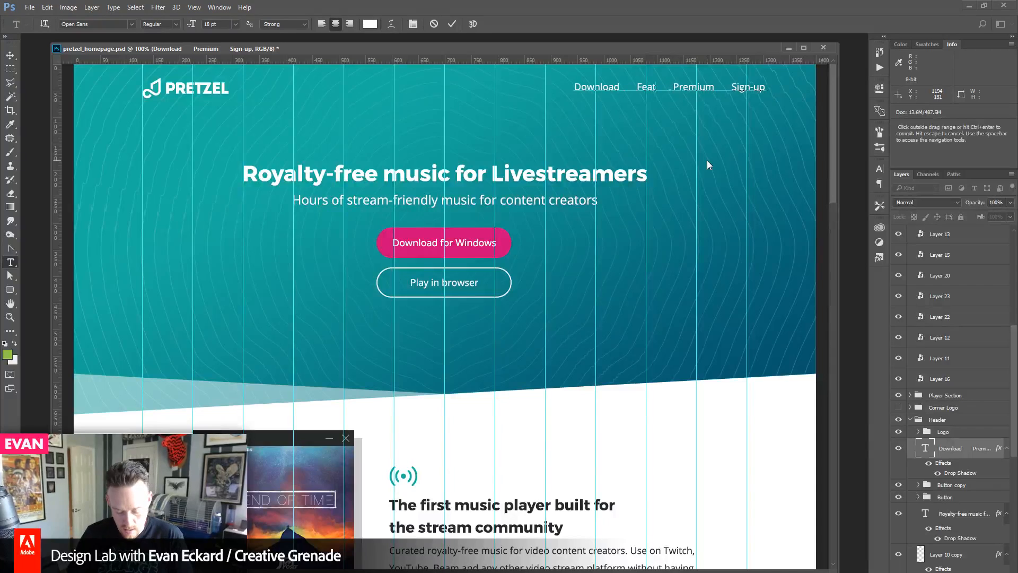
{"action": "type", "text": "s"}
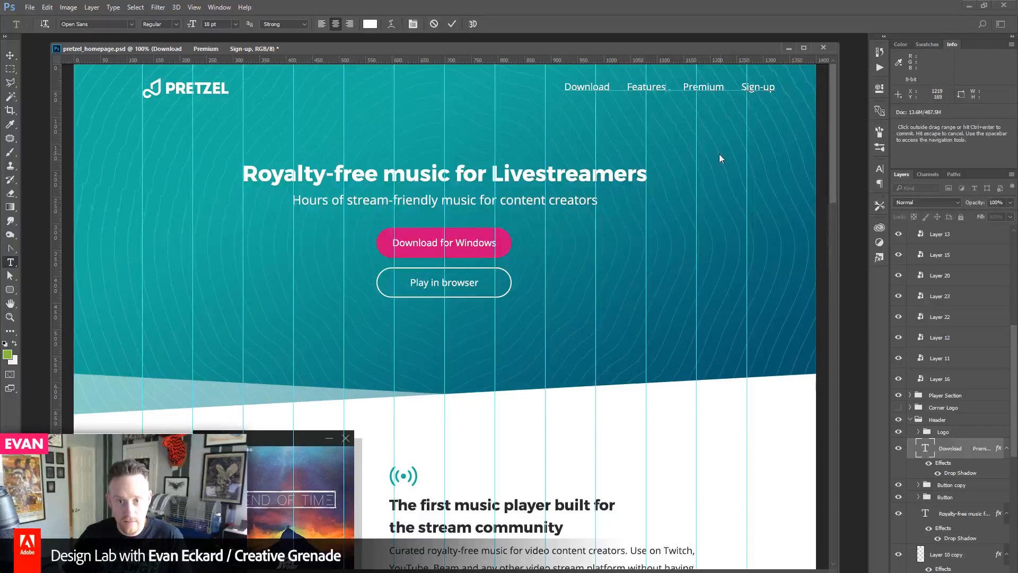
{"action": "left_click", "coordinate": [17, 53]}
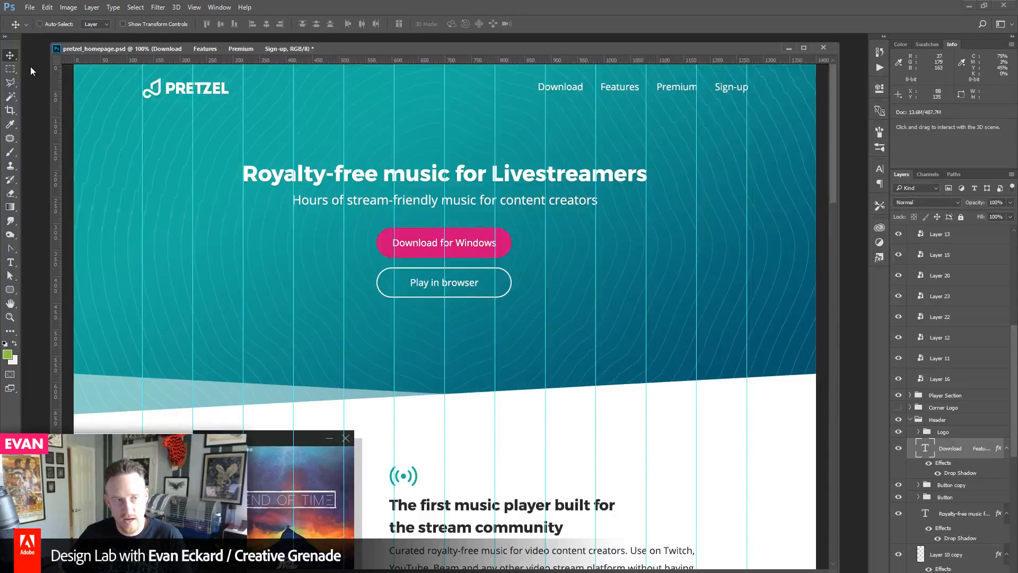
- Duplicate the outline shape of the Play in browser button and move the copy out of the button's group
{"action": "left_click", "coordinate": [48, 24]}
{"action": "left_click", "coordinate": [393, 288]}
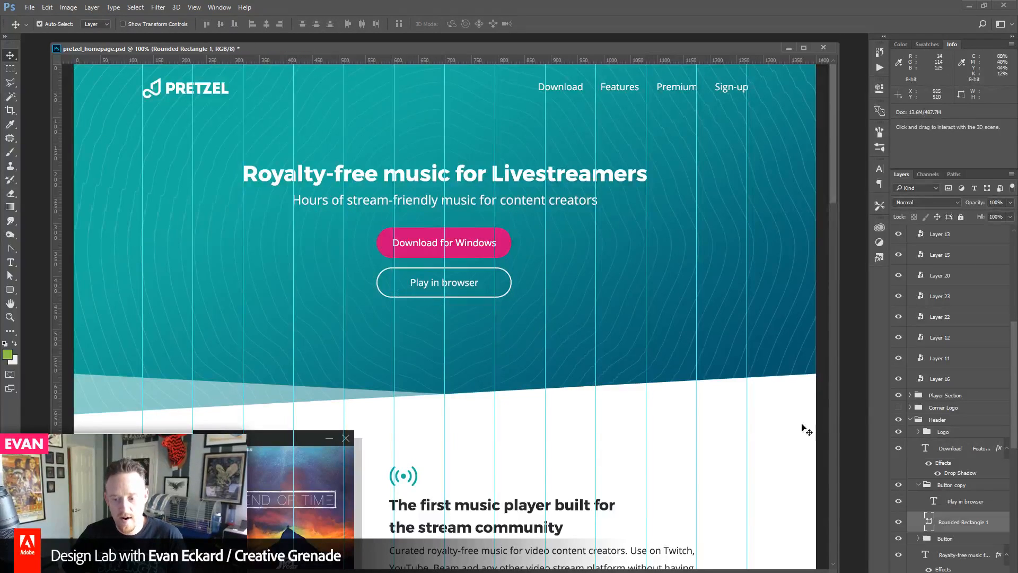
{"action": "key", "text": "ctrl+j"}
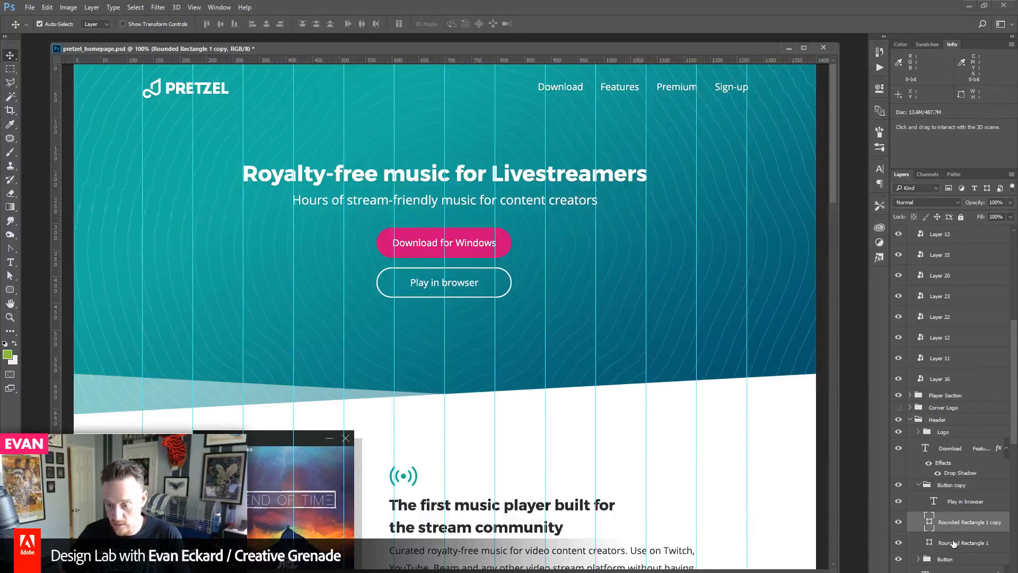
{"action": "left_click_drag", "start_coordinate": [961, 525], "coordinate": [949, 480]}
{"action": "left_click", "coordinate": [57, 27]}
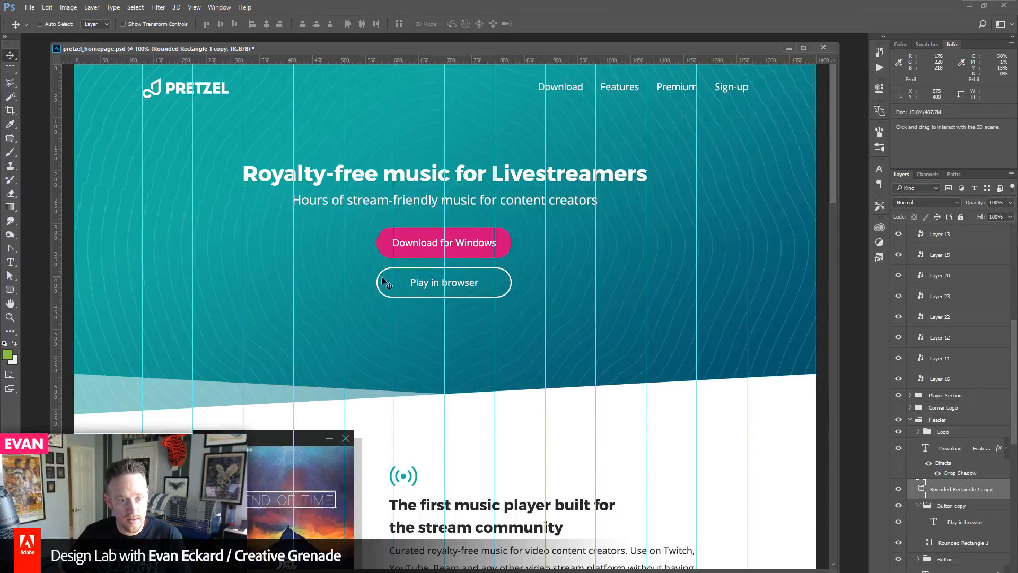
- Try to fit the duplicated outline around the Sign-up link by moving, shrinking and nudging it vertically
{"action": "left_click_drag", "start_coordinate": [387, 288], "coordinate": [695, 98]}
{"action": "key", "text": "ctrl+t"}
{"action": "key", "text": "Return"}
{"action": "key", "text": "Down"}
{"action": "key", "text": "Down"}
{"action": "key", "text": "Down"}
{"action": "key", "text": "Down"}
{"action": "key", "text": "Down"}
{"action": "key", "text": "Down"}
{"action": "key", "text": "Down"}
{"action": "key", "text": "Down"}
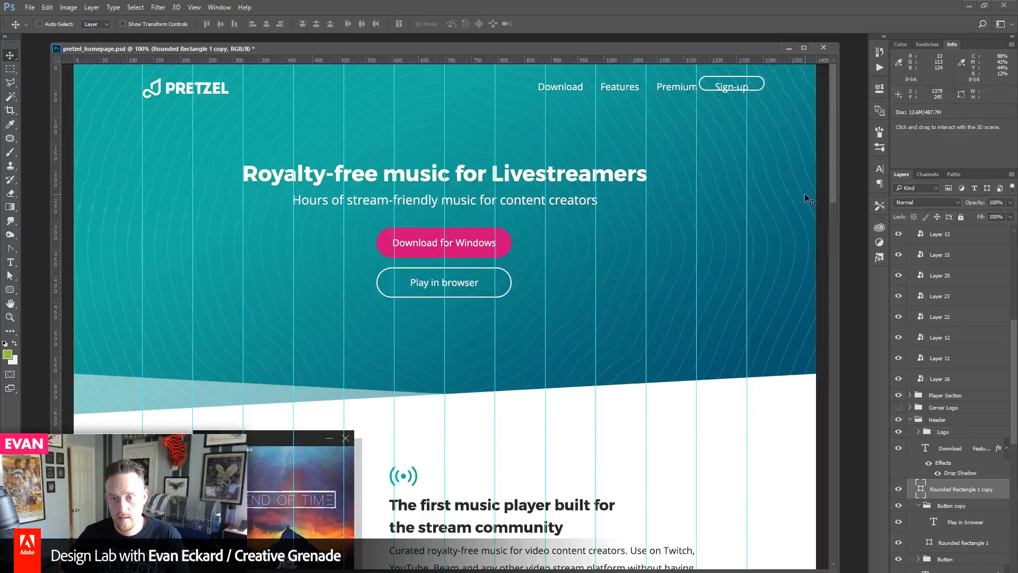
{"action": "key", "text": "Up"}
{"action": "key", "text": "Up"}
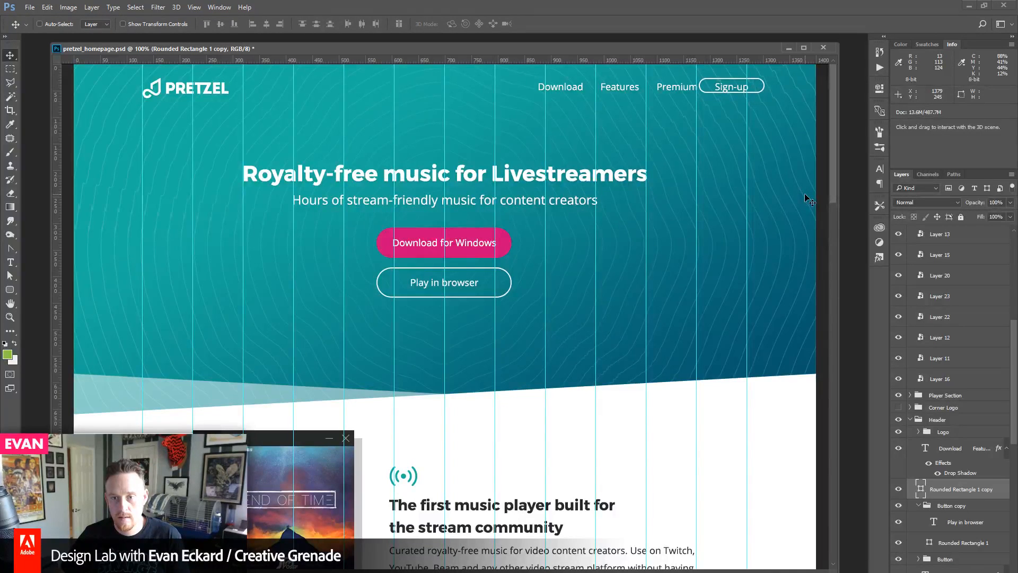
{"action": "key", "text": "Down"}
{"action": "key", "text": "Down"}
{"action": "key", "text": "Up"}
{"action": "key", "text": "Up"}
{"action": "key", "text": "ctrl"}
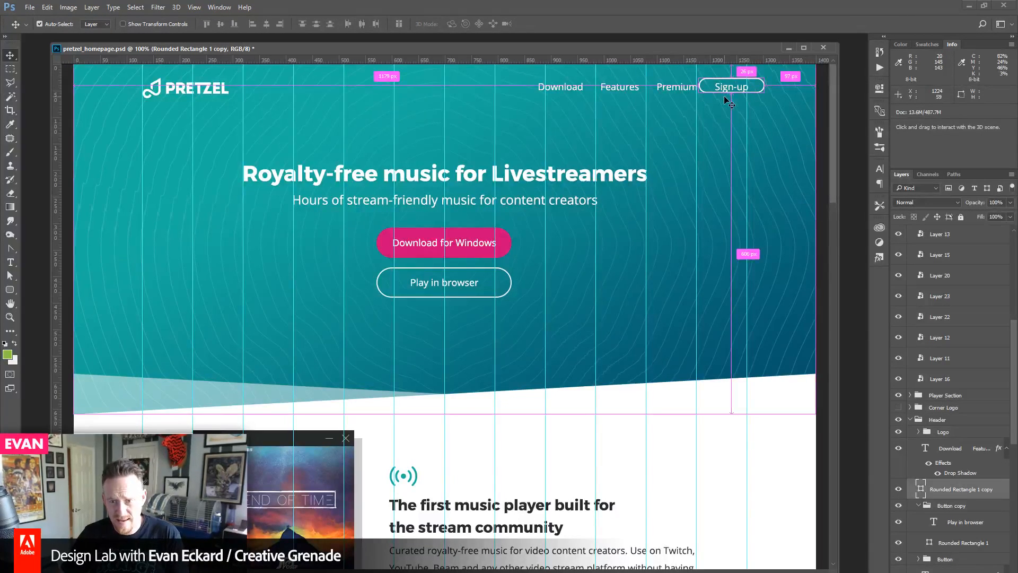
{"action": "key", "text": "ctrl+t"}
{"action": "left_click_drag", "start_coordinate": [732, 94], "coordinate": [734, 108]}
{"action": "key", "text": "Escape"}
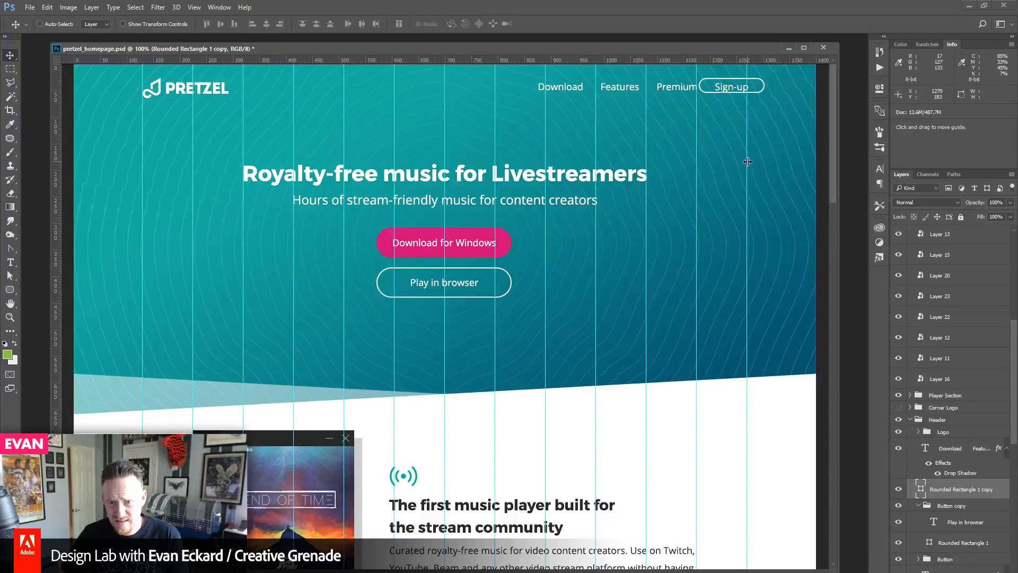
- Replace the duplicated outline with a new rounded rectangle around Sign-up, using a 200 px radius and measuring about 100 × 43 px
{"action": "left_click", "coordinate": [9, 316]}
{"action": "left_click", "coordinate": [624, 164]}
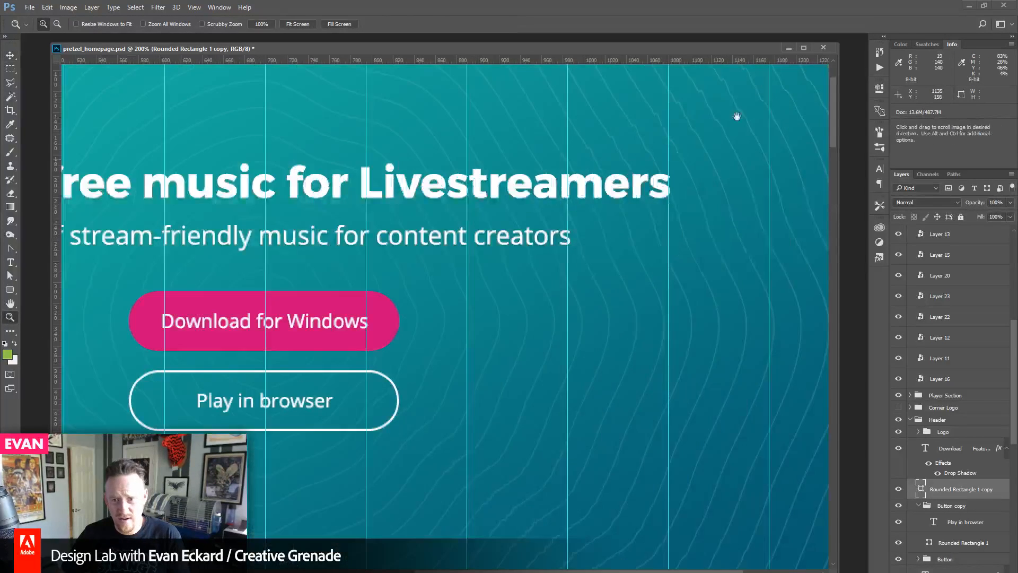
{"action": "left_click_drag", "start_coordinate": [732, 122], "coordinate": [530, 240]}
{"action": "key", "text": "u"}
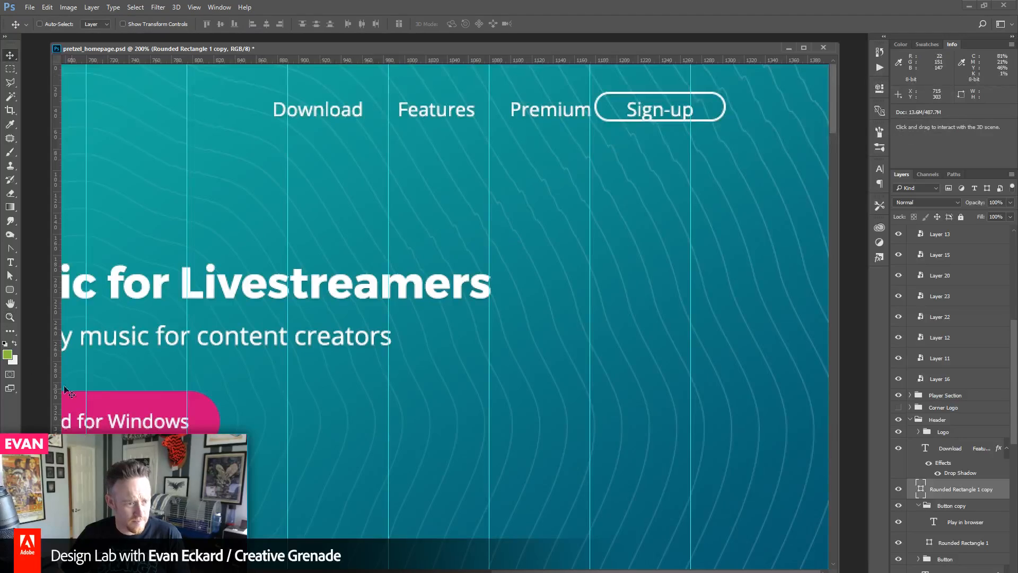
{"action": "left_click", "coordinate": [11, 290]}
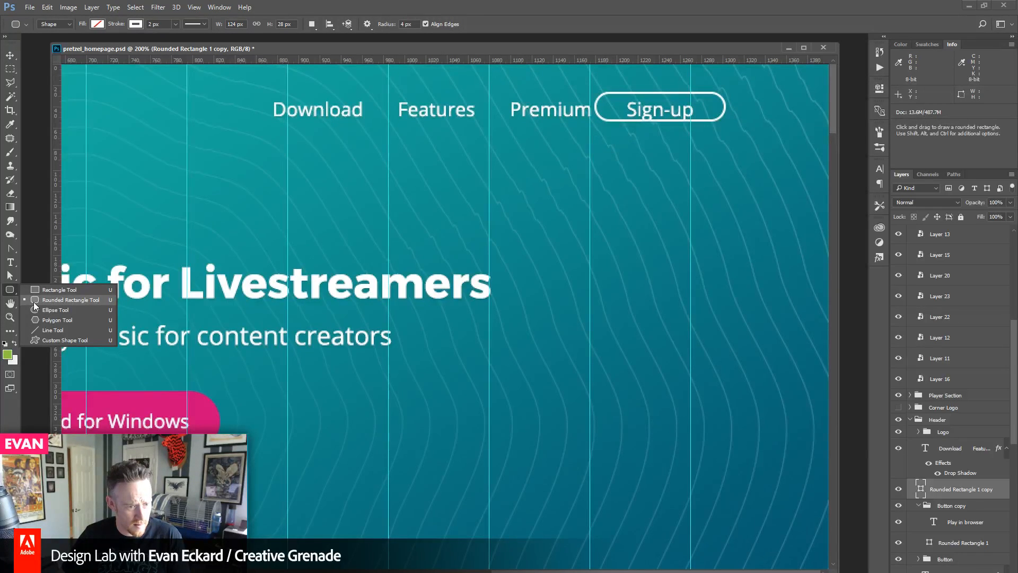
{"action": "left_click", "coordinate": [63, 300]}
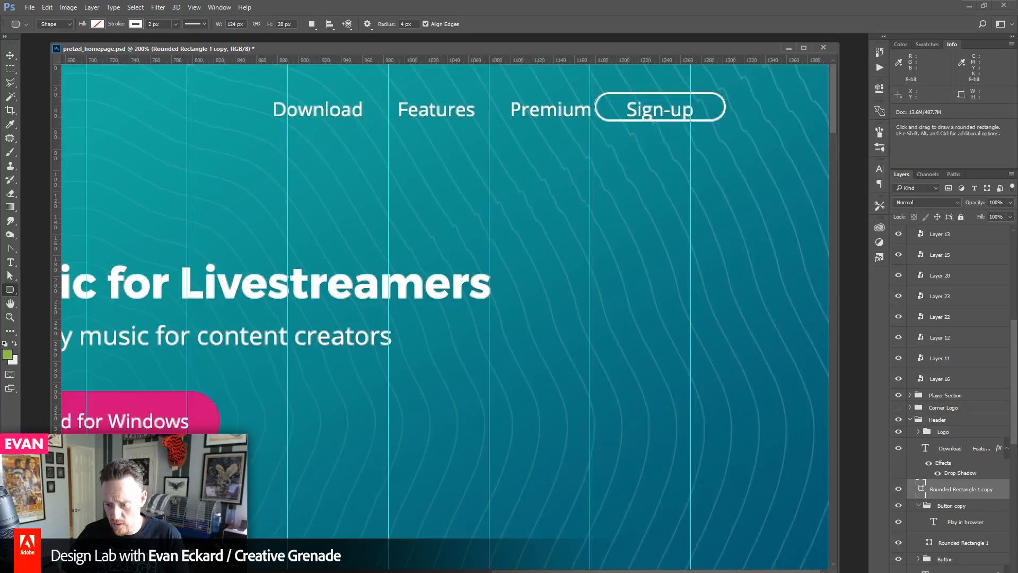
{"action": "key", "text": "Delete"}
{"action": "left_click", "coordinate": [407, 24]}
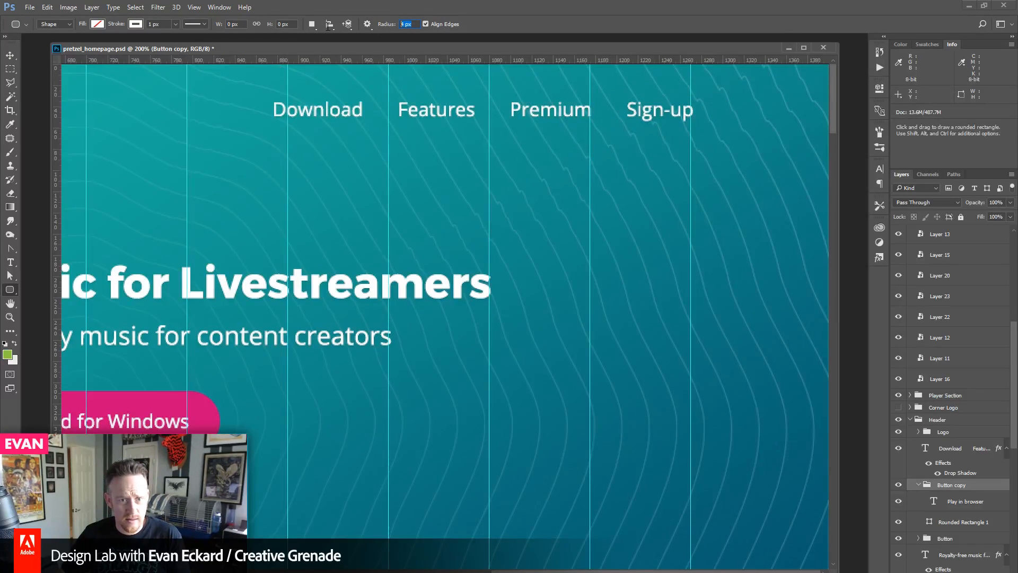
{"action": "type", "text": "200"}
{"action": "key", "text": "Tab"}
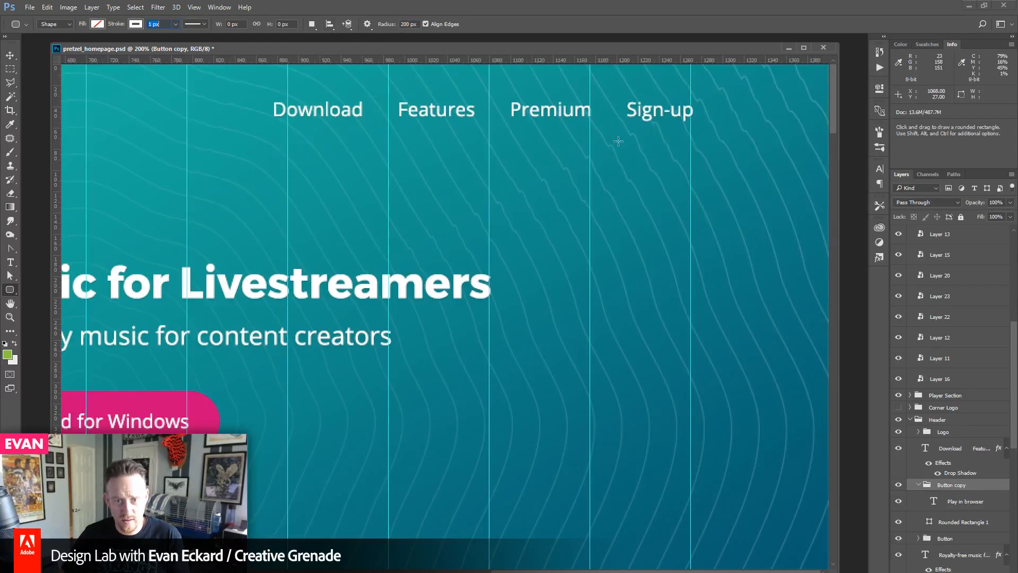
{"action": "left_click_drag", "start_coordinate": [608, 89], "coordinate": [714, 135]}
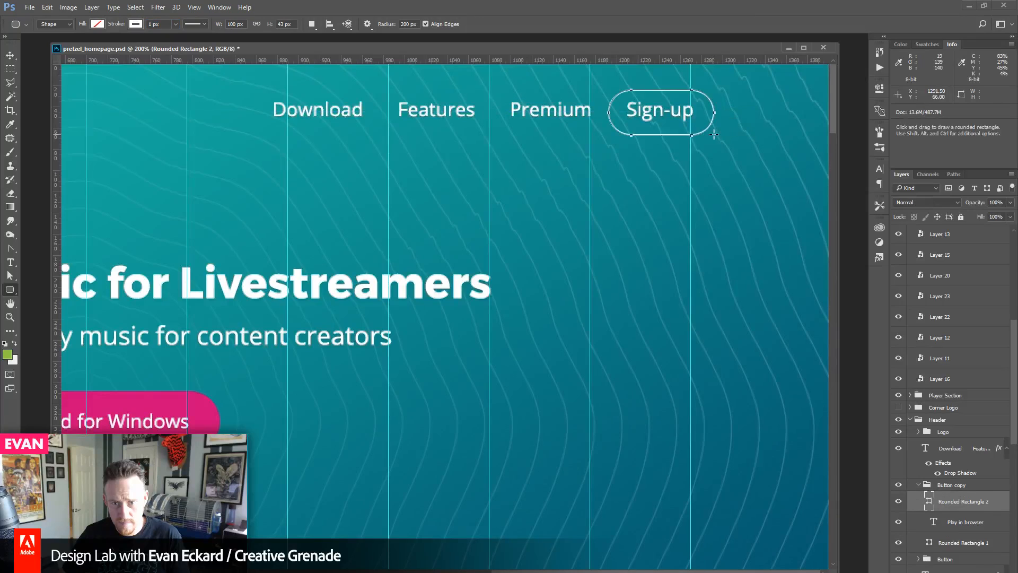
- Shift the new rounded outline left so its right edge meets the last column guide
{"action": "key", "text": "v"}
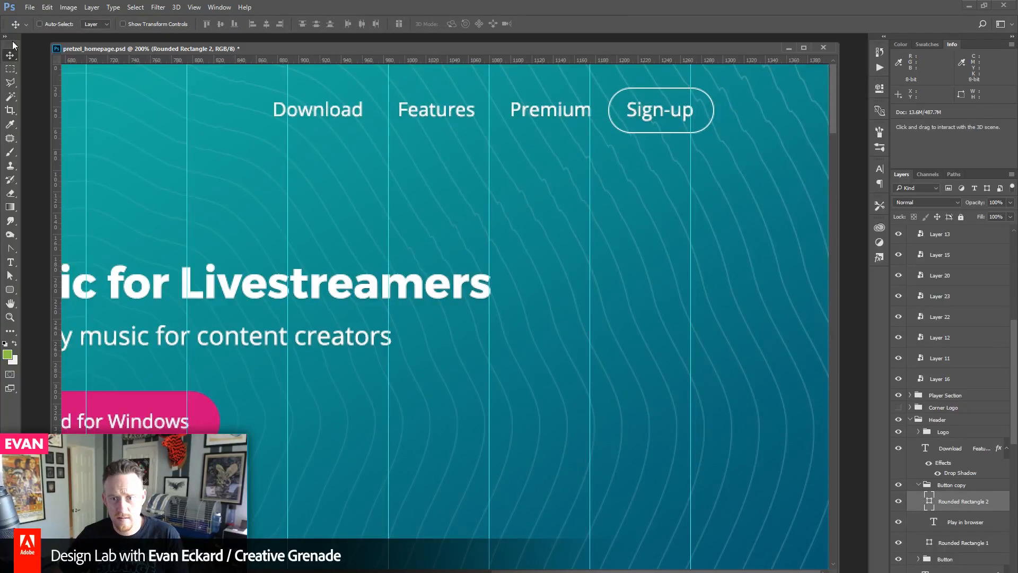
{"action": "key", "text": "shift+Left"}
{"action": "key", "text": "shift+Left"}
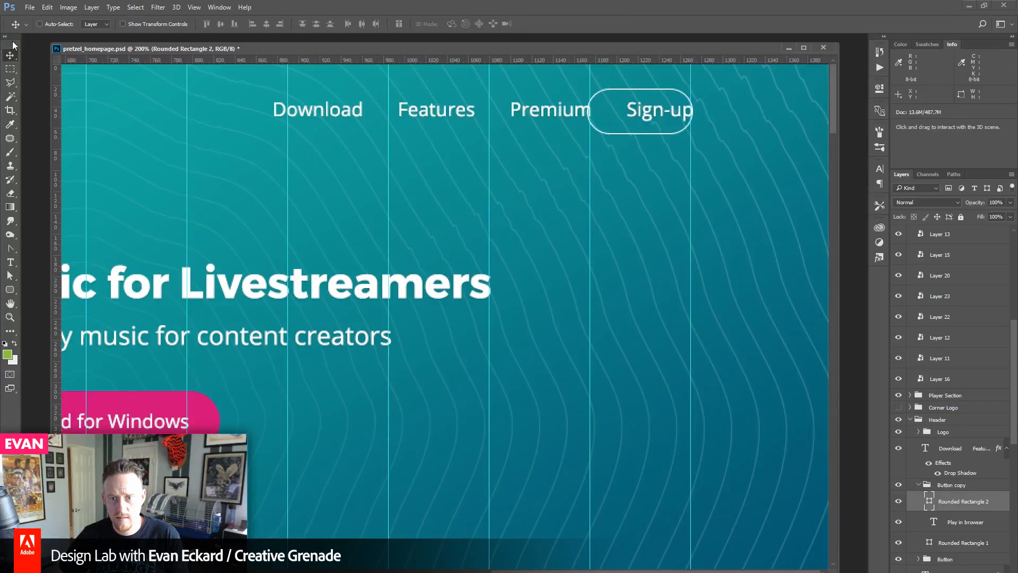
- Copy the shape attributes of the Play in browser outline and paste them onto the new outline around Sign-up
{"action": "left_click", "coordinate": [46, 23]}
{"action": "left_click_drag", "start_coordinate": [173, 490], "coordinate": [182, 432]}
{"action": "left_click", "coordinate": [950, 543]}
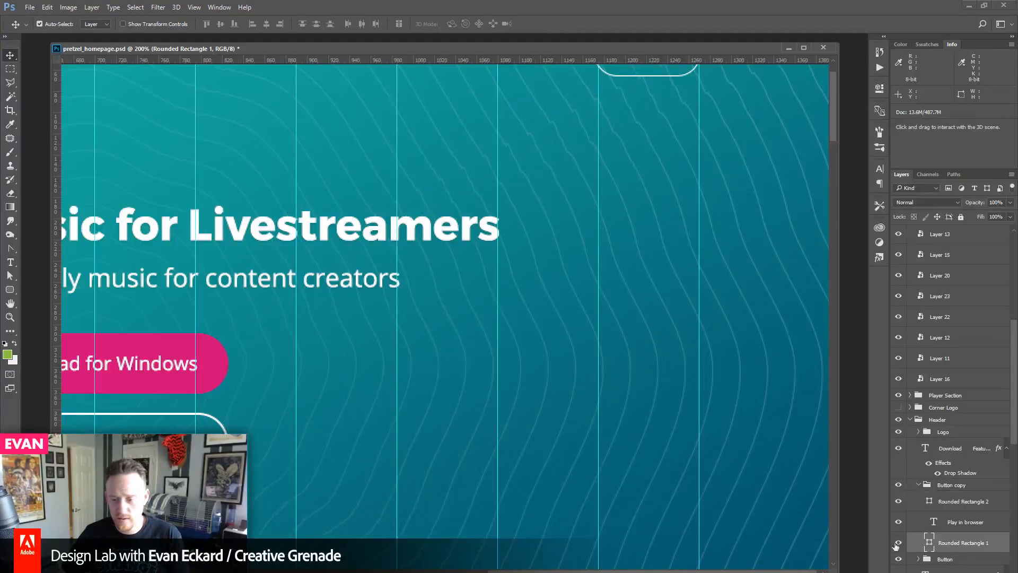
{"action": "right_click", "coordinate": [949, 541]}
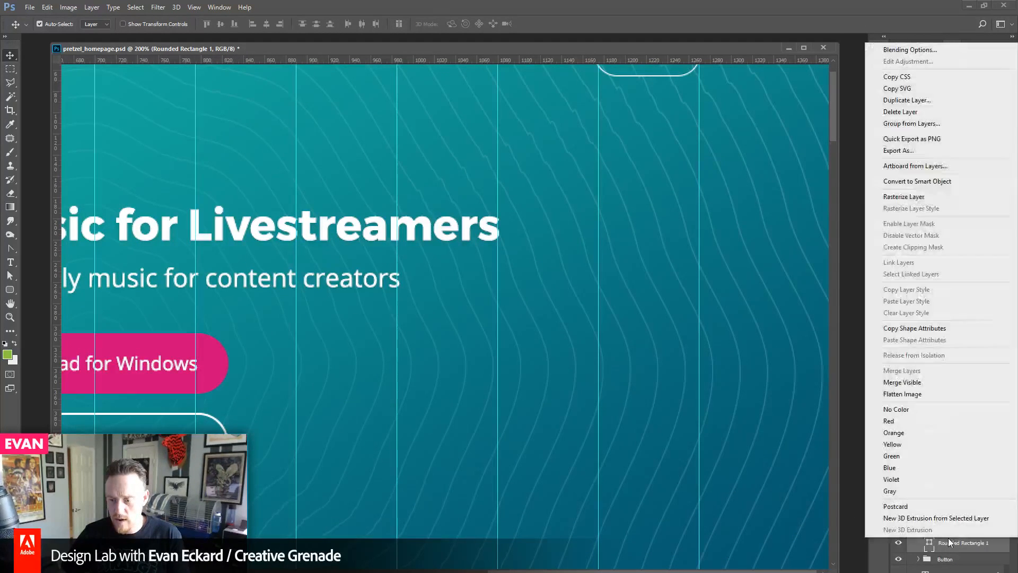
{"action": "left_click", "coordinate": [942, 327]}
{"action": "scroll", "coordinate": [685, 276], "scroll_direction": "up", "scroll_amount": 2}
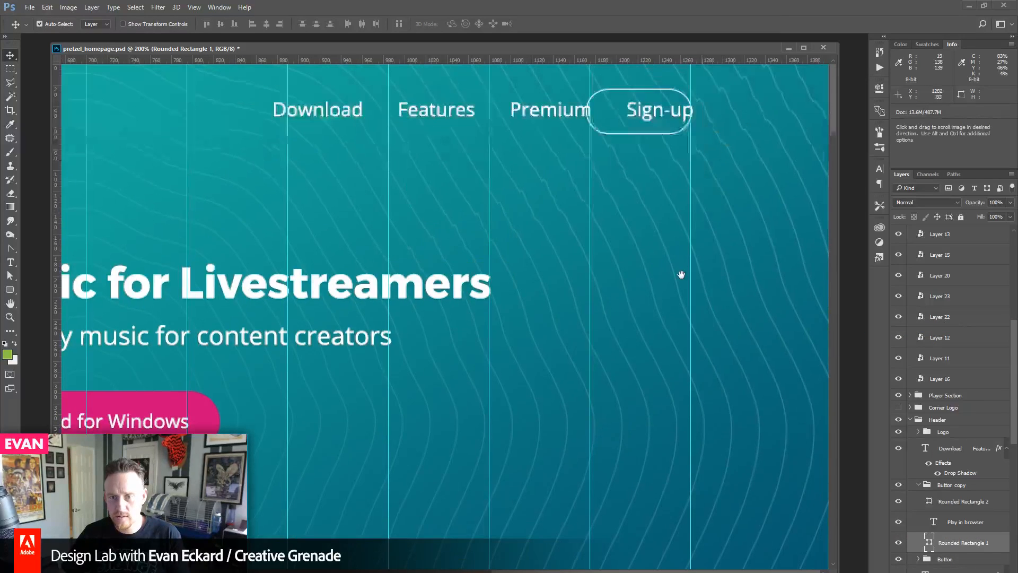
{"action": "left_click", "coordinate": [626, 132]}
{"action": "right_click", "coordinate": [953, 502]}
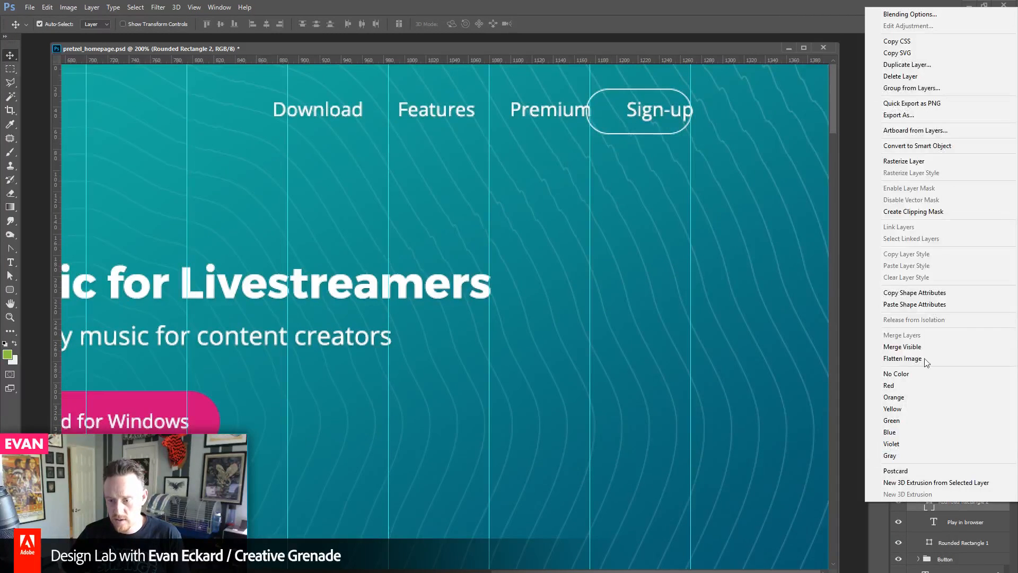
{"action": "left_click", "coordinate": [913, 294]}
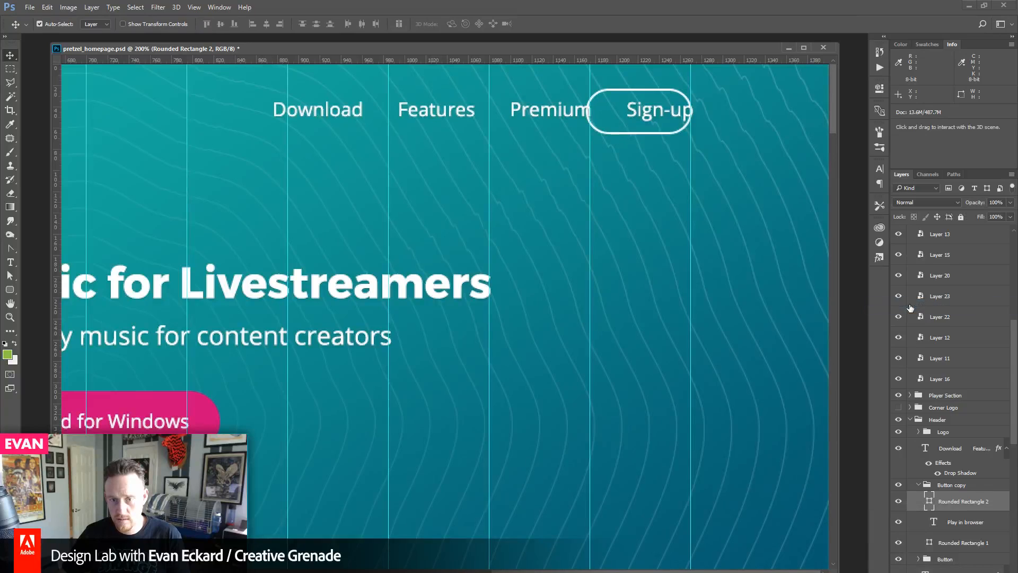
- Remove "Sign-up" and its leading spaces from the navigation text and change "Premium" to "Go Premium"
{"action": "left_click", "coordinate": [10, 262]}
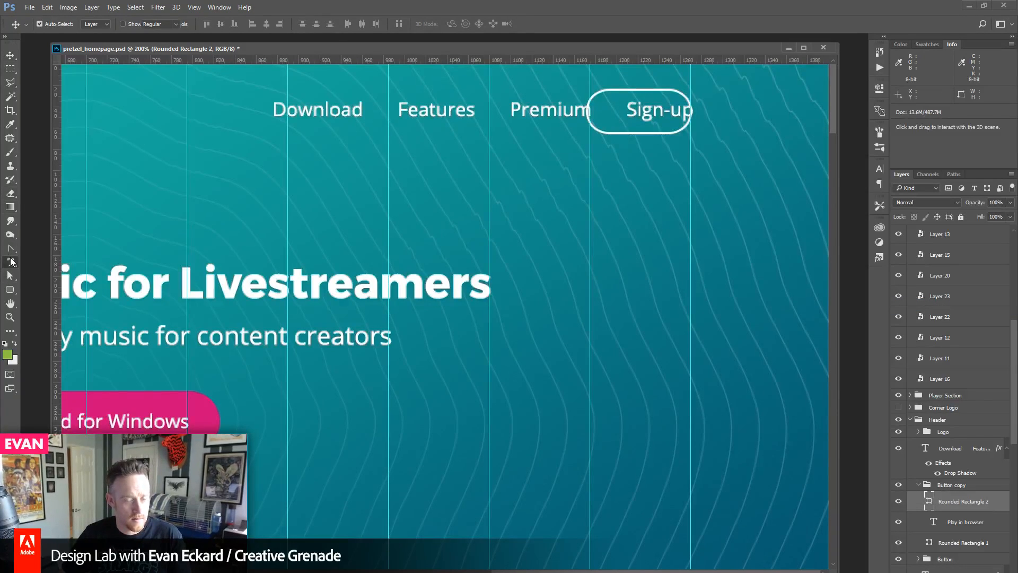
{"action": "left_click_drag", "start_coordinate": [629, 106], "coordinate": [693, 110]}
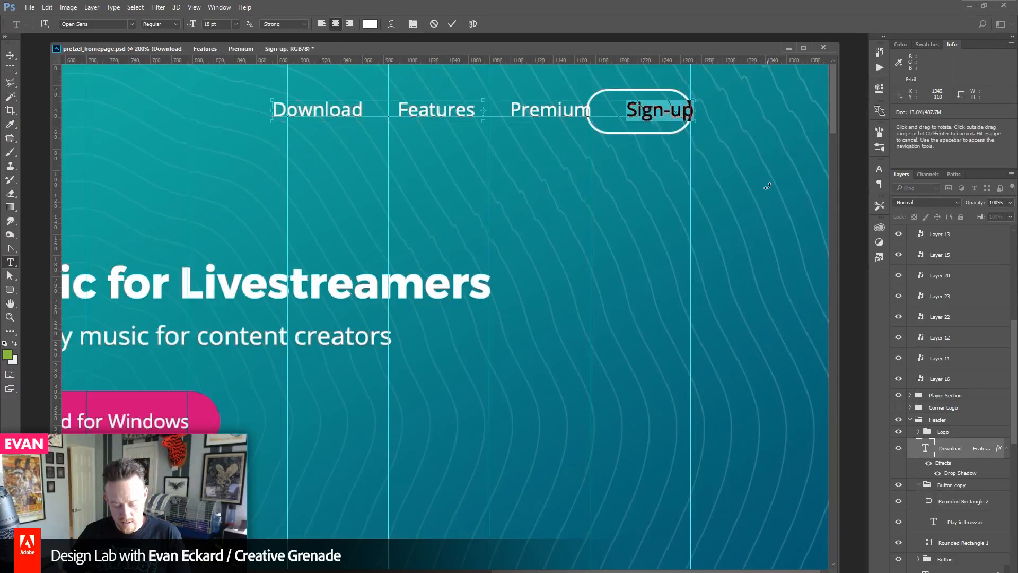
{"action": "key", "text": "BackSpace"}
{"action": "key", "text": "BackSpace"}
{"action": "key", "text": "BackSpace"}
{"action": "key", "text": "BackSpace"}
{"action": "key", "text": "BackSpace"}
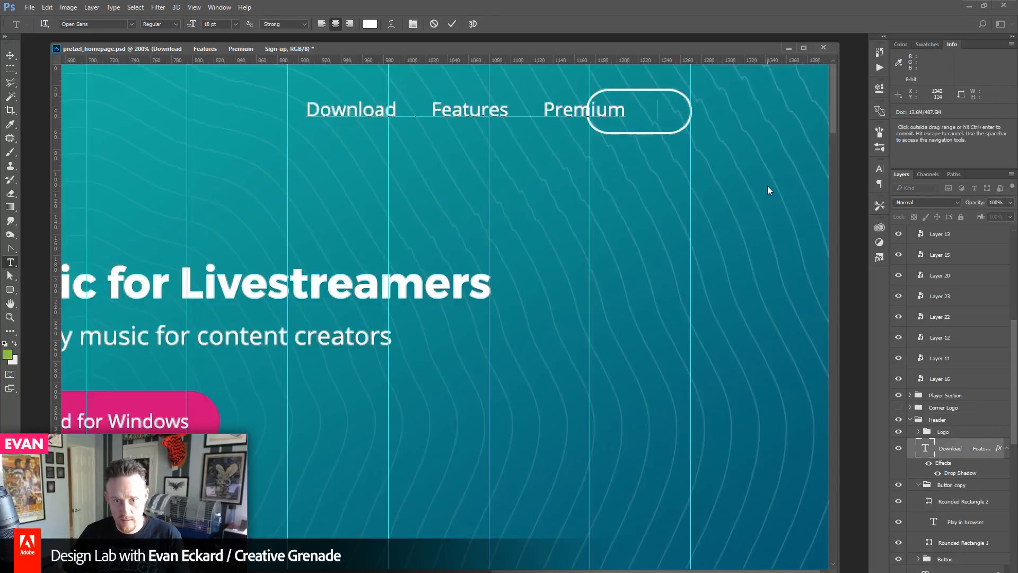
{"action": "key", "text": "BackSpace"}
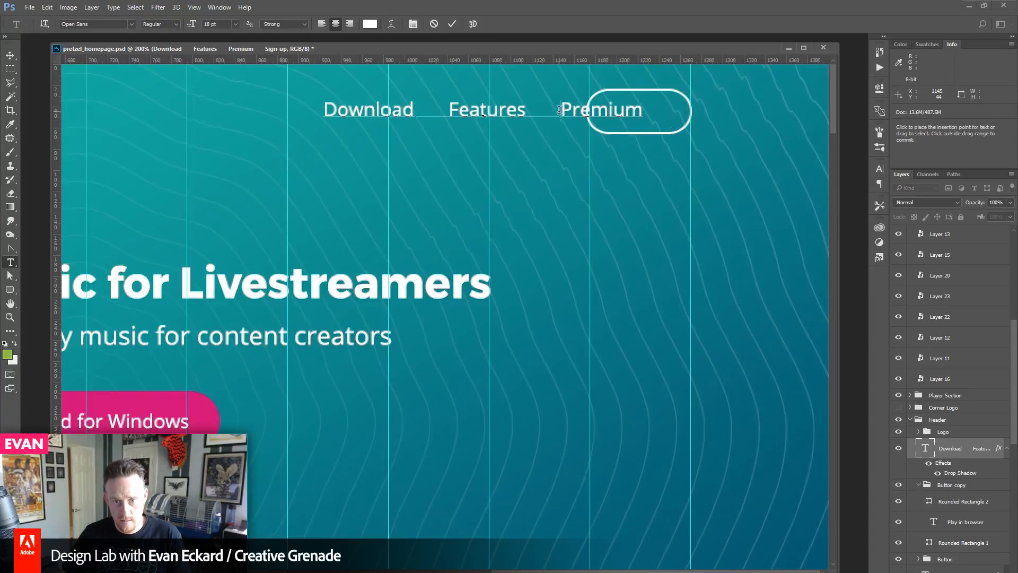
{"action": "type", "text": "Go"}
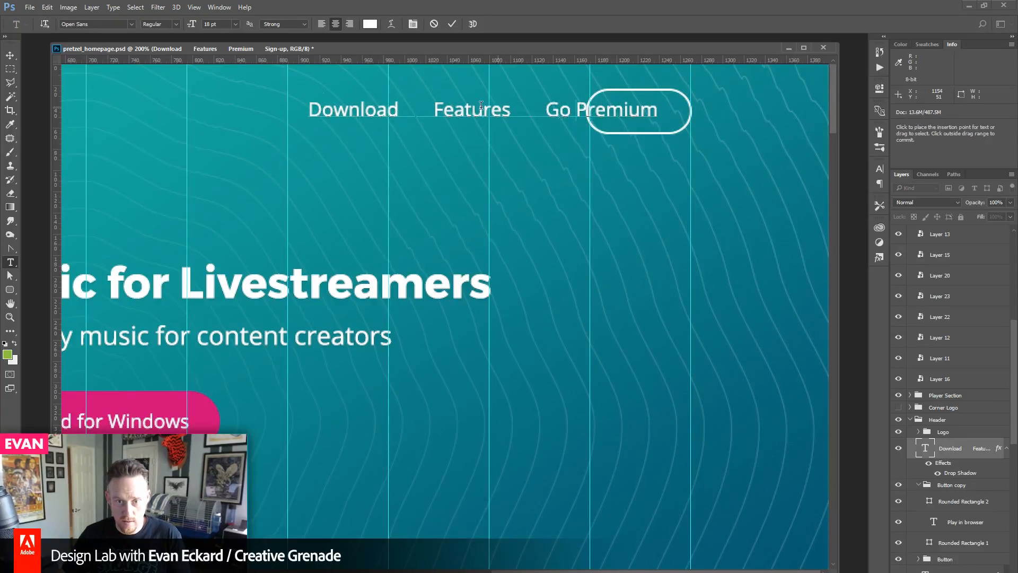
- Move the header navigation text left until "Go Premium" clears the empty rounded outline, and hide the guides
{"action": "left_click", "coordinate": [8, 56]}
{"action": "key", "text": "shift+Left"}
{"action": "key", "text": "shift+Left"}
{"action": "key", "text": "shift+Left"}
{"action": "key", "text": "shift+Left"}
{"action": "key", "text": "shift+Left"}
{"action": "key", "text": "shift+Left"}
{"action": "key", "text": "shift+Left"}
{"action": "key", "text": "shift+Left"}
{"action": "key", "text": "shift+Left"}
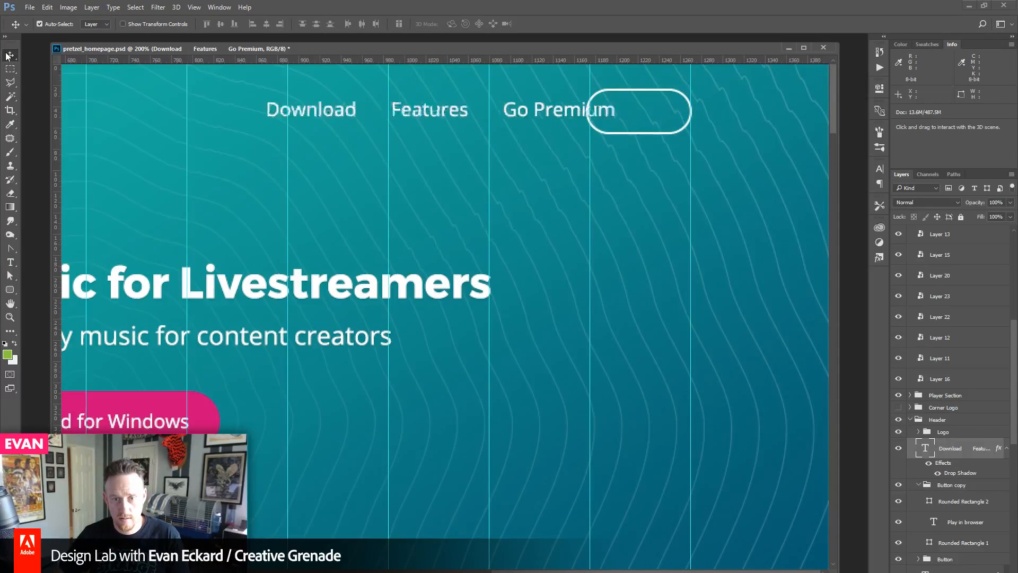
{"action": "key", "text": "ctrl+semicolon"}
{"action": "key", "text": "Left"}
{"action": "key", "text": "Left"}
{"action": "key", "text": "Left"}
{"action": "key", "text": "Left"}
{"action": "key", "text": "Left"}
{"action": "key", "text": "Left"}
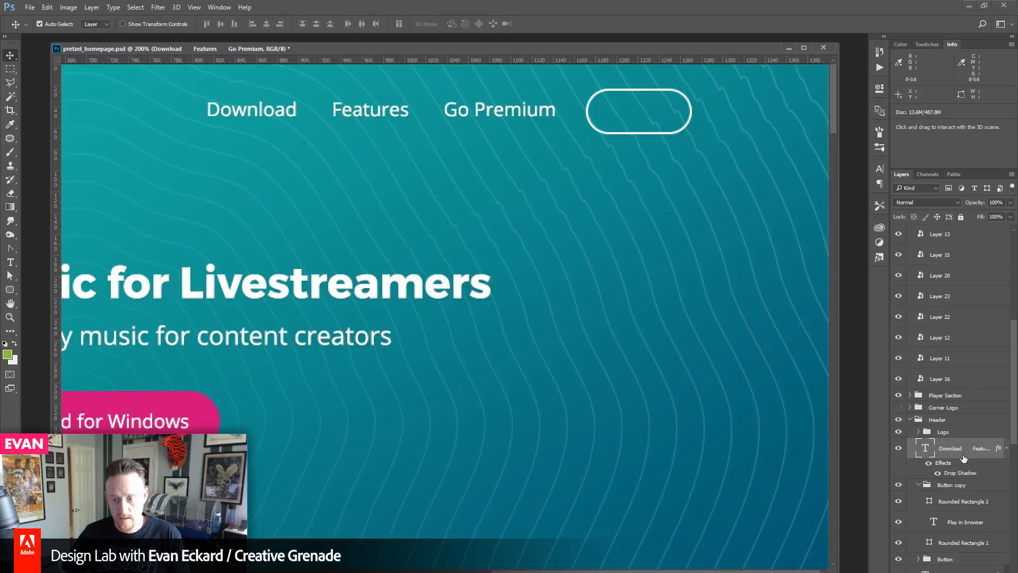
- Duplicate the navigation text layer, change the copy's text to "Sign-up" and center it inside the rounded outline
{"action": "key", "text": "ctrl+j"}
{"action": "double_click", "coordinate": [925, 448]}
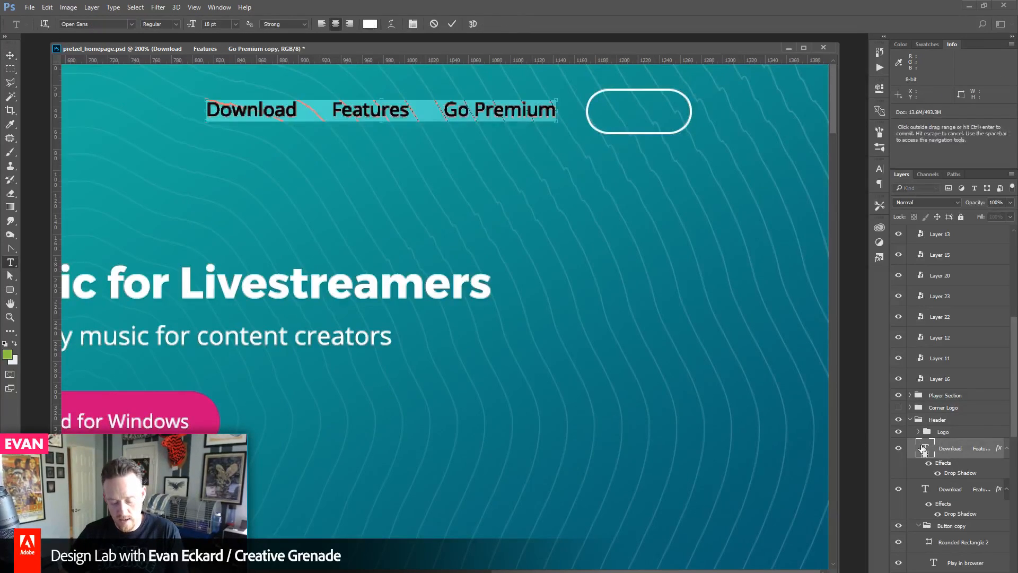
{"action": "type", "text": "Sign-up"}
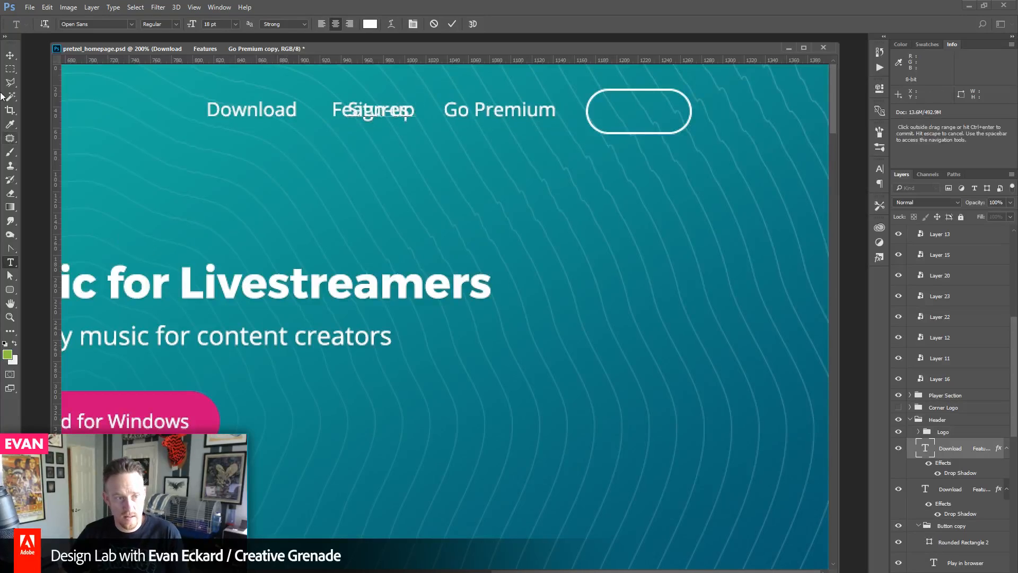
{"action": "key", "text": "ctrl+Return"}
{"action": "key", "text": "v"}
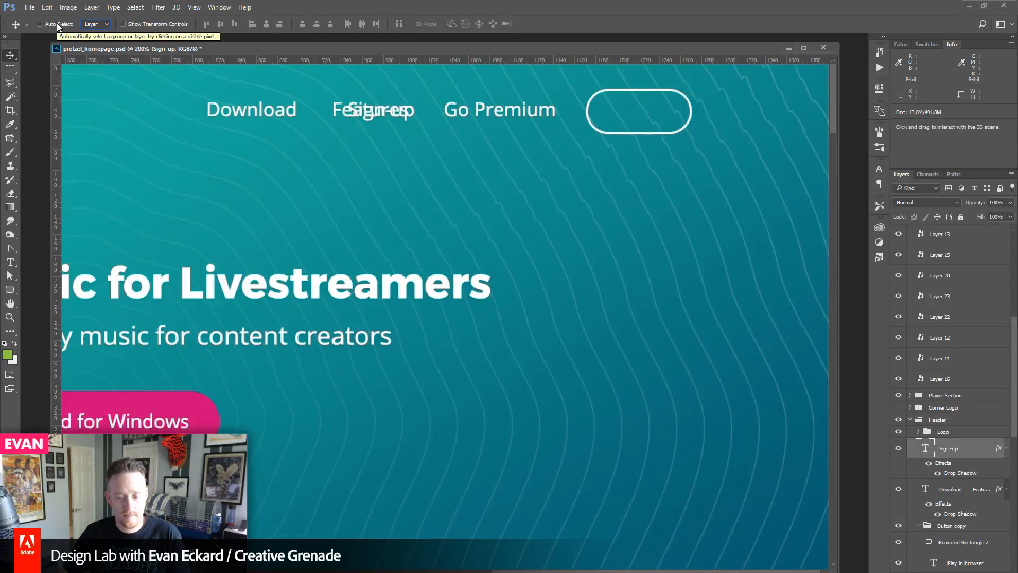
{"action": "left_click_drag", "start_coordinate": [338, 180], "coordinate": [597, 212]}
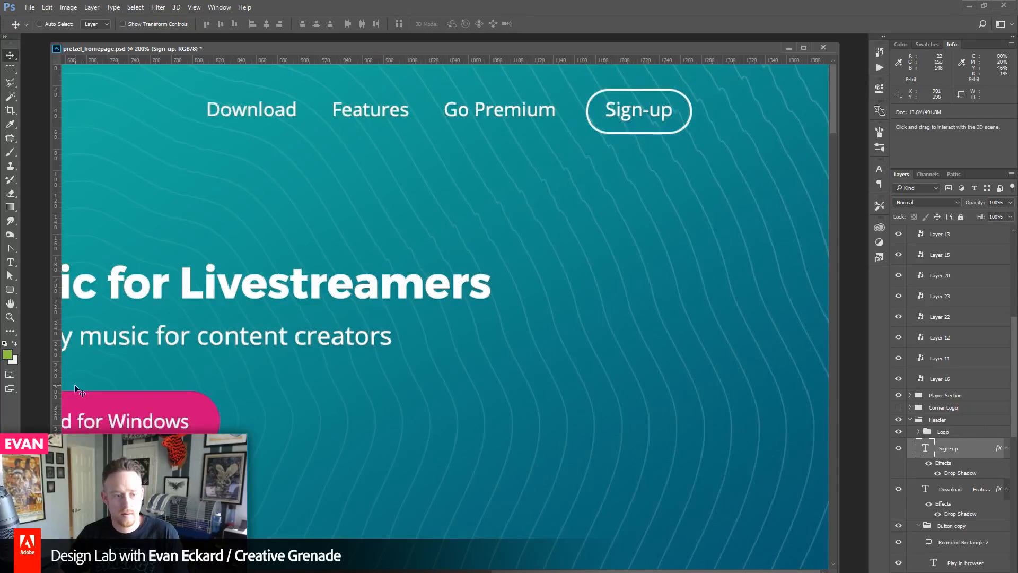
- Return the view to 100%, go down to the streaming features section and save the homepage document
{"action": "key", "text": "z"}
{"action": "left_click", "coordinate": [319, 336], "text": "alt"}
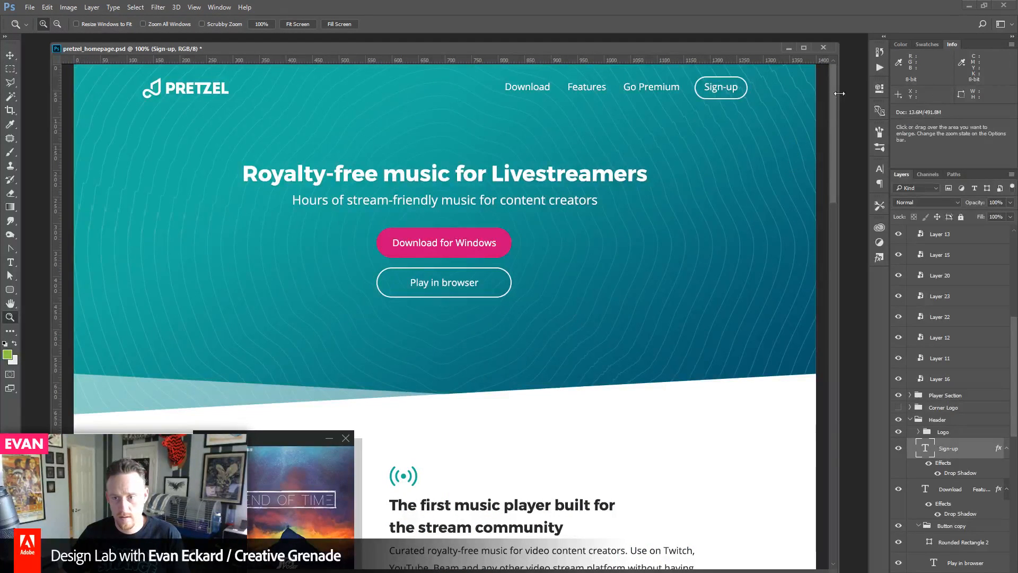
{"action": "left_click_drag", "start_coordinate": [833, 101], "coordinate": [853, 340]}
{"action": "key", "text": "ctrl+s"}
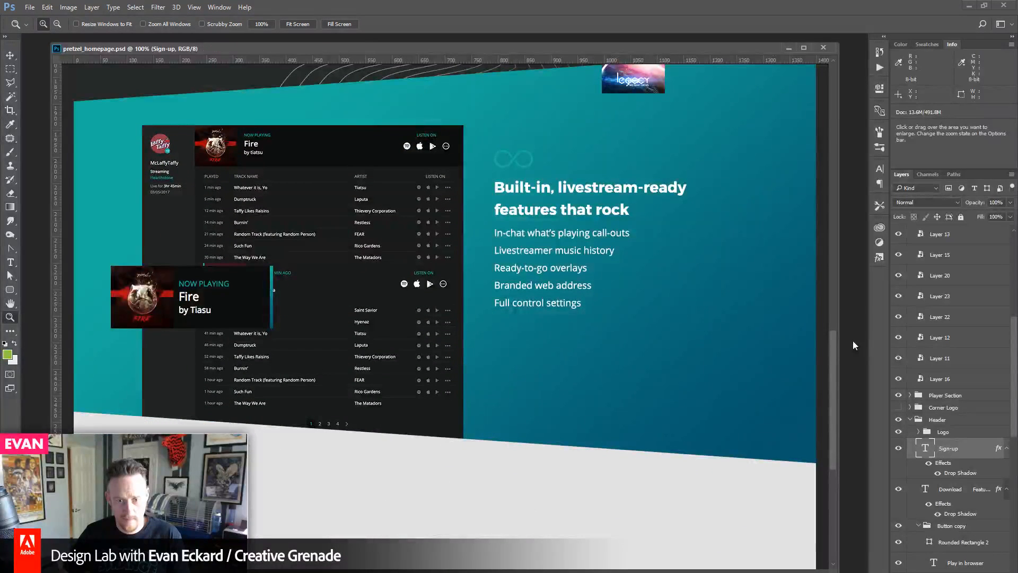
- Add the line "Easily integrates into existing stream software" below "Full control settings" in the streaming feature list
{"action": "left_click", "coordinate": [10, 262]}
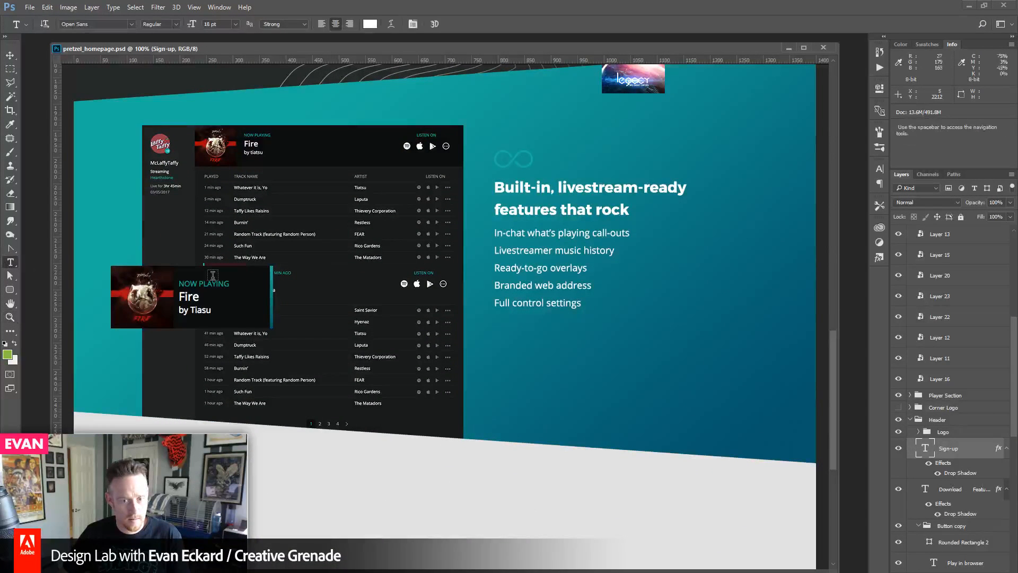
{"action": "left_click", "coordinate": [582, 307]}
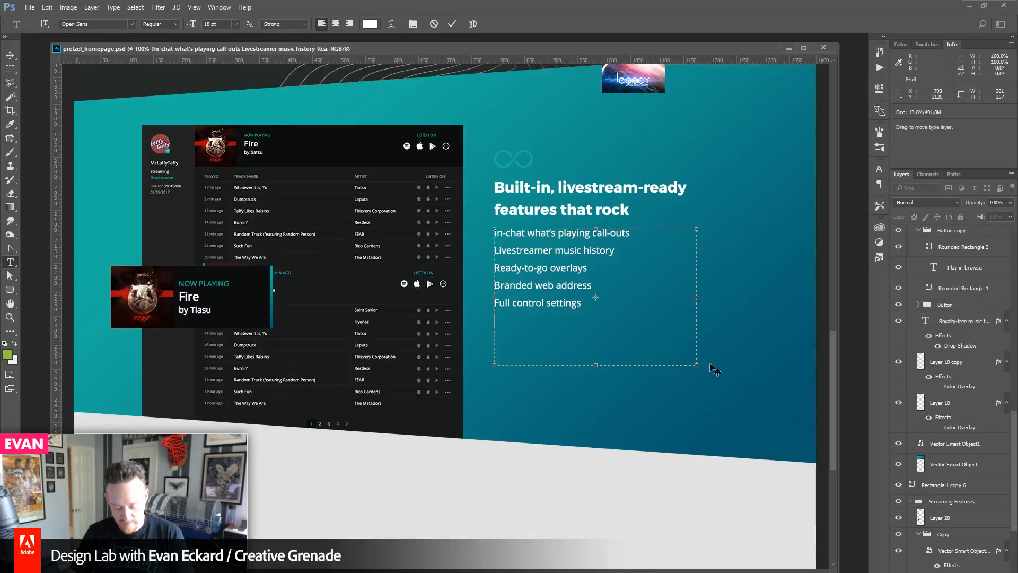
{"action": "type", "text": "Easily i"}
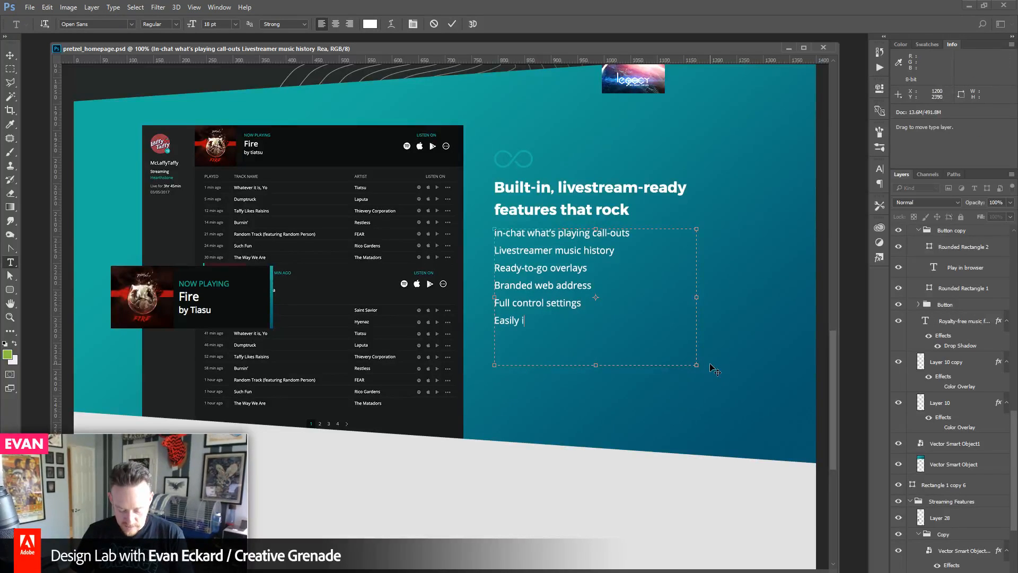
{"action": "type", "text": "ntegrates "}
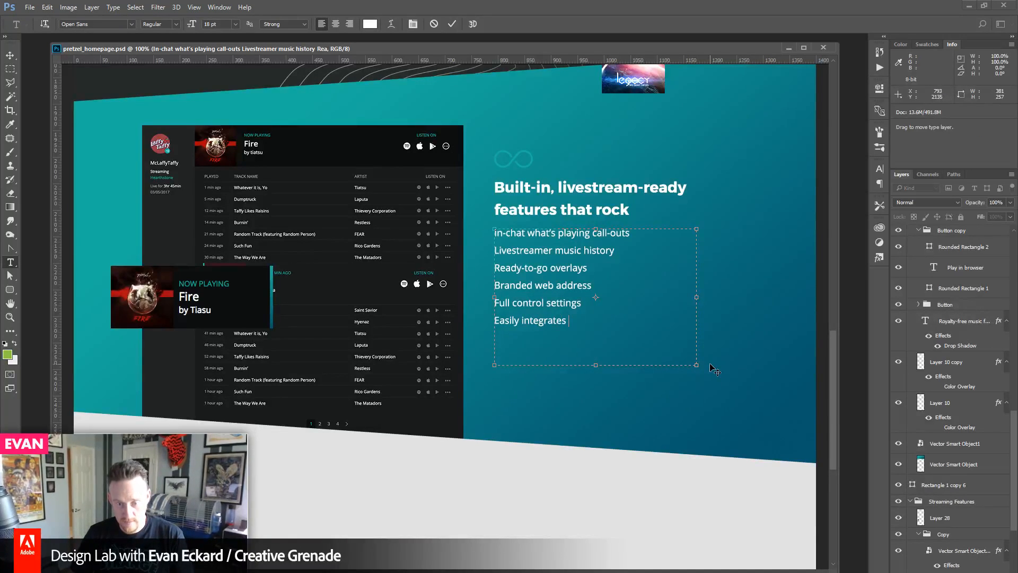
{"action": "type", "text": "into exis"}
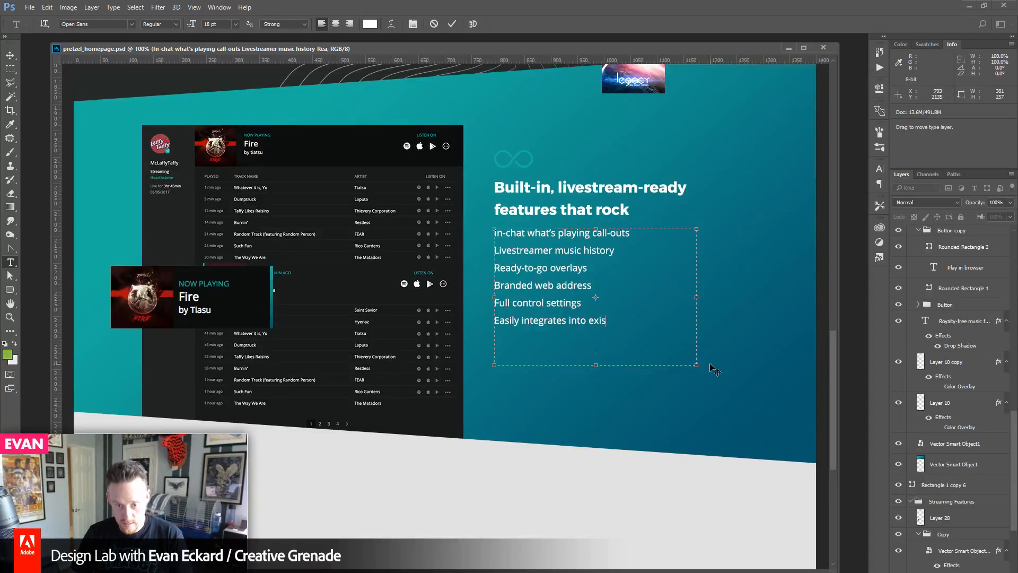
{"action": "type", "text": "ting so"}
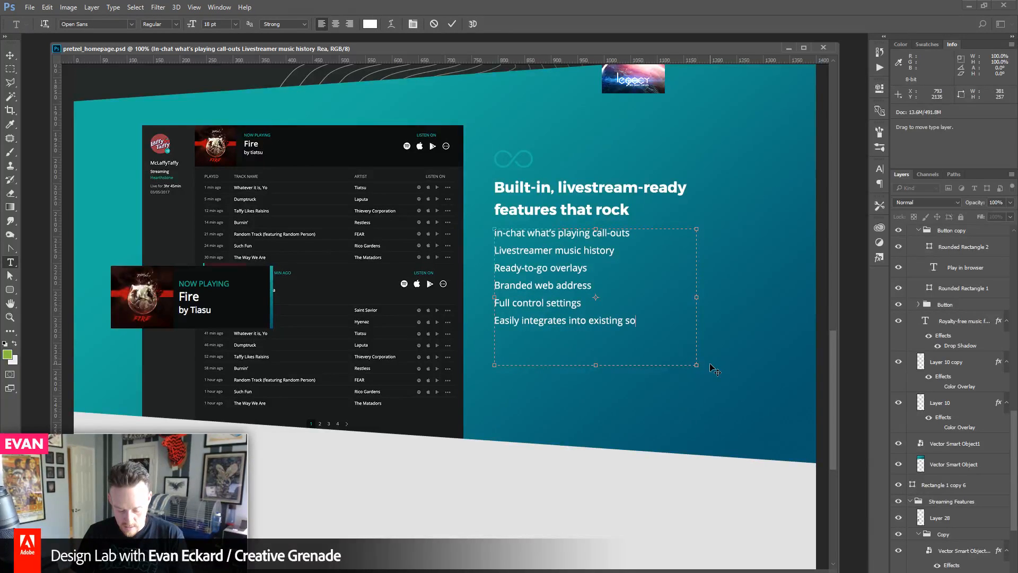
{"action": "type", "text": "ftware"}
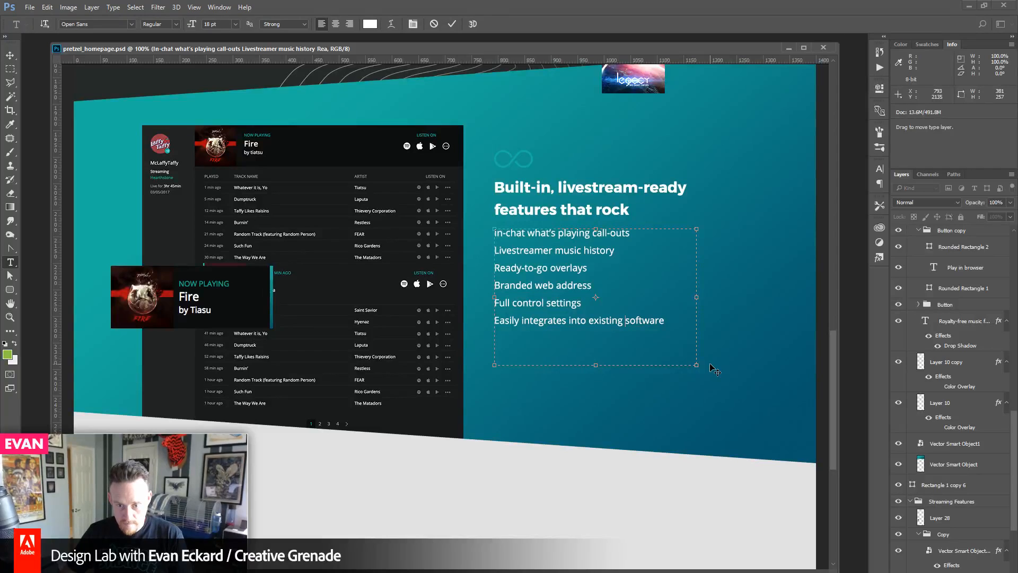
{"action": "type", "text": "stream"}
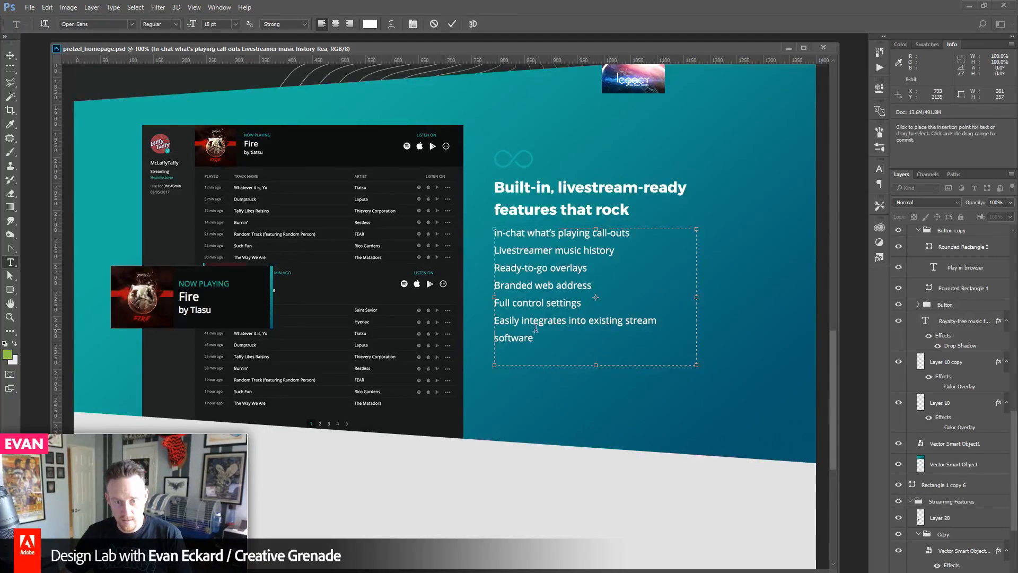
- Try starting the last feature line with "Integrates" instead of "Easily integrates", and restore the original wording
{"action": "key", "text": "ctrl+shift+Right"}
{"action": "key", "text": "shift+Right"}
{"action": "type", "text": "I"}
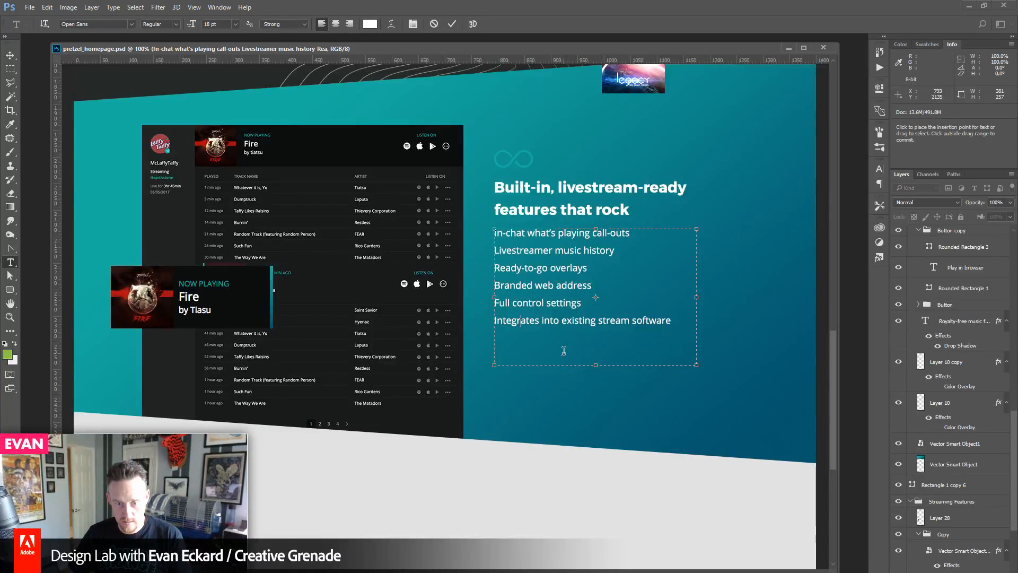
{"action": "type", "text": "Easily"}
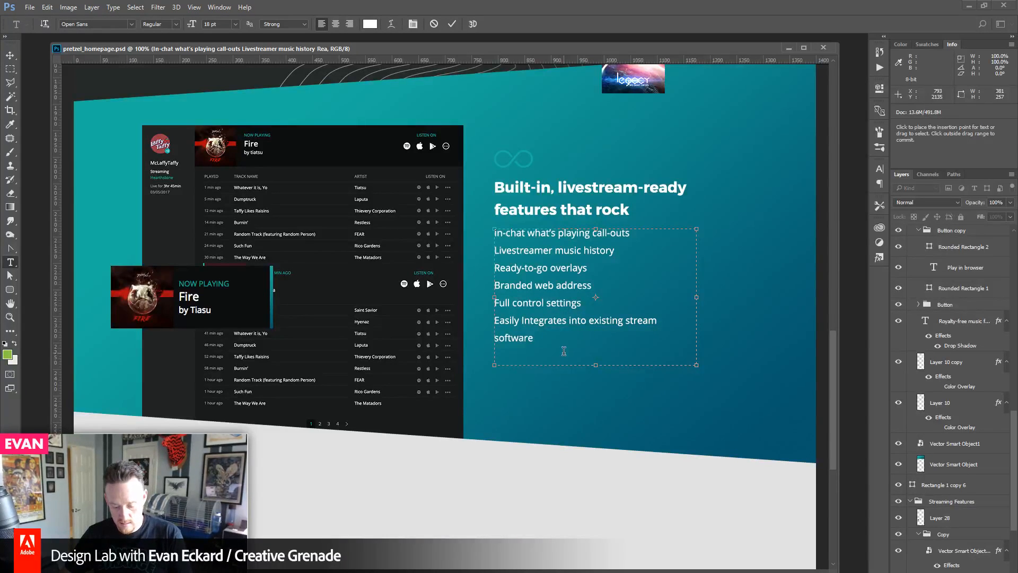
{"action": "key", "text": "Delete"}
{"action": "type", "text": "i"}
- Remove "existing" from the last feature line so it reads "Easily integrates into stream software"
{"action": "key", "text": "Delete"}
{"action": "key", "text": "Delete"}
{"action": "key", "text": "Delete"}
{"action": "key", "text": "Delete"}
{"action": "key", "text": "Delete"}
{"action": "key", "text": "Delete"}
{"action": "key", "text": "Delete"}
{"action": "key", "text": "Delete"}
{"action": "key", "text": "Delete"}
{"action": "key", "text": "Delete"}
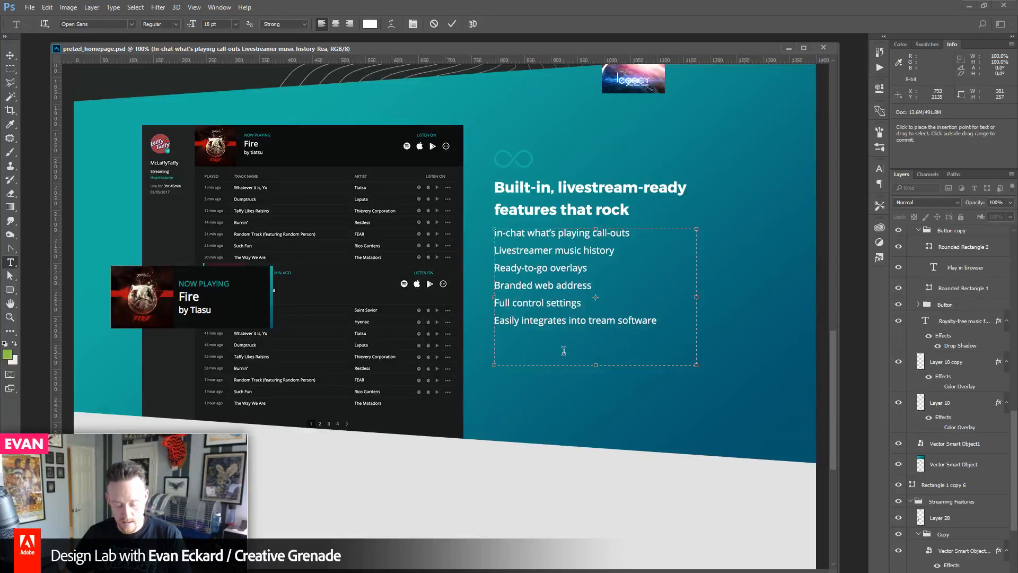
{"action": "type", "text": "s"}
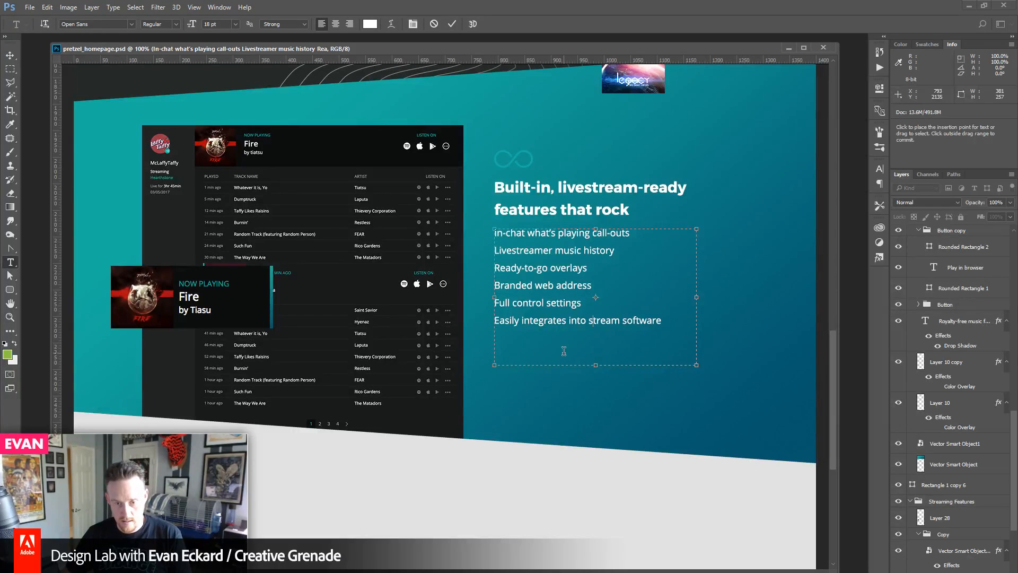
- Show the guides and scale the What's Playing image to about 49%, keeping its lower-left corner fixed and meeting the nearer column guide
{"action": "left_click", "coordinate": [12, 57]}
{"action": "scroll", "coordinate": [690, 398], "scroll_direction": "up", "scroll_amount": 1}
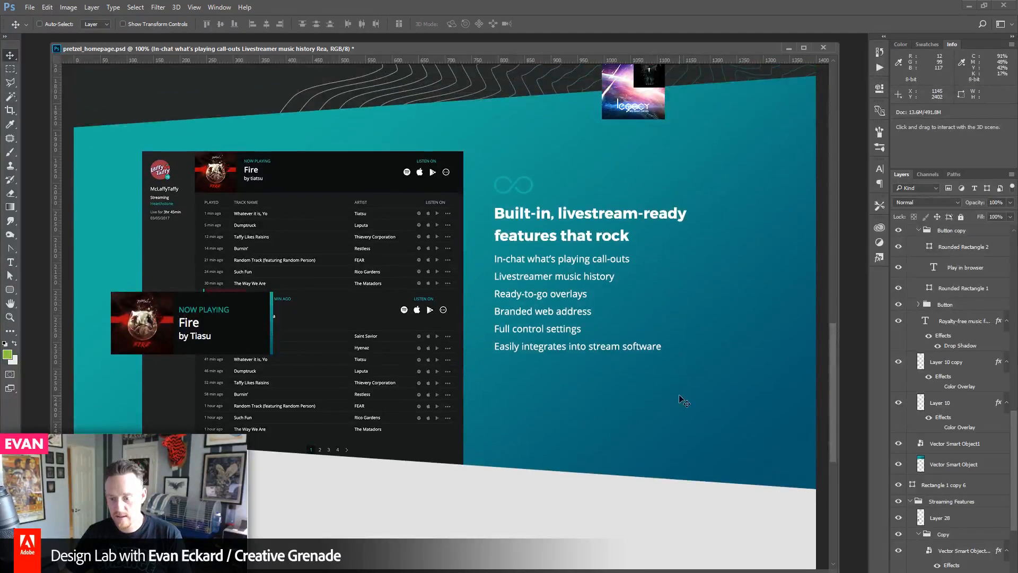
{"action": "left_click", "coordinate": [308, 199], "text": "ctrl"}
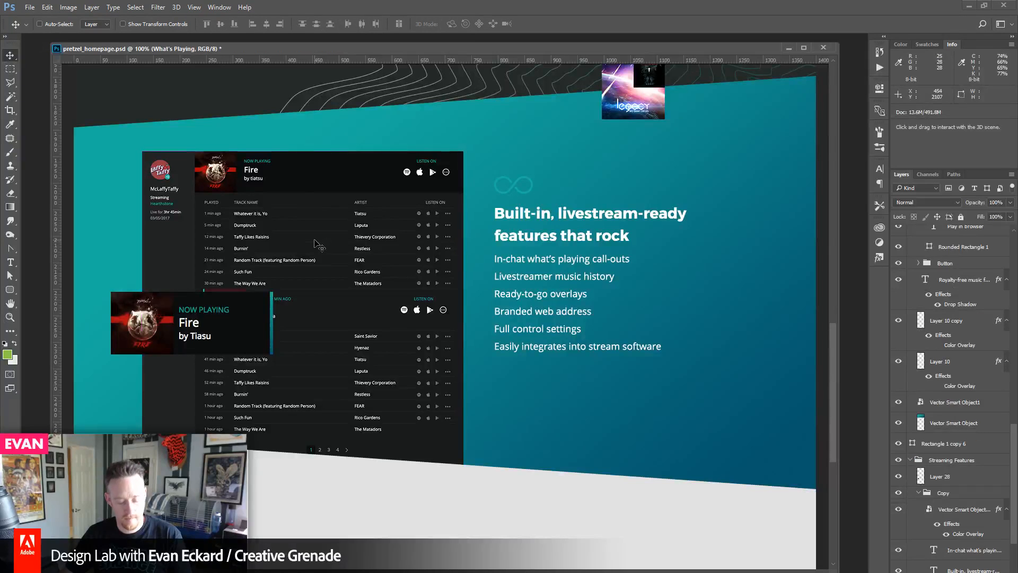
{"action": "key", "text": "ctrl+semicolon"}
{"action": "key", "text": "ctrl+t"}
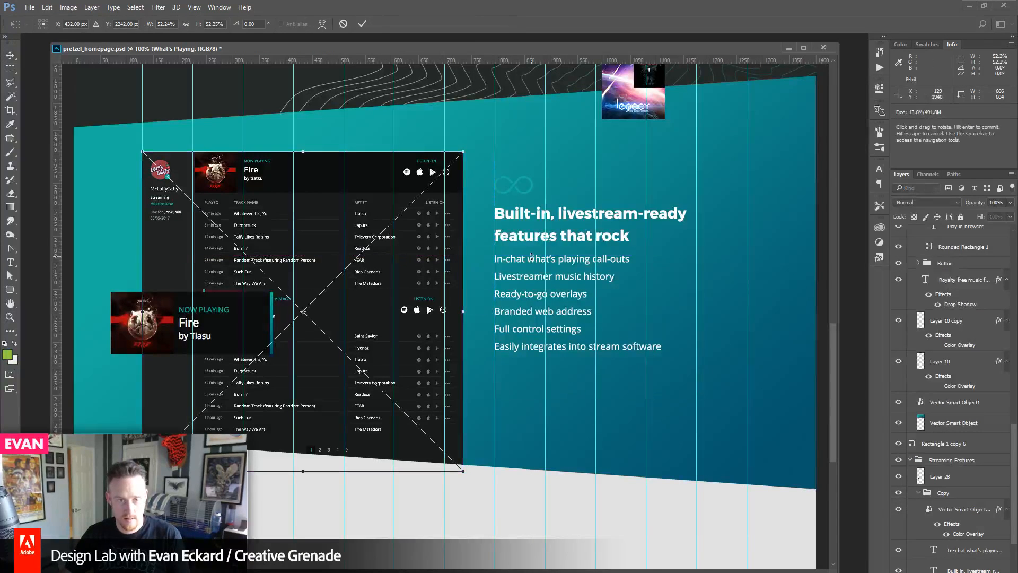
{"action": "left_click_drag", "start_coordinate": [463, 151], "coordinate": [438, 167]}
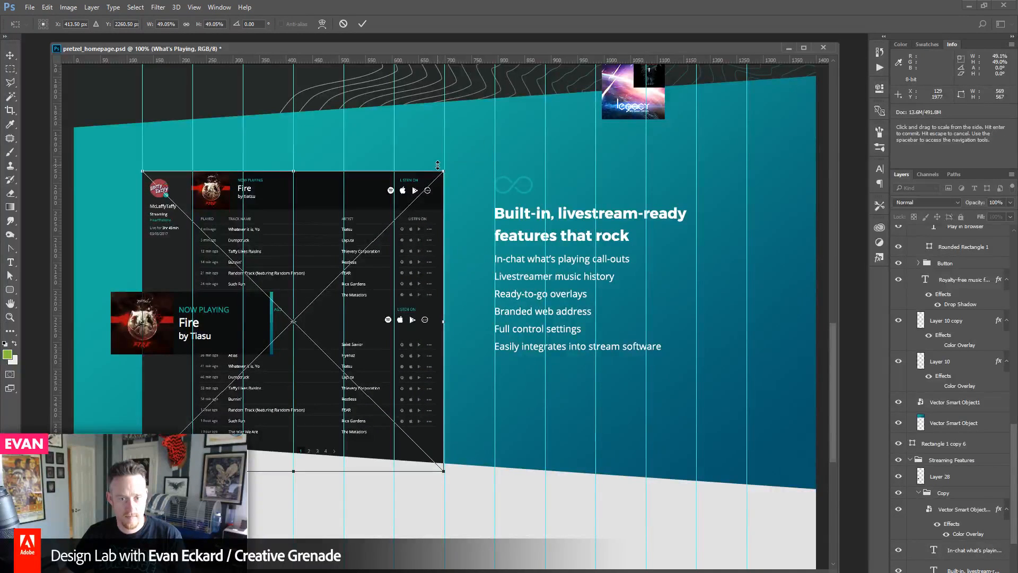
{"action": "key", "text": "Return"}
- Move the infinity icon, the "Built-in, livestream-ready" heading and the feature list together left, leaving a gap beside the narrowed What's Playing image
{"action": "left_click", "coordinate": [527, 213]}
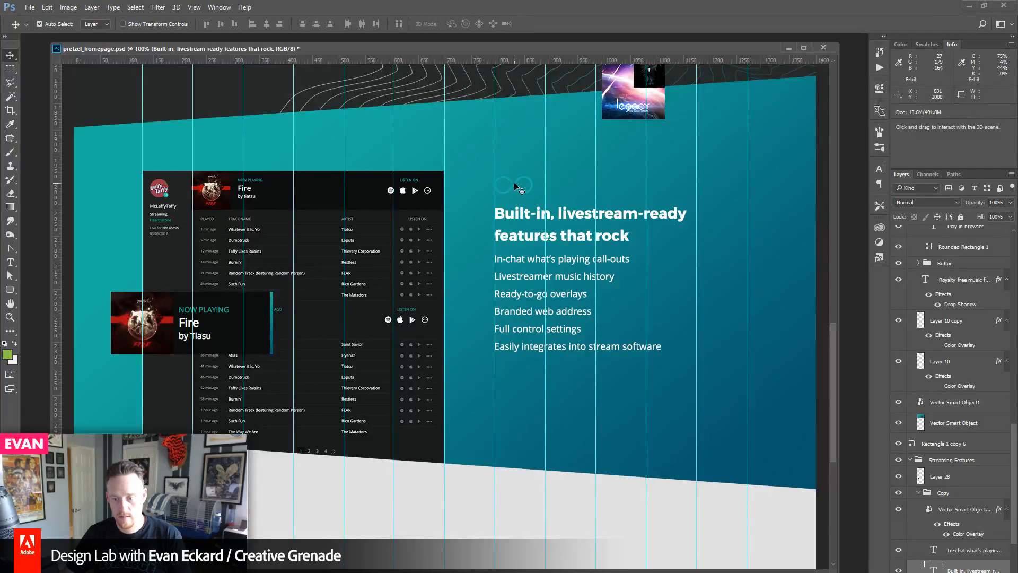
{"action": "left_click", "coordinate": [519, 188], "text": "shift"}
{"action": "left_click", "coordinate": [558, 260], "text": "shift"}
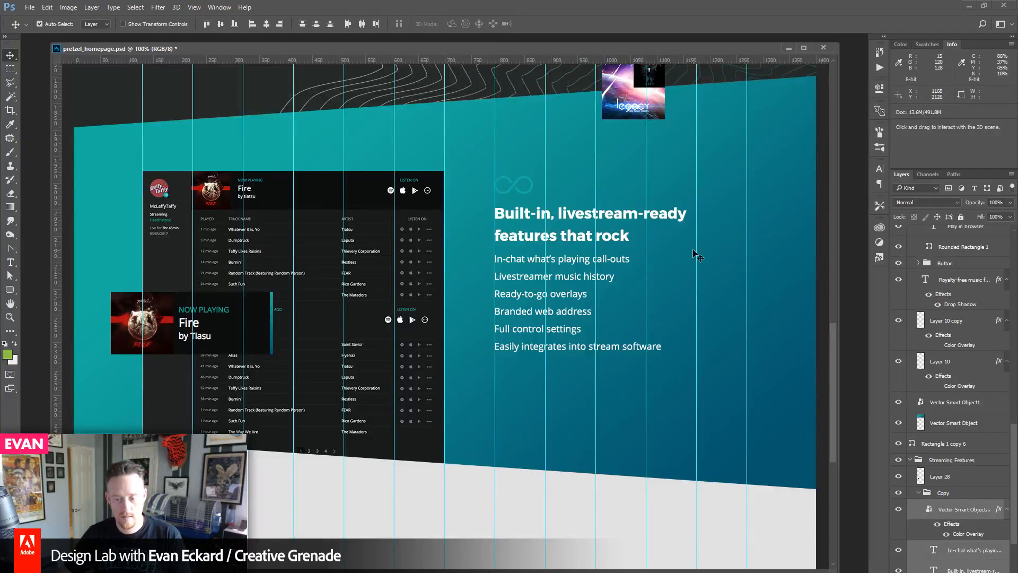
{"action": "key", "text": "shift+Left"}
{"action": "key", "text": "shift+Left"}
{"action": "key", "text": "shift+Left"}
{"action": "key", "text": "shift+Left"}
{"action": "key", "text": "shift+Left"}
{"action": "key", "text": "shift+Left"}
{"action": "key", "text": "shift+Left"}
{"action": "key", "text": "shift+Left"}
{"action": "key", "text": "shift+Left"}
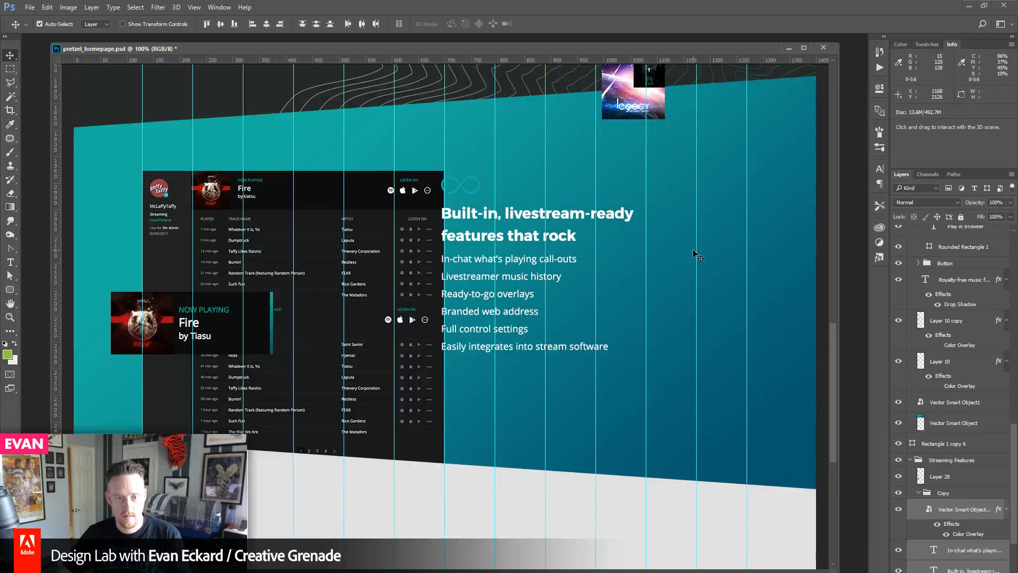
{"action": "key", "text": "Right"}
{"action": "key", "text": "Right"}
{"action": "key", "text": "Right"}
{"action": "key", "text": "Right"}
{"action": "key", "text": "Right"}
{"action": "key", "text": "Right"}
{"action": "key", "text": "Right"}
{"action": "key", "text": "Right"}
{"action": "key", "text": "Right"}
{"action": "key", "text": "Right"}
{"action": "key", "text": "Right"}
{"action": "key", "text": "Right"}
{"action": "key", "text": "Right"}
{"action": "key", "text": "Right"}
{"action": "key", "text": "Right"}
{"action": "key", "text": "Right"}
{"action": "key", "text": "Right"}
{"action": "key", "text": "Right"}
{"action": "key", "text": "Right"}
{"action": "key", "text": "Right"}
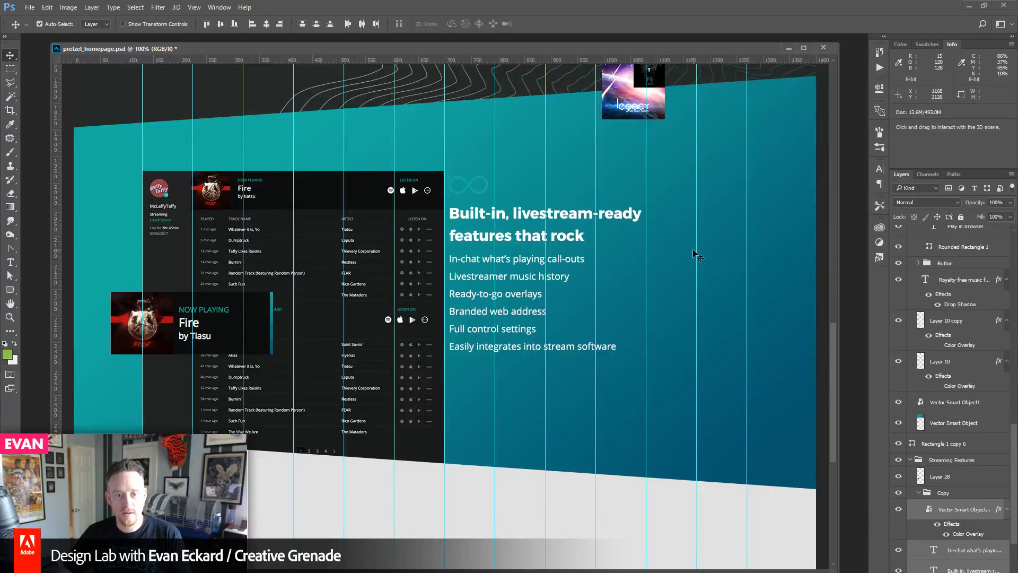
{"action": "key", "text": "shift+Right"}
{"action": "key", "text": "shift+Right"}
{"action": "key", "text": "shift+Right"}
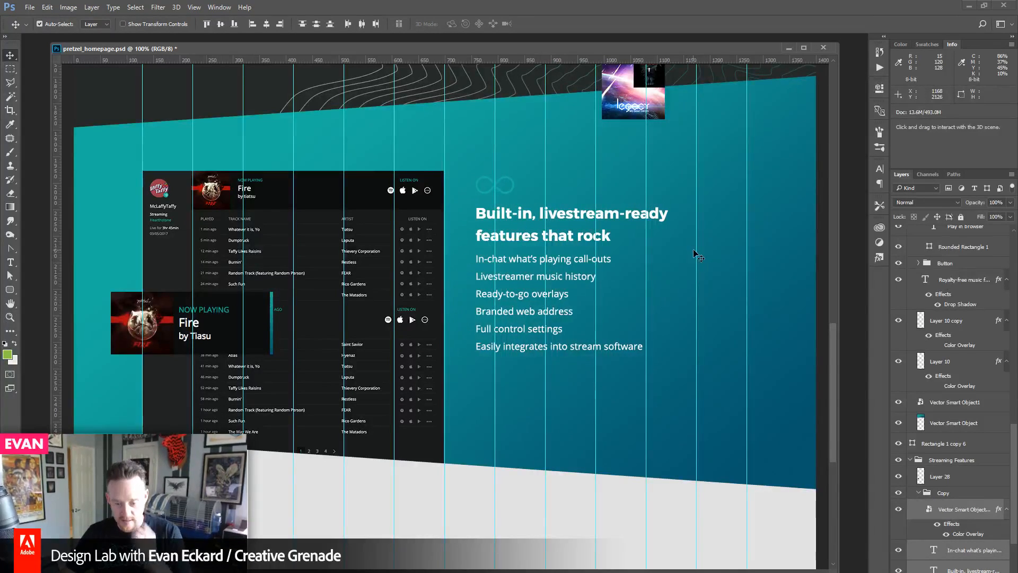
{"action": "key", "text": "alt+Tab"}
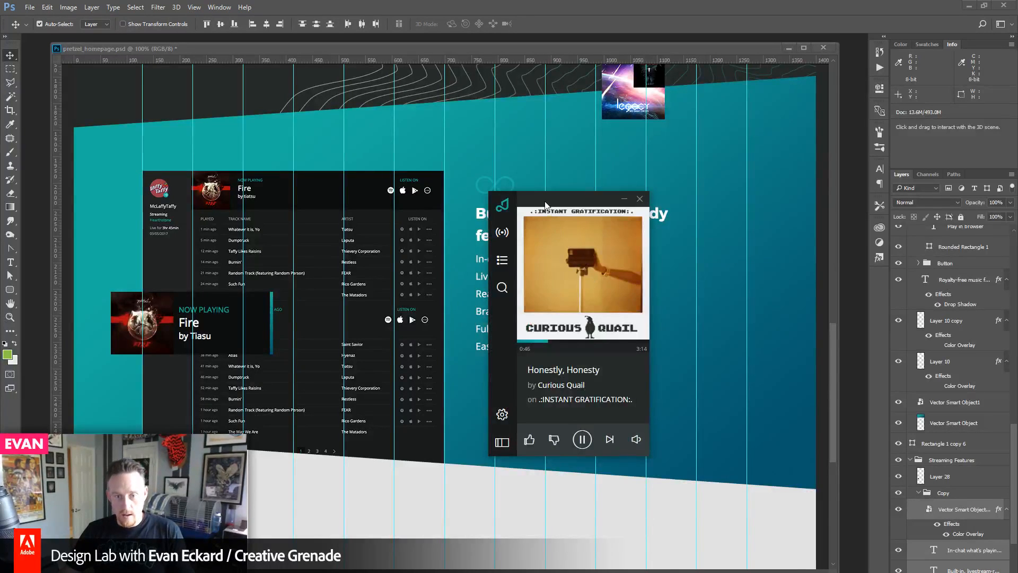
{"action": "key", "text": "alt+Tab"}
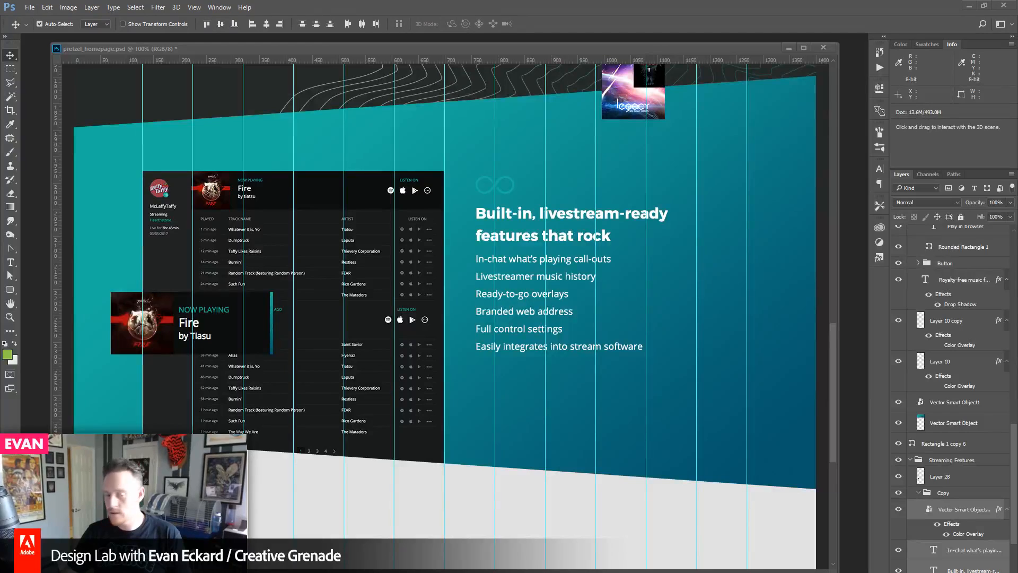
{"action": "left_click", "coordinate": [478, 5]}
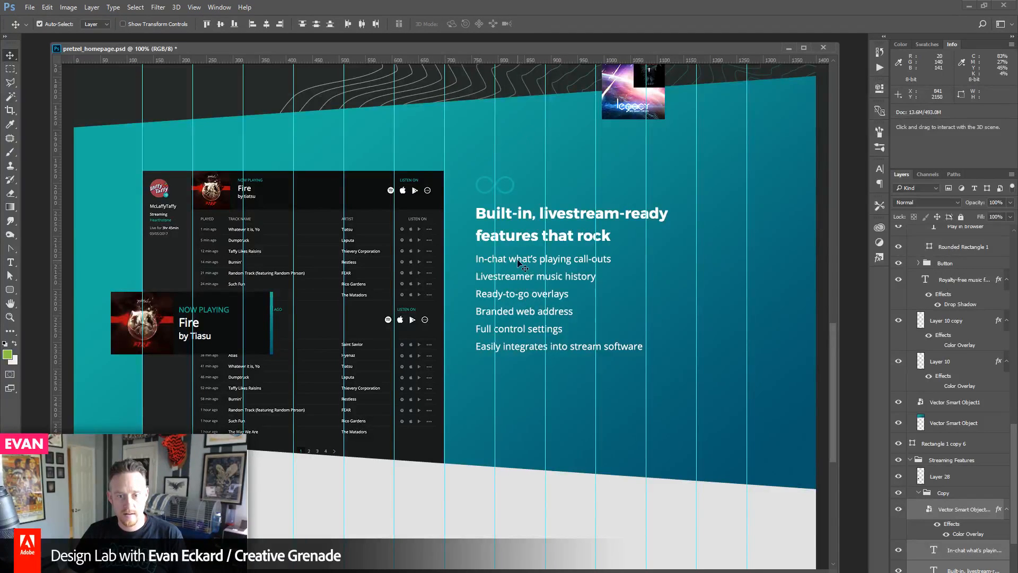
- Turn off Auto-Select, hide the guides, and move only the feature list away from the heading toward the gradient's far side
{"action": "left_click", "coordinate": [988, 546]}
{"action": "scroll", "coordinate": [975, 533], "scroll_direction": "down", "scroll_amount": 1}
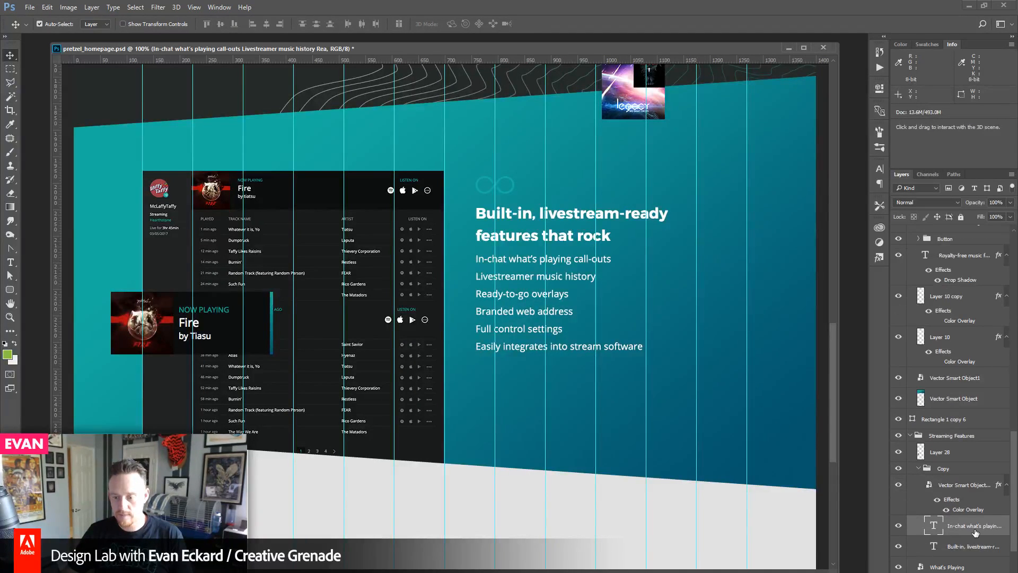
{"action": "scroll", "coordinate": [975, 540], "scroll_direction": "down", "scroll_amount": 2}
{"action": "left_click", "coordinate": [40, 24]}
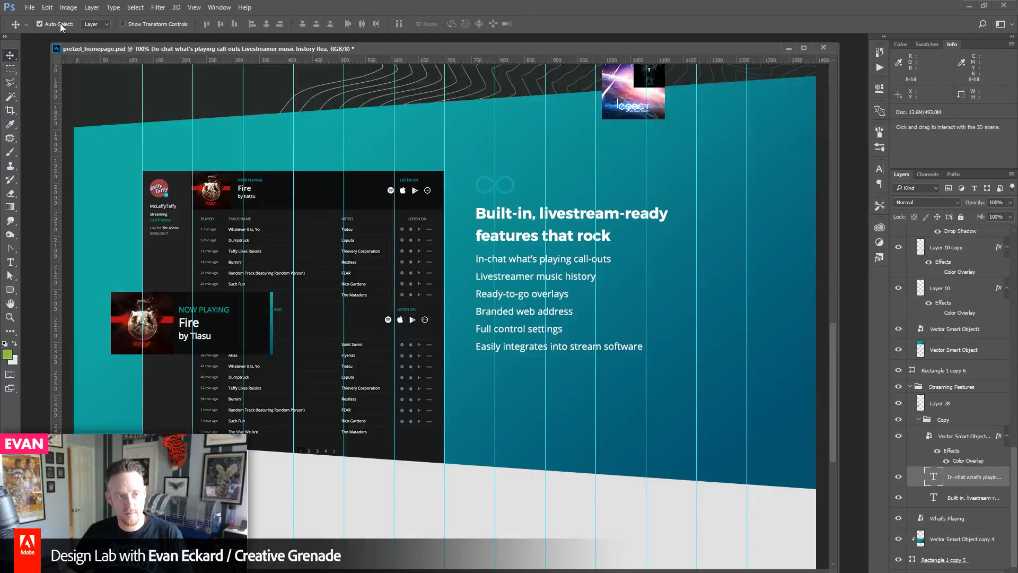
{"action": "key", "text": "ctrl+semicolon"}
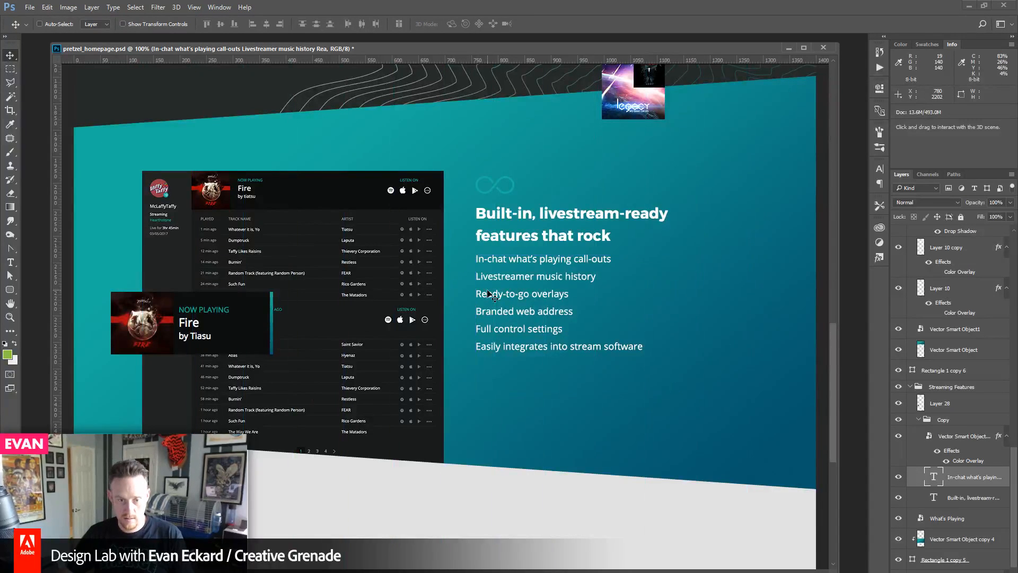
{"action": "left_click_drag", "start_coordinate": [490, 295], "coordinate": [504, 522]}
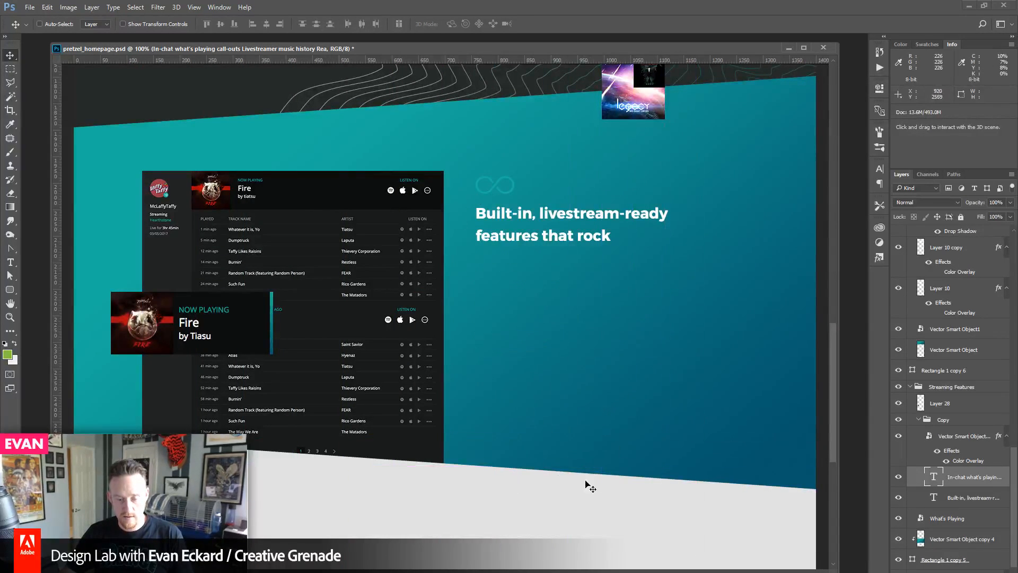
{"action": "left_click_drag", "start_coordinate": [588, 481], "coordinate": [691, 374]}
{"action": "left_click_drag", "start_coordinate": [678, 457], "coordinate": [677, 405]}
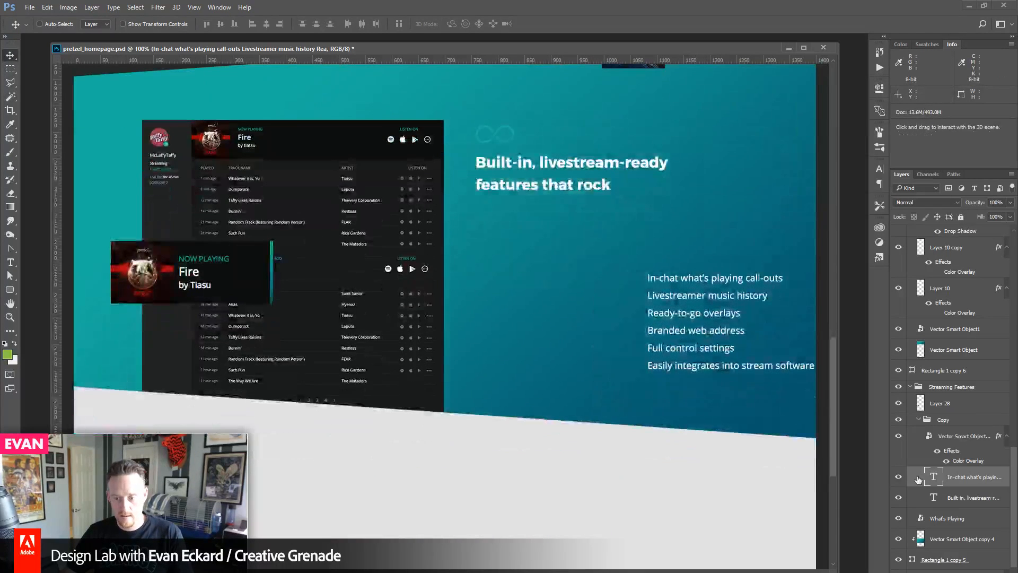
- Change the feature list's text colour to black, 000000
{"action": "double_click", "coordinate": [934, 478]}
{"action": "left_click", "coordinate": [370, 24]}
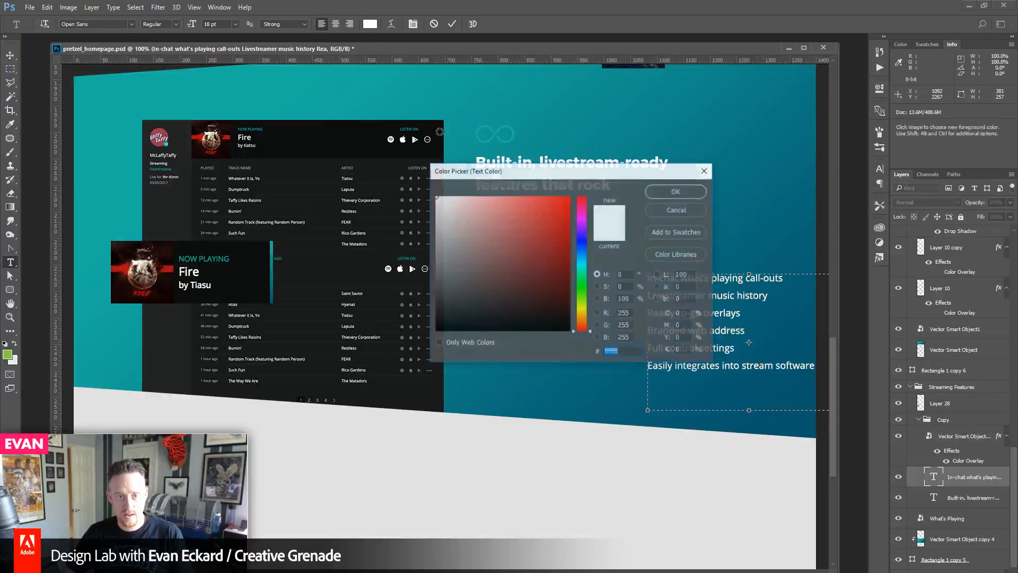
{"action": "type", "text": "000000"}
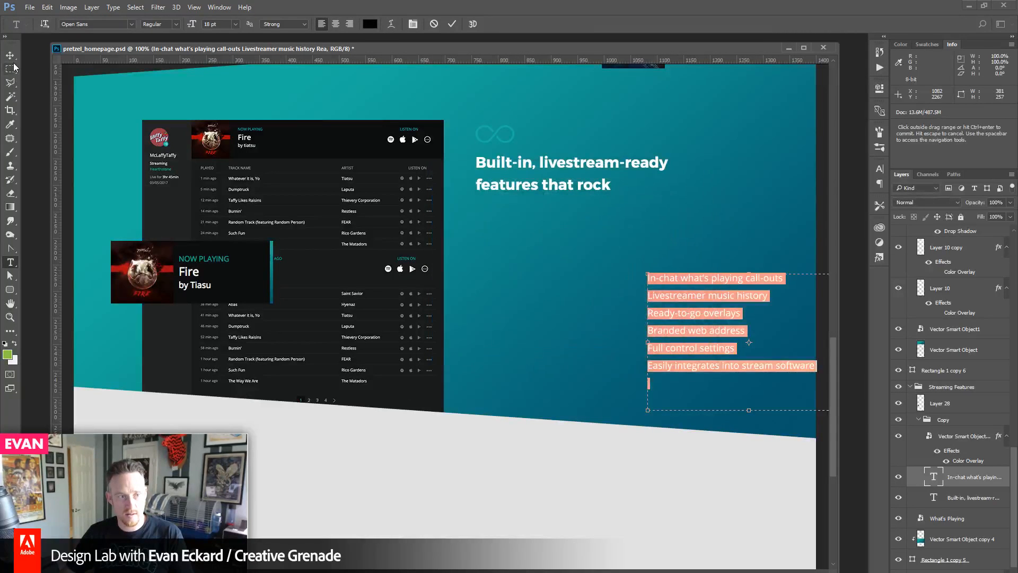
- Move the feature list onto the light grey area below the gradient and place its layer first in the Catalog group
{"action": "left_click", "coordinate": [10, 56]}
{"action": "left_click_drag", "start_coordinate": [655, 301], "coordinate": [416, 448]}
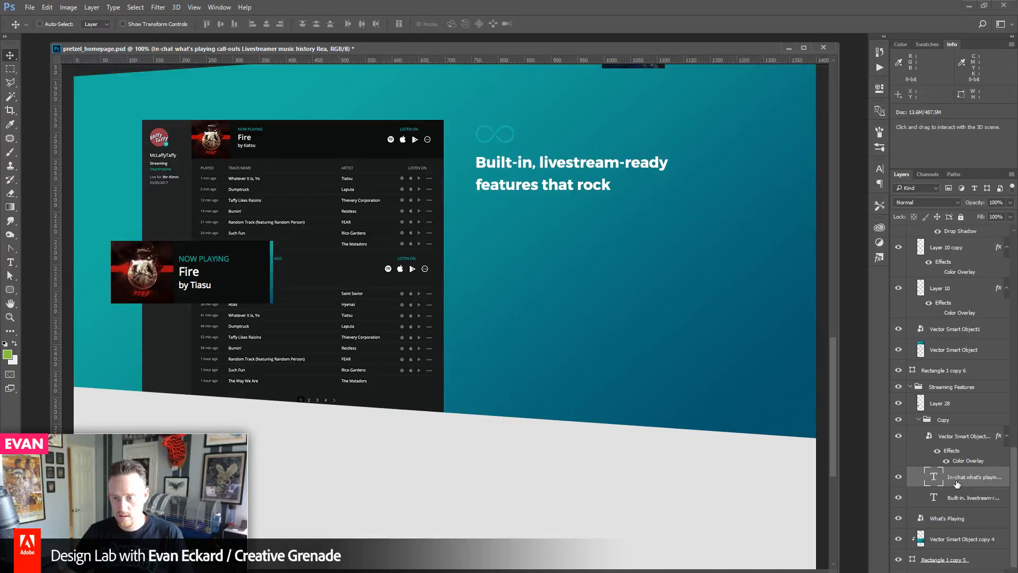
{"action": "left_click_drag", "start_coordinate": [957, 484], "coordinate": [940, 238]}
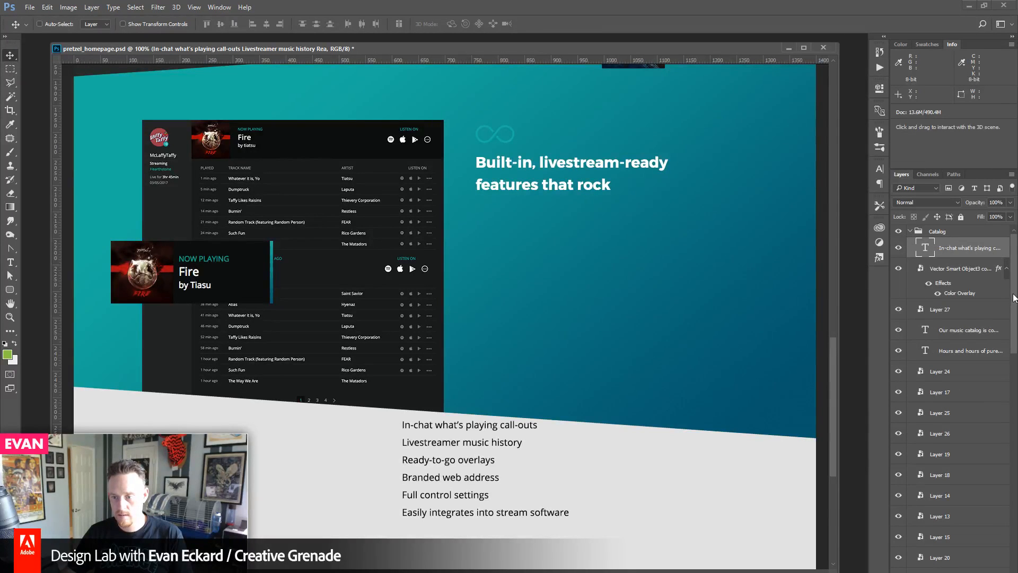
- Show the guides and measure the copy area's width from the heading's left edge to a column guide with a marquee
{"action": "left_click_drag", "start_coordinate": [1014, 298], "coordinate": [1014, 501]}
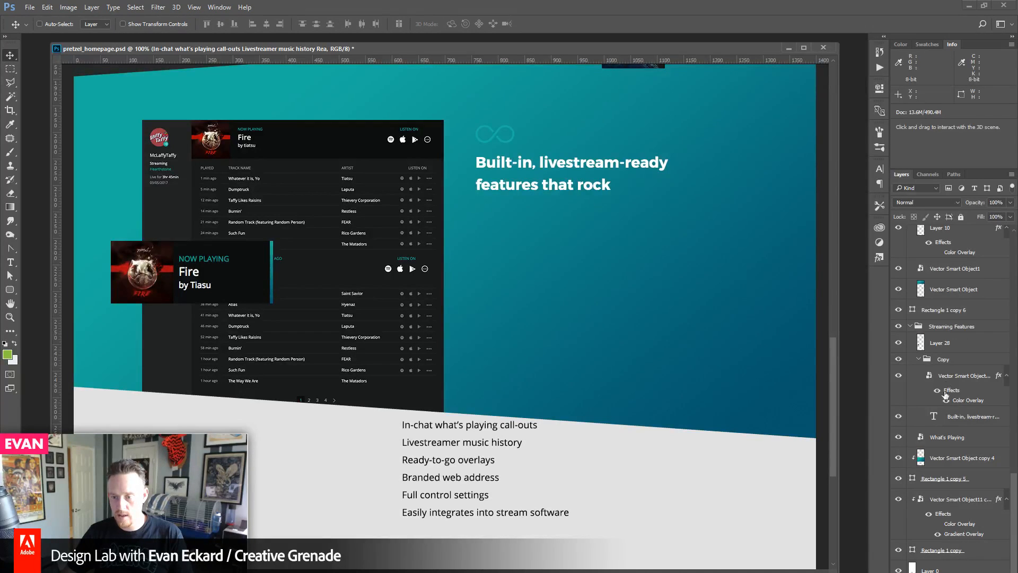
{"action": "left_click", "coordinate": [943, 375]}
{"action": "key", "text": "ctrl+semicolon"}
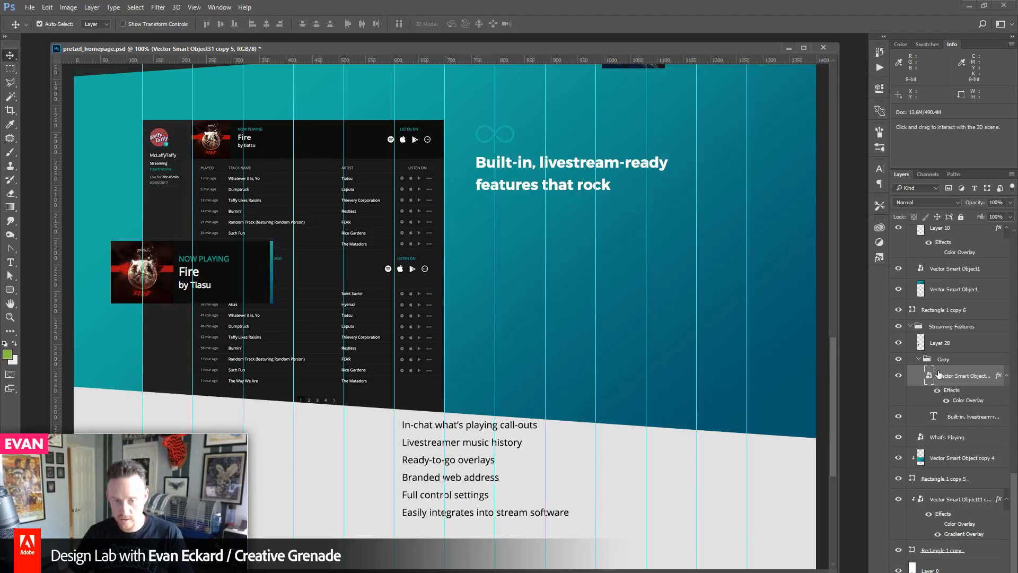
{"action": "key", "text": "m"}
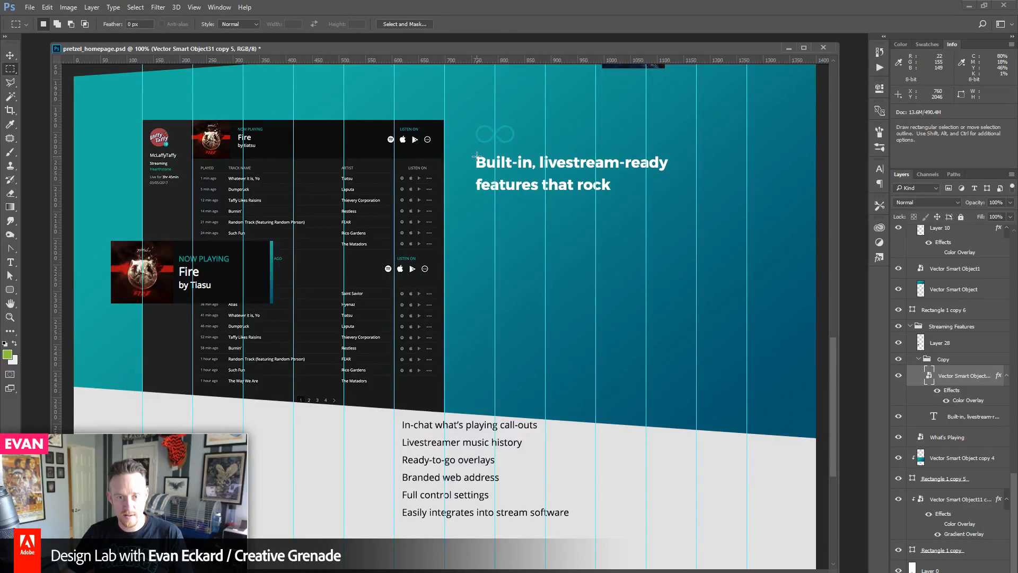
{"action": "left_click_drag", "start_coordinate": [476, 156], "coordinate": [695, 346]}
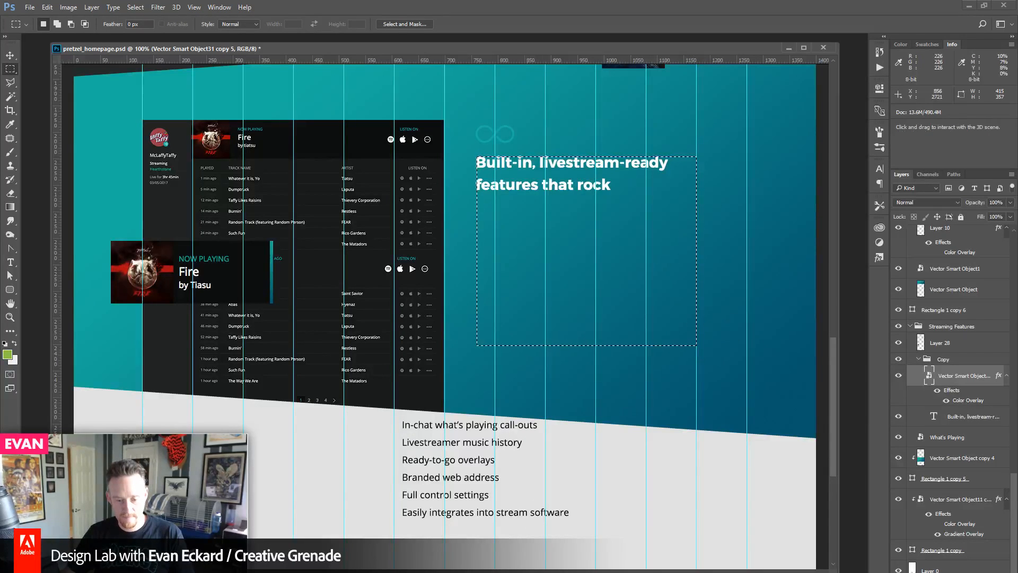
{"action": "key", "text": "ctrl+d"}
- Switch to Calculator, work out (415 - 30) / 2 for two equal columns, and return to Photoshop
{"action": "key", "text": "alt+Tab"}
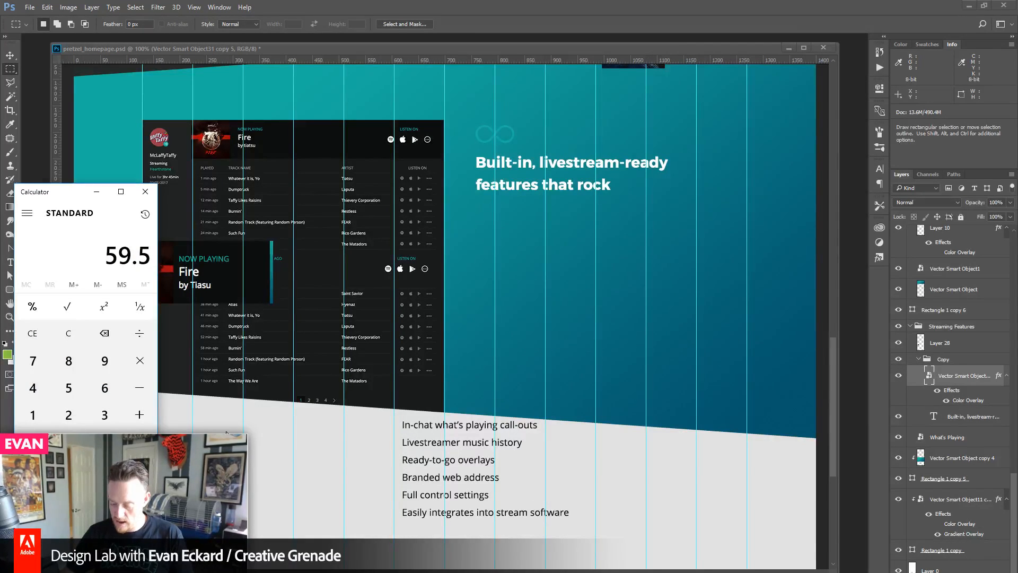
{"action": "left_click", "coordinate": [72, 333]}
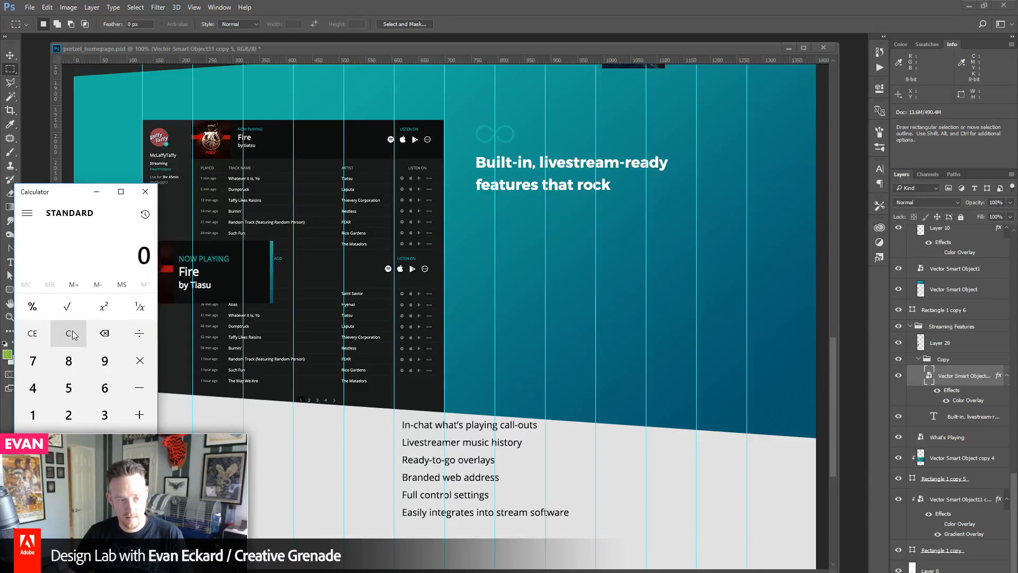
{"action": "type", "text": "415"}
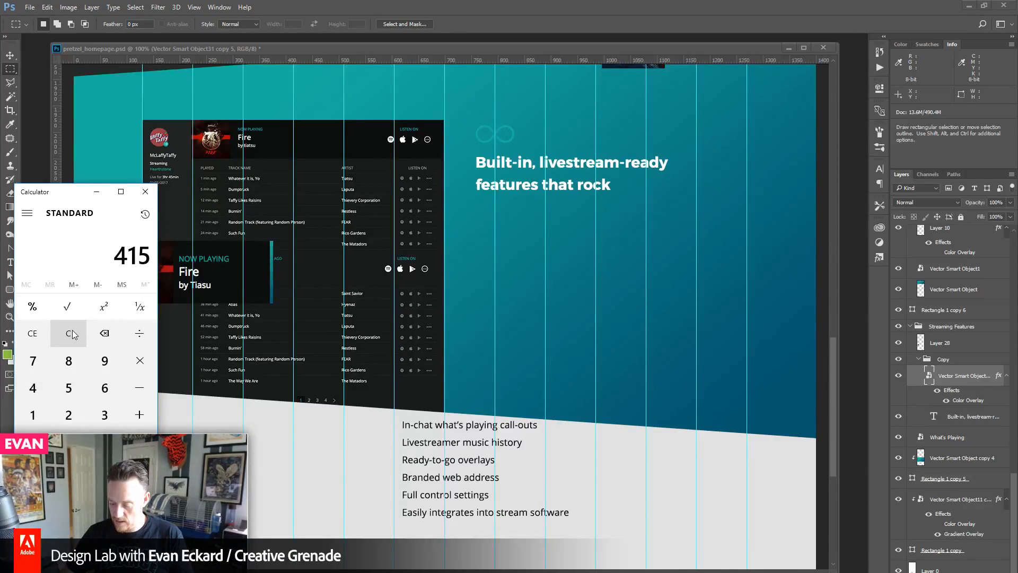
{"action": "type", "text": "3"}
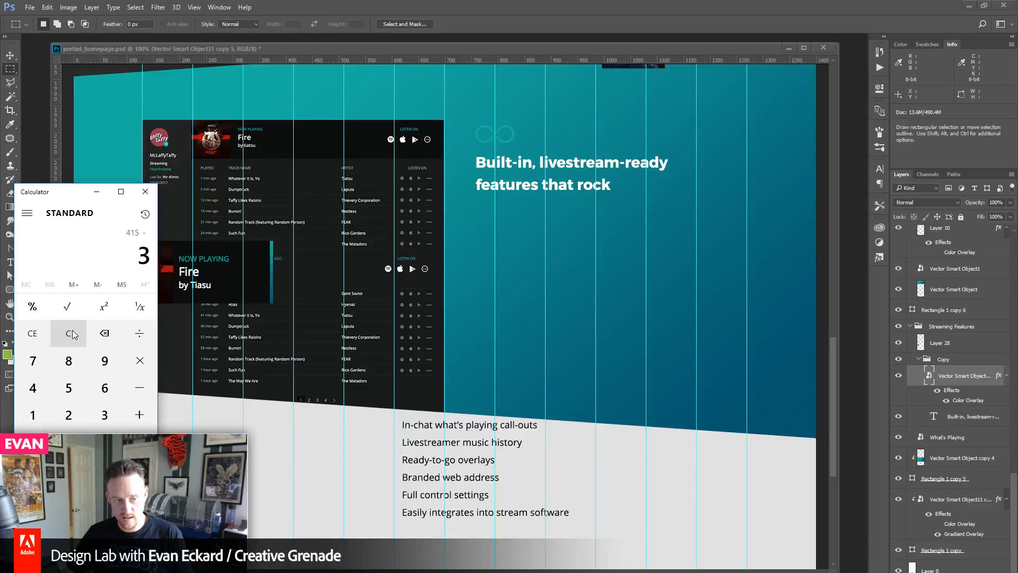
{"action": "type", "text": "0/2"}
{"action": "key", "text": "Return"}
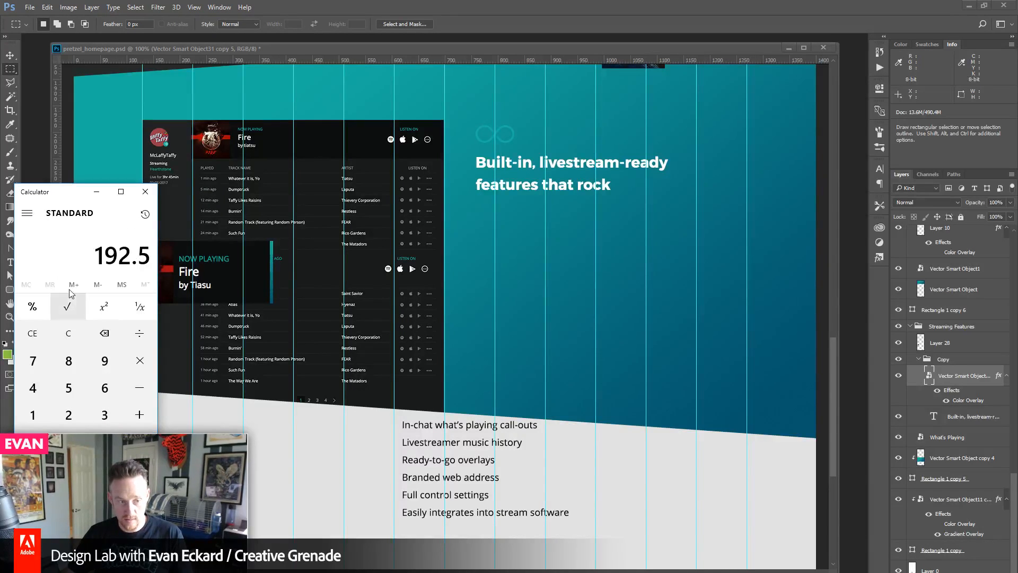
{"action": "left_click", "coordinate": [389, 4]}
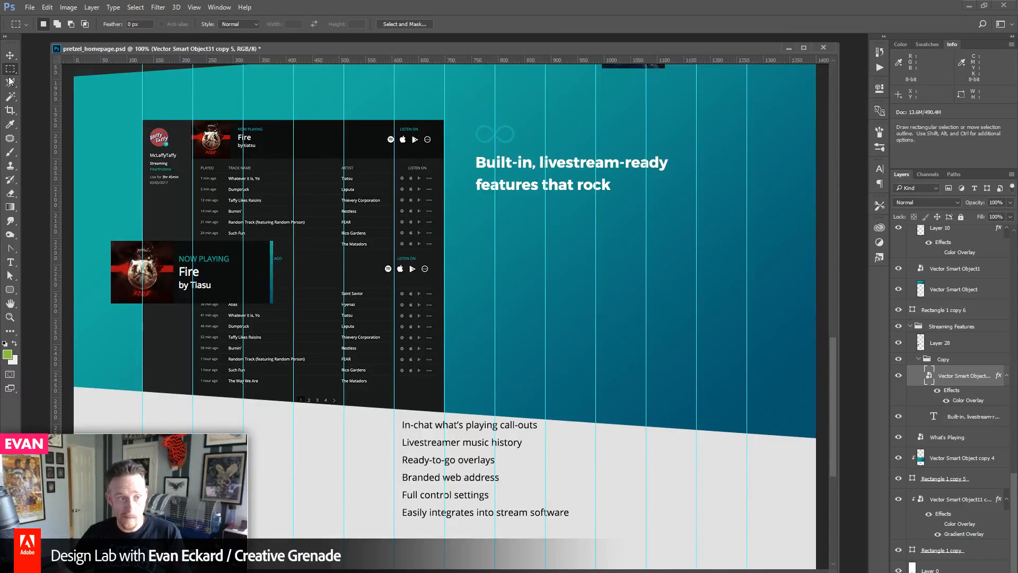
- Turn on Auto-Select and highlight the "In-chat what's playing call-outs" line, leaving the feature list's layer active
{"action": "left_click", "coordinate": [8, 55]}
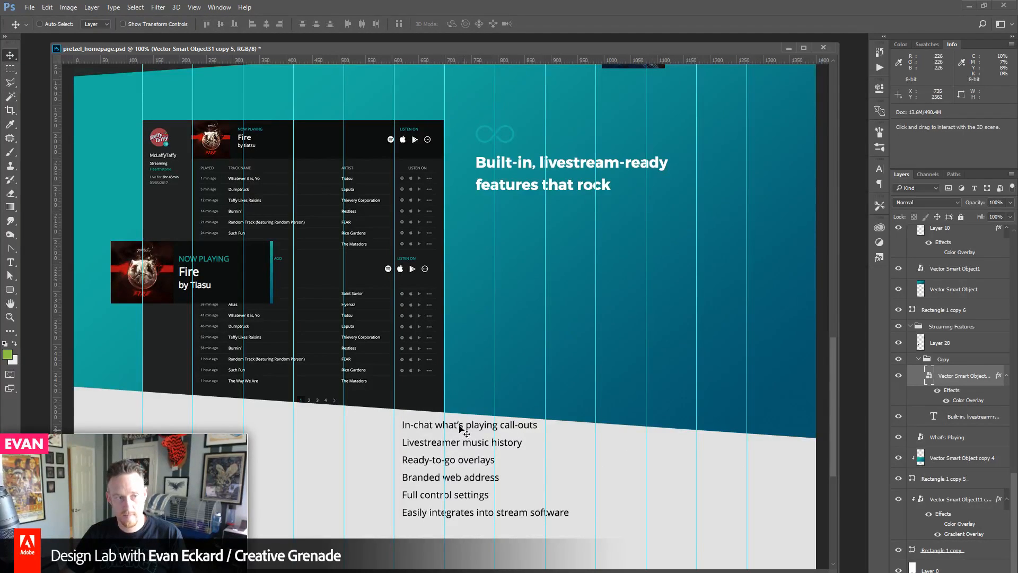
{"action": "left_click", "coordinate": [40, 23]}
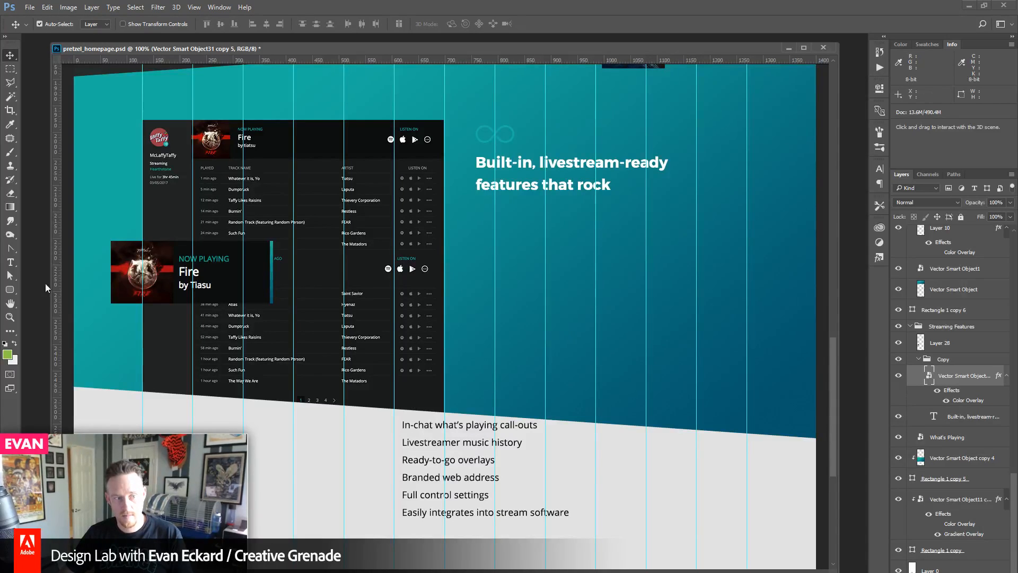
{"action": "left_click", "coordinate": [14, 262]}
{"action": "left_click_drag", "start_coordinate": [538, 425], "coordinate": [351, 423]}
{"action": "left_click", "coordinate": [10, 56]}
- Draw a marquee about 192 px wide and 235 px high under the heading, and nudge it up to the heading's left edge
{"action": "left_click", "coordinate": [10, 69]}
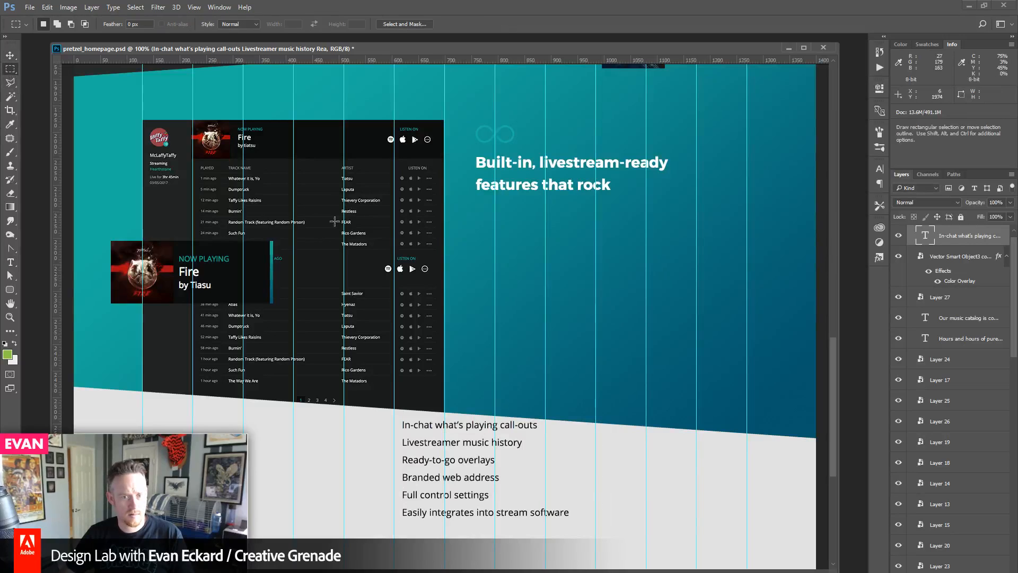
{"action": "left_click_drag", "start_coordinate": [477, 193], "coordinate": [579, 317]}
{"action": "key", "text": "shift+Up"}
{"action": "key", "text": "shift+Up"}
{"action": "key", "text": "shift+Up"}
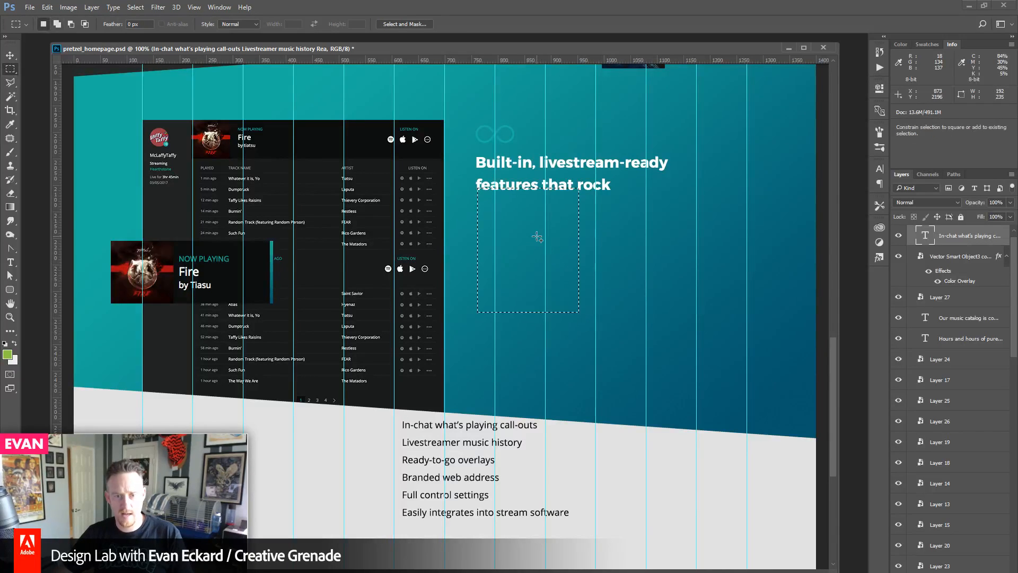
{"action": "key", "text": "shift+Up"}
{"action": "key", "text": "shift+Up"}
{"action": "key", "text": "shift+Up"}
{"action": "key", "text": "Left"}
{"action": "key", "text": "Left"}
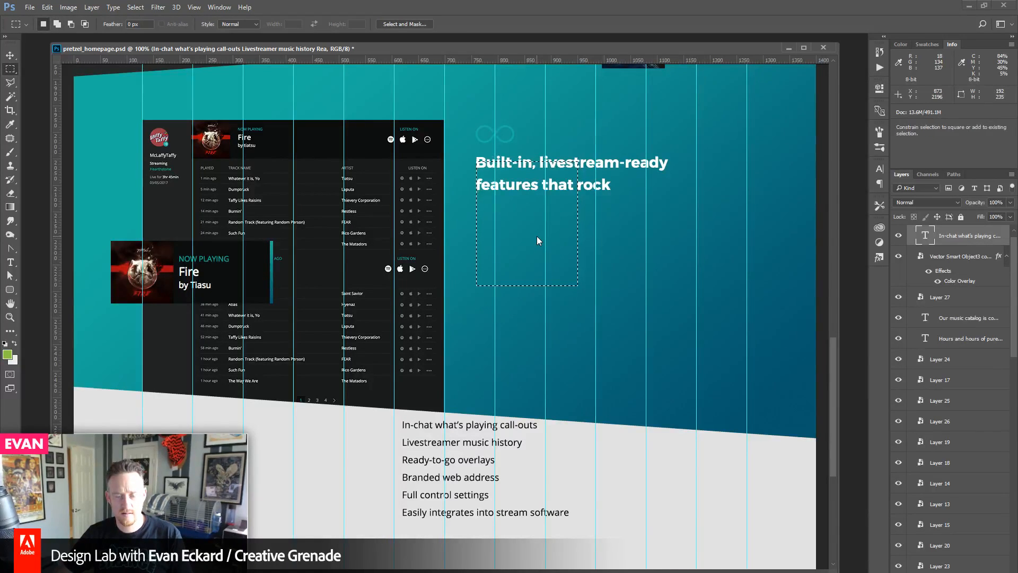
- Move the 192 × 235 px rectangular selection down so it sits just below the two-line heading
{"action": "key", "text": "shift+Down"}
{"action": "key", "text": "shift+Down"}
{"action": "key", "text": "shift+Down"}
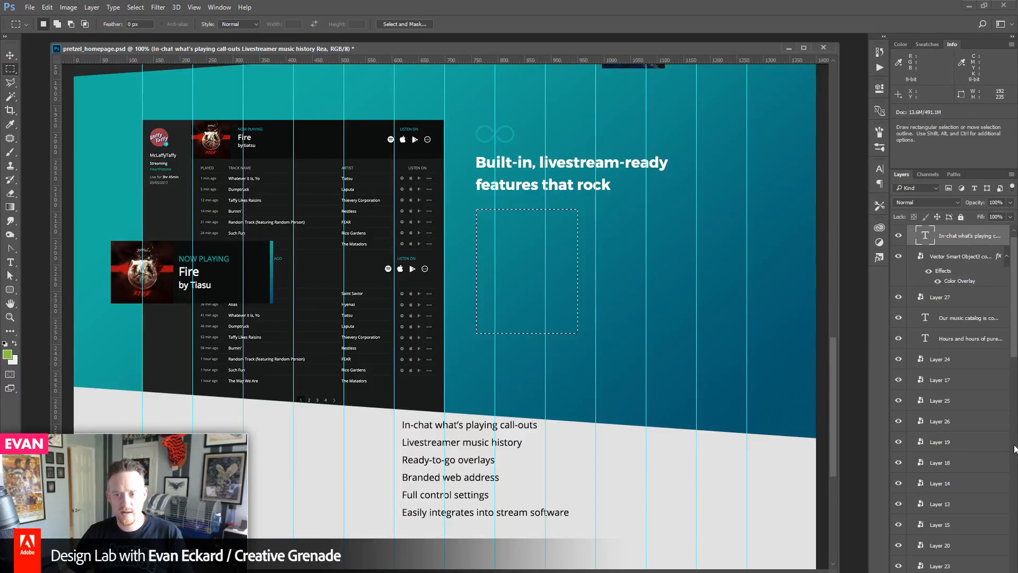
- Move the feature-list text layer out of the Catalog group to the top of the layer stack
{"action": "scroll", "coordinate": [983, 467], "scroll_direction": "up", "scroll_amount": 1}
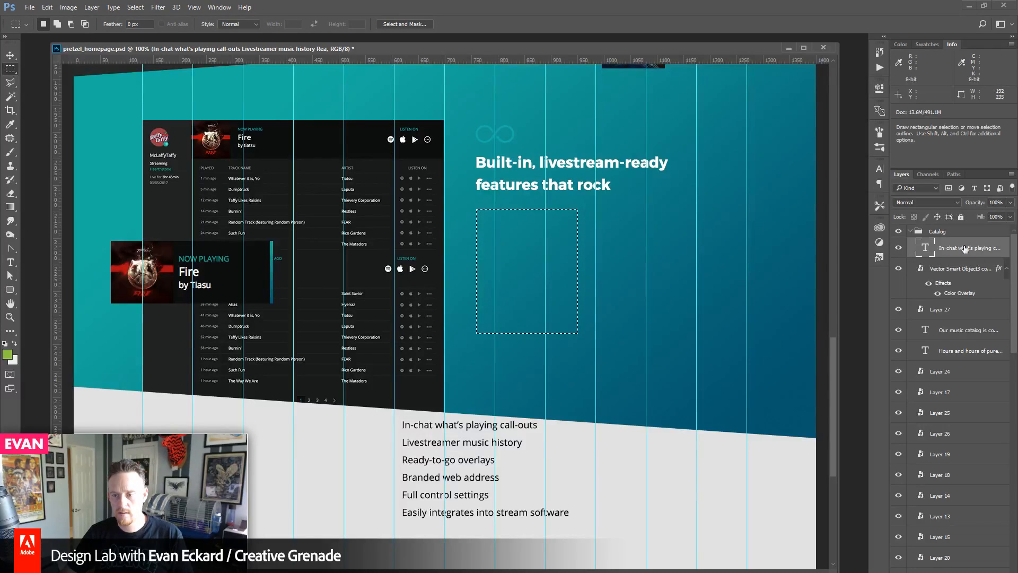
{"action": "left_click_drag", "start_coordinate": [966, 248], "coordinate": [950, 224]}
{"action": "left_click_drag", "start_coordinate": [1015, 264], "coordinate": [1014, 409]}
{"action": "left_click", "coordinate": [911, 265]}
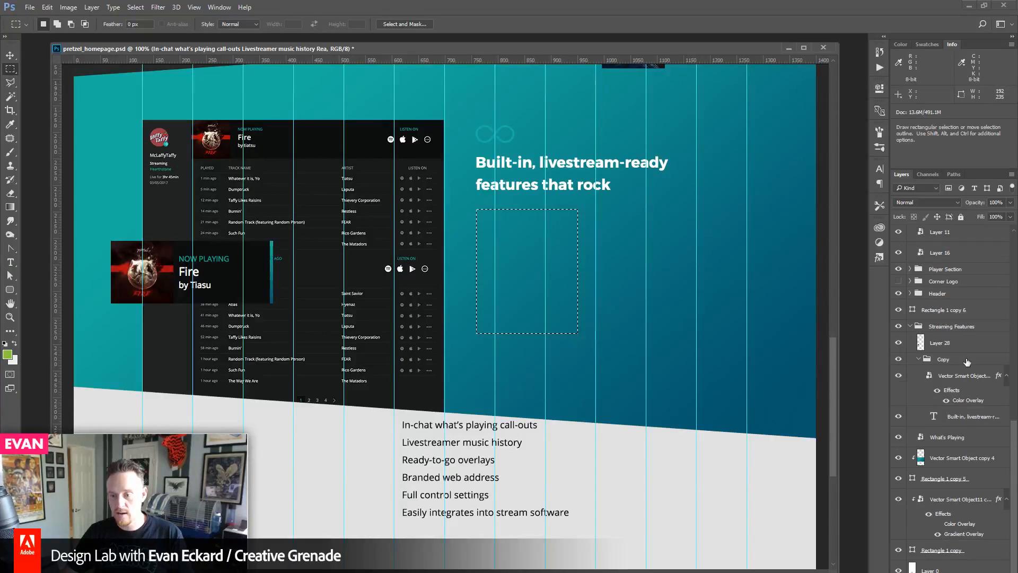
- Add a new layer above Vector Smart Object copy 4 and fill the selection with the light grey background colour
{"action": "left_click", "coordinate": [962, 458]}
{"action": "key", "text": "ctrl+shift+alt+n"}
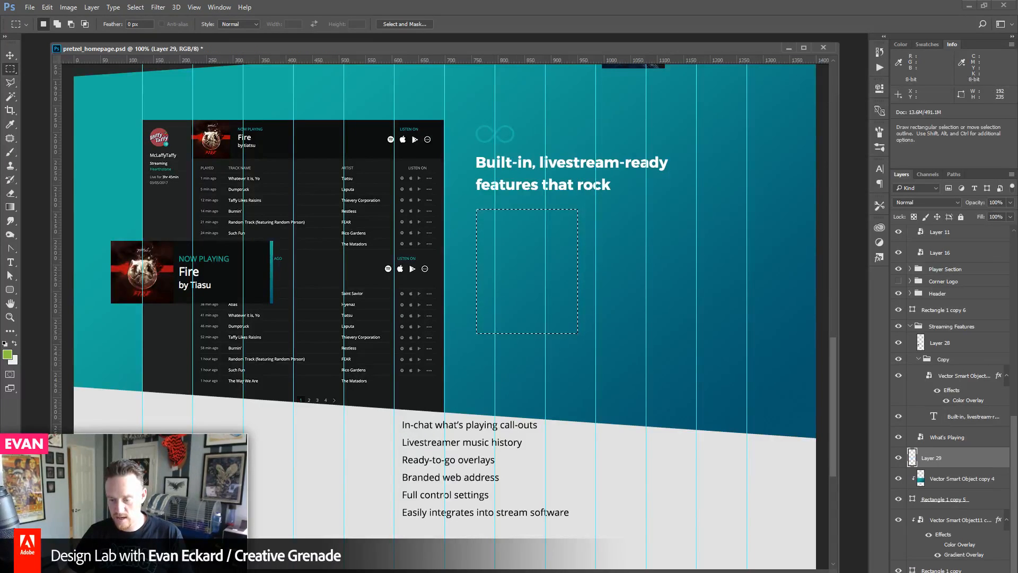
{"action": "left_click", "coordinate": [13, 360]}
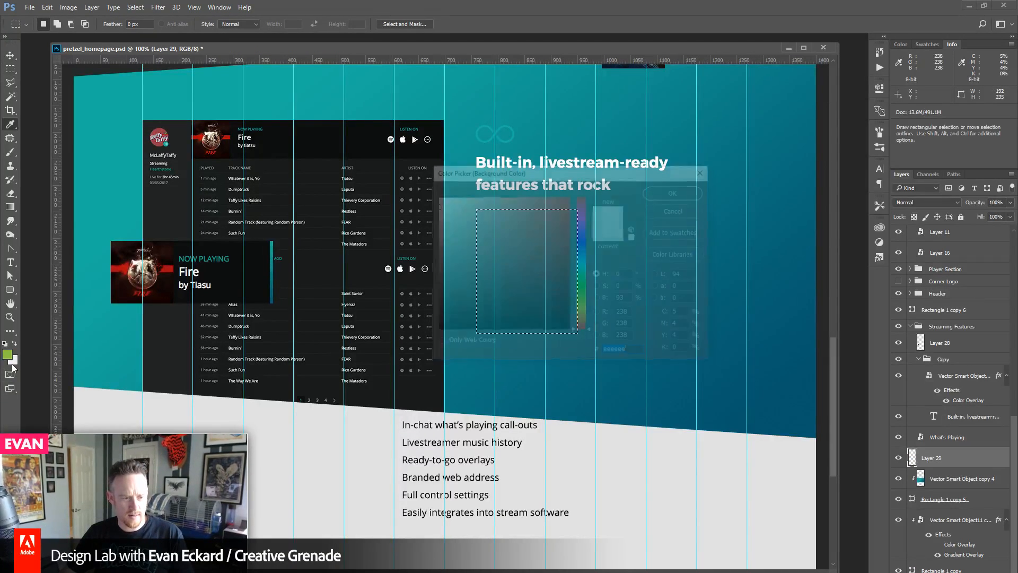
{"action": "left_click", "coordinate": [677, 210]}
{"action": "left_click_drag", "start_coordinate": [476, 209], "coordinate": [578, 333]}
{"action": "key", "text": "ctrl+BackSpace"}
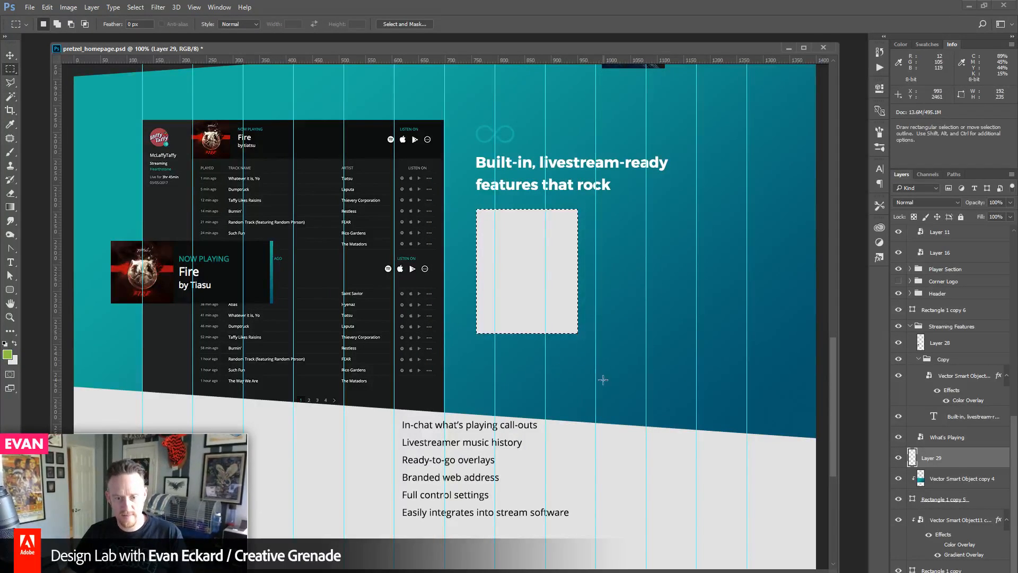
- Cut away the lower half of the grey box and deselect, leaving a landscape placeholder
{"action": "left_click_drag", "start_coordinate": [625, 376], "coordinate": [405, 268]}
{"action": "key", "text": "Delete"}
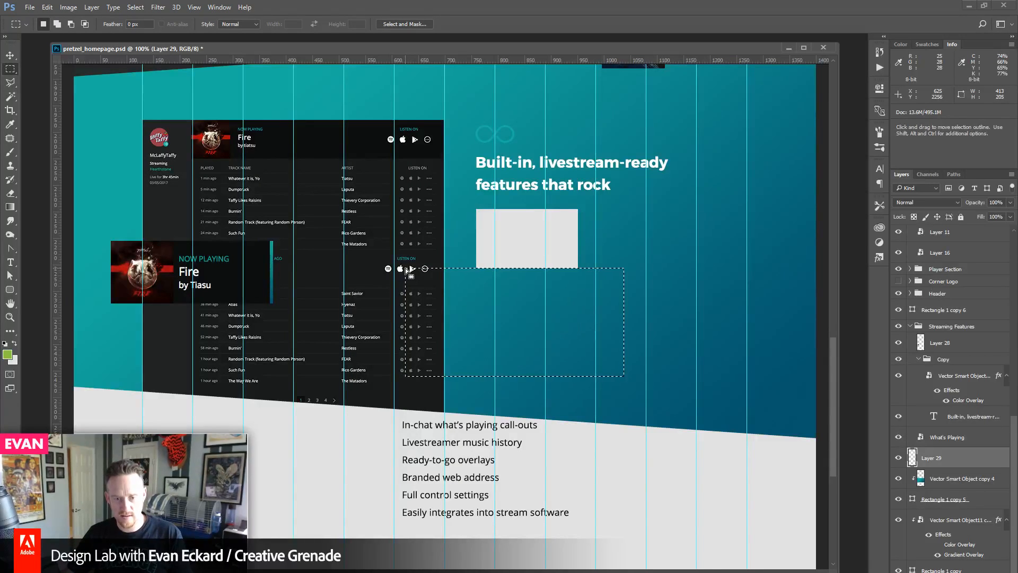
{"action": "key", "text": "ctrl+d"}
- Duplicate the grey placeholder box and shift the copy right to form a second column with a narrow gap
{"action": "left_click", "coordinate": [10, 56]}
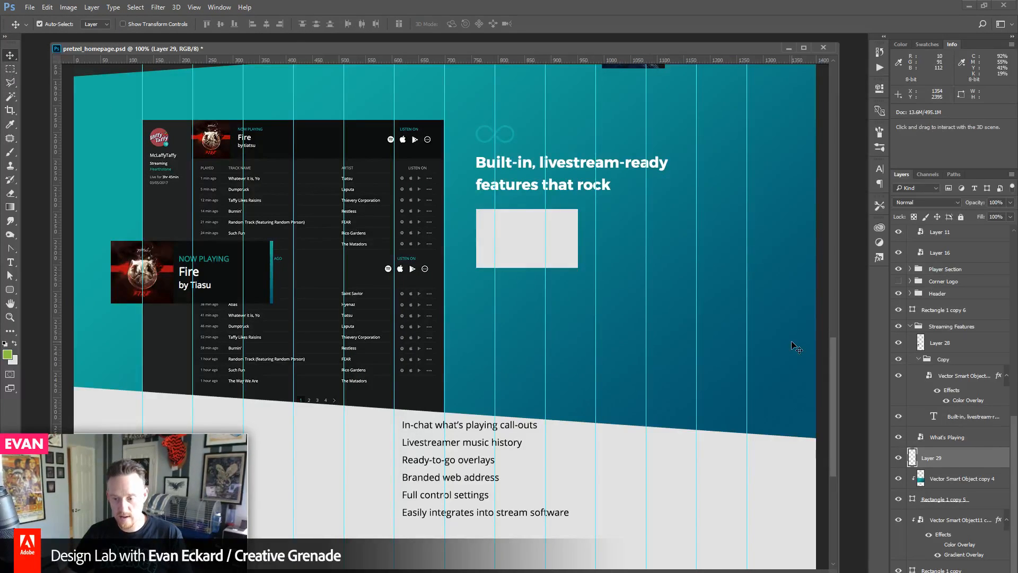
{"action": "key", "text": "ctrl+j"}
{"action": "key", "text": "shift+Right"}
{"action": "key", "text": "shift+Right"}
{"action": "key", "text": "shift+Right"}
{"action": "key", "text": "shift+Right"}
{"action": "key", "text": "shift+Right"}
{"action": "key", "text": "shift+Right"}
{"action": "key", "text": "shift+Right"}
{"action": "key", "text": "shift+Right"}
{"action": "key", "text": "shift+Right"}
{"action": "key", "text": "shift+Right"}
{"action": "key", "text": "shift+Right"}
{"action": "key", "text": "shift+Right"}
{"action": "key", "text": "shift+Right"}
{"action": "key", "text": "shift+Right"}
{"action": "key", "text": "shift+Right"}
{"action": "key", "text": "shift+Right"}
{"action": "key", "text": "shift+Right"}
{"action": "key", "text": "shift+Right"}
{"action": "key", "text": "shift+Right"}
{"action": "key", "text": "shift+Right"}
{"action": "key", "text": "shift+Right"}
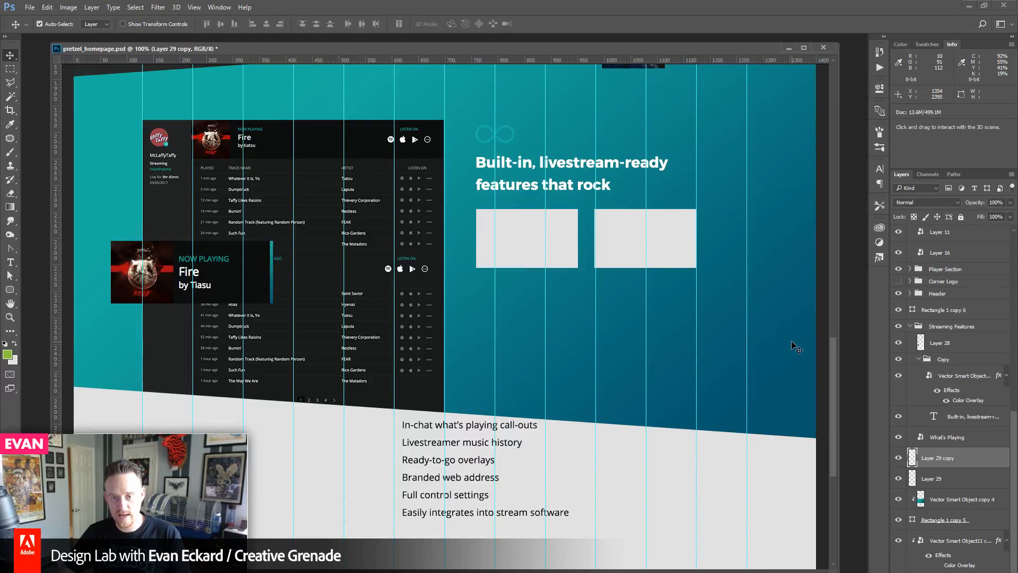
- Duplicate both grey placeholder boxes and move the copies down to form a second row with a small gap
{"action": "left_click", "coordinate": [952, 477], "text": "ctrl"}
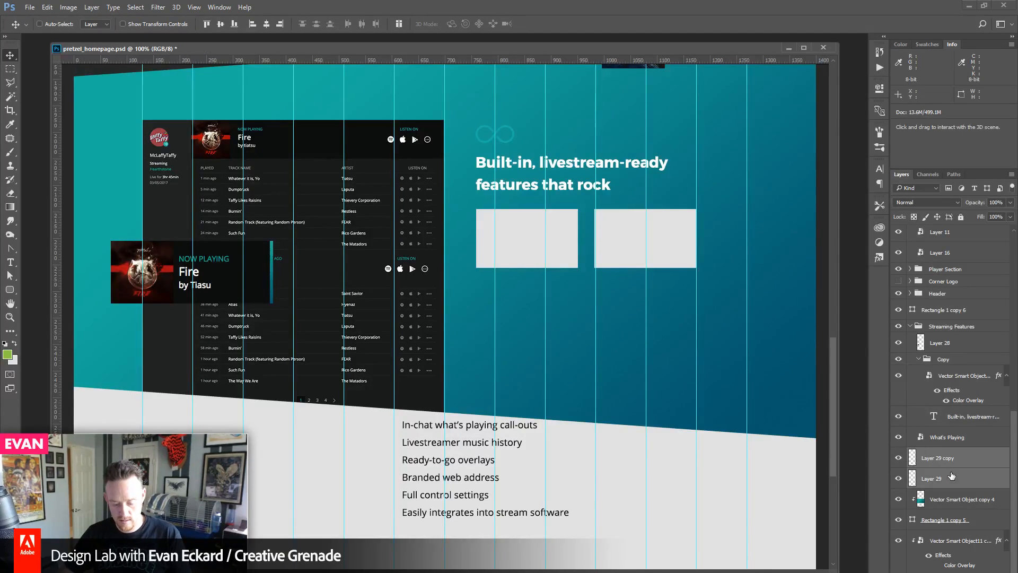
{"action": "key", "text": "ctrl+j"}
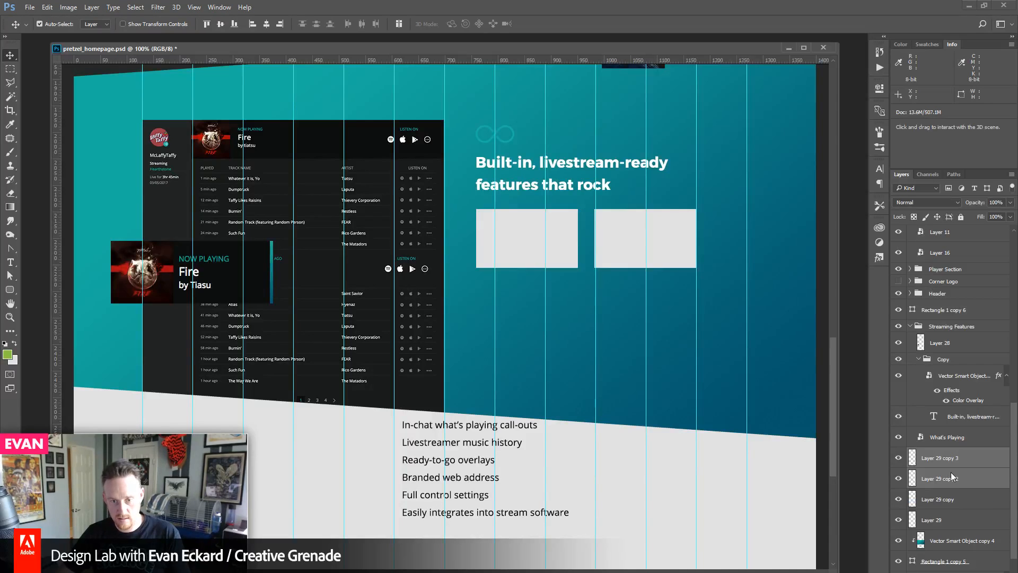
{"action": "key", "text": "shift+Down"}
{"action": "key", "text": "shift+Down"}
{"action": "key", "text": "shift+Down"}
{"action": "key", "text": "shift+Down"}
{"action": "key", "text": "shift+Down"}
{"action": "key", "text": "shift+Down"}
{"action": "key", "text": "shift+Down"}
{"action": "key", "text": "shift+Down"}
{"action": "key", "text": "shift+Down"}
{"action": "key", "text": "shift+Down"}
{"action": "key", "text": "shift+Down"}
{"action": "key", "text": "shift+Down"}
{"action": "key", "text": "shift+Down"}
{"action": "key", "text": "shift+Up"}
{"action": "key", "text": "shift+Up"}
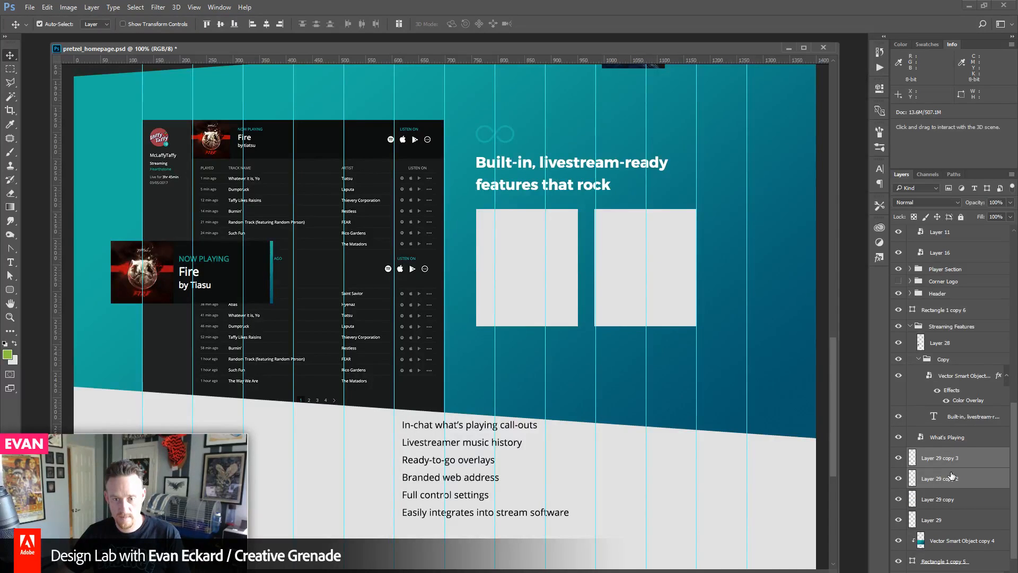
{"action": "key", "text": "Down"}
{"action": "key", "text": "Down"}
{"action": "key", "text": "Up"}
{"action": "key", "text": "shift+Down"}
{"action": "key", "text": "shift+Down"}
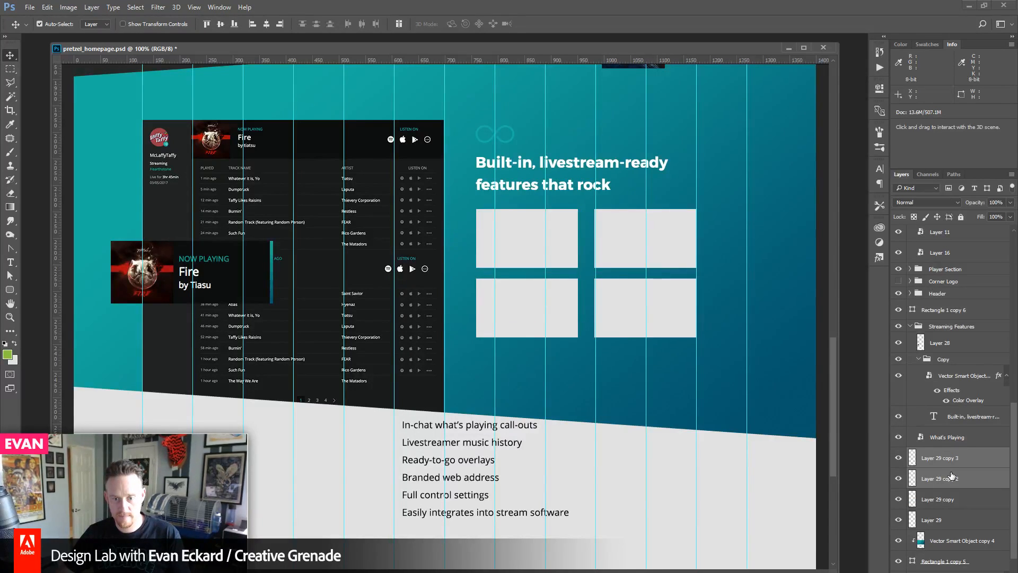
{"action": "key", "text": "shift+Down"}
- Duplicate the second row of grey boxes and move the copies down to form an evenly spaced third row
{"action": "key", "text": "ctrl+j"}
{"action": "key", "text": "shift+Down"}
{"action": "key", "text": "shift+Down"}
{"action": "key", "text": "shift+Down"}
{"action": "key", "text": "shift+Down"}
{"action": "key", "text": "shift+Down"}
{"action": "key", "text": "shift+Down"}
{"action": "key", "text": "shift+Down"}
{"action": "key", "text": "shift+Down"}
{"action": "key", "text": "shift+Down"}
{"action": "key", "text": "shift+Down"}
{"action": "key", "text": "shift+Down"}
{"action": "key", "text": "shift+Down"}
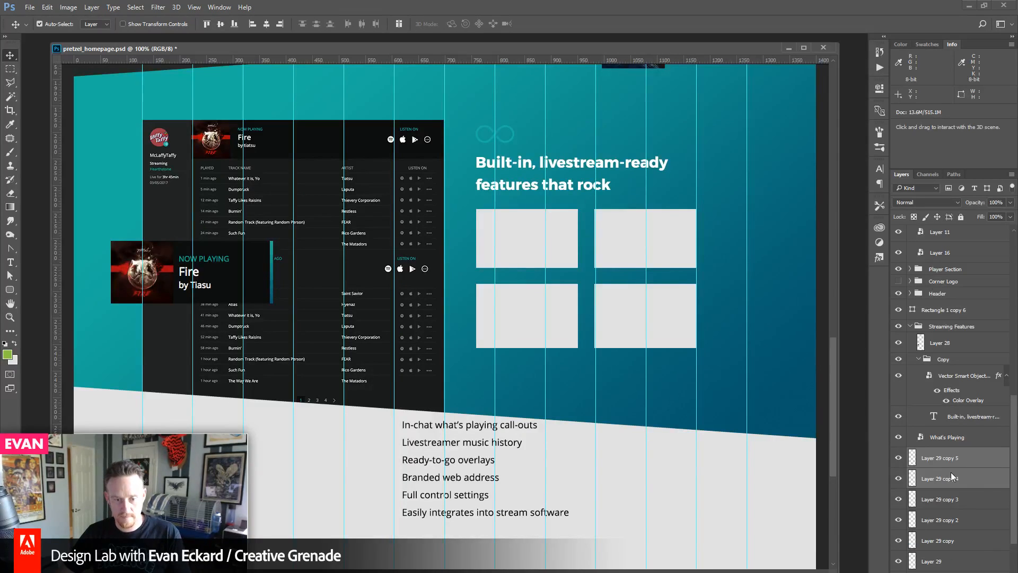
{"action": "key", "text": "Up"}
{"action": "key", "text": "Up"}
{"action": "key", "text": "Up"}
{"action": "key", "text": "Up"}
{"action": "key", "text": "Up"}
{"action": "key", "text": "Up"}
{"action": "key", "text": "Up"}
{"action": "key", "text": "Up"}
{"action": "key", "text": "Up"}
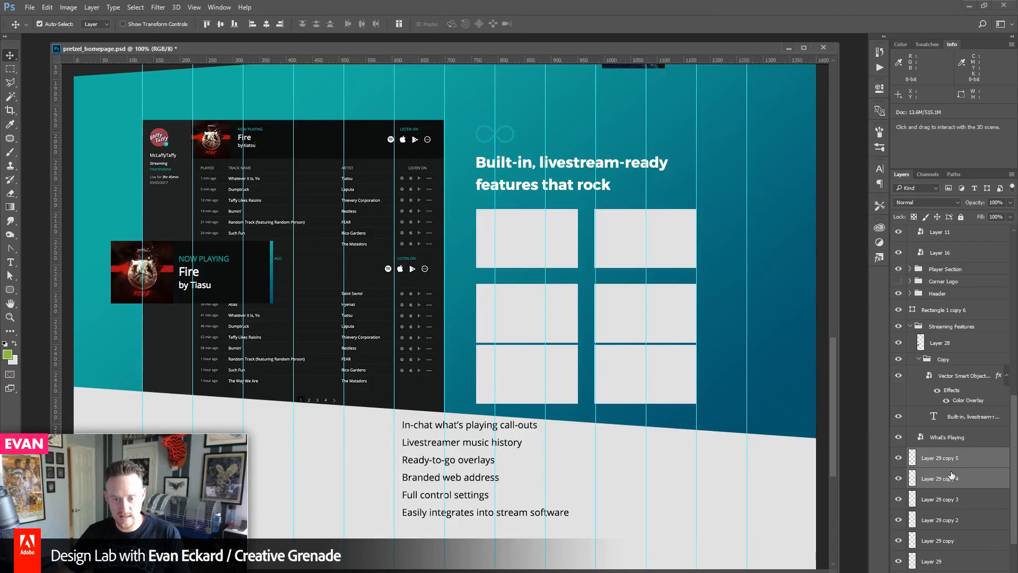
{"action": "key", "text": "shift+Down"}
{"action": "key", "text": "shift+Down"}
{"action": "key", "text": "shift+Down"}
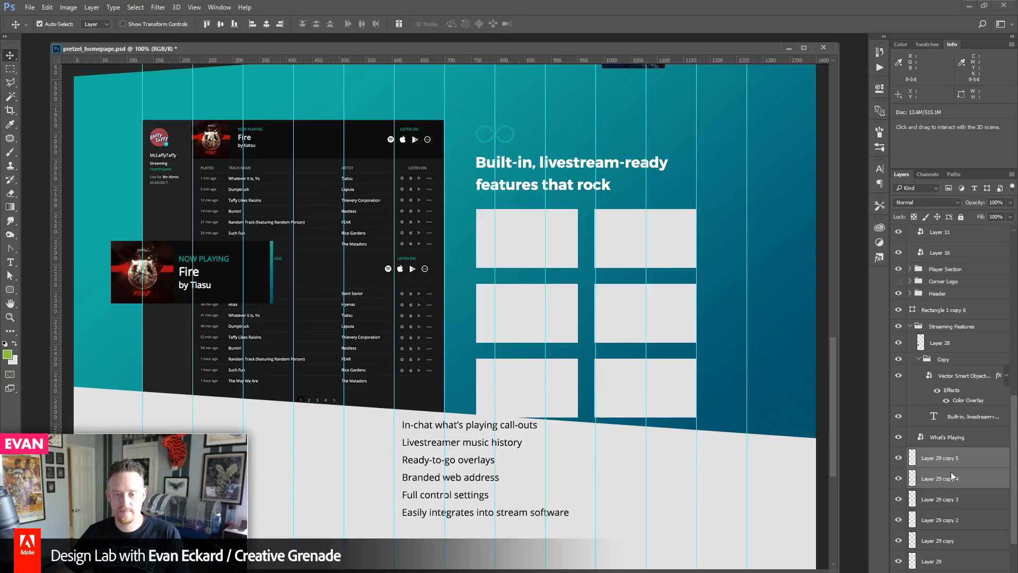
{"action": "left_click_drag", "start_coordinate": [678, 272], "coordinate": [679, 277]}
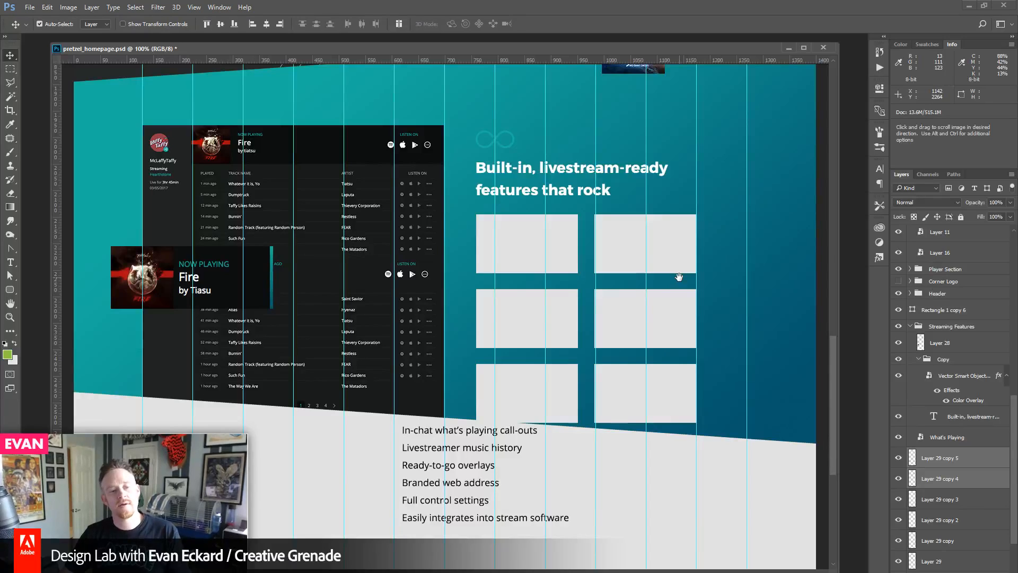
{"action": "left_click_drag", "start_coordinate": [516, 97], "coordinate": [553, 278]}
{"action": "left_click", "coordinate": [268, 178]}
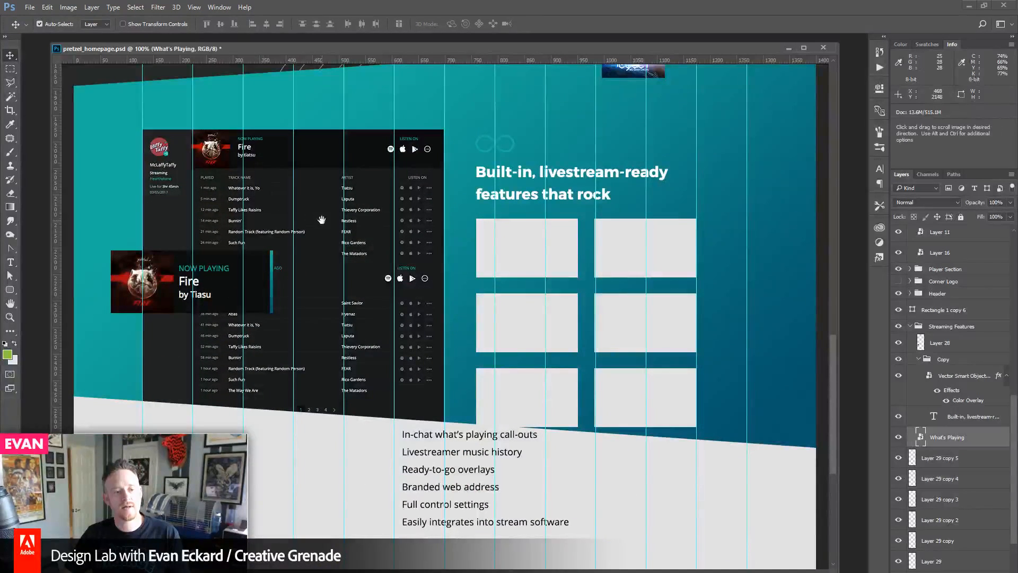
{"action": "left_click", "coordinate": [160, 283]}
{"action": "left_click_drag", "start_coordinate": [589, 261], "coordinate": [610, 266]}
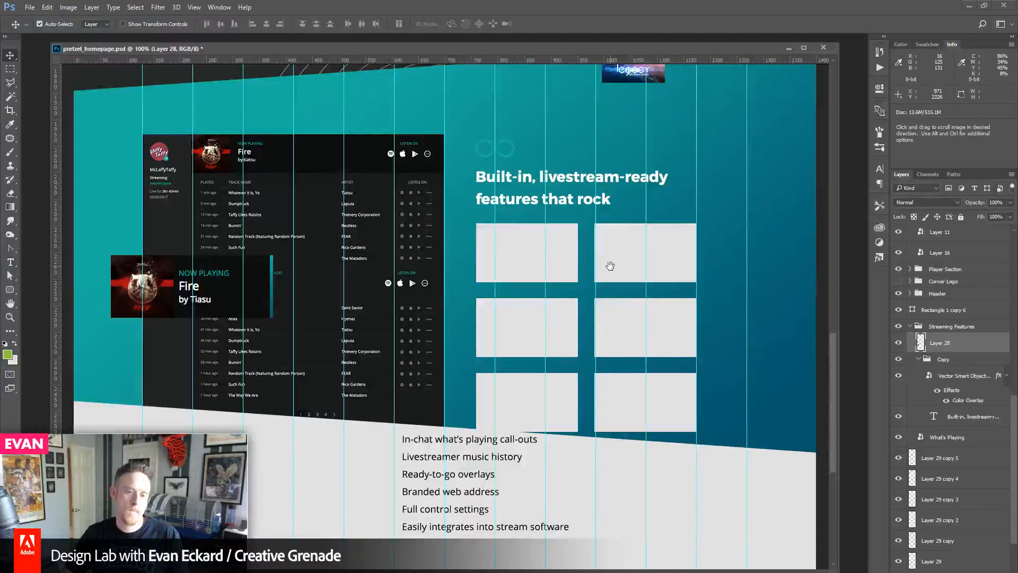
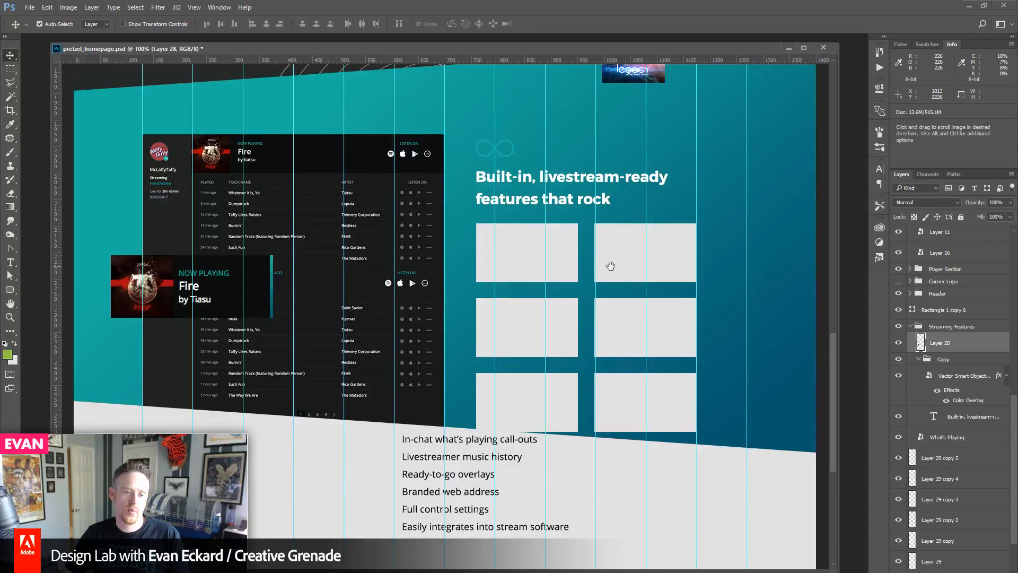
- Scale the What's Playing screenshot up to about 98% so it spans the content columns
{"action": "left_click", "coordinate": [427, 265]}
{"action": "key", "text": "ctrl+t"}
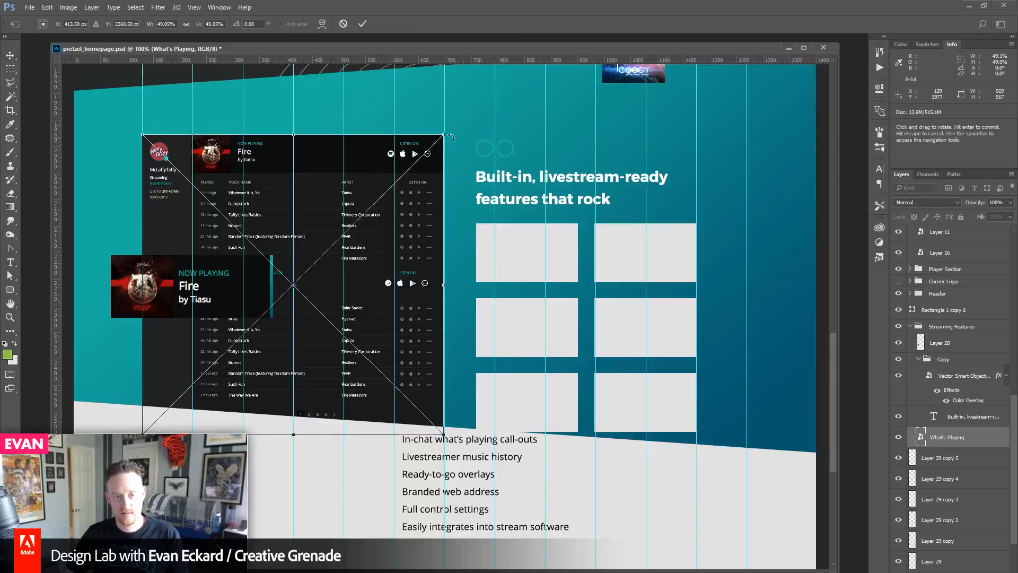
{"action": "left_click_drag", "start_coordinate": [445, 136], "coordinate": [867, 101]}
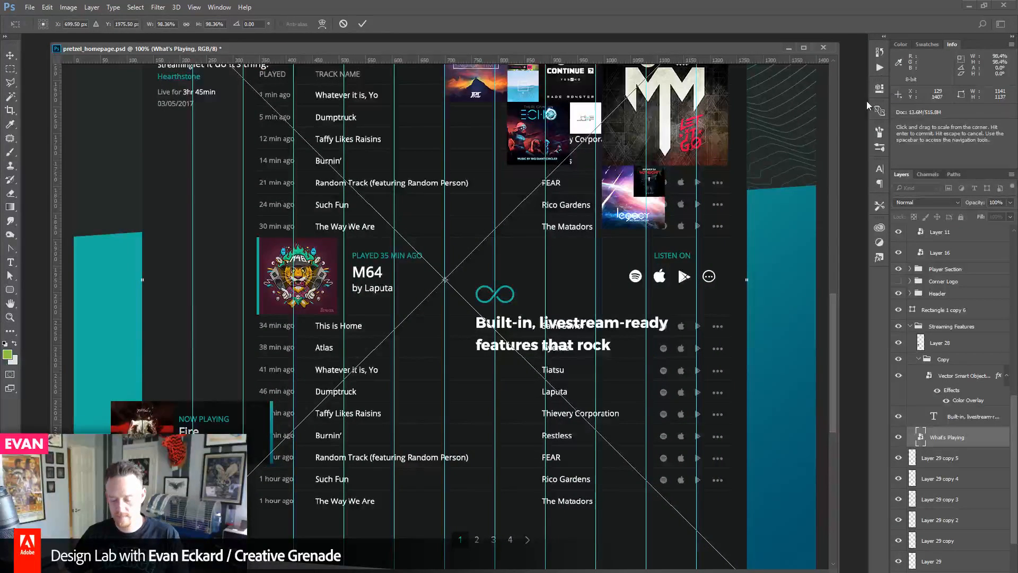
{"action": "key", "text": "Return"}
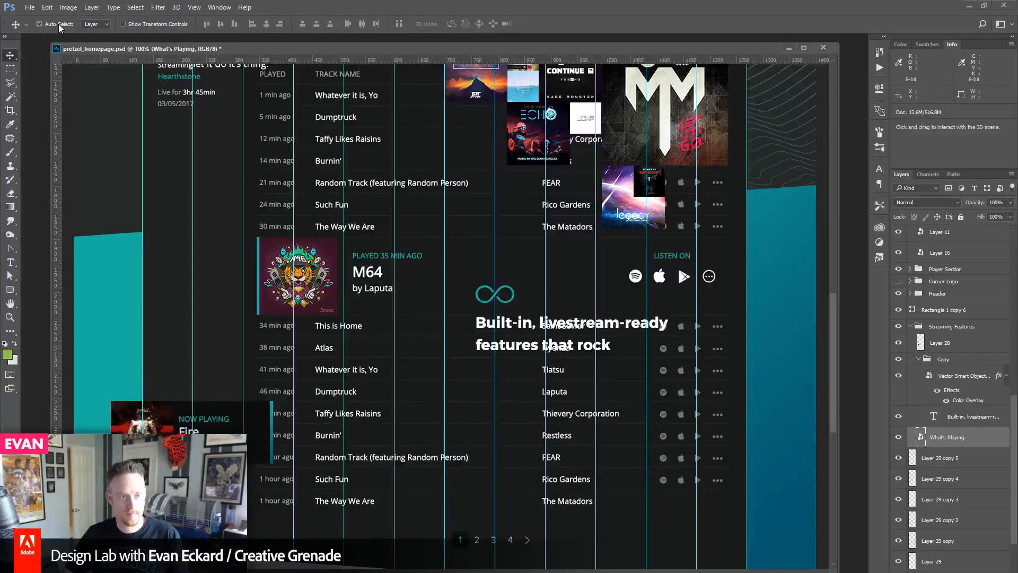
- Turn off automatic layer selection and move the enlarged What's Playing screenshot down below the heading
{"action": "left_click", "coordinate": [58, 24]}
{"action": "left_click_drag", "start_coordinate": [432, 91], "coordinate": [435, 517]}
{"action": "left_click_drag", "start_coordinate": [440, 481], "coordinate": [452, 287]}
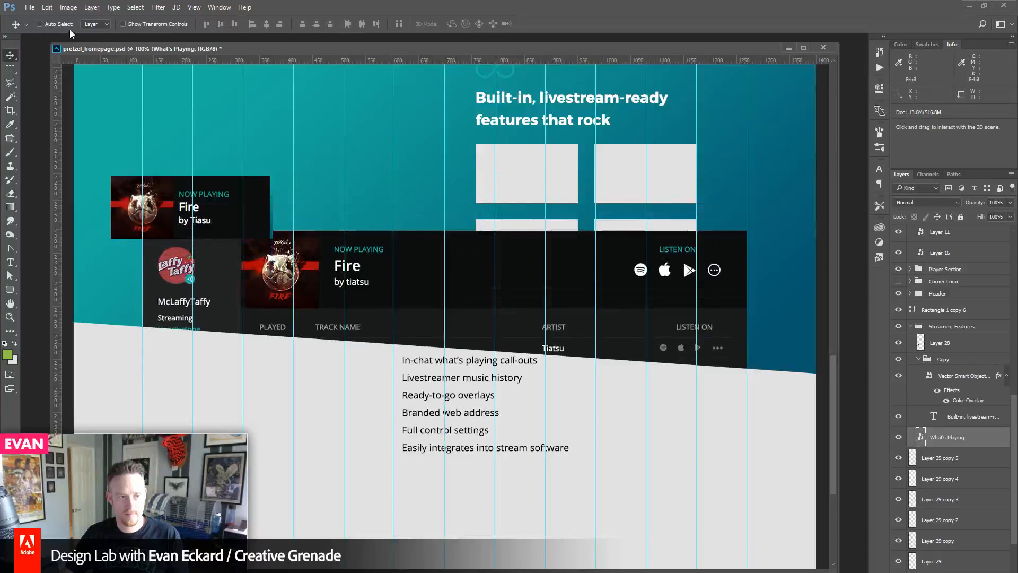
- Move the light grey slanted section down to reveal more of the screenshot, and hide the Layer 28 now-playing card
{"action": "left_click_drag", "start_coordinate": [234, 357], "coordinate": [239, 432]}
{"action": "left_click", "coordinate": [940, 343]}
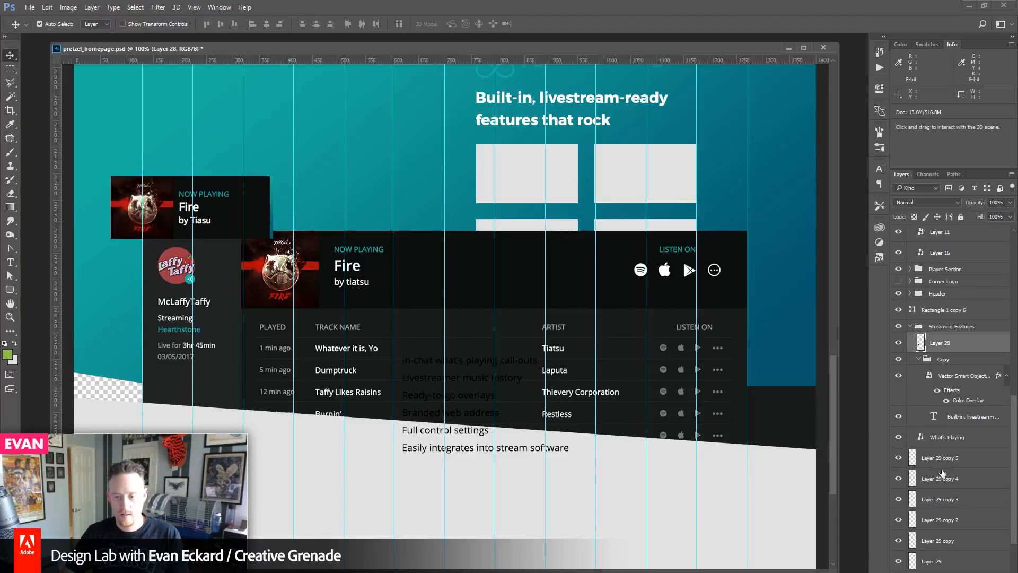
{"action": "left_click", "coordinate": [898, 343]}
- Centre-align the "Built-in, livestream-ready features that rock" heading text
{"action": "scroll", "coordinate": [513, 231], "scroll_direction": "up", "scroll_amount": 3}
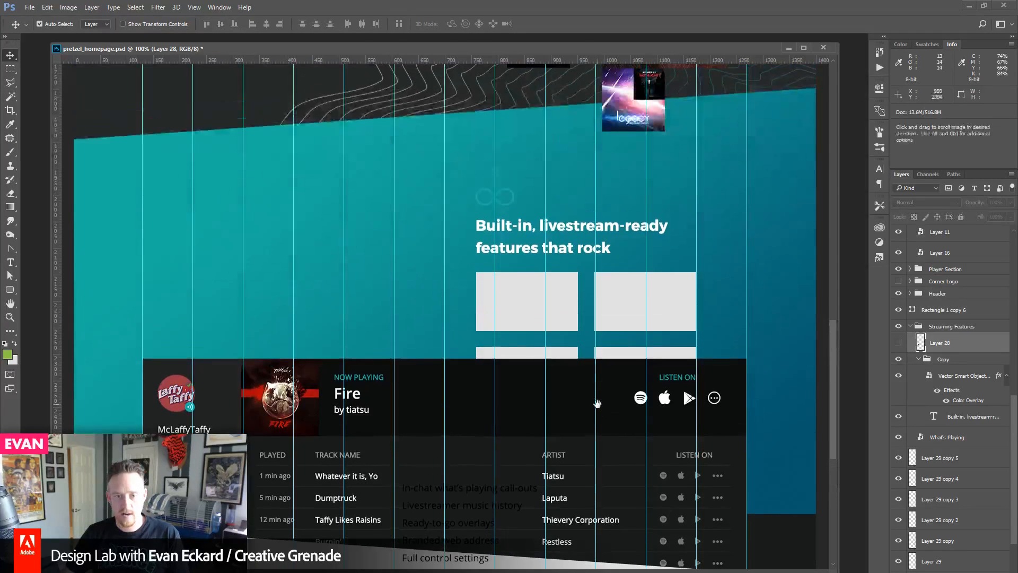
{"action": "left_click", "coordinate": [514, 231]}
{"action": "double_click", "coordinate": [934, 417]}
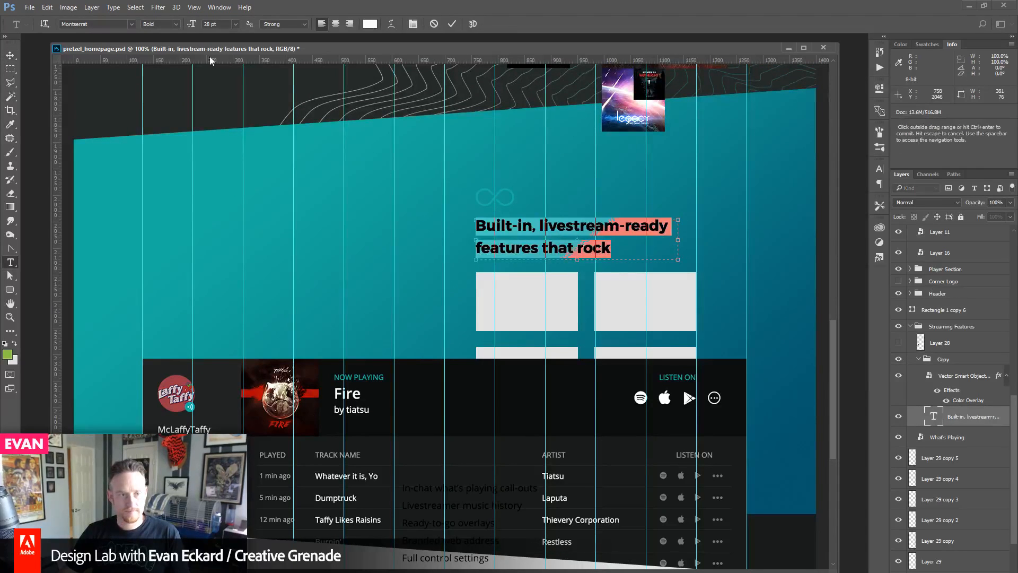
{"action": "left_click", "coordinate": [335, 24]}
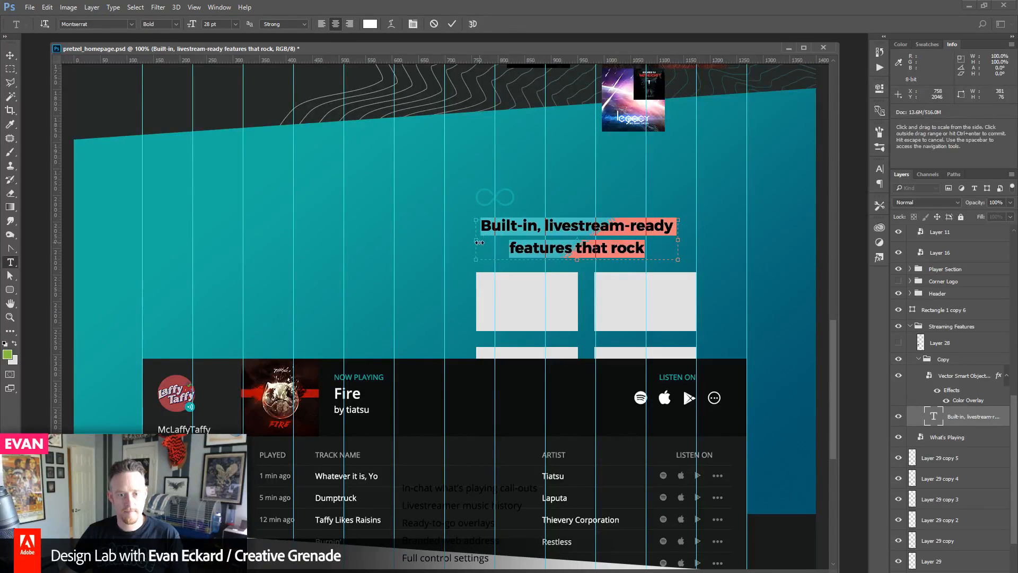
- Resize the heading's text box to 880 px wide and 52 px tall so the heading fits on one line
{"action": "left_click_drag", "start_coordinate": [476, 240], "coordinate": [212, 237]}
{"action": "key", "text": "ctrl+h"}
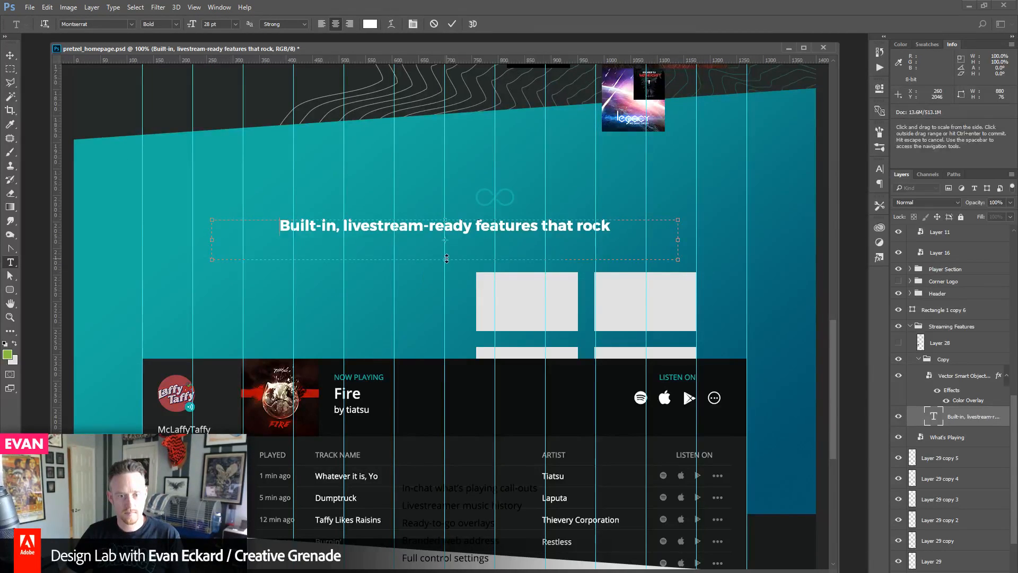
{"action": "left_click_drag", "start_coordinate": [446, 258], "coordinate": [446, 246]}
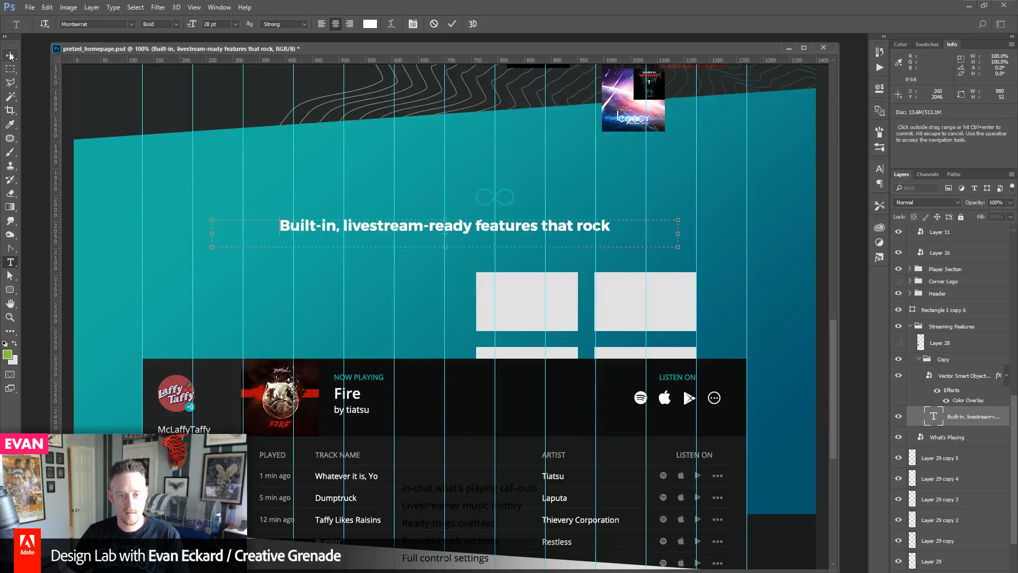
{"action": "key", "text": "BackSpace"}
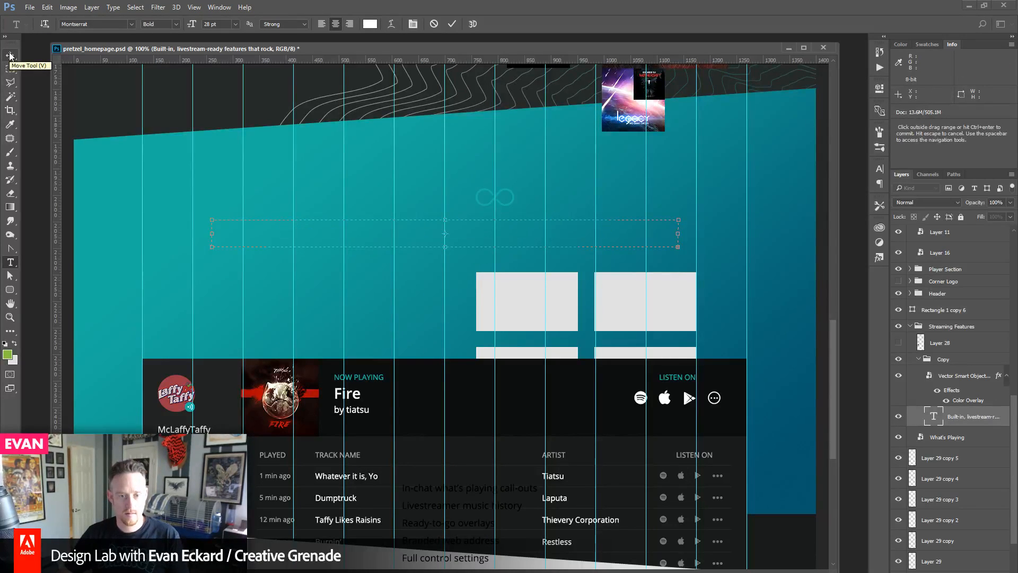
{"action": "left_click", "coordinate": [10, 55]}
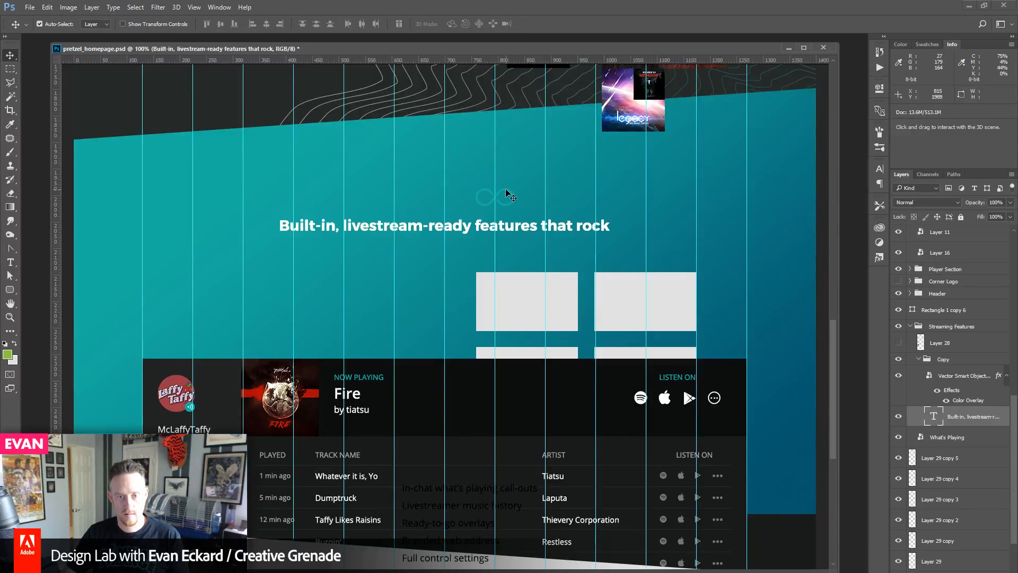
- Hide the infinity icon above the heading and delete the six grey placeholder box layers
{"action": "left_click", "coordinate": [506, 190]}
{"action": "left_click", "coordinate": [899, 375]}
{"action": "left_click", "coordinate": [573, 312]}
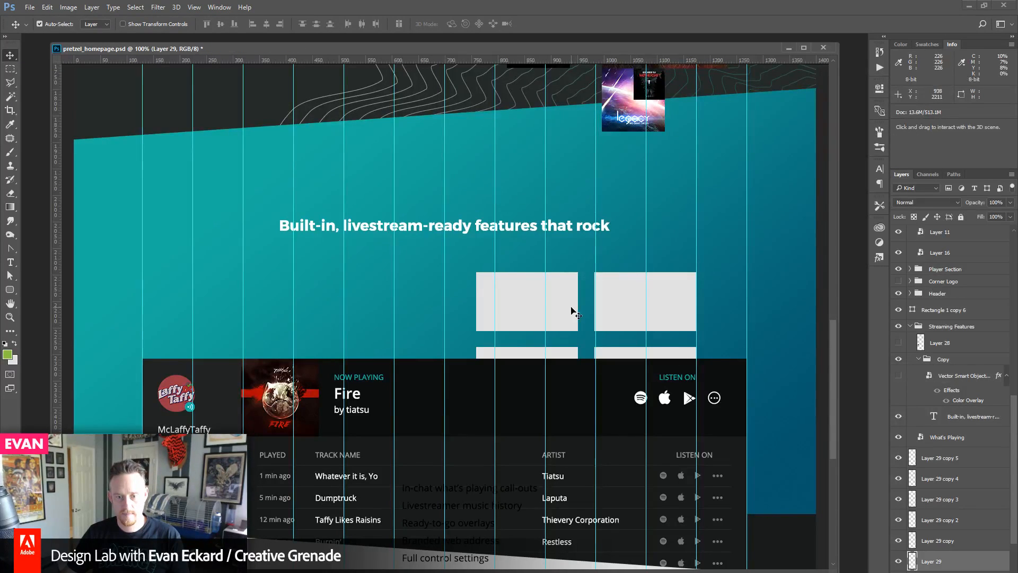
{"action": "scroll", "coordinate": [920, 508], "scroll_direction": "down", "scroll_amount": 2}
{"action": "left_click", "coordinate": [944, 419], "text": "shift"}
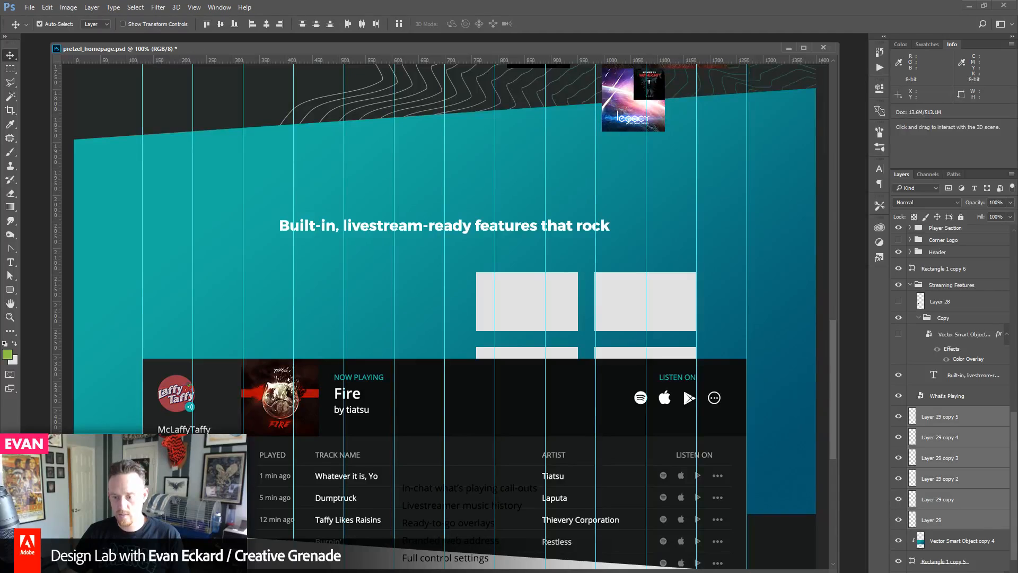
{"action": "key", "text": "Delete"}
{"action": "scroll", "coordinate": [54, 126], "scroll_direction": "up", "scroll_amount": 1}
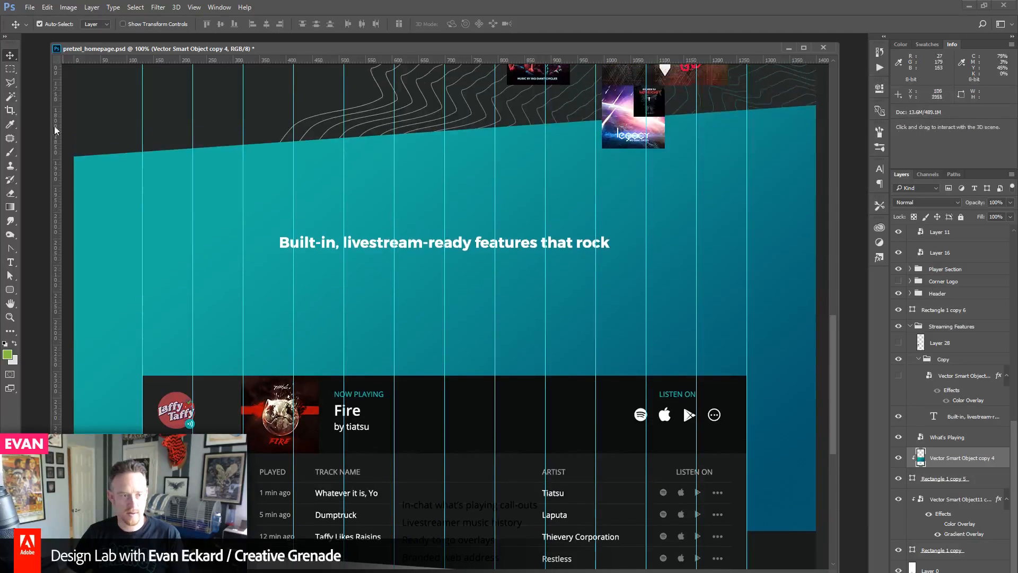
- Measure the content width between the second and second-to-last column guides with a marquee selection, leaving nothing selected
{"action": "left_click", "coordinate": [10, 70]}
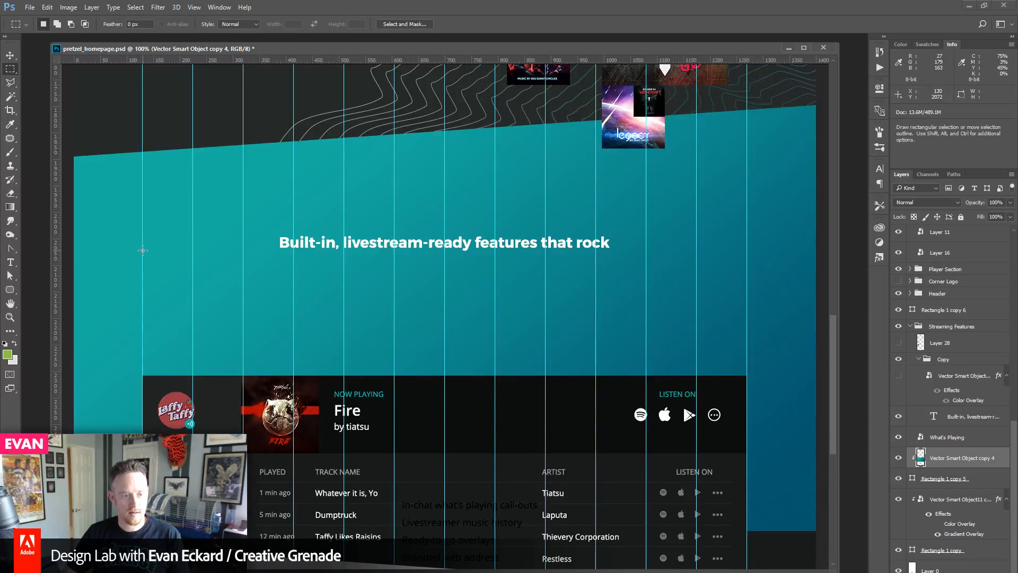
{"action": "left_click_drag", "start_coordinate": [193, 234], "coordinate": [698, 456]}
{"action": "key", "text": "ctrl+d"}
- Switch to Calculator, work out the width of three equal columns as (950 - 60) / 3, and close it
{"action": "key", "text": "alt+Tab"}
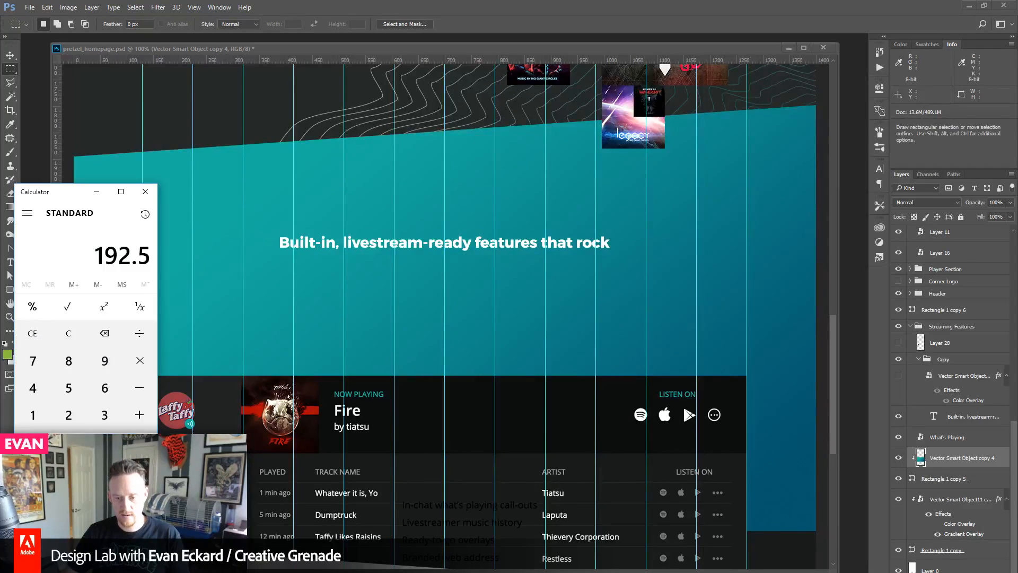
{"action": "left_click", "coordinate": [80, 340]}
{"action": "type", "text": "950"}
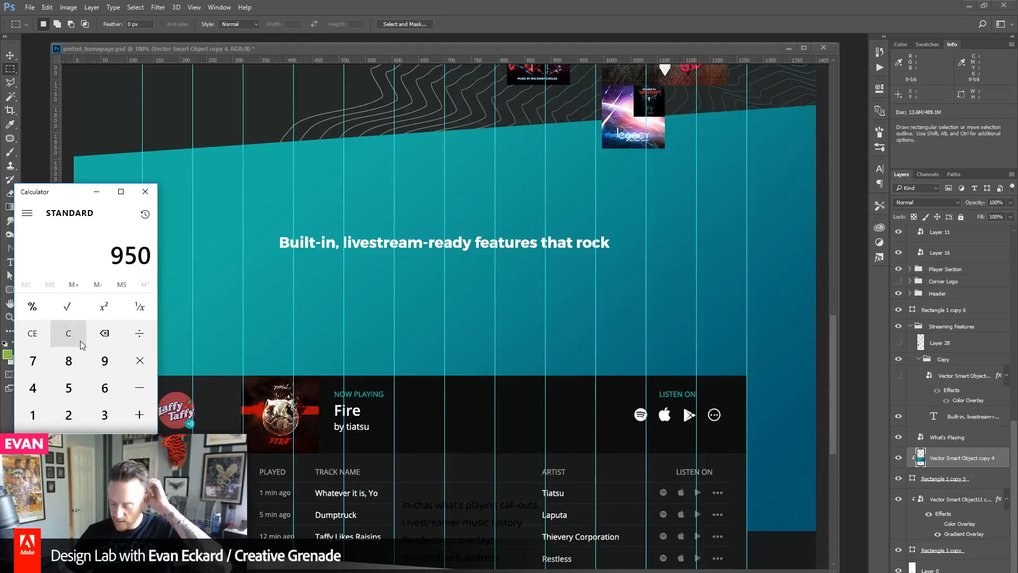
{"action": "key", "text": "minus"}
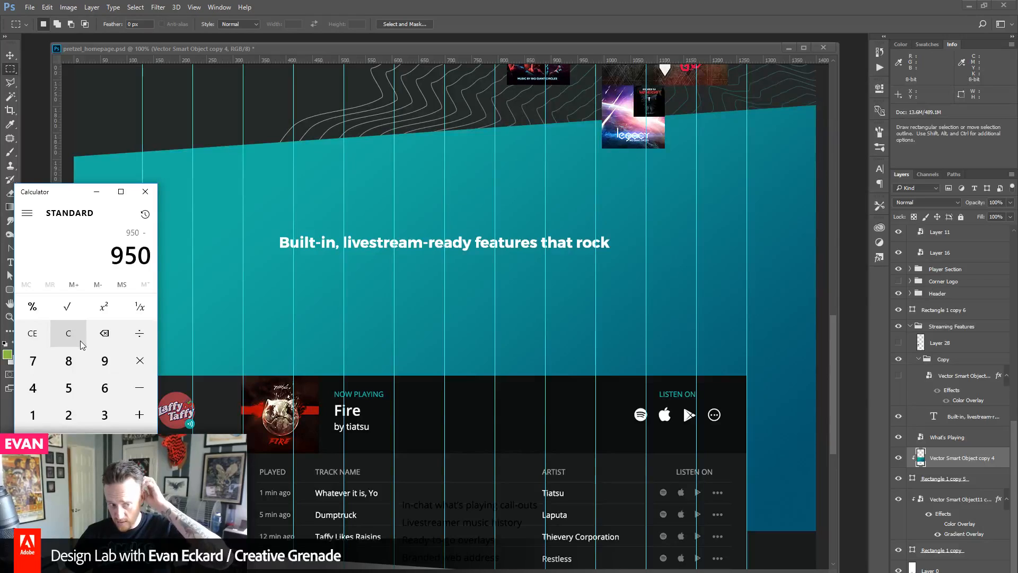
{"action": "type", "text": "60"}
{"action": "key", "text": "Return"}
{"action": "key", "text": "slash"}
{"action": "type", "text": "3"}
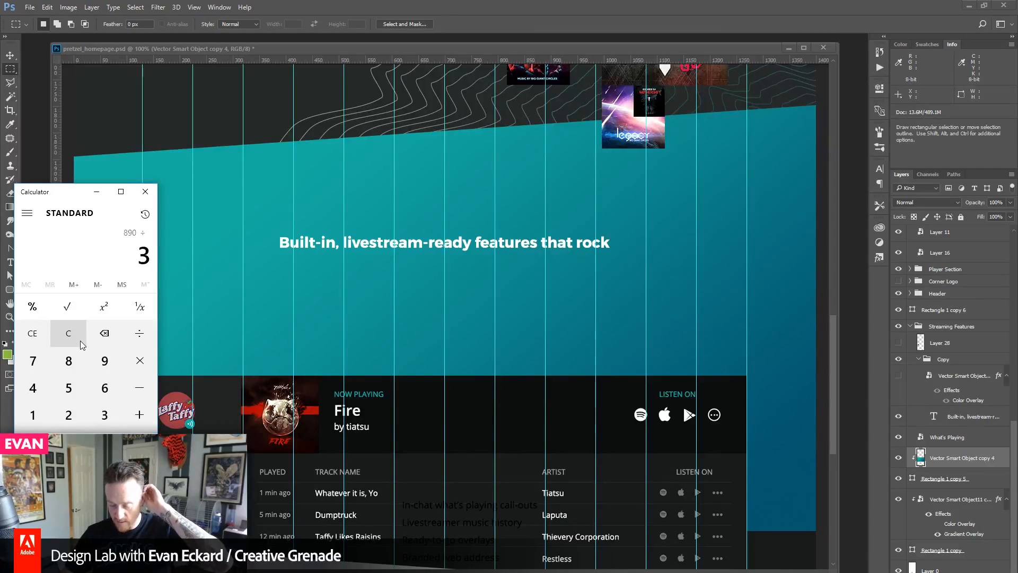
{"action": "key", "text": "Return"}
{"action": "left_click", "coordinate": [144, 192]}
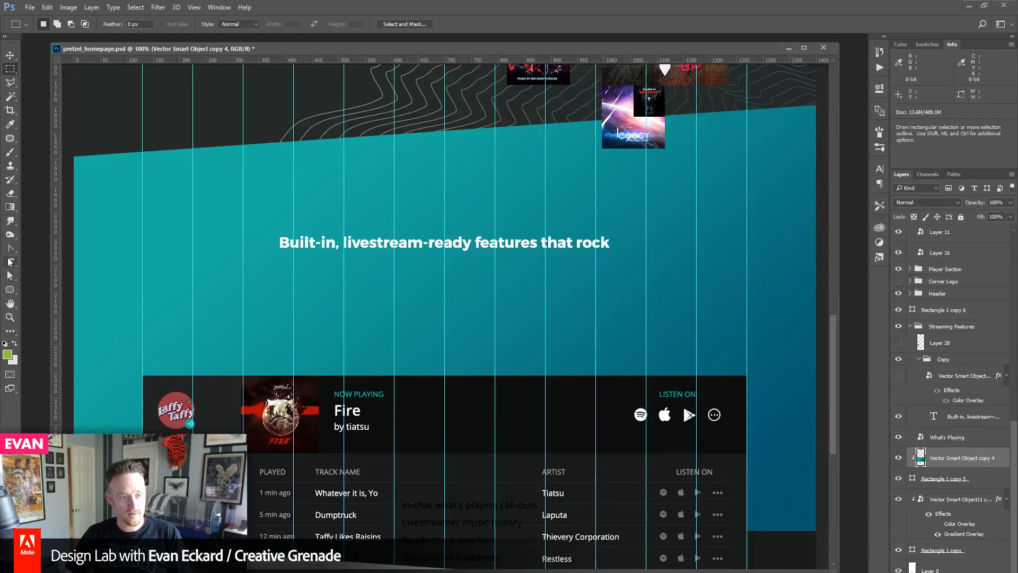
- Draw a 296 x 134 px square-cornered rectangle below the heading, starting at the second column guide
{"action": "right_click", "coordinate": [10, 290]}
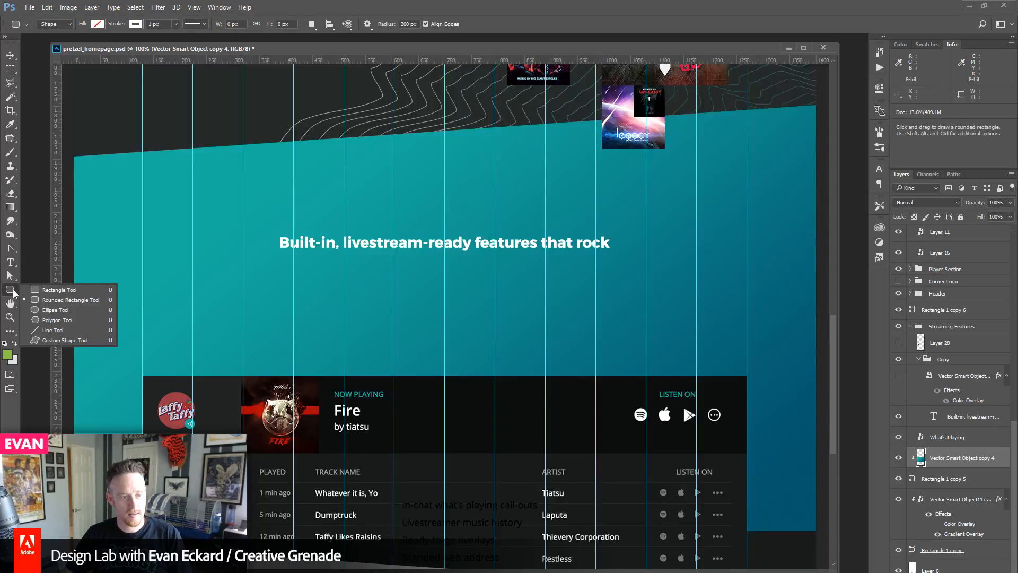
{"action": "left_click", "coordinate": [58, 290]}
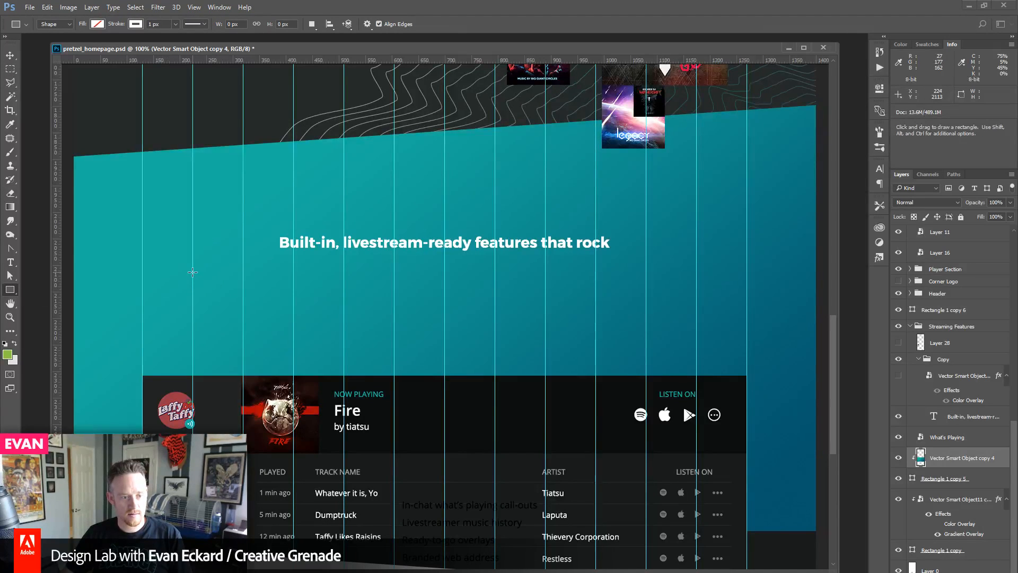
{"action": "left_click_drag", "start_coordinate": [192, 272], "coordinate": [350, 343]}
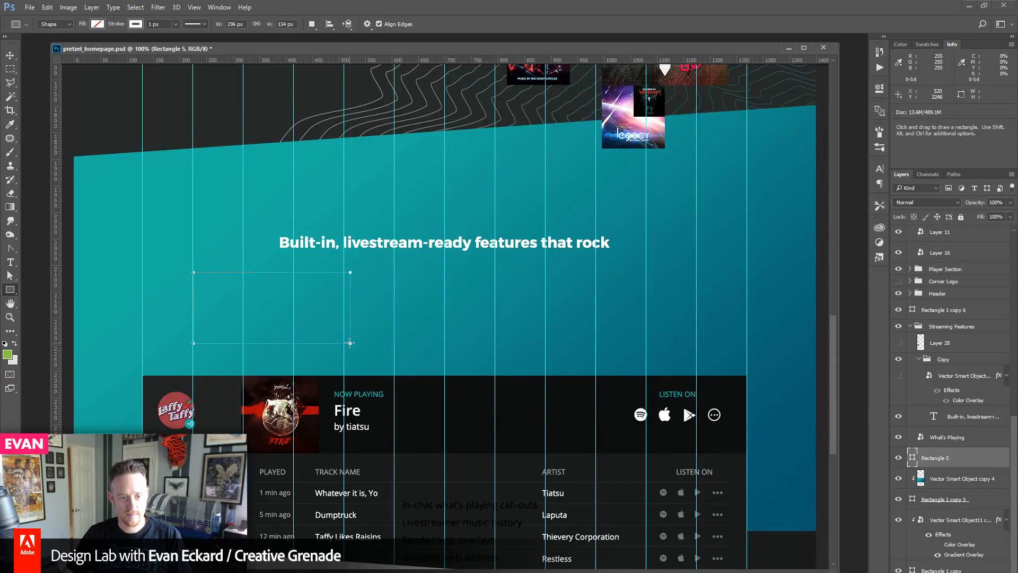
- Fill the new rectangle with the light grey colour e2e2e2
{"action": "left_click", "coordinate": [96, 25]}
{"action": "left_click", "coordinate": [147, 44]}
{"action": "type", "text": "e2e2e2"}
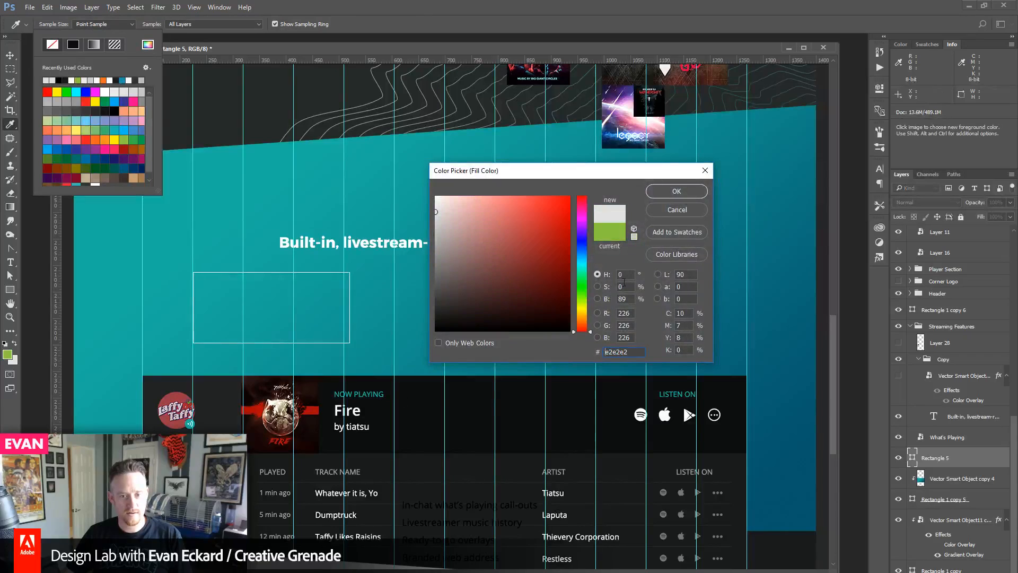
{"action": "left_click", "coordinate": [677, 191]}
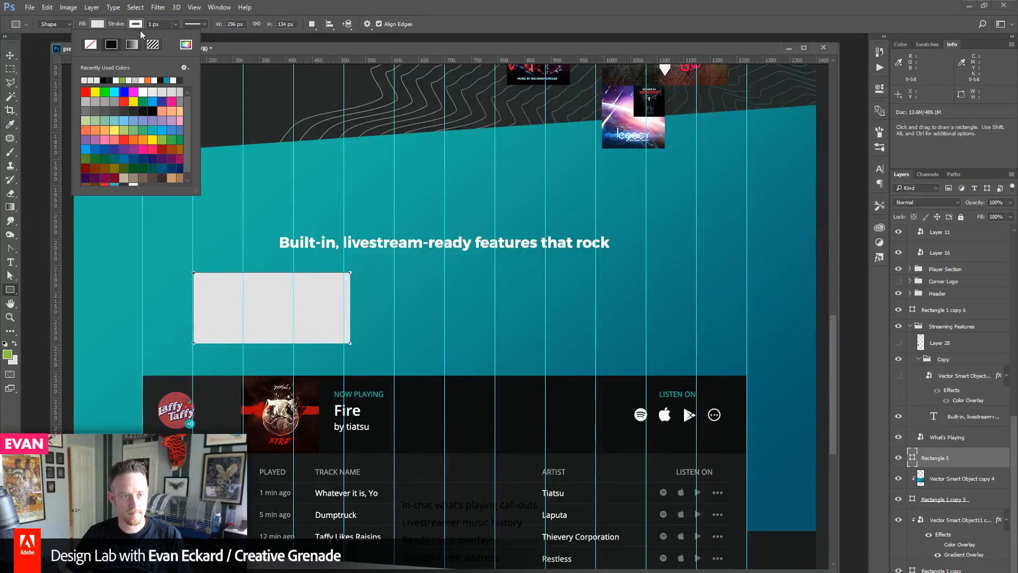
- Duplicate the grey box across the row and align the copy's outer edge with the second-to-last column guide
{"action": "left_click", "coordinate": [16, 55]}
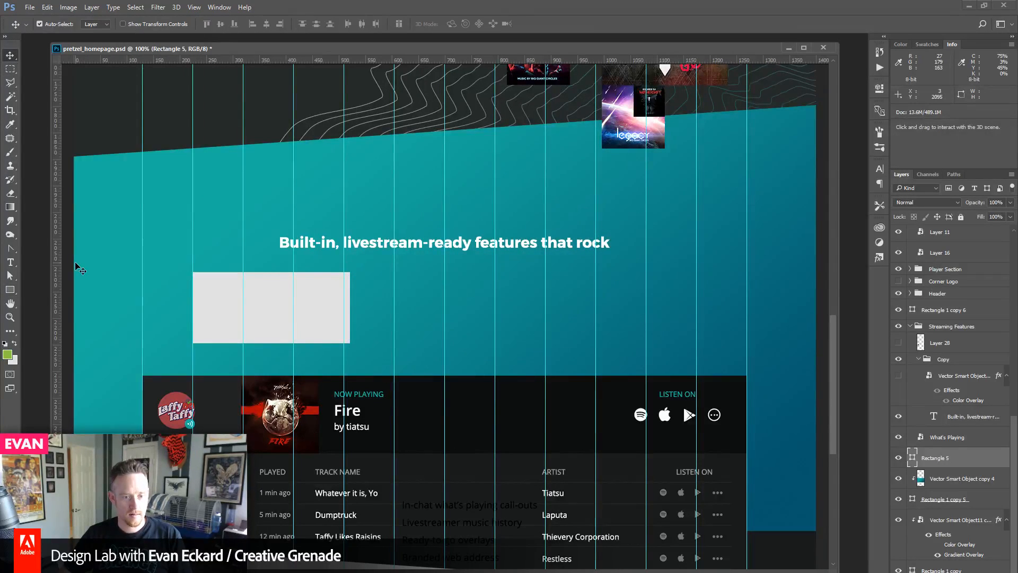
{"action": "key", "text": "ctrl"}
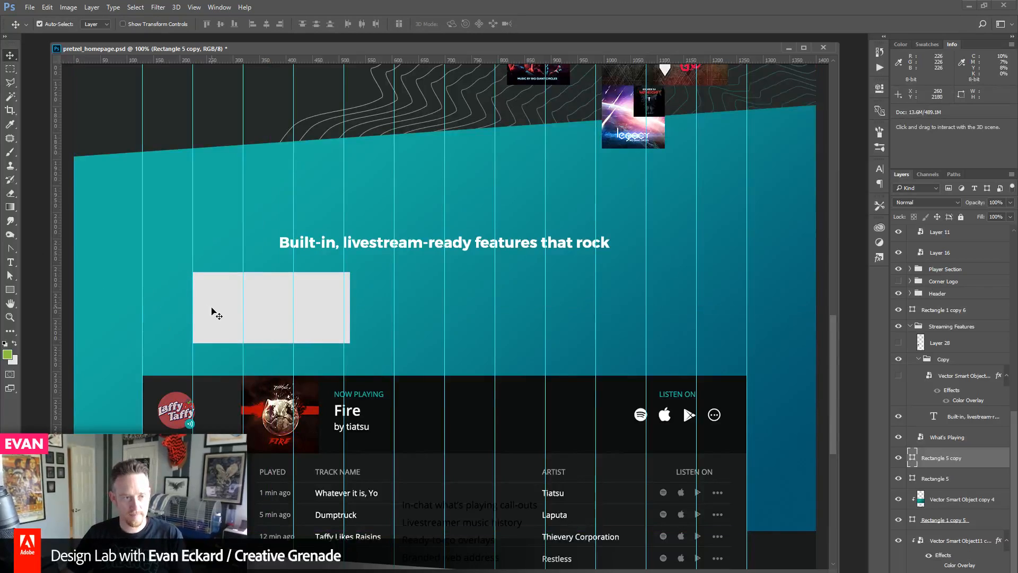
{"action": "left_click_drag", "start_coordinate": [215, 325], "coordinate": [556, 323]}
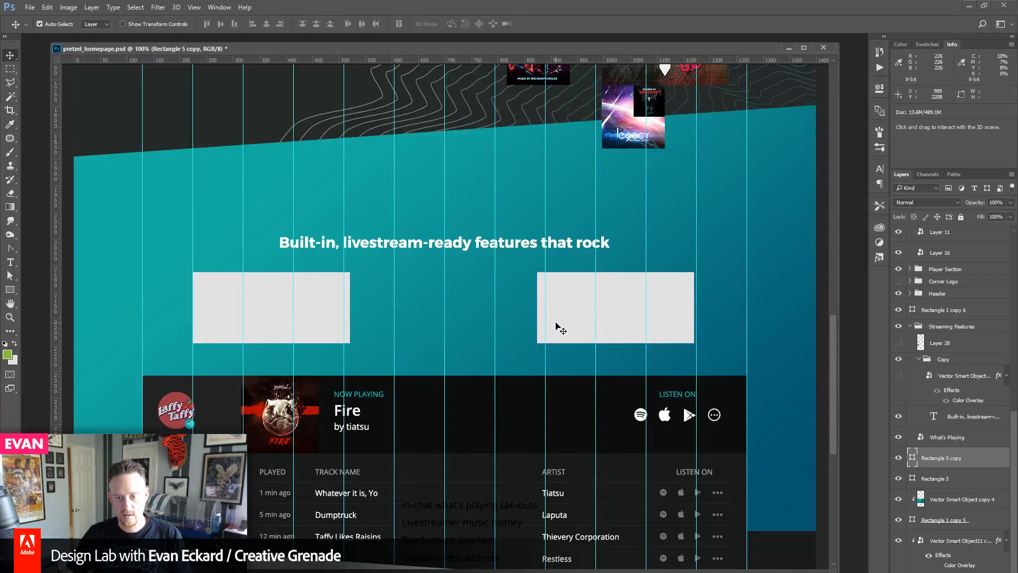
{"action": "key", "text": "Right"}
{"action": "key", "text": "Right"}
{"action": "key", "text": "Right"}
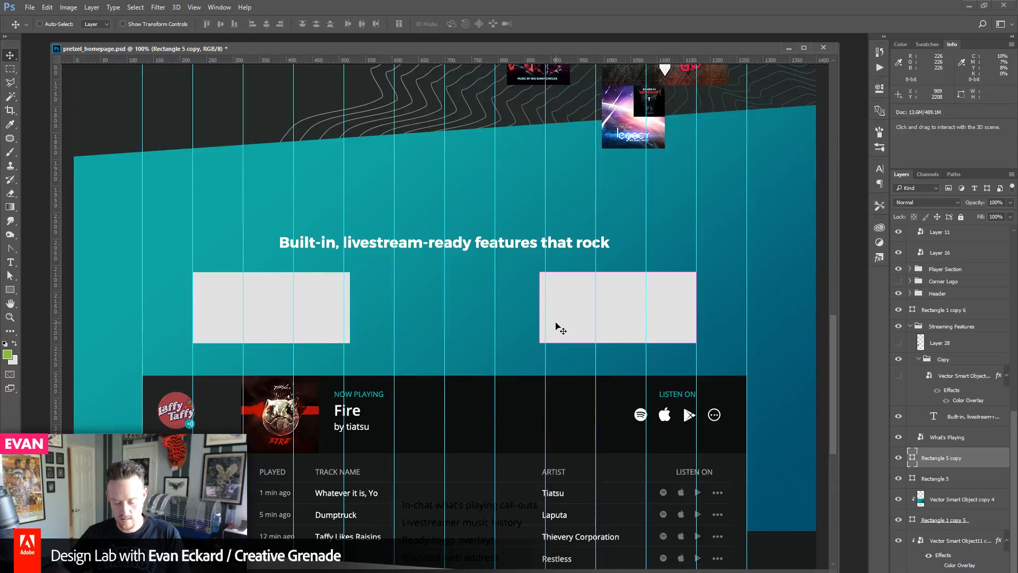
- Duplicate the grey box once more and centre the copy between the two outer boxes
{"action": "key", "text": "alt+Right"}
{"action": "left_click_drag", "start_coordinate": [555, 324], "coordinate": [382, 320]}
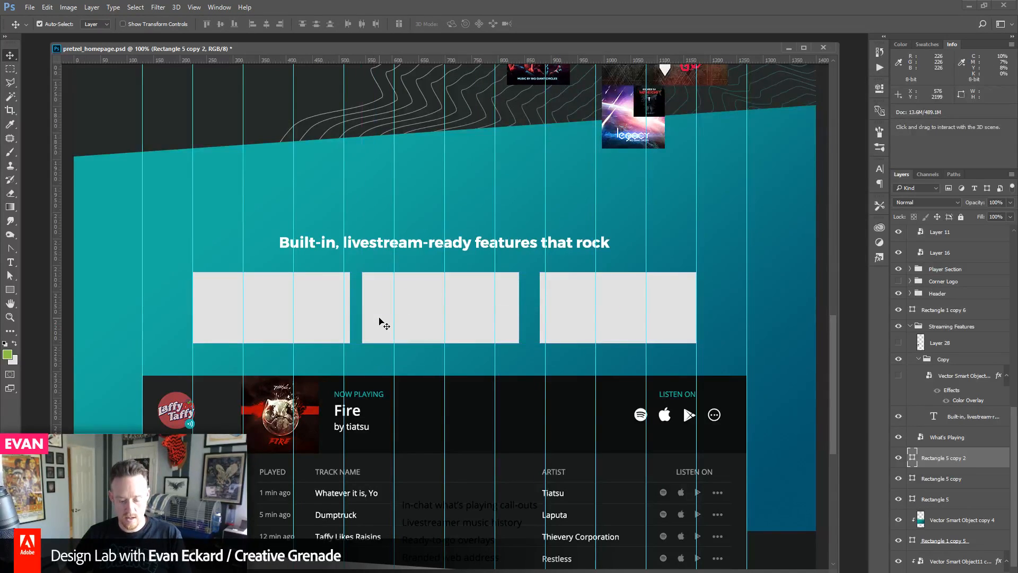
{"action": "key", "text": "ctrl+t"}
{"action": "key", "text": "Left"}
{"action": "key", "text": "Left"}
{"action": "key", "text": "Left"}
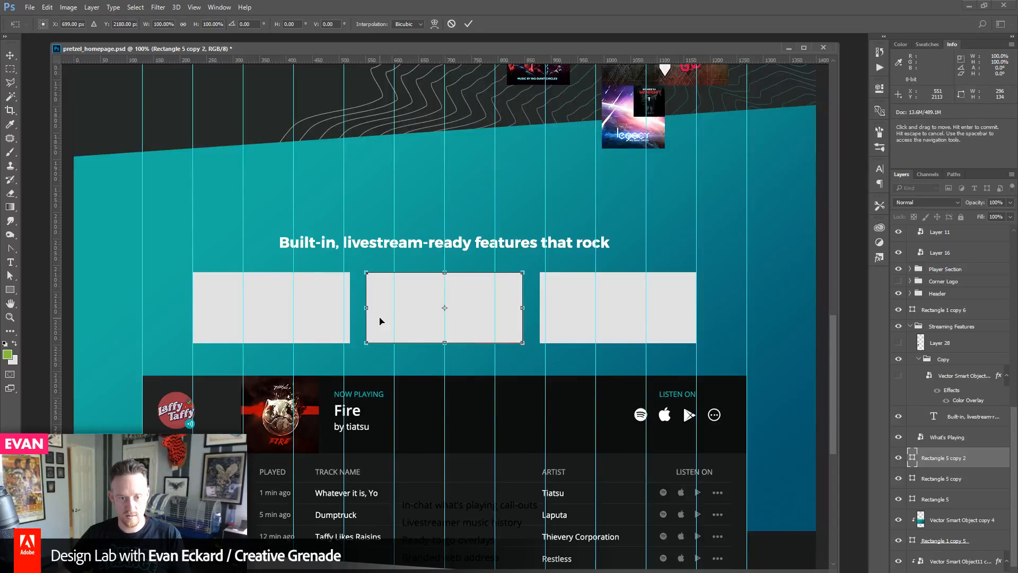
{"action": "key", "text": "Return"}
- Move the heading and the three grey boxes up together by 60 px, away from the What's Playing screenshot
{"action": "scroll", "coordinate": [441, 403], "scroll_direction": "down", "scroll_amount": 1}
{"action": "left_click_drag", "start_coordinate": [441, 403], "coordinate": [440, 435]}
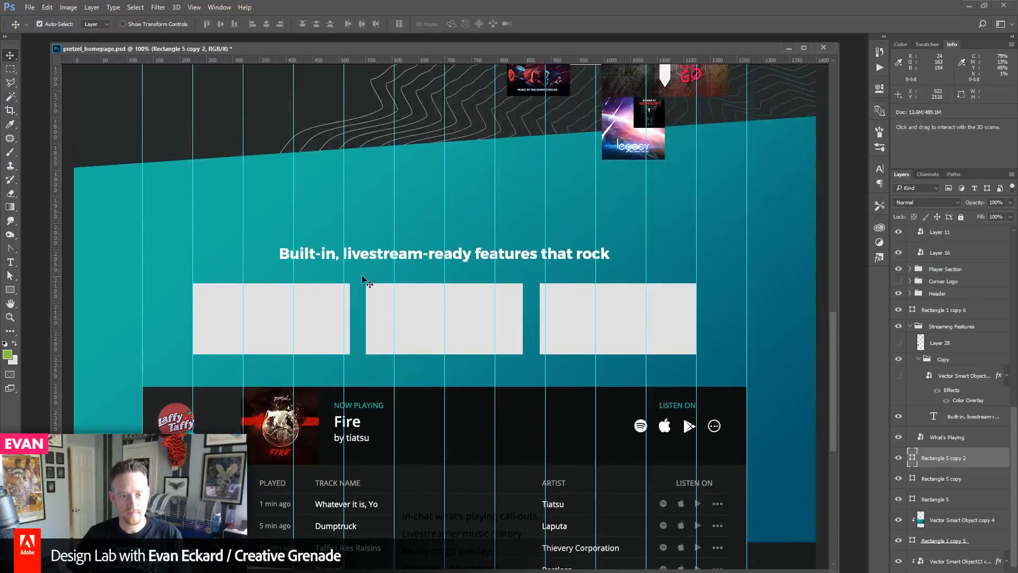
{"action": "left_click", "coordinate": [372, 258]}
{"action": "left_click", "coordinate": [313, 316], "text": "shift"}
{"action": "left_click", "coordinate": [404, 324], "text": "shift"}
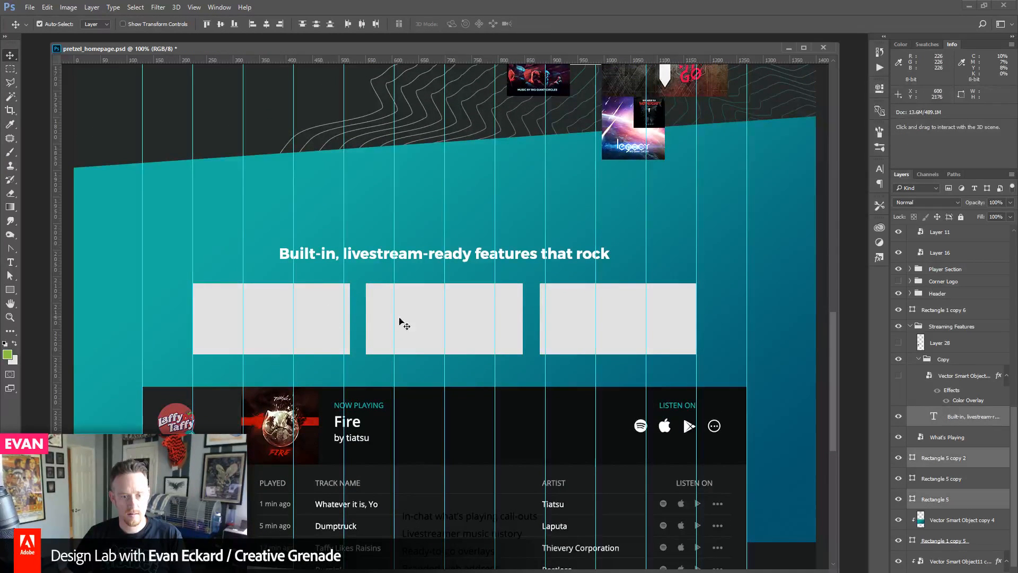
{"action": "left_click", "coordinate": [585, 317], "text": "shift"}
{"action": "key", "text": "shift+Up"}
{"action": "key", "text": "shift+Up"}
{"action": "key", "text": "shift+Up"}
{"action": "key", "text": "shift+Up"}
{"action": "key", "text": "shift+Up"}
{"action": "key", "text": "shift+Up"}
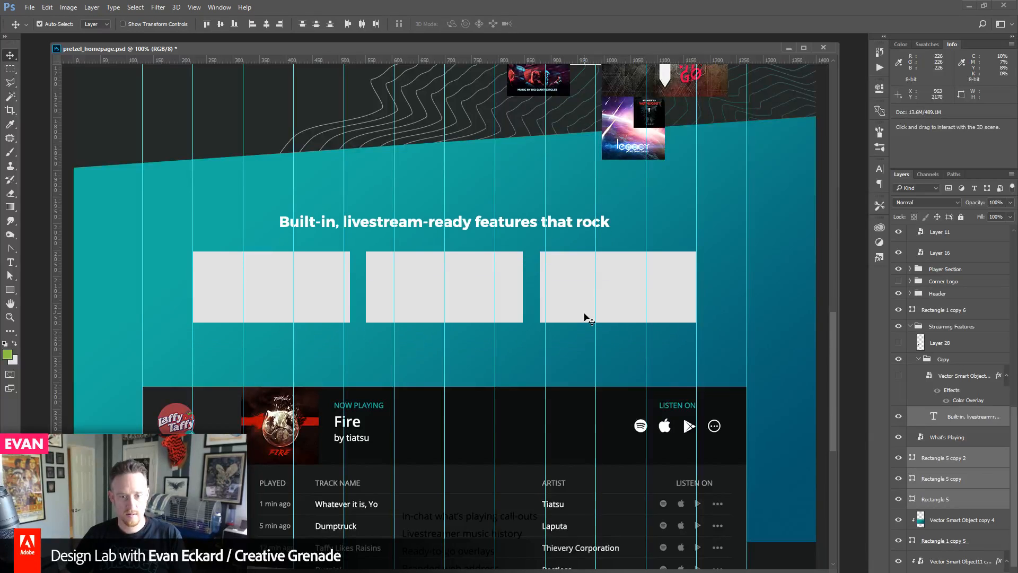
- Reduce the height of the three grey boxes together to about 105 px, keeping their upper edges in place
{"action": "scroll", "coordinate": [273, 305], "scroll_direction": "down", "scroll_amount": 1}
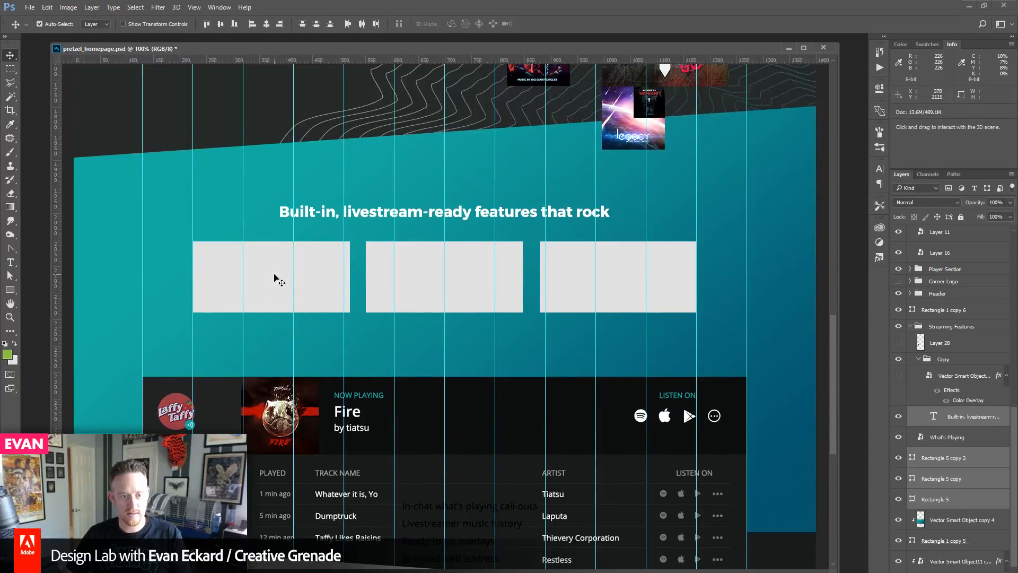
{"action": "left_click", "coordinate": [705, 293]}
{"action": "left_click", "coordinate": [658, 287]}
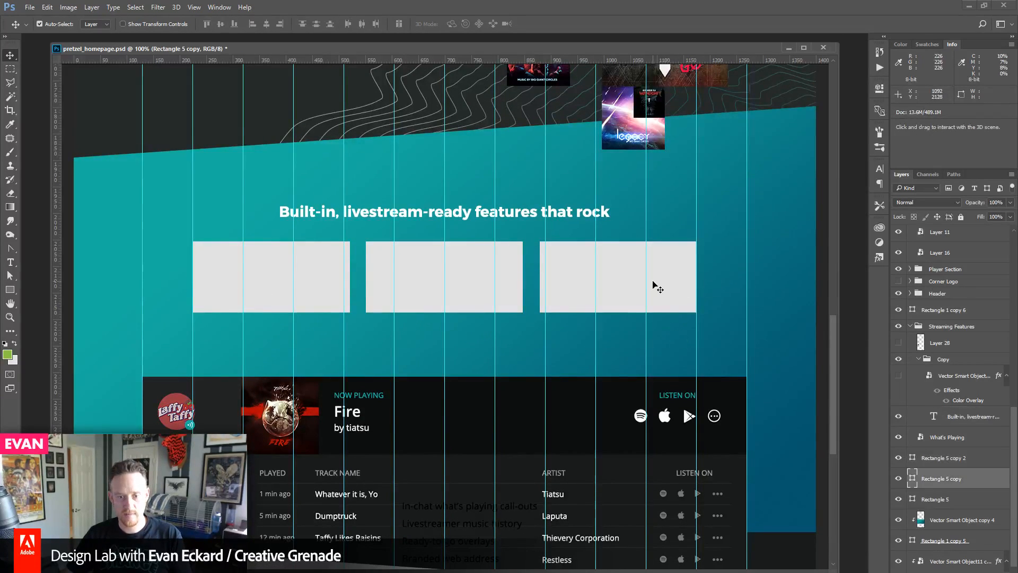
{"action": "left_click", "coordinate": [509, 297], "text": "shift"}
{"action": "left_click", "coordinate": [336, 278], "text": "shift"}
{"action": "key", "text": "ctrl+t"}
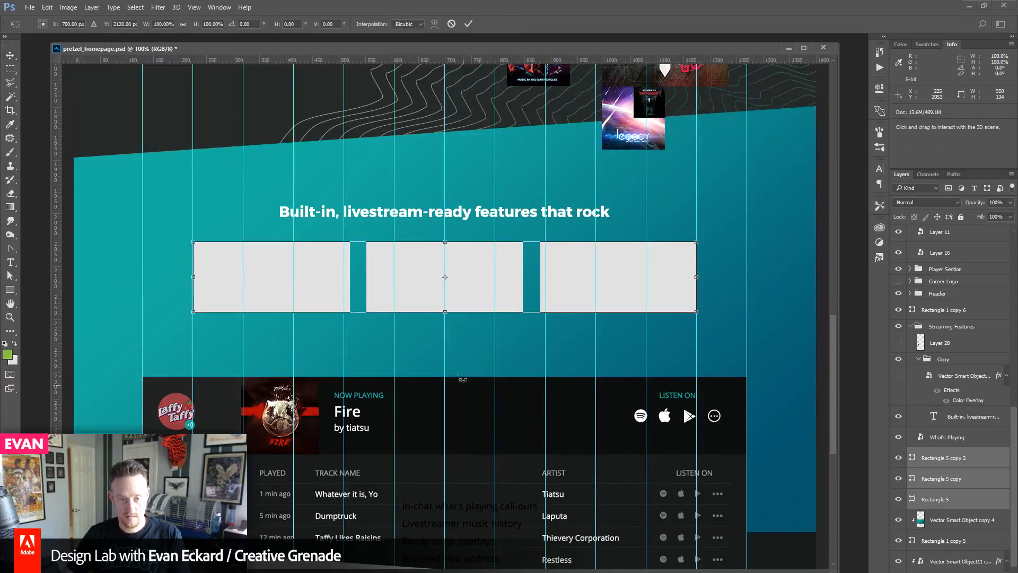
{"action": "left_click_drag", "start_coordinate": [447, 317], "coordinate": [447, 298]}
{"action": "key", "text": "Return"}
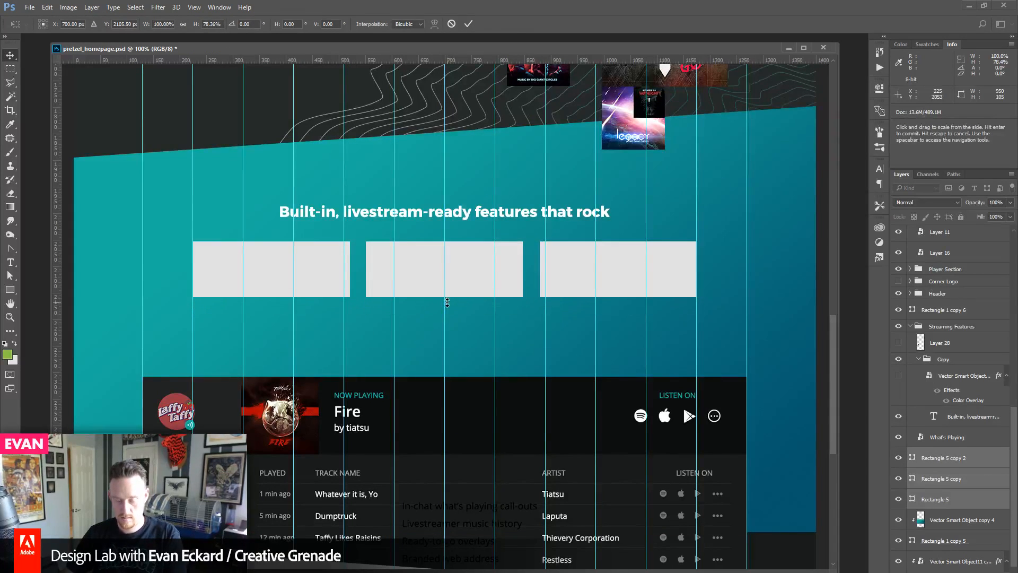
- Copy the line "In-chat what's playing call-outs" from the black feature list text layer
{"action": "scroll", "coordinate": [531, 424], "scroll_direction": "up", "scroll_amount": 2}
{"action": "left_click", "coordinate": [10, 262]}
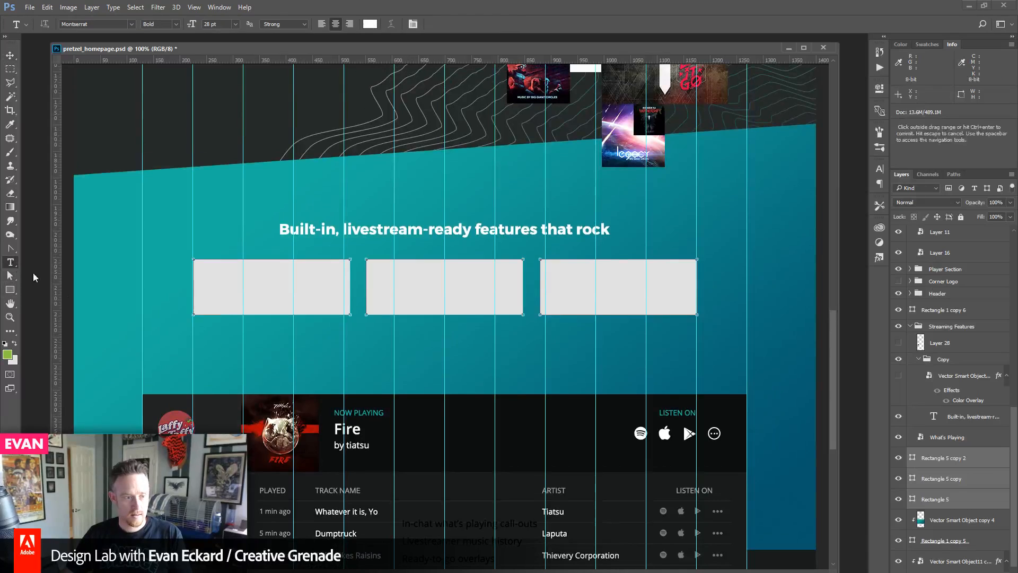
{"action": "left_click", "coordinate": [380, 350], "text": "ctrl"}
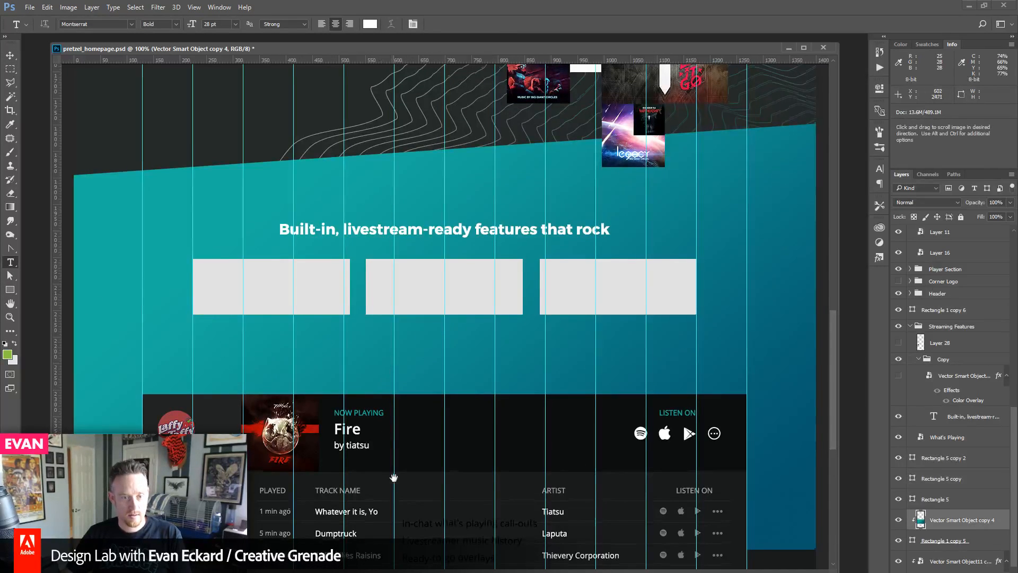
{"action": "scroll", "coordinate": [380, 318], "scroll_direction": "down", "scroll_amount": 5}
{"action": "left_click", "coordinate": [404, 291]}
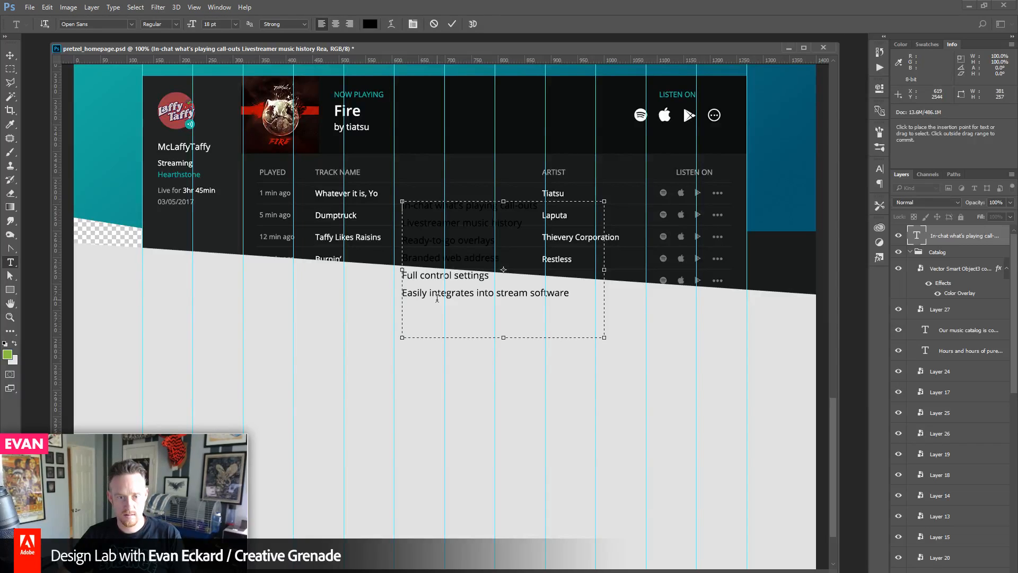
{"action": "key", "text": "shift+End"}
{"action": "key", "text": "ctrl+c"}
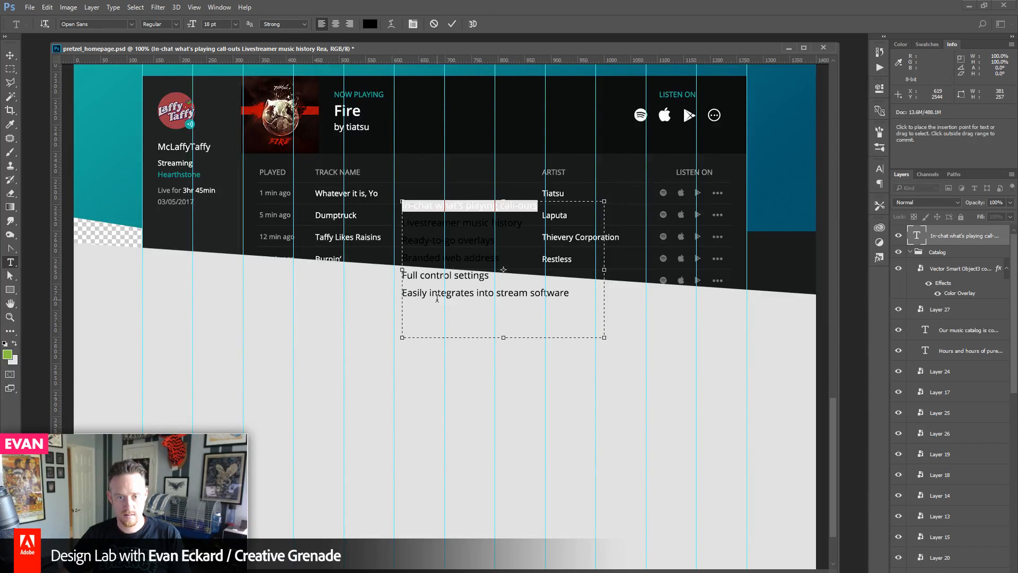
- Paste "In-chat what's playing call-outs" as a new text layer below the first grey box, stacked above that box's layer
{"action": "left_click", "coordinate": [10, 55]}
{"action": "scroll", "coordinate": [285, 289], "scroll_direction": "up", "scroll_amount": 5}
{"action": "left_click", "coordinate": [10, 262]}
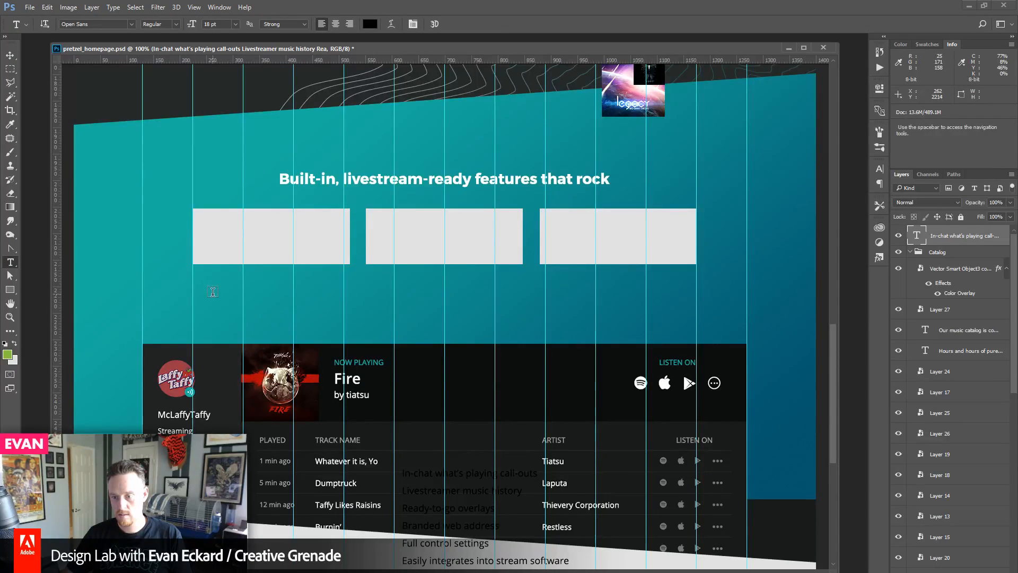
{"action": "left_click", "coordinate": [10, 55]}
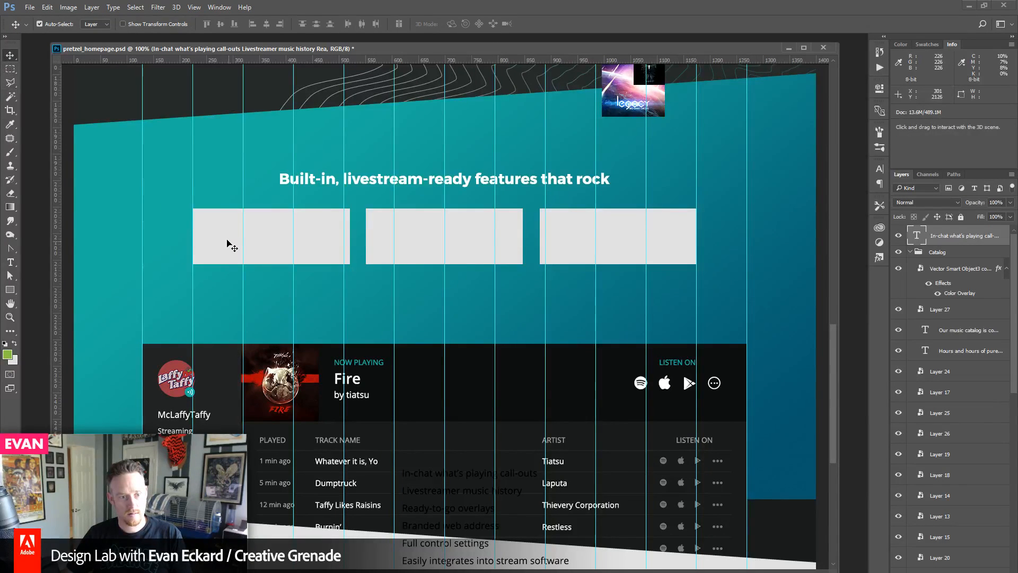
{"action": "left_click", "coordinate": [231, 245]}
{"action": "left_click", "coordinate": [10, 263]}
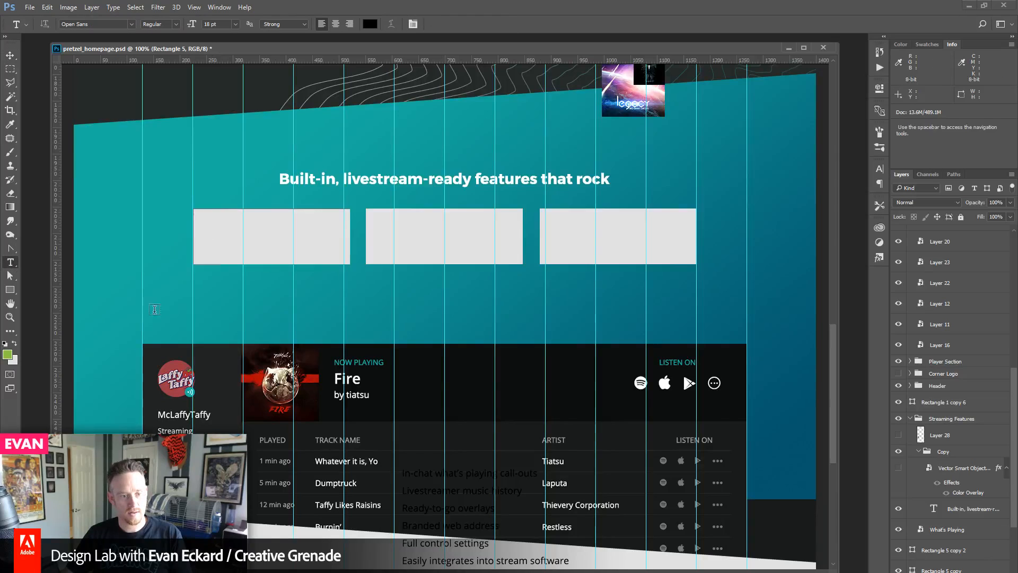
{"action": "key", "text": "ctrl+v"}
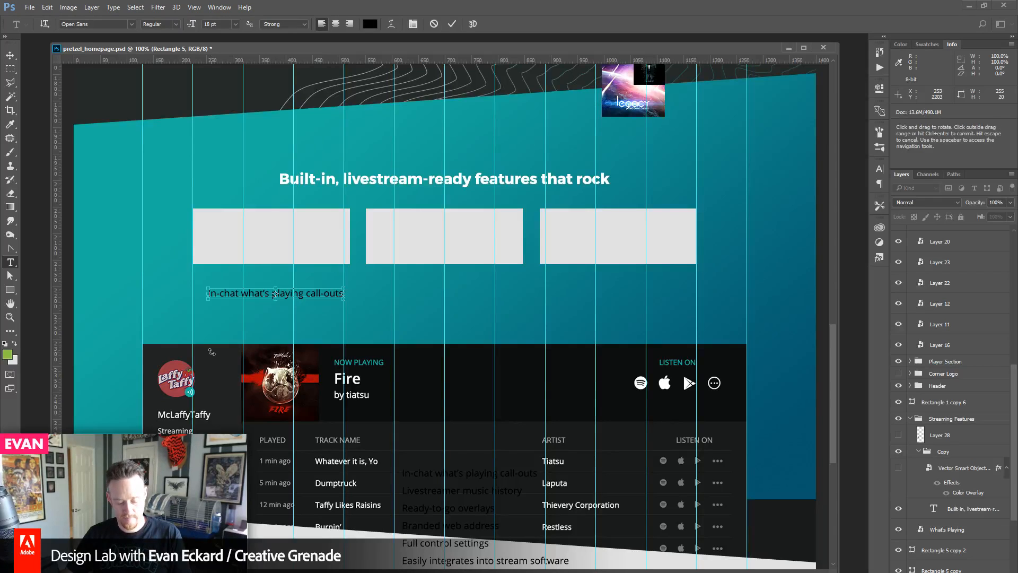
- Set the "In-chat what's playing call-outs" caption to 16 pt and colour it white (ffffff)
{"action": "key", "text": "ctrl+a"}
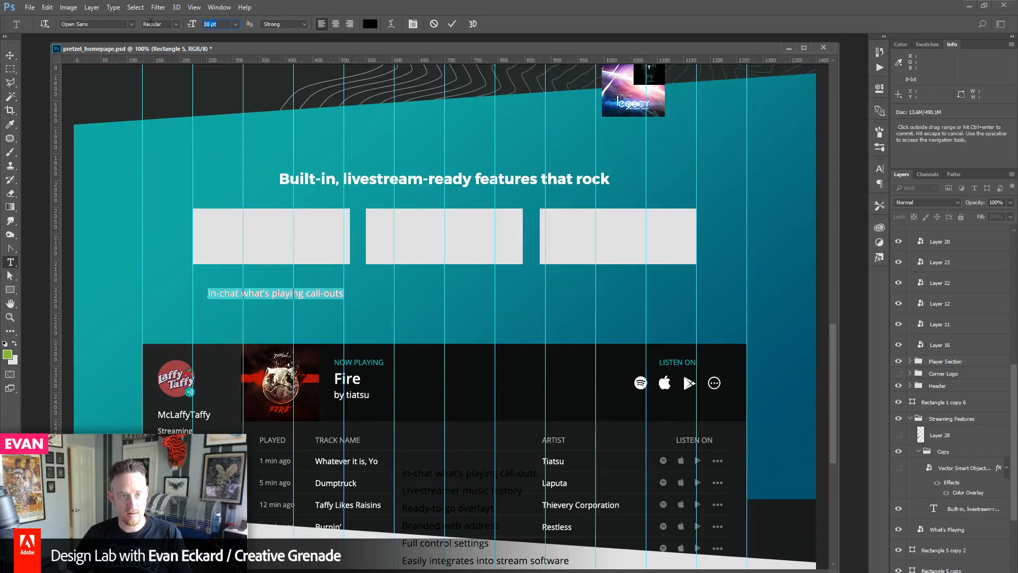
{"action": "type", "text": "16"}
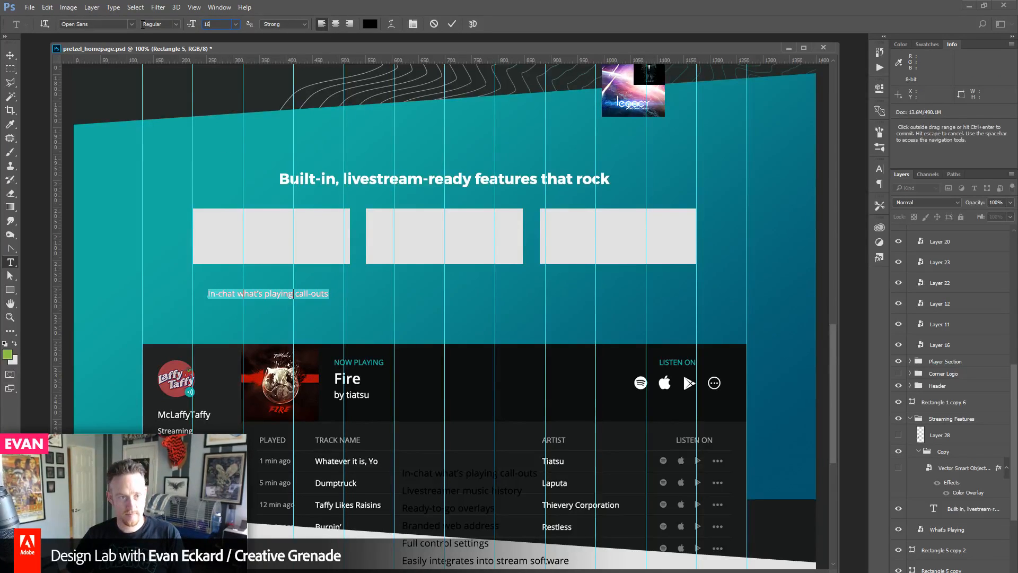
{"action": "left_click", "coordinate": [371, 25]}
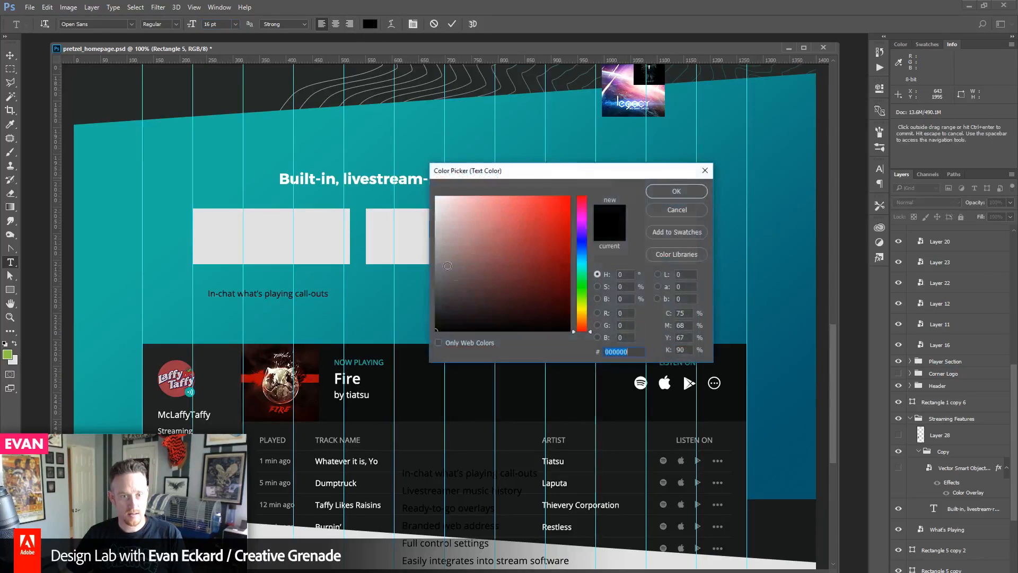
{"action": "type", "text": "ffffff"}
{"action": "left_click", "coordinate": [661, 194]}
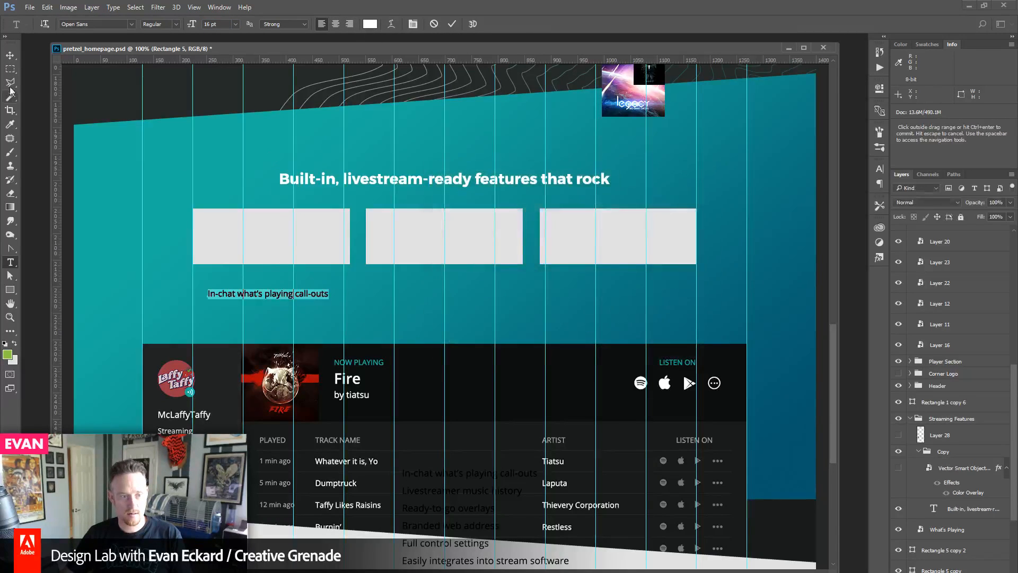
{"action": "left_click", "coordinate": [9, 55]}
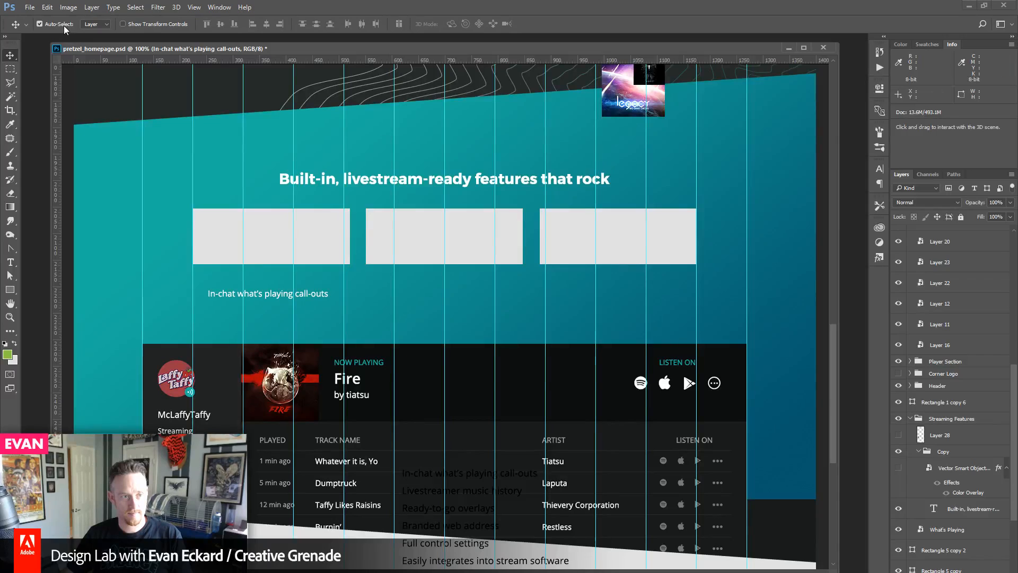
- Select the three grey feature boxes below the heading and lower their layer opacity to 22%
{"action": "left_click", "coordinate": [262, 243]}
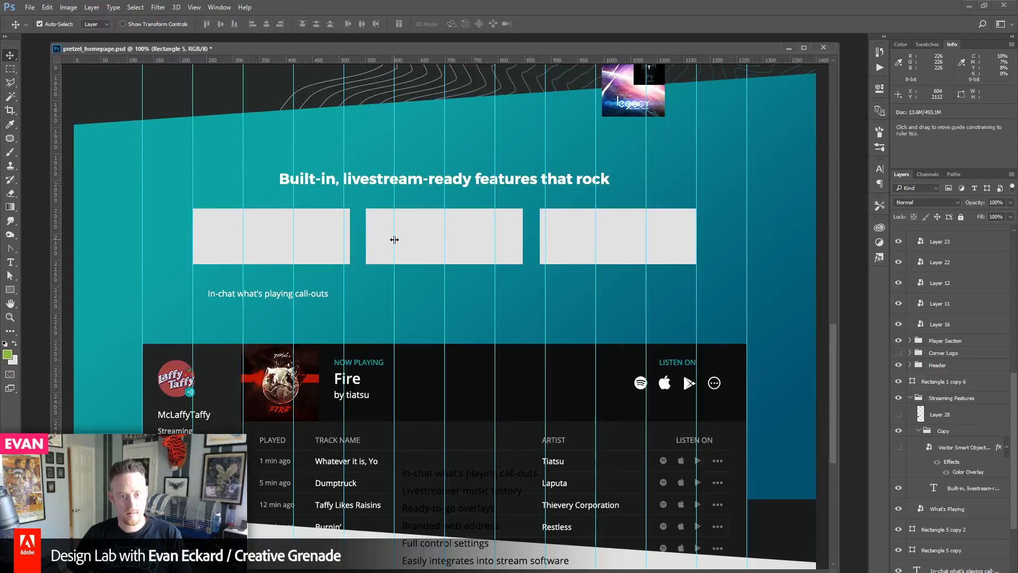
{"action": "left_click", "coordinate": [576, 237]}
{"action": "left_click", "coordinate": [466, 236], "text": "shift"}
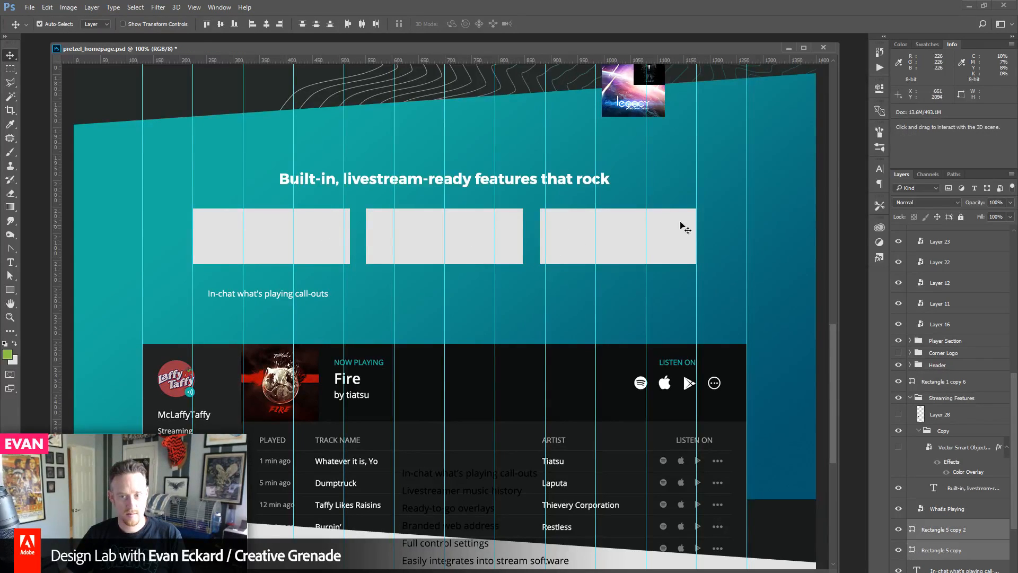
{"action": "left_click", "coordinate": [1008, 203]}
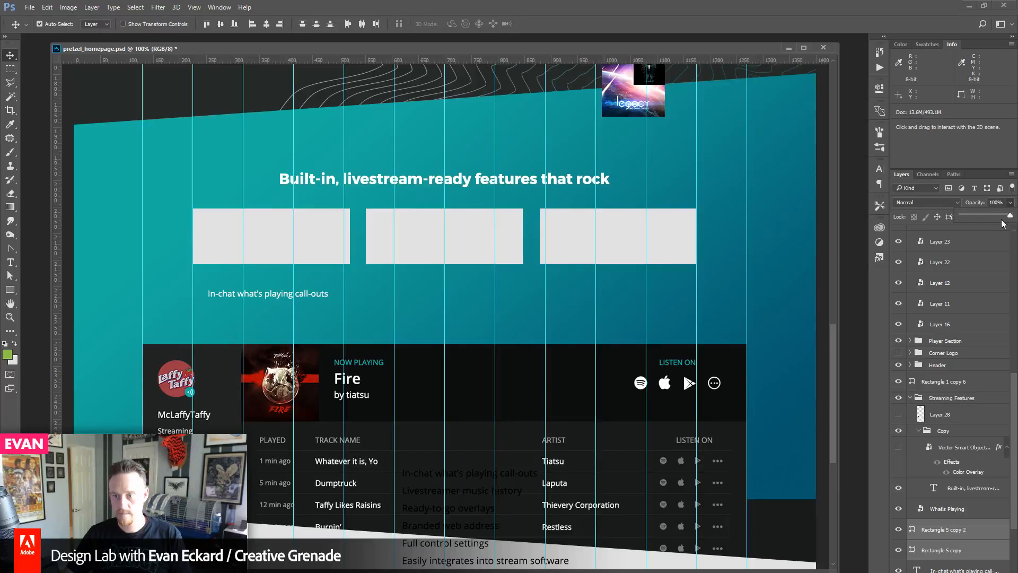
{"action": "left_click", "coordinate": [966, 214]}
{"action": "left_click_drag", "start_coordinate": [700, 270], "coordinate": [700, 297]}
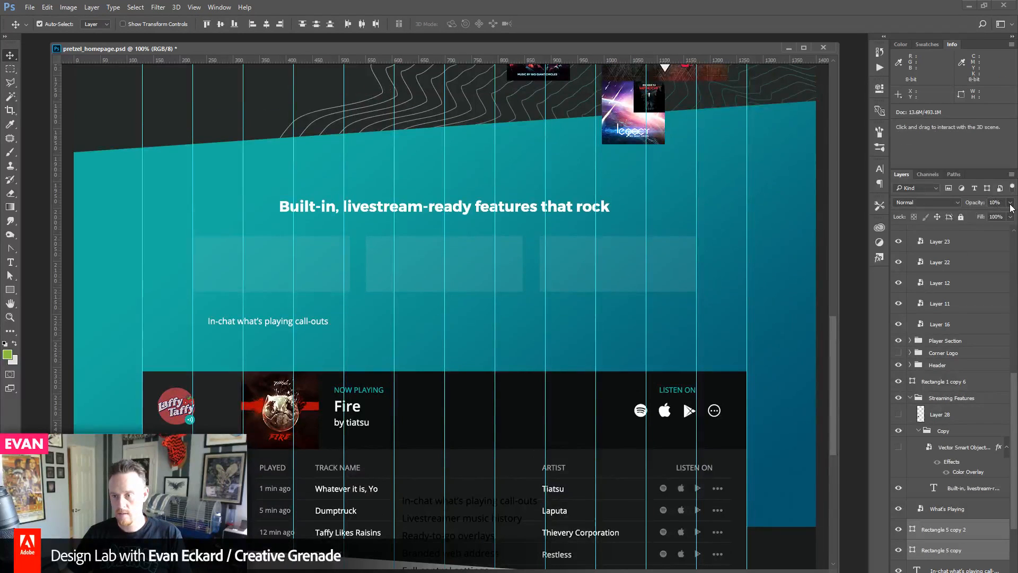
{"action": "left_click_drag", "start_coordinate": [972, 214], "coordinate": [973, 214]}
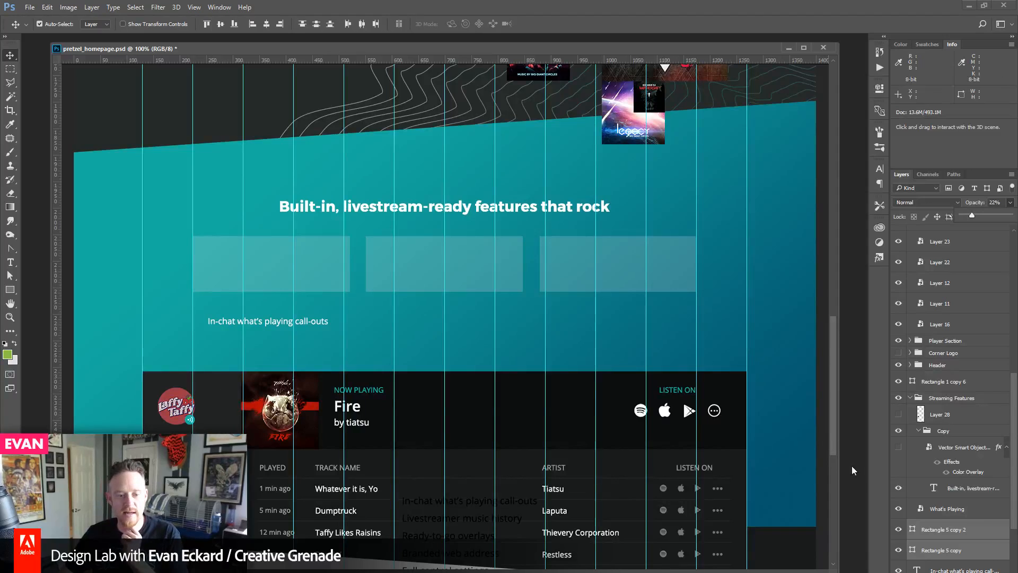
- Clip the header's contour-line pattern layer, Vector Smart Object1, to the teal gradient layer directly beneath it
{"action": "left_click_drag", "start_coordinate": [835, 389], "coordinate": [839, 196]}
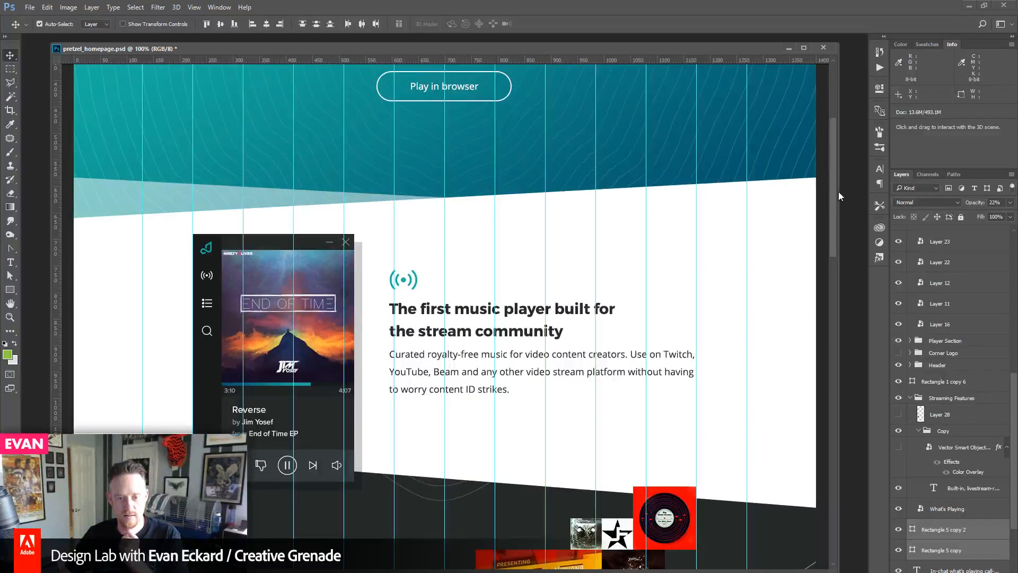
{"action": "mouse_move", "coordinate": [839, 192]}
{"action": "left_mouse_down"}
{"action": "mouse_move", "coordinate": [842, 170]}
{"action": "mouse_move", "coordinate": [850, 228]}
{"action": "mouse_move", "coordinate": [856, 186]}
{"action": "left_mouse_up"}
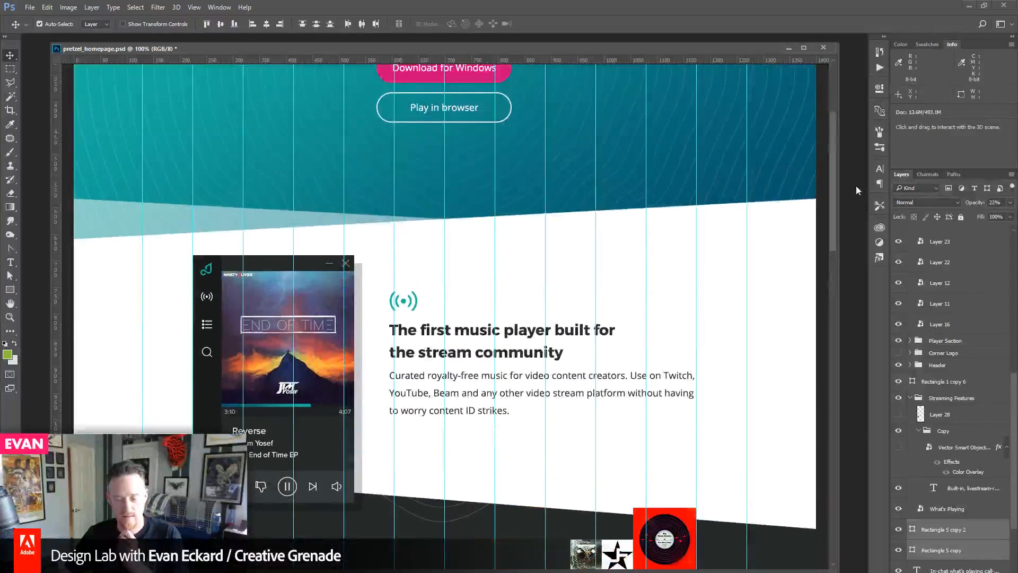
{"action": "left_click", "coordinate": [468, 187]}
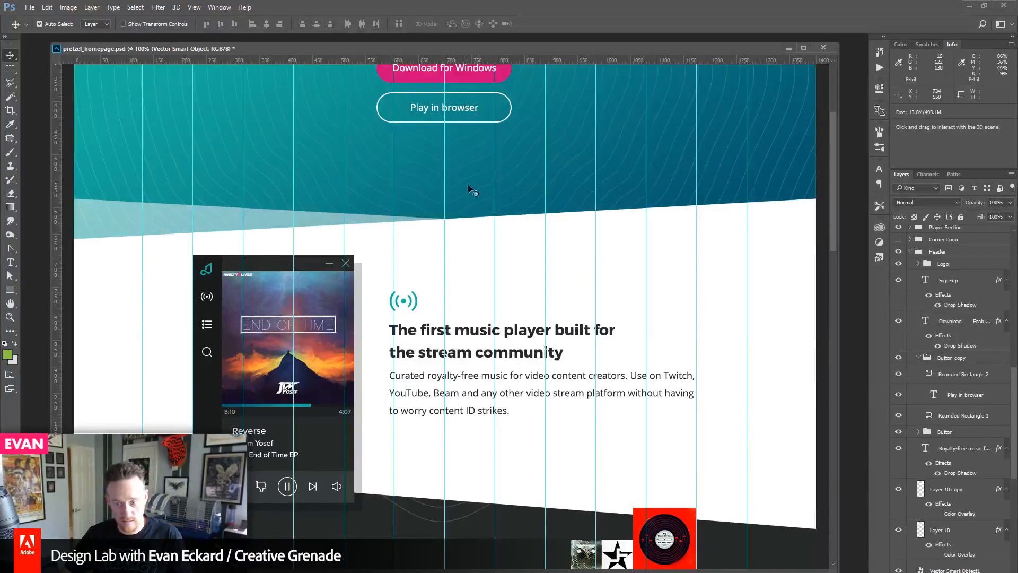
{"action": "left_click", "coordinate": [897, 530]}
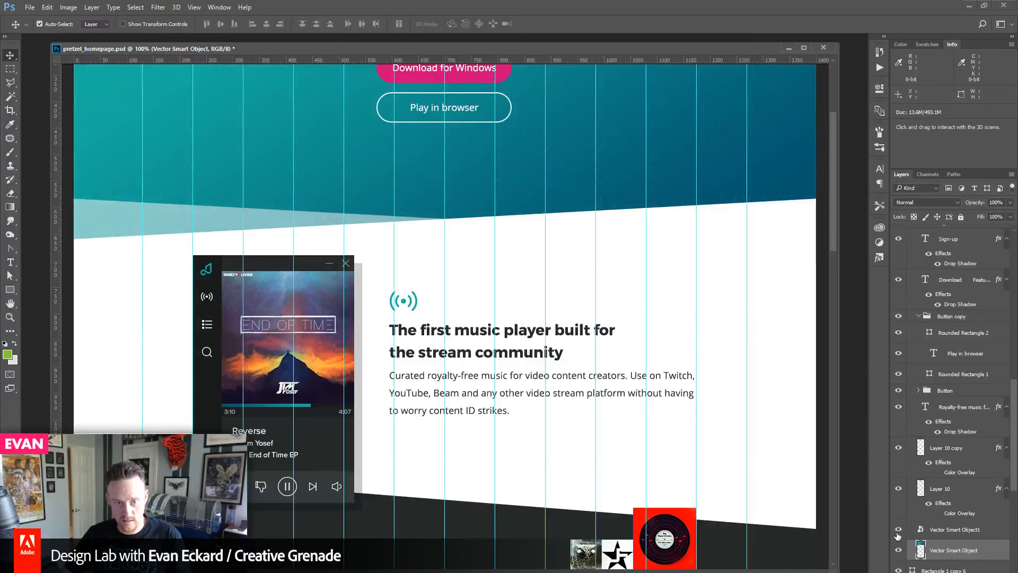
{"action": "left_click", "coordinate": [944, 531]}
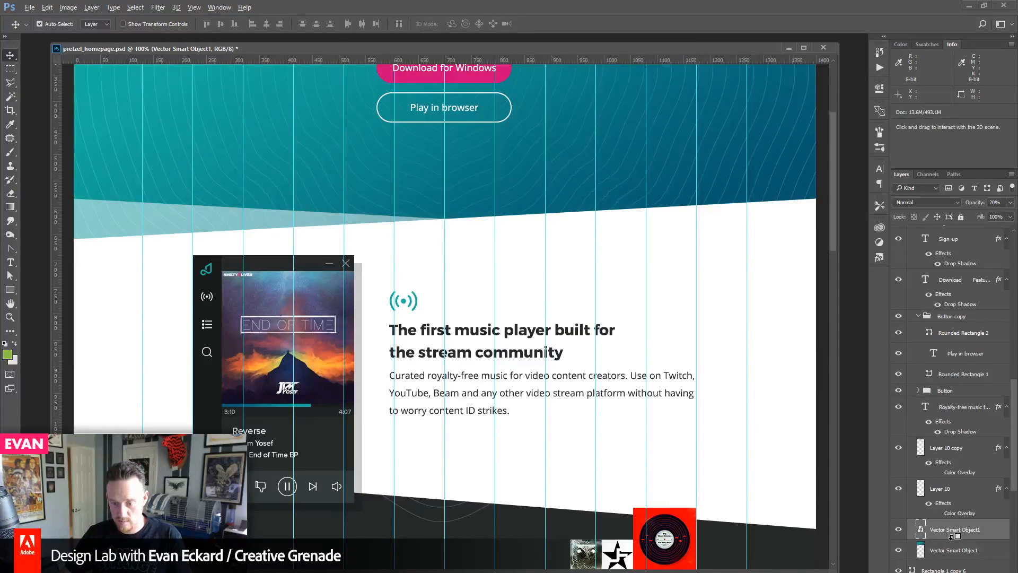
{"action": "left_click", "coordinate": [951, 538], "text": "alt"}
- Move the infinity icon, the "Hours and hours of pure music goodness" heading and its paragraph down together by 20 px, and hide the guides
{"action": "left_click_drag", "start_coordinate": [837, 242], "coordinate": [865, 329]}
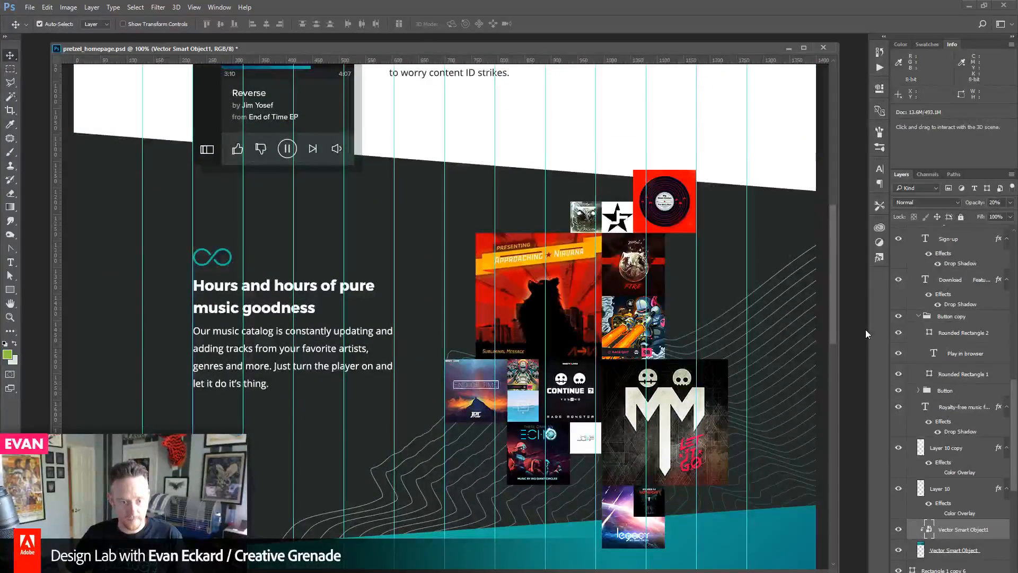
{"action": "left_click", "coordinate": [217, 259]}
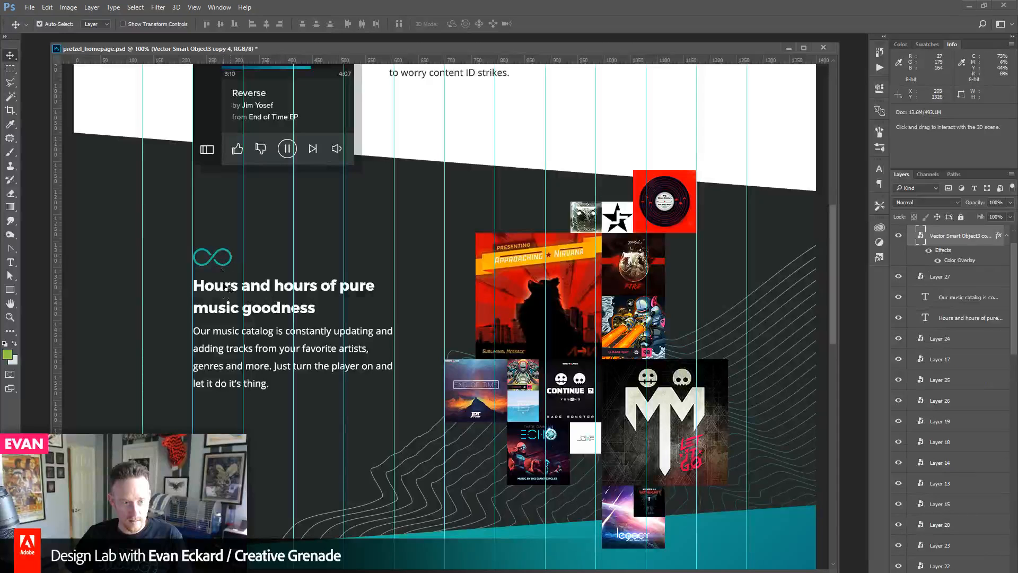
{"action": "left_click", "coordinate": [226, 291], "text": "shift"}
{"action": "left_click", "coordinate": [232, 333], "text": "shift"}
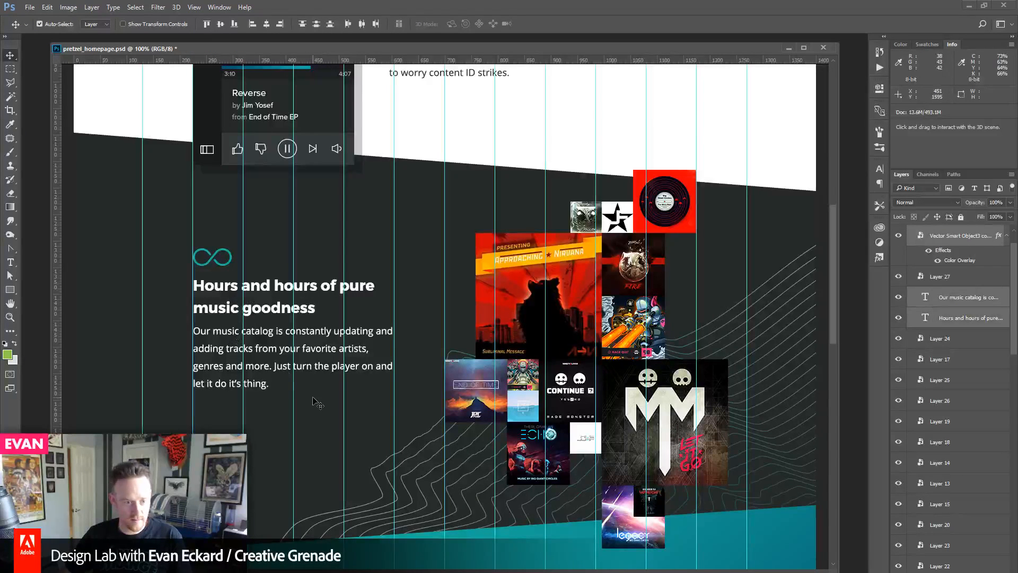
{"action": "key", "text": "shift+Down"}
{"action": "key", "text": "ctrl+;"}
{"action": "key", "text": "shift+Down"}
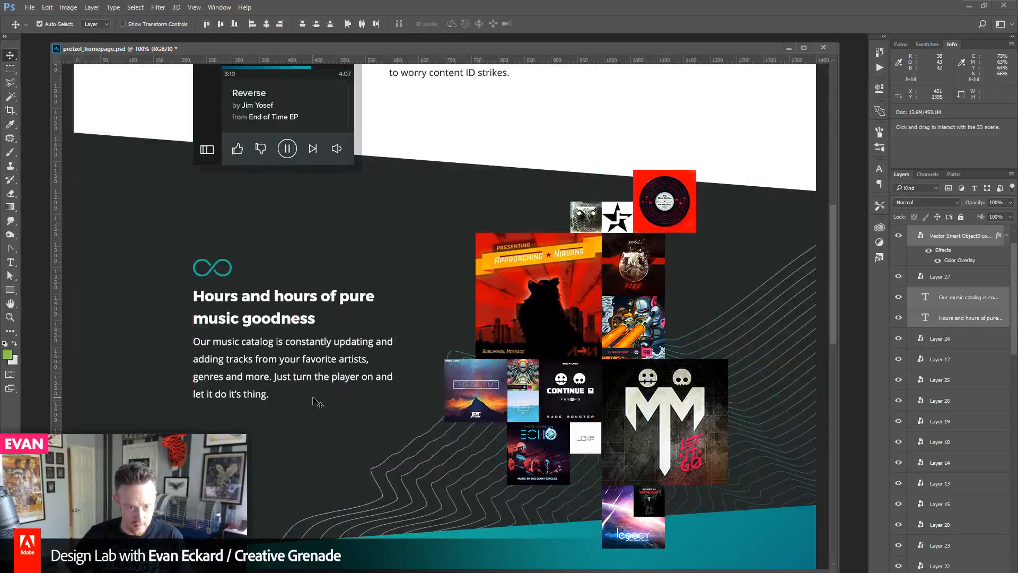
{"action": "key", "text": "shift+Down"}
{"action": "key", "text": "shift+Up"}
{"action": "key", "text": "shift+Up"}
{"action": "key", "text": "shift+Down"}
{"action": "key", "text": "shift+Down"}
{"action": "key", "text": "shift+Up"}
{"action": "key", "text": "Down"}
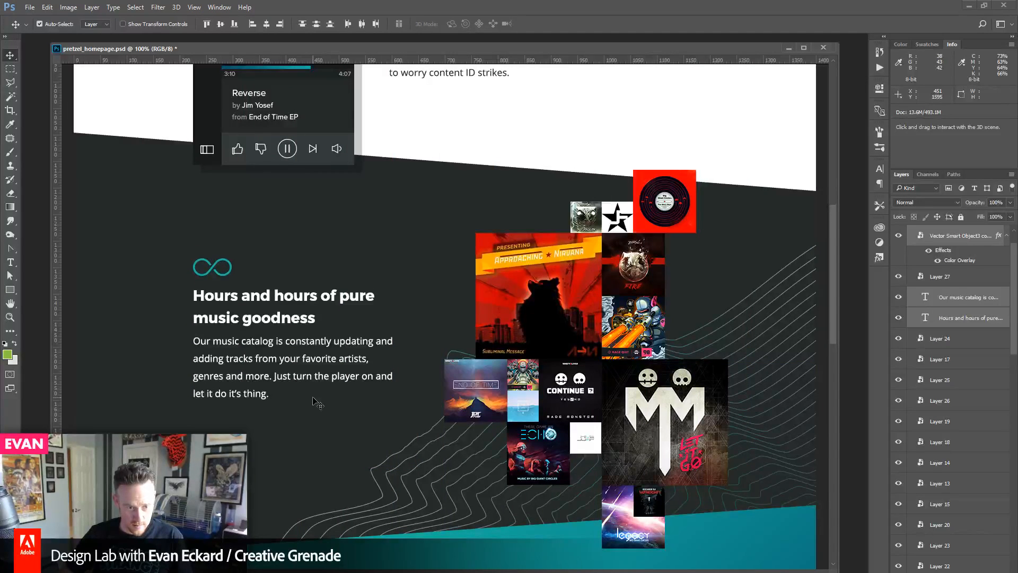
{"action": "key", "text": "Up"}
- Collapse the Catalog layer group and stretch the streaming section's teal gradient downward to about 1033 px high, past the section's slanted lower edge
{"action": "scroll", "coordinate": [973, 303], "scroll_direction": "up", "scroll_amount": 2}
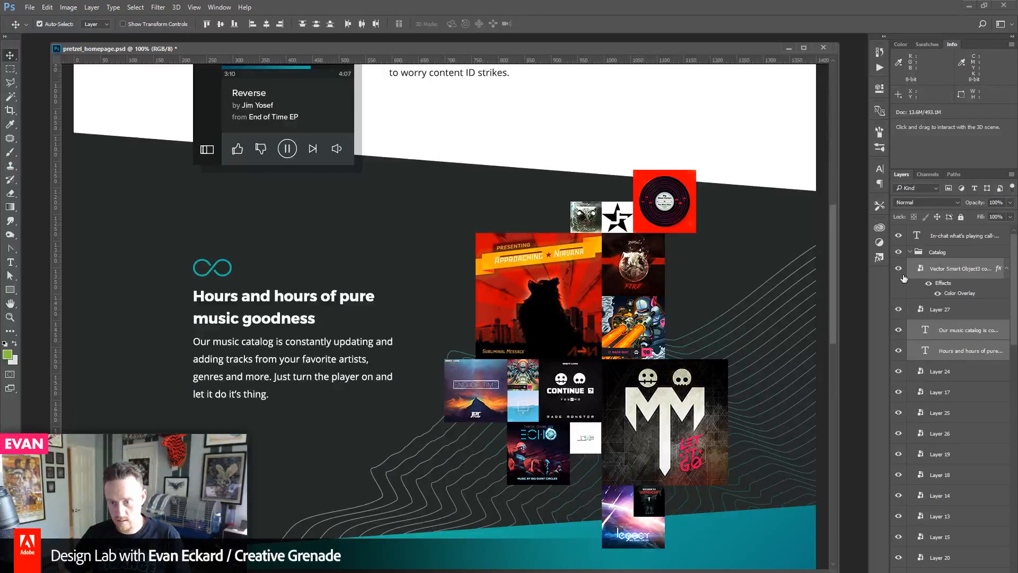
{"action": "left_click", "coordinate": [911, 252]}
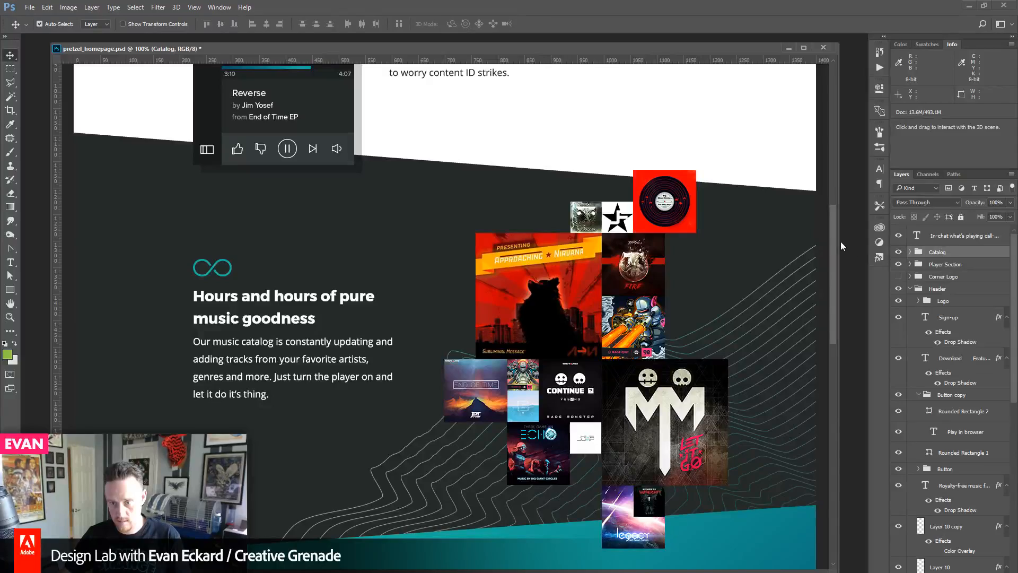
{"action": "left_click_drag", "start_coordinate": [832, 237], "coordinate": [846, 342]}
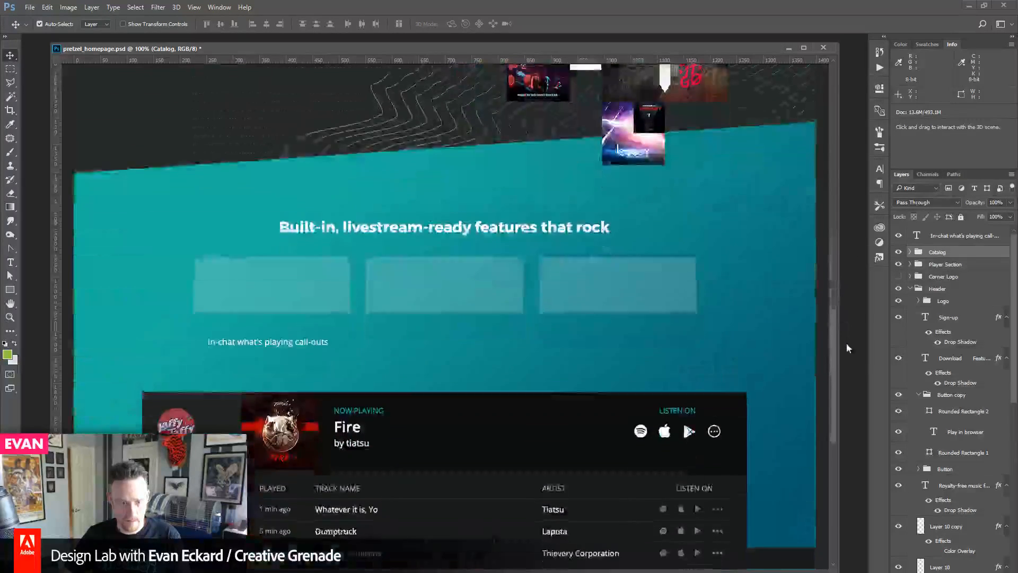
{"action": "scroll", "coordinate": [300, 321], "scroll_direction": "down", "scroll_amount": 2}
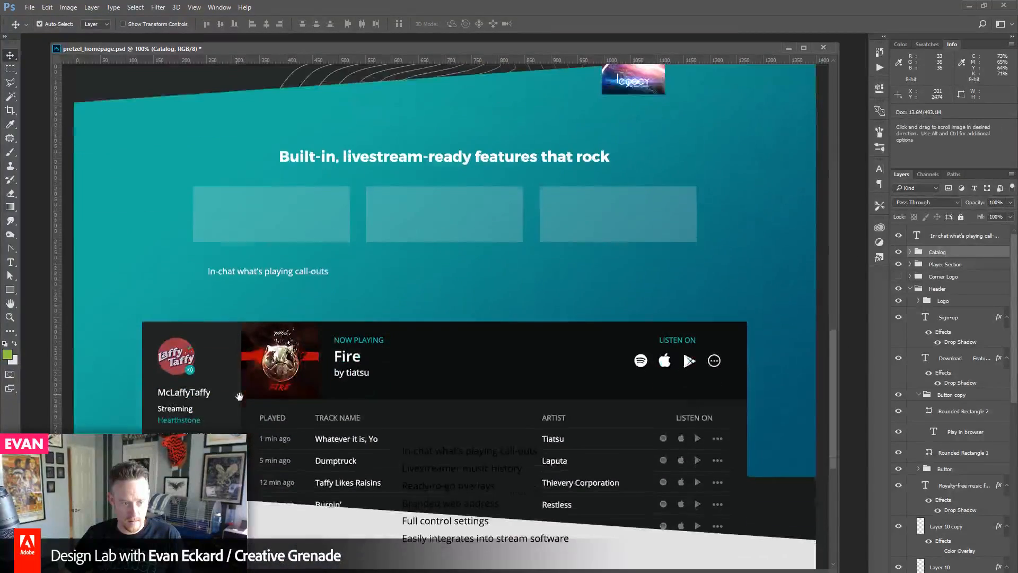
{"action": "left_click", "coordinate": [787, 463]}
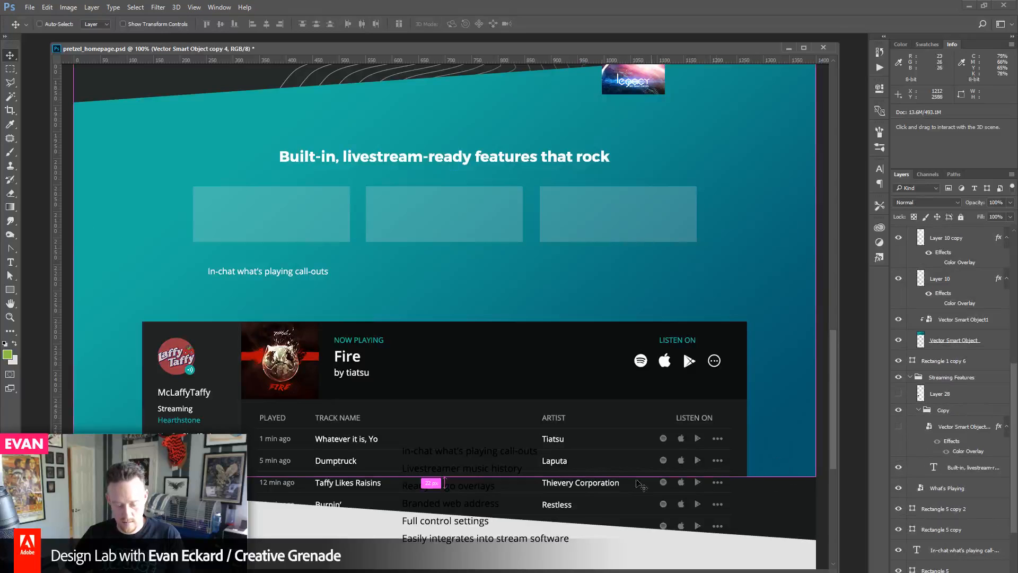
{"action": "key", "text": "ctrl+t"}
{"action": "left_click_drag", "start_coordinate": [446, 477], "coordinate": [446, 555]}
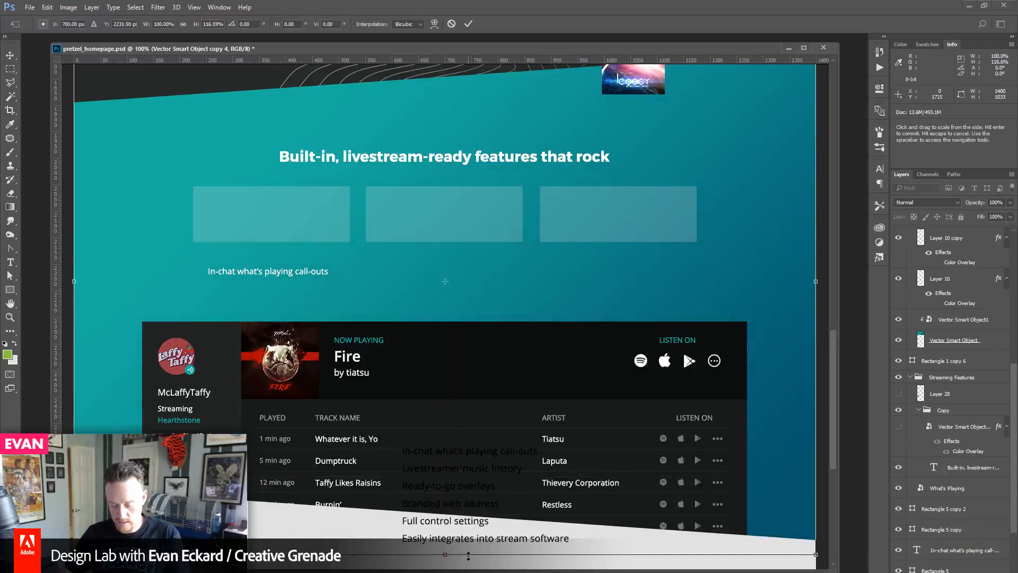
{"action": "key", "text": "Return"}
- Try to lower the bottom-left anchor of the slanted Rectangle 1 copy 5 shape behind the streaming section
{"action": "scroll", "coordinate": [1004, 571], "scroll_direction": "down", "scroll_amount": 1}
{"action": "scroll", "coordinate": [1004, 570], "scroll_direction": "down", "scroll_amount": 3}
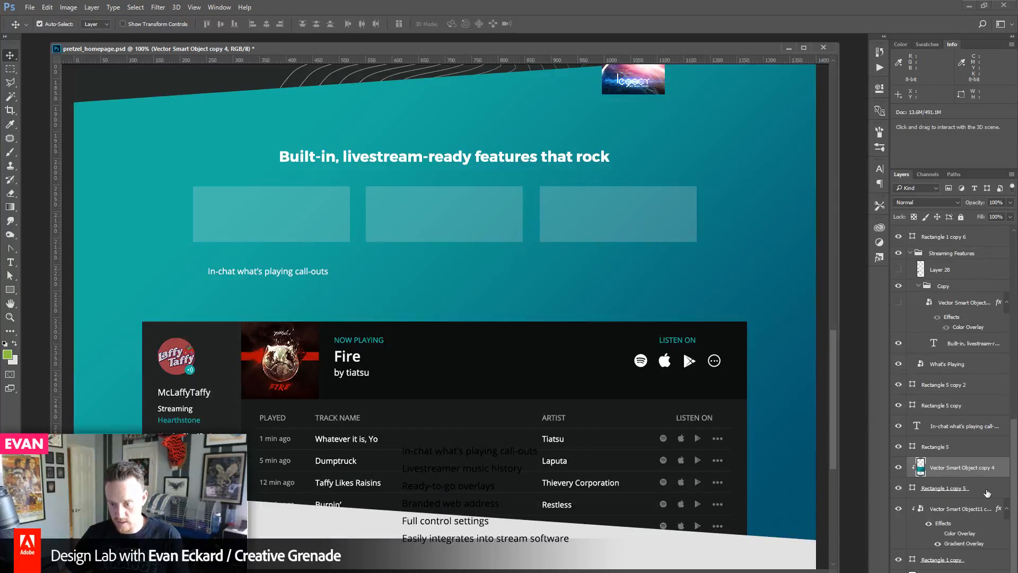
{"action": "left_click", "coordinate": [987, 493]}
{"action": "left_click", "coordinate": [10, 275]}
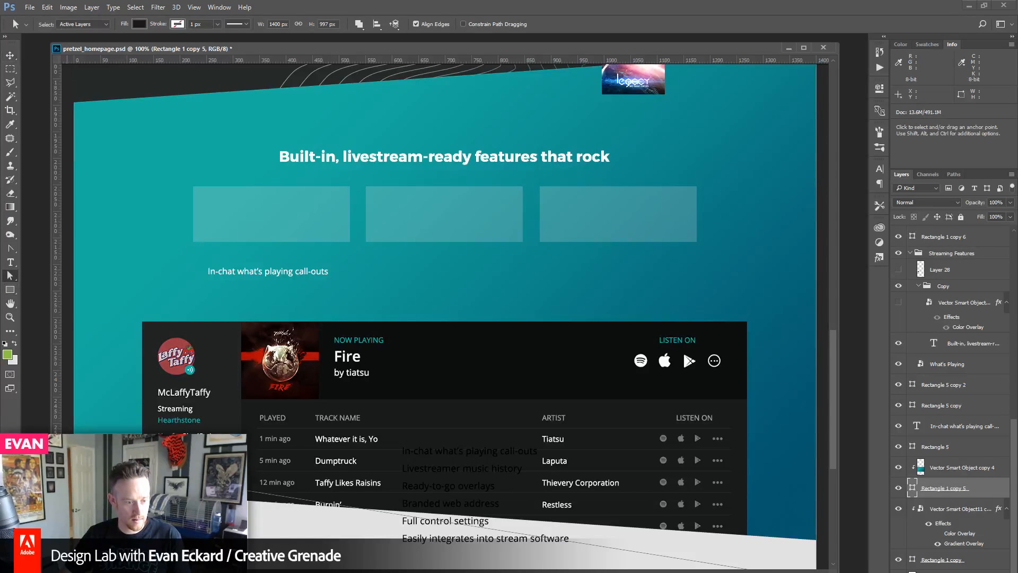
{"action": "left_click_drag", "start_coordinate": [67, 451], "coordinate": [113, 507]}
{"action": "key", "text": "shift+Down"}
{"action": "key", "text": "shift+Down"}
{"action": "key", "text": "shift+Down"}
{"action": "key", "text": "shift+Down"}
{"action": "key", "text": "shift+Down"}
{"action": "key", "text": "shift+Down"}
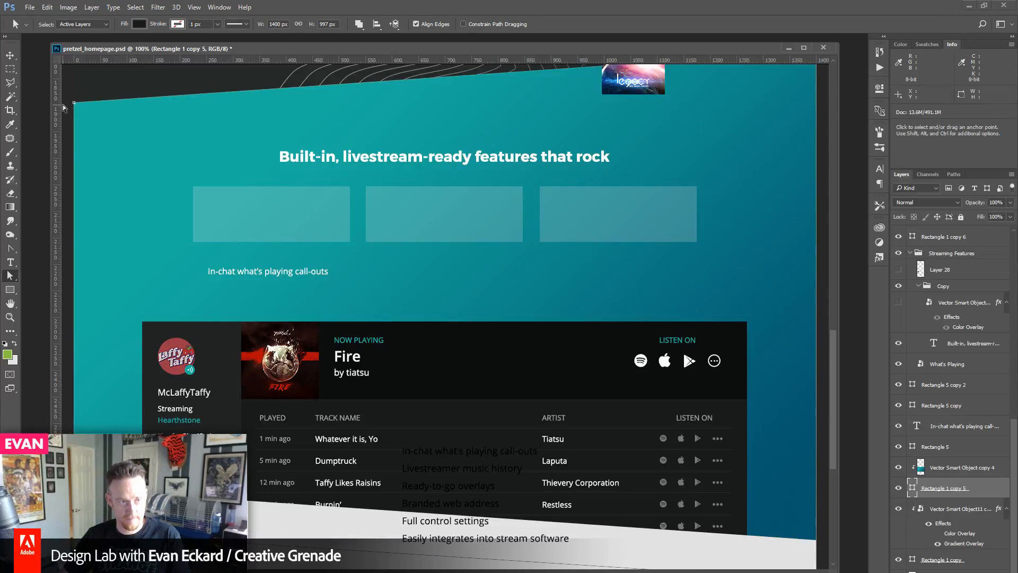
- Move the "In-chat what's playing call-outs" caption up into the first feature box
{"action": "key", "text": "v"}
{"action": "scroll", "coordinate": [313, 255], "scroll_direction": "up", "scroll_amount": 2}
{"action": "left_click", "coordinate": [302, 337]}
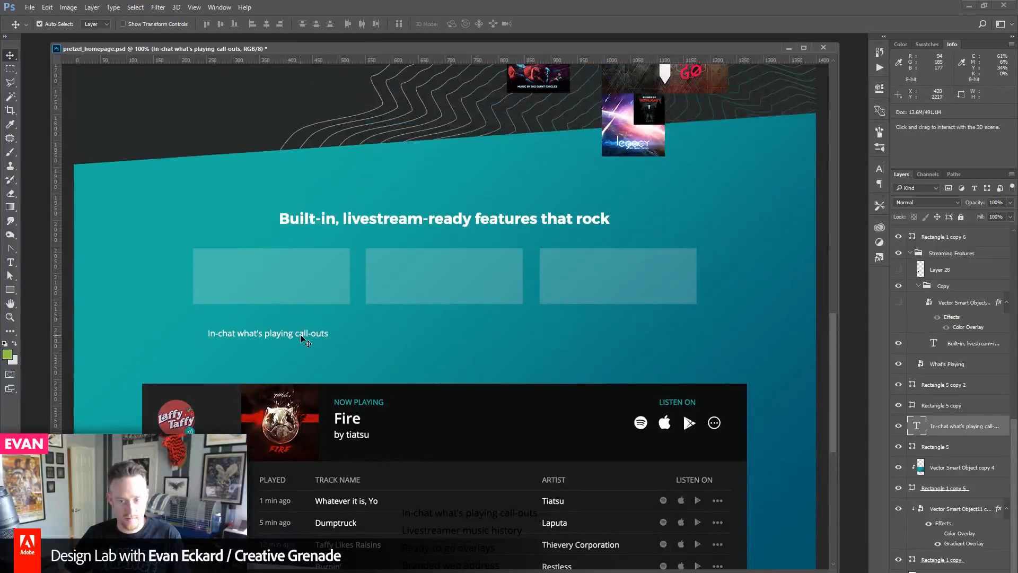
{"action": "left_click_drag", "start_coordinate": [301, 338], "coordinate": [323, 280]}
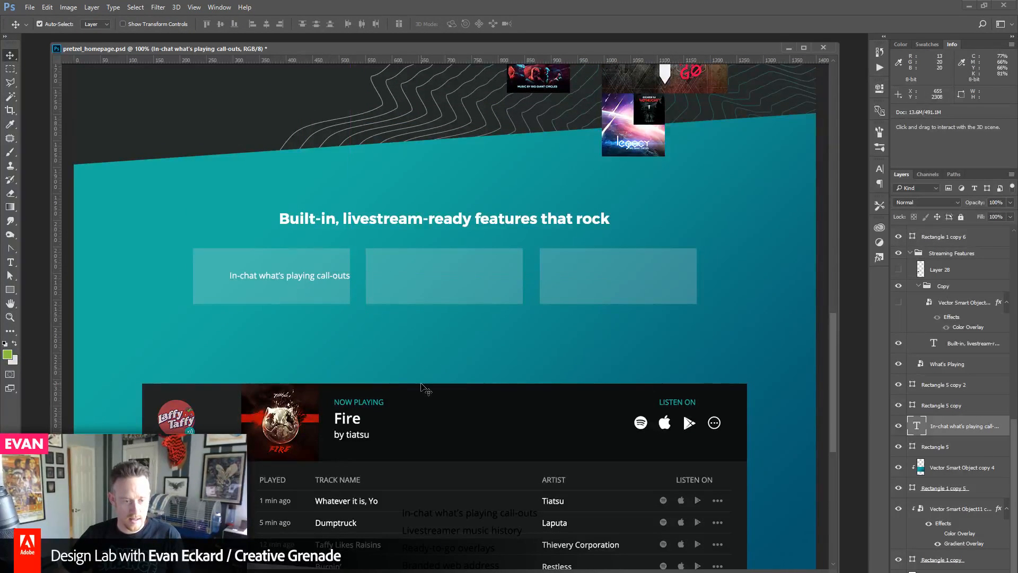
{"action": "key", "text": "Right"}
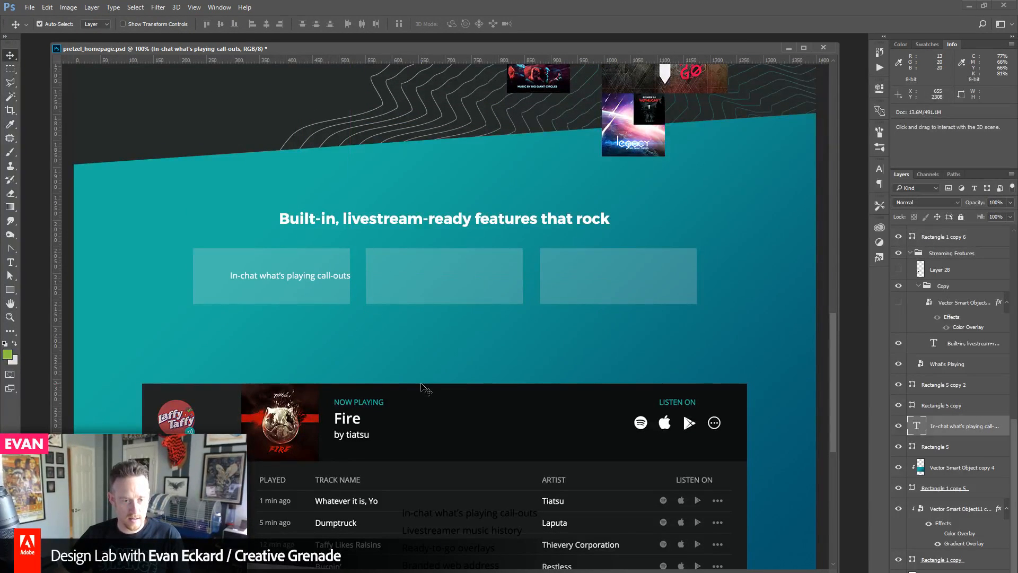
- Copy the caption's text in the first feature box and delete its text layer, leaving the Type tool active
{"action": "double_click", "coordinate": [916, 428]}
{"action": "key", "text": "ctrl+c"}
{"action": "key", "text": "BackSpace"}
{"action": "key", "text": "ctrl+Return"}
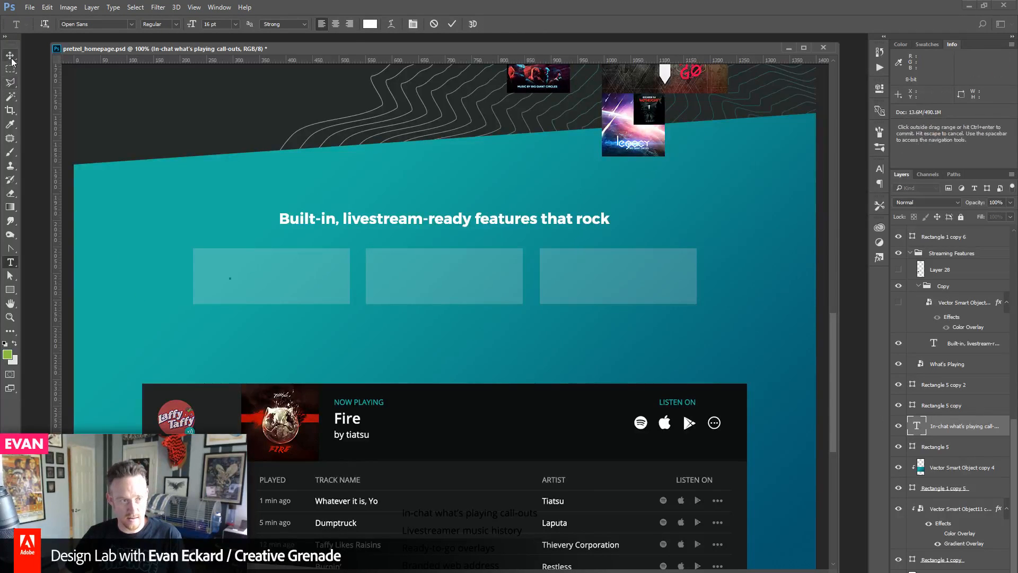
{"action": "key", "text": "v"}
{"action": "key", "text": "Delete"}
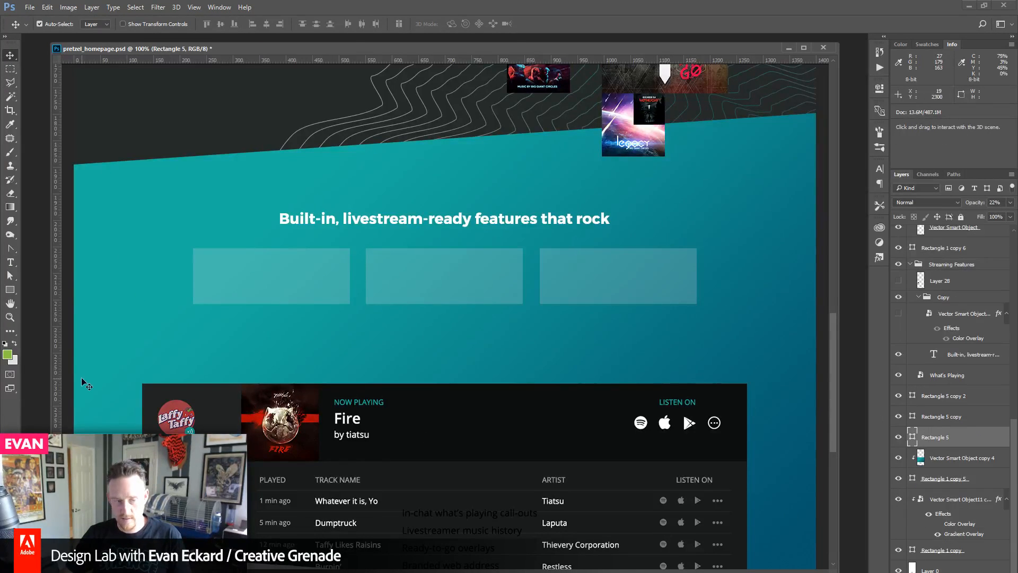
{"action": "key", "text": "t"}
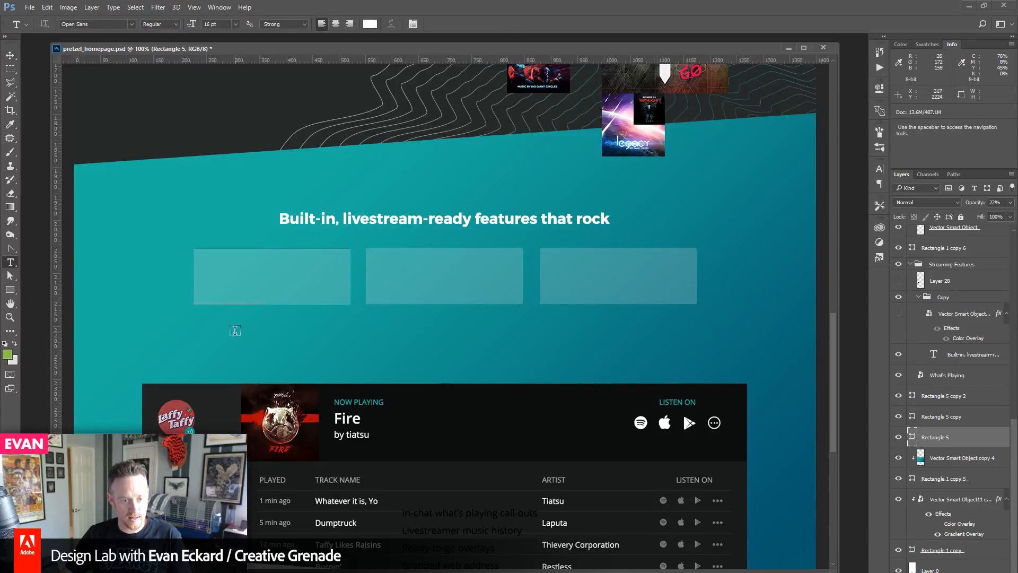
- Paste the copied caption into a new text box about 223 × 78 px below the first feature box, with 24 pt leading
{"action": "left_click_drag", "start_coordinate": [232, 331], "coordinate": [351, 371]}
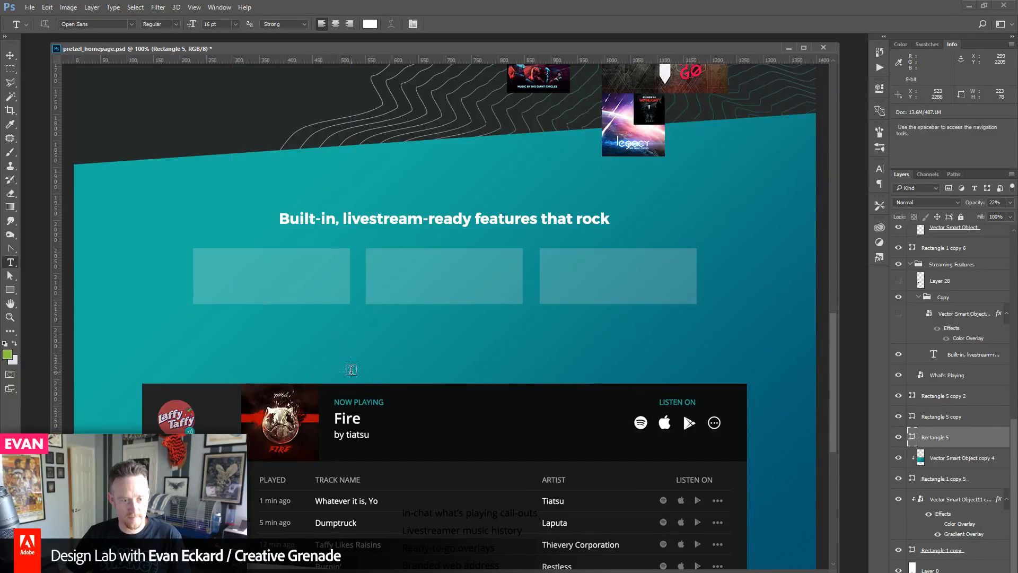
{"action": "key", "text": "ctrl+v"}
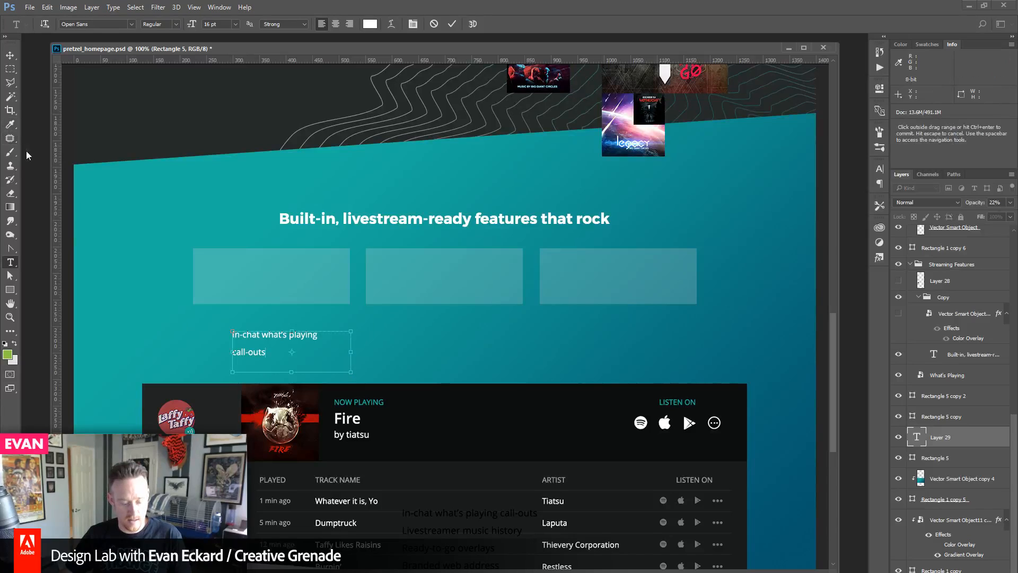
{"action": "key", "text": "ctrl+a"}
{"action": "left_click", "coordinate": [879, 168]}
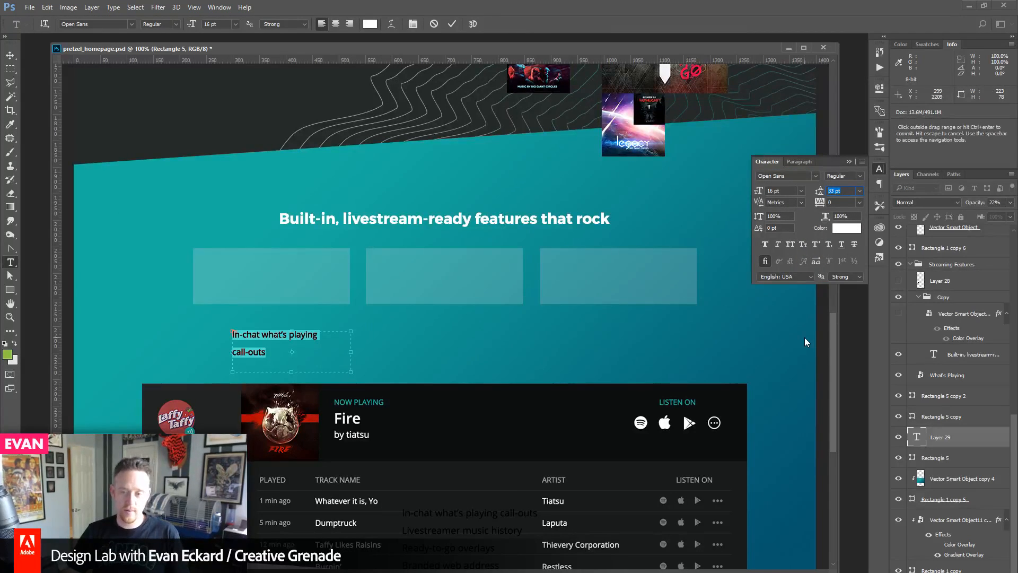
{"action": "type", "text": "24"}
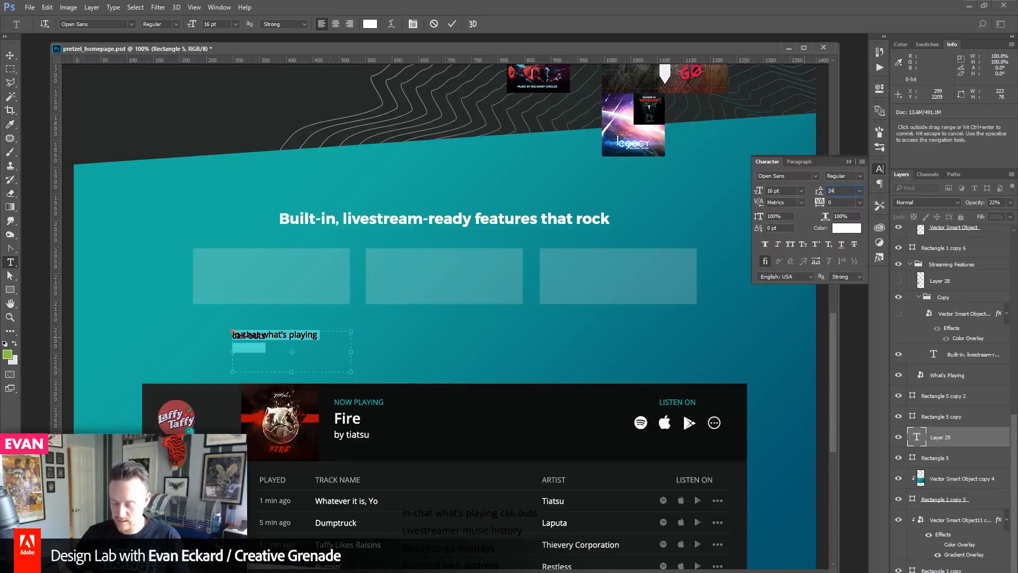
{"action": "left_click", "coordinate": [793, 161]}
{"action": "left_click", "coordinate": [772, 162]}
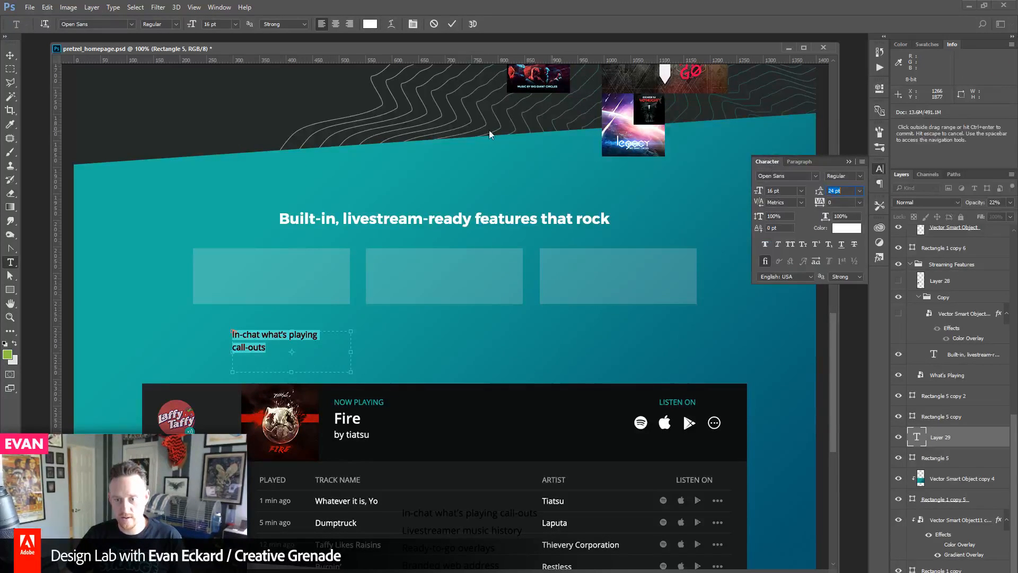
- Move the "In-chat what's playing call-outs" caption up into the first feature box and nudge it slightly left
{"action": "left_click", "coordinate": [10, 54]}
{"action": "key", "text": "shift+Up"}
{"action": "key", "text": "shift+Up"}
{"action": "key", "text": "shift+Up"}
{"action": "key", "text": "shift+Up"}
{"action": "key", "text": "shift+Up"}
{"action": "key", "text": "shift+Up"}
{"action": "key", "text": "shift+Up"}
{"action": "key", "text": "shift+Up"}
{"action": "key", "text": "shift+Up"}
{"action": "key", "text": "shift+Up"}
{"action": "key", "text": "shift+Up"}
{"action": "key", "text": "shift+Up"}
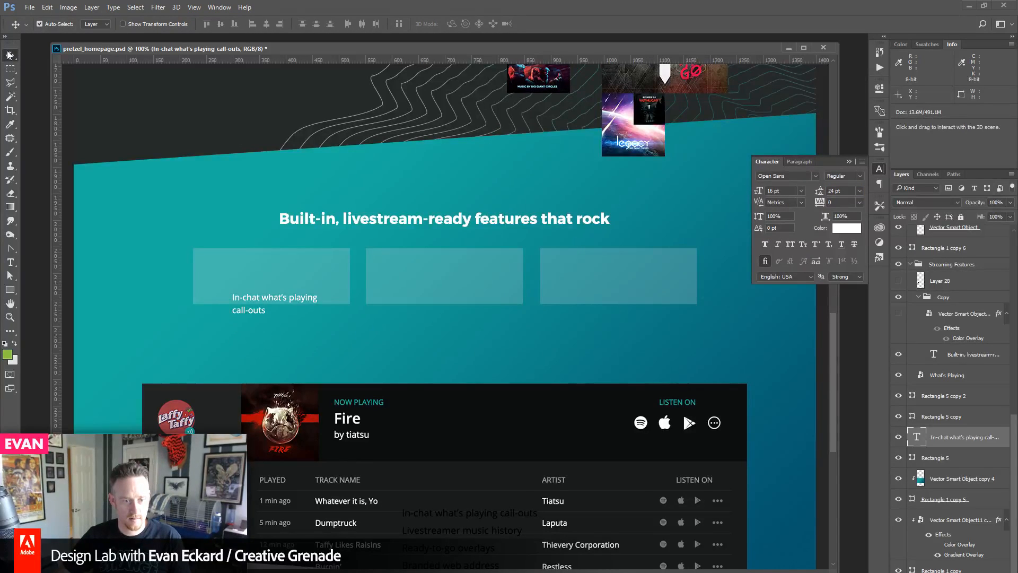
{"action": "key", "text": "Down"}
{"action": "key", "text": "Down"}
{"action": "key", "text": "Down"}
{"action": "key", "text": "Down"}
{"action": "key", "text": "Down"}
{"action": "key", "text": "Down"}
{"action": "key", "text": "Down"}
{"action": "key", "text": "Down"}
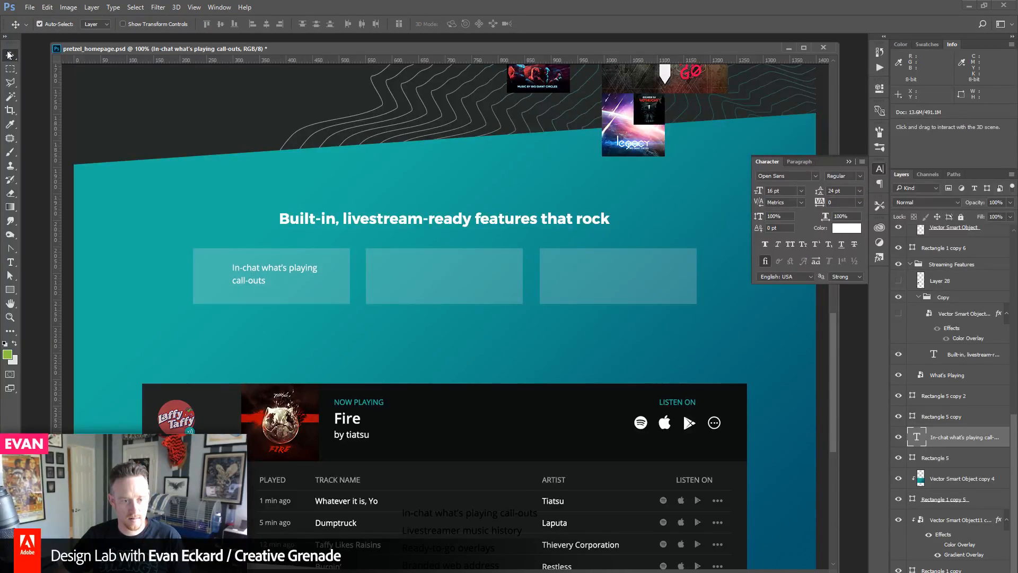
{"action": "key", "text": "ctrl+t"}
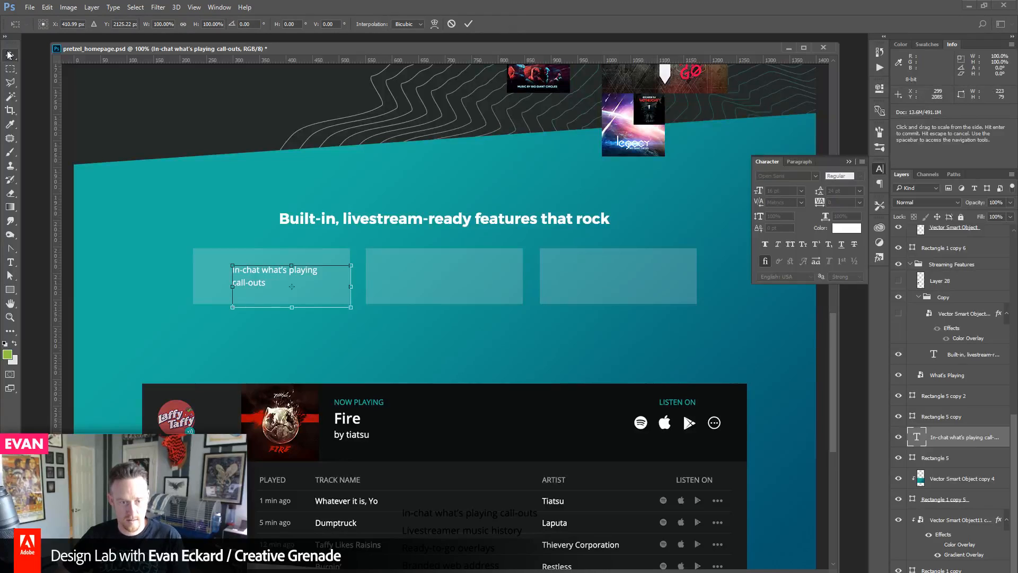
{"action": "left_click", "coordinate": [7, 55]}
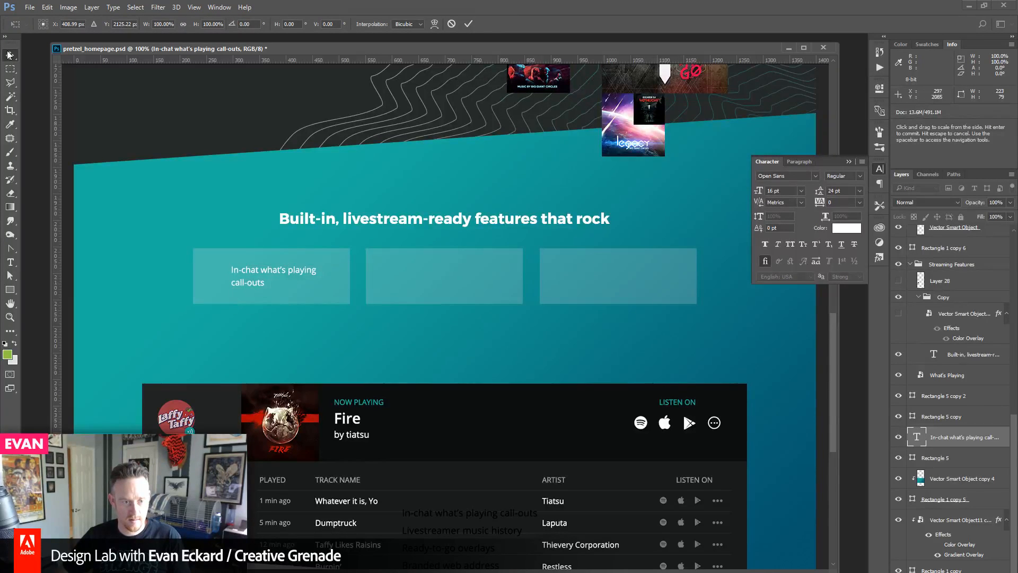
- Shorten the first caption's text box to about 54 px high so it fits within the feature box
{"action": "double_click", "coordinate": [916, 435]}
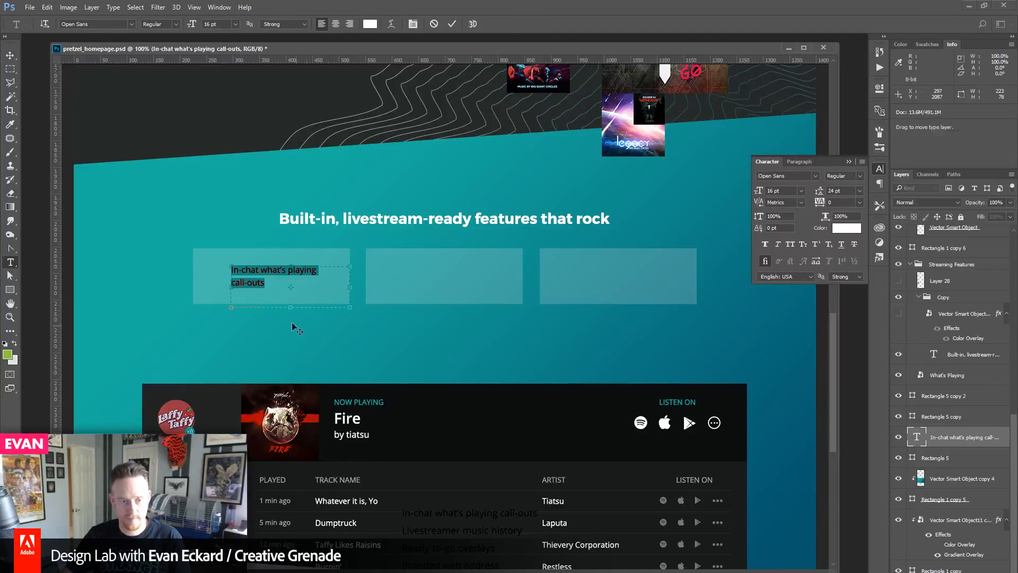
{"action": "left_click_drag", "start_coordinate": [288, 295], "coordinate": [288, 296]}
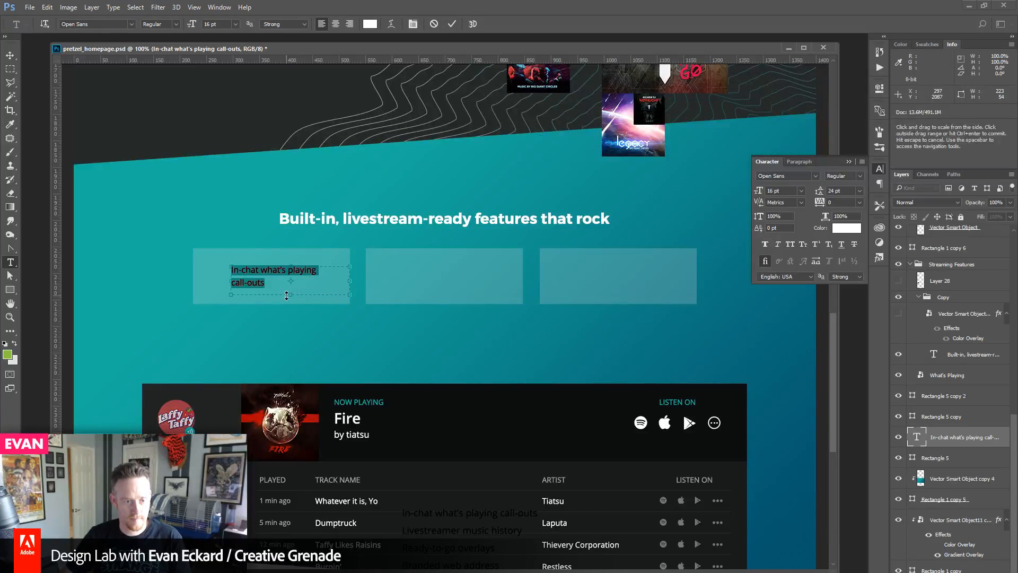
{"action": "left_click", "coordinate": [10, 55]}
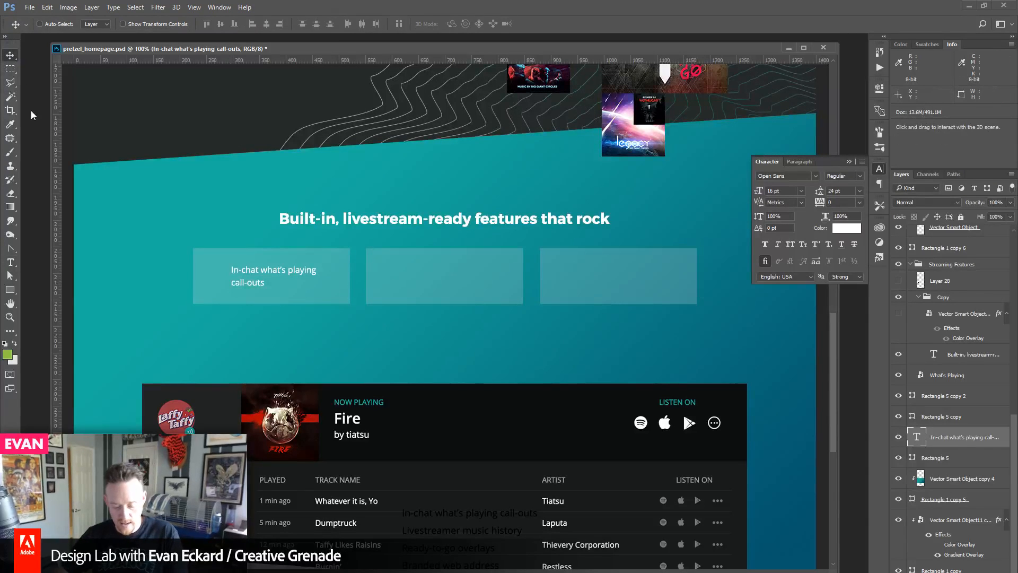
- Duplicate the first box's caption and move the copy across to the same position in the second feature box
{"action": "key", "text": "ctrl+j"}
{"action": "key", "text": "ctrl+t"}
{"action": "key", "text": "shift+Right"}
{"action": "key", "text": "shift+Right"}
{"action": "key", "text": "shift+Right"}
{"action": "key", "text": "shift+Right"}
{"action": "key", "text": "shift+Right"}
{"action": "key", "text": "shift+Right"}
{"action": "key", "text": "shift+Right"}
{"action": "key", "text": "shift+Right"}
{"action": "key", "text": "shift+Right"}
{"action": "key", "text": "shift+Right"}
{"action": "key", "text": "shift+Right"}
{"action": "key", "text": "shift+Right"}
{"action": "key", "text": "shift+Right"}
{"action": "key", "text": "shift+Right"}
{"action": "key", "text": "shift+Right"}
{"action": "key", "text": "shift+Right"}
{"action": "key", "text": "shift+Right"}
{"action": "key", "text": "shift+Right"}
{"action": "key", "text": "shift+Right"}
{"action": "key", "text": "shift+Right"}
{"action": "key", "text": "shift+Right"}
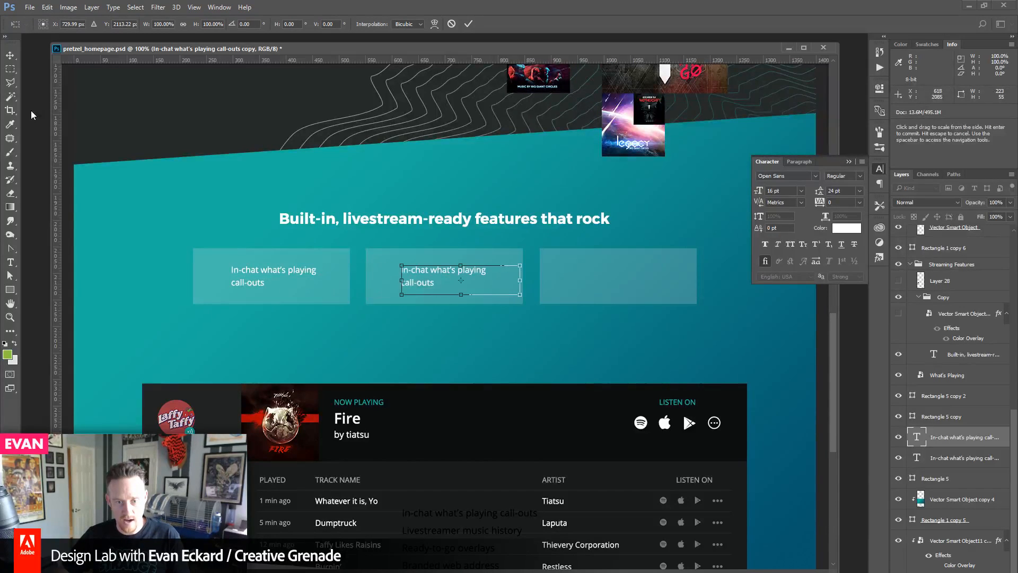
{"action": "key", "text": "Right"}
{"action": "key", "text": "Right"}
{"action": "key", "text": "Right"}
{"action": "key", "text": "Right"}
{"action": "key", "text": "Return"}
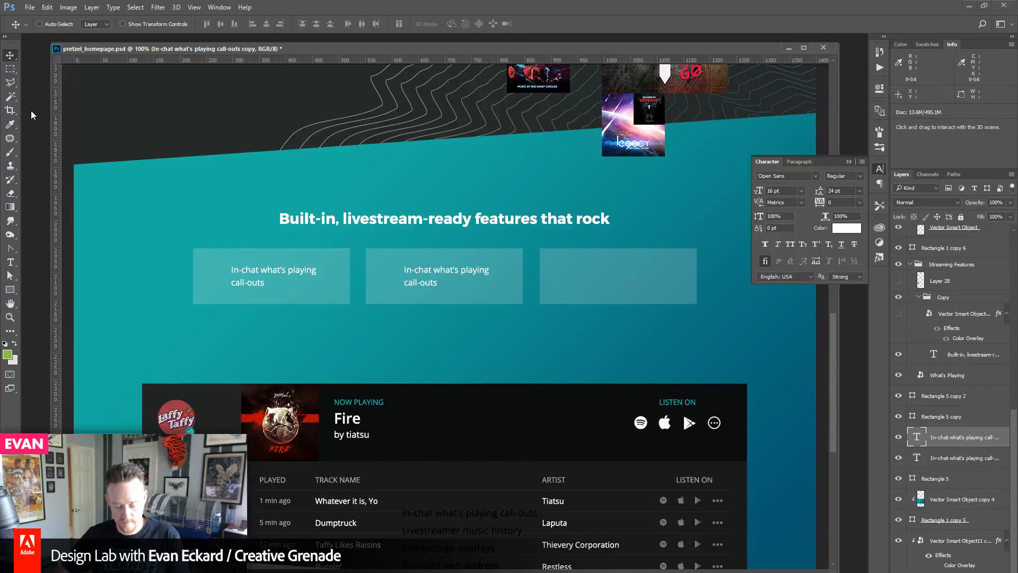
- Duplicate the second box's caption and move the copy across to the same position in the third feature box
{"action": "key", "text": "ctrl+j"}
{"action": "key", "text": "ctrl+t"}
{"action": "key", "text": "shift+Right"}
{"action": "key", "text": "shift+Right"}
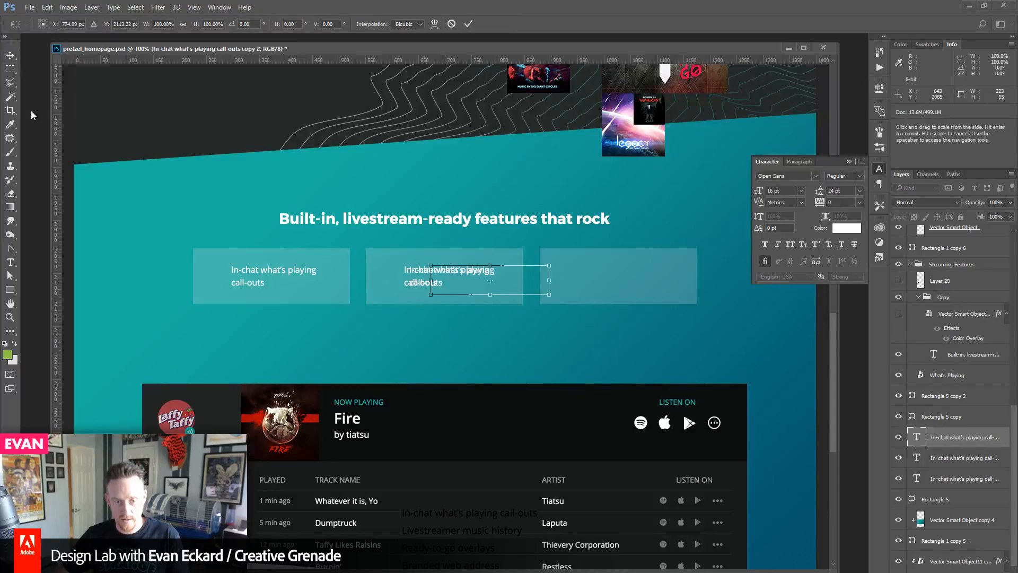
{"action": "key", "text": "shift+Right"}
{"action": "key", "text": "shift+Right"}
{"action": "key", "text": "shift+Right"}
{"action": "key", "text": "shift+Right"}
{"action": "key", "text": "shift+Right"}
{"action": "key", "text": "shift+Right"}
{"action": "key", "text": "shift+Right"}
{"action": "key", "text": "shift+Right"}
{"action": "key", "text": "shift+Right"}
{"action": "key", "text": "shift+Right"}
{"action": "key", "text": "shift+Right"}
{"action": "key", "text": "shift+Right"}
{"action": "key", "text": "shift+Right"}
{"action": "key", "text": "shift+Right"}
{"action": "key", "text": "shift+Right"}
{"action": "key", "text": "shift+Right"}
{"action": "key", "text": "shift+Right"}
{"action": "key", "text": "shift+Right"}
{"action": "key", "text": "shift+Right"}
{"action": "key", "text": "shift+Right"}
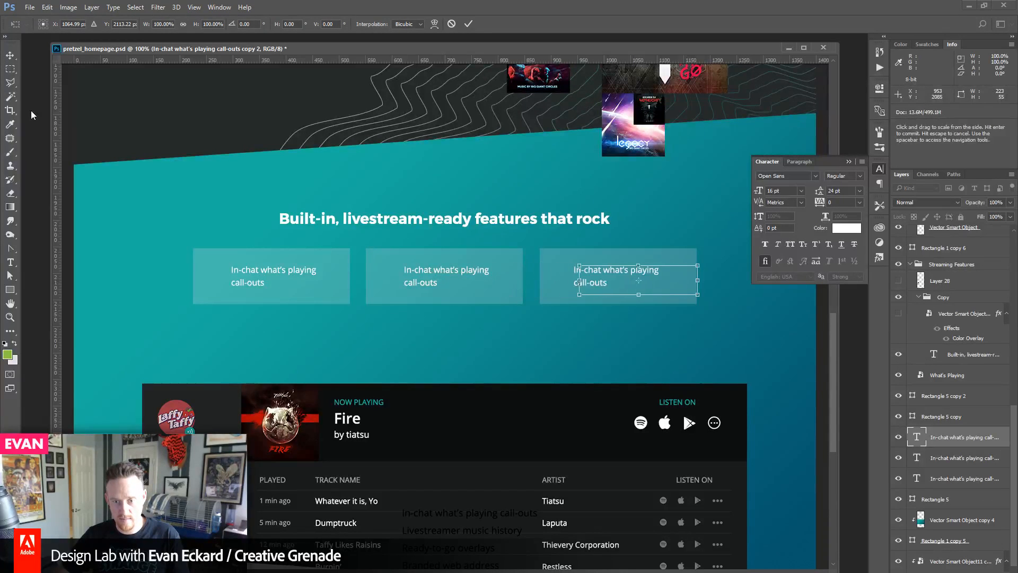
{"action": "key", "text": "Right"}
{"action": "key", "text": "Right"}
{"action": "key", "text": "Right"}
{"action": "key", "text": "Right"}
{"action": "key", "text": "Right"}
{"action": "key", "text": "Right"}
{"action": "key", "text": "Right"}
{"action": "key", "text": "Right"}
{"action": "key", "text": "Return"}
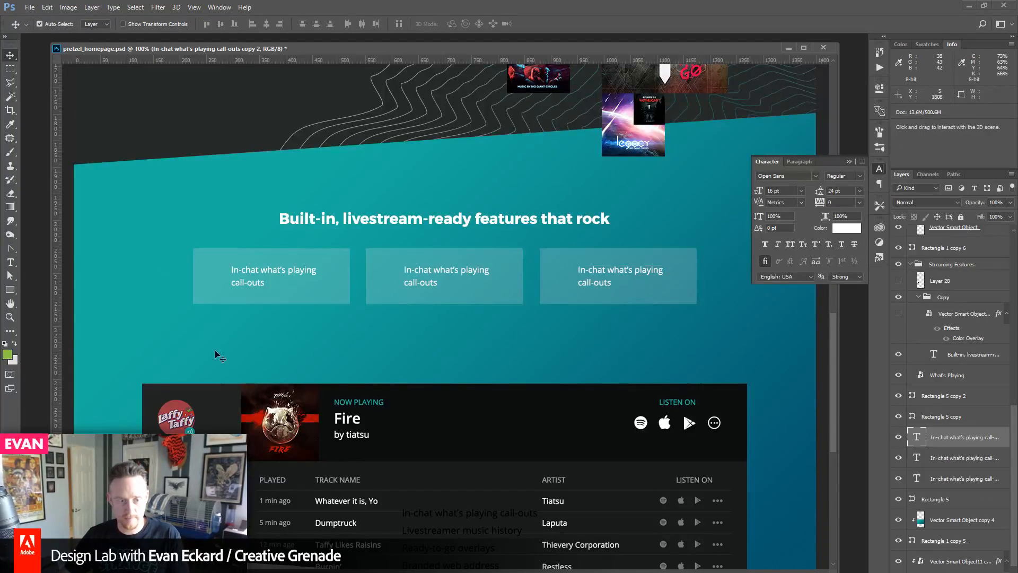
- Move the black feature list off the What's Playing screenshot, down and left onto the light grey area below
{"action": "scroll", "coordinate": [219, 357], "scroll_direction": "down", "scroll_amount": 3}
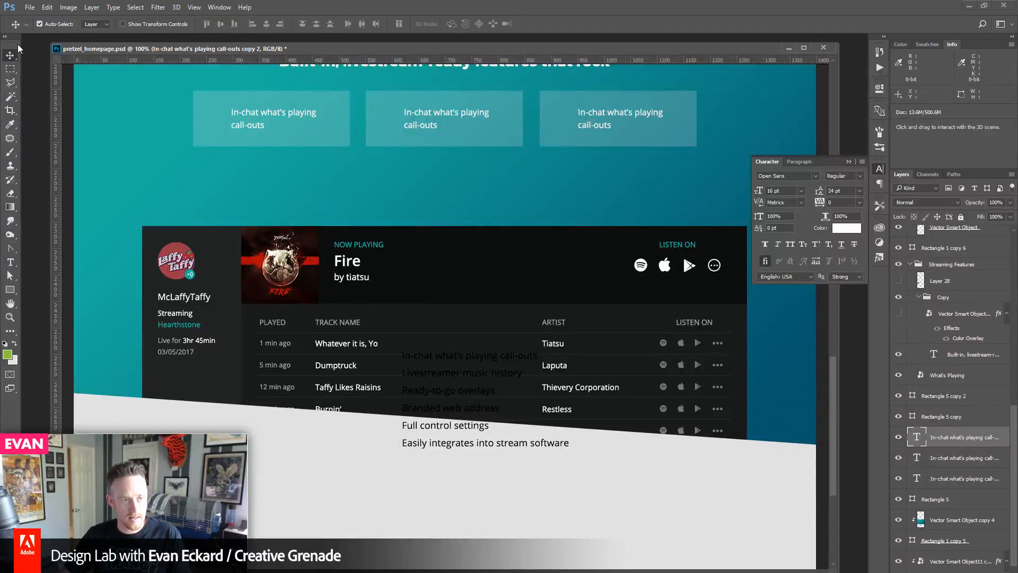
{"action": "left_click_drag", "start_coordinate": [413, 426], "coordinate": [325, 521]}
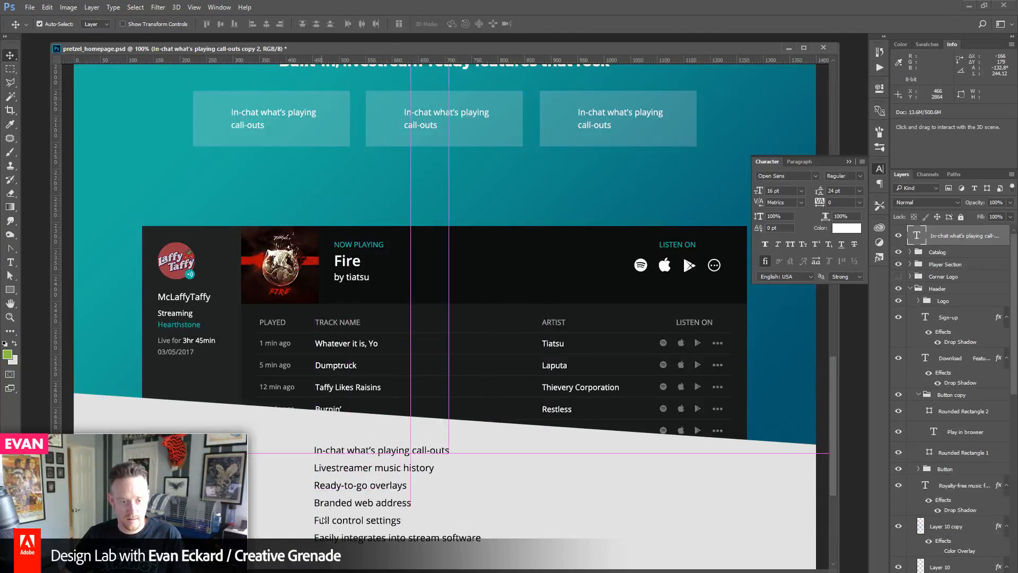
{"action": "scroll", "coordinate": [394, 262], "scroll_direction": "up", "scroll_amount": 1}
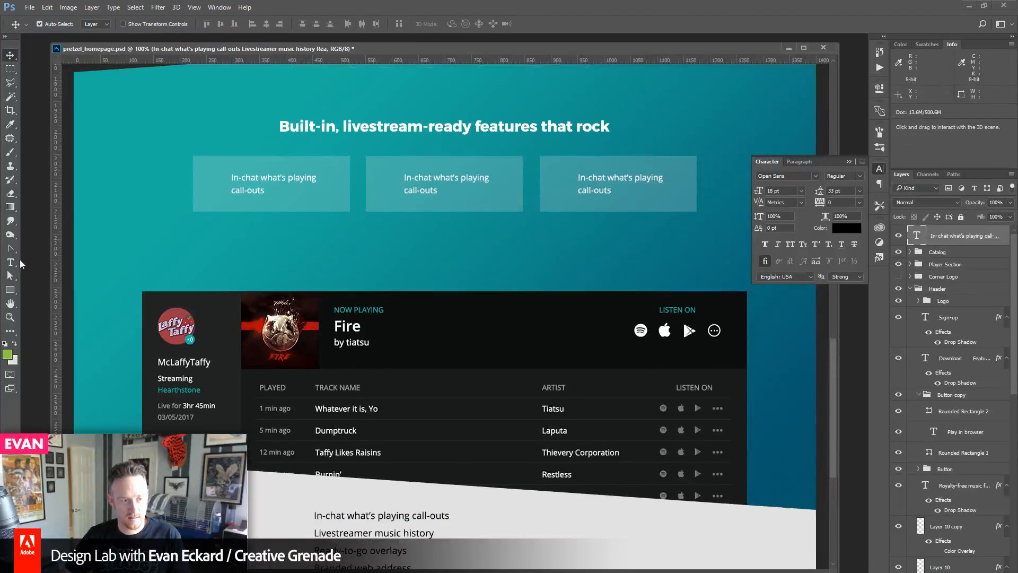
{"action": "left_click", "coordinate": [10, 262]}
{"action": "left_click", "coordinate": [425, 183]}
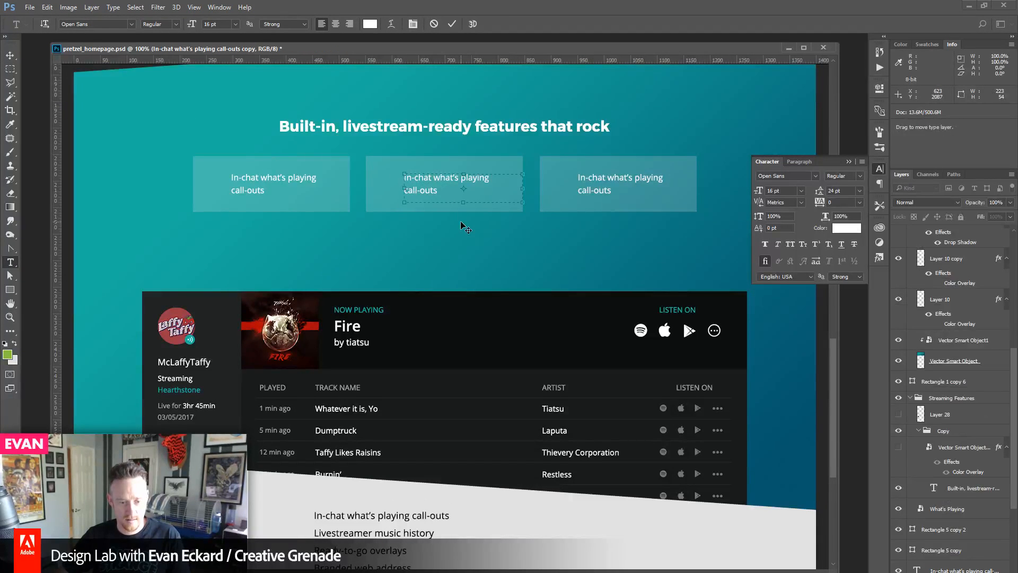
{"action": "left_click", "coordinate": [10, 55]}
- Change the first feature box's caption to "In-chat, What's Playing call-outs"
{"action": "left_click", "coordinate": [10, 262]}
{"action": "left_click", "coordinate": [257, 177]}
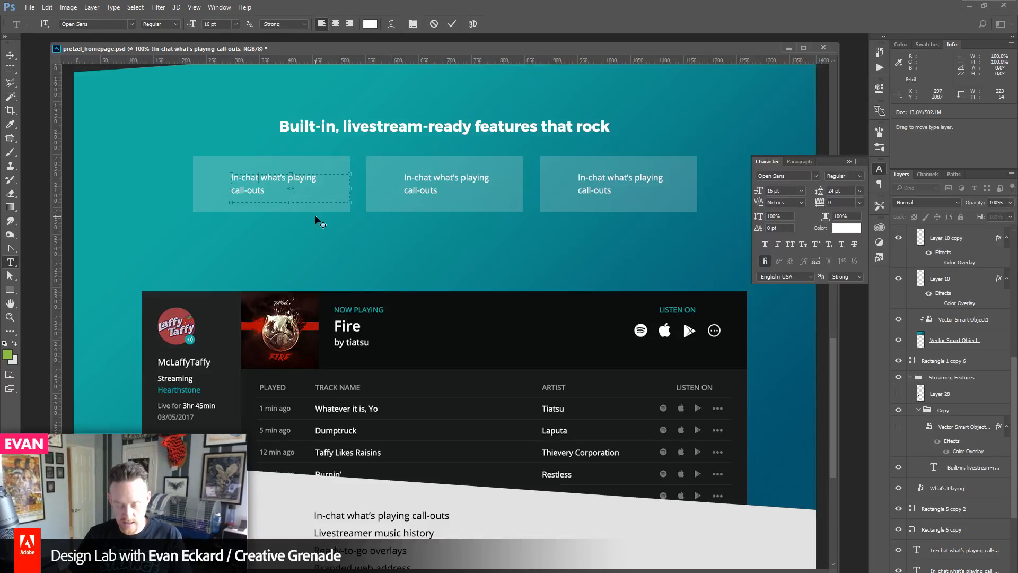
{"action": "type", "text": ","}
{"action": "key", "text": "Delete"}
{"action": "type", "text": "W"}
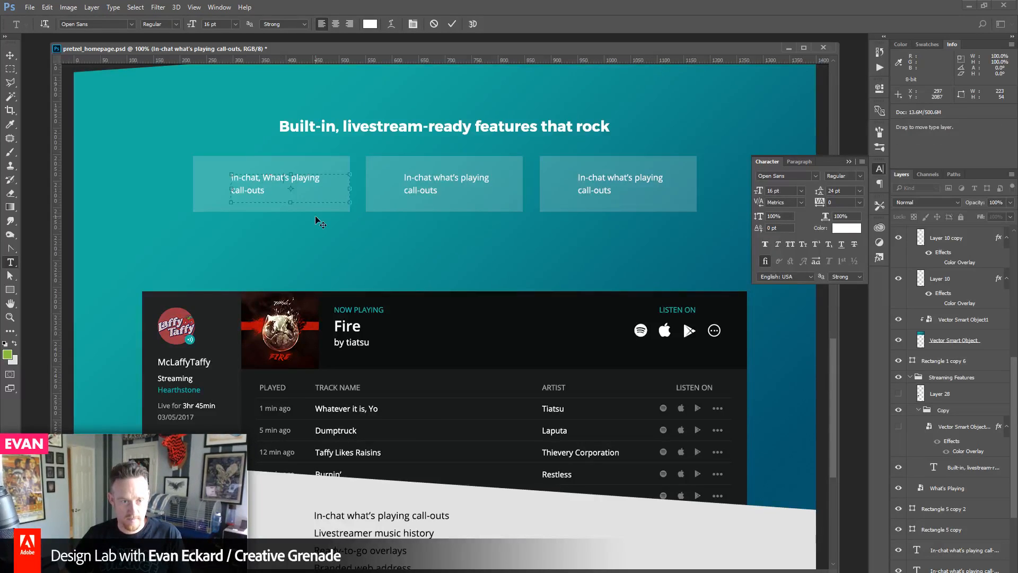
{"action": "key", "text": "Right"}
{"action": "key", "text": "shift+Right"}
{"action": "type", "text": "P"}
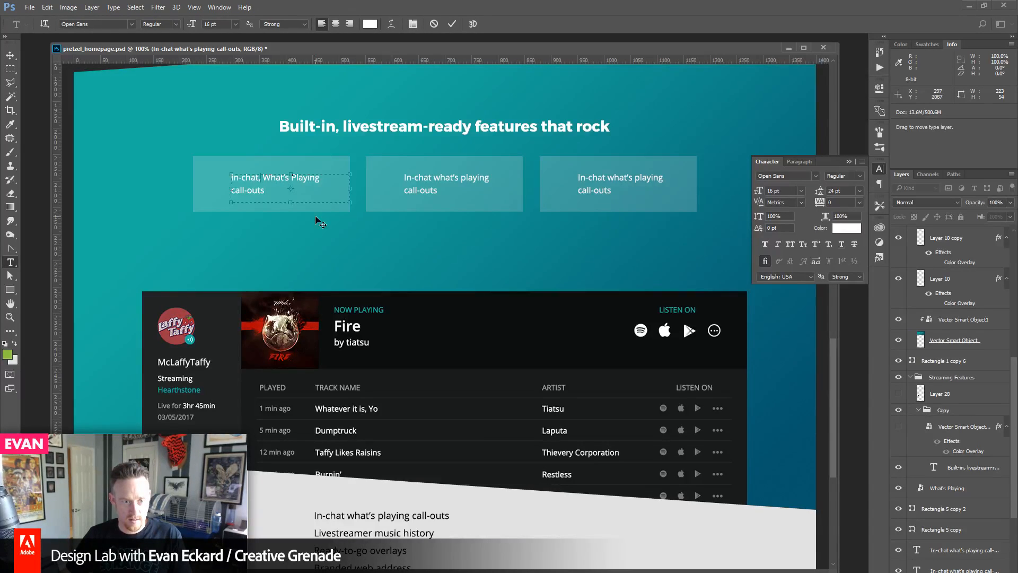
- Remove "In-chat," from the first box's caption and append "and landing page" after "call-outs"
{"action": "key", "text": "Home"}
{"action": "key", "text": "ctrl+shift+Right"}
{"action": "key", "text": "Delete"}
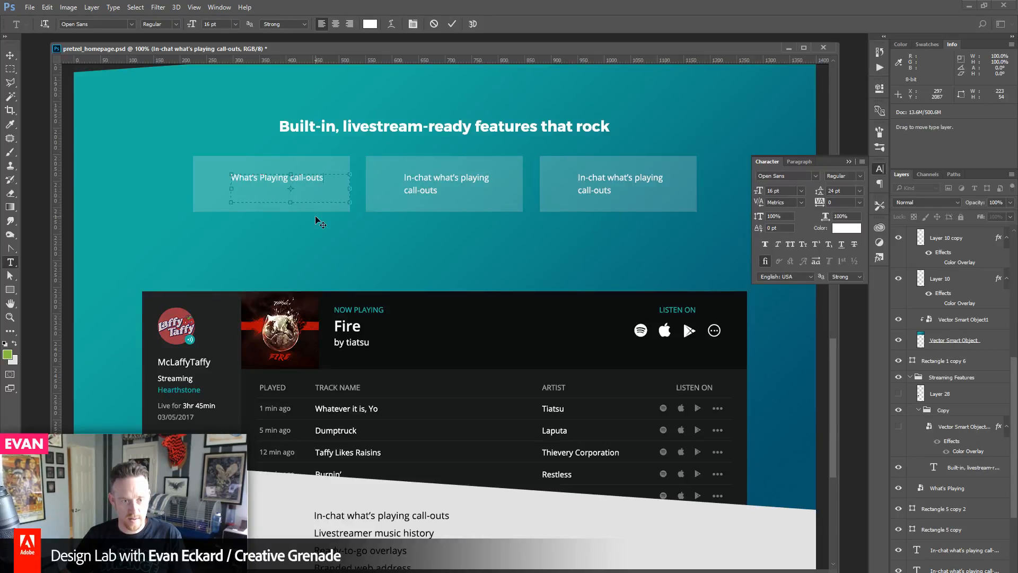
{"action": "type", "text": "and"}
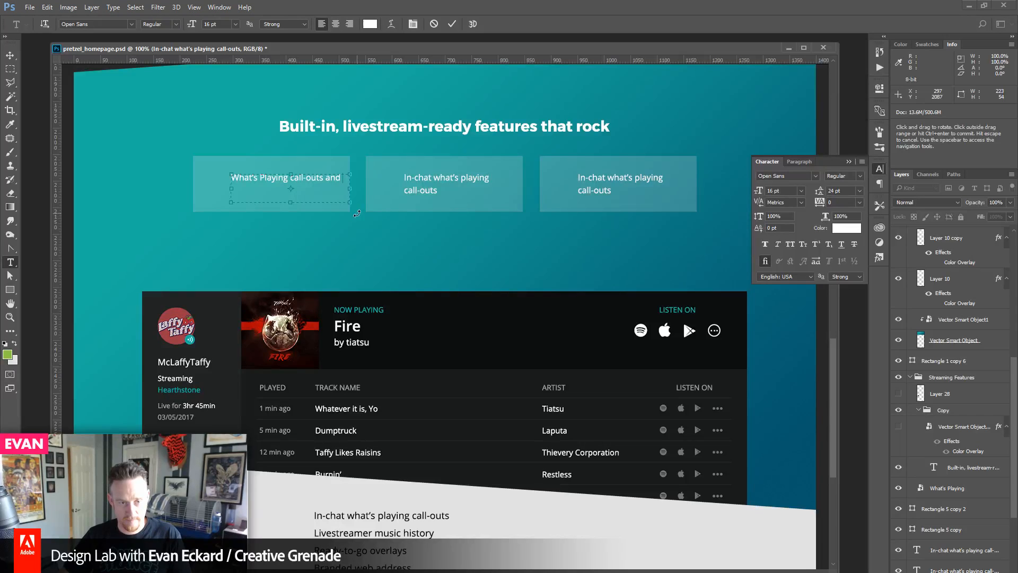
{"action": "type", "text": "landi"}
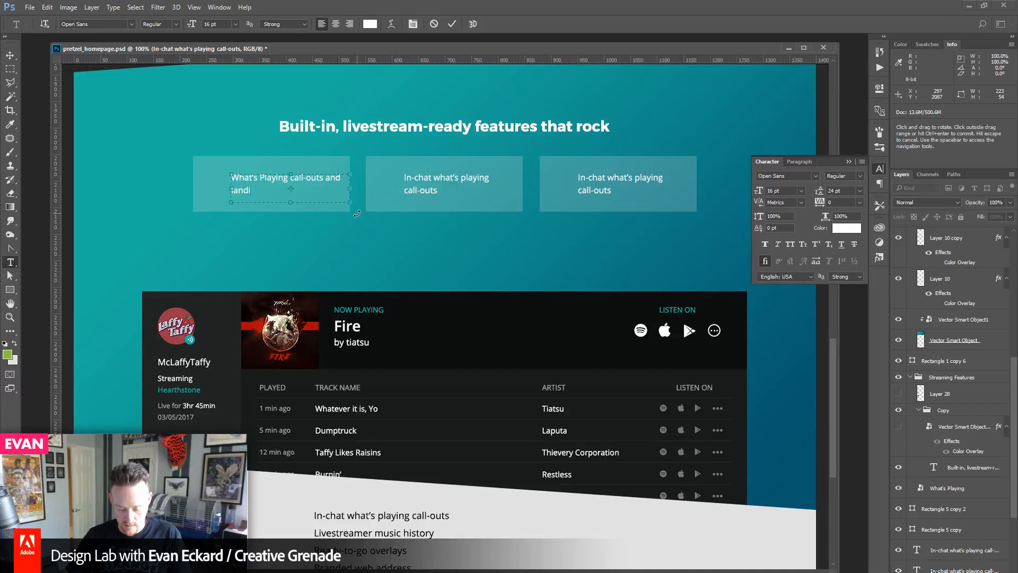
{"action": "type", "text": "ng page"}
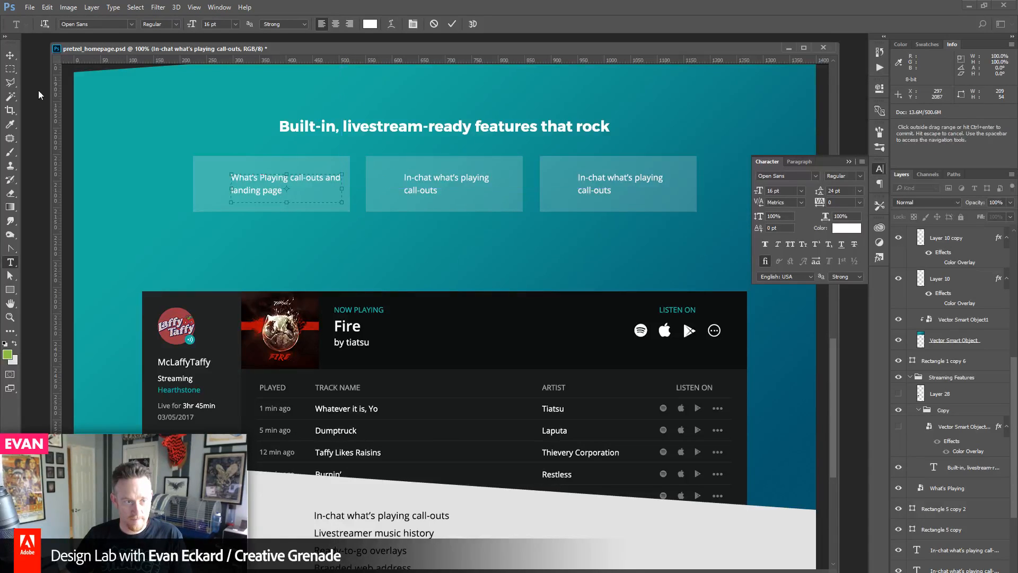
{"action": "left_click", "coordinate": [10, 55]}
{"action": "left_click", "coordinate": [11, 263]}
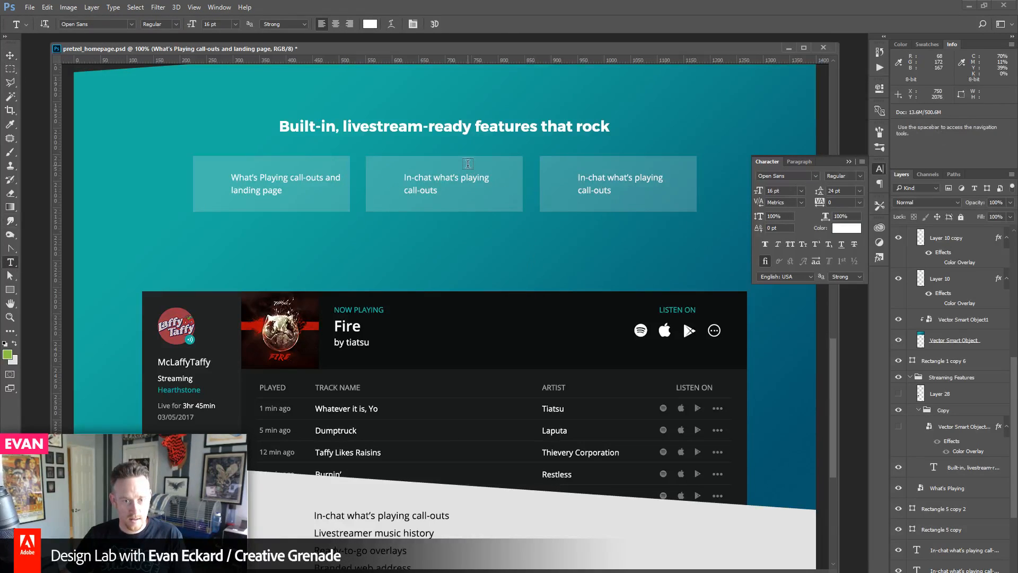
{"action": "left_click", "coordinate": [469, 209]}
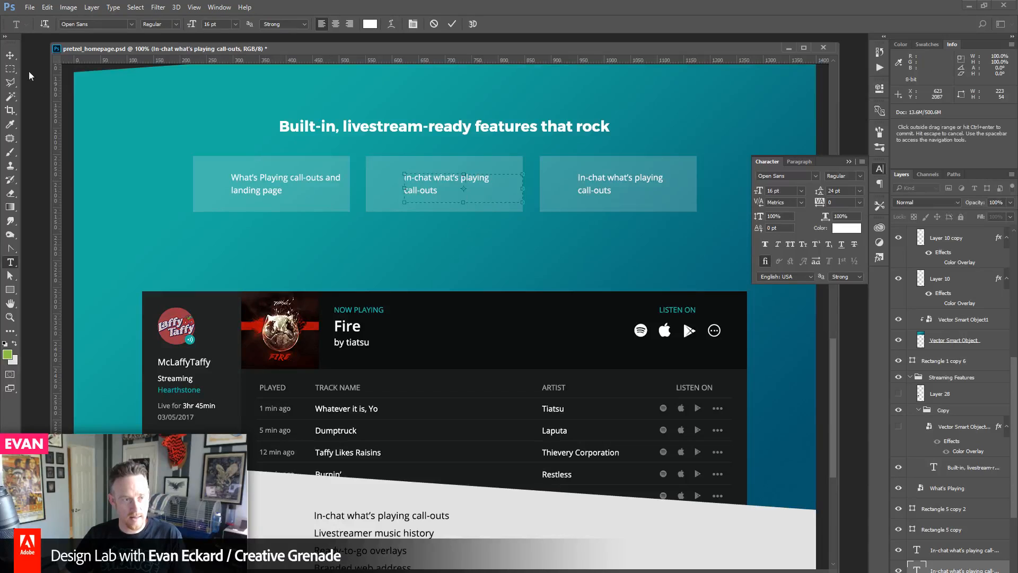
{"action": "left_click", "coordinate": [9, 55]}
- Insert "In-chat," at the start of the first feature box's caption, before "What's Playing"
{"action": "left_click", "coordinate": [10, 262]}
{"action": "left_click", "coordinate": [286, 179]}
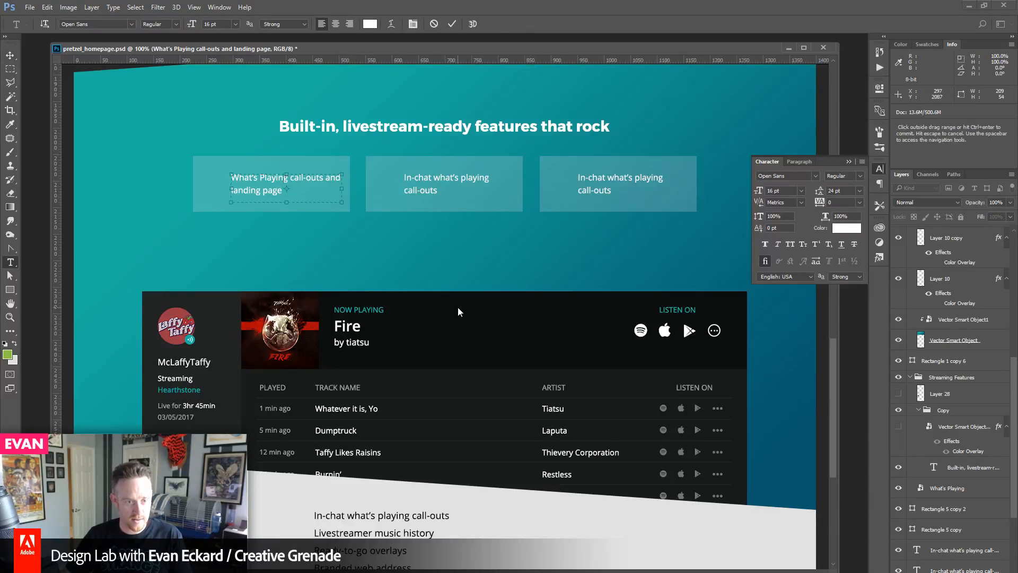
{"action": "type", "text": "in"}
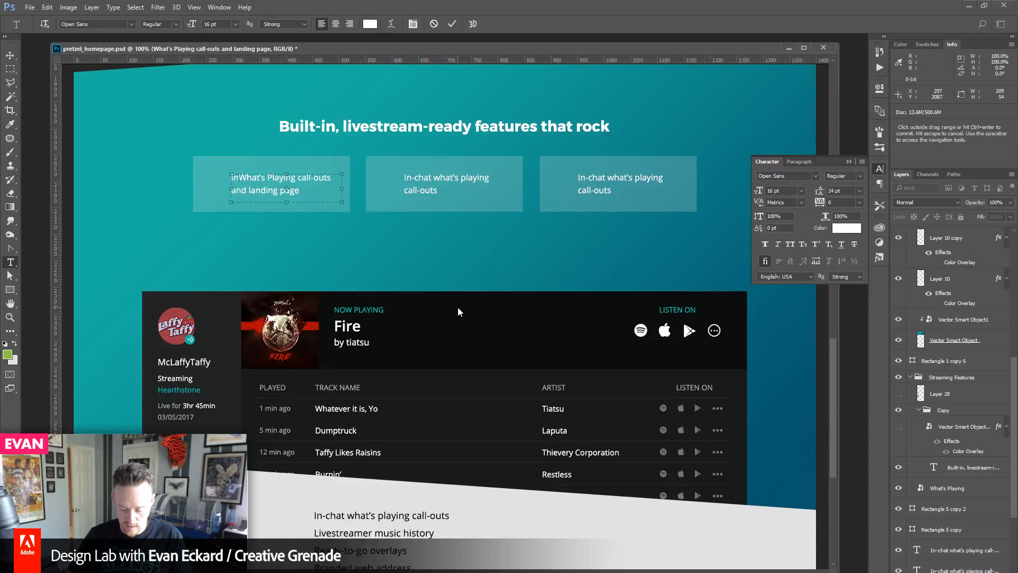
{"action": "type", "text": "-chat,"}
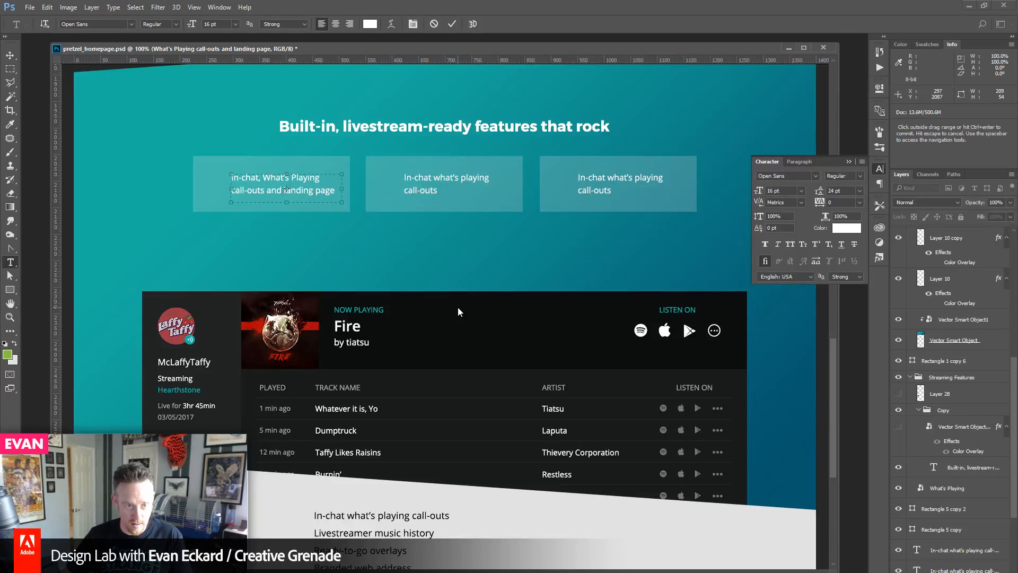
- Remove "and landing page" from the end of the first feature box's caption
{"action": "key", "text": "shift+End"}
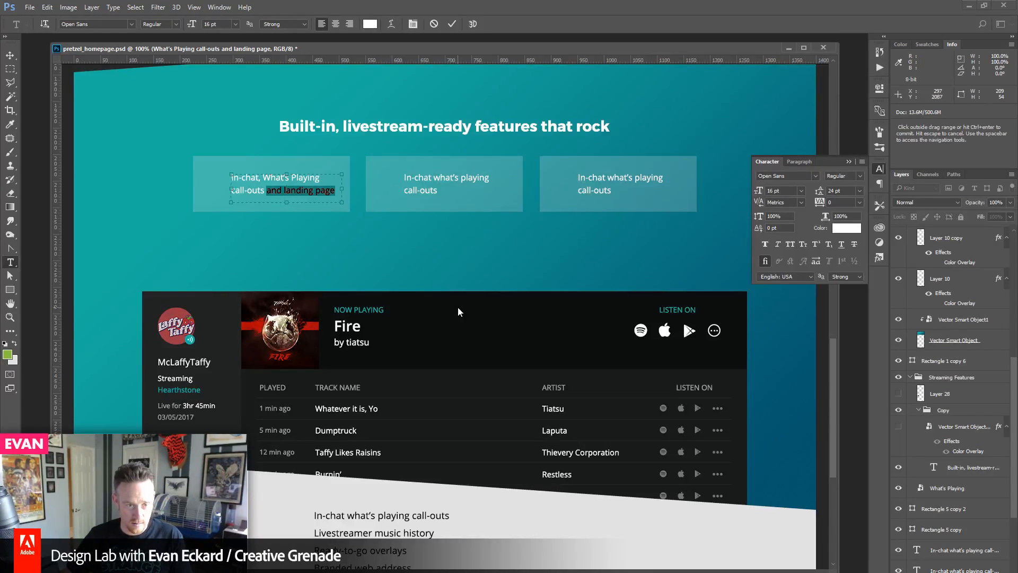
{"action": "key", "text": "Right"}
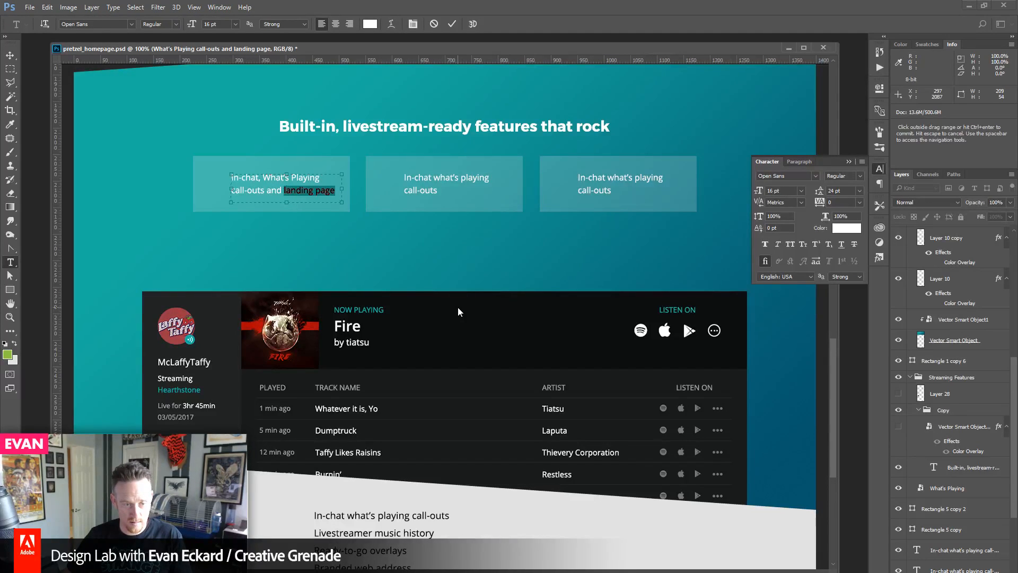
{"action": "key", "text": "BackSpace"}
{"action": "key", "text": "BackSpace"}
{"action": "key", "text": "BackSpace"}
{"action": "key", "text": "BackSpace"}
{"action": "key", "text": "BackSpace"}
{"action": "key", "text": "BackSpace"}
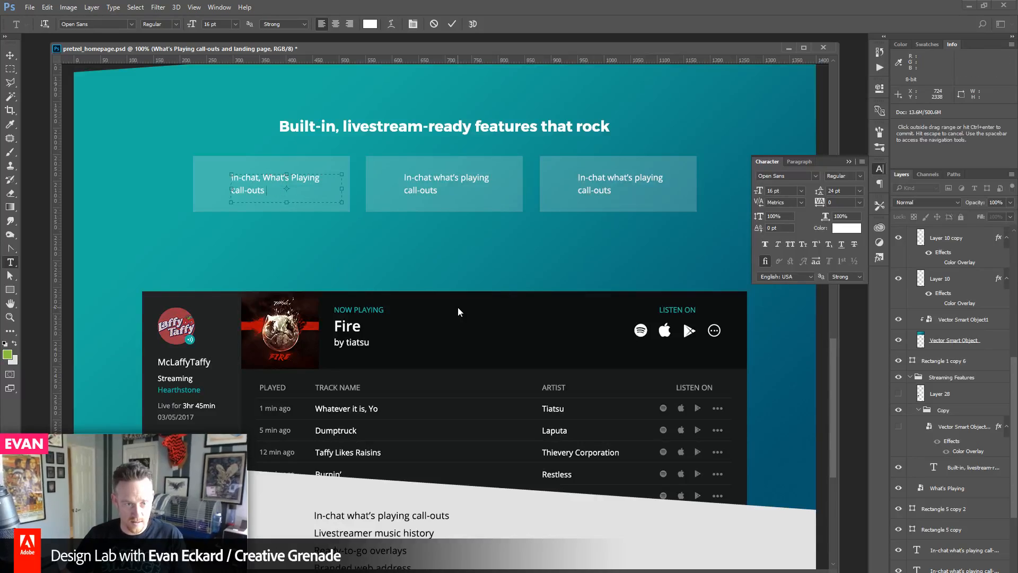
{"action": "key", "text": "ctrl+Return"}
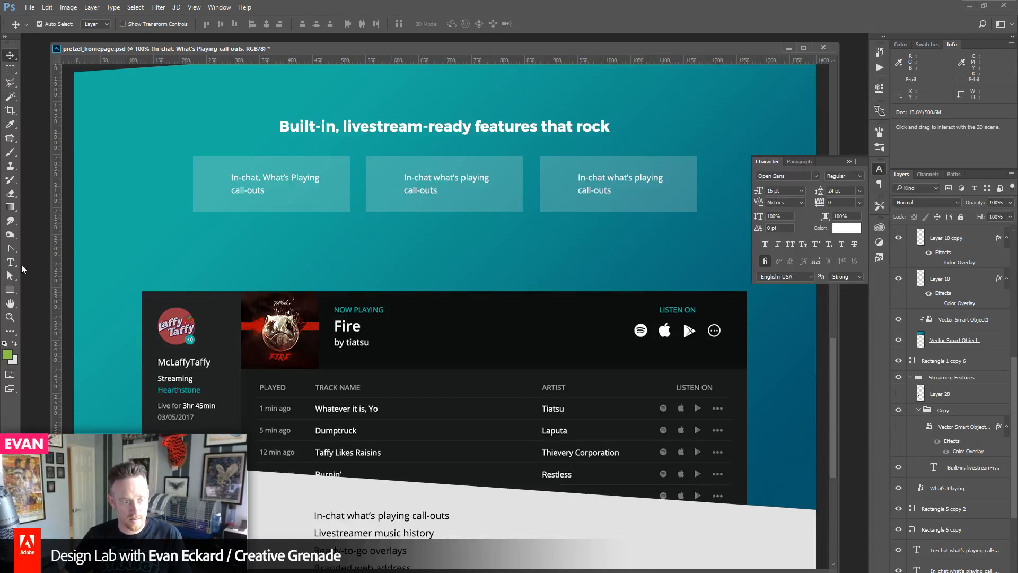
- Replace the second feature box's caption with "Livestreamer What's Playing music history page"
{"action": "left_click", "coordinate": [465, 175]}
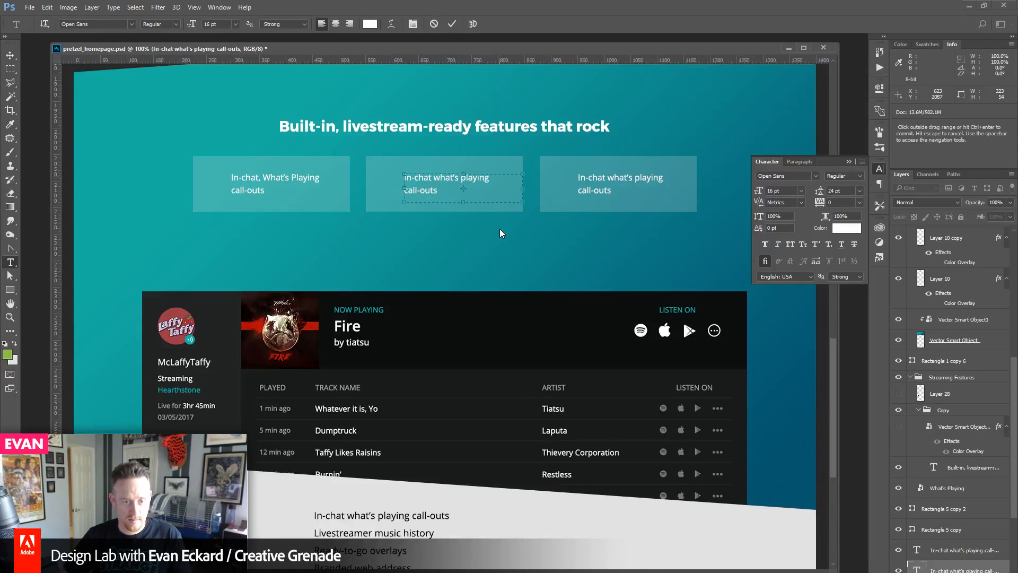
{"action": "key", "text": "ctrl+a"}
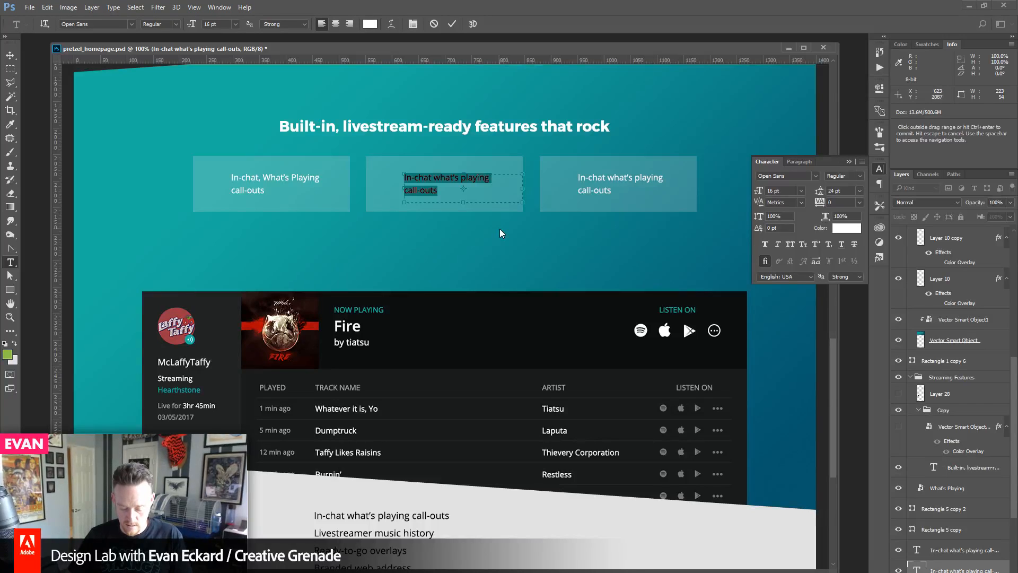
{"action": "type", "text": "Livestre"}
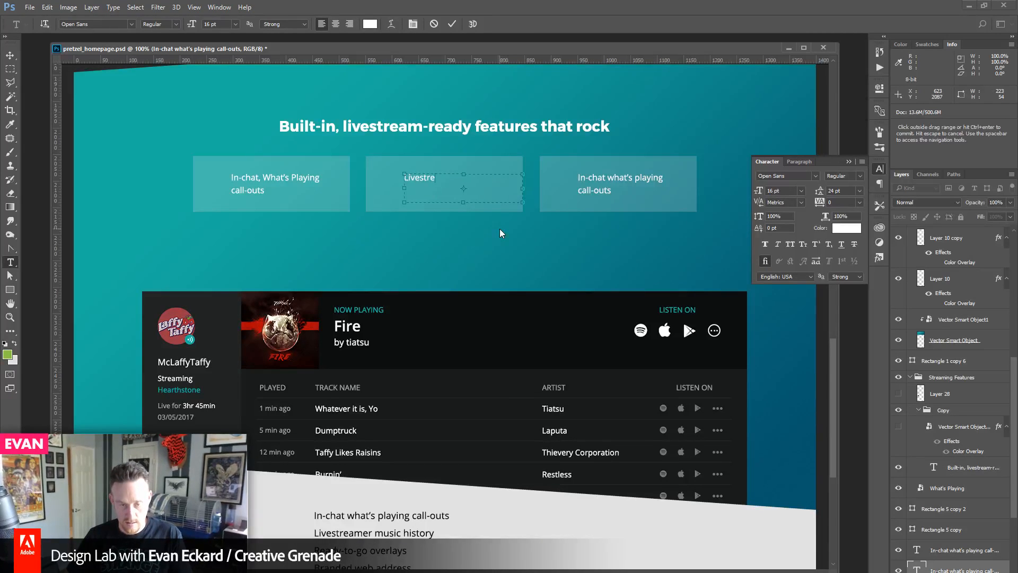
{"action": "type", "text": "amer "}
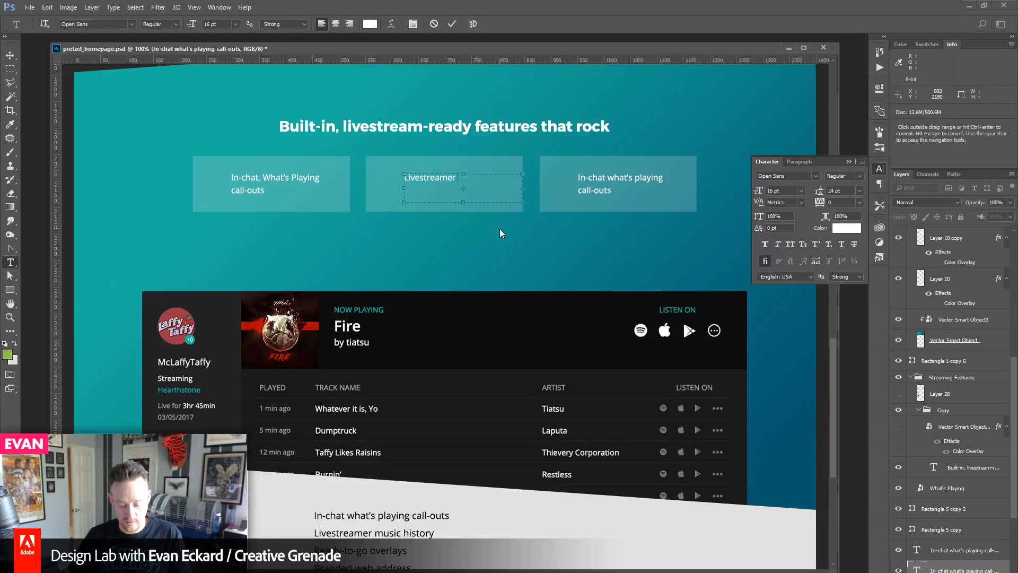
{"action": "type", "text": "\""}
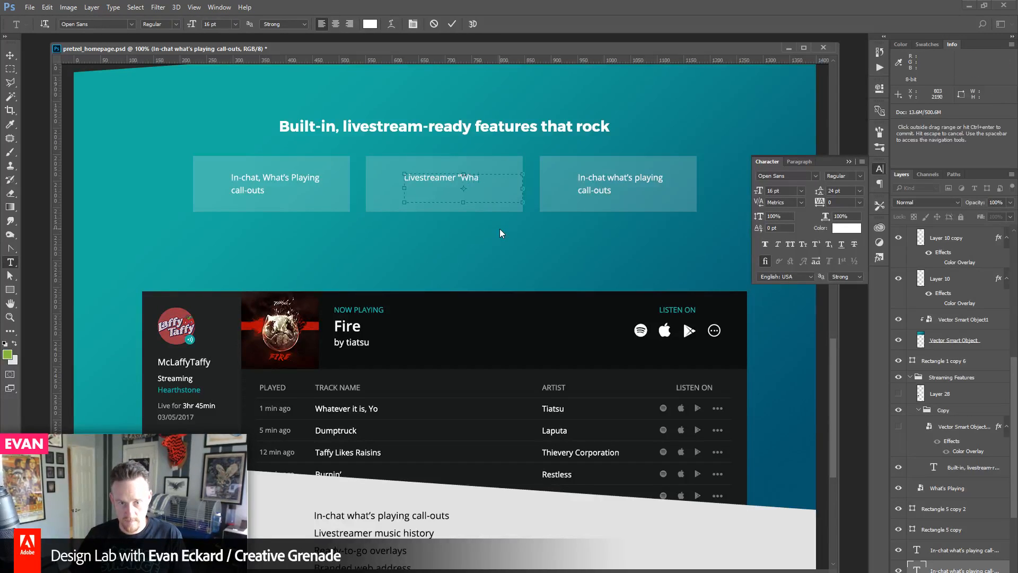
{"action": "key", "text": "BackSpace"}
{"action": "type", "text": "What's "}
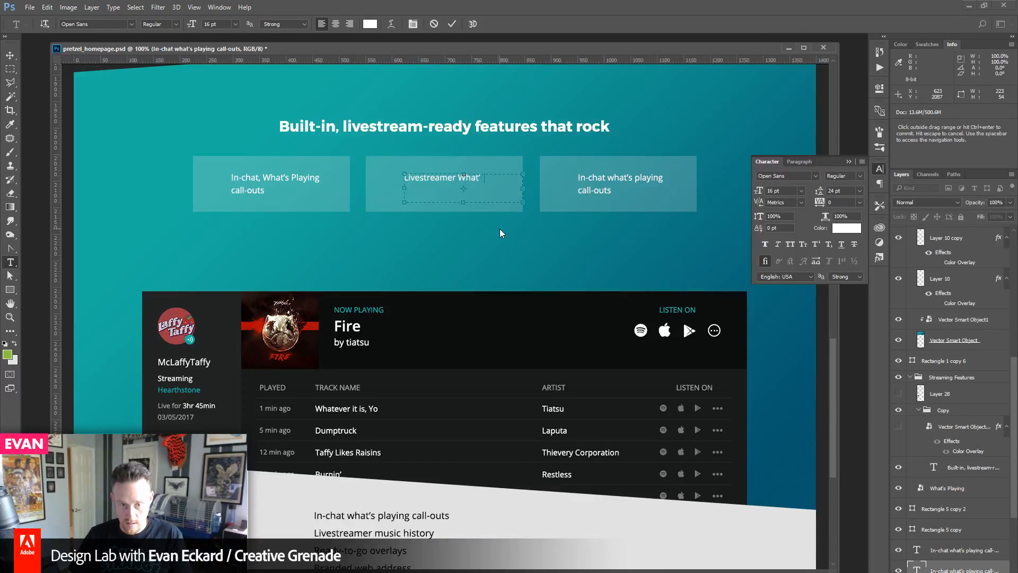
{"action": "type", "text": "Playi"}
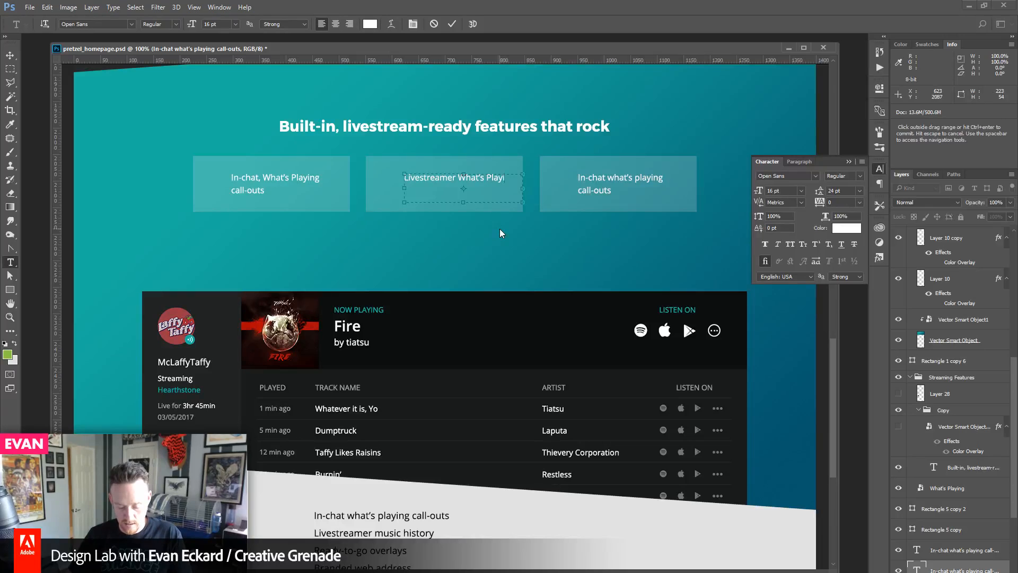
{"action": "type", "text": "ng"}
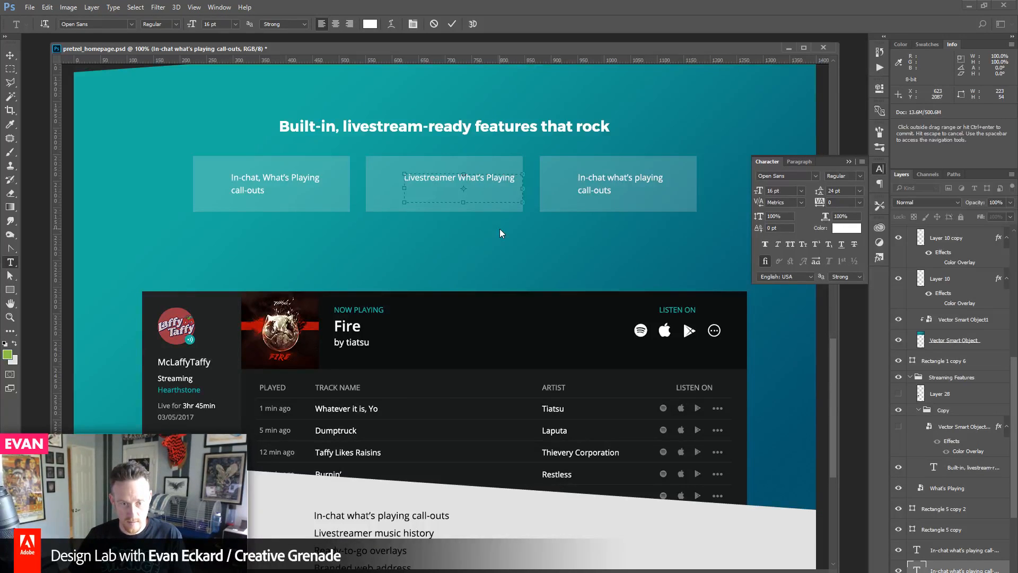
{"action": "type", "text": " music "}
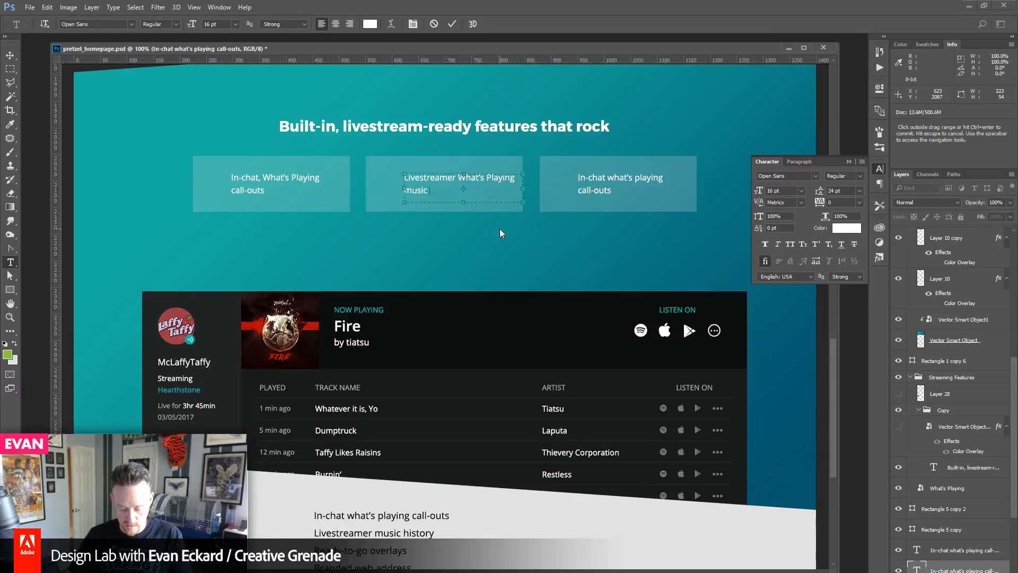
{"action": "type", "text": "history"}
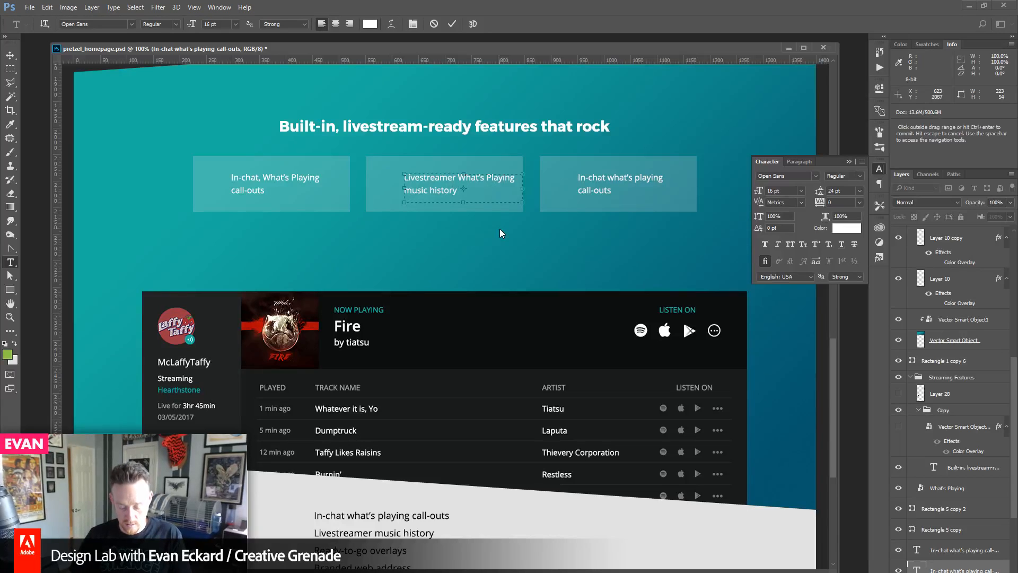
{"action": "type", "text": " page"}
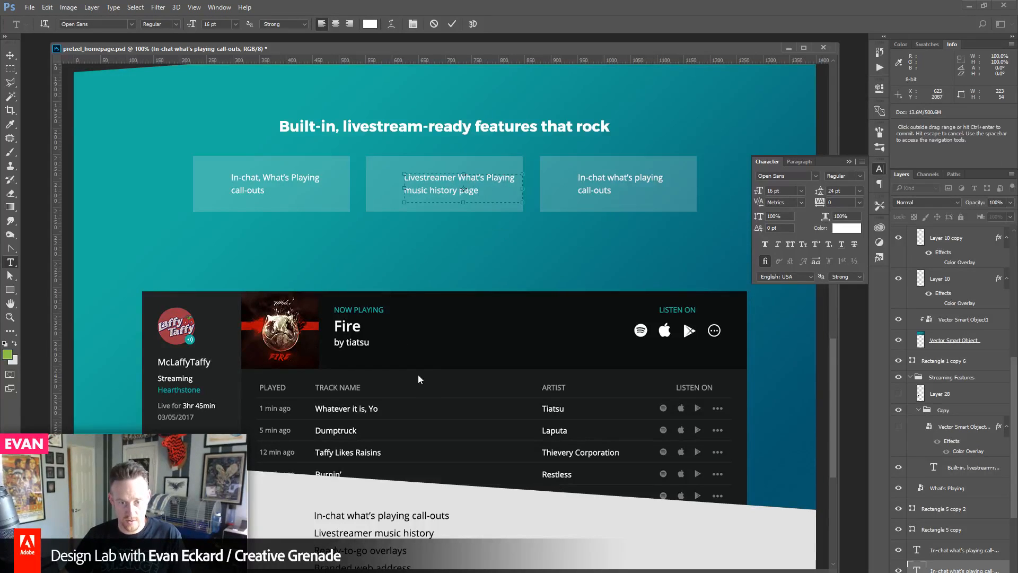
{"action": "left_click", "coordinate": [10, 55]}
- Replace the third feature box's caption with "Ready-to-go, animated stream overlays"
{"action": "left_click", "coordinate": [9, 263]}
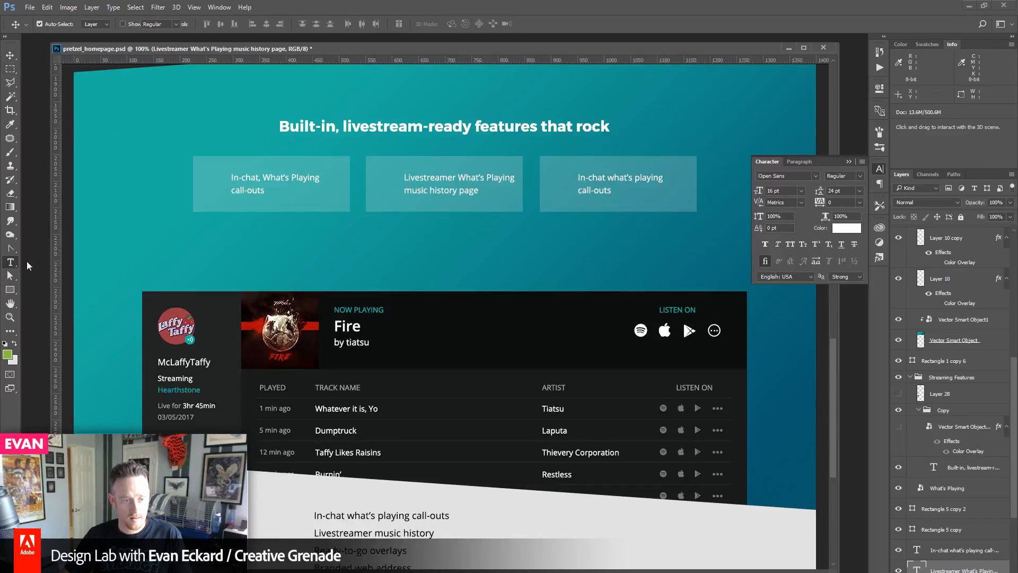
{"action": "left_click", "coordinate": [630, 177]}
{"action": "key", "text": "ctrl+a"}
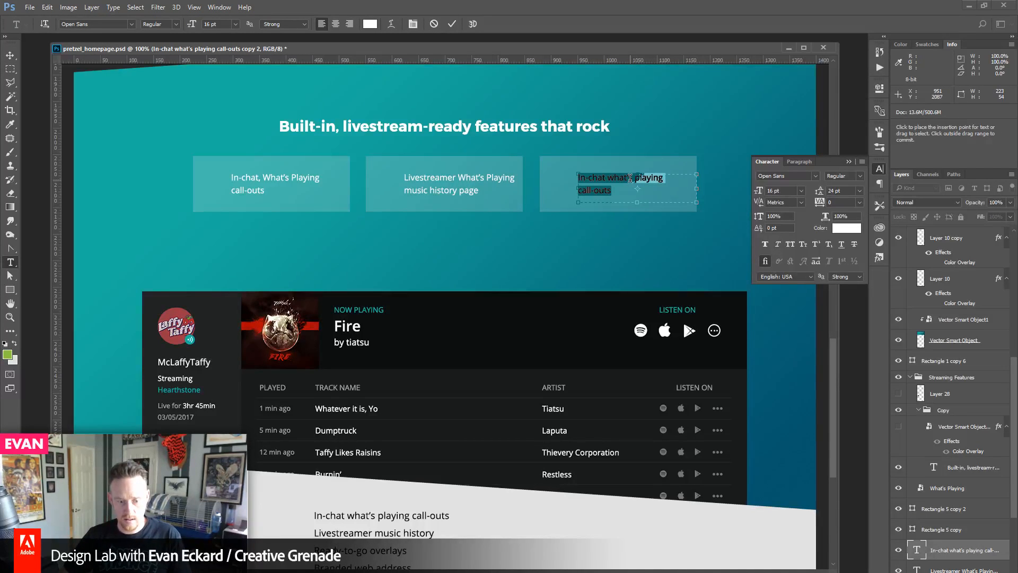
{"action": "type", "text": "Ready"}
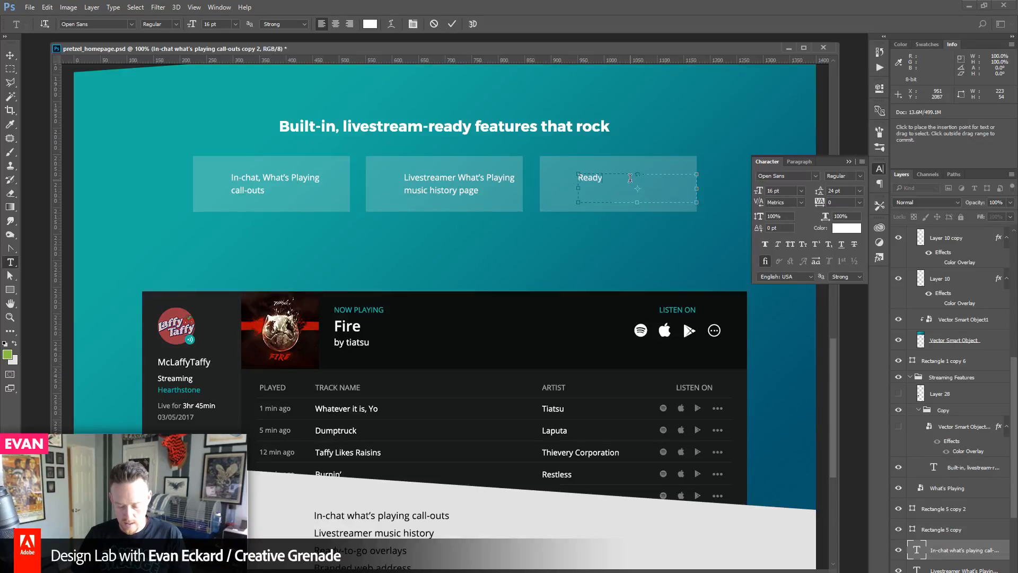
{"action": "type", "text": "-to-go"}
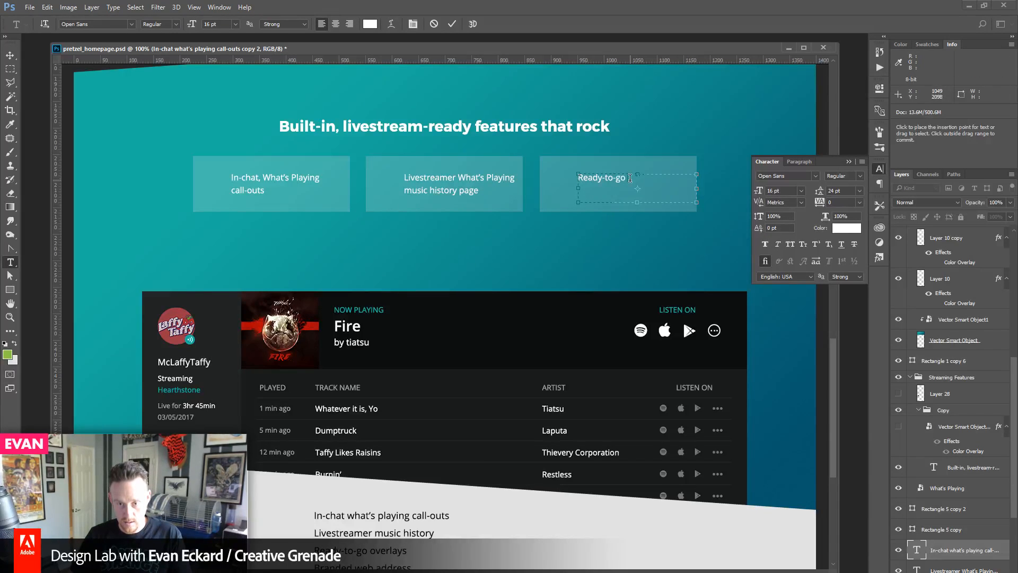
{"action": "type", "text": " overla"}
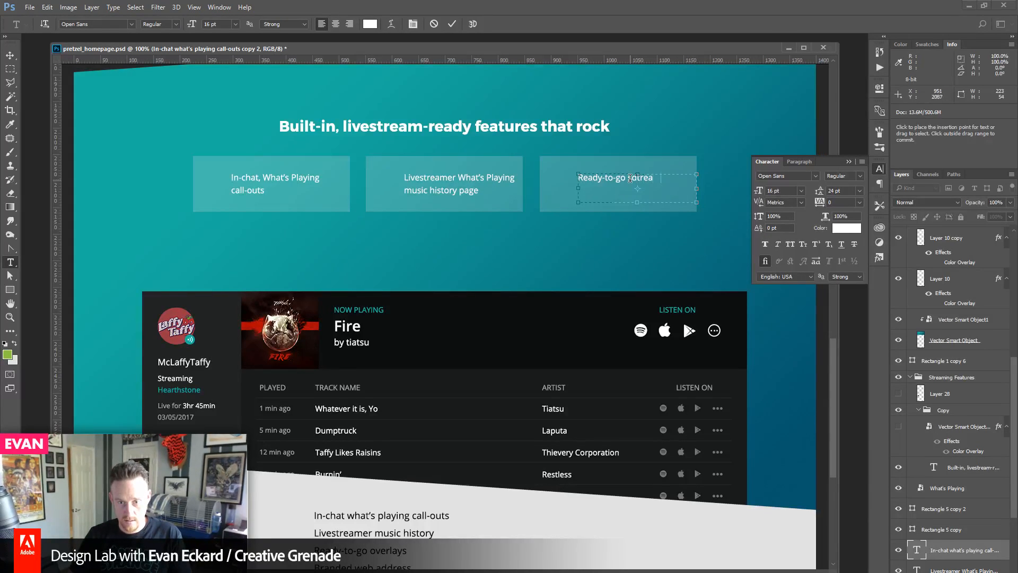
{"action": "key", "text": "BackSpace"}
{"action": "key", "text": "BackSpace"}
{"action": "key", "text": "BackSpace"}
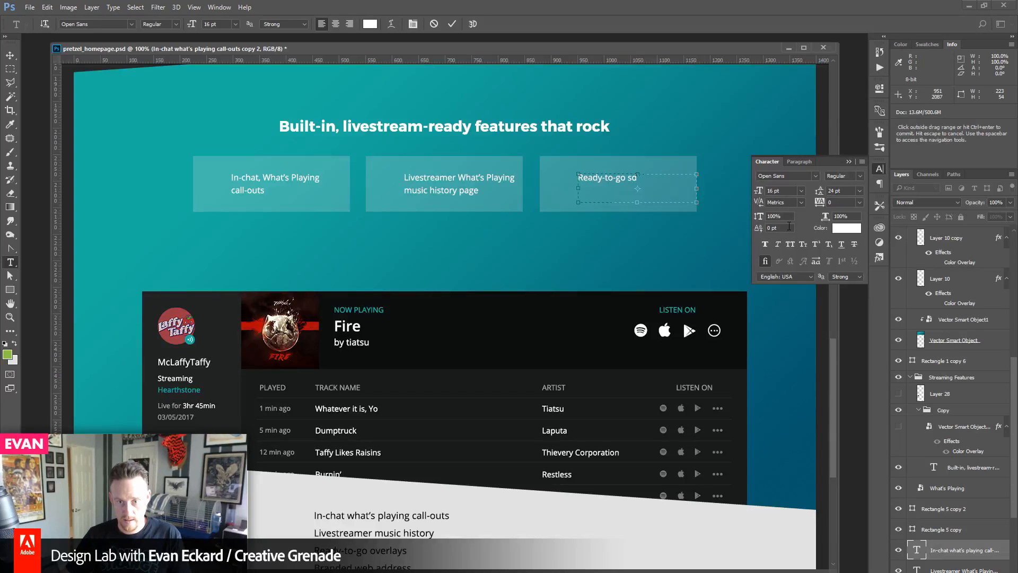
{"action": "type", "text": ", an"}
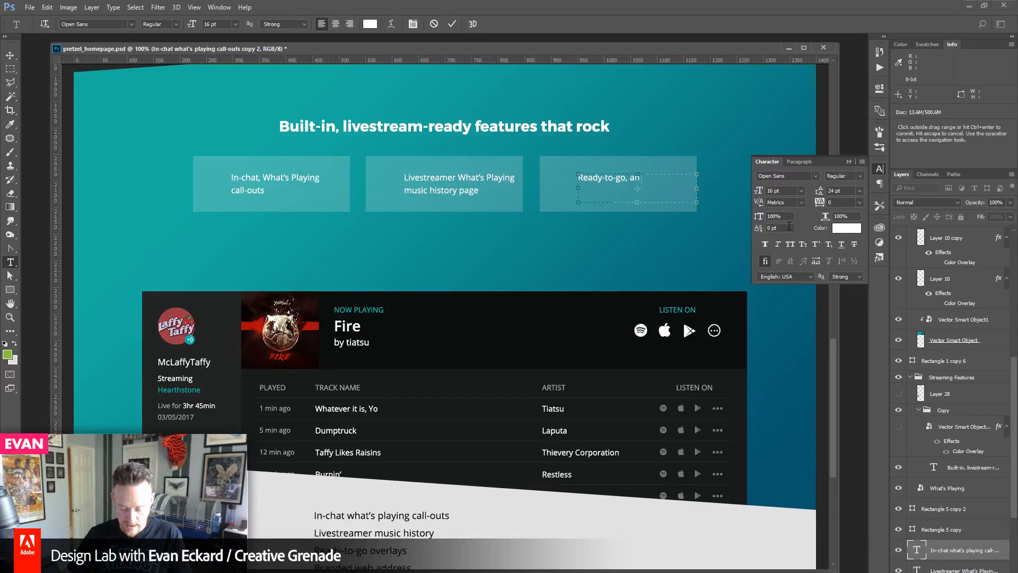
{"action": "type", "text": "imated stre"}
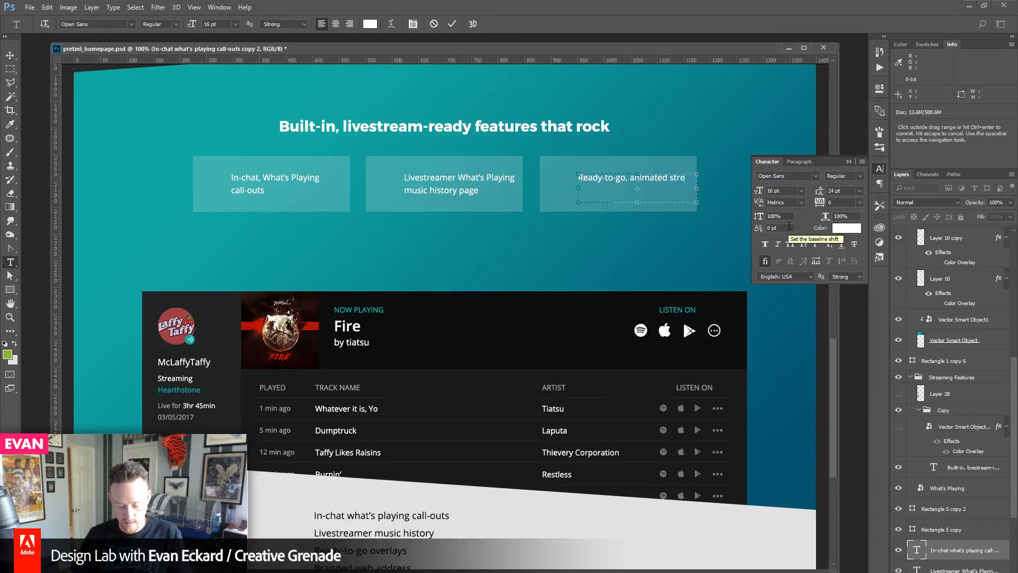
{"action": "type", "text": "am overlays"}
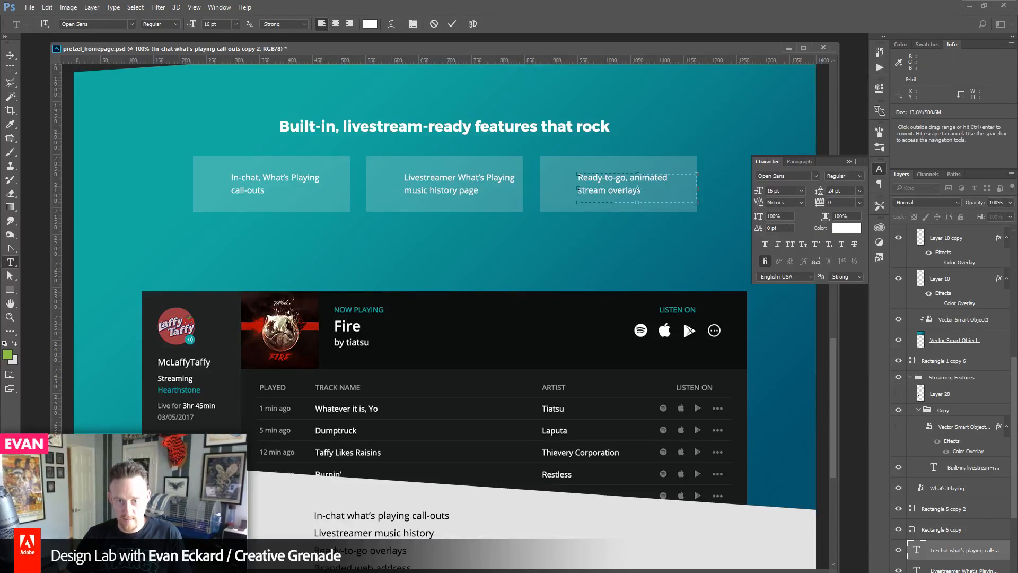
- Insert "Killer," at the start of the third feature box's caption and make the "R" of "Ready-to-go" lowercase
{"action": "type", "text": "Killer,"}
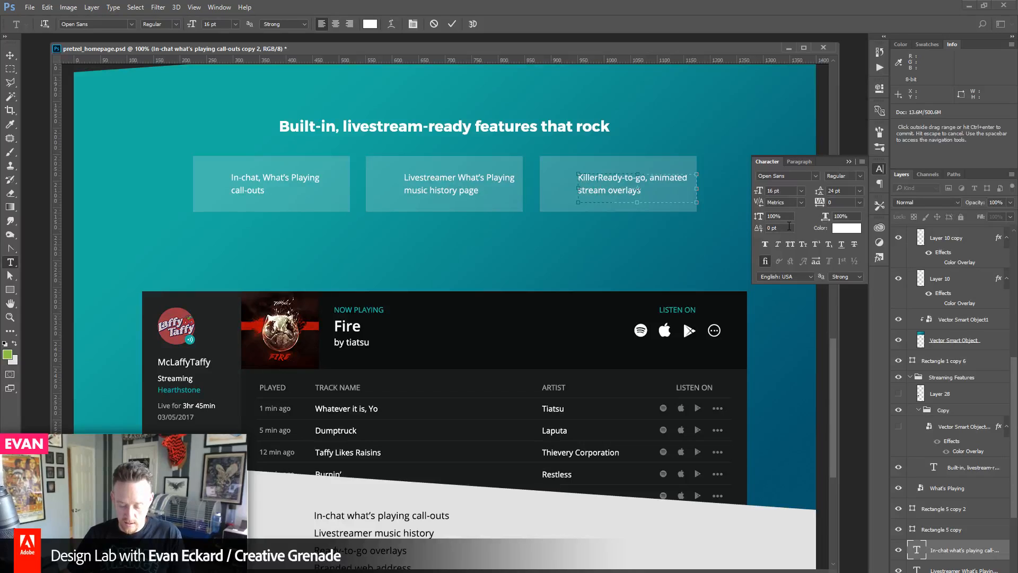
{"action": "key", "text": "Delete"}
{"action": "type", "text": "r"}
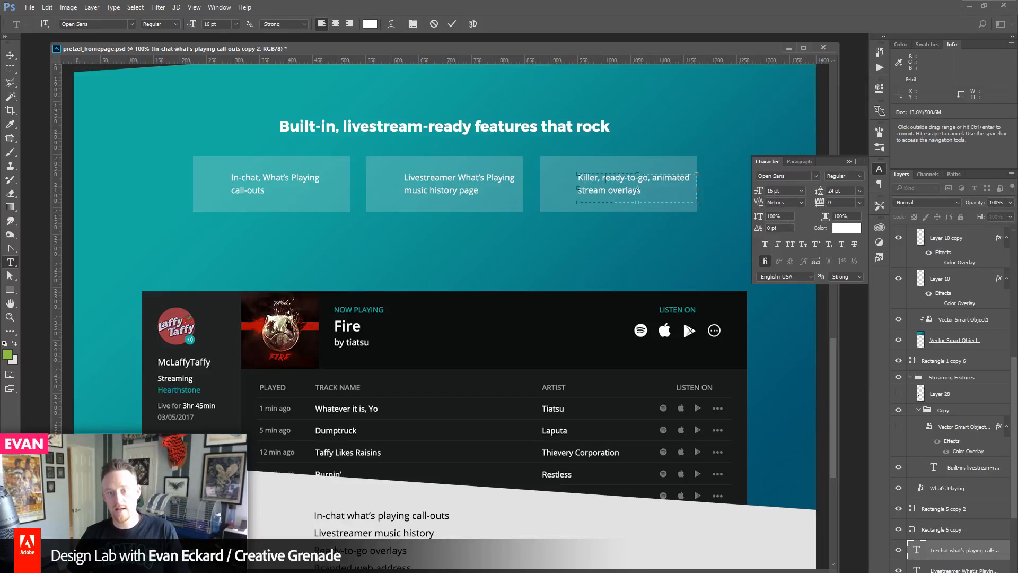
{"action": "left_click", "coordinate": [10, 55]}
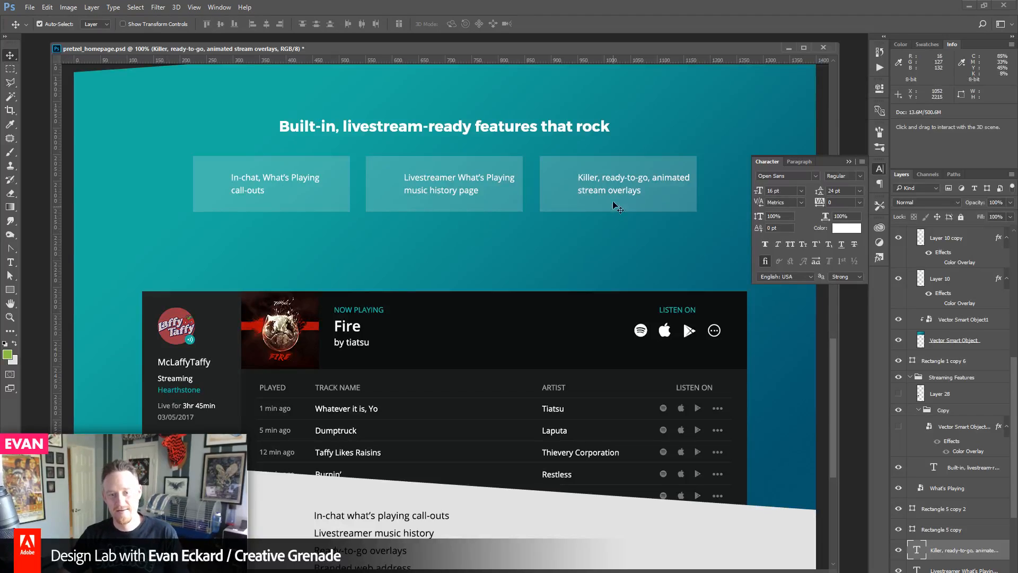
- Widen the first caption's text frame to about 224 px so it reaches the right edge of its feature box
{"action": "left_click", "coordinate": [287, 184]}
{"action": "left_click", "coordinate": [10, 262]}
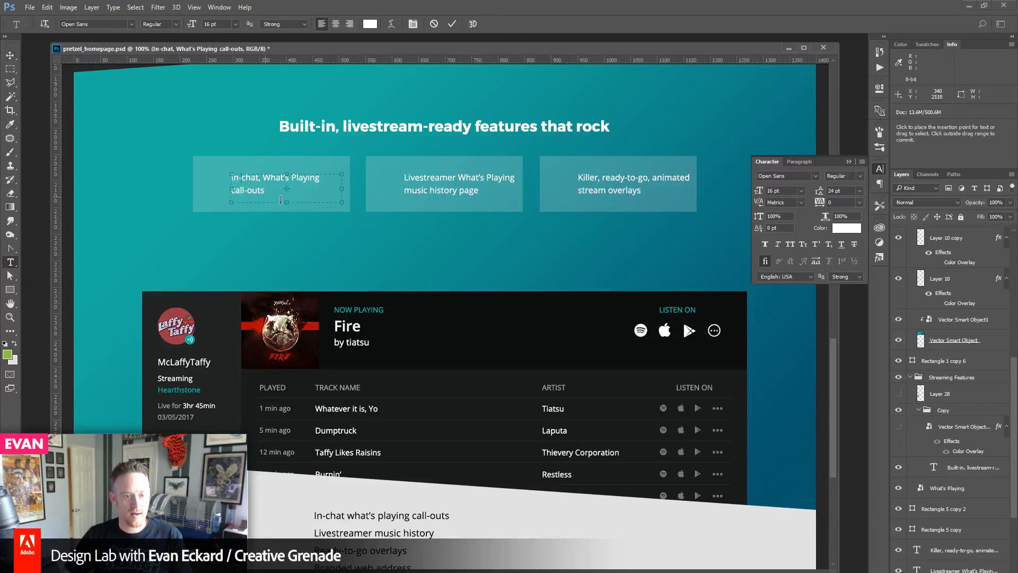
{"action": "left_click", "coordinate": [234, 187]}
{"action": "left_click_drag", "start_coordinate": [349, 188], "coordinate": [350, 192]}
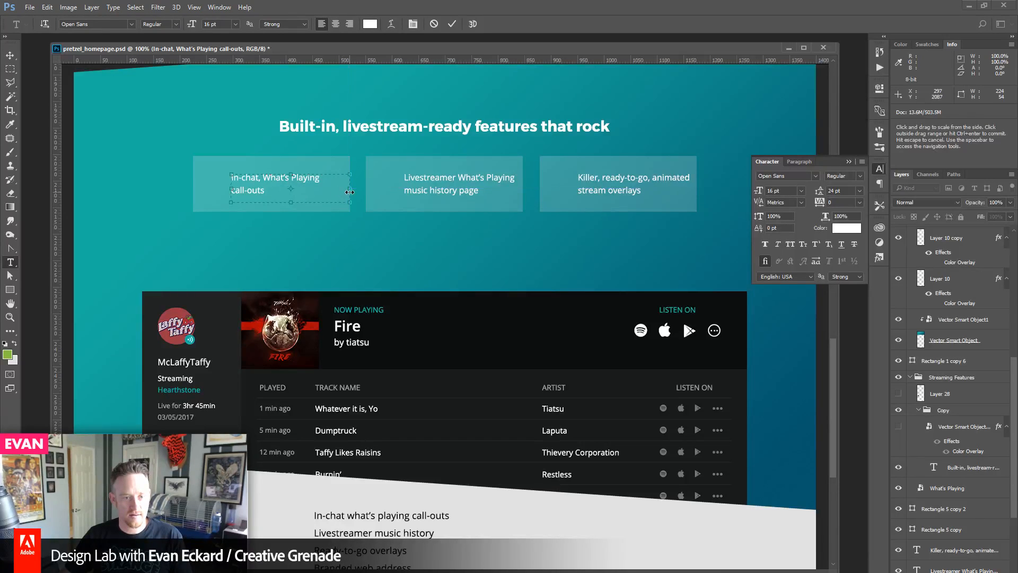
{"action": "left_click", "coordinate": [10, 55]}
- Check the text frame extents of the second and third feature boxes' captions against their box edges
{"action": "left_click", "coordinate": [10, 262]}
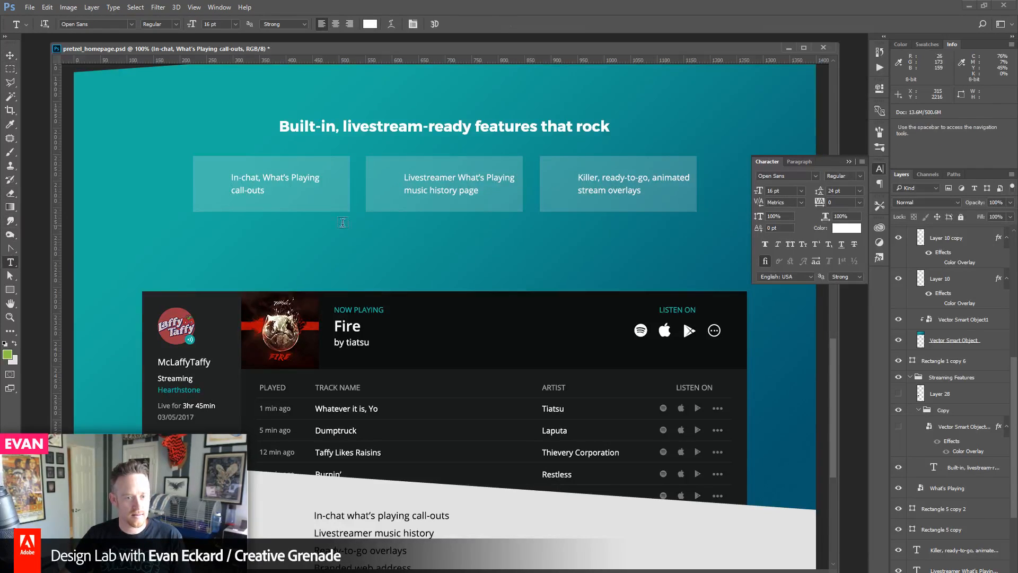
{"action": "left_click", "coordinate": [419, 189]}
{"action": "left_click", "coordinate": [9, 55]}
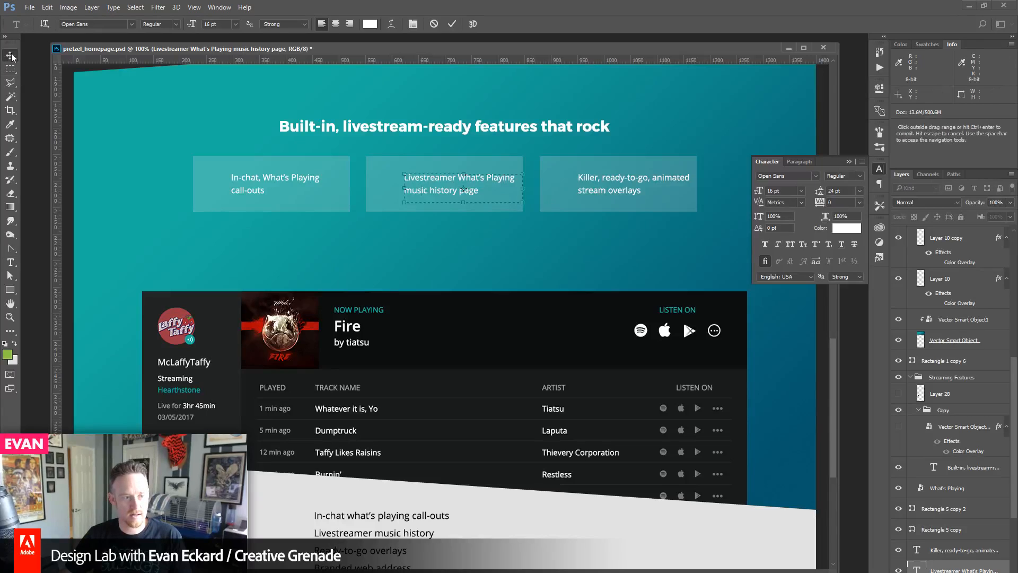
{"action": "left_click", "coordinate": [10, 262]}
{"action": "left_click", "coordinate": [637, 190]}
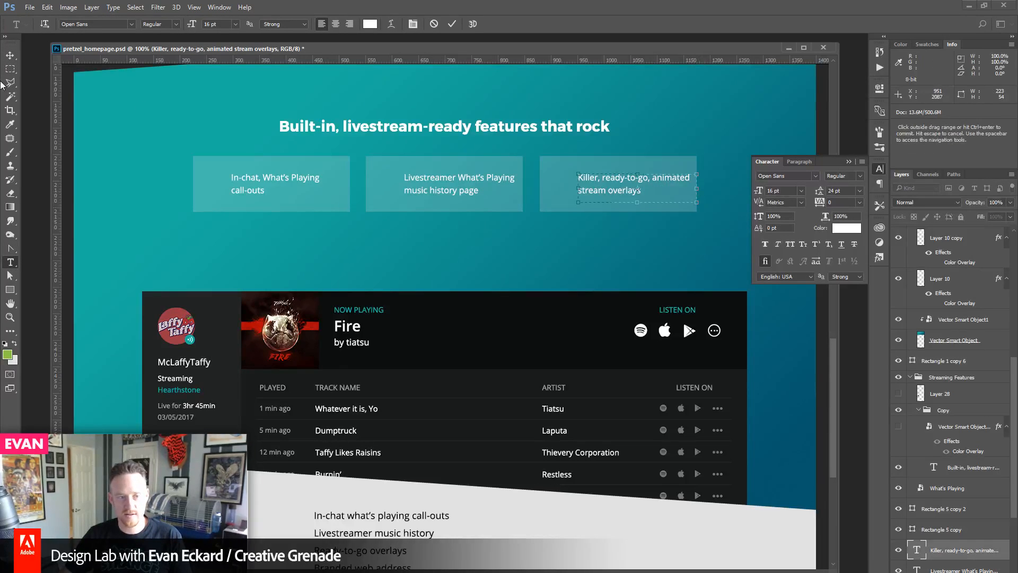
{"action": "left_click", "coordinate": [10, 55]}
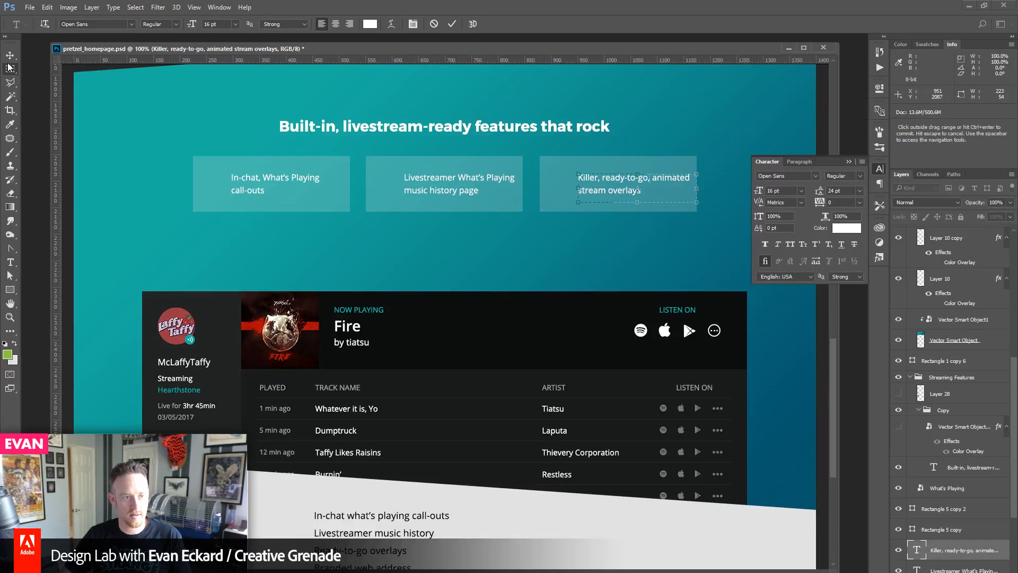
- Select the first feature box's caption, and switch to Illustrator with the infinity-loop icon artwork
{"action": "left_click", "coordinate": [247, 180]}
{"action": "scroll", "coordinate": [369, 232], "scroll_direction": "up", "scroll_amount": 2}
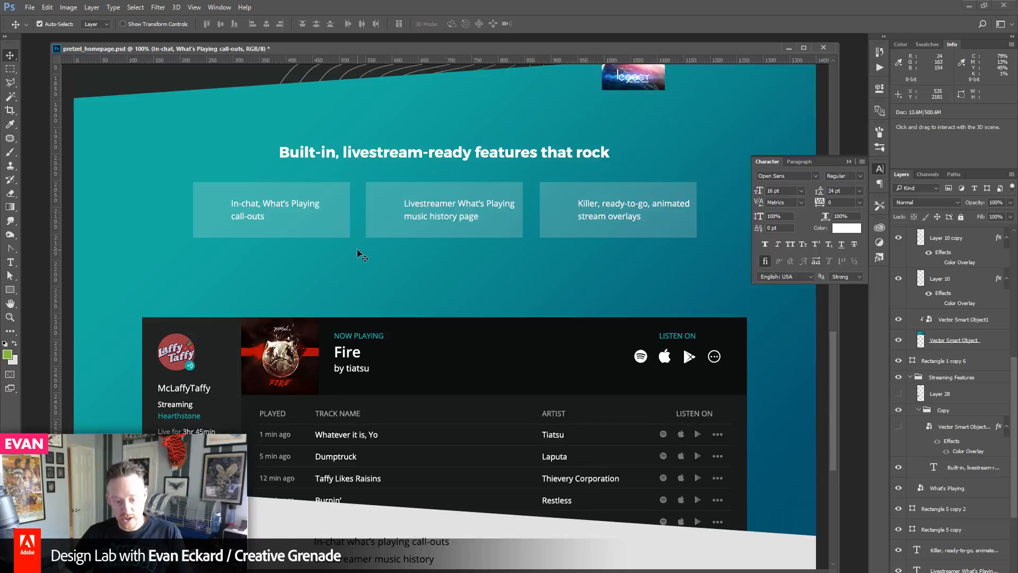
{"action": "left_click", "coordinate": [533, 567]}
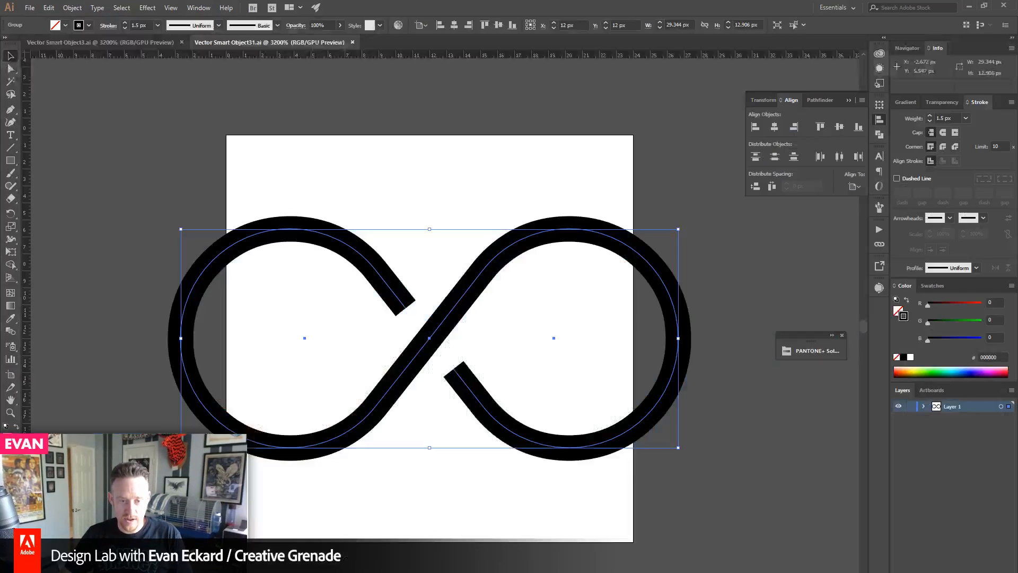
- Switch back to the homepage mockup in Photoshop and collapse the Button copy and Header layer groups
{"action": "left_click", "coordinate": [415, 112]}
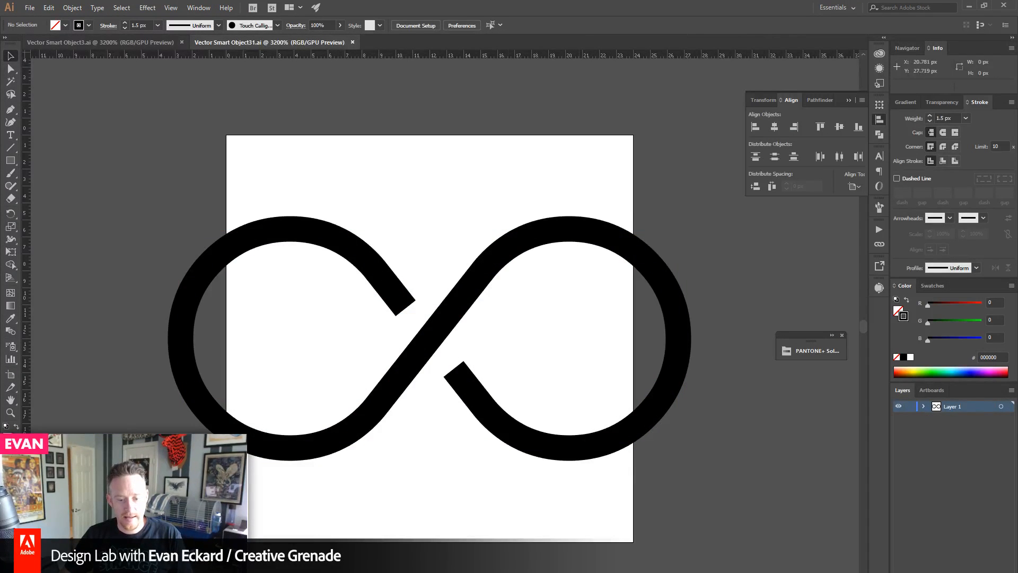
{"action": "left_click", "coordinate": [558, 555]}
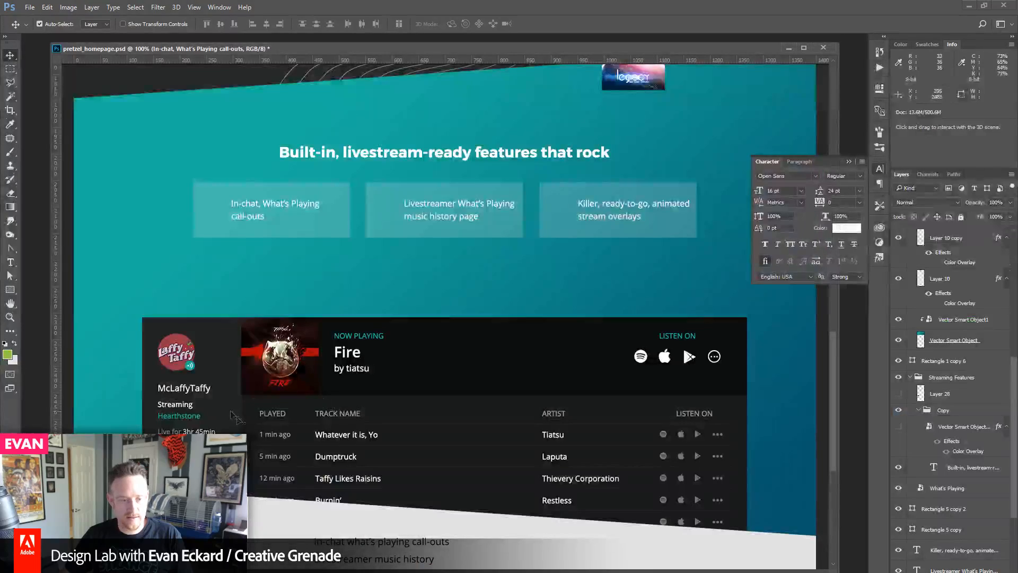
{"action": "scroll", "coordinate": [232, 216], "scroll_direction": "up", "scroll_amount": 10}
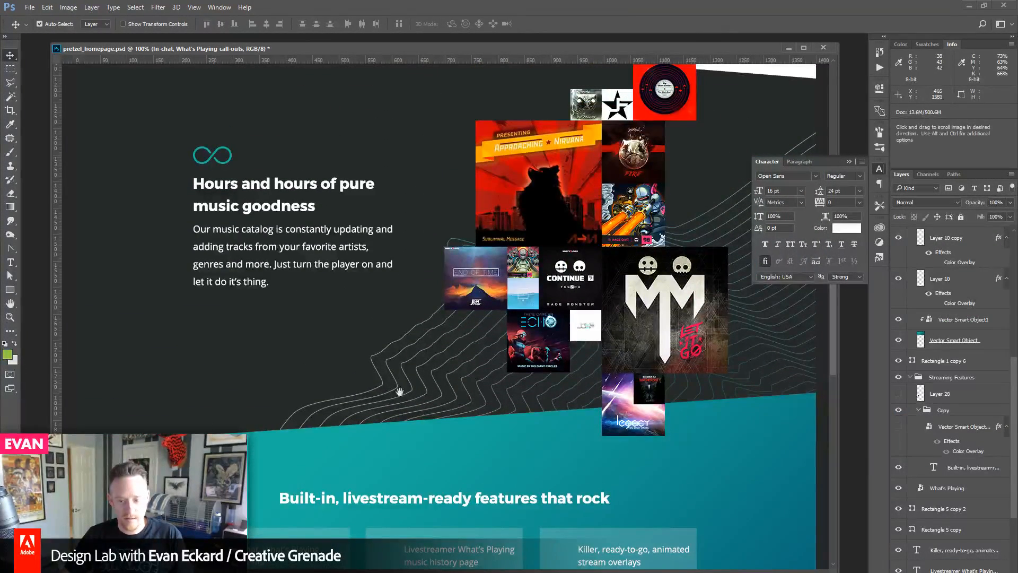
{"action": "scroll", "coordinate": [450, 395], "scroll_direction": "down", "scroll_amount": 11}
{"action": "scroll", "coordinate": [444, 389], "scroll_direction": "up", "scroll_amount": 5}
{"action": "scroll", "coordinate": [444, 388], "scroll_direction": "up", "scroll_amount": 1}
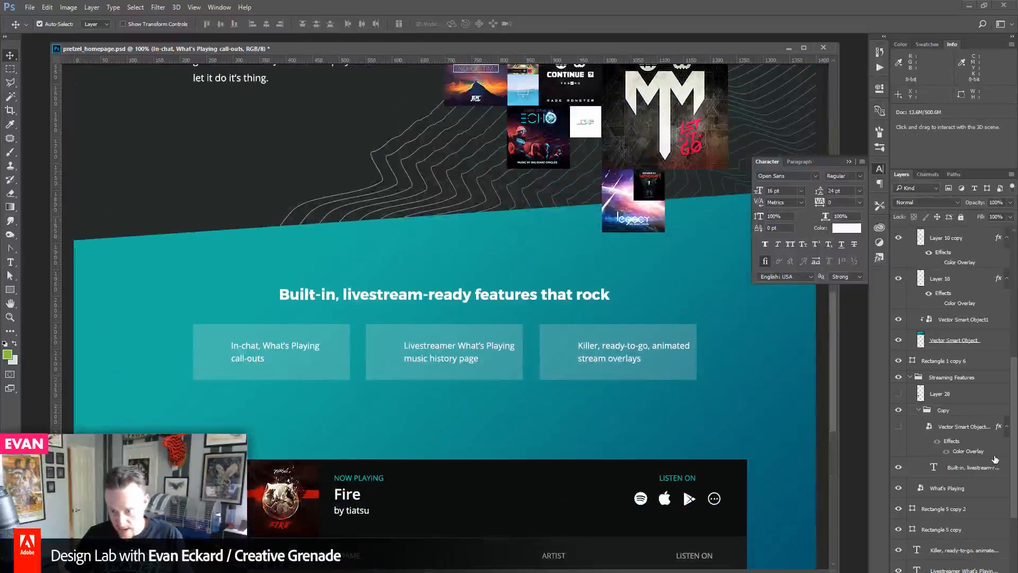
{"action": "scroll", "coordinate": [964, 468], "scroll_direction": "up", "scroll_amount": 6}
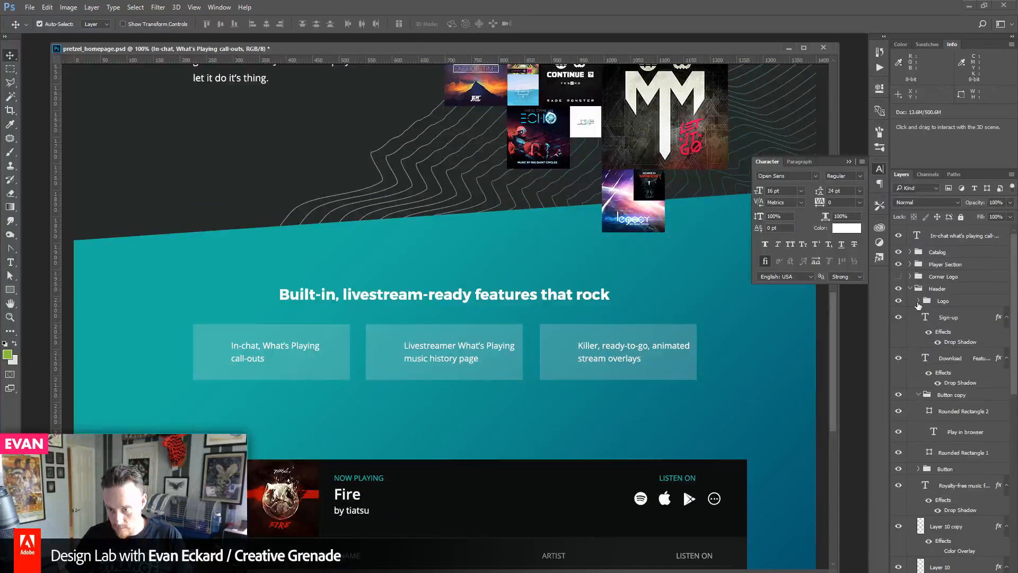
{"action": "left_click", "coordinate": [918, 395]}
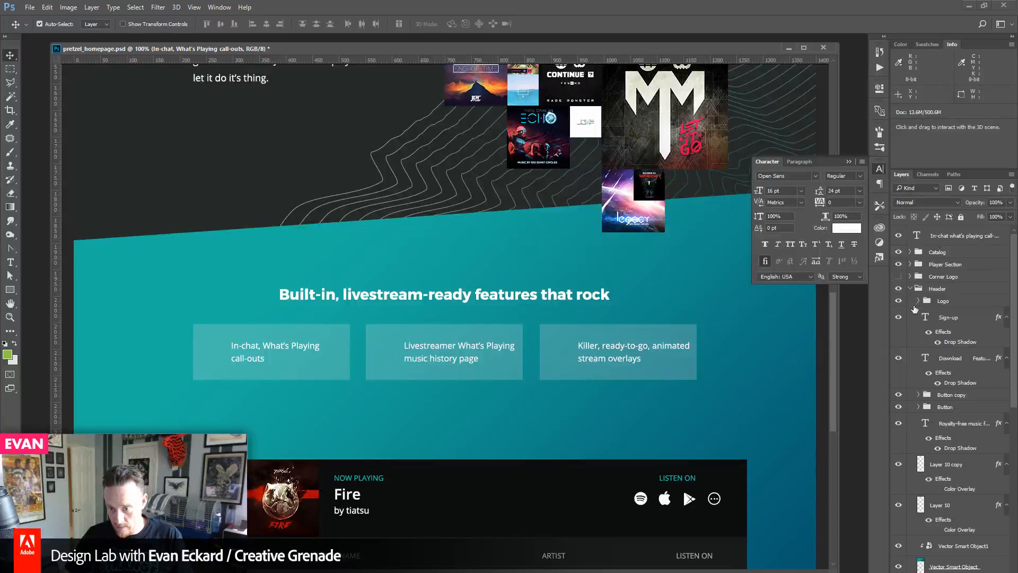
{"action": "left_click", "coordinate": [918, 301]}
{"action": "left_click", "coordinate": [911, 289]}
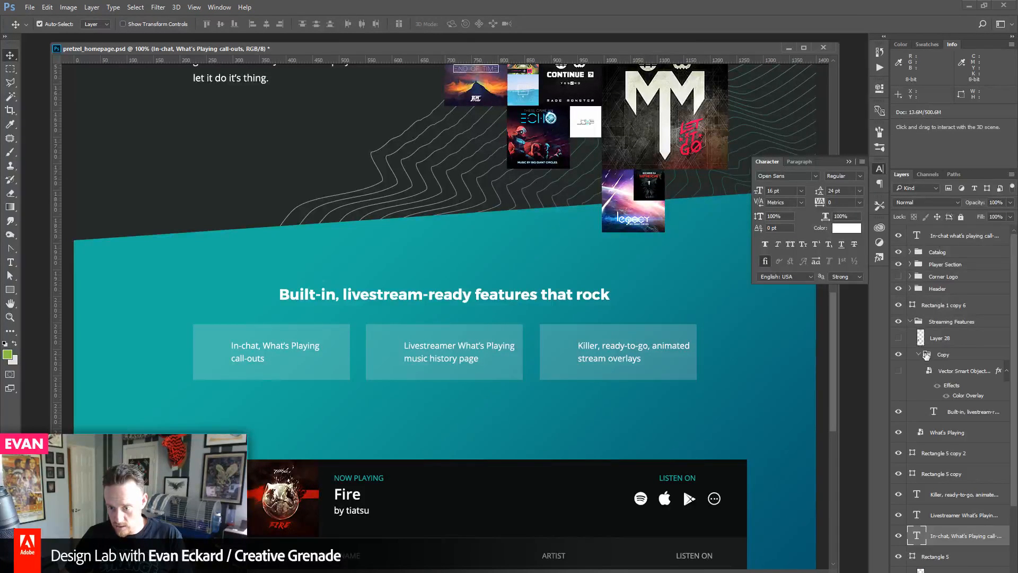
- Show the hidden infinity icon layer in the Copy group and change its Color Overlay to the dark colour of the What's Playing screenshot
{"action": "left_click", "coordinate": [956, 371]}
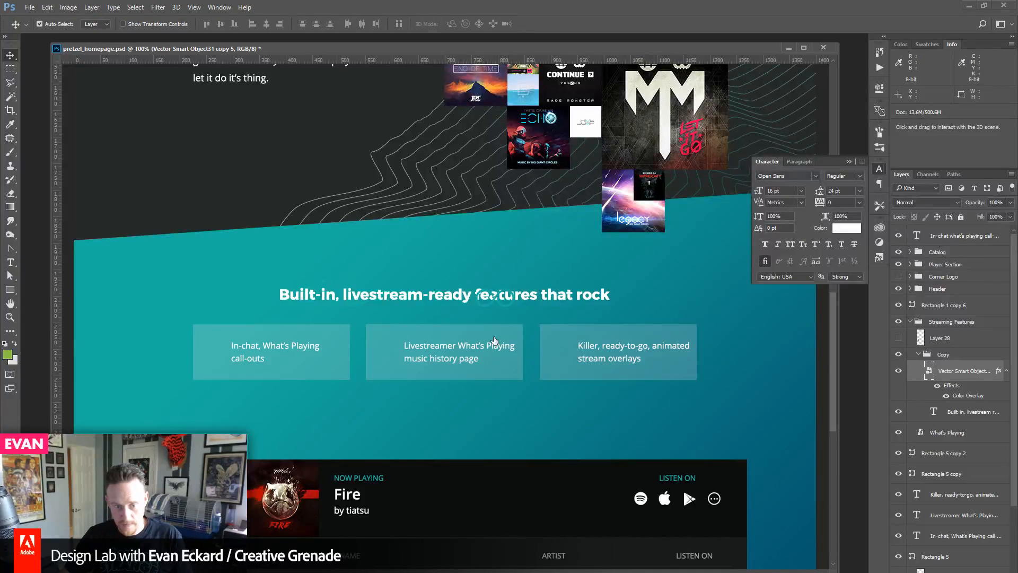
{"action": "left_click_drag", "start_coordinate": [373, 99], "coordinate": [598, 204]}
{"action": "left_click", "coordinate": [609, 240]}
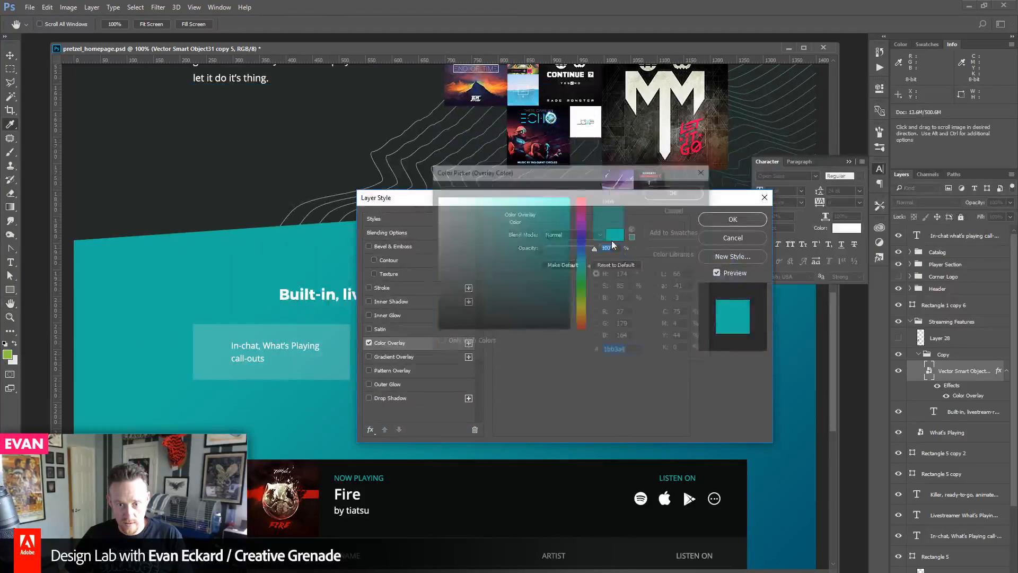
{"action": "left_click", "coordinate": [430, 520]}
{"action": "key", "text": "Return"}
{"action": "key", "text": "Return"}
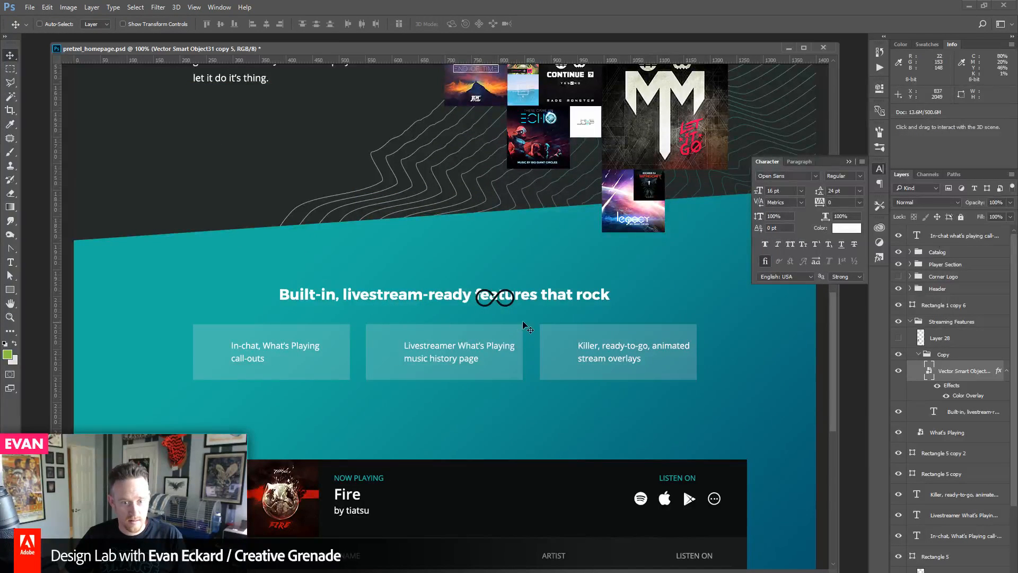
- Move the icon beside the first feature box's caption and delete the infinity artwork from its smart object in Illustrator
{"action": "left_click_drag", "start_coordinate": [495, 297], "coordinate": [211, 356]}
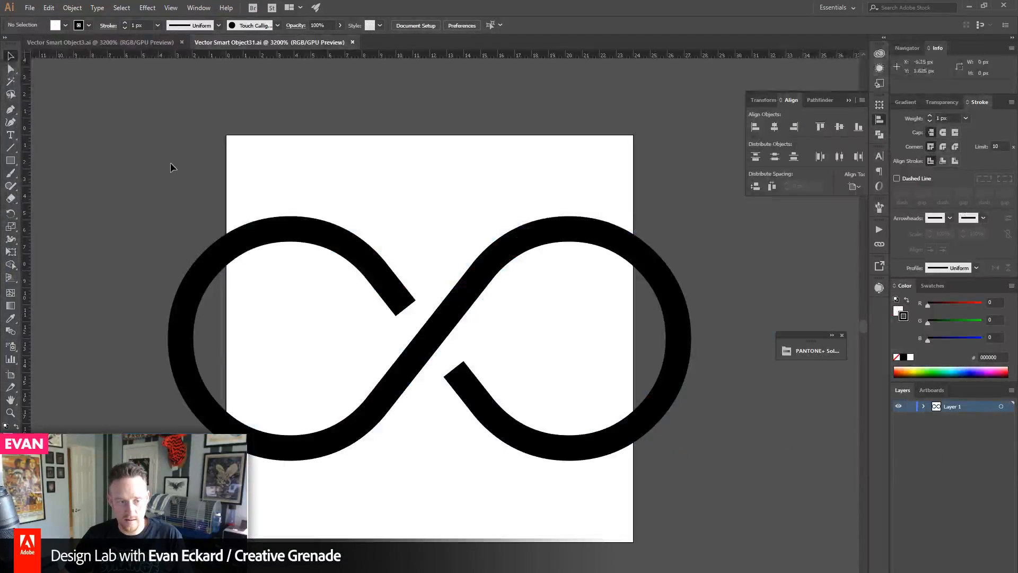
{"action": "left_click_drag", "start_coordinate": [161, 151], "coordinate": [711, 523]}
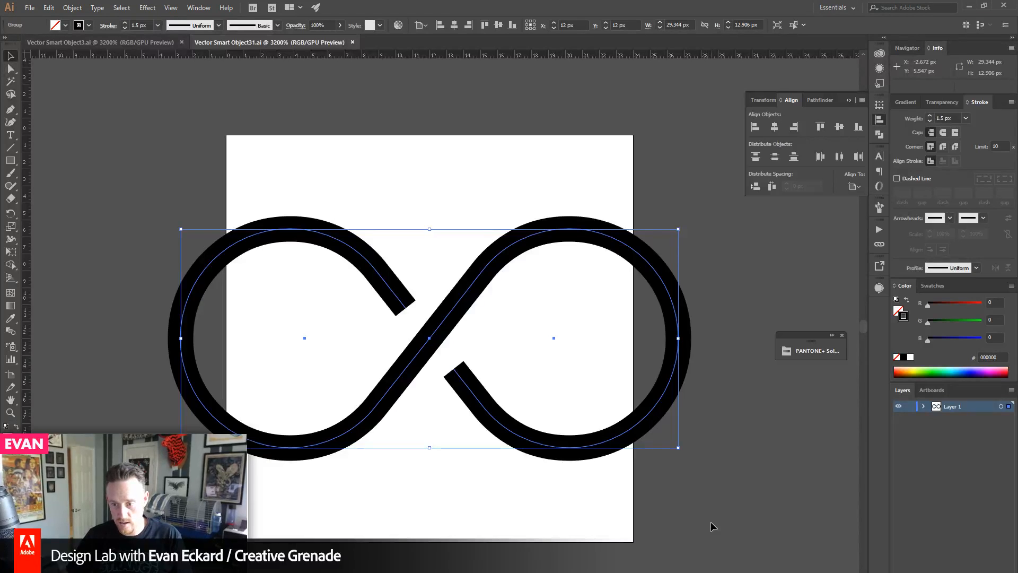
{"action": "left_click", "coordinate": [952, 118]}
{"action": "left_click_drag", "start_coordinate": [175, 247], "coordinate": [672, 488]}
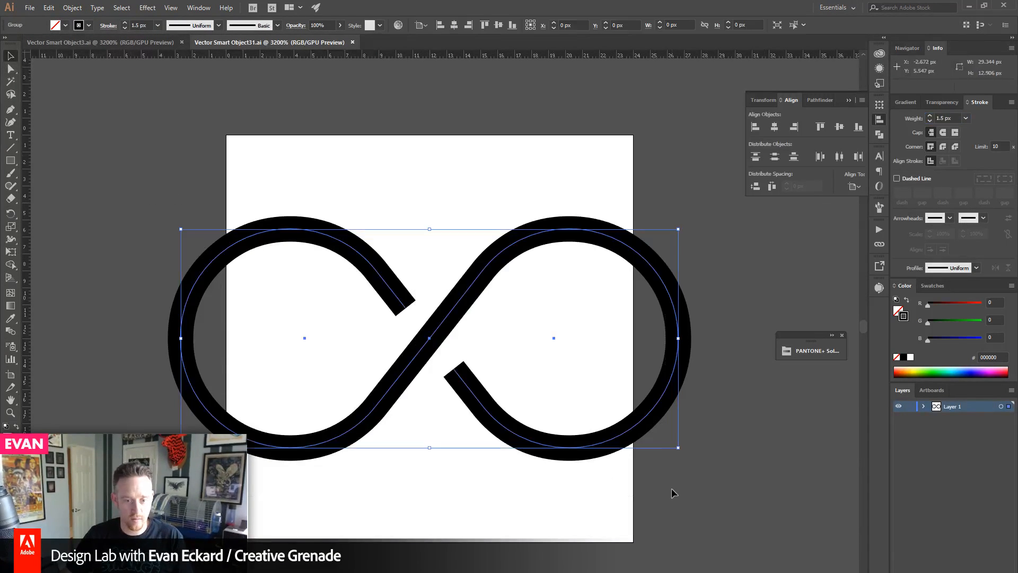
{"action": "key", "text": "Delete"}
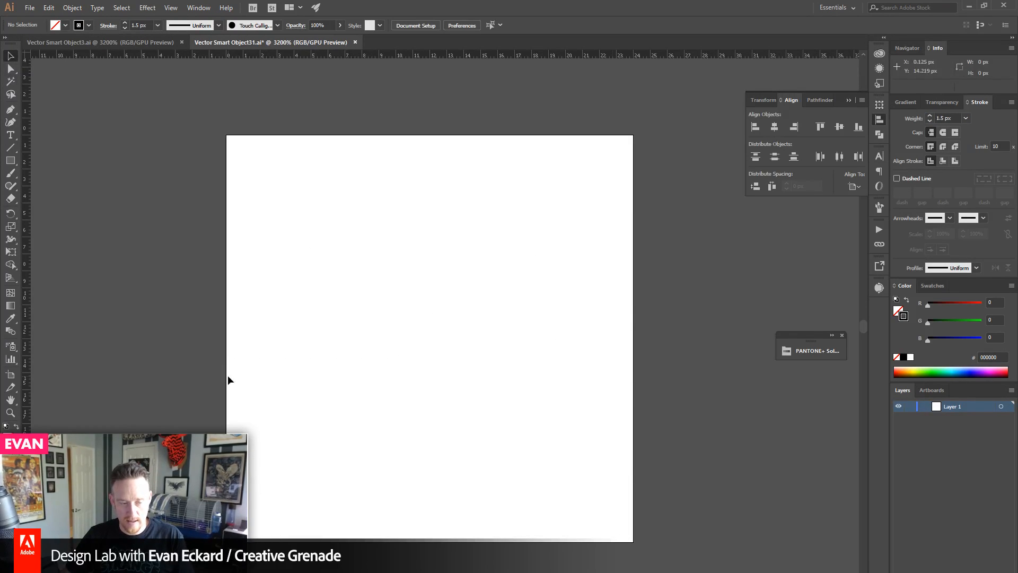
- Draw an ellipse about 18.4 by 15.2 px and centre it horizontally in the artboard's upper part
{"action": "left_click", "coordinate": [11, 159]}
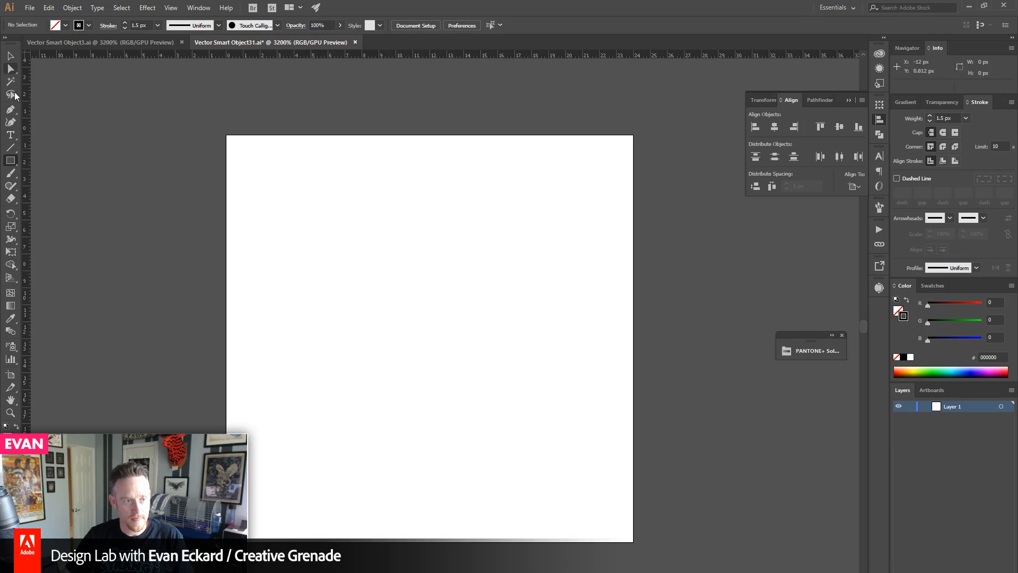
{"action": "left_click_drag", "start_coordinate": [13, 162], "coordinate": [53, 186]}
{"action": "mouse_move", "coordinate": [291, 189]}
{"action": "left_mouse_down"}
{"action": "mouse_move", "coordinate": [553, 395]}
{"action": "mouse_move", "coordinate": [604, 448]}
{"action": "left_mouse_up"}
{"action": "left_click", "coordinate": [16, 58]}
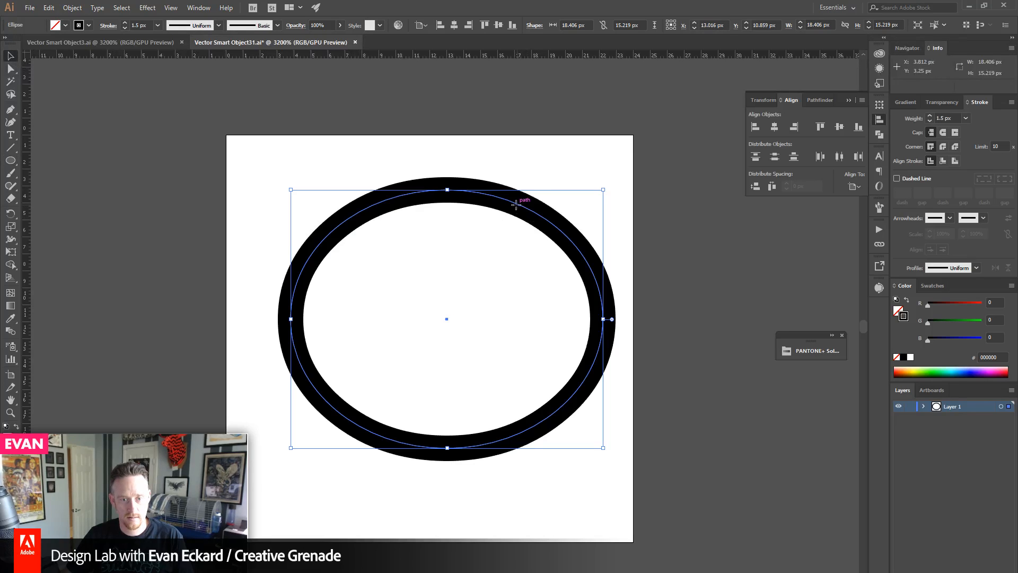
{"action": "left_click_drag", "start_coordinate": [516, 204], "coordinate": [499, 196]}
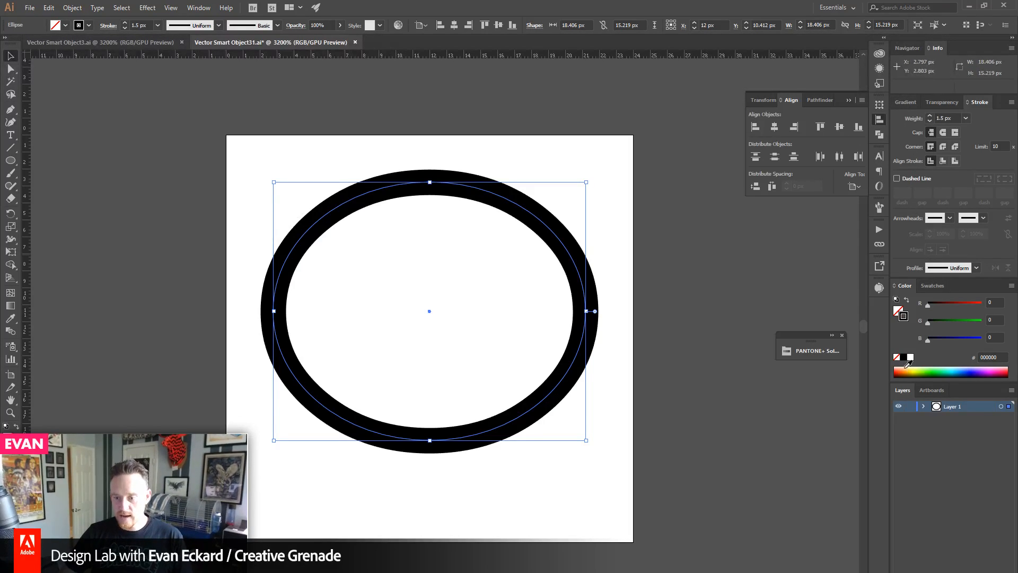
- Swap the ellipse's stroke for a solid black fill and draw a curved speech-bubble tail at its lower right with the Pen tool
{"action": "left_click", "coordinate": [907, 300]}
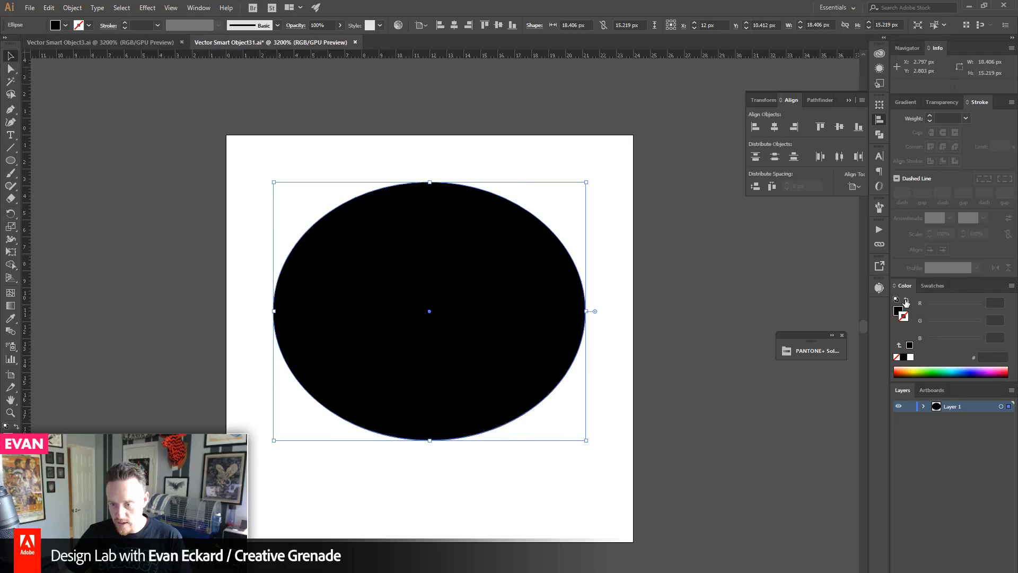
{"action": "left_click", "coordinate": [198, 161]}
{"action": "left_click", "coordinate": [9, 112]}
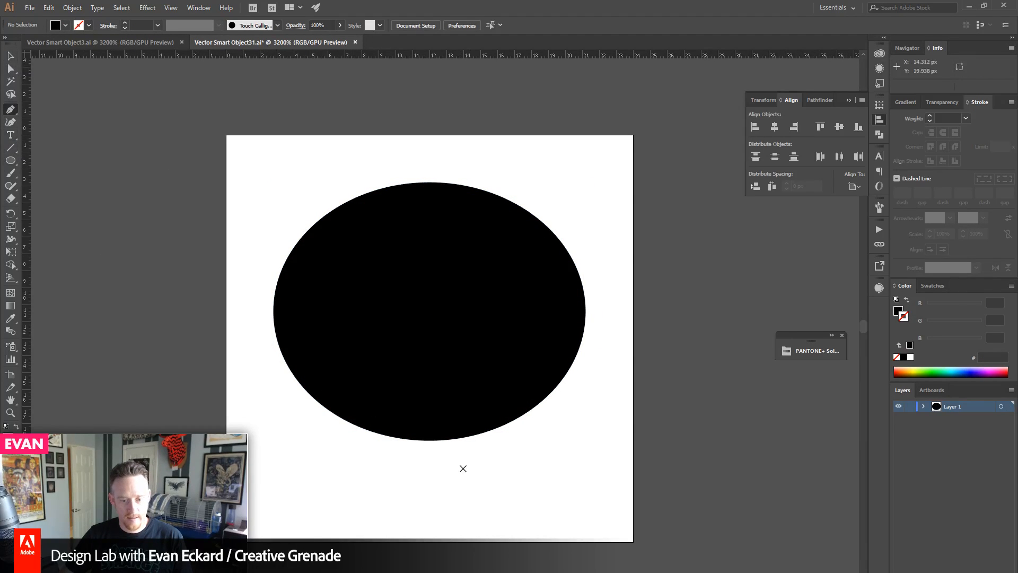
{"action": "left_click", "coordinate": [423, 408]}
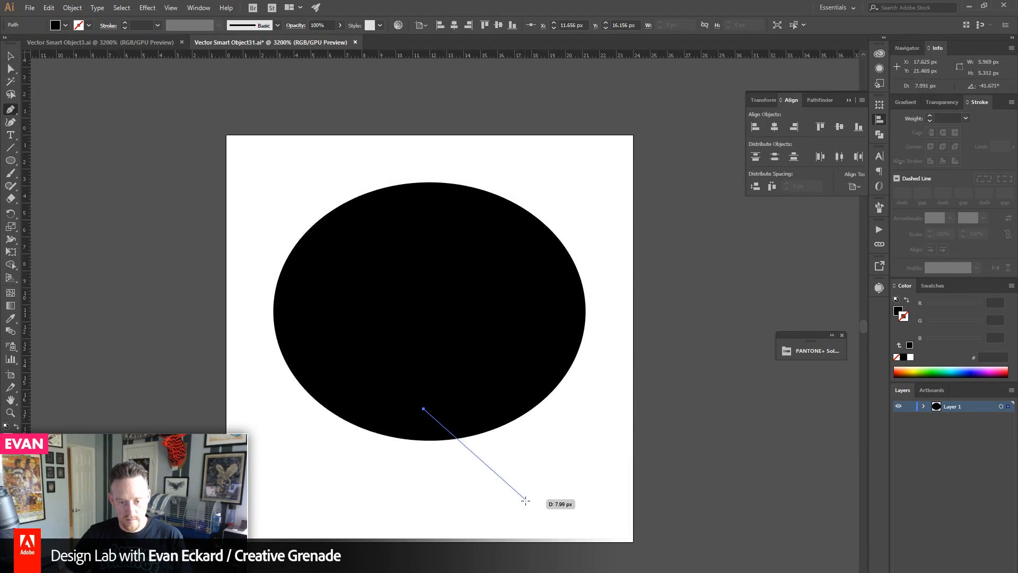
{"action": "left_click_drag", "start_coordinate": [529, 503], "coordinate": [585, 531]}
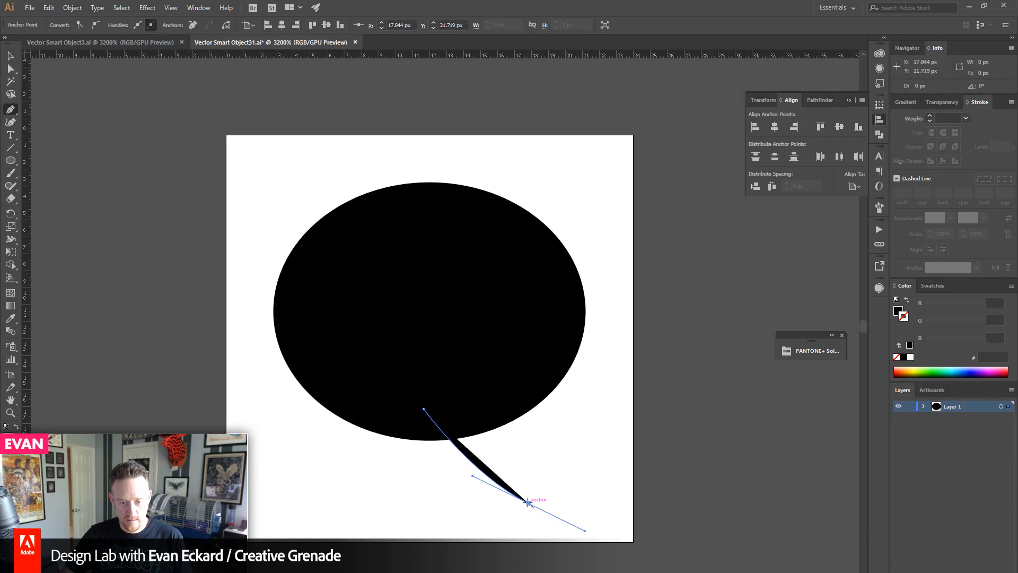
{"action": "left_click_drag", "start_coordinate": [529, 503], "coordinate": [513, 447]}
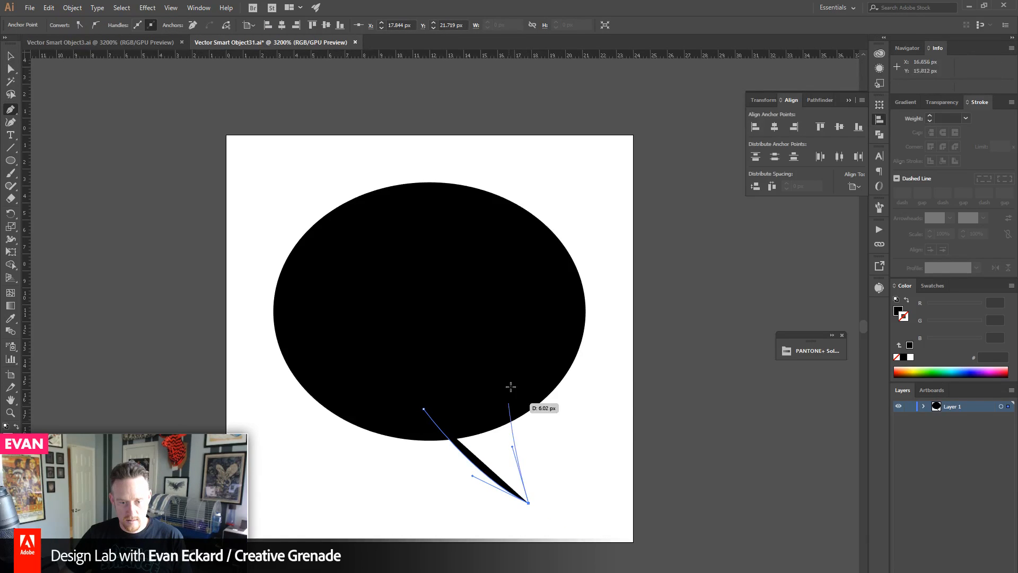
{"action": "left_click", "coordinate": [532, 363]}
{"action": "left_click", "coordinate": [423, 409]}
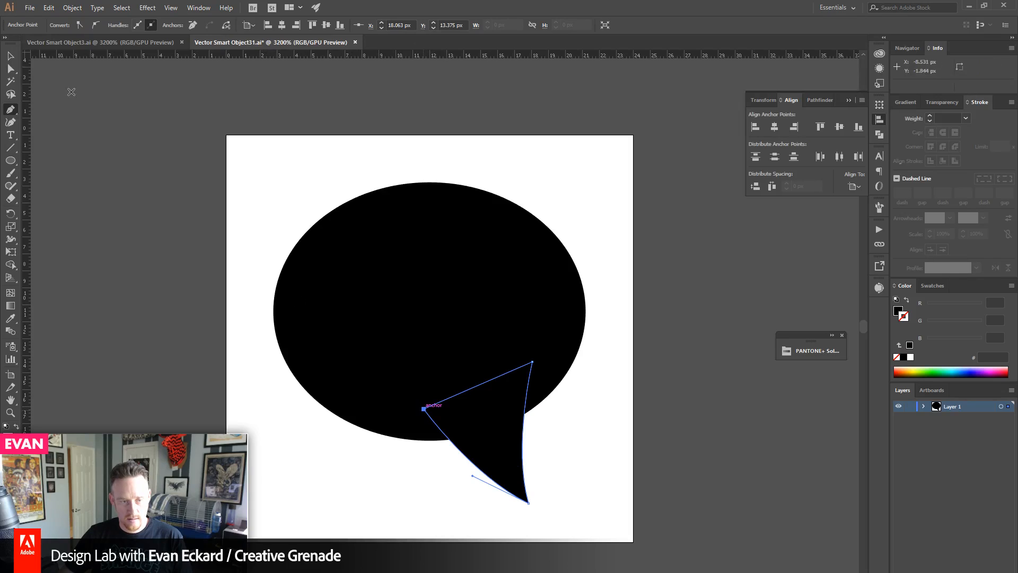
- Merge the ellipse and the tail into one speech-bubble shape with the Shape Builder tool
{"action": "left_click", "coordinate": [10, 56]}
{"action": "left_click", "coordinate": [154, 216]}
{"action": "mouse_move", "coordinate": [191, 286]}
{"action": "left_mouse_down"}
{"action": "mouse_move", "coordinate": [582, 483]}
{"action": "mouse_move", "coordinate": [575, 445]}
{"action": "mouse_move", "coordinate": [344, 371]}
{"action": "mouse_move", "coordinate": [470, 379]}
{"action": "mouse_move", "coordinate": [480, 456]}
{"action": "left_mouse_up"}
{"action": "left_click", "coordinate": [580, 482]}
{"action": "left_click", "coordinate": [518, 472]}
{"action": "key", "text": "shift+m"}
{"action": "key", "text": "v"}
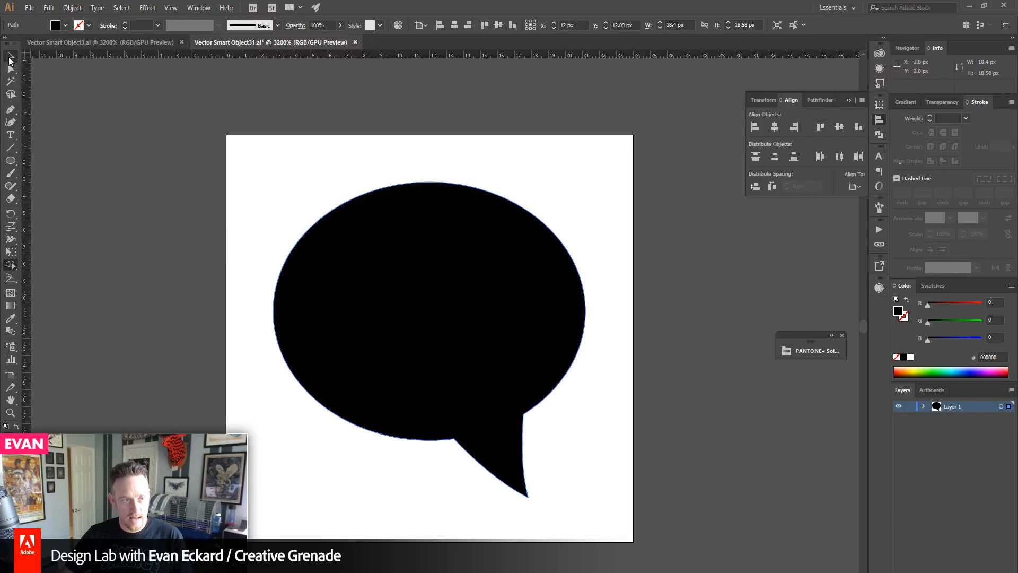
- Turn the speech bubble into an unfilled black outline with a 1.5 px stroke
{"action": "key", "text": "ctrl+a"}
{"action": "left_click", "coordinate": [907, 301]}
{"action": "left_click", "coordinate": [907, 316]}
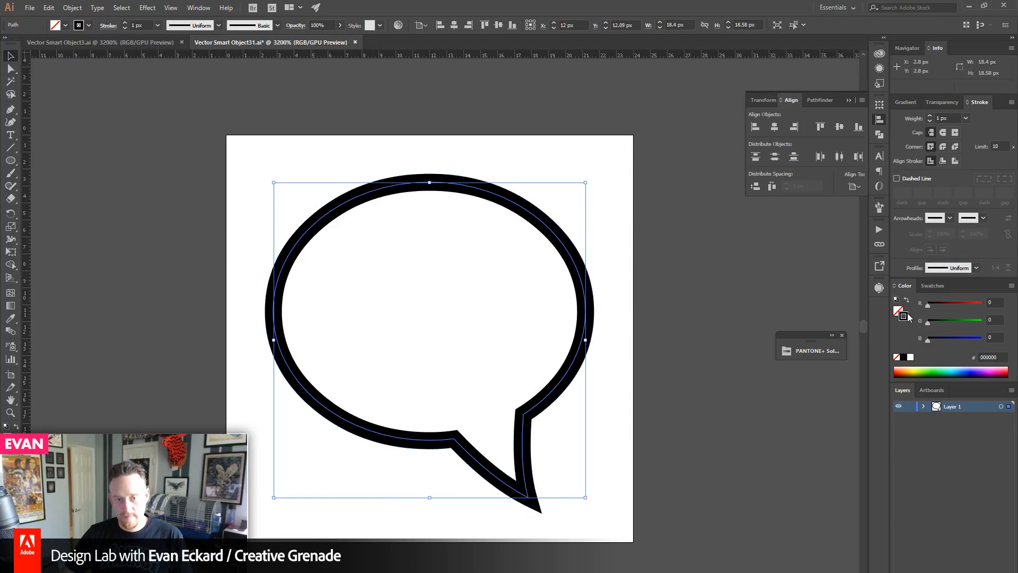
{"action": "left_click", "coordinate": [913, 119]}
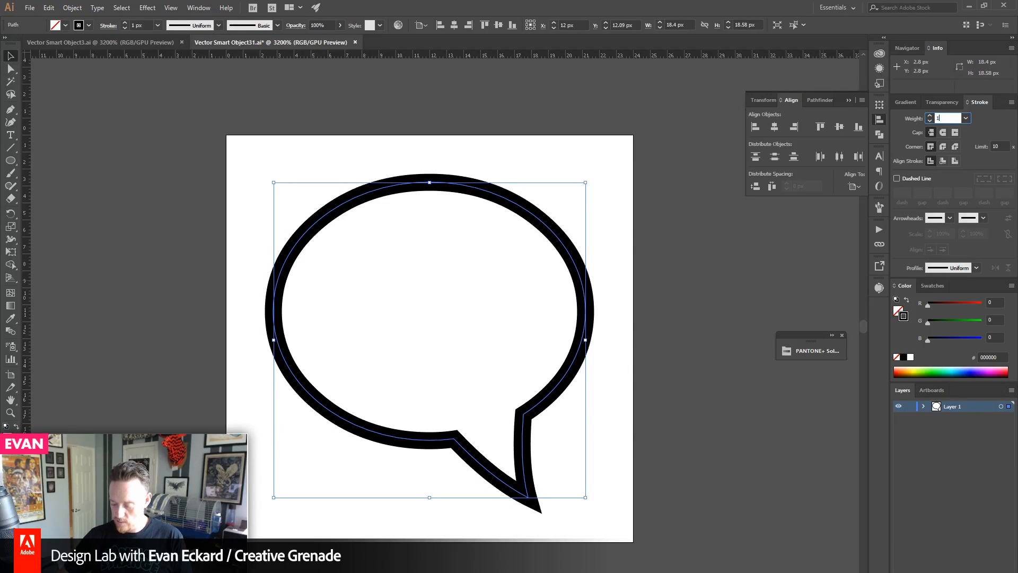
{"action": "type", "text": "1.5"}
{"action": "key", "text": "Return"}
{"action": "left_click", "coordinate": [689, 260]}
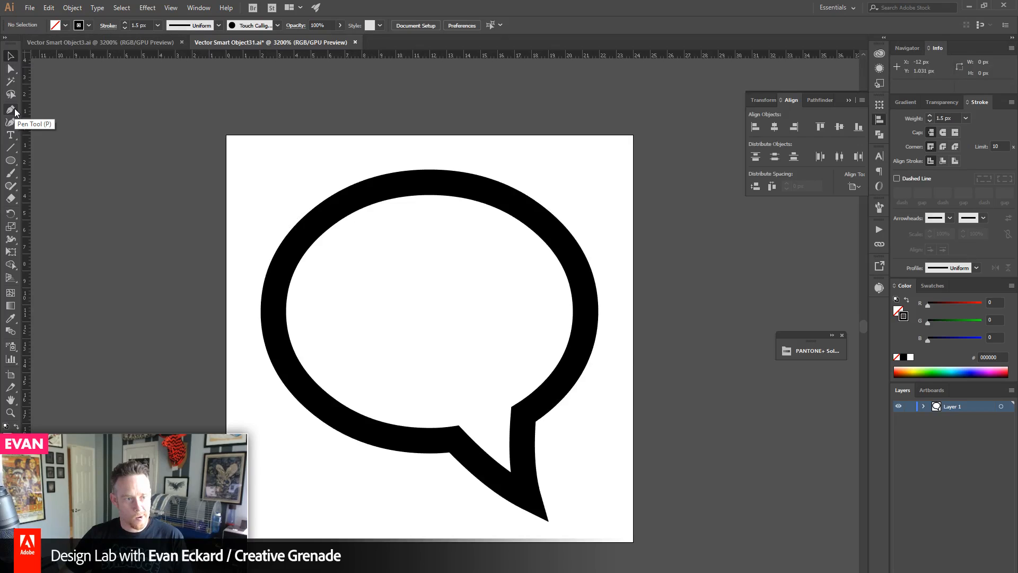
- Draw a black-filled circle about 4.2 px wide beside the artboard and duplicate it to the right
{"action": "left_click", "coordinate": [10, 160]}
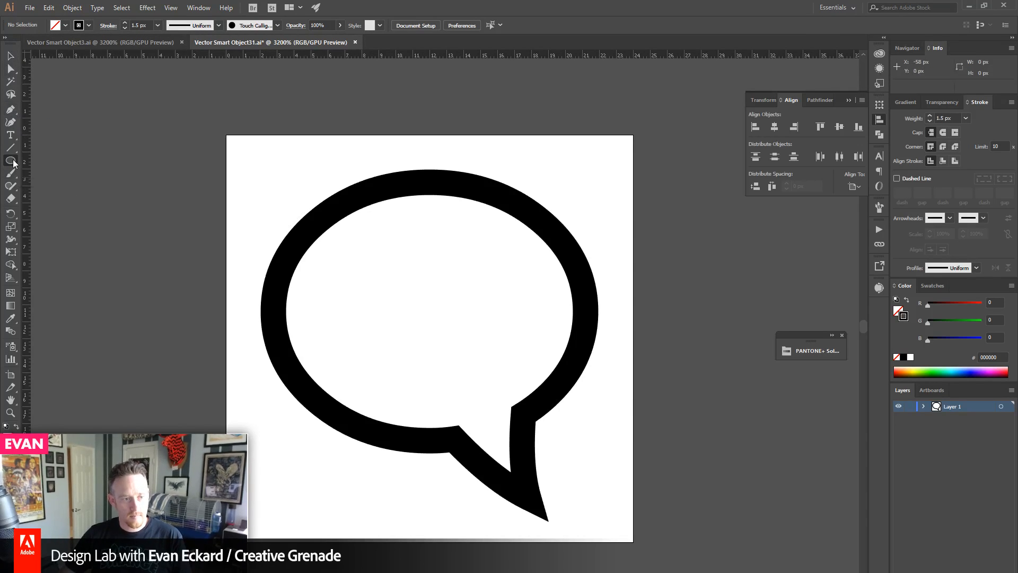
{"action": "left_click_drag", "start_coordinate": [203, 430], "coordinate": [359, 444]}
{"action": "left_click_drag", "start_coordinate": [183, 361], "coordinate": [256, 430]}
{"action": "key", "text": "v"}
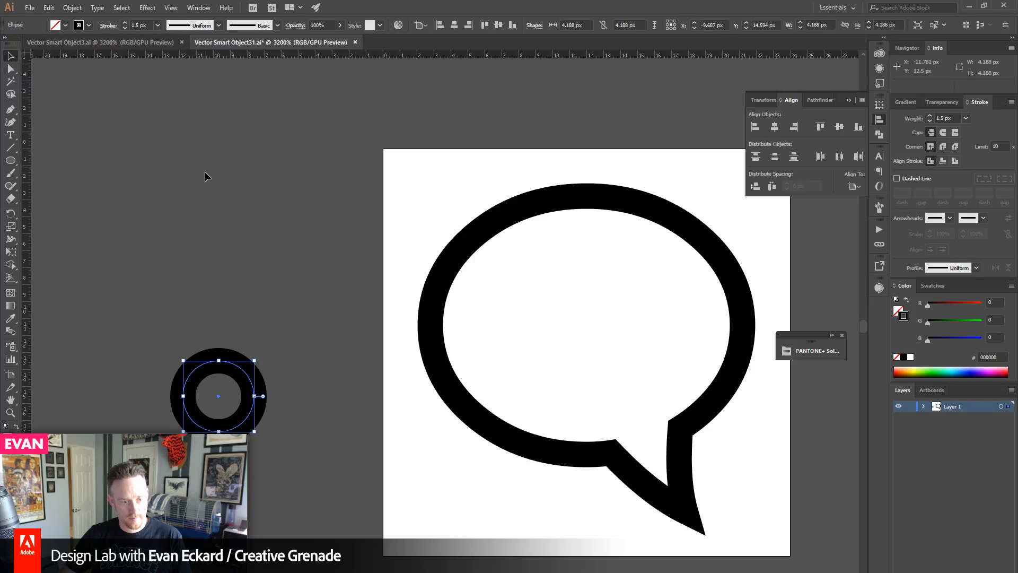
{"action": "left_click", "coordinate": [255, 391]}
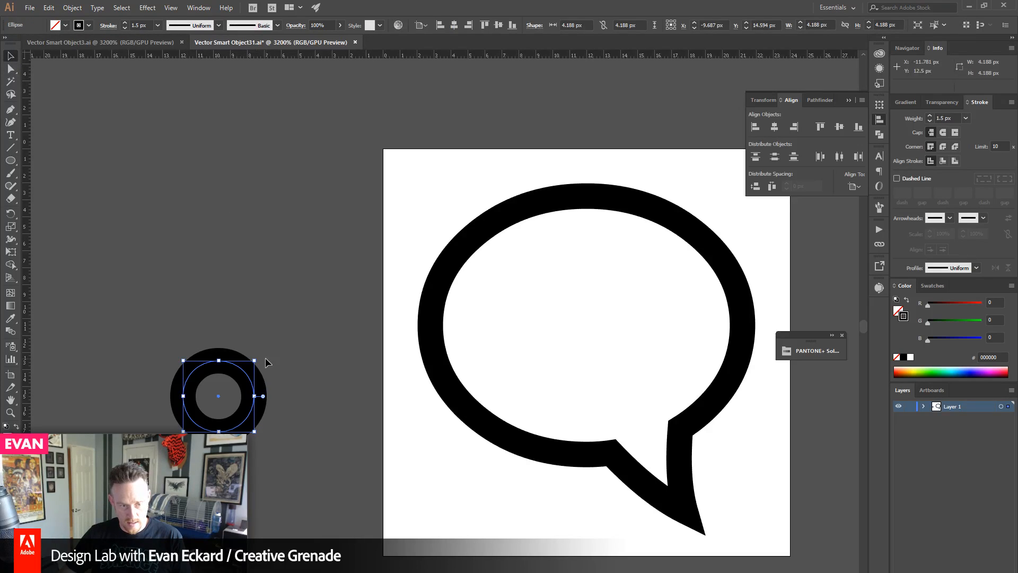
{"action": "left_click", "coordinate": [907, 301]}
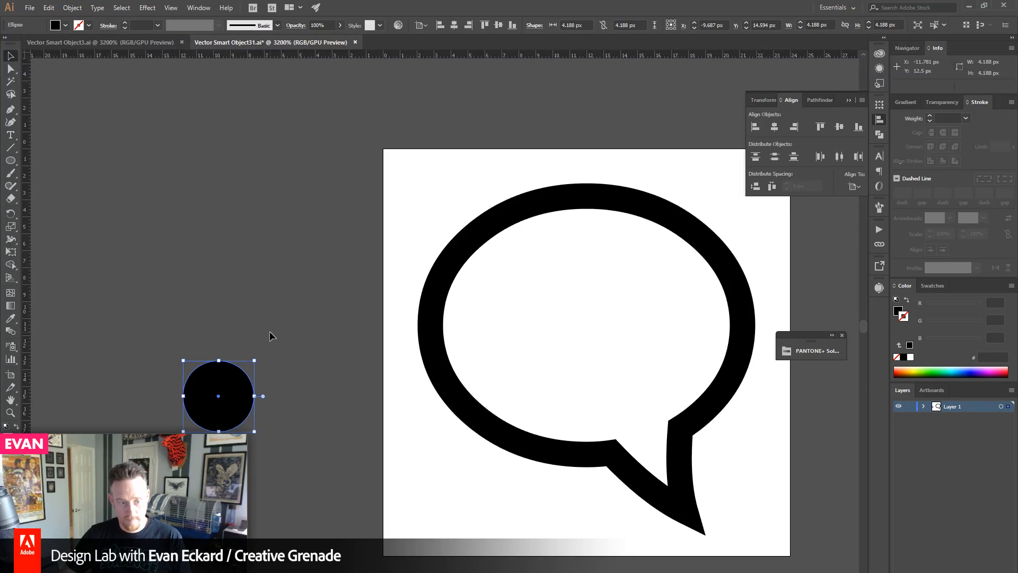
{"action": "left_click_drag", "start_coordinate": [246, 415], "coordinate": [397, 435]}
- Draw a three-point straight path with the Pen tool, rising from the left circle and running across towards the second one
{"action": "left_click", "coordinate": [250, 321]}
{"action": "left_click", "coordinate": [11, 111]}
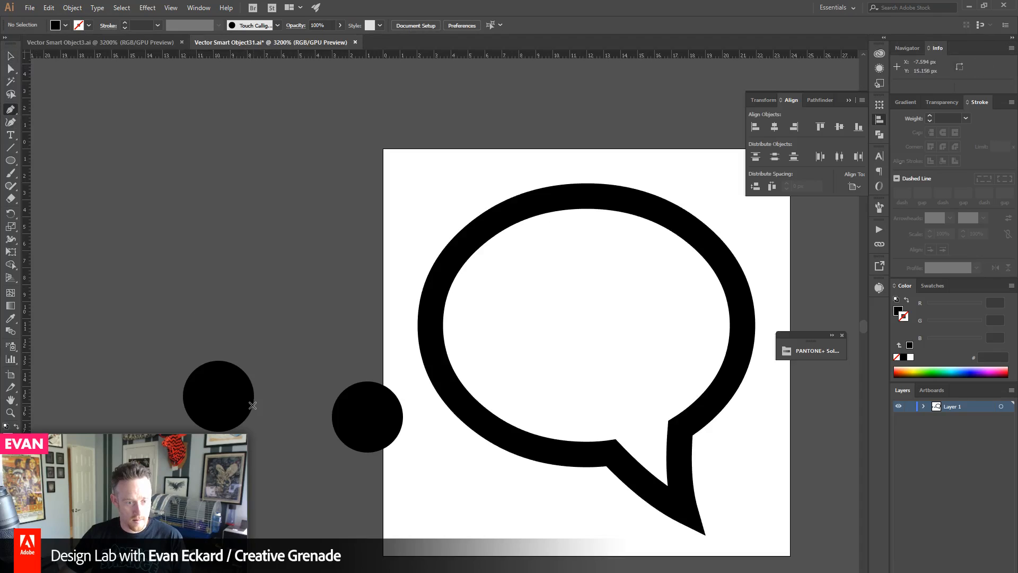
{"action": "left_click", "coordinate": [245, 396]}
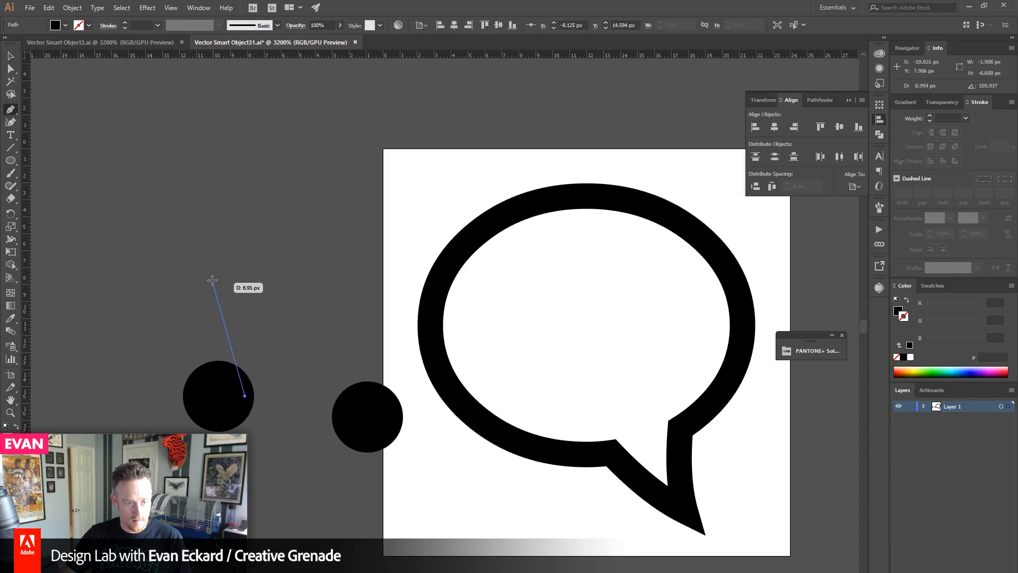
{"action": "left_click", "coordinate": [210, 271]}
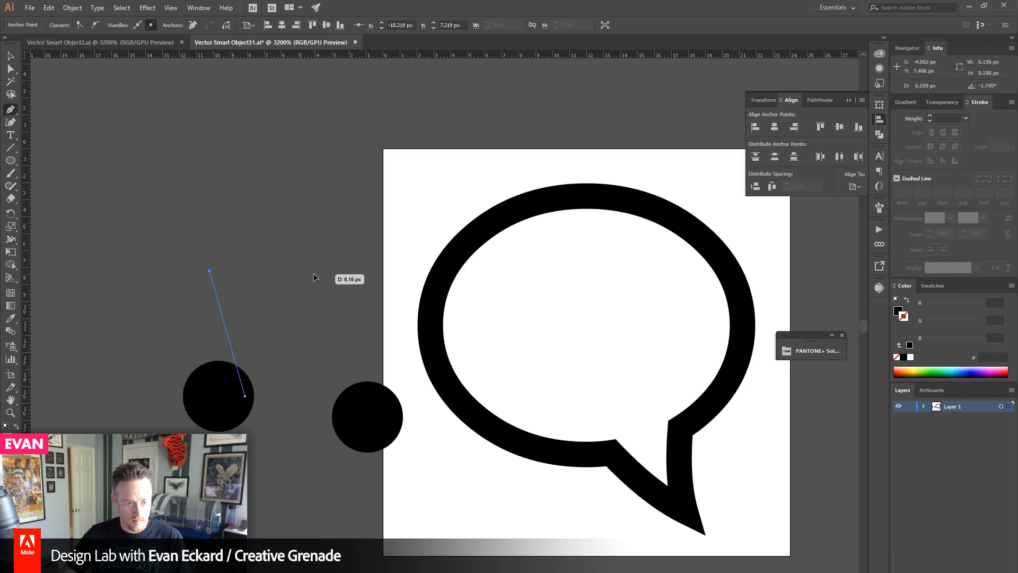
{"action": "left_click", "coordinate": [314, 275]}
{"action": "left_click", "coordinate": [286, 184], "text": "ctrl"}
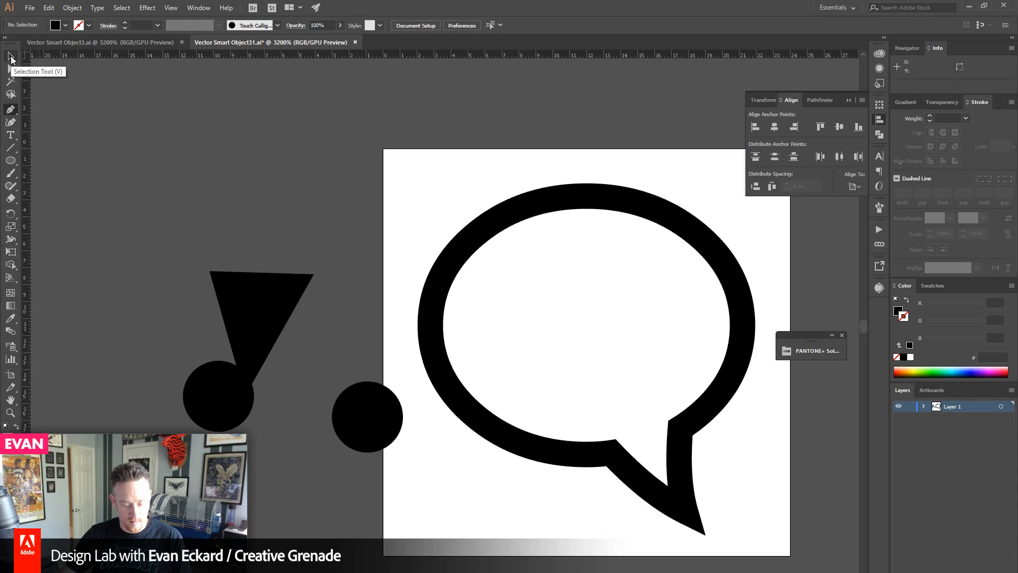
- Redraw the note path's last segment as a level crossbar and give the path the speech bubble's outline style with the Eyedropper
{"action": "key", "text": "ctrl+z"}
{"action": "key", "text": "ctrl+z"}
{"action": "left_click", "coordinate": [309, 272]}
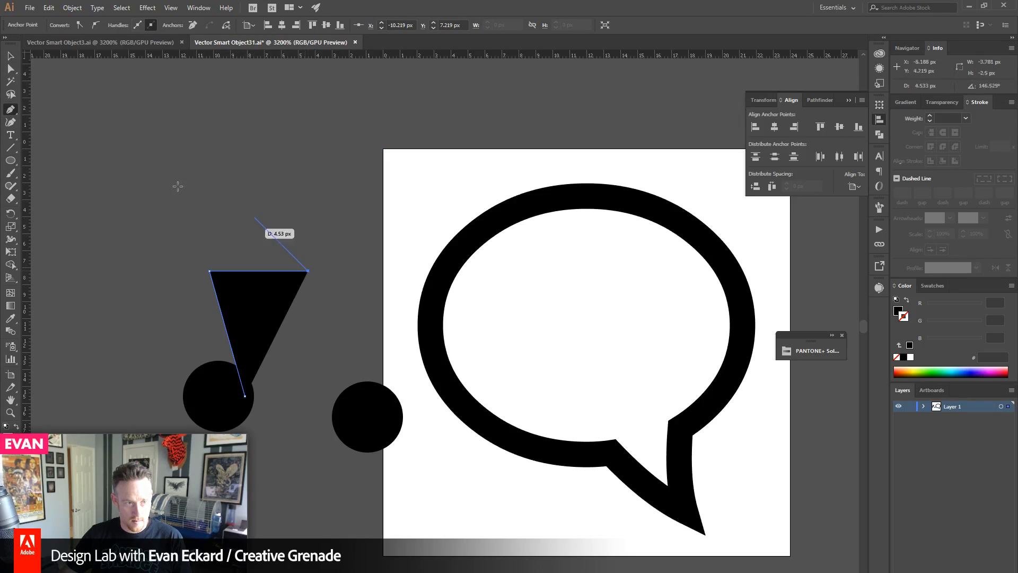
{"action": "left_click", "coordinate": [10, 55]}
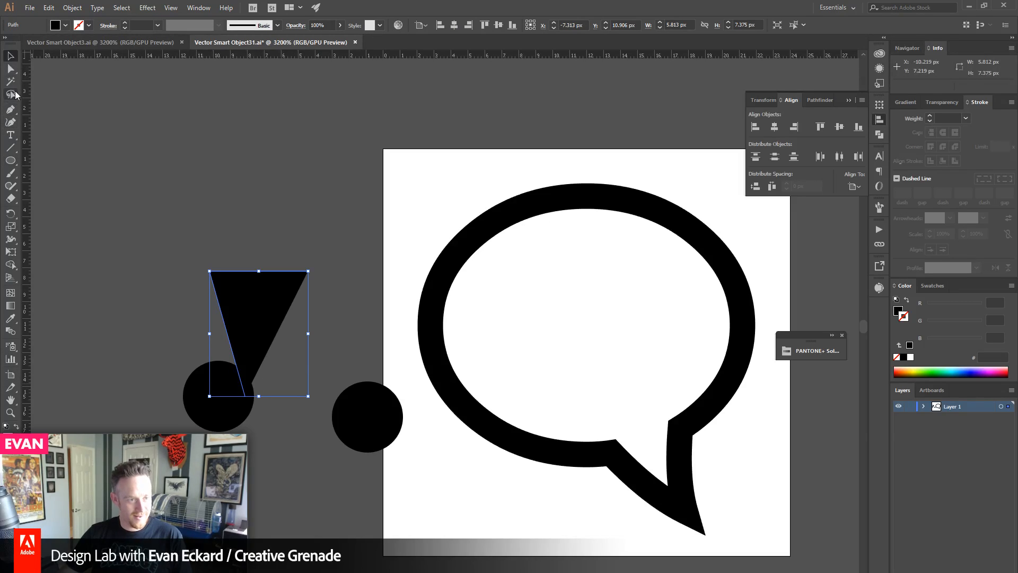
{"action": "left_click", "coordinate": [10, 318]}
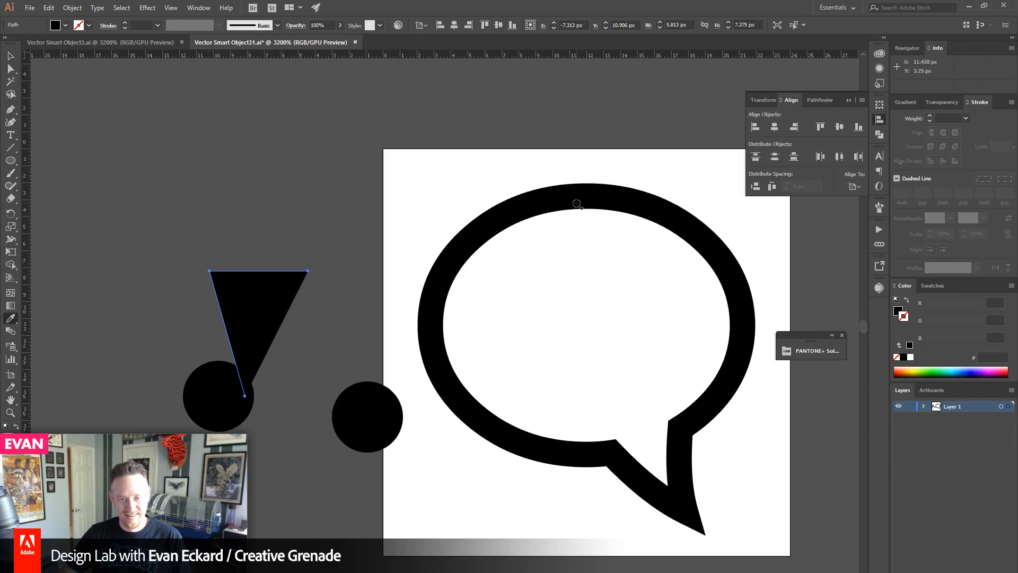
{"action": "left_click", "coordinate": [579, 196]}
- Duplicate the note's slanted left stem and move the copy beneath the far end of the crossbar
{"action": "left_click", "coordinate": [10, 68]}
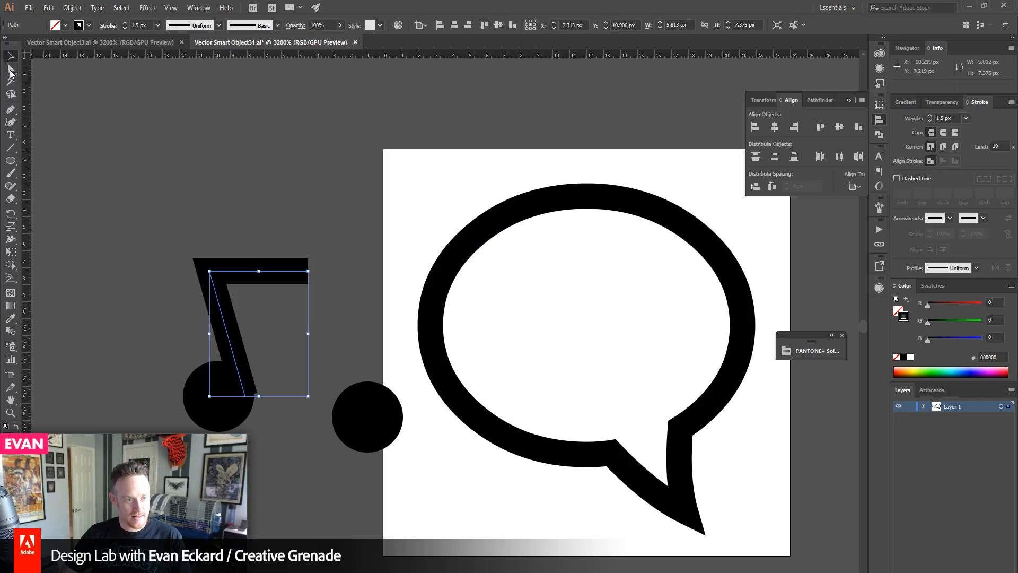
{"action": "left_click", "coordinate": [128, 175]}
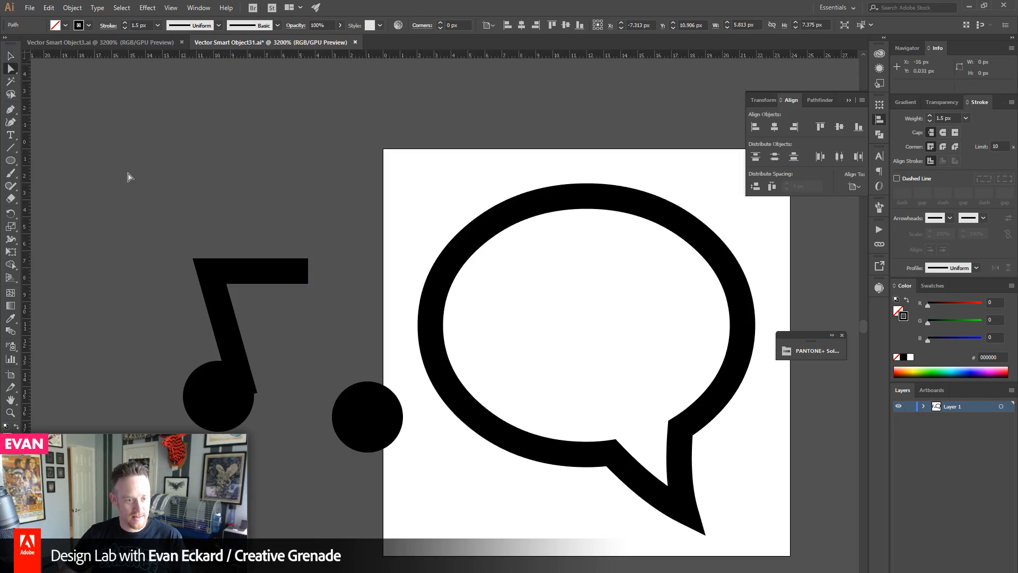
{"action": "left_click", "coordinate": [245, 396]}
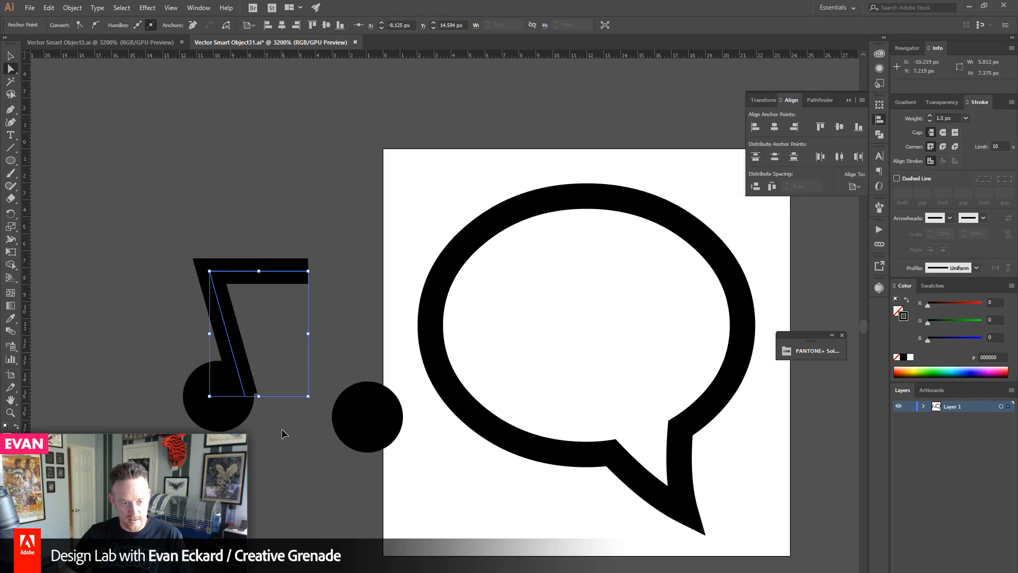
{"action": "key", "text": "Delete"}
{"action": "key", "text": "shift+Right"}
{"action": "key", "text": "Left"}
{"action": "key", "text": "Left"}
{"action": "key", "text": "Left"}
{"action": "key", "text": "Left"}
{"action": "key", "text": "Left"}
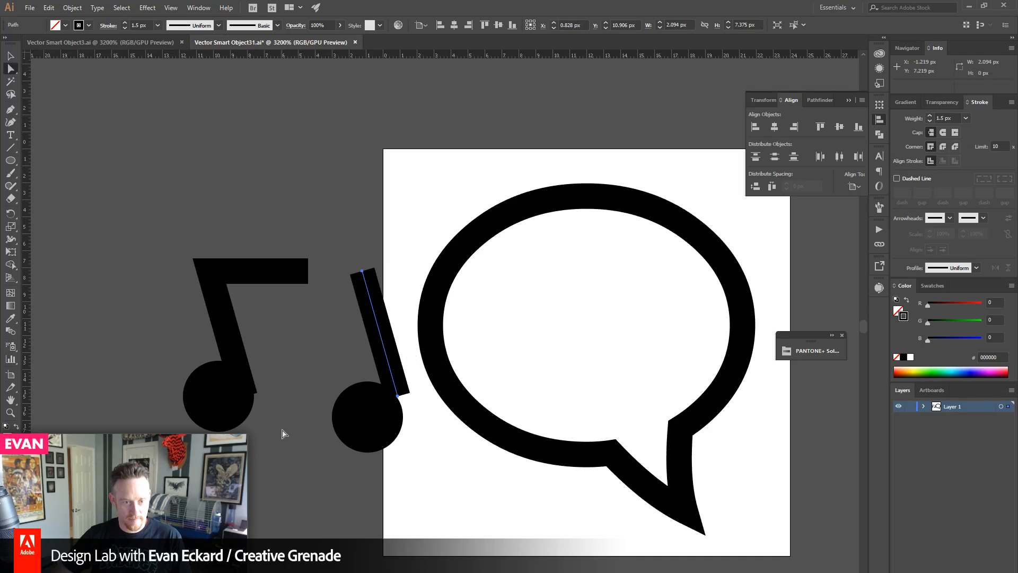
{"action": "key", "text": "Right"}
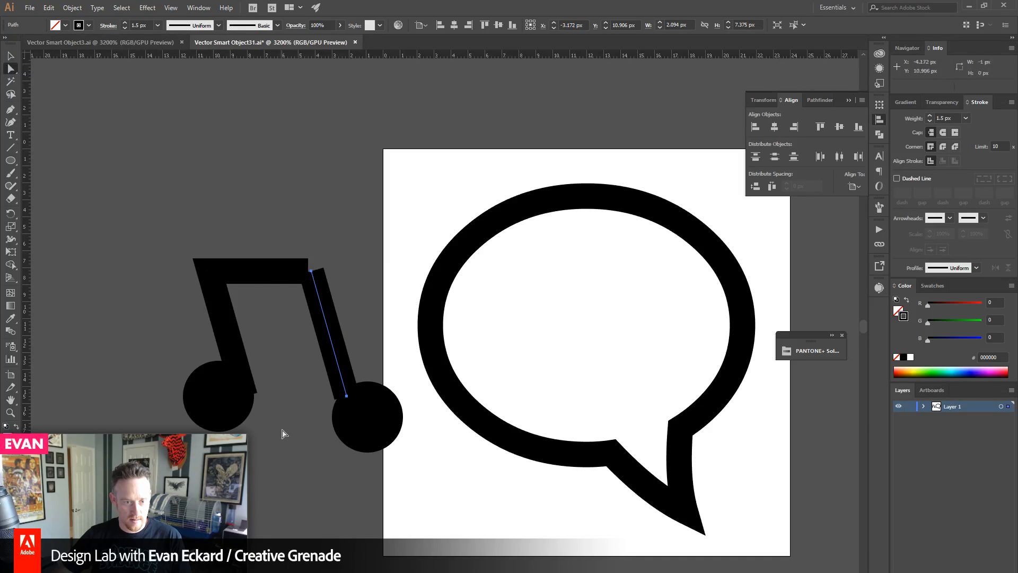
{"action": "key", "text": "Left"}
{"action": "left_click", "coordinate": [364, 242]}
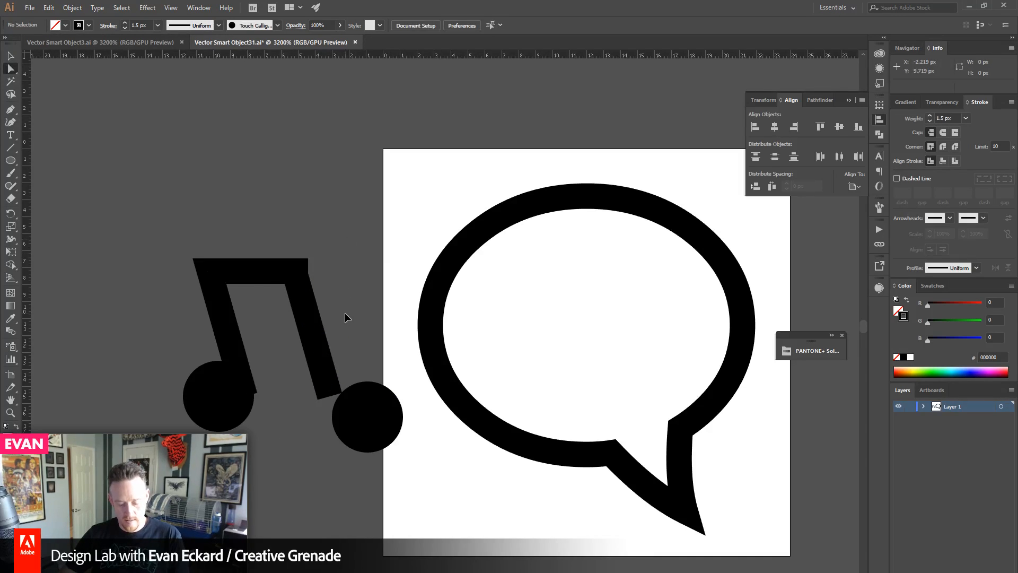
- In outline view, align the second stem with the crossbar's end, join their anchor points and return to preview
{"action": "key", "text": "ctrl+y"}
{"action": "key", "text": "v"}
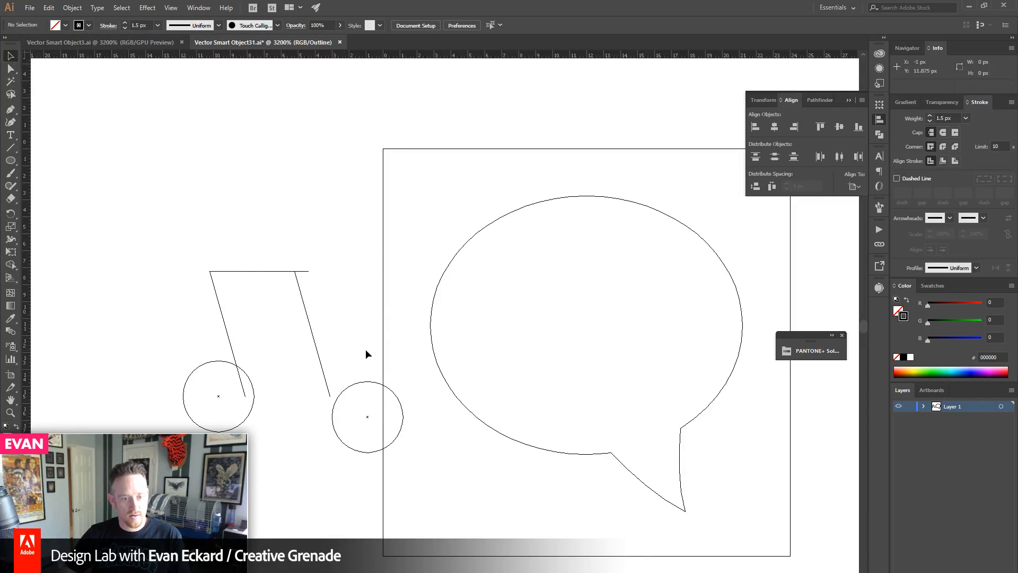
{"action": "left_click_drag", "start_coordinate": [311, 322], "coordinate": [324, 323]}
{"action": "key", "text": "a"}
{"action": "left_click_drag", "start_coordinate": [298, 248], "coordinate": [356, 298]}
{"action": "key", "text": "ctrl+alt+j"}
{"action": "key", "text": "Return"}
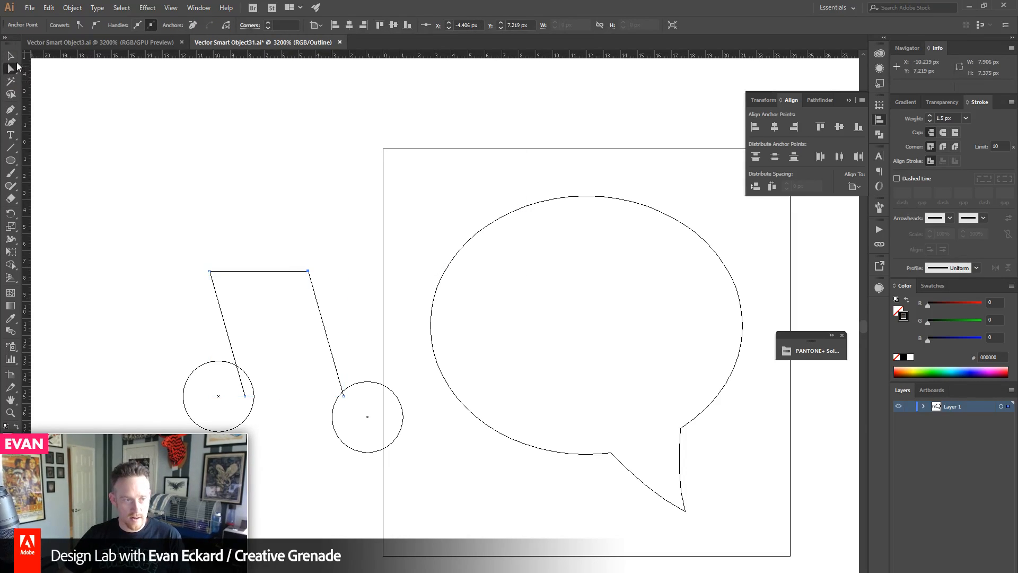
{"action": "left_click", "coordinate": [11, 55]}
{"action": "left_click", "coordinate": [164, 143]}
{"action": "key", "text": "ctrl+y"}
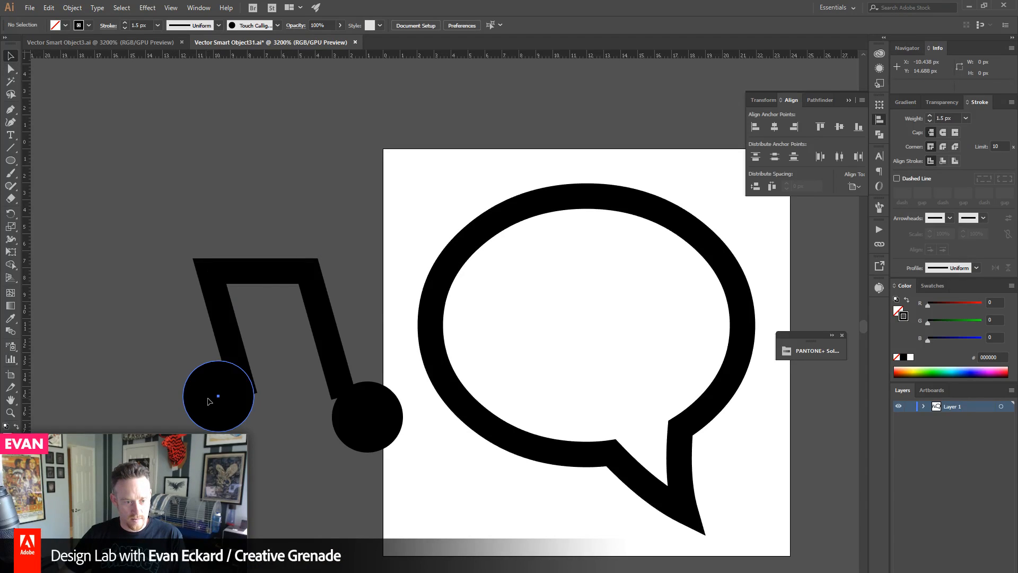
- Move the first circle onto its stem, remove the loose second circle and duplicate the first one onto the other stem
{"action": "left_click_drag", "start_coordinate": [205, 398], "coordinate": [211, 402]}
{"action": "left_click", "coordinate": [367, 416]}
{"action": "key", "text": "ctrl+z"}
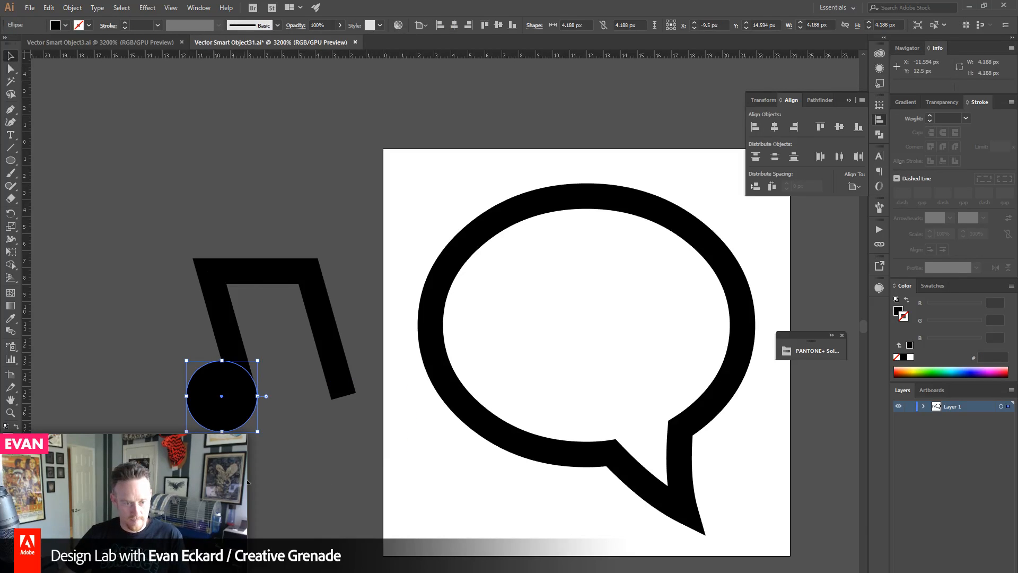
{"action": "left_click_drag", "start_coordinate": [239, 422], "coordinate": [336, 424]}
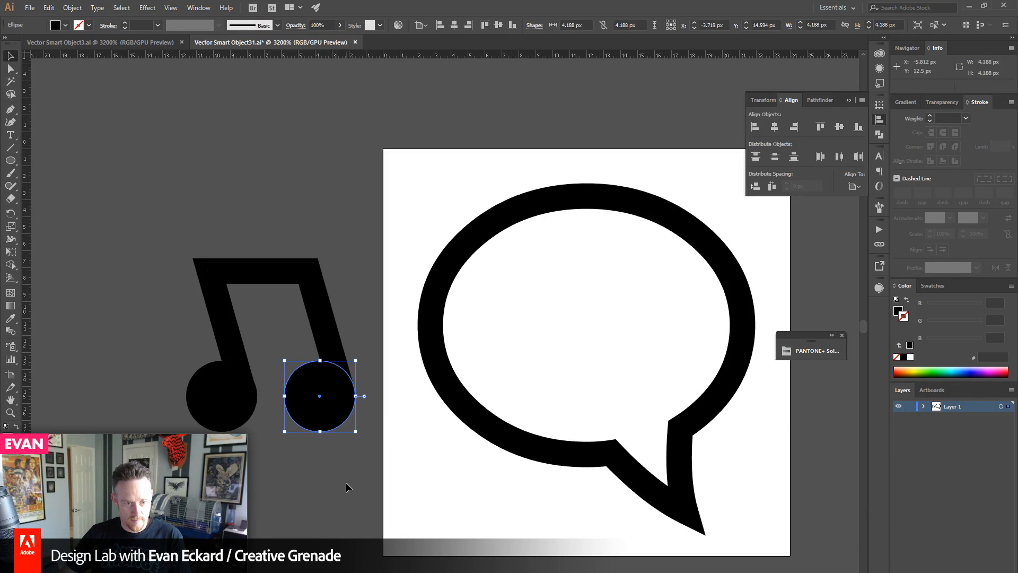
{"action": "left_click", "coordinate": [348, 486]}
- Move the whole music note into the speech bubble and scale it to about 8.1 by 7.7 px
{"action": "left_click_drag", "start_coordinate": [136, 197], "coordinate": [655, 391]}
{"action": "left_click_drag", "start_coordinate": [677, 254], "coordinate": [661, 259]}
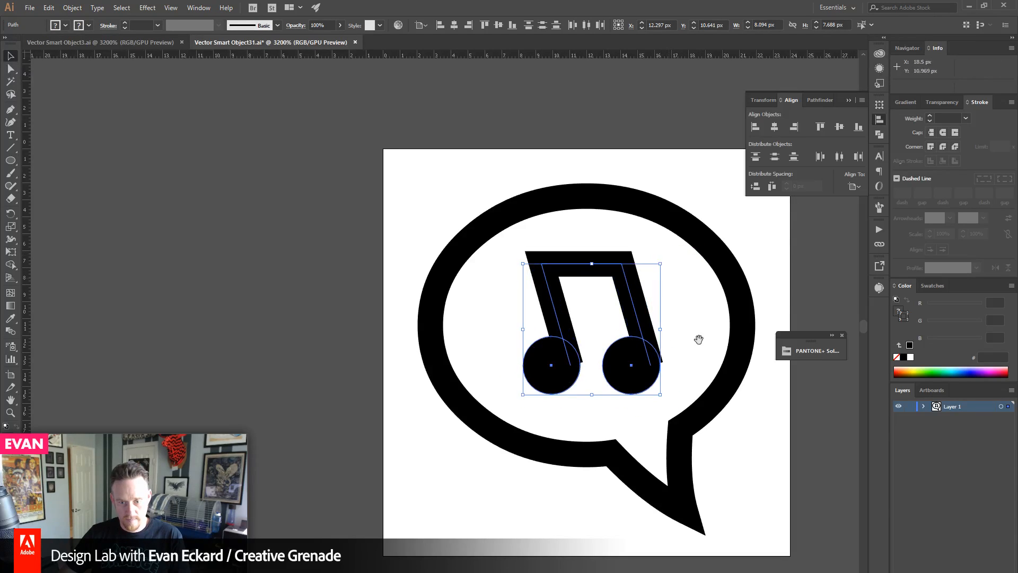
{"action": "left_click_drag", "start_coordinate": [695, 336], "coordinate": [603, 334]}
- Adjust the positions of both note circles so their edges line up with the ends of the stems
{"action": "left_click", "coordinate": [10, 415]}
{"action": "left_click_drag", "start_coordinate": [330, 162], "coordinate": [650, 428]}
{"action": "left_click", "coordinate": [10, 55]}
{"action": "left_click_drag", "start_coordinate": [289, 275], "coordinate": [257, 176]}
{"action": "left_click", "coordinate": [257, 176]}
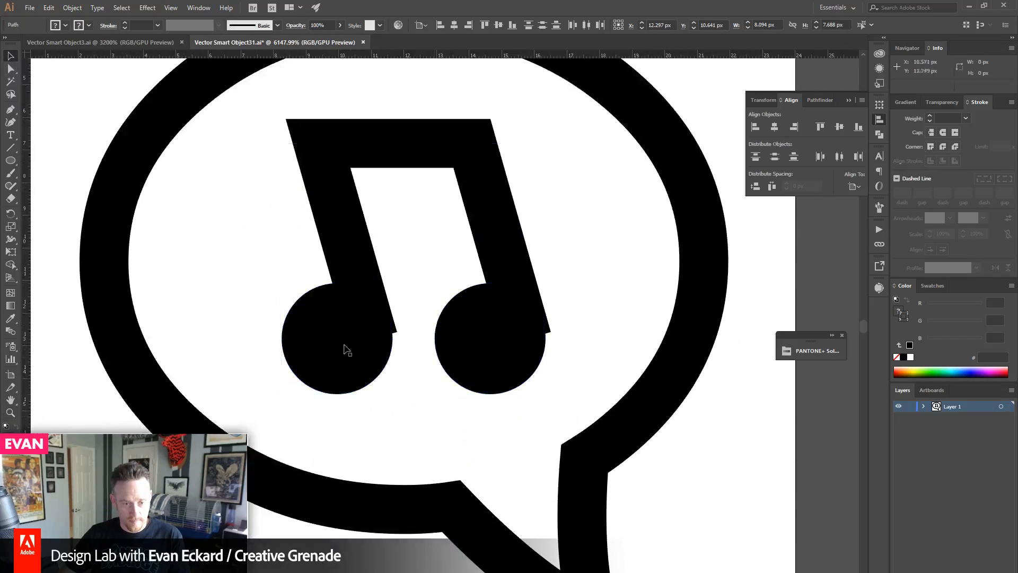
{"action": "left_click", "coordinate": [343, 346]}
{"action": "left_click", "coordinate": [494, 353], "text": "shift"}
{"action": "left_click_drag", "start_coordinate": [494, 350], "coordinate": [499, 355]}
{"action": "left_click", "coordinate": [457, 423]}
{"action": "left_click", "coordinate": [336, 357]}
{"action": "left_click_drag", "start_coordinate": [345, 347], "coordinate": [303, 380]}
{"action": "left_click", "coordinate": [452, 422]}
- Move the complete music note slightly down inside the speech bubble
{"action": "left_click_drag", "start_coordinate": [240, 243], "coordinate": [534, 376]}
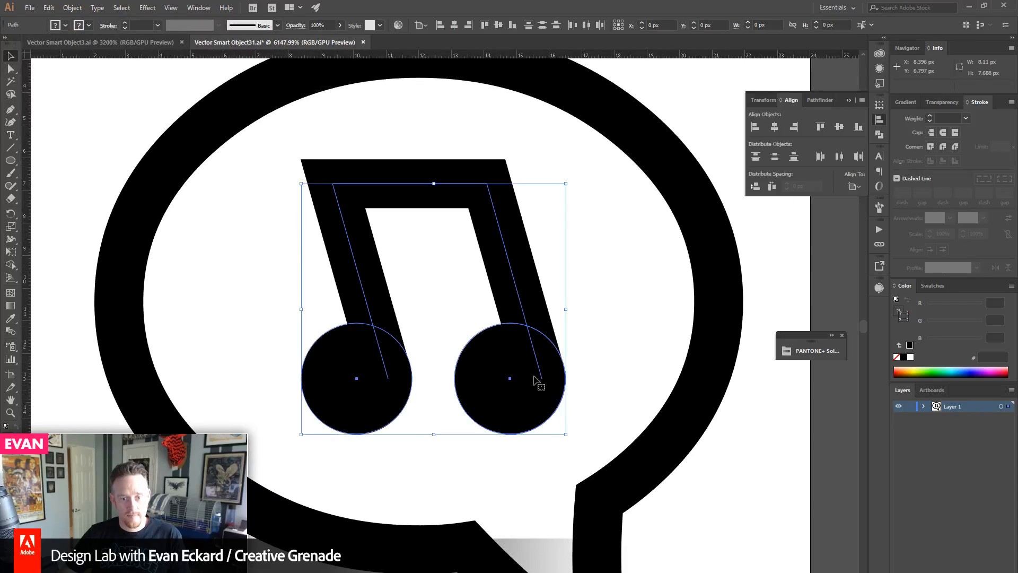
{"action": "left_click_drag", "start_coordinate": [508, 268], "coordinate": [509, 277]}
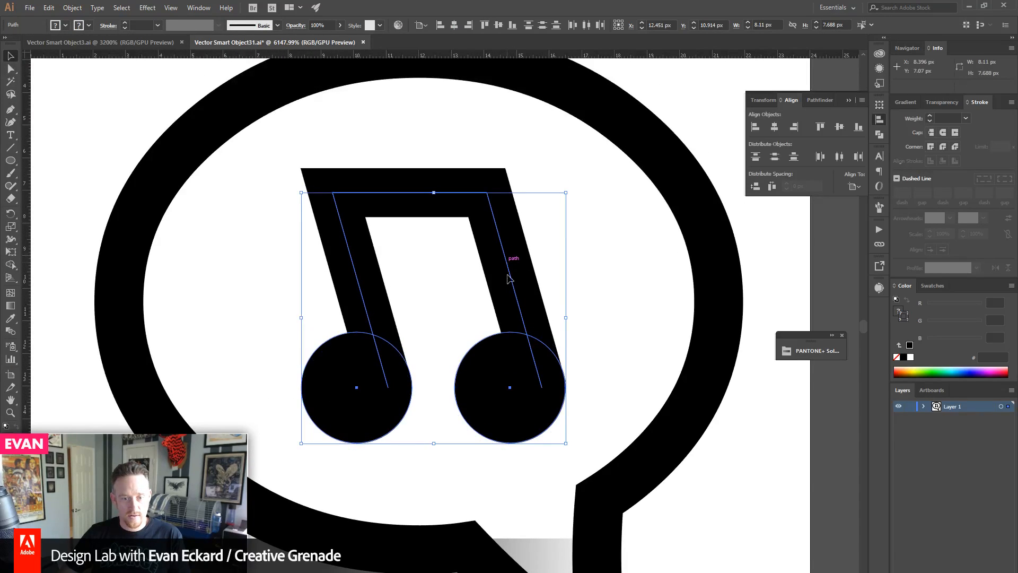
{"action": "left_click_drag", "start_coordinate": [476, 317], "coordinate": [480, 304]}
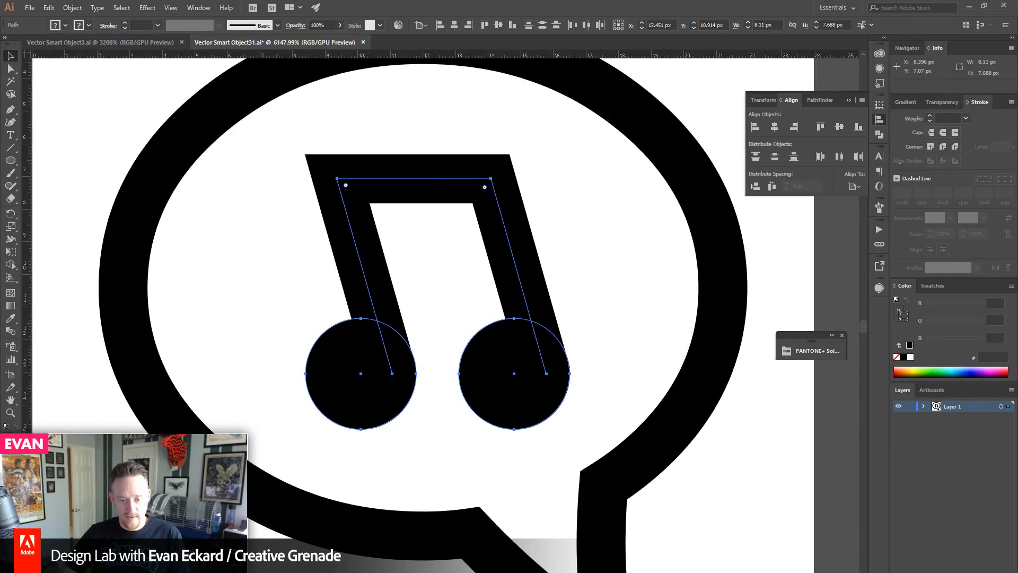
- Save the icon, switch to the Pretzel homepage in Photoshop and nudge the icon into place in the first feature box
{"action": "mouse_move", "coordinate": [561, 572]}
{"action": "left_click", "coordinate": [557, 552]}
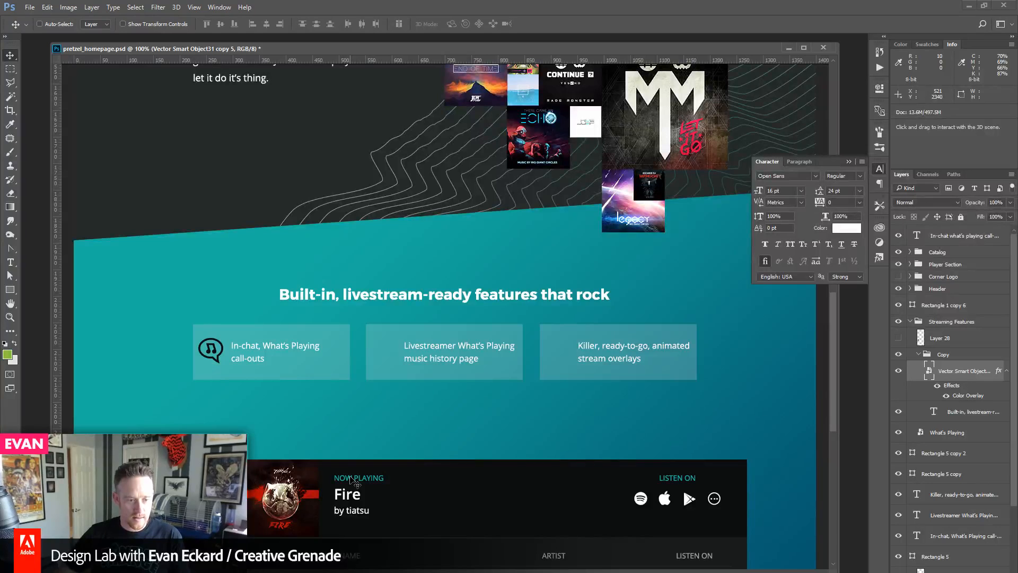
{"action": "key", "text": "Down"}
{"action": "key", "text": "Down"}
{"action": "key", "text": "Down"}
{"action": "key", "text": "Left"}
{"action": "key", "text": "Left"}
{"action": "key", "text": "Left"}
{"action": "key", "text": "Left"}
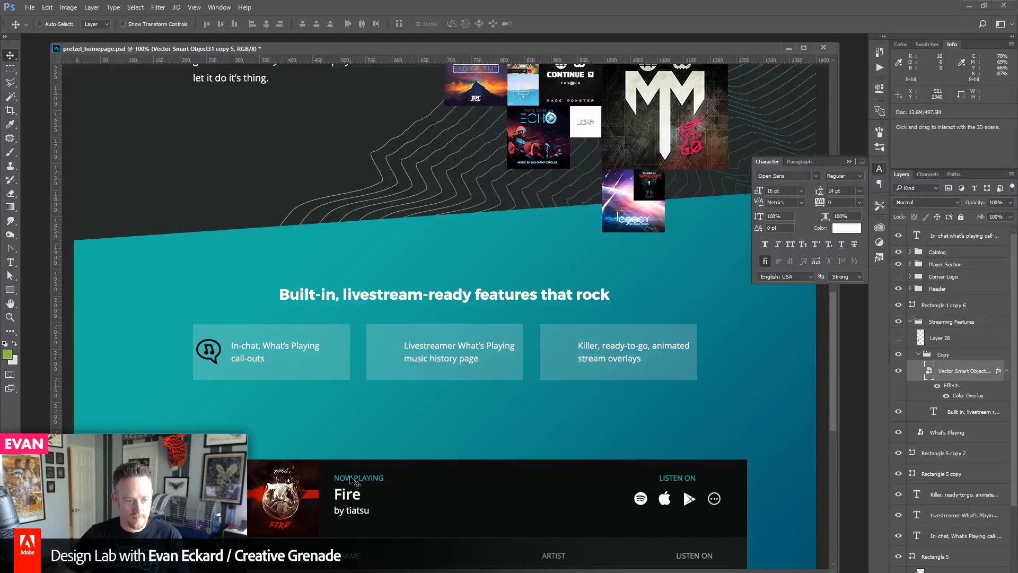
{"action": "key", "text": "Right"}
{"action": "key", "text": "Right"}
{"action": "key", "text": "Right"}
{"action": "key", "text": "Right"}
{"action": "key", "text": "Down"}
{"action": "key", "text": "Down"}
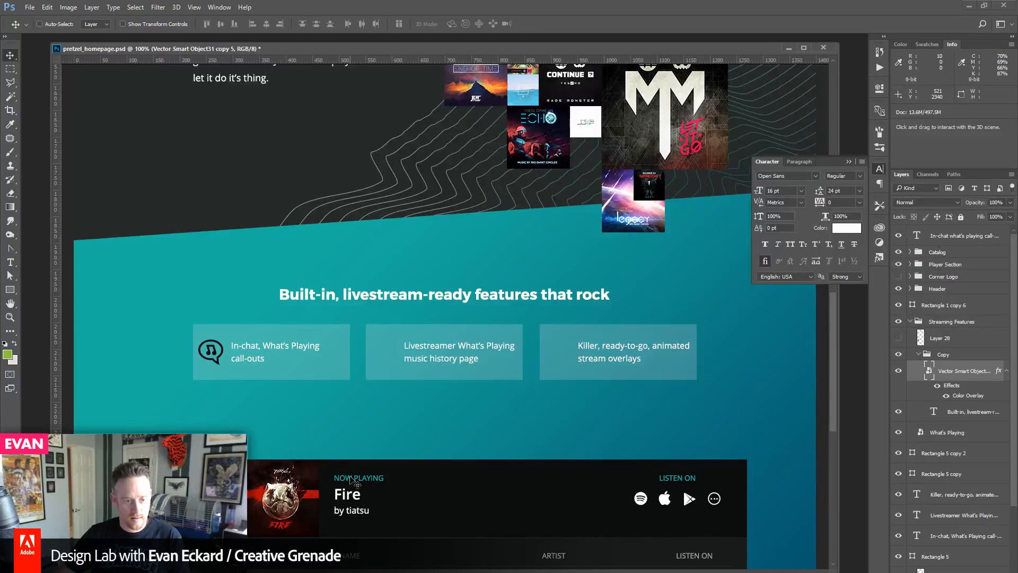
{"action": "scroll", "coordinate": [358, 479], "scroll_direction": "down", "scroll_amount": 1}
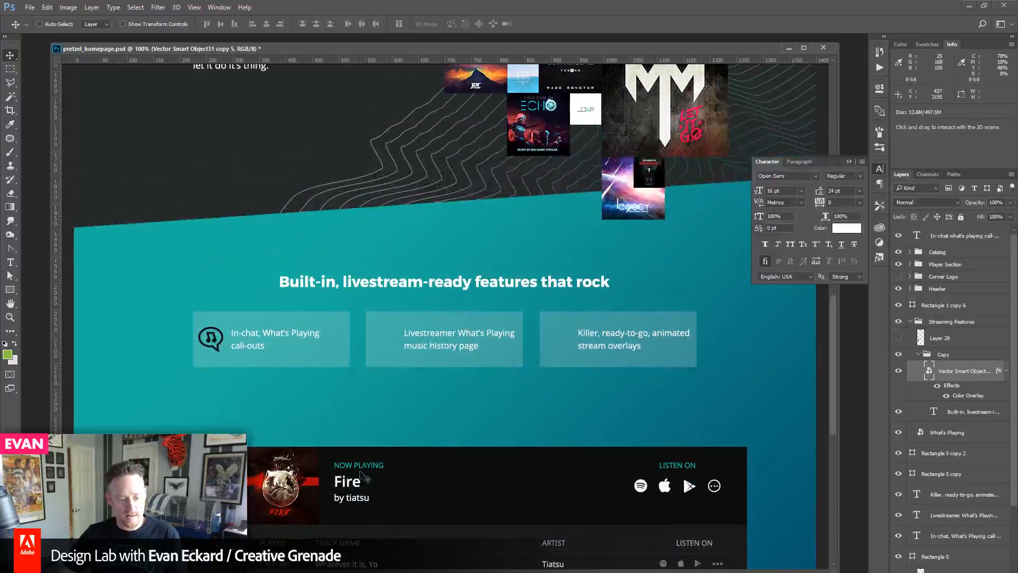
- Switch back to Illustrator and set the stroke weight of the speech bubble and the note's stem path to 1 px
{"action": "key", "text": "alt+Tab"}
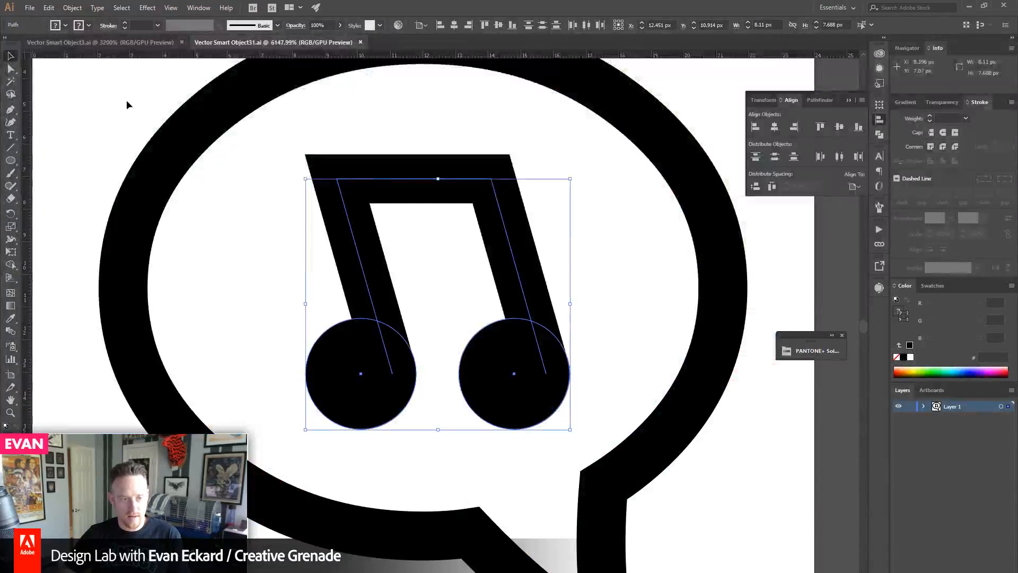
{"action": "left_click_drag", "start_coordinate": [125, 100], "coordinate": [727, 494]}
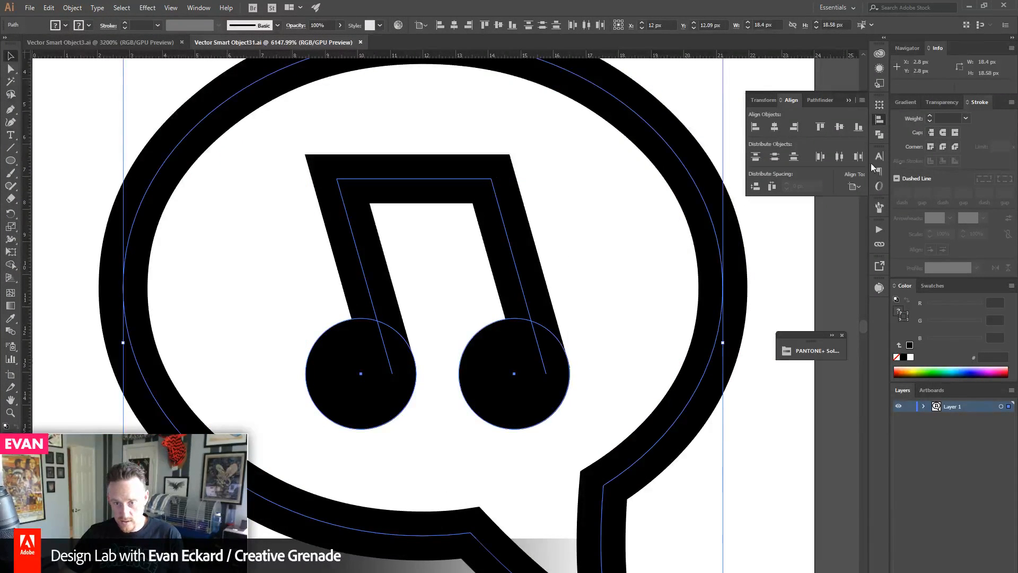
{"action": "left_click", "coordinate": [380, 385], "text": "shift"}
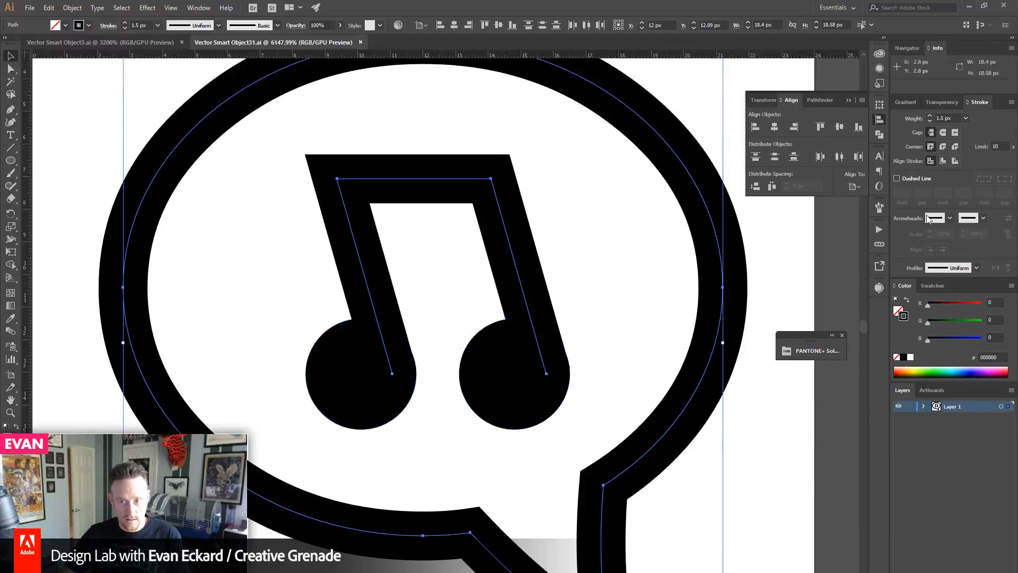
{"action": "left_click", "coordinate": [958, 117]}
{"action": "type", "text": "1"}
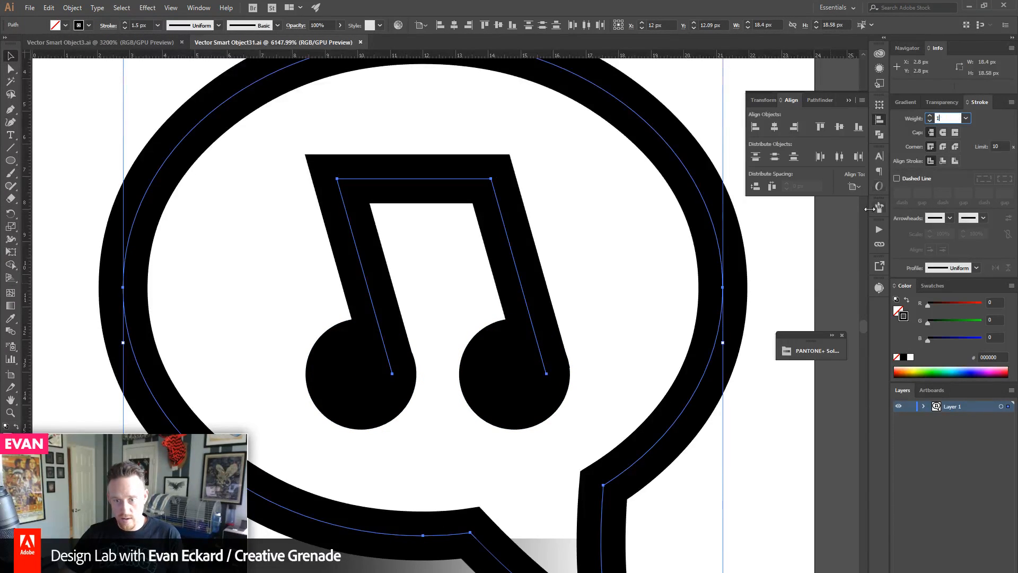
{"action": "key", "text": "Tab"}
{"action": "left_click", "coordinate": [424, 436]}
- Move both note circles slightly down and to the left to meet the thinner stems
{"action": "left_click", "coordinate": [398, 393]}
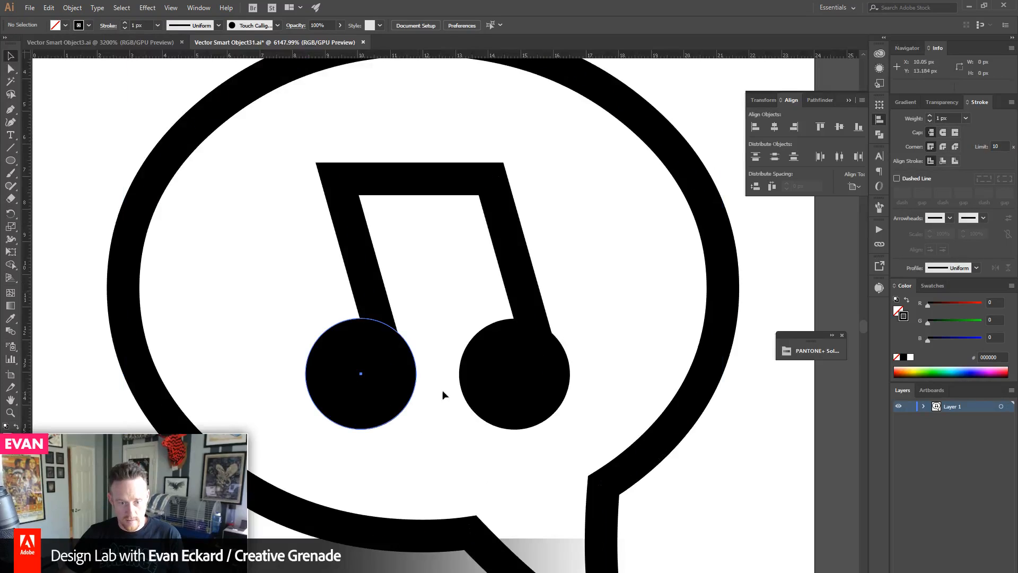
{"action": "left_click", "coordinate": [513, 383], "text": "shift"}
{"action": "left_click_drag", "start_coordinate": [500, 374], "coordinate": [493, 380]}
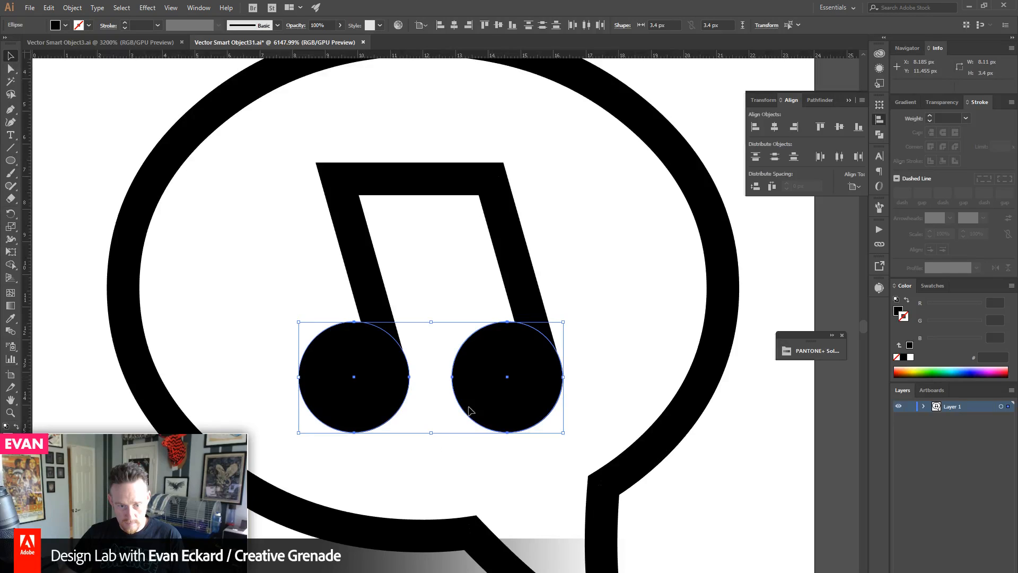
{"action": "left_click", "coordinate": [417, 476]}
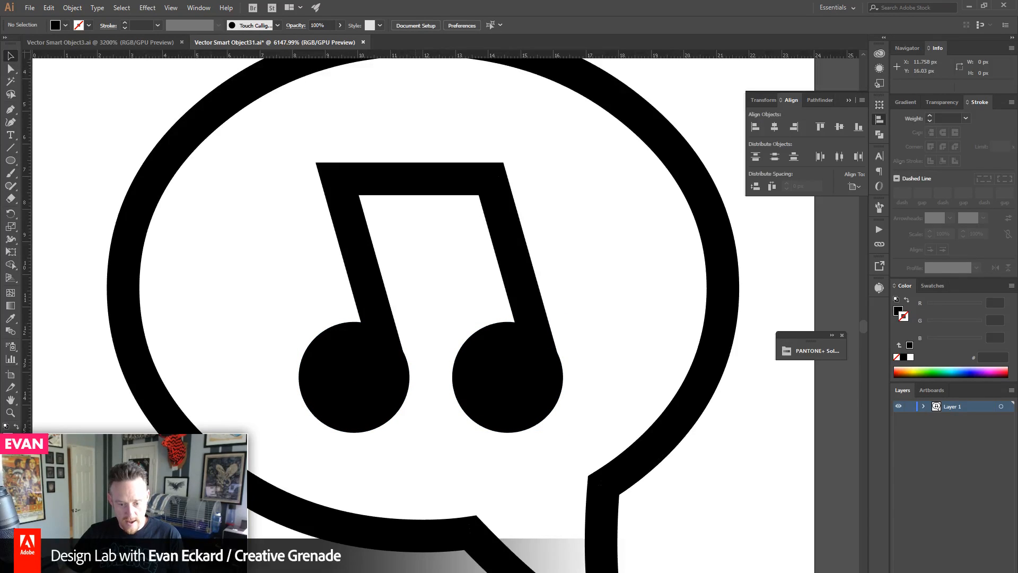
- Save the icon and switch to Photoshop to check it in the first feature box
{"action": "mouse_move", "coordinate": [560, 571]}
{"action": "left_click", "coordinate": [576, 552]}
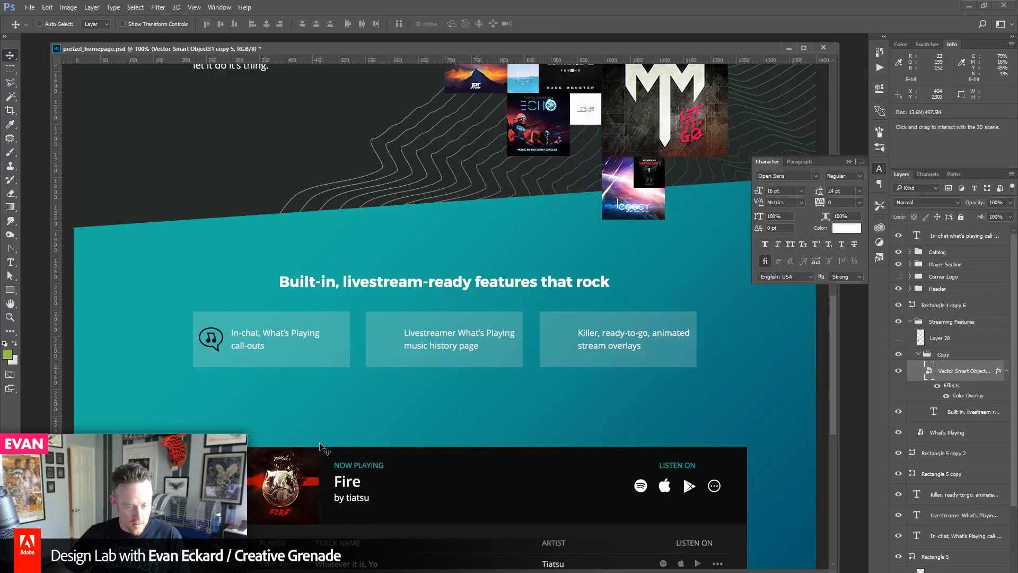
{"action": "key", "text": "space"}
{"action": "left_click_drag", "start_coordinate": [413, 472], "coordinate": [413, 466]}
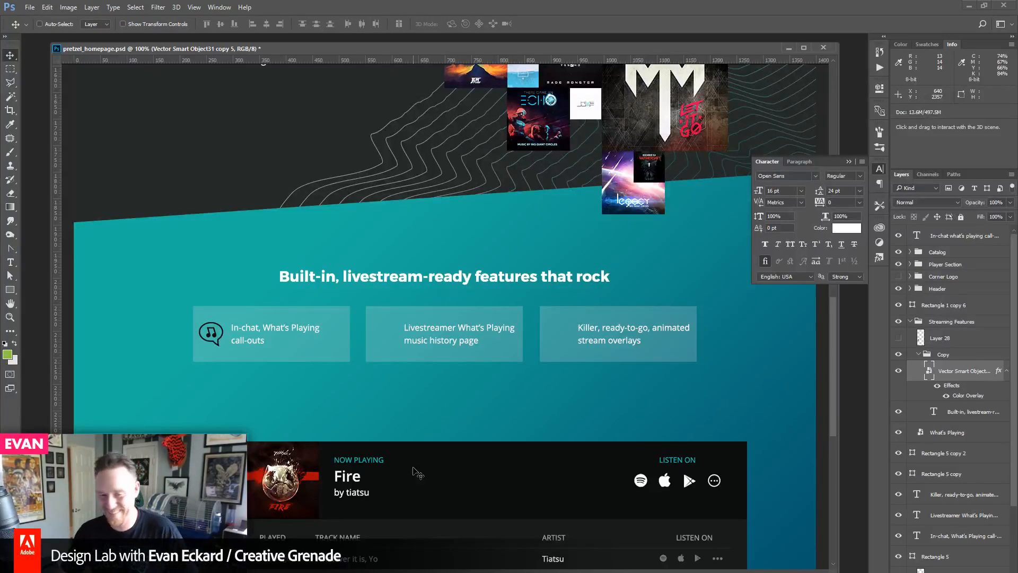
- Reposition the homepage document window slightly and collapse the Character panel
{"action": "left_click_drag", "start_coordinate": [487, 53], "coordinate": [474, 49]}
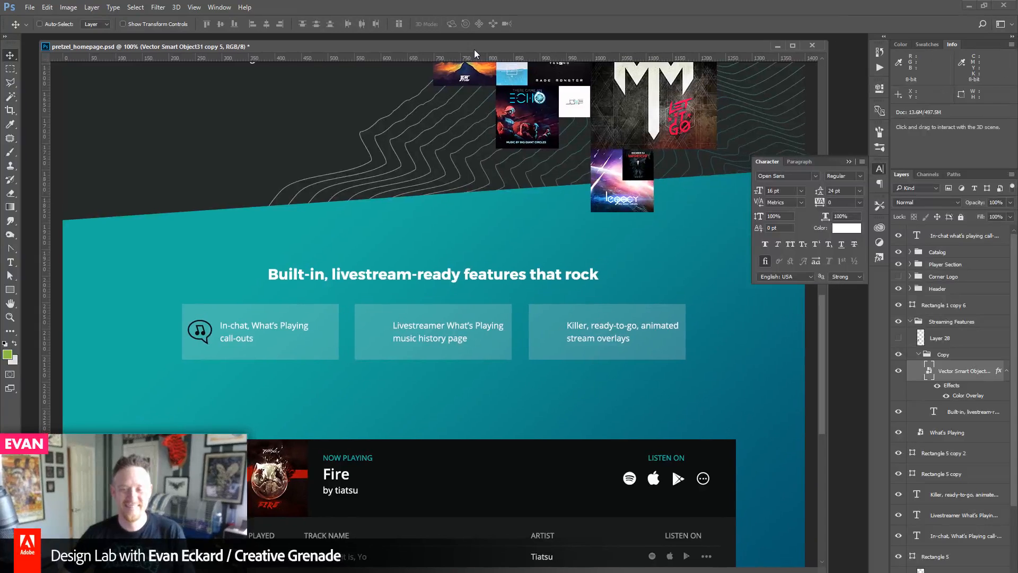
{"action": "left_click", "coordinate": [847, 162]}
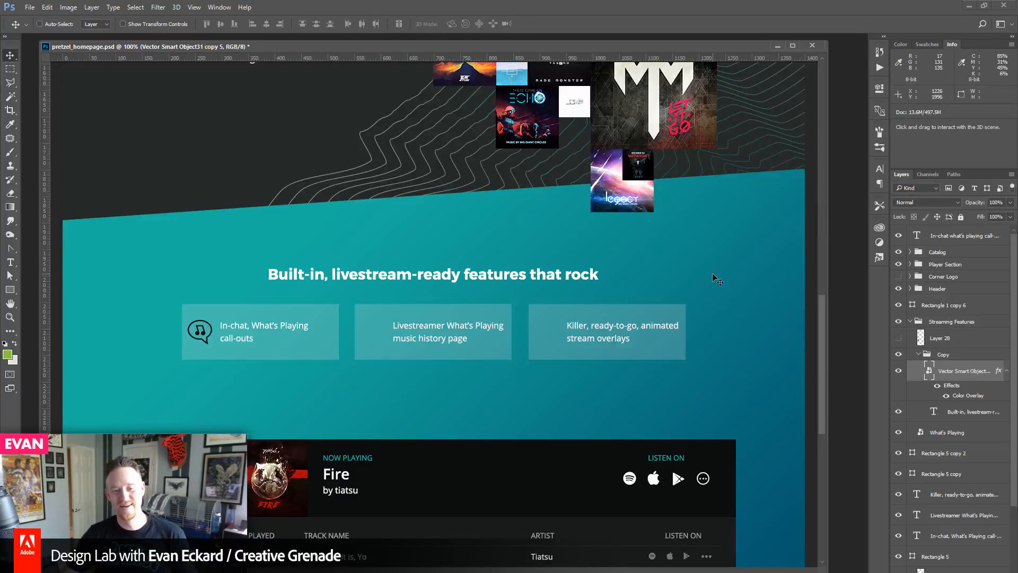
{"action": "scroll", "coordinate": [459, 390], "scroll_direction": "down", "scroll_amount": 2}
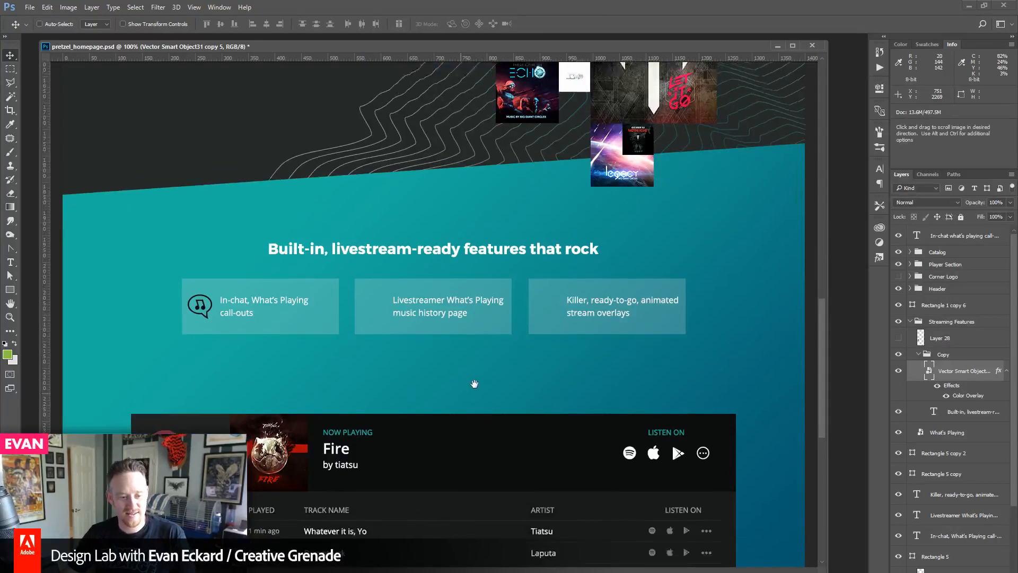
- Create an independent smart object copy of the speech-bubble music-note icon layer, so its contents can be edited separately
{"action": "right_click", "coordinate": [949, 379]}
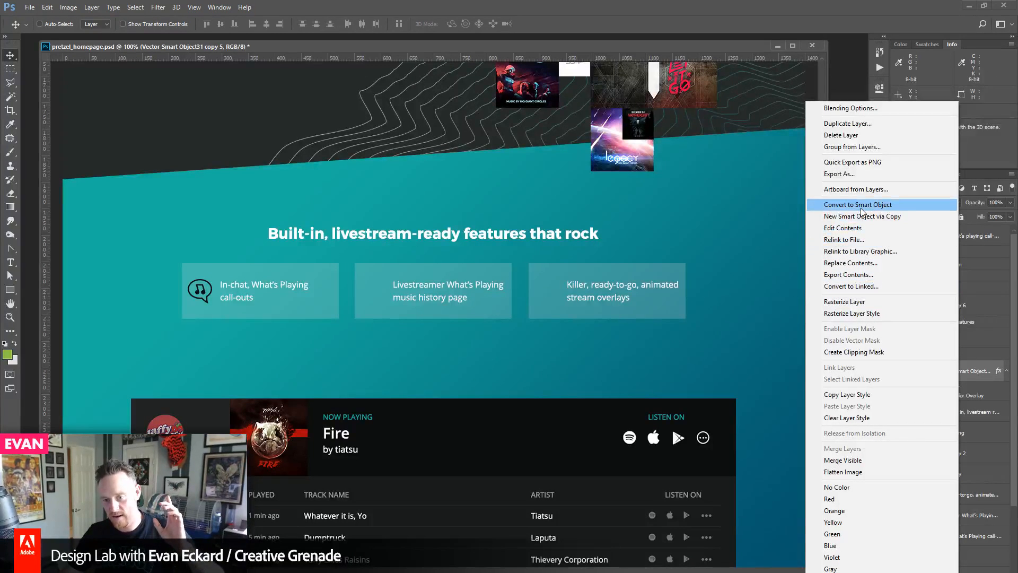
{"action": "left_click", "coordinate": [981, 393]}
{"action": "right_click", "coordinate": [961, 374]}
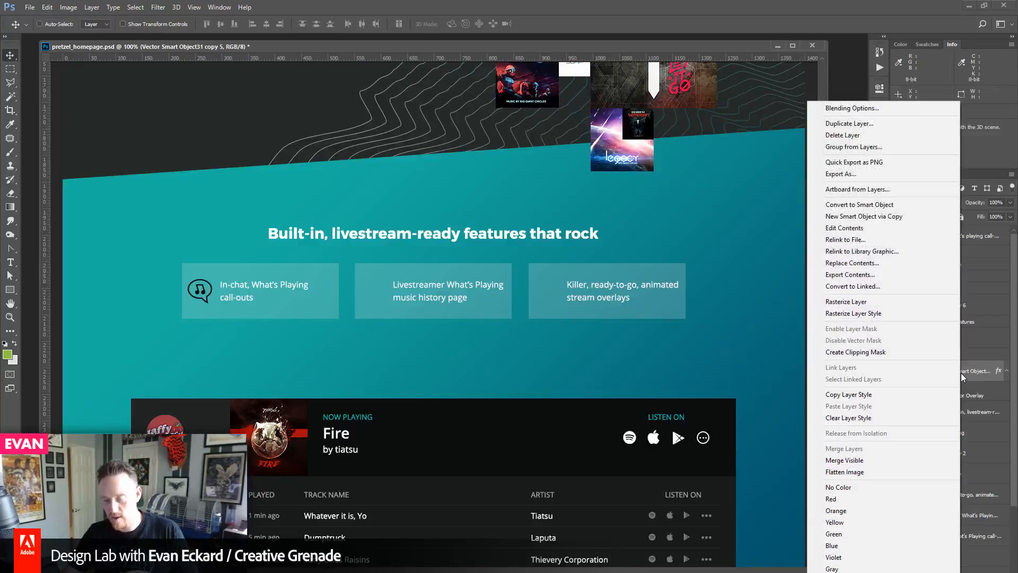
{"action": "left_click", "coordinate": [908, 217]}
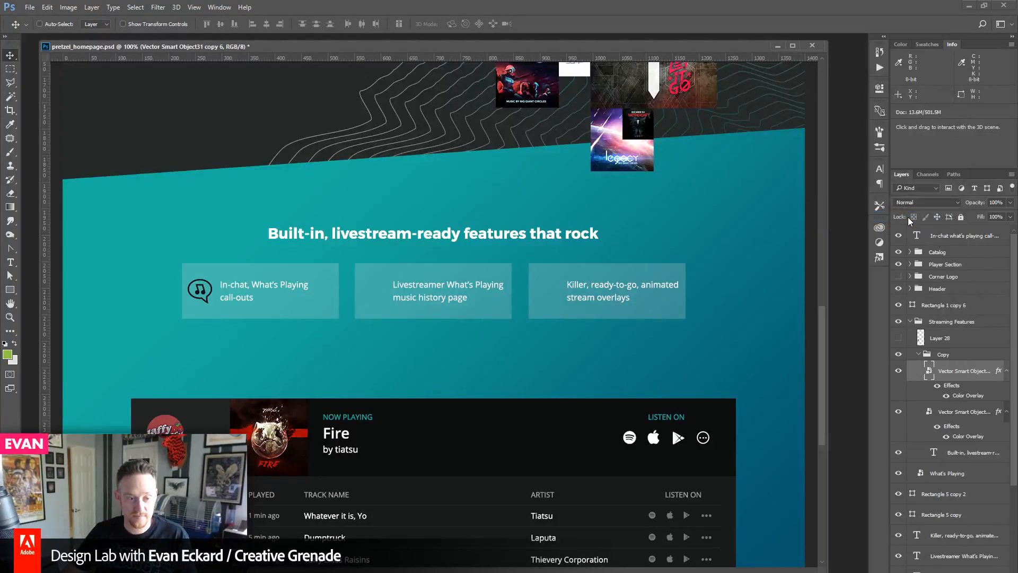
- Move the icon copy horizontally into the second feature box, in front of the "Livestreamer What's Playing music history page" text
{"action": "key", "text": "shift+Right"}
{"action": "key", "text": "shift+Right"}
{"action": "key", "text": "shift+Right"}
{"action": "key", "text": "shift+Right"}
{"action": "key", "text": "shift+Right"}
{"action": "key", "text": "shift+Right"}
{"action": "key", "text": "shift+Right"}
{"action": "key", "text": "shift+Right"}
{"action": "key", "text": "shift+Right"}
{"action": "key", "text": "shift+Right"}
{"action": "key", "text": "shift+Right"}
{"action": "key", "text": "shift+Right"}
{"action": "key", "text": "shift+Right"}
{"action": "key", "text": "shift+Right"}
{"action": "key", "text": "shift+Right"}
{"action": "key", "text": "shift+Right"}
{"action": "key", "text": "shift+Right"}
{"action": "key", "text": "shift+Right"}
{"action": "key", "text": "shift+Right"}
{"action": "key", "text": "shift+Right"}
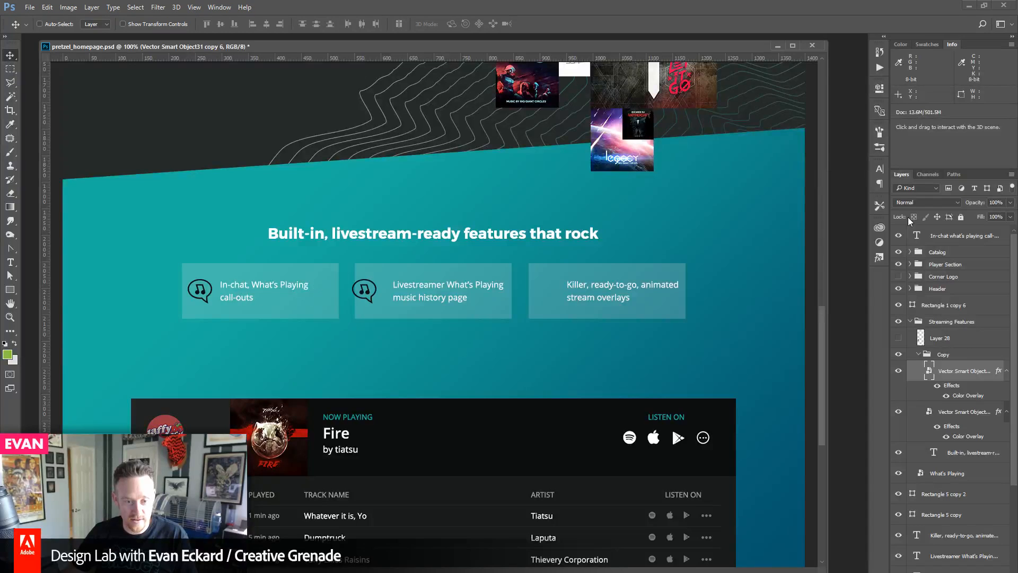
{"action": "key", "text": "Left"}
{"action": "key", "text": "Left"}
{"action": "key", "text": "Left"}
{"action": "key", "text": "Left"}
{"action": "key", "text": "Left"}
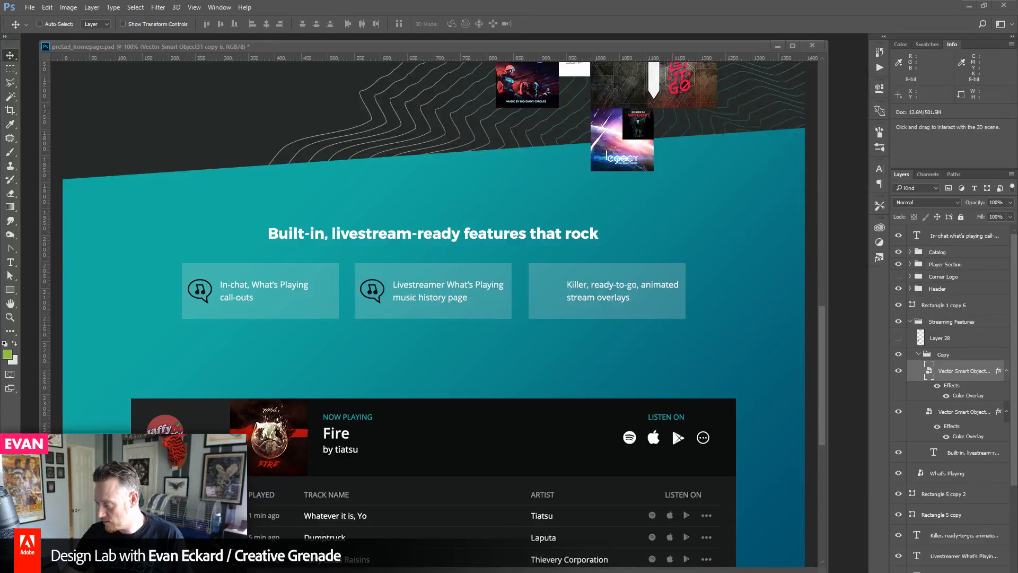
- Bring the browser window into view and examine the SpaceDigital website design on Imgur, from its hero area through its service sections
{"action": "left_click_drag", "start_coordinate": [1017, 56], "coordinate": [835, 55]}
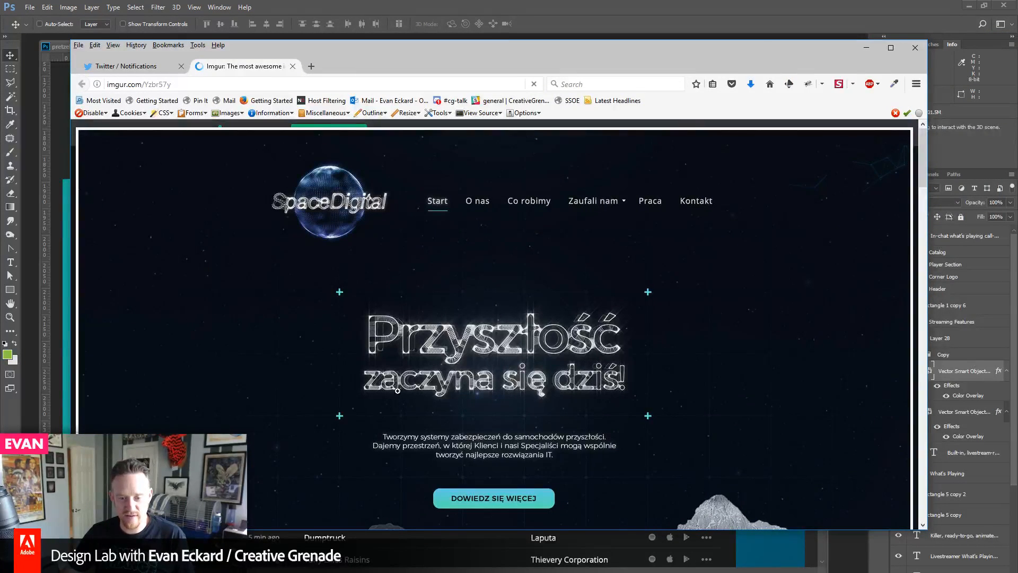
{"action": "scroll", "coordinate": [654, 387], "scroll_direction": "down", "scroll_amount": 3}
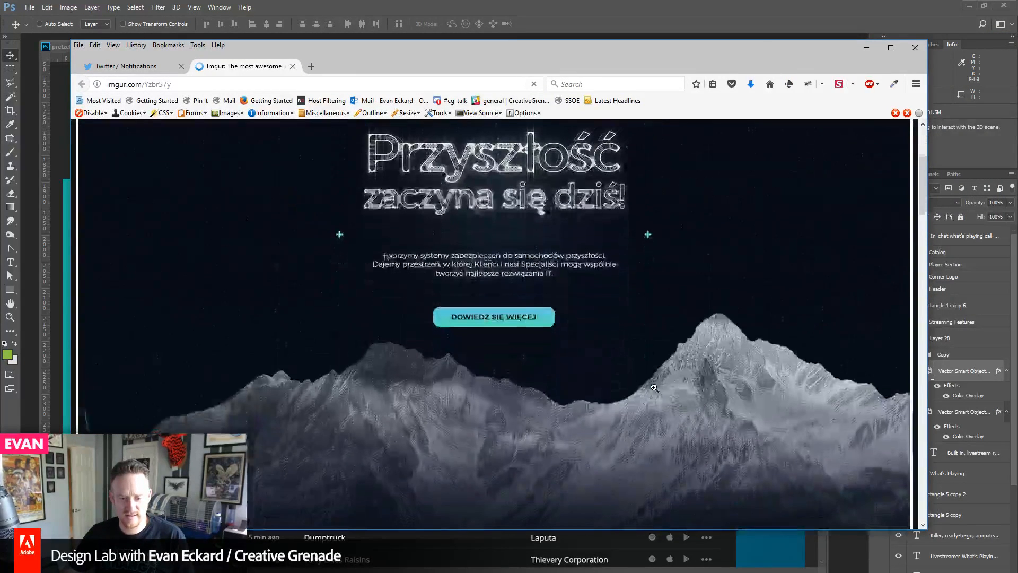
{"action": "scroll", "coordinate": [654, 387], "scroll_direction": "down", "scroll_amount": 1}
{"action": "scroll", "coordinate": [654, 387], "scroll_direction": "down", "scroll_amount": 6}
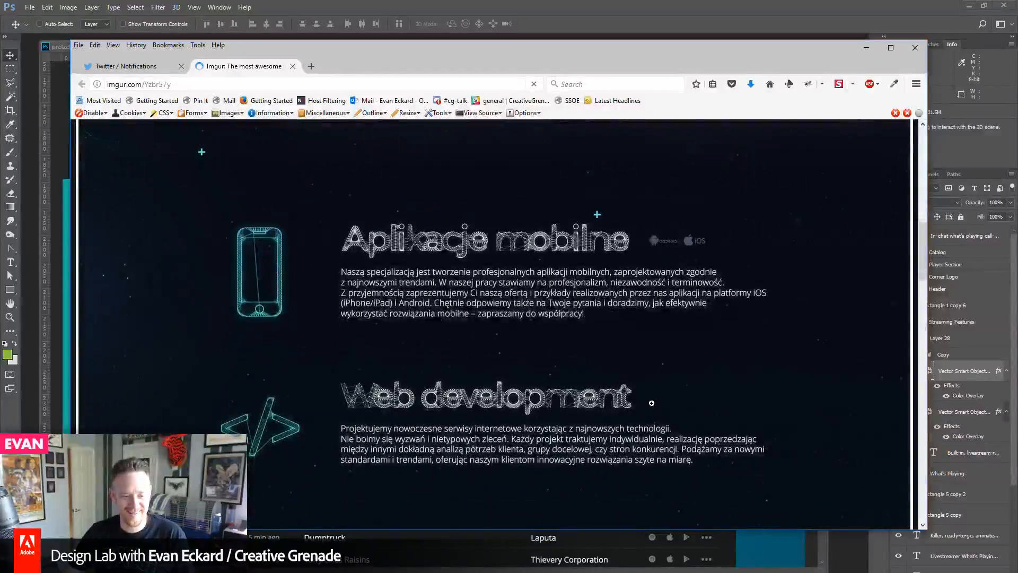
{"action": "scroll", "coordinate": [653, 404], "scroll_direction": "down", "scroll_amount": 2}
{"action": "scroll", "coordinate": [654, 405], "scroll_direction": "down", "scroll_amount": 2}
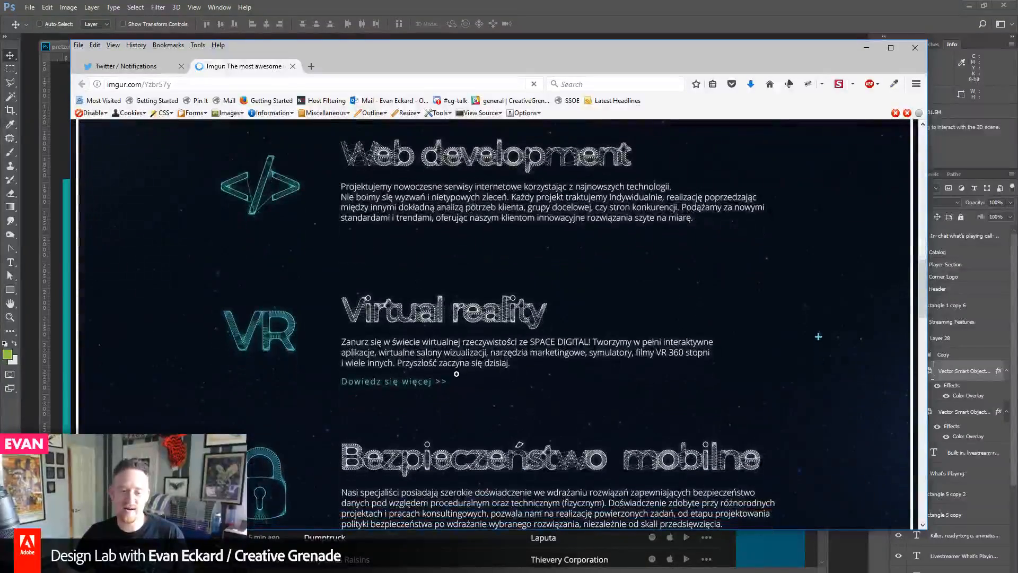
{"action": "scroll", "coordinate": [466, 365], "scroll_direction": "down", "scroll_amount": 1}
{"action": "scroll", "coordinate": [465, 365], "scroll_direction": "down", "scroll_amount": 3}
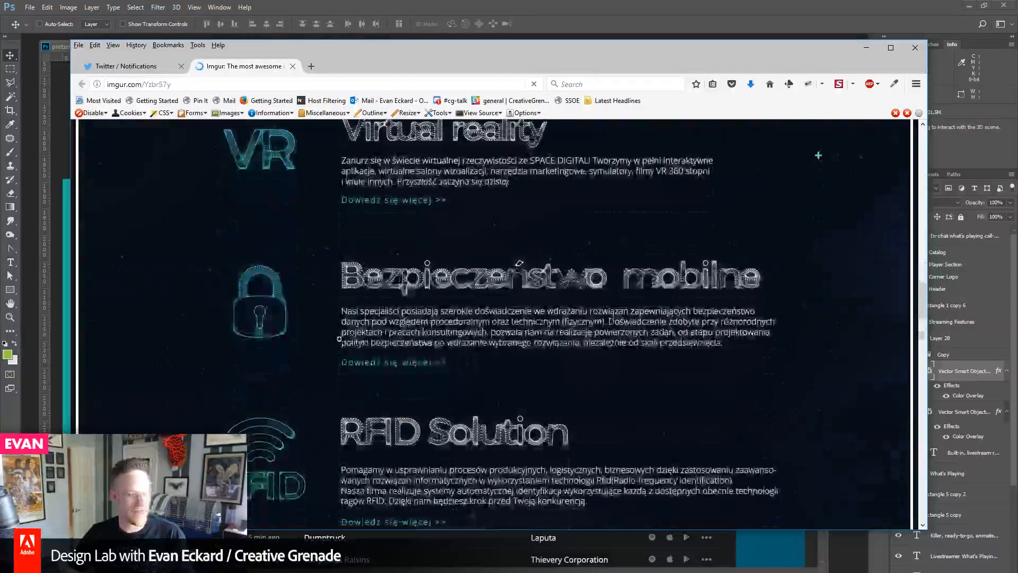
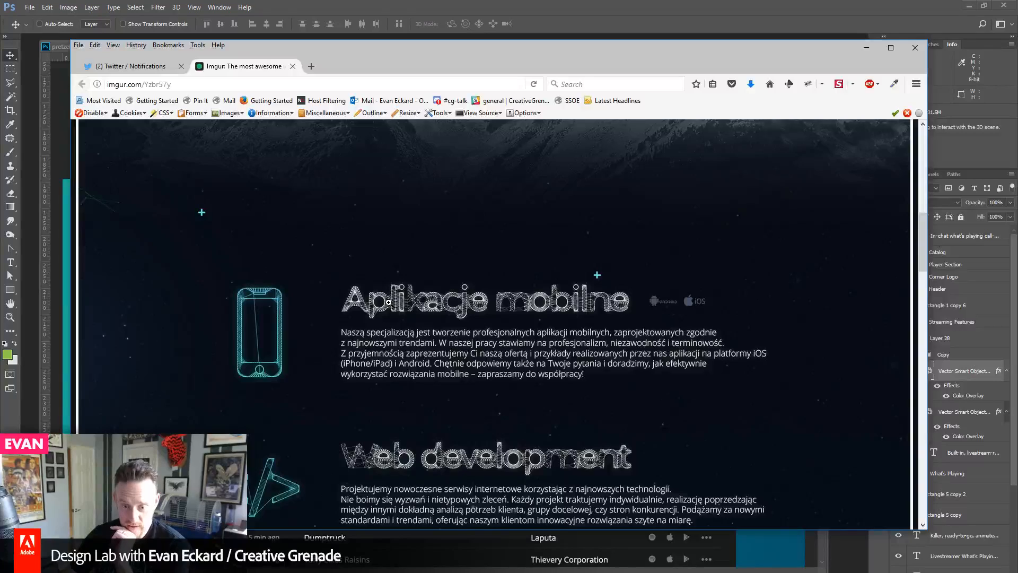
{"action": "scroll", "coordinate": [389, 303], "scroll_direction": "down", "scroll_amount": 3}
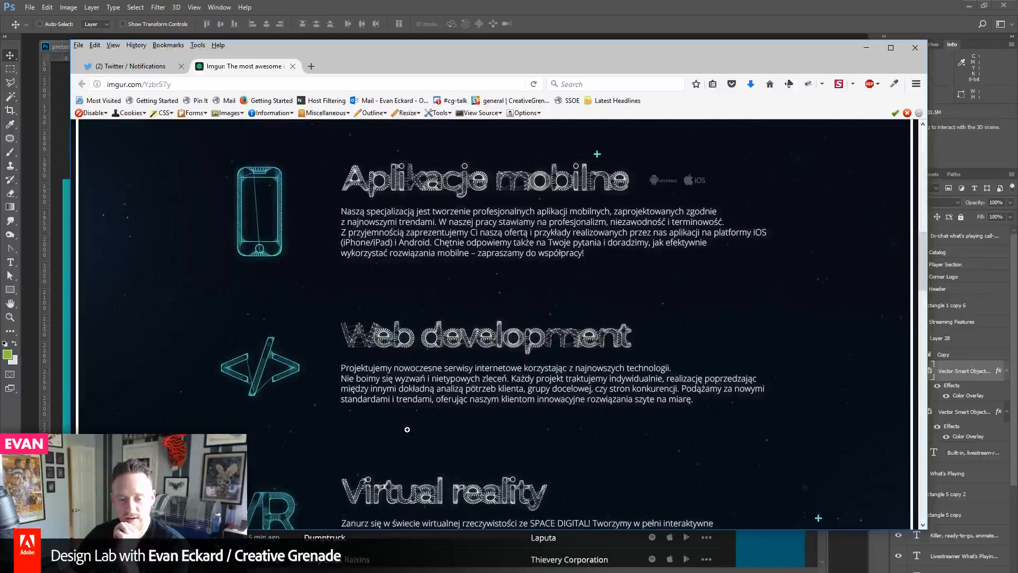
{"action": "scroll", "coordinate": [407, 429], "scroll_direction": "down", "scroll_amount": 8}
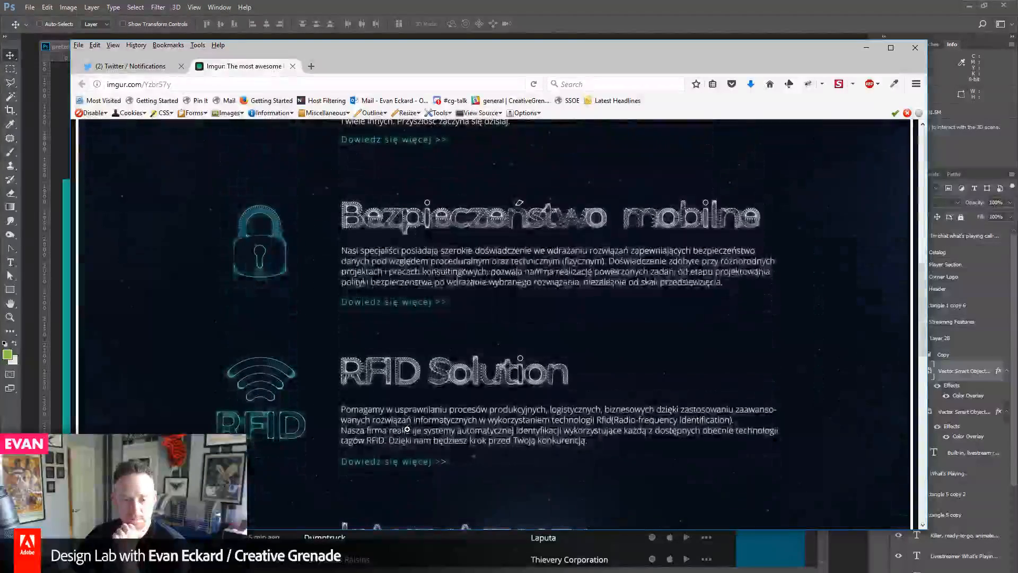
{"action": "scroll", "coordinate": [407, 429], "scroll_direction": "up", "scroll_amount": 18}
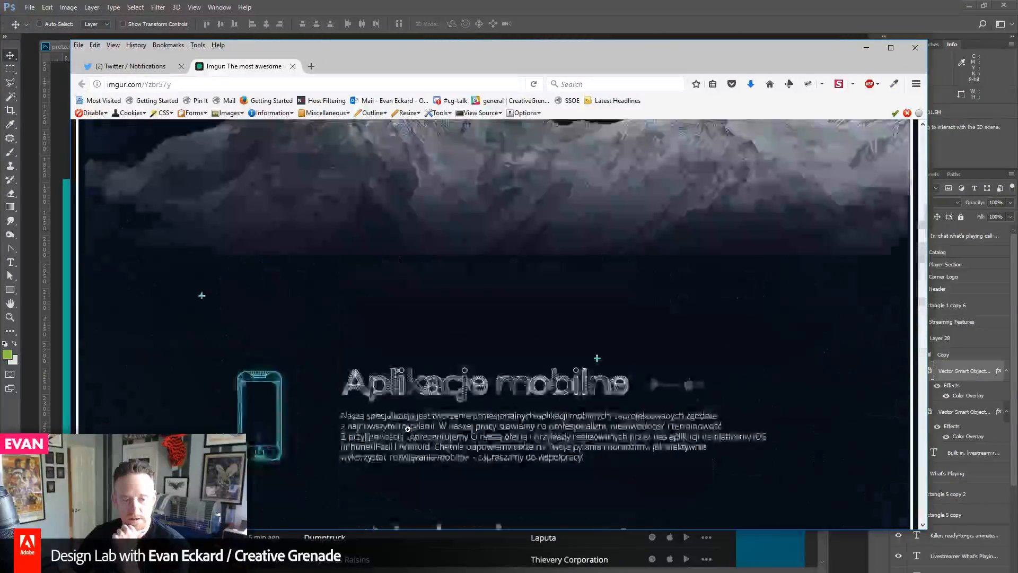
{"action": "scroll", "coordinate": [407, 427], "scroll_direction": "down", "scroll_amount": 5}
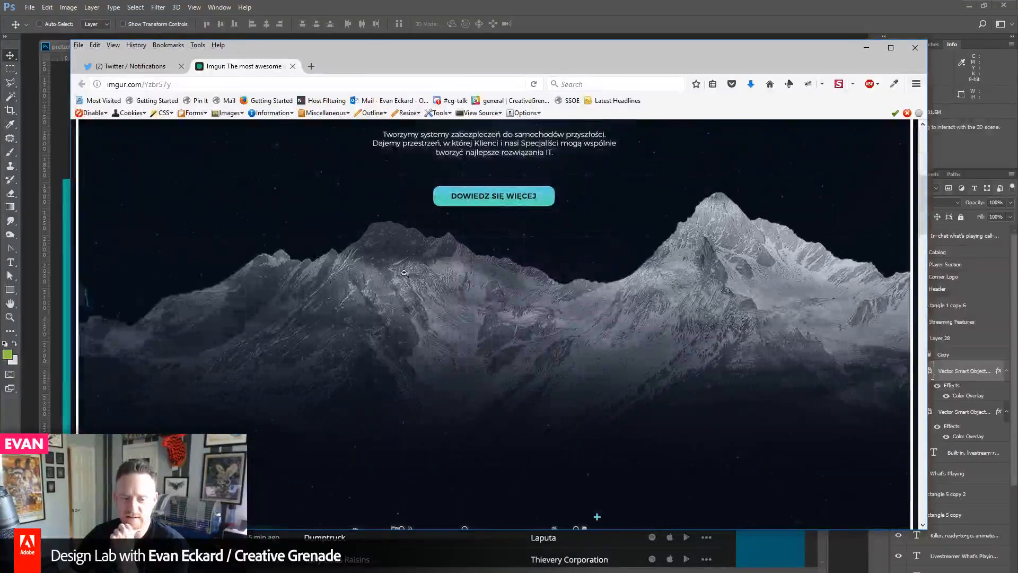
{"action": "scroll", "coordinate": [481, 416], "scroll_direction": "up", "scroll_amount": 2}
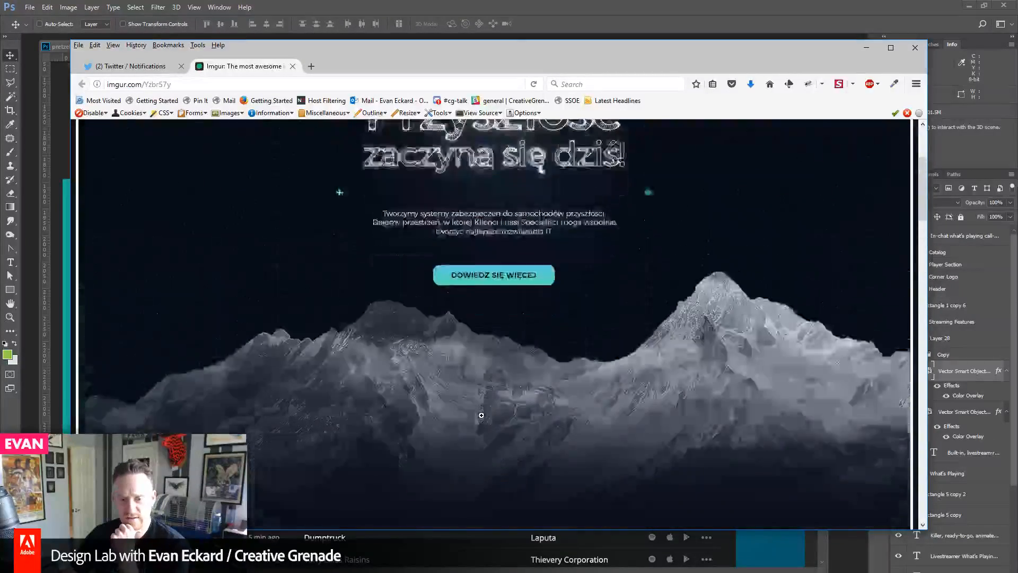
{"action": "scroll", "coordinate": [482, 416], "scroll_direction": "up", "scroll_amount": 2}
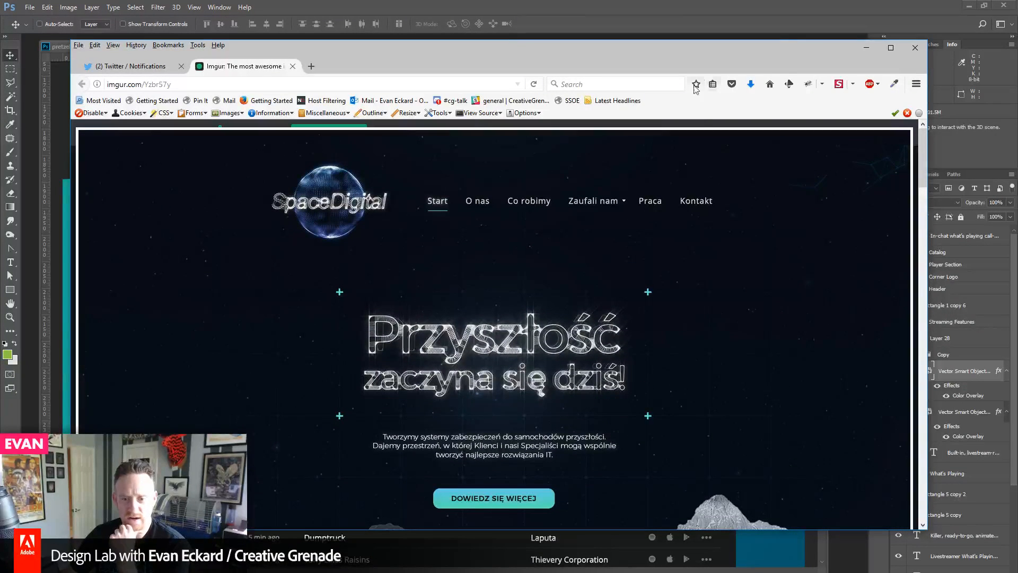
- Switch back to Photoshop and look over the homepage layout, from the streaming features and catalog sections up to the header
{"action": "key", "text": "alt+Tab"}
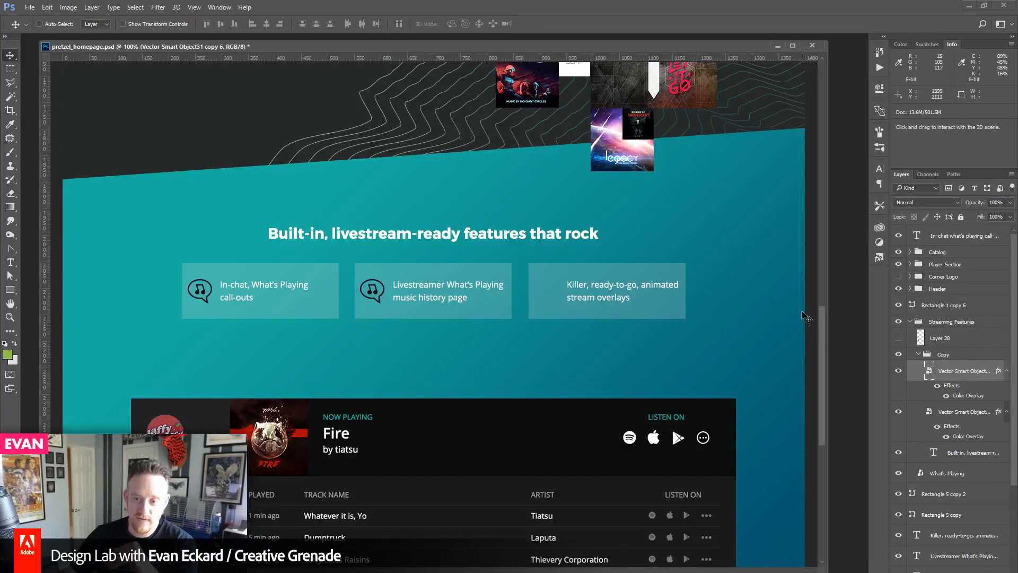
{"action": "left_click_drag", "start_coordinate": [822, 335], "coordinate": [824, 365]}
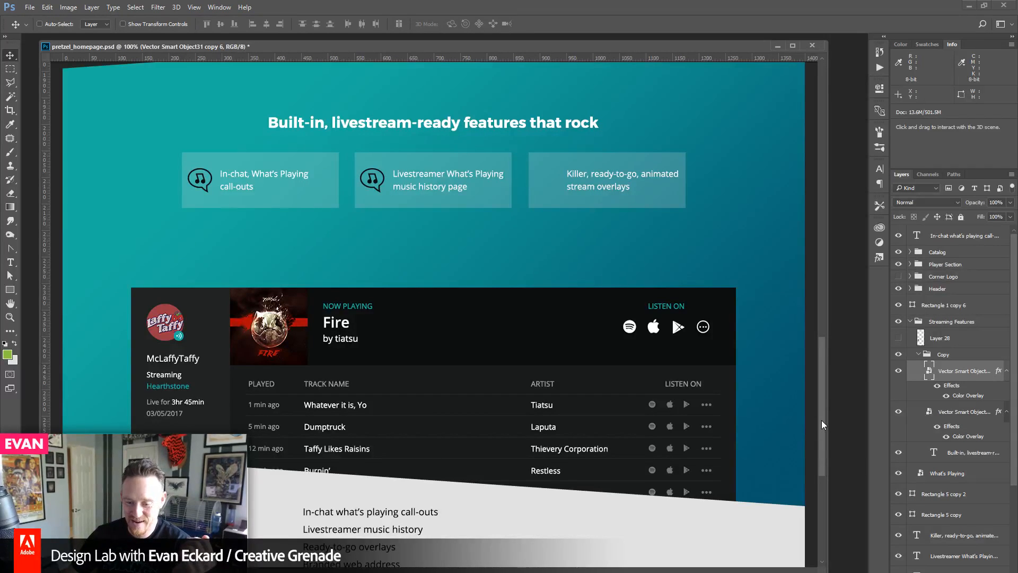
{"action": "left_click_drag", "start_coordinate": [823, 420], "coordinate": [846, 306]}
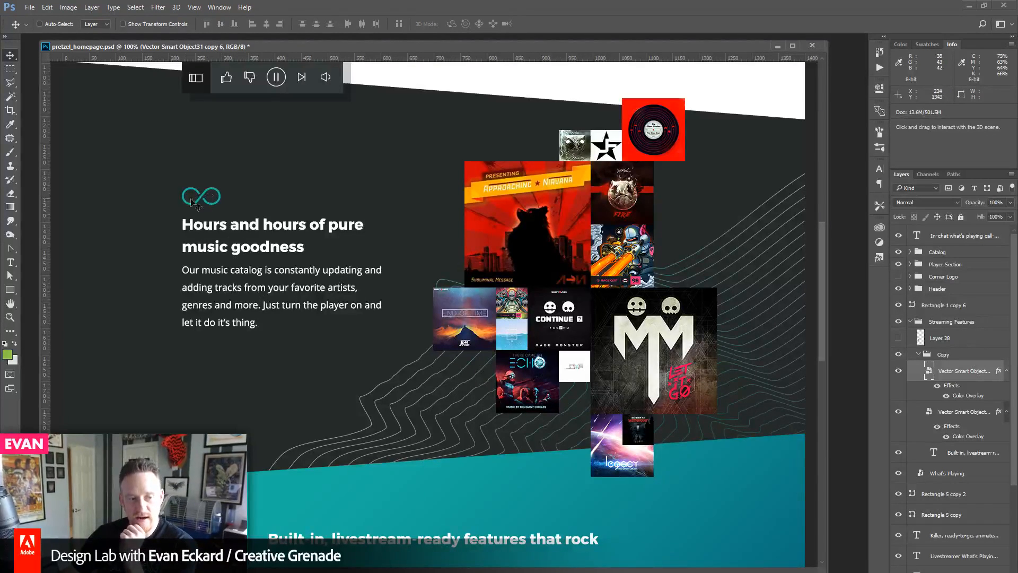
{"action": "left_click_drag", "start_coordinate": [823, 287], "coordinate": [826, 113]}
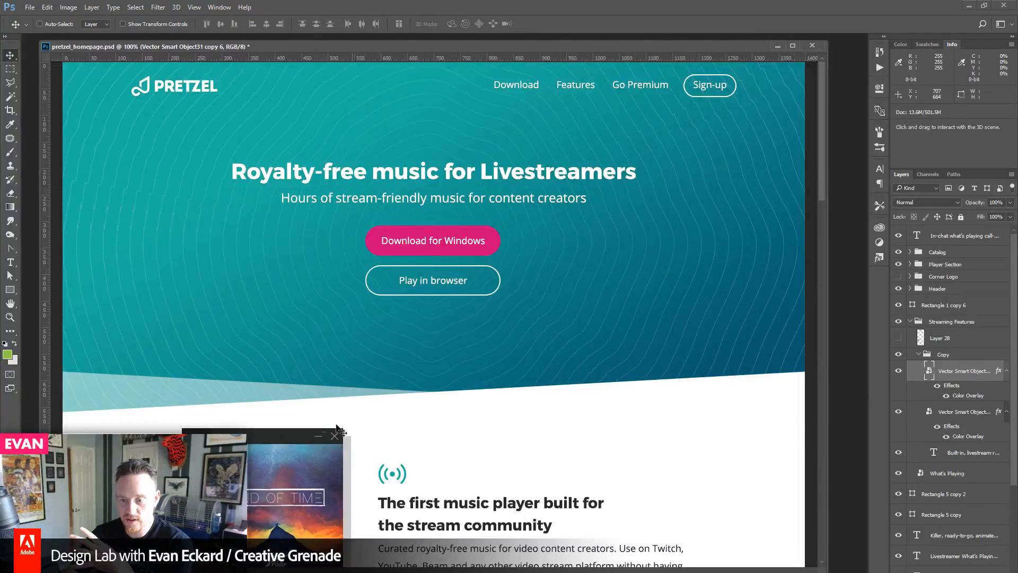
- Switch to Illustrator and close the three open Vector Smart Object icon documents
{"action": "left_click", "coordinate": [321, 431]}
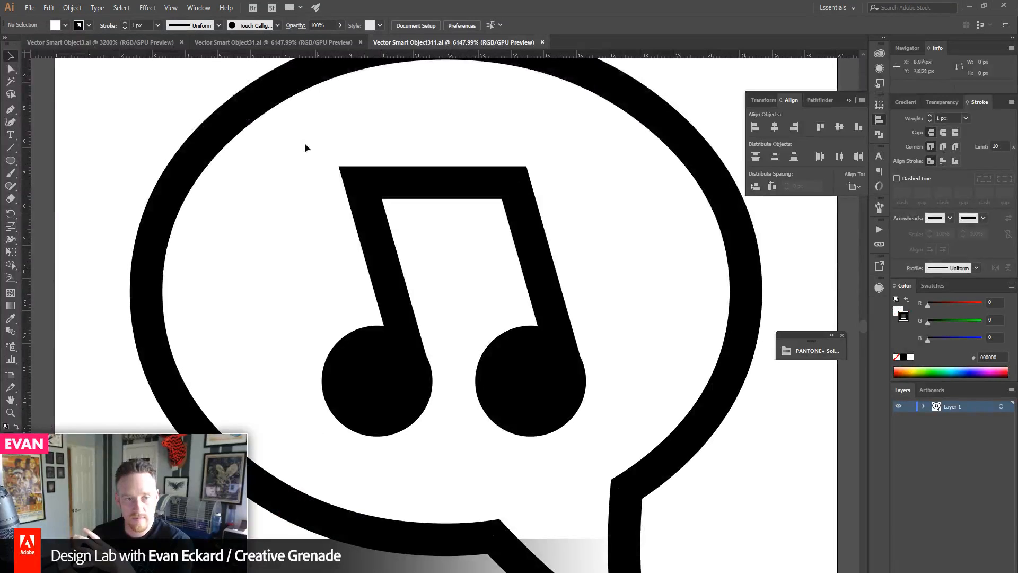
{"action": "left_click", "coordinate": [303, 41]}
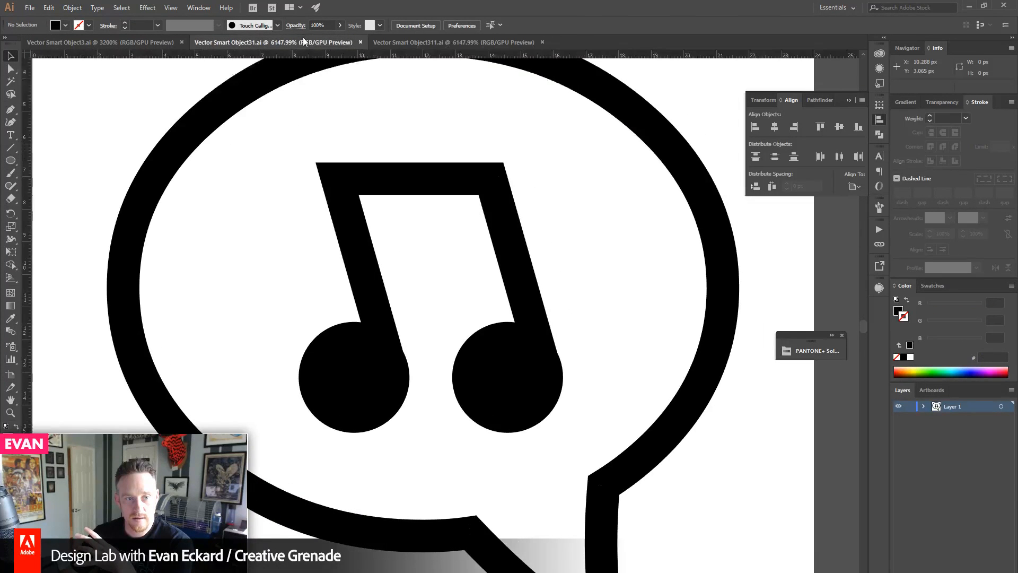
{"action": "left_click", "coordinate": [428, 41]}
{"action": "left_click", "coordinate": [551, 43]}
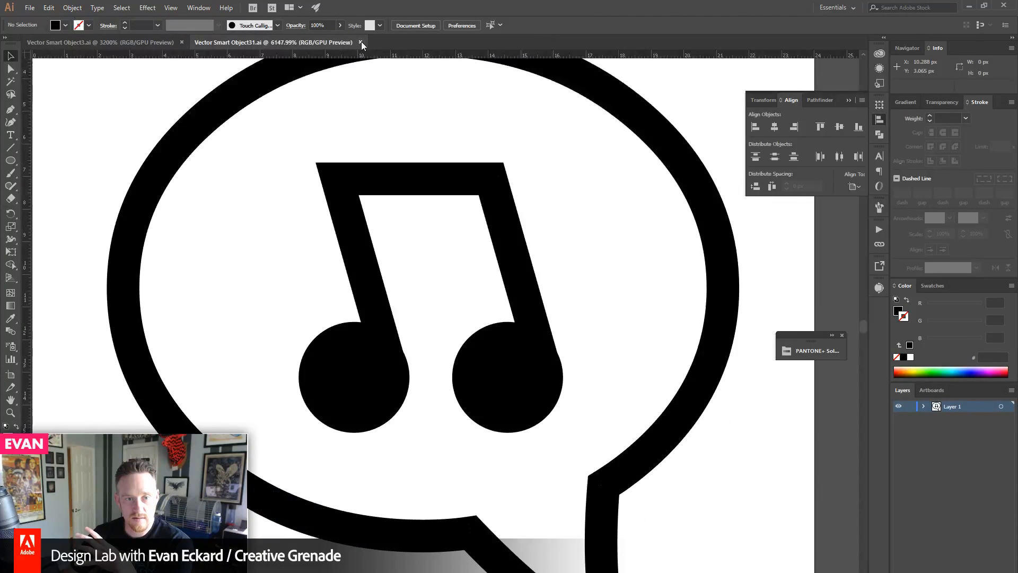
{"action": "left_click", "coordinate": [361, 42]}
{"action": "left_click", "coordinate": [182, 43]}
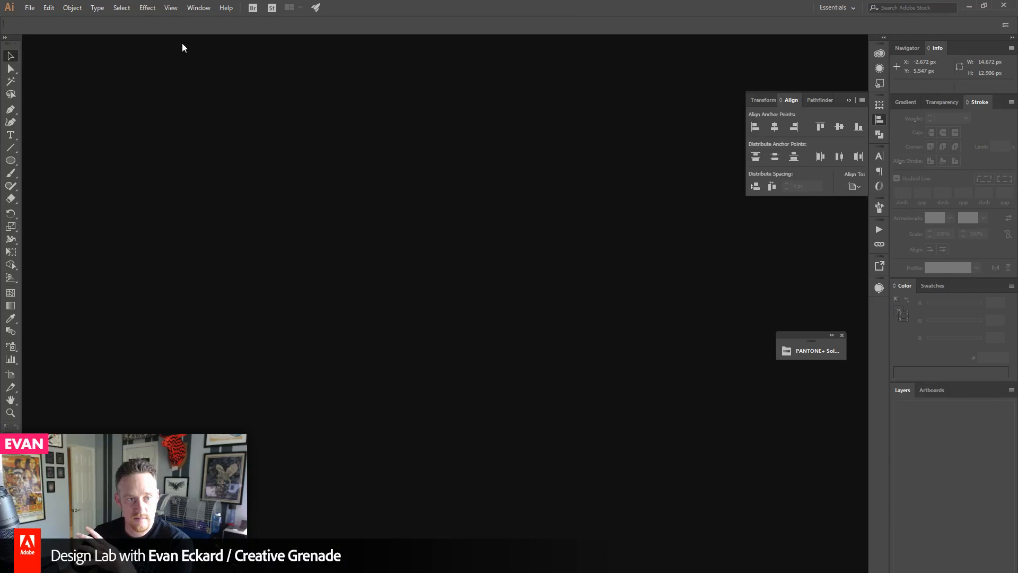
- Return to Photoshop, enable Auto-Select, and open the header's Pretzel logo smart object for editing in Illustrator
{"action": "key", "text": "alt+Tab"}
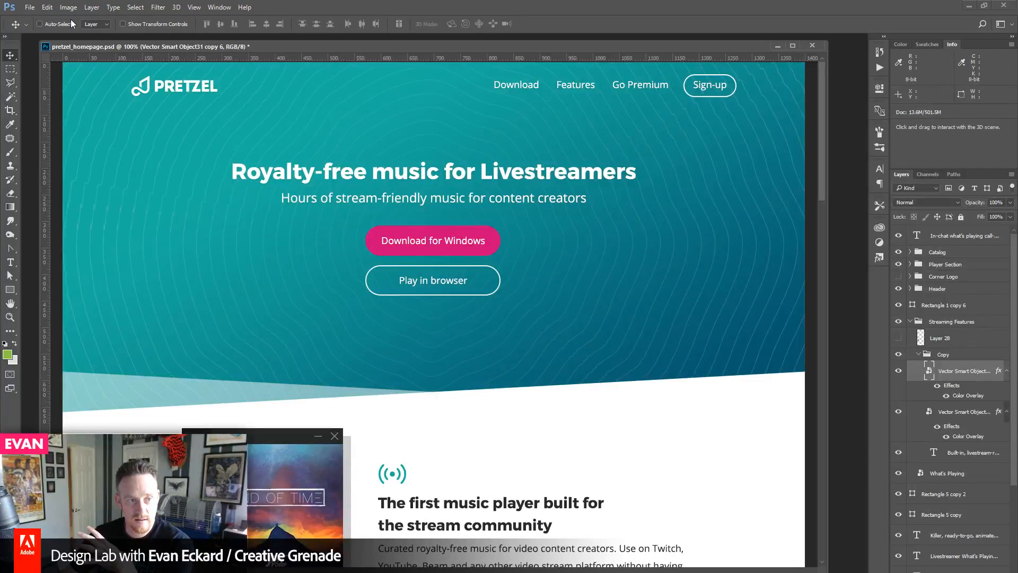
{"action": "left_click", "coordinate": [40, 23]}
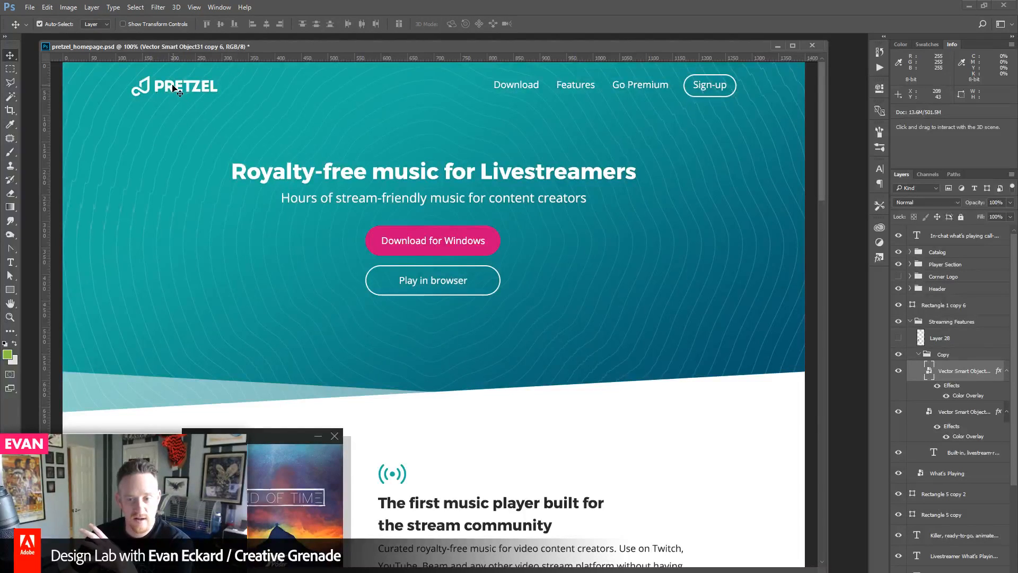
{"action": "left_click", "coordinate": [175, 88]}
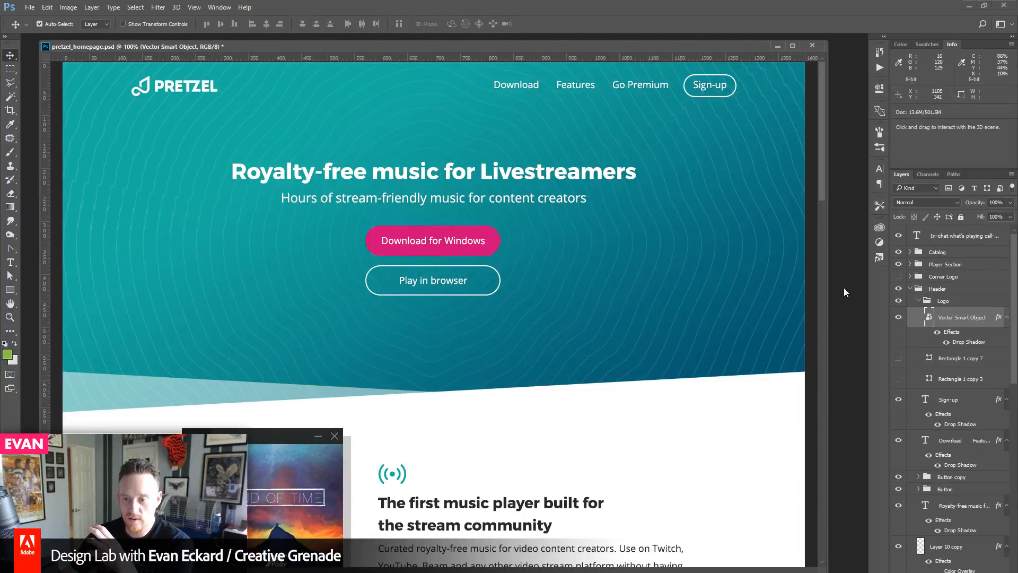
{"action": "double_click", "coordinate": [929, 317]}
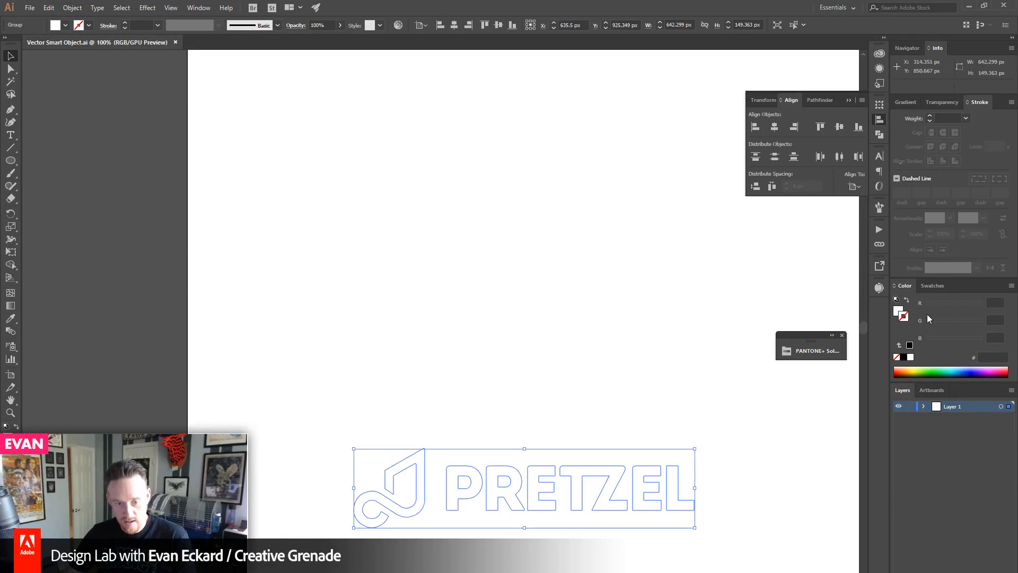
- Move the Pretzel logo group below the artboard onto the dark canvas and deselect it
{"action": "left_click_drag", "start_coordinate": [755, 423], "coordinate": [711, 251]}
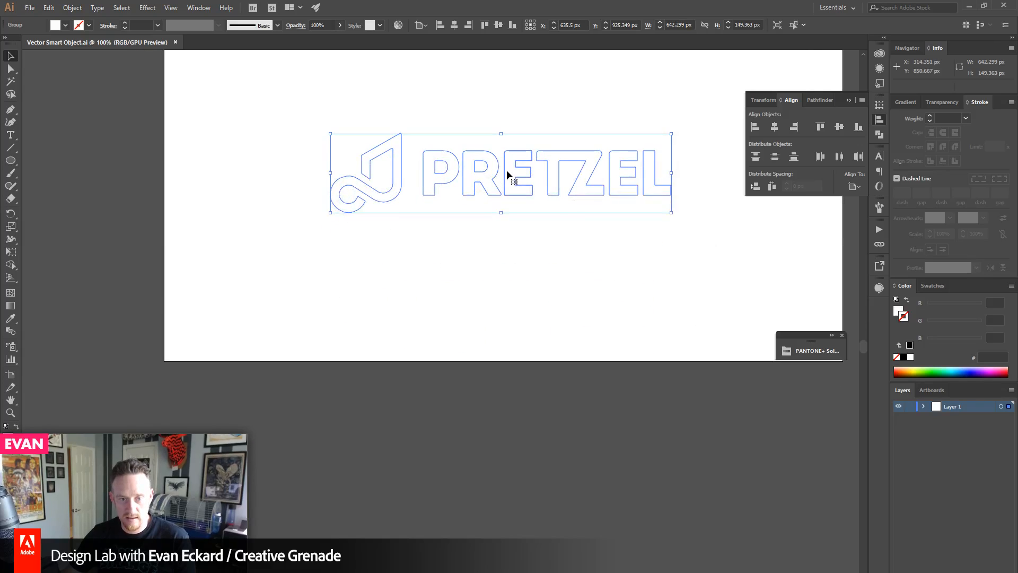
{"action": "left_click_drag", "start_coordinate": [514, 175], "coordinate": [555, 487]}
{"action": "left_click_drag", "start_coordinate": [713, 520], "coordinate": [689, 443]}
{"action": "left_click", "coordinate": [587, 534]}
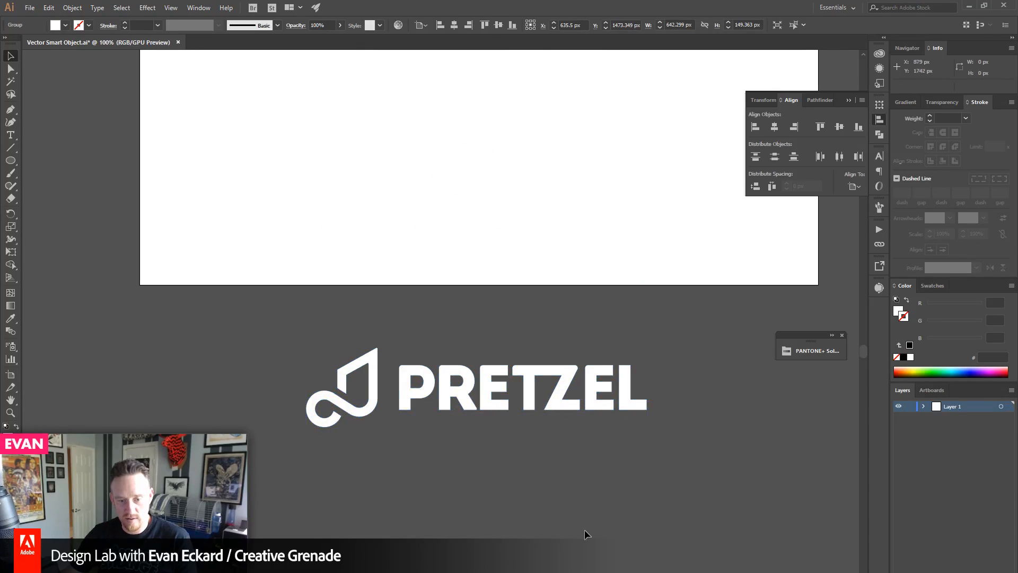
- Raise the upper anchor points of the logo's note symbol about 70 px with the Direct Selection tool to lengthen its stem
{"action": "left_click", "coordinate": [11, 68]}
{"action": "left_click_drag", "start_coordinate": [275, 319], "coordinate": [392, 382]}
{"action": "key", "text": "shift+Up"}
{"action": "key", "text": "shift+Up"}
{"action": "key", "text": "shift+Up"}
{"action": "key", "text": "shift+Up"}
{"action": "key", "text": "shift+Up"}
{"action": "key", "text": "shift+Up"}
{"action": "key", "text": "shift+Up"}
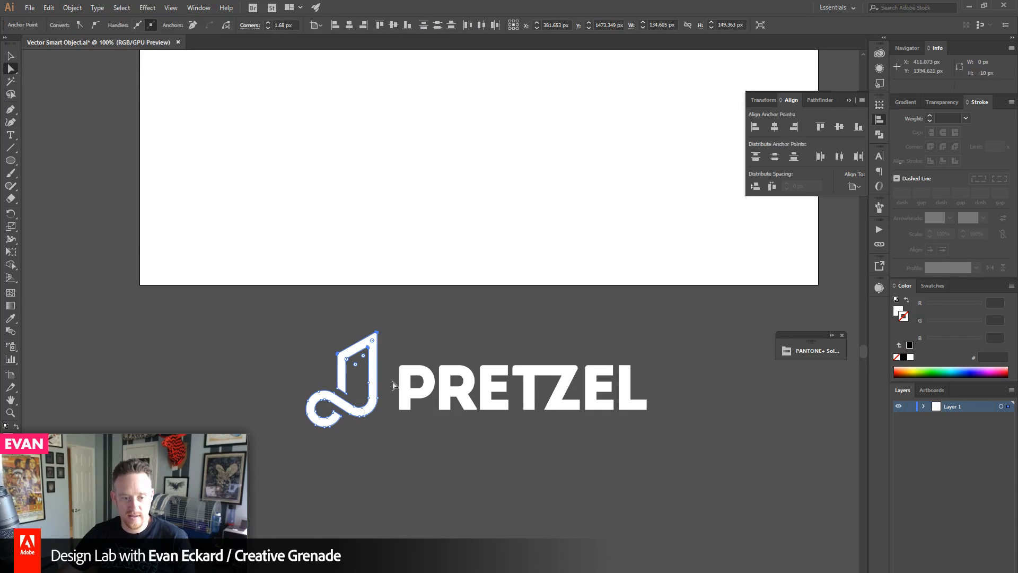
- Deselect and save the edited logo, and switch to pretzel_homepage.psd in Photoshop to check it in the header
{"action": "left_click", "coordinate": [519, 549]}
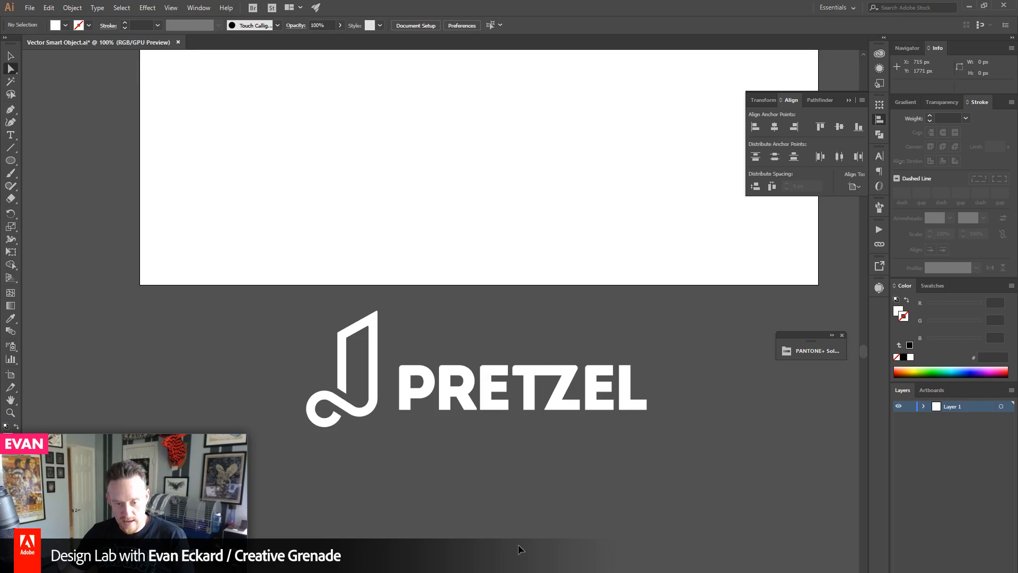
{"action": "mouse_move", "coordinate": [559, 572]}
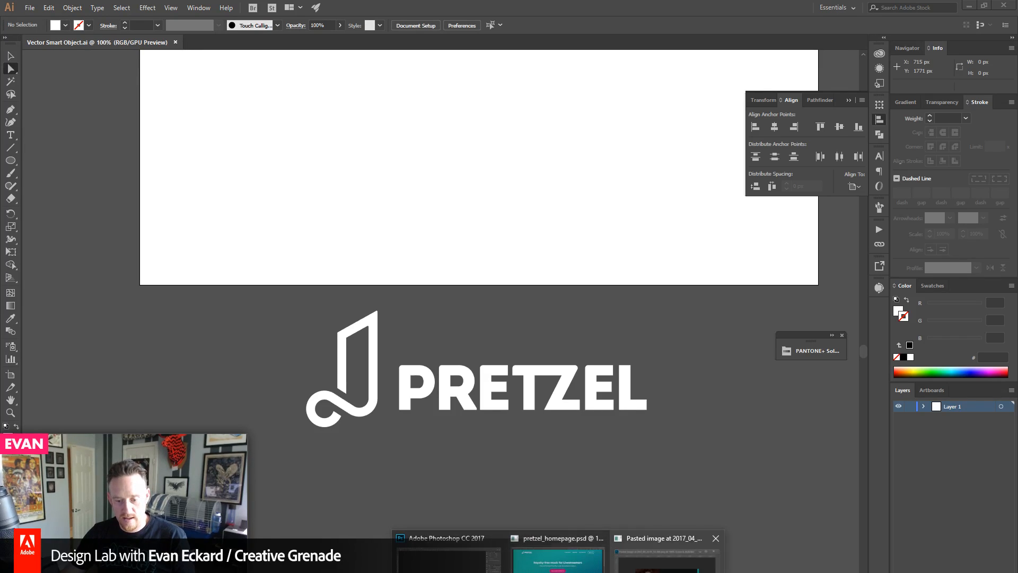
{"action": "left_click", "coordinate": [558, 551]}
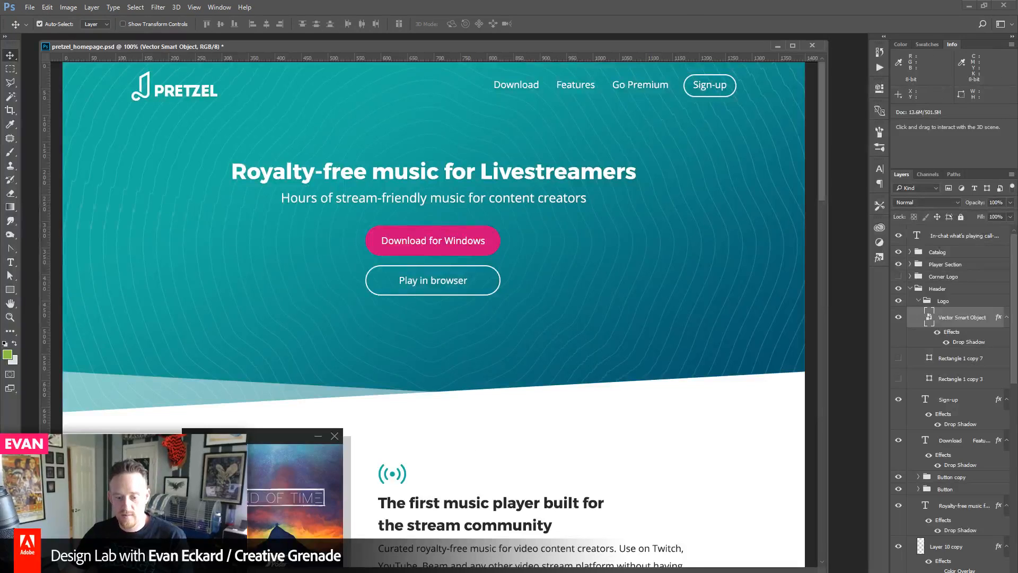
- Switch to Illustrator, undo the logo edits, and close Vector Smart Object.ai with its original artwork saved, returning to pretzel_homepage.psd in Photoshop
{"action": "left_click", "coordinate": [428, 570]}
{"action": "key", "text": "ctrl+z"}
{"action": "key", "text": "ctrl+z"}
{"action": "key", "text": "ctrl+z"}
{"action": "key", "text": "ctrl+z"}
{"action": "key", "text": "ctrl+z"}
{"action": "key", "text": "ctrl+z"}
{"action": "key", "text": "ctrl+z"}
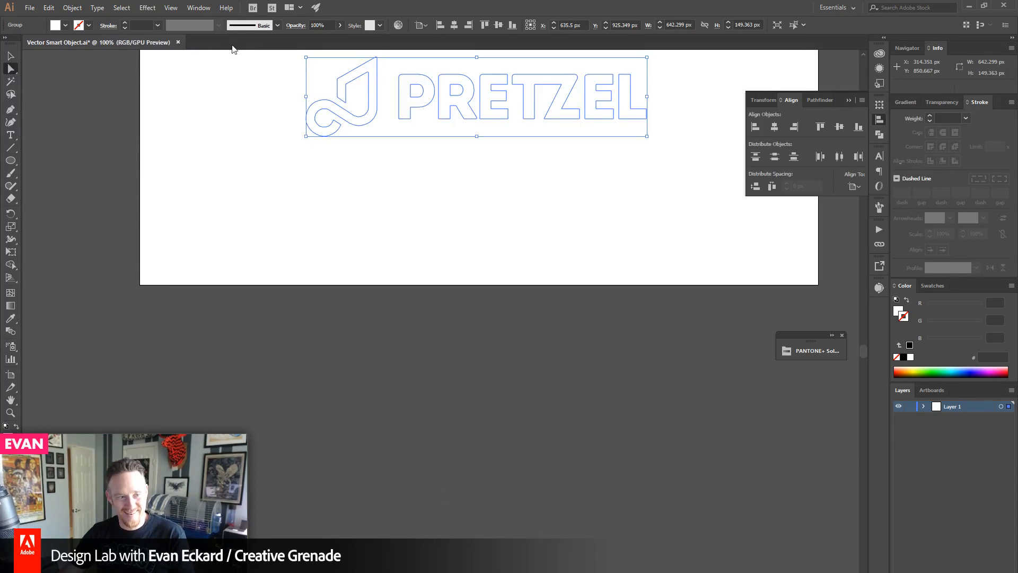
{"action": "left_click", "coordinate": [179, 42]}
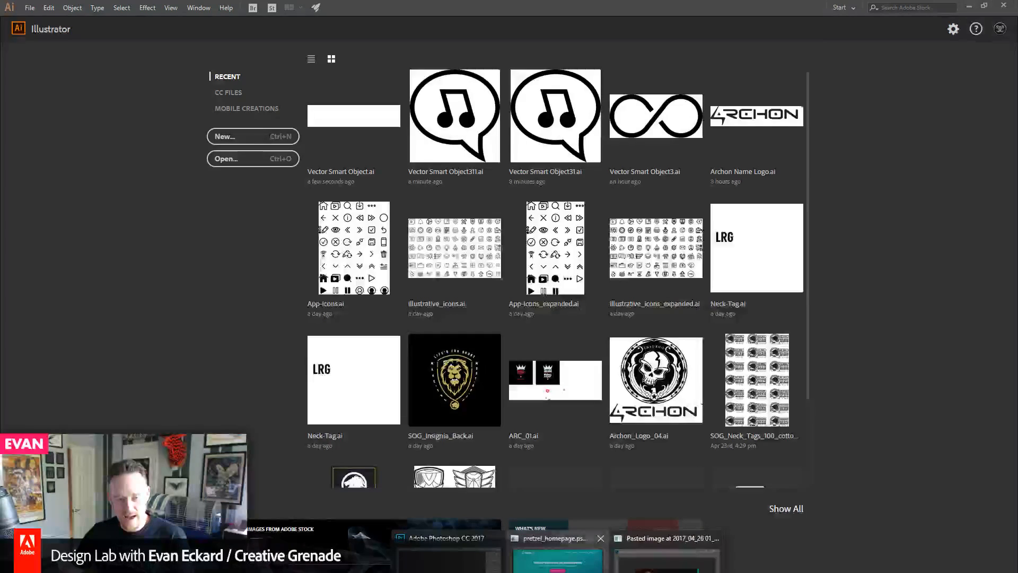
{"action": "left_click", "coordinate": [561, 555]}
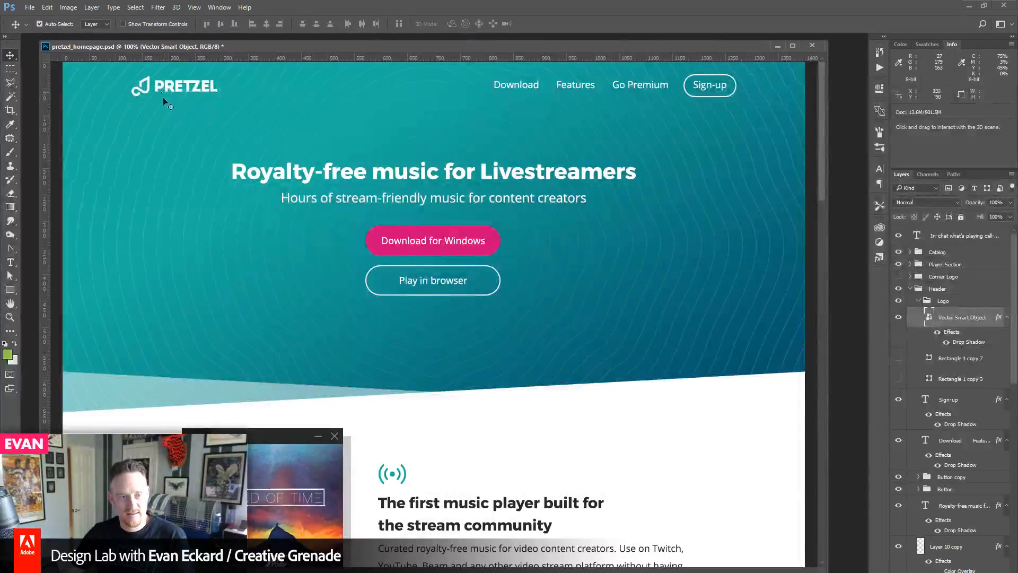
- Select the purple Legacy album cover at the bottom of the catalog collage and nudge it 60 px to the left
{"action": "left_click_drag", "start_coordinate": [635, 455], "coordinate": [616, 153]}
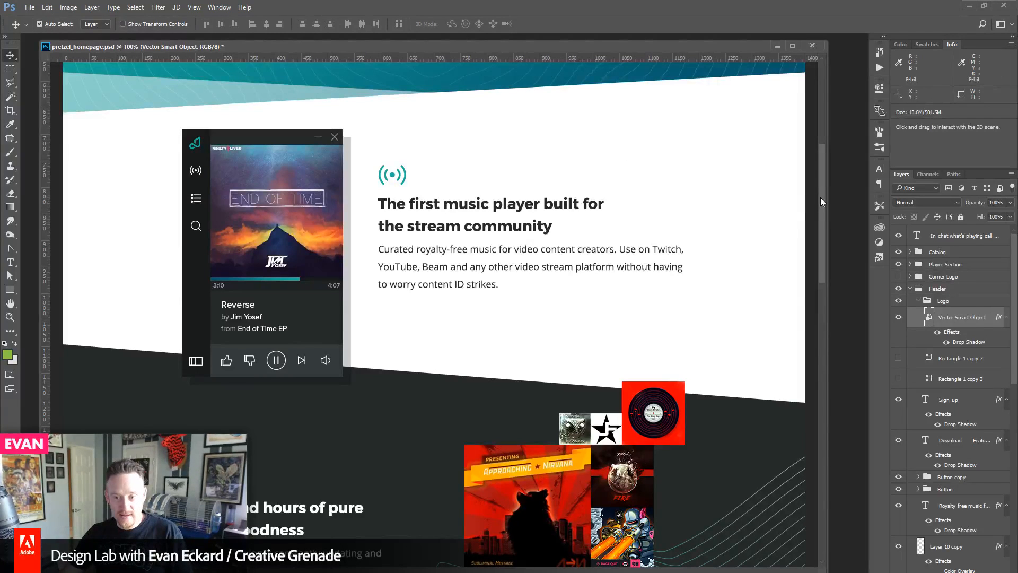
{"action": "left_click_drag", "start_coordinate": [823, 199], "coordinate": [841, 283]}
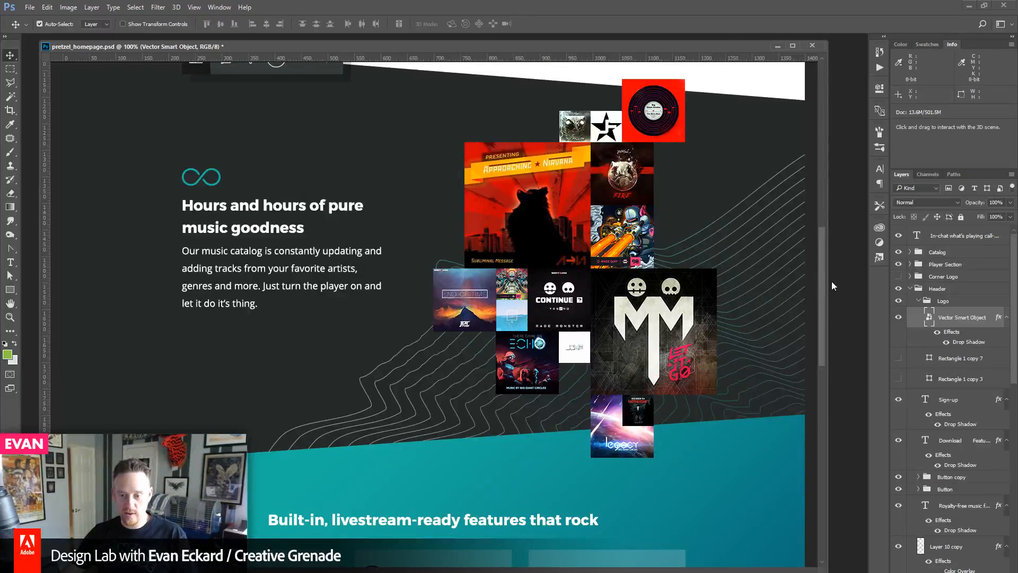
{"action": "left_click_drag", "start_coordinate": [826, 278], "coordinate": [825, 300]}
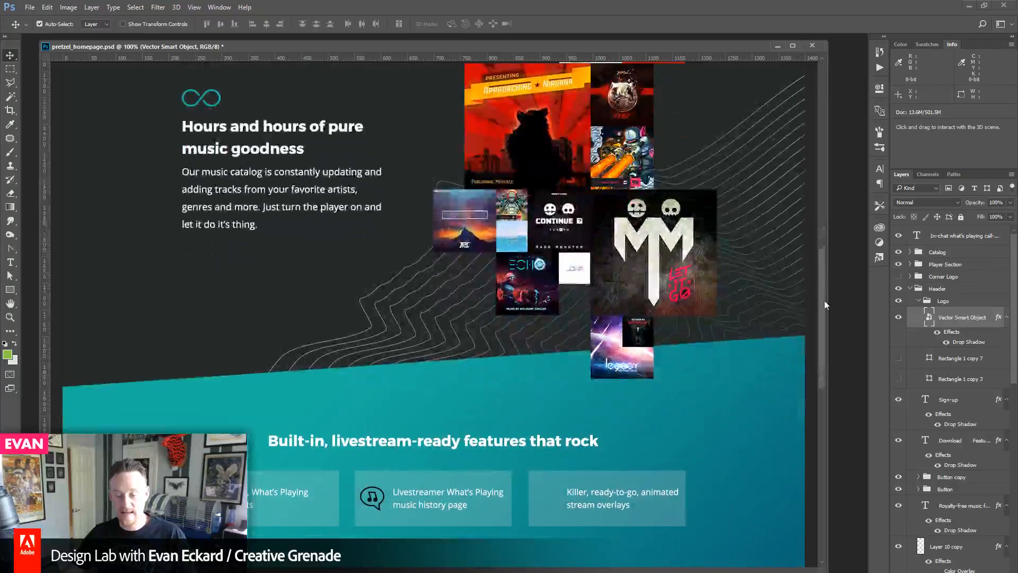
{"action": "left_click", "coordinate": [597, 367]}
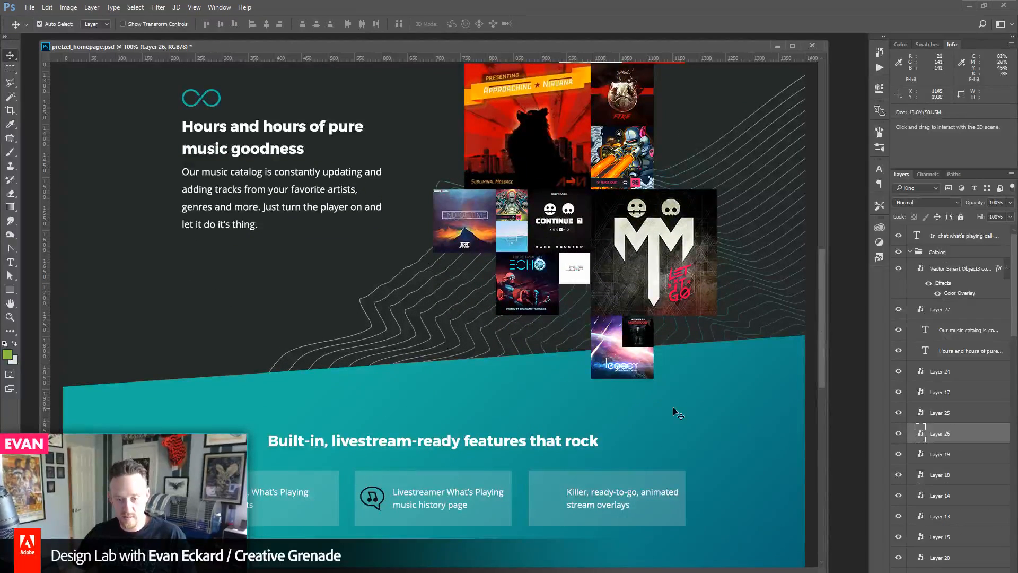
{"action": "key", "text": "shift+Left"}
{"action": "key", "text": "shift+Left"}
{"action": "key", "text": "shift+Left"}
{"action": "key", "text": "shift+Left"}
{"action": "key", "text": "shift+Left"}
{"action": "key", "text": "shift+Left"}
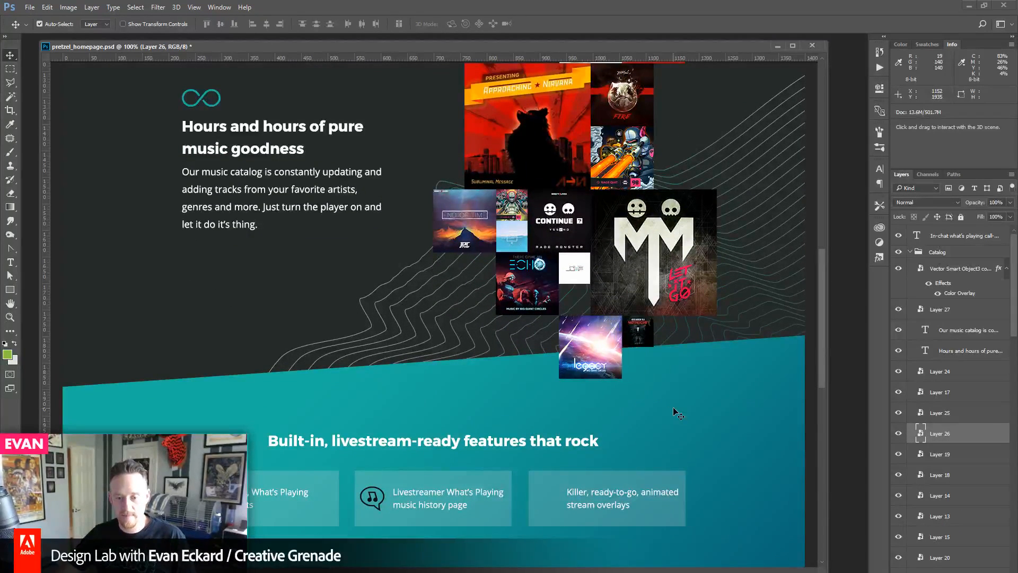
- Save the homepage document
{"action": "scroll", "coordinate": [674, 405], "scroll_direction": "down", "scroll_amount": 3}
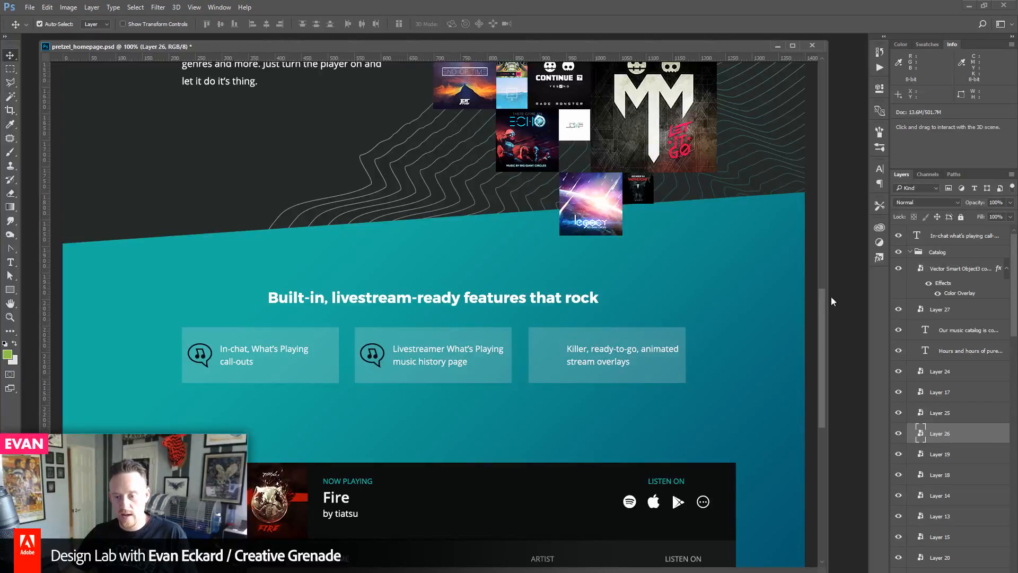
{"action": "mouse_move", "coordinate": [822, 307]}
{"action": "left_mouse_down"}
{"action": "mouse_move", "coordinate": [825, 323]}
{"action": "mouse_move", "coordinate": [826, 288]}
{"action": "left_mouse_up"}
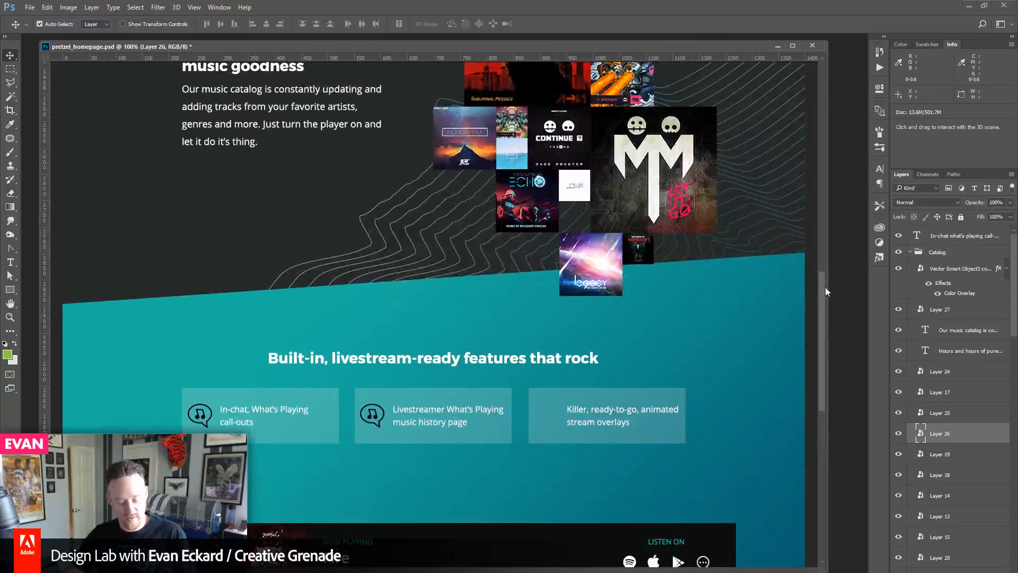
{"action": "key", "text": "ctrl+s"}
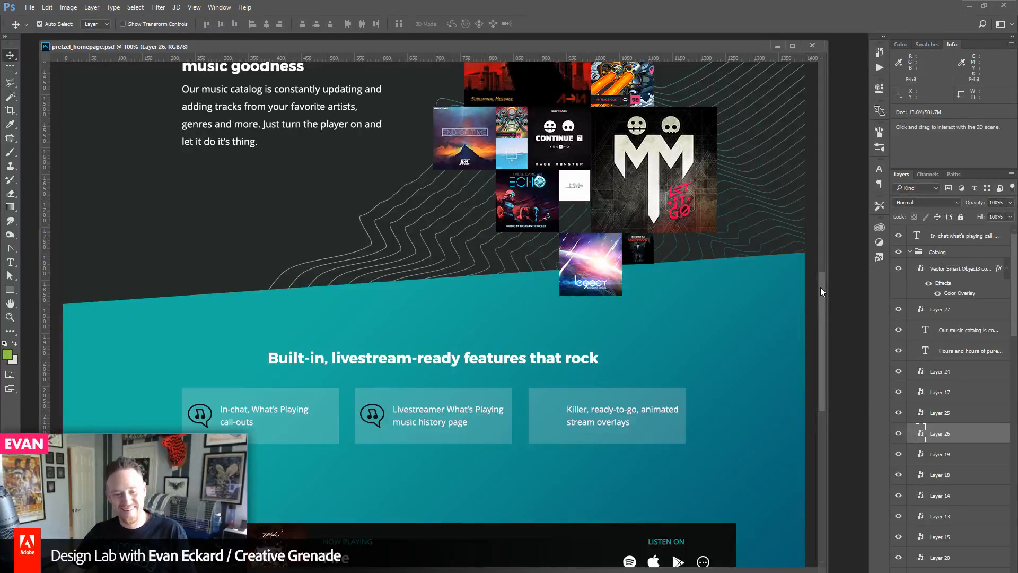
- Select the speech-bubble note icon in the "Livestreamer What's Playing music history page" feature box
{"action": "left_click_drag", "start_coordinate": [821, 288], "coordinate": [823, 325]}
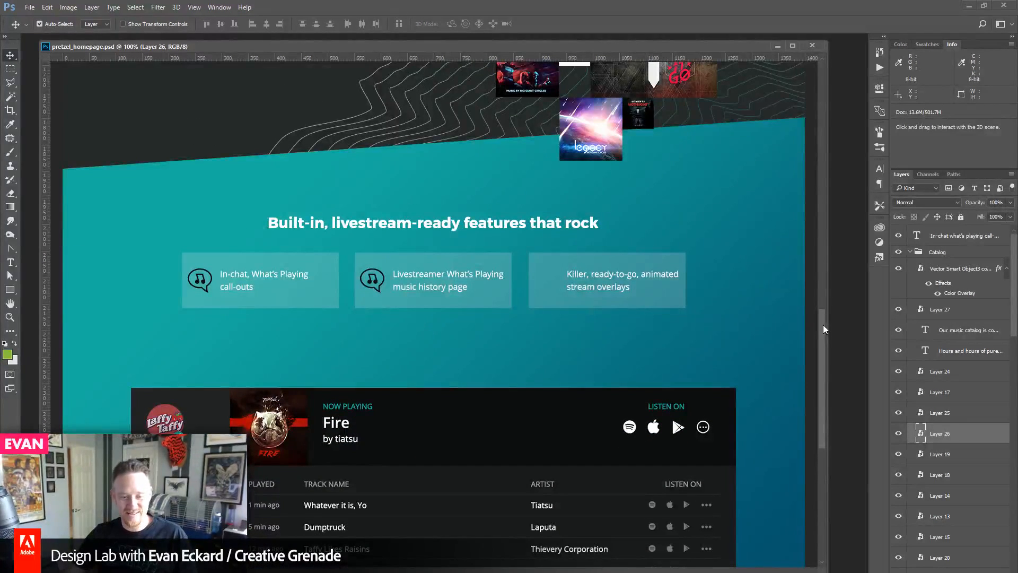
{"action": "left_click", "coordinate": [377, 287]}
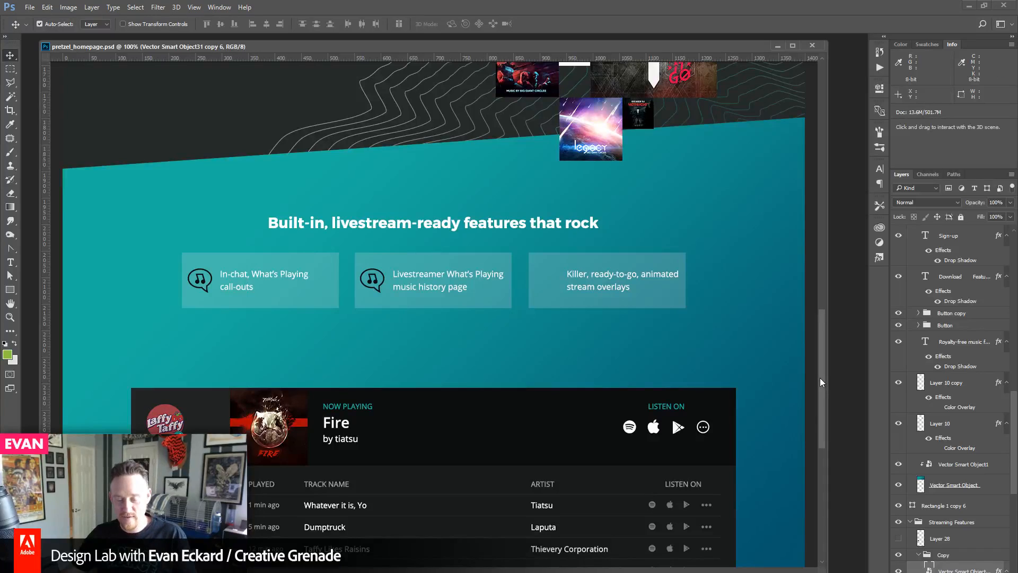
{"action": "left_click_drag", "start_coordinate": [820, 378], "coordinate": [820, 385]}
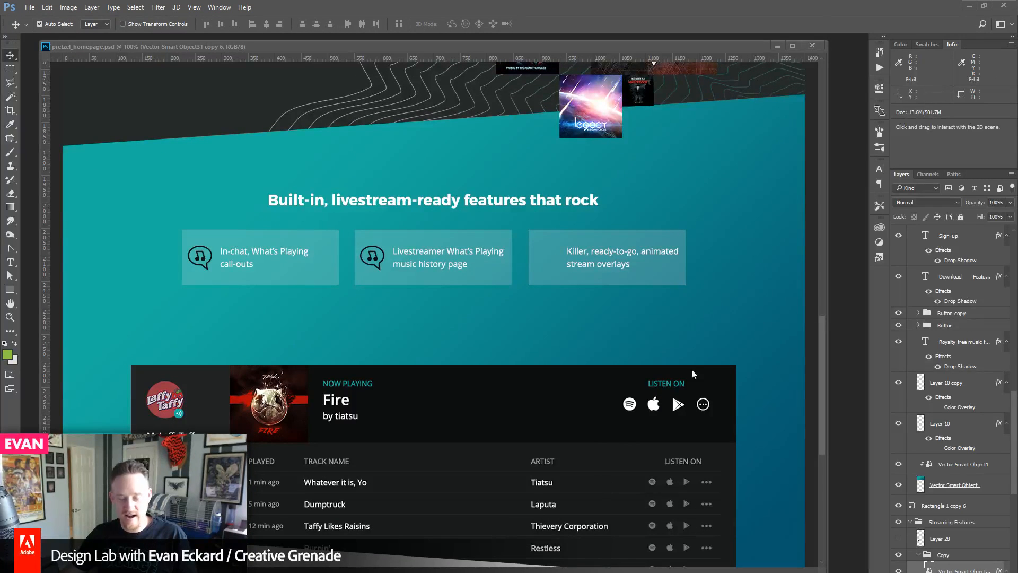
{"action": "left_click_drag", "start_coordinate": [1017, 85], "coordinate": [454, 107]}
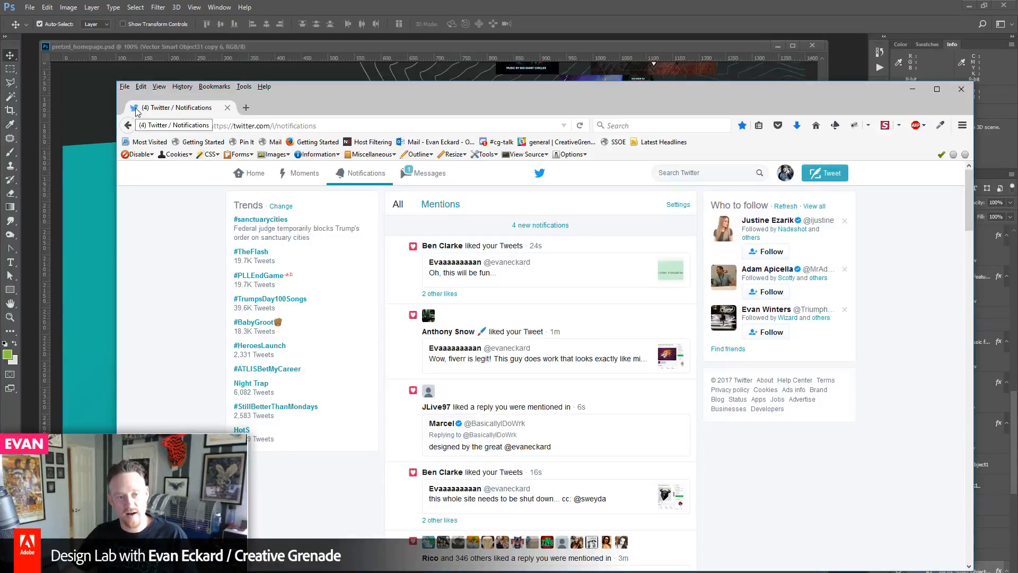
{"action": "left_click_drag", "start_coordinate": [313, 93], "coordinate": [1017, 92]}
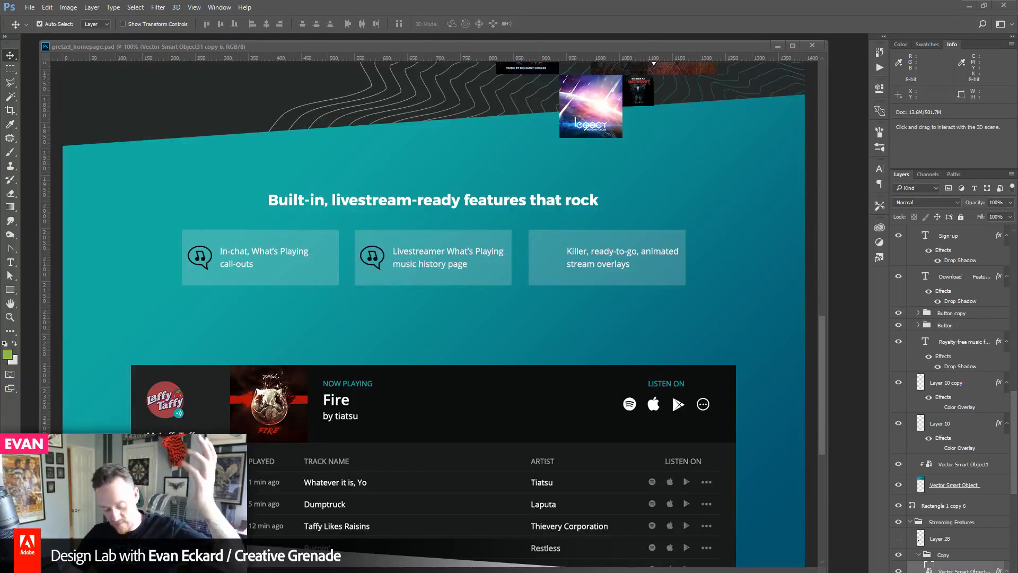
{"action": "left_click", "coordinate": [214, 46]}
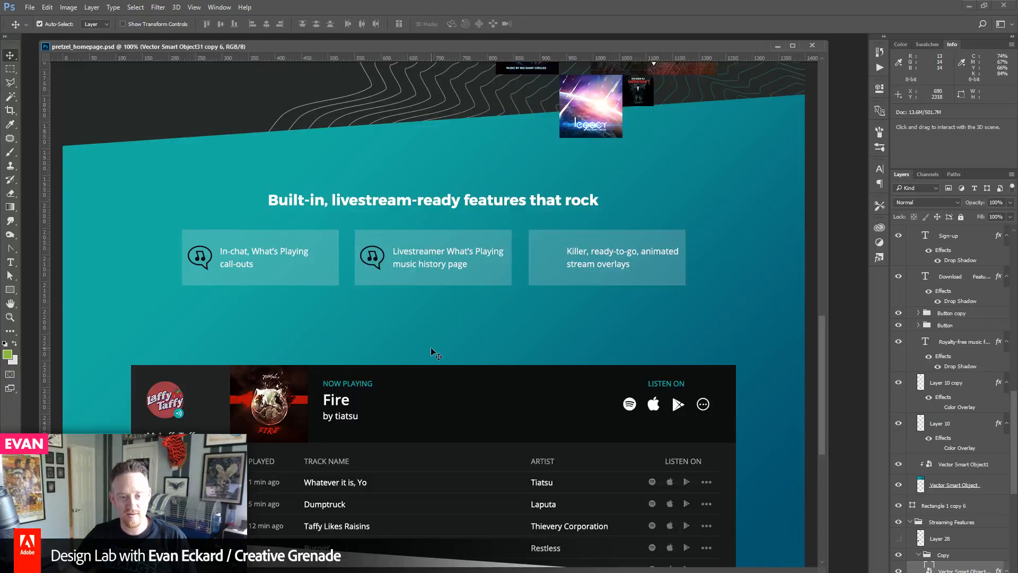
{"action": "scroll", "coordinate": [929, 554], "scroll_direction": "down", "scroll_amount": 3}
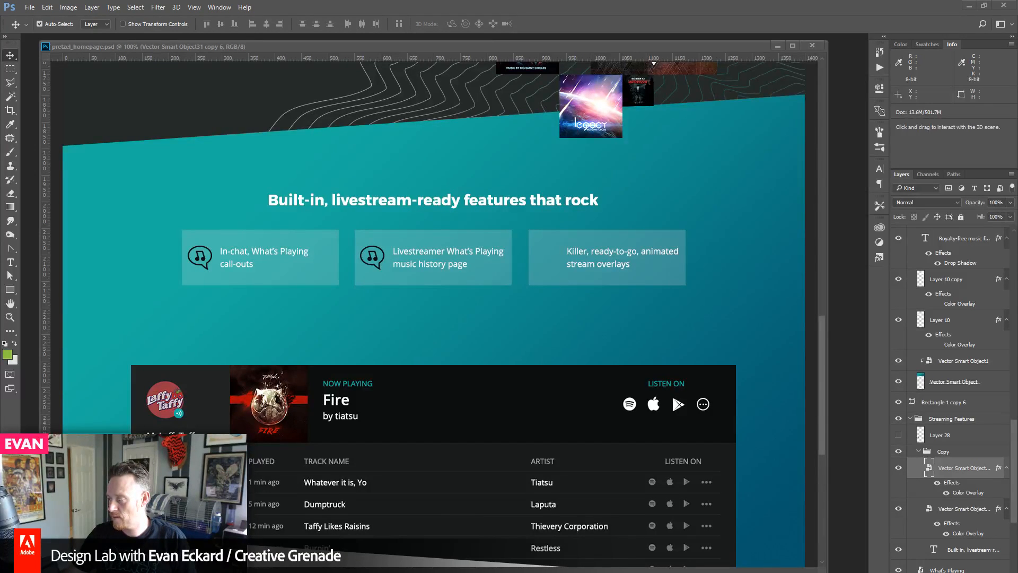
- Bring the browser window with the Noun Project site over Photoshop, narrow it slightly, and search the icons for "history"
{"action": "left_click_drag", "start_coordinate": [1017, 65], "coordinate": [368, 66]}
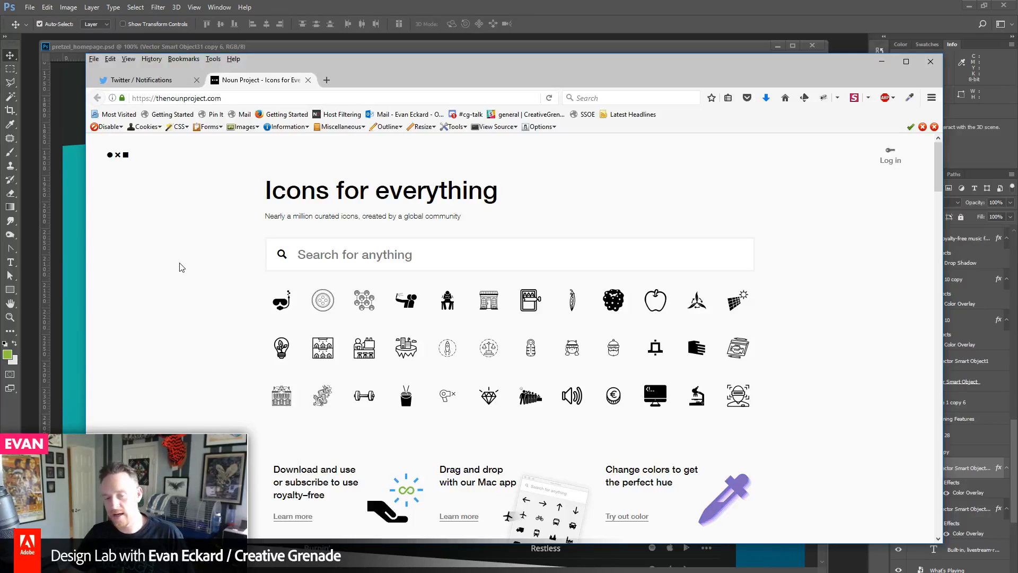
{"action": "left_click_drag", "start_coordinate": [87, 285], "coordinate": [141, 285]}
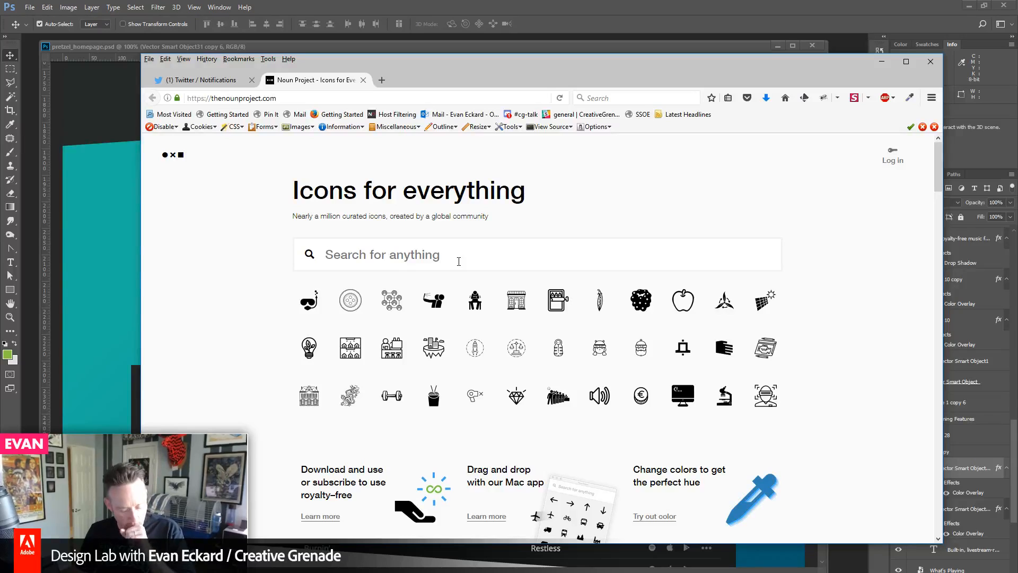
{"action": "type", "text": "history"}
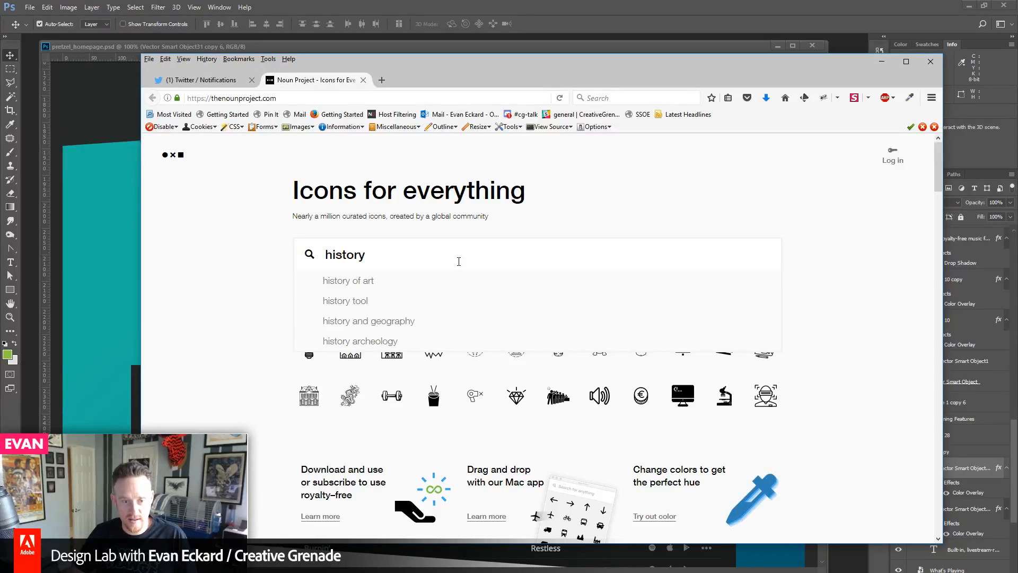
{"action": "key", "text": "Return"}
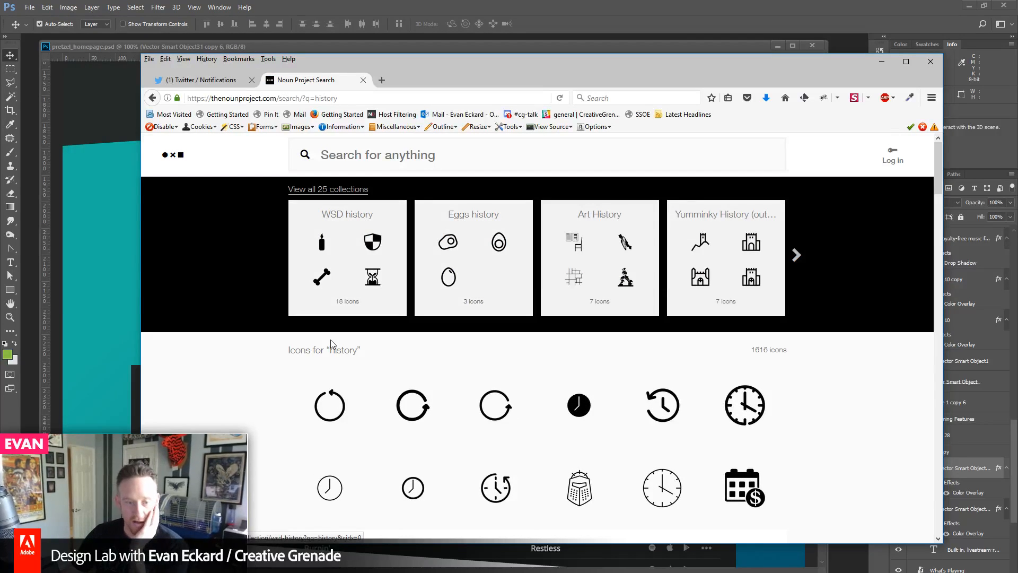
- Examine the "history" icon results for a symbol that suits the music history page feature box
{"action": "scroll", "coordinate": [241, 364], "scroll_direction": "down", "scroll_amount": 3}
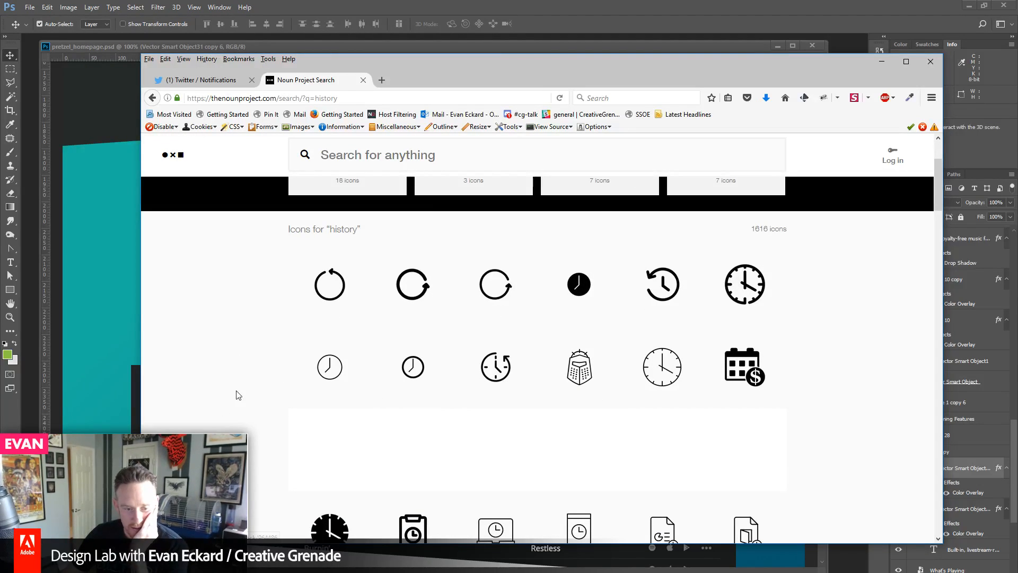
{"action": "scroll", "coordinate": [232, 387], "scroll_direction": "down", "scroll_amount": 3}
{"action": "scroll", "coordinate": [233, 385], "scroll_direction": "down", "scroll_amount": 3}
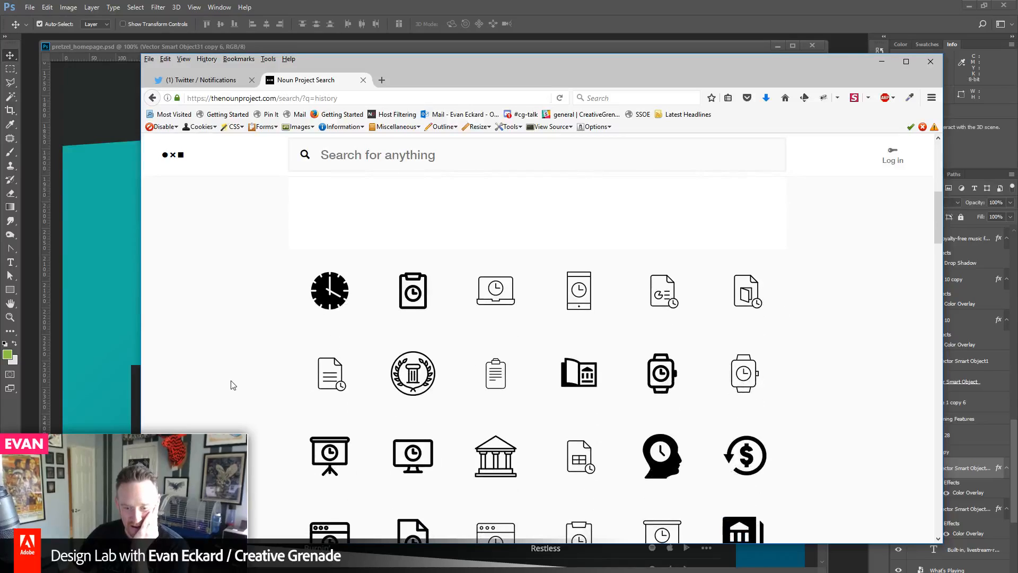
{"action": "scroll", "coordinate": [233, 385], "scroll_direction": "down", "scroll_amount": 3}
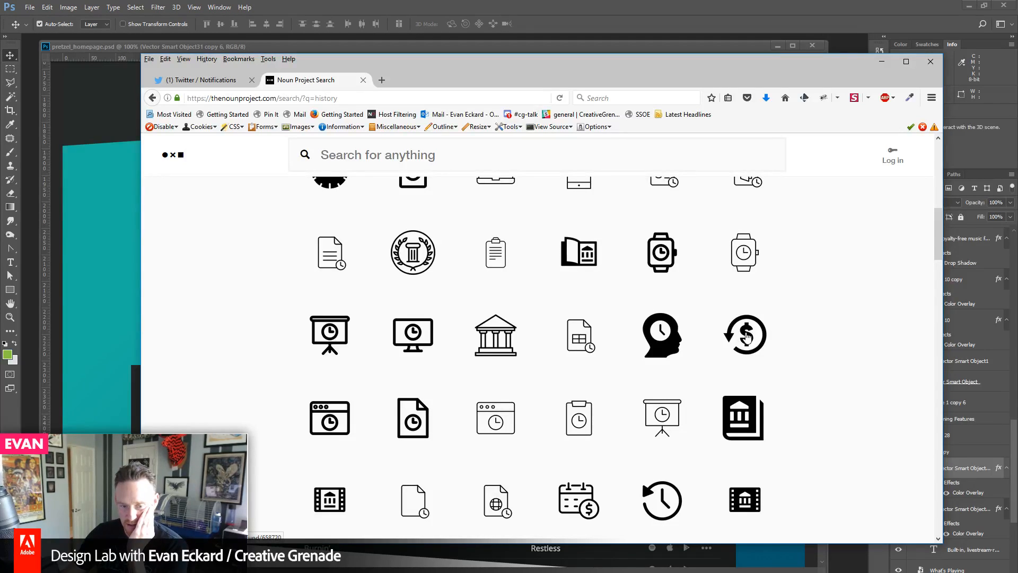
{"action": "scroll", "coordinate": [267, 390], "scroll_direction": "down", "scroll_amount": 2}
{"action": "scroll", "coordinate": [267, 390], "scroll_direction": "down", "scroll_amount": 4}
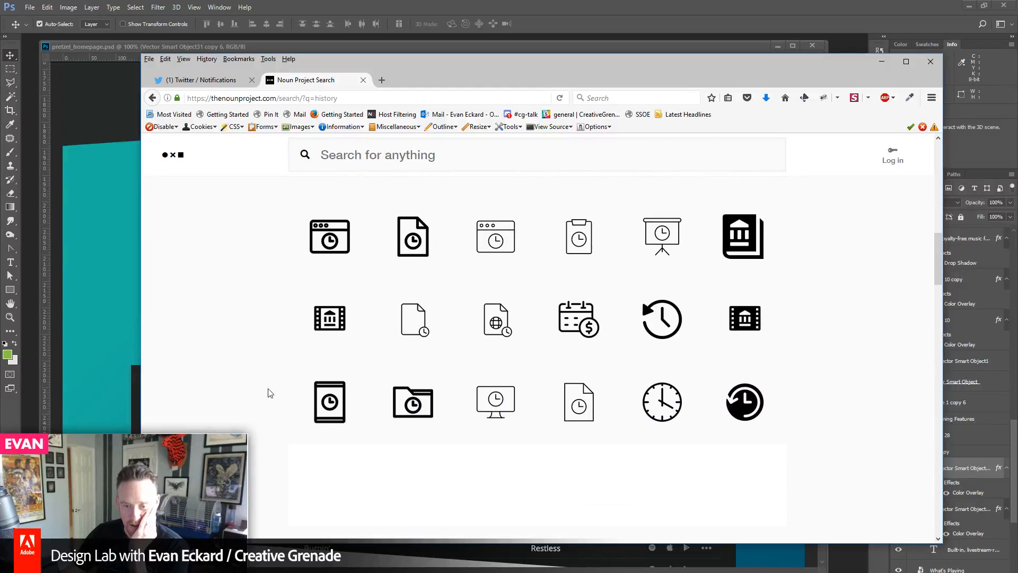
{"action": "scroll", "coordinate": [231, 416], "scroll_direction": "down", "scroll_amount": 6}
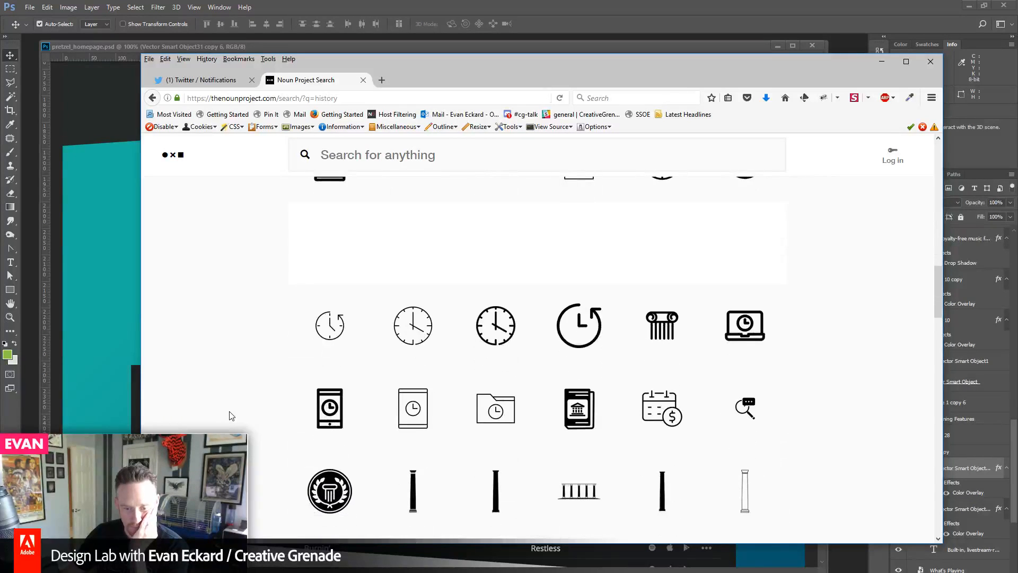
{"action": "scroll", "coordinate": [231, 416], "scroll_direction": "down", "scroll_amount": 6}
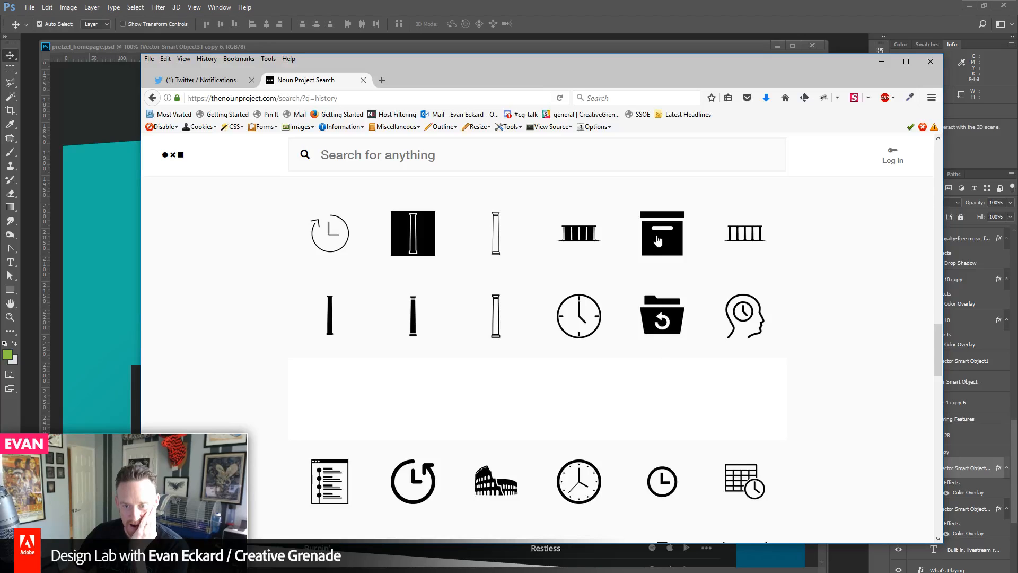
{"action": "scroll", "coordinate": [222, 377], "scroll_direction": "down", "scroll_amount": 5}
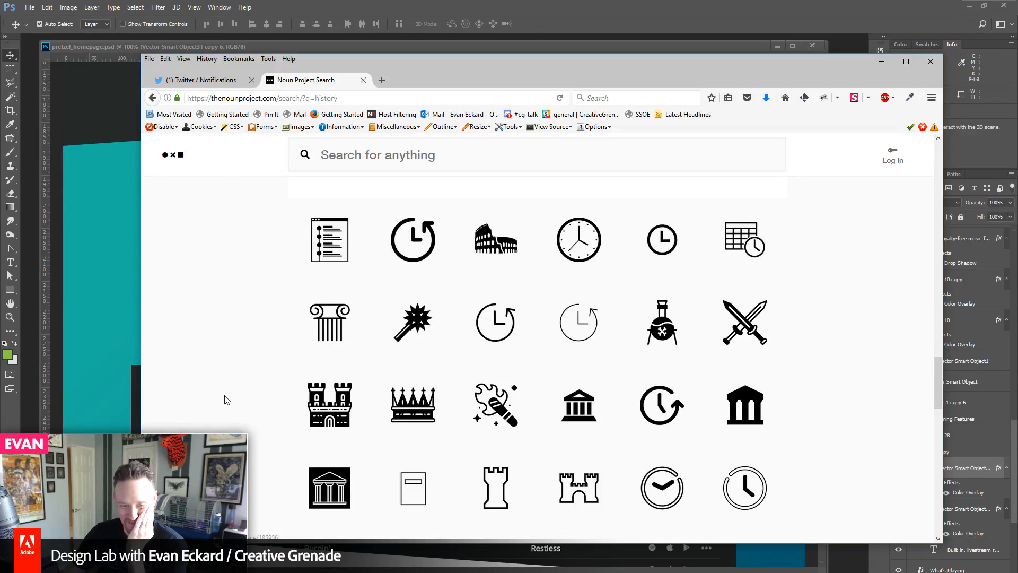
{"action": "scroll", "coordinate": [226, 398], "scroll_direction": "down", "scroll_amount": 3}
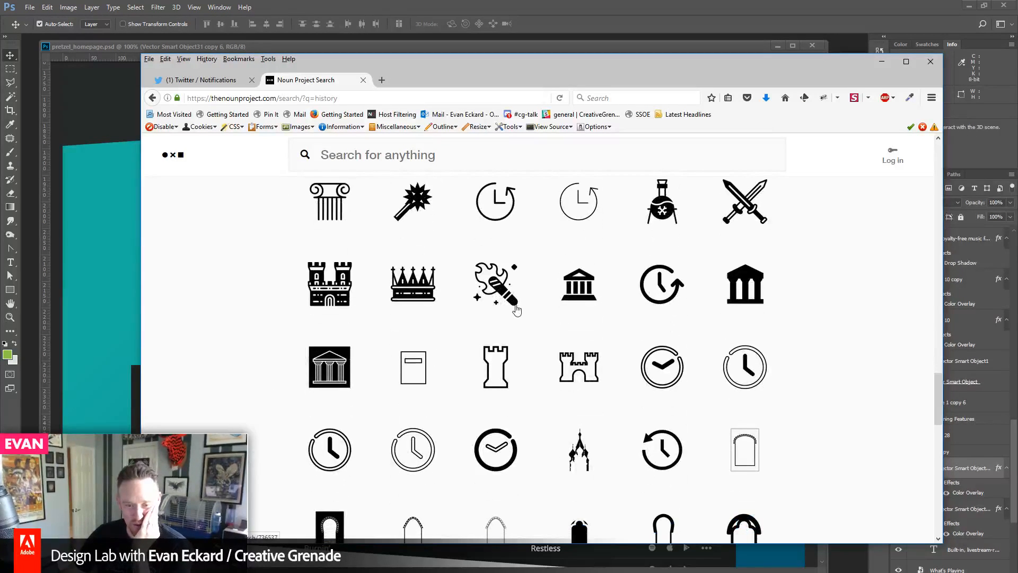
{"action": "scroll", "coordinate": [228, 372], "scroll_direction": "down", "scroll_amount": 5}
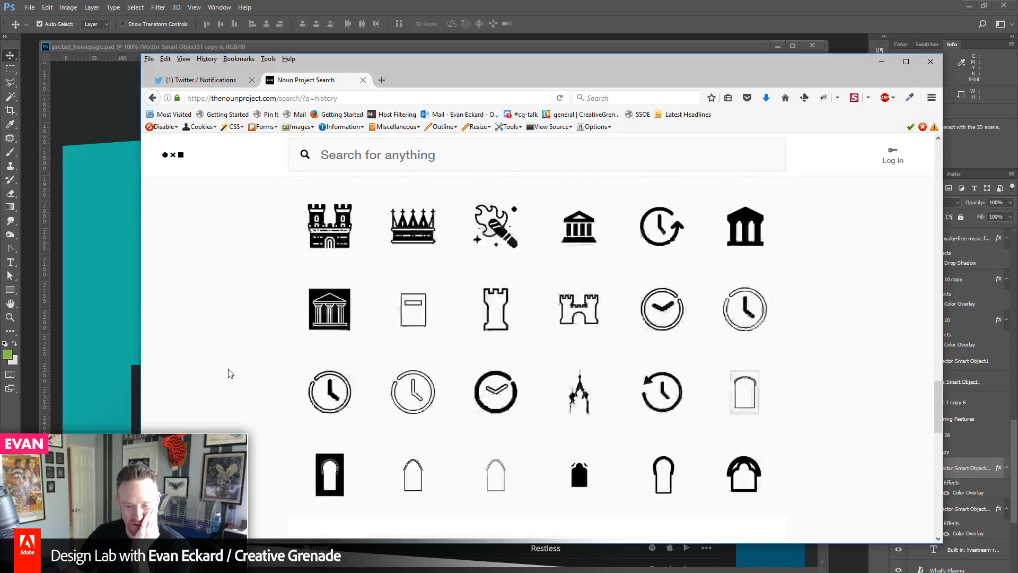
{"action": "scroll", "coordinate": [229, 371], "scroll_direction": "down", "scroll_amount": 3}
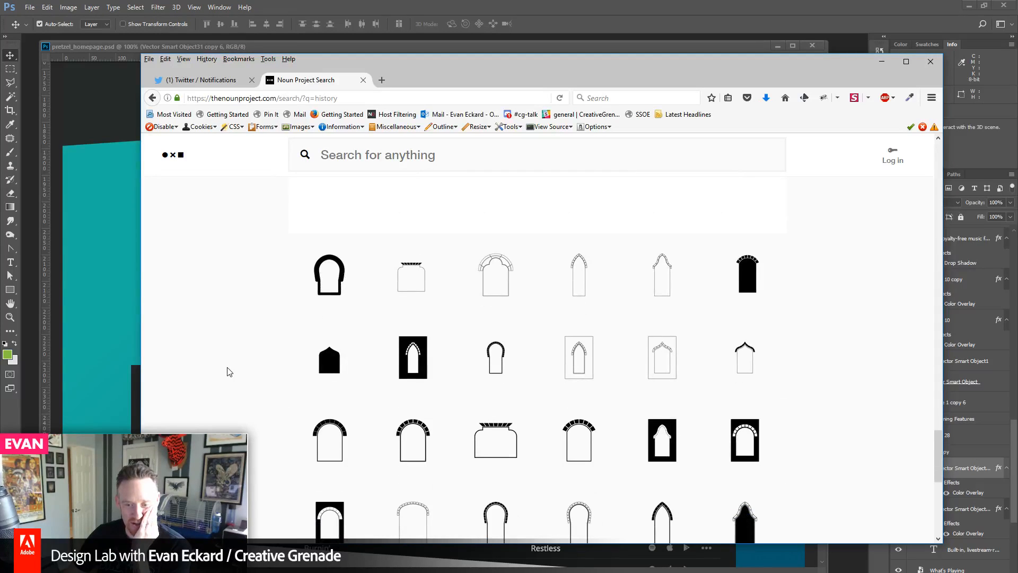
{"action": "scroll", "coordinate": [229, 371], "scroll_direction": "down", "scroll_amount": 5}
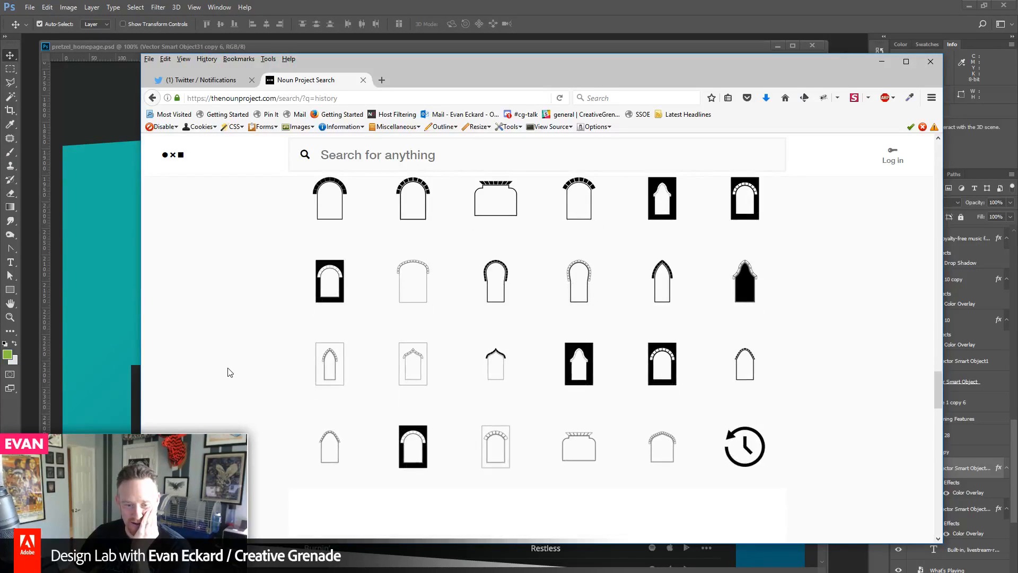
{"action": "scroll", "coordinate": [230, 373], "scroll_direction": "down", "scroll_amount": 7}
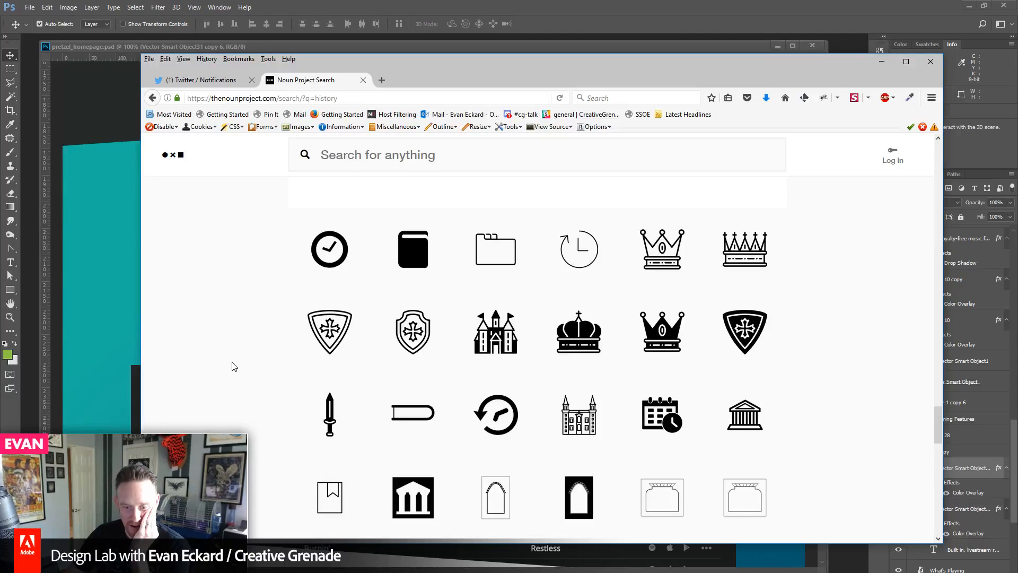
{"action": "scroll", "coordinate": [234, 367], "scroll_direction": "down", "scroll_amount": 2}
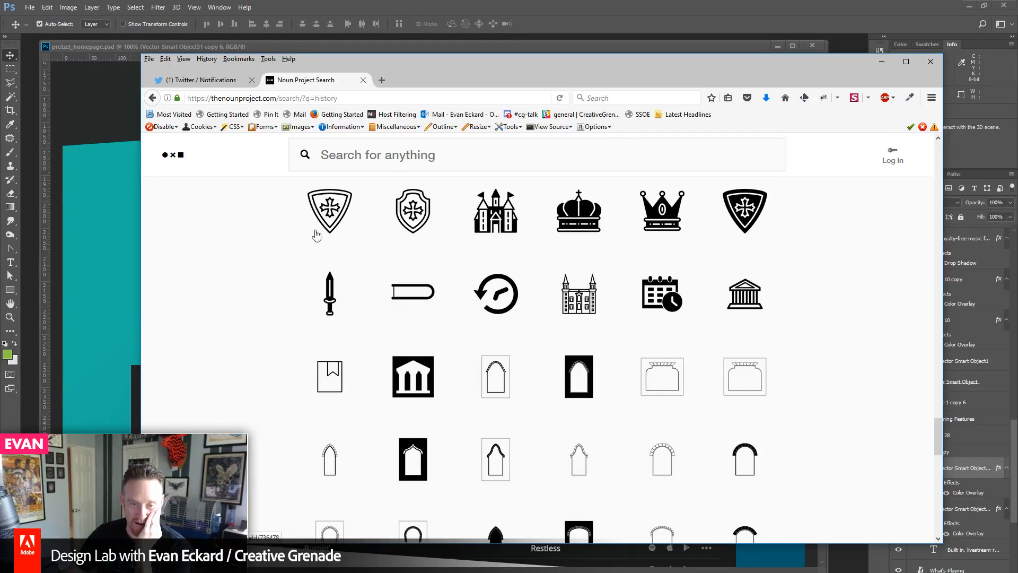
- Look through more of the "history" icon results and search the icons for "music history"
{"action": "scroll", "coordinate": [250, 348], "scroll_direction": "down", "scroll_amount": 6}
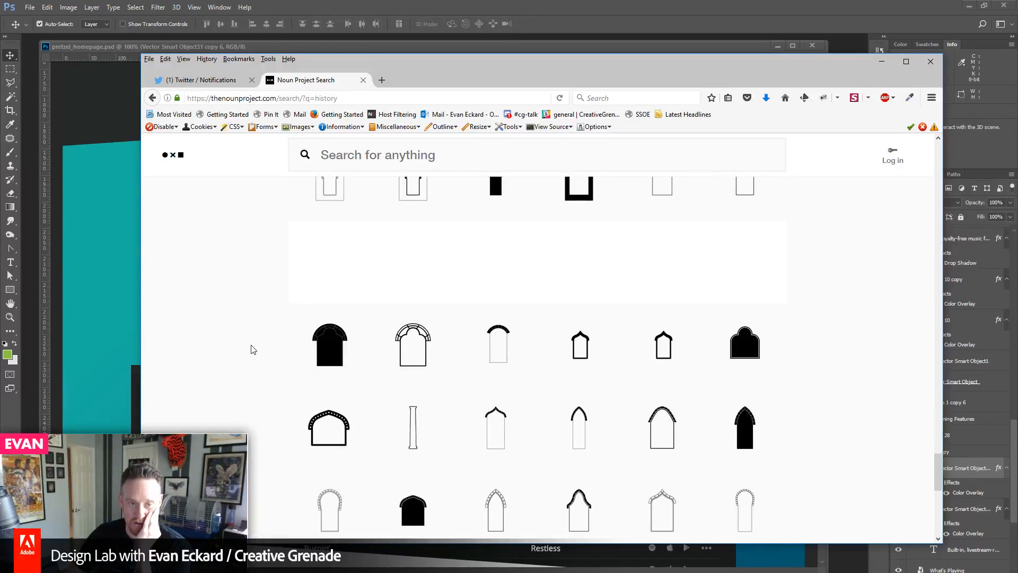
{"action": "scroll", "coordinate": [252, 349], "scroll_direction": "up", "scroll_amount": 5}
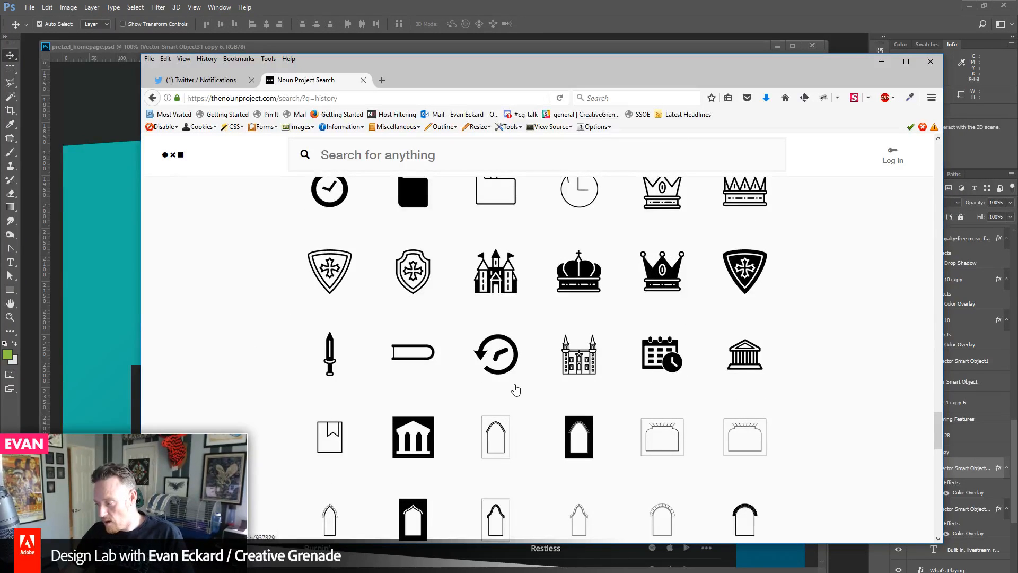
{"action": "scroll", "coordinate": [519, 427], "scroll_direction": "down", "scroll_amount": 5}
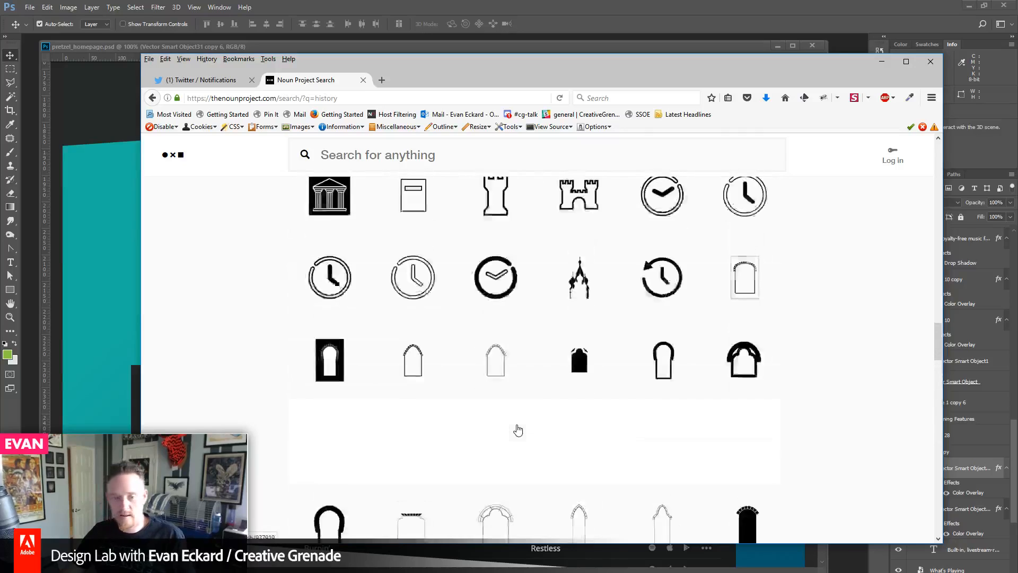
{"action": "scroll", "coordinate": [518, 430], "scroll_direction": "up", "scroll_amount": 10}
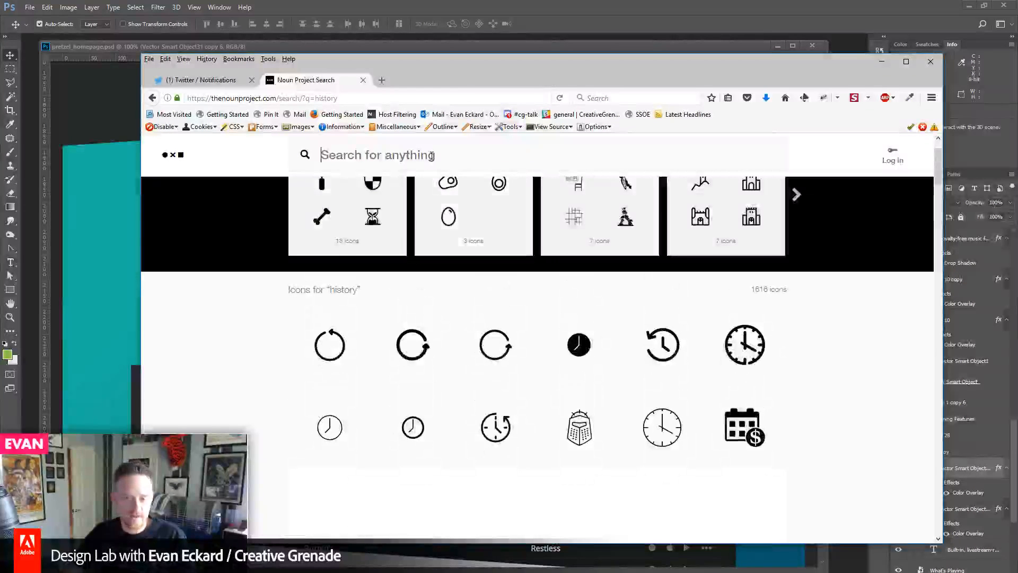
{"action": "left_click", "coordinate": [432, 155]}
{"action": "type", "text": "music"}
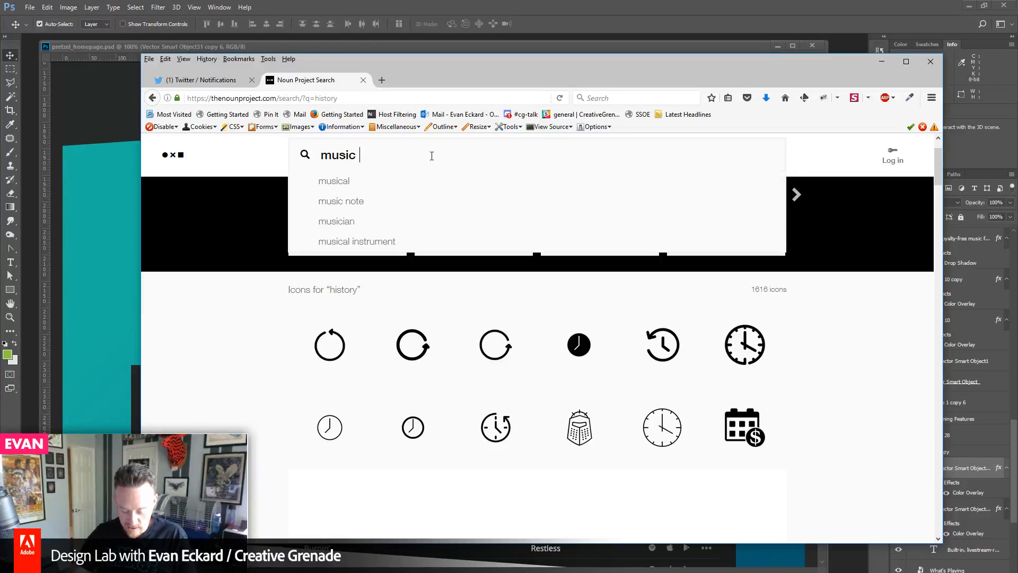
{"action": "type", "text": " history"}
{"action": "key", "text": "Return"}
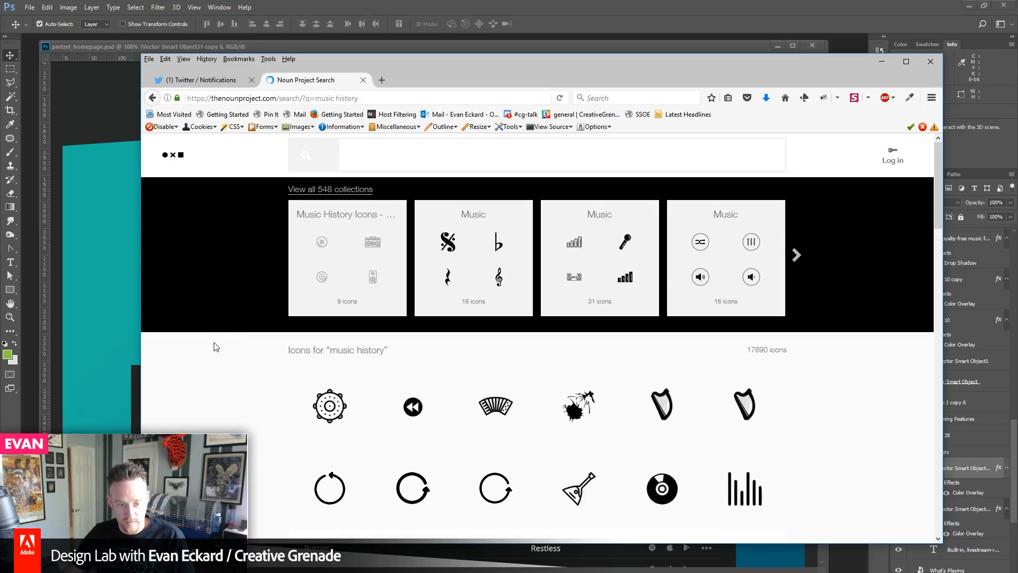
- Examine the "music history" icon results for a symbol that suits the music history page feature box
{"action": "scroll", "coordinate": [204, 371], "scroll_direction": "down", "scroll_amount": 2}
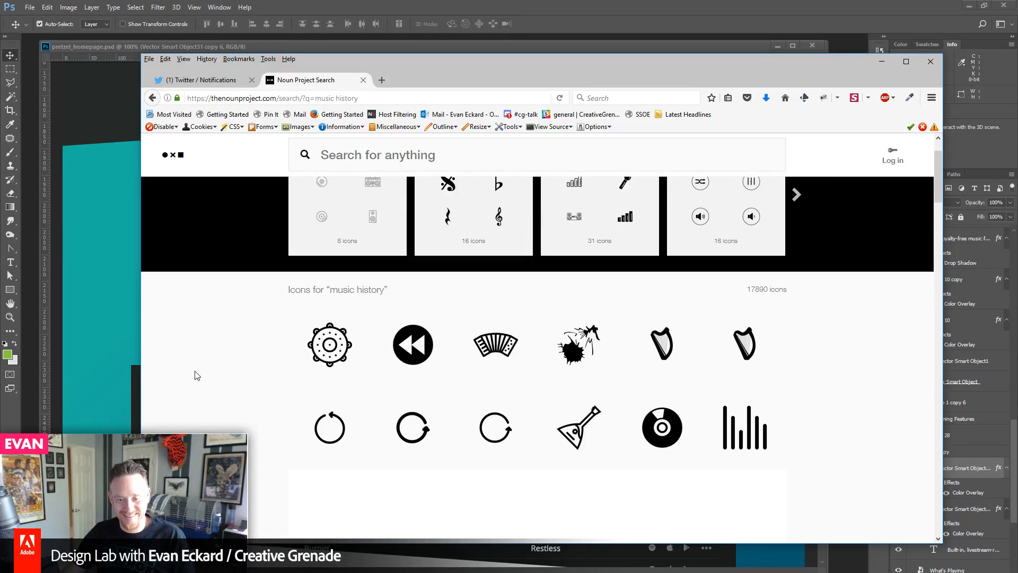
{"action": "scroll", "coordinate": [205, 365], "scroll_direction": "down", "scroll_amount": 6}
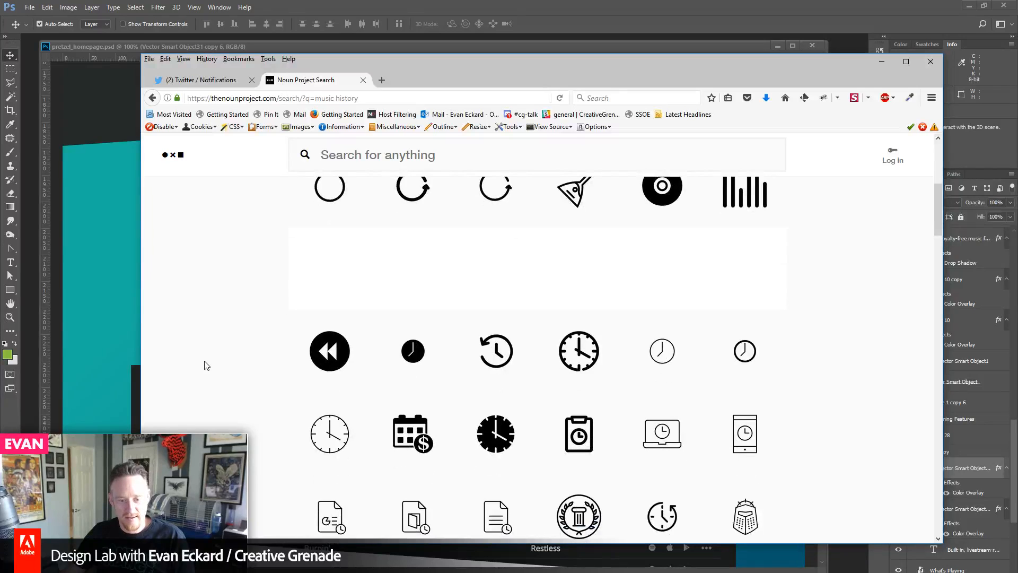
{"action": "scroll", "coordinate": [206, 365], "scroll_direction": "down", "scroll_amount": 3}
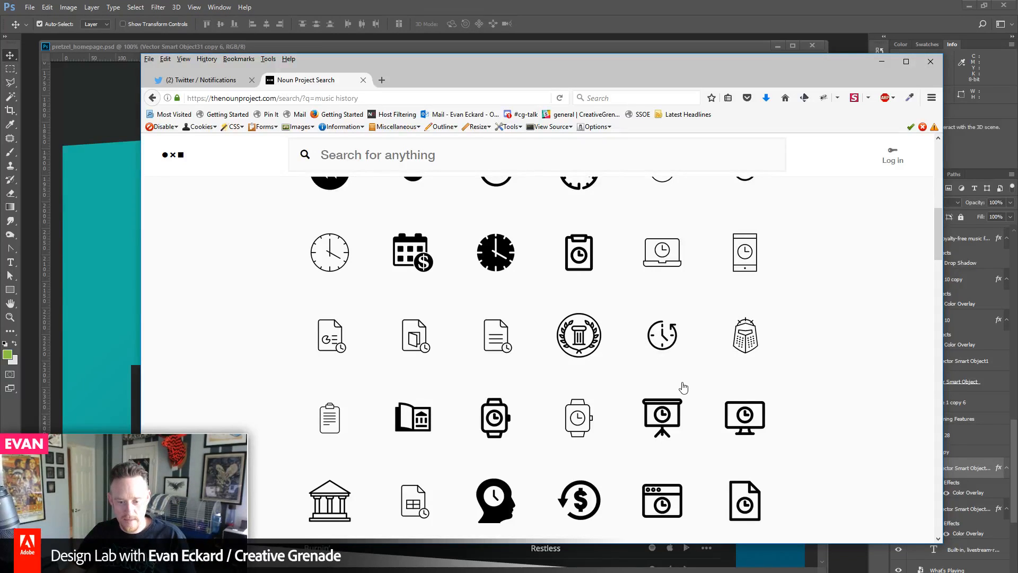
{"action": "scroll", "coordinate": [684, 388], "scroll_direction": "down", "scroll_amount": 1}
{"action": "scroll", "coordinate": [260, 391], "scroll_direction": "down", "scroll_amount": 3}
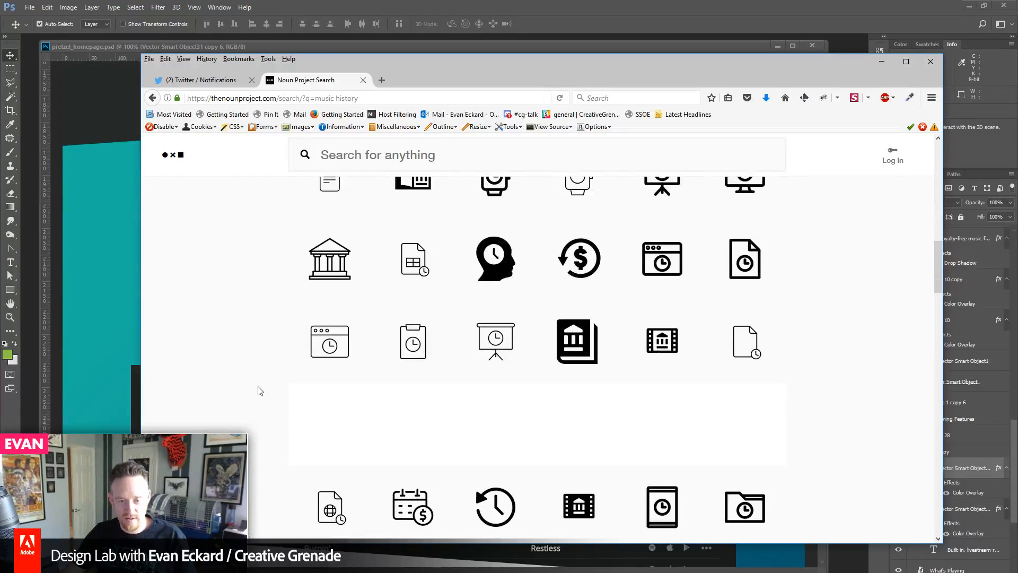
{"action": "scroll", "coordinate": [259, 386], "scroll_direction": "down", "scroll_amount": 3}
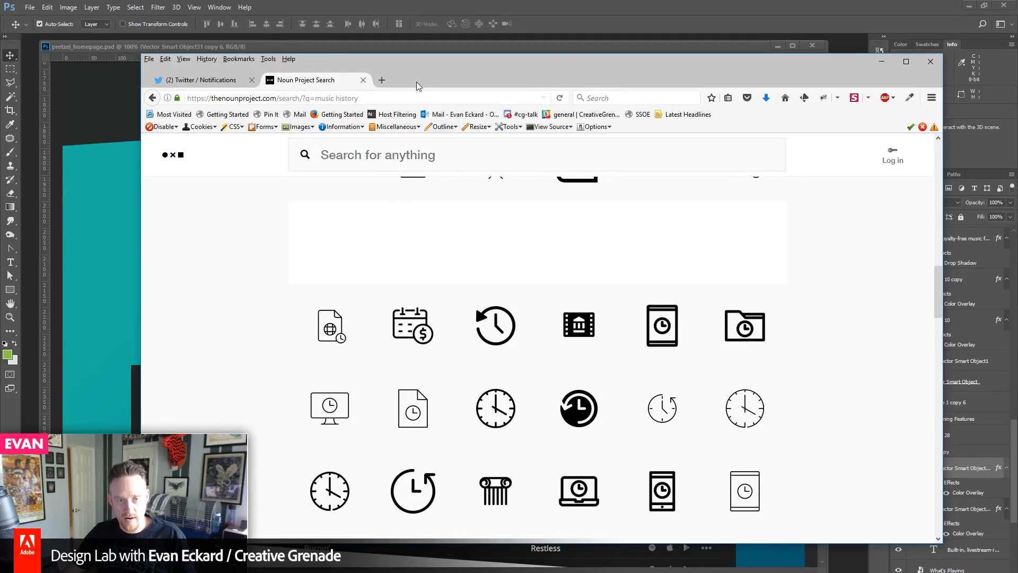
- Open the music history box's note icon smart object in Illustrator and delete the speech-bubble outline around the note
{"action": "left_click_drag", "start_coordinate": [408, 60], "coordinate": [1017, 74]}
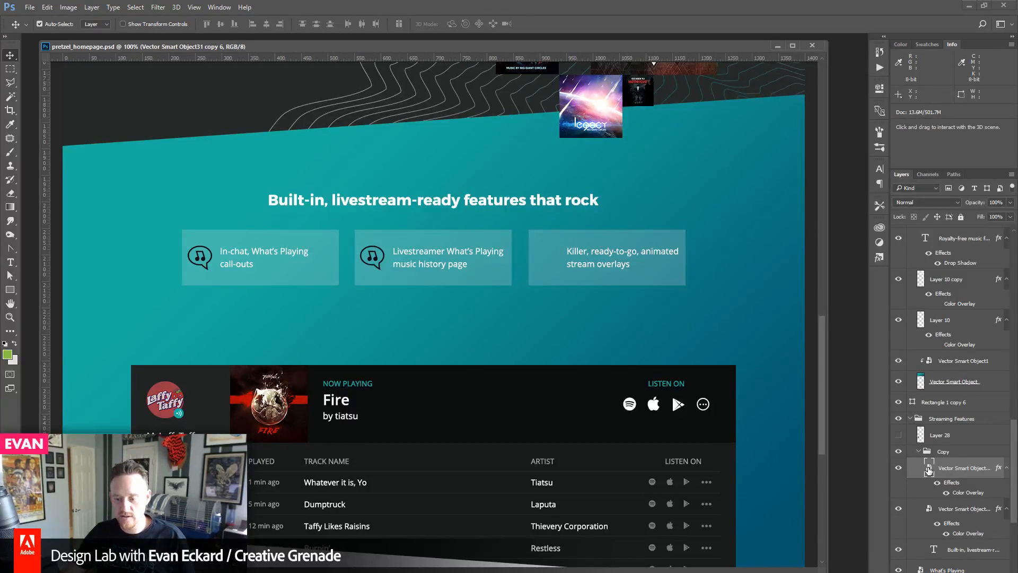
{"action": "double_click", "coordinate": [929, 469]}
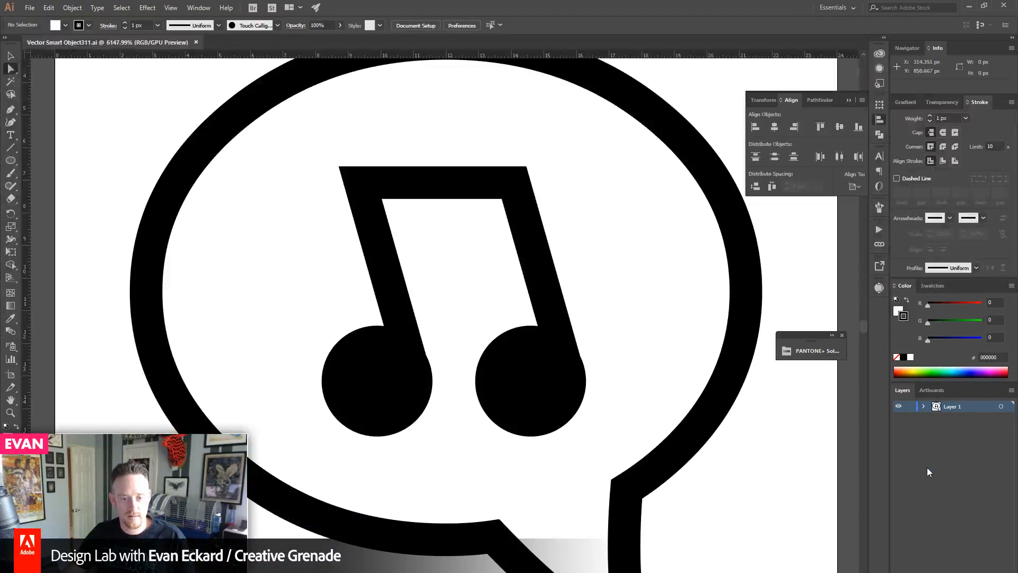
{"action": "left_click", "coordinate": [10, 412]}
{"action": "left_click", "coordinate": [473, 366], "text": "alt"}
{"action": "left_click", "coordinate": [471, 385], "text": "alt"}
{"action": "left_click_drag", "start_coordinate": [425, 362], "coordinate": [437, 396]}
{"action": "left_click", "coordinate": [10, 55]}
{"action": "left_click_drag", "start_coordinate": [359, 105], "coordinate": [425, 163]}
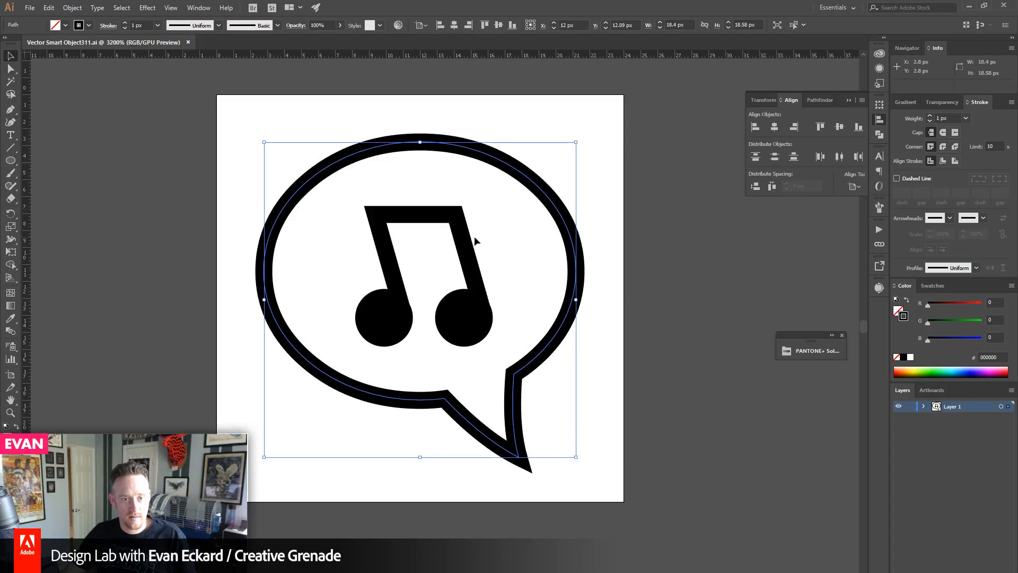
{"action": "key", "text": "Delete"}
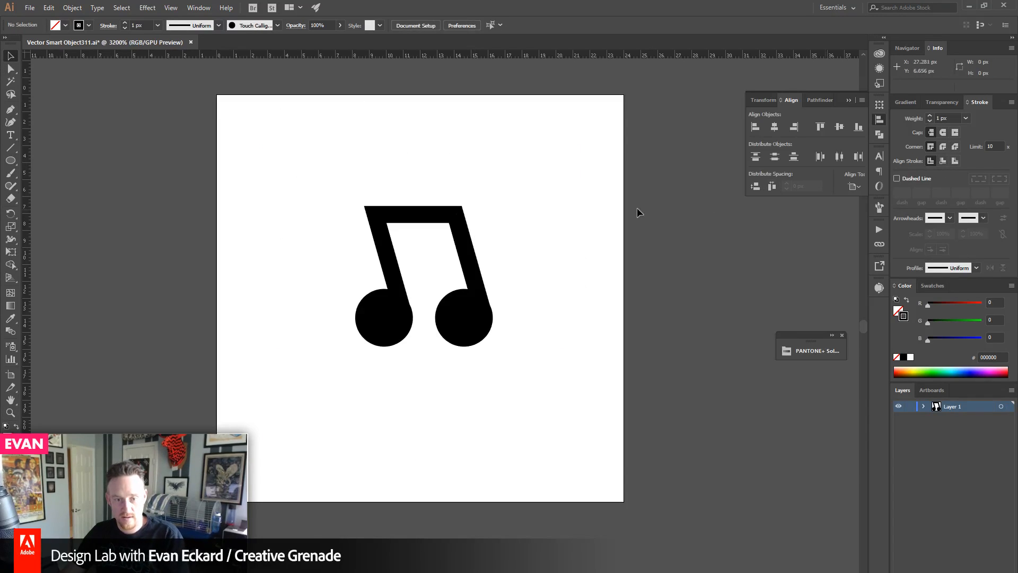
- Draw a circle about 19.4 px in diameter around the music note and center it on the artboard both ways
{"action": "left_click", "coordinate": [10, 160]}
{"action": "left_click_drag", "start_coordinate": [284, 140], "coordinate": [613, 470]}
{"action": "left_click", "coordinate": [9, 56]}
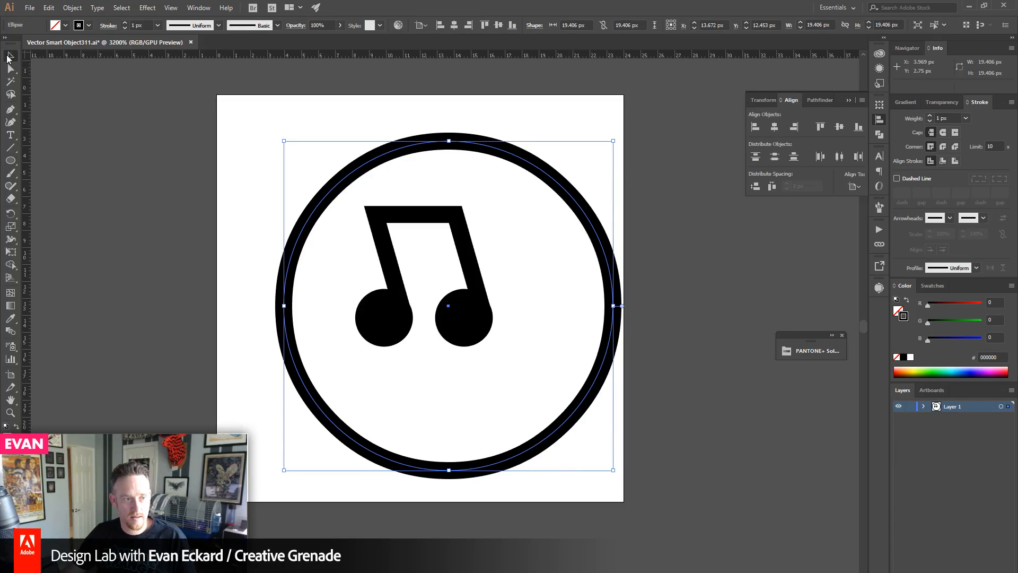
{"action": "left_click", "coordinate": [775, 127]}
{"action": "left_click", "coordinate": [840, 126]}
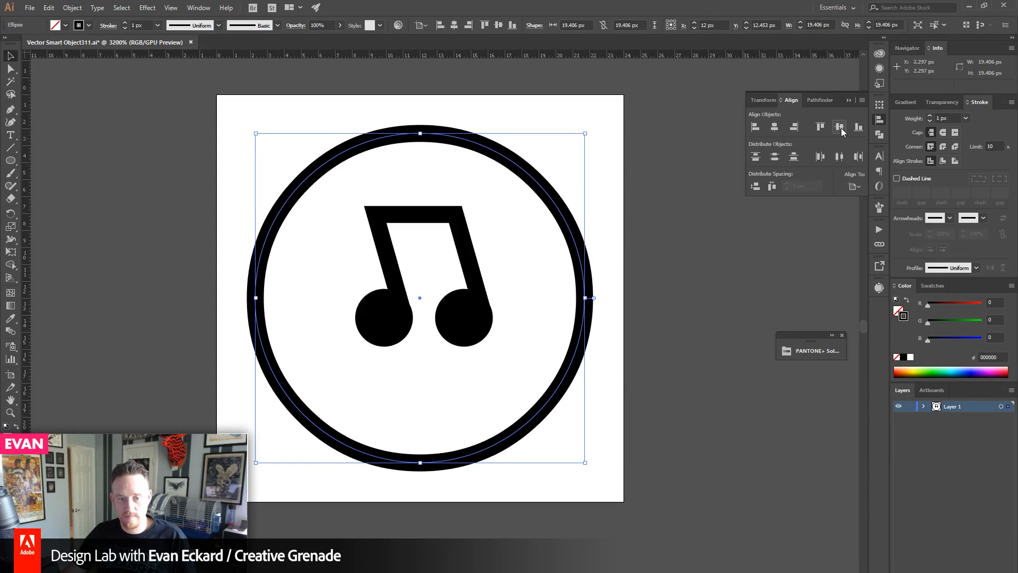
- Nudge the music note group down 1 px and center it horizontally within the circle
{"action": "left_click_drag", "start_coordinate": [483, 383], "coordinate": [365, 289]}
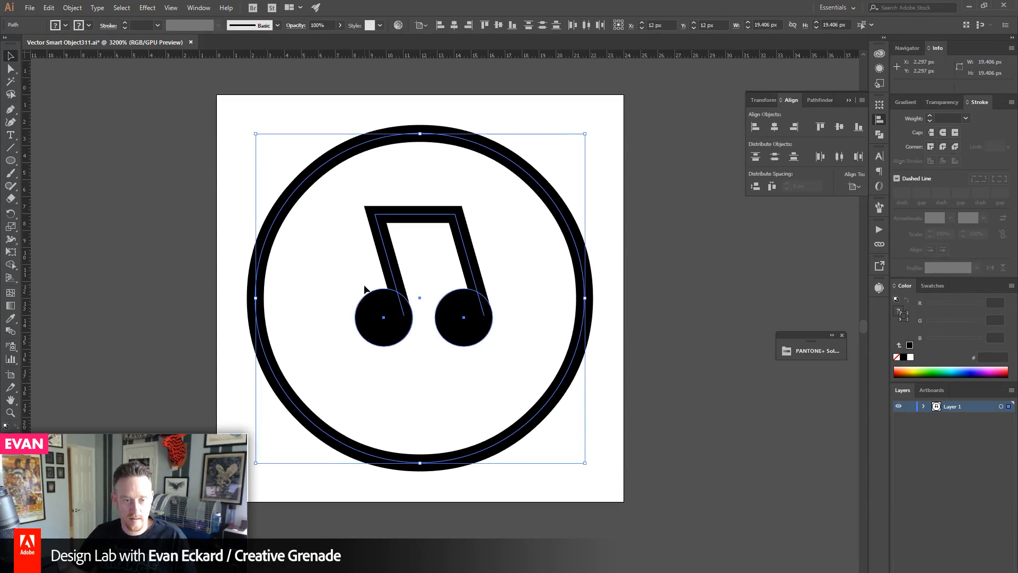
{"action": "left_click", "coordinate": [370, 242]}
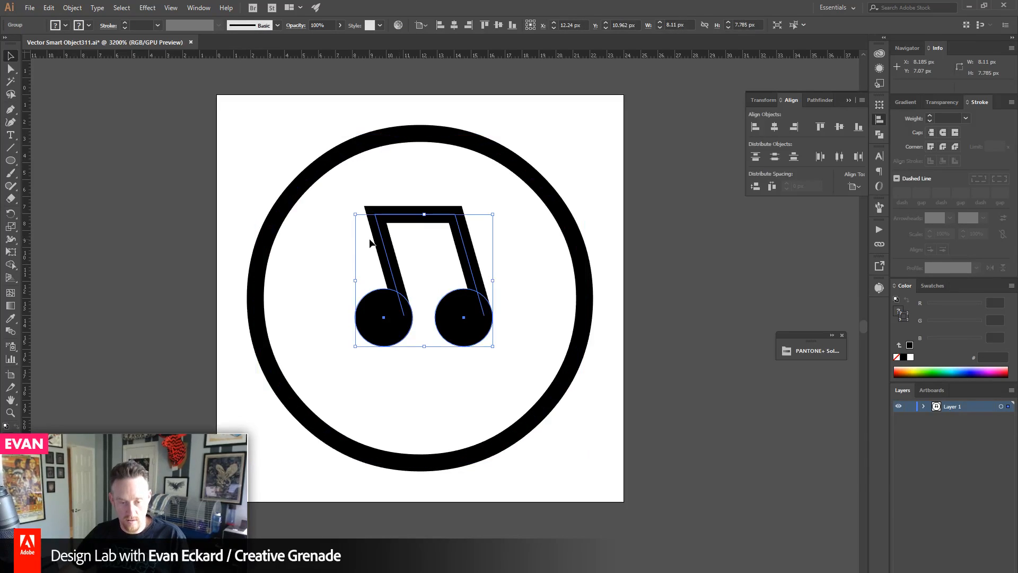
{"action": "key", "text": "Down"}
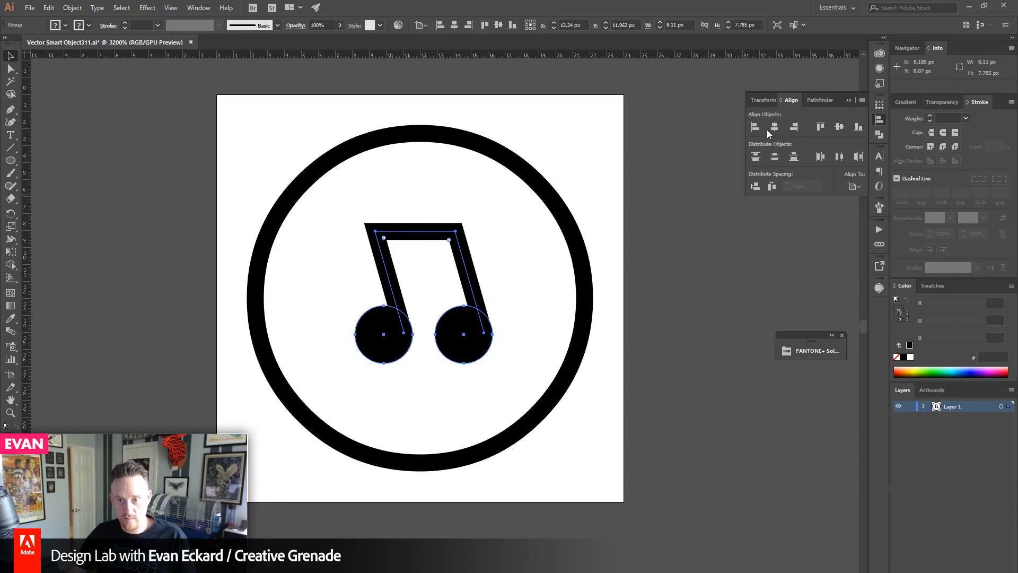
{"action": "left_click", "coordinate": [774, 127]}
{"action": "left_click", "coordinate": [711, 242]}
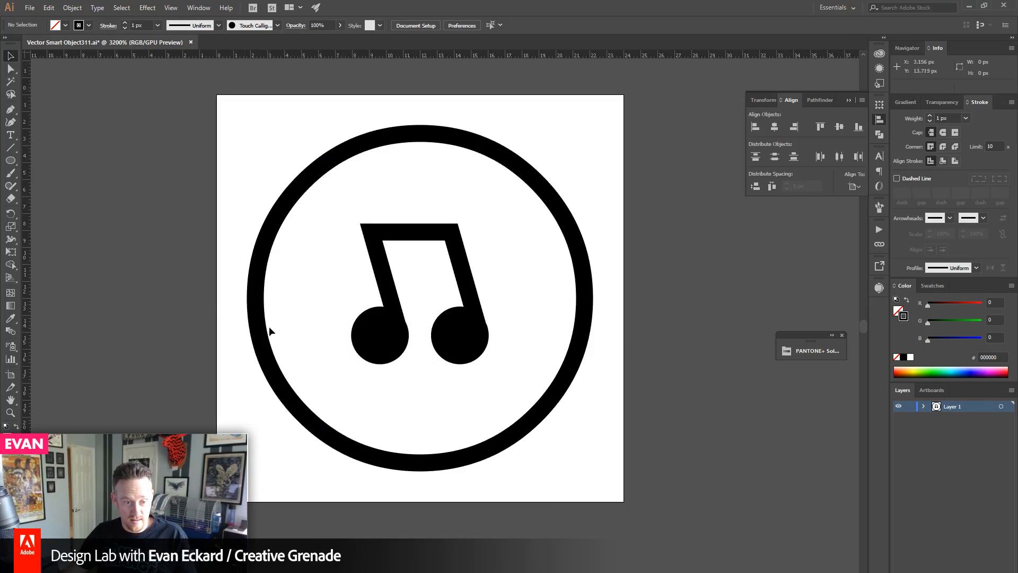
- Draw a short diagonal line with the Pen tool, about 2 px wide and 2.4 px high, ending on the circle's left edge
{"action": "left_click", "coordinate": [10, 110]}
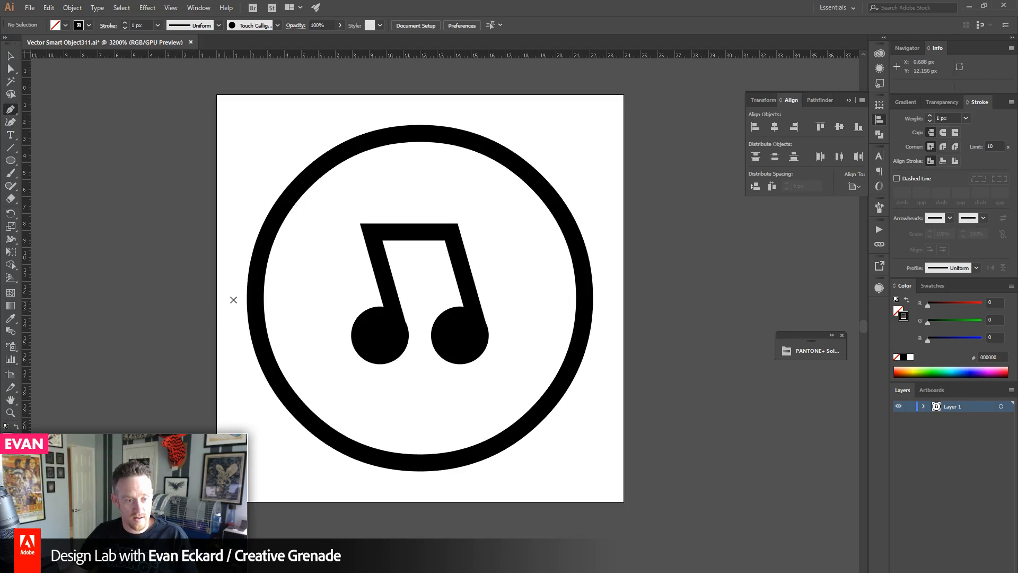
{"action": "left_click", "coordinate": [222, 279]}
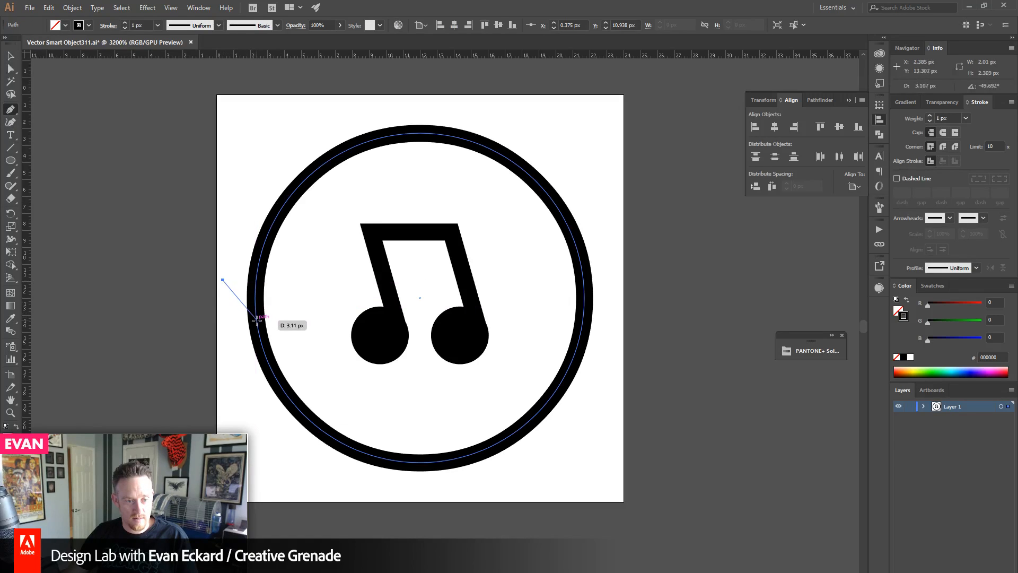
{"action": "left_click", "coordinate": [256, 320]}
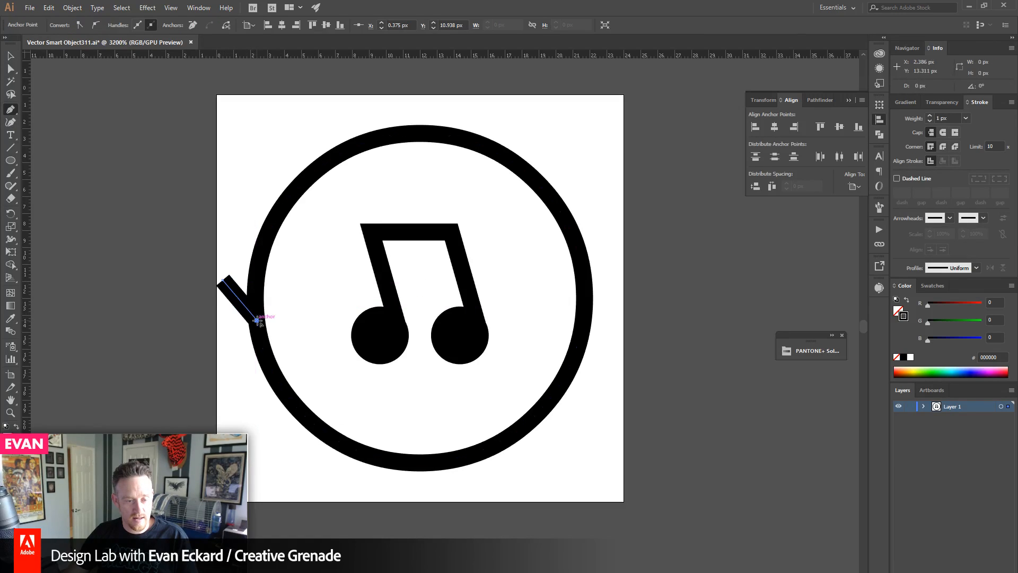
{"action": "left_click", "coordinate": [288, 283], "text": "ctrl"}
{"action": "key", "text": "v"}
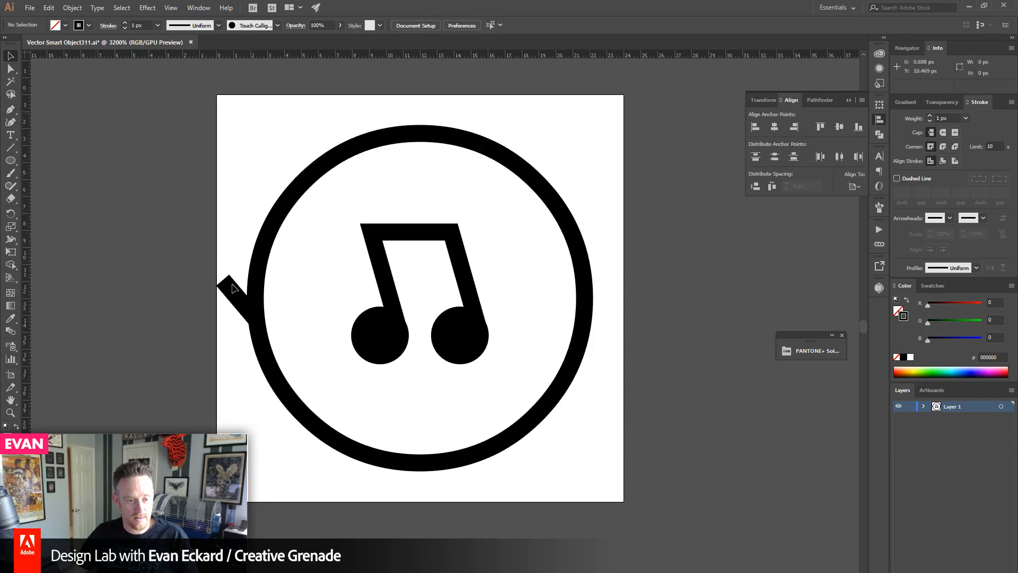
- Reflect a copy of the diagonal line and place it so both lines form a downward V arrowhead on the circle's left edge
{"action": "left_click", "coordinate": [234, 295]}
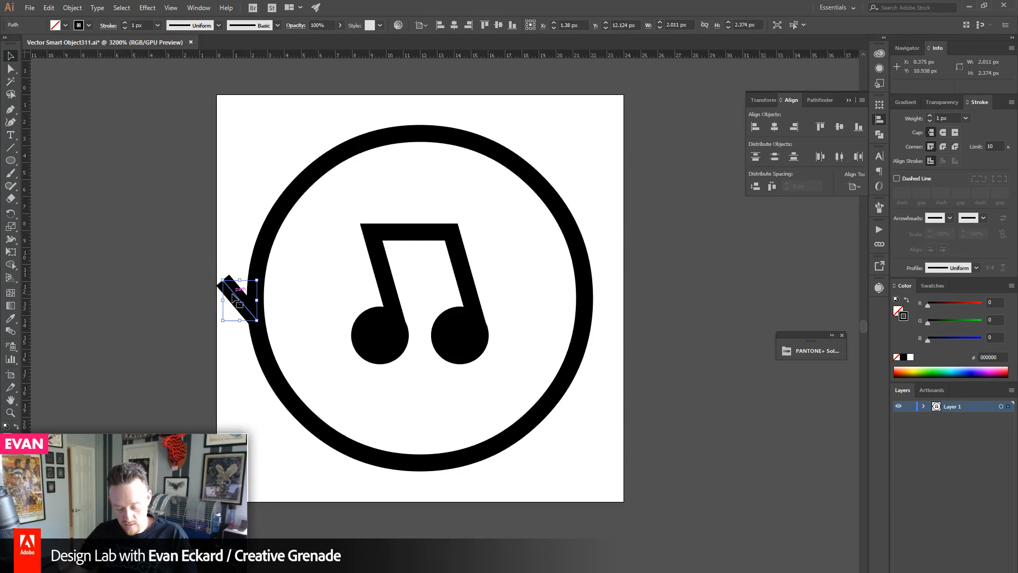
{"action": "key", "text": "o"}
{"action": "left_click_drag", "start_coordinate": [233, 295], "coordinate": [284, 296]}
{"action": "key", "text": "v"}
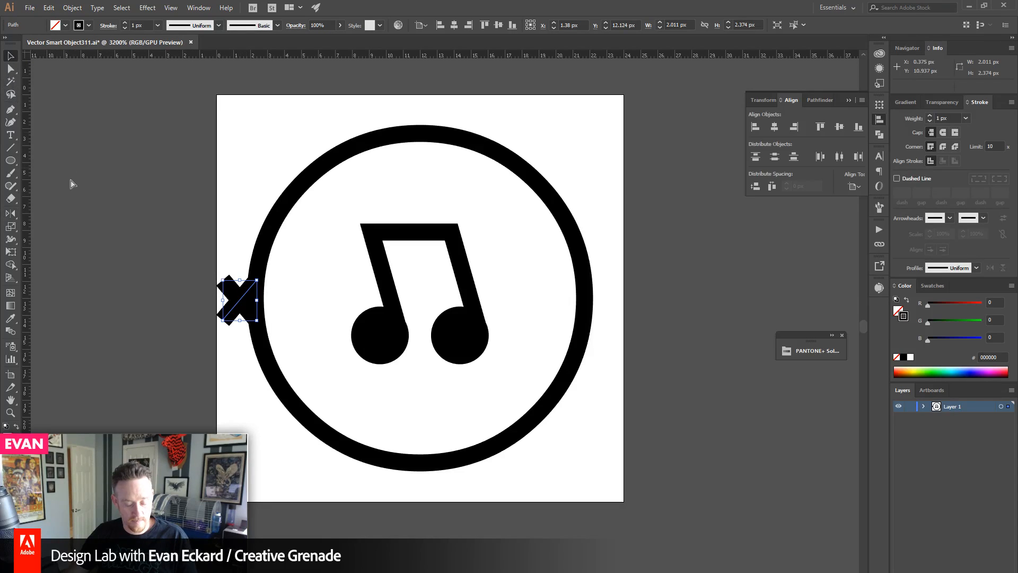
{"action": "key", "text": "ctrl+y"}
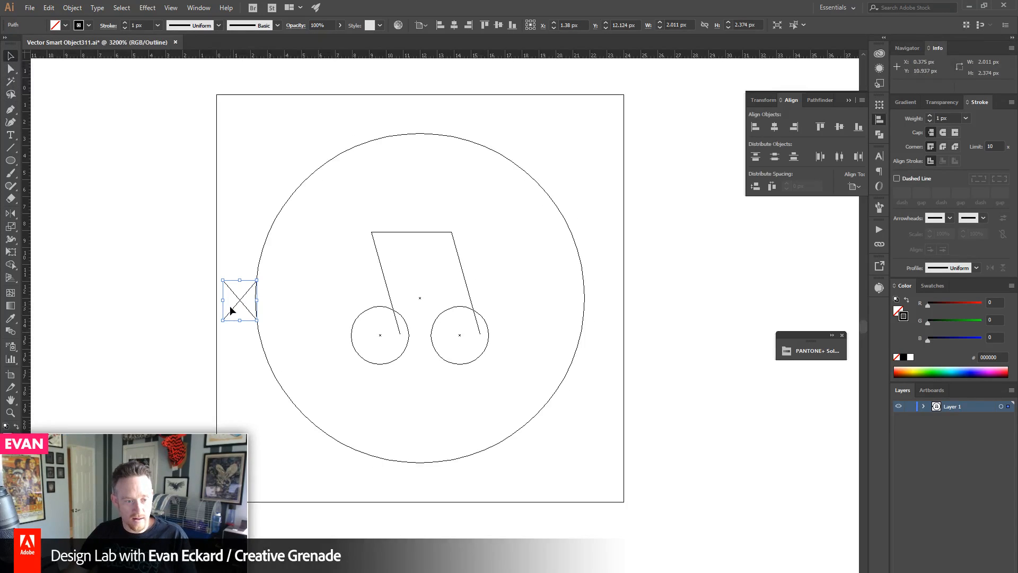
{"action": "left_click_drag", "start_coordinate": [233, 309], "coordinate": [266, 311]}
{"action": "left_click", "coordinate": [226, 421]}
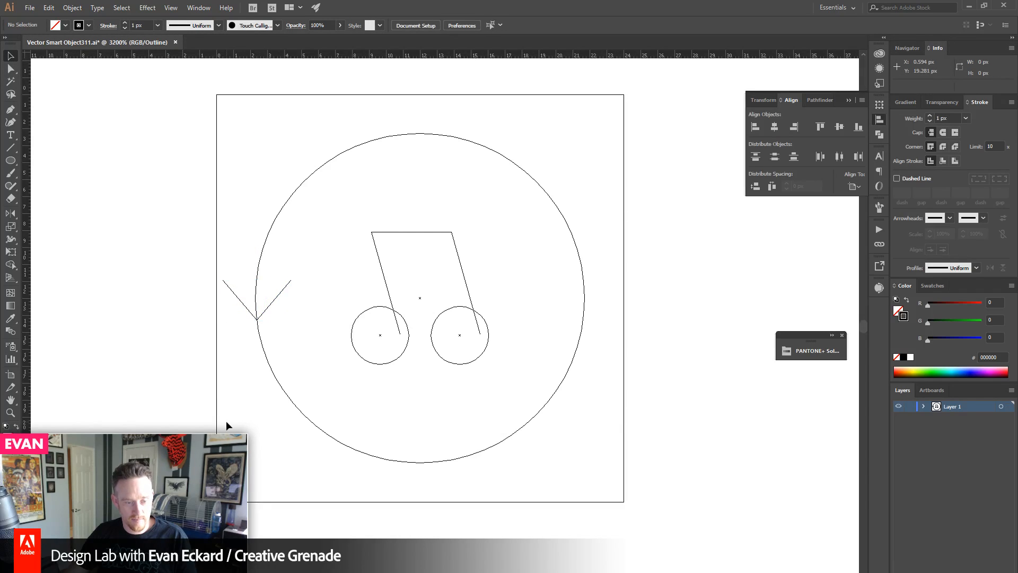
{"action": "key", "text": "ctrl+y"}
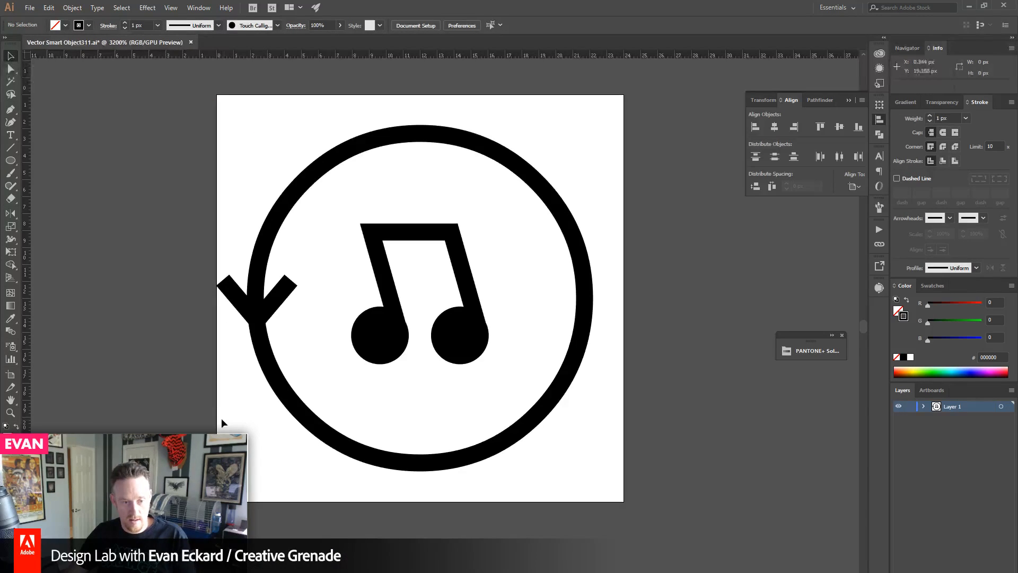
- Rotate both arrowhead lines slightly counterclockwise to follow the circle's curve
{"action": "left_click", "coordinate": [237, 298]}
{"action": "left_click", "coordinate": [281, 296], "text": "shift"}
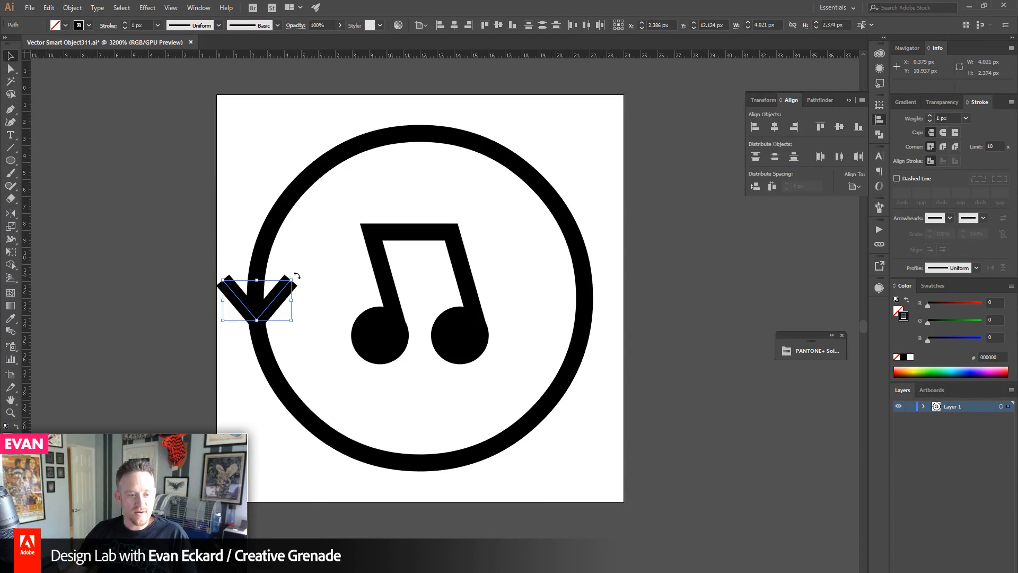
{"action": "left_click_drag", "start_coordinate": [296, 280], "coordinate": [297, 282]}
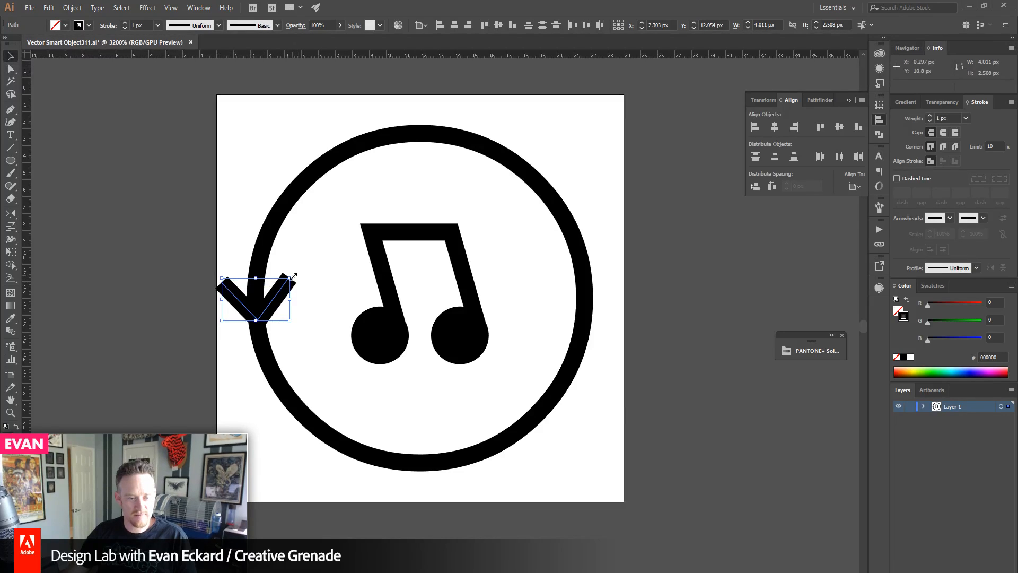
{"action": "left_click_drag", "start_coordinate": [293, 274], "coordinate": [296, 277]}
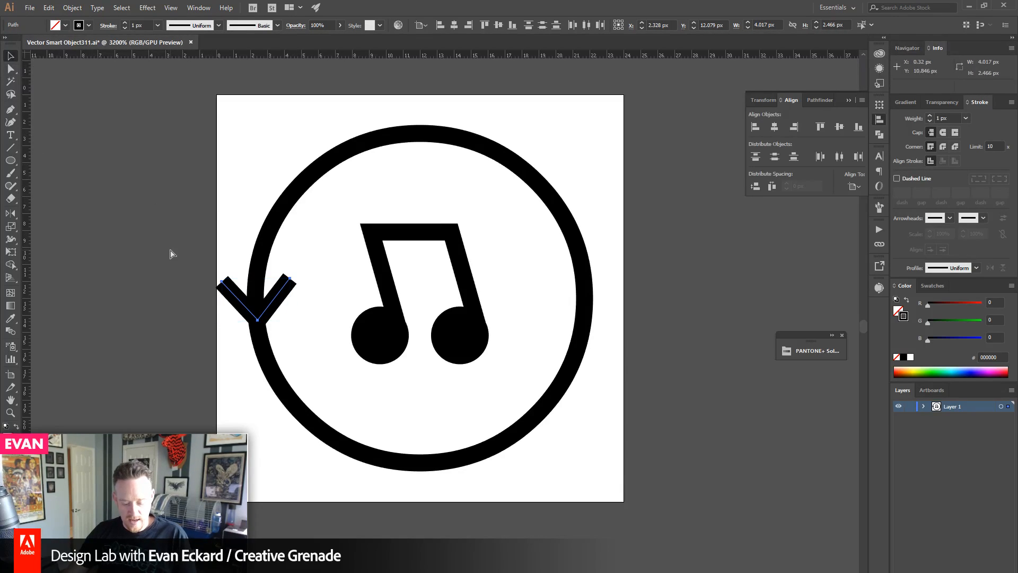
- Move both arrowhead lines up to the circle's leftmost point and rotate them slightly clockwise
{"action": "key", "text": "ctrl+y"}
{"action": "key", "text": "ctrl+a"}
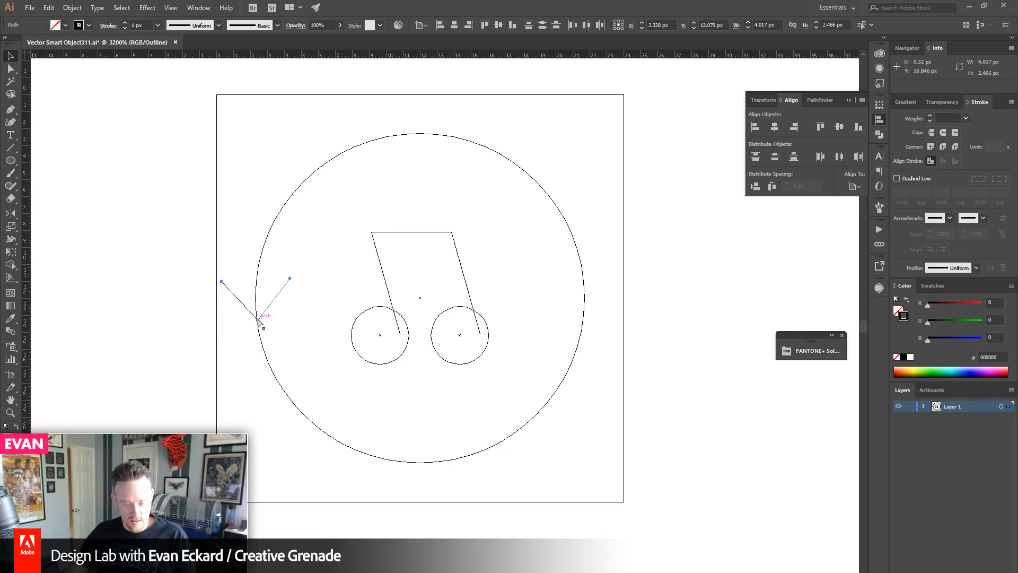
{"action": "left_click", "coordinate": [243, 308]}
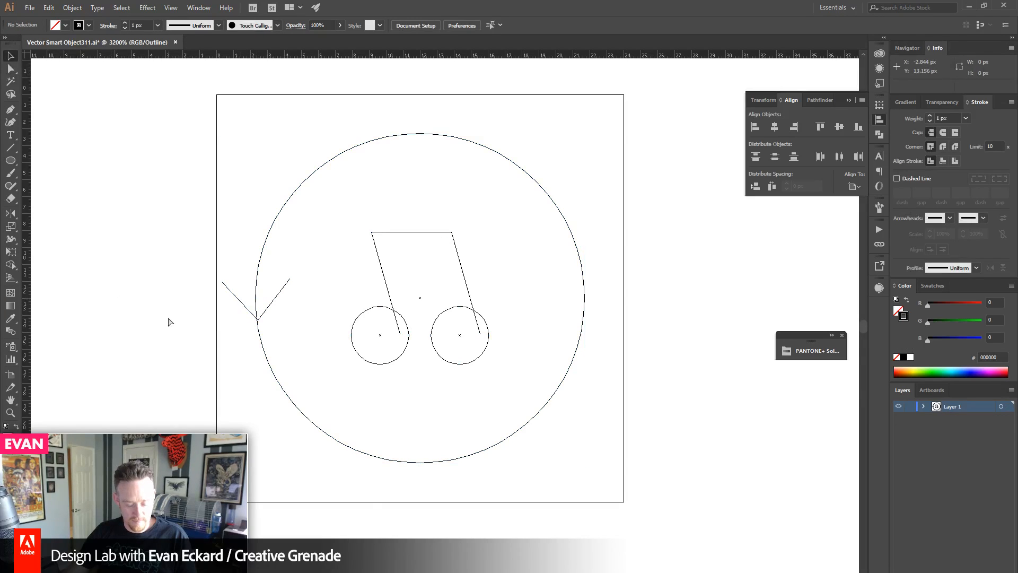
{"action": "key", "text": "ctrl+y"}
{"action": "left_click", "coordinate": [253, 312]}
{"action": "left_click", "coordinate": [274, 307], "text": "shift"}
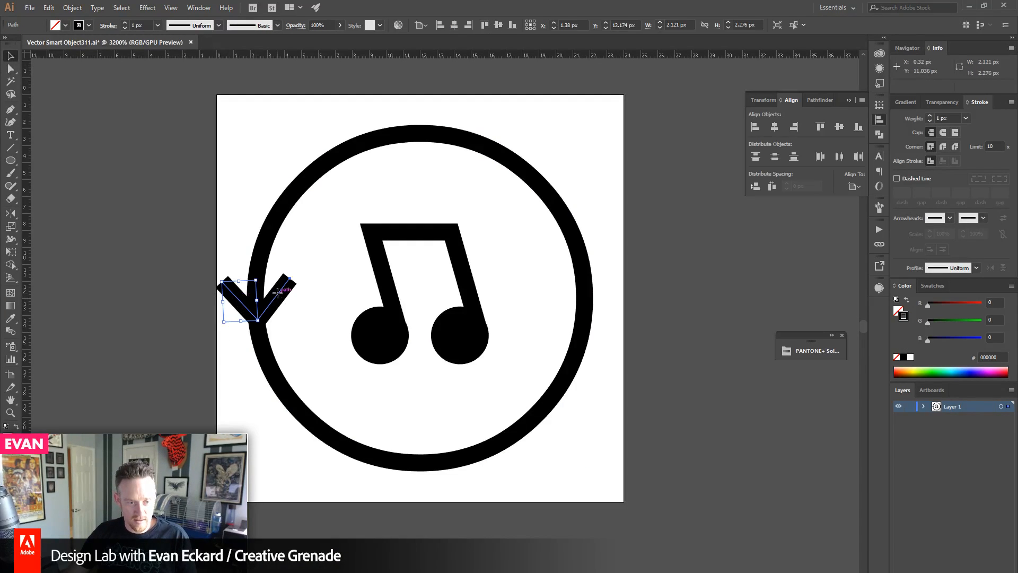
{"action": "key", "text": "ctrl+y"}
{"action": "mouse_move", "coordinate": [277, 299]}
{"action": "left_mouse_down"}
{"action": "mouse_move", "coordinate": [273, 279]}
{"action": "mouse_move", "coordinate": [301, 259]}
{"action": "mouse_move", "coordinate": [283, 274]}
{"action": "left_mouse_up"}
{"action": "key", "text": "ctrl+y"}
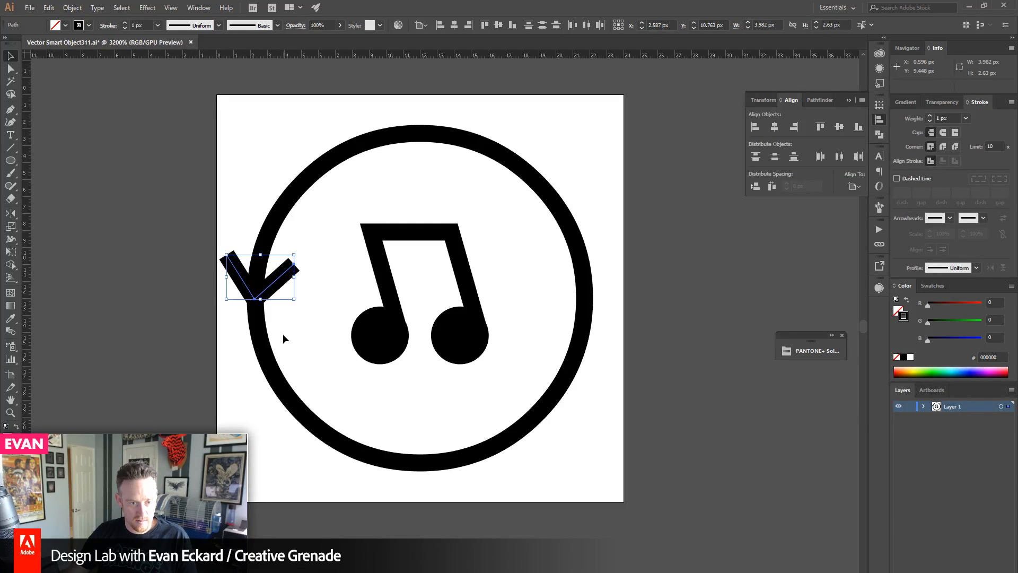
- Nudge the arrowhead slightly right in outline view so its tip sits exactly on the circle's path, at X 2.63 px
{"action": "key", "text": "ctrl+shift+b"}
{"action": "key", "text": "ctrl+y"}
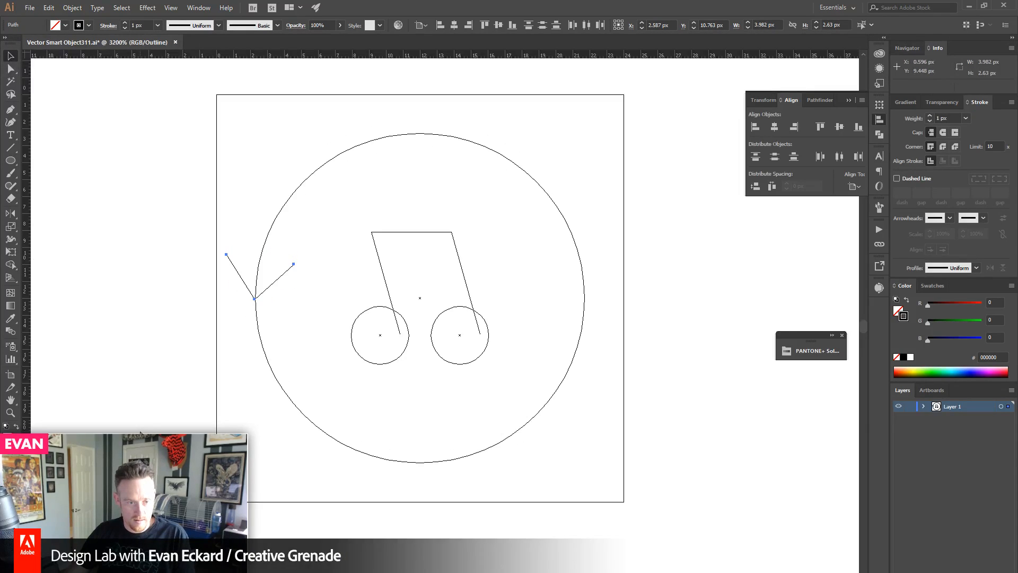
{"action": "left_click_drag", "start_coordinate": [155, 226], "coordinate": [371, 358]}
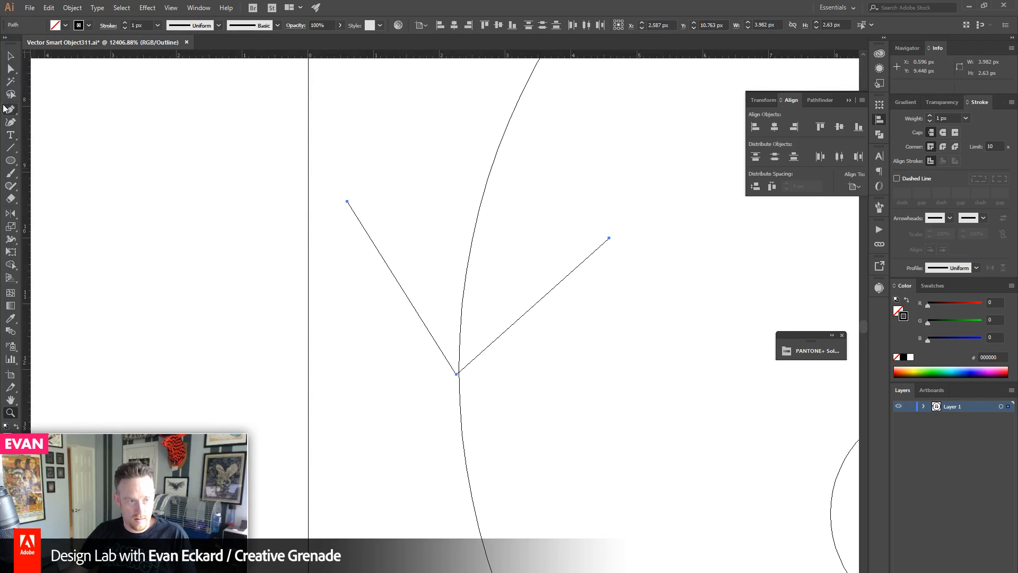
{"action": "left_click", "coordinate": [11, 58]}
{"action": "left_click_drag", "start_coordinate": [263, 249], "coordinate": [238, 268]}
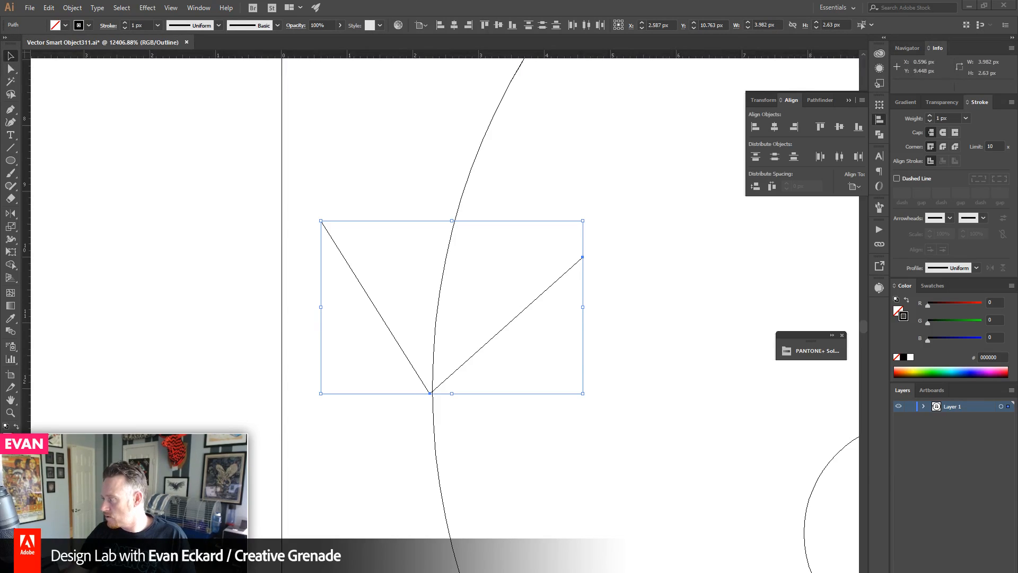
{"action": "left_click_drag", "start_coordinate": [1017, 201], "coordinate": [533, 224]}
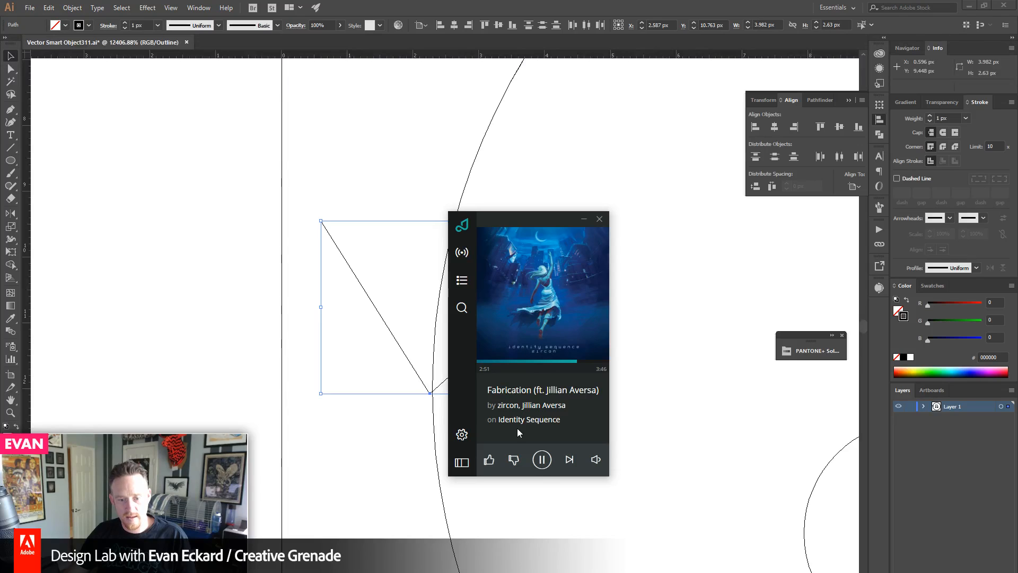
{"action": "left_click_drag", "start_coordinate": [510, 230], "coordinate": [1017, 234]}
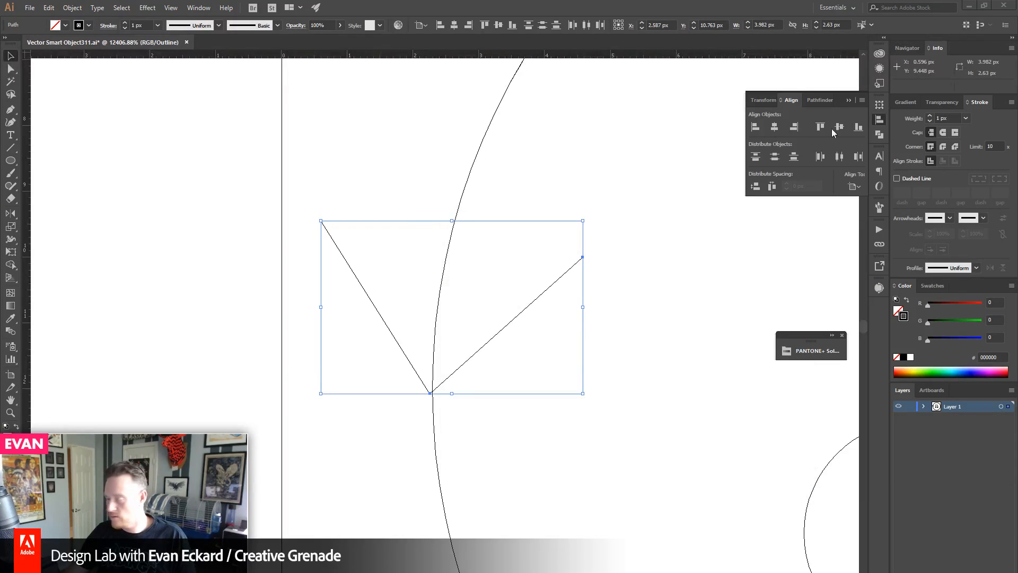
{"action": "left_click_drag", "start_coordinate": [552, 287], "coordinate": [552, 287]}
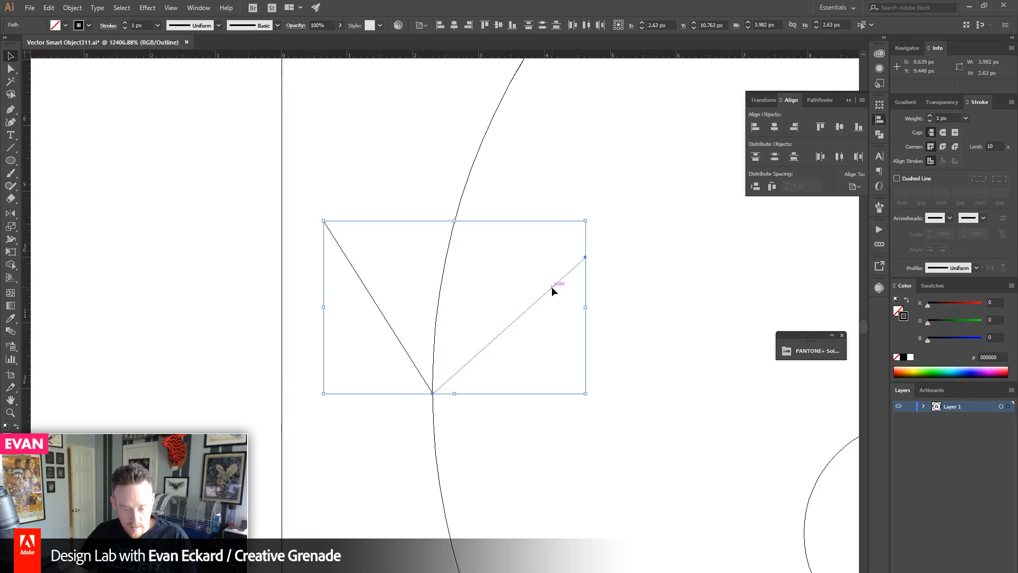
- Turn off outline display and examine the arrowhead strokes against the ring and the whole music note icon
{"action": "key", "text": "ctrl+y"}
{"action": "left_click", "coordinate": [552, 291]}
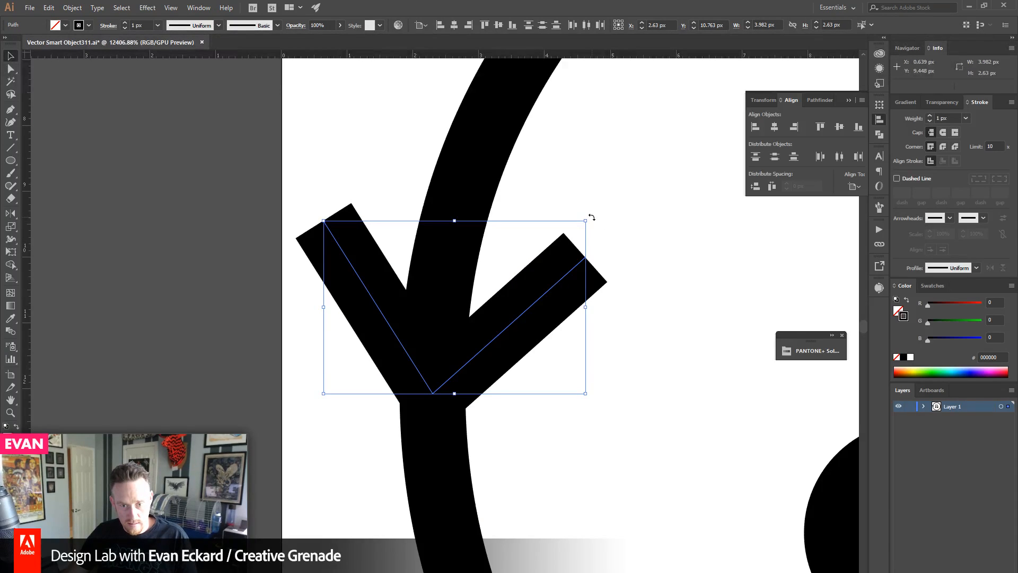
{"action": "key", "text": "z"}
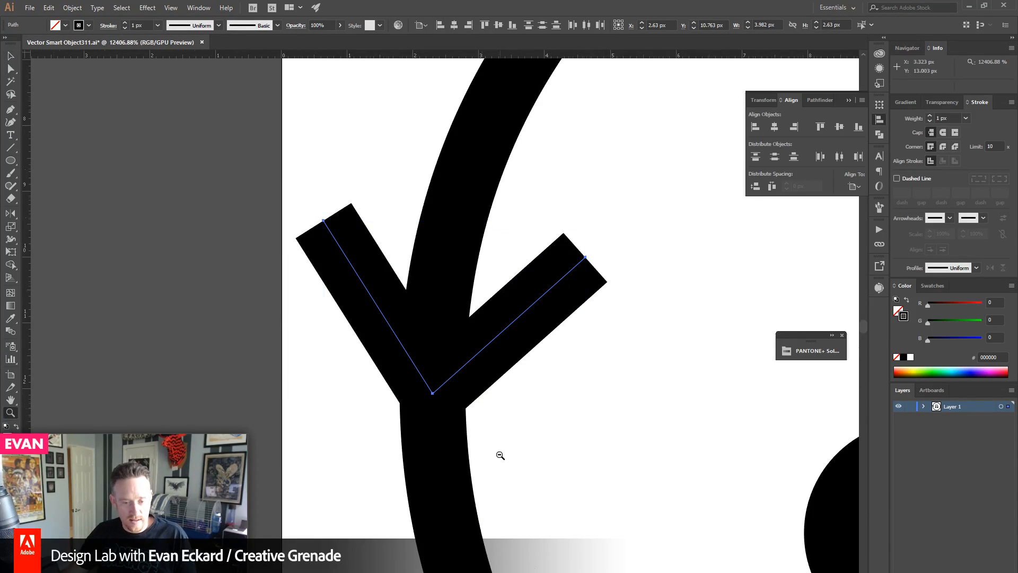
{"action": "left_click", "coordinate": [501, 454], "text": "alt"}
{"action": "left_click", "coordinate": [500, 454], "text": "alt"}
{"action": "left_click", "coordinate": [507, 315], "text": "alt"}
{"action": "left_click_drag", "start_coordinate": [497, 303], "coordinate": [422, 446]}
{"action": "left_click", "coordinate": [515, 411], "text": "alt"}
{"action": "left_click", "coordinate": [10, 56]}
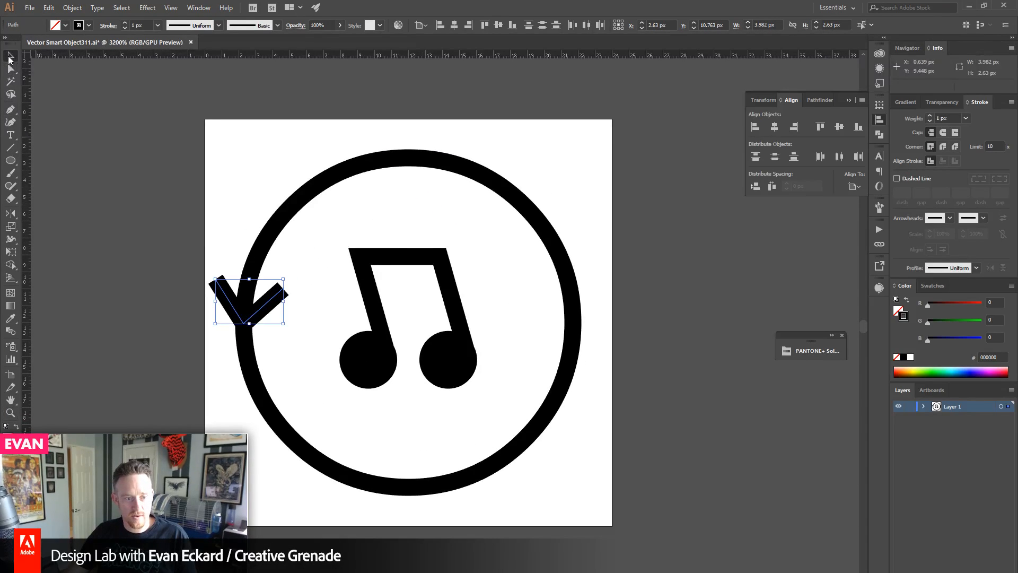
{"action": "left_click", "coordinate": [160, 246]}
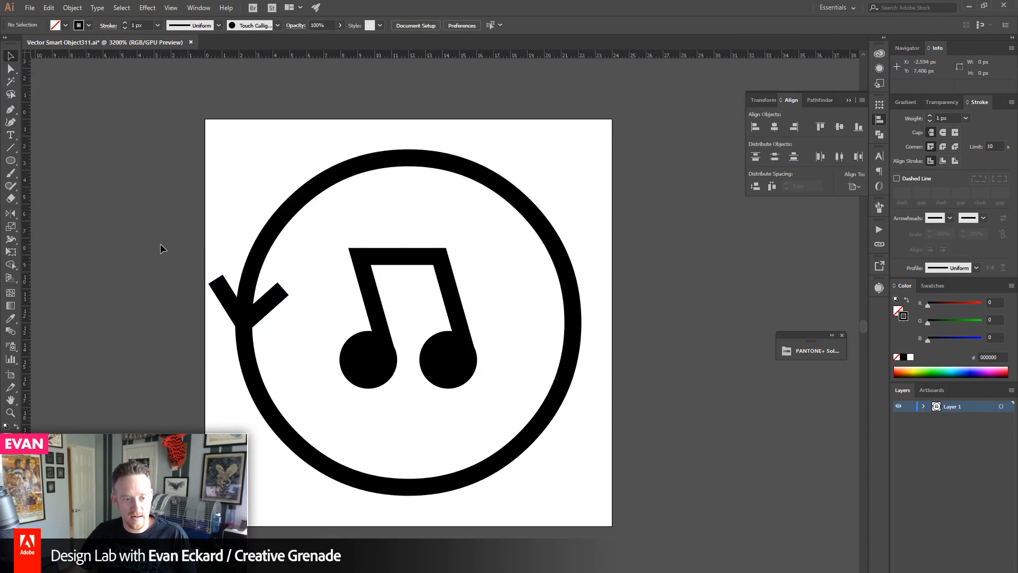
- Add an anchor point on the ring below the arrowhead and delete the segment between it and the arrow tip
{"action": "left_click", "coordinate": [11, 109]}
{"action": "left_click", "coordinate": [69, 122]}
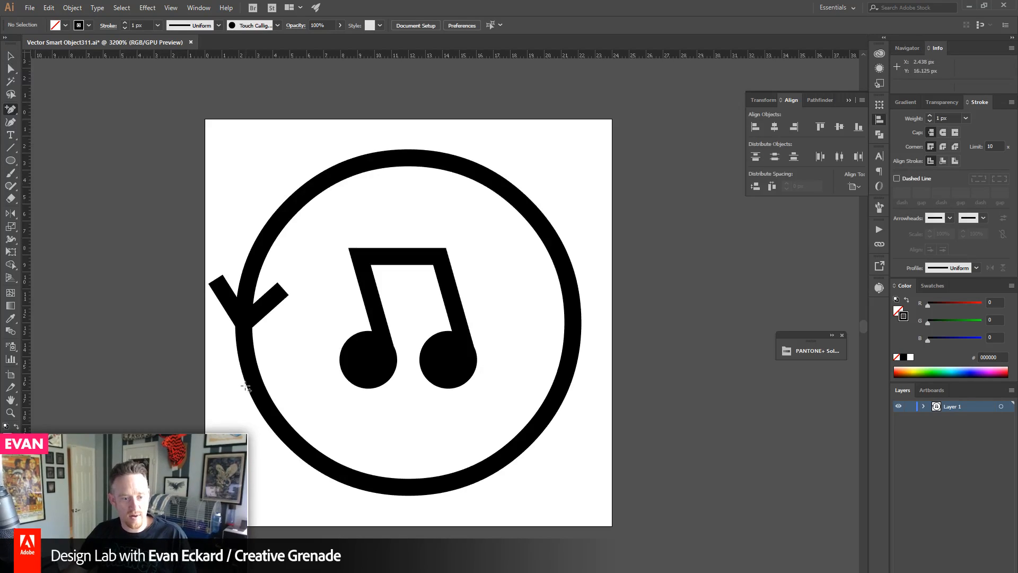
{"action": "left_click", "coordinate": [253, 377]}
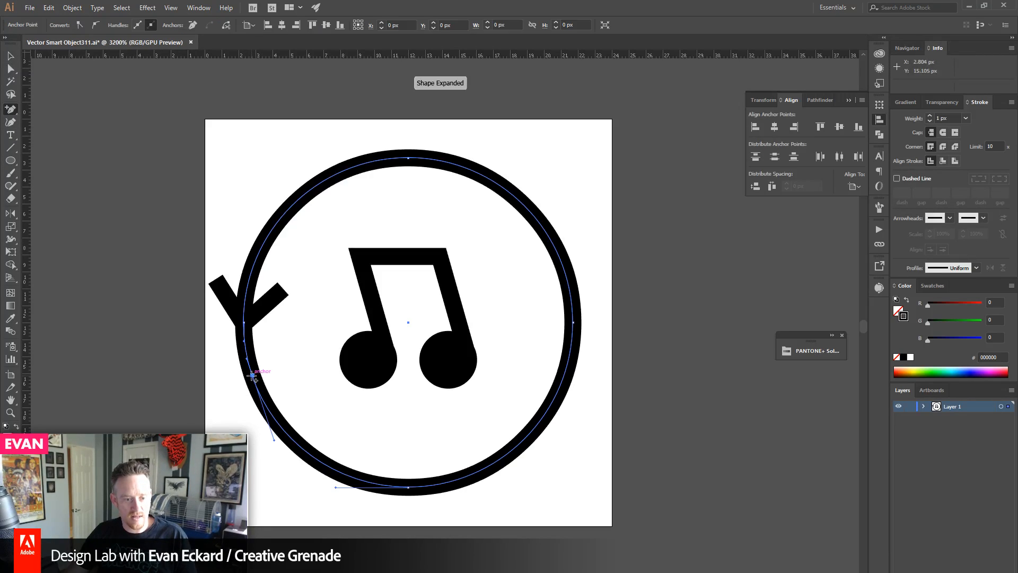
{"action": "left_click", "coordinate": [10, 69]}
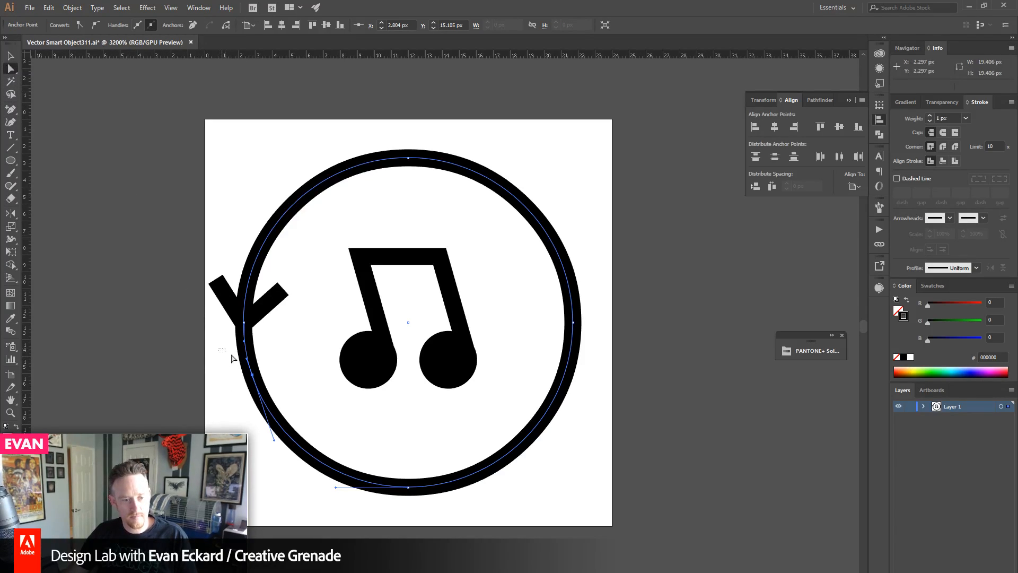
{"action": "left_click_drag", "start_coordinate": [231, 359], "coordinate": [268, 366]}
{"action": "key", "text": "Delete"}
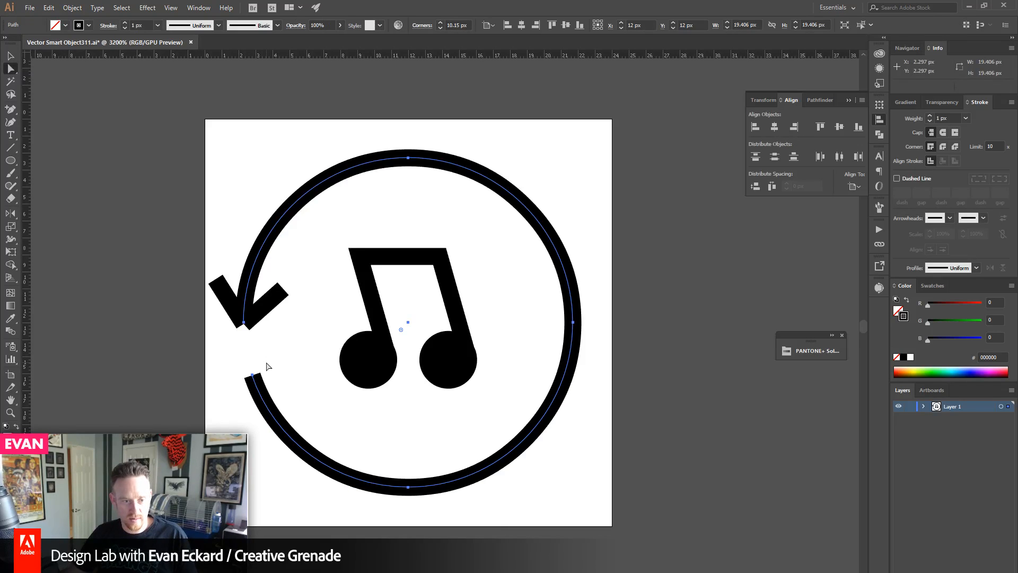
{"action": "left_click", "coordinate": [12, 58]}
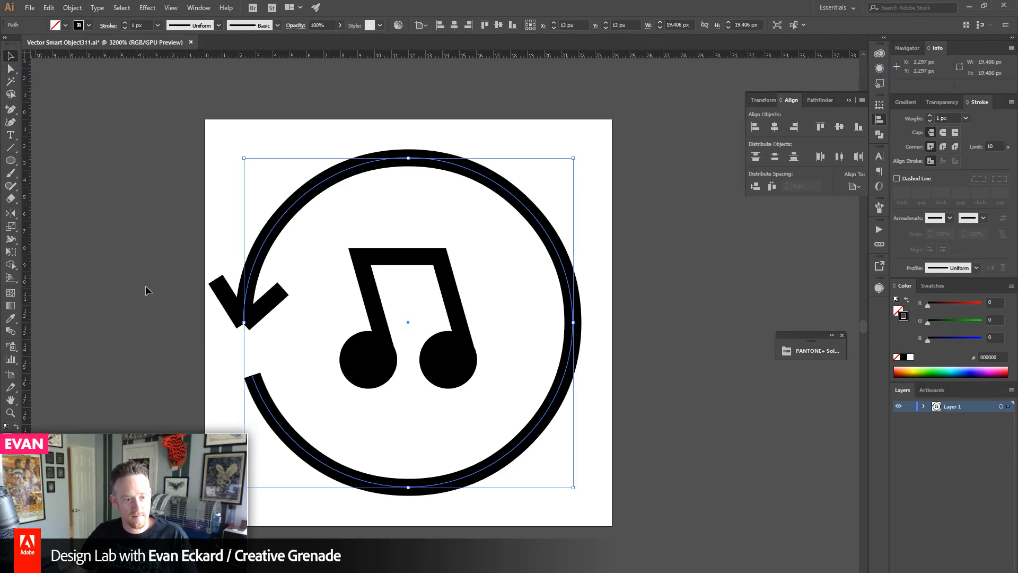
- Lock the open ring path so it cannot be selected with the arrowhead
{"action": "left_click", "coordinate": [146, 291]}
{"action": "left_click", "coordinate": [561, 248]}
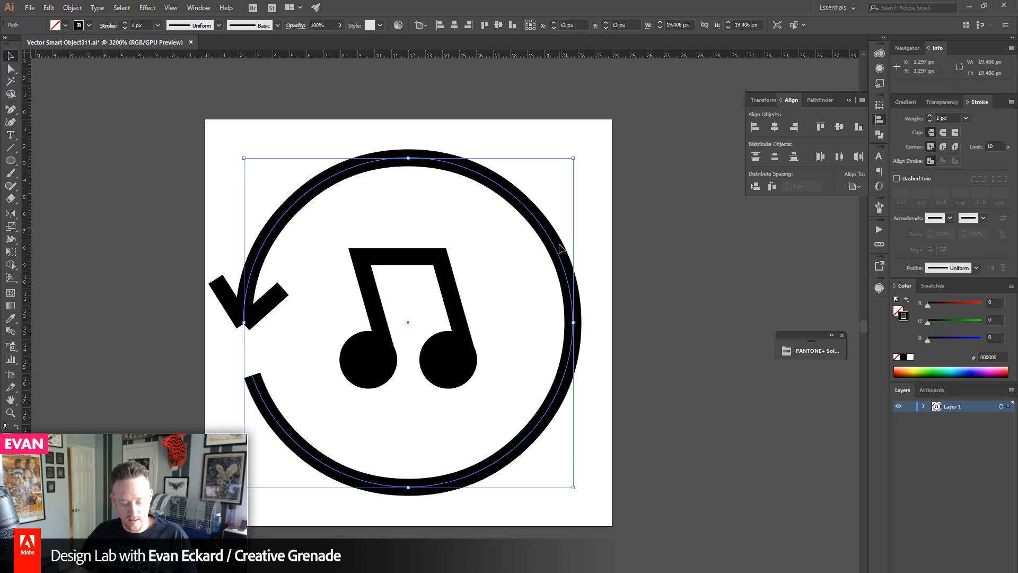
{"action": "key", "text": "ctrl+2"}
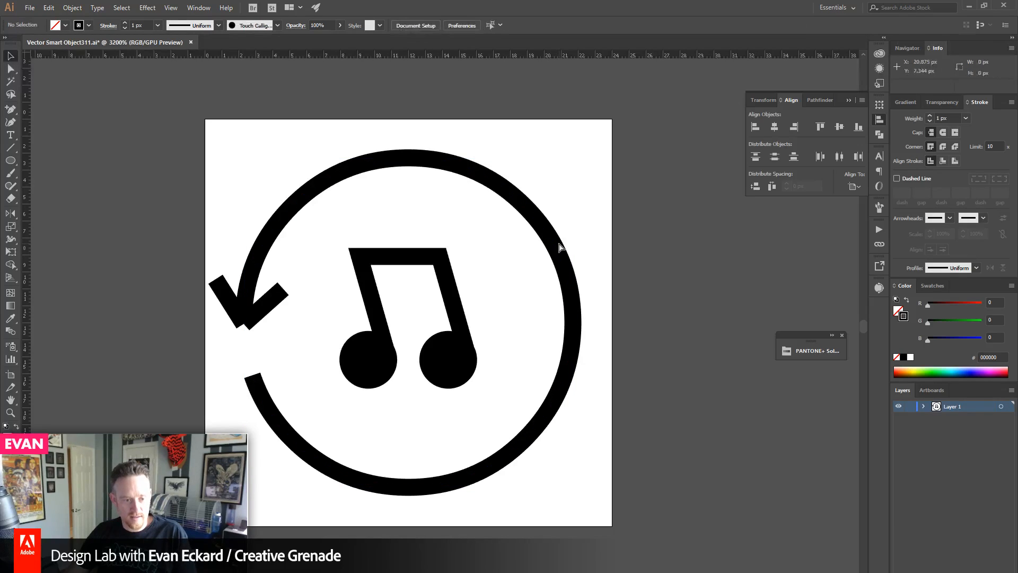
- Average the arrowhead's tip anchor points on both axes and join them into one continuous path
{"action": "left_click", "coordinate": [10, 69]}
{"action": "left_click_drag", "start_coordinate": [276, 343], "coordinate": [218, 311]}
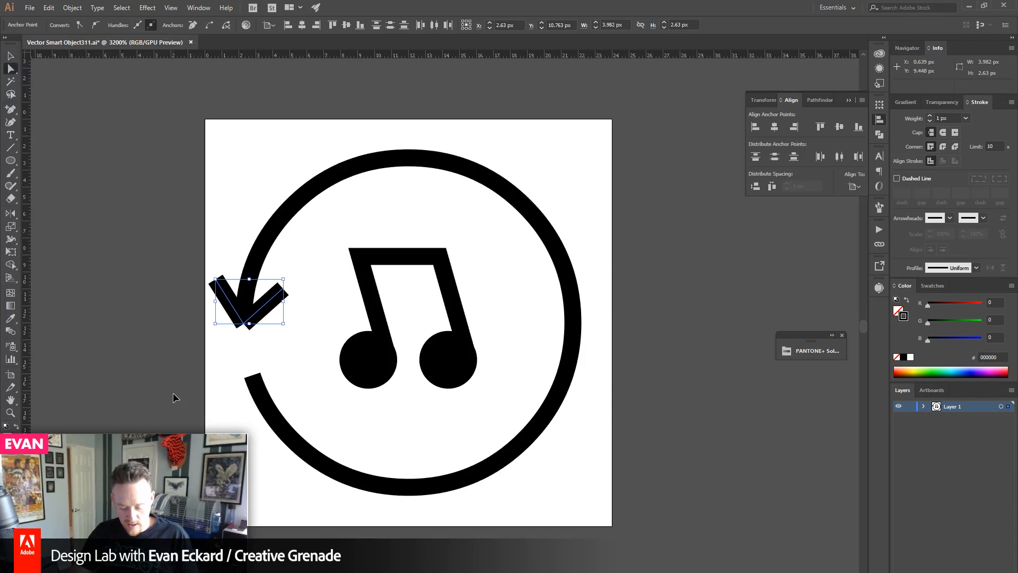
{"action": "key", "text": "ctrl+alt+j"}
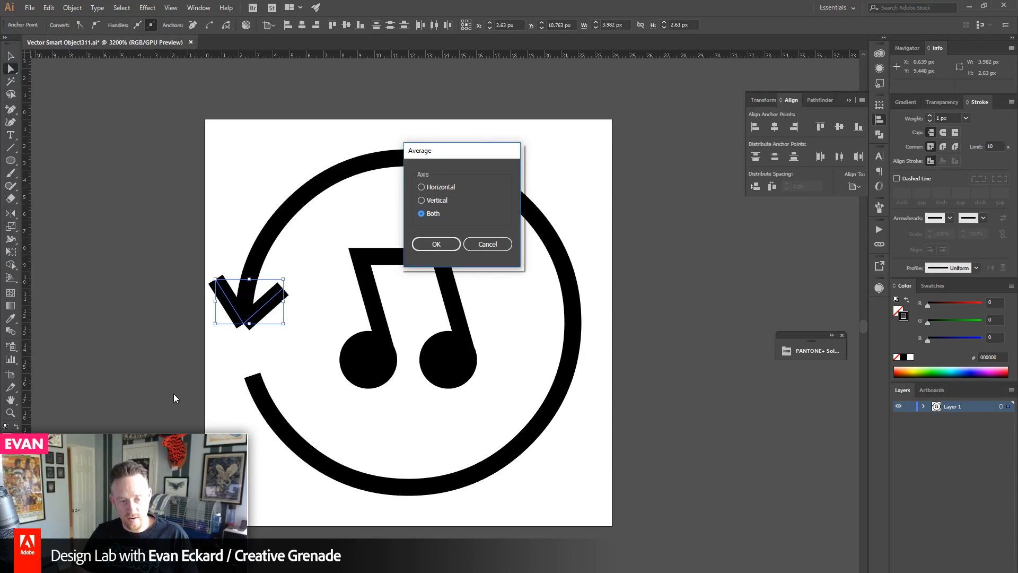
{"action": "key", "text": "Return"}
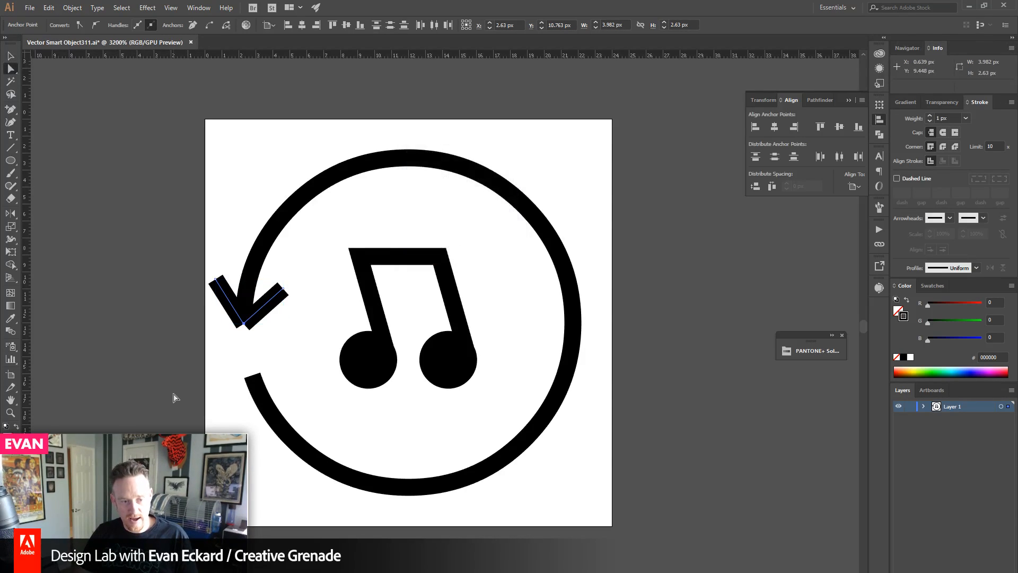
{"action": "key", "text": "ctrl+j"}
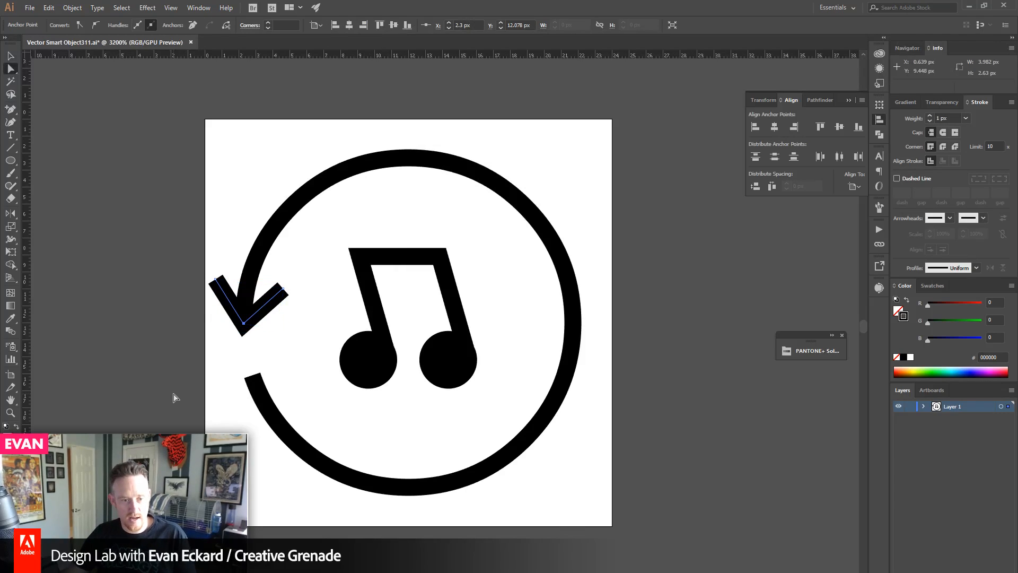
{"action": "left_click", "coordinate": [10, 56]}
{"action": "left_click", "coordinate": [105, 168]}
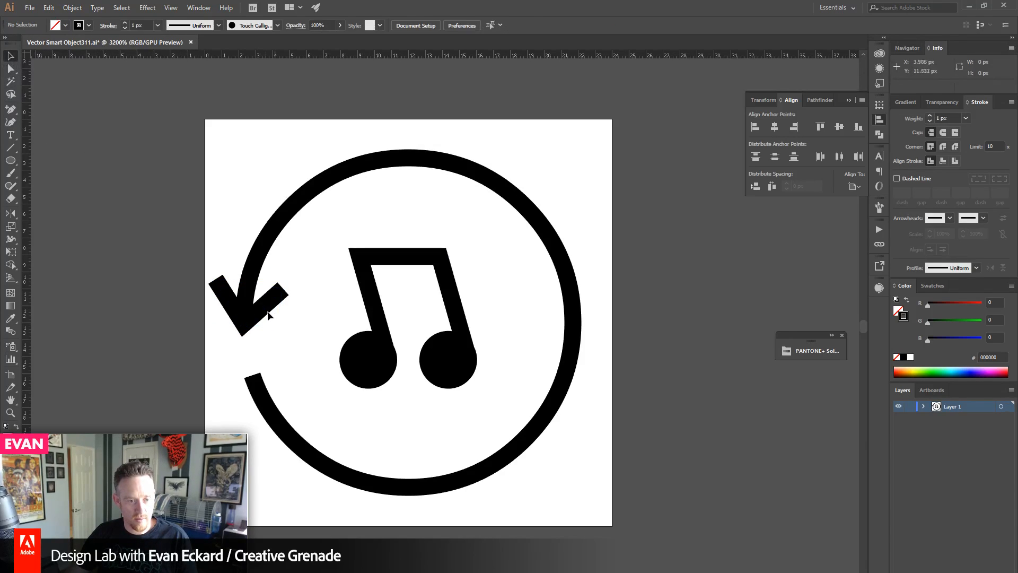
- Rotate the arrowhead slightly counterclockwise to line up with the ring's end, and save the icon file
{"action": "left_click", "coordinate": [268, 311]}
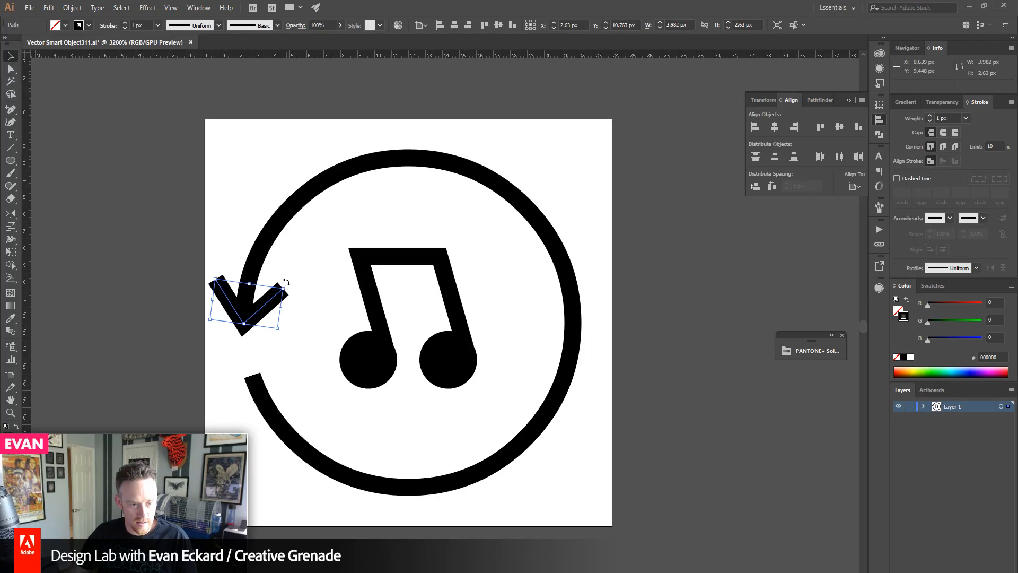
{"action": "left_click_drag", "start_coordinate": [286, 282], "coordinate": [290, 287]}
{"action": "left_click", "coordinate": [311, 309]}
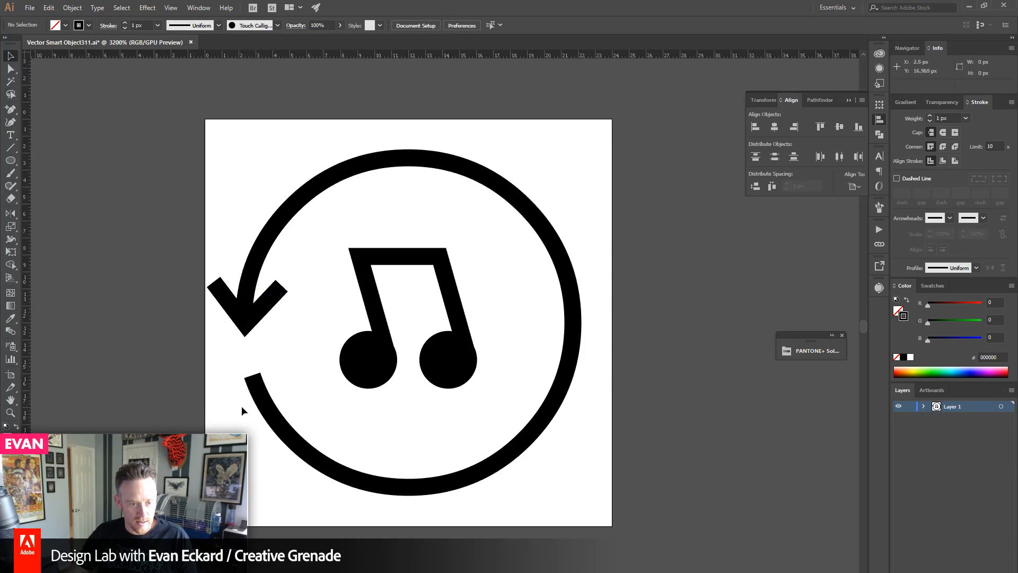
{"action": "left_click_drag", "start_coordinate": [211, 406], "coordinate": [198, 403]}
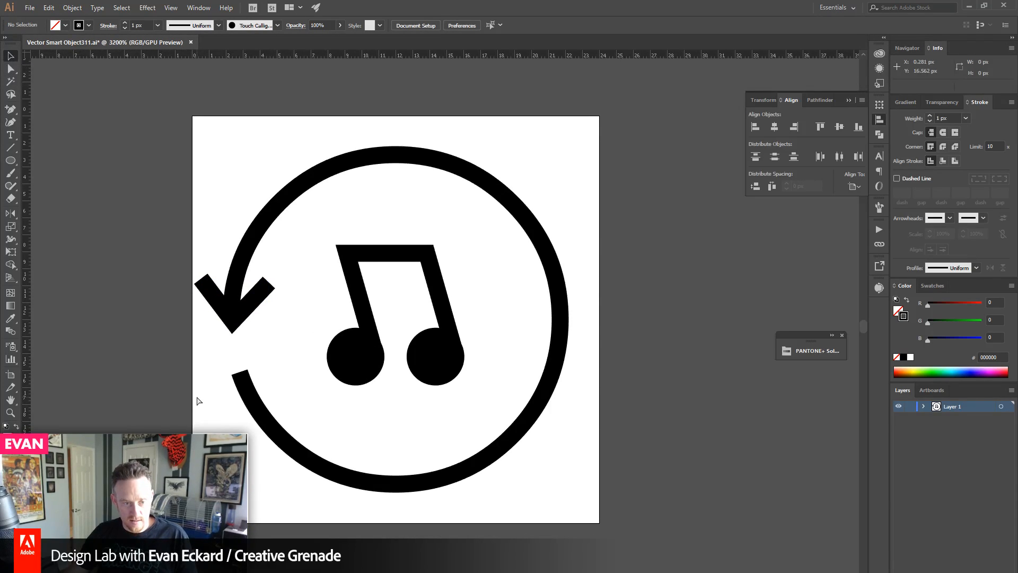
{"action": "key", "text": "ctrl+s"}
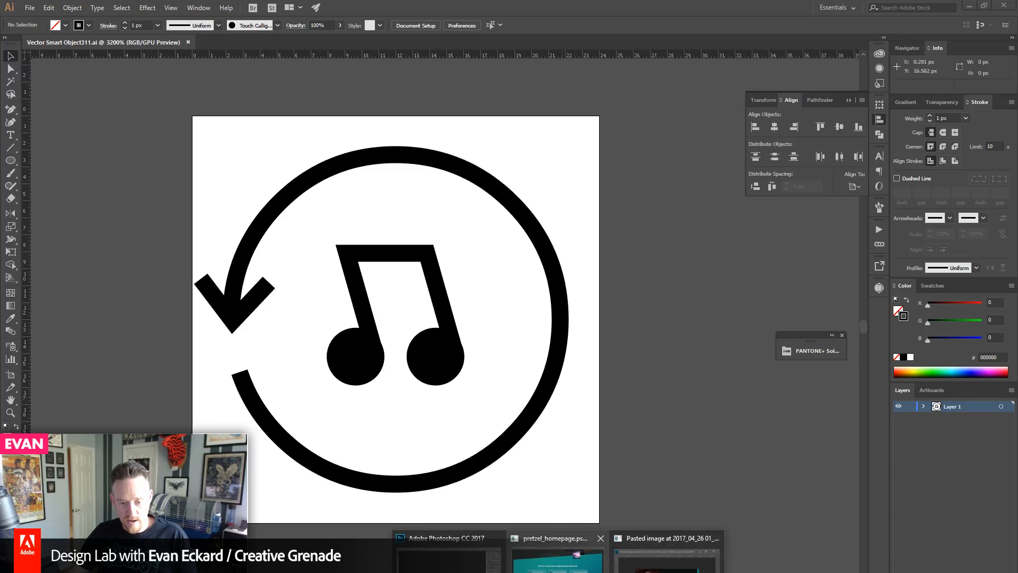
- In Photoshop's pretzel_homepage.psd, create a new smart object via copy from the history icon and place it in the stream overlays box
{"action": "left_click", "coordinate": [557, 557]}
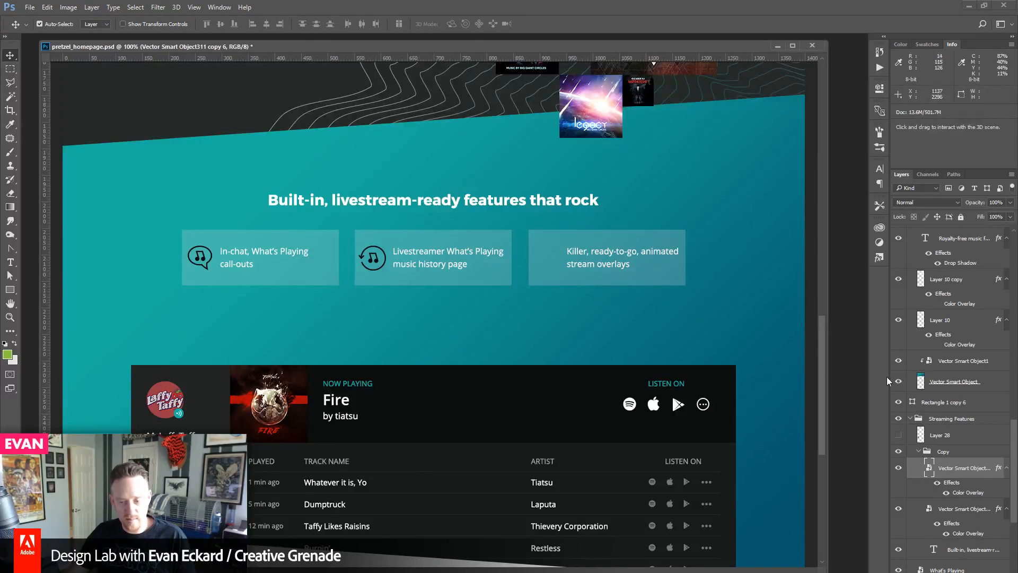
{"action": "right_click", "coordinate": [965, 469]}
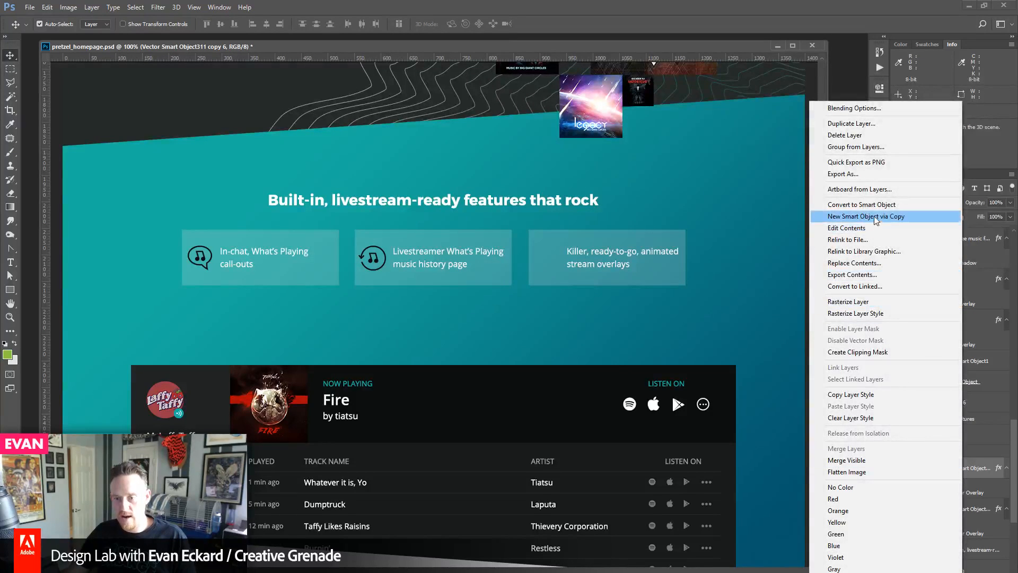
{"action": "left_click", "coordinate": [868, 217]}
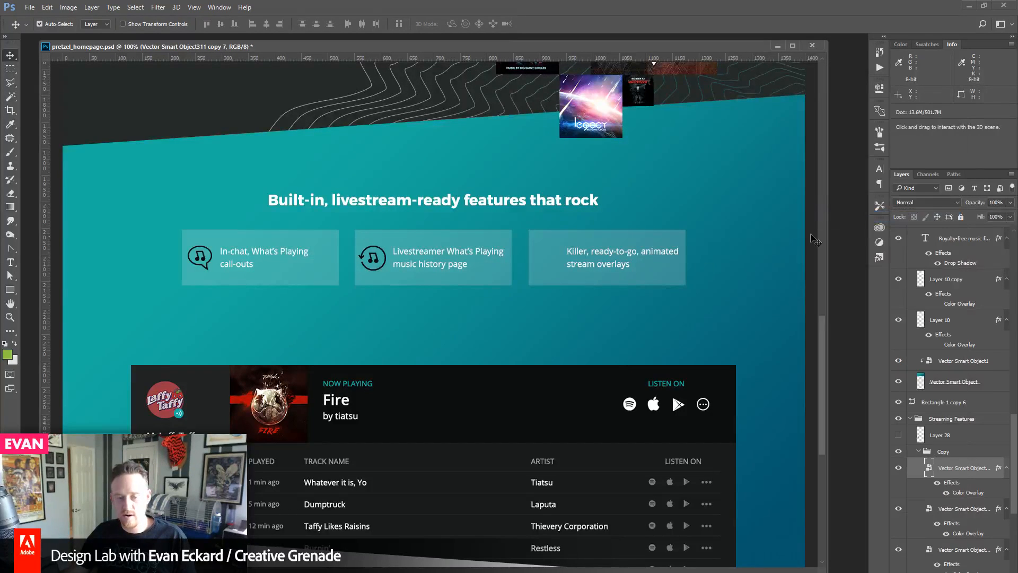
{"action": "key", "text": "ctrl"}
{"action": "left_click_drag", "start_coordinate": [258, 92], "coordinate": [433, 93]}
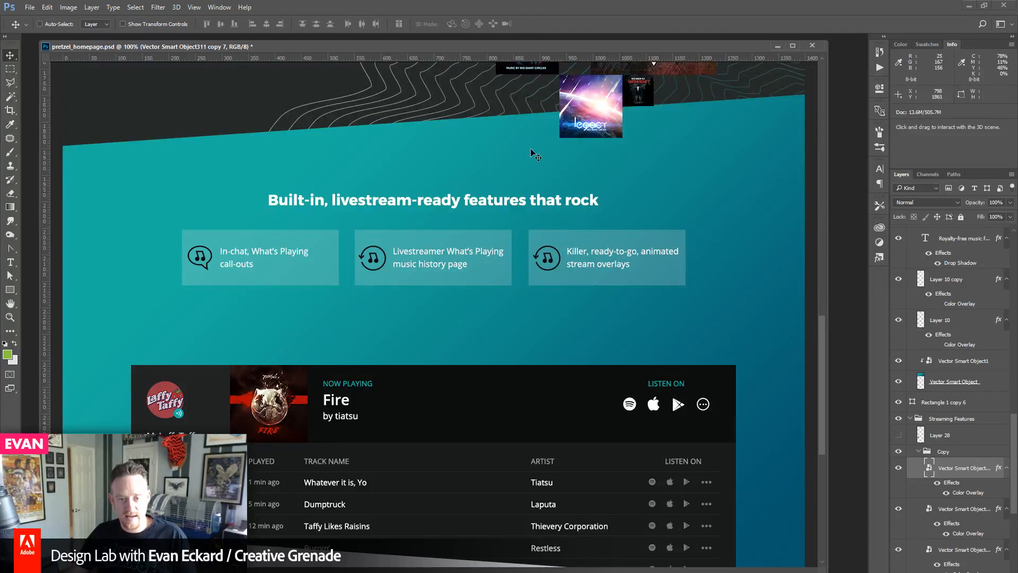
{"action": "mouse_move", "coordinate": [531, 149]}
{"action": "left_mouse_down"}
{"action": "mouse_move", "coordinate": [521, 150]}
{"action": "mouse_move", "coordinate": [529, 149]}
{"action": "left_mouse_up"}
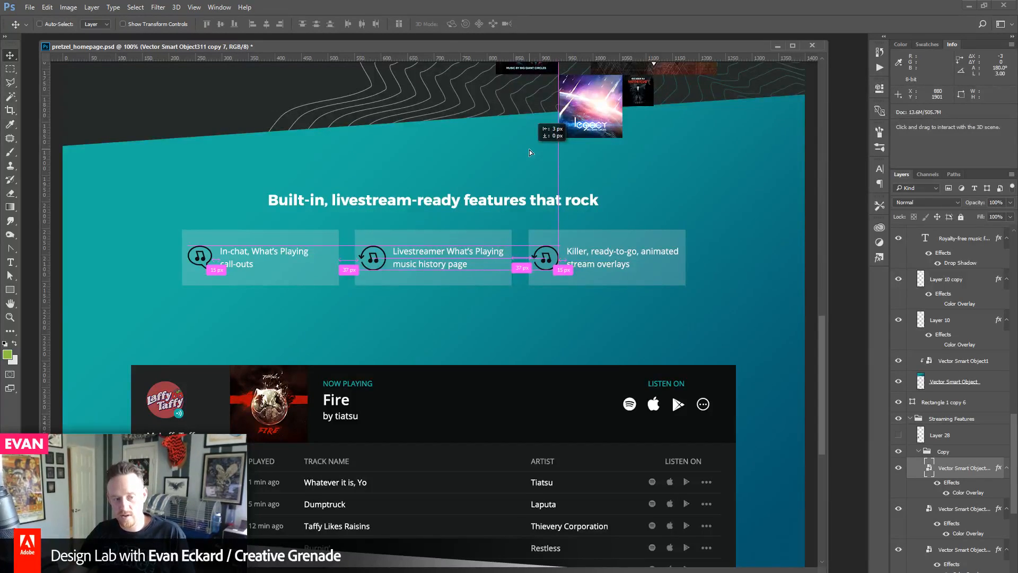
{"action": "left_click_drag", "start_coordinate": [529, 150], "coordinate": [530, 151]}
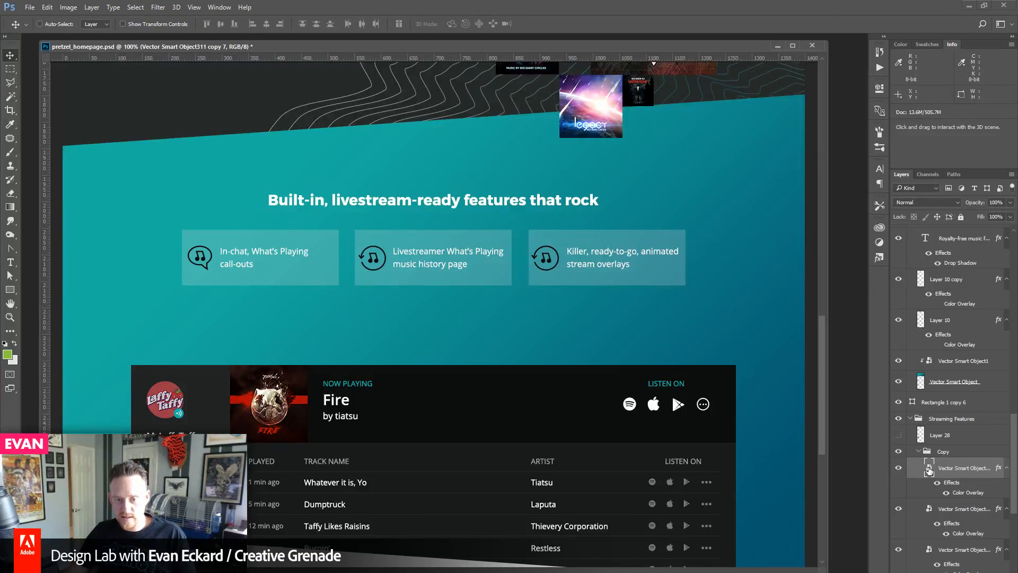
- Open the copied smart object's contents in Illustrator, unlock all objects and delete all the artwork
{"action": "double_click", "coordinate": [929, 469]}
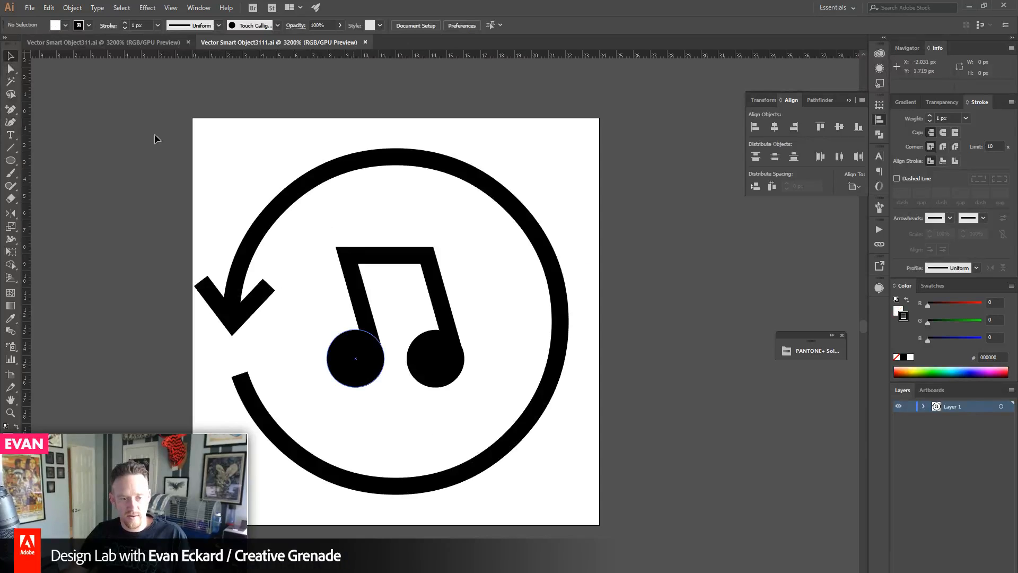
{"action": "left_click_drag", "start_coordinate": [157, 139], "coordinate": [615, 440]}
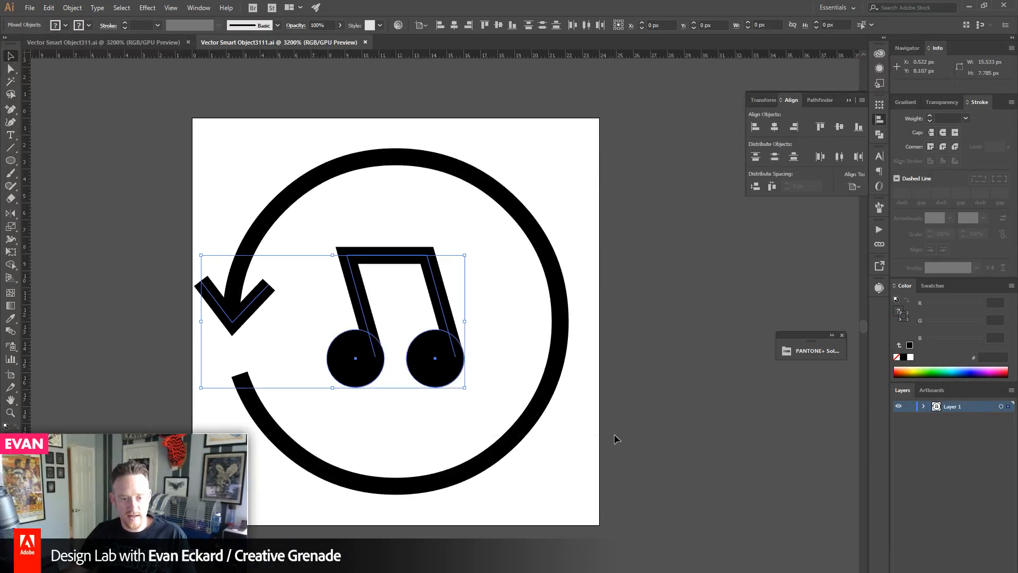
{"action": "left_click", "coordinate": [215, 166]}
{"action": "left_click", "coordinate": [72, 8]}
{"action": "left_click", "coordinate": [92, 81]}
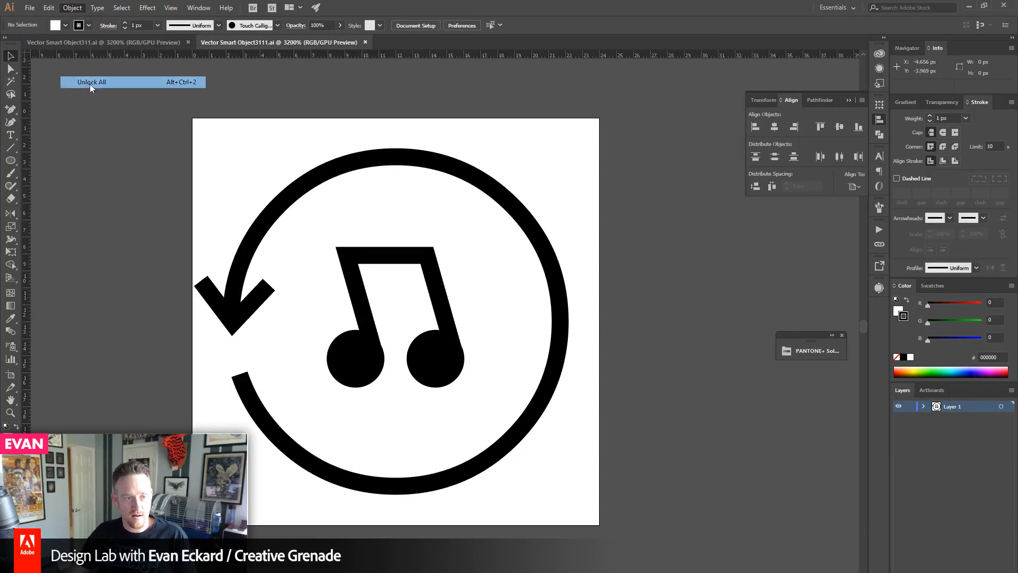
{"action": "key", "text": "Delete"}
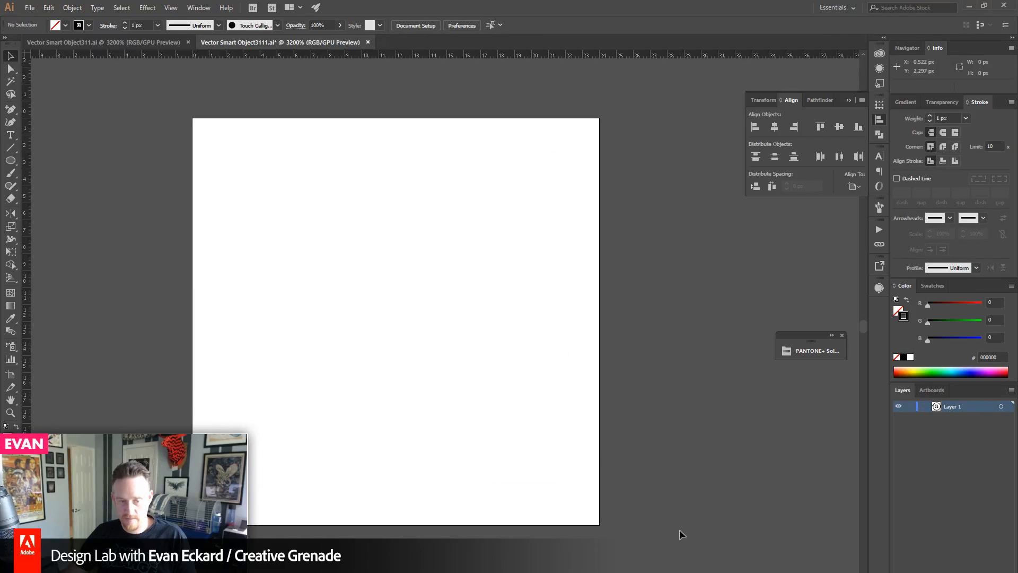
{"action": "left_click_drag", "start_coordinate": [10, 163], "coordinate": [126, 201]}
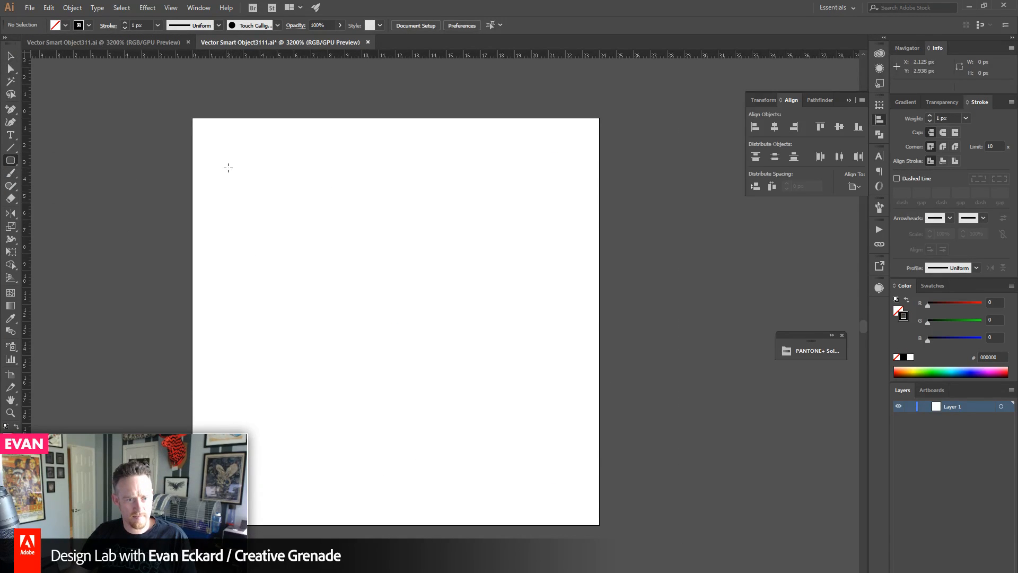
{"action": "left_click_drag", "start_coordinate": [228, 167], "coordinate": [557, 467]}
{"action": "key", "text": "ctrl+z"}
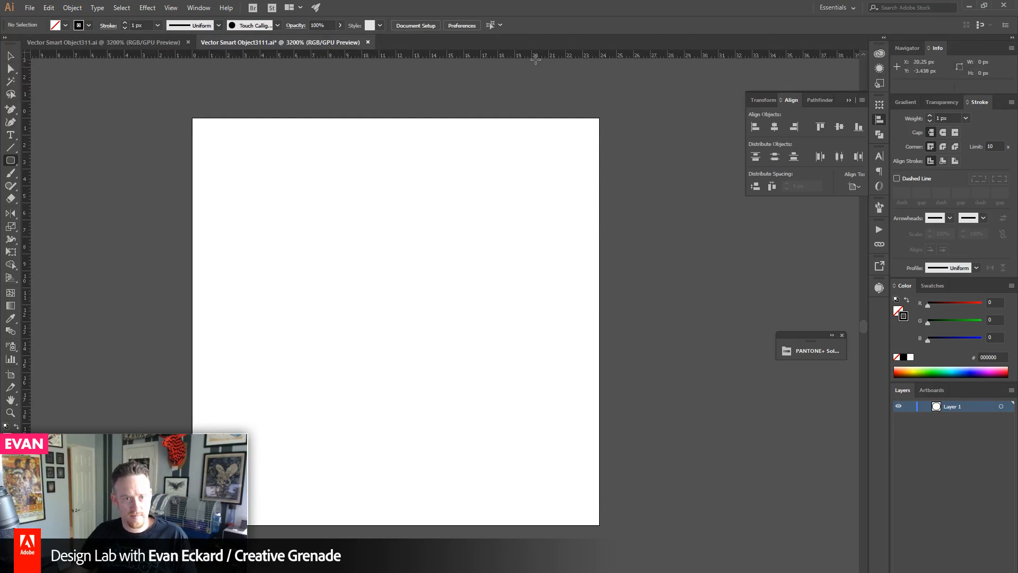
- Draw a rectangle about 21.4 by 15.3 px across the artboard and set its corner radius to 1 px
{"action": "left_click", "coordinate": [10, 162]}
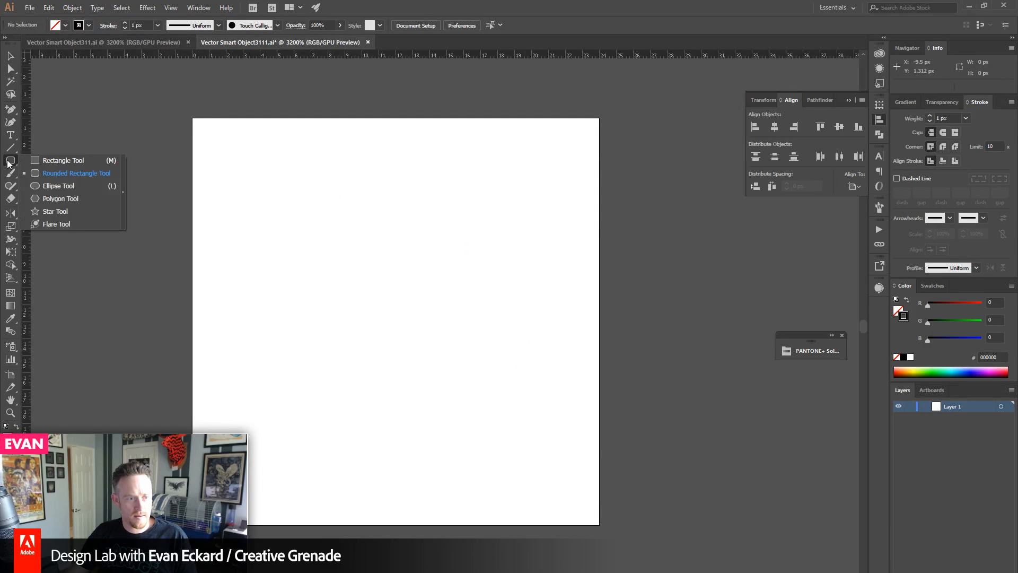
{"action": "left_click", "coordinate": [9, 162]}
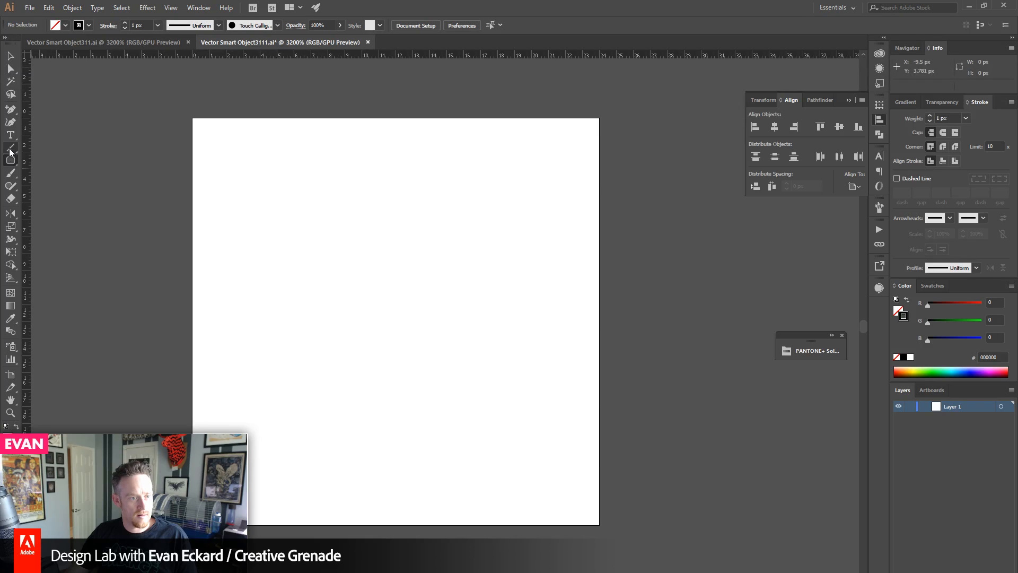
{"action": "left_click_drag", "start_coordinate": [10, 161], "coordinate": [59, 161]}
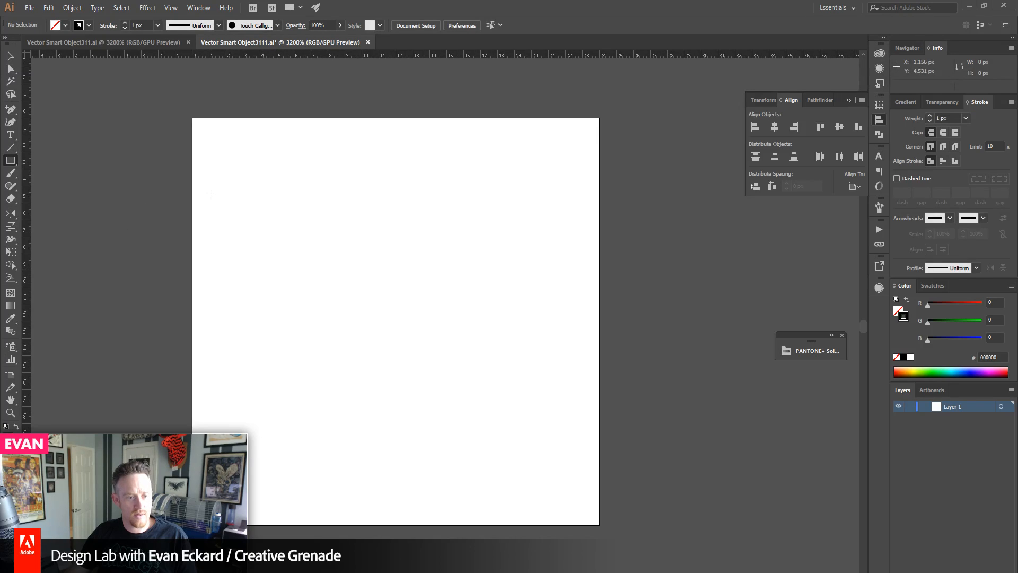
{"action": "mouse_move", "coordinate": [211, 195]}
{"action": "left_mouse_down"}
{"action": "mouse_move", "coordinate": [484, 405]}
{"action": "mouse_move", "coordinate": [576, 455]}
{"action": "left_mouse_up"}
{"action": "left_click", "coordinate": [11, 68]}
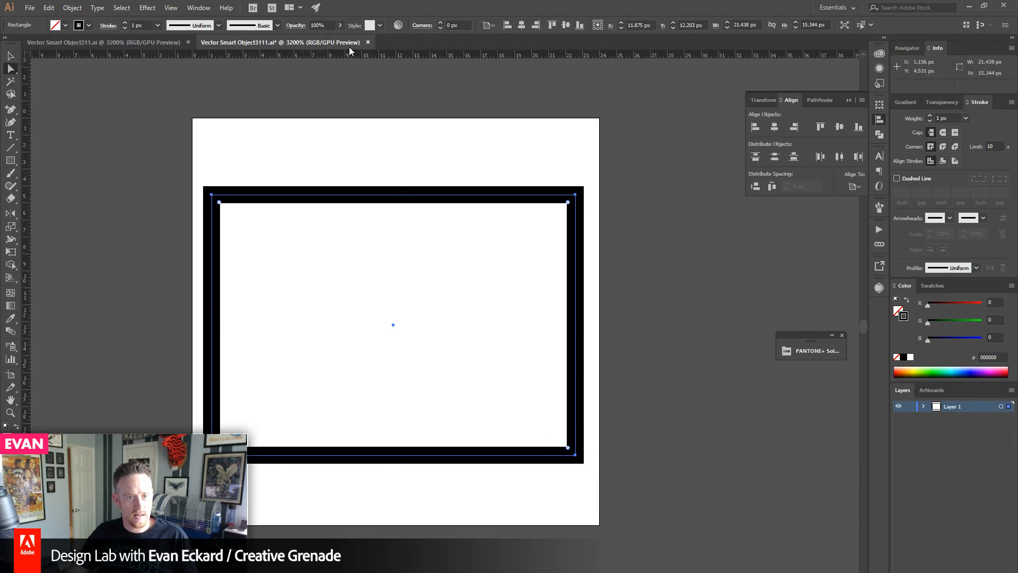
{"action": "left_click", "coordinate": [439, 24]}
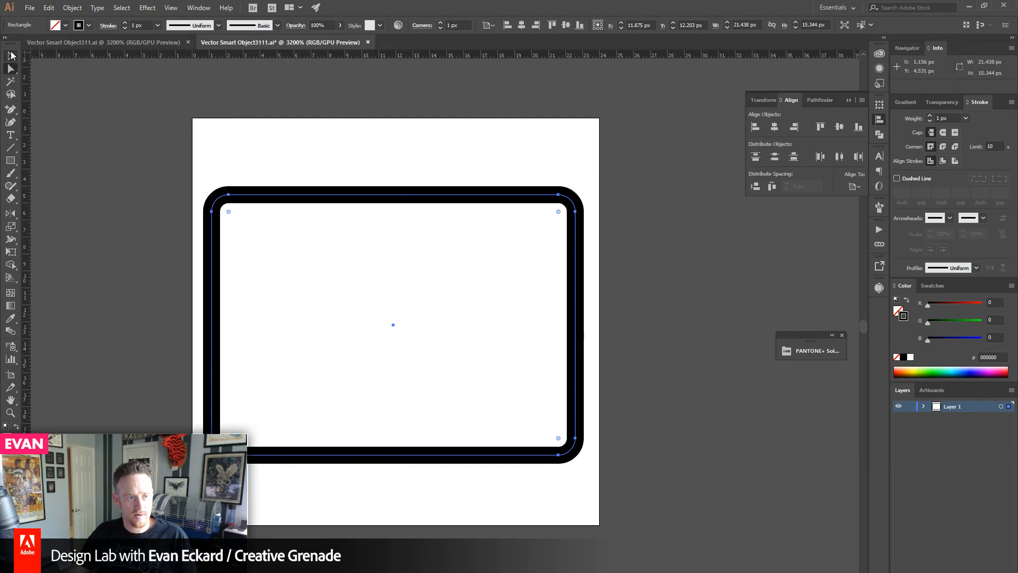
- Center the rounded rectangle horizontally and vertically on the artboard
{"action": "left_click", "coordinate": [11, 55]}
{"action": "left_click", "coordinate": [153, 159]}
{"action": "left_click_drag", "start_coordinate": [193, 164], "coordinate": [358, 256]}
{"action": "left_click", "coordinate": [820, 126]}
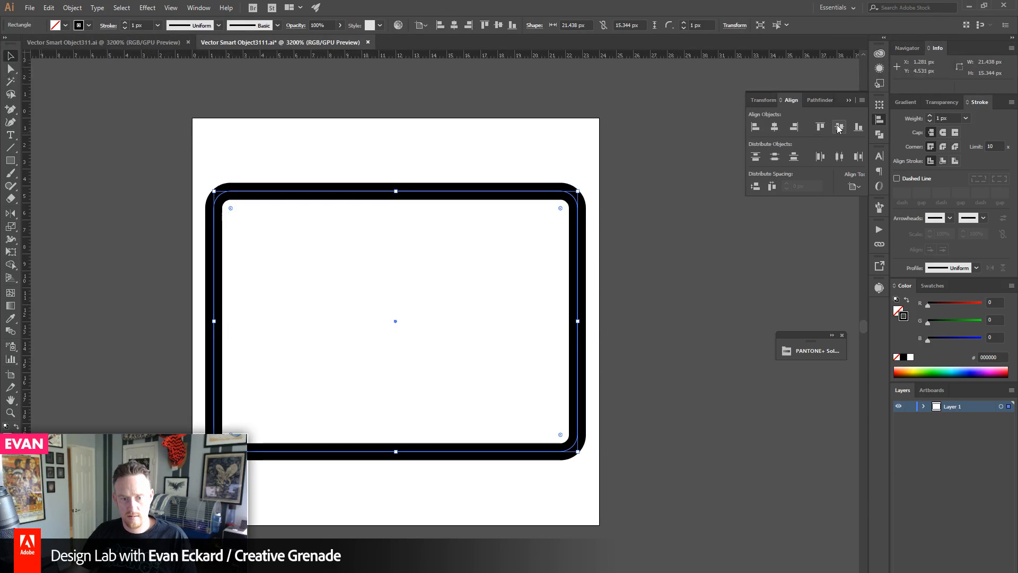
{"action": "left_click", "coordinate": [664, 238]}
- Draw a small rectangle starting on the rounded frame's left edge, just above its lower-left corner
{"action": "left_click", "coordinate": [12, 161]}
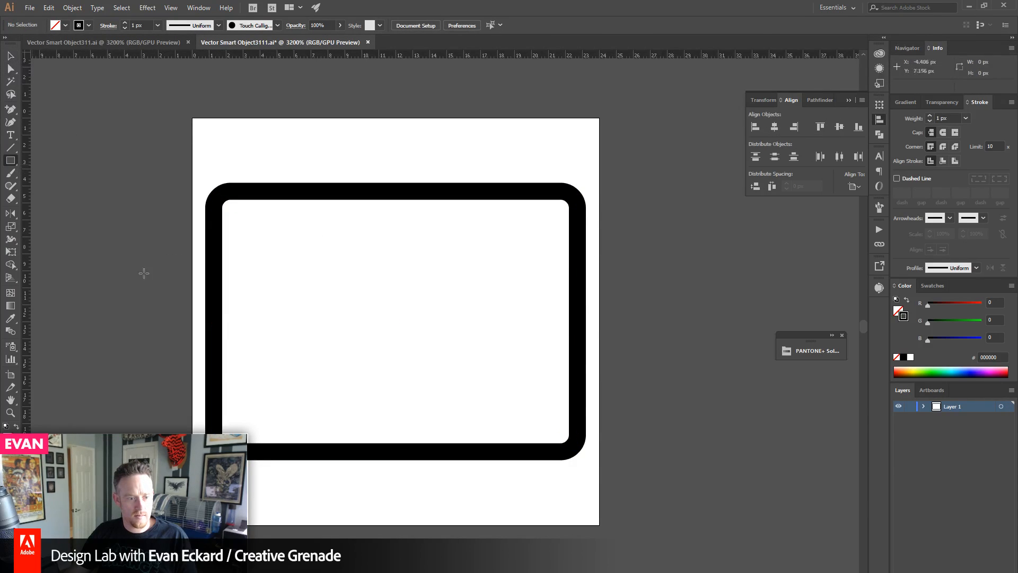
{"action": "mouse_move", "coordinate": [214, 357]}
{"action": "left_mouse_down"}
{"action": "mouse_move", "coordinate": [347, 399]}
{"action": "mouse_move", "coordinate": [323, 412]}
{"action": "left_mouse_up"}
{"action": "left_click", "coordinate": [10, 56]}
{"action": "left_click", "coordinate": [121, 278]}
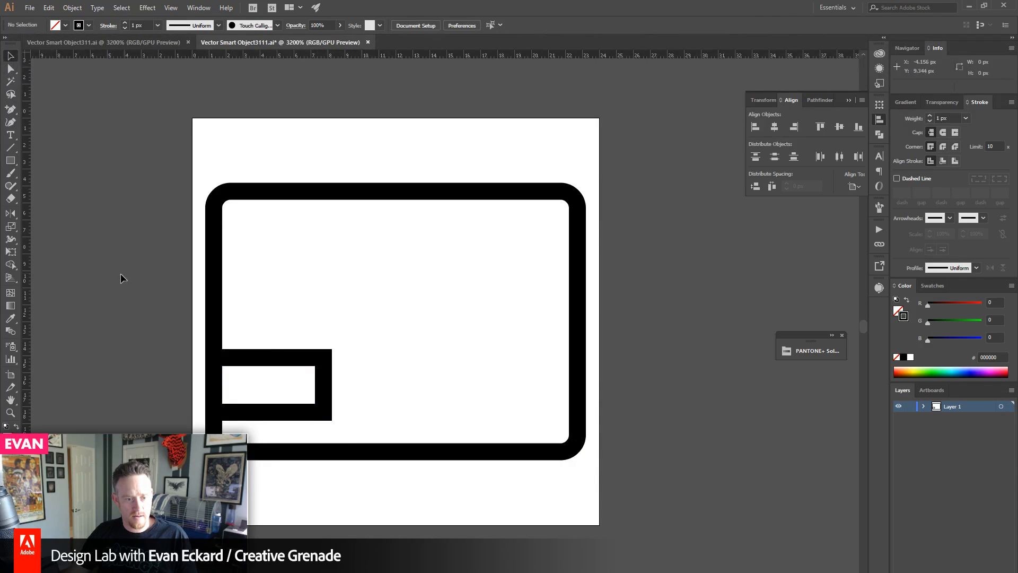
{"action": "left_click_drag", "start_coordinate": [250, 303], "coordinate": [220, 349]}
{"action": "scroll", "coordinate": [381, 367], "scroll_direction": "down", "scroll_amount": 1}
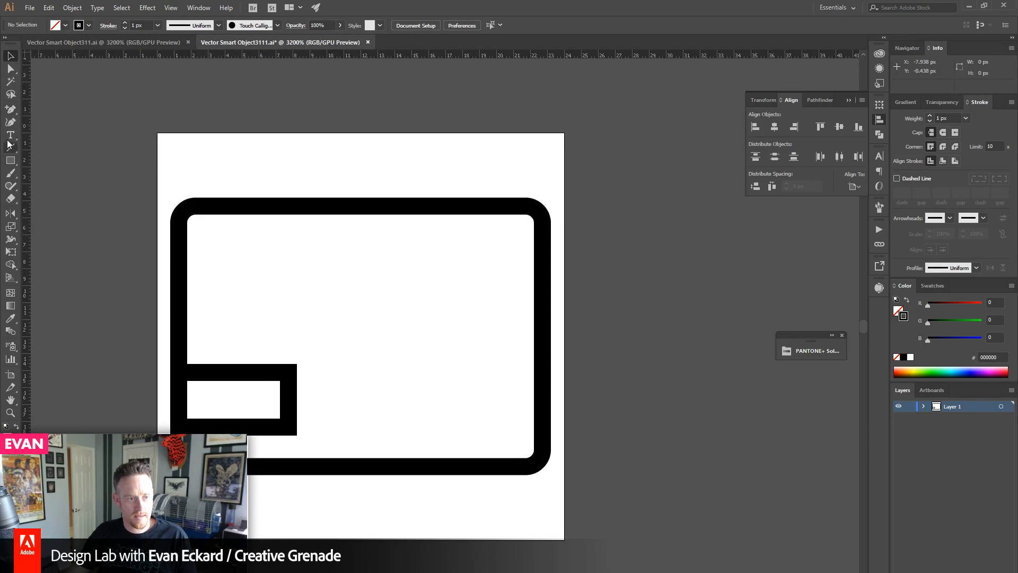
- Create a three-sided polygon with a radius of 20 px
{"action": "left_click", "coordinate": [10, 160]}
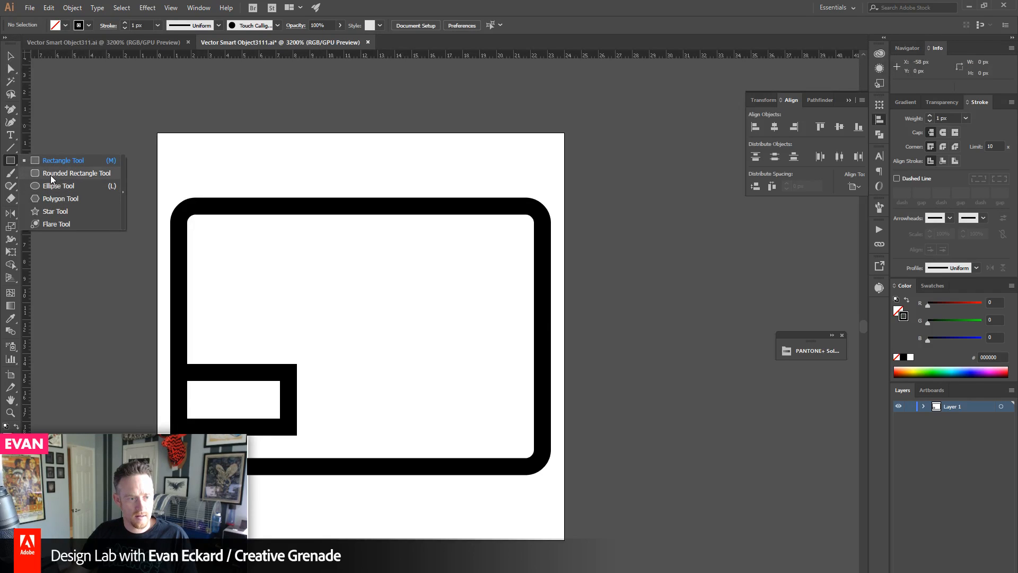
{"action": "left_click", "coordinate": [60, 198]}
{"action": "left_click", "coordinate": [296, 175]}
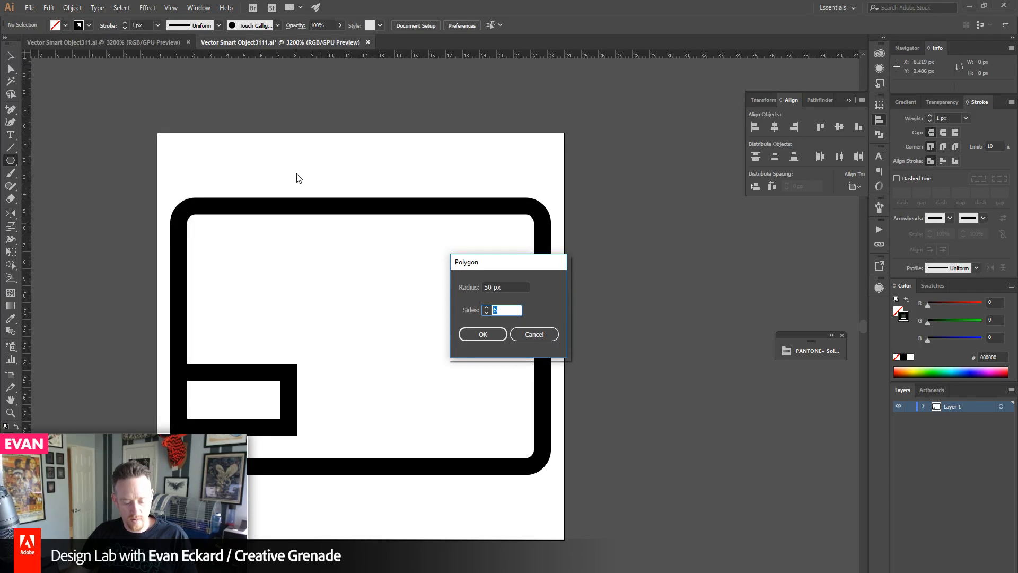
{"action": "type", "text": "3"}
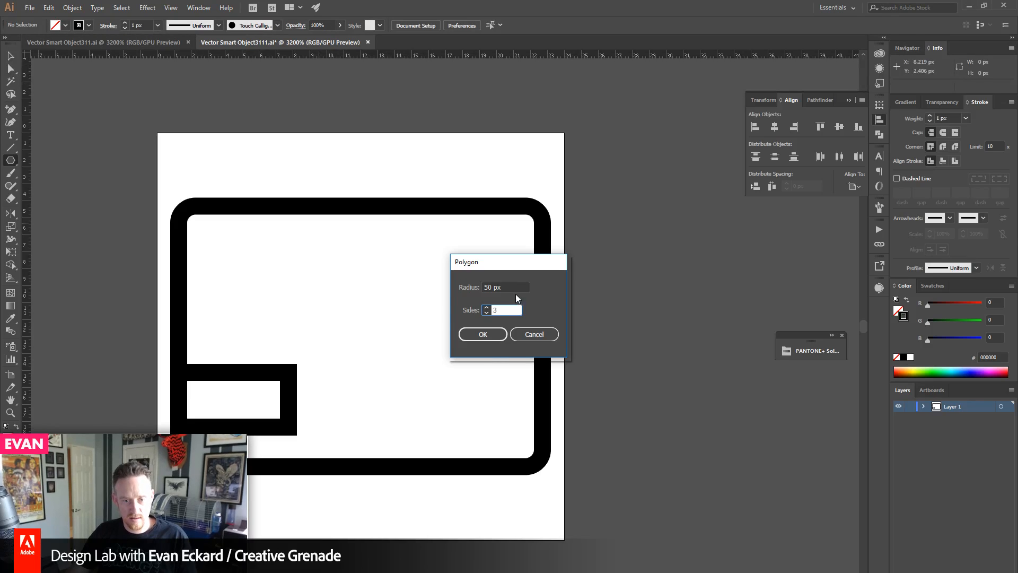
{"action": "key", "text": "shift+Tab"}
{"action": "type", "text": "20"}
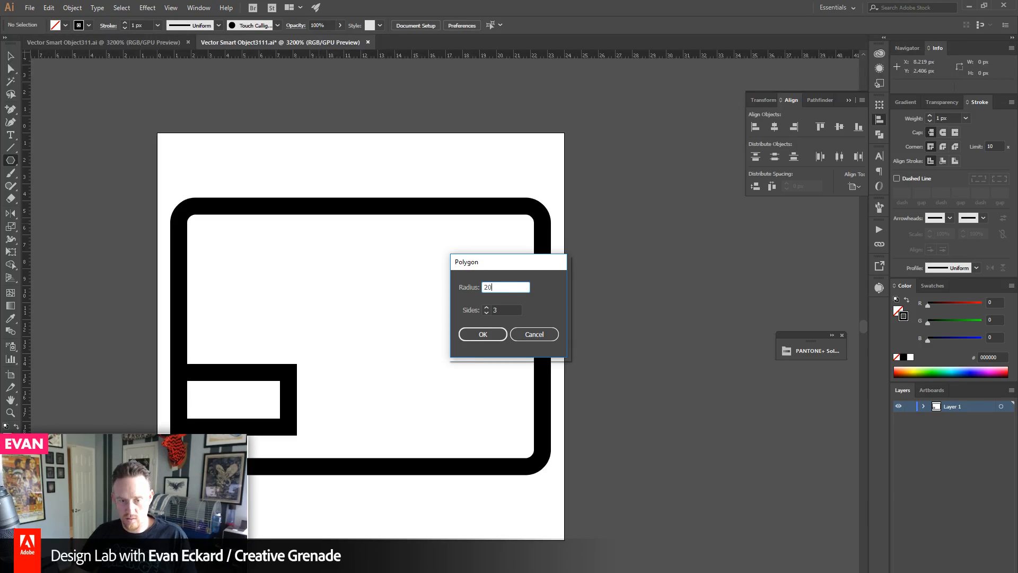
{"action": "left_click", "coordinate": [480, 335]}
{"action": "key", "text": "v"}
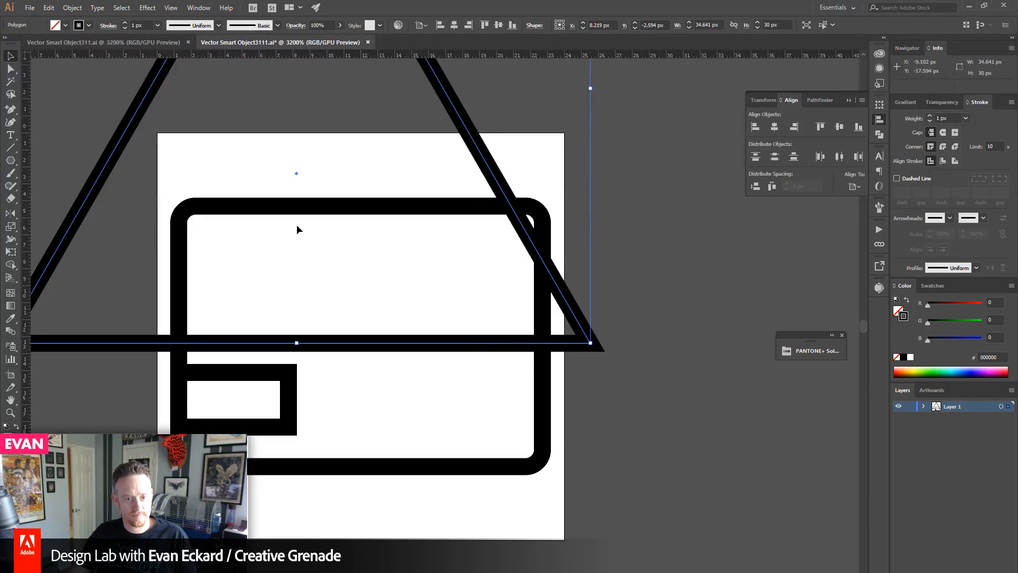
- Shrink the triangle to about 5.5 by 6.3 px and place it inside the frame as a right-pointing play symbol
{"action": "left_click_drag", "start_coordinate": [591, 342], "coordinate": [282, 239]}
{"action": "left_click_drag", "start_coordinate": [325, 147], "coordinate": [389, 307]}
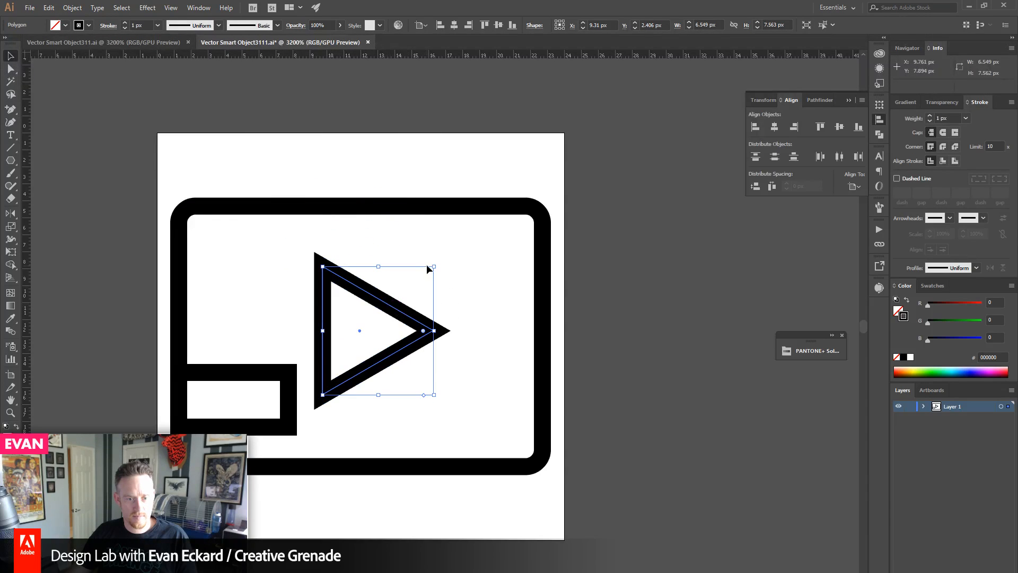
{"action": "left_click_drag", "start_coordinate": [434, 266], "coordinate": [422, 277]}
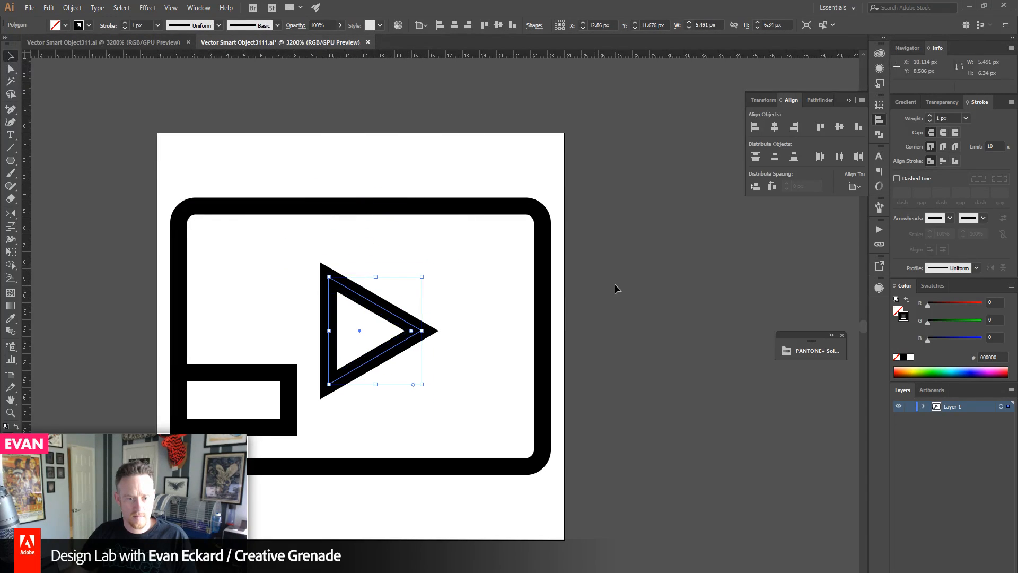
{"action": "left_click", "coordinate": [584, 285]}
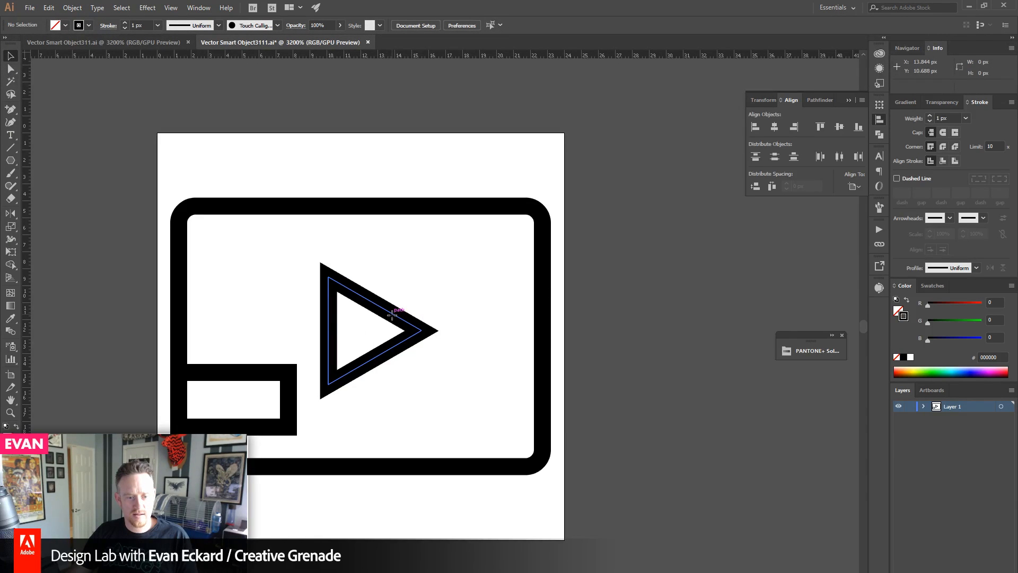
- Delete the play triangle from the middle of the frame
{"action": "left_click", "coordinate": [392, 315]}
{"action": "left_click", "coordinate": [659, 342]}
{"action": "left_click_drag", "start_coordinate": [617, 363], "coordinate": [615, 347]}
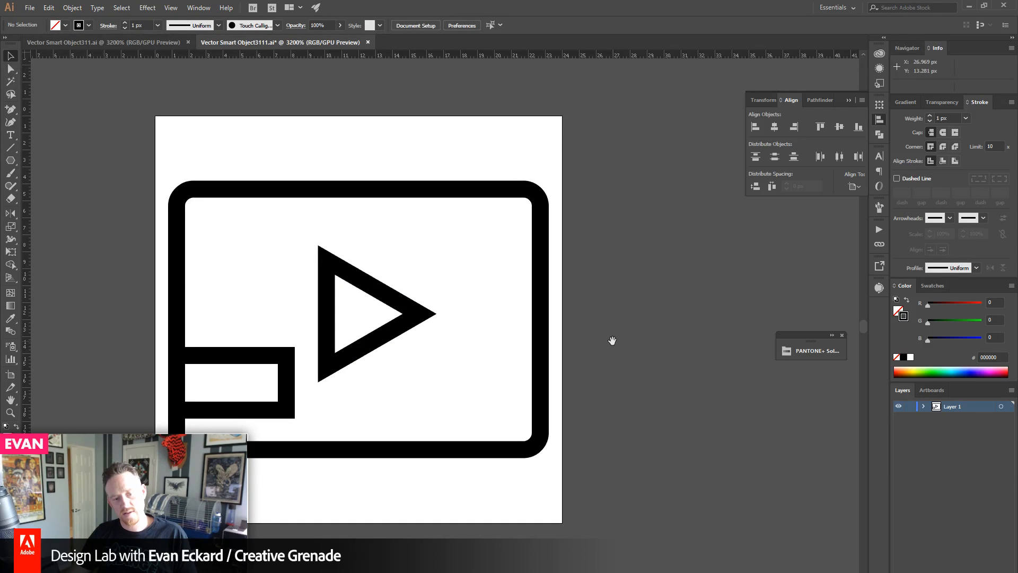
{"action": "left_click", "coordinate": [407, 312]}
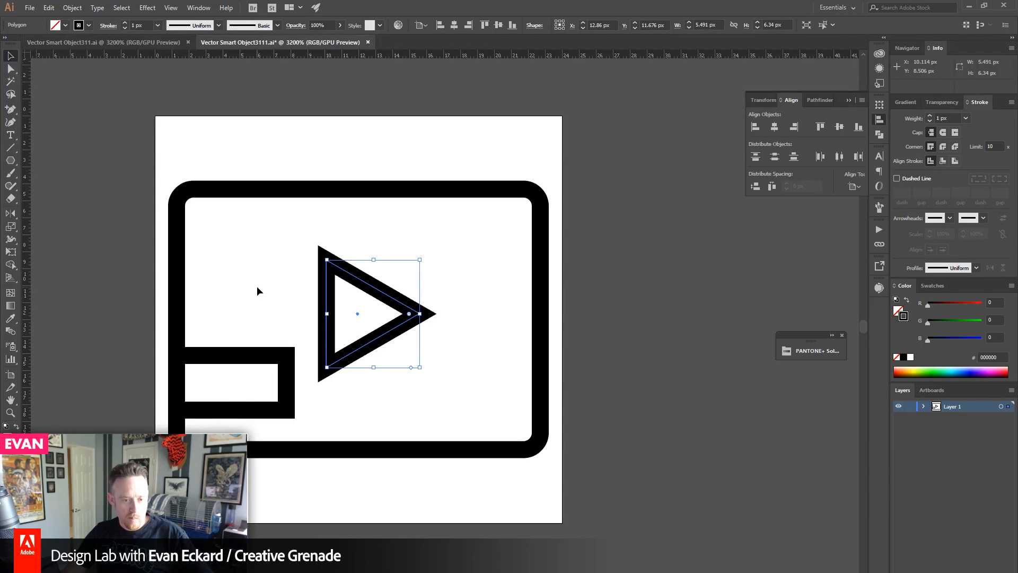
{"action": "key", "text": "Delete"}
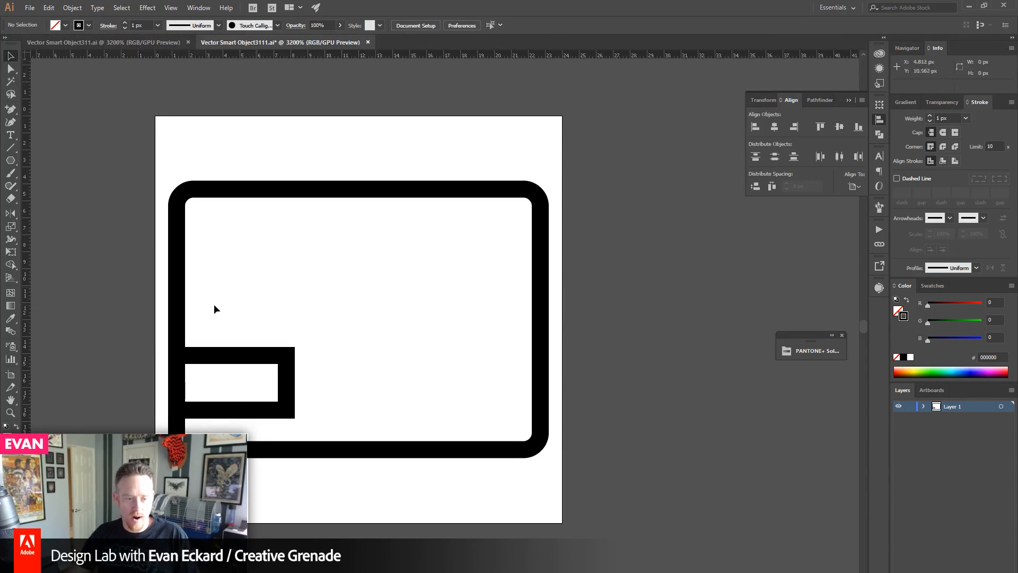
- Draw a 45-degree diagonal line across the artboard's upper-left corner and extend its lower end to span about 26.4 px each way
{"action": "left_click", "coordinate": [11, 147]}
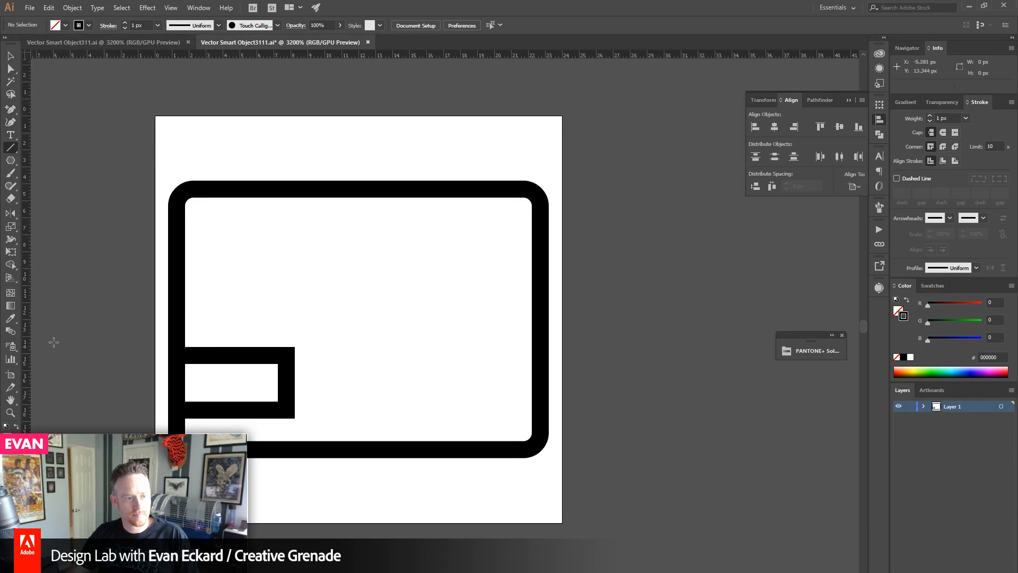
{"action": "mouse_move", "coordinate": [214, 110]}
{"action": "left_mouse_down"}
{"action": "mouse_move", "coordinate": [161, 178]}
{"action": "mouse_move", "coordinate": [98, 227]}
{"action": "left_mouse_up"}
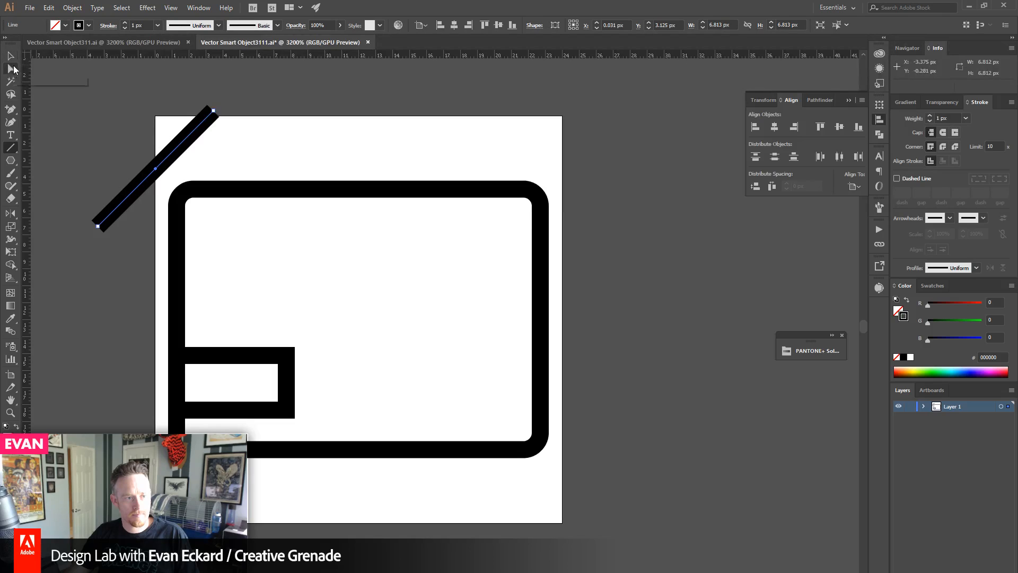
{"action": "left_click", "coordinate": [11, 68]}
{"action": "left_click_drag", "start_coordinate": [128, 228], "coordinate": [64, 499]}
{"action": "left_click", "coordinate": [362, 223]}
{"action": "left_click_drag", "start_coordinate": [29, 535], "coordinate": [29, 535]}
{"action": "left_click_drag", "start_coordinate": [318, 85], "coordinate": [42, 124]}
- Duplicate the diagonal line horizontally and position the copy just beyond the frame's lower-right corner
{"action": "left_click", "coordinate": [10, 56]}
{"action": "left_click", "coordinate": [158, 158]}
{"action": "left_click", "coordinate": [159, 162]}
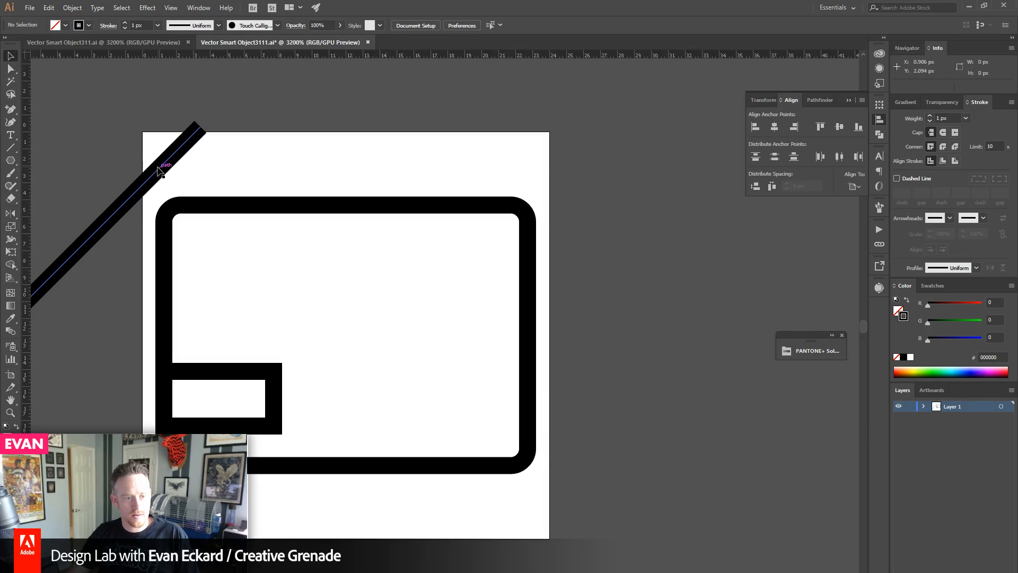
{"action": "left_click_drag", "start_coordinate": [159, 169], "coordinate": [833, 228]}
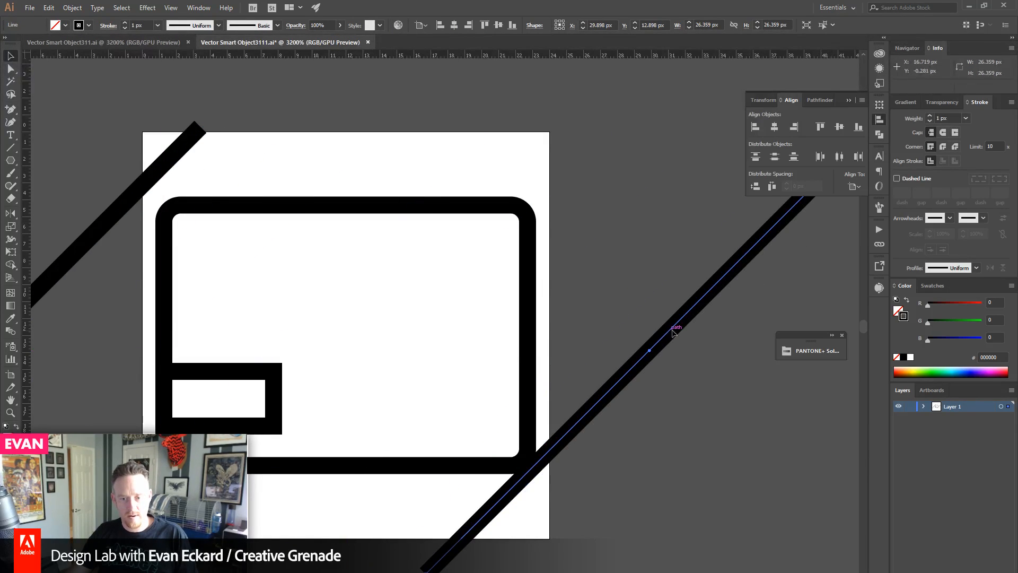
{"action": "left_click_drag", "start_coordinate": [672, 332], "coordinate": [687, 331]}
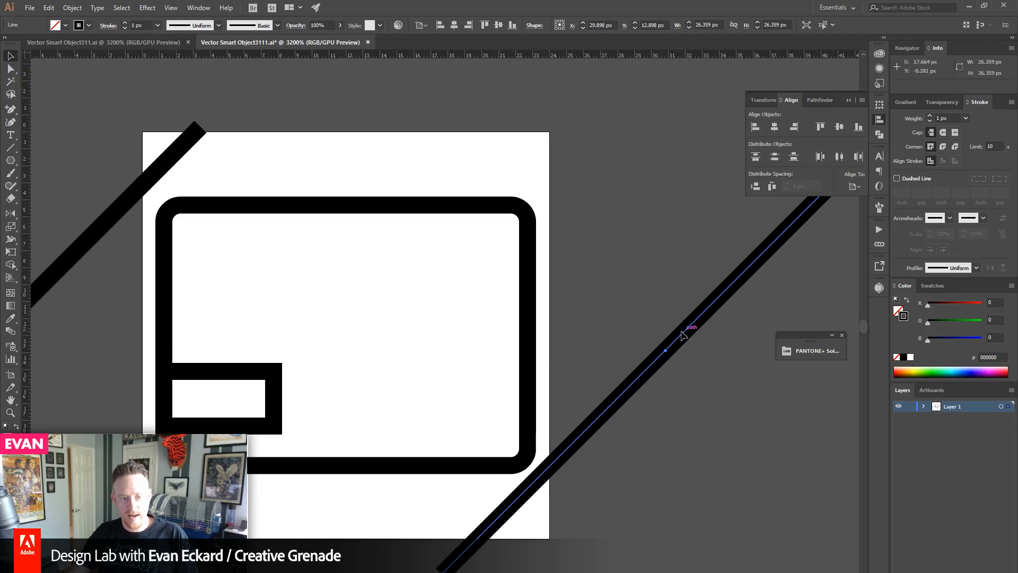
- Blend the two diagonal lines using Specified Steps spacing with 8 steps
{"action": "left_click", "coordinate": [142, 183], "text": "shift"}
{"action": "left_click", "coordinate": [73, 8]}
{"action": "mouse_move", "coordinate": [101, 287]}
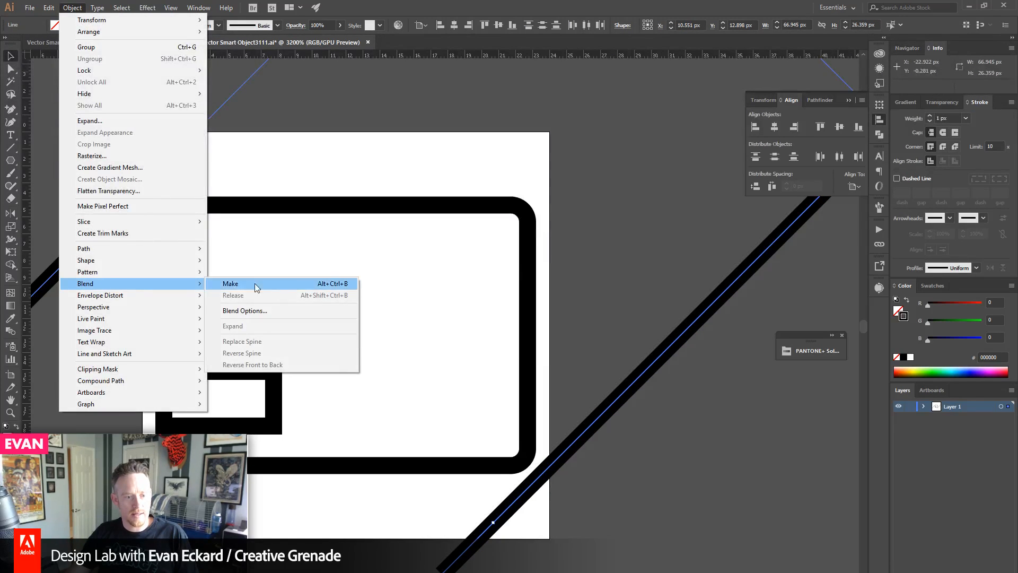
{"action": "left_click", "coordinate": [269, 309]}
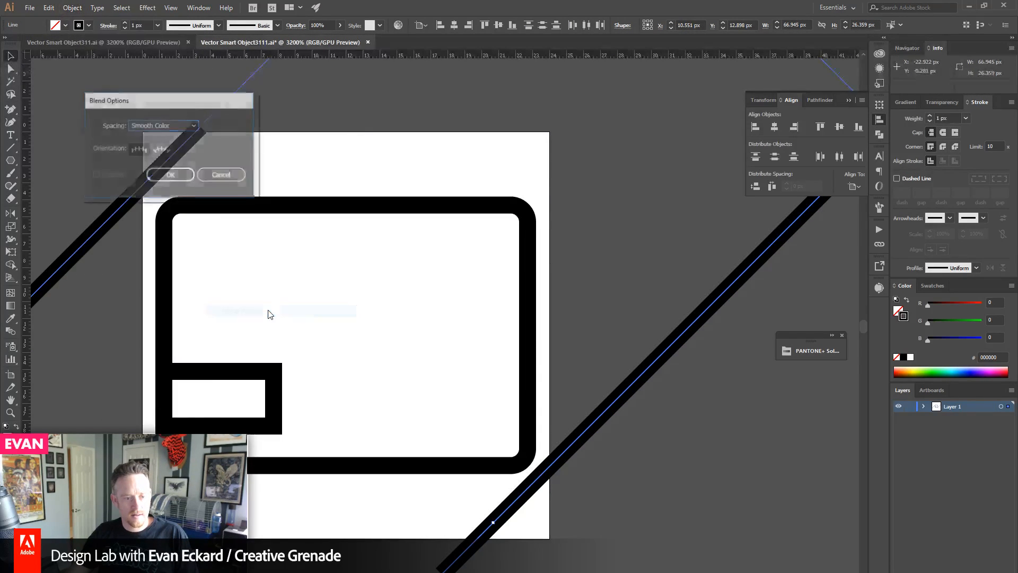
{"action": "left_click", "coordinate": [157, 129]}
{"action": "left_click", "coordinate": [160, 142]}
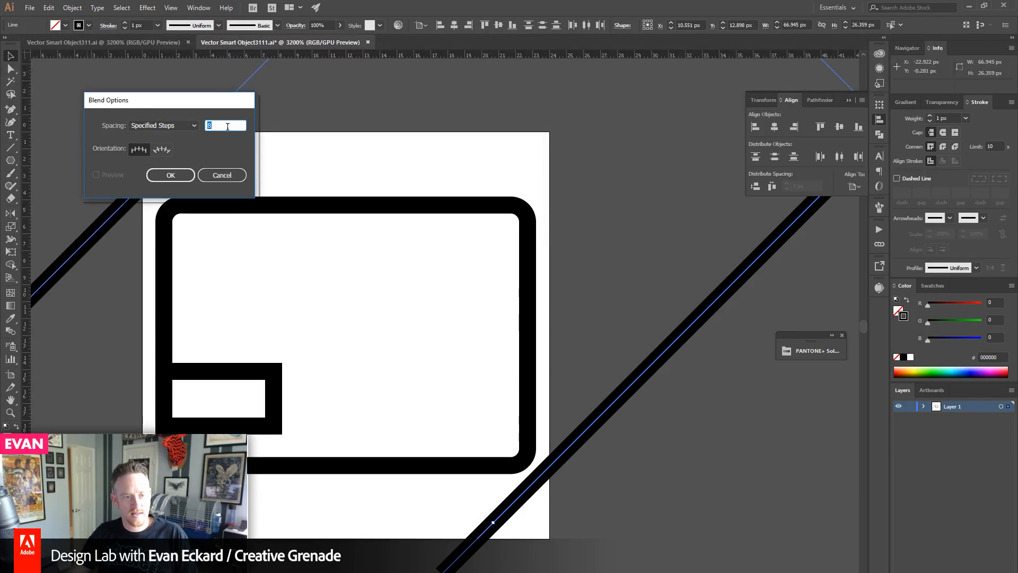
{"action": "left_click", "coordinate": [179, 176]}
{"action": "left_click", "coordinate": [72, 8]}
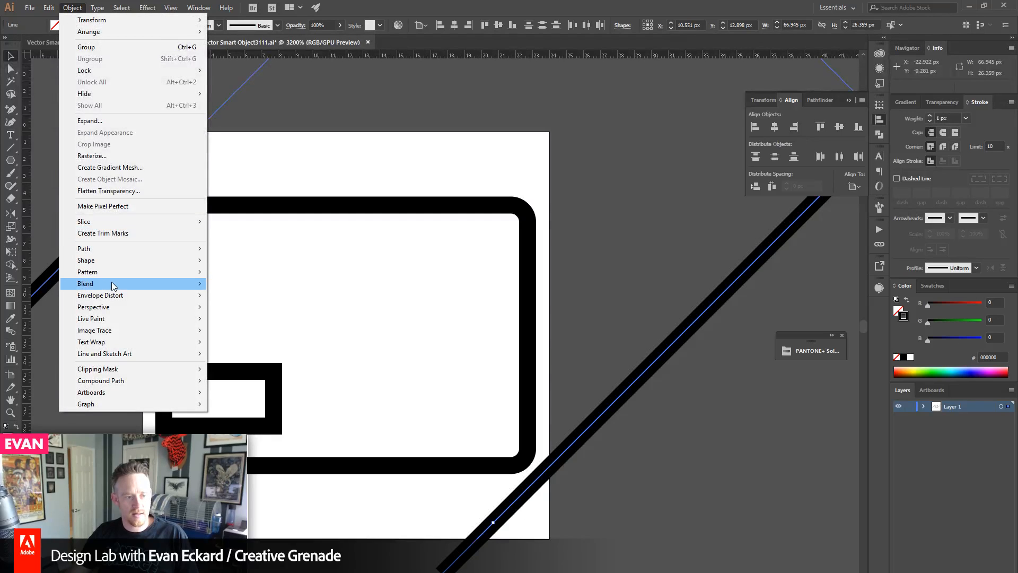
{"action": "mouse_move", "coordinate": [113, 286]}
{"action": "left_click", "coordinate": [221, 283]}
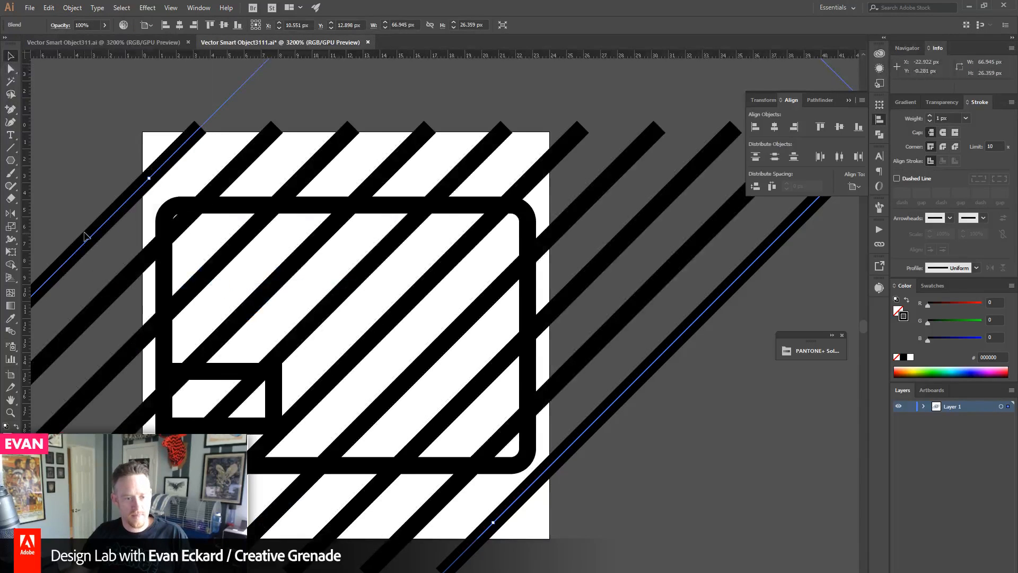
- Increase the diagonal line blend to 12 specified steps with the preview enabled
{"action": "left_click", "coordinate": [72, 8]}
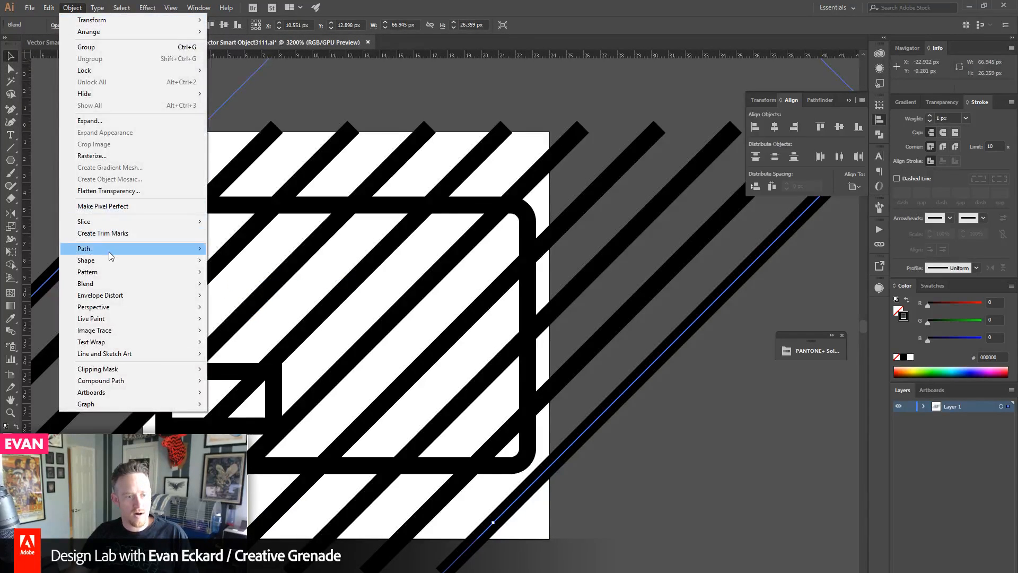
{"action": "mouse_move", "coordinate": [196, 283]}
{"action": "left_click", "coordinate": [339, 311]}
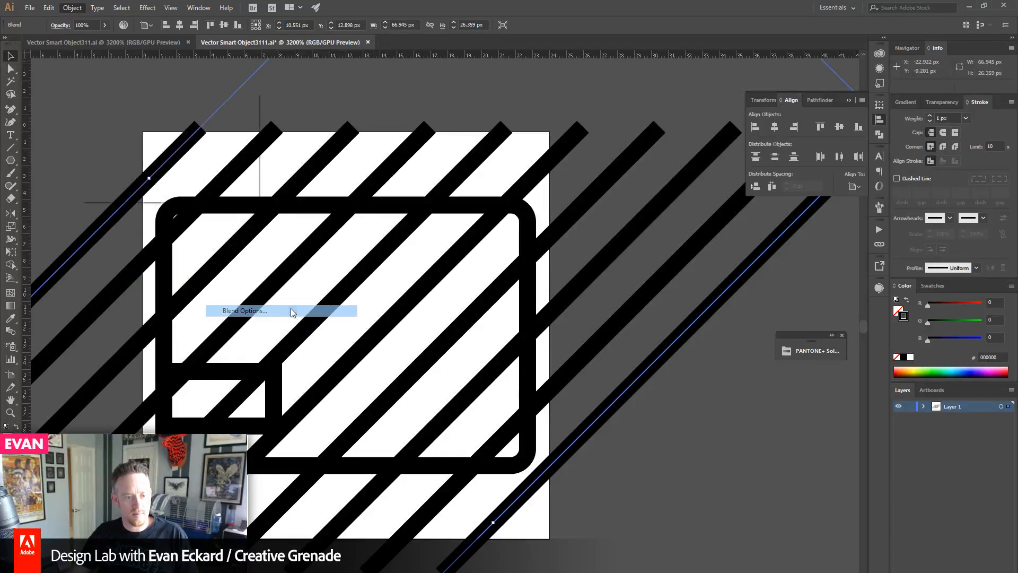
{"action": "left_click", "coordinate": [220, 125]}
{"action": "left_click", "coordinate": [117, 178]}
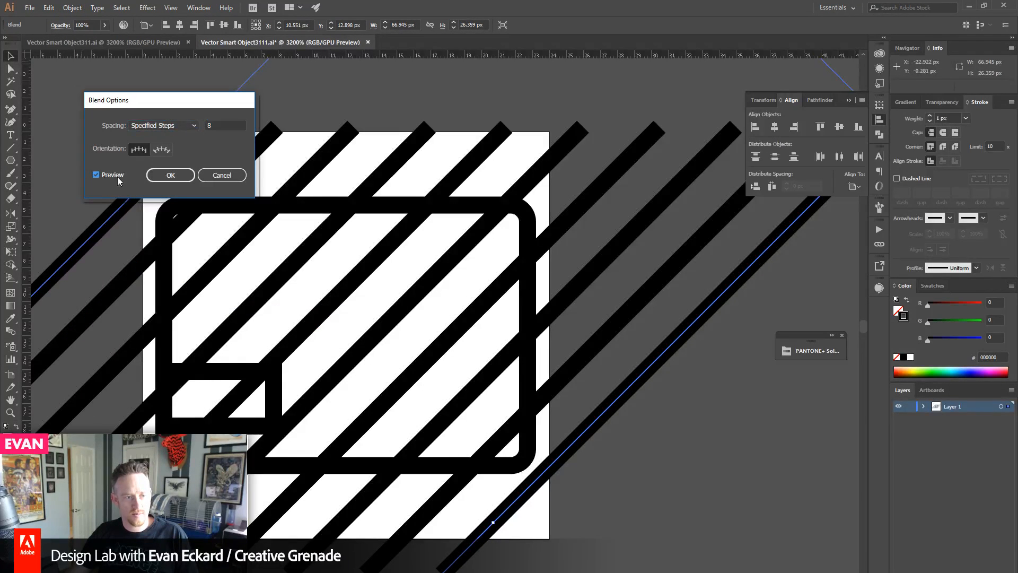
{"action": "double_click", "coordinate": [222, 124]}
{"action": "type", "text": "12"}
{"action": "key", "text": "Tab"}
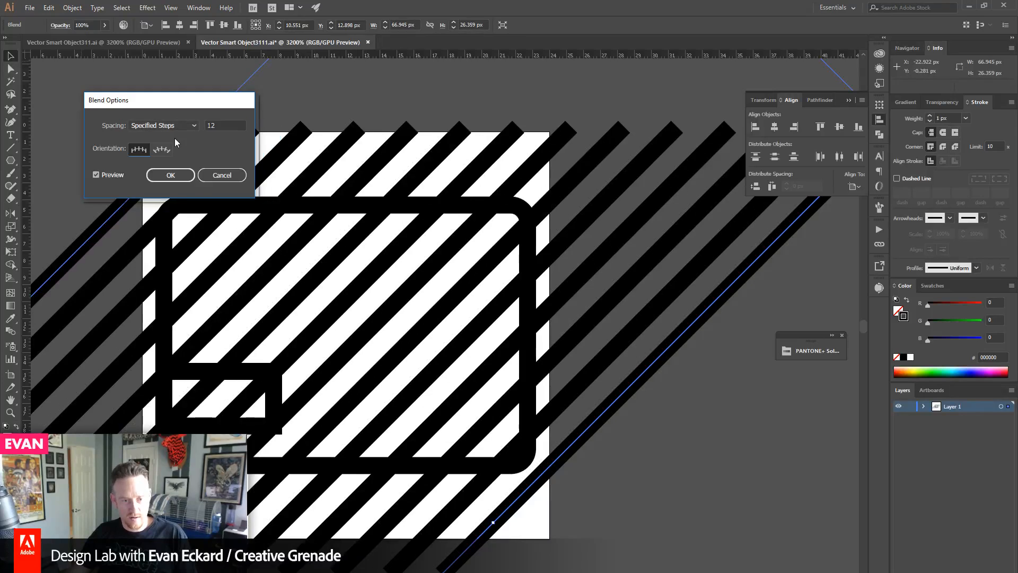
{"action": "left_click", "coordinate": [170, 175]}
{"action": "left_click", "coordinate": [93, 103]}
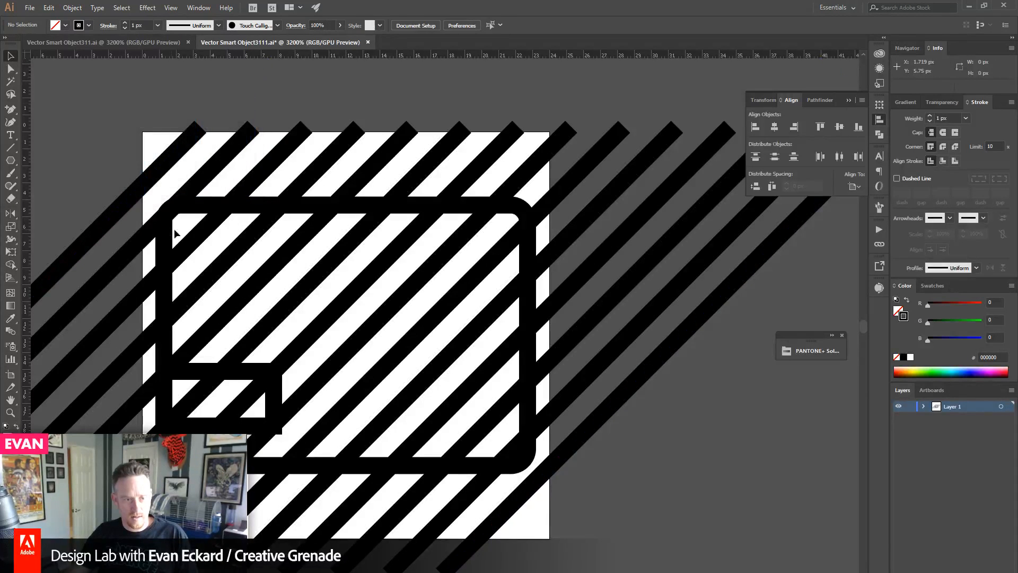
- Nudge the stripe blend 1 px right, shift its first diagonal line slightly outward to widen the spacing, and nudge the blend 1 px right again
{"action": "left_click", "coordinate": [547, 208]}
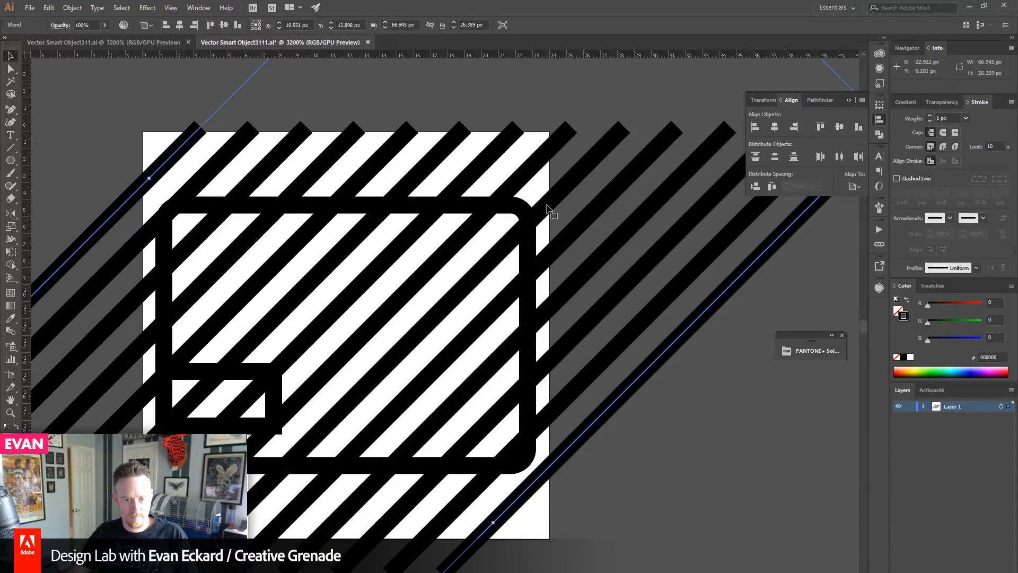
{"action": "key", "text": "Right"}
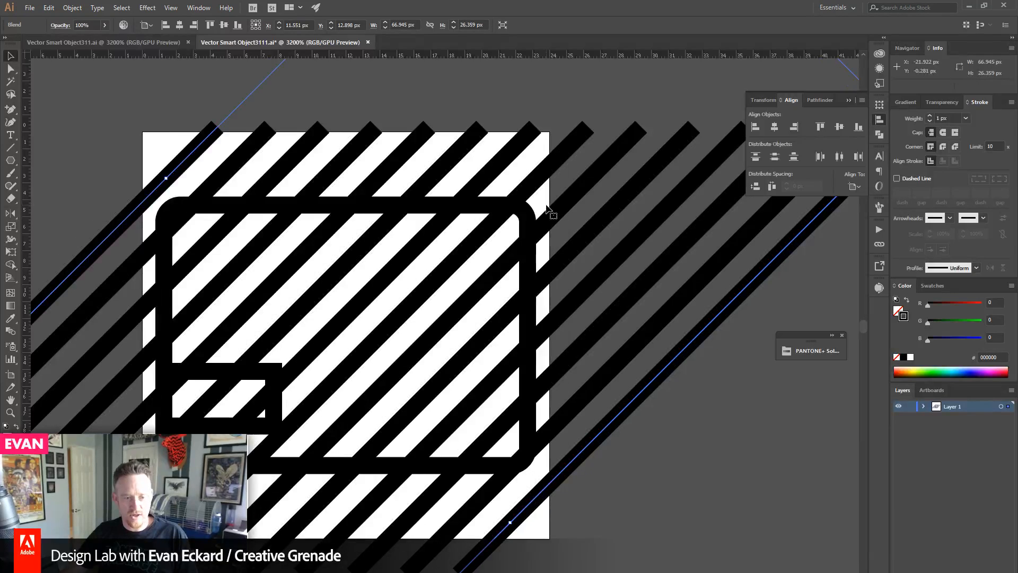
{"action": "left_click_drag", "start_coordinate": [206, 138], "coordinate": [175, 135]}
{"action": "double_click", "coordinate": [204, 139]}
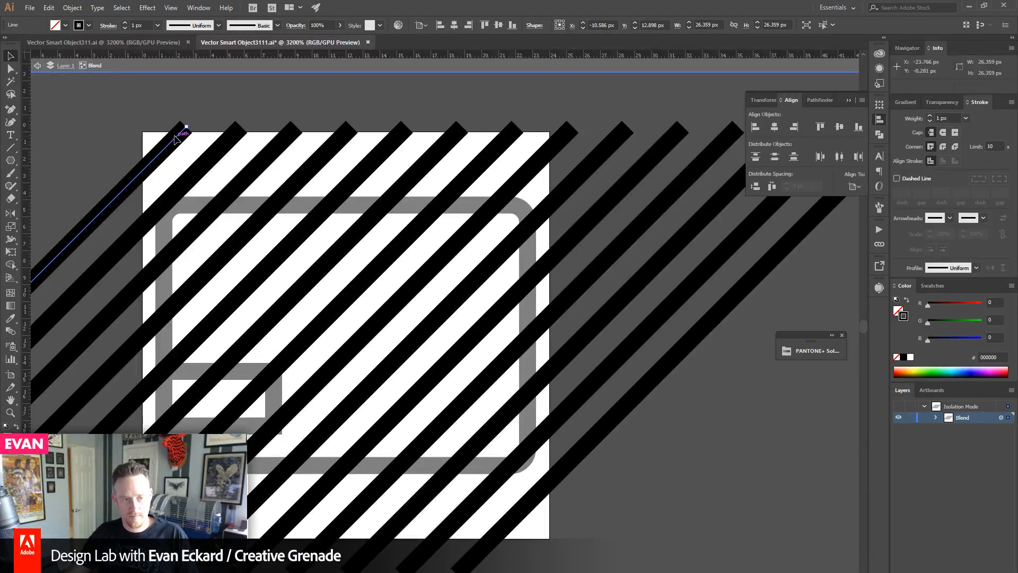
{"action": "key", "text": "ctrl+shift+a"}
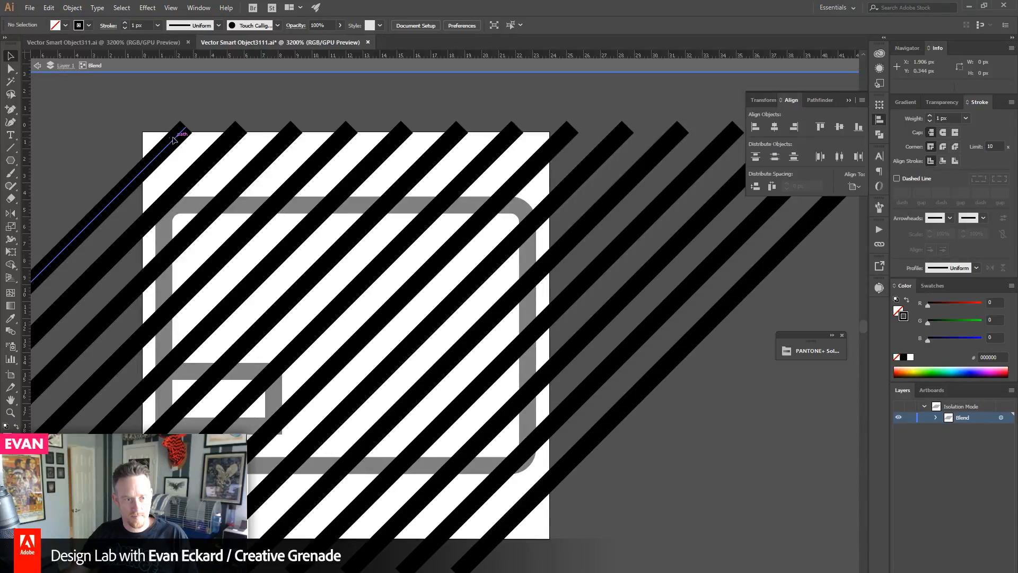
{"action": "left_click_drag", "start_coordinate": [173, 140], "coordinate": [168, 140]}
{"action": "double_click", "coordinate": [257, 115]}
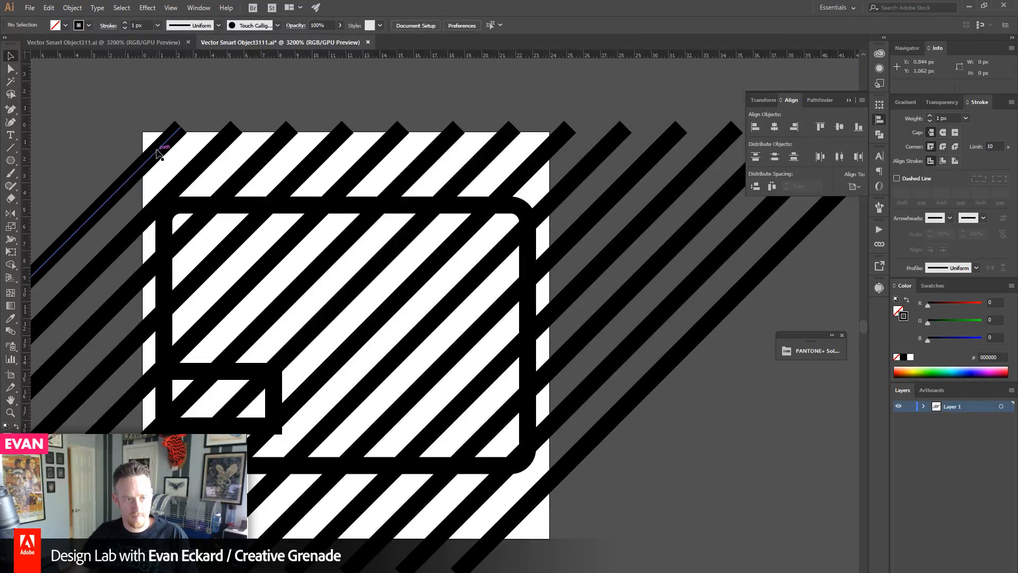
{"action": "left_click", "coordinate": [156, 151]}
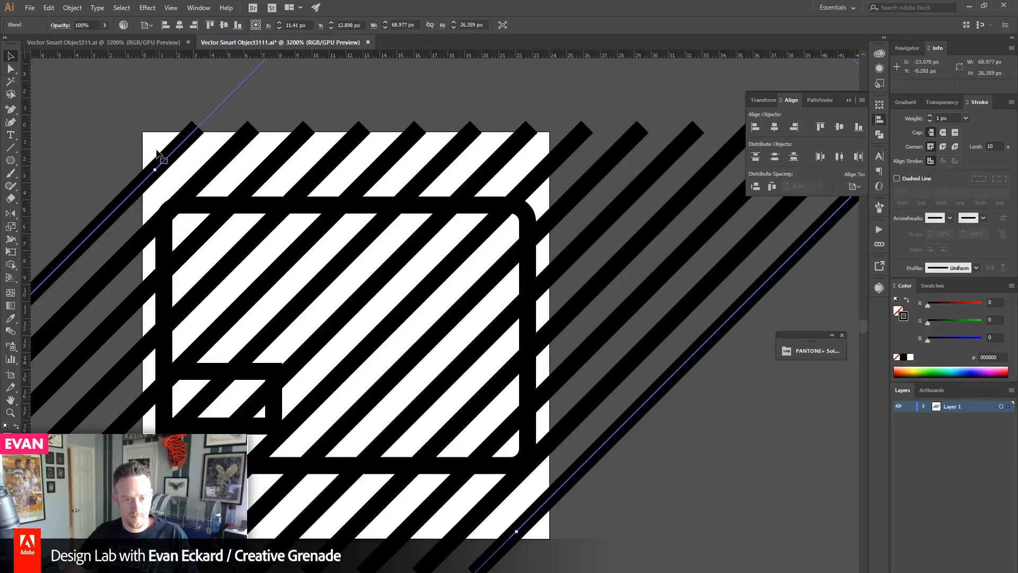
- Bring the rounded frame path to the front and use it as a clipping mask for the diagonal stripe blend
{"action": "left_click", "coordinate": [256, 209]}
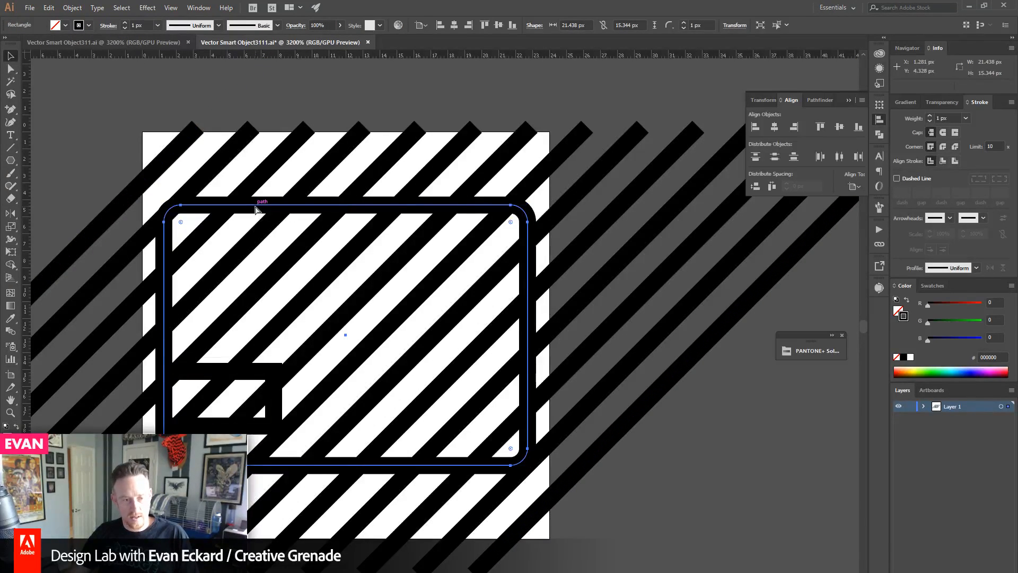
{"action": "left_click", "coordinate": [72, 7]}
{"action": "mouse_move", "coordinate": [84, 33]}
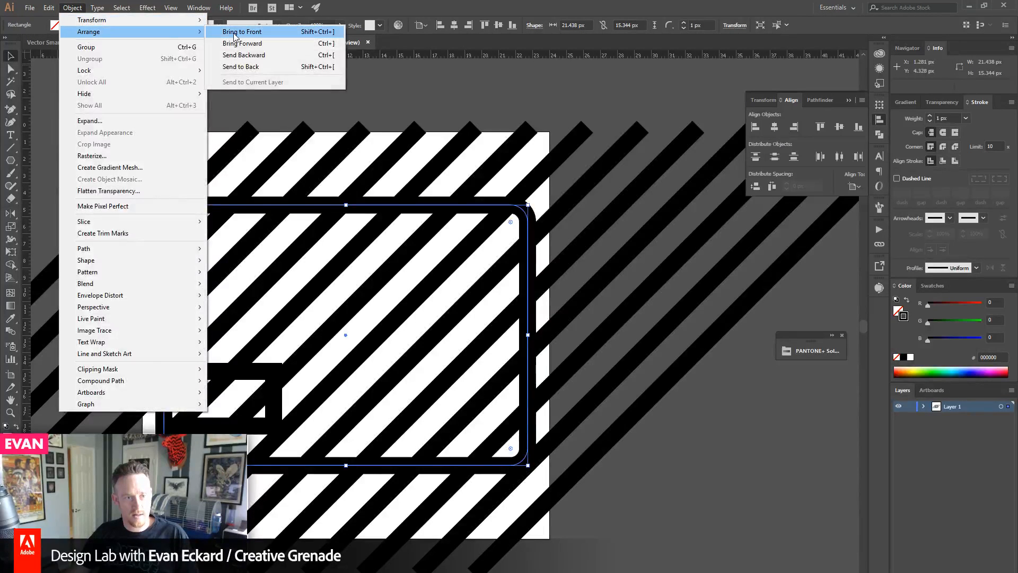
{"action": "left_click", "coordinate": [241, 32]}
{"action": "left_click", "coordinate": [172, 158], "text": "shift"}
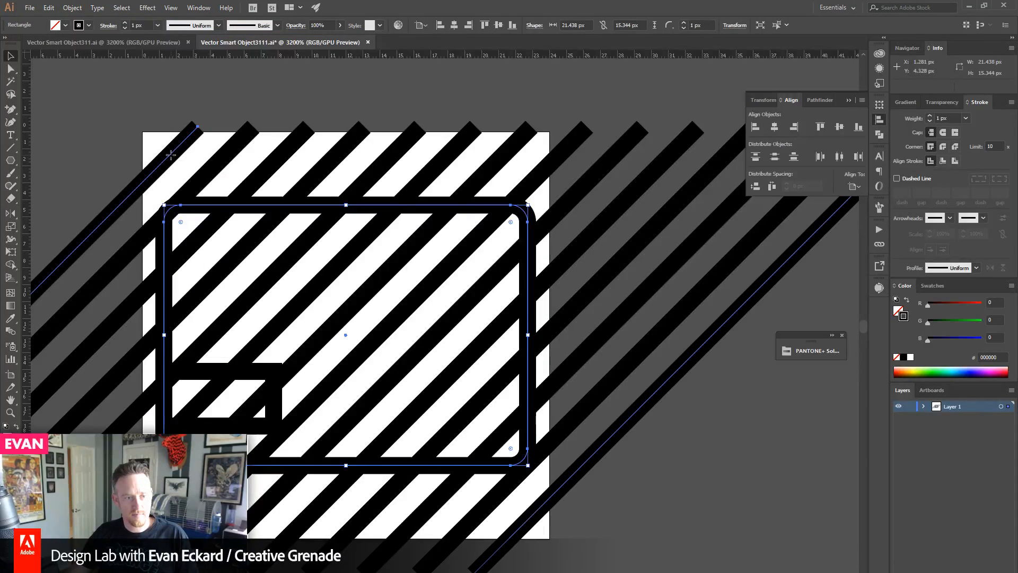
{"action": "left_click", "coordinate": [72, 7]}
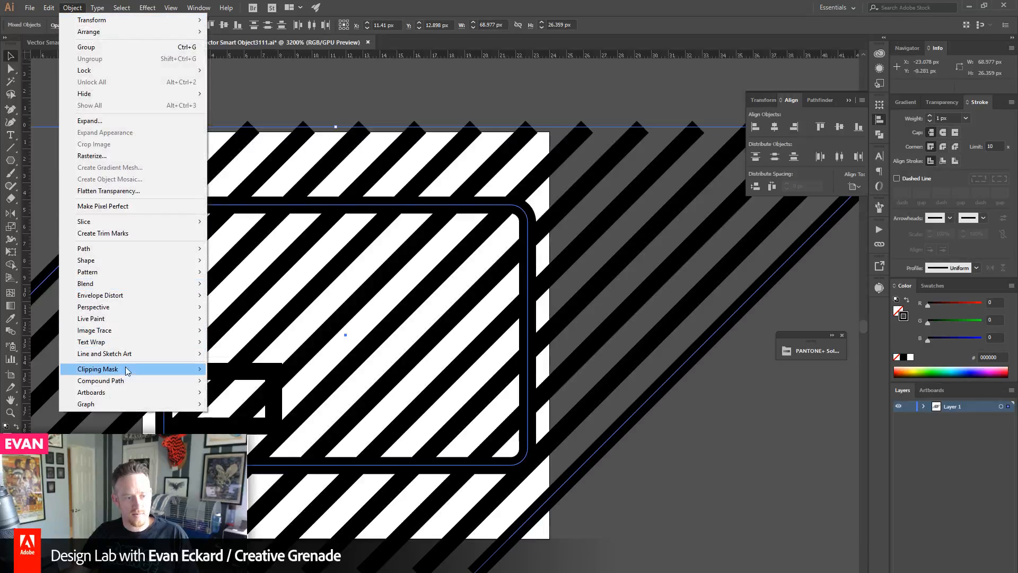
{"action": "mouse_move", "coordinate": [126, 370]}
{"action": "left_click", "coordinate": [268, 373]}
{"action": "left_click", "coordinate": [284, 114]}
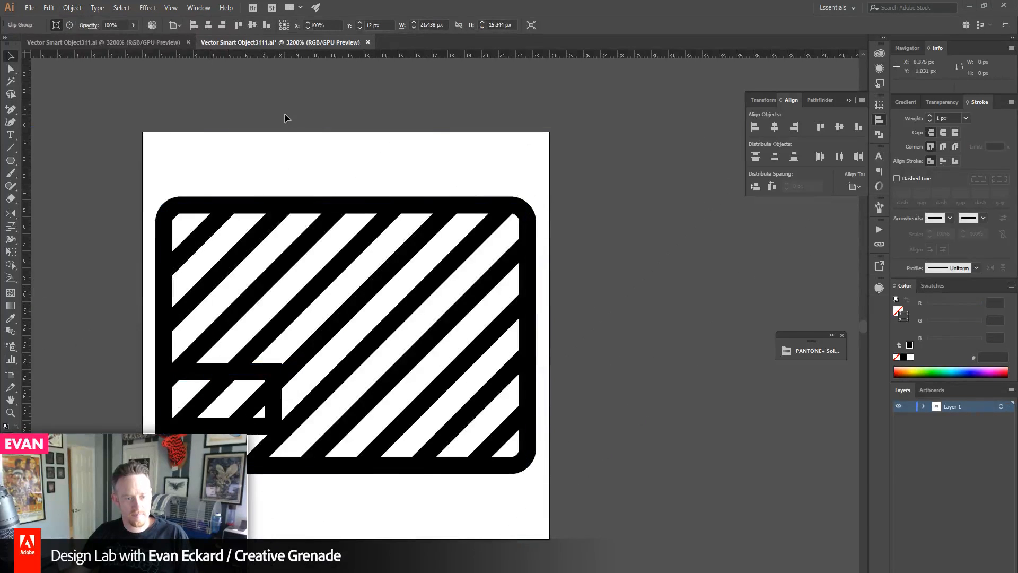
- Check the striped icon in the stream overlays feature box of pretzel_homepage.psd in Photoshop and return to Illustrator
{"action": "left_click_drag", "start_coordinate": [294, 227], "coordinate": [331, 228]}
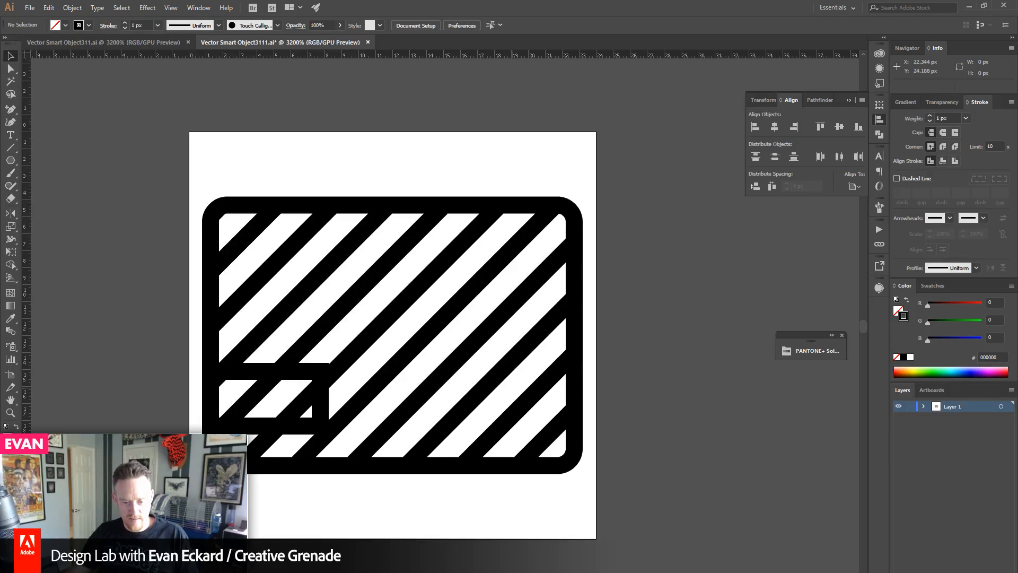
{"action": "left_click", "coordinate": [404, 554]}
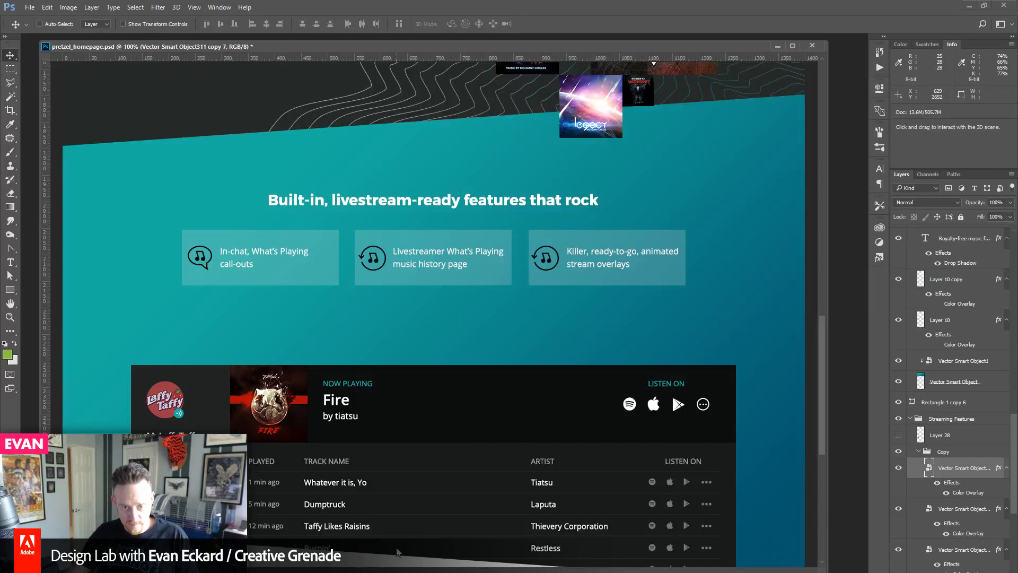
{"action": "key", "text": "alt+Tab"}
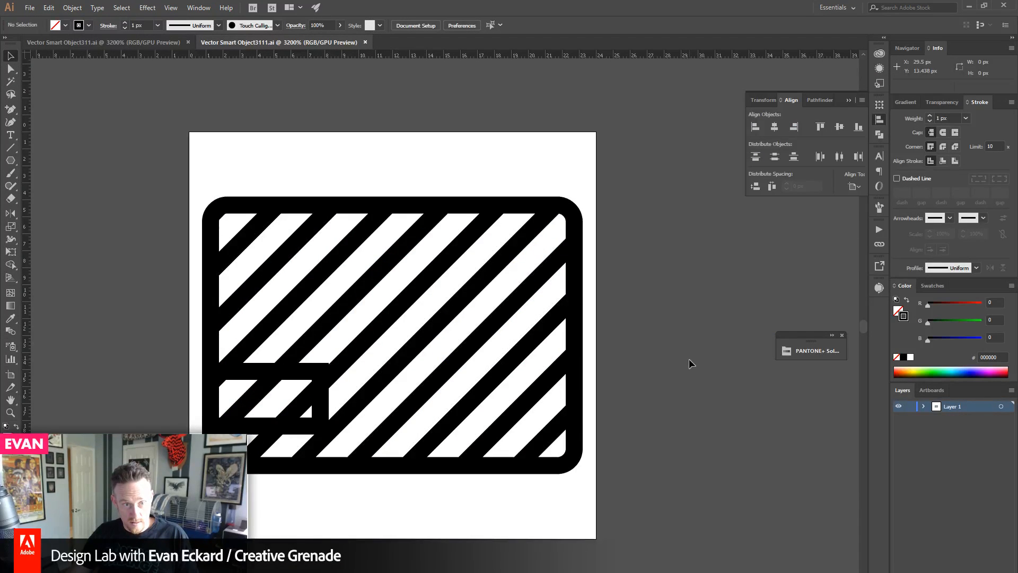
{"action": "left_click", "coordinate": [554, 557]}
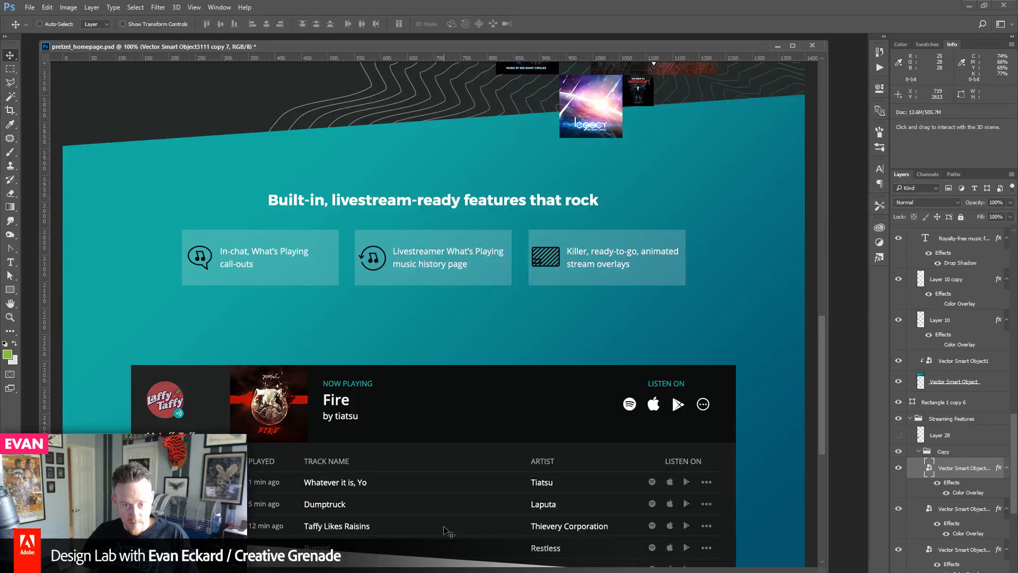
{"action": "key", "text": "alt+Tab"}
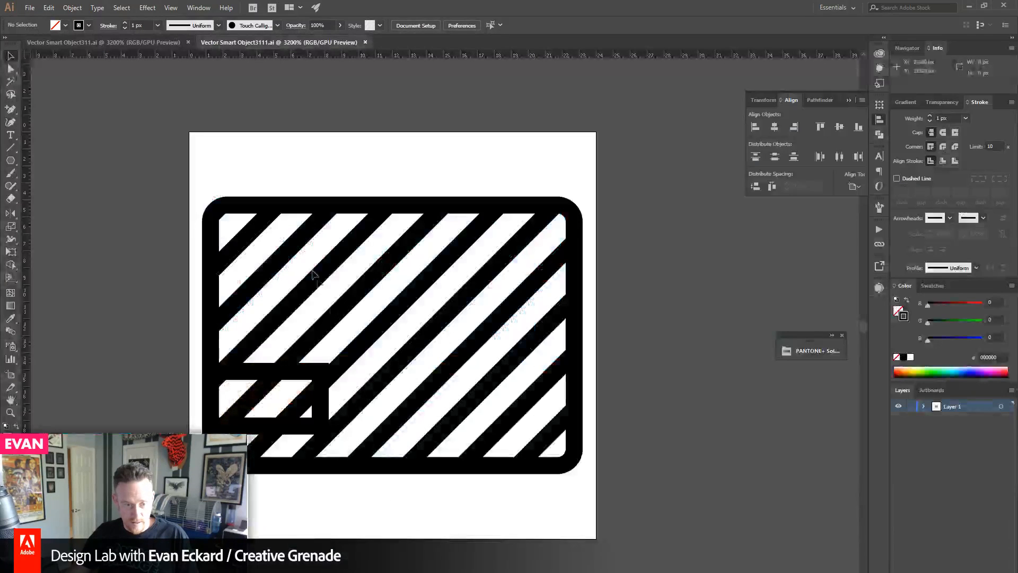
- Delete the clipped diagonal stripe group from inside the rounded frame
{"action": "left_click", "coordinate": [297, 245]}
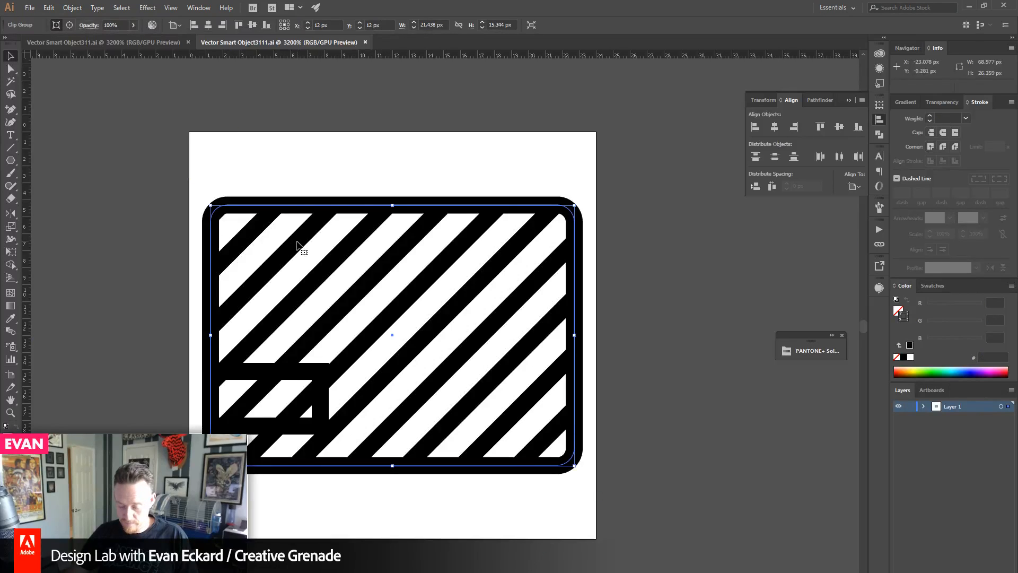
{"action": "key", "text": "Delete"}
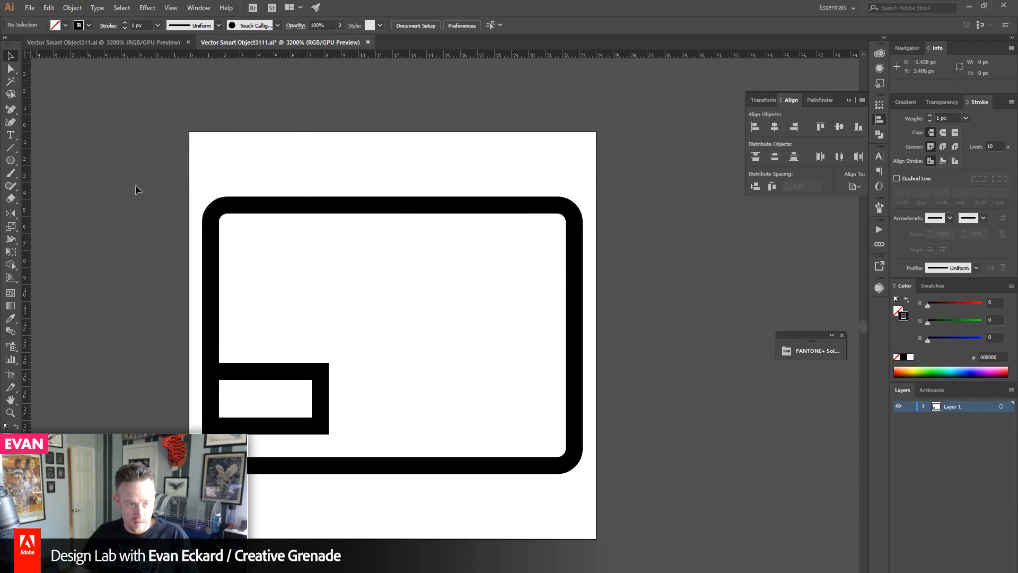
- Draw two crossing diagonal lines between the frame's opposite corners, each spanning about 21 by 15 px
{"action": "left_click", "coordinate": [11, 148]}
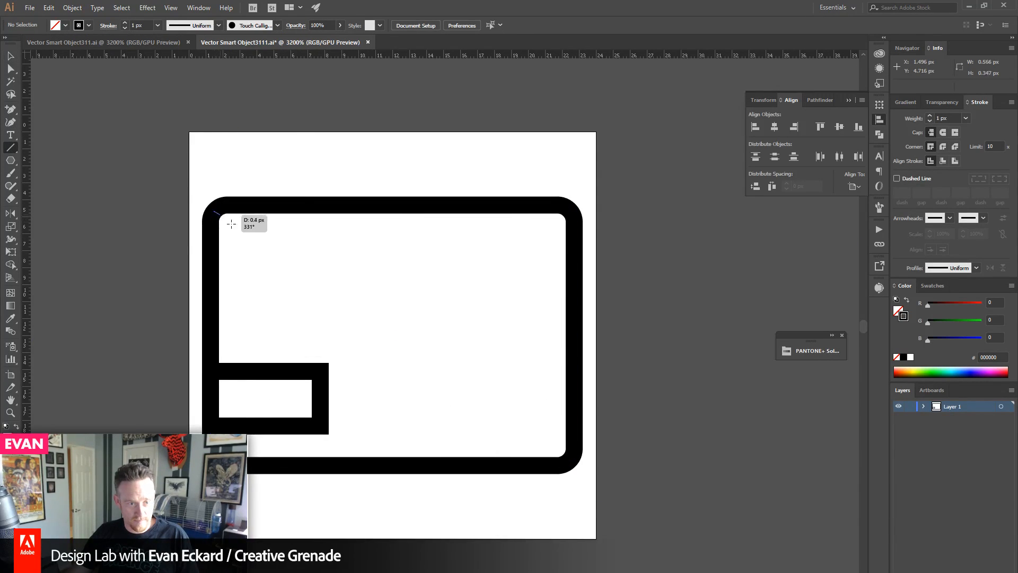
{"action": "left_click_drag", "start_coordinate": [215, 212], "coordinate": [568, 460]}
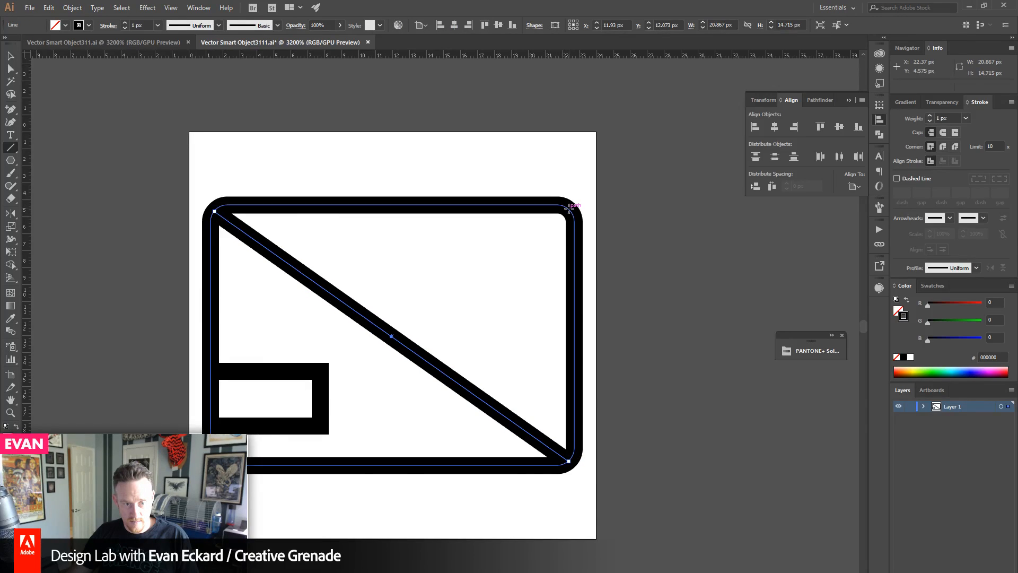
{"action": "mouse_move", "coordinate": [567, 212]}
{"action": "left_mouse_down"}
{"action": "mouse_move", "coordinate": [347, 398]}
{"action": "mouse_move", "coordinate": [215, 460]}
{"action": "left_mouse_up"}
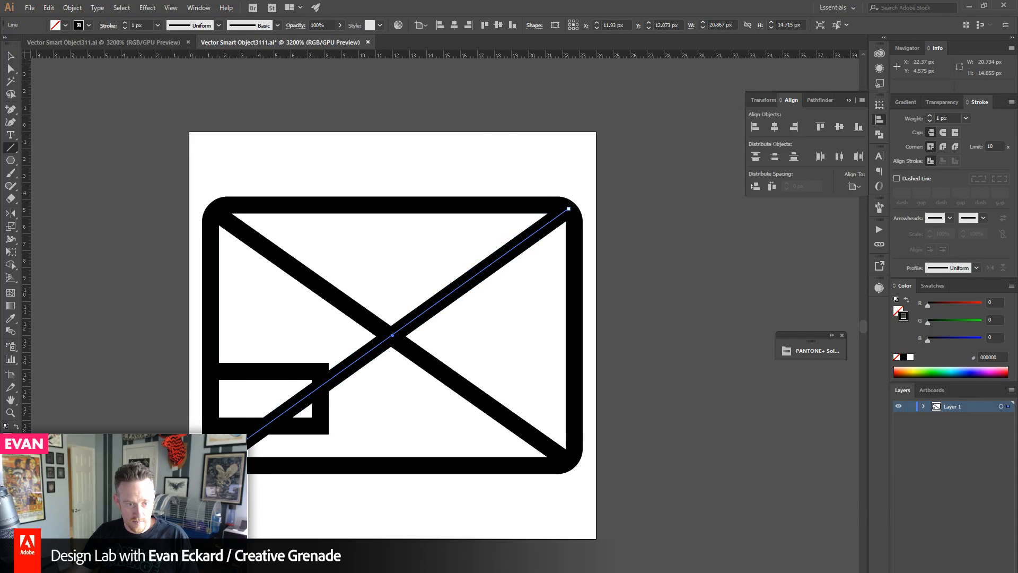
- Add anchor points where the rising diagonal crosses the small inset rectangle's edges and delete the line segment between them
{"action": "left_click", "coordinate": [10, 110]}
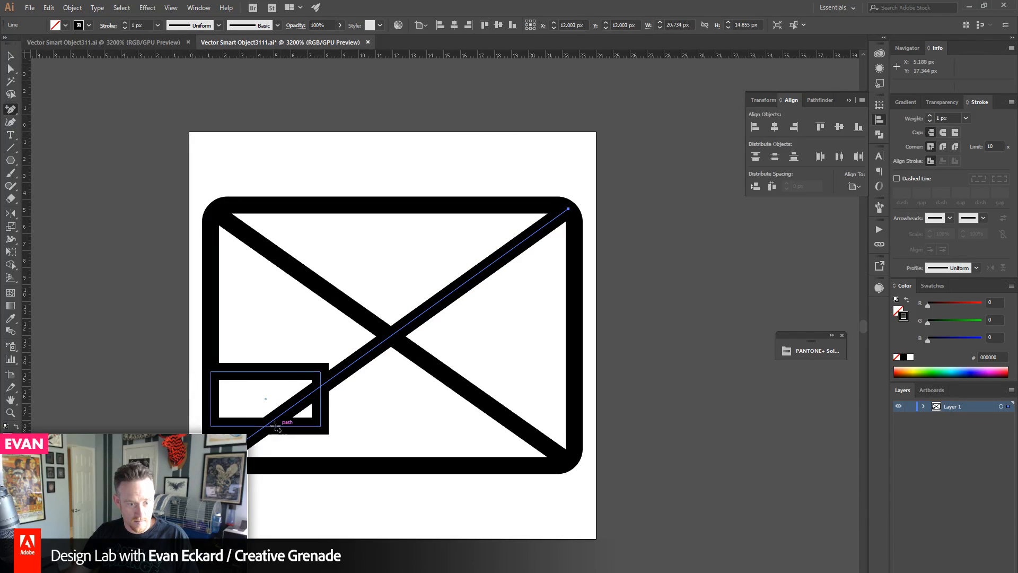
{"action": "left_click", "coordinate": [266, 426]}
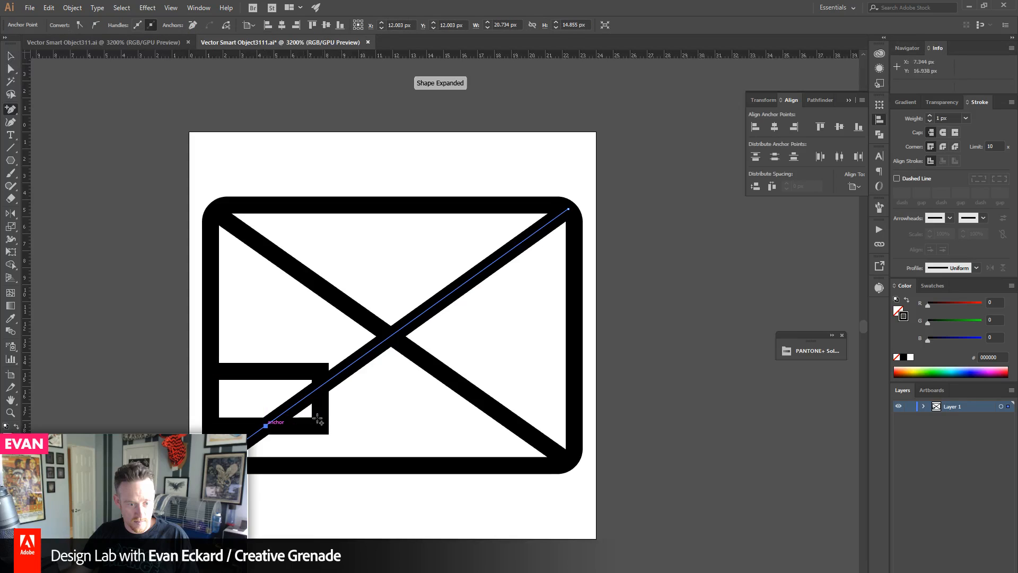
{"action": "left_click", "coordinate": [321, 386]}
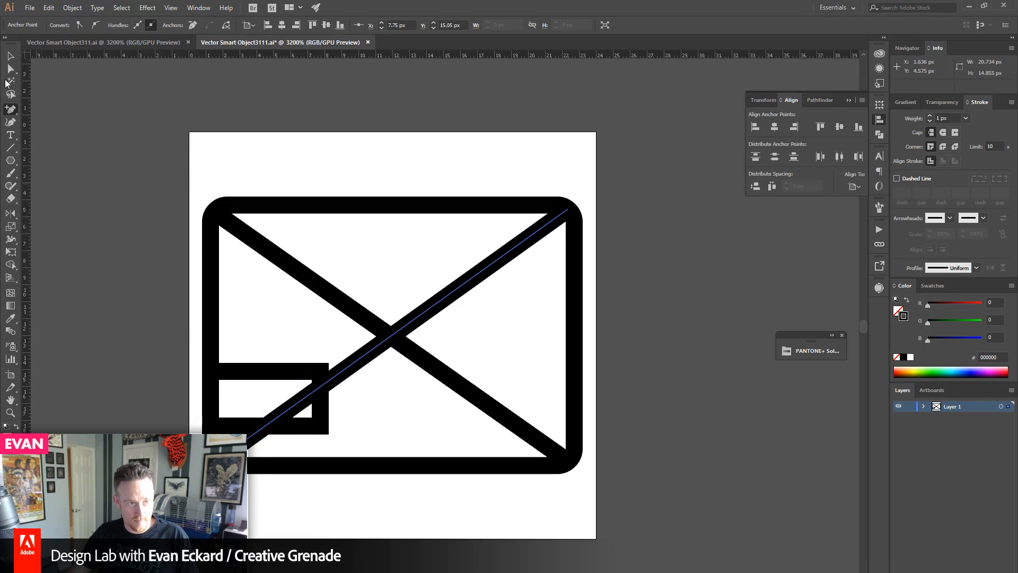
{"action": "left_click", "coordinate": [11, 70]}
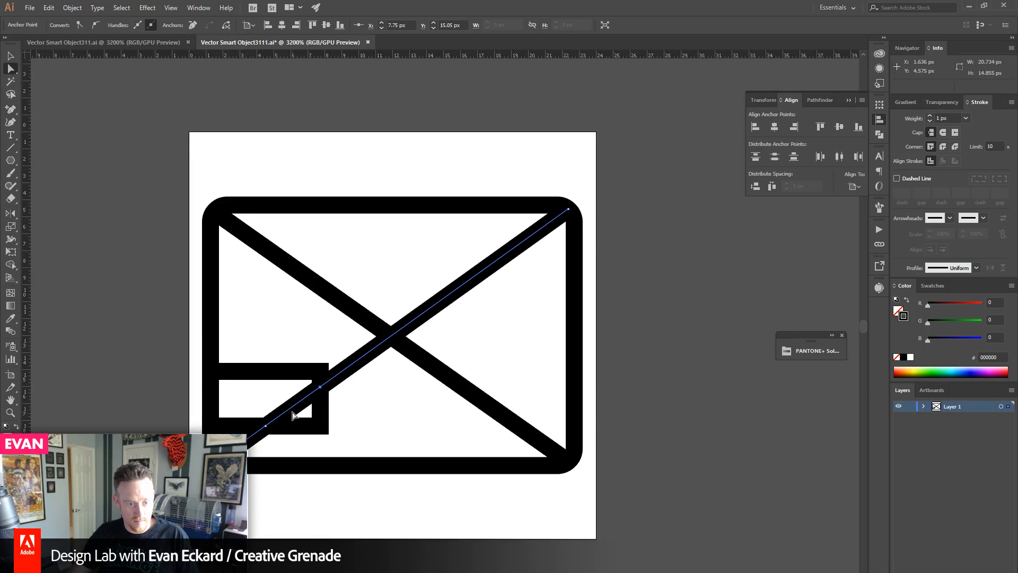
{"action": "key", "text": "Delete"}
{"action": "key", "text": "ctrl+z"}
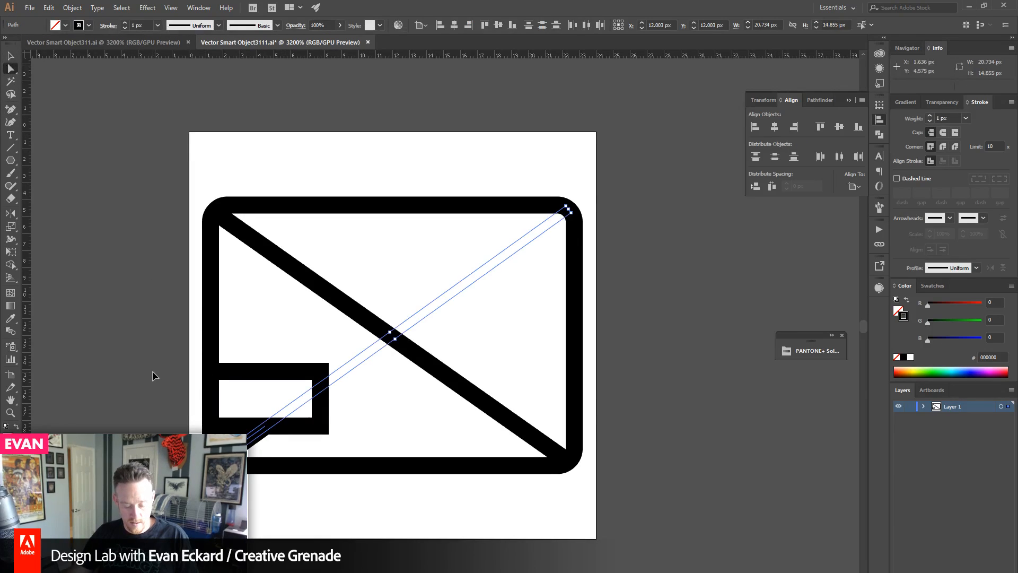
{"action": "left_click", "coordinate": [154, 376]}
{"action": "left_click", "coordinate": [298, 416]}
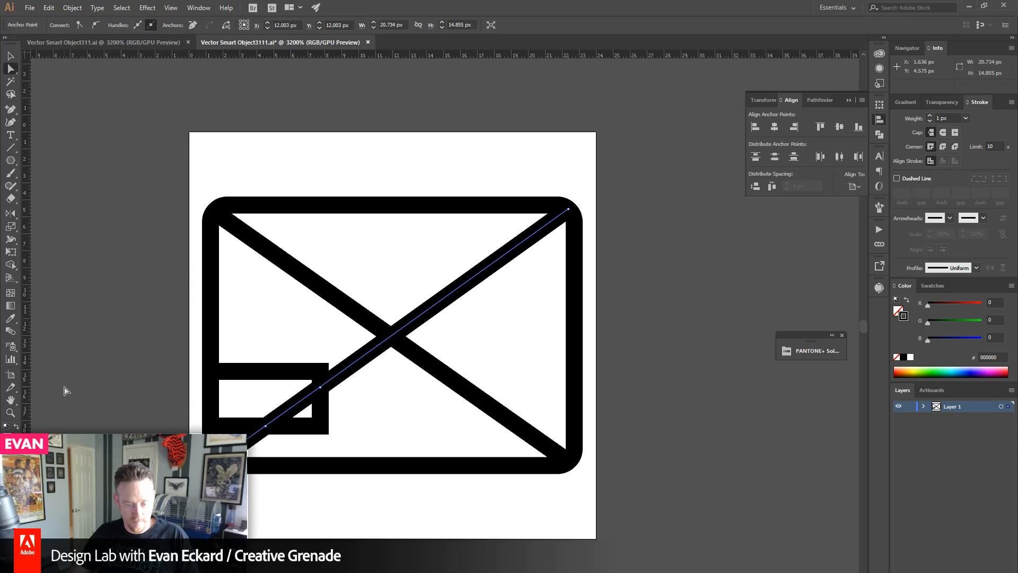
{"action": "key", "text": "Delete"}
{"action": "left_click", "coordinate": [125, 321]}
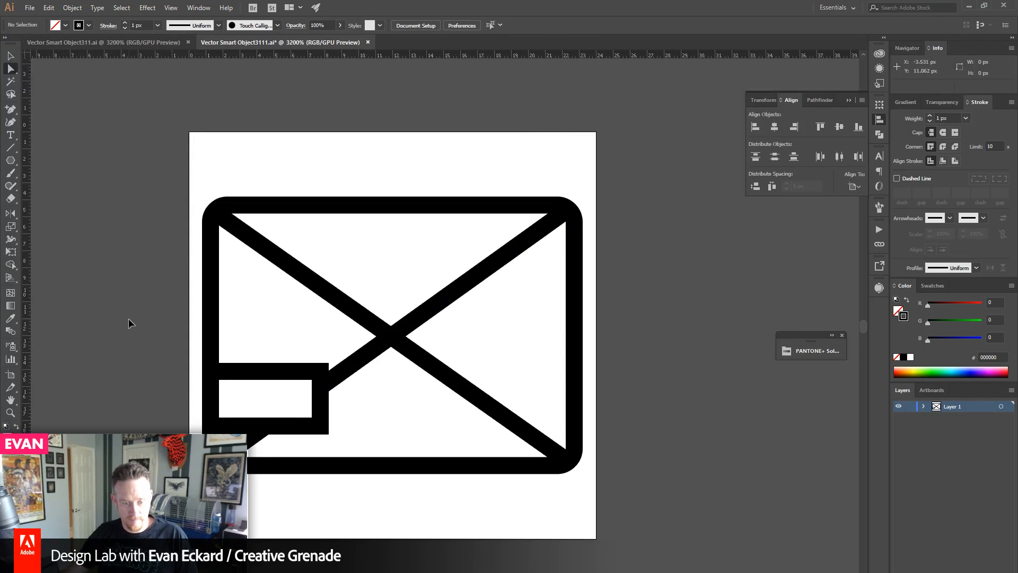
- Check the crossed-frame icon in the homepage's stream overlays box in Photoshop and return to Illustrator
{"action": "mouse_move", "coordinate": [557, 572]}
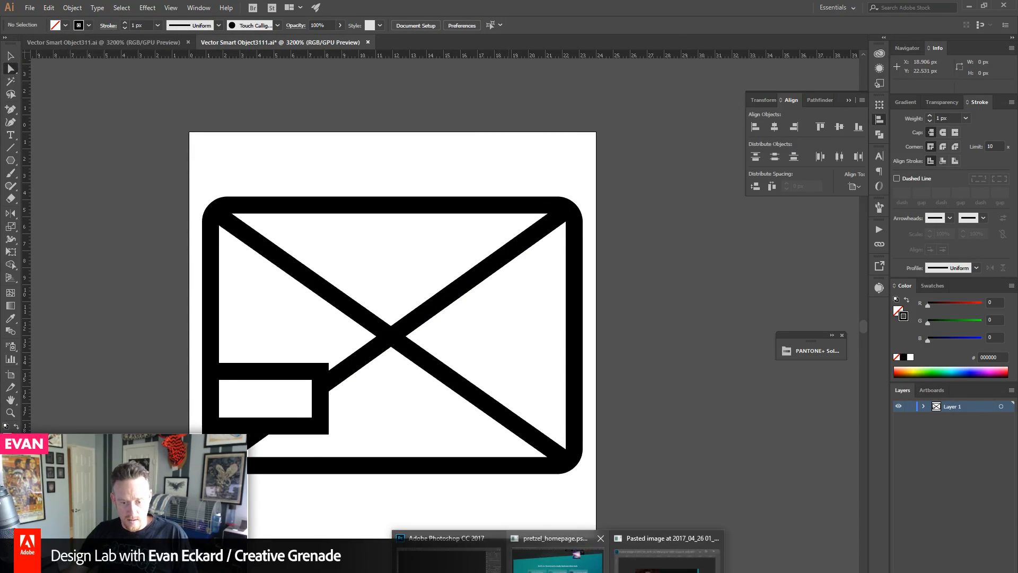
{"action": "left_click", "coordinate": [576, 552]}
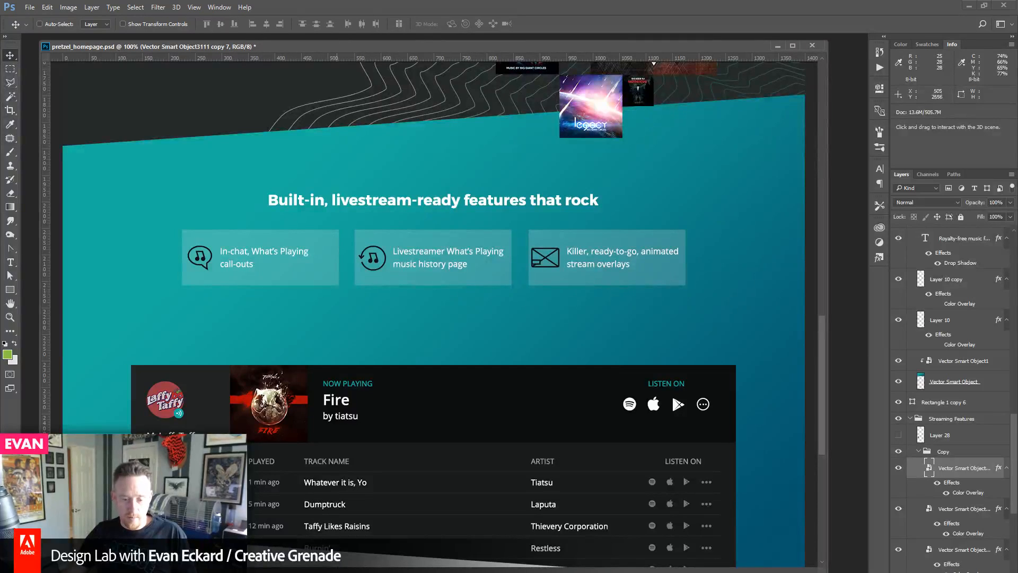
{"action": "key", "text": "alt+Tab"}
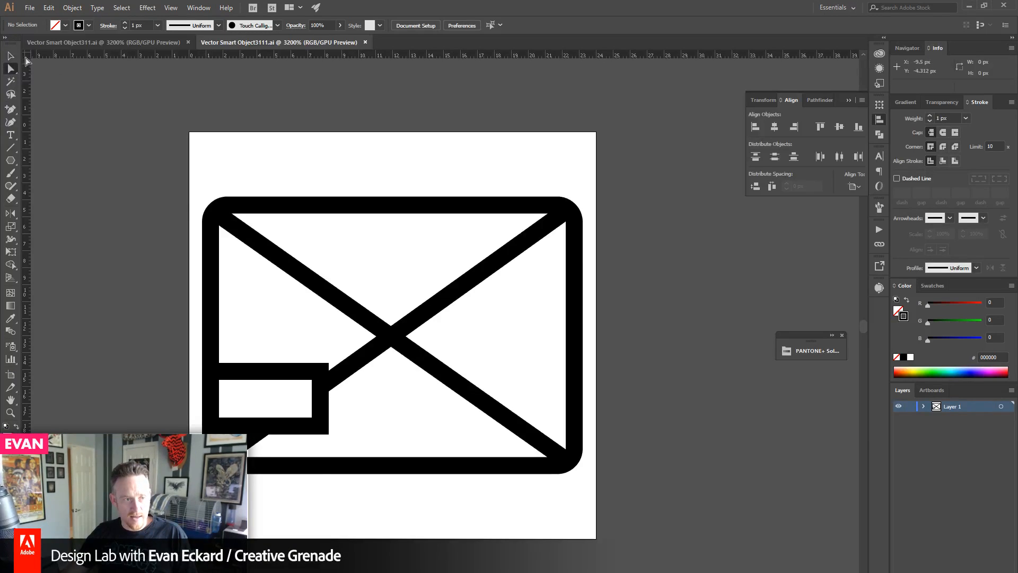
- Delete the two crossing diagonal lines inside the rounded frame
{"action": "key", "text": "v"}
{"action": "left_click_drag", "start_coordinate": [349, 264], "coordinate": [428, 393]}
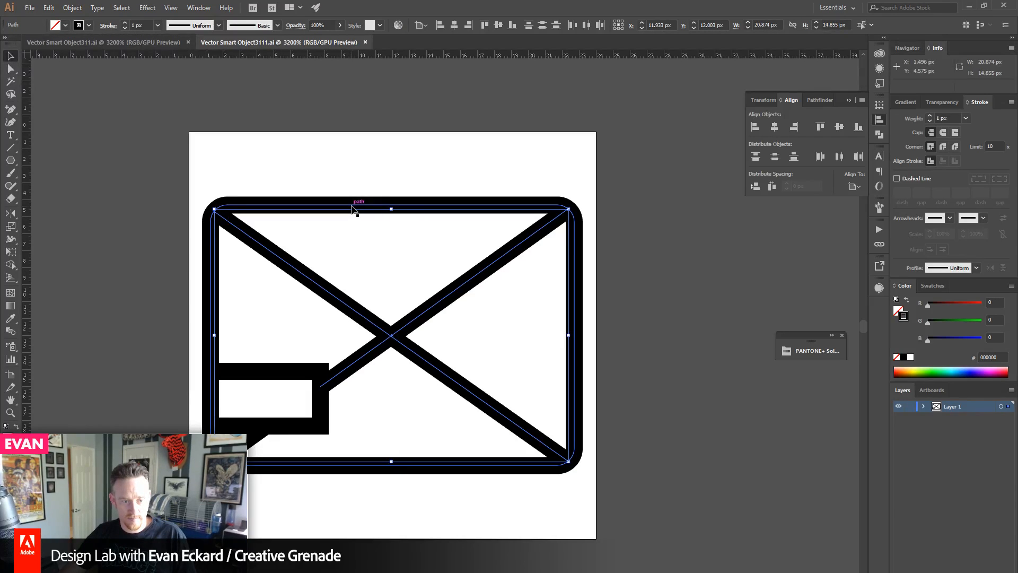
{"action": "key", "text": "Delete"}
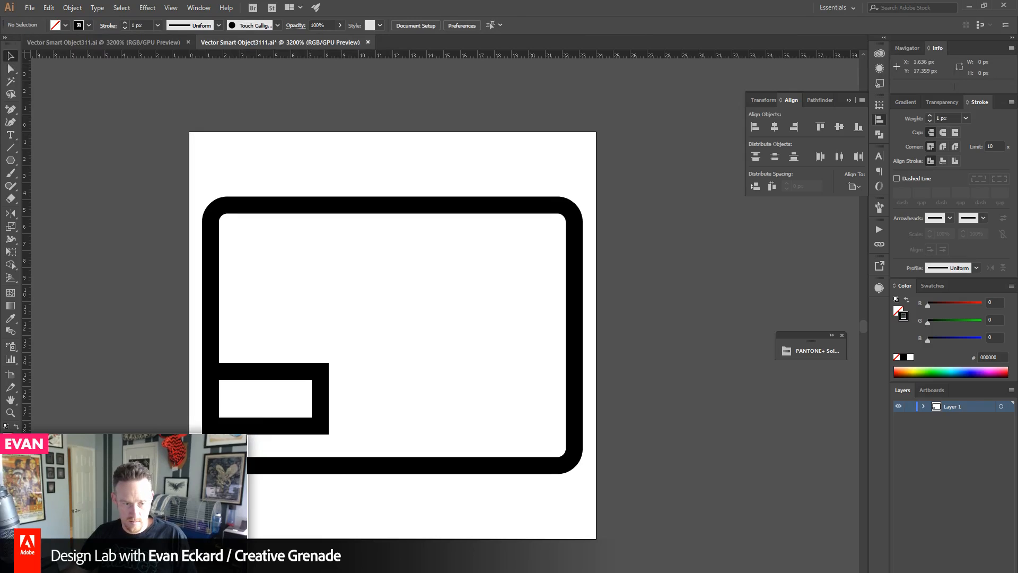
- Enlarge the small inset rectangle by its upper-right corner, keeping its lower-left corner anchored on the frame, and deselect it
{"action": "left_click", "coordinate": [321, 395]}
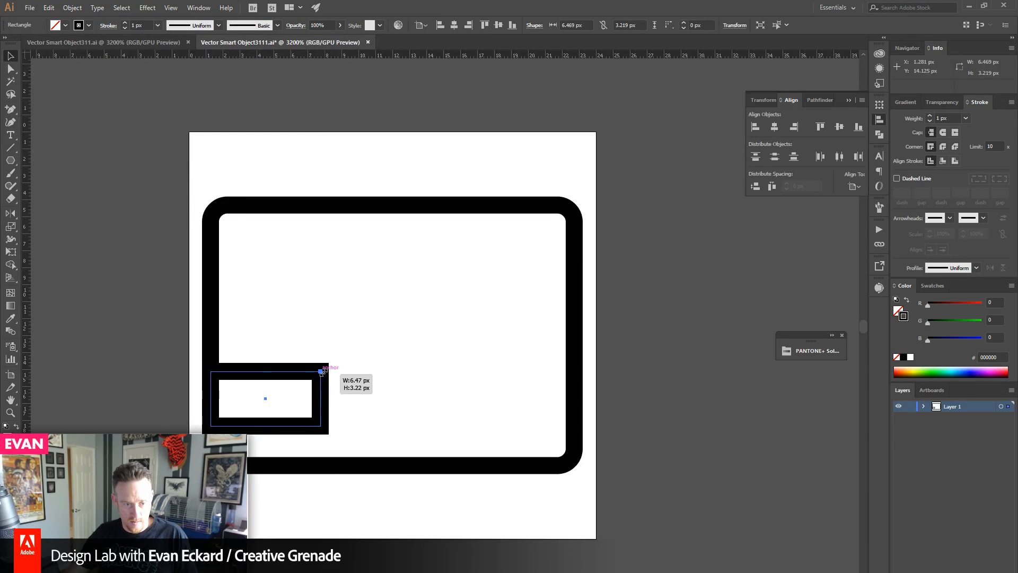
{"action": "left_click_drag", "start_coordinate": [321, 371], "coordinate": [355, 353]}
{"action": "left_click", "coordinate": [359, 540]}
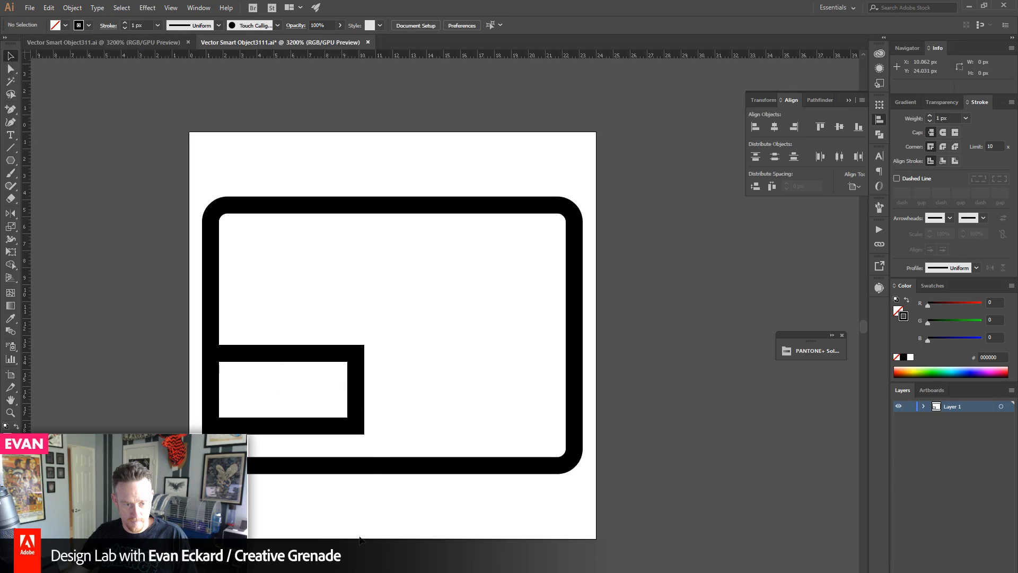
- Check the stream overlays icon on the homepage in Photoshop and return to the icon artwork in Illustrator
{"action": "left_click", "coordinate": [357, 409]}
{"action": "left_click", "coordinate": [351, 526]}
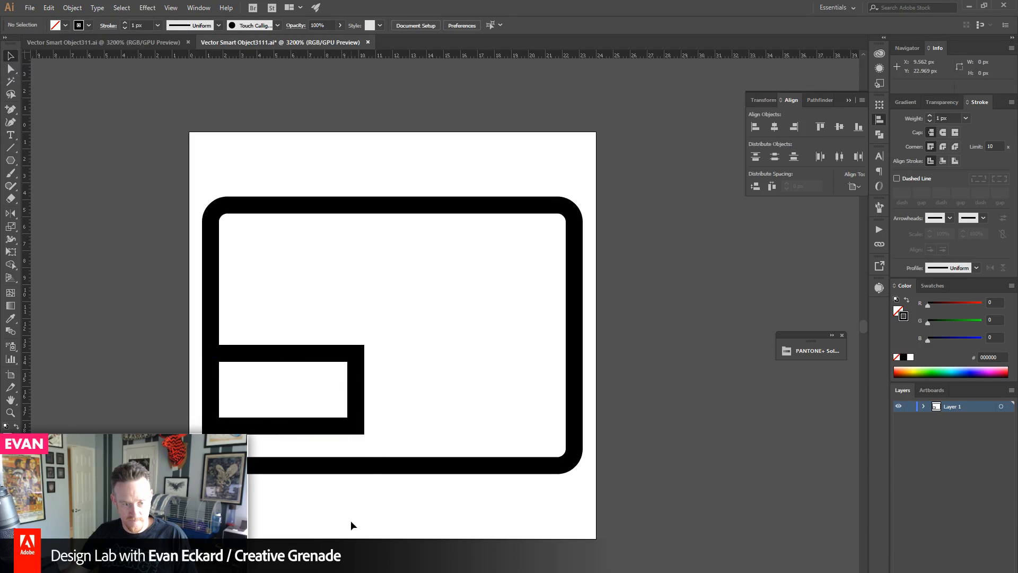
{"action": "mouse_move", "coordinate": [557, 570]}
{"action": "left_click", "coordinate": [575, 552]}
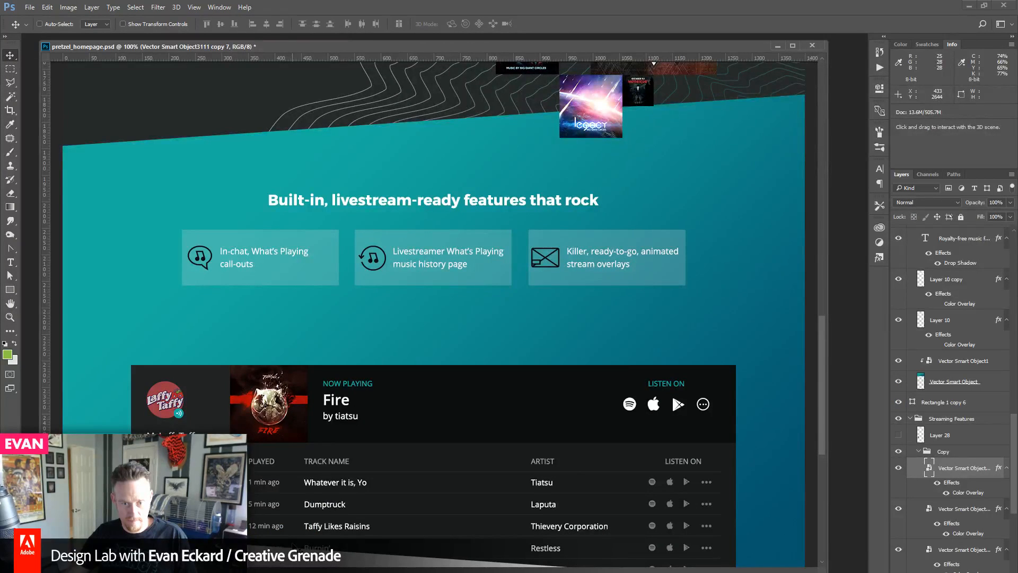
{"action": "key", "text": "alt+Tab"}
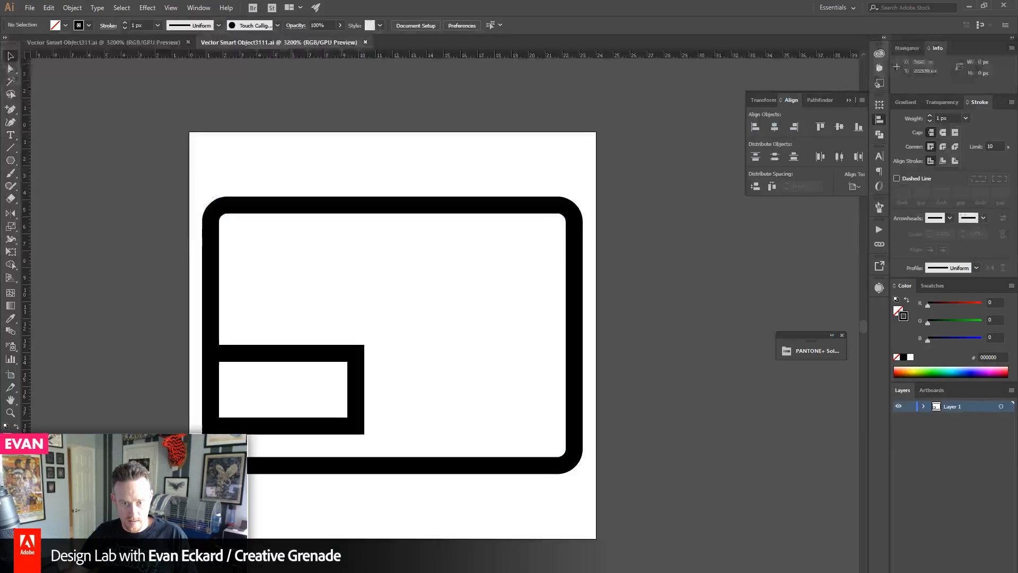
- Scale the rounded frame and inset rectangle down together about their centre to about 19.4 px frame width, and switch to Photoshop
{"action": "left_click_drag", "start_coordinate": [176, 145], "coordinate": [627, 534]}
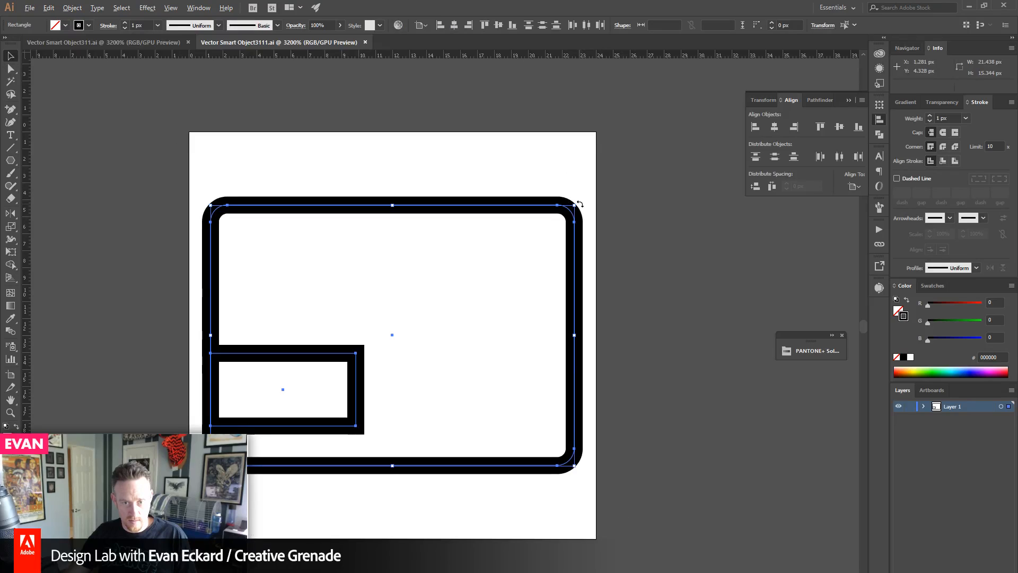
{"action": "left_click_drag", "start_coordinate": [582, 204], "coordinate": [556, 205]}
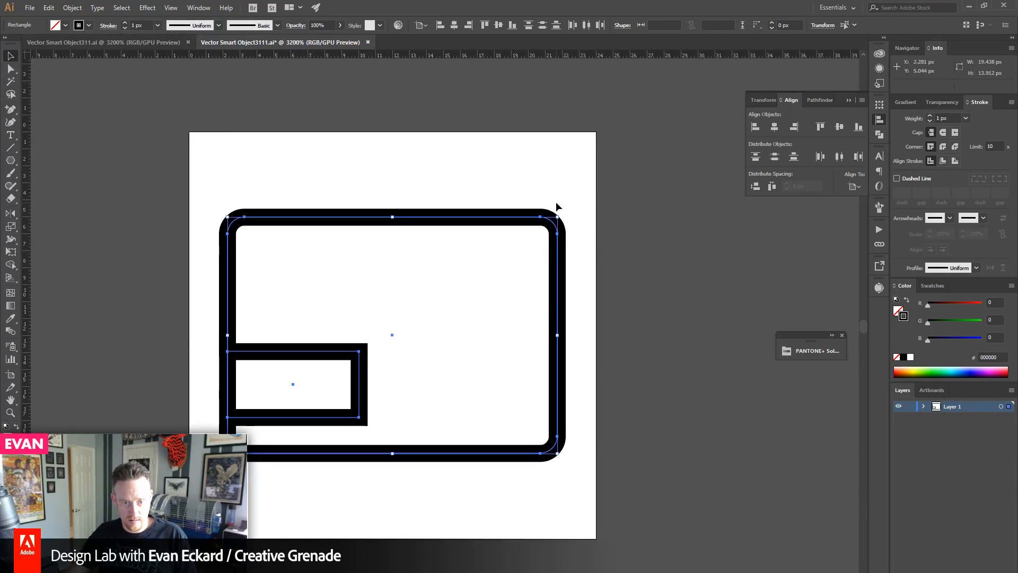
{"action": "left_click", "coordinate": [635, 281]}
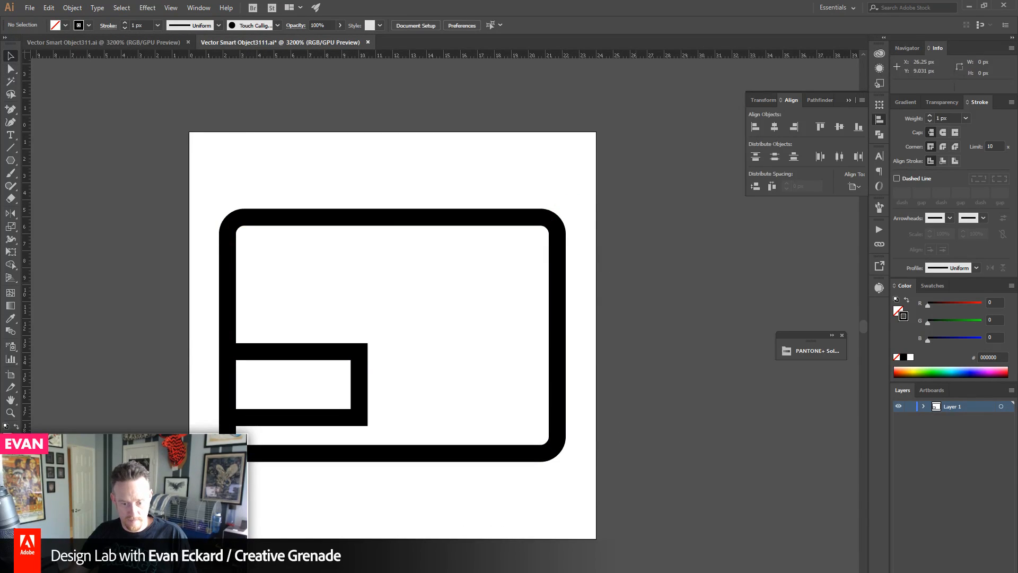
{"action": "left_click", "coordinate": [360, 558]}
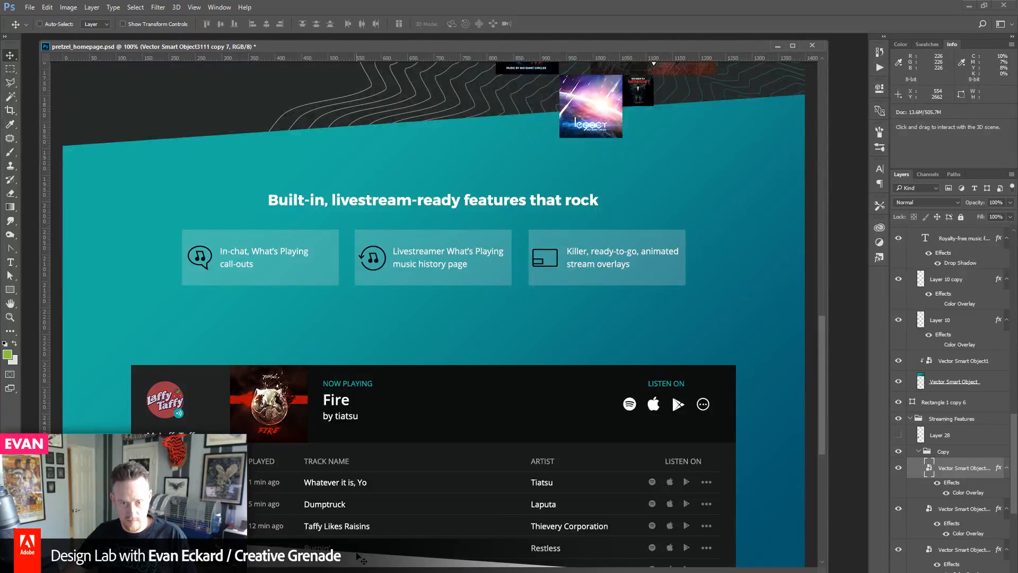
{"action": "key", "text": "Left"}
{"action": "key", "text": "Right"}
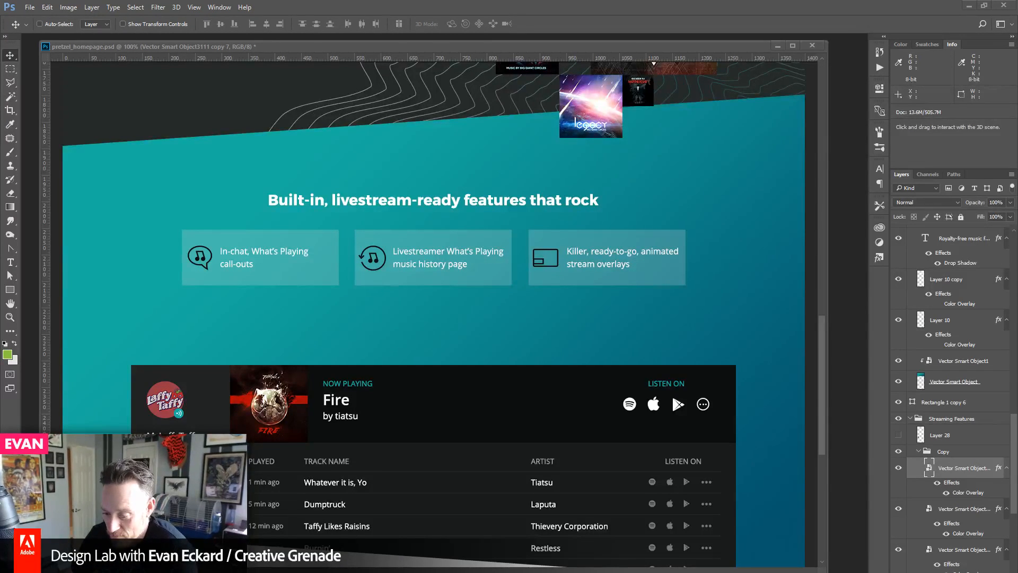
{"action": "key", "text": "super+alt+d"}
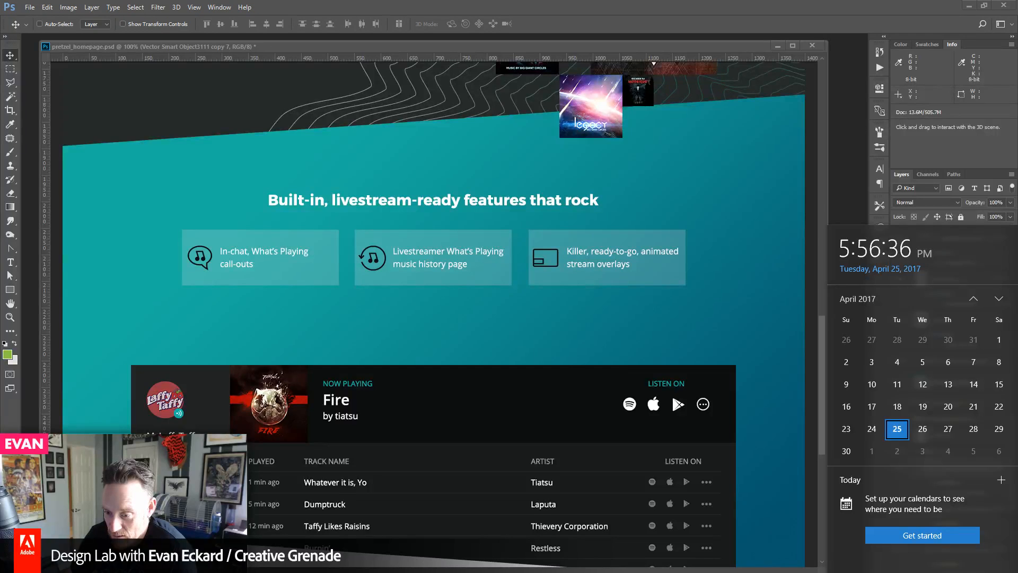
{"action": "left_click", "coordinate": [838, 2]}
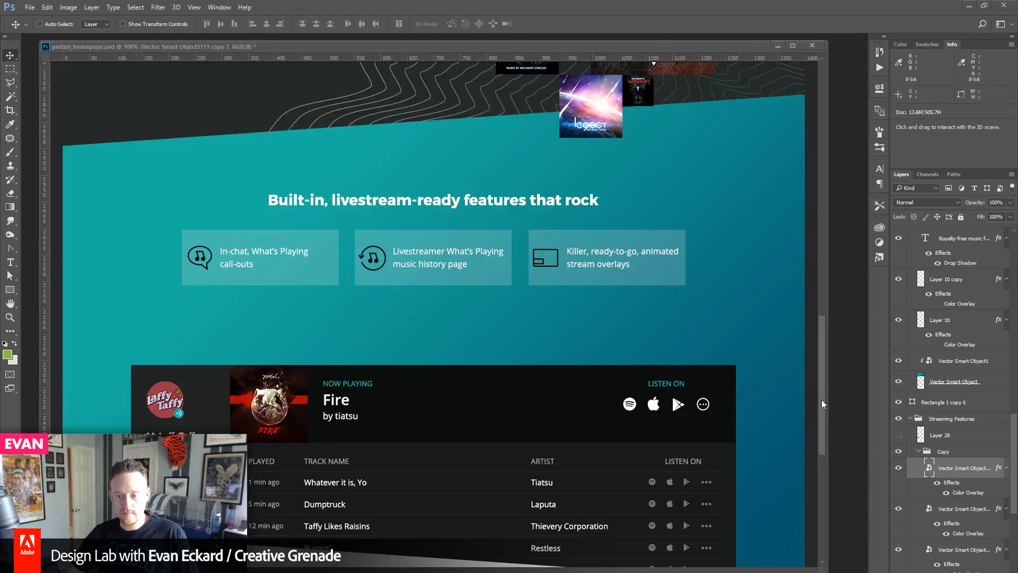
- Move the three feature icons and their three caption text layers up 27 px together, leaving out the section heading
{"action": "scroll", "coordinate": [950, 501], "scroll_direction": "down", "scroll_amount": 5}
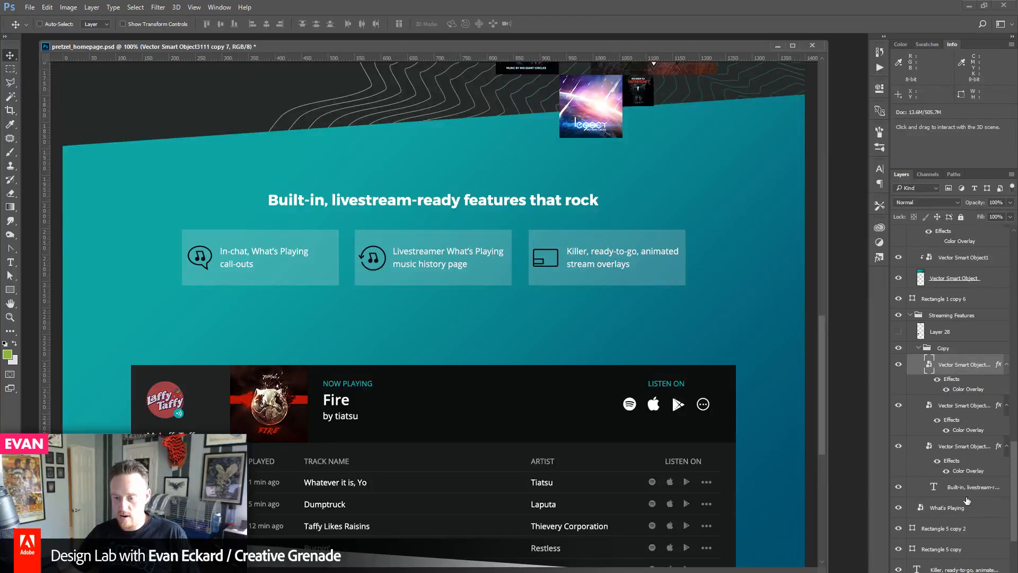
{"action": "left_click", "coordinate": [961, 452], "text": "shift"}
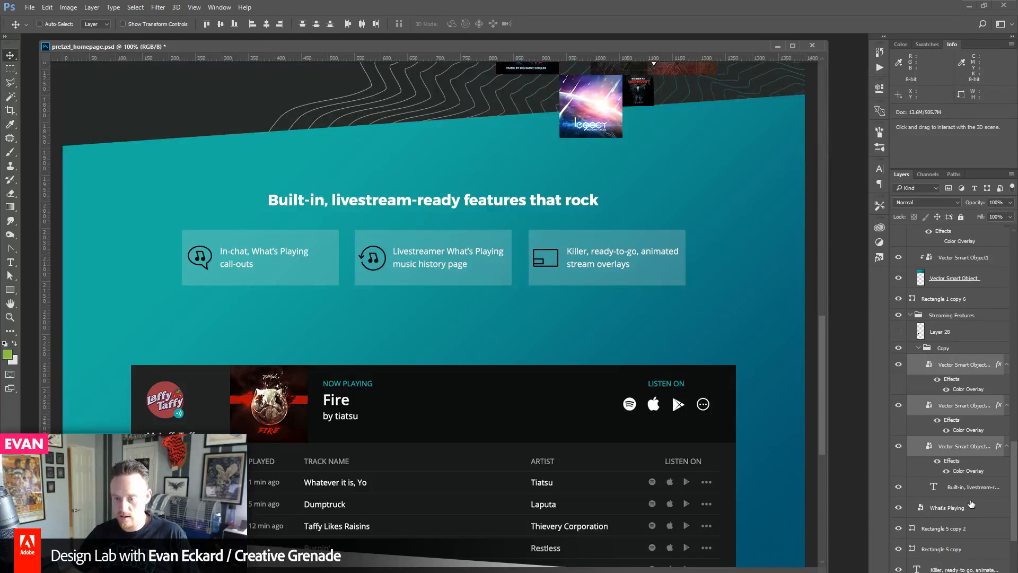
{"action": "left_click", "coordinate": [967, 485], "text": "shift"}
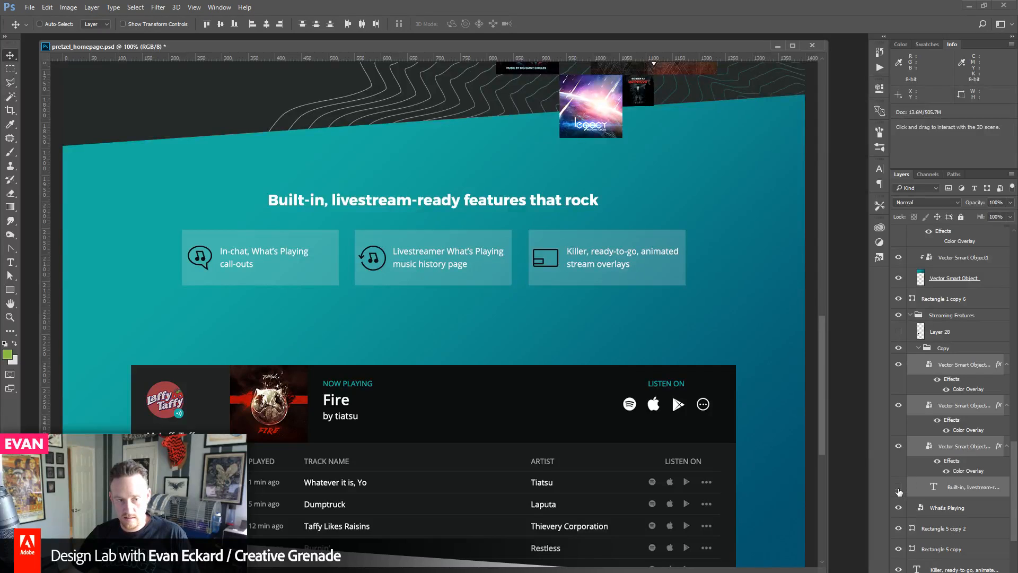
{"action": "left_click", "coordinate": [898, 487]}
{"action": "left_click", "coordinate": [898, 487]}
{"action": "left_click", "coordinate": [962, 487], "text": "ctrl"}
{"action": "scroll", "coordinate": [980, 525], "scroll_direction": "down", "scroll_amount": 3}
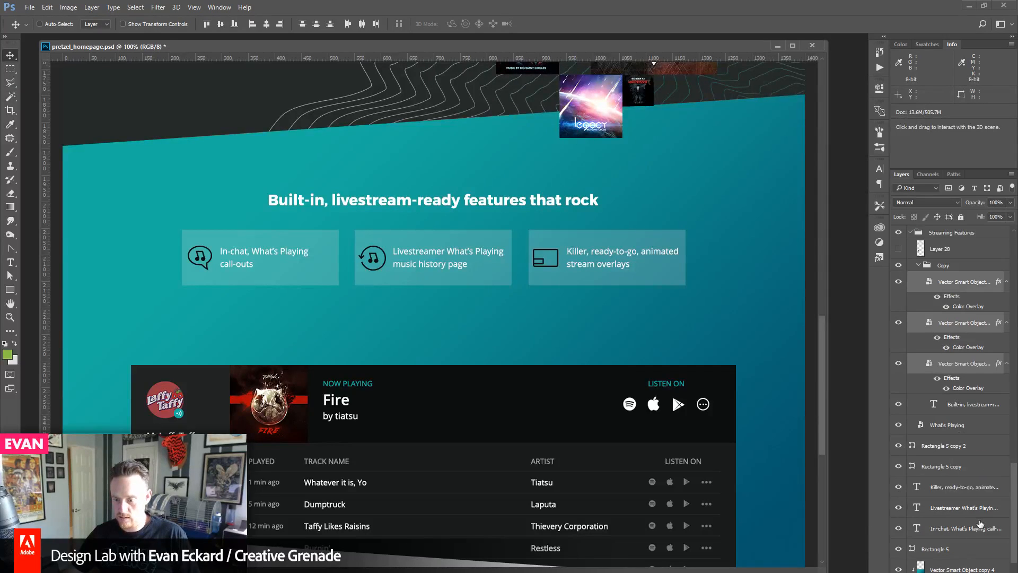
{"action": "left_click", "coordinate": [970, 528], "text": "ctrl"}
{"action": "left_click", "coordinate": [961, 508], "text": "ctrl"}
{"action": "left_click", "coordinate": [955, 488], "text": "ctrl"}
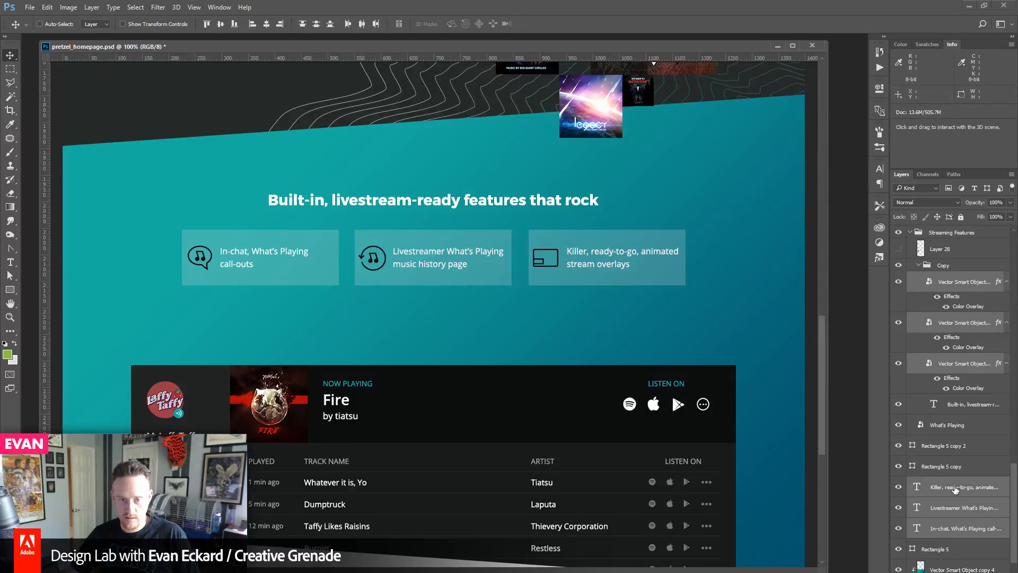
{"action": "key", "text": "shift+Up"}
{"action": "key", "text": "shift+Up"}
{"action": "key", "text": "Up"}
{"action": "key", "text": "Up"}
{"action": "key", "text": "Up"}
{"action": "key", "text": "Up"}
{"action": "key", "text": "Up"}
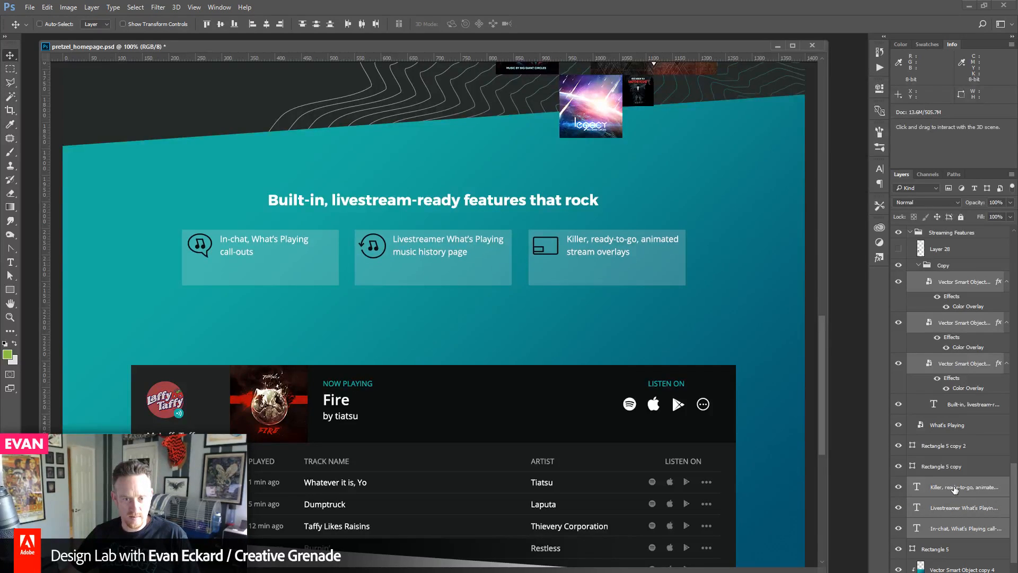
{"action": "key", "text": "Up"}
{"action": "key", "text": "Up"}
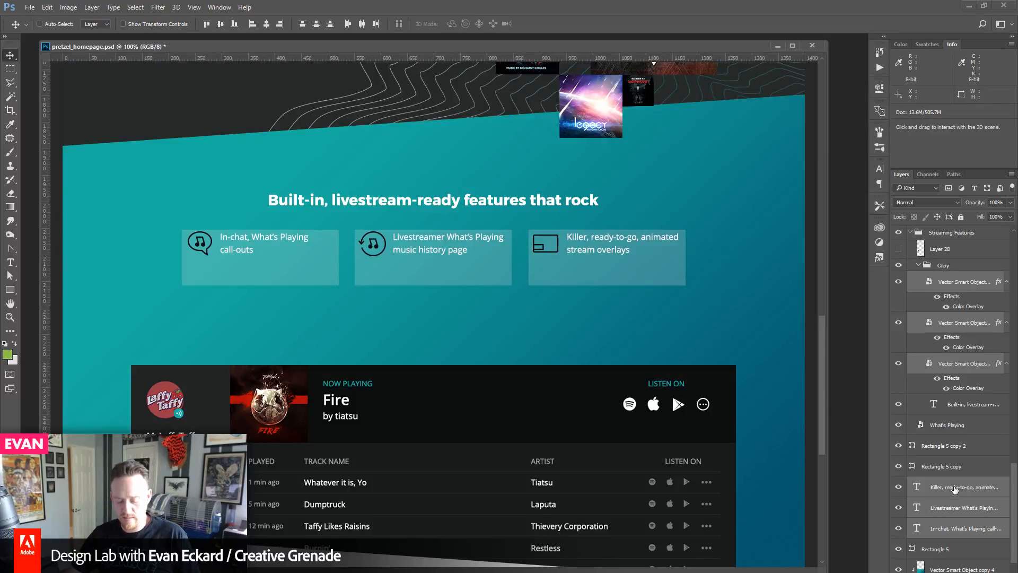
- Group the selected icon and caption layers and name the group Bullets
{"action": "key", "text": "ctrl+g"}
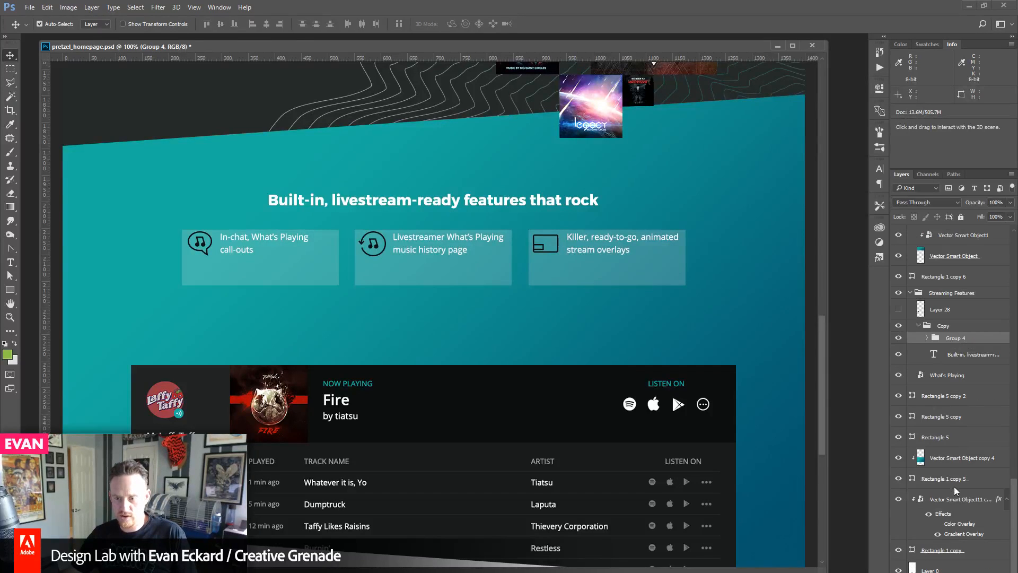
{"action": "double_click", "coordinate": [958, 338]}
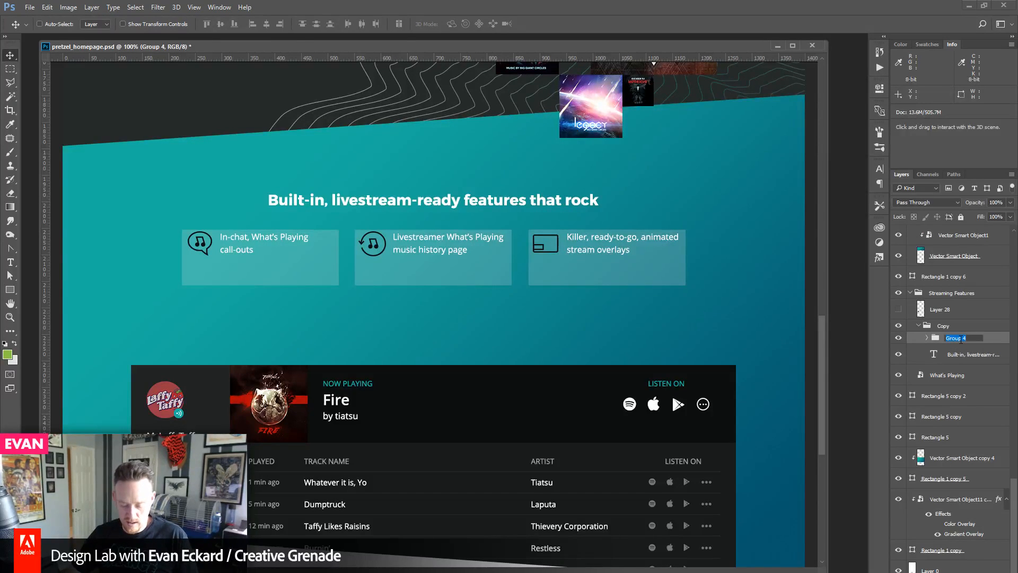
{"action": "type", "text": "Buil"}
{"action": "type", "text": "e"}
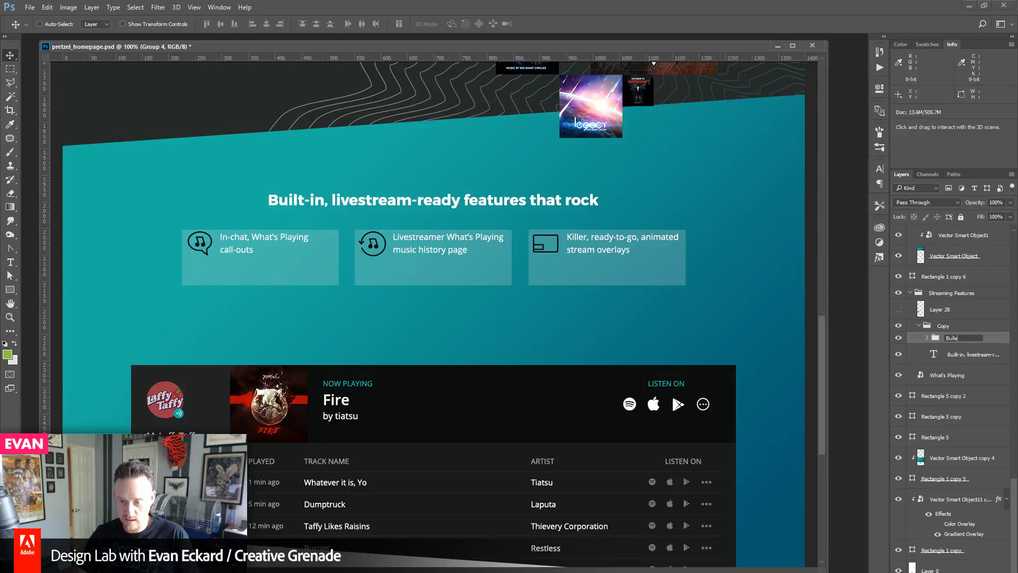
{"action": "type", "text": "ts"}
{"action": "key", "text": "Return"}
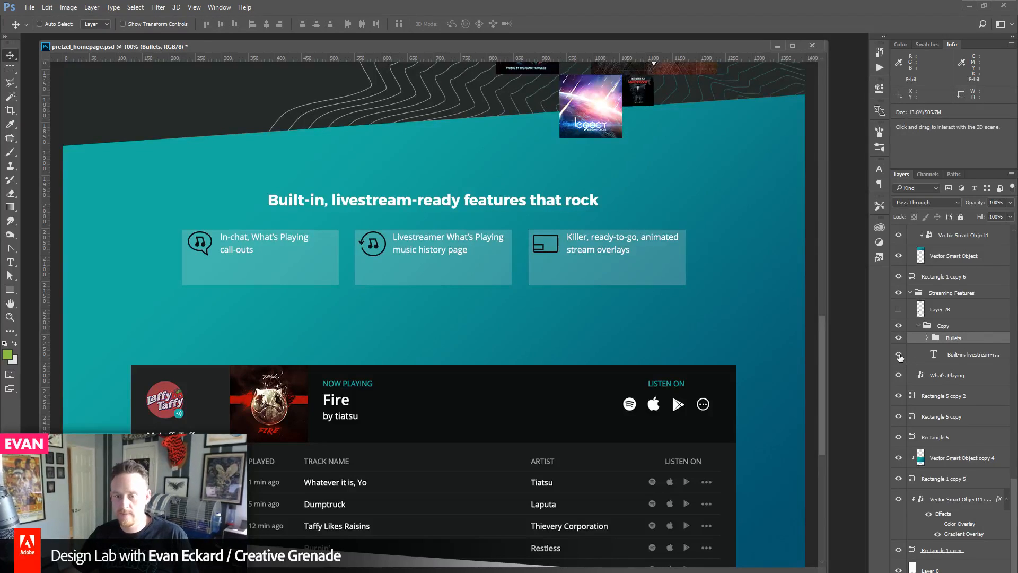
- Hide the three feature box layers Rectangle 5, Rectangle 5 copy and Rectangle 5 copy 2, and nudge the Bullets group down 1 px
{"action": "left_click", "coordinate": [899, 355]}
{"action": "left_click", "coordinate": [899, 355]}
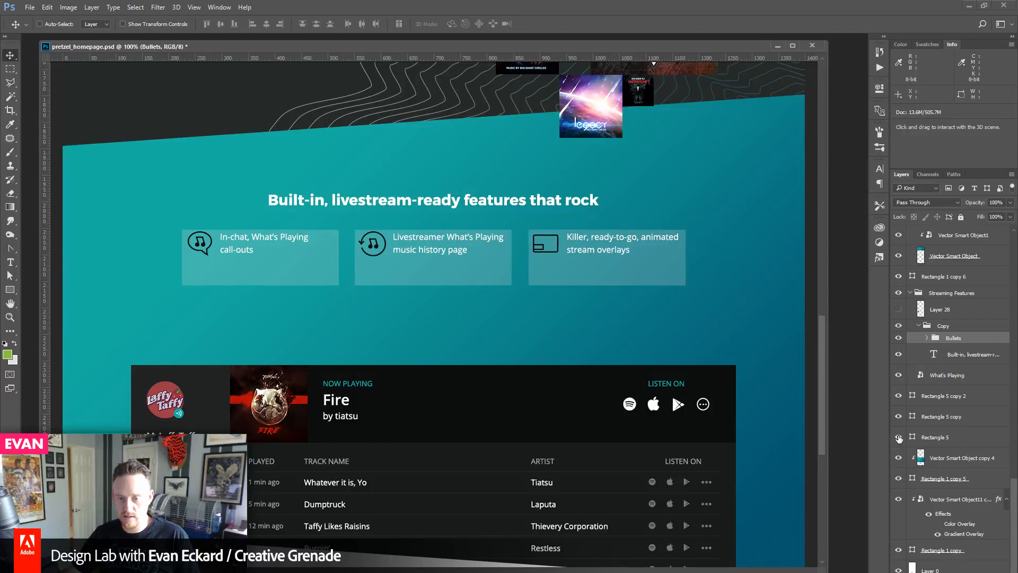
{"action": "left_click_drag", "start_coordinate": [899, 438], "coordinate": [899, 399]}
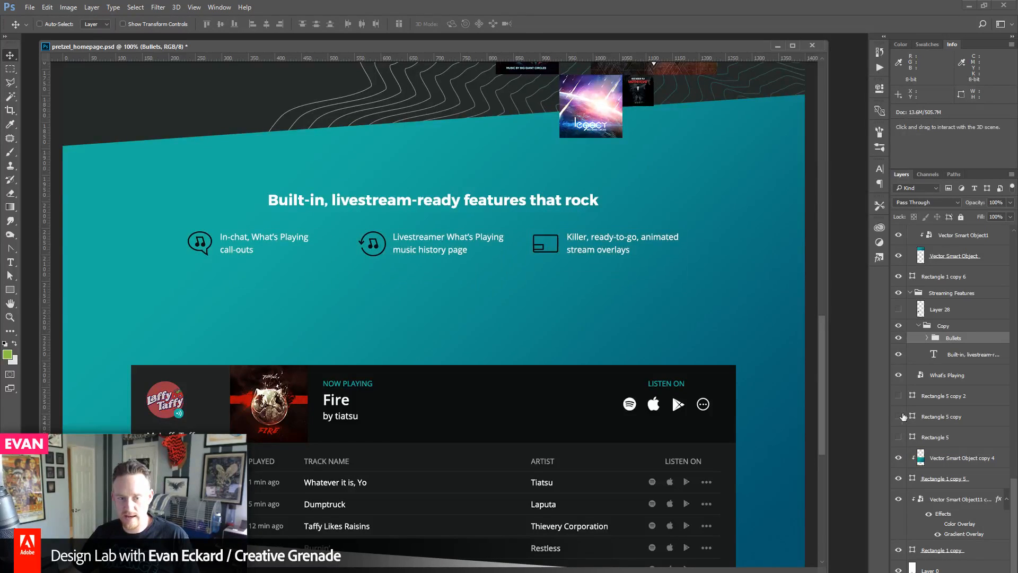
{"action": "key", "text": "Down"}
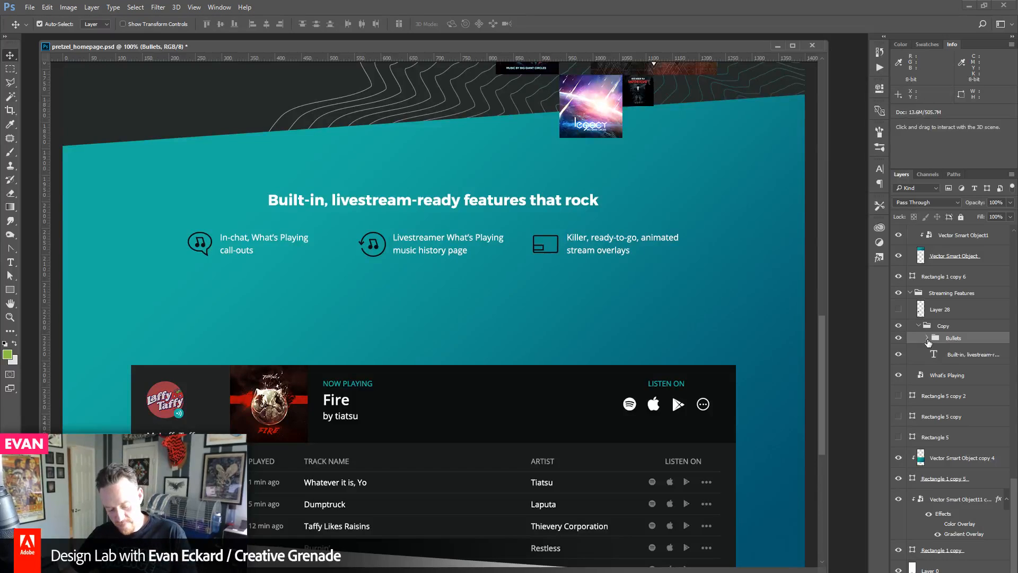
- Duplicate the three icons and three captions inside the Bullets group and move the copies down into a second row
{"action": "key", "text": "ctrl+j"}
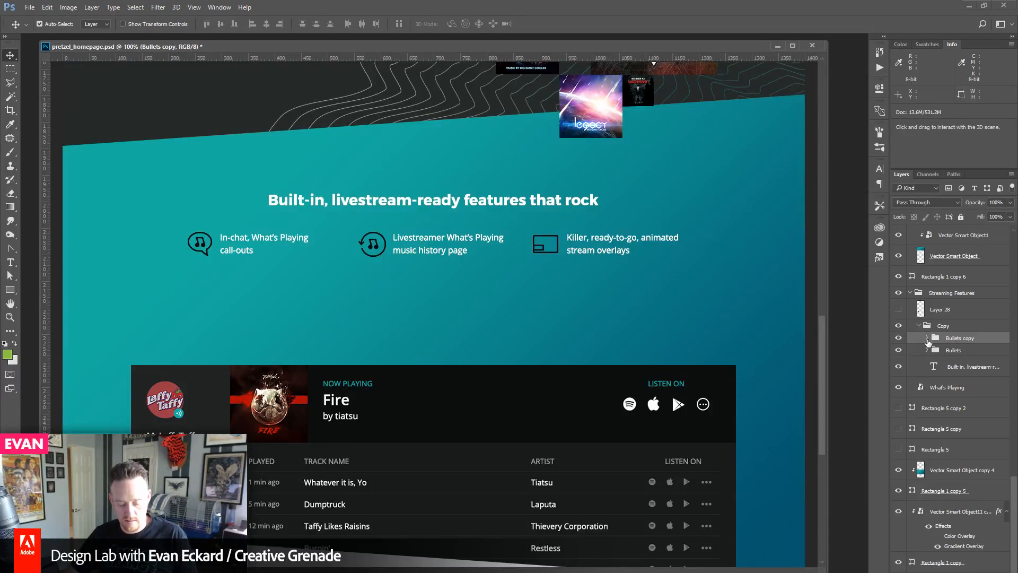
{"action": "key", "text": "Delete"}
{"action": "left_click", "coordinate": [927, 339]}
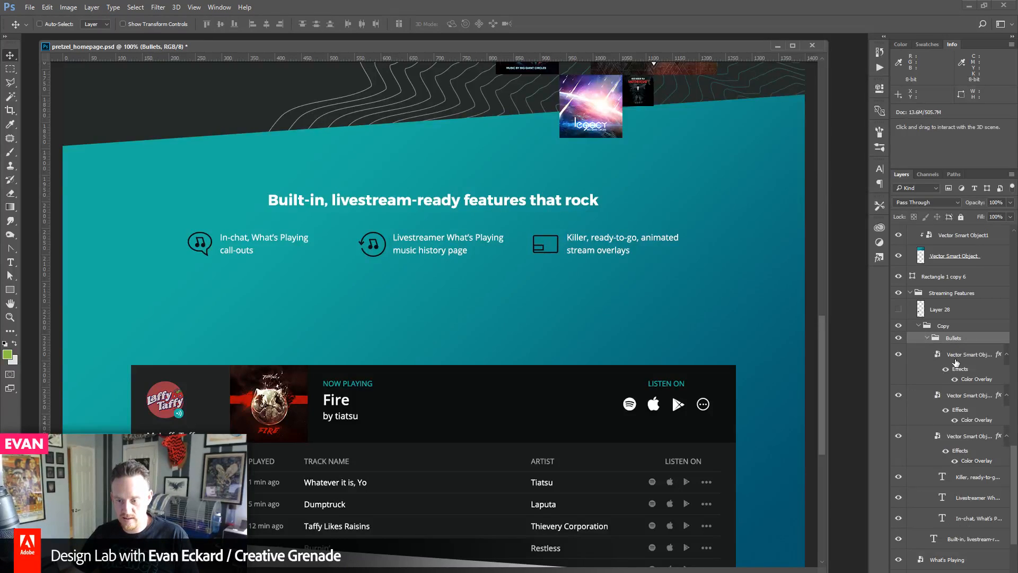
{"action": "left_click", "coordinate": [956, 360]}
{"action": "left_click", "coordinate": [969, 518], "text": "shift"}
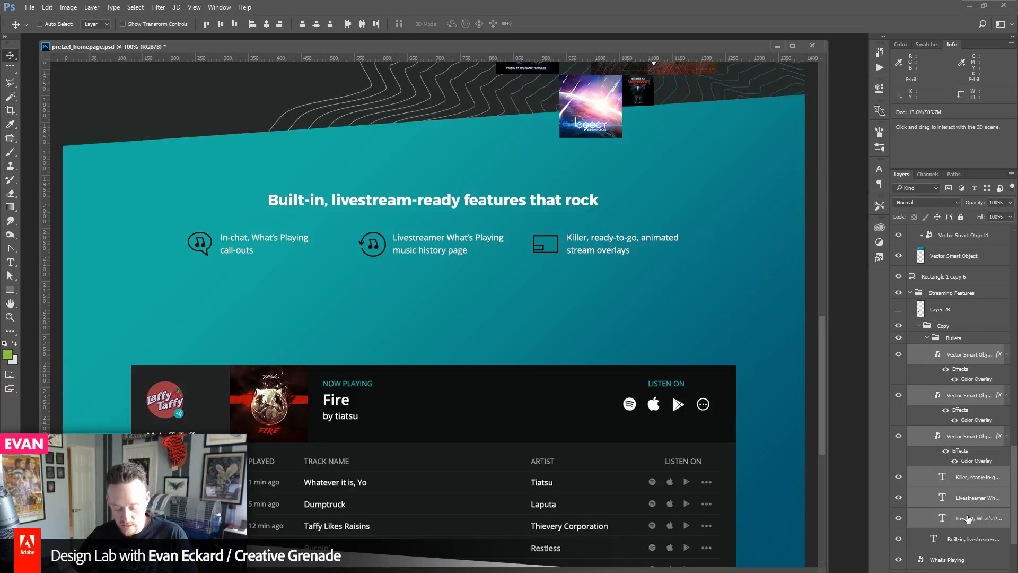
{"action": "key", "text": "ctrl+j"}
{"action": "key", "text": "shift+Down"}
{"action": "key", "text": "shift+Down"}
{"action": "key", "text": "shift+Down"}
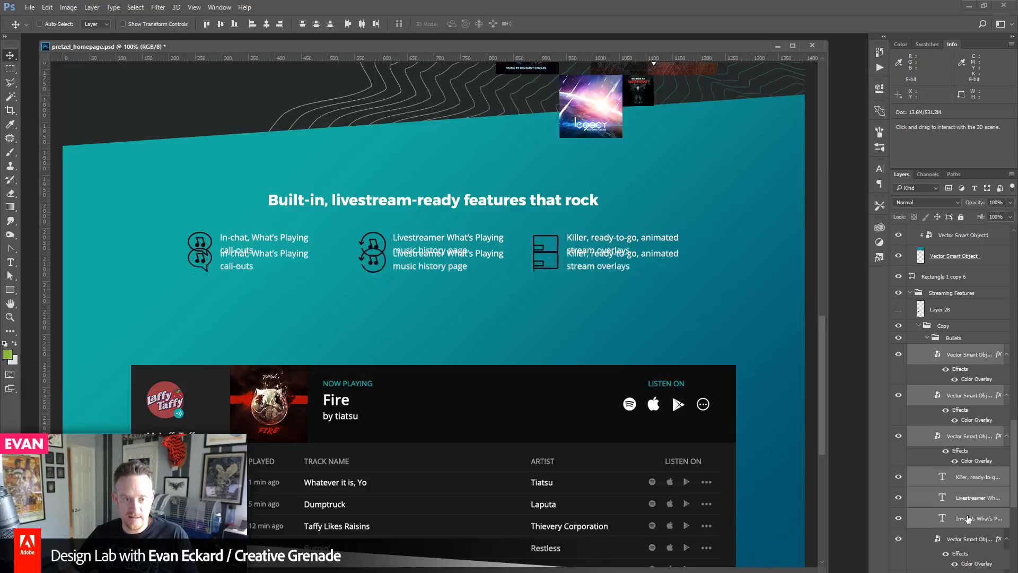
{"action": "key", "text": "shift+Down"}
{"action": "key", "text": "shift+Down"}
{"action": "key", "text": "shift+Down"}
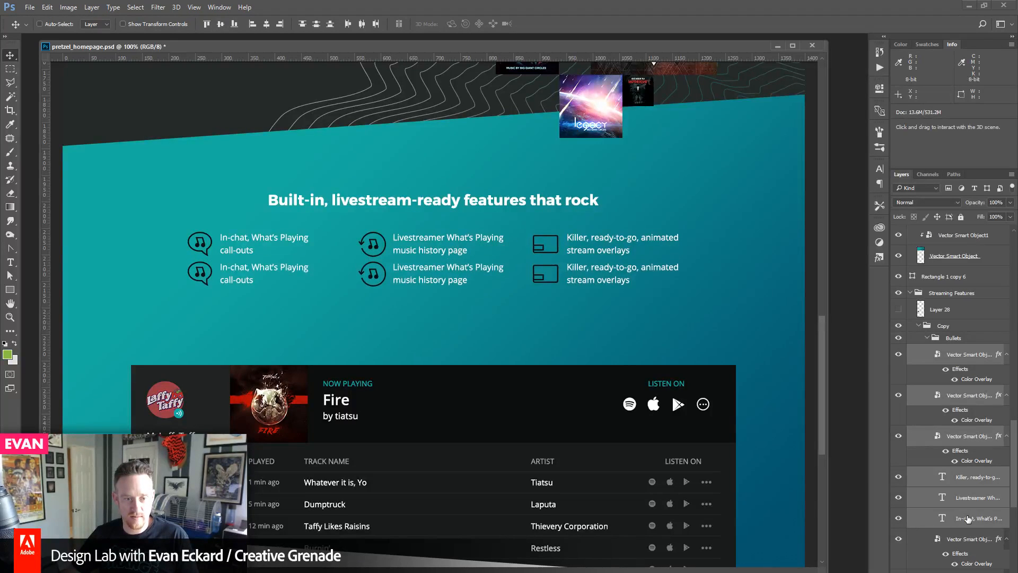
{"action": "key", "text": "shift+Down"}
{"action": "key", "text": "shift+Down"}
{"action": "key", "text": "shift+Down"}
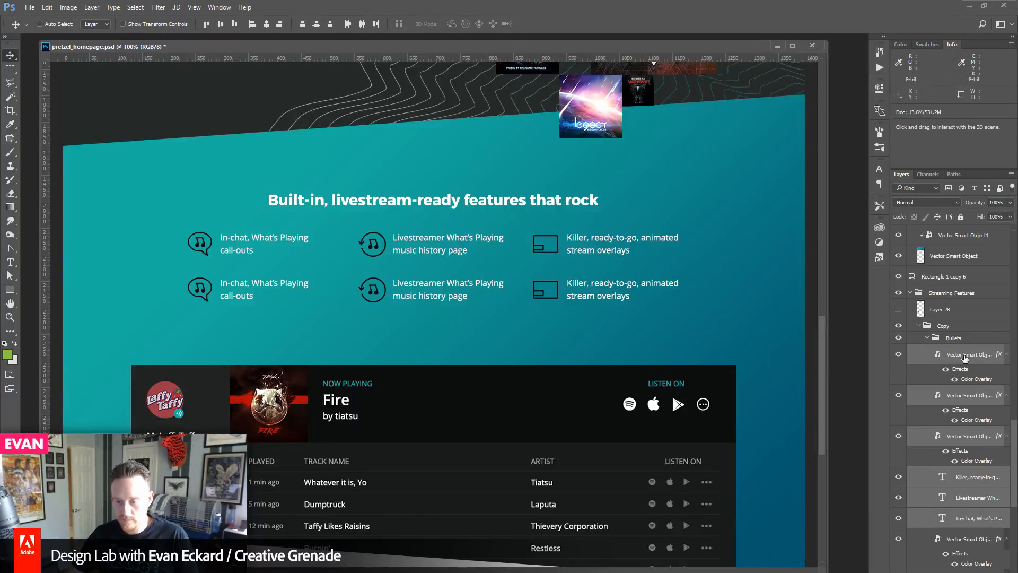
- Create an independent copy of the second row's speech-bubble icon using New Smart Object via Copy
{"action": "right_click", "coordinate": [971, 440]}
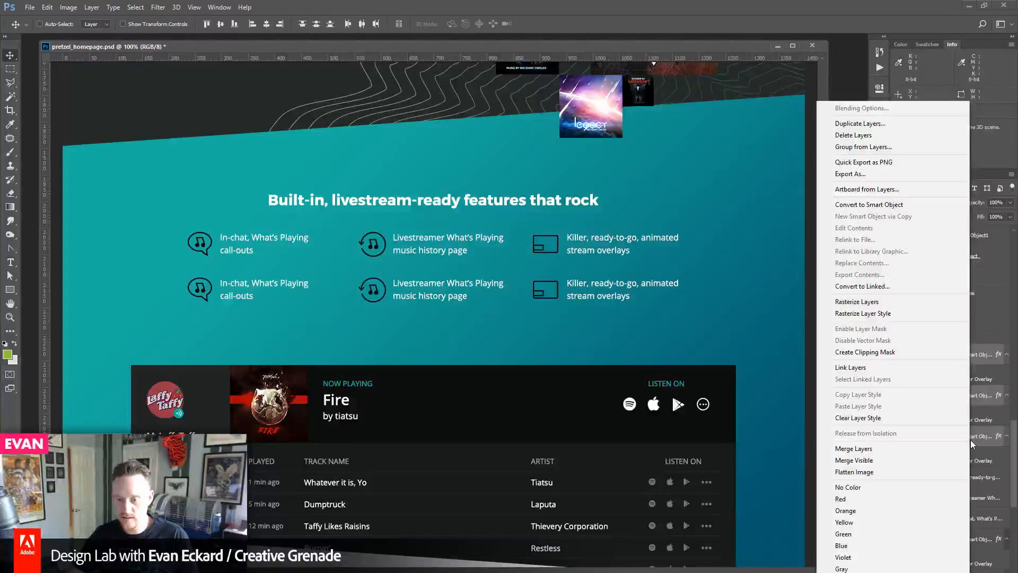
{"action": "left_click", "coordinate": [981, 350]}
{"action": "left_click", "coordinate": [50, 23]}
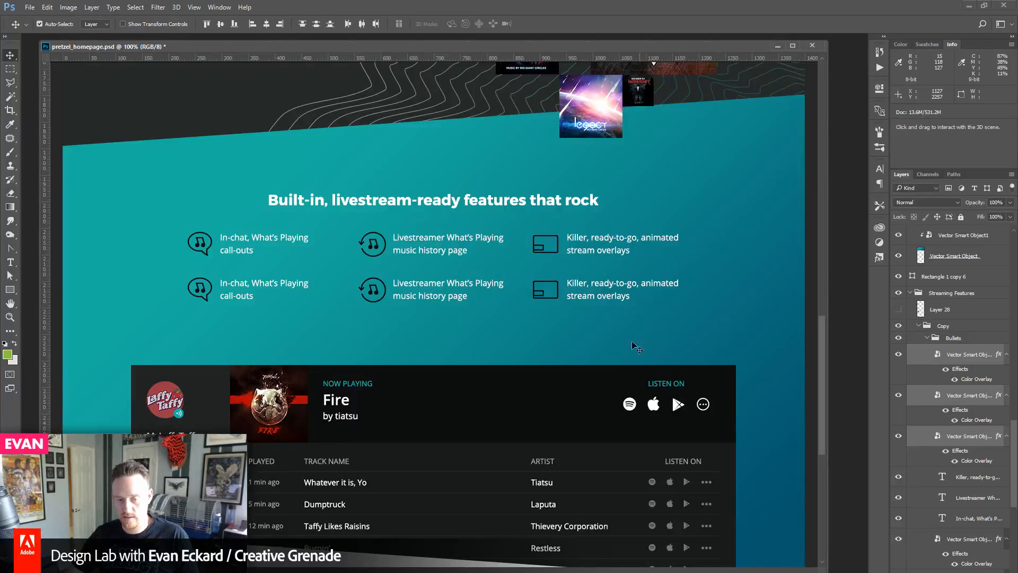
{"action": "left_click", "coordinate": [225, 323]}
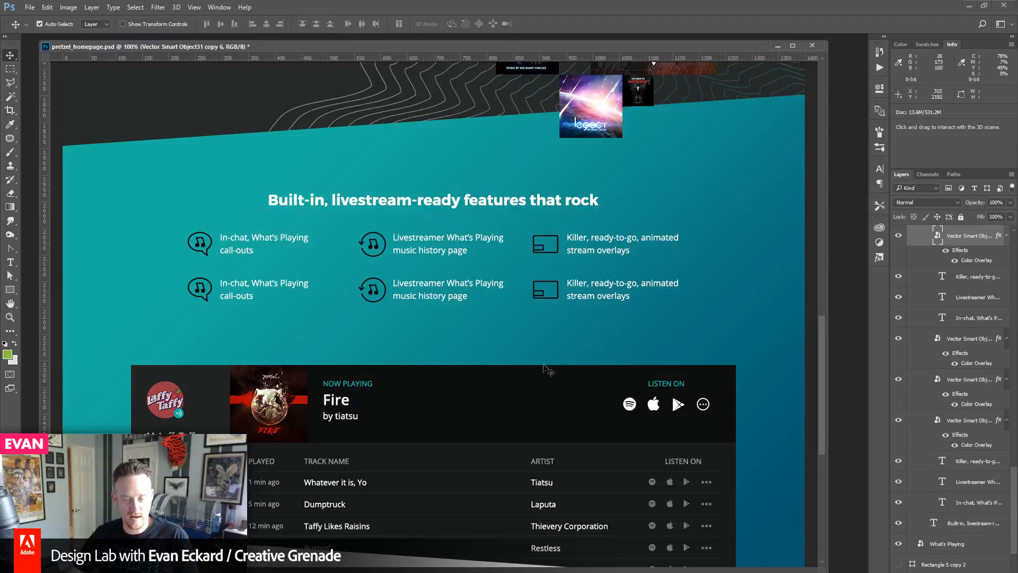
{"action": "left_click", "coordinate": [965, 339]}
{"action": "right_click", "coordinate": [966, 333]}
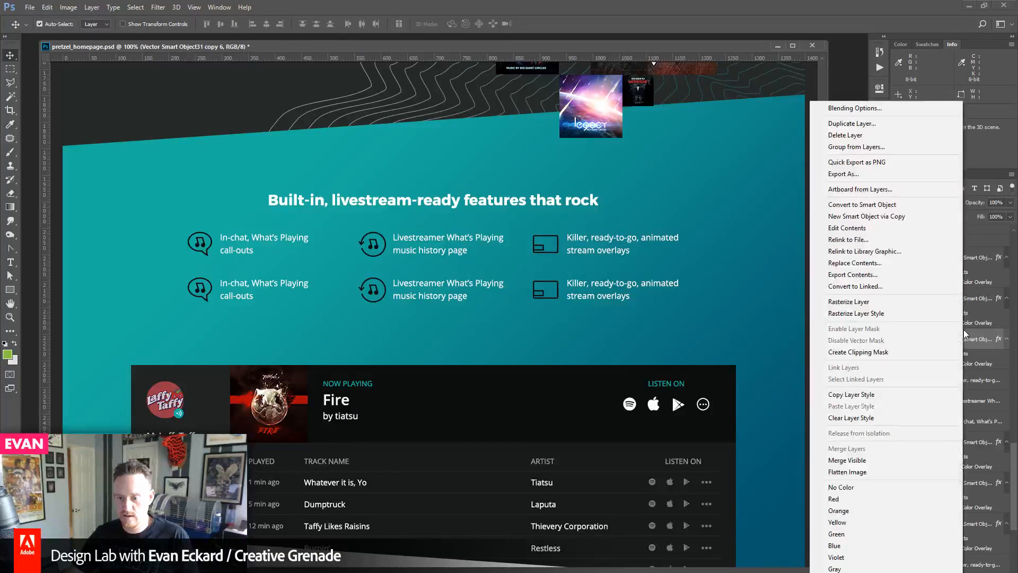
{"action": "left_click", "coordinate": [908, 218]}
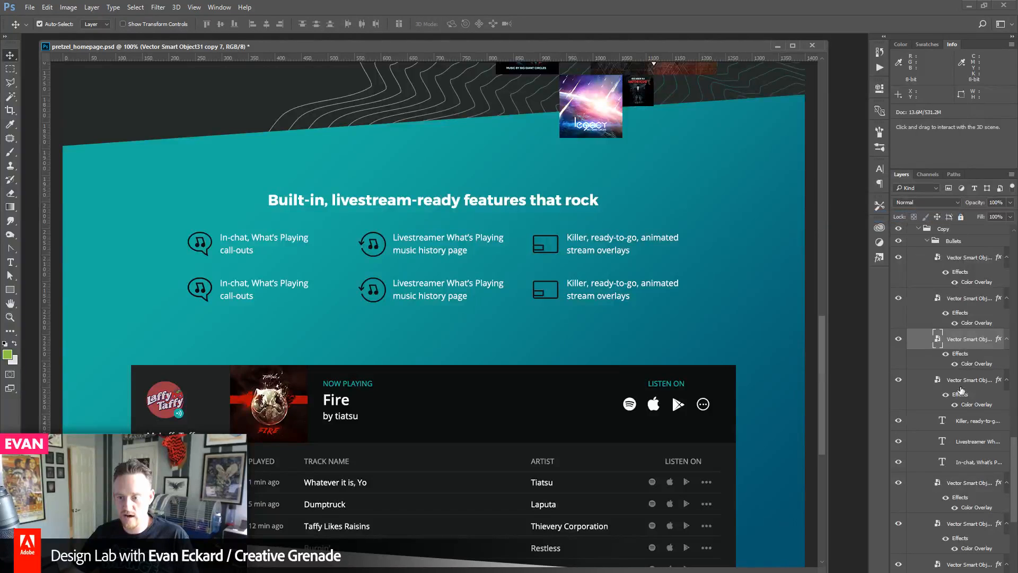
- Delete the original second-row speech-bubble icon and replace the second-row music-history icon with an independent copy using New Smart Object via Copy
{"action": "left_click", "coordinate": [957, 387]}
{"action": "key", "text": "Delete"}
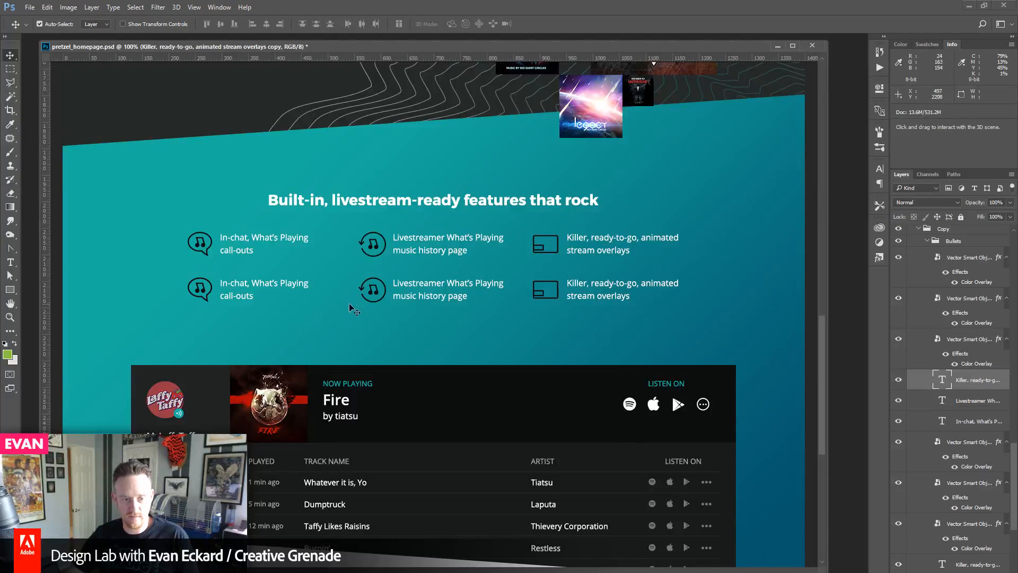
{"action": "left_click", "coordinate": [939, 299]}
{"action": "right_click", "coordinate": [944, 309]}
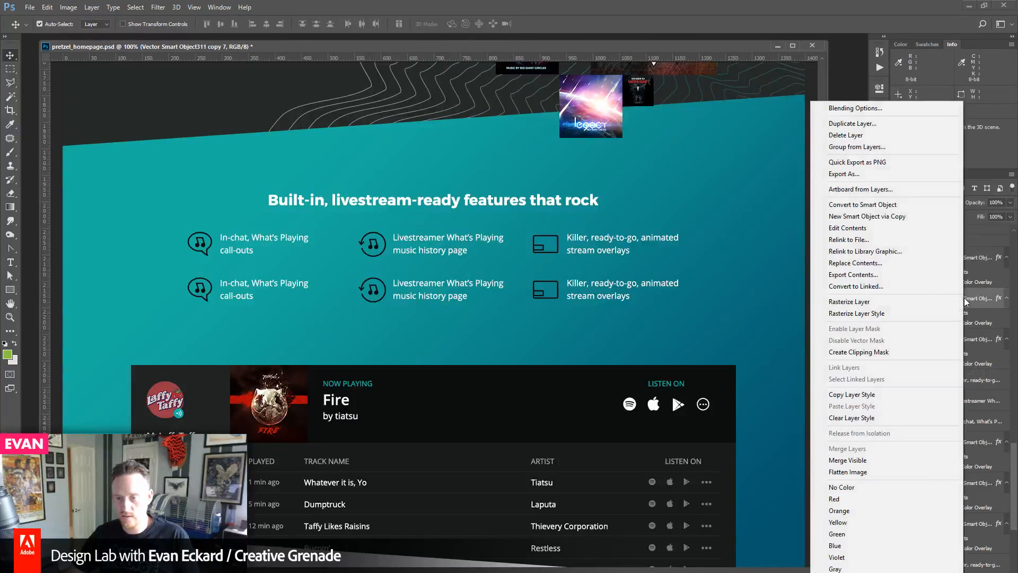
{"action": "left_click", "coordinate": [916, 216]}
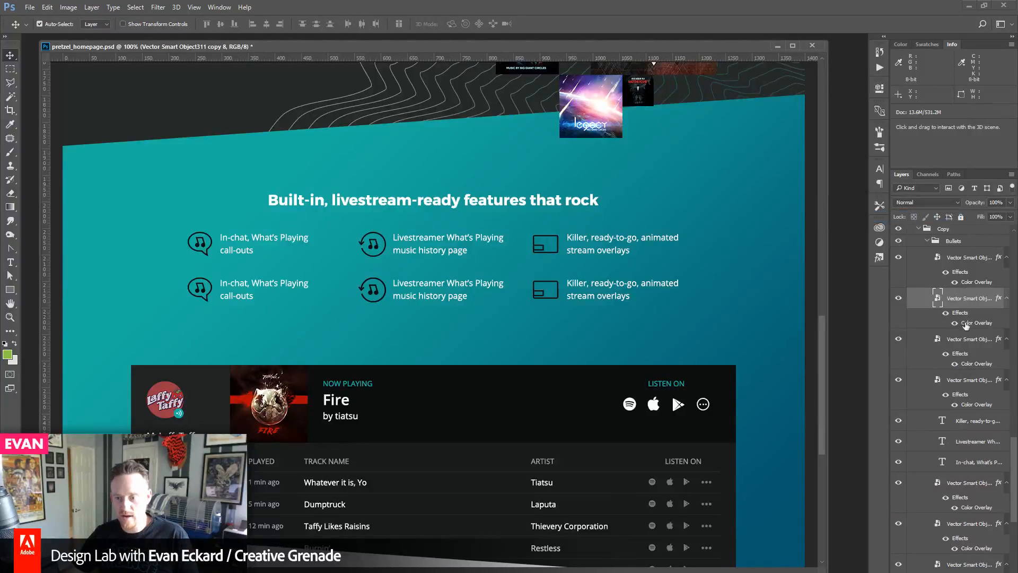
- Create an independent copy of the second row's stream-overlay icon using New Smart Object via Copy and delete the original
{"action": "left_click", "coordinate": [537, 291]}
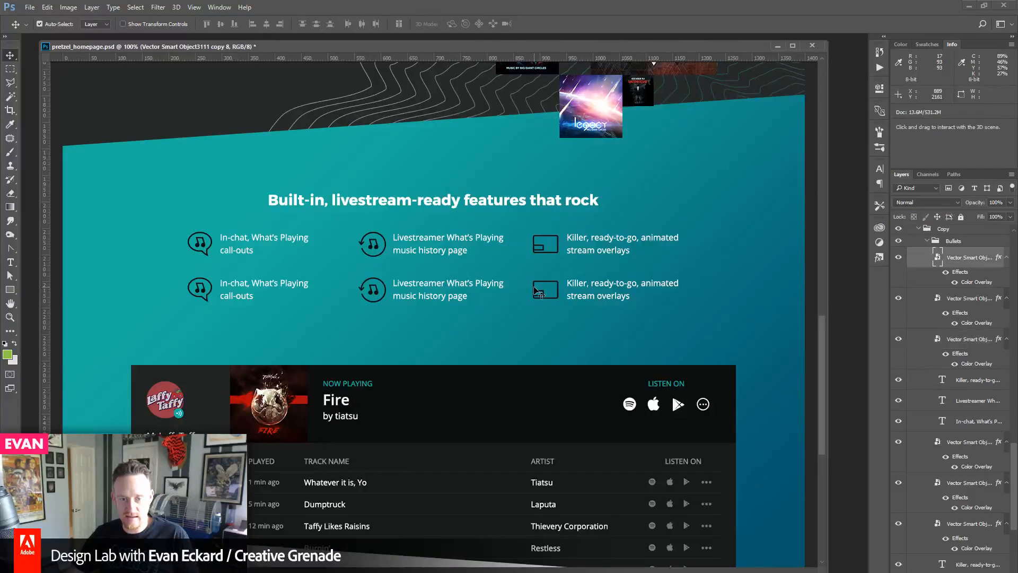
{"action": "right_click", "coordinate": [967, 265]}
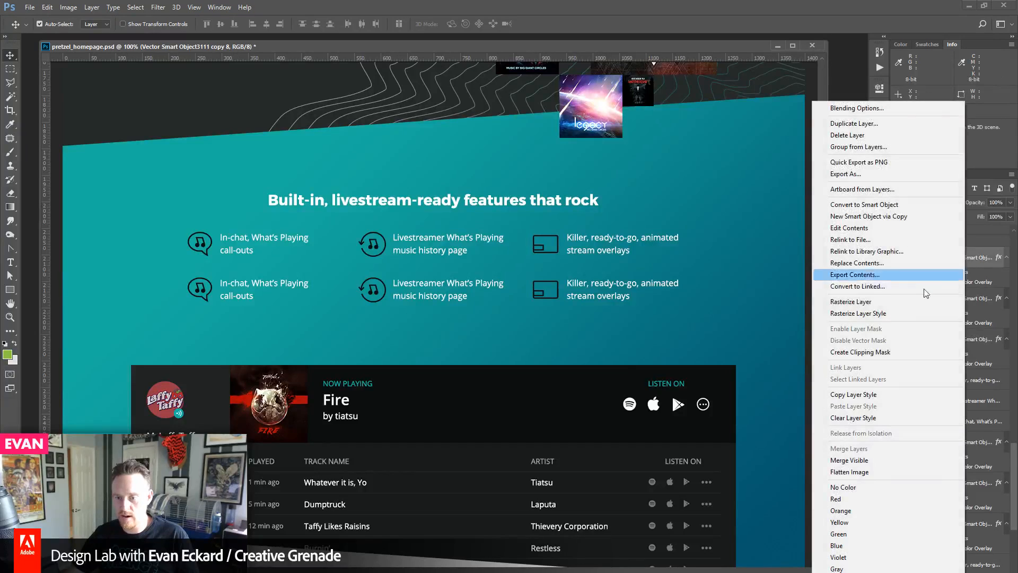
{"action": "left_click", "coordinate": [881, 217]}
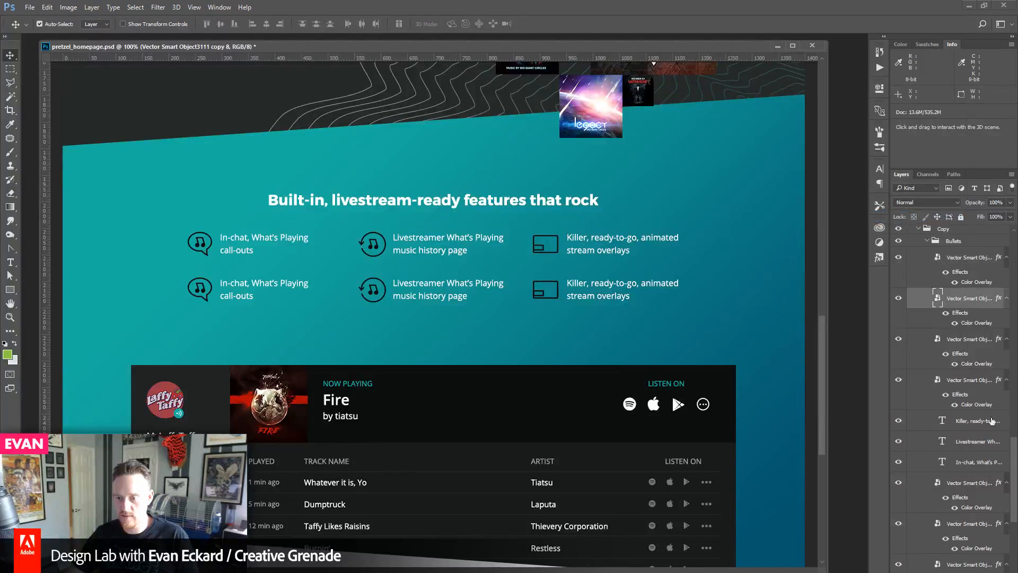
{"action": "key", "text": "ctrl+z"}
- Replace the second row's first caption, beside the speech-bubble icon, with "Branded web address"
{"action": "left_click_drag", "start_coordinate": [609, 356], "coordinate": [603, 385]}
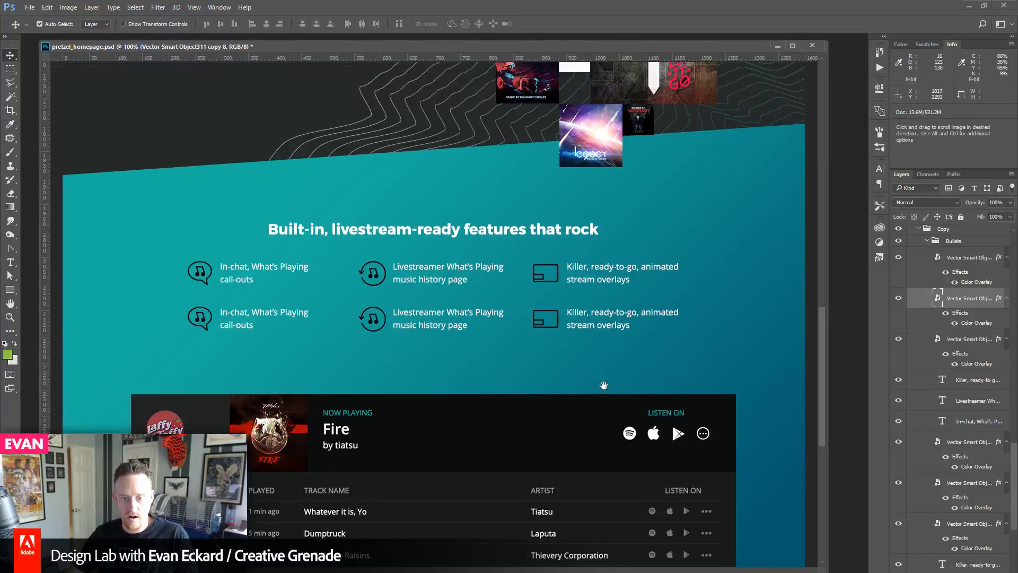
{"action": "left_click_drag", "start_coordinate": [609, 486], "coordinate": [590, 240]}
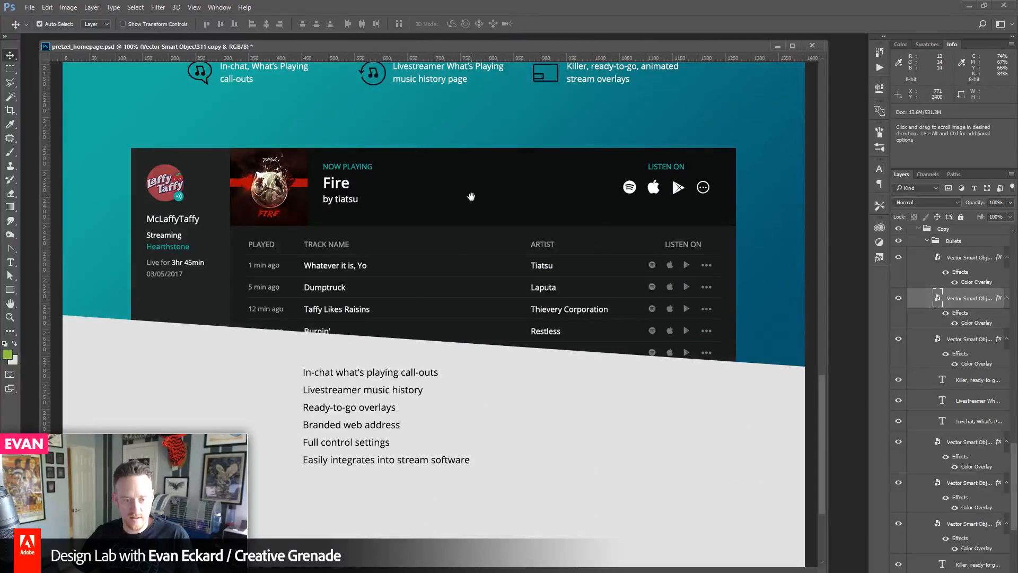
{"action": "left_click_drag", "start_coordinate": [471, 167], "coordinate": [470, 358]}
{"action": "left_click", "coordinate": [10, 262]}
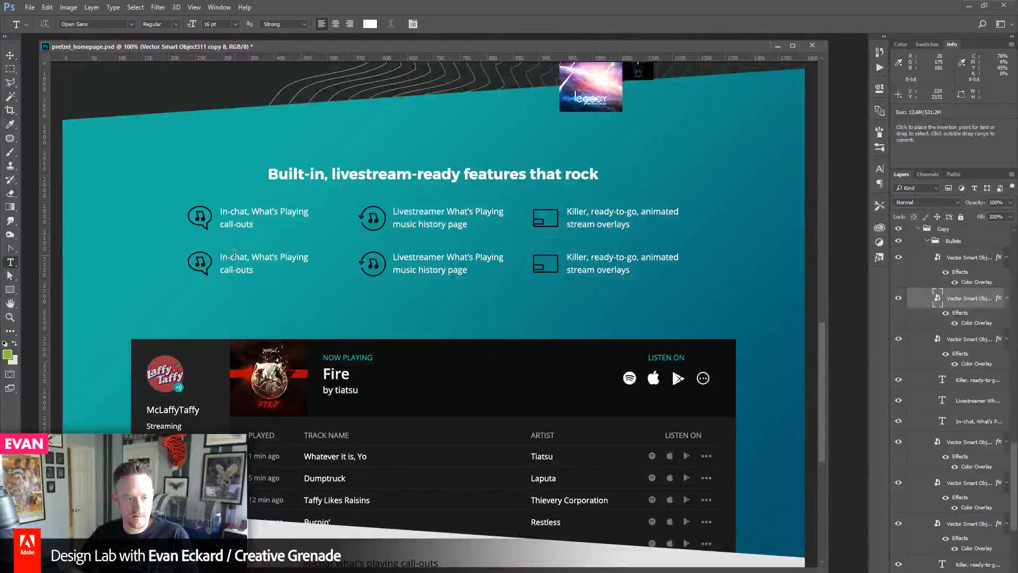
{"action": "left_click", "coordinate": [222, 255]}
{"action": "key", "text": "ctrl+a"}
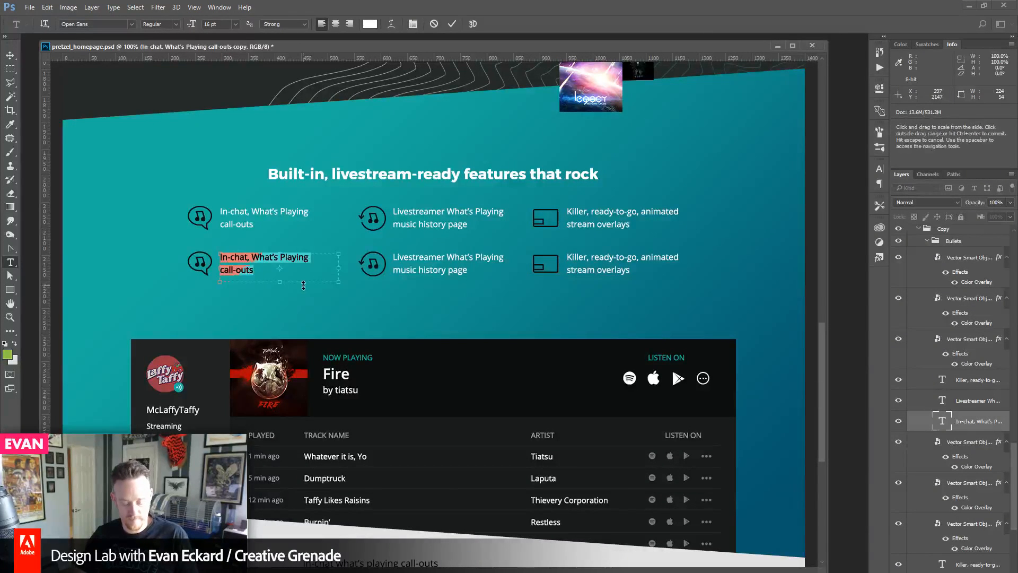
{"action": "key", "text": "BackSpace"}
{"action": "type", "text": "Branded"}
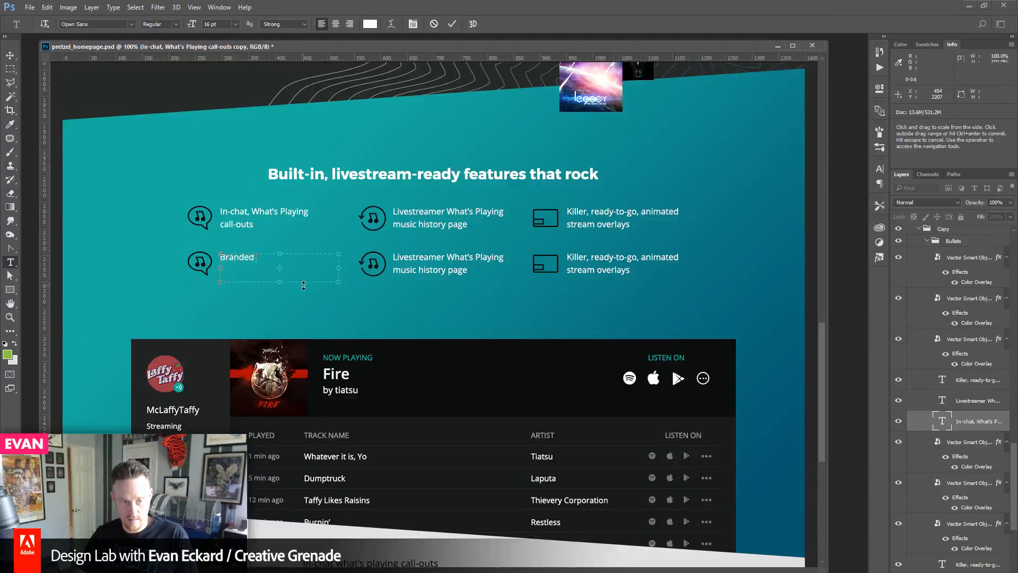
{"action": "type", "text": " web address"}
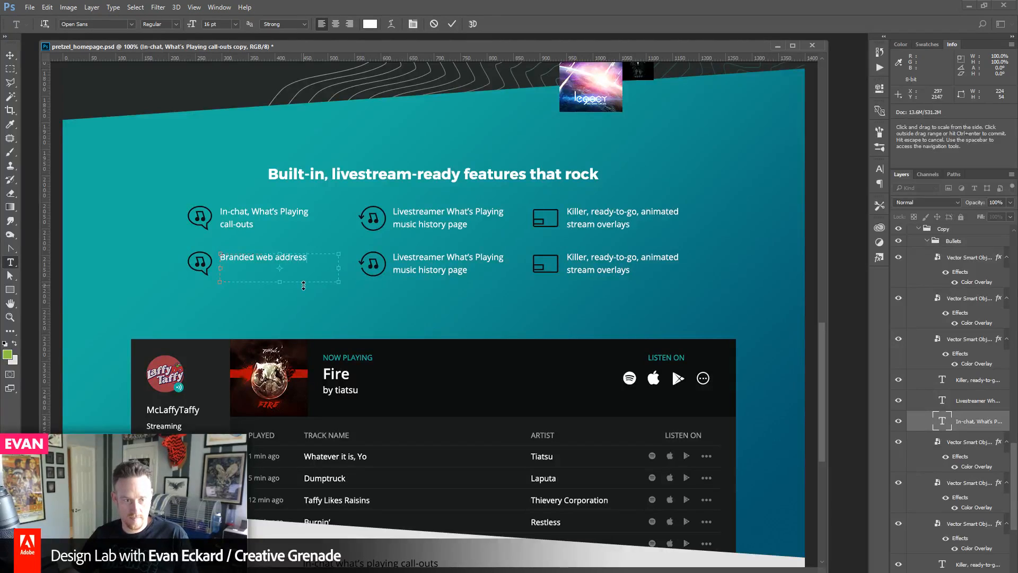
- Nudge the "Branded web address" caption down 13 px so it is vertically centred on its icon
{"action": "left_click", "coordinate": [12, 56]}
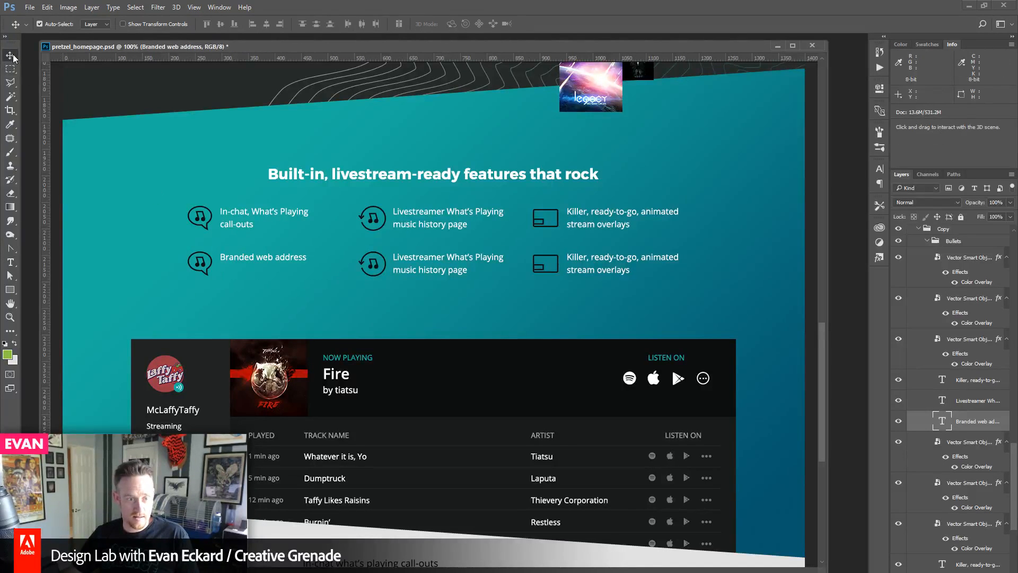
{"action": "key", "text": "Down"}
{"action": "key", "text": "Down"}
{"action": "key", "text": "Down"}
{"action": "key", "text": "Down"}
{"action": "key", "text": "Down"}
{"action": "key", "text": "Down"}
{"action": "key", "text": "Down"}
{"action": "key", "text": "Down"}
{"action": "key", "text": "Down"}
{"action": "key", "text": "Down"}
{"action": "key", "text": "Down"}
{"action": "key", "text": "Down"}
{"action": "key", "text": "Down"}
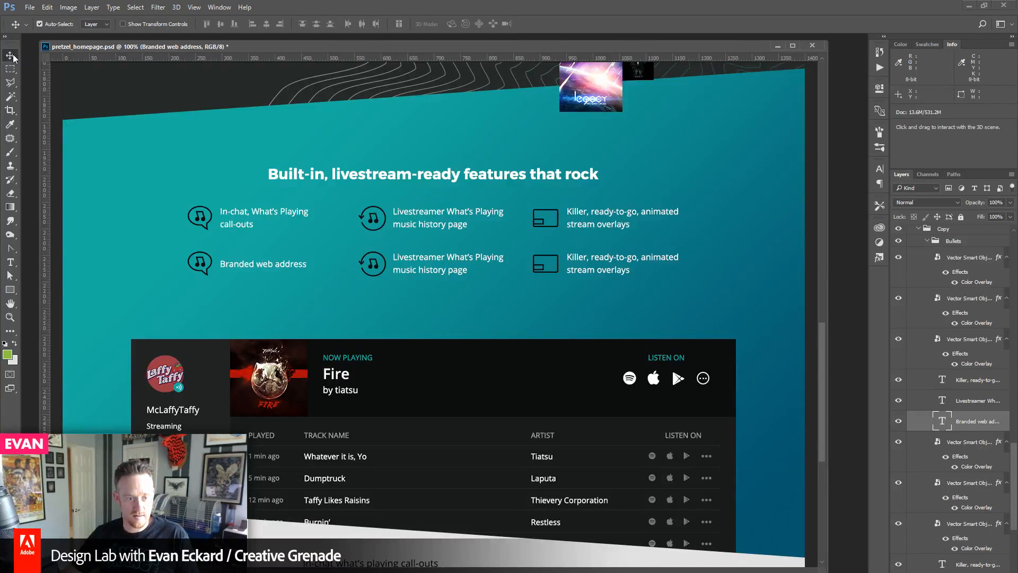
- Open the second-row speech-bubble icon's smart object contents in Illustrator and fit the whole artboard in view
{"action": "left_click", "coordinate": [200, 269]}
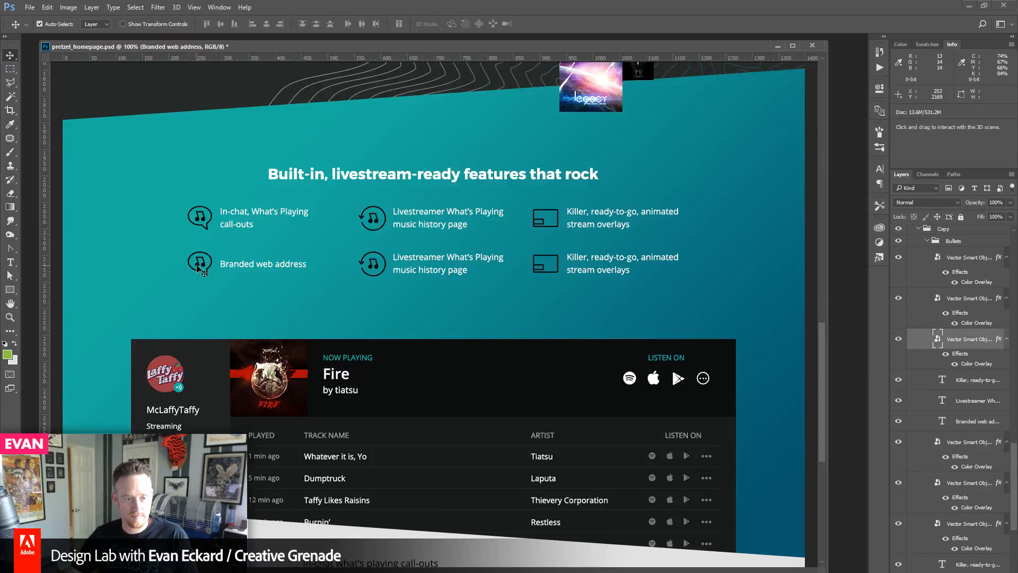
{"action": "double_click", "coordinate": [938, 339]}
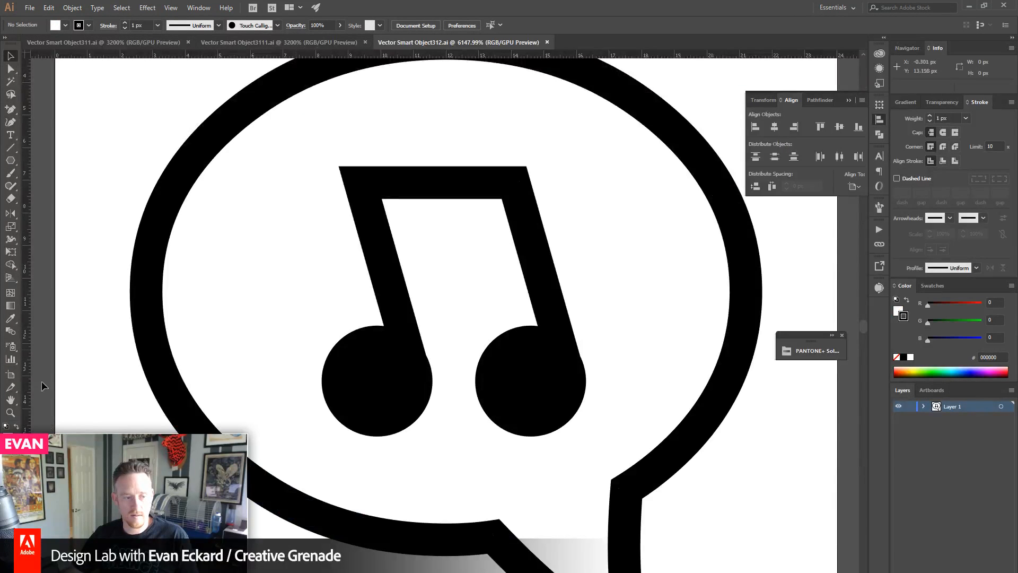
{"action": "key", "text": "ctrl+0"}
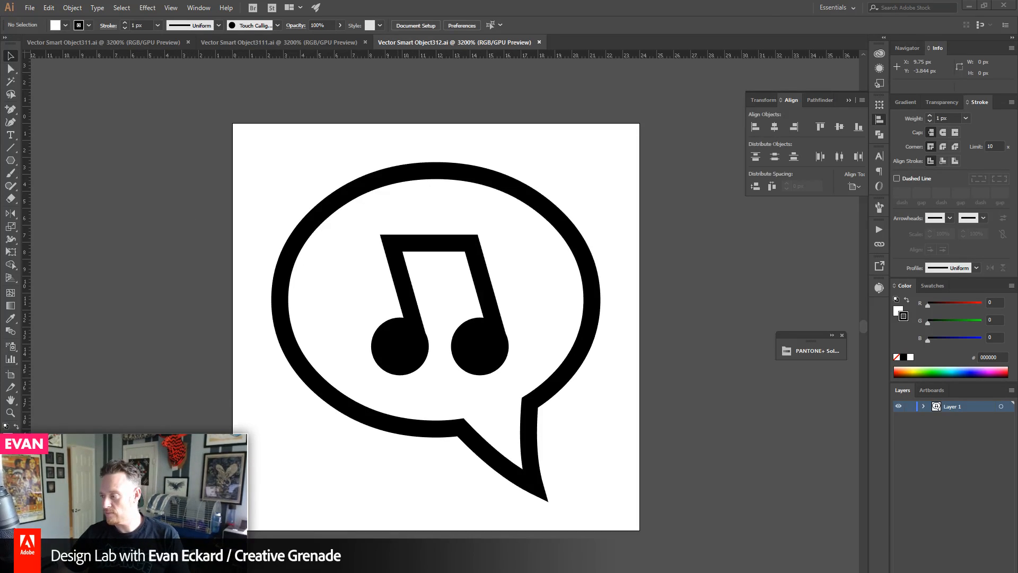
- Switch to the browser and search the Noun Project for "web address" icons
{"action": "left_click_drag", "start_coordinate": [1017, 63], "coordinate": [467, 64]}
{"action": "scroll", "coordinate": [616, 291], "scroll_direction": "up", "scroll_amount": 8}
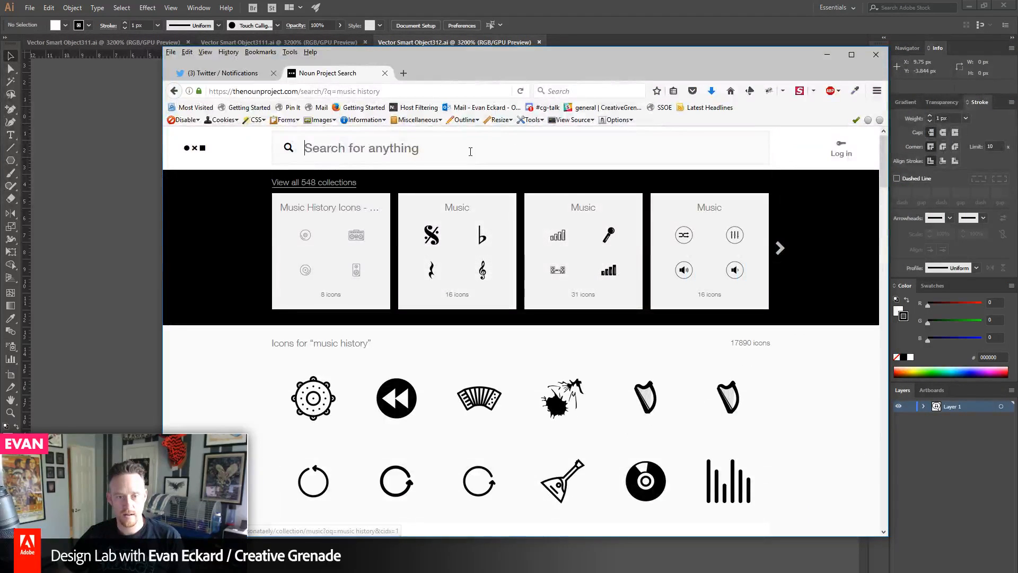
{"action": "left_click", "coordinate": [470, 152]}
{"action": "type", "text": "web address"}
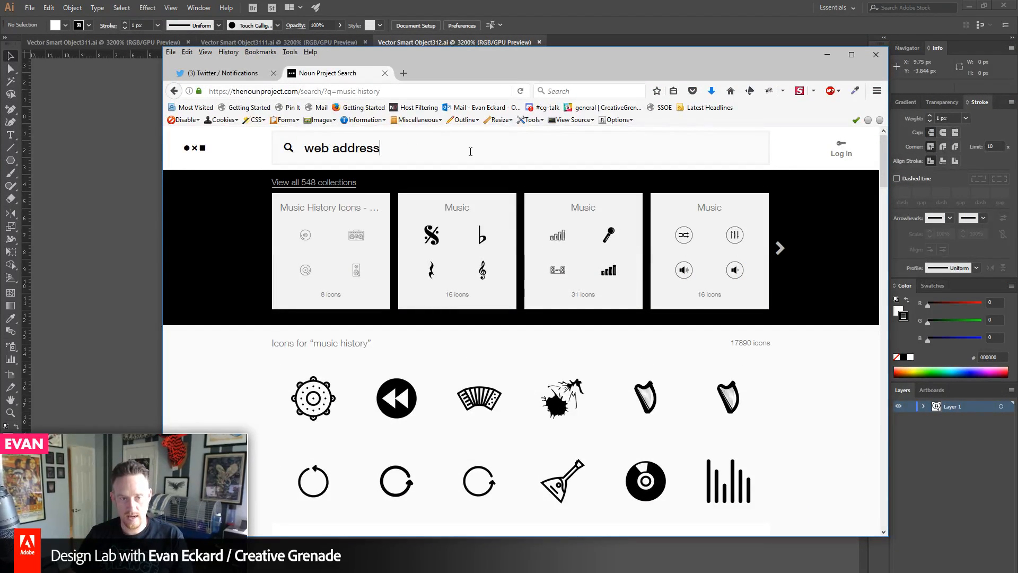
{"action": "key", "text": "Return"}
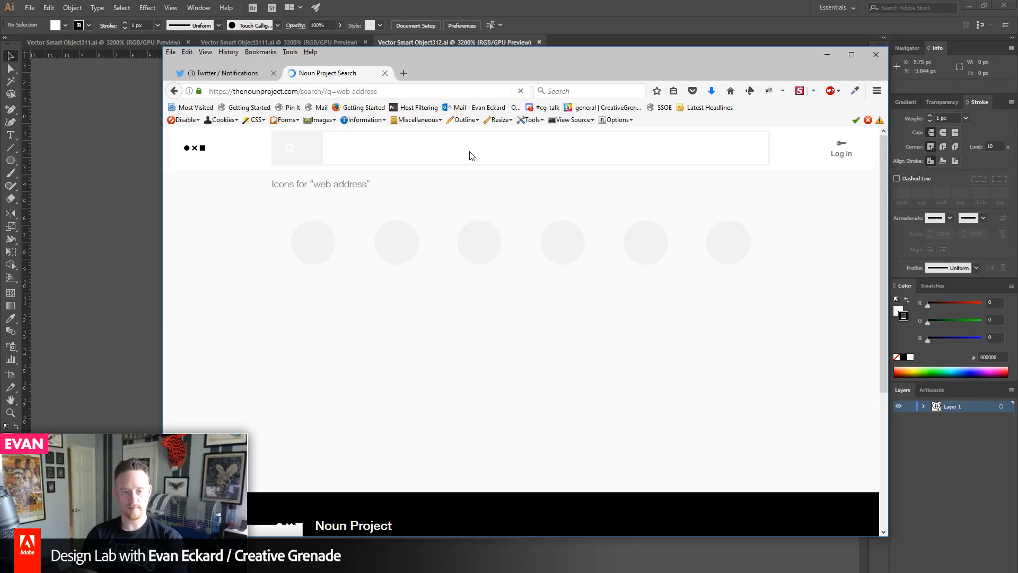
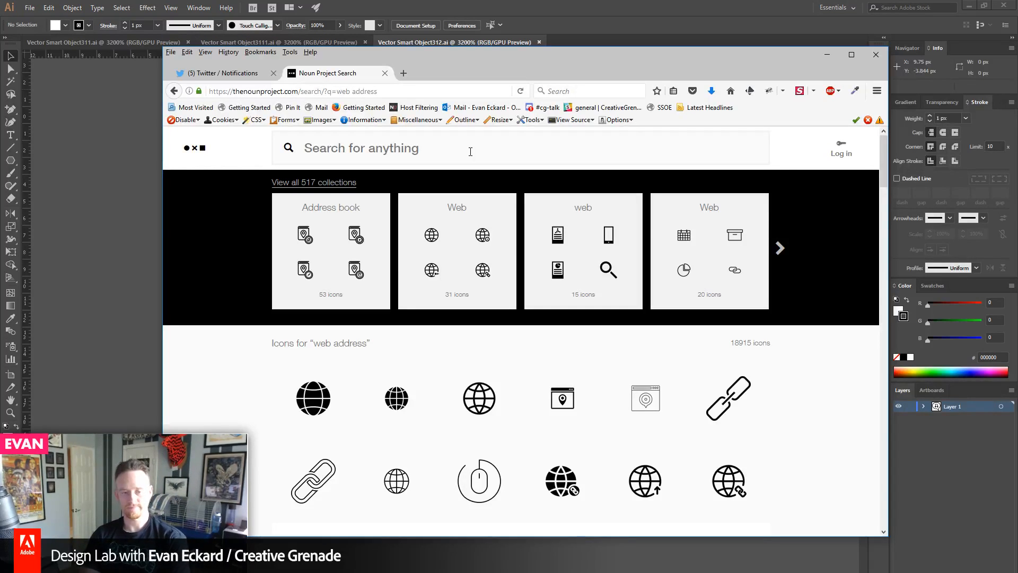
- Look through the "web address" icon results for a symbol that could represent a branded web address
{"action": "scroll", "coordinate": [303, 322], "scroll_direction": "down", "scroll_amount": 2}
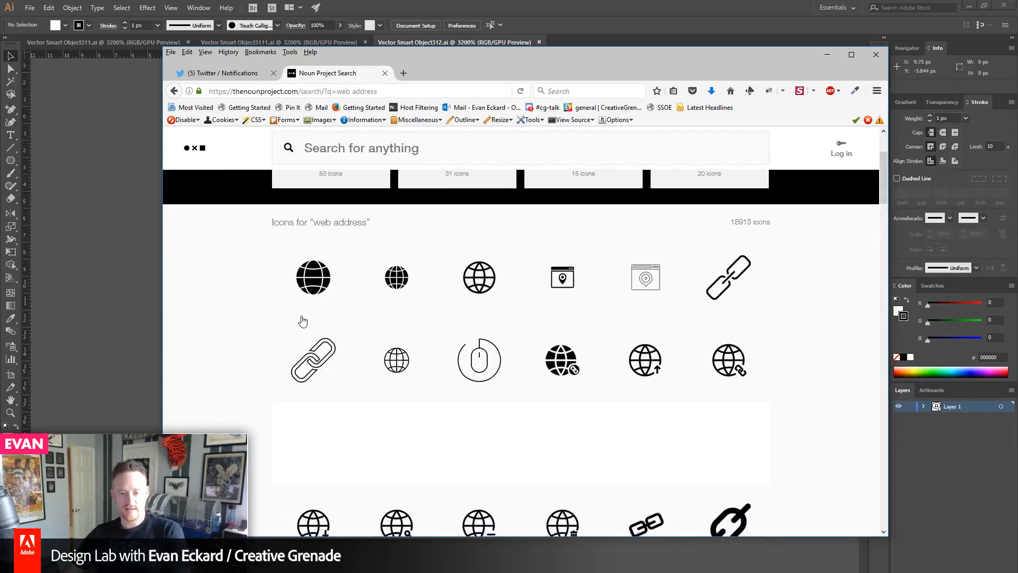
{"action": "scroll", "coordinate": [303, 322], "scroll_direction": "down", "scroll_amount": 5}
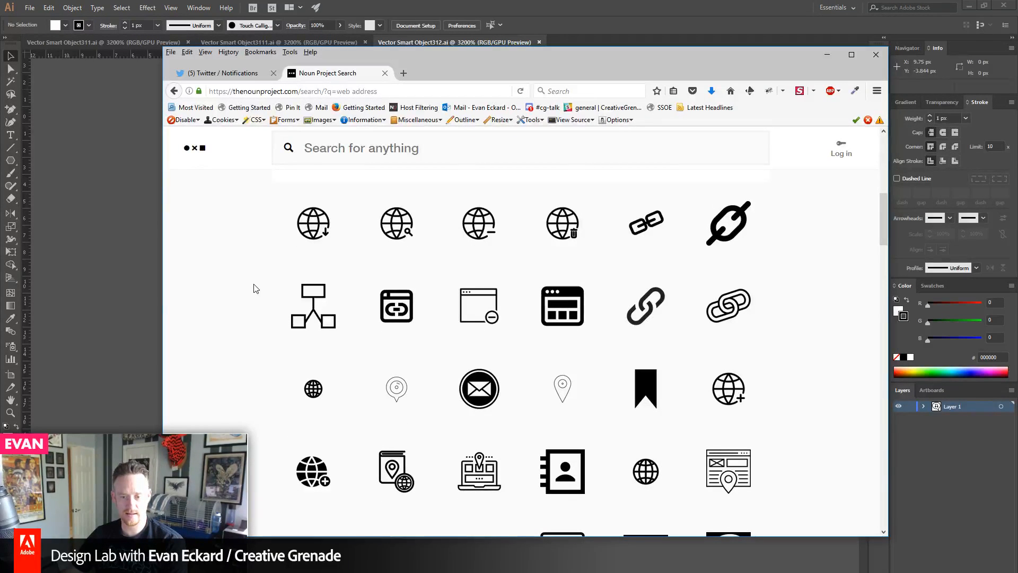
{"action": "scroll", "coordinate": [256, 289], "scroll_direction": "down", "scroll_amount": 2}
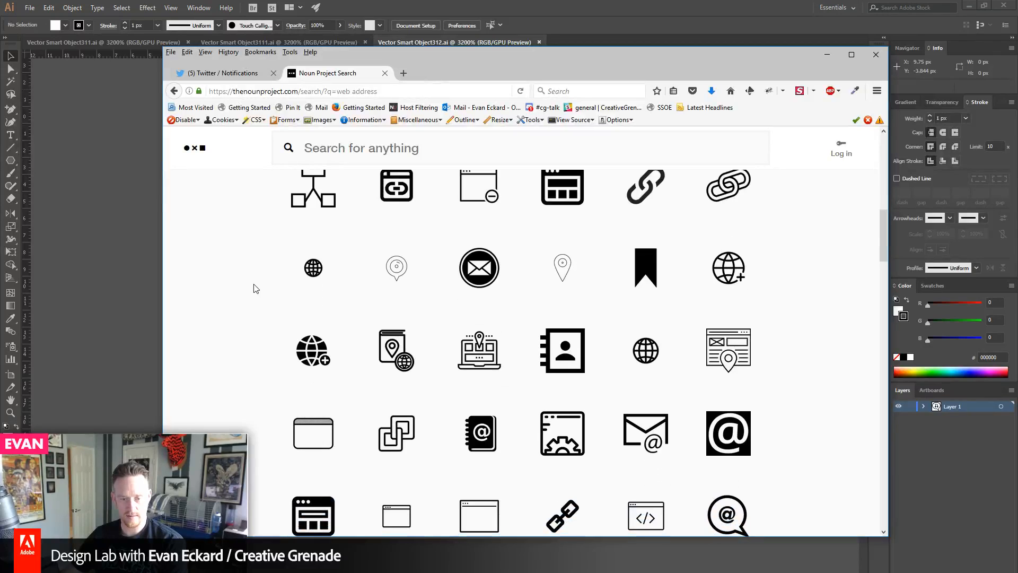
{"action": "scroll", "coordinate": [256, 289], "scroll_direction": "down", "scroll_amount": 1}
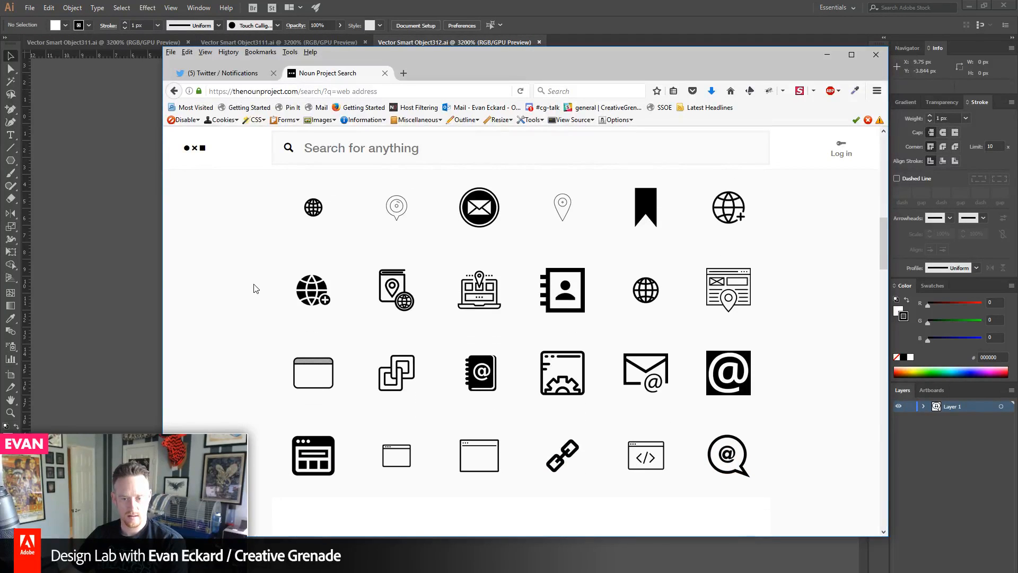
{"action": "scroll", "coordinate": [269, 301], "scroll_direction": "down", "scroll_amount": 1}
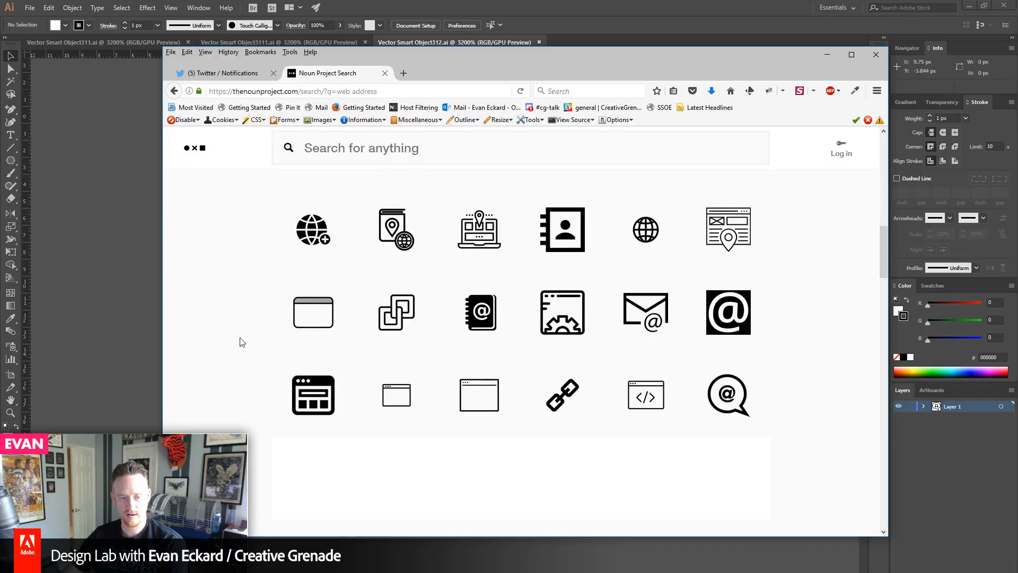
{"action": "scroll", "coordinate": [242, 342], "scroll_direction": "down", "scroll_amount": 4}
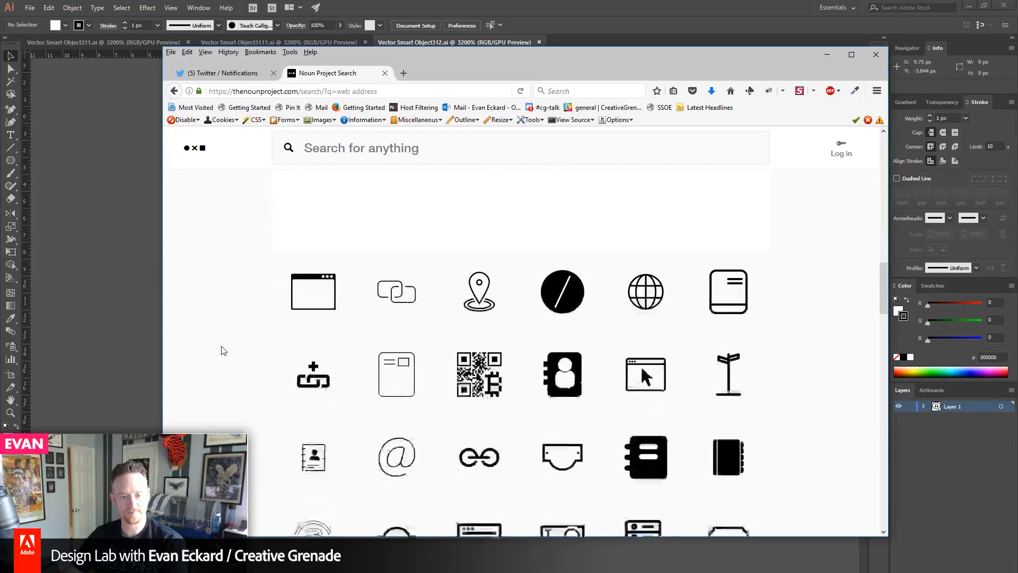
{"action": "scroll", "coordinate": [223, 350], "scroll_direction": "down", "scroll_amount": 2}
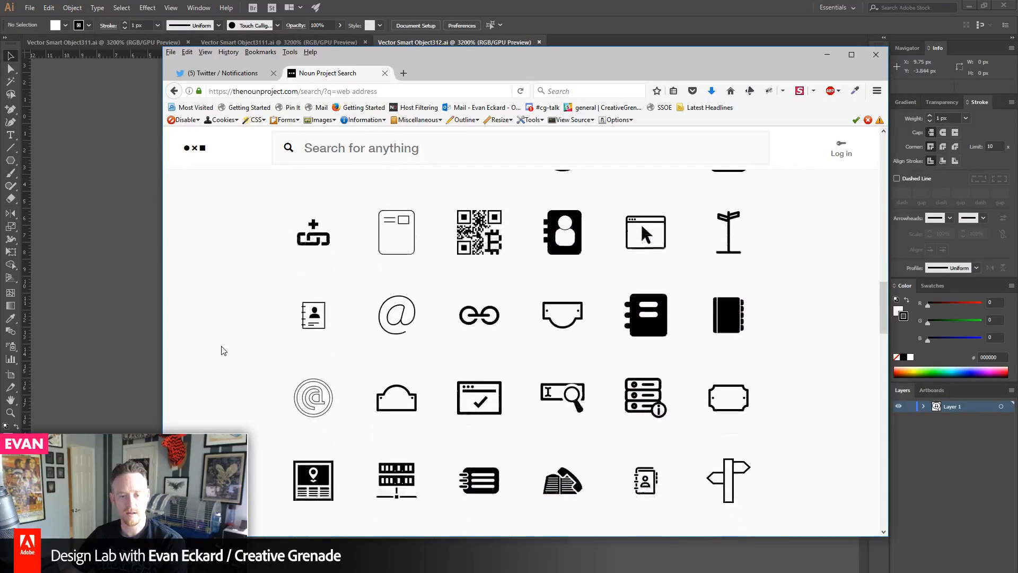
{"action": "scroll", "coordinate": [223, 351], "scroll_direction": "down", "scroll_amount": 2}
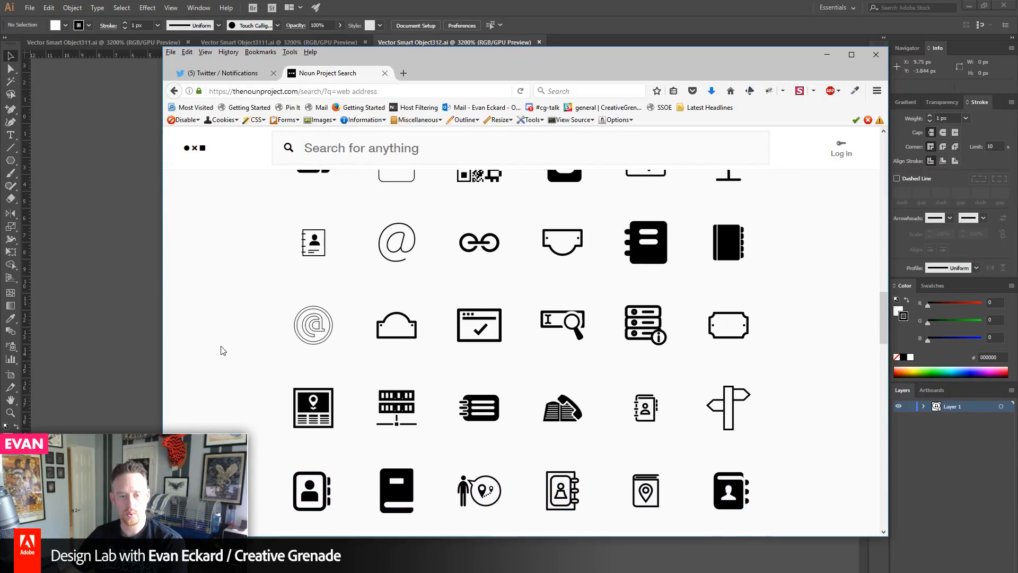
{"action": "scroll", "coordinate": [223, 351], "scroll_direction": "down", "scroll_amount": 5}
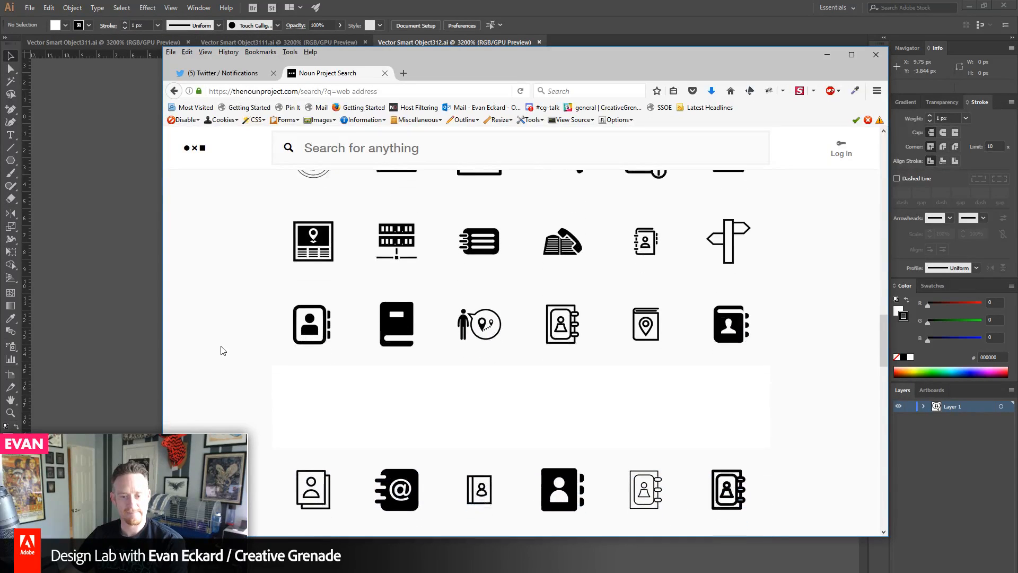
{"action": "scroll", "coordinate": [224, 351], "scroll_direction": "down", "scroll_amount": 4}
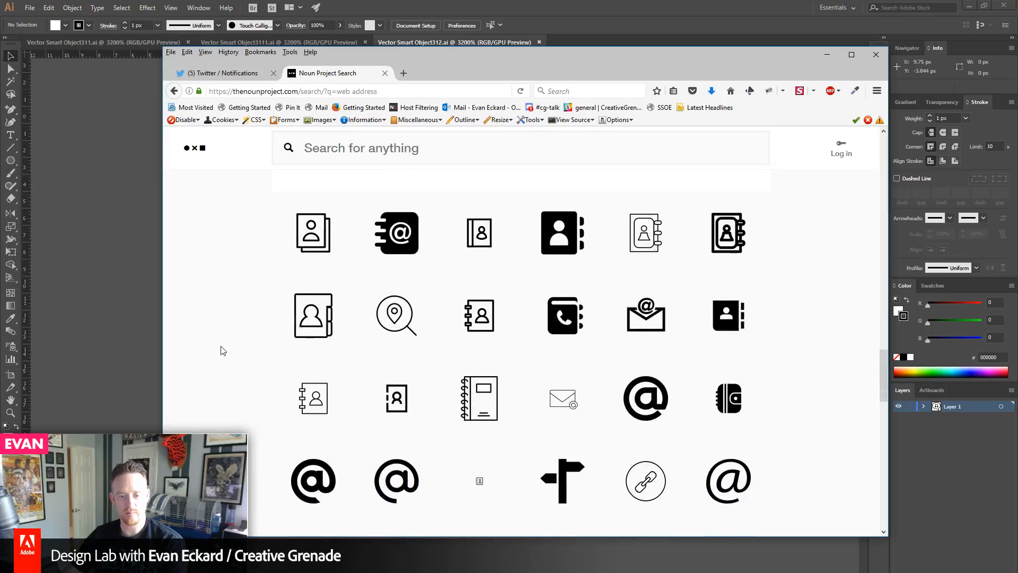
{"action": "scroll", "coordinate": [223, 351], "scroll_direction": "down", "scroll_amount": 2}
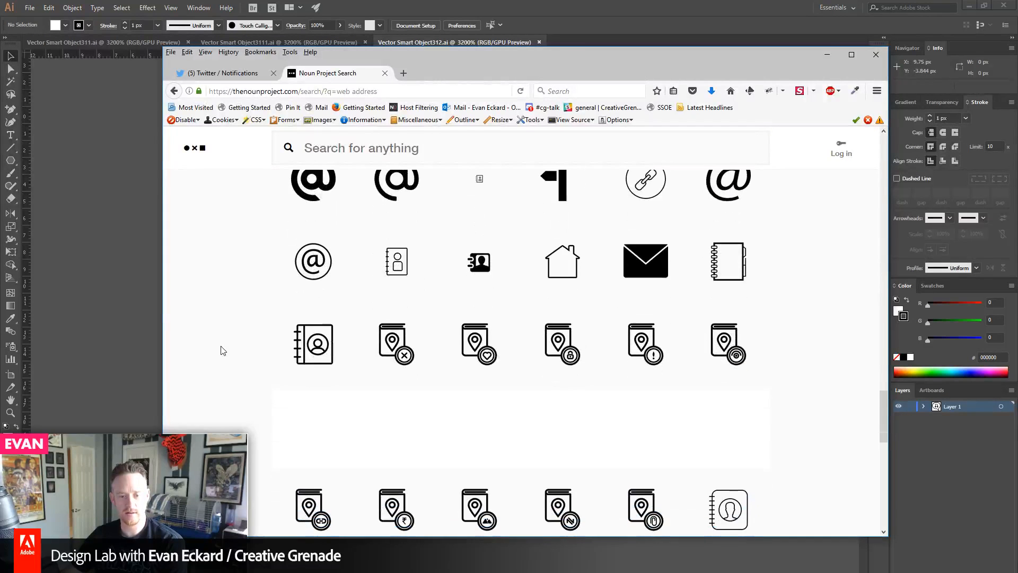
{"action": "scroll", "coordinate": [224, 350], "scroll_direction": "down", "scroll_amount": 4}
{"action": "scroll", "coordinate": [224, 351], "scroll_direction": "down", "scroll_amount": 2}
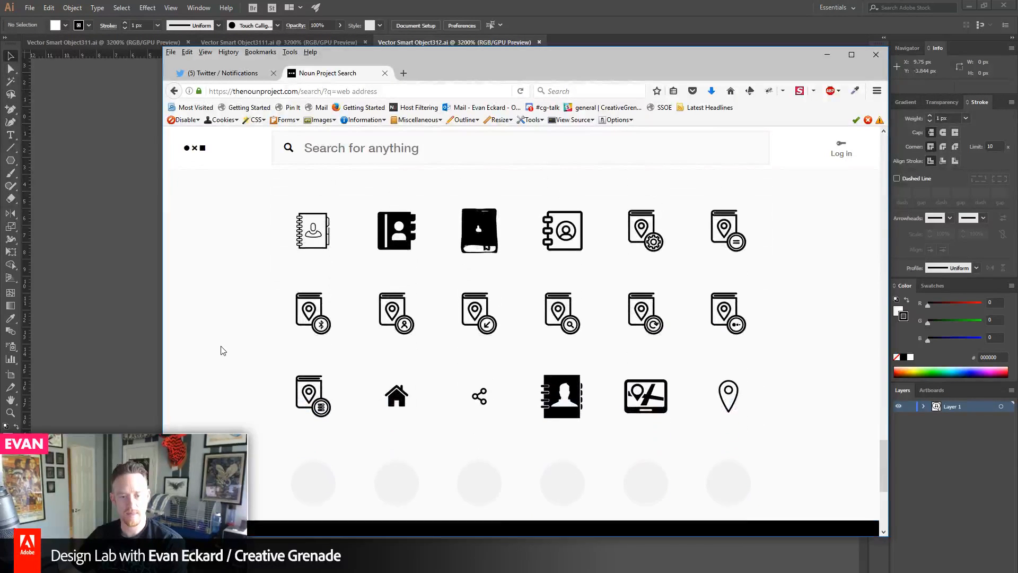
{"action": "scroll", "coordinate": [223, 350], "scroll_direction": "down", "scroll_amount": 3}
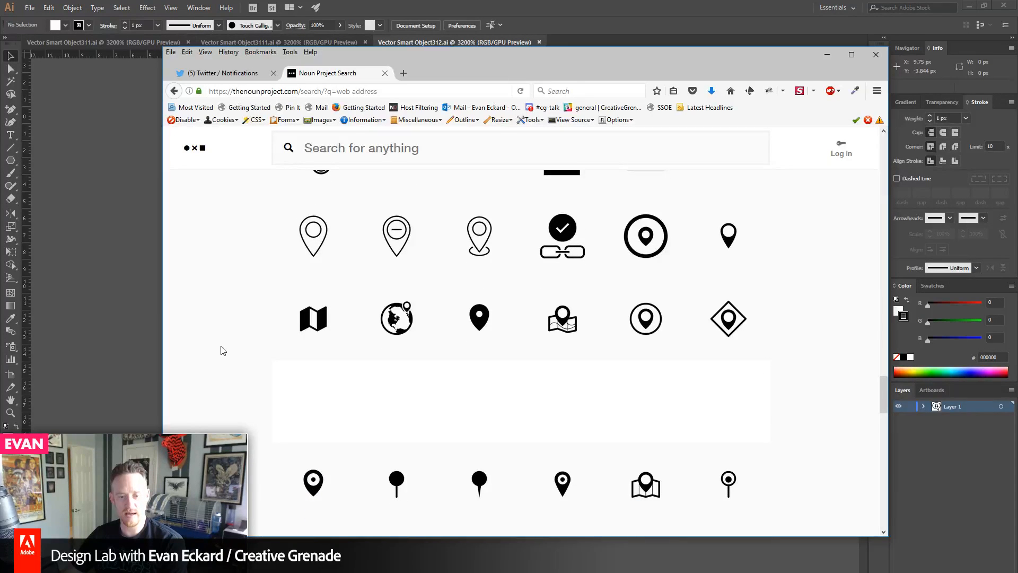
{"action": "scroll", "coordinate": [223, 351], "scroll_direction": "down", "scroll_amount": 5}
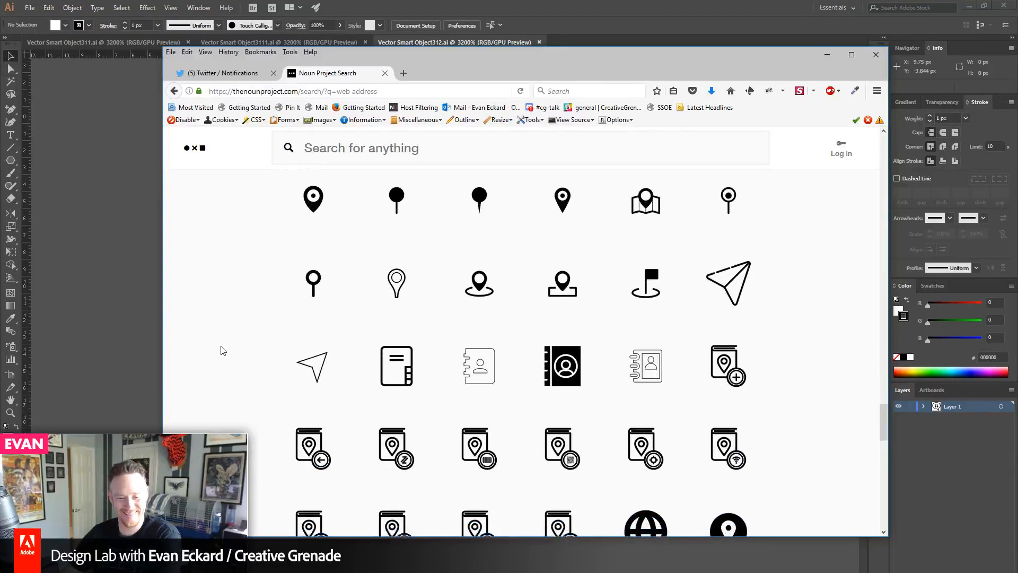
{"action": "scroll", "coordinate": [223, 350], "scroll_direction": "down", "scroll_amount": 4}
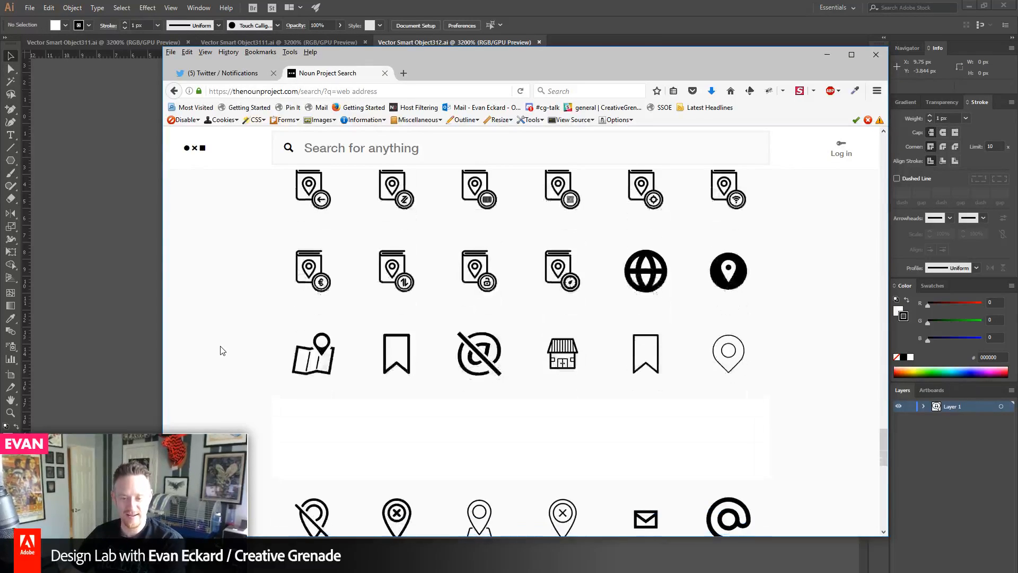
{"action": "scroll", "coordinate": [223, 351], "scroll_direction": "down", "scroll_amount": 3}
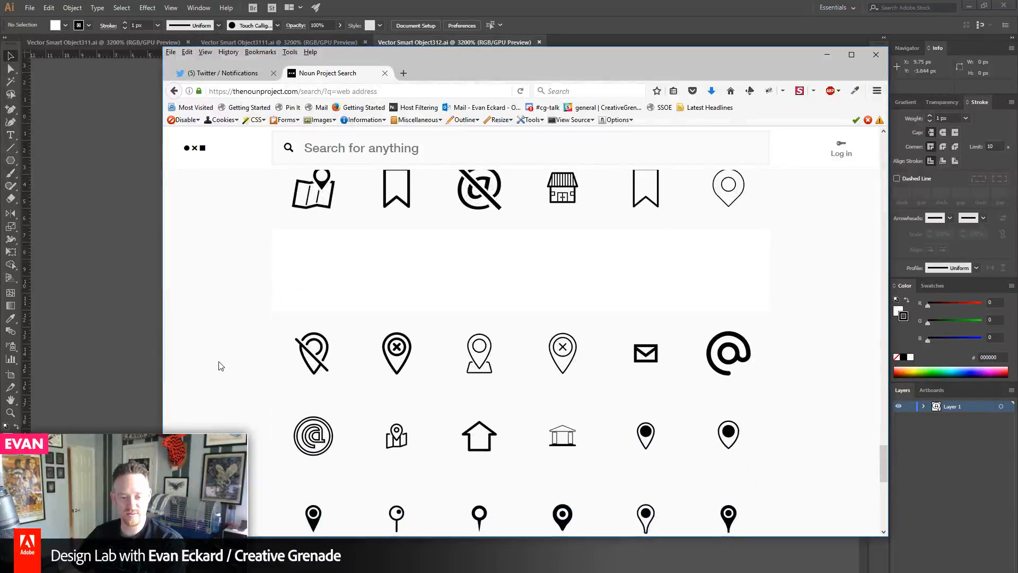
{"action": "scroll", "coordinate": [221, 366], "scroll_direction": "down", "scroll_amount": 1}
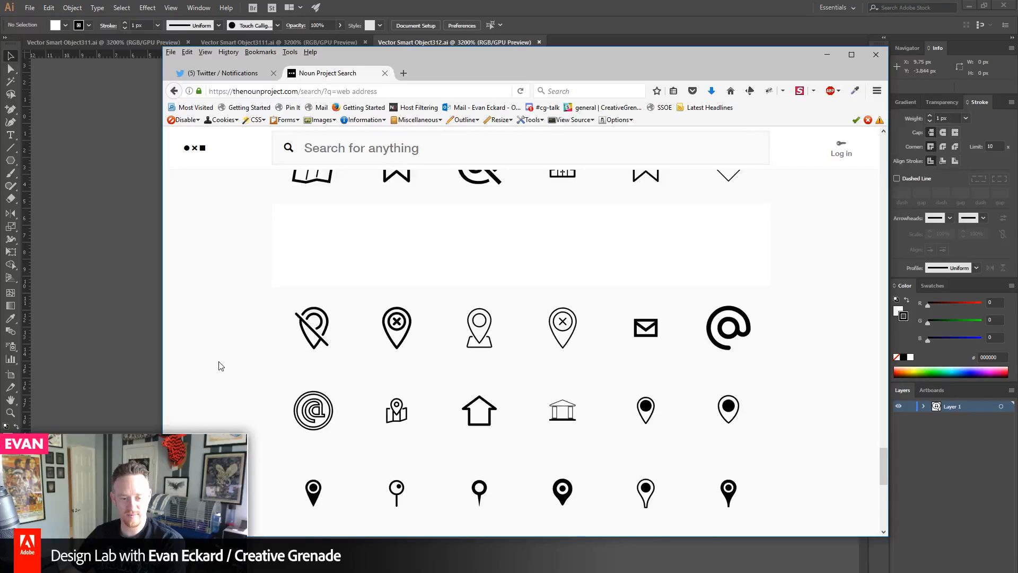
{"action": "scroll", "coordinate": [221, 366], "scroll_direction": "down", "scroll_amount": 3}
{"action": "scroll", "coordinate": [221, 366], "scroll_direction": "down", "scroll_amount": 2}
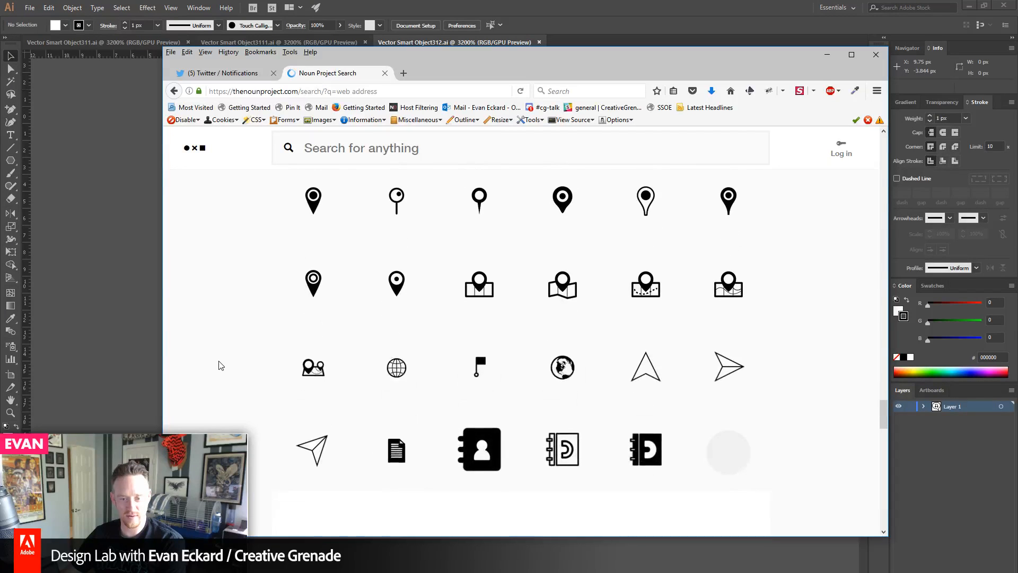
{"action": "scroll", "coordinate": [221, 366], "scroll_direction": "down", "scroll_amount": 4}
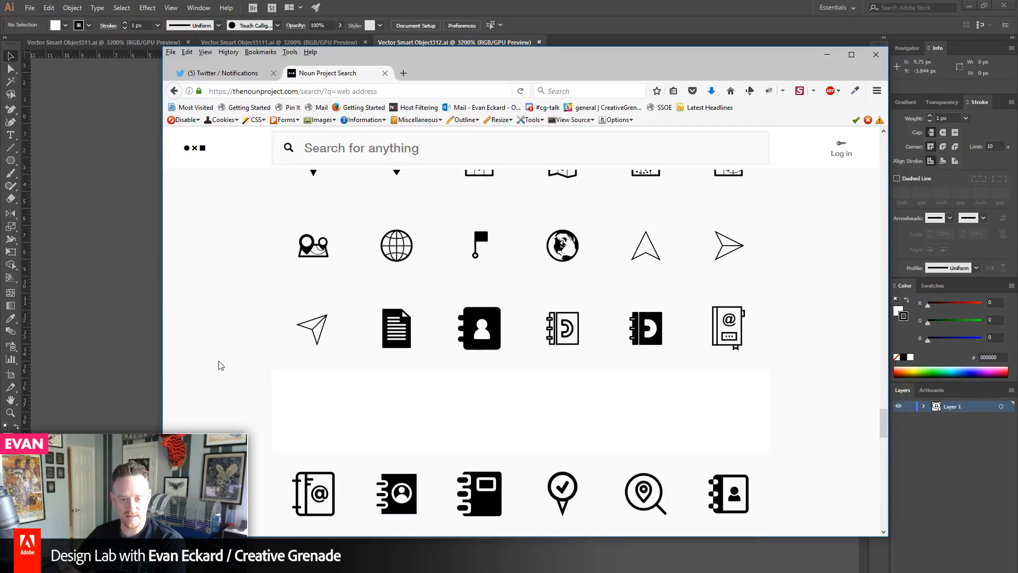
{"action": "scroll", "coordinate": [221, 366], "scroll_direction": "down", "scroll_amount": 5}
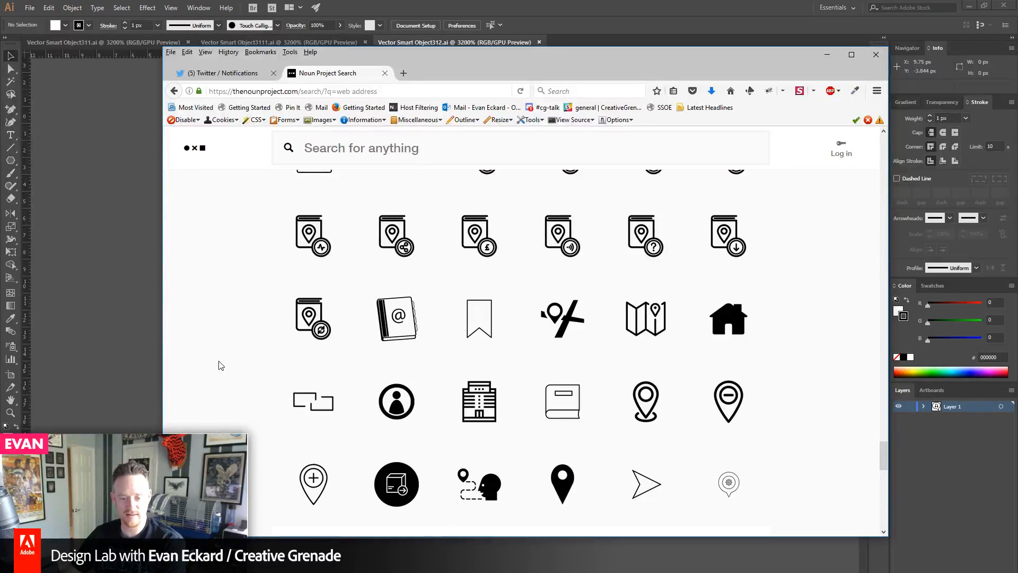
{"action": "scroll", "coordinate": [221, 366], "scroll_direction": "down", "scroll_amount": 3}
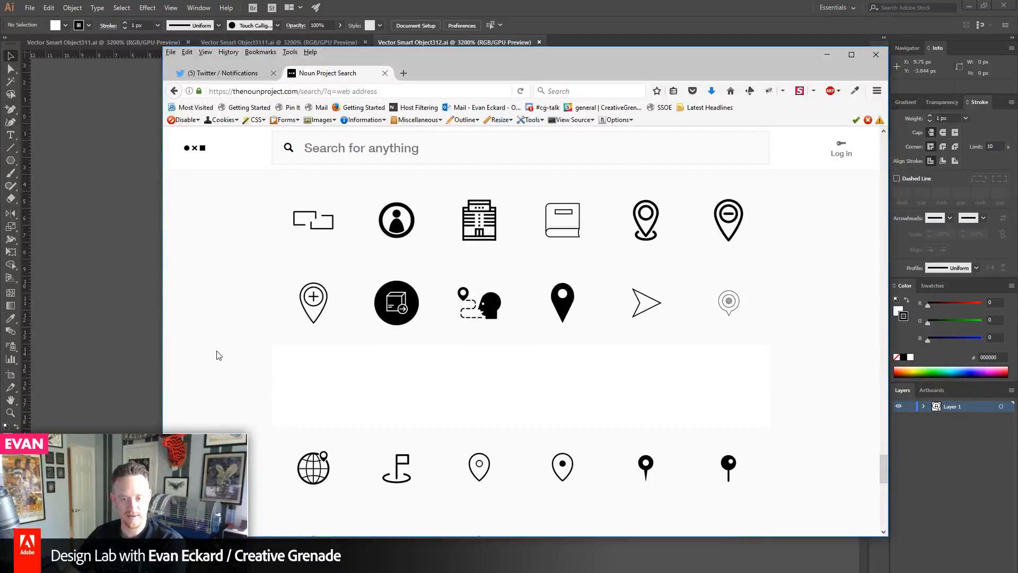
{"action": "scroll", "coordinate": [219, 352], "scroll_direction": "down", "scroll_amount": 6}
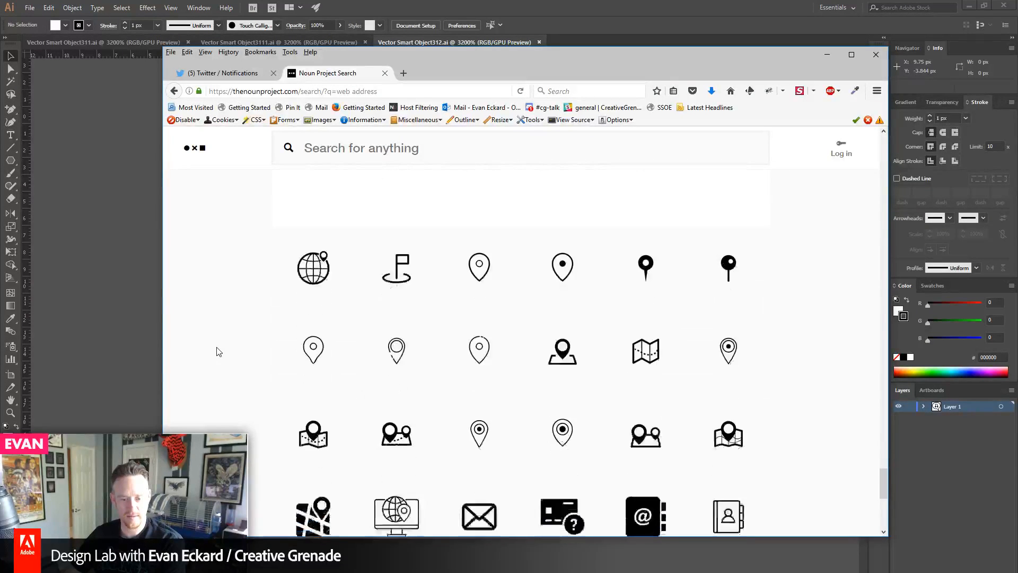
{"action": "scroll", "coordinate": [218, 352], "scroll_direction": "up", "scroll_amount": 5}
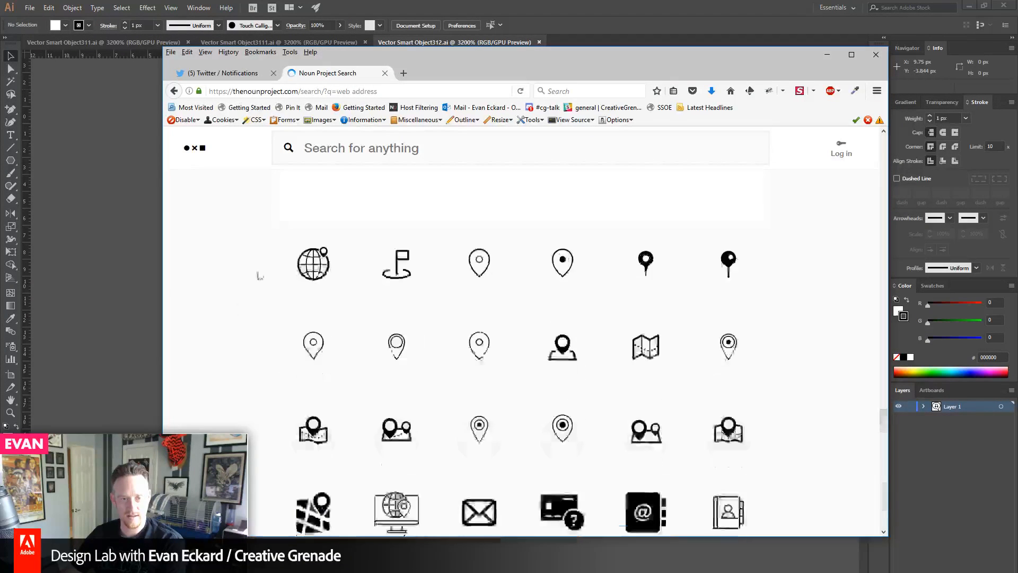
- Search the Noun Project for "branded" icons
{"action": "left_click", "coordinate": [460, 145]}
{"action": "type", "text": "branded"}
{"action": "key", "text": "Return"}
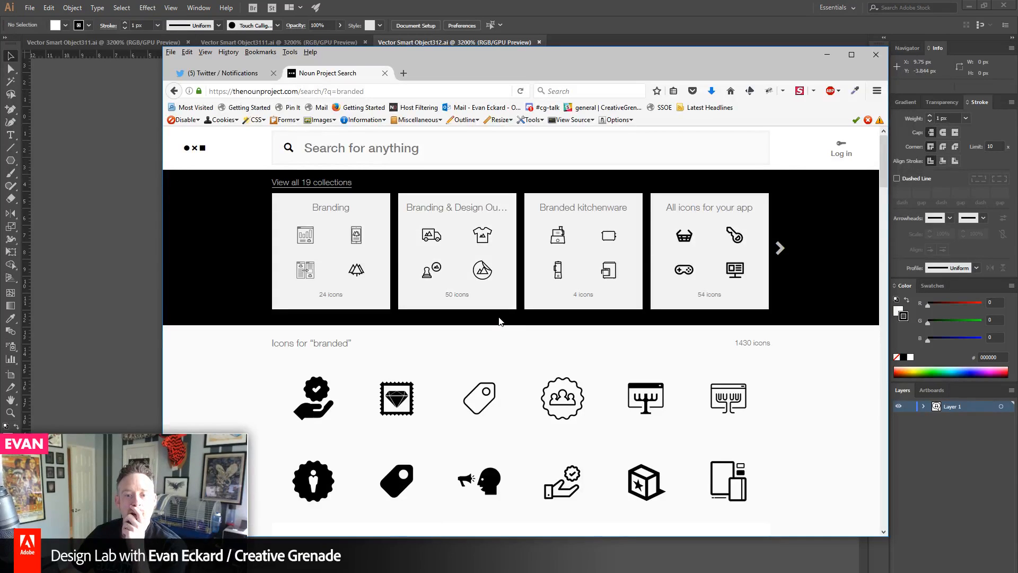
- Open the Branding & Design Outline collection and examine its icons for a suitable branding symbol
{"action": "left_click", "coordinate": [480, 274]}
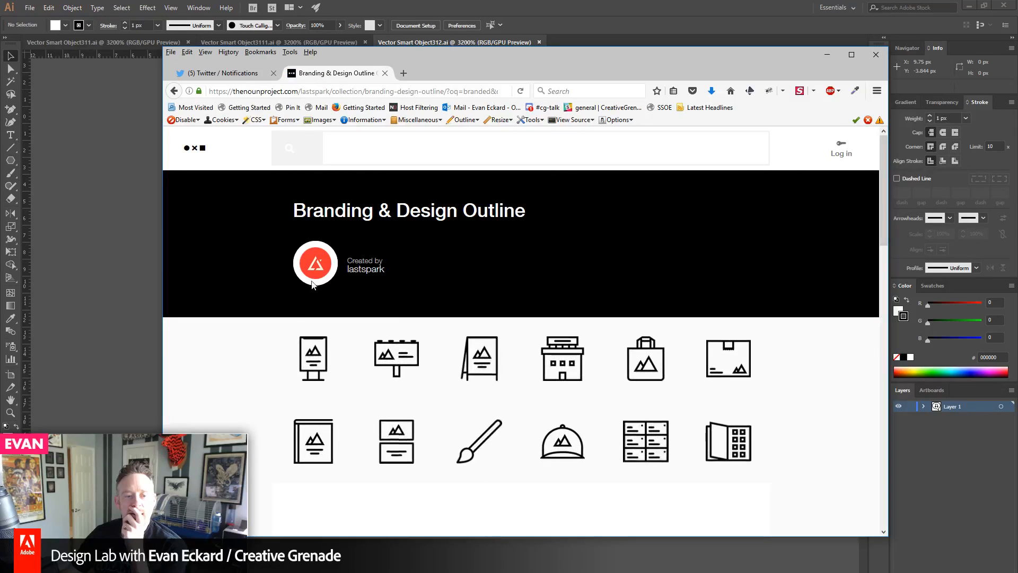
{"action": "scroll", "coordinate": [246, 348], "scroll_direction": "down", "scroll_amount": 3}
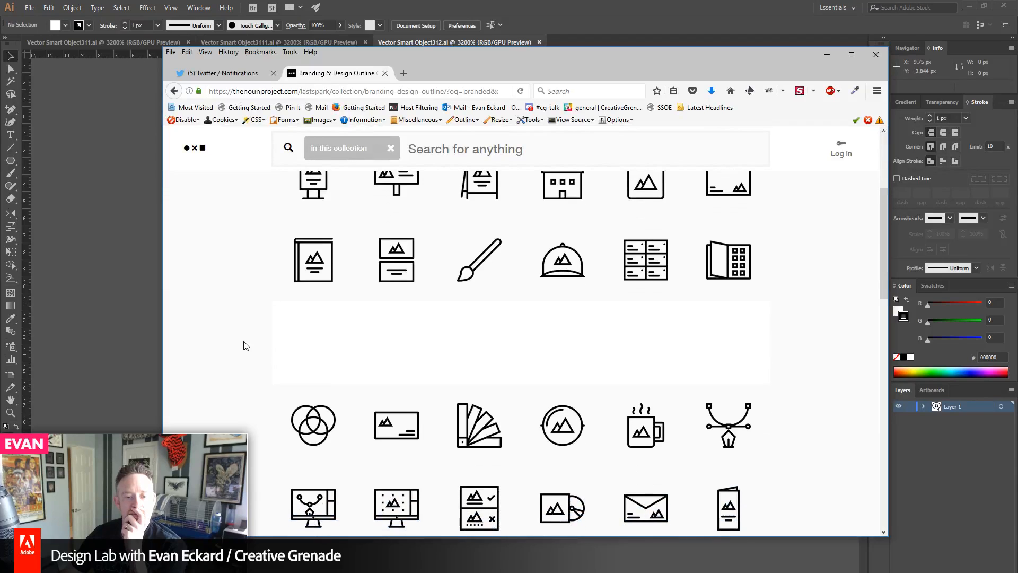
{"action": "scroll", "coordinate": [246, 345], "scroll_direction": "down", "scroll_amount": 5}
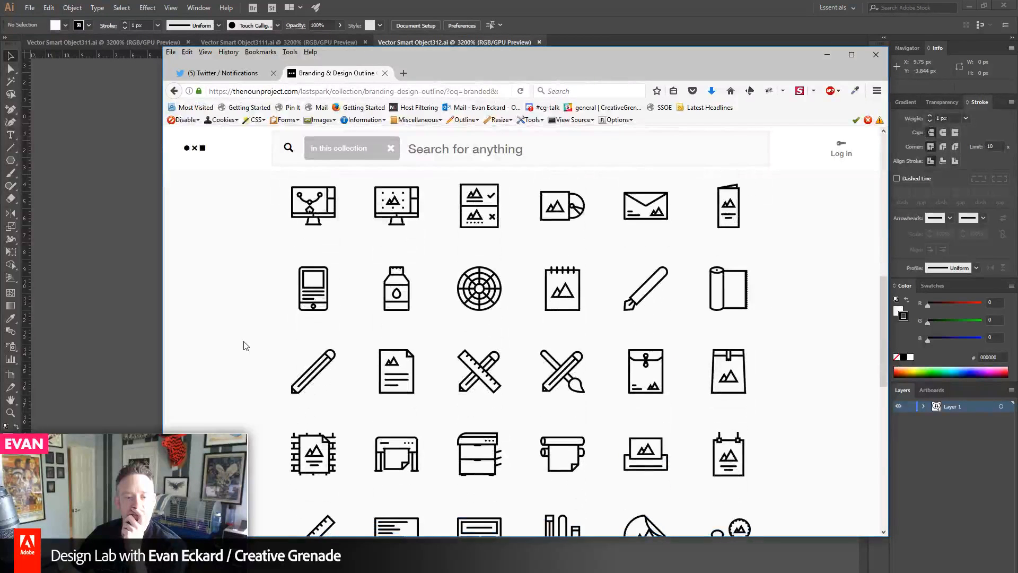
{"action": "scroll", "coordinate": [246, 346], "scroll_direction": "down", "scroll_amount": 4}
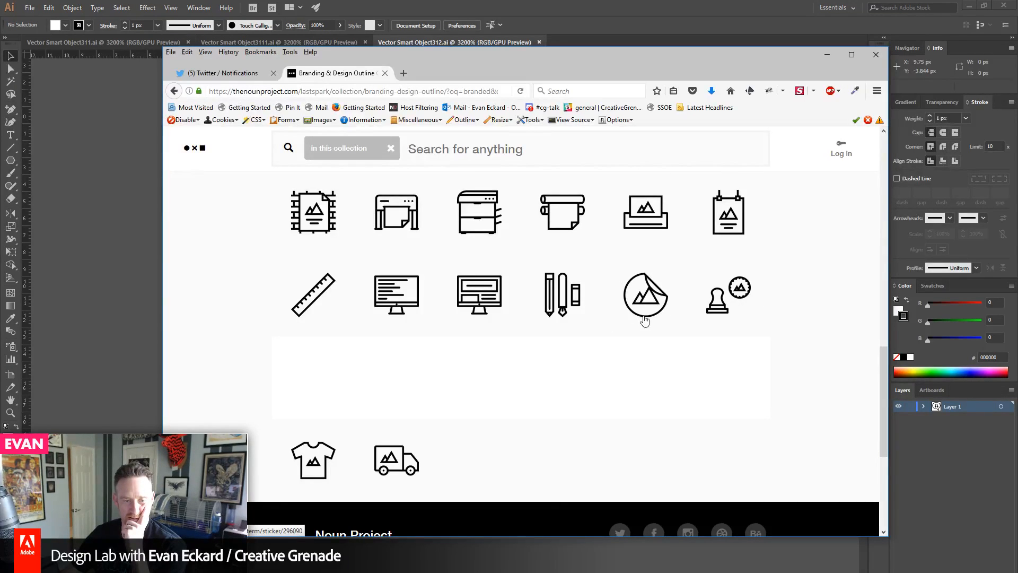
{"action": "scroll", "coordinate": [254, 398], "scroll_direction": "up", "scroll_amount": 4}
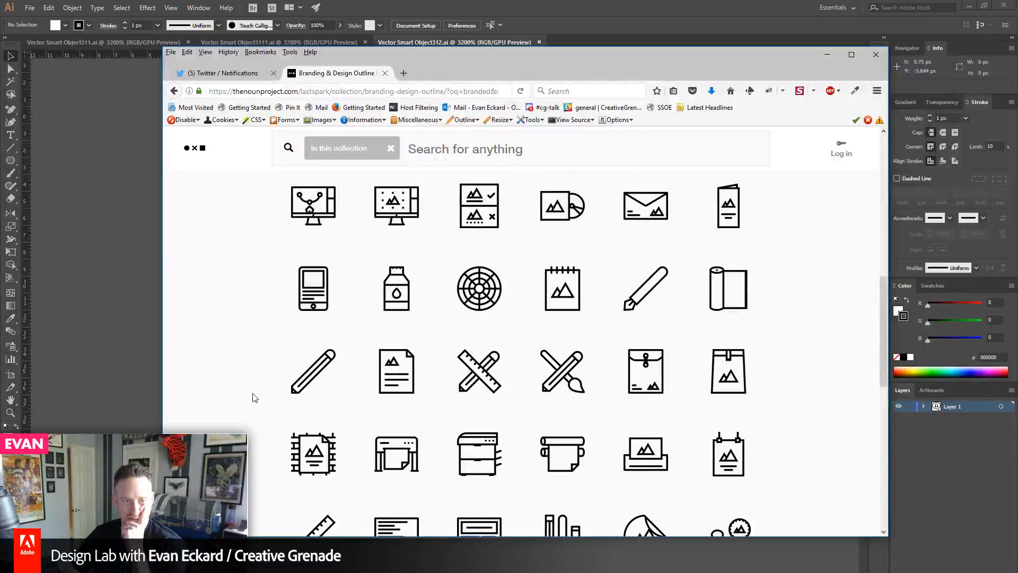
{"action": "scroll", "coordinate": [255, 398], "scroll_direction": "up", "scroll_amount": 5}
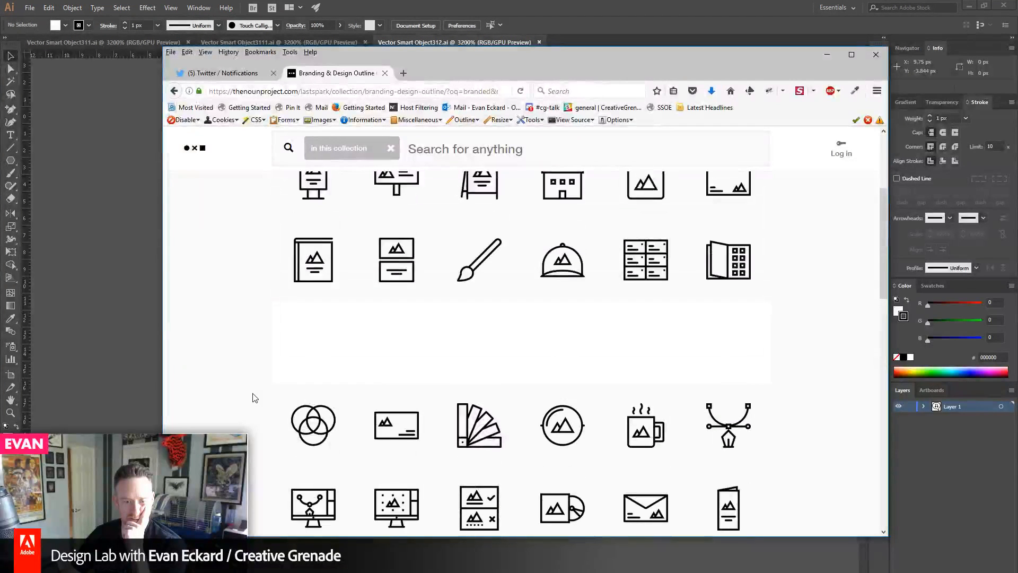
{"action": "scroll", "coordinate": [254, 399], "scroll_direction": "up", "scroll_amount": 2}
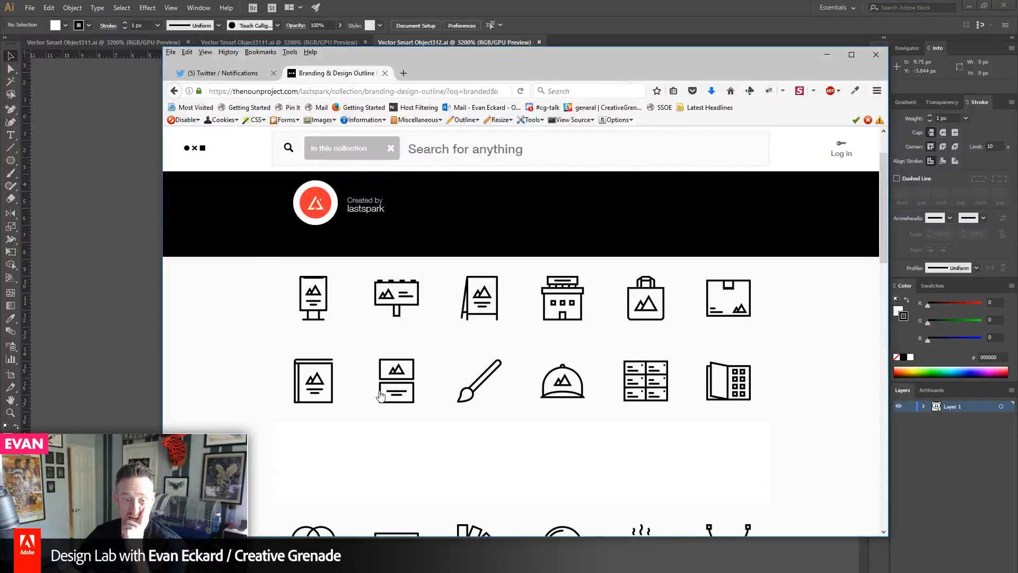
- Return to the "branded" search results and look through them for a suitable branding symbol
{"action": "left_click", "coordinate": [174, 91]}
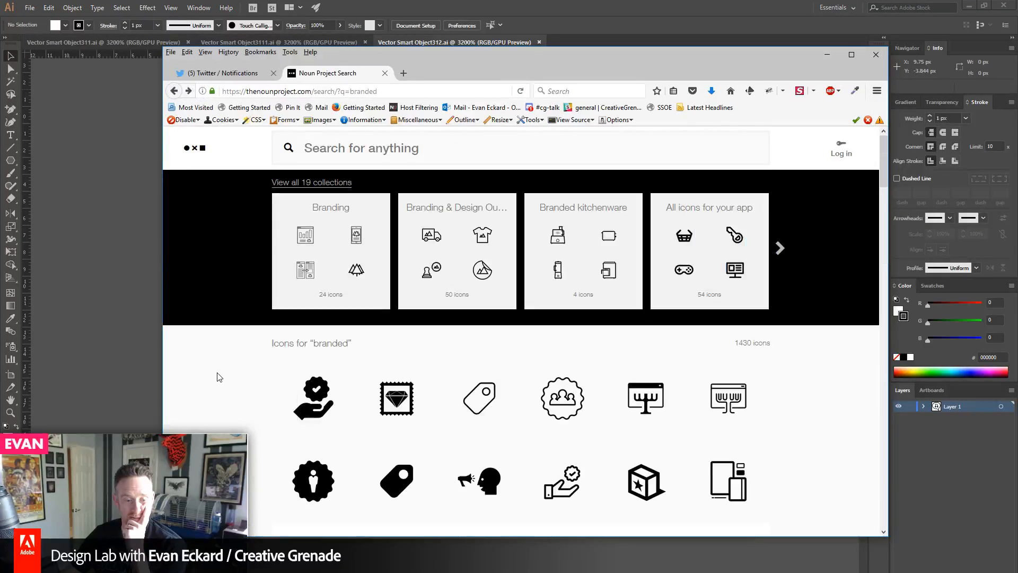
{"action": "scroll", "coordinate": [220, 377], "scroll_direction": "down", "scroll_amount": 2}
{"action": "scroll", "coordinate": [220, 377], "scroll_direction": "down", "scroll_amount": 5}
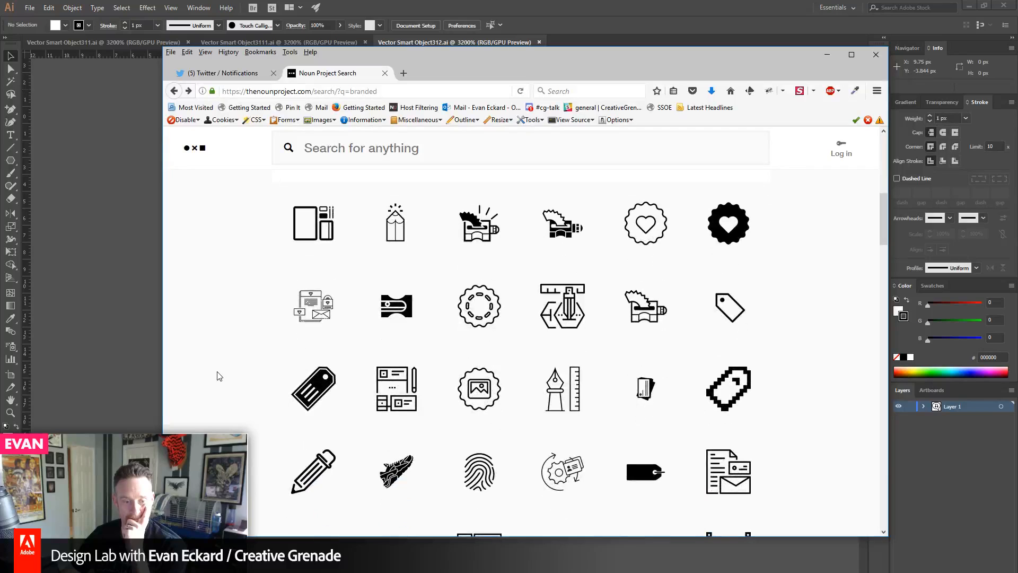
{"action": "scroll", "coordinate": [219, 377], "scroll_direction": "down", "scroll_amount": 3}
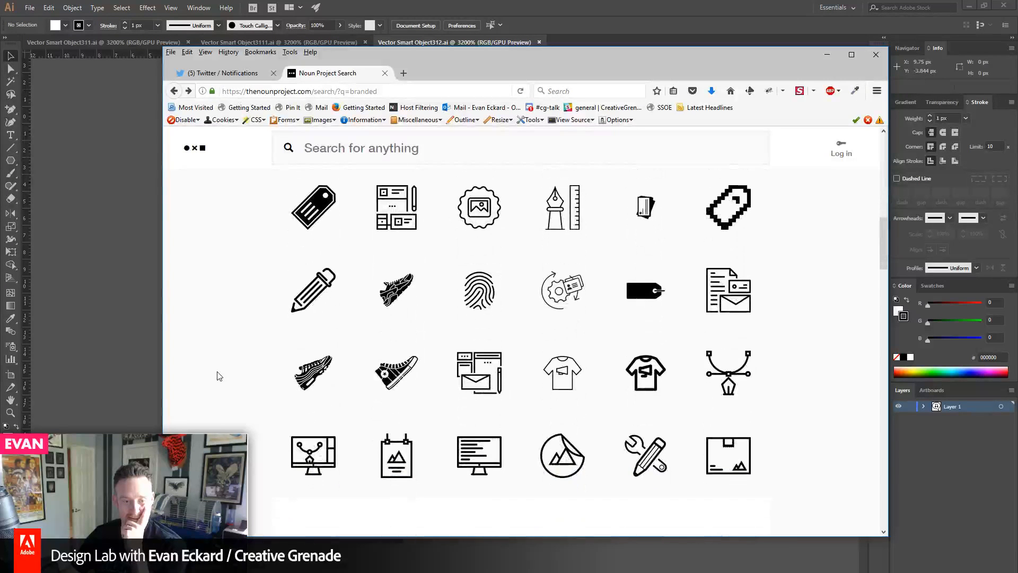
{"action": "scroll", "coordinate": [219, 377], "scroll_direction": "down", "scroll_amount": 1}
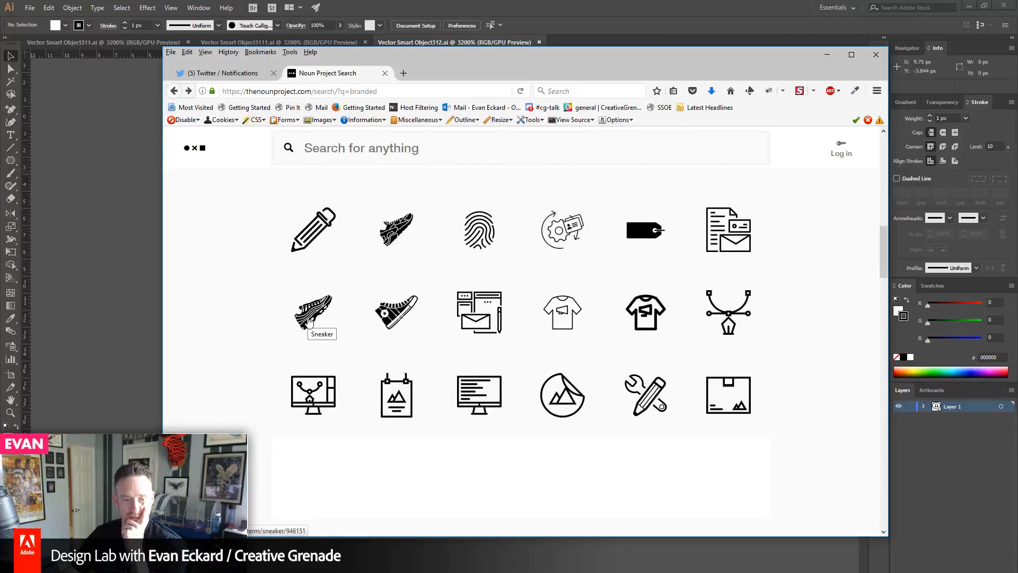
{"action": "scroll", "coordinate": [227, 402], "scroll_direction": "down", "scroll_amount": 4}
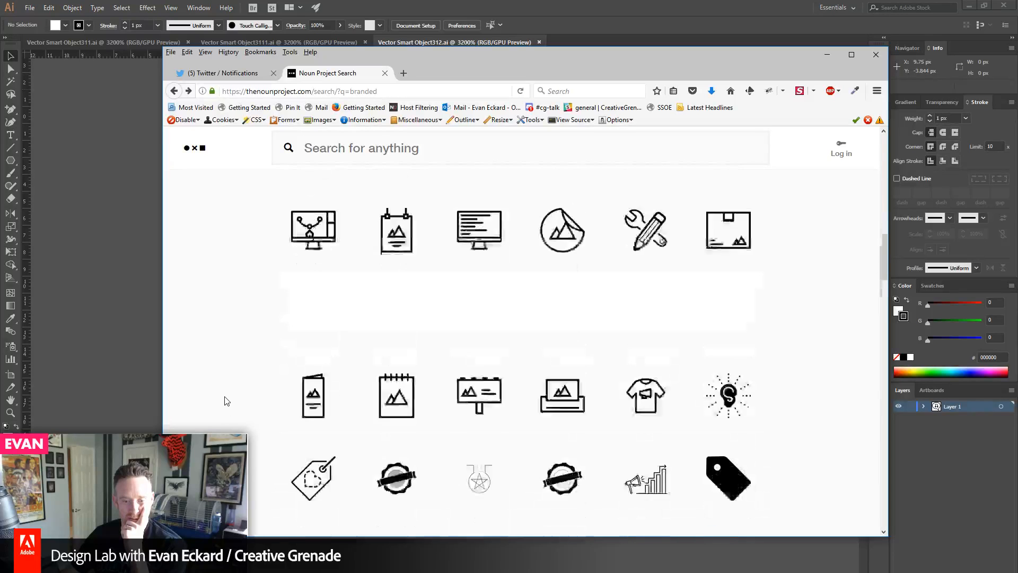
{"action": "scroll", "coordinate": [228, 392], "scroll_direction": "down", "scroll_amount": 4}
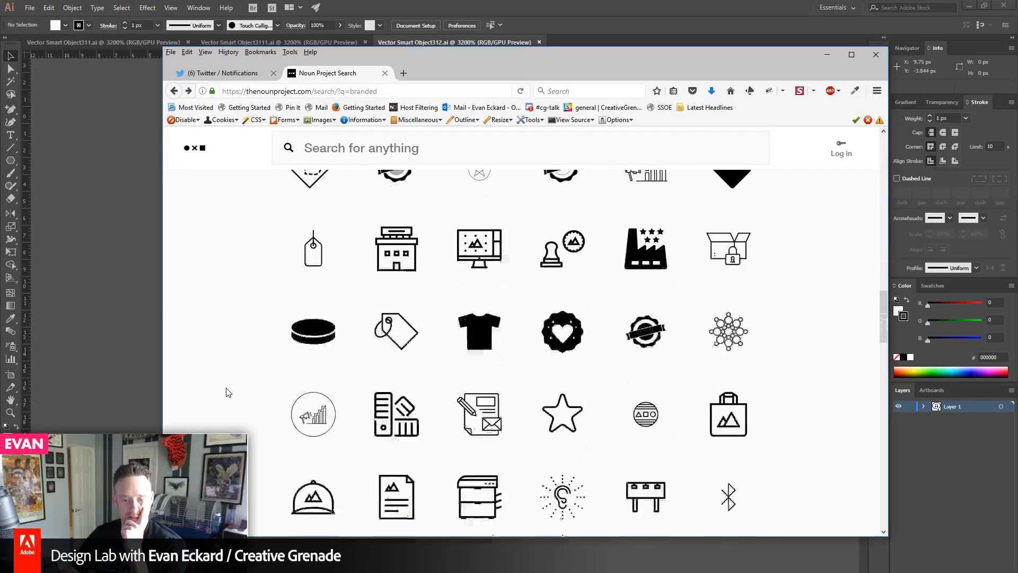
{"action": "scroll", "coordinate": [232, 380], "scroll_direction": "up", "scroll_amount": 6}
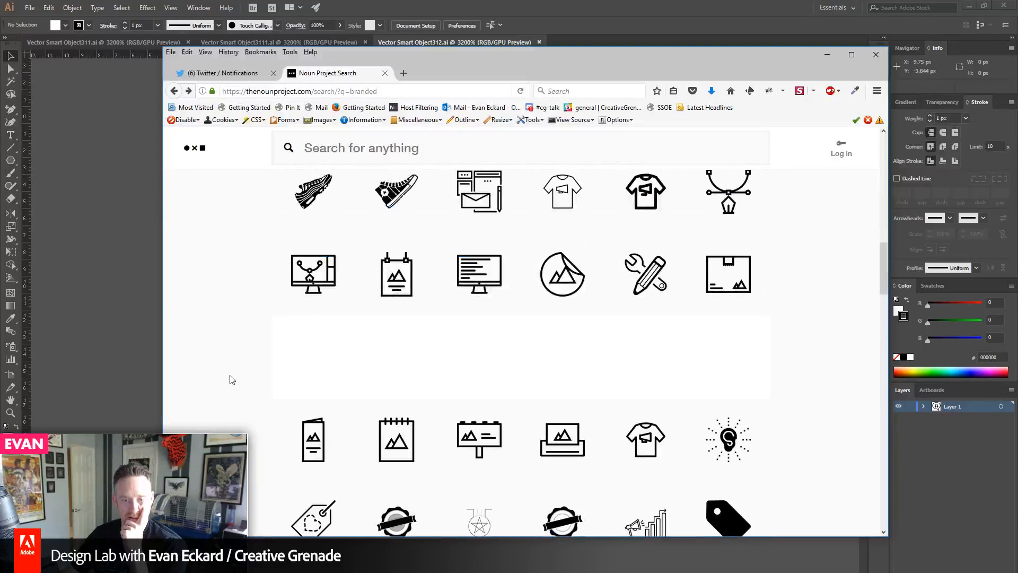
{"action": "scroll", "coordinate": [231, 380], "scroll_direction": "down", "scroll_amount": 5}
{"action": "scroll", "coordinate": [230, 380], "scroll_direction": "up", "scroll_amount": 10}
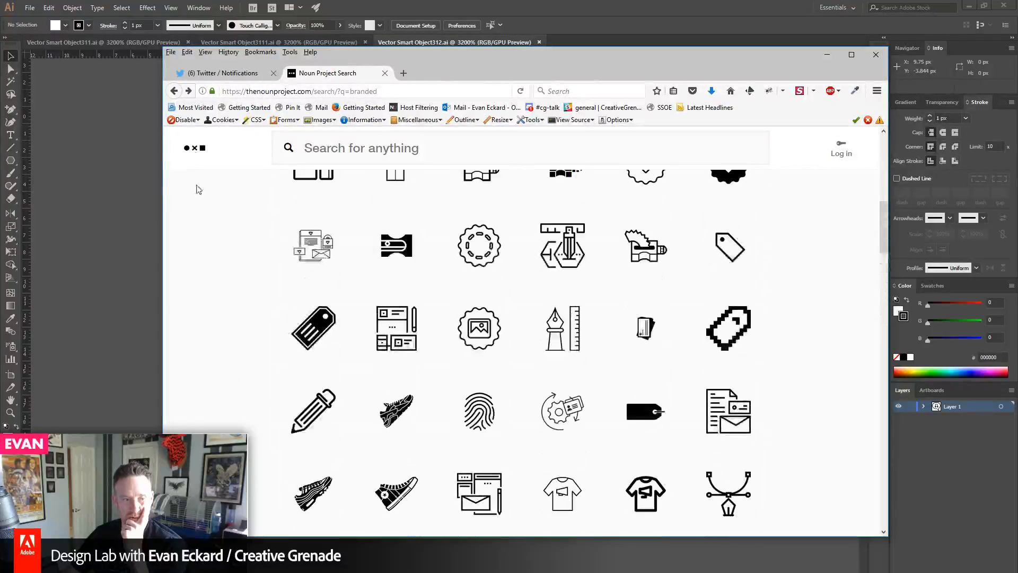
- Go back to the "web address" results and review their globe, link and browser-window icons
{"action": "left_click", "coordinate": [174, 92]}
{"action": "scroll", "coordinate": [224, 326], "scroll_direction": "up", "scroll_amount": 5}
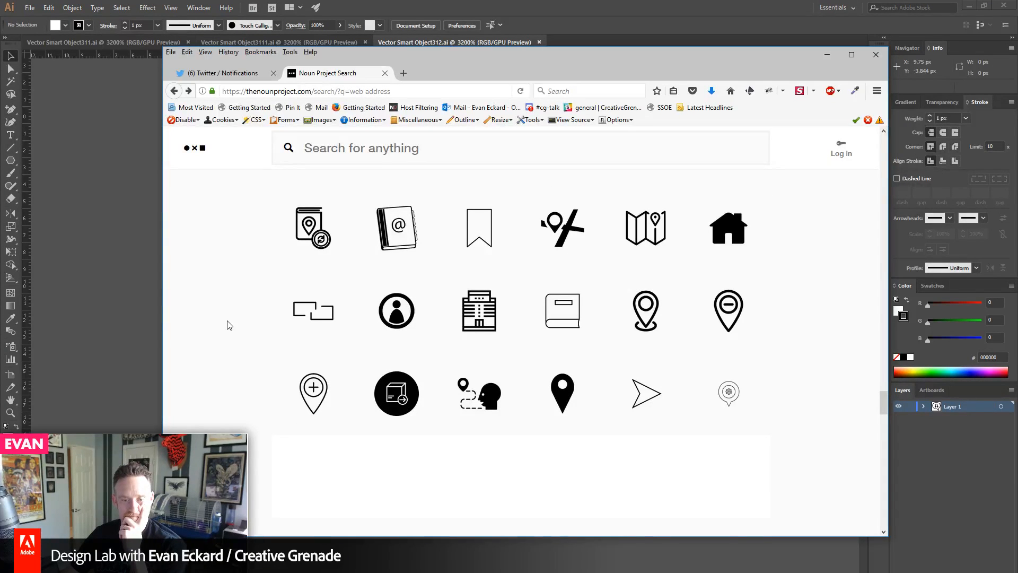
{"action": "scroll", "coordinate": [229, 325], "scroll_direction": "up", "scroll_amount": 10}
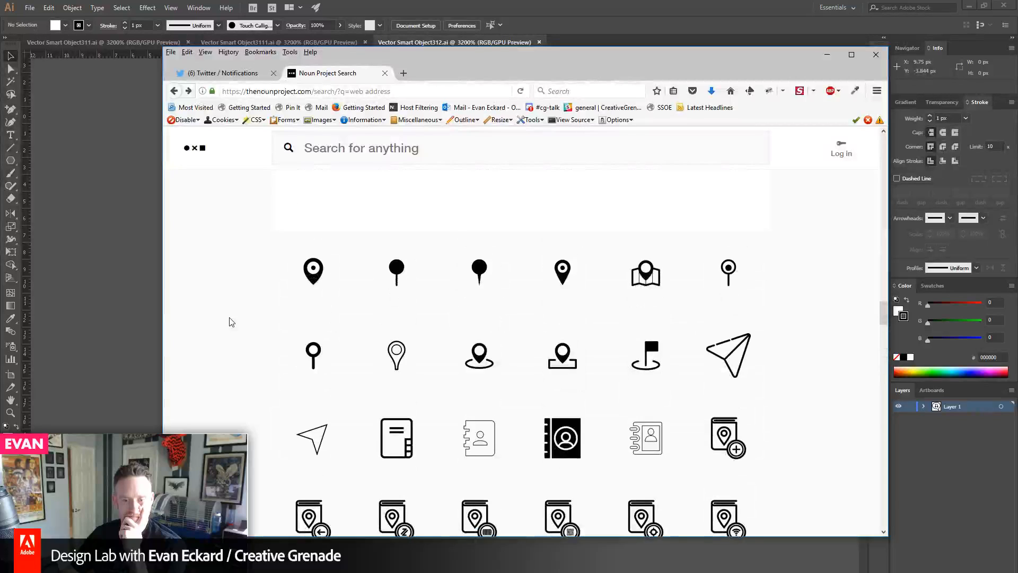
{"action": "scroll", "coordinate": [232, 322], "scroll_direction": "up", "scroll_amount": 15}
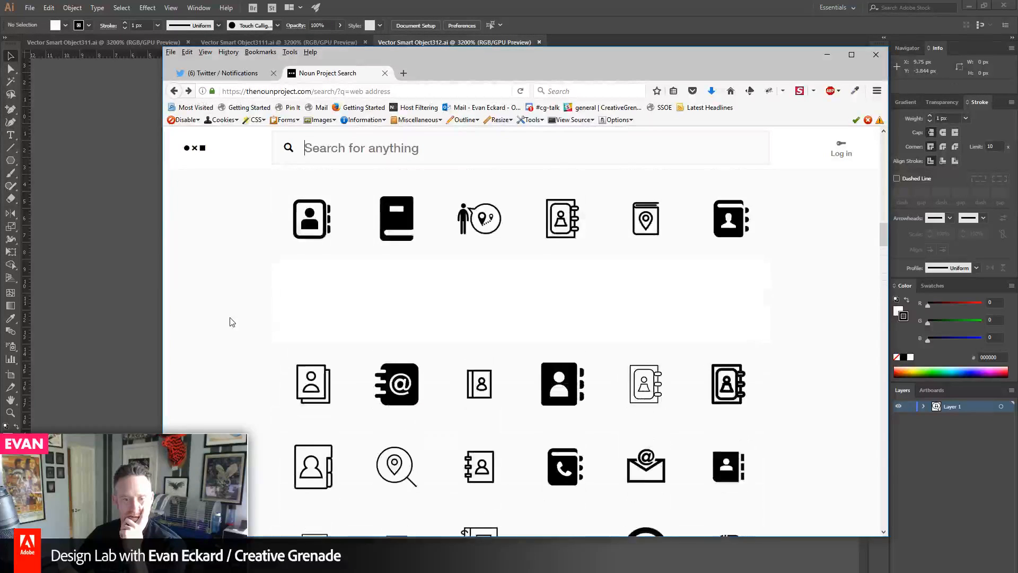
{"action": "scroll", "coordinate": [232, 322], "scroll_direction": "up", "scroll_amount": 15}
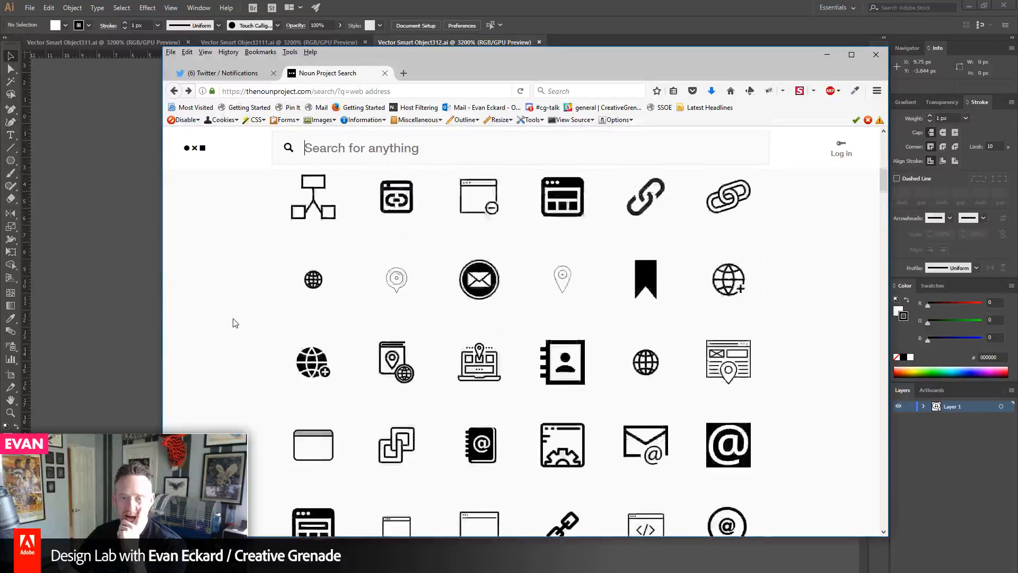
{"action": "scroll", "coordinate": [235, 323], "scroll_direction": "up", "scroll_amount": 5}
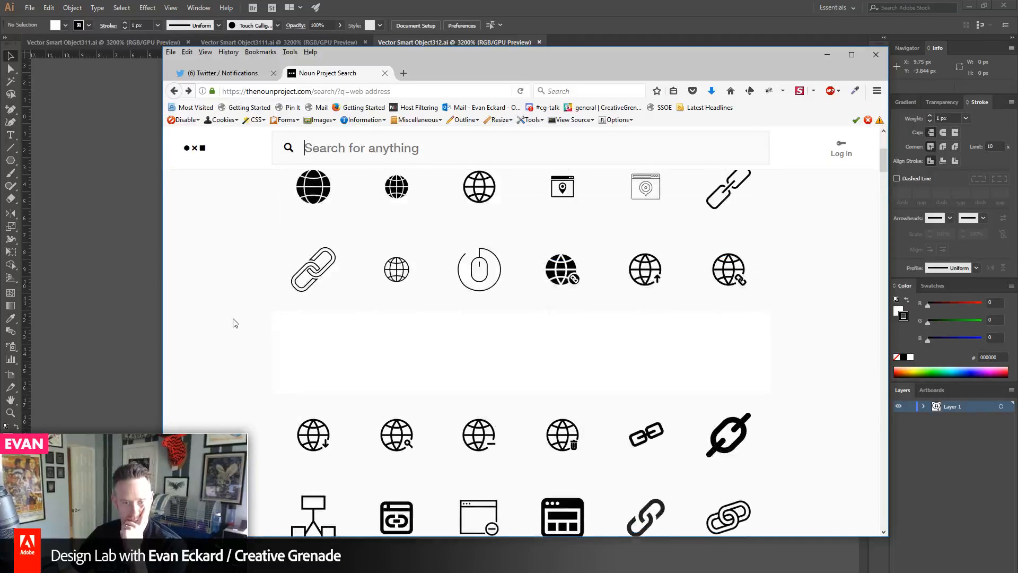
{"action": "scroll", "coordinate": [235, 323], "scroll_direction": "up", "scroll_amount": 4}
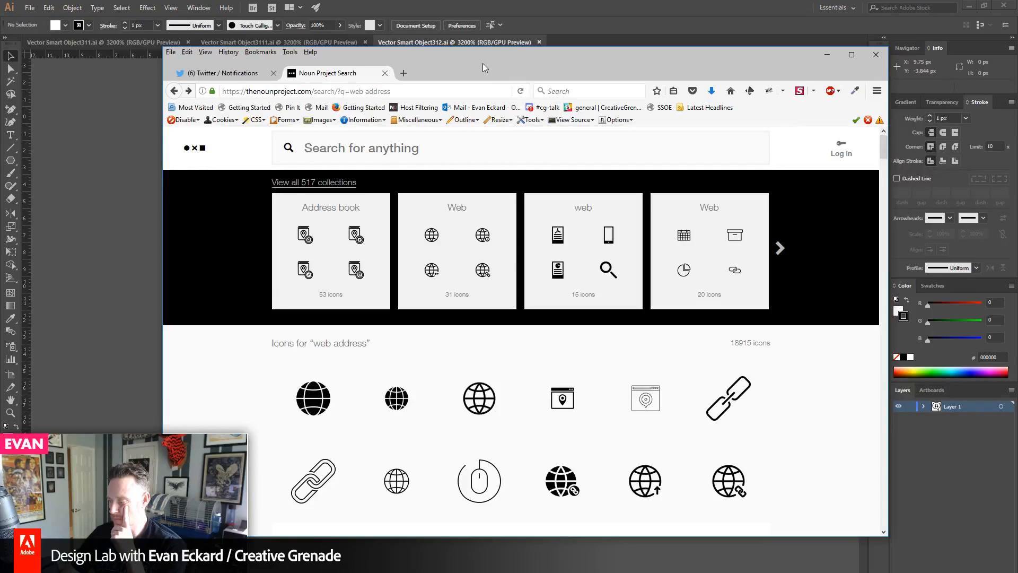
- Move the browser window aside, switch to Photoshop, and replace the "Branded web address" caption with "Custom vanity URL"
{"action": "left_click_drag", "start_coordinate": [483, 63], "coordinate": [1017, 64]}
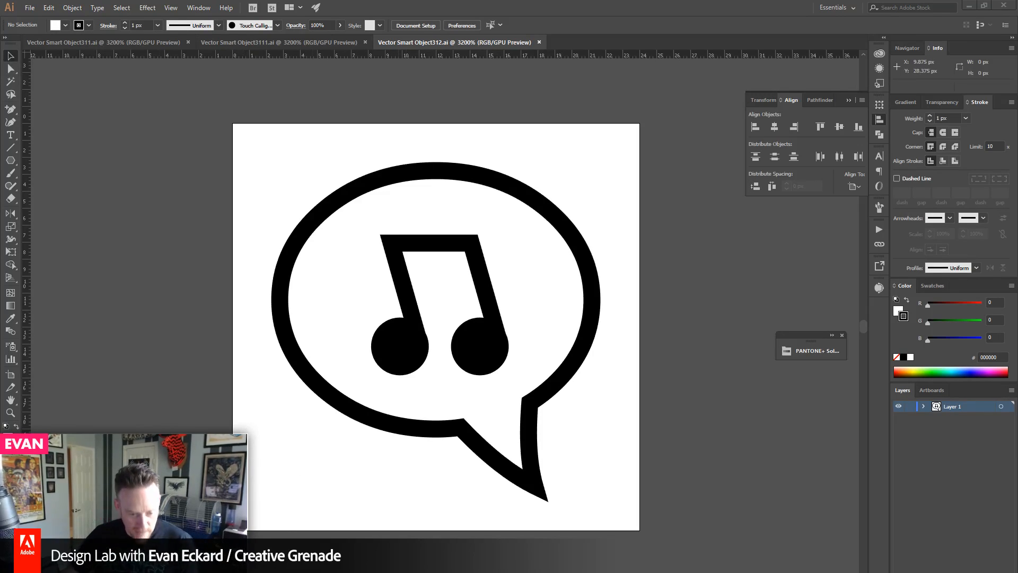
{"action": "mouse_move", "coordinate": [559, 572]}
{"action": "left_click", "coordinate": [575, 551]}
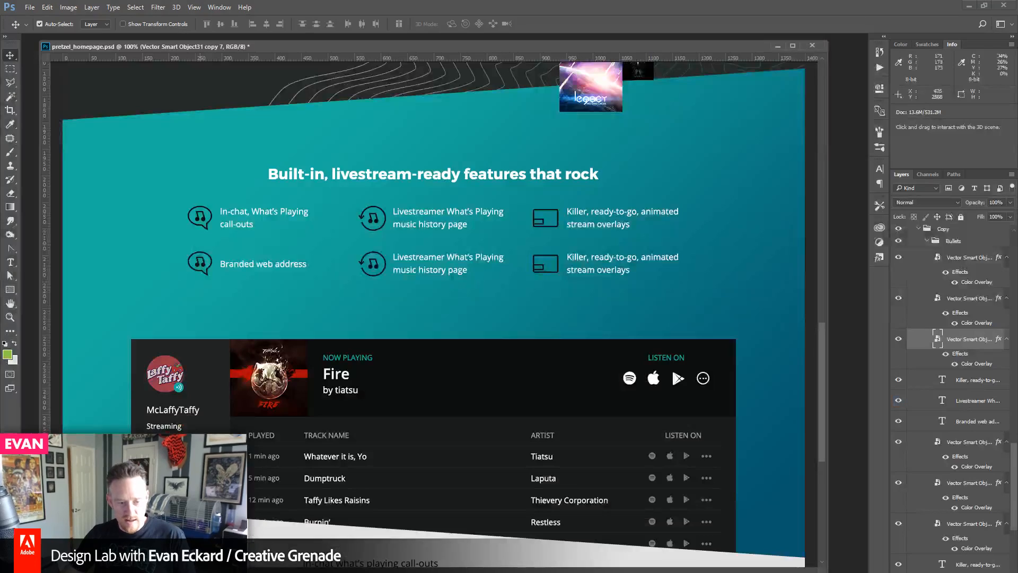
{"action": "left_click", "coordinate": [11, 262]}
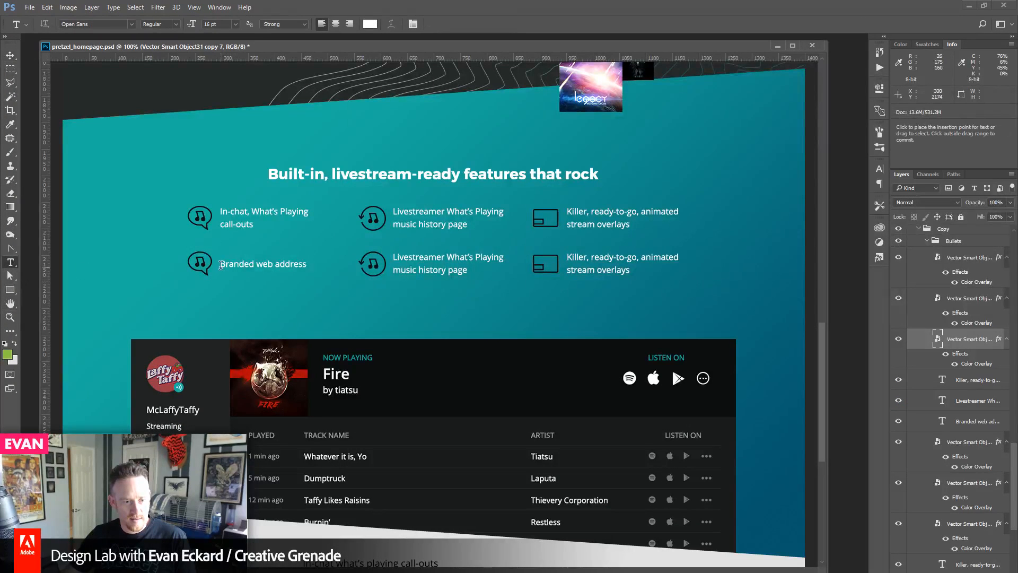
{"action": "left_click_drag", "start_coordinate": [219, 264], "coordinate": [377, 264]}
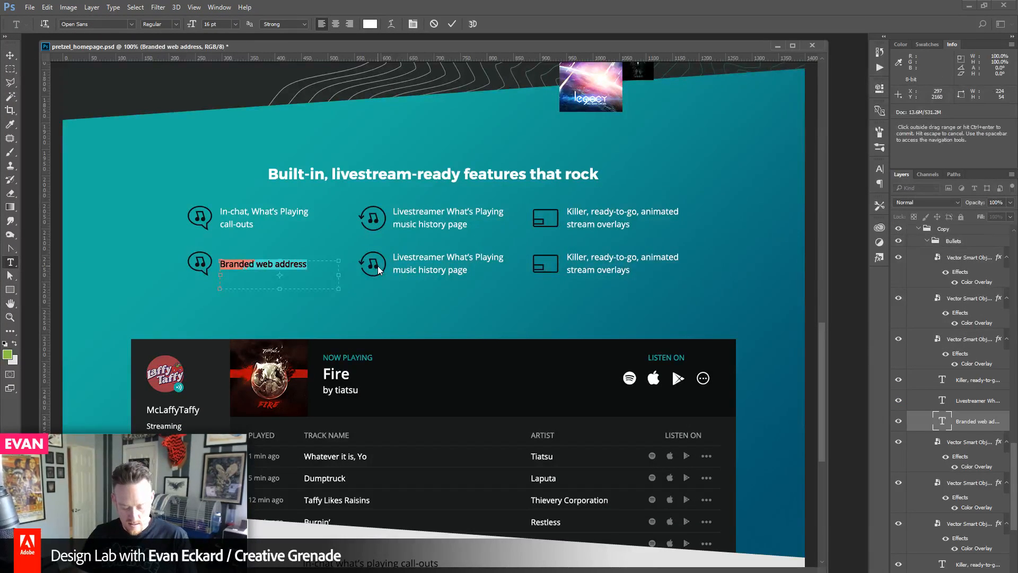
{"action": "type", "text": "Vanity"}
{"action": "key", "text": "ctrl+a"}
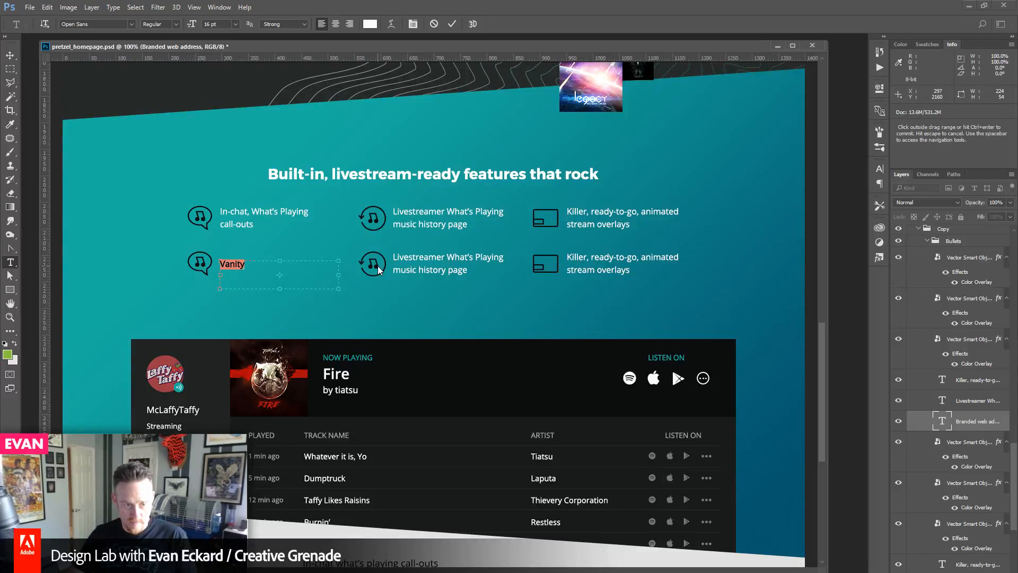
{"action": "key", "text": "Right"}
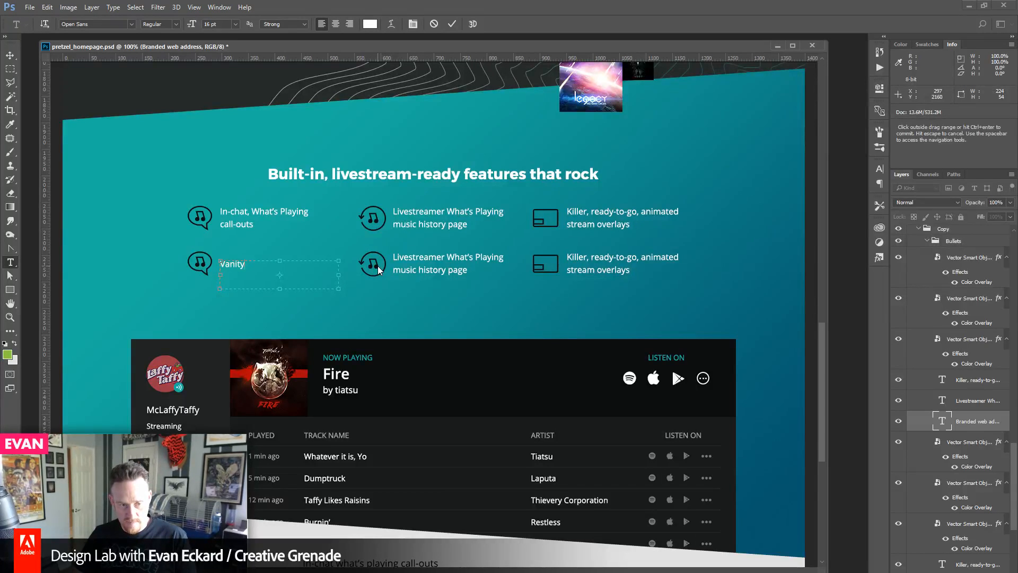
{"action": "type", "text": "Custom"}
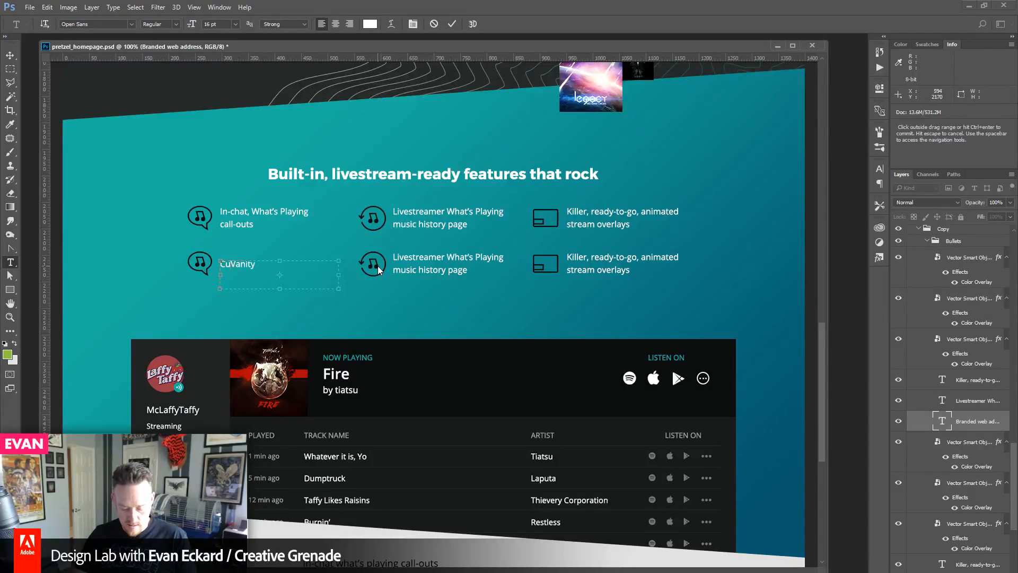
{"action": "key", "text": "Delete"}
{"action": "type", "text": "vanity"}
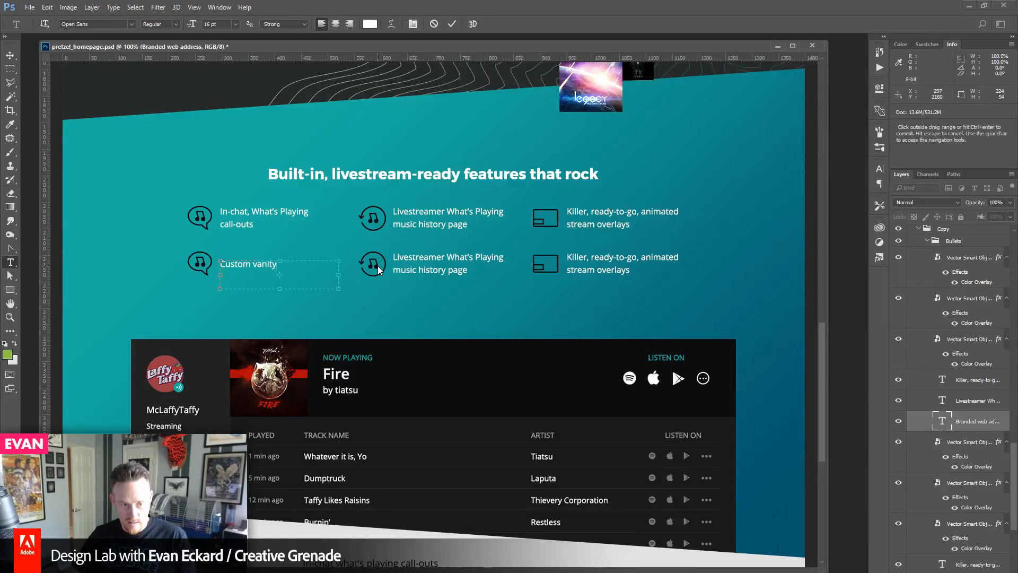
{"action": "type", "text": " URL"}
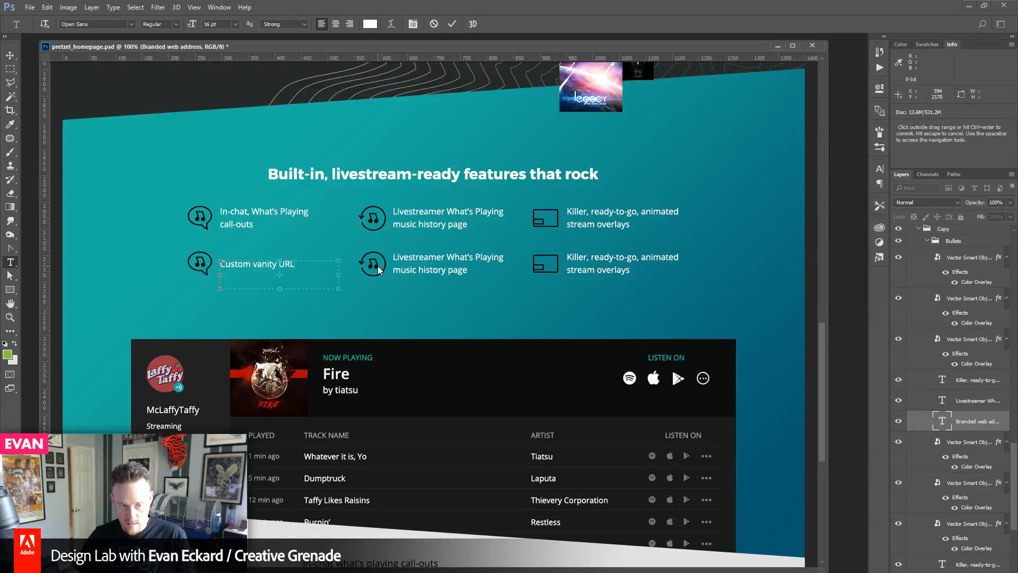
{"action": "left_click", "coordinate": [9, 57]}
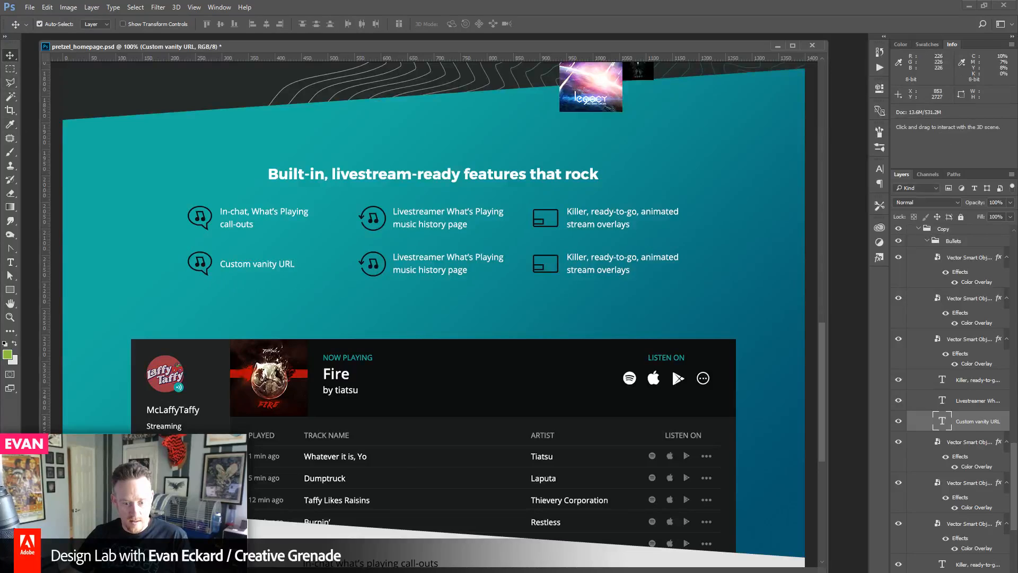
- Switch to Illustrator and delete the speech bubble and music note from Vector Smart Object312.ai
{"action": "key", "text": "alt+Tab"}
{"action": "left_click", "coordinate": [415, 325]}
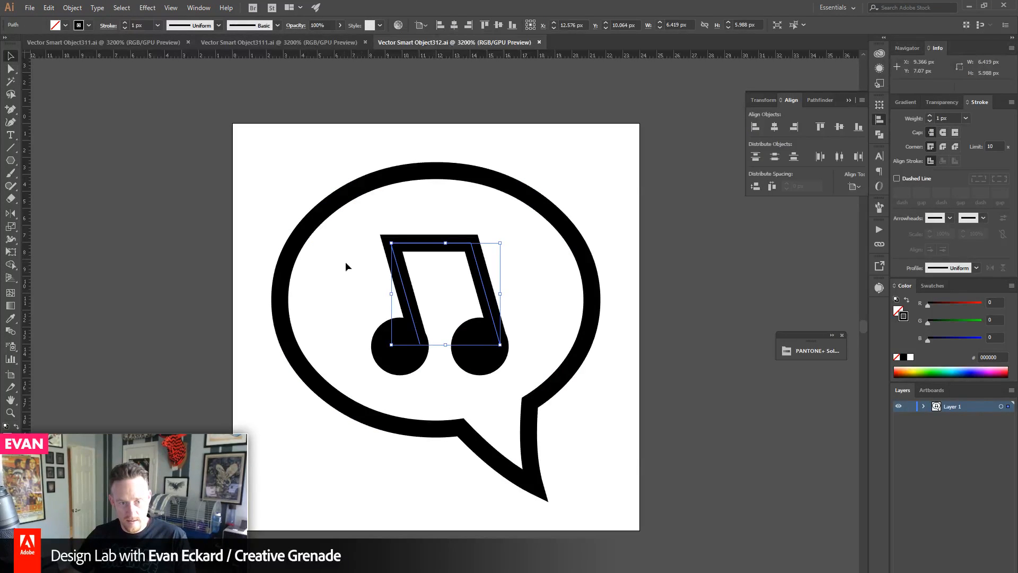
{"action": "left_click_drag", "start_coordinate": [212, 180], "coordinate": [657, 460]}
{"action": "key", "text": "Delete"}
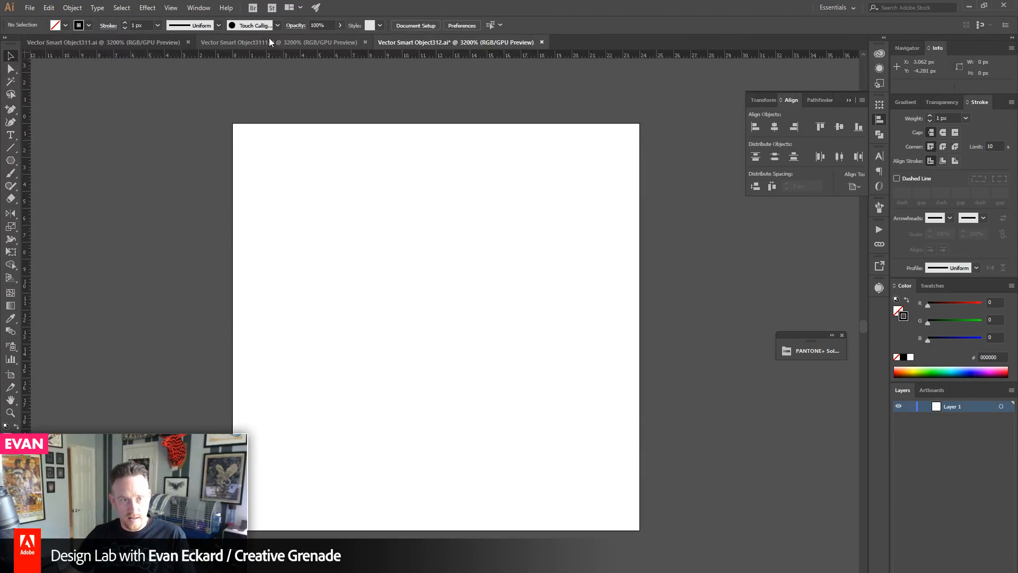
- Unlock the open ring in Vector Smart Object311.ai and copy it in place into the empty Vector Smart Object312.ai artboard
{"action": "left_click", "coordinate": [265, 40]}
{"action": "left_click", "coordinate": [122, 44]}
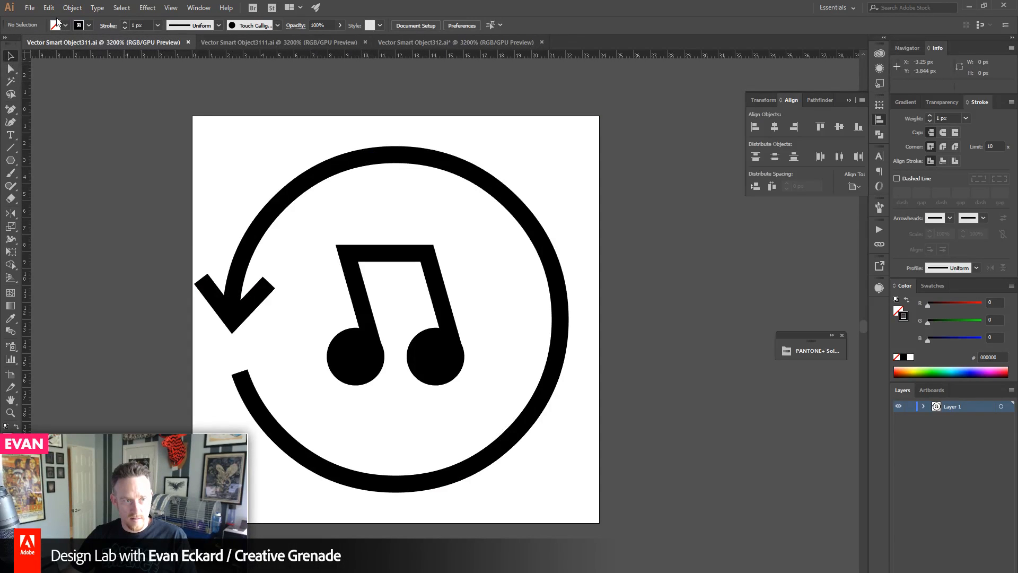
{"action": "left_click", "coordinate": [73, 7]}
{"action": "left_click", "coordinate": [96, 81]}
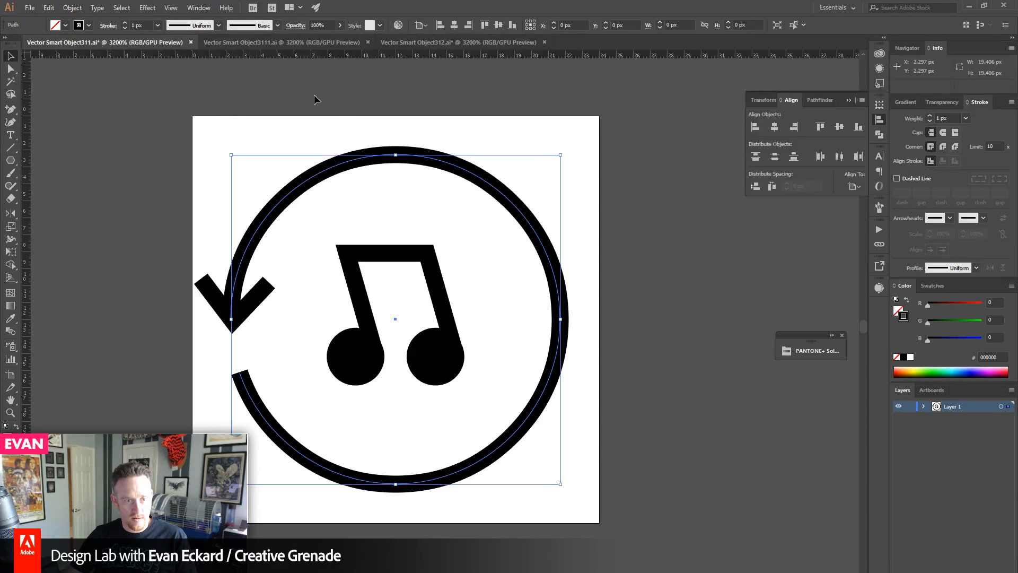
{"action": "left_click", "coordinate": [436, 205]}
{"action": "left_click", "coordinate": [457, 41]}
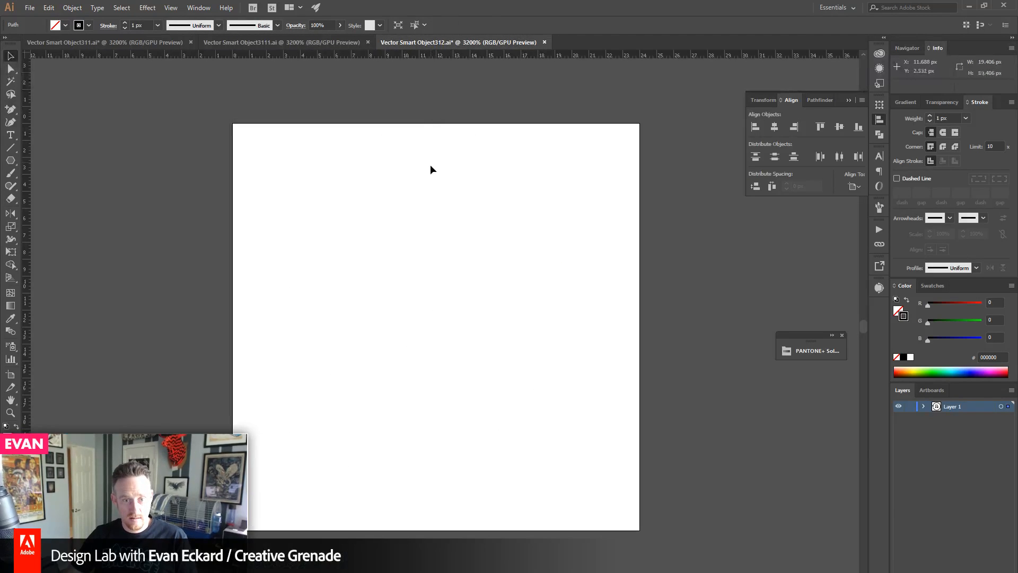
{"action": "key", "text": "ctrl"}
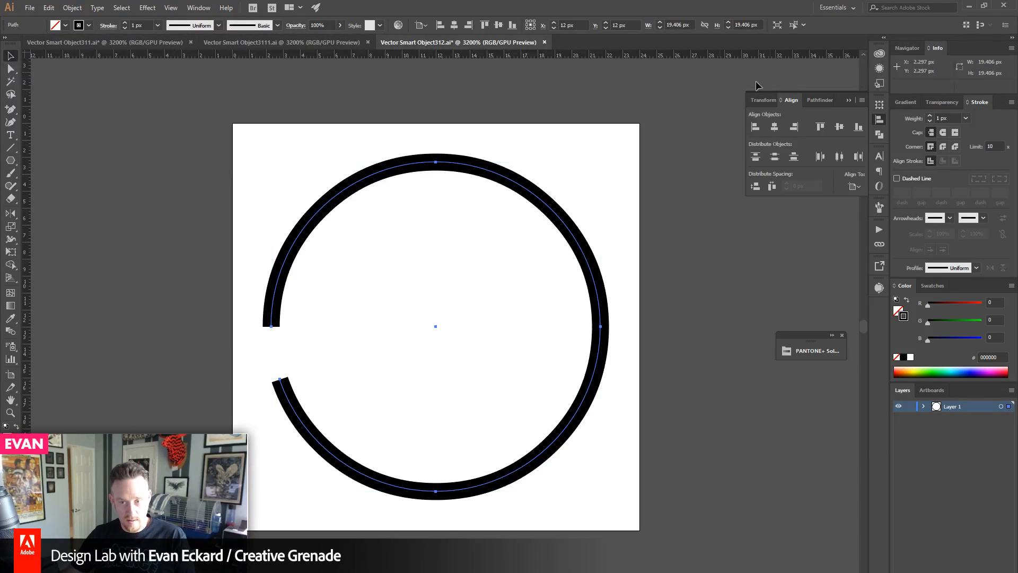
{"action": "left_click", "coordinate": [543, 122]}
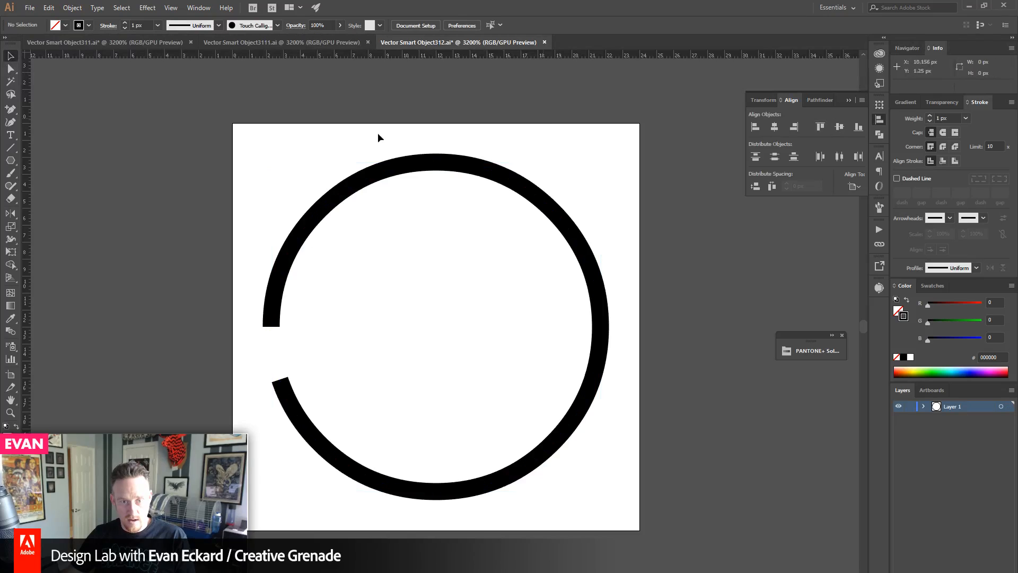
- Draw a full circle over the open ring and, in outline view, resize it to 19.406 px to match
{"action": "left_click_drag", "start_coordinate": [10, 163], "coordinate": [50, 183]}
{"action": "left_click_drag", "start_coordinate": [282, 159], "coordinate": [577, 493]}
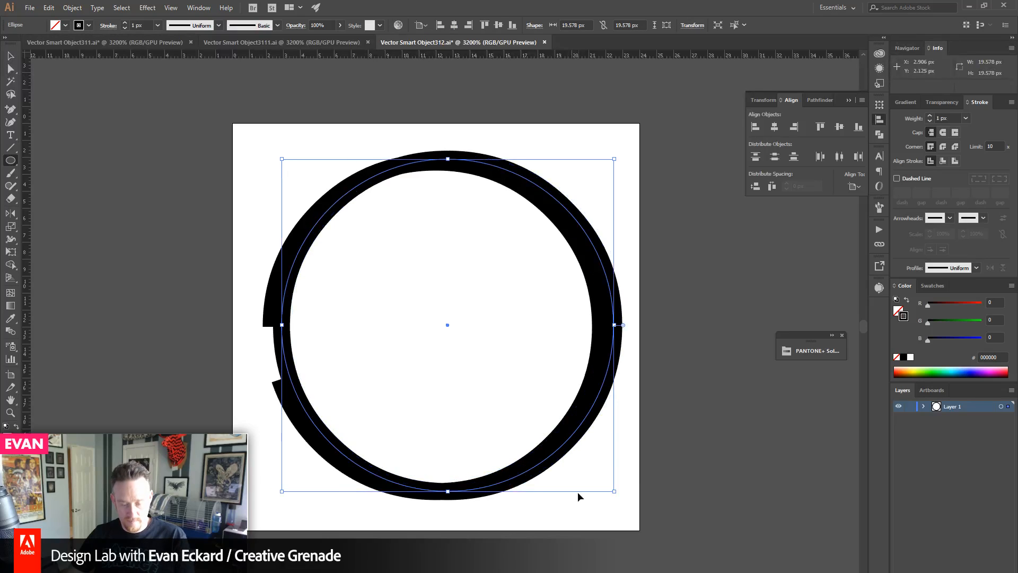
{"action": "key", "text": "ctrl+y"}
{"action": "left_click", "coordinate": [9, 57]}
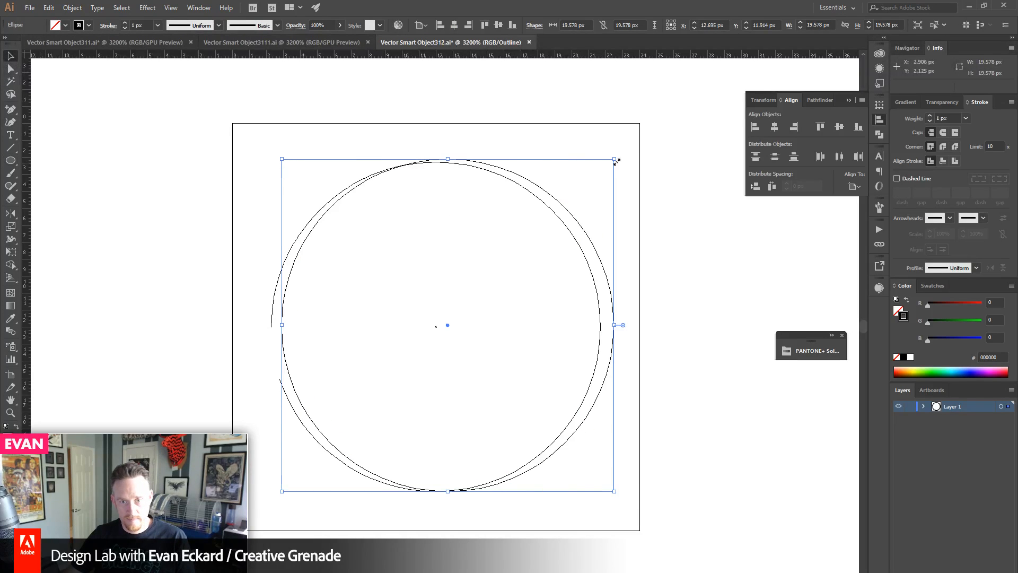
{"action": "left_click_drag", "start_coordinate": [616, 159], "coordinate": [611, 159]}
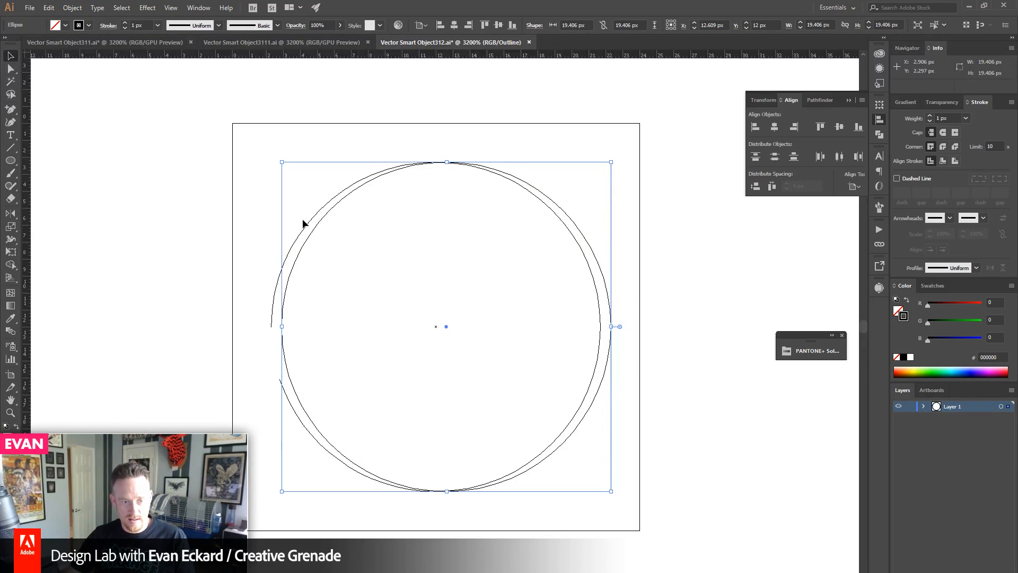
- Unlock the open ring, delete it so only the full circle remains, and return to preview view
{"action": "left_click", "coordinate": [200, 227]}
{"action": "left_click", "coordinate": [69, 8]}
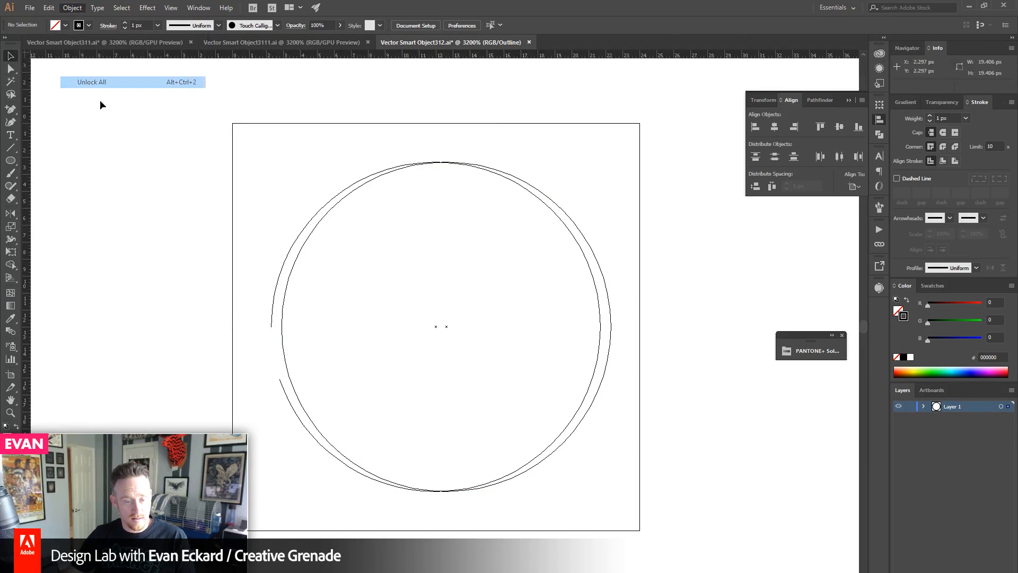
{"action": "left_click", "coordinate": [87, 81]}
{"action": "left_click", "coordinate": [270, 328]}
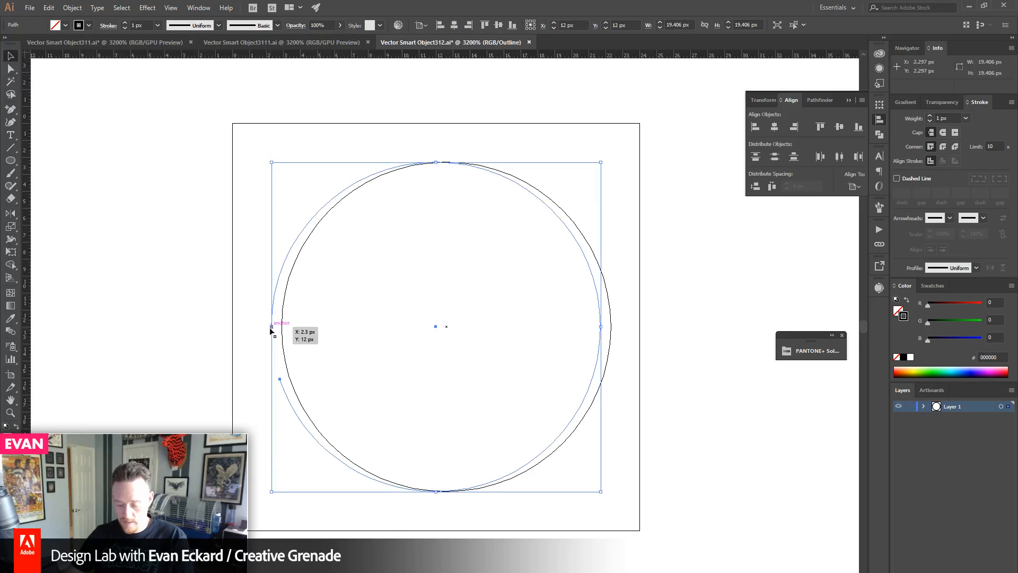
{"action": "key", "text": "Delete"}
{"action": "key", "text": "ctrl+y"}
- Centre the circle horizontally on the artboard and swap its black stroke for a solid black fill
{"action": "left_click_drag", "start_coordinate": [229, 170], "coordinate": [512, 305]}
{"action": "left_click", "coordinate": [774, 127]}
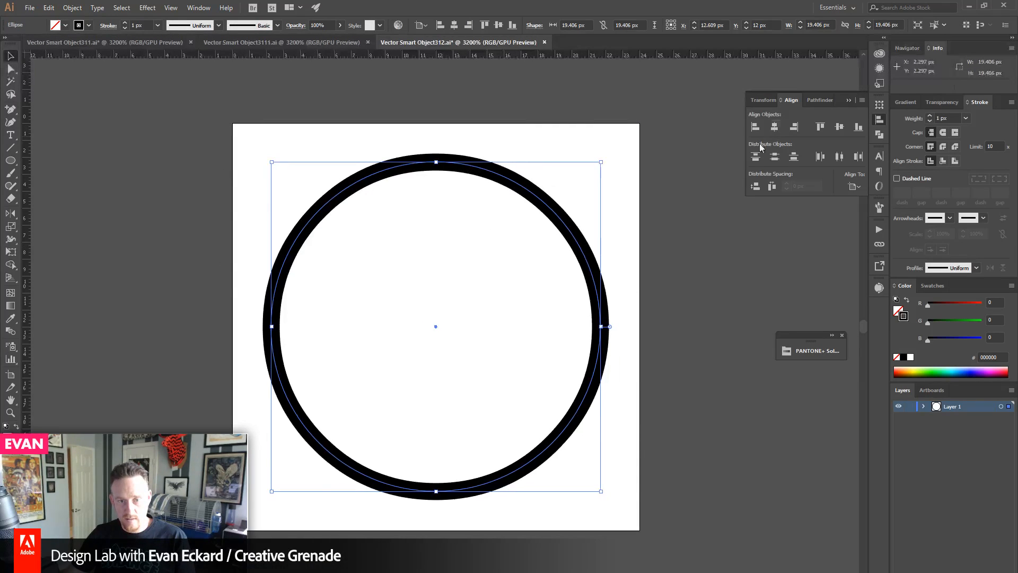
{"action": "left_click", "coordinate": [677, 241]}
{"action": "scroll", "coordinate": [534, 346], "scroll_direction": "down", "scroll_amount": 1}
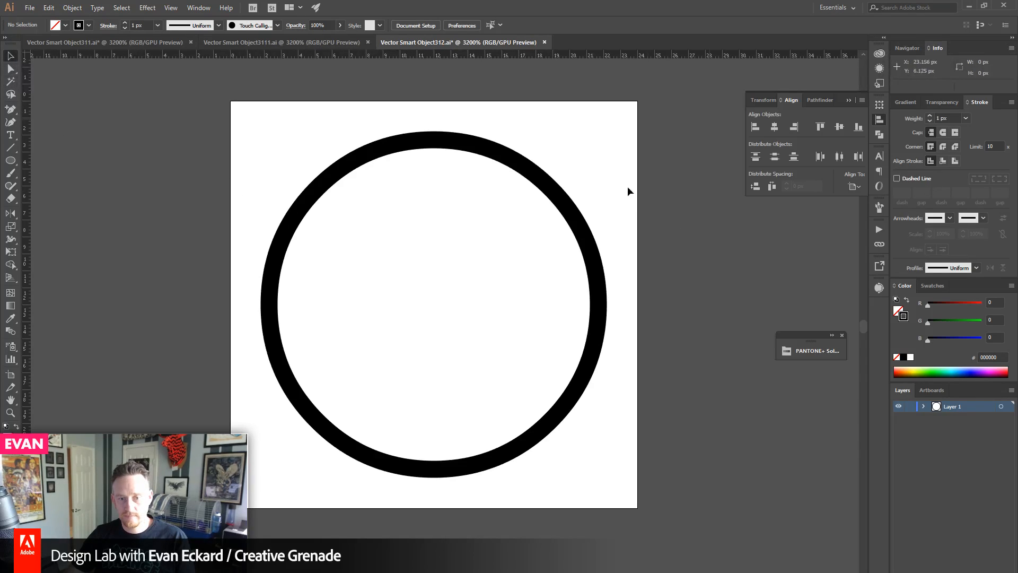
{"action": "left_click_drag", "start_coordinate": [696, 212], "coordinate": [416, 356]}
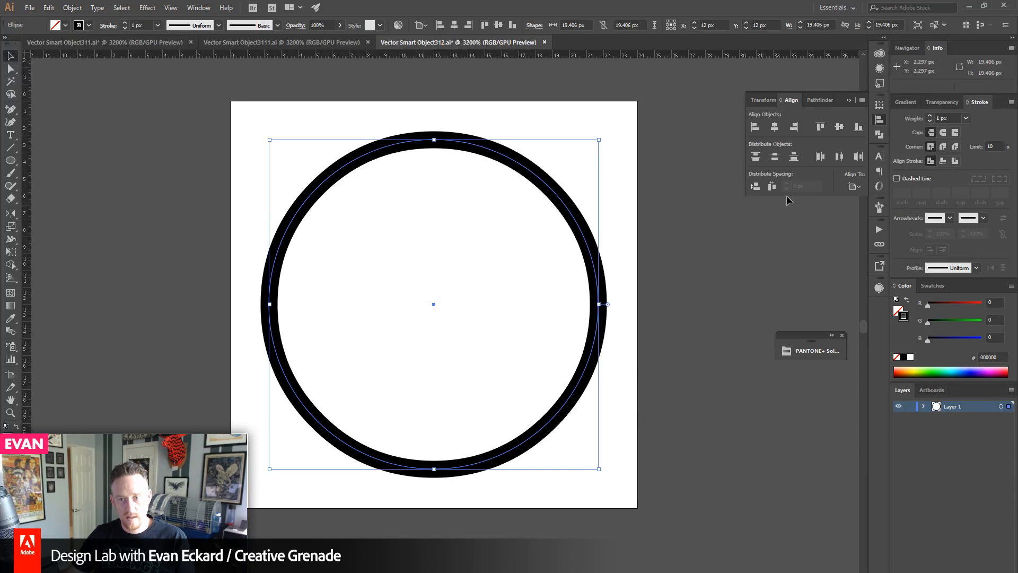
{"action": "left_click", "coordinate": [907, 300]}
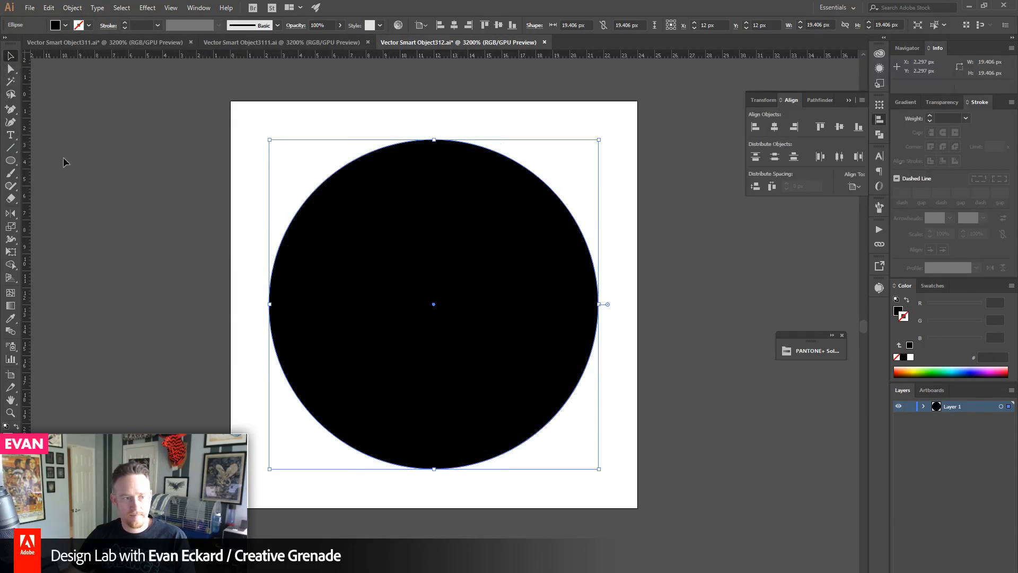
{"action": "key", "text": "ctrl+shift+a"}
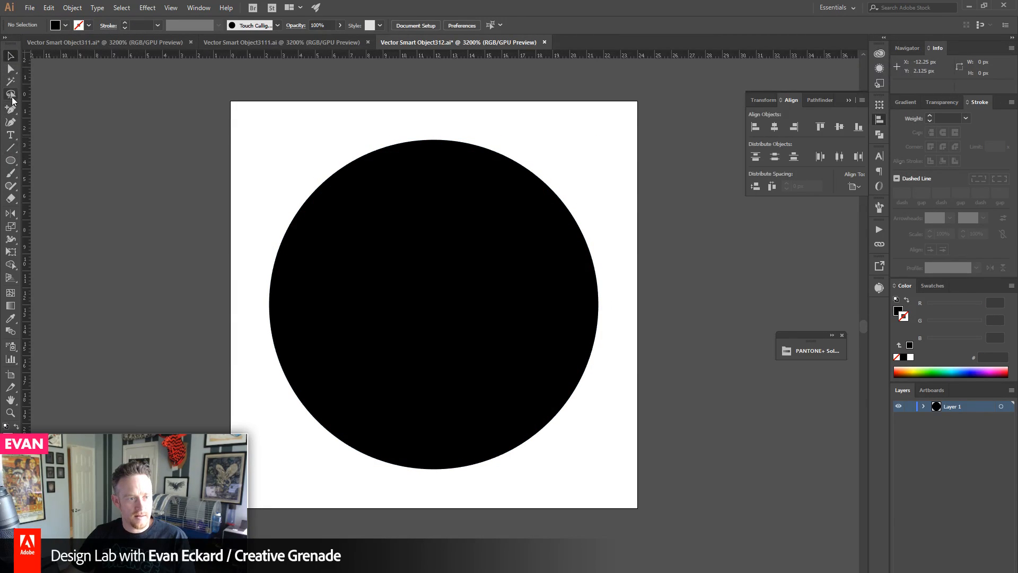
- Draw a closed triangle about 20.2 by 14.75 px with the Pen tool, its upper edge cutting across the circle's lower right
{"action": "left_click_drag", "start_coordinate": [11, 113], "coordinate": [47, 109]}
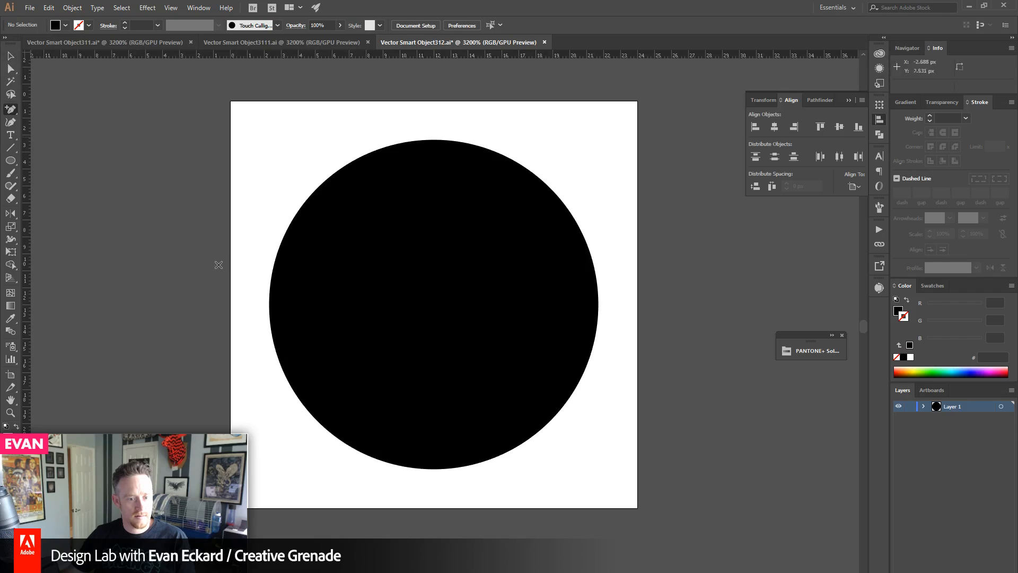
{"action": "left_click", "coordinate": [340, 465]}
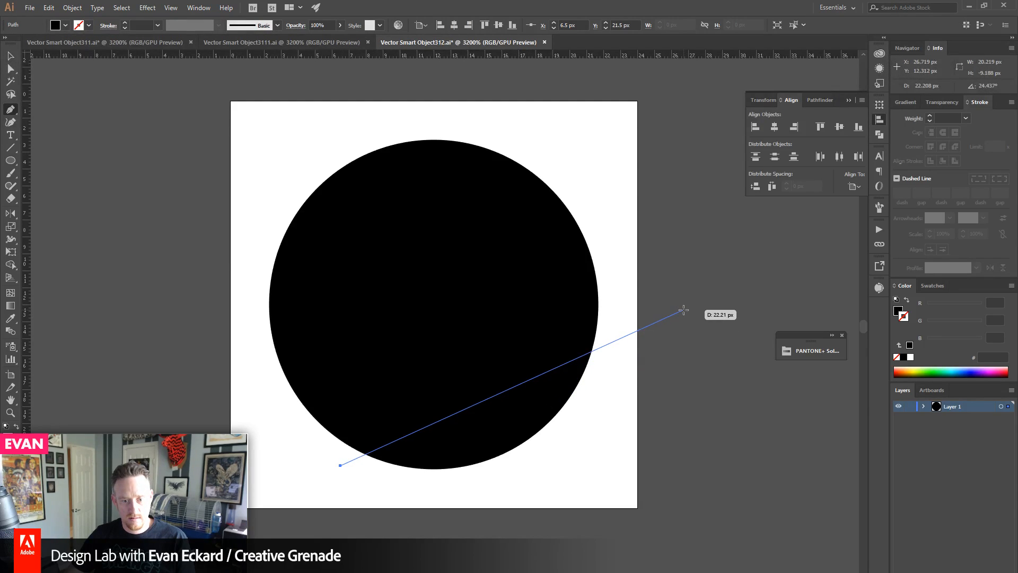
{"action": "left_click", "coordinate": [684, 309]}
{"action": "left_click", "coordinate": [575, 559]}
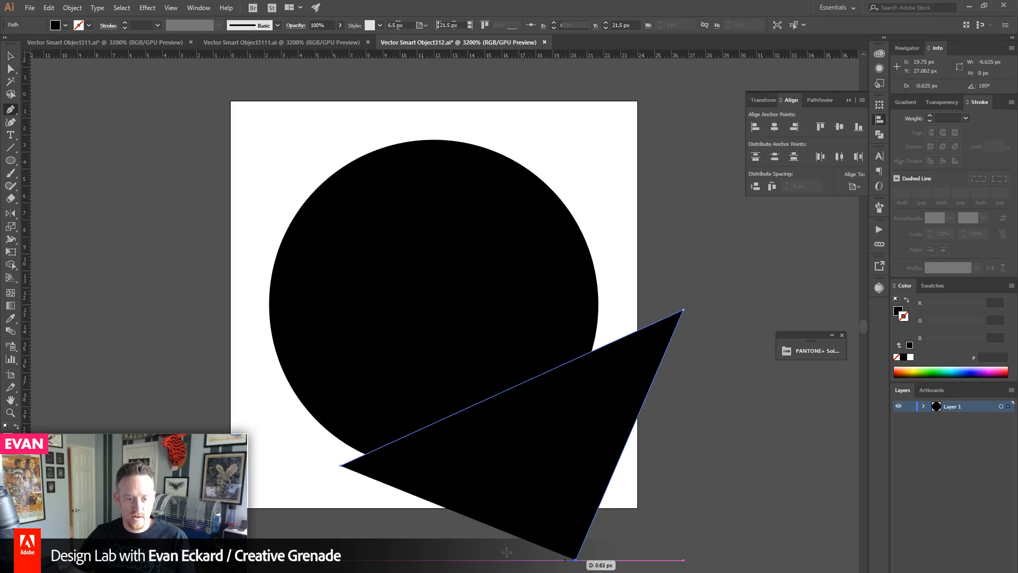
{"action": "left_click", "coordinate": [341, 466]}
{"action": "key", "text": "v"}
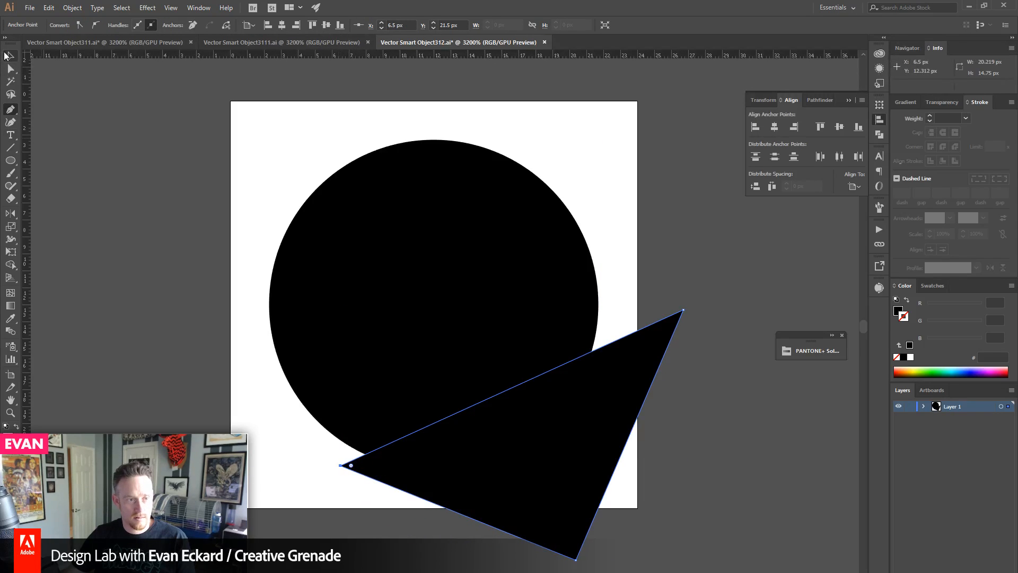
- Divide the circle with the triangle and delete the triangle piece outside the circle
{"action": "left_click", "coordinate": [468, 345], "text": "shift"}
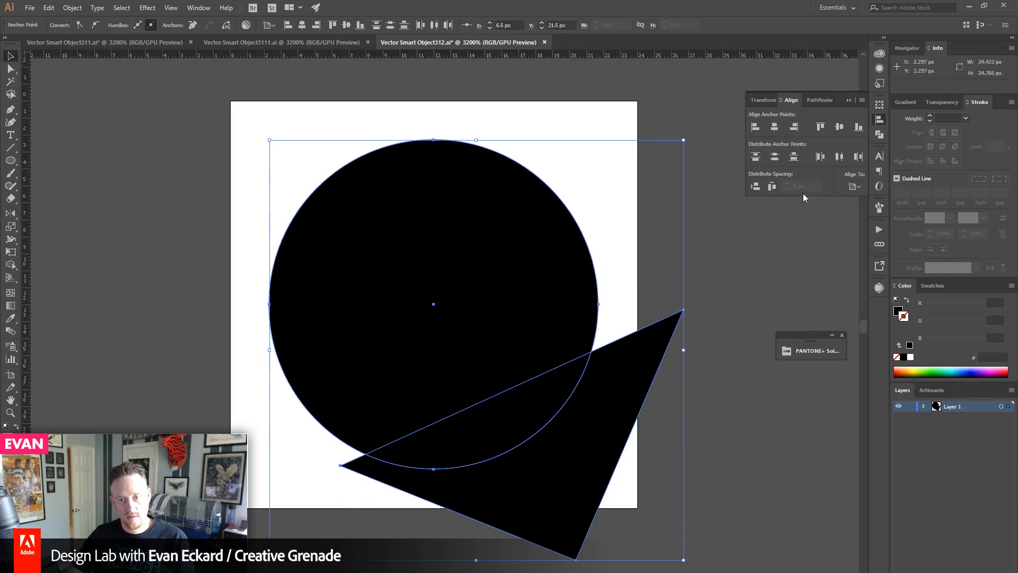
{"action": "left_click", "coordinate": [820, 100]}
{"action": "left_click", "coordinate": [756, 154]}
{"action": "double_click", "coordinate": [610, 393]}
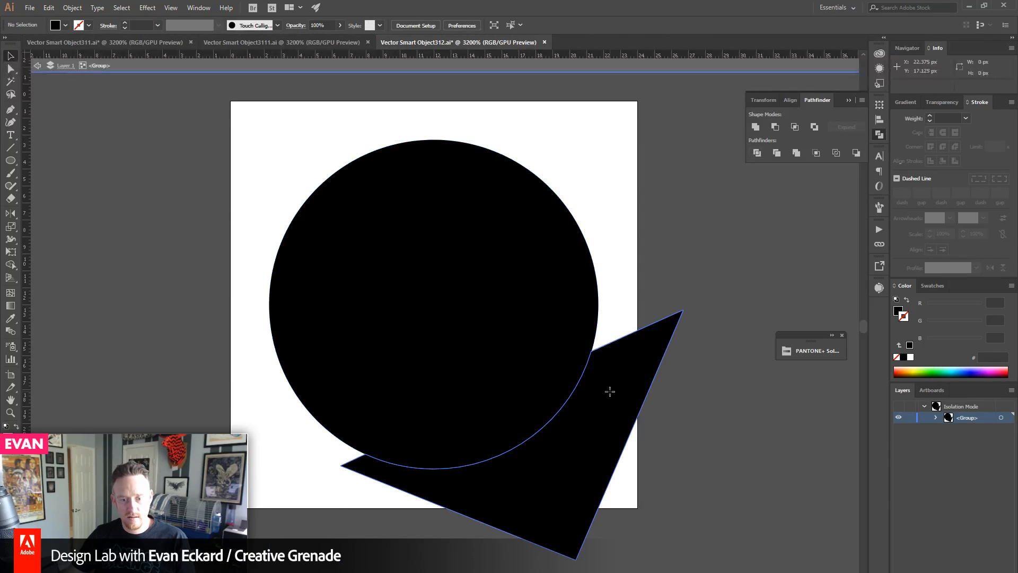
{"action": "left_click", "coordinate": [610, 397]}
{"action": "key", "text": "Delete"}
{"action": "double_click", "coordinate": [641, 397]}
{"action": "left_click", "coordinate": [499, 287]}
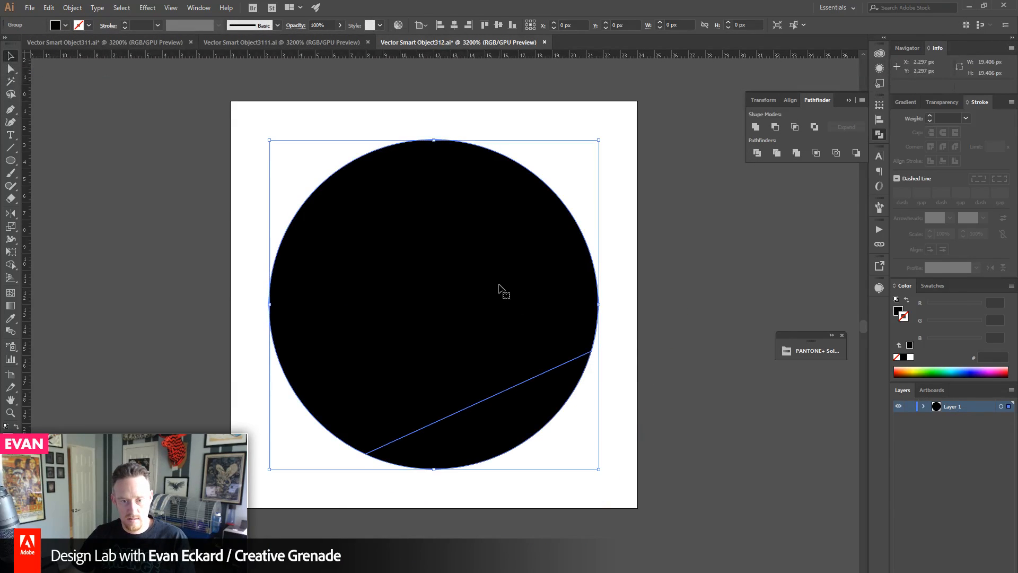
- Ungroup the two circle pieces and swap their black fill for a 1 px black outline
{"action": "right_click", "coordinate": [523, 400]}
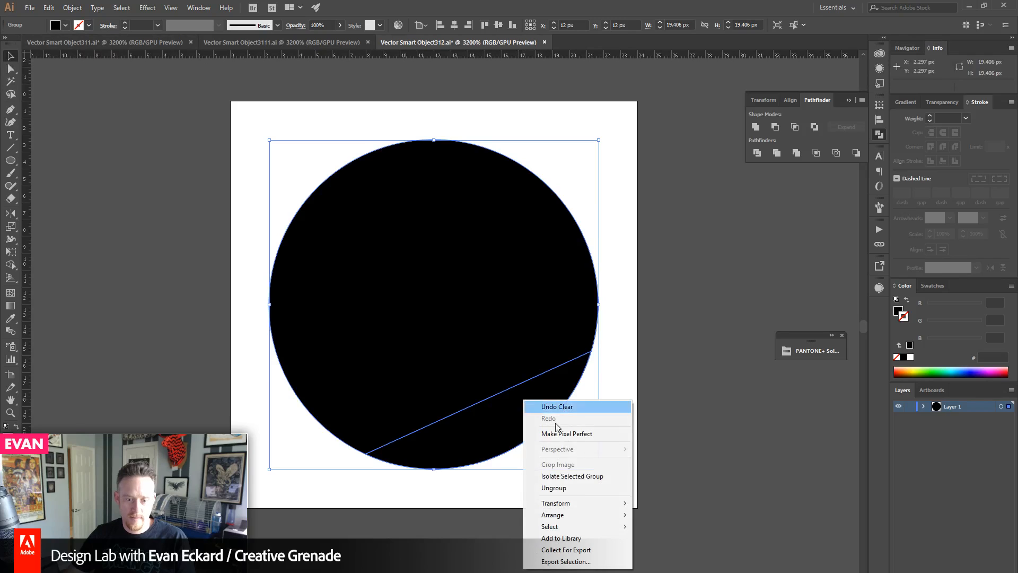
{"action": "left_click", "coordinate": [677, 461]}
{"action": "left_click", "coordinate": [508, 427]}
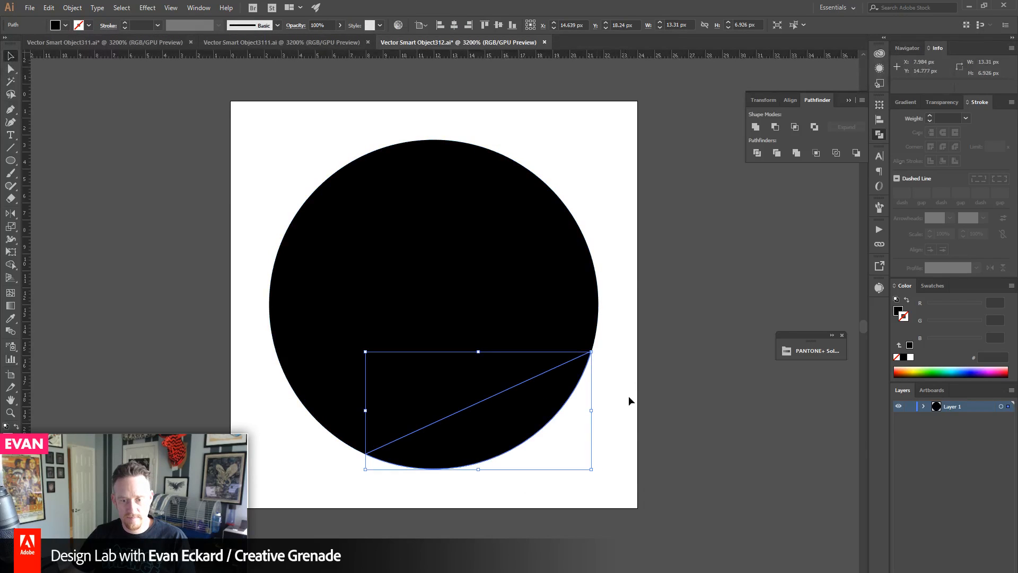
{"action": "key", "text": "ctrl+a"}
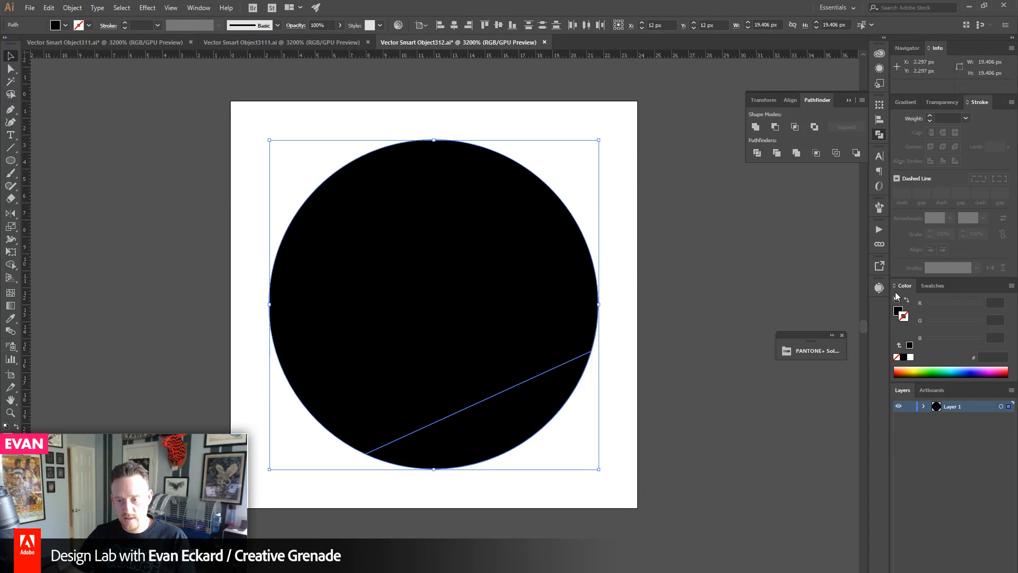
{"action": "left_click", "coordinate": [906, 301]}
{"action": "left_click", "coordinate": [647, 289]}
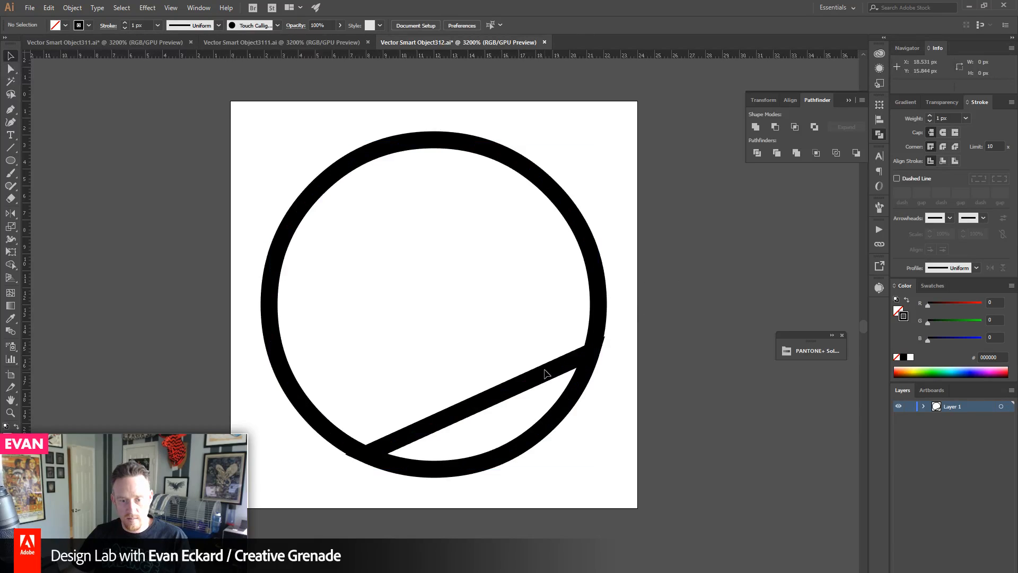
- Try rotating the lower segment about half a turn and fitting it to the cut edge in outline view as a folded corner
{"action": "left_click", "coordinate": [598, 352]}
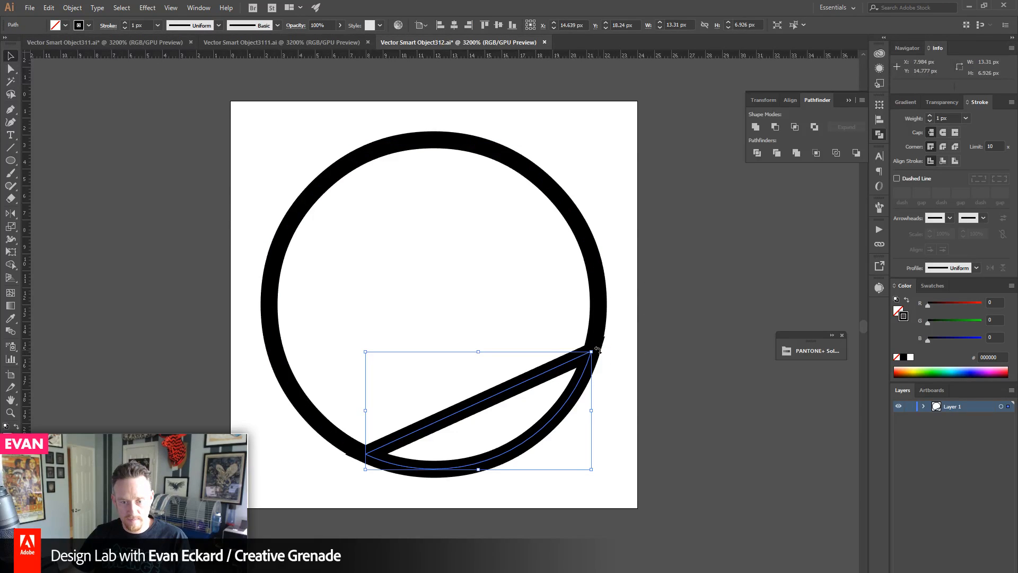
{"action": "left_click_drag", "start_coordinate": [594, 352], "coordinate": [350, 476]}
{"action": "left_click", "coordinate": [541, 469]}
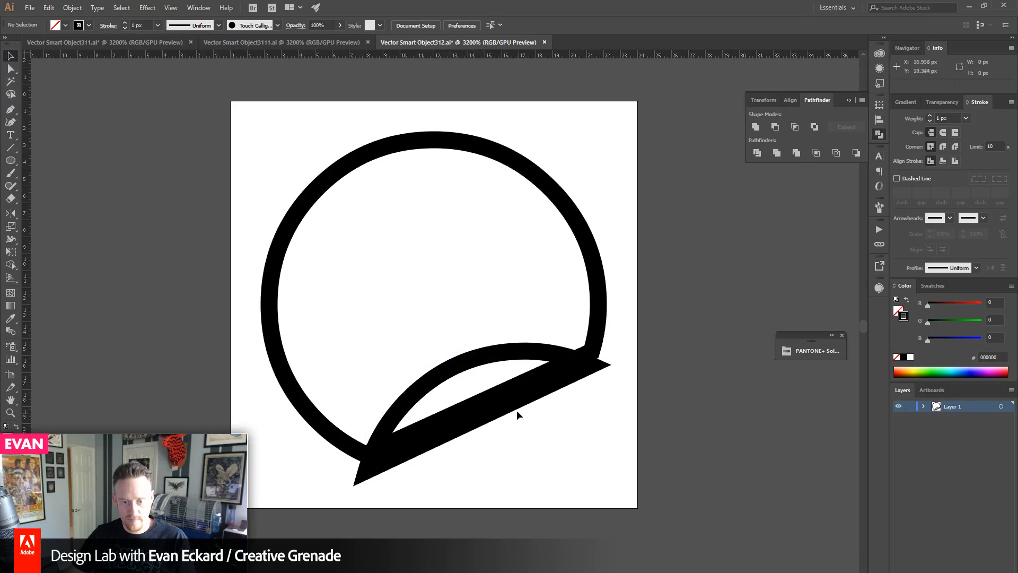
{"action": "left_click_drag", "start_coordinate": [512, 403], "coordinate": [509, 395]}
{"action": "key", "text": "ctrl+y"}
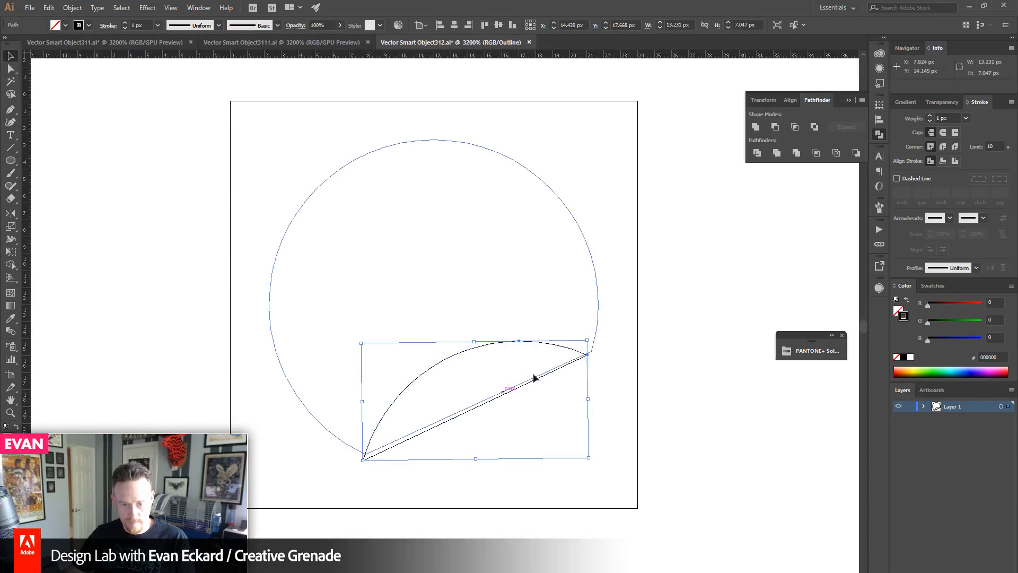
{"action": "left_click_drag", "start_coordinate": [592, 337], "coordinate": [522, 345]}
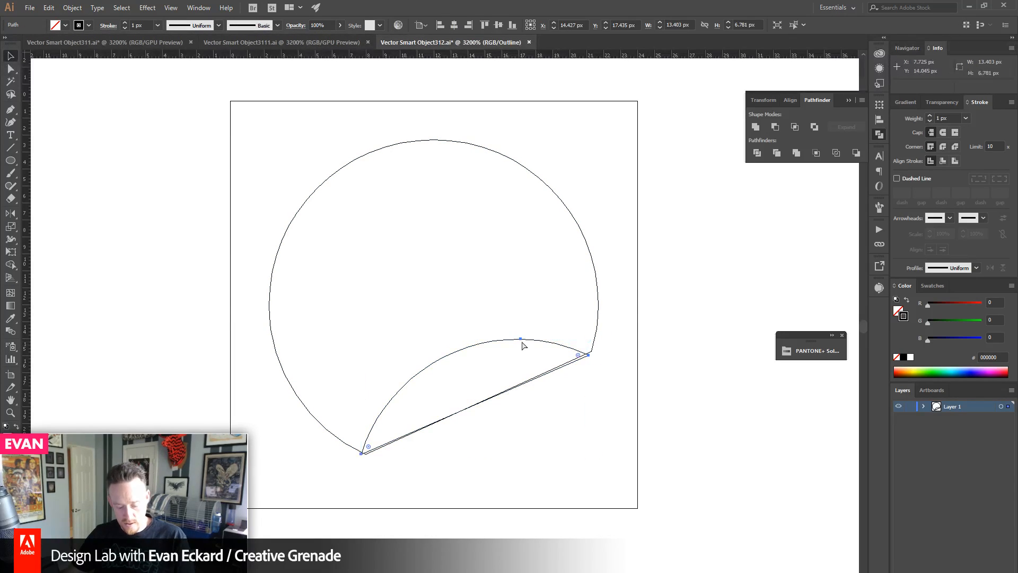
- Undo the folded segment, the division and the triangle back to the solid black circle, and return to preview view
{"action": "key", "text": "ctrl+z"}
{"action": "key", "text": "ctrl+z"}
{"action": "key", "text": "ctrl+z"}
{"action": "key", "text": "ctrl+z"}
{"action": "key", "text": "ctrl+z"}
{"action": "key", "text": "ctrl+z"}
{"action": "key", "text": "ctrl+z"}
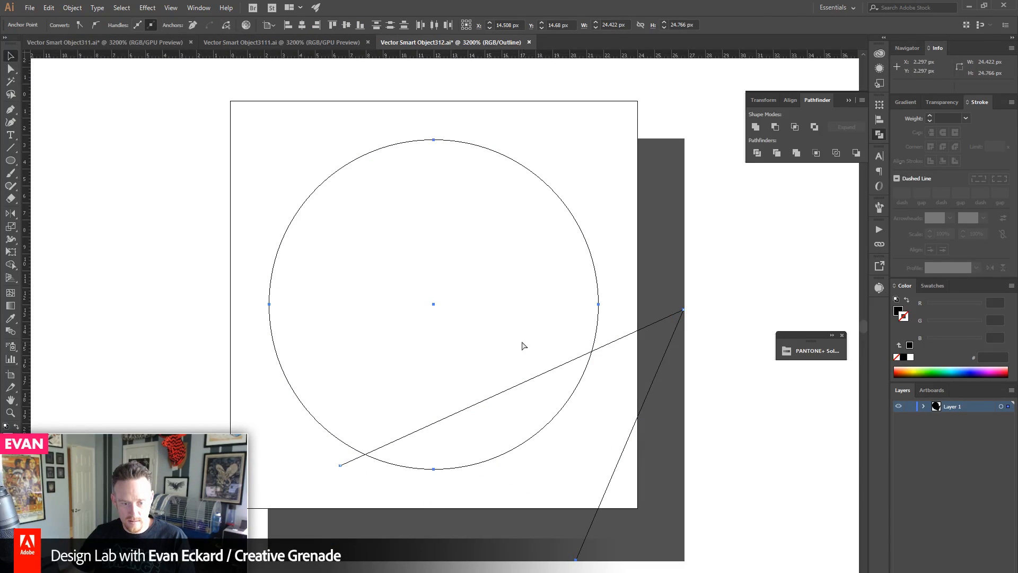
{"action": "key", "text": "ctrl+z"}
{"action": "key", "text": "ctrl+z"}
{"action": "left_click", "coordinate": [661, 276]}
{"action": "key", "text": "ctrl+y"}
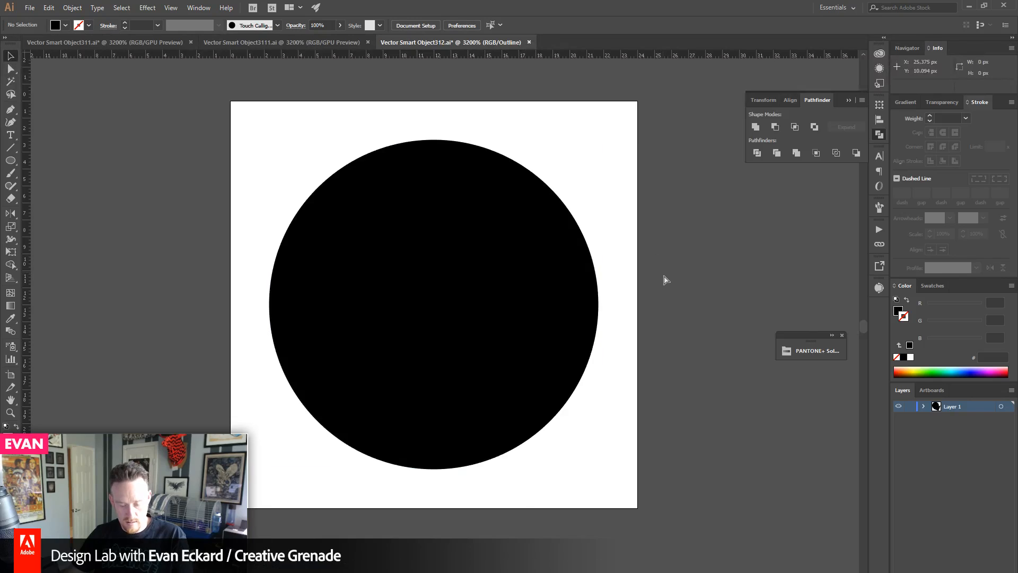
- Draw a closed triangle about 20.3 by 21.4 px with the Pen tool, its 45° edge cutting diagonally across the circle's lower right
{"action": "left_click", "coordinate": [10, 109]}
{"action": "left_click", "coordinate": [328, 501]}
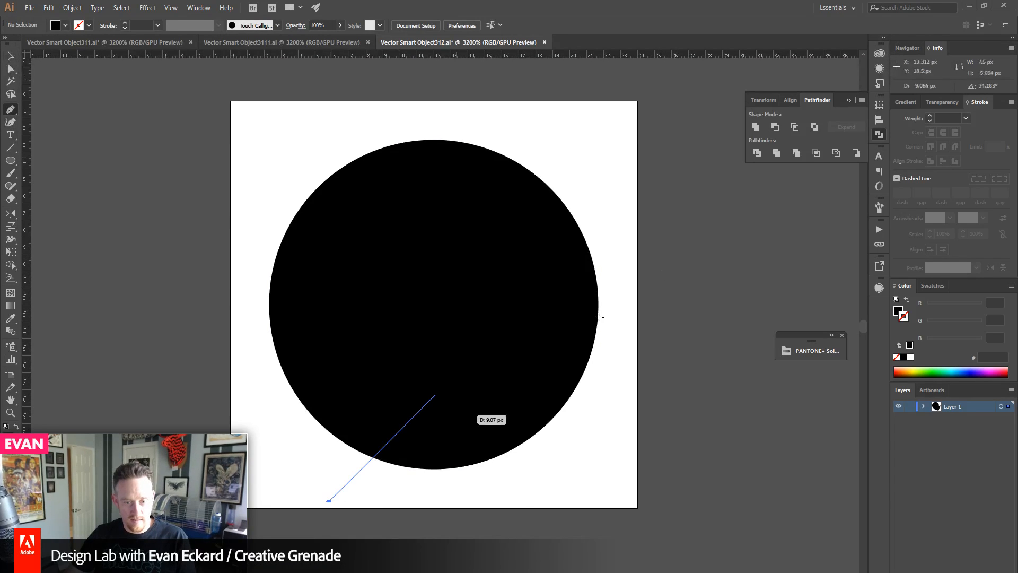
{"action": "left_click", "coordinate": [651, 179]}
{"action": "left_click", "coordinate": [672, 541]}
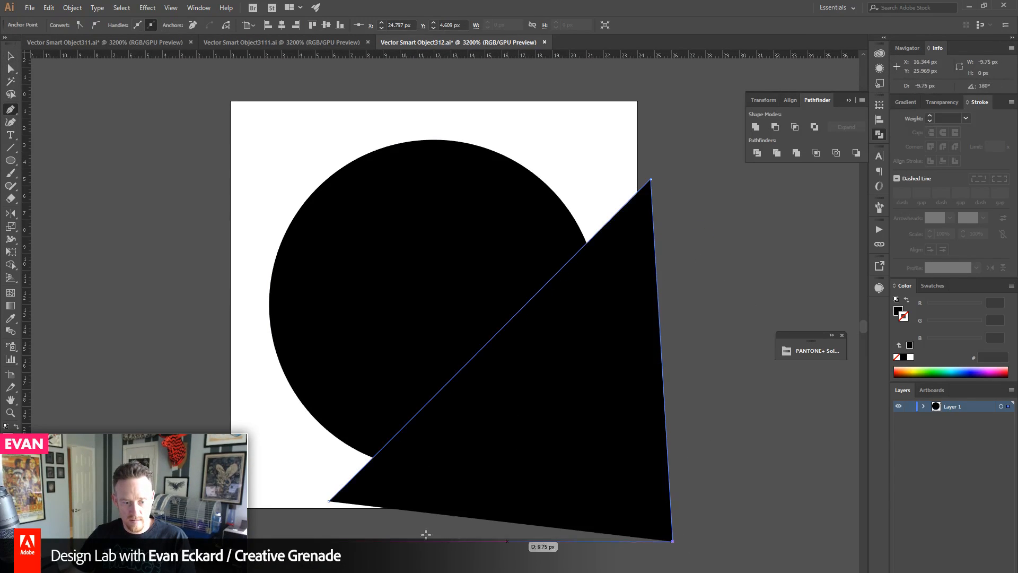
{"action": "left_click", "coordinate": [329, 501]}
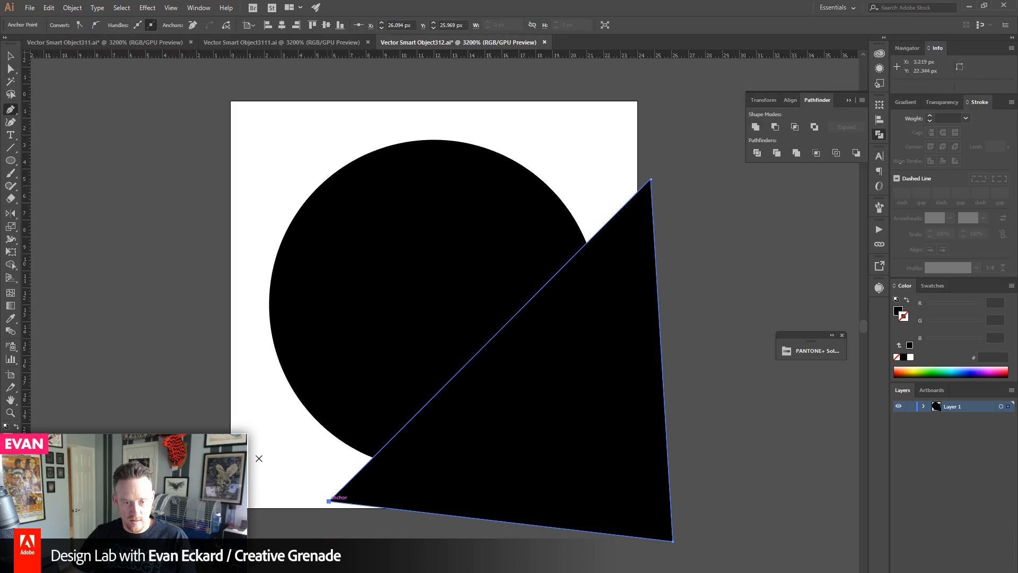
- Move the triangle slightly down and to the right in outline view so it cuts off a smaller segment of the circle
{"action": "key", "text": "v"}
{"action": "key", "text": "ctrl+y"}
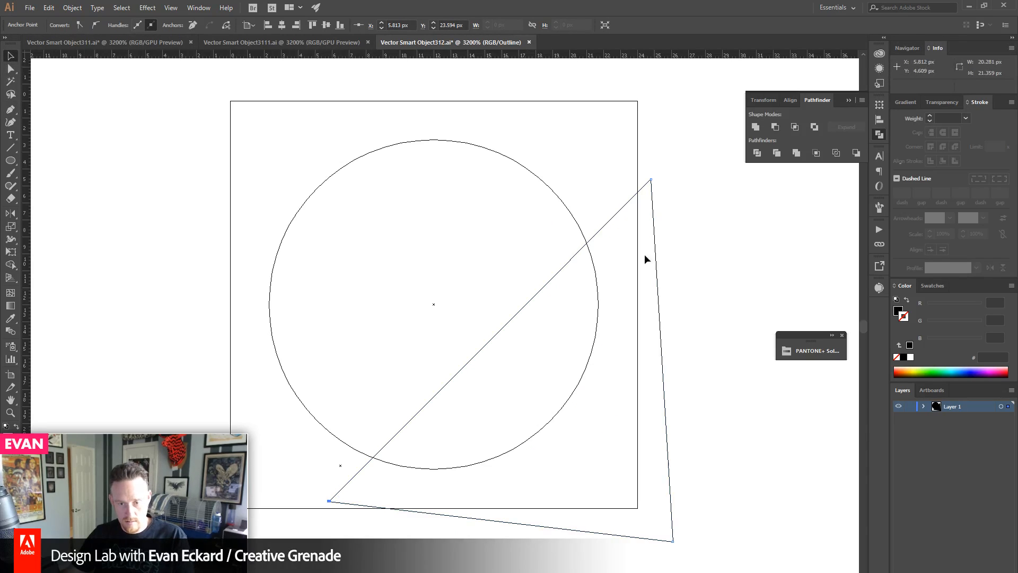
{"action": "left_click_drag", "start_coordinate": [611, 220], "coordinate": [623, 247]}
{"action": "key", "text": "ctrl+y"}
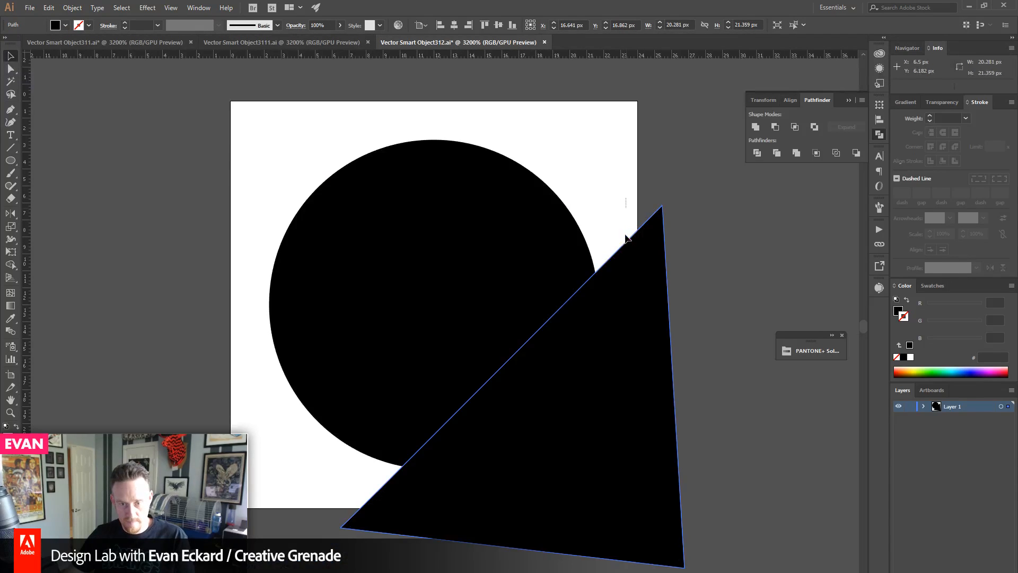
- Divide the circle with the triangle, ungroup the pieces, and delete the piece outside the circle
{"action": "key", "text": "ctrl+a"}
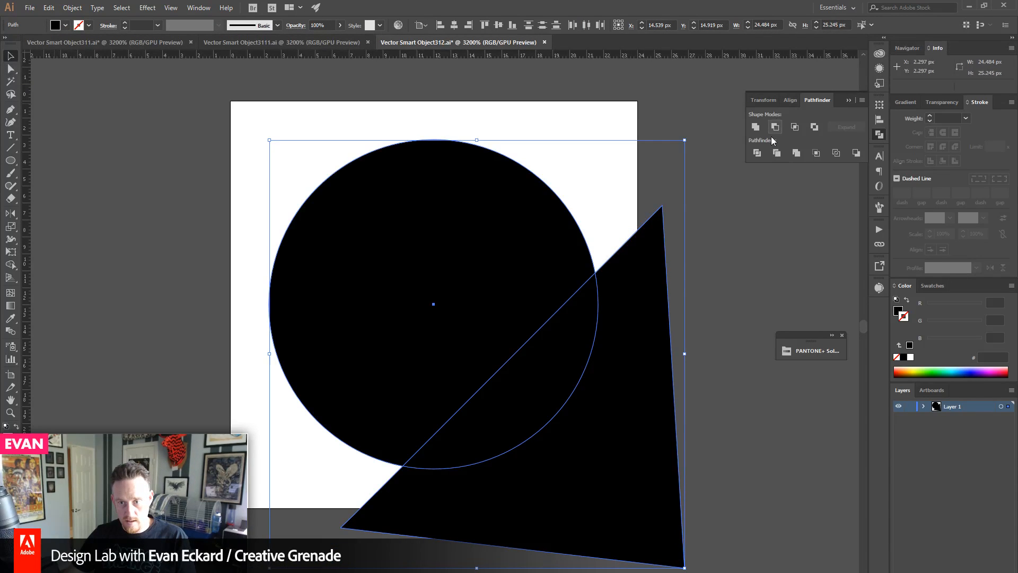
{"action": "left_click", "coordinate": [758, 153]}
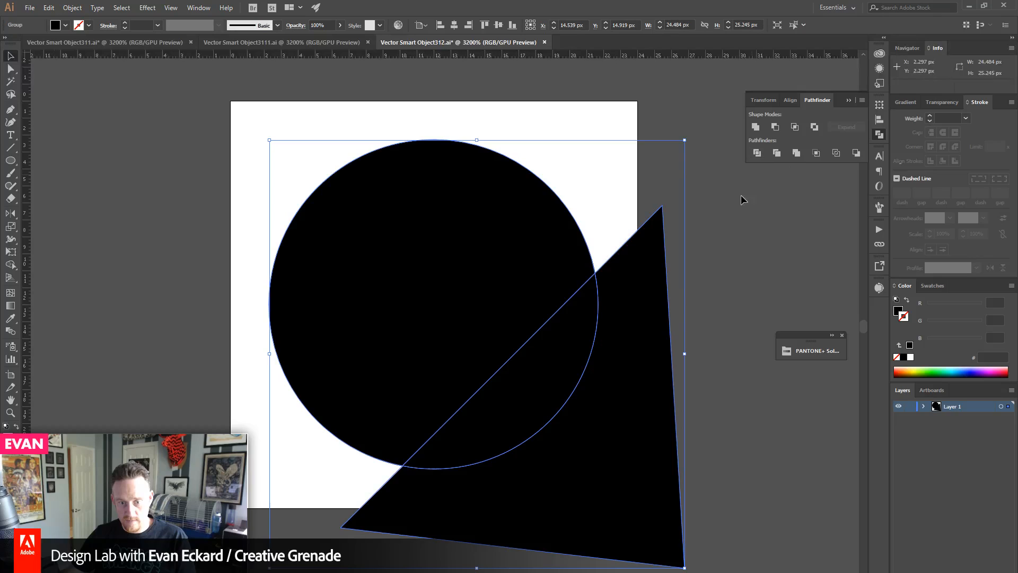
{"action": "right_click", "coordinate": [623, 339]}
{"action": "left_click", "coordinate": [672, 425]}
{"action": "left_click", "coordinate": [637, 378]}
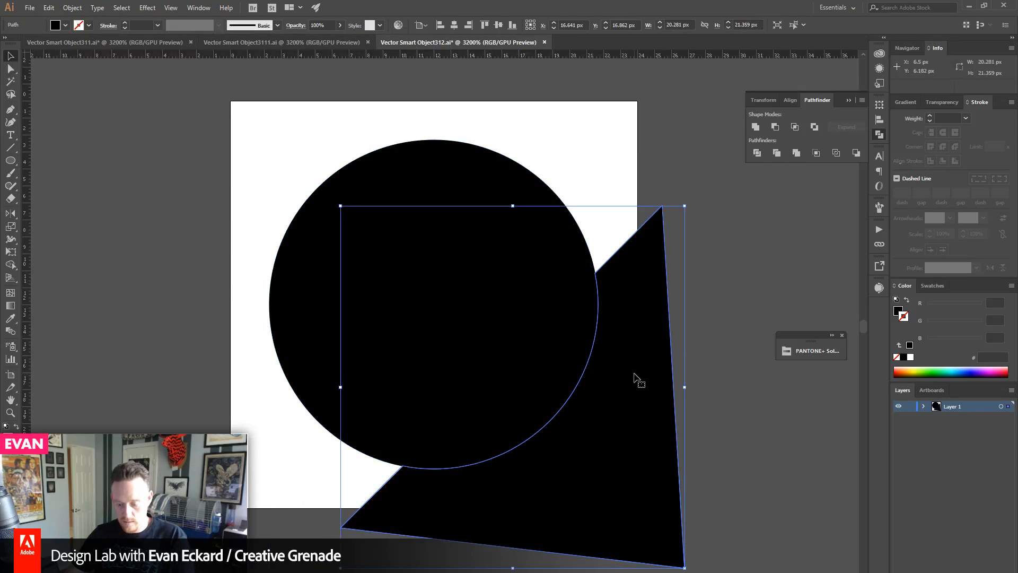
{"action": "key", "text": "Delete"}
- Swap both pieces to 1 px black outlines and rotate the lower-right segment about half a turn to form a folded corner
{"action": "key", "text": "ctrl+a"}
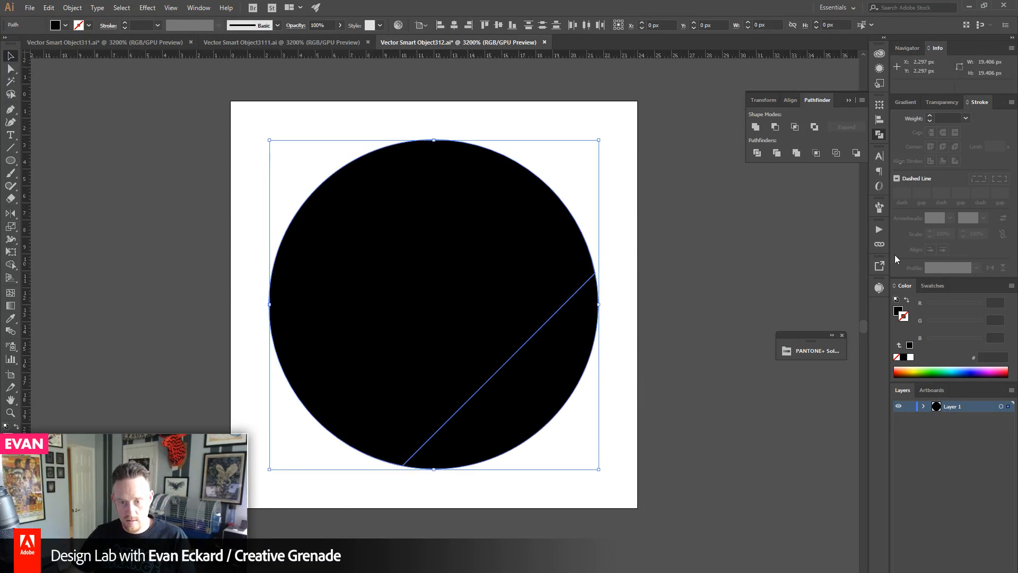
{"action": "left_click", "coordinate": [906, 301]}
{"action": "left_click", "coordinate": [599, 340]}
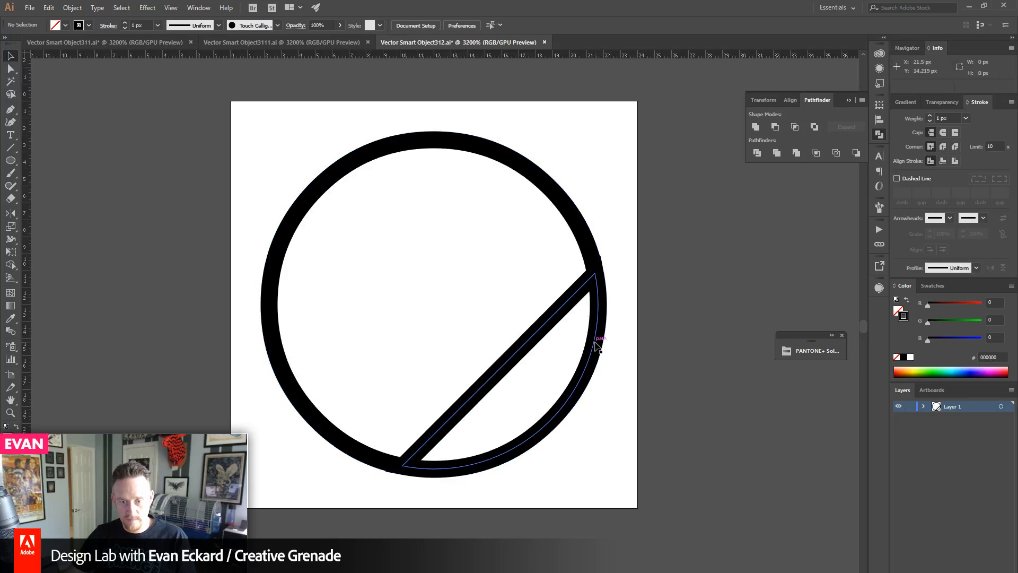
{"action": "left_click_drag", "start_coordinate": [610, 287], "coordinate": [396, 492]}
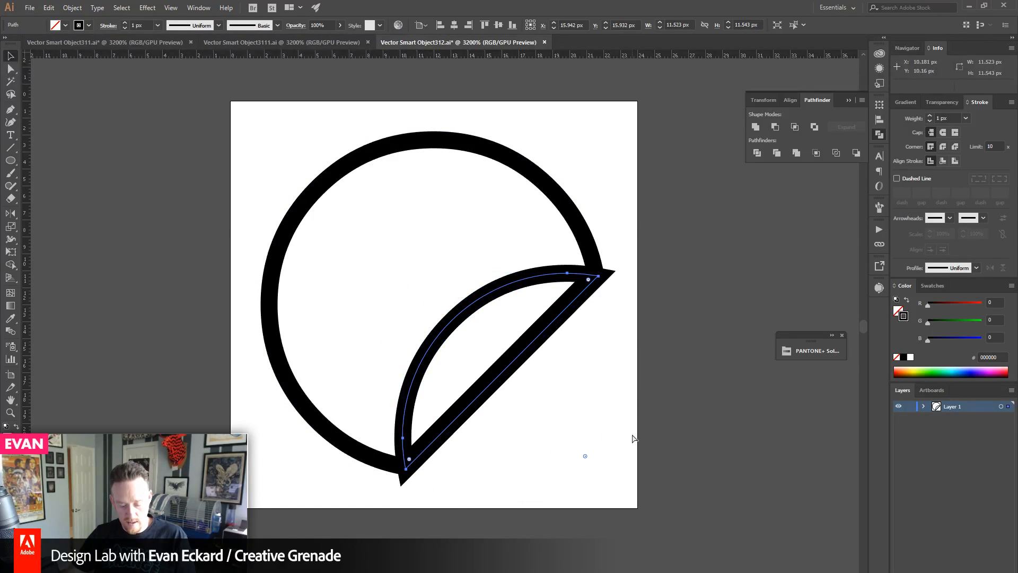
- Move the folded corner segment slightly up and left in outline view so its straight edge lines up with the circle's cut edge
{"action": "key", "text": "ctrl+y"}
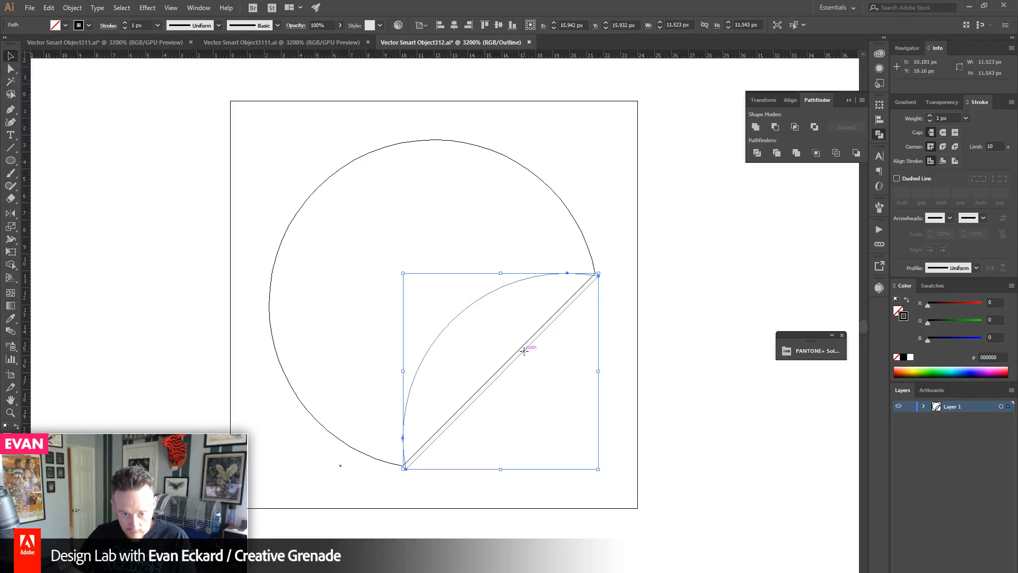
{"action": "left_click_drag", "start_coordinate": [523, 351], "coordinate": [517, 347]}
{"action": "left_click_drag", "start_coordinate": [688, 325], "coordinate": [689, 349]}
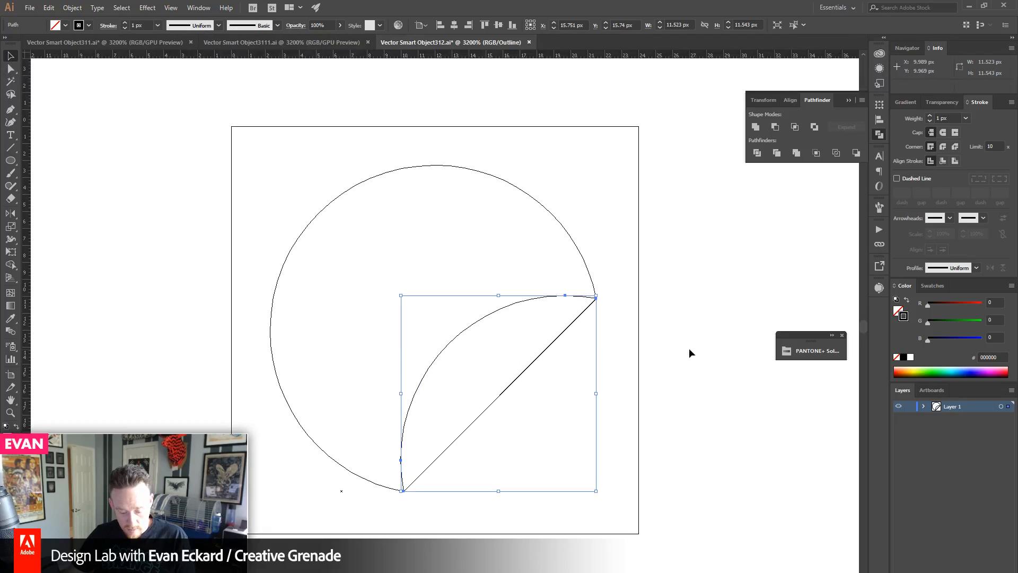
{"action": "key", "text": "ctrl+y"}
{"action": "left_click", "coordinate": [689, 351]}
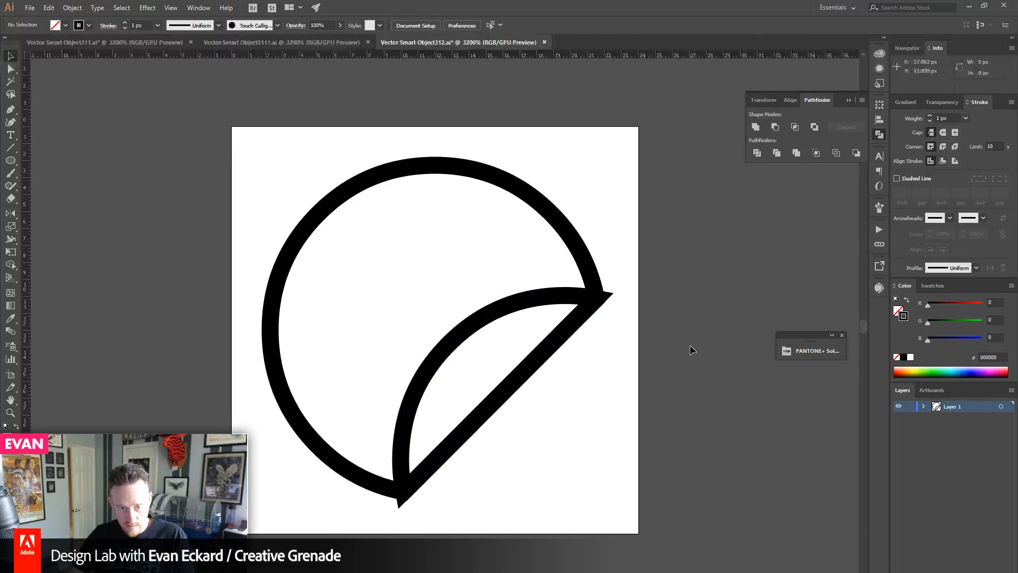
- Set the folded corner segment's stroke to a round join to remove its protruding spikes
{"action": "left_click", "coordinate": [593, 304]}
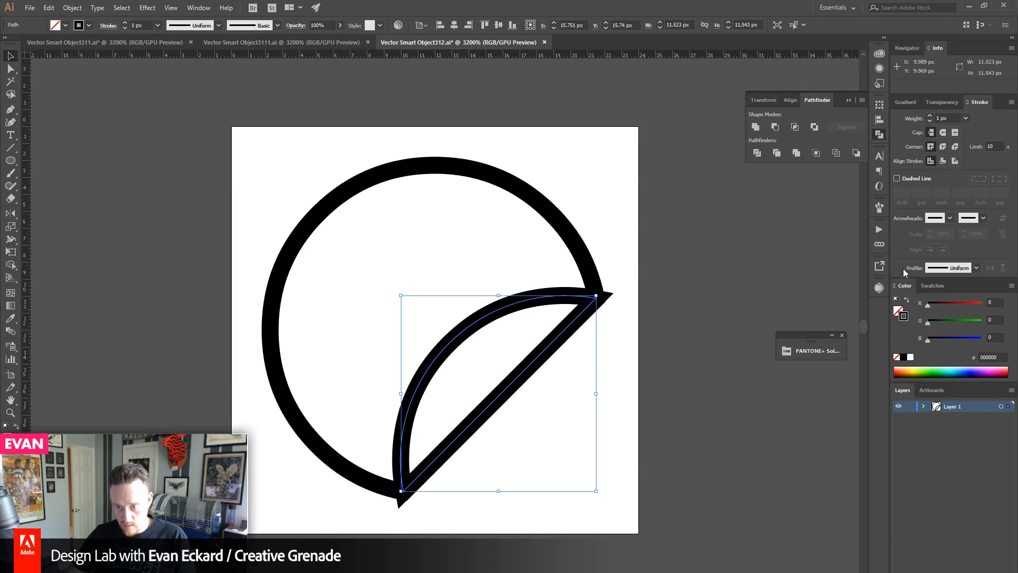
{"action": "left_click", "coordinate": [943, 147]}
{"action": "left_click", "coordinate": [667, 364]}
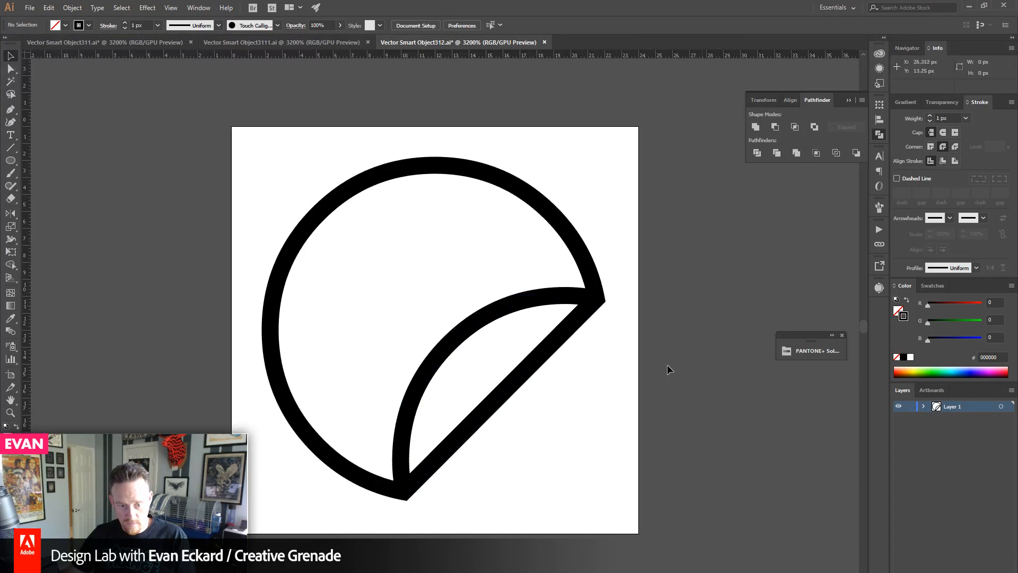
{"action": "left_click_drag", "start_coordinate": [531, 368], "coordinate": [567, 365]}
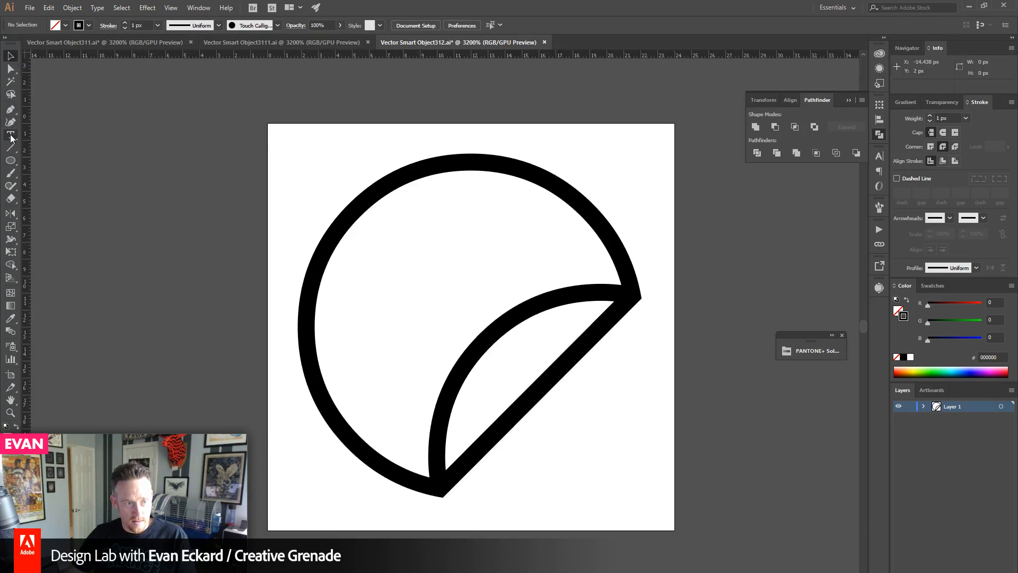
- Add a lowercase "w" in Myriad Pro Regular beside the artboard and scale it down to about 7 pt
{"action": "key", "text": "t"}
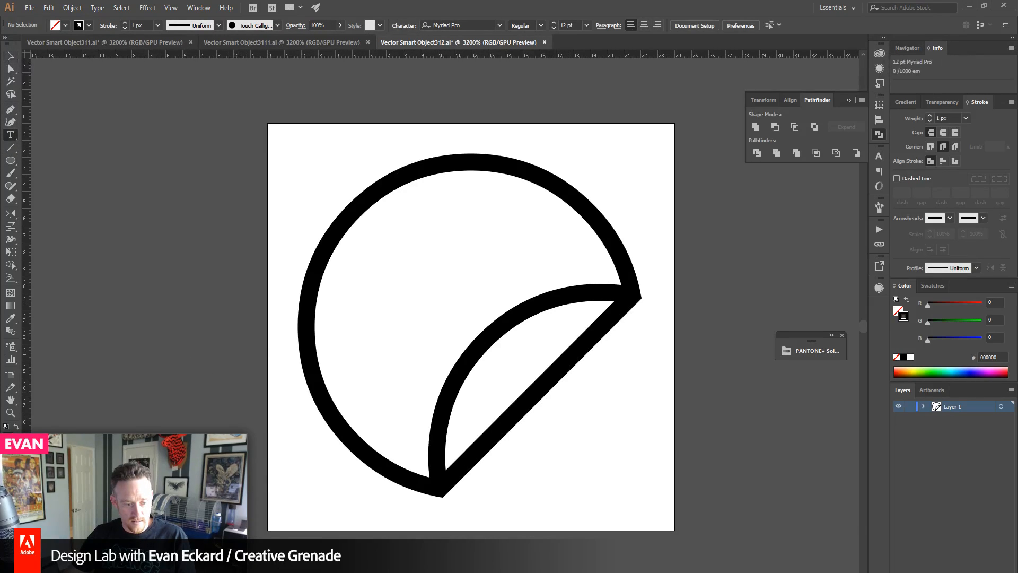
{"action": "left_click", "coordinate": [115, 299]}
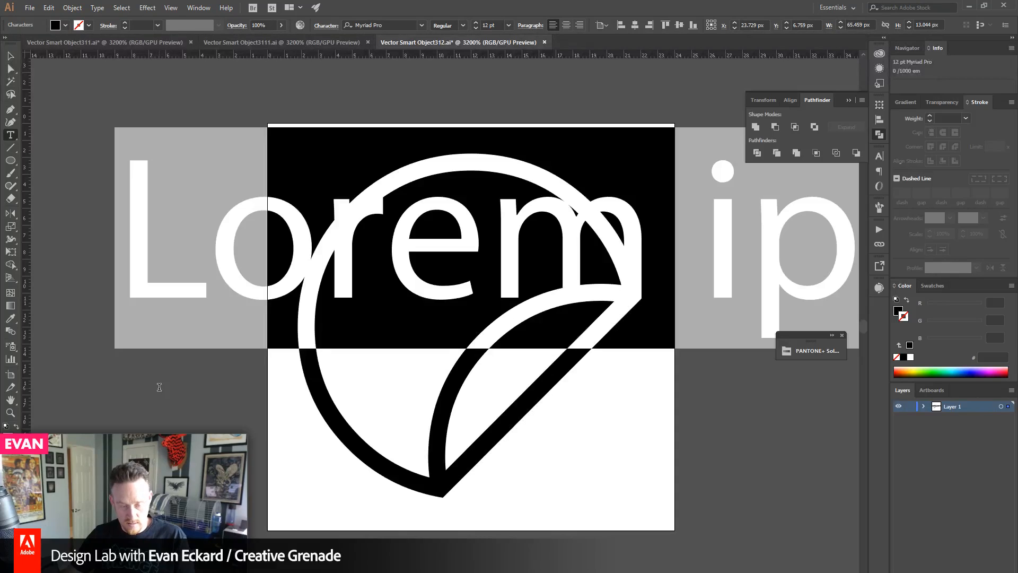
{"action": "type", "text": "www"}
{"action": "left_click_drag", "start_coordinate": [106, 268], "coordinate": [702, 262]}
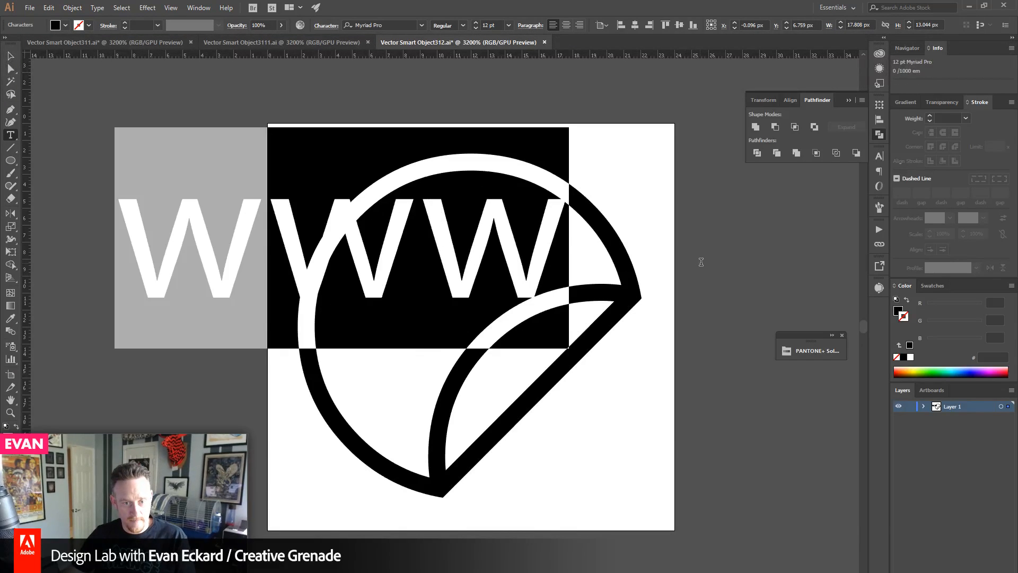
{"action": "left_click_drag", "start_coordinate": [270, 253], "coordinate": [730, 238]}
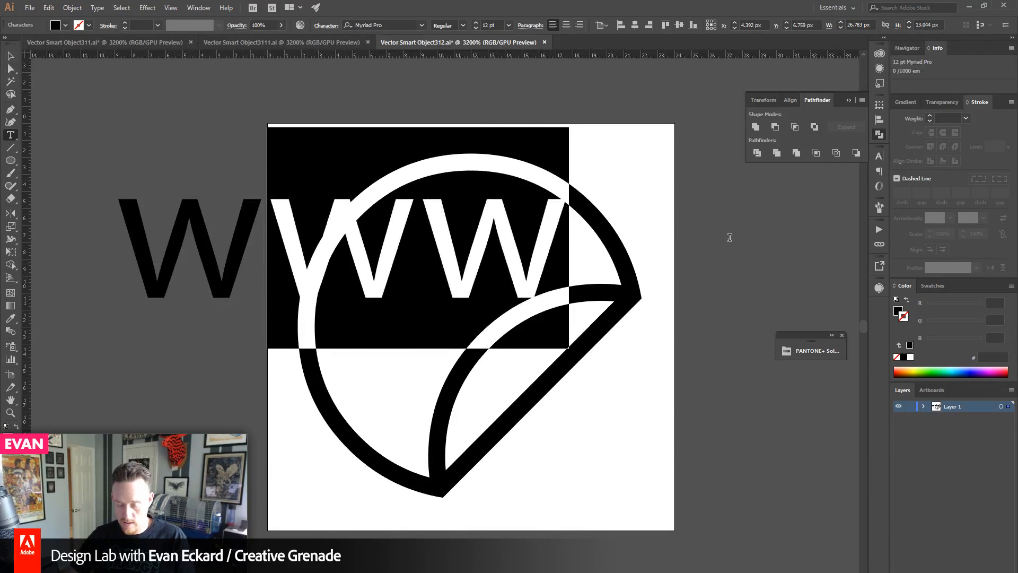
{"action": "key", "text": "BackSpace"}
{"action": "key", "text": "Escape"}
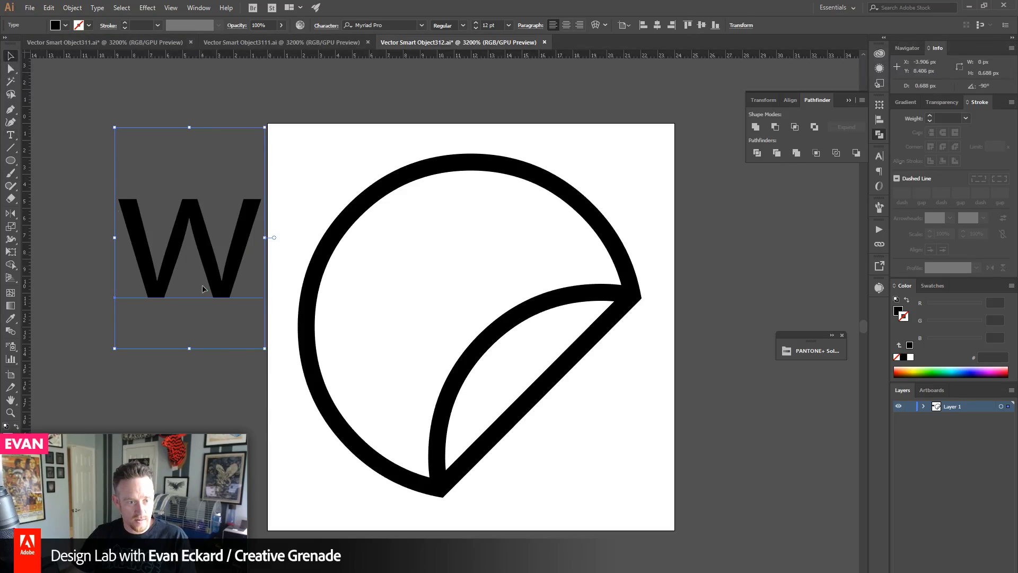
{"action": "left_click_drag", "start_coordinate": [202, 288], "coordinate": [196, 396]}
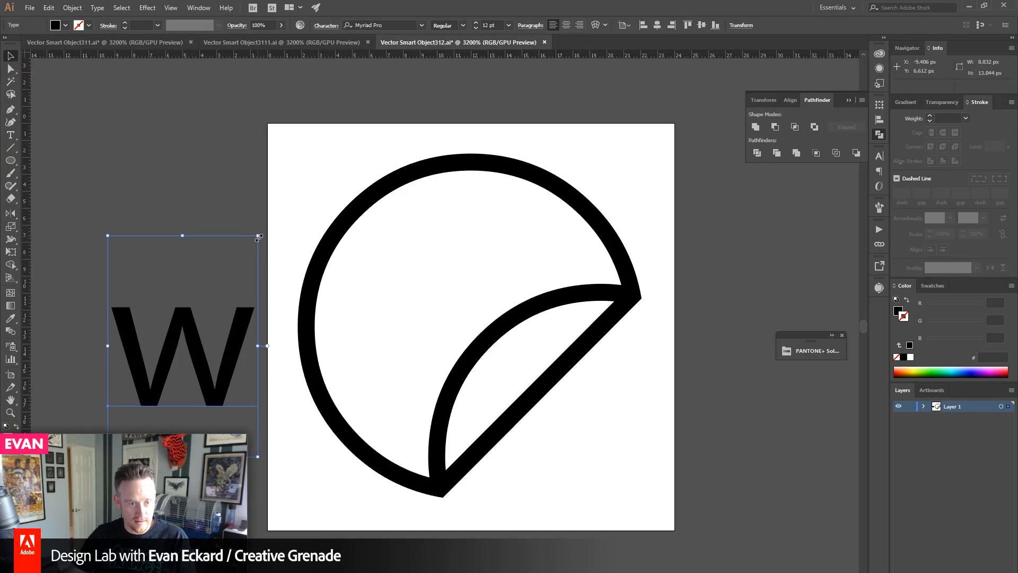
{"action": "left_click_drag", "start_coordinate": [258, 237], "coordinate": [237, 266]}
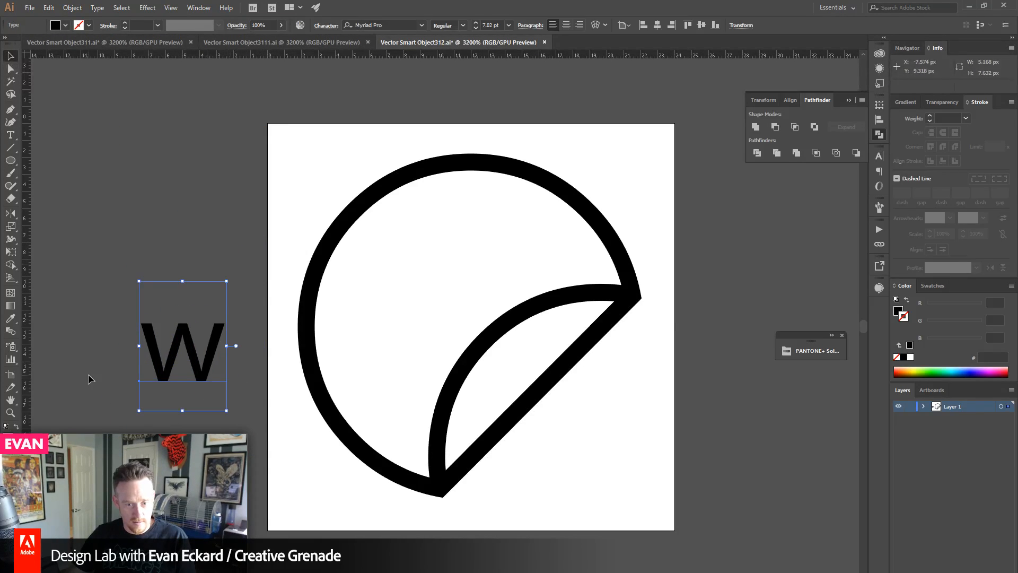
- Rotate the whole sticker outline slightly clockwise so the fold's straight edge sits at a shallower angle
{"action": "left_click_drag", "start_coordinate": [287, 155], "coordinate": [659, 348]}
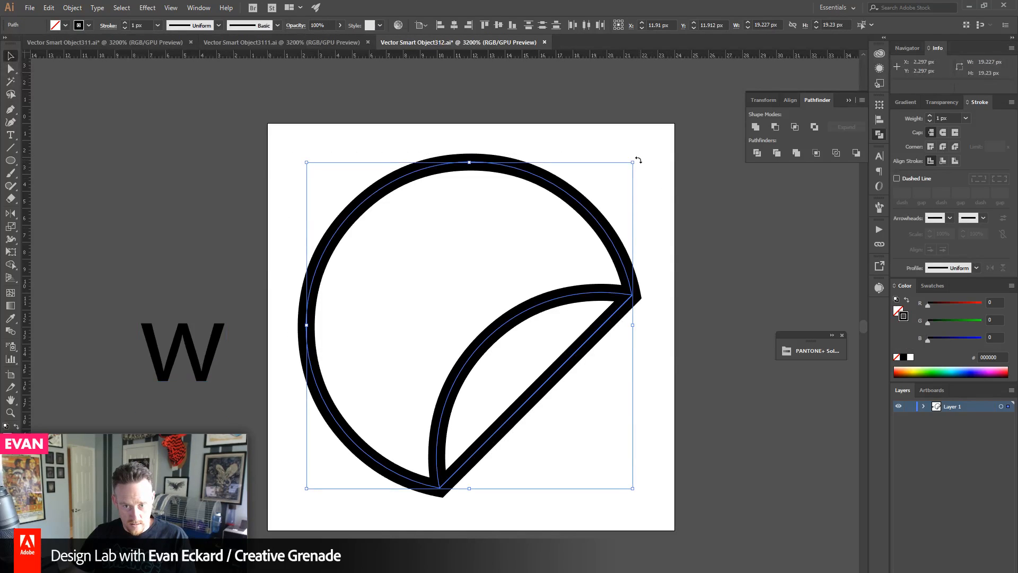
{"action": "left_click_drag", "start_coordinate": [638, 160], "coordinate": [684, 231]}
{"action": "left_click", "coordinate": [118, 342]}
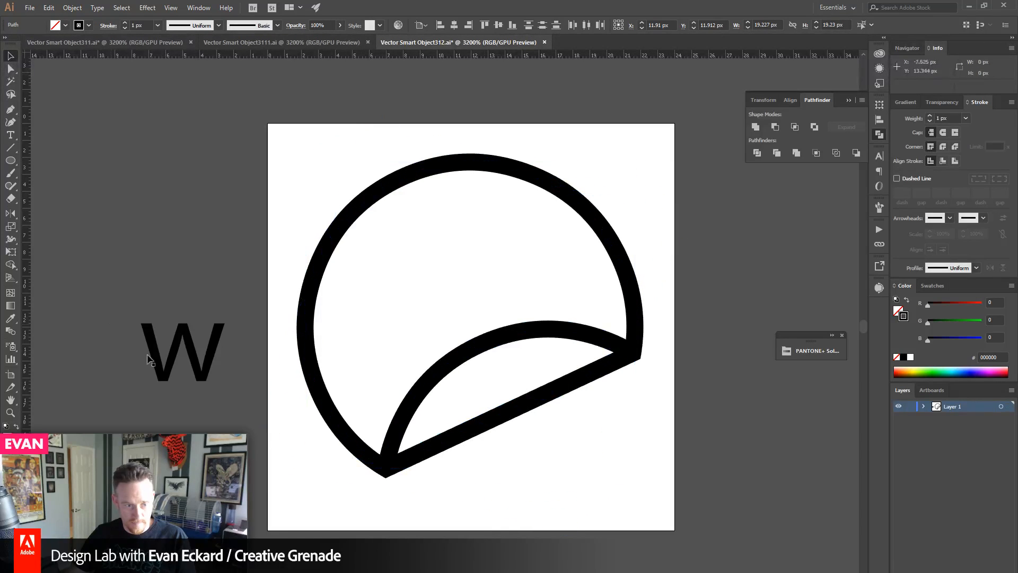
- Draw an open straight path about 3.4 px long down the centre of the w's first stroke with the Pen tool
{"action": "left_click", "coordinate": [200, 356]}
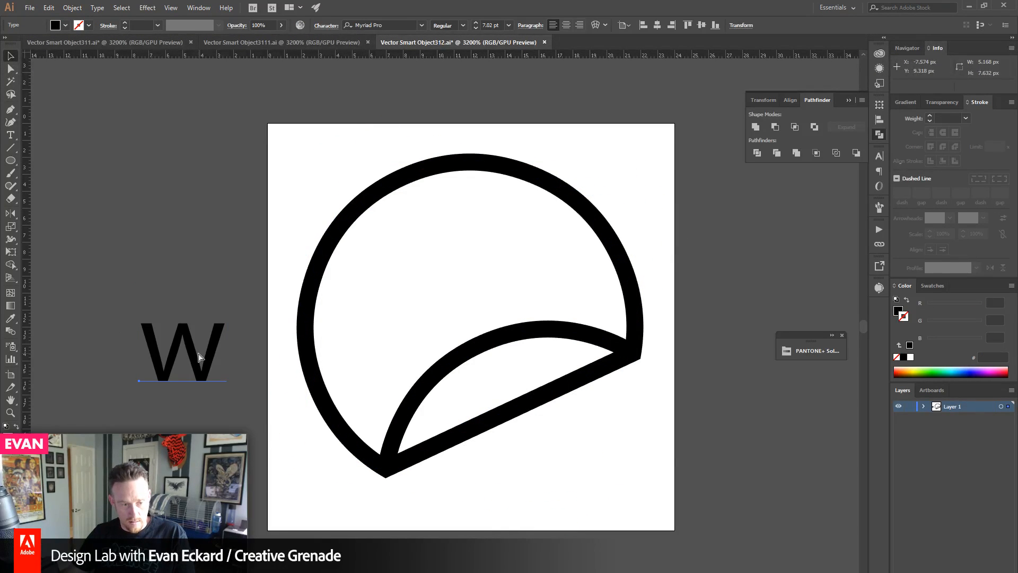
{"action": "key", "text": "ctrl+shift+a"}
{"action": "left_click", "coordinate": [10, 412]}
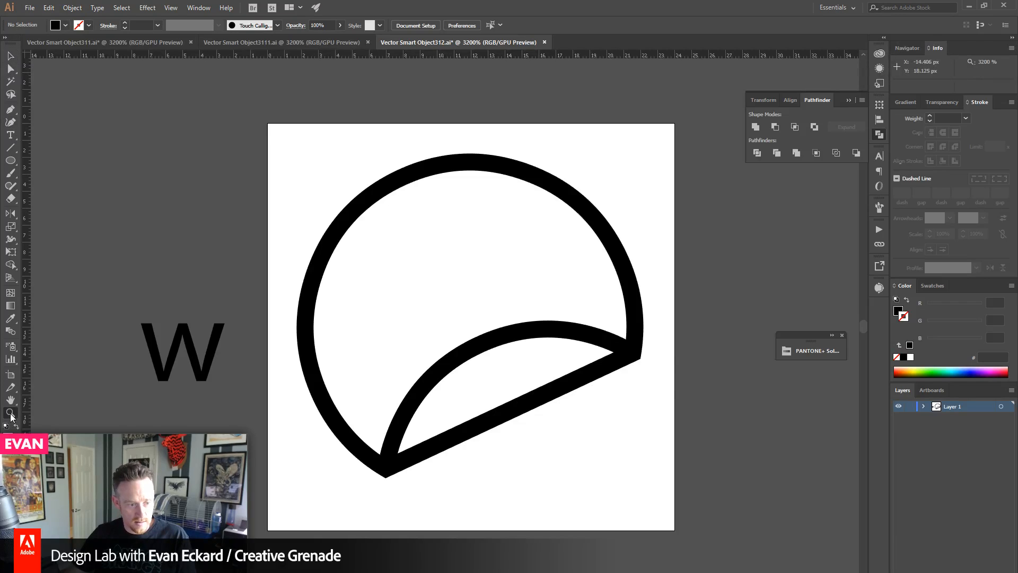
{"action": "left_click_drag", "start_coordinate": [133, 263], "coordinate": [291, 412]}
{"action": "left_click", "coordinate": [12, 109]}
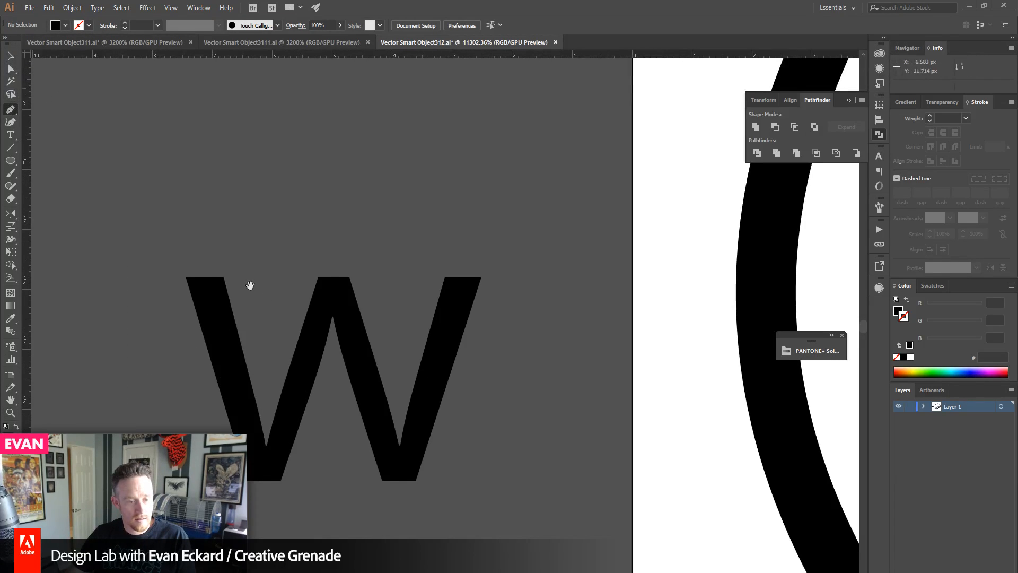
{"action": "left_click_drag", "start_coordinate": [250, 286], "coordinate": [242, 250]}
{"action": "left_click", "coordinate": [200, 240]}
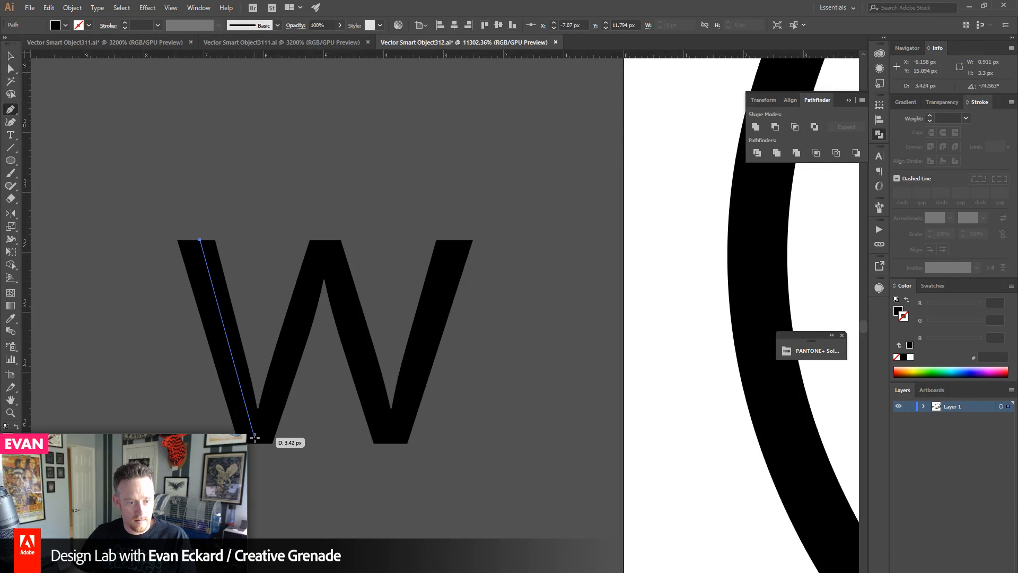
{"action": "left_click", "coordinate": [254, 437]}
{"action": "left_click", "coordinate": [10, 56]}
{"action": "left_click", "coordinate": [181, 287]}
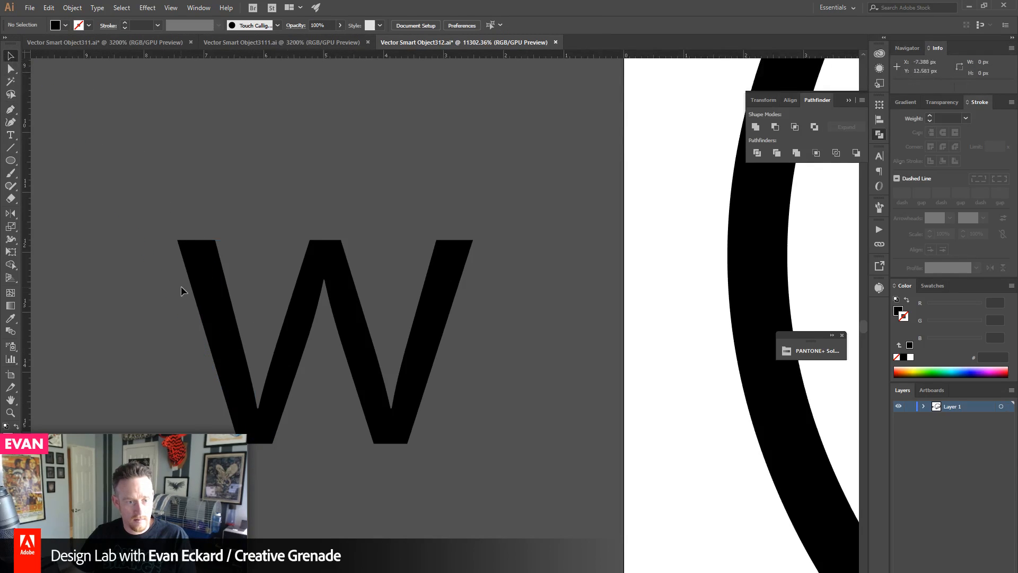
- Move the line above the w and copy the circle's 1 px black stroke onto it with the Eyedropper
{"action": "left_click_drag", "start_coordinate": [215, 297], "coordinate": [353, 94]}
{"action": "left_click_drag", "start_coordinate": [414, 225], "coordinate": [397, 372]}
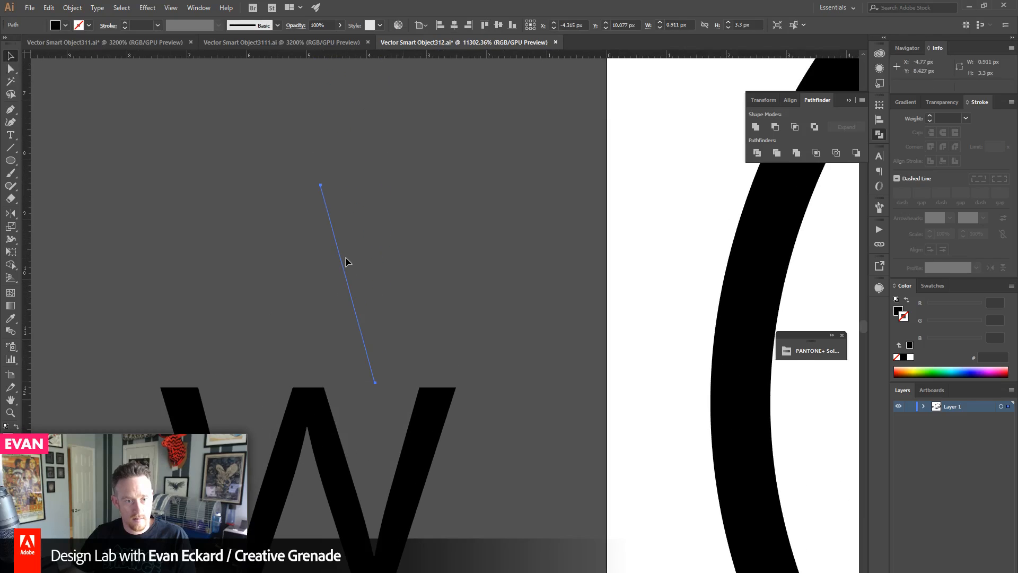
{"action": "key", "text": "i"}
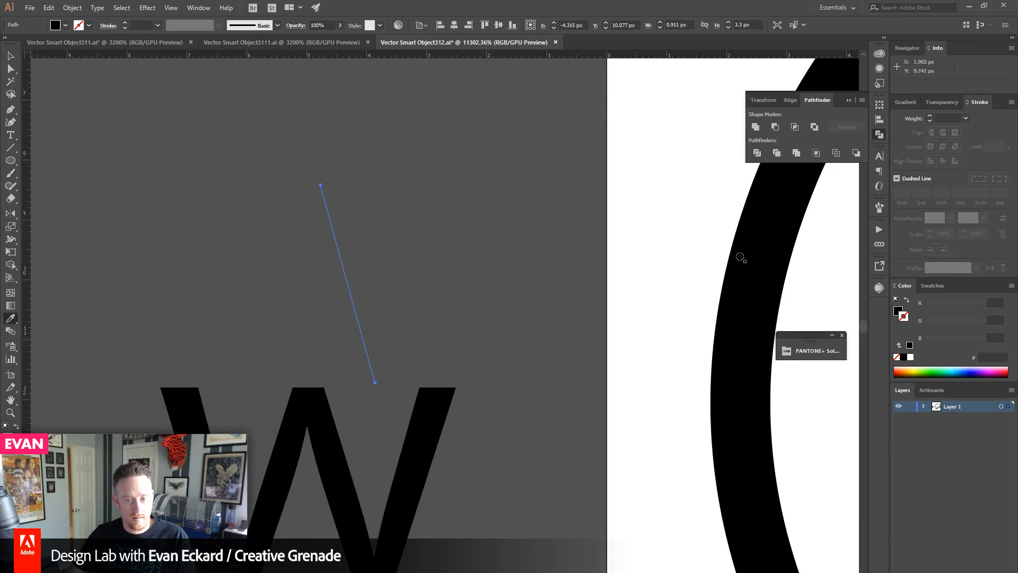
{"action": "left_click", "coordinate": [769, 236]}
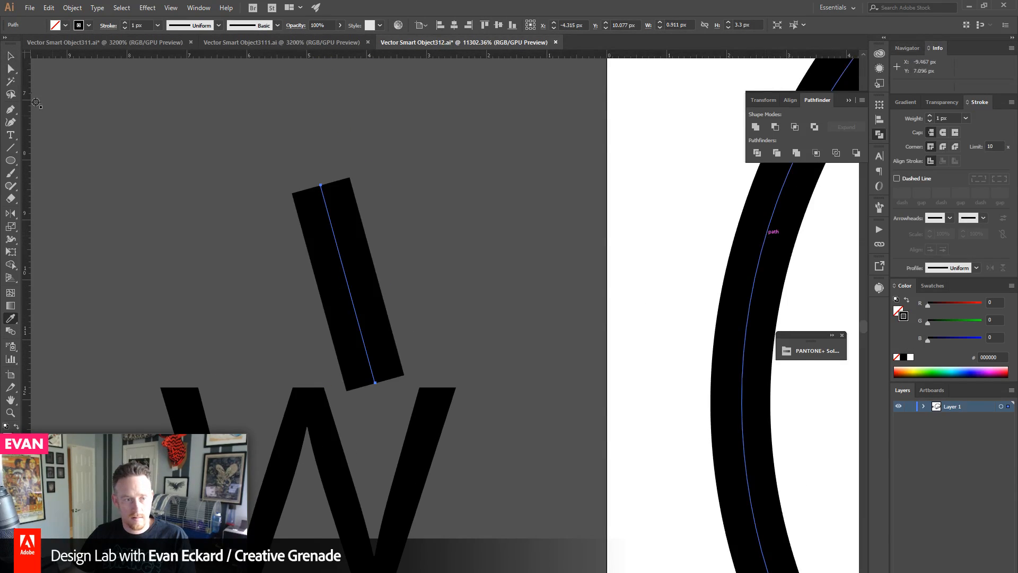
{"action": "left_click", "coordinate": [10, 56]}
{"action": "left_click", "coordinate": [151, 172]}
- Shift the line's upper anchor slightly to the right, making the line steeper and about 0.8 px wide
{"action": "key", "text": "a"}
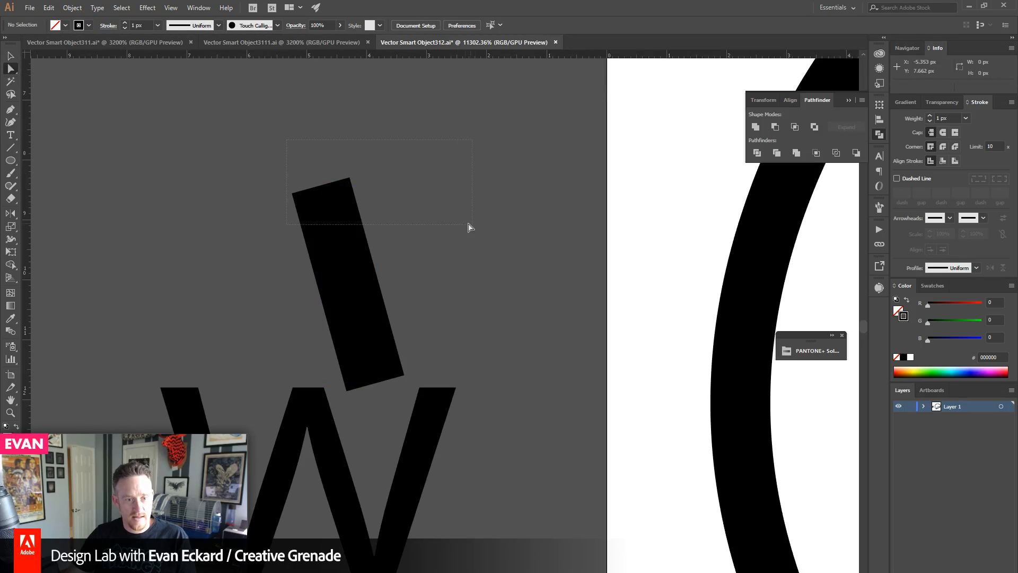
{"action": "left_click", "coordinate": [322, 187]}
{"action": "mouse_move", "coordinate": [323, 189]}
{"action": "left_mouse_down"}
{"action": "mouse_move", "coordinate": [336, 187]}
{"action": "mouse_move", "coordinate": [327, 186]}
{"action": "left_mouse_up"}
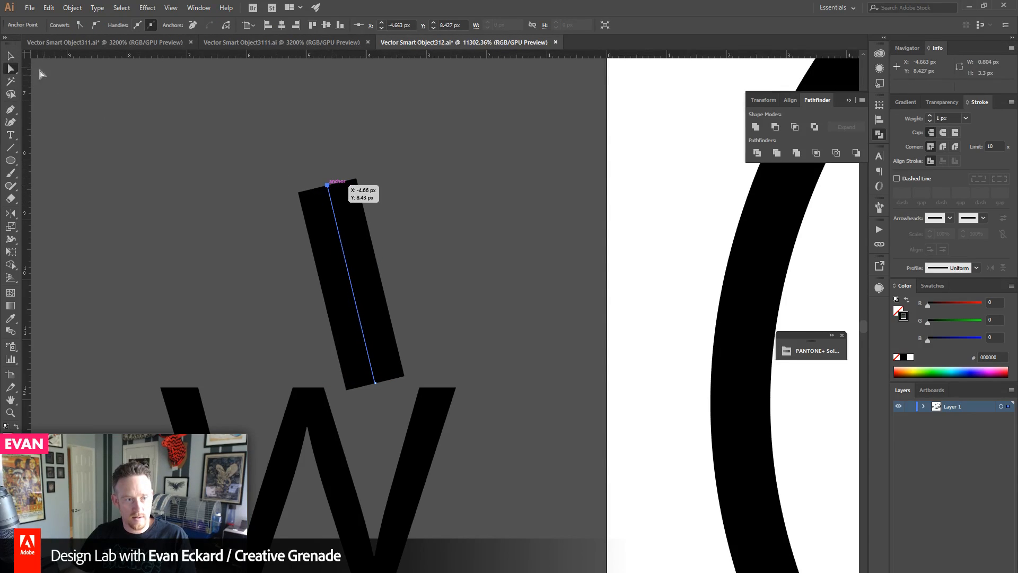
- Reflect a copy of the line horizontally about its lower end to form a V
{"action": "left_click", "coordinate": [10, 55]}
{"action": "left_click_drag", "start_coordinate": [237, 141], "coordinate": [462, 256]}
{"action": "key", "text": "o"}
{"action": "left_click_drag", "start_coordinate": [345, 243], "coordinate": [408, 259]}
{"action": "left_click", "coordinate": [10, 56]}
- Join the two overlapping lower endpoints into a single anchor at the V's tip
{"action": "left_click", "coordinate": [11, 69]}
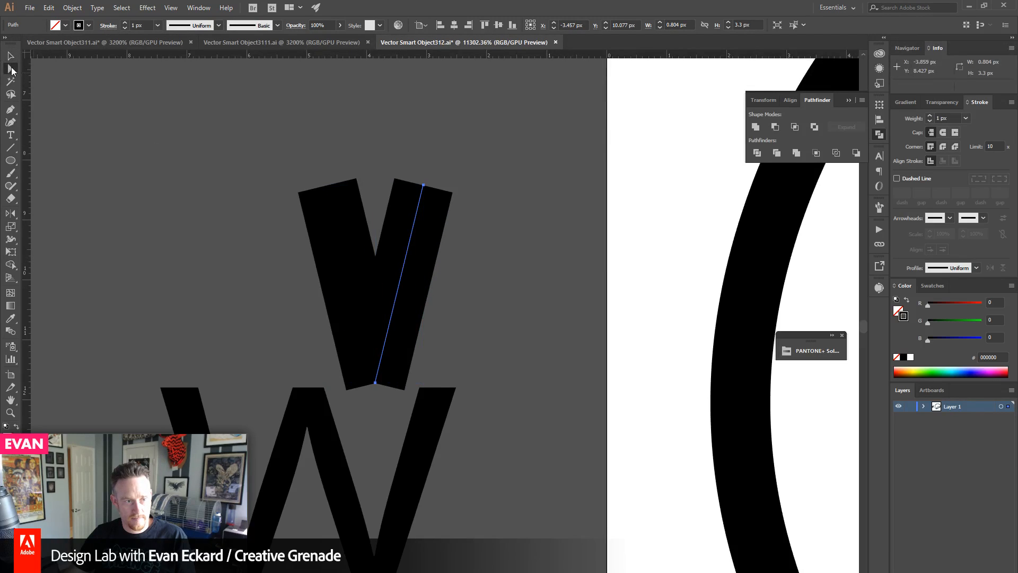
{"action": "left_click_drag", "start_coordinate": [364, 373], "coordinate": [364, 374]}
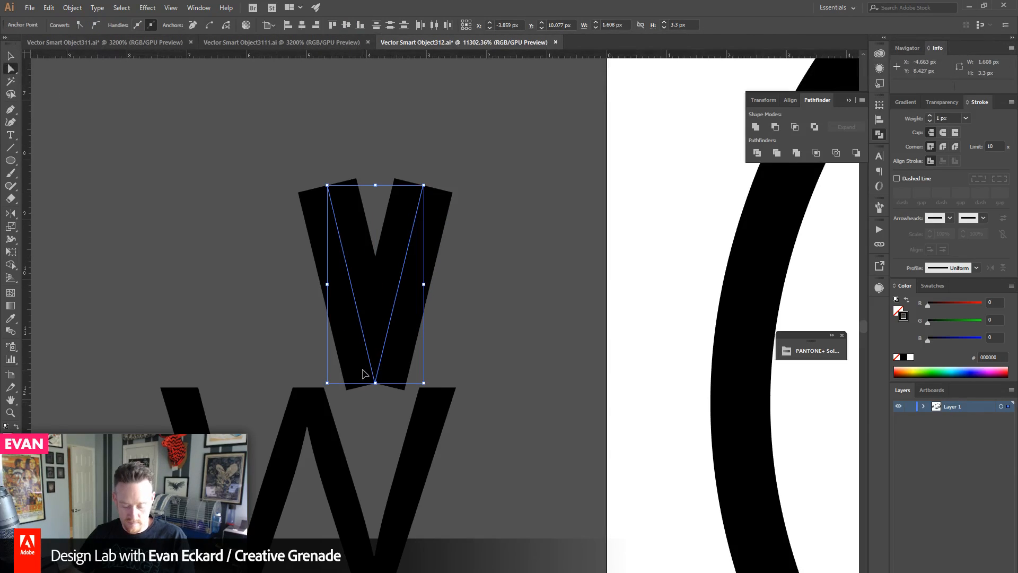
{"action": "key", "text": "ctrl+alt+j"}
{"action": "key", "text": "Return"}
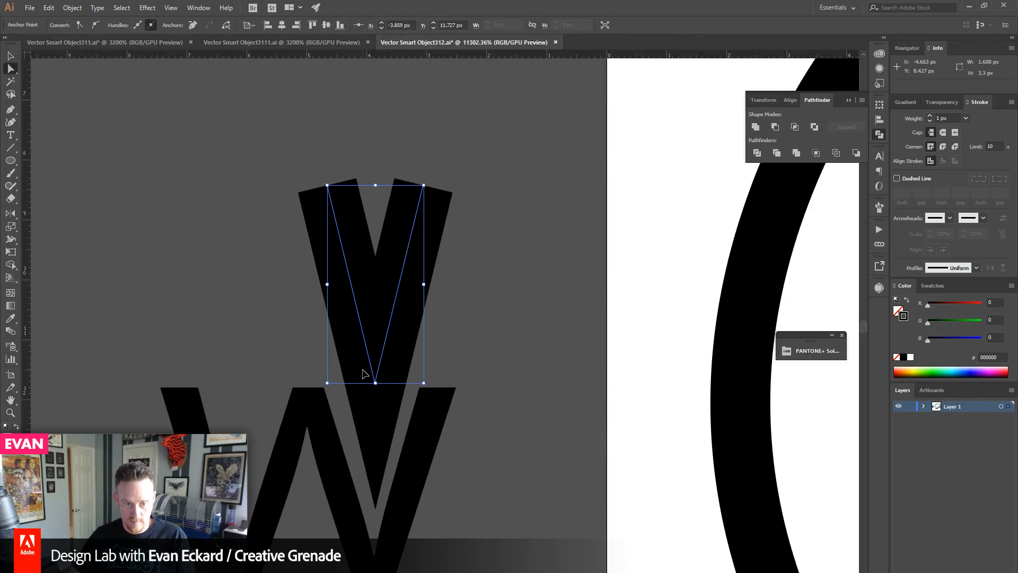
- Try round and miter joins on the V's stroke and settle on a bevel join for a flat bottom
{"action": "left_click", "coordinate": [10, 56]}
{"action": "left_click_drag", "start_coordinate": [175, 106], "coordinate": [478, 285]}
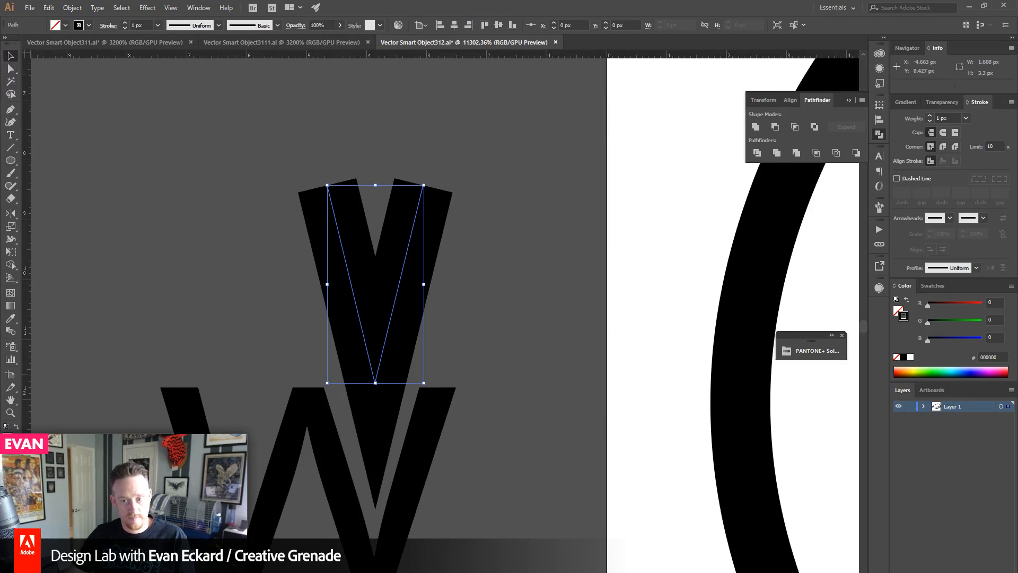
{"action": "left_click", "coordinate": [944, 145]}
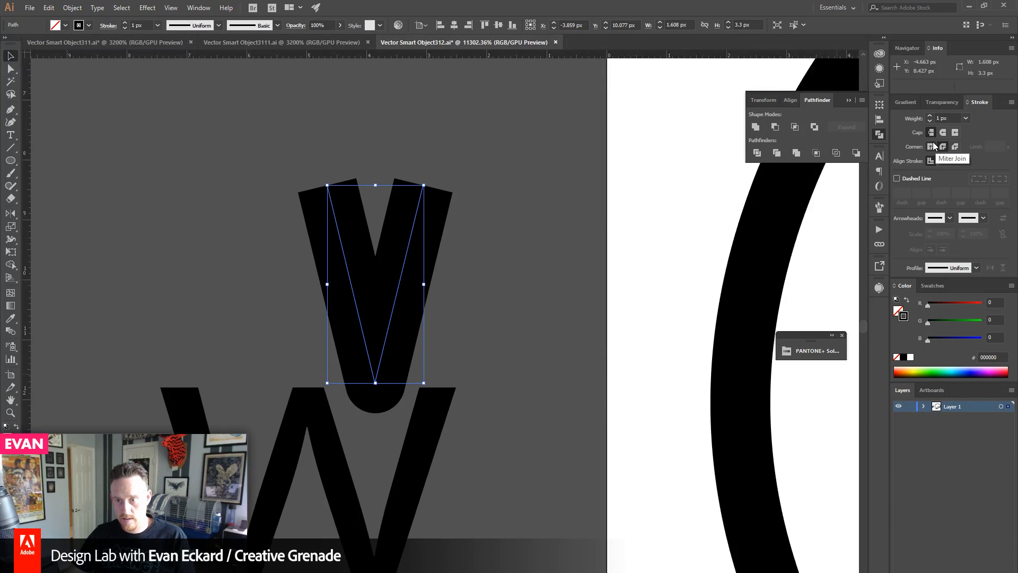
{"action": "left_click", "coordinate": [932, 144]}
{"action": "left_click", "coordinate": [956, 146]}
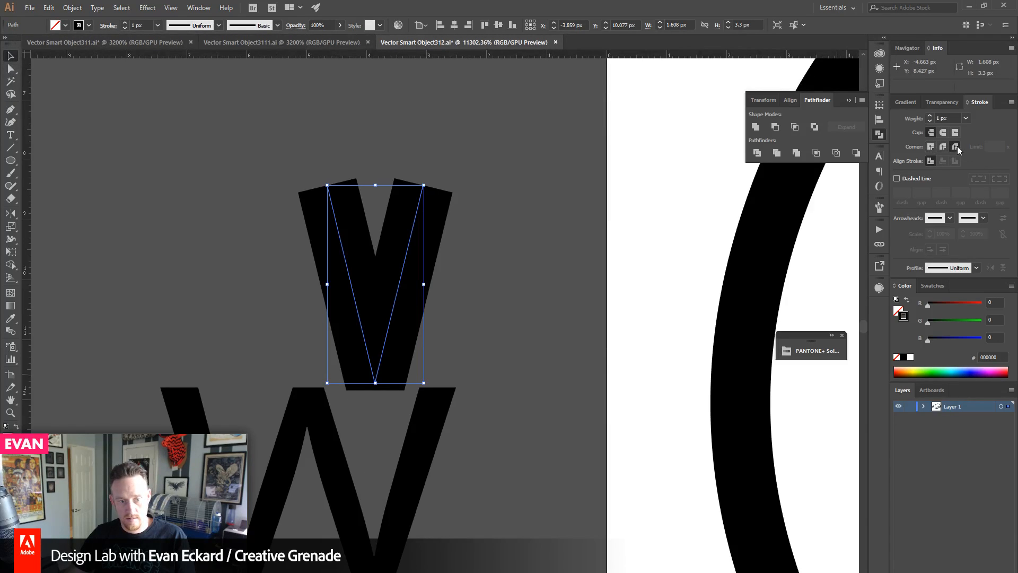
{"action": "left_click", "coordinate": [578, 211]}
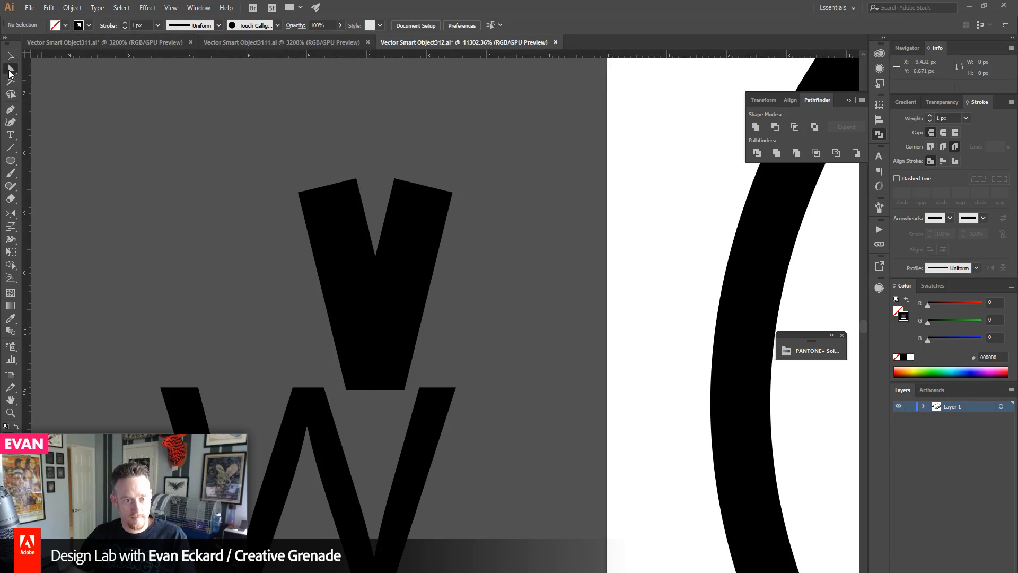
- Move the V's upper-left anchor about 0.12 px to the left to widen the letter's opening
{"action": "left_click_drag", "start_coordinate": [361, 229], "coordinate": [347, 198]}
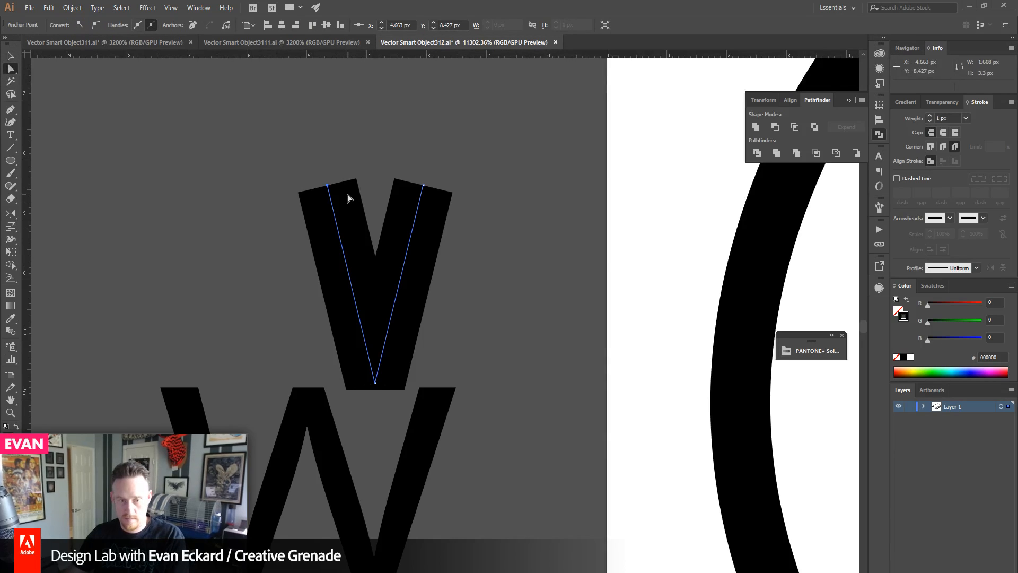
{"action": "key", "text": "Left"}
{"action": "key", "text": "ctrl+z"}
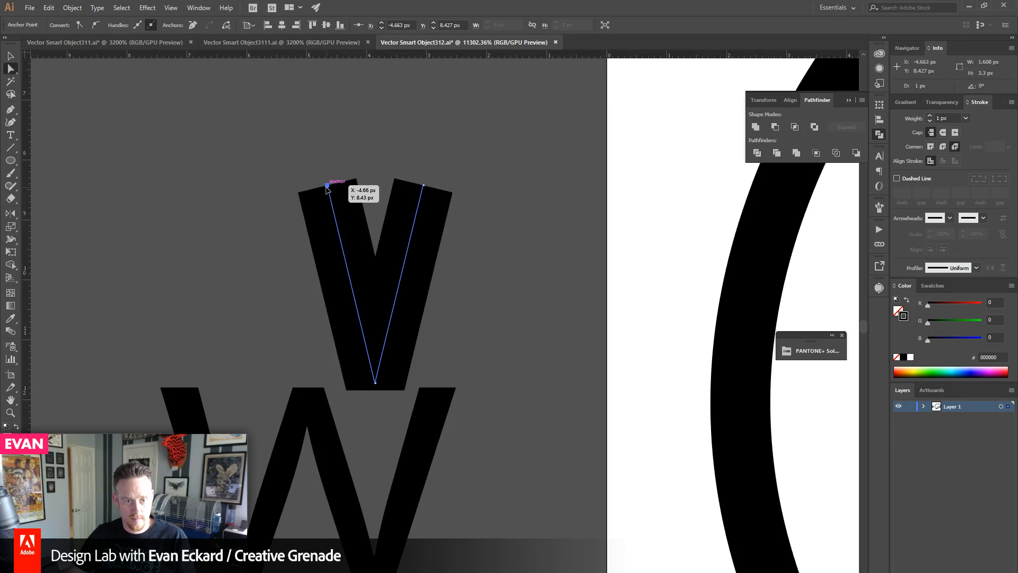
{"action": "left_click_drag", "start_coordinate": [327, 189], "coordinate": [321, 186]}
{"action": "left_click", "coordinate": [452, 213]}
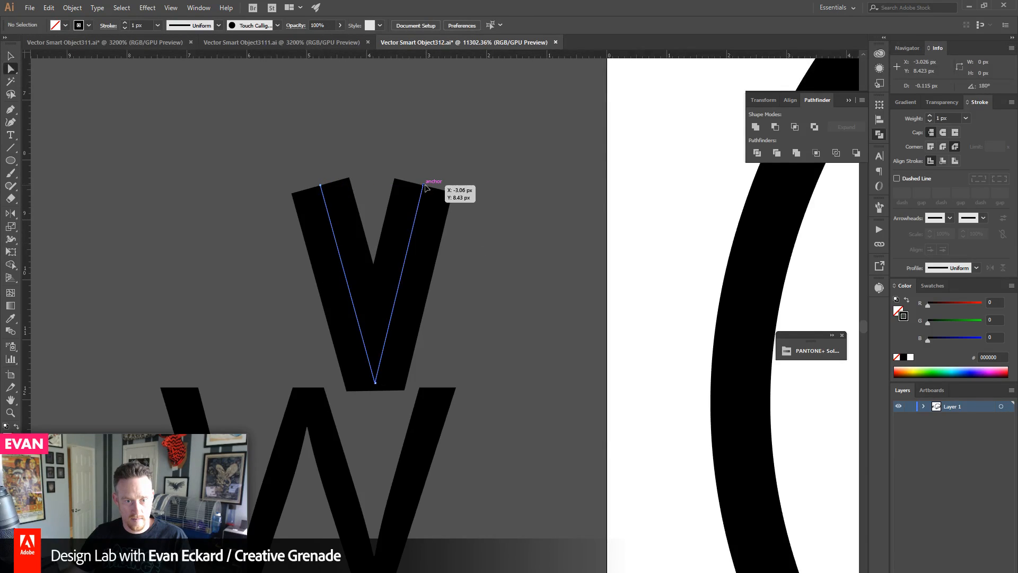
- Move the V's upper-right anchor about 0.11 px to the right and place a copy of the V alongside to form a W
{"action": "left_click_drag", "start_coordinate": [426, 186], "coordinate": [430, 187]}
{"action": "key", "text": "v"}
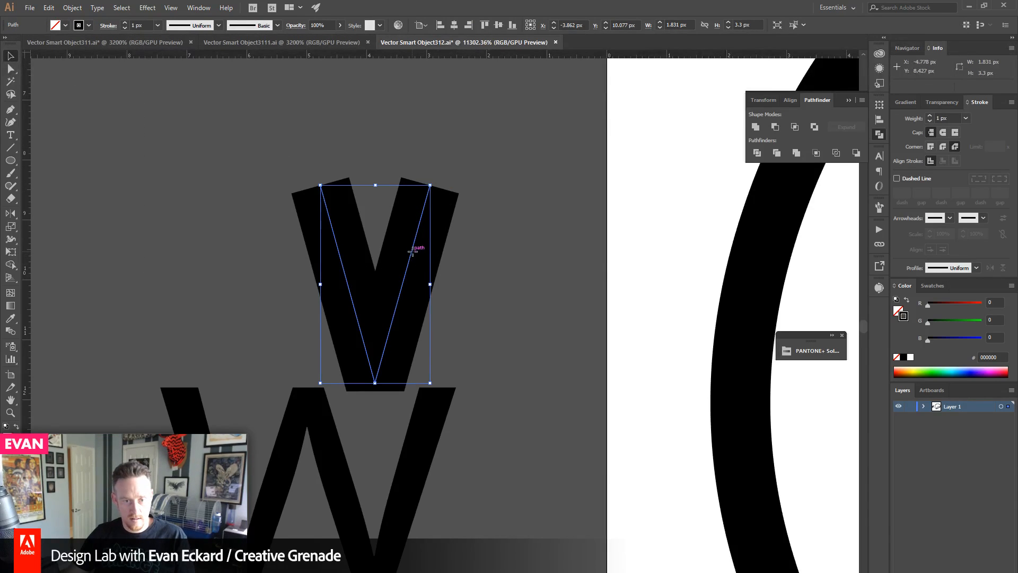
{"action": "left_click_drag", "start_coordinate": [416, 248], "coordinate": [526, 250]}
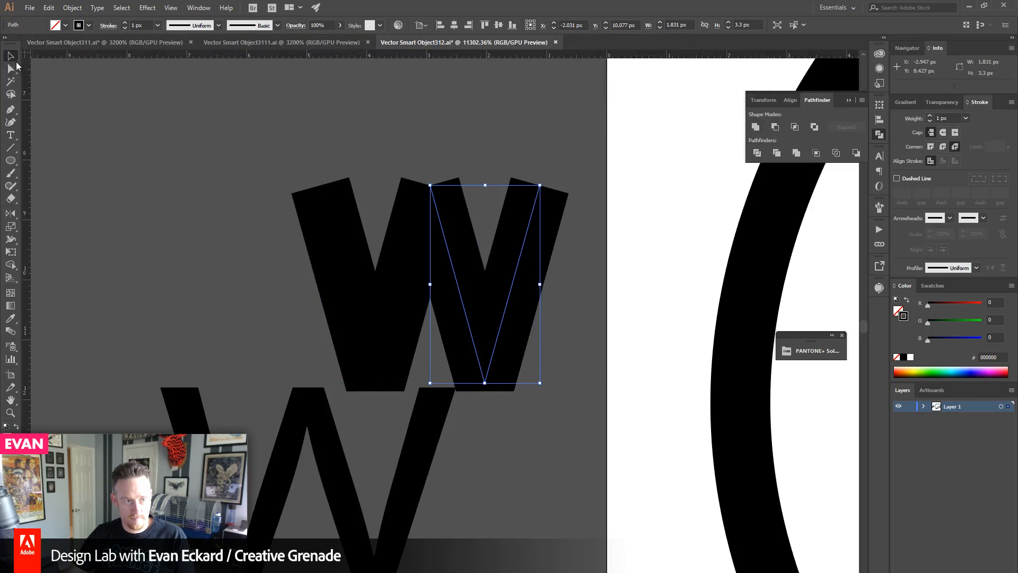
- Average and join the two overlapping upper anchors where the V shapes meet into a single anchor at the W's middle peak
{"action": "left_click", "coordinate": [13, 68]}
{"action": "left_click_drag", "start_coordinate": [444, 206], "coordinate": [446, 205]}
{"action": "key", "text": "ctrl+alt+j"}
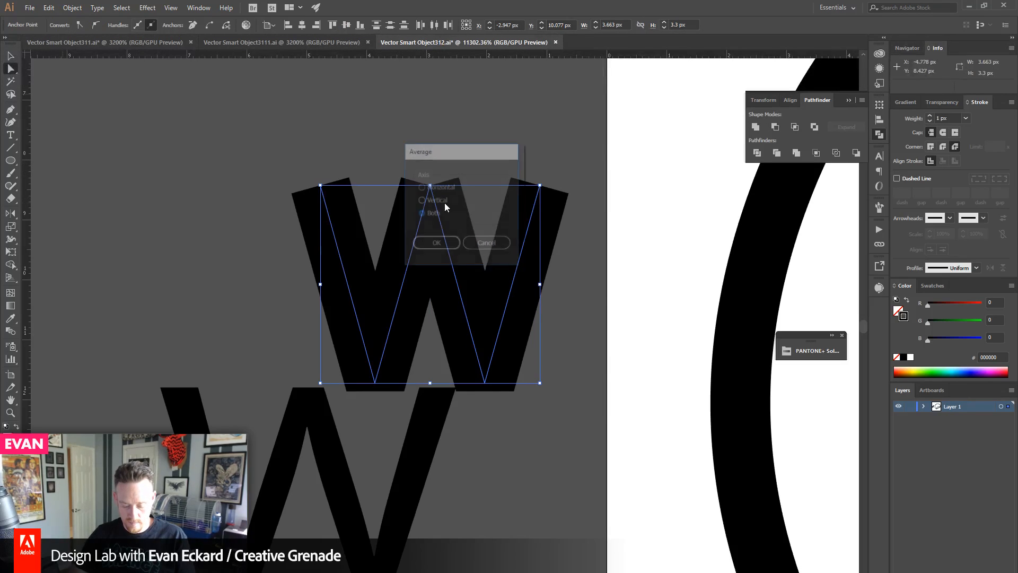
{"action": "key", "text": "Return"}
{"action": "key", "text": "ctrl+j"}
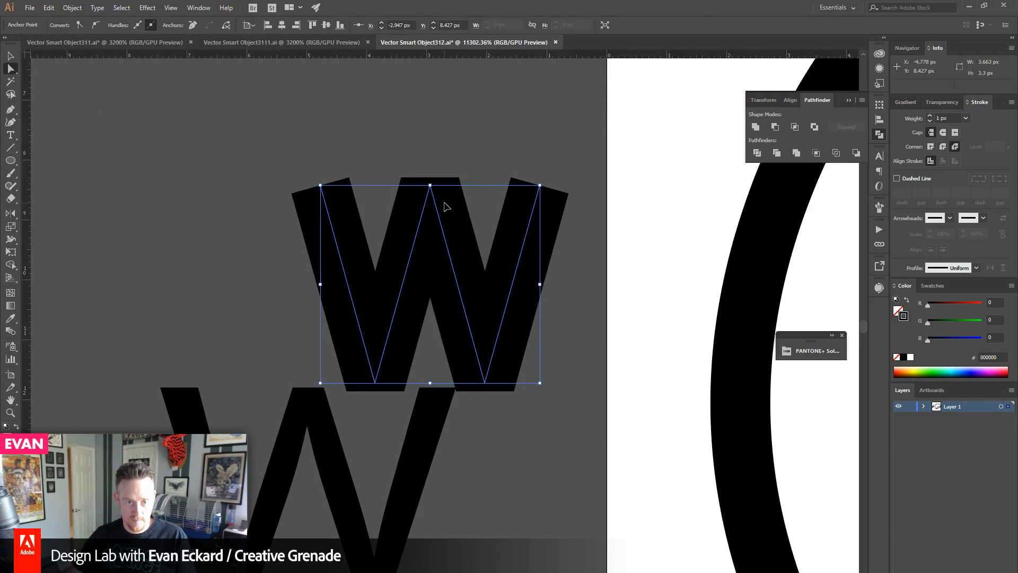
{"action": "left_click", "coordinate": [10, 55]}
{"action": "left_click", "coordinate": [87, 178]}
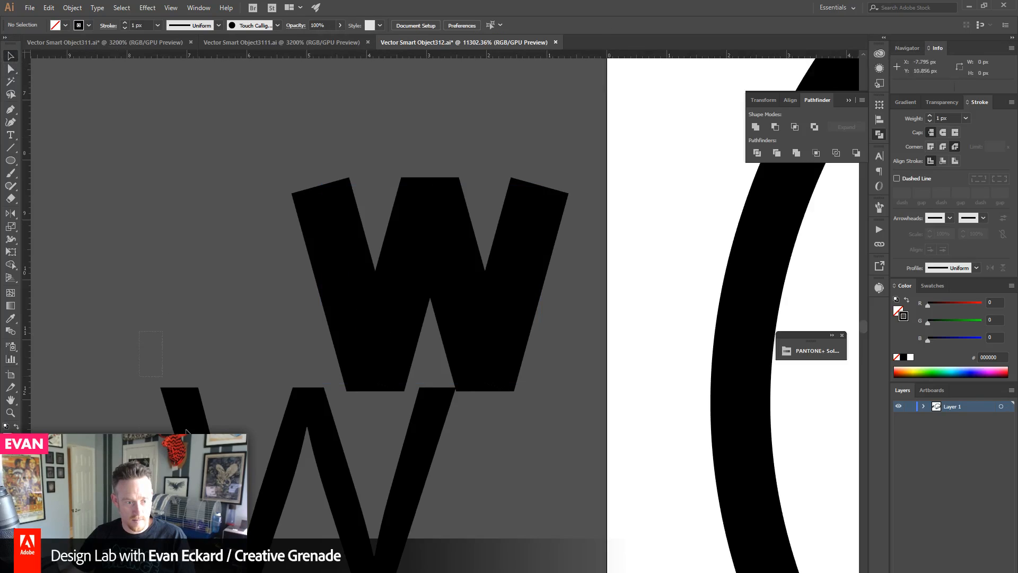
- Unlock the reference text letter beneath the drawn W and delete it
{"action": "left_click", "coordinate": [72, 8]}
{"action": "left_click", "coordinate": [109, 84]}
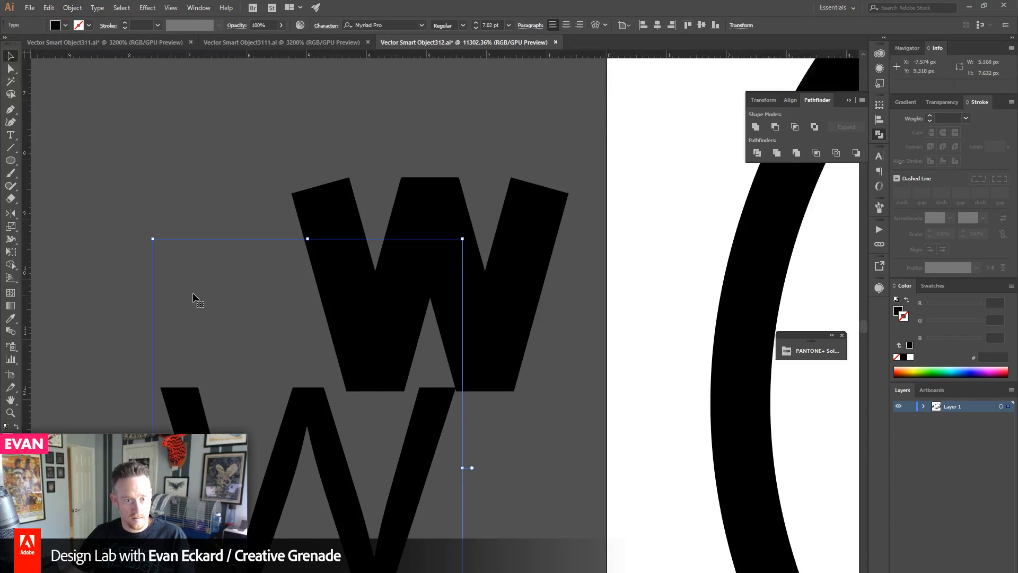
{"action": "key", "text": "Delete"}
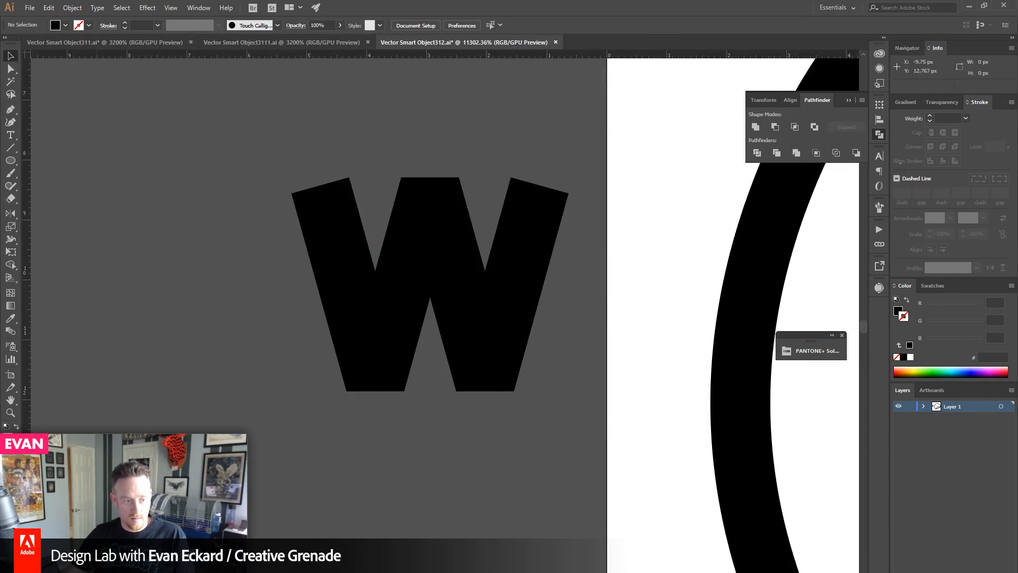
- Extend the W's two outer arms upward along their slant so the letter measures about 4.06 by 4.08 px
{"action": "key", "text": "z"}
{"action": "left_click", "coordinate": [513, 333], "text": "alt"}
{"action": "left_click_drag", "start_coordinate": [494, 342], "coordinate": [448, 409]}
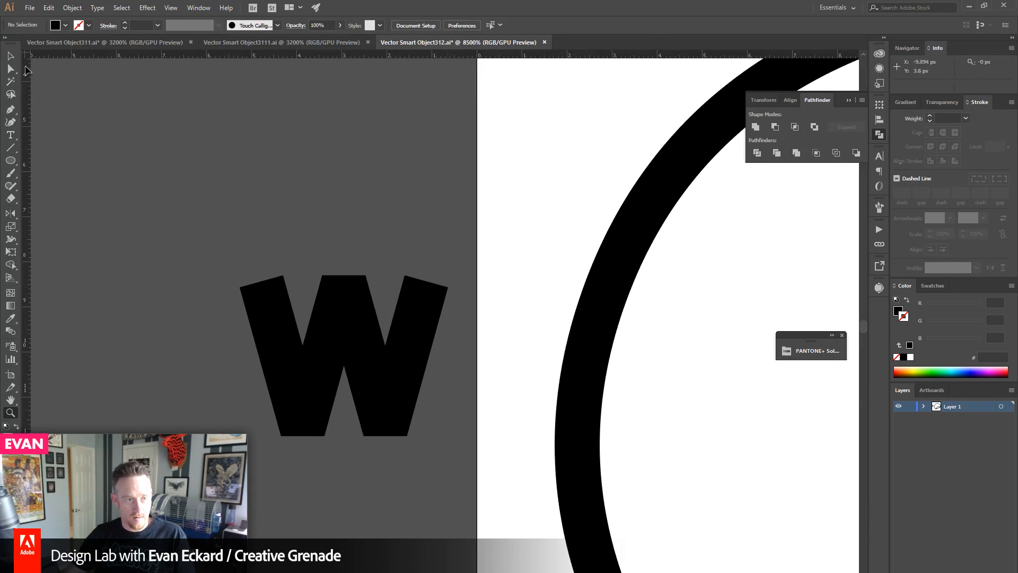
{"action": "left_click", "coordinate": [11, 69]}
{"action": "left_click_drag", "start_coordinate": [261, 284], "coordinate": [254, 253]}
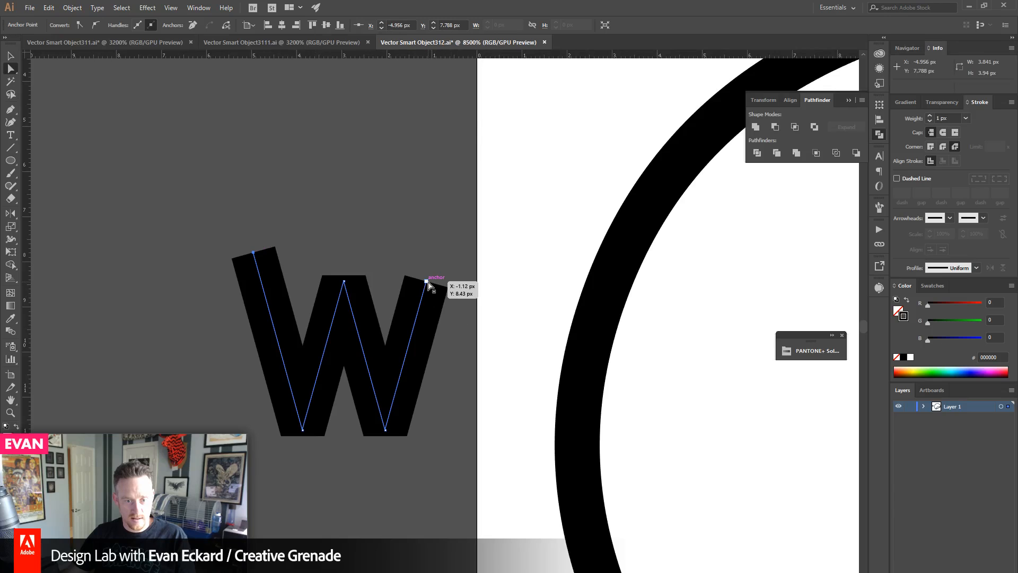
{"action": "left_click_drag", "start_coordinate": [427, 282], "coordinate": [437, 246]}
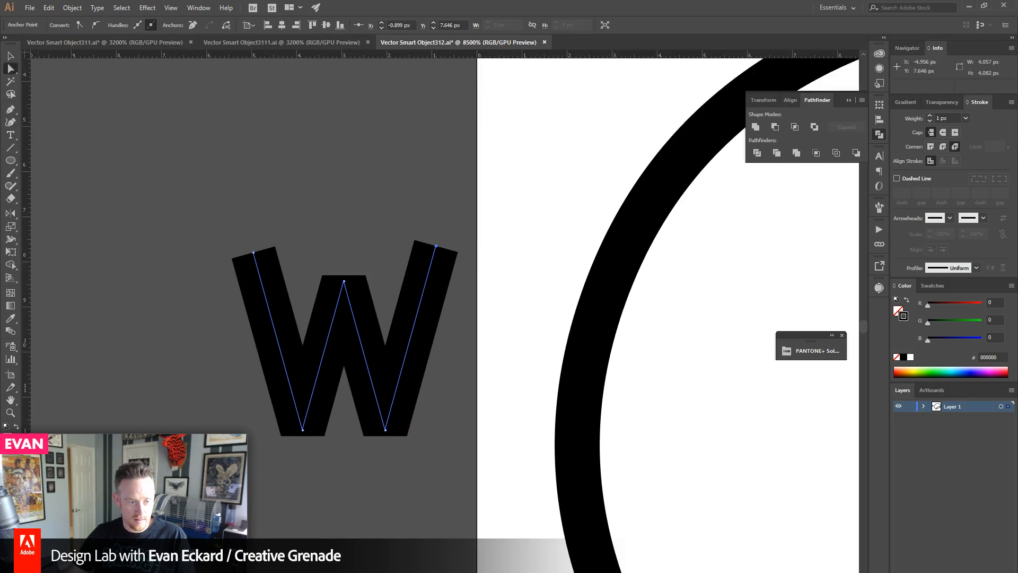
- Set the W's stroke weight to 0.75 px
{"action": "left_click", "coordinate": [11, 413]}
{"action": "left_click", "coordinate": [488, 361], "text": "alt"}
{"action": "left_click", "coordinate": [498, 368], "text": "alt"}
{"action": "left_click_drag", "start_coordinate": [558, 378], "coordinate": [391, 448]}
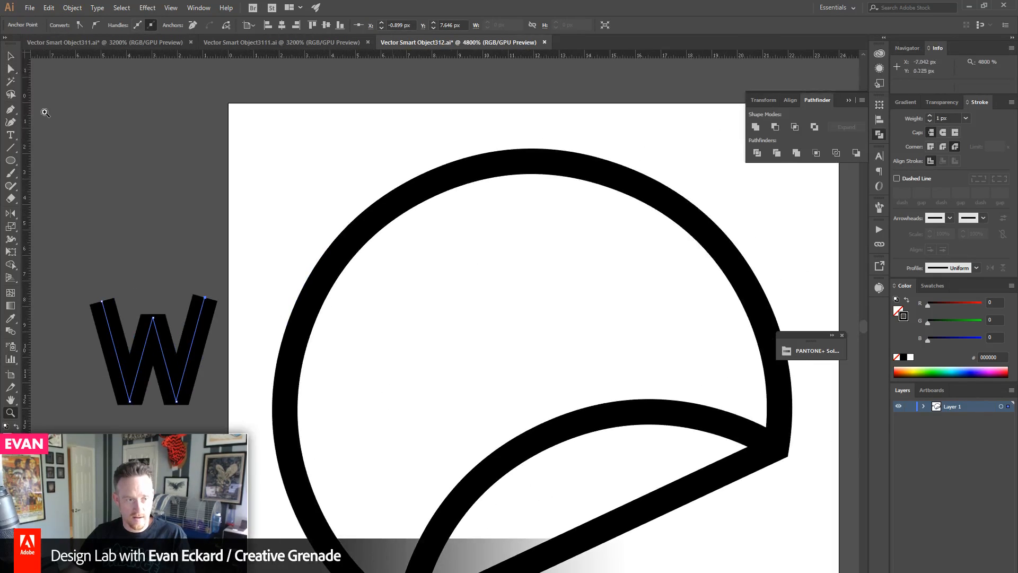
{"action": "key", "text": "v"}
{"action": "left_click_drag", "start_coordinate": [143, 179], "coordinate": [186, 118]}
{"action": "left_click", "coordinate": [46, 93]}
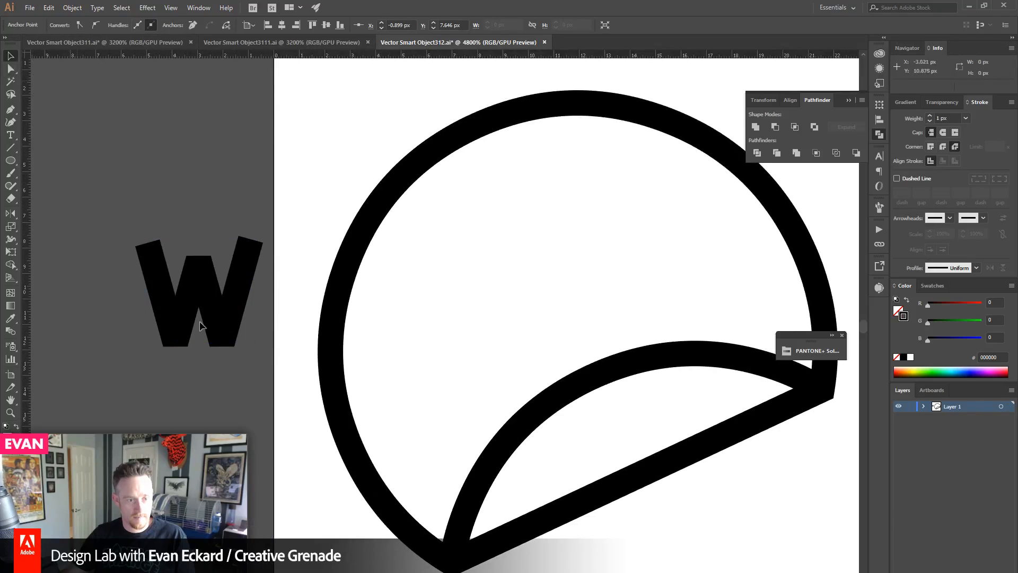
{"action": "left_click", "coordinate": [209, 302]}
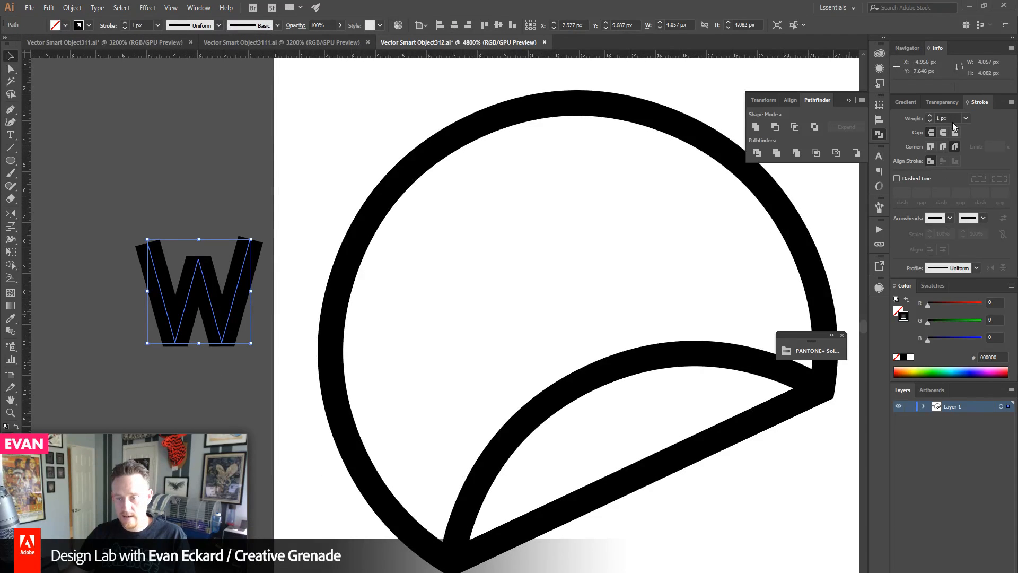
{"action": "left_click", "coordinate": [954, 117]}
{"action": "type", "text": ".75"}
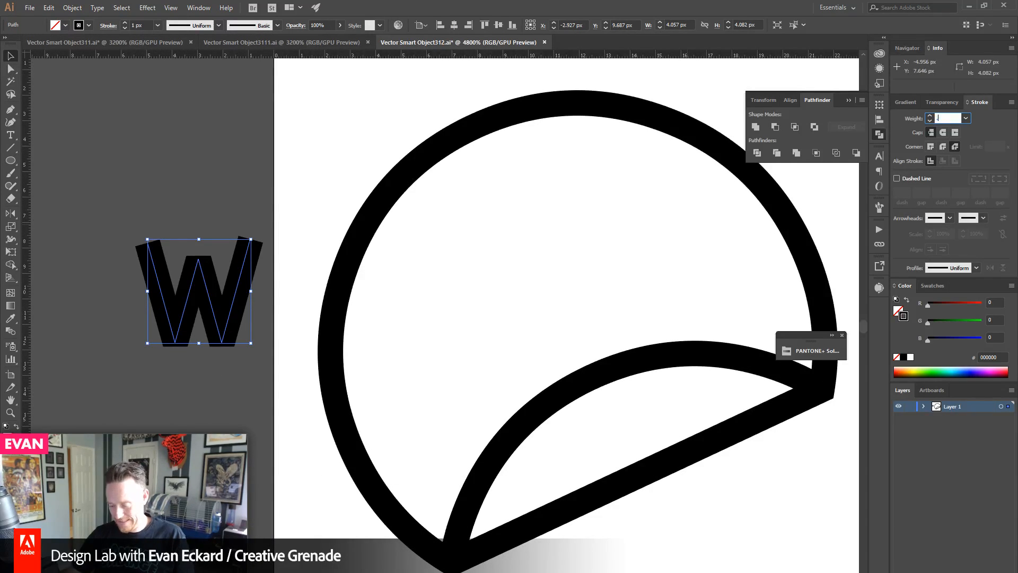
{"action": "key", "text": "Return"}
{"action": "left_click", "coordinate": [168, 164]}
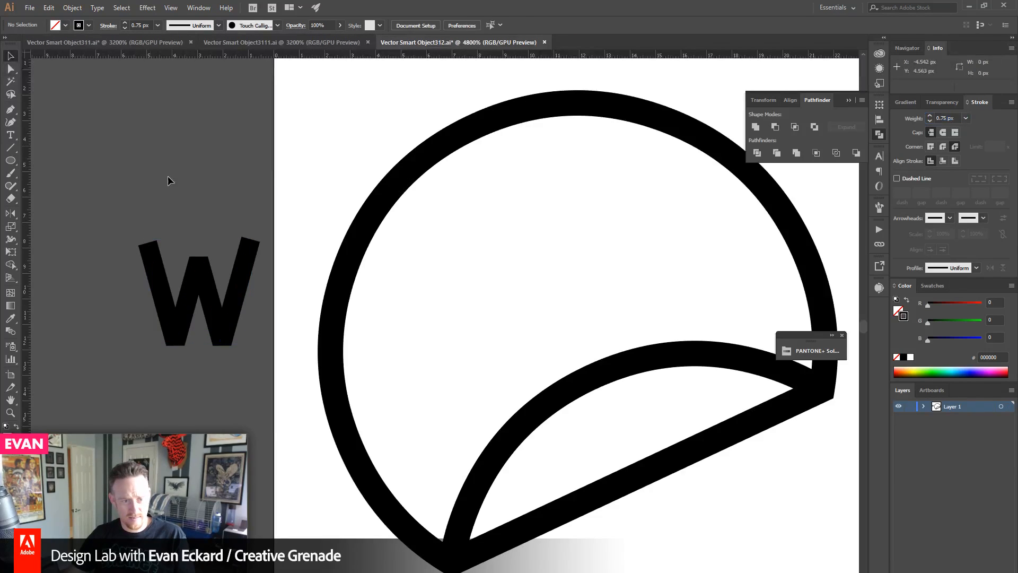
{"action": "left_click", "coordinate": [237, 297]}
{"action": "left_click_drag", "start_coordinate": [237, 297], "coordinate": [489, 304]}
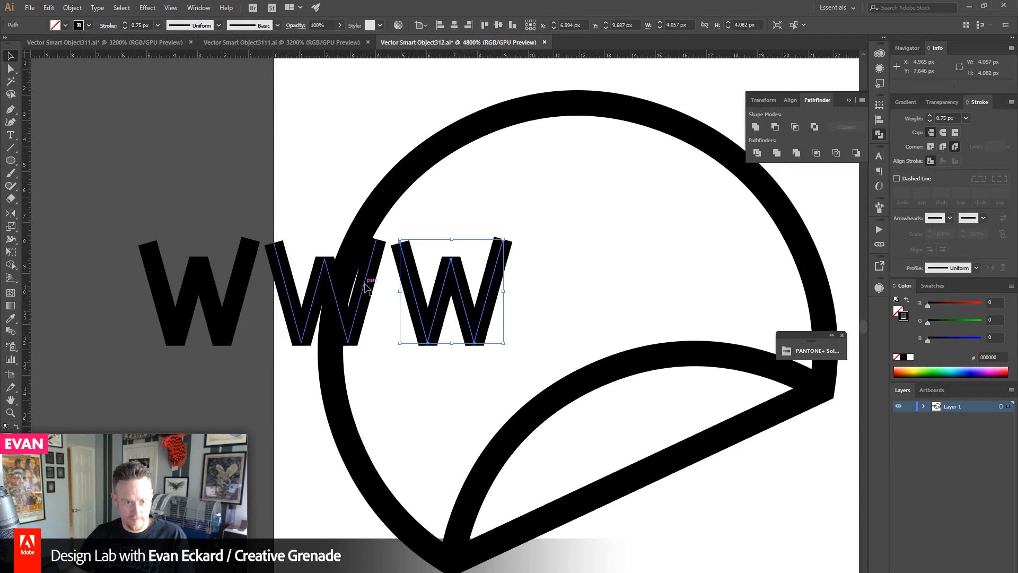
{"action": "left_click", "coordinate": [373, 292], "text": "shift"}
{"action": "left_click", "coordinate": [242, 284], "text": "shift"}
{"action": "key", "text": "ctrl+g"}
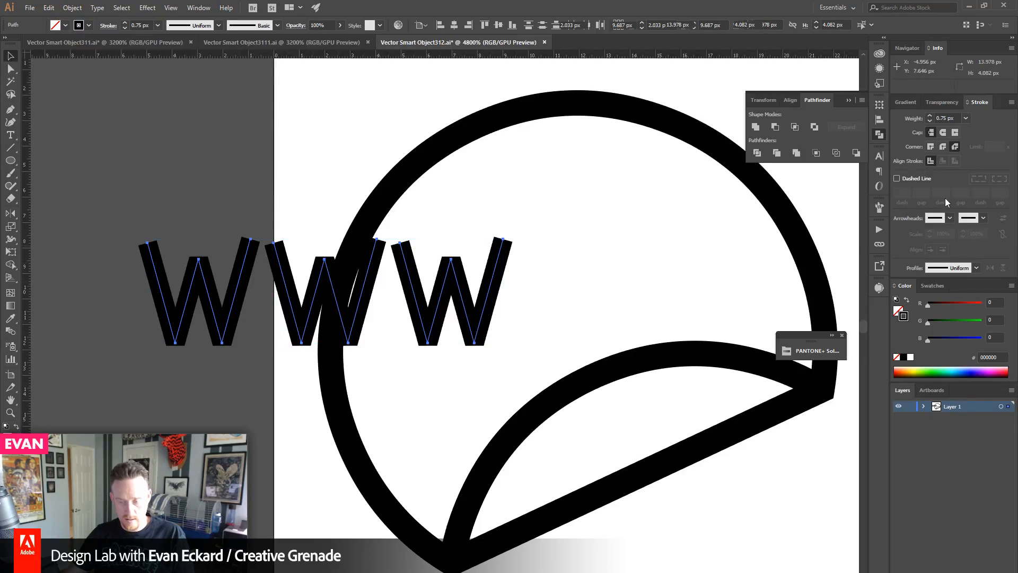
- Align the www group to the artboard's horizontal and vertical centre
{"action": "left_click", "coordinate": [790, 100]}
{"action": "left_click", "coordinate": [794, 127]}
{"action": "left_click", "coordinate": [840, 127]}
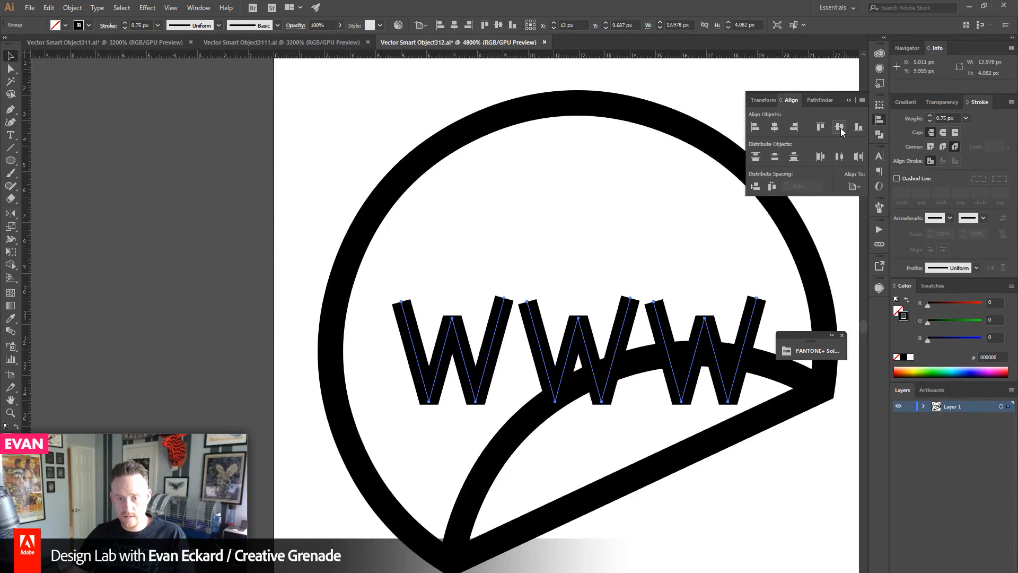
- Nudge the www group up slightly and scale it proportionally from its centre to about 15.19 by 4.44 px
{"action": "key", "text": "space"}
{"action": "left_click_drag", "start_coordinate": [671, 283], "coordinate": [481, 268]}
{"action": "left_click", "coordinate": [10, 412]}
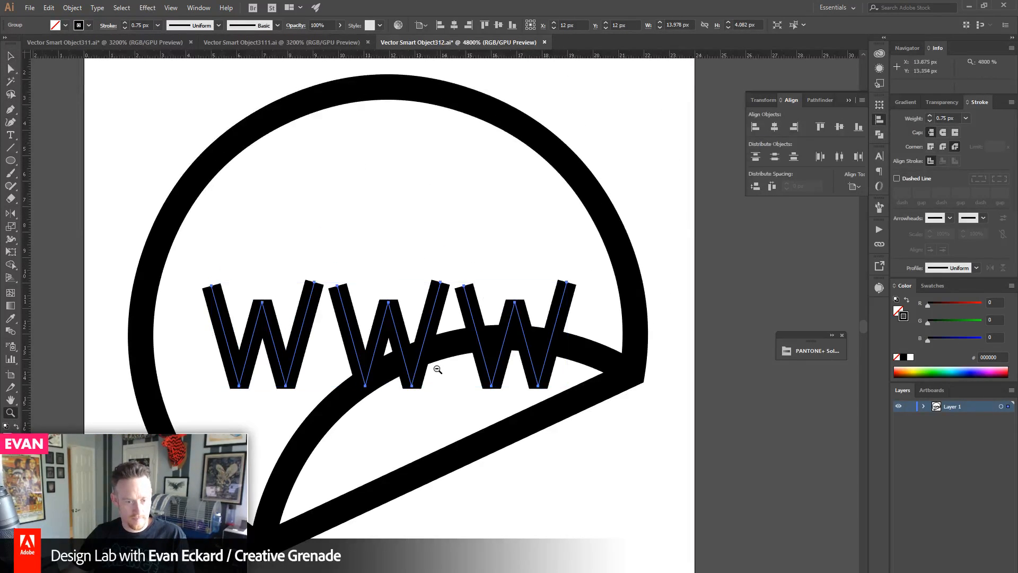
{"action": "left_click", "coordinate": [439, 370], "text": "alt"}
{"action": "key", "text": "space"}
{"action": "left_click_drag", "start_coordinate": [416, 357], "coordinate": [406, 374]}
{"action": "left_click", "coordinate": [11, 60]}
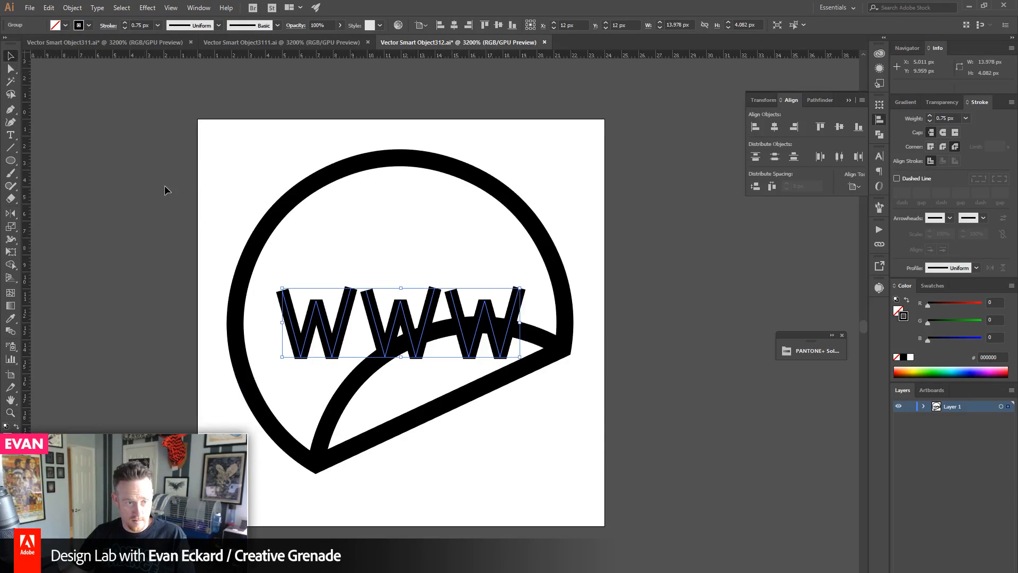
{"action": "left_click", "coordinate": [163, 188]}
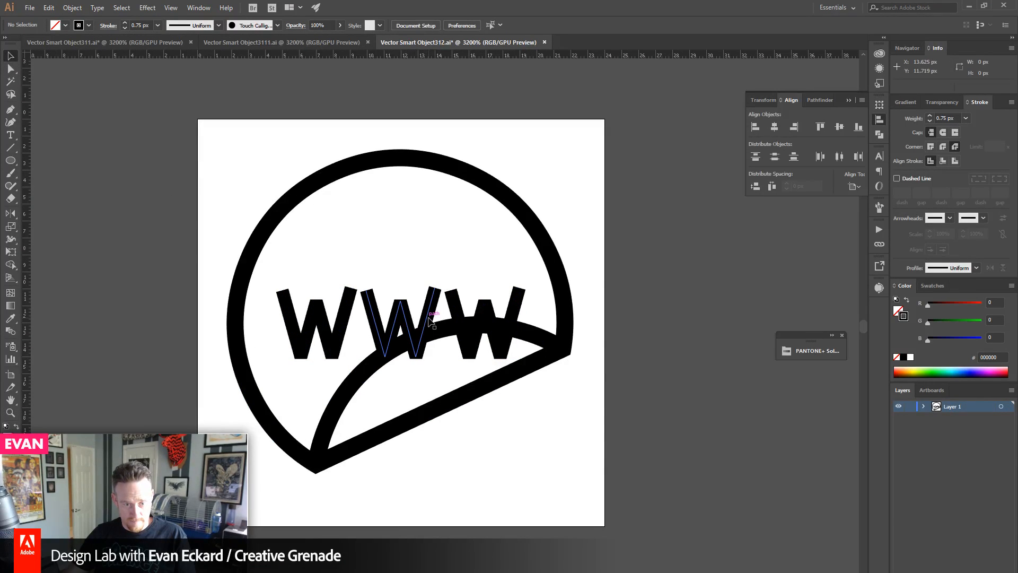
{"action": "left_click", "coordinate": [431, 317]}
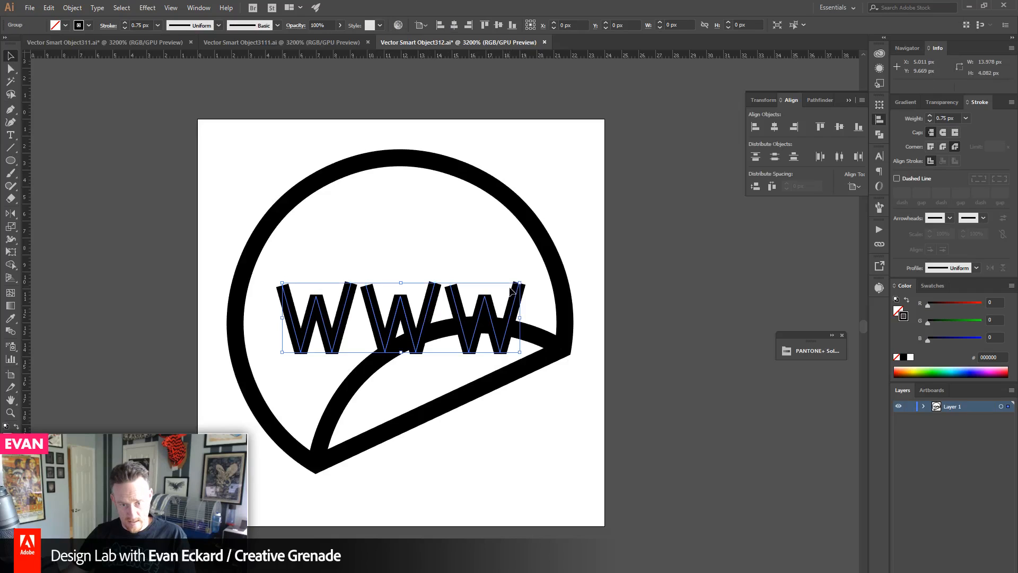
{"action": "left_click_drag", "start_coordinate": [511, 290], "coordinate": [530, 278]}
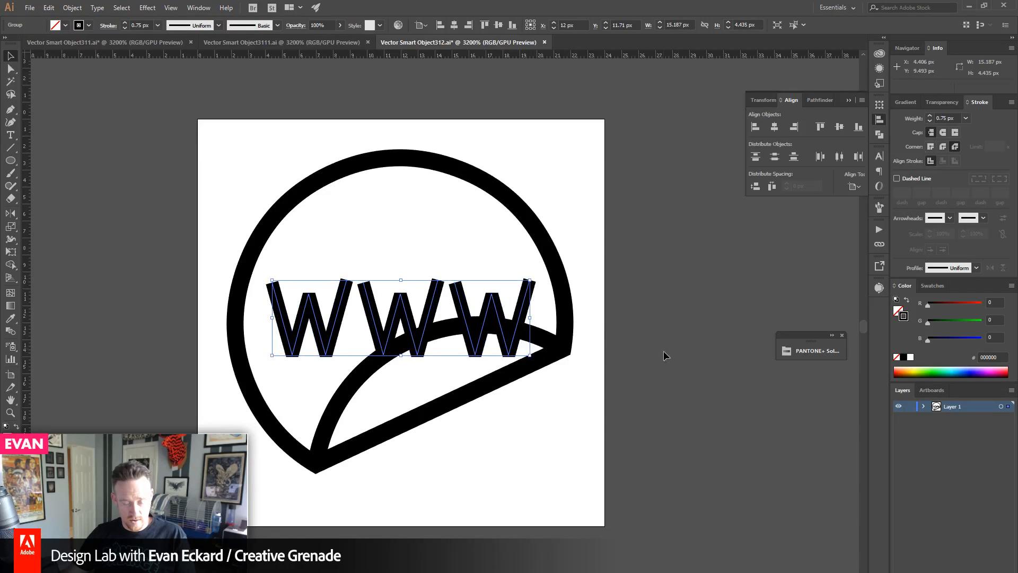
- Group the sticker outline and peeled-corner paths and rotate them slightly clockwise so the fold sits lower under the lettering
{"action": "left_click", "coordinate": [565, 308]}
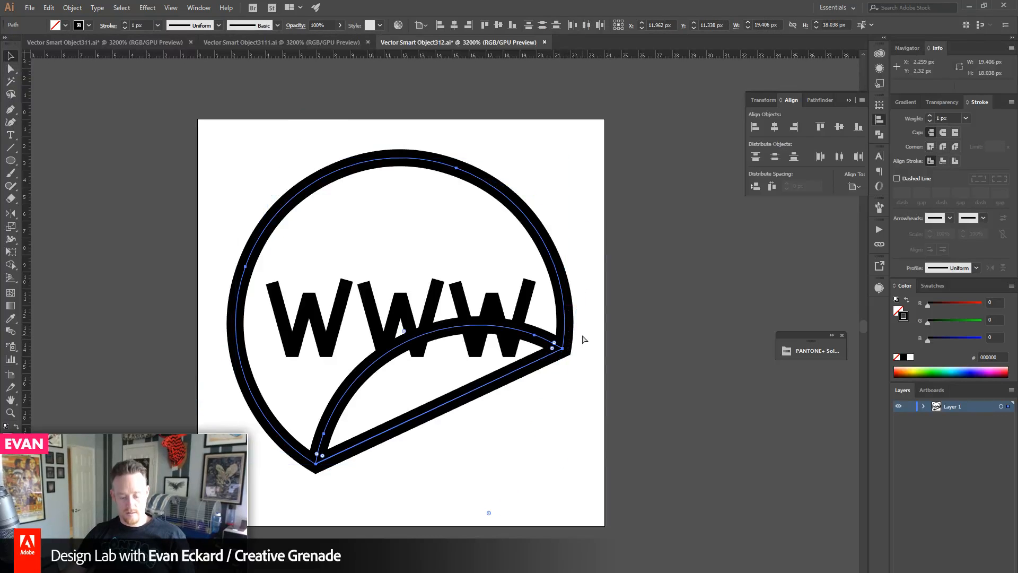
{"action": "key", "text": "ctrl+g"}
{"action": "left_click_drag", "start_coordinate": [569, 157], "coordinate": [593, 178]}
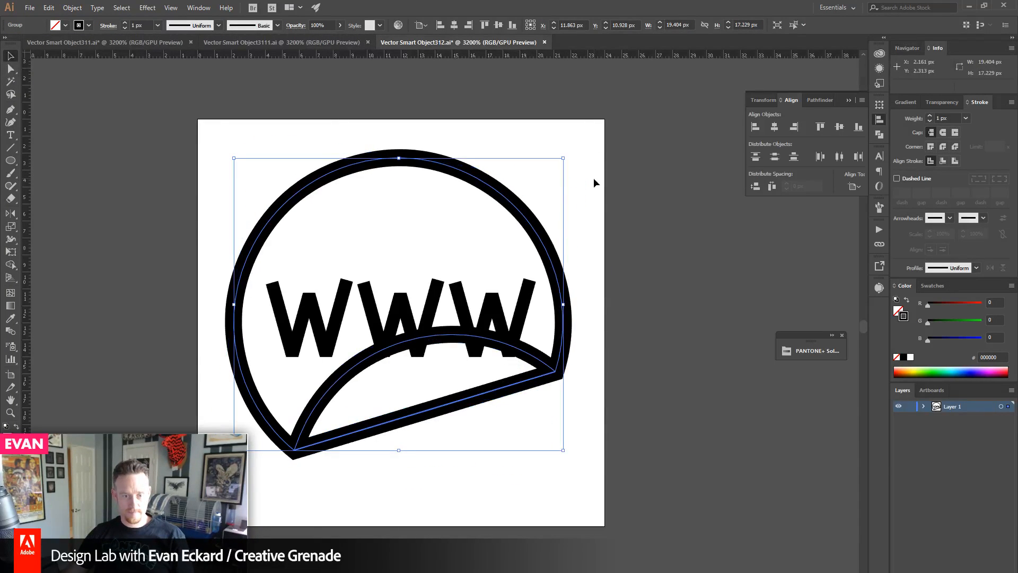
{"action": "left_click", "coordinate": [663, 305]}
- Move the www lettering up about 0.8 px to match the vertical centre of the sticker outline
{"action": "left_click", "coordinate": [462, 300]}
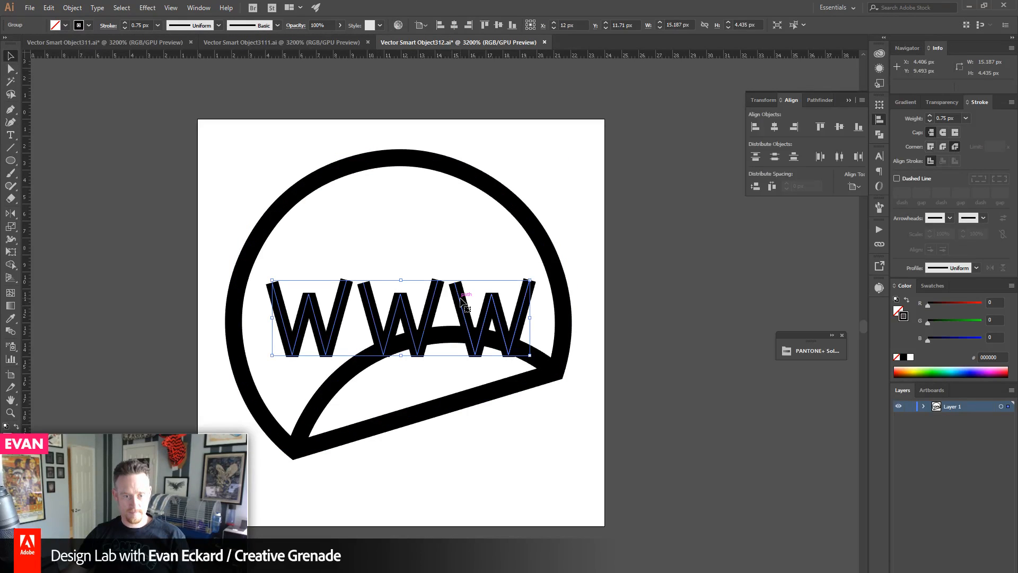
{"action": "key", "text": "Up"}
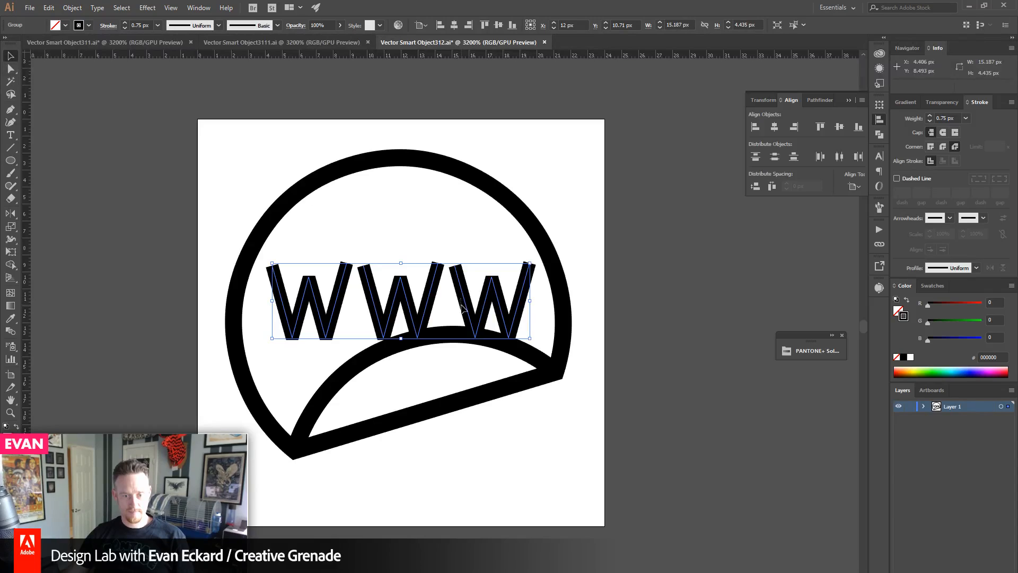
{"action": "left_click_drag", "start_coordinate": [462, 300], "coordinate": [465, 303]}
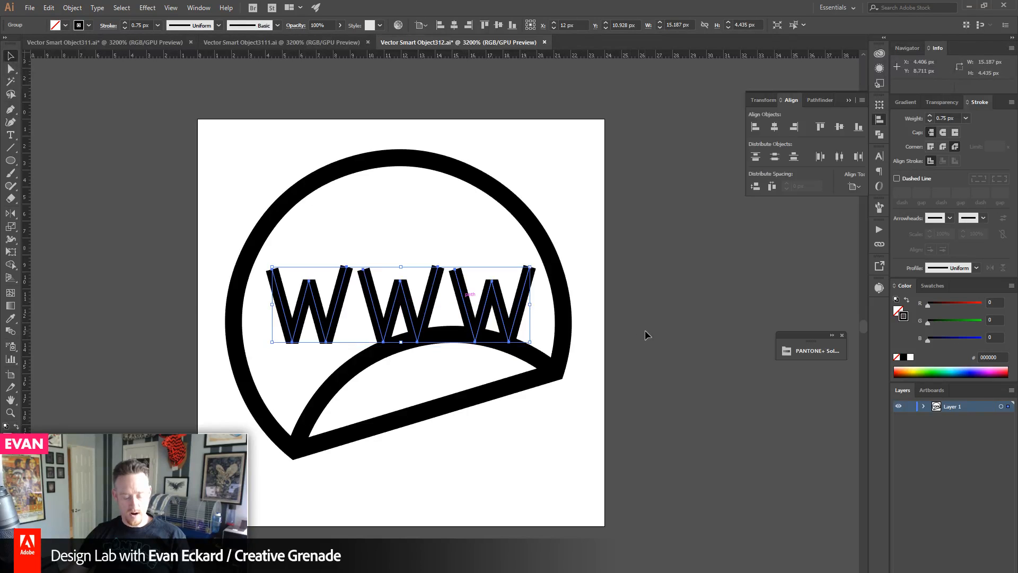
- Save the sticker icon and switch to pretzel_homepage.psd in Photoshop to check it beside the Custom vanity URL caption
{"action": "key", "text": "ctrl+c"}
{"action": "mouse_move", "coordinate": [558, 572]}
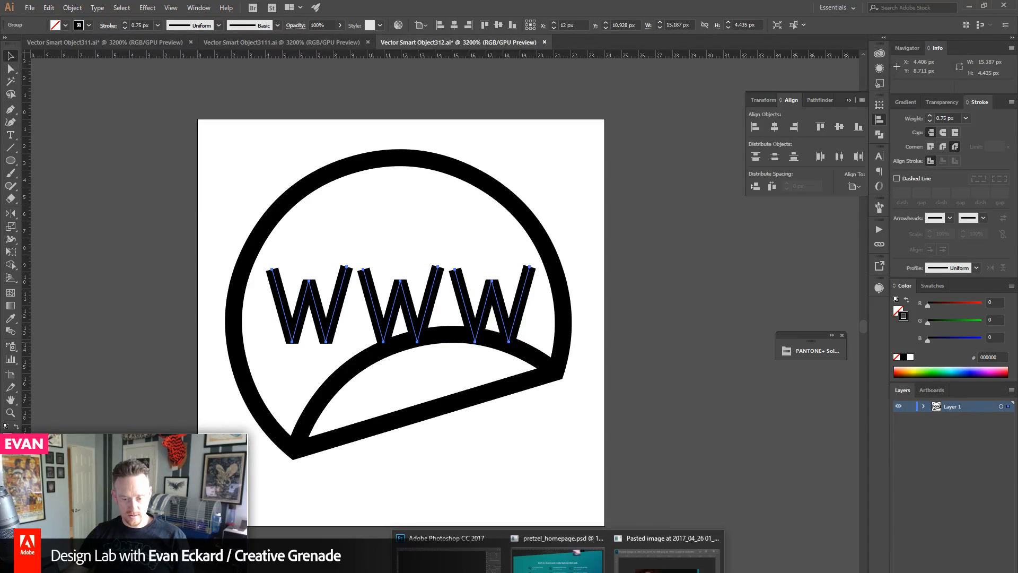
{"action": "left_click", "coordinate": [557, 554]}
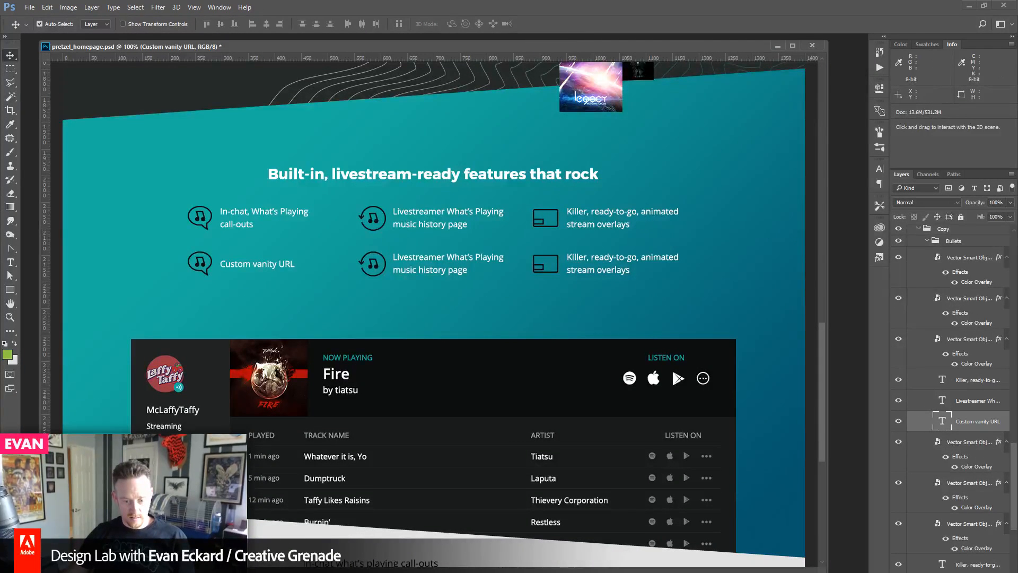
{"action": "mouse_move", "coordinate": [533, 572]}
{"action": "left_click", "coordinate": [533, 555]}
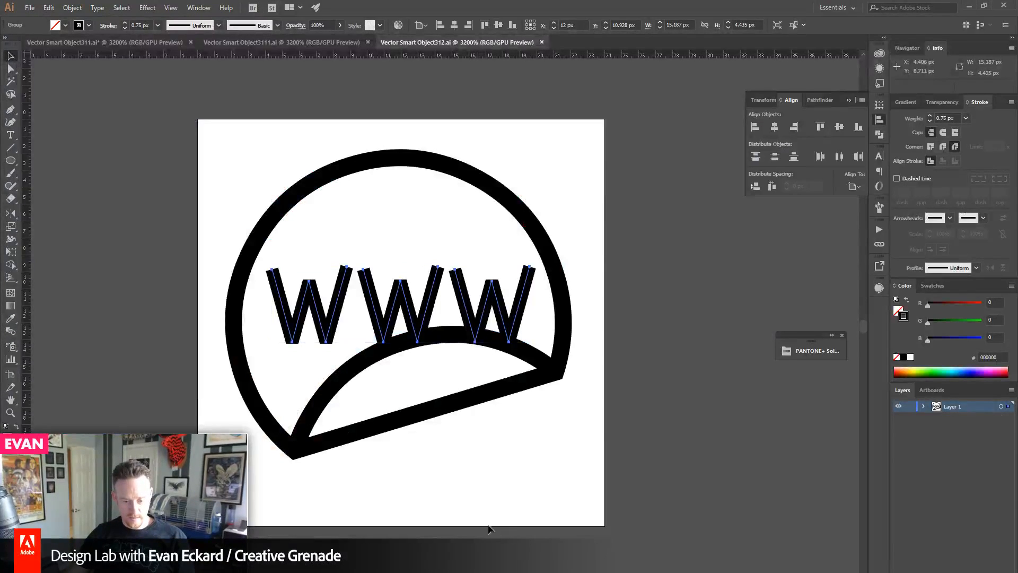
{"action": "mouse_move", "coordinate": [494, 572]}
{"action": "left_click", "coordinate": [557, 554]}
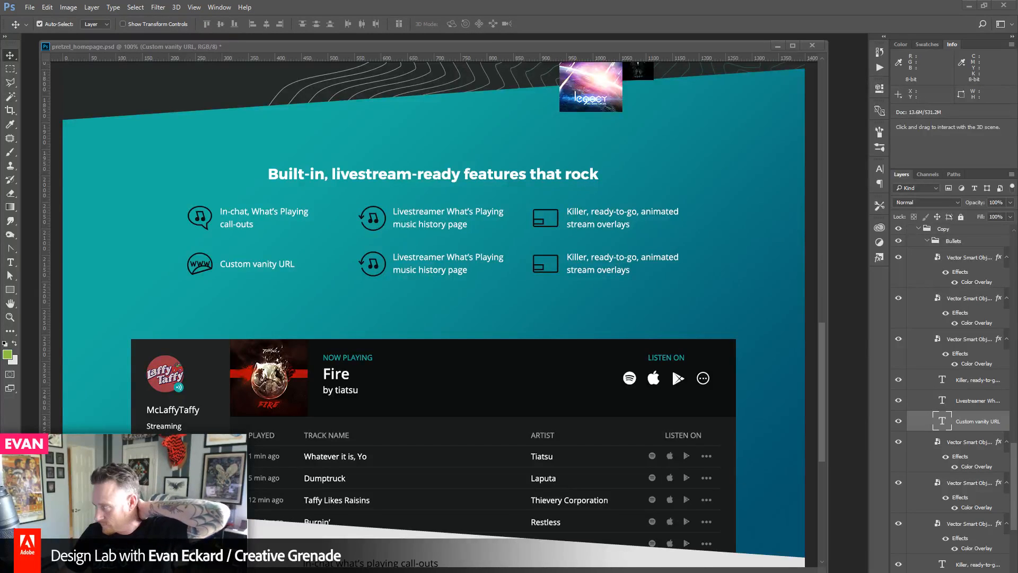
{"action": "left_click_drag", "start_coordinate": [825, 323], "coordinate": [844, 165]}
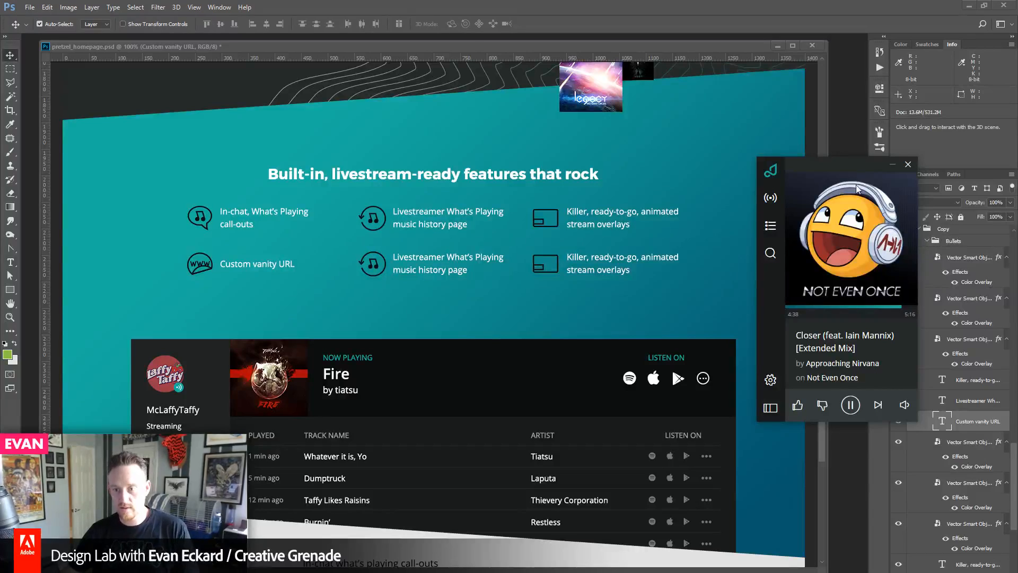
{"action": "left_click_drag", "start_coordinate": [836, 161], "coordinate": [842, 104]}
{"action": "left_click", "coordinate": [788, 7]}
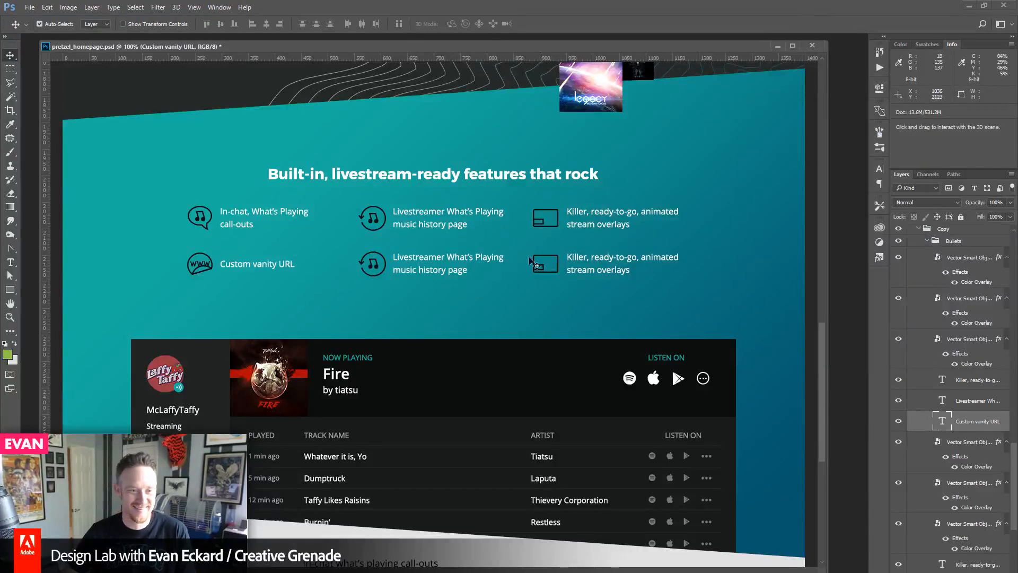
{"action": "key", "text": "space"}
{"action": "left_click_drag", "start_coordinate": [457, 162], "coordinate": [457, 185]}
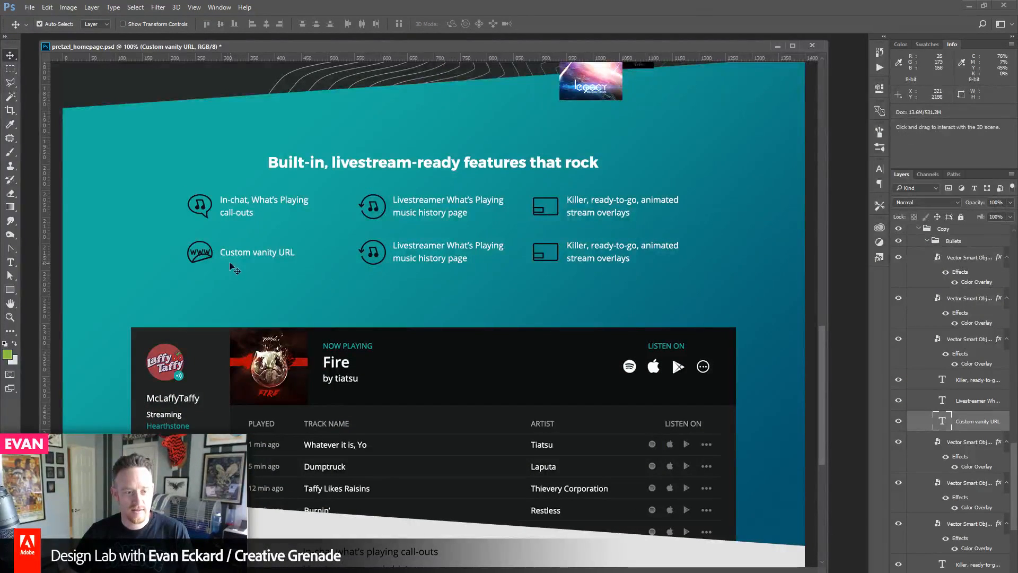
- Switch to Illustrator and set the stroke weight of the www lettering group to 0.5 px
{"action": "left_click", "coordinate": [206, 254]}
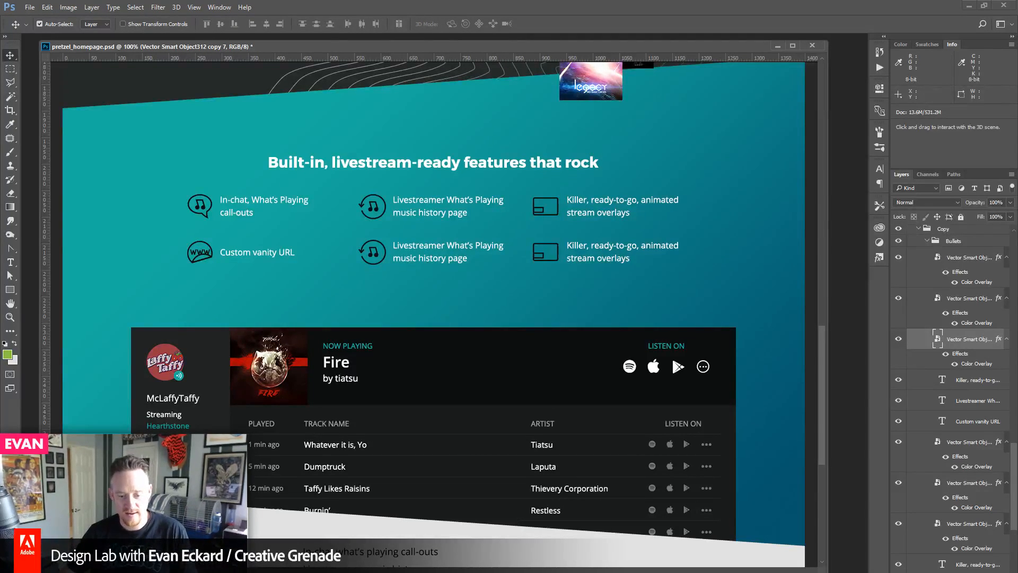
{"action": "key", "text": "alt+Tab"}
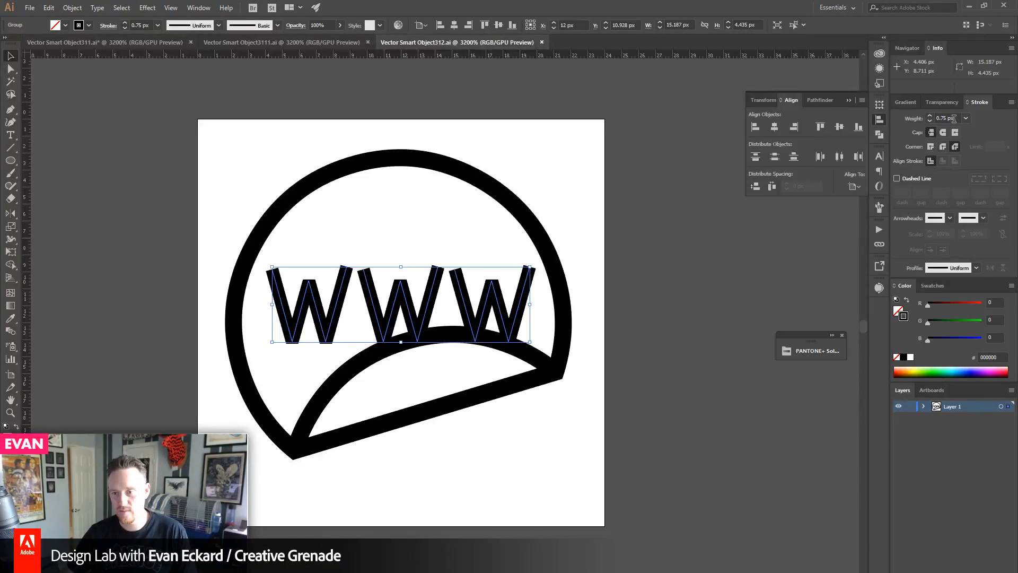
{"action": "left_click", "coordinate": [945, 117]}
{"action": "left_click", "coordinate": [958, 122]}
{"action": "left_click_drag", "start_coordinate": [958, 121], "coordinate": [877, 125]}
{"action": "type", "text": ".5"}
{"action": "key", "text": "Return"}
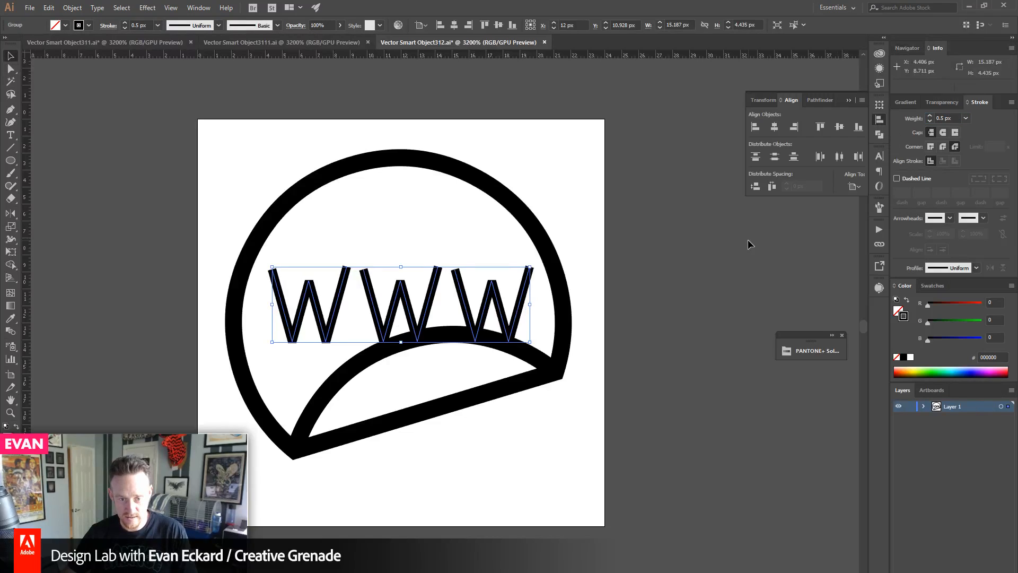
{"action": "left_click", "coordinate": [748, 241]}
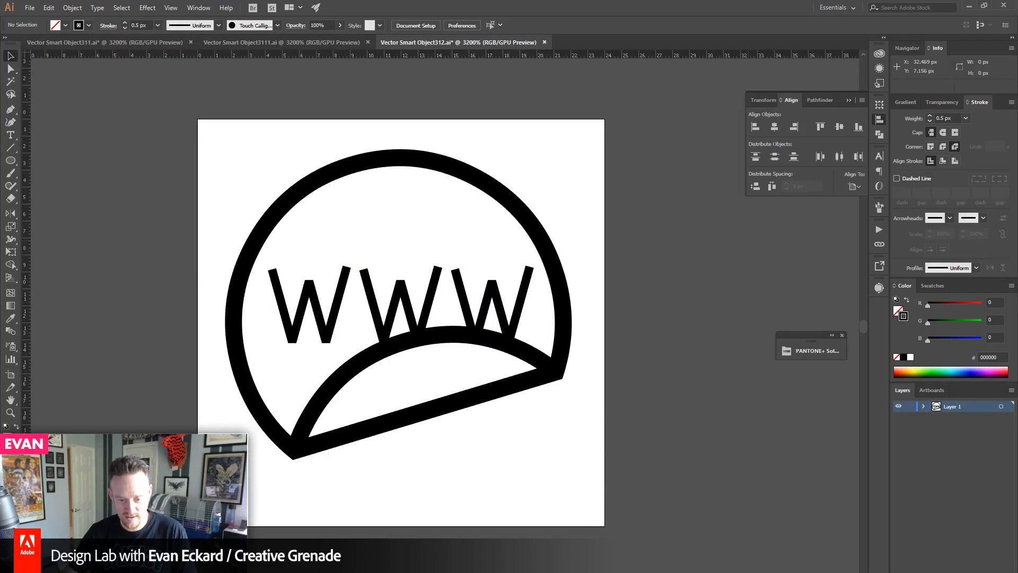
- Return to pretzel_homepage.psd in Photoshop and scale the www sticker icon to 100% width and 100% height
{"action": "left_click", "coordinate": [401, 529]}
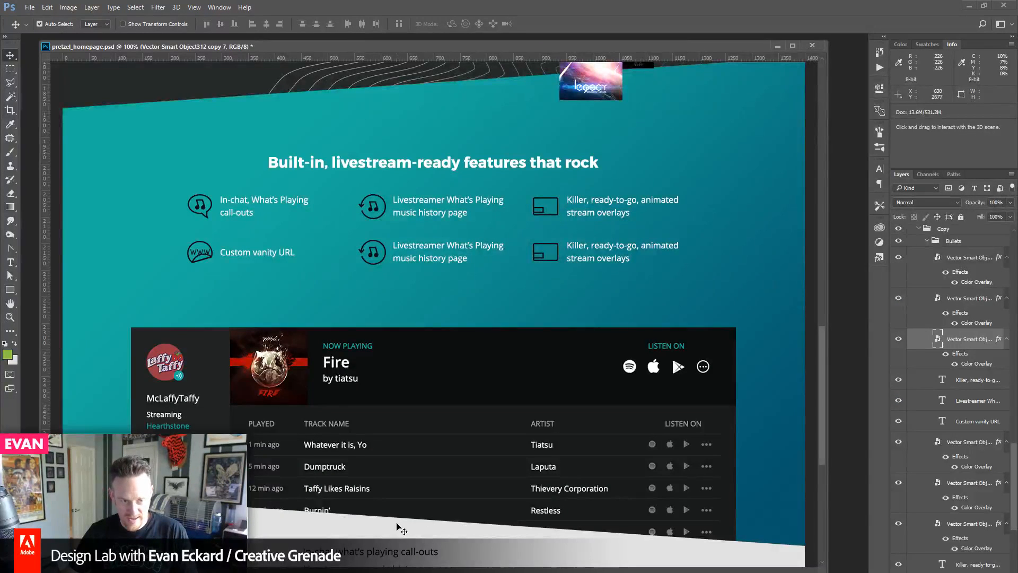
{"action": "key", "text": "ctrl+t"}
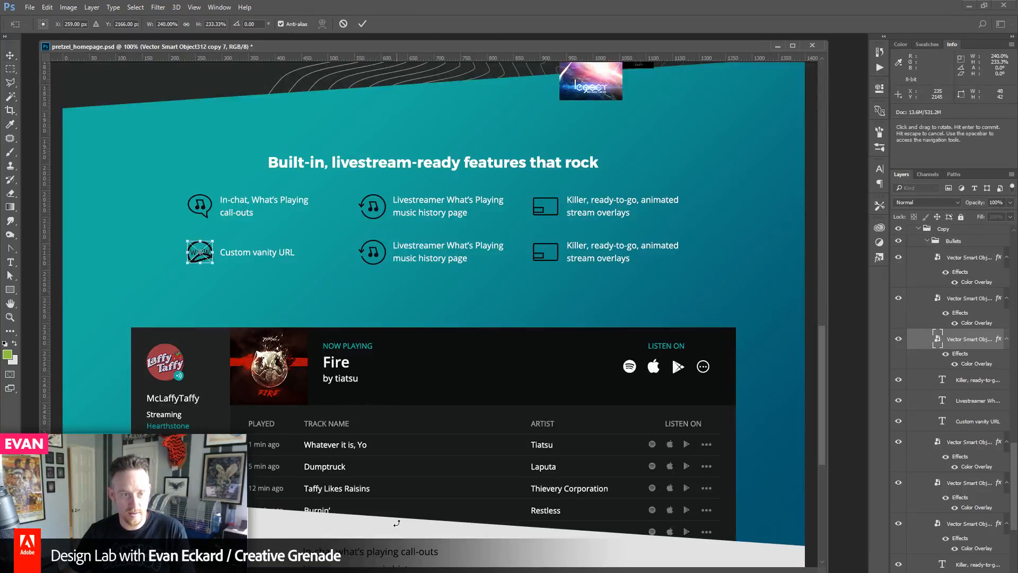
{"action": "left_click", "coordinate": [168, 24]}
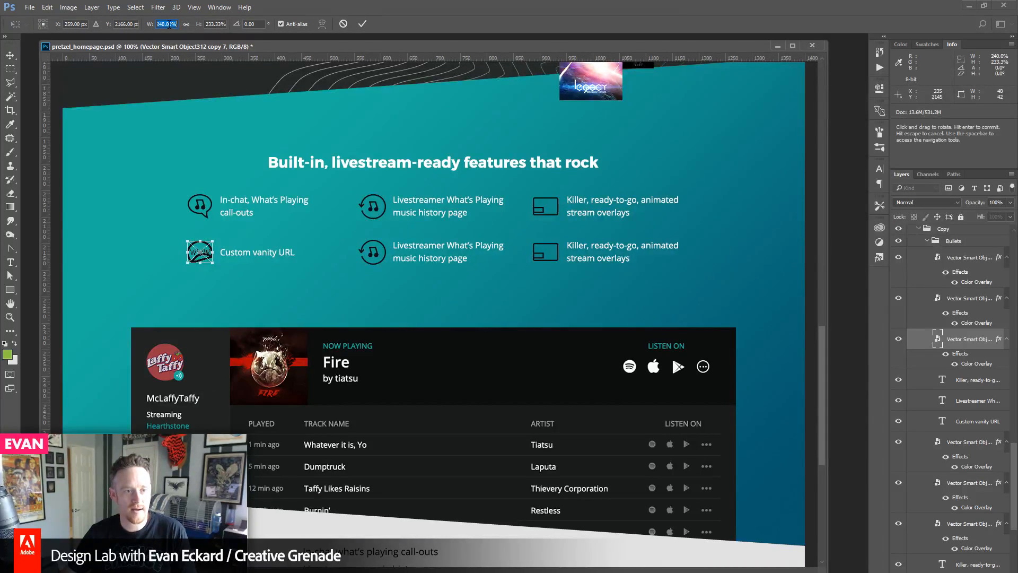
{"action": "type", "text": "100"}
{"action": "key", "text": "Tab"}
{"action": "type", "text": "100"}
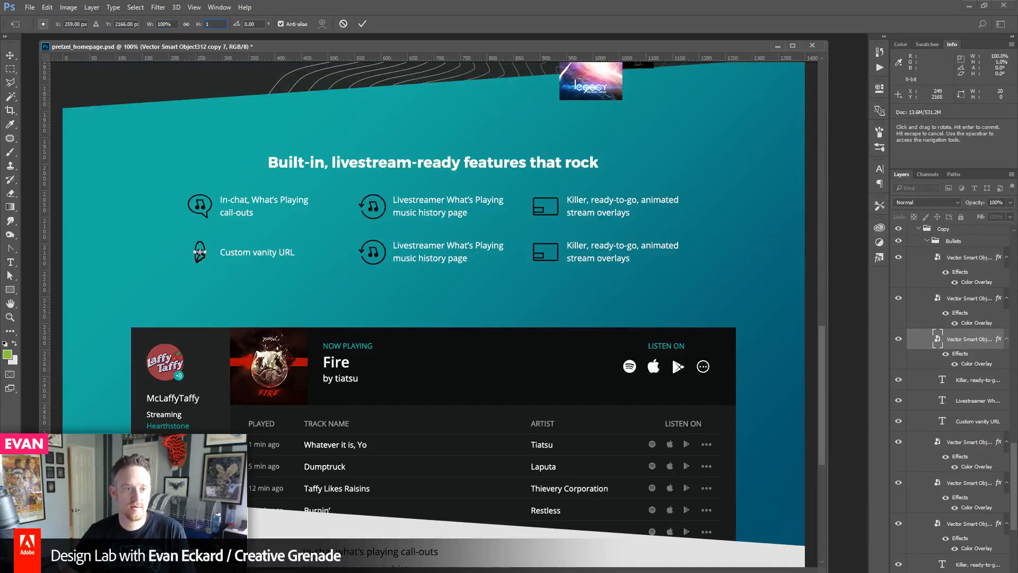
{"action": "key", "text": "Return"}
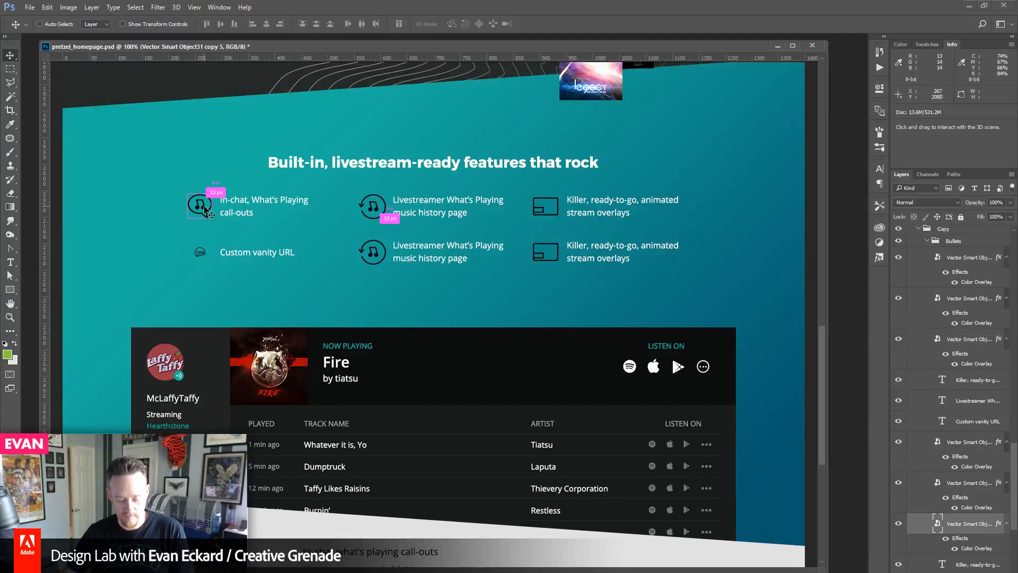
- Scale the speech-bubble icon beside the In-chat, What's Playing call-outs caption to 100% width and height
{"action": "key", "text": "ctrl+t"}
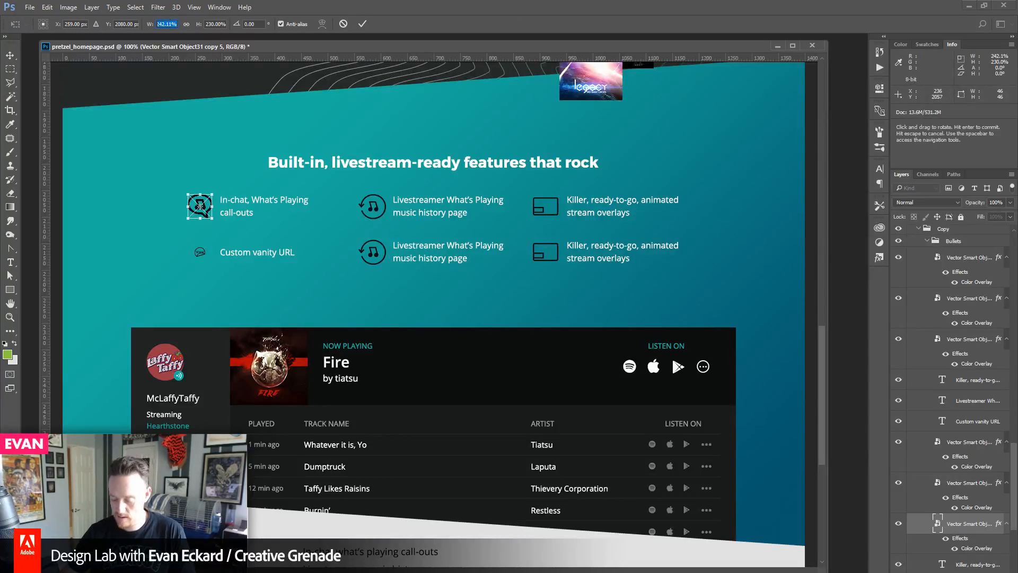
{"action": "type", "text": "100"}
{"action": "key", "text": "Tab"}
{"action": "type", "text": "10"}
{"action": "key", "text": "Return"}
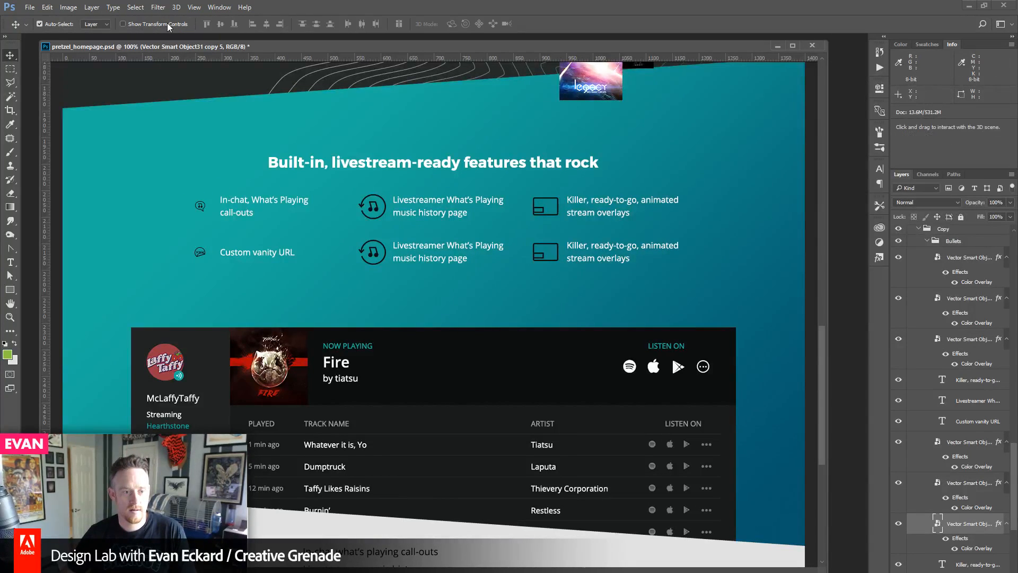
- Scale the upper-row music history icon to 100% width and height
{"action": "left_click", "coordinate": [380, 212]}
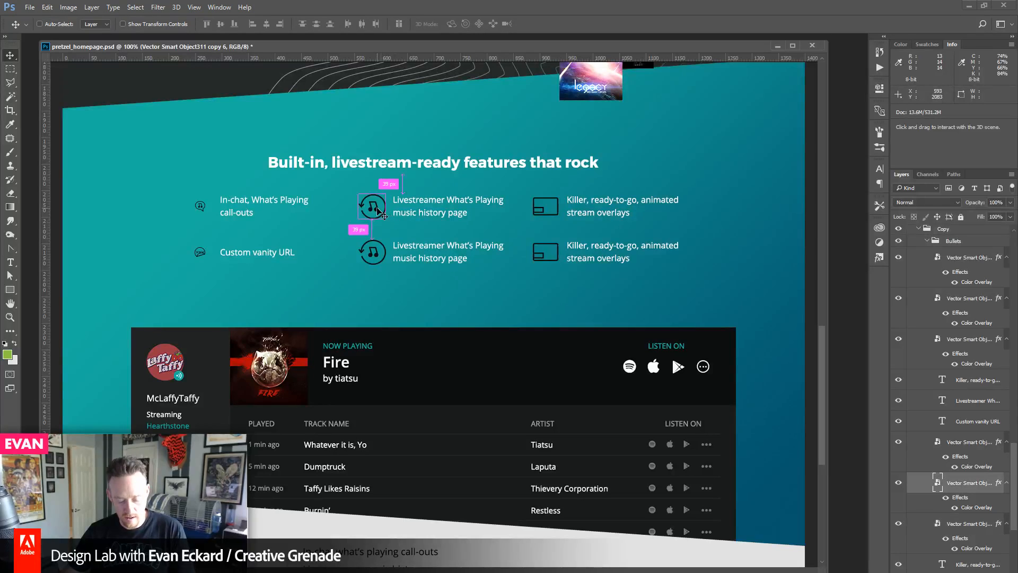
{"action": "key", "text": "ctrl+t"}
{"action": "left_click", "coordinate": [166, 24]}
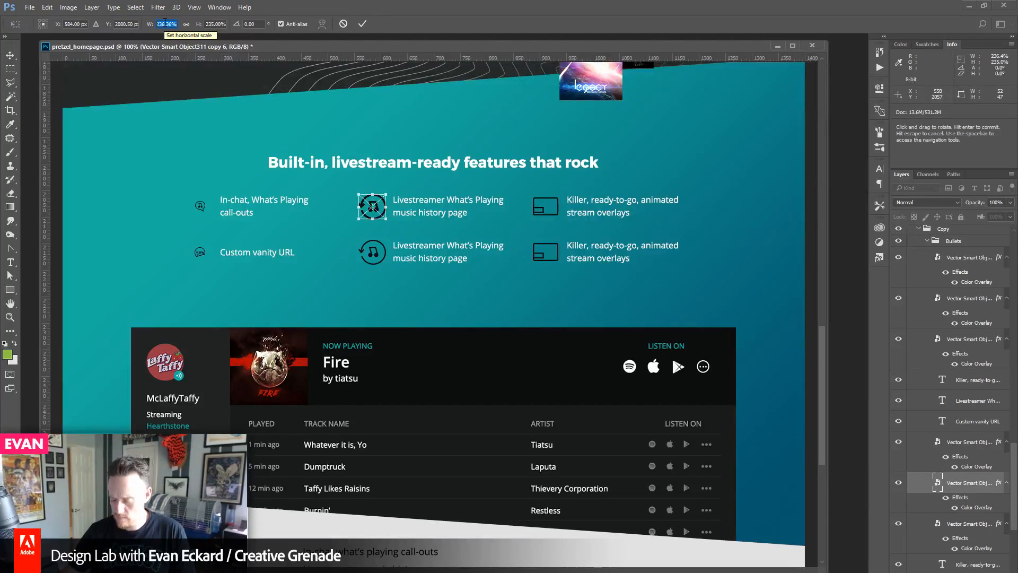
{"action": "type", "text": "100"}
{"action": "key", "text": "Tab"}
{"action": "type", "text": "10"}
{"action": "key", "text": "Return"}
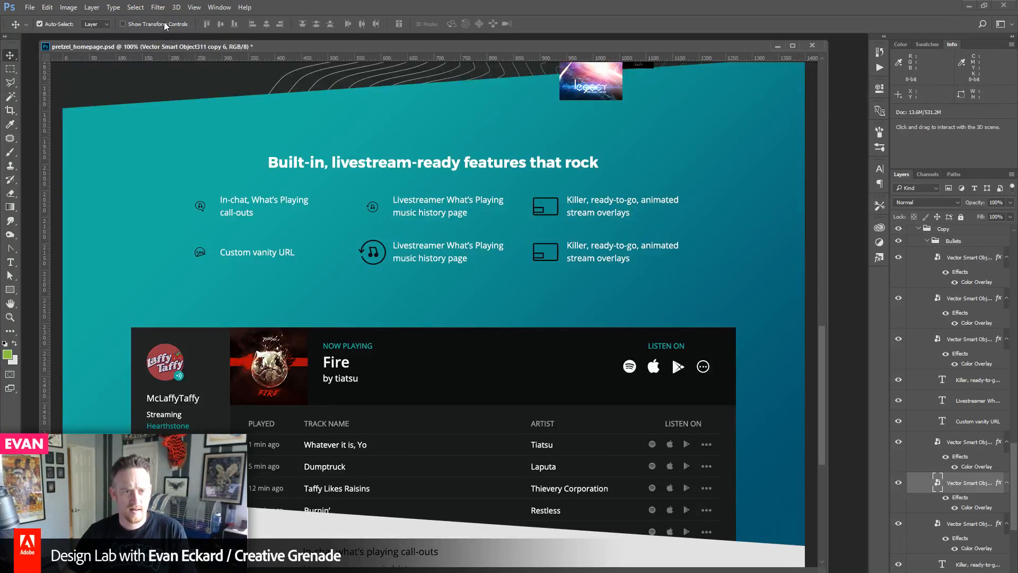
- Scale the upper-row stream overlay icon to 100% width and height
{"action": "left_click", "coordinate": [536, 215]}
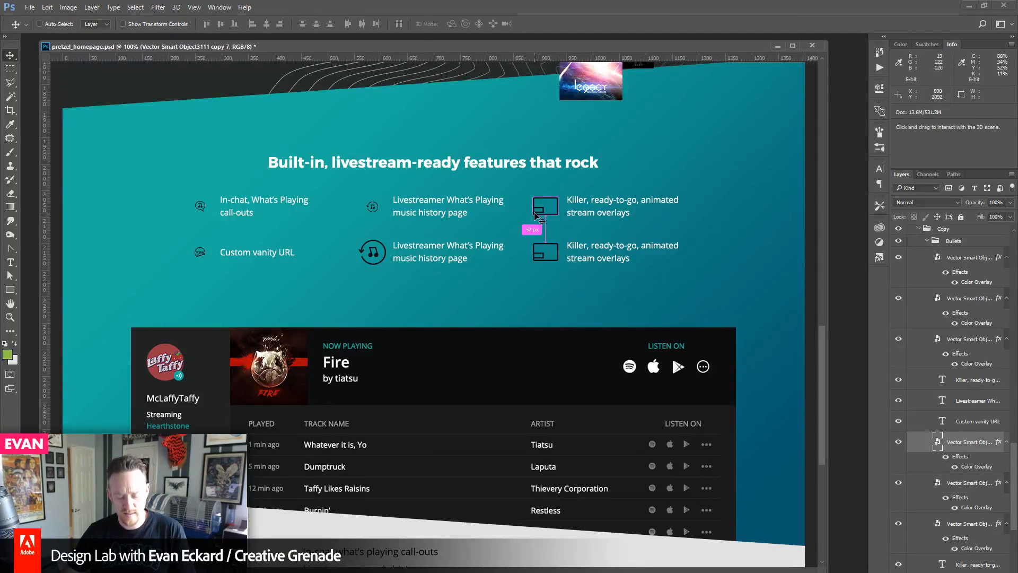
{"action": "key", "text": "ctrl+t"}
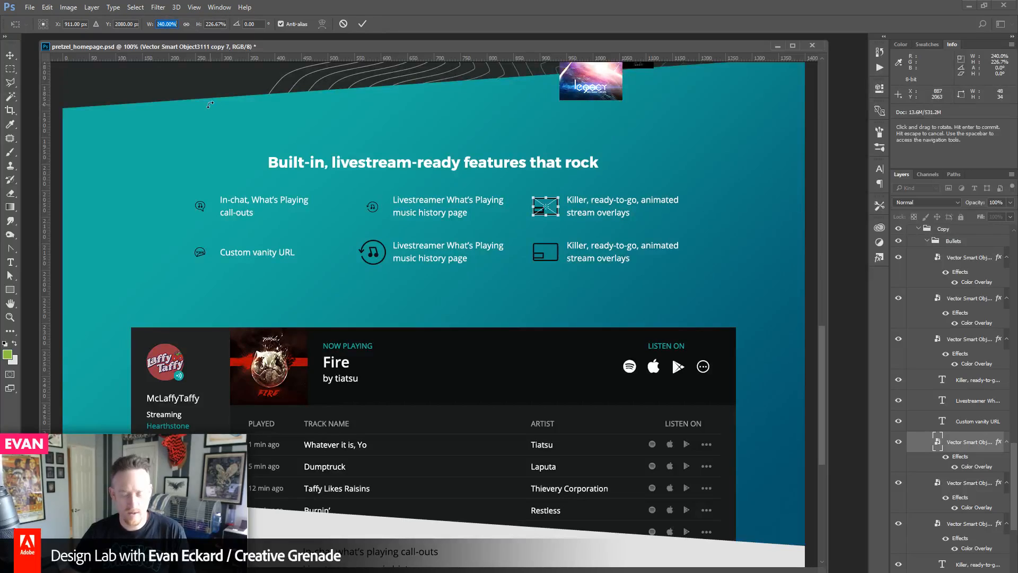
{"action": "type", "text": "100"}
{"action": "key", "text": "Tab"}
{"action": "type", "text": "100"}
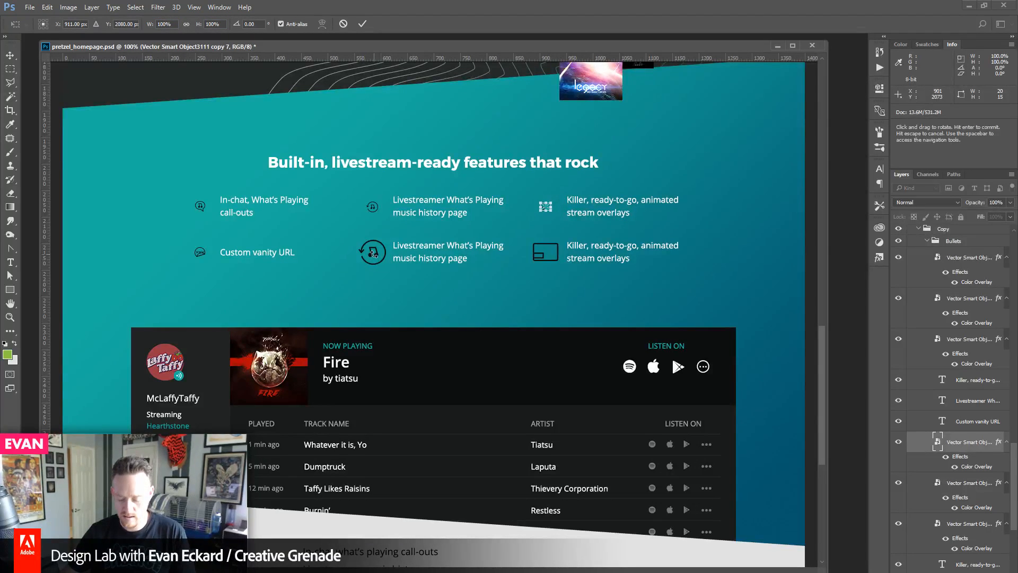
{"action": "key", "text": "Return"}
- Scale the lower-row music history icon to 100% width and height
{"action": "left_click", "coordinate": [373, 253]}
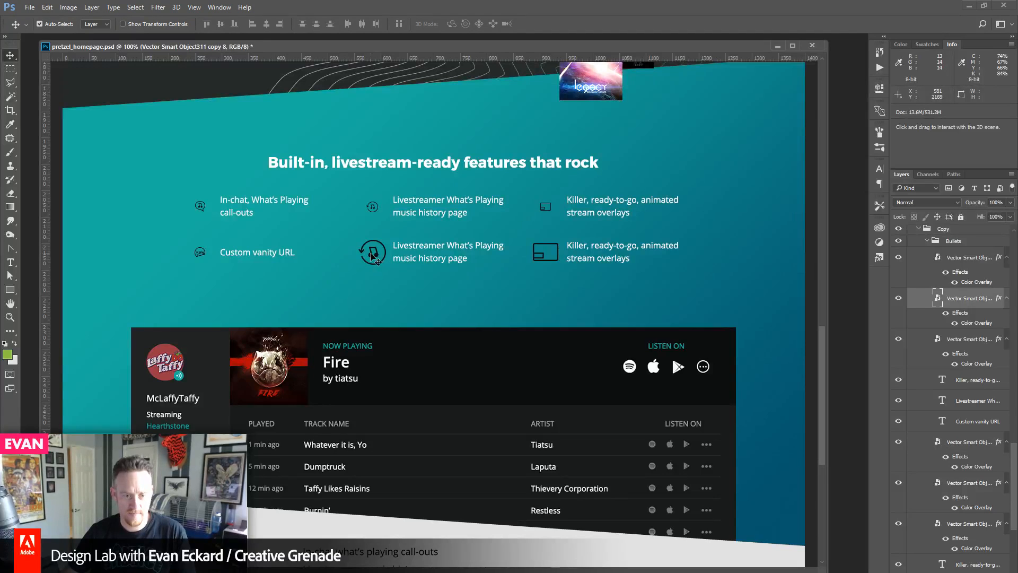
{"action": "key", "text": "ctrl+t"}
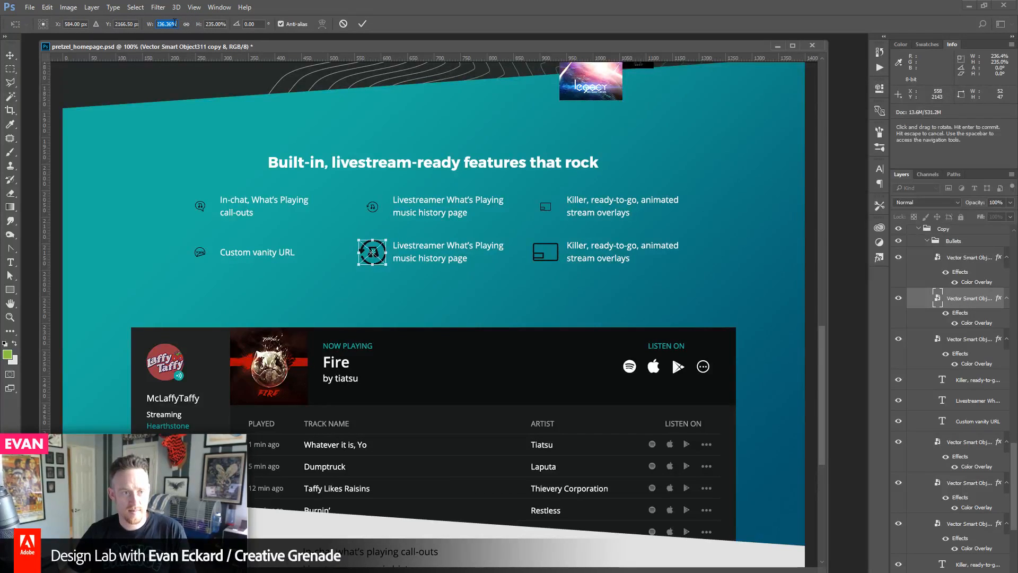
{"action": "type", "text": "100"}
{"action": "key", "text": "Tab"}
{"action": "type", "text": "100"}
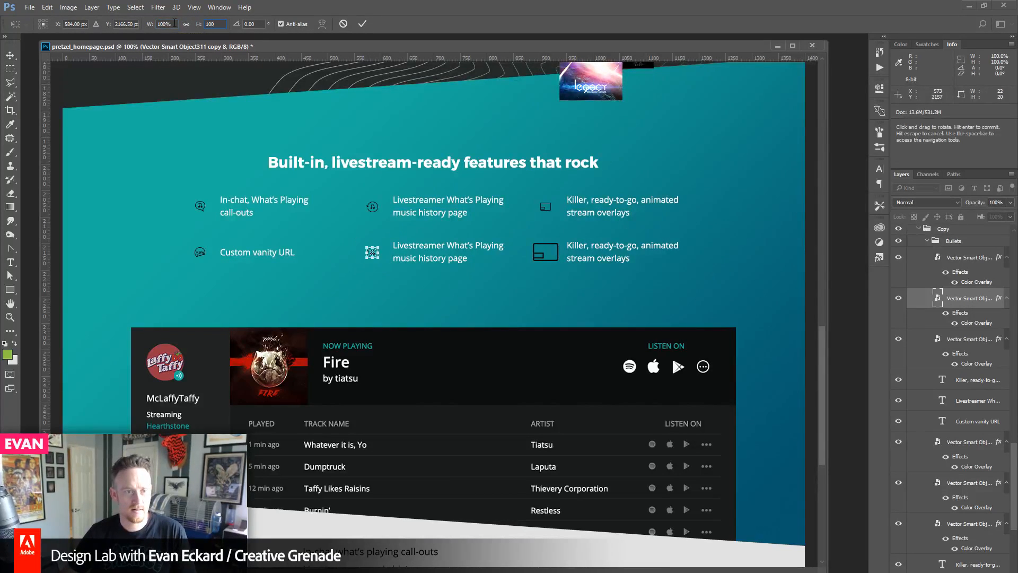
{"action": "key", "text": "Return"}
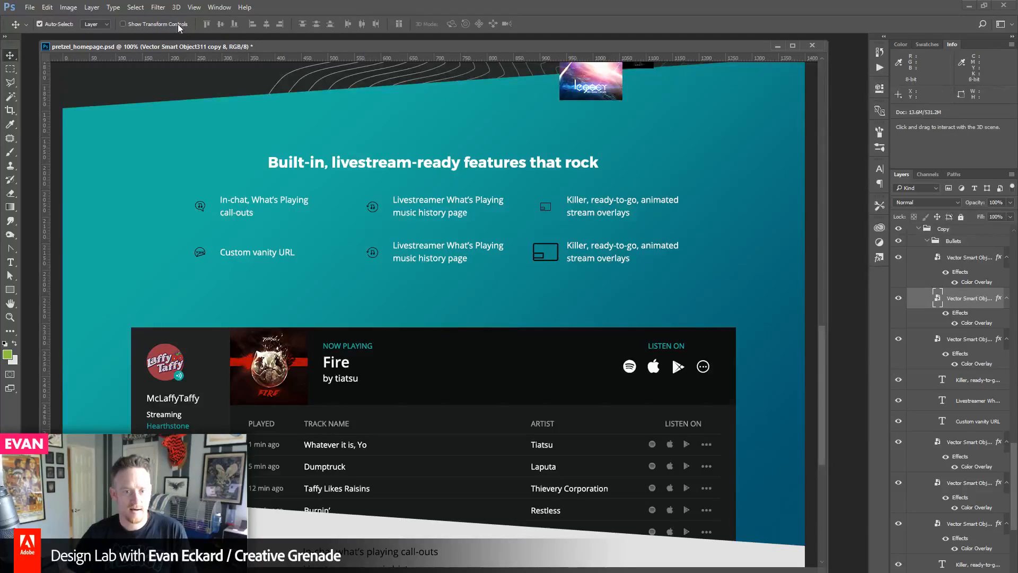
- Scale the lower-row stream overlay icon to 100% width and height
{"action": "left_click", "coordinate": [536, 260]}
{"action": "key", "text": "ctrl+t"}
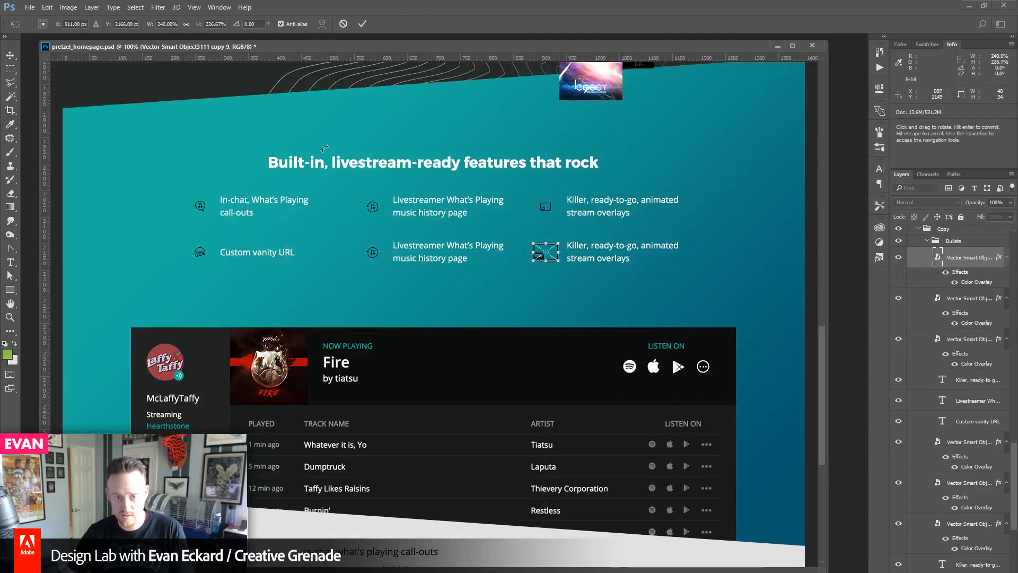
{"action": "type", "text": "100"}
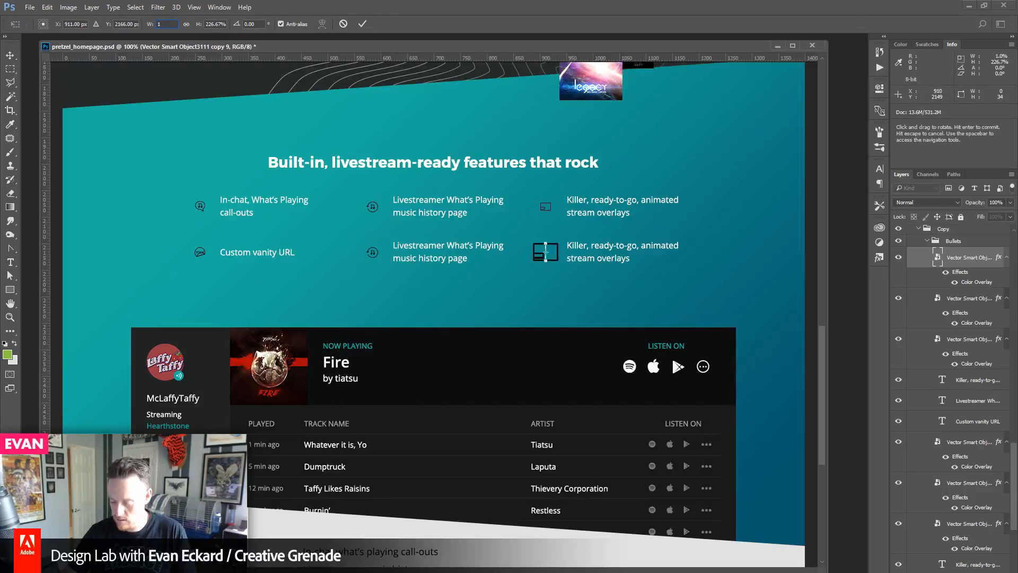
{"action": "key", "text": "Tab"}
{"action": "type", "text": "100"}
{"action": "key", "text": "Return"}
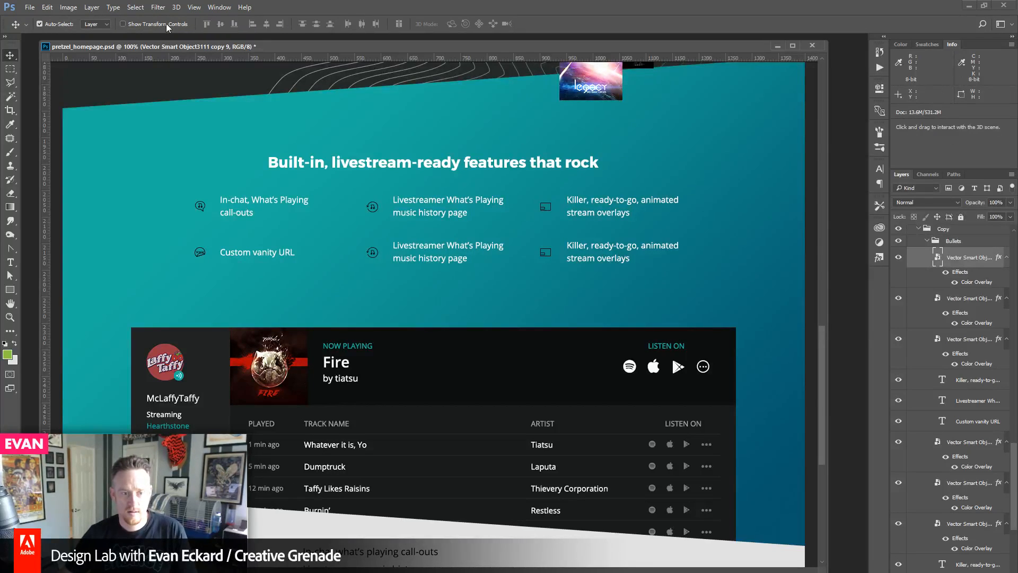
- Measure the area around the in-chat call-outs icon with a rectangular marquee and clear the selection
{"action": "left_click", "coordinate": [202, 210]}
{"action": "key", "text": "m"}
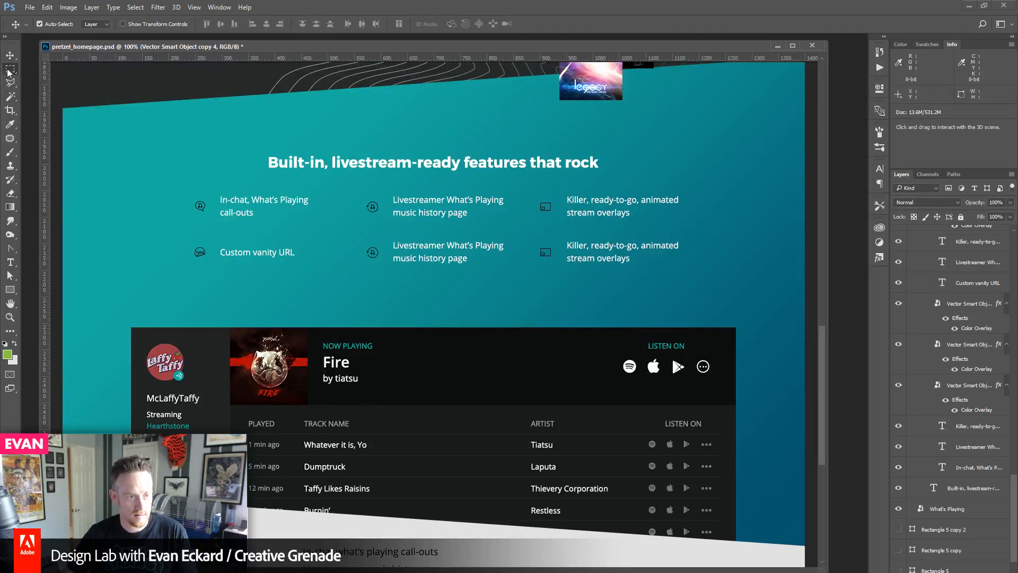
{"action": "left_click_drag", "start_coordinate": [215, 196], "coordinate": [190, 218]}
{"action": "key", "text": "ctrl+d"}
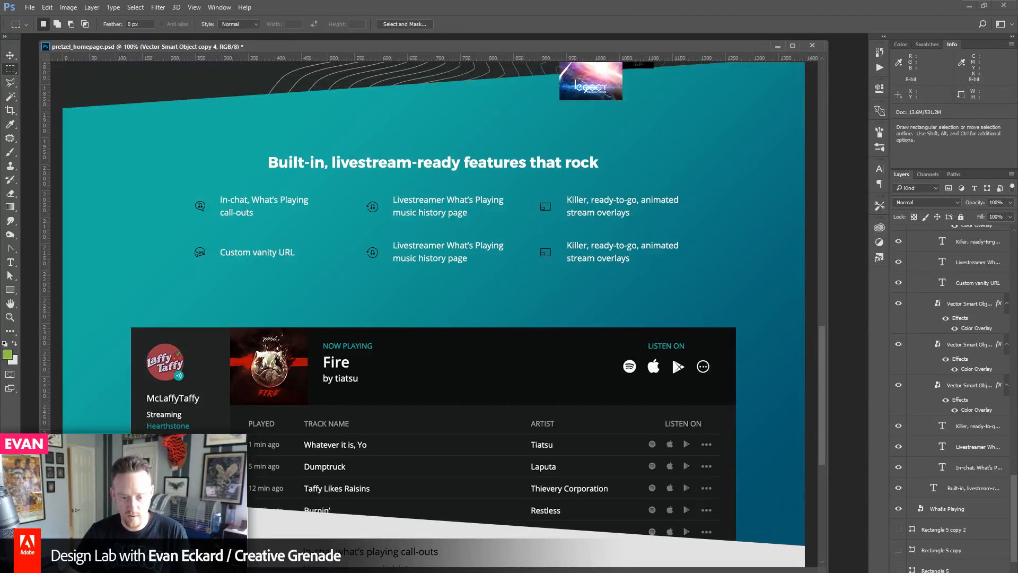
- Open the smart object of the "In-chat, What's Playing call-outs" icon for editing in Illustrator
{"action": "left_click", "coordinate": [10, 55]}
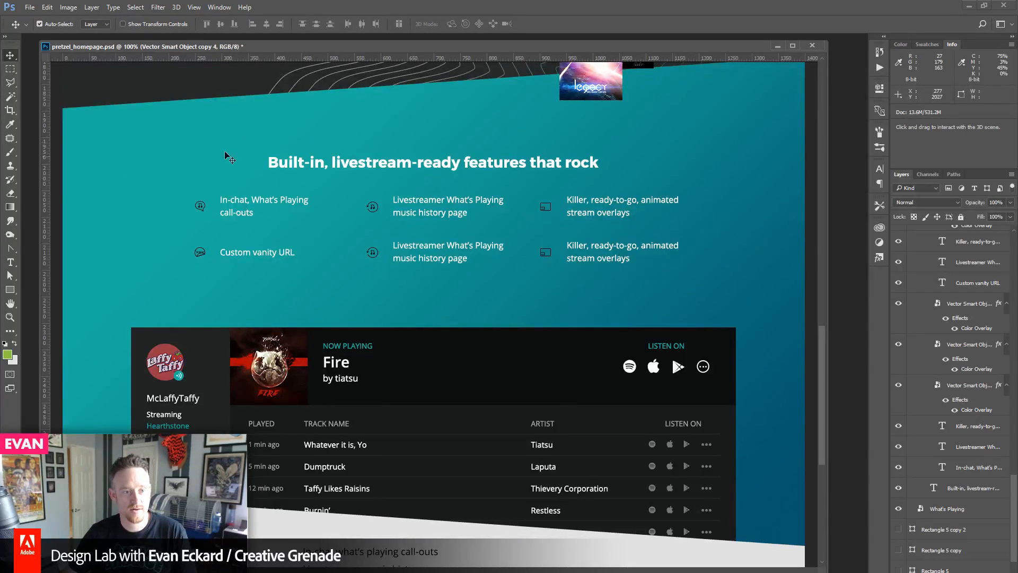
{"action": "left_click", "coordinate": [229, 90]}
{"action": "left_click", "coordinate": [202, 209]}
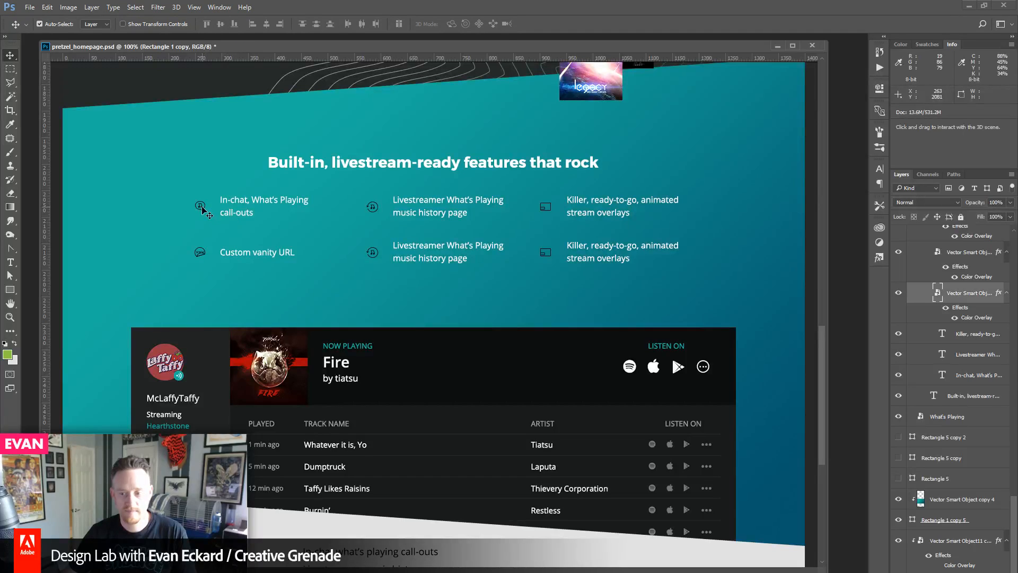
{"action": "double_click", "coordinate": [938, 293]}
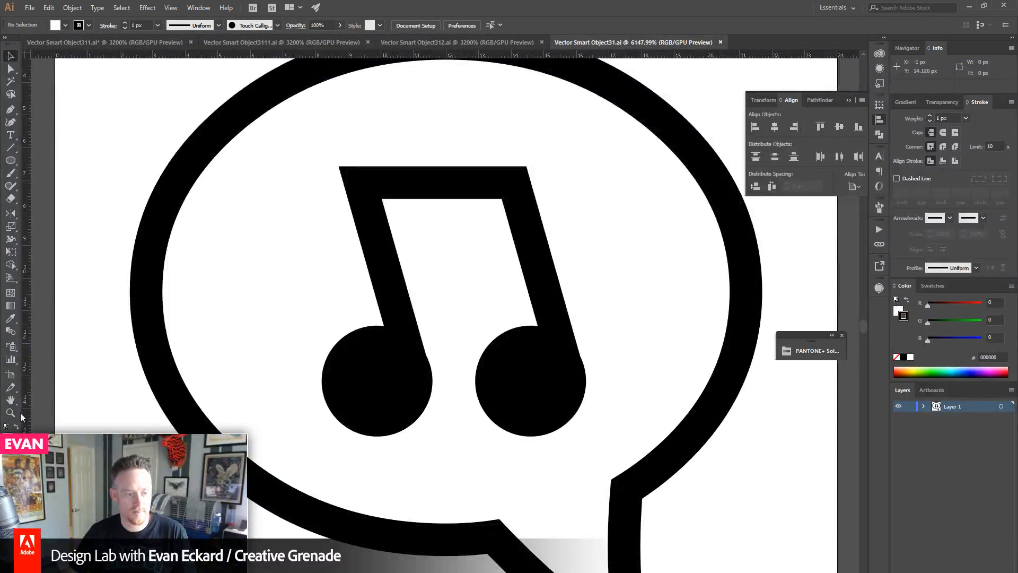
- Enlarge the artboard around the speech bubble icon evenly from its centre to about 44 px square
{"action": "left_click", "coordinate": [10, 413]}
{"action": "left_click", "coordinate": [456, 356], "text": "alt"}
{"action": "left_click", "coordinate": [457, 356], "text": "alt"}
{"action": "left_click", "coordinate": [456, 355], "text": "alt"}
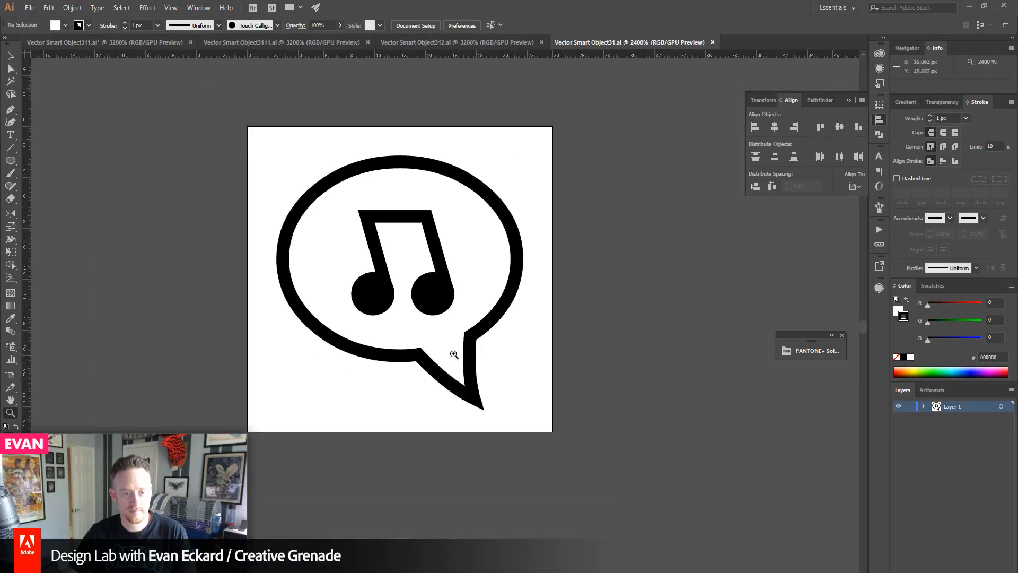
{"action": "left_click_drag", "start_coordinate": [416, 274], "coordinate": [422, 288]}
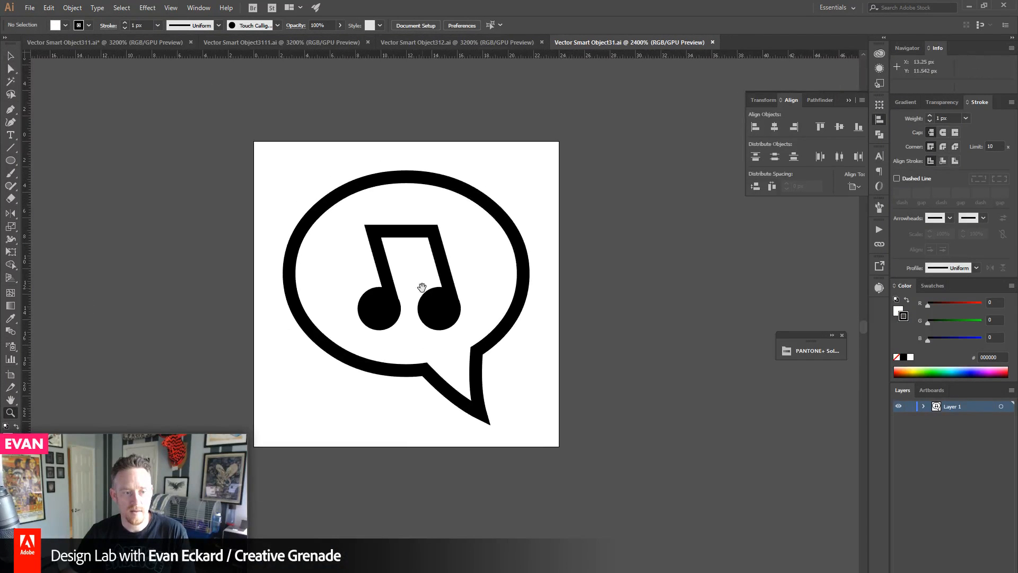
{"action": "left_click", "coordinate": [10, 375]}
{"action": "left_click_drag", "start_coordinate": [559, 141], "coordinate": [690, 79]}
{"action": "left_click", "coordinate": [7, 57]}
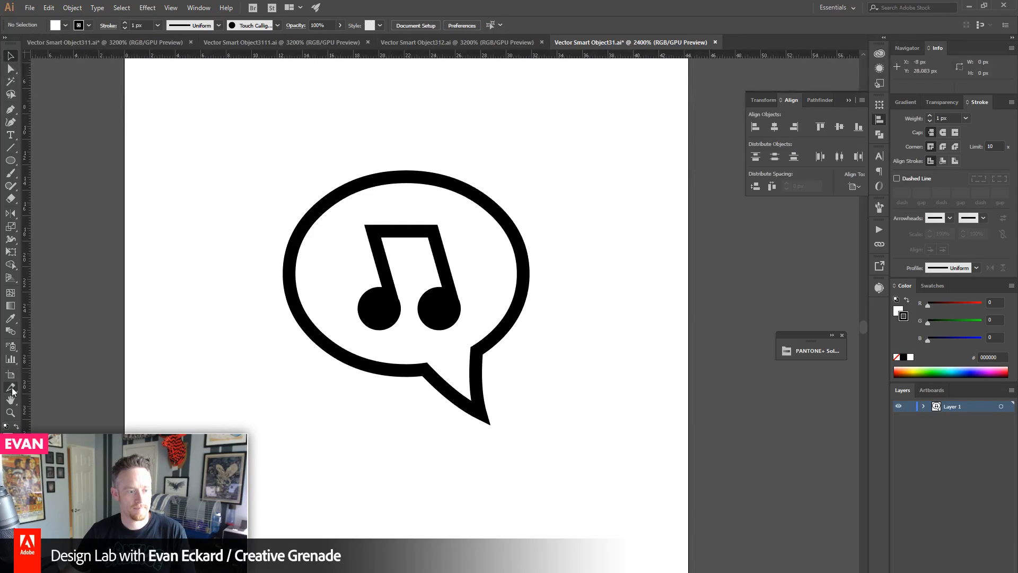
- Scale the whole speech bubble icon up to about 38 px wide, save it, and switch to the homepage mockup in Photoshop
{"action": "left_click", "coordinate": [10, 413]}
{"action": "left_click", "coordinate": [407, 324], "text": "alt"}
{"action": "left_click", "coordinate": [10, 56]}
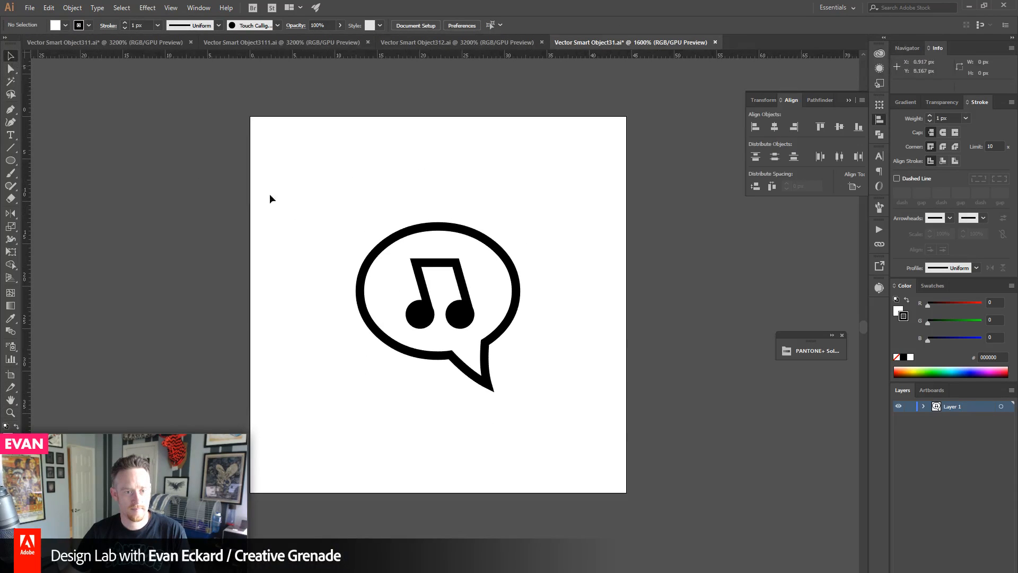
{"action": "left_click_drag", "start_coordinate": [318, 199], "coordinate": [547, 414]}
{"action": "left_click_drag", "start_coordinate": [517, 237], "coordinate": [600, 145]}
{"action": "left_click_drag", "start_coordinate": [689, 260], "coordinate": [661, 256]}
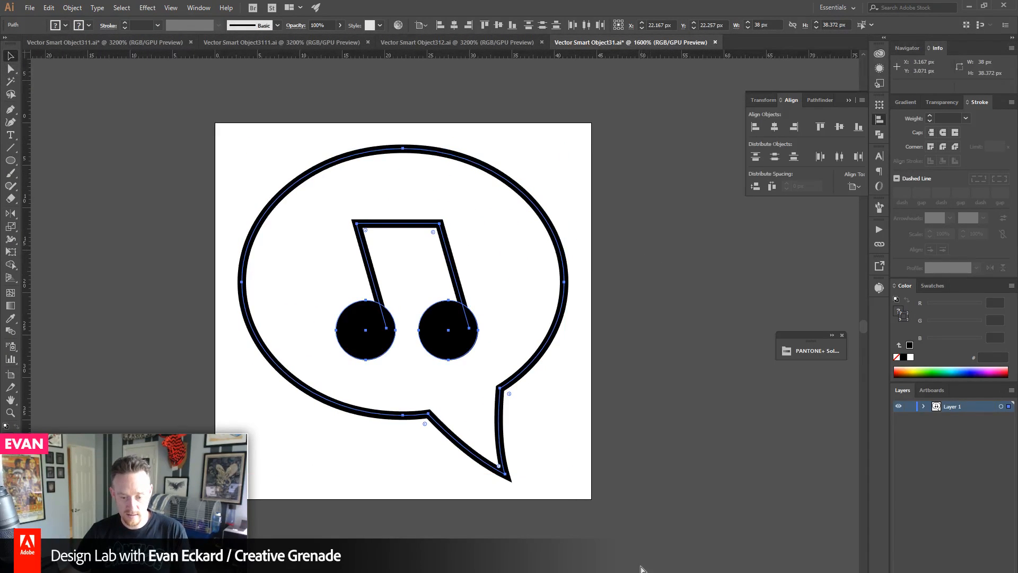
{"action": "mouse_move", "coordinate": [559, 571]}
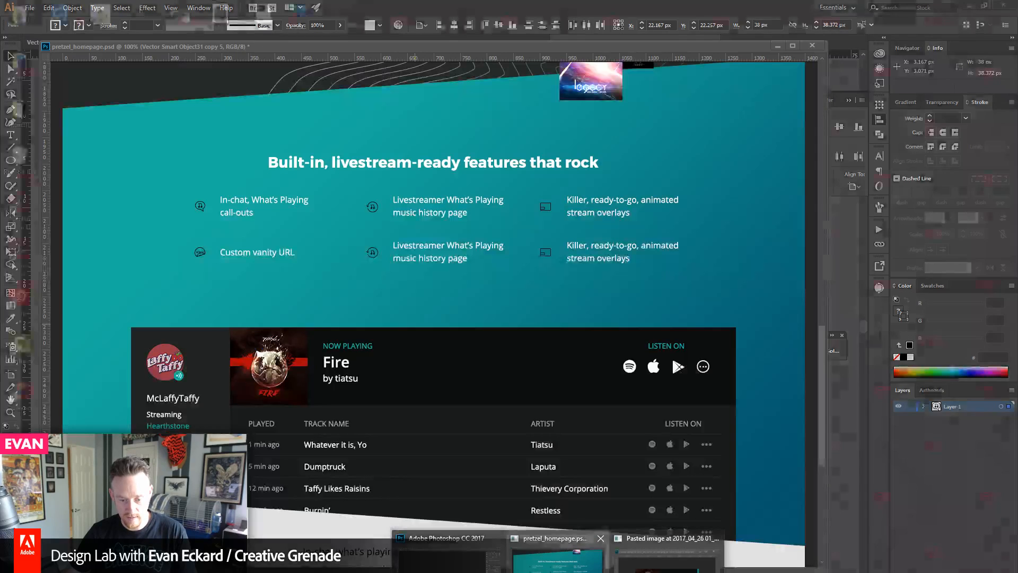
{"action": "left_click", "coordinate": [557, 552]}
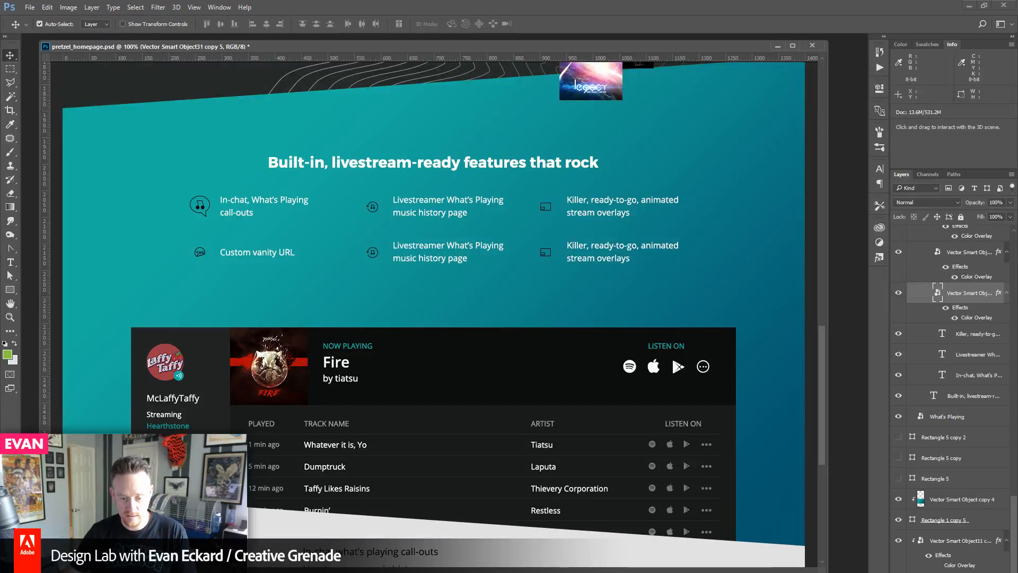
- Back in Illustrator, set the bubble and note stem strokes to 2 px, save, and check the icon in Photoshop
{"action": "key", "text": "alt+Tab"}
{"action": "left_click", "coordinate": [296, 109]}
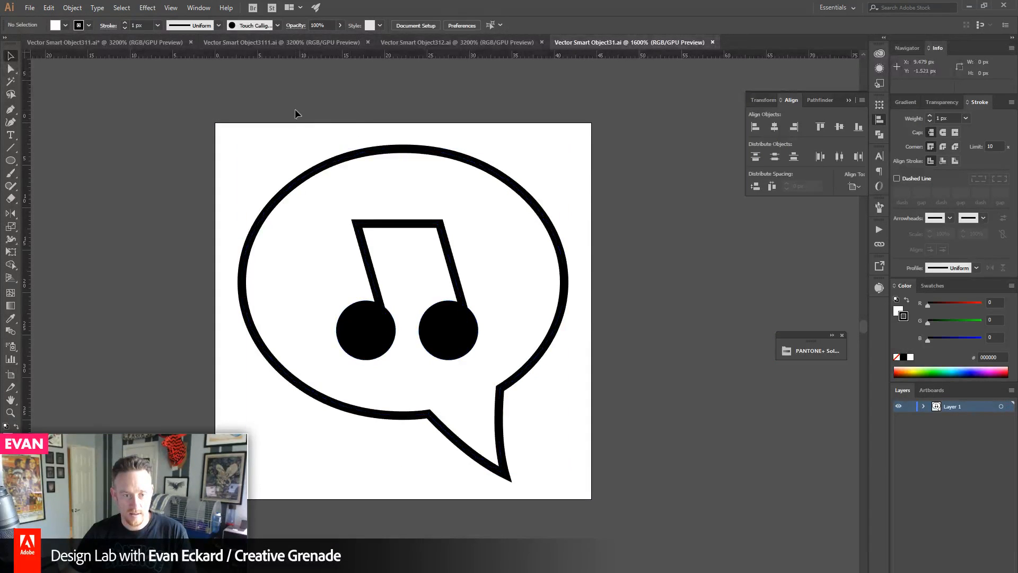
{"action": "left_click", "coordinate": [505, 255]}
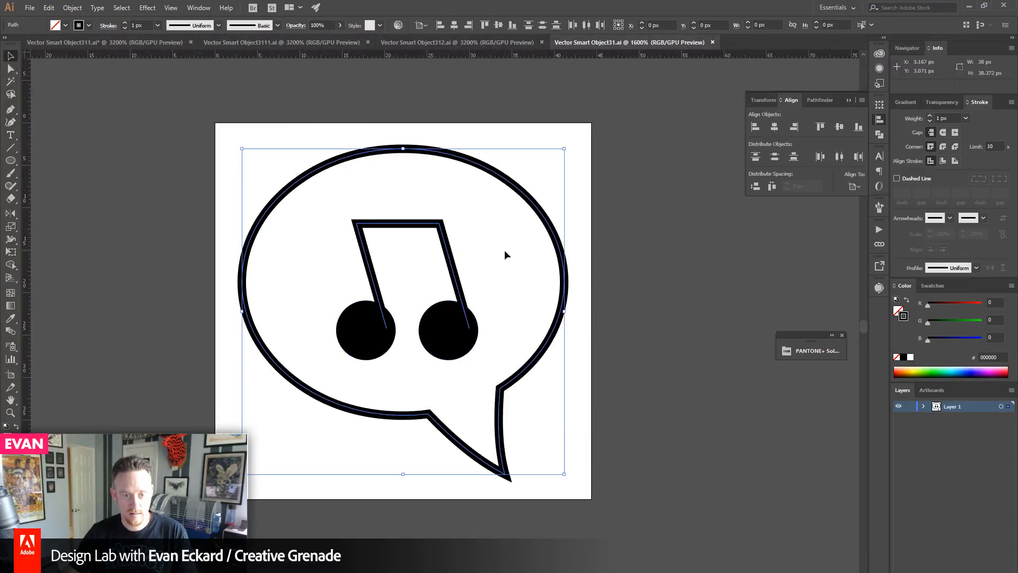
{"action": "left_click", "coordinate": [930, 116]}
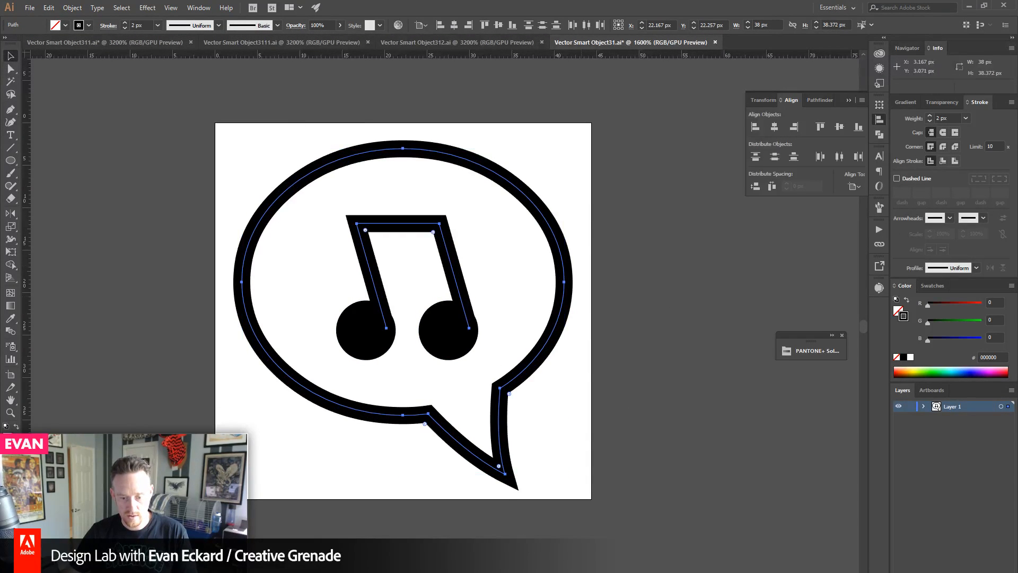
{"action": "key", "text": "alt+Tab"}
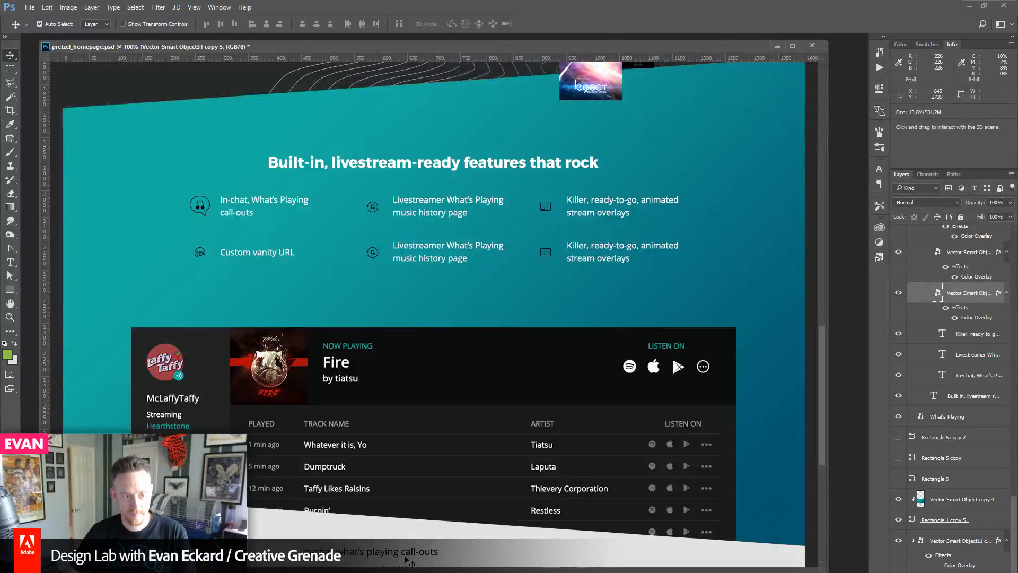
- Return to Illustrator, move the whole speech bubble icon down 1 px, save it, and switch to Photoshop
{"action": "key", "text": "alt+Tab"}
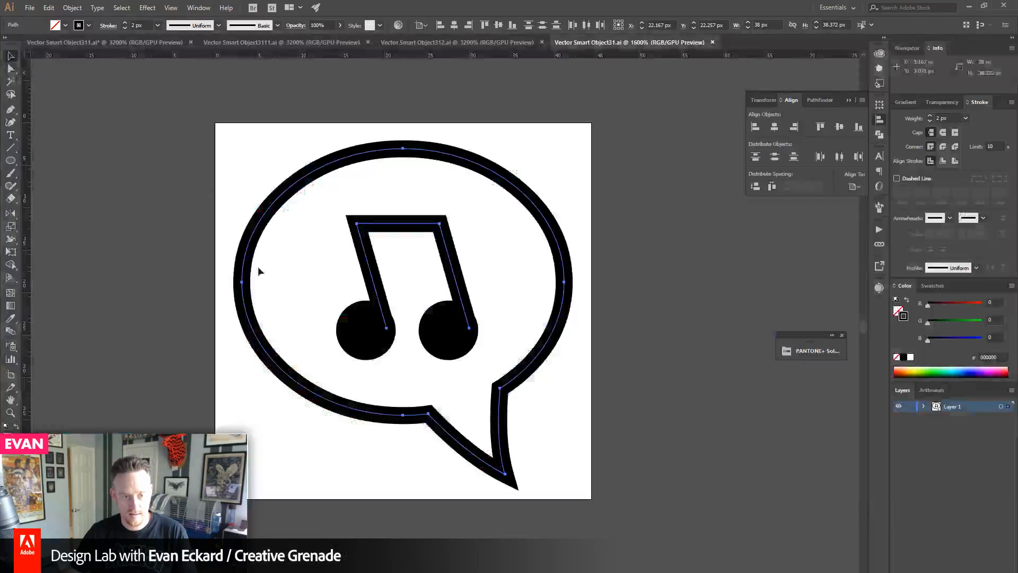
{"action": "left_click_drag", "start_coordinate": [193, 95], "coordinate": [623, 521]}
{"action": "key", "text": "Down"}
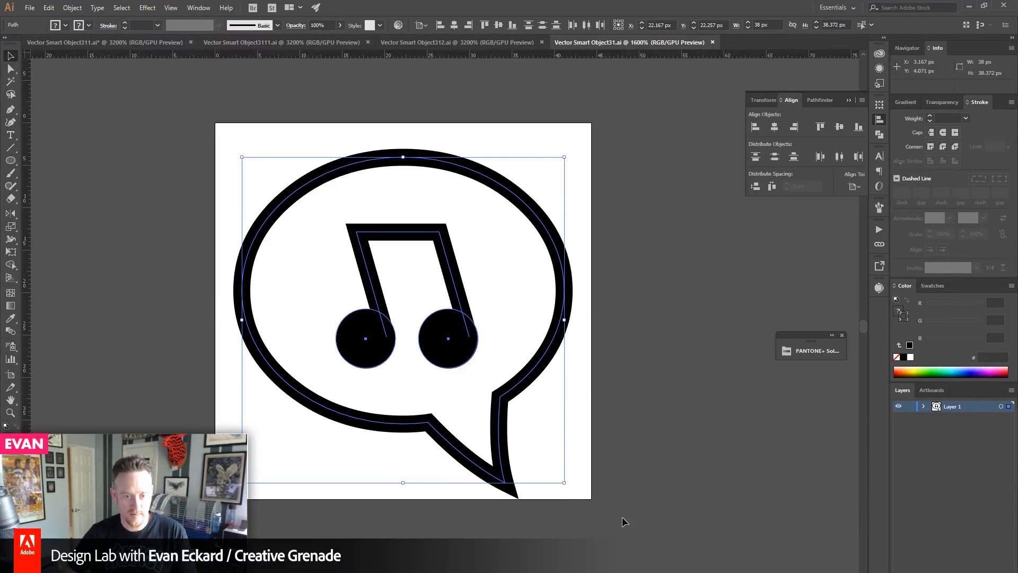
{"action": "key", "text": "alt+Tab"}
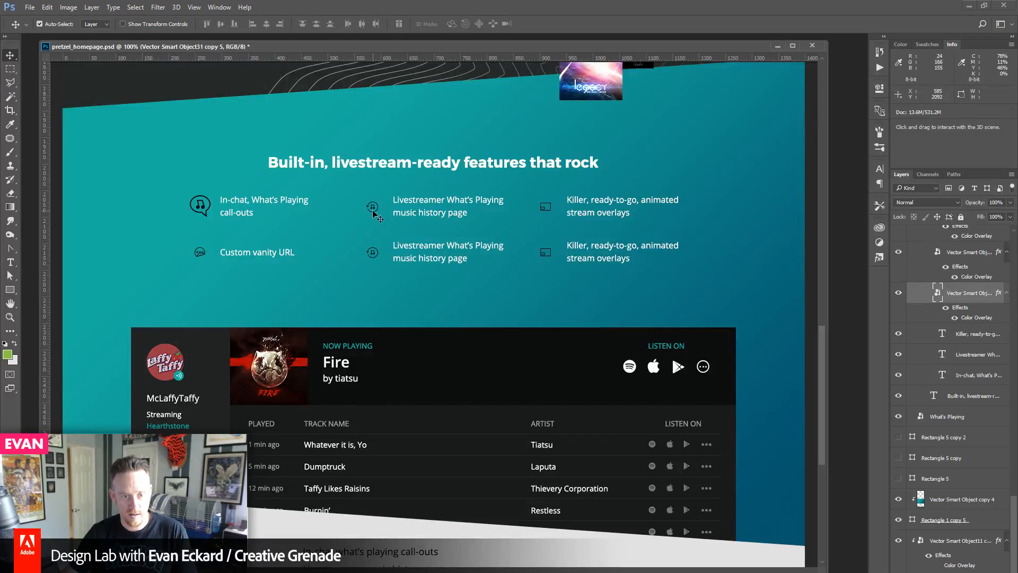
- Open the upper music history icon's smart object in Illustrator and enlarge its artboard evenly to about 44 px square
{"action": "left_click", "coordinate": [373, 211]}
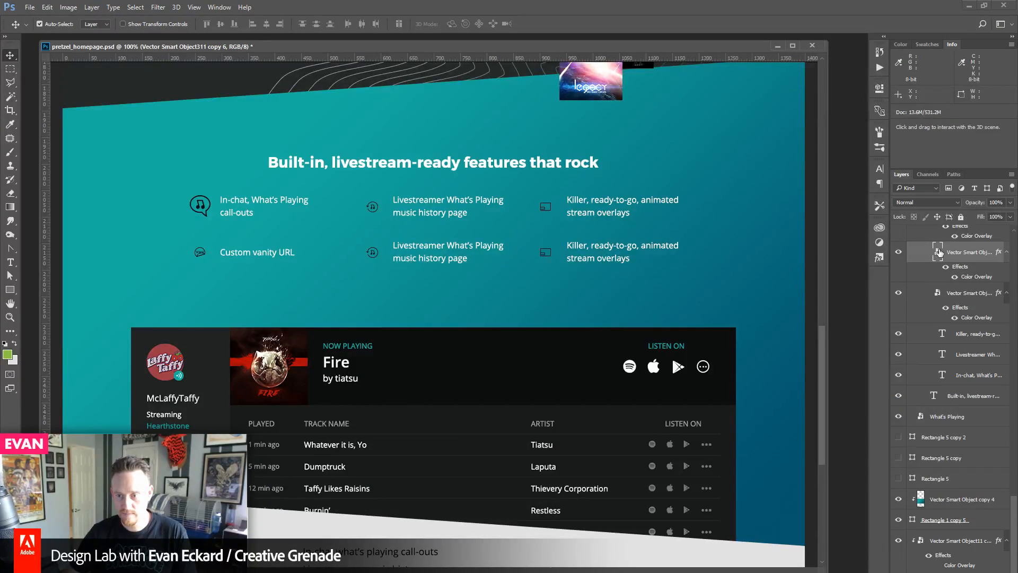
{"action": "double_click", "coordinate": [938, 252]}
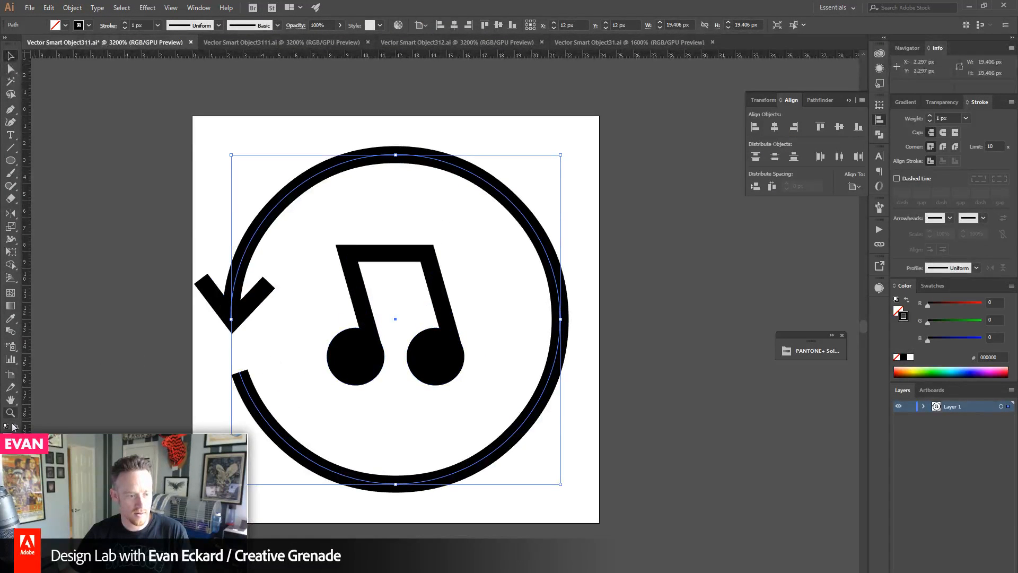
{"action": "left_click", "coordinate": [11, 413]}
{"action": "left_click", "coordinate": [393, 316], "text": "alt"}
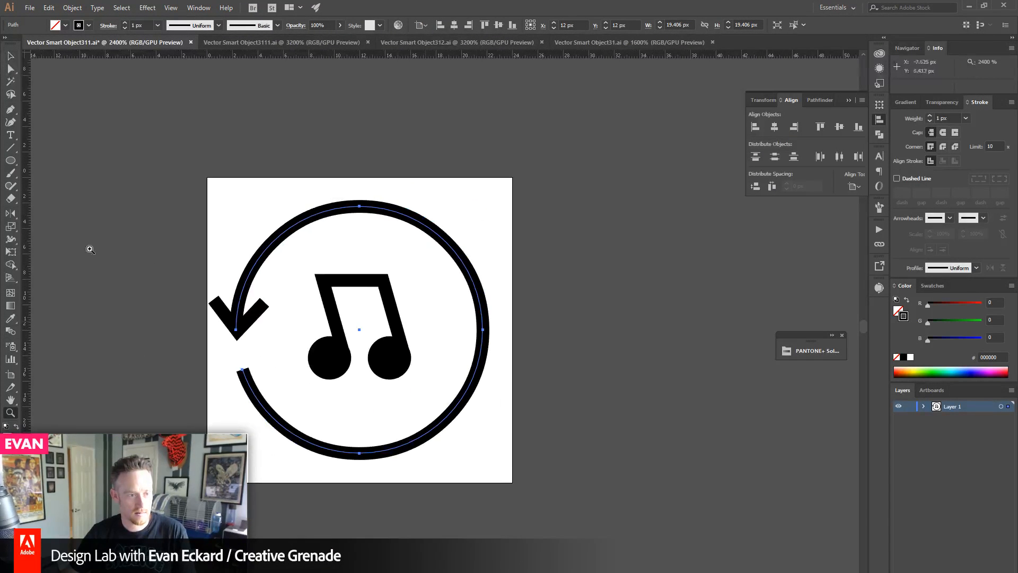
{"action": "left_click", "coordinate": [10, 375]}
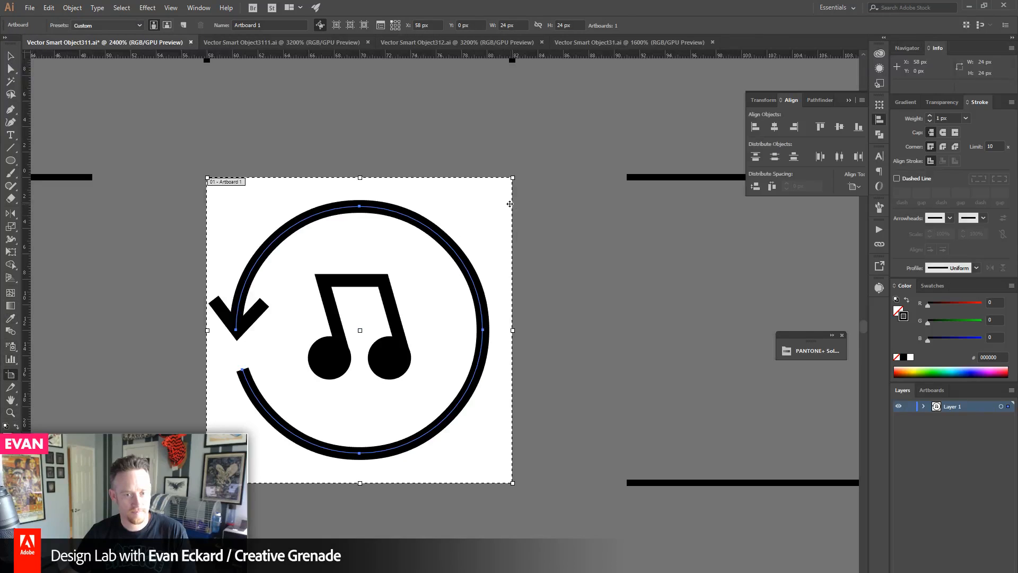
{"action": "left_click_drag", "start_coordinate": [513, 182], "coordinate": [643, 83]}
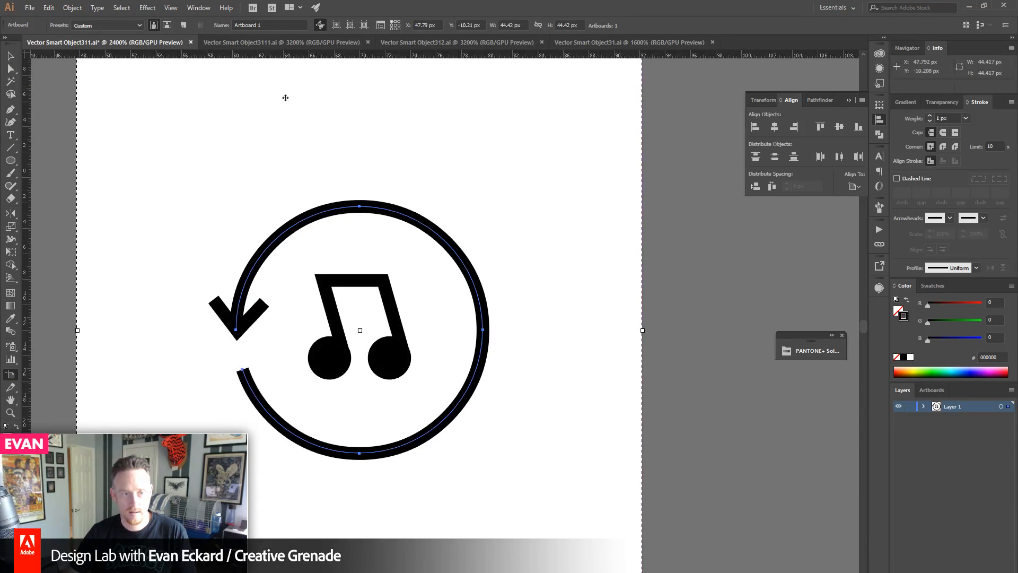
- Try to raise the stroke weight of the circle, arrowhead and music note all at once
{"action": "left_click", "coordinate": [11, 56]}
{"action": "left_click_drag", "start_coordinate": [154, 175], "coordinate": [282, 431]}
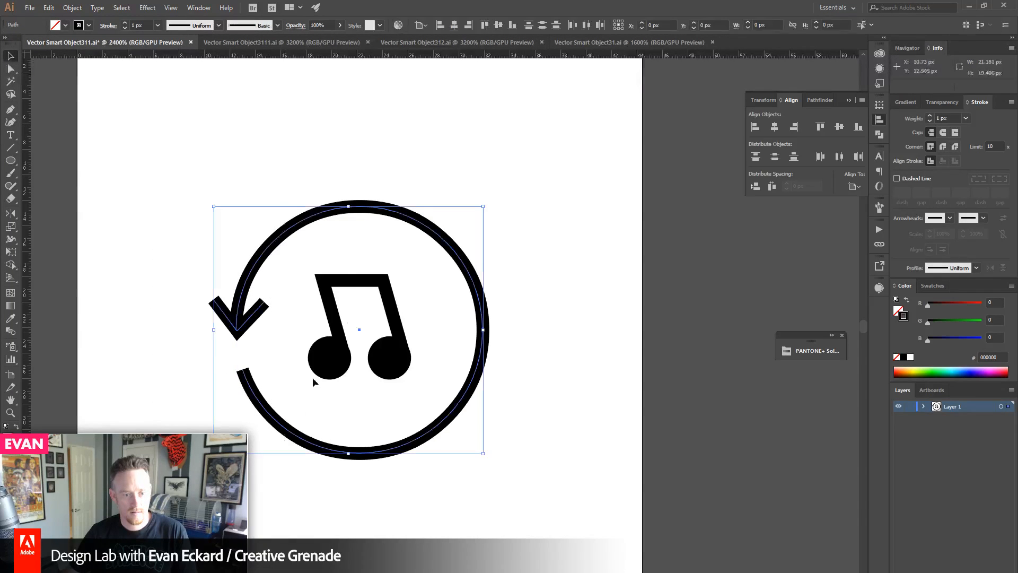
{"action": "left_click", "coordinate": [348, 287], "text": "shift"}
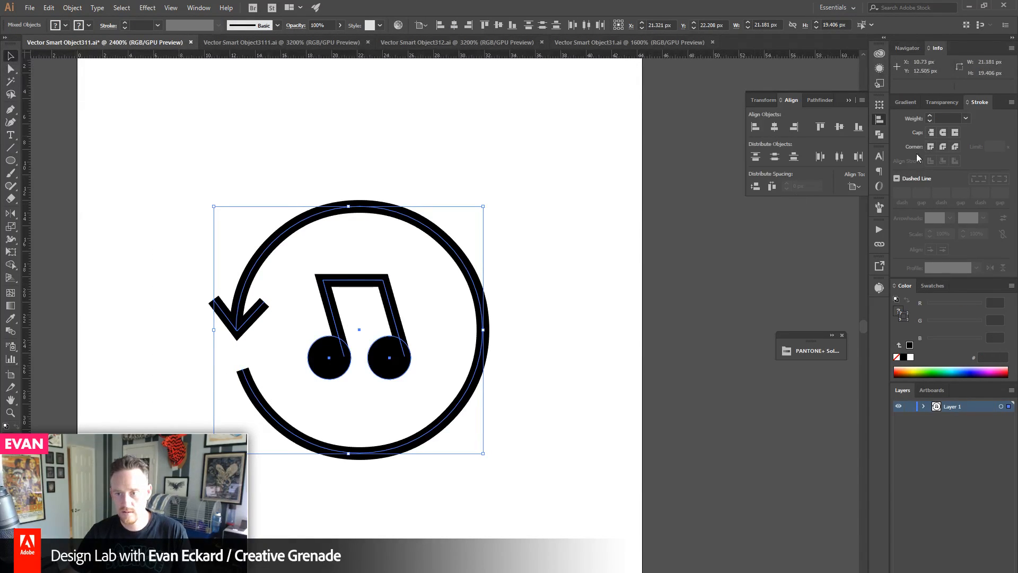
{"action": "left_click", "coordinate": [930, 115]}
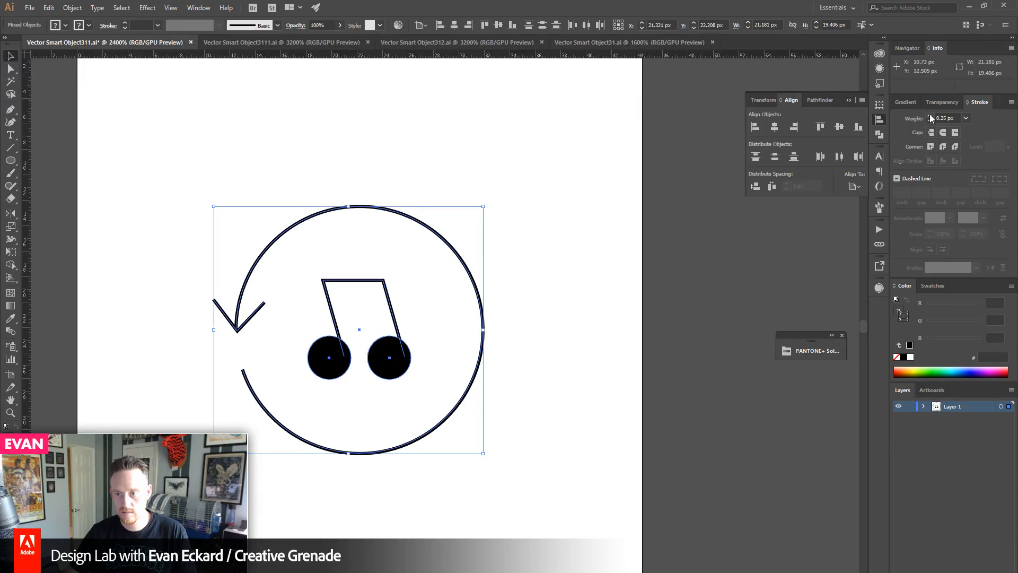
{"action": "left_click", "coordinate": [931, 117]}
{"action": "left_click", "coordinate": [931, 116]}
{"action": "left_click", "coordinate": [930, 116]}
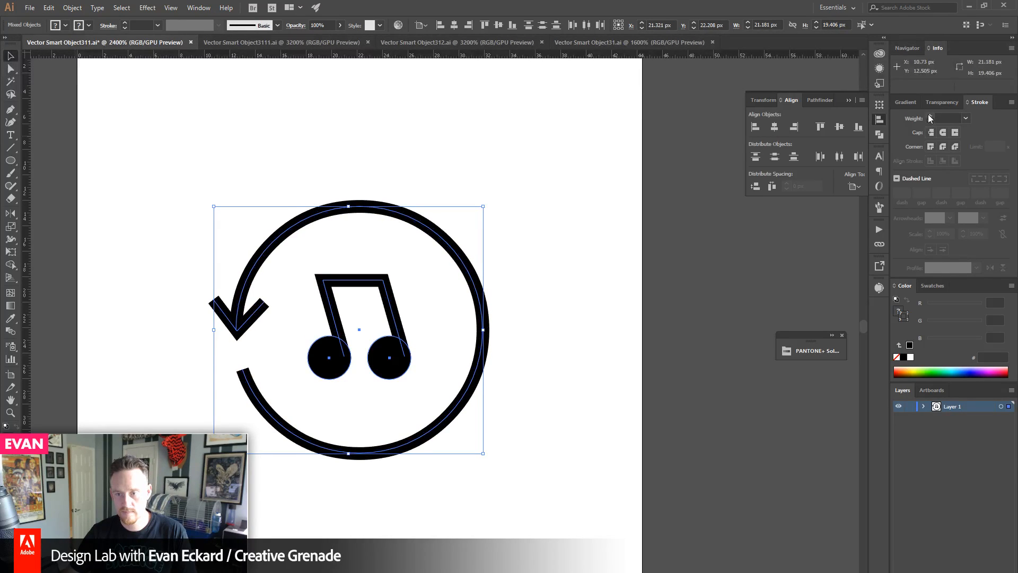
{"action": "left_click", "coordinate": [930, 119]}
{"action": "left_click", "coordinate": [457, 168]}
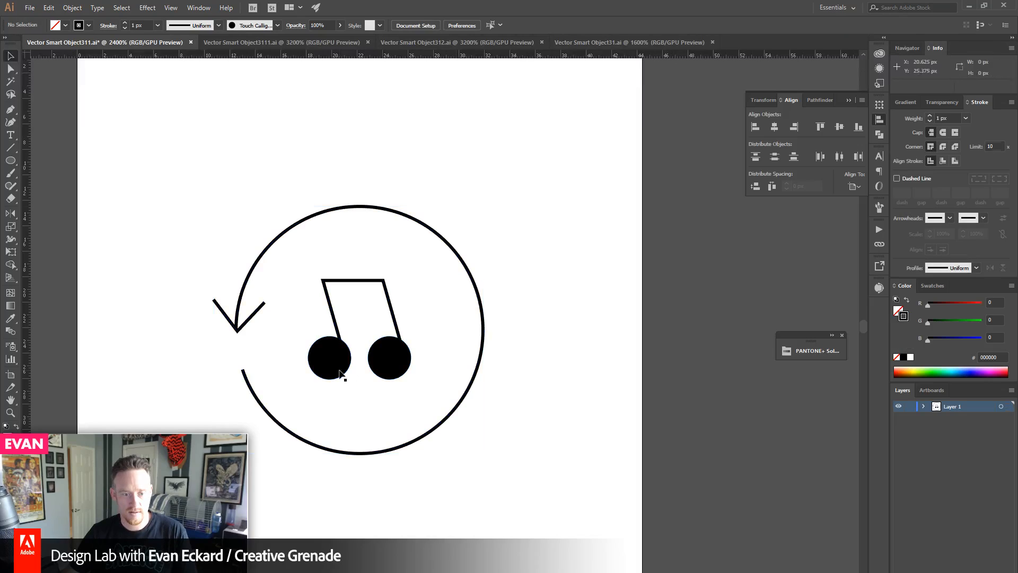
- Isolate the music note group, set its stem's stroke weight to 2 px, and leave the group
{"action": "double_click", "coordinate": [334, 286]}
{"action": "left_click", "coordinate": [930, 115]}
{"action": "left_click", "coordinate": [930, 116]}
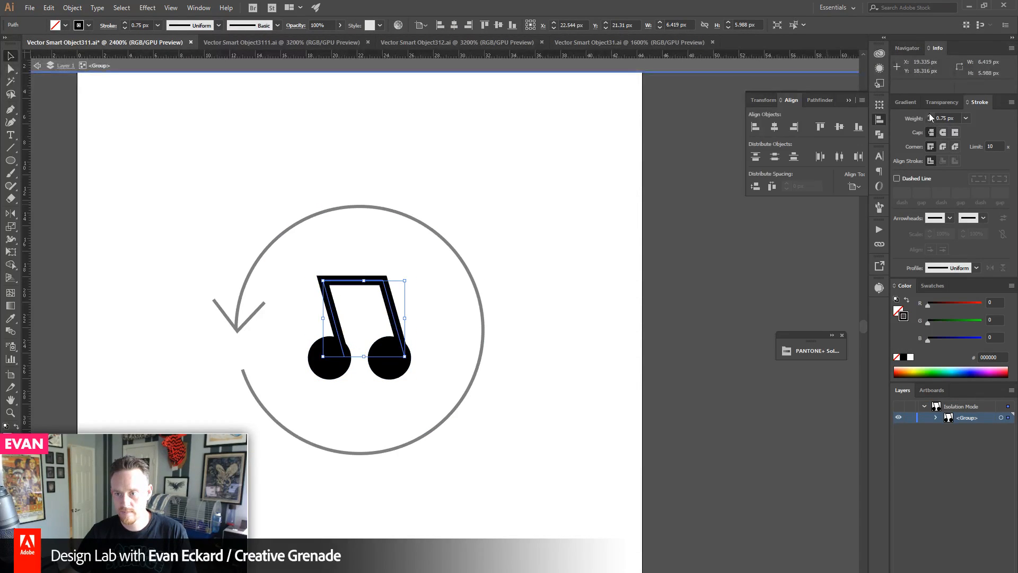
{"action": "left_click", "coordinate": [929, 115]}
{"action": "left_click", "coordinate": [929, 115]}
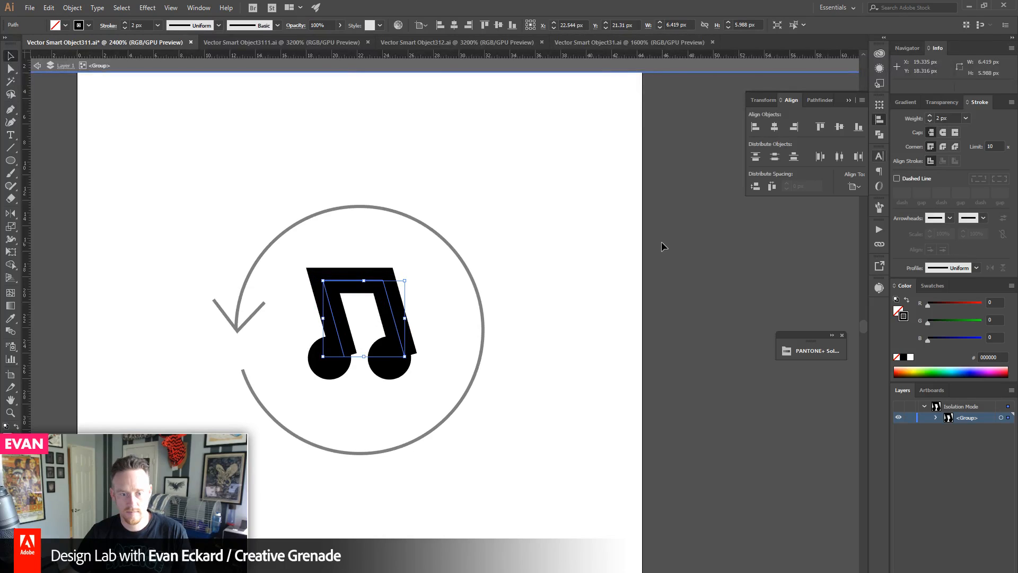
{"action": "double_click", "coordinate": [638, 229]}
- Set the stroke weight of the open circle and its arrowhead to 2 px
{"action": "left_click_drag", "start_coordinate": [273, 166], "coordinate": [391, 225]}
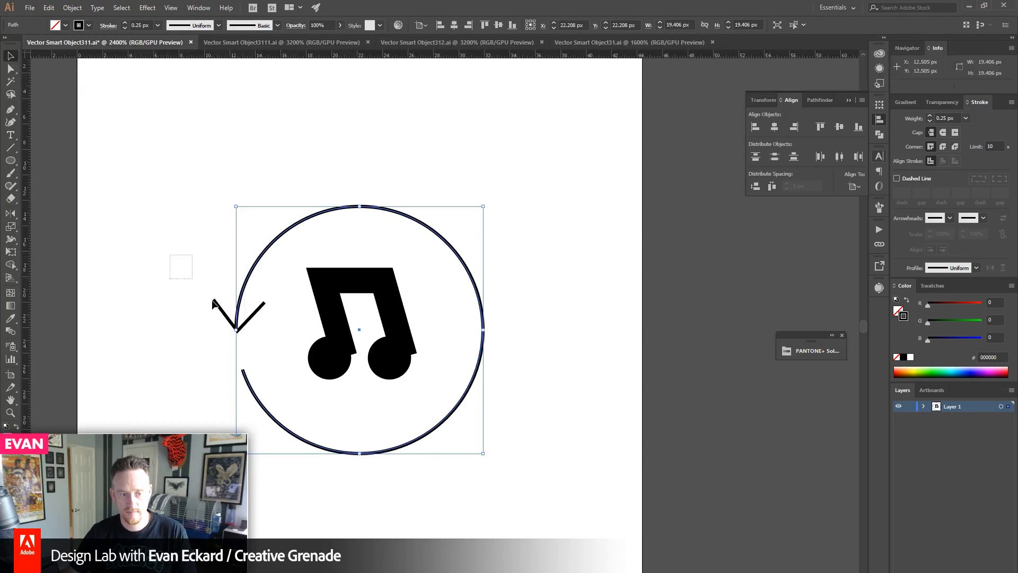
{"action": "left_click_drag", "start_coordinate": [212, 303], "coordinate": [214, 304]}
{"action": "left_click", "coordinate": [930, 115]}
{"action": "left_click", "coordinate": [931, 116]}
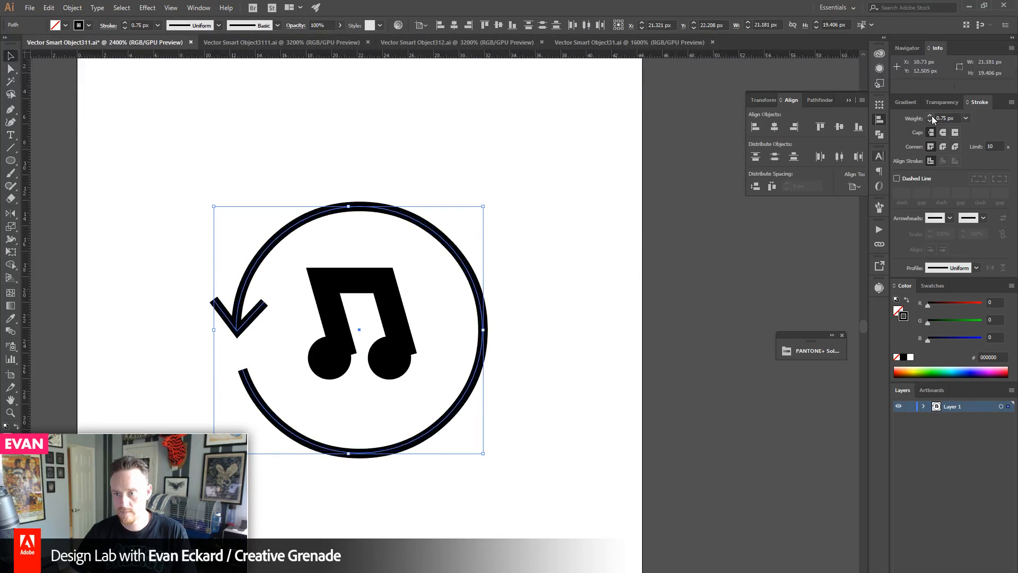
{"action": "left_click", "coordinate": [931, 115]}
{"action": "left_click", "coordinate": [931, 116]}
- Scale the whole music history icon up to nearly fill the artboard, save it, and switch to the mockup in Photoshop
{"action": "left_click", "coordinate": [10, 412]}
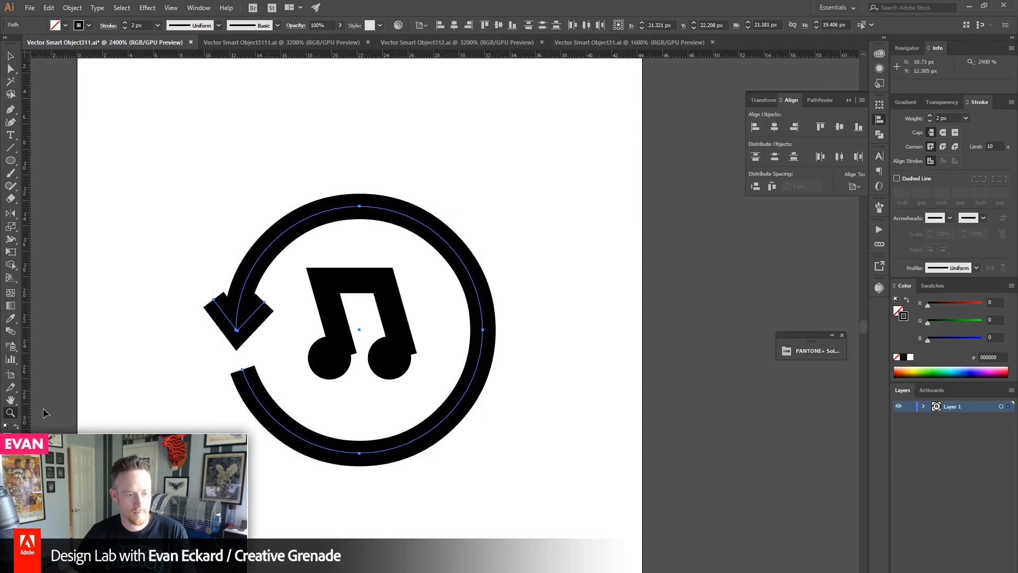
{"action": "left_click", "coordinate": [395, 321], "text": "alt"}
{"action": "key", "text": "v"}
{"action": "key", "text": "ctrl+a"}
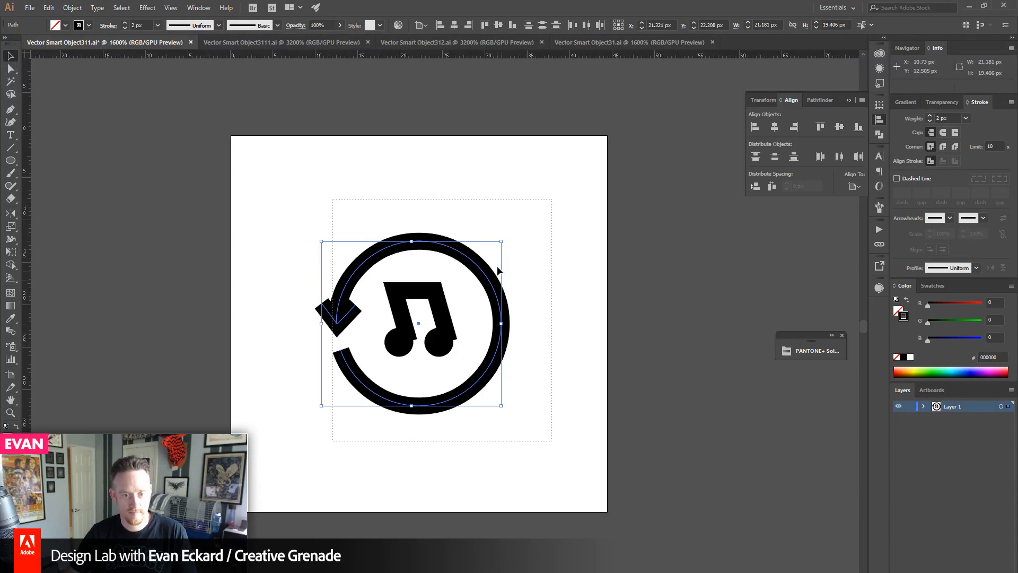
{"action": "left_click_drag", "start_coordinate": [500, 243], "coordinate": [583, 164]}
{"action": "left_click", "coordinate": [683, 288]}
{"action": "scroll", "coordinate": [683, 288], "scroll_direction": "right", "scroll_amount": 1}
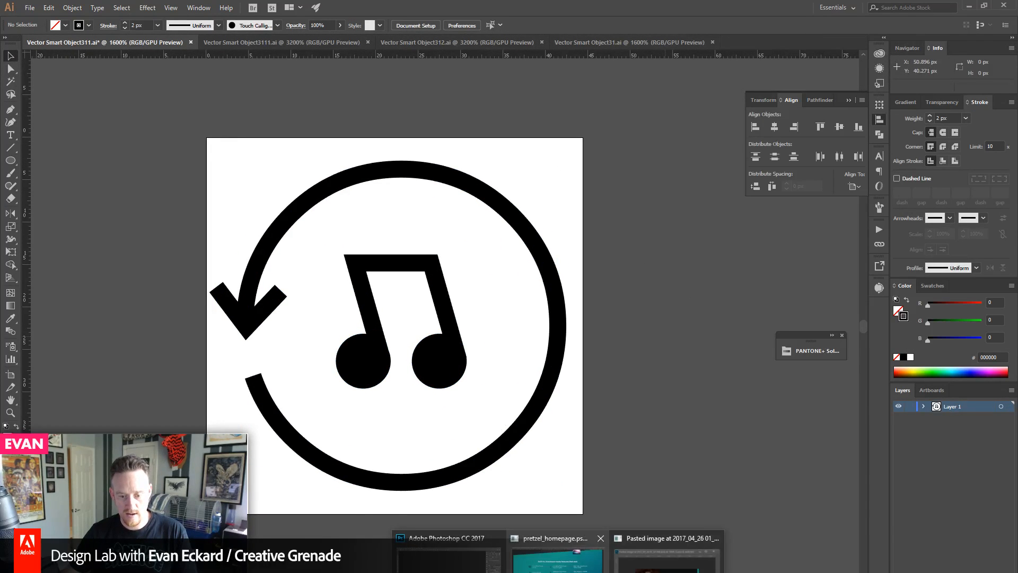
{"action": "left_click", "coordinate": [435, 544]}
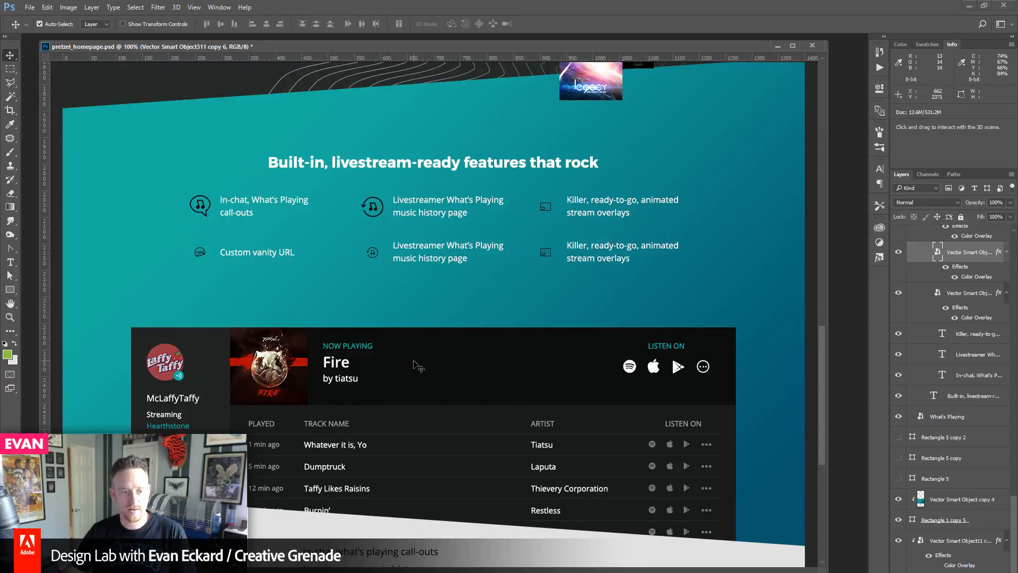
- Switch to Illustrator and set the music history icon's artboard size to 44 × 44 px
{"action": "key", "text": "alt+Tab"}
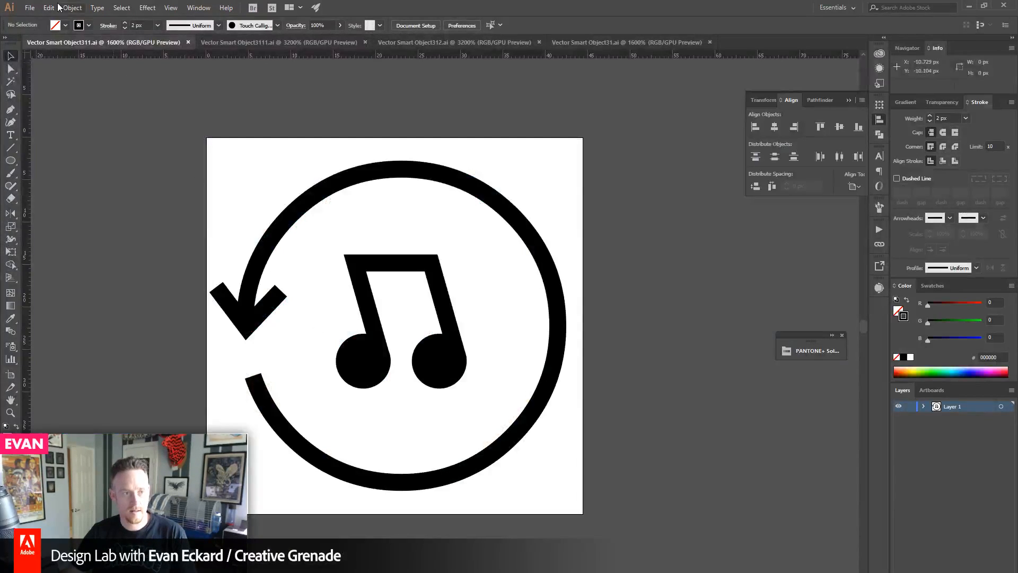
{"action": "left_click", "coordinate": [53, 8]}
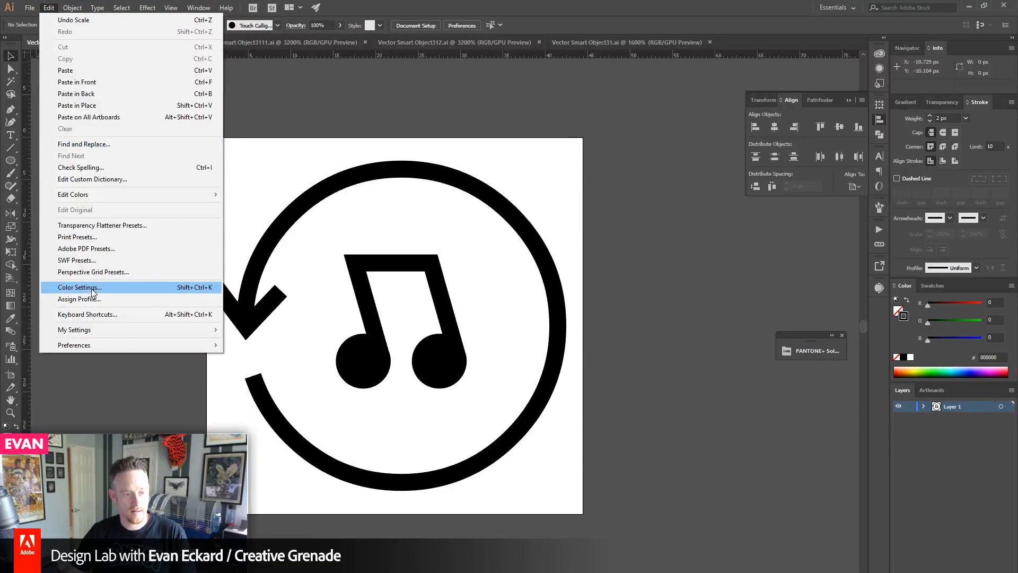
{"action": "mouse_move", "coordinate": [30, 8]}
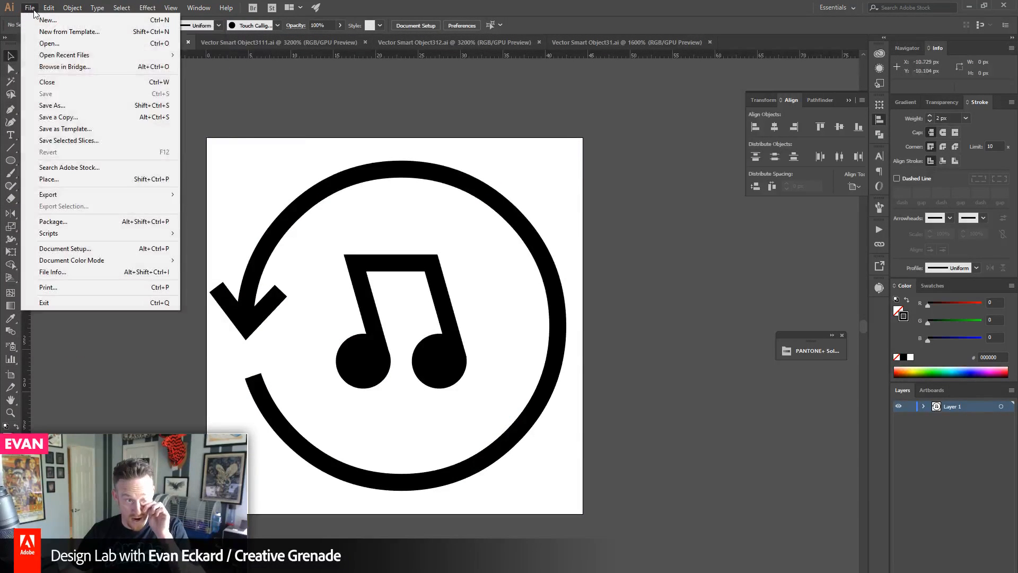
{"action": "left_click", "coordinate": [79, 250]}
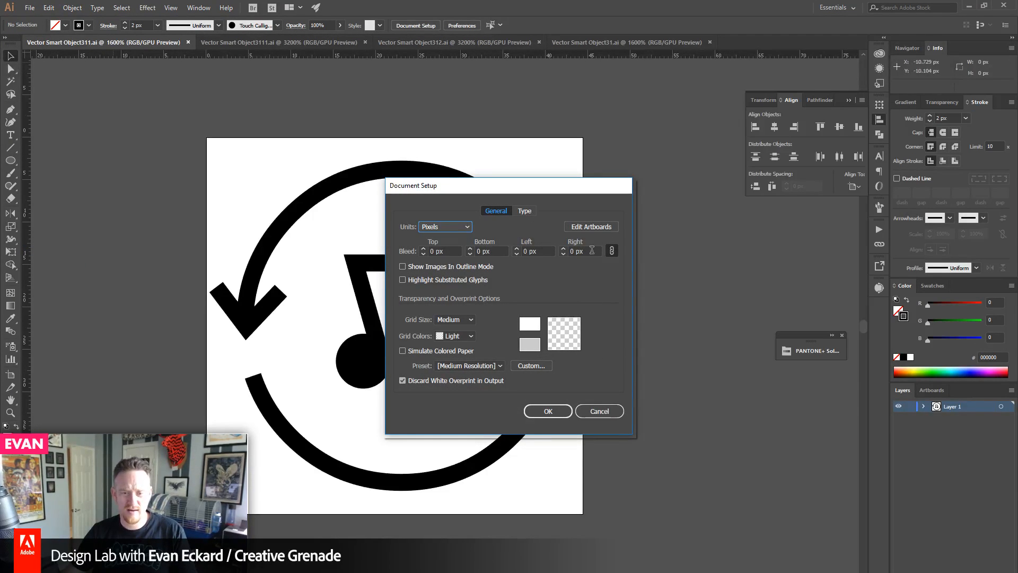
{"action": "left_click", "coordinate": [591, 226]}
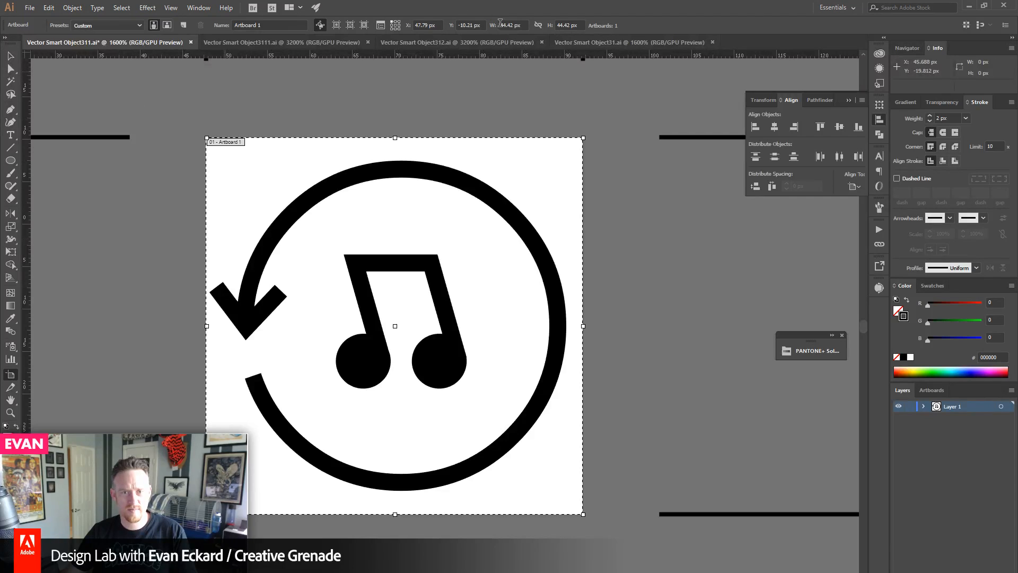
{"action": "left_click", "coordinate": [525, 24]}
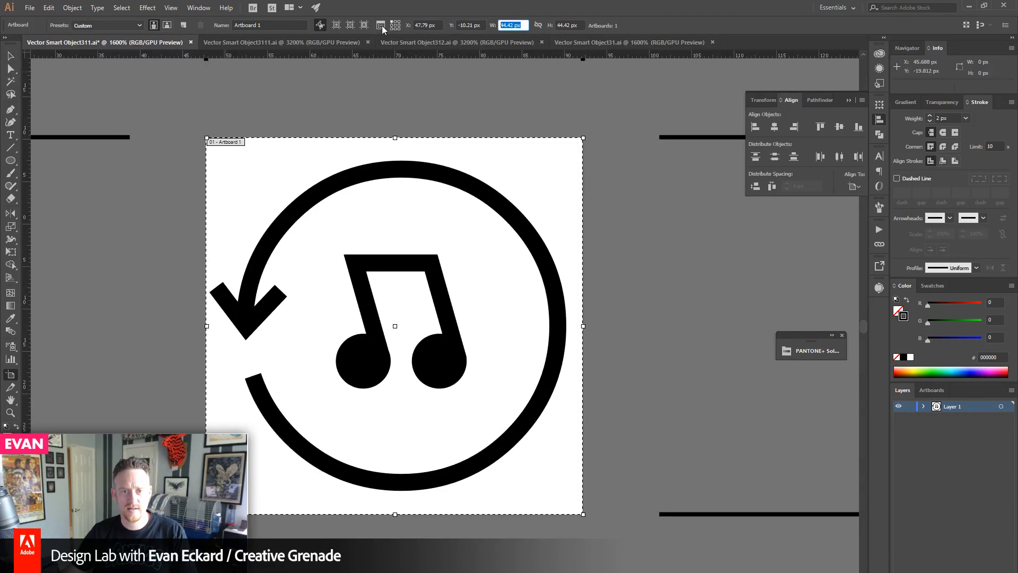
{"action": "type", "text": "44"}
{"action": "key", "text": "Tab"}
{"action": "type", "text": "4"}
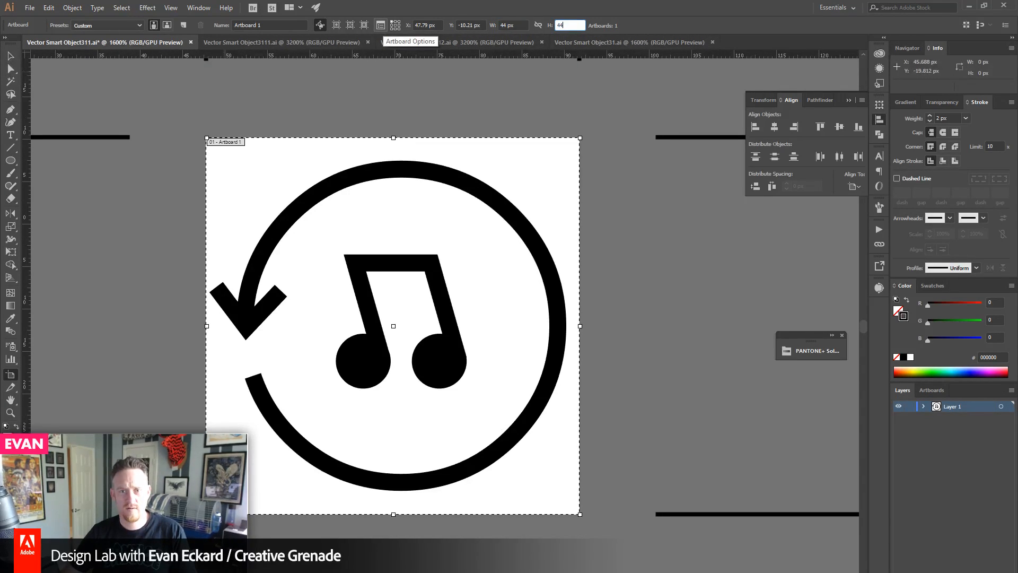
{"action": "key", "text": "Return"}
- Leave artboard editing, then save and close the music history icon file
{"action": "left_click", "coordinate": [11, 55]}
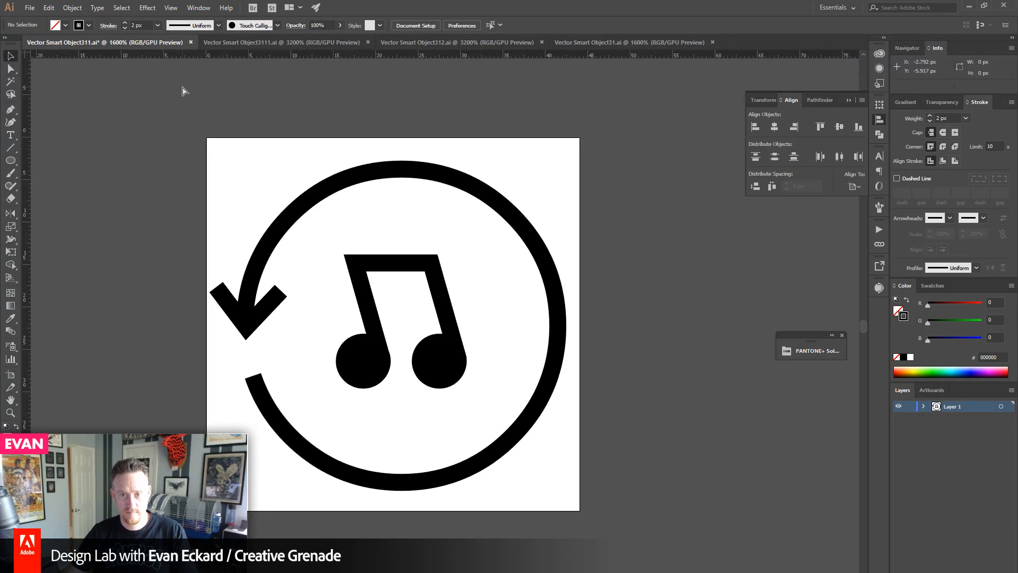
{"action": "key", "text": "ctrl+s"}
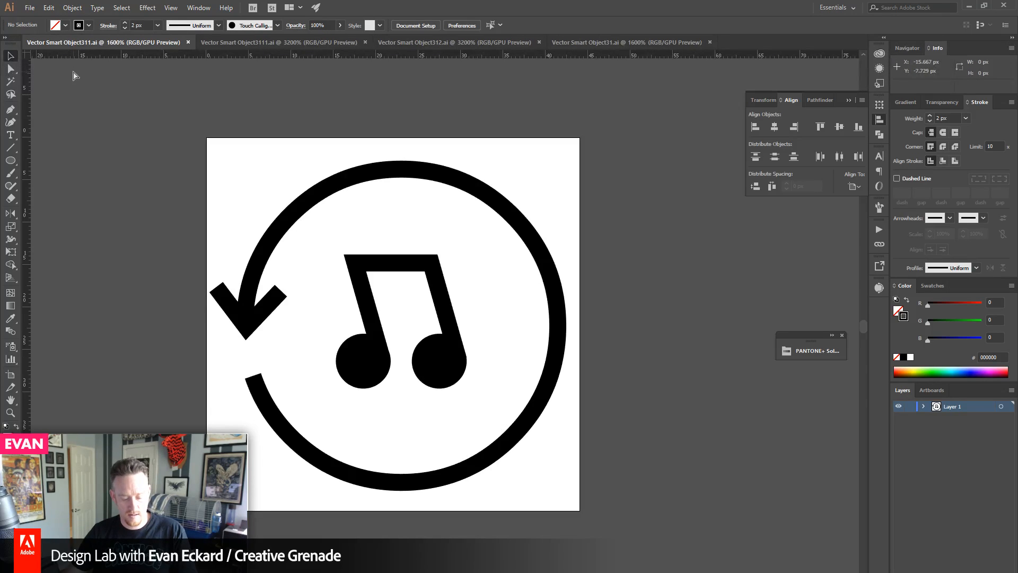
{"action": "key", "text": "ctrl+w"}
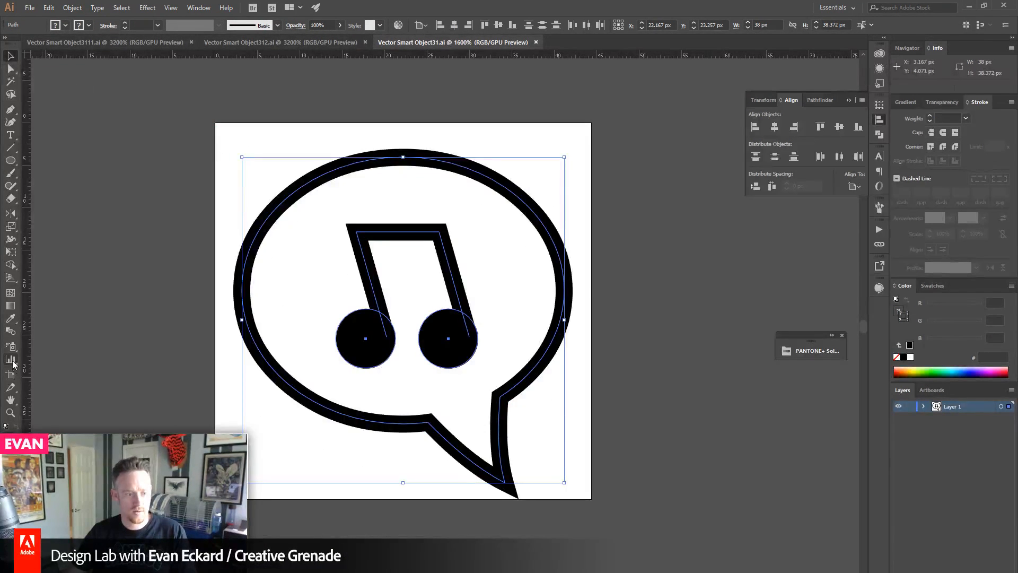
- Set the artboard of the speech bubble icon to 44 px wide and 44 px high
{"action": "left_click", "coordinate": [11, 375]}
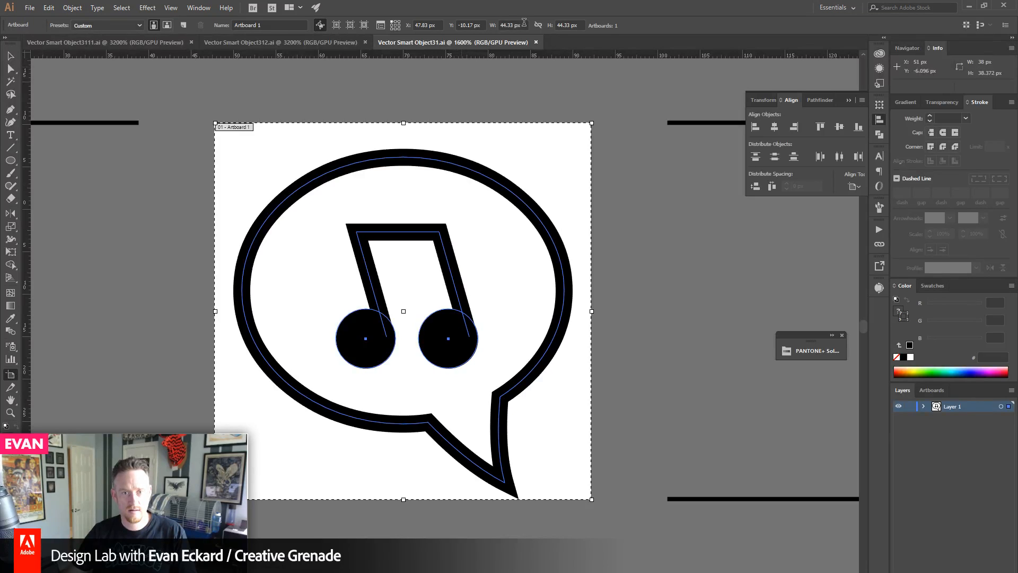
{"action": "left_click_drag", "start_coordinate": [524, 22], "coordinate": [470, 27]}
{"action": "type", "text": "44"}
{"action": "key", "text": "Tab"}
{"action": "type", "text": "44"}
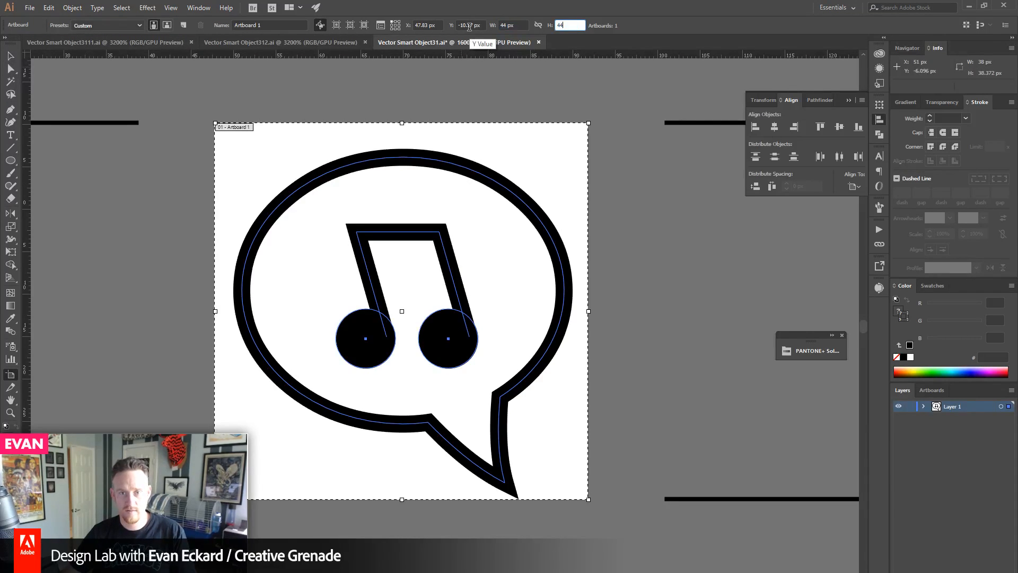
{"action": "key", "text": "Return"}
{"action": "left_click", "coordinate": [11, 55]}
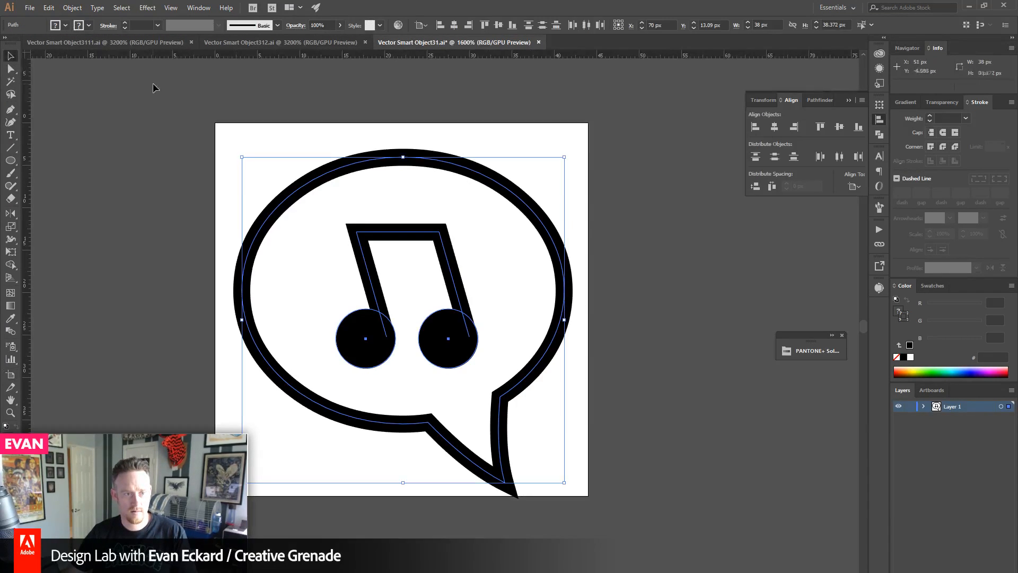
- Nudge the whole speech bubble icon up by 2 px, then save and close its file
{"action": "left_click", "coordinate": [153, 87]}
{"action": "left_click_drag", "start_coordinate": [234, 177], "coordinate": [558, 508]}
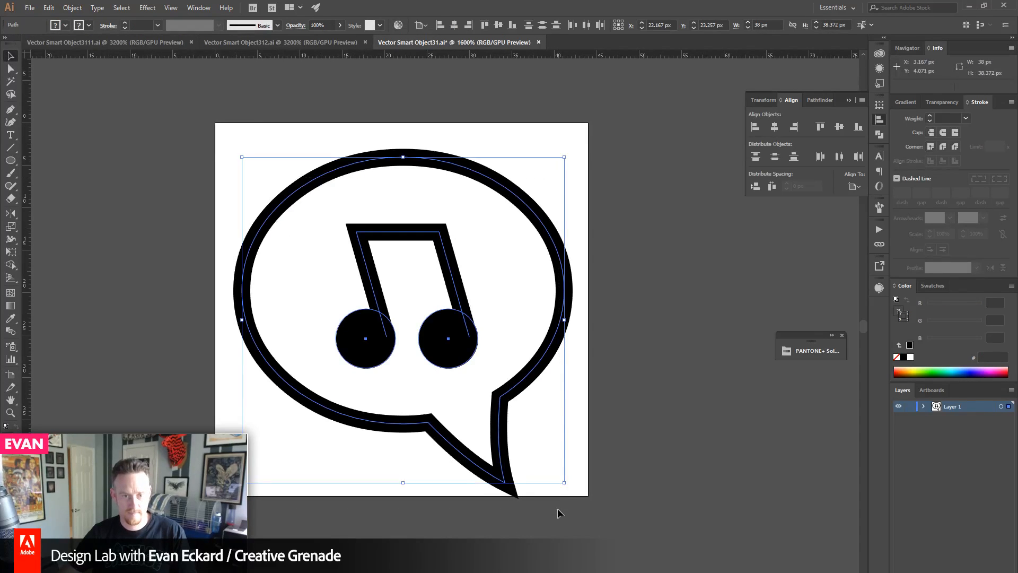
{"action": "key", "text": "Up"}
{"action": "key", "text": "Up"}
{"action": "key", "text": "ctrl+shift+b"}
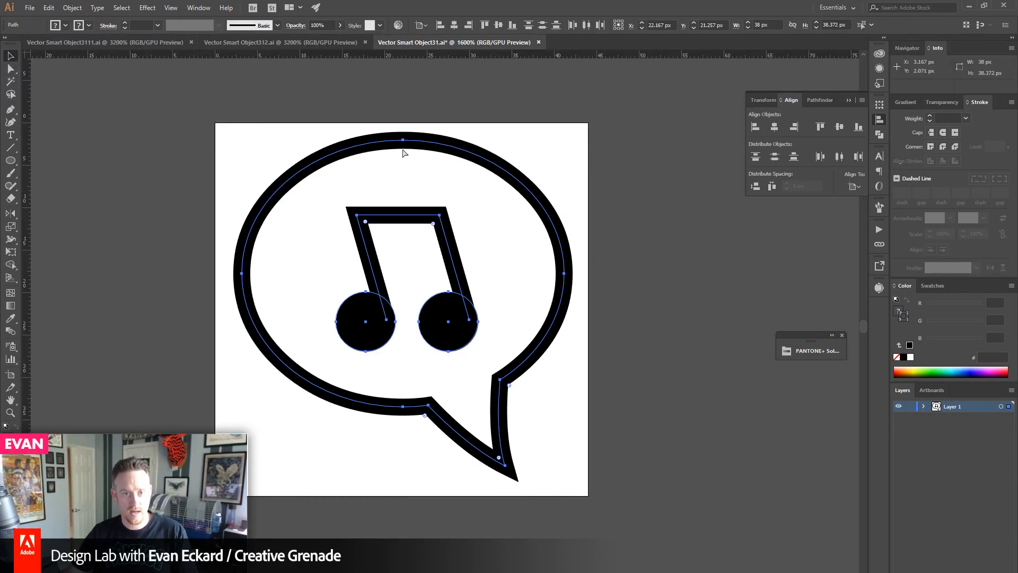
{"action": "key", "text": "ctrl+s"}
{"action": "key", "text": "ctrl+w"}
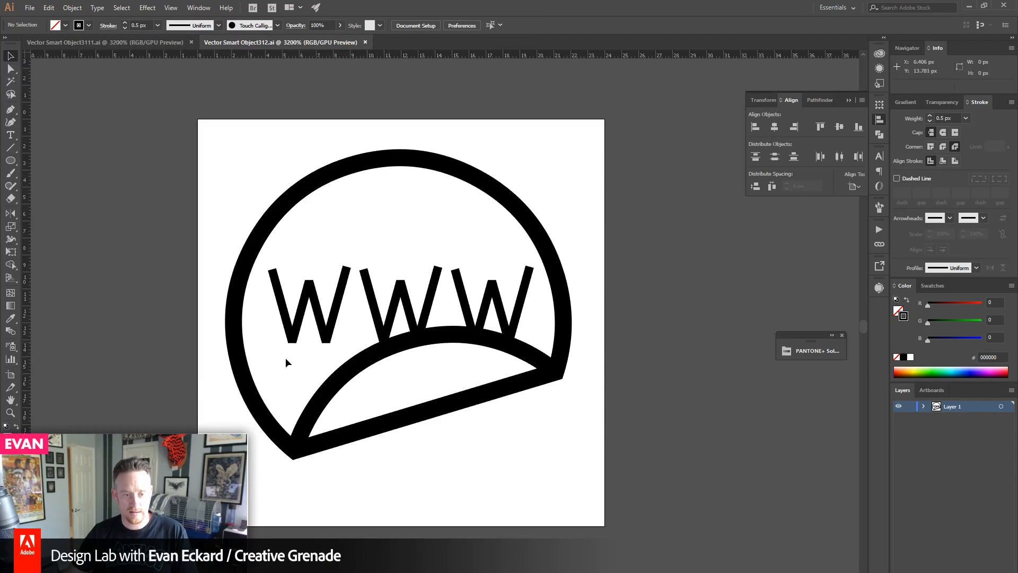
- Set the artboard of the WWW vanity URL icon to 44 × 44 px
{"action": "left_click", "coordinate": [10, 375]}
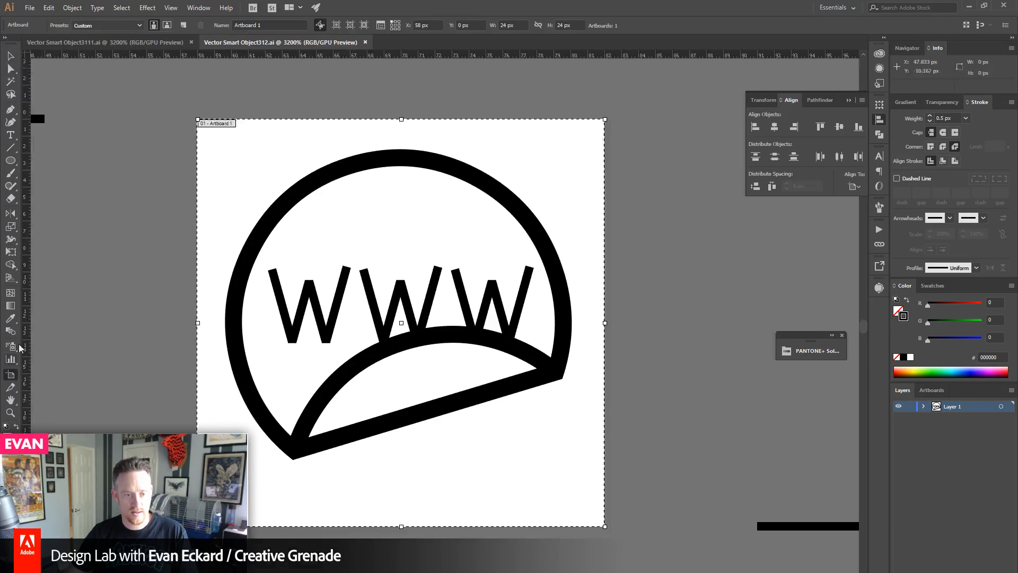
{"action": "left_click", "coordinate": [522, 25]}
{"action": "type", "text": "44"}
{"action": "key", "text": "Tab"}
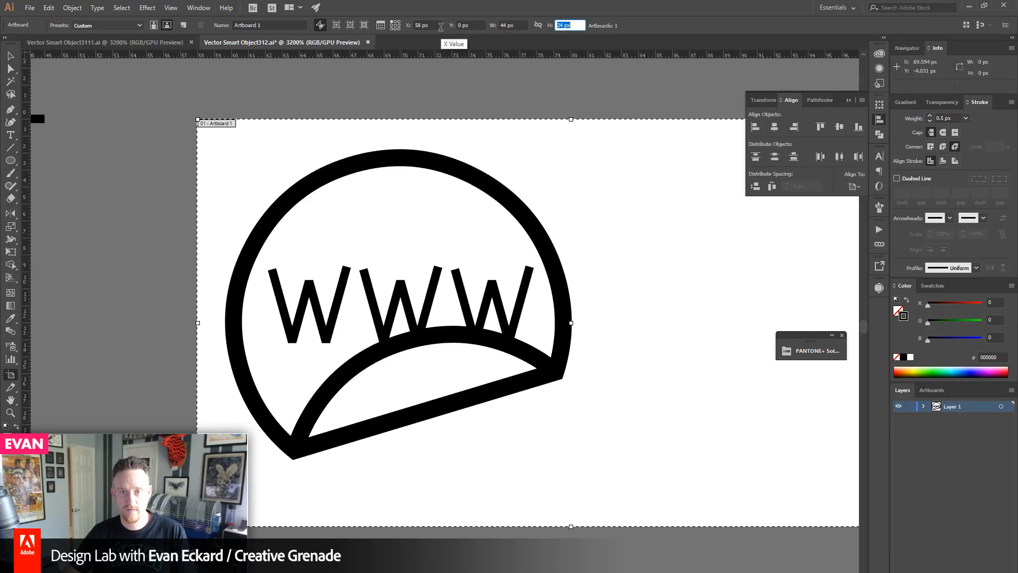
{"action": "type", "text": "44"}
{"action": "key", "text": "Tab"}
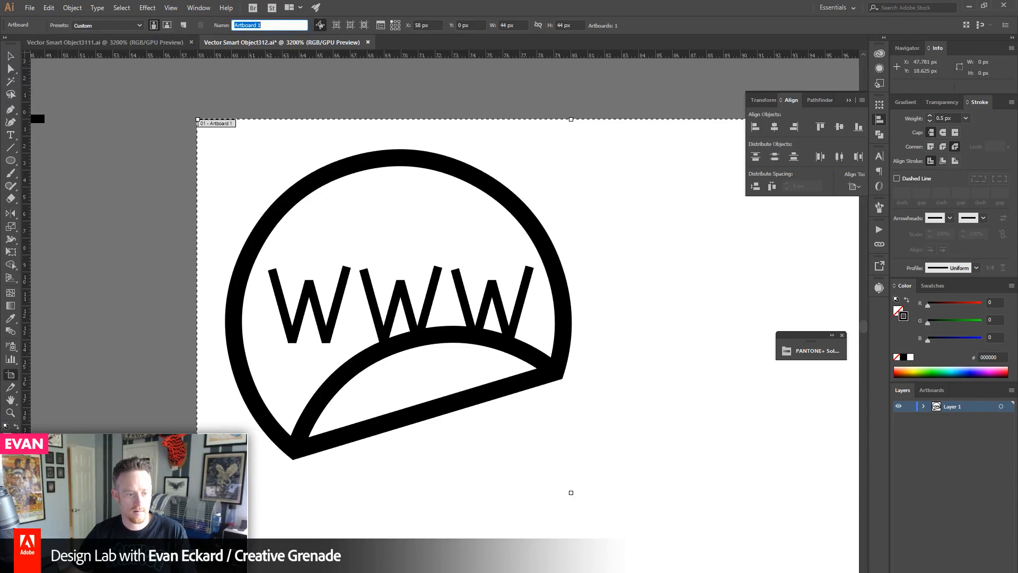
- Scale the whole WWW icon up to about 36 × 36 px and move it to the middle of the artboard
{"action": "left_click", "coordinate": [10, 413]}
{"action": "left_click", "coordinate": [593, 434], "text": "alt"}
{"action": "key", "text": "v"}
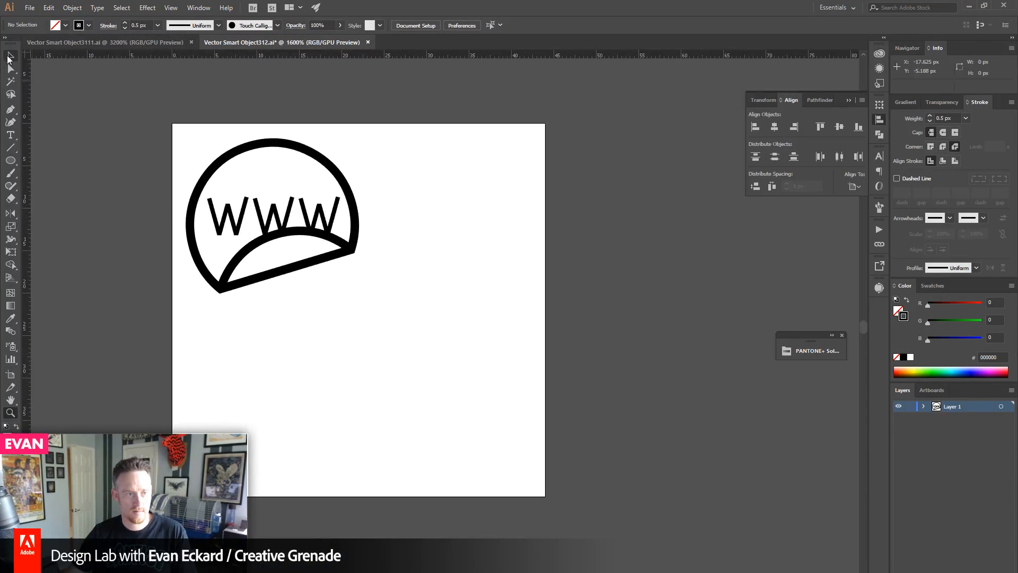
{"action": "left_click_drag", "start_coordinate": [178, 125], "coordinate": [404, 336]}
{"action": "left_click_drag", "start_coordinate": [357, 307], "coordinate": [427, 377]}
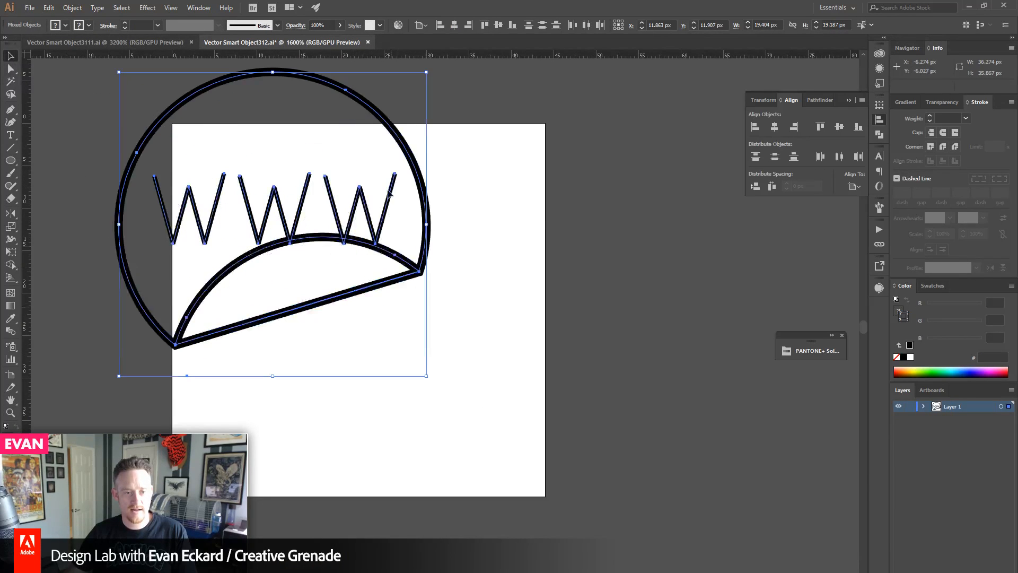
{"action": "mouse_move", "coordinate": [393, 133]}
{"action": "left_mouse_down"}
{"action": "mouse_move", "coordinate": [482, 236]}
{"action": "mouse_move", "coordinate": [474, 230]}
{"action": "left_mouse_up"}
- Set the stroke weight of all the WWW icon's paths to 2 px, then save and close the file
{"action": "left_click", "coordinate": [943, 118]}
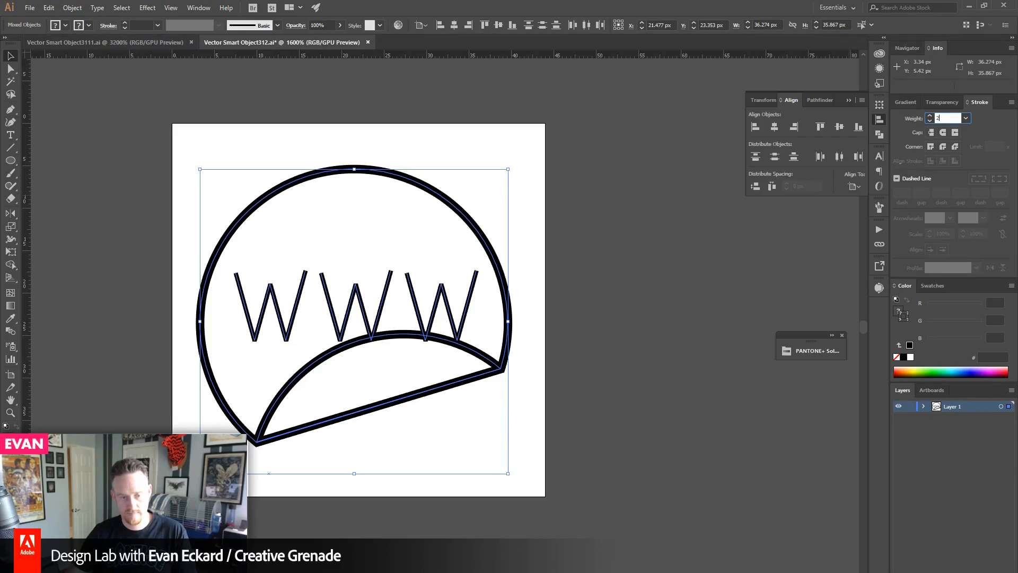
{"action": "key", "text": "Return"}
{"action": "left_click_drag", "start_coordinate": [508, 169], "coordinate": [503, 169]}
{"action": "left_click", "coordinate": [629, 261]}
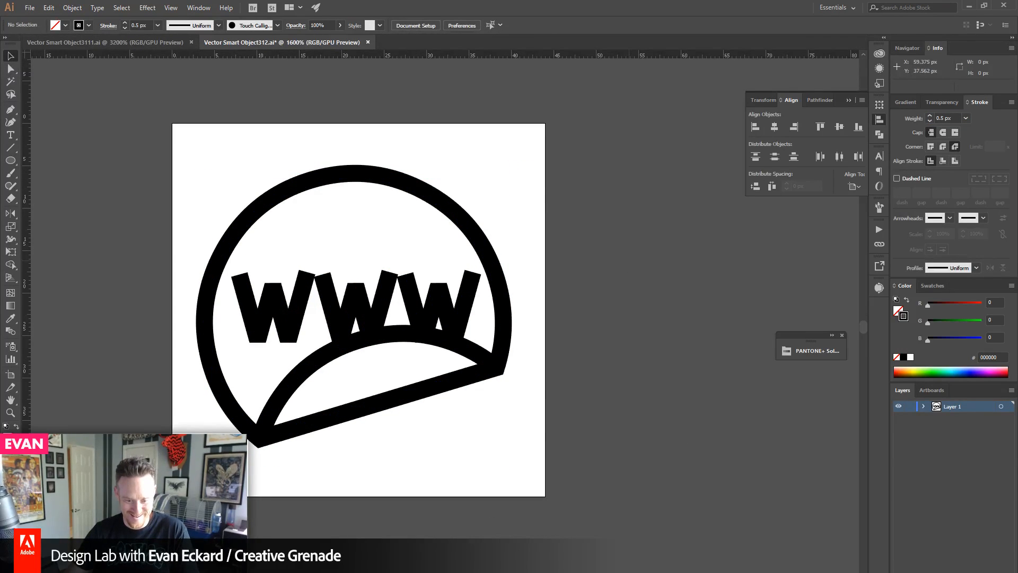
{"action": "mouse_move", "coordinate": [559, 563]}
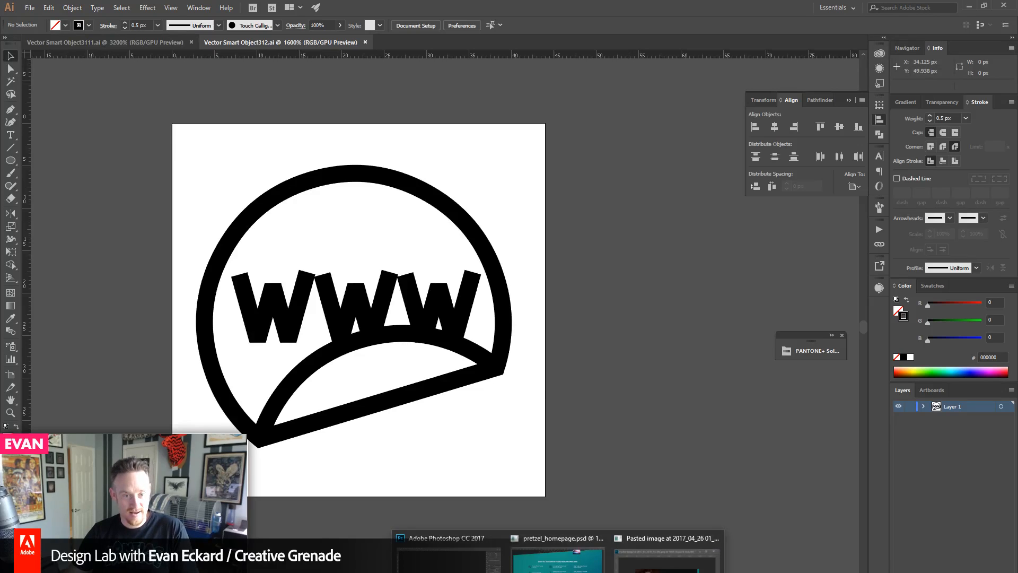
{"action": "key", "text": "ctrl+w"}
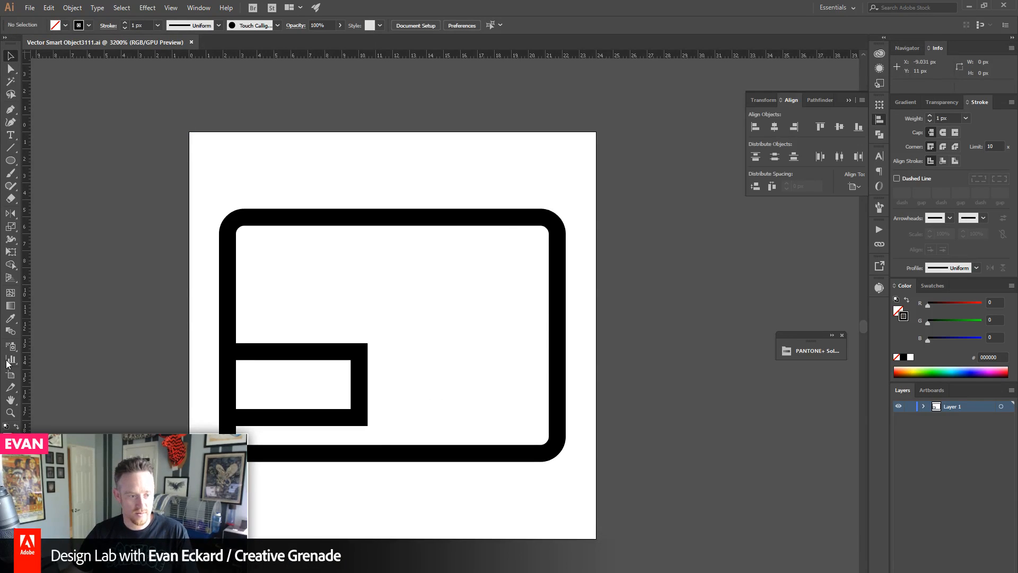
- Set the artboard of the stream overlay icon to 44 × 44 px
{"action": "left_click", "coordinate": [10, 374]}
{"action": "left_click_drag", "start_coordinate": [516, 26], "coordinate": [465, 22]}
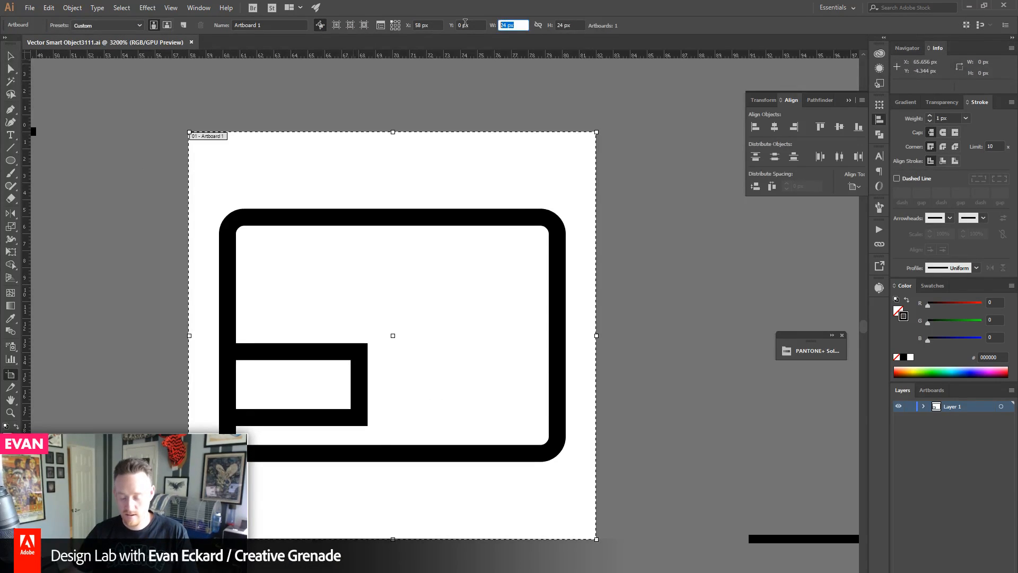
{"action": "type", "text": "44"}
{"action": "key", "text": "Tab"}
{"action": "type", "text": "44"}
{"action": "key", "text": "Tab"}
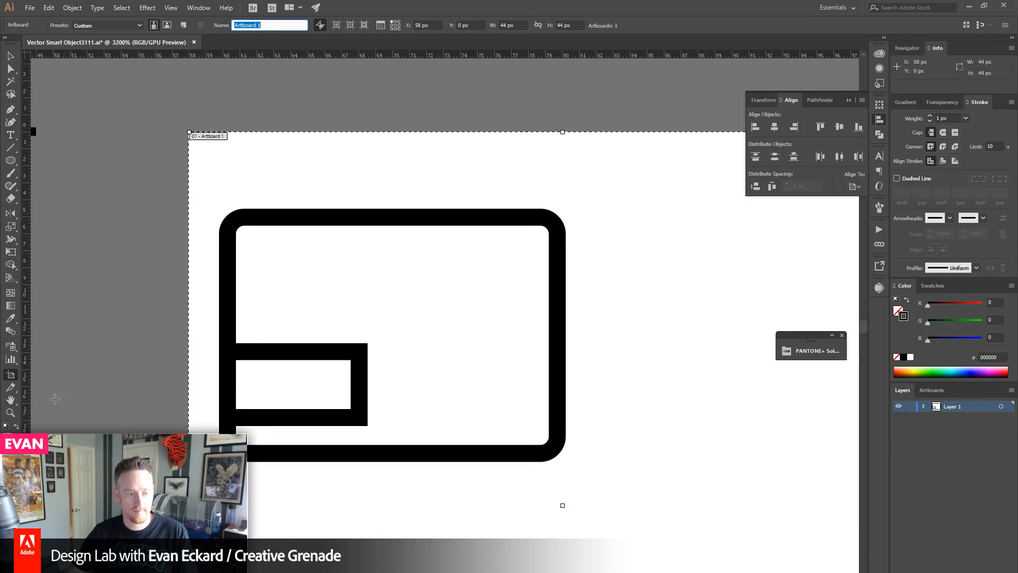
- Scale both rectangles of the overlay icon to about 31 × 22 px and move them to the artboard's middle
{"action": "left_click", "coordinate": [10, 412]}
{"action": "left_click", "coordinate": [442, 436], "text": "alt"}
{"action": "left_click_drag", "start_coordinate": [537, 382], "coordinate": [482, 411]}
{"action": "key", "text": "v"}
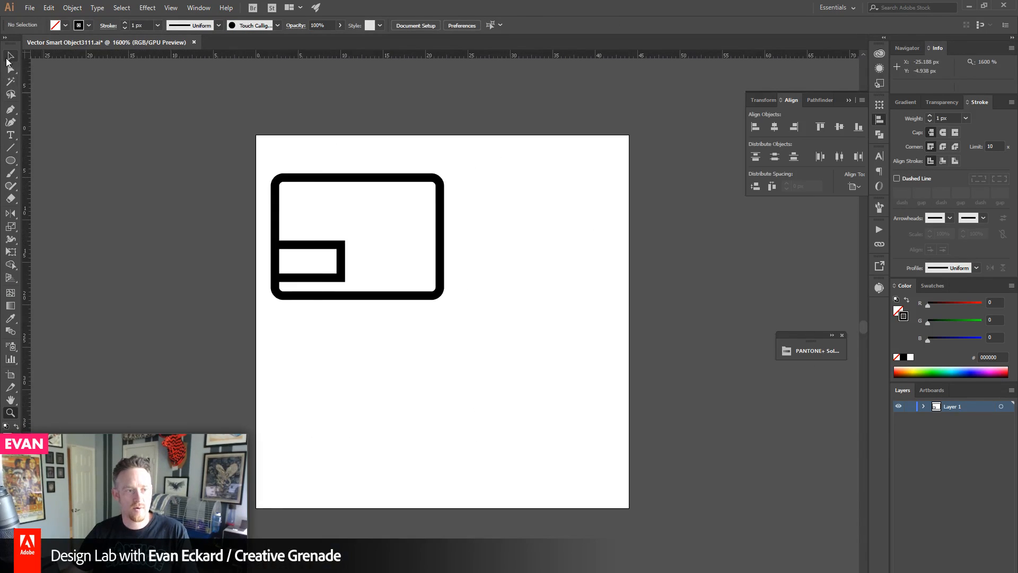
{"action": "key", "text": "ctrl+a"}
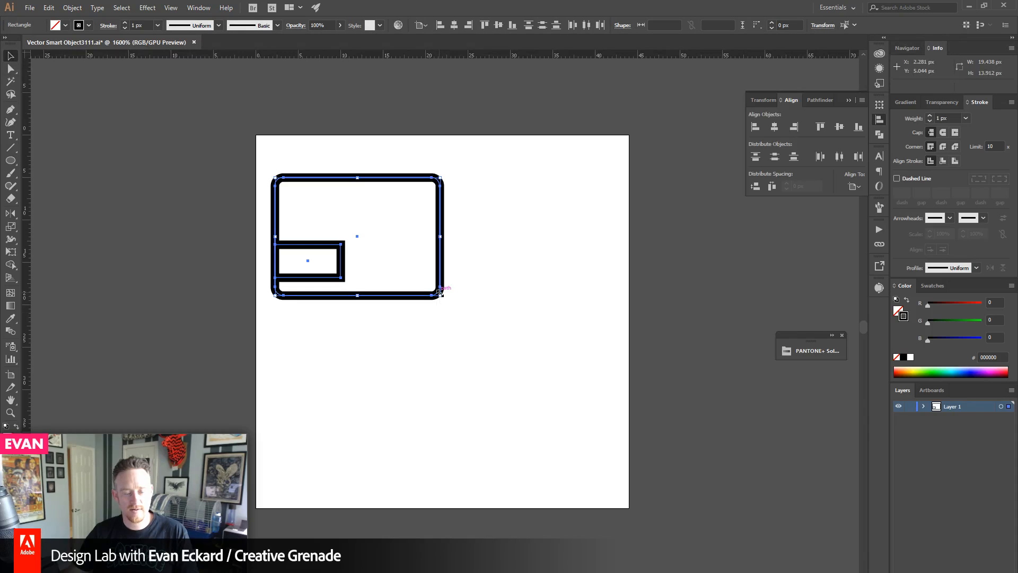
{"action": "left_click_drag", "start_coordinate": [438, 298], "coordinate": [590, 452]}
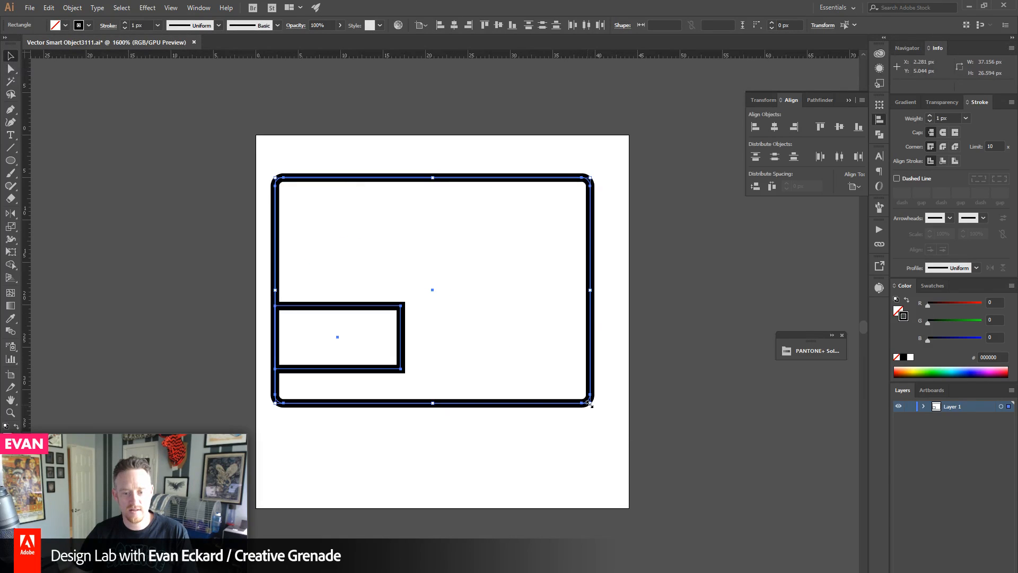
{"action": "left_click_drag", "start_coordinate": [591, 403], "coordinate": [565, 388]}
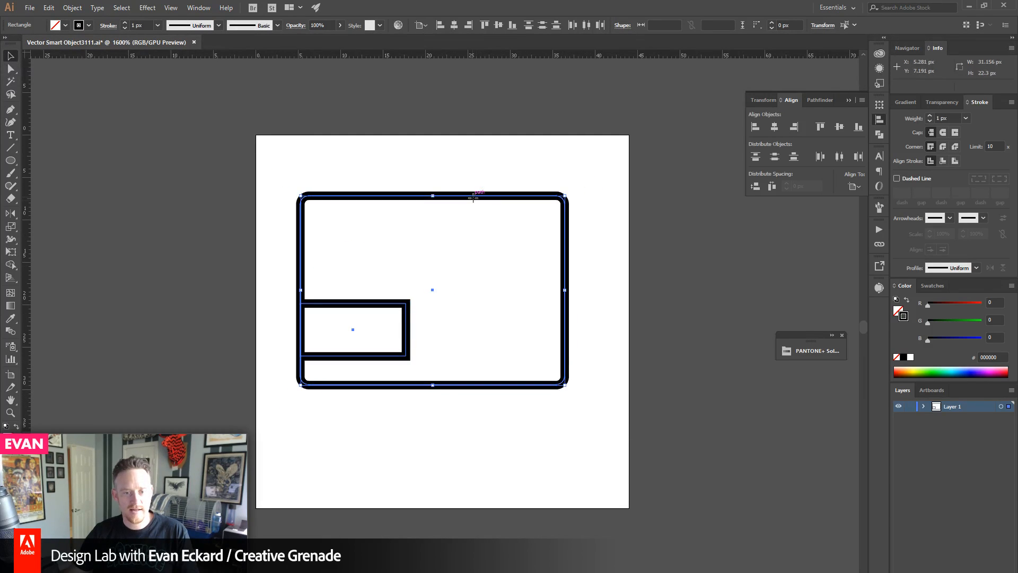
{"action": "left_click_drag", "start_coordinate": [473, 197], "coordinate": [487, 230]}
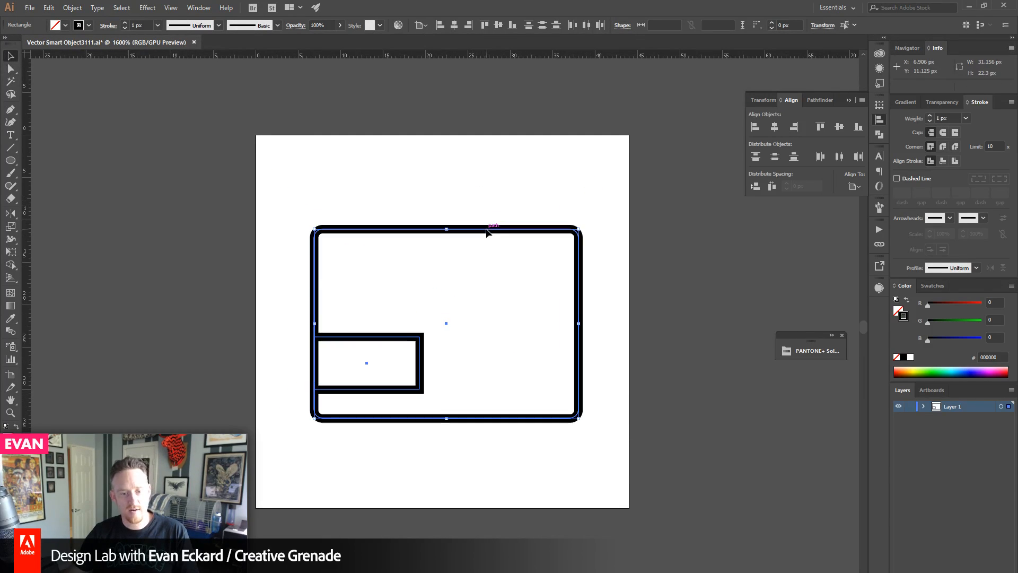
- Set the overlay icon's stroke weight to 2 px, save it, and switch to the Photoshop mockup to check it
{"action": "left_click", "coordinate": [929, 117]}
{"action": "left_click", "coordinate": [746, 232]}
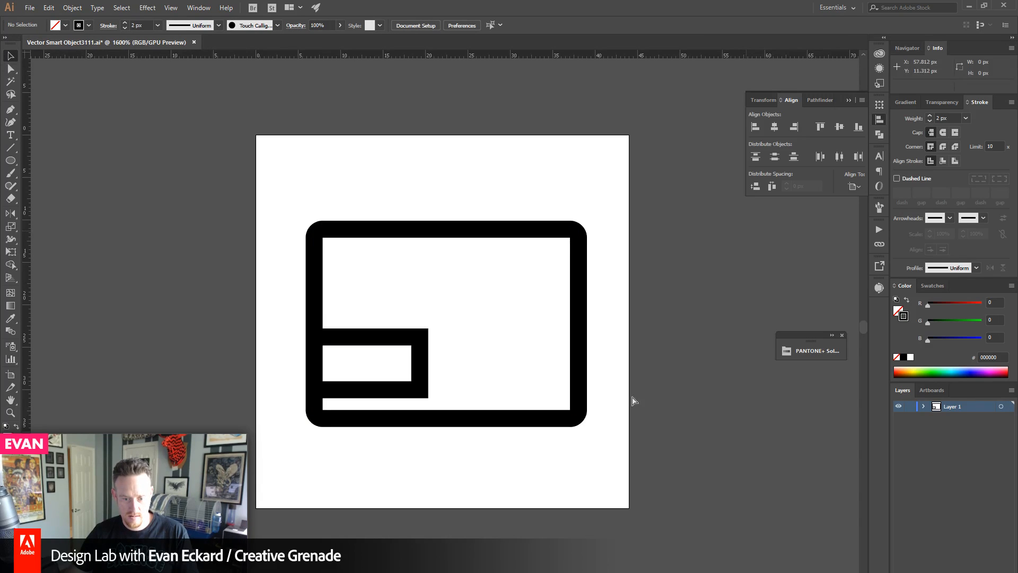
{"action": "mouse_move", "coordinate": [558, 571]}
{"action": "left_click", "coordinate": [577, 552]}
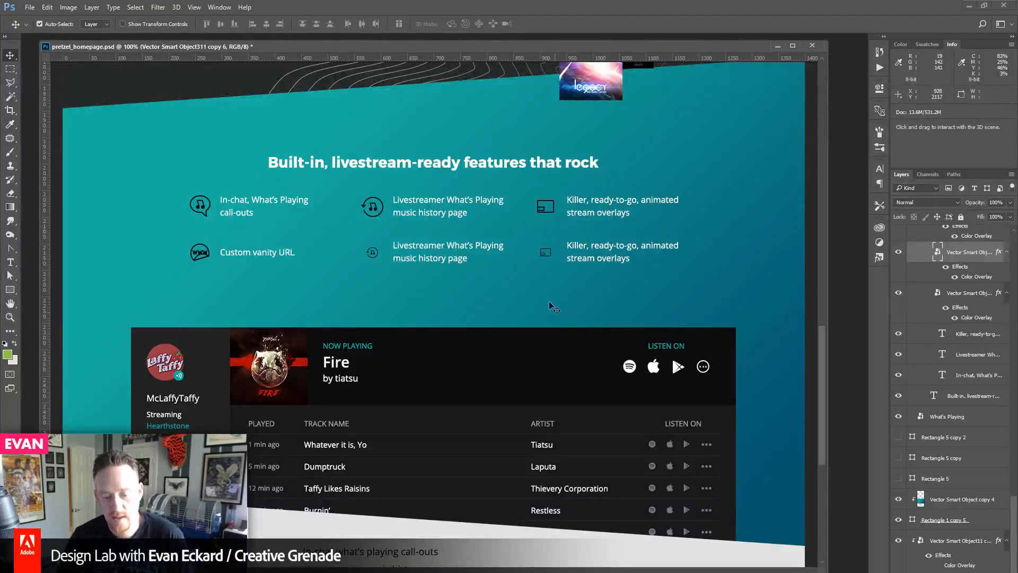
- In Illustrator, enlarge both overlay icon rectangles to about 39 × 28 px and move them off the artboard, to its left
{"action": "key", "text": "alt+Tab"}
{"action": "left_click_drag", "start_coordinate": [264, 186], "coordinate": [632, 483]}
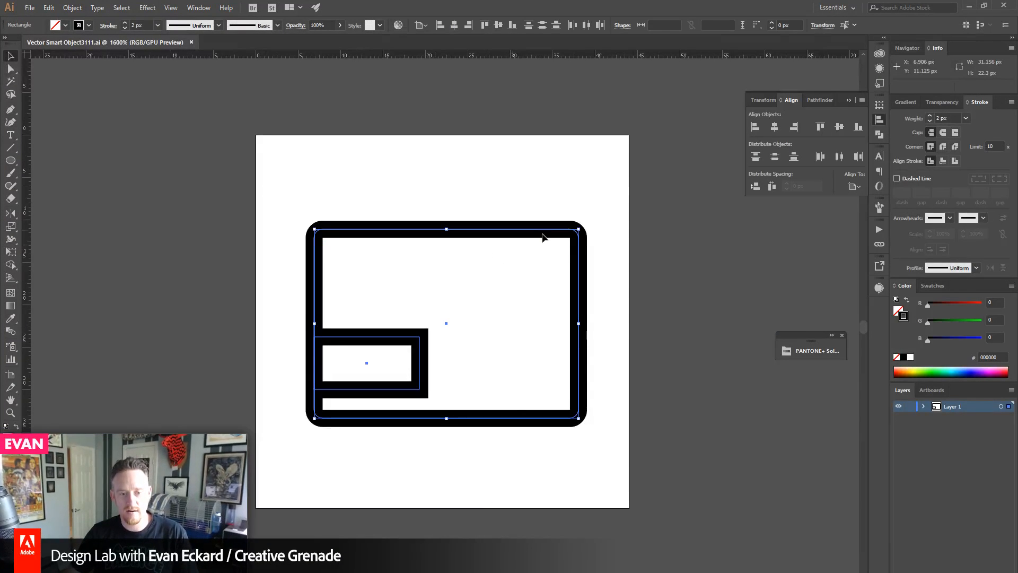
{"action": "left_click_drag", "start_coordinate": [580, 229], "coordinate": [613, 207]}
{"action": "left_click_drag", "start_coordinate": [615, 254], "coordinate": [186, 272]}
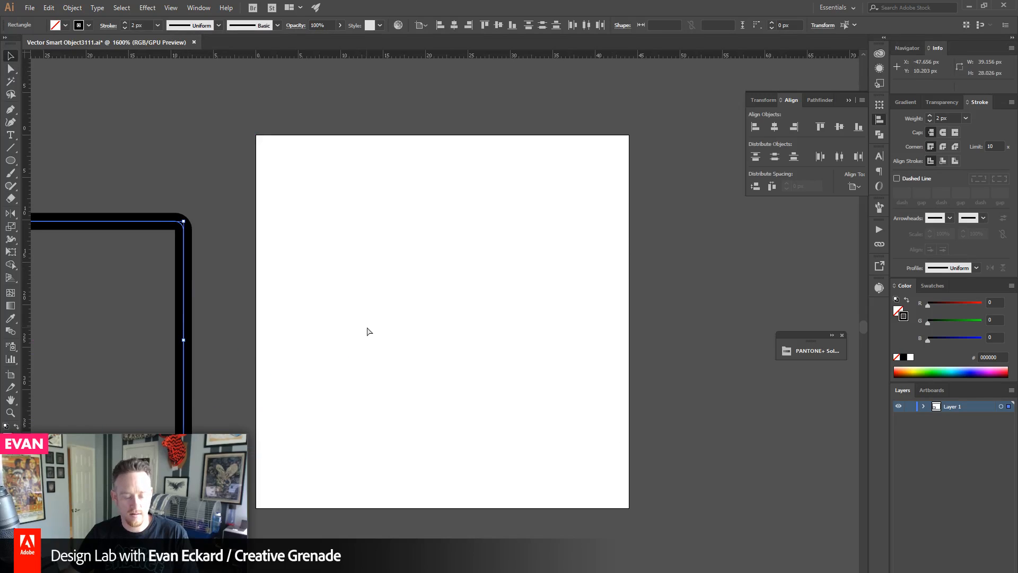
{"action": "key", "text": "alt+Tab"}
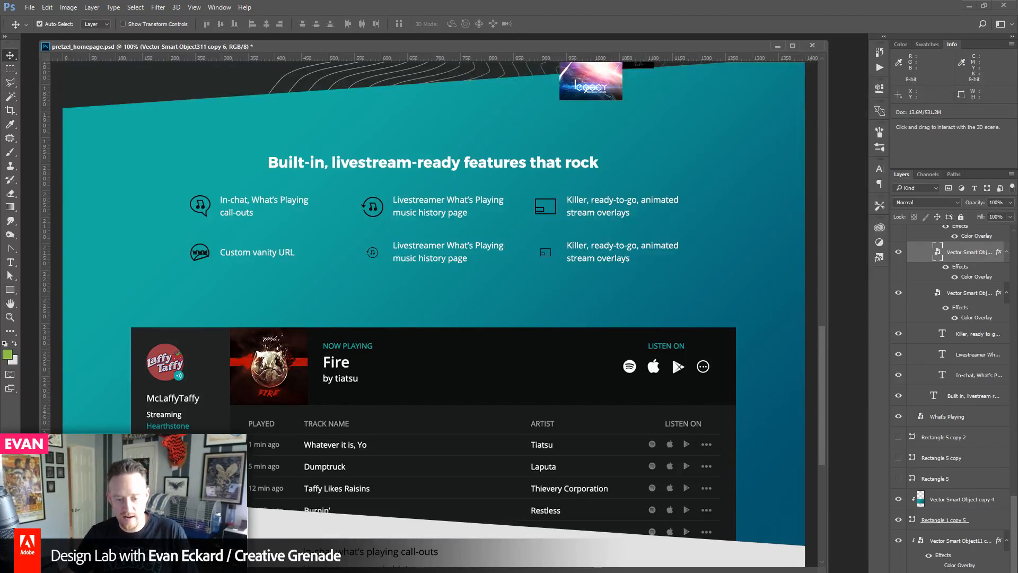
{"action": "key", "text": "alt+Tab"}
- Draw a small closed triangle on the empty artboard with the Pen tool, save, and check the Photoshop mockup
{"action": "left_click", "coordinate": [446, 322]}
{"action": "left_click_drag", "start_coordinate": [166, 323], "coordinate": [395, 321]}
{"action": "left_click_drag", "start_coordinate": [453, 353], "coordinate": [412, 357]}
{"action": "key", "text": "p"}
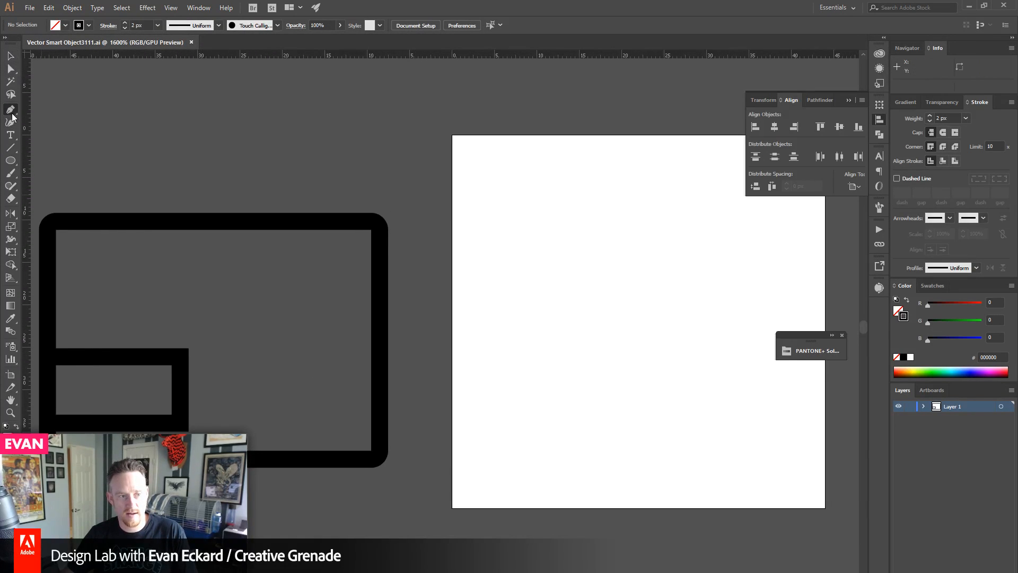
{"action": "left_click", "coordinate": [547, 300]}
{"action": "left_click", "coordinate": [593, 332]}
{"action": "left_click", "coordinate": [631, 258]}
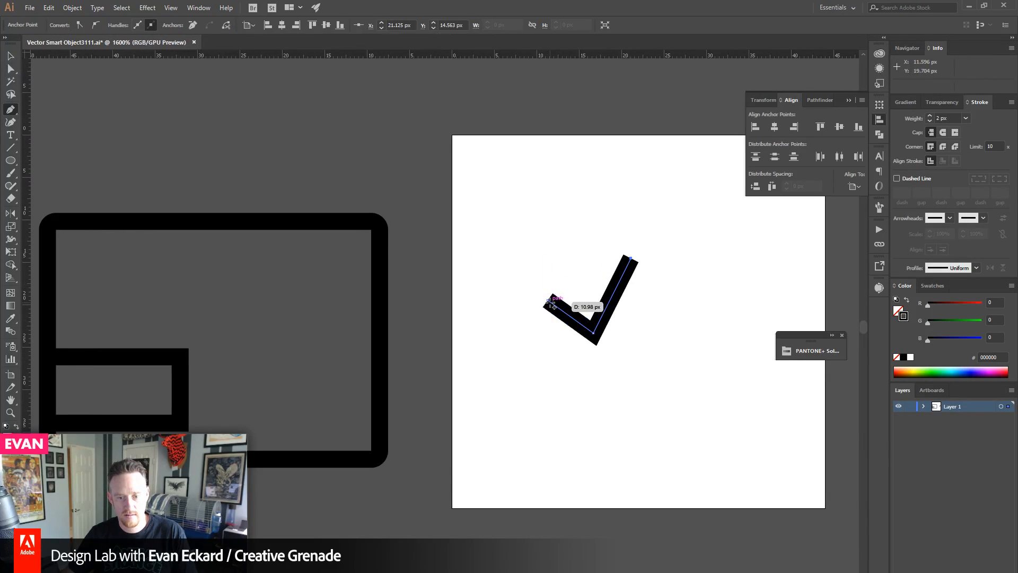
{"action": "left_click", "coordinate": [547, 300]}
{"action": "left_click", "coordinate": [11, 56]}
{"action": "left_click", "coordinate": [268, 208]}
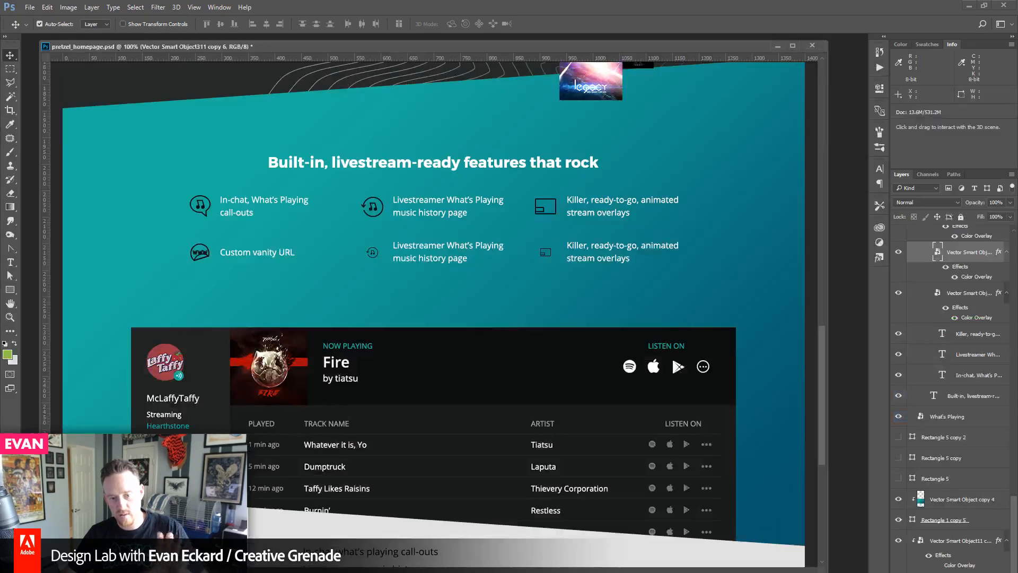
{"action": "left_click", "coordinate": [360, 563]}
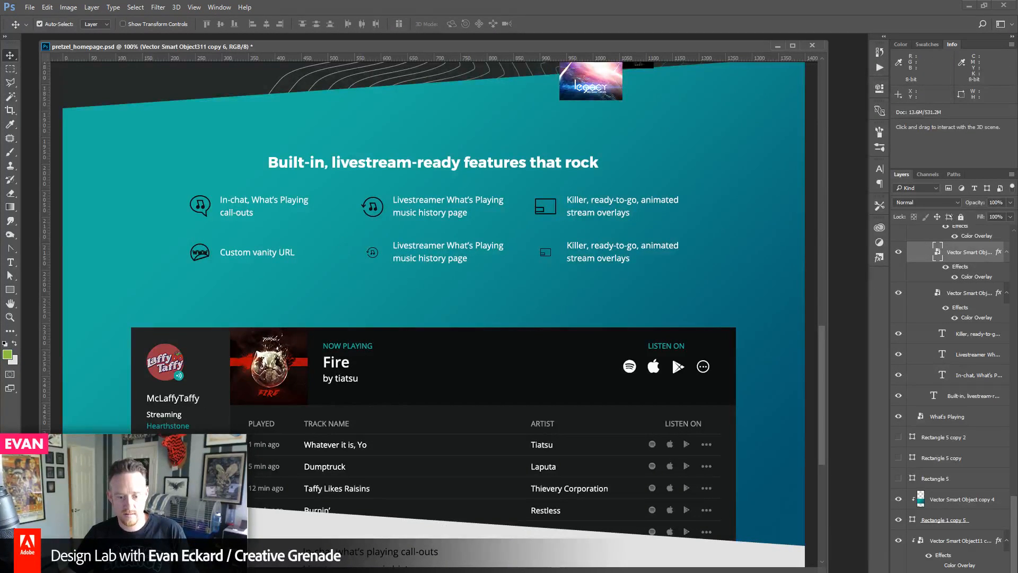
{"action": "left_click", "coordinate": [534, 557]}
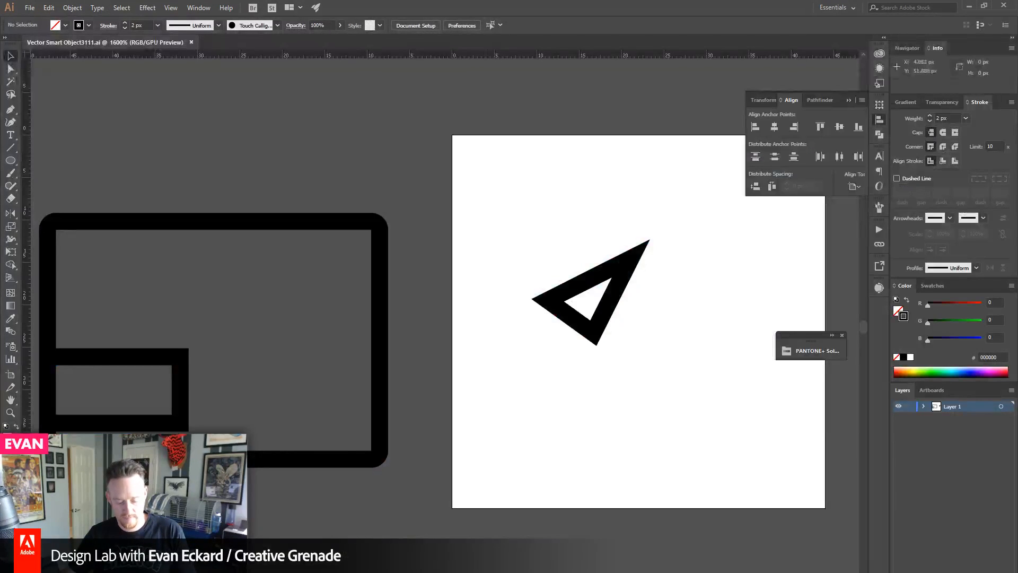
- Move all the overlay file's artwork up by 10 px, save it, and switch to the Photoshop mockup to check it
{"action": "key", "text": "ctrl+a"}
{"action": "key", "text": "shift+Up"}
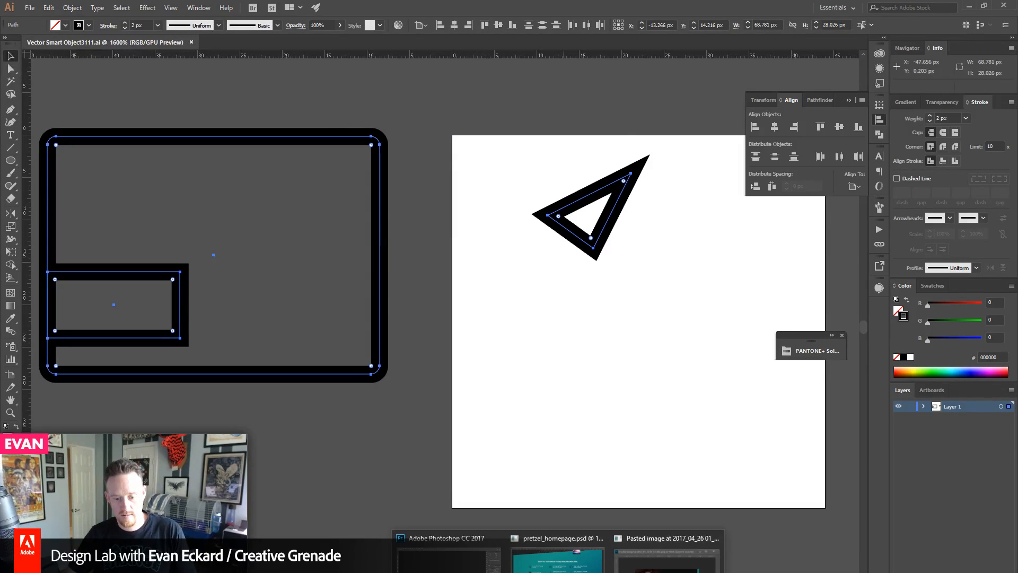
{"action": "left_click", "coordinate": [557, 557]}
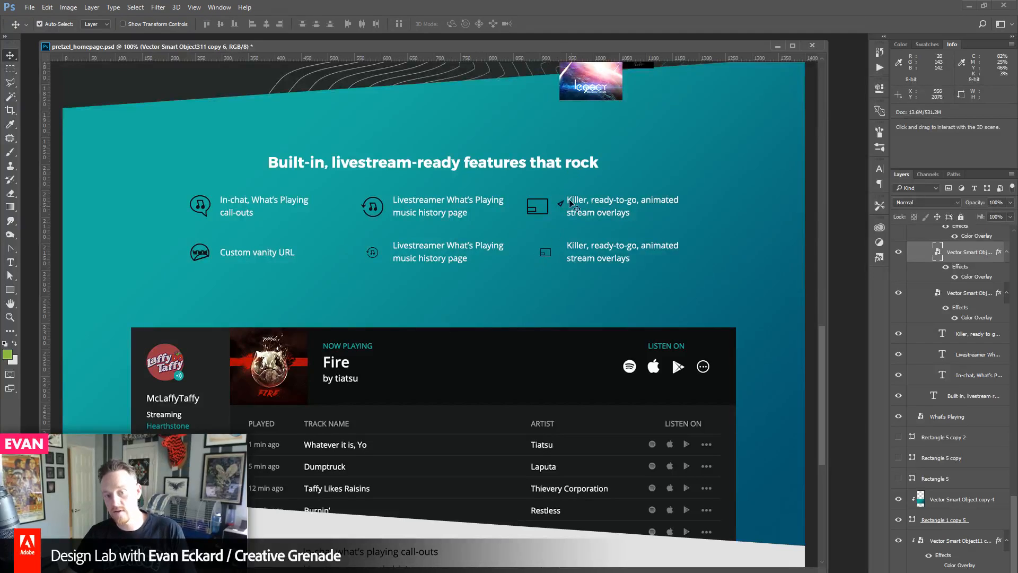
- Delete the triangle from the overlay file in Illustrator, save, and return to the Photoshop mockup
{"action": "left_click", "coordinate": [534, 570]}
{"action": "left_click", "coordinate": [497, 172]}
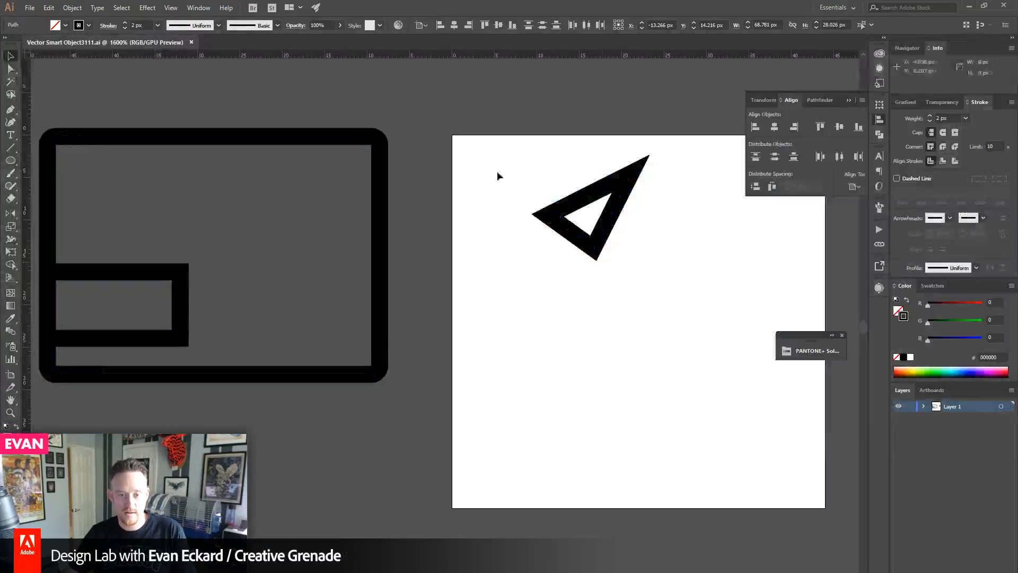
{"action": "key", "text": "Delete"}
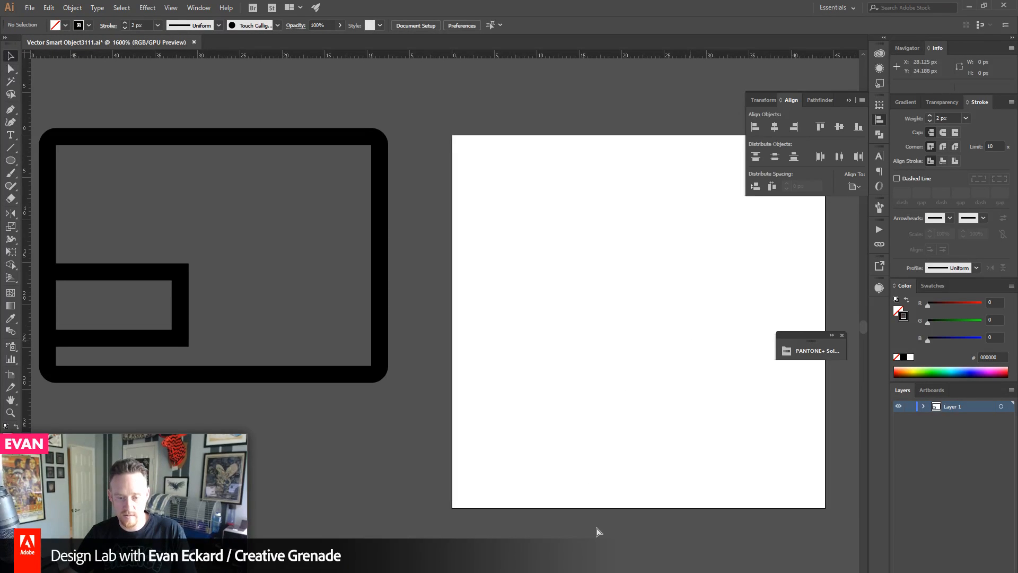
{"action": "left_click", "coordinate": [538, 570]}
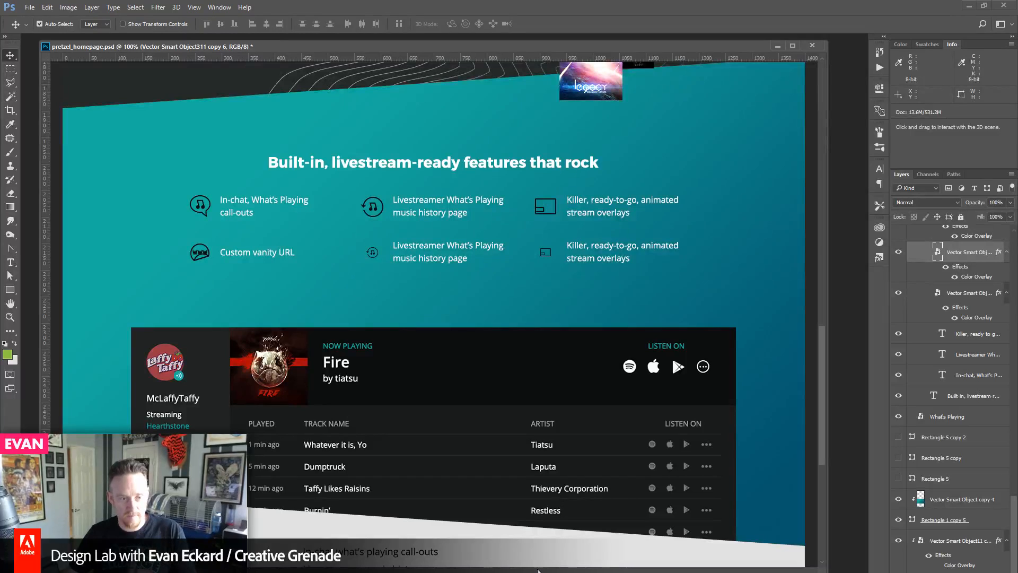
- Open the custom vanity URL icon's smart object for editing and delete its WWW lettering
{"action": "left_click", "coordinate": [203, 254]}
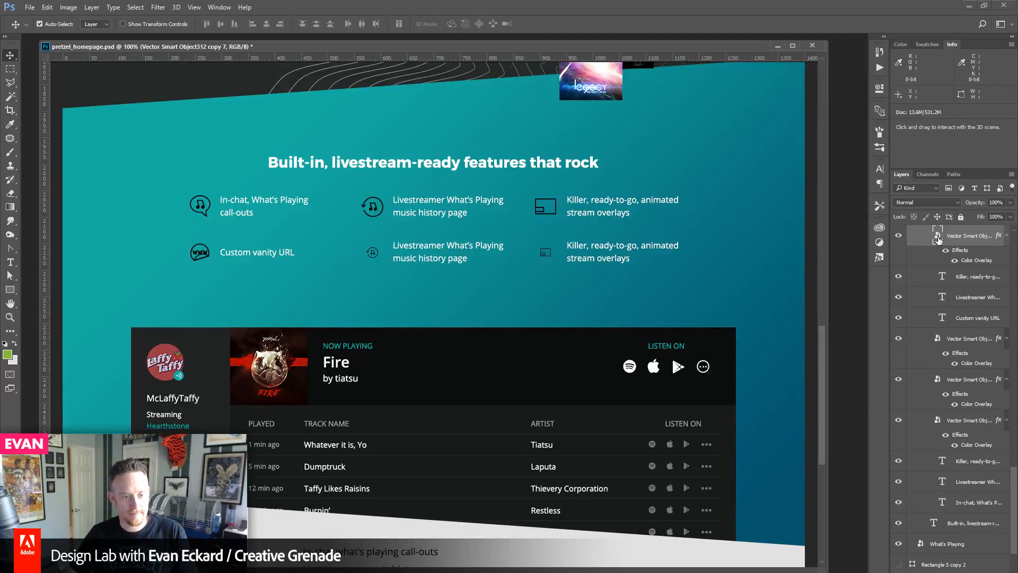
{"action": "double_click", "coordinate": [938, 239]}
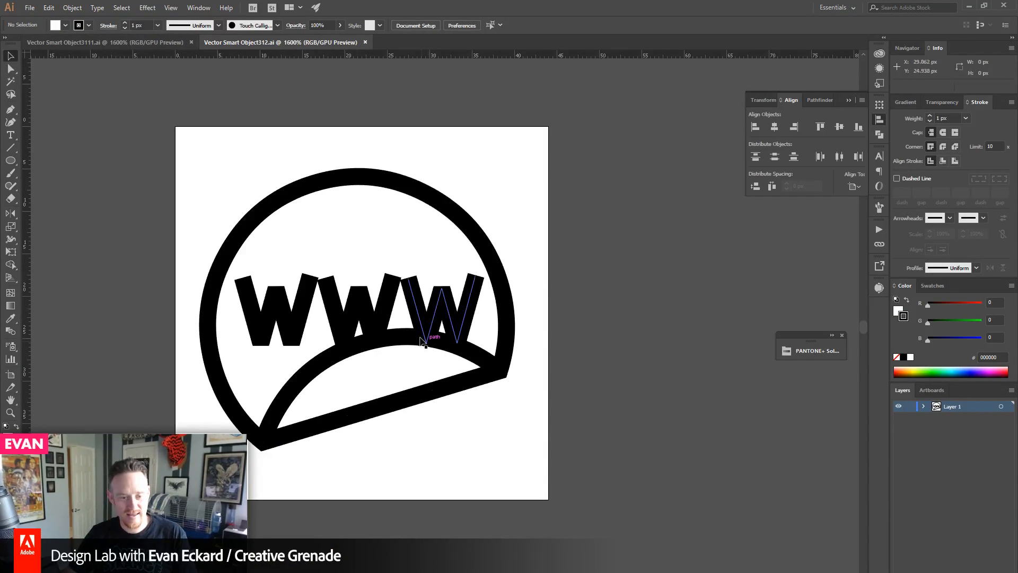
{"action": "left_click", "coordinate": [363, 301]}
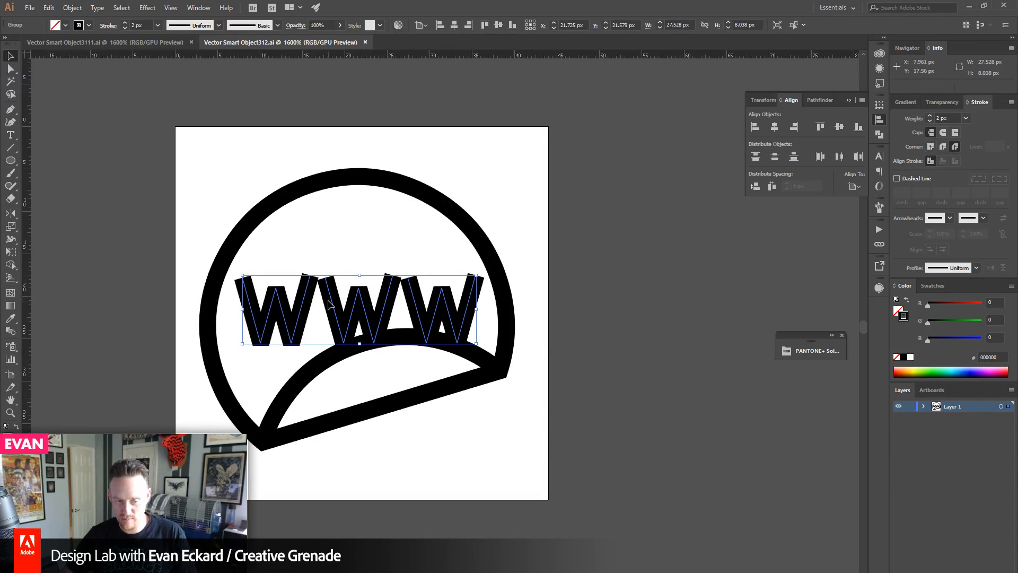
{"action": "key", "text": "Delete"}
- Scale the remaining round sticker outline to about 36 × 36 px, centre it horizontally on the artboard, and save the file
{"action": "mouse_move", "coordinate": [127, 313]}
{"action": "left_mouse_down"}
{"action": "mouse_move", "coordinate": [141, 339]}
{"action": "mouse_move", "coordinate": [132, 302]}
{"action": "left_mouse_up"}
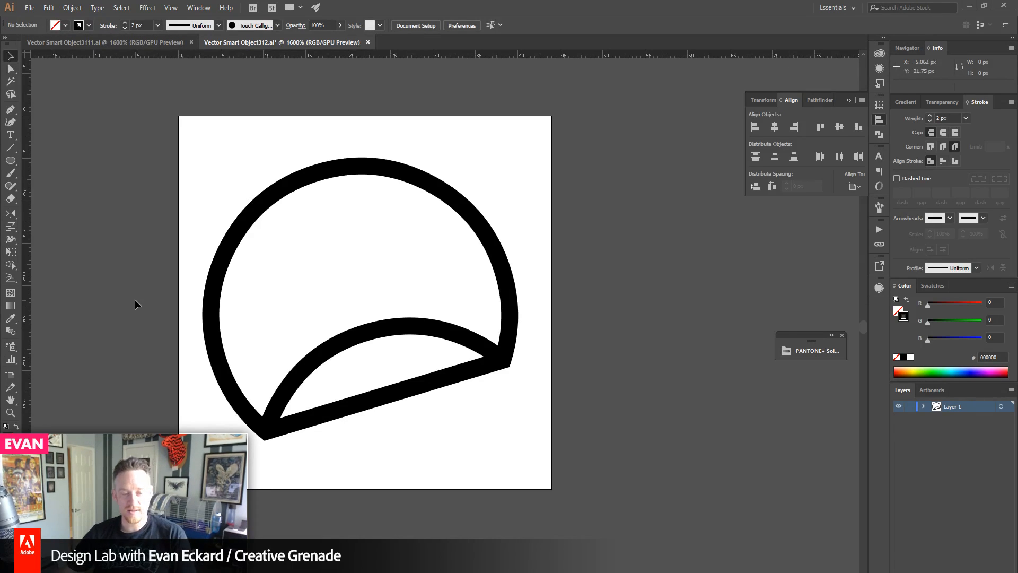
{"action": "left_click_drag", "start_coordinate": [198, 133], "coordinate": [517, 473]}
{"action": "key", "text": "a"}
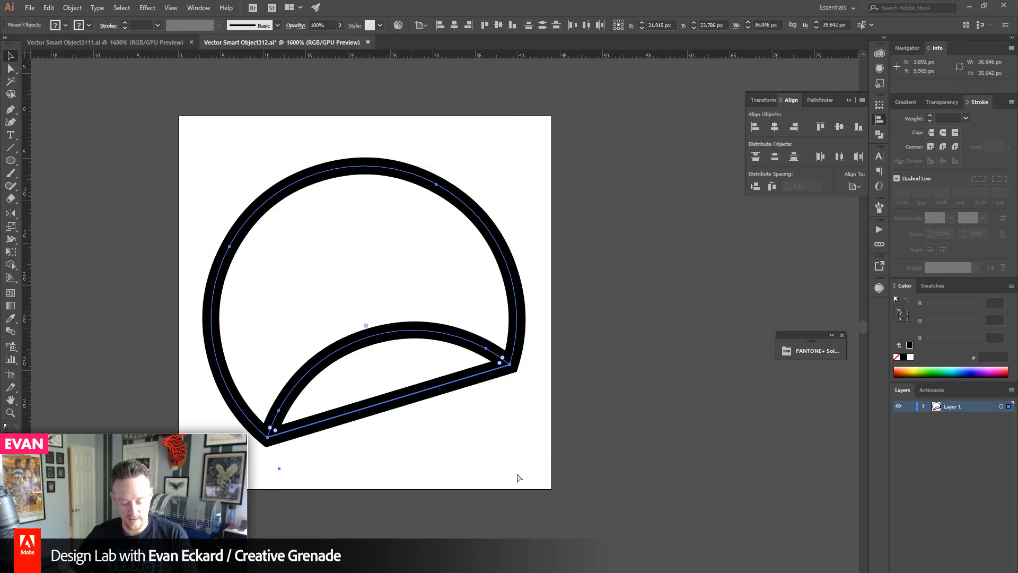
{"action": "key", "text": "v"}
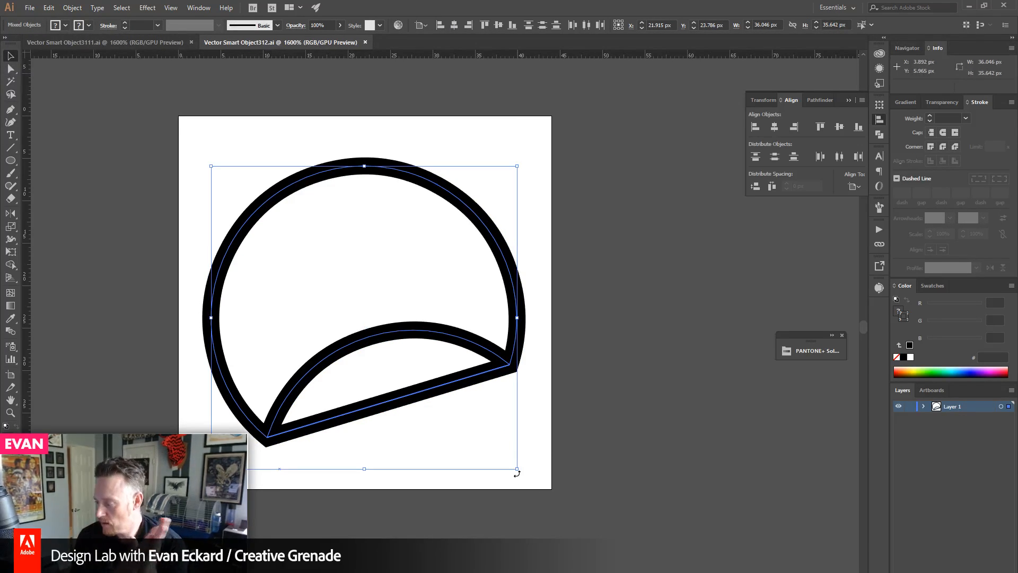
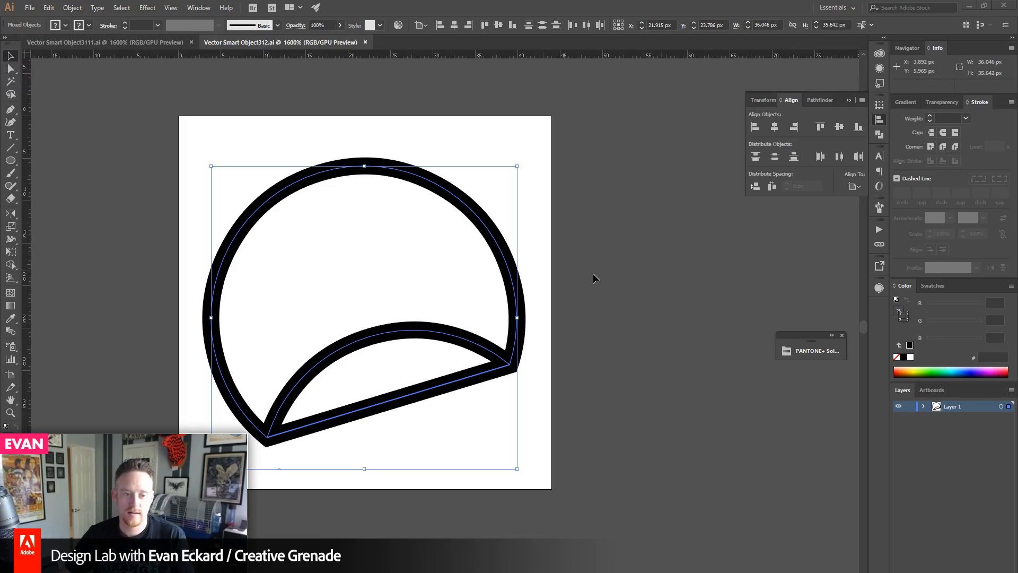
{"action": "left_click", "coordinate": [117, 167]}
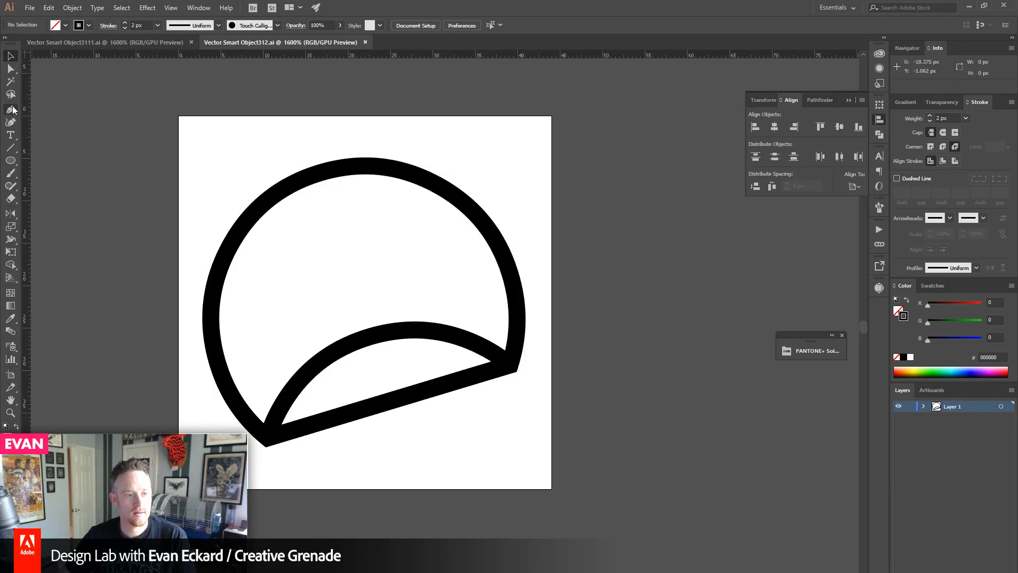
- Draw a closed cursor arrow about 13 × 18 px beside the artboard with the Pen tool and give its stroke mitre corners
{"action": "left_click", "coordinate": [11, 109]}
{"action": "left_click_drag", "start_coordinate": [137, 249], "coordinate": [255, 249]}
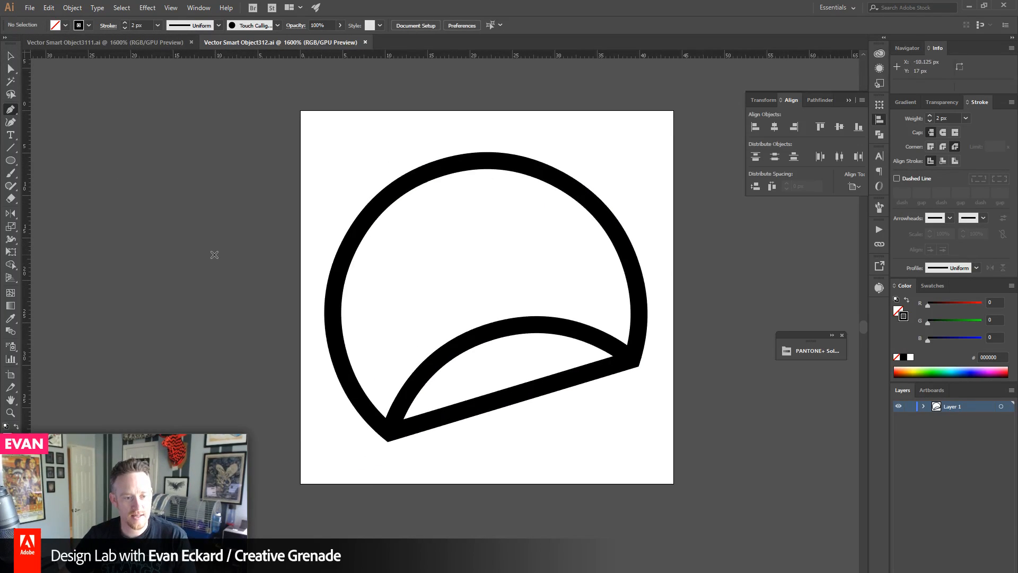
{"action": "left_click", "coordinate": [137, 216]}
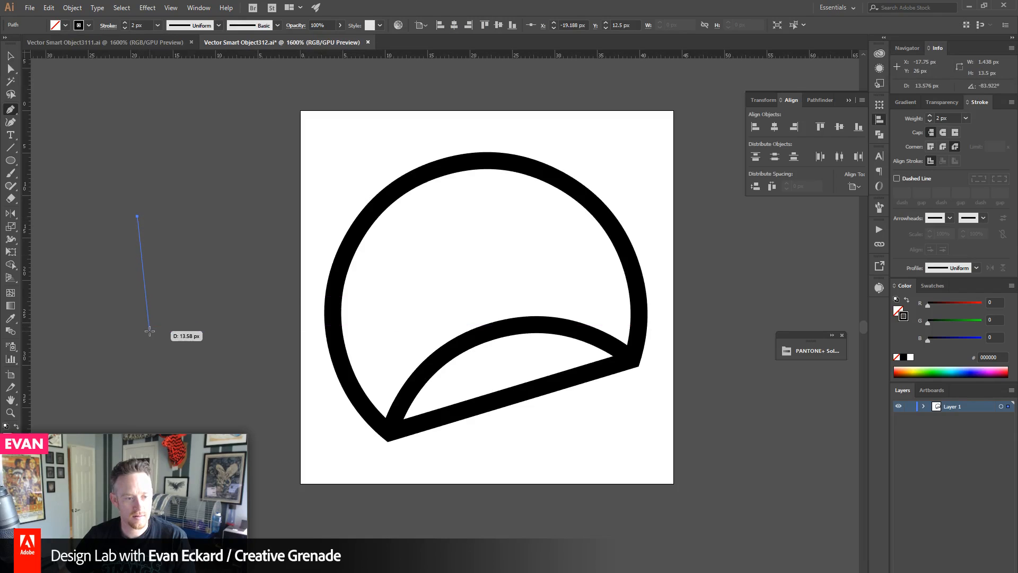
{"action": "left_click", "coordinate": [149, 330]}
{"action": "left_click", "coordinate": [178, 302]}
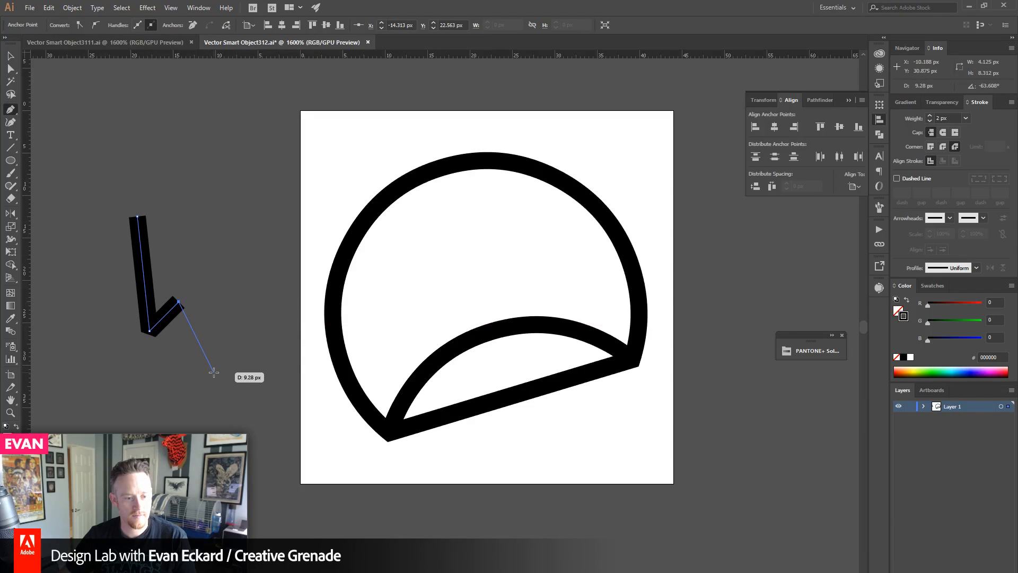
{"action": "left_click", "coordinate": [215, 372]}
{"action": "left_click", "coordinate": [248, 345]}
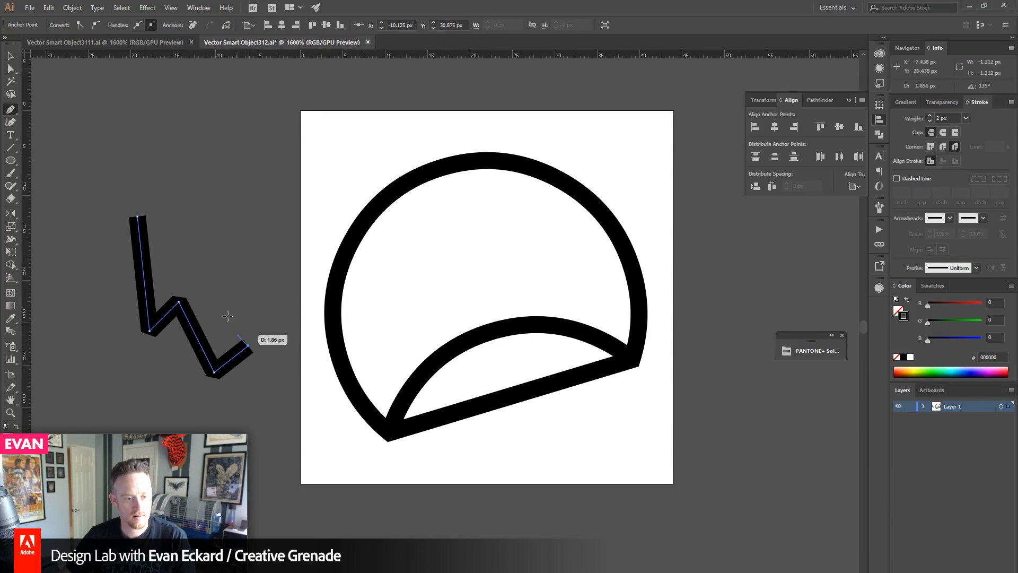
{"action": "left_click", "coordinate": [213, 281]}
{"action": "left_click", "coordinate": [241, 271]}
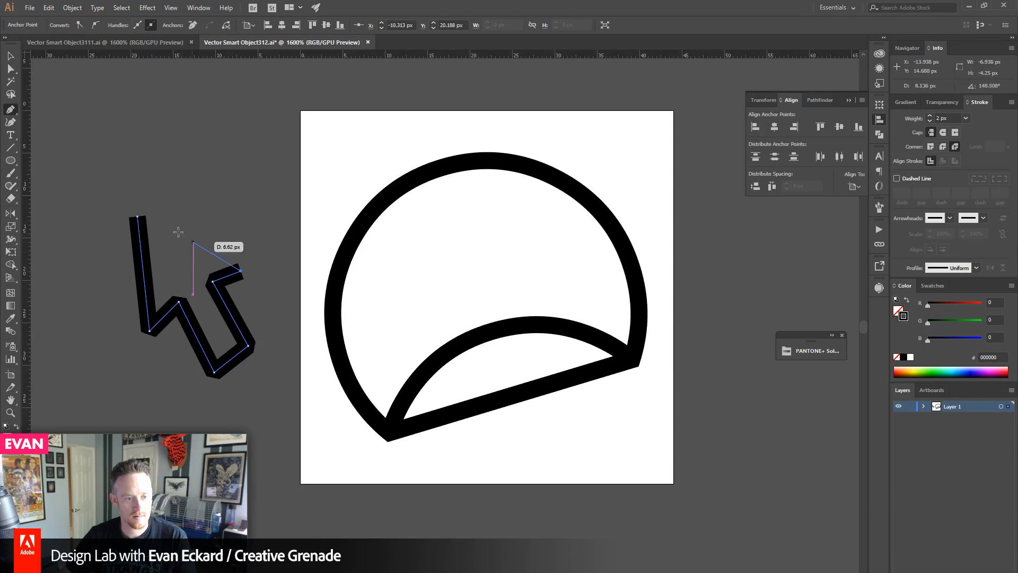
{"action": "left_click", "coordinate": [139, 216]}
{"action": "key", "text": "v"}
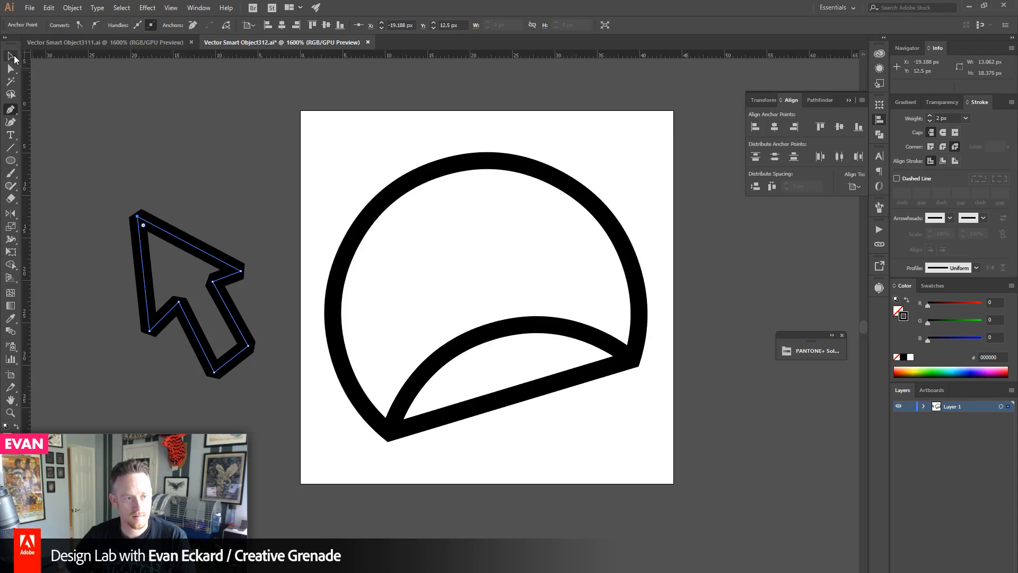
{"action": "left_click", "coordinate": [931, 146]}
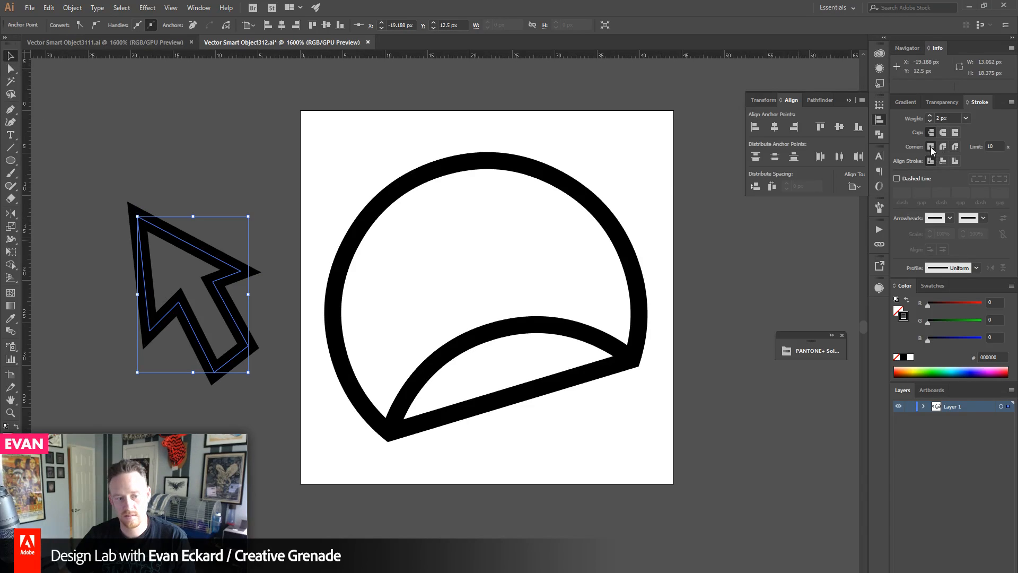
{"action": "left_click", "coordinate": [148, 130]}
- Adjust the cursor arrow's anchor points at its right tip, shaft end and inner left notch to even out its shape
{"action": "key", "text": "a"}
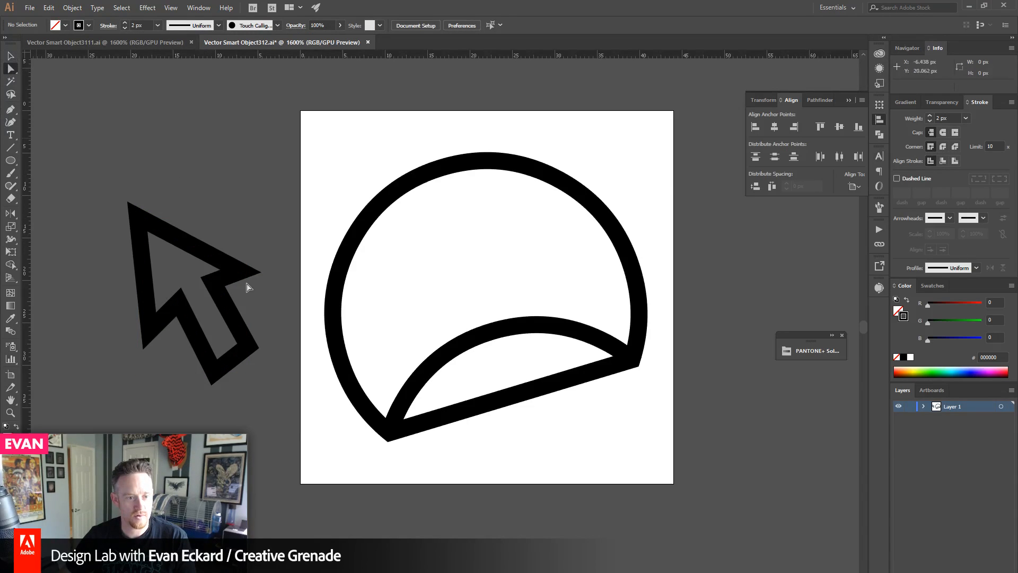
{"action": "left_click_drag", "start_coordinate": [238, 271], "coordinate": [249, 269]}
{"action": "left_click_drag", "start_coordinate": [249, 345], "coordinate": [254, 346]}
{"action": "left_click_drag", "start_coordinate": [214, 372], "coordinate": [218, 374]}
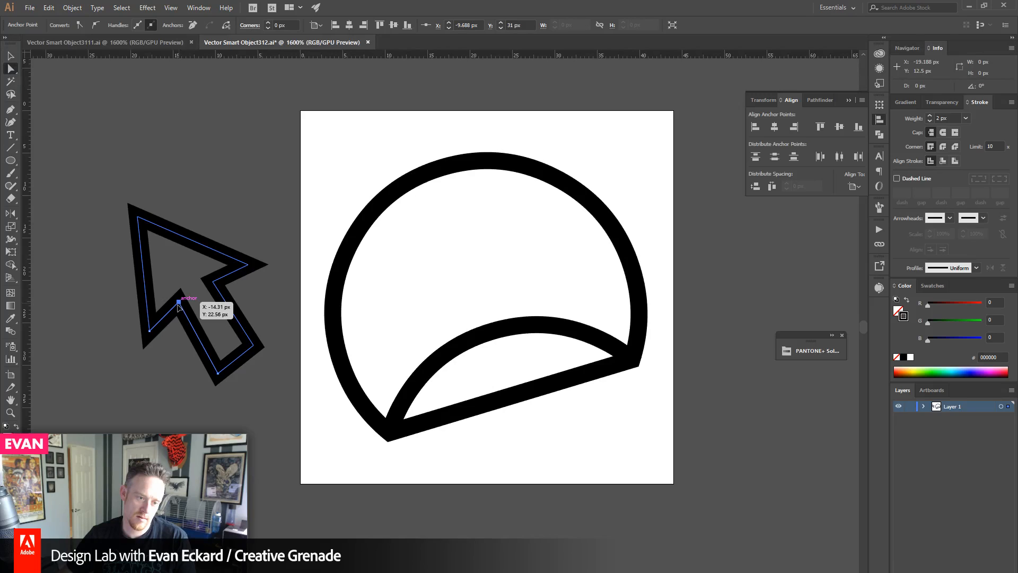
{"action": "left_click_drag", "start_coordinate": [177, 304], "coordinate": [180, 307]}
{"action": "left_click", "coordinate": [189, 166]}
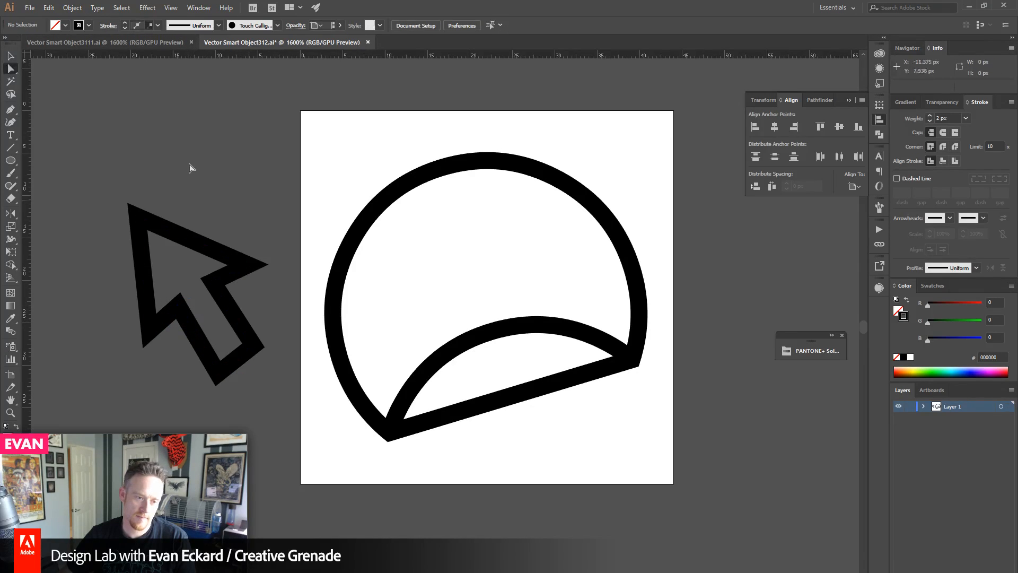
- Move the cursor arrow onto the artboard, inside the round sticker outline
{"action": "left_click", "coordinate": [11, 55]}
{"action": "left_click", "coordinate": [142, 228]}
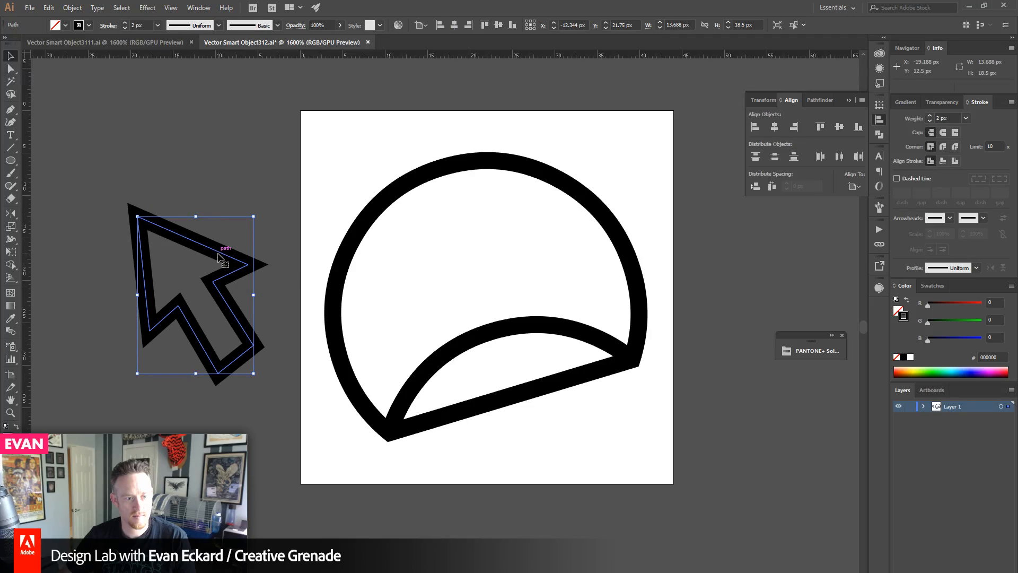
{"action": "left_click_drag", "start_coordinate": [223, 253], "coordinate": [498, 246]}
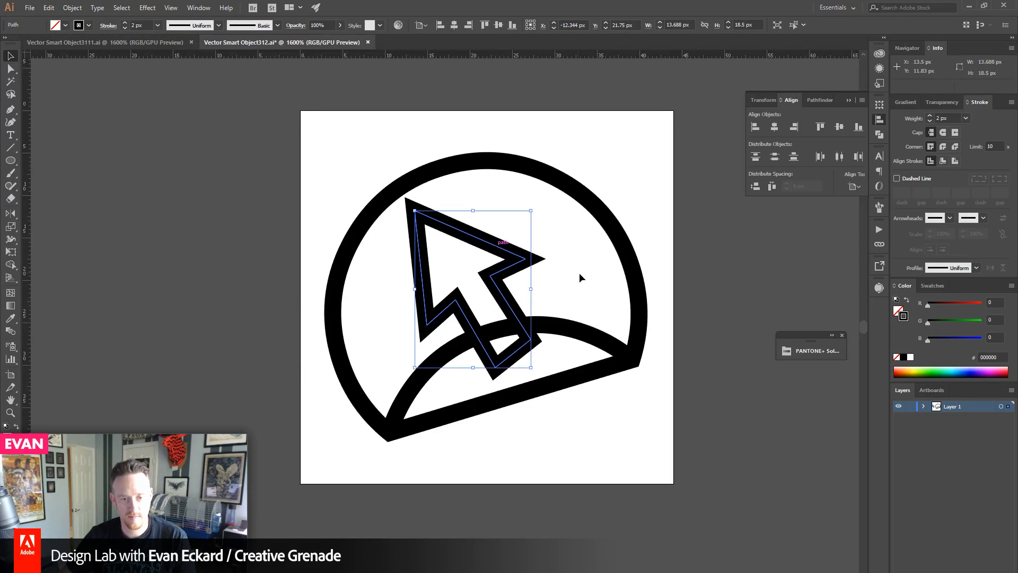
- Scale the round sticker outline to about 39 × 35 px around its centre, and select the cursor arrow
{"action": "left_click_drag", "start_coordinate": [582, 277], "coordinate": [516, 277]}
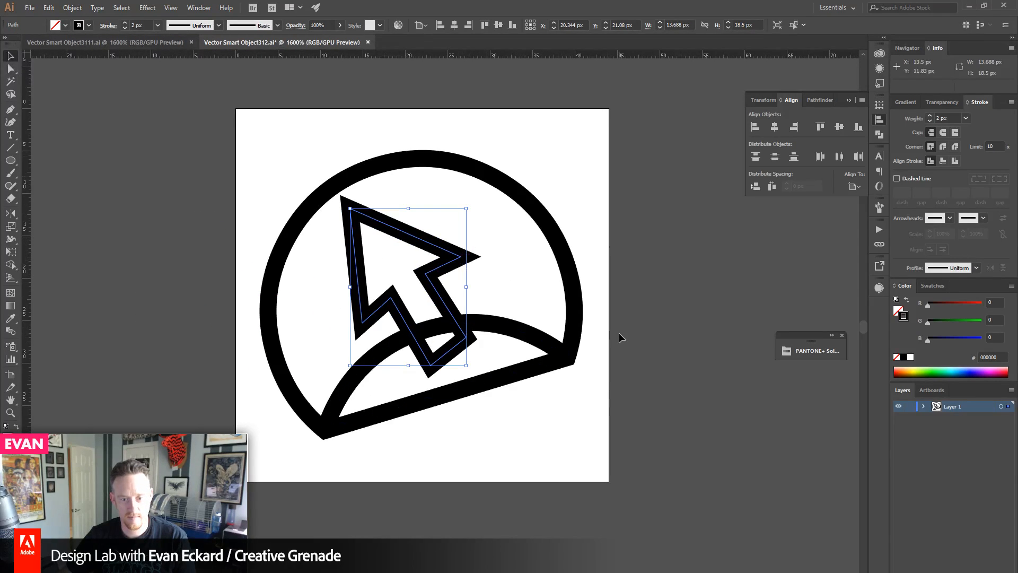
{"action": "left_click_drag", "start_coordinate": [596, 405], "coordinate": [555, 333]}
{"action": "left_click_drag", "start_coordinate": [576, 430], "coordinate": [588, 443]}
{"action": "left_click", "coordinate": [428, 276]}
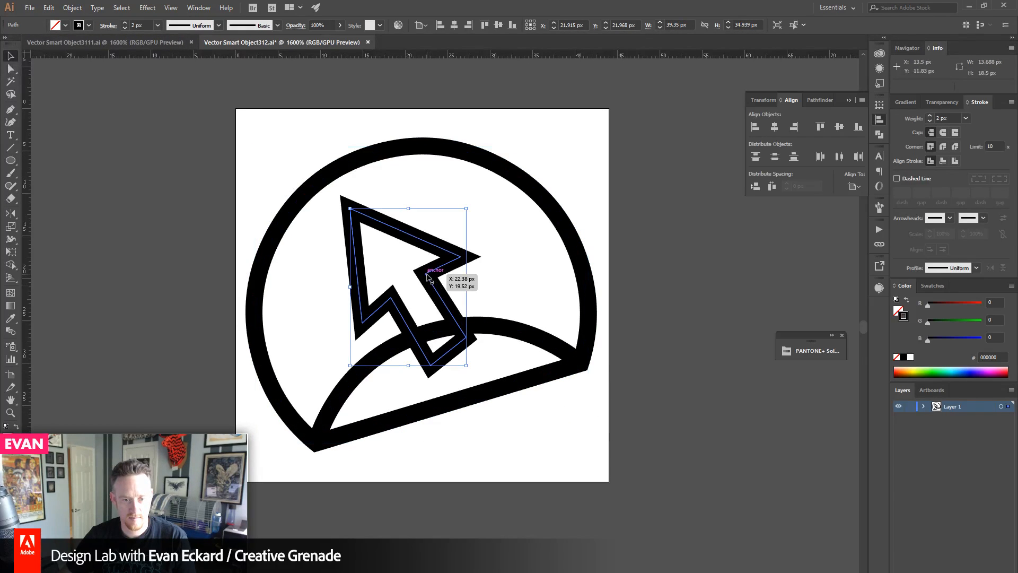
- Draw a circle about 36 × 36 px with the Ellipse tool and delete the old sticker outline
{"action": "left_click", "coordinate": [528, 335]}
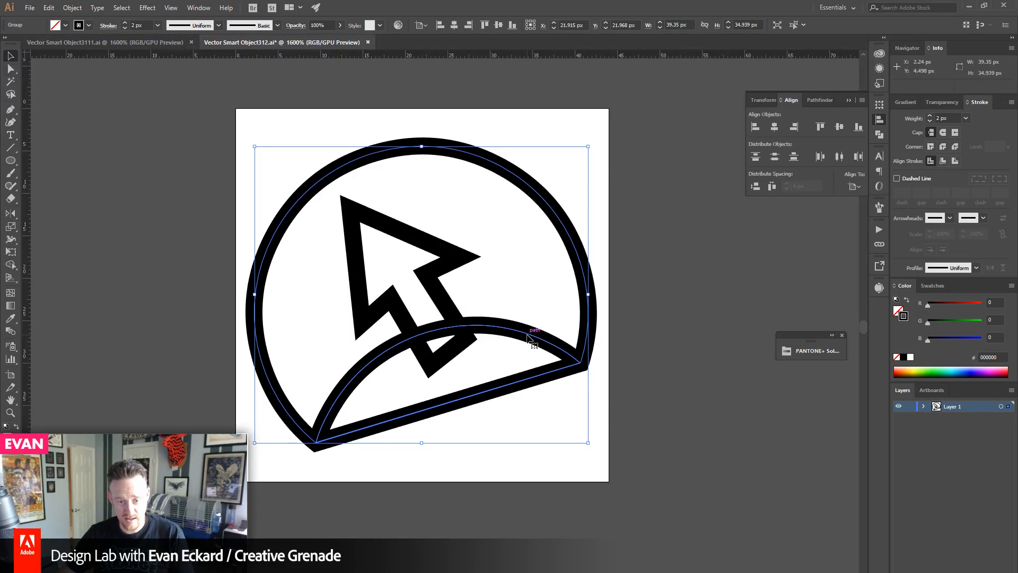
{"action": "left_click", "coordinate": [46, 184]}
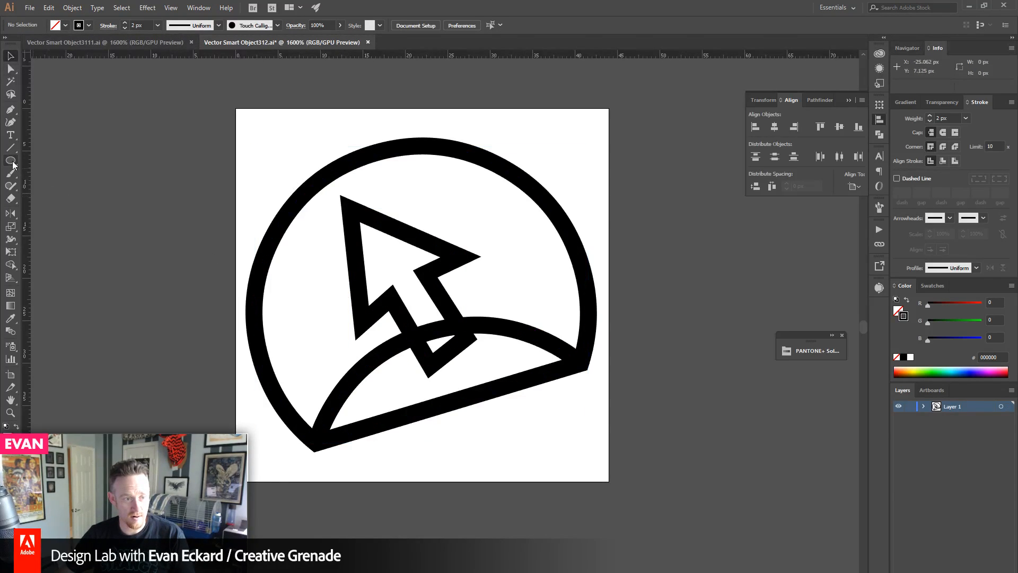
{"action": "key", "text": "l"}
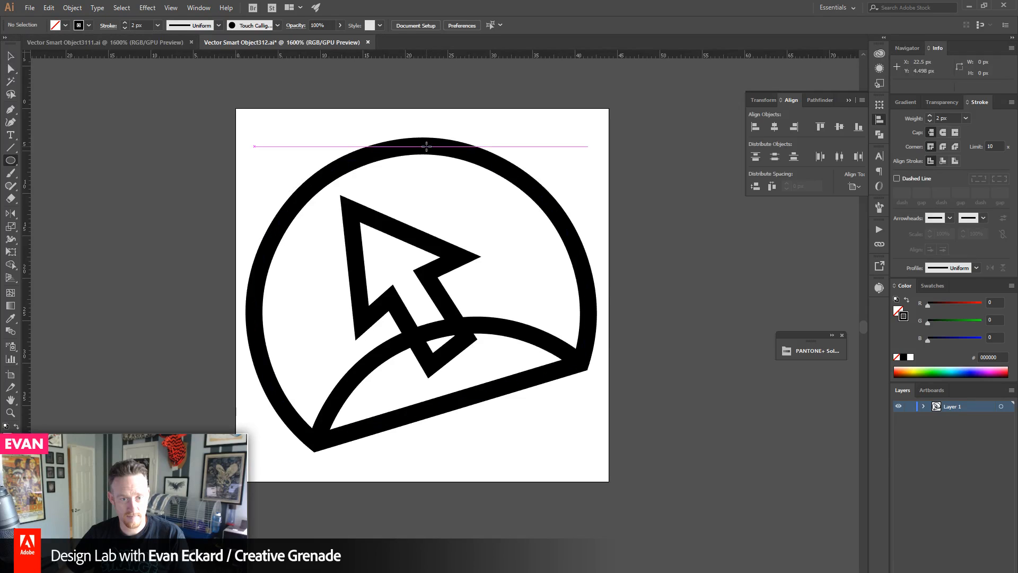
{"action": "left_click_drag", "start_coordinate": [427, 146], "coordinate": [293, 453]}
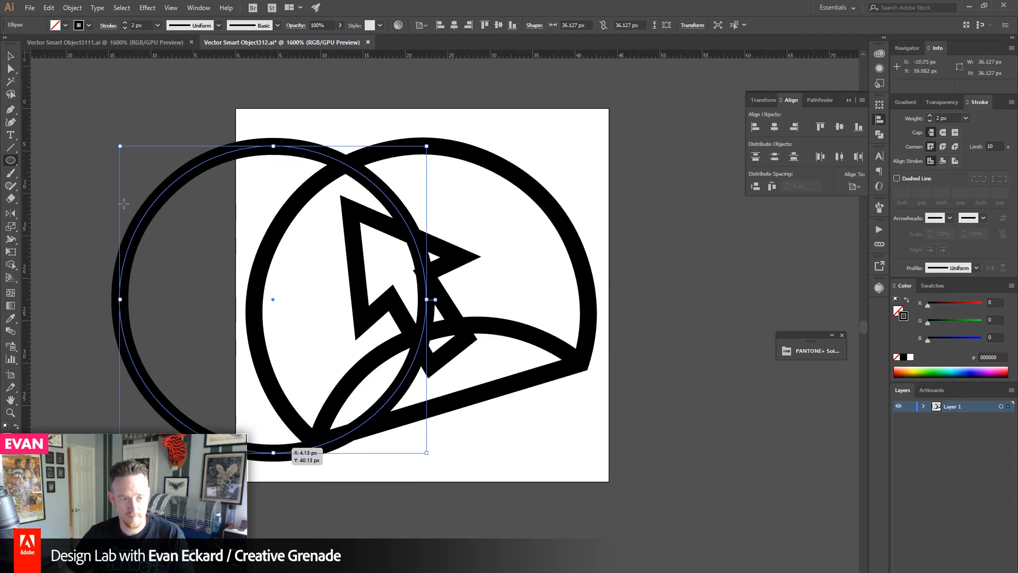
{"action": "key", "text": "v"}
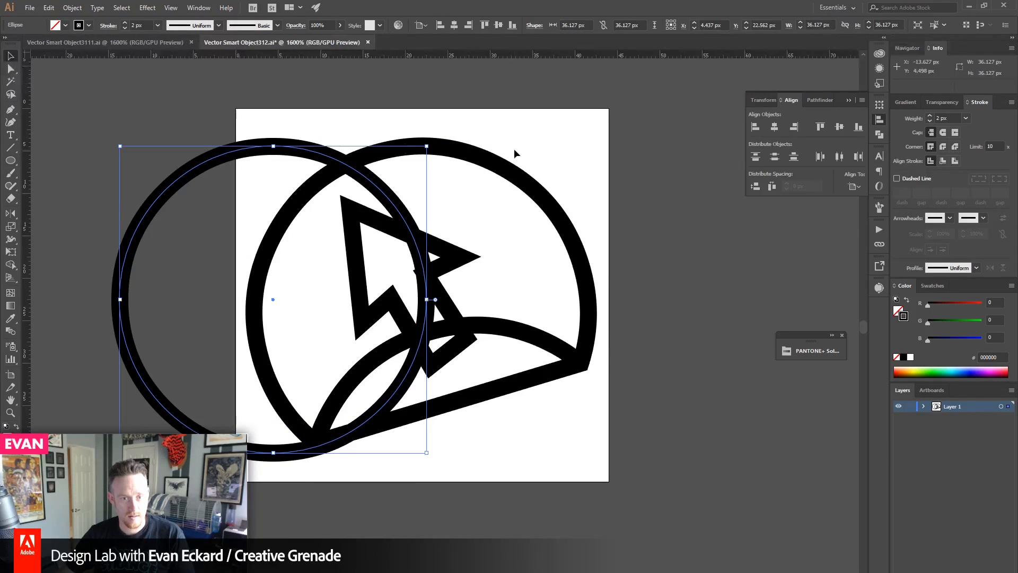
{"action": "left_click", "coordinate": [485, 161]}
{"action": "key", "text": "Delete"}
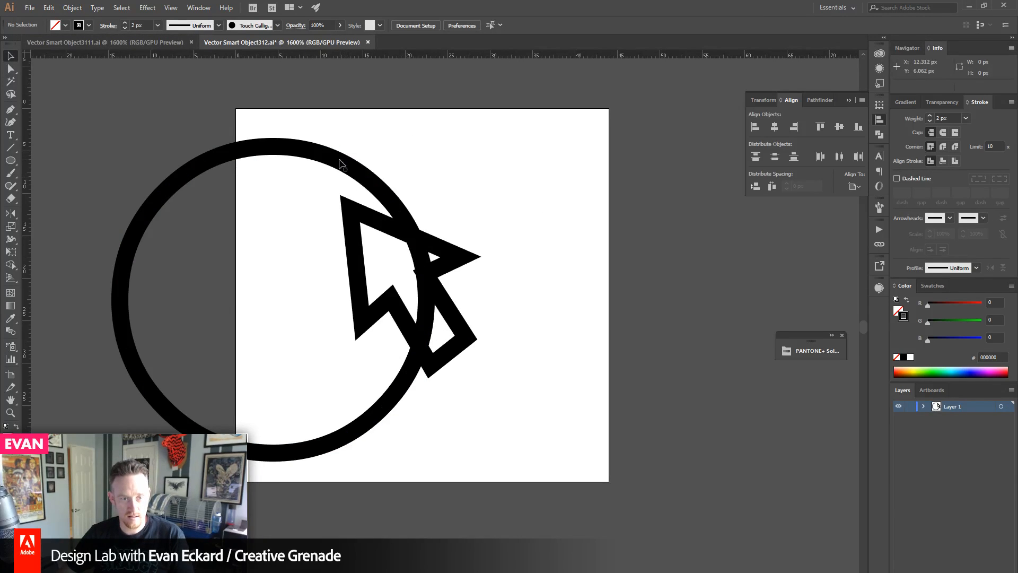
- Move the new circle around the cursor arrow and centre it on the artboard
{"action": "left_click_drag", "start_coordinate": [342, 165], "coordinate": [483, 173]}
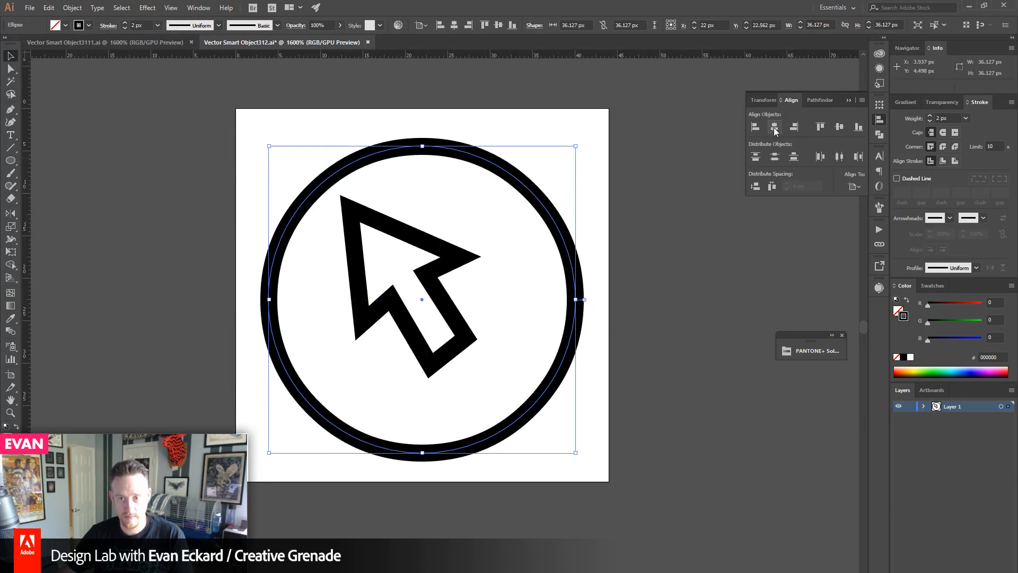
{"action": "left_click", "coordinate": [837, 129]}
{"action": "left_click", "coordinate": [86, 217]}
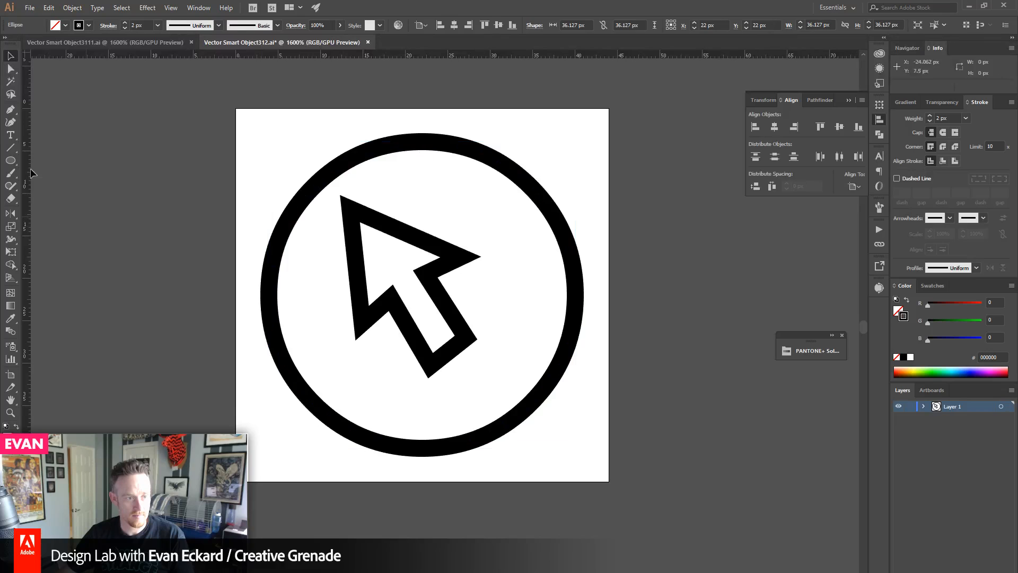
- Draw a closed triangle about 35 × 27 px with the Pen tool, cutting across the circle's lower-right edge
{"action": "left_click", "coordinate": [10, 110]}
{"action": "left_click", "coordinate": [361, 481]}
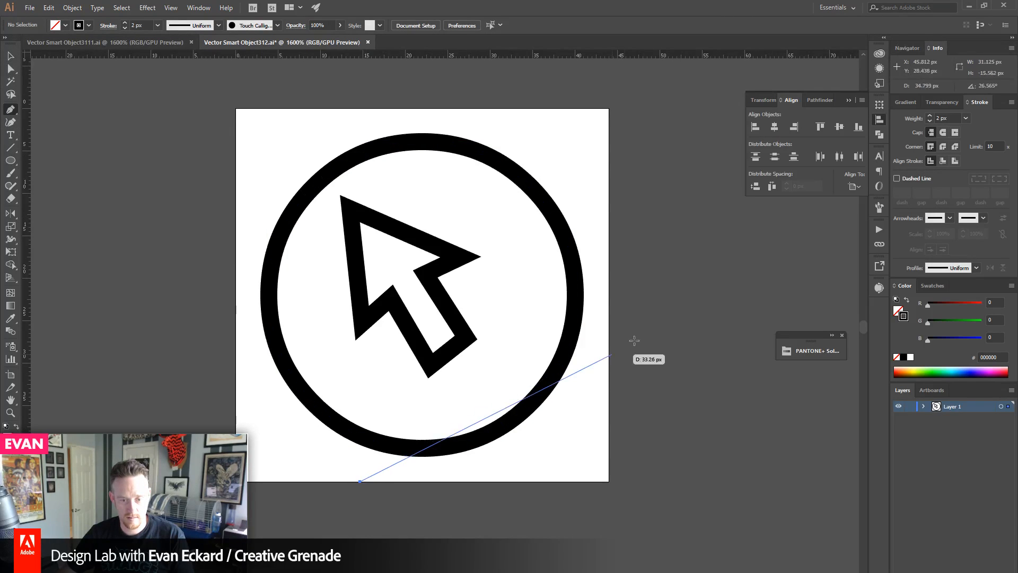
{"action": "left_click", "coordinate": [658, 301]}
{"action": "left_click", "coordinate": [572, 528]}
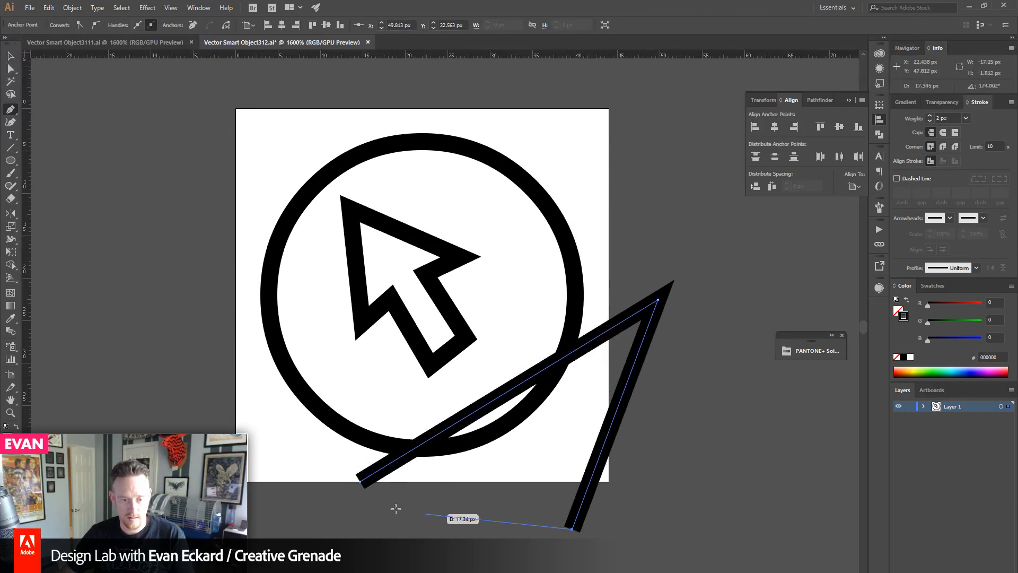
{"action": "left_click", "coordinate": [360, 481]}
{"action": "key", "text": "v"}
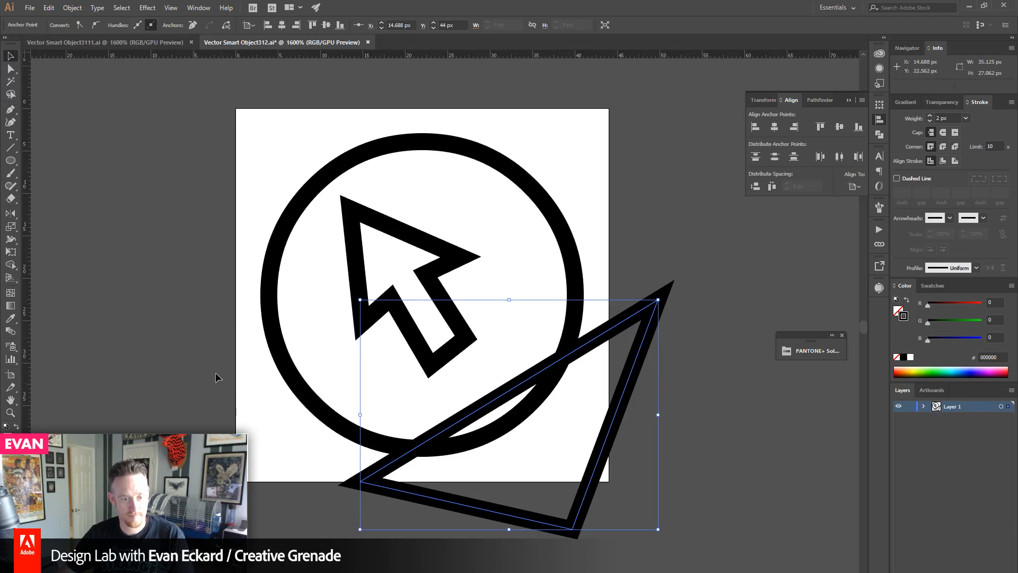
- Divide the circle with the triangle using Pathfinder, ungroup the result and delete the triangle piece outside the circle
{"action": "left_click_drag", "start_coordinate": [261, 407], "coordinate": [477, 481]}
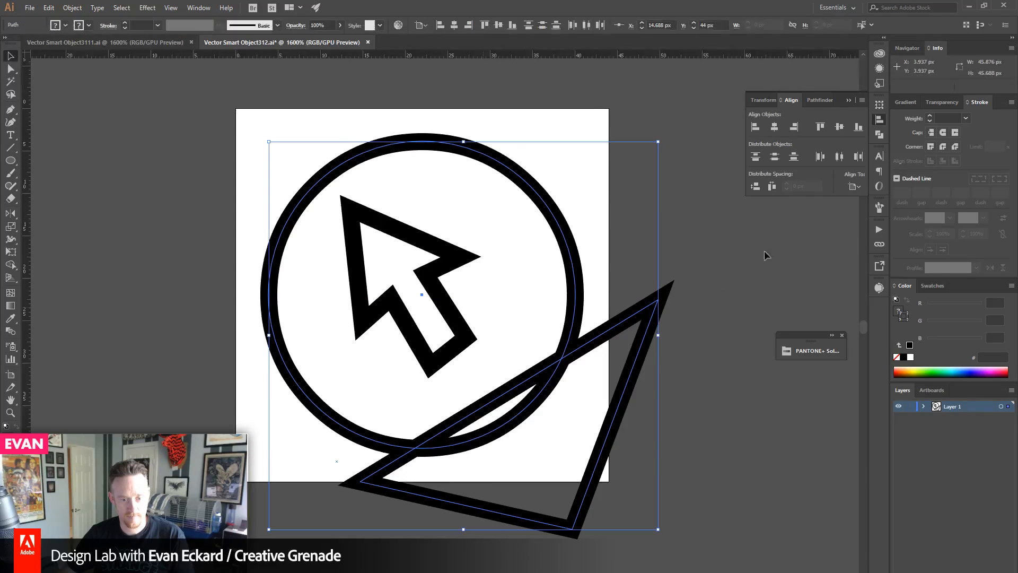
{"action": "left_click", "coordinate": [819, 100]}
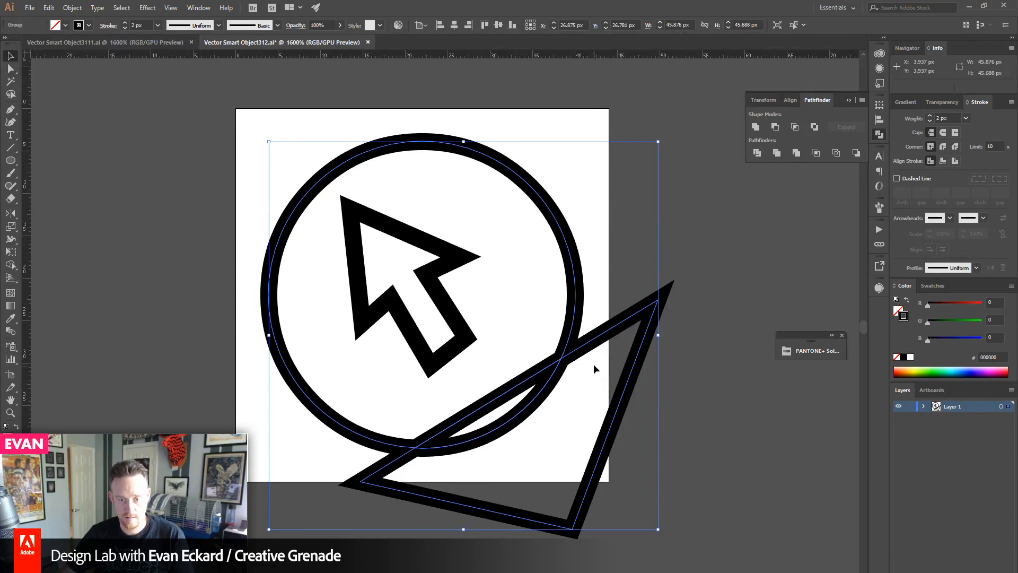
{"action": "right_click", "coordinate": [587, 342]}
{"action": "left_click", "coordinate": [677, 424]}
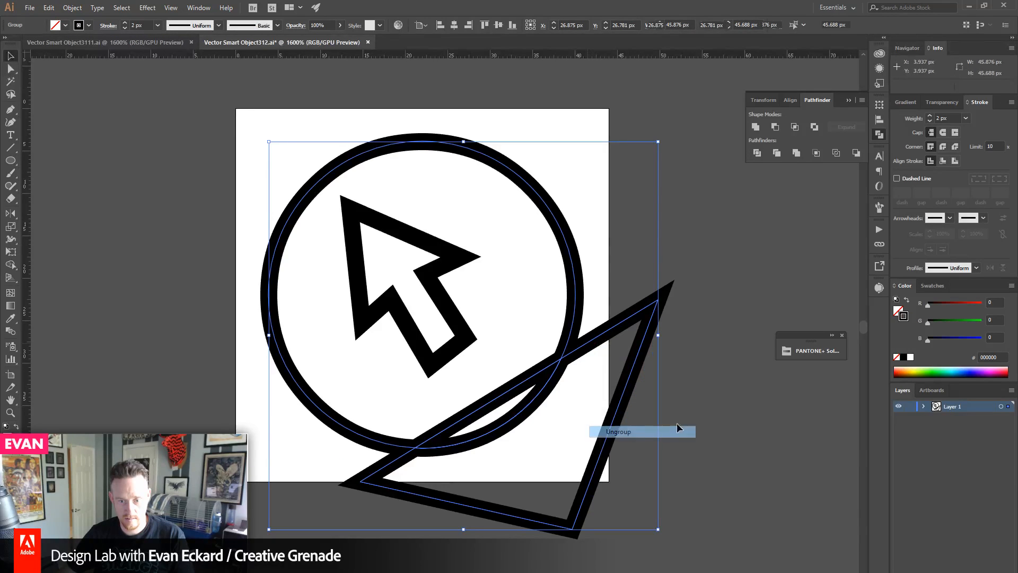
{"action": "left_click", "coordinate": [611, 331]}
{"action": "key", "text": "Delete"}
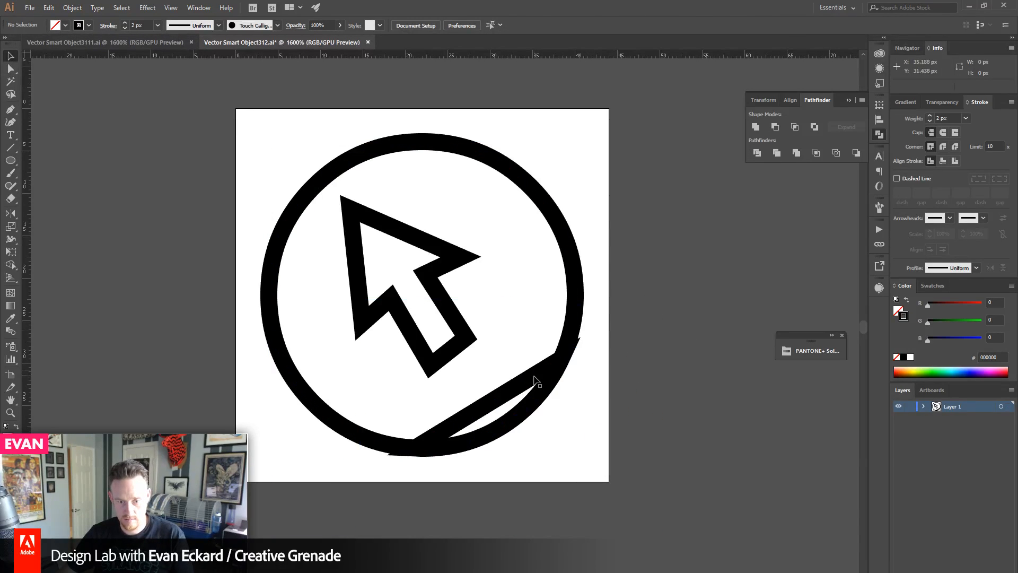
- Rotate the cut-off circle segment 180° to form the sticker's folded edge and give its stroke bevel corners
{"action": "left_click", "coordinate": [535, 380]}
{"action": "left_click_drag", "start_coordinate": [564, 372], "coordinate": [469, 469]}
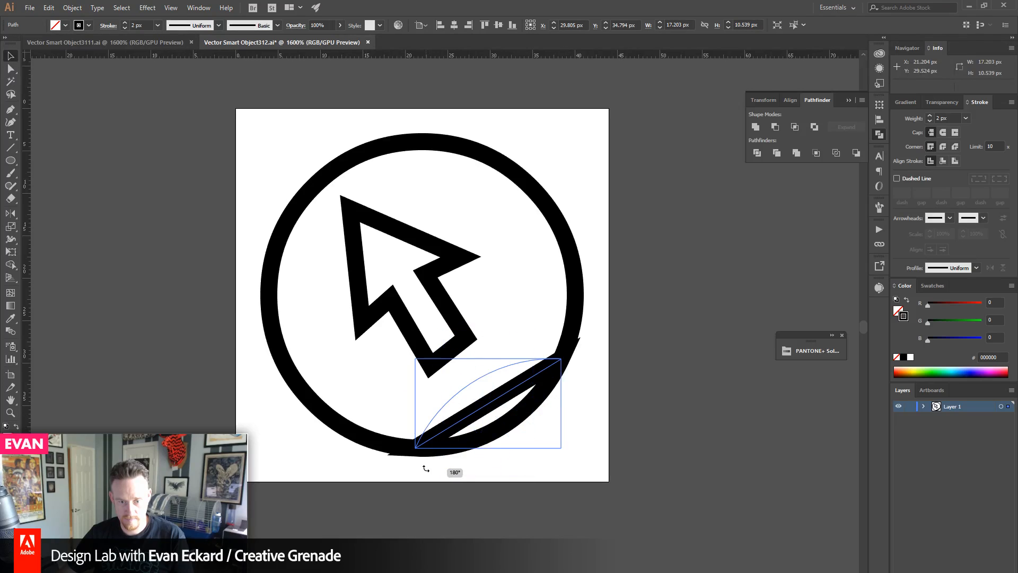
{"action": "left_click", "coordinate": [956, 145]}
{"action": "left_click", "coordinate": [662, 282]}
{"action": "left_click_drag", "start_coordinate": [658, 364], "coordinate": [663, 383]}
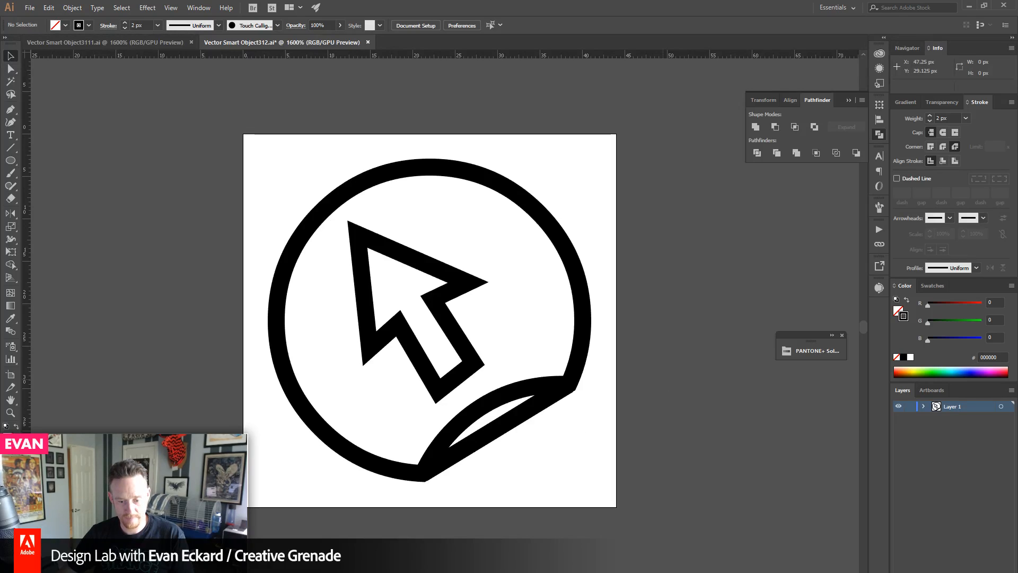
- Save the redrawn sticker icon and check it in the Photoshop homepage mockup
{"action": "mouse_move", "coordinate": [558, 570]}
{"action": "left_click", "coordinate": [558, 552]}
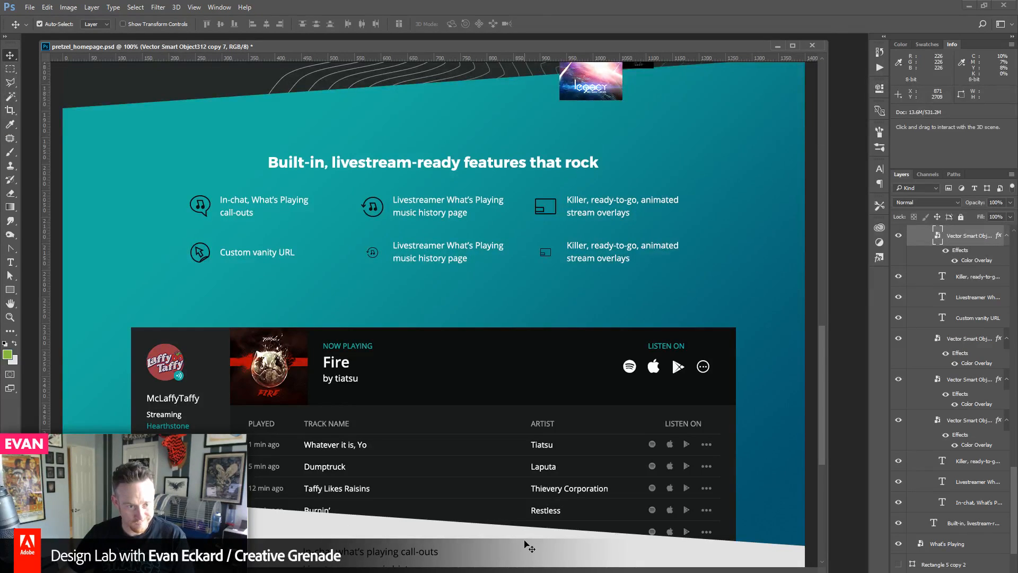
{"action": "key", "text": "alt+Tab"}
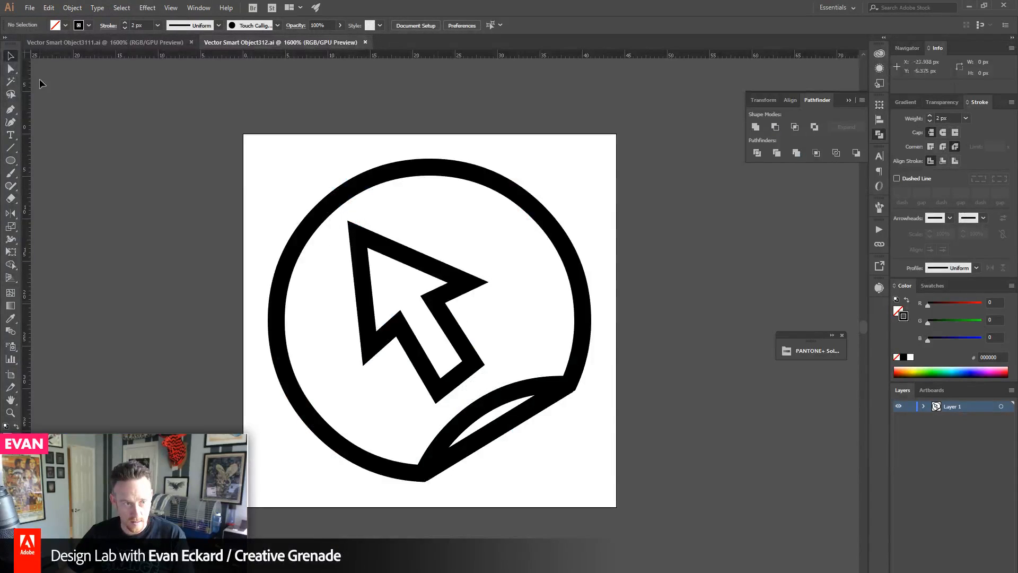
- Swap the cursor arrow's fill and stroke so it is solid black, and shift it about 1.25 px to the right
{"action": "left_click", "coordinate": [358, 265]}
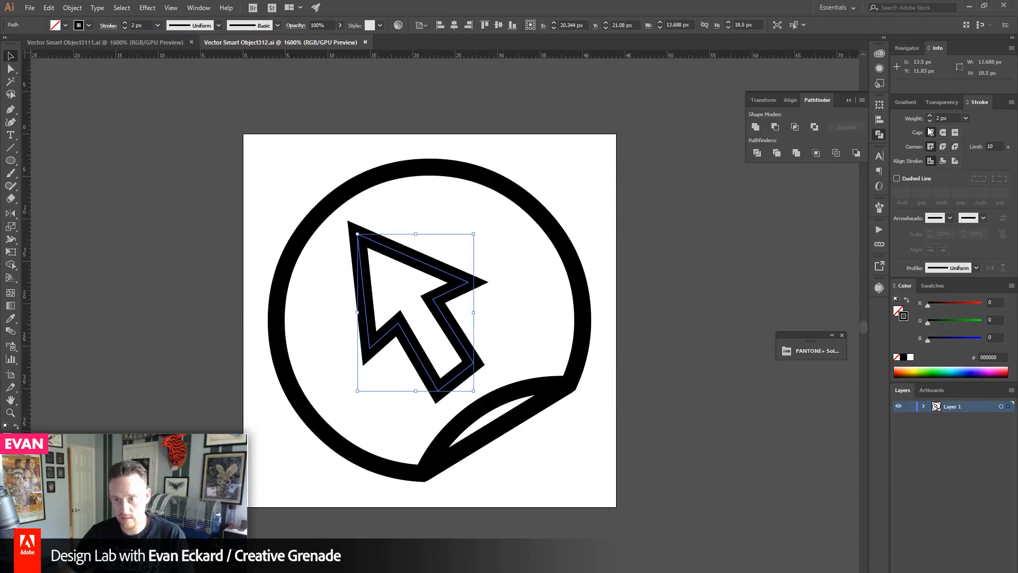
{"action": "left_click", "coordinate": [907, 300]}
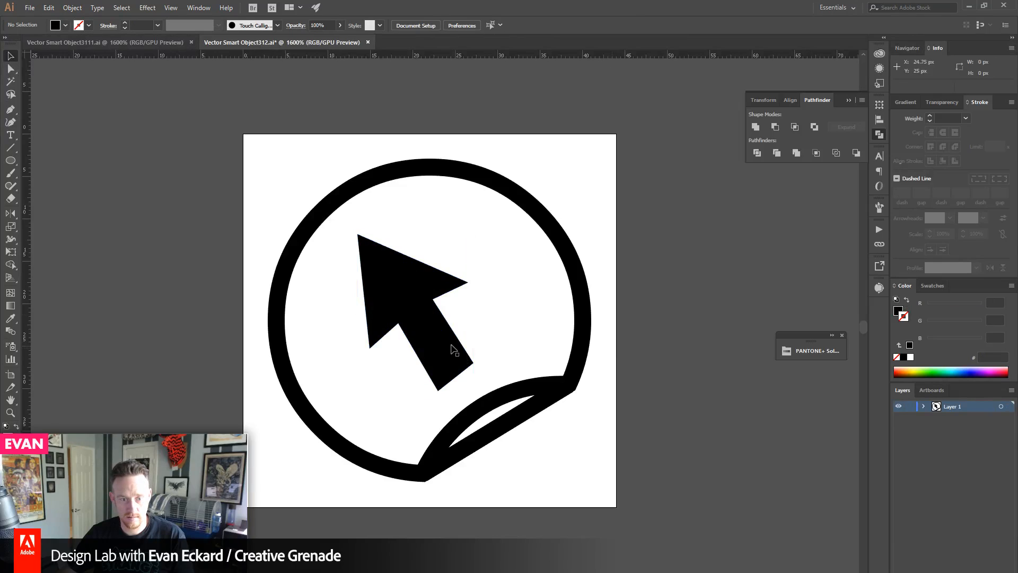
{"action": "left_click_drag", "start_coordinate": [441, 328], "coordinate": [450, 329]}
{"action": "key", "text": "ctrl"}
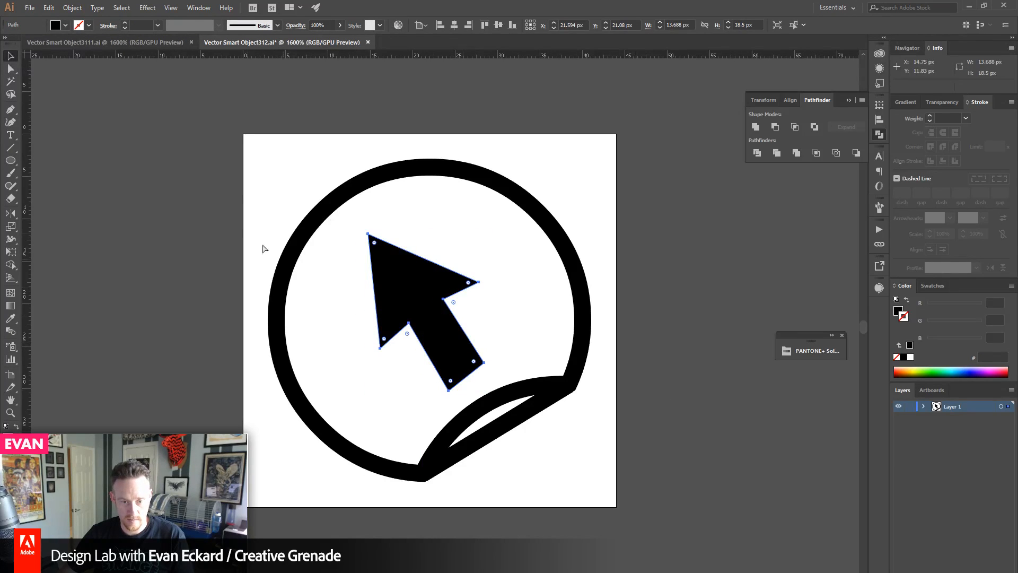
- Adjust the cursor arrow's right notch and shaft-end anchor points, save the icon and check it in Photoshop
{"action": "left_click", "coordinate": [11, 69]}
{"action": "left_click", "coordinate": [484, 312]}
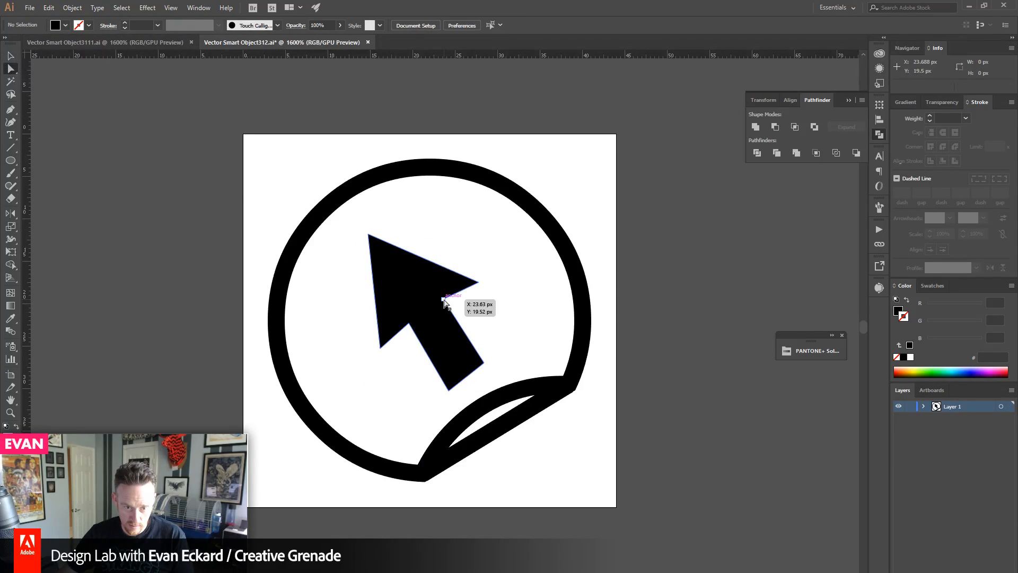
{"action": "left_click_drag", "start_coordinate": [443, 300], "coordinate": [440, 301]}
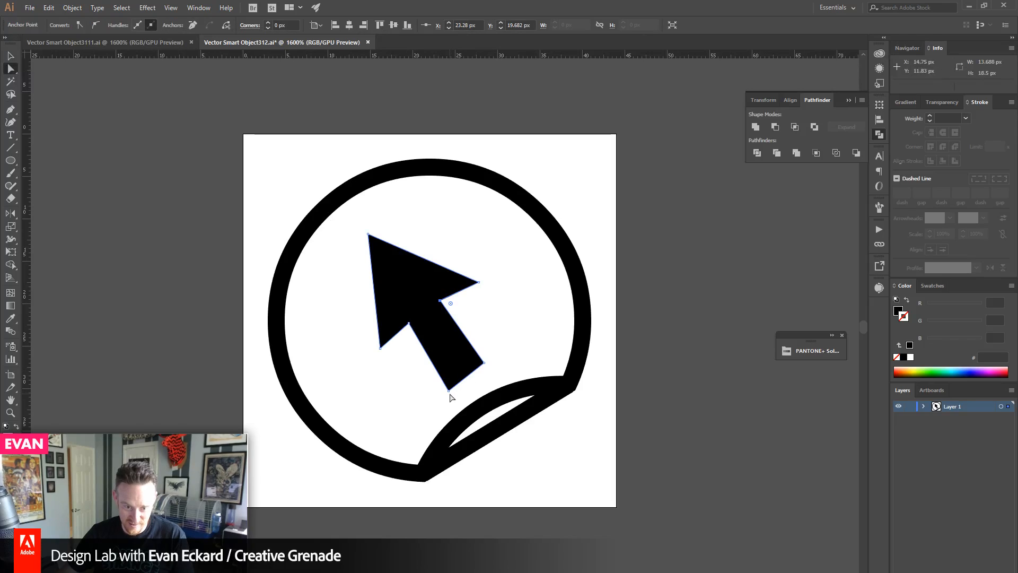
{"action": "left_click_drag", "start_coordinate": [449, 390], "coordinate": [488, 358]}
{"action": "left_click", "coordinate": [654, 322]}
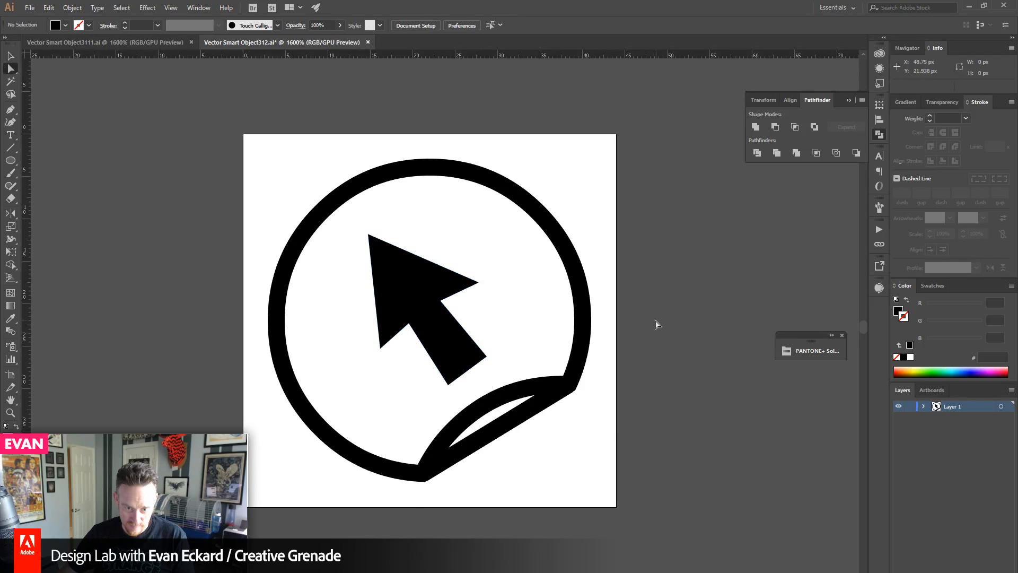
{"action": "left_click", "coordinate": [383, 563]}
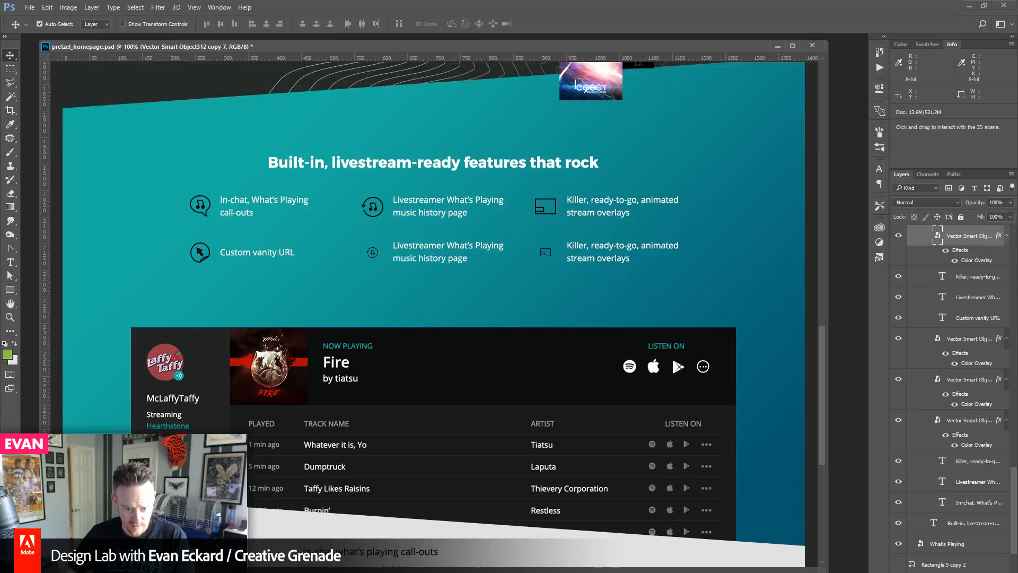
{"action": "left_click", "coordinate": [383, 567]}
- Scale the cursor arrow down around its centre to about 10.5 × 13.3 px, saving and checking the icon in Photoshop
{"action": "left_click", "coordinate": [400, 266]}
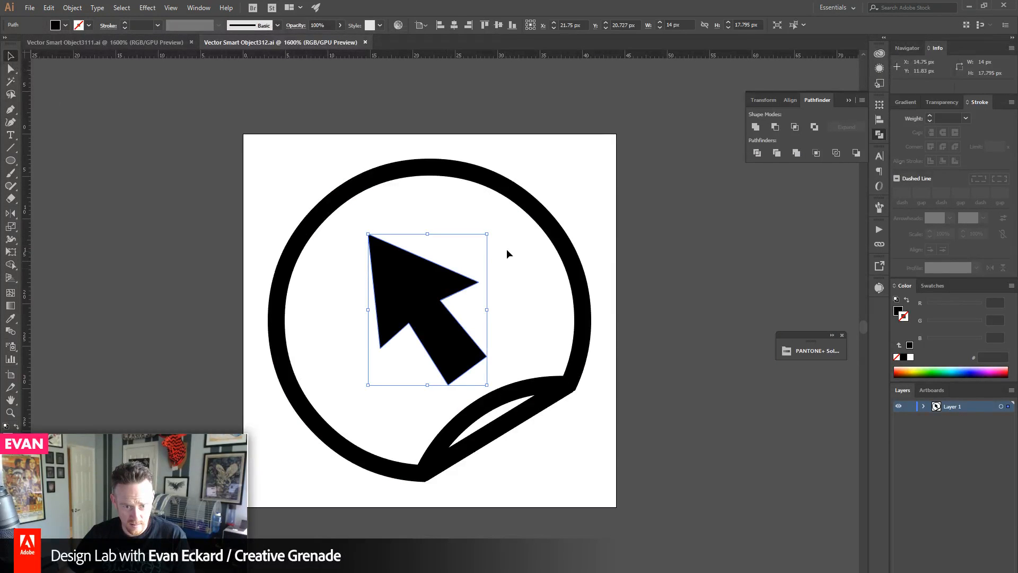
{"action": "left_click_drag", "start_coordinate": [488, 235], "coordinate": [480, 238]}
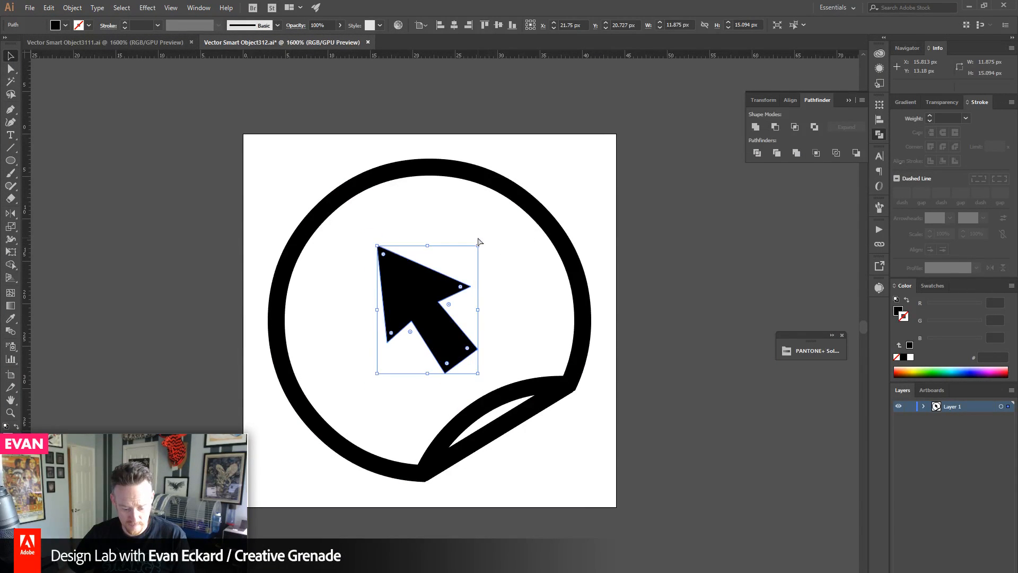
{"action": "key", "text": "a"}
{"action": "left_click", "coordinate": [407, 560]}
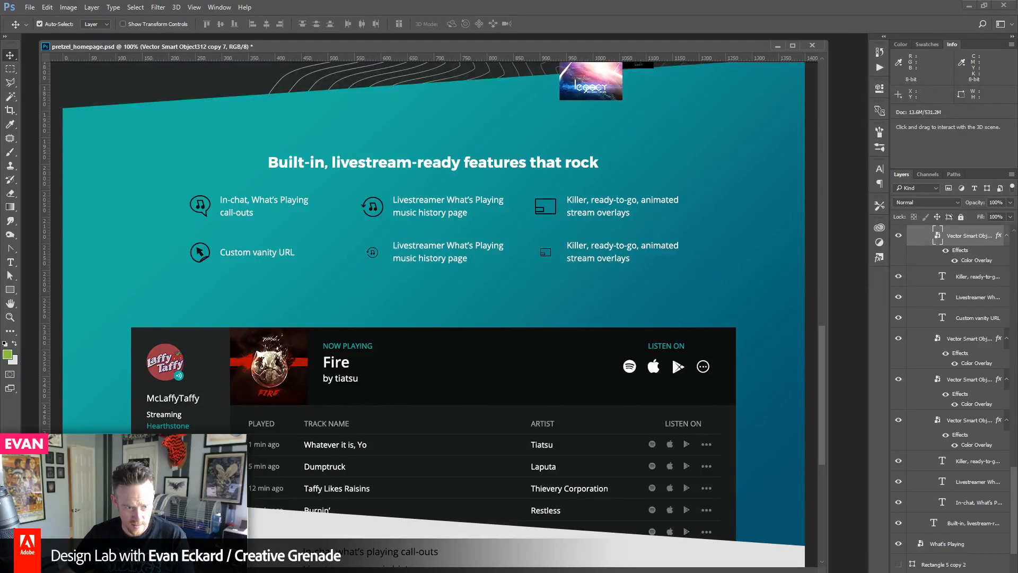
{"action": "left_click", "coordinate": [487, 557]}
{"action": "key", "text": "v"}
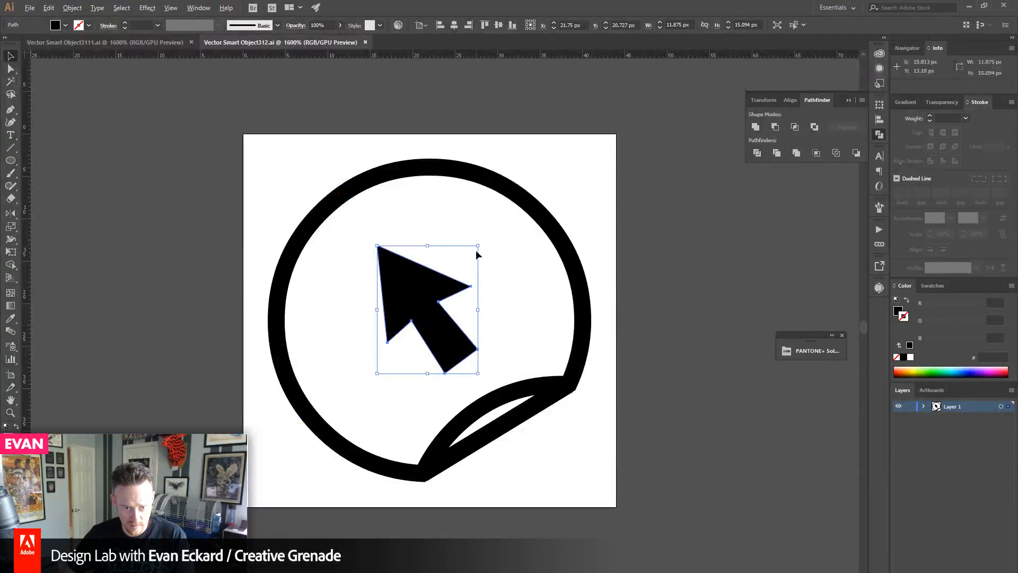
{"action": "left_click_drag", "start_coordinate": [478, 245], "coordinate": [471, 250]}
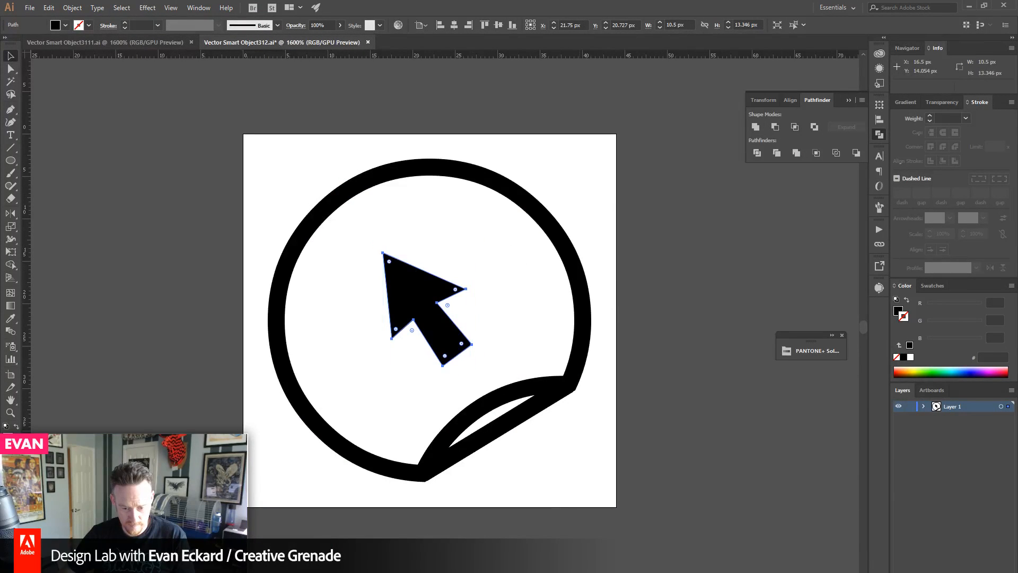
{"action": "left_click", "coordinate": [409, 546]}
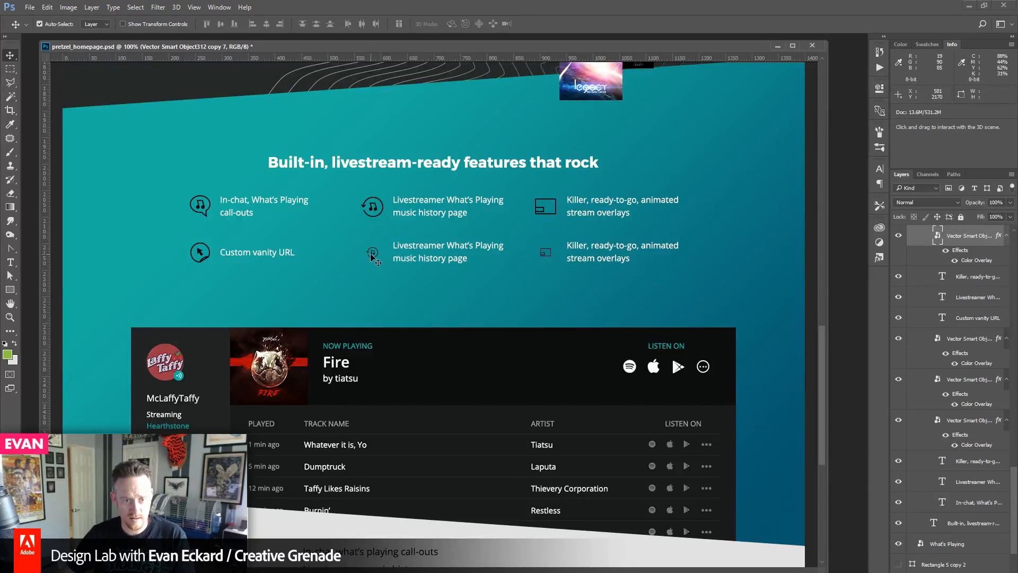
- Duplicate the small second-row music history icon as a new smart object and open the copy in Illustrator
{"action": "key", "text": "ctrl+j"}
{"action": "key", "text": "ctrl+t"}
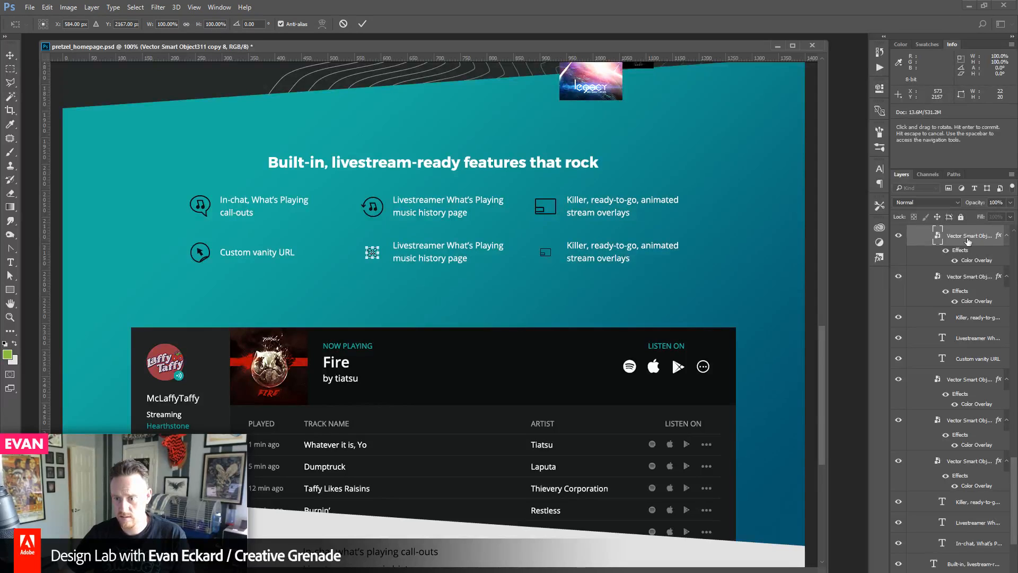
{"action": "key", "text": "Return"}
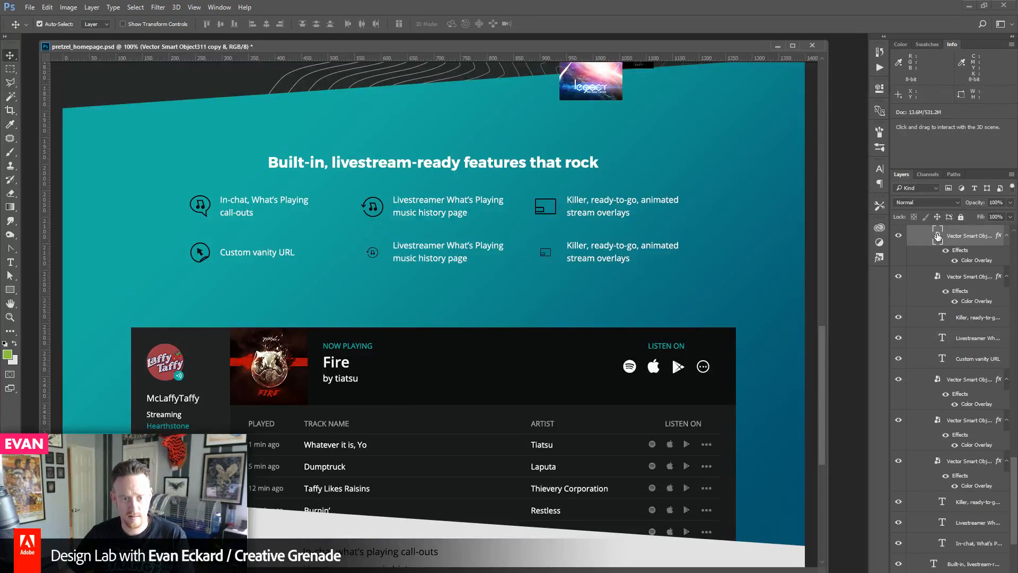
{"action": "double_click", "coordinate": [937, 235]}
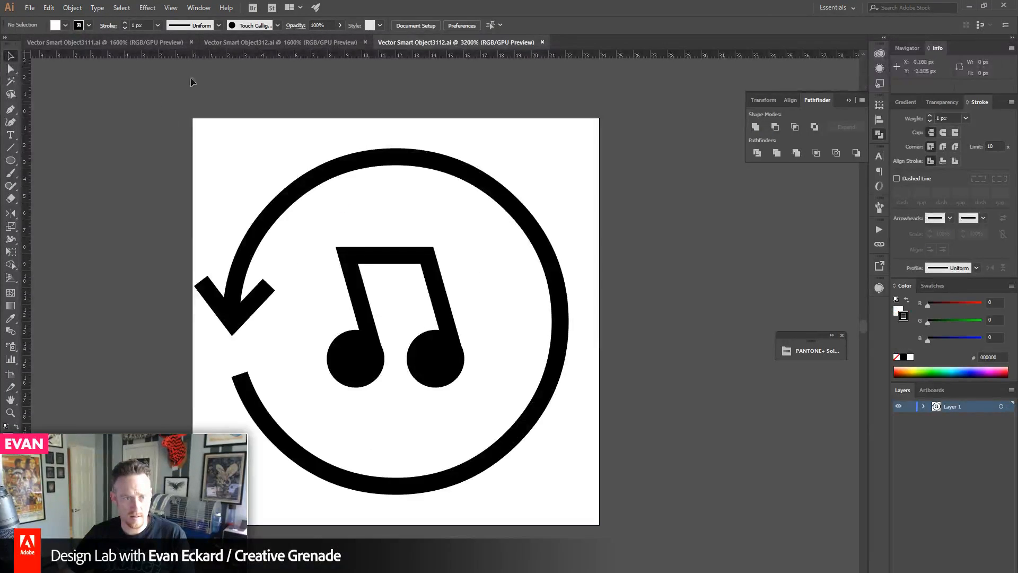
- Resize the music history icon's artboard to 44 × 44 px
{"action": "left_click", "coordinate": [13, 373]}
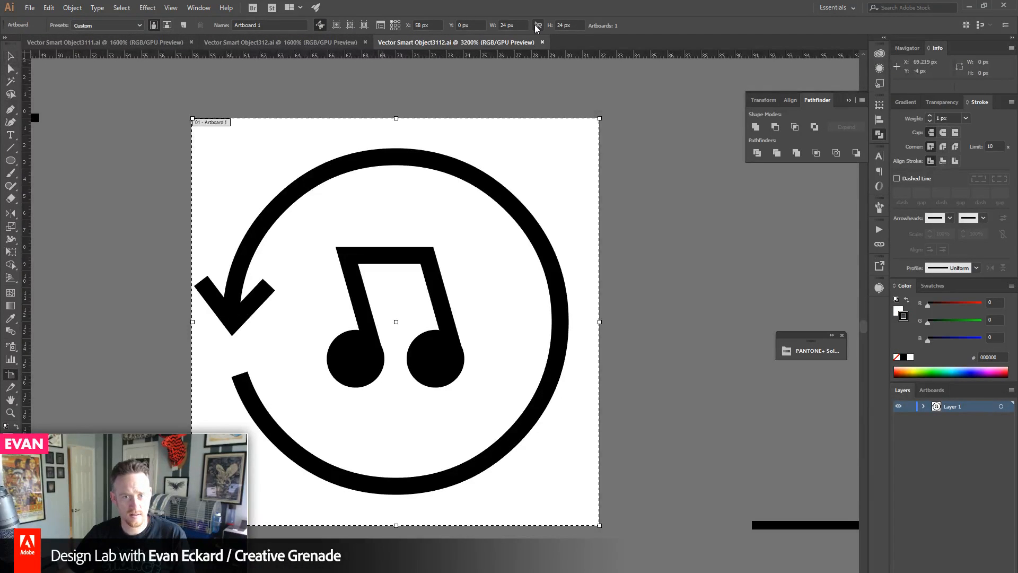
{"action": "left_click", "coordinate": [520, 25]}
{"action": "type", "text": "44"}
{"action": "key", "text": "Tab"}
{"action": "type", "text": "4"}
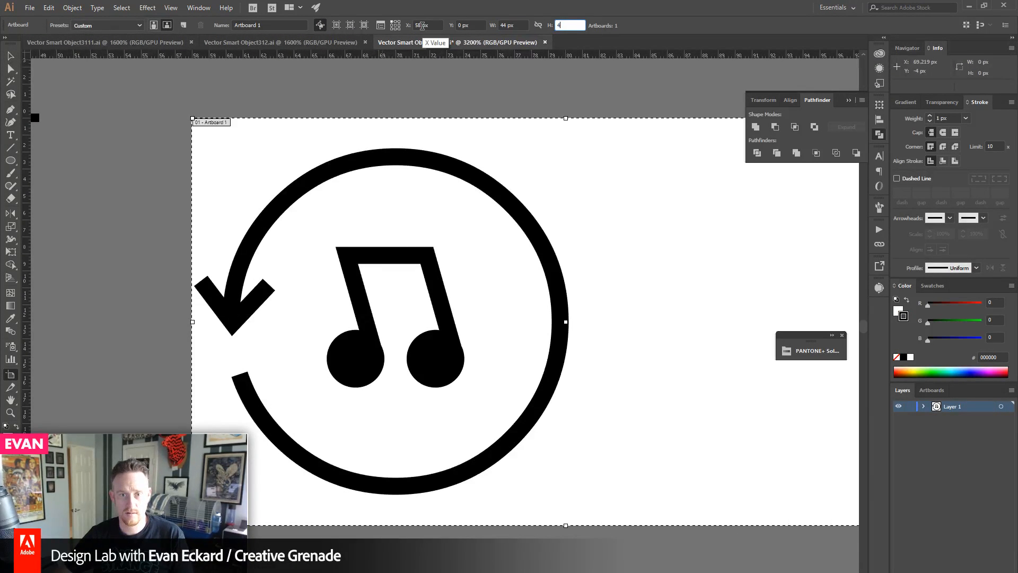
{"action": "type", "text": "4"}
{"action": "key", "text": "Return"}
{"action": "key", "text": "v"}
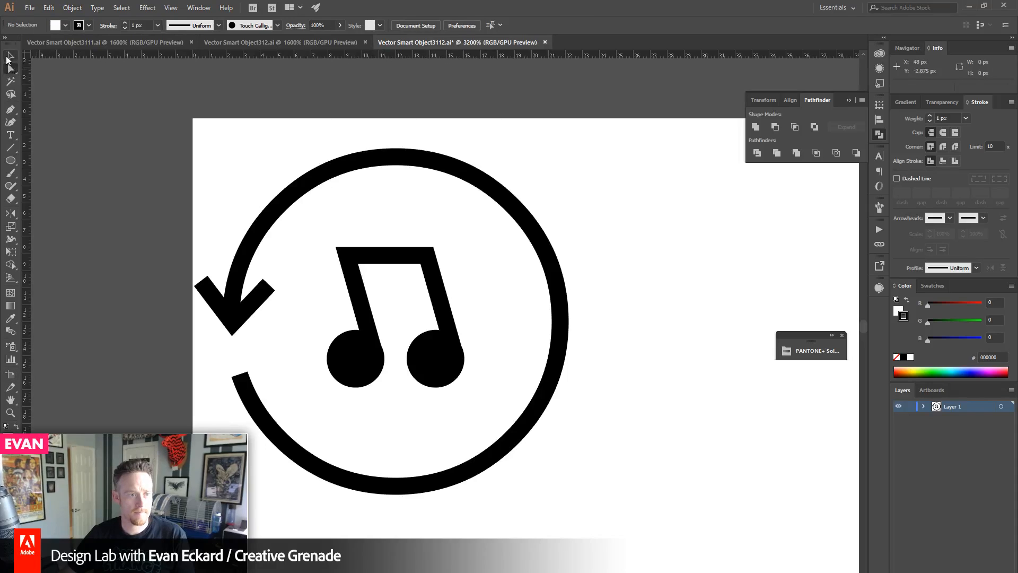
- Unlock all locked objects in the music history icon so its circle can be selected
{"action": "left_click", "coordinate": [10, 413]}
{"action": "left_click", "coordinate": [455, 394], "text": "alt"}
{"action": "left_click", "coordinate": [446, 383], "text": "alt"}
{"action": "left_click_drag", "start_coordinate": [451, 380], "coordinate": [348, 397]}
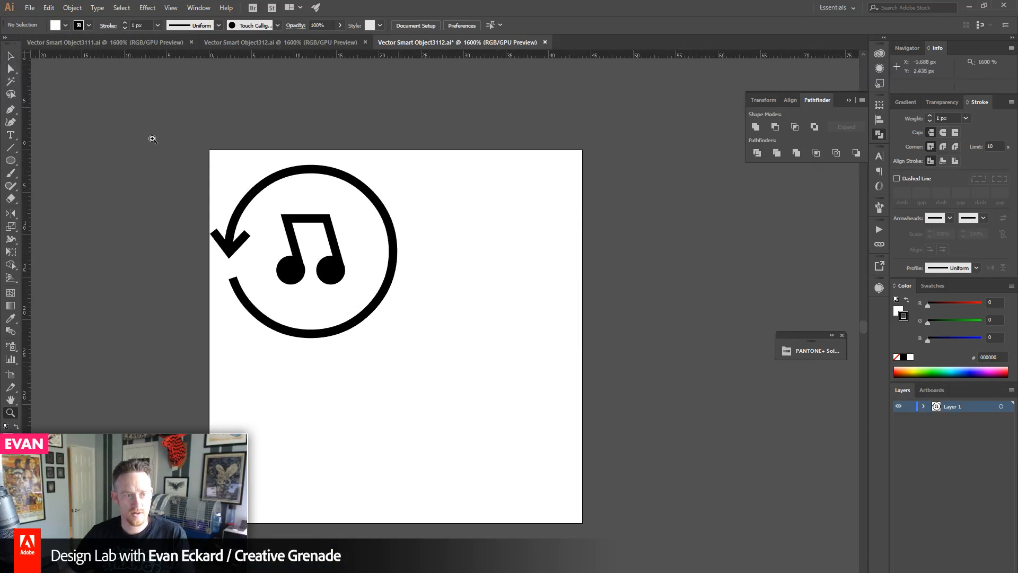
{"action": "left_click", "coordinate": [10, 63]}
{"action": "left_click_drag", "start_coordinate": [354, 292], "coordinate": [242, 225]}
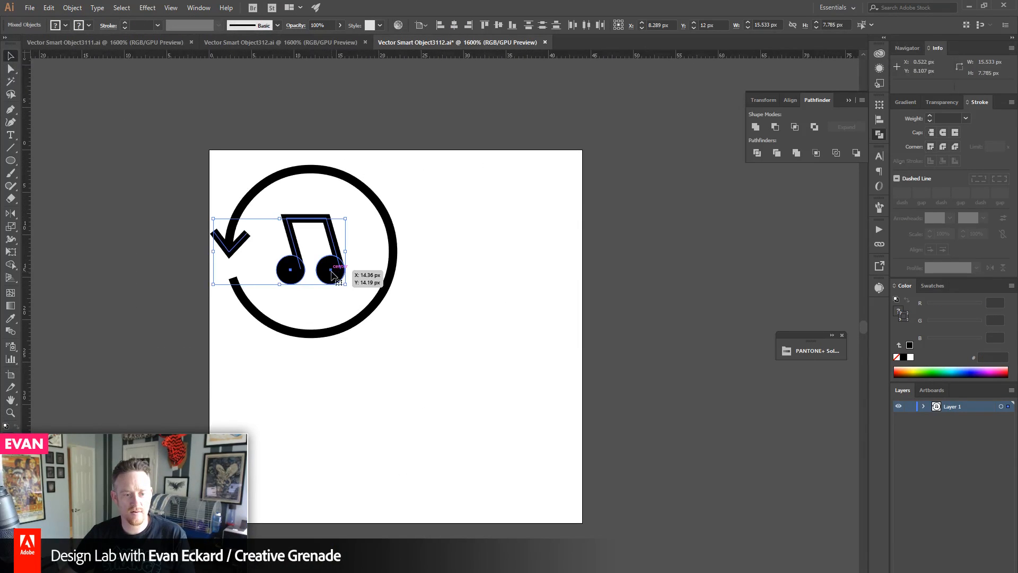
{"action": "left_click", "coordinate": [72, 7]}
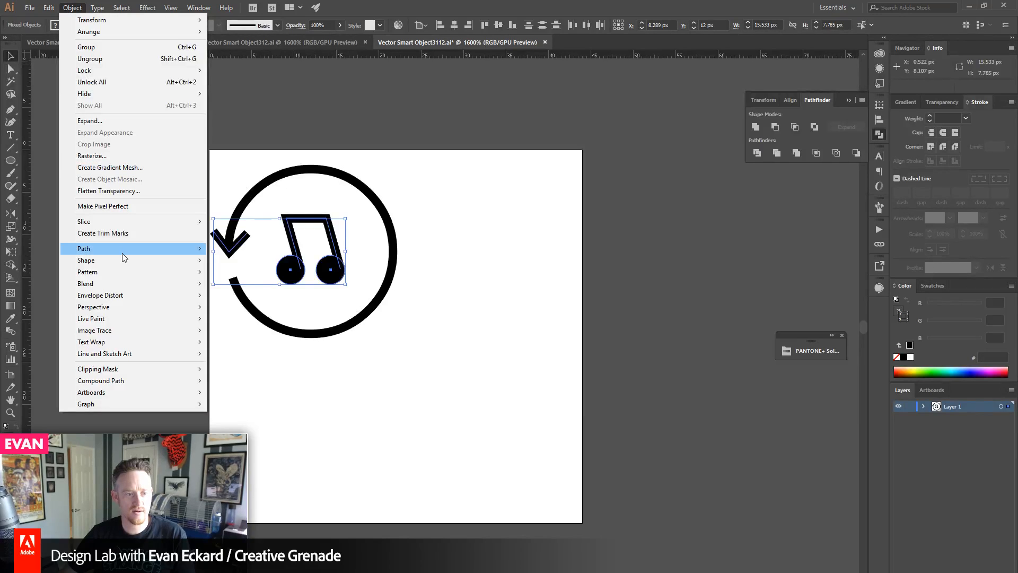
{"action": "mouse_move", "coordinate": [122, 253]}
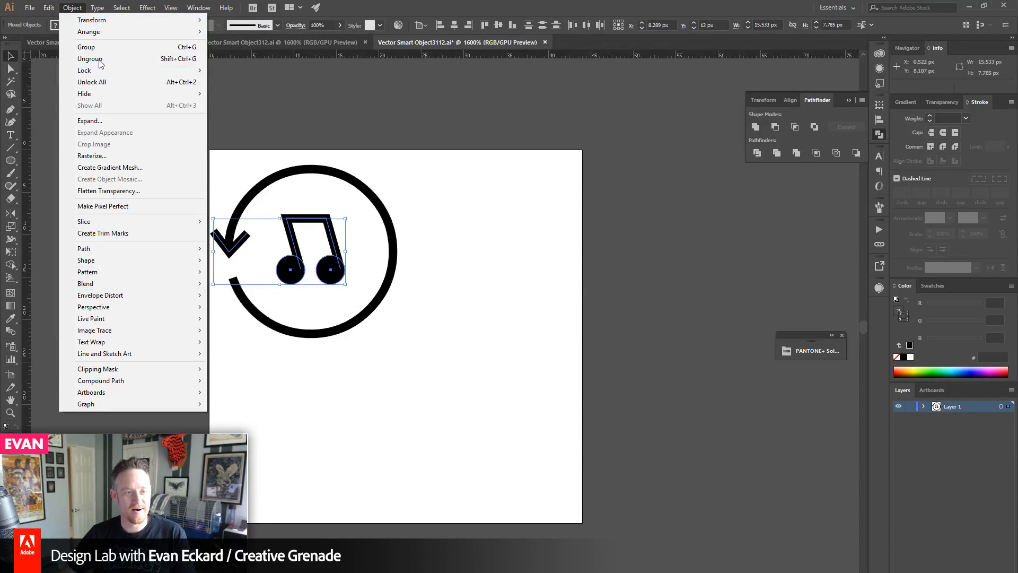
{"action": "left_click", "coordinate": [98, 83]}
- Move the whole music history icon to the artboard's centre, enlarge it to about 37.7 × 34.6 px and nudge it slightly up
{"action": "left_click_drag", "start_coordinate": [215, 125], "coordinate": [413, 271]}
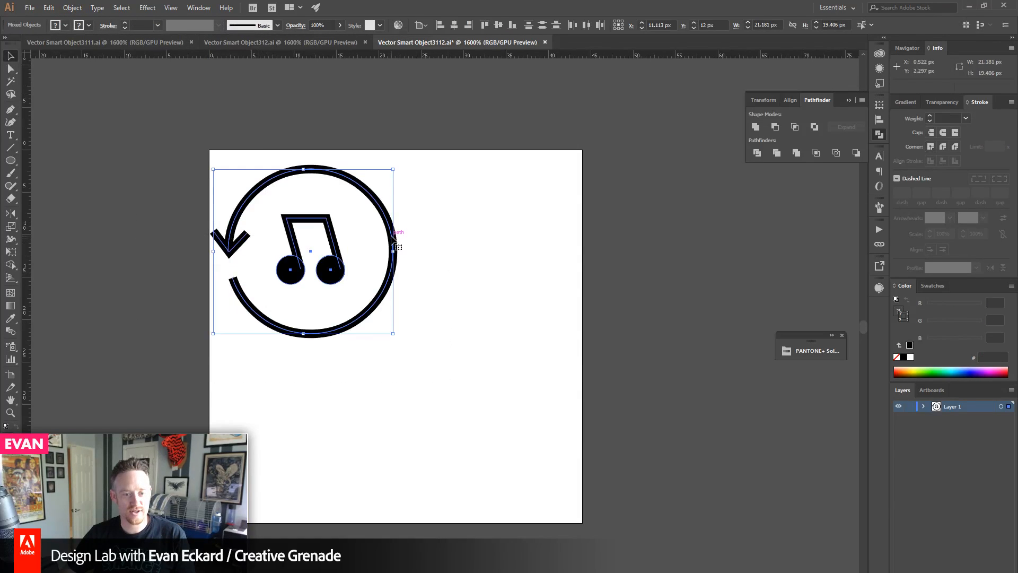
{"action": "left_click_drag", "start_coordinate": [392, 239], "coordinate": [478, 330]}
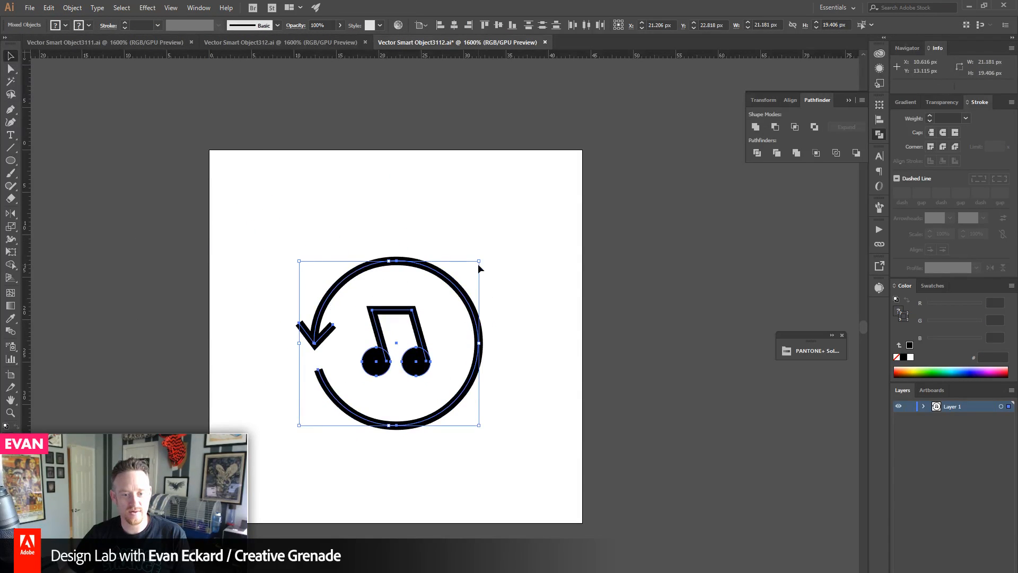
{"action": "left_click_drag", "start_coordinate": [479, 262], "coordinate": [549, 197]}
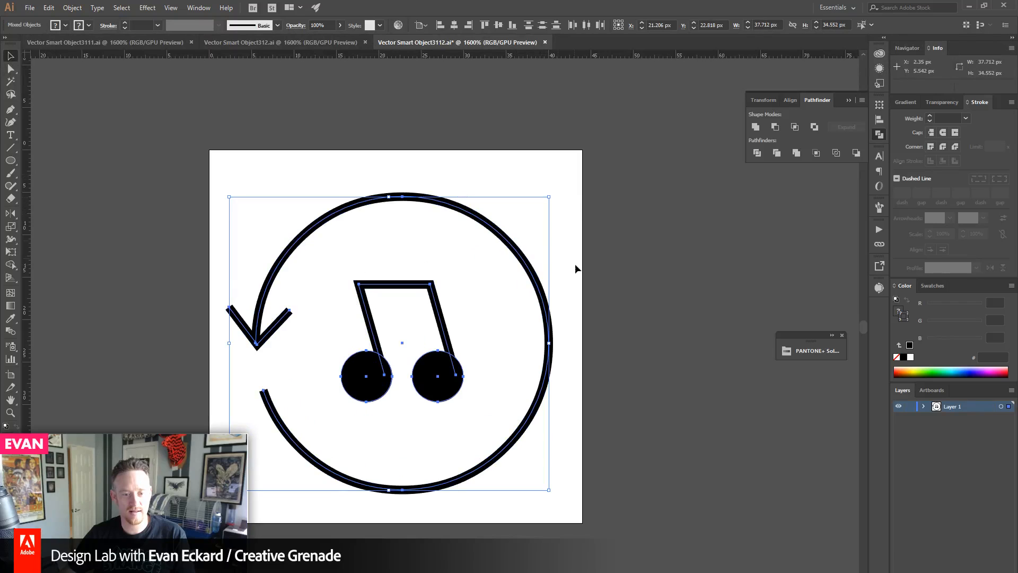
{"action": "left_click_drag", "start_coordinate": [509, 245], "coordinate": [510, 238]}
- Ungroup the music note in the centre of the icon
{"action": "right_click", "coordinate": [438, 295]}
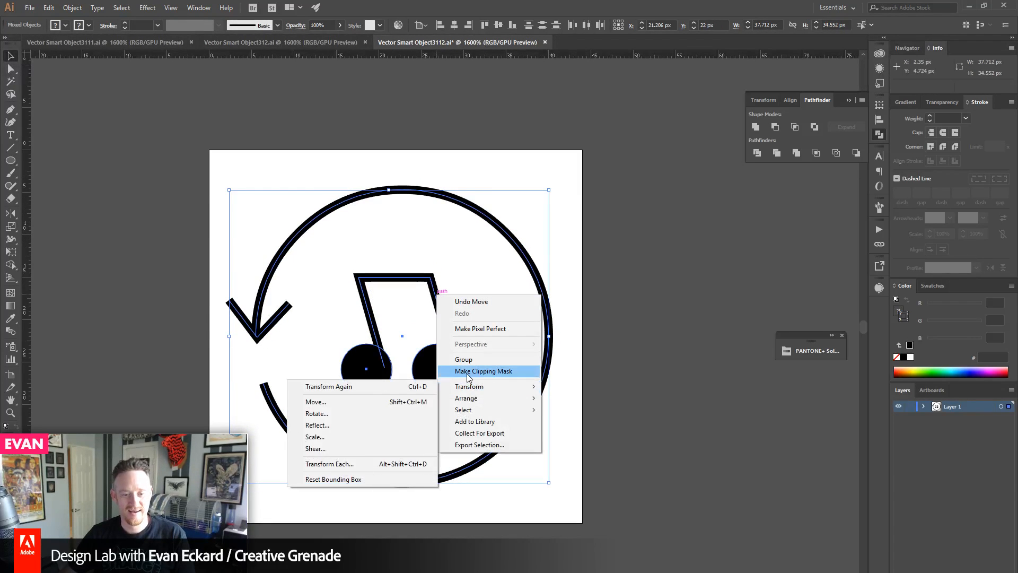
{"action": "left_click", "coordinate": [606, 355]}
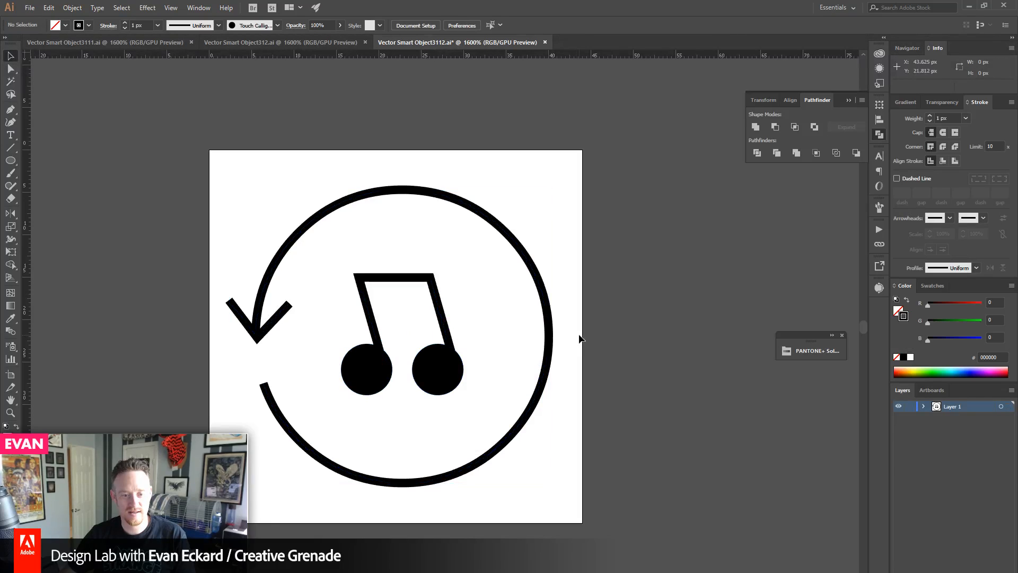
{"action": "right_click", "coordinate": [435, 290]}
{"action": "left_click", "coordinate": [478, 363]}
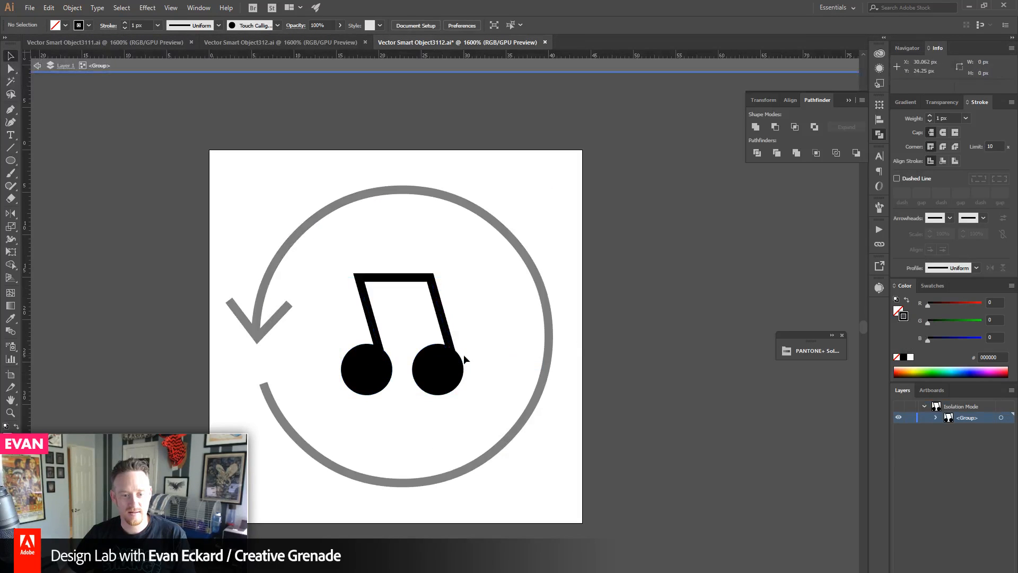
{"action": "key", "text": "Escape"}
{"action": "right_click", "coordinate": [434, 289]}
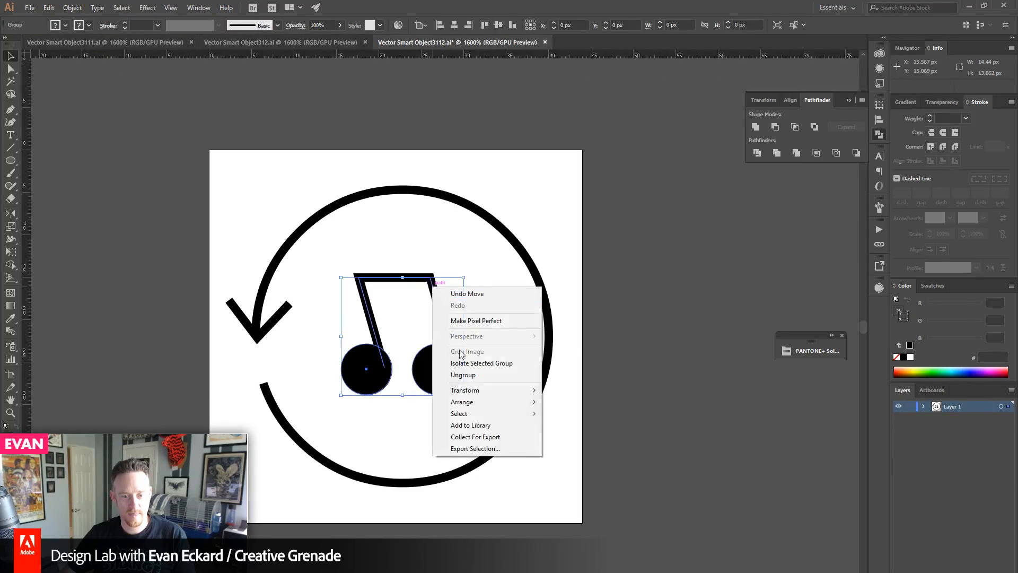
{"action": "left_click", "coordinate": [459, 375]}
{"action": "left_click", "coordinate": [229, 216]}
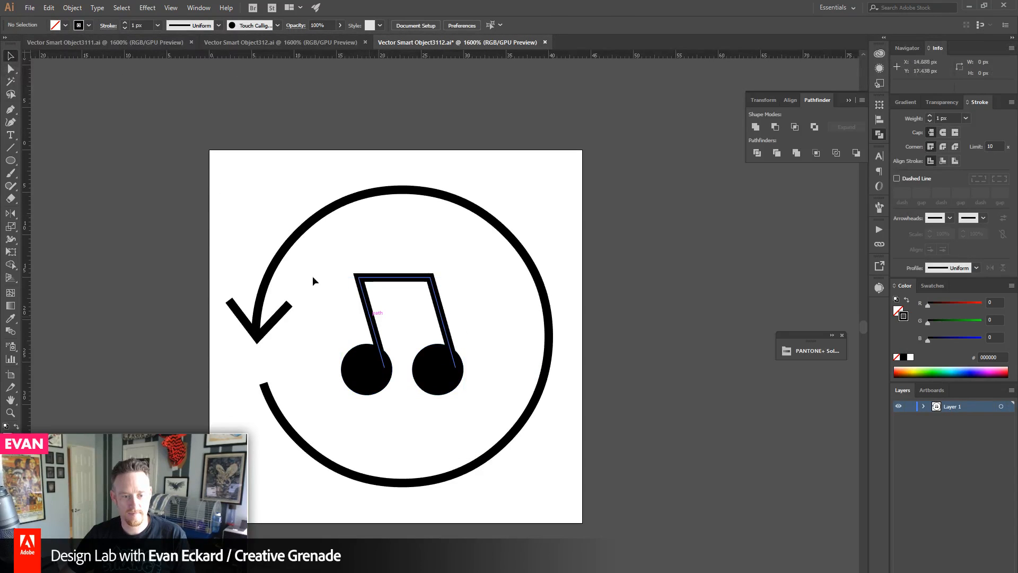
- Set the stroke of the circular arrow and the note stems to 2 px, excluding the note heads, and save the icon
{"action": "left_click_drag", "start_coordinate": [211, 195], "coordinate": [423, 396]}
{"action": "left_click", "coordinate": [351, 366], "text": "shift"}
{"action": "left_click", "coordinate": [427, 370], "text": "shift"}
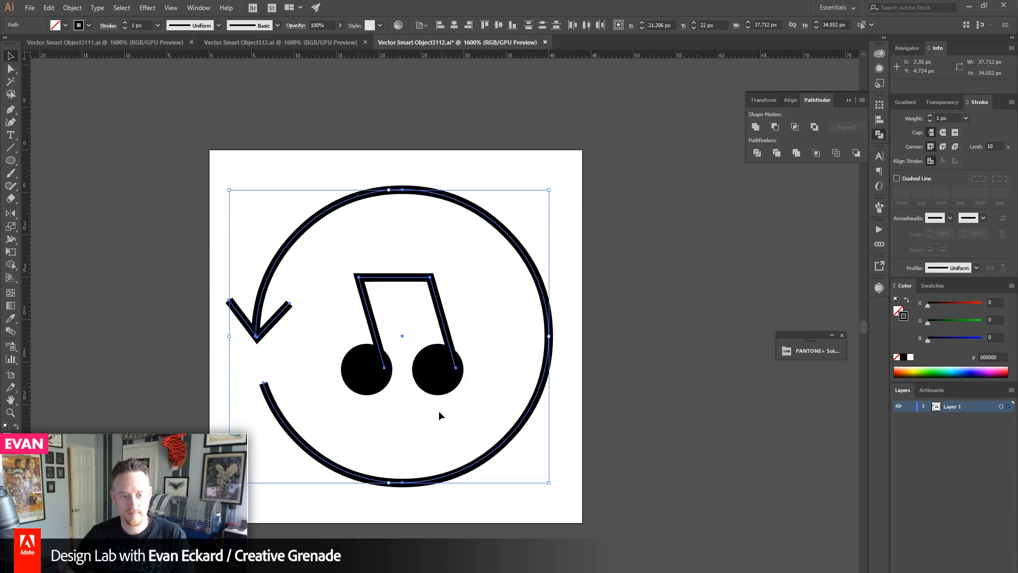
{"action": "left_click", "coordinate": [930, 117]}
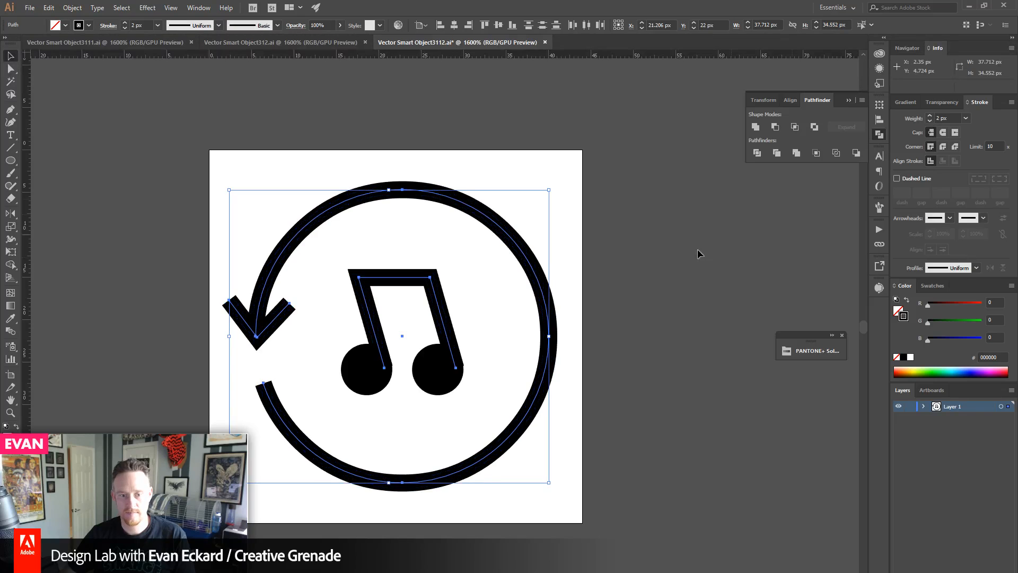
{"action": "left_click", "coordinate": [643, 346]}
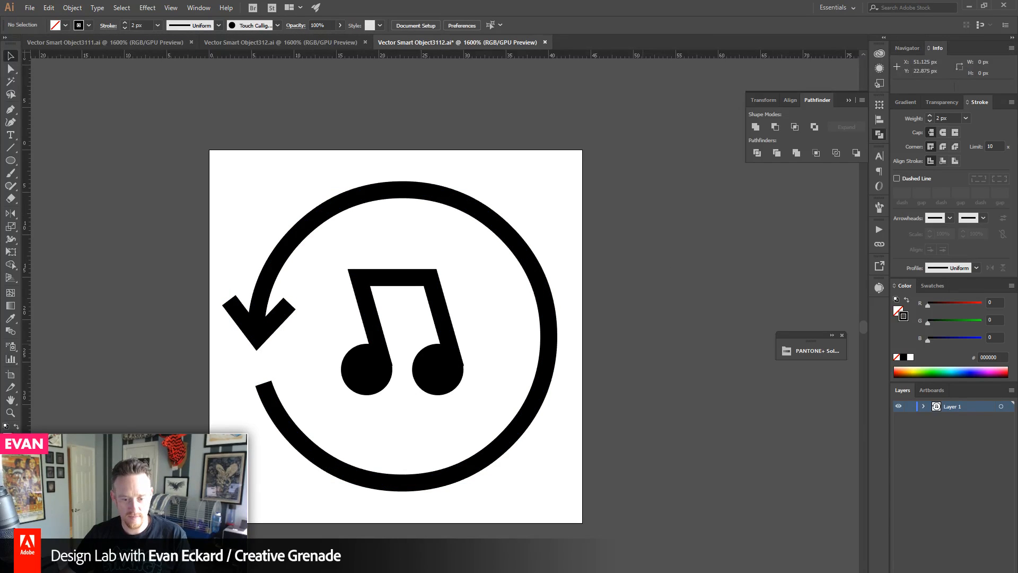
- Switch to Photoshop, review the features section and save the homepage document
{"action": "left_click", "coordinate": [336, 562]}
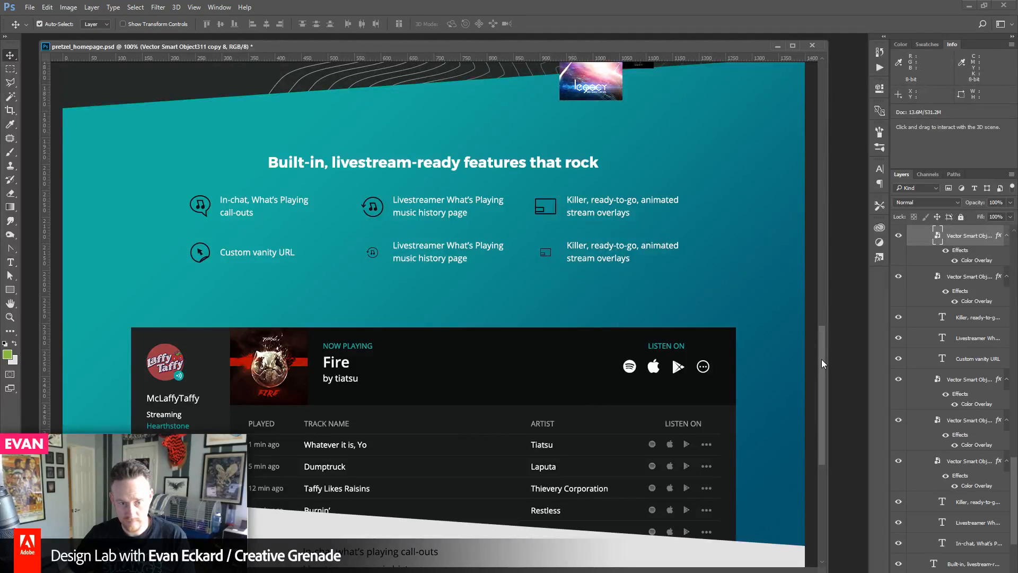
{"action": "left_click_drag", "start_coordinate": [822, 358], "coordinate": [823, 379]}
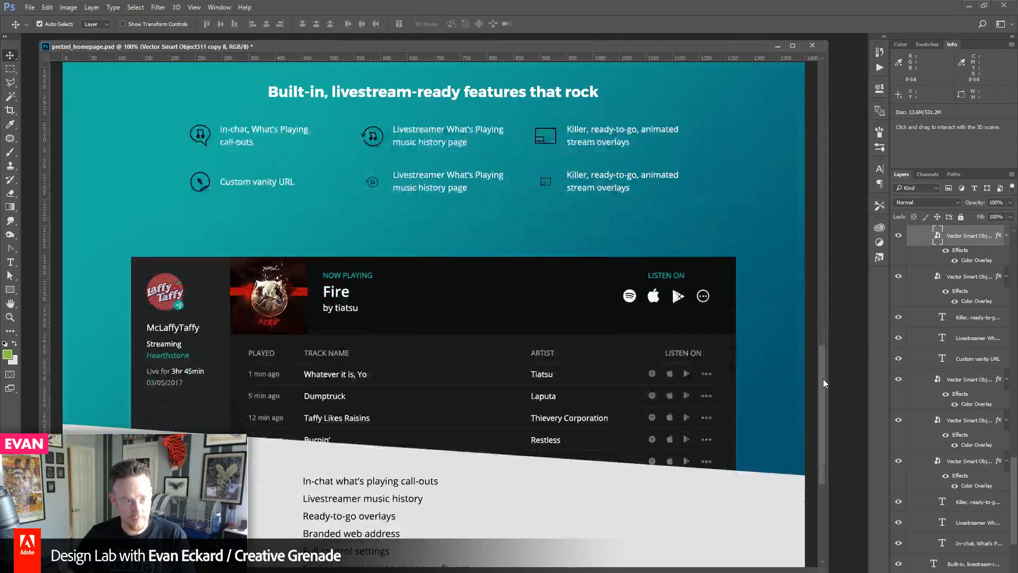
{"action": "key", "text": "ctrl"}
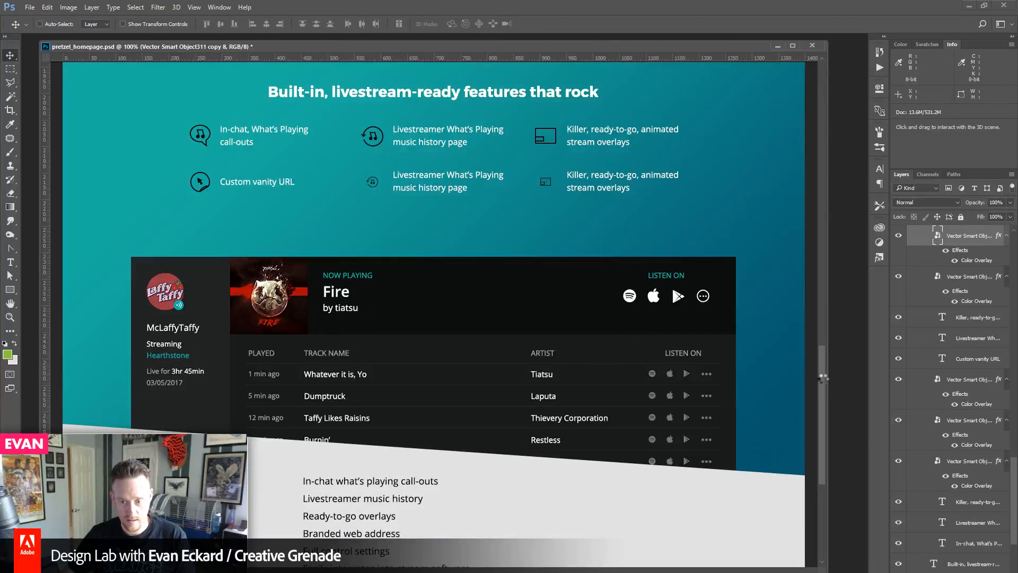
{"action": "left_click_drag", "start_coordinate": [823, 379], "coordinate": [826, 393]}
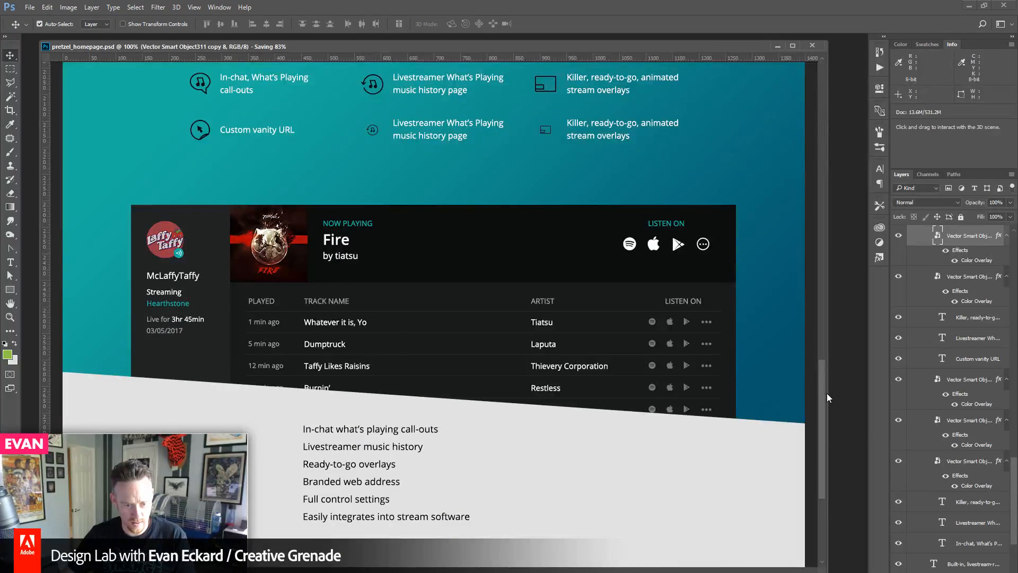
{"action": "left_click_drag", "start_coordinate": [827, 393], "coordinate": [836, 341]}
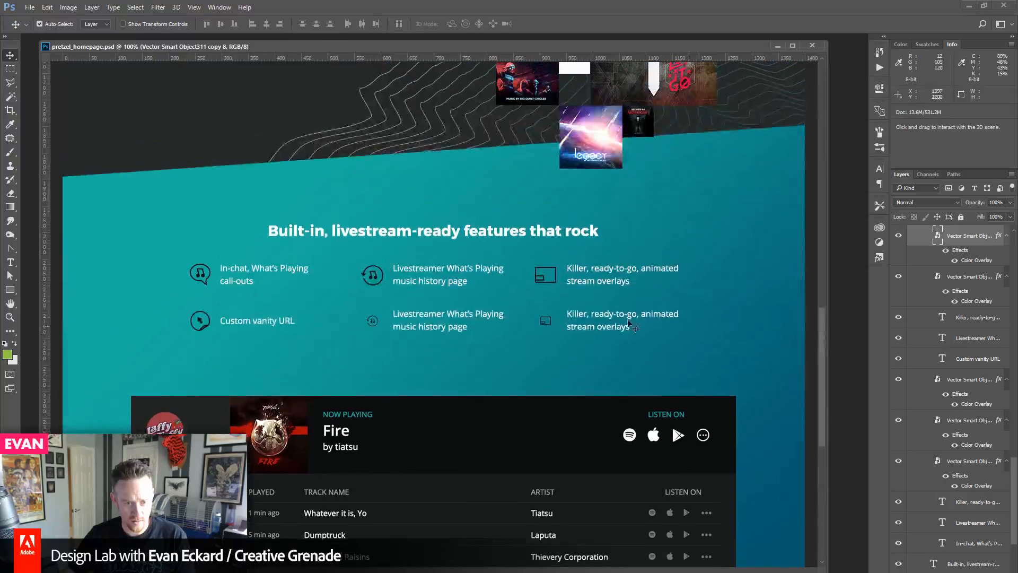
- Replace the second-row music history caption with "Fully customizable & accurate stream settings"
{"action": "left_click", "coordinate": [10, 262]}
{"action": "left_click", "coordinate": [451, 326]}
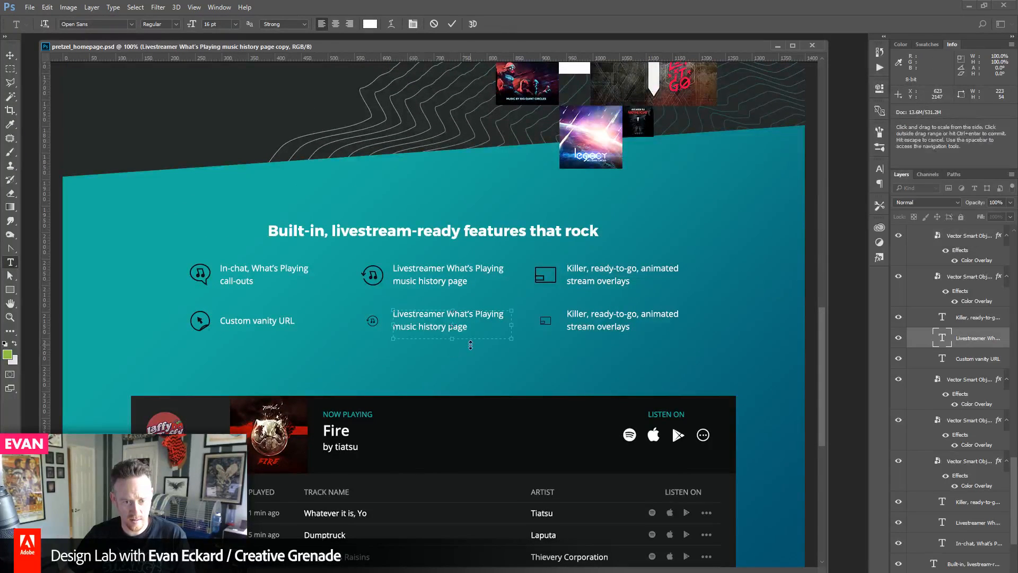
{"action": "key", "text": "ctrl+a"}
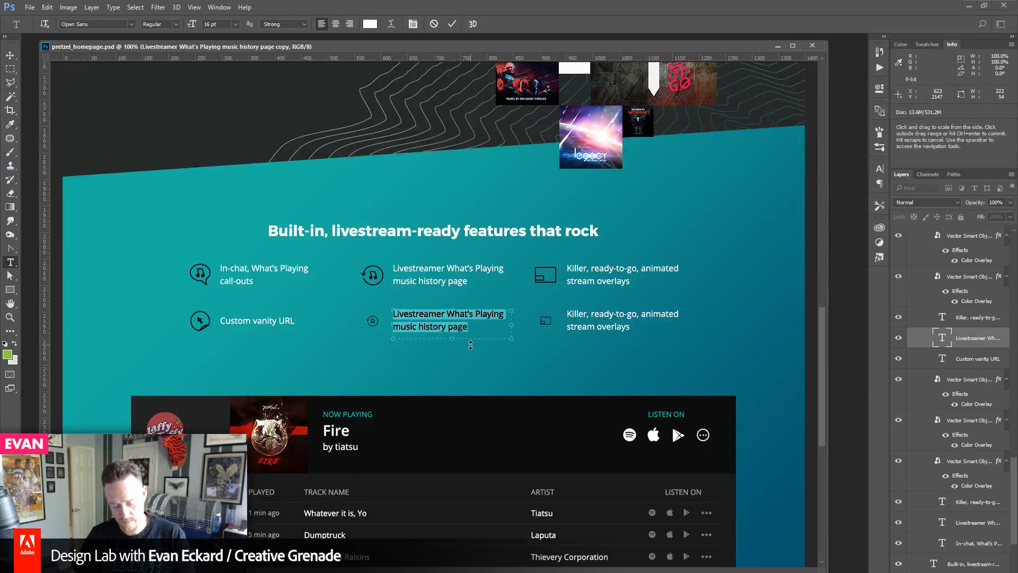
{"action": "type", "text": "Fully c"}
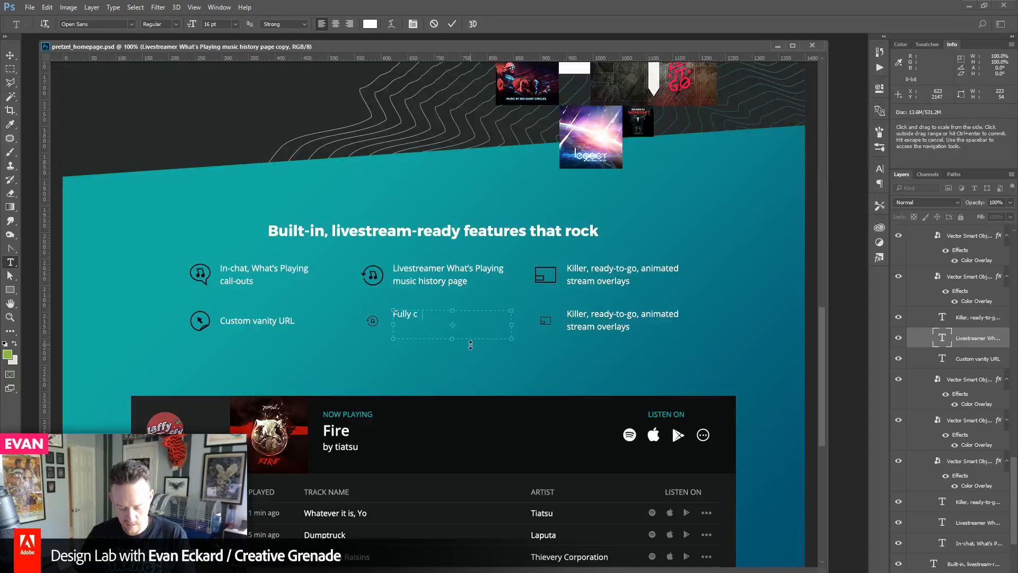
{"action": "type", "text": "ustomizab"}
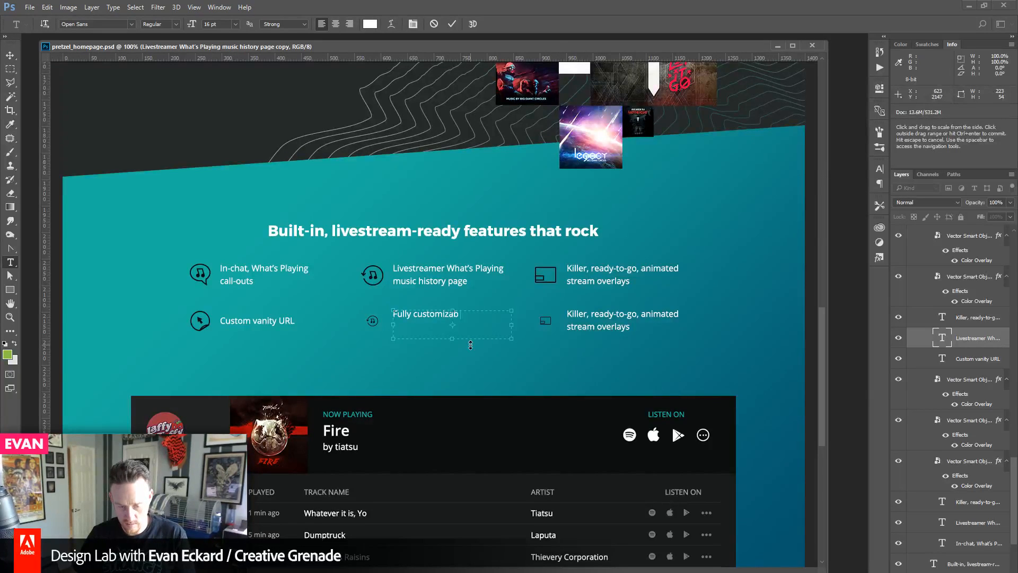
{"action": "type", "text": "le st"}
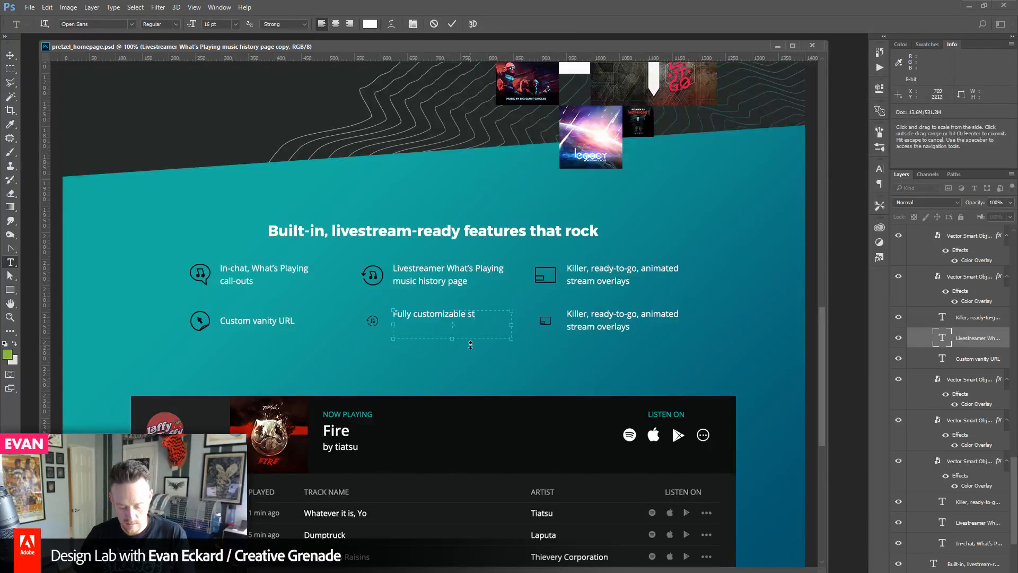
{"action": "key", "text": "BackSpace"}
{"action": "key", "text": "BackSpace"}
{"action": "key", "text": "BackSpace"}
{"action": "key", "text": "BackSpace"}
{"action": "key", "text": "BackSpace"}
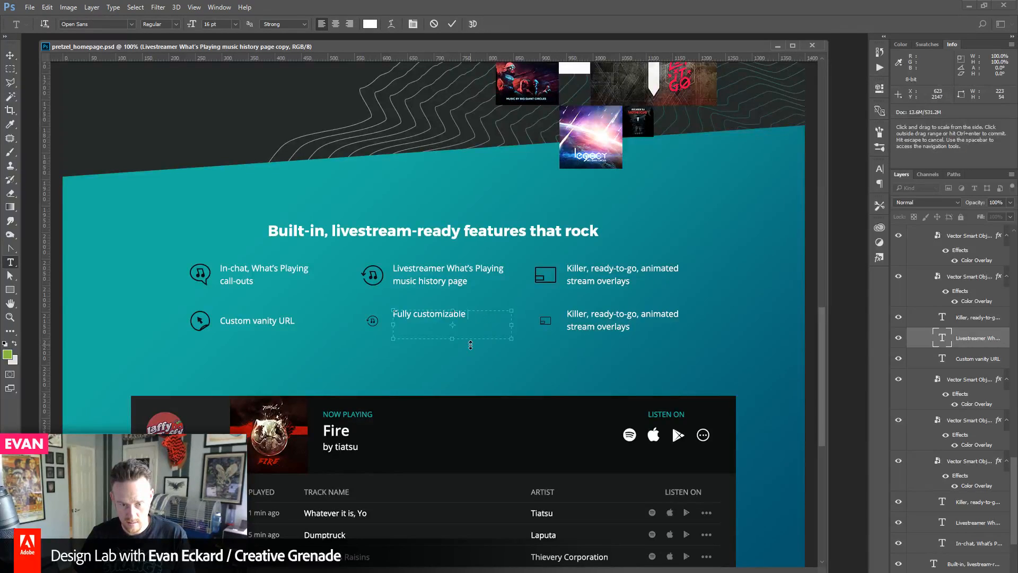
{"action": "type", "text": "& accur"}
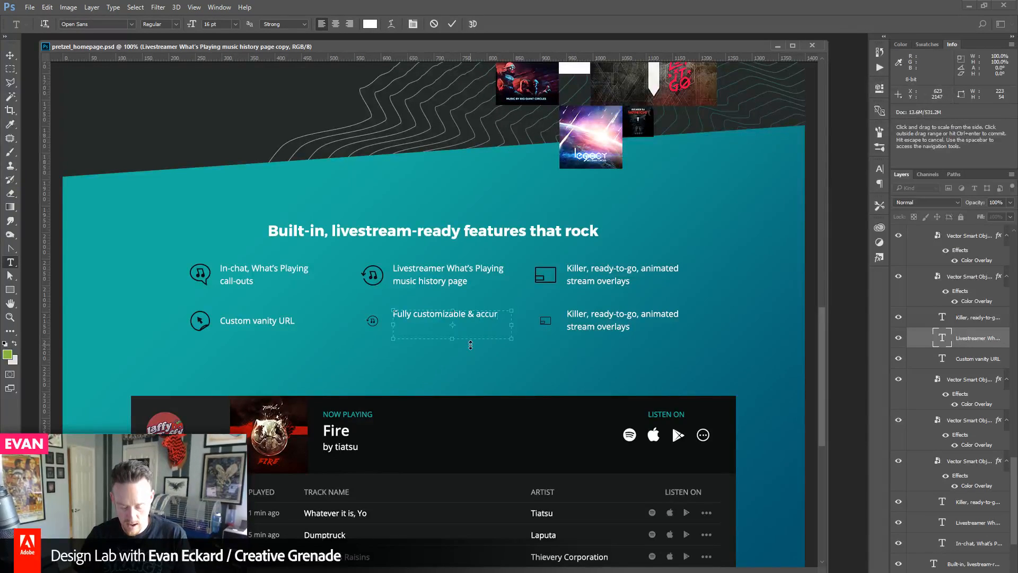
{"action": "type", "text": "ate stream settings"}
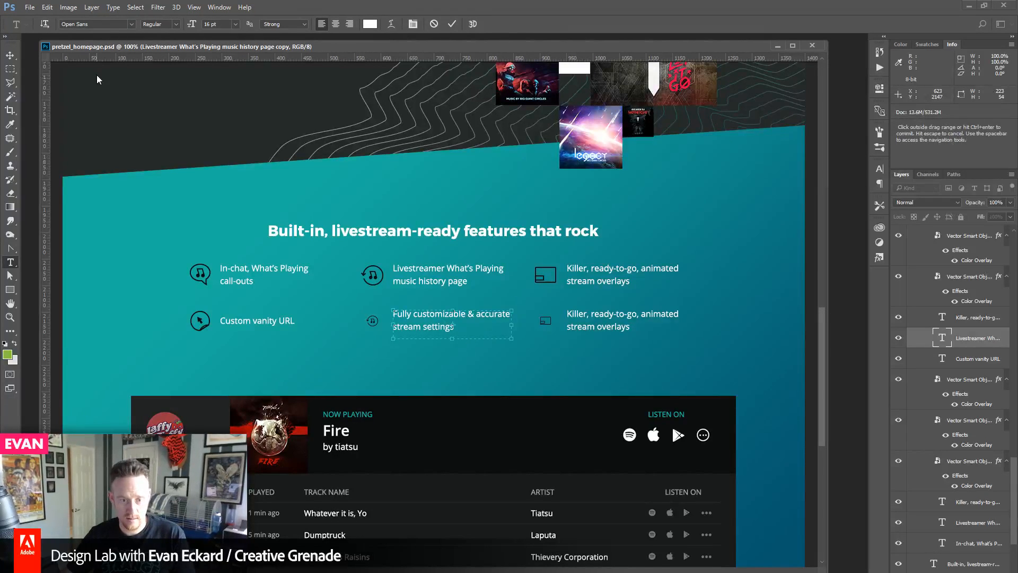
{"action": "left_click", "coordinate": [10, 55]}
- Check the enlarged music history icon's artboard dimensions in Illustrator and return to Photoshop
{"action": "key", "text": "alt+Tab"}
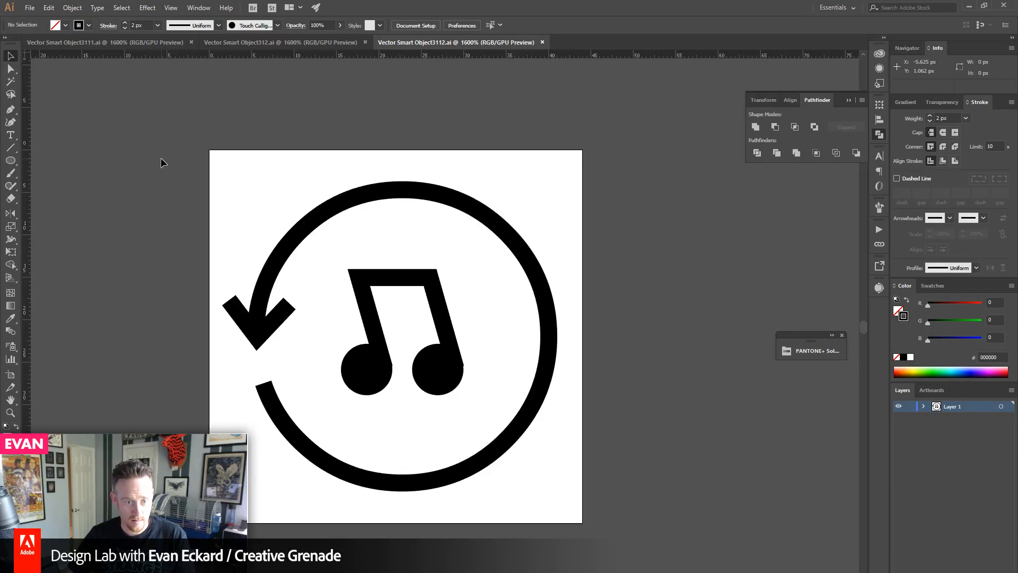
{"action": "left_click", "coordinate": [10, 374]}
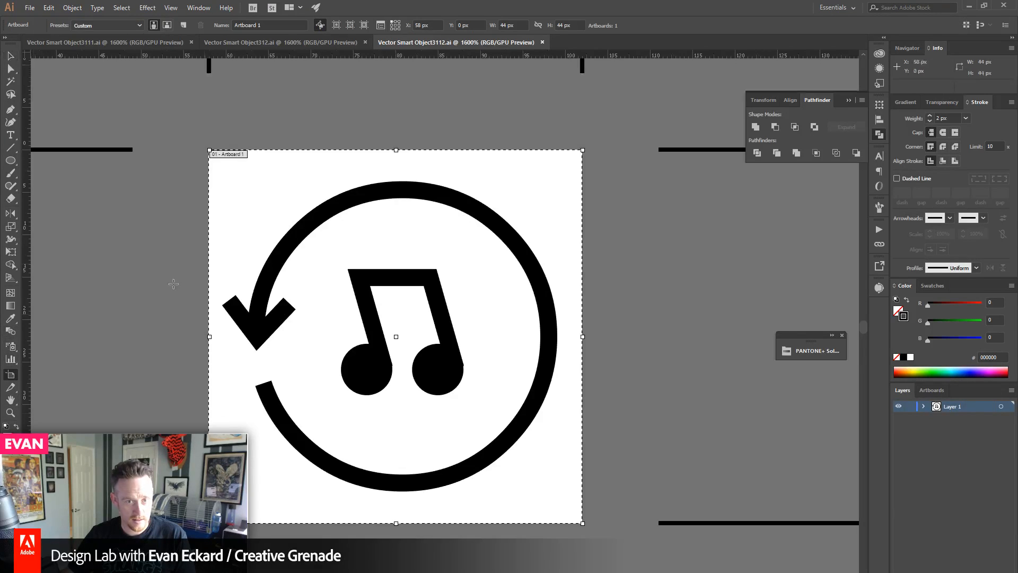
{"action": "left_click", "coordinate": [7, 59]}
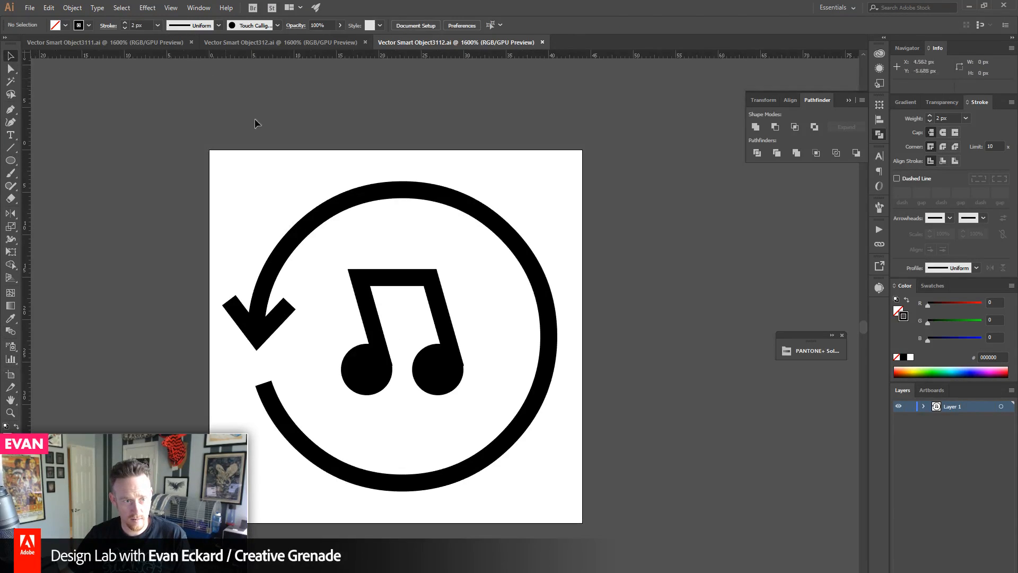
{"action": "key", "text": "alt+Tab"}
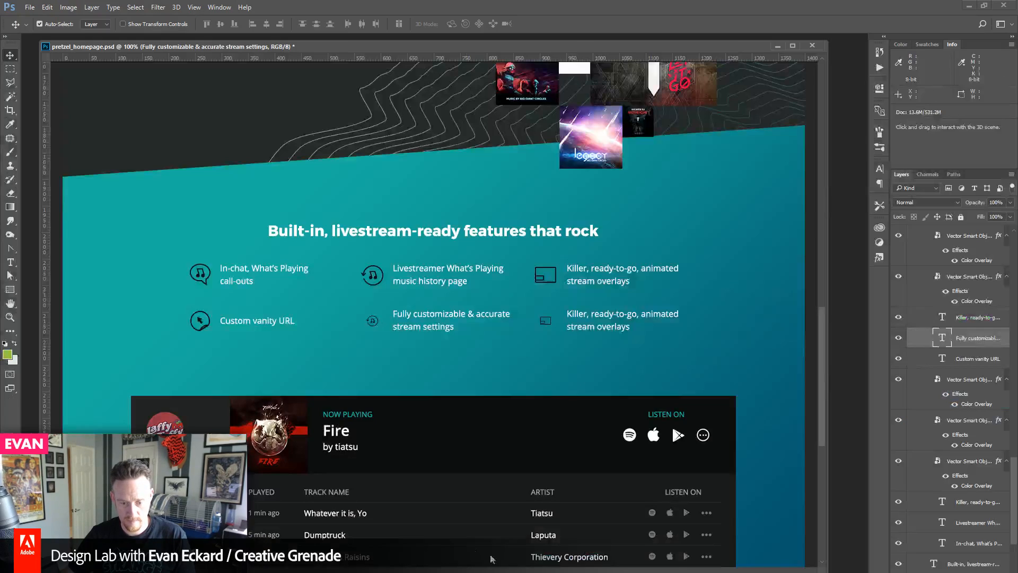
- Switch to Illustrator and delete the circular arrow and music note artwork from the icon's artboard
{"action": "key", "text": "alt+Tab"}
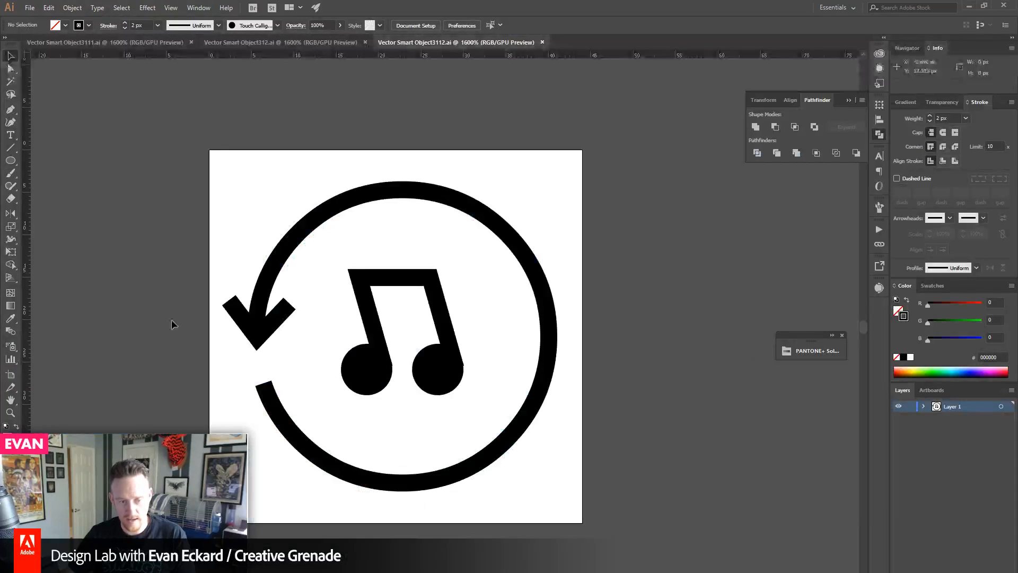
{"action": "left_click_drag", "start_coordinate": [223, 181], "coordinate": [652, 489]}
{"action": "key", "text": "Delete"}
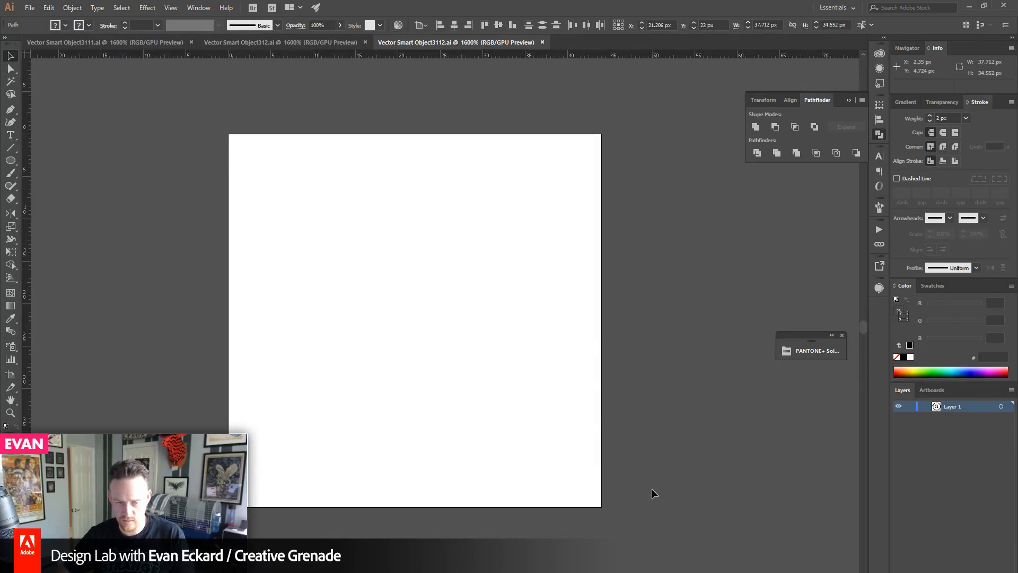
- Draw a 2 px outlined rectangle about 31 px wide and 12 px high in the upper half of the artboard
{"action": "left_click", "coordinate": [10, 160]}
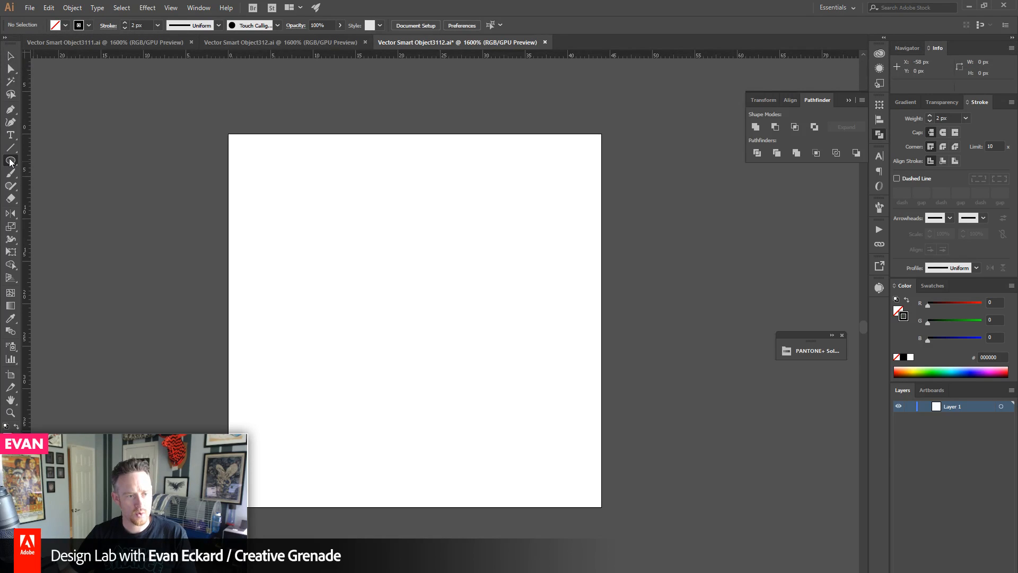
{"action": "left_click_drag", "start_coordinate": [10, 161], "coordinate": [47, 159]}
{"action": "left_click_drag", "start_coordinate": [289, 192], "coordinate": [555, 305]}
{"action": "key", "text": "v"}
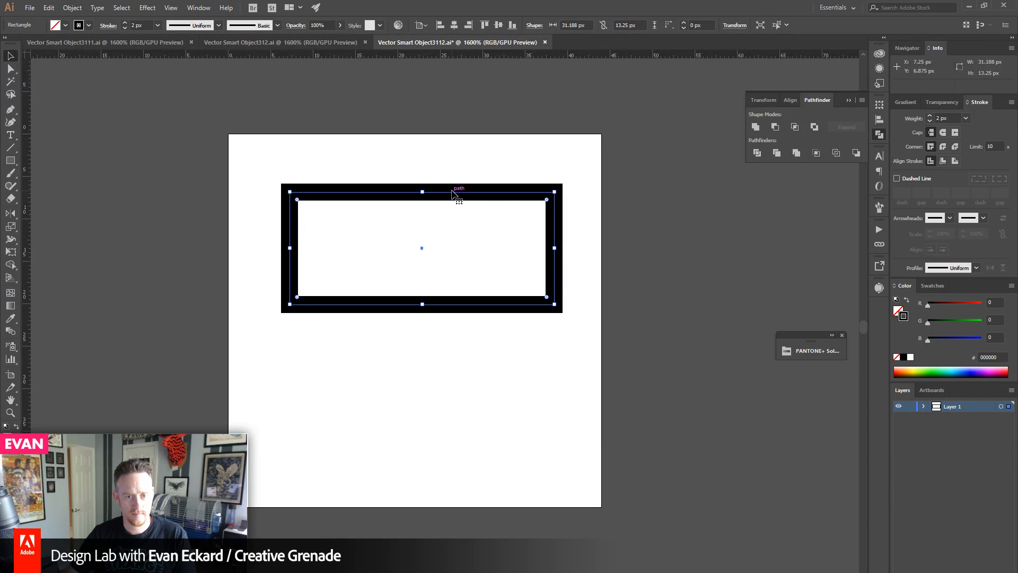
{"action": "left_click_drag", "start_coordinate": [454, 192], "coordinate": [435, 229]}
{"action": "left_click_drag", "start_coordinate": [403, 304], "coordinate": [403, 292]}
- Round all corners of the rectangle to the maximum 5.906 px radius to form a pill outline
{"action": "key", "text": "a"}
{"action": "left_click_drag", "start_coordinate": [200, 166], "coordinate": [607, 290]}
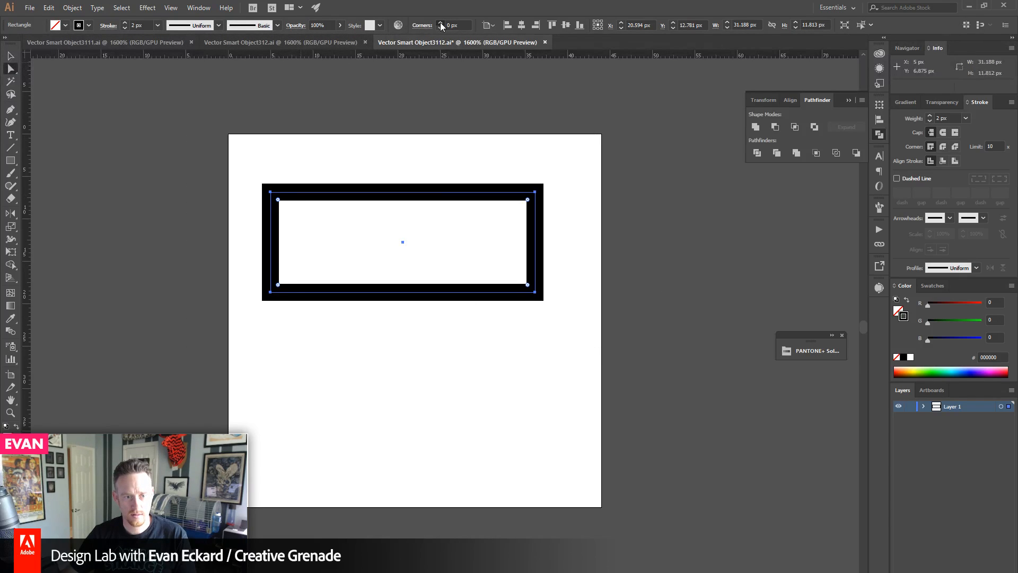
{"action": "left_click", "coordinate": [440, 24]}
{"action": "left_click", "coordinate": [11, 56]}
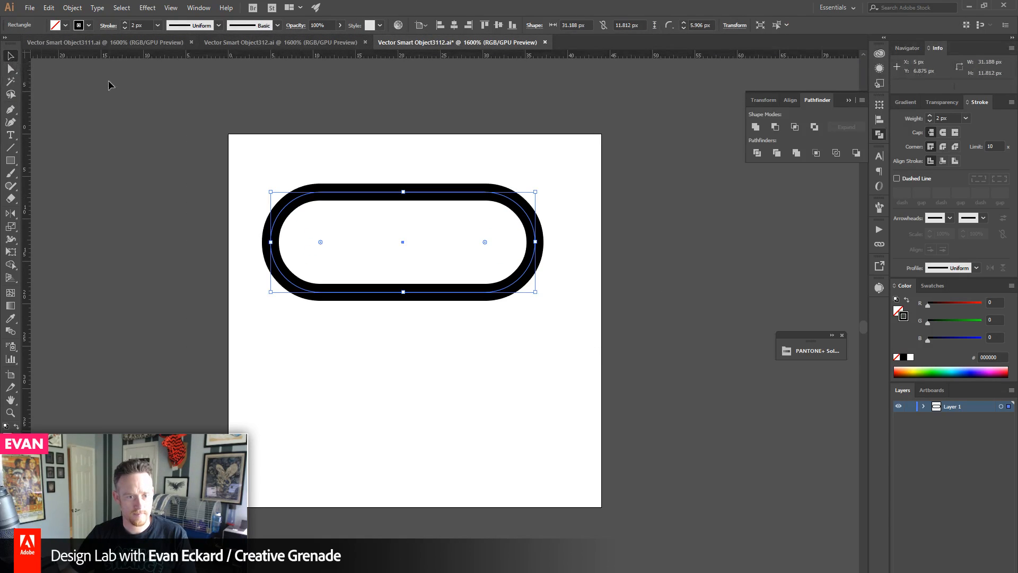
- Center the pill outline horizontally on the artboard
{"action": "left_click", "coordinate": [221, 129]}
{"action": "left_click", "coordinate": [414, 192]}
{"action": "left_click", "coordinate": [790, 100]}
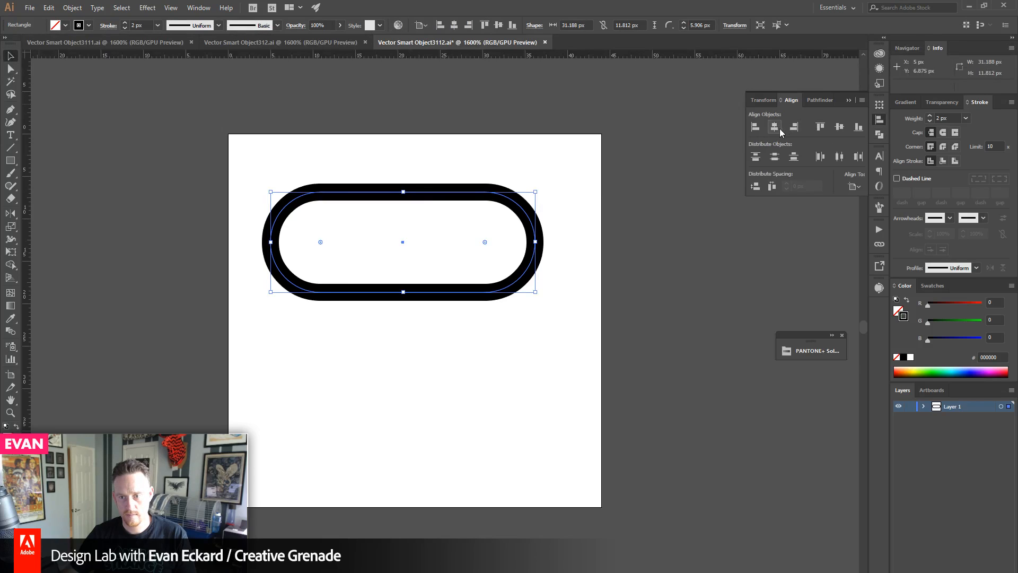
{"action": "left_click", "coordinate": [775, 127]}
{"action": "left_click", "coordinate": [637, 171]}
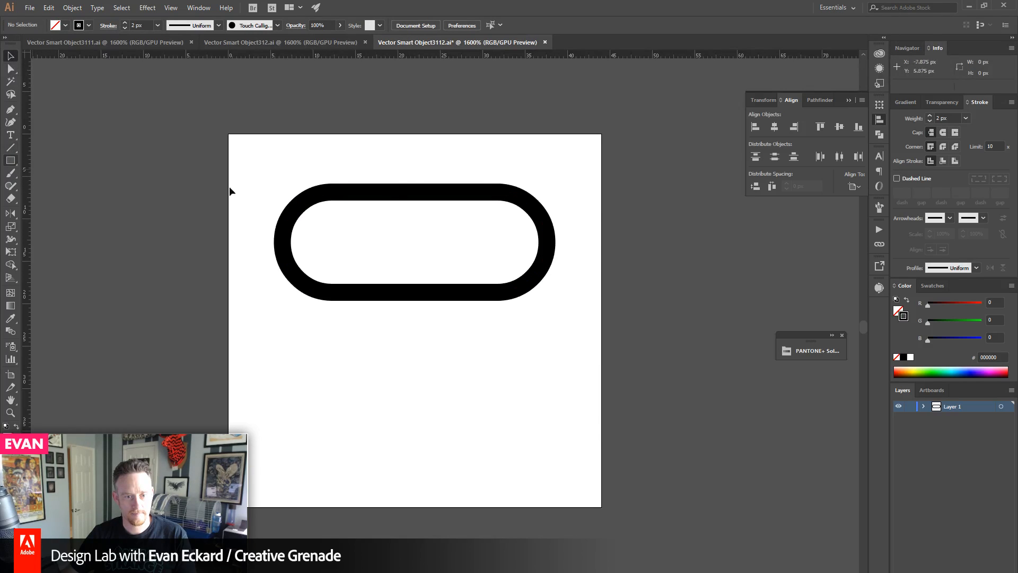
- Draw a rectangle about 13.3 by 6.5 px inside the pill, with a black fill and no stroke
{"action": "left_click", "coordinate": [11, 160]}
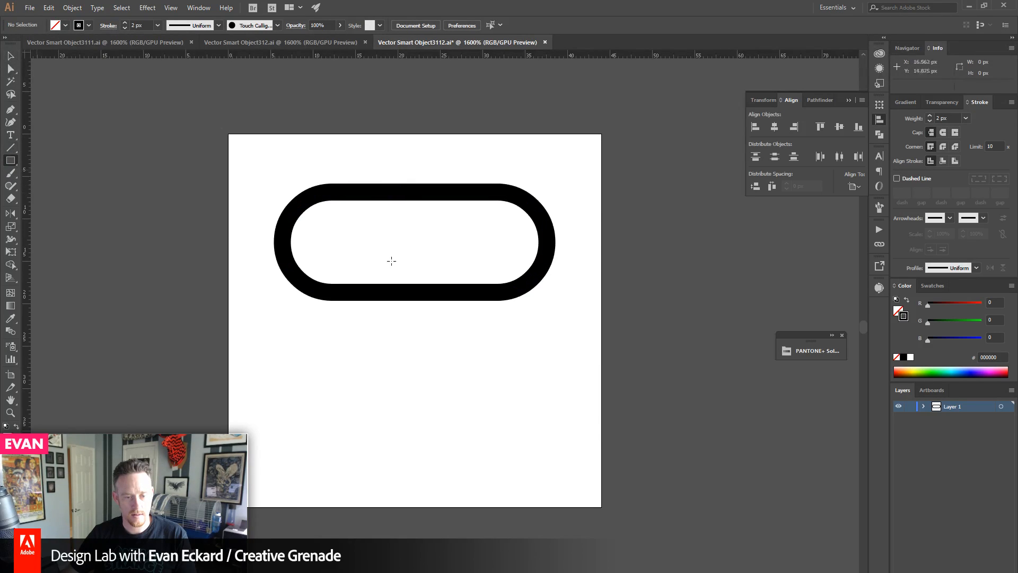
{"action": "left_click_drag", "start_coordinate": [380, 215], "coordinate": [494, 270]}
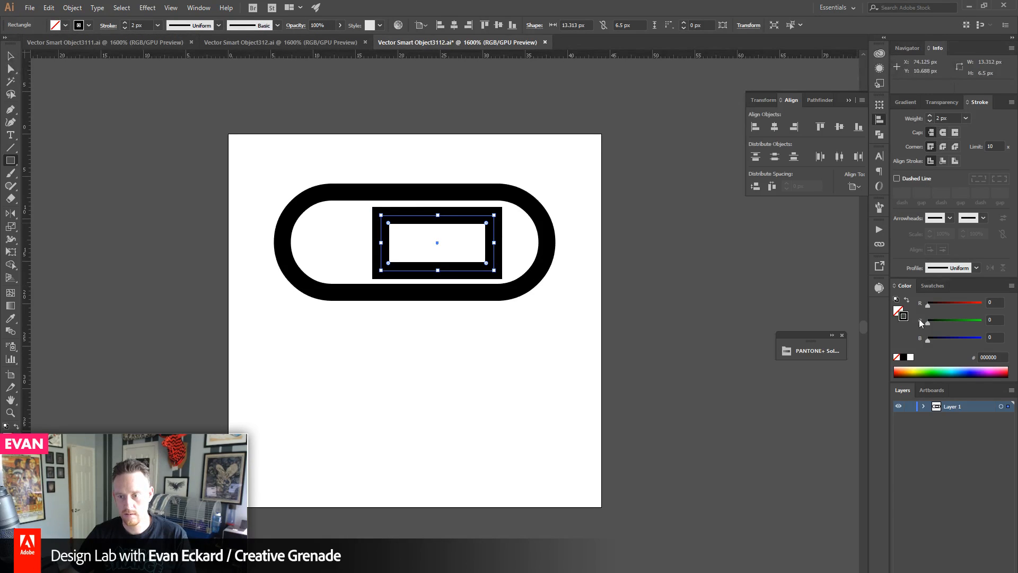
{"action": "left_click", "coordinate": [907, 300]}
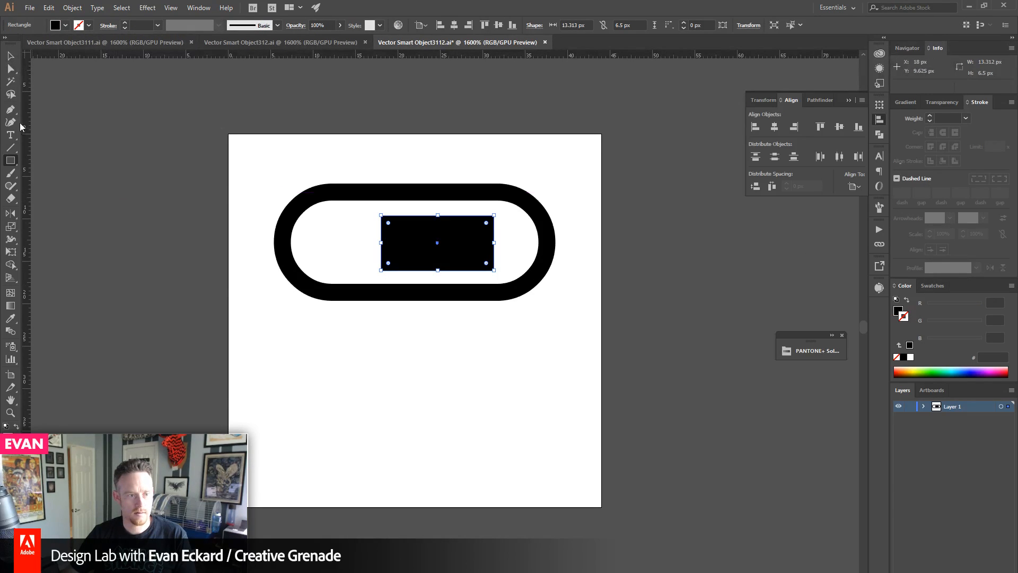
- Round the filled rectangle's corners to 3.25 px and move it to the pill's right end as the toggle knob
{"action": "left_click", "coordinate": [10, 68]}
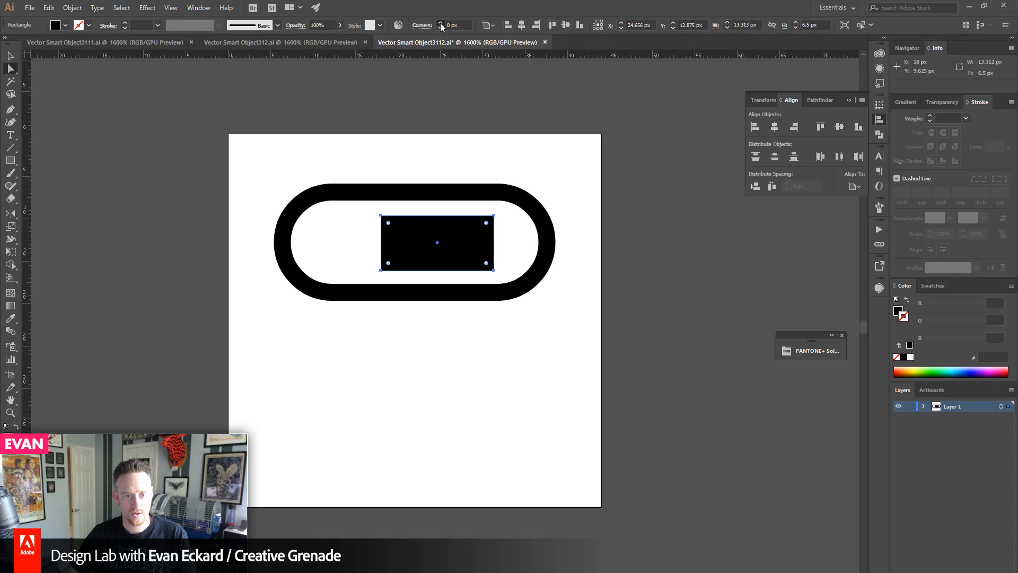
{"action": "left_click", "coordinate": [441, 23]}
{"action": "key", "text": "v"}
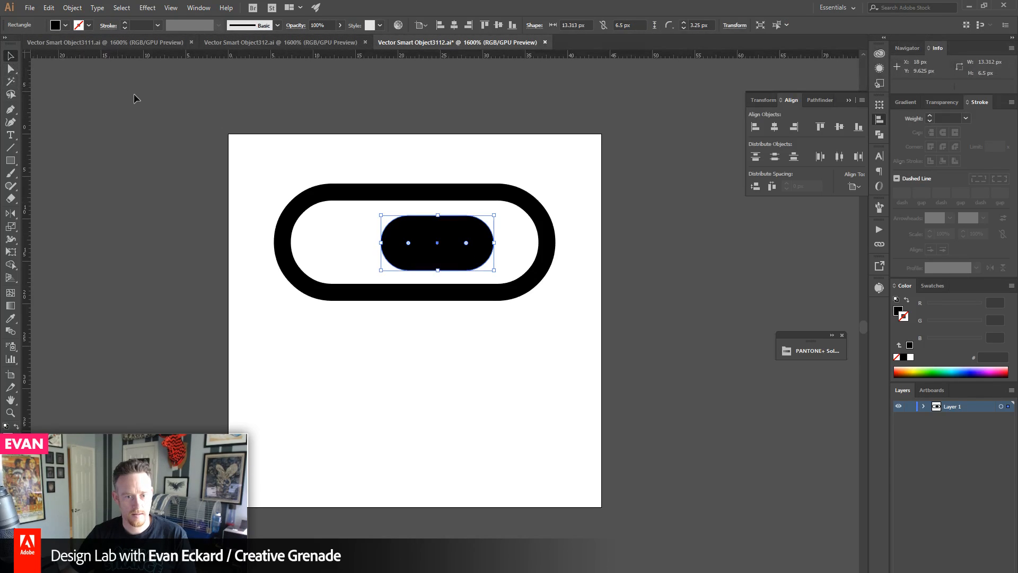
{"action": "left_click_drag", "start_coordinate": [437, 244], "coordinate": [465, 253]}
{"action": "left_click", "coordinate": [487, 336]}
- Duplicate the toggle below the original, turned around so its knob sits at the left end
{"action": "left_click_drag", "start_coordinate": [218, 156], "coordinate": [669, 363]}
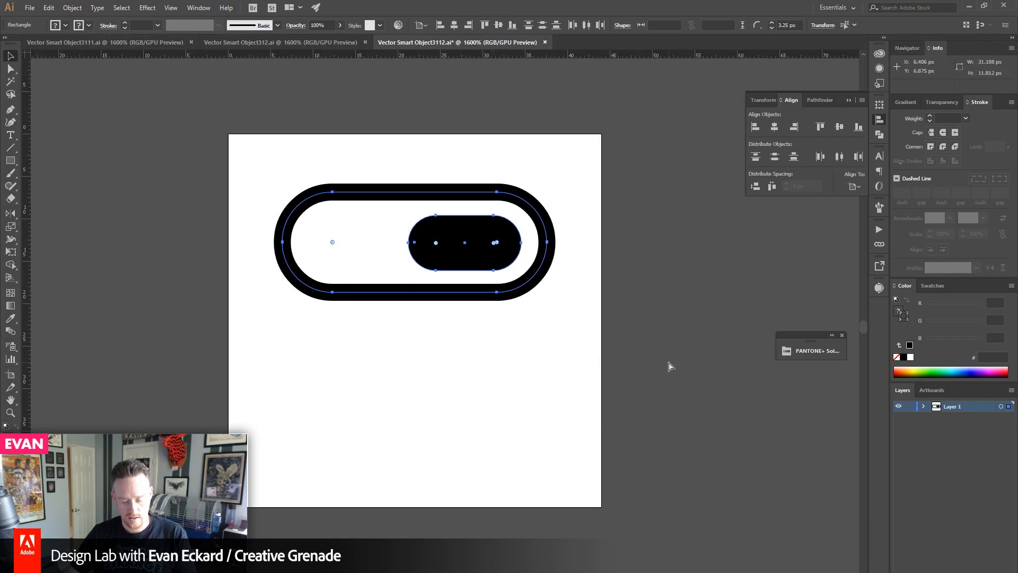
{"action": "left_click_drag", "start_coordinate": [554, 187], "coordinate": [263, 327]}
{"action": "left_click_drag", "start_coordinate": [373, 234], "coordinate": [430, 414]}
{"action": "left_click", "coordinate": [641, 431]}
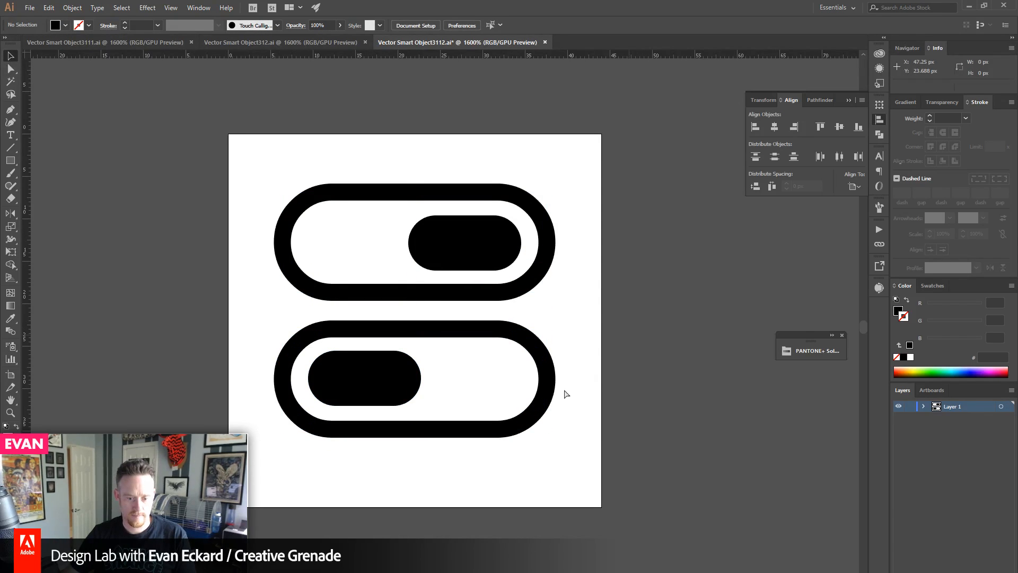
- Save the toggle icon and switch to Photoshop to check it beside the stream settings caption
{"action": "key", "text": "ctrl+s"}
{"action": "left_click", "coordinate": [559, 572]}
{"action": "left_click", "coordinate": [578, 552]}
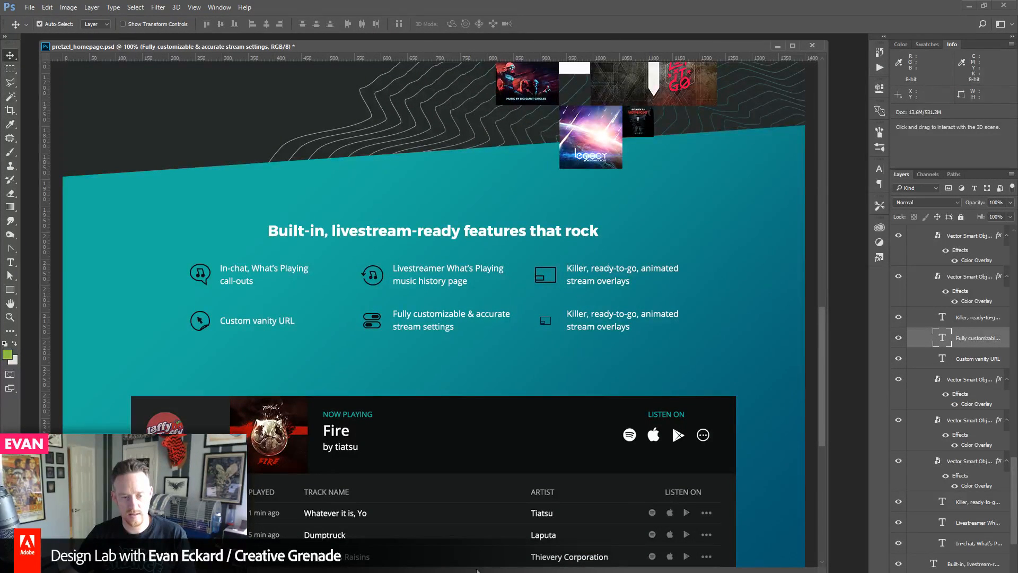
- Return to Illustrator, nudge the lower toggle down 1 px, save the icon and switch back to Photoshop
{"action": "key", "text": "alt+Tab"}
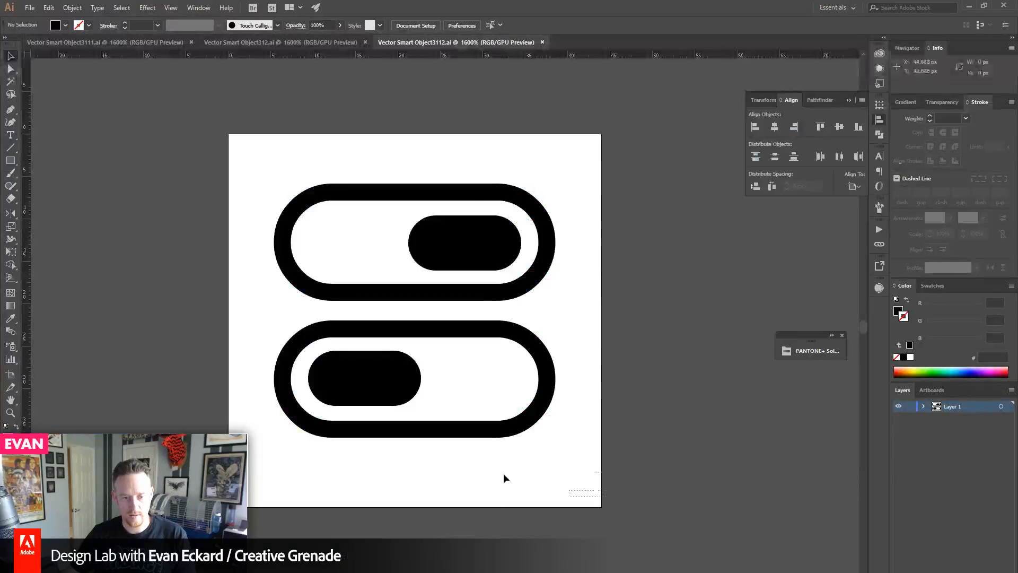
{"action": "left_click_drag", "start_coordinate": [504, 477], "coordinate": [243, 317]}
{"action": "key", "text": "Down"}
{"action": "key", "text": "Down"}
{"action": "key", "text": "Up"}
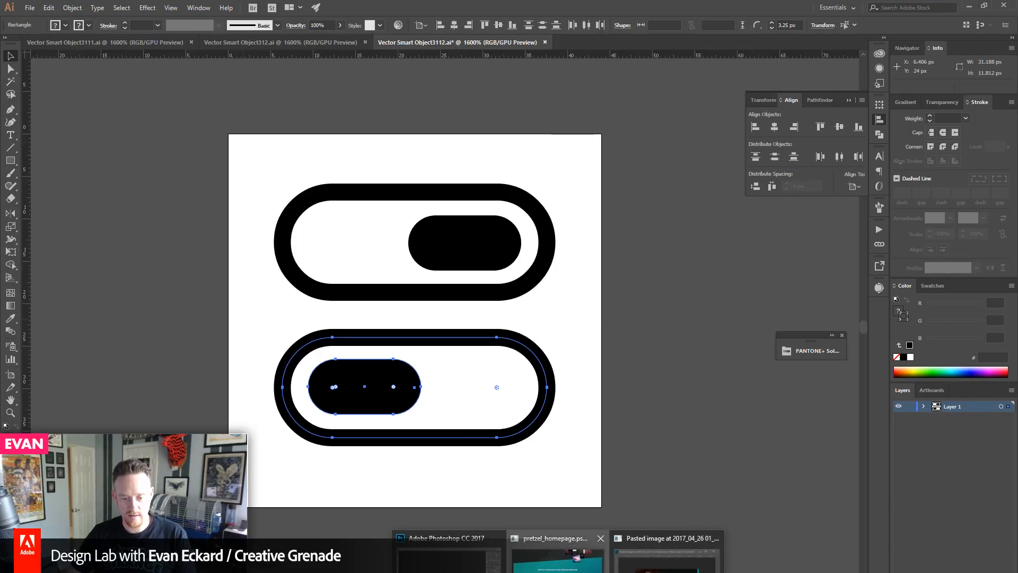
{"action": "key", "text": "alt+Tab"}
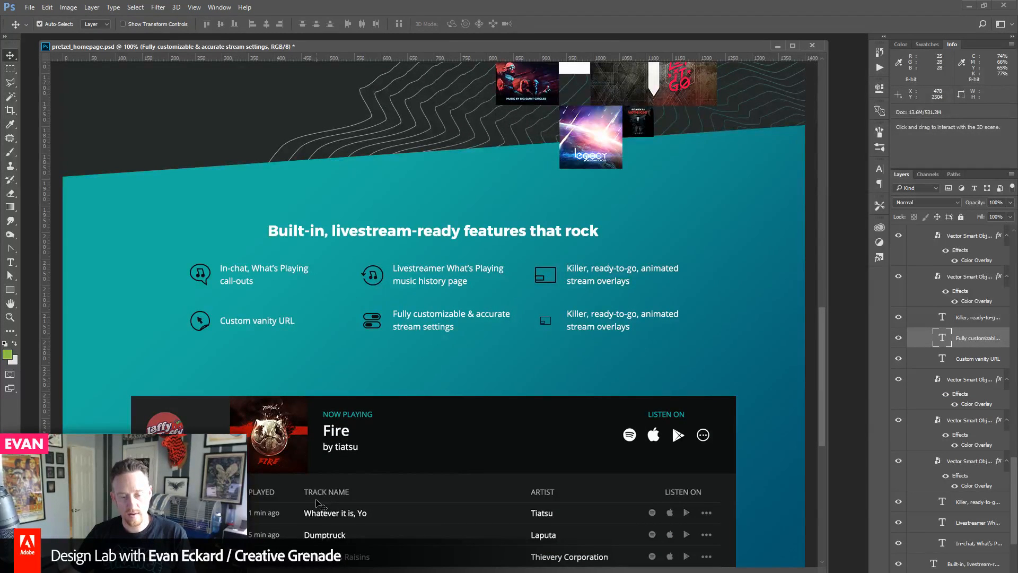
- Review the homepage mockup from the features section up to the music player section and open Stream_View_Settings.psd
{"action": "left_click_drag", "start_coordinate": [317, 500], "coordinate": [289, 454]}
{"action": "key", "text": "alt+Tab"}
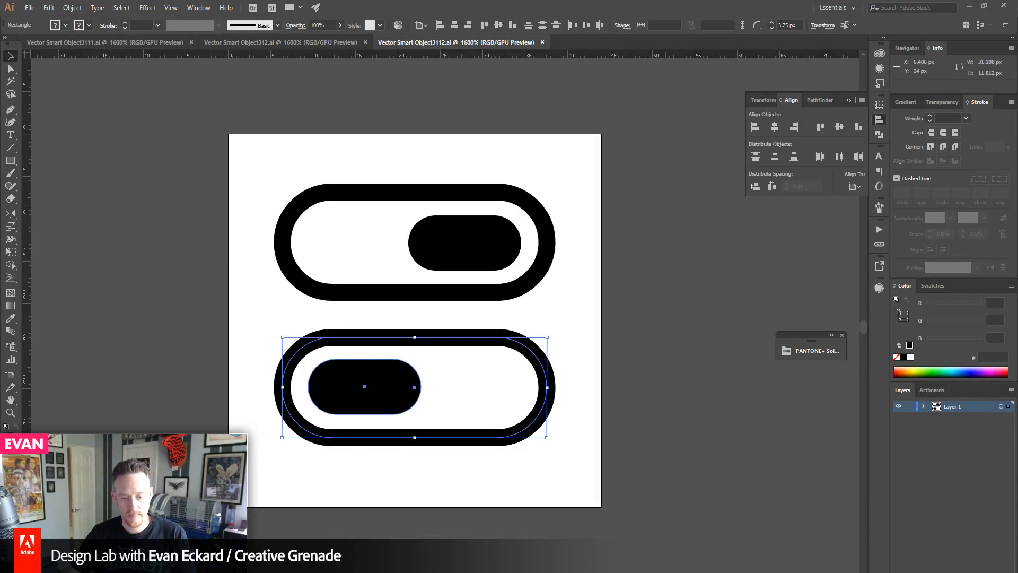
{"action": "left_click", "coordinate": [578, 552]}
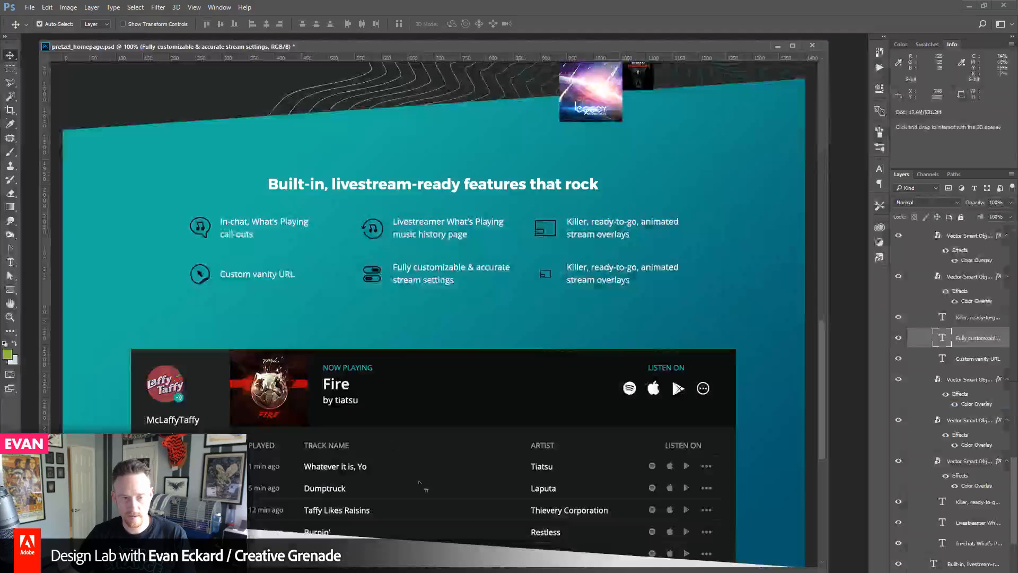
{"action": "left_click_drag", "start_coordinate": [392, 122], "coordinate": [404, 520]}
{"action": "left_click_drag", "start_coordinate": [329, 203], "coordinate": [325, 382]}
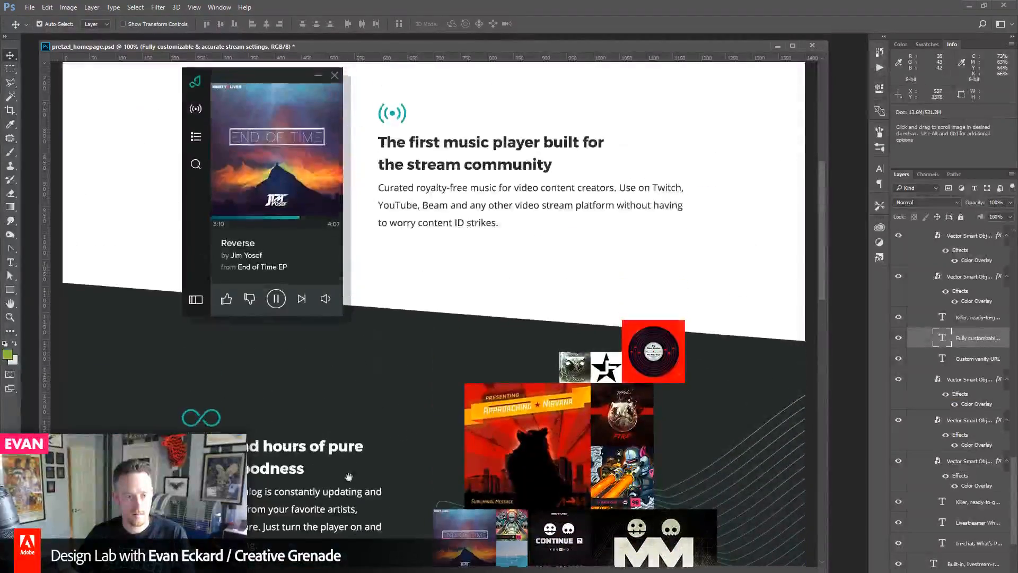
{"action": "left_click_drag", "start_coordinate": [446, 503], "coordinate": [448, 534]}
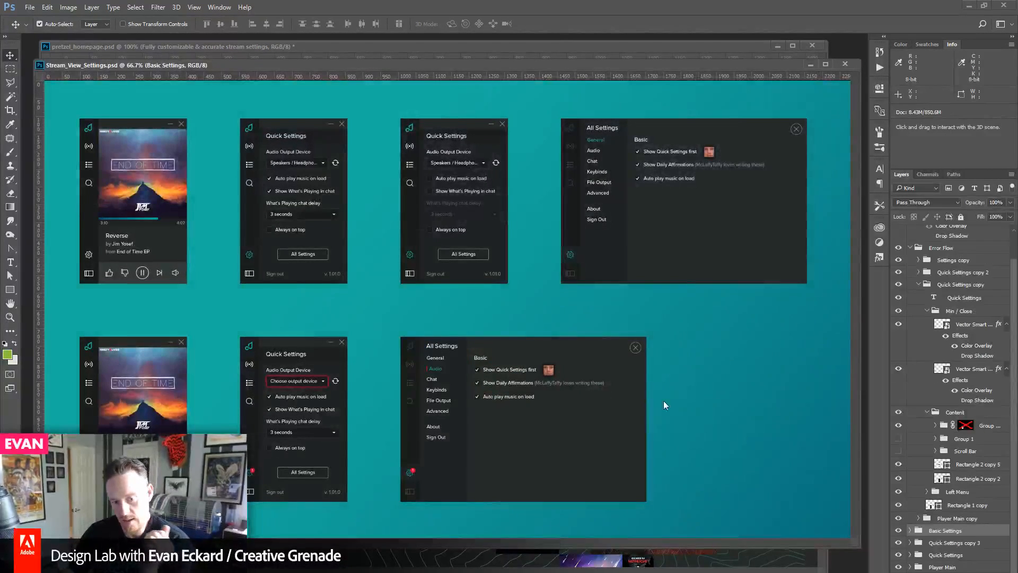
- Bring the live Pretzel player over the settings mockups and view its Quick Settings before returning to the playing track
{"action": "left_click_drag", "start_coordinate": [462, 63], "coordinate": [517, 62]}
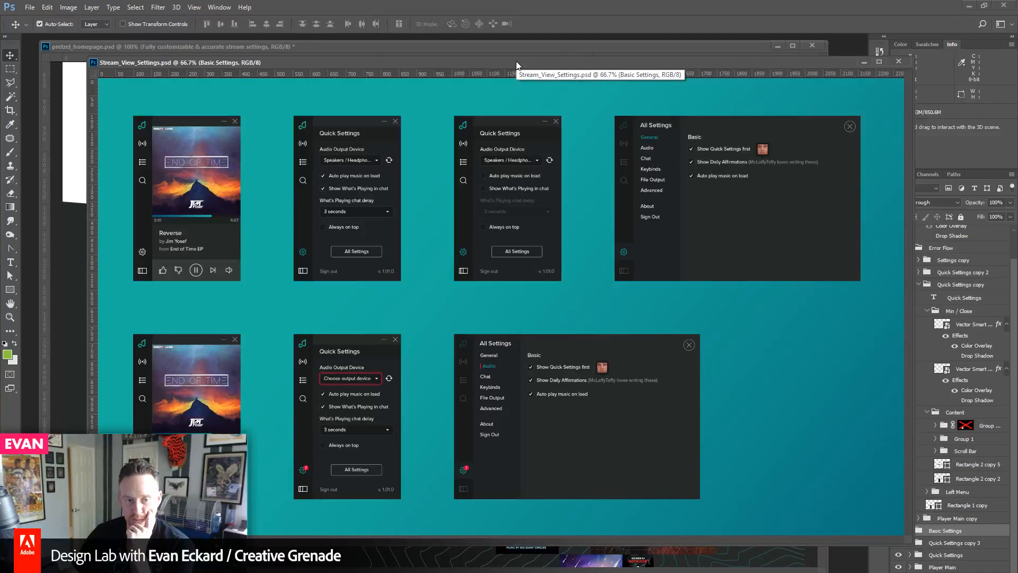
{"action": "left_click_drag", "start_coordinate": [1017, 319], "coordinate": [907, 319]}
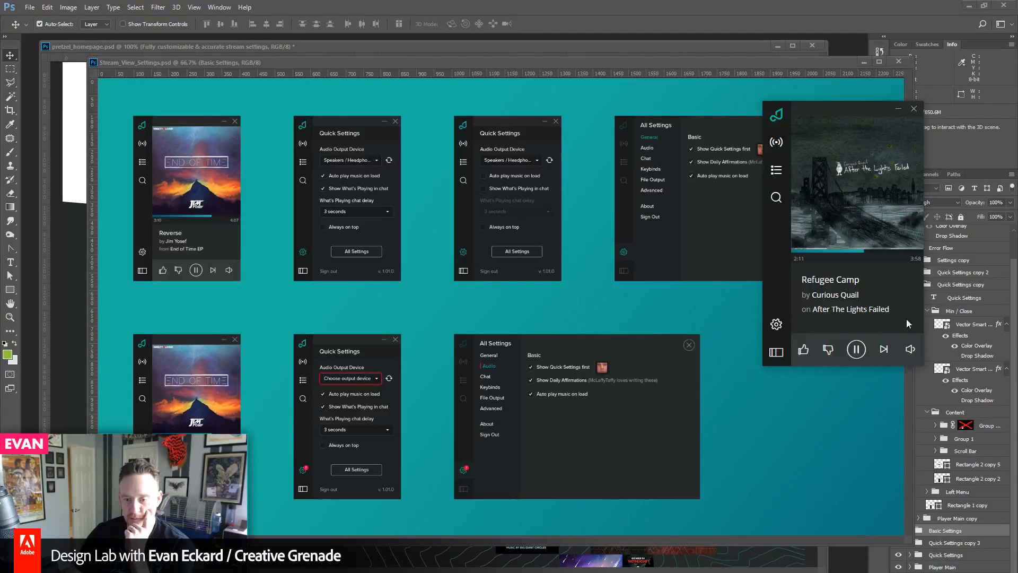
{"action": "left_click", "coordinate": [777, 325]}
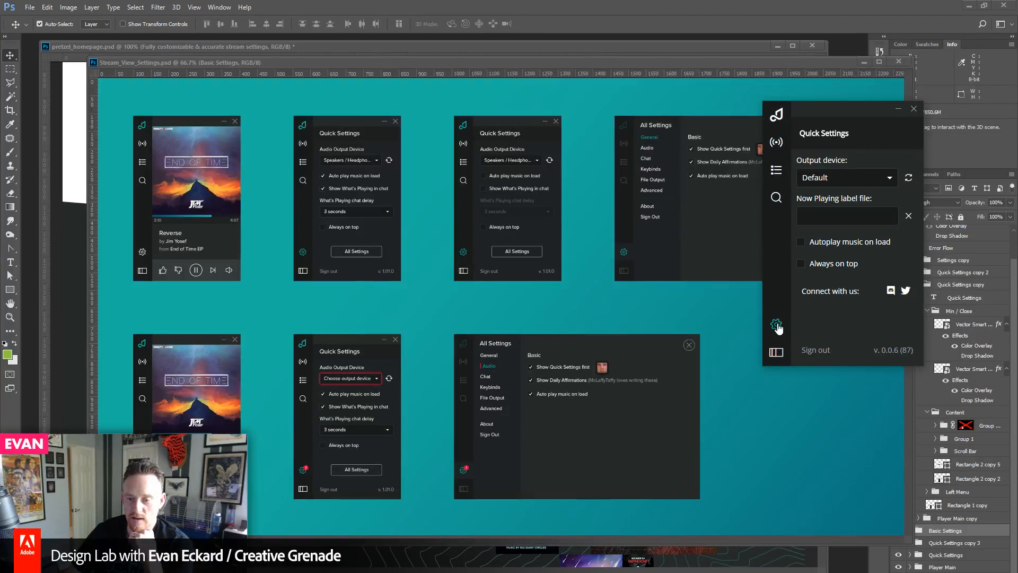
{"action": "left_click", "coordinate": [777, 114]}
- Reposition the Stream_View_Settings.psd window and examine the Quick Settings mockups at 100% zoom
{"action": "left_click_drag", "start_coordinate": [717, 62], "coordinate": [686, 56]}
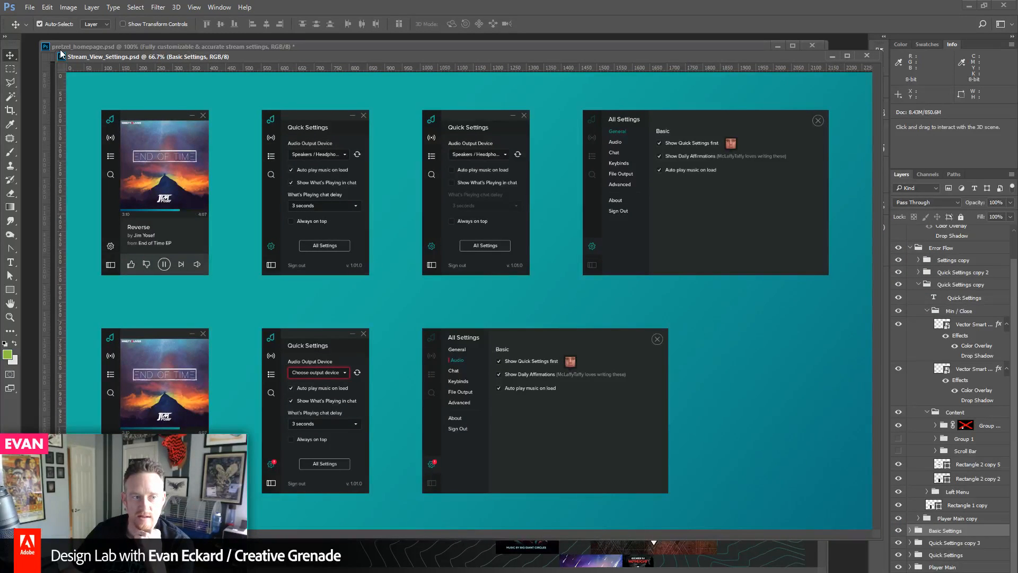
{"action": "left_click_drag", "start_coordinate": [61, 53], "coordinate": [36, 40]}
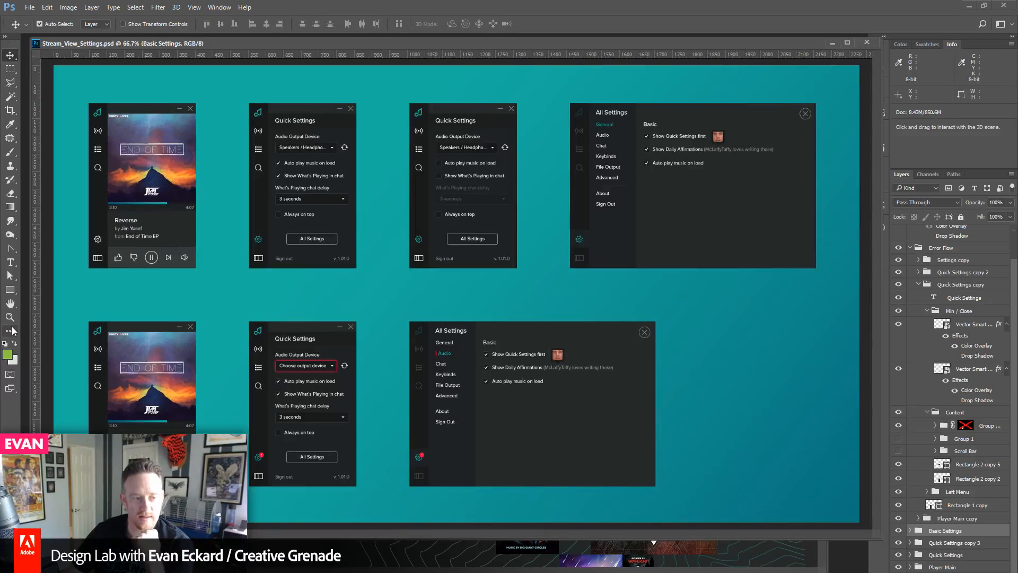
{"action": "key", "text": "z"}
{"action": "left_click", "coordinate": [304, 262]}
{"action": "left_click_drag", "start_coordinate": [303, 261], "coordinate": [436, 394]}
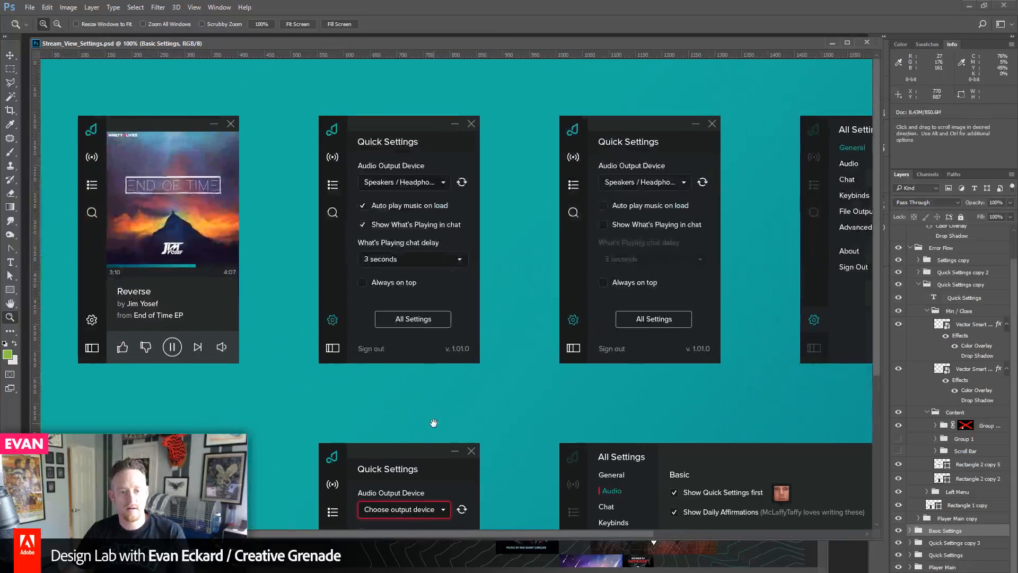
- Compare the live player's Quick Settings with the mockup side by side, and move the player aside
{"action": "key", "text": "alt+Tab"}
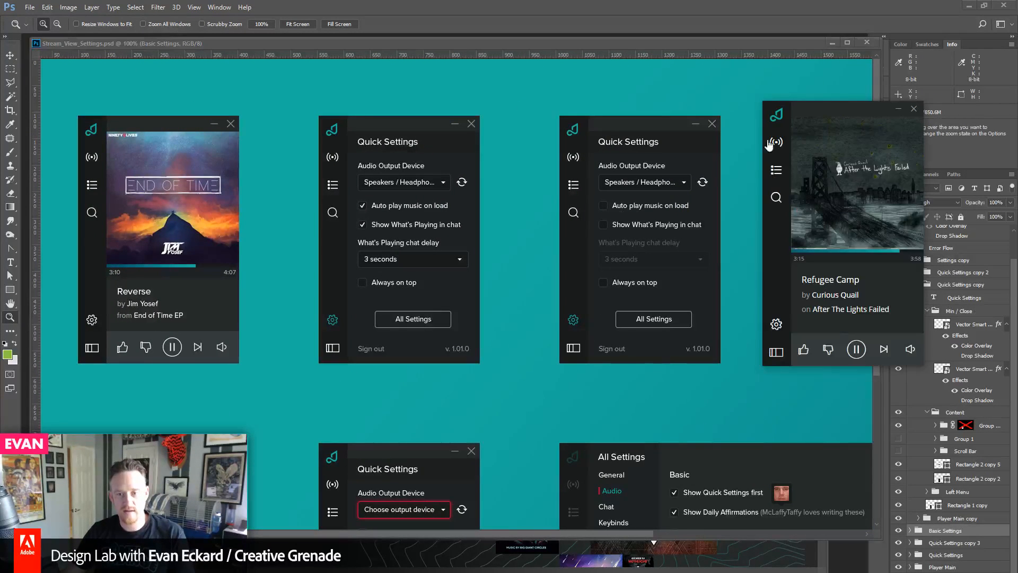
{"action": "left_click_drag", "start_coordinate": [821, 106], "coordinate": [560, 124]}
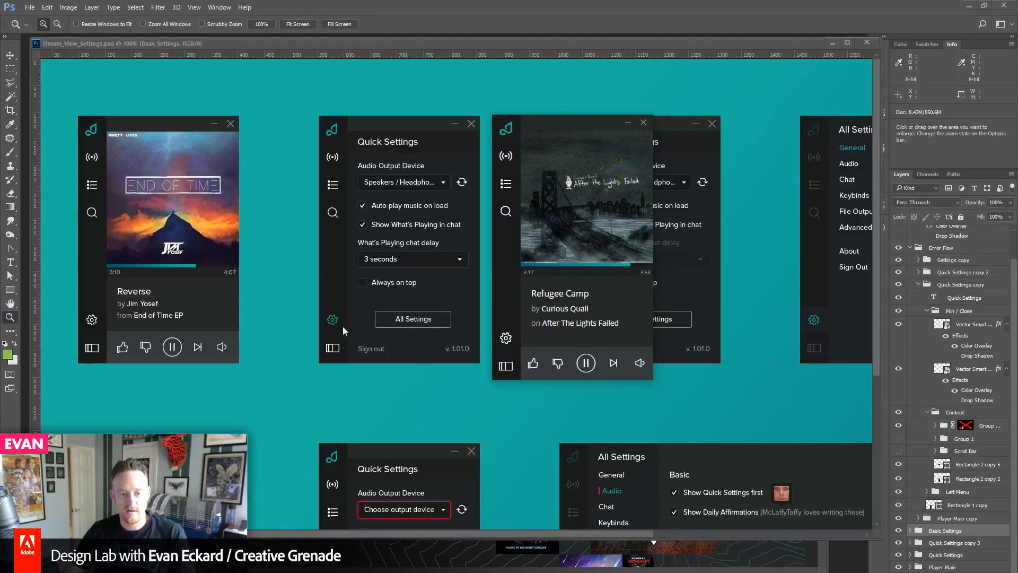
{"action": "left_click", "coordinate": [506, 338]}
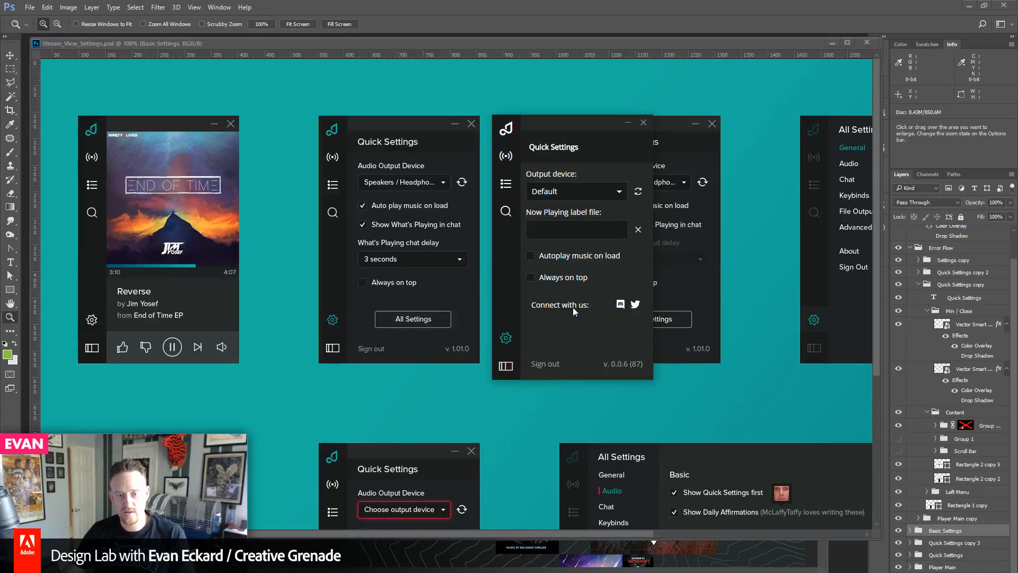
{"action": "left_click_drag", "start_coordinate": [560, 120], "coordinate": [912, 241]}
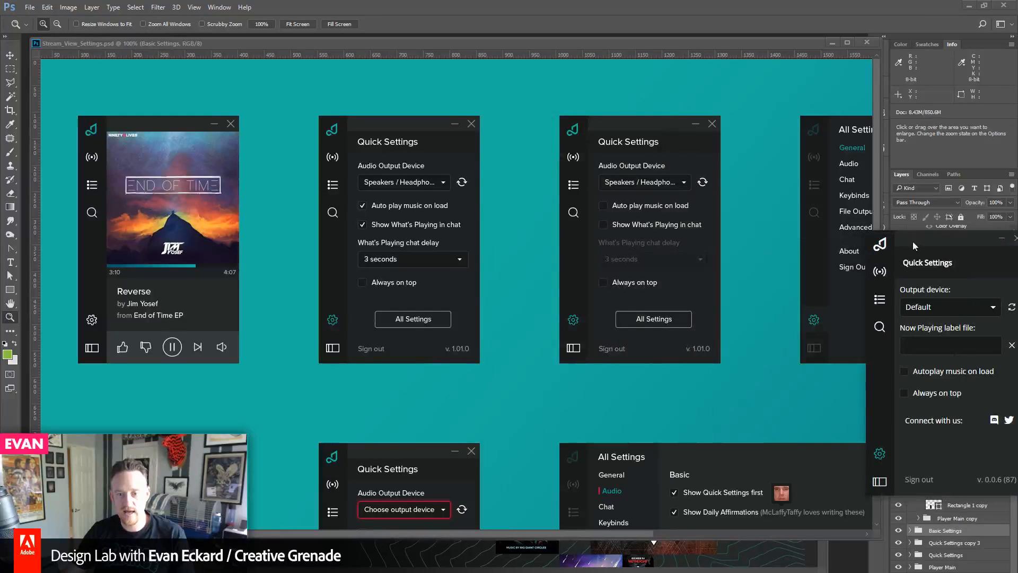
{"action": "left_click", "coordinate": [711, 43]}
- Examine the All Settings mockup and the error flow variants in the second row
{"action": "left_click_drag", "start_coordinate": [736, 281], "coordinate": [375, 281]}
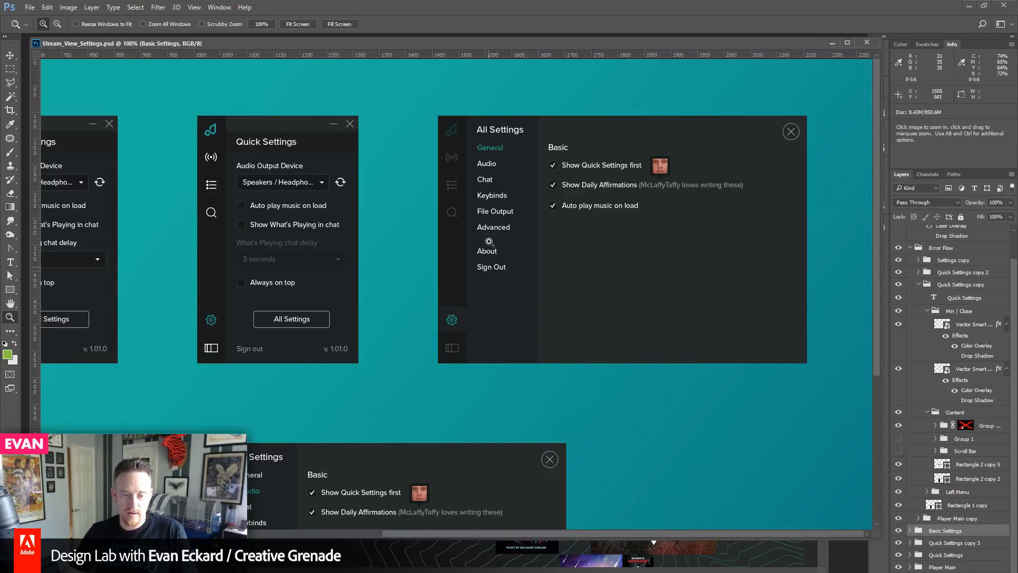
{"action": "key", "text": "space"}
{"action": "left_click_drag", "start_coordinate": [328, 399], "coordinate": [706, 500]}
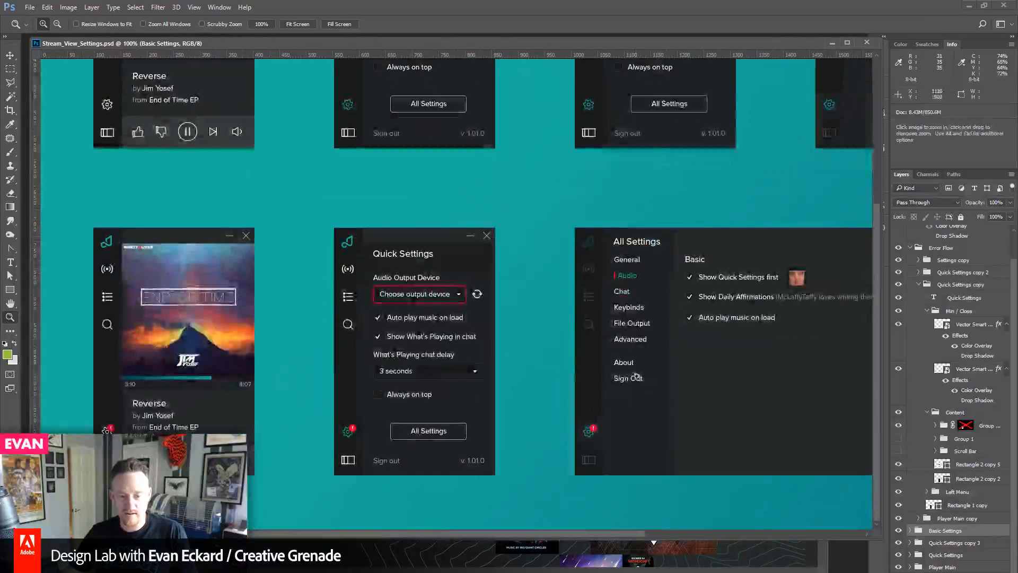
- Examine the Quick Settings and All Settings error mockups in the second row
{"action": "key", "text": "space"}
{"action": "left_click_drag", "start_coordinate": [677, 333], "coordinate": [607, 333]}
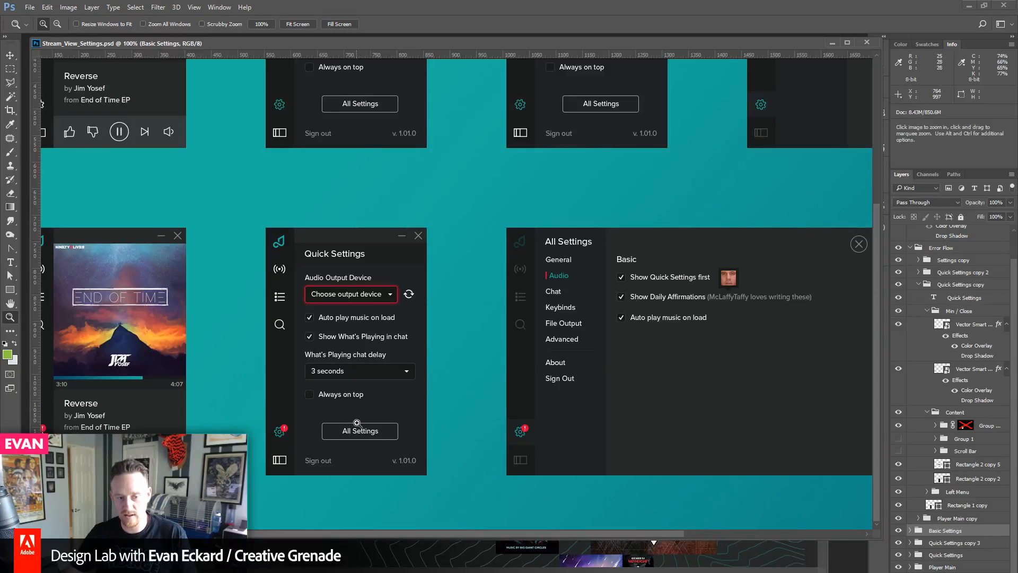
{"action": "key", "text": "space"}
{"action": "left_click_drag", "start_coordinate": [734, 367], "coordinate": [553, 366]}
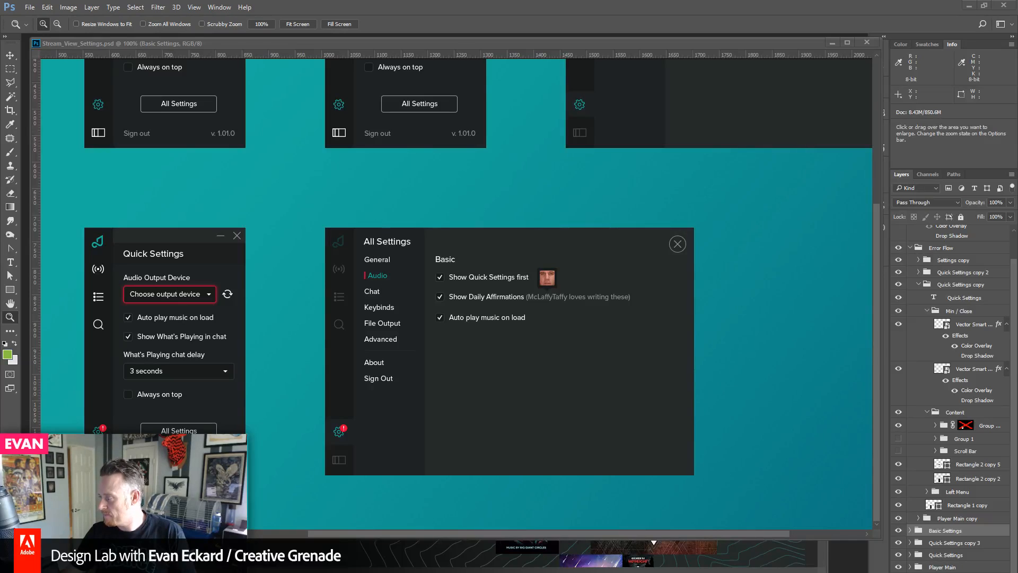
- Bring up Stream_View_Playlist_Options.png over the settings mockups, view its song options menu, and close it
{"action": "left_click_drag", "start_coordinate": [651, 155], "coordinate": [852, 558]}
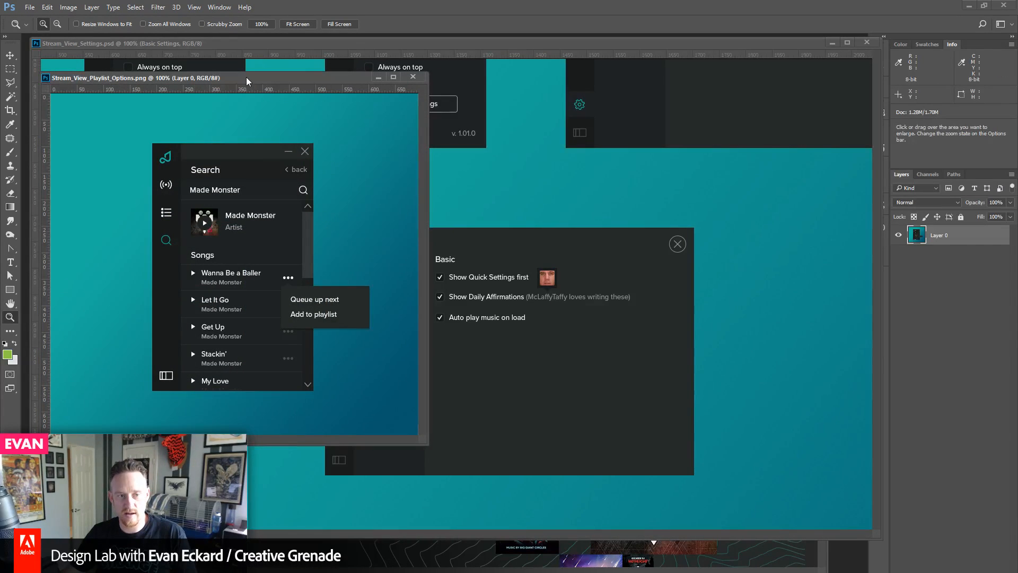
{"action": "left_click_drag", "start_coordinate": [247, 78], "coordinate": [458, 77]}
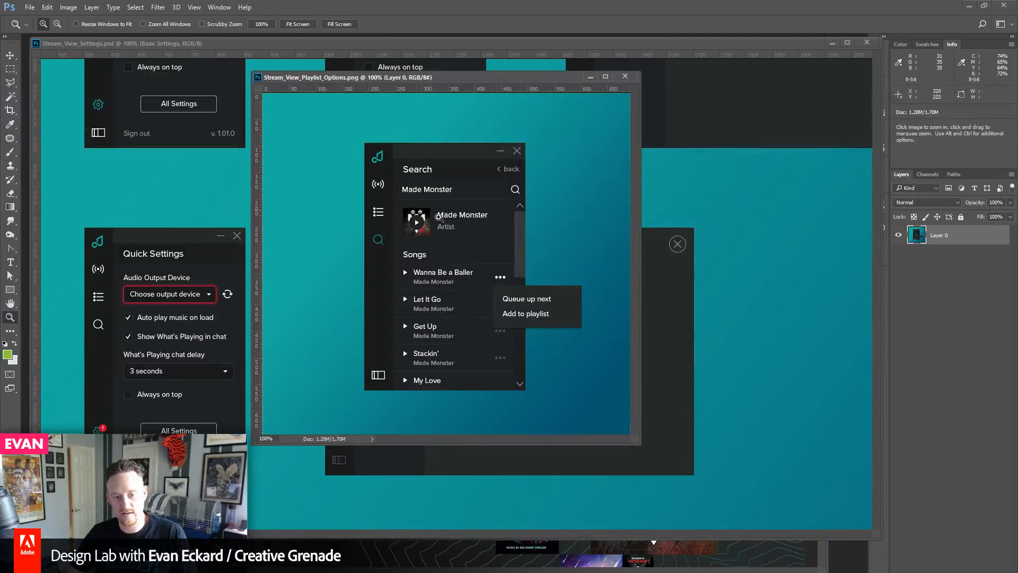
{"action": "left_click", "coordinate": [626, 76]}
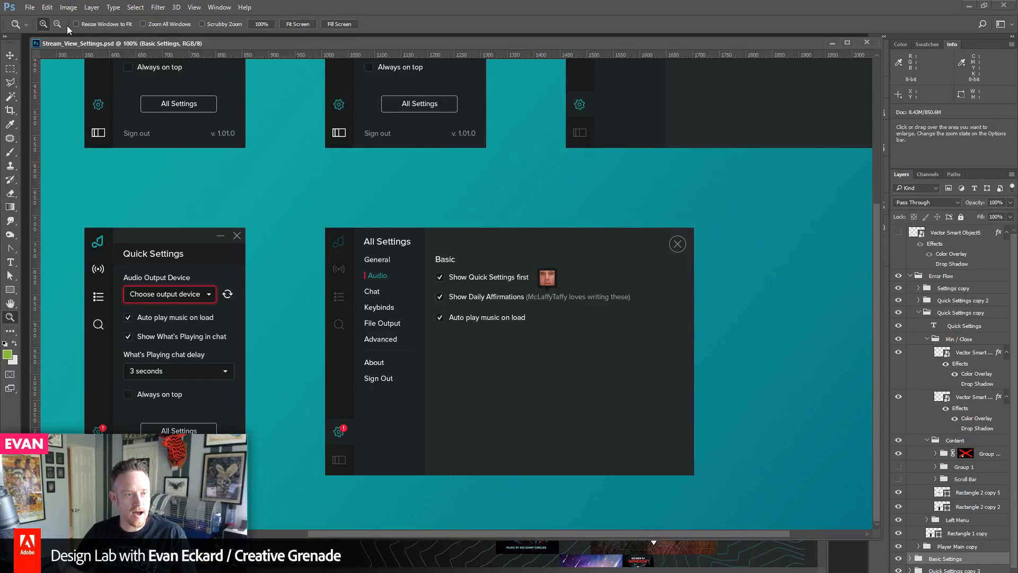
- Open the settings gear icon's vector smart object from the error flow's left menu in Illustrator, copy the gear, and close the file
{"action": "left_click", "coordinate": [12, 55]}
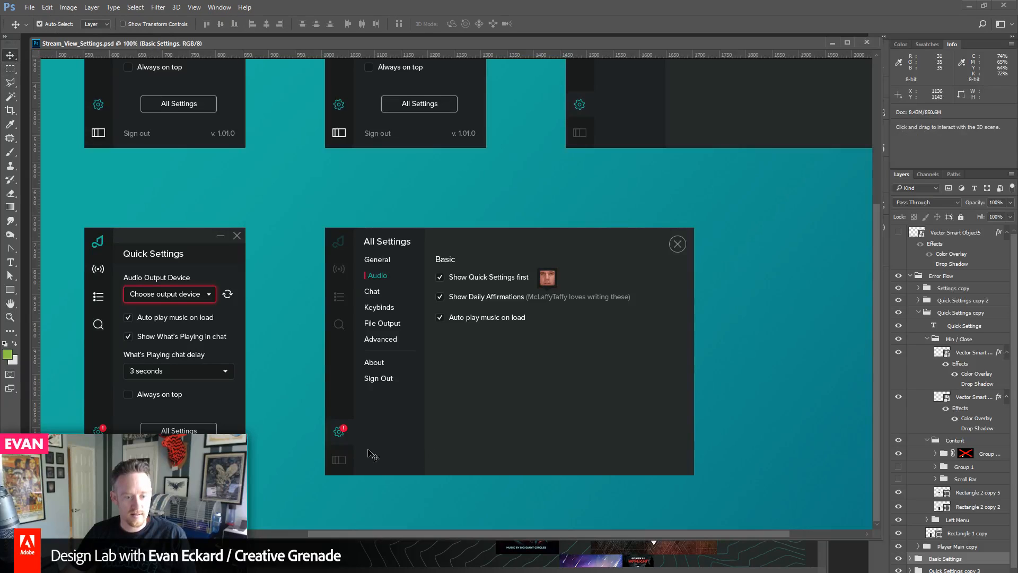
{"action": "left_click", "coordinate": [343, 441]}
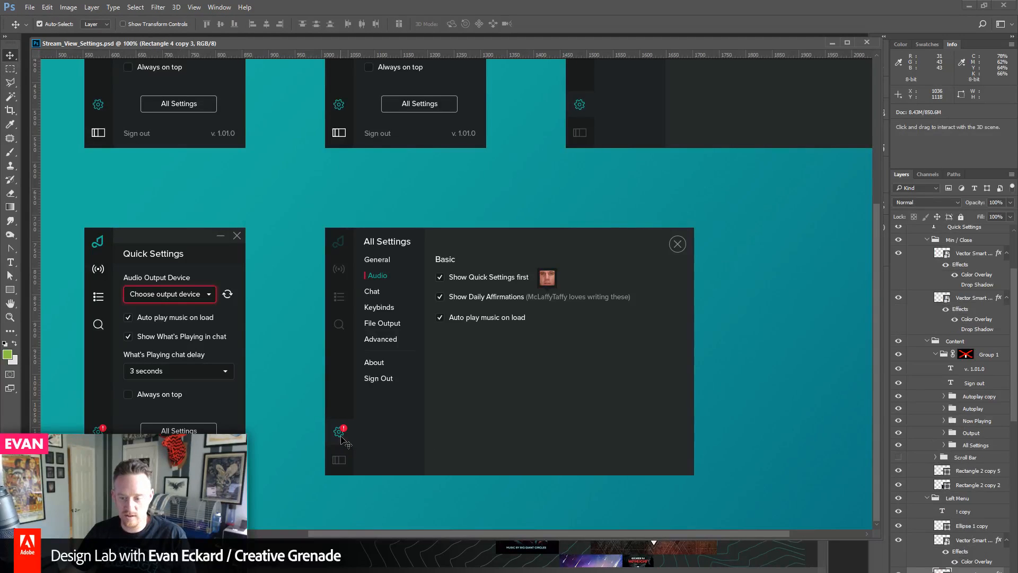
{"action": "scroll", "coordinate": [945, 567], "scroll_direction": "down", "scroll_amount": 2}
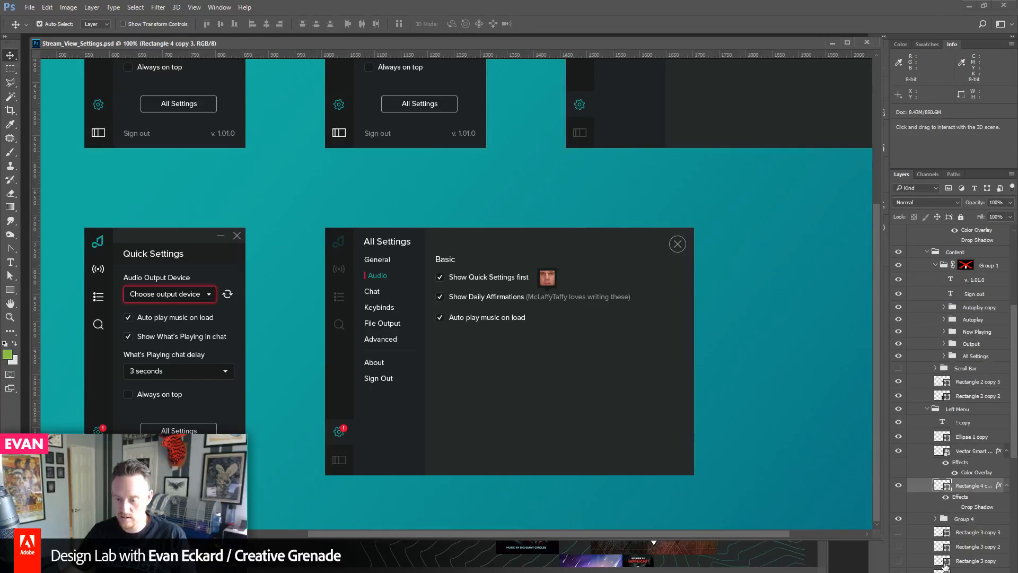
{"action": "double_click", "coordinate": [940, 452]}
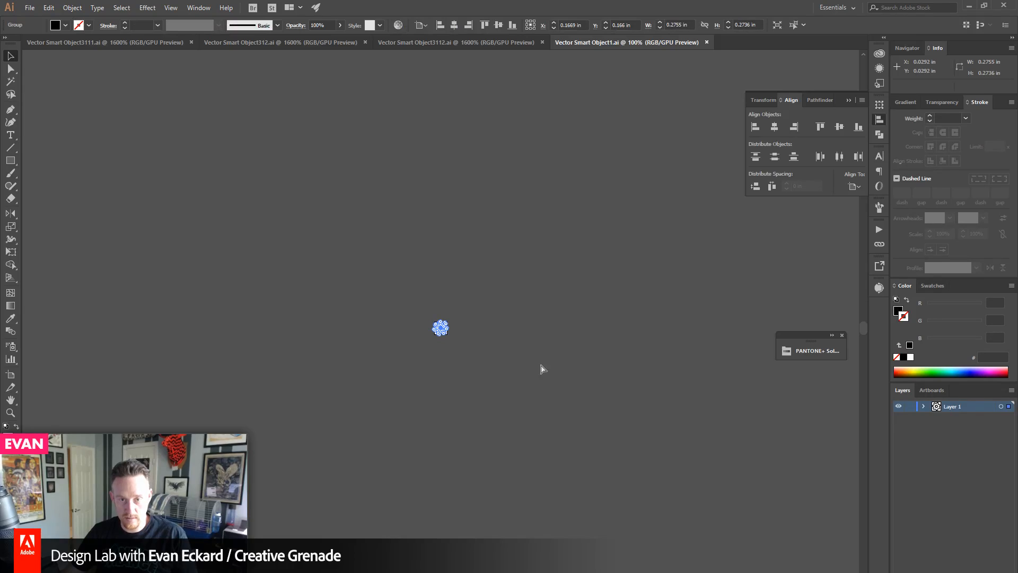
{"action": "left_click", "coordinate": [707, 42]}
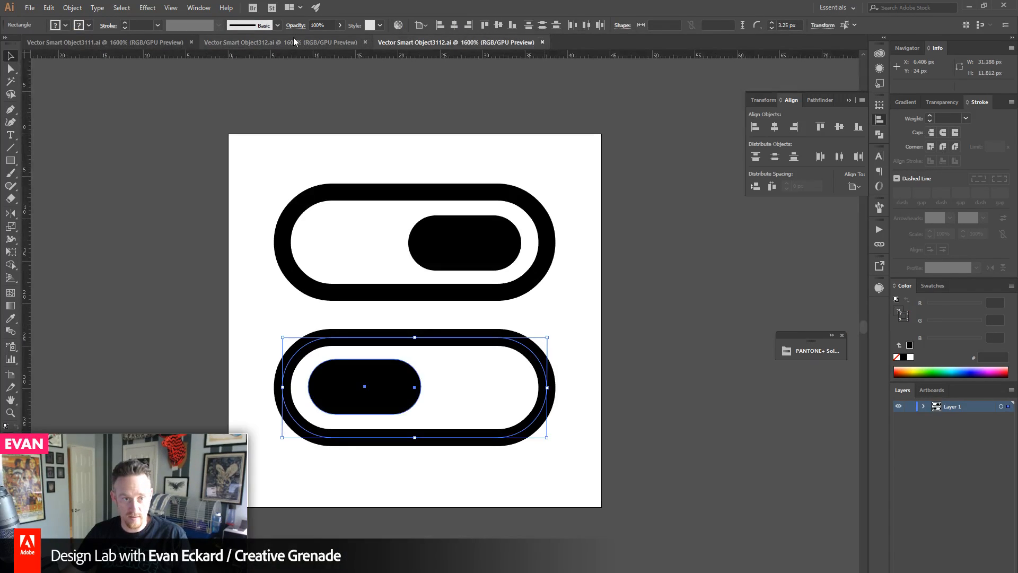
- Close Vector Smart Object312.ai and Vector Smart Object3111.ai, keeping the toggle icon file open
{"action": "left_click", "coordinate": [297, 42]}
{"action": "left_click", "coordinate": [365, 41]}
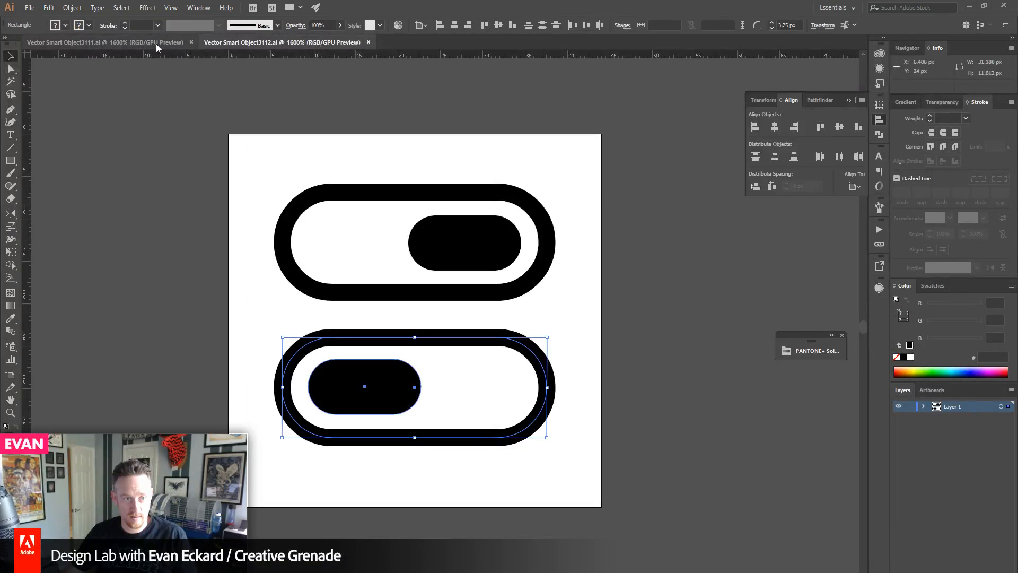
{"action": "left_click", "coordinate": [156, 43]}
{"action": "left_click", "coordinate": [191, 42]}
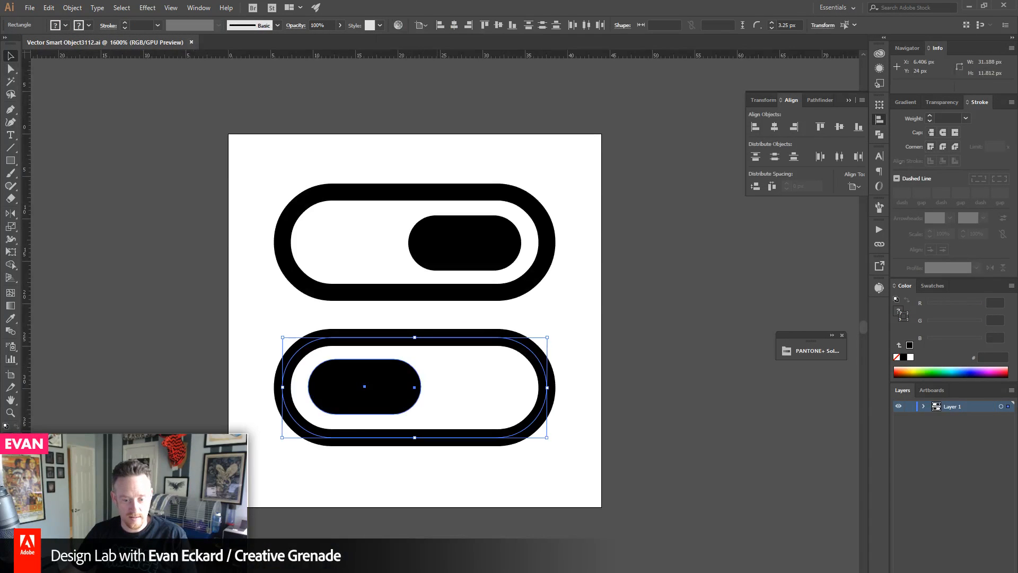
- Switch to pretzel_homepage.psd in Photoshop and open the second-row stream overlays icon's smart object in Illustrator
{"action": "mouse_move", "coordinate": [559, 572]}
{"action": "left_click", "coordinate": [681, 552]}
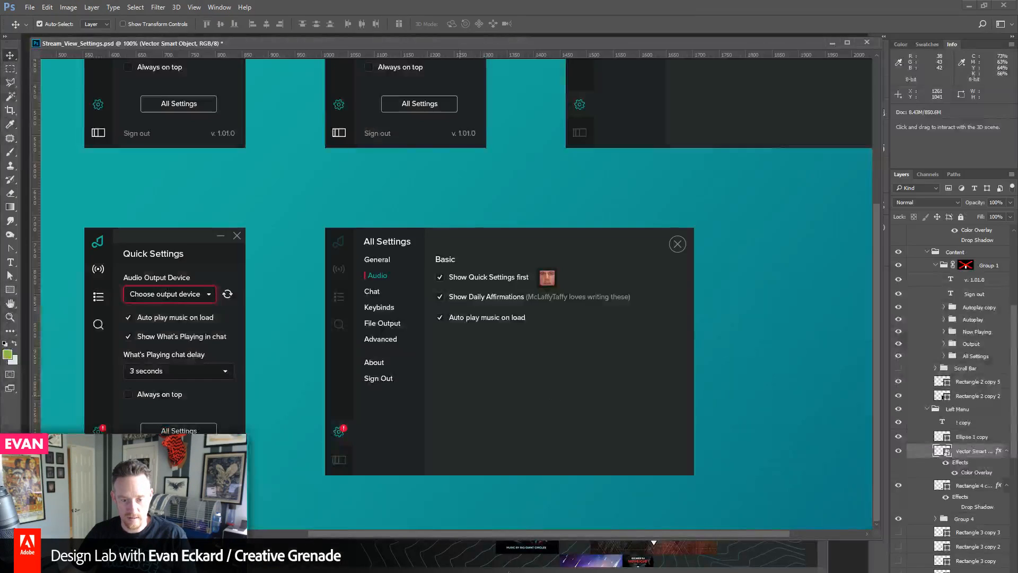
{"action": "left_click", "coordinate": [594, 547]}
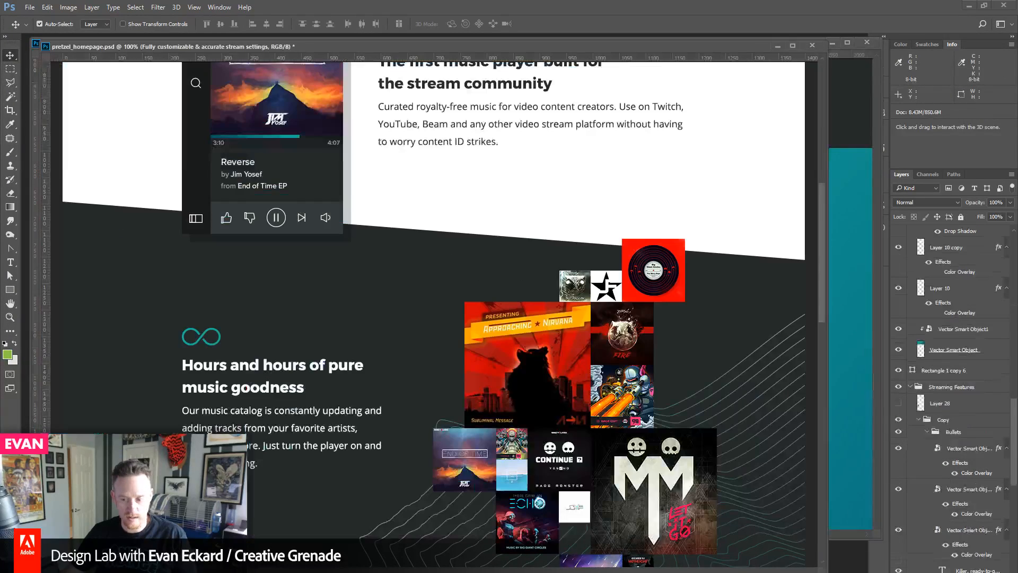
{"action": "left_click_drag", "start_coordinate": [477, 503], "coordinate": [478, 141]}
{"action": "left_click_drag", "start_coordinate": [568, 480], "coordinate": [557, 320]}
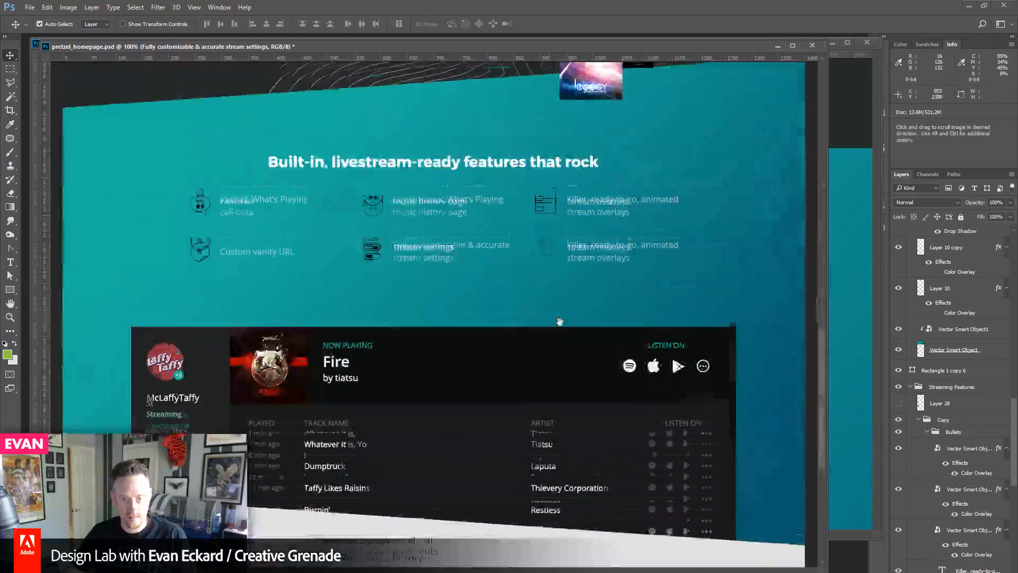
{"action": "left_click", "coordinate": [545, 255]}
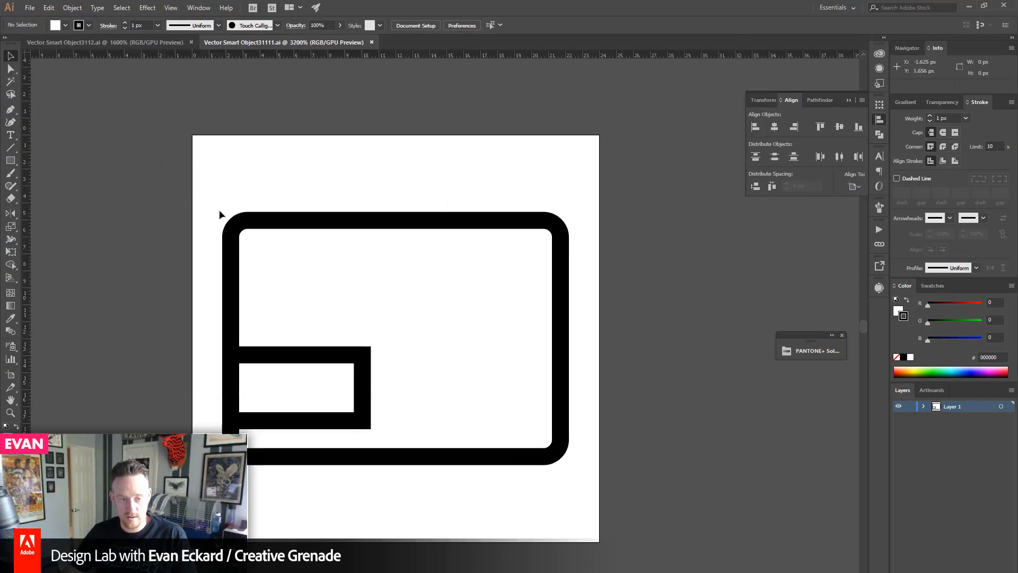
- Replace the overlay icon artwork with the copied gear
{"action": "left_click_drag", "start_coordinate": [192, 164], "coordinate": [632, 522]}
{"action": "key", "text": "Delete"}
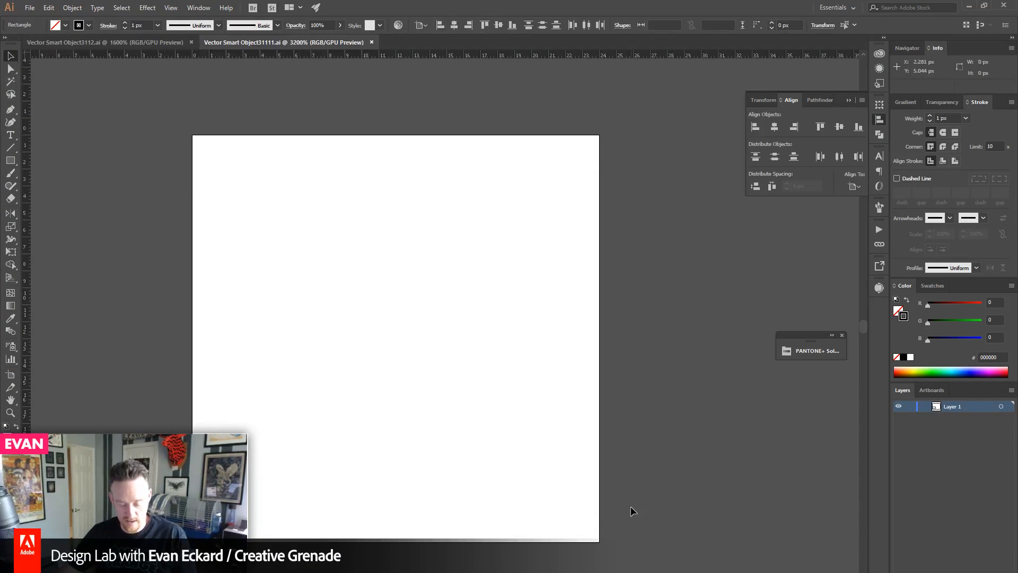
{"action": "key", "text": "ctrl+v"}
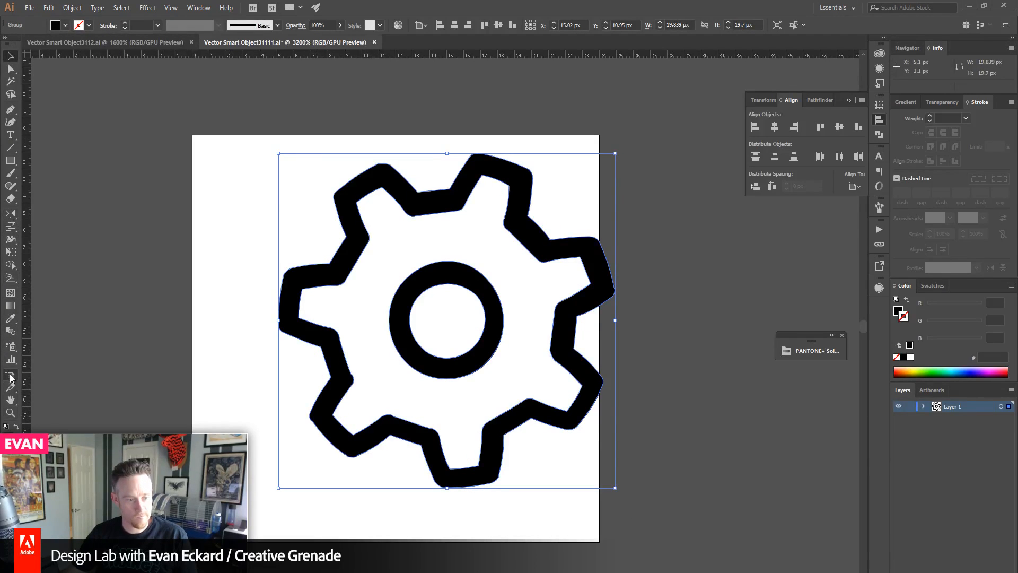
- Resize the gear file's artboard to 44 × 44 px
{"action": "left_click", "coordinate": [10, 376]}
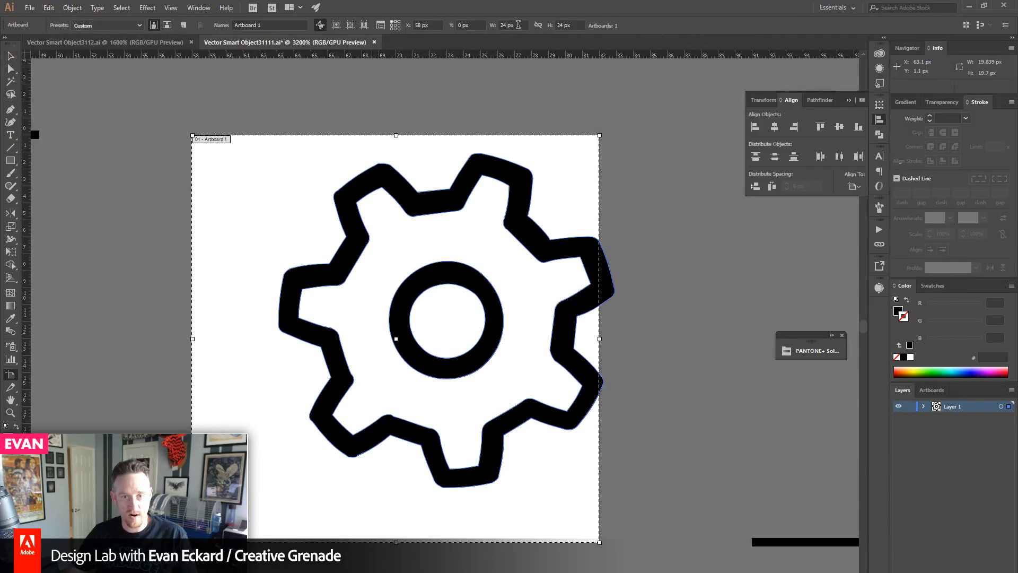
{"action": "left_click_drag", "start_coordinate": [518, 25], "coordinate": [468, 22]}
{"action": "type", "text": "44"}
{"action": "key", "text": "Tab"}
{"action": "type", "text": "44"}
{"action": "key", "text": "Tab"}
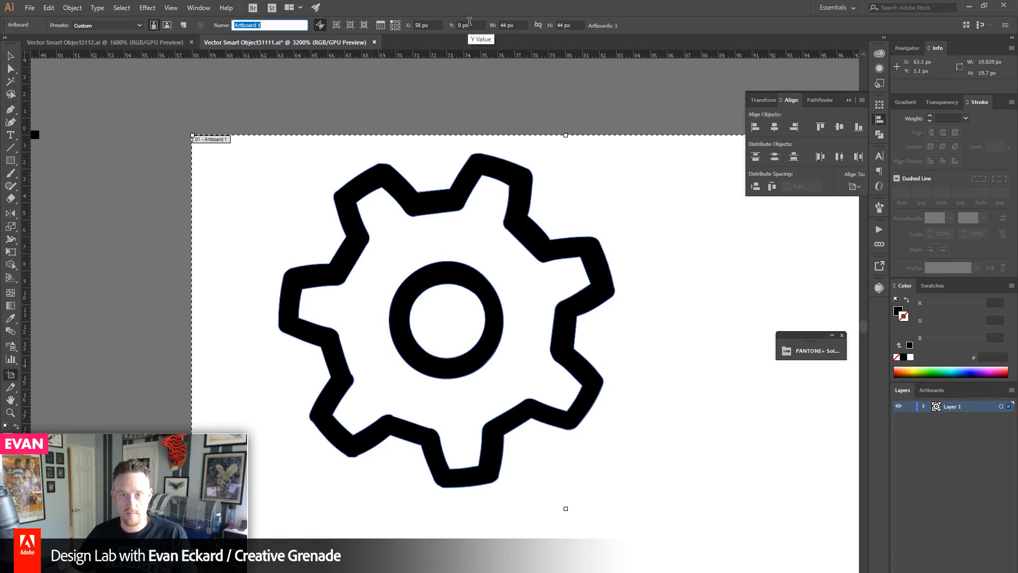
- Center the gear horizontally and vertically on the enlarged artboard
{"action": "left_click", "coordinate": [11, 56]}
{"action": "left_click", "coordinate": [137, 203]}
{"action": "left_click", "coordinate": [399, 306]}
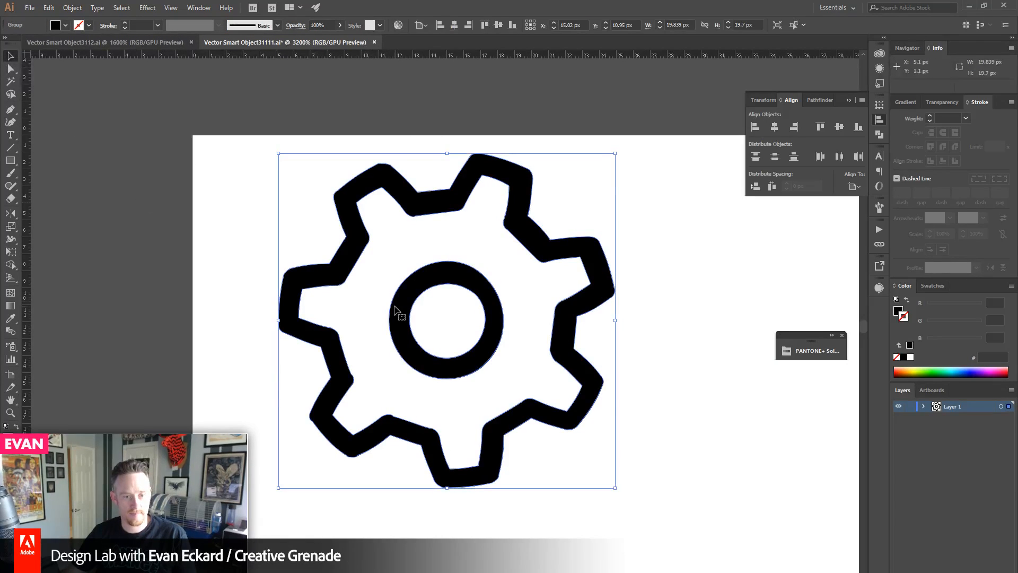
{"action": "left_click_drag", "start_coordinate": [188, 398], "coordinate": [123, 346]}
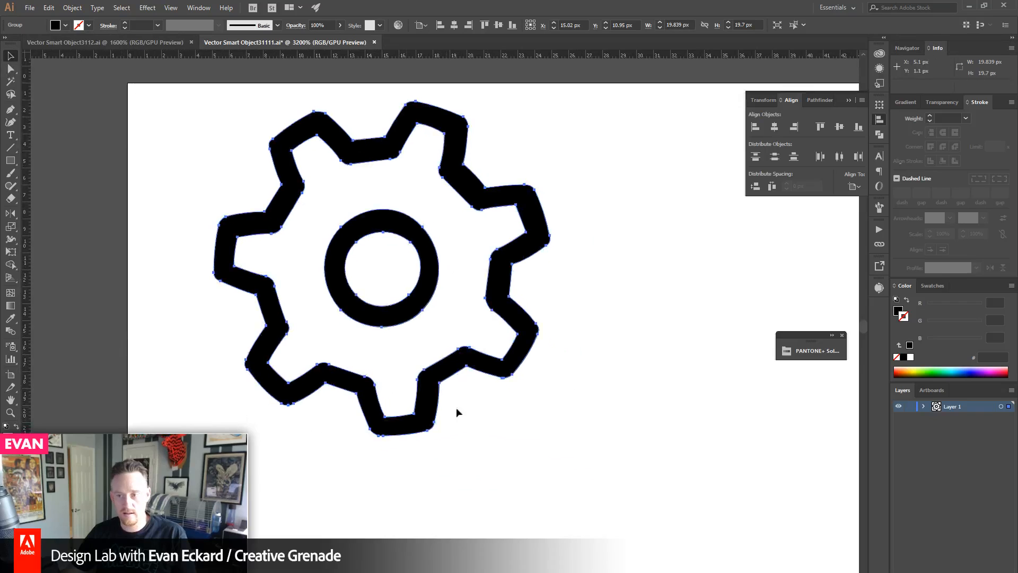
{"action": "left_click", "coordinate": [10, 412]}
{"action": "left_click", "coordinate": [525, 371], "text": "alt"}
{"action": "left_click", "coordinate": [525, 375], "text": "alt"}
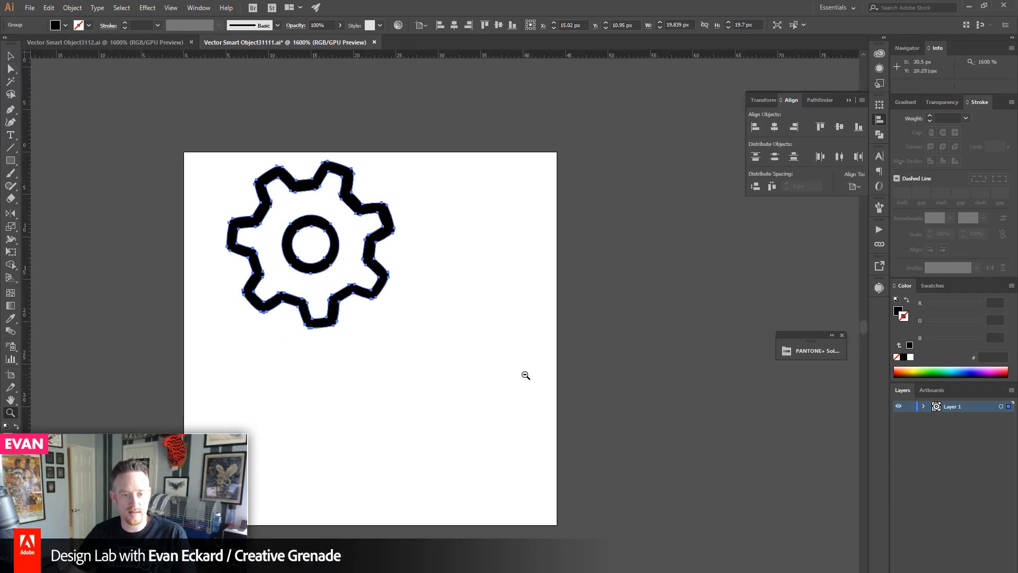
{"action": "left_click_drag", "start_coordinate": [293, 217], "coordinate": [326, 221]}
{"action": "key", "text": "v"}
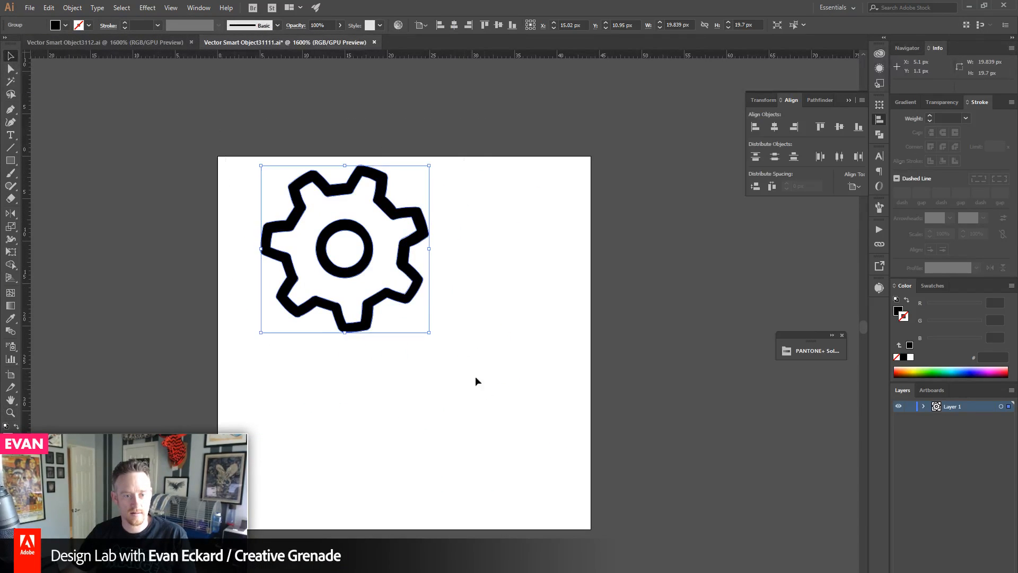
{"action": "left_click_drag", "start_coordinate": [417, 301], "coordinate": [438, 354]}
{"action": "left_click", "coordinate": [775, 127]}
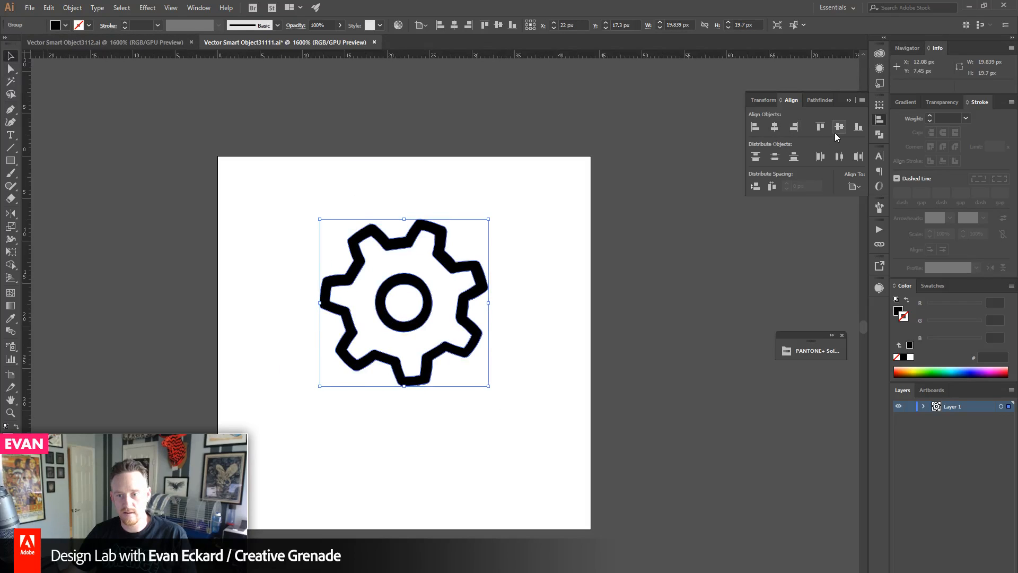
{"action": "left_click", "coordinate": [839, 127]}
- Scale the gear from its center to about 32 px wide, save it, and check the icon in the Photoshop homepage mockup
{"action": "left_click_drag", "start_coordinate": [489, 258], "coordinate": [542, 206]}
{"action": "key", "text": "a"}
{"action": "mouse_move", "coordinate": [559, 571]}
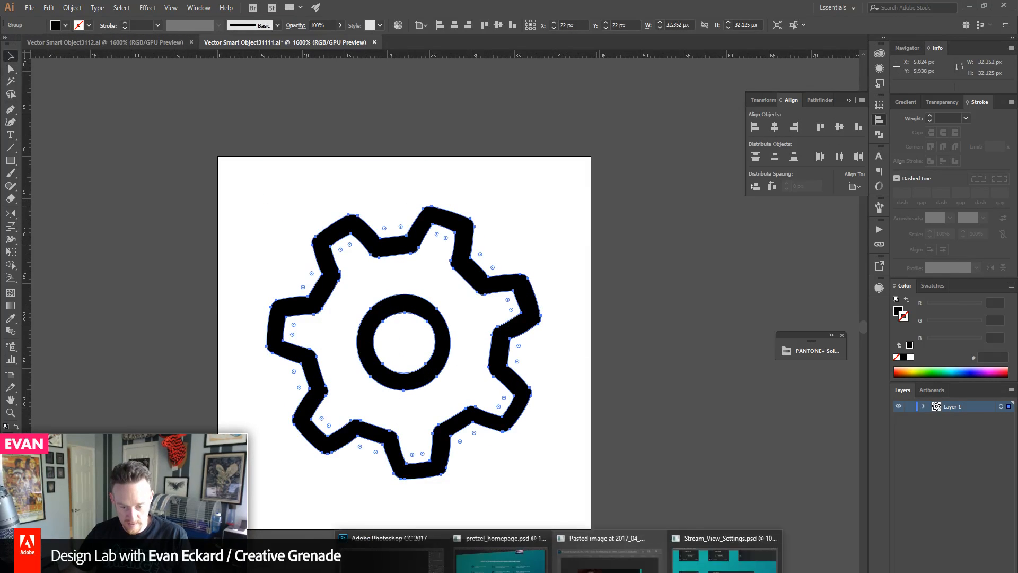
{"action": "left_click", "coordinate": [610, 551]}
{"action": "left_click", "coordinate": [629, 328]}
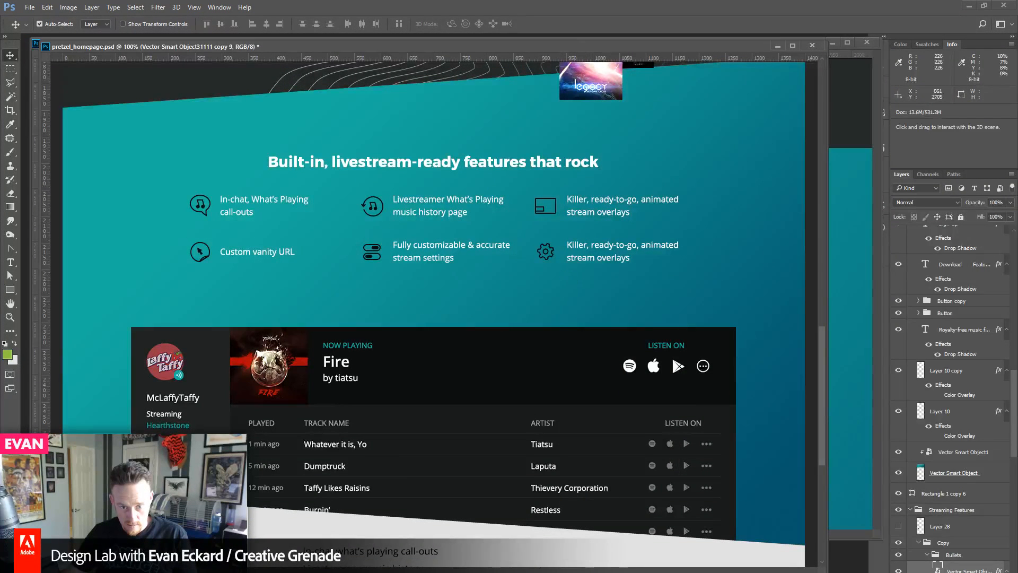
- Enlarge the gear in Illustrator to about 37 px wide, check it in the homepage mockup, and enlarge it further to about 39 px
{"action": "key", "text": "alt+Tab"}
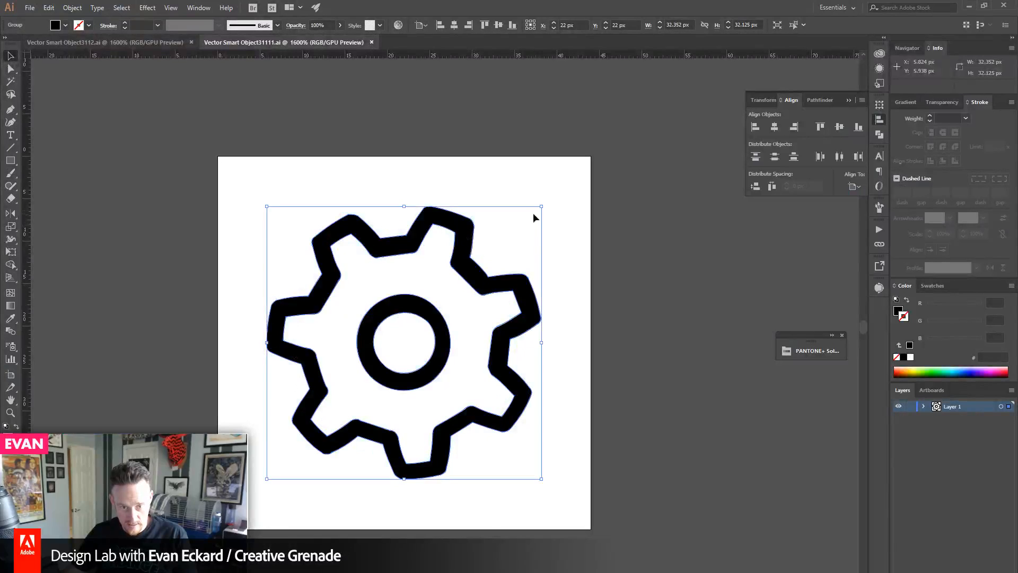
{"action": "left_click_drag", "start_coordinate": [541, 208], "coordinate": [557, 182]}
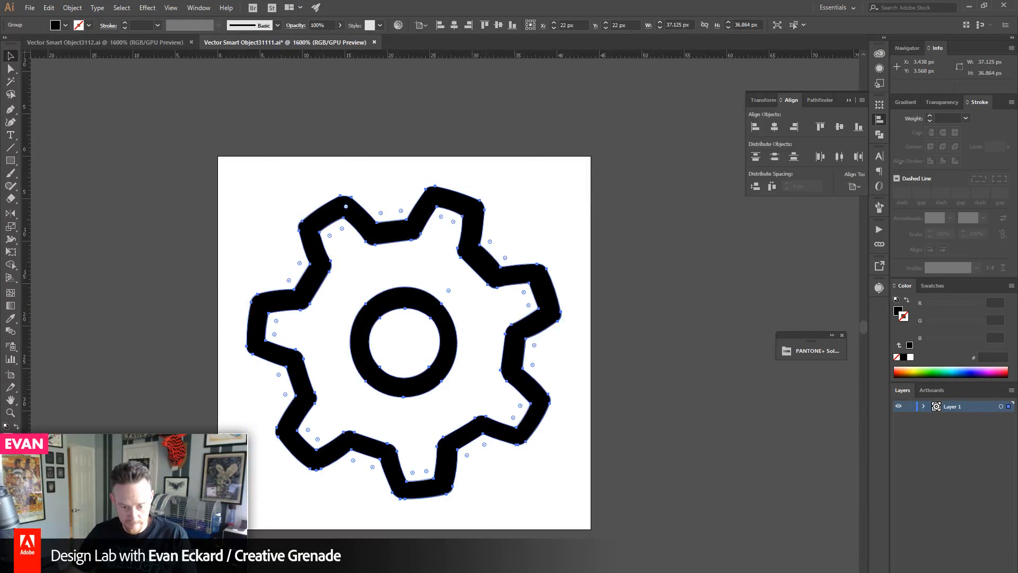
{"action": "left_click", "coordinate": [419, 557]}
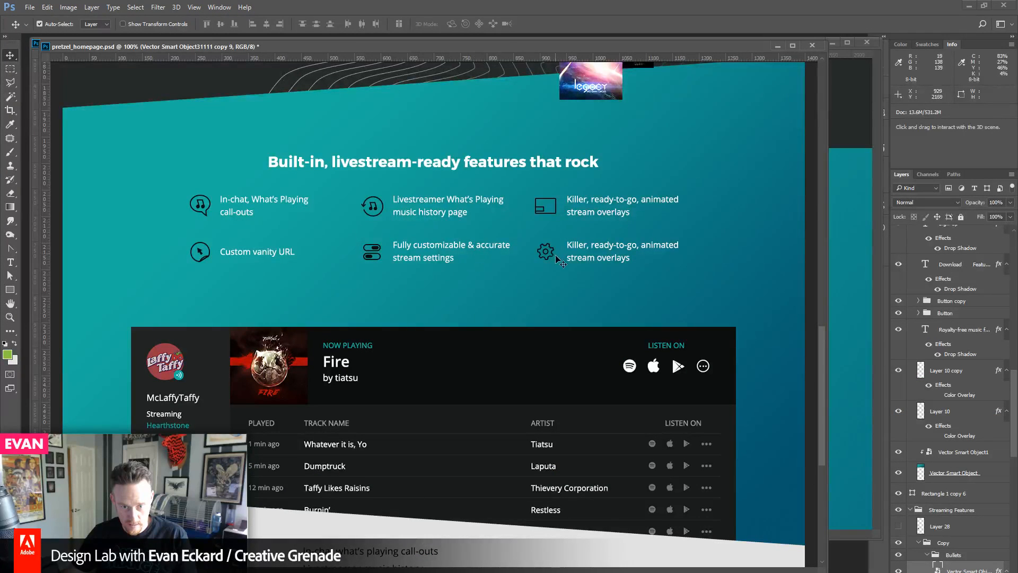
{"action": "key", "text": "alt+Tab"}
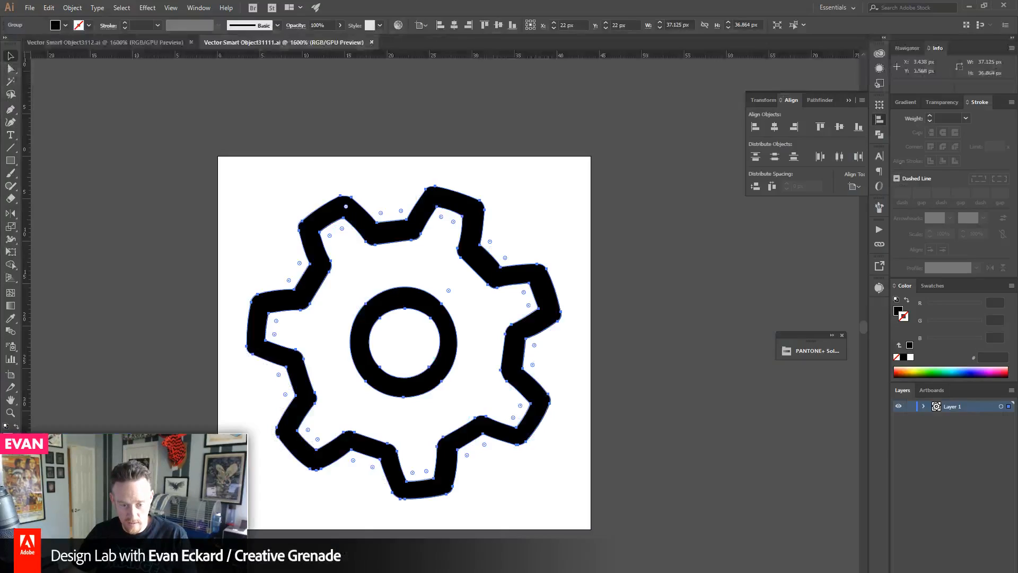
{"action": "left_click_drag", "start_coordinate": [560, 187], "coordinate": [569, 179]}
- Replace the toggle artwork in Vector Smart Object3112.ai with the gear, save it, and return to the homepage mockup in Photoshop
{"action": "left_click", "coordinate": [148, 43]}
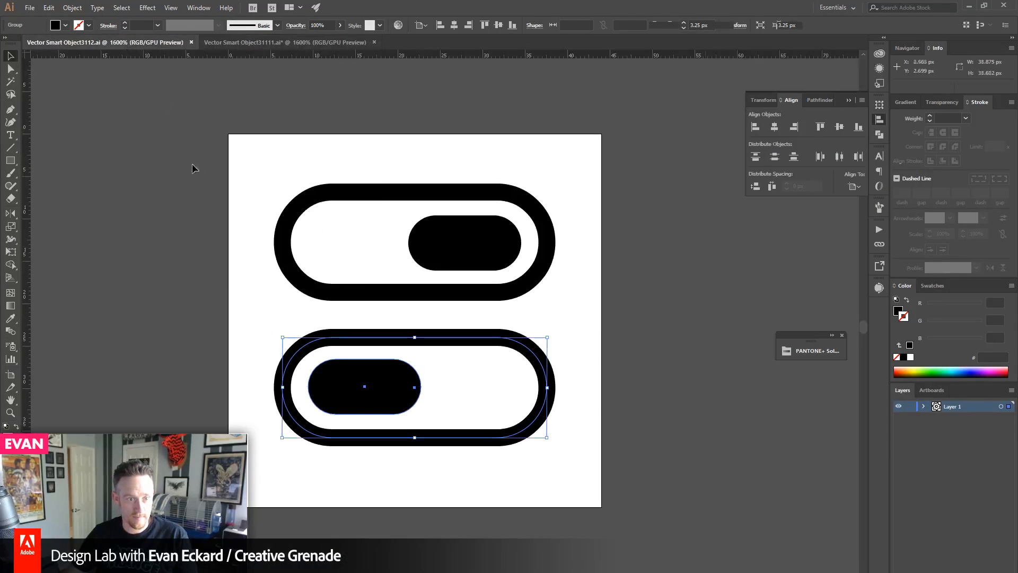
{"action": "key", "text": "ctrl+a"}
{"action": "key", "text": "Delete"}
{"action": "key", "text": "ctrl+v"}
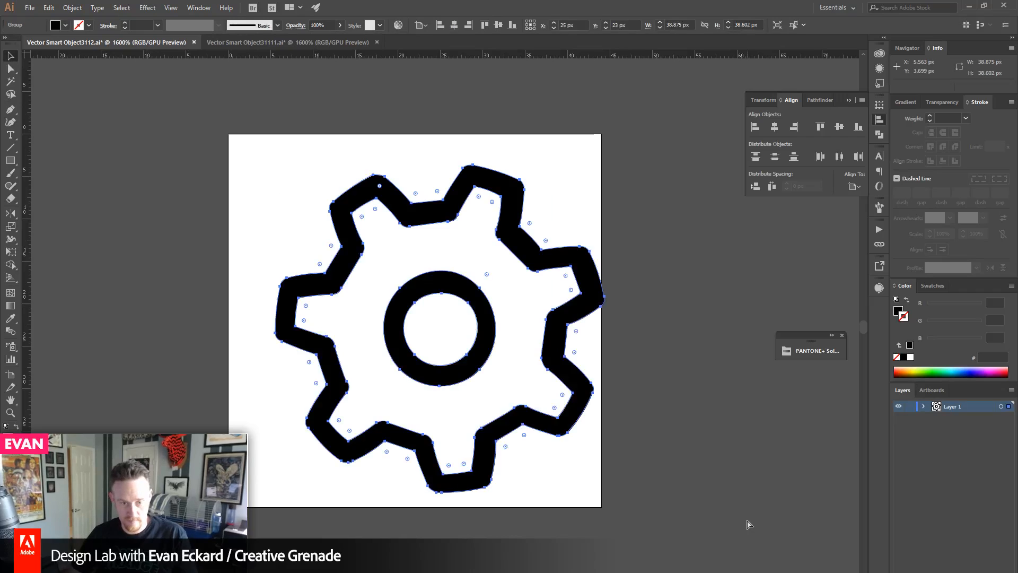
{"action": "mouse_move", "coordinate": [559, 572]}
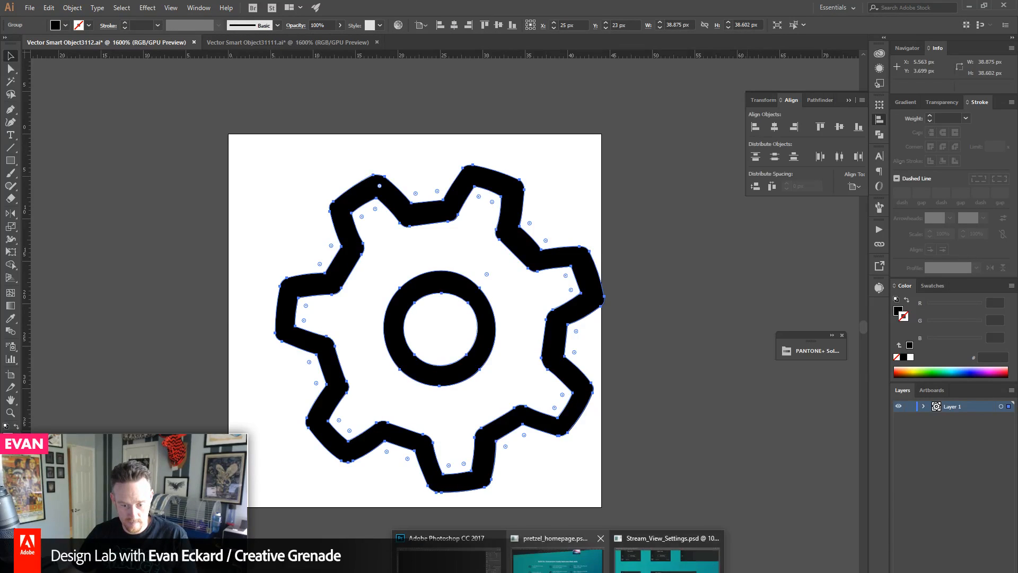
{"action": "left_click", "coordinate": [446, 557]}
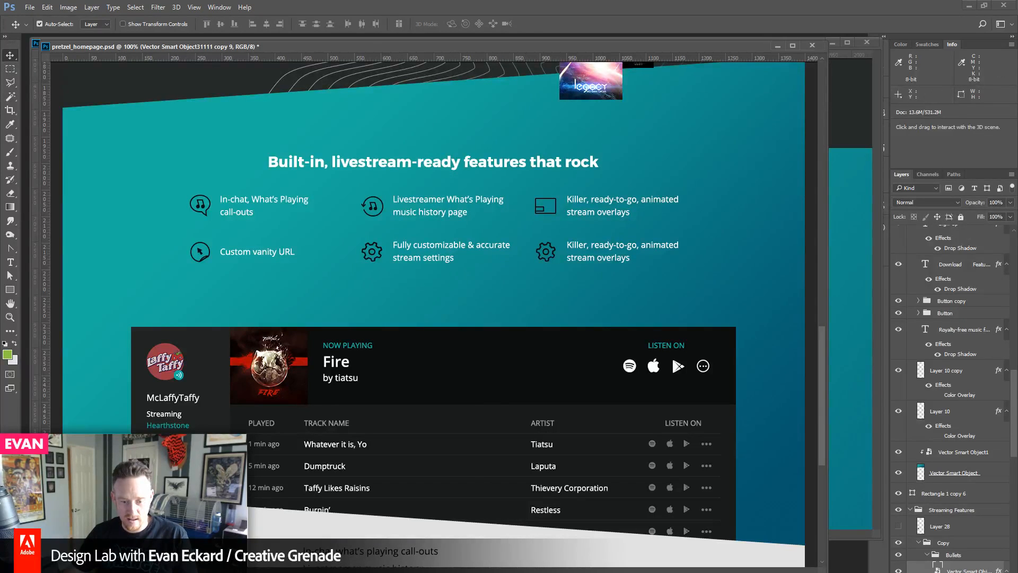
- Switch to Illustrator and draw a straight line about 11 px wide along the gear outline's notch between the two upper teeth
{"action": "left_click", "coordinate": [492, 570]}
{"action": "left_click", "coordinate": [412, 129]}
{"action": "left_click_drag", "start_coordinate": [411, 129], "coordinate": [638, 300]}
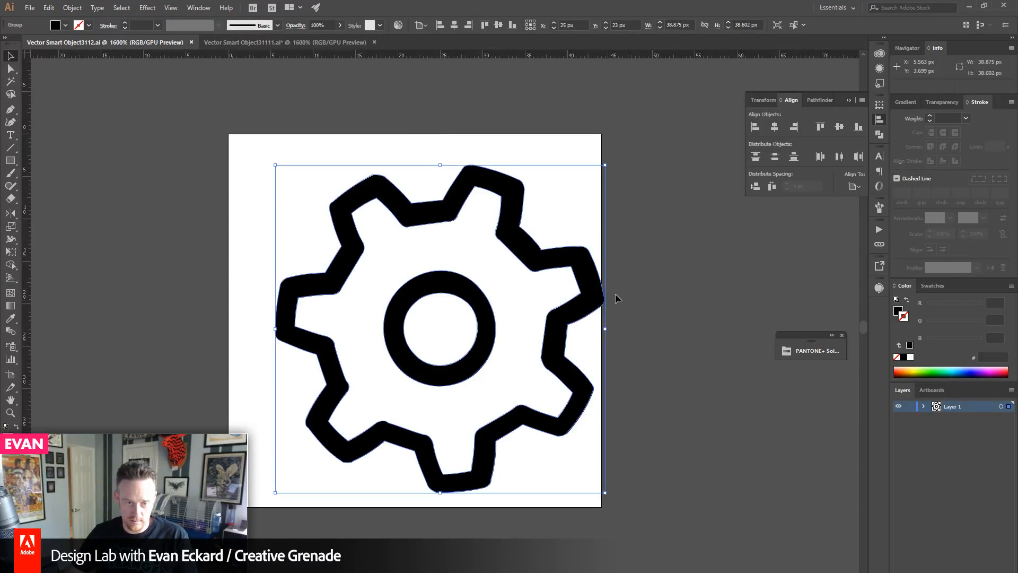
{"action": "left_click", "coordinate": [618, 298]}
{"action": "key", "text": "backslash"}
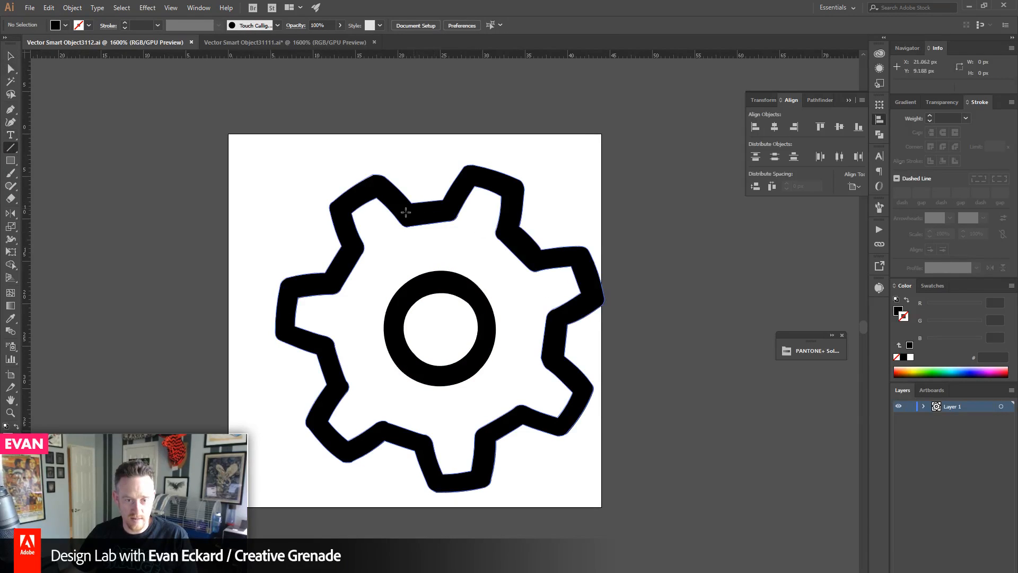
{"action": "left_click_drag", "start_coordinate": [387, 218], "coordinate": [480, 207]}
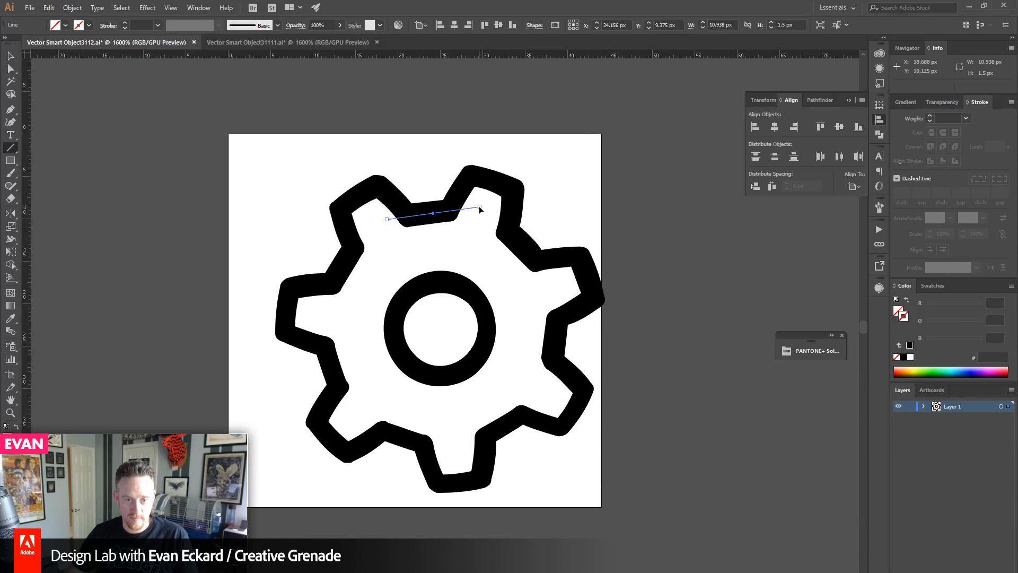
- Give the line a pure red (ff0000) stroke with a weight of 2 px
{"action": "left_click", "coordinate": [913, 346]}
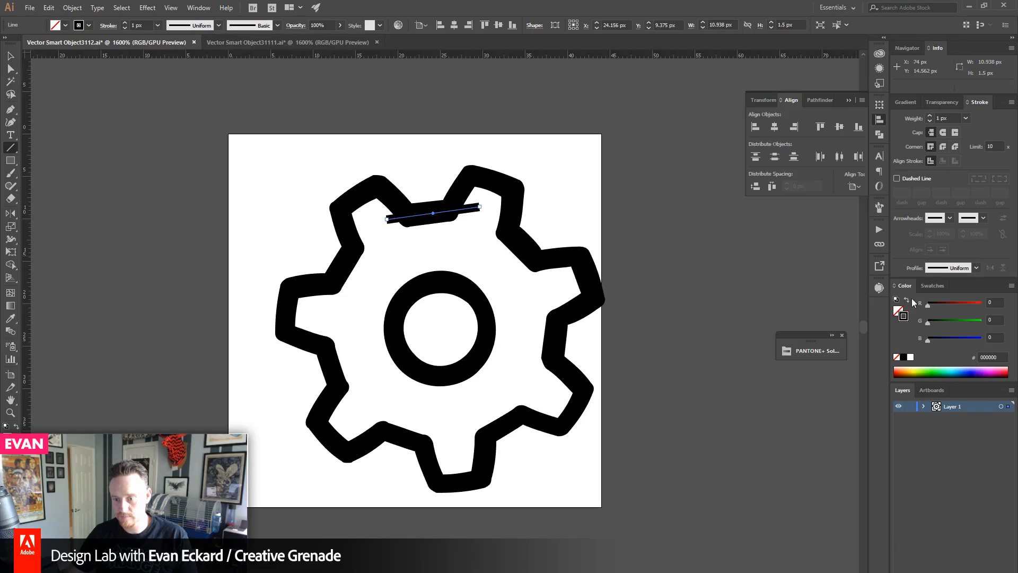
{"action": "left_click_drag", "start_coordinate": [957, 304], "coordinate": [983, 303]}
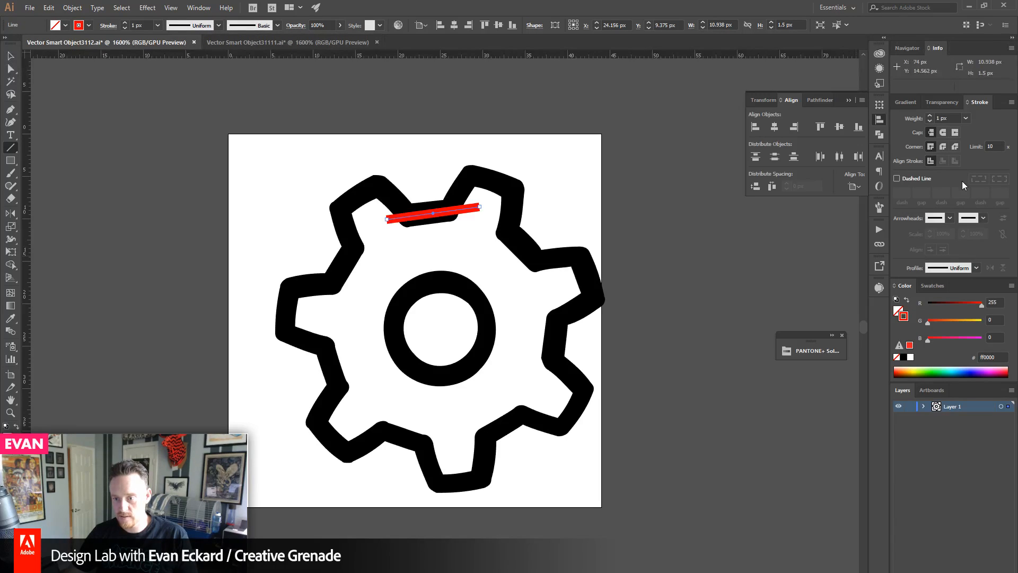
{"action": "left_click", "coordinate": [952, 118]}
{"action": "type", "text": "2"}
{"action": "key", "text": "Tab"}
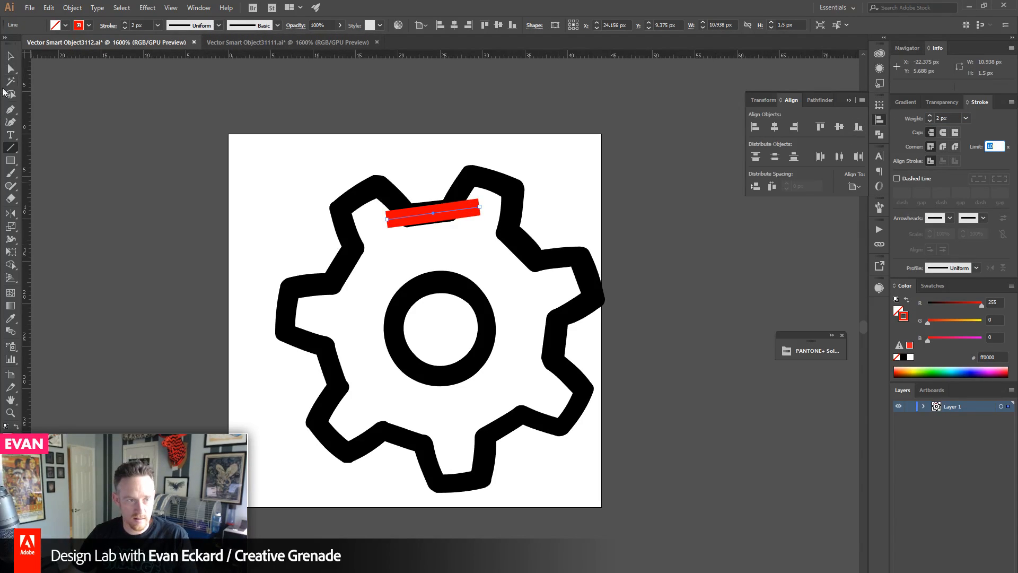
- Shift the red line sideways and stretch its end points outward until it is about 12.8 px wide
{"action": "left_click", "coordinate": [10, 68]}
{"action": "left_click_drag", "start_coordinate": [390, 226], "coordinate": [379, 223]}
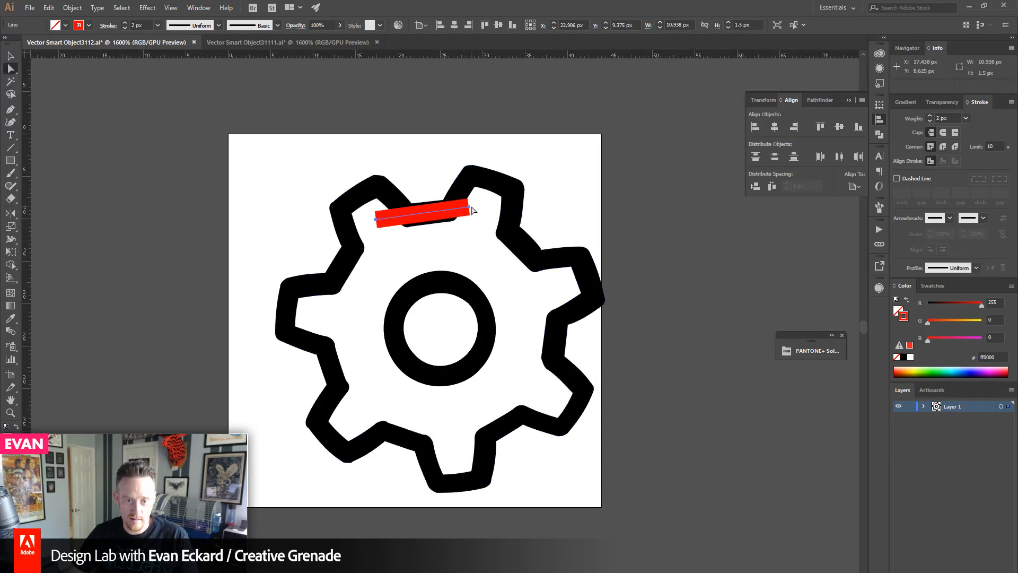
{"action": "left_click_drag", "start_coordinate": [470, 206], "coordinate": [479, 206]}
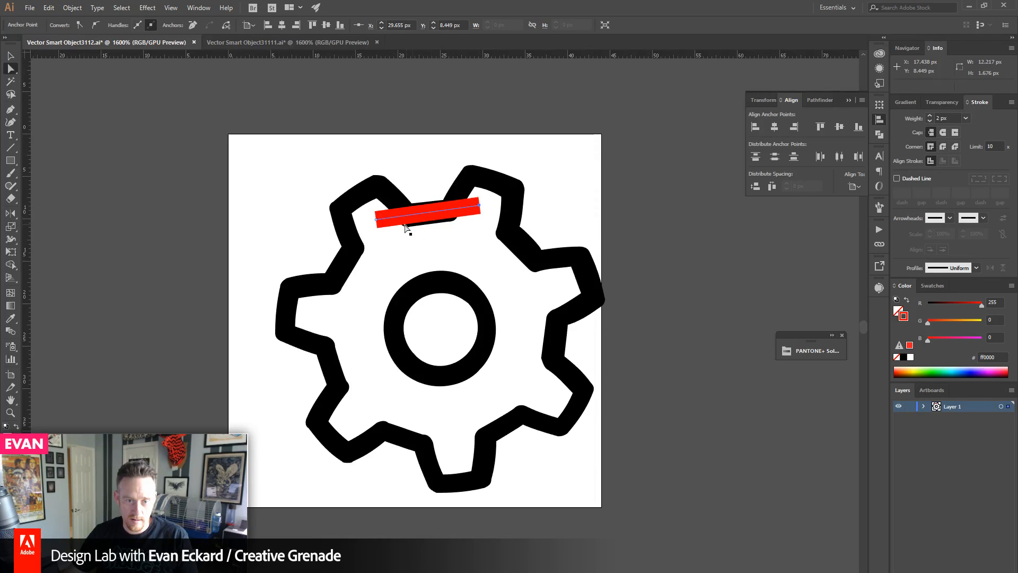
{"action": "left_click_drag", "start_coordinate": [376, 220], "coordinate": [372, 220]}
{"action": "left_click", "coordinate": [11, 55]}
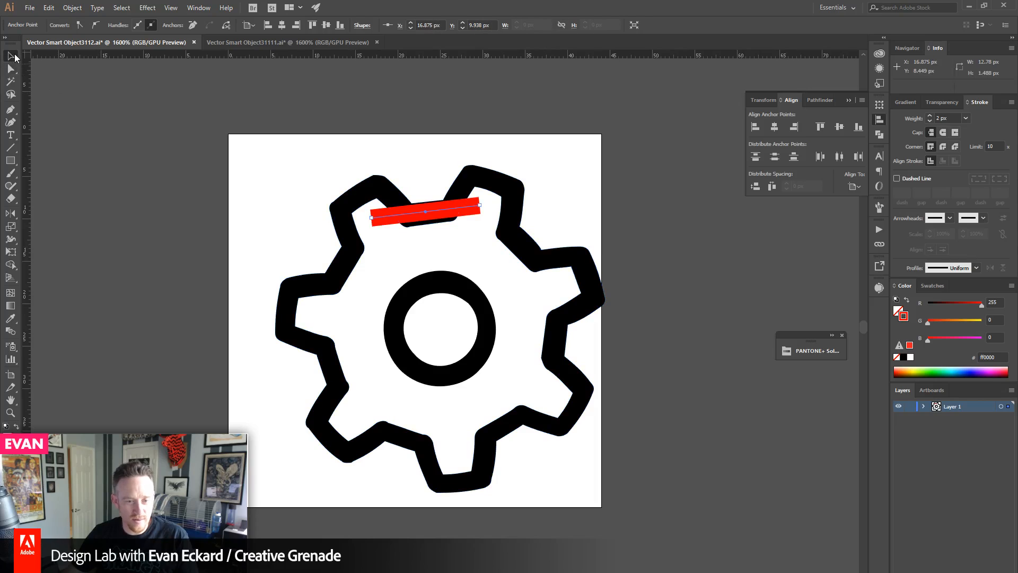
{"action": "key", "text": "Down"}
{"action": "key", "text": "ctrl+z"}
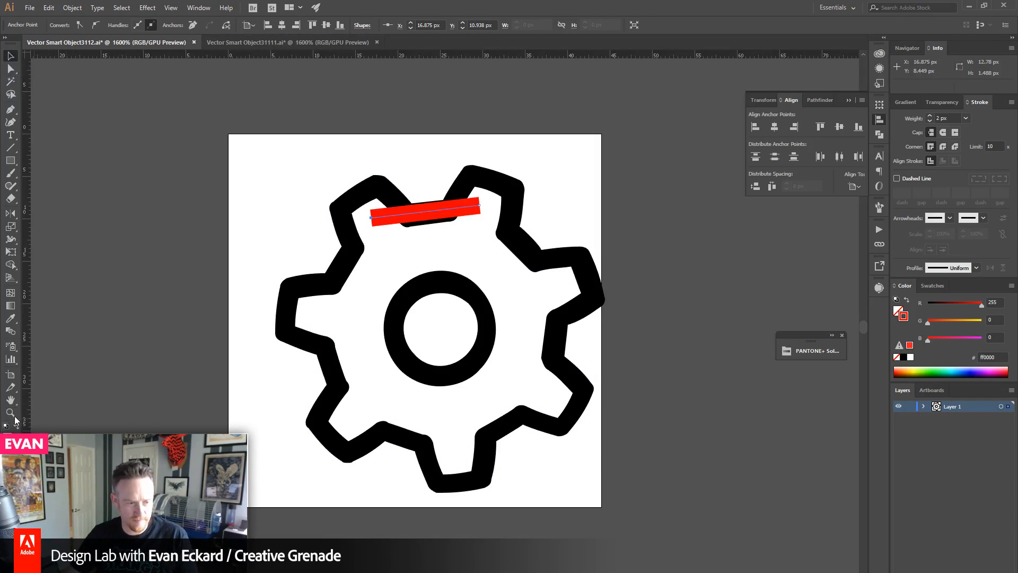
- Extend the red line to about 13 px wide and center it over the gear's black notch segment
{"action": "left_click", "coordinate": [10, 413]}
{"action": "left_click_drag", "start_coordinate": [343, 139], "coordinate": [598, 313]}
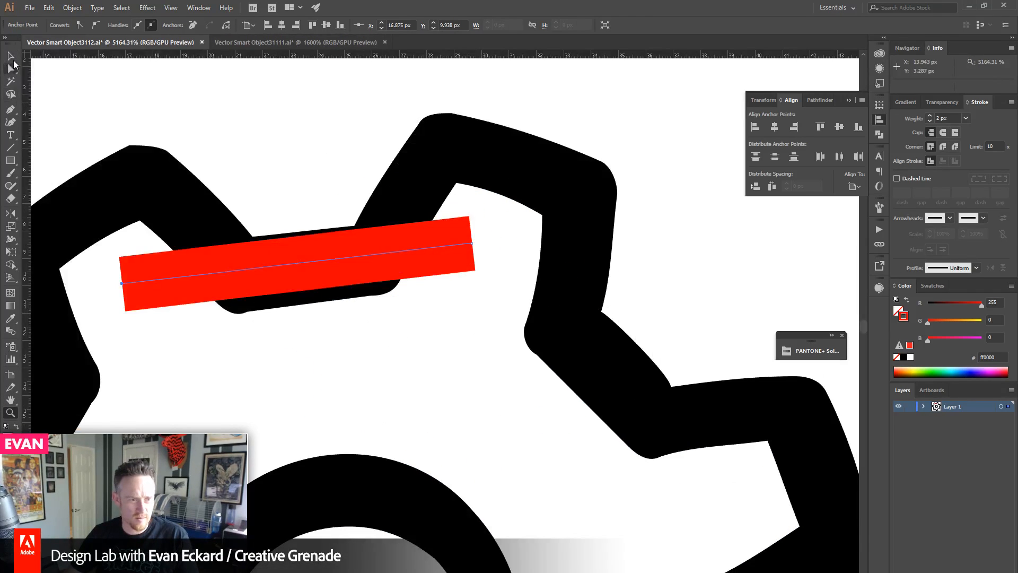
{"action": "left_click", "coordinate": [11, 68]}
{"action": "left_click_drag", "start_coordinate": [474, 245], "coordinate": [478, 244]}
{"action": "left_click", "coordinate": [8, 57]}
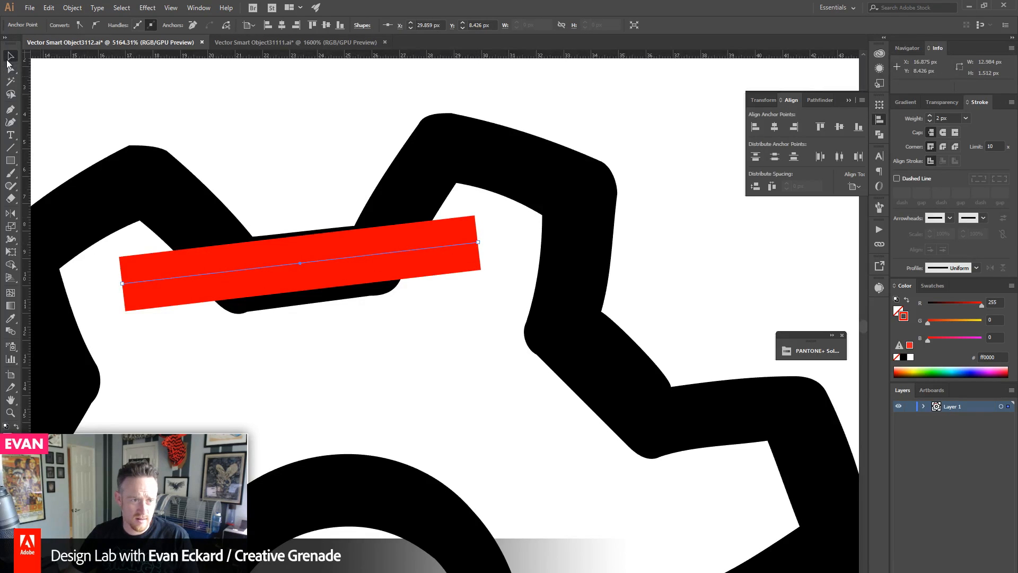
{"action": "left_click", "coordinate": [264, 112]}
{"action": "left_click_drag", "start_coordinate": [321, 263], "coordinate": [325, 267]}
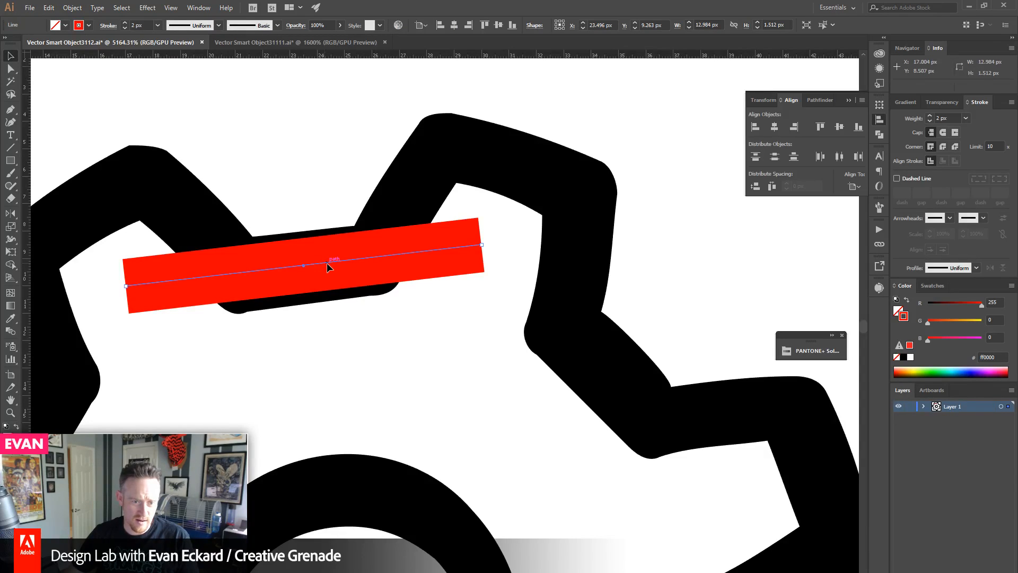
{"action": "left_click_drag", "start_coordinate": [327, 263], "coordinate": [336, 265]}
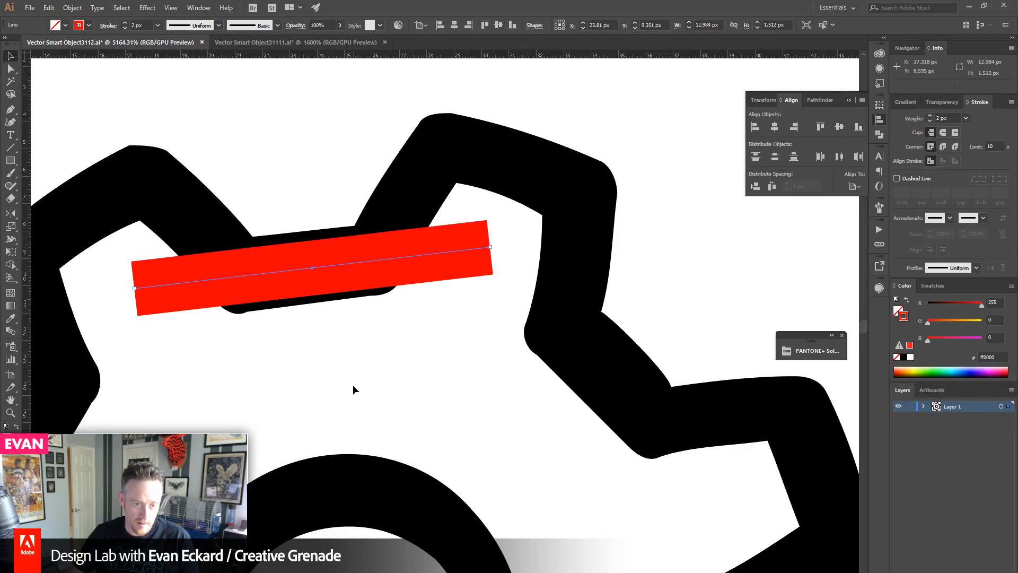
- Compare the gear's outline thickness with red line weights of 3, 2.5 and 2.6 px, and delete the line
{"action": "left_click", "coordinate": [930, 116]}
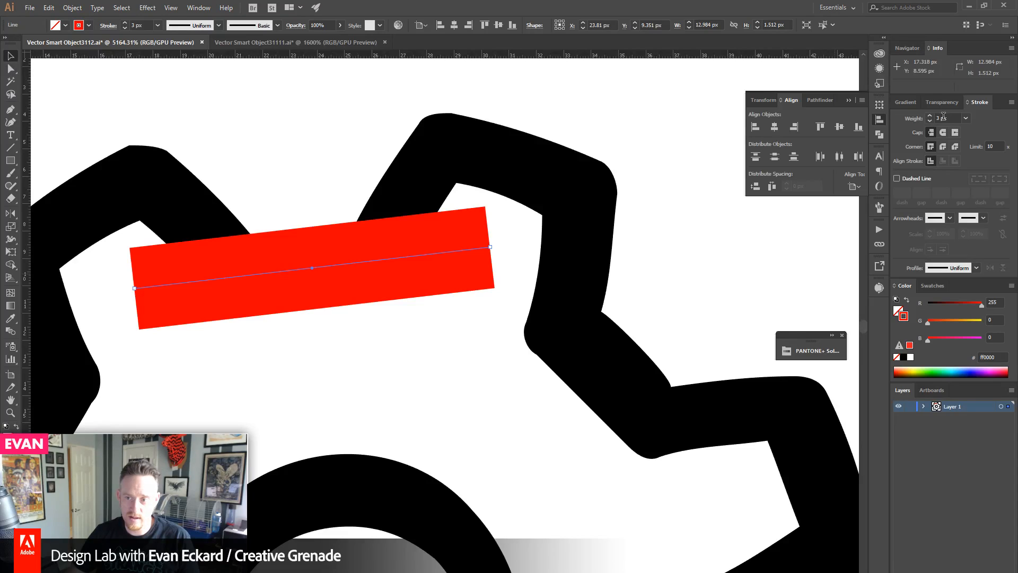
{"action": "left_click_drag", "start_coordinate": [953, 118], "coordinate": [911, 124]}
{"action": "type", "text": "2.5"}
{"action": "key", "text": "Tab"}
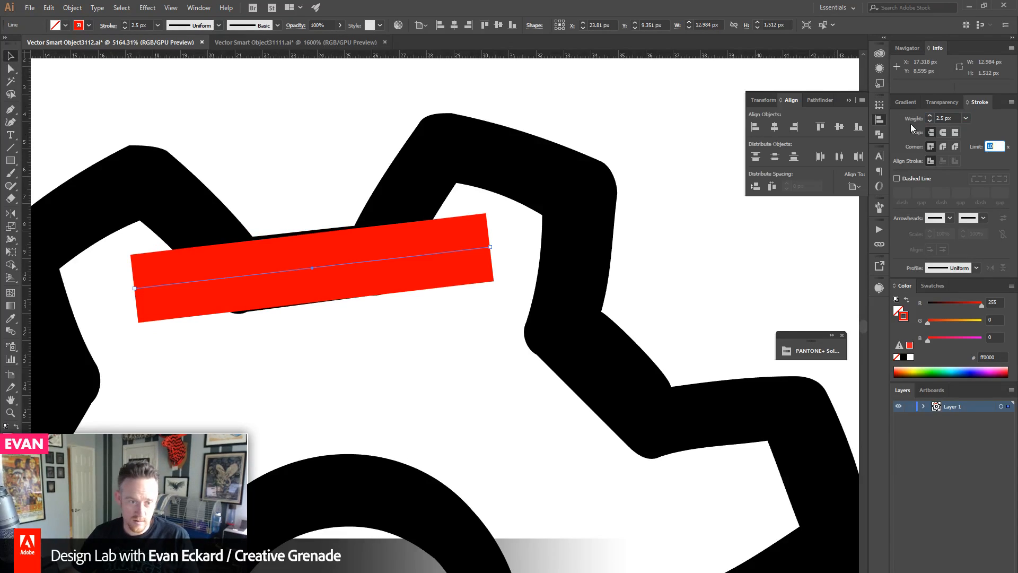
{"action": "left_click_drag", "start_coordinate": [954, 118], "coordinate": [911, 121]}
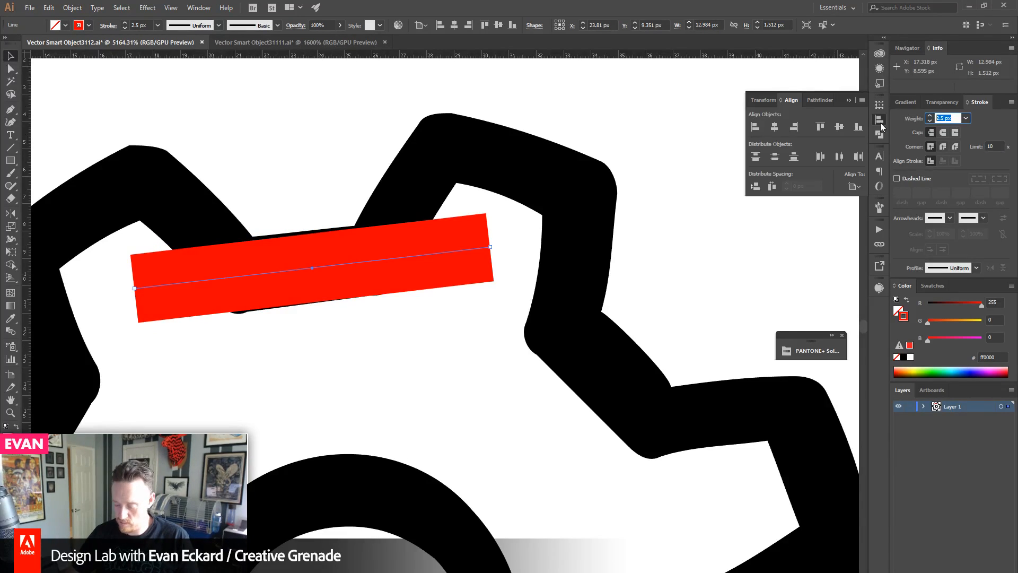
{"action": "type", "text": "2.6"}
{"action": "key", "text": "Tab"}
{"action": "left_click", "coordinate": [466, 255]}
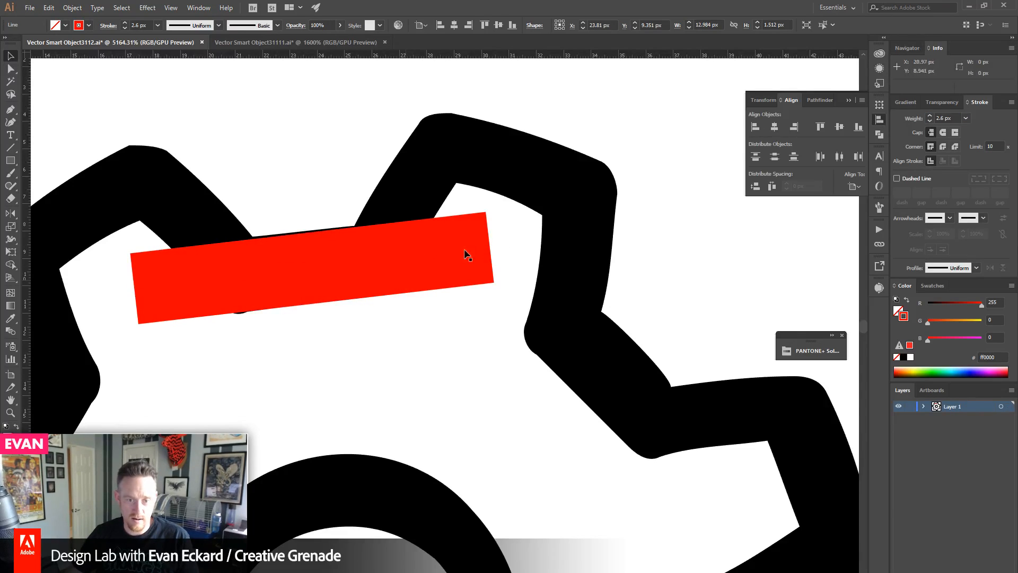
{"action": "left_click", "coordinate": [471, 250]}
{"action": "key", "text": "Delete"}
- Create inset copies of the gear's paths with Offset Path at -0.4 px and miter joins, after previewing -0.6 px
{"action": "left_click", "coordinate": [411, 239]}
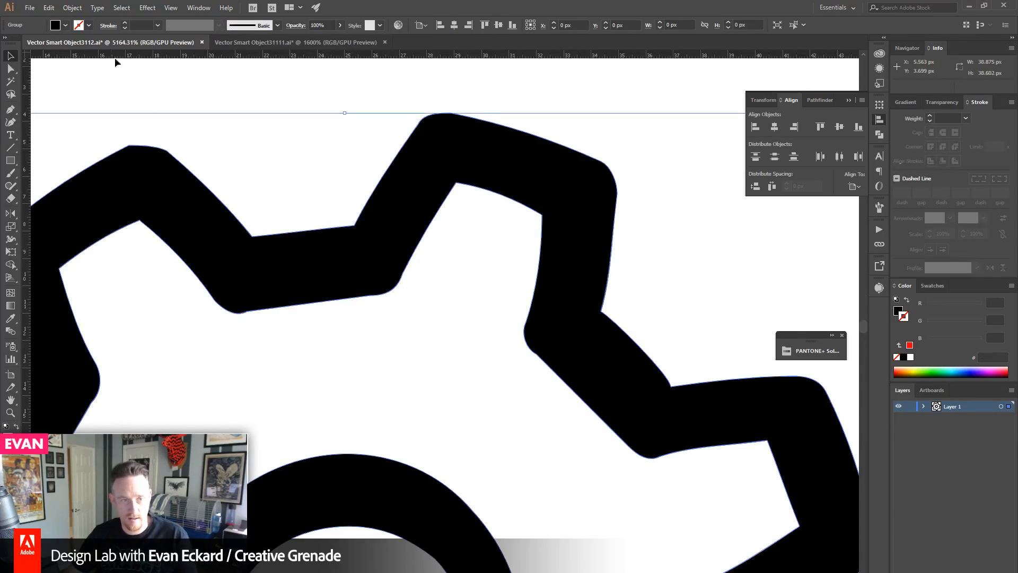
{"action": "left_click", "coordinate": [72, 8]}
{"action": "mouse_move", "coordinate": [99, 248]}
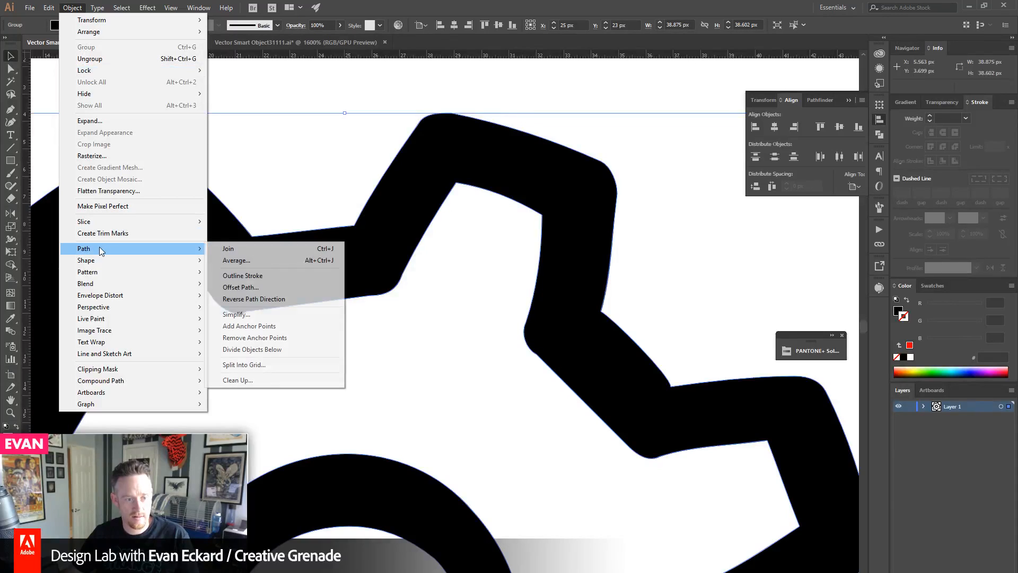
{"action": "left_click", "coordinate": [268, 286]}
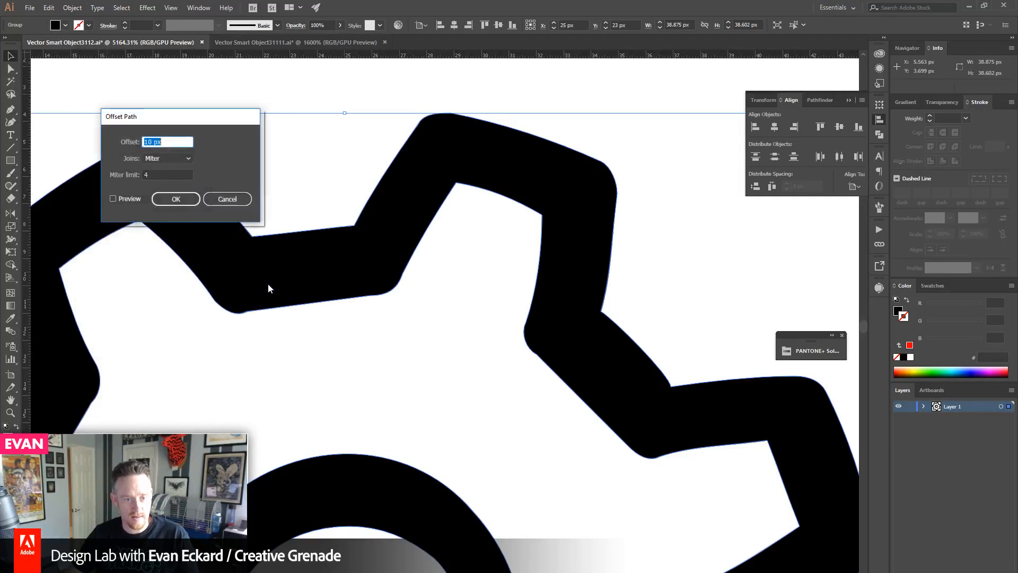
{"action": "left_click", "coordinate": [127, 199]}
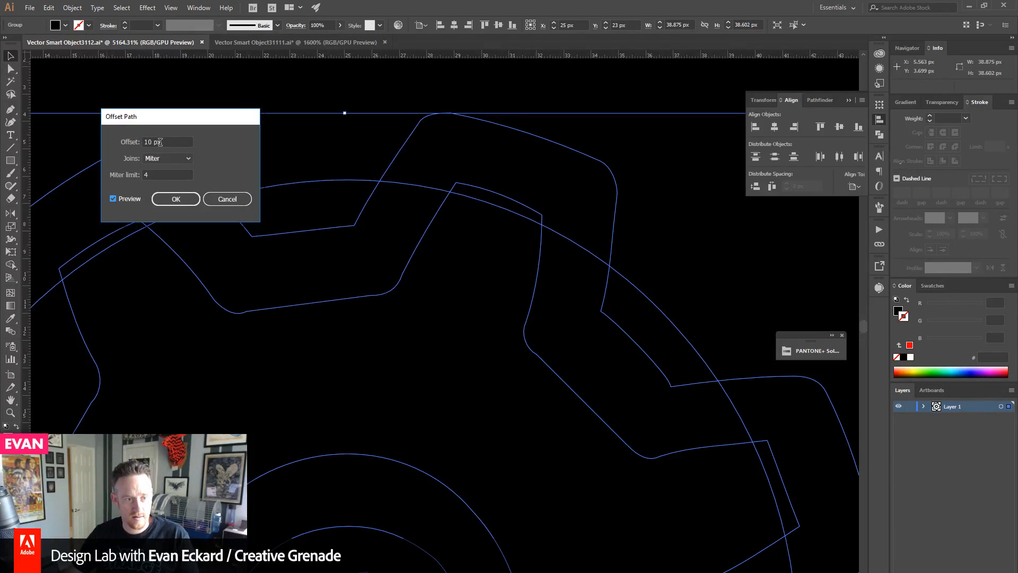
{"action": "left_click", "coordinate": [159, 142]}
{"action": "type", "text": "-.6"}
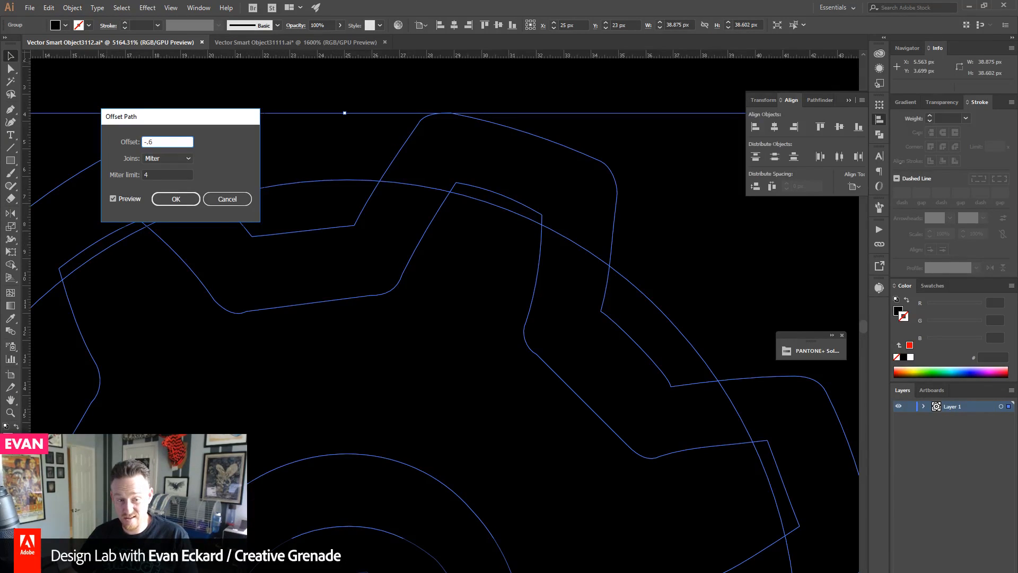
{"action": "key", "text": "Tab"}
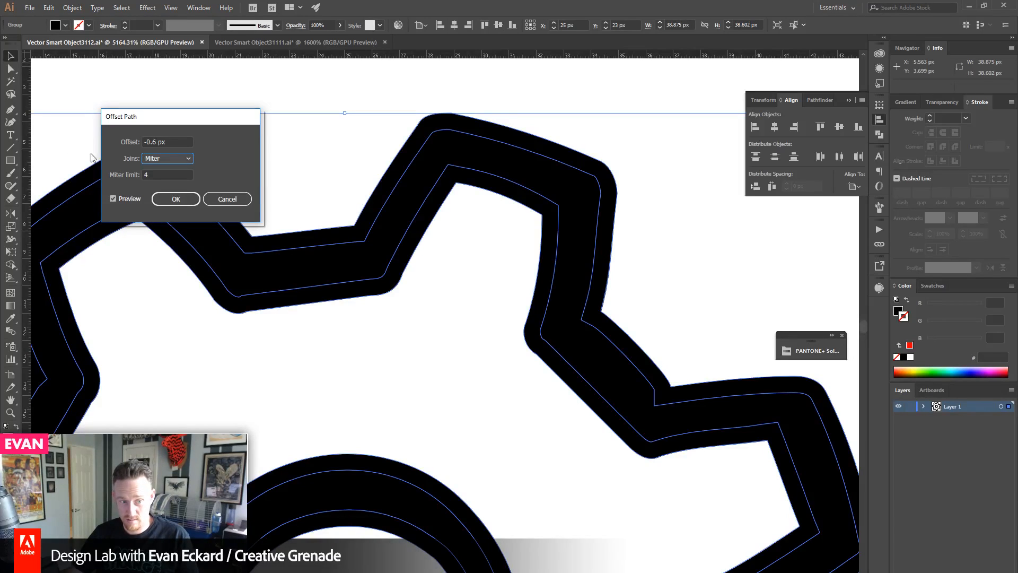
{"action": "left_click_drag", "start_coordinate": [153, 143], "coordinate": [210, 148]}
{"action": "type", "text": "4"}
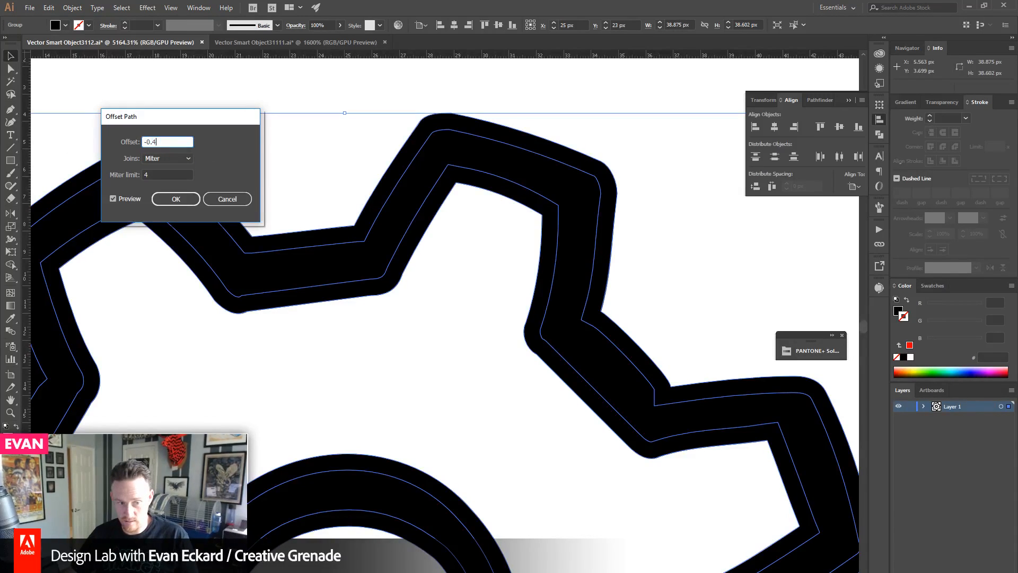
{"action": "key", "text": "Tab"}
{"action": "key", "text": "Return"}
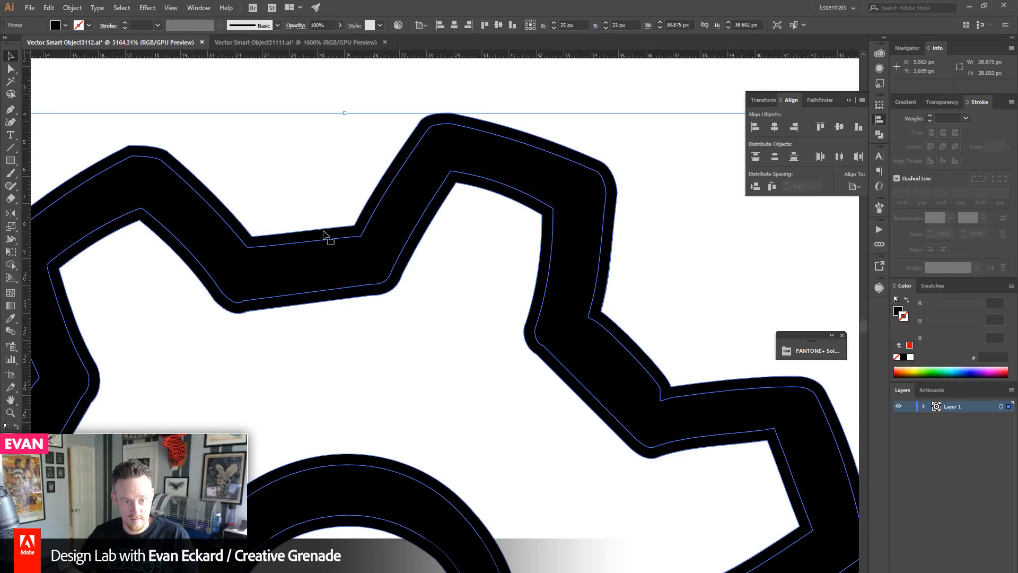
- Ungroup the gear and delete its original thicker outline and center ring, keeping the inset copies
{"action": "right_click", "coordinate": [325, 234]}
{"action": "left_click", "coordinate": [374, 303]}
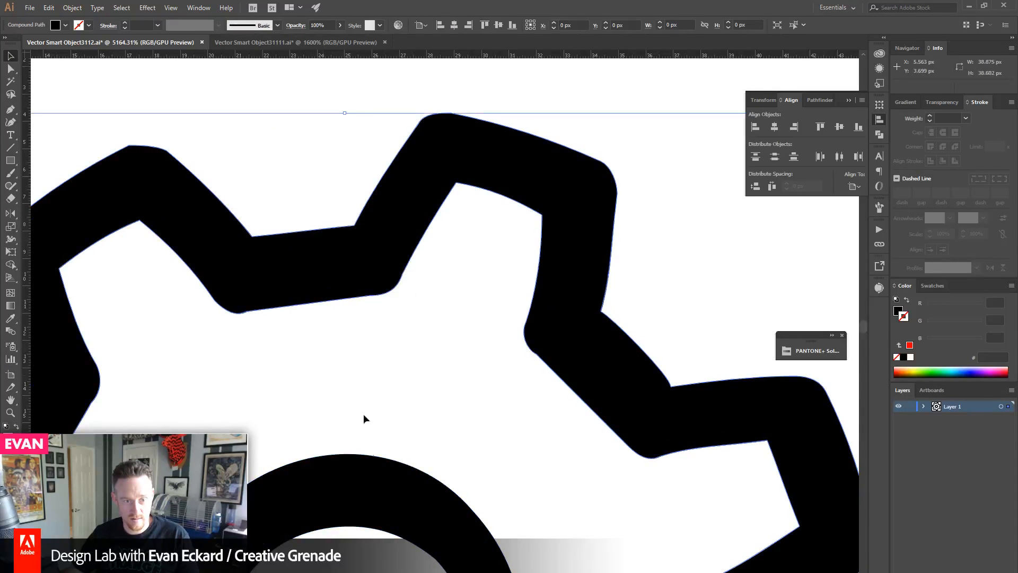
{"action": "left_click", "coordinate": [365, 460], "text": "shift"}
{"action": "key", "text": "Delete"}
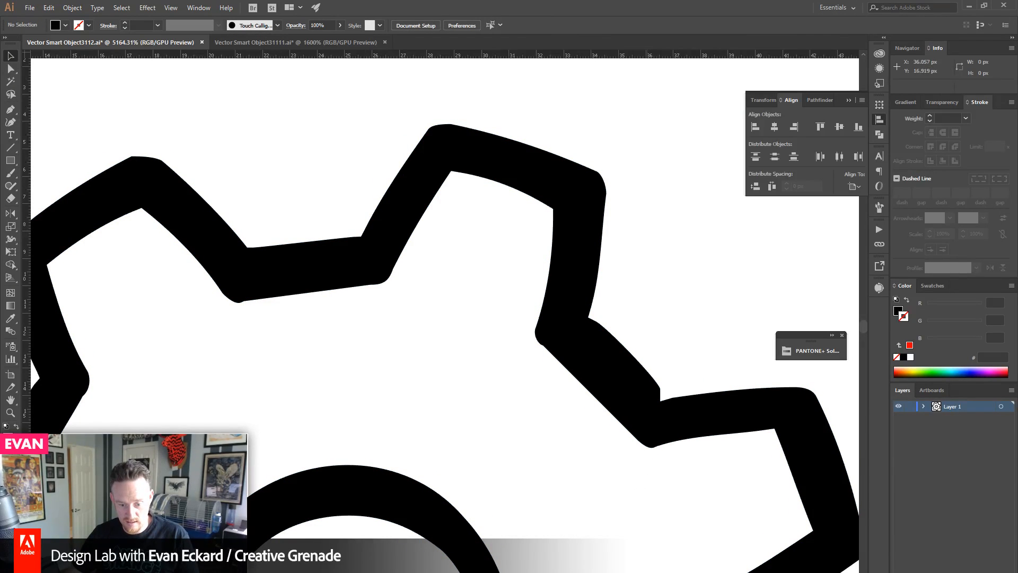
- Save the thinned gear, check the icon in the Photoshop homepage mockup, and return to Illustrator
{"action": "mouse_move", "coordinate": [560, 570]}
{"action": "left_click", "coordinate": [558, 552]}
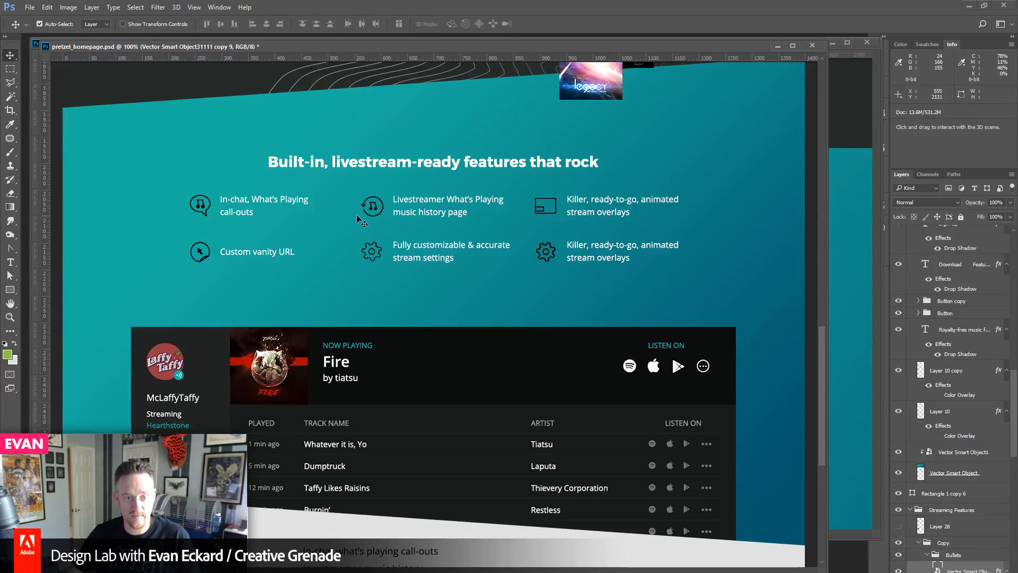
{"action": "key", "text": "alt+Tab"}
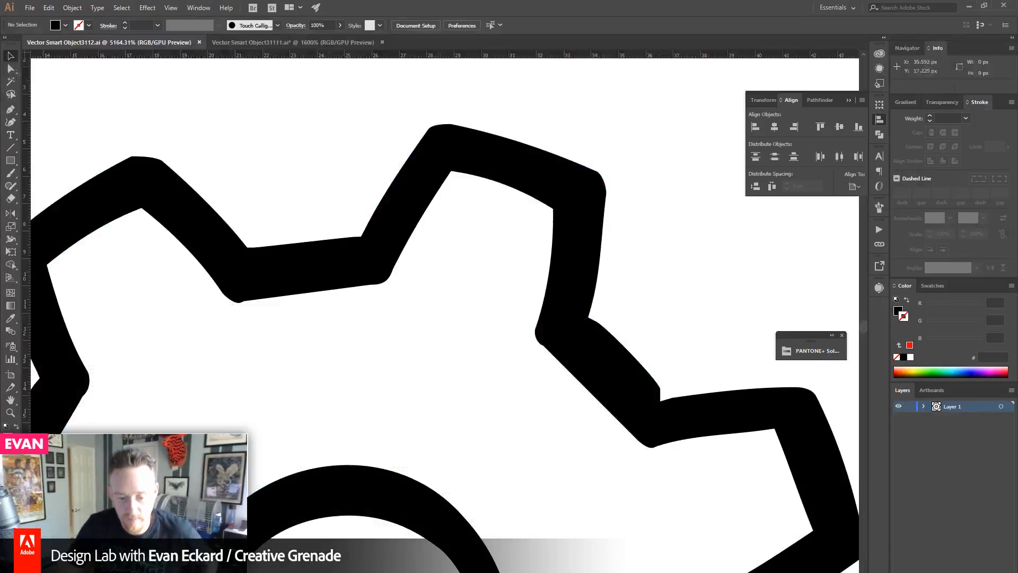
- Draw an open four-point zigzag path about 7.3 by 4.2 px with the Pen tool in the empty area above and left of the gear
{"action": "left_click", "coordinate": [10, 413]}
{"action": "left_click", "coordinate": [439, 389], "text": "alt"}
{"action": "left_click", "coordinate": [393, 288], "text": "alt"}
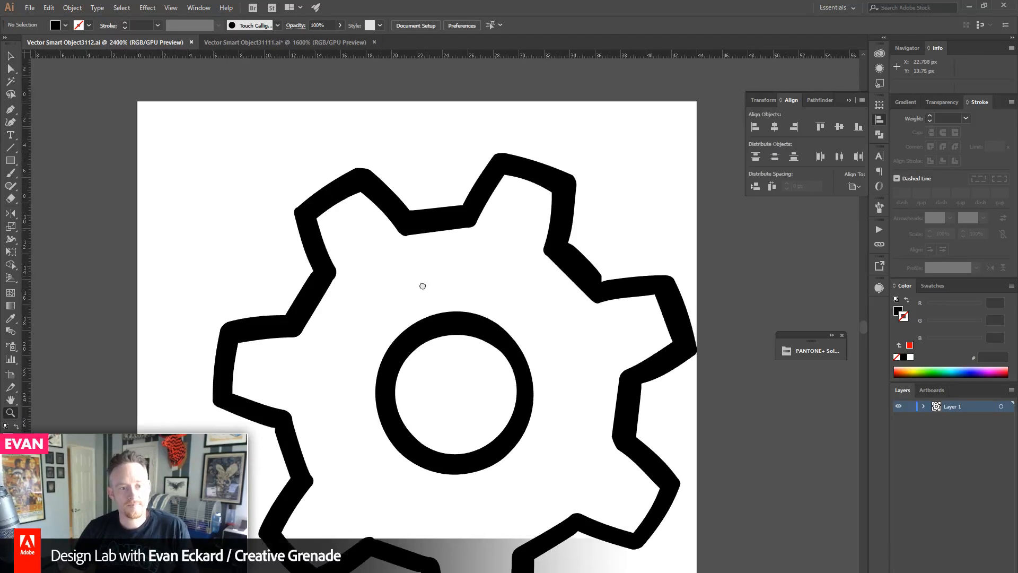
{"action": "key", "text": "p"}
{"action": "left_click_drag", "start_coordinate": [239, 233], "coordinate": [275, 196]}
{"action": "left_click_drag", "start_coordinate": [275, 245], "coordinate": [352, 264]}
{"action": "left_click", "coordinate": [233, 206]}
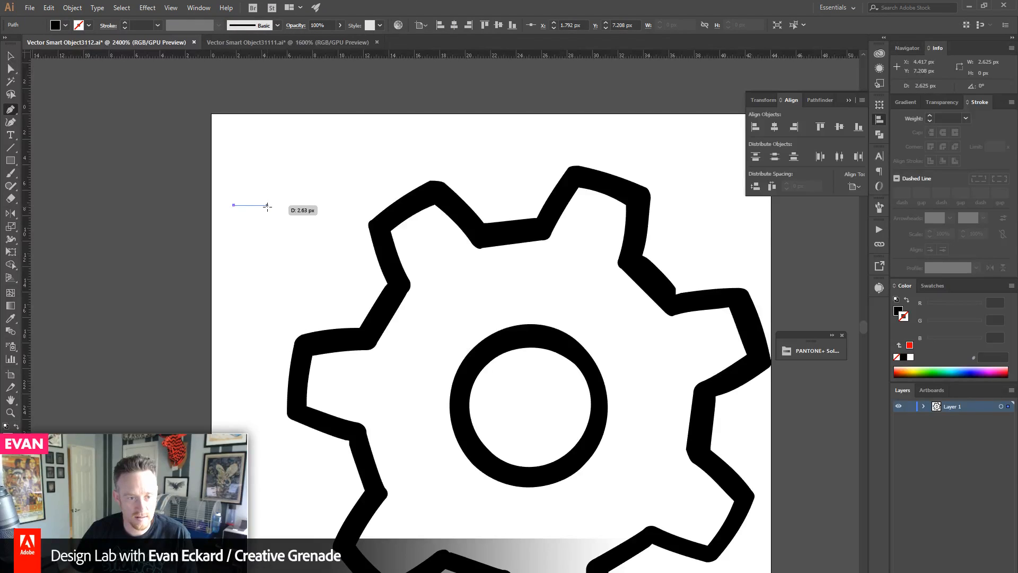
{"action": "left_click", "coordinate": [267, 205]}
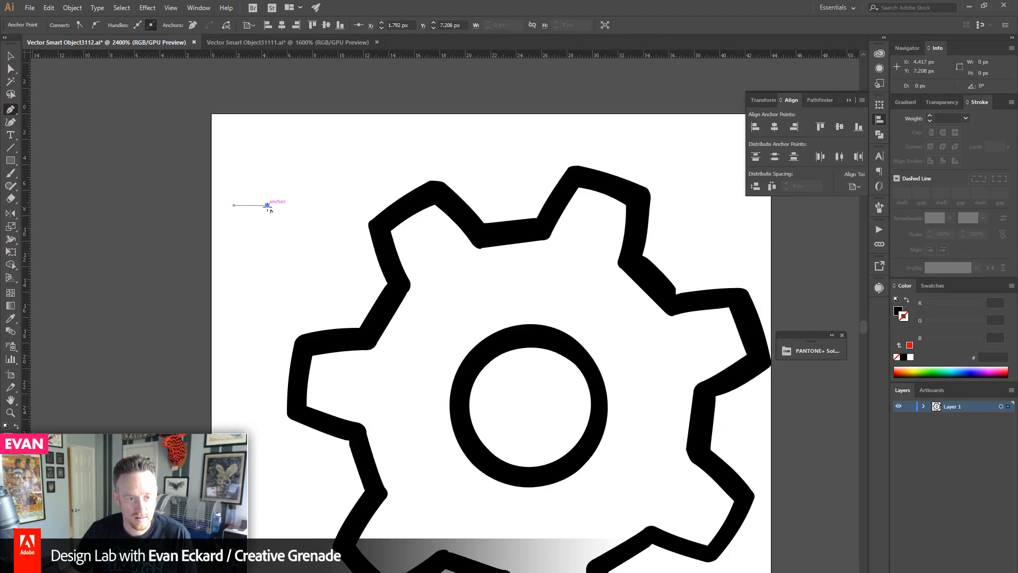
{"action": "left_click", "coordinate": [295, 152]}
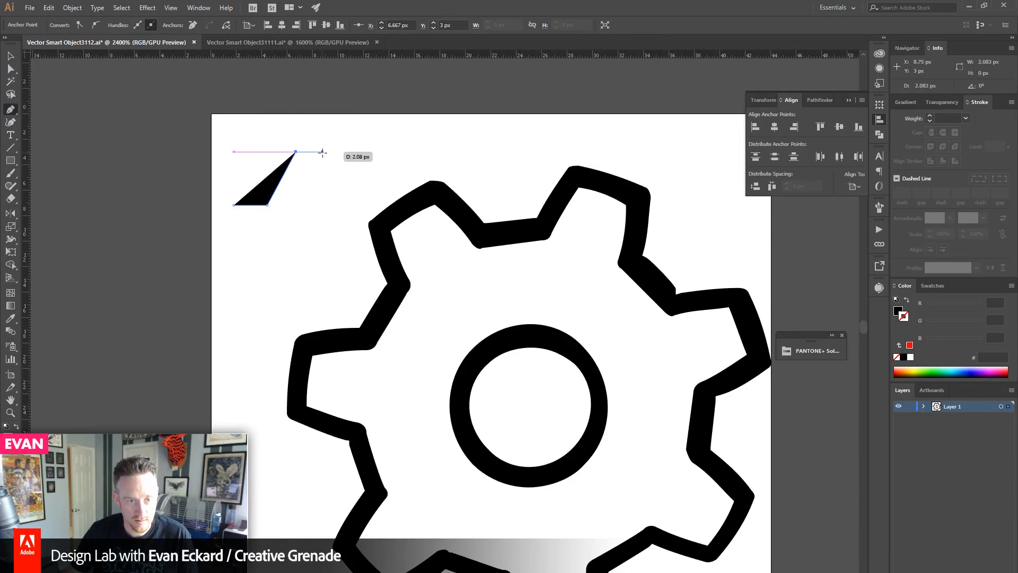
{"action": "left_click", "coordinate": [327, 152]}
- Give the zigzag path a 2 px black stroke and remove its fill
{"action": "left_click", "coordinate": [10, 56]}
{"action": "left_click_drag", "start_coordinate": [155, 116], "coordinate": [313, 218]}
{"action": "left_click", "coordinate": [947, 118]}
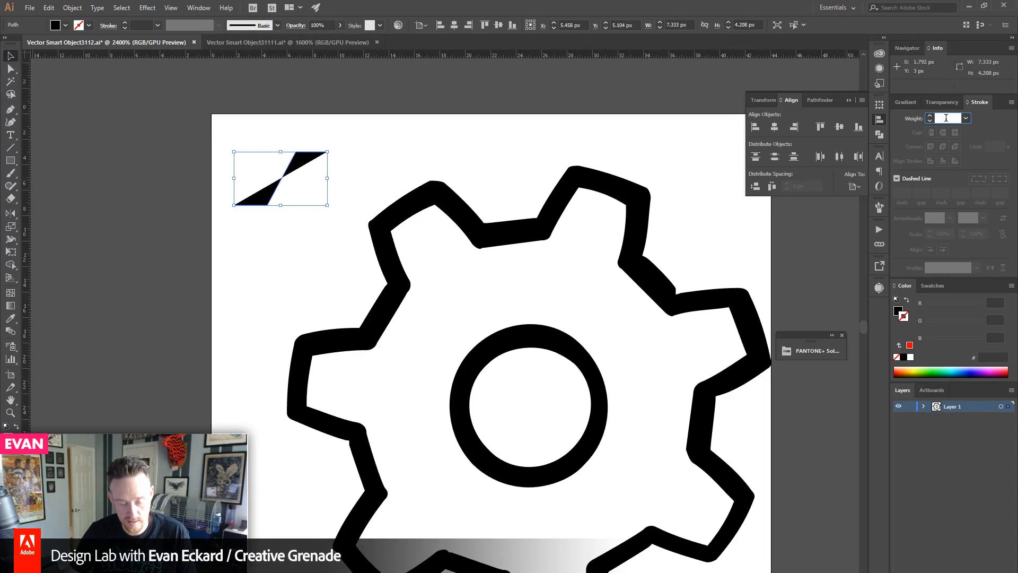
{"action": "key", "text": "Return"}
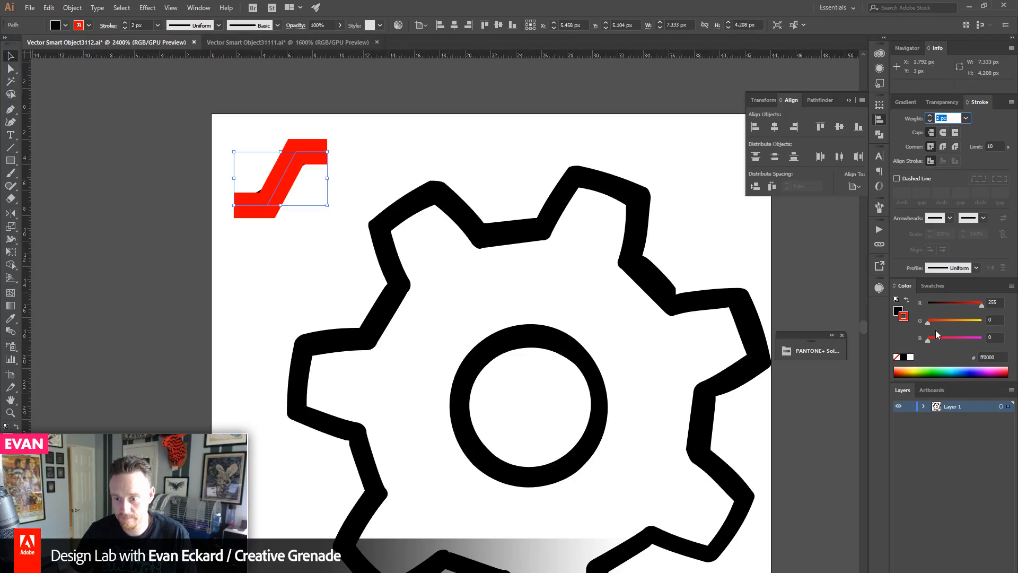
{"action": "left_click", "coordinate": [907, 300]}
{"action": "left_click", "coordinate": [900, 312]}
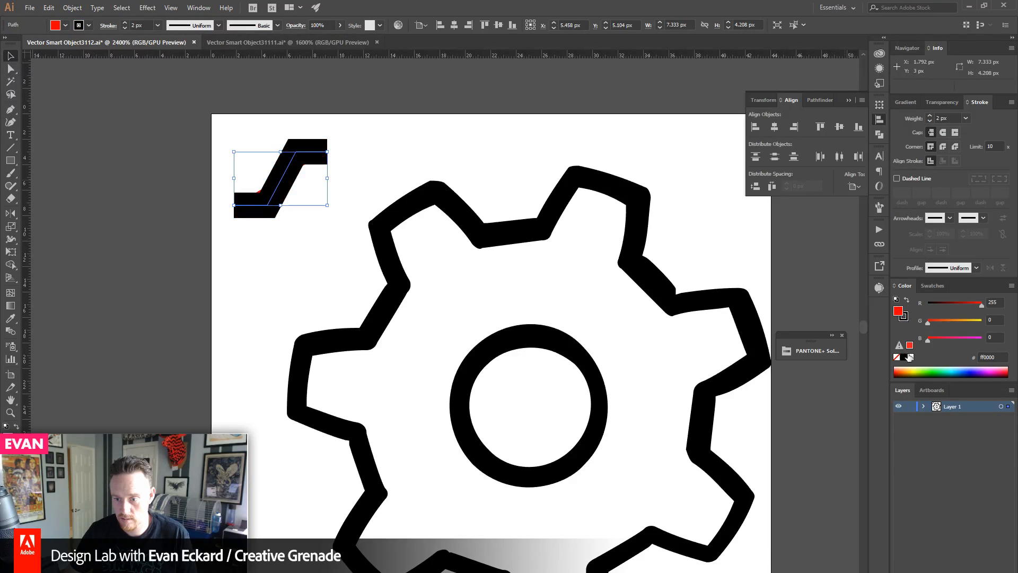
{"action": "left_click", "coordinate": [897, 358]}
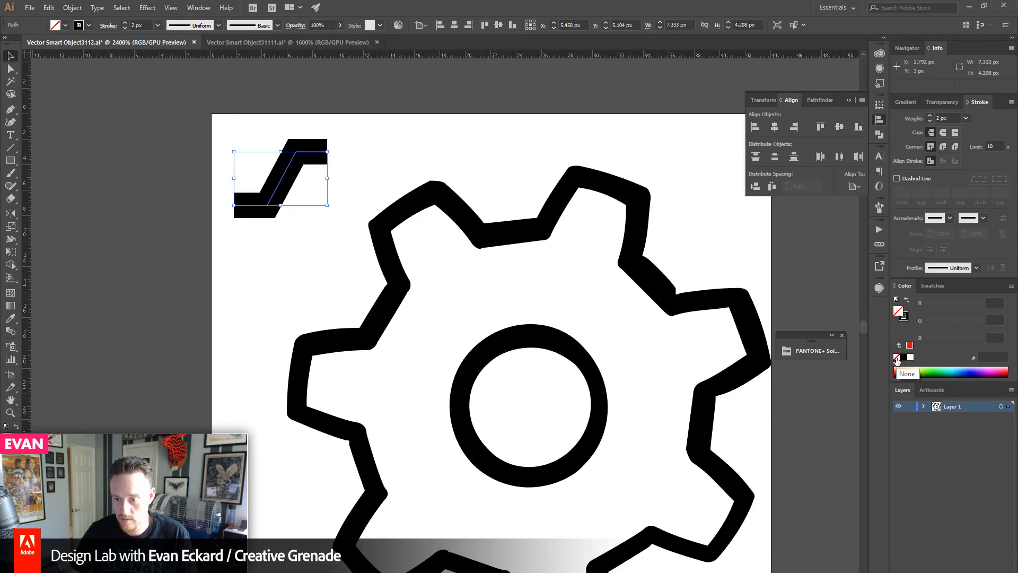
- Move the zigzag path so its upper end meets the artboard's left edge, and reflect a copy across that edge to form a tooth
{"action": "left_click", "coordinate": [423, 157]}
{"action": "left_click_drag", "start_coordinate": [359, 290], "coordinate": [397, 316]}
{"action": "left_click", "coordinate": [318, 219]}
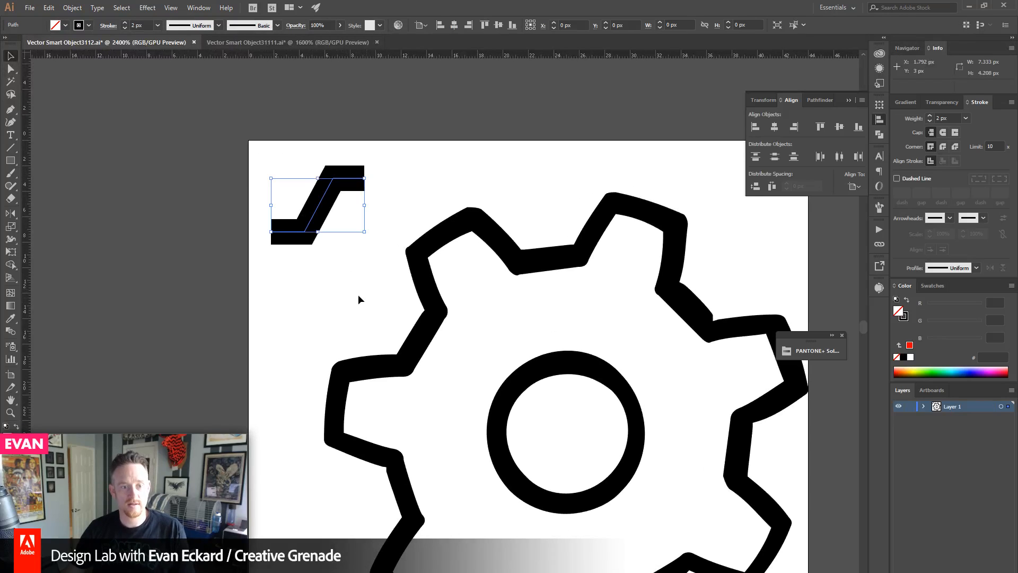
{"action": "left_click_drag", "start_coordinate": [317, 211], "coordinate": [202, 213]}
{"action": "key", "text": "a"}
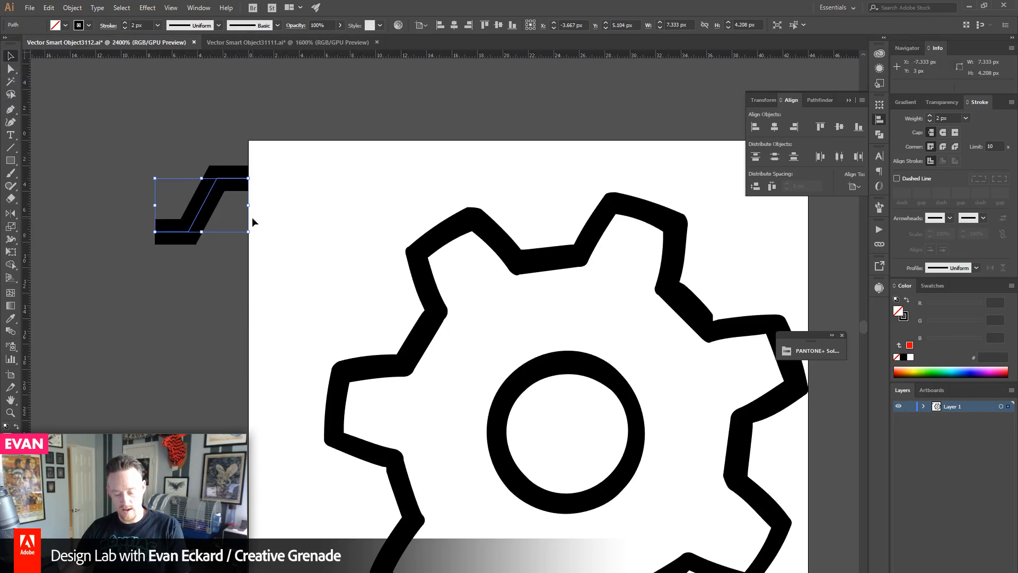
{"action": "key", "text": "o"}
{"action": "left_click_drag", "start_coordinate": [214, 196], "coordinate": [275, 188]}
{"action": "key", "text": "v"}
- Average and join the two mirrored halves at their shared endpoints in the middle of the tooth's top
{"action": "key", "text": "ctrl+shift+a"}
{"action": "key", "text": "a"}
{"action": "left_click_drag", "start_coordinate": [247, 151], "coordinate": [254, 236]}
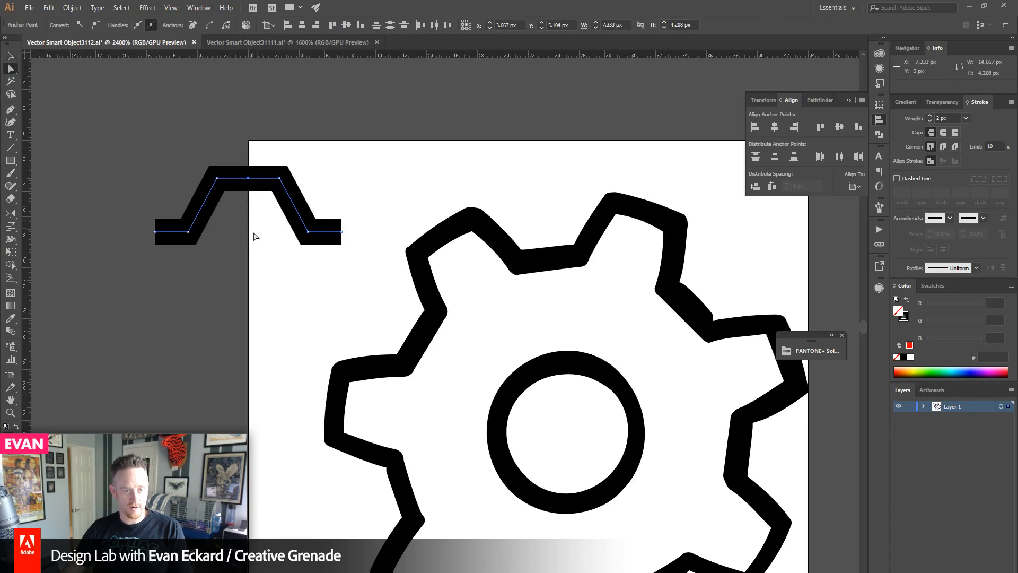
{"action": "key", "text": "ctrl+alt+j"}
{"action": "key", "text": "Return"}
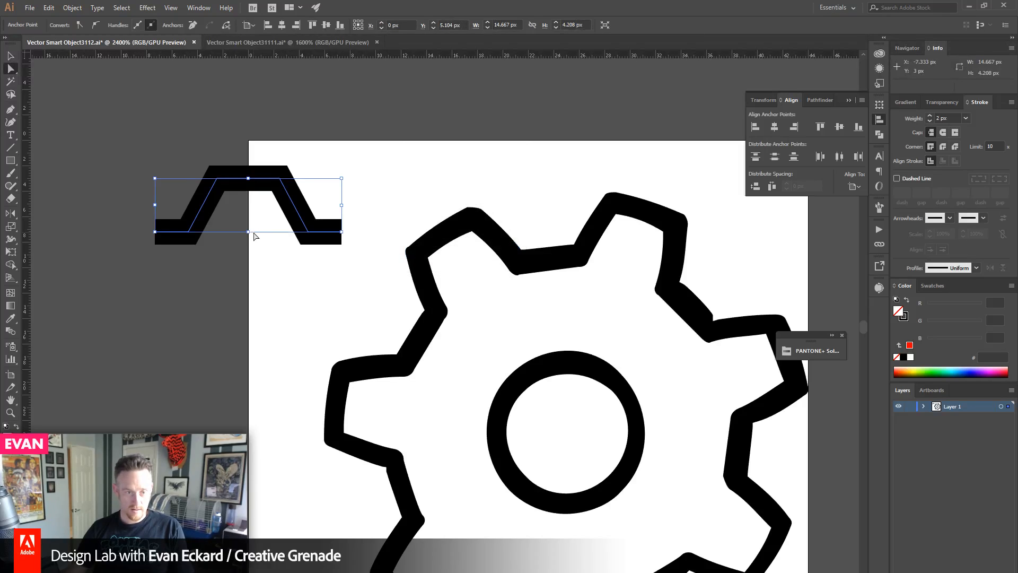
- Remove the extra middle anchor point from the tooth's top edge with the Delete Anchor Point tool
{"action": "left_click", "coordinate": [11, 110]}
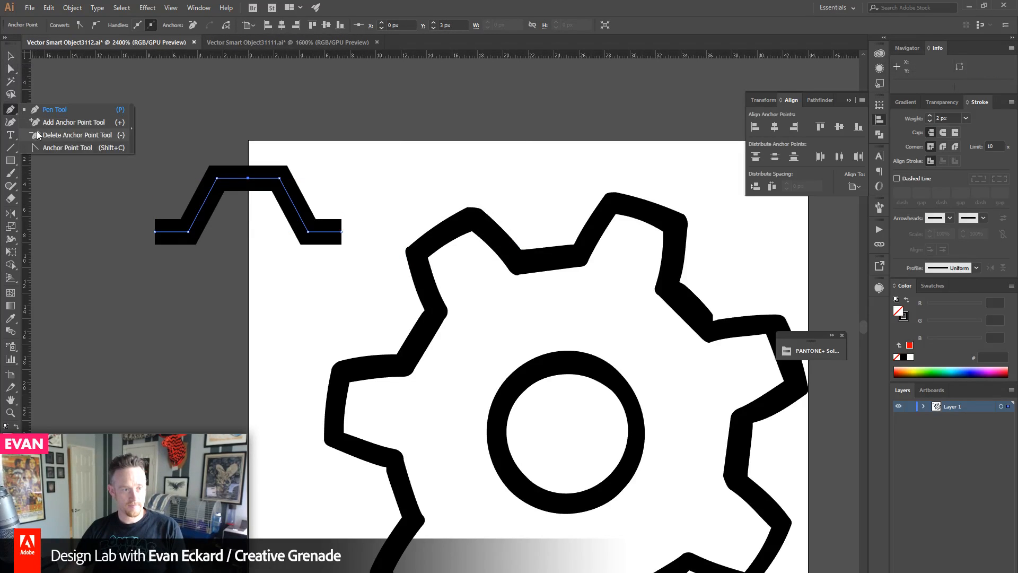
{"action": "left_click", "coordinate": [77, 134]}
{"action": "left_click", "coordinate": [249, 179]}
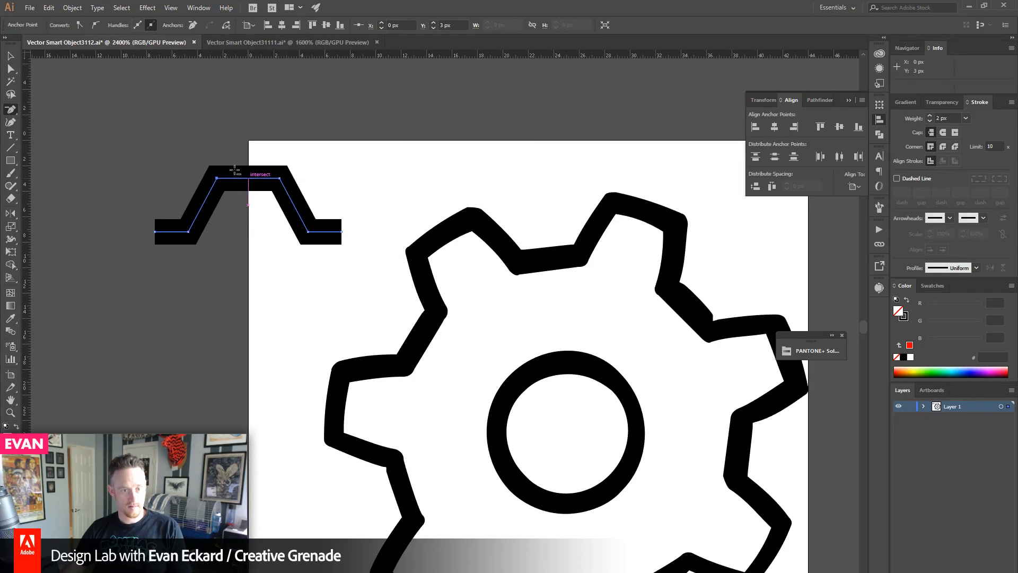
{"action": "left_click", "coordinate": [10, 55]}
{"action": "left_click", "coordinate": [137, 301]}
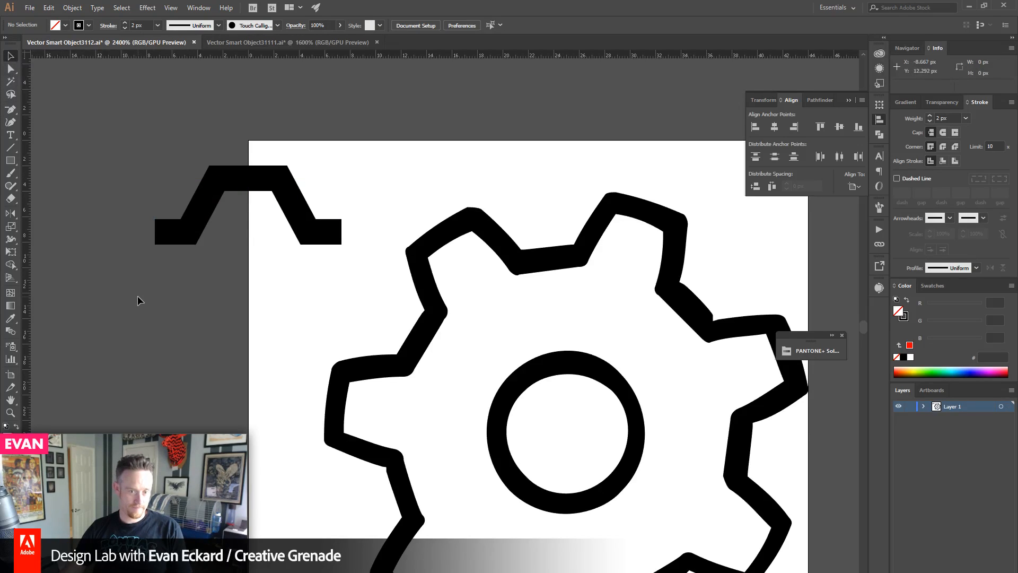
- Delete the old gear outline and its center ring, keeping only the new tooth path
{"action": "left_click", "coordinate": [478, 229]}
{"action": "key", "text": "Delete"}
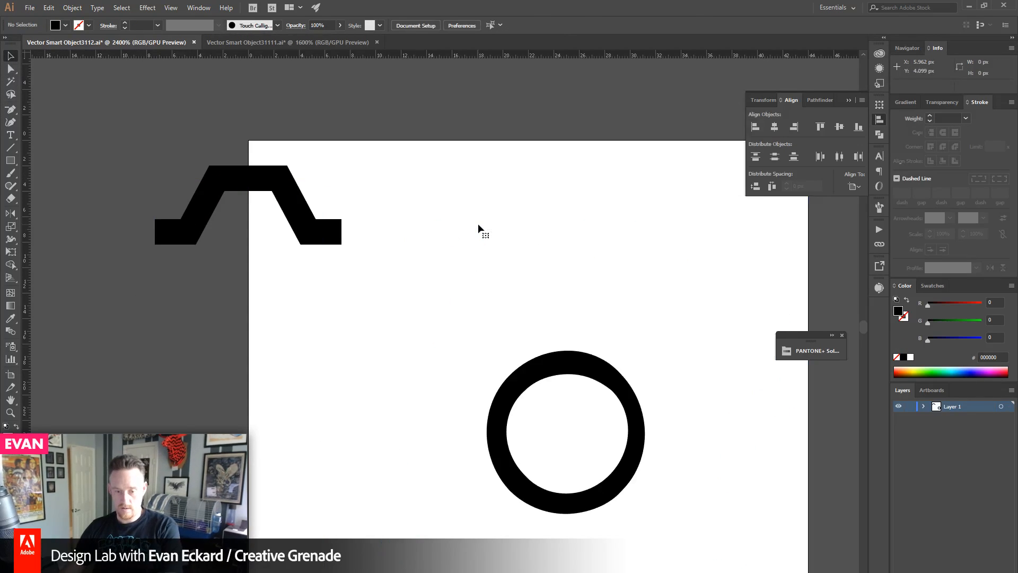
{"action": "left_click_drag", "start_coordinate": [511, 326], "coordinate": [590, 512]}
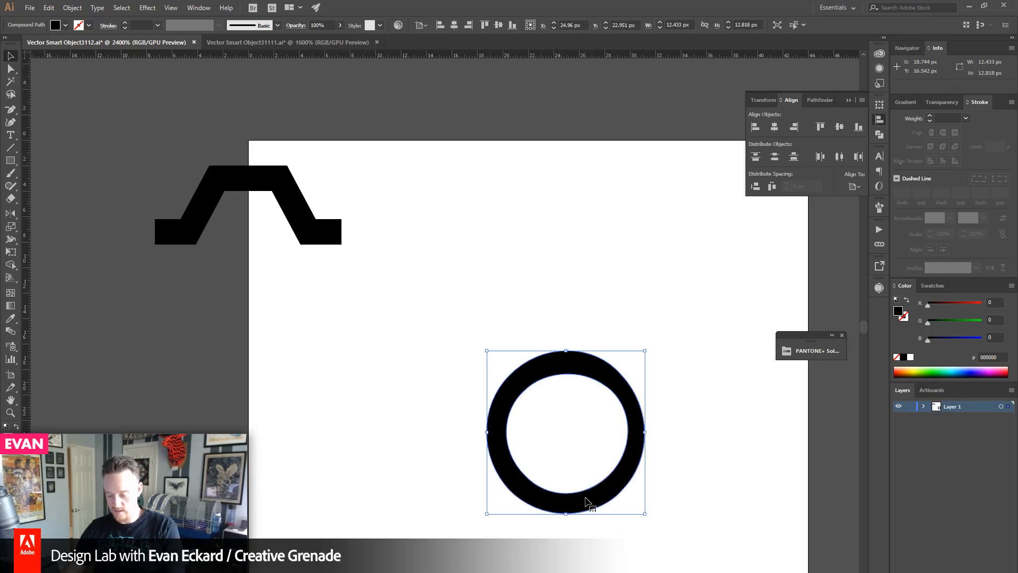
{"action": "key", "text": "Delete"}
{"action": "scroll", "coordinate": [594, 451], "scroll_direction": "right", "scroll_amount": 2}
- Create a pattern brush from the tooth path with the default options, including 100% scale, 0% spacing and Stretch to fit
{"action": "left_click", "coordinate": [880, 207]}
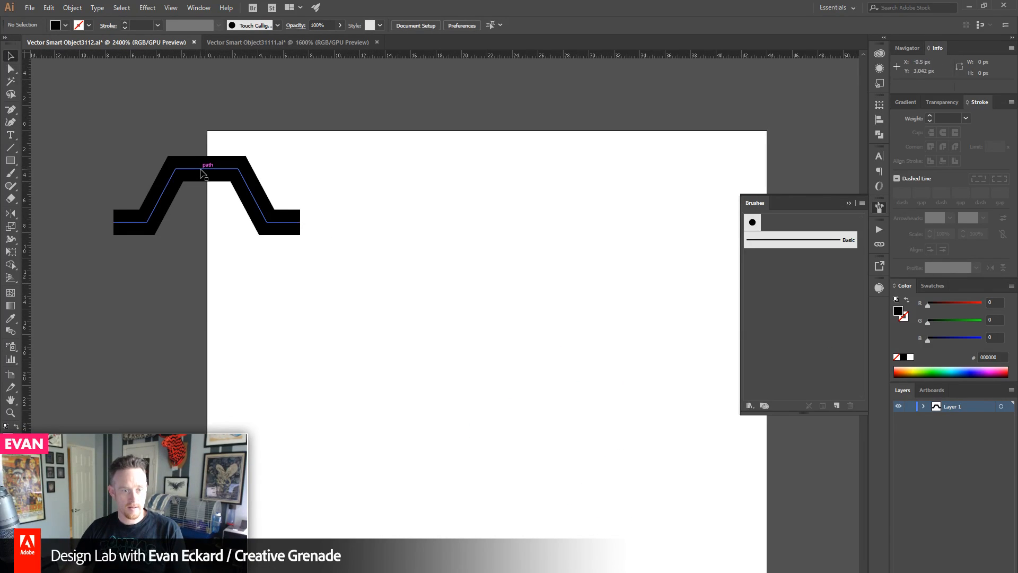
{"action": "mouse_move", "coordinate": [201, 173]}
{"action": "left_mouse_down"}
{"action": "mouse_move", "coordinate": [403, 209]}
{"action": "mouse_move", "coordinate": [859, 341]}
{"action": "mouse_move", "coordinate": [831, 332]}
{"action": "left_mouse_up"}
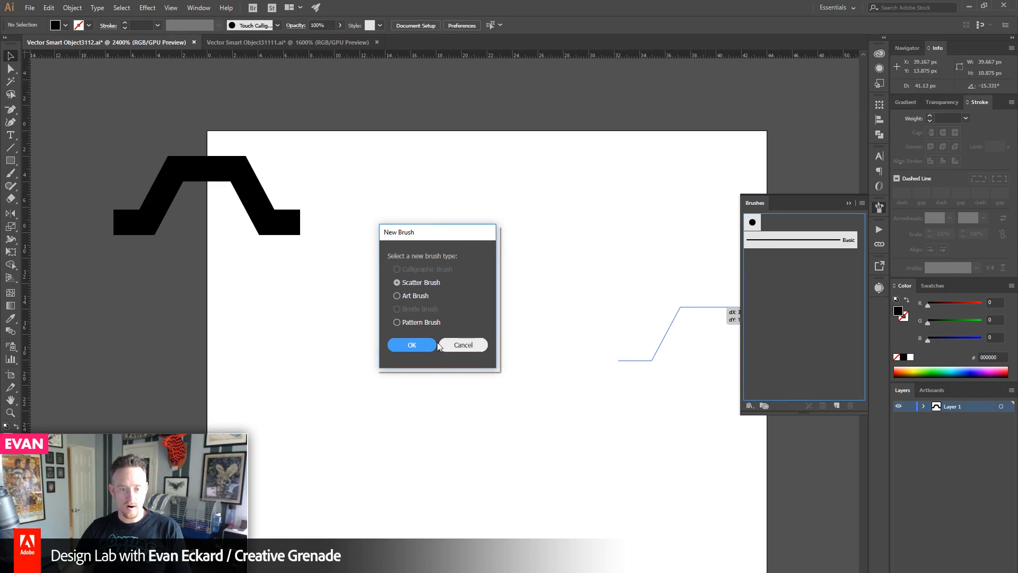
{"action": "left_click", "coordinate": [415, 323]}
{"action": "left_click", "coordinate": [406, 344]}
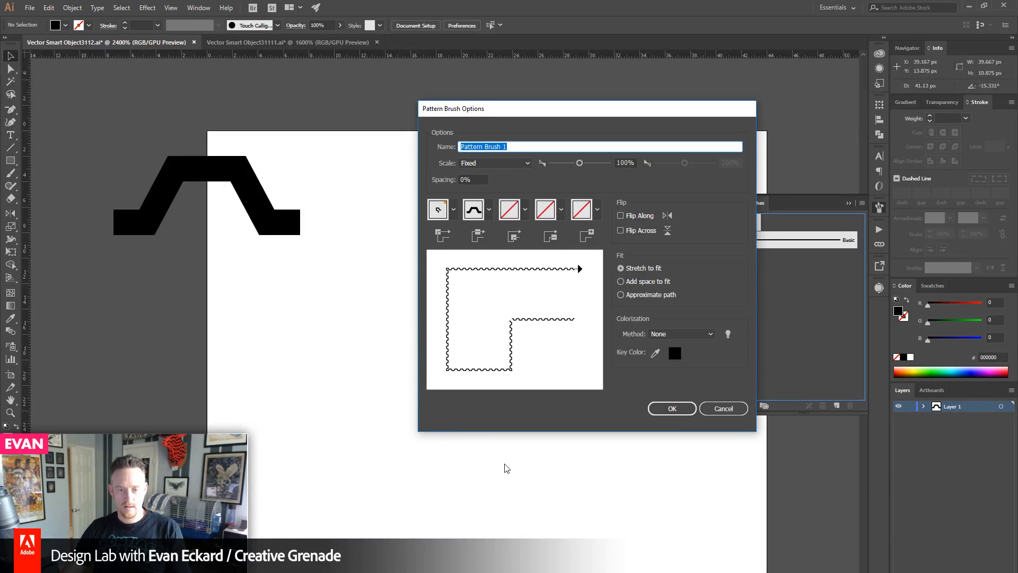
{"action": "left_click", "coordinate": [672, 409]}
- Delete the source tooth path from the artboard, keeping the pattern brush made from it
{"action": "left_click", "coordinate": [10, 412]}
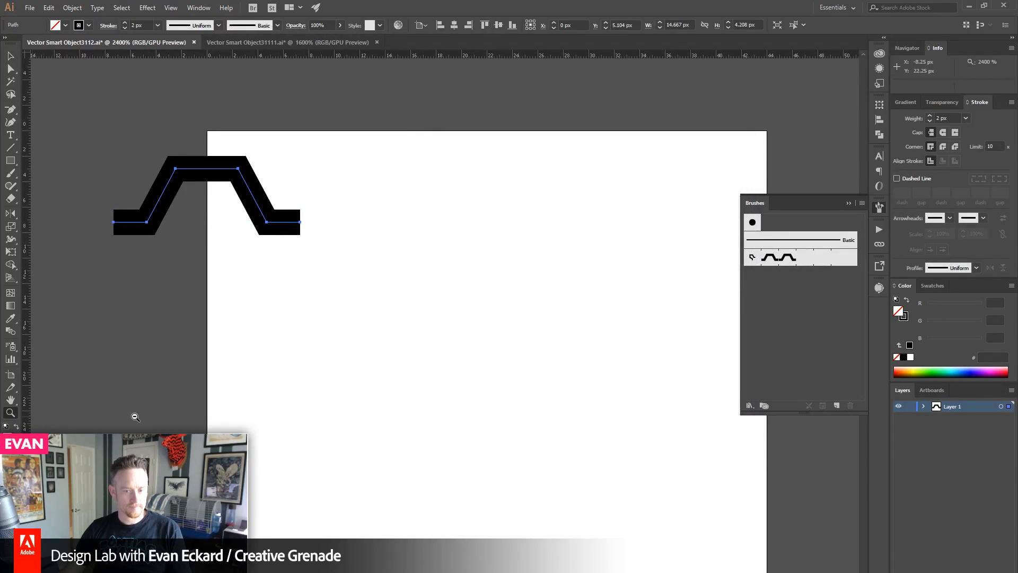
{"action": "left_click", "coordinate": [462, 374], "text": "alt"}
{"action": "left_click", "coordinate": [11, 56]}
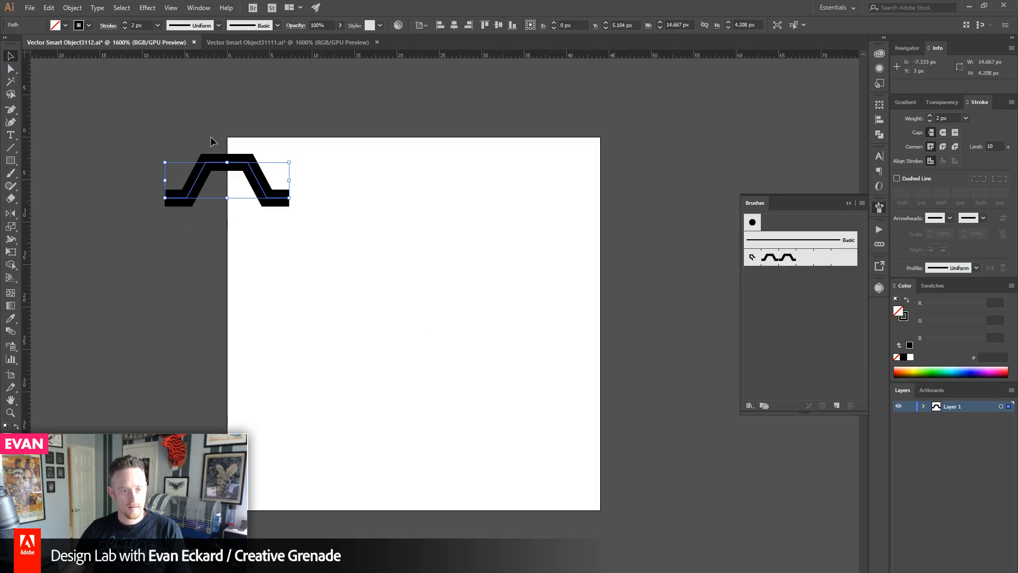
{"action": "left_click_drag", "start_coordinate": [180, 109], "coordinate": [328, 273]}
{"action": "key", "text": "Delete"}
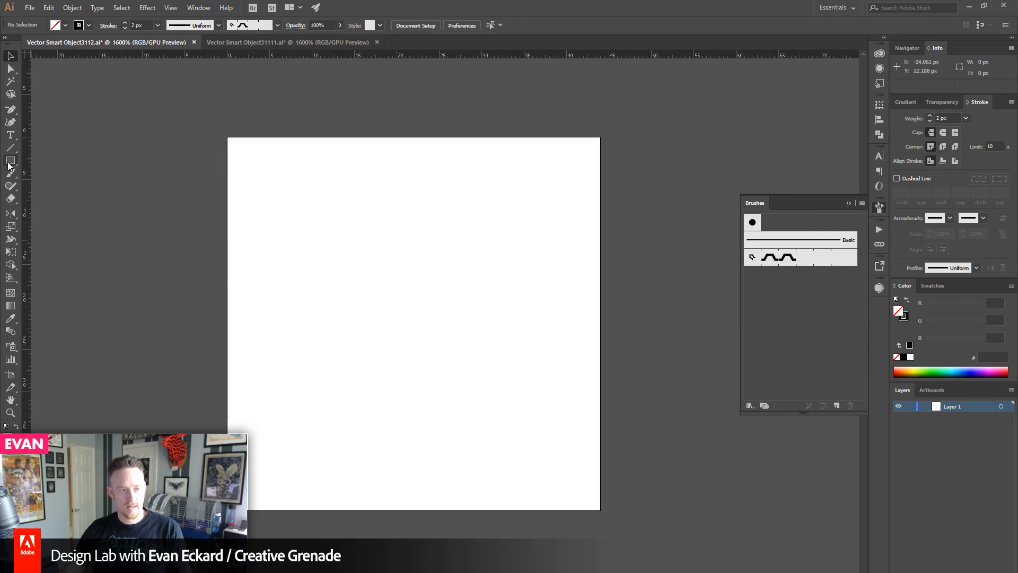
- Draw a circle about 32.9 px in diameter on the empty artboard with the Ellipse tool
{"action": "left_click_drag", "start_coordinate": [10, 164], "coordinate": [49, 185]}
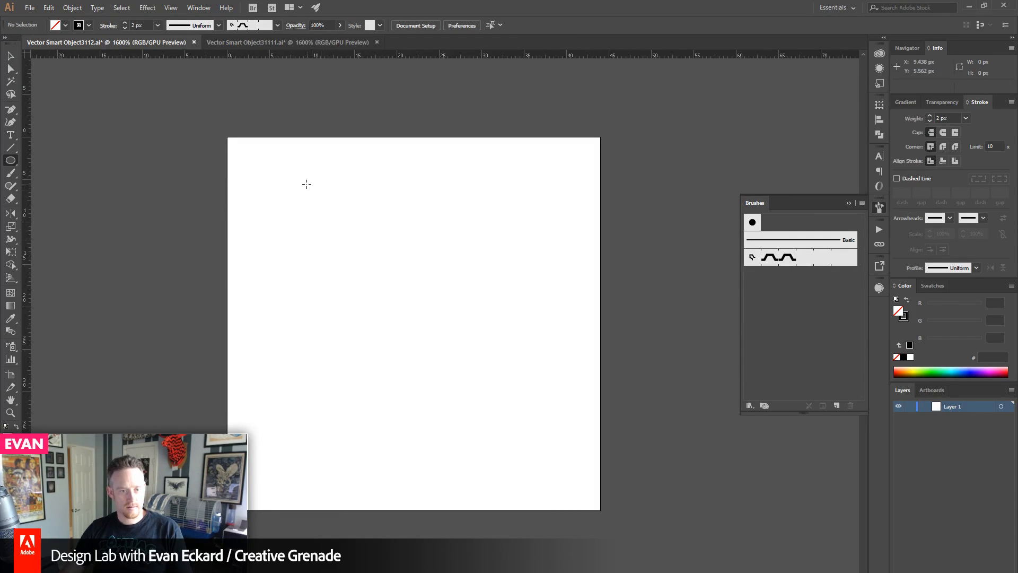
{"action": "left_click_drag", "start_coordinate": [294, 193], "coordinate": [529, 473]}
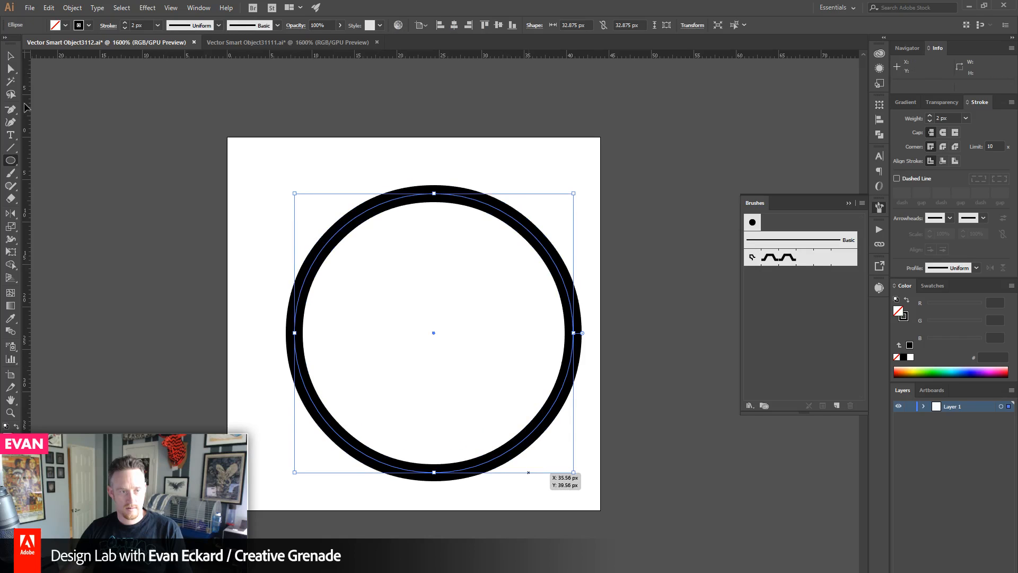
{"action": "key", "text": "v"}
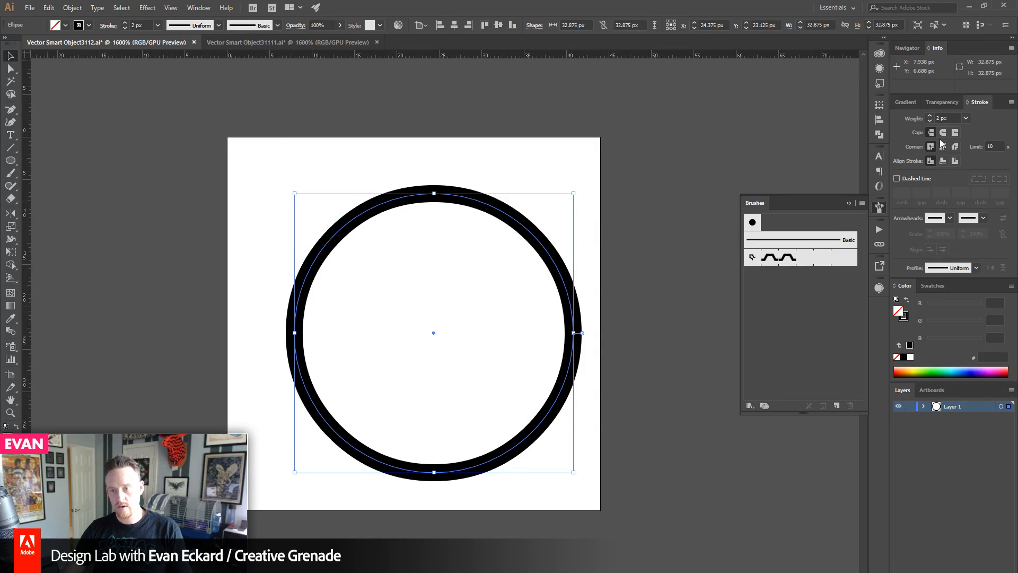
- Center the circle horizontally and vertically on the artboard and apply the tooth pattern brush to it
{"action": "left_click", "coordinate": [880, 119]}
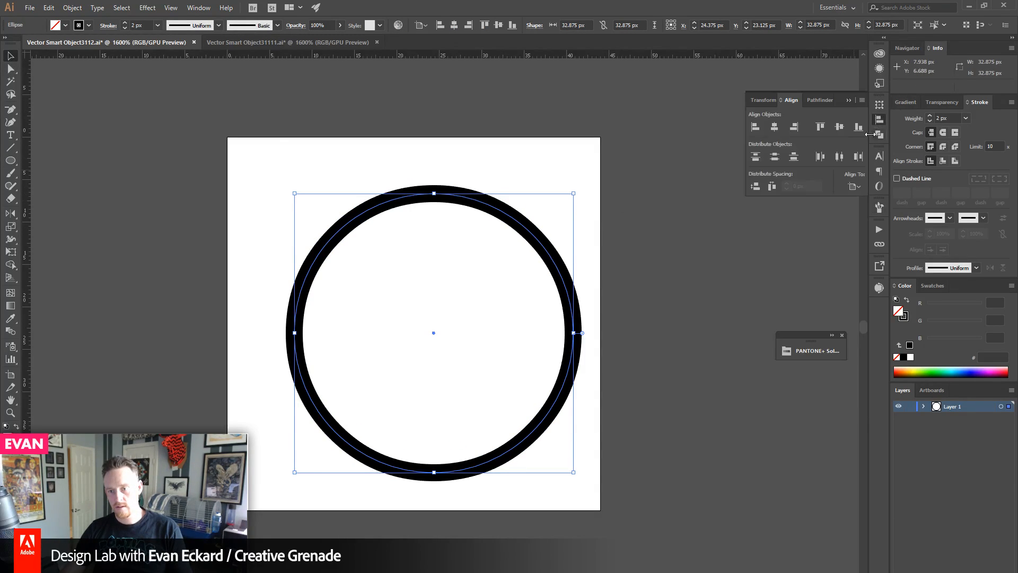
{"action": "left_click", "coordinate": [774, 127]}
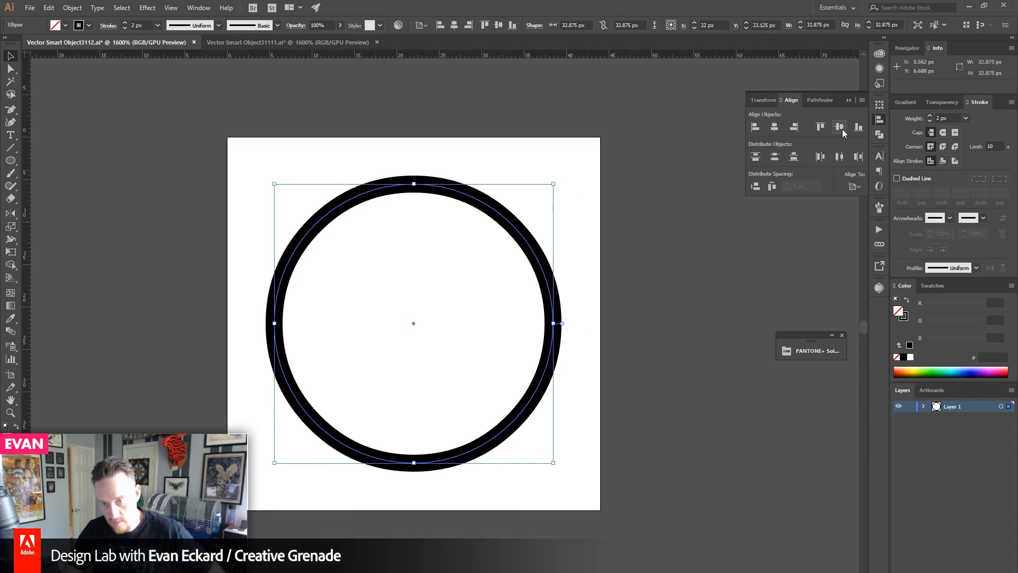
{"action": "left_click", "coordinate": [840, 127]}
{"action": "left_click", "coordinate": [880, 207]}
{"action": "left_click", "coordinate": [769, 258]}
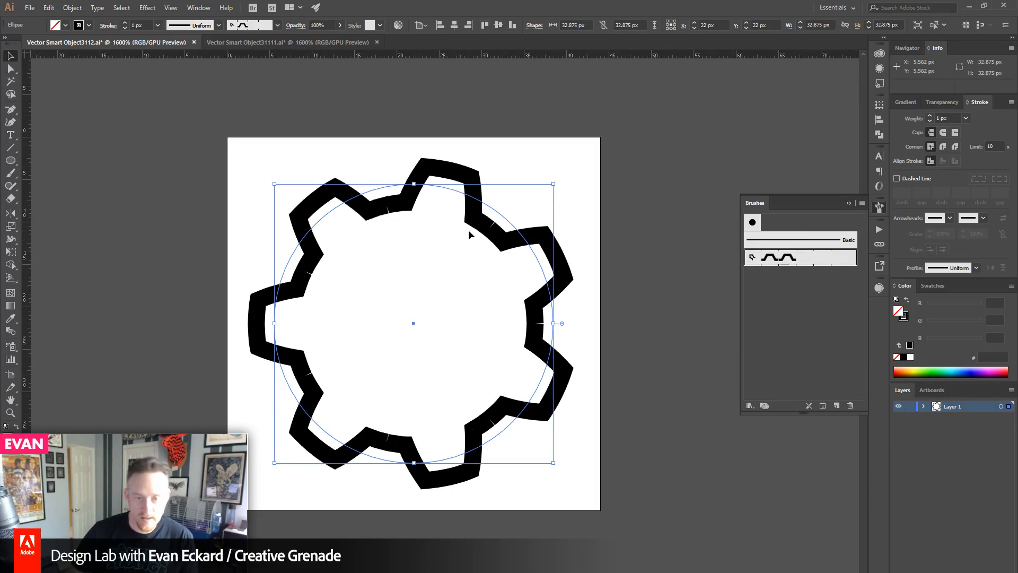
- Duplicate the circle in place with the Basic brush, scale the copy about its center to 13 px, and set its stroke to 2 px
{"action": "key", "text": "a"}
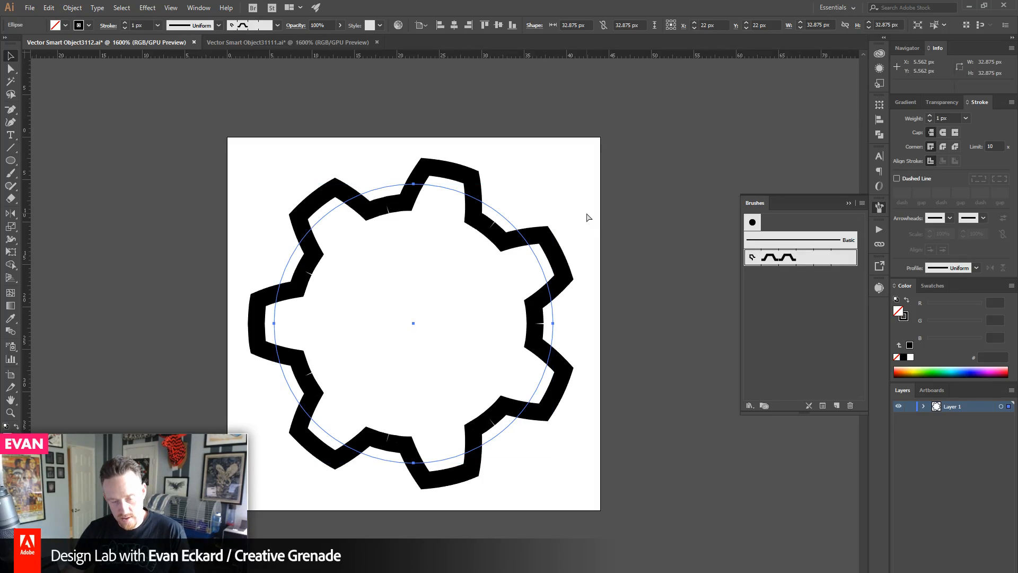
{"action": "key", "text": "v"}
{"action": "left_click", "coordinate": [795, 240]}
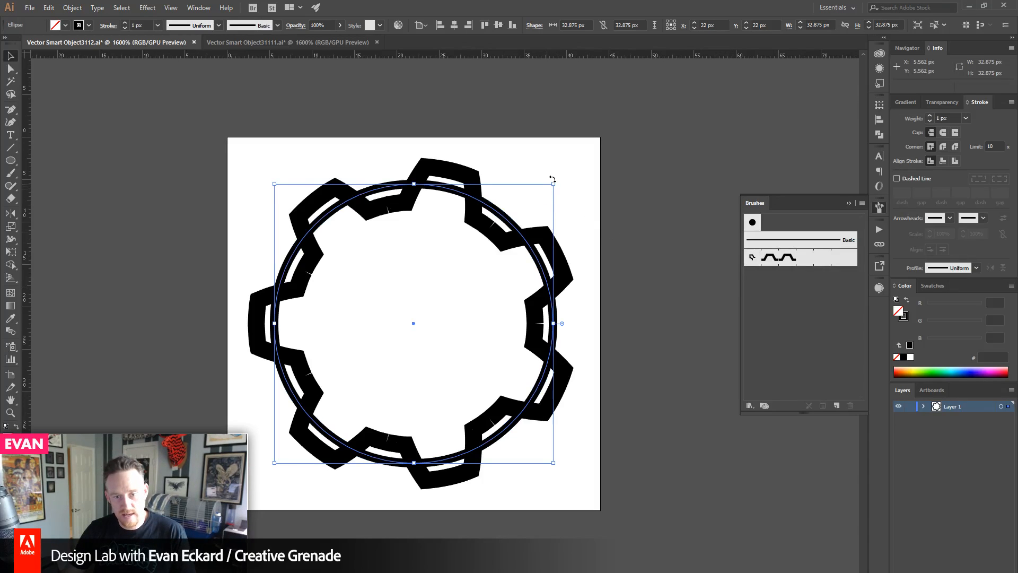
{"action": "left_click_drag", "start_coordinate": [555, 182], "coordinate": [470, 268]}
{"action": "left_click", "coordinate": [931, 116]}
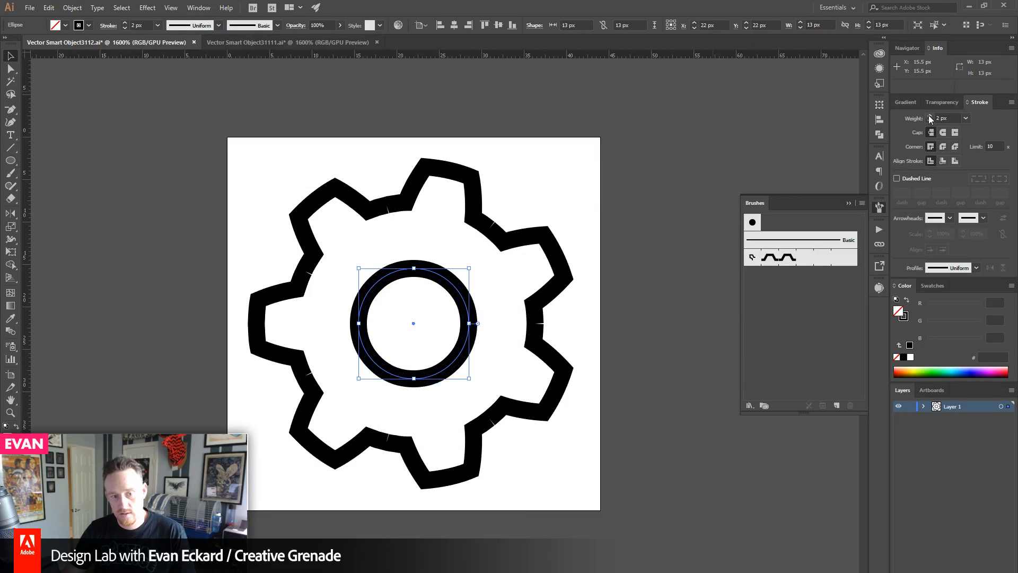
- Save the rebuilt gear, check the updated icon in pretzel_homepage.psd in Photoshop, and return to Illustrator
{"action": "left_click", "coordinate": [692, 146]}
{"action": "mouse_move", "coordinate": [563, 569]}
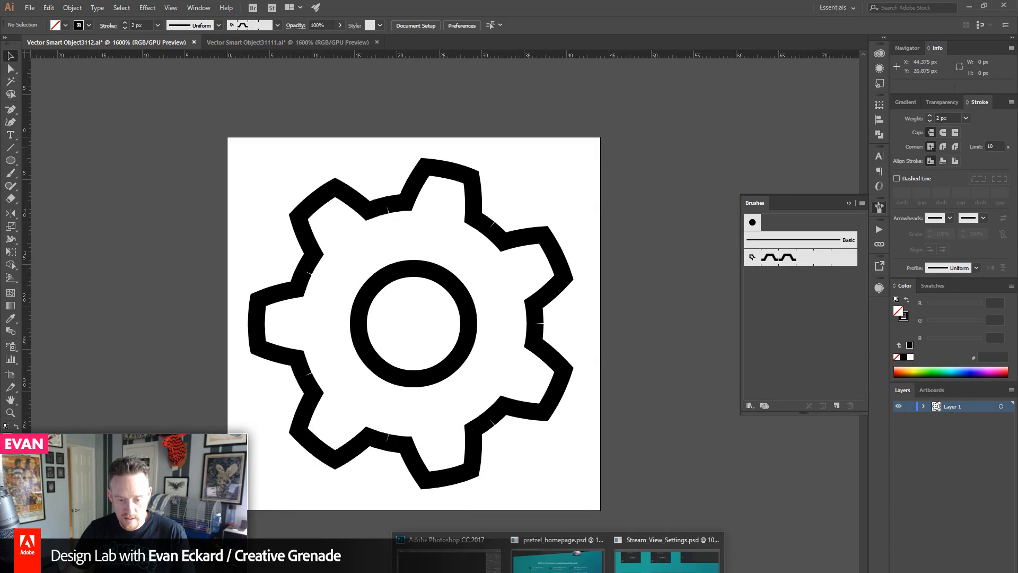
{"action": "left_click", "coordinate": [576, 553]}
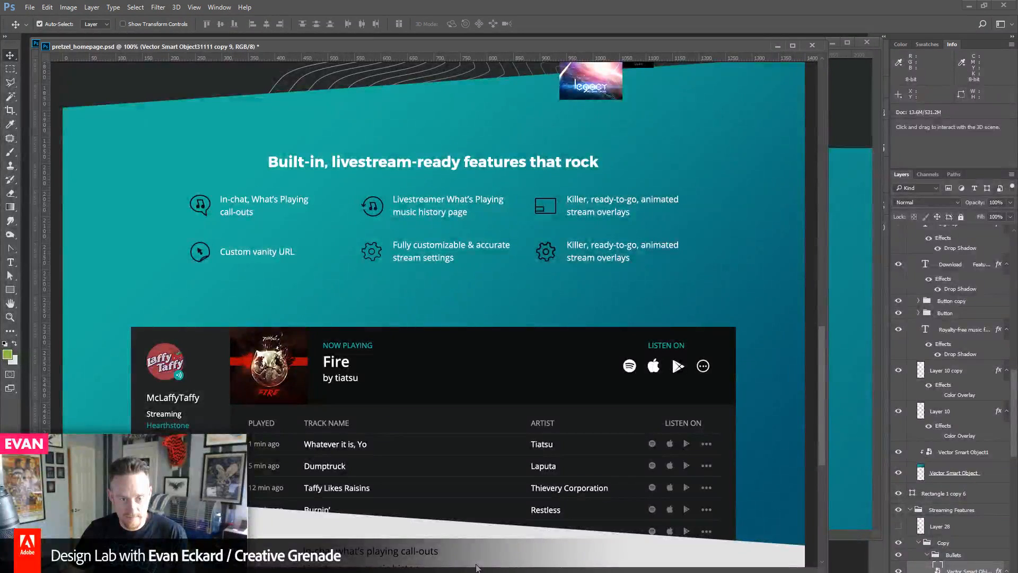
{"action": "key", "text": "alt+Tab"}
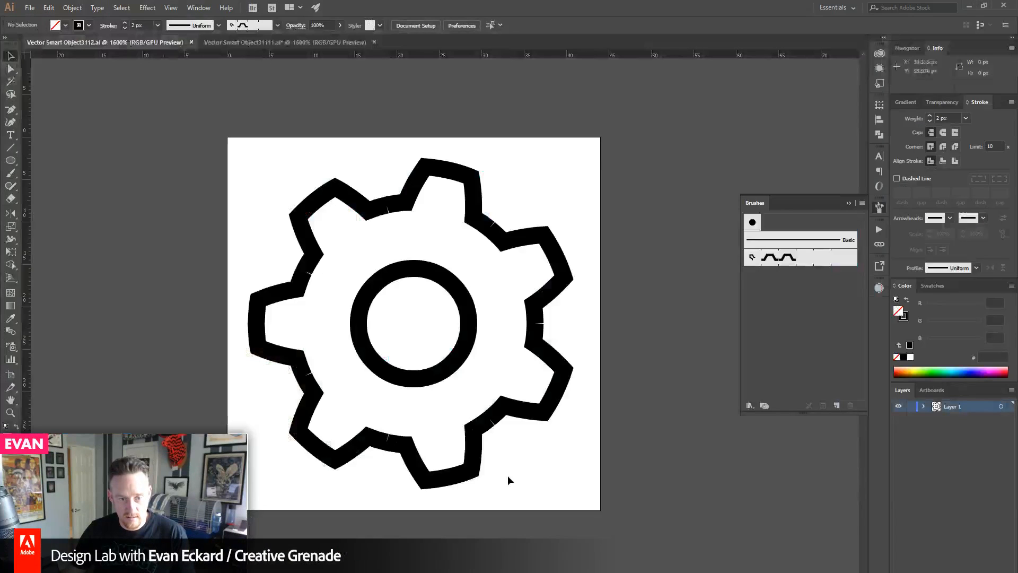
{"action": "left_click_drag", "start_coordinate": [235, 136], "coordinate": [650, 495]}
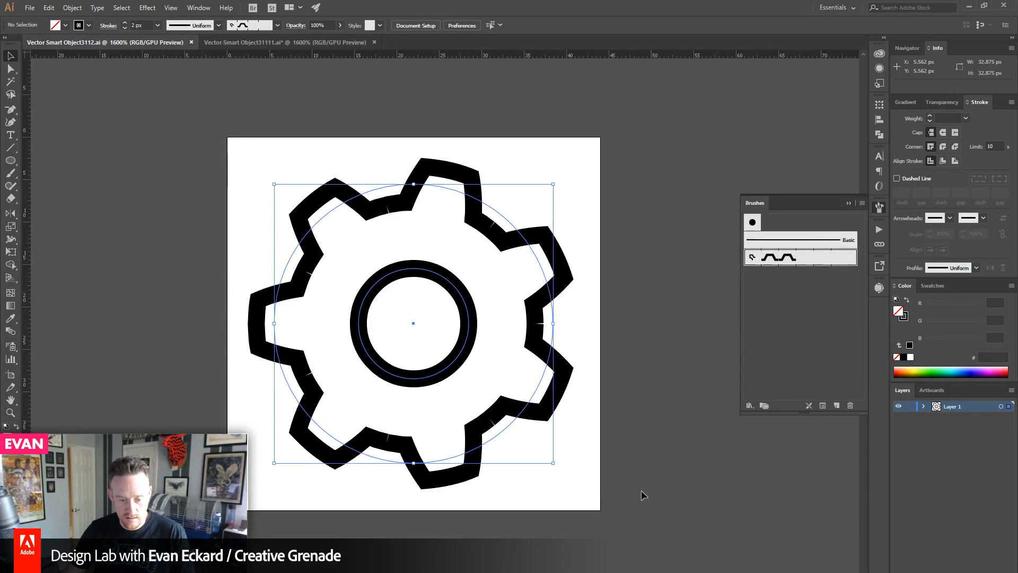
{"action": "key", "text": "ctrl+d"}
{"action": "key", "text": "ctrl+z"}
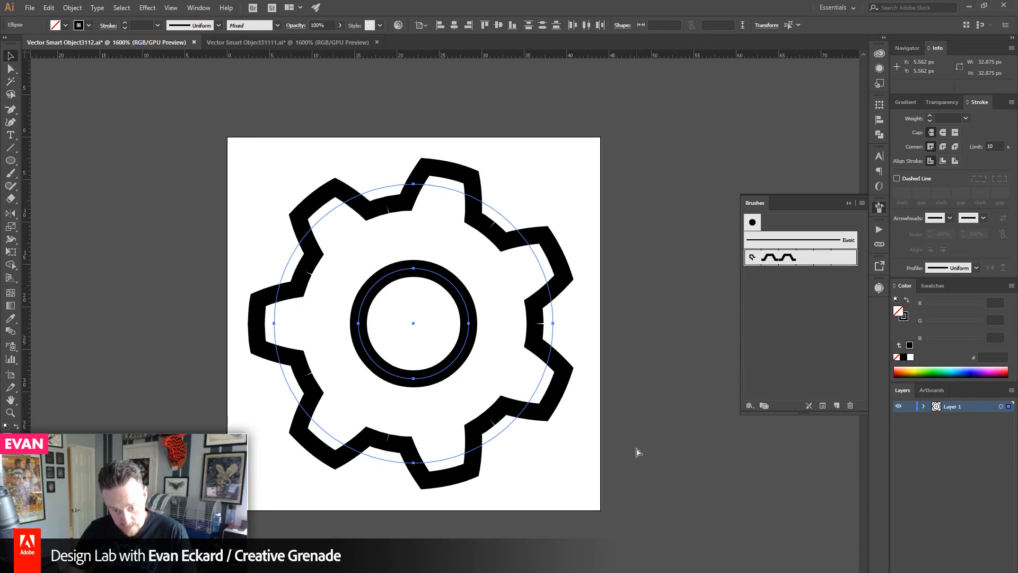
- Switch to pretzel_homepage.psd in Photoshop and select the duplicated overlays caption beside the lower gear in the last feature column
{"action": "left_click", "coordinate": [556, 565]}
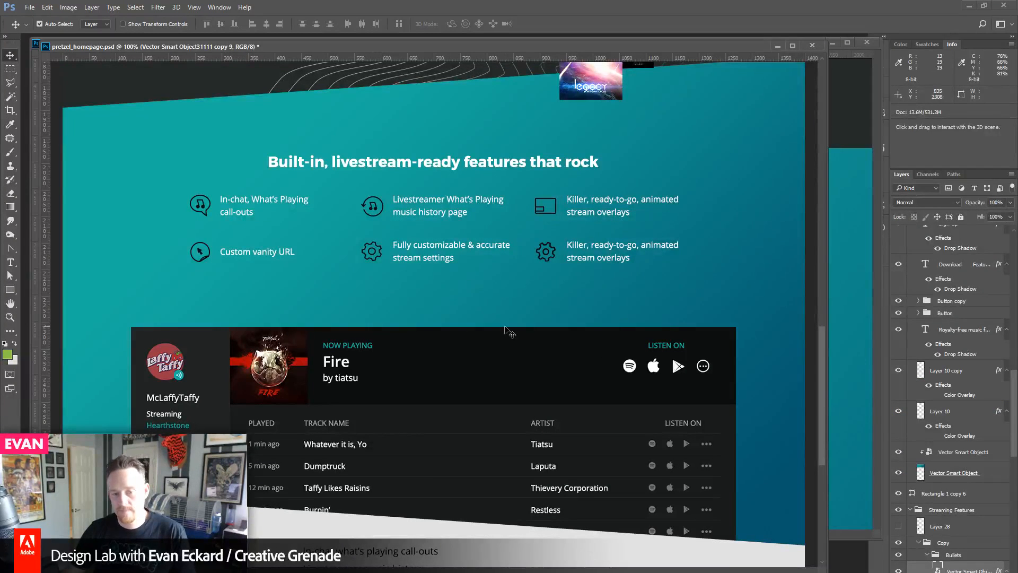
{"action": "left_click", "coordinate": [584, 253]}
{"action": "scroll", "coordinate": [603, 365], "scroll_direction": "down", "scroll_amount": 2}
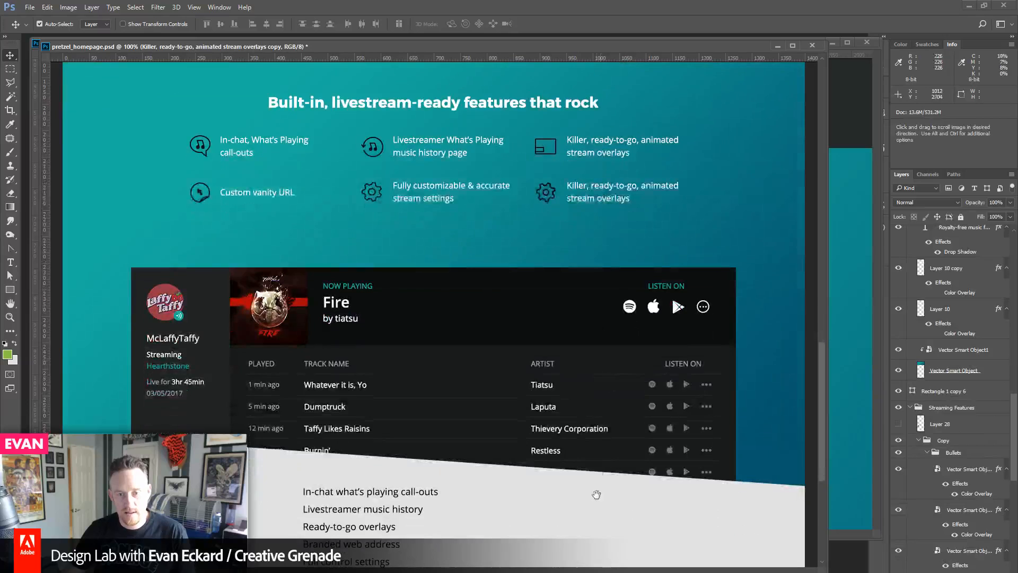
{"action": "left_click_drag", "start_coordinate": [597, 494], "coordinate": [595, 466]}
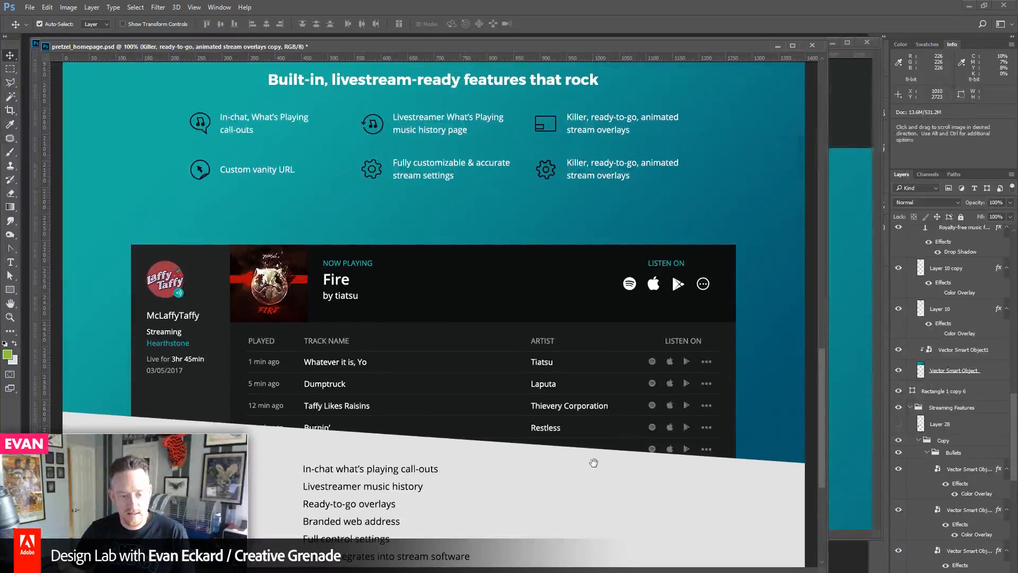
- Replace the duplicated overlays caption in the second feature row with "Easily integrates into existing"
{"action": "left_click", "coordinate": [10, 262]}
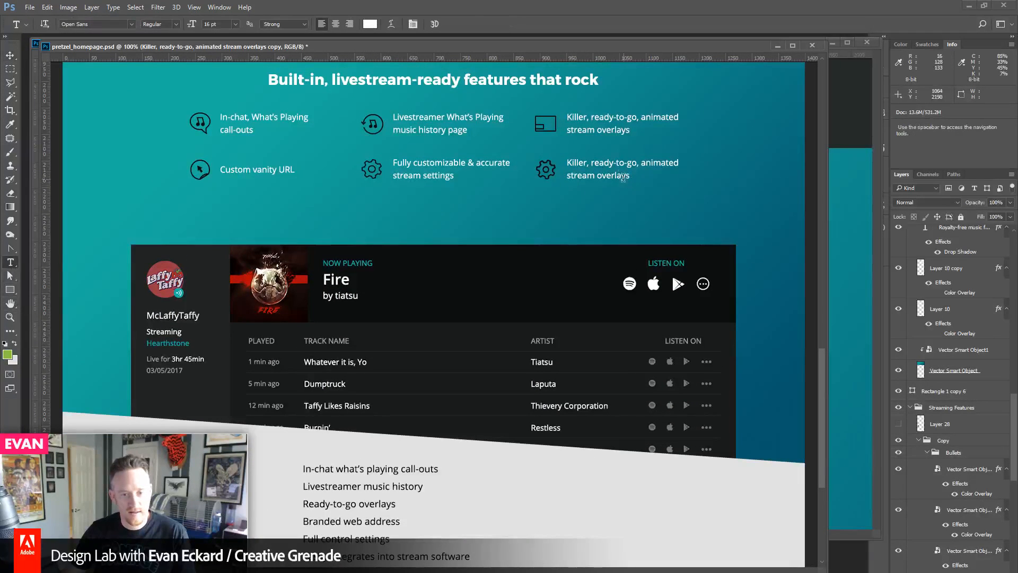
{"action": "left_click", "coordinate": [609, 163]}
{"action": "key", "text": "ctrl+Return"}
{"action": "left_click_drag", "start_coordinate": [633, 176], "coordinate": [485, 147]}
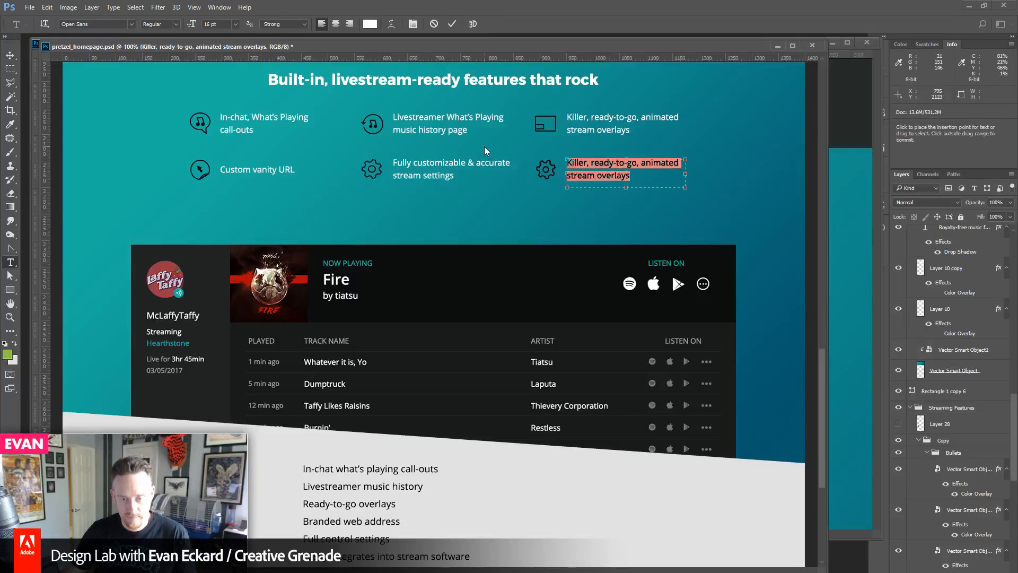
{"action": "type", "text": "Easily i"}
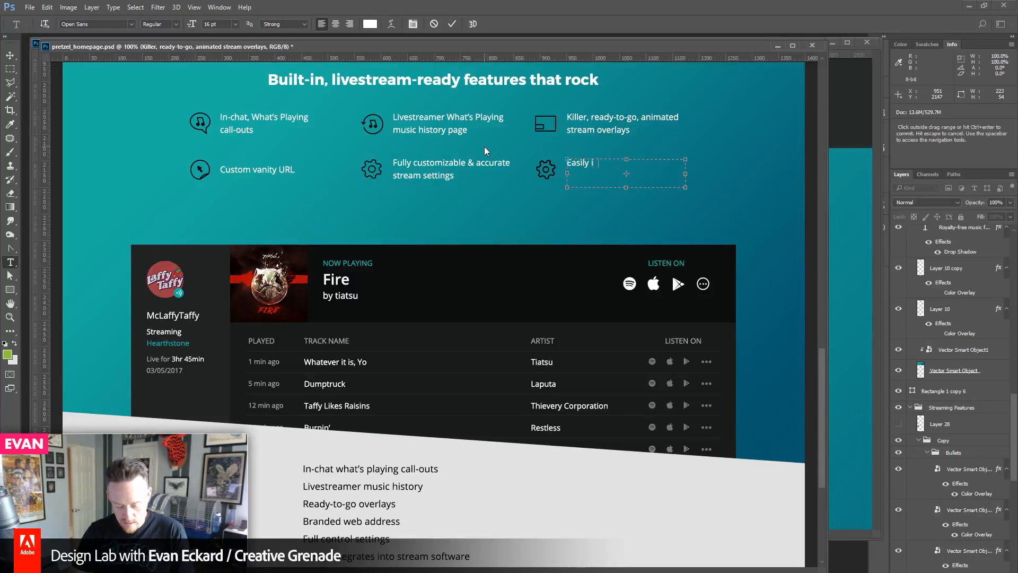
{"action": "type", "text": "ntegrates"}
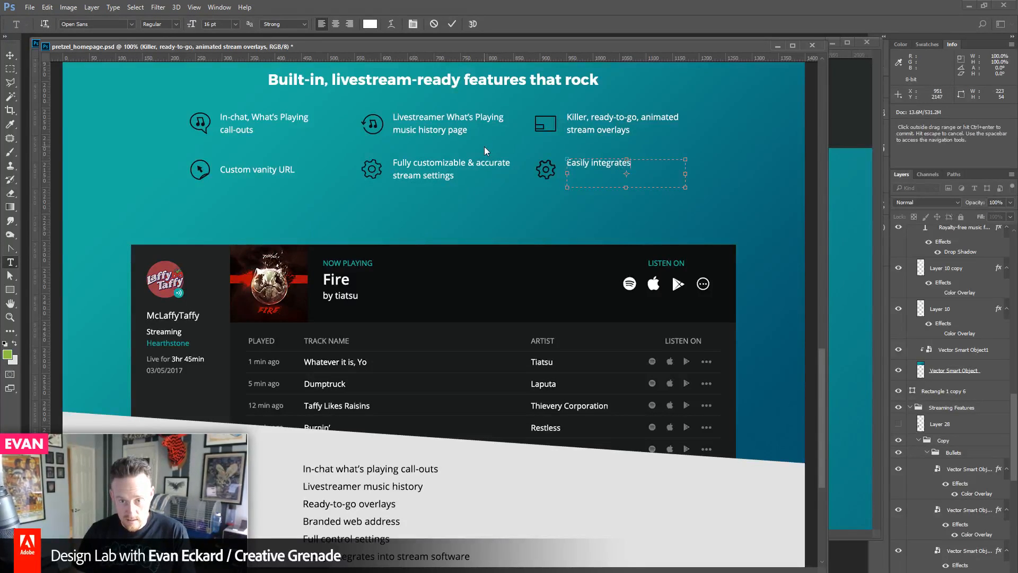
{"action": "type", "text": " into exis"}
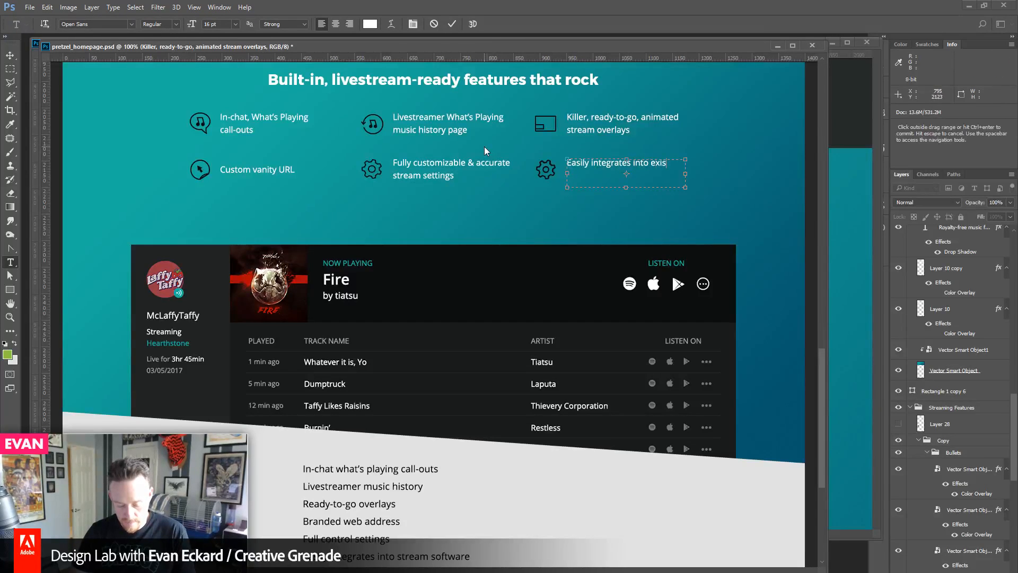
{"action": "type", "text": "ting"}
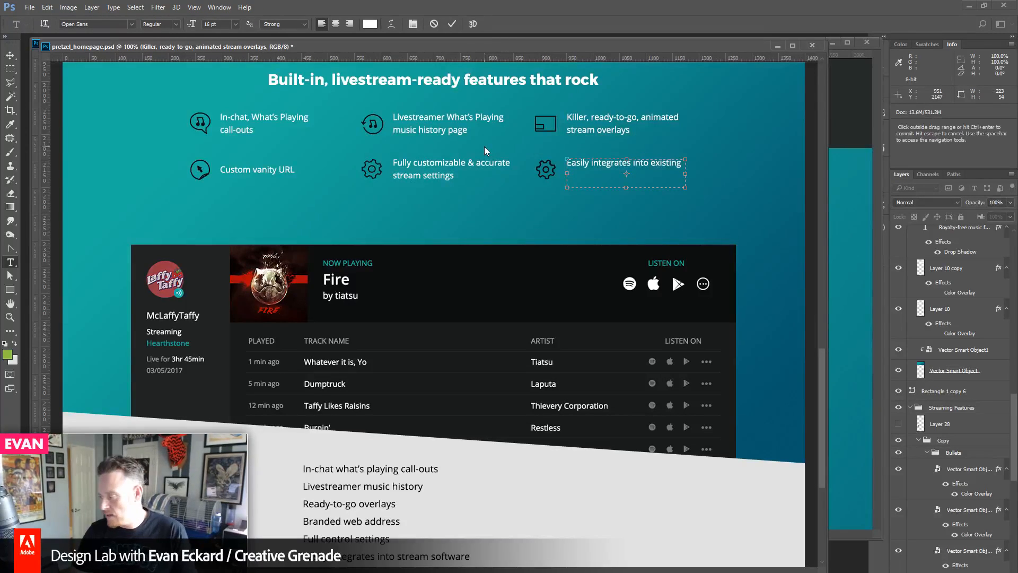
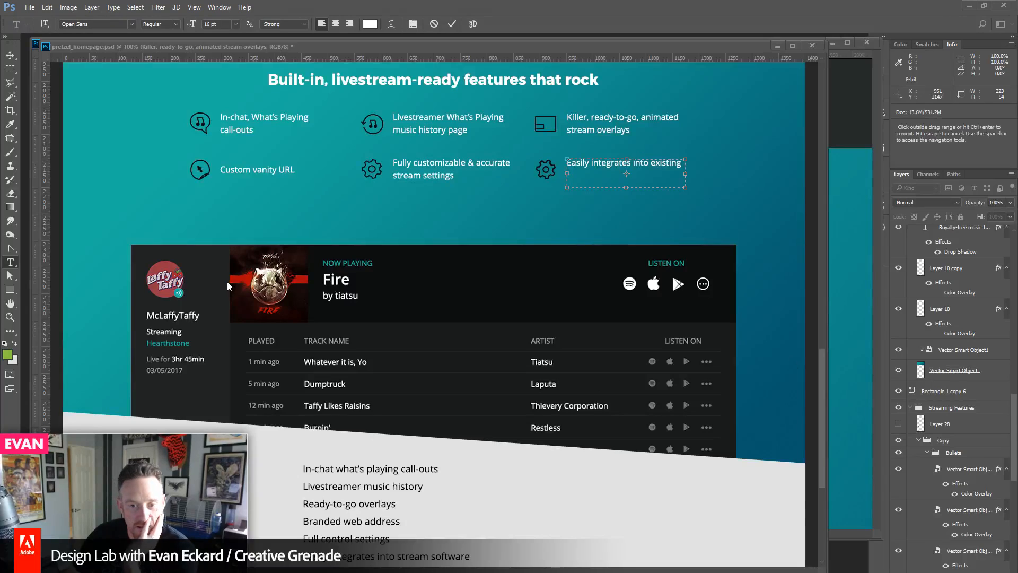
{"action": "left_click", "coordinate": [11, 53]}
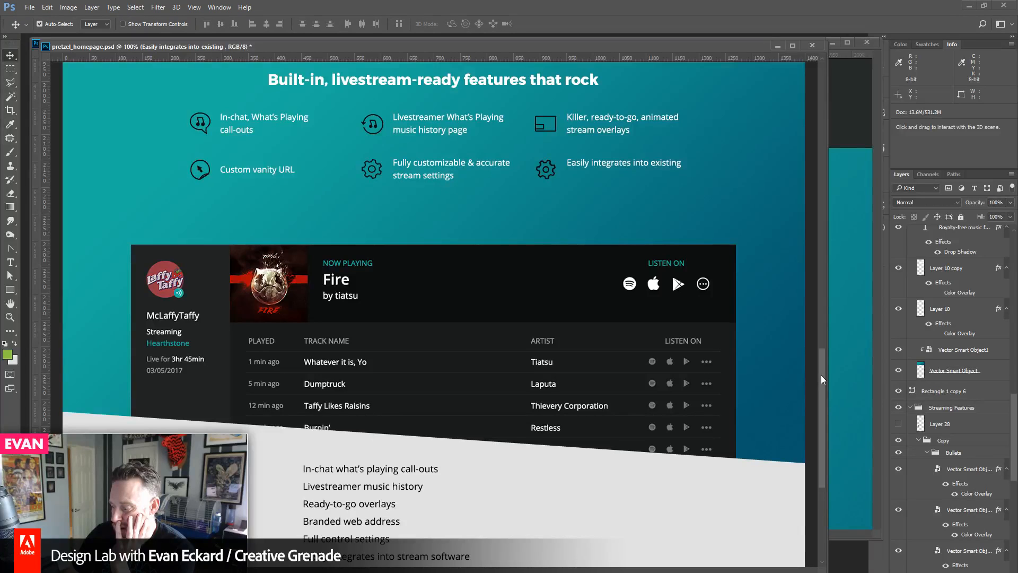
- Rewrite the sixth feature caption as "Fully tagged and curated library of music"
{"action": "left_click_drag", "start_coordinate": [821, 375], "coordinate": [842, 316]}
{"action": "left_click", "coordinate": [10, 262]}
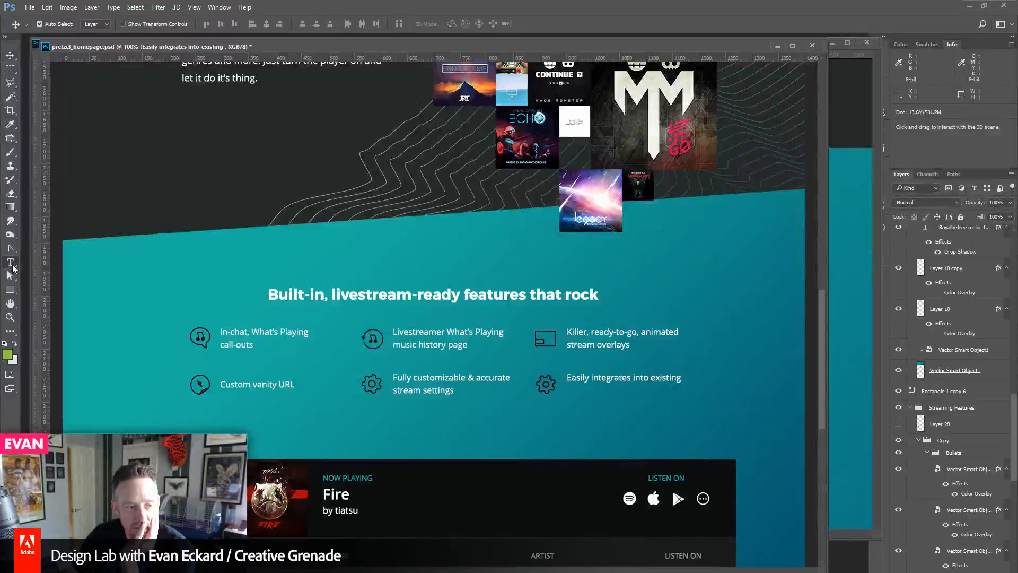
{"action": "triple_click", "coordinate": [621, 377]}
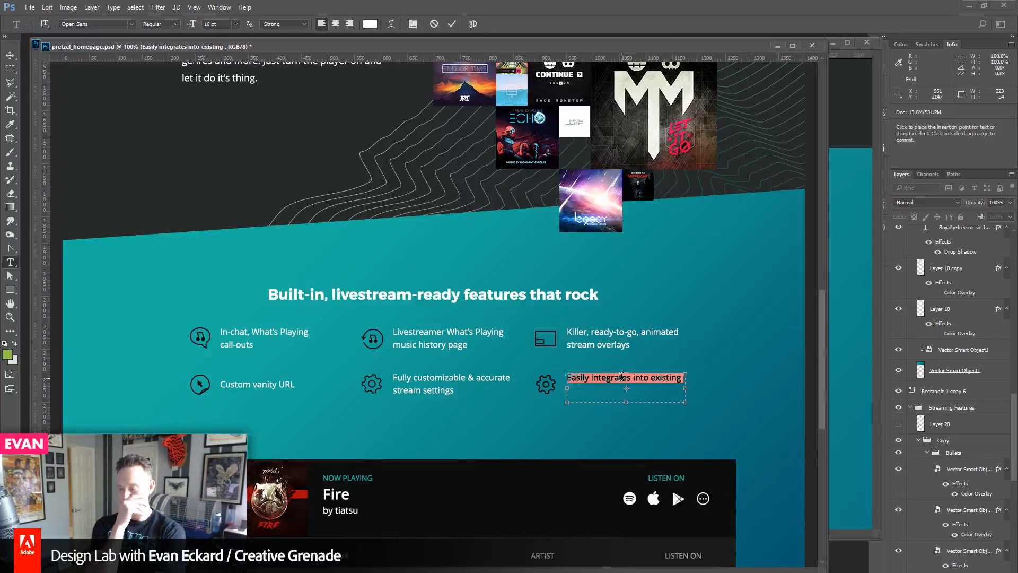
{"action": "type", "text": "Full"}
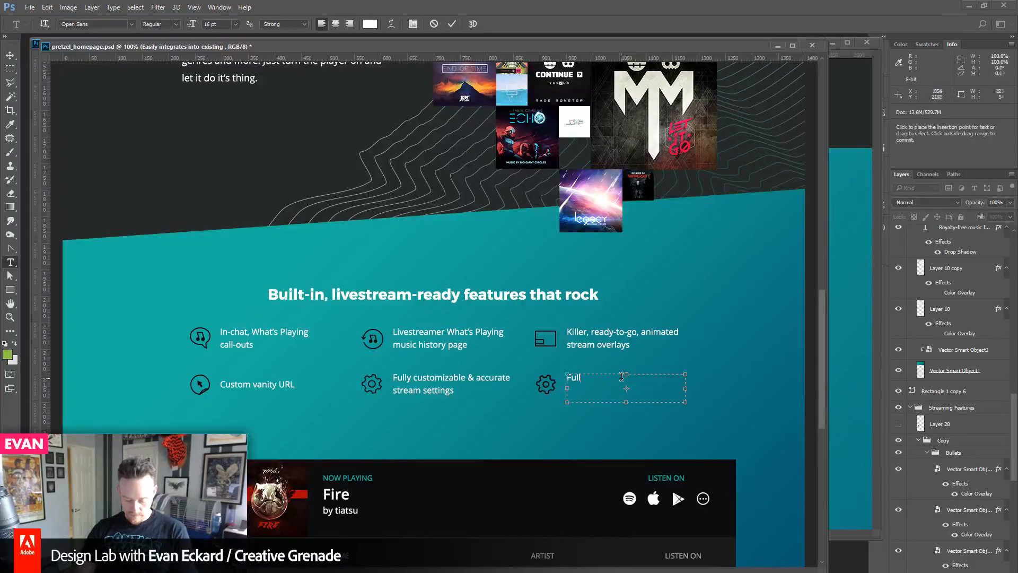
{"action": "type", "text": "y tagged and "}
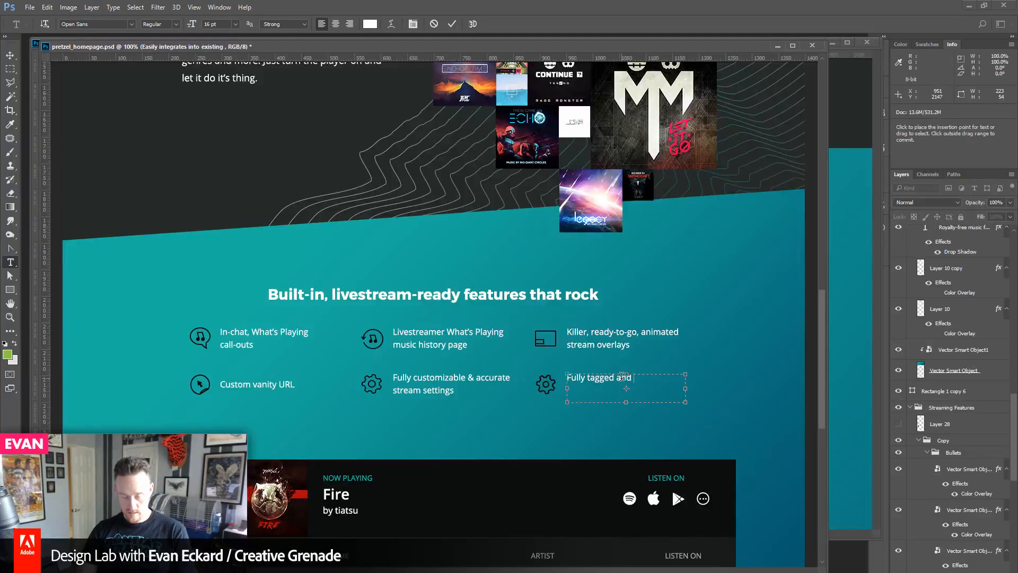
{"action": "type", "text": "curated library"}
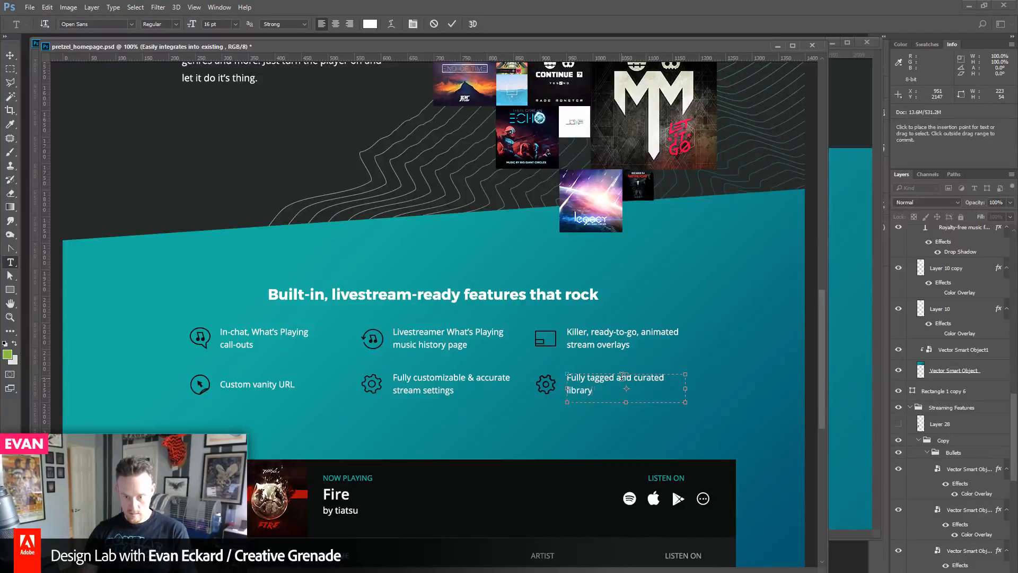
{"action": "type", "text": " of music"}
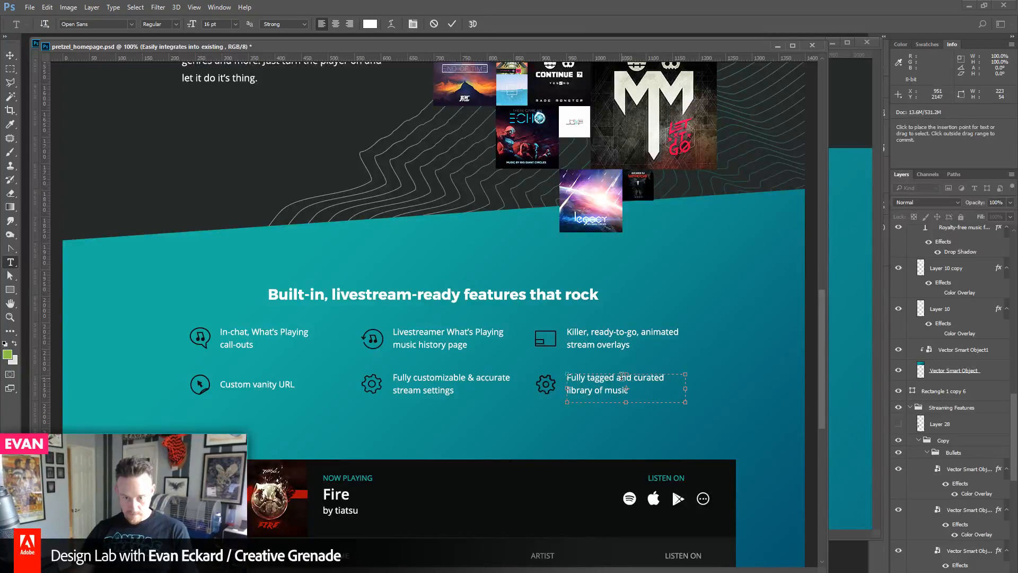
- Shorten the second line of the sixth feature caption to "music library" and commit the text
{"action": "key", "text": "Home"}
{"action": "type", "text": "music"}
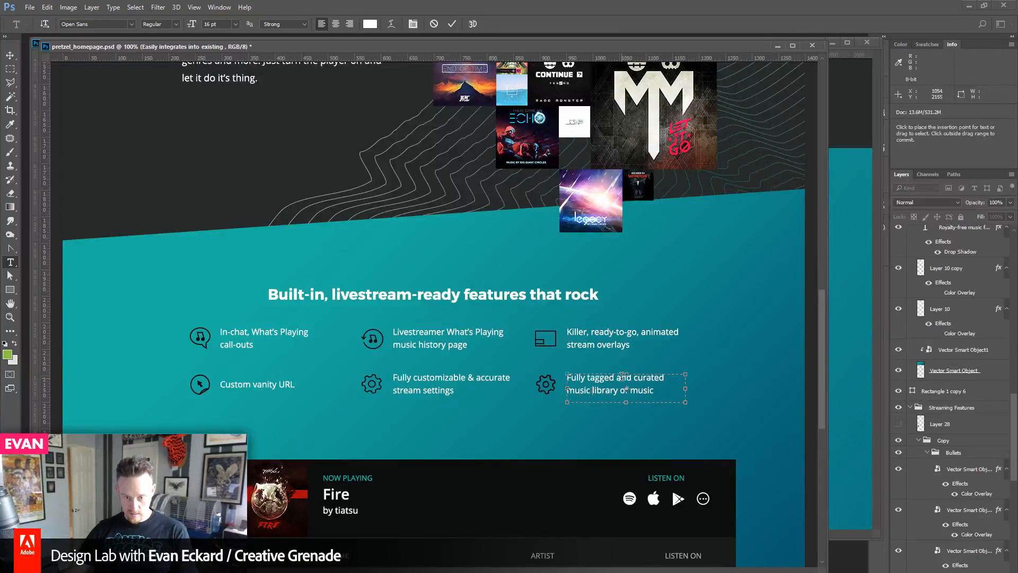
{"action": "key", "text": "End"}
{"action": "key", "text": "BackSpace"}
{"action": "key", "text": "BackSpace"}
{"action": "key", "text": "BackSpace"}
{"action": "key", "text": "BackSpace"}
{"action": "key", "text": "BackSpace"}
{"action": "key", "text": "BackSpace"}
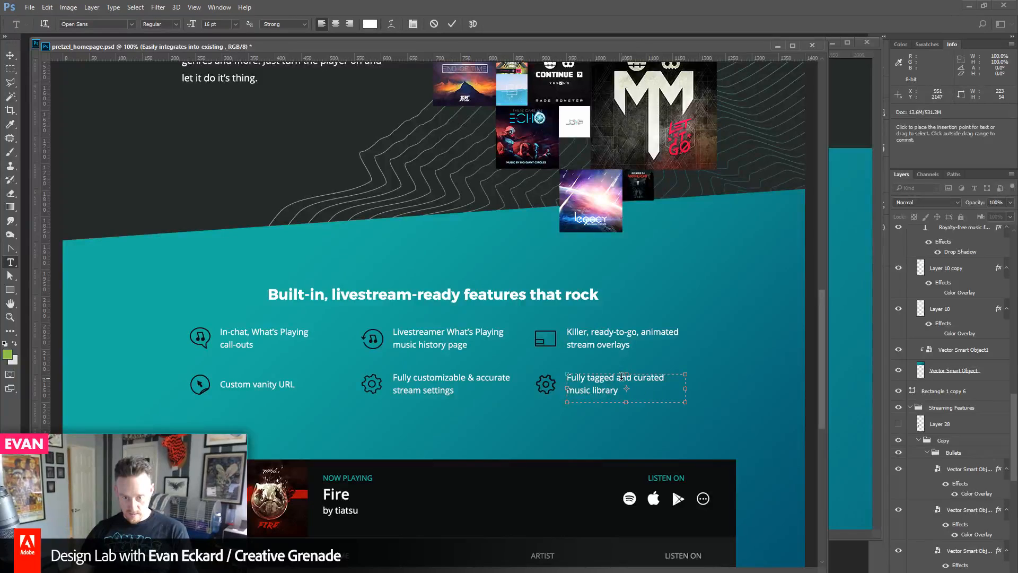
{"action": "left_click", "coordinate": [10, 55]}
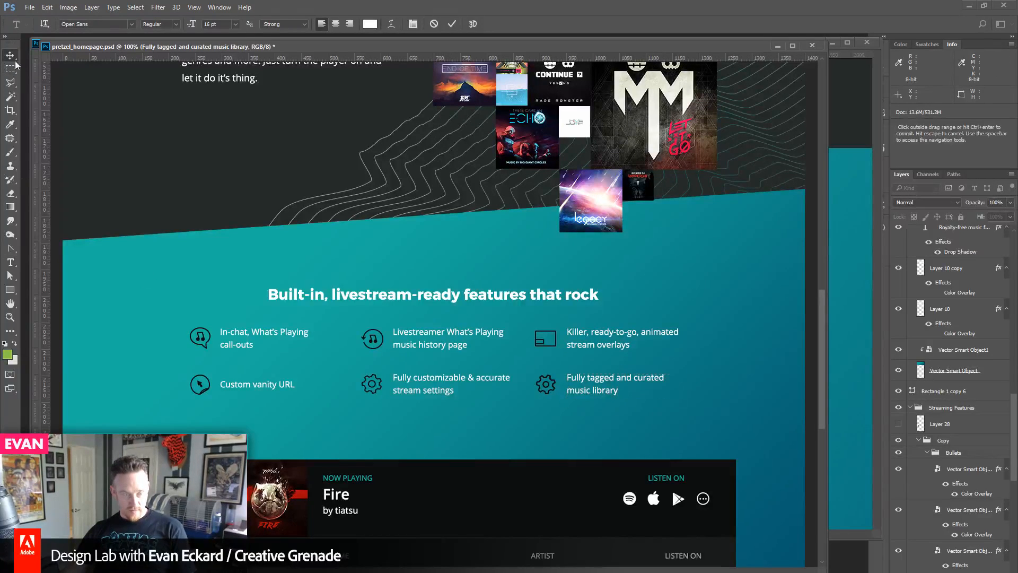
- Open the gear smart object beside the music library caption in Illustrator and delete the gear artwork from its artboard
{"action": "left_click", "coordinate": [549, 385]}
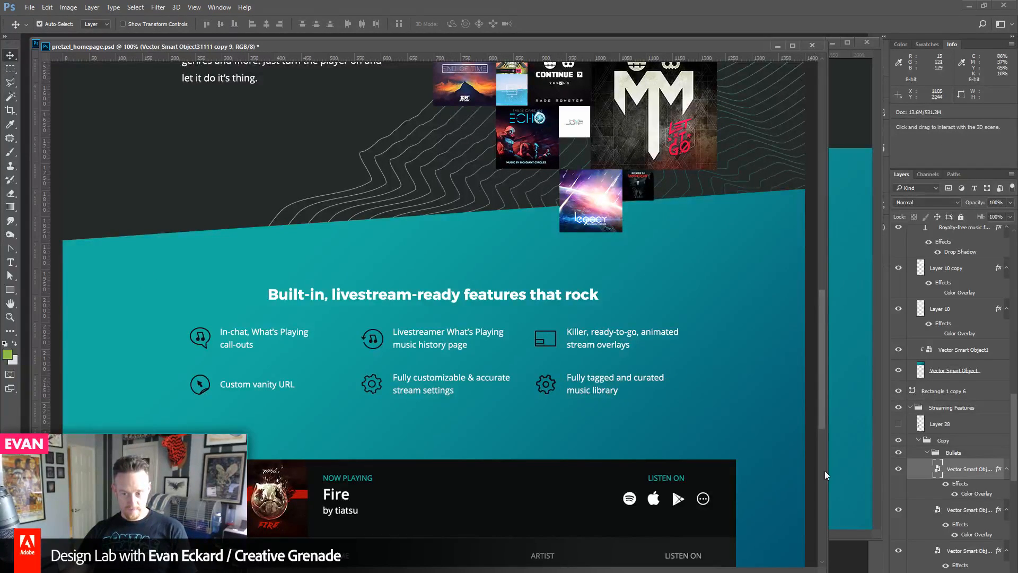
{"action": "double_click", "coordinate": [938, 470]}
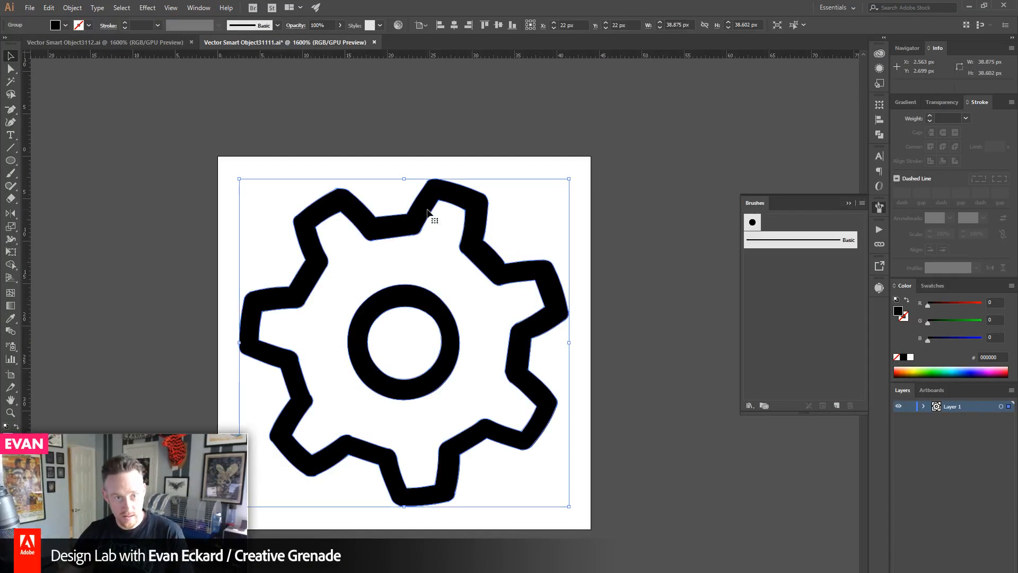
{"action": "scroll", "coordinate": [244, 162], "scroll_direction": "down", "scroll_amount": 1}
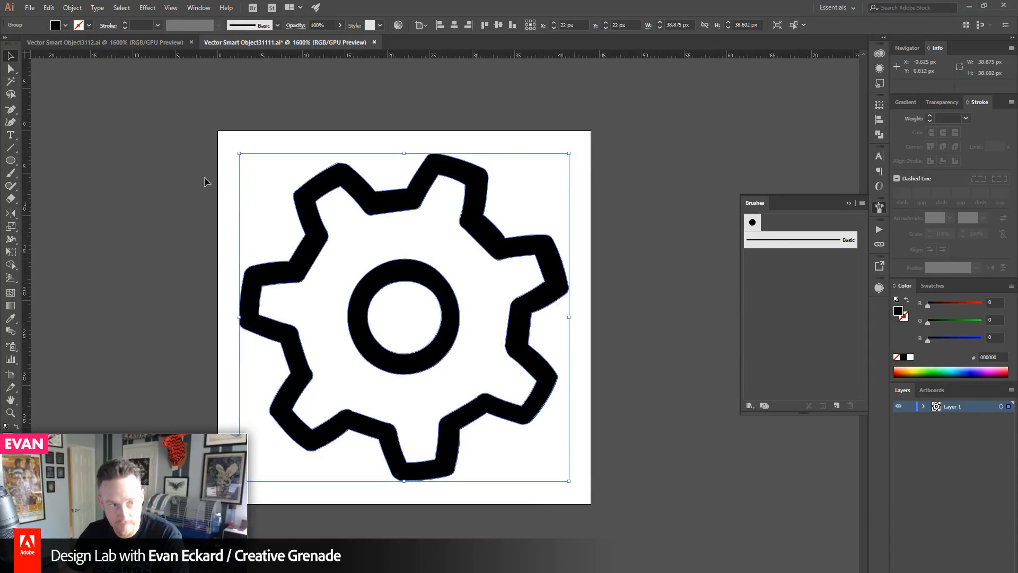
{"action": "left_click", "coordinate": [69, 43]}
{"action": "left_click", "coordinate": [303, 42]}
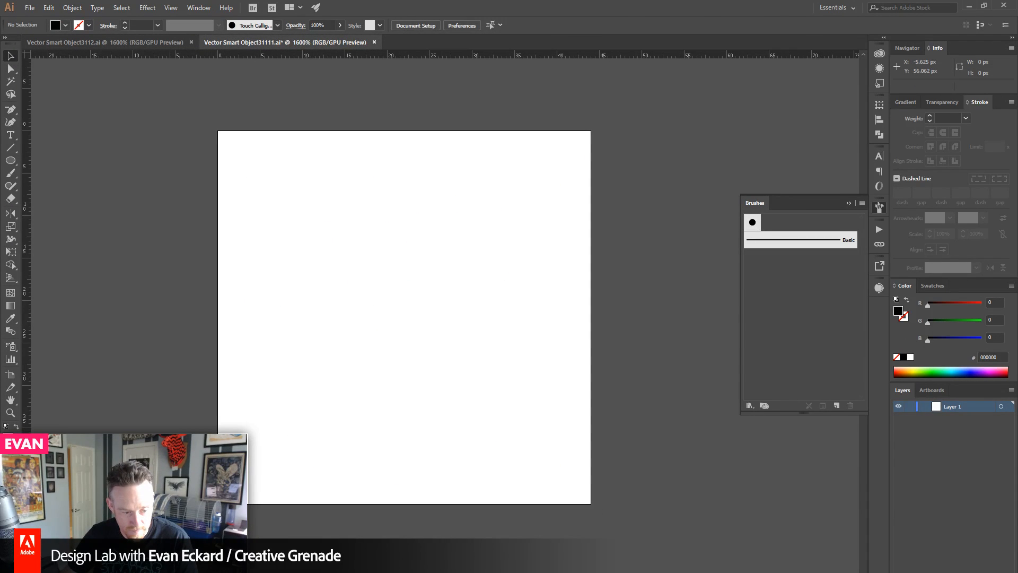
- Switch to the Noun Project in the browser and search for "tag" icons, followed by "choice" icons
{"action": "key", "text": "alt+Tab"}
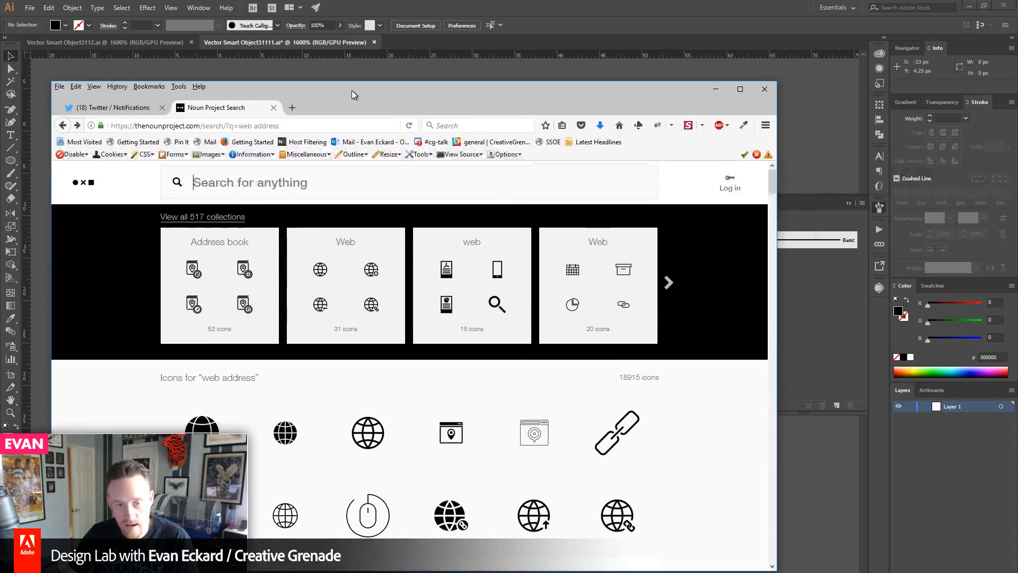
{"action": "left_click", "coordinate": [431, 162]}
{"action": "type", "text": "tag"}
{"action": "key", "text": "Return"}
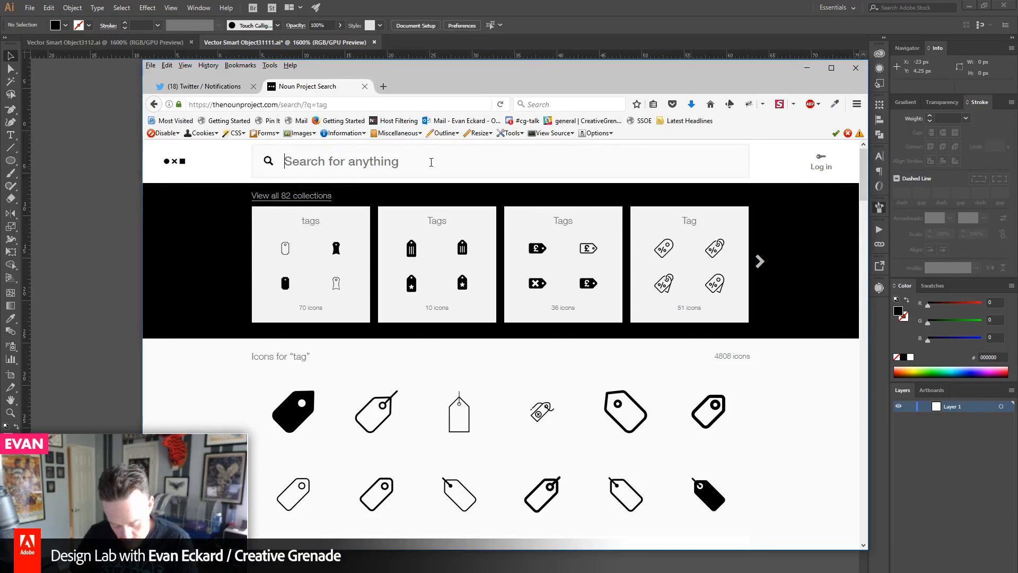
{"action": "type", "text": "choice"}
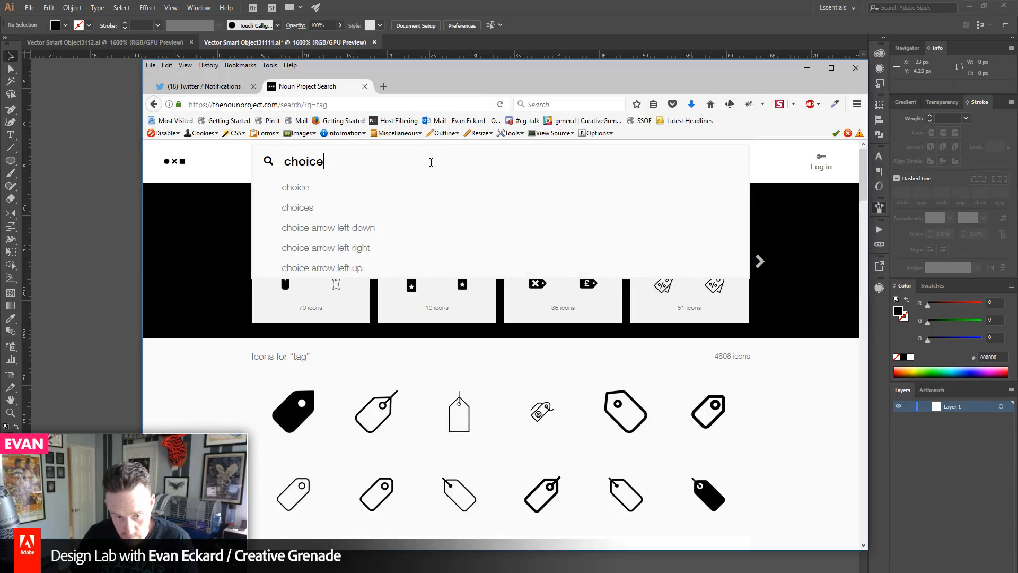
{"action": "key", "text": "Return"}
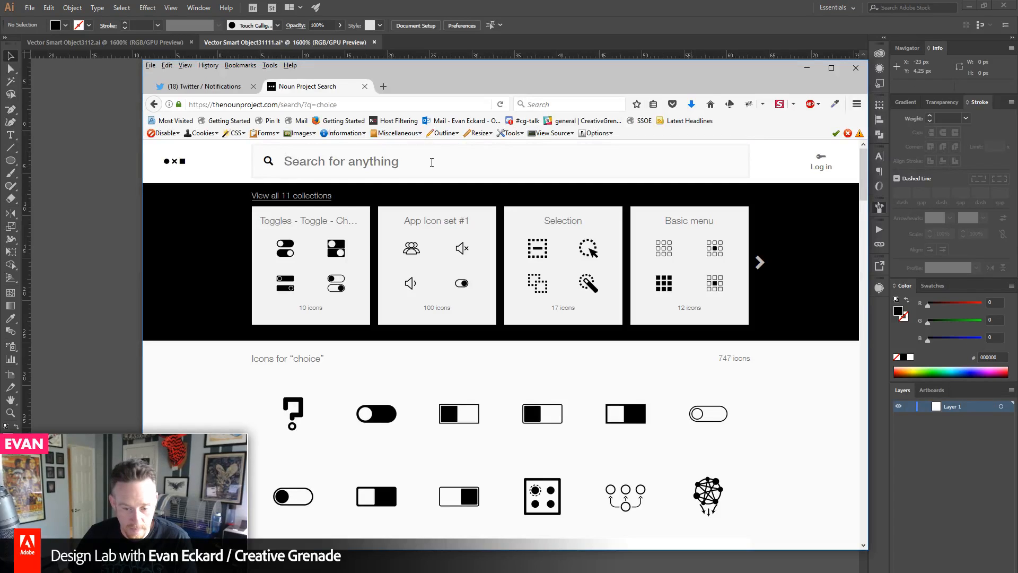
- Search the Noun Project for "curated" icons
{"action": "left_click", "coordinate": [432, 162]}
{"action": "type", "text": "cur"}
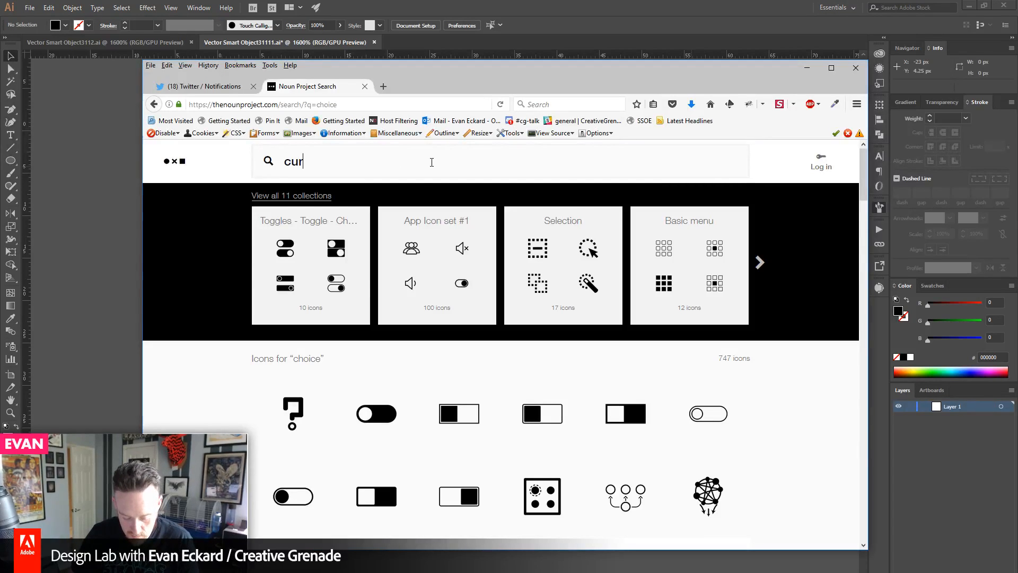
{"action": "type", "text": "ated"}
{"action": "key", "text": "Return"}
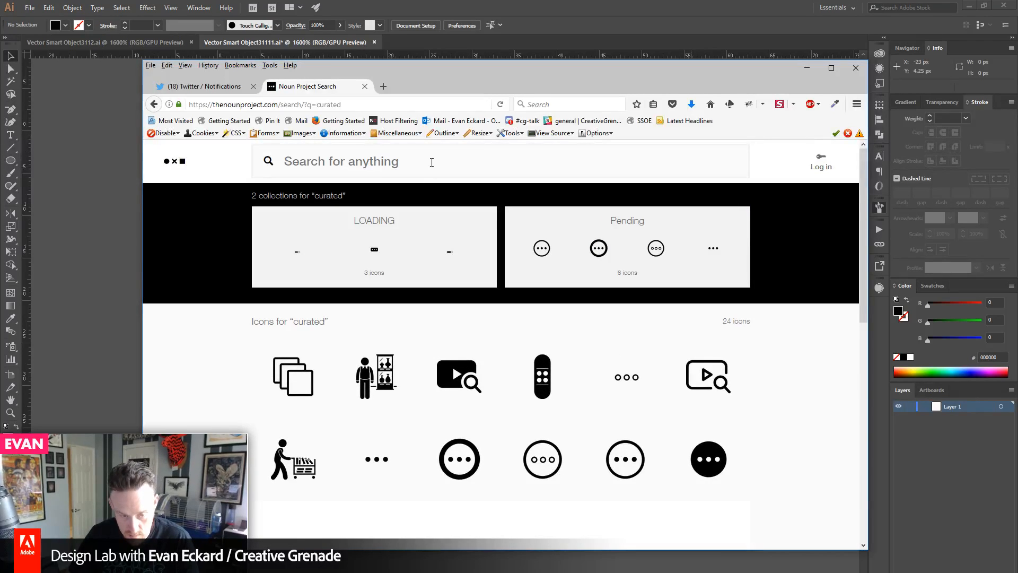
- Search the Noun Project for "curate" and look through the results for a music library icon idea
{"action": "left_click", "coordinate": [441, 152]}
{"action": "type", "text": "curate"}
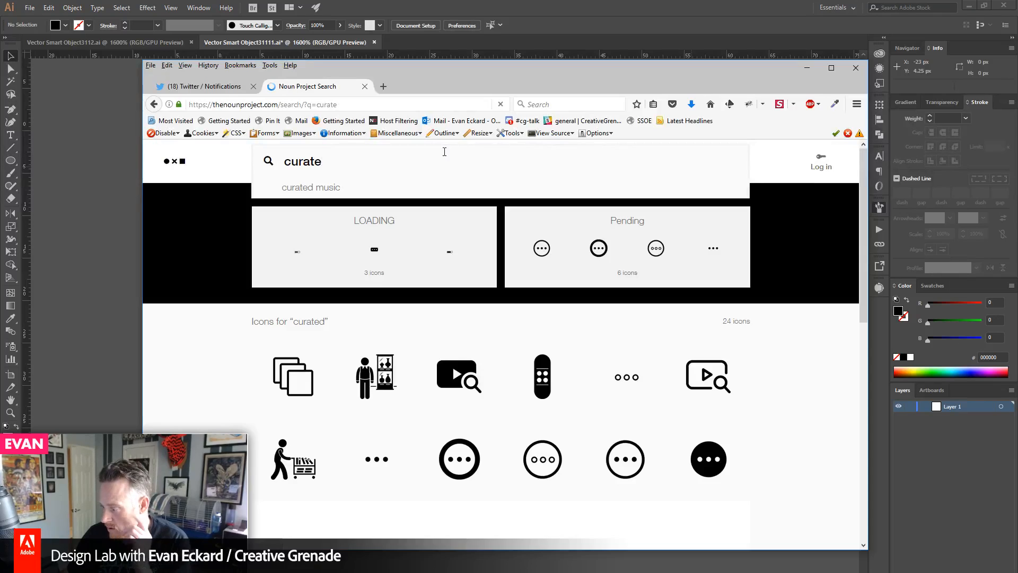
{"action": "key", "text": "Return"}
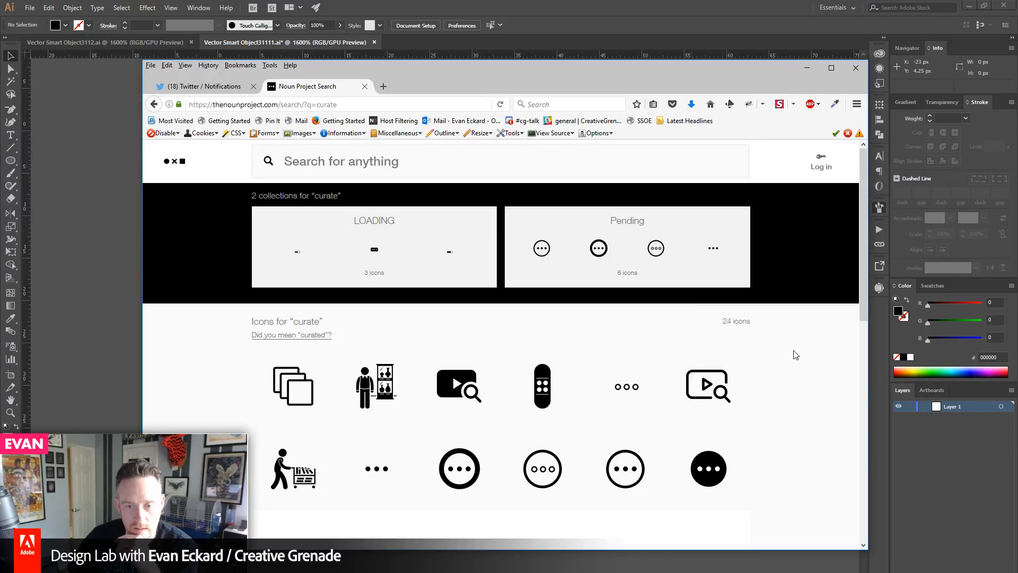
{"action": "scroll", "coordinate": [795, 354], "scroll_direction": "down", "scroll_amount": 3}
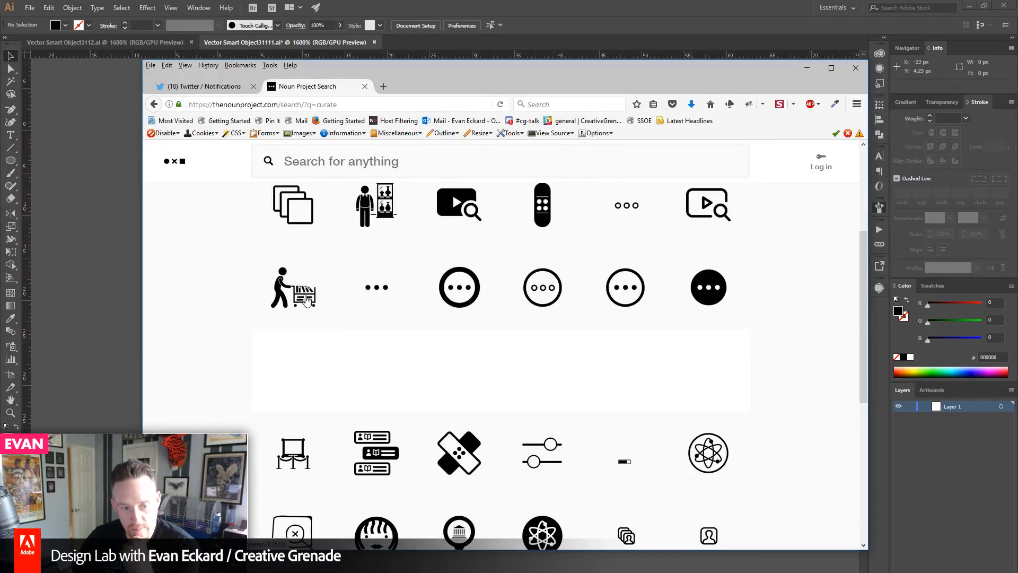
{"action": "scroll", "coordinate": [219, 287], "scroll_direction": "down", "scroll_amount": 3}
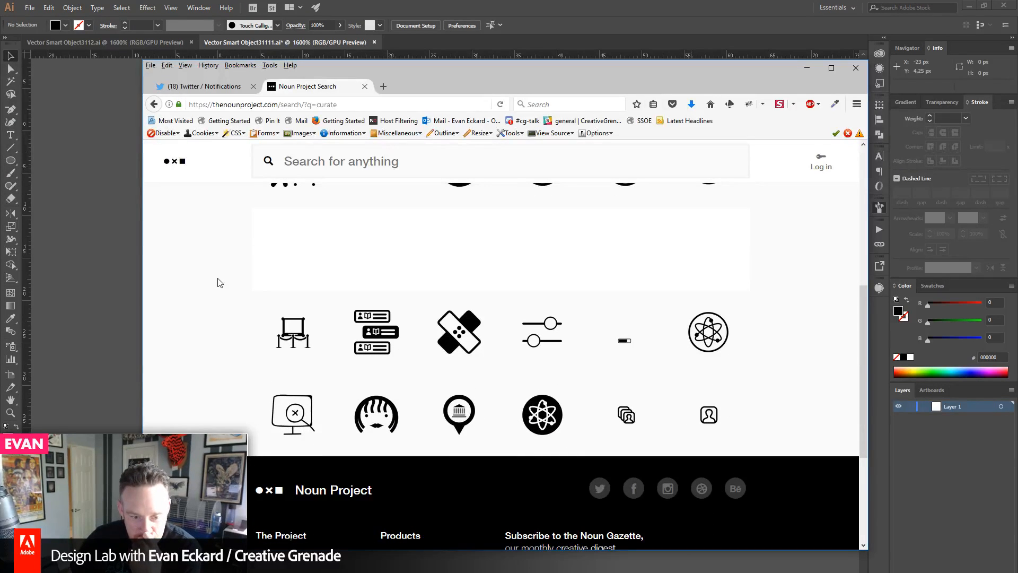
{"action": "scroll", "coordinate": [218, 283], "scroll_direction": "down", "scroll_amount": 2}
{"action": "scroll", "coordinate": [218, 282], "scroll_direction": "up", "scroll_amount": 8}
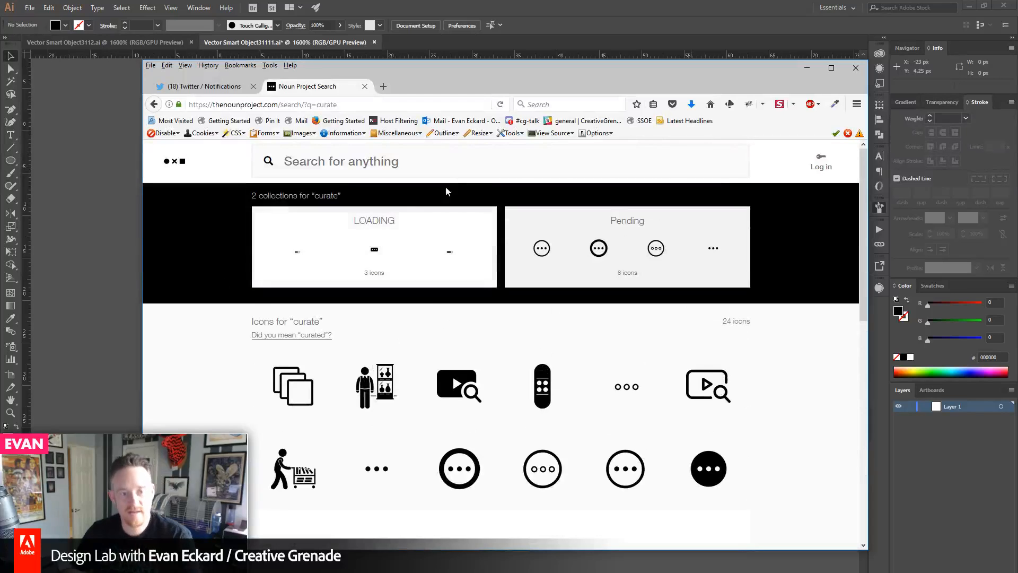
- Search the Noun Project for "hand picked" and look through the results for a curated music library icon idea
{"action": "left_click", "coordinate": [449, 164]}
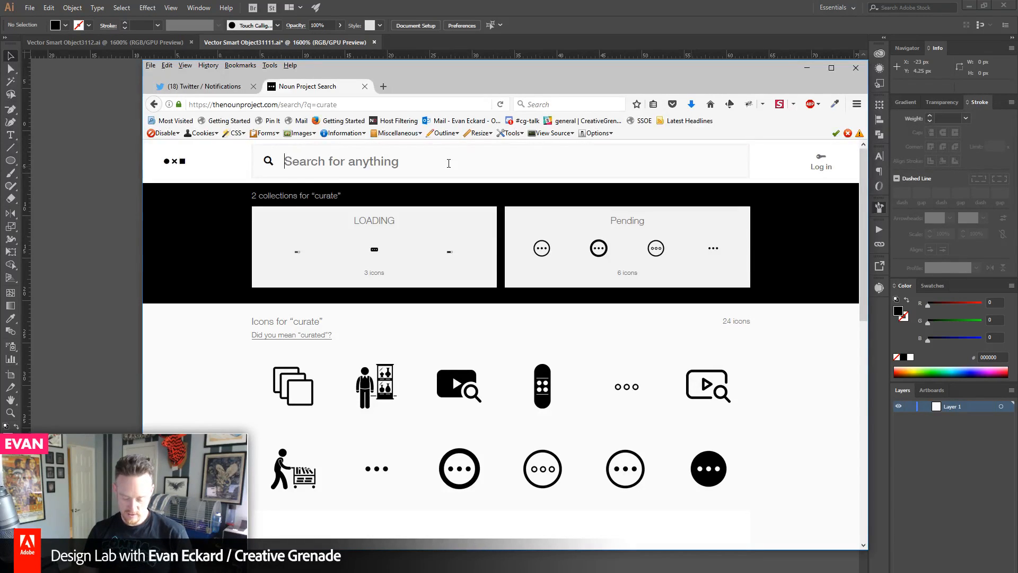
{"action": "type", "text": "hand p"}
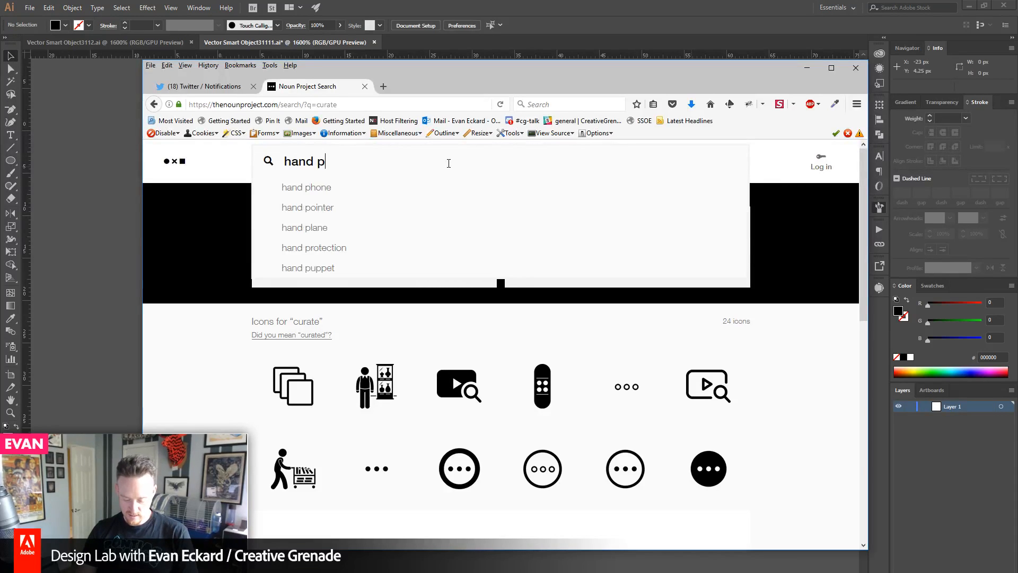
{"action": "type", "text": "icked"}
{"action": "key", "text": "Return"}
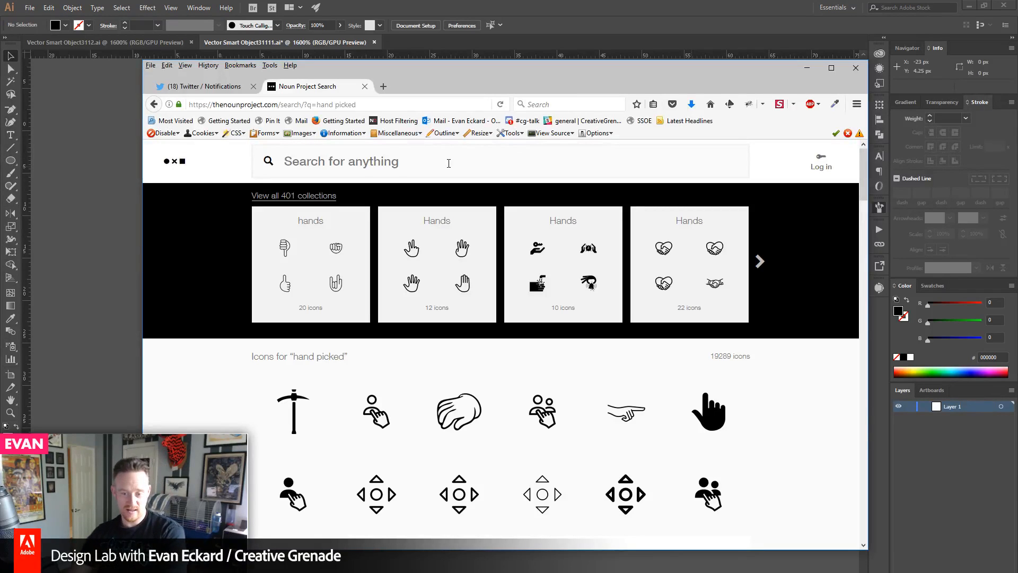
{"action": "scroll", "coordinate": [175, 371], "scroll_direction": "down", "scroll_amount": 3}
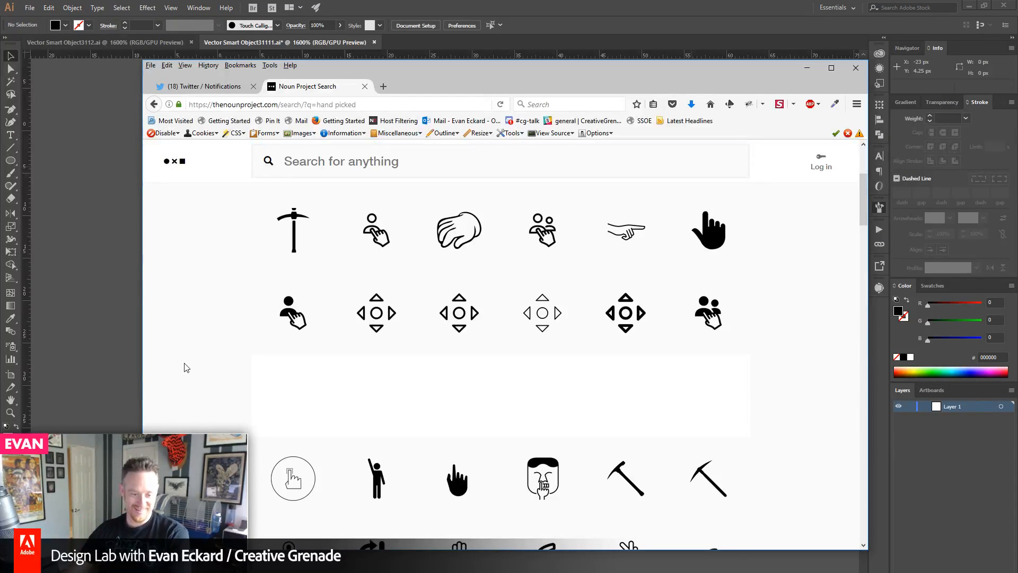
{"action": "scroll", "coordinate": [180, 372], "scroll_direction": "down", "scroll_amount": 2}
{"action": "scroll", "coordinate": [237, 397], "scroll_direction": "down", "scroll_amount": 1}
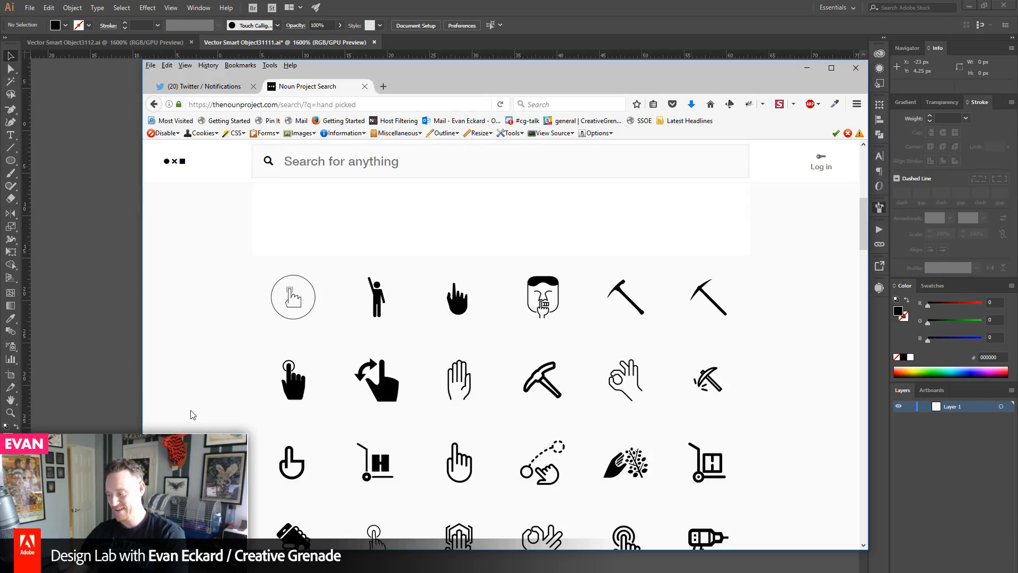
{"action": "scroll", "coordinate": [192, 414], "scroll_direction": "down", "scroll_amount": 3}
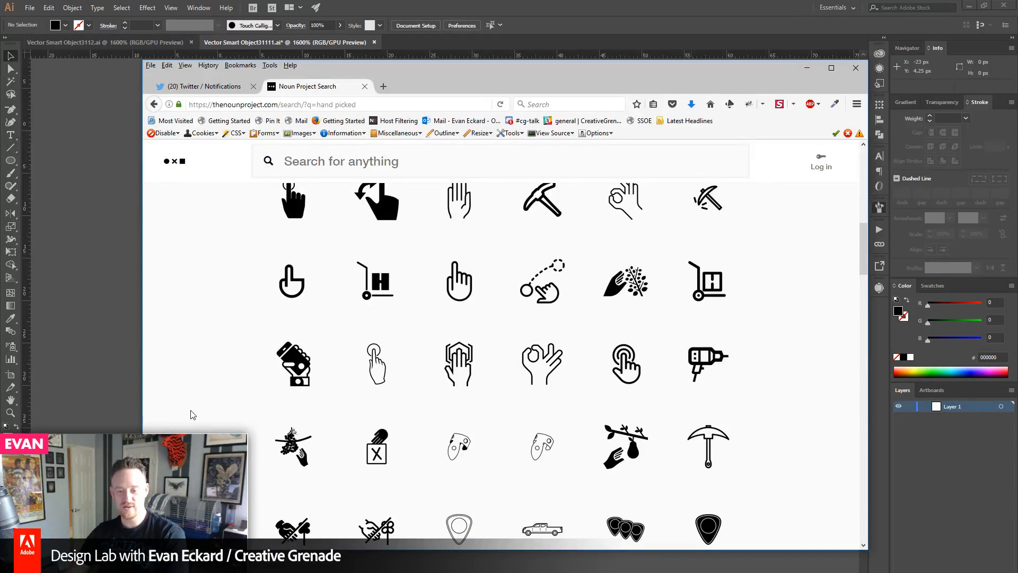
{"action": "scroll", "coordinate": [192, 406], "scroll_direction": "down", "scroll_amount": 1}
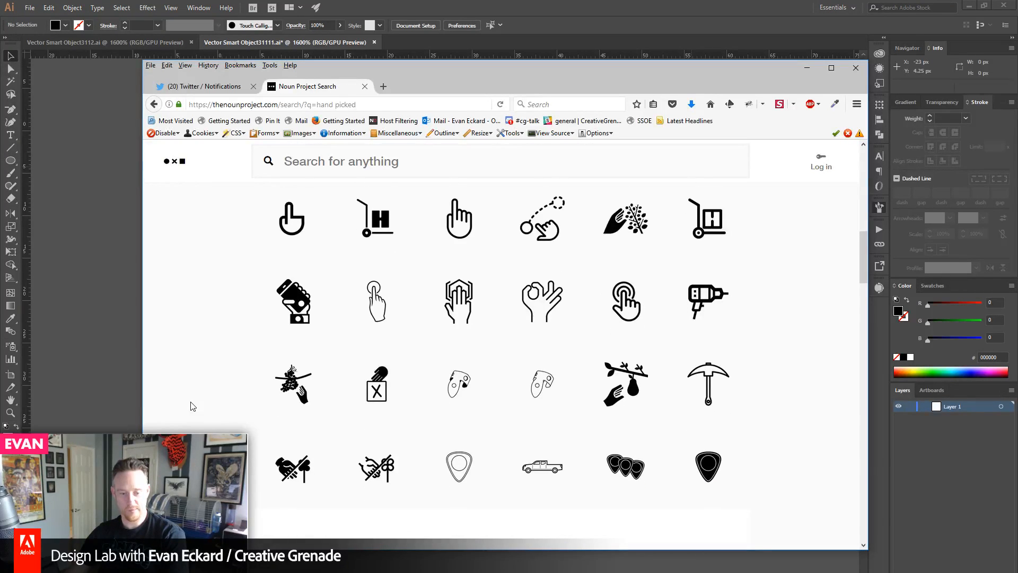
{"action": "scroll", "coordinate": [192, 406], "scroll_direction": "down", "scroll_amount": 2}
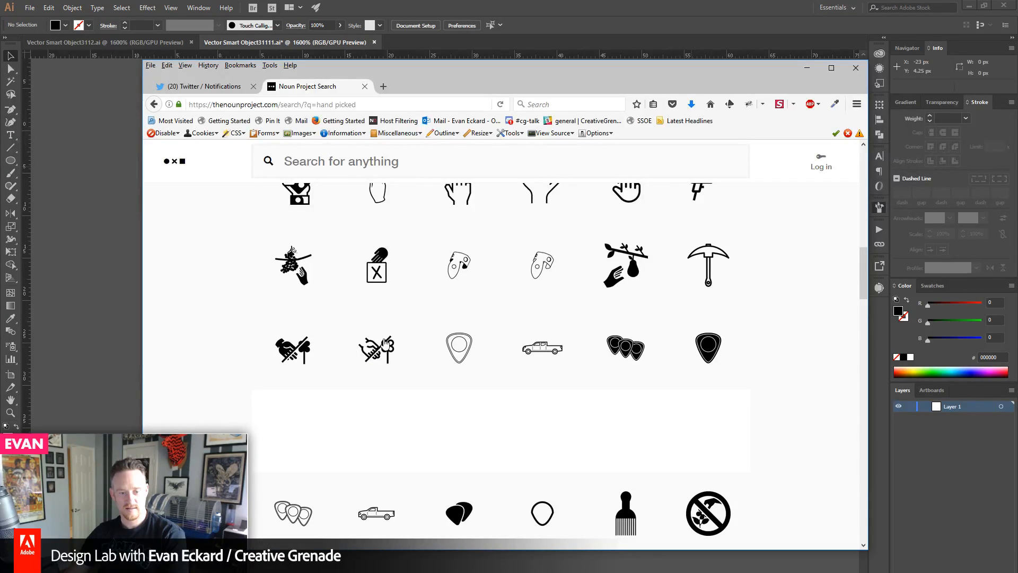
- Look through the Noun Project search results for "hand picked" icons as reference, then move the browser window out of view
{"action": "scroll", "coordinate": [215, 412], "scroll_direction": "down", "scroll_amount": 3}
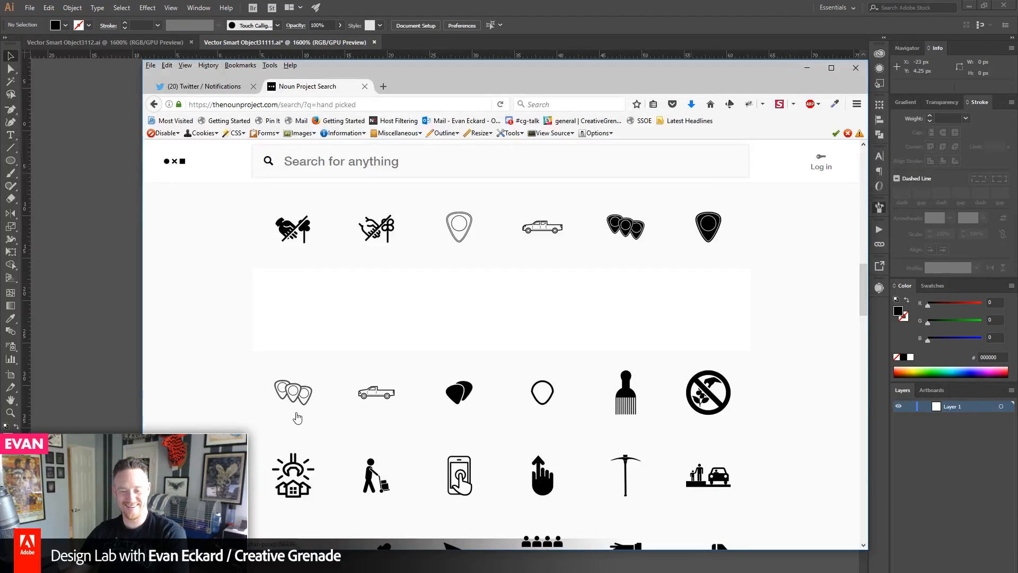
{"action": "scroll", "coordinate": [238, 378], "scroll_direction": "down", "scroll_amount": 3}
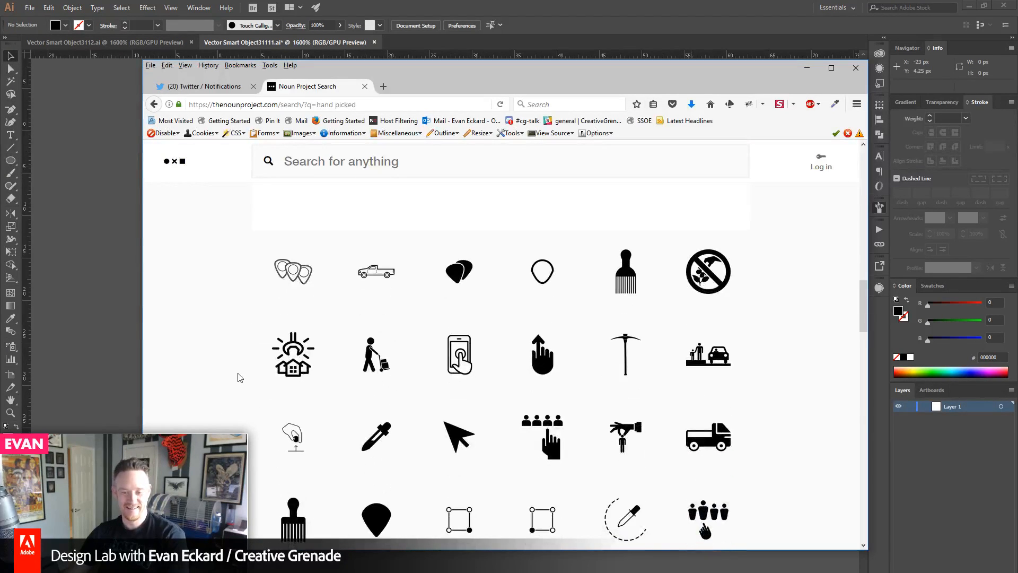
{"action": "scroll", "coordinate": [238, 377], "scroll_direction": "down", "scroll_amount": 3}
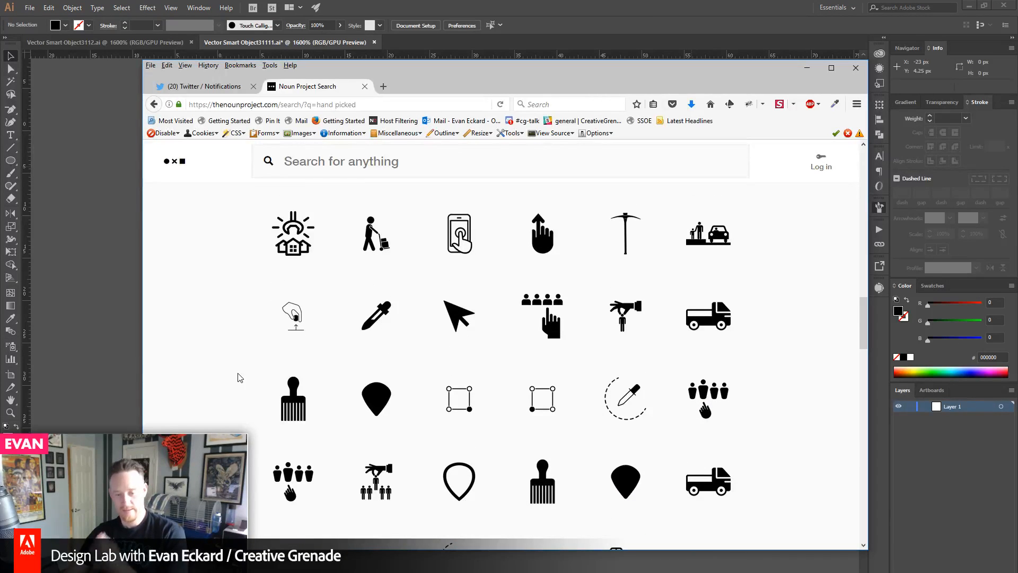
{"action": "scroll", "coordinate": [238, 377], "scroll_direction": "down", "scroll_amount": 4}
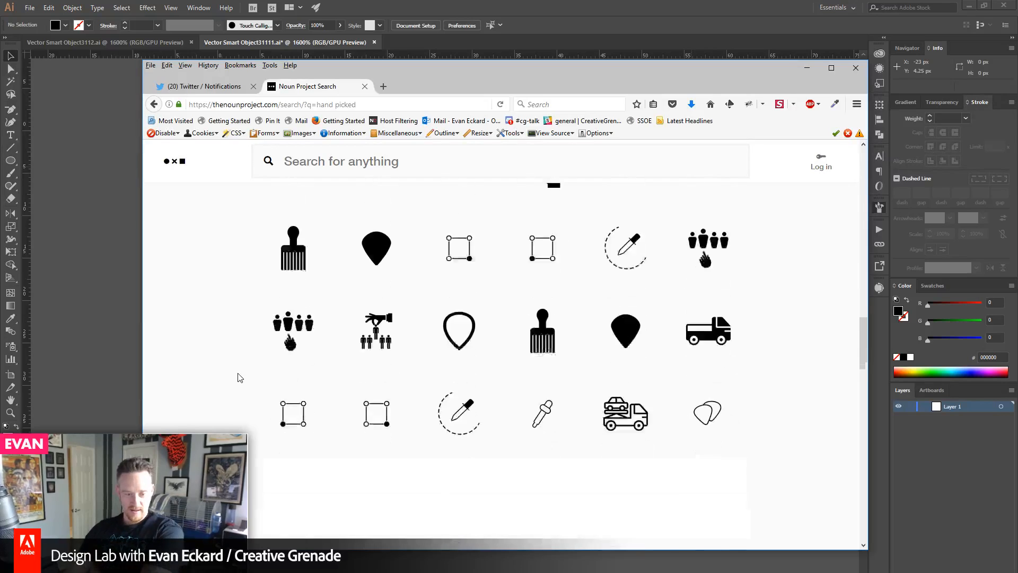
{"action": "scroll", "coordinate": [239, 377], "scroll_direction": "down", "scroll_amount": 3}
{"action": "scroll", "coordinate": [238, 378], "scroll_direction": "down", "scroll_amount": 1}
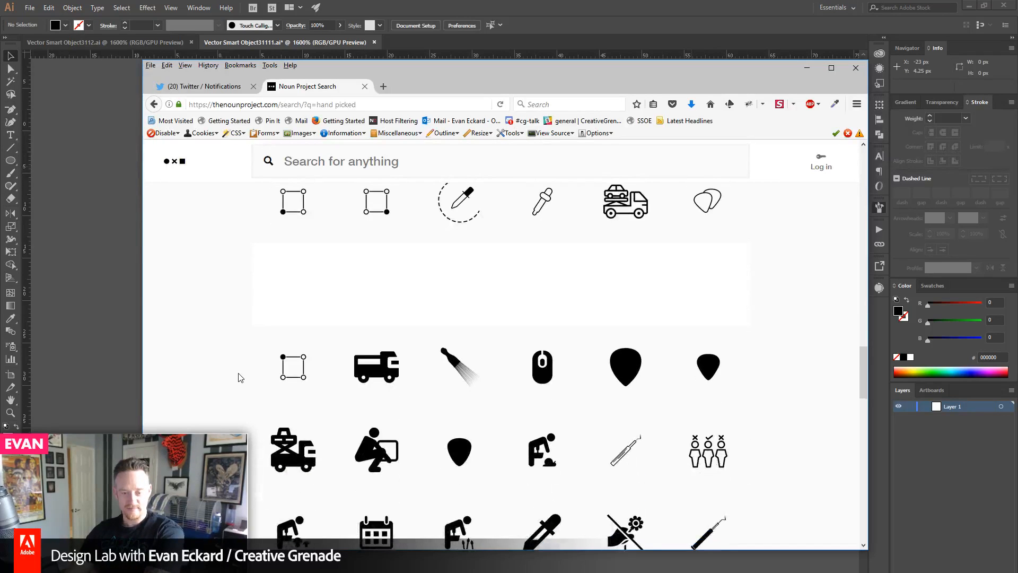
{"action": "scroll", "coordinate": [238, 377], "scroll_direction": "down", "scroll_amount": 3}
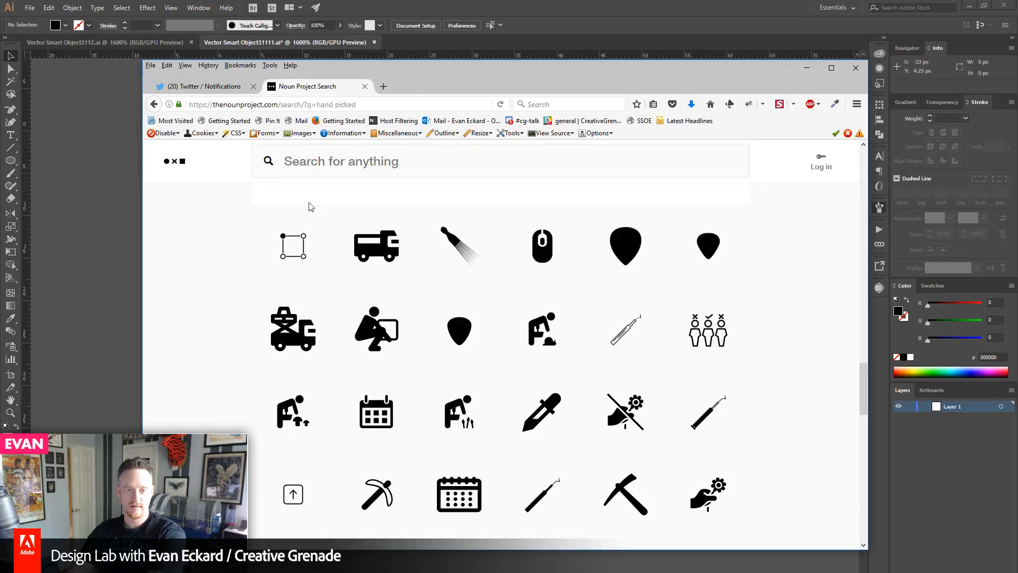
{"action": "left_click_drag", "start_coordinate": [391, 69], "coordinate": [1017, 69]}
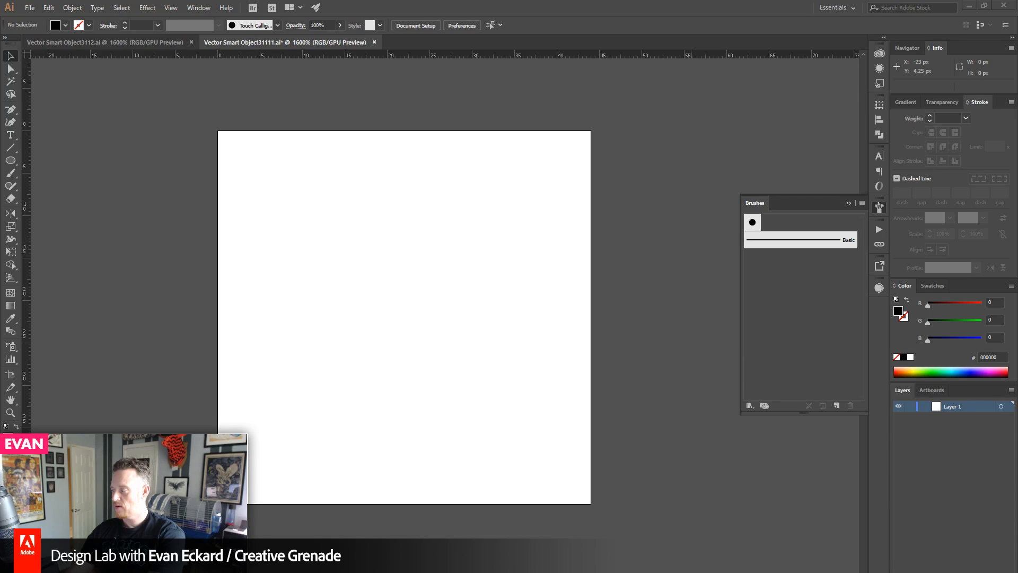
- Bring the browser back and search the Noun Project for "category" icons as reference
{"action": "left_click_drag", "start_coordinate": [1017, 68], "coordinate": [339, 79]}
{"action": "left_click", "coordinate": [344, 184]}
{"action": "type", "text": "category"}
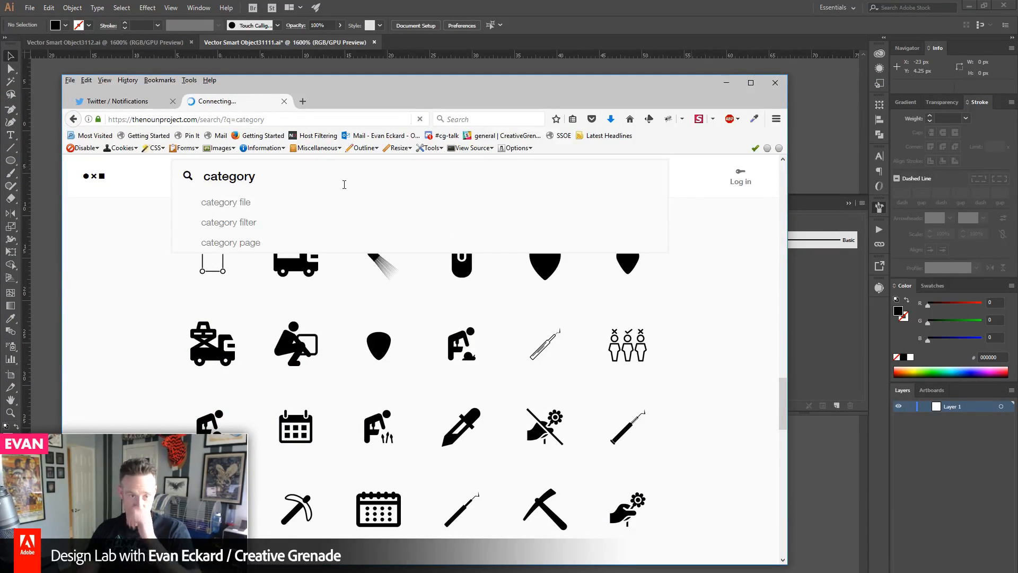
{"action": "key", "text": "Return"}
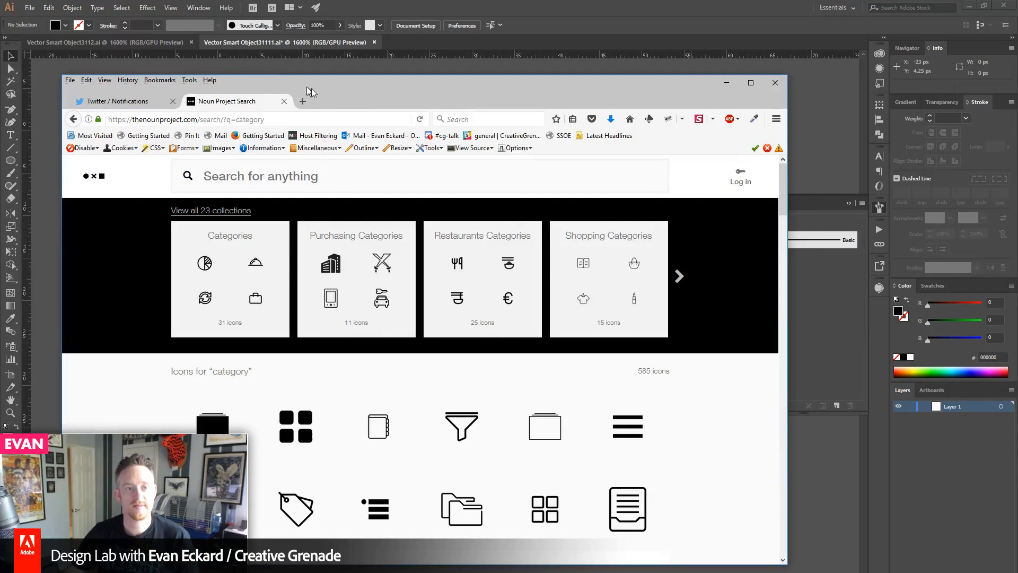
{"action": "left_click_drag", "start_coordinate": [311, 88], "coordinate": [1017, 88]}
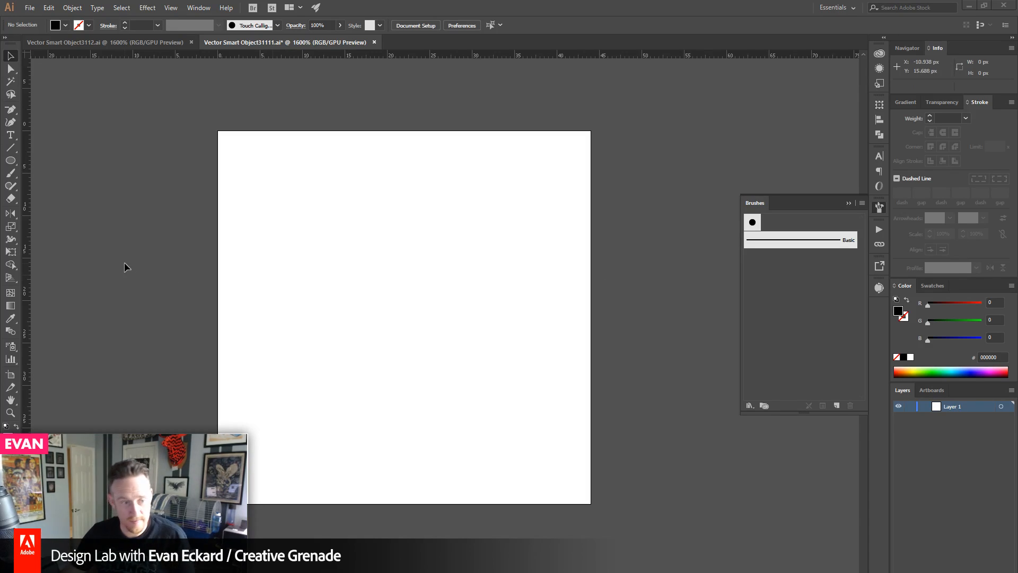
{"action": "left_click", "coordinate": [12, 108]}
{"action": "left_click_drag", "start_coordinate": [14, 109], "coordinate": [56, 110]}
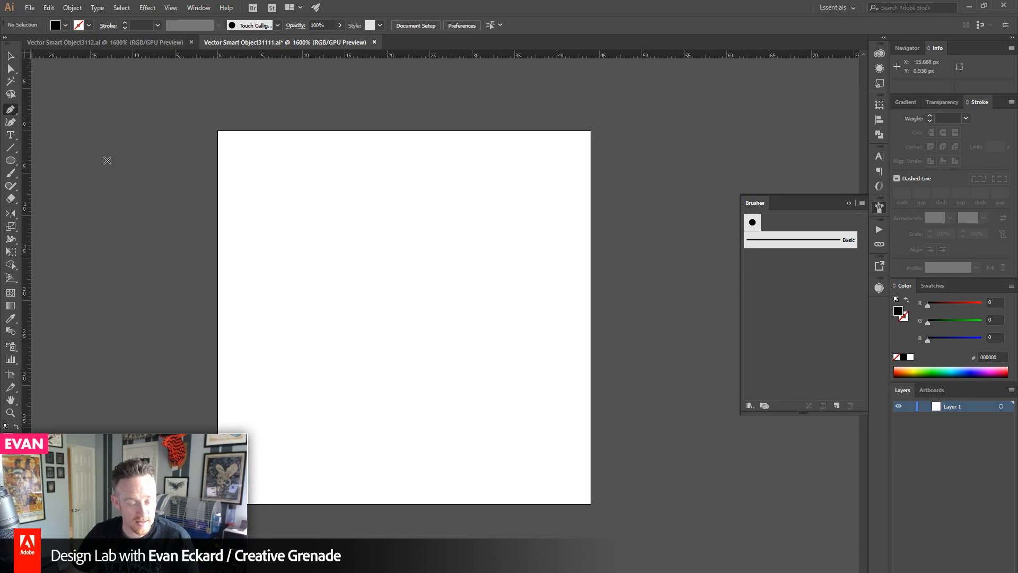
{"action": "left_click", "coordinate": [354, 353]}
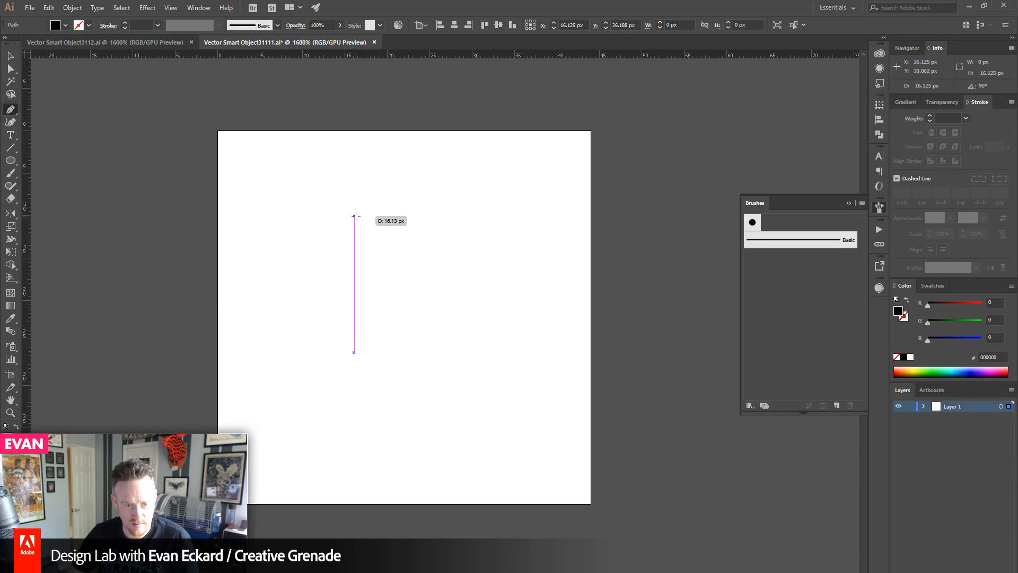
{"action": "key", "text": "Escape"}
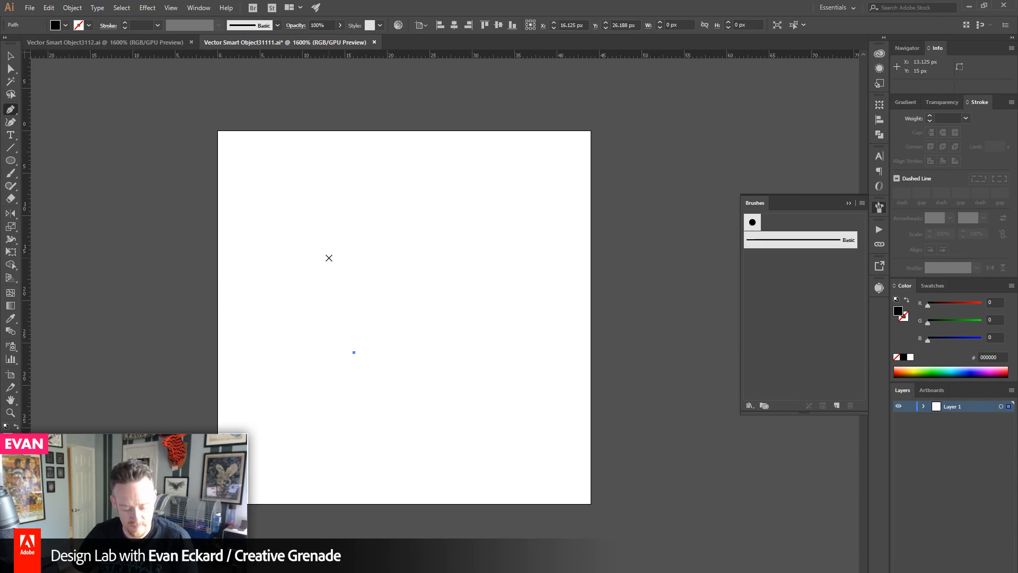
{"action": "left_click", "coordinate": [12, 57]}
{"action": "left_click_drag", "start_coordinate": [234, 219], "coordinate": [355, 356]}
{"action": "key", "text": "Delete"}
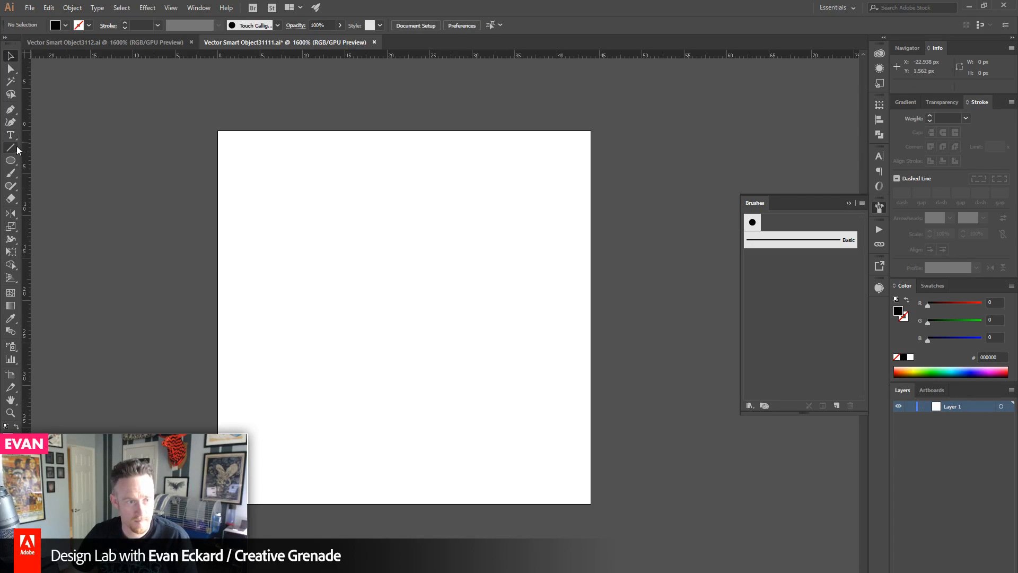
- Draw a 5 px circle in the upper middle of the artboard with no fill and a 2 px black stroke
{"action": "left_click", "coordinate": [15, 161]}
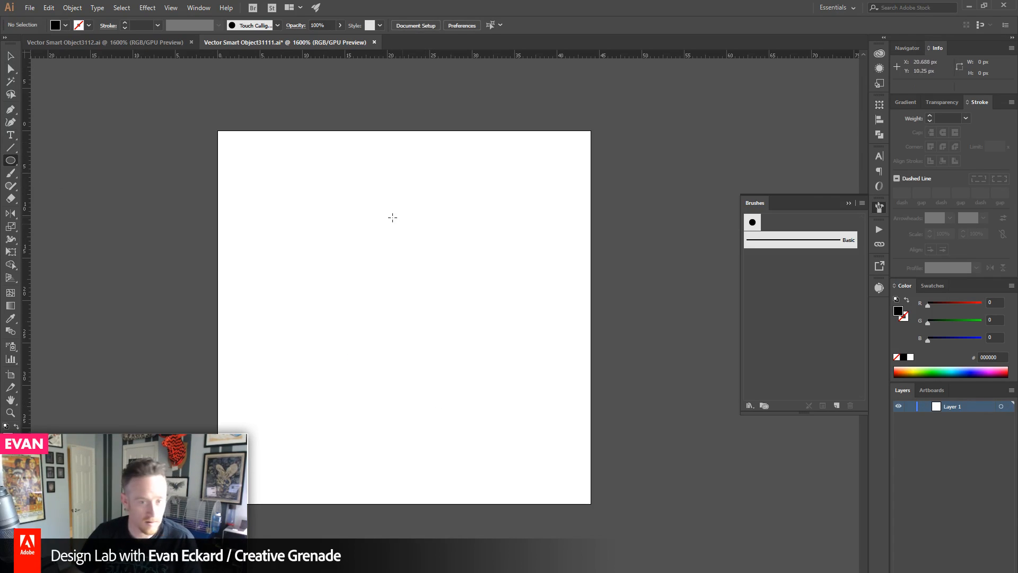
{"action": "left_click_drag", "start_coordinate": [364, 206], "coordinate": [394, 249]}
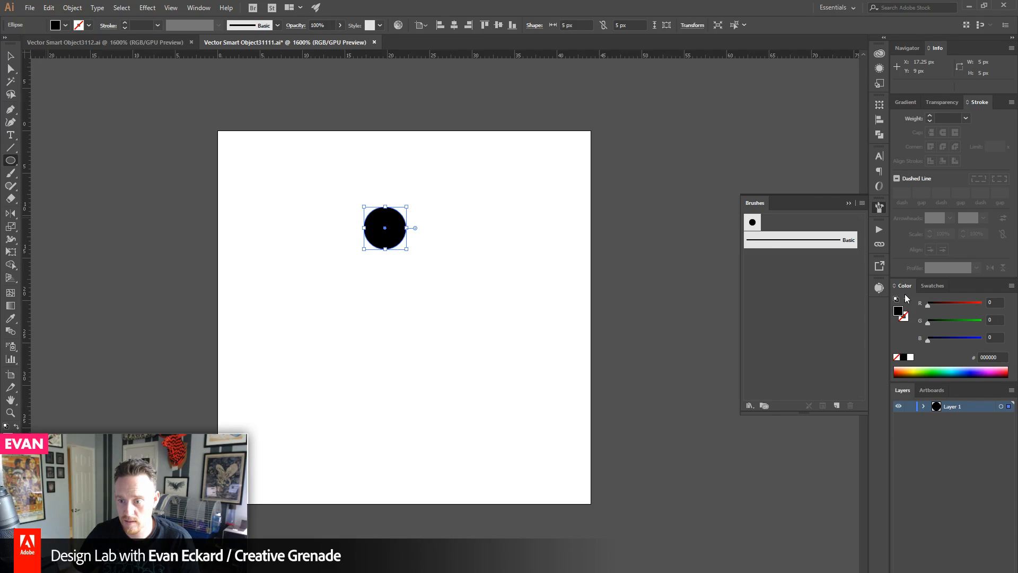
{"action": "left_click", "coordinate": [908, 301]}
{"action": "left_click", "coordinate": [930, 117]}
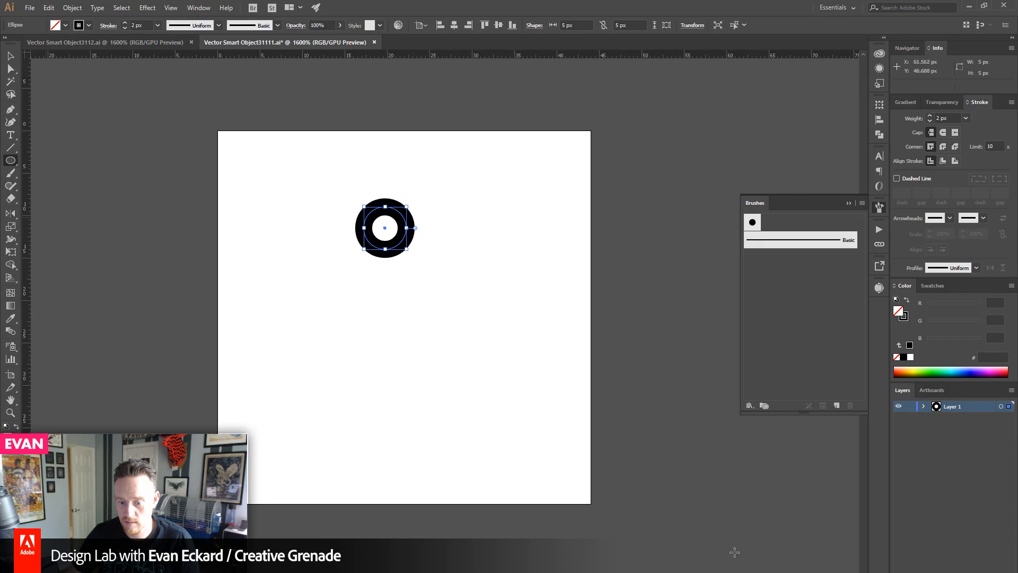
{"action": "key", "text": "alt+Tab"}
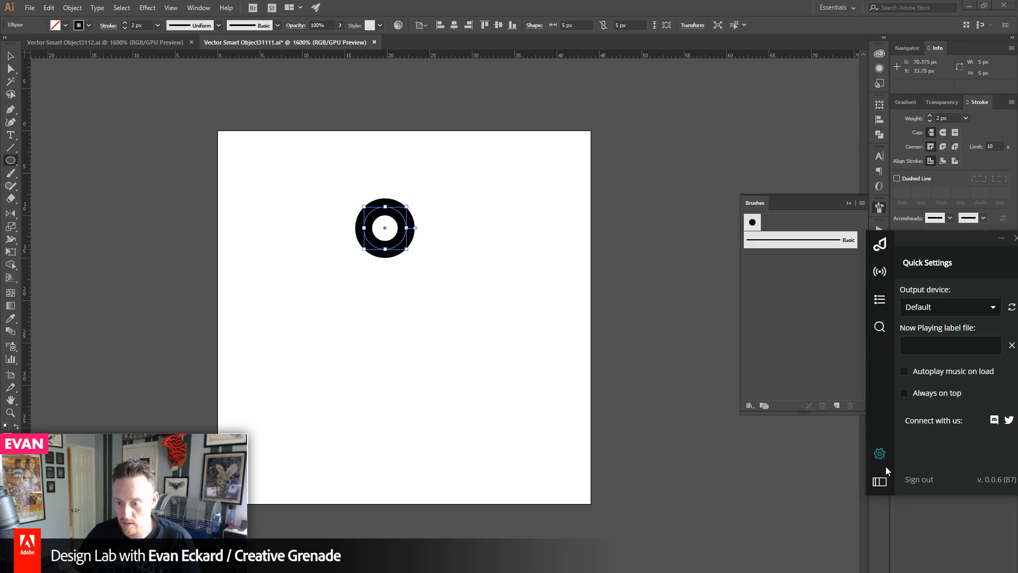
{"action": "left_click", "coordinate": [880, 245]}
{"action": "left_click_drag", "start_coordinate": [907, 238], "coordinate": [1017, 249]}
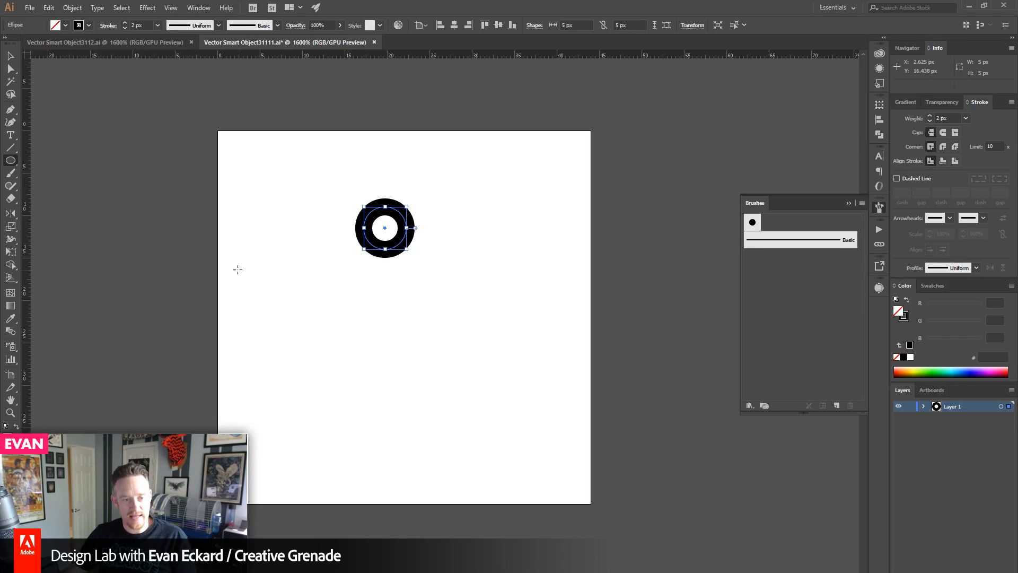
- Duplicate the circle three times into a row of overlapping rings that descends slightly, below and right of the original
{"action": "left_click", "coordinate": [9, 56]}
{"action": "left_click", "coordinate": [262, 199]}
{"action": "left_click", "coordinate": [405, 231]}
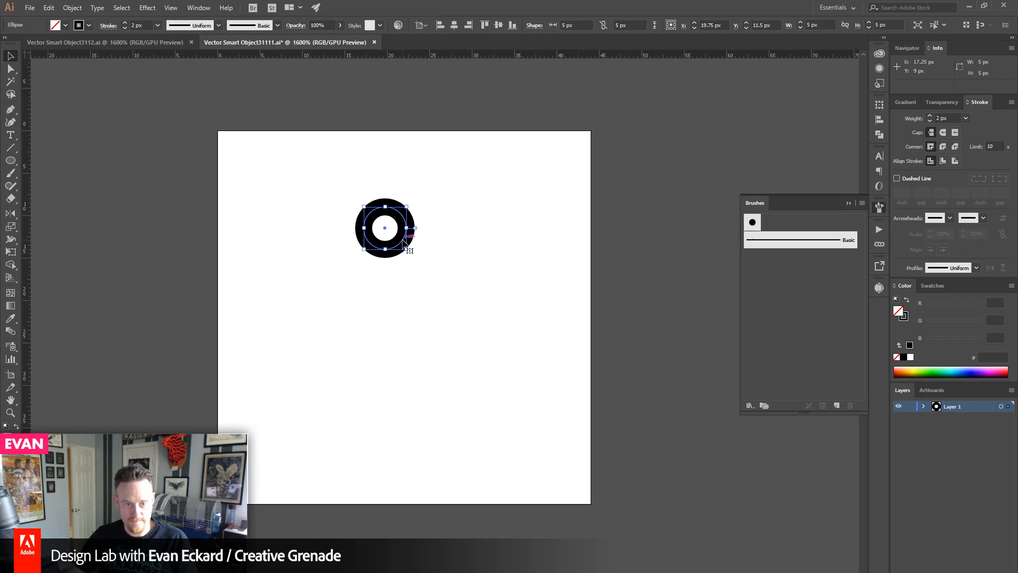
{"action": "left_click_drag", "start_coordinate": [404, 243], "coordinate": [444, 311]}
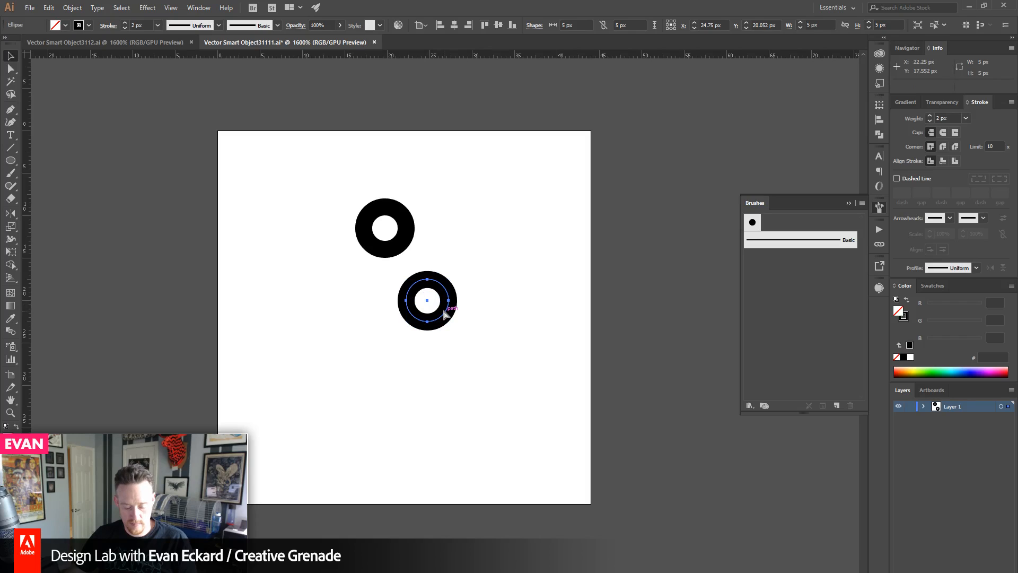
{"action": "left_click", "coordinate": [472, 308]}
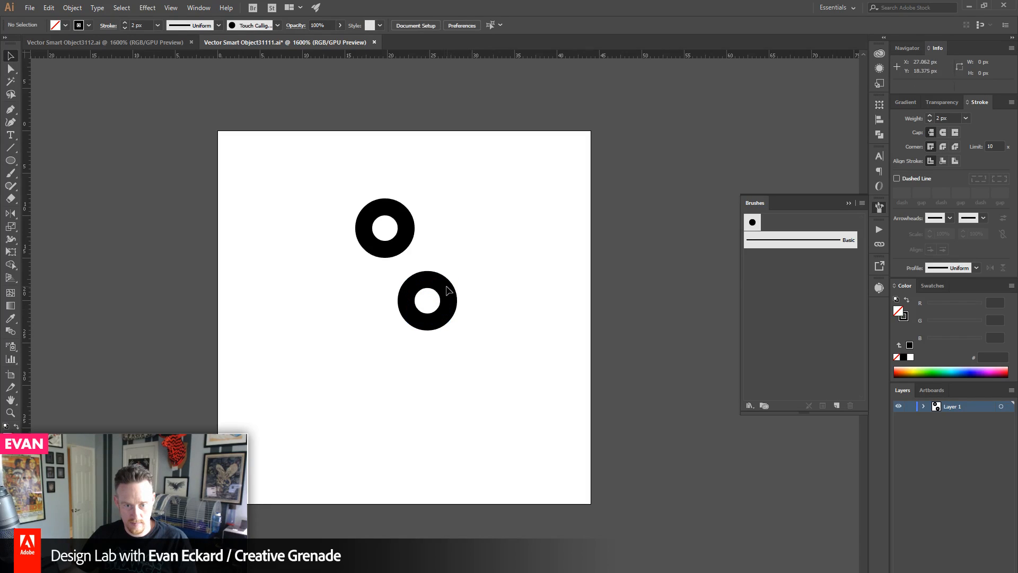
{"action": "left_click_drag", "start_coordinate": [445, 289], "coordinate": [517, 324]}
{"action": "left_click", "coordinate": [69, 80]}
- Delete the bottom anchor point of each of the three lower rings to turn them into arches
{"action": "left_click", "coordinate": [10, 69]}
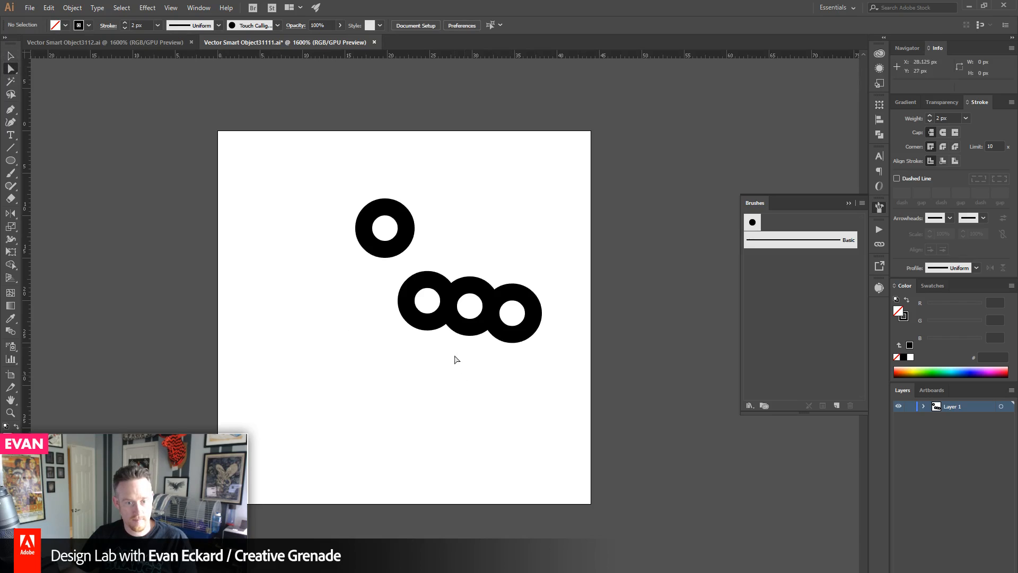
{"action": "left_click", "coordinate": [470, 327]}
{"action": "key", "text": "Delete"}
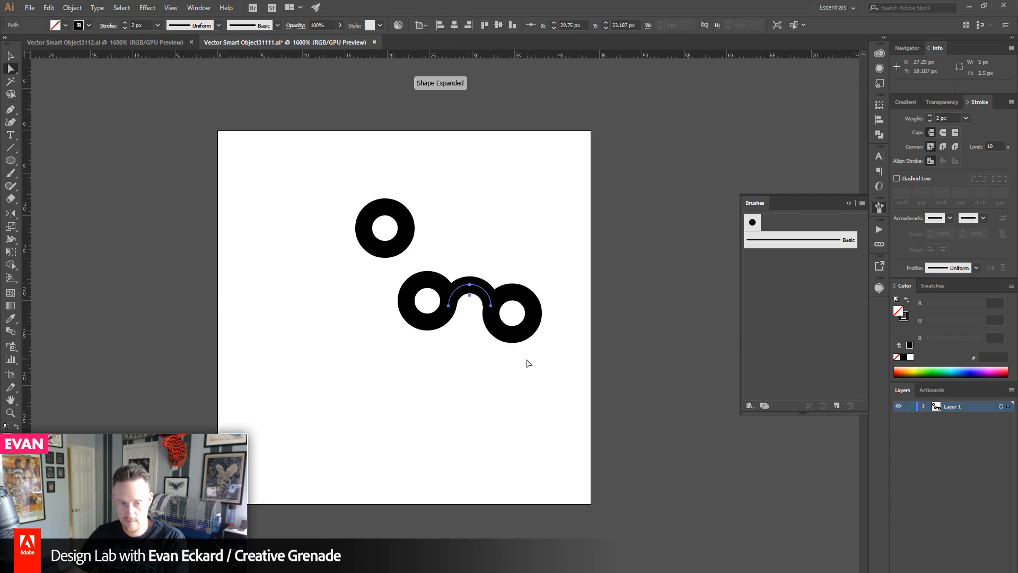
{"action": "left_click", "coordinate": [526, 362]}
{"action": "left_click", "coordinate": [512, 342]}
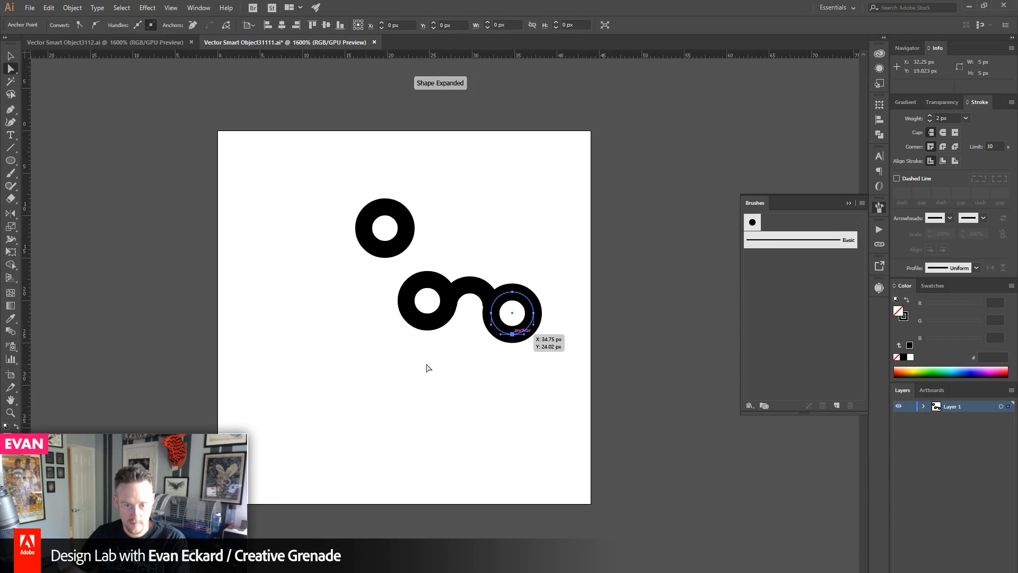
{"action": "key", "text": "Delete"}
{"action": "left_click", "coordinate": [426, 361]}
{"action": "left_click", "coordinate": [428, 323]}
{"action": "key", "text": "Delete"}
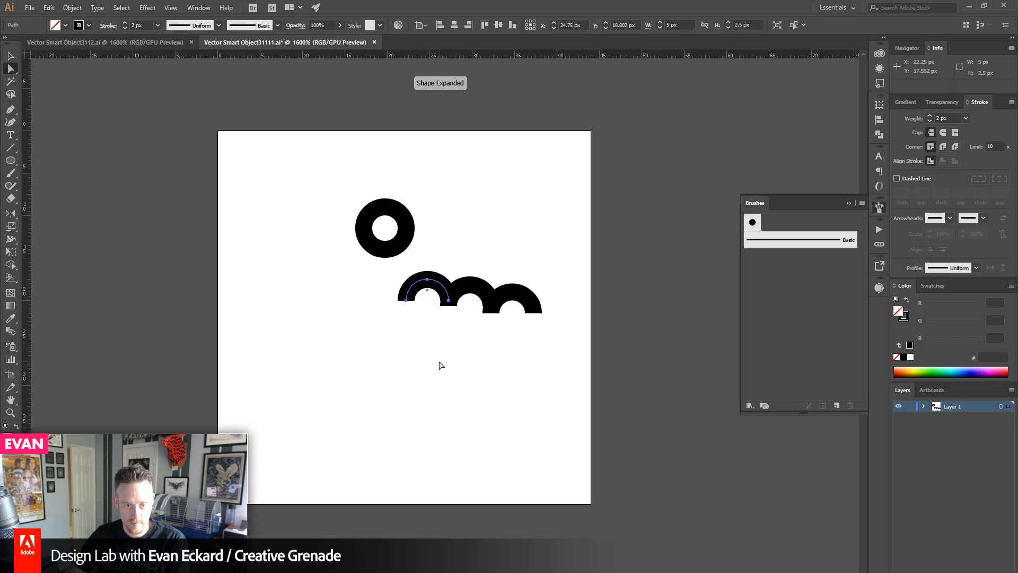
{"action": "left_click", "coordinate": [440, 365]}
- Draw short vertical lines with the Pen tool down from the two joints between the three arches, ending at the same level
{"action": "left_click", "coordinate": [9, 121]}
{"action": "key", "text": "p"}
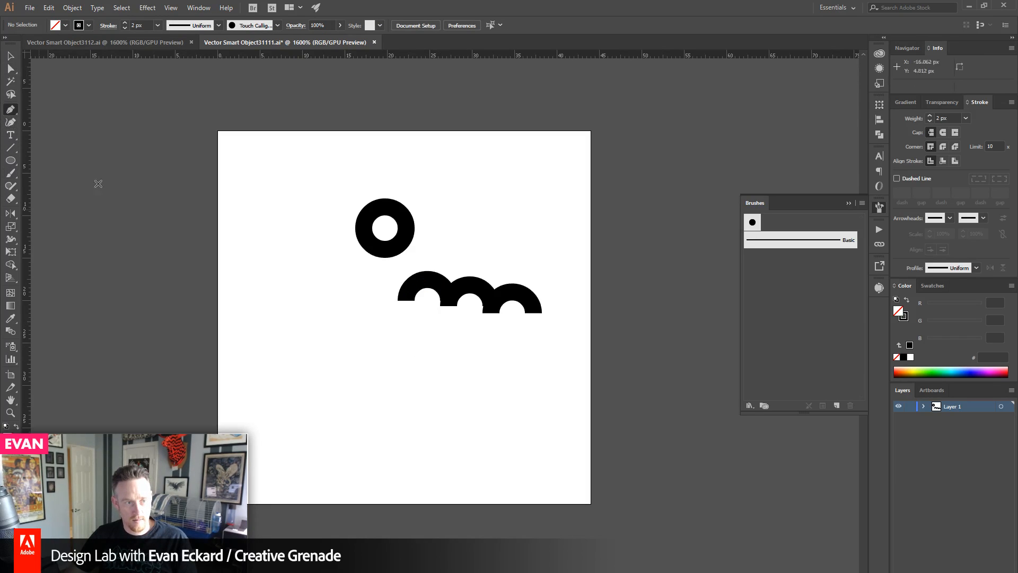
{"action": "left_click_drag", "start_coordinate": [449, 306], "coordinate": [492, 324]}
{"action": "left_click", "coordinate": [521, 335], "text": "ctrl"}
{"action": "left_click", "coordinate": [480, 342], "text": "ctrl"}
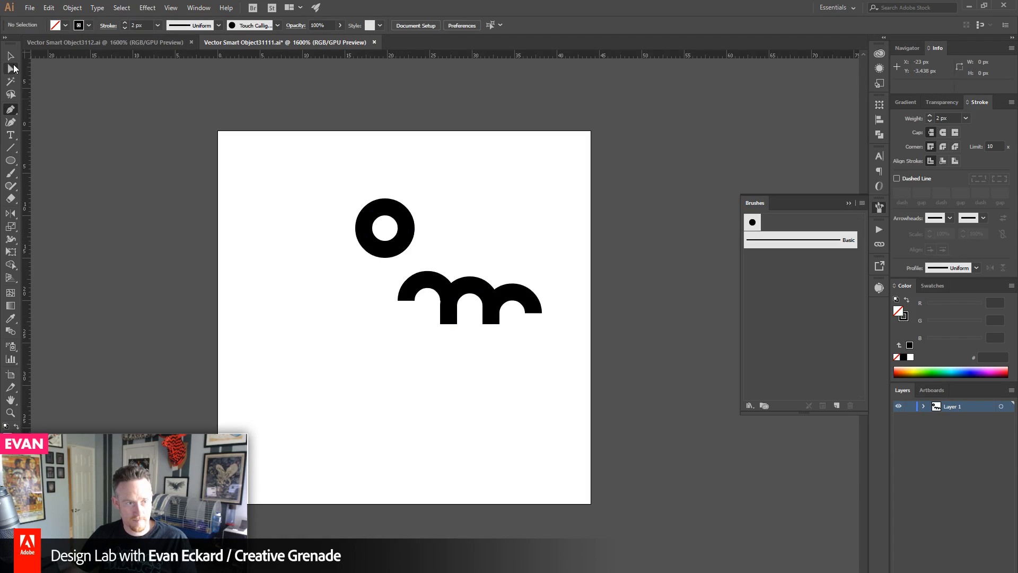
- Delete the bottom anchor point of the upper ring to turn it into an arch
{"action": "left_click", "coordinate": [12, 68]}
{"action": "left_click", "coordinate": [385, 249]}
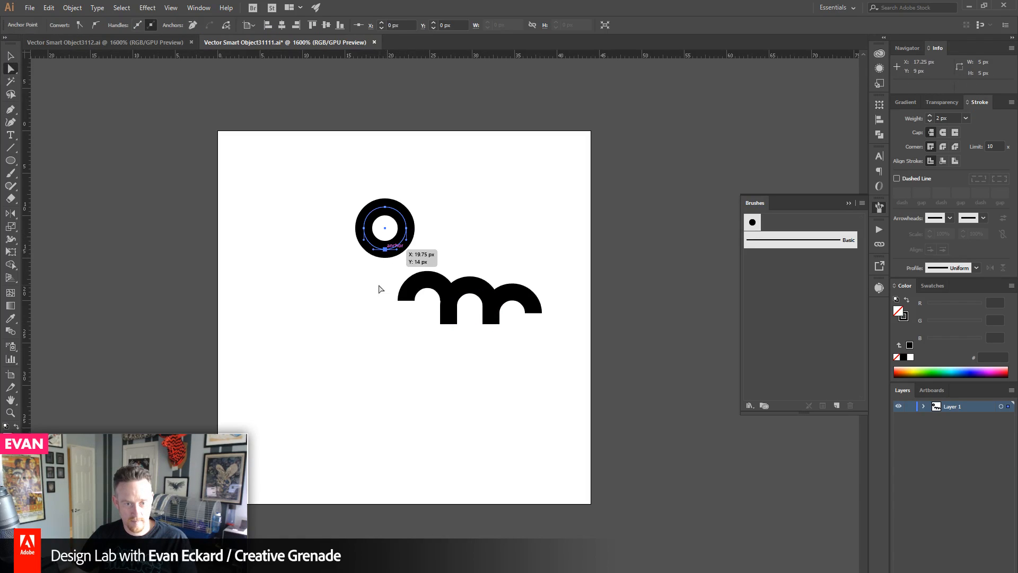
{"action": "key", "text": "Delete"}
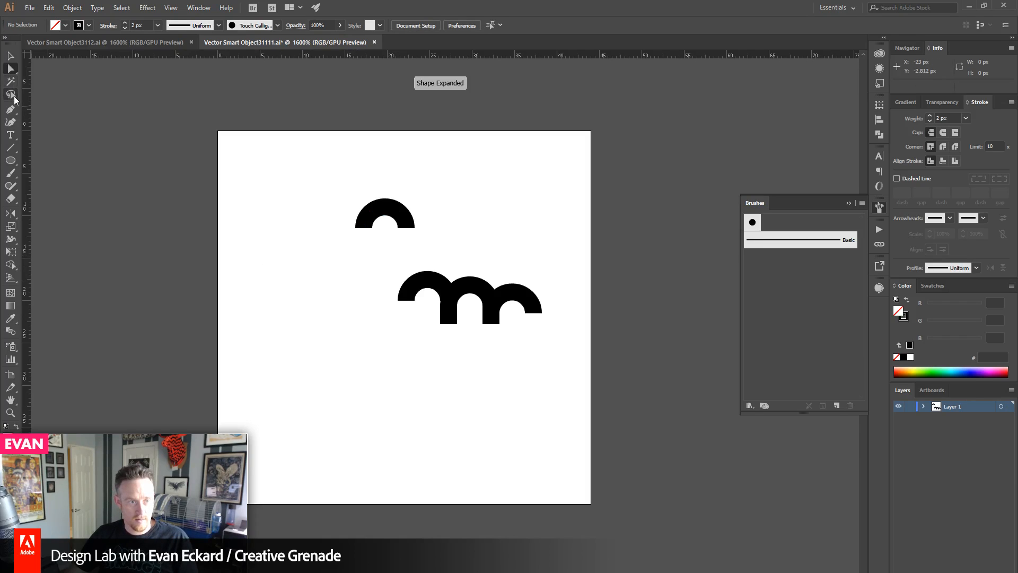
- Extend the upper arch's right end straight down about 11.3 px to the finger line bottoms, and its left end down well below them
{"action": "left_click", "coordinate": [10, 109]}
{"action": "left_click", "coordinate": [407, 228]}
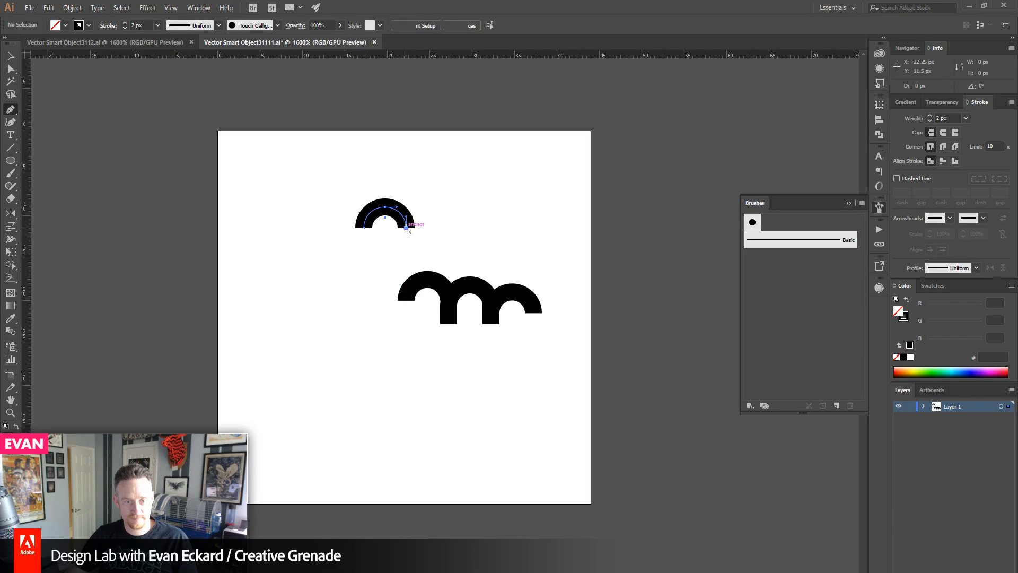
{"action": "left_click", "coordinate": [407, 229]}
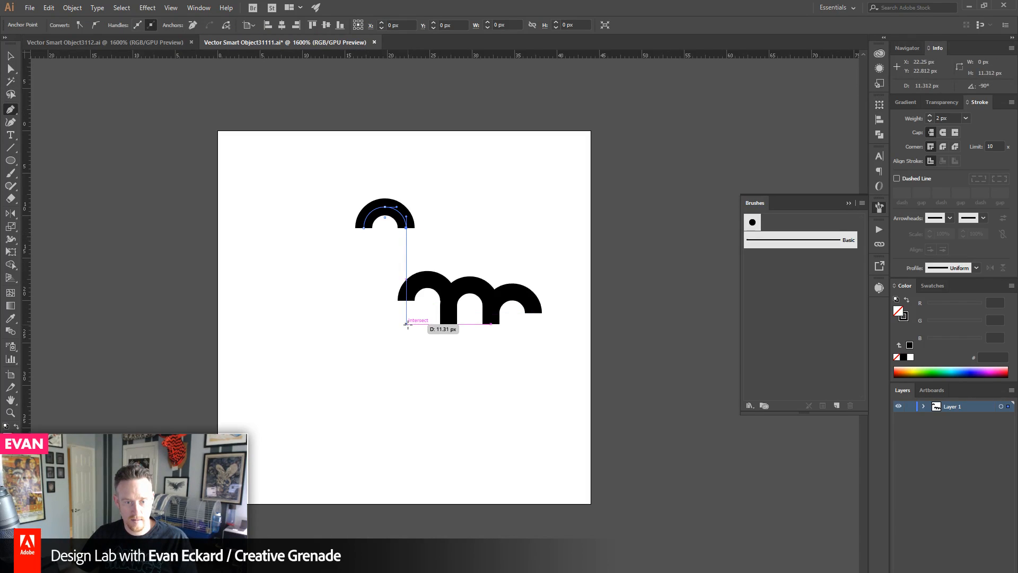
{"action": "left_click", "coordinate": [406, 324]}
{"action": "left_click", "coordinate": [365, 247], "text": "ctrl"}
{"action": "left_click", "coordinate": [364, 228]}
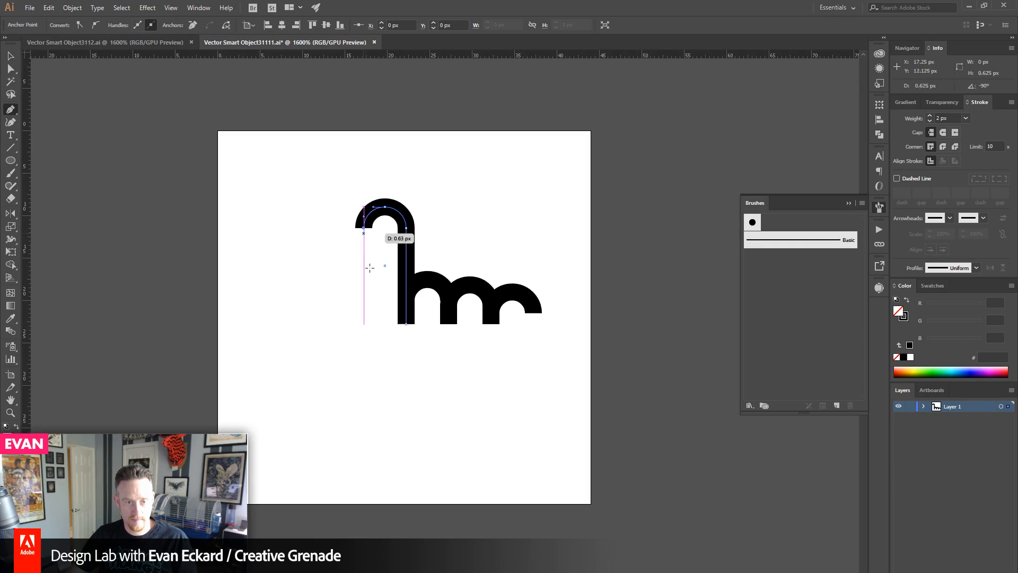
{"action": "left_click", "coordinate": [365, 391]}
{"action": "left_click", "coordinate": [545, 317], "text": "ctrl"}
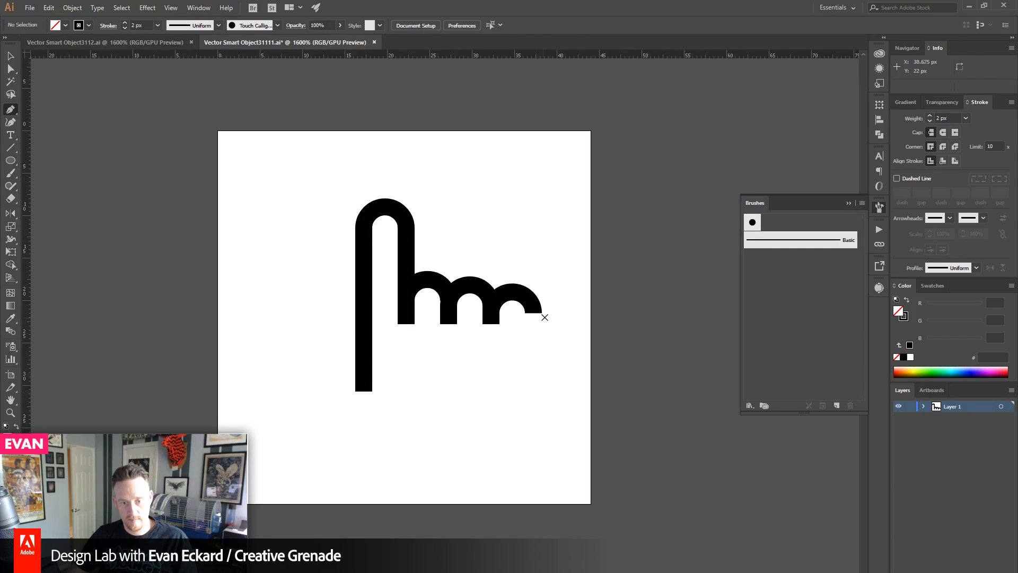
- Extend the rightmost arch's outer end straight down with the Pen tool, level with the lower end of the hand's left side line
{"action": "left_click", "coordinate": [533, 313]}
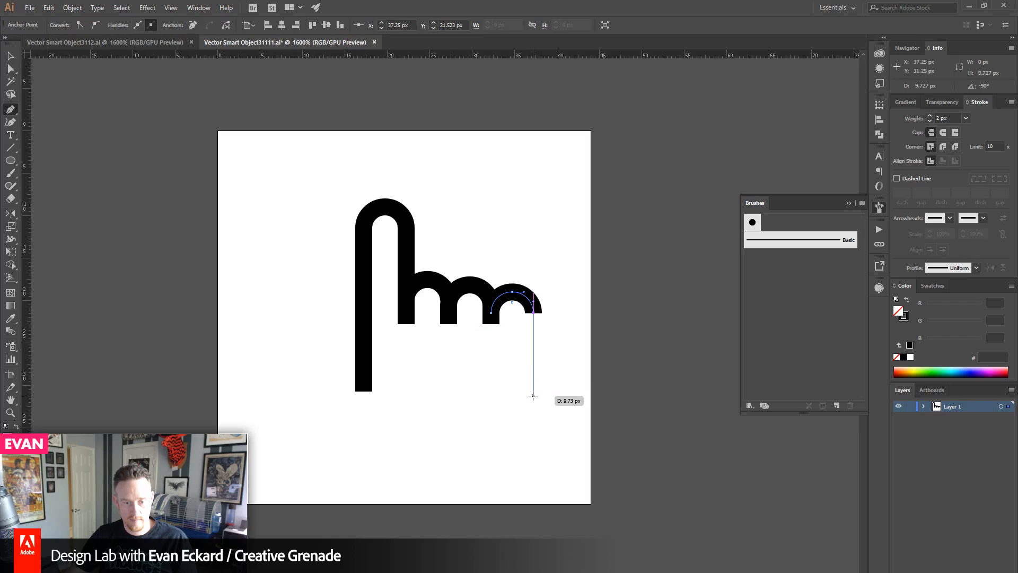
{"action": "left_click", "coordinate": [531, 391]}
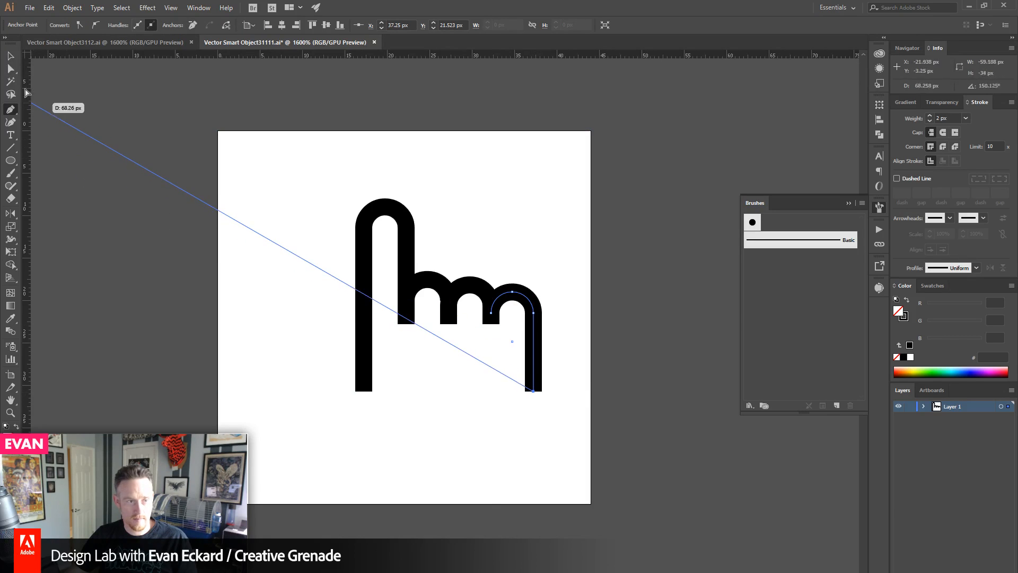
{"action": "left_click", "coordinate": [51, 96], "text": "ctrl"}
- Move the lower ends of both outer side lines of the hand down together by about 2.6 px
{"action": "key", "text": "a"}
{"action": "left_click_drag", "start_coordinate": [280, 447], "coordinate": [591, 383]}
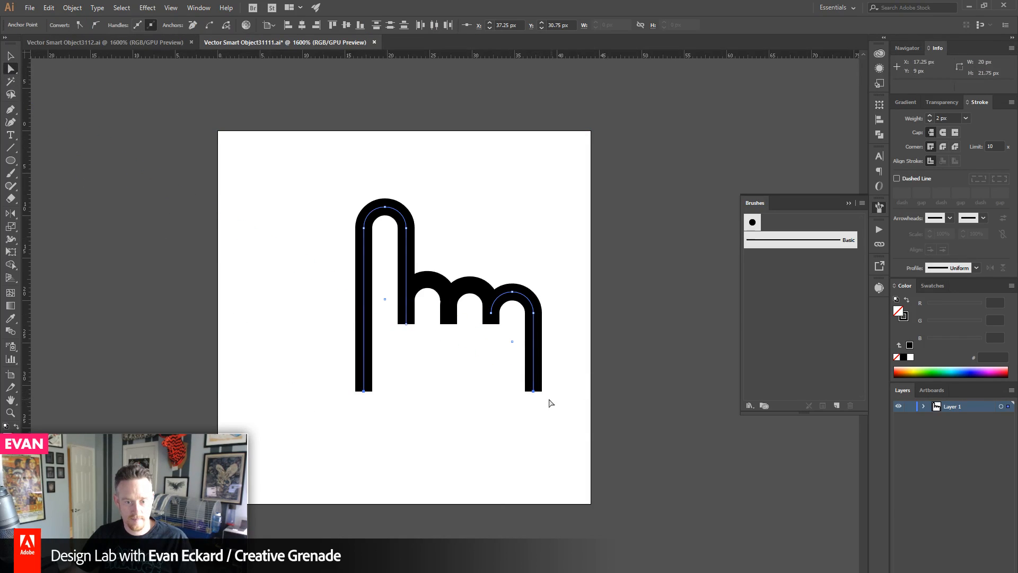
{"action": "left_click_drag", "start_coordinate": [534, 396], "coordinate": [534, 415]}
{"action": "left_click", "coordinate": [537, 452]}
{"action": "left_click", "coordinate": [10, 109]}
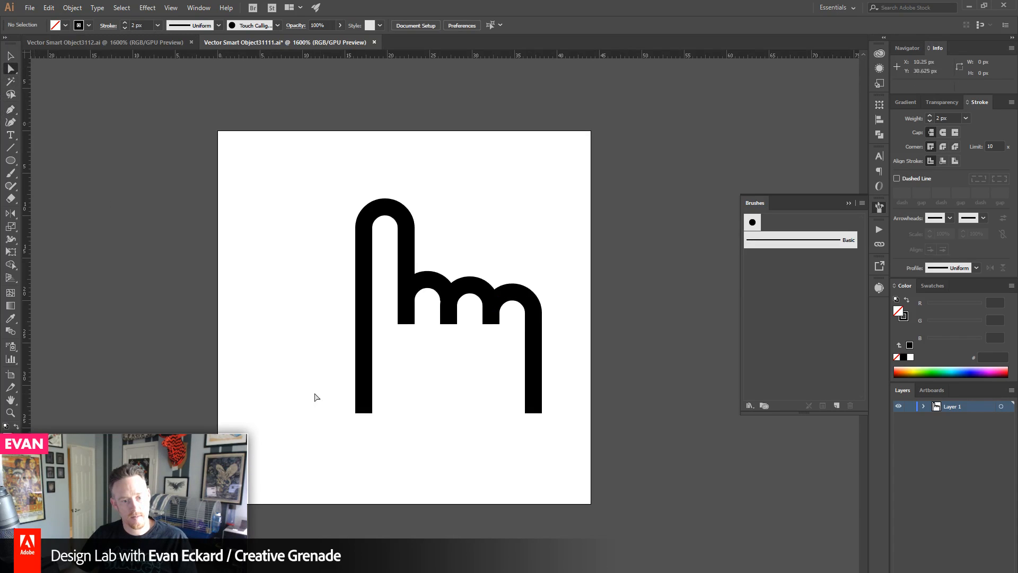
- Join the lower ends of the two side lines with a straight segment and round both resulting corners to 4 px
{"action": "left_click_drag", "start_coordinate": [312, 387], "coordinate": [639, 461]}
{"action": "key", "text": "ctrl+j"}
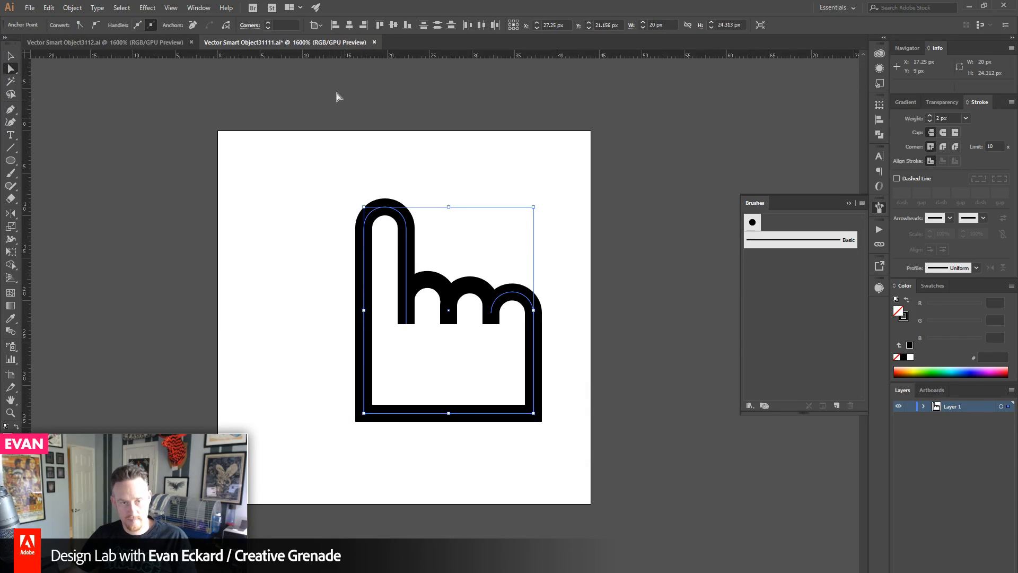
{"action": "left_click_drag", "start_coordinate": [318, 398], "coordinate": [589, 446]}
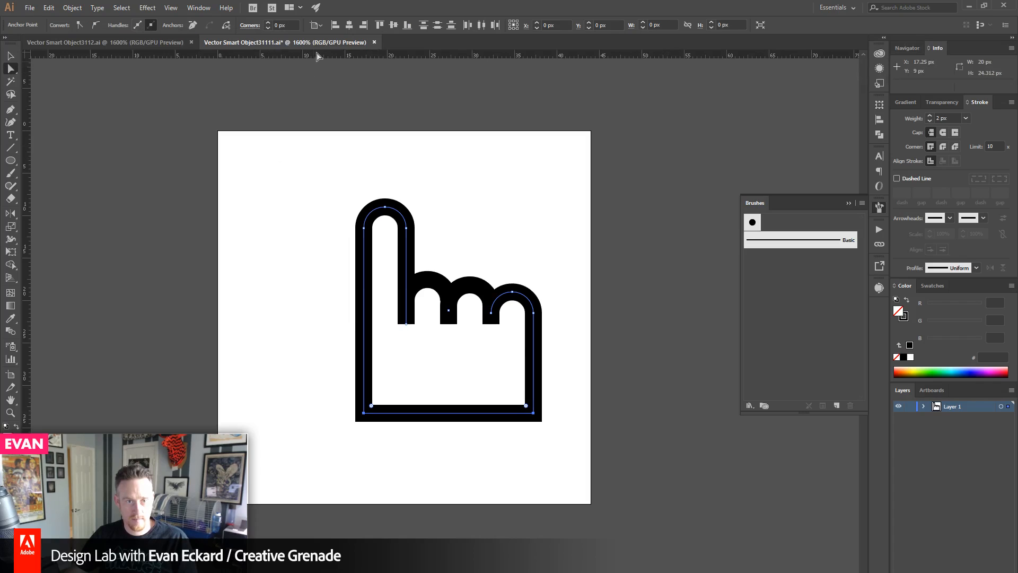
{"action": "left_click", "coordinate": [268, 23]}
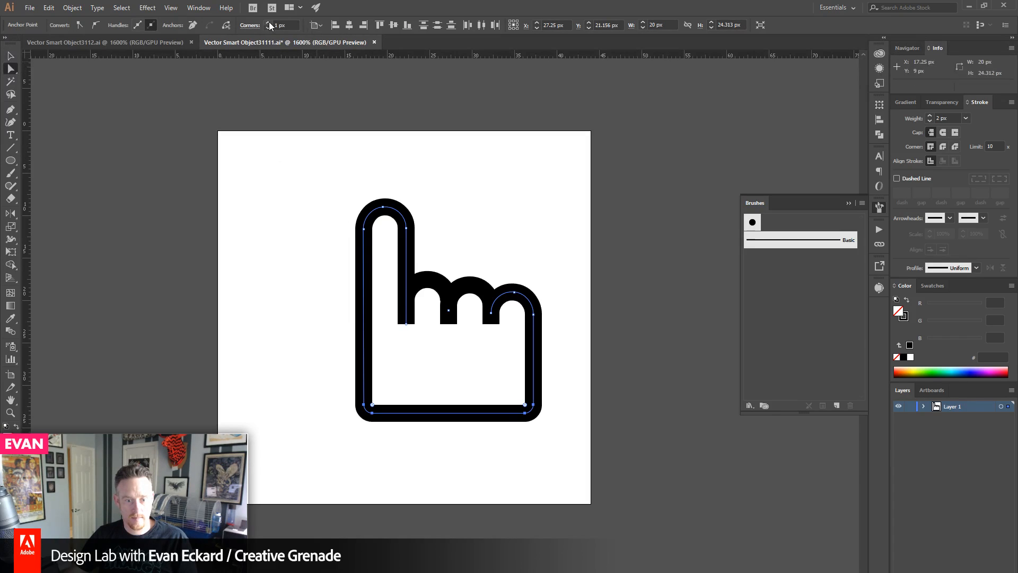
{"action": "left_click", "coordinate": [268, 23]}
{"action": "left_click", "coordinate": [268, 23]}
{"action": "left_click", "coordinate": [268, 23]}
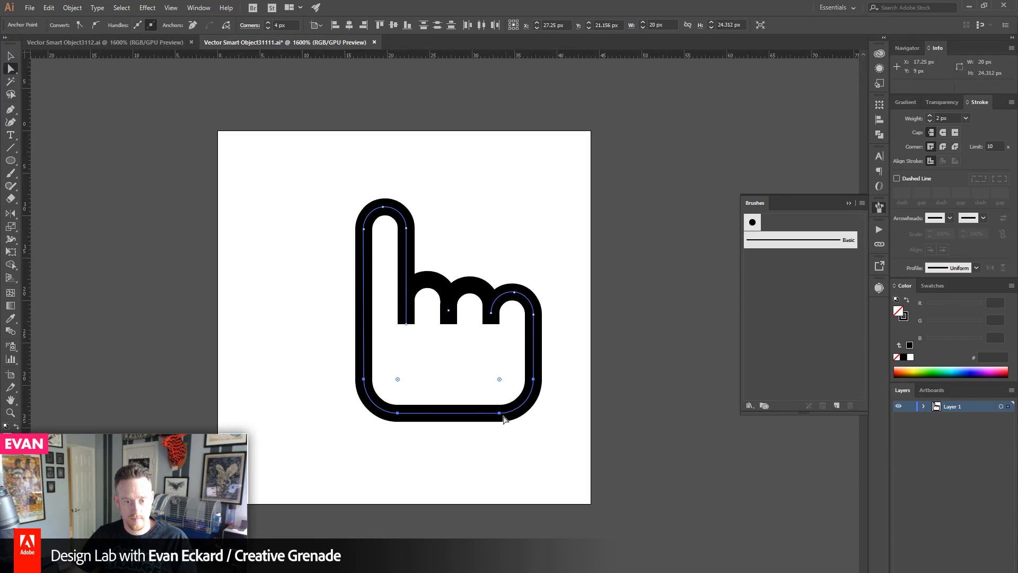
- Lower the palm's rounded bottom edge by about 5 px and raise the index fingertip by about 0.9 px
{"action": "left_click_drag", "start_coordinate": [503, 419], "coordinate": [508, 460]}
{"action": "left_click", "coordinate": [580, 391]}
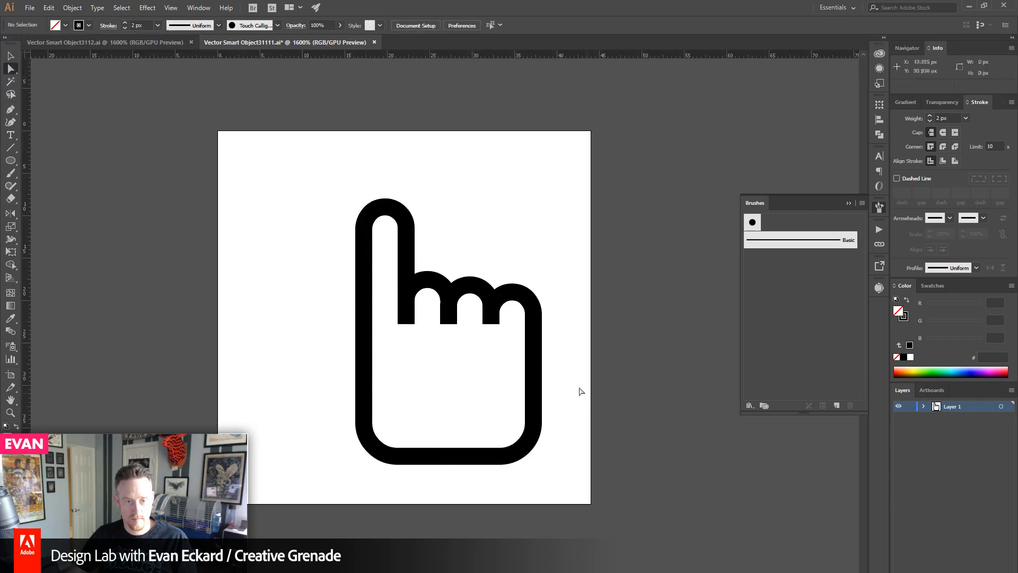
{"action": "left_click", "coordinate": [11, 110]}
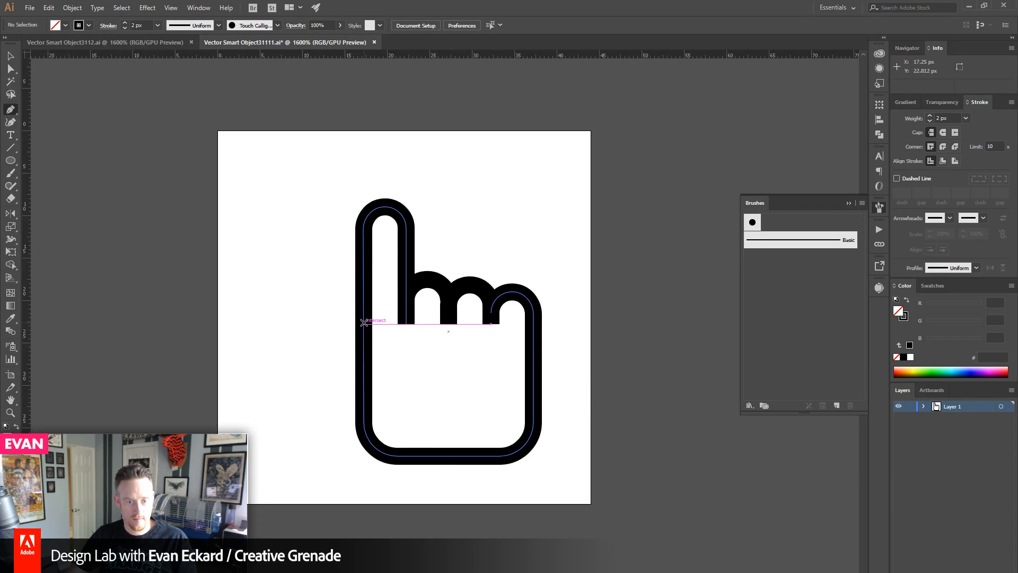
{"action": "key", "text": "a"}
{"action": "left_click_drag", "start_coordinate": [273, 166], "coordinate": [416, 221]}
{"action": "key", "text": "ctrl+shift+a"}
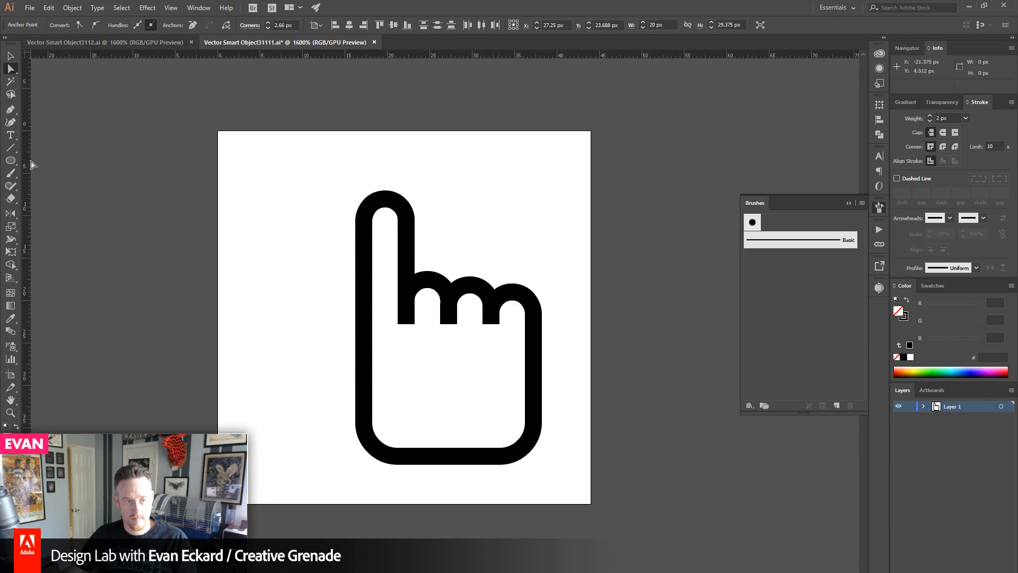
- Draw an ellipse about 12.9 × 13.7 px for the thumb and position it across the palm's left side line
{"action": "left_click", "coordinate": [10, 160]}
{"action": "mouse_move", "coordinate": [359, 387]}
{"action": "left_mouse_down"}
{"action": "mouse_move", "coordinate": [411, 419]}
{"action": "mouse_move", "coordinate": [415, 443]}
{"action": "left_mouse_up"}
{"action": "key", "text": "v"}
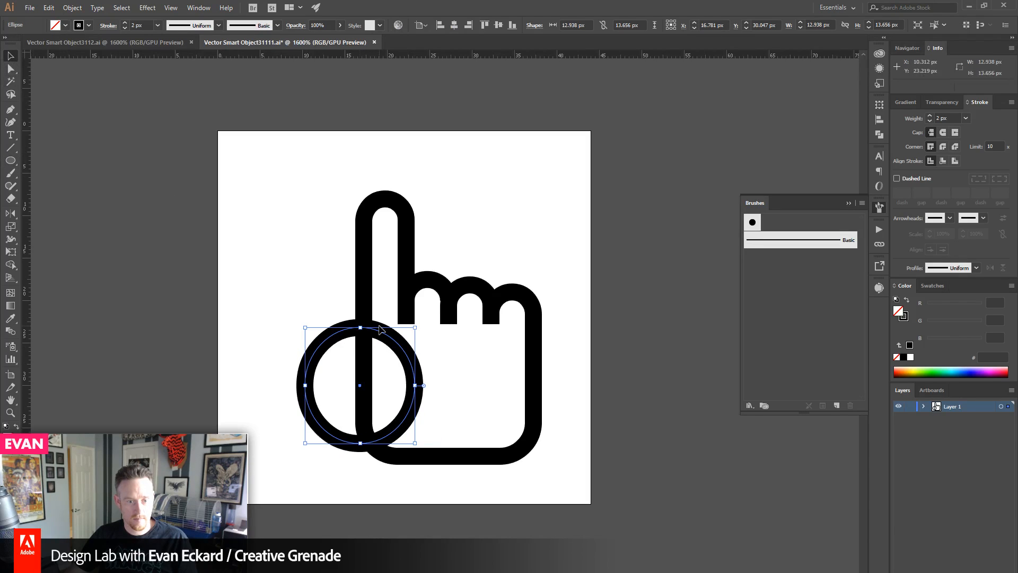
{"action": "left_click_drag", "start_coordinate": [381, 336], "coordinate": [397, 314]}
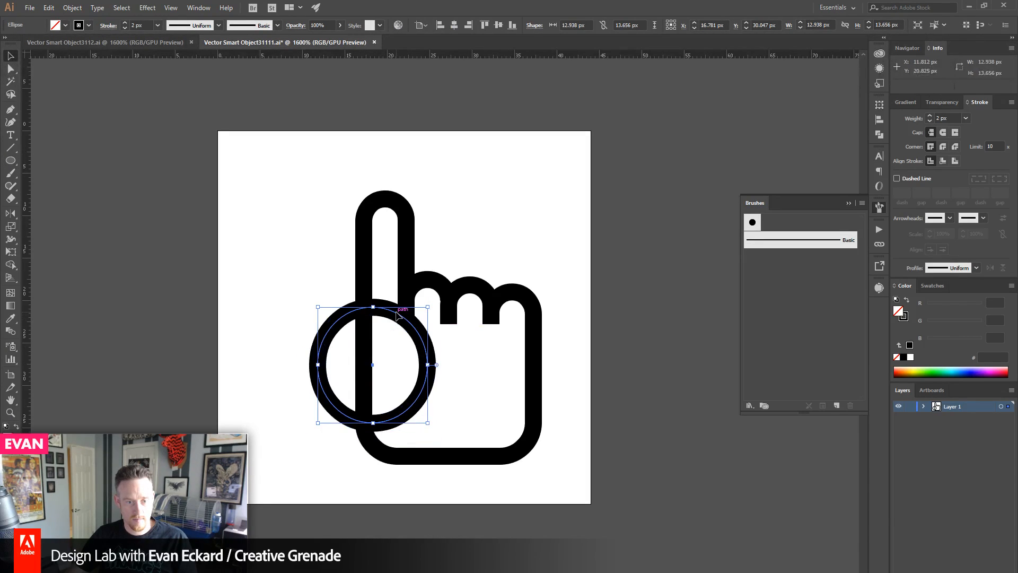
- Add anchor points where the ellipse crosses the palm's left side line and delete its top and right anchors, leaving an outer arc
{"action": "left_click_drag", "start_coordinate": [11, 109], "coordinate": [45, 123]}
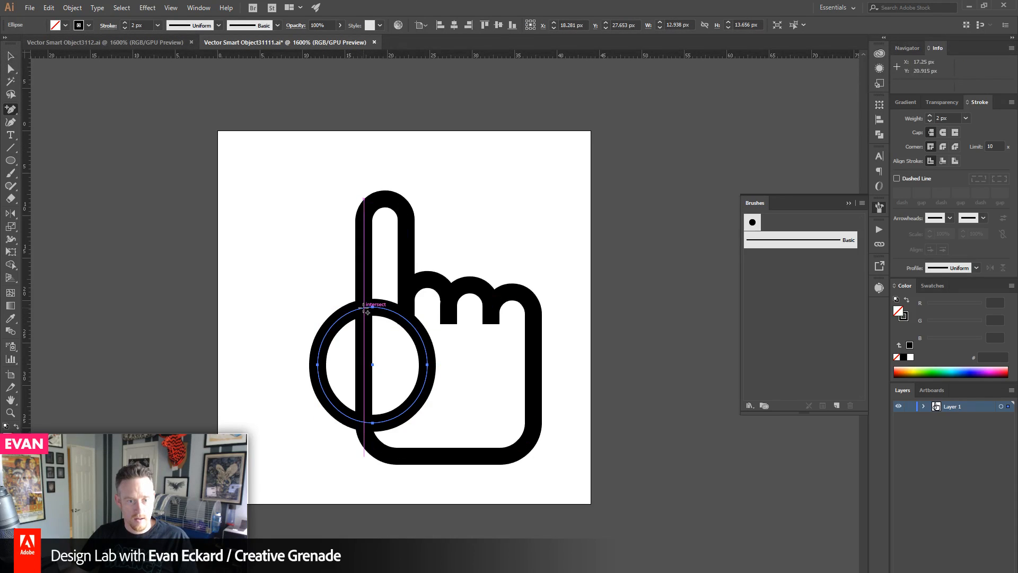
{"action": "left_click", "coordinate": [364, 308]}
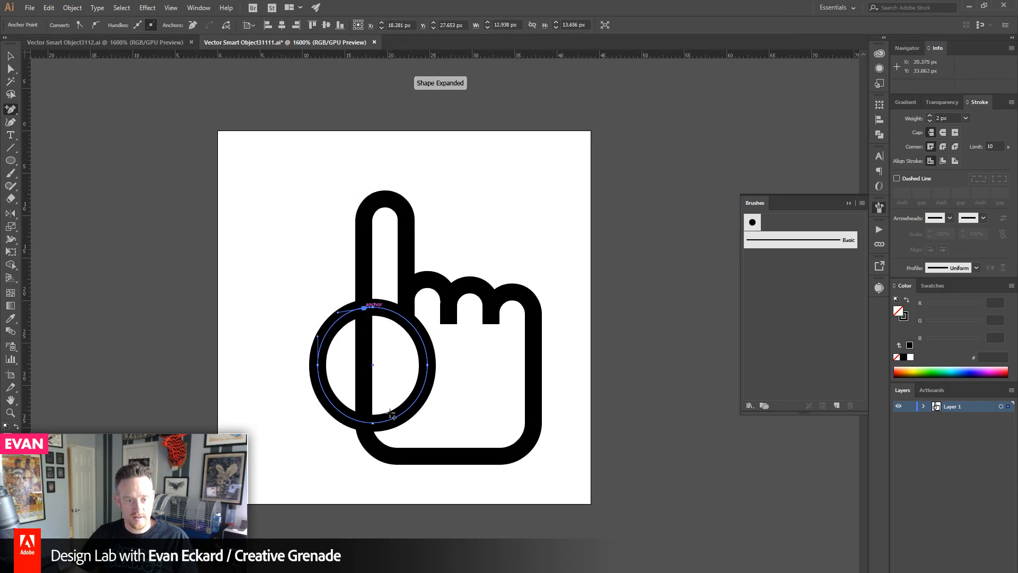
{"action": "left_click", "coordinate": [363, 423]}
{"action": "key", "text": "a"}
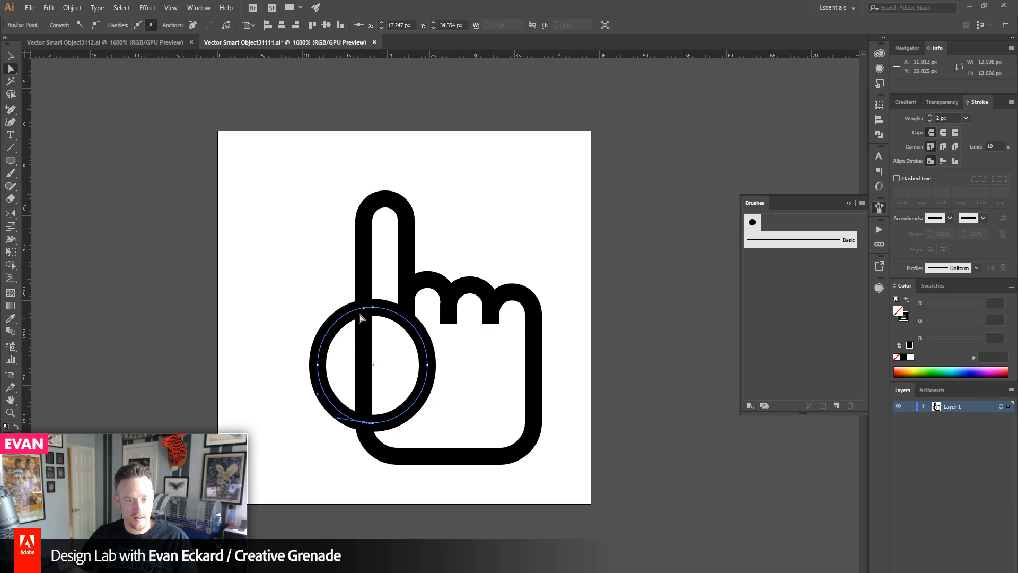
{"action": "left_click", "coordinate": [373, 308]}
{"action": "key", "text": "Delete"}
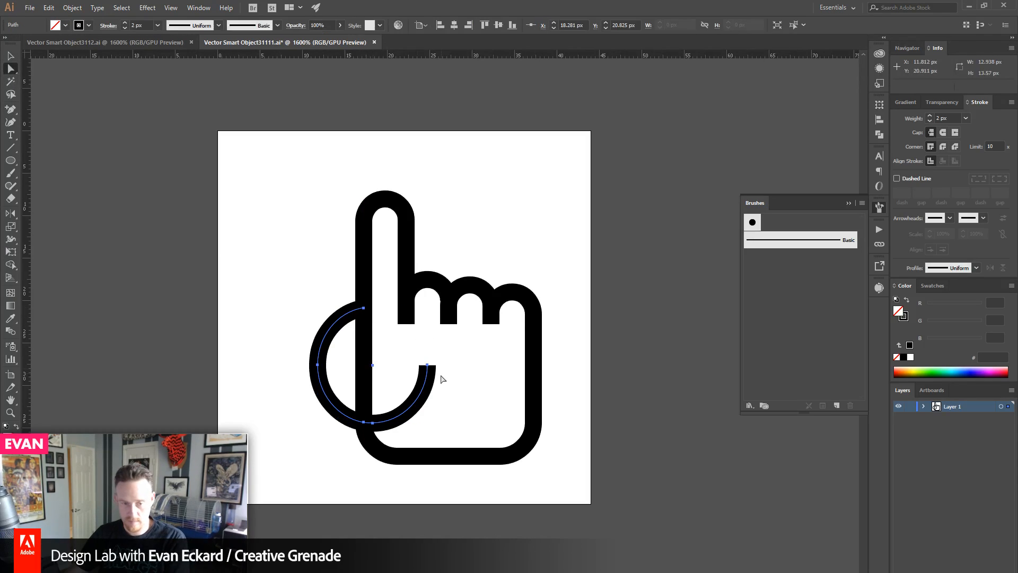
{"action": "left_click", "coordinate": [427, 365]}
{"action": "key", "text": "Delete"}
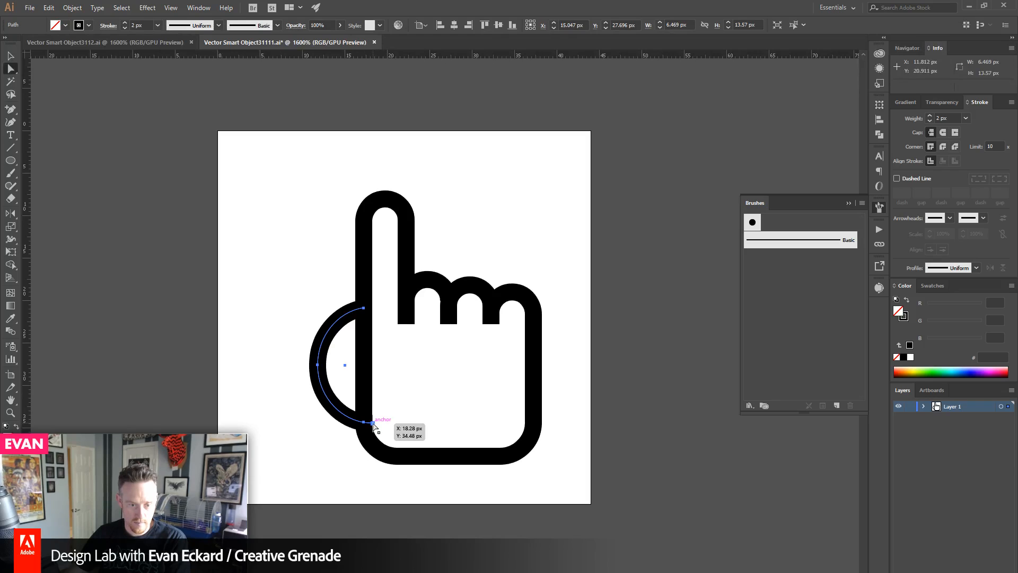
{"action": "left_click", "coordinate": [430, 416]}
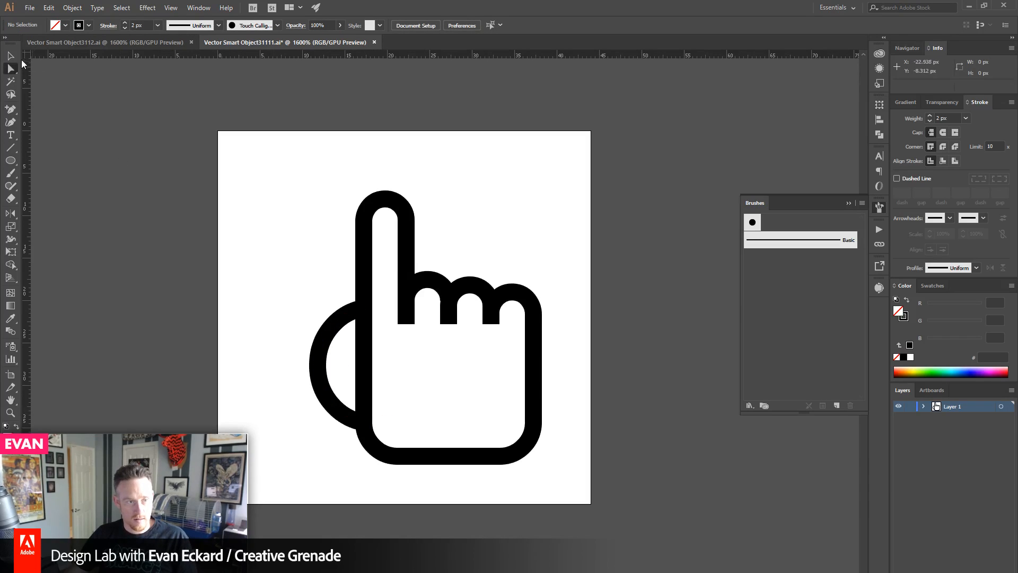
- Delete the thumb arc beside the palm
{"action": "key", "text": "v"}
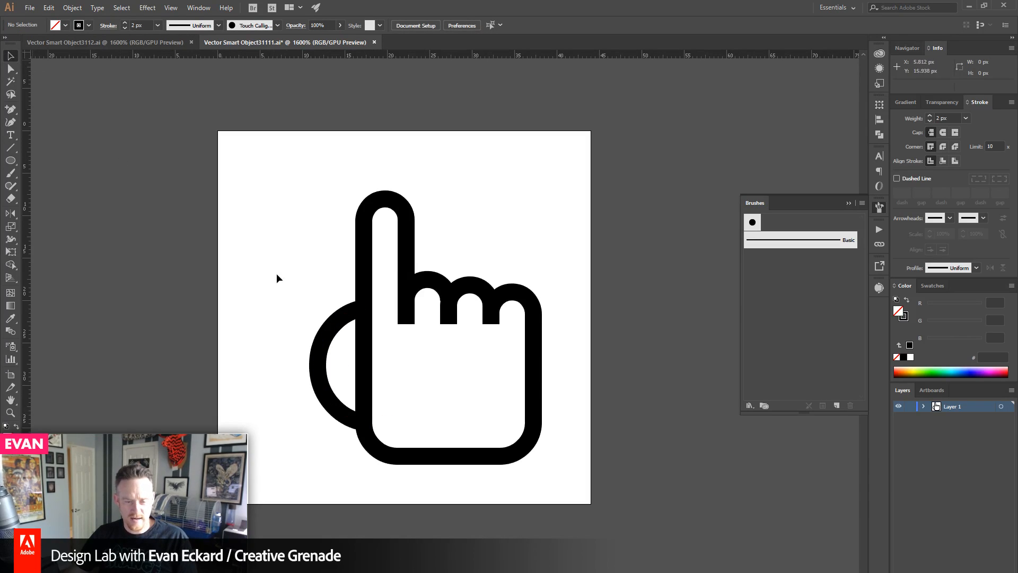
{"action": "left_click", "coordinate": [330, 352]}
{"action": "key", "text": "Delete"}
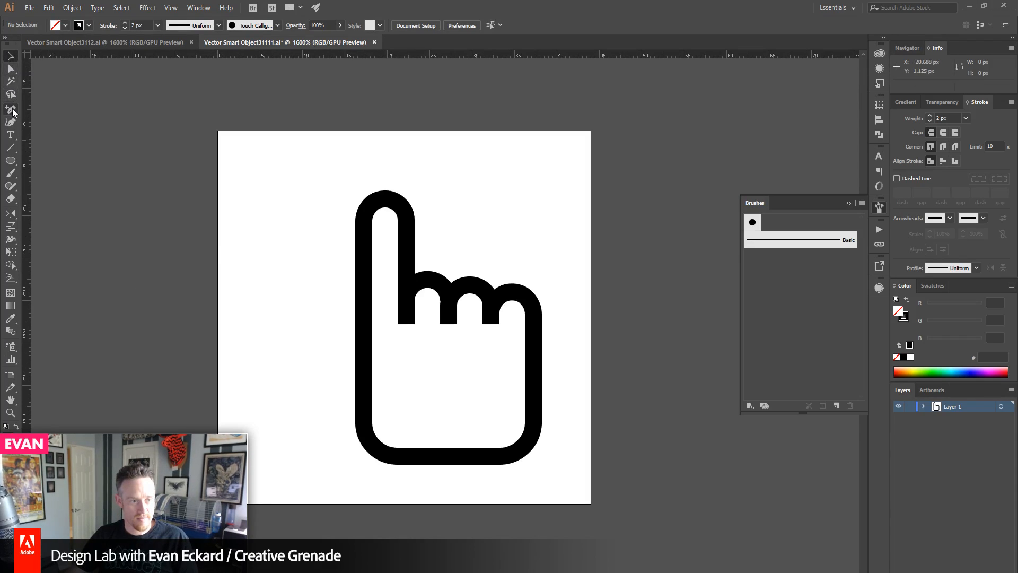
- Draw a curved thumb with the Pen tool from the palm's left side, about 4 px outward, and back to the lower-left rounded corner
{"action": "left_click", "coordinate": [10, 160]}
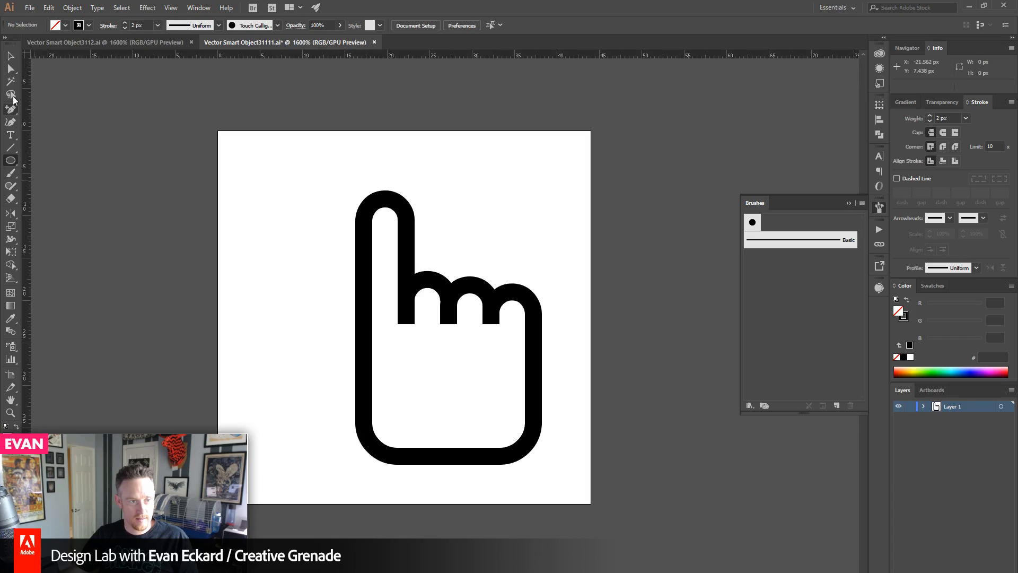
{"action": "left_click", "coordinate": [11, 112]}
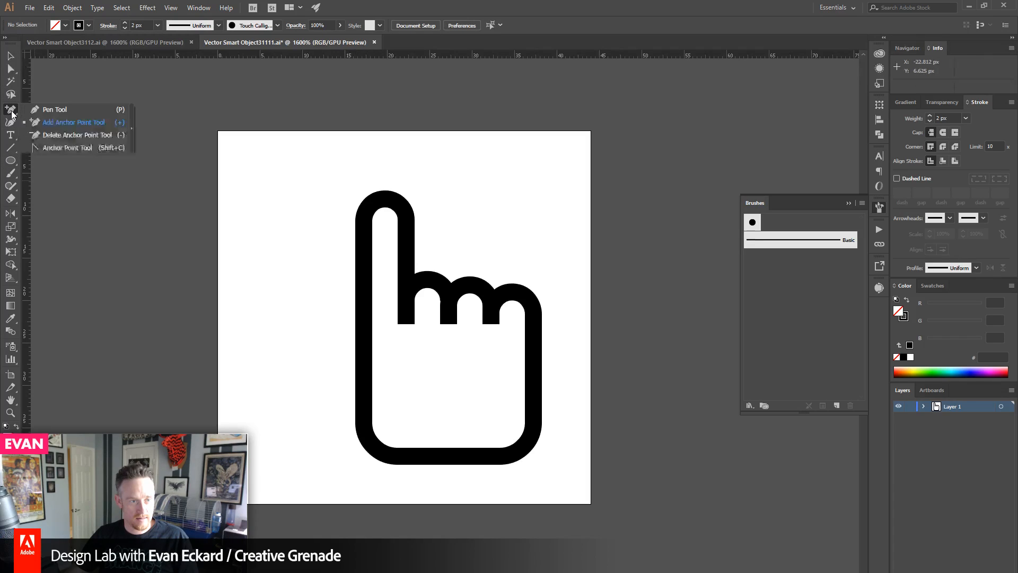
{"action": "left_click", "coordinate": [49, 111]}
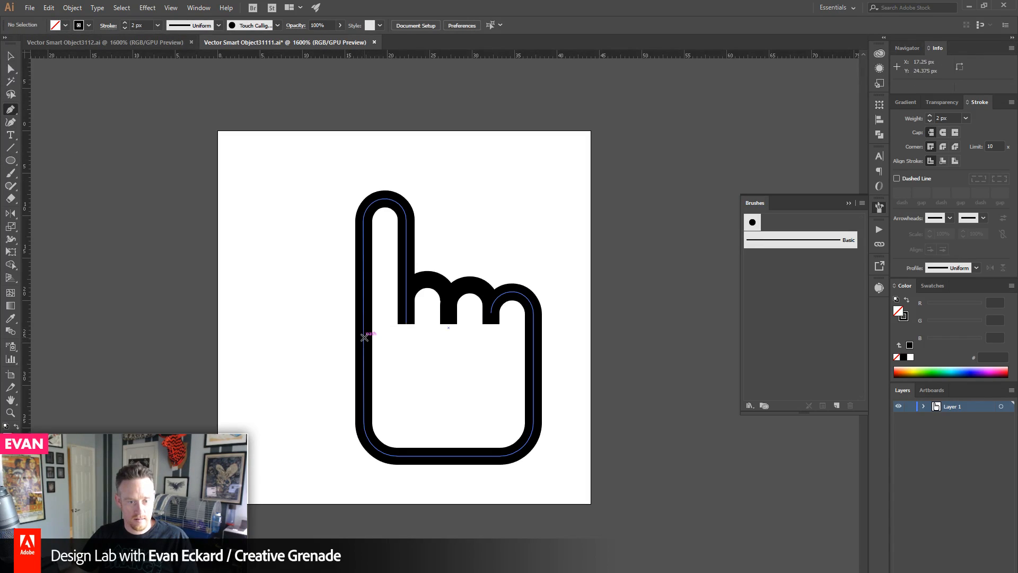
{"action": "mouse_move", "coordinate": [364, 337]}
{"action": "left_mouse_down"}
{"action": "mouse_move", "coordinate": [364, 317]}
{"action": "mouse_move", "coordinate": [327, 362]}
{"action": "left_mouse_up"}
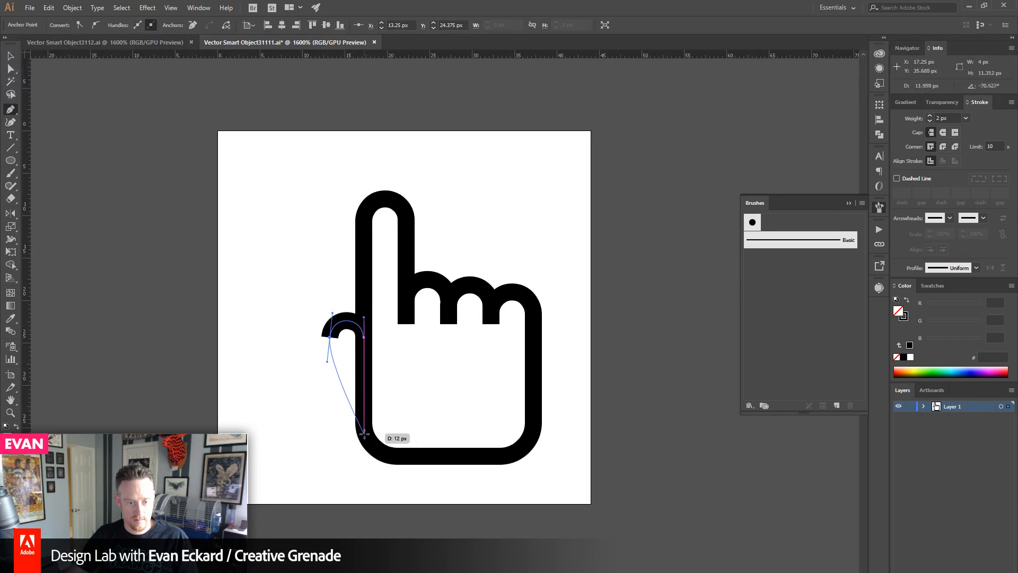
{"action": "left_click_drag", "start_coordinate": [365, 435], "coordinate": [394, 469]}
{"action": "key", "text": "Escape"}
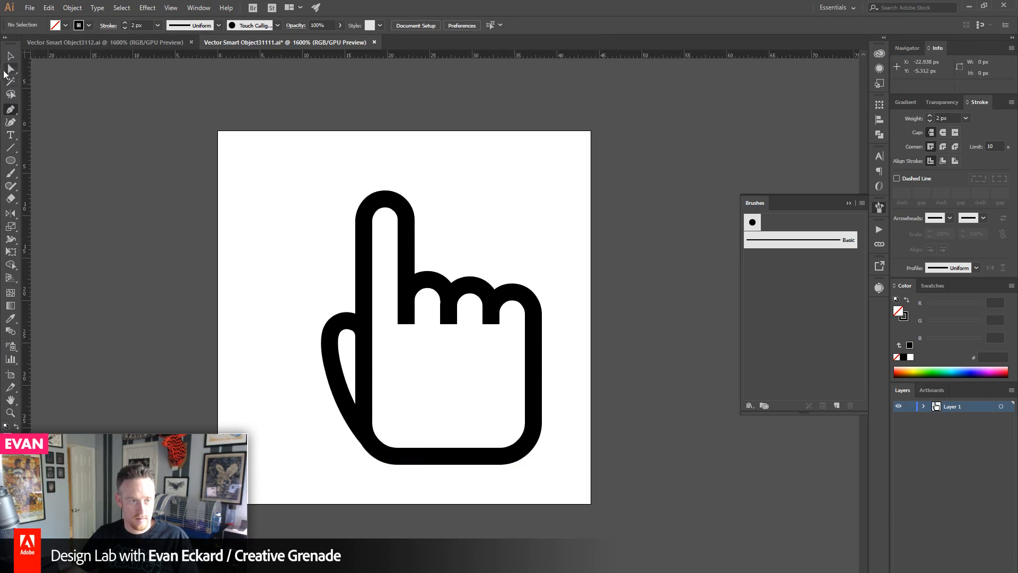
- Select all paths of the hand and move them about 2.3 px to the right
{"action": "key", "text": "v"}
{"action": "left_click", "coordinate": [468, 318]}
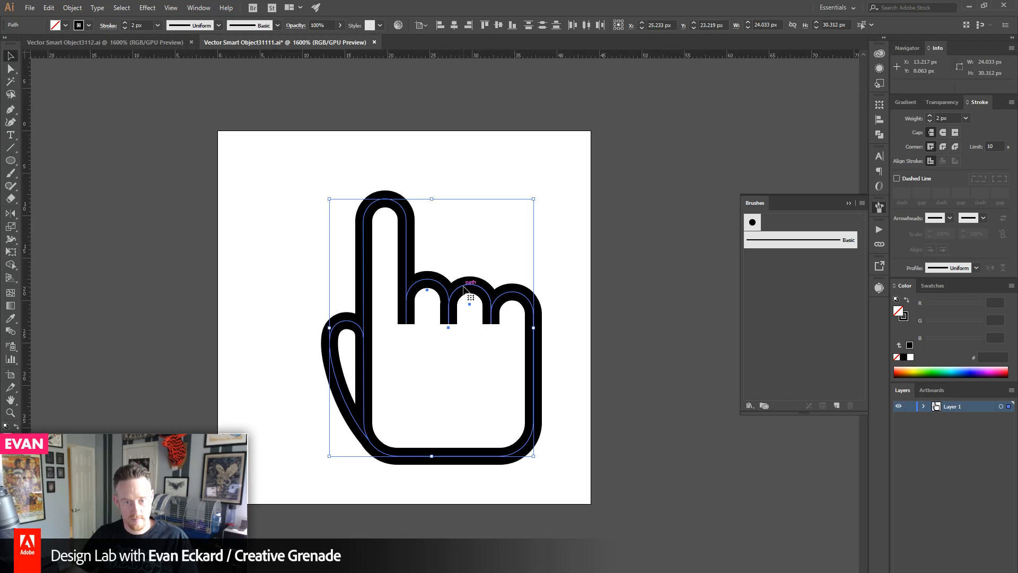
{"action": "mouse_move", "coordinate": [464, 290]}
{"action": "left_mouse_down"}
{"action": "mouse_move", "coordinate": [501, 291]}
{"action": "mouse_move", "coordinate": [484, 289]}
{"action": "left_mouse_up"}
{"action": "left_click", "coordinate": [447, 230]}
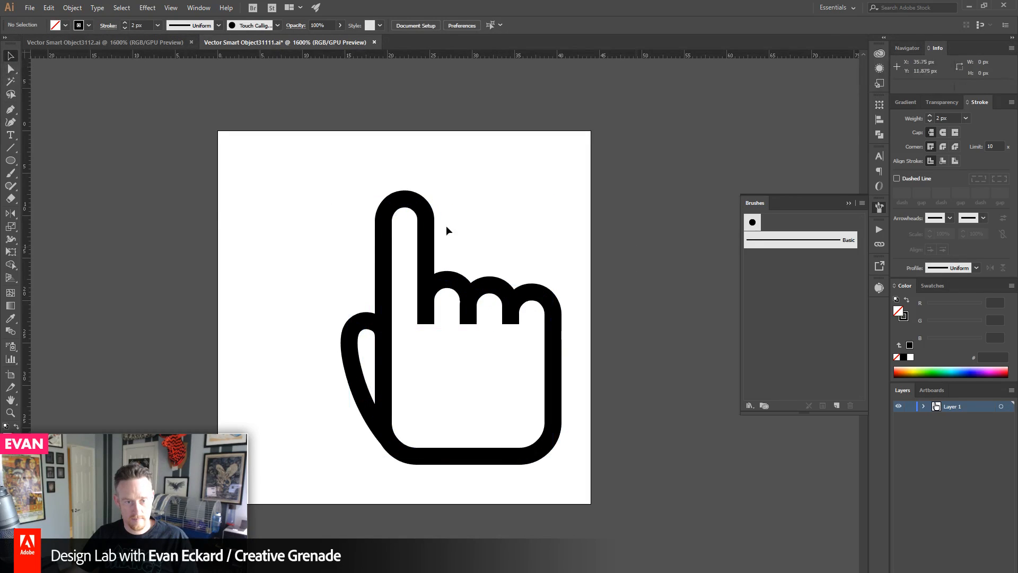
- Draw a 31.25 px circle over the artboard's left edge and add two smaller concentric copies, the smallest 4 px in diameter
{"action": "key", "text": "l"}
{"action": "left_click_drag", "start_coordinate": [87, 165], "coordinate": [341, 430]}
{"action": "key", "text": "v"}
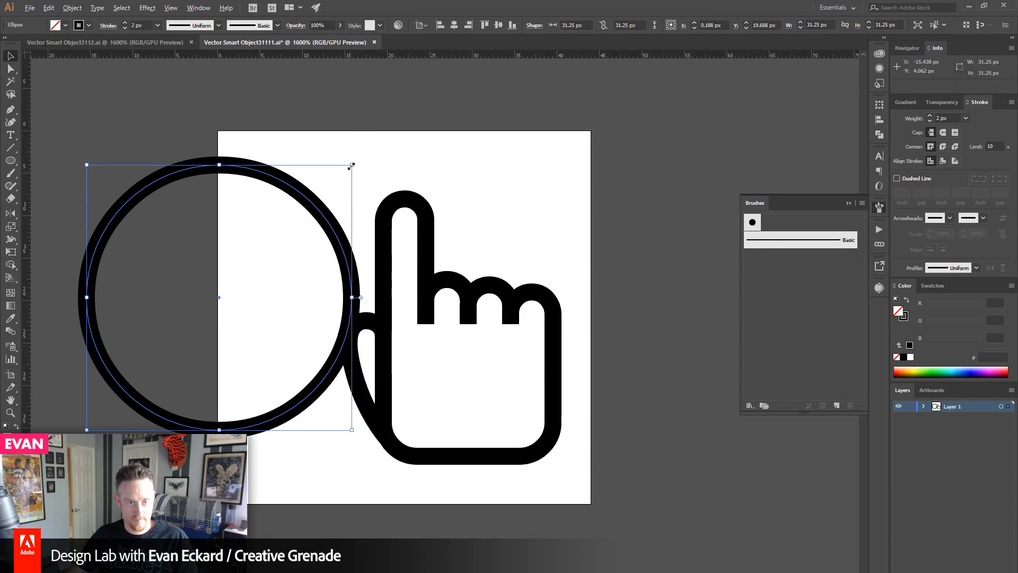
{"action": "left_click_drag", "start_coordinate": [352, 166], "coordinate": [237, 275]}
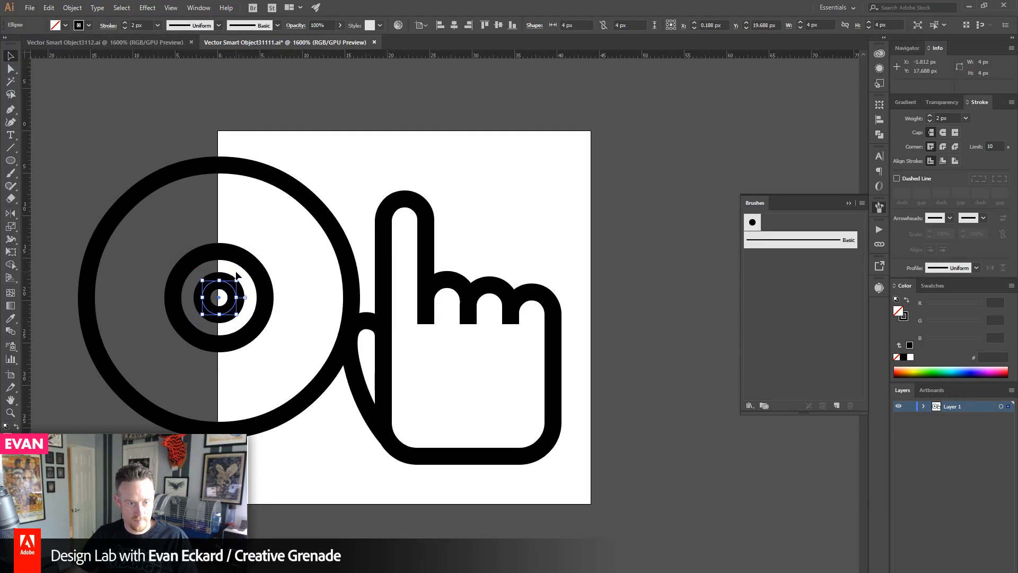
{"action": "left_click", "coordinate": [256, 232]}
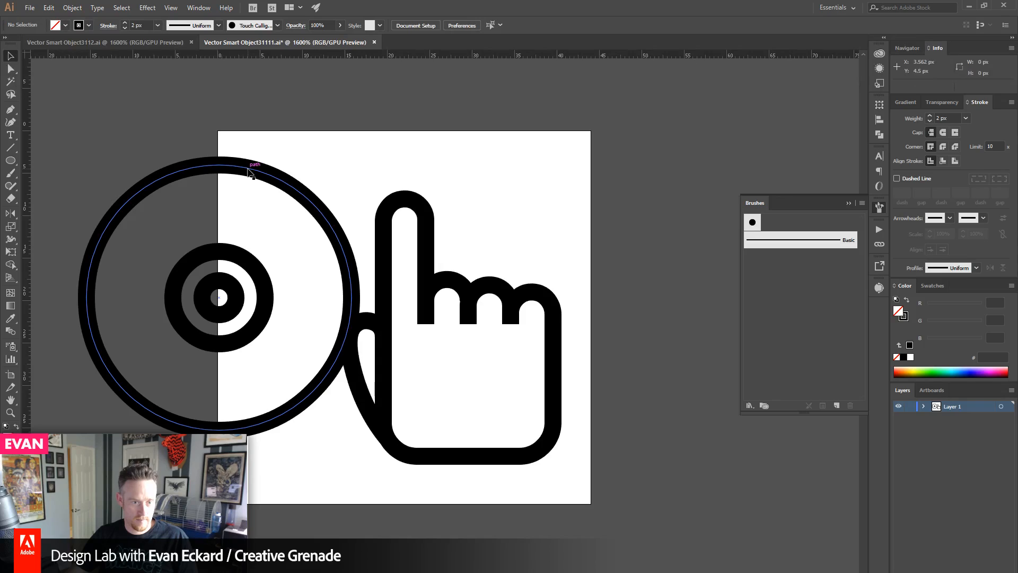
- Set the outer circle's stroke to 1 px and swap its fill and stroke to make it a solid black disc
{"action": "left_click", "coordinate": [247, 168]}
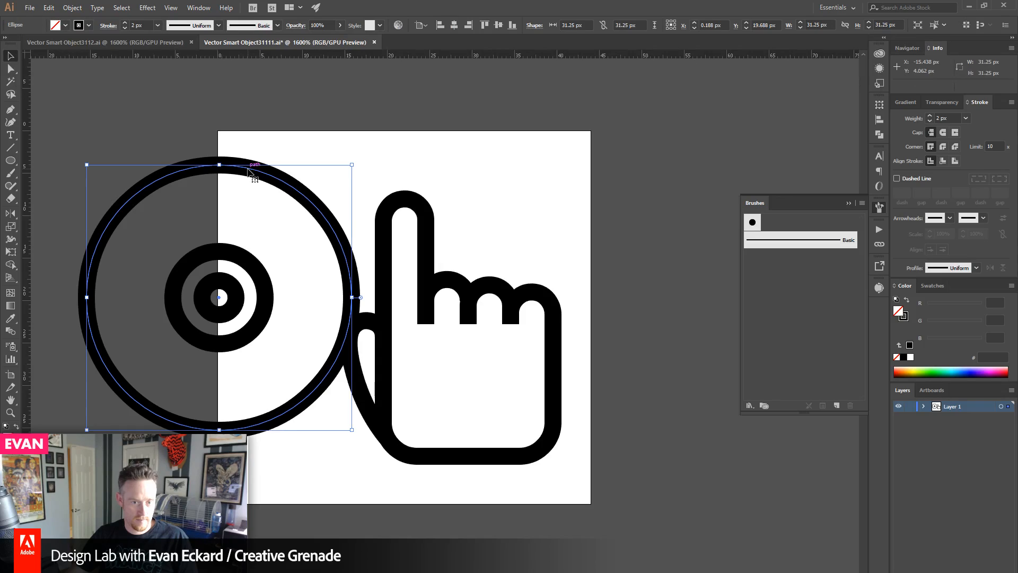
{"action": "left_click", "coordinate": [930, 121]}
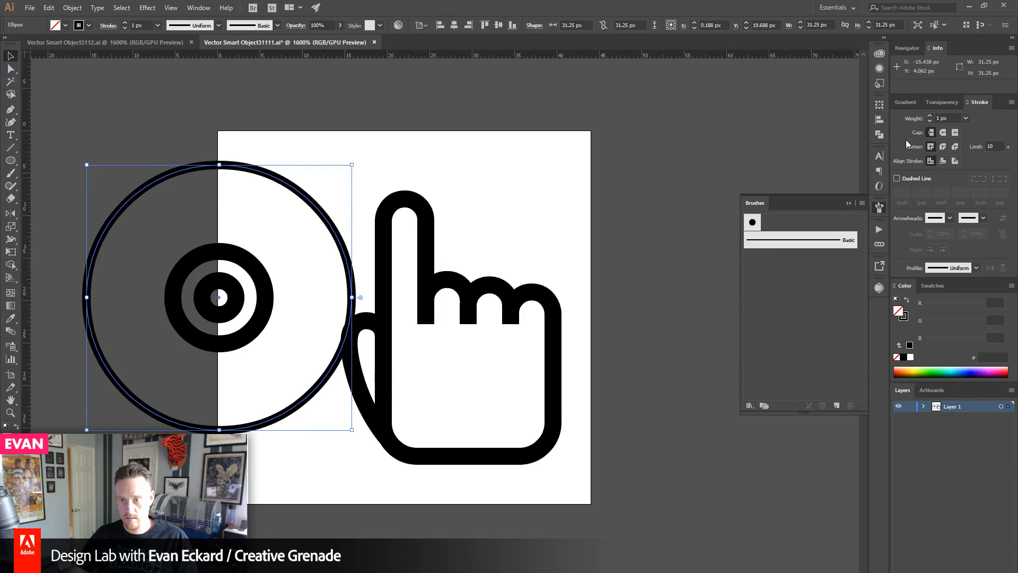
{"action": "left_click", "coordinate": [907, 300]}
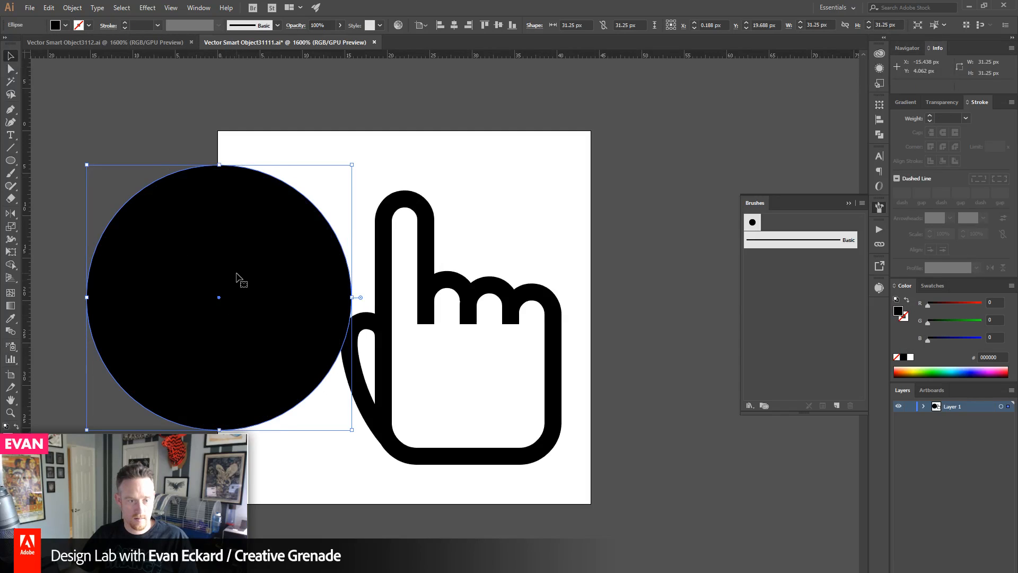
- Combine the solid outer circle and the middle circle into a compound path so the disc gets a round hole
{"action": "left_click", "coordinate": [250, 263]}
{"action": "left_click", "coordinate": [286, 243], "text": "shift"}
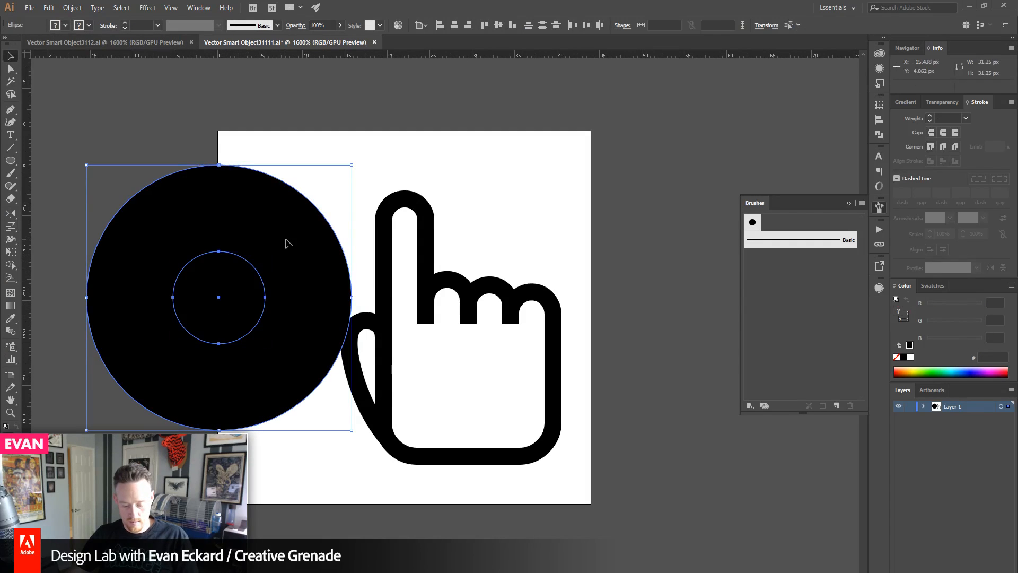
{"action": "key", "text": "ctrl+8"}
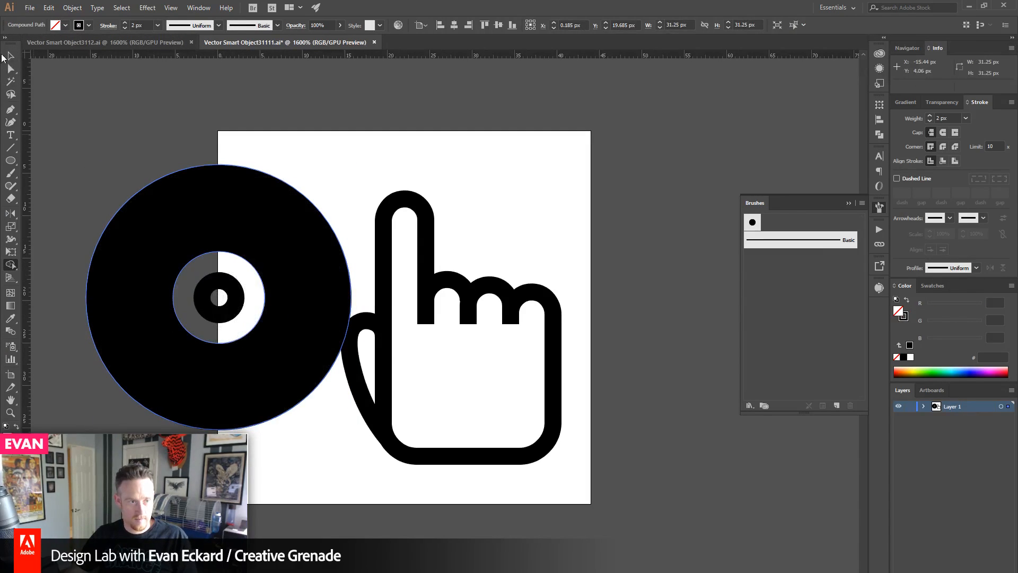
- Move the whole disc about 10.9 px right and 9 px up, and send it behind the hand
{"action": "left_click", "coordinate": [9, 56]}
{"action": "left_click_drag", "start_coordinate": [94, 138], "coordinate": [274, 468]}
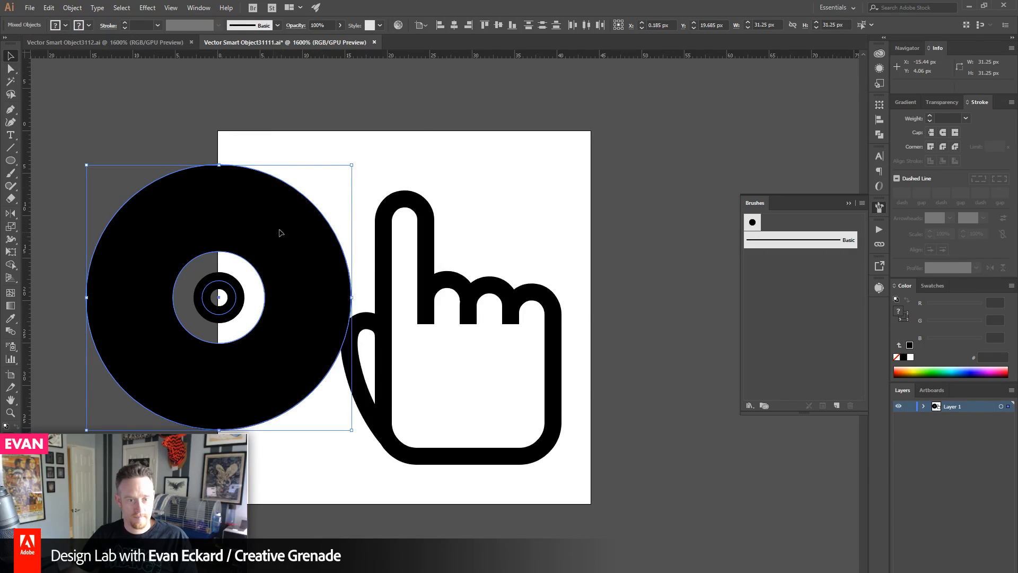
{"action": "left_click_drag", "start_coordinate": [281, 232], "coordinate": [373, 156]}
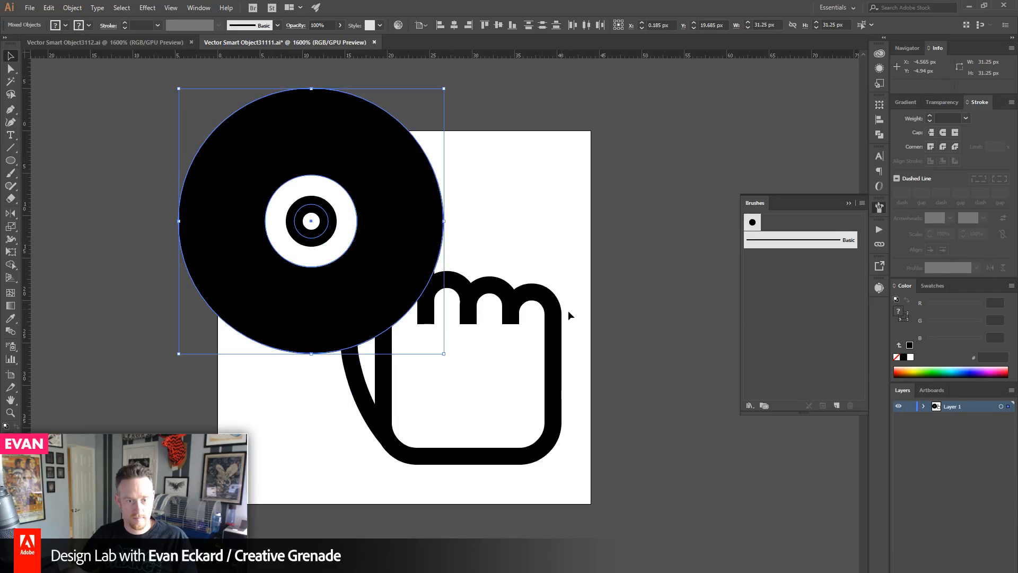
{"action": "left_click", "coordinate": [72, 8]}
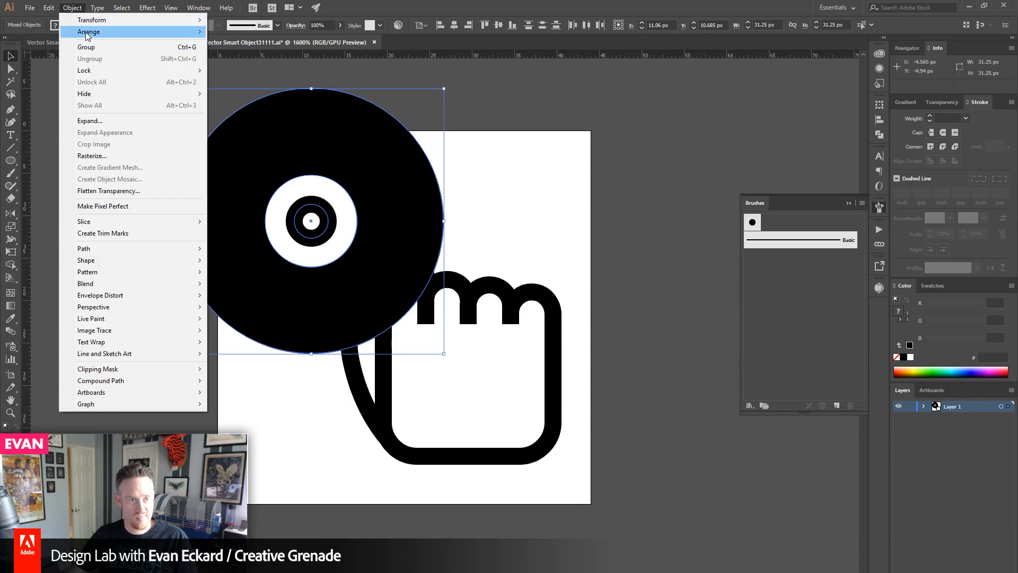
{"action": "mouse_move", "coordinate": [88, 35]}
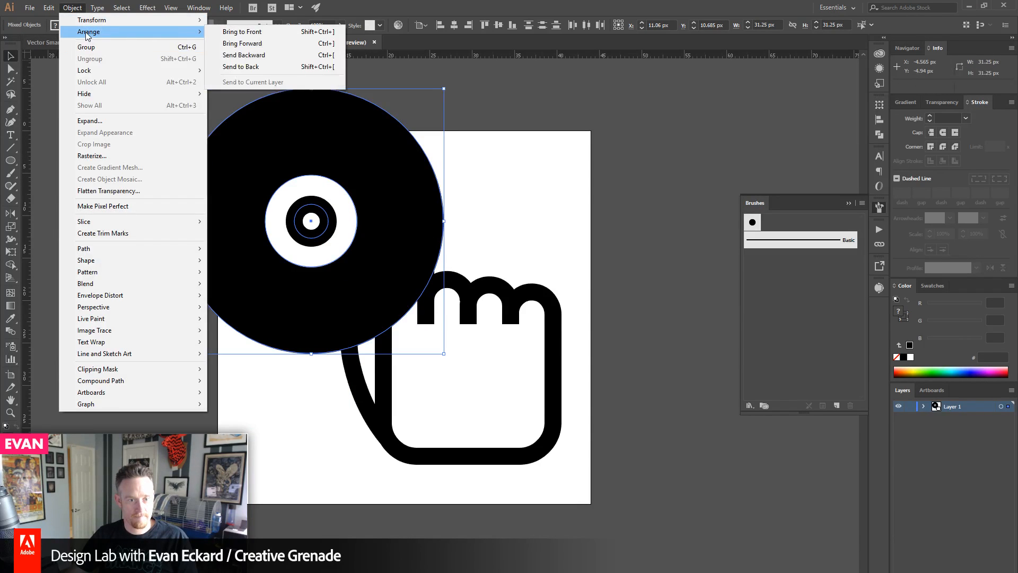
{"action": "left_click", "coordinate": [247, 66]}
- Select the disc and hand and clear the disc's black fill from inside the index finger and thumb with the Shape Builder tool
{"action": "left_click_drag", "start_coordinate": [141, 91], "coordinate": [593, 484]}
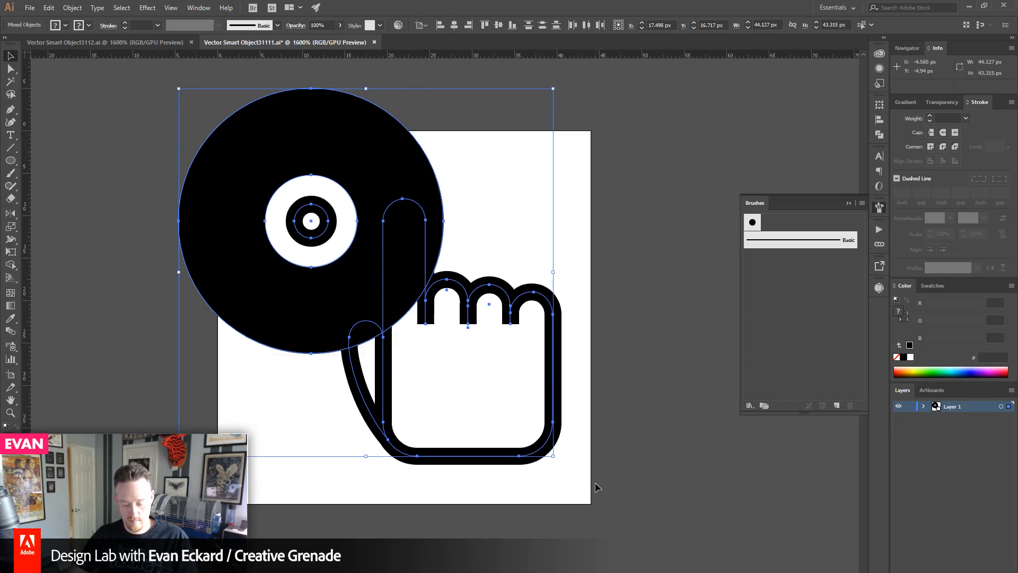
{"action": "key", "text": "shift+m"}
{"action": "left_click", "coordinate": [401, 271]}
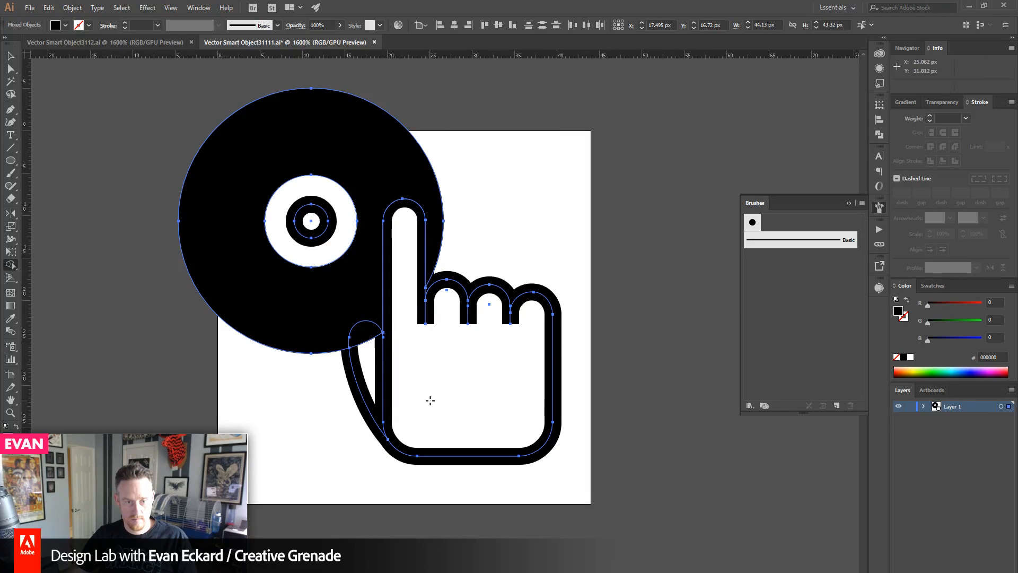
{"action": "left_click_drag", "start_coordinate": [363, 336], "coordinate": [367, 371]}
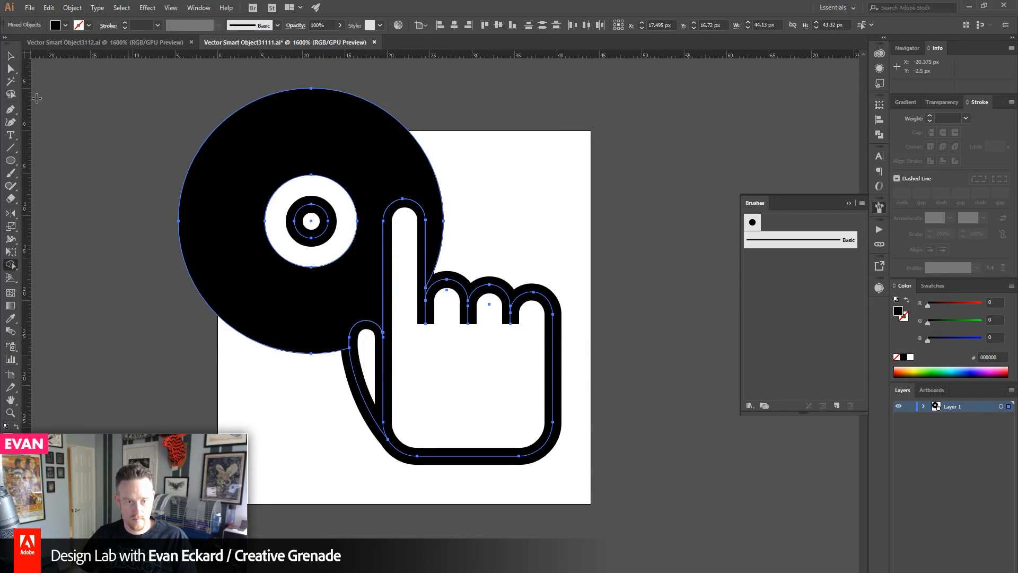
- Group the disc and hand and centre the group horizontally and vertically on the artboard
{"action": "key", "text": "v"}
{"action": "left_click_drag", "start_coordinate": [105, 107], "coordinate": [557, 433]}
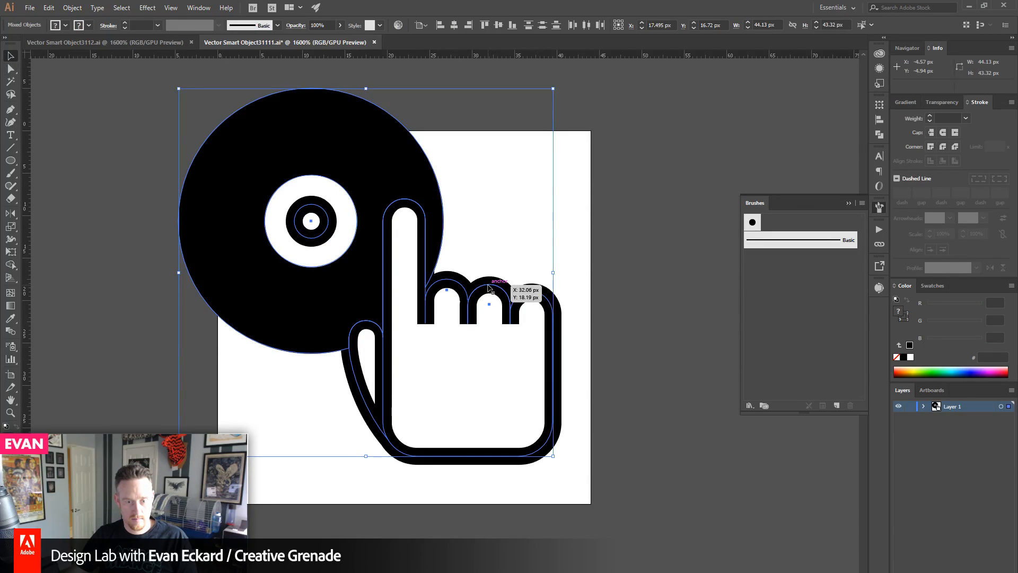
{"action": "key", "text": "ctrl+g"}
{"action": "left_click", "coordinate": [879, 134]}
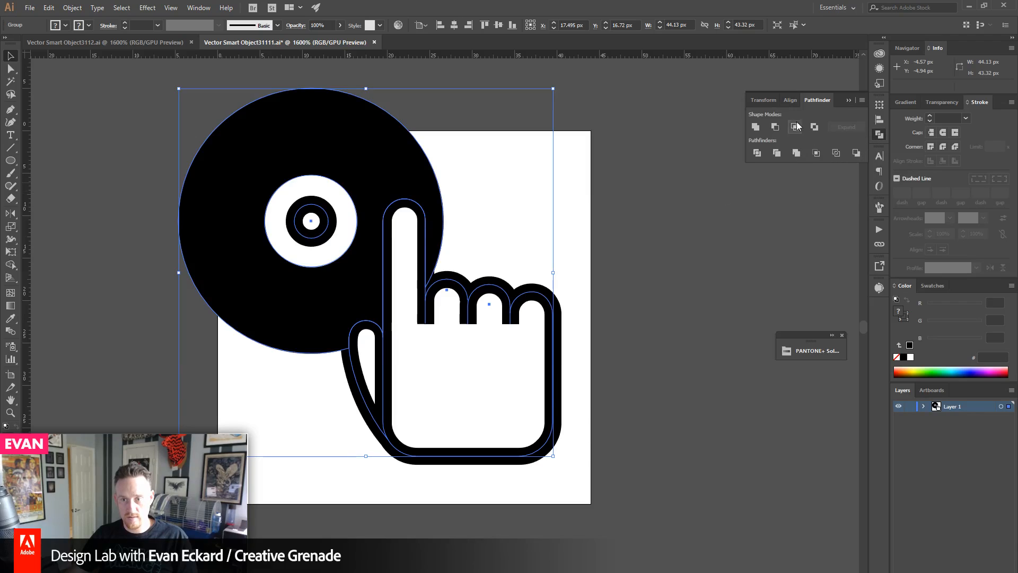
{"action": "left_click", "coordinate": [790, 100]}
{"action": "left_click", "coordinate": [775, 127]}
{"action": "left_click", "coordinate": [839, 127]}
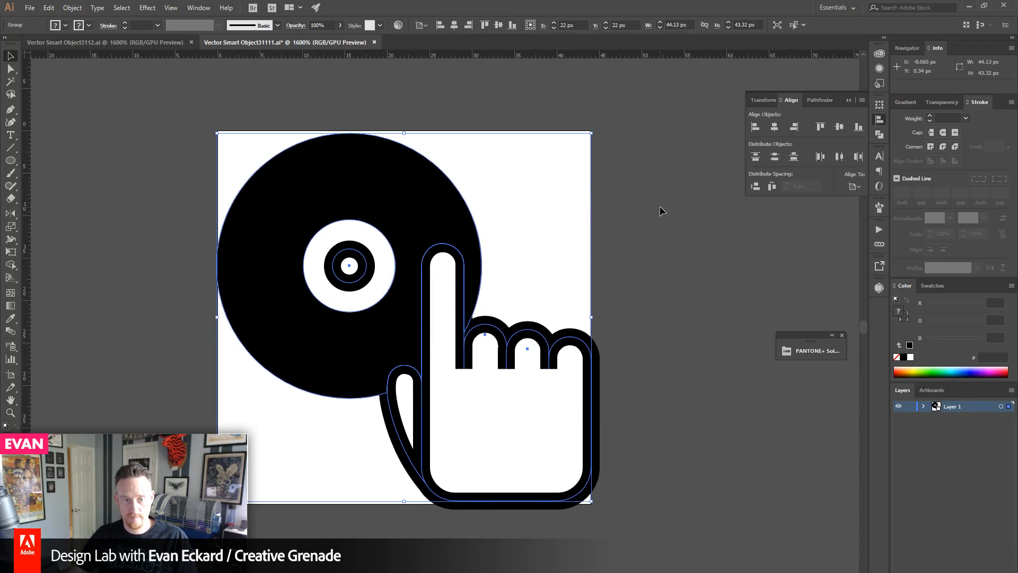
{"action": "left_click", "coordinate": [662, 211]}
- Save the icon file and switch to pretzel_homepage.psd in Photoshop to check the icon beside the music library bullet
{"action": "mouse_move", "coordinate": [581, 572]}
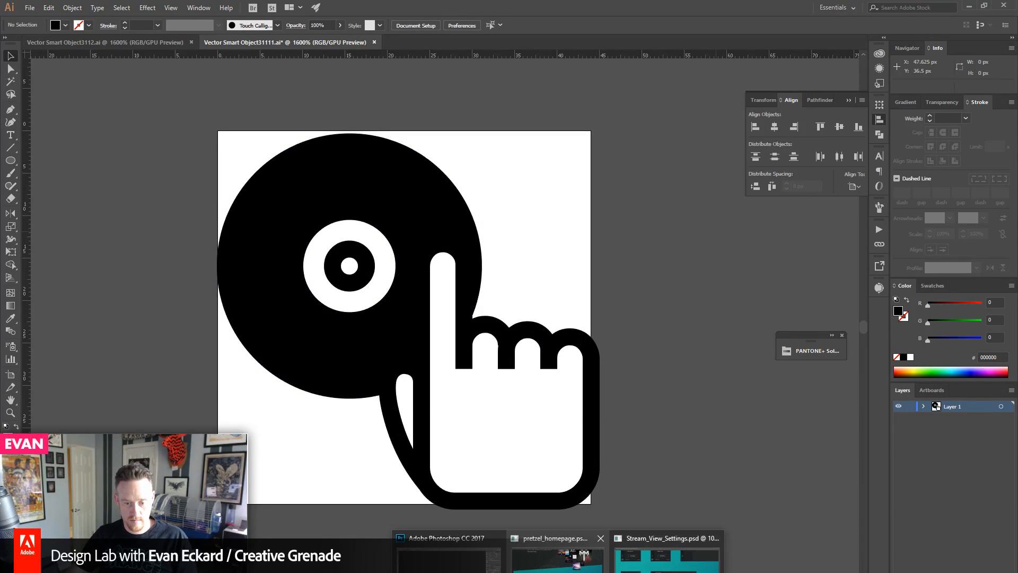
{"action": "left_click", "coordinate": [557, 554]}
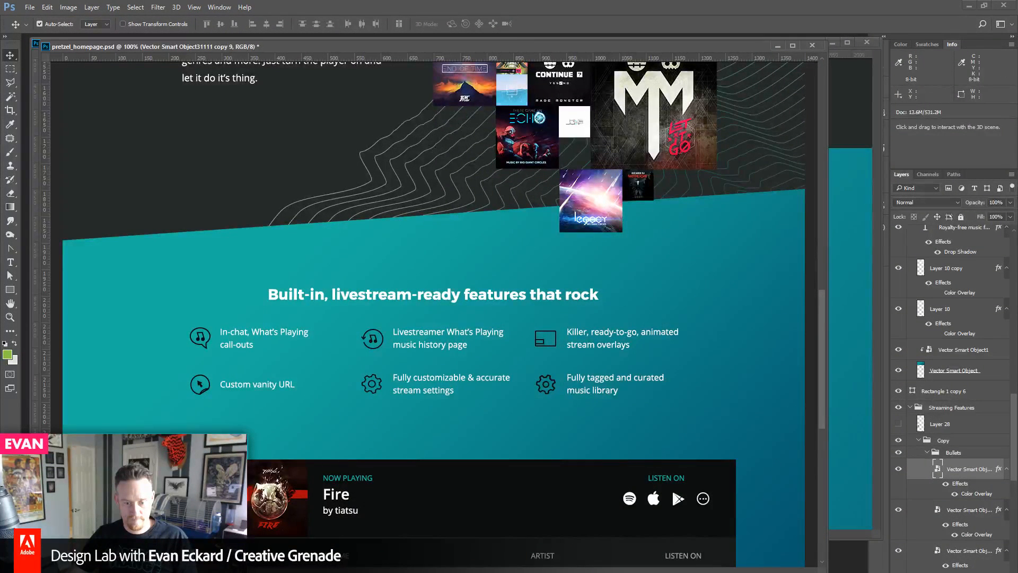
{"action": "left_click", "coordinate": [532, 557]}
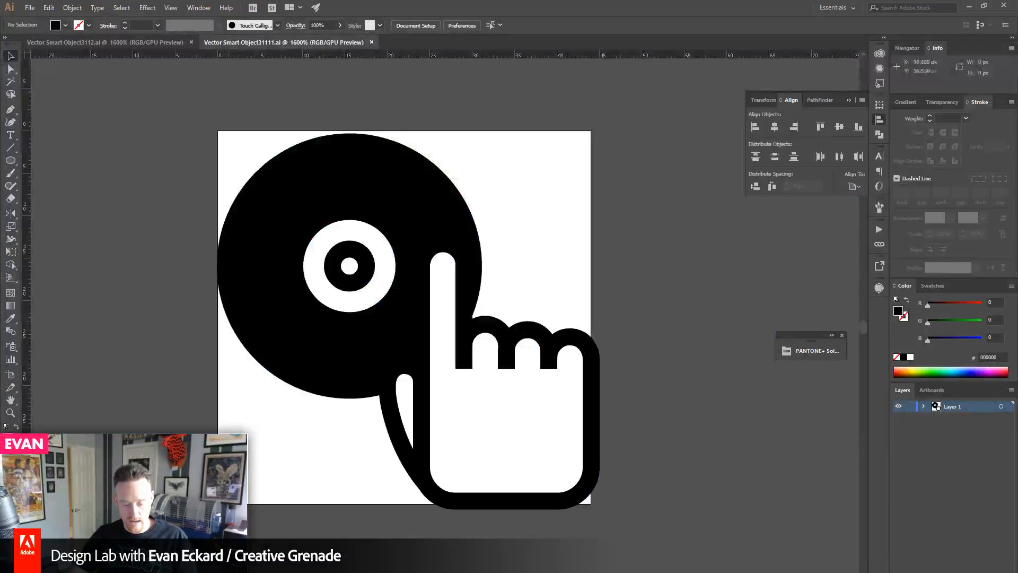
{"action": "left_click", "coordinate": [556, 555]}
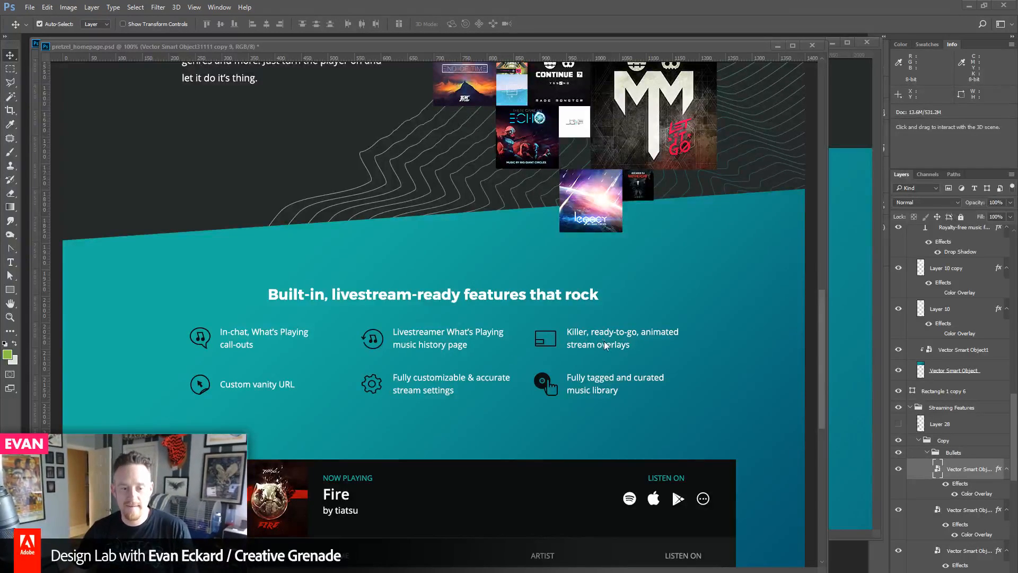
{"action": "scroll", "coordinate": [525, 340], "scroll_direction": "down", "scroll_amount": 2}
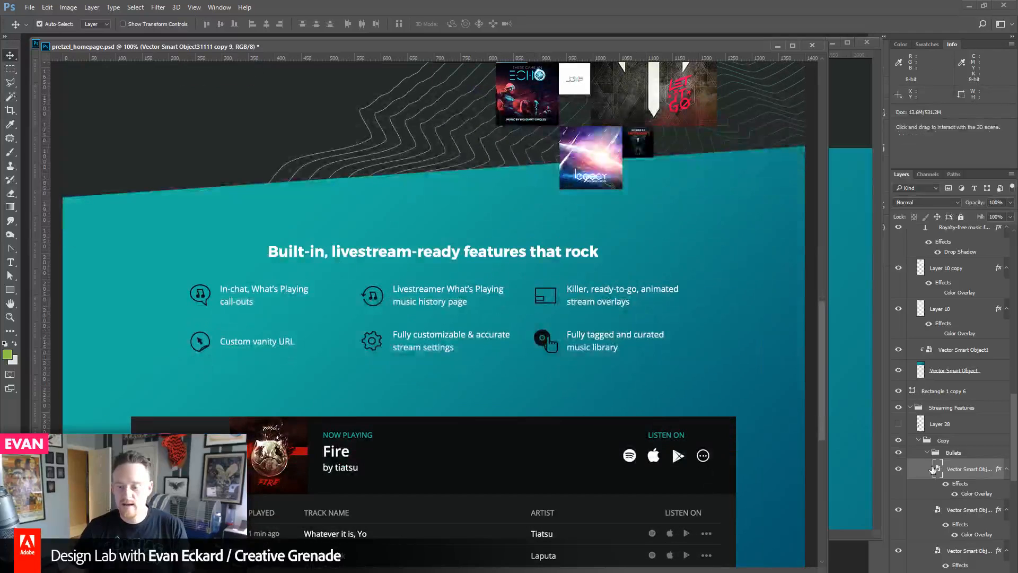
- Close Stream_View_Settings.psd and save pretzel_homepage.psd
{"action": "left_click", "coordinate": [858, 71]}
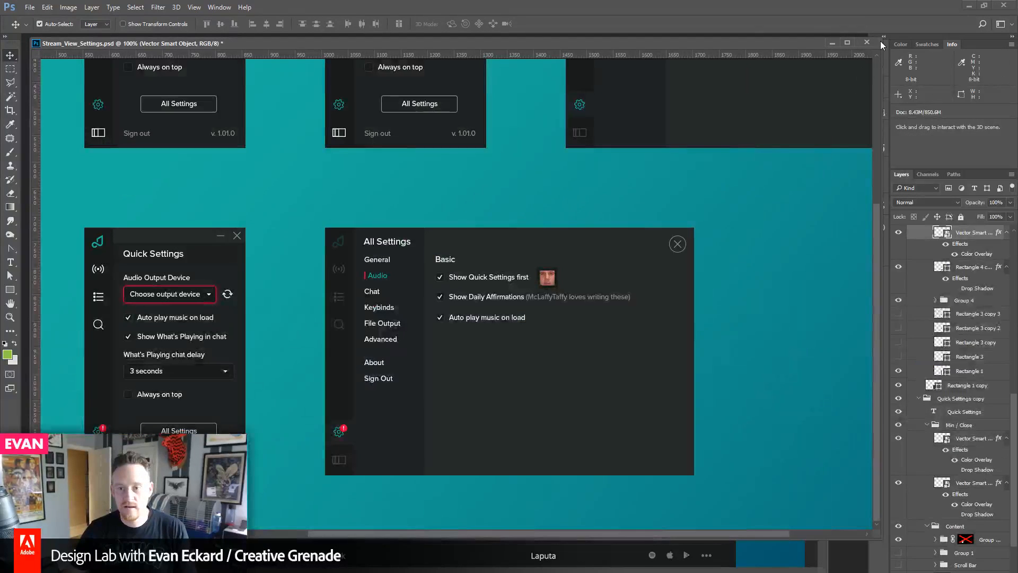
{"action": "left_click", "coordinate": [866, 42]}
{"action": "left_click", "coordinate": [505, 232]}
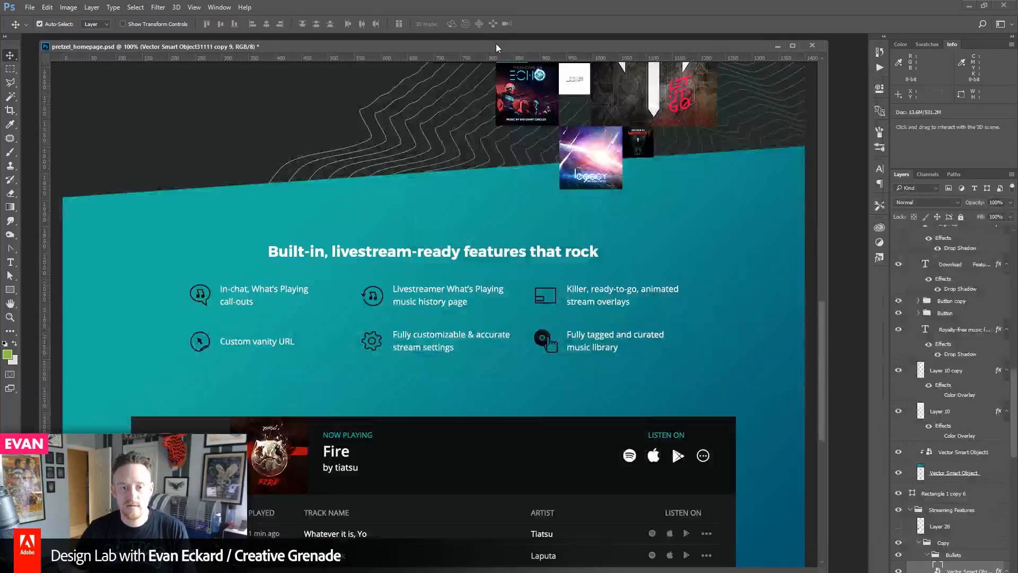
{"action": "mouse_move", "coordinate": [497, 44]}
{"action": "left_mouse_down"}
{"action": "mouse_move", "coordinate": [512, 43]}
{"action": "mouse_move", "coordinate": [502, 42]}
{"action": "left_mouse_up"}
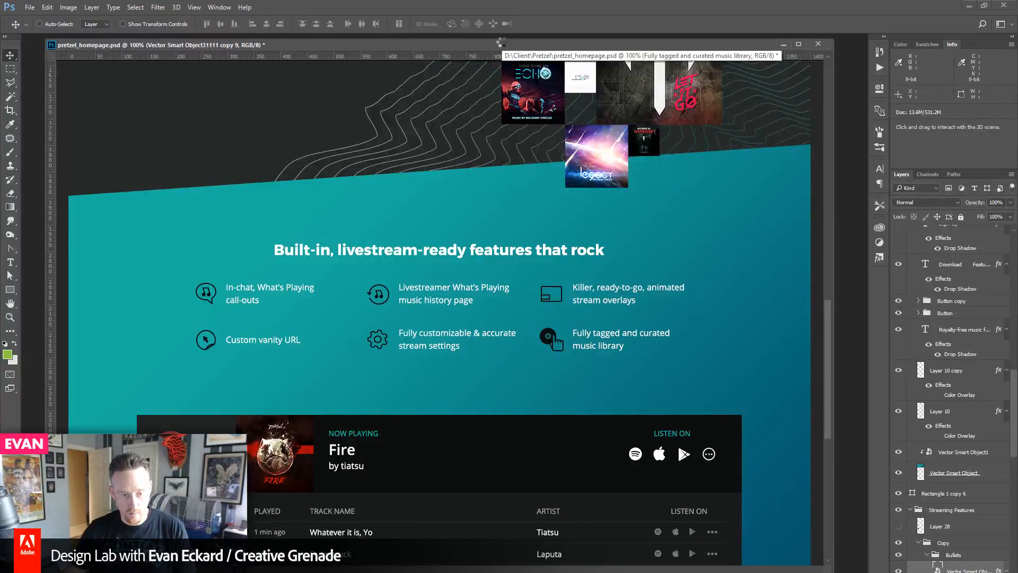
{"action": "key", "text": "ctrl+s"}
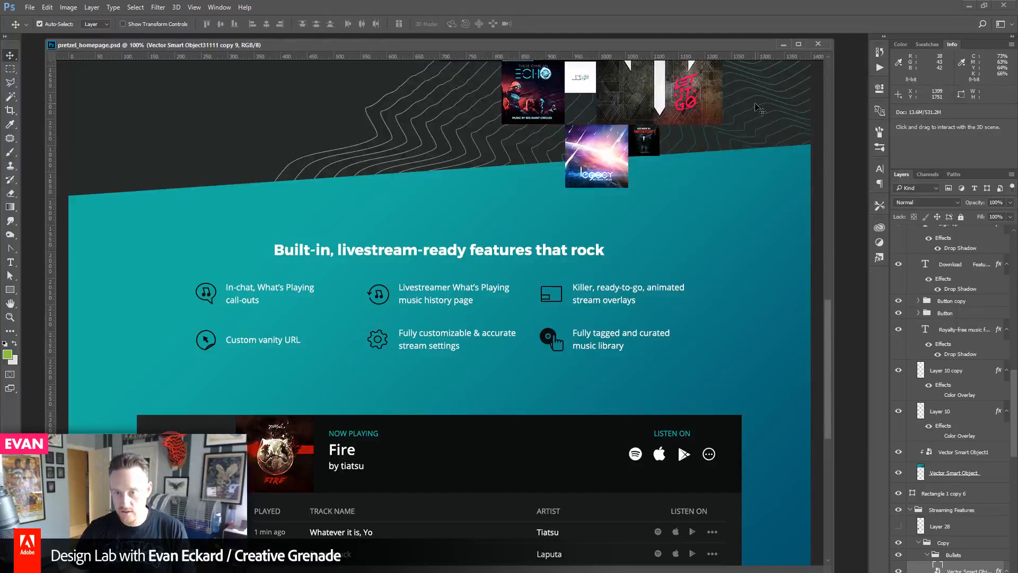
{"action": "left_click_drag", "start_coordinate": [718, 49], "coordinate": [714, 57]}
- Set the Color Overlay of the music library bullet's disc-and-hand icon to ffffff
{"action": "scroll", "coordinate": [970, 474], "scroll_direction": "down", "scroll_amount": 4}
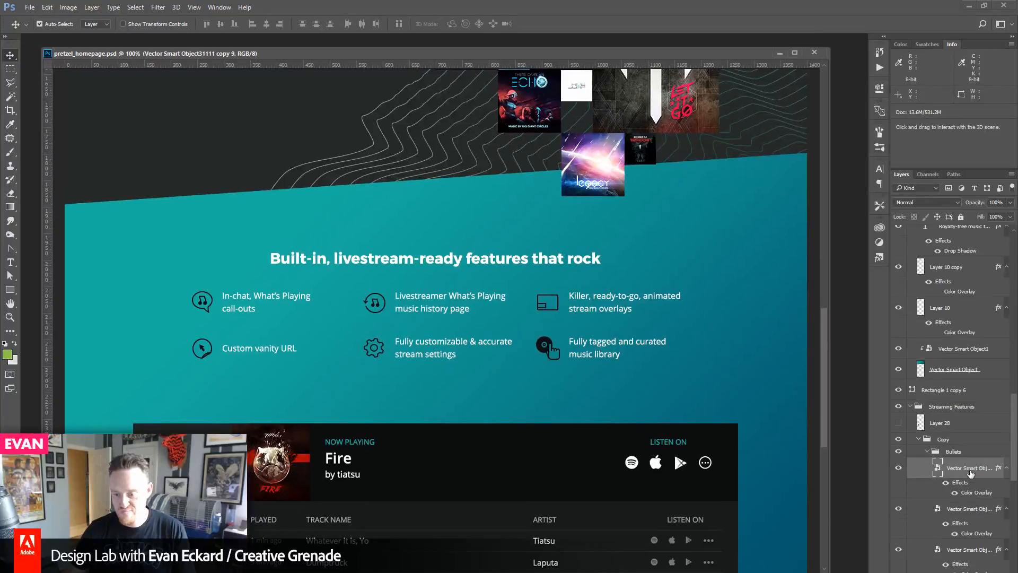
{"action": "scroll", "coordinate": [970, 473], "scroll_direction": "down", "scroll_amount": 3}
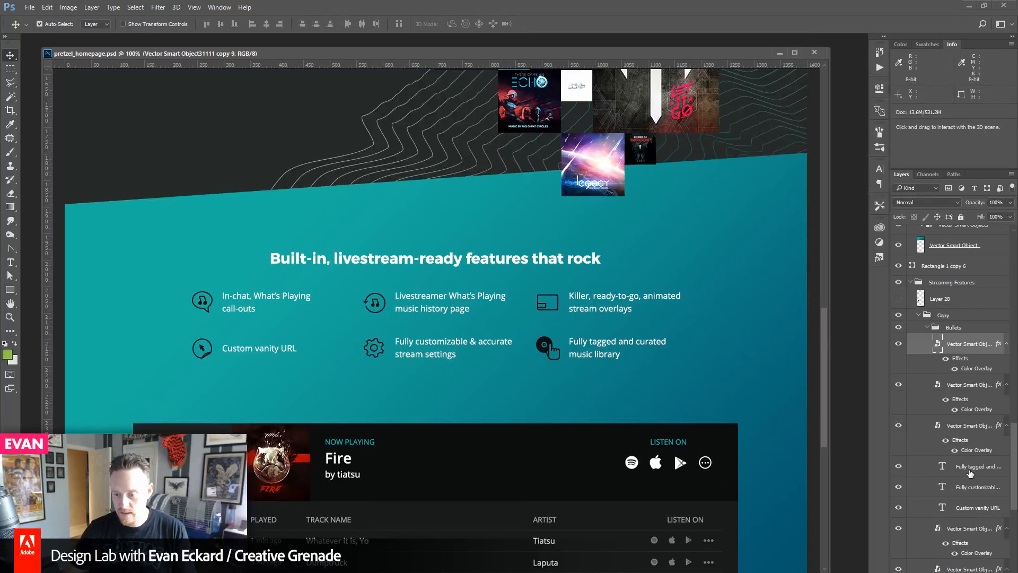
{"action": "double_click", "coordinate": [970, 371]}
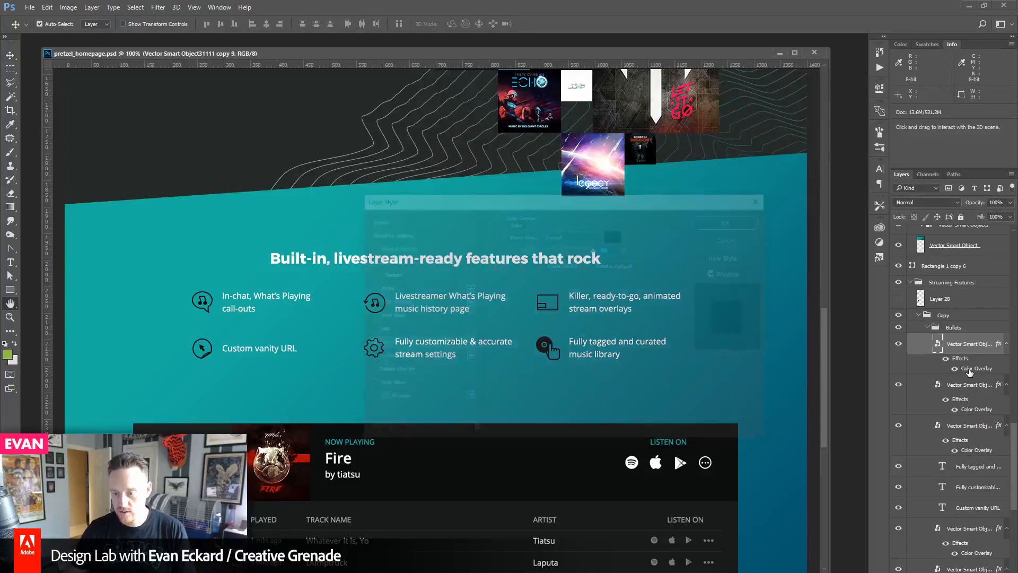
{"action": "left_click", "coordinate": [623, 235]}
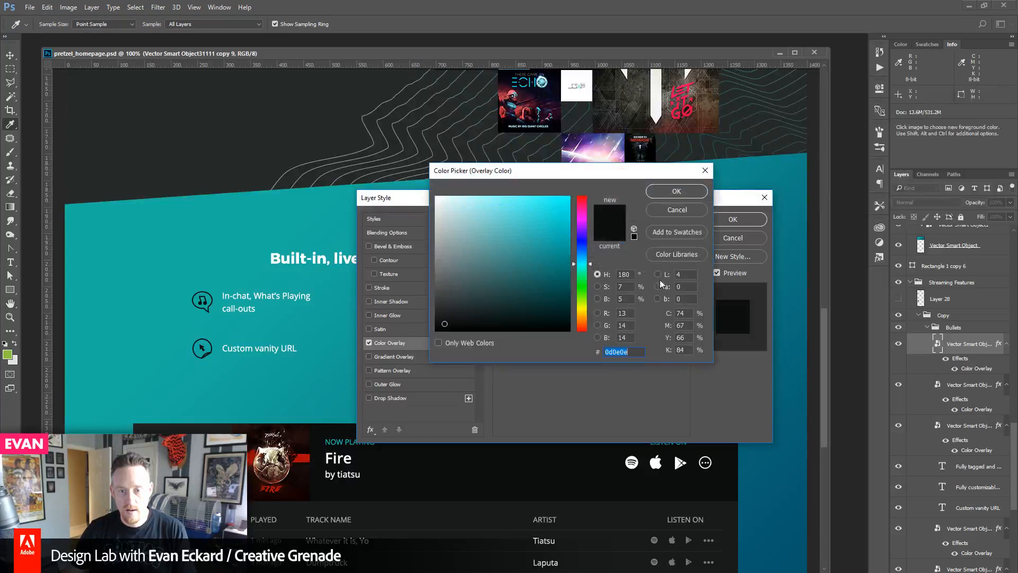
{"action": "type", "text": "ffffff"}
{"action": "left_click", "coordinate": [677, 192]}
{"action": "left_click", "coordinate": [735, 218]}
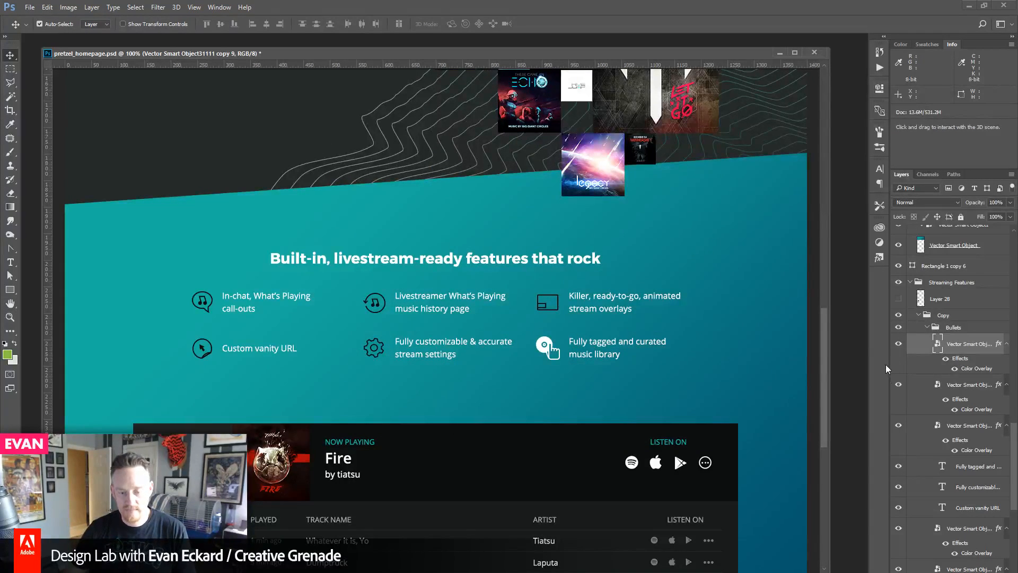
- Copy the white icon's layer style and paste it onto the other five bullet icon layers
{"action": "right_click", "coordinate": [923, 366]}
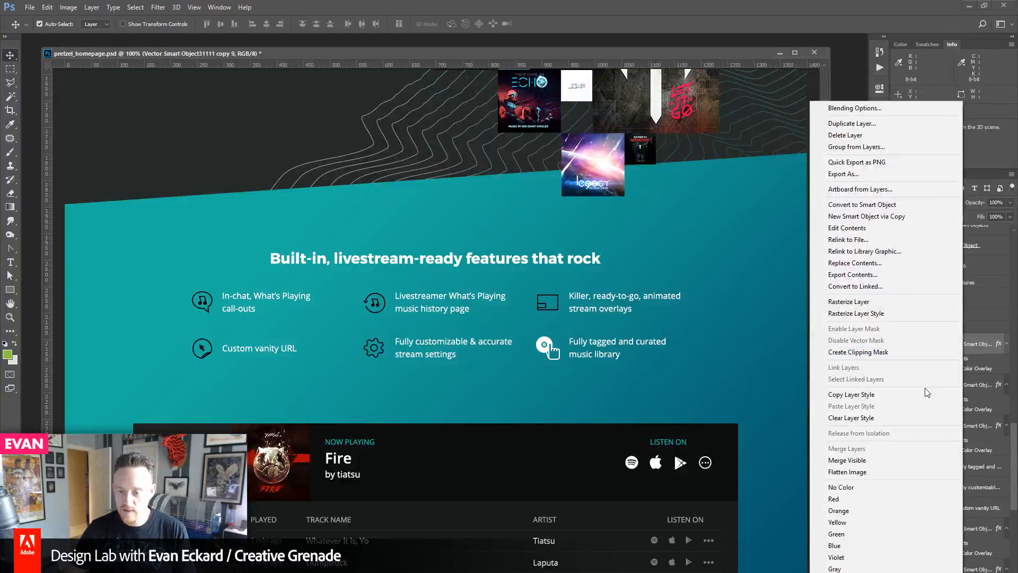
{"action": "left_click", "coordinate": [928, 393]}
{"action": "scroll", "coordinate": [963, 384], "scroll_direction": "down", "scroll_amount": 2}
{"action": "left_click", "coordinate": [963, 346]}
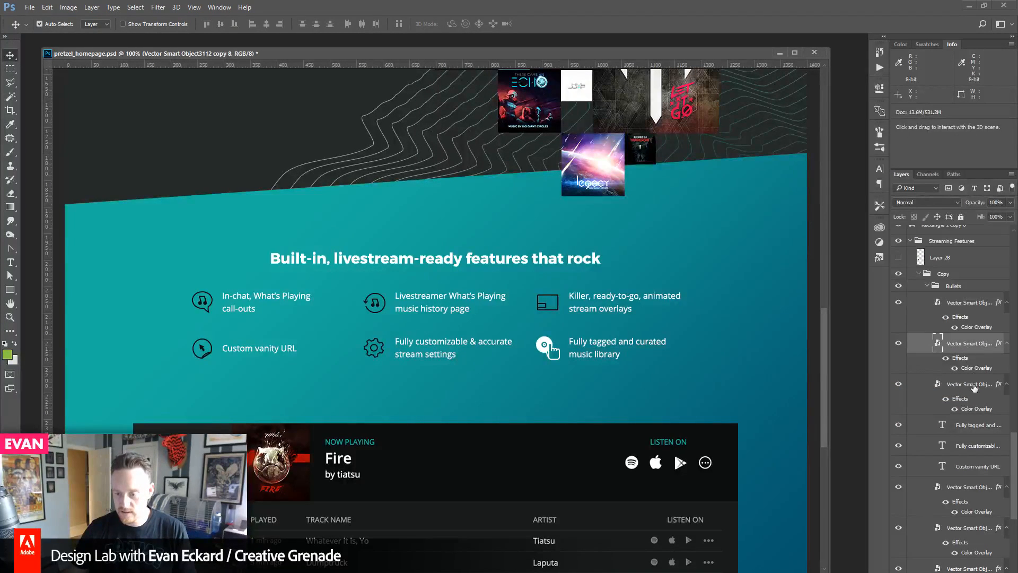
{"action": "left_click", "coordinate": [975, 387], "text": "ctrl"}
{"action": "left_click", "coordinate": [975, 487], "text": "ctrl"}
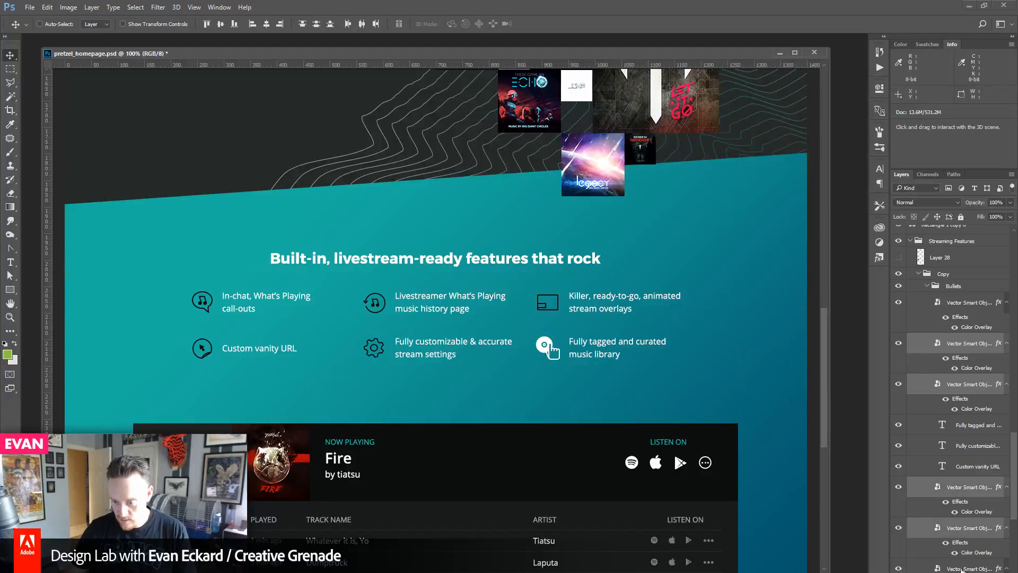
{"action": "right_click", "coordinate": [949, 350]}
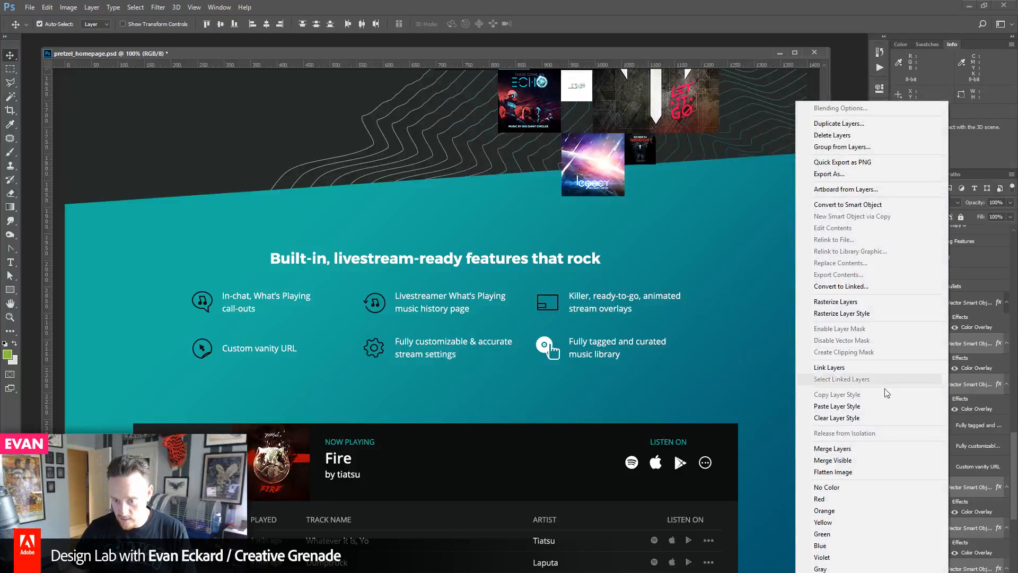
{"action": "left_click", "coordinate": [875, 409]}
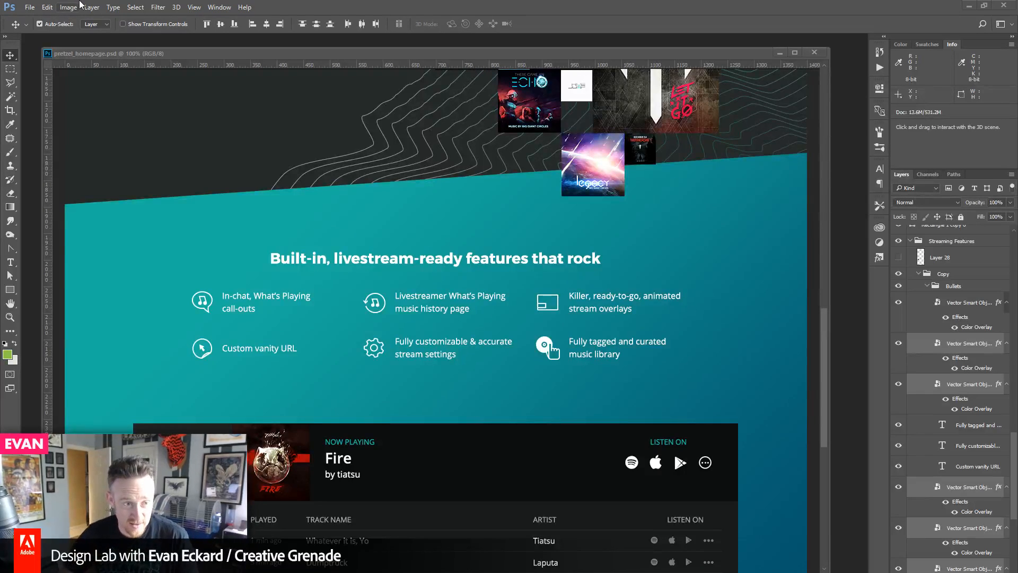
- Move the What's Playing panel up 40 px, closer to the feature bullets
{"action": "left_click", "coordinate": [509, 449]}
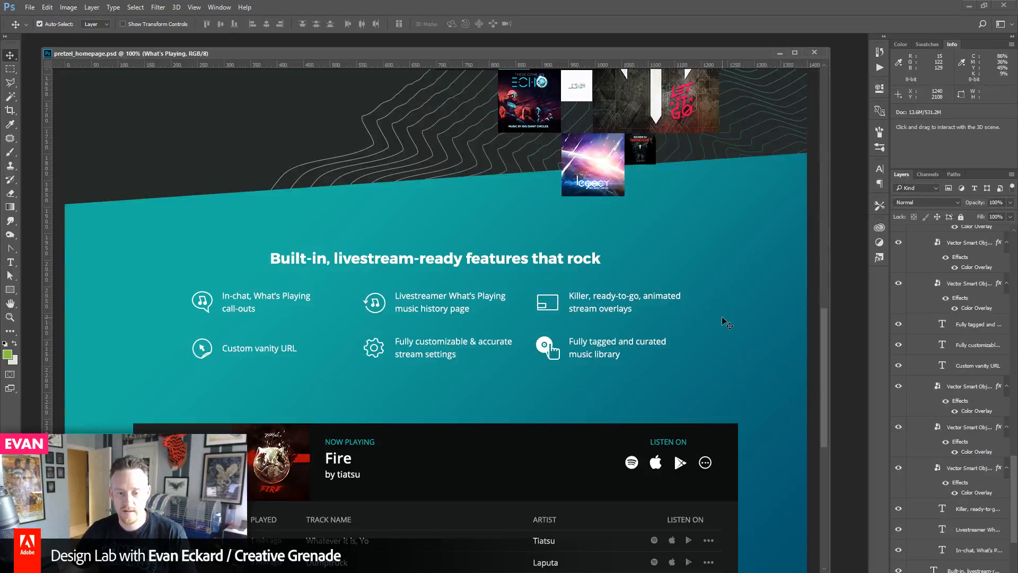
{"action": "key", "text": "shift+Up"}
{"action": "key", "text": "shift+Up"}
{"action": "key", "text": "shift+Up"}
{"action": "key", "text": "shift+Up"}
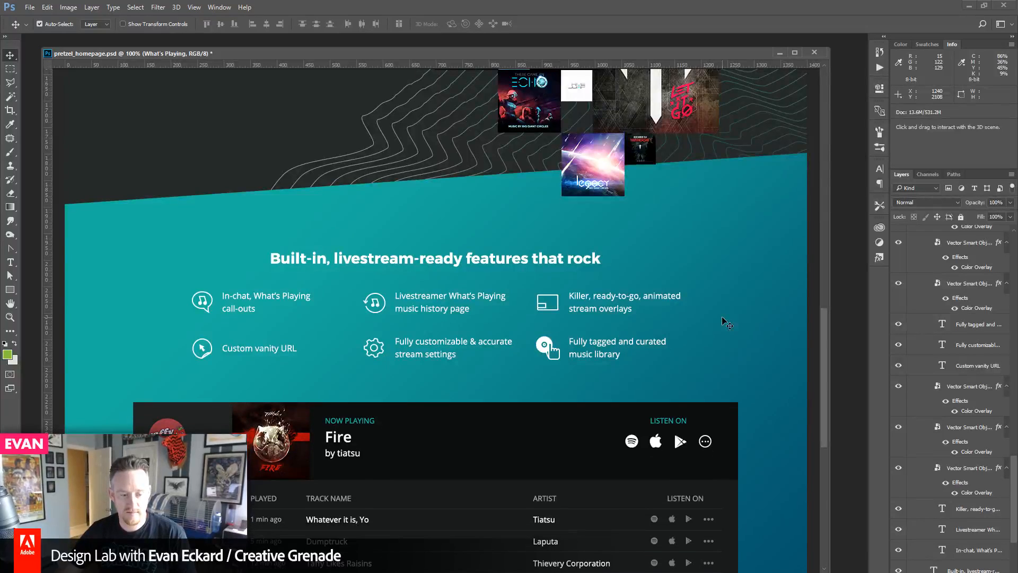
- Delete the leftover list of feature notes on the light grey section below the What's Playing panel
{"action": "scroll", "coordinate": [722, 318], "scroll_direction": "down", "scroll_amount": 5}
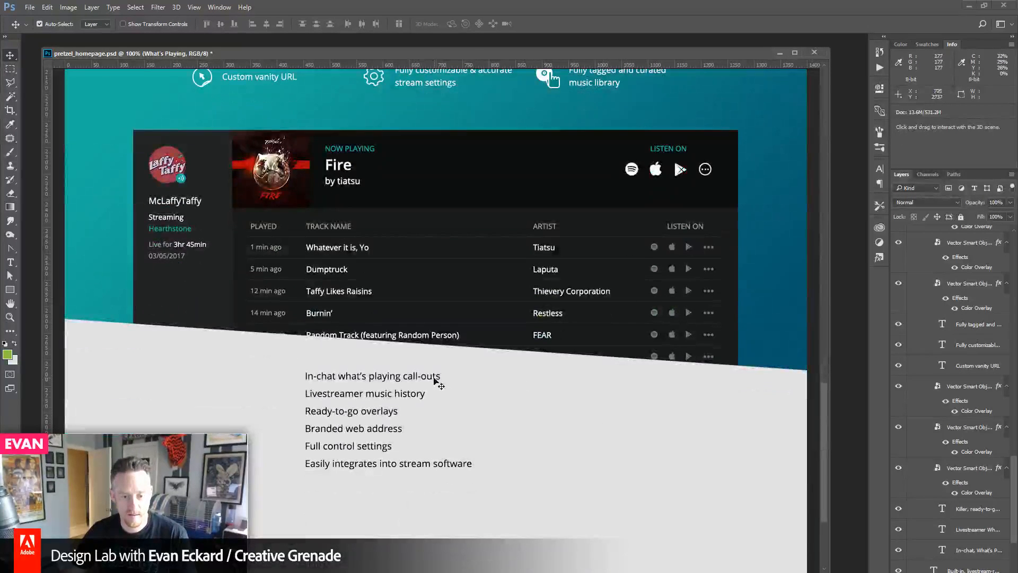
{"action": "left_click", "coordinate": [435, 381]}
{"action": "key", "text": "Delete"}
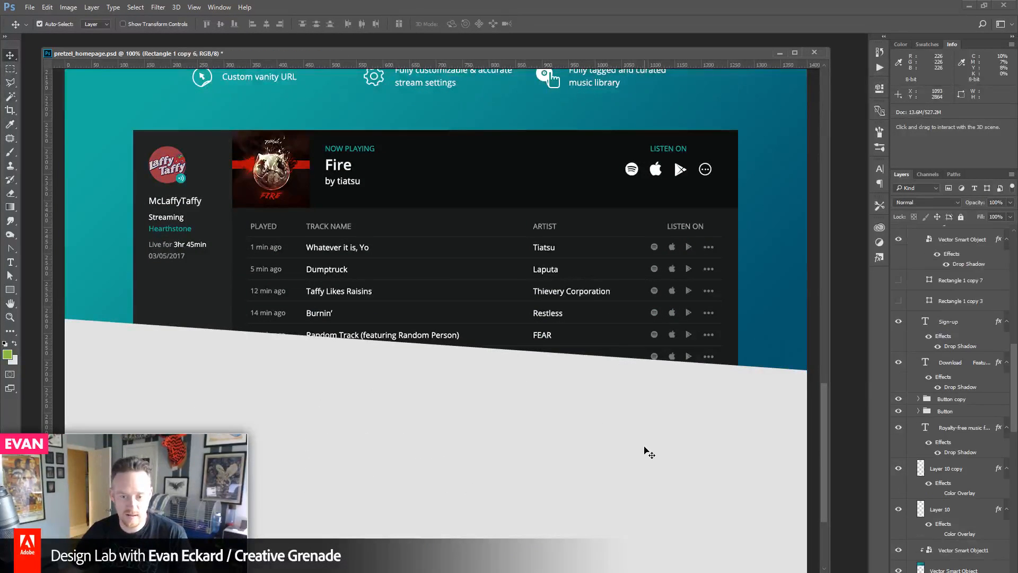
- Move the light grey section down about 80 px to reveal more rows of the What's Playing panel
{"action": "key", "text": "shift+Down"}
{"action": "key", "text": "shift+Down"}
{"action": "key", "text": "shift+Down"}
{"action": "key", "text": "shift+Down"}
{"action": "key", "text": "shift+Down"}
{"action": "key", "text": "shift+Down"}
{"action": "key", "text": "shift+Down"}
{"action": "key", "text": "shift+Down"}
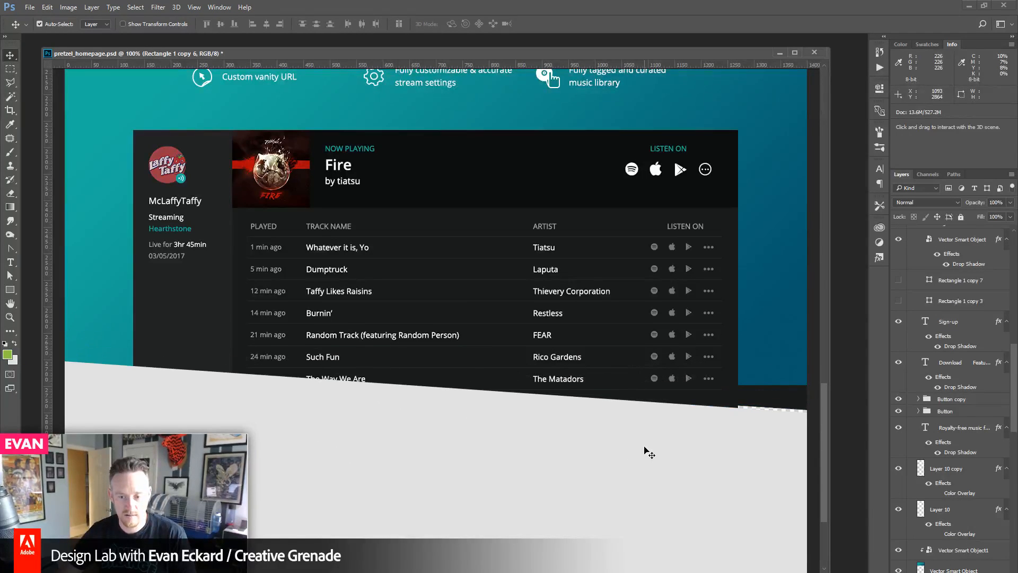
- Stretch the teal gradient background's bottom edge down to 108.52% height to cover the dark gap above the light grey section
{"action": "left_click", "coordinate": [794, 351], "text": "ctrl"}
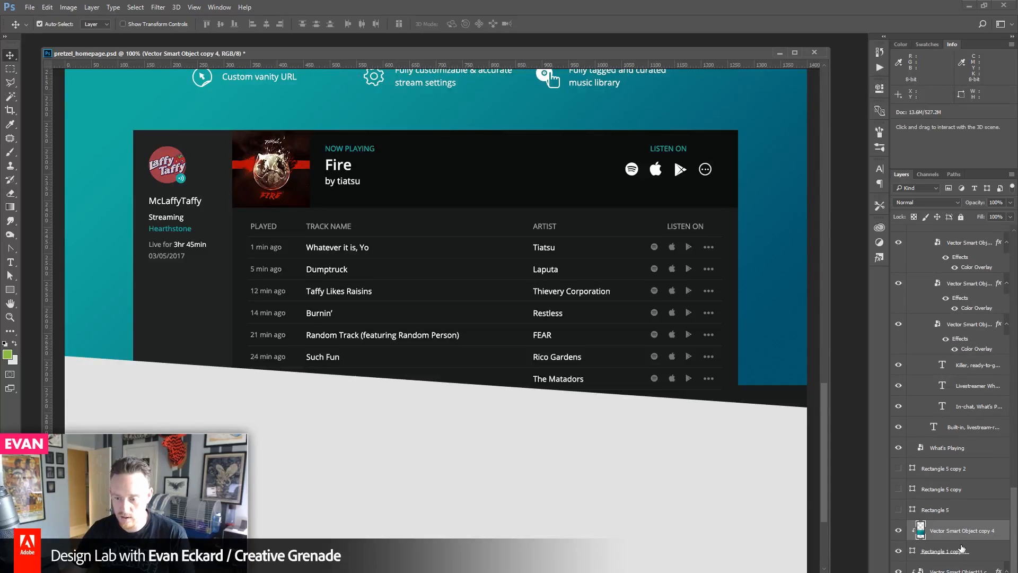
{"action": "left_click", "coordinate": [217, 287], "text": "ctrl"}
{"action": "key", "text": "a"}
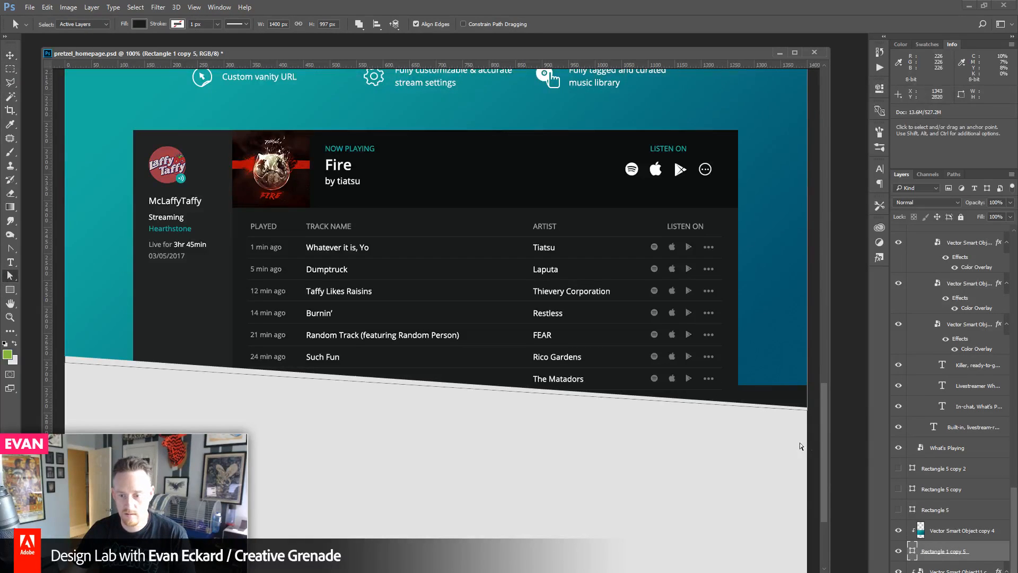
{"action": "left_click", "coordinate": [959, 532]}
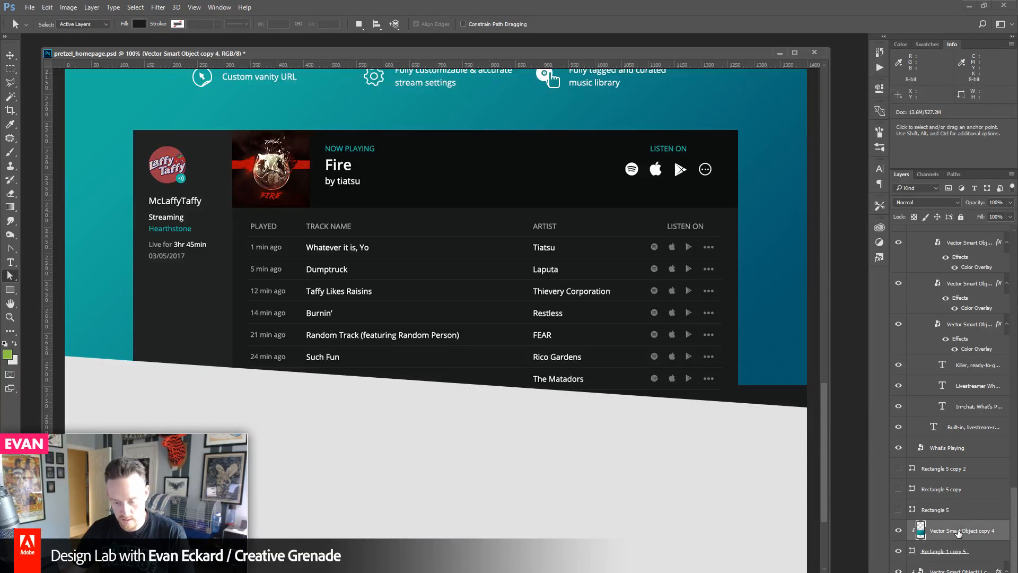
{"action": "key", "text": "ctrl+t"}
{"action": "left_click_drag", "start_coordinate": [436, 384], "coordinate": [446, 432]}
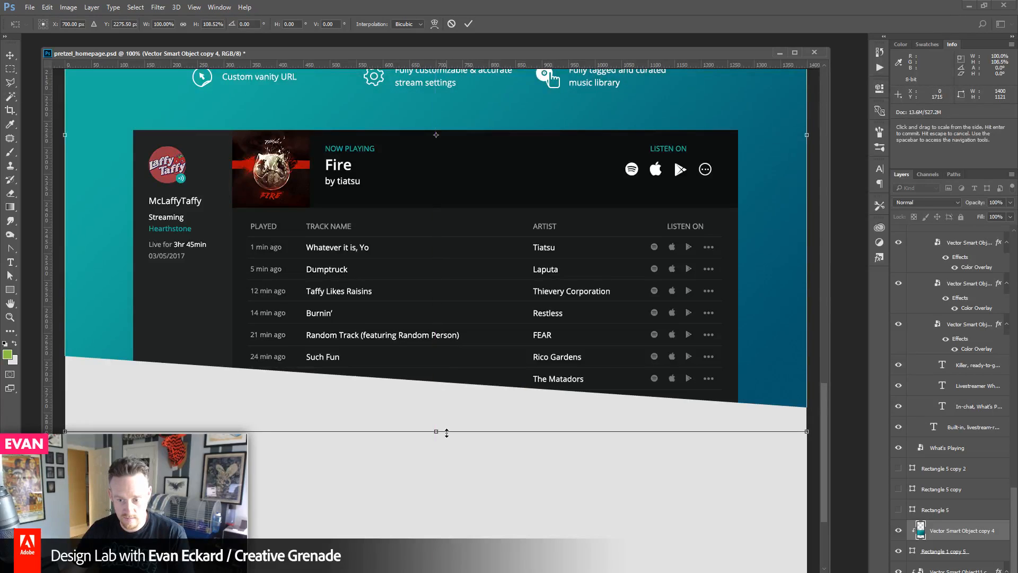
{"action": "key", "text": "Return"}
{"action": "key", "text": "v"}
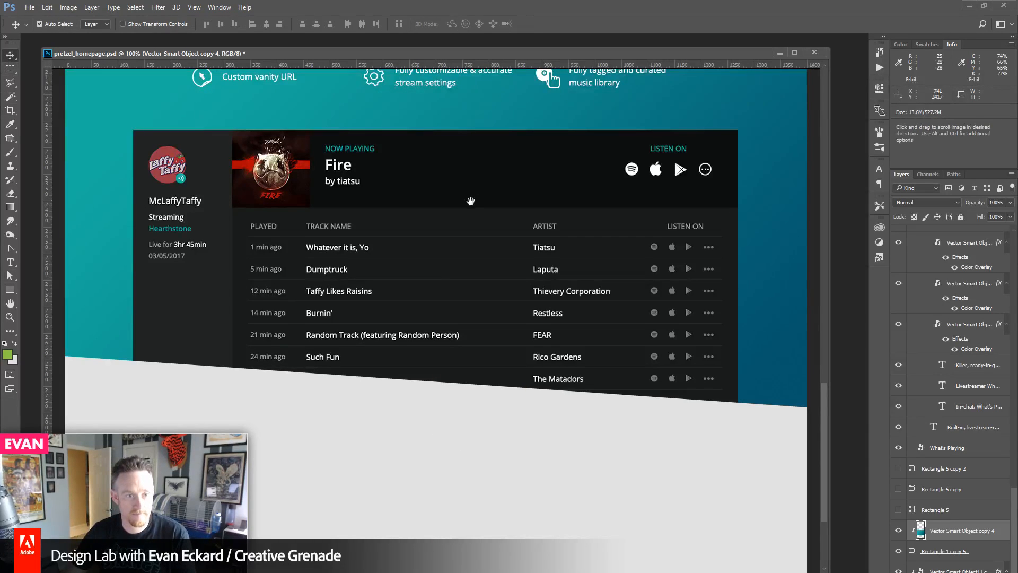
- Move the Legacy album cover from below the grid into the space above the large Let It Go cover
{"action": "left_click_drag", "start_coordinate": [471, 199], "coordinate": [504, 463]}
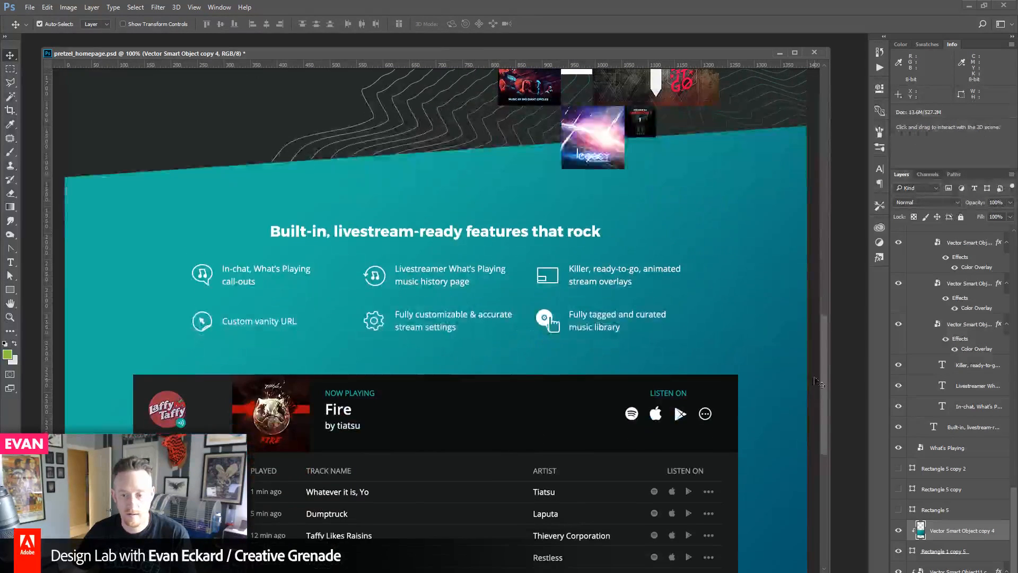
{"action": "left_click_drag", "start_coordinate": [826, 346], "coordinate": [822, 276]}
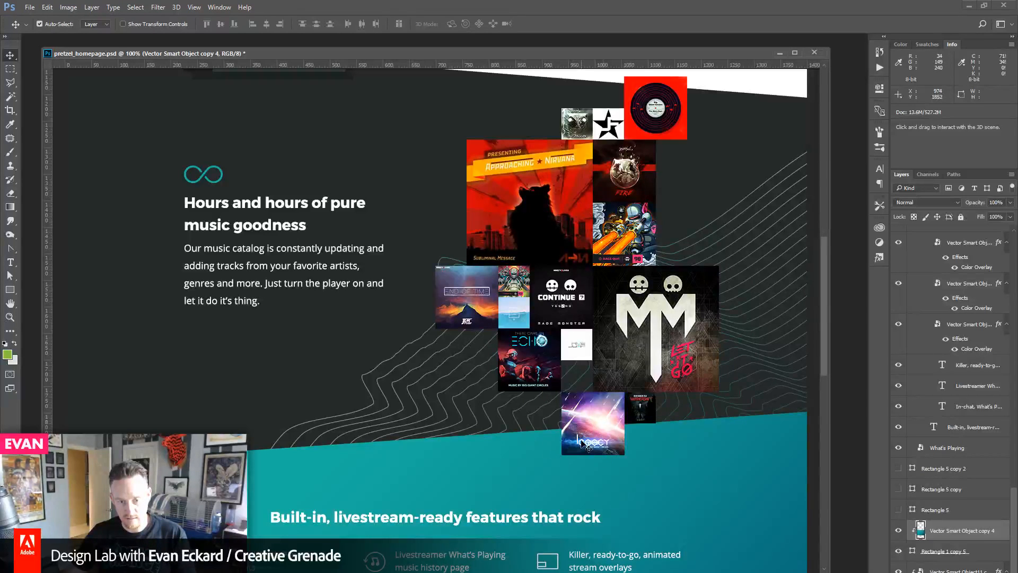
{"action": "left_click_drag", "start_coordinate": [585, 446], "coordinate": [677, 253]}
- Move the small dark cover into the gap under the small white cover and nudge it flush with the grid
{"action": "left_click_drag", "start_coordinate": [637, 409], "coordinate": [574, 380]}
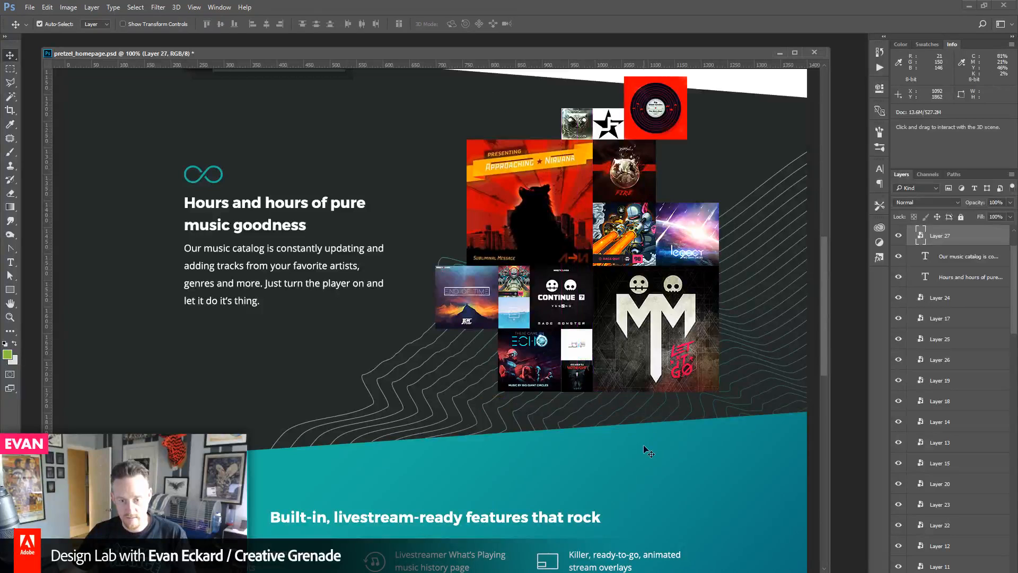
{"action": "key", "text": "Down"}
{"action": "key", "text": "Down"}
{"action": "key", "text": "Down"}
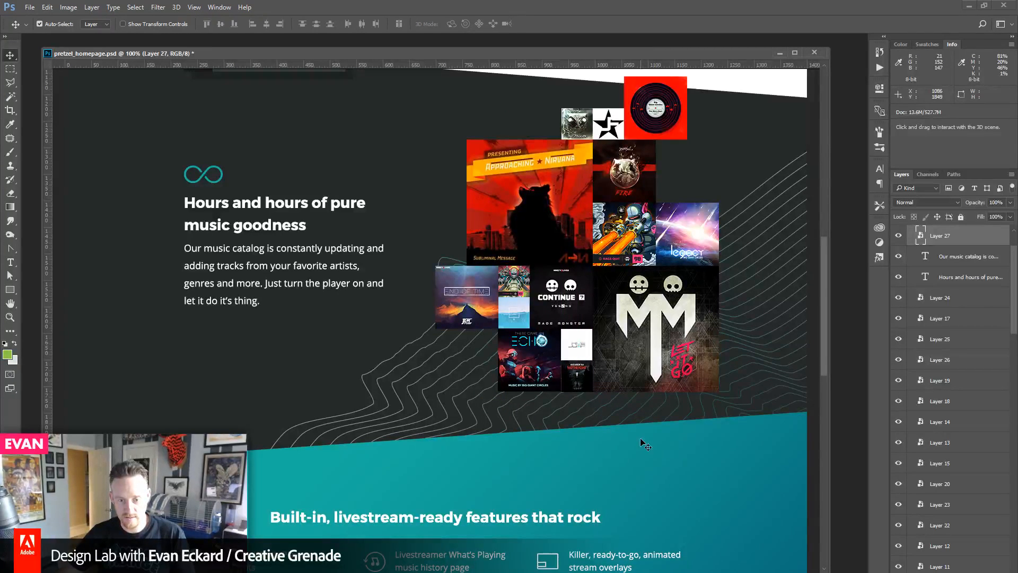
{"action": "key", "text": "Up"}
{"action": "key", "text": "Up"}
{"action": "key", "text": "Left"}
{"action": "key", "text": "Right"}
{"action": "left_click", "coordinate": [536, 387]}
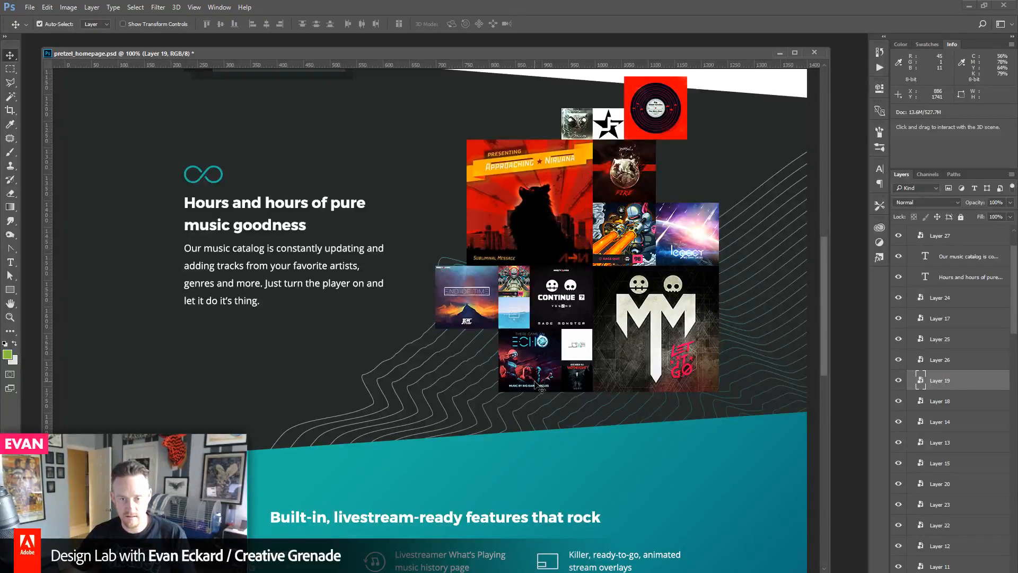
- Move the red vinyl record cover down beside the Fire cover, directly above the Legacy cover
{"action": "scroll", "coordinate": [537, 386], "scroll_direction": "up", "scroll_amount": 2}
{"action": "left_click_drag", "start_coordinate": [658, 189], "coordinate": [699, 247]}
{"action": "key", "text": "Right"}
{"action": "key", "text": "Right"}
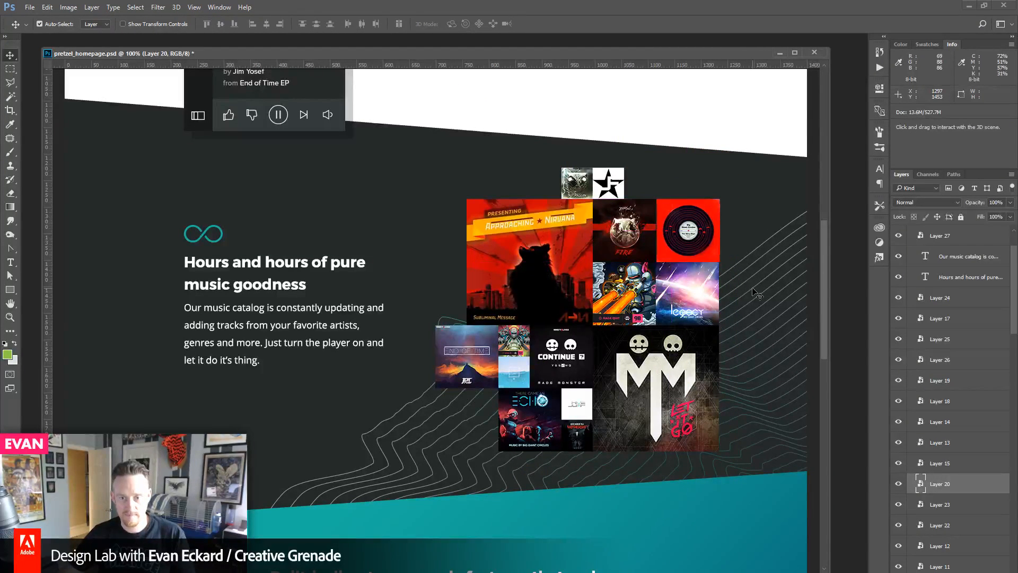
{"action": "key", "text": "Left"}
{"action": "key", "text": "Left"}
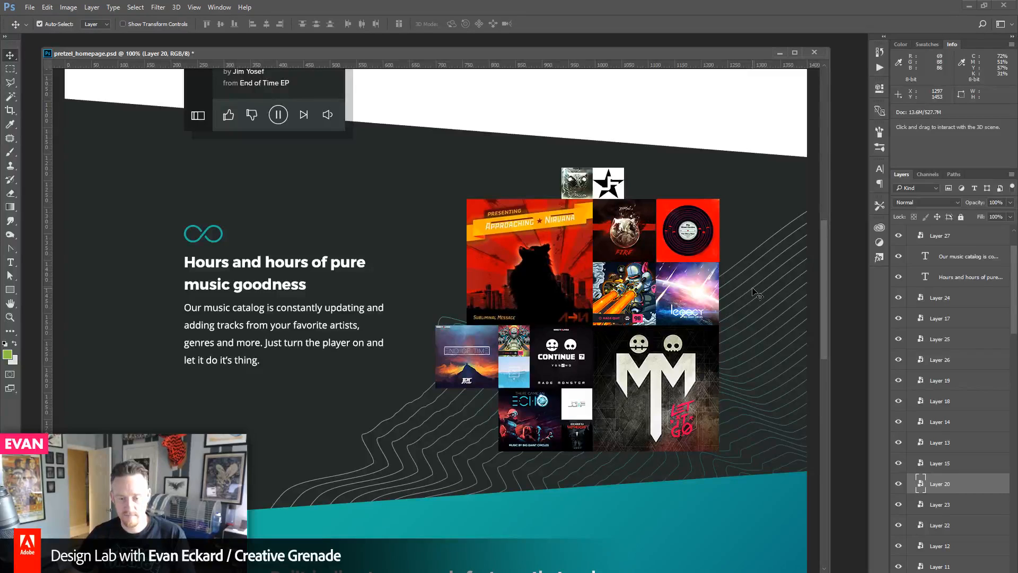
- Shift the Legacy cover right about 60 px and stack the small star and owl covers in the gap beside it
{"action": "left_click_drag", "start_coordinate": [696, 295], "coordinate": [727, 294]}
{"action": "left_click_drag", "start_coordinate": [614, 187], "coordinate": [672, 275]}
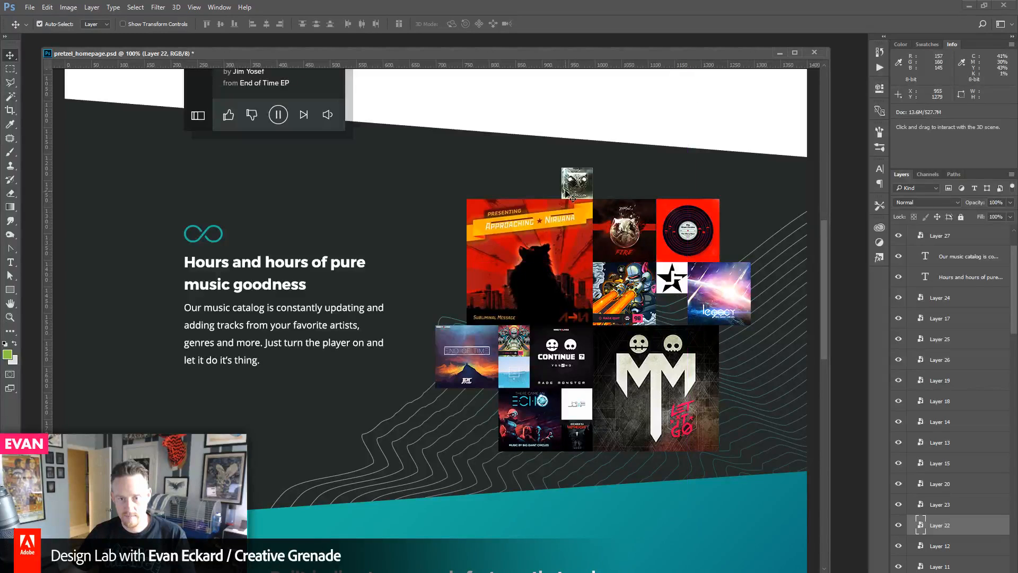
{"action": "left_click_drag", "start_coordinate": [577, 183], "coordinate": [670, 309]}
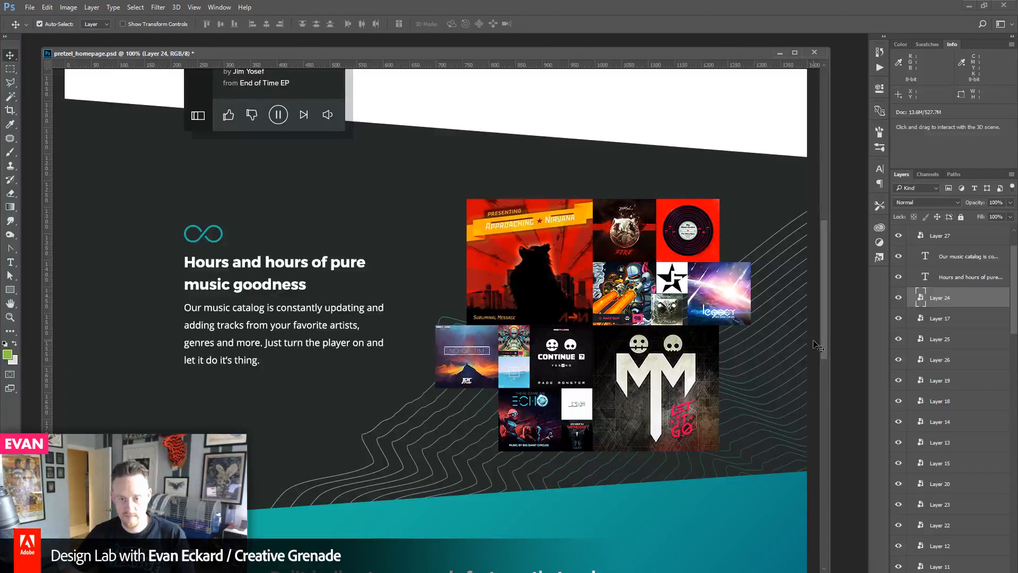
{"action": "key", "text": "Right"}
{"action": "key", "text": "Right"}
{"action": "key", "text": "Right"}
{"action": "key", "text": "Right"}
{"action": "key", "text": "Right"}
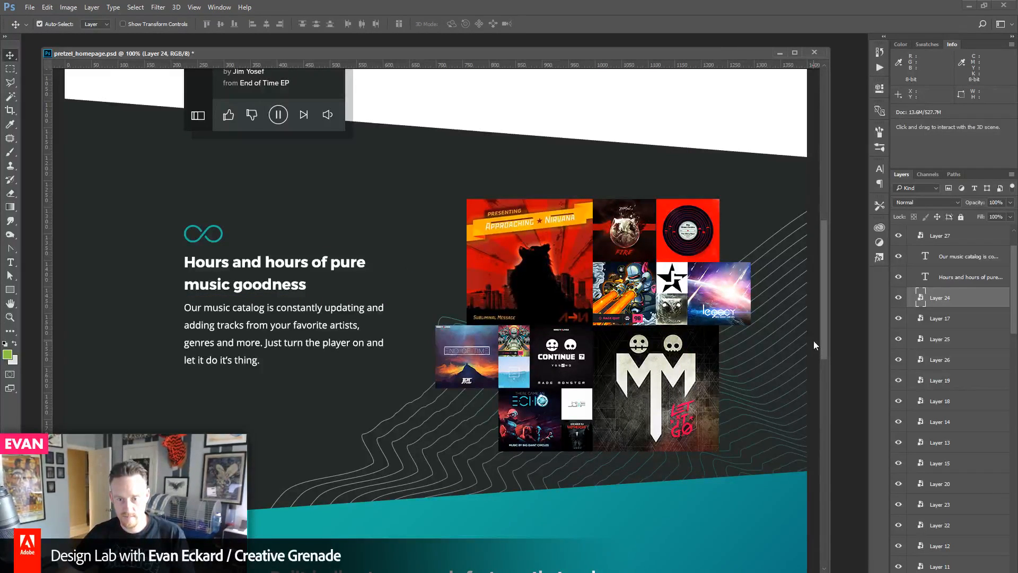
{"action": "key", "text": "Up"}
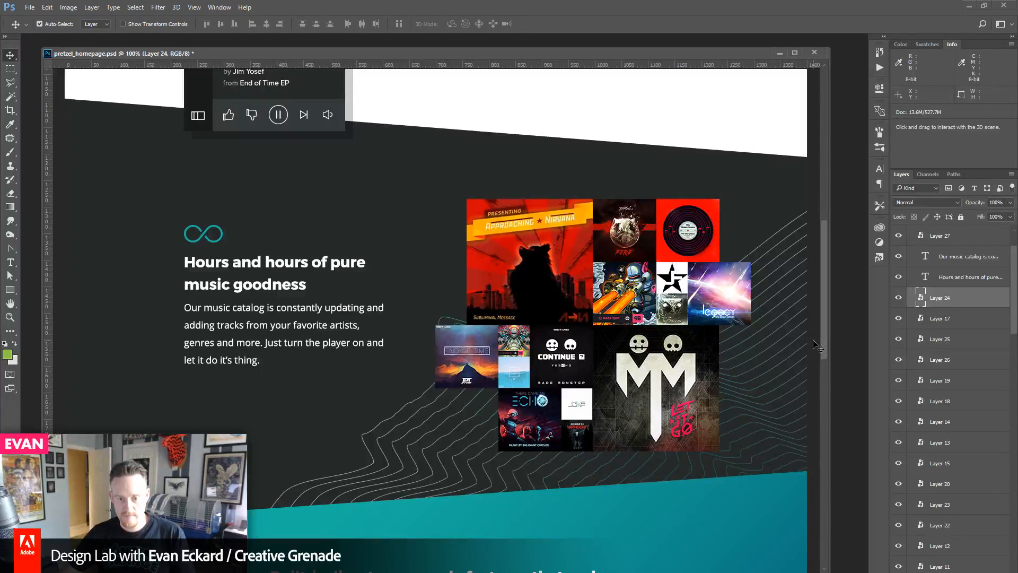
- Select all the album cover layers and nudge the whole grid up 10 px
{"action": "mouse_move", "coordinate": [742, 434]}
{"action": "left_mouse_down"}
{"action": "mouse_move", "coordinate": [742, 410]}
{"action": "mouse_move", "coordinate": [742, 431]}
{"action": "left_mouse_up"}
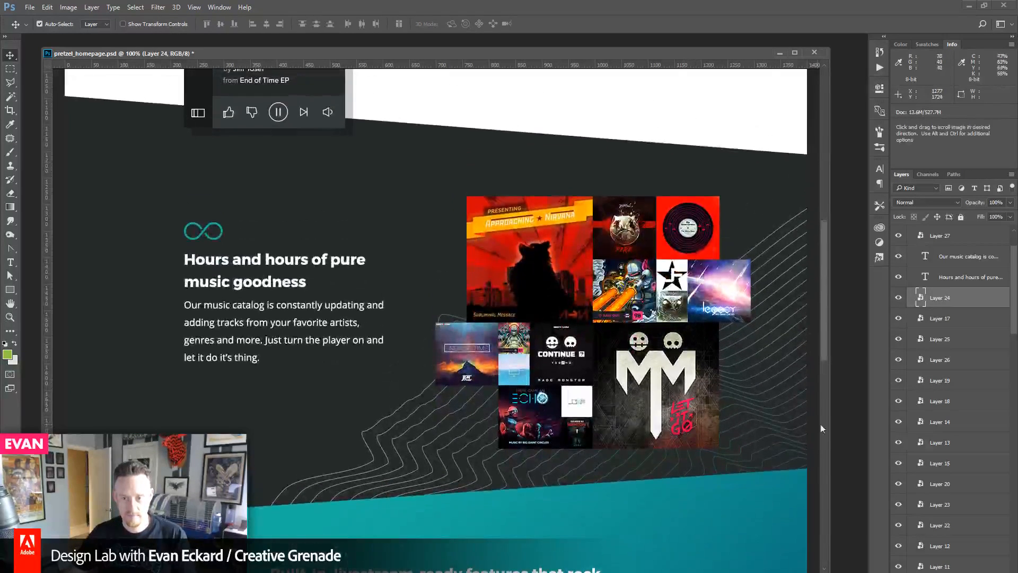
{"action": "scroll", "coordinate": [949, 421], "scroll_direction": "down", "scroll_amount": 2}
{"action": "left_click", "coordinate": [962, 500], "text": "shift"}
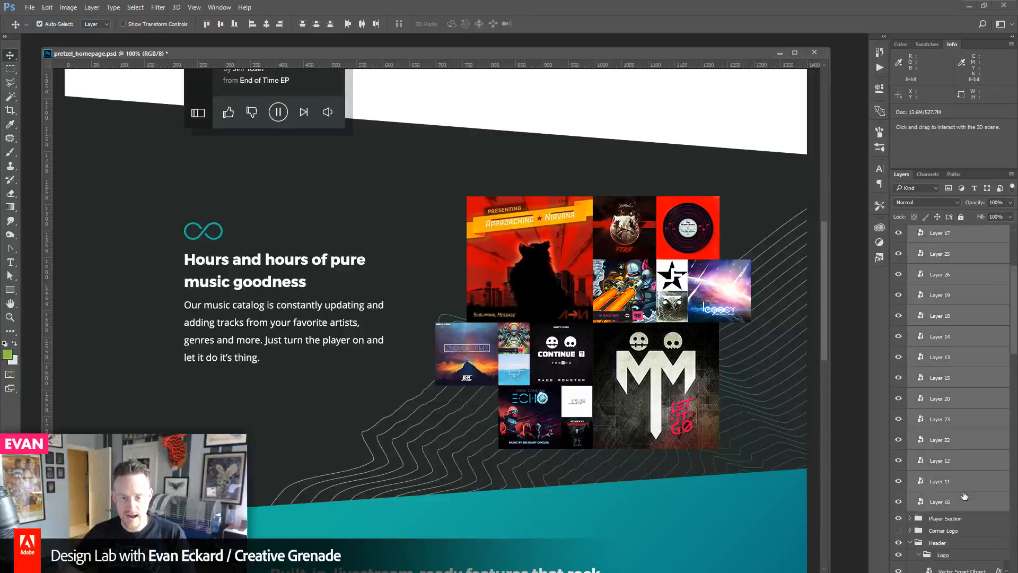
{"action": "scroll", "coordinate": [955, 483], "scroll_direction": "up", "scroll_amount": 2}
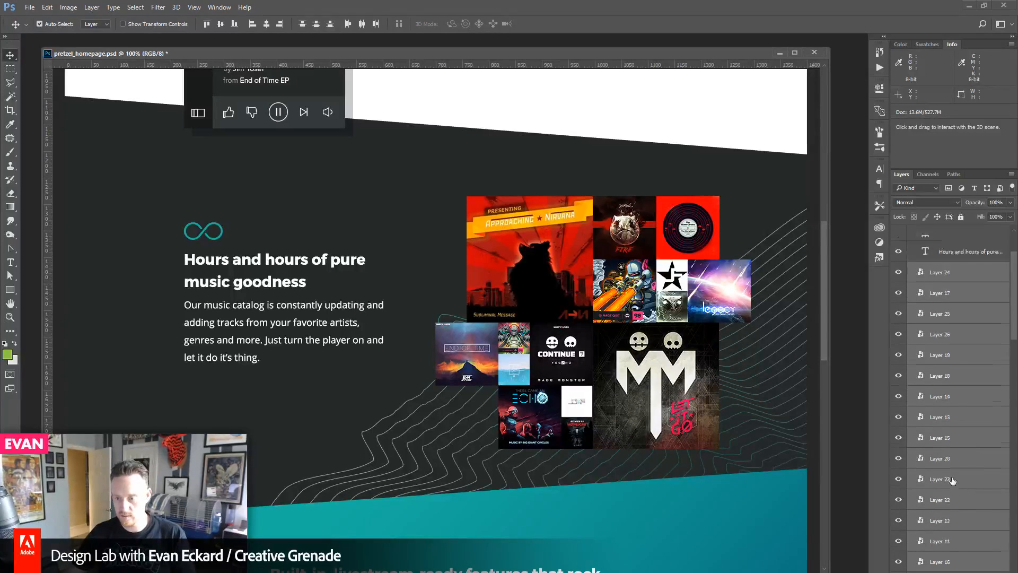
{"action": "scroll", "coordinate": [955, 435], "scroll_direction": "up", "scroll_amount": 2}
{"action": "left_click", "coordinate": [581, 436], "text": "shift"}
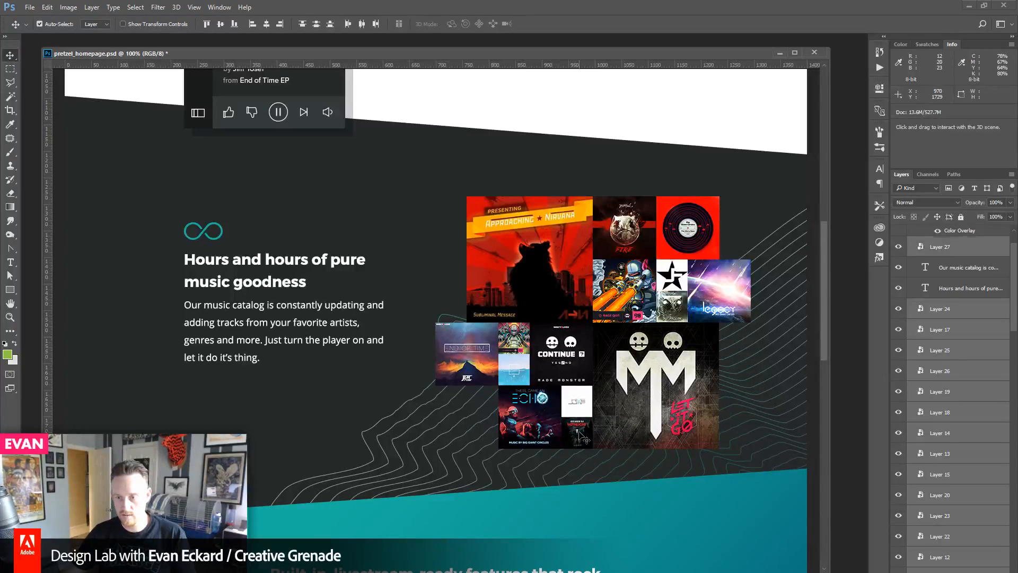
{"action": "key", "text": "Up"}
{"action": "key", "text": "Up"}
{"action": "key", "text": "Up"}
{"action": "key", "text": "Up"}
{"action": "key", "text": "Up"}
{"action": "key", "text": "Up"}
{"action": "key", "text": "Up"}
{"action": "key", "text": "Up"}
{"action": "key", "text": "Up"}
{"action": "key", "text": "Up"}
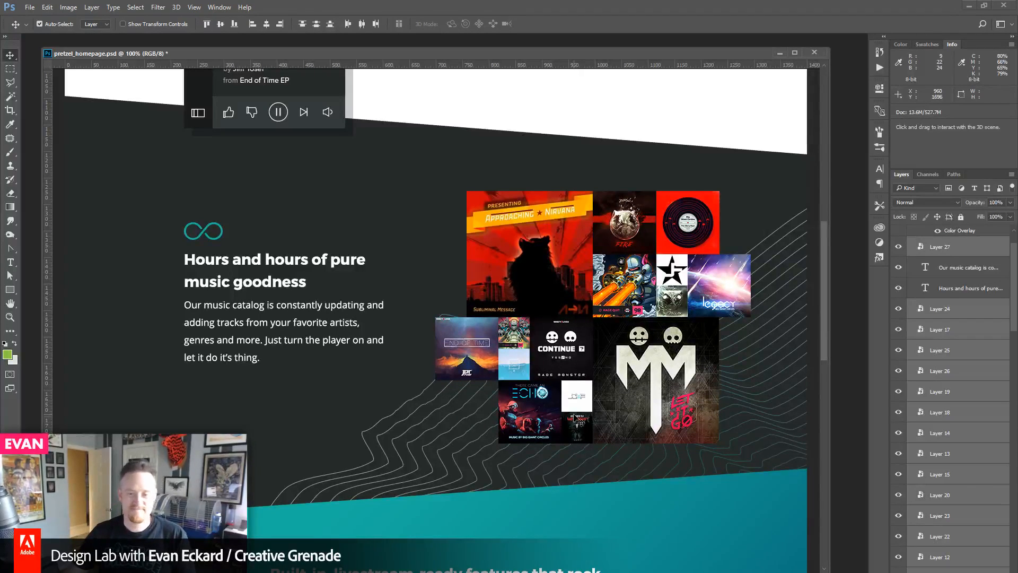
{"action": "left_click", "coordinate": [514, 300]}
{"action": "key", "text": "ctrl+t"}
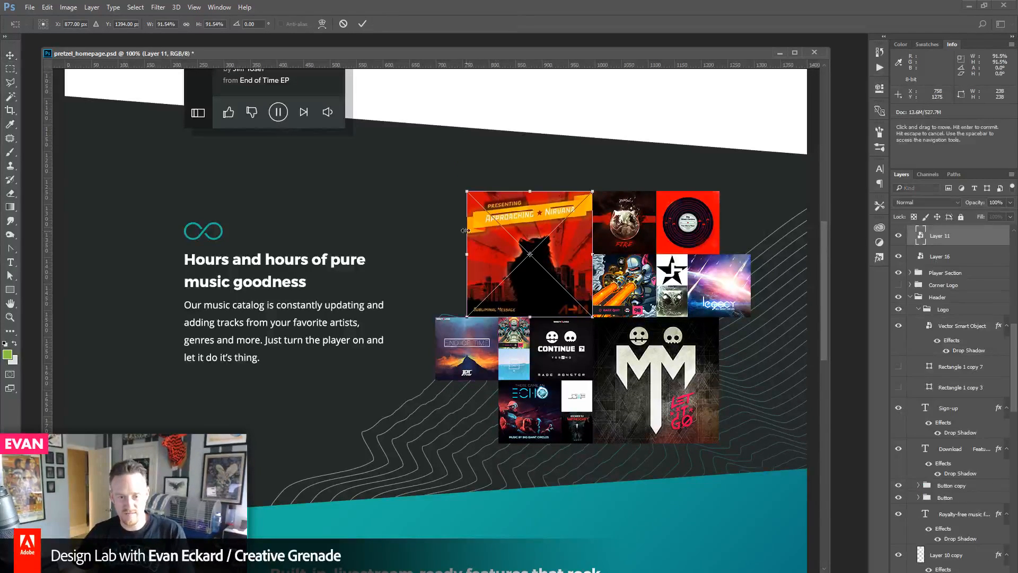
{"action": "left_click_drag", "start_coordinate": [467, 191], "coordinate": [484, 206]}
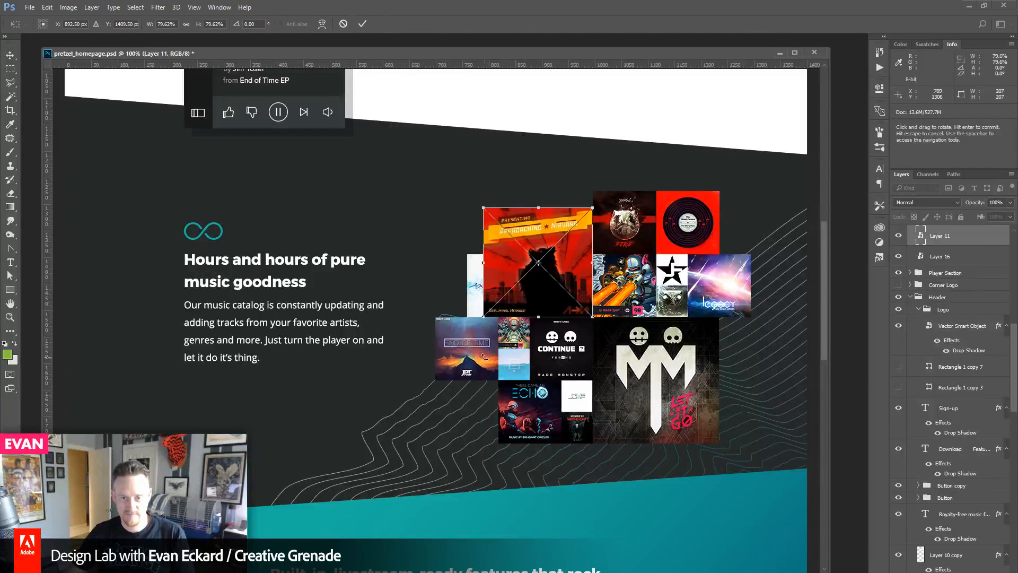
{"action": "key", "text": "Escape"}
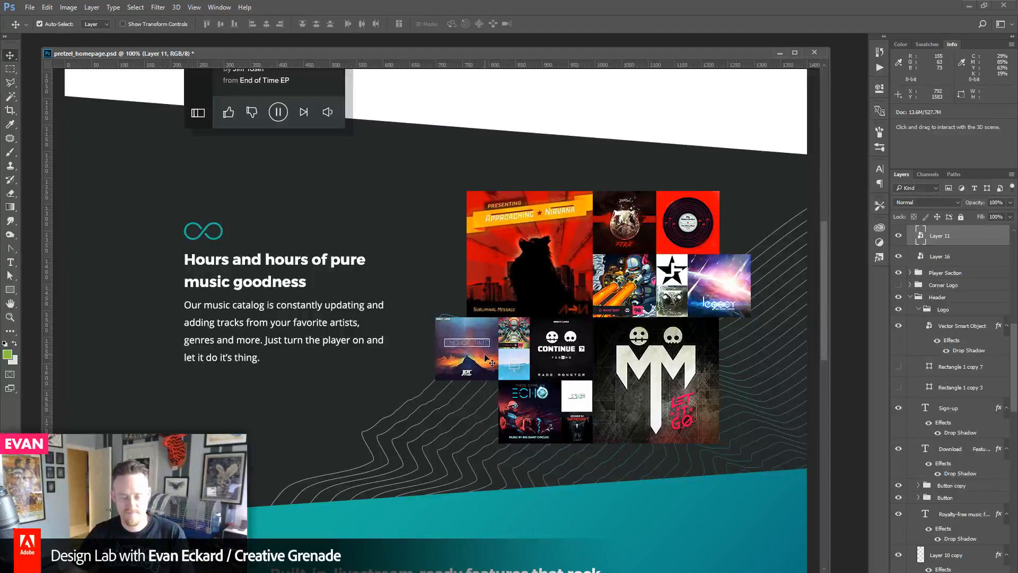
- Try the Approaching Nirvana cover farther up and to the left, and return it to its place in the grid
{"action": "left_click_drag", "start_coordinate": [556, 291], "coordinate": [559, 254]}
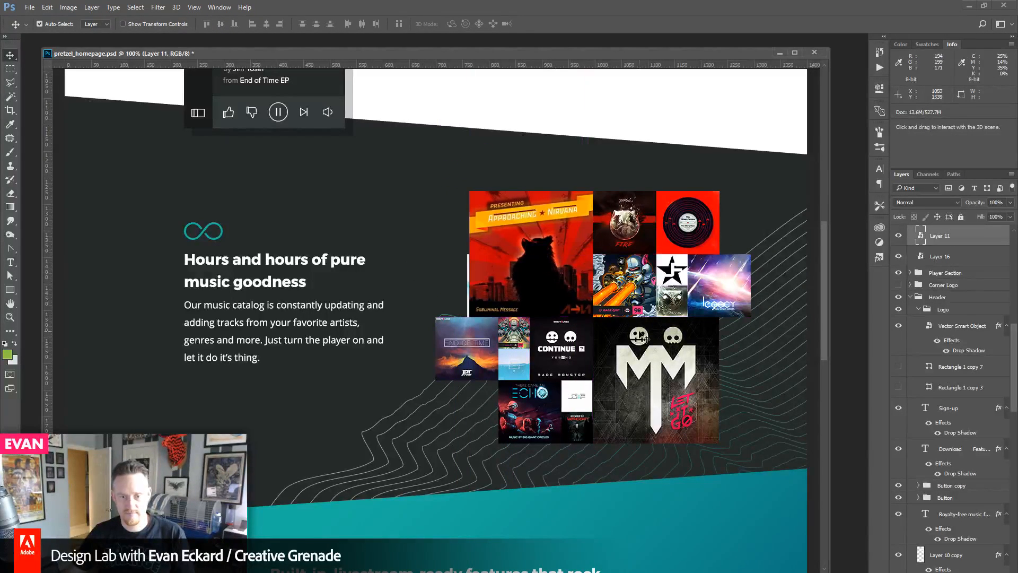
{"action": "key", "text": "Left"}
{"action": "key", "text": "Left"}
{"action": "key", "text": "Left"}
{"action": "key", "text": "Left"}
{"action": "key", "text": "Left"}
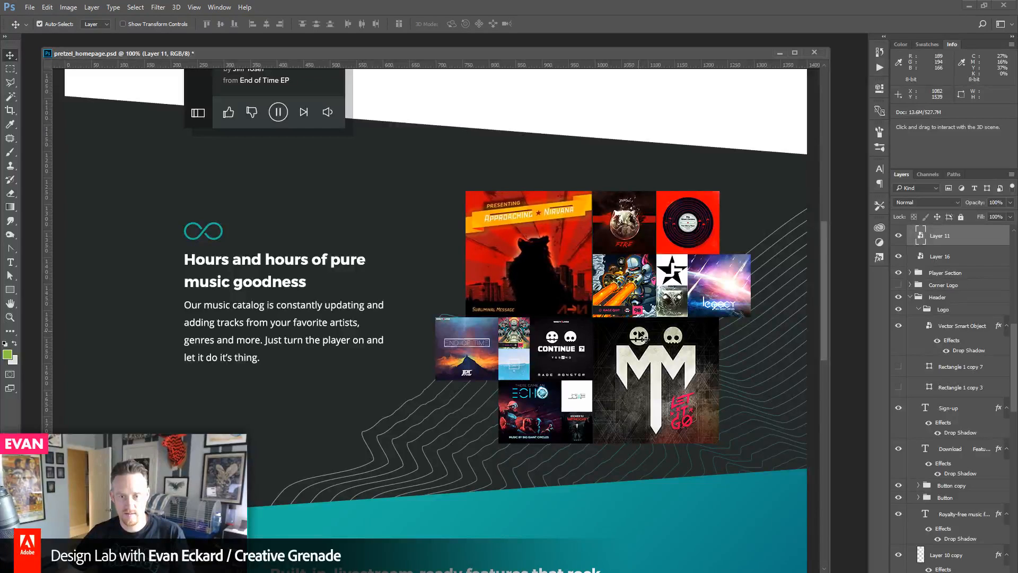
{"action": "key", "text": "shift+Up"}
{"action": "key", "text": "shift+Up"}
{"action": "key", "text": "shift+Left"}
{"action": "key", "text": "shift+Left"}
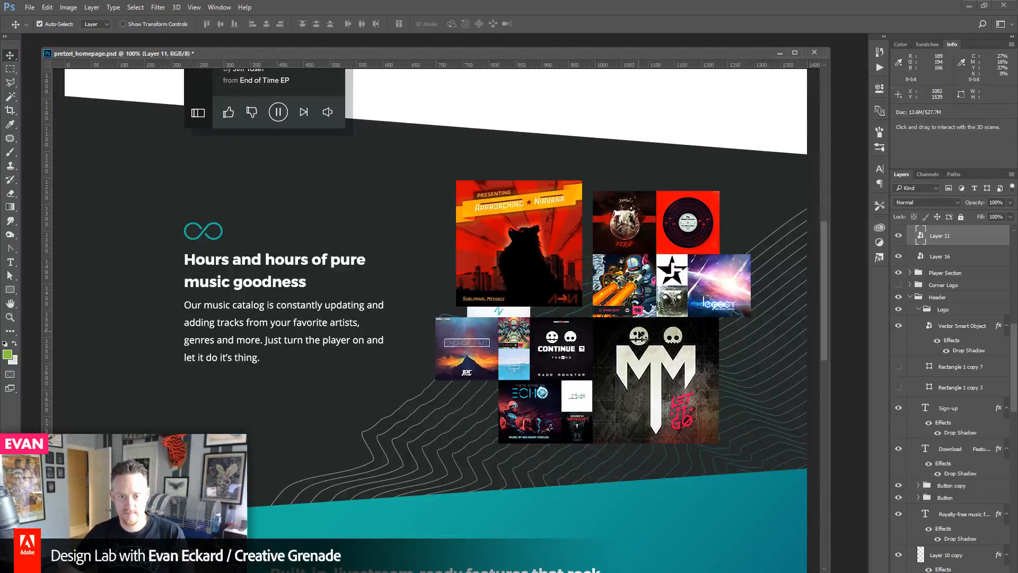
{"action": "key", "text": "shift+Right"}
{"action": "key", "text": "shift+Right"}
{"action": "key", "text": "shift+Down"}
{"action": "key", "text": "shift+Down"}
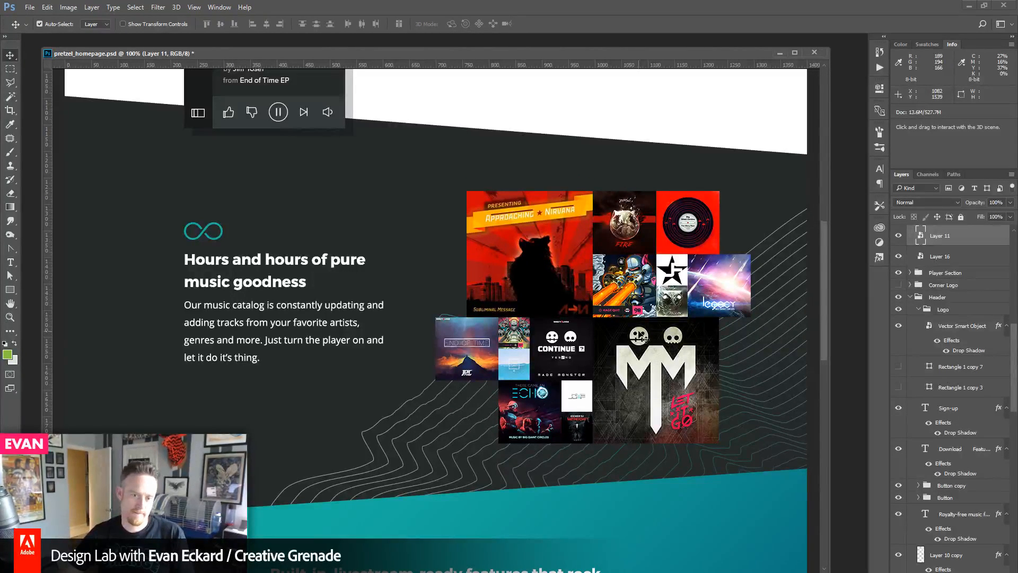
- Pull the hidden white cover from behind the Approaching Nirvana cover to above the infinity icon, and fit the Nirvana cover back into the grid
{"action": "left_click_drag", "start_coordinate": [536, 247], "coordinate": [506, 172]}
{"action": "left_click_drag", "start_coordinate": [491, 287], "coordinate": [285, 195]}
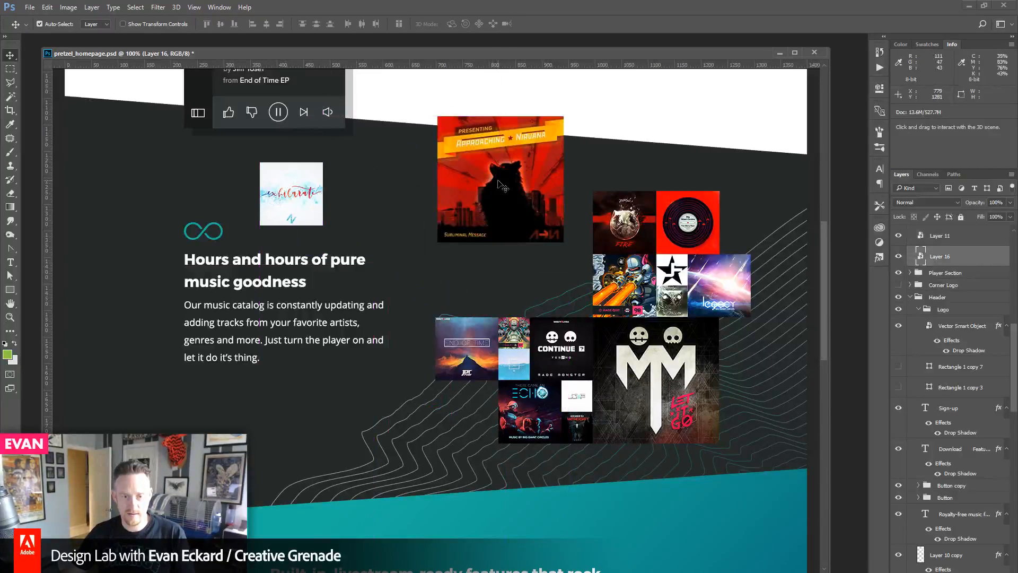
{"action": "left_click_drag", "start_coordinate": [500, 182], "coordinate": [528, 257]}
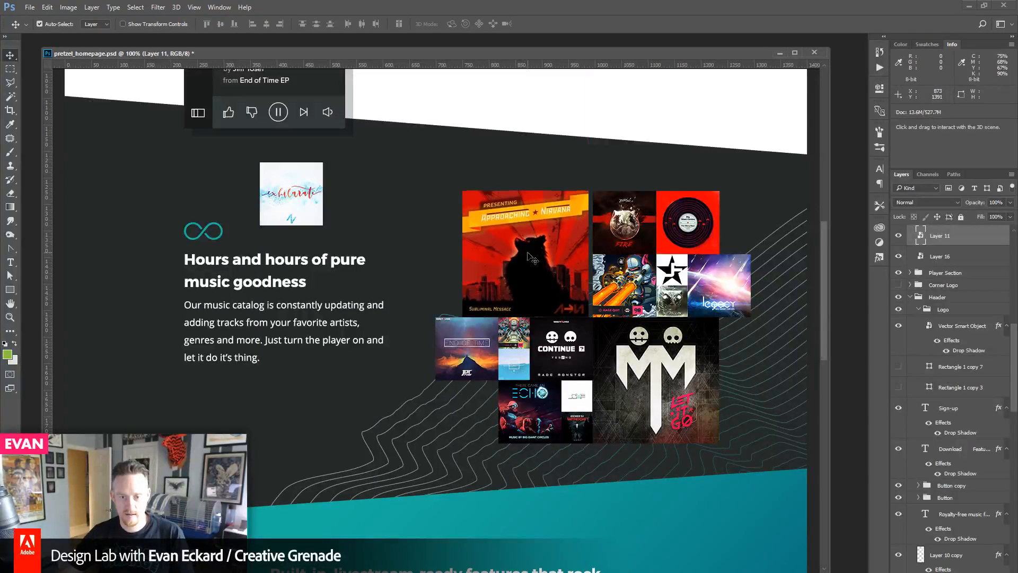
{"action": "key", "text": "Right"}
{"action": "key", "text": "Right"}
{"action": "key", "text": "Right"}
{"action": "key", "text": "Right"}
{"action": "key", "text": "Right"}
{"action": "key", "text": "Right"}
{"action": "key", "text": "Right"}
{"action": "key", "text": "Right"}
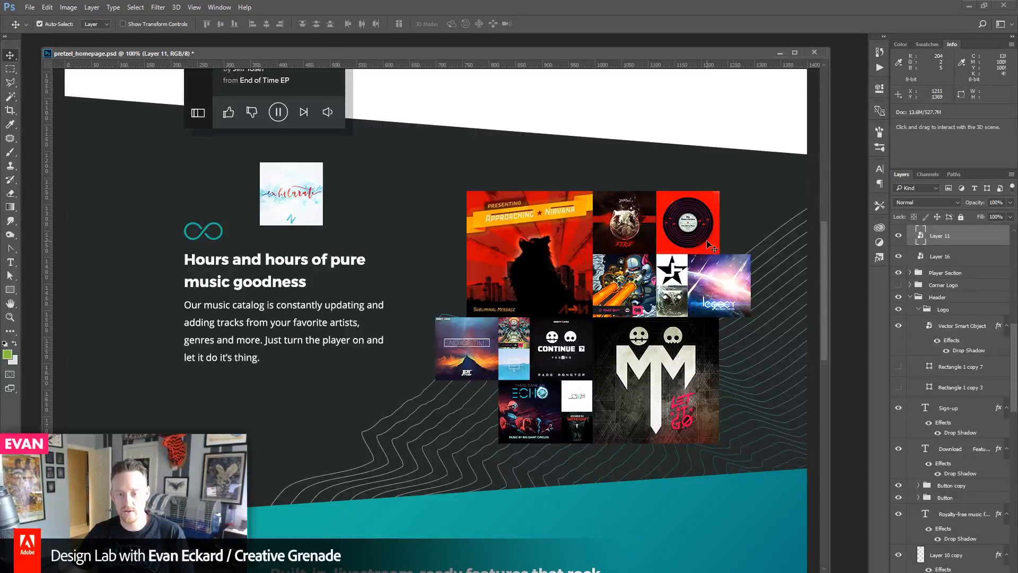
- Move the small star and owl covers out above the grid and shift the Legacy cover left toward the robot cover
{"action": "left_click", "coordinate": [680, 273]}
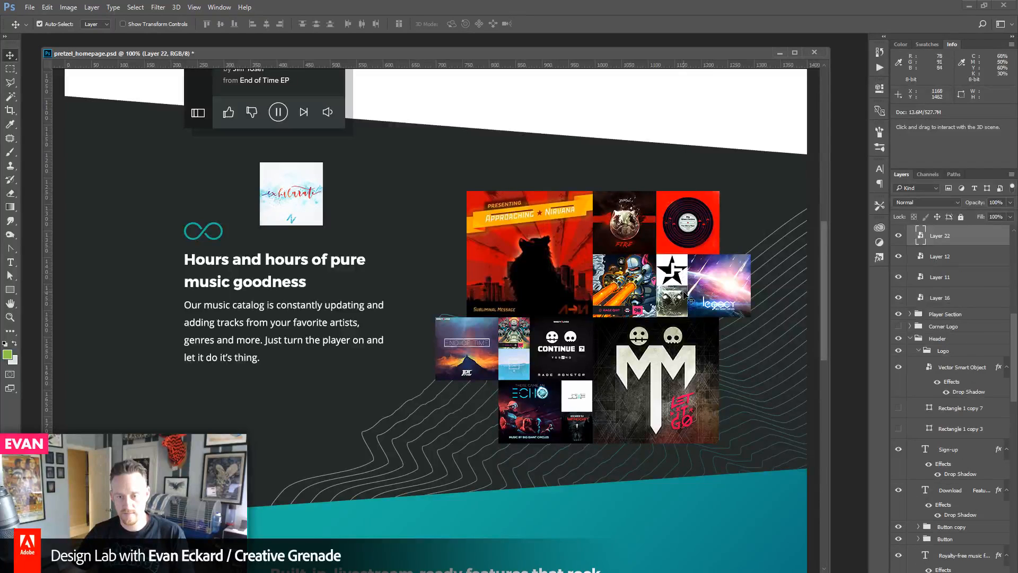
{"action": "left_click", "coordinate": [675, 295], "text": "shift"}
{"action": "left_click_drag", "start_coordinate": [675, 287], "coordinate": [747, 124]}
{"action": "mouse_move", "coordinate": [737, 276]}
{"action": "left_mouse_down"}
{"action": "mouse_move", "coordinate": [704, 272]}
{"action": "mouse_move", "coordinate": [729, 274]}
{"action": "left_mouse_up"}
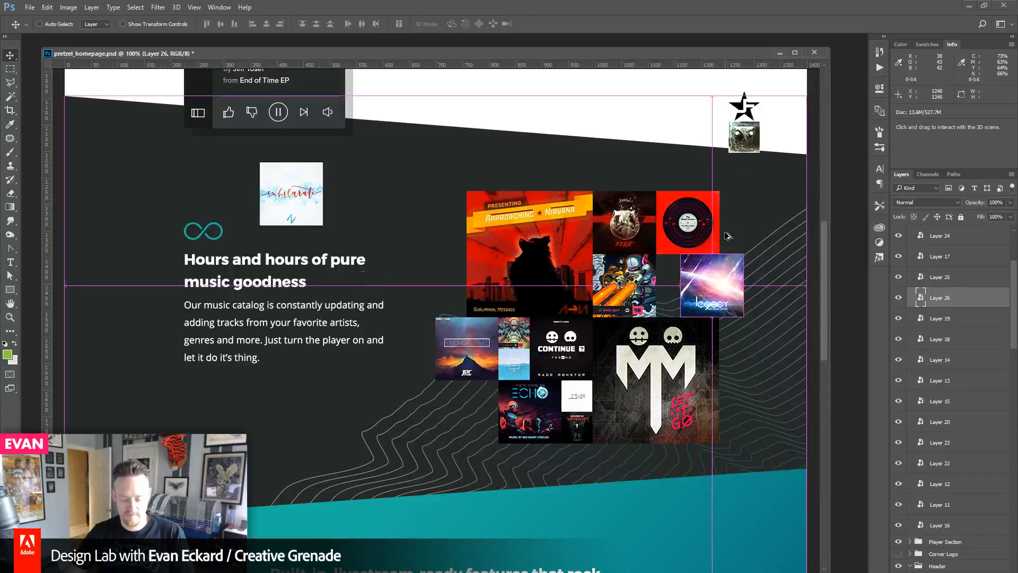
- Undo the album cover changes back to before the whole grid was nudged up
{"action": "key", "text": "ctrl+alt+z"}
{"action": "key", "text": "ctrl+alt+z"}
{"action": "key", "text": "ctrl+alt+z"}
{"action": "key", "text": "ctrl+alt+z"}
{"action": "key", "text": "ctrl+alt+z"}
{"action": "key", "text": "ctrl+alt+z"}
{"action": "key", "text": "ctrl+alt+z"}
{"action": "key", "text": "ctrl+alt+z"}
{"action": "key", "text": "ctrl+alt+z"}
{"action": "key", "text": "ctrl+alt+z"}
{"action": "key", "text": "ctrl+alt+z"}
{"action": "key", "text": "ctrl+alt+z"}
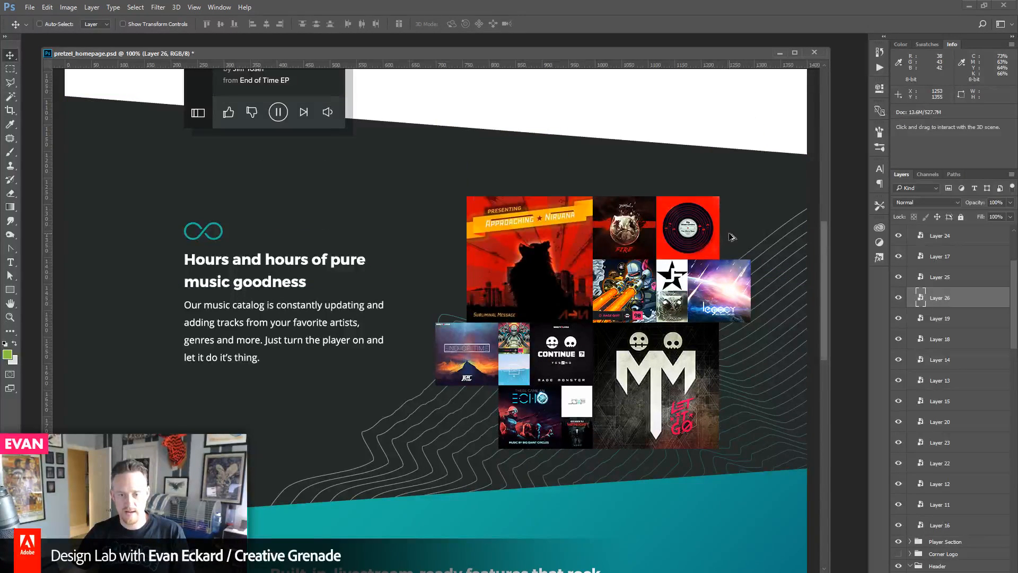
- Redo the undone cover moves, restoring the owl, star and record covers above the grid and the Legacy cover below it
{"action": "key", "text": "ctrl+shift+z"}
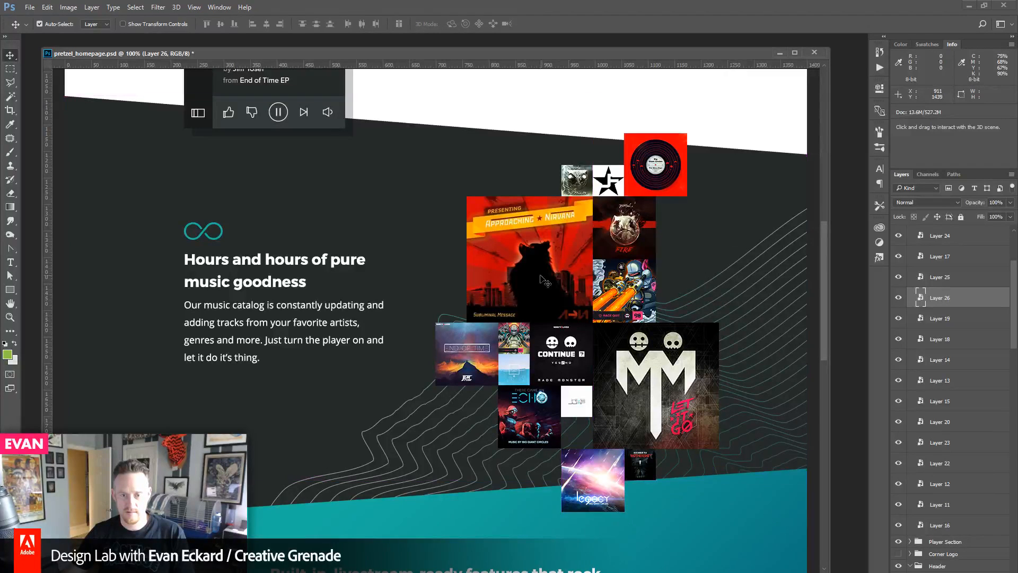
{"action": "key", "text": "ctrl+shift+z"}
{"action": "key", "text": "ctrl+shift+z"}
- Realign the Approaching Nirvana cover with the grid, fit the white Exhilarate cover into the gap beside the robot cover, and save the file
{"action": "left_click_drag", "start_coordinate": [350, 177], "coordinate": [537, 240]}
{"action": "key", "text": "Left"}
{"action": "key", "text": "Left"}
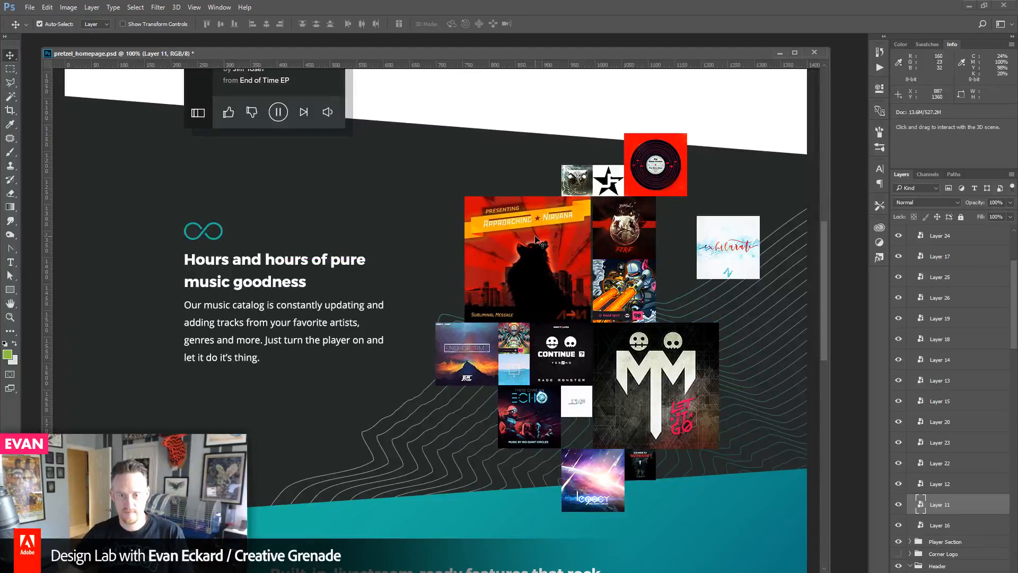
{"action": "key", "text": "Right"}
{"action": "key", "text": "Right"}
{"action": "key", "text": "Right"}
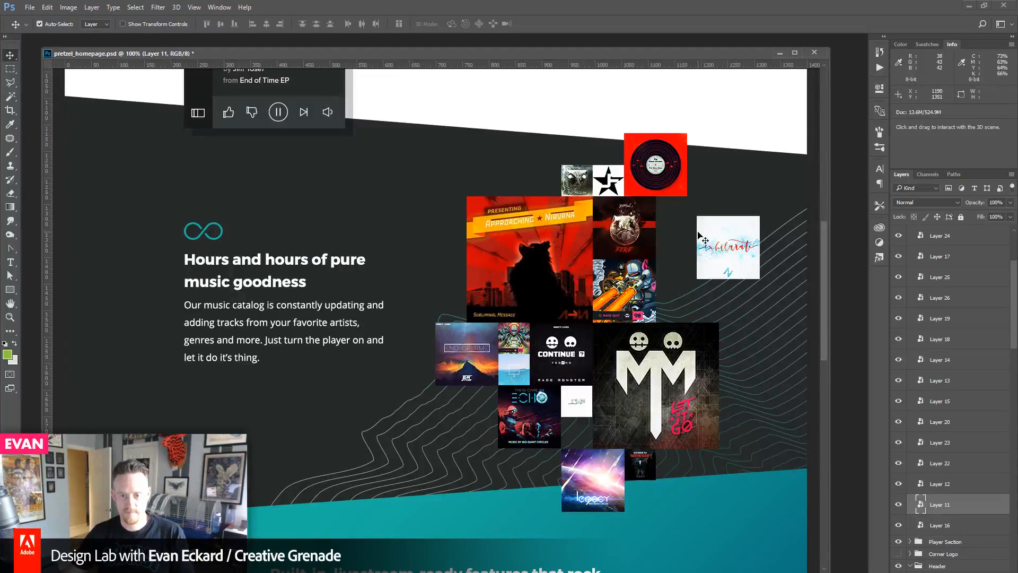
{"action": "left_click_drag", "start_coordinate": [727, 251], "coordinate": [686, 294]}
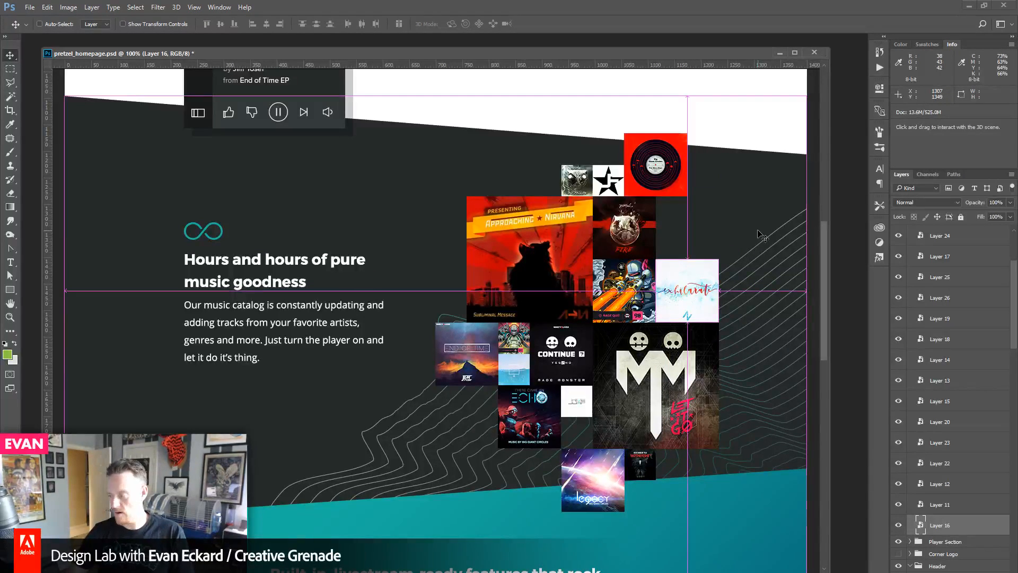
{"action": "key", "text": "ctrl+s"}
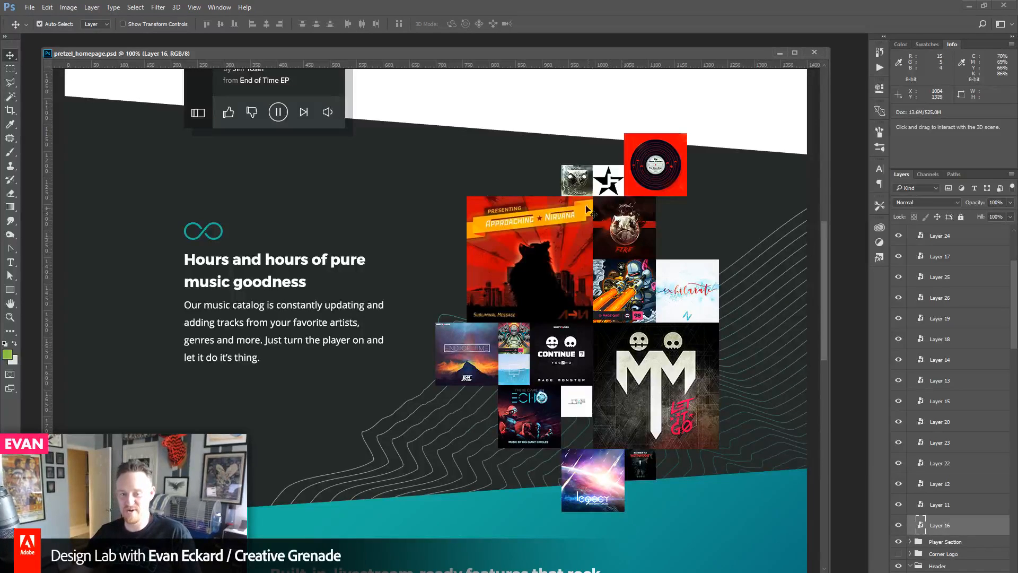
- Duplicate the small owl cover into the gap between the Echo and MM covers, under the small white cover, and save the file
{"action": "left_click", "coordinate": [575, 183]}
{"action": "left_click_drag", "start_coordinate": [575, 183], "coordinate": [576, 435]}
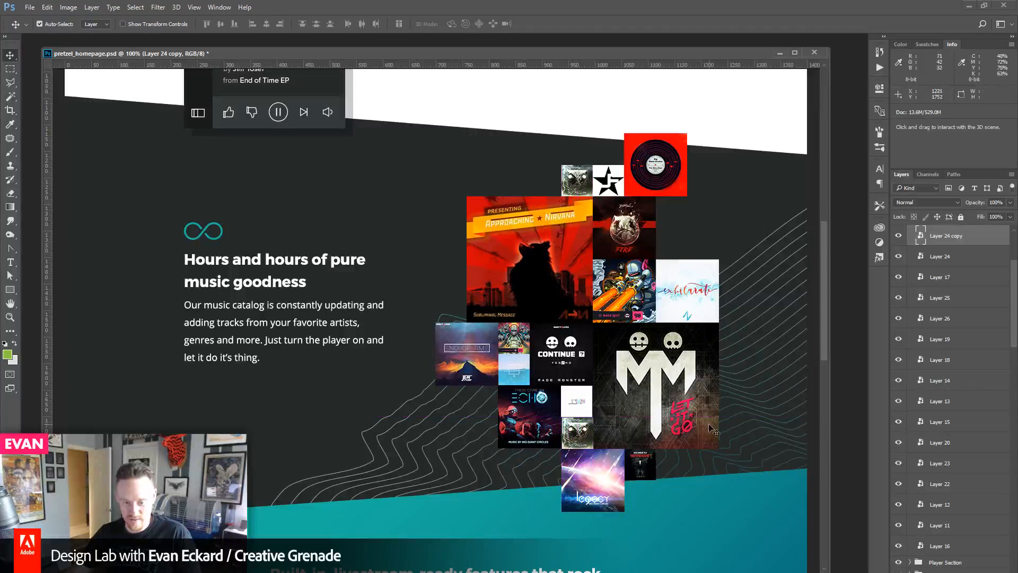
{"action": "key", "text": "Up"}
{"action": "key", "text": "Up"}
{"action": "key", "text": "Up"}
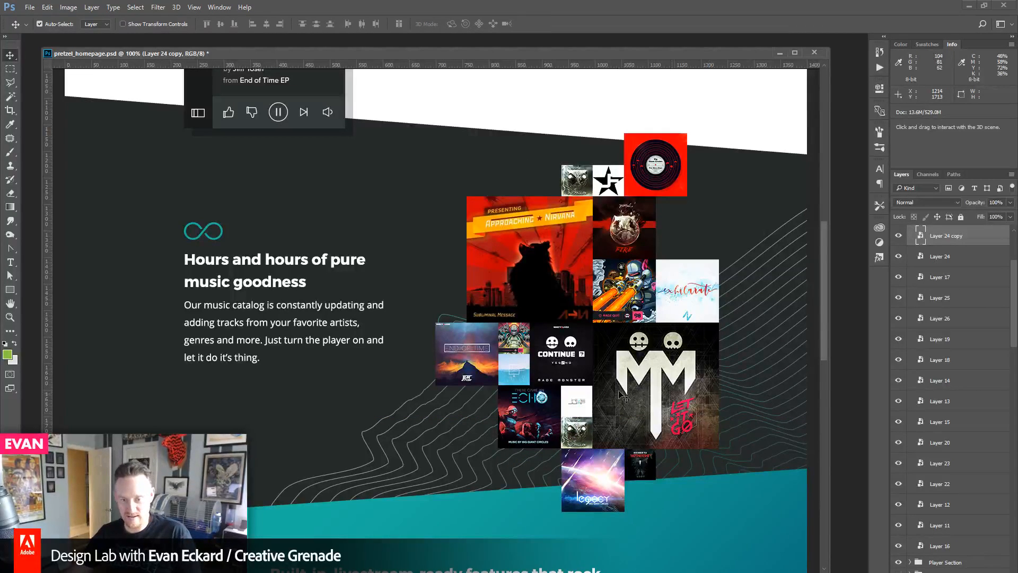
{"action": "scroll", "coordinate": [689, 432], "scroll_direction": "down", "scroll_amount": 1}
{"action": "key", "text": "ctrl+s"}
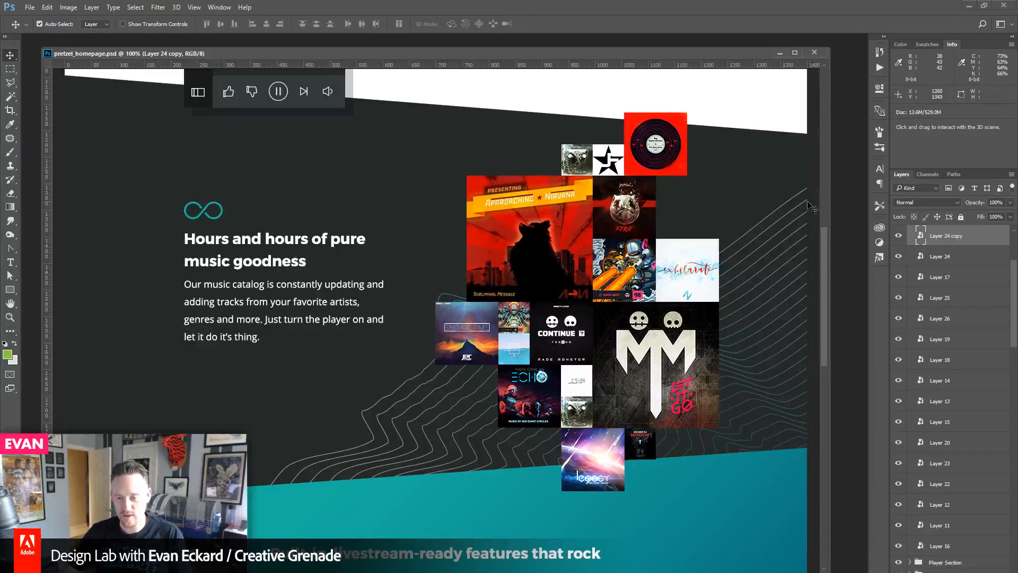
- Stretch the teal gradient background of the streaming features section downward to about 107% height, behind the playlist panel
{"action": "left_click_drag", "start_coordinate": [825, 234], "coordinate": [832, 366]}
{"action": "left_click", "coordinate": [785, 395]}
{"action": "key", "text": "ctrl+t"}
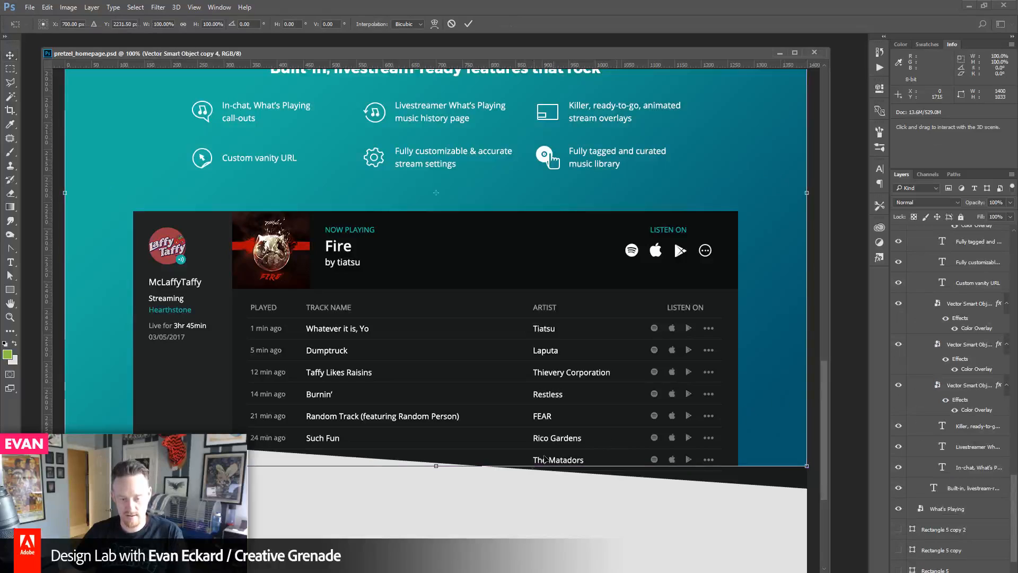
{"action": "left_click_drag", "start_coordinate": [436, 466], "coordinate": [437, 500]}
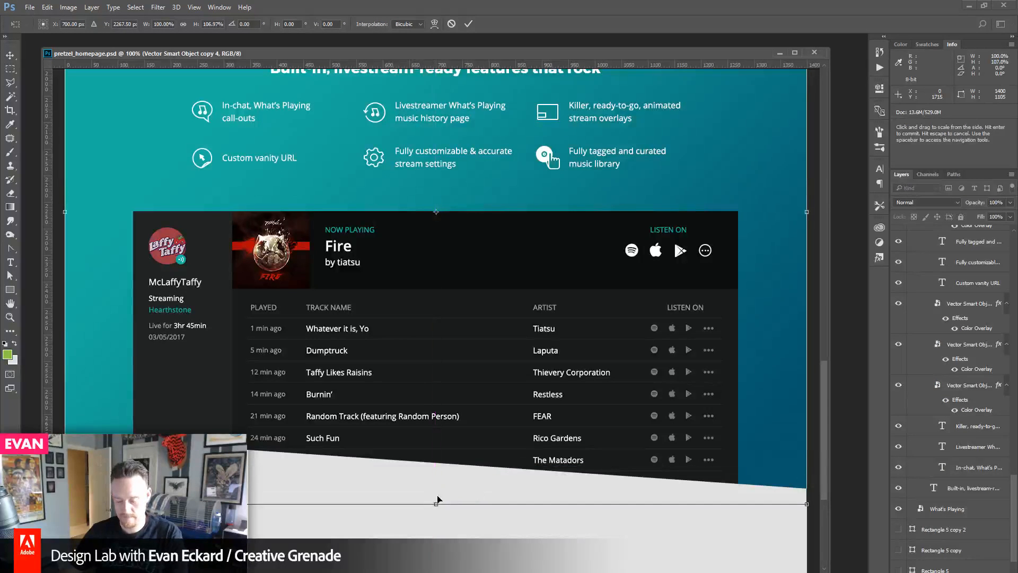
{"action": "key", "text": "Return"}
- Extend the canvas downward with the Crop tool to add page space below the streaming features section, and return to the Move tool
{"action": "left_click_drag", "start_coordinate": [825, 390], "coordinate": [849, 486]}
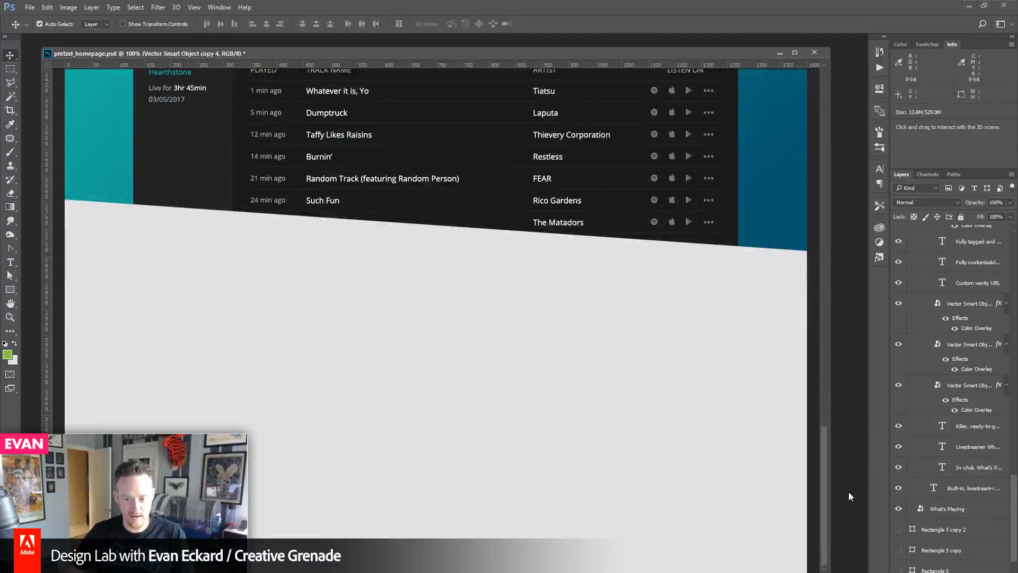
{"action": "key", "text": "c"}
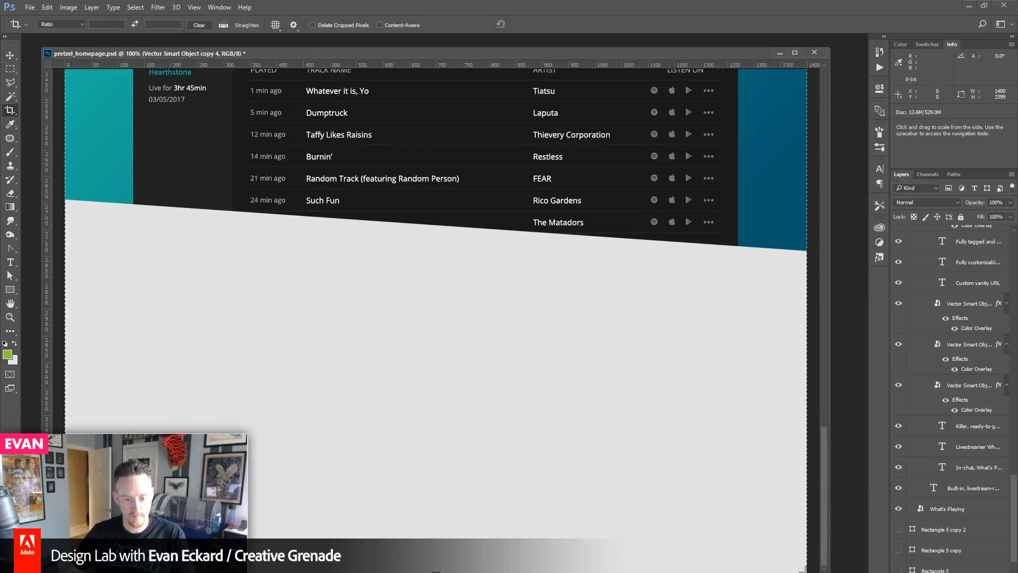
{"action": "left_click_drag", "start_coordinate": [434, 569], "coordinate": [450, 559]}
{"action": "key", "text": "Return"}
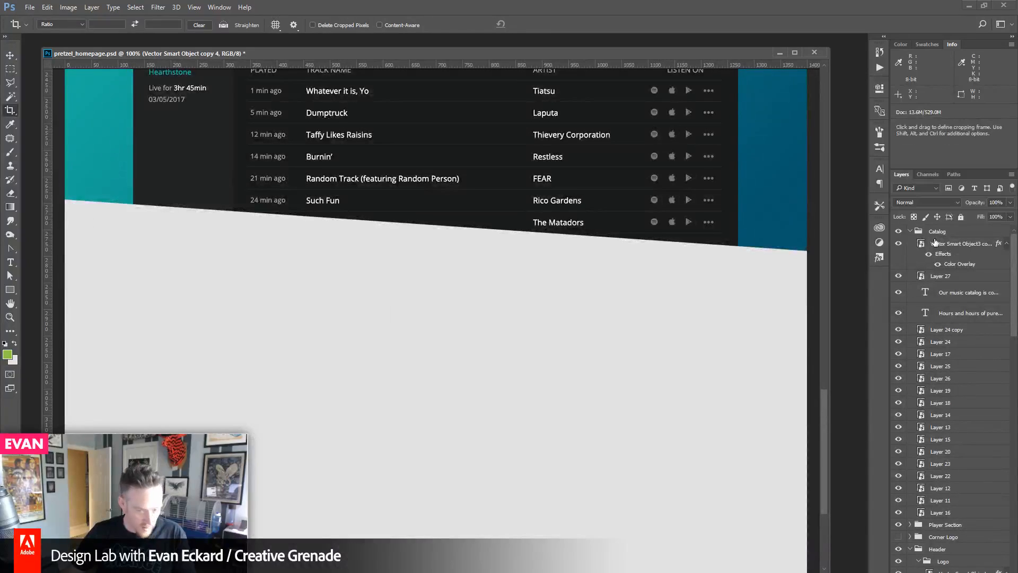
{"action": "left_click_drag", "start_coordinate": [826, 405], "coordinate": [850, 311]}
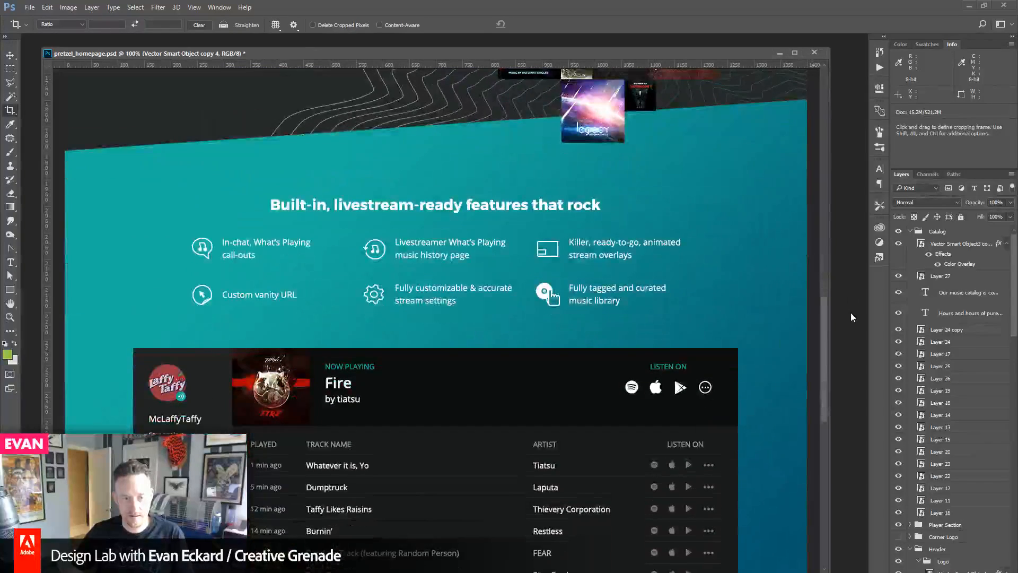
{"action": "left_click", "coordinate": [15, 54]}
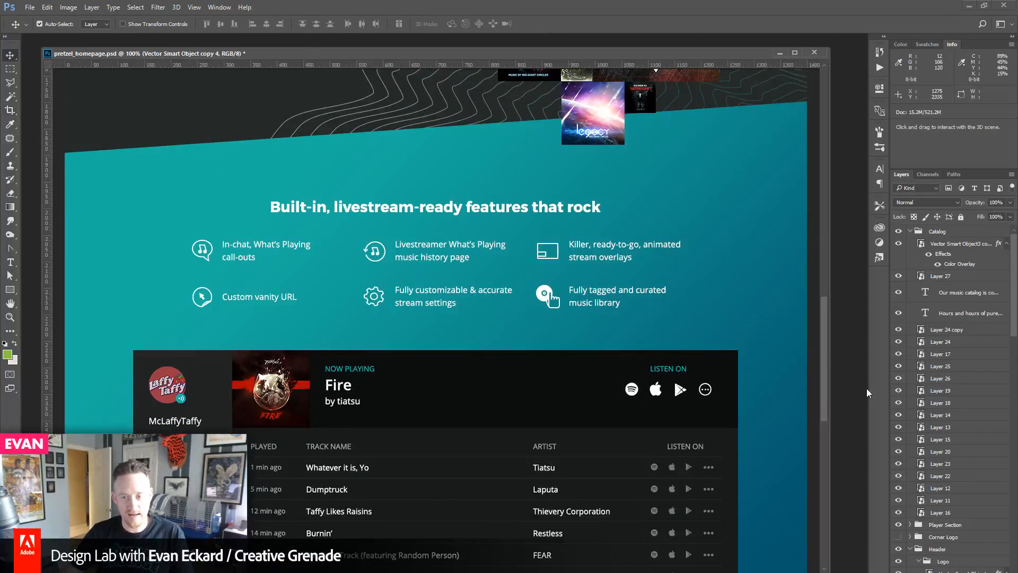
- Collapse the Header, Catalog and Bullets layer groups
{"action": "left_click", "coordinate": [910, 548]}
{"action": "left_click", "coordinate": [908, 234]}
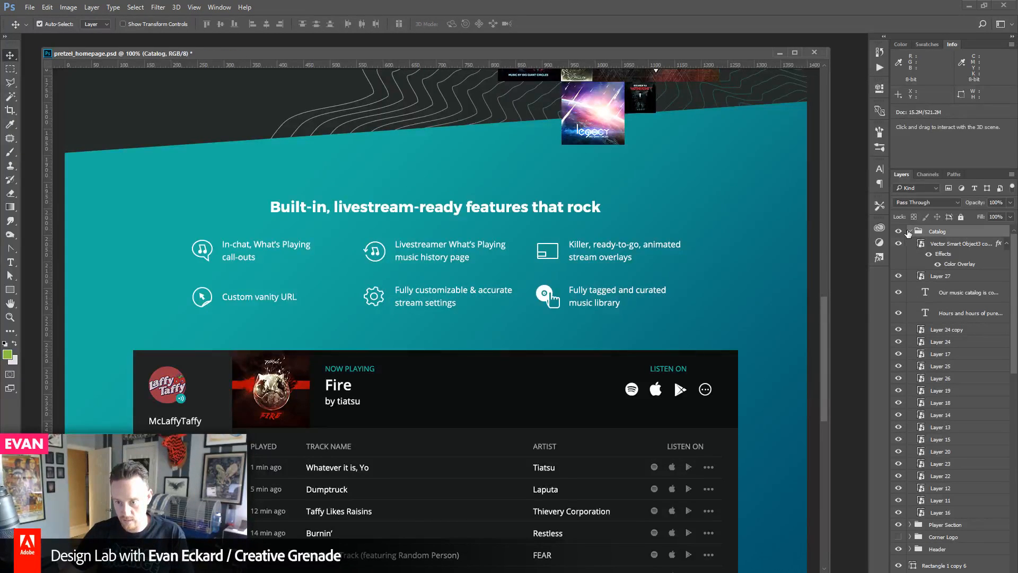
{"action": "left_click", "coordinate": [910, 232]}
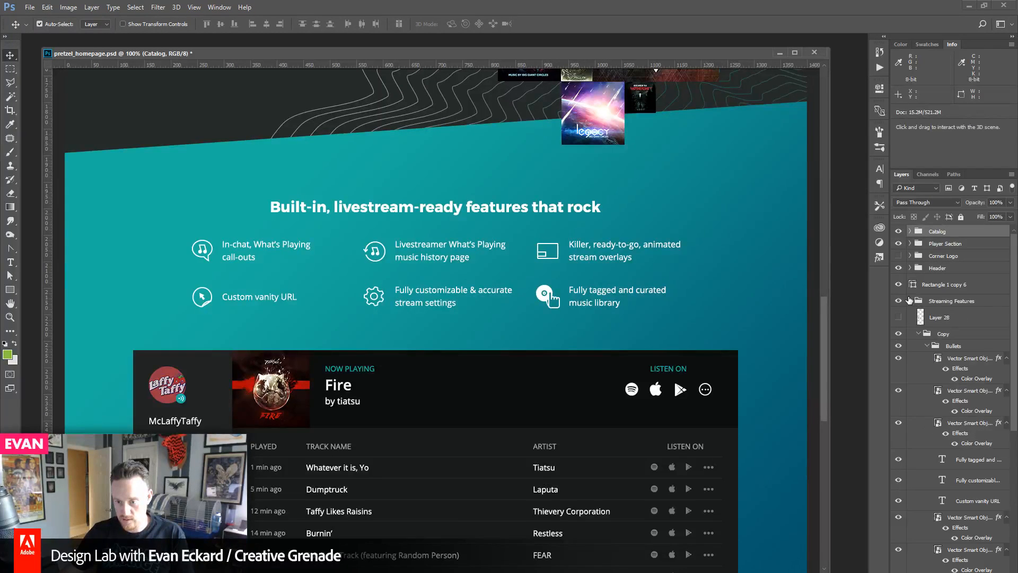
{"action": "left_click", "coordinate": [927, 347]}
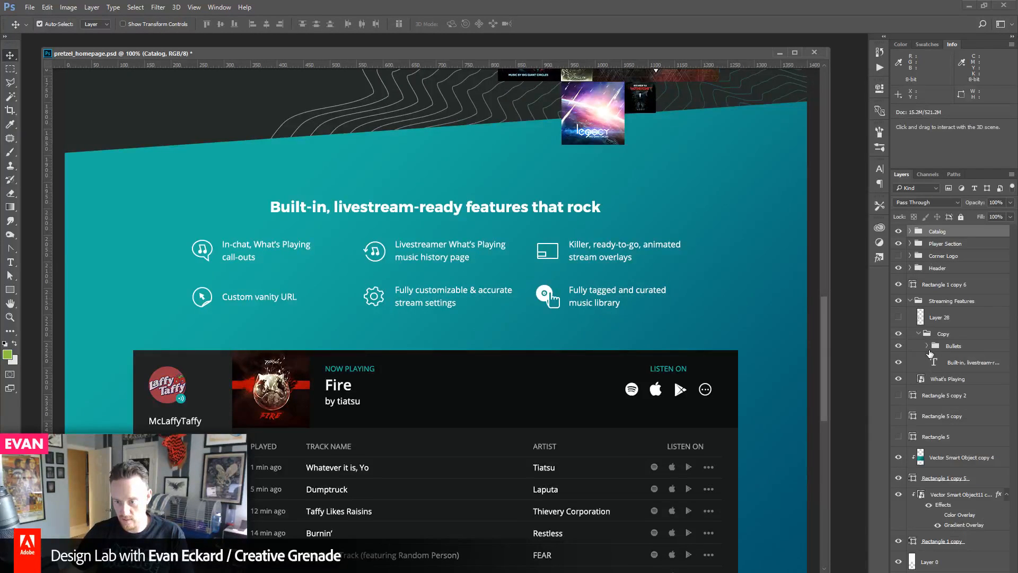
- Shift the Bullets group and the "Built-in, livestream-ready features that rock" heading up together by about 10 px
{"action": "left_click", "coordinate": [899, 346]}
{"action": "left_click", "coordinate": [899, 346]}
{"action": "left_click", "coordinate": [952, 346]}
{"action": "left_click", "coordinate": [957, 365], "text": "shift"}
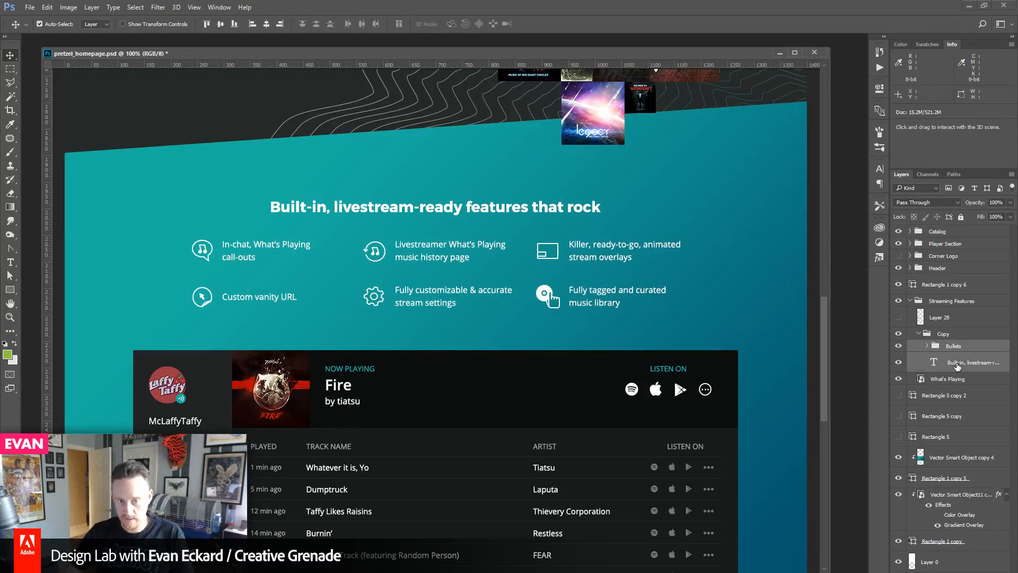
{"action": "key", "text": "shift+Up"}
{"action": "key", "text": "shift+Up"}
{"action": "key", "text": "shift+Up"}
{"action": "key", "text": "shift+Up"}
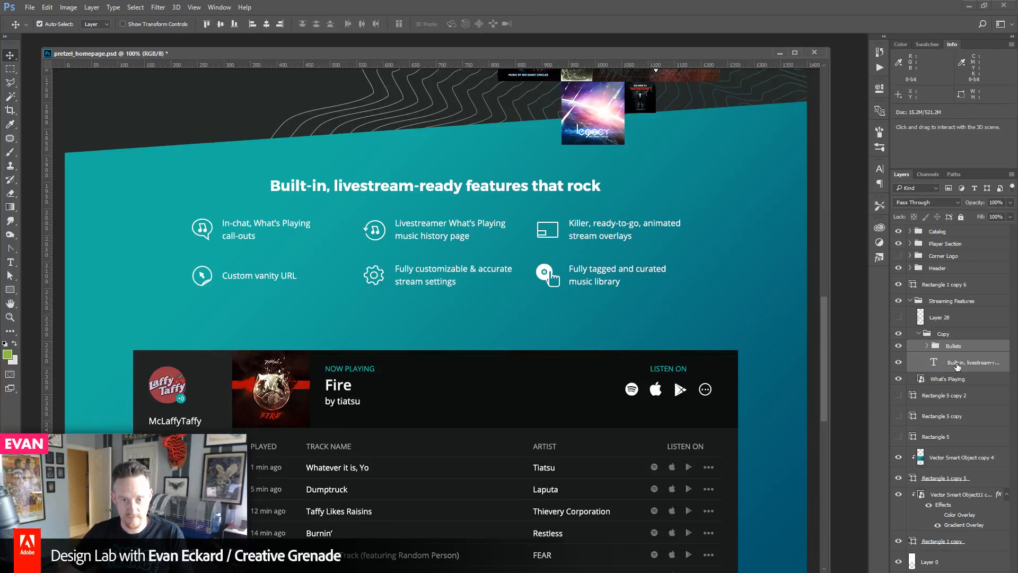
{"action": "key", "text": "shift+Down"}
{"action": "key", "text": "shift+Down"}
{"action": "key", "text": "shift+Down"}
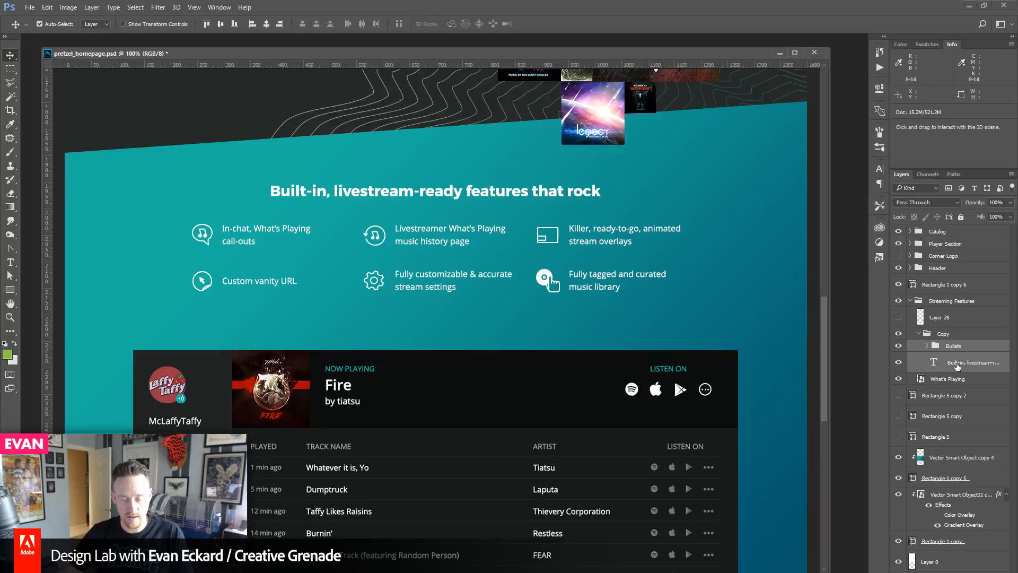
- Move the What's Playing panel down by about 180 px to open up space beneath the feature bullets
{"action": "left_click_drag", "start_coordinate": [612, 474], "coordinate": [503, 327]}
{"action": "left_click", "coordinate": [477, 261]}
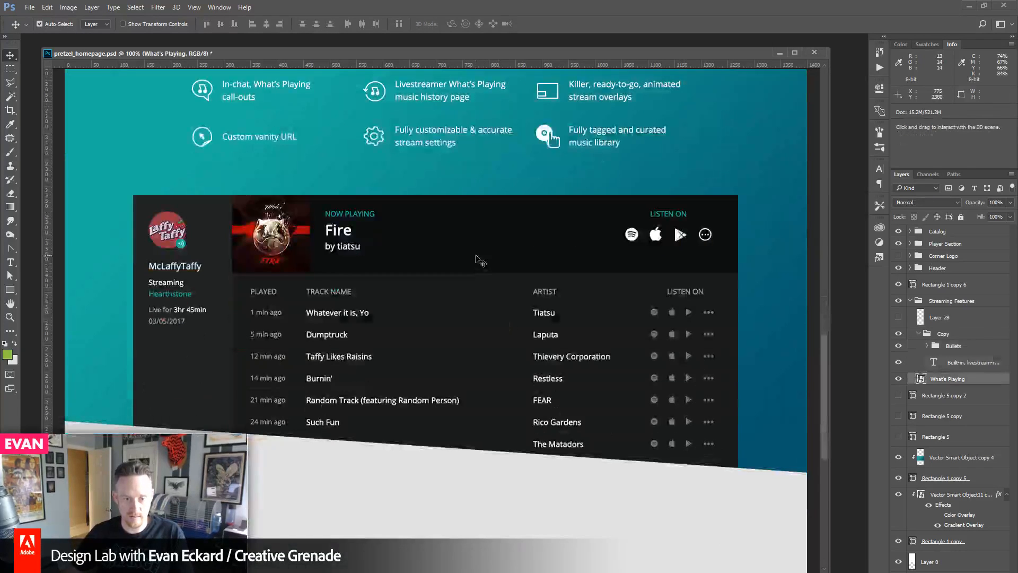
{"action": "key", "text": "shift+Down"}
{"action": "key", "text": "shift+Down"}
{"action": "key", "text": "shift+Down"}
{"action": "key", "text": "shift+Down"}
{"action": "key", "text": "shift+Down"}
{"action": "key", "text": "shift+Down"}
{"action": "key", "text": "shift+Down"}
{"action": "key", "text": "shift+Down"}
{"action": "key", "text": "shift+Down"}
{"action": "key", "text": "shift+Down"}
{"action": "key", "text": "shift+Down"}
{"action": "key", "text": "shift+Down"}
{"action": "key", "text": "shift+Down"}
{"action": "key", "text": "shift+Down"}
{"action": "key", "text": "shift+Down"}
{"action": "key", "text": "shift+Down"}
{"action": "key", "text": "shift+Down"}
{"action": "key", "text": "shift+Down"}
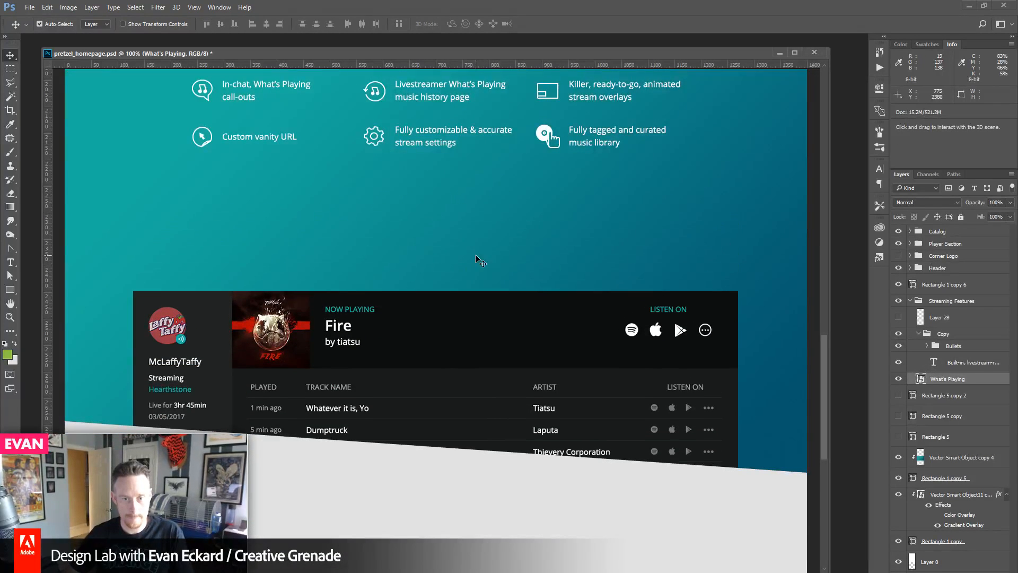
- Duplicate the header's Sign-up label and its rounded outline, and place the copies at the top of the Streaming Features group
{"action": "left_click_drag", "start_coordinate": [824, 345], "coordinate": [838, 66]}
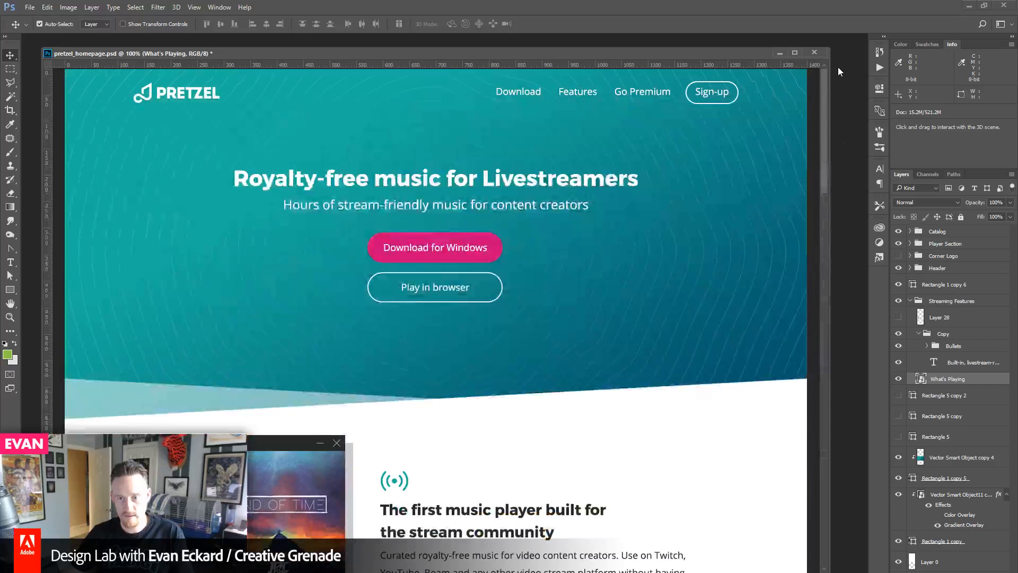
{"action": "left_click", "coordinate": [710, 94]}
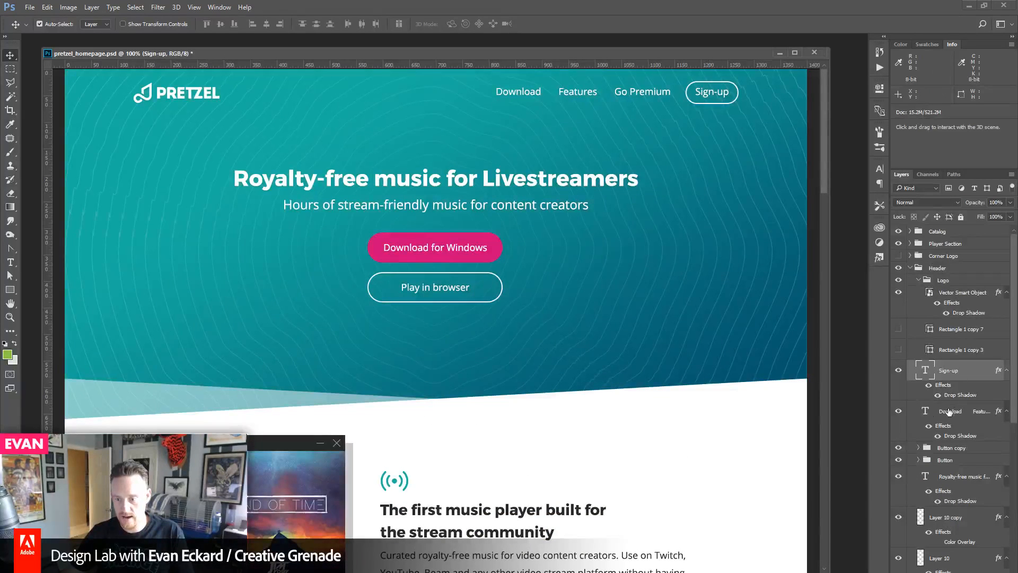
{"action": "left_click", "coordinate": [899, 295]}
{"action": "left_click", "coordinate": [736, 94], "text": "ctrl"}
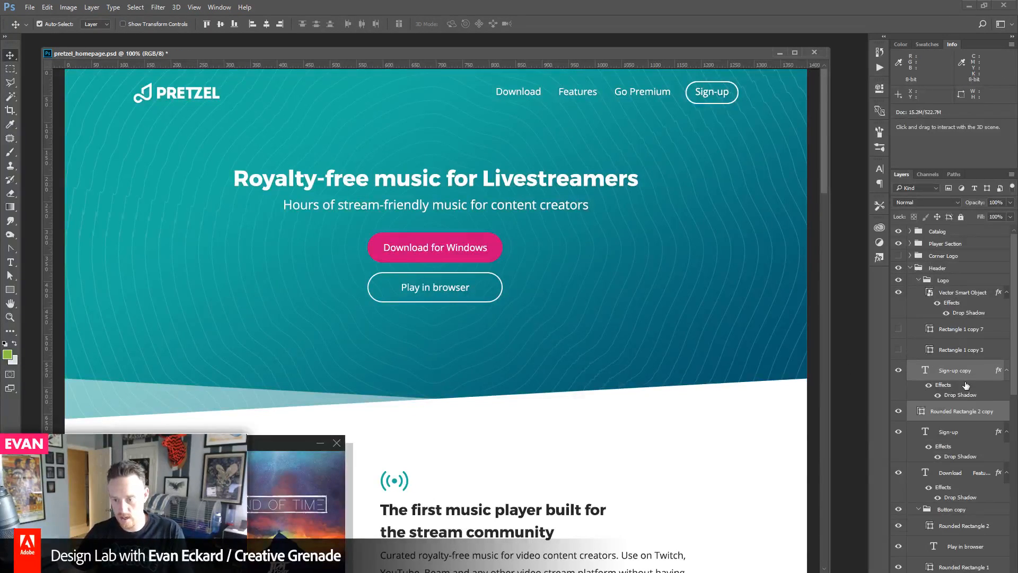
{"action": "key", "text": "ctrl+j"}
{"action": "left_click_drag", "start_coordinate": [983, 572], "coordinate": [985, 319]}
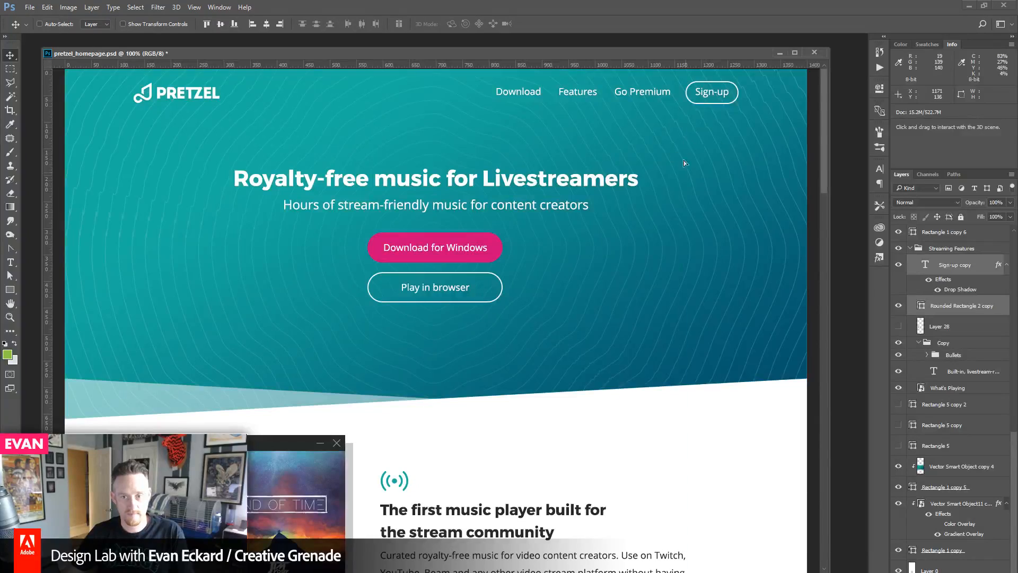
- Move the Sign-up button copy down into the streaming section, centred beneath the feature bullets
{"action": "scroll", "coordinate": [664, 113], "scroll_direction": "down", "scroll_amount": 10}
{"action": "left_click_drag", "start_coordinate": [547, 486], "coordinate": [594, 90]}
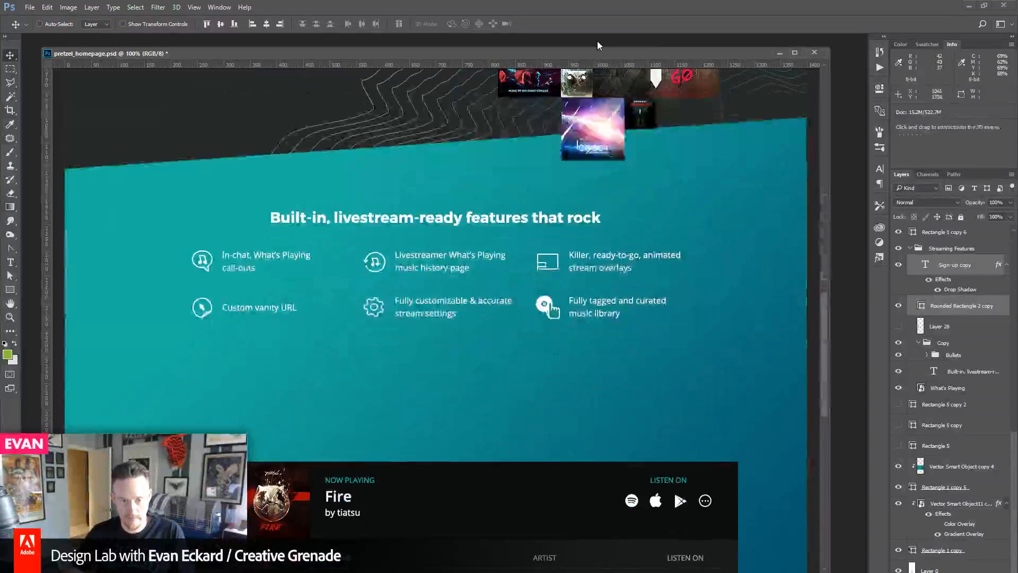
{"action": "left_click_drag", "start_coordinate": [557, 159], "coordinate": [548, 434]}
{"action": "left_click_drag", "start_coordinate": [544, 64], "coordinate": [531, 380]}
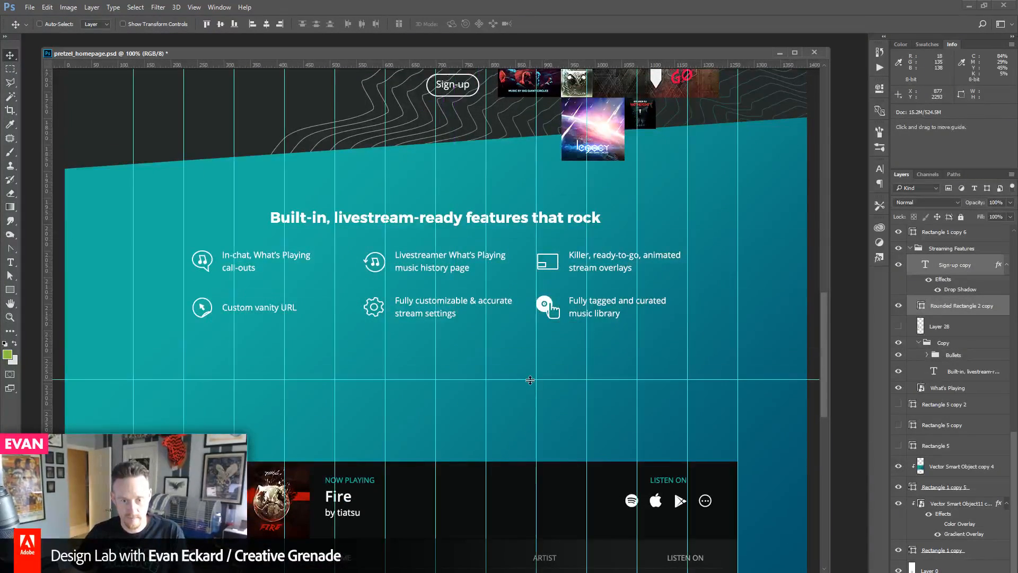
{"action": "key", "text": "ctrl+z"}
{"action": "left_click_drag", "start_coordinate": [480, 108], "coordinate": [463, 388]}
{"action": "key", "text": "ctrl+t"}
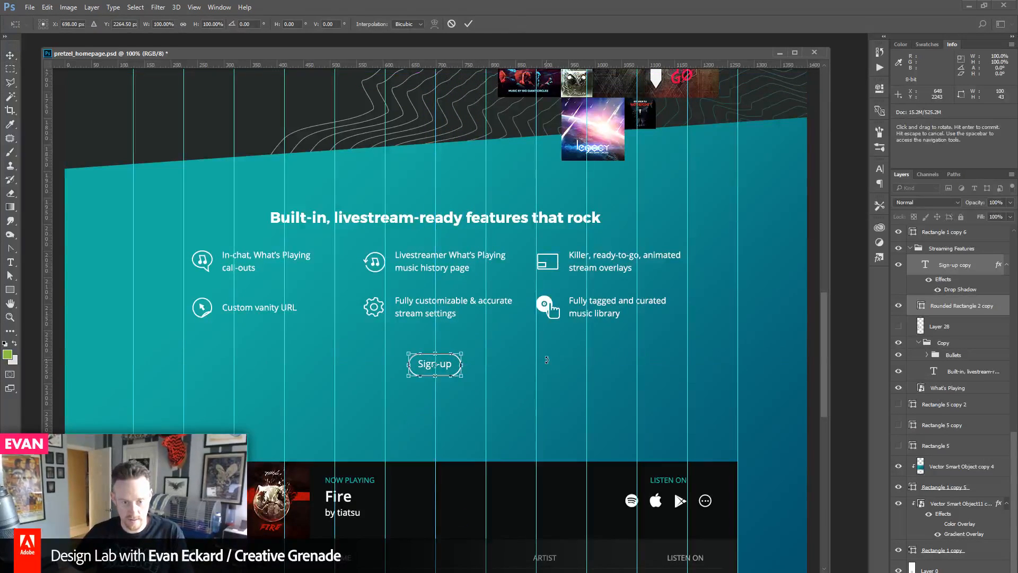
{"action": "key", "text": "Return"}
- Change the copied button's label to "View all features"
{"action": "double_click", "coordinate": [925, 265]}
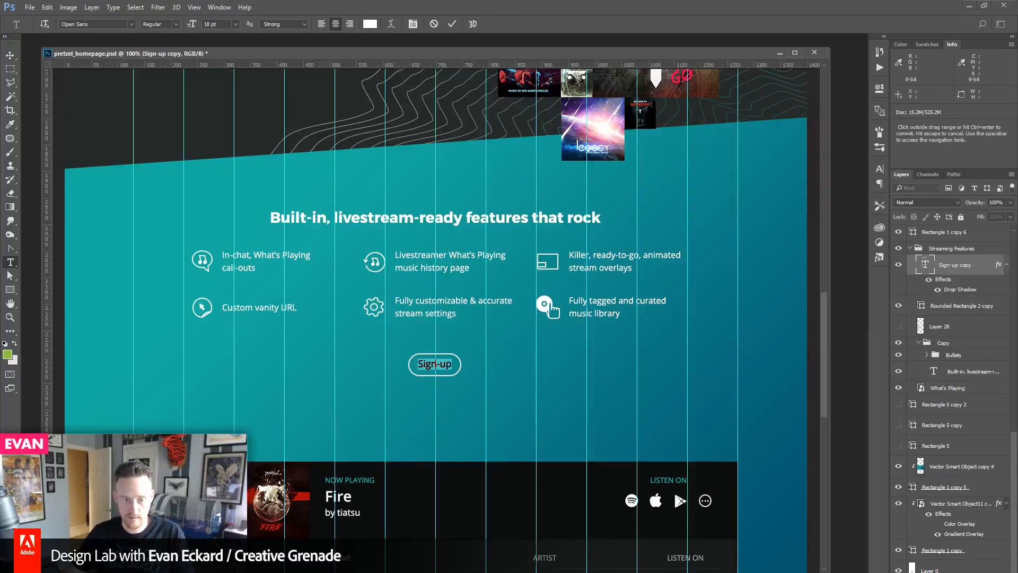
{"action": "type", "text": "View all"}
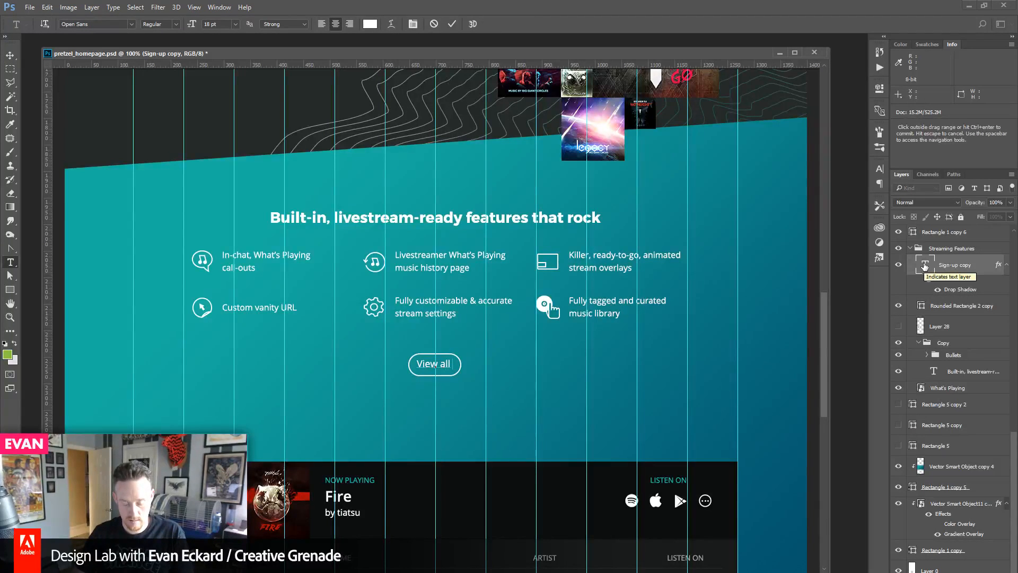
{"action": "type", "text": " features"}
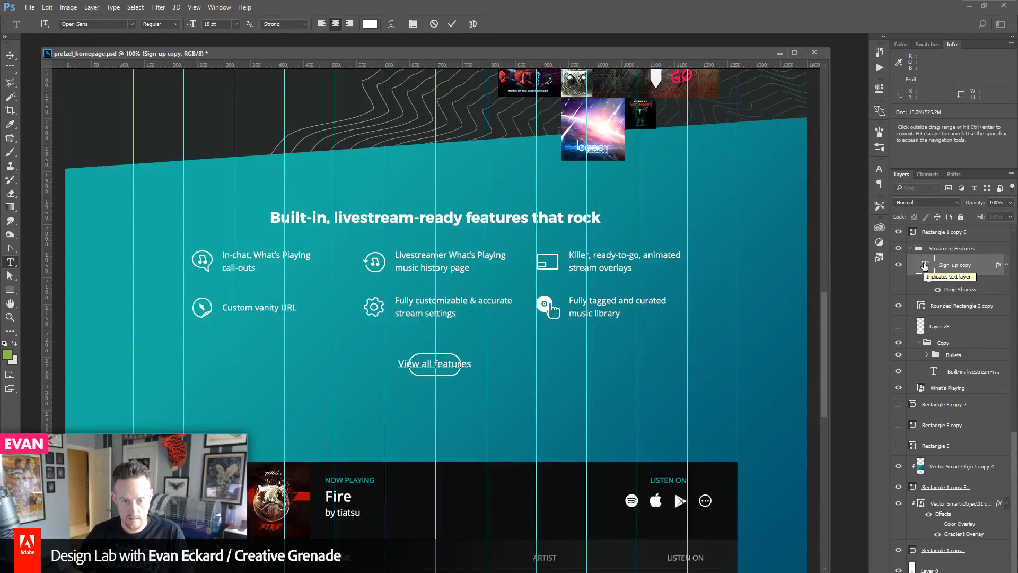
{"action": "key", "text": "ctrl+Return"}
- Widen the rounded outline around the "View all features" label by about 50 px on each side, to about 200 px
{"action": "key", "text": "v"}
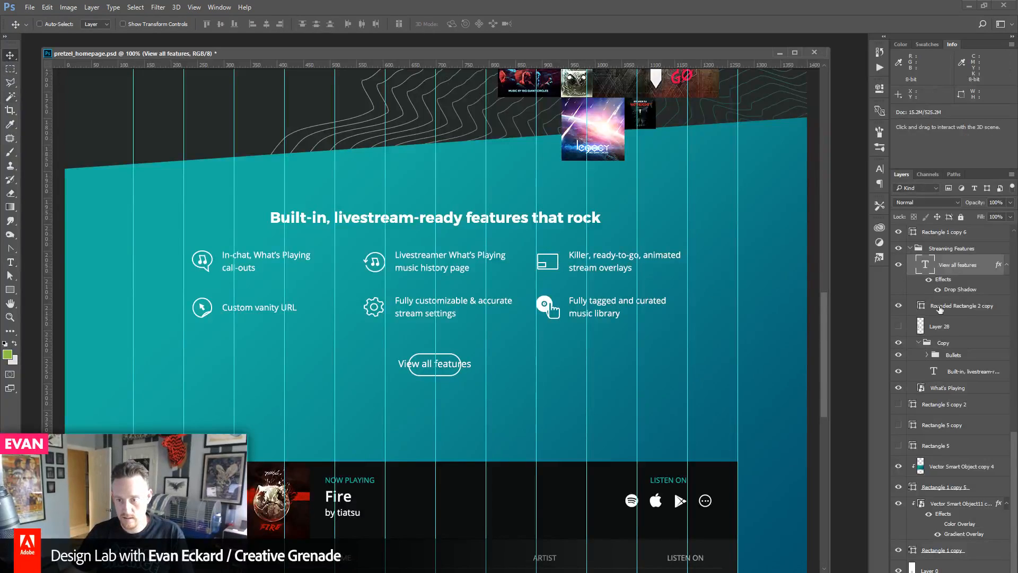
{"action": "left_click", "coordinate": [940, 308]}
{"action": "left_click", "coordinate": [10, 276]}
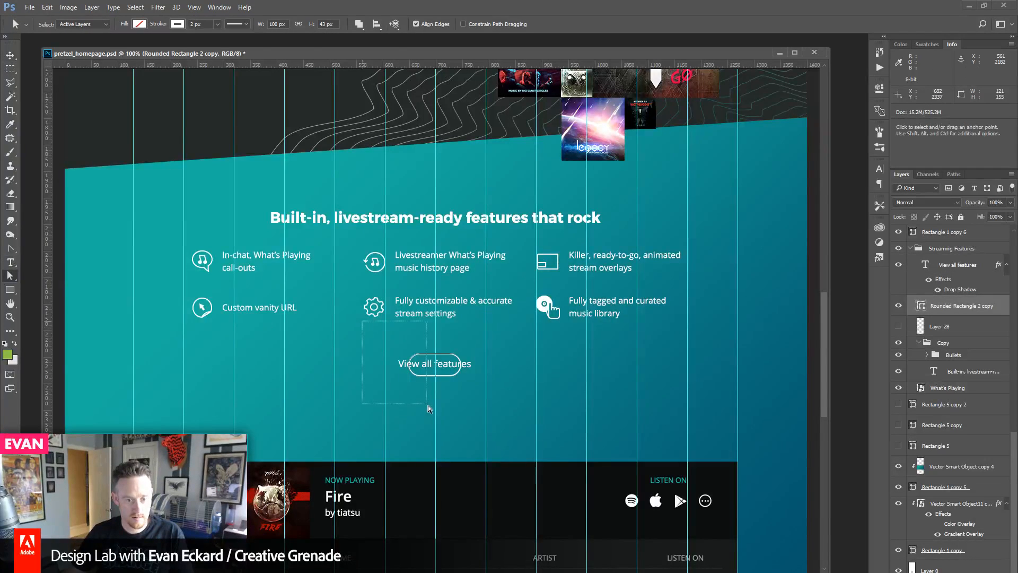
{"action": "key", "text": "shift+Left"}
{"action": "key", "text": "shift+Left"}
{"action": "key", "text": "shift+Left"}
{"action": "key", "text": "shift+Left"}
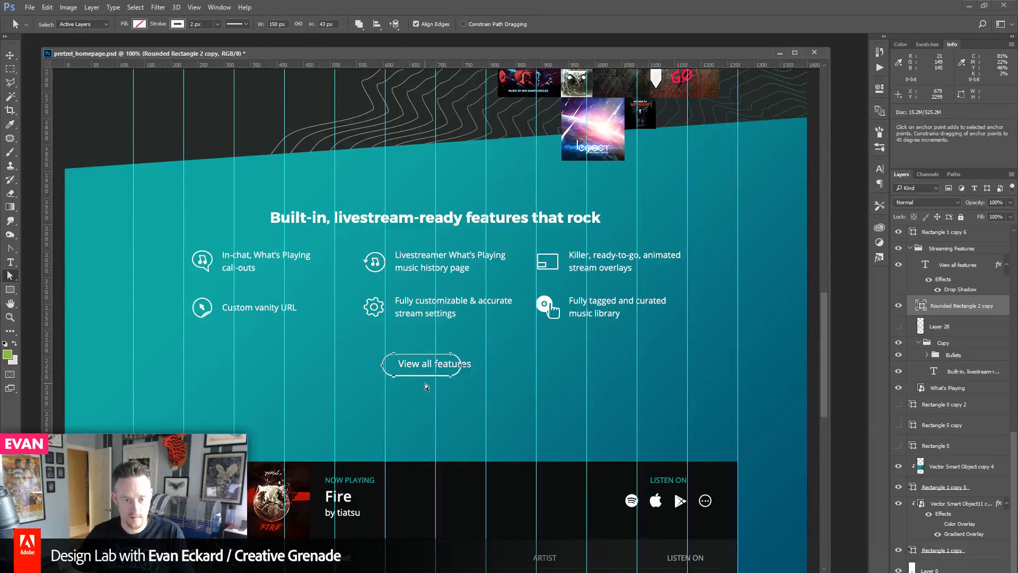
{"action": "key", "text": "shift+Right"}
{"action": "key", "text": "shift+Right"}
{"action": "key", "text": "shift+Right"}
{"action": "key", "text": "shift+Right"}
{"action": "key", "text": "shift+Right"}
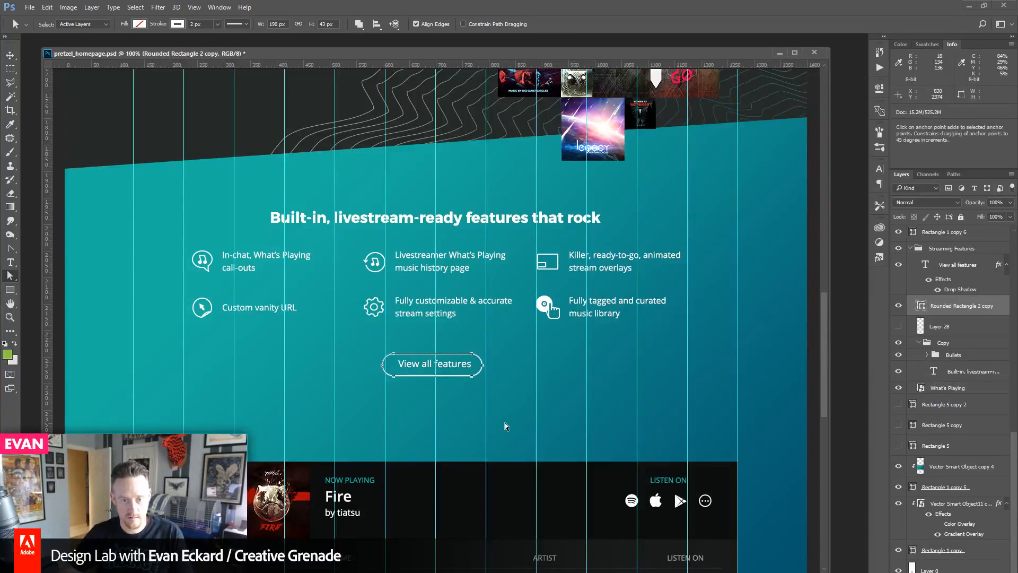
- Nudge the rounded outline slightly right to centre it on the label, and hide the guides
{"action": "left_click", "coordinate": [10, 56]}
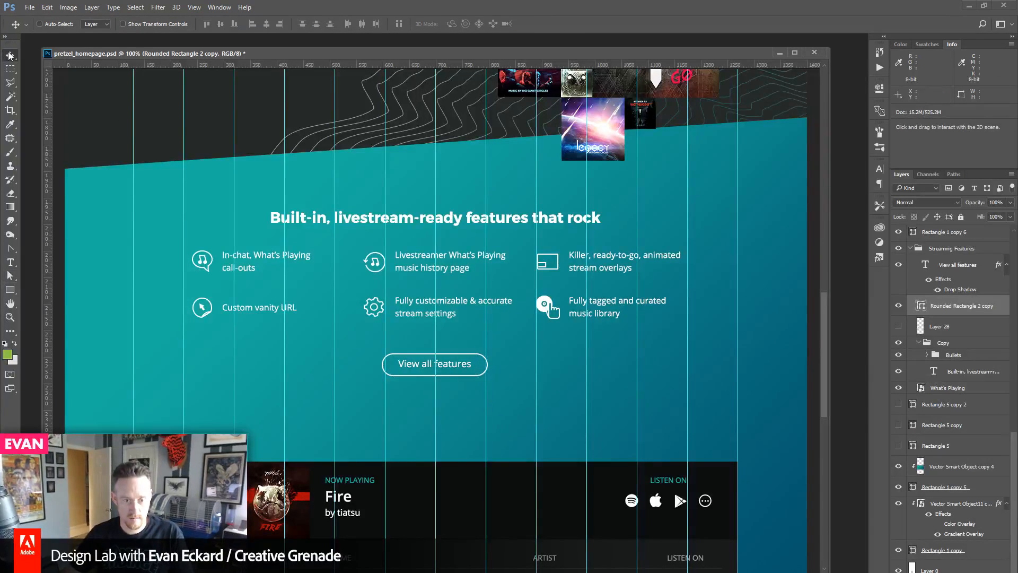
{"action": "key", "text": "ctrl+semicolon"}
{"action": "key", "text": "ctrl+semicolon"}
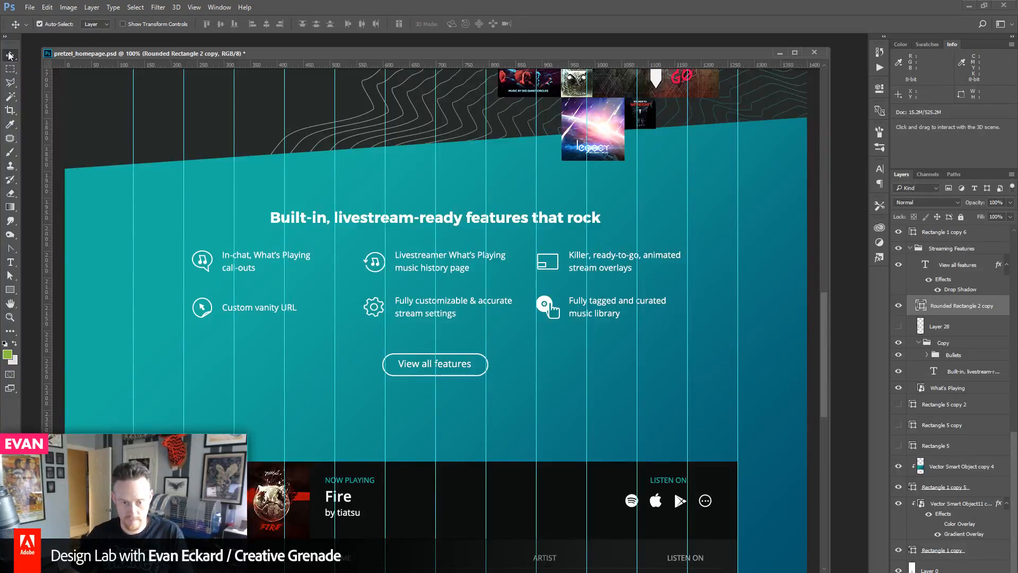
{"action": "key", "text": "ctrl+semicolon"}
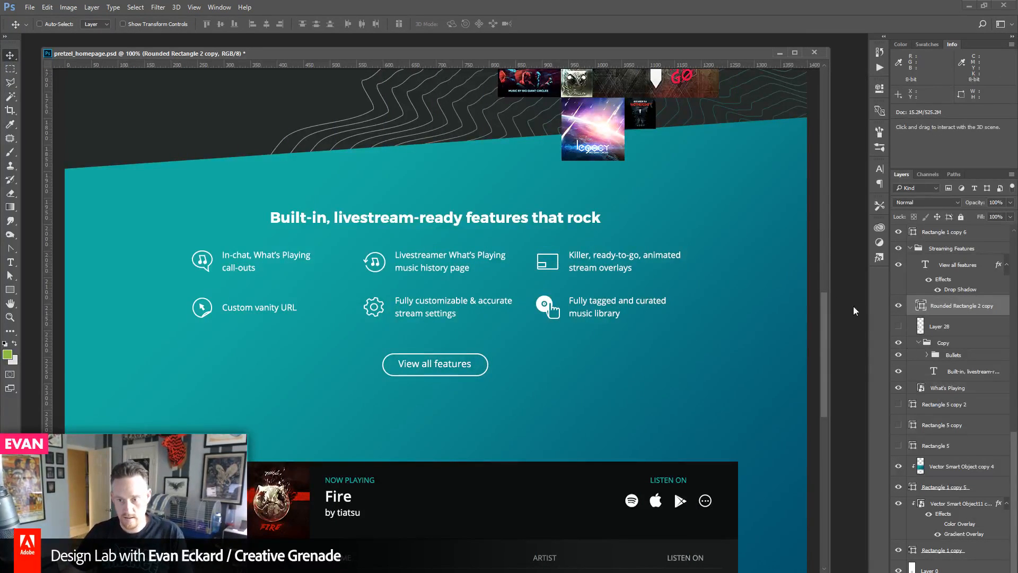
- Group the "View all features" label with its rounded outline and name the group "Btn"
{"action": "key", "text": "ctrl+g"}
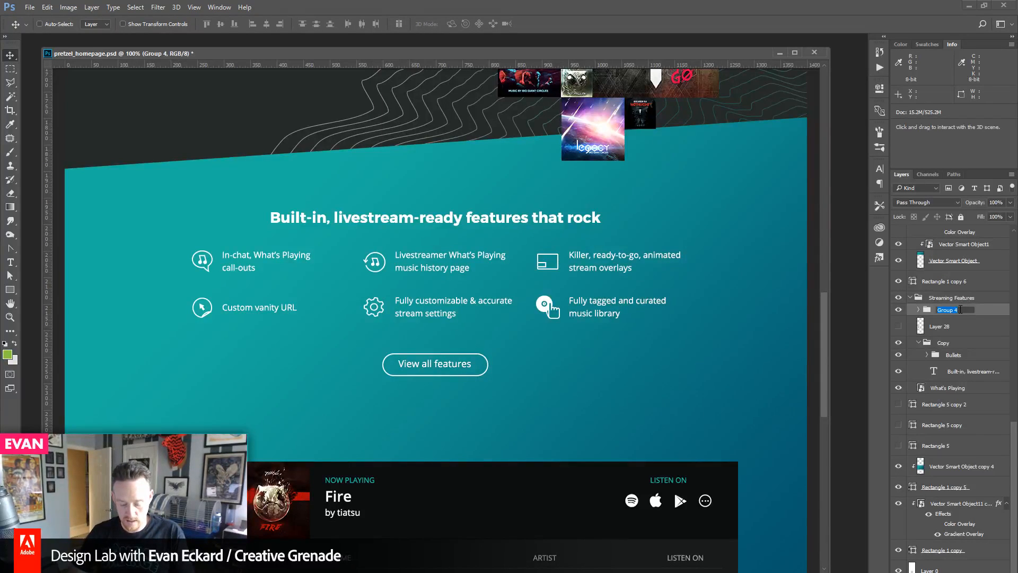
{"action": "type", "text": "Btn"}
{"action": "key", "text": "Return"}
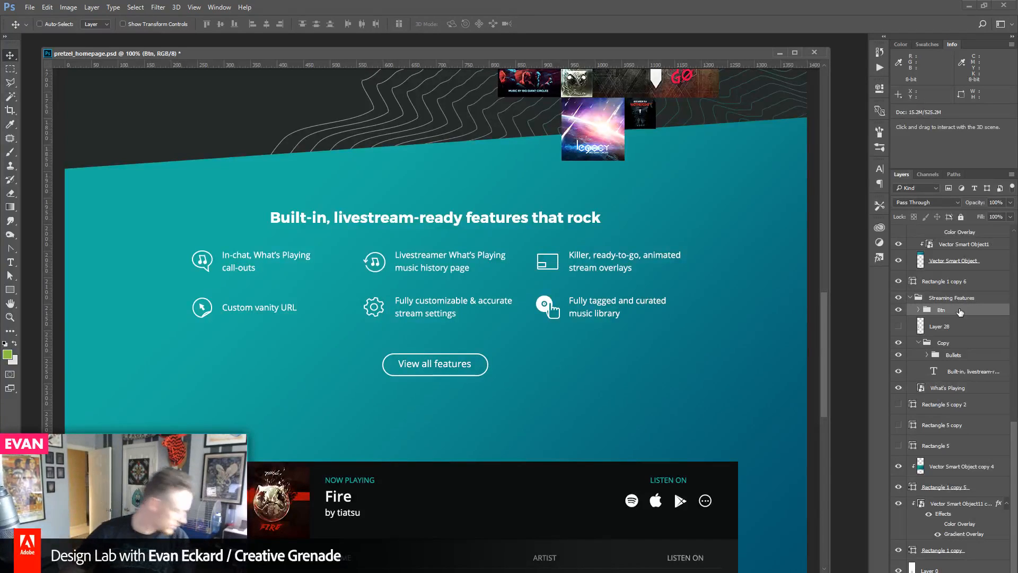
- Move the Btn group up about 12 px and nudge its "View all features" label slightly down within the outline
{"action": "key", "text": "shift+Up"}
{"action": "key", "text": "Up"}
{"action": "key", "text": "Up"}
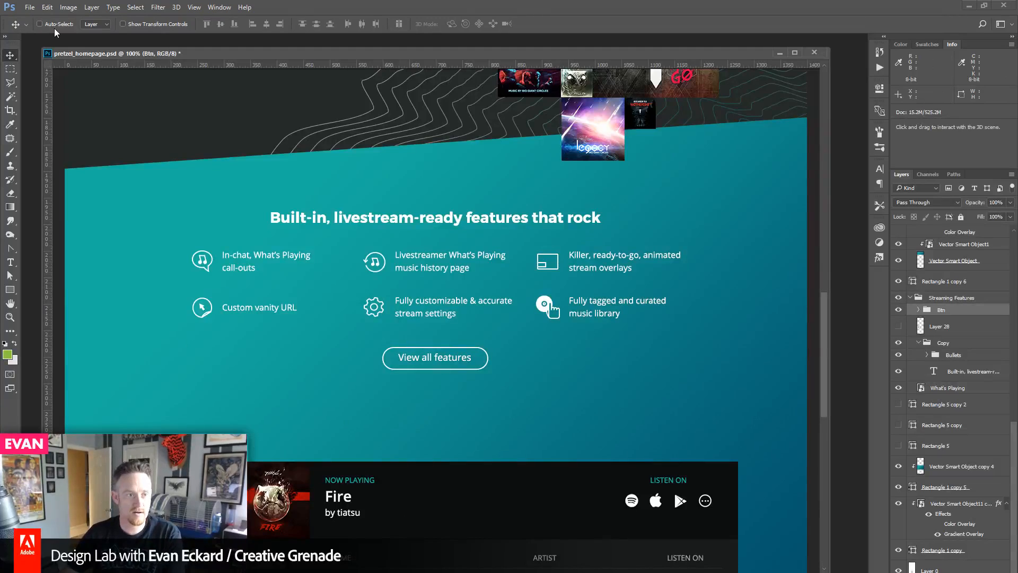
{"action": "left_click", "coordinate": [454, 356]}
{"action": "key", "text": "Down"}
{"action": "key", "text": "Down"}
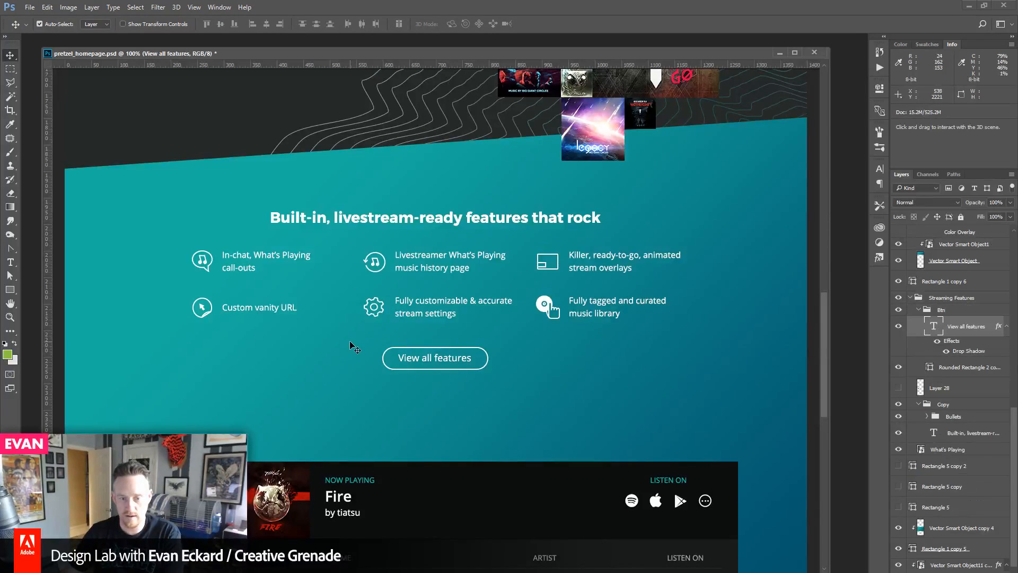
- Move the What's Playing panel up by about 110 px to tighten the space beneath the "View all features" button
{"action": "left_click", "coordinate": [542, 501]}
{"action": "key", "text": "shift+Up"}
{"action": "key", "text": "shift+Up"}
{"action": "key", "text": "shift+Up"}
{"action": "key", "text": "shift+Up"}
{"action": "key", "text": "shift+Up"}
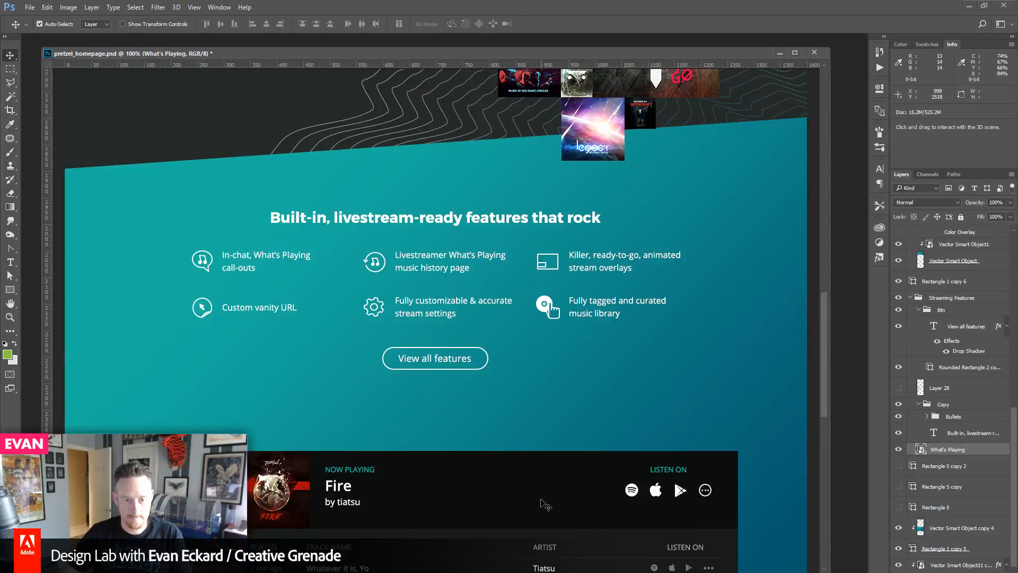
{"action": "key", "text": "shift+Up"}
{"action": "key", "text": "shift+Up"}
{"action": "key", "text": "shift+Up"}
{"action": "key", "text": "shift+Up"}
{"action": "key", "text": "shift+Up"}
{"action": "key", "text": "shift+Up"}
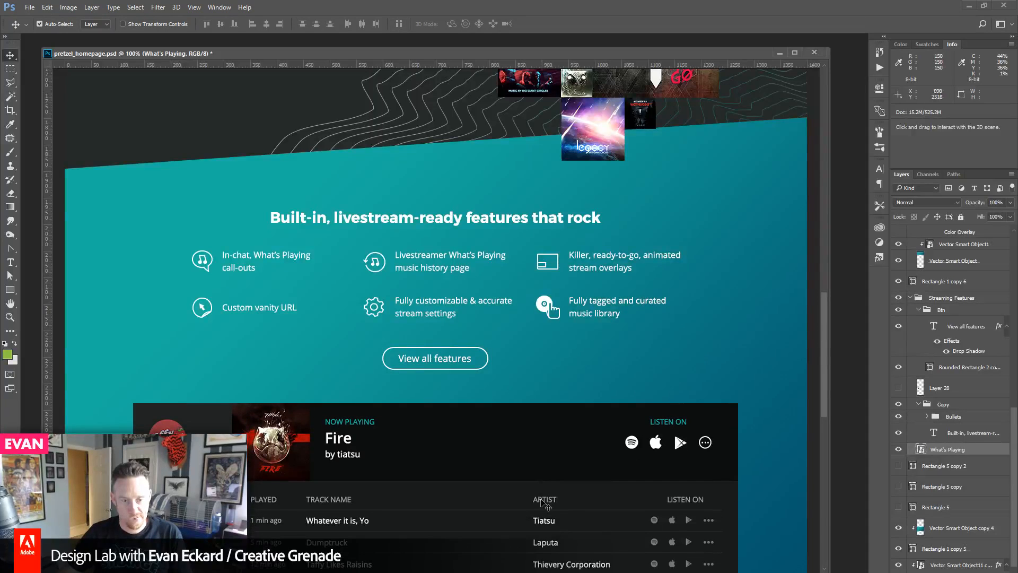
- Move the slanted light grey section below the What's Playing panel down by about 60 px to reveal more track rows
{"action": "scroll", "coordinate": [541, 500], "scroll_direction": "down", "scroll_amount": 5}
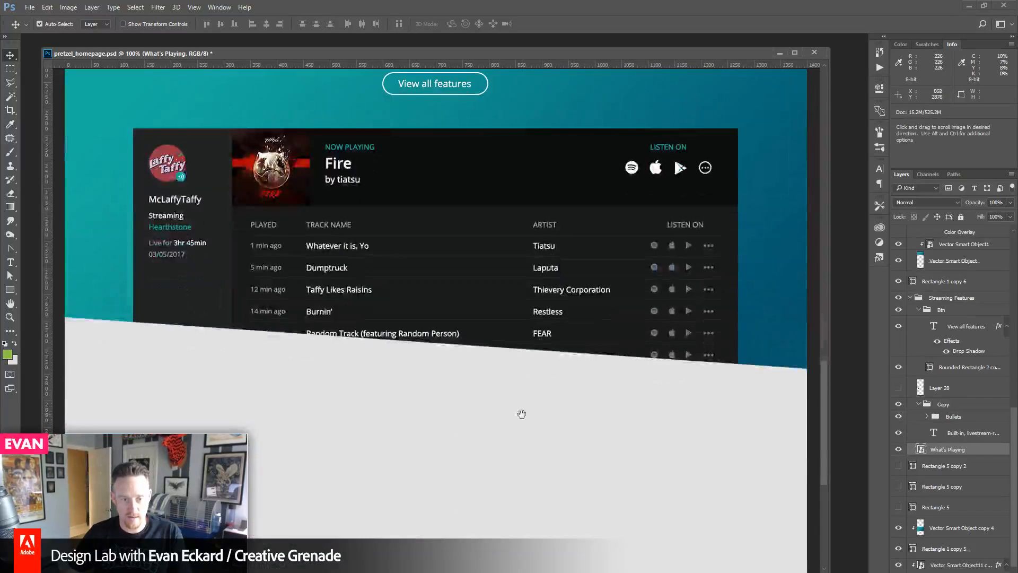
{"action": "left_click_drag", "start_coordinate": [520, 413], "coordinate": [515, 502]}
{"action": "scroll", "coordinate": [504, 402], "scroll_direction": "down", "scroll_amount": 3}
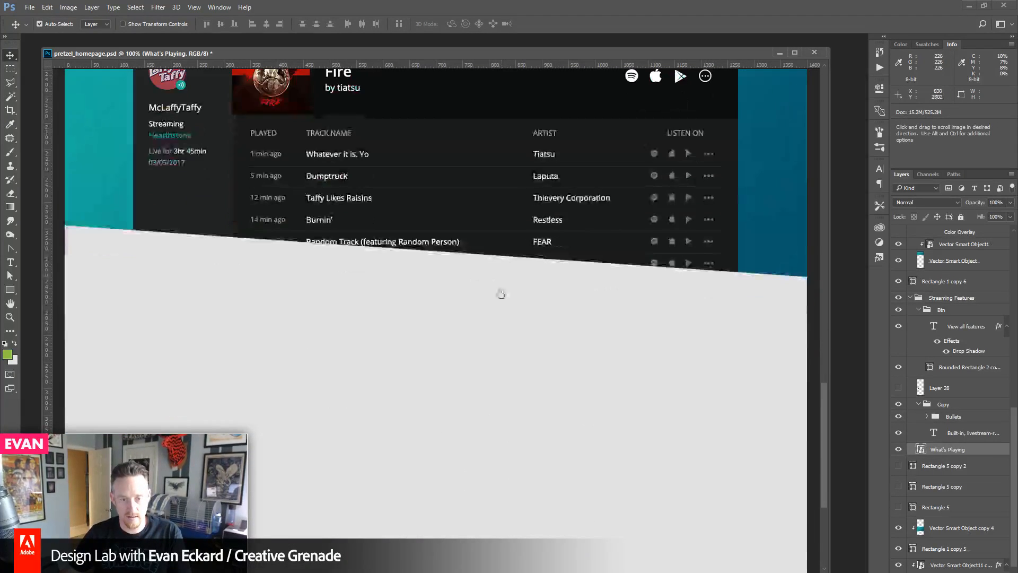
{"action": "left_click", "coordinate": [501, 309]}
{"action": "key", "text": "shift+Down"}
{"action": "key", "text": "shift+Down"}
{"action": "key", "text": "shift+Down"}
{"action": "key", "text": "shift+Down"}
{"action": "key", "text": "shift+Down"}
{"action": "key", "text": "shift+Down"}
{"action": "key", "text": "shift+Down"}
{"action": "key", "text": "shift+Down"}
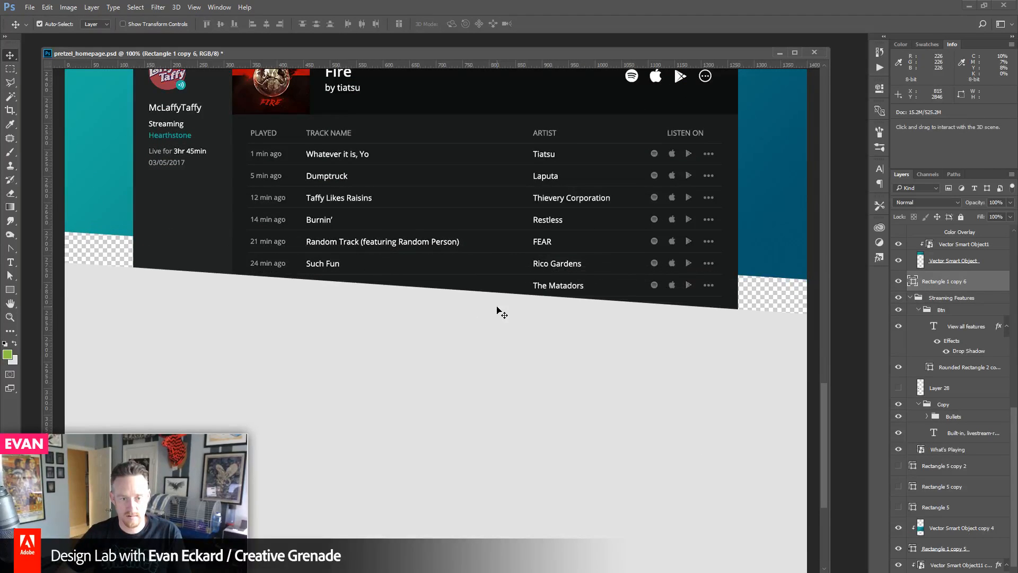
{"action": "key", "text": "shift+Up"}
- Stretch the teal gradient background image downward from its lower edge to about 104% height
{"action": "left_click_drag", "start_coordinate": [509, 352], "coordinate": [510, 414]}
{"action": "left_click", "coordinate": [104, 234]}
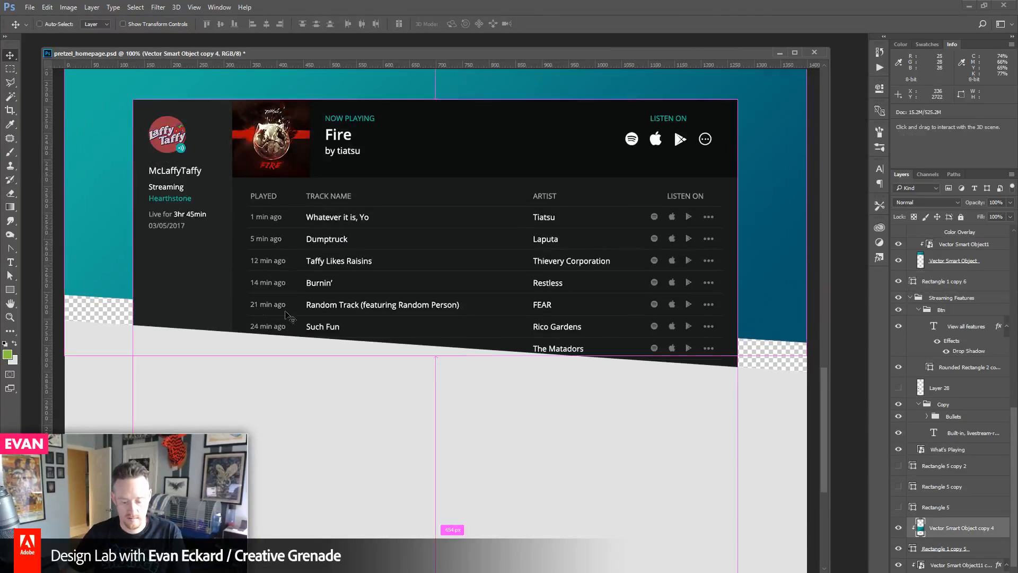
{"action": "key", "text": "ctrl+t"}
{"action": "left_click_drag", "start_coordinate": [435, 356], "coordinate": [437, 381]}
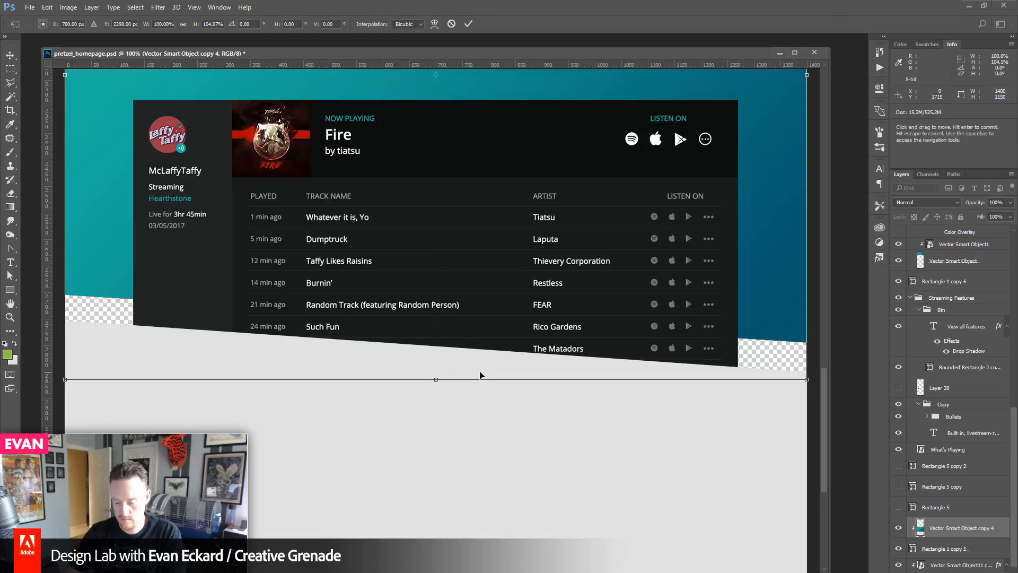
{"action": "key", "text": "Return"}
- Lower the bottom-left anchor point of the teal section's clipping shape, Rectangle 1 copy 5, by about 70 px
{"action": "scroll", "coordinate": [991, 497], "scroll_direction": "down", "scroll_amount": 4}
{"action": "left_click", "coordinate": [983, 489]}
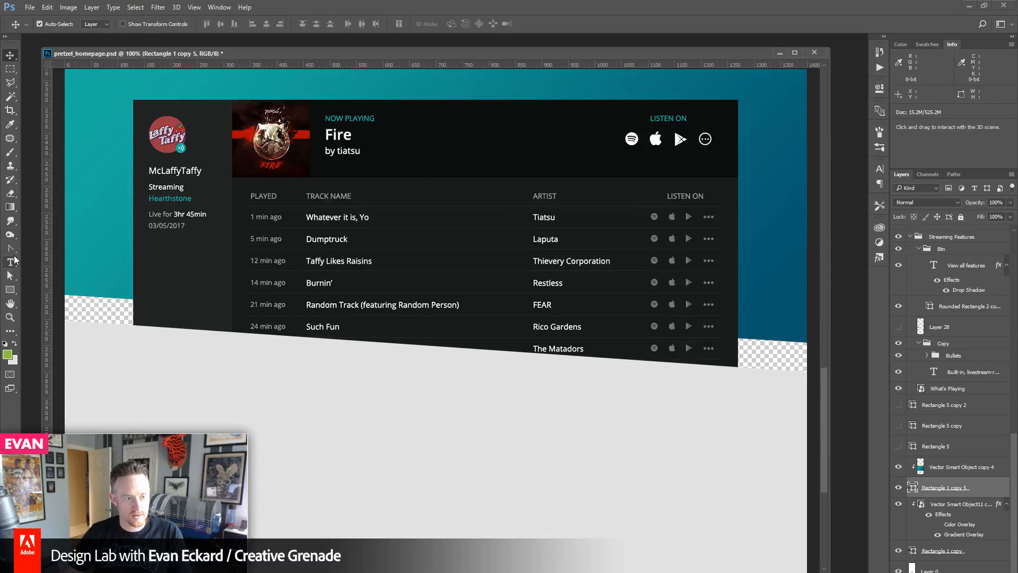
{"action": "left_click", "coordinate": [11, 248]}
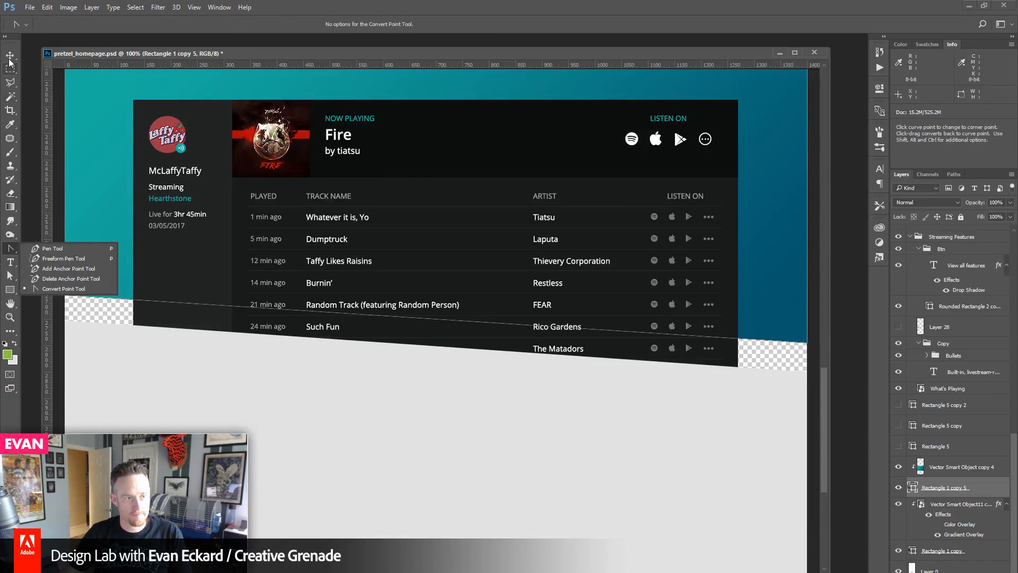
{"action": "left_click", "coordinate": [10, 275]}
{"action": "left_click_drag", "start_coordinate": [80, 321], "coordinate": [87, 316]}
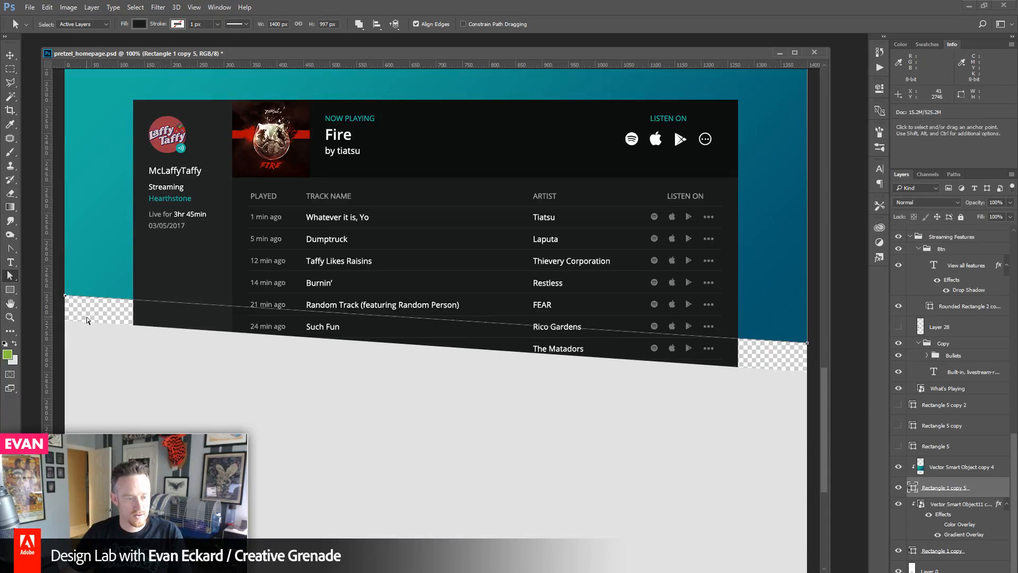
{"action": "key", "text": "shift+Down"}
{"action": "key", "text": "shift+Down"}
{"action": "key", "text": "shift+Down"}
{"action": "key", "text": "shift+Down"}
{"action": "key", "text": "shift+Down"}
{"action": "key", "text": "shift+Down"}
{"action": "key", "text": "shift+Down"}
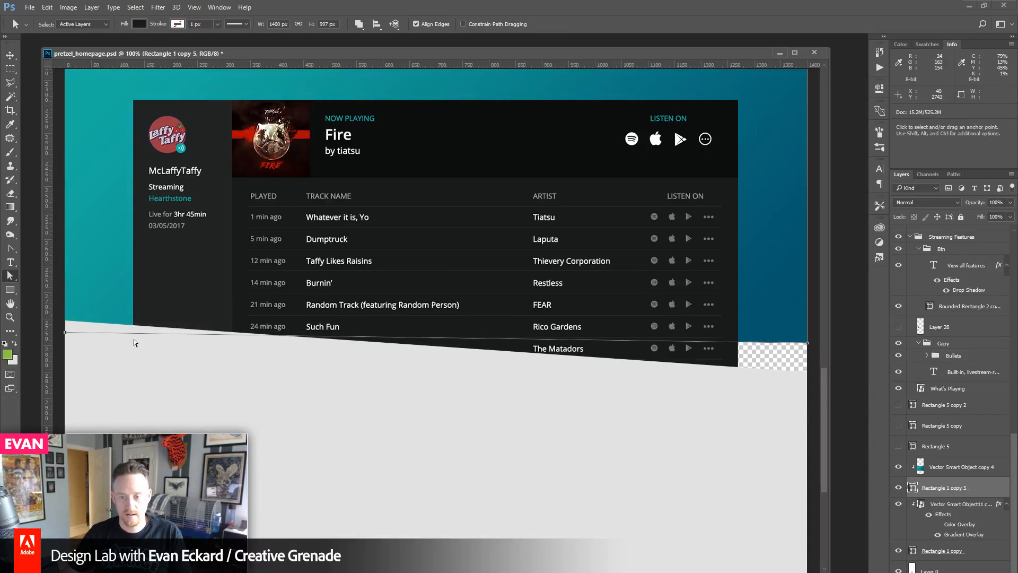
- Lower the bottom-right anchor point of the teal section's clipping shape until it fills the gap above the light grey section
{"action": "key", "text": "shift+Down"}
{"action": "key", "text": "shift+Down"}
{"action": "key", "text": "shift+Down"}
{"action": "key", "text": "shift+Down"}
{"action": "key", "text": "shift+Down"}
{"action": "key", "text": "shift+Down"}
{"action": "key", "text": "shift+Down"}
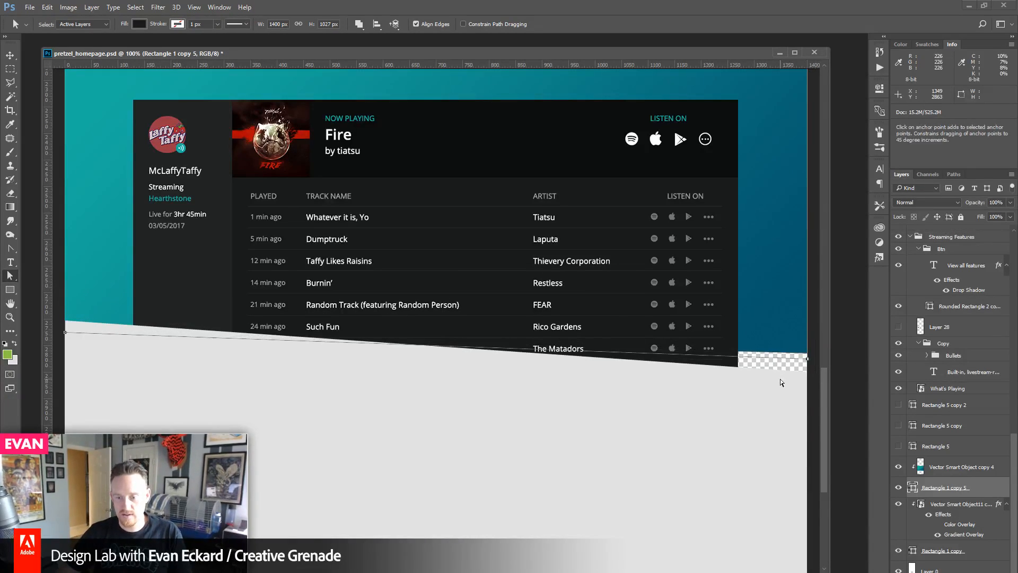
{"action": "key", "text": "v"}
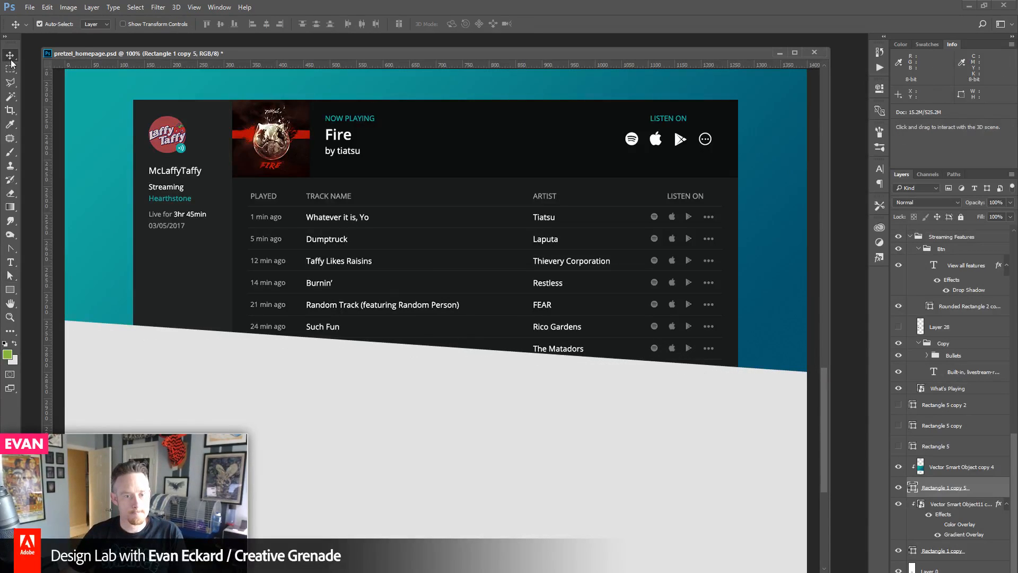
- Collapse the Header and Streaming Features layer groups
{"action": "left_click_drag", "start_coordinate": [826, 391], "coordinate": [828, 476]}
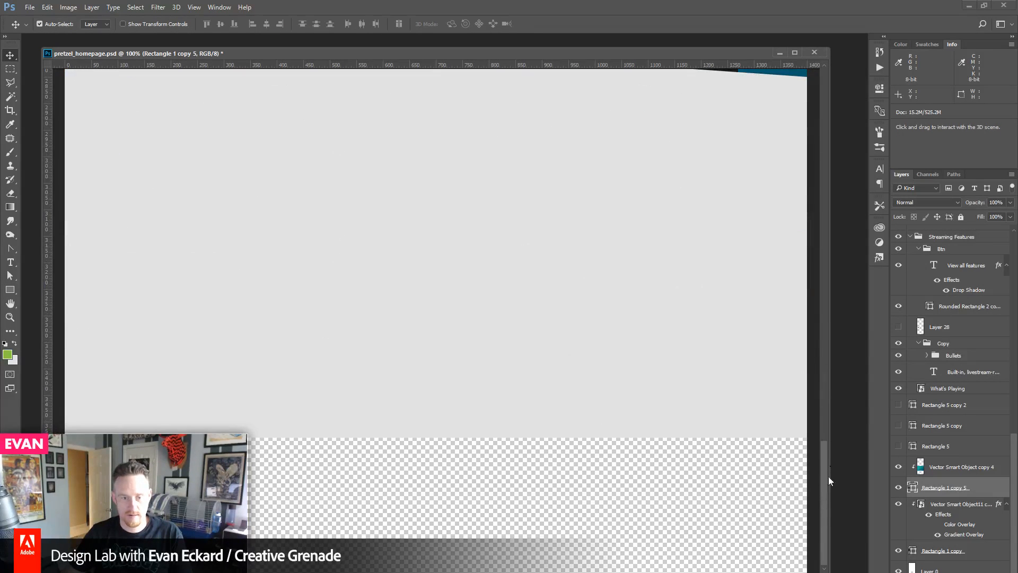
{"action": "scroll", "coordinate": [969, 488], "scroll_direction": "up", "scroll_amount": 2}
{"action": "scroll", "coordinate": [969, 489], "scroll_direction": "up", "scroll_amount": 10}
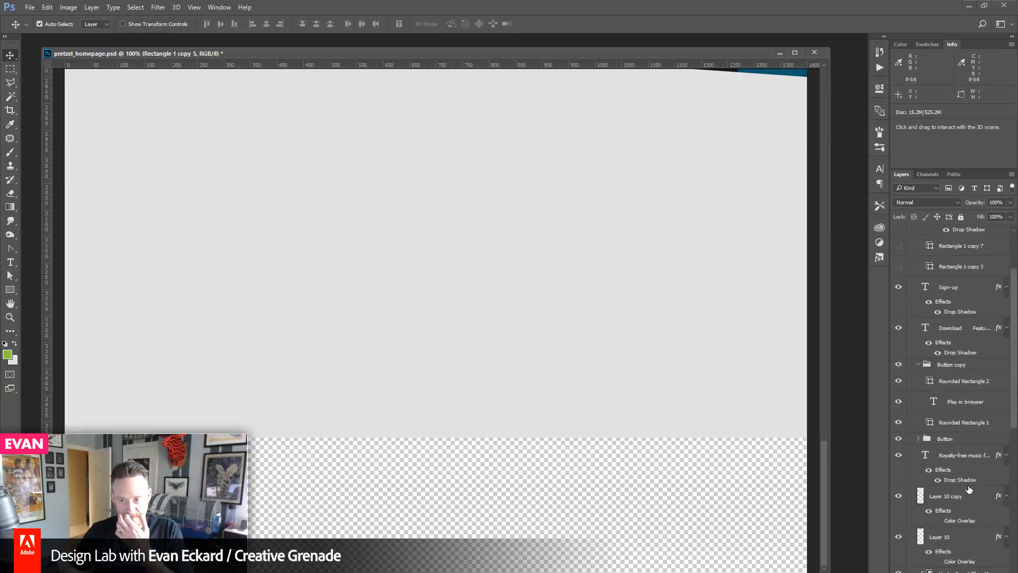
{"action": "left_click", "coordinate": [913, 268]}
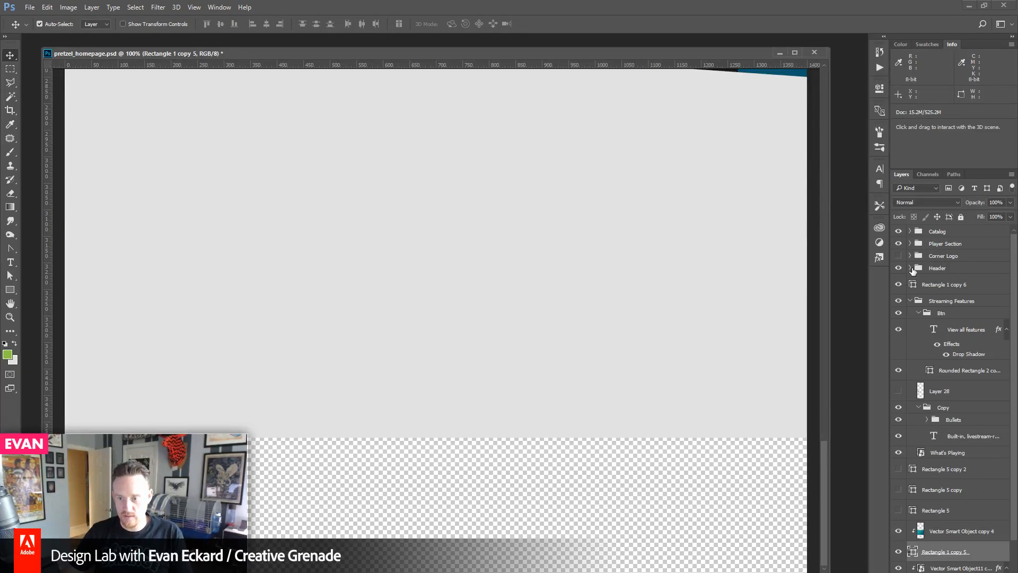
{"action": "left_click", "coordinate": [909, 304]}
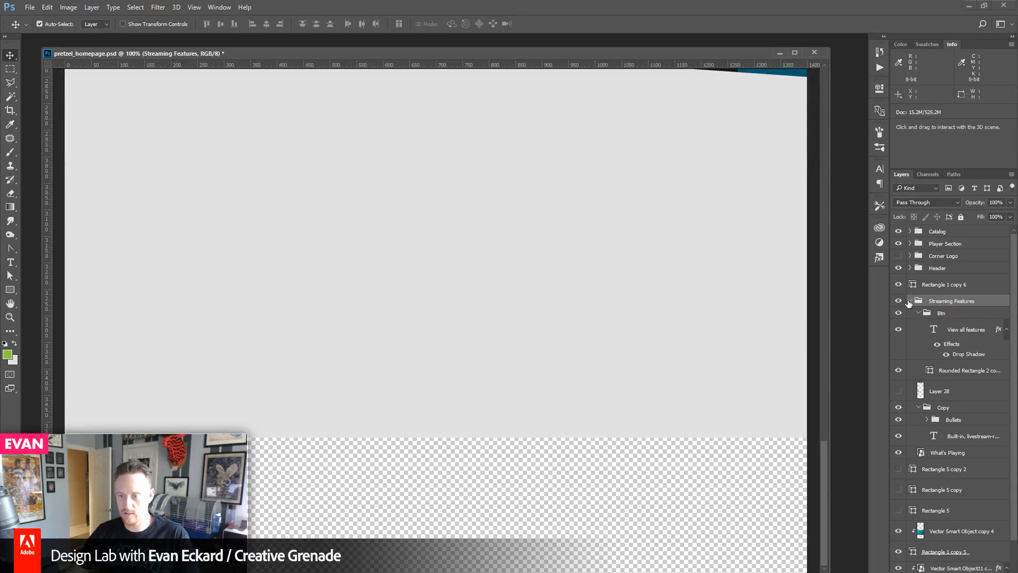
{"action": "left_click", "coordinate": [910, 301]}
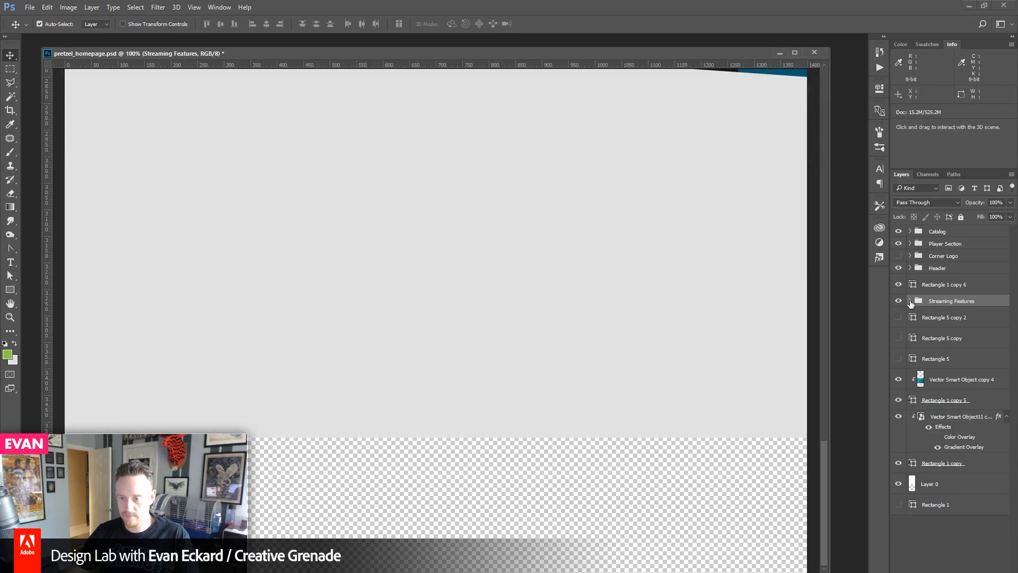
- Draw a full-width rectangle about 1407 by 546 px at the foot of the page, filled with the catalog section's dark background colour
{"action": "left_click", "coordinate": [937, 231]}
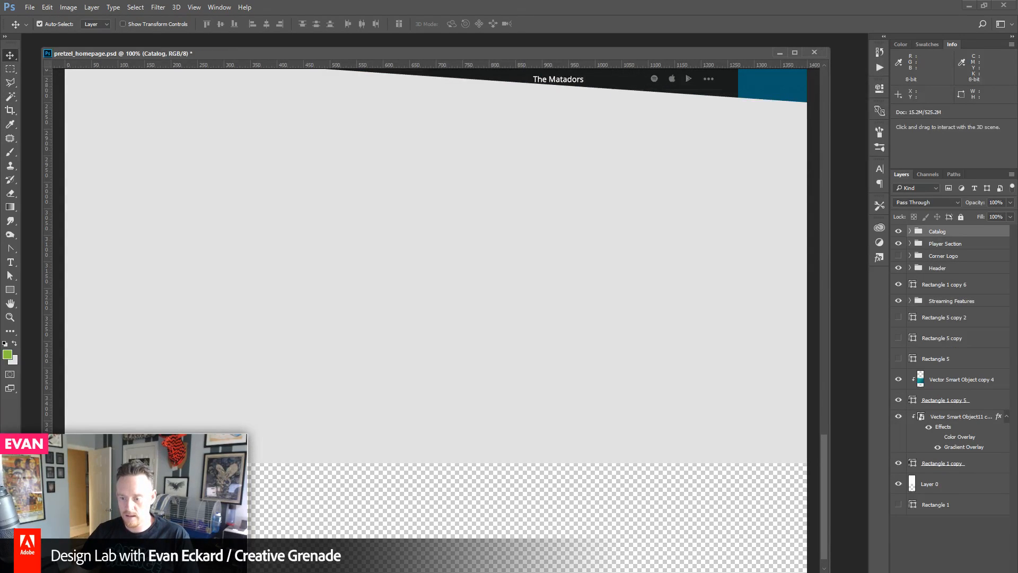
{"action": "left_click", "coordinate": [11, 290]}
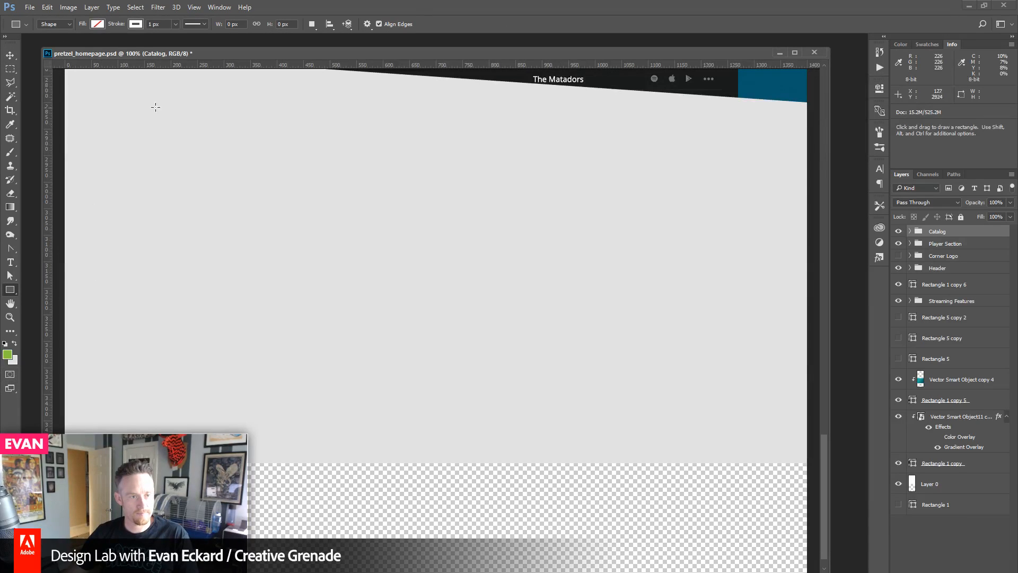
{"action": "key", "text": "space"}
{"action": "left_click_drag", "start_coordinate": [560, 114], "coordinate": [384, 300]}
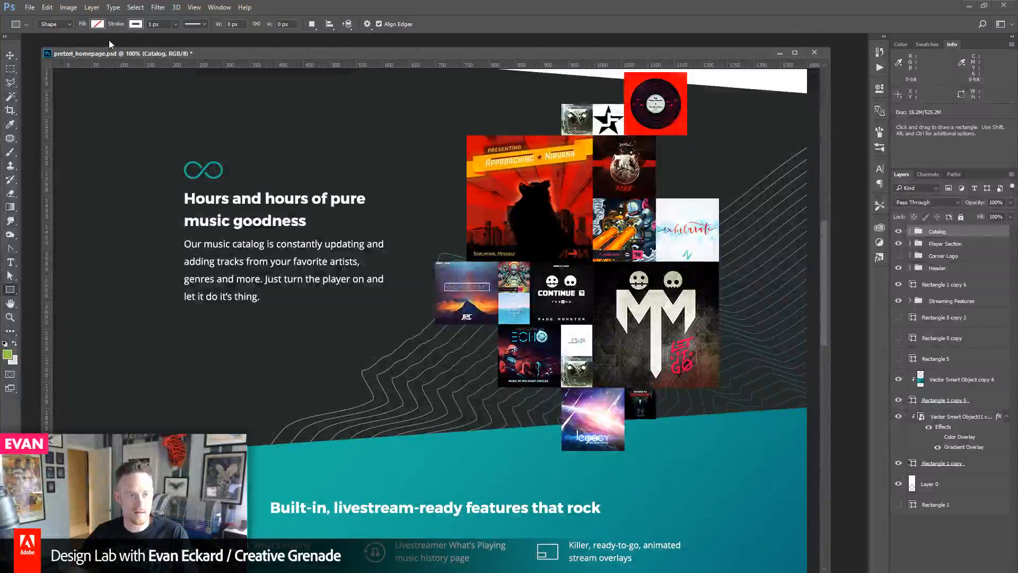
{"action": "left_click", "coordinate": [98, 24]}
{"action": "left_click", "coordinate": [148, 44]}
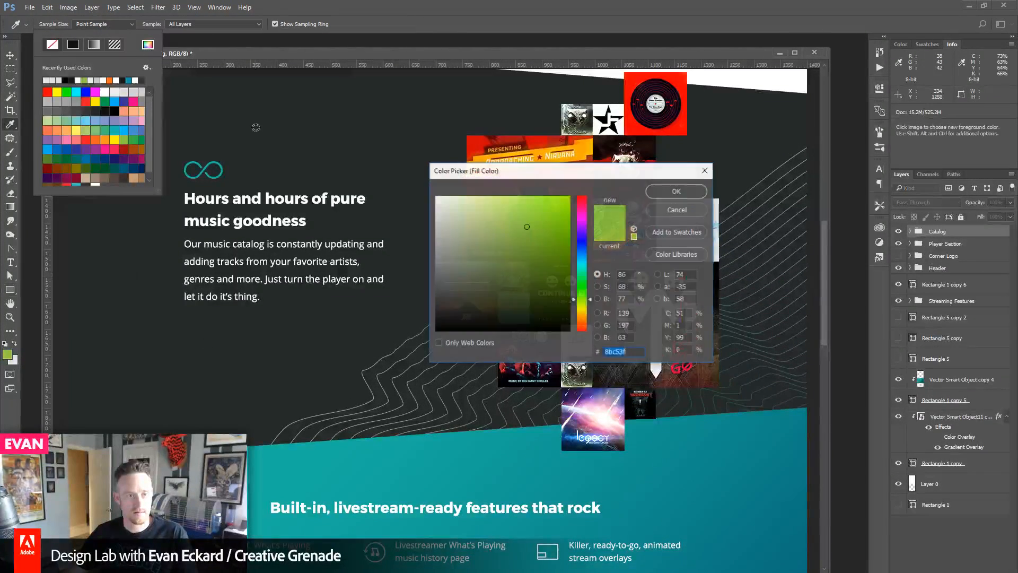
{"action": "left_click", "coordinate": [254, 128]}
{"action": "left_click", "coordinate": [677, 193]}
{"action": "left_click_drag", "start_coordinate": [510, 482], "coordinate": [501, 408]}
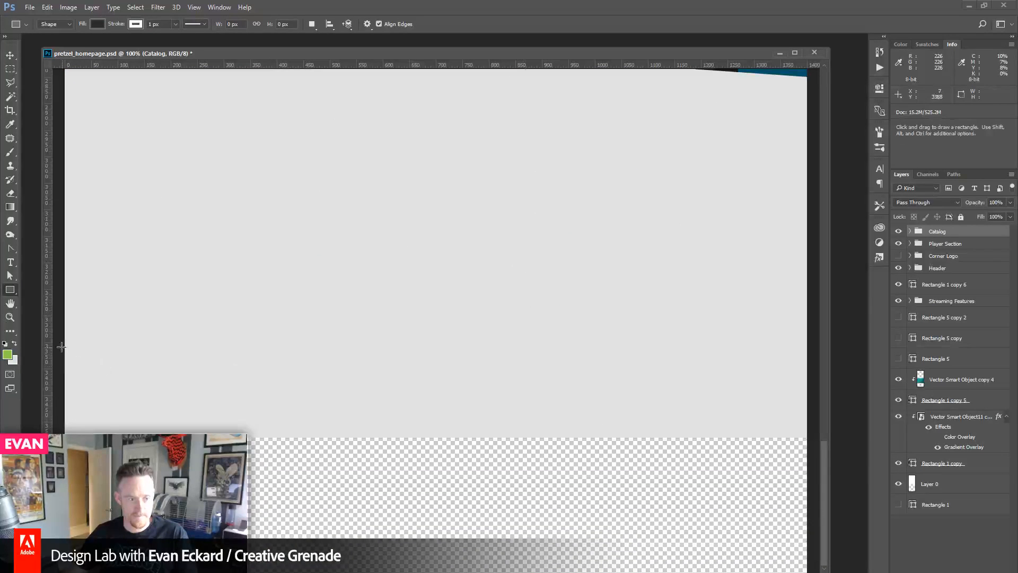
{"action": "left_click_drag", "start_coordinate": [62, 346], "coordinate": [807, 572]}
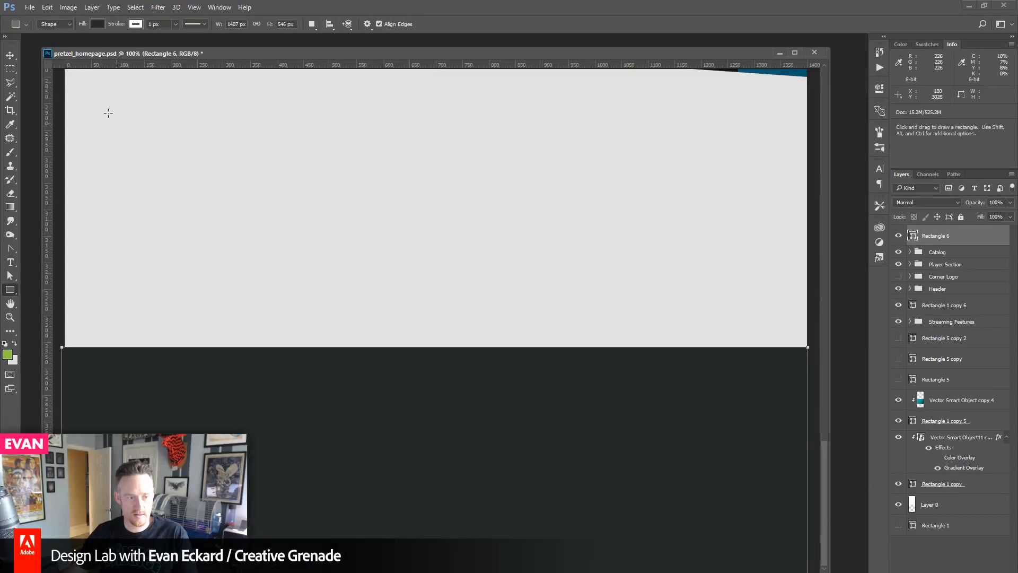
- Show the vertical layout guides over the page
{"action": "key", "text": "v"}
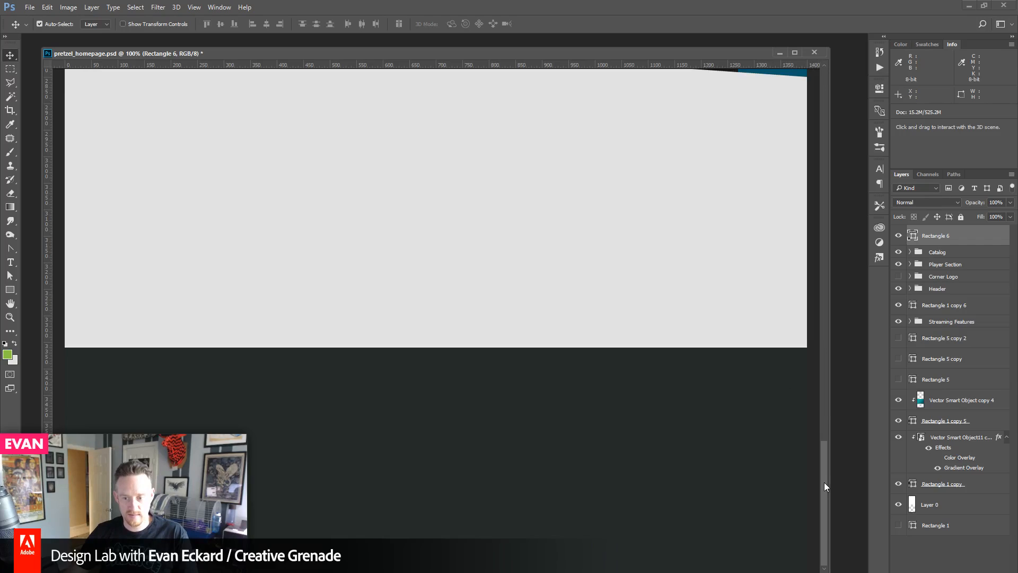
{"action": "left_click_drag", "start_coordinate": [825, 487], "coordinate": [805, 535]}
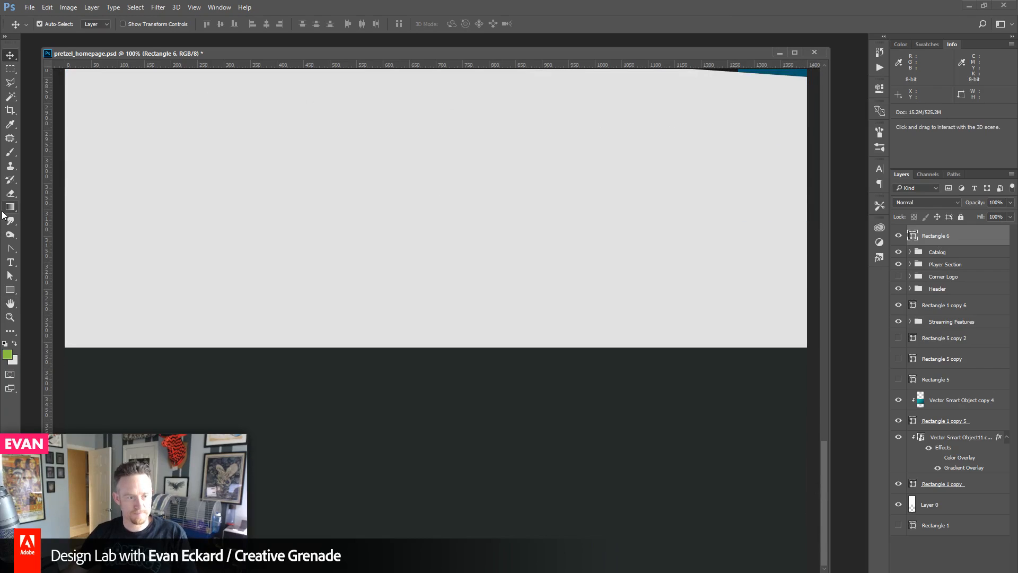
{"action": "key", "text": "ctrl+semicolon"}
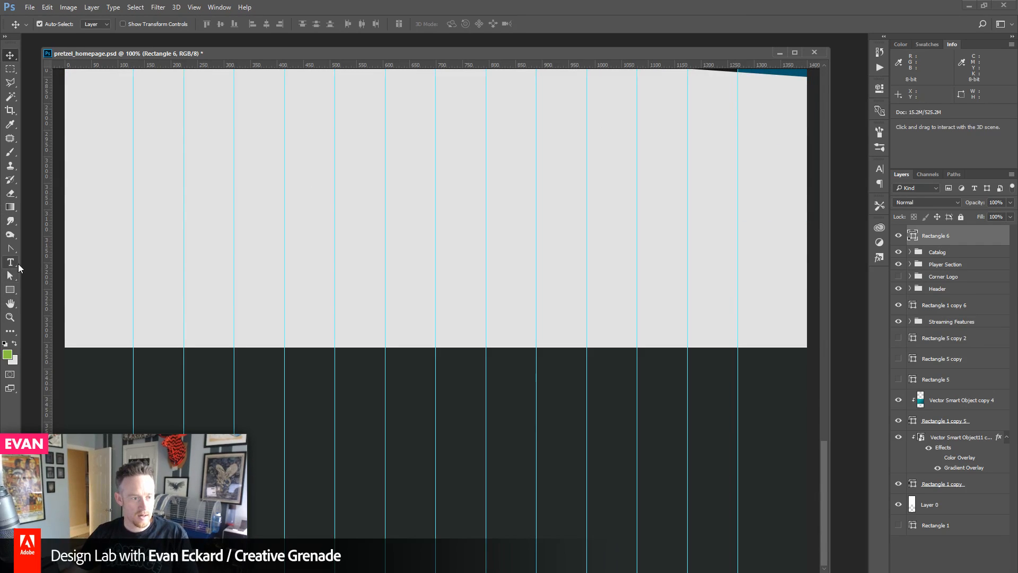
- Group the dark footer rectangle, Rectangle 6, and name the group Footer
{"action": "left_click", "coordinate": [9, 263]}
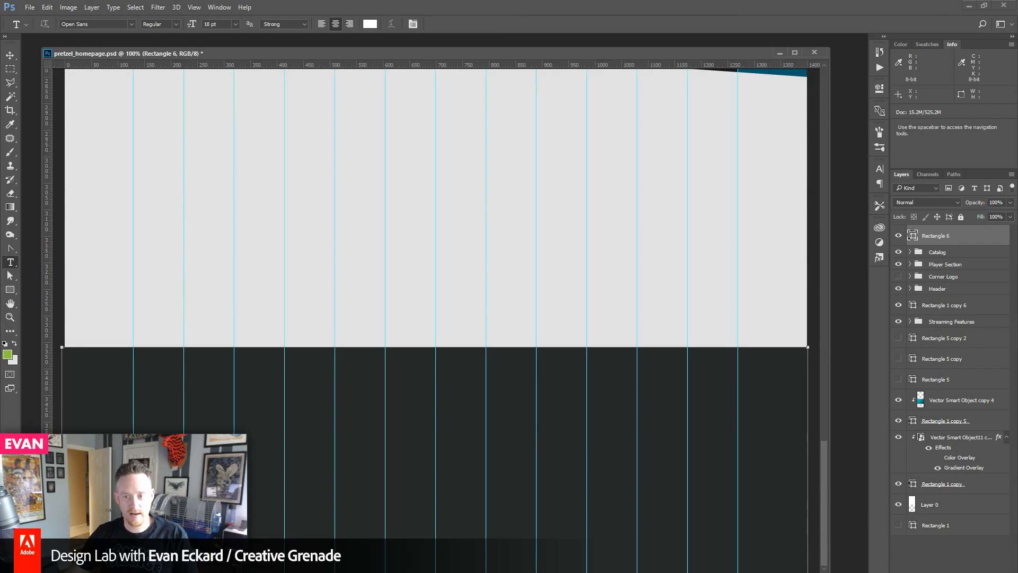
{"action": "key", "text": "ctrl+g"}
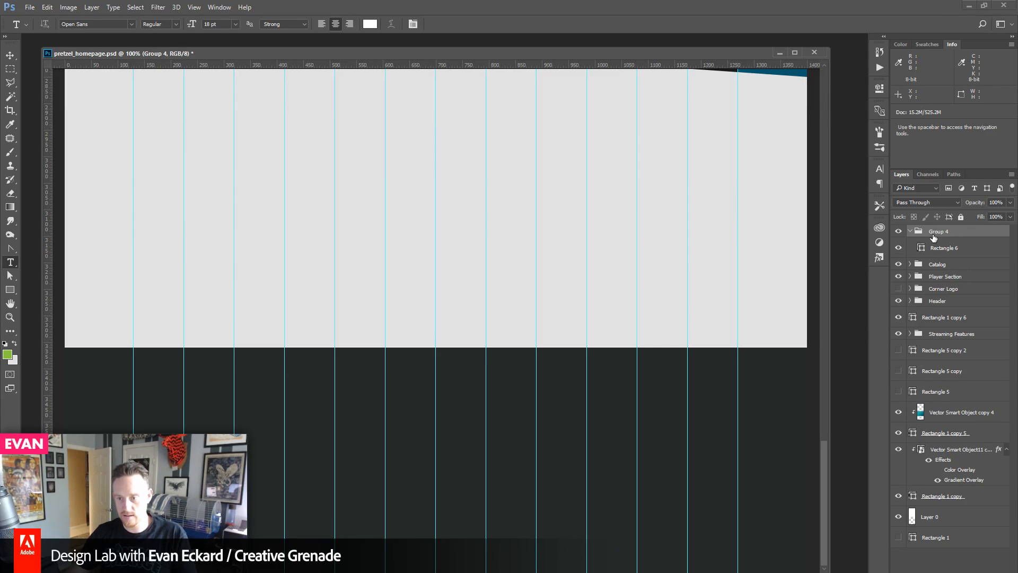
{"action": "double_click", "coordinate": [936, 232]}
{"action": "type", "text": "Footrer"}
{"action": "key", "text": "Return"}
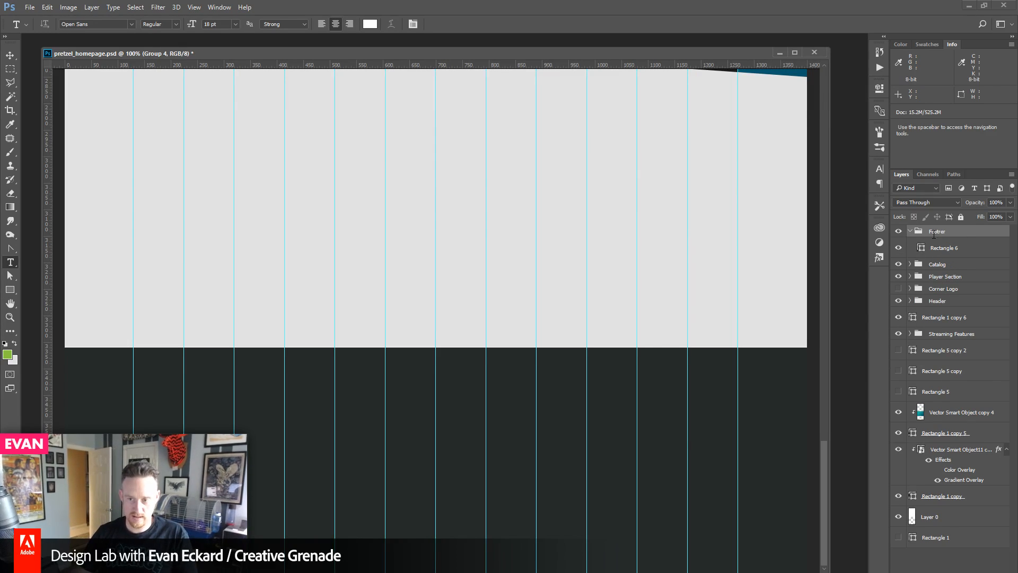
{"action": "double_click", "coordinate": [936, 233]}
{"action": "left_click", "coordinate": [936, 233]}
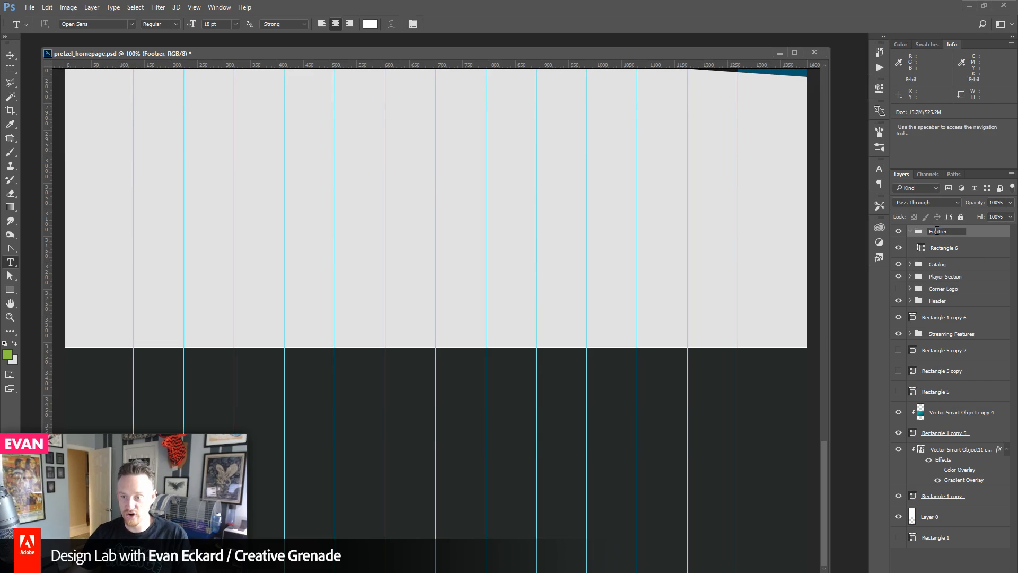
{"action": "key", "text": "Right"}
{"action": "key", "text": "Right"}
{"action": "key", "text": "Right"}
{"action": "key", "text": "BackSpace"}
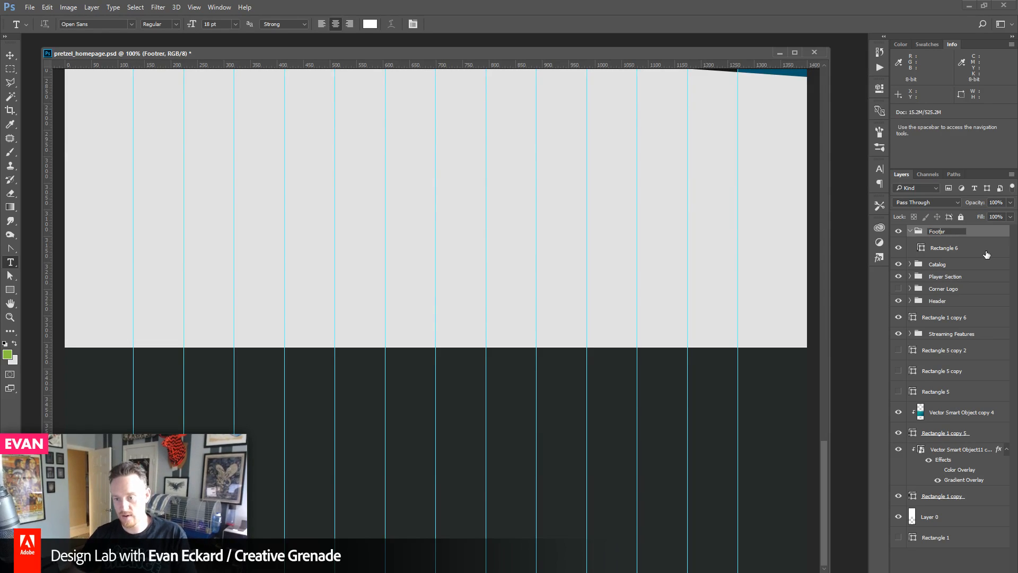
{"action": "key", "text": "Return"}
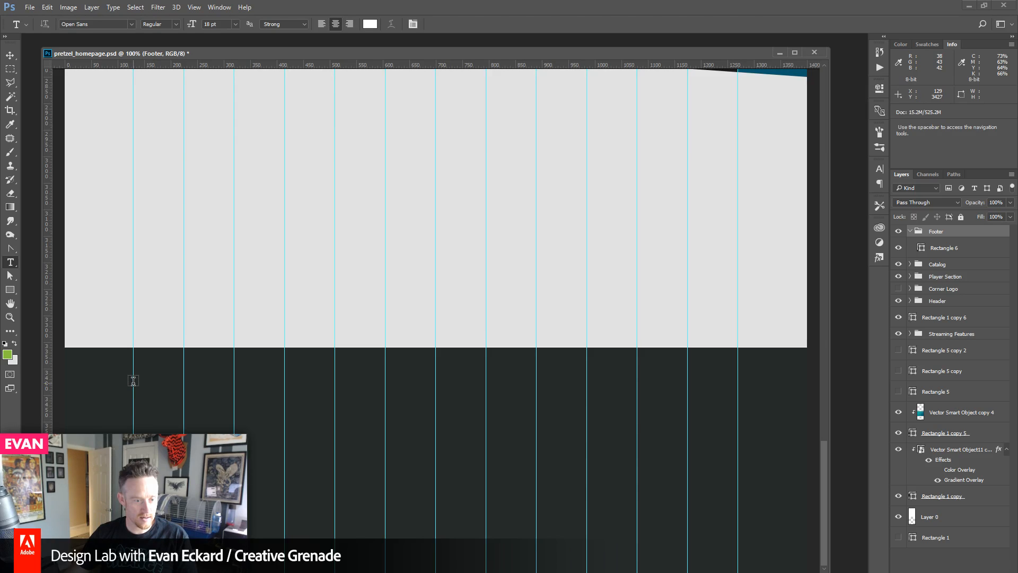
- Add a left-aligned text box about 188 by 256 px in the dark footer's first two columns, listing Download, Features and Premium on separate lines
{"action": "left_click_drag", "start_coordinate": [133, 382], "coordinate": [233, 518]}
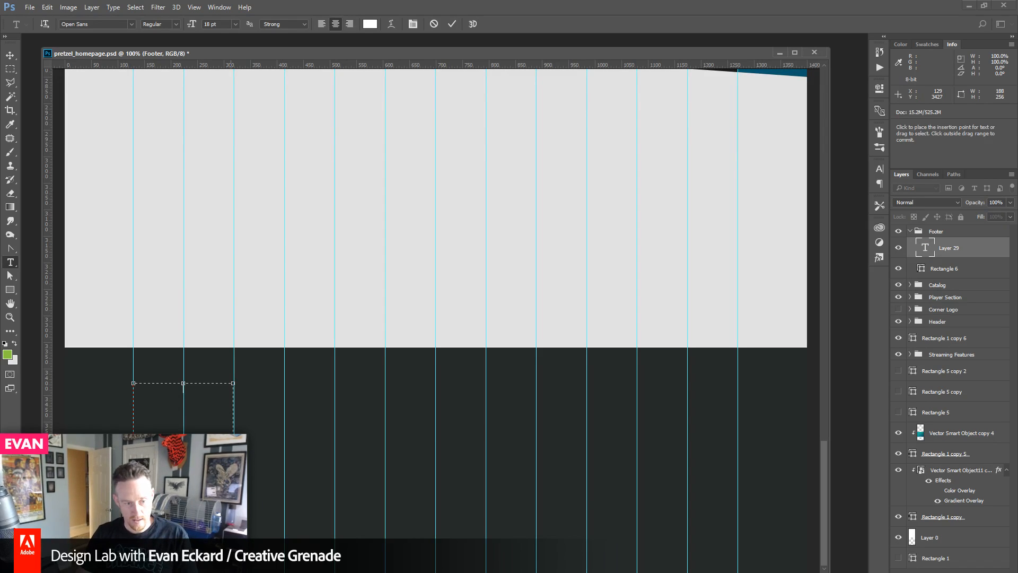
{"action": "type", "text": "Download"}
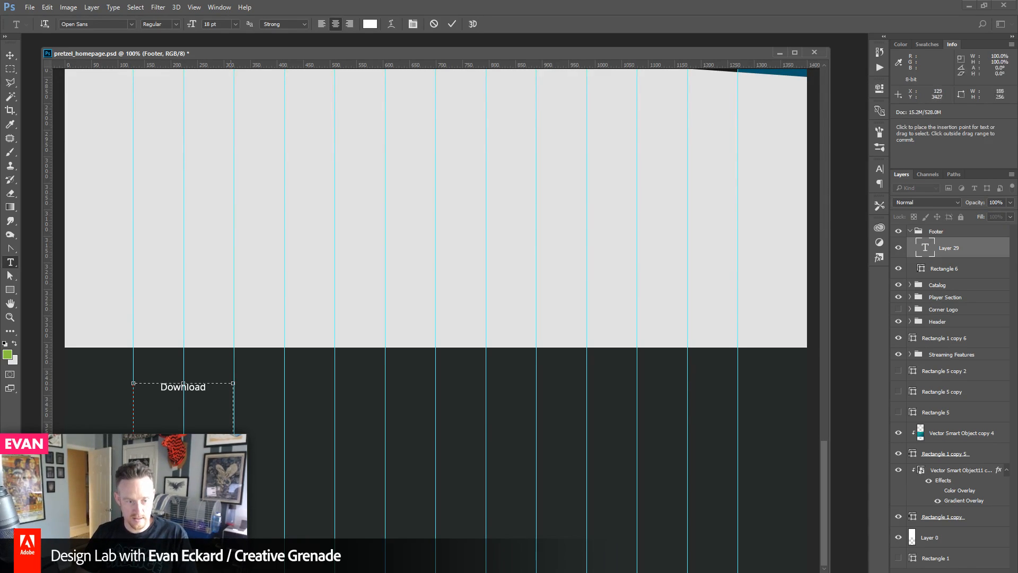
{"action": "key", "text": "ctrl+a"}
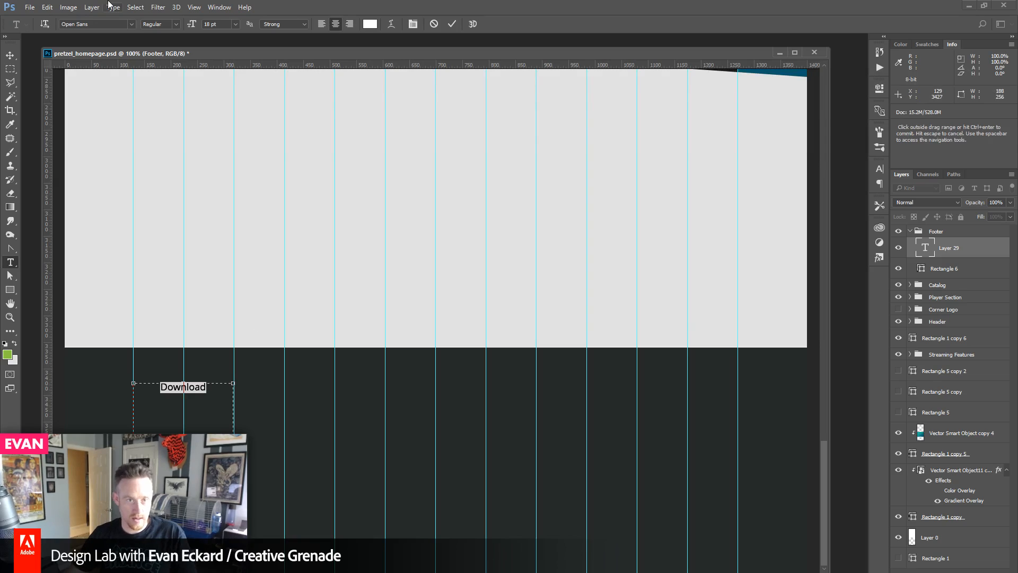
{"action": "key", "text": "ctrl+shift+l"}
{"action": "left_click", "coordinate": [230, 400]}
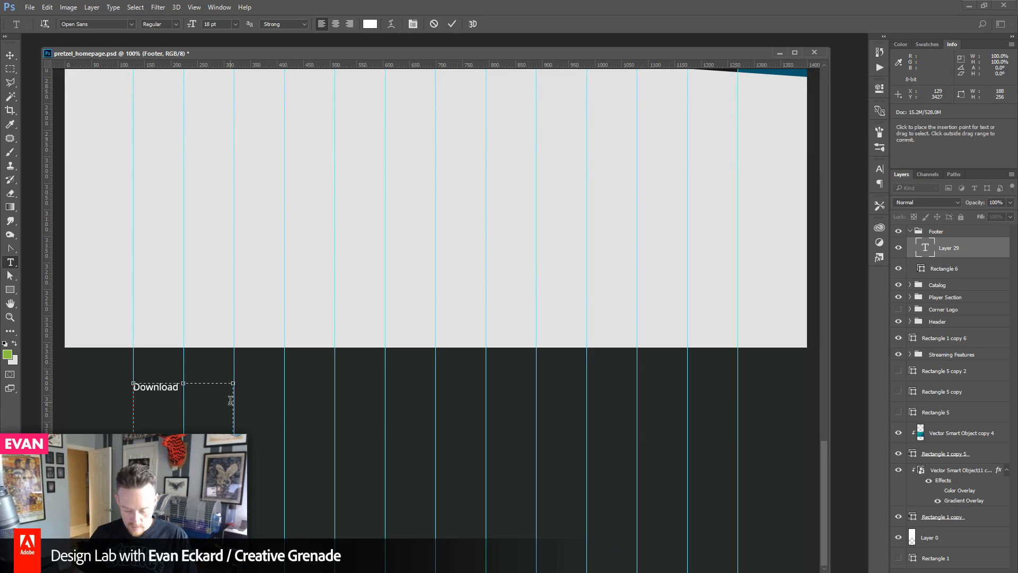
{"action": "type", "text": "P"}
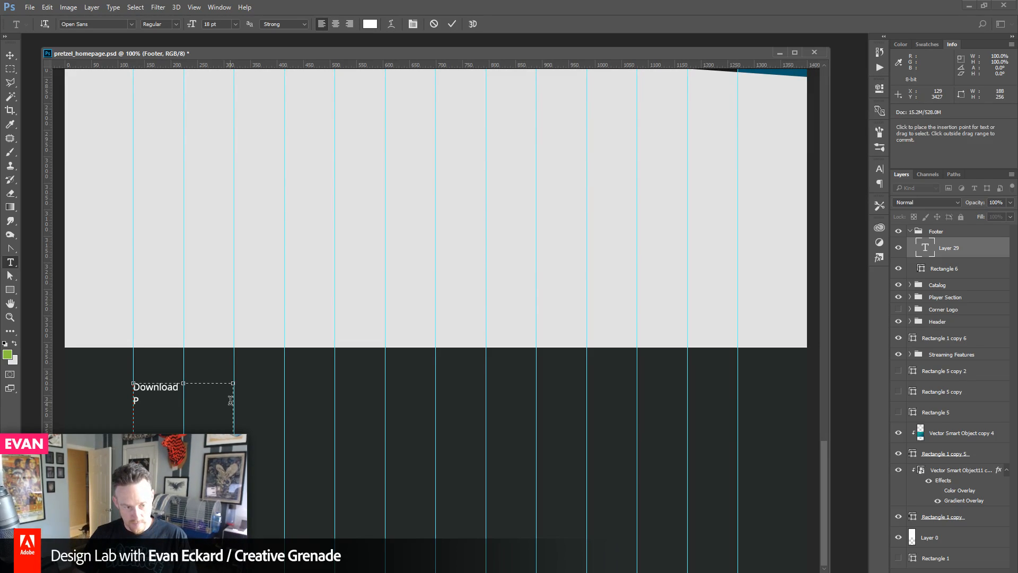
{"action": "type", "text": "eatures"}
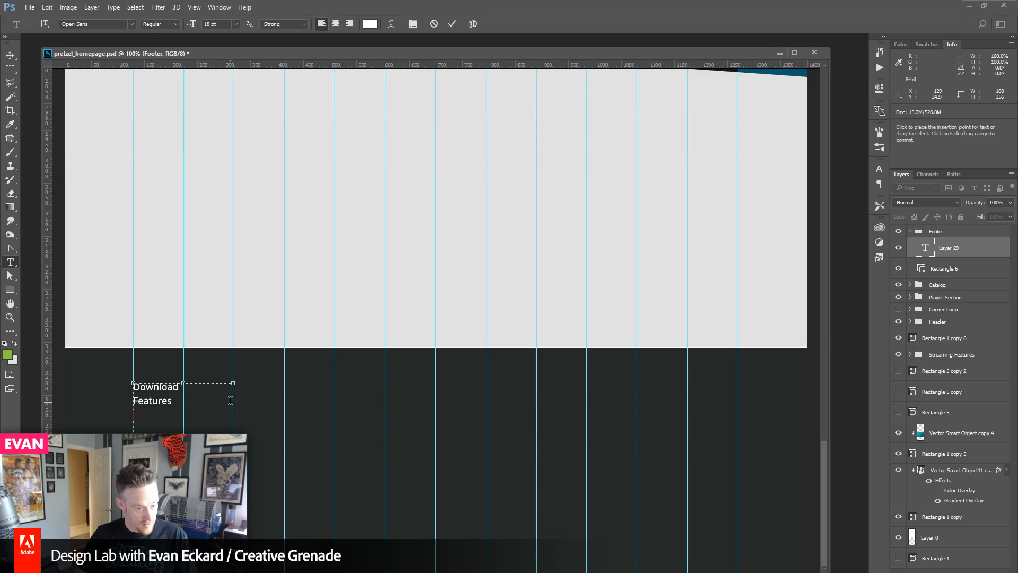
{"action": "type", "text": "Premium"}
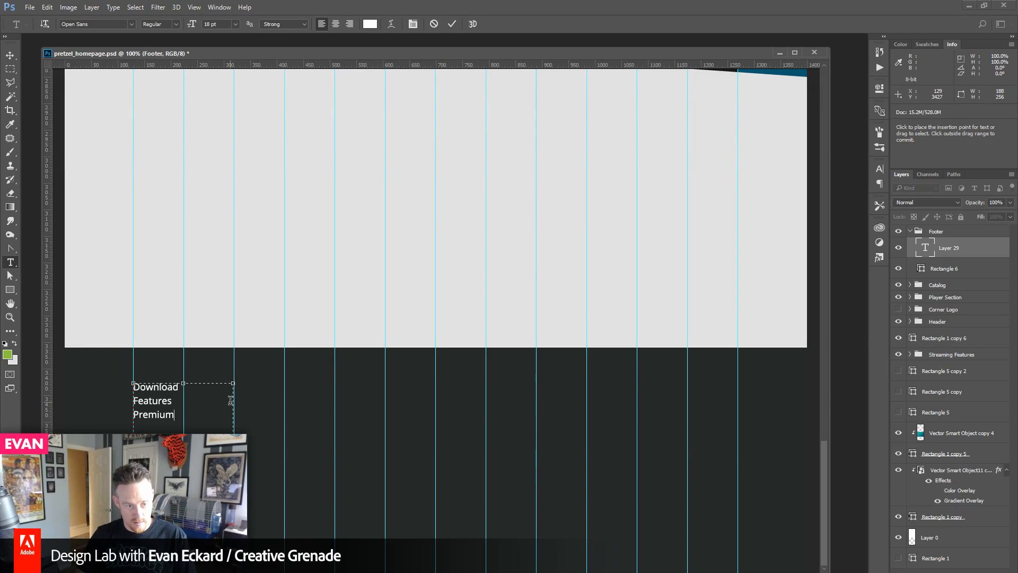
- Set the font size of the footer's three link lines to 15 pt
{"action": "key", "text": "ctrl+a"}
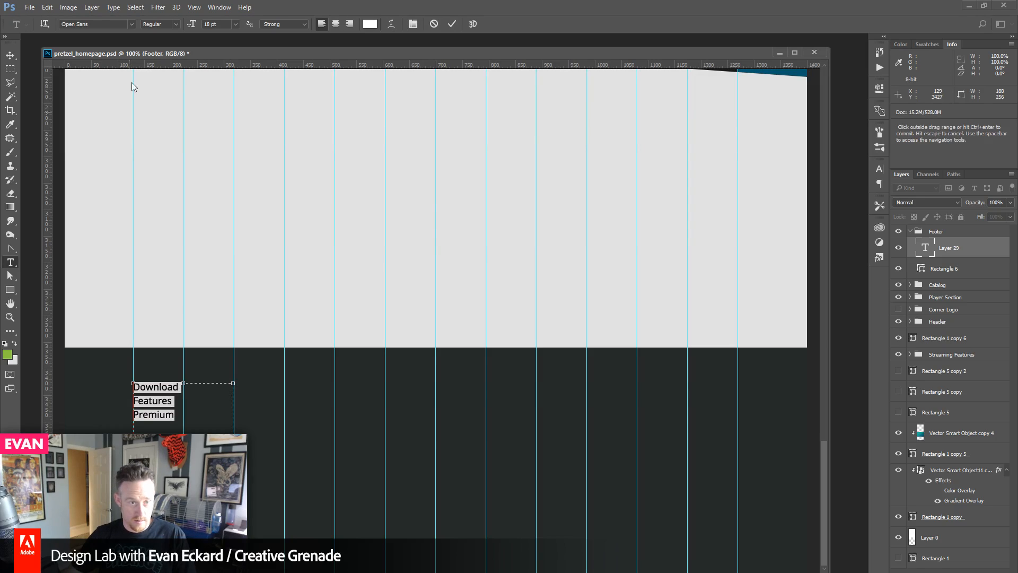
{"action": "type", "text": "16"}
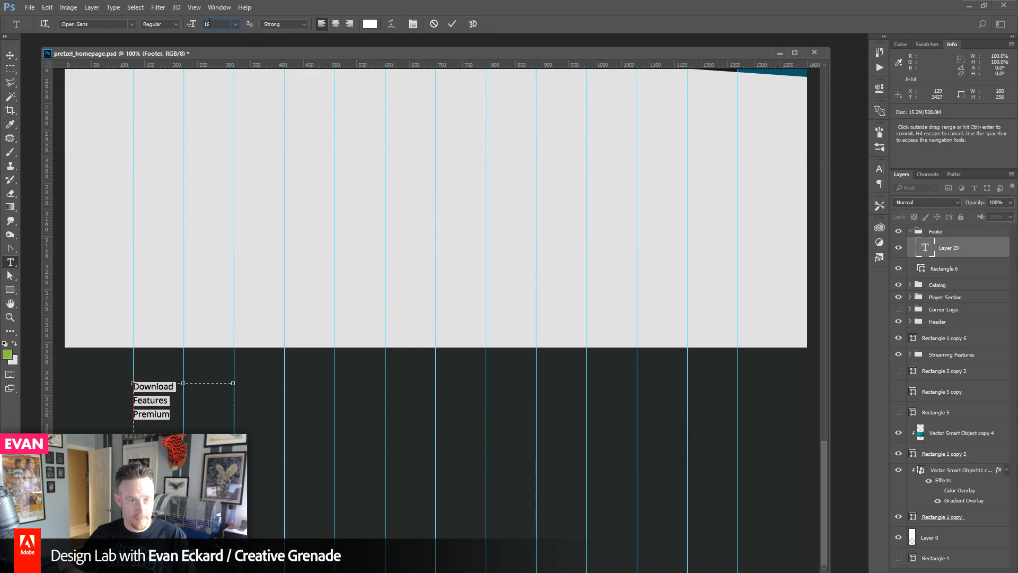
{"action": "type", "text": "15"}
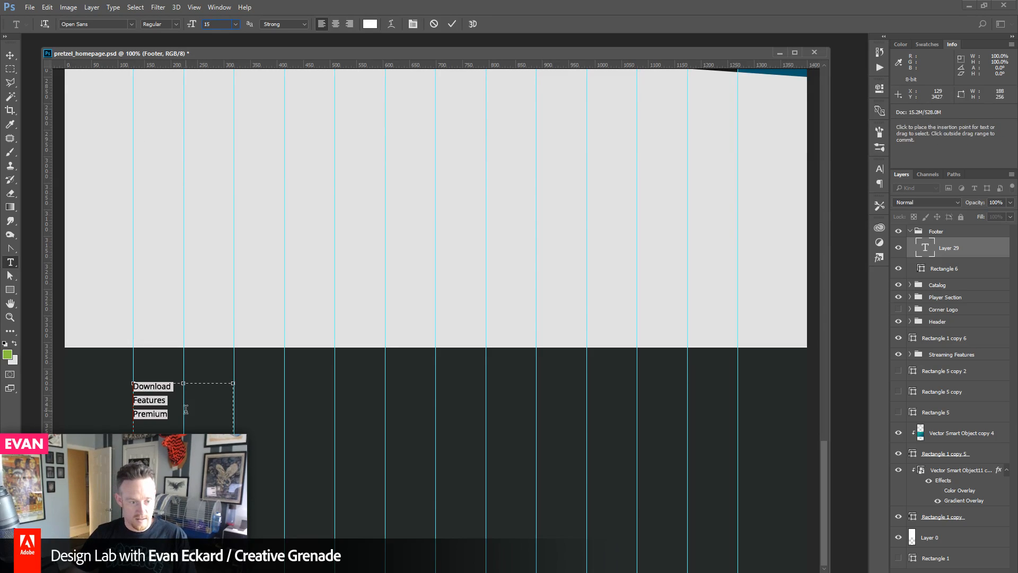
- Insert the heading line "Pretzel Player" above Download in the footer text box
{"action": "left_click", "coordinate": [186, 410]}
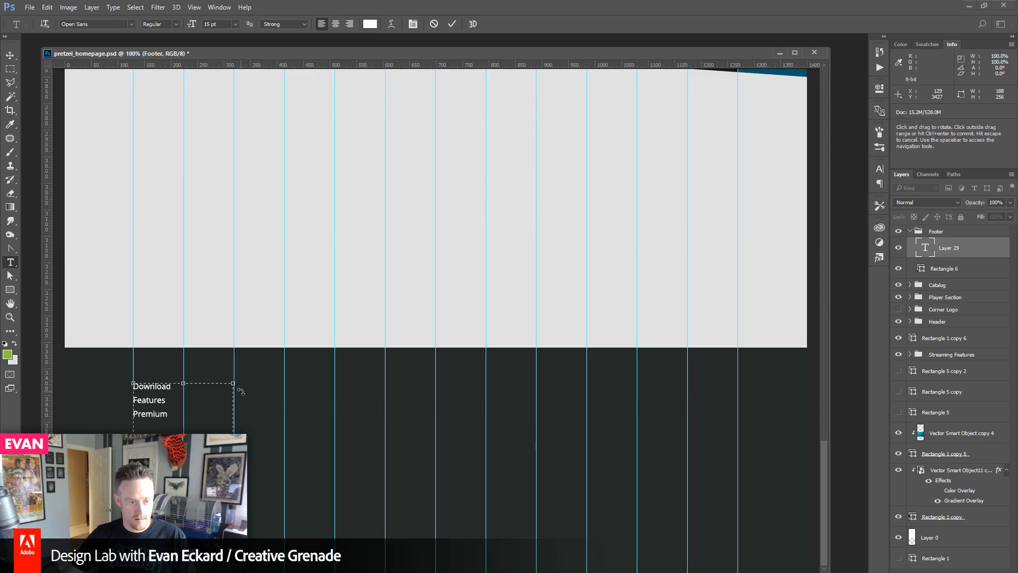
{"action": "key", "text": "Return"}
{"action": "type", "text": "P"}
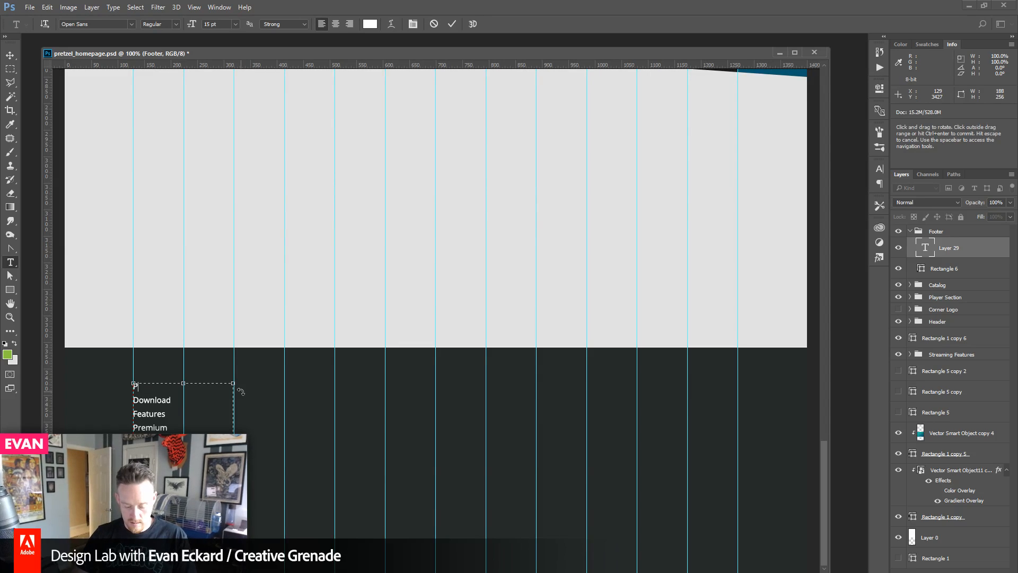
{"action": "type", "text": "retzel "}
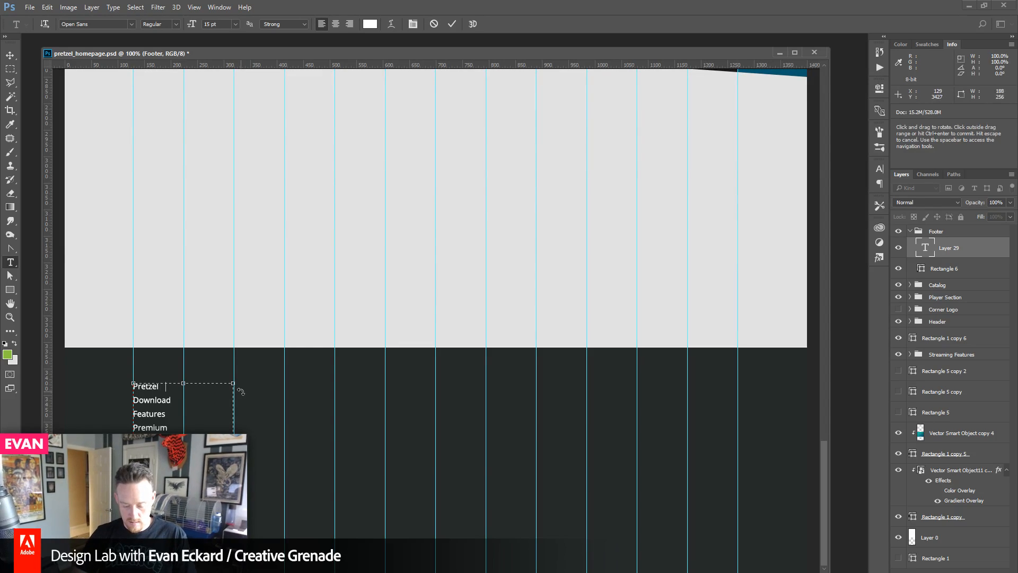
{"action": "type", "text": "Player"}
- Set the "Pretzel Player" heading to 18 pt
{"action": "key", "text": "shift+Home"}
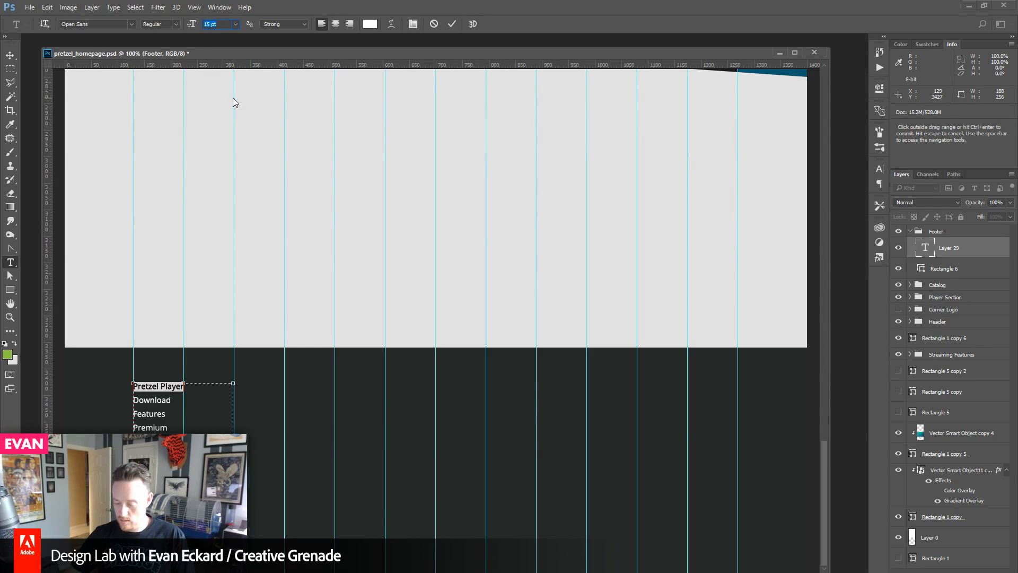
{"action": "type", "text": "18"}
{"action": "key", "text": "Return"}
{"action": "left_click", "coordinate": [168, 428]}
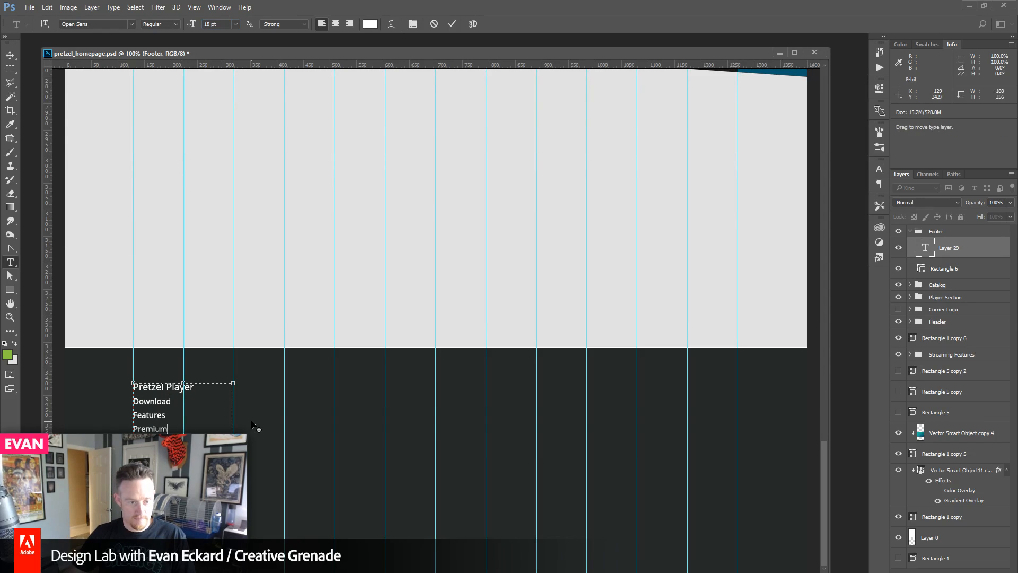
{"action": "key", "text": "shift+Home"}
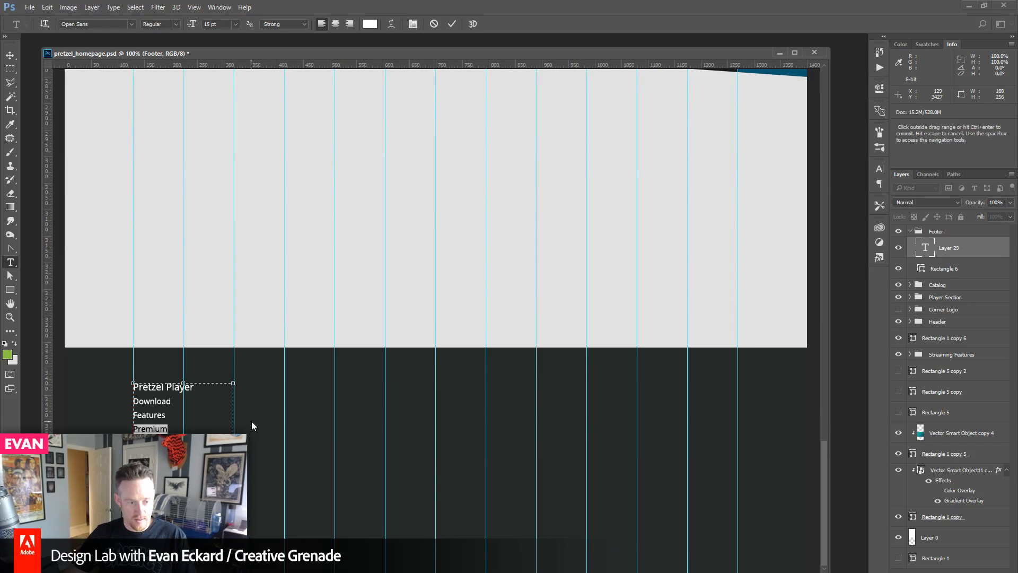
{"action": "key", "text": "Right"}
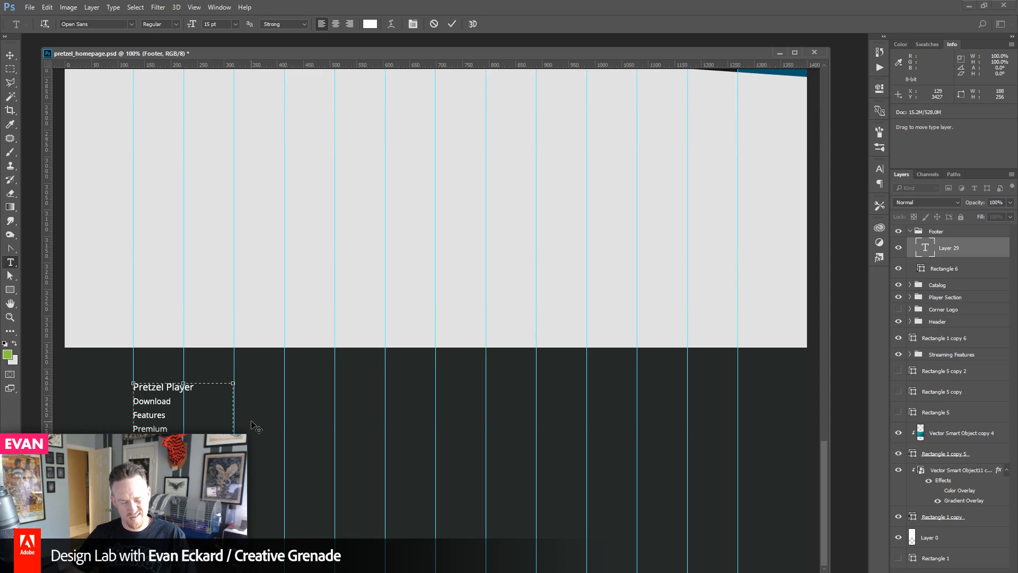
- Duplicate the Pretzel Player text column and shift the copy about 160 px to the right
{"action": "left_click", "coordinate": [11, 57]}
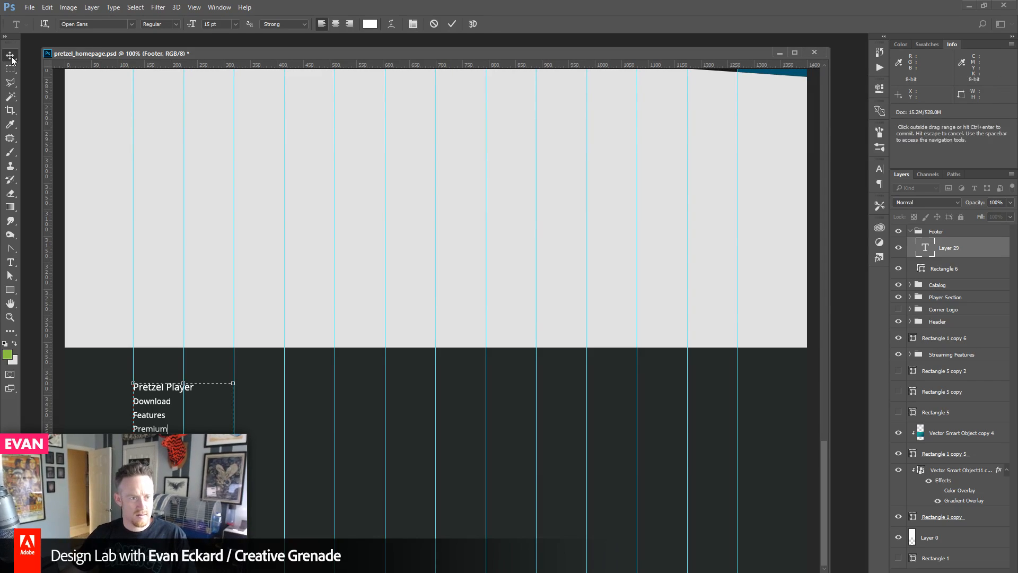
{"action": "key", "text": "ctrl+j"}
{"action": "key", "text": "shift+Right"}
{"action": "key", "text": "shift+Right"}
{"action": "key", "text": "shift+Right"}
{"action": "key", "text": "shift+Right"}
{"action": "key", "text": "shift+Right"}
{"action": "key", "text": "shift+Right"}
{"action": "key", "text": "shift+Right"}
{"action": "key", "text": "shift+Right"}
{"action": "key", "text": "shift+Right"}
{"action": "key", "text": "shift+Right"}
{"action": "key", "text": "shift+Right"}
{"action": "key", "text": "shift+Right"}
{"action": "key", "text": "shift+Right"}
{"action": "key", "text": "shift+Right"}
{"action": "key", "text": "shift+Right"}
{"action": "key", "text": "shift+Right"}
{"action": "key", "text": "shift+Right"}
{"action": "key", "text": "shift+Right"}
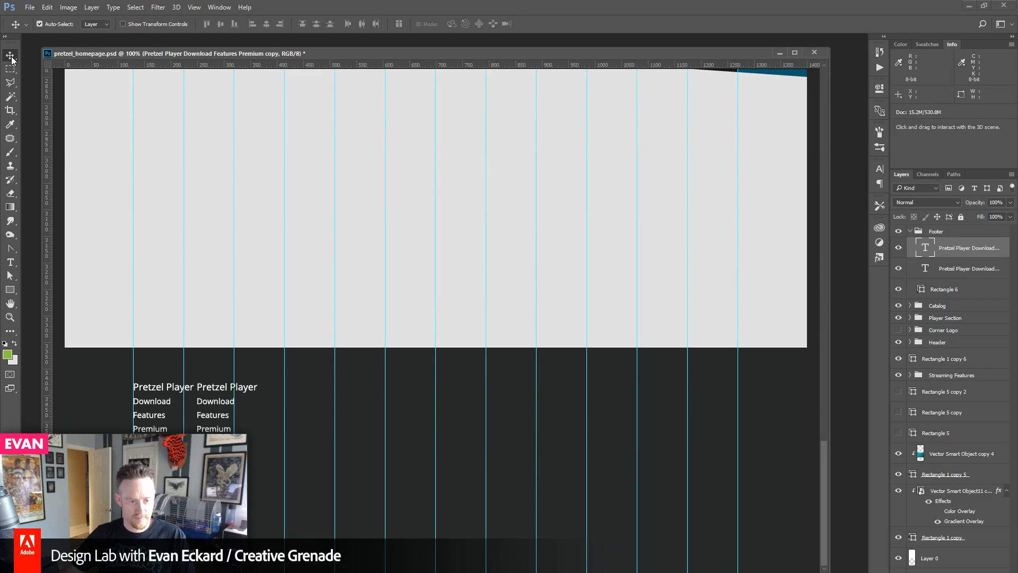
{"action": "key", "text": "shift+Left"}
{"action": "key", "text": "shift+Left"}
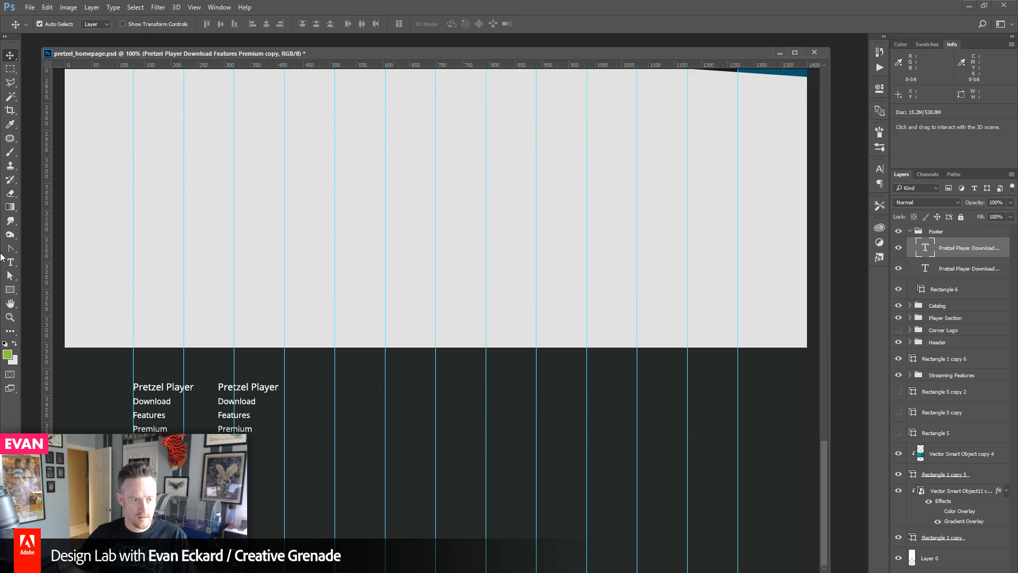
- Change the heading of the duplicated footer column to "About Us"
{"action": "left_click", "coordinate": [17, 267]}
{"action": "left_click", "coordinate": [277, 388]}
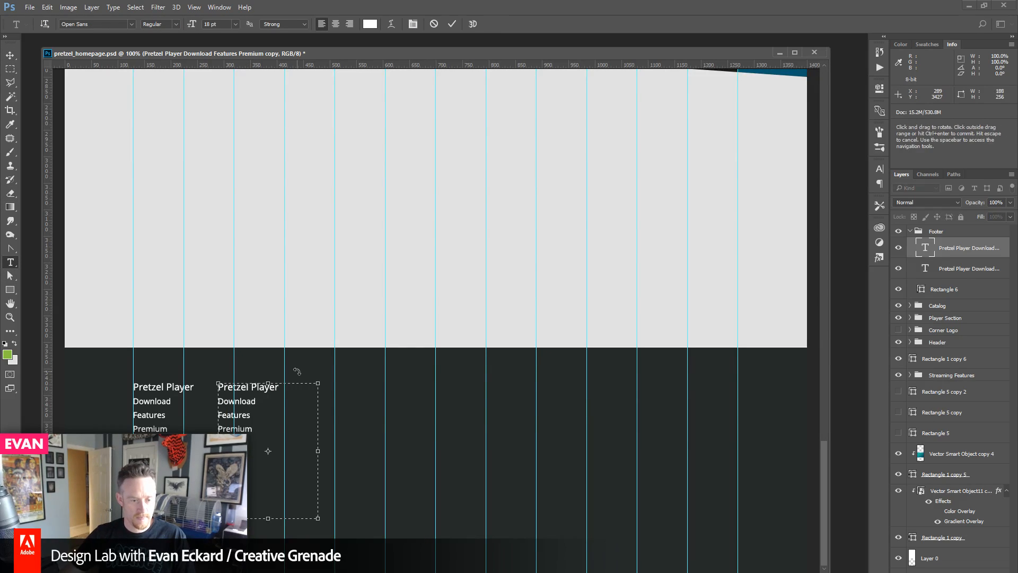
{"action": "key", "text": "shift+Home"}
{"action": "type", "text": "About"}
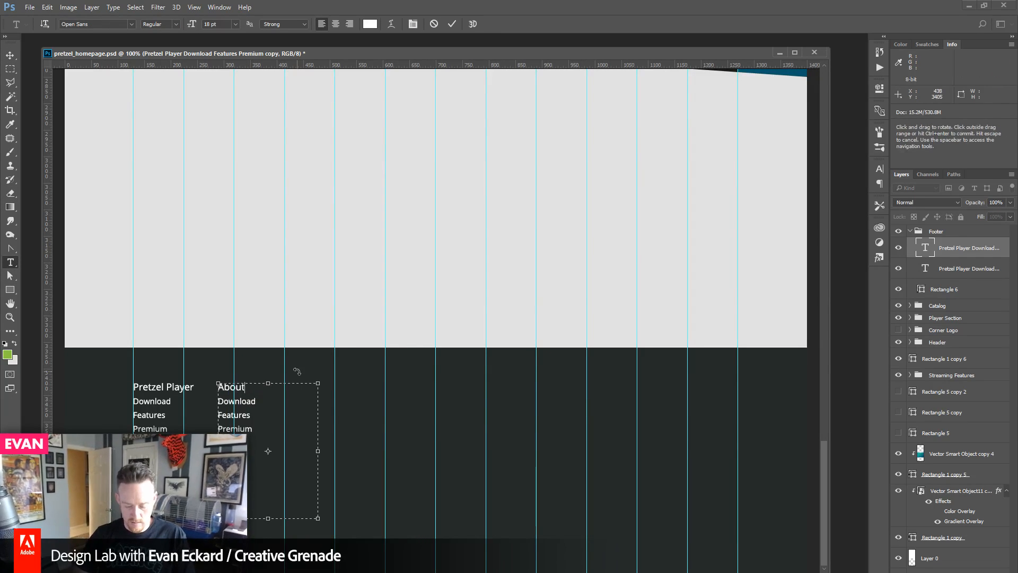
{"action": "type", "text": " Us"}
- Replace the Download entry under the About Us heading with "About"
{"action": "key", "text": "Down"}
{"action": "key", "text": "shift+Home"}
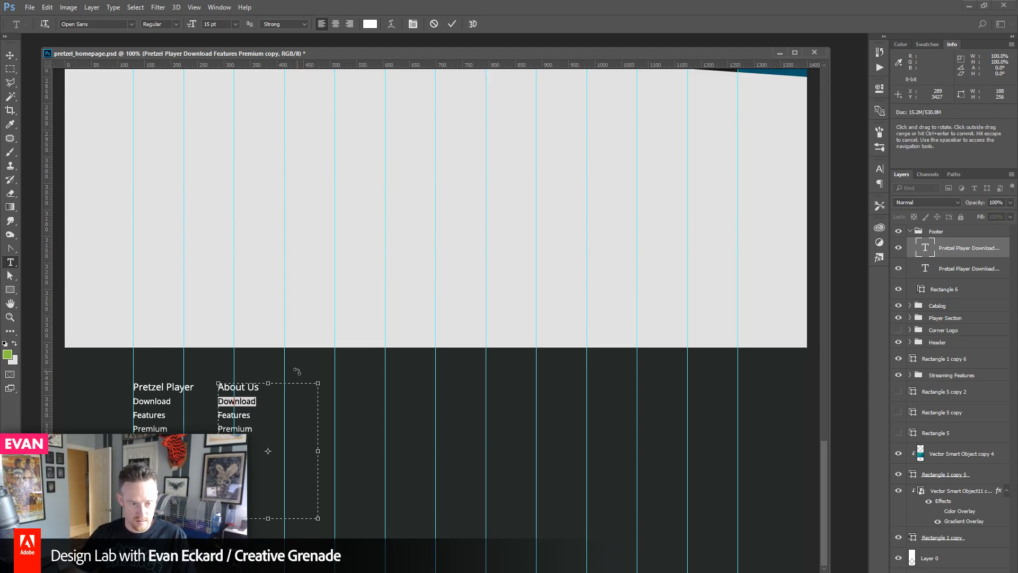
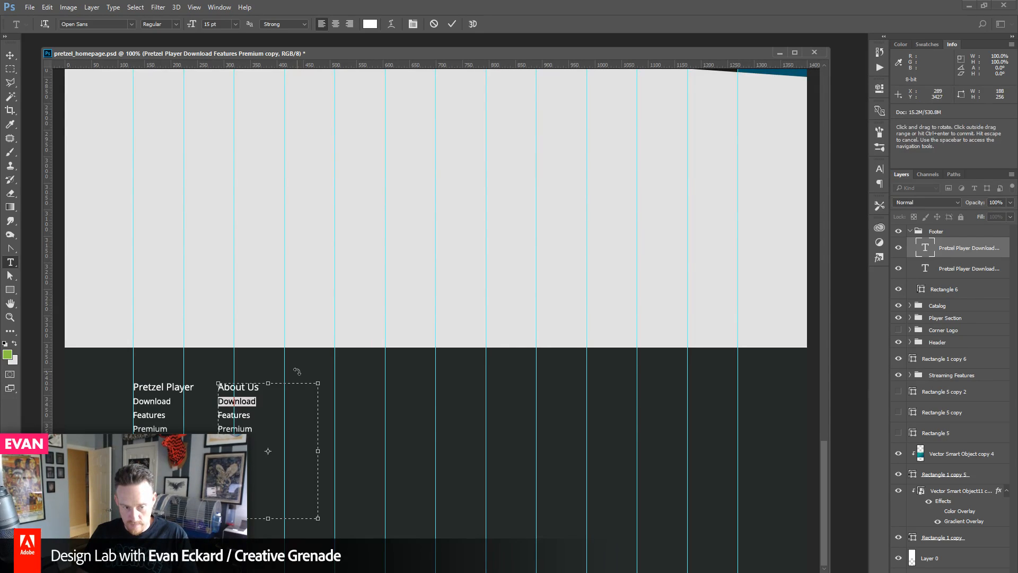
{"action": "type", "text": "Abo"}
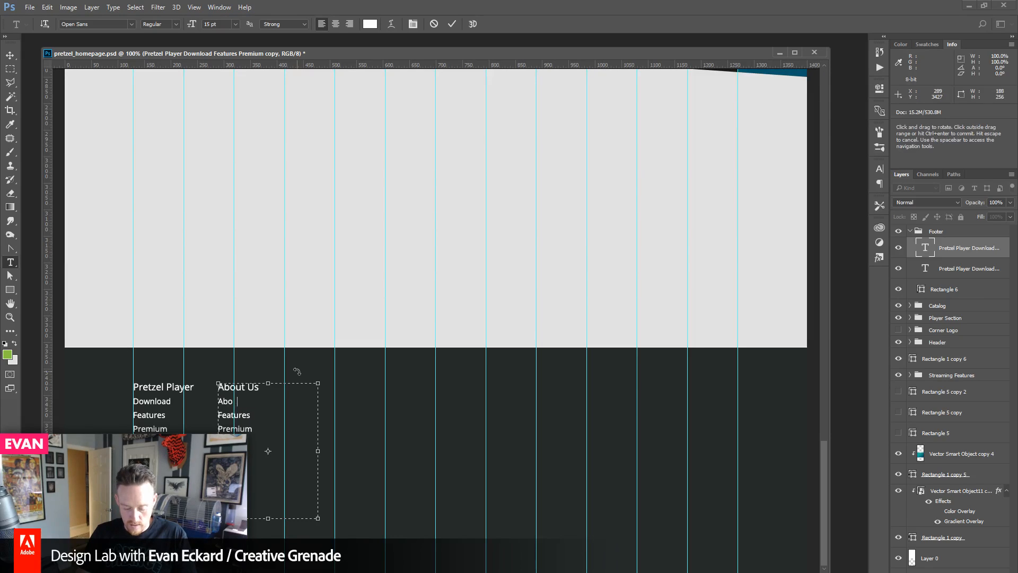
{"action": "type", "text": "ut"}
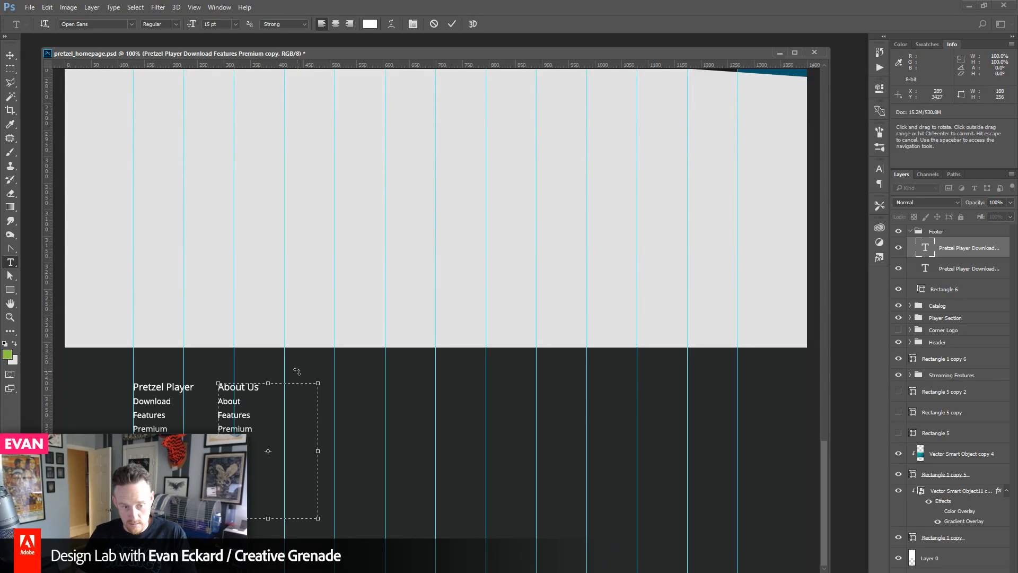
- Replace the Features and Premium entries under the About Us heading with "Team" and "Brand Assets"
{"action": "key", "text": "Right"}
{"action": "key", "text": "ctrl+shift+Right"}
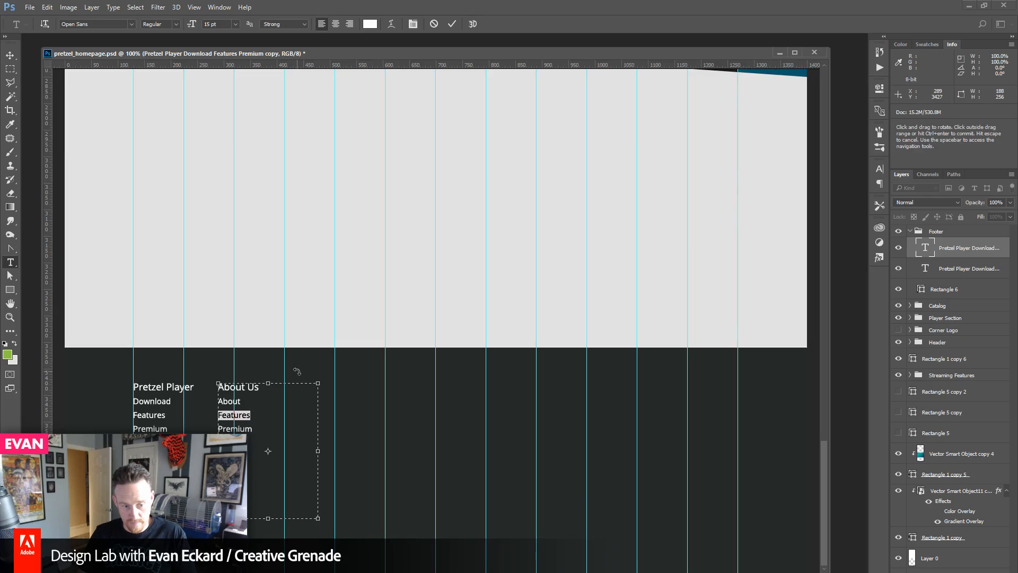
{"action": "type", "text": "Team"}
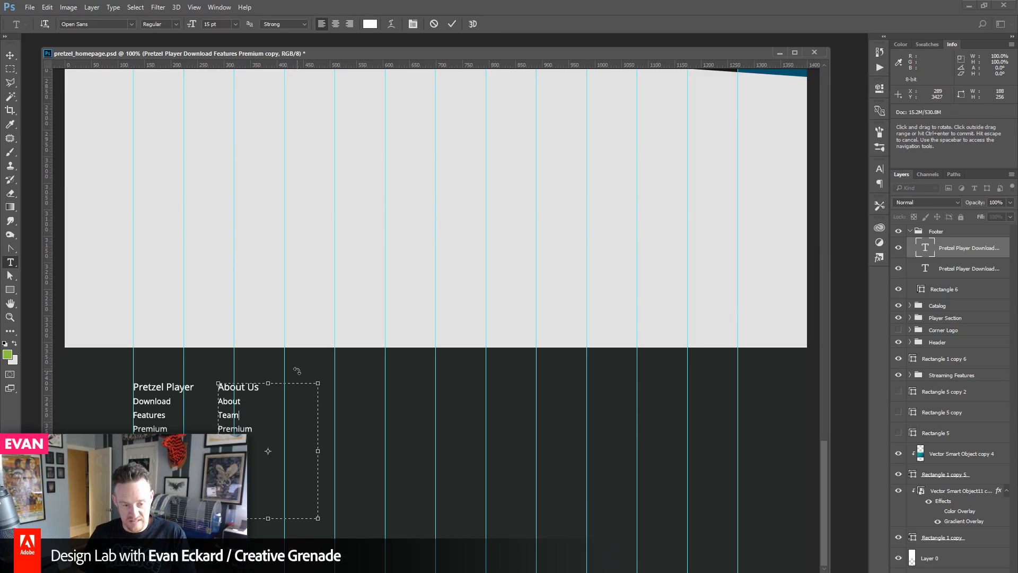
{"action": "key", "text": "Right"}
{"action": "key", "text": "ctrl+shift+Right"}
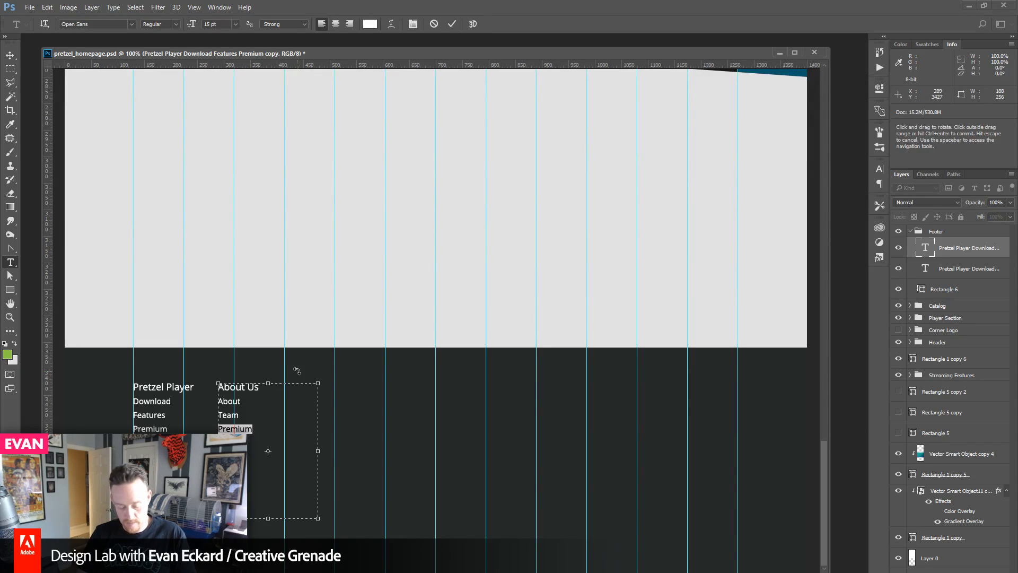
{"action": "type", "text": "Brand"}
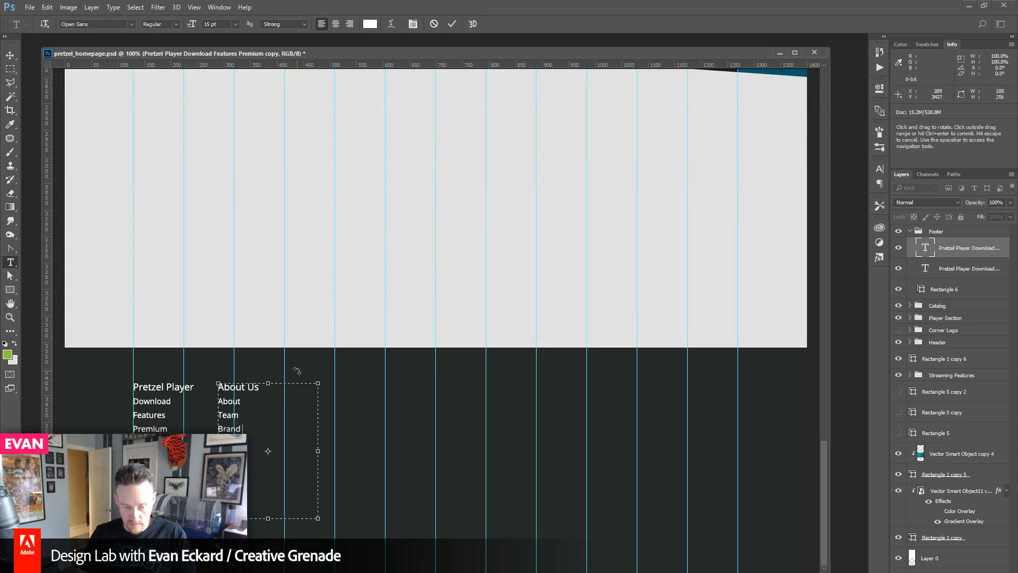
{"action": "type", "text": " A"}
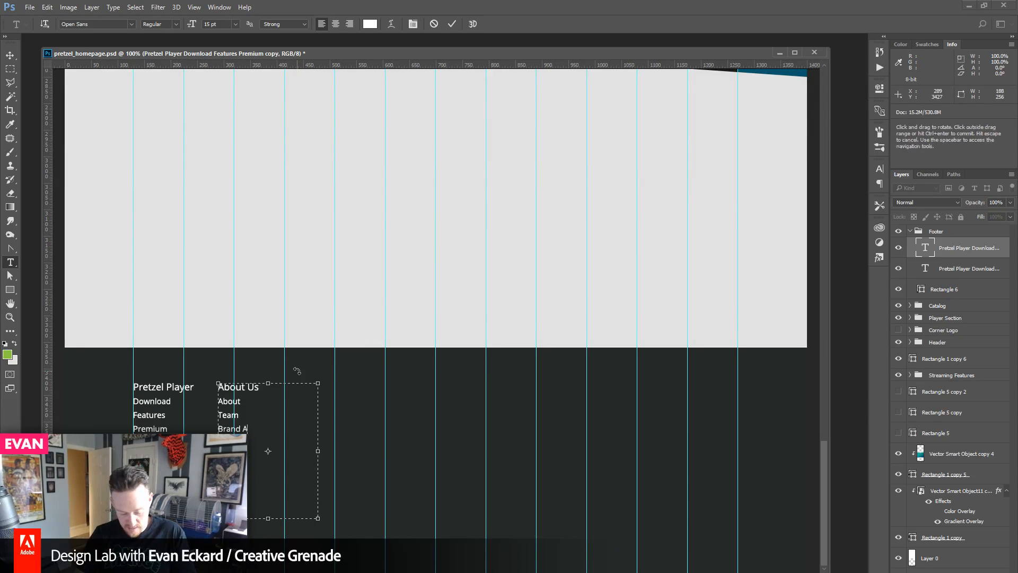
{"action": "type", "text": "ssets"}
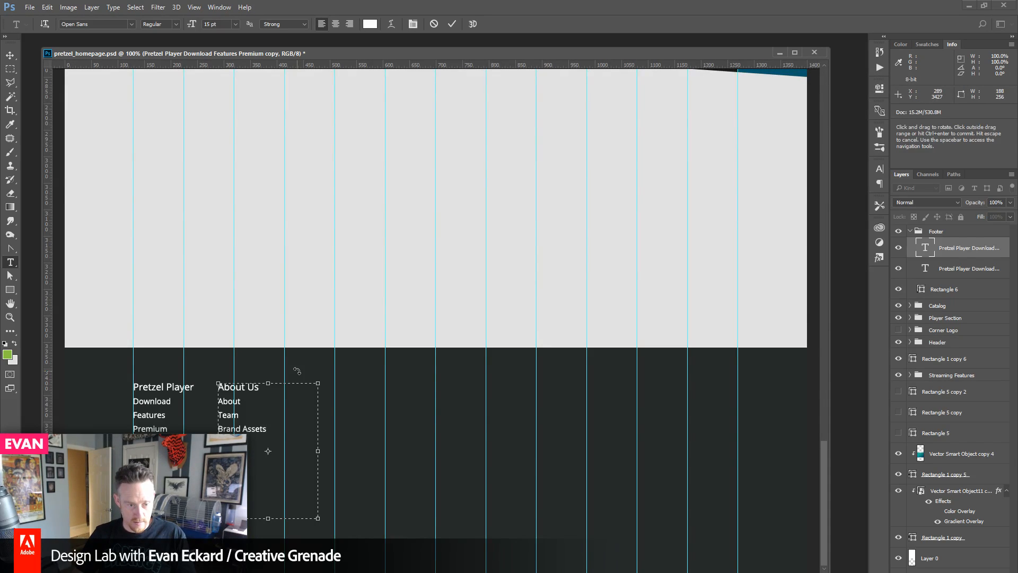
{"action": "left_click", "coordinate": [9, 55]}
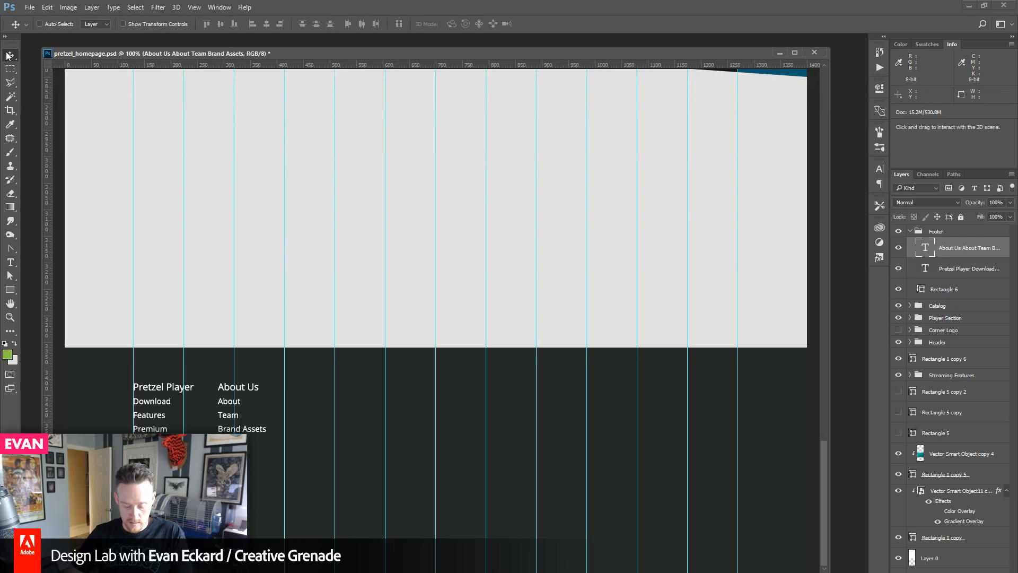
- Duplicate the About Us column, hide the guides and shift the copy about 170 px to the right
{"action": "key", "text": "ctrl+j"}
{"action": "key", "text": "shift+Right"}
{"action": "key", "text": "shift+Right"}
{"action": "key", "text": "shift+Right"}
{"action": "key", "text": "shift+Right"}
{"action": "key", "text": "shift+Right"}
{"action": "key", "text": "shift+Right"}
{"action": "key", "text": "shift+Right"}
{"action": "key", "text": "shift+Right"}
{"action": "key", "text": "shift+Right"}
{"action": "key", "text": "shift+Right"}
{"action": "key", "text": "shift+Right"}
{"action": "key", "text": "shift+Right"}
{"action": "key", "text": "shift+Right"}
{"action": "key", "text": "shift+Right"}
{"action": "key", "text": "shift+Right"}
{"action": "key", "text": "shift+Right"}
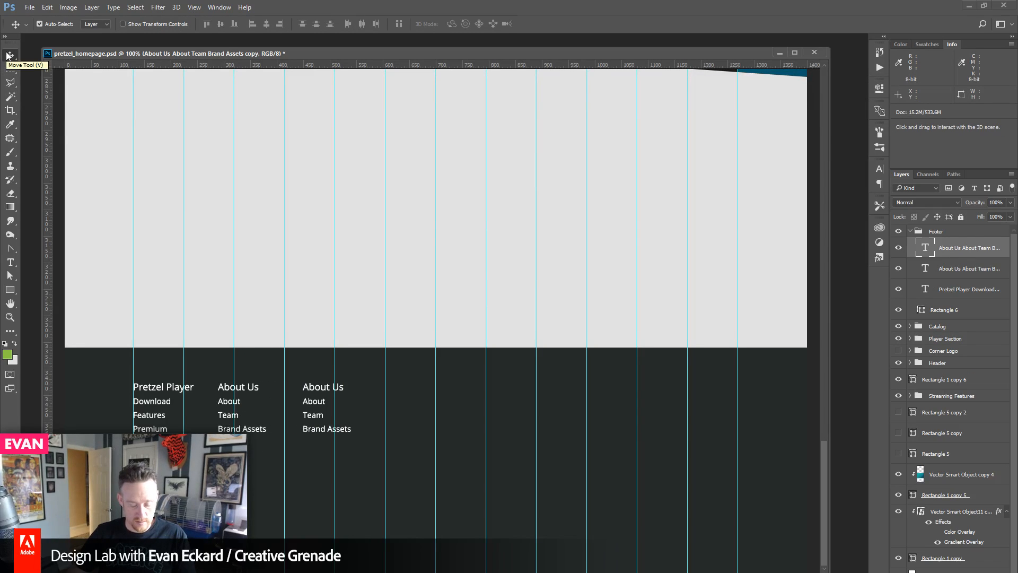
{"action": "key", "text": "ctrl+semicolon"}
{"action": "key", "text": "Right"}
{"action": "key", "text": "Right"}
{"action": "key", "text": "Right"}
{"action": "key", "text": "Right"}
{"action": "key", "text": "Right"}
{"action": "key", "text": "Right"}
{"action": "key", "text": "Right"}
{"action": "key", "text": "Right"}
{"action": "key", "text": "Right"}
{"action": "key", "text": "Right"}
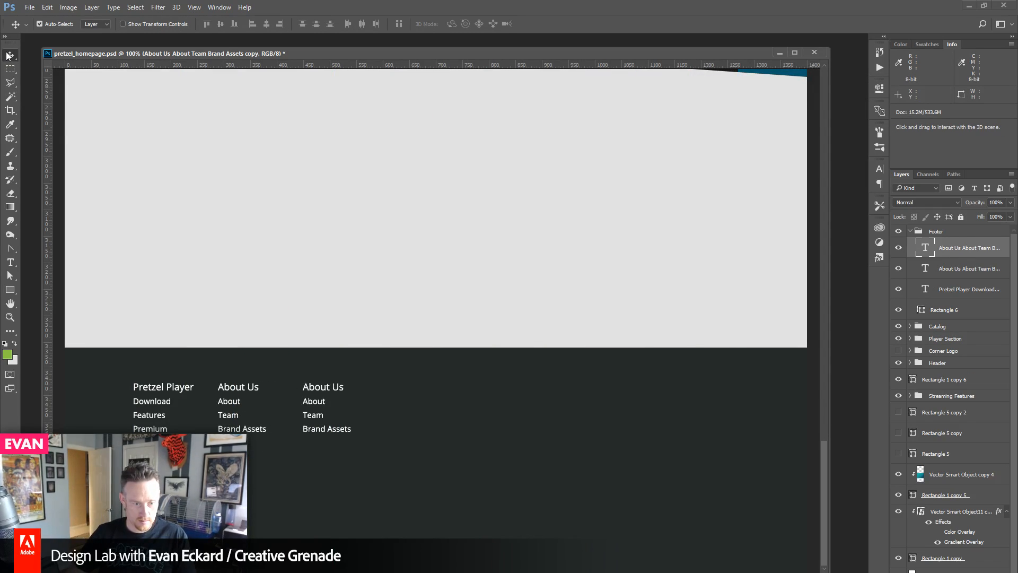
- Change the heading of the third footer column to "Help"
{"action": "left_click", "coordinate": [10, 262]}
{"action": "left_click_drag", "start_coordinate": [308, 387], "coordinate": [349, 387]}
{"action": "type", "text": "S"}
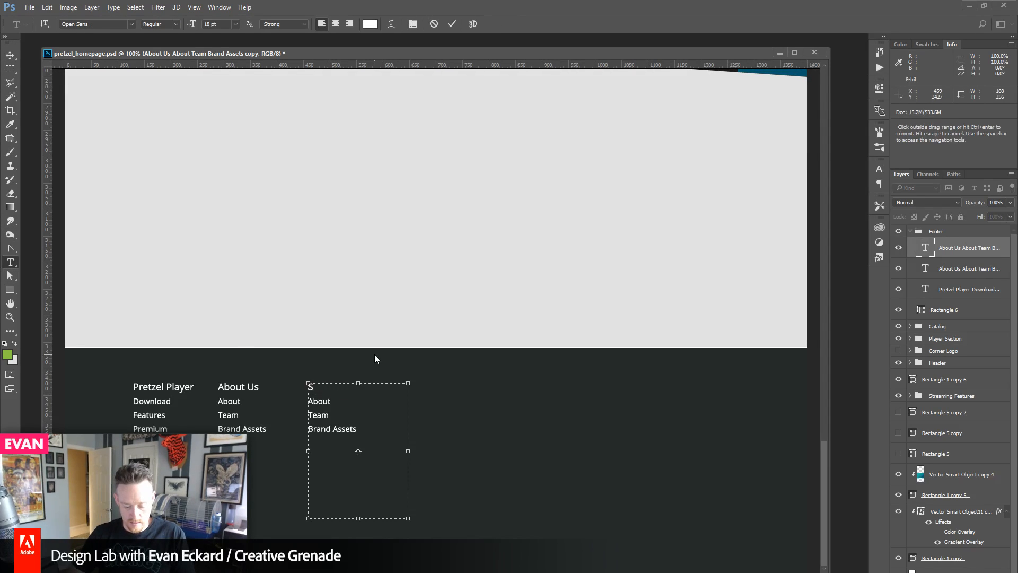
{"action": "type", "text": "uppHelp"}
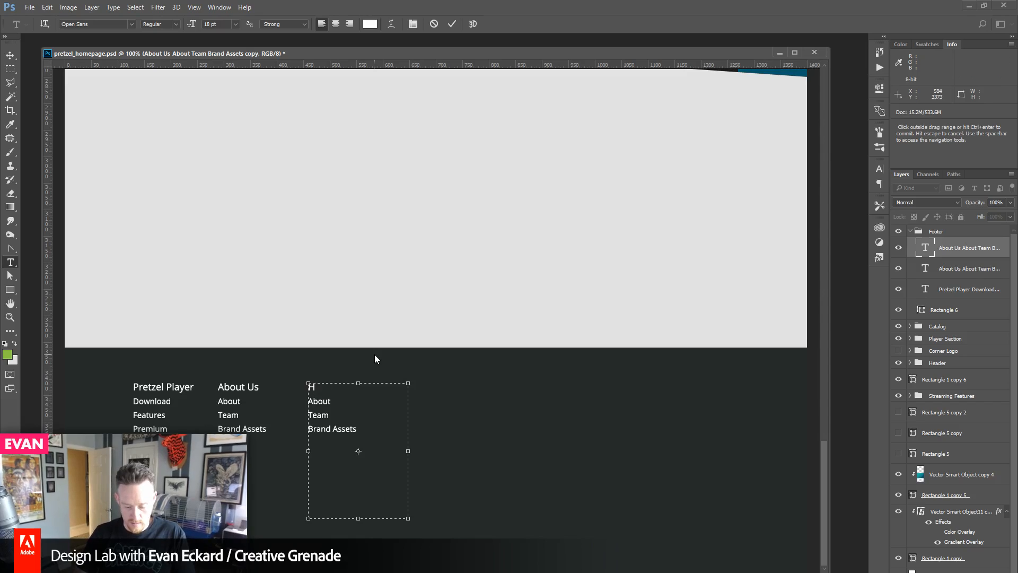
- Replace the three entries under the Help heading with "Support", "FAQ" and "Terms"
{"action": "key", "text": "Down"}
{"action": "key", "text": "End"}
{"action": "key", "text": "shift+Home"}
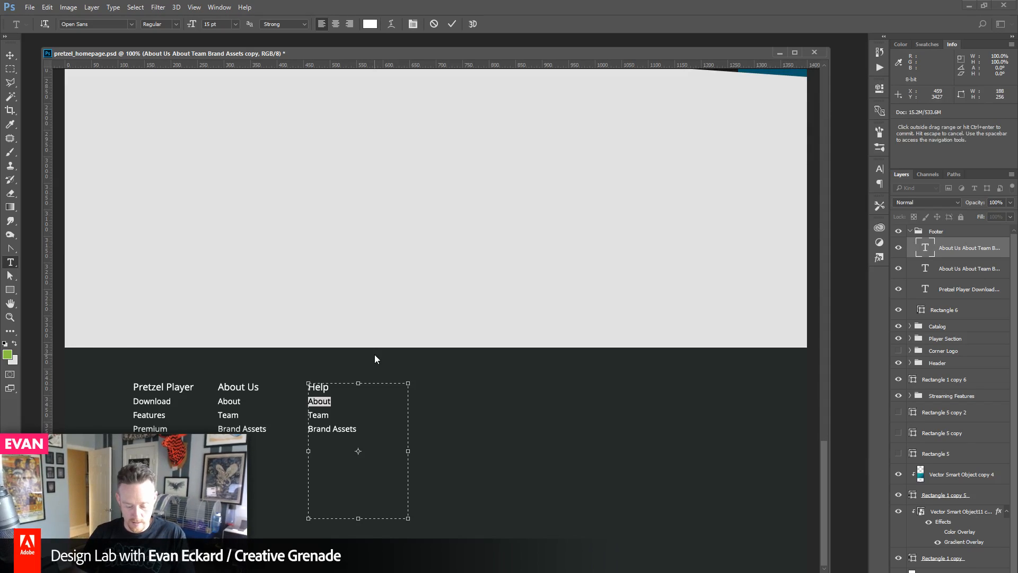
{"action": "type", "text": "Support"}
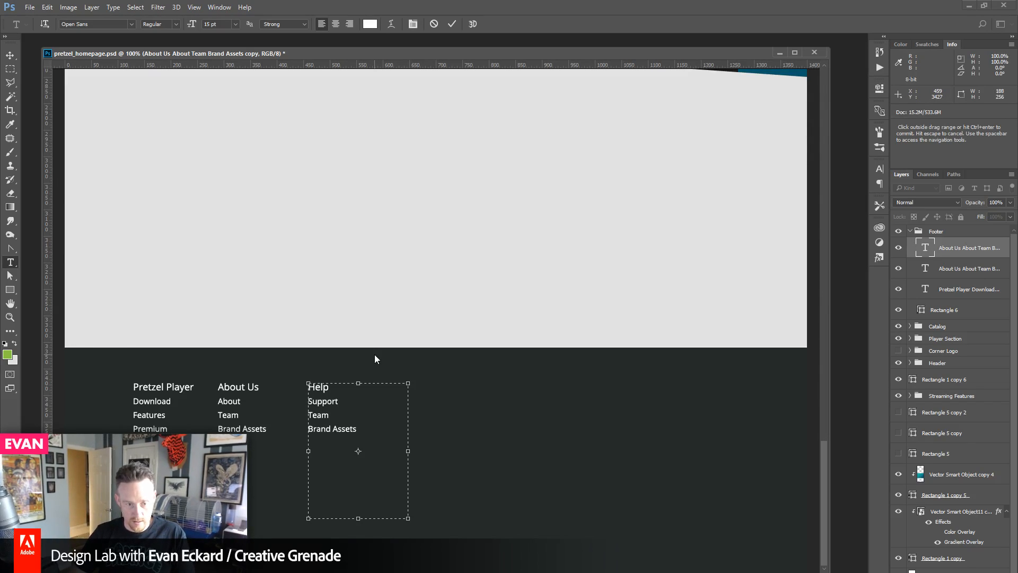
{"action": "key", "text": "Down"}
{"action": "key", "text": "End"}
{"action": "key", "text": "shift+Home"}
{"action": "type", "text": "FAQ"}
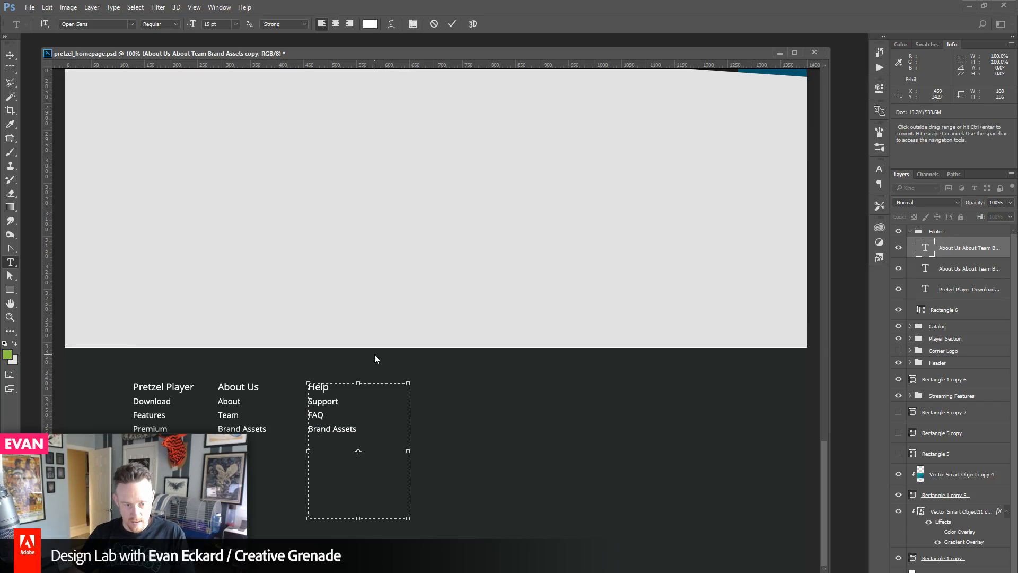
{"action": "key", "text": "Down"}
{"action": "key", "text": "End"}
{"action": "key", "text": "shift+Home"}
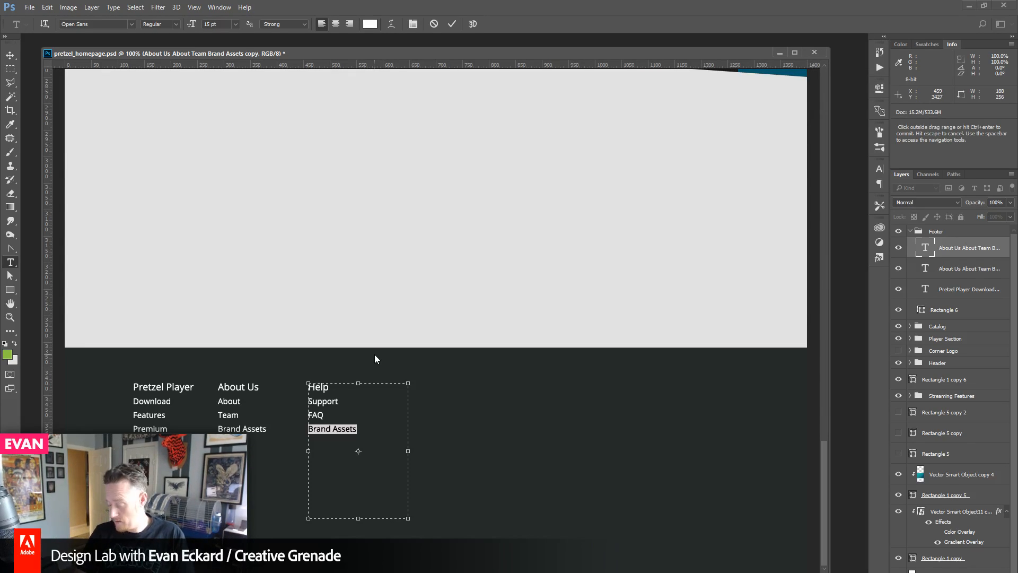
{"action": "type", "text": "Terms"}
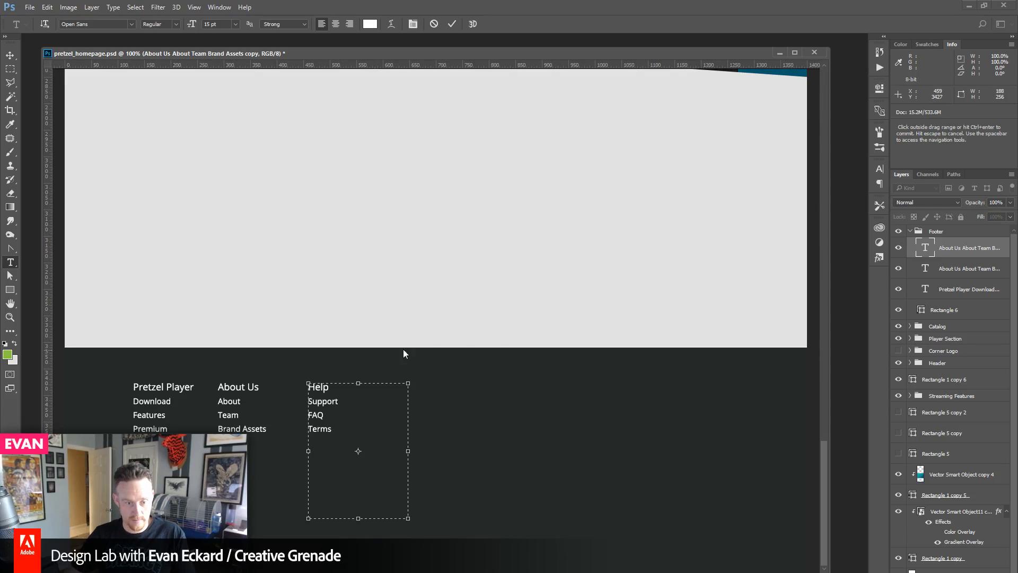
{"action": "left_click", "coordinate": [11, 54]}
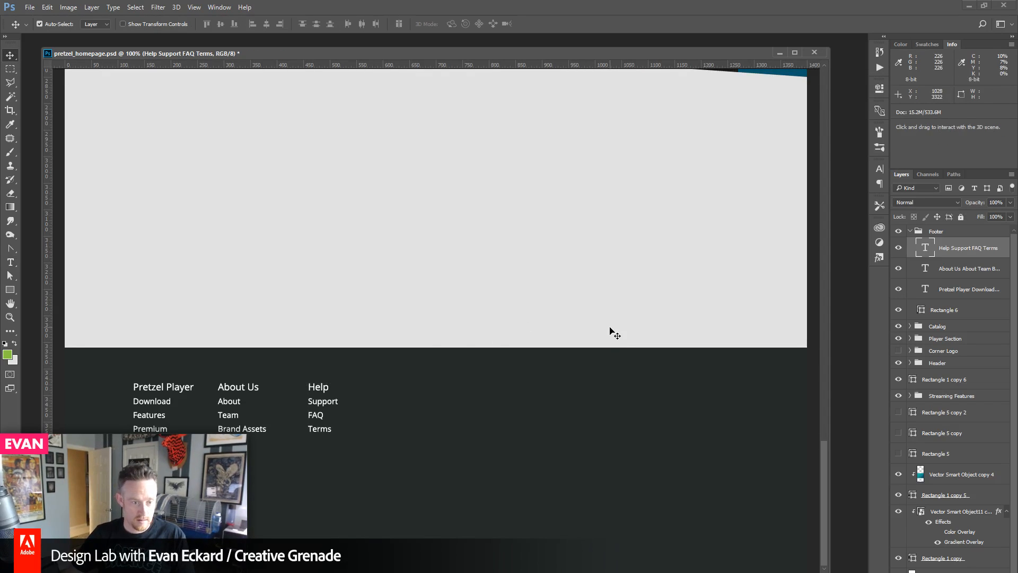
- Show the guides and reposition the About Us column roughly midway between the Pretzel Player and Help columns
{"action": "key", "text": "ctrl+semicolon"}
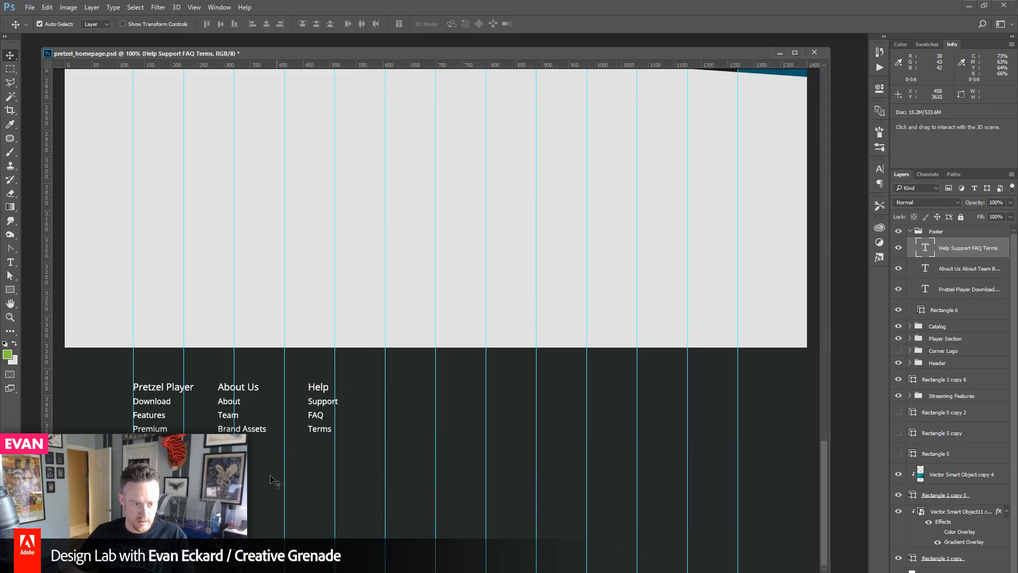
{"action": "left_click", "coordinate": [228, 391]}
{"action": "key", "text": "shift+Left"}
{"action": "key", "text": "shift+Left"}
{"action": "key", "text": "shift+Left"}
{"action": "key", "text": "shift+Left"}
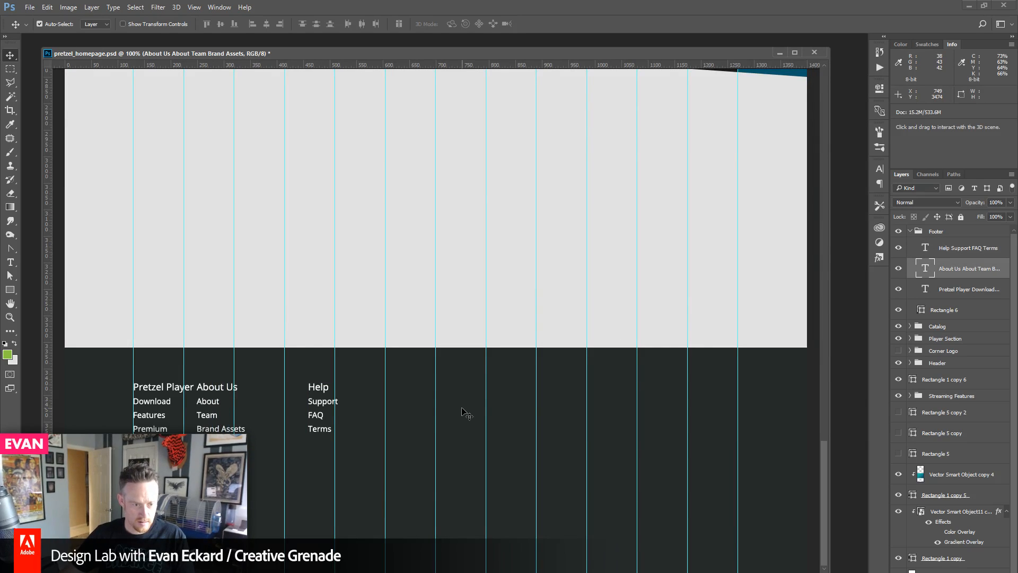
{"action": "key", "text": "shift+Right"}
{"action": "key", "text": "shift+Right"}
{"action": "key", "text": "shift+Right"}
{"action": "key", "text": "shift+Right"}
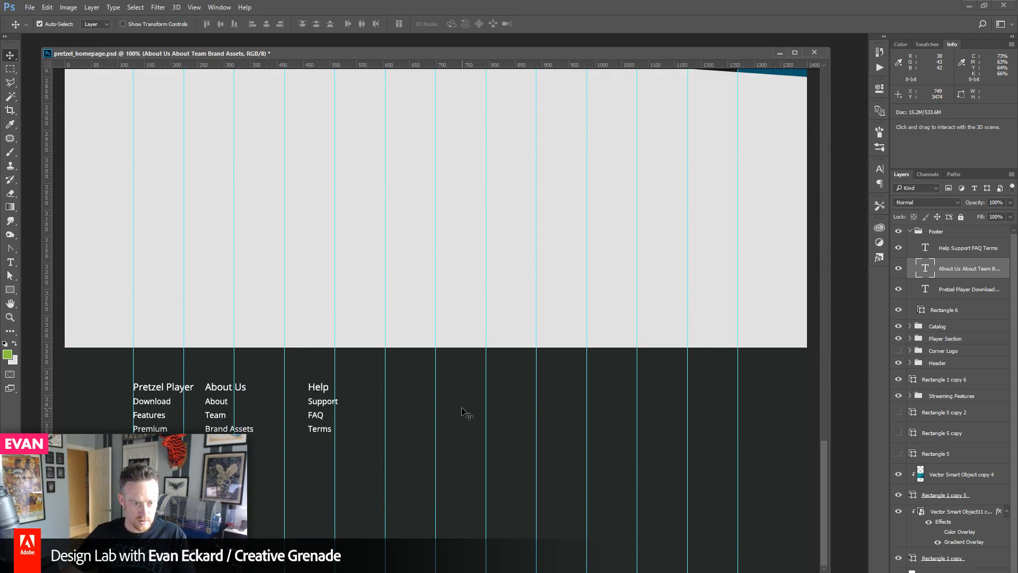
{"action": "key", "text": "shift+Right"}
{"action": "key", "text": "shift+Right"}
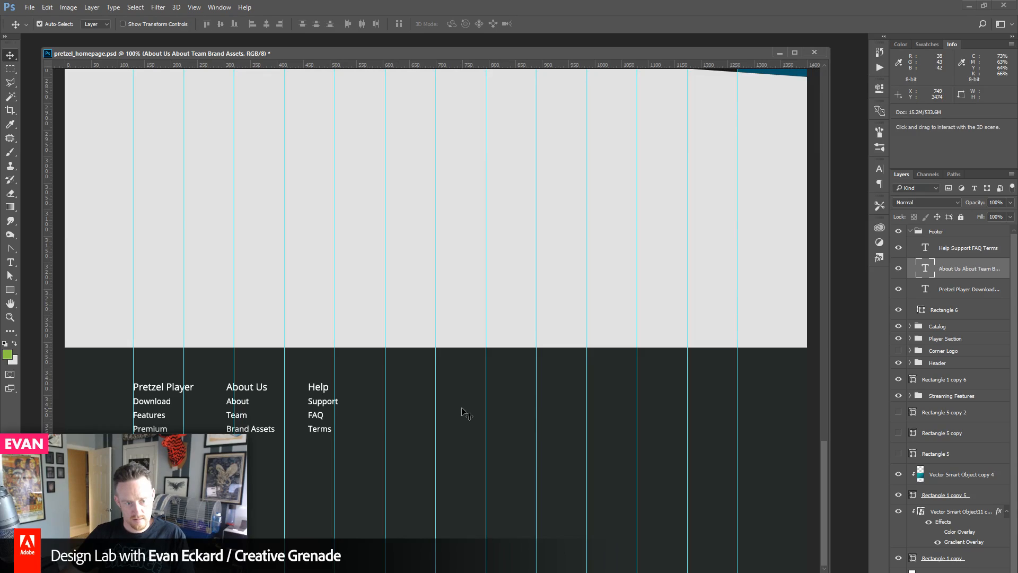
- Narrow the text box of the Pretzel Player column to about 149 px wide
{"action": "left_click", "coordinate": [10, 262]}
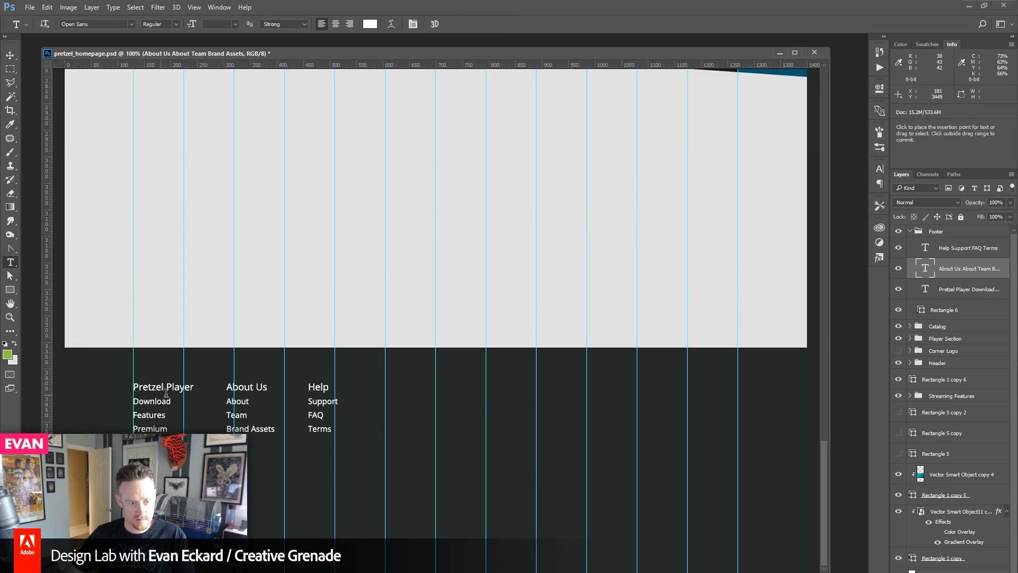
{"action": "left_click", "coordinate": [136, 389]}
{"action": "left_click_drag", "start_coordinate": [234, 409], "coordinate": [213, 409]}
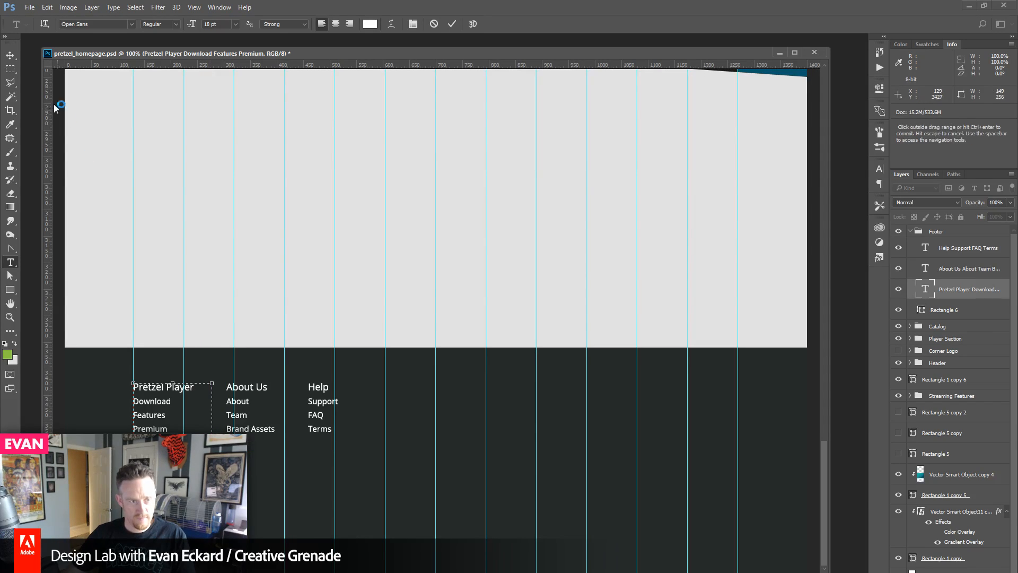
{"action": "left_click", "coordinate": [10, 56]}
- Narrow the text box of the About Us column to about 146 px wide
{"action": "left_click", "coordinate": [969, 269]}
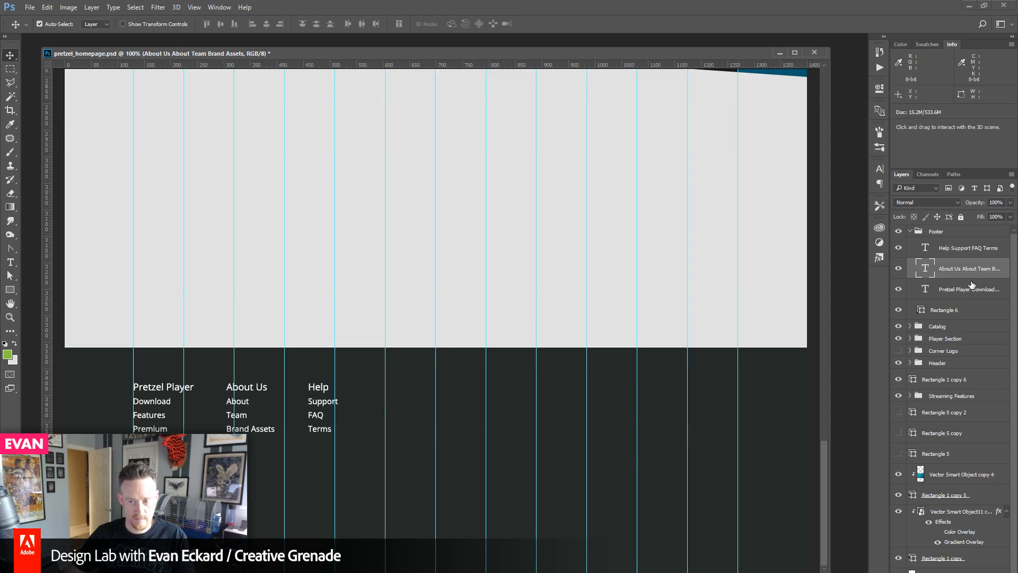
{"action": "double_click", "coordinate": [926, 269]}
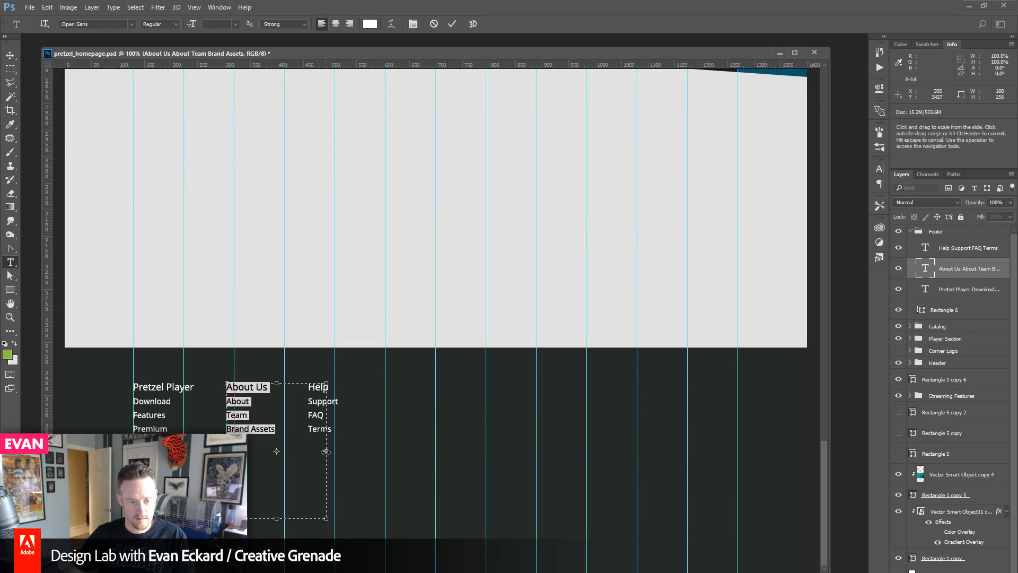
{"action": "left_click_drag", "start_coordinate": [326, 451], "coordinate": [303, 451]}
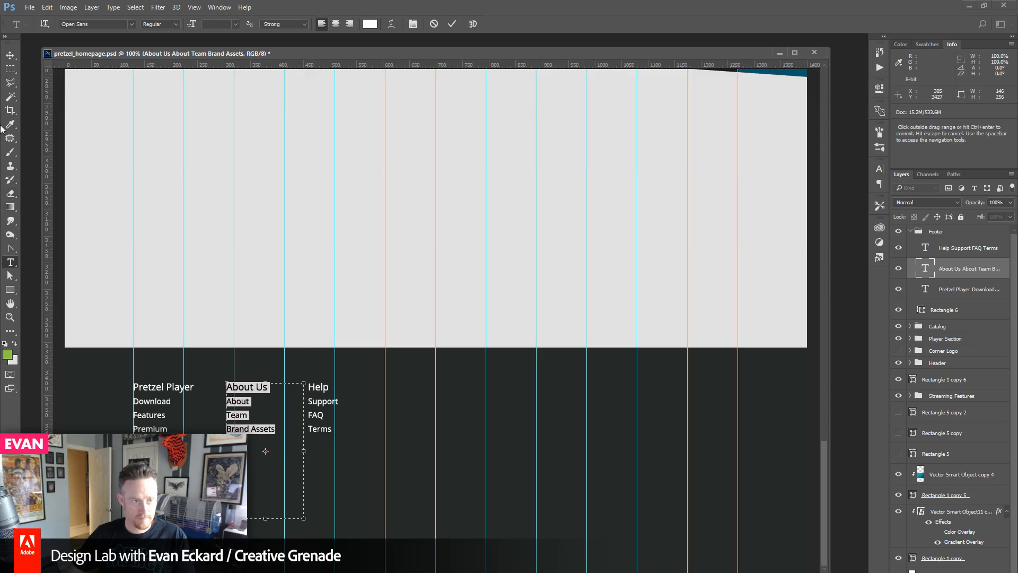
{"action": "left_click", "coordinate": [14, 59]}
{"action": "key", "text": "shift+Left"}
{"action": "key", "text": "shift+Left"}
{"action": "key", "text": "shift+Left"}
{"action": "key", "text": "shift+Left"}
{"action": "key", "text": "shift+Left"}
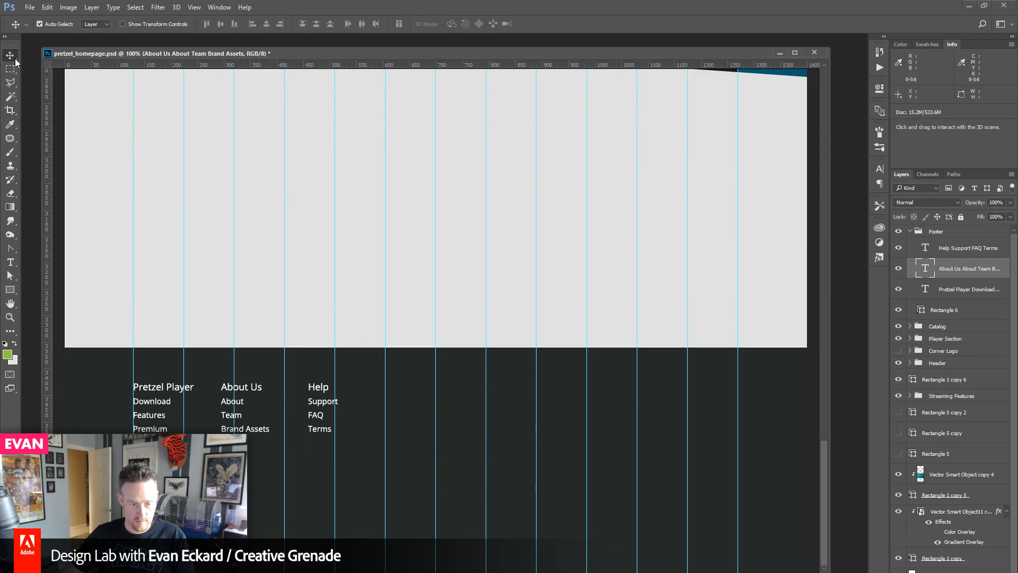
{"action": "key", "text": "shift+Right"}
{"action": "key", "text": "shift+Right"}
{"action": "key", "text": "shift+Right"}
{"action": "key", "text": "shift+Right"}
{"action": "key", "text": "shift+Right"}
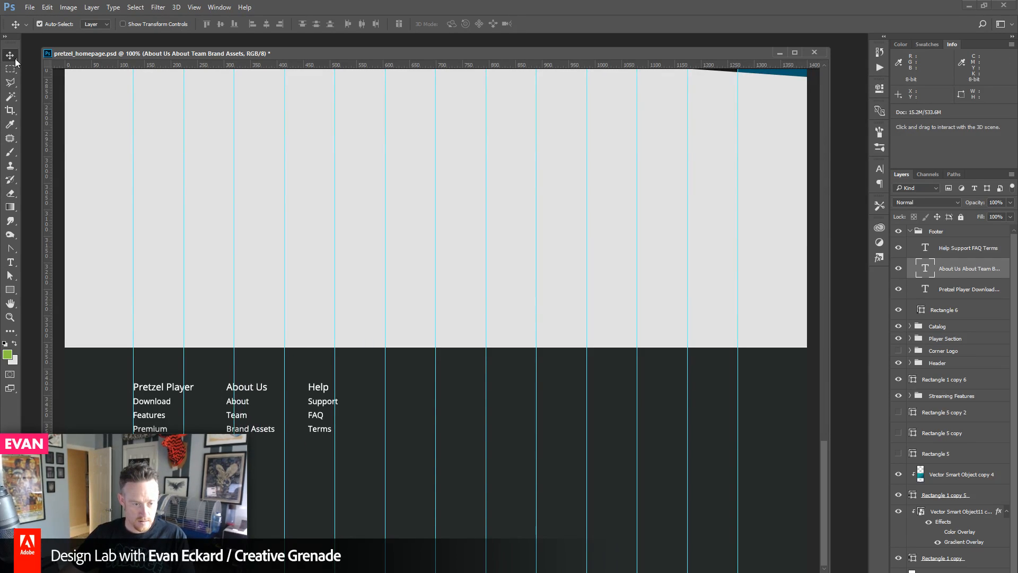
- Move the About Us column left until its left edge lines up with that of the Pretzel Player column
{"action": "key", "text": "shift+Left"}
{"action": "key", "text": "shift+Left"}
{"action": "key", "text": "shift+Left"}
{"action": "key", "text": "shift+Left"}
{"action": "key", "text": "shift+Left"}
{"action": "key", "text": "shift+Left"}
{"action": "key", "text": "shift+Left"}
{"action": "key", "text": "shift+Left"}
{"action": "key", "text": "shift+Left"}
{"action": "key", "text": "shift+Left"}
{"action": "key", "text": "shift+Left"}
{"action": "key", "text": "shift+Left"}
{"action": "key", "text": "shift+Left"}
{"action": "key", "text": "shift+Left"}
{"action": "key", "text": "shift+Left"}
{"action": "key", "text": "shift+Left"}
{"action": "key", "text": "shift+Left"}
{"action": "key", "text": "shift+Left"}
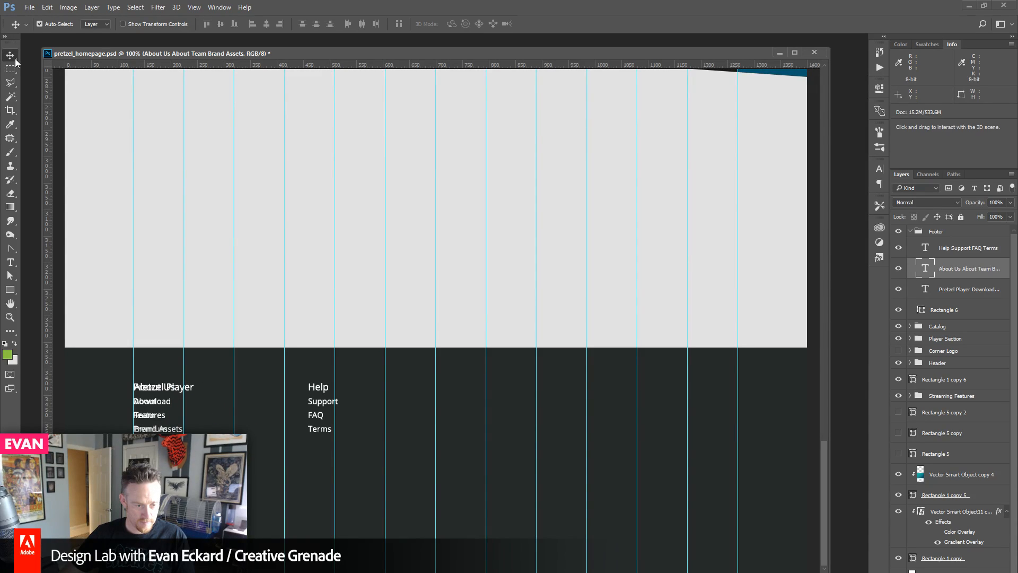
- Shift the About Us column right to the second guide and a further 50 px beyond it
{"action": "key", "text": "shift+Right"}
{"action": "key", "text": "shift+Right"}
{"action": "key", "text": "shift+Right"}
{"action": "key", "text": "shift+Right"}
{"action": "key", "text": "shift+Right"}
{"action": "key", "text": "shift+Right"}
{"action": "key", "text": "shift+Right"}
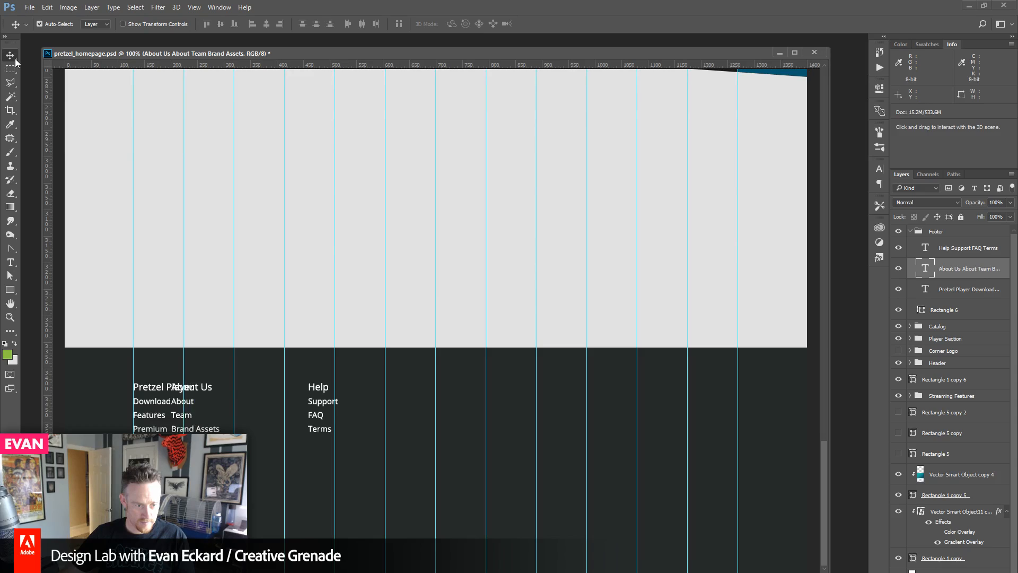
{"action": "key", "text": "Left"}
{"action": "key", "text": "Left"}
{"action": "key", "text": "Left"}
{"action": "key", "text": "Left"}
{"action": "key", "text": "Left"}
{"action": "key", "text": "Left"}
{"action": "key", "text": "Left"}
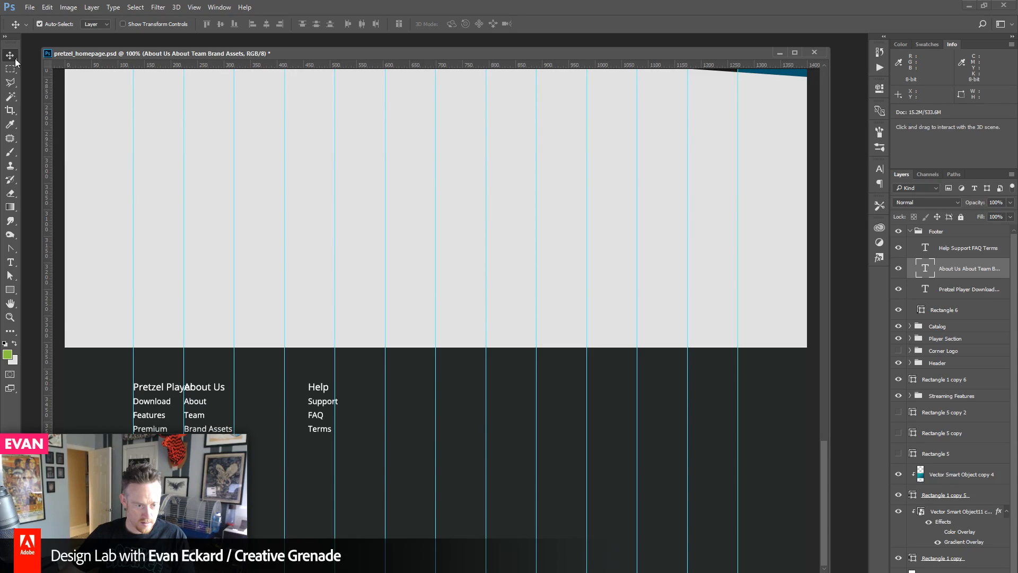
{"action": "key", "text": "shift+Right"}
{"action": "key", "text": "shift+Right"}
{"action": "key", "text": "shift+Right"}
{"action": "key", "text": "shift+Right"}
{"action": "key", "text": "shift+Right"}
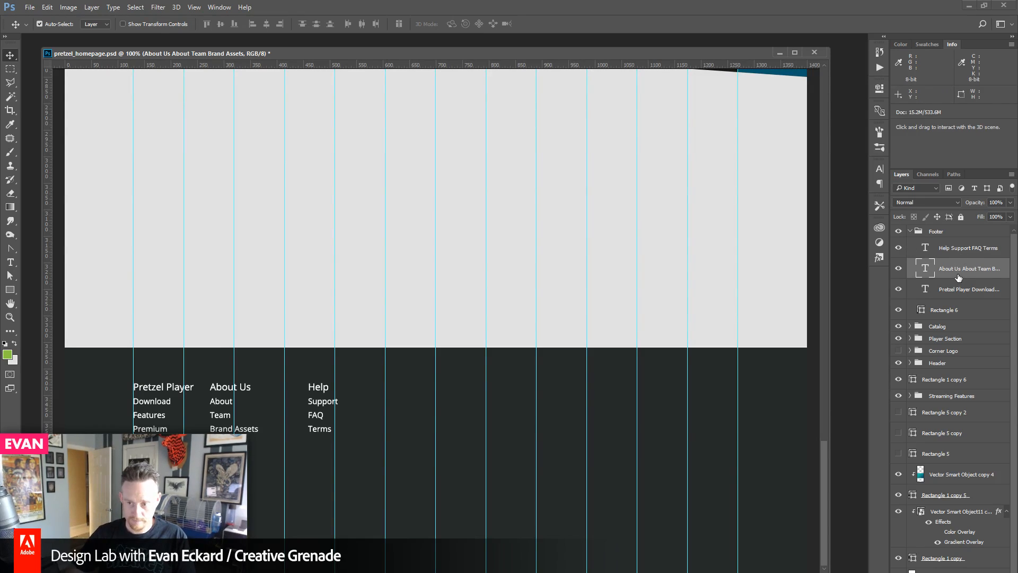
- Move the Help column left until its left edge lines up with that of the About Us column
{"action": "left_click", "coordinate": [968, 251]}
{"action": "key", "text": "shift+Left"}
{"action": "key", "text": "shift+Left"}
{"action": "key", "text": "shift+Left"}
{"action": "key", "text": "shift+Left"}
{"action": "key", "text": "shift+Left"}
{"action": "key", "text": "shift+Left"}
{"action": "key", "text": "shift+Left"}
{"action": "key", "text": "shift+Left"}
{"action": "key", "text": "shift+Left"}
{"action": "key", "text": "shift+Left"}
{"action": "key", "text": "shift+Left"}
{"action": "key", "text": "shift+Left"}
{"action": "key", "text": "shift+Left"}
{"action": "key", "text": "shift+Left"}
{"action": "key", "text": "shift+Left"}
{"action": "key", "text": "shift+Left"}
{"action": "key", "text": "shift+Left"}
{"action": "key", "text": "shift+Left"}
{"action": "key", "text": "shift+Left"}
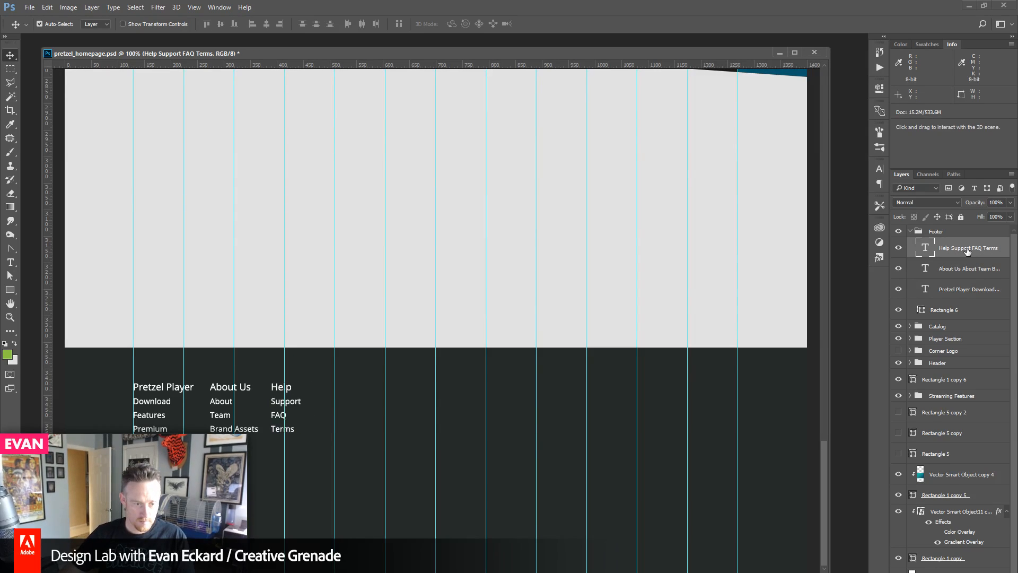
{"action": "key", "text": "shift+Right"}
{"action": "key", "text": "shift+Right"}
{"action": "key", "text": "shift+Right"}
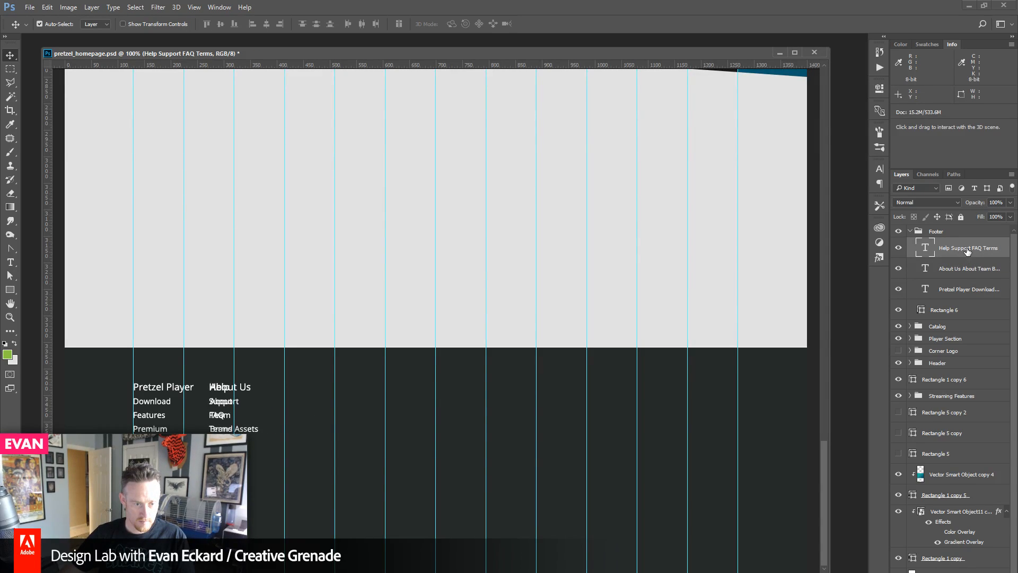
{"action": "key", "text": "shift+Right"}
{"action": "key", "text": "shift+Right"}
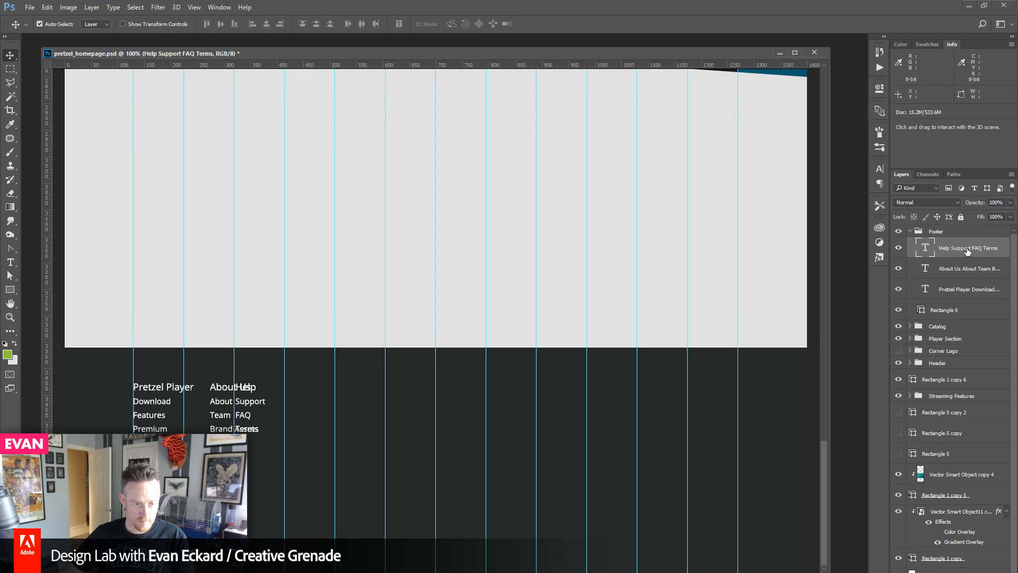
{"action": "key", "text": "shift+Left"}
{"action": "key", "text": "shift+Left"}
{"action": "key", "text": "shift+Left"}
{"action": "key", "text": "shift+Left"}
{"action": "key", "text": "shift+Left"}
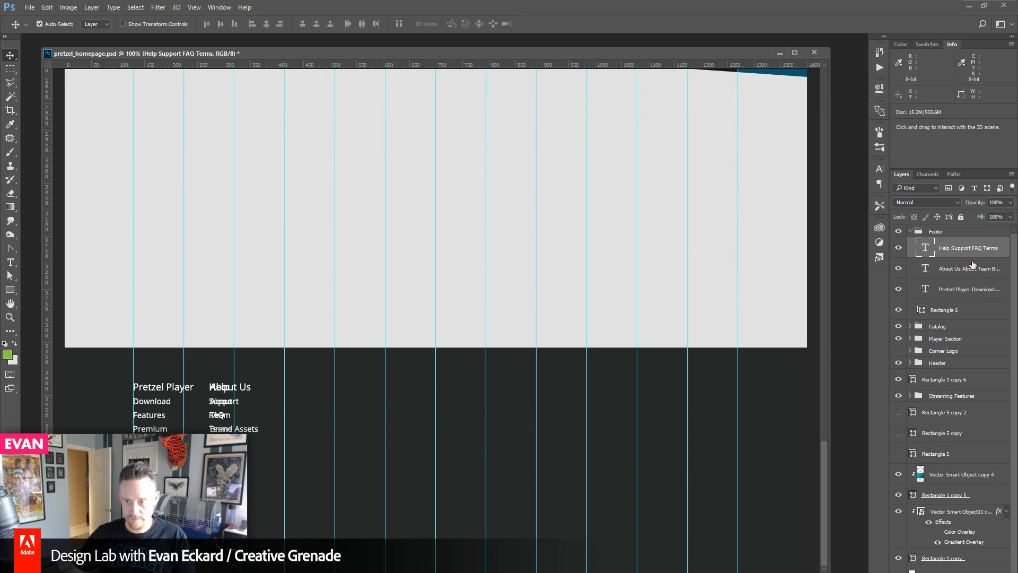
- Select the About Us and Help columns together and move them left until their left edges line up with the Pretzel Player column
{"action": "left_click", "coordinate": [972, 263], "text": "shift"}
{"action": "key", "text": "shift+Left"}
{"action": "key", "text": "shift+Left"}
{"action": "key", "text": "shift+Left"}
{"action": "key", "text": "shift+Left"}
{"action": "key", "text": "shift+Left"}
{"action": "key", "text": "shift+Left"}
{"action": "key", "text": "shift+Left"}
{"action": "key", "text": "shift+Left"}
{"action": "key", "text": "shift+Left"}
{"action": "key", "text": "shift+Left"}
{"action": "key", "text": "shift+Left"}
{"action": "key", "text": "shift+Left"}
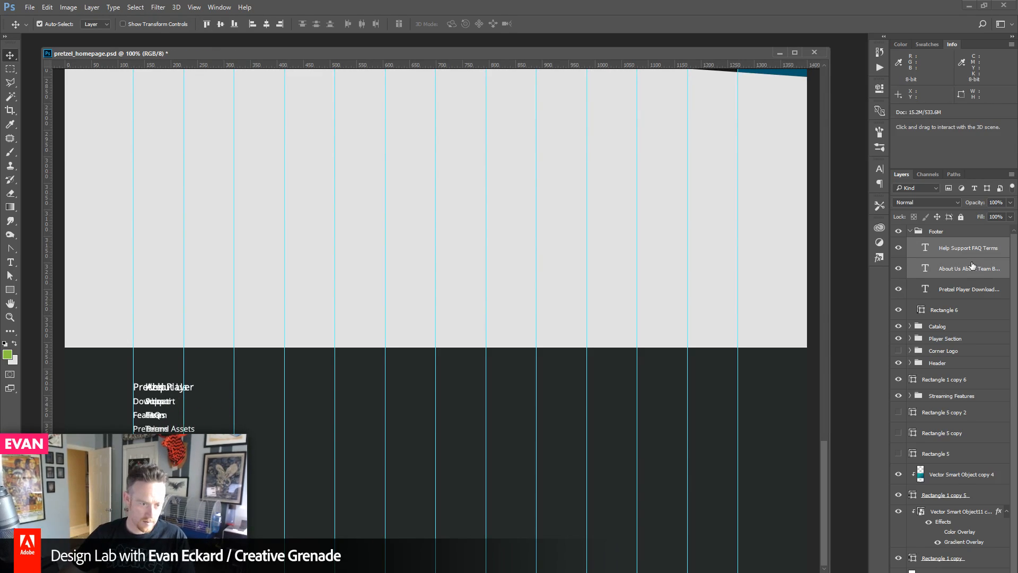
{"action": "key", "text": "shift+Left"}
{"action": "key", "text": "shift+Left"}
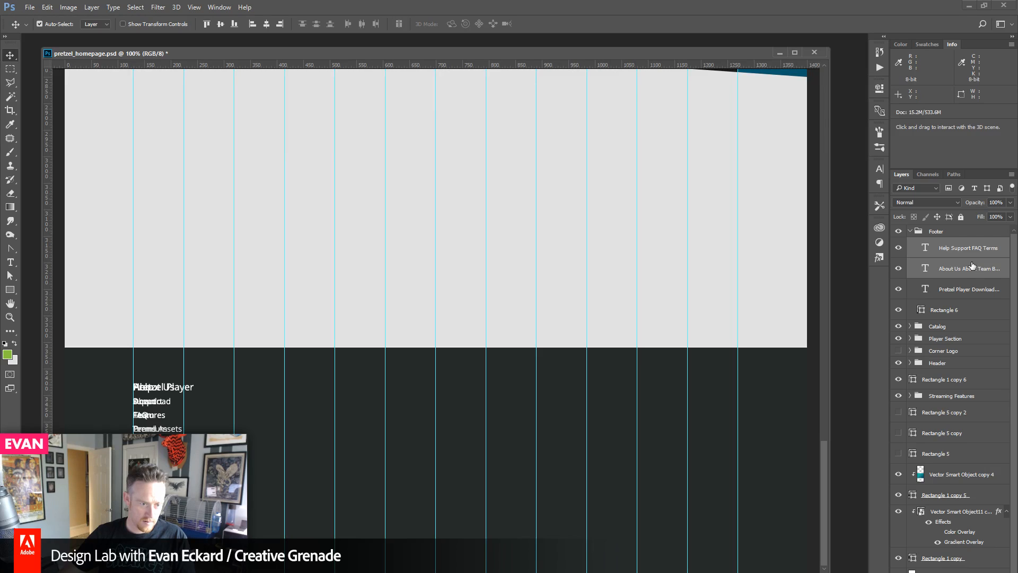
- Shift the About Us and Help columns together 140 px to the right of the Pretzel Player column's left edge
{"action": "key", "text": "shift+Right"}
{"action": "key", "text": "shift+Right"}
{"action": "key", "text": "shift+Right"}
{"action": "key", "text": "shift+Right"}
{"action": "key", "text": "shift+Right"}
{"action": "key", "text": "shift+Right"}
{"action": "key", "text": "shift+Right"}
{"action": "key", "text": "shift+Right"}
{"action": "key", "text": "shift+Right"}
{"action": "key", "text": "shift+Right"}
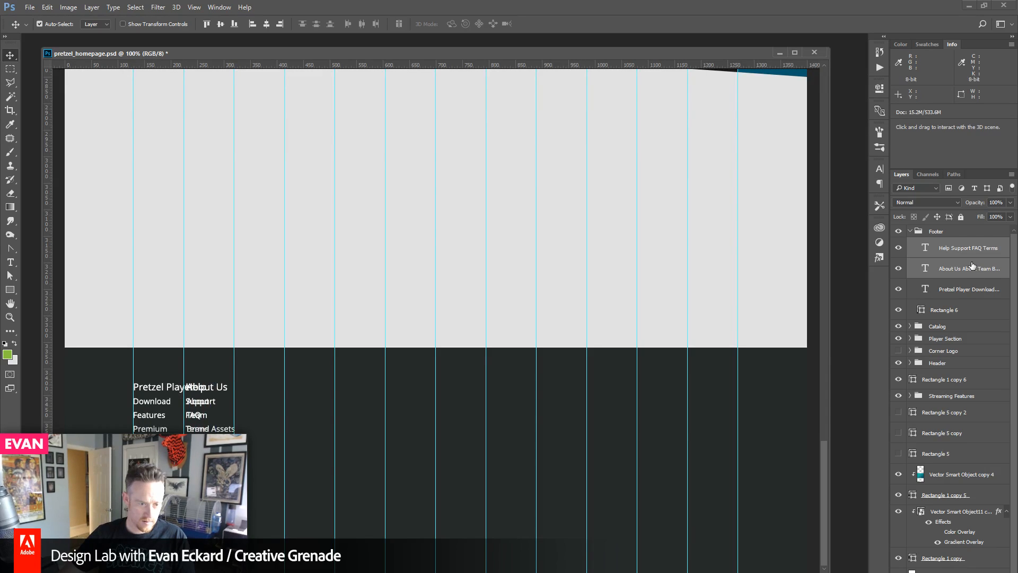
{"action": "key", "text": "shift+Right"}
{"action": "key", "text": "shift+Right"}
{"action": "key", "text": "shift+Right"}
{"action": "key", "text": "shift+Right"}
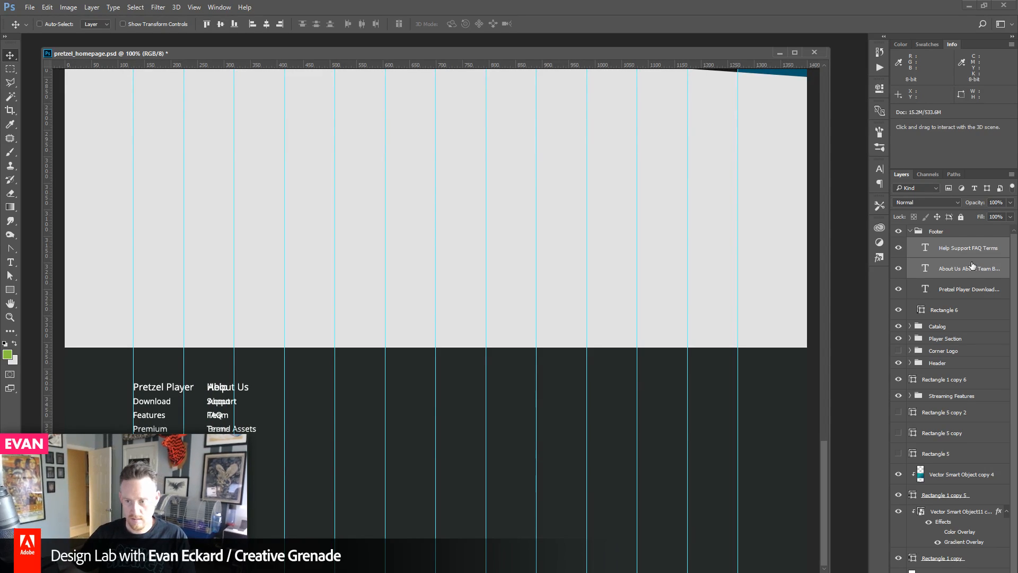
- Deselect the About Us column and shift the Help column alone a further 140 px right
{"action": "left_click", "coordinate": [973, 265], "text": "ctrl"}
{"action": "key", "text": "shift+Right"}
{"action": "key", "text": "shift+Right"}
{"action": "key", "text": "shift+Right"}
{"action": "key", "text": "shift+Right"}
{"action": "key", "text": "shift+Right"}
{"action": "key", "text": "shift+Right"}
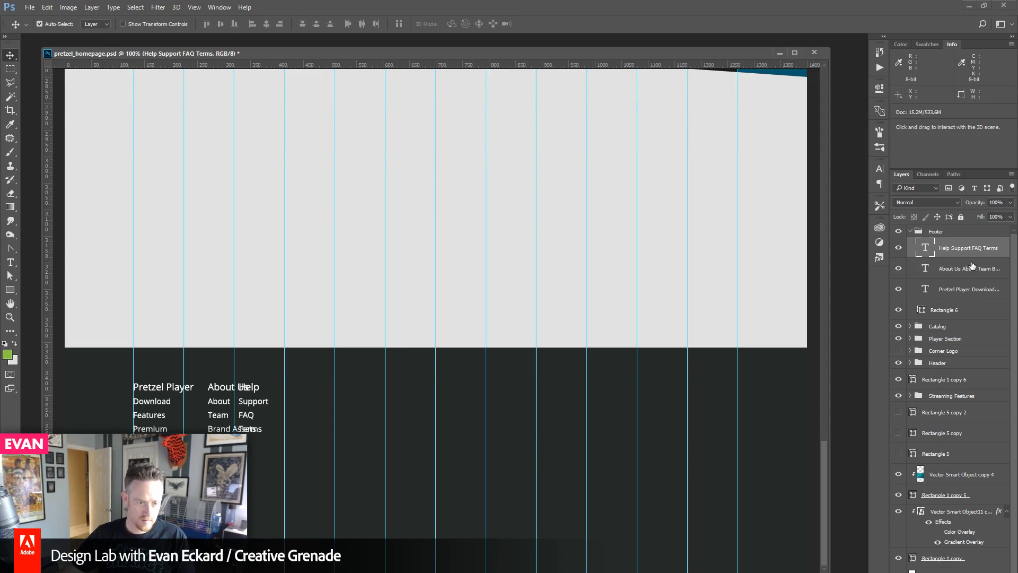
{"action": "key", "text": "shift+Right"}
{"action": "key", "text": "shift+Right"}
{"action": "key", "text": "shift+Right"}
{"action": "key", "text": "shift+Right"}
{"action": "key", "text": "shift+Right"}
{"action": "key", "text": "shift+Right"}
{"action": "key", "text": "shift+Right"}
{"action": "key", "text": "shift+Right"}
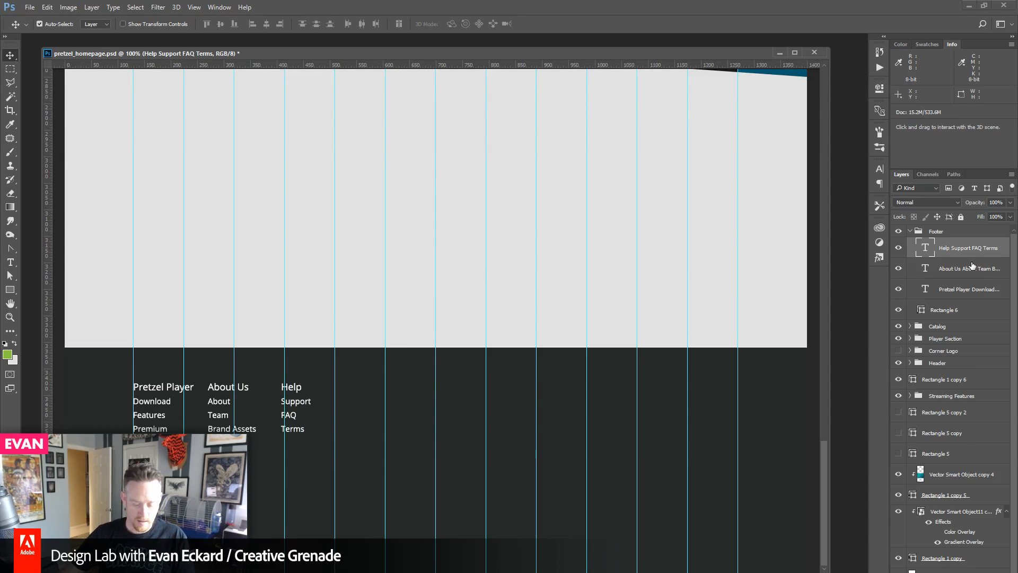
- Hide the guides and look over the spacing of the footer columns
{"action": "key", "text": "ctrl+semicolon"}
{"action": "left_click_drag", "start_coordinate": [584, 178], "coordinate": [569, 191]}
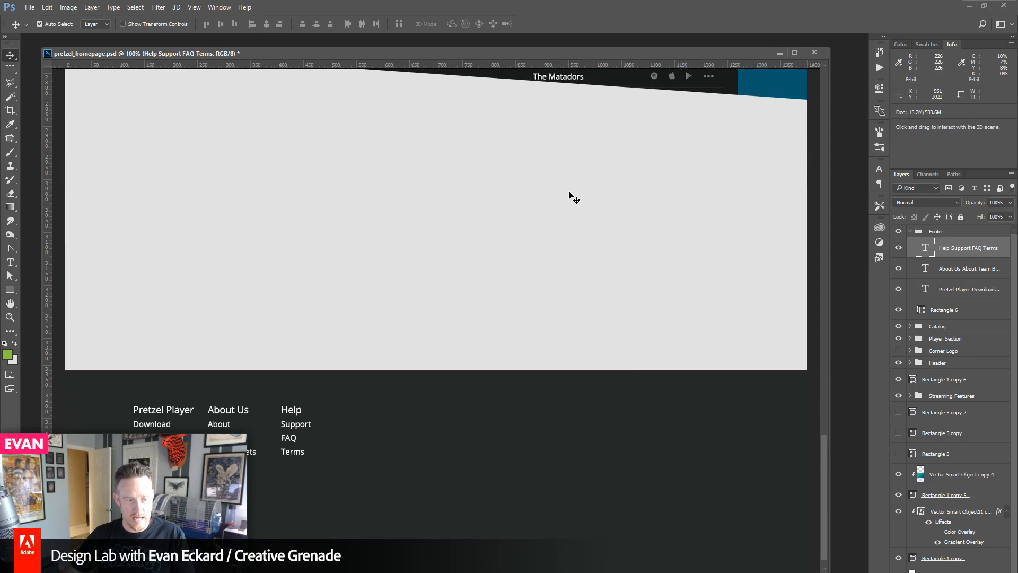
{"action": "mouse_move", "coordinate": [721, 120]}
{"action": "left_mouse_down"}
{"action": "mouse_move", "coordinate": [722, 393]}
{"action": "mouse_move", "coordinate": [730, 131]}
{"action": "left_mouse_up"}
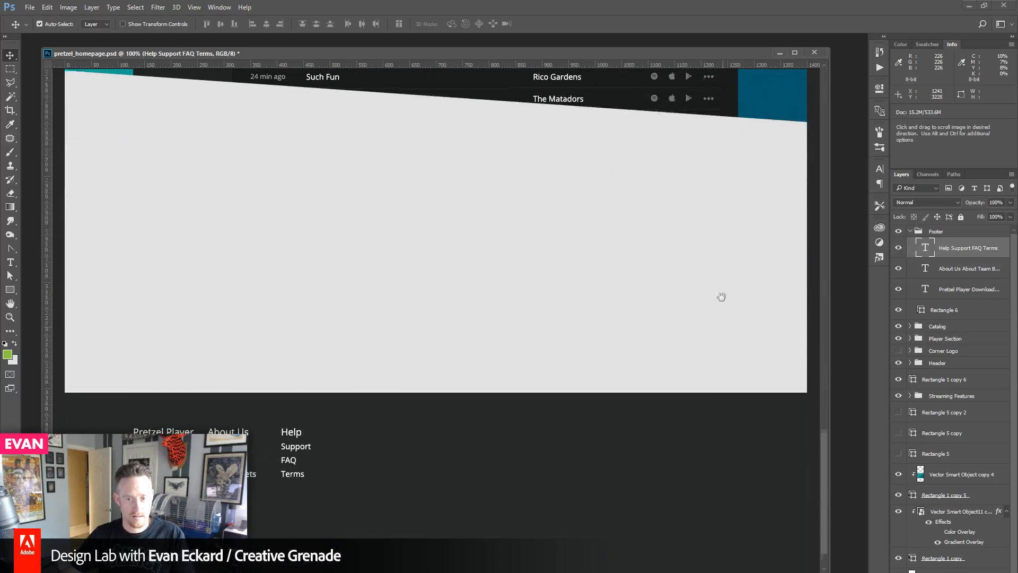
{"action": "left_click_drag", "start_coordinate": [721, 296], "coordinate": [718, 248]}
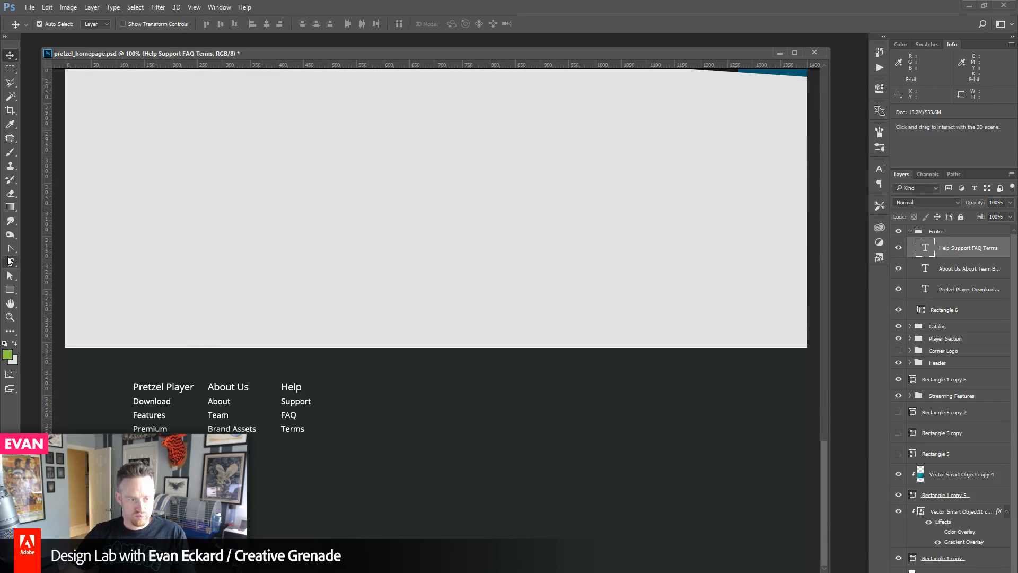
- Add a text line below the footer columns reading "©2017 Pretzel. All rights reserved. Taffy loves you. Built with happiness and love."
{"action": "left_click", "coordinate": [9, 262]}
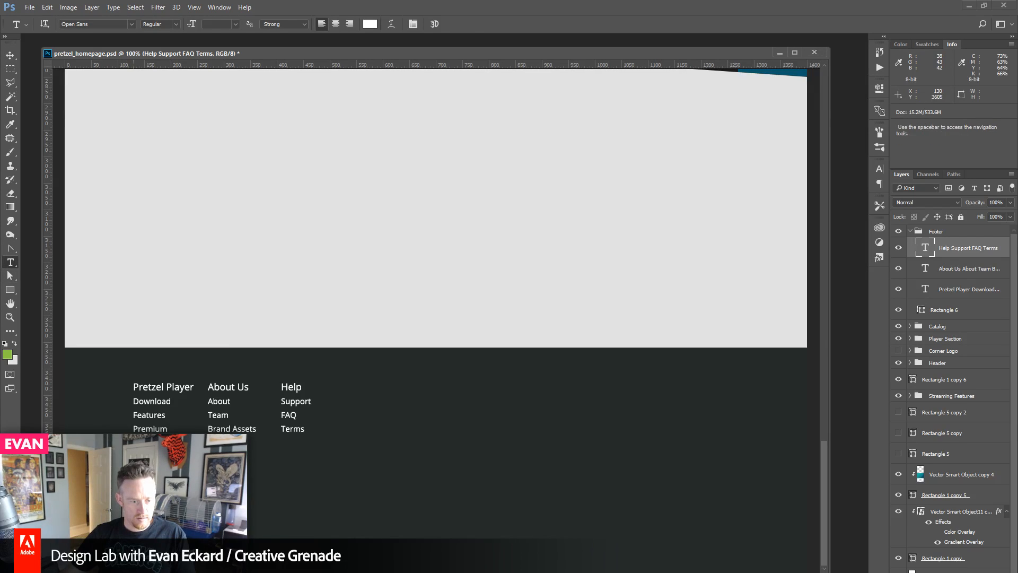
{"action": "left_click", "coordinate": [266, 512]}
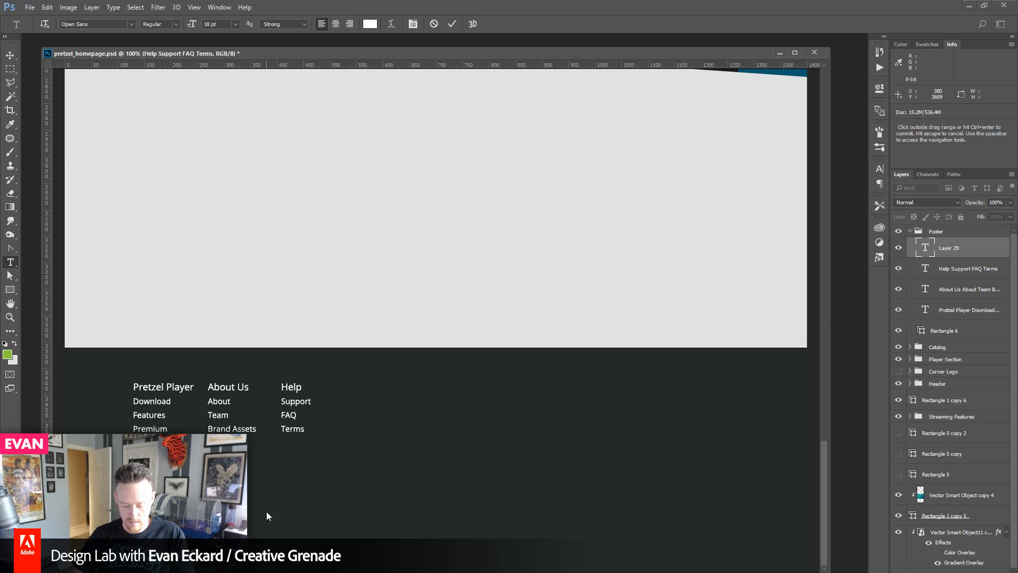
{"action": "type", "text": "e"}
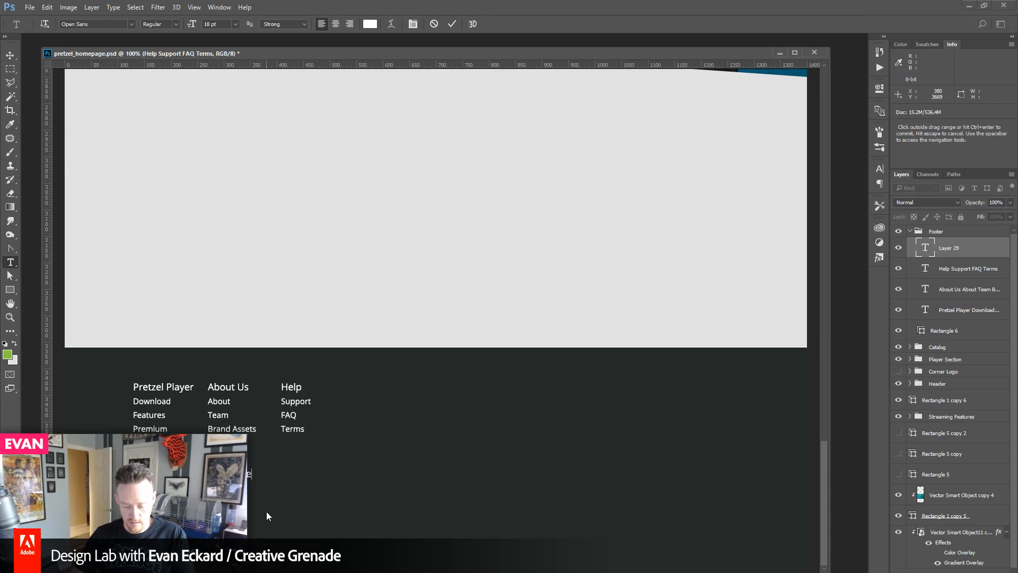
{"action": "type", "text": "ser"}
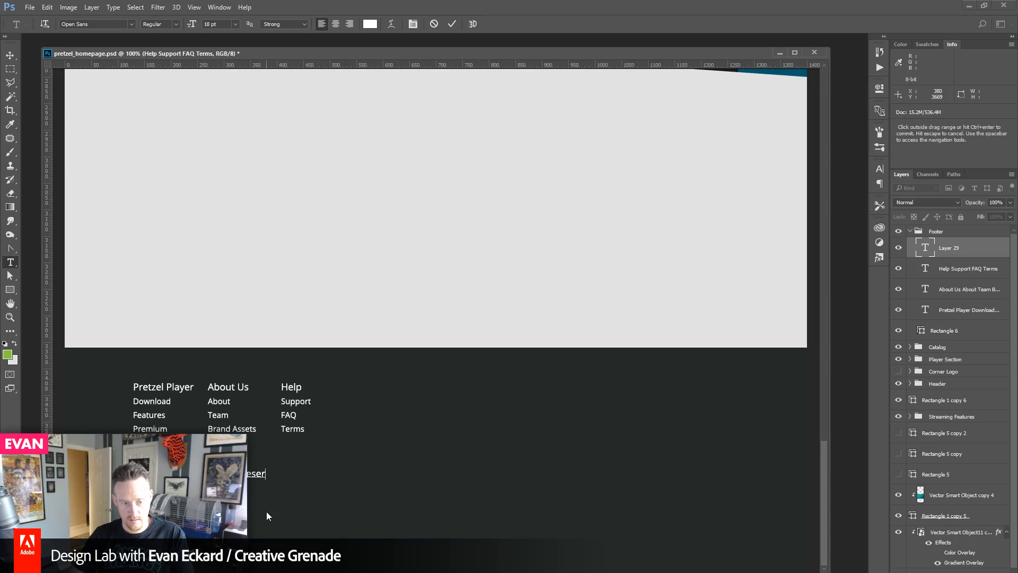
{"action": "type", "text": "ved. "}
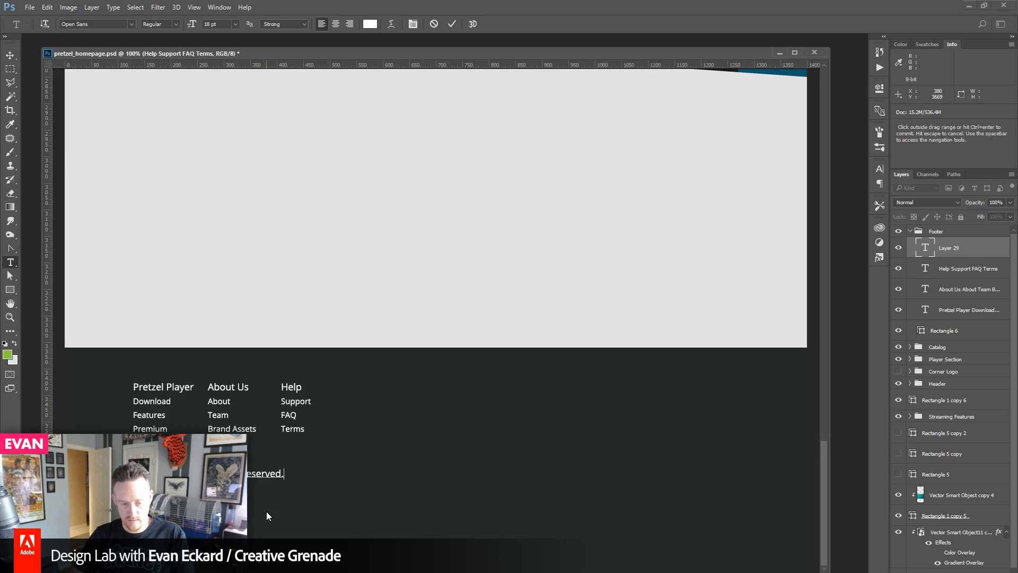
{"action": "type", "text": "Taffy lo"}
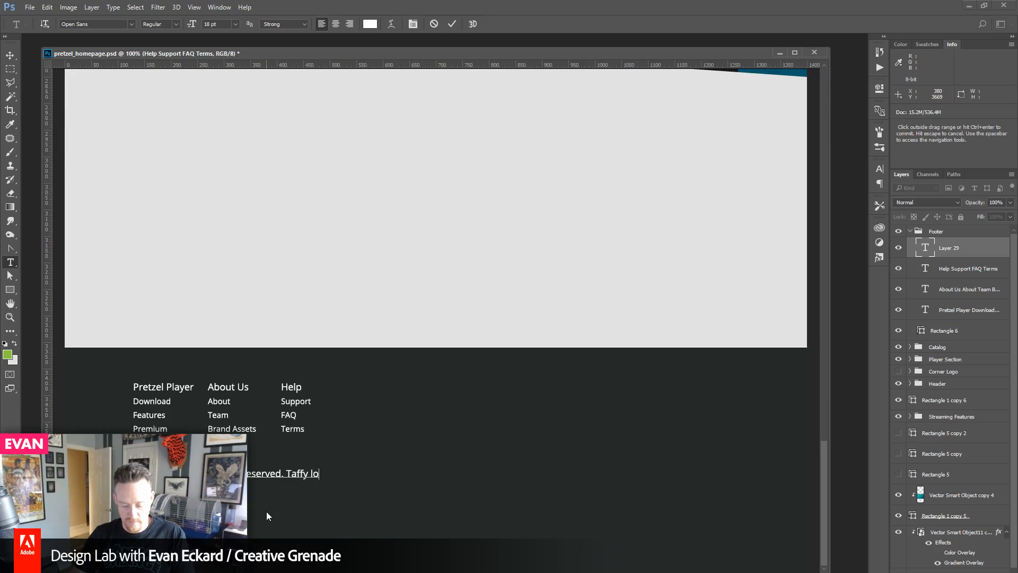
{"action": "type", "text": "ves you. B"}
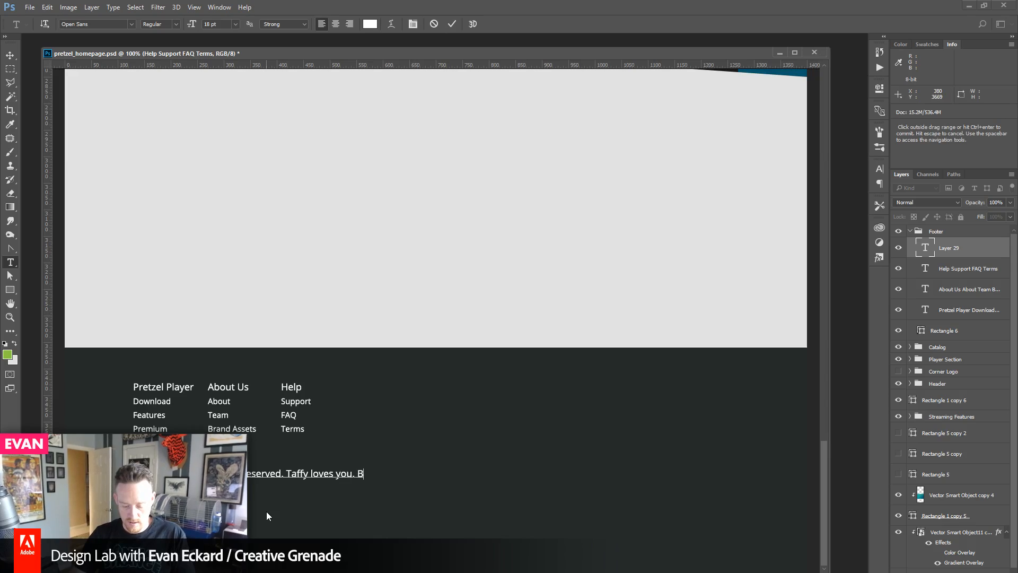
{"action": "type", "text": "uilt wit"}
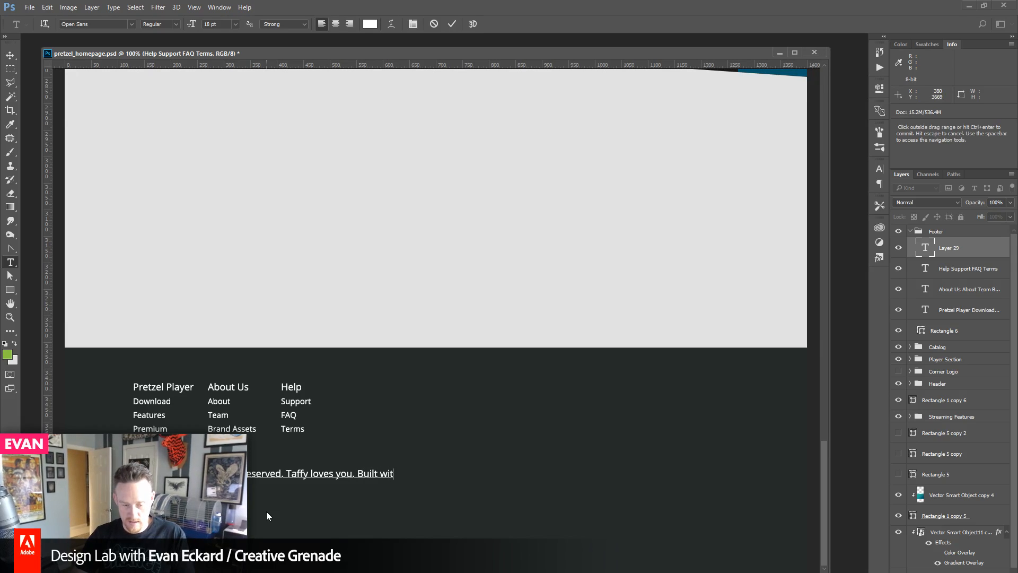
{"action": "type", "text": "h happiness"}
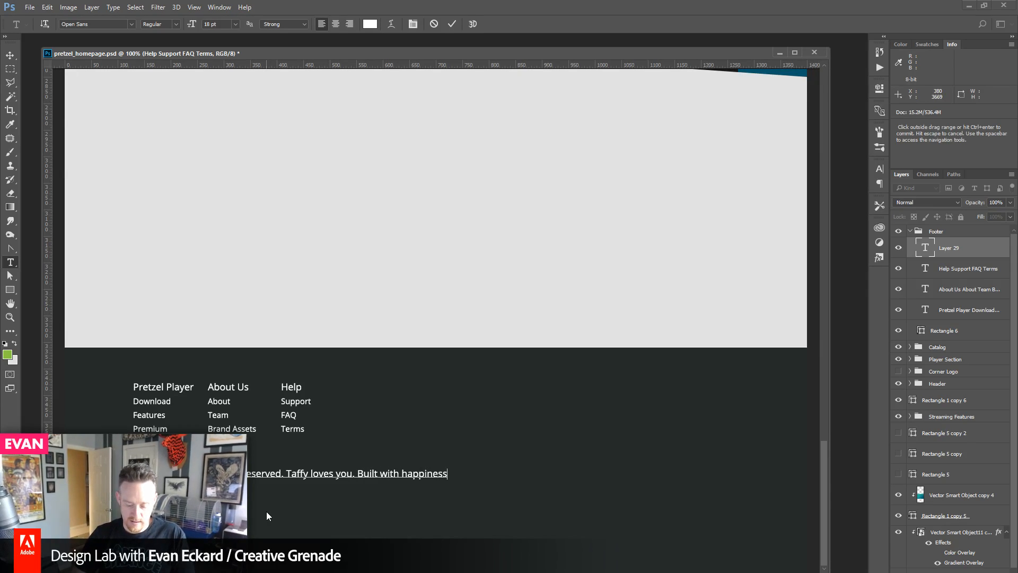
{"action": "type", "text": " and love."}
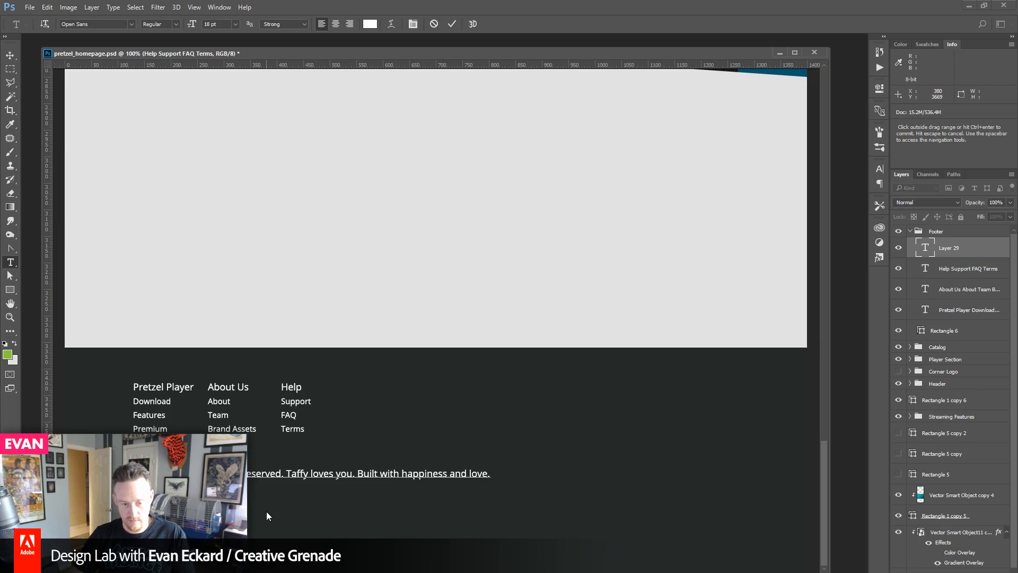
- Set the font size of the whole copyright line to 14 pt
{"action": "key", "text": "ctrl+a"}
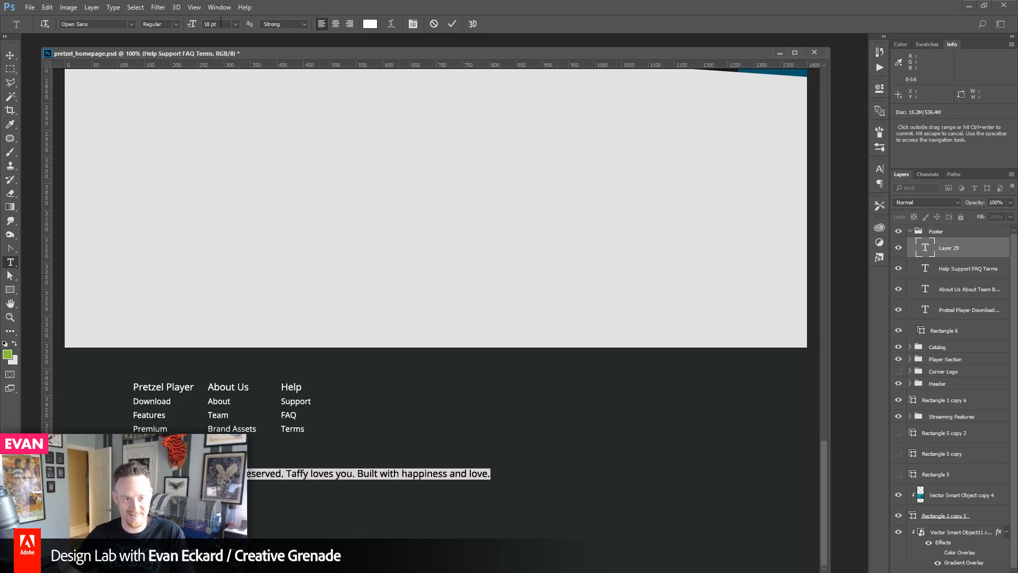
{"action": "left_click", "coordinate": [212, 24]}
{"action": "type", "text": "15"}
{"action": "key", "text": "Return"}
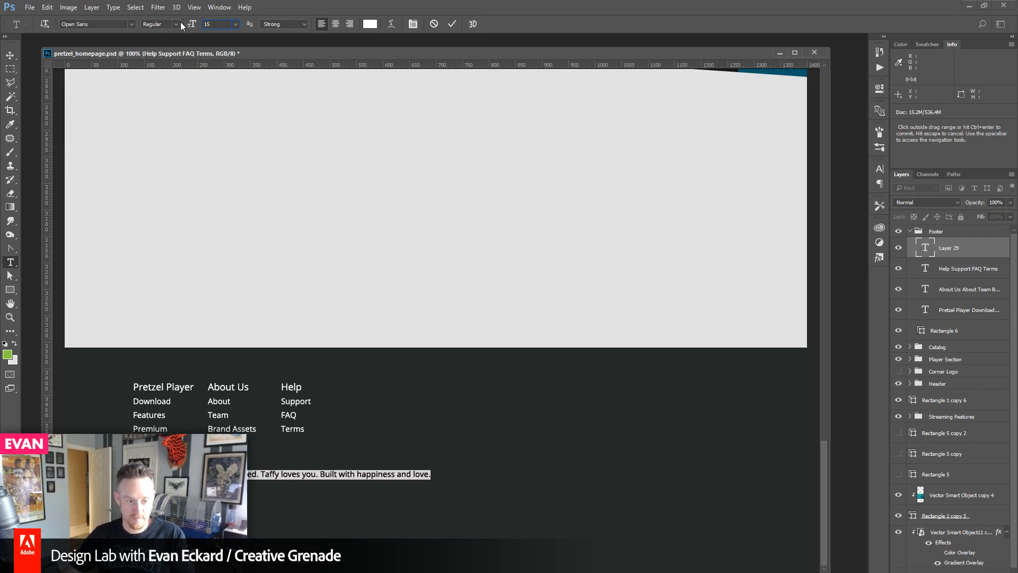
{"action": "type", "text": "14"}
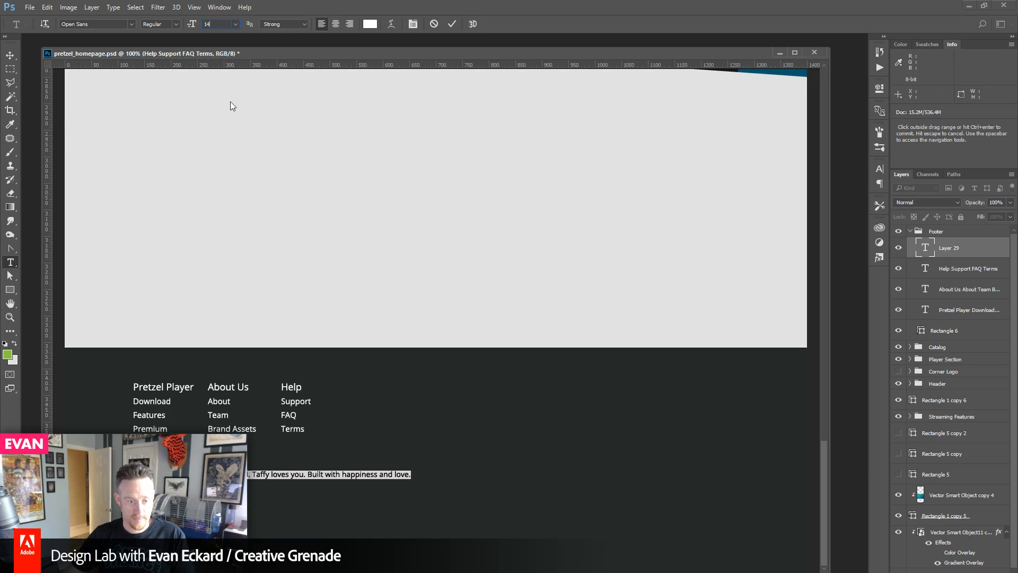
- Commit the copyright line and move it up 30 px toward the link columns
{"action": "left_click", "coordinate": [13, 55]}
{"action": "key", "text": "shift+Up"}
{"action": "key", "text": "shift+Up"}
{"action": "key", "text": "shift+Up"}
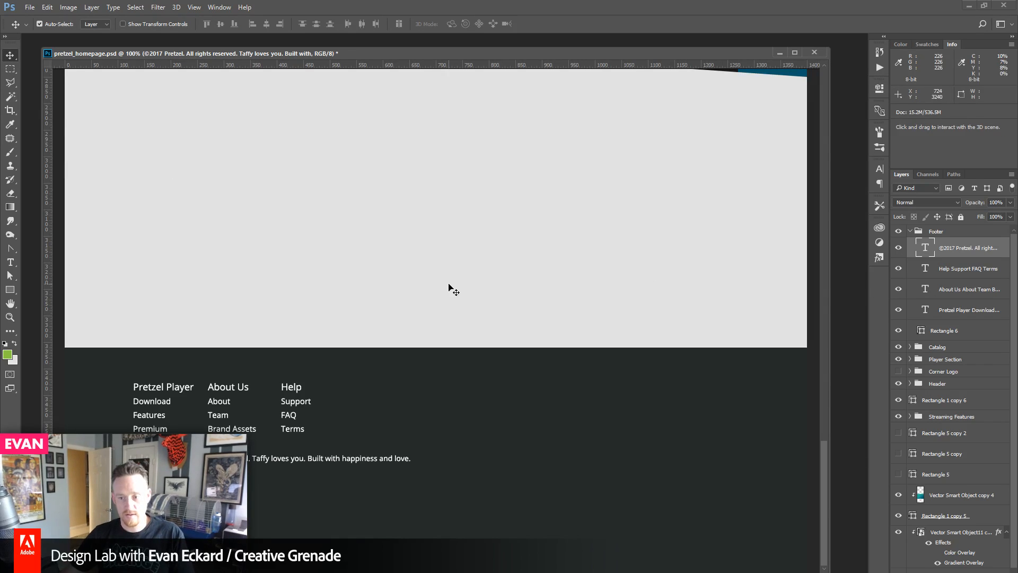
- Open the Pretzel logo Smart Object from the page header for editing in Illustrator
{"action": "key", "text": "space"}
{"action": "left_click_drag", "start_coordinate": [386, 182], "coordinate": [414, 182]}
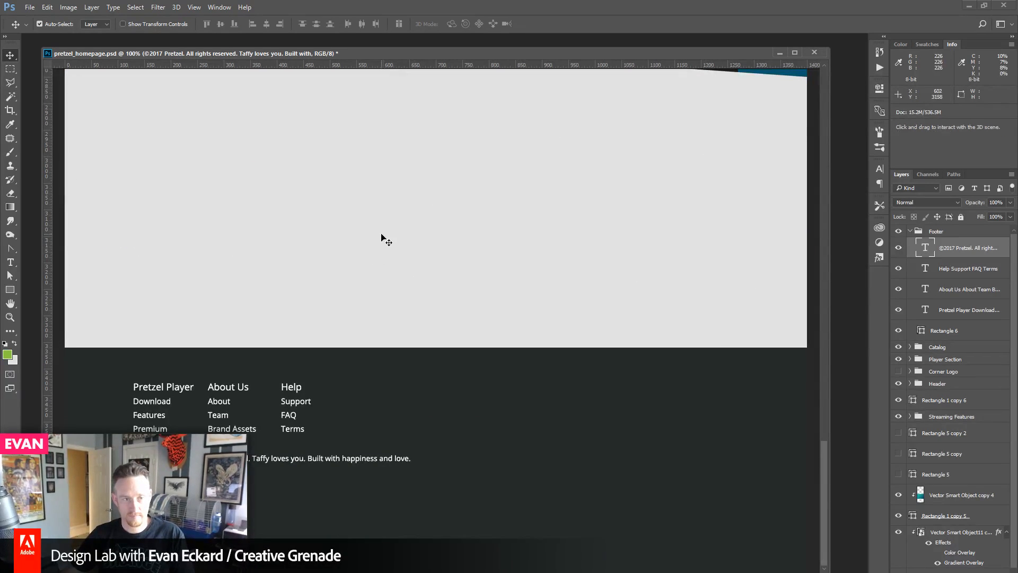
{"action": "left_click_drag", "start_coordinate": [823, 443], "coordinate": [836, 66]}
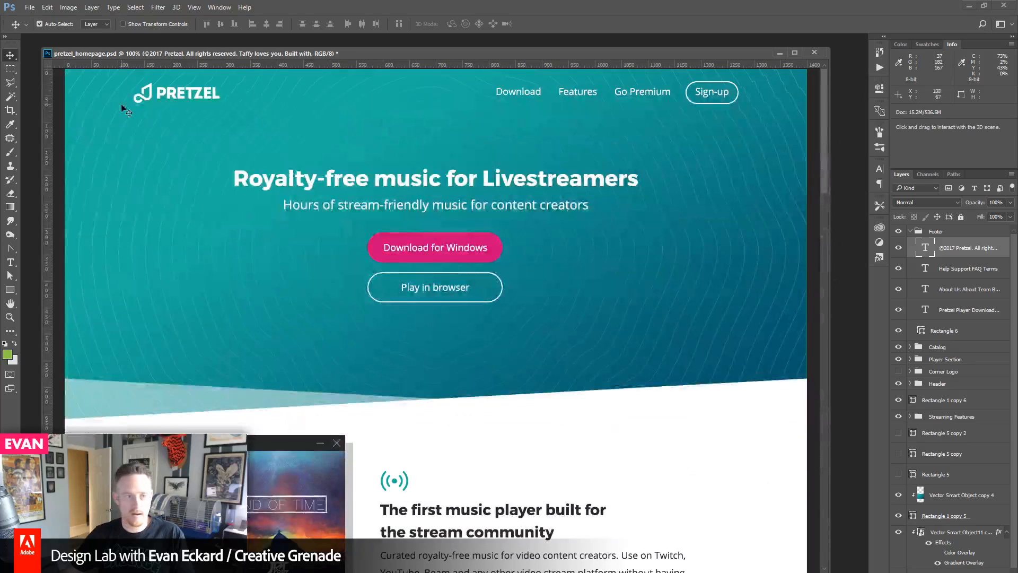
{"action": "left_click", "coordinate": [143, 88]}
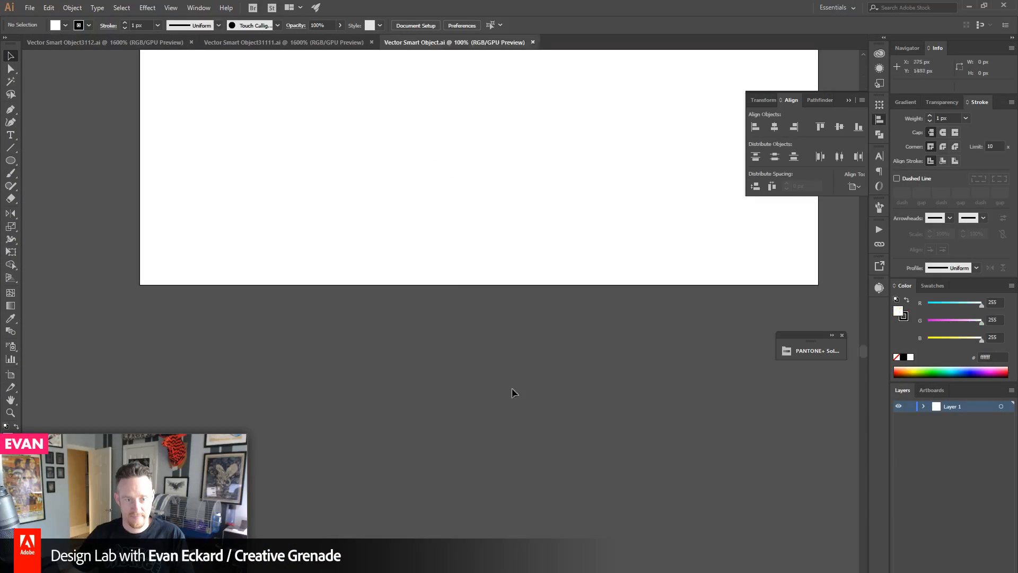
- Copy the icon mark from the Pretzel logo artwork and close the logo file
{"action": "left_click_drag", "start_coordinate": [447, 209], "coordinate": [438, 236]}
{"action": "key", "text": "ctrl+a"}
{"action": "left_click_drag", "start_coordinate": [289, 271], "coordinate": [392, 419]}
{"action": "double_click", "coordinate": [379, 358]}
{"action": "left_click_drag", "start_coordinate": [280, 241], "coordinate": [398, 407]}
{"action": "key", "text": "ctrl+w"}
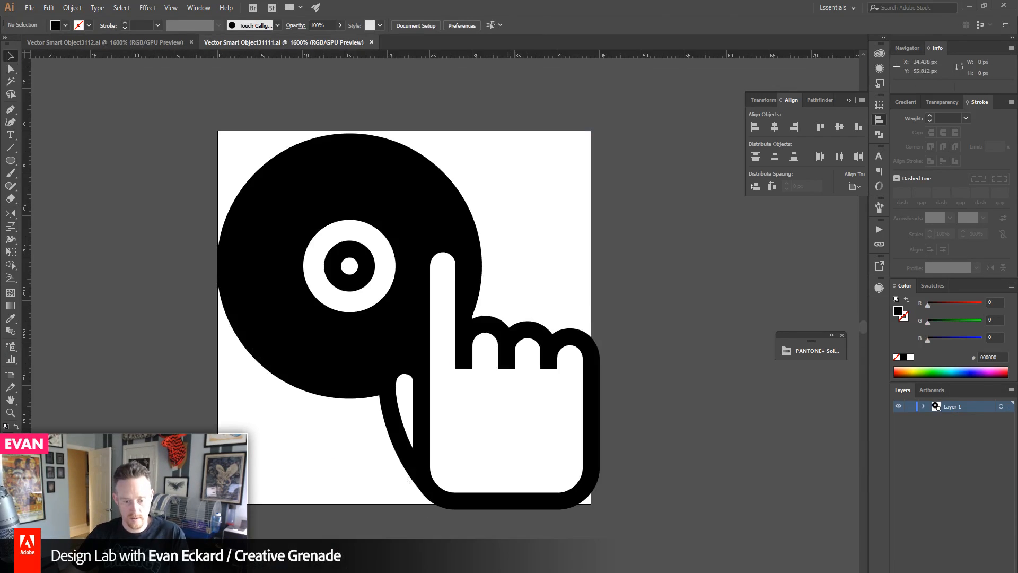
- Back in Photoshop, paste the logo icon above the footer background as a Smart Object, scaled down about its centre to about 40 px wide
{"action": "mouse_move", "coordinate": [559, 565]}
{"action": "left_click", "coordinate": [615, 560]}
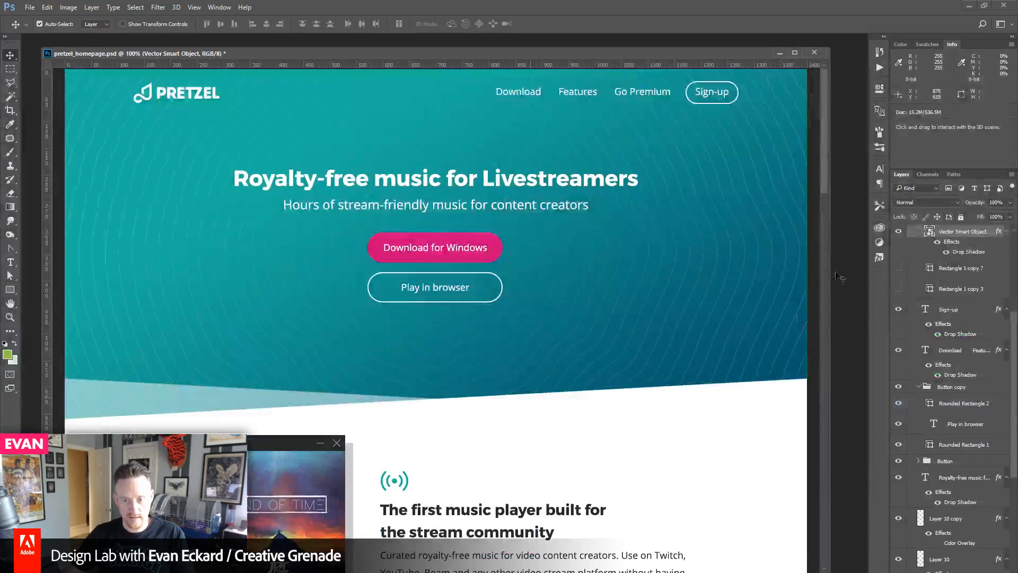
{"action": "scroll", "coordinate": [829, 489], "scroll_direction": "down", "scroll_amount": 5}
{"action": "left_click_drag", "start_coordinate": [829, 489], "coordinate": [828, 536]}
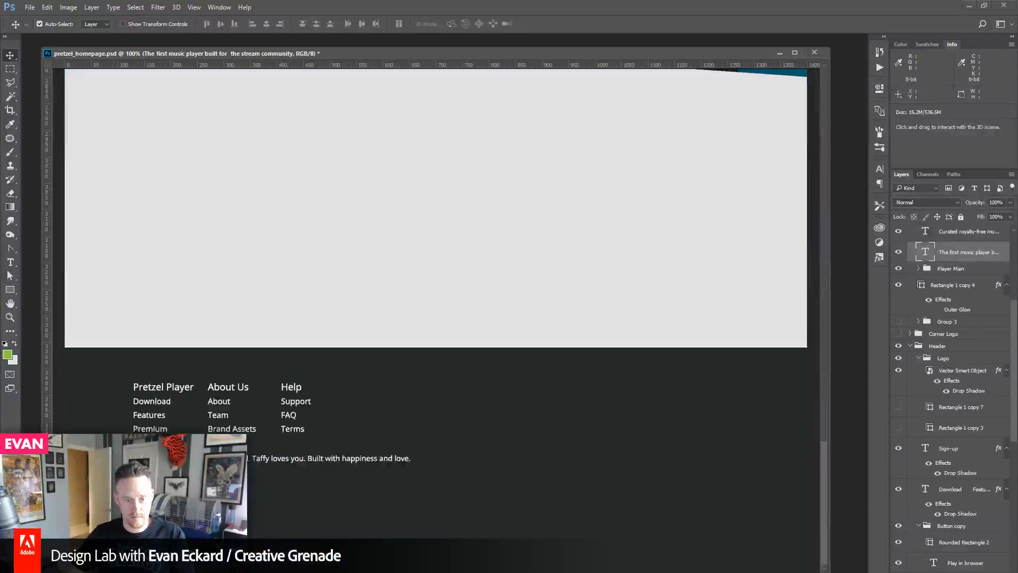
{"action": "left_click", "coordinate": [348, 432]}
{"action": "key", "text": "ctrl+v"}
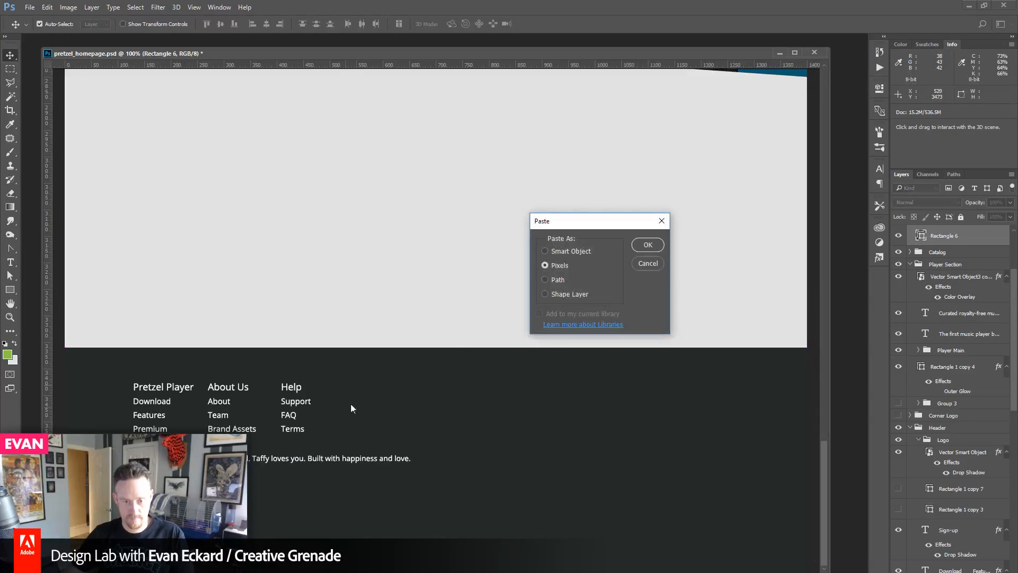
{"action": "left_click", "coordinate": [575, 252]}
{"action": "left_click", "coordinate": [643, 245]}
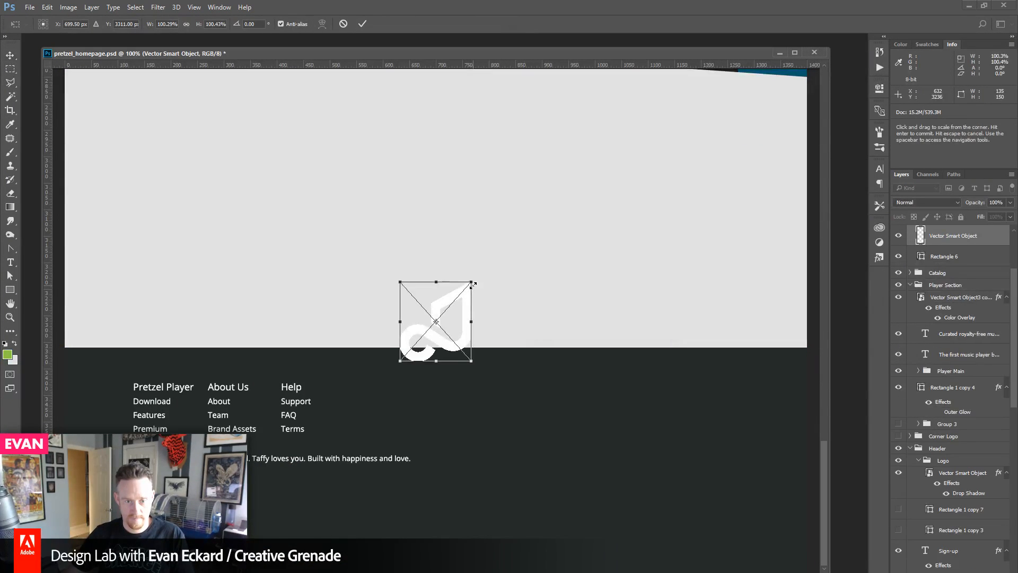
{"action": "left_click_drag", "start_coordinate": [472, 285], "coordinate": [446, 312]}
{"action": "key", "text": "Return"}
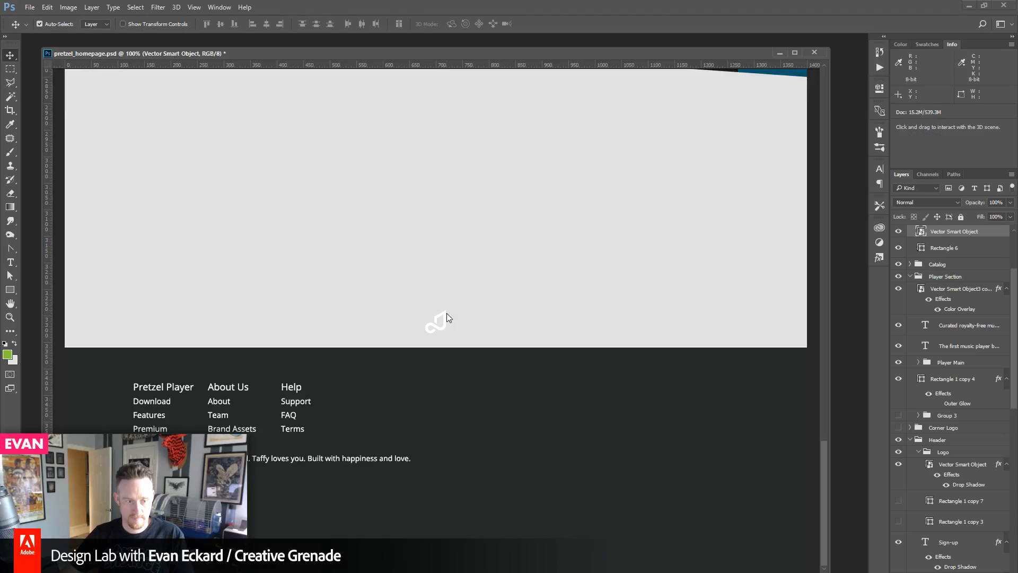
- Move the logo icon about 600 px left and 140 px down into the footer beside the Pretzel Player column
{"action": "key", "text": "shift+Left"}
{"action": "key", "text": "shift+Left"}
{"action": "key", "text": "shift+Left"}
{"action": "key", "text": "shift+Left"}
{"action": "key", "text": "shift+Left"}
{"action": "key", "text": "shift+Left"}
{"action": "key", "text": "shift+Left"}
{"action": "key", "text": "shift+Left"}
{"action": "key", "text": "shift+Left"}
{"action": "key", "text": "shift+Left"}
{"action": "key", "text": "shift+Left"}
{"action": "key", "text": "shift+Left"}
{"action": "key", "text": "shift+Left"}
{"action": "key", "text": "shift+Left"}
{"action": "key", "text": "shift+Left"}
{"action": "key", "text": "shift+Left"}
{"action": "key", "text": "shift+Left"}
{"action": "key", "text": "shift+Left"}
{"action": "key", "text": "shift+Left"}
{"action": "key", "text": "shift+Left"}
{"action": "key", "text": "shift+Left"}
{"action": "key", "text": "shift+Left"}
{"action": "key", "text": "shift+Left"}
{"action": "key", "text": "shift+Left"}
{"action": "key", "text": "shift+Left"}
{"action": "key", "text": "shift+Left"}
{"action": "key", "text": "shift+Left"}
{"action": "key", "text": "shift+Left"}
{"action": "key", "text": "shift+Left"}
{"action": "key", "text": "shift+Left"}
{"action": "key", "text": "shift+Left"}
{"action": "key", "text": "shift+Left"}
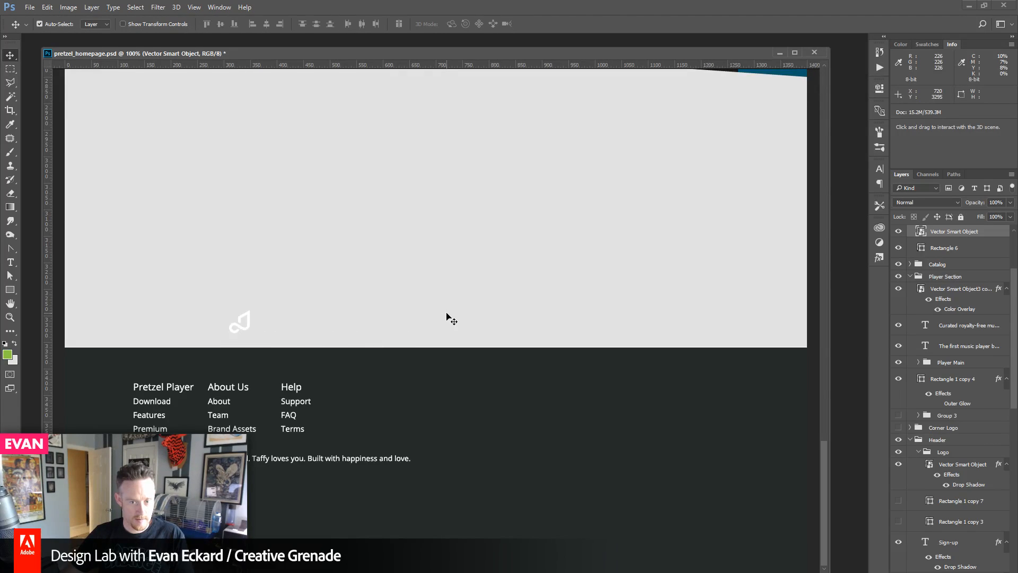
{"action": "key", "text": "shift+Left"}
{"action": "key", "text": "shift+Down"}
{"action": "key", "text": "shift+Down"}
{"action": "key", "text": "shift+Down"}
{"action": "key", "text": "shift+Down"}
{"action": "key", "text": "shift+Down"}
{"action": "key", "text": "shift+Down"}
{"action": "key", "text": "shift+Down"}
{"action": "key", "text": "shift+Down"}
{"action": "key", "text": "shift+Down"}
{"action": "key", "text": "shift+Down"}
{"action": "key", "text": "shift+Down"}
{"action": "key", "text": "shift+Down"}
{"action": "key", "text": "shift+Down"}
{"action": "key", "text": "shift+Down"}
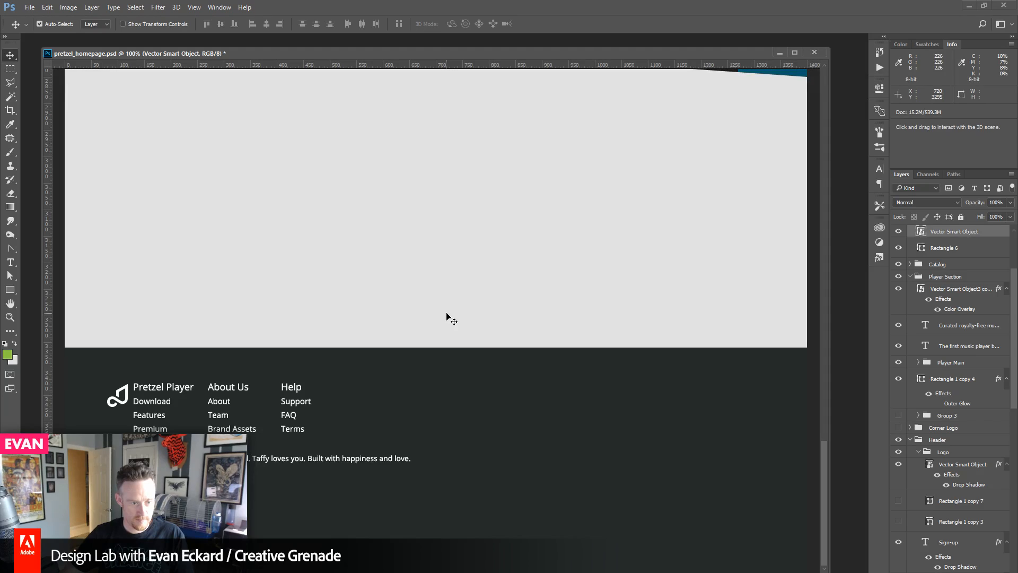
- Nudge the logo icon about 20 px further left to leave a clear gap before the Pretzel Player column
{"action": "key", "text": "Right"}
{"action": "key", "text": "Right"}
{"action": "key", "text": "Right"}
{"action": "key", "text": "shift+Right"}
{"action": "key", "text": "Left"}
{"action": "key", "text": "Left"}
{"action": "key", "text": "Left"}
{"action": "key", "text": "Left"}
{"action": "key", "text": "Right"}
{"action": "key", "text": "Right"}
{"action": "key", "text": "Right"}
{"action": "key", "text": "Left"}
{"action": "key", "text": "Left"}
{"action": "key", "text": "shift+Left"}
{"action": "key", "text": "shift+Left"}
{"action": "key", "text": "shift+Left"}
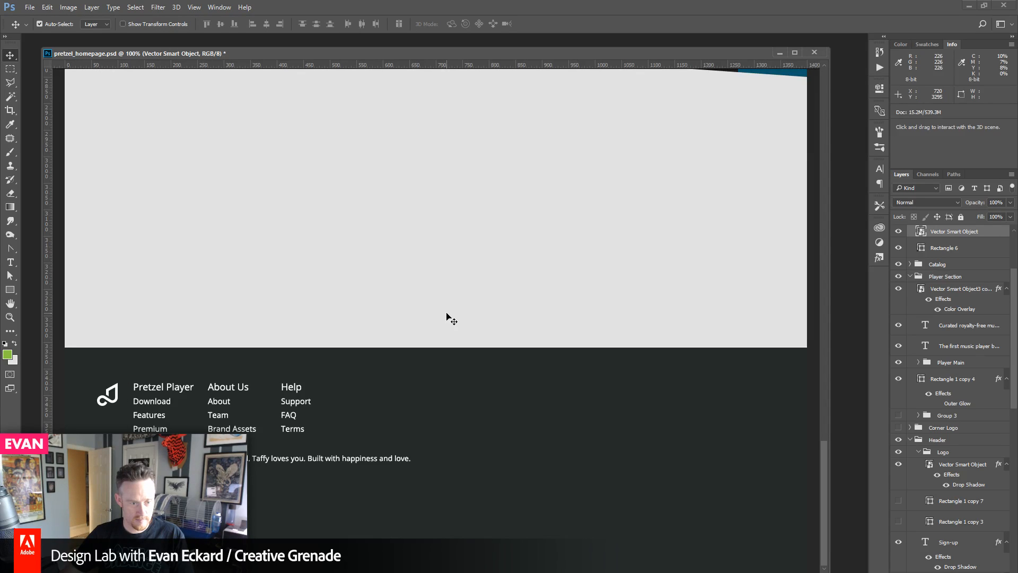
{"action": "key", "text": "Left"}
{"action": "key", "text": "Left"}
{"action": "key", "text": "Left"}
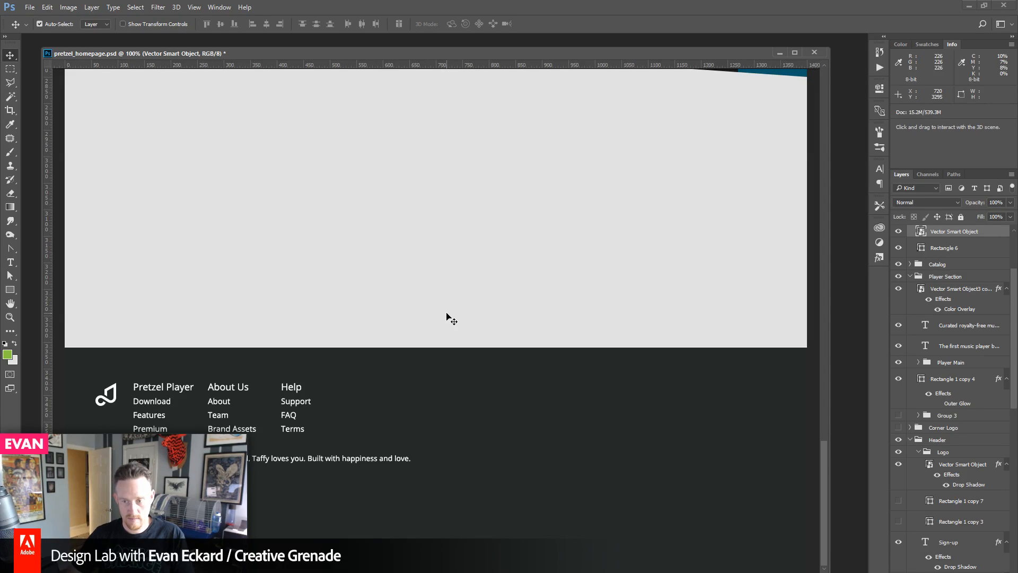
- Shift the logo icon, link columns and copyright line together about 95 px right using the column guides, hide the guides and save
{"action": "scroll", "coordinate": [945, 271], "scroll_direction": "up", "scroll_amount": 3}
{"action": "left_click", "coordinate": [943, 250], "text": "shift"}
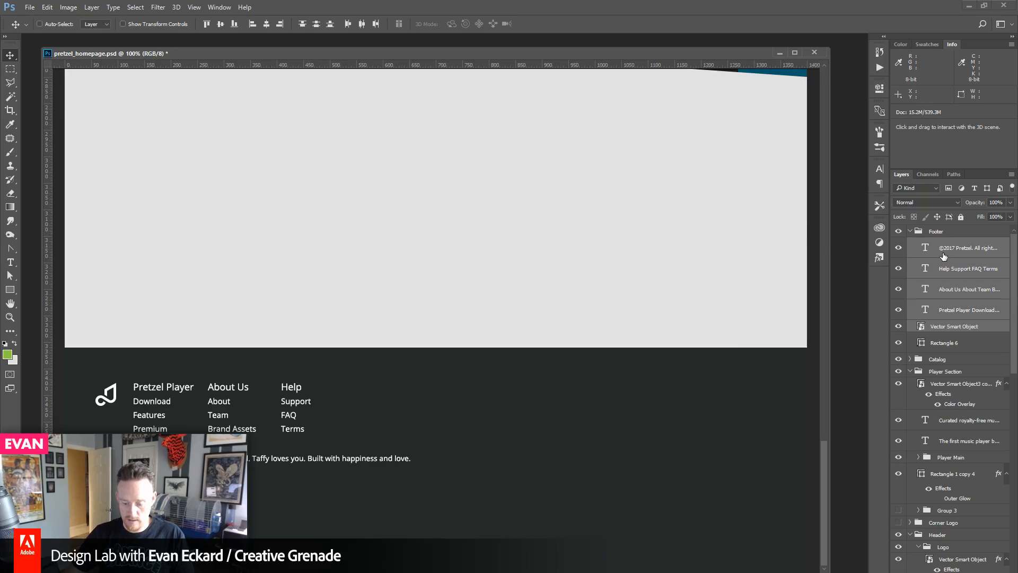
{"action": "key", "text": "ctrl+semicolon"}
{"action": "key", "text": "shift+Right"}
{"action": "key", "text": "shift+Right"}
{"action": "key", "text": "shift+Right"}
{"action": "key", "text": "shift+Right"}
{"action": "key", "text": "shift+Right"}
{"action": "key", "text": "shift+Right"}
{"action": "key", "text": "shift+Right"}
{"action": "key", "text": "shift+Right"}
{"action": "key", "text": "shift+Right"}
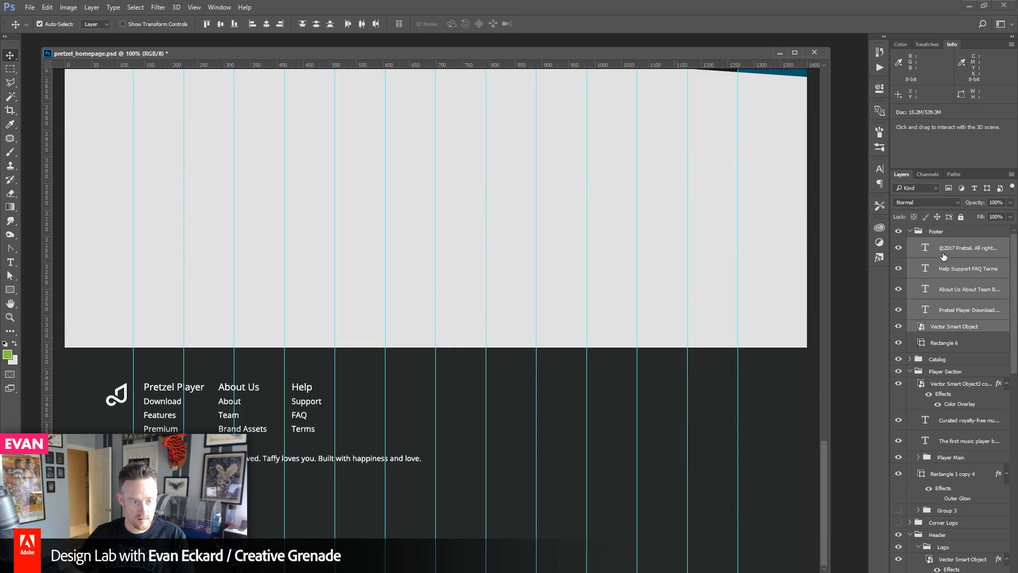
{"action": "key", "text": "Right"}
{"action": "key", "text": "Right"}
{"action": "key", "text": "Right"}
{"action": "key", "text": "Right"}
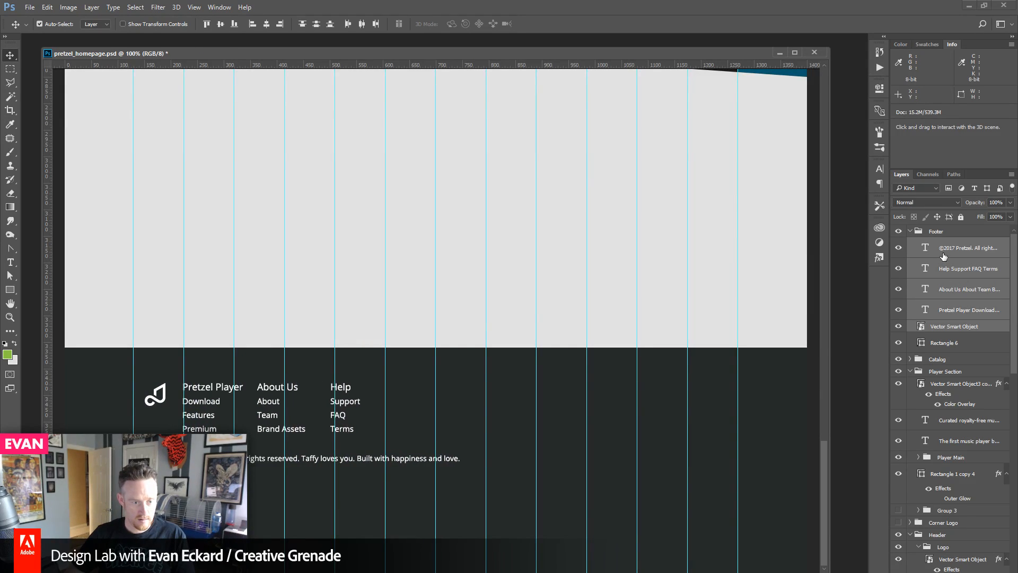
{"action": "key", "text": "ctrl+semicolon"}
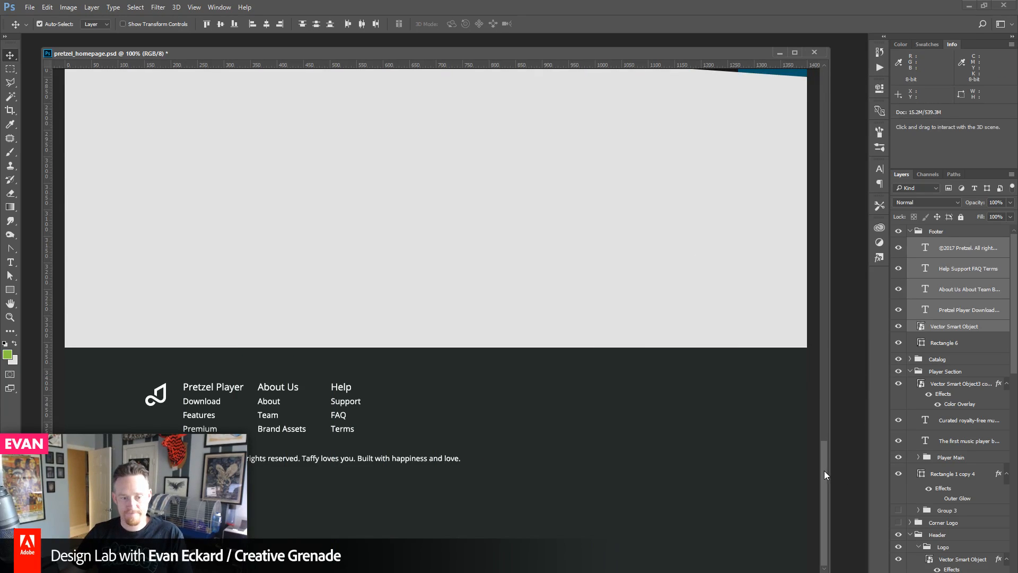
{"action": "mouse_move", "coordinate": [824, 477]}
{"action": "left_mouse_down"}
{"action": "mouse_move", "coordinate": [833, 463]}
{"action": "mouse_move", "coordinate": [836, 489]}
{"action": "left_mouse_up"}
{"action": "key", "text": "ctrl+s"}
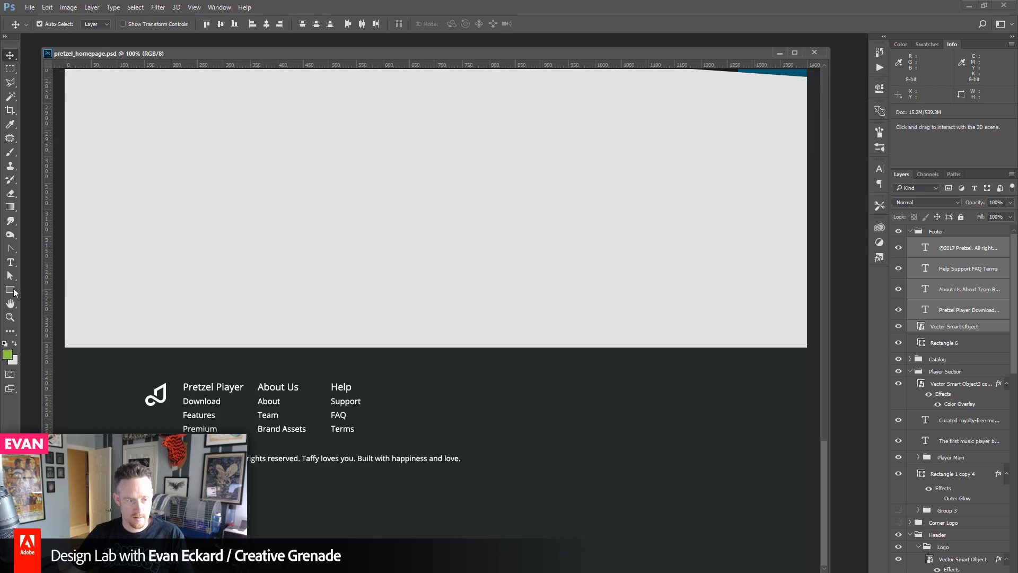
{"action": "left_click", "coordinate": [10, 262]}
{"action": "triple_click", "coordinate": [281, 460]}
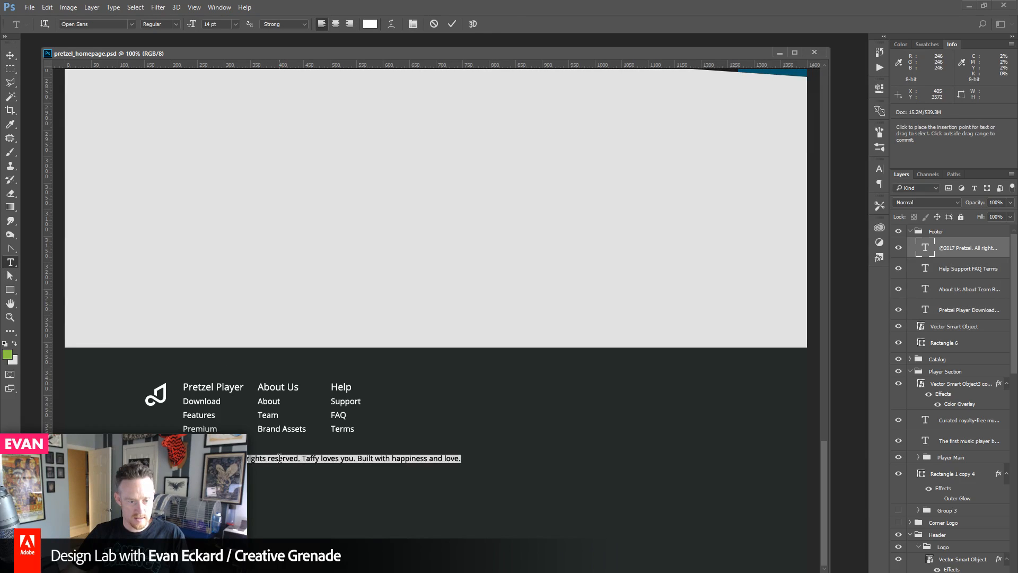
{"action": "left_click", "coordinate": [177, 24]}
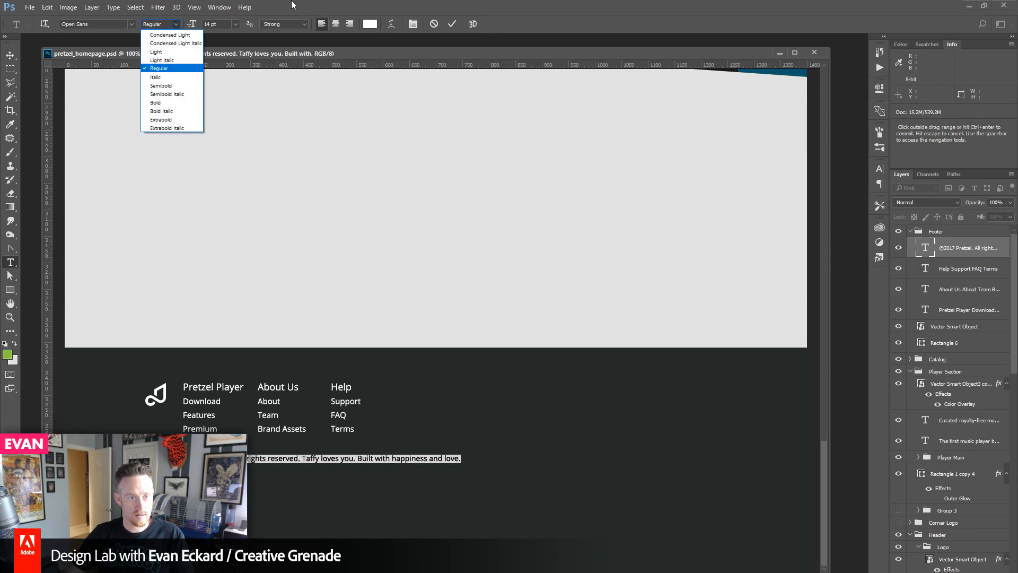
{"action": "left_click", "coordinate": [178, 24]}
{"action": "left_click", "coordinate": [10, 55]}
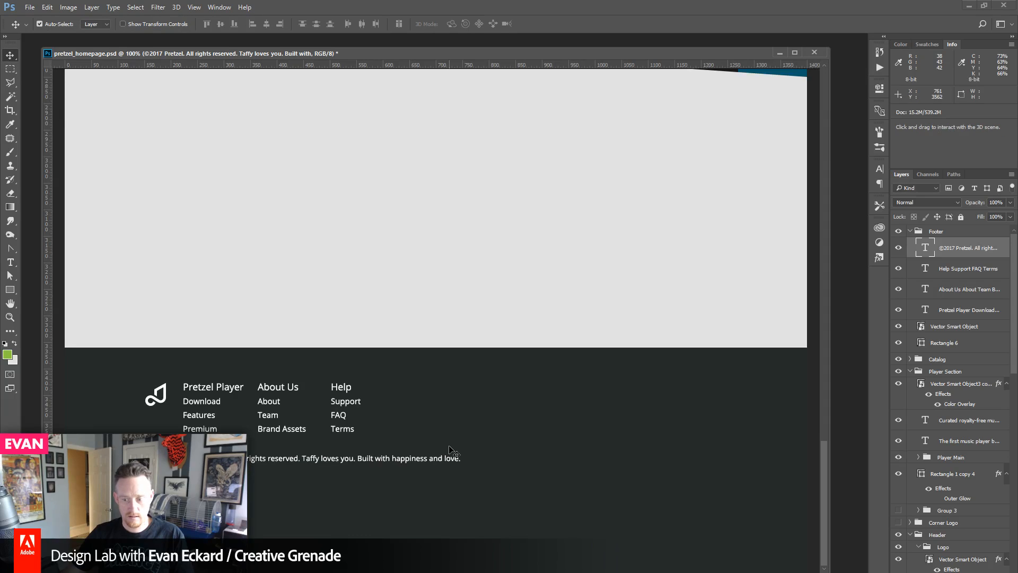
- Save the homepage document and widen its window slightly
{"action": "key", "text": "ctrl+s"}
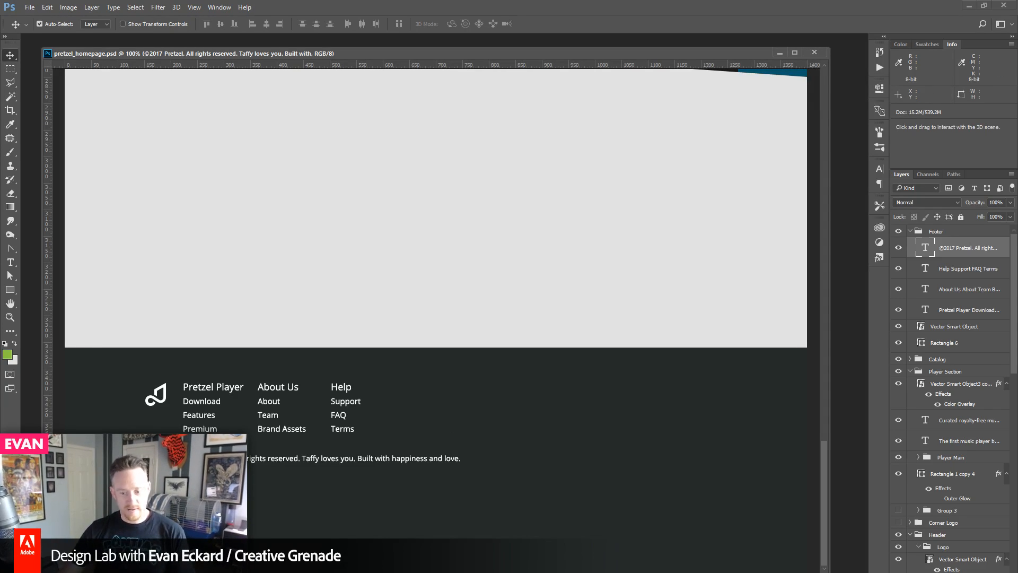
{"action": "left_click_drag", "start_coordinate": [830, 570], "coordinate": [851, 570]}
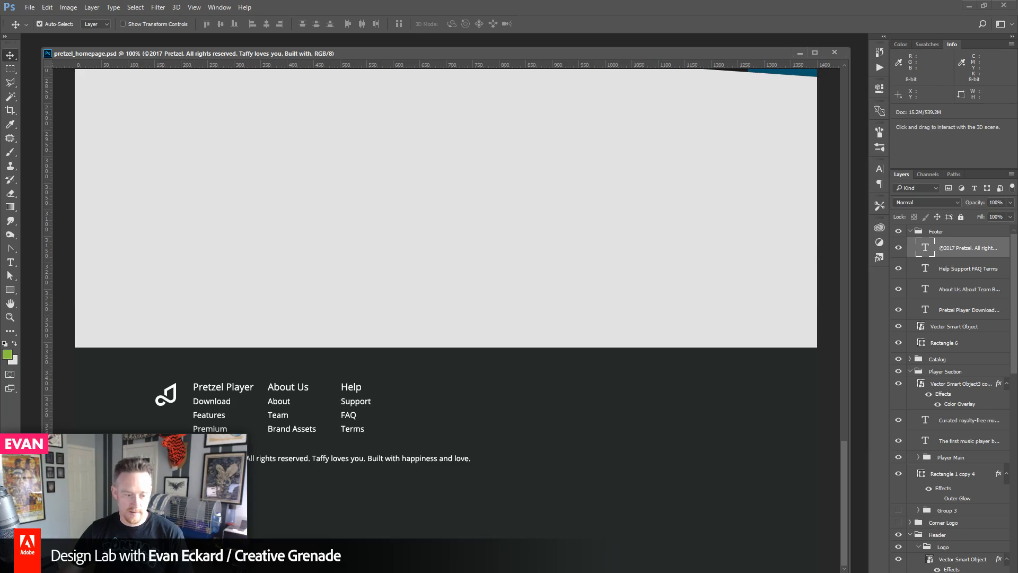
{"action": "mouse_move", "coordinate": [294, 572]}
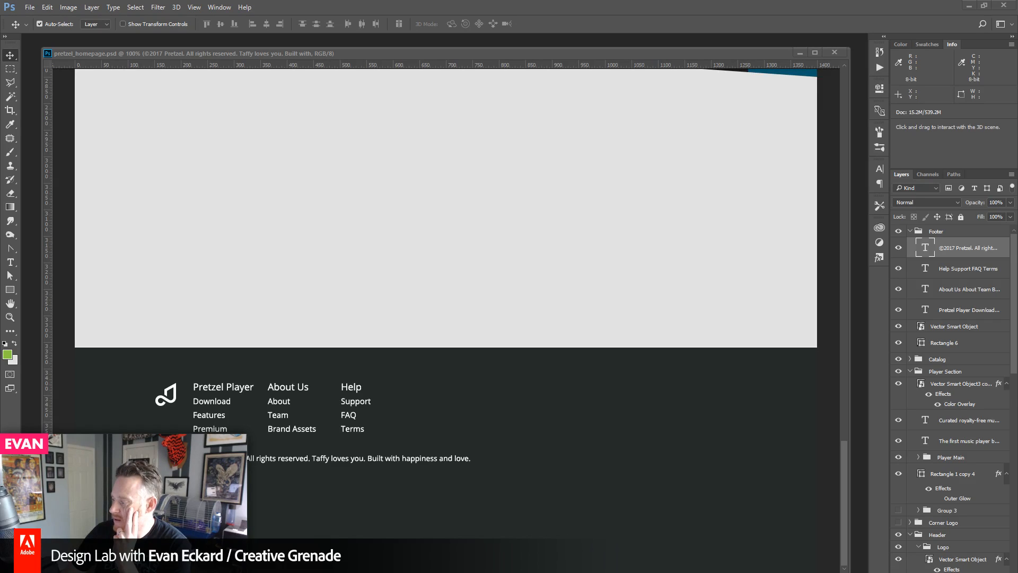
- Bring 99L_home.psd into view and examine its footer's inner social icon group by toggling the group's visibility
{"action": "left_click_drag", "start_coordinate": [1017, 322], "coordinate": [849, 325]}
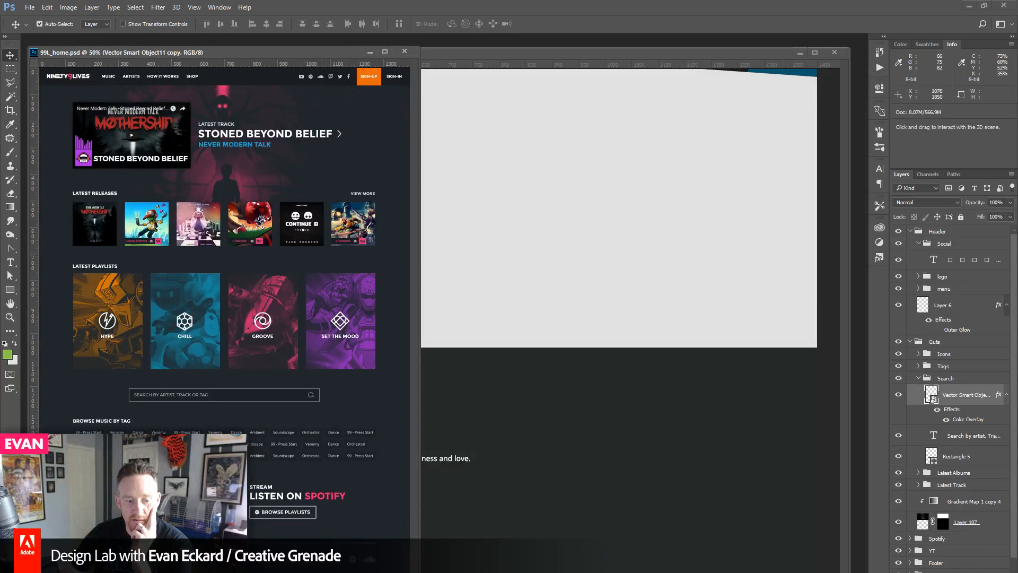
{"action": "left_click", "coordinate": [297, 565]}
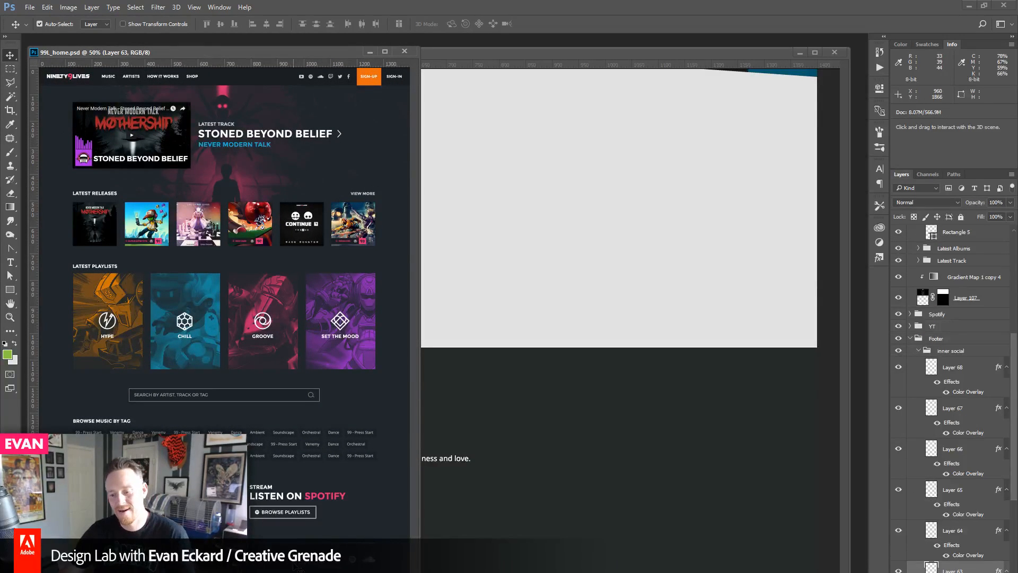
{"action": "left_click", "coordinate": [899, 351]}
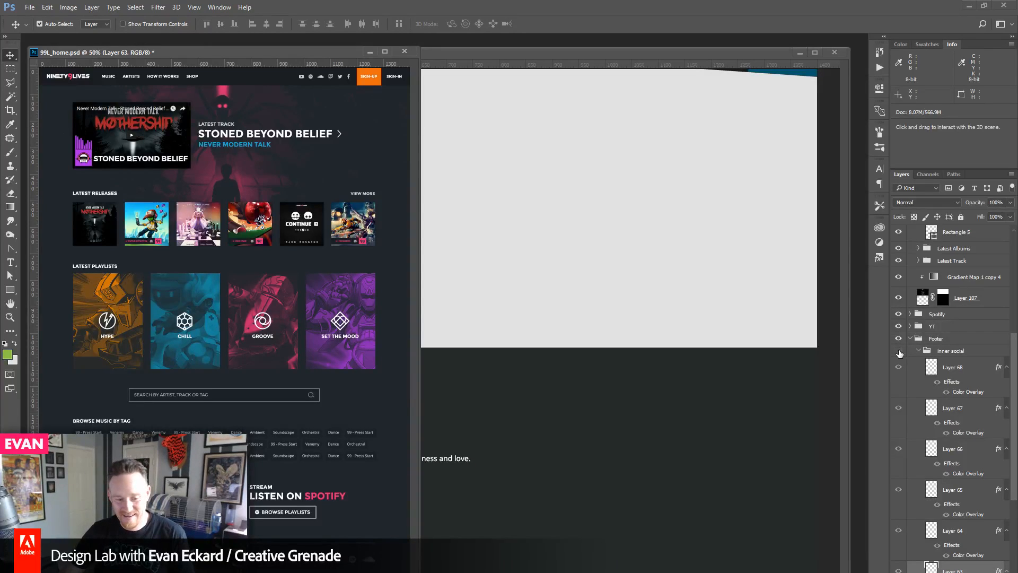
{"action": "left_click", "coordinate": [899, 352]}
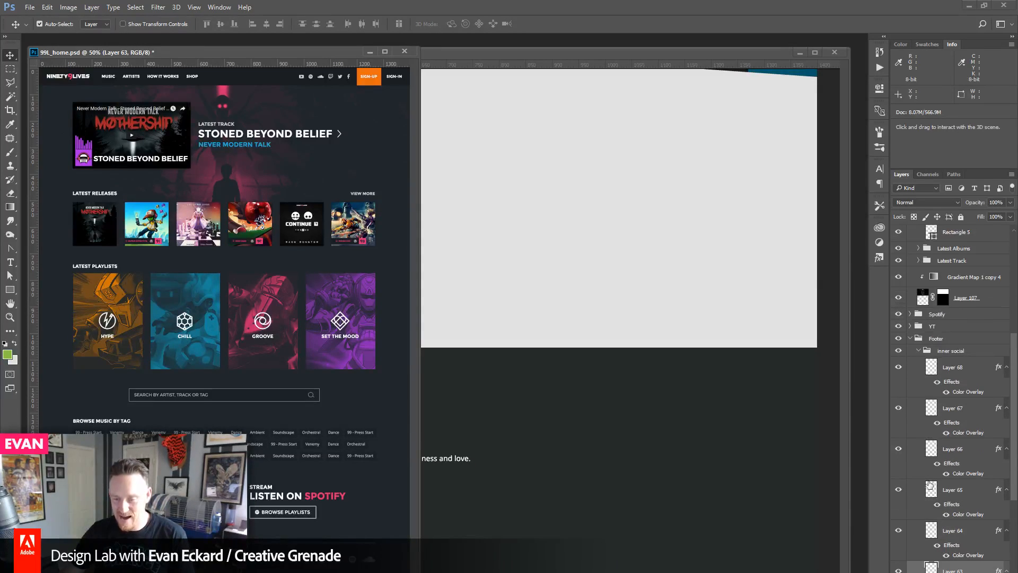
- Copy the social icons text layer from the 99L_home.psd header into the Pretzel homepage footer
{"action": "left_click", "coordinate": [301, 78]}
{"action": "scroll", "coordinate": [934, 376], "scroll_direction": "up", "scroll_amount": 1}
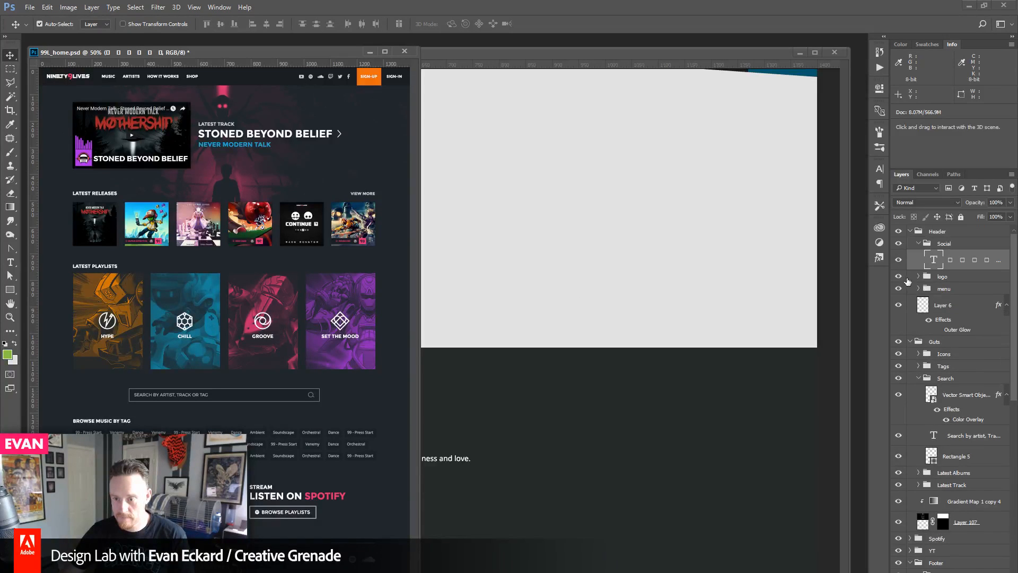
{"action": "left_click_drag", "start_coordinate": [905, 262], "coordinate": [614, 450]}
- Close 99L_home.psd without saving and reposition the Pretzel homepage window so the whole footer is accessible
{"action": "left_click_drag", "start_coordinate": [85, 55], "coordinate": [157, 89]}
{"action": "left_click", "coordinate": [181, 62]}
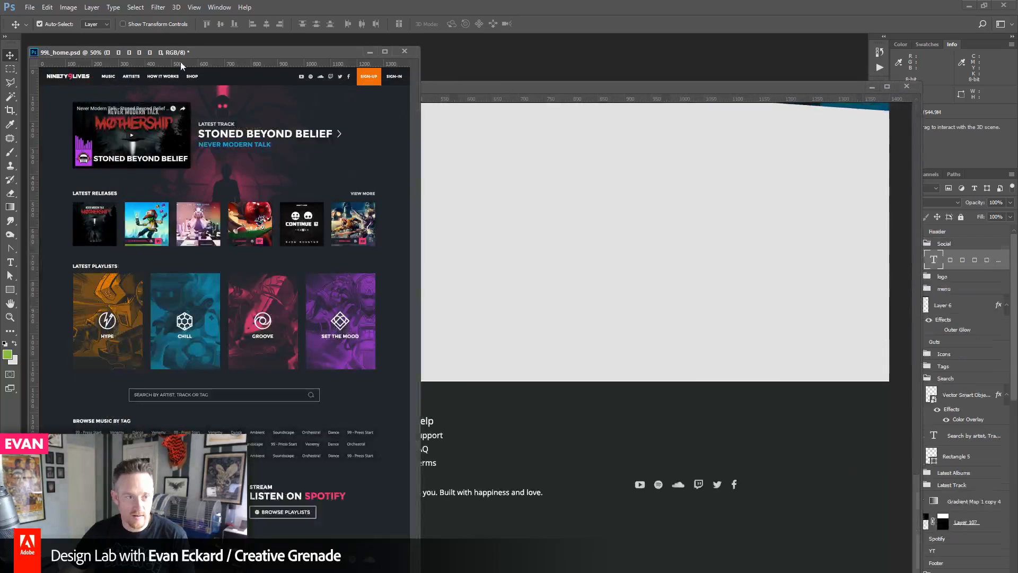
{"action": "left_click", "coordinate": [403, 51]}
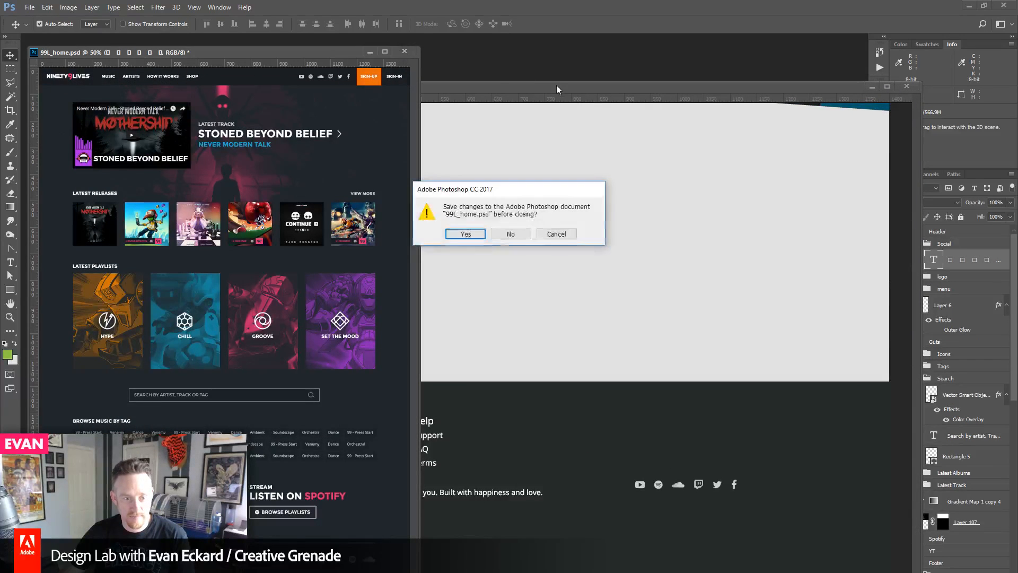
{"action": "left_click", "coordinate": [510, 234]}
{"action": "left_click_drag", "start_coordinate": [479, 84], "coordinate": [428, 37]}
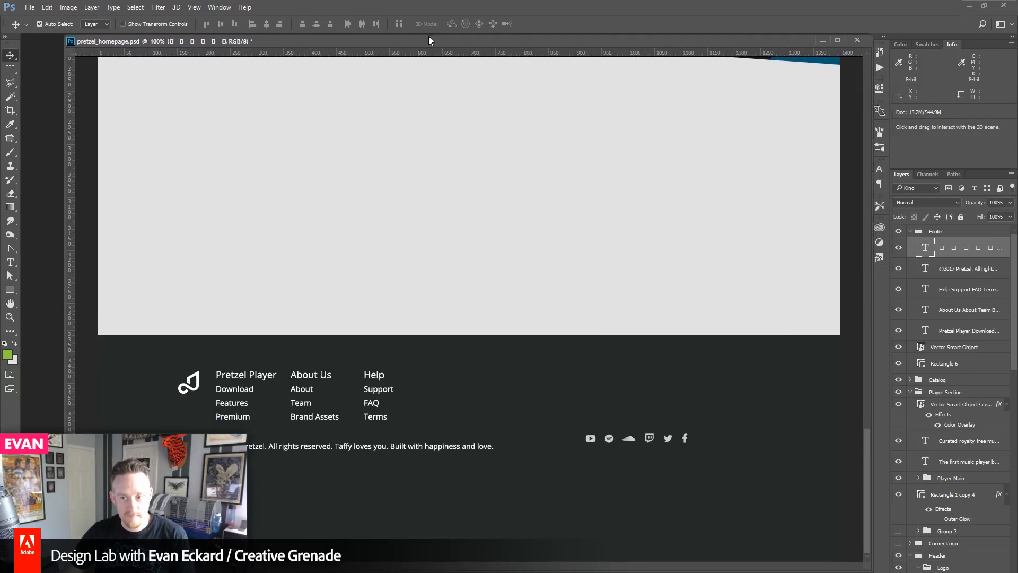
- Delete the YouTube, Spotify and SoundCloud icons from the footer's social icons text, keeping Twitch, Twitter and Facebook
{"action": "double_click", "coordinate": [926, 246]}
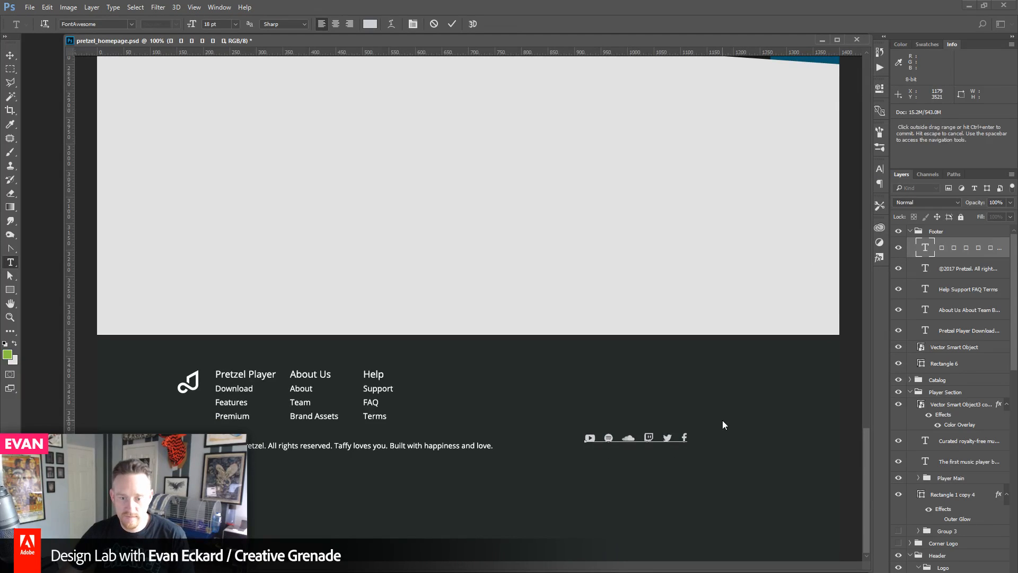
{"action": "key", "text": "shift+Left"}
{"action": "key", "text": "shift+Left"}
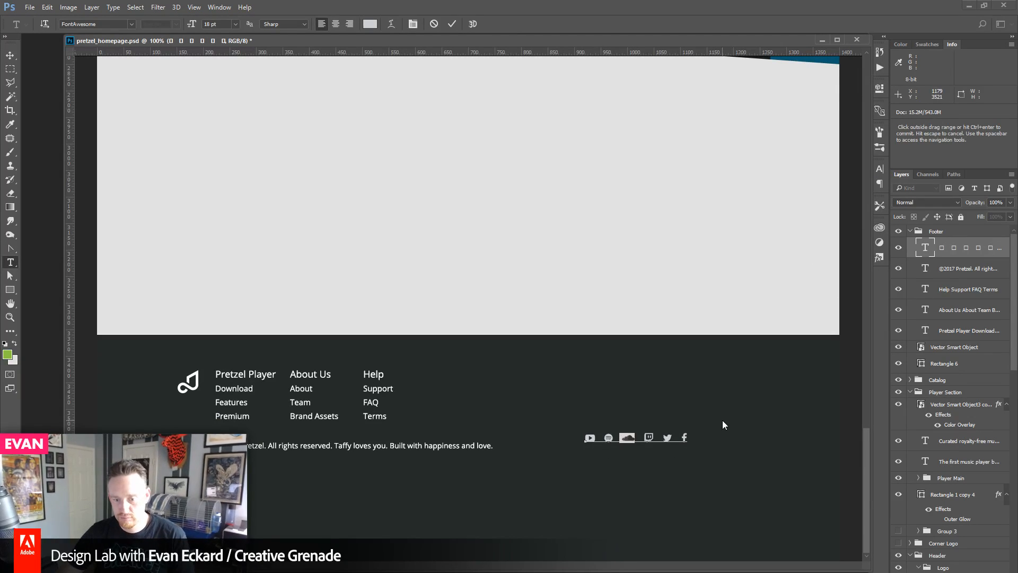
{"action": "key", "text": "shift+Left"}
{"action": "key", "text": "shift+Left"}
{"action": "key", "text": "shift+Left"}
{"action": "key", "text": "shift+Left"}
{"action": "key", "text": "shift+Left"}
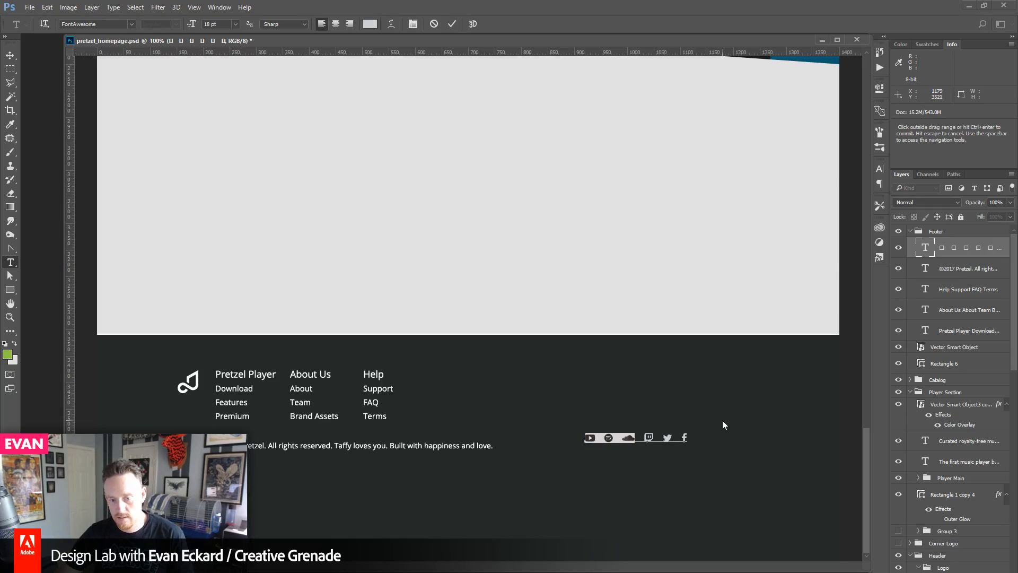
{"action": "key", "text": "BackSpace"}
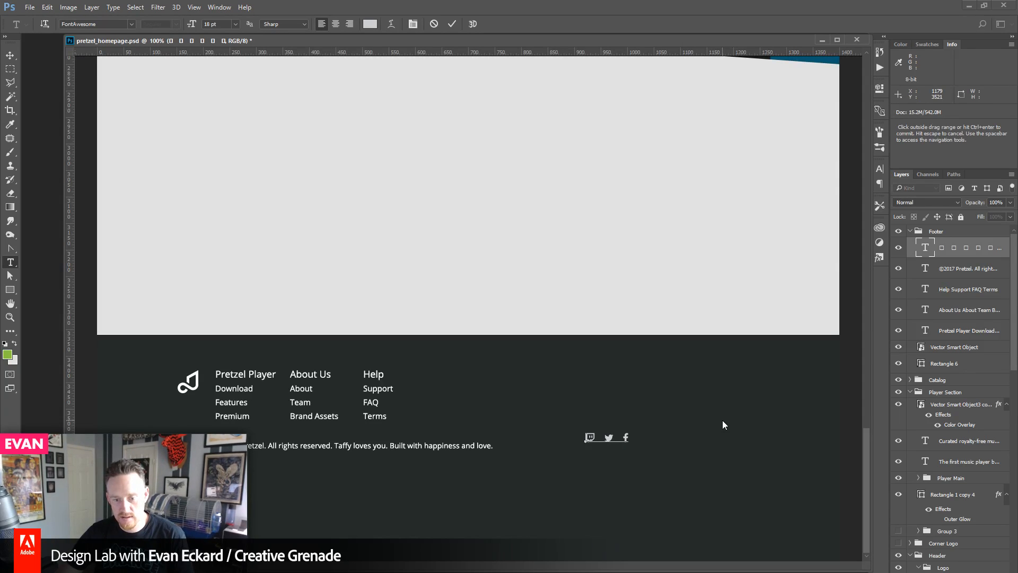
- Set the size of the three remaining footer social icons to 40 pt and commit the text
{"action": "key", "text": "ctrl+a"}
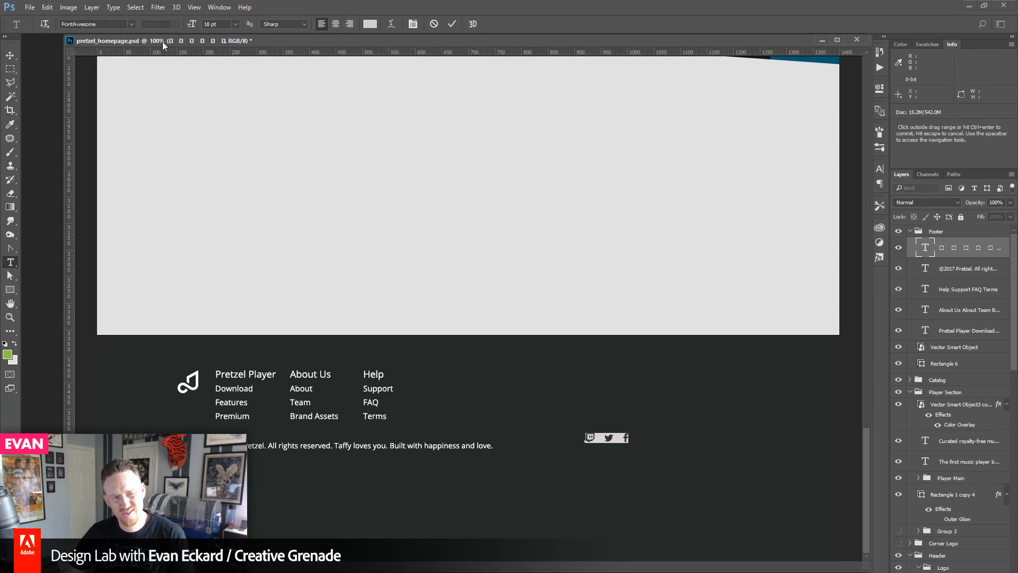
{"action": "left_click_drag", "start_coordinate": [196, 41], "coordinate": [171, 67]}
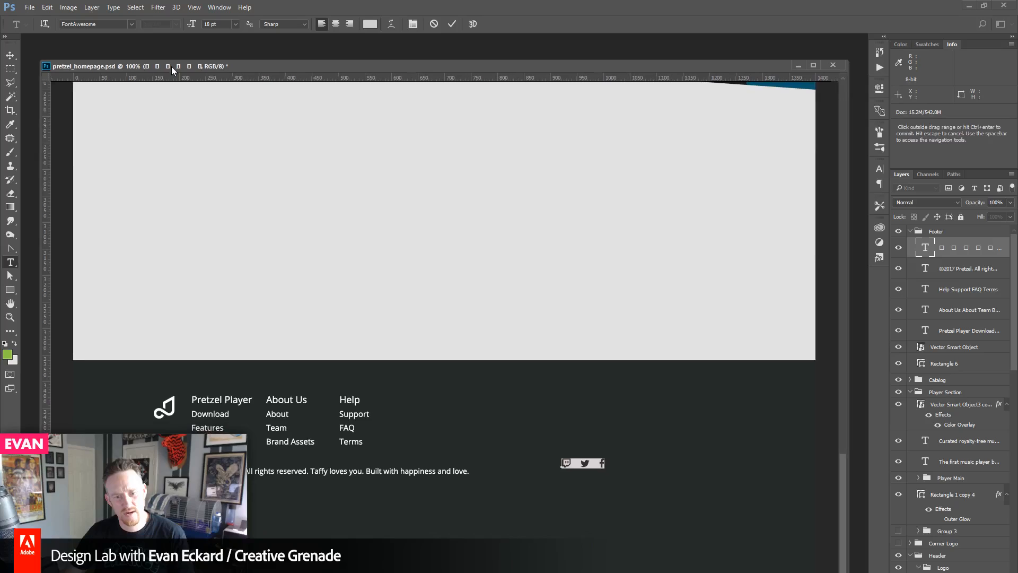
{"action": "left_click", "coordinate": [212, 23]}
{"action": "type", "text": "30"}
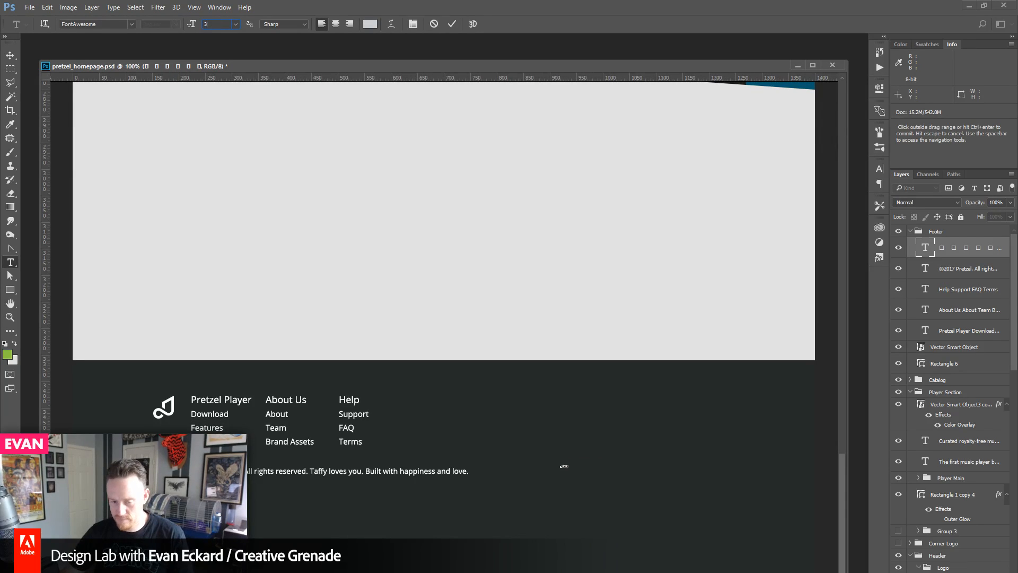
{"action": "key", "text": "Tab"}
{"action": "left_click_drag", "start_coordinate": [217, 24], "coordinate": [175, 23]}
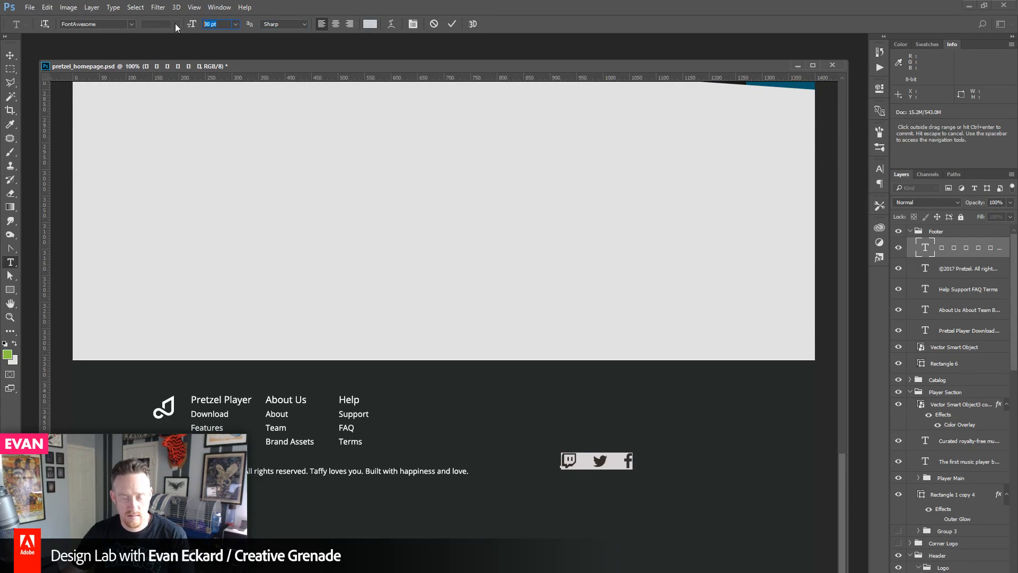
{"action": "type", "text": "40"}
{"action": "key", "text": "Tab"}
{"action": "left_click", "coordinate": [10, 56]}
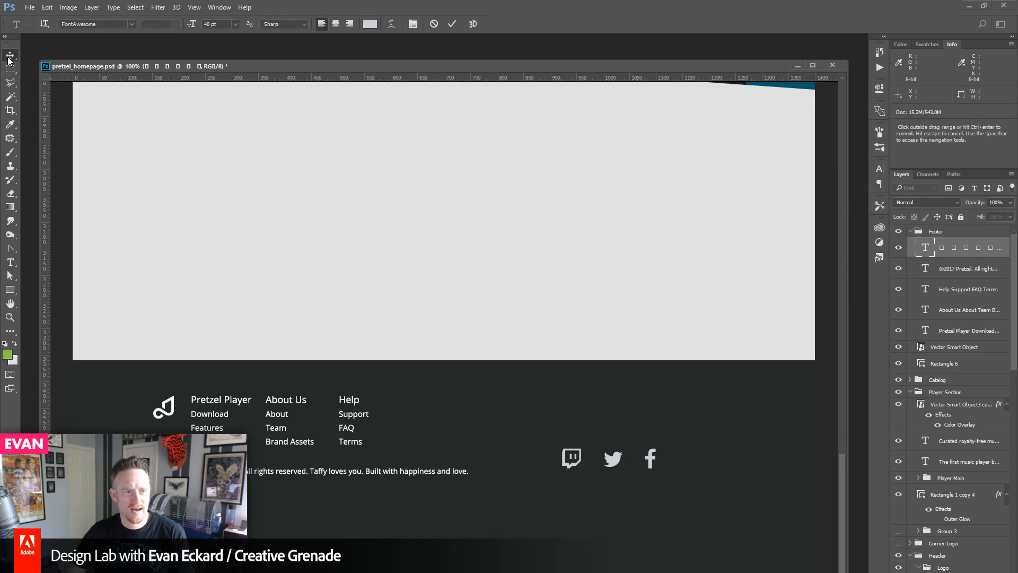
- Move the social icons level with the link columns, aligning the Facebook icon's outer edge to a column guide, and hide the guides
{"action": "left_click_drag", "start_coordinate": [612, 465], "coordinate": [666, 426]}
{"action": "key", "text": "shift+Left"}
{"action": "key", "text": "shift+Left"}
{"action": "key", "text": "shift+Left"}
{"action": "key", "text": "Right"}
{"action": "key", "text": "Right"}
{"action": "key", "text": "Right"}
{"action": "key", "text": "Right"}
{"action": "key", "text": "Right"}
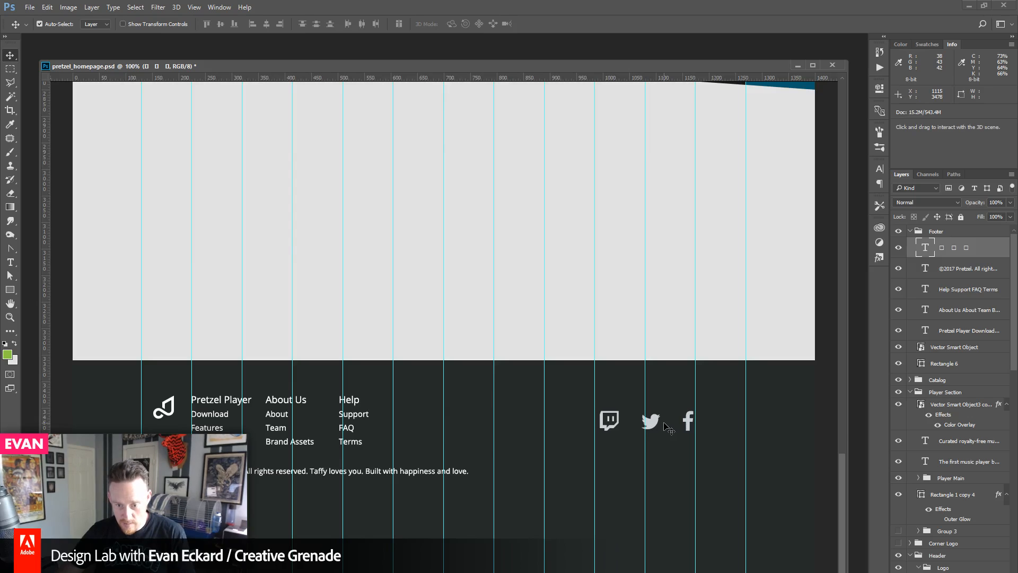
{"action": "key", "text": "shift+Up"}
{"action": "key", "text": "shift+Up"}
{"action": "key", "text": "shift+Up"}
{"action": "key", "text": "shift+Up"}
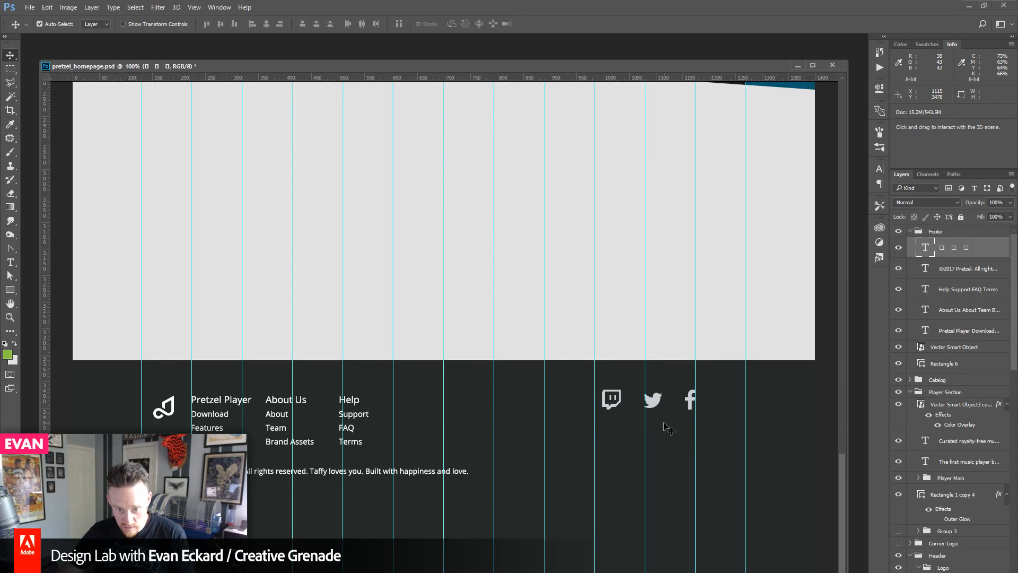
{"action": "key", "text": "Down"}
{"action": "key", "text": "Down"}
{"action": "key", "text": "Down"}
{"action": "key", "text": "Down"}
{"action": "key", "text": "Down"}
{"action": "key", "text": "Down"}
{"action": "key", "text": "Down"}
{"action": "key", "text": "Down"}
{"action": "key", "text": "Down"}
{"action": "key", "text": "Down"}
{"action": "key", "text": "Down"}
{"action": "key", "text": "Down"}
{"action": "key", "text": "Down"}
{"action": "key", "text": "Up"}
{"action": "key", "text": "ctrl+;"}
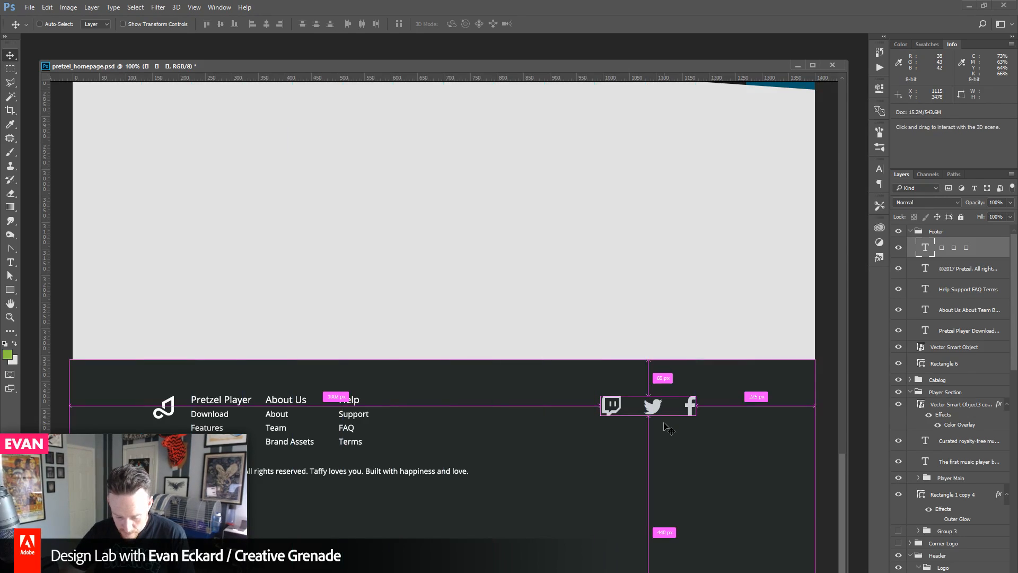
- Save the Pretzel homepage document with its finished footer
{"action": "key", "text": "ctrl+s"}
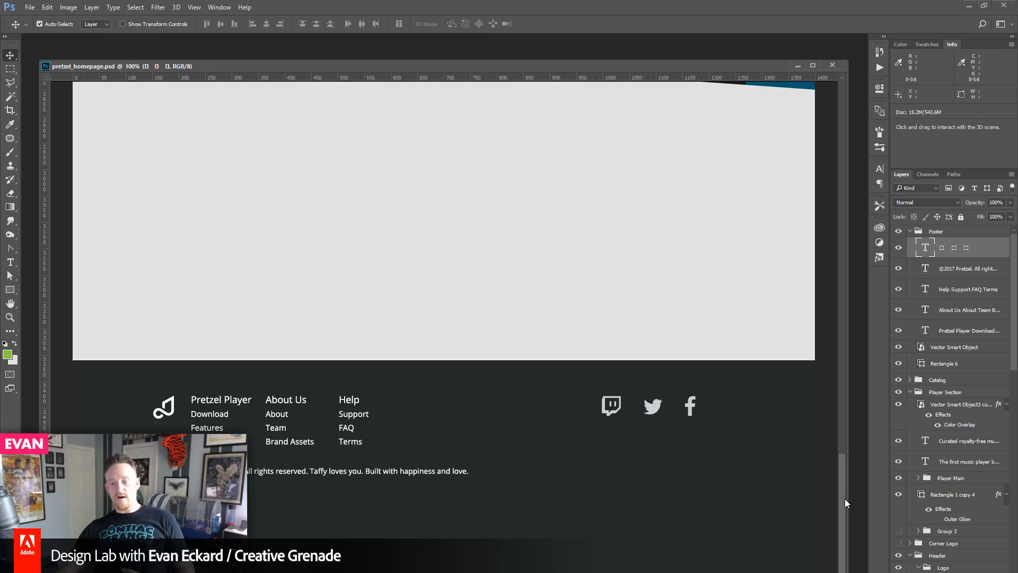
{"action": "left_click_drag", "start_coordinate": [845, 498], "coordinate": [869, 511]}
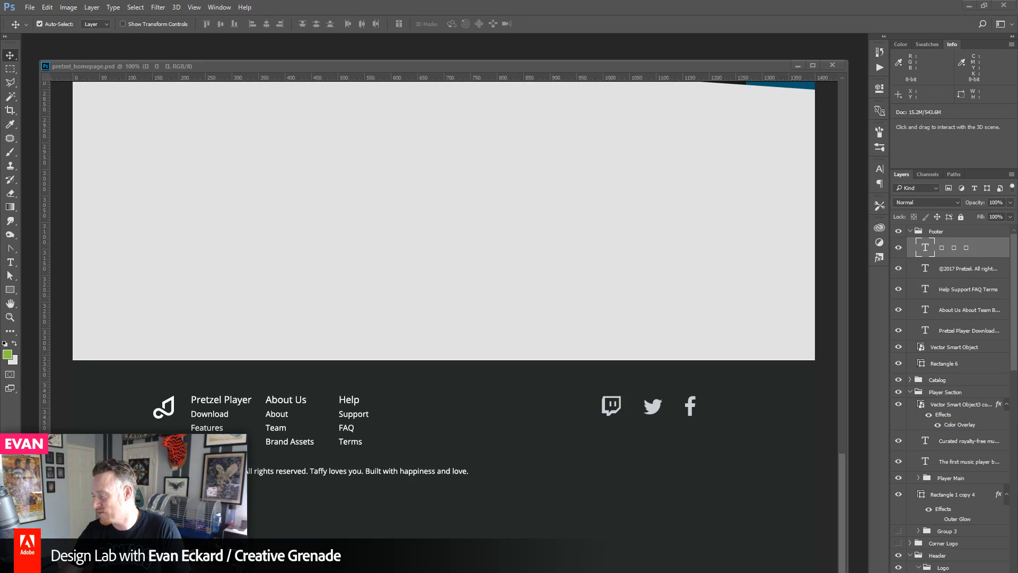
- Bring the Firefox window over the canvas to view the handwritten job application tweet and the panda logo image, moving it away after each
{"action": "left_click_drag", "start_coordinate": [1017, 70], "coordinate": [475, 34]}
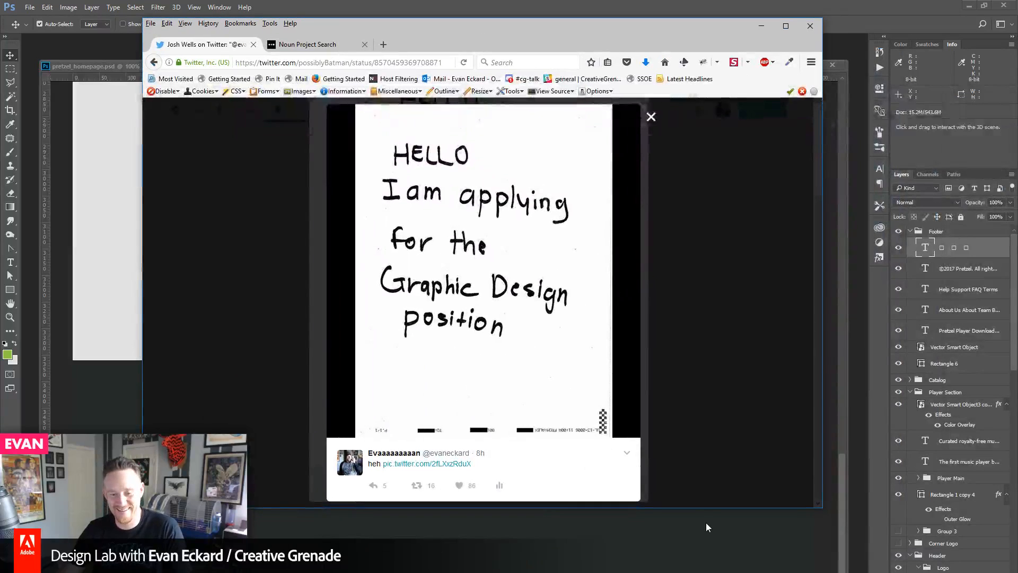
{"action": "left_click_drag", "start_coordinate": [700, 509], "coordinate": [700, 572]}
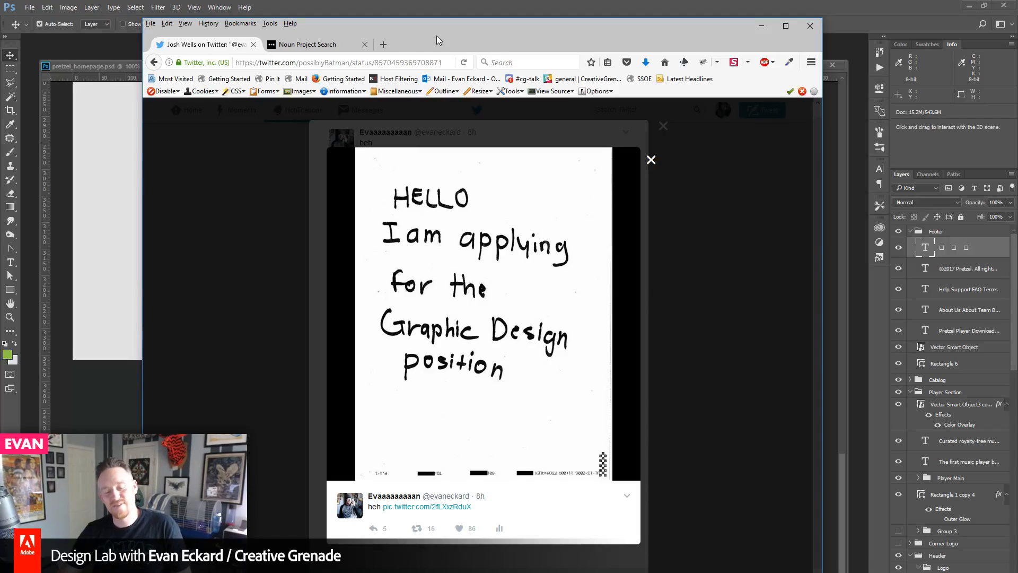
{"action": "left_click_drag", "start_coordinate": [437, 36], "coordinate": [1017, 37]}
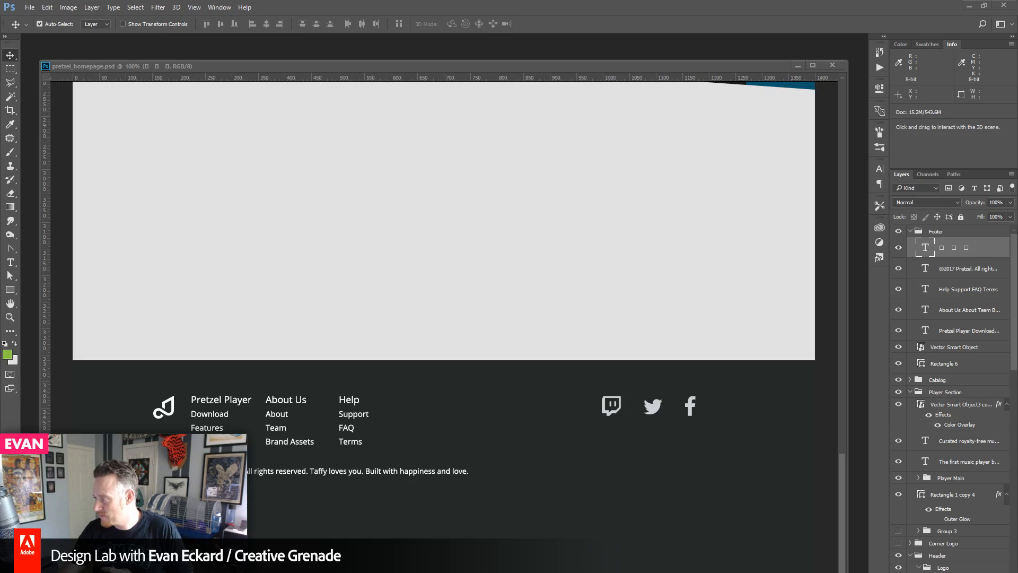
{"action": "left_click_drag", "start_coordinate": [1017, 72], "coordinate": [492, 53]}
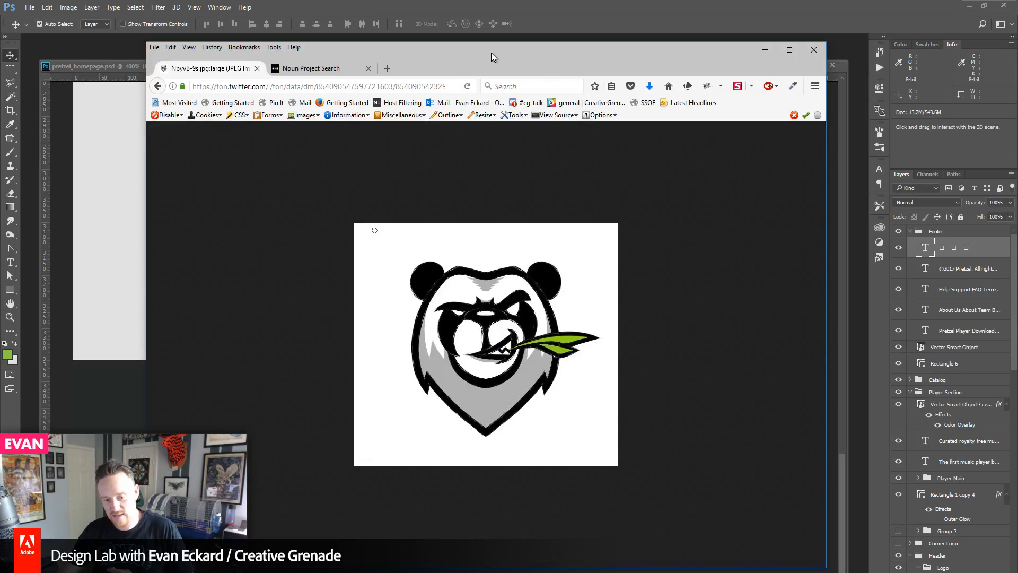
{"action": "left_click_drag", "start_coordinate": [491, 53], "coordinate": [1017, 53]}
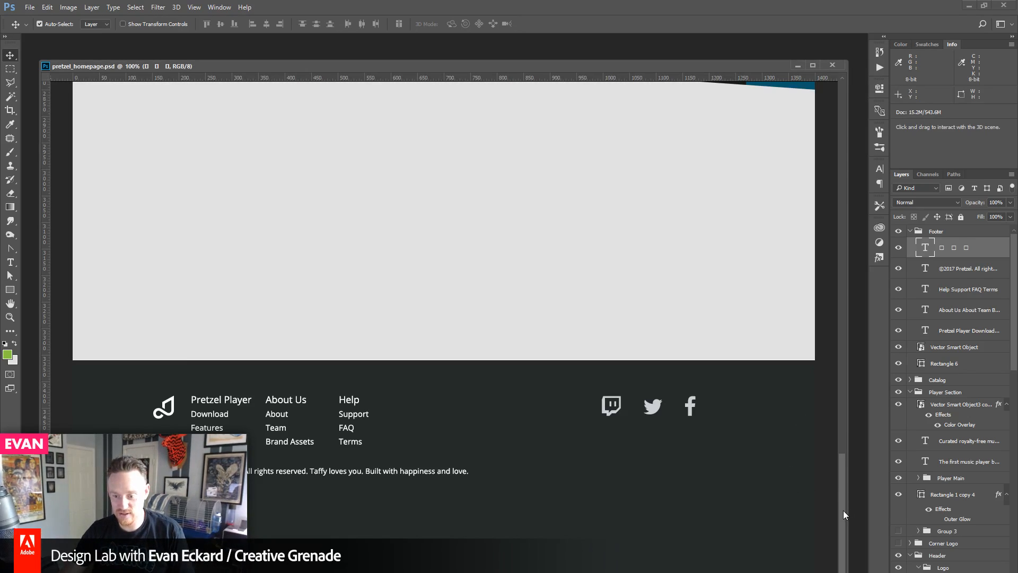
- Review the homepage layout upward from the footer through the features section to the music player section
{"action": "left_click_drag", "start_coordinate": [843, 510], "coordinate": [894, 365]}
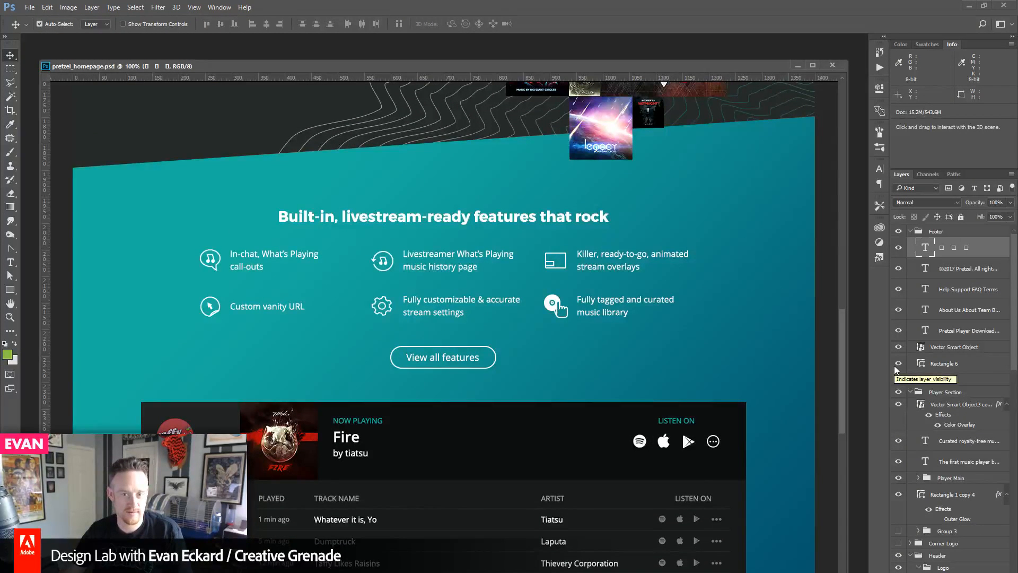
{"action": "left_click_drag", "start_coordinate": [895, 365], "coordinate": [864, 205]}
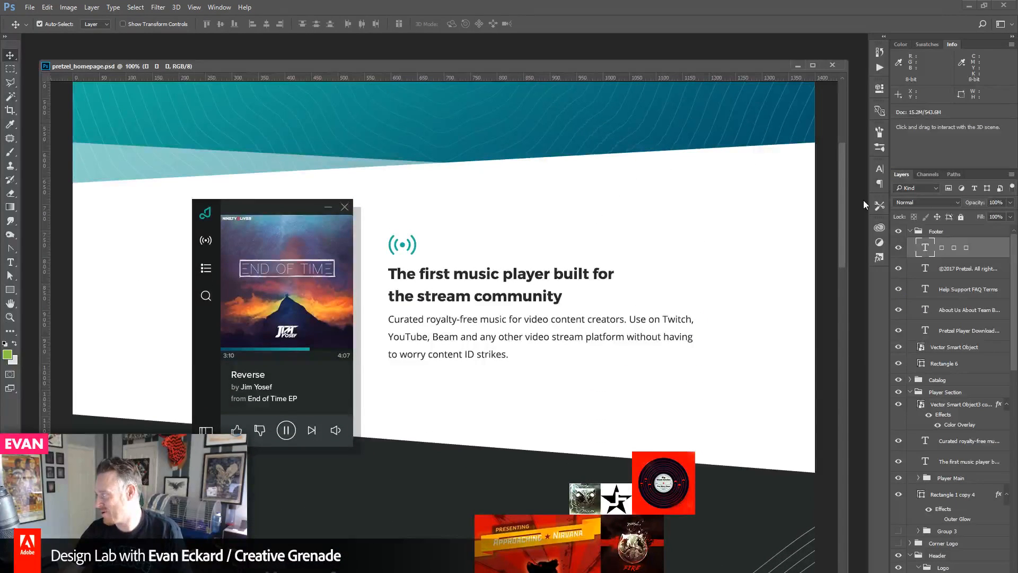